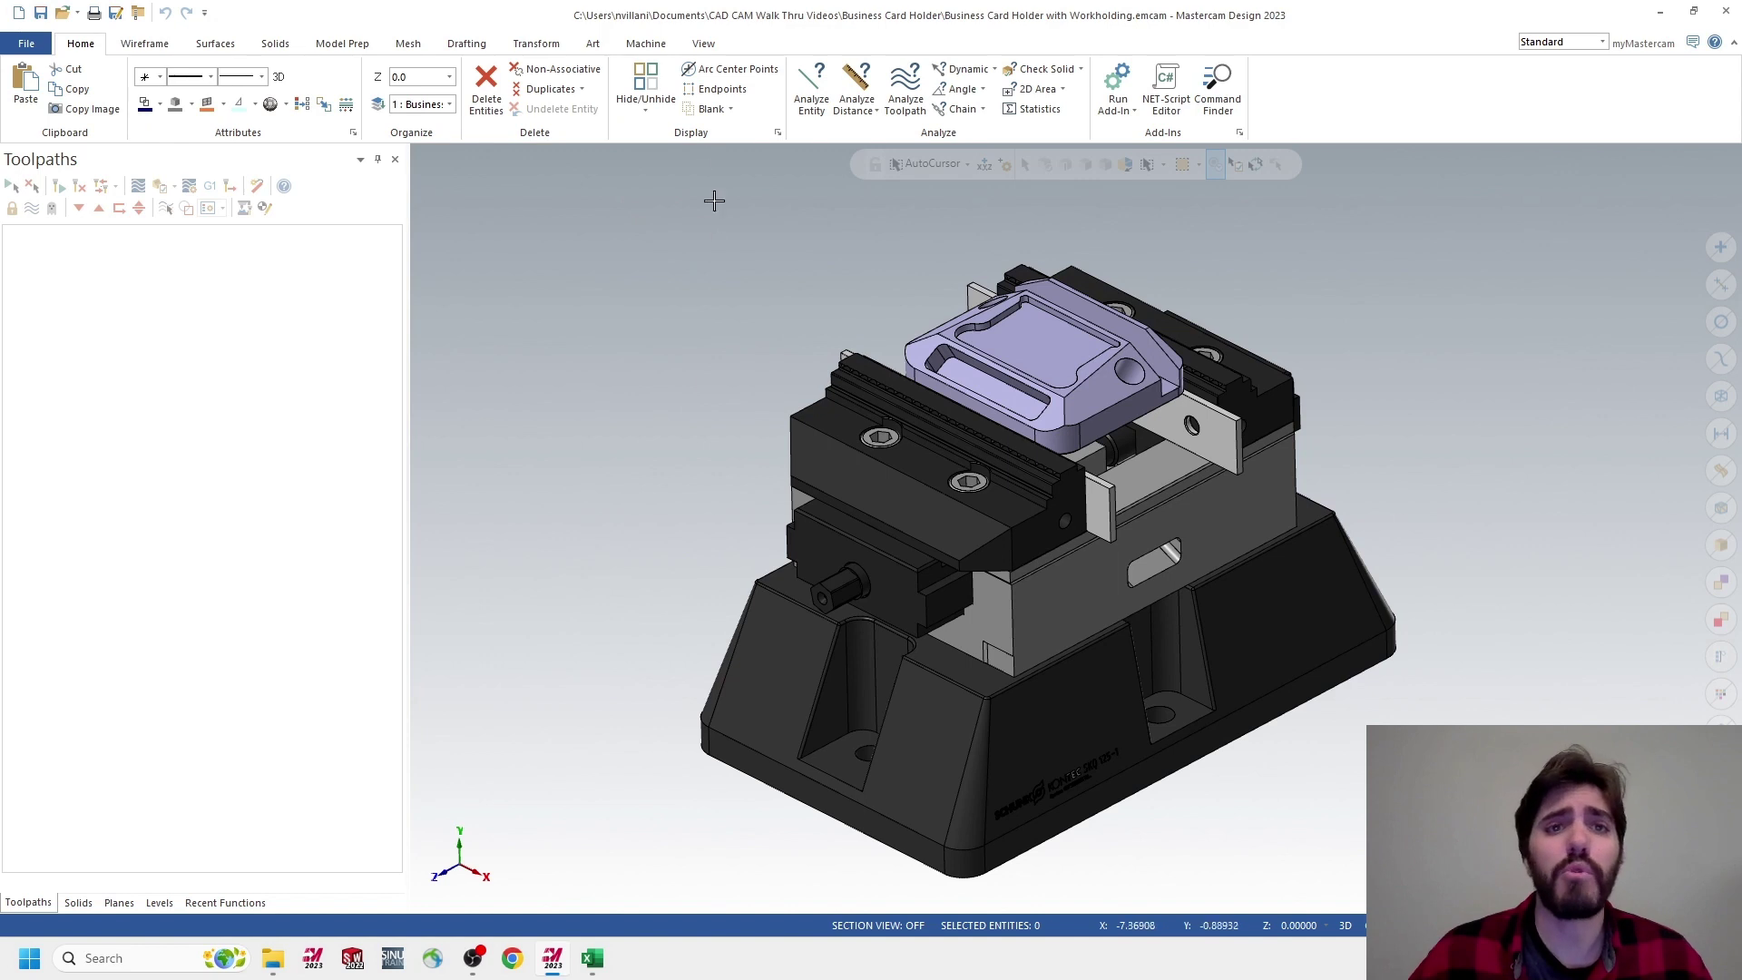
Create a machine group using the default mill definition
{"action": "left_click", "coordinate": [642, 47]}
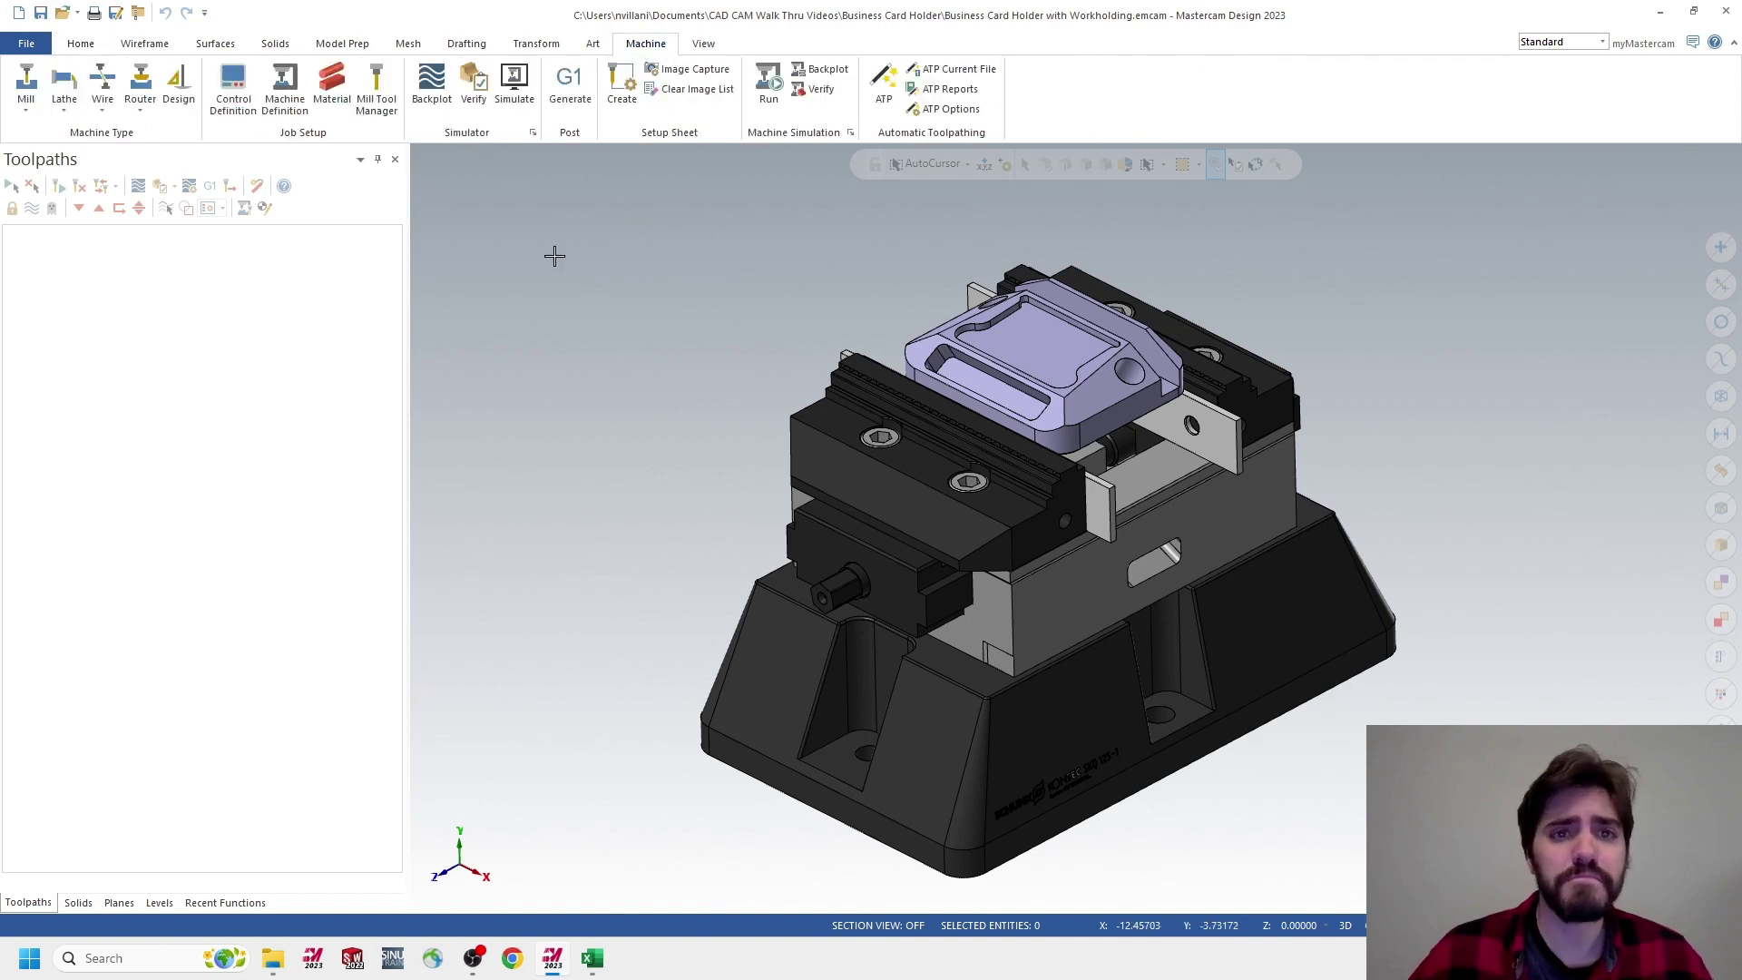
{"action": "left_click", "coordinate": [36, 101]}
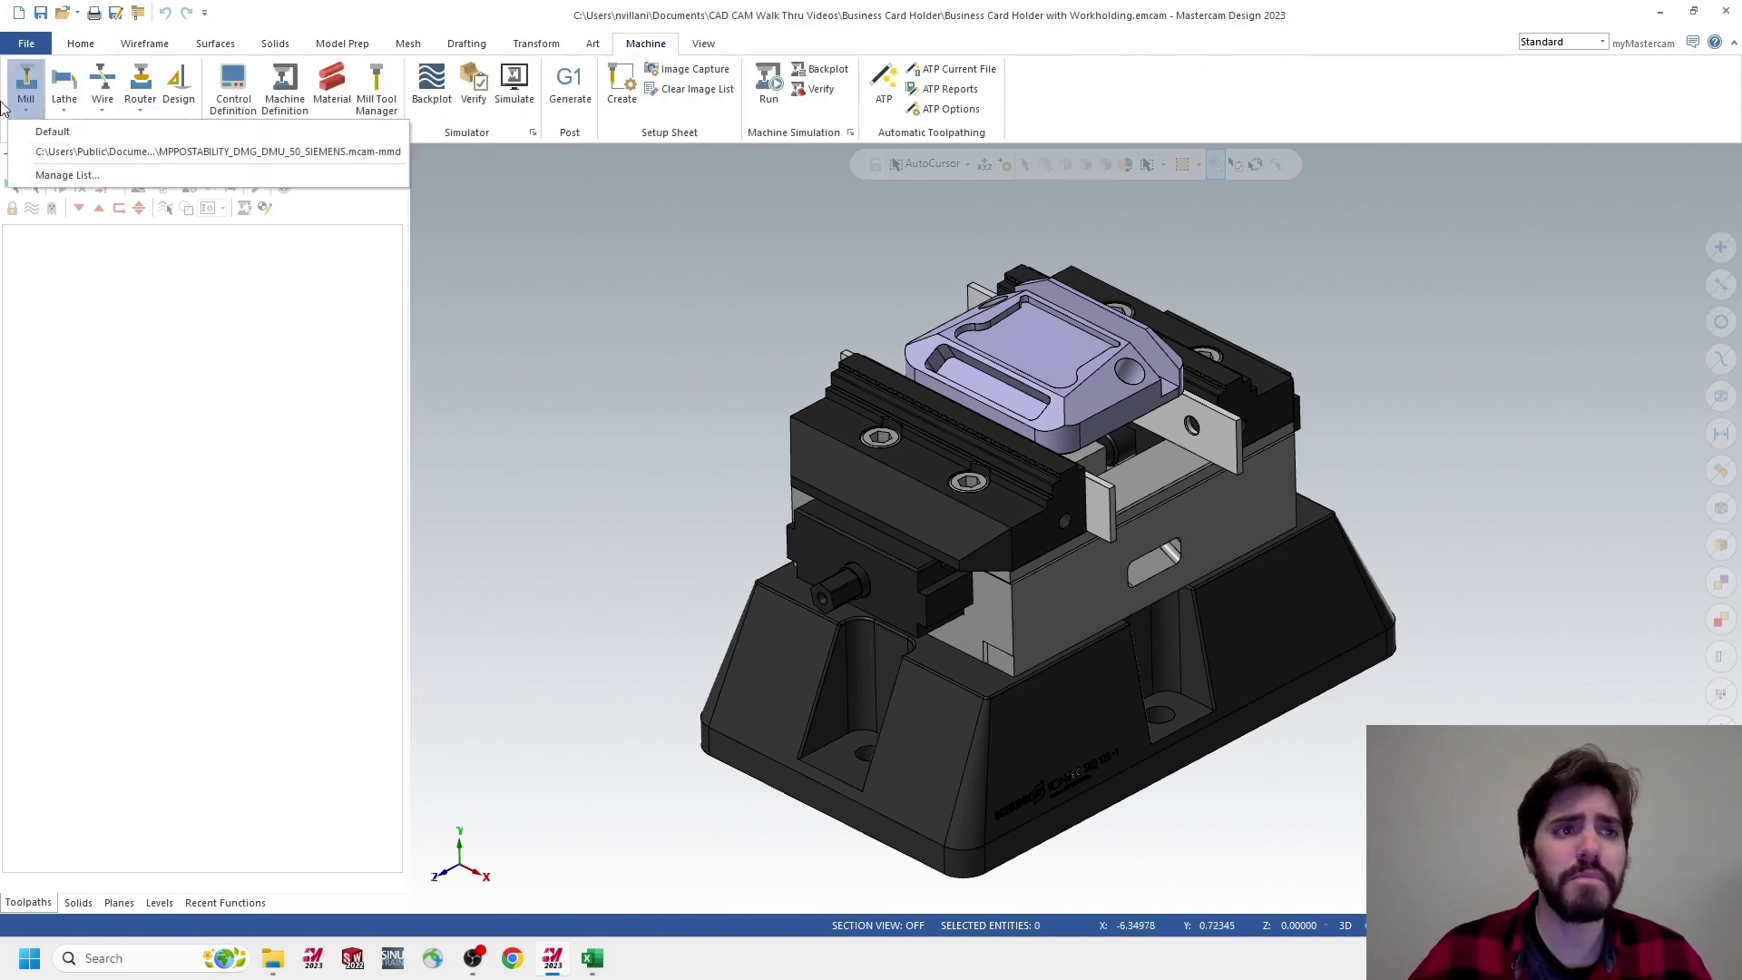
{"action": "left_click", "coordinate": [76, 130]}
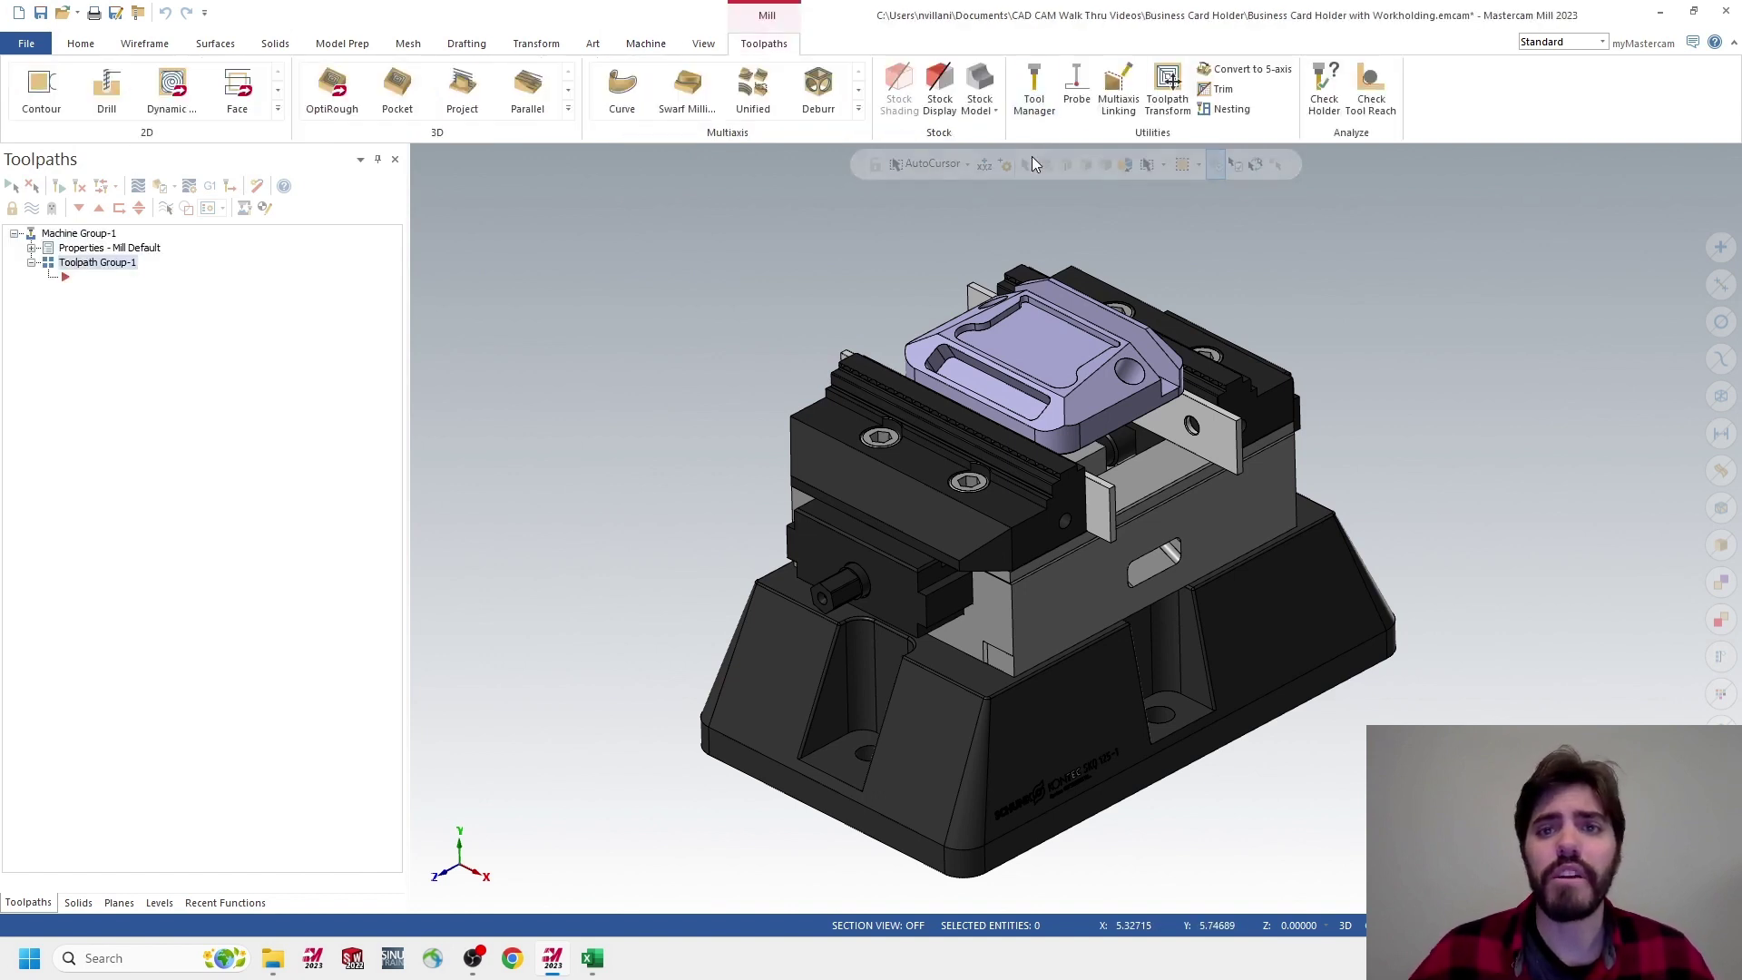
Open the tool manager and load the DMU_50_IIT tool library
{"action": "left_click", "coordinate": [1034, 91]}
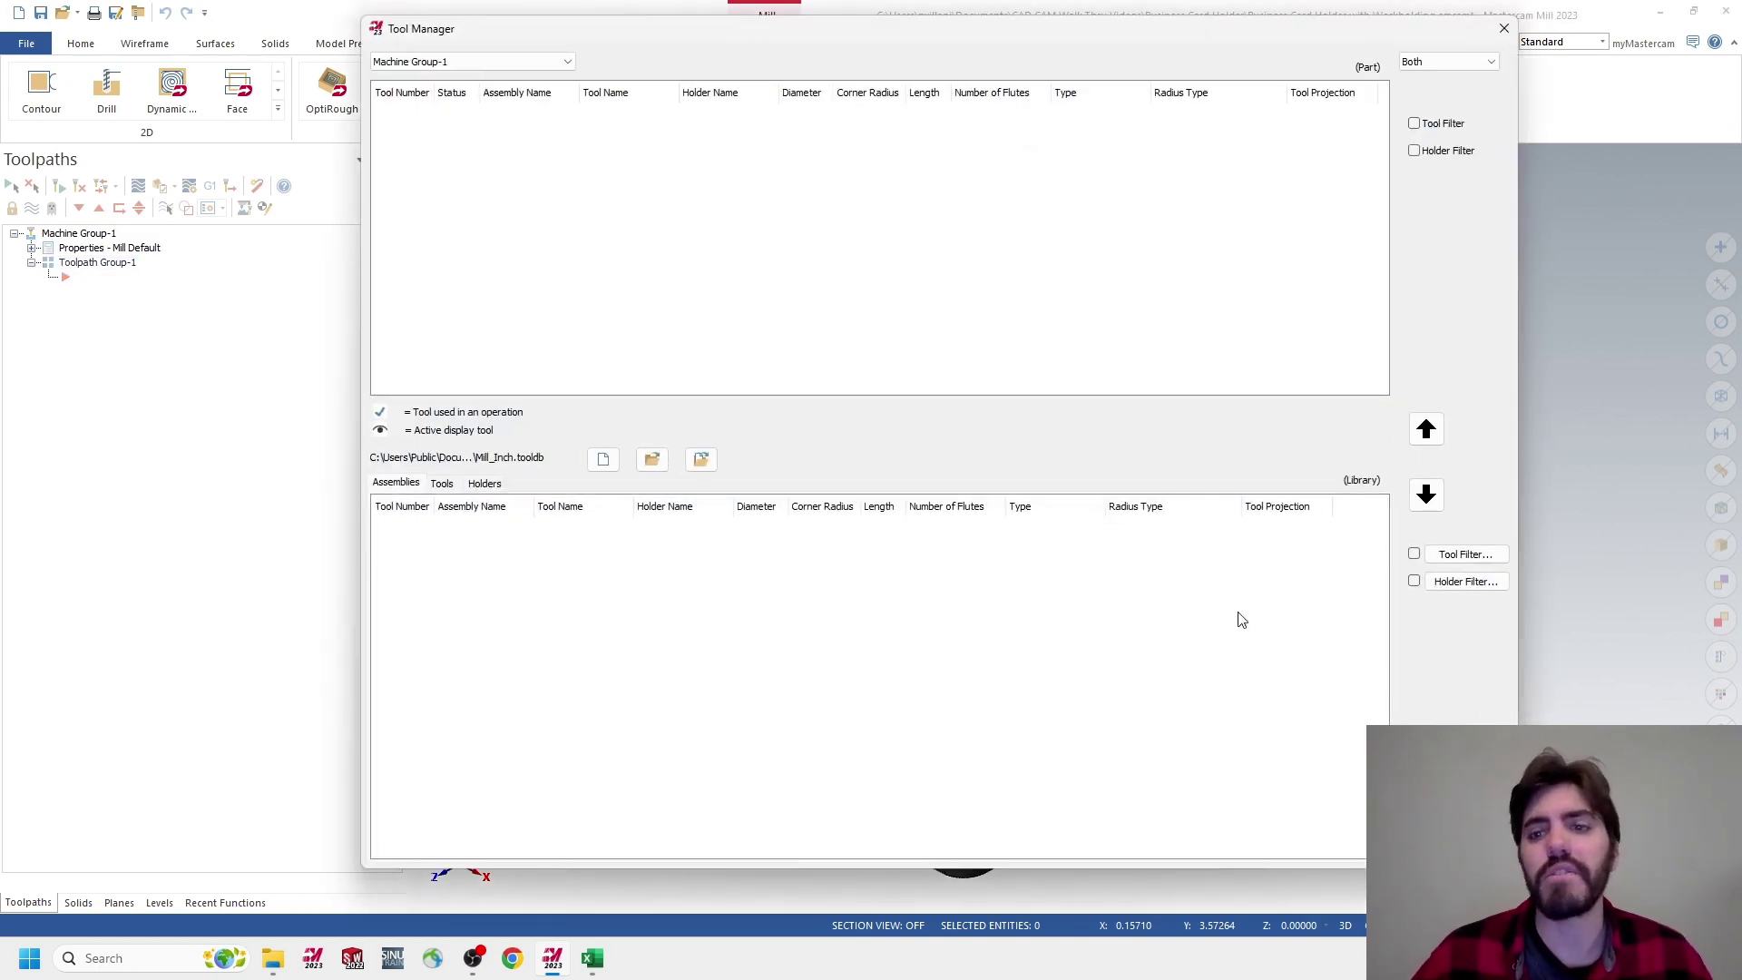
{"action": "left_click", "coordinate": [652, 458]}
{"action": "scroll", "coordinate": [377, 417], "scroll_direction": "down", "scroll_amount": 1}
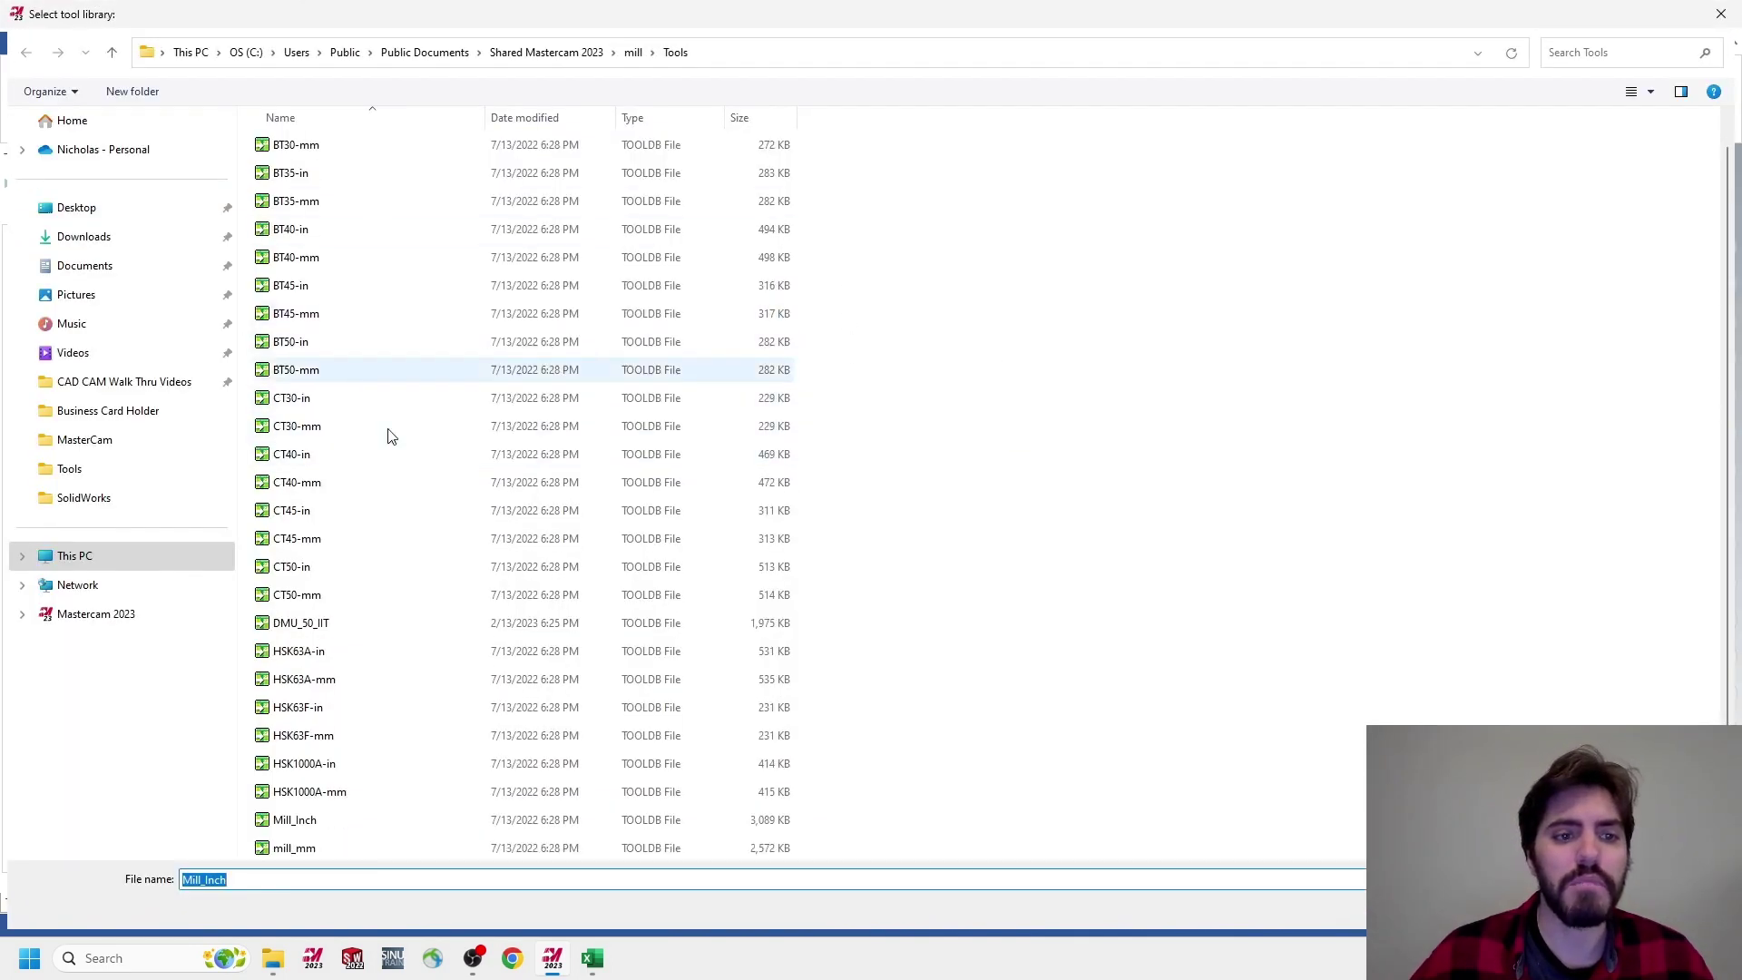
{"action": "left_click", "coordinate": [313, 626]}
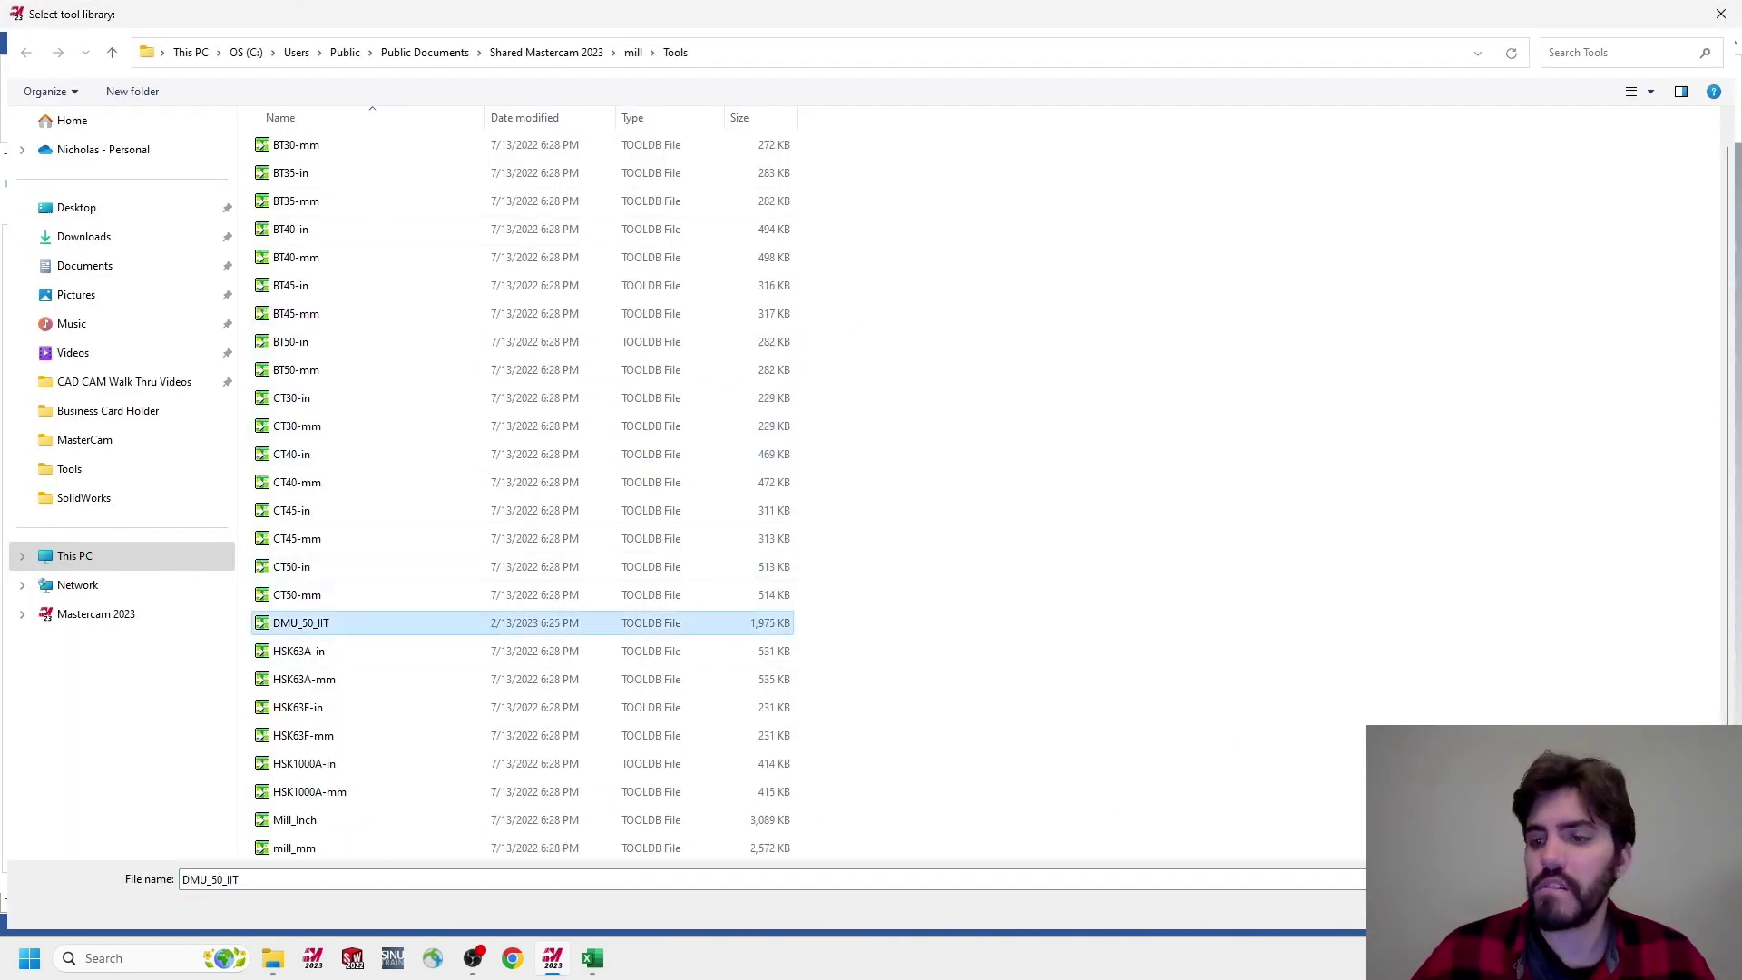
{"action": "double_click", "coordinate": [313, 624]}
Copy all tool assemblies from the DMU_50_IIT library into Machine Group-1 and close the tool manager
{"action": "left_click_drag", "start_coordinate": [824, 810], "coordinate": [567, 524]}
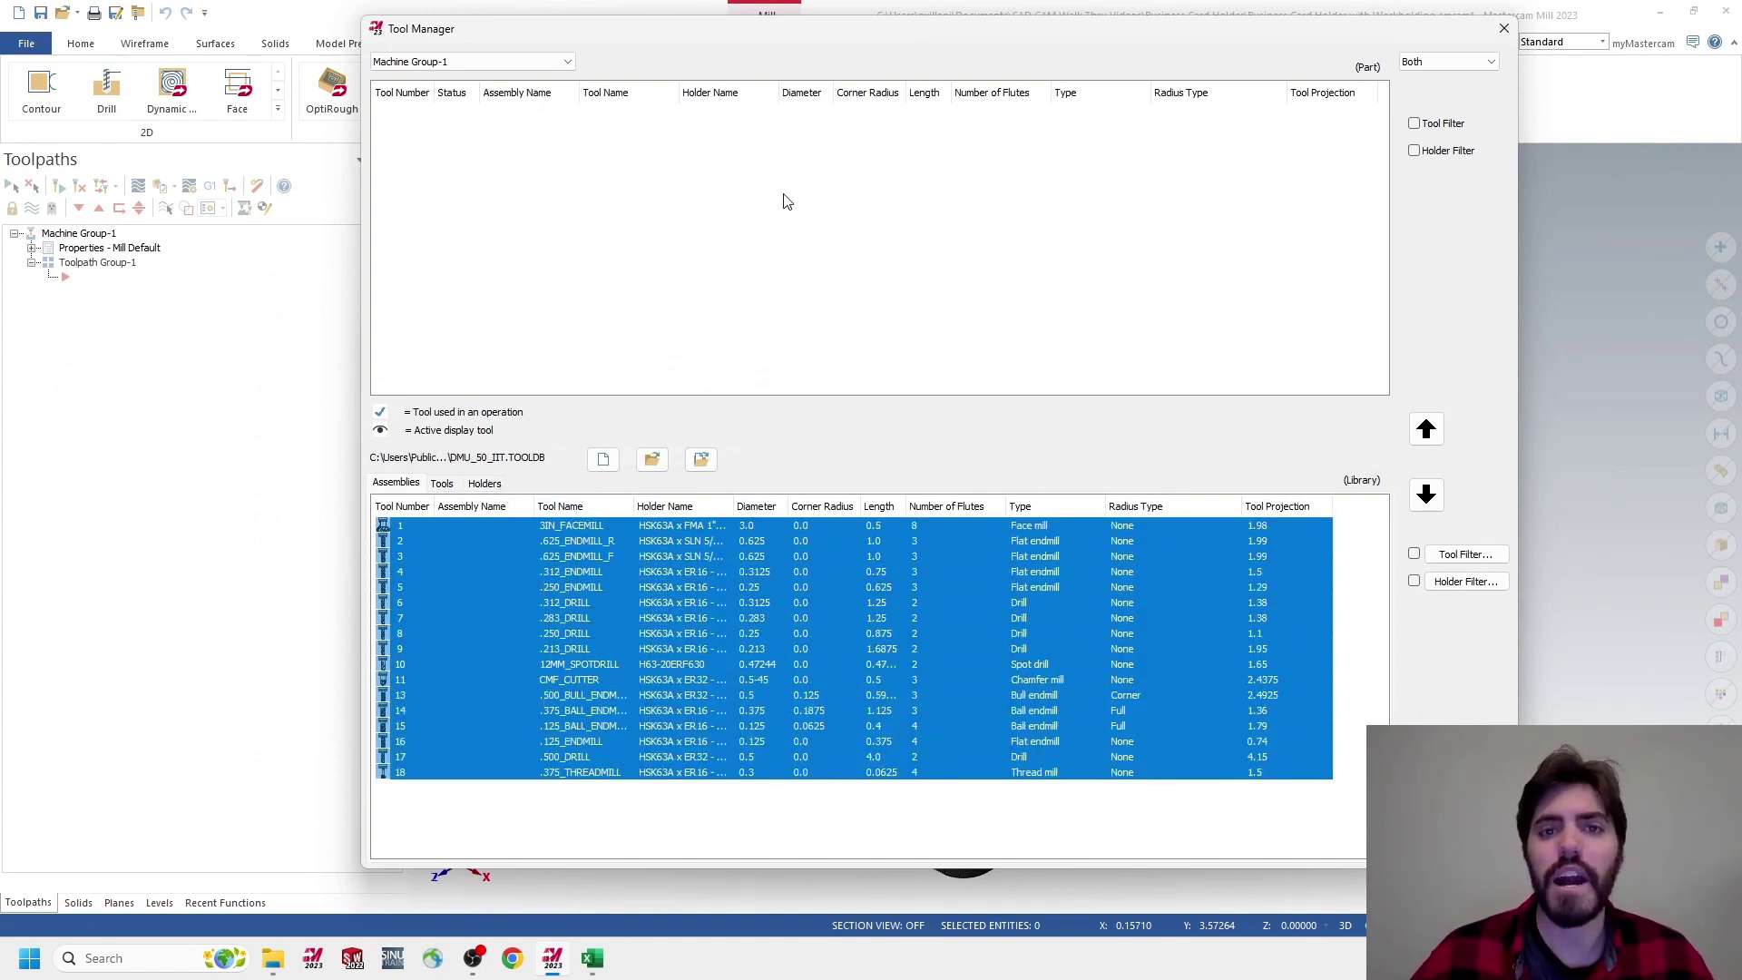
{"action": "left_click", "coordinate": [1426, 432]}
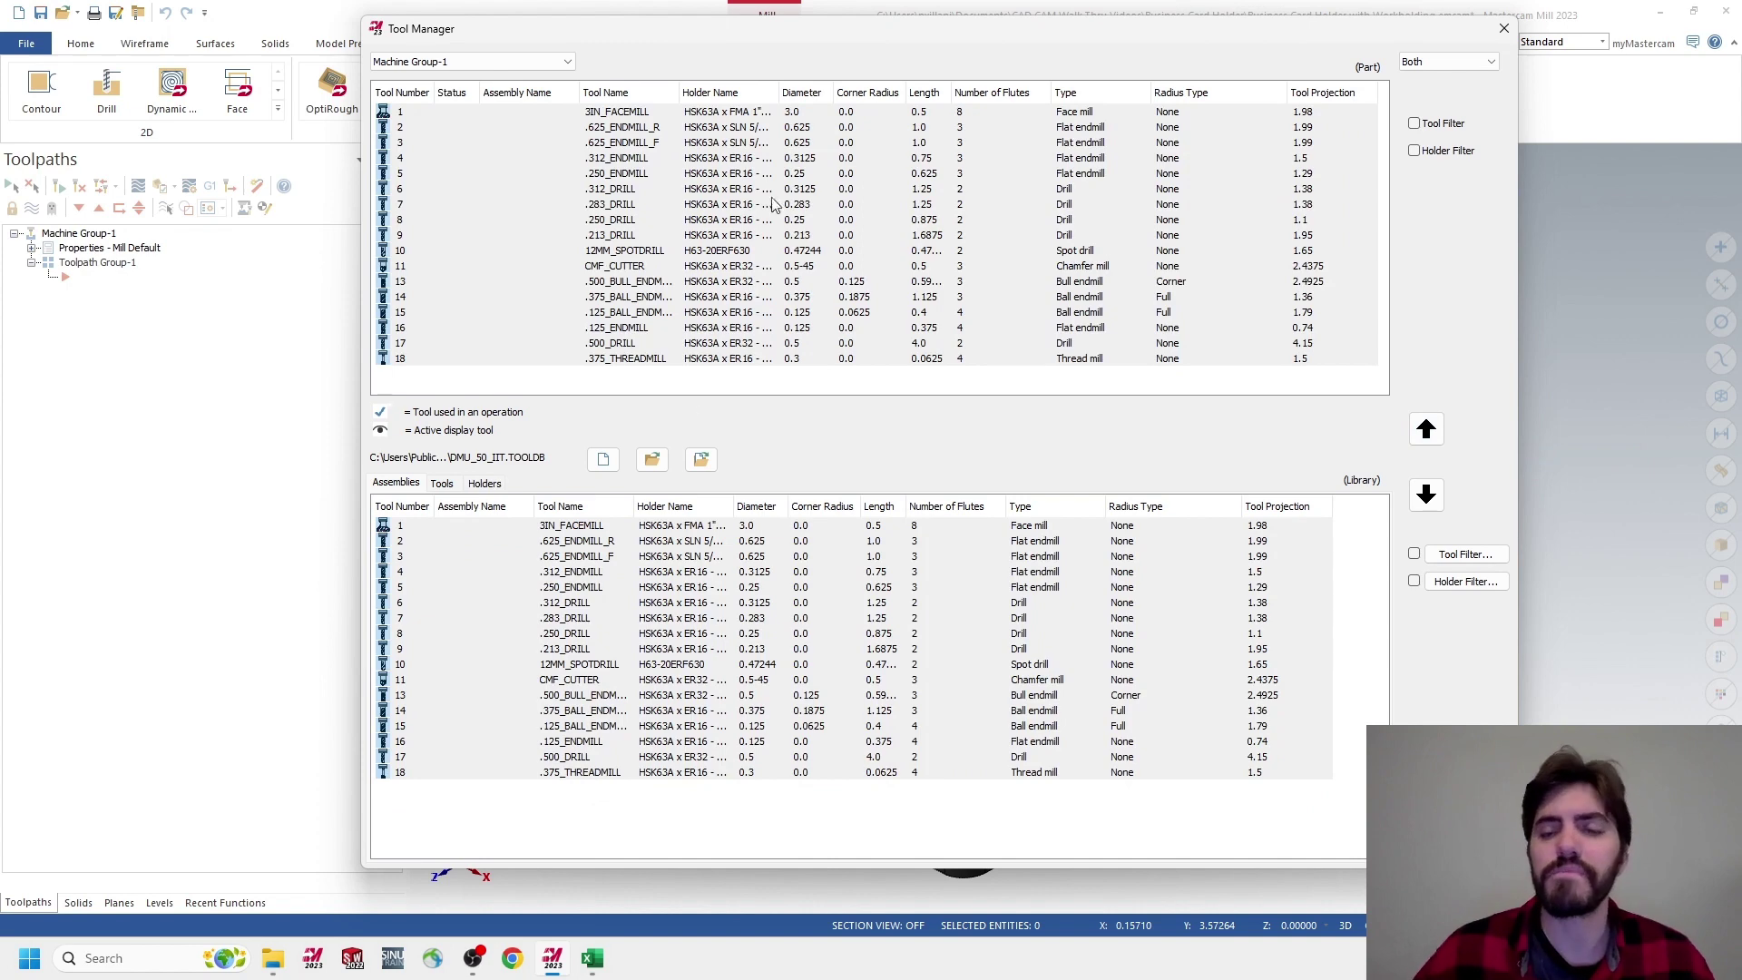
{"action": "left_click_drag", "start_coordinate": [828, 44], "coordinate": [797, 56]}
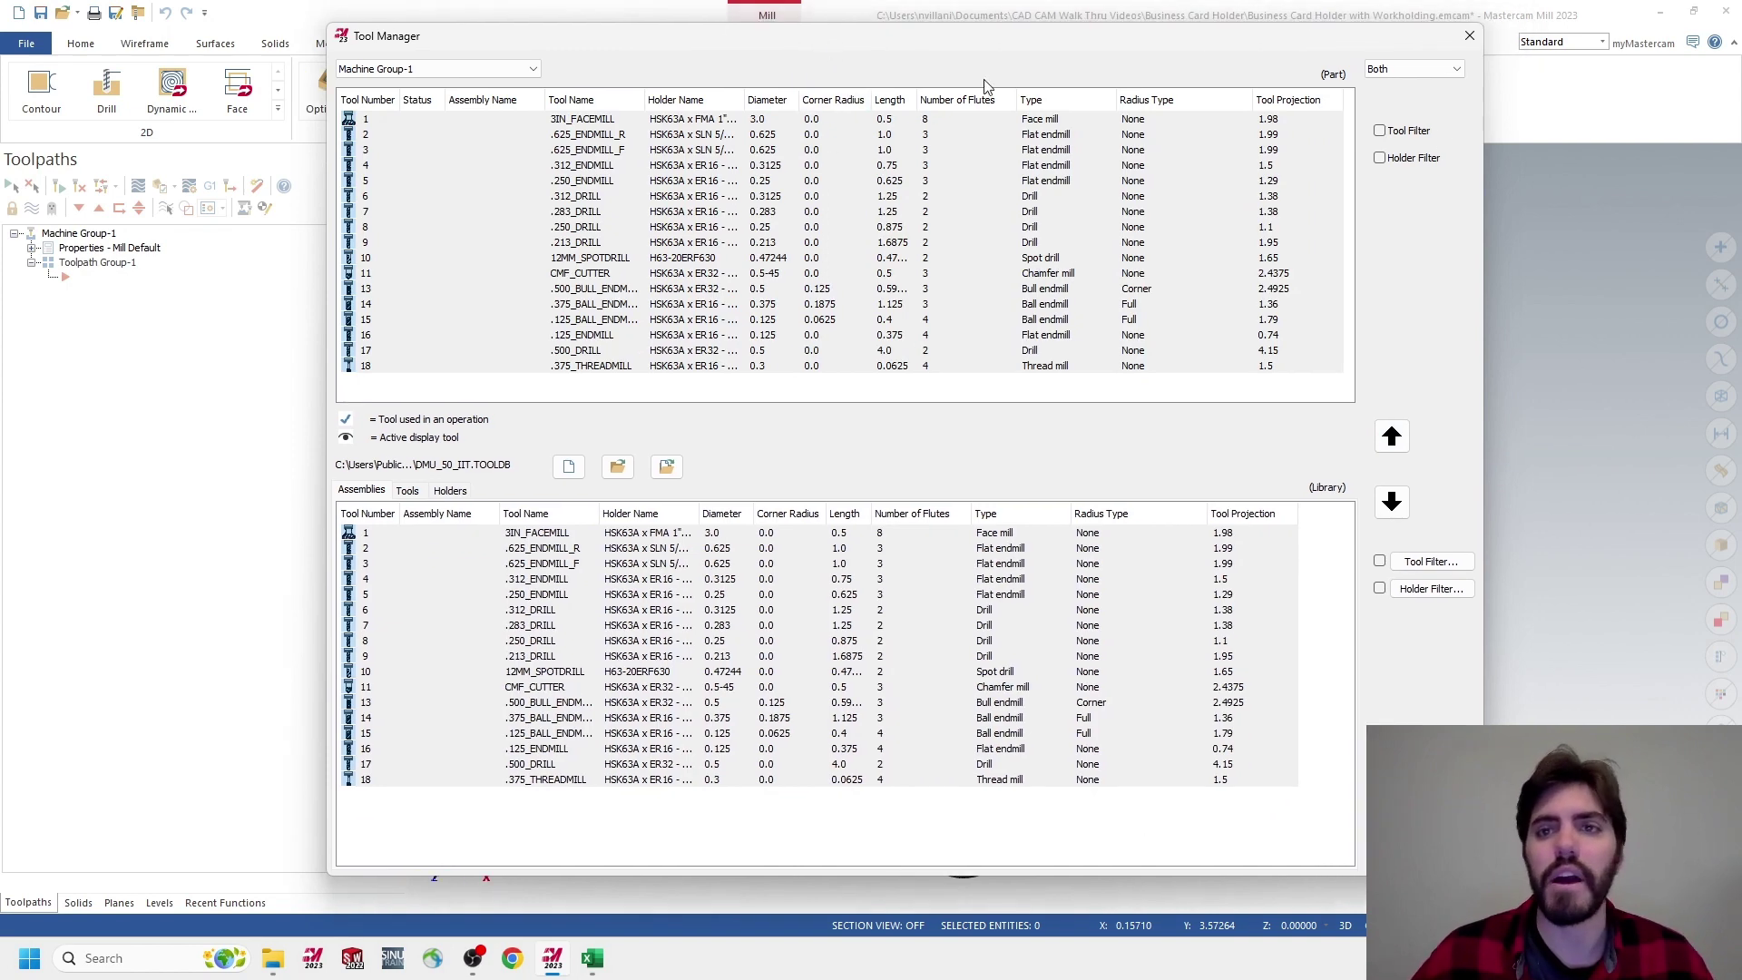
{"action": "left_click", "coordinate": [1464, 41]}
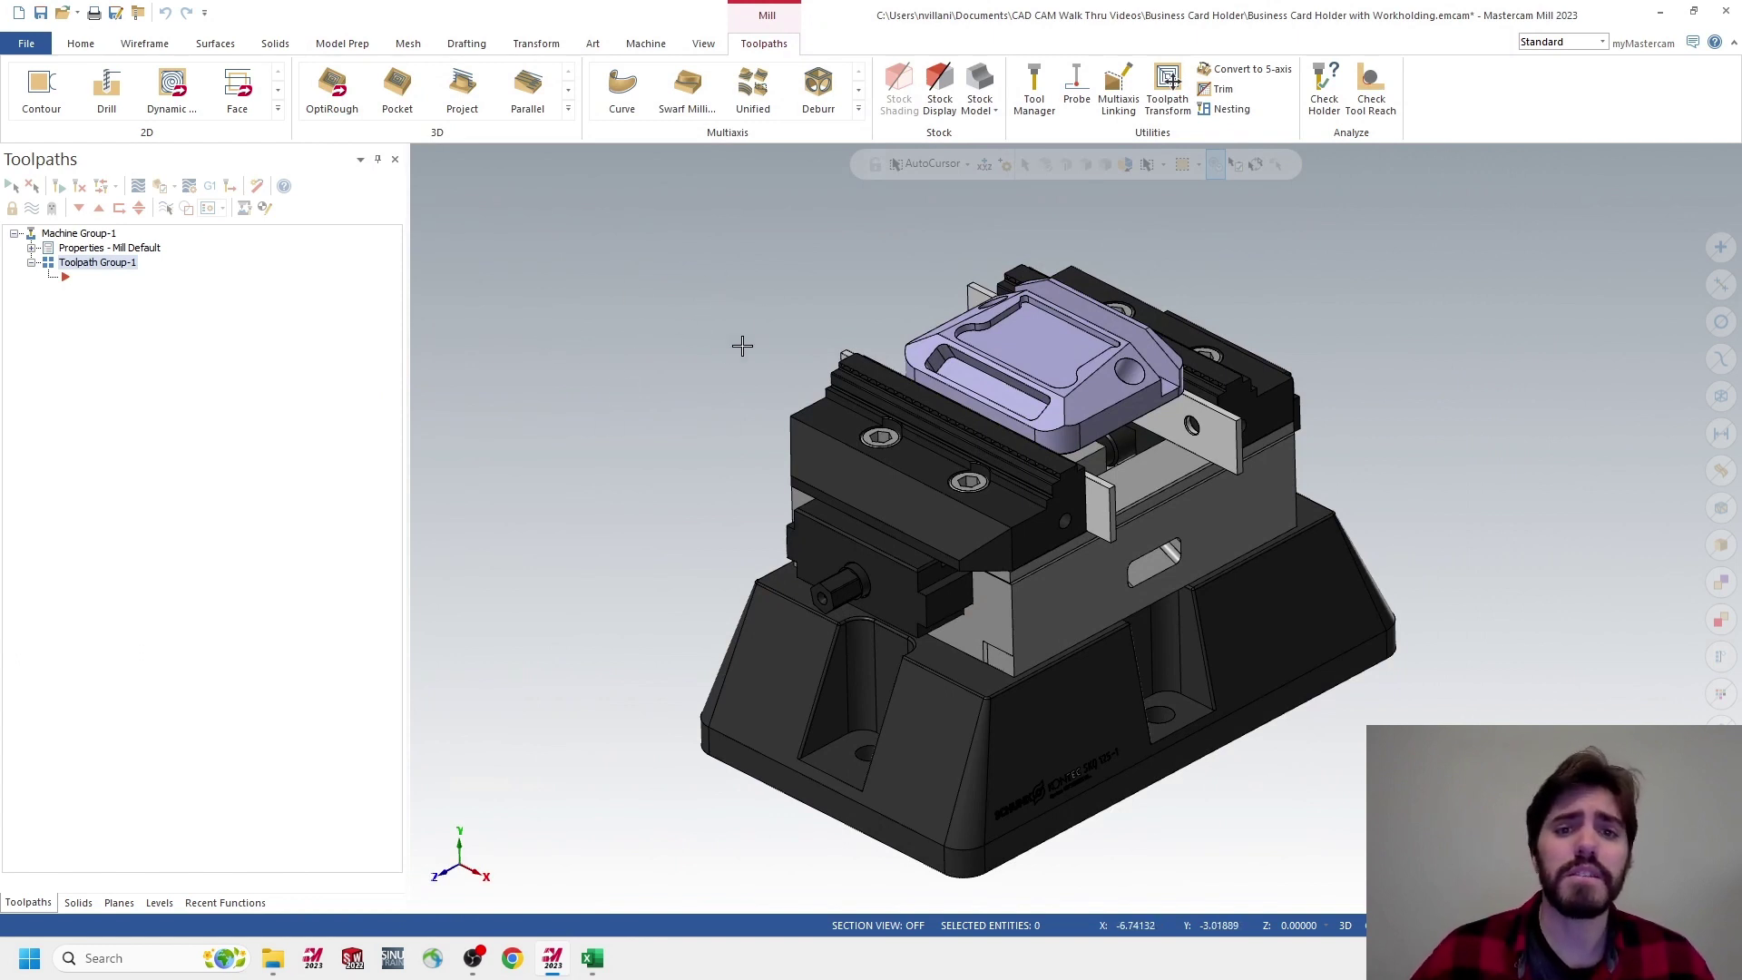
Start a new dynamic plane and place its origin at X0, Y0, Z0 on the card holder
{"action": "right_click", "coordinate": [724, 303]}
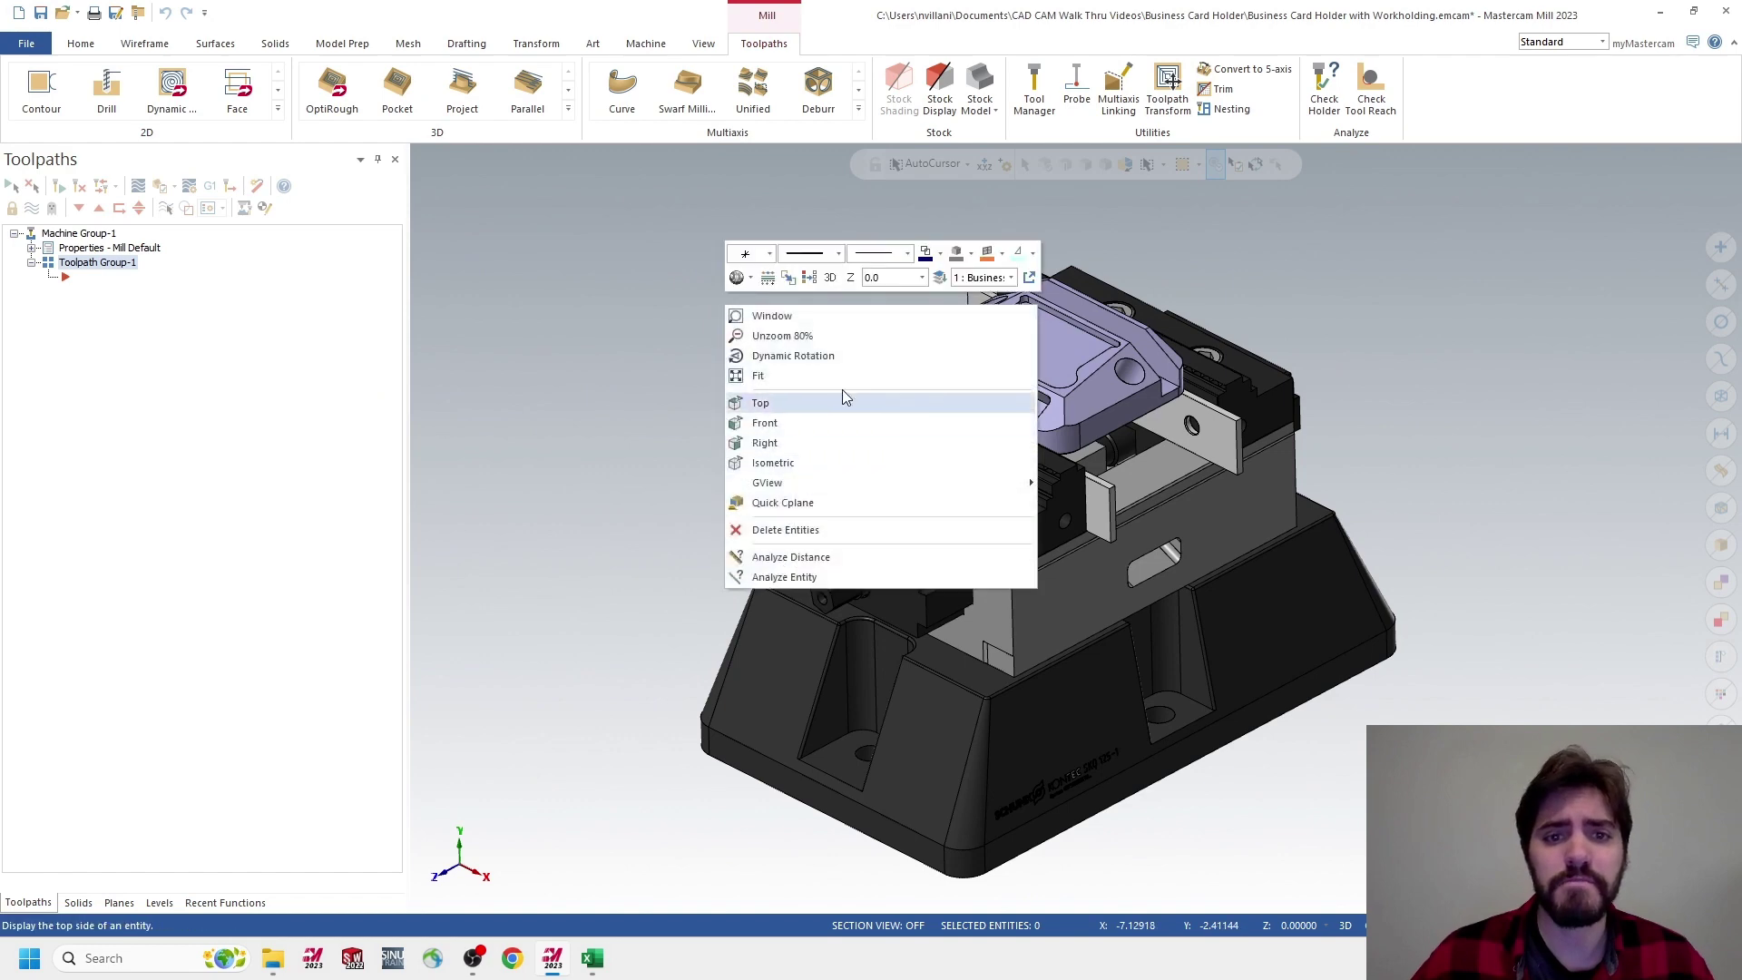
{"action": "left_click", "coordinate": [762, 404]}
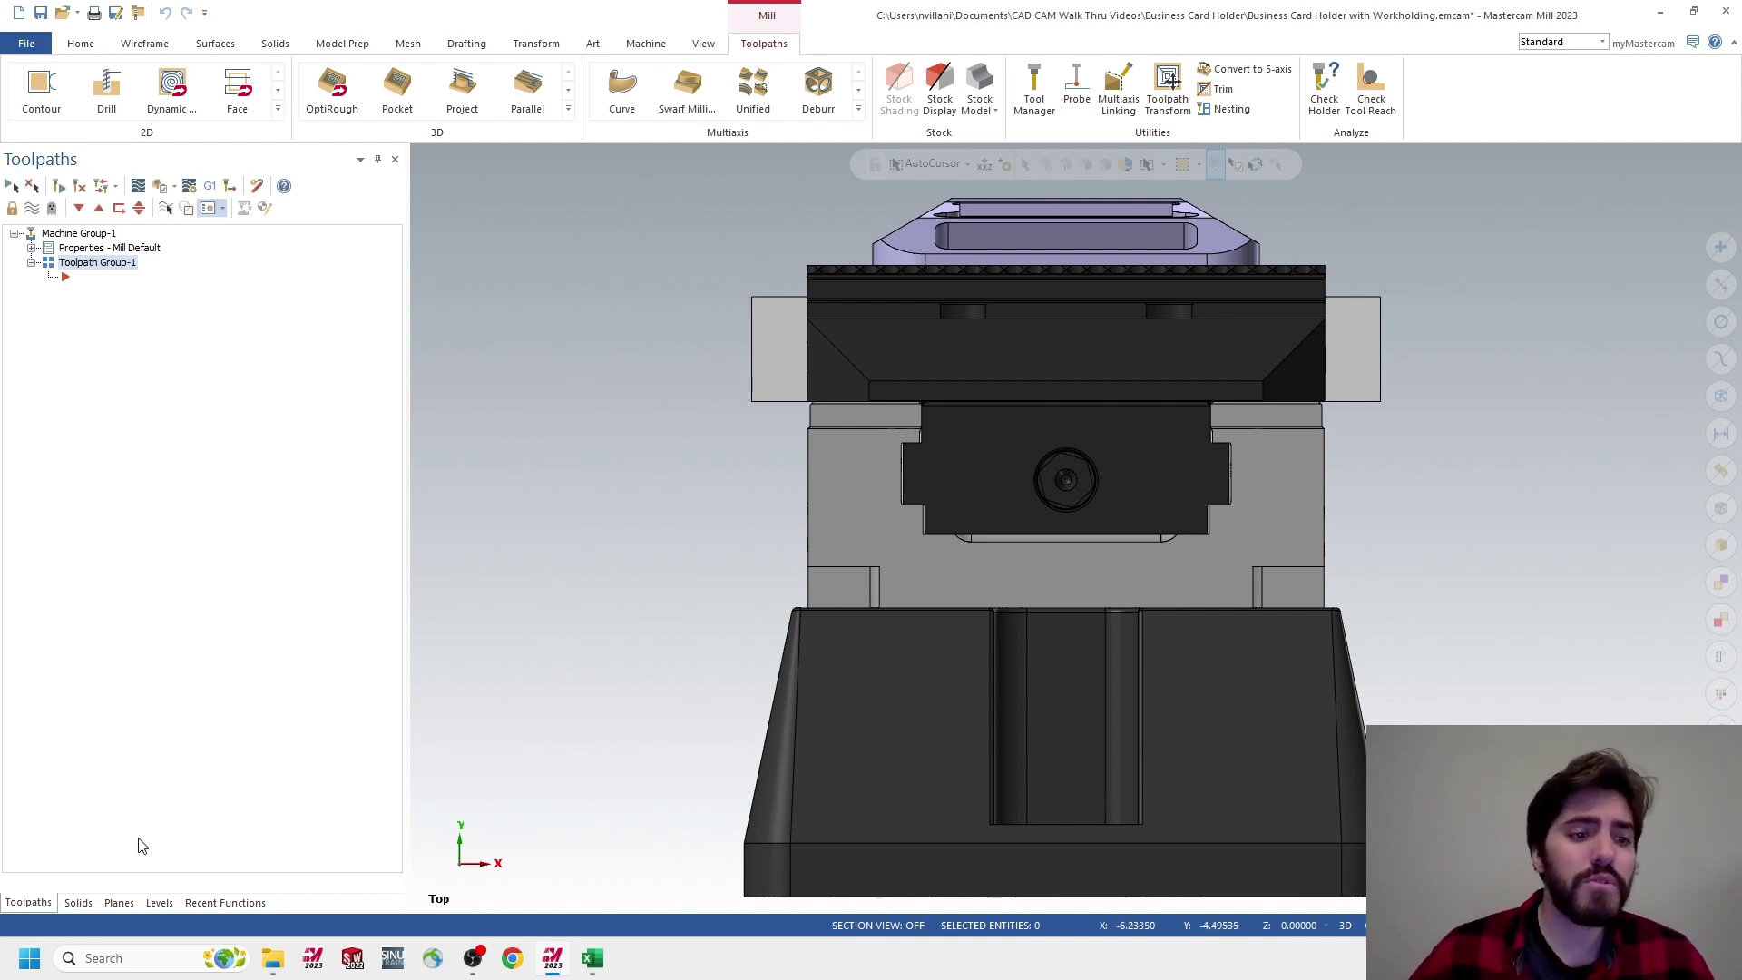
{"action": "left_click", "coordinate": [129, 902]}
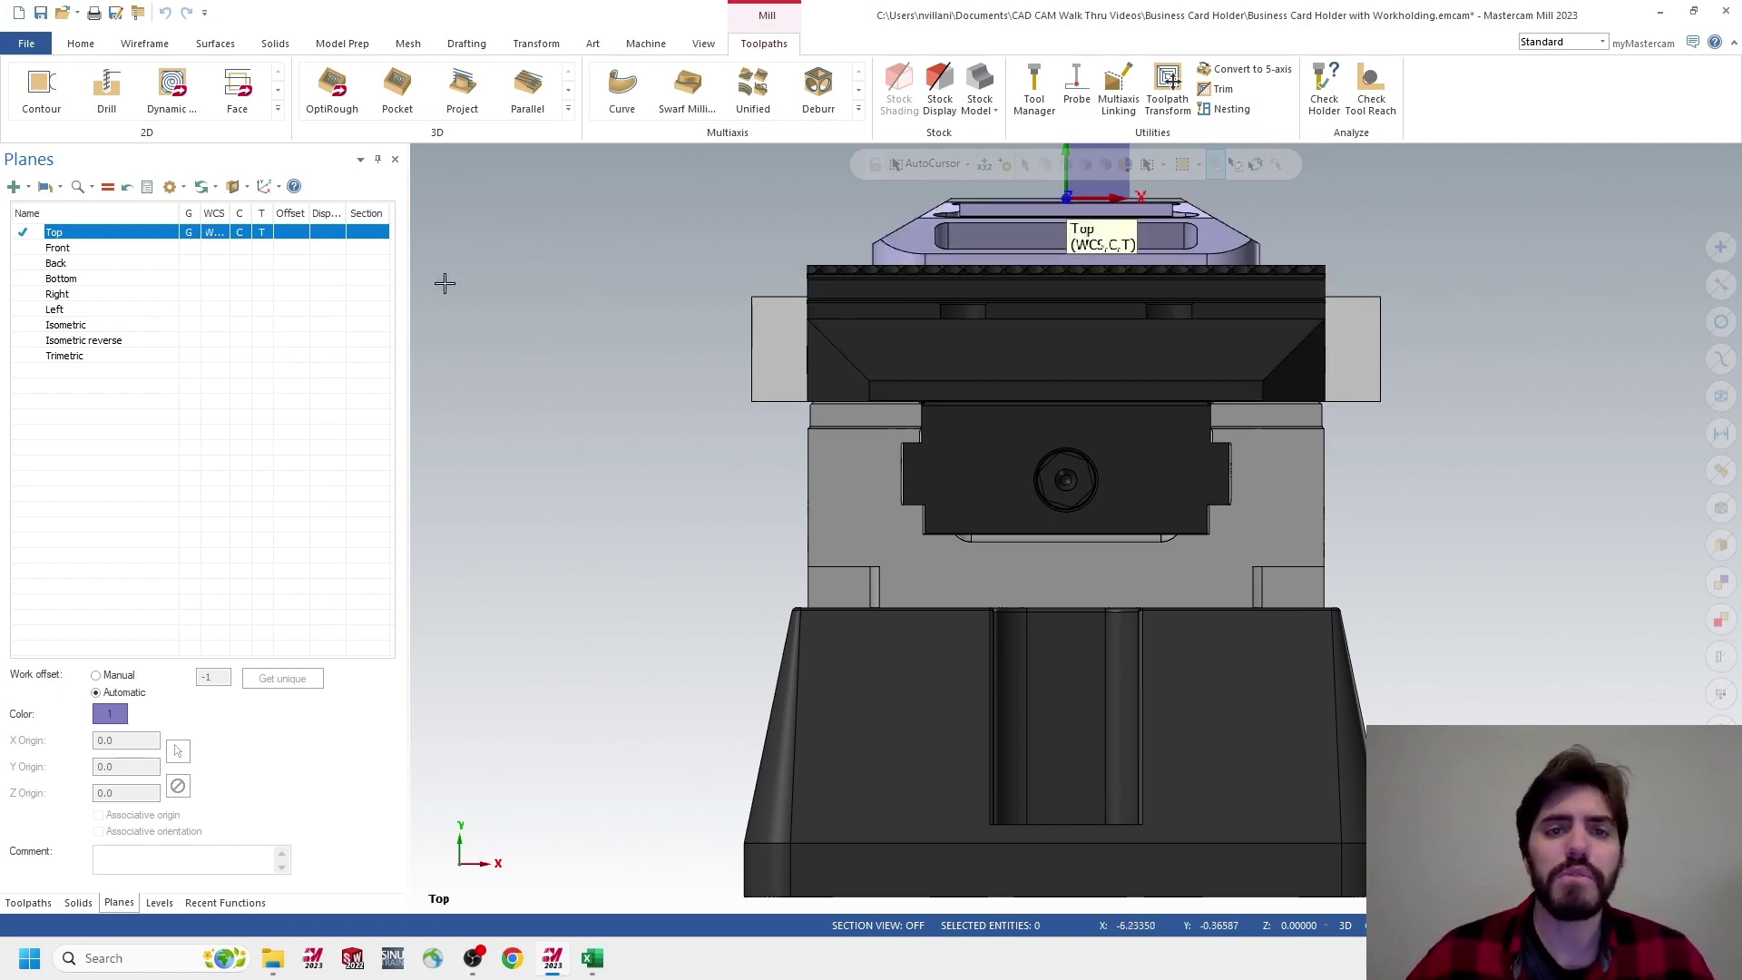
{"action": "left_click", "coordinate": [22, 188]}
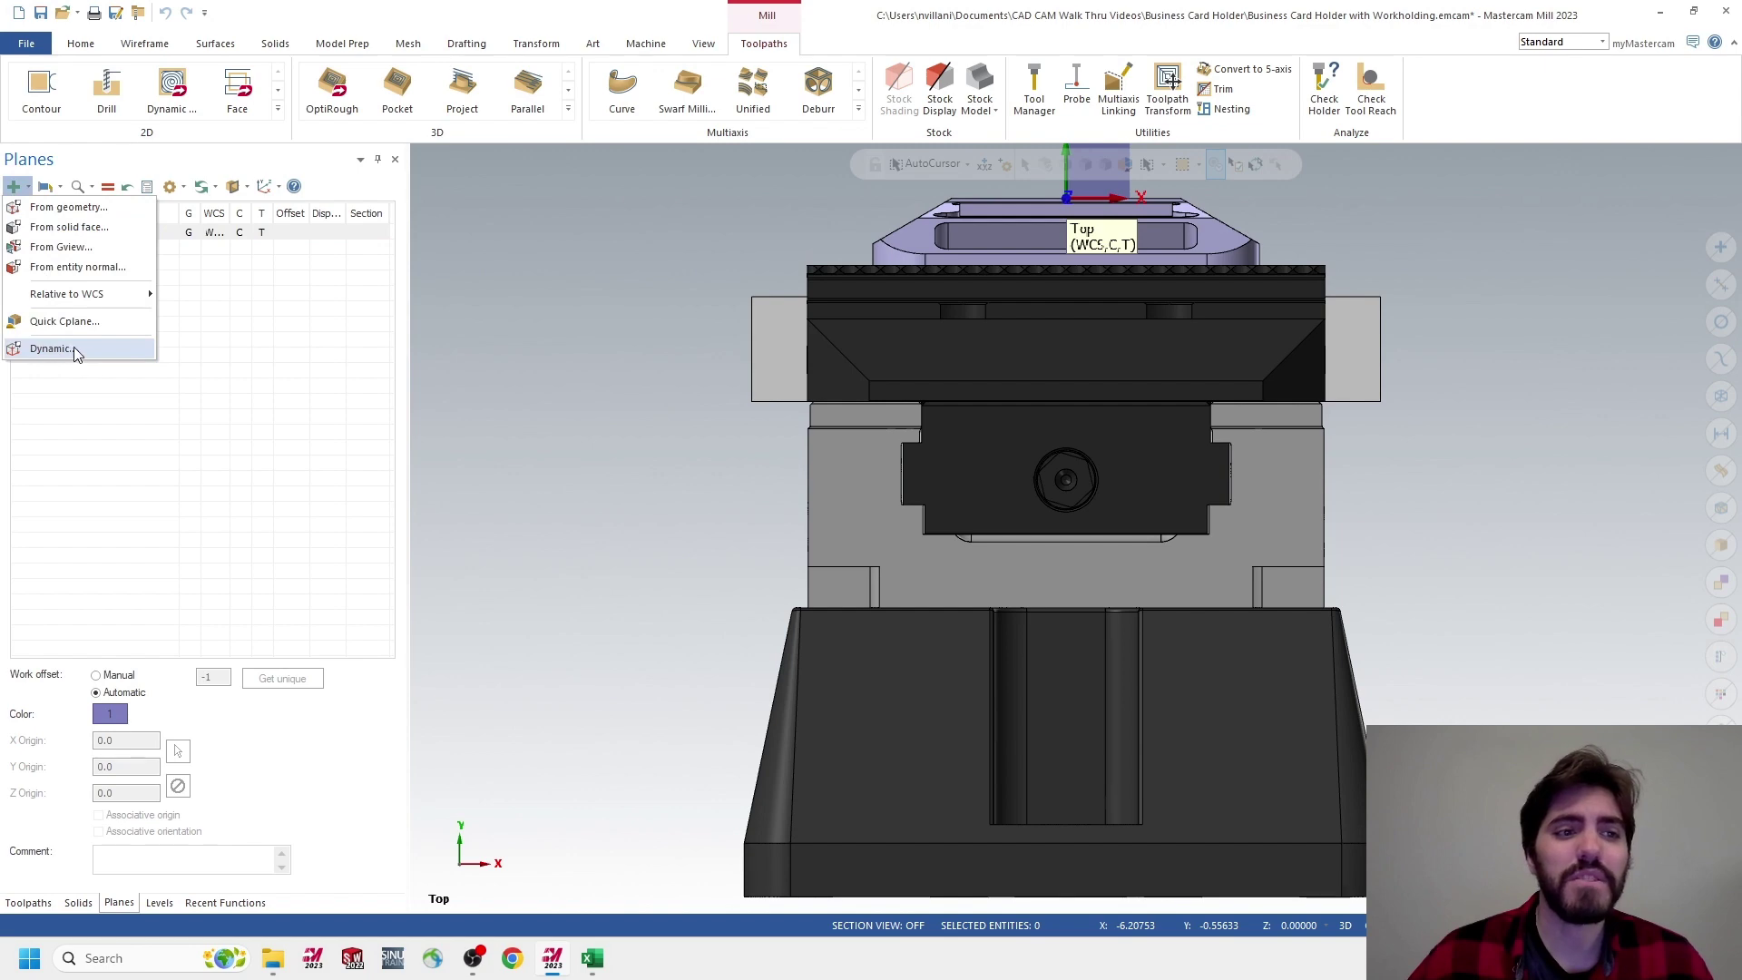
{"action": "left_click", "coordinate": [195, 369]}
{"action": "middle_click_drag", "start_coordinate": [828, 172], "coordinate": [853, 302]}
{"action": "scroll", "coordinate": [857, 304], "scroll_direction": "down", "scroll_amount": 4}
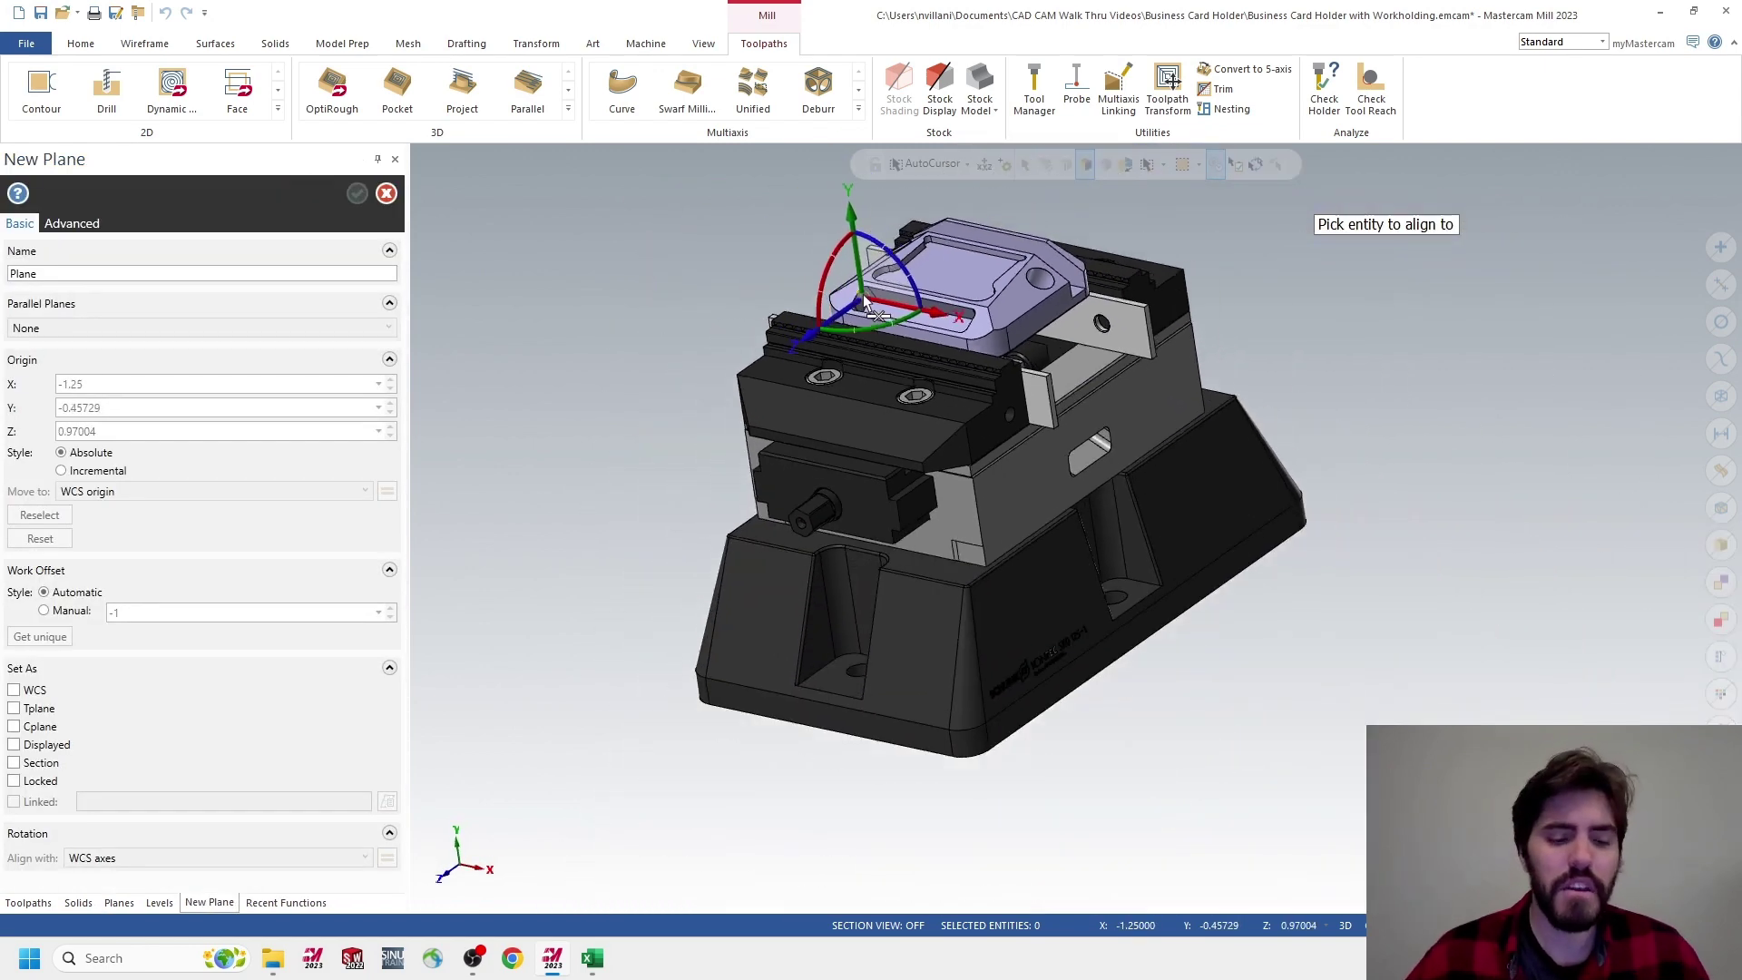
{"action": "scroll", "coordinate": [763, 347], "scroll_direction": "up", "scroll_amount": 5}
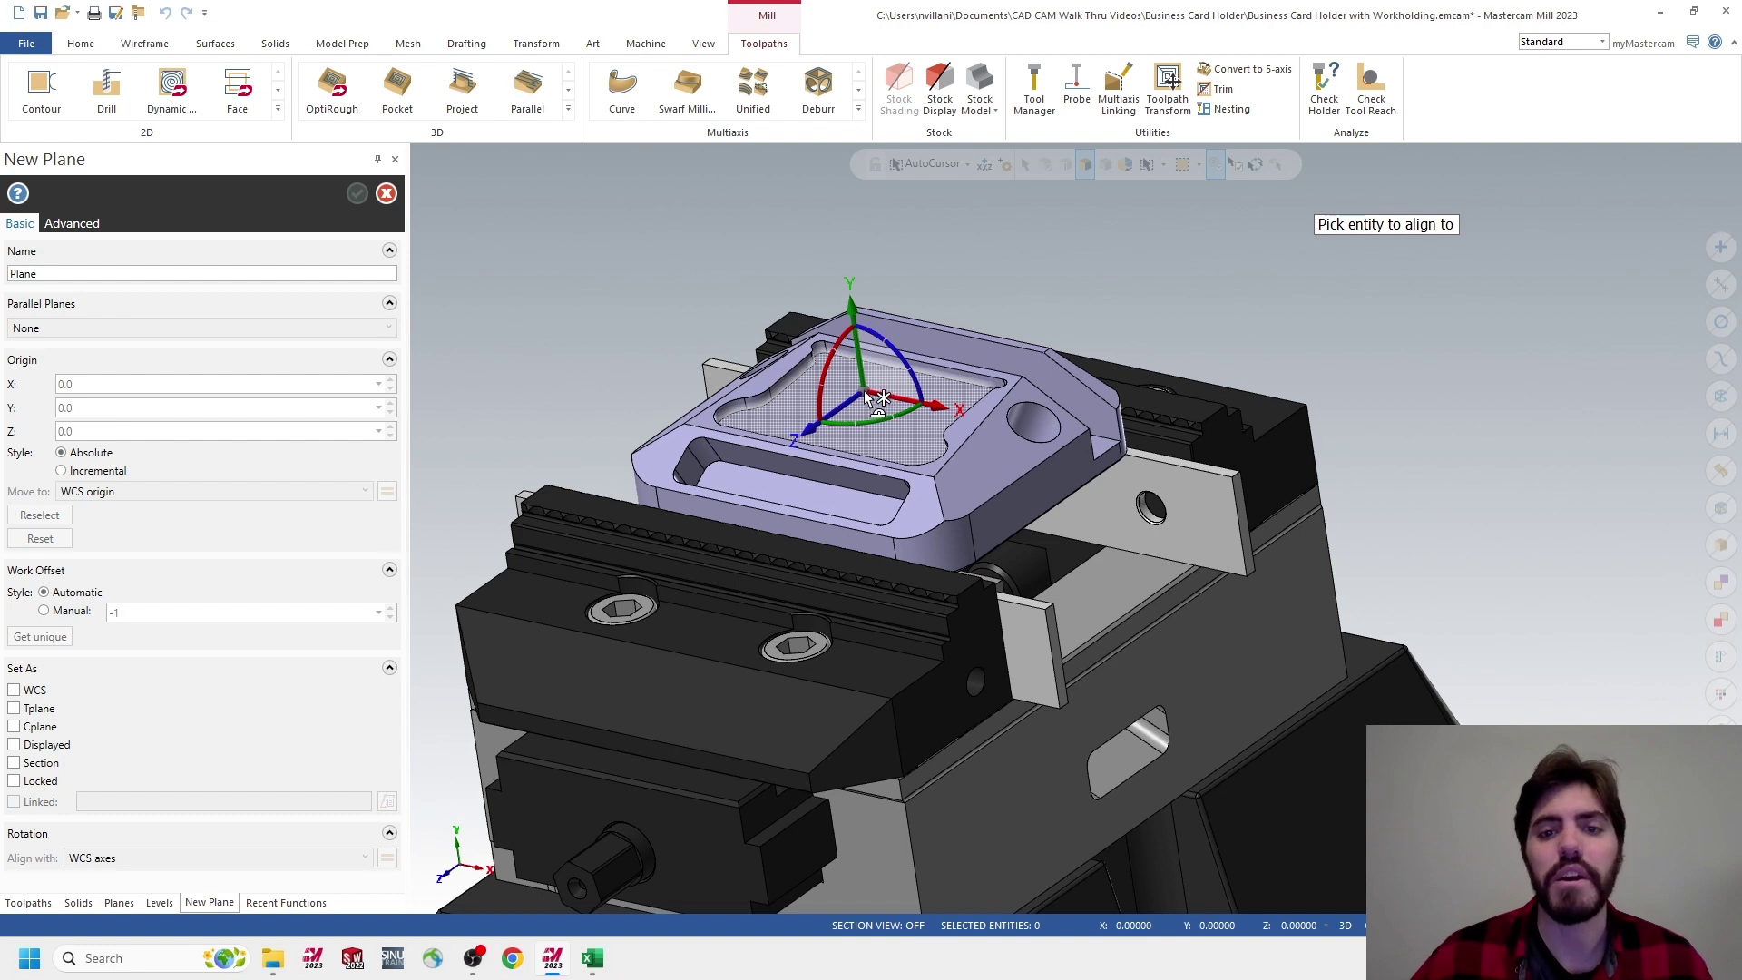
{"action": "left_click", "coordinate": [867, 396]}
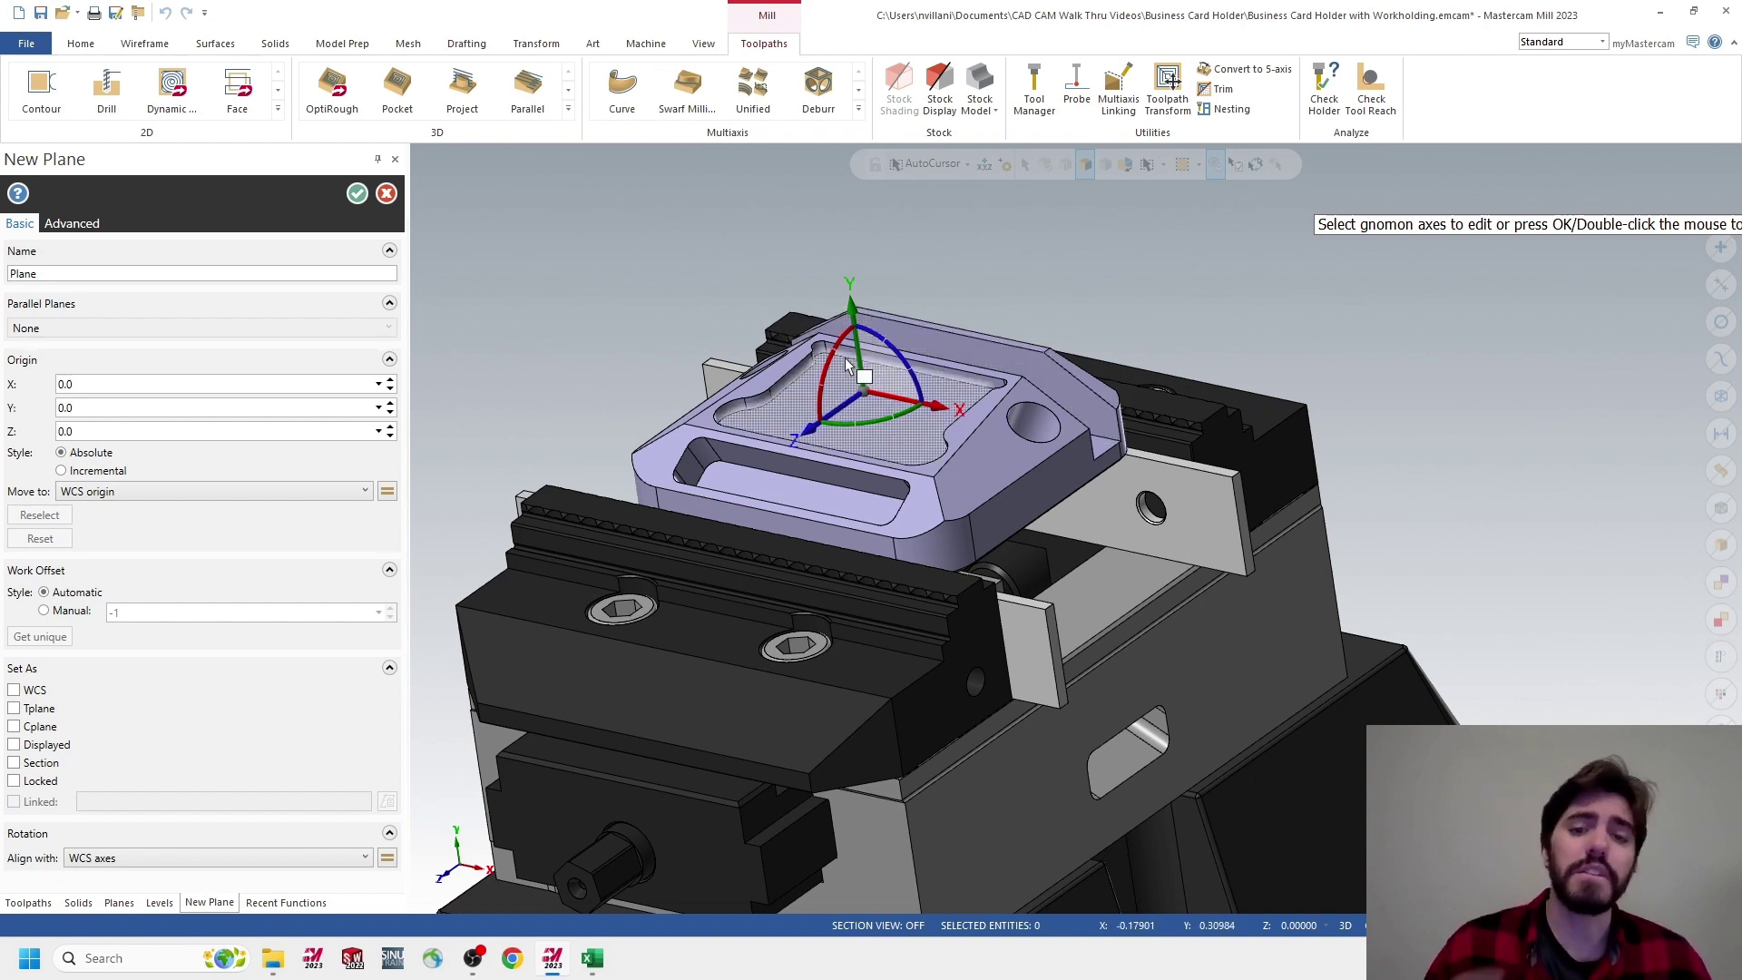
Rotate the plane gnomon -90° about the X axis so that Z points up out of the card holder
{"action": "left_click", "coordinate": [819, 402]}
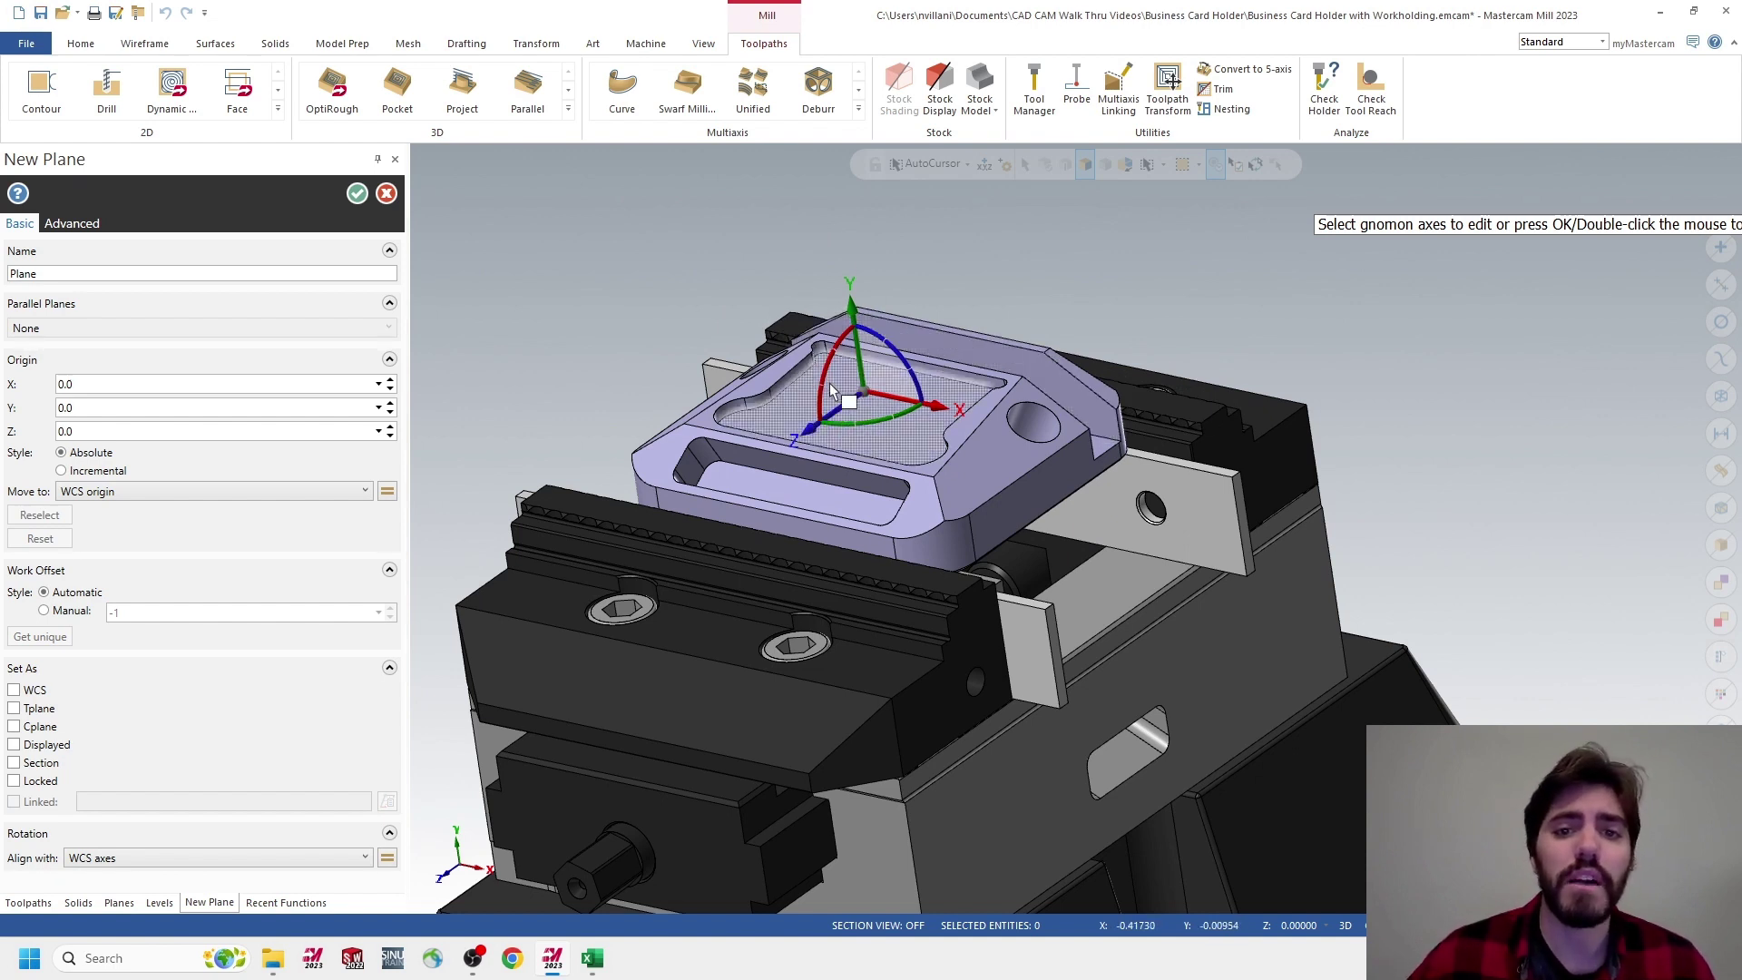
{"action": "left_click", "coordinate": [819, 402]}
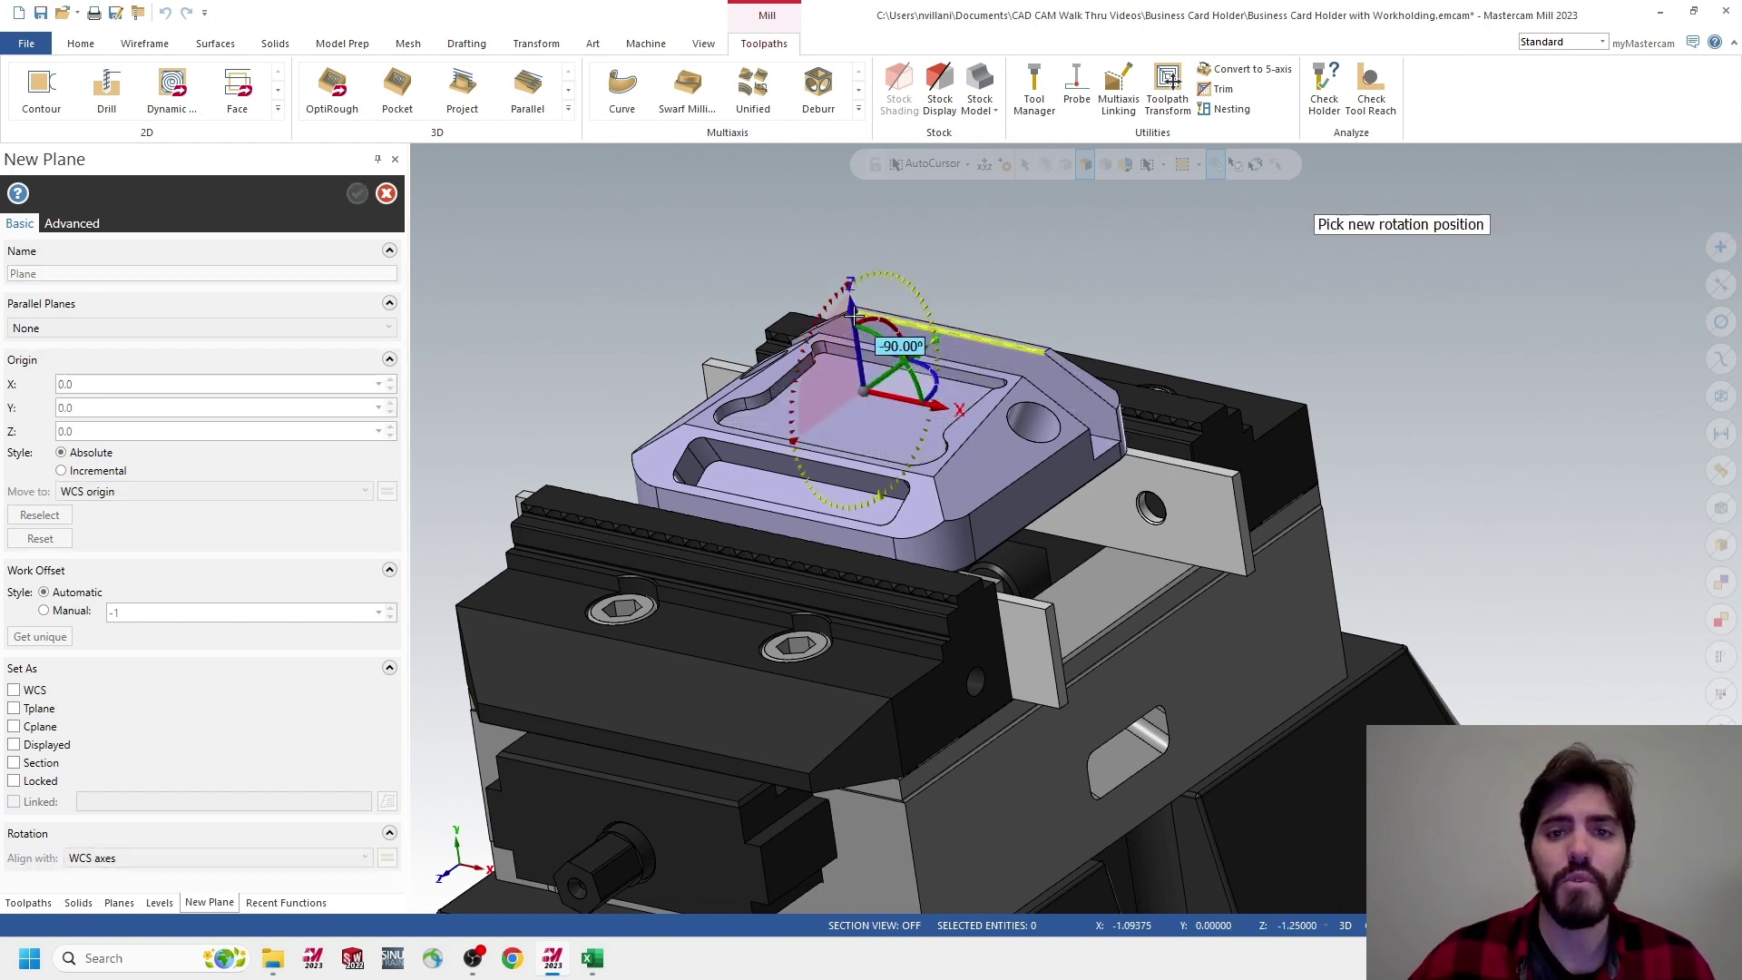
{"action": "left_click", "coordinate": [860, 334]}
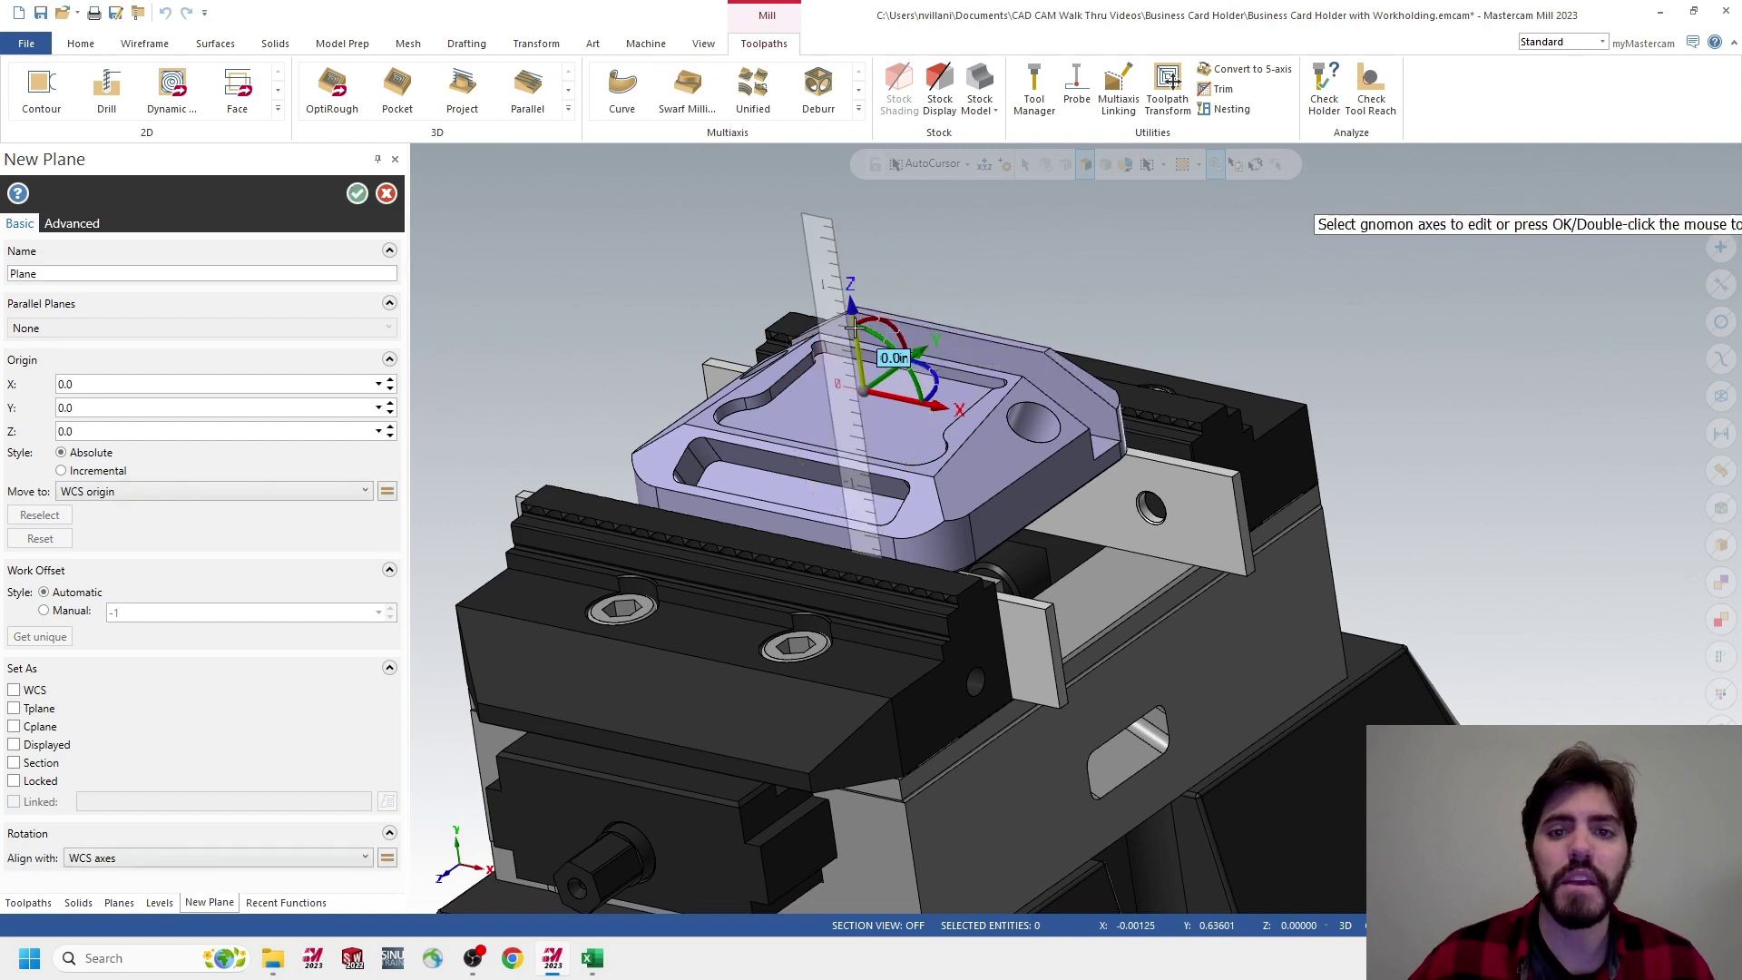
{"action": "middle_click_drag", "start_coordinate": [888, 518], "coordinate": [1019, 424]}
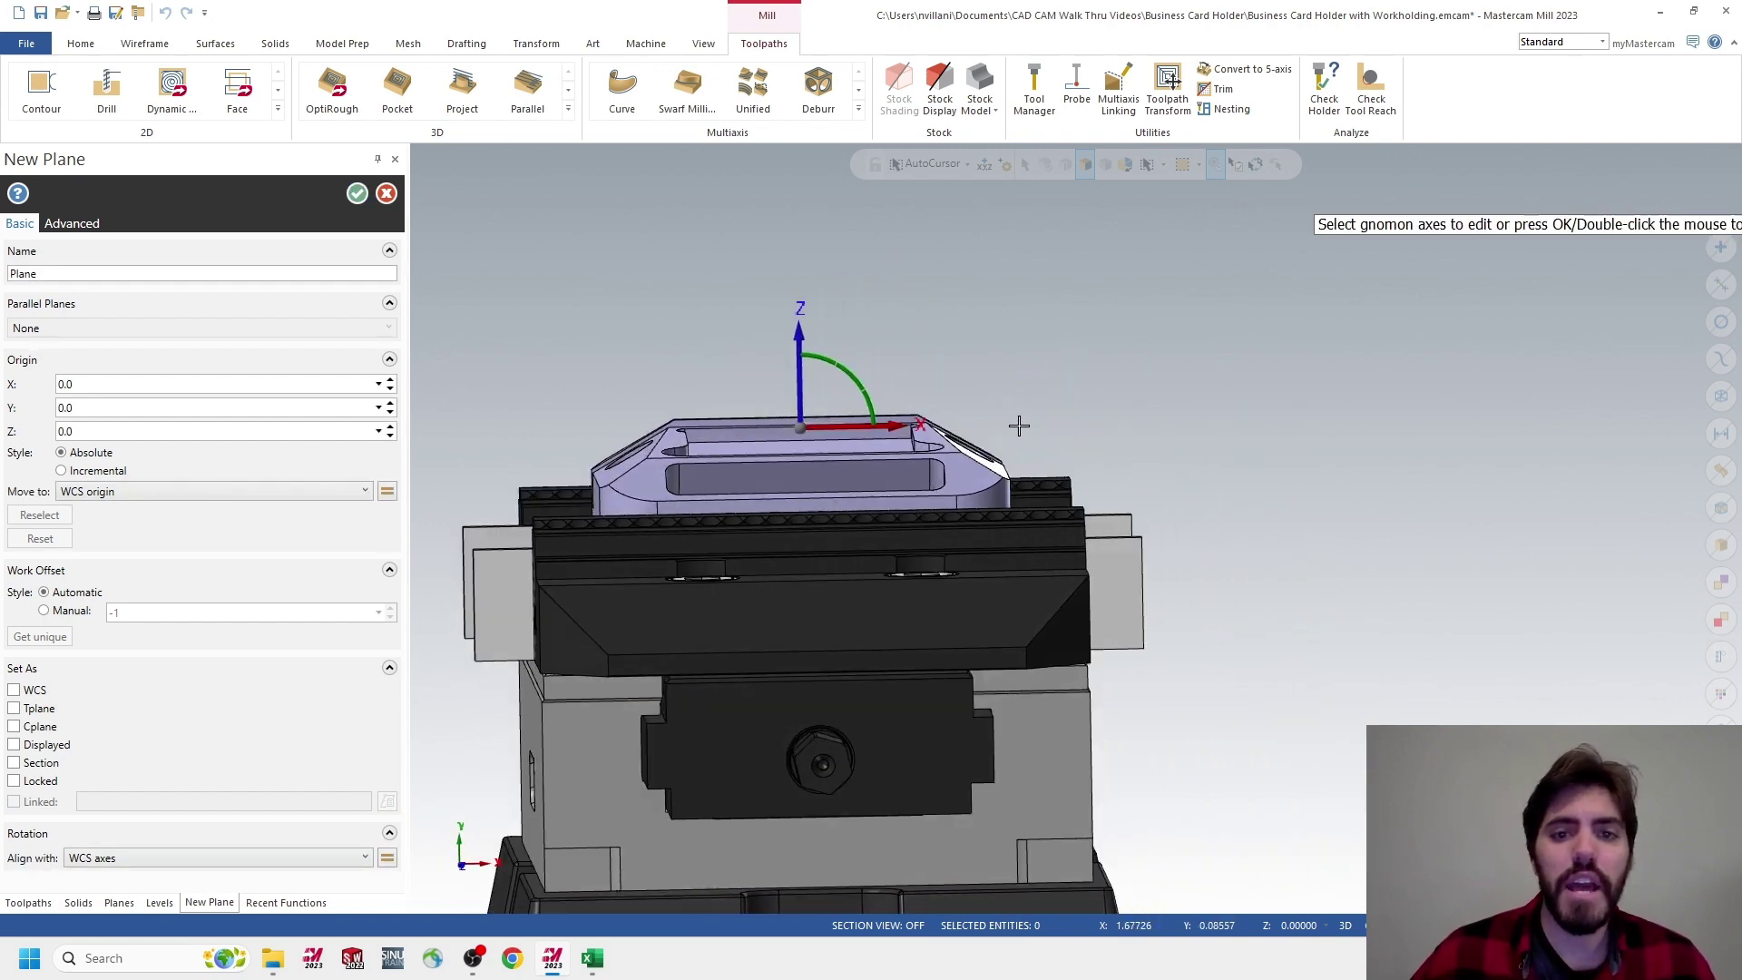
{"action": "middle_click_drag", "start_coordinate": [887, 474], "coordinate": [999, 459]}
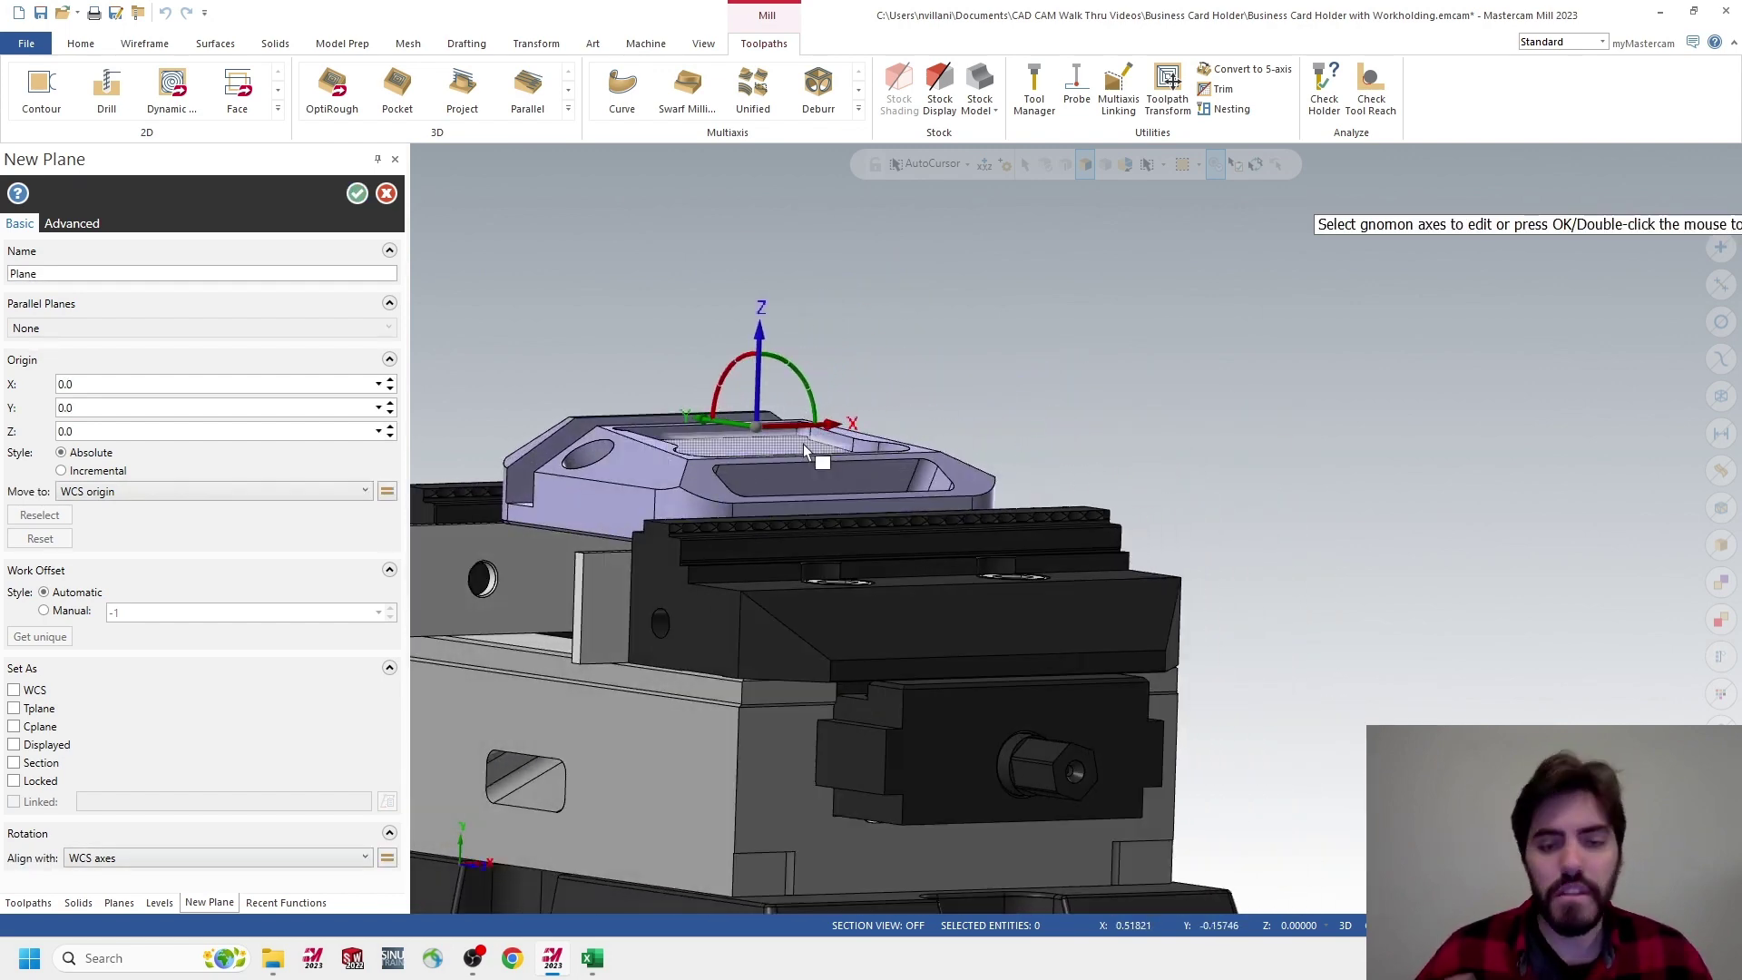
{"action": "middle_click_drag", "start_coordinate": [744, 463], "coordinate": [577, 425]}
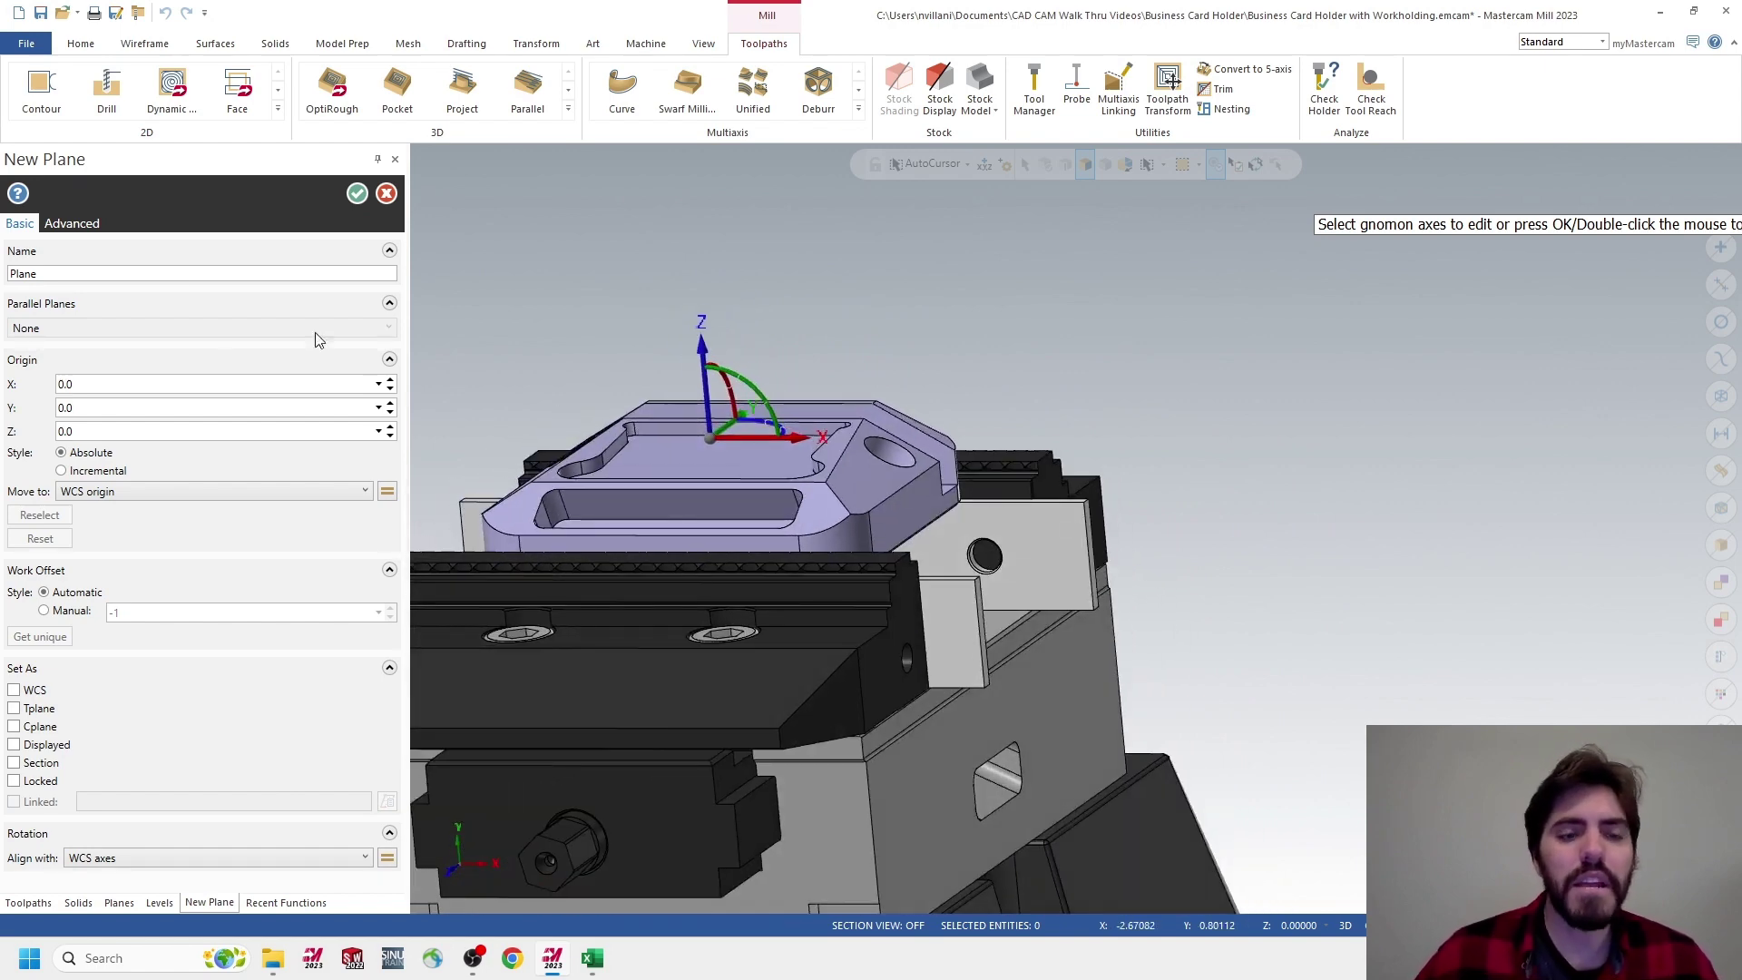
Name the new plane 2nd Op Top and accept it
{"action": "left_click_drag", "start_coordinate": [109, 273], "coordinate": [4, 277]}
{"action": "type", "text": "New"}
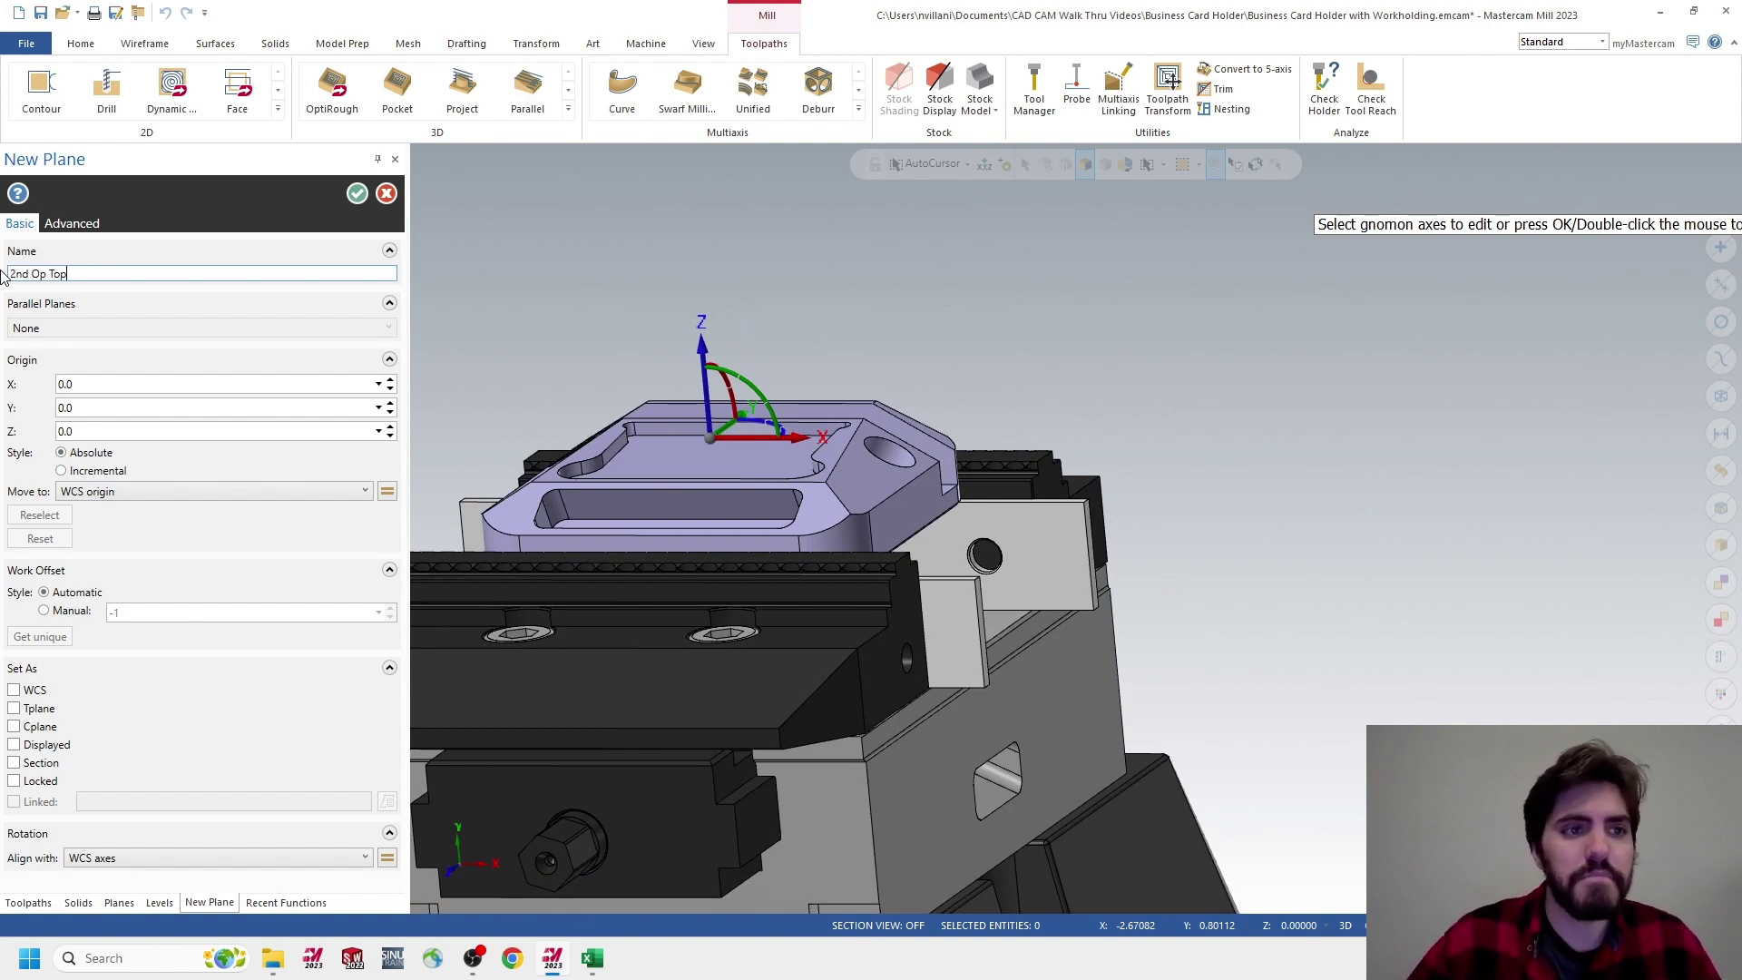
{"action": "left_click", "coordinate": [357, 193]}
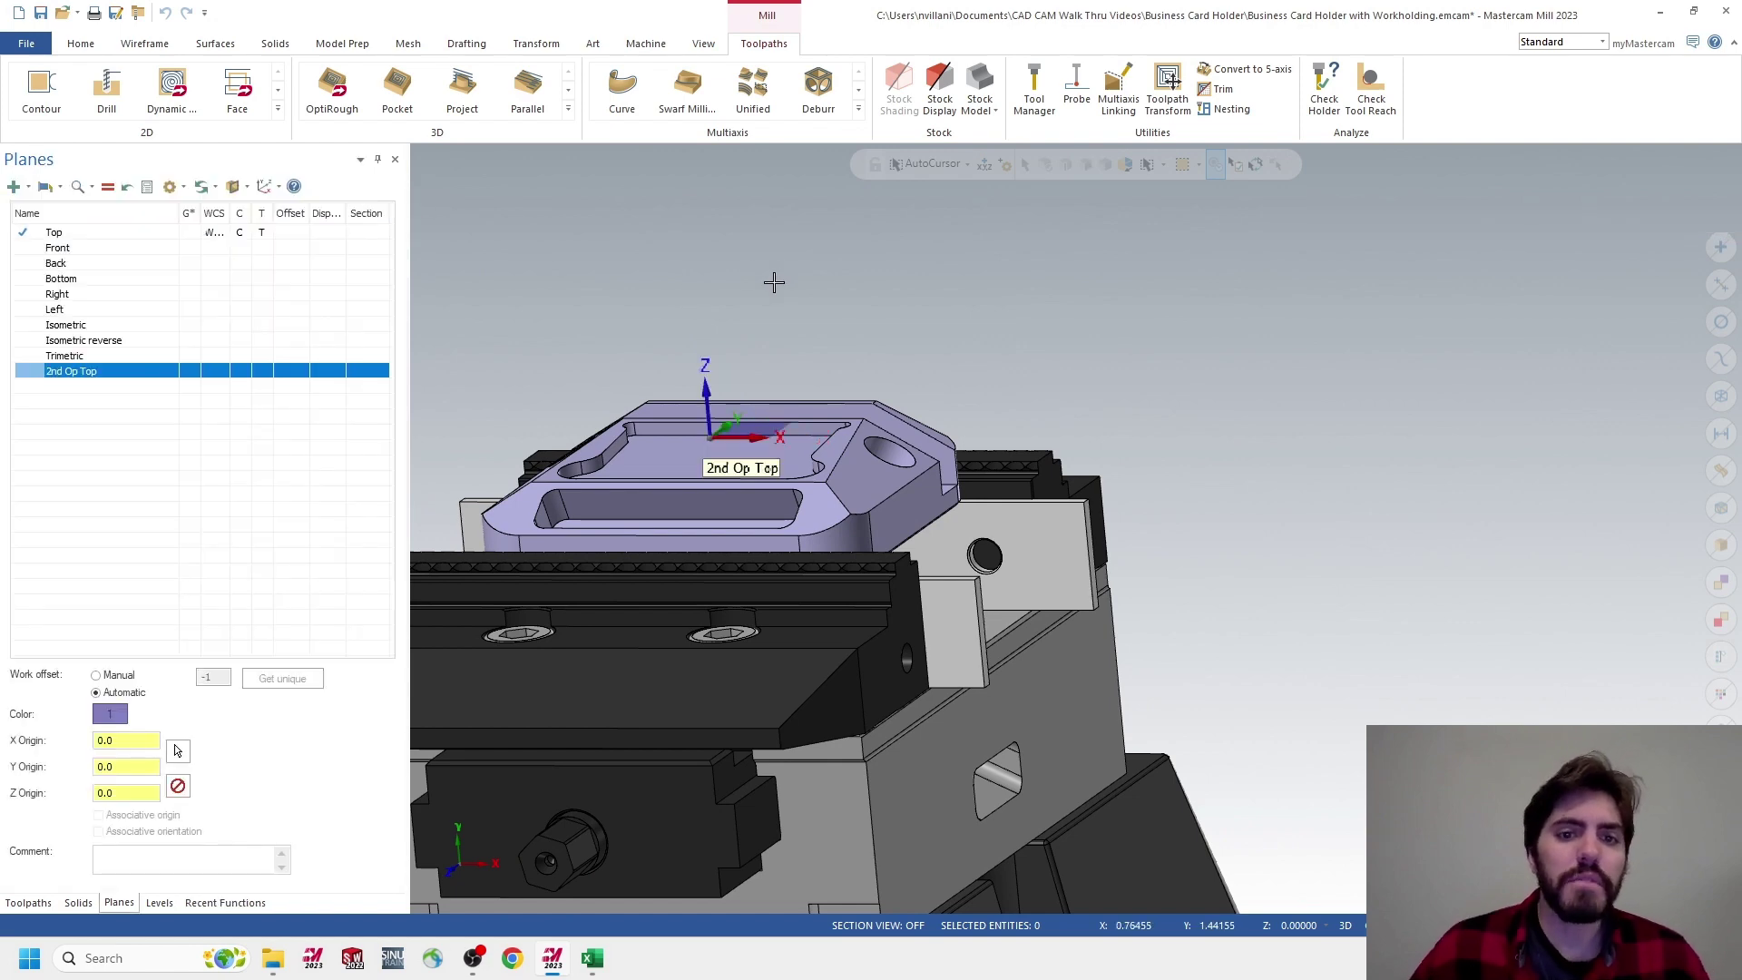
Set 2nd Op Top as the WCS, tool plane and construction plane, and display the model in its top view
{"action": "middle_click_drag", "start_coordinate": [805, 439], "coordinate": [723, 447]}
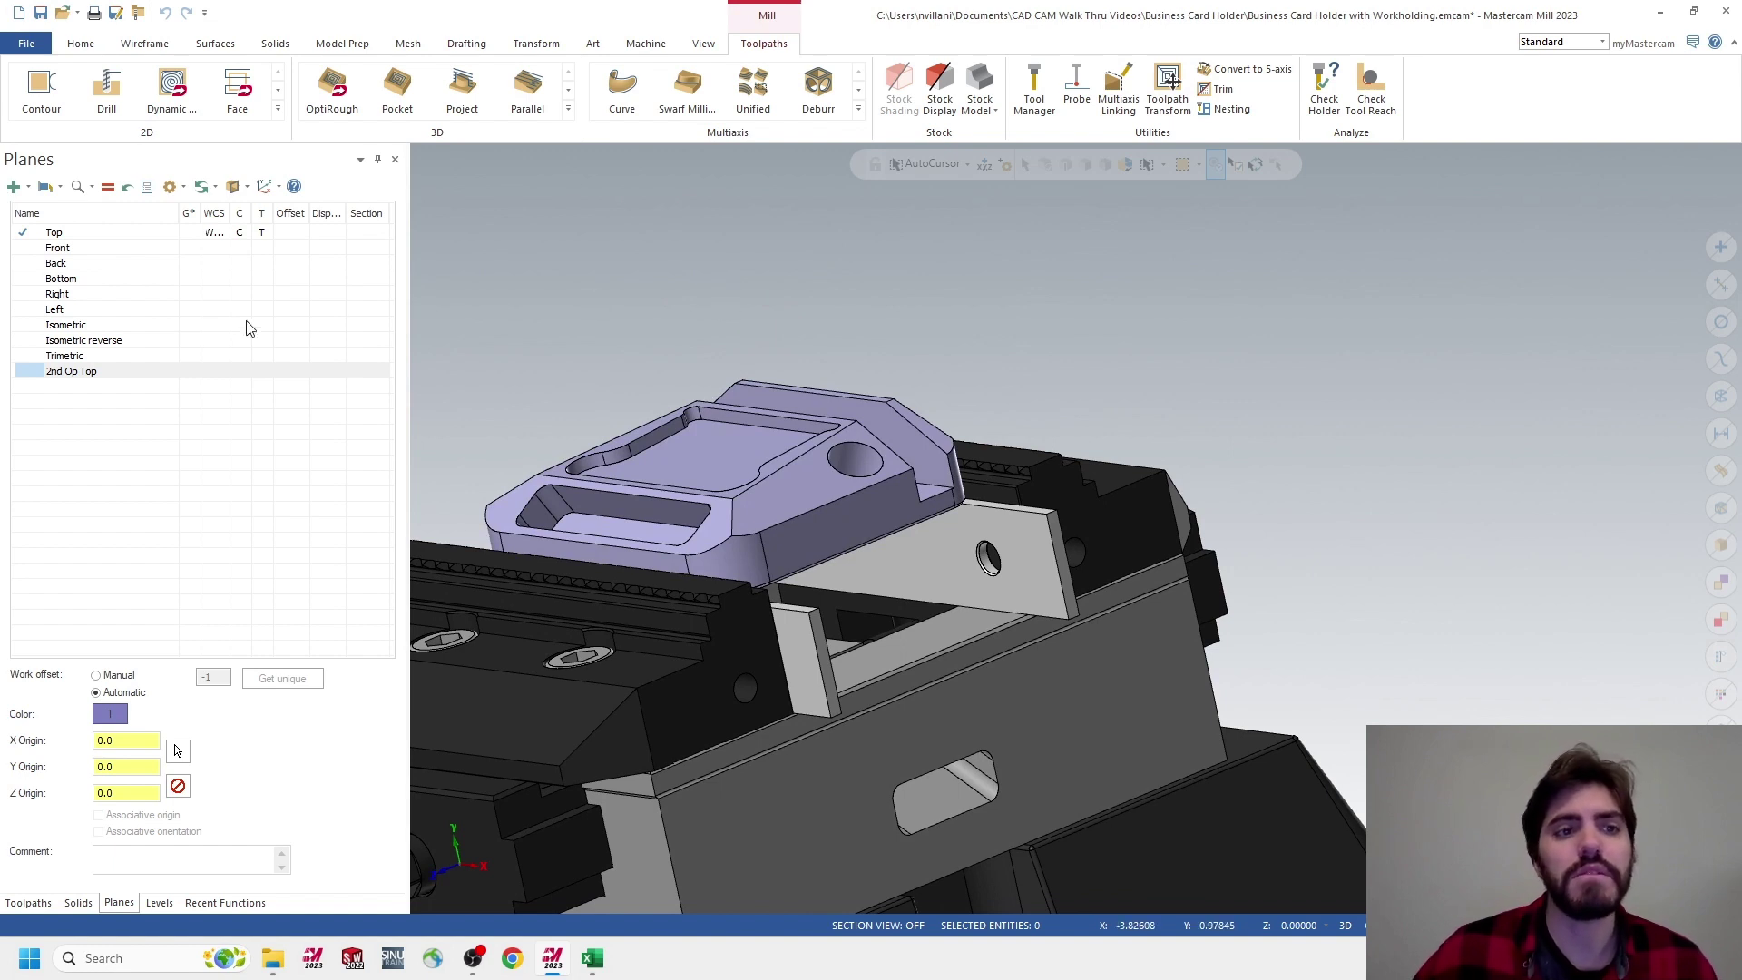
{"action": "left_click", "coordinate": [215, 372]}
{"action": "left_click", "coordinate": [260, 372]}
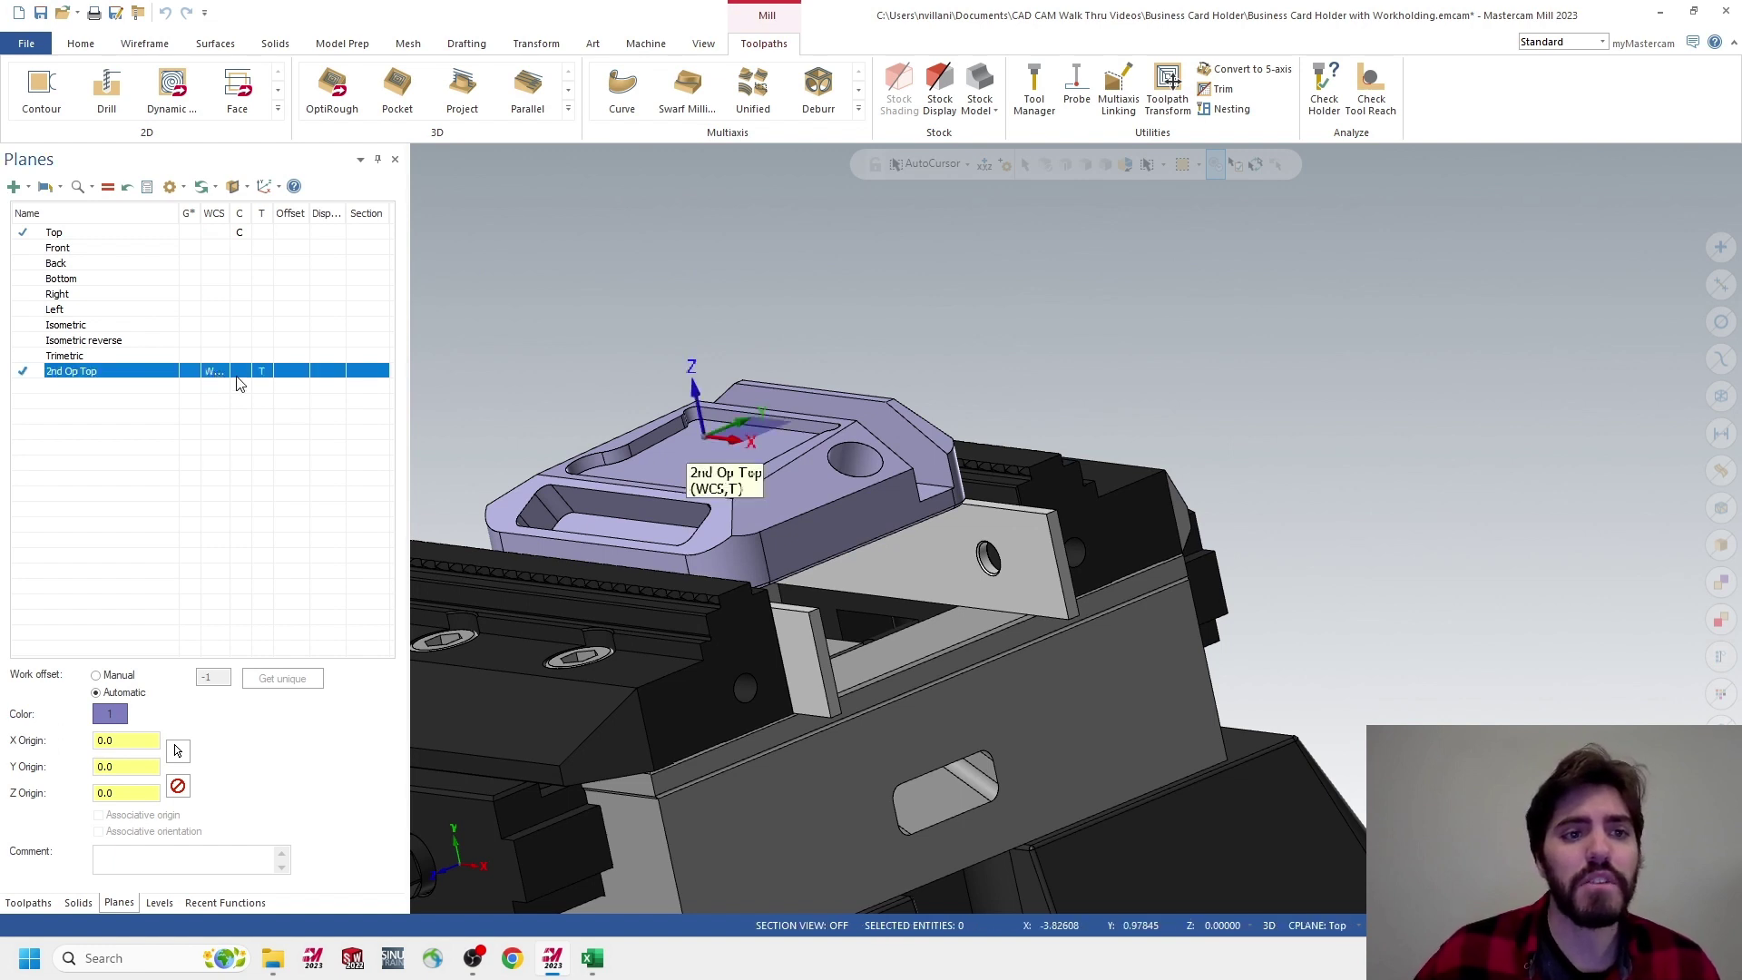
{"action": "left_click", "coordinate": [240, 372]}
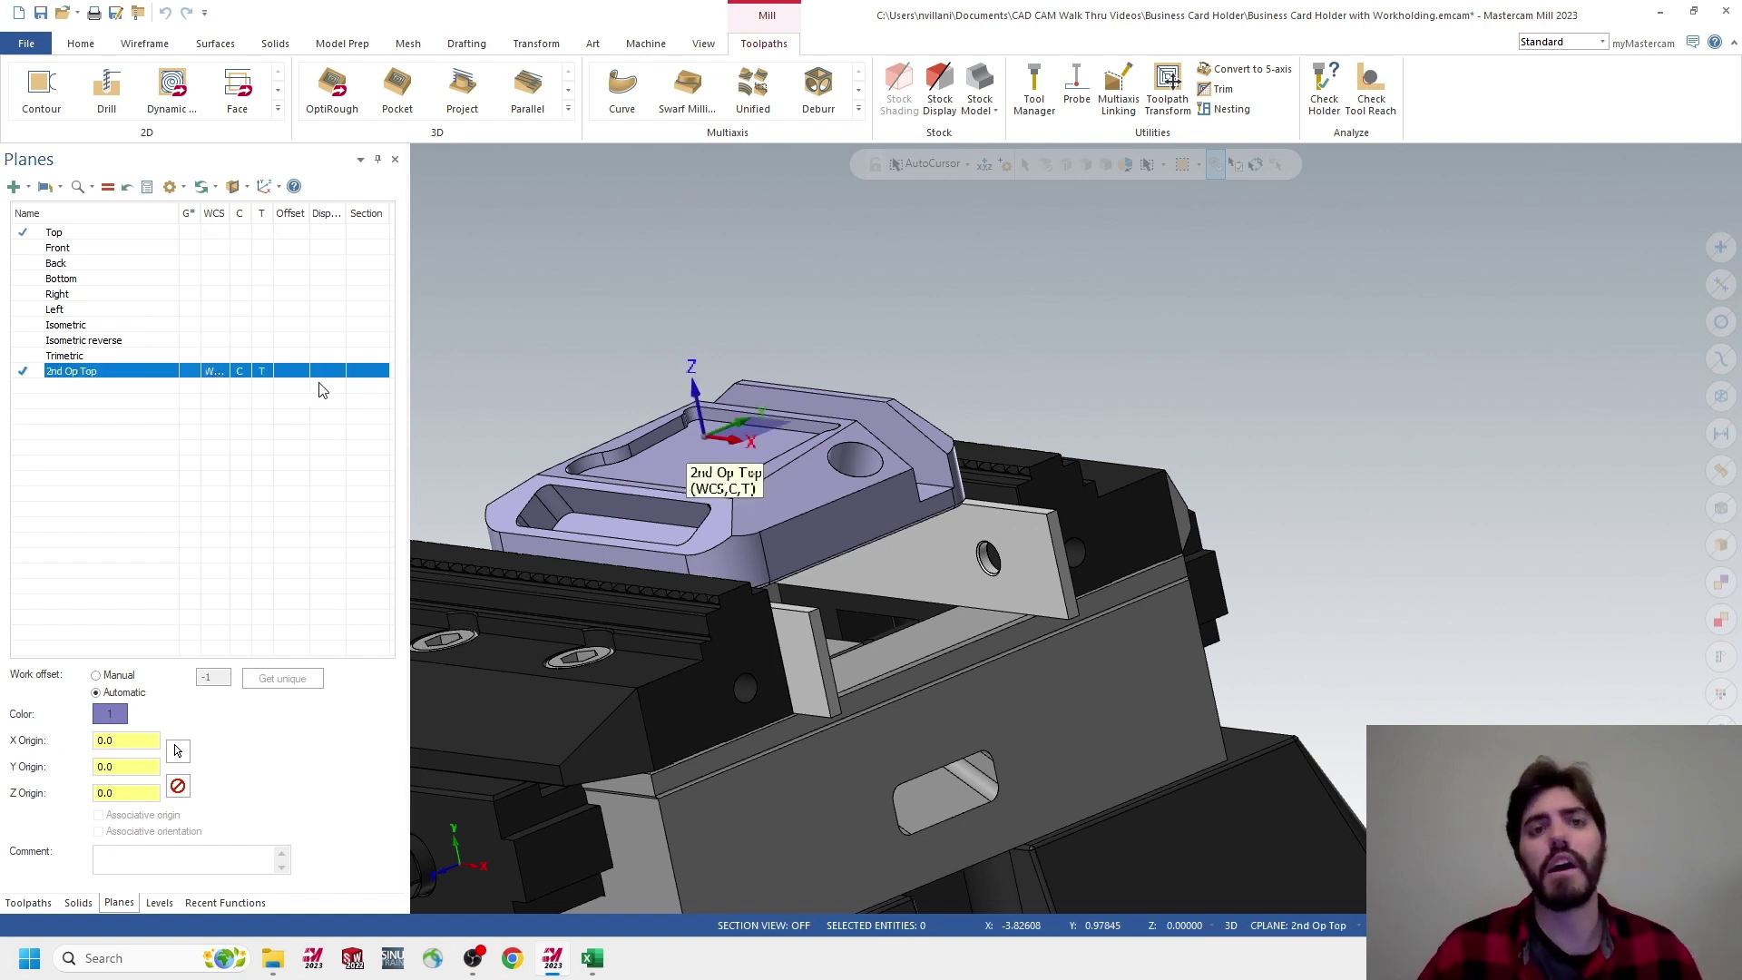
{"action": "right_click", "coordinate": [727, 302]}
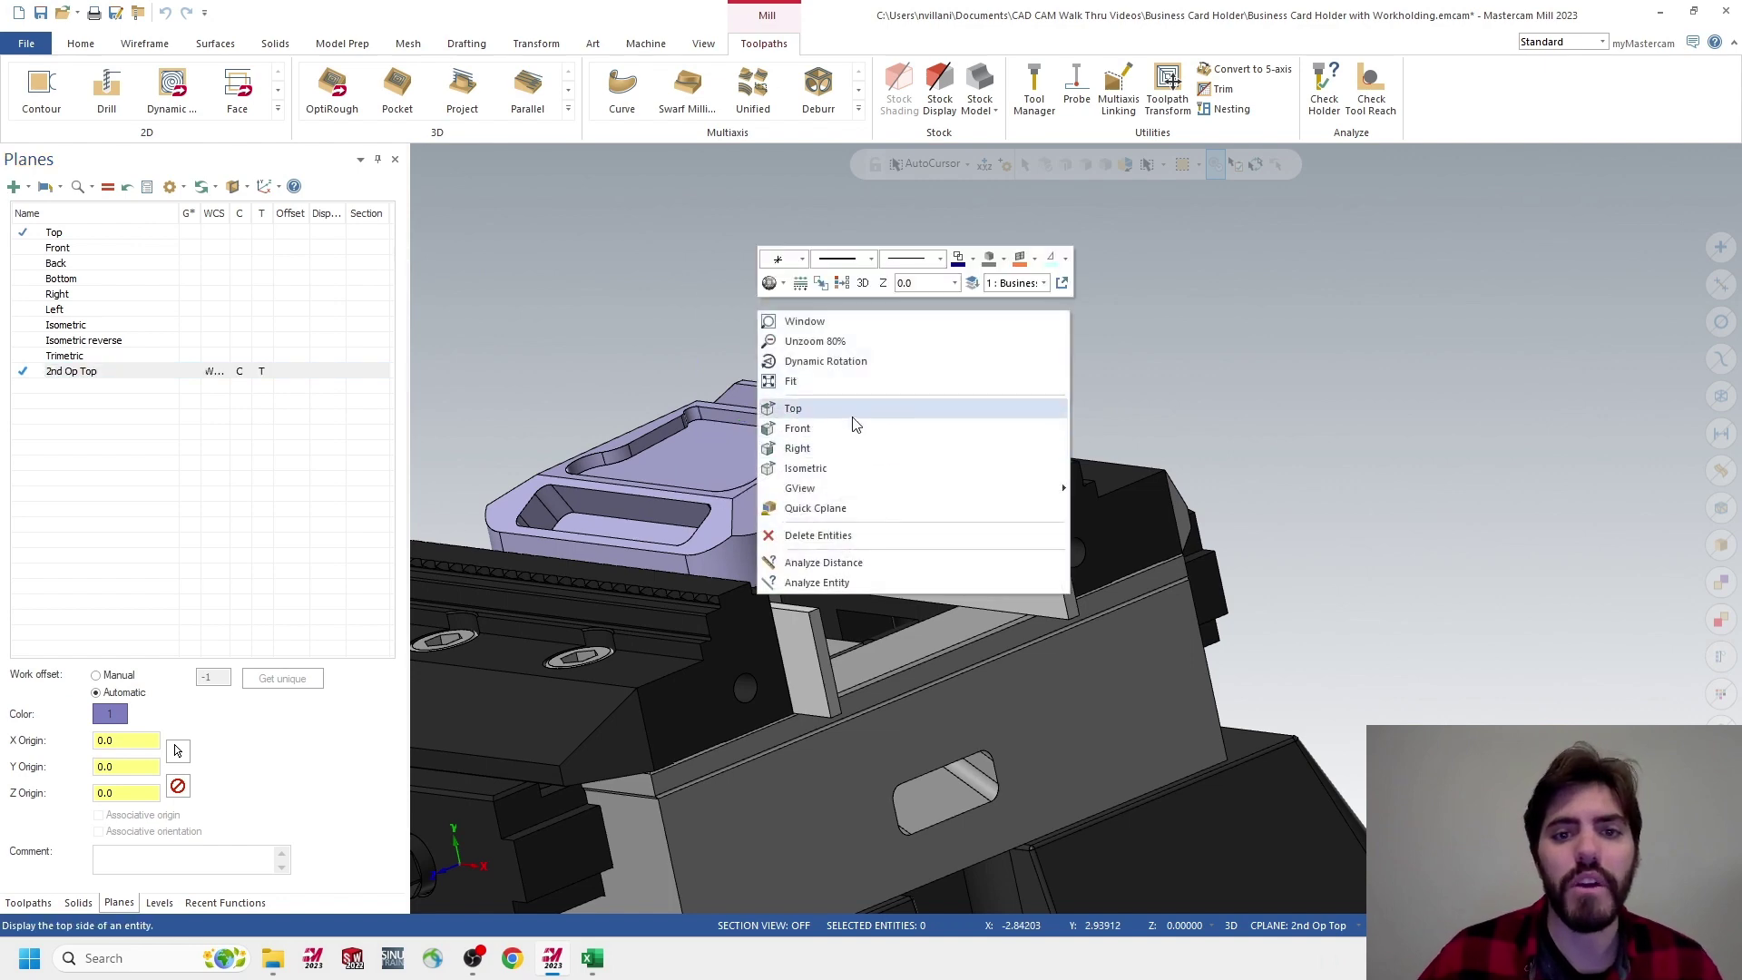
{"action": "key", "text": "Escape"}
{"action": "key", "text": "alt+1"}
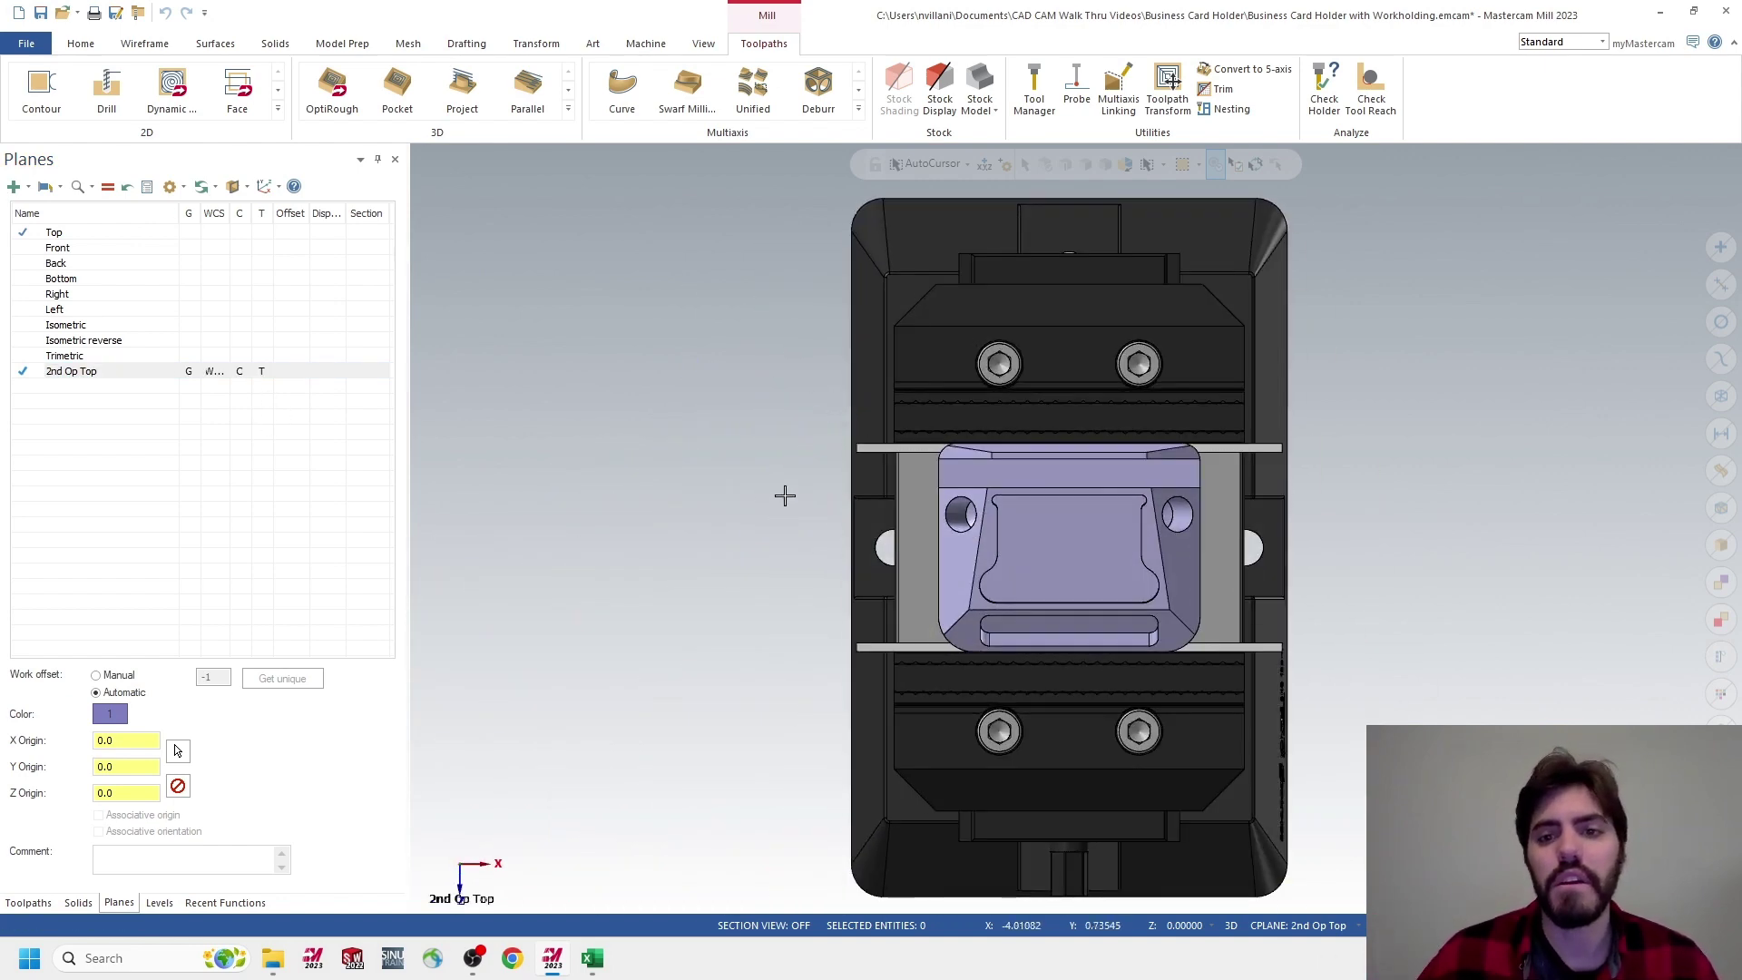
{"action": "scroll", "coordinate": [1038, 506], "scroll_direction": "up", "scroll_amount": 3}
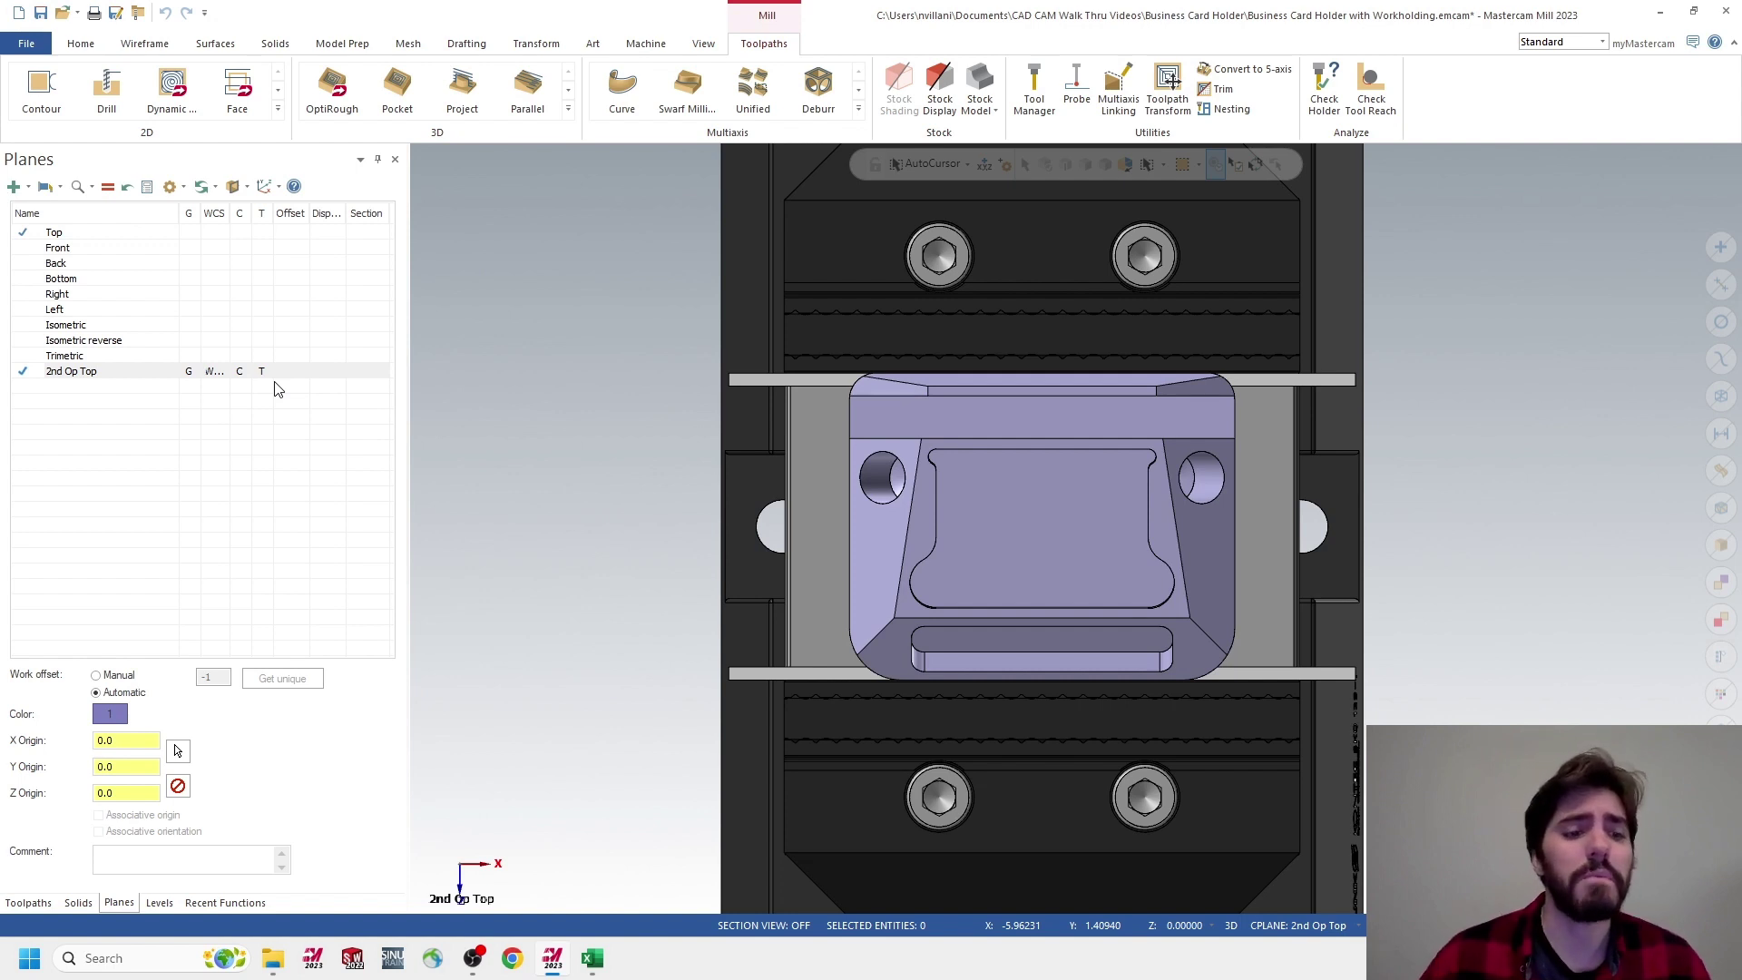
Hide levels 2 through 8, which hold the riser and the SCHUNK vise components
{"action": "left_click", "coordinate": [160, 904]}
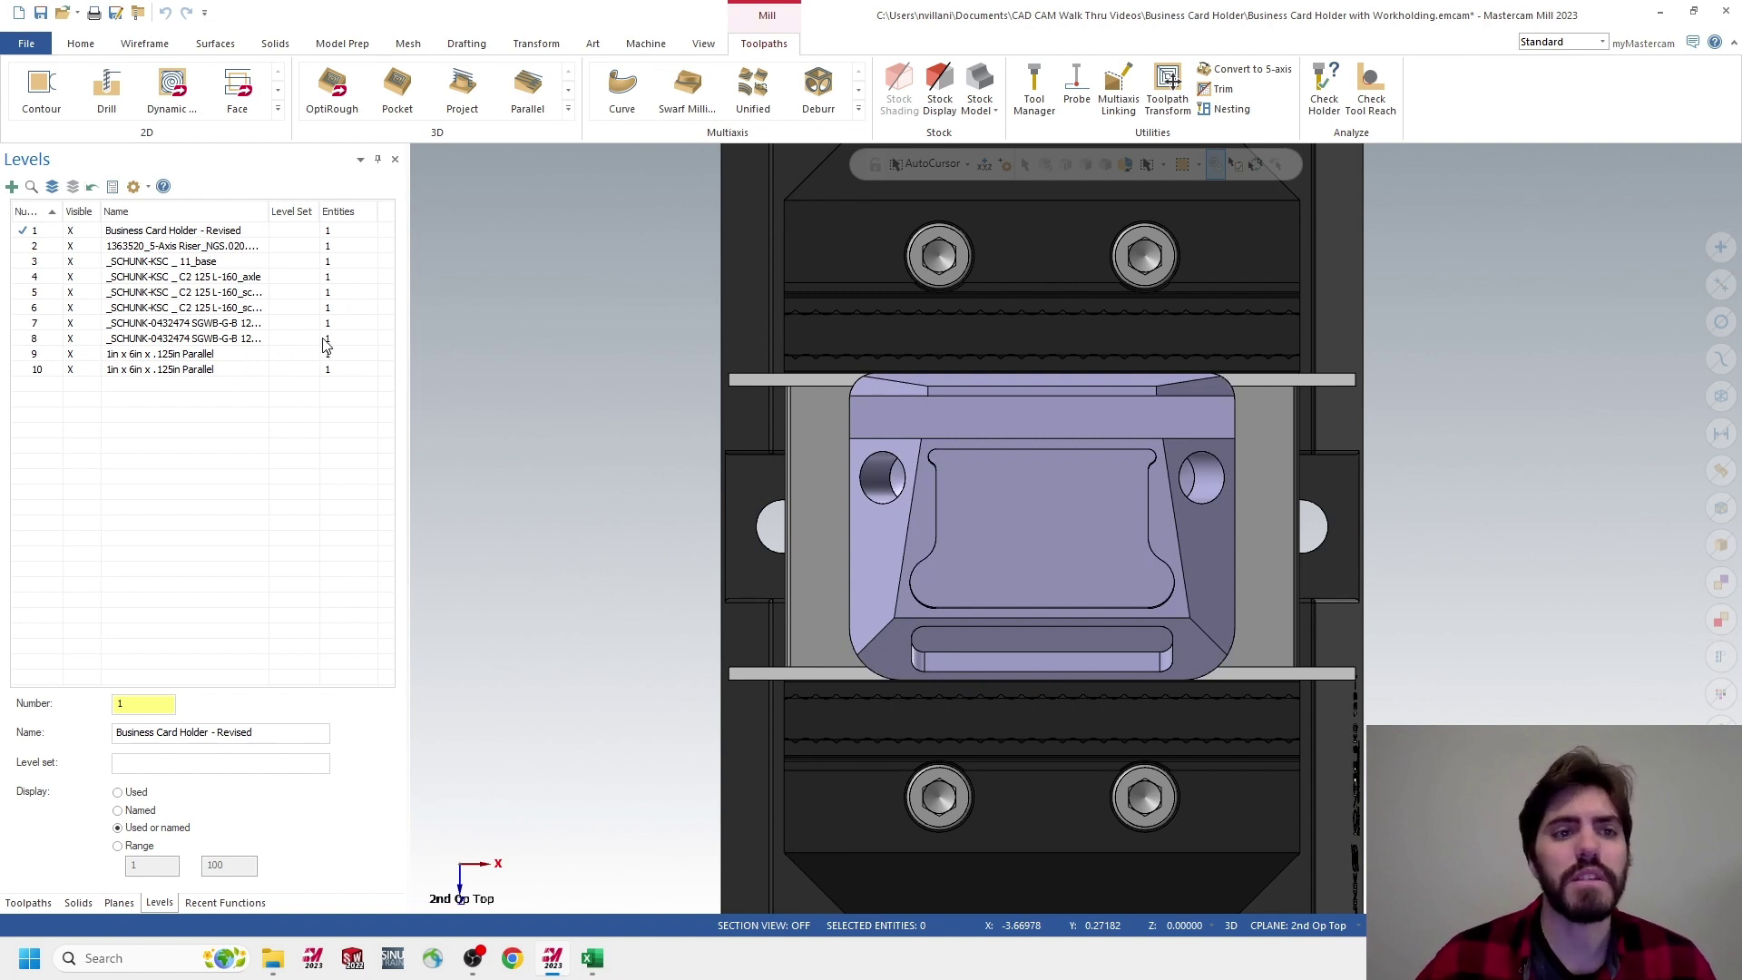
{"action": "left_click", "coordinate": [71, 246]}
{"action": "left_click", "coordinate": [70, 261]}
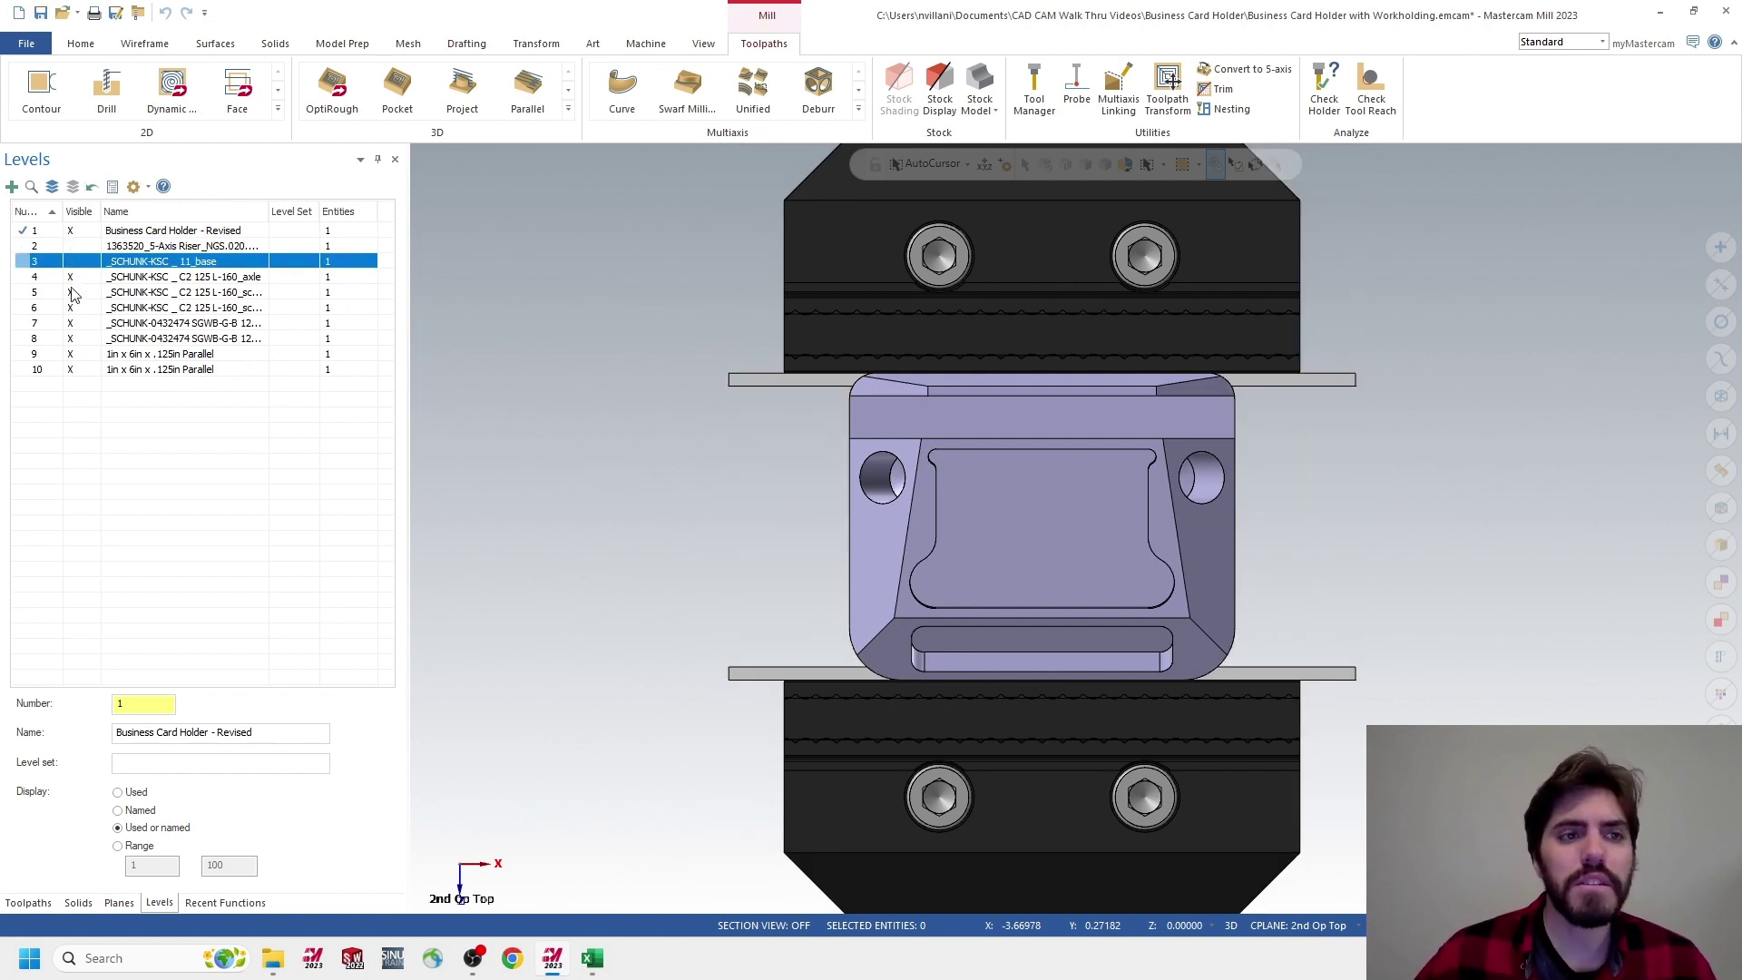
{"action": "left_click", "coordinate": [70, 277]}
{"action": "left_click", "coordinate": [71, 292]}
{"action": "left_click", "coordinate": [71, 308]}
{"action": "left_click", "coordinate": [71, 323]}
{"action": "left_click", "coordinate": [71, 338]}
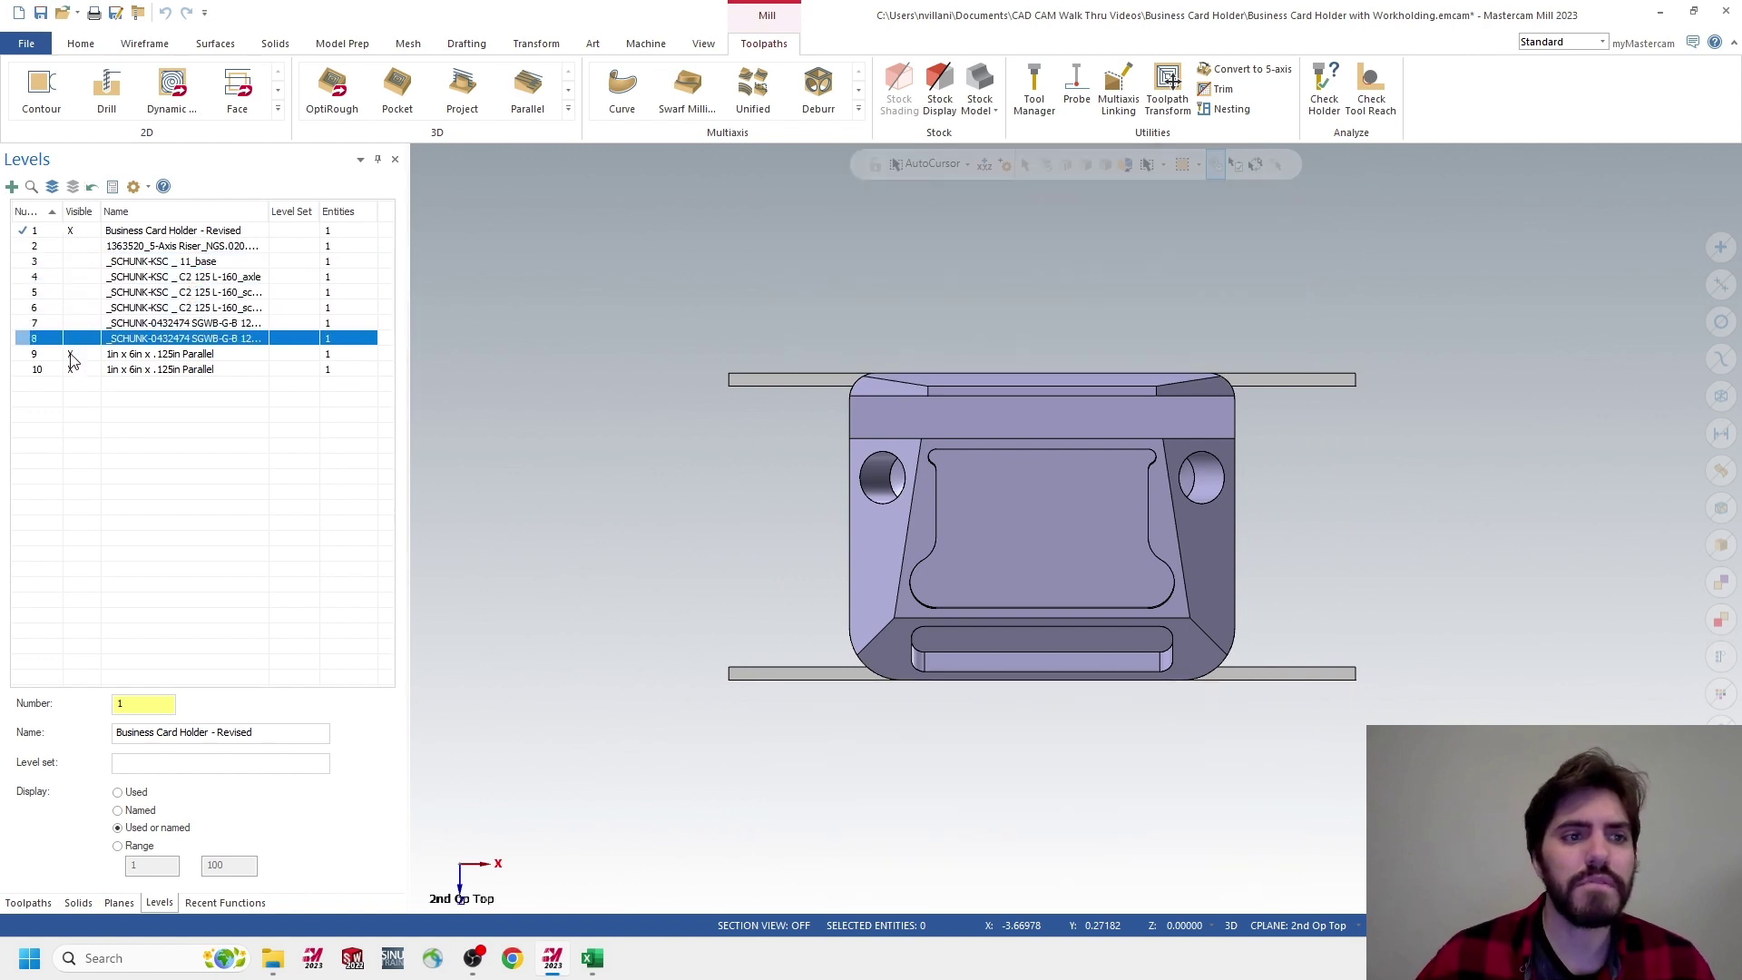
Turn the riser and SCHUNK vise levels 2 through 8 back on, keeping parallel levels 9 and 10 visible
{"action": "left_click", "coordinate": [71, 370]}
{"action": "left_click", "coordinate": [70, 354]}
{"action": "left_click", "coordinate": [72, 354]}
{"action": "left_click", "coordinate": [72, 339]}
{"action": "left_click", "coordinate": [72, 369]}
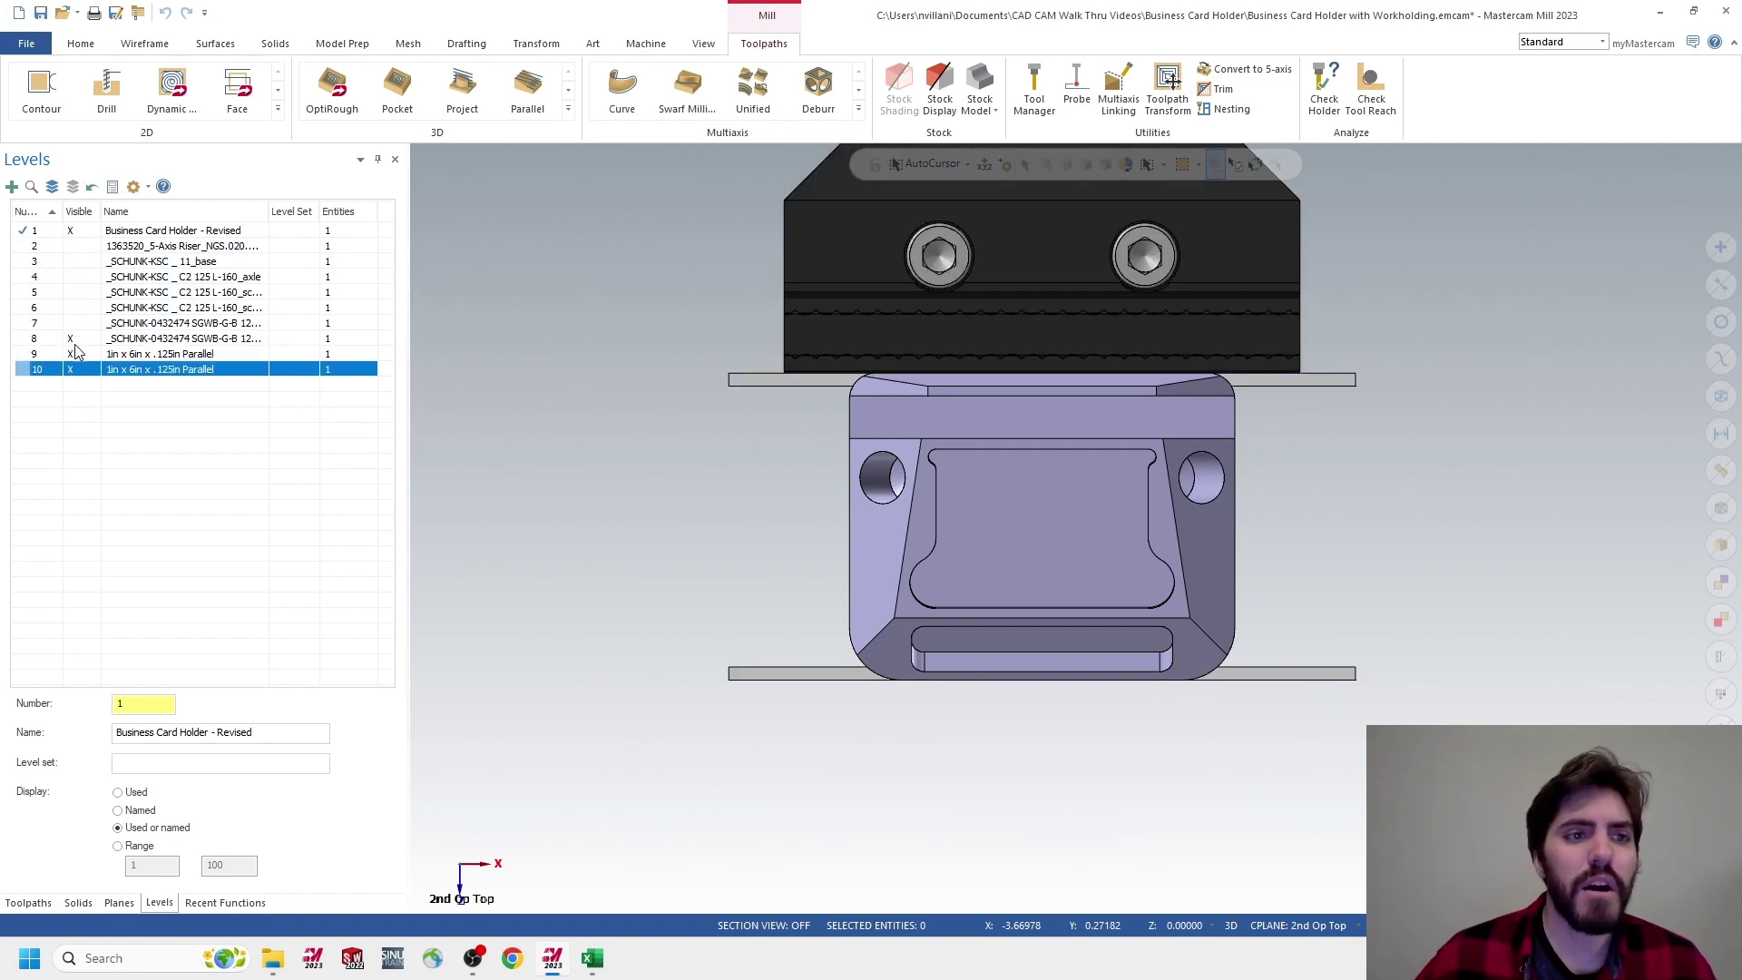
{"action": "left_click", "coordinate": [72, 323]}
{"action": "left_click", "coordinate": [72, 307]}
{"action": "left_click", "coordinate": [72, 292]}
{"action": "left_click", "coordinate": [71, 277]}
{"action": "left_click", "coordinate": [72, 261]}
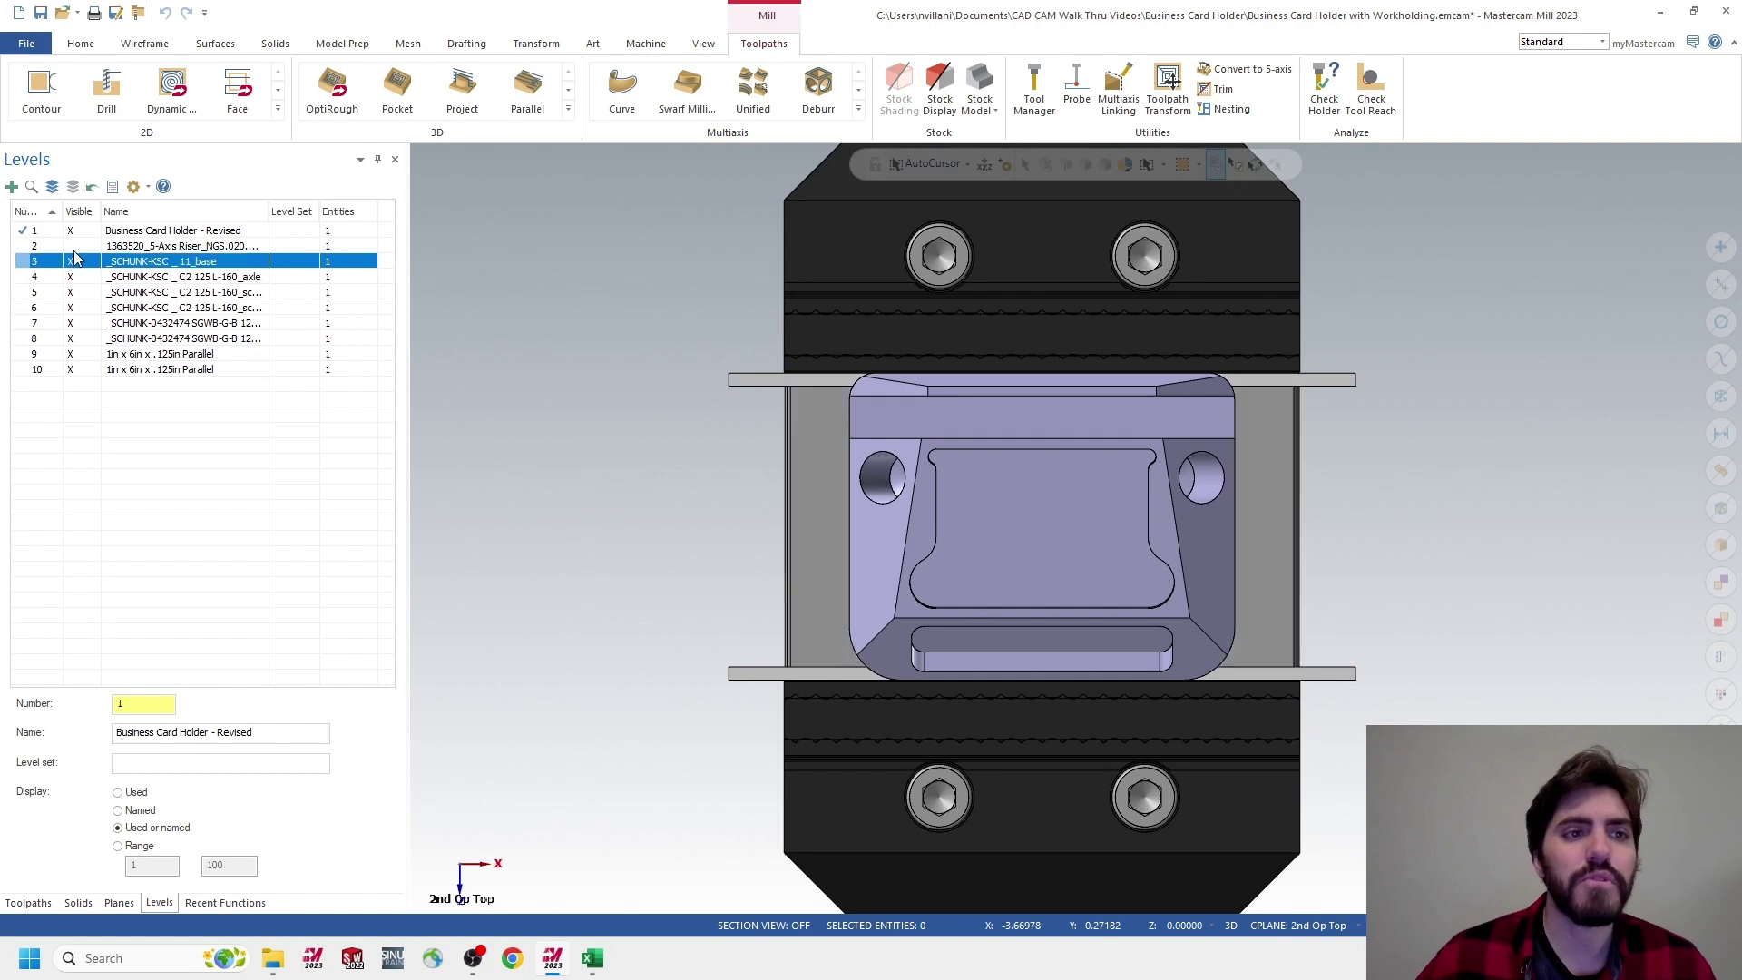
{"action": "left_click", "coordinate": [71, 245]}
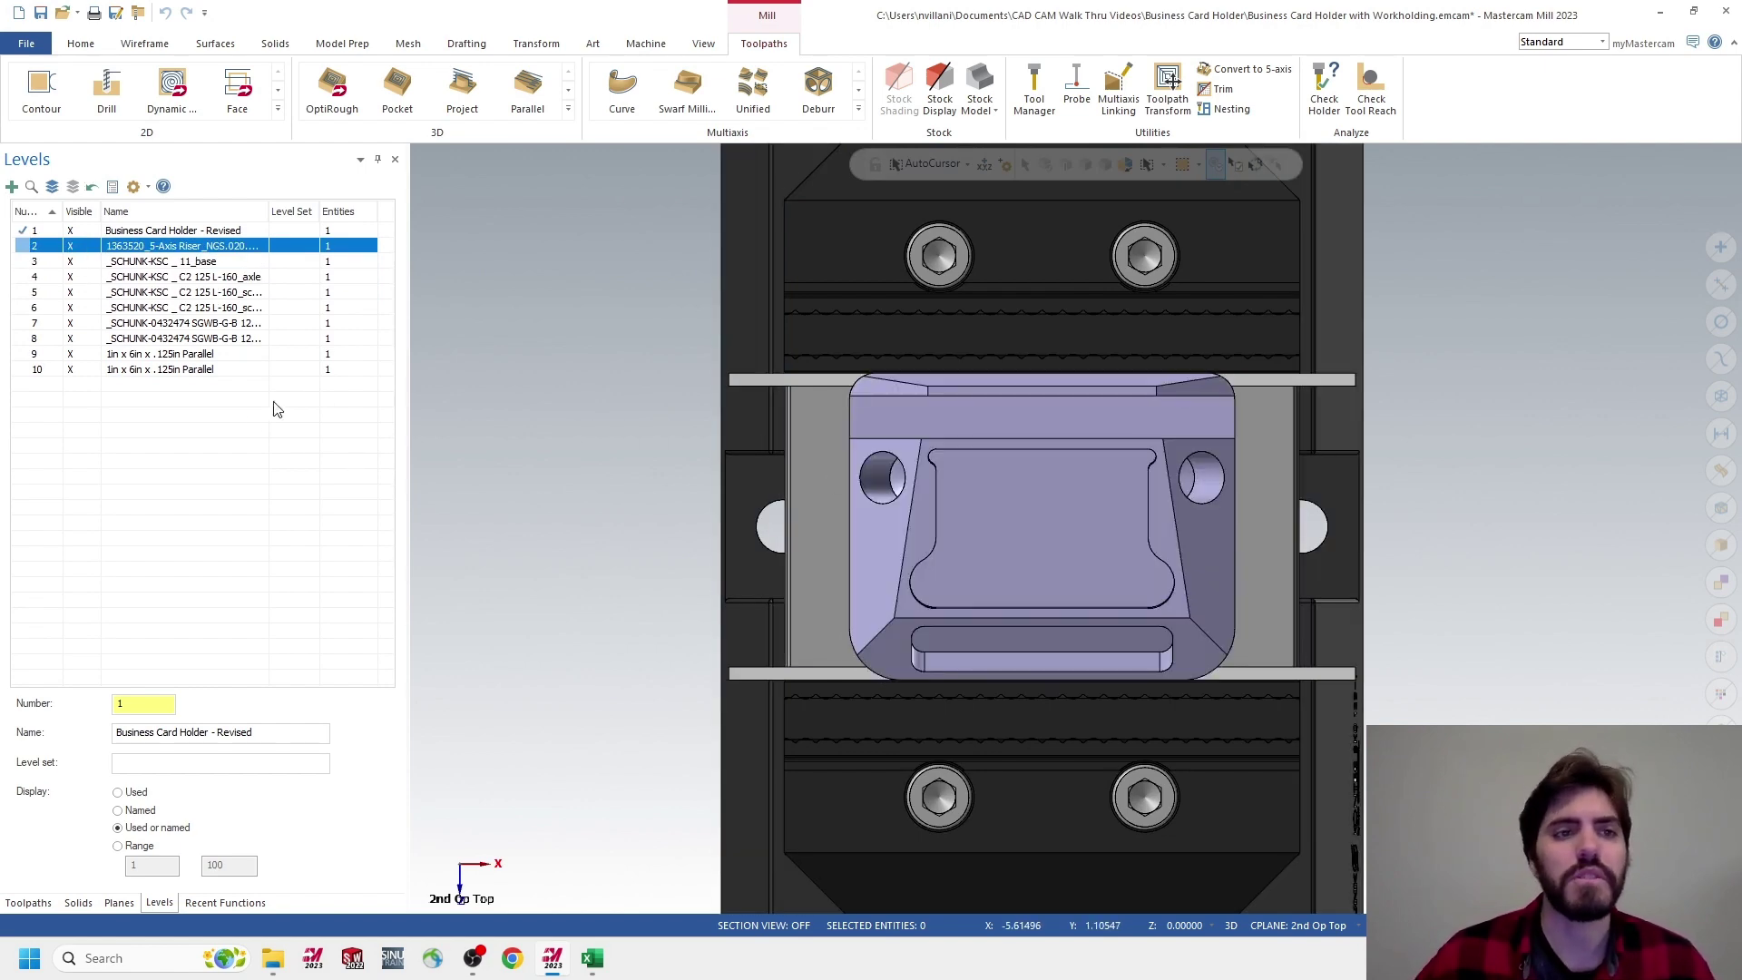
{"action": "left_click", "coordinate": [222, 411]}
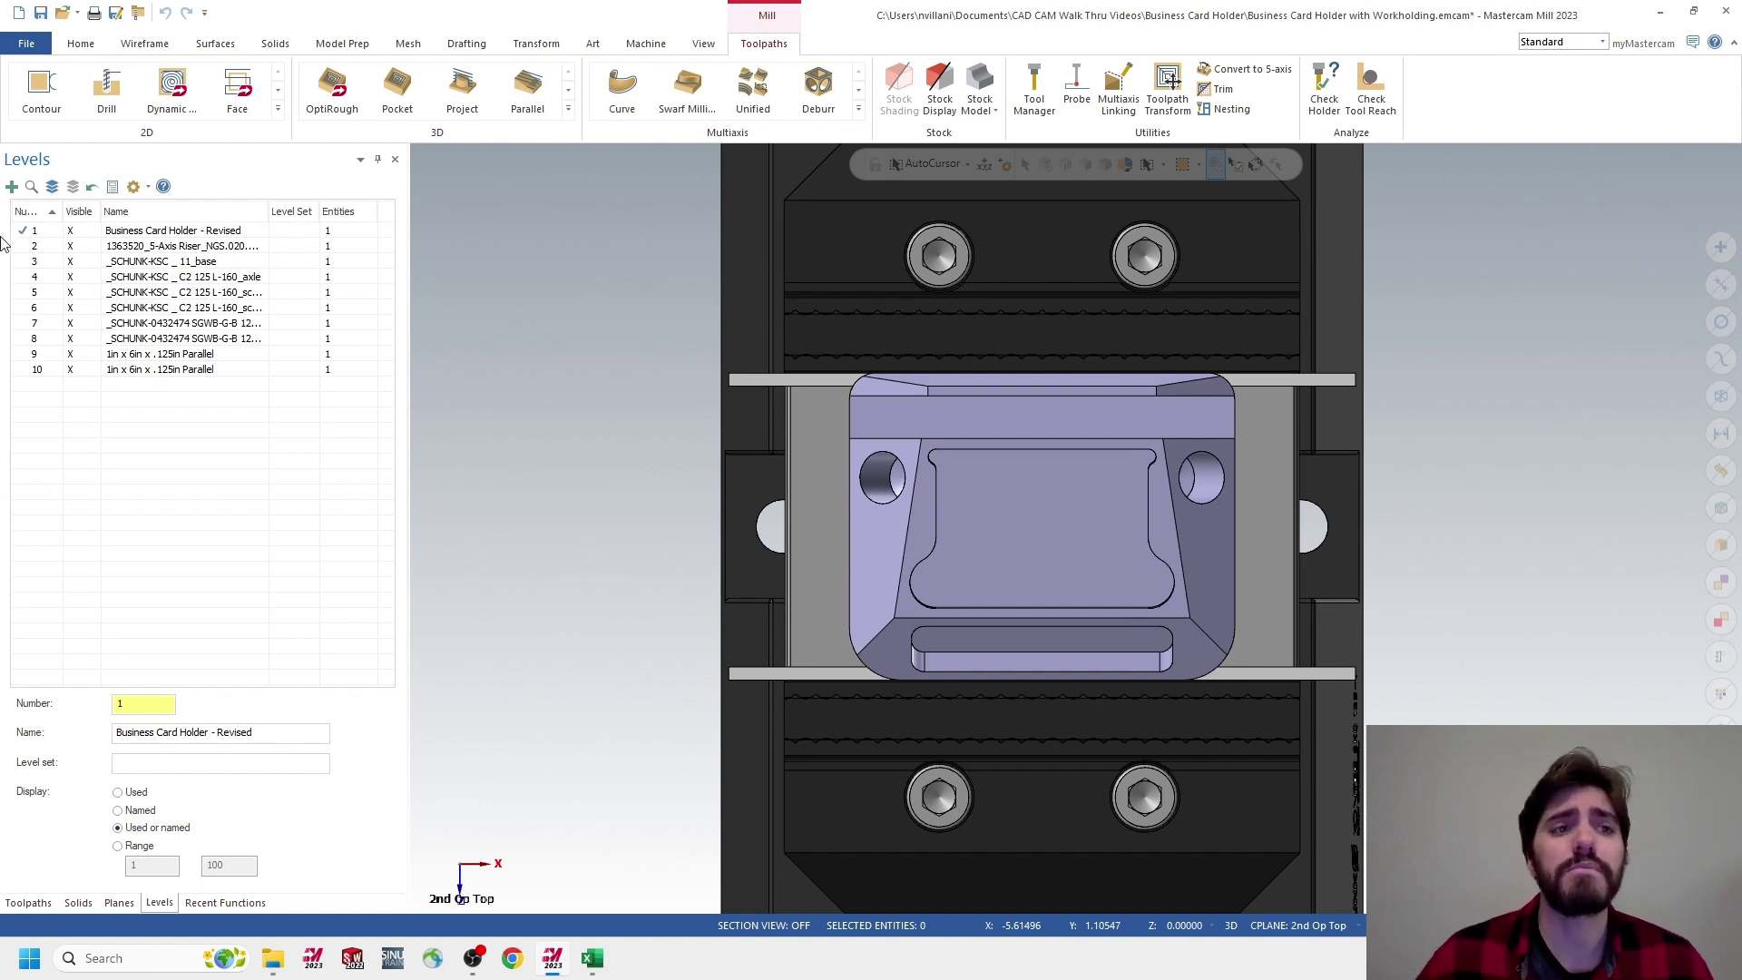
Add five new levels, numbered 11 through 15
{"action": "left_click", "coordinate": [12, 187]}
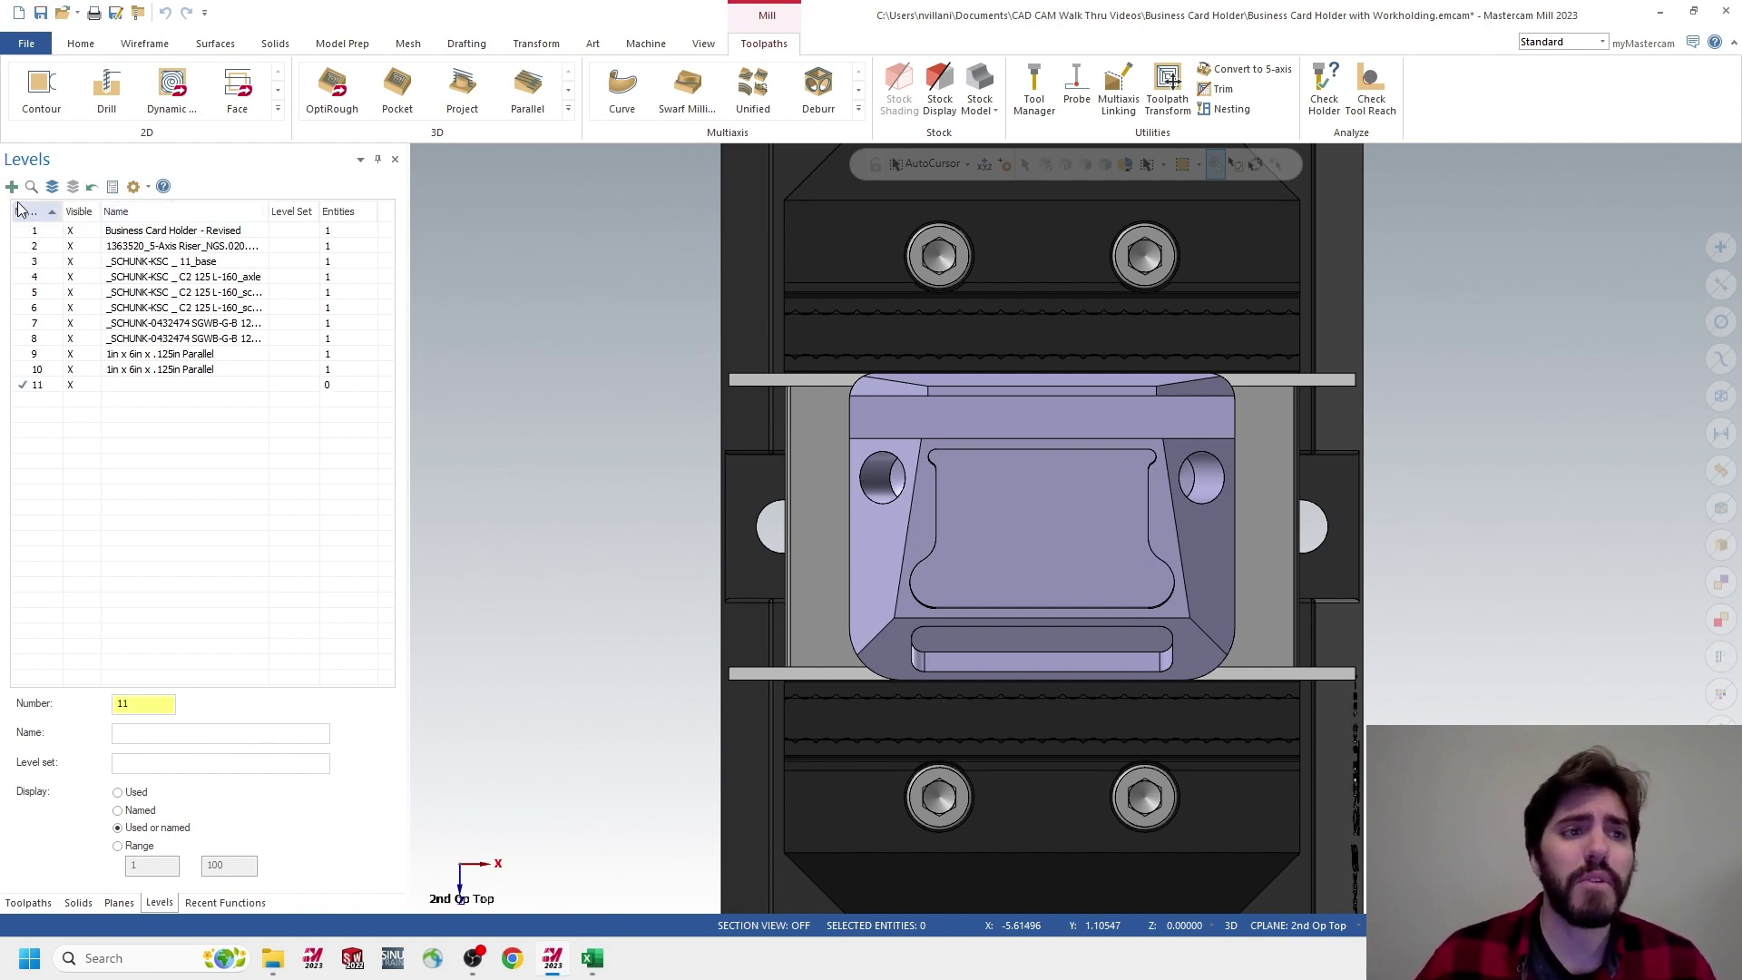
{"action": "left_click", "coordinate": [11, 187]}
{"action": "left_click", "coordinate": [12, 186]}
{"action": "left_click", "coordinate": [12, 186]}
{"action": "left_click", "coordinate": [12, 187]}
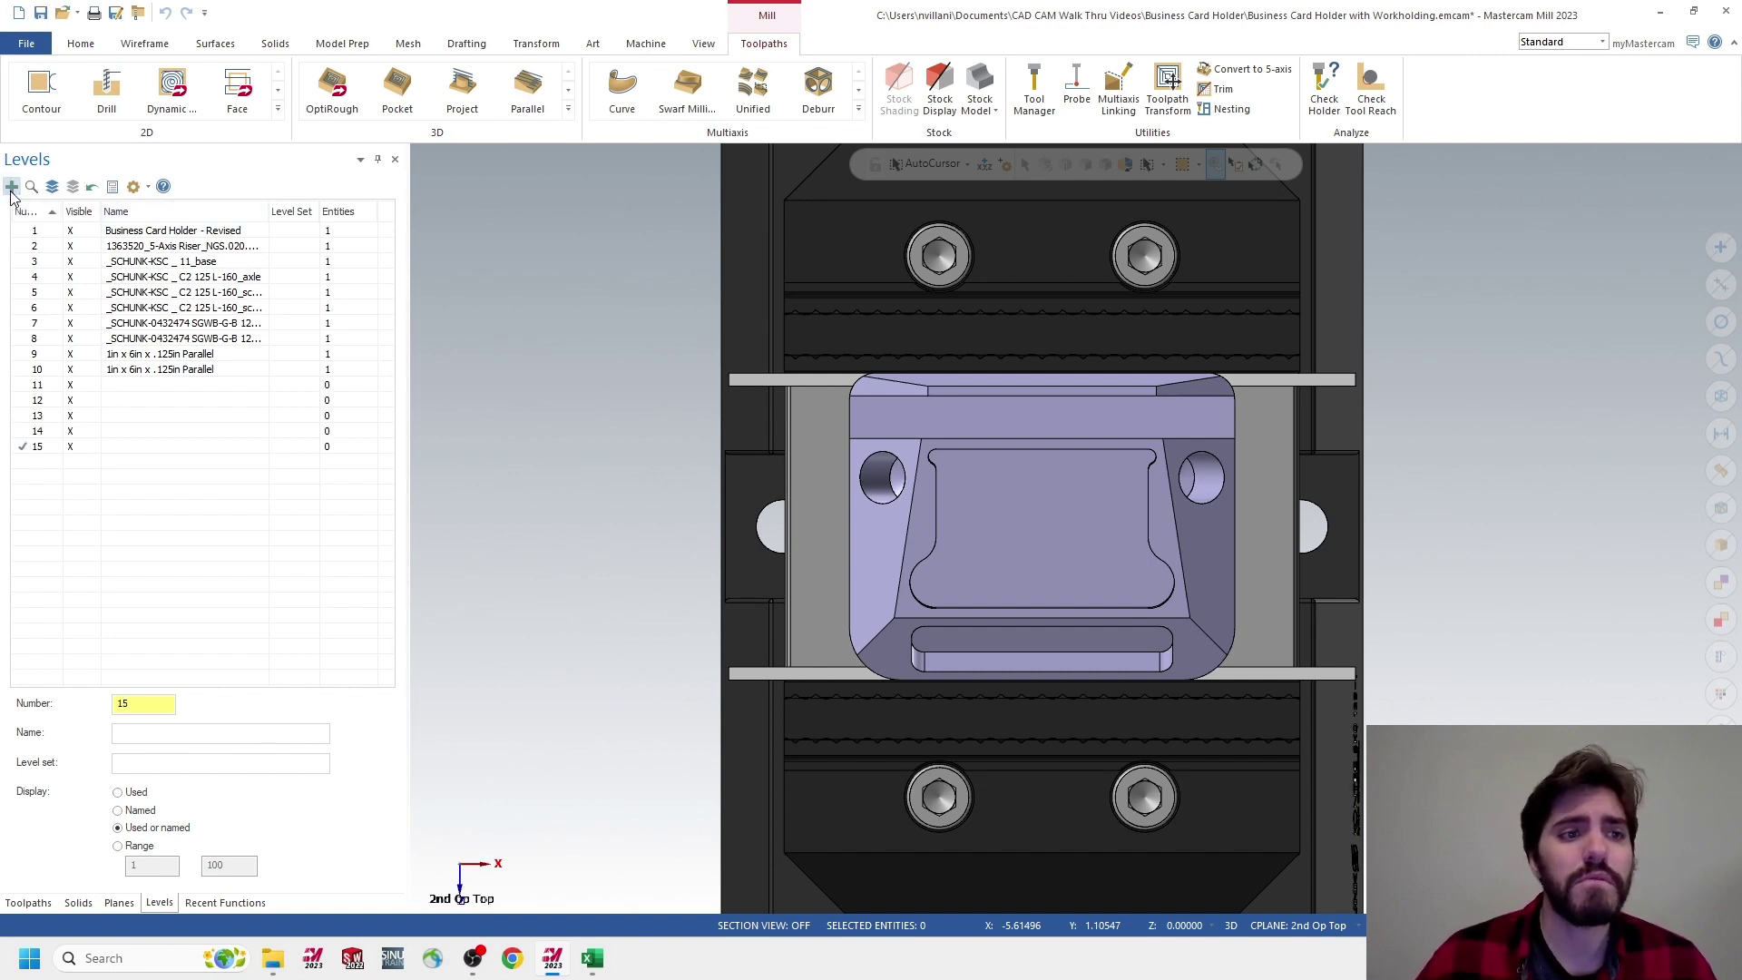
Name level 11 First Cycle 800 and level 12 Second Cycle 800
{"action": "double_click", "coordinate": [146, 387]}
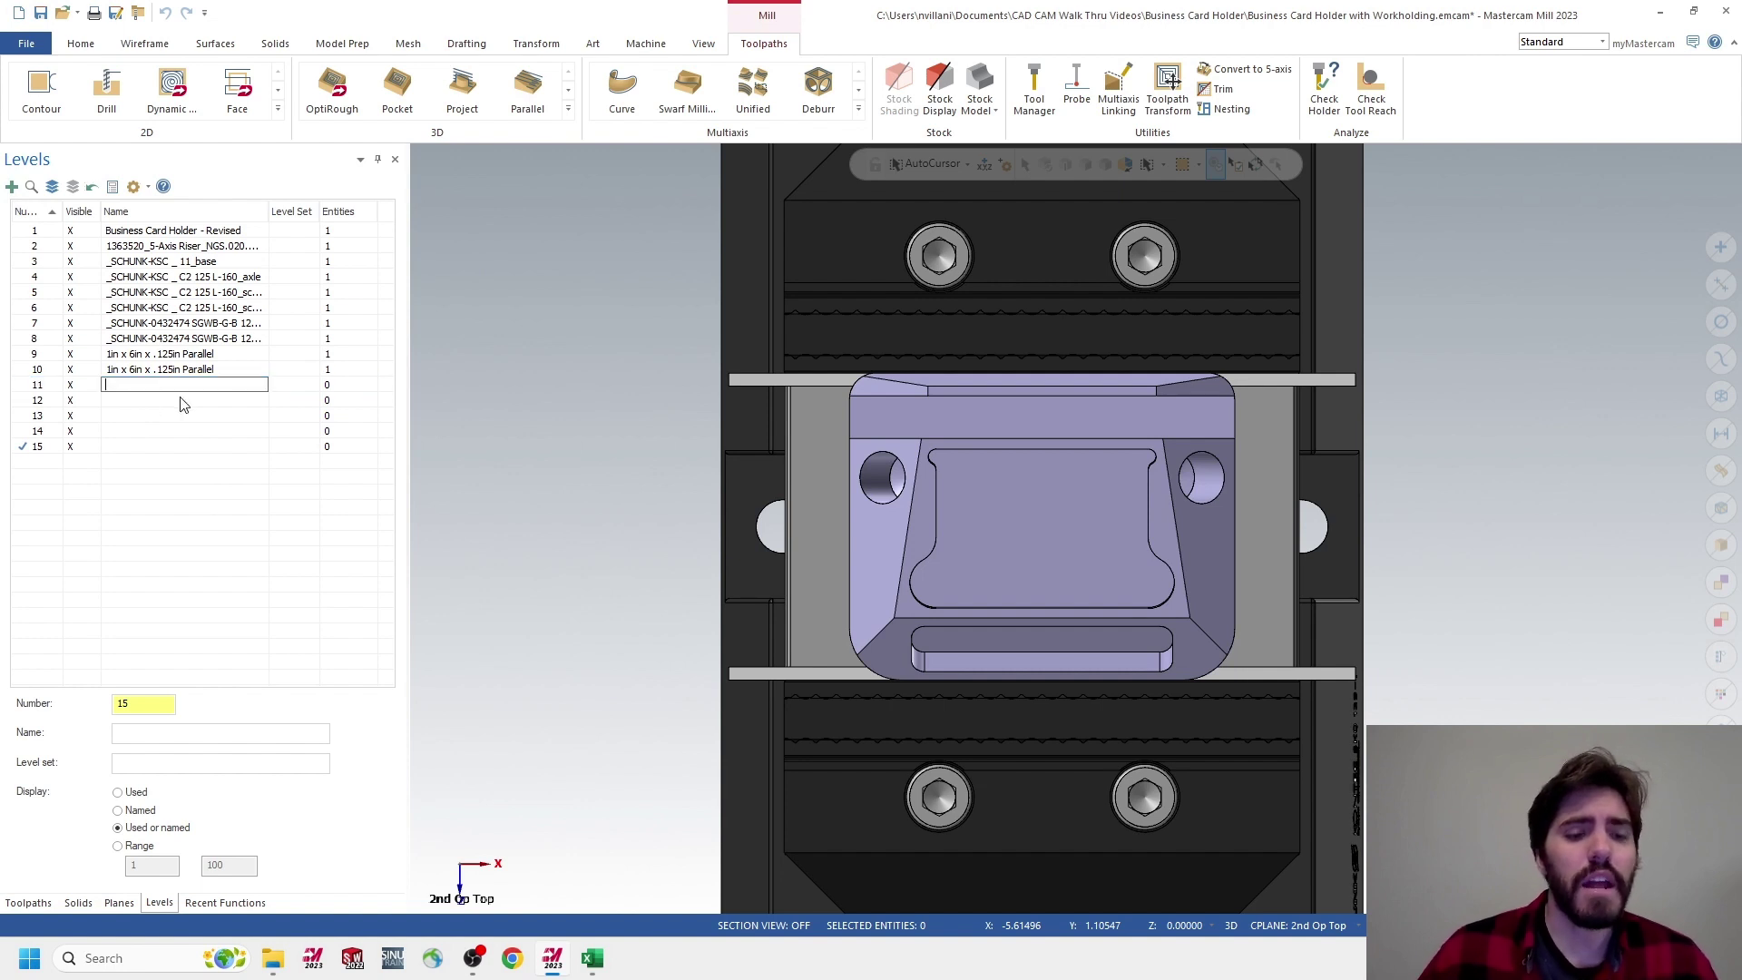
{"action": "type", "text": "F"}
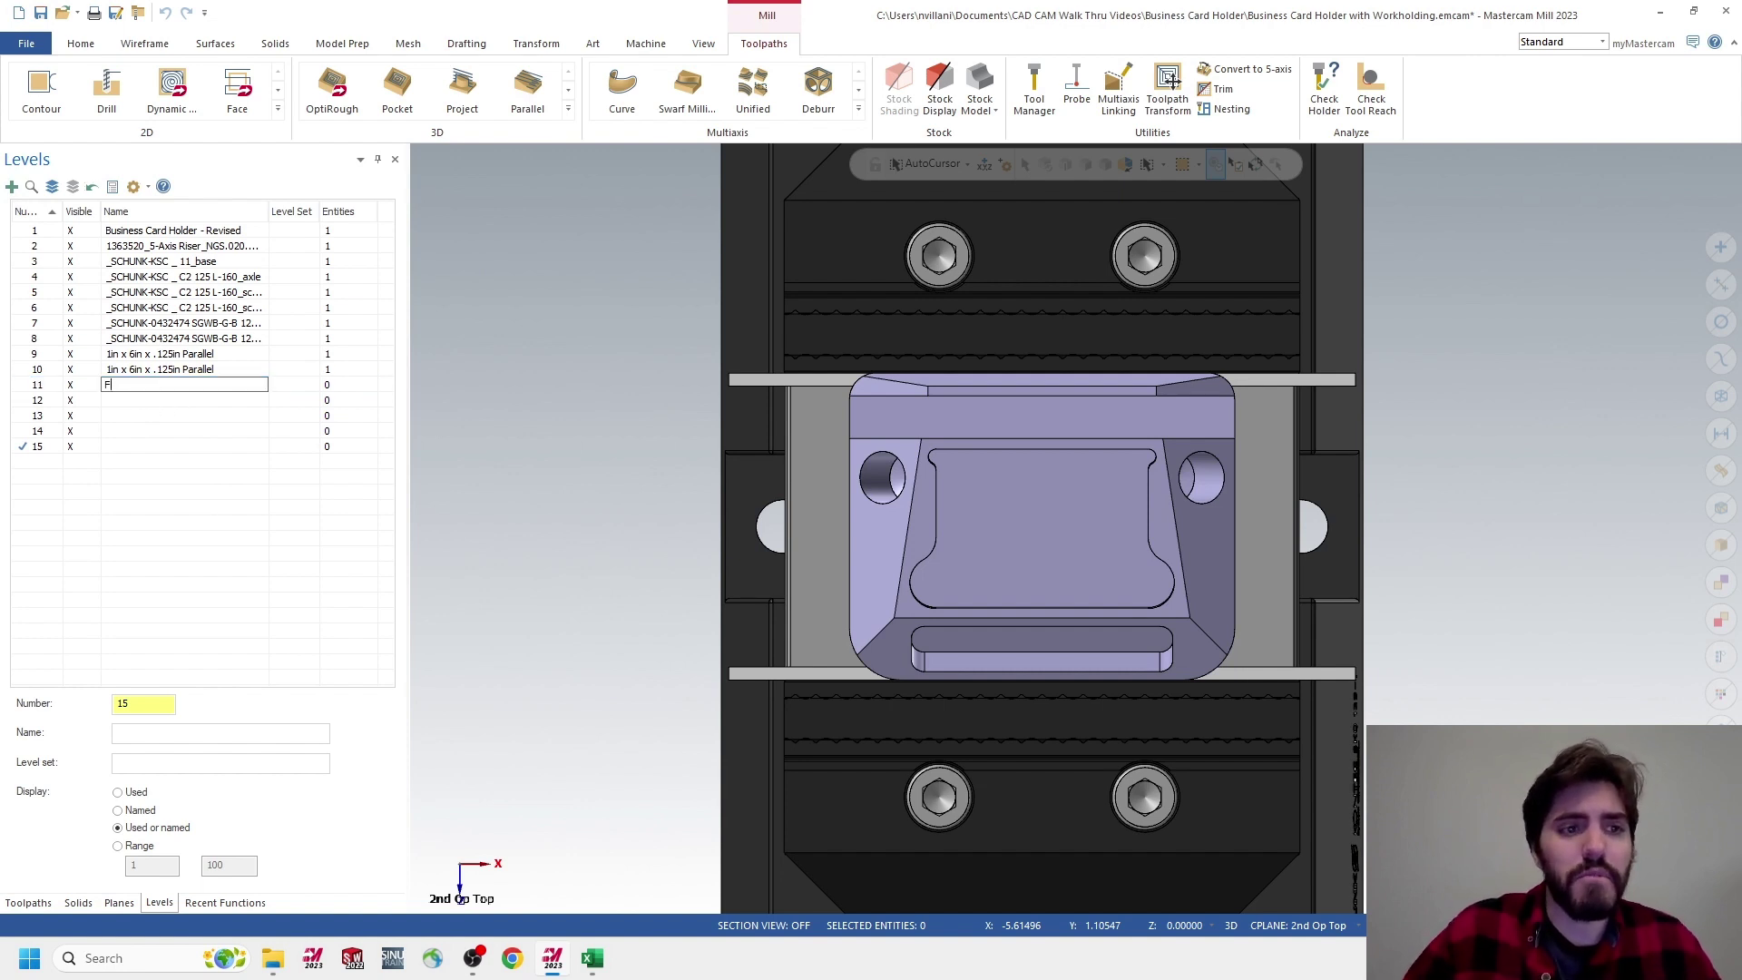
{"action": "type", "text": "irst Cy"}
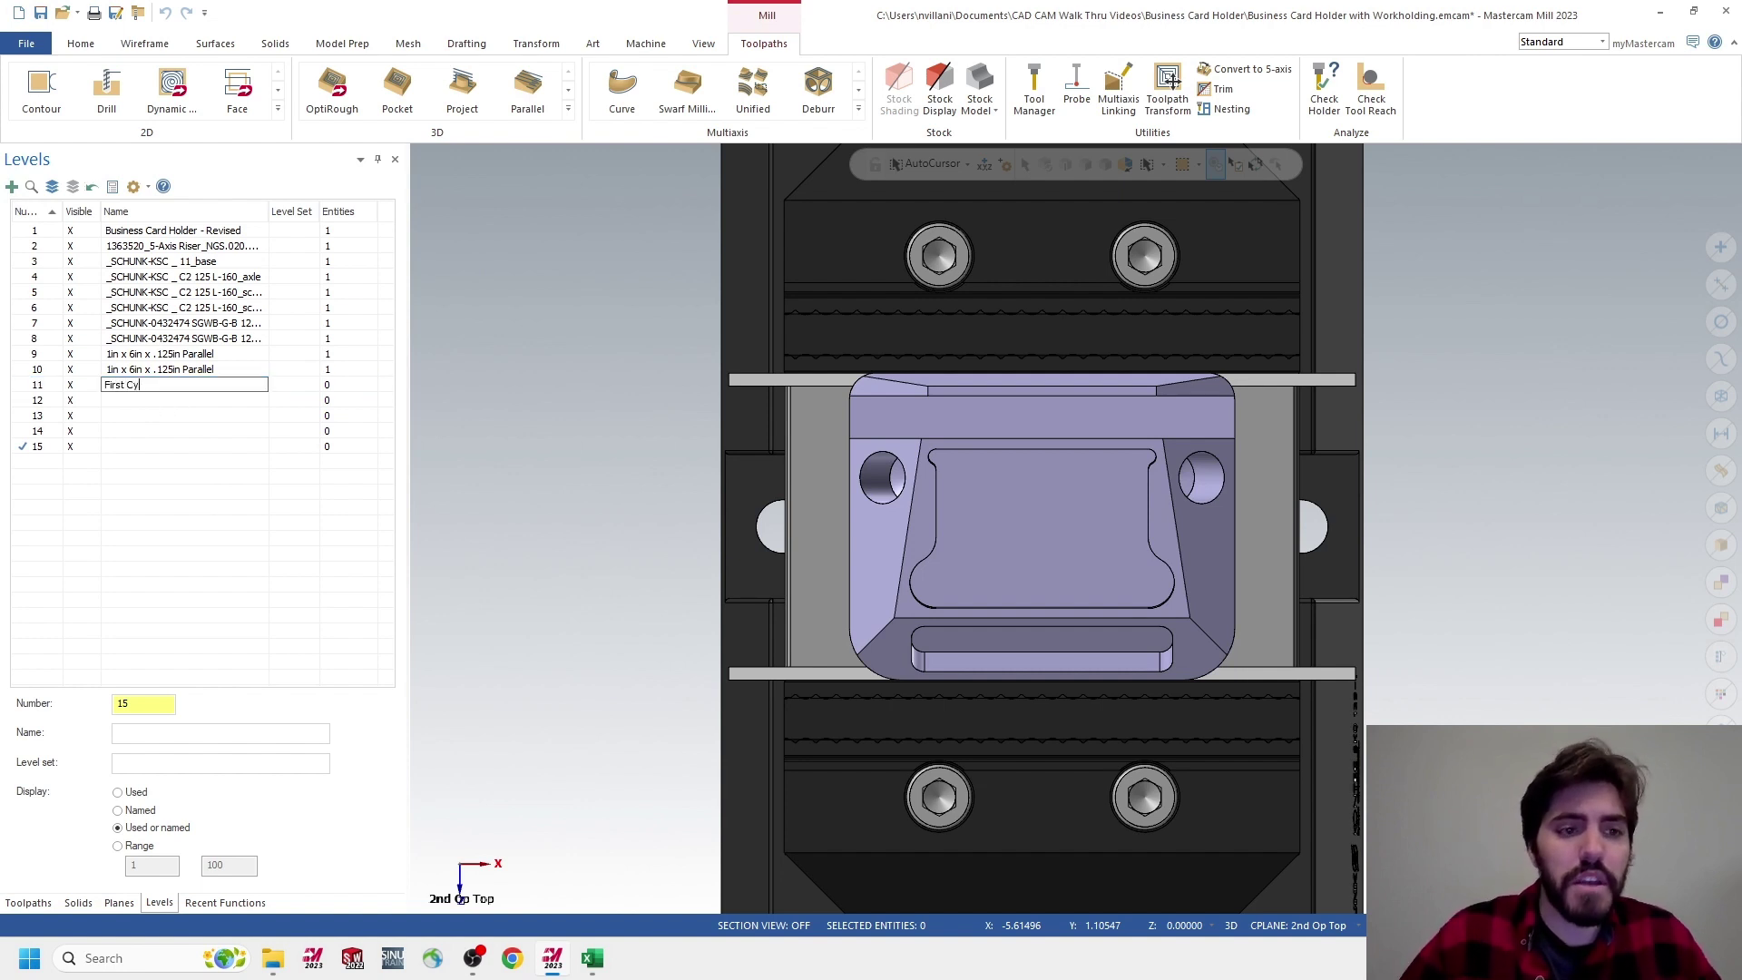
{"action": "type", "text": "cle "}
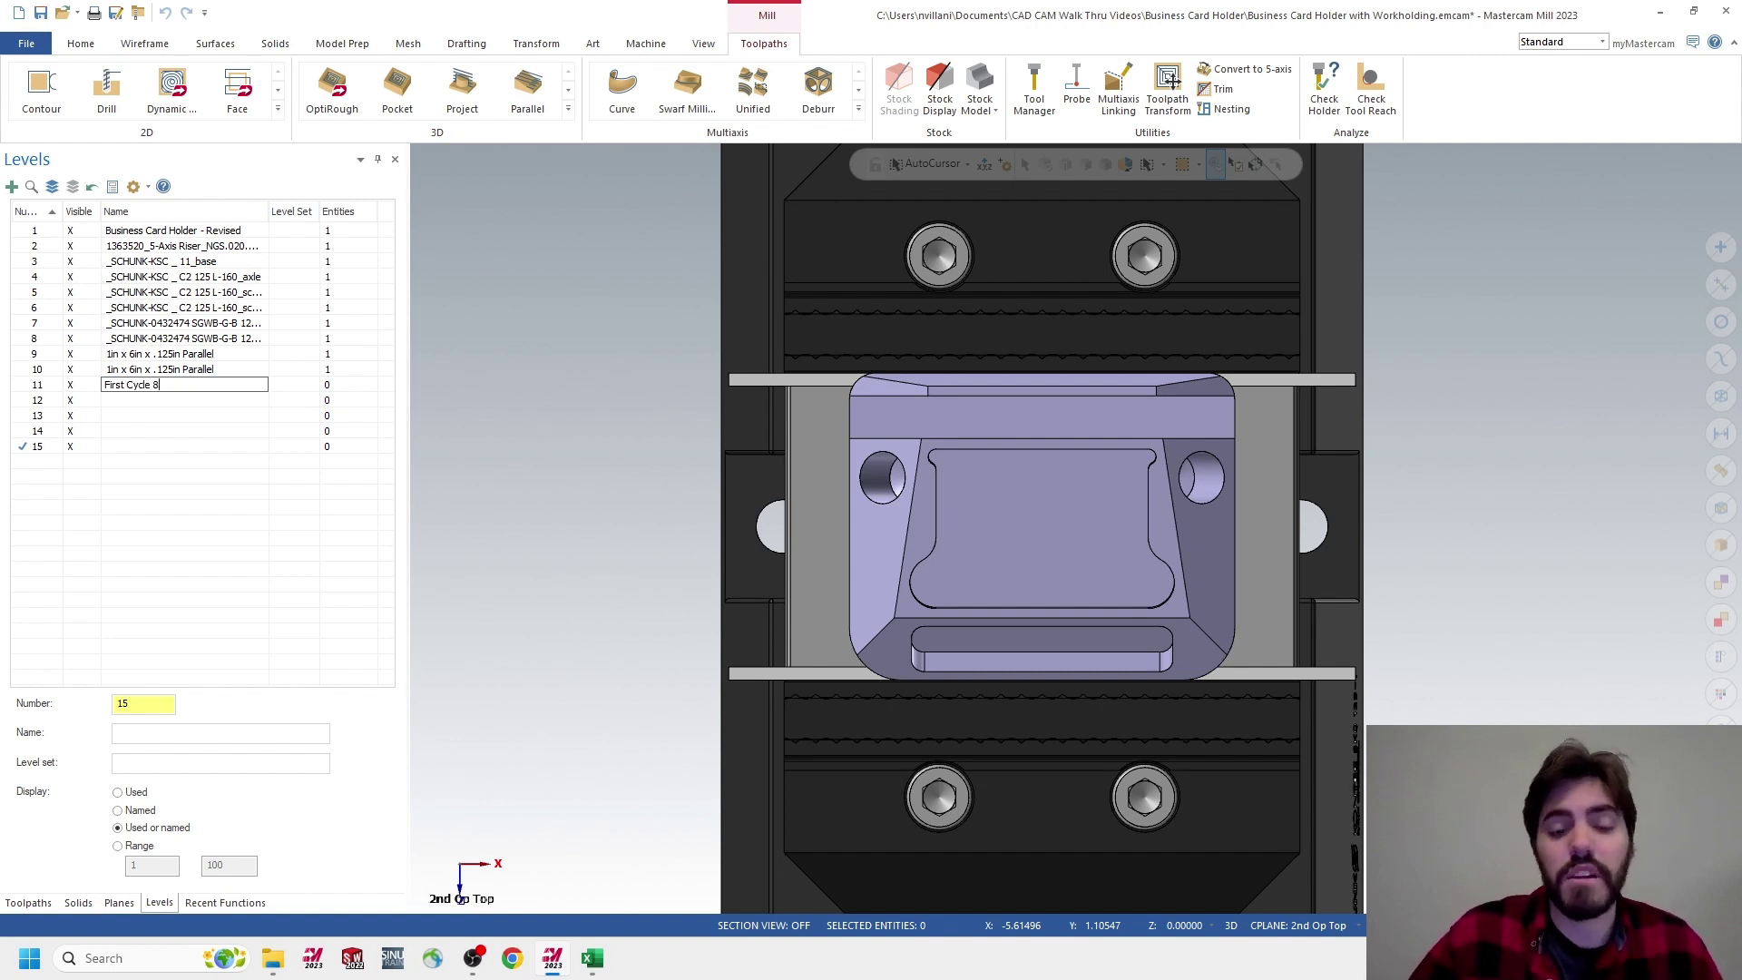
{"action": "type", "text": "800"}
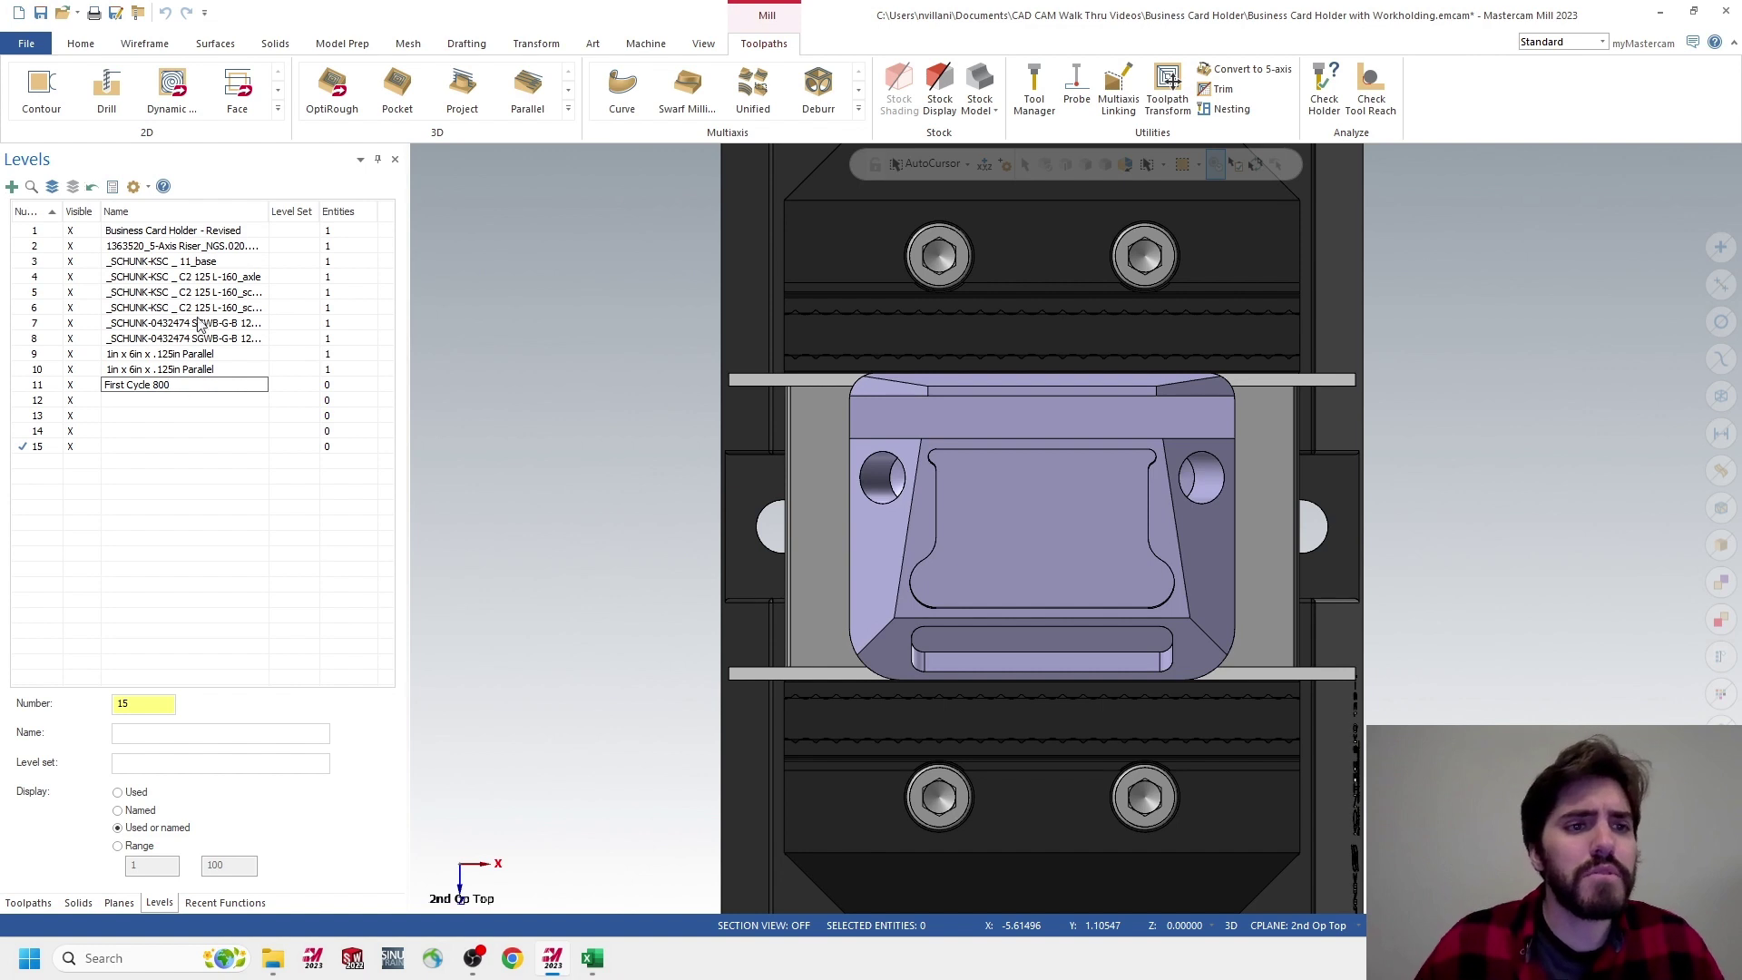
{"action": "left_click", "coordinate": [143, 400]}
{"action": "type", "text": "Se"}
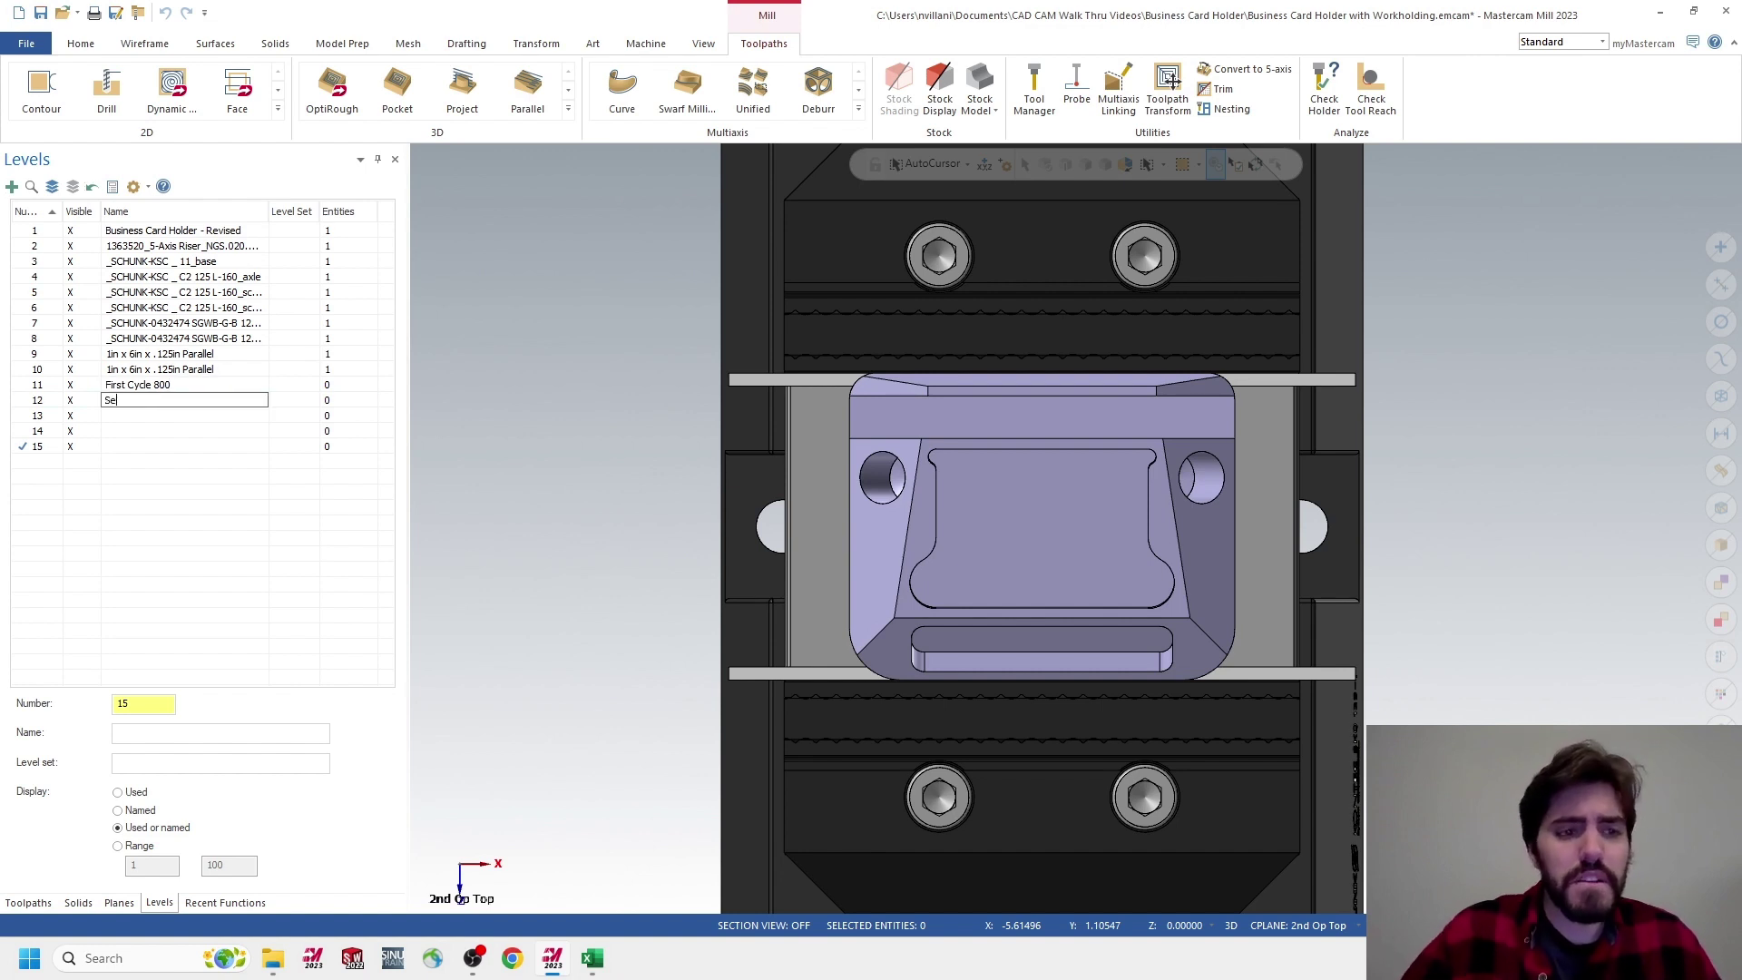
{"action": "type", "text": "cond Cyc"}
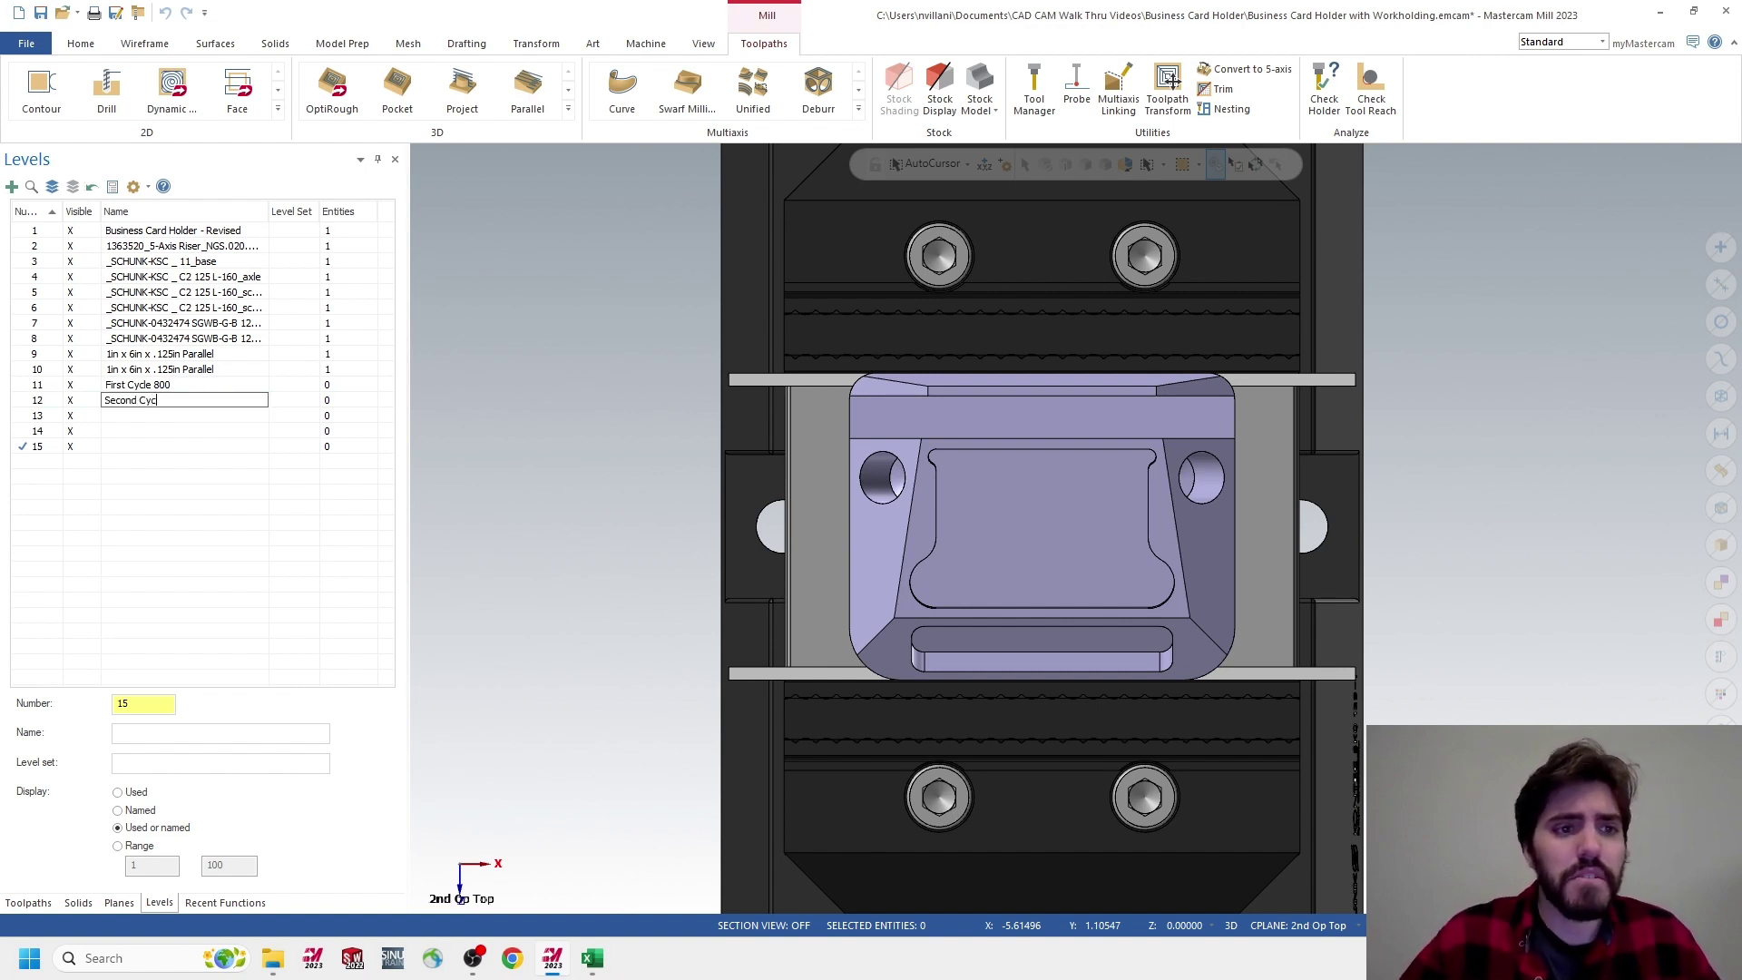
{"action": "type", "text": "le 800"}
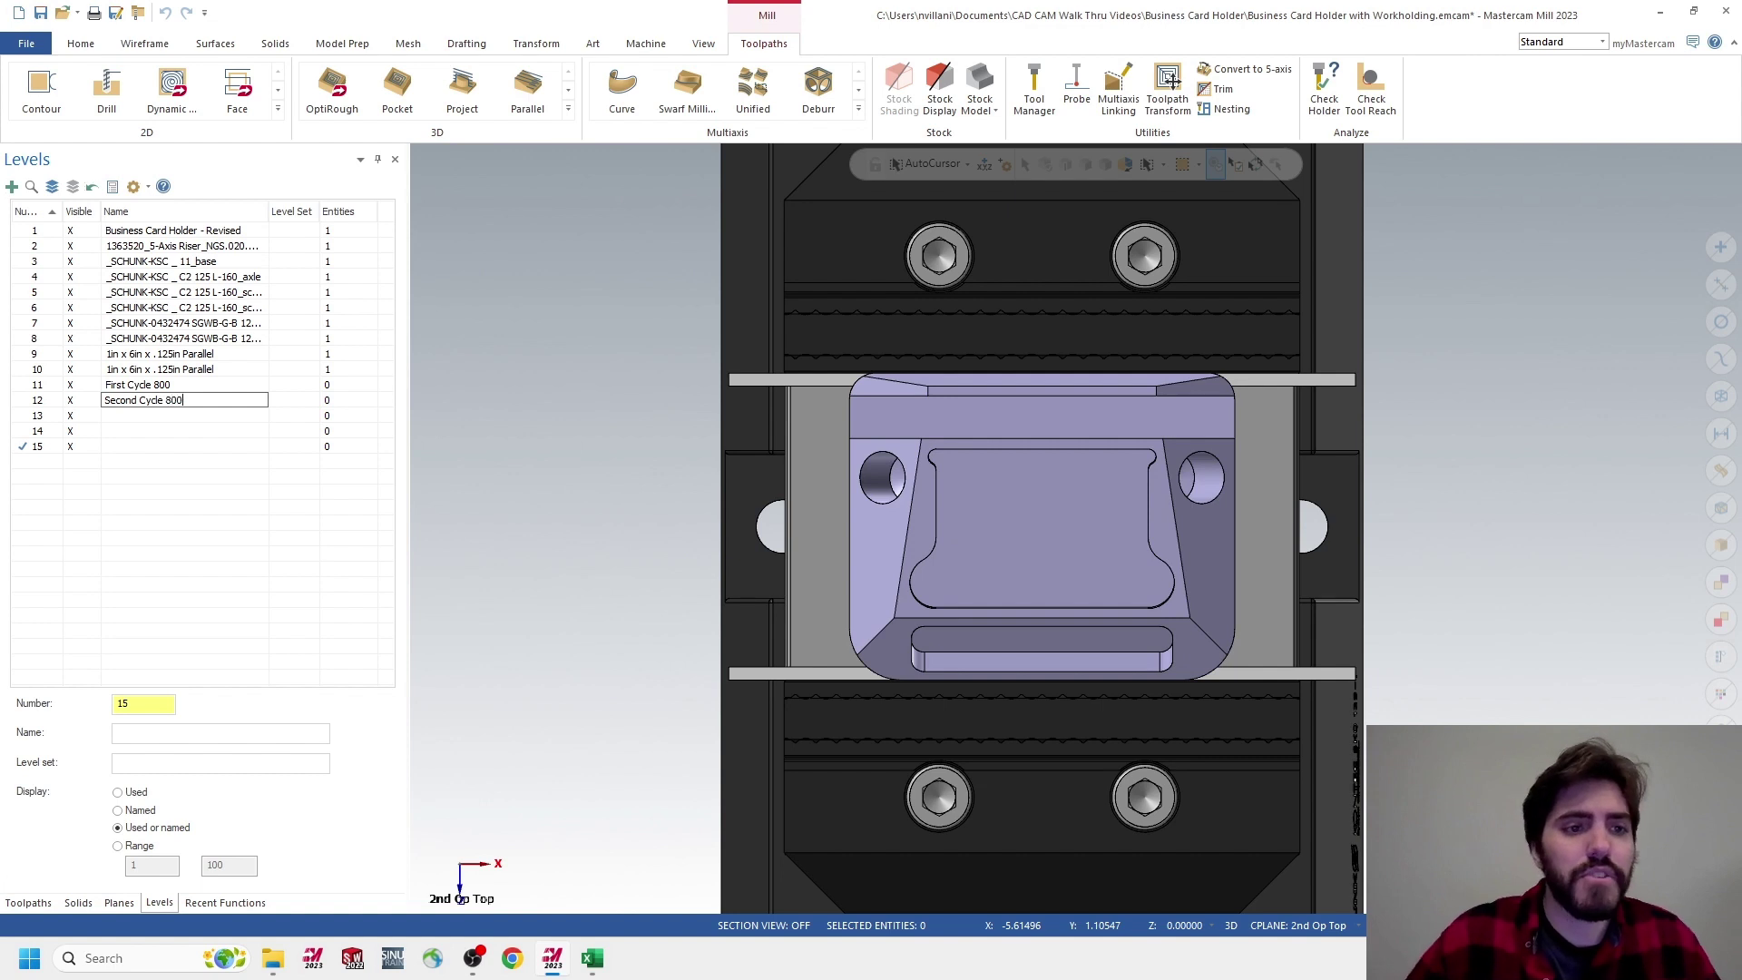
Name level 13 Third Cycle 800 and level 14 Fourth Cycle 800
{"action": "left_click", "coordinate": [168, 415]}
{"action": "type", "text": "Thir"}
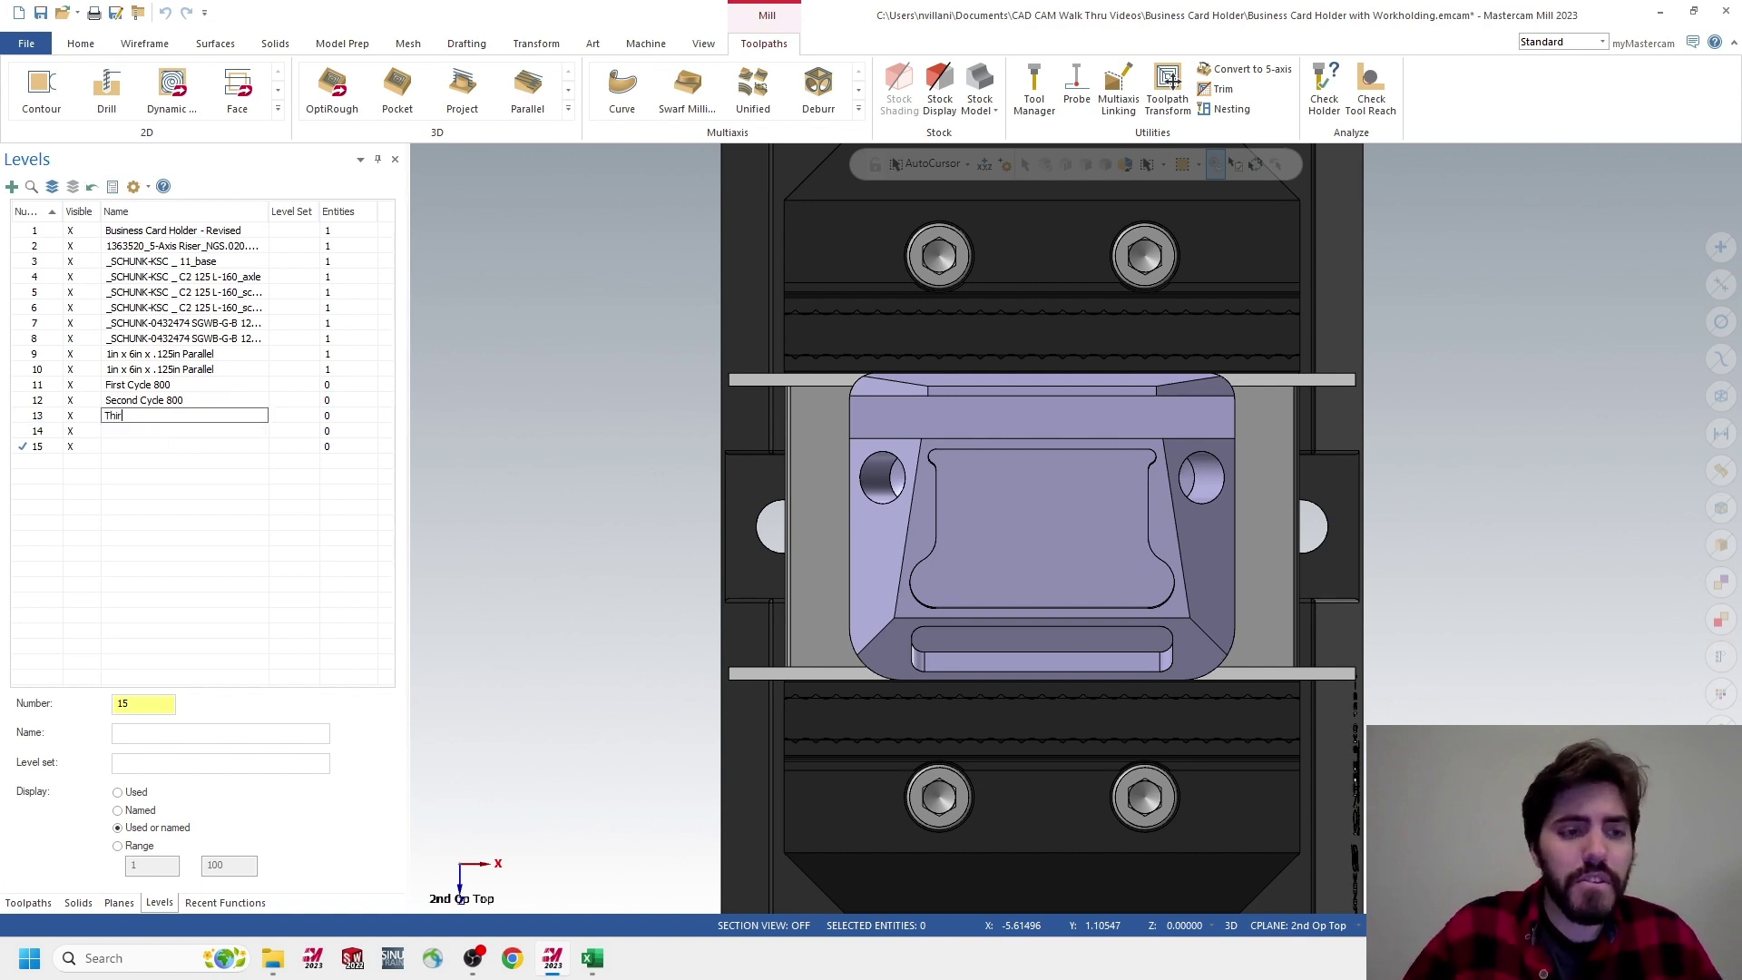
{"action": "type", "text": "d Cycle "}
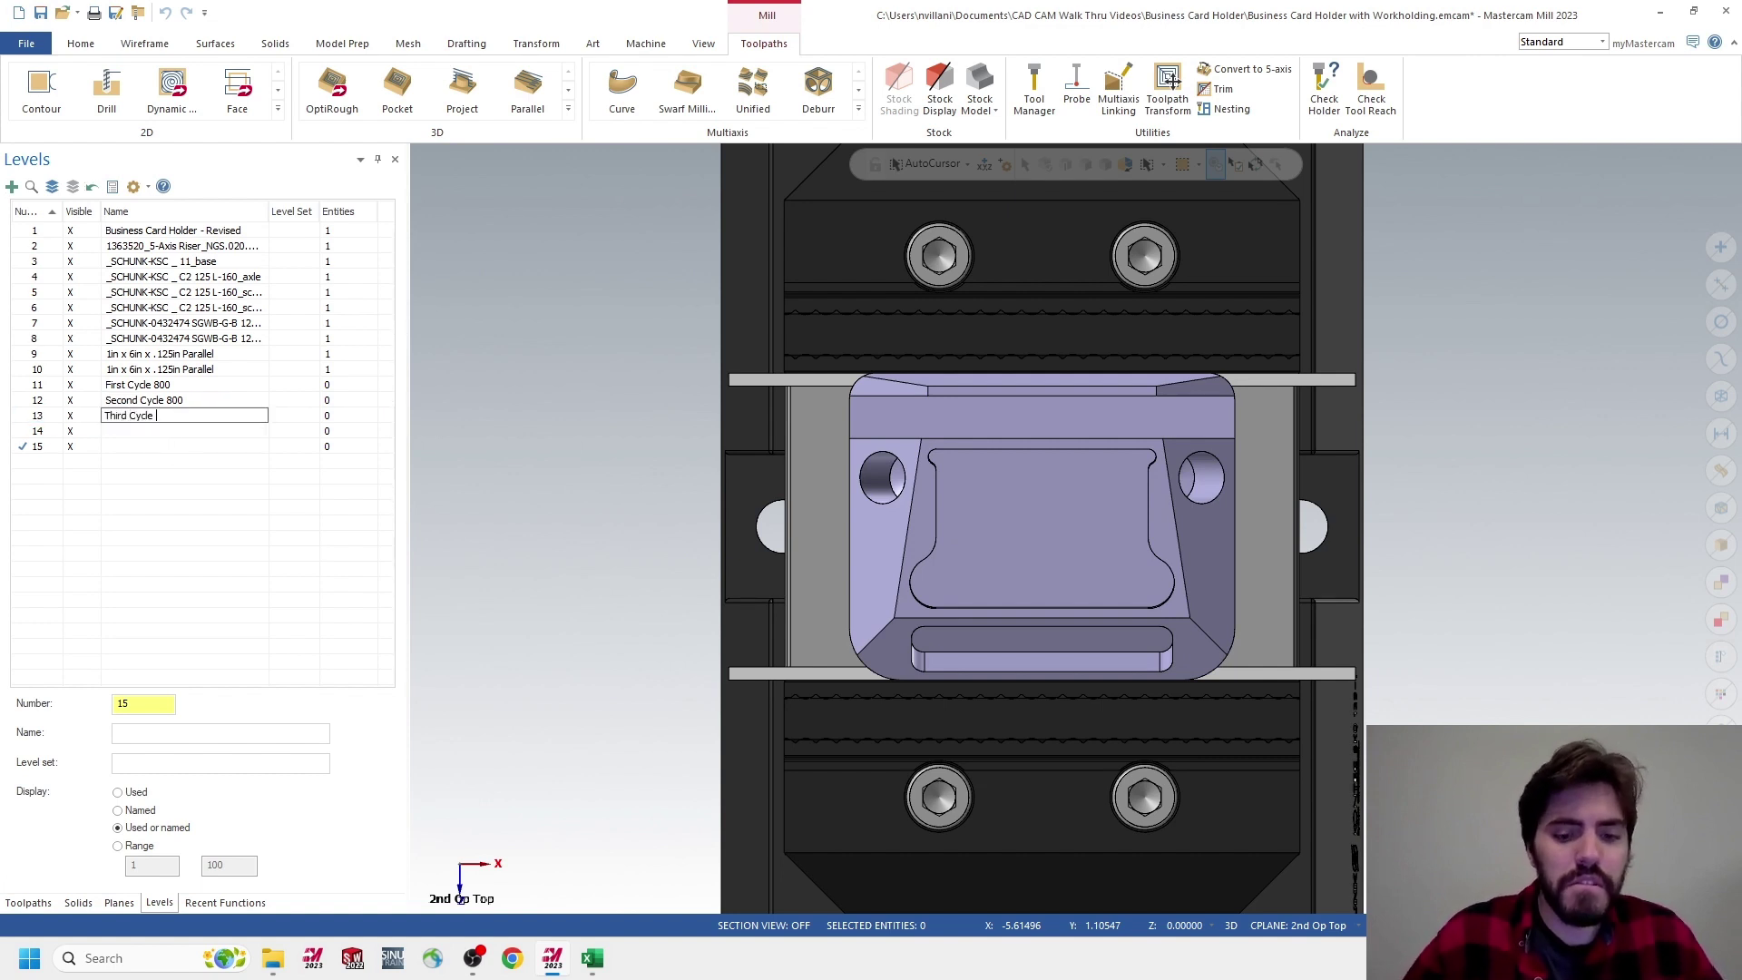
{"action": "type", "text": "800"}
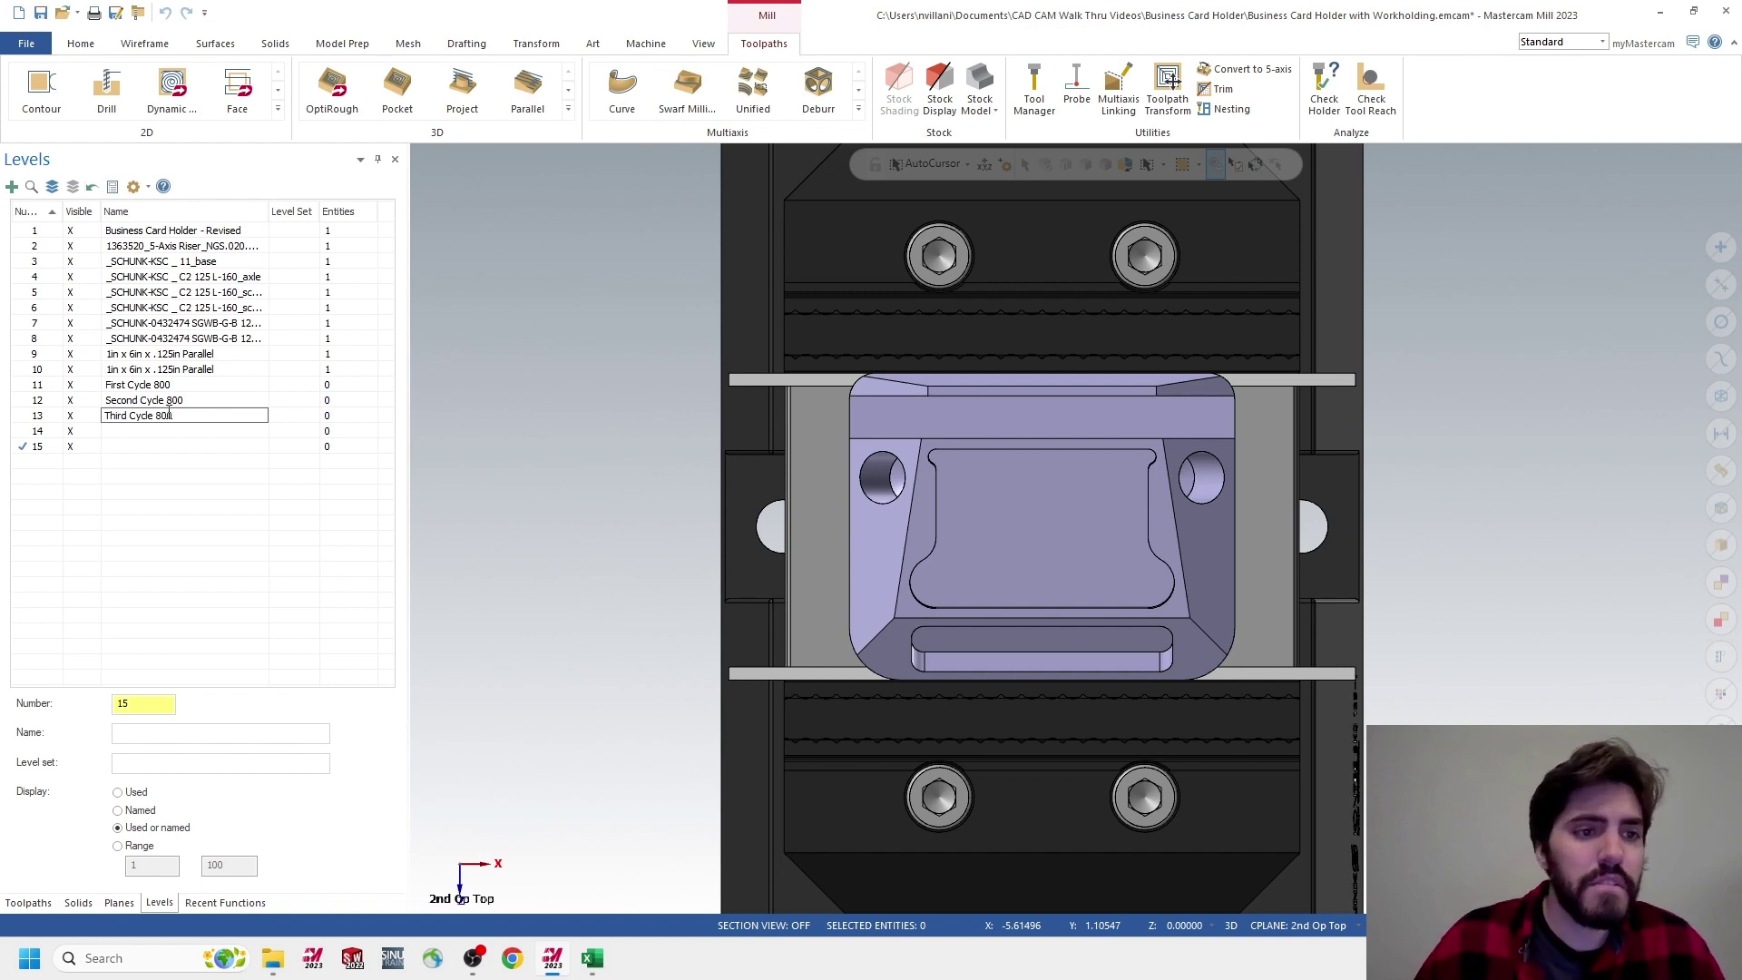
{"action": "left_click", "coordinate": [132, 432]}
{"action": "type", "text": "Fou"}
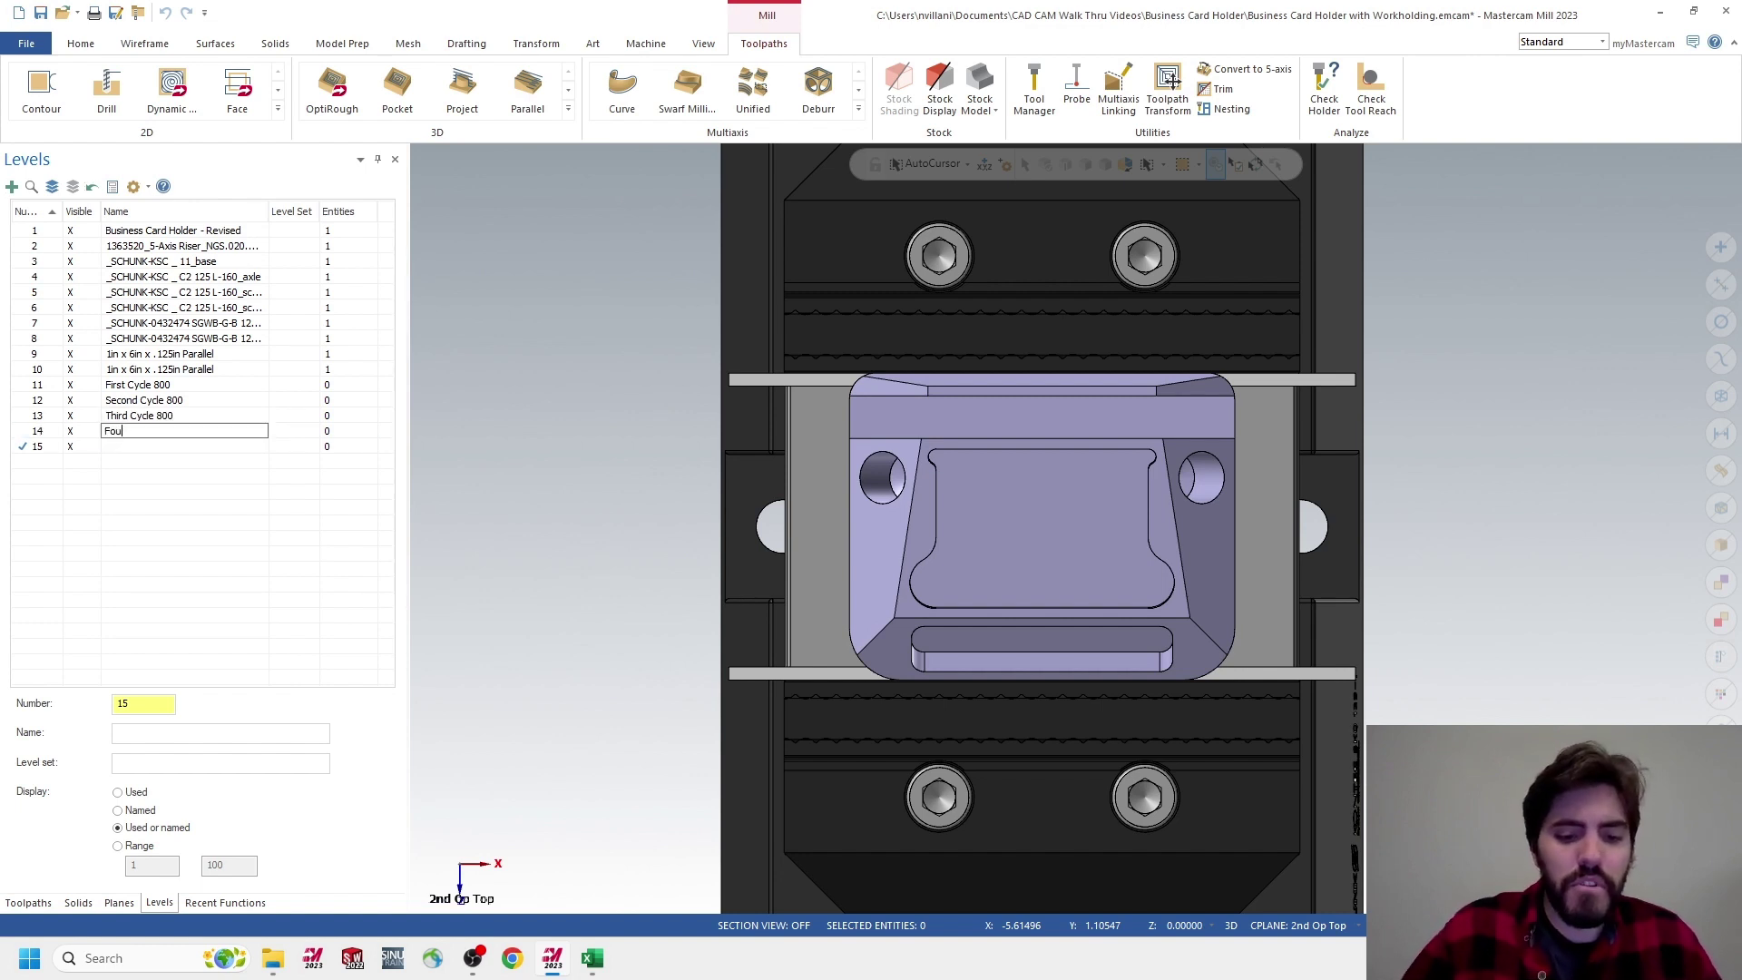
{"action": "type", "text": "rth Cycl"}
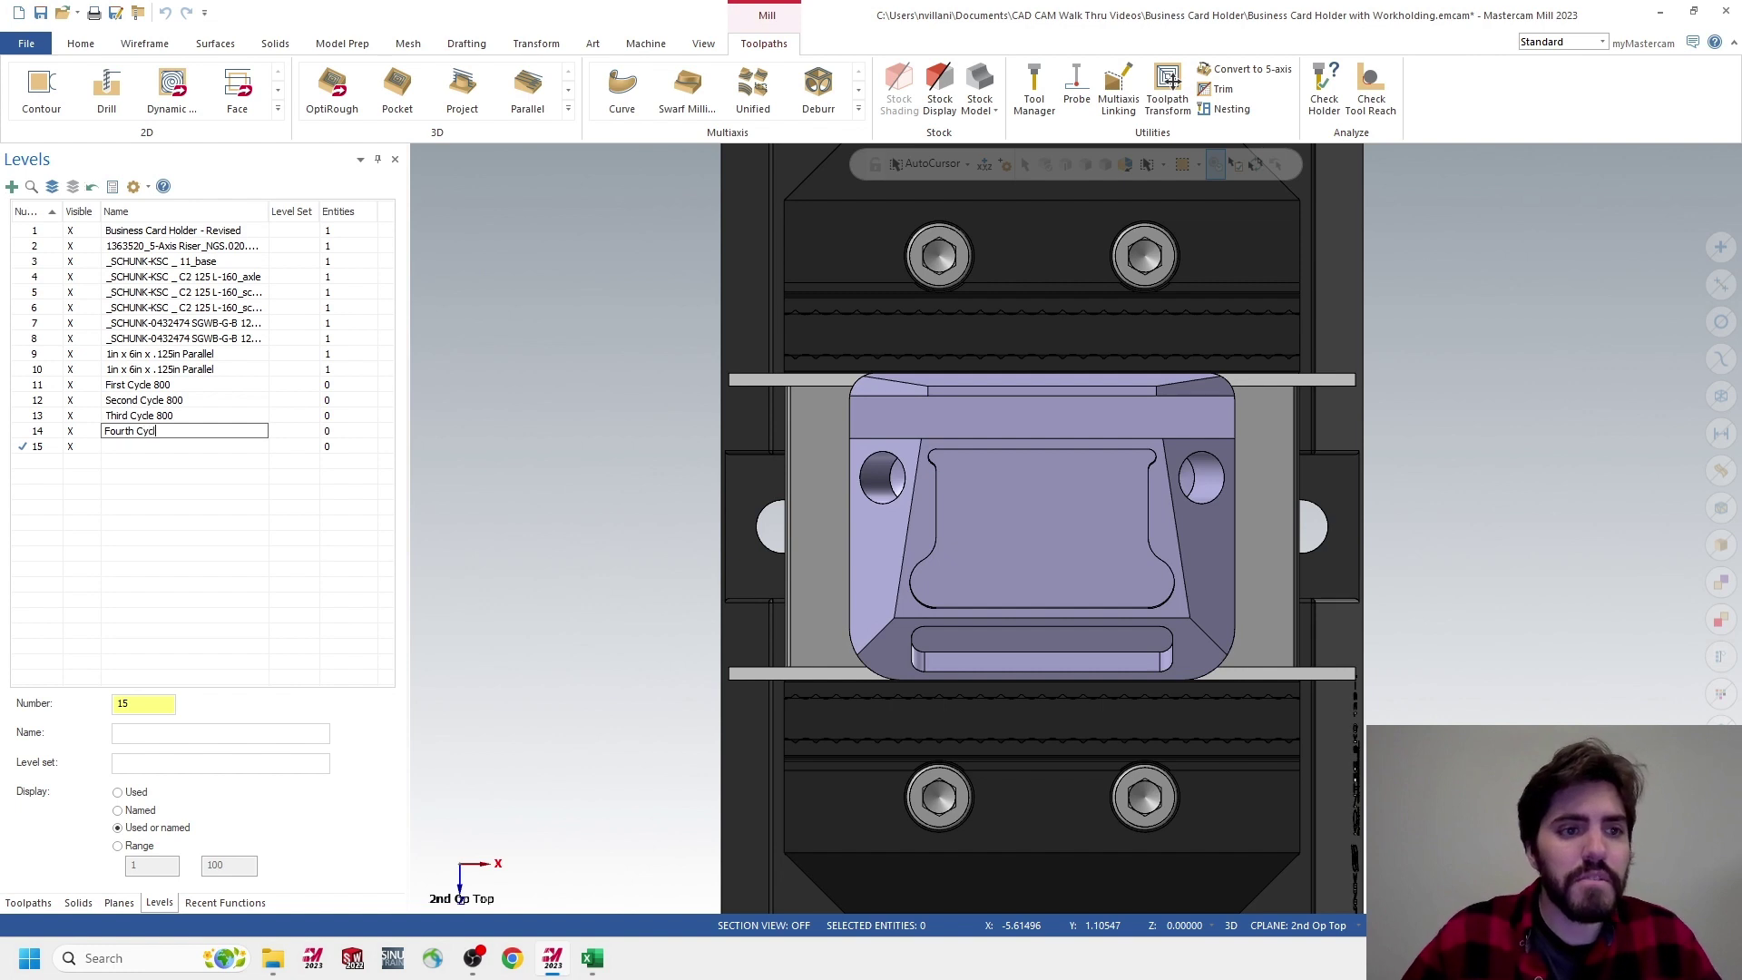
{"action": "type", "text": "e 800"}
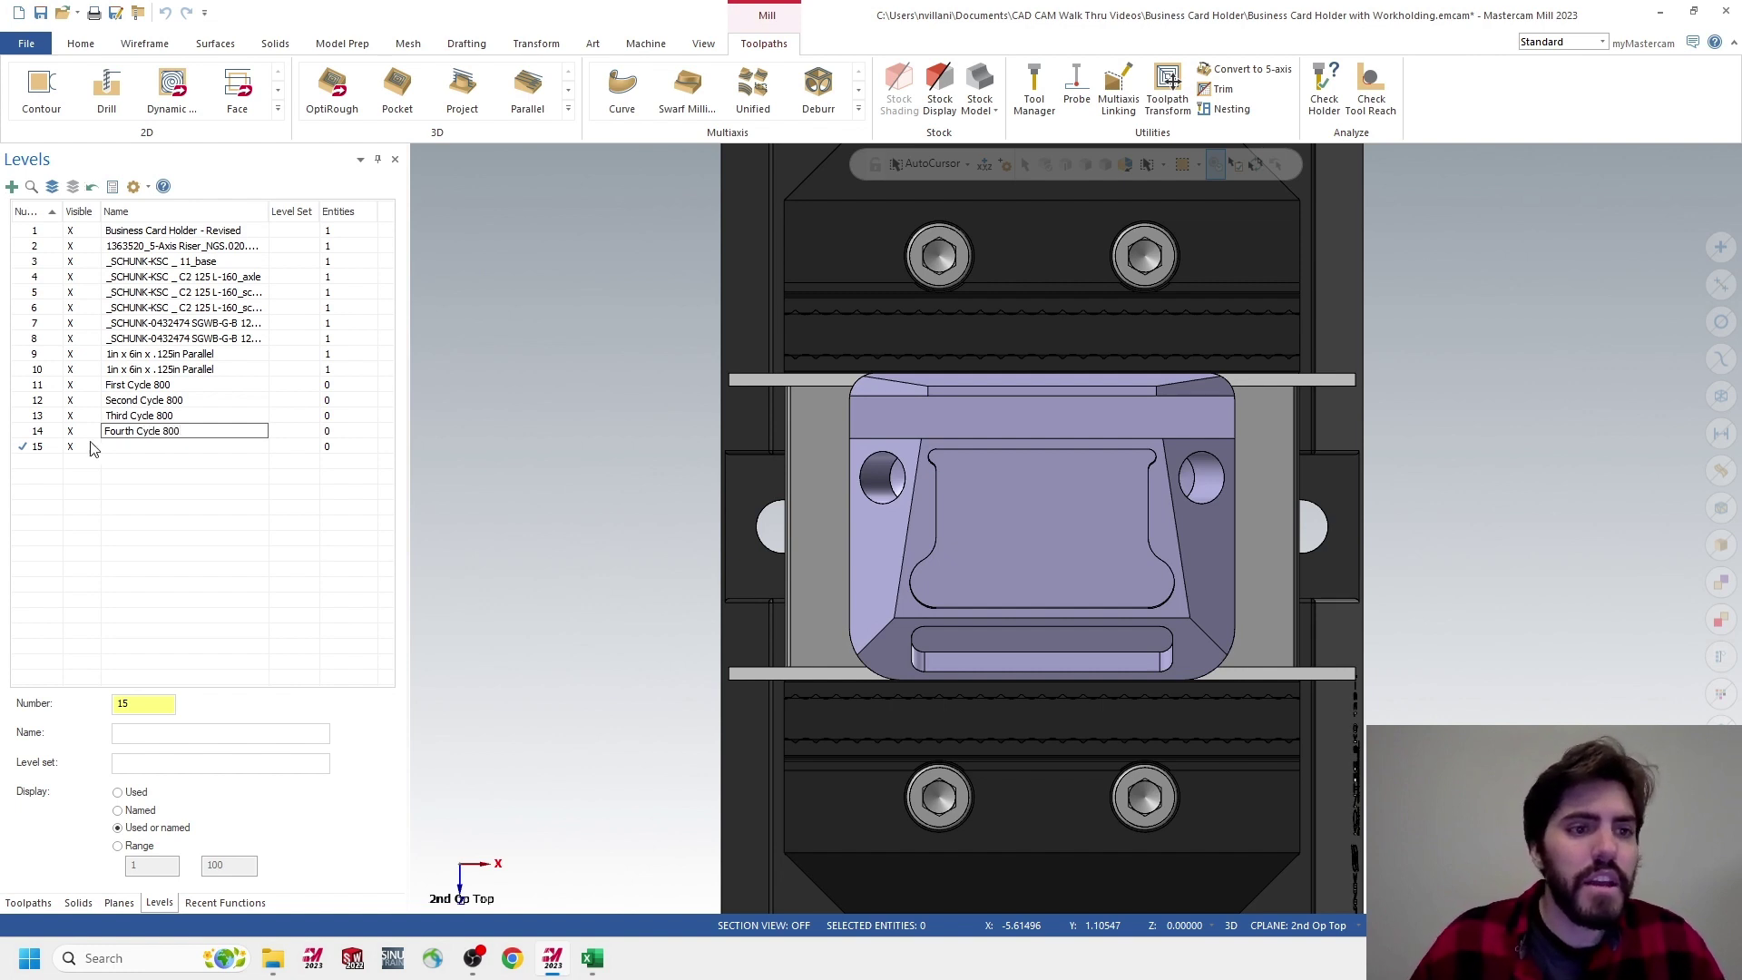
Name level 15 Fifth Cycle 800
{"action": "double_click", "coordinate": [127, 445]}
{"action": "type", "text": "Fif"}
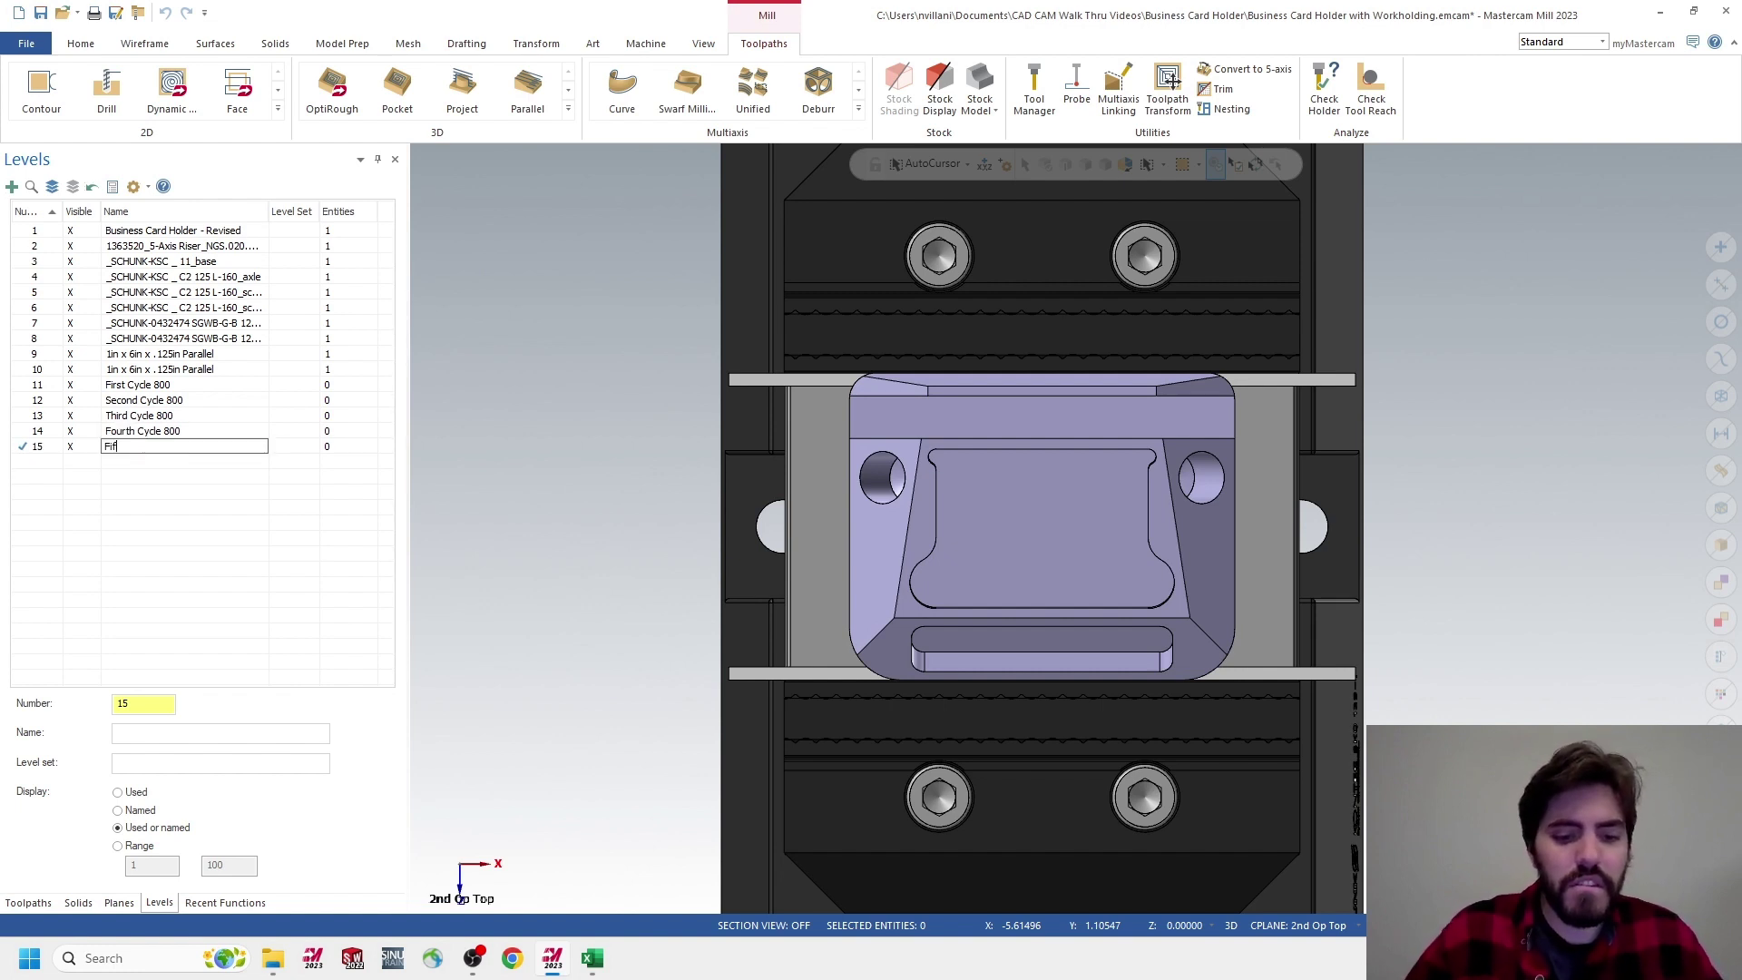
{"action": "type", "text": "th Cycle "}
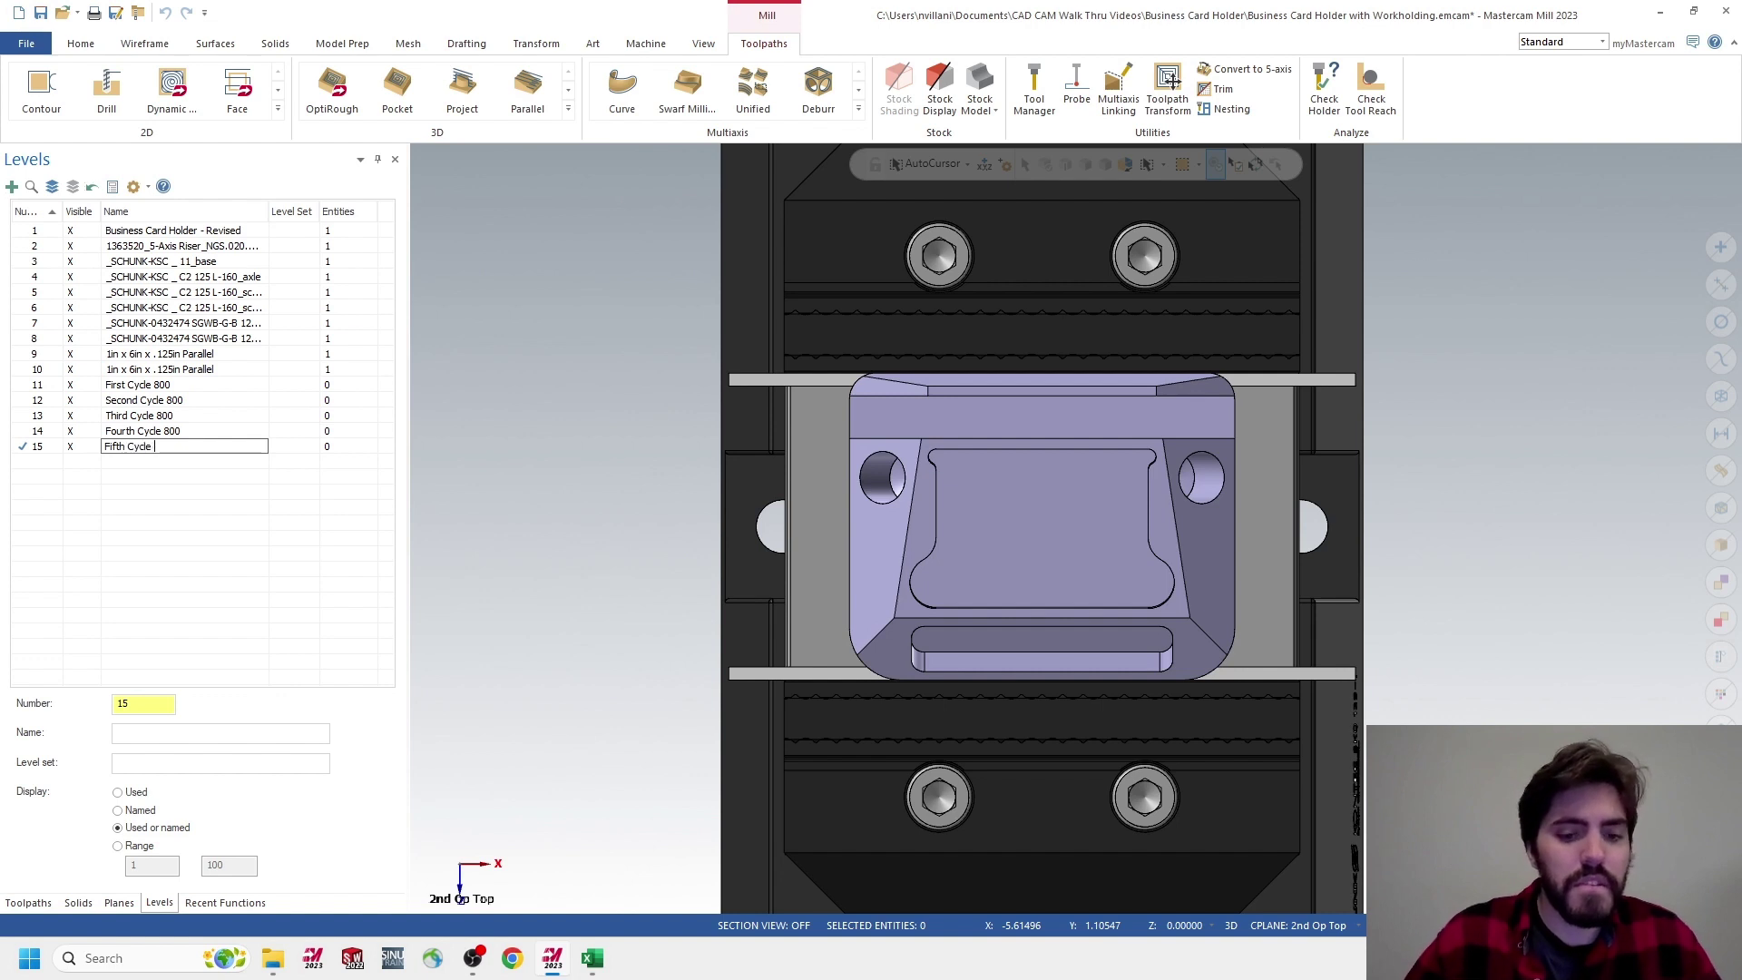
{"action": "type", "text": "800"}
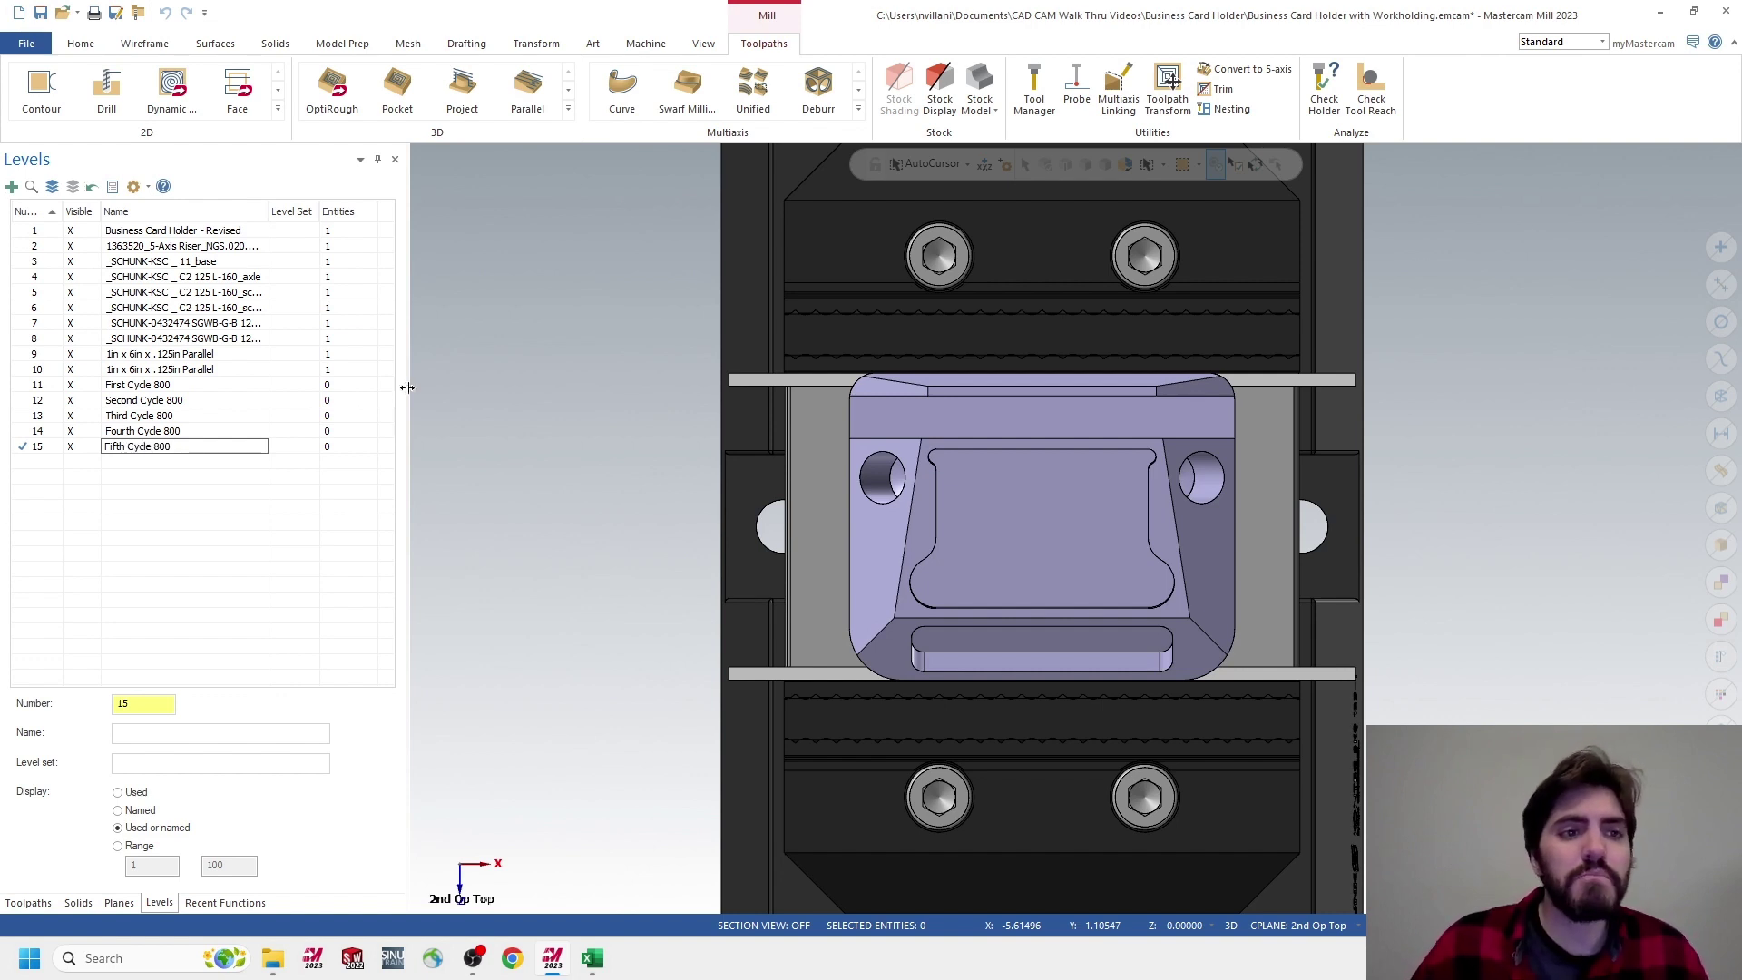
{"action": "left_click", "coordinate": [270, 479]}
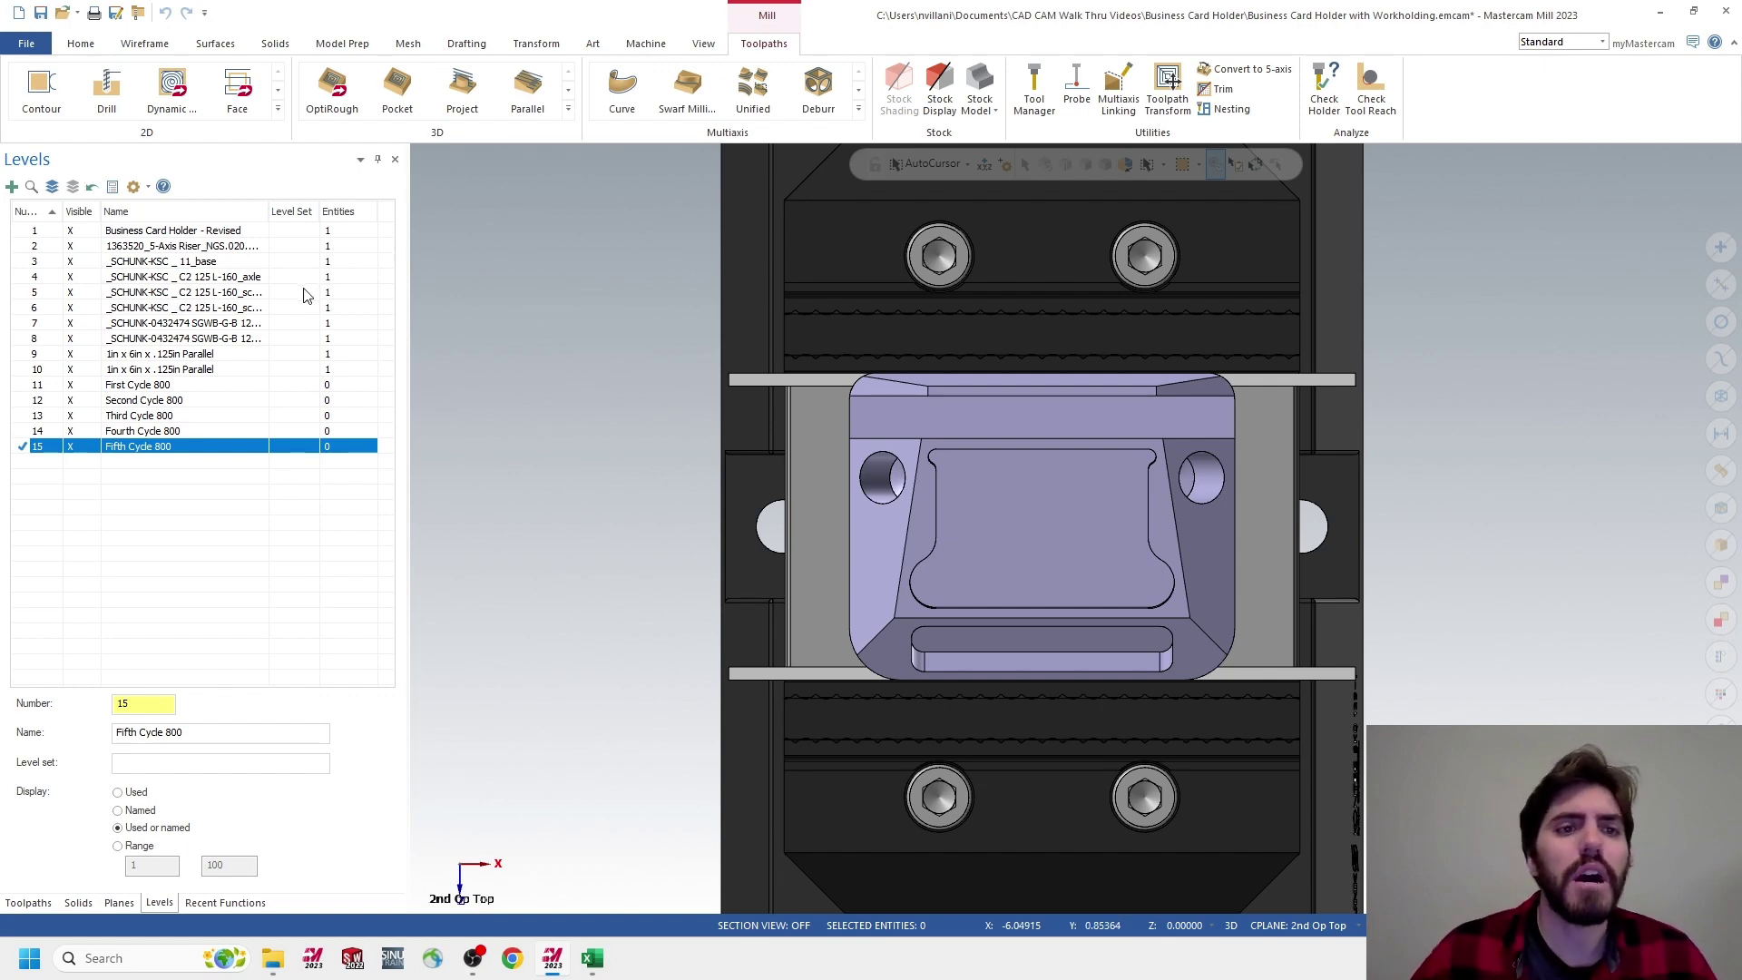
{"action": "right_click", "coordinate": [963, 487]}
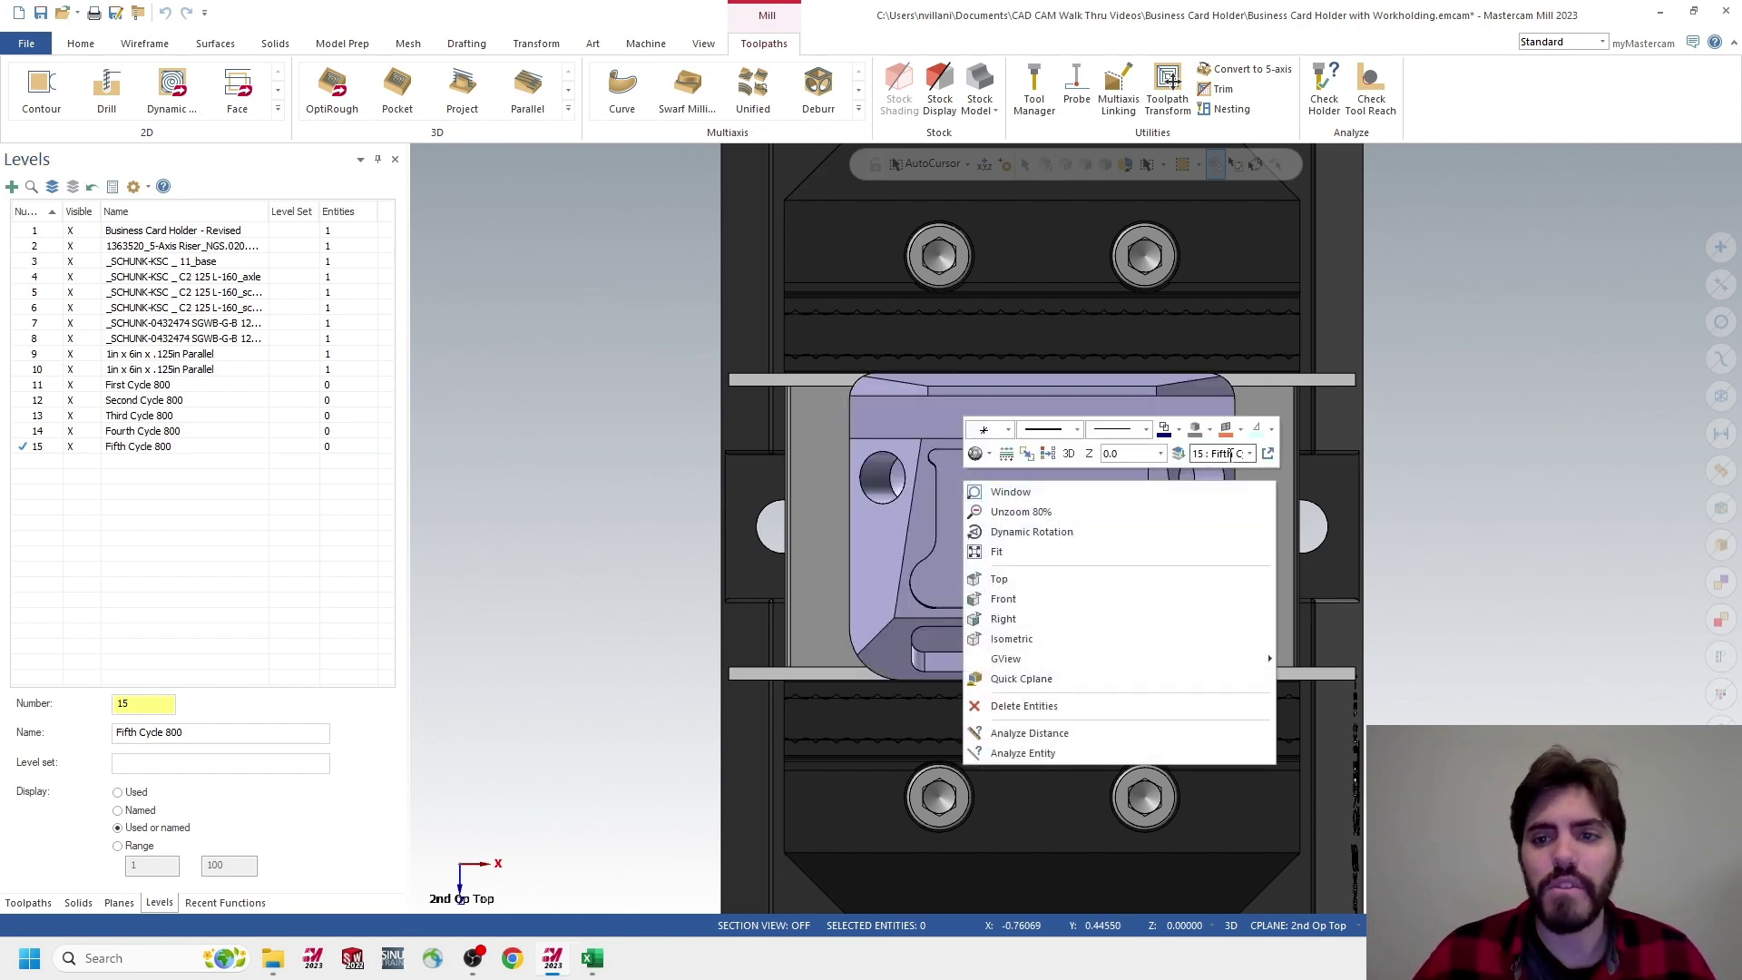
{"action": "left_click", "coordinate": [1249, 454]}
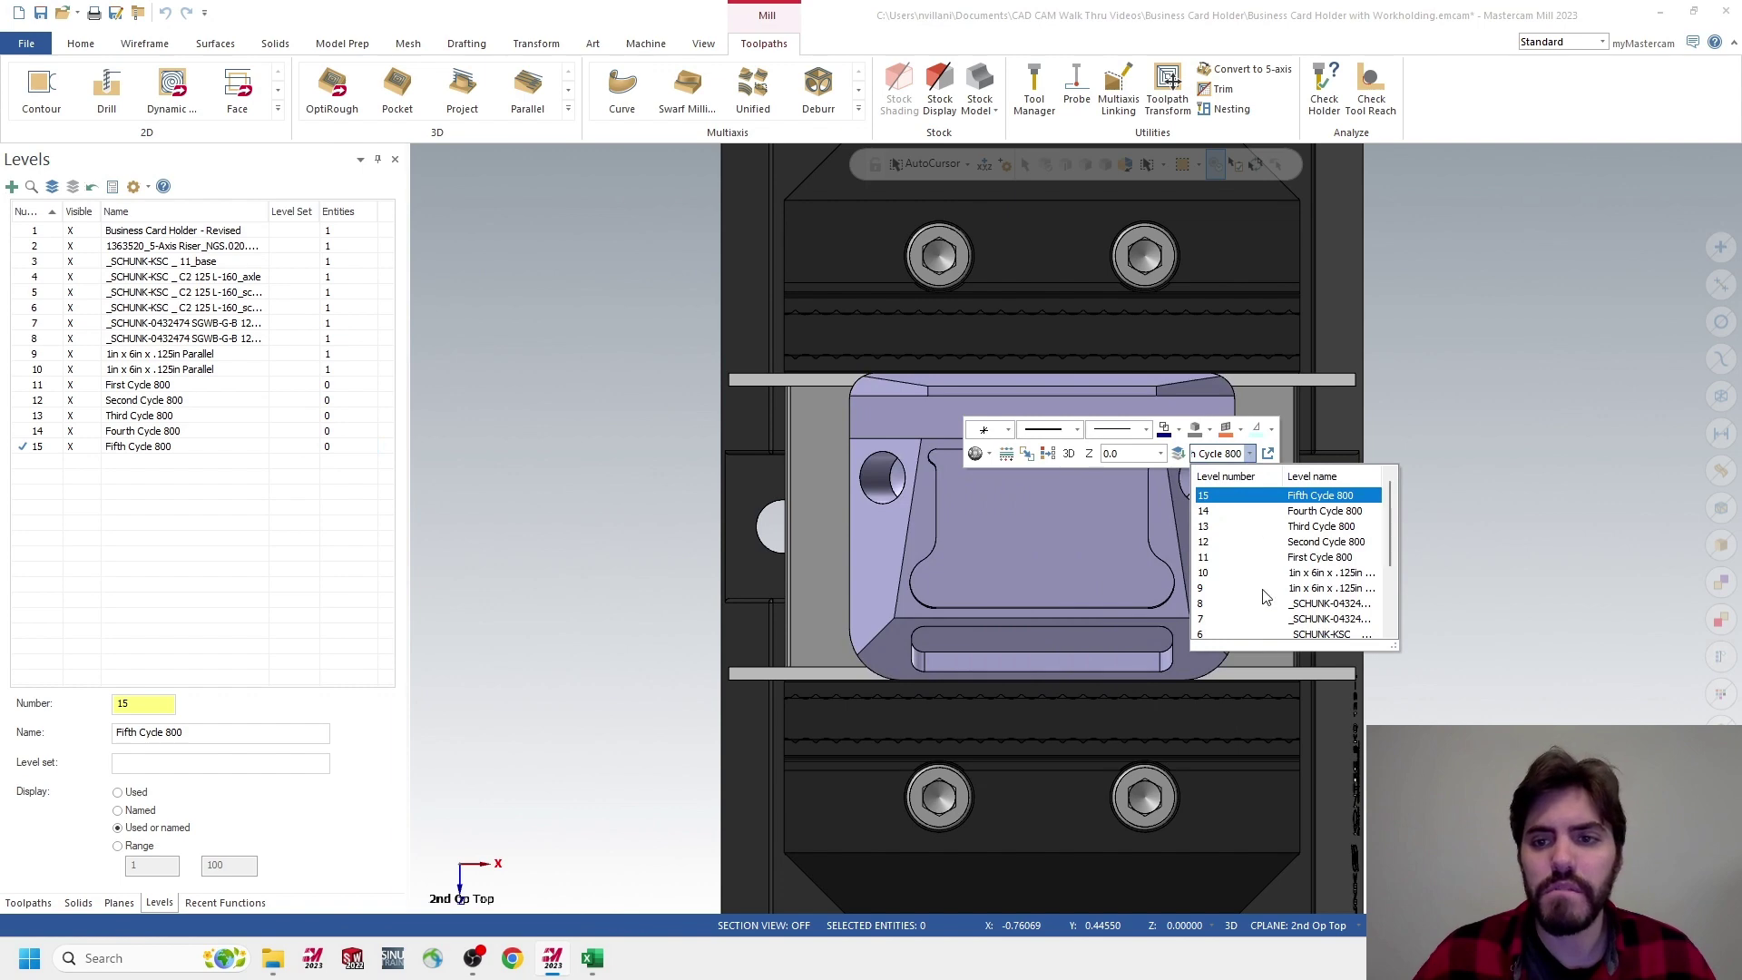
{"action": "left_click", "coordinate": [1555, 447]}
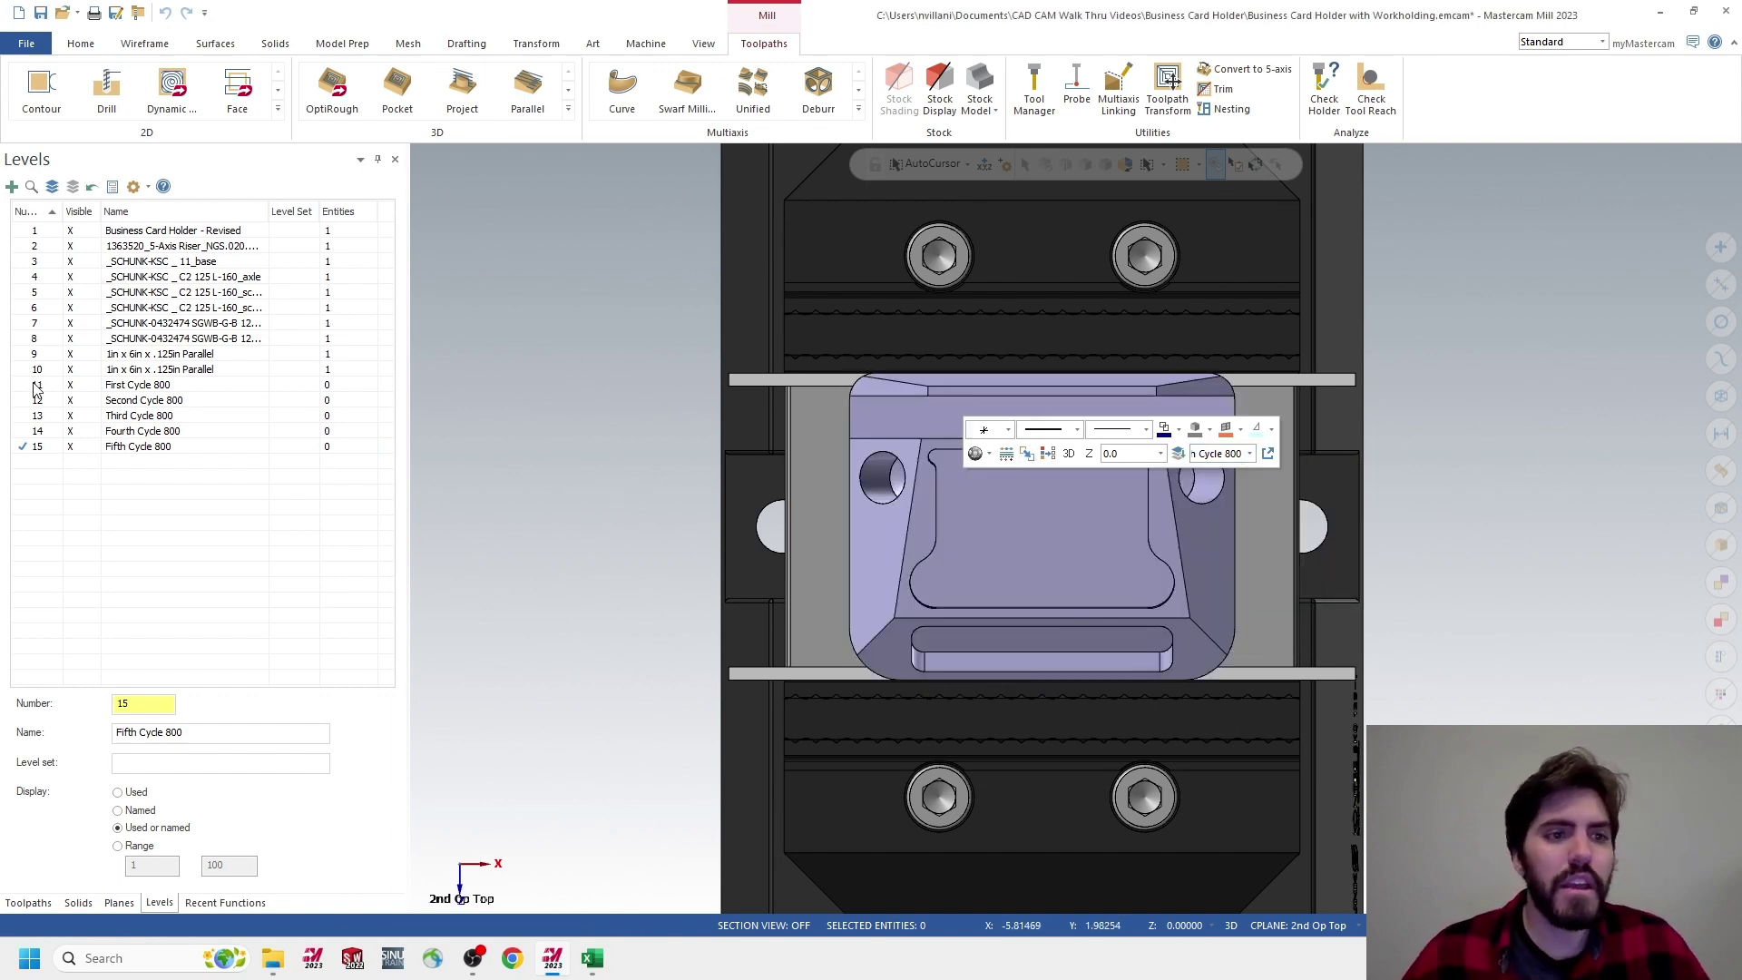
Make level 11, First Cycle 800, the active level
{"action": "left_click", "coordinate": [112, 382]}
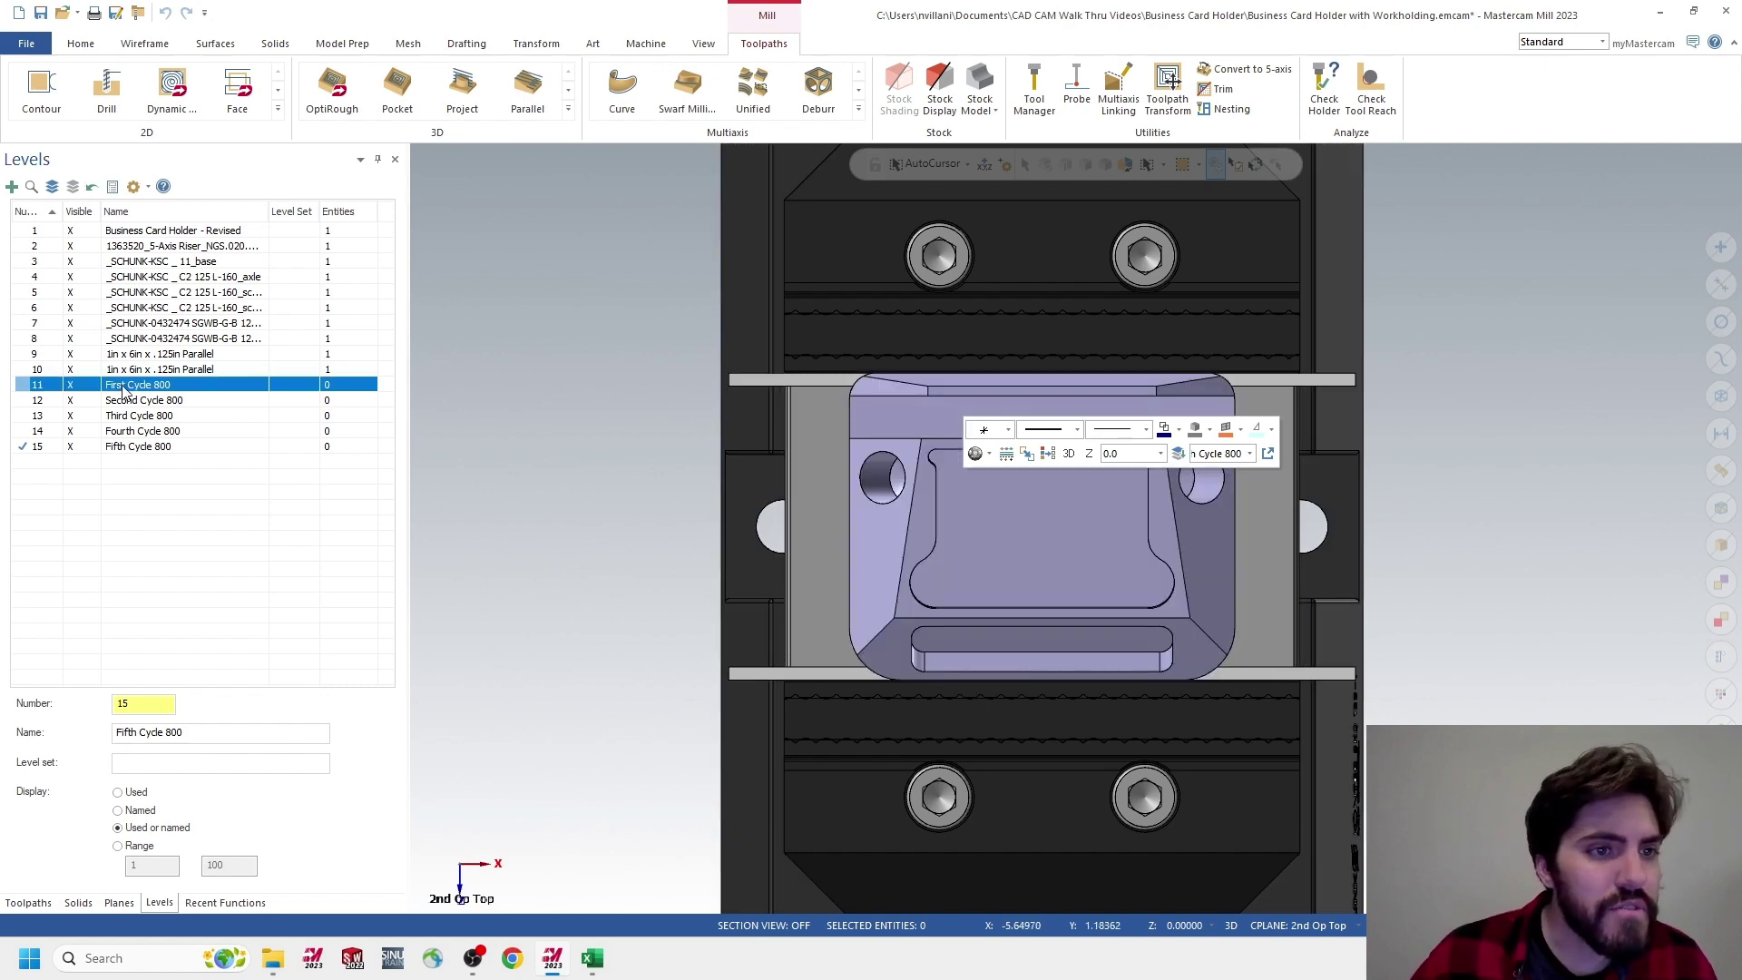
{"action": "left_click", "coordinate": [34, 386]}
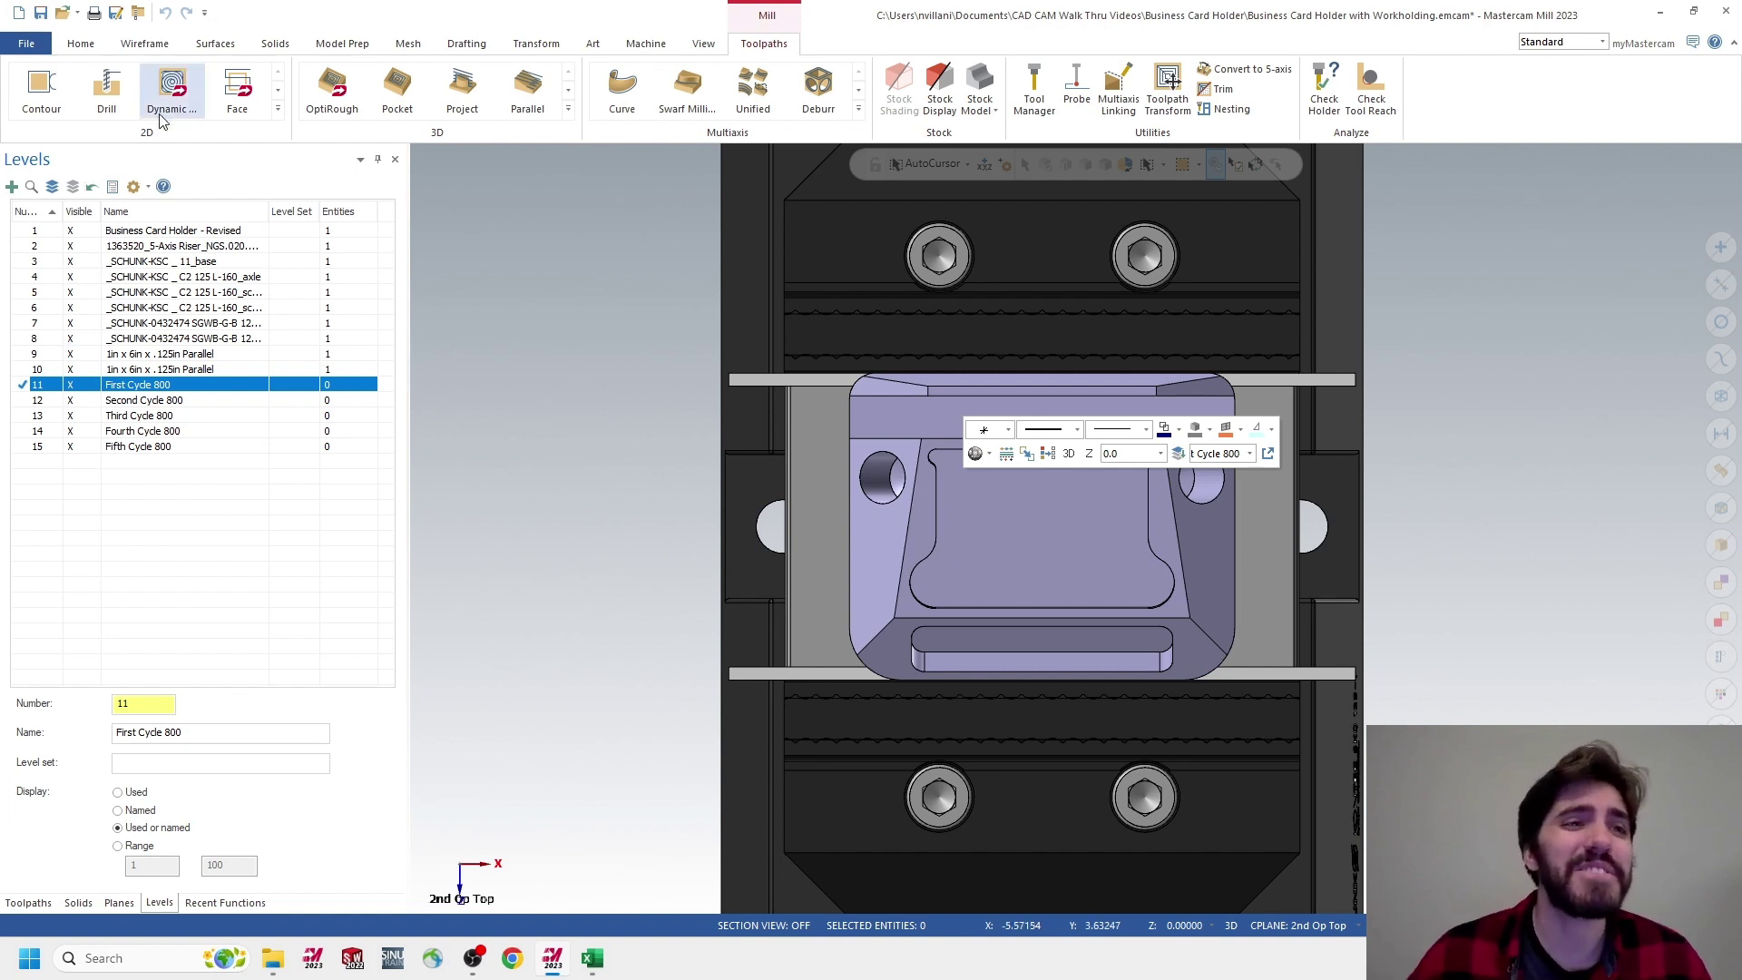
Start a file merge, widen the file type filter to include SOLIDWORKS parts, and open Business Card Holder - Revised 2
{"action": "left_click", "coordinate": [27, 44]}
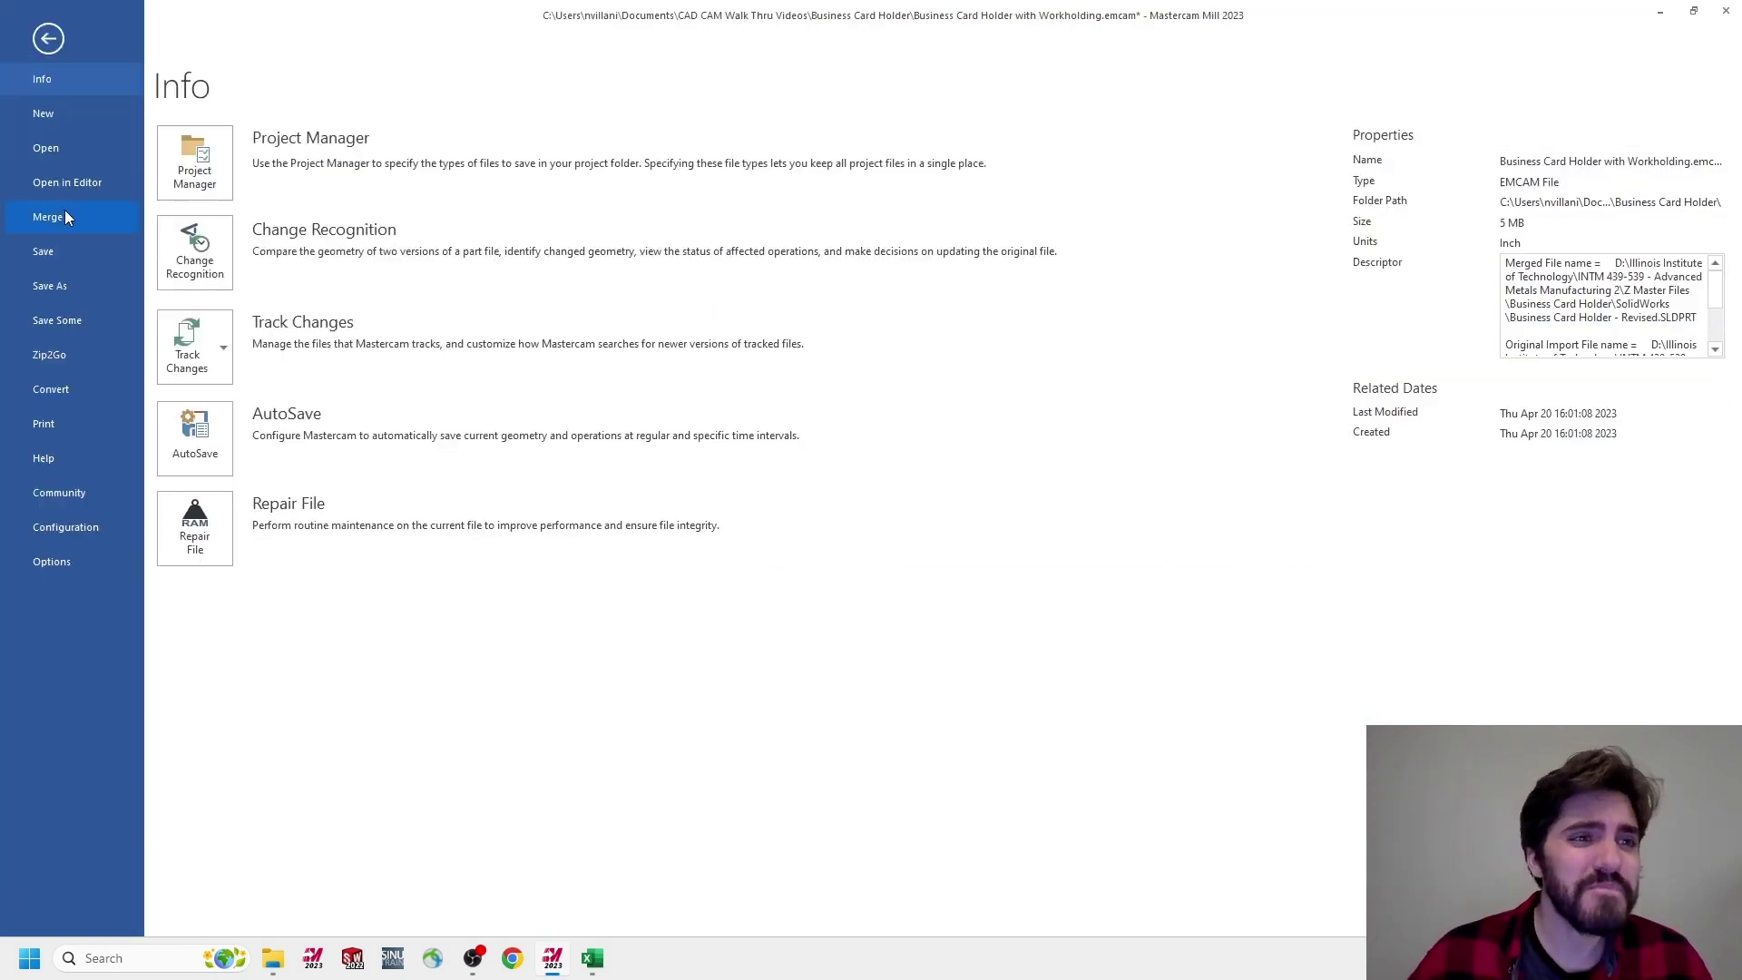
{"action": "left_click", "coordinate": [65, 216]}
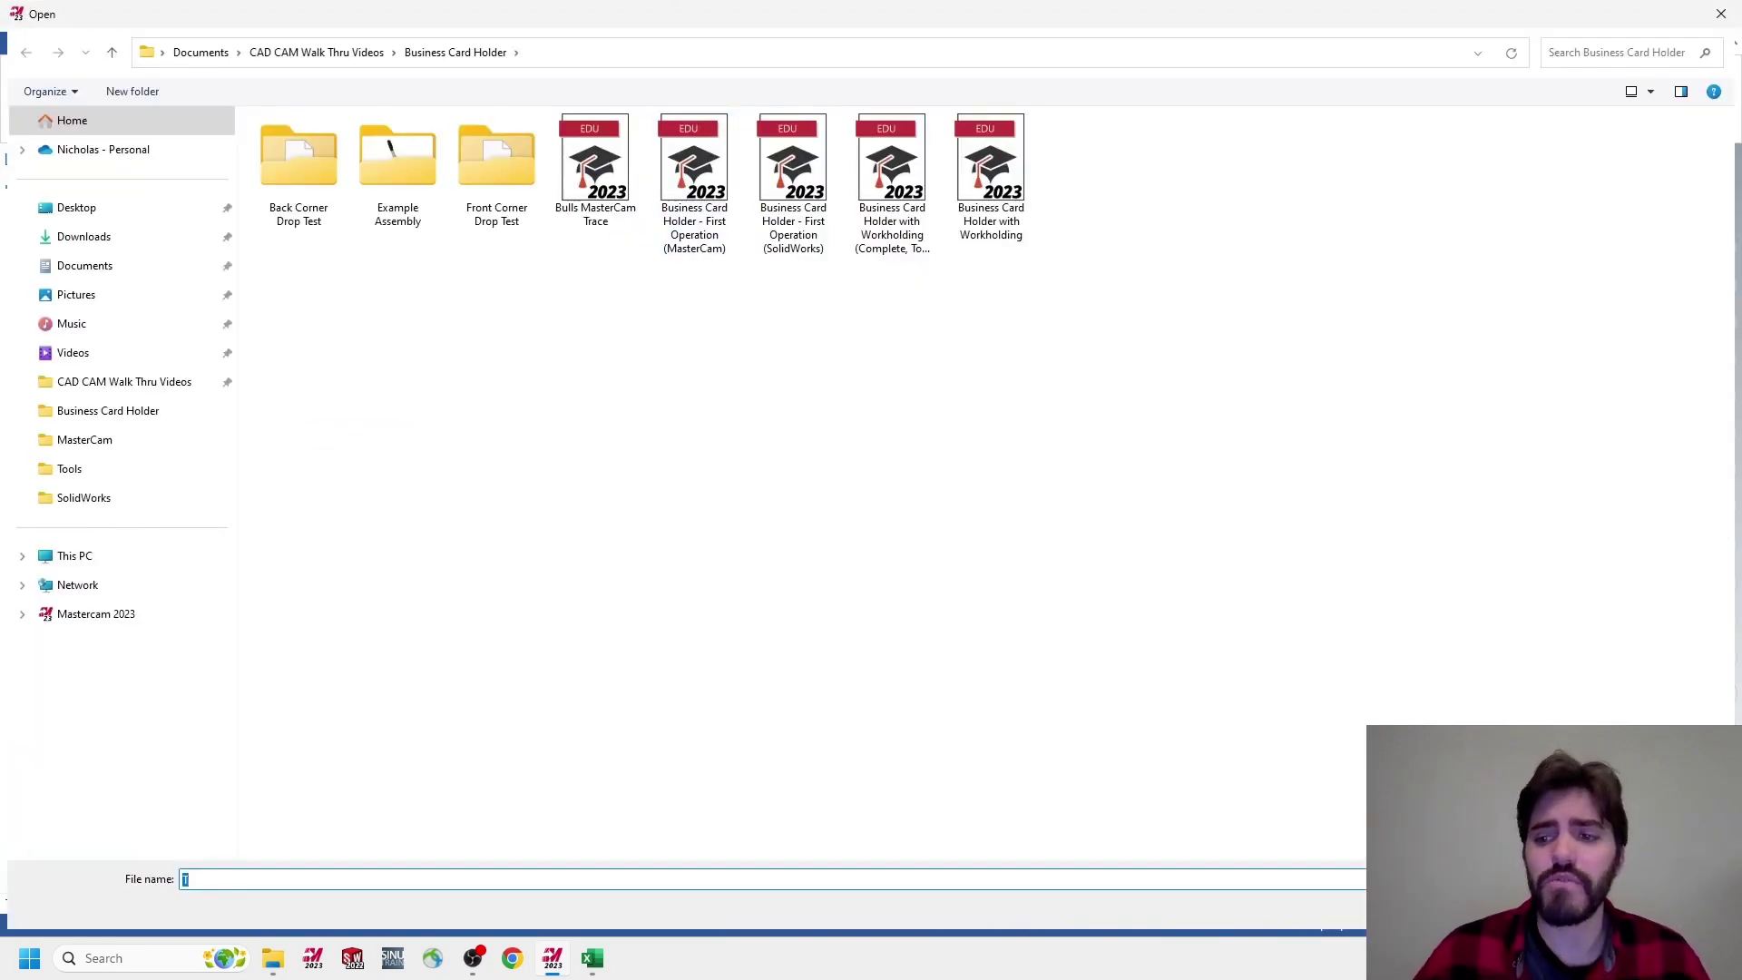
{"action": "type", "text": "T"}
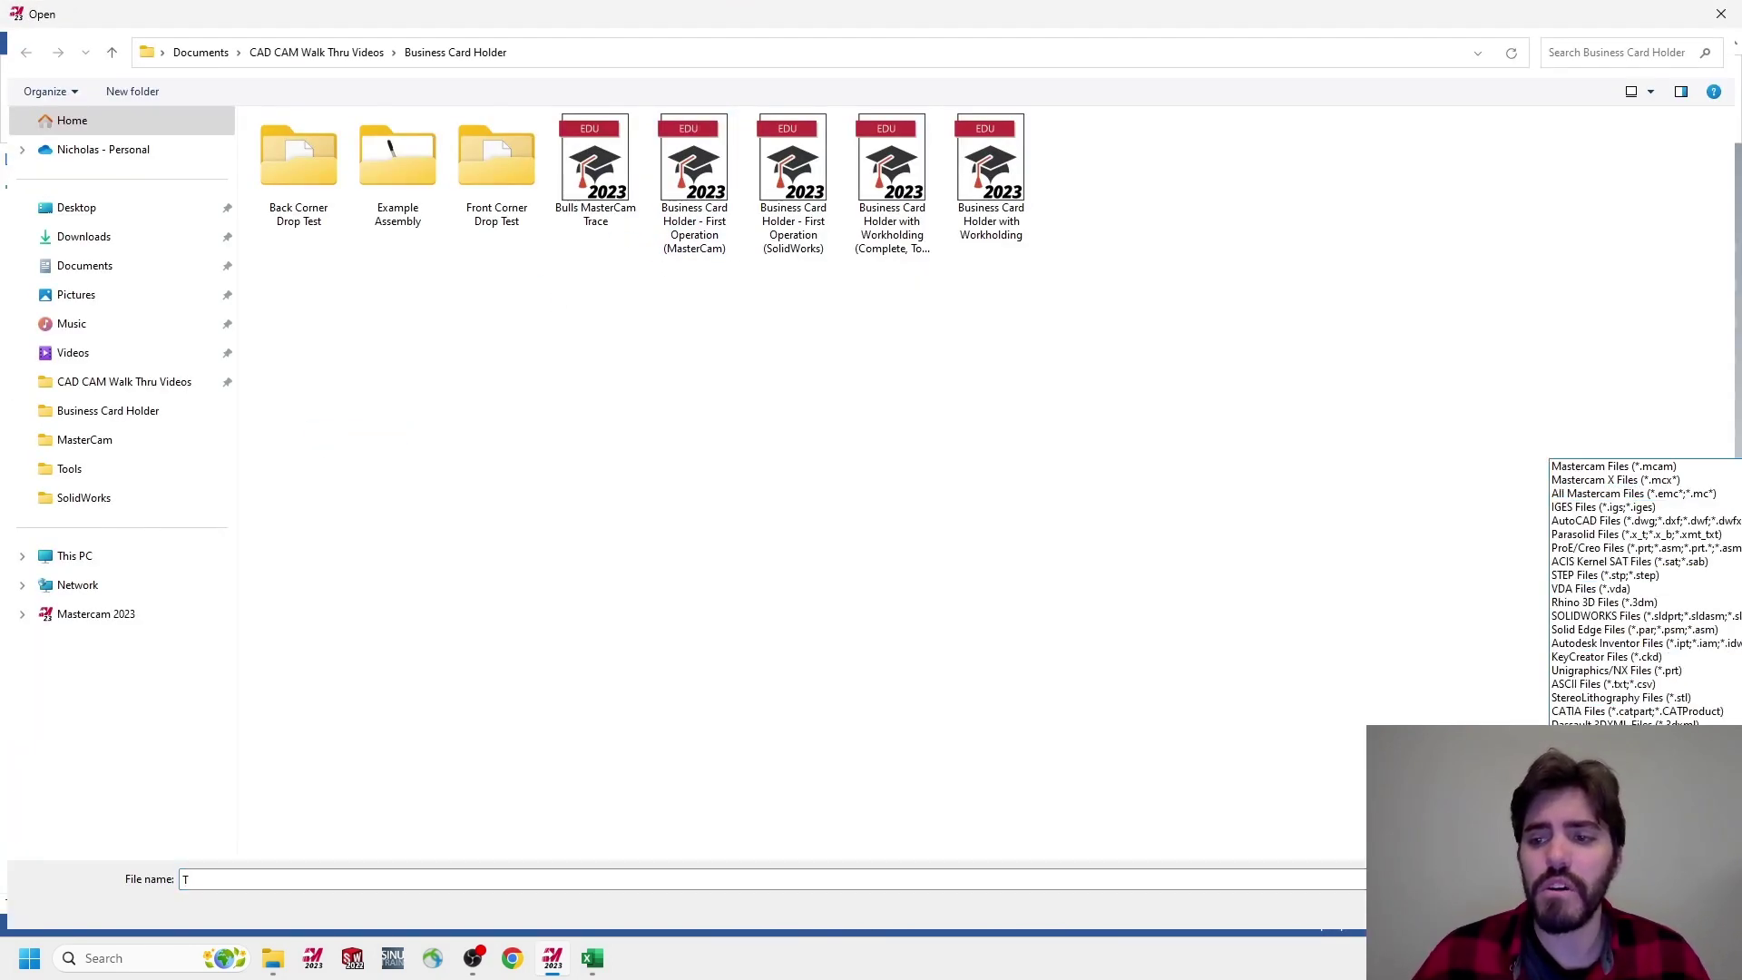
{"action": "left_click", "coordinate": [1588, 862]}
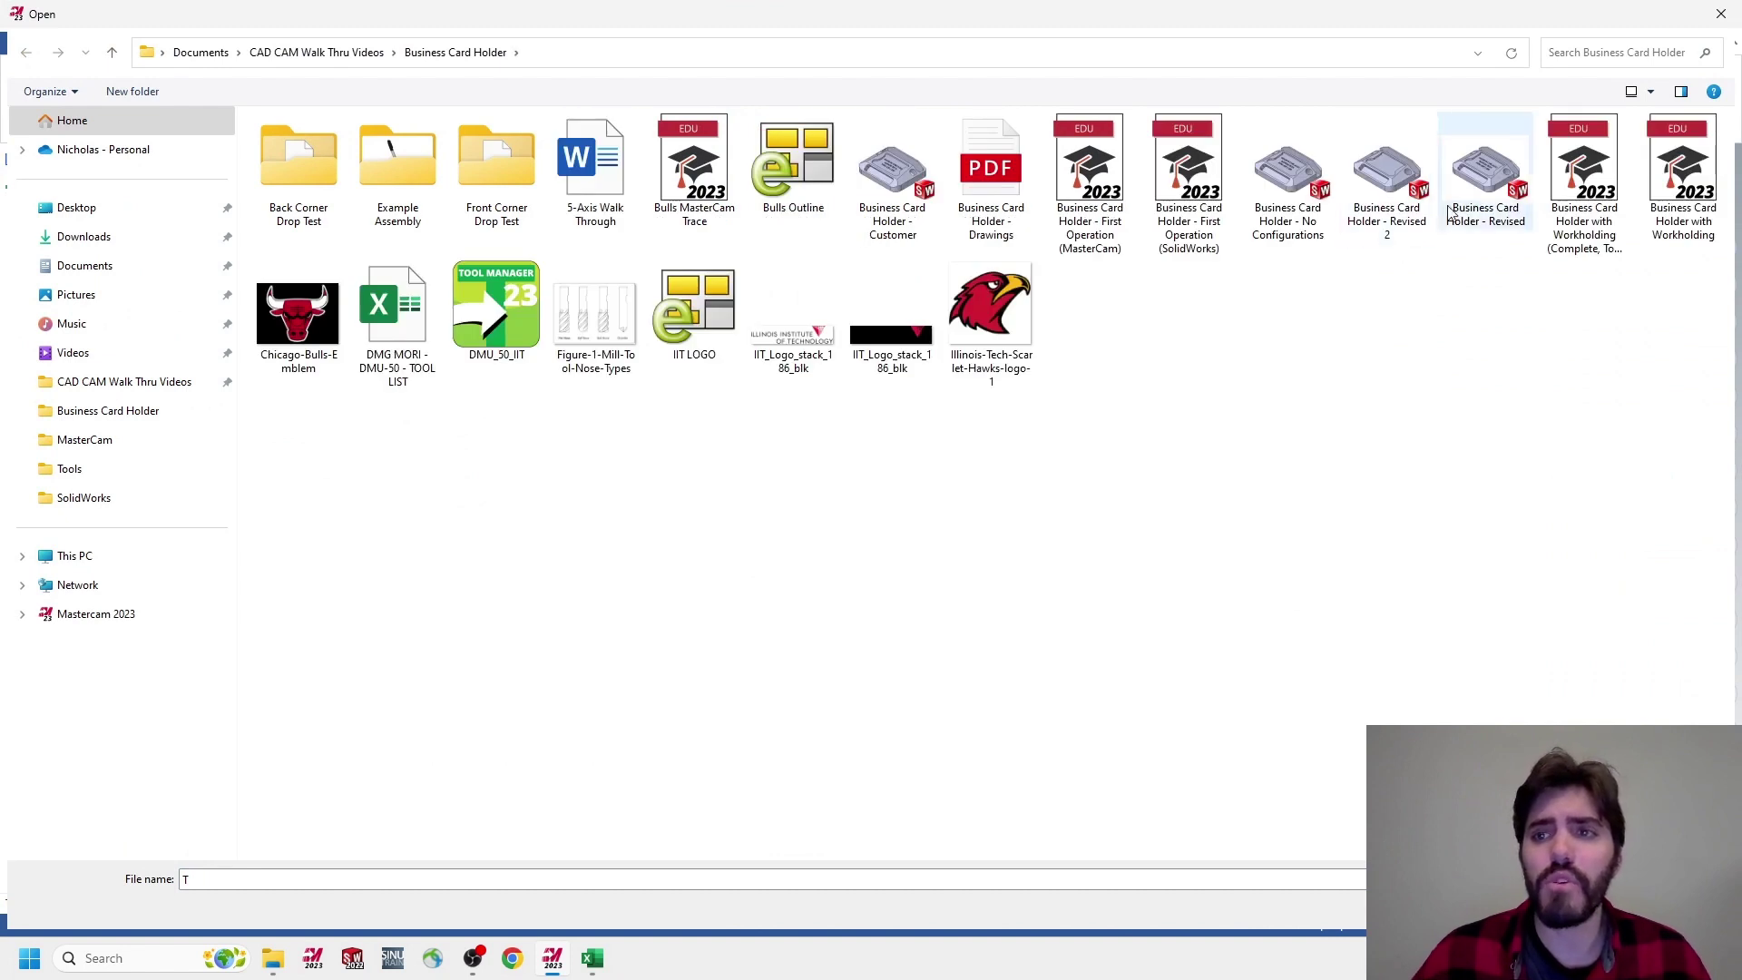
{"action": "left_click", "coordinate": [1408, 192]}
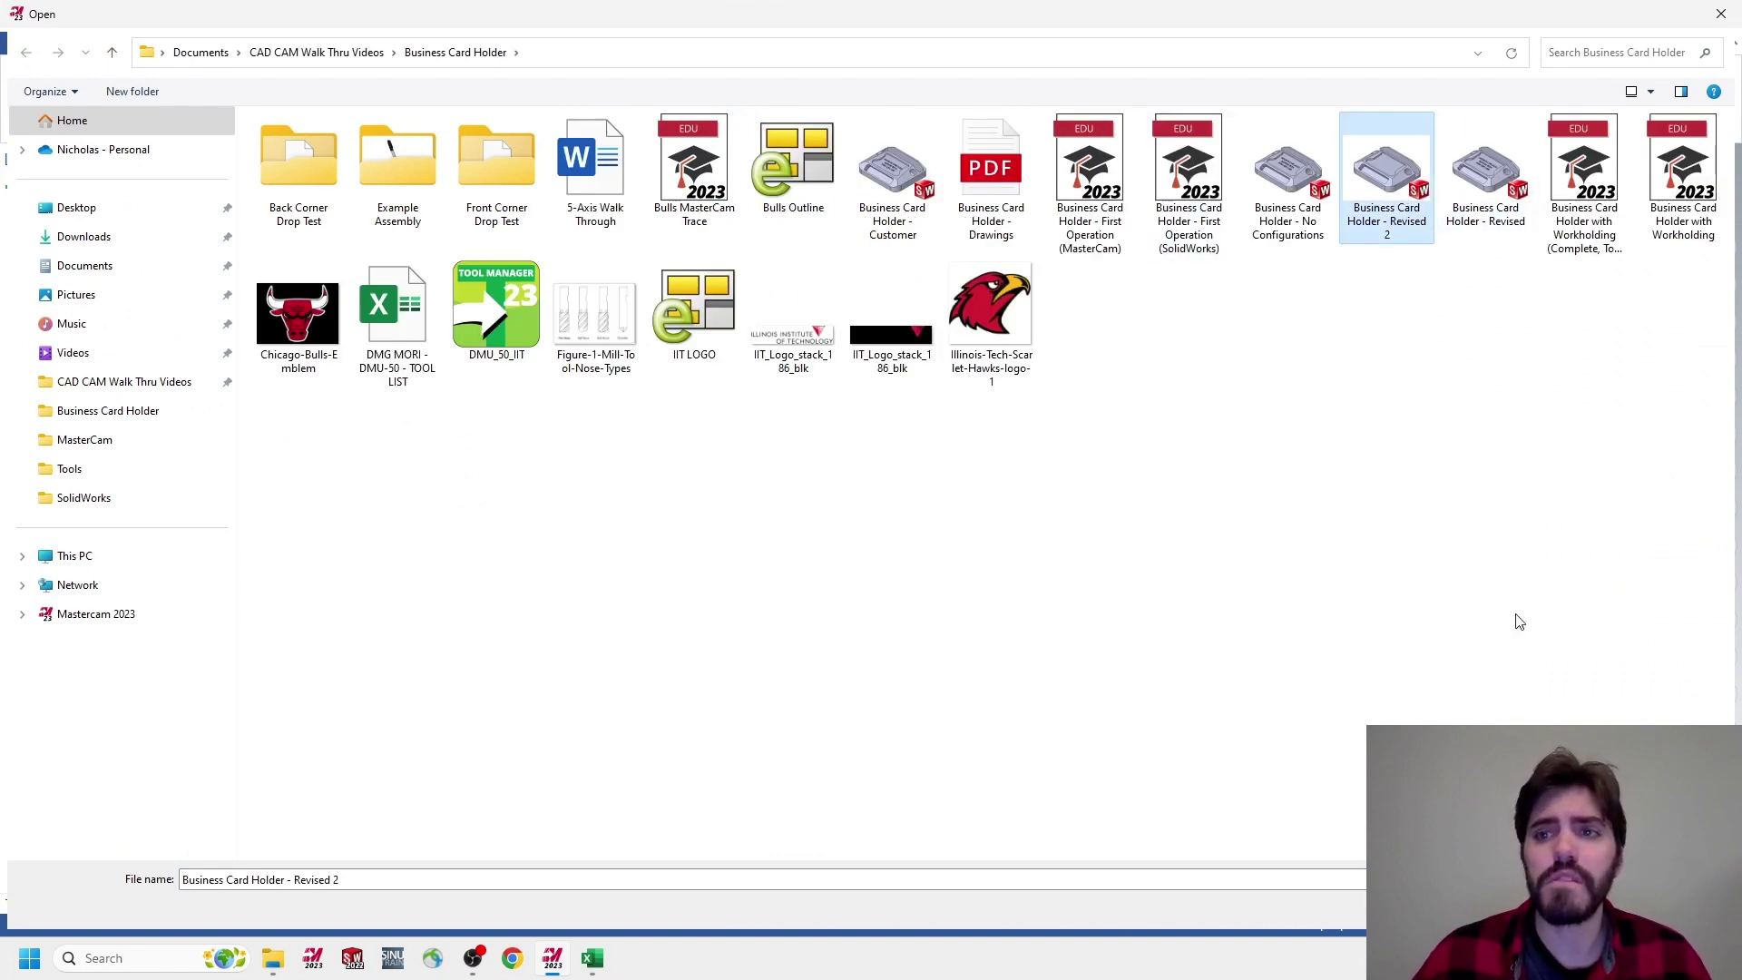
{"action": "left_click", "coordinate": [1602, 908]}
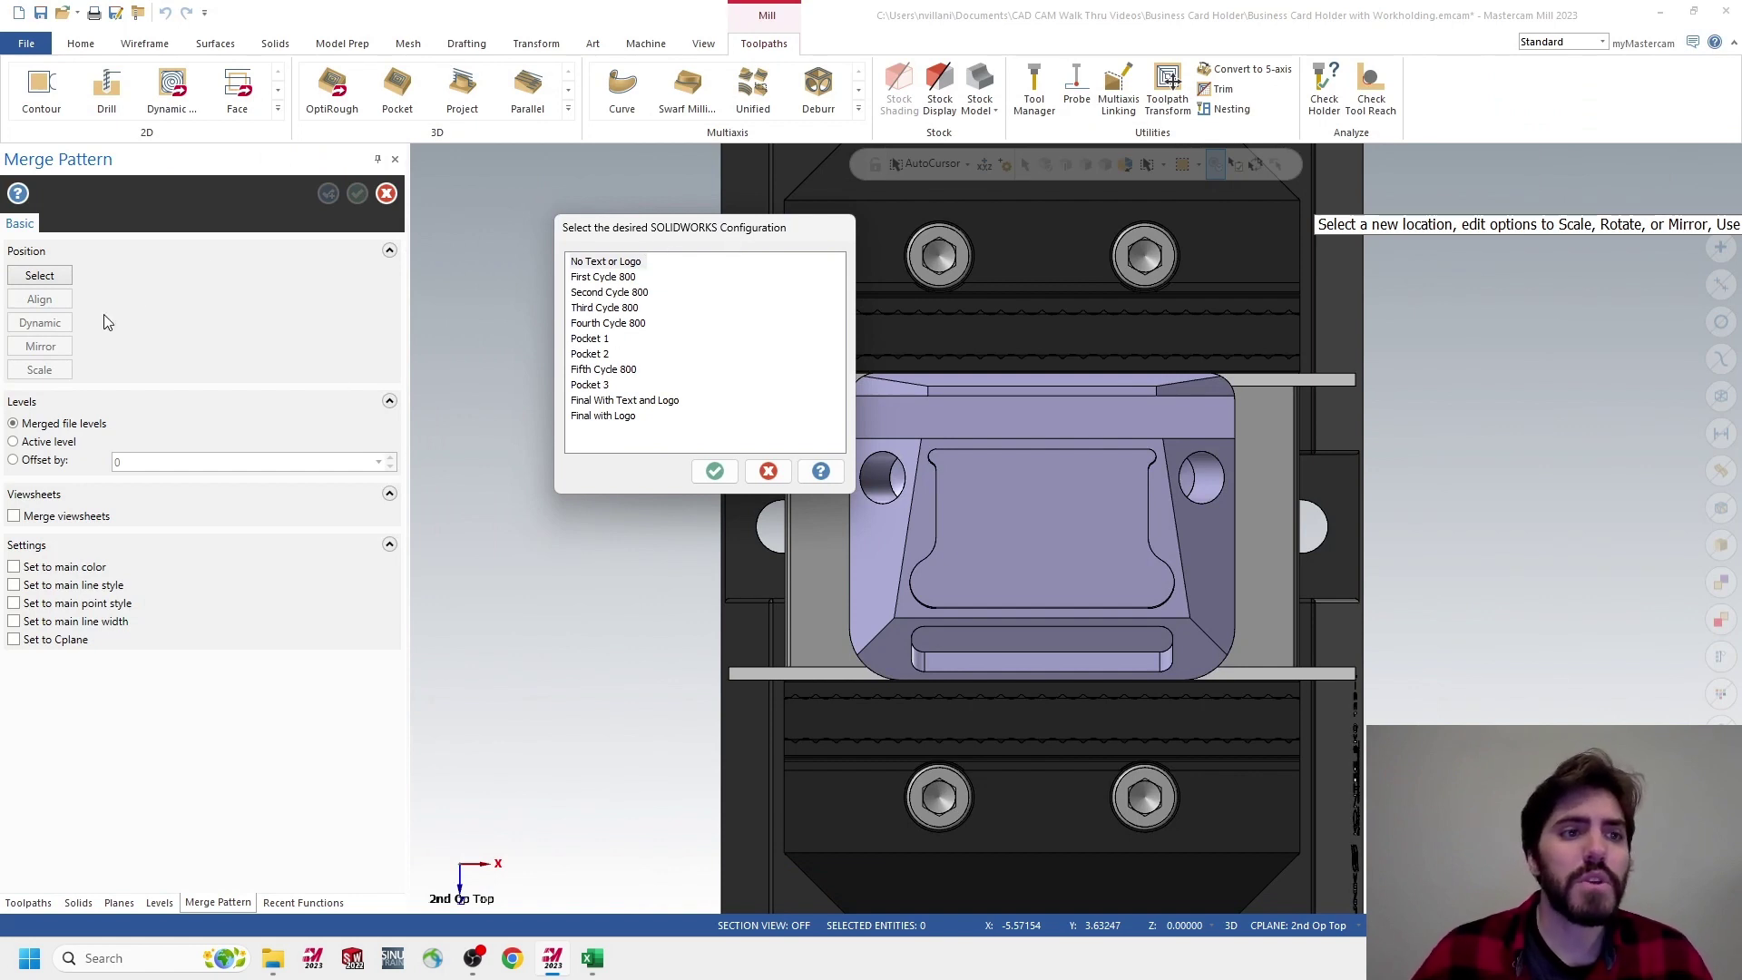
Merge the First Cycle 800 configuration of the part onto the active level
{"action": "left_click", "coordinate": [612, 278]}
{"action": "left_click", "coordinate": [734, 474]}
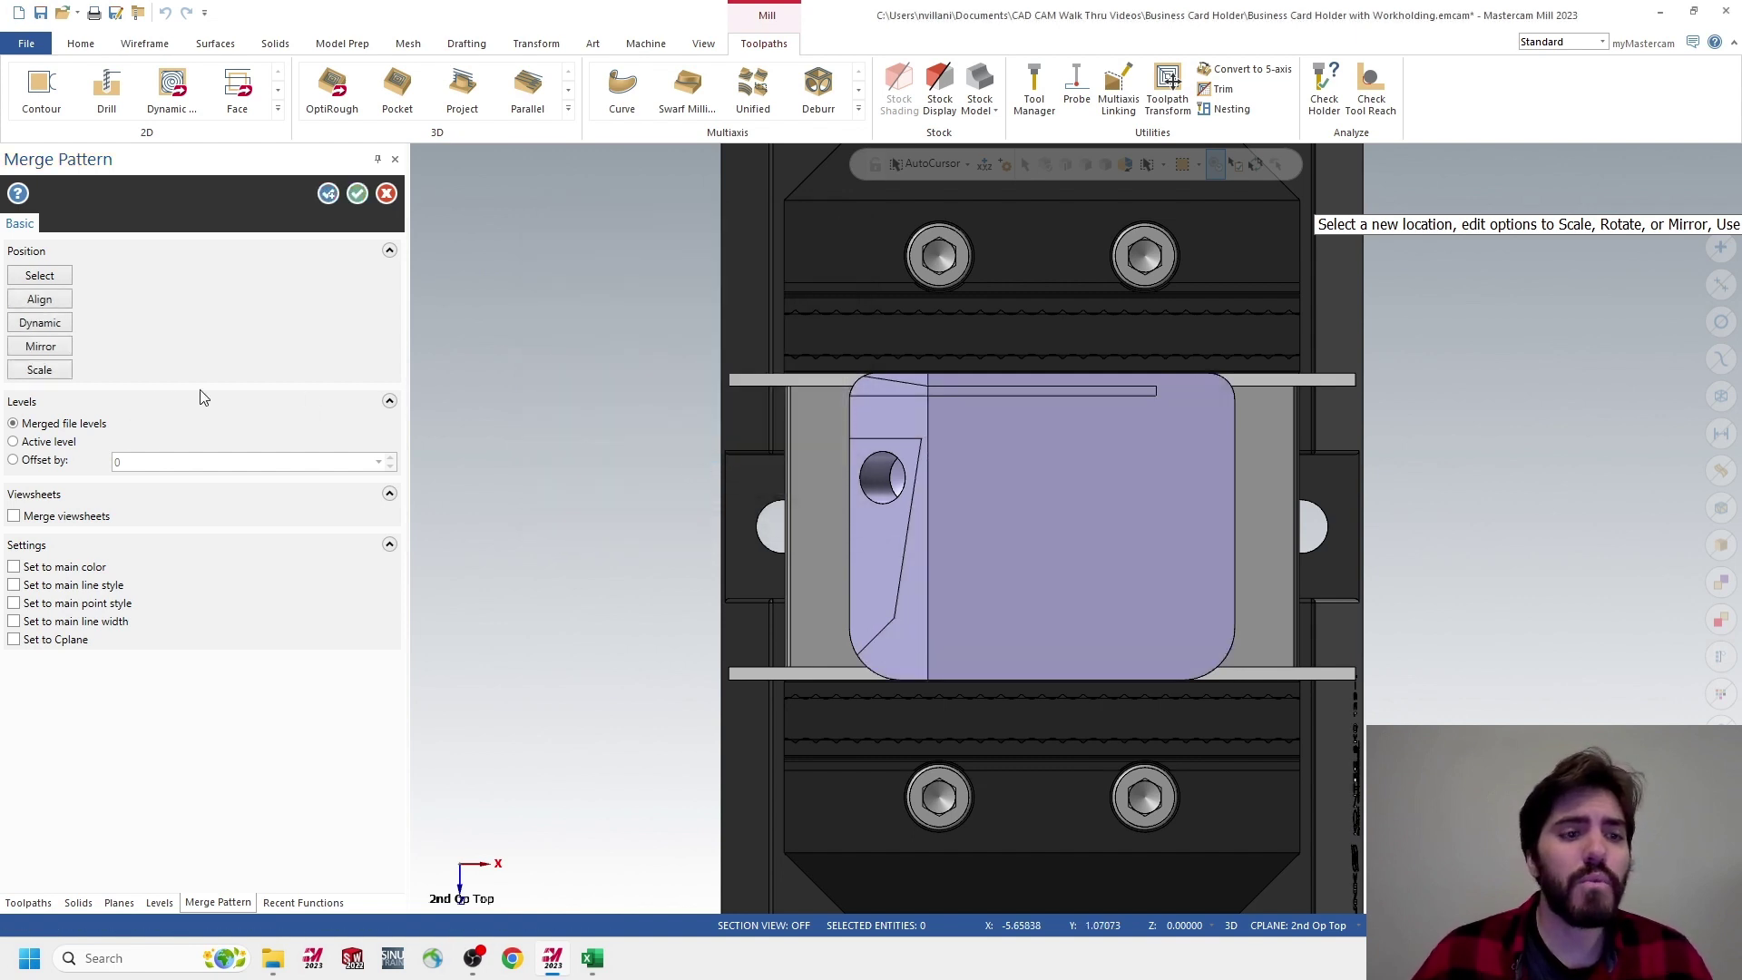
{"action": "left_click", "coordinate": [30, 447]}
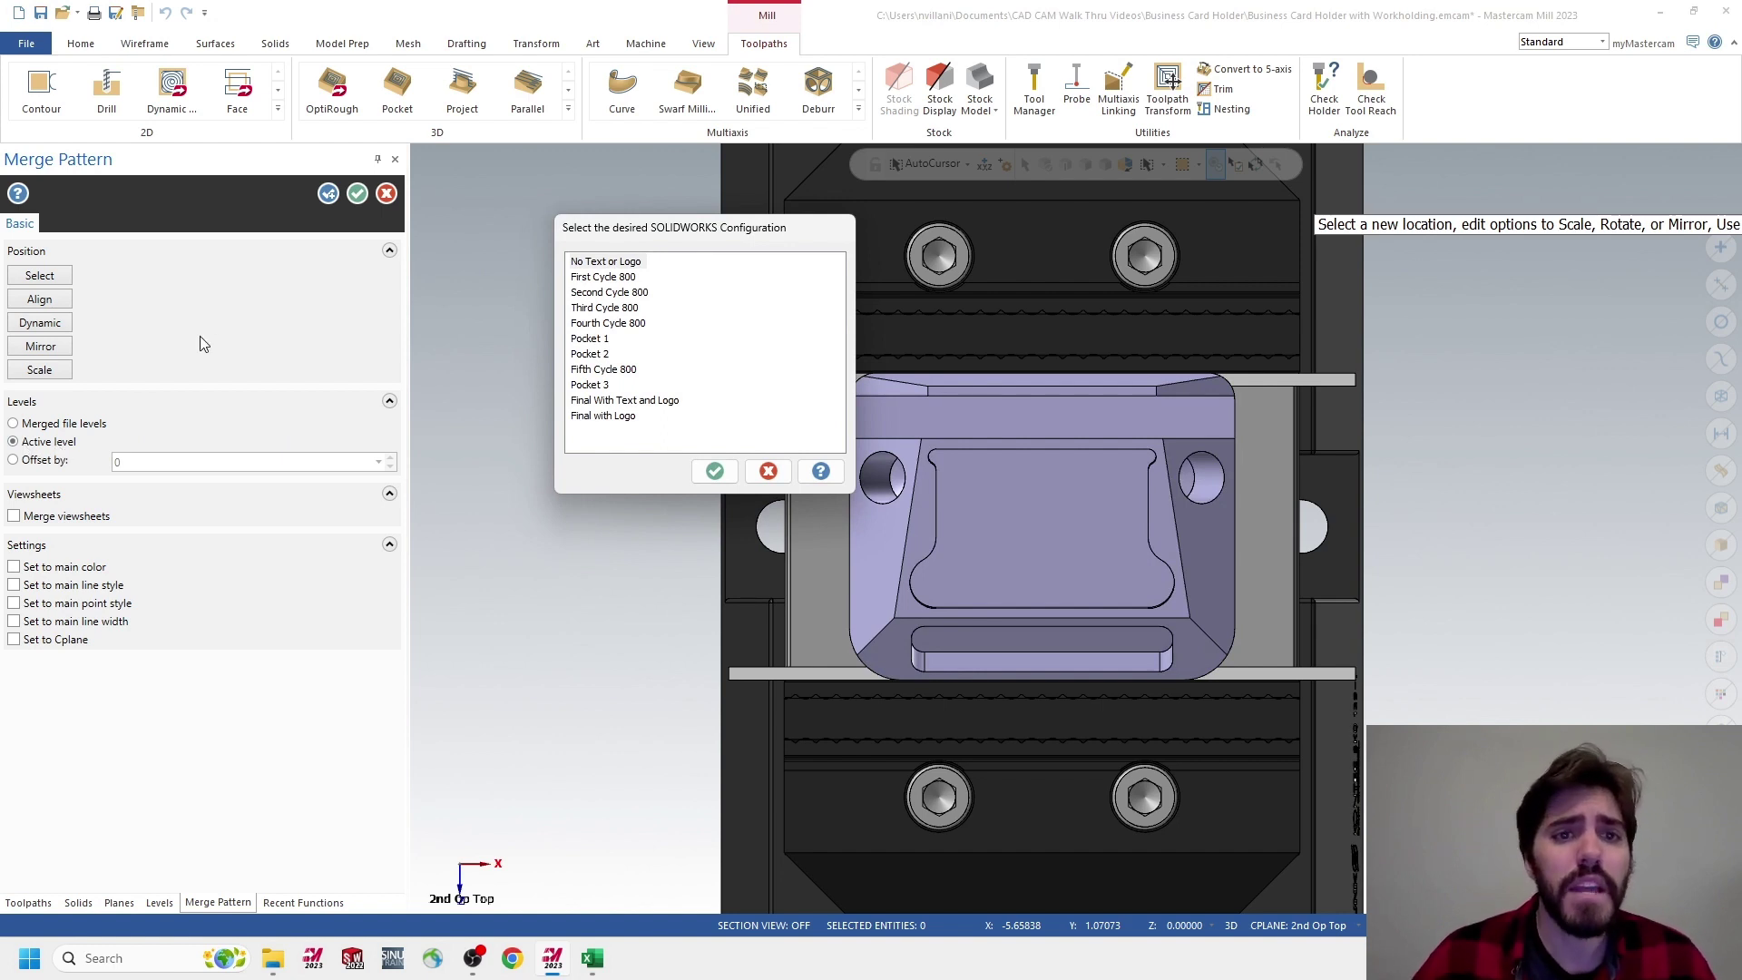
{"action": "left_click", "coordinate": [603, 277]}
{"action": "left_click", "coordinate": [714, 471]}
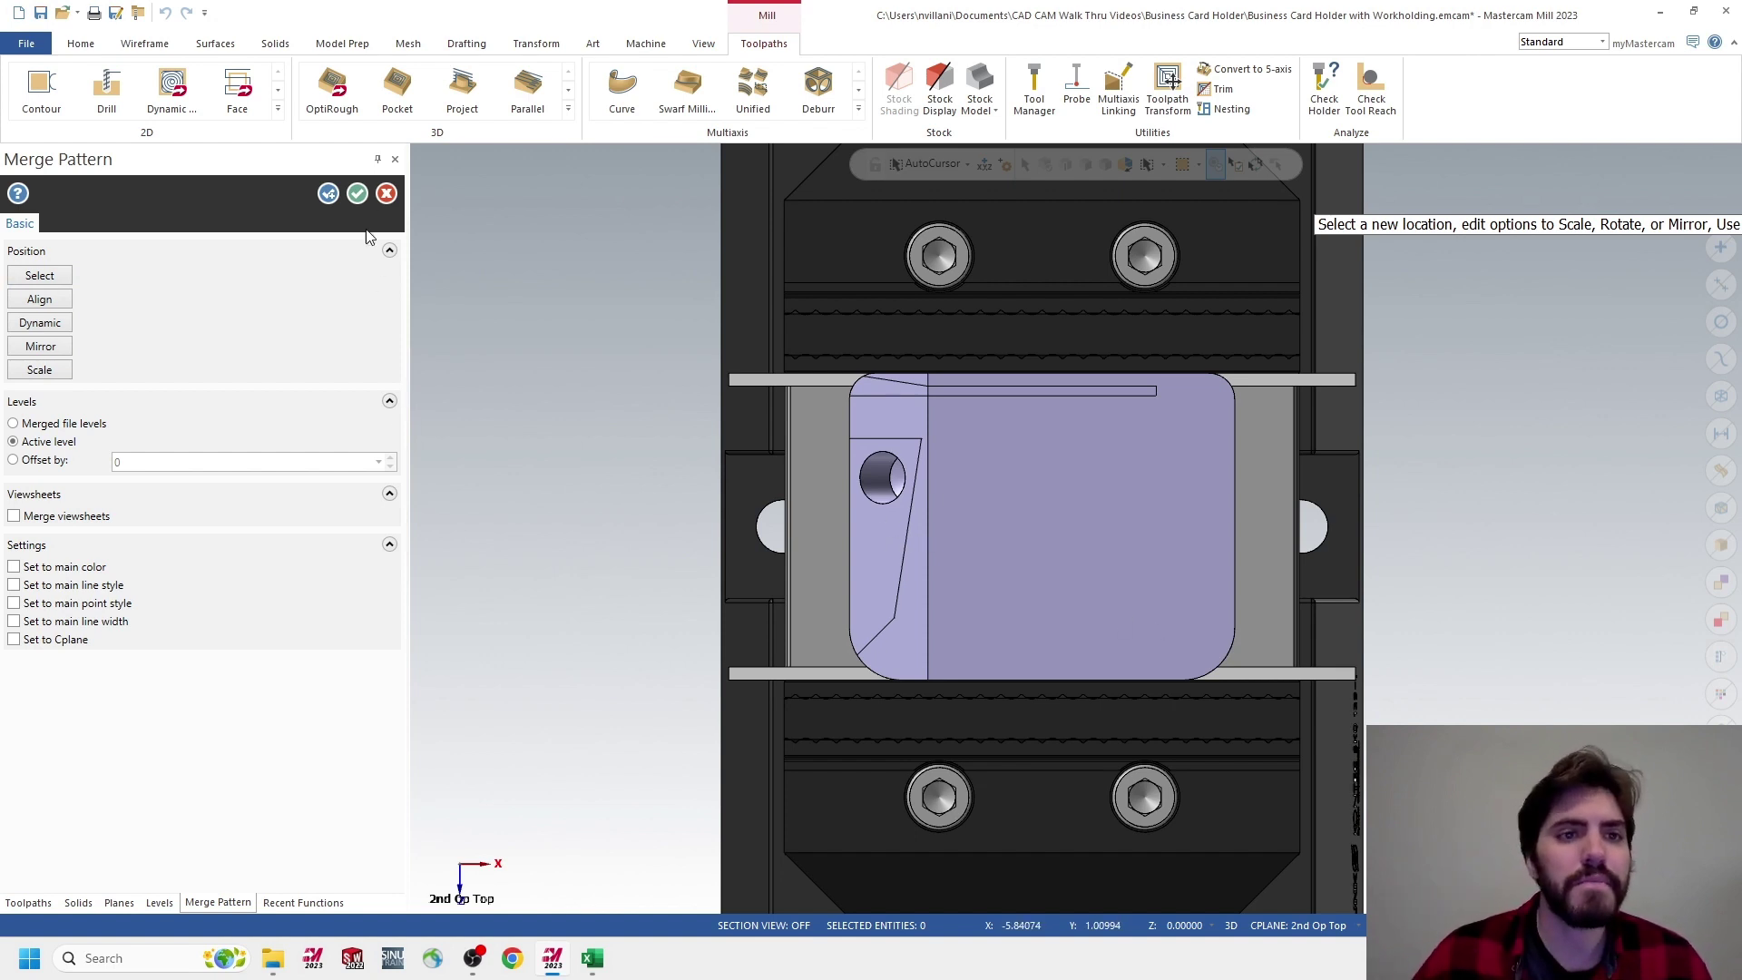
{"action": "left_click", "coordinate": [357, 193]}
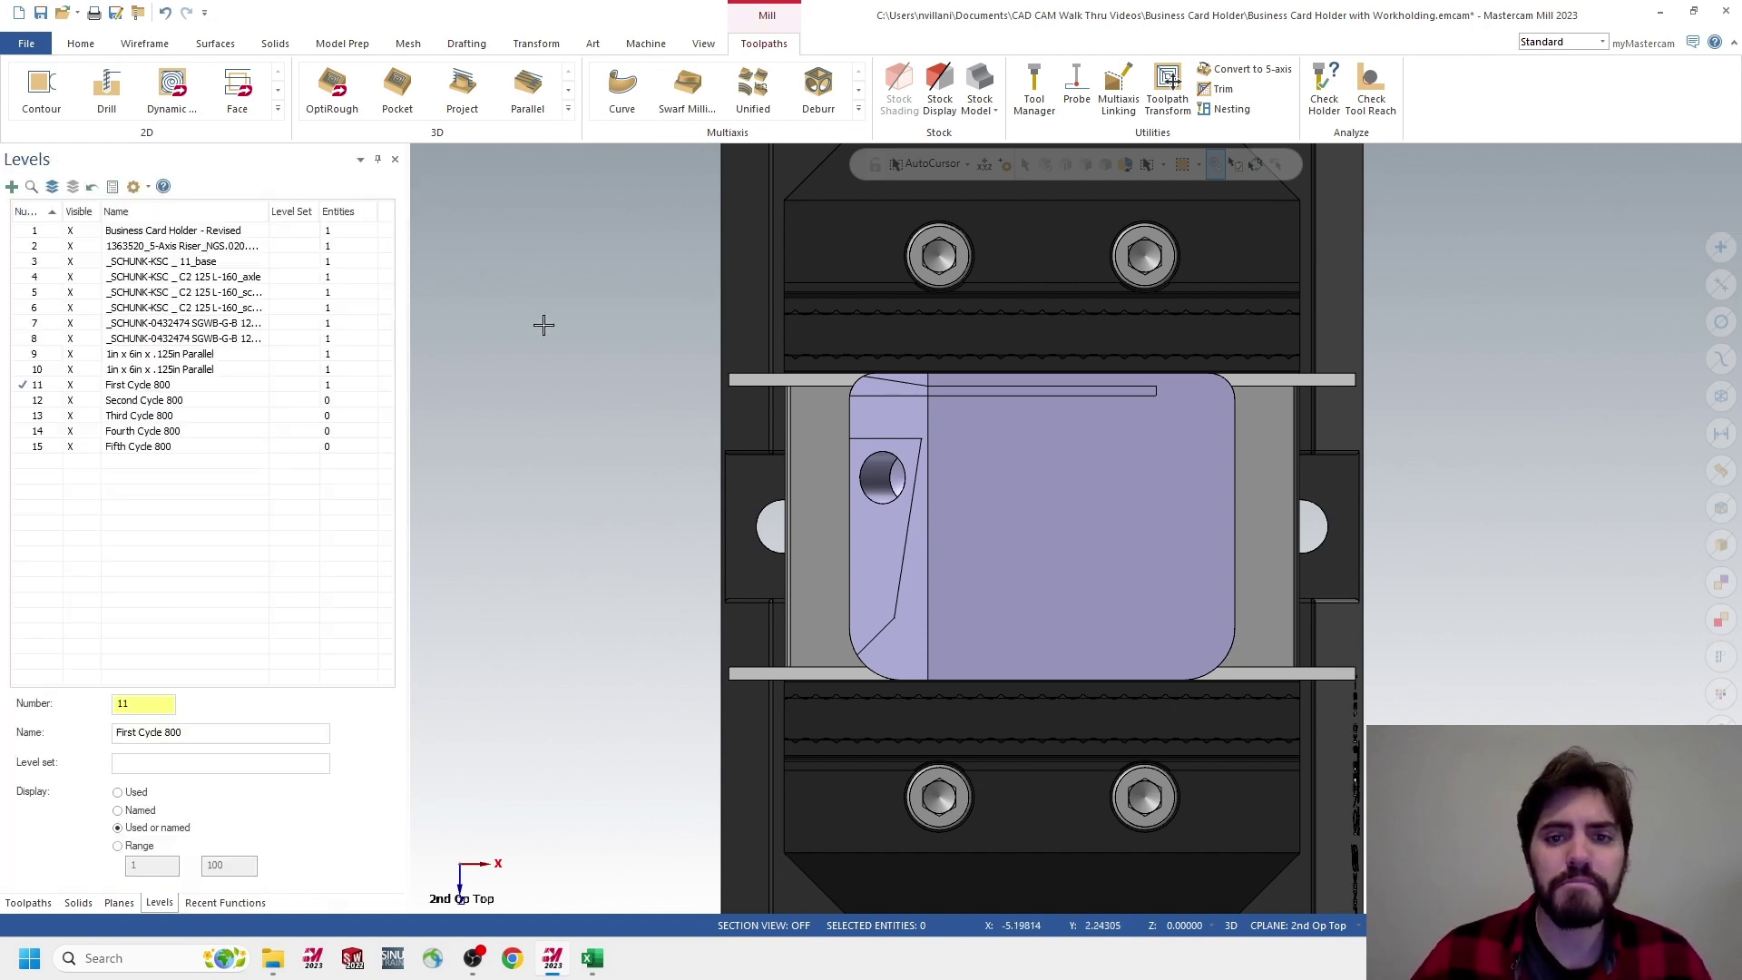
Compare the original card holder on level 1 with the First Cycle 800 model on level 11 by toggling each level's visibility
{"action": "middle_click_drag", "start_coordinate": [681, 439], "coordinate": [661, 366]}
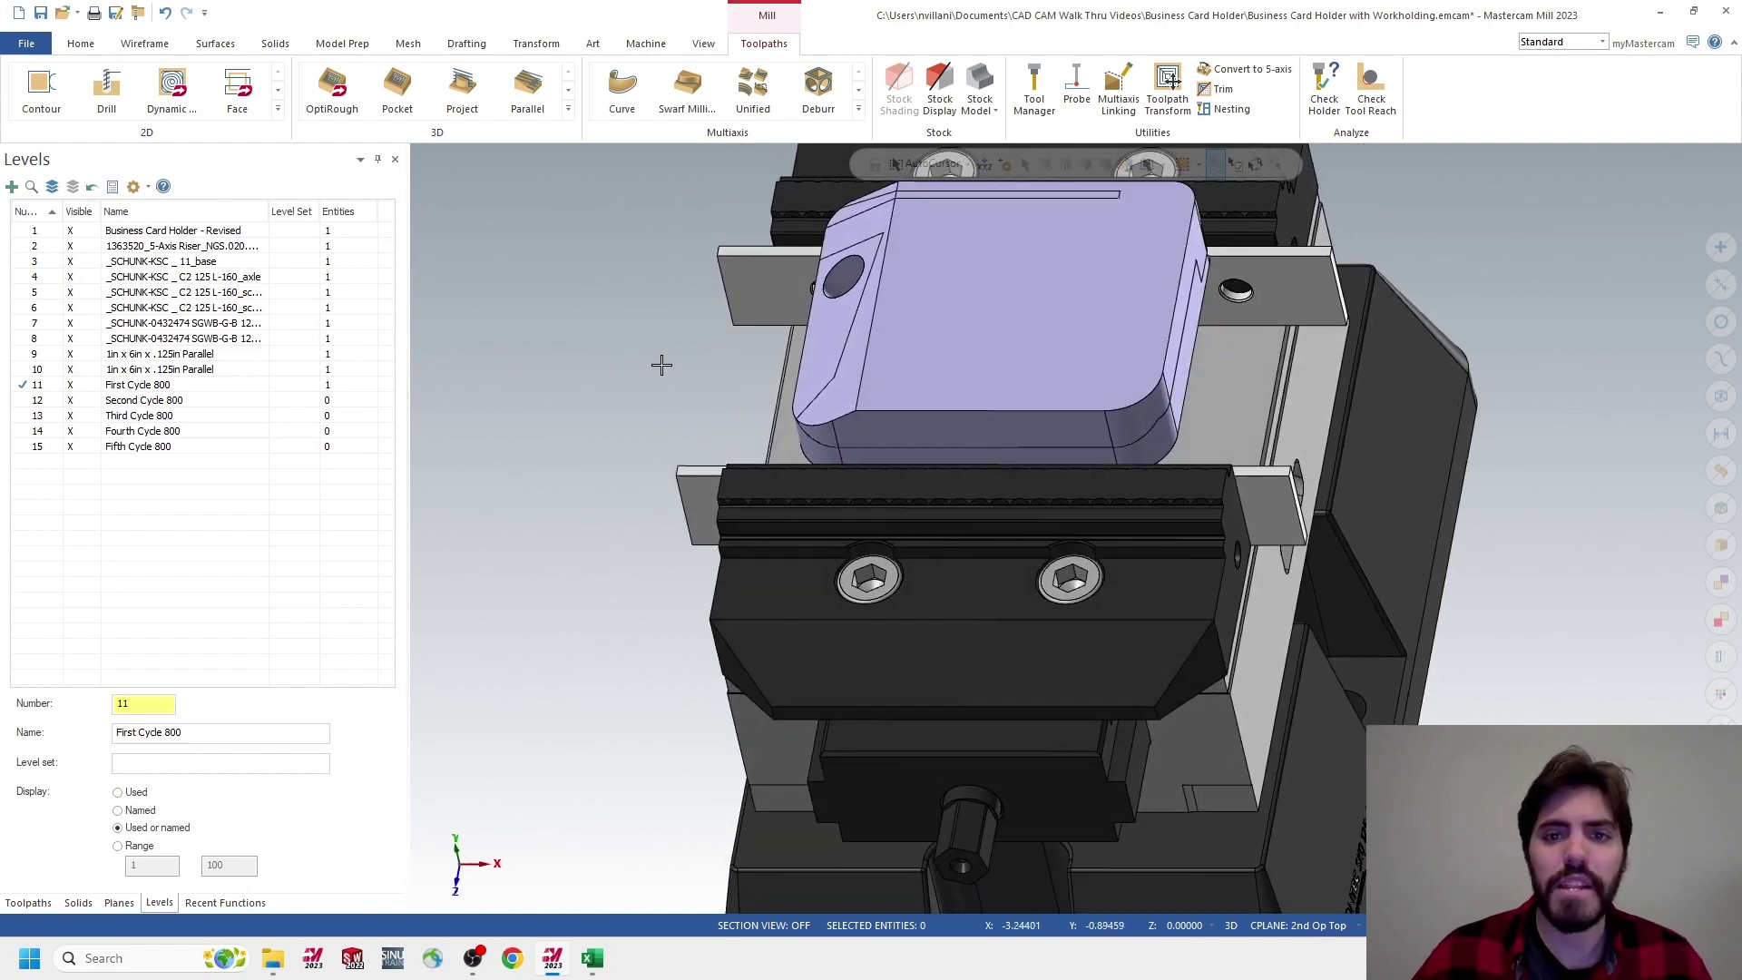
{"action": "middle_click_drag", "start_coordinate": [1007, 348], "coordinate": [908, 317]}
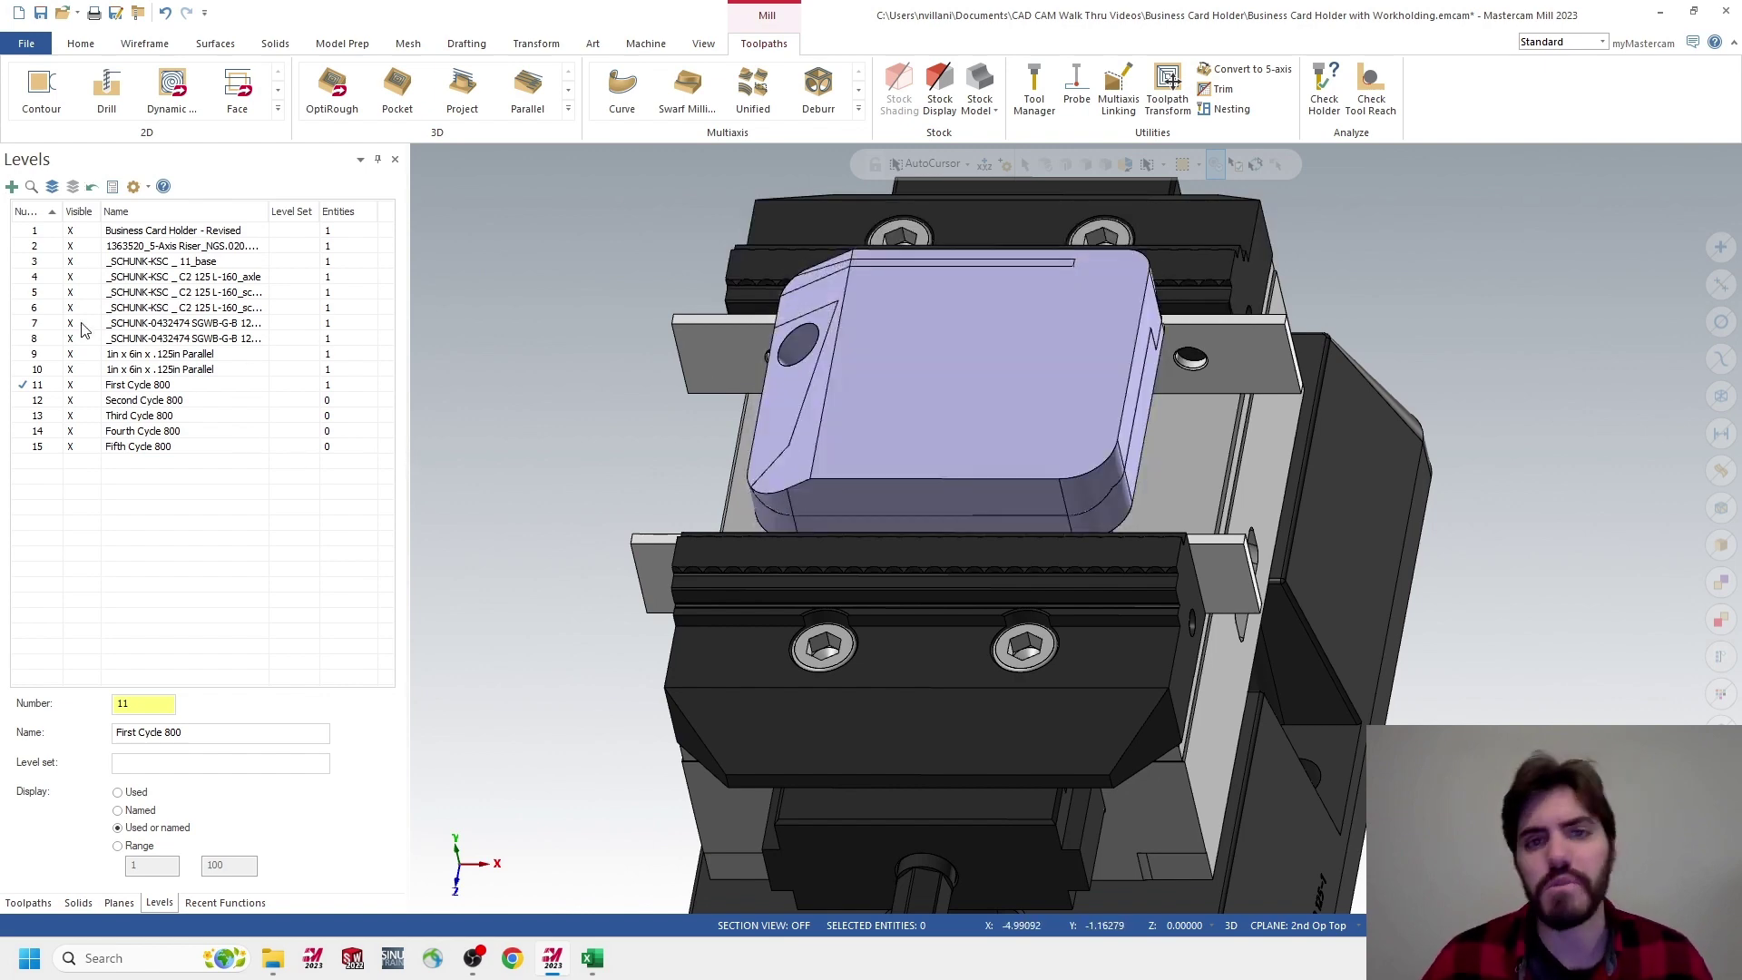
{"action": "left_click", "coordinate": [78, 234]}
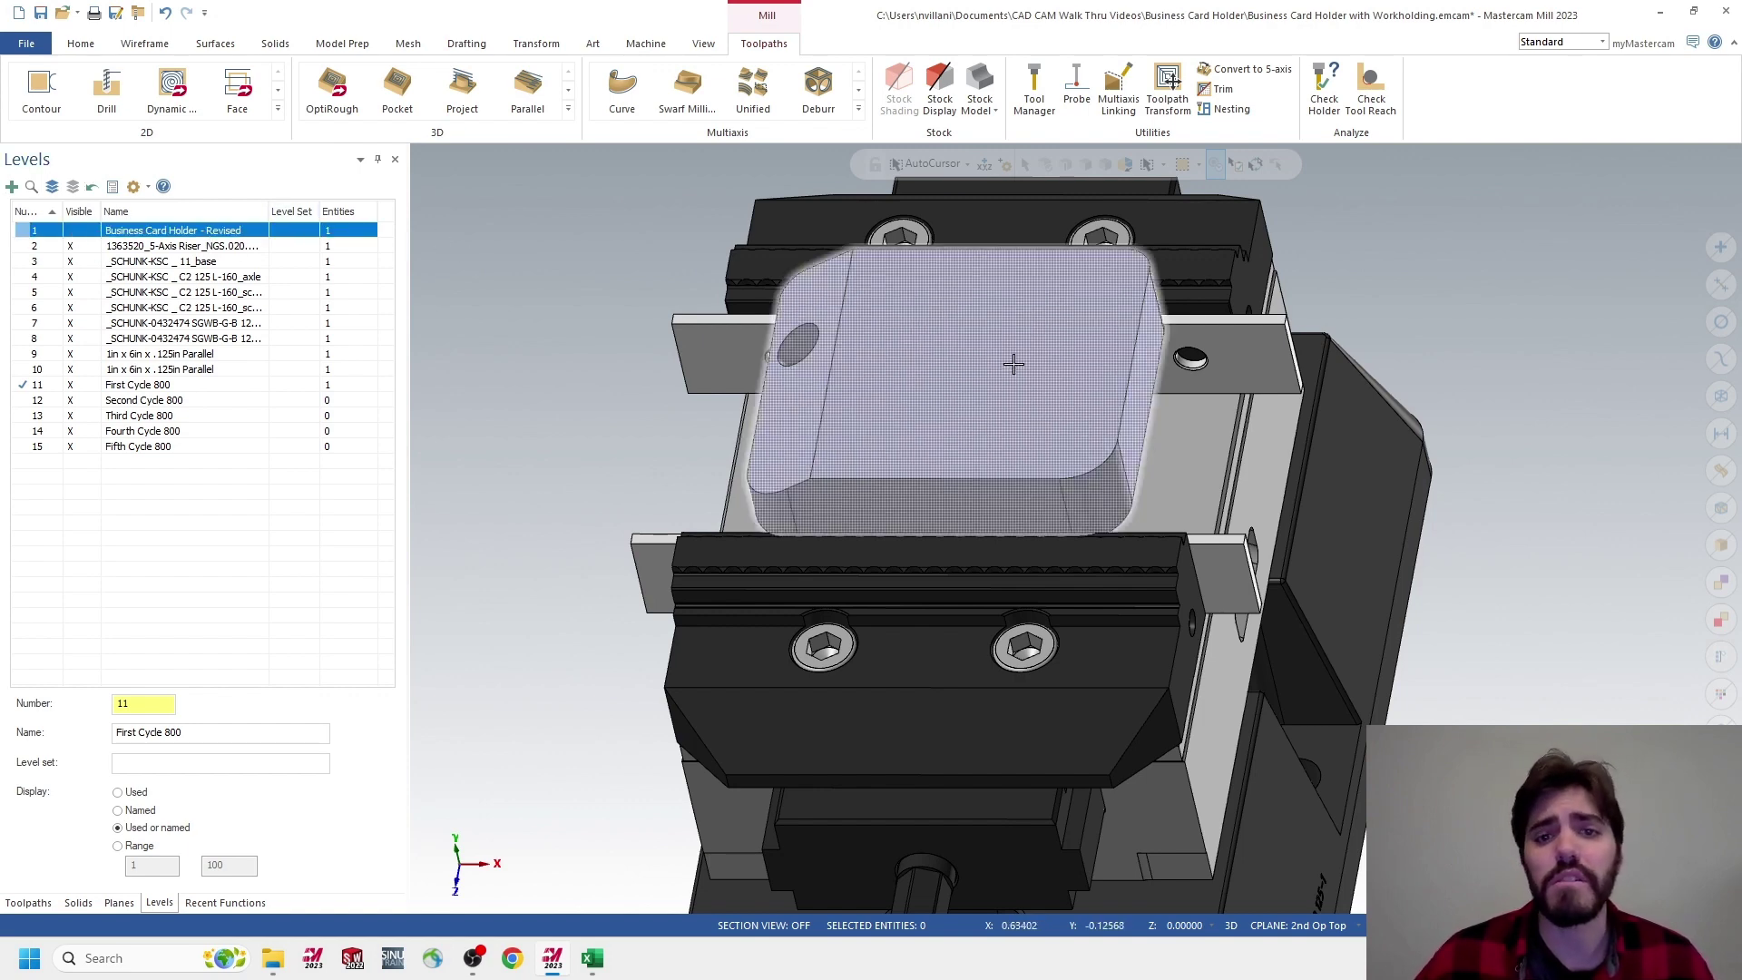
{"action": "left_click", "coordinate": [73, 232]}
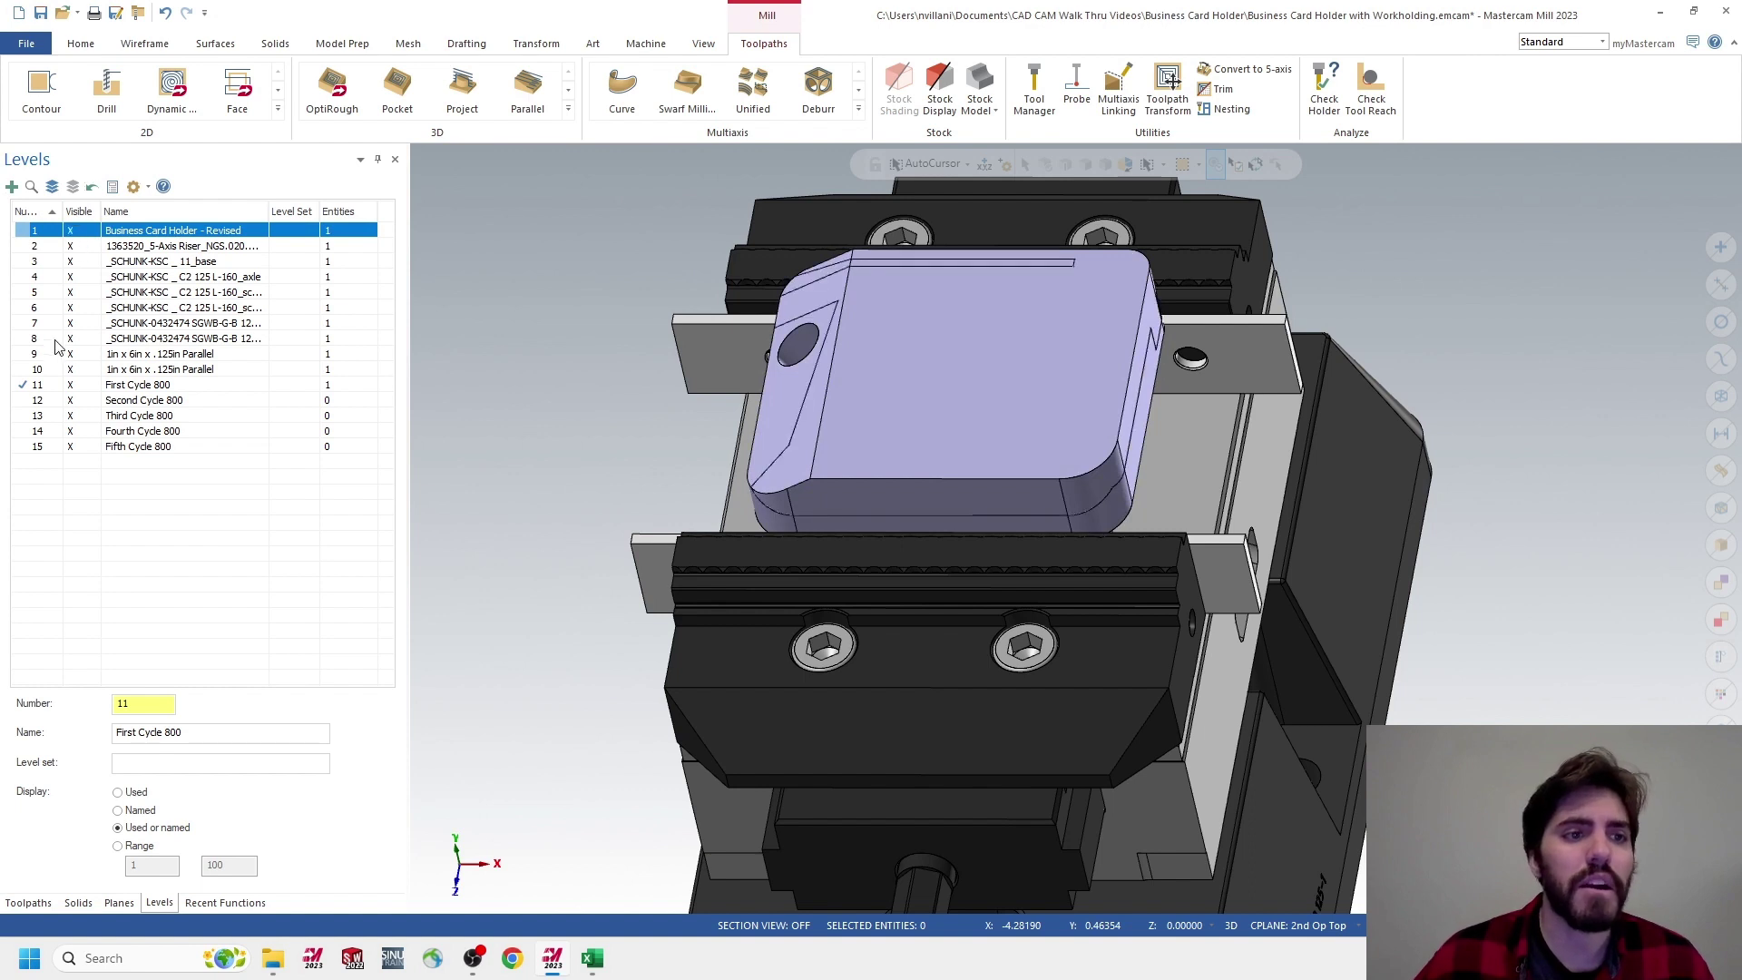
{"action": "left_click", "coordinate": [71, 388]}
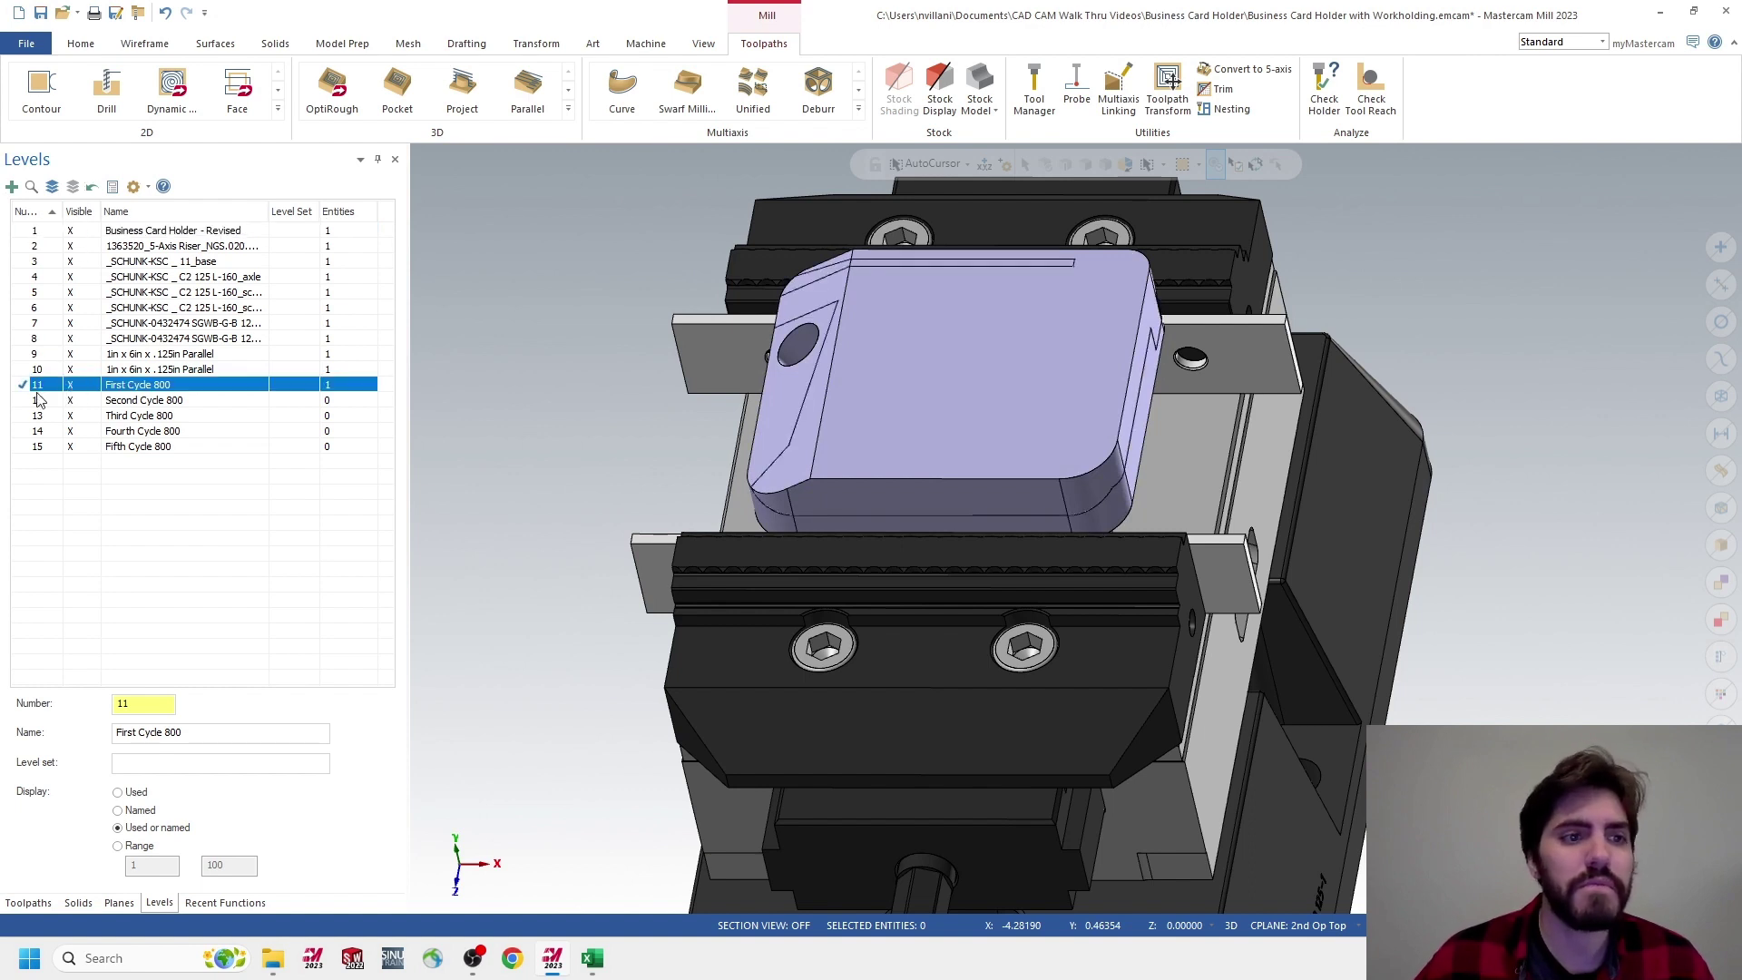
{"action": "left_click", "coordinate": [25, 232]}
{"action": "left_click", "coordinate": [74, 386]}
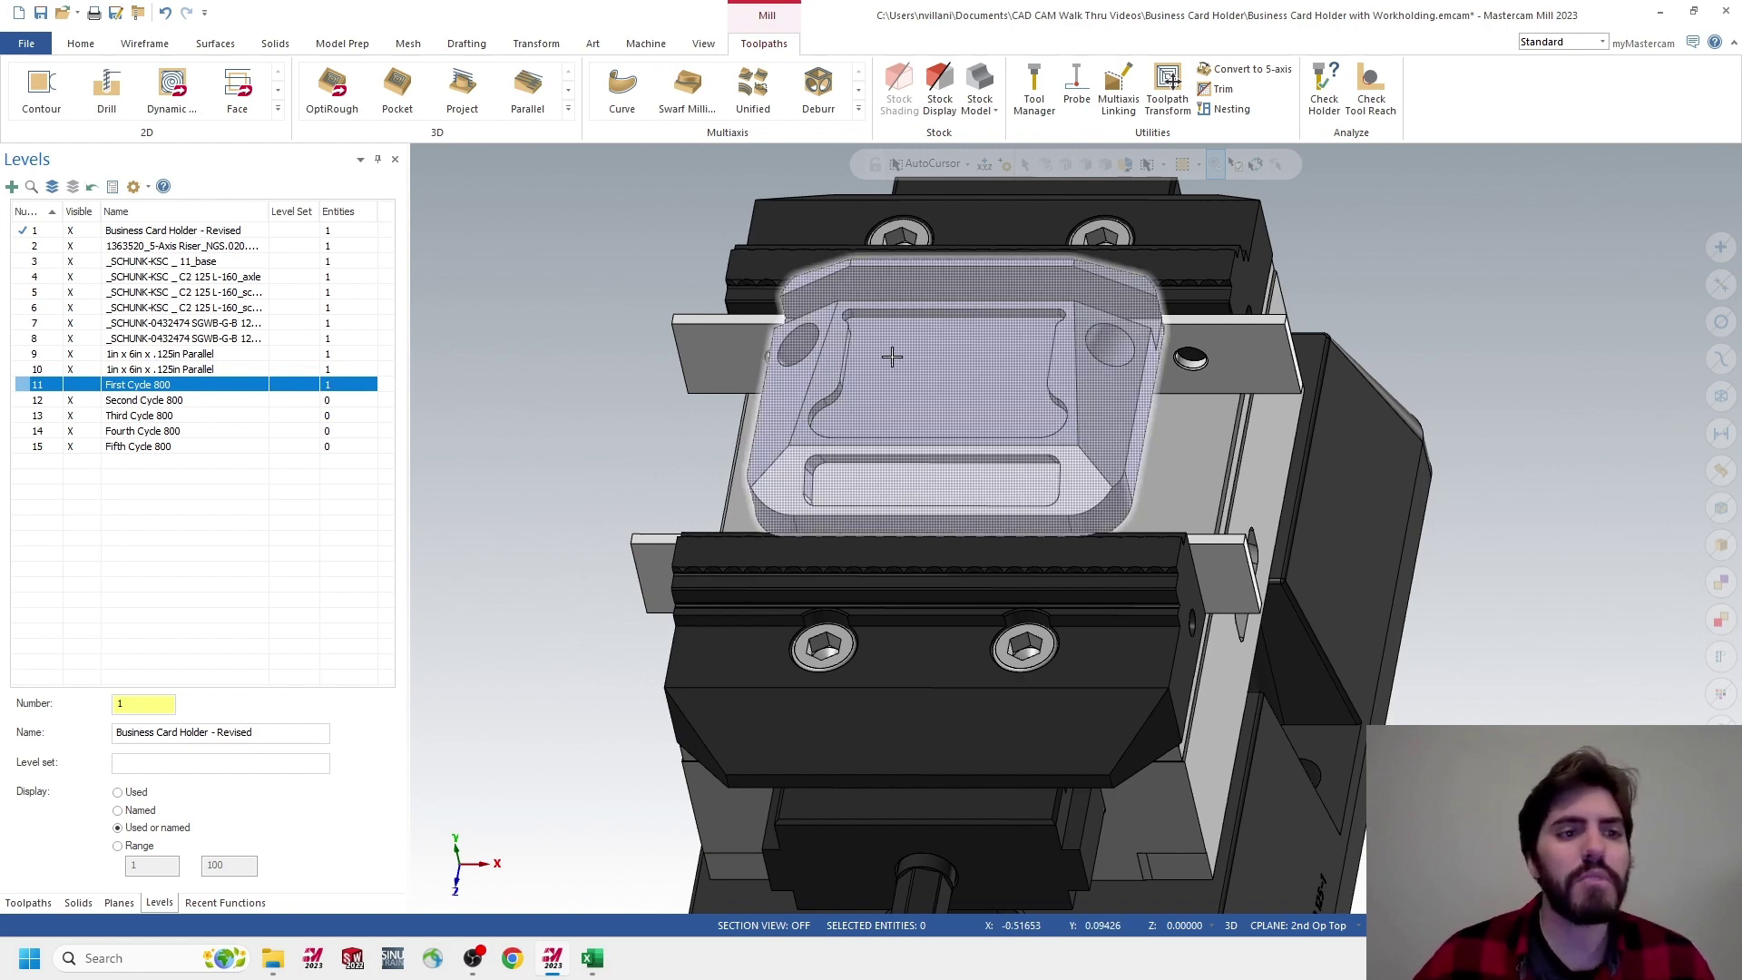
{"action": "left_click", "coordinate": [73, 387]}
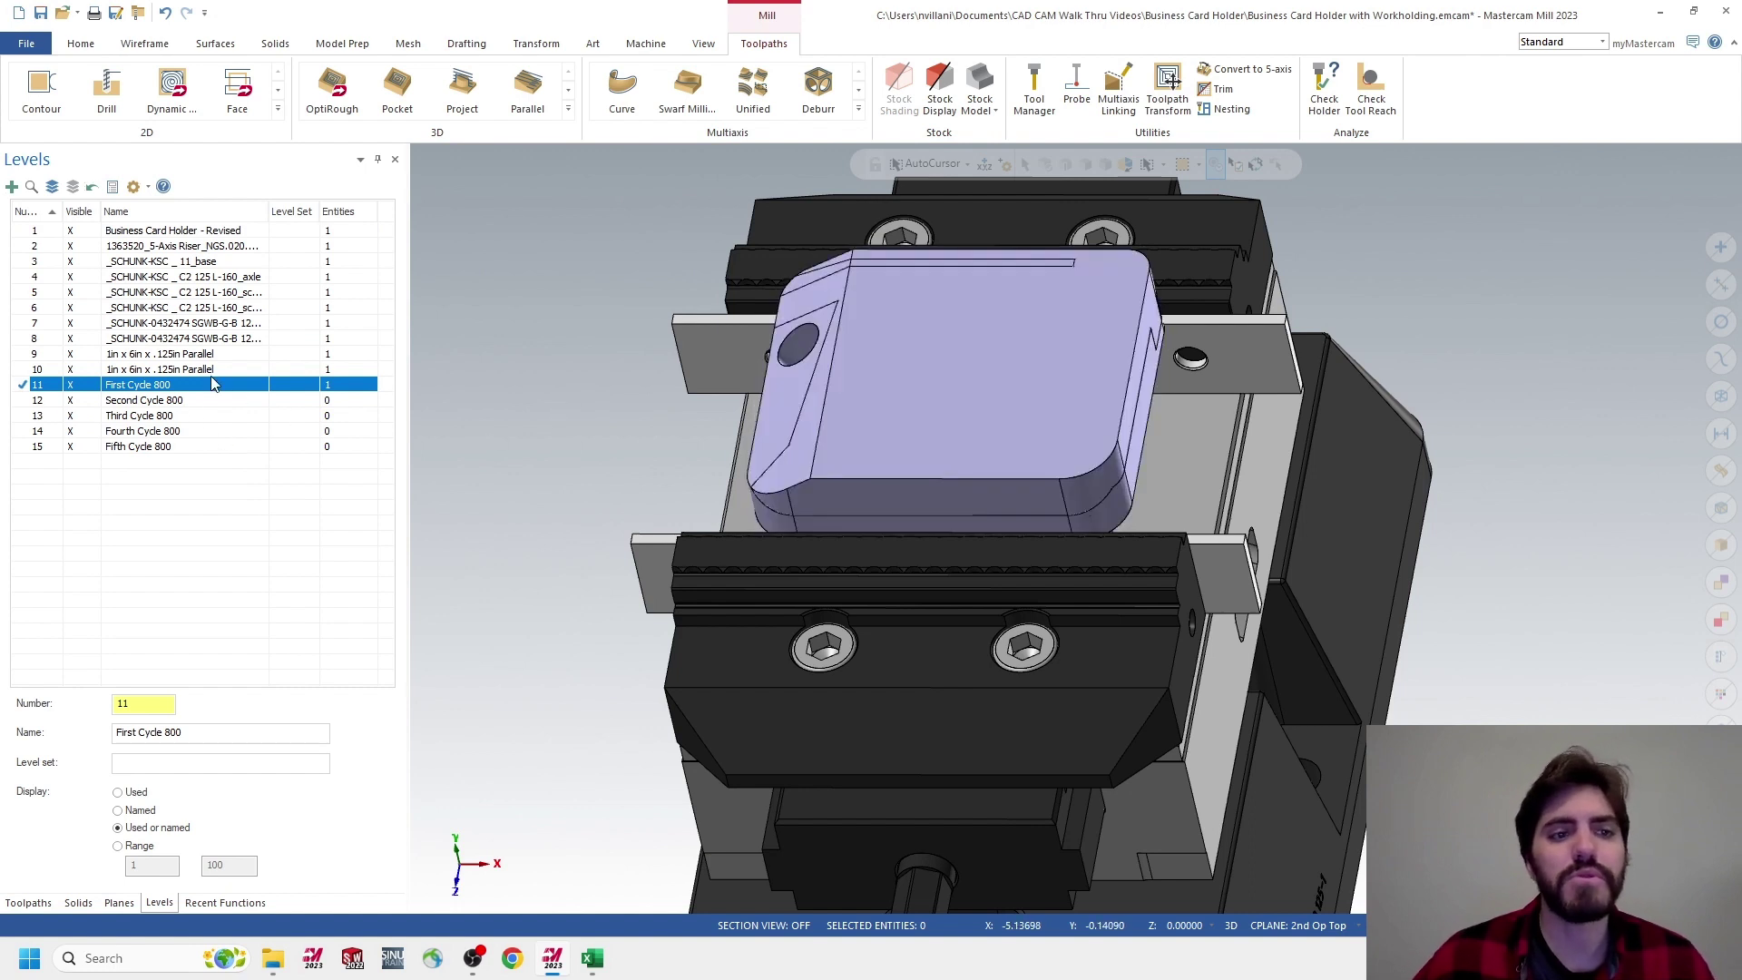
Make level 12 active and merge the Second Cycle 800 configuration of Business Card Holder - Revised 2 onto it
{"action": "left_click", "coordinate": [131, 405]}
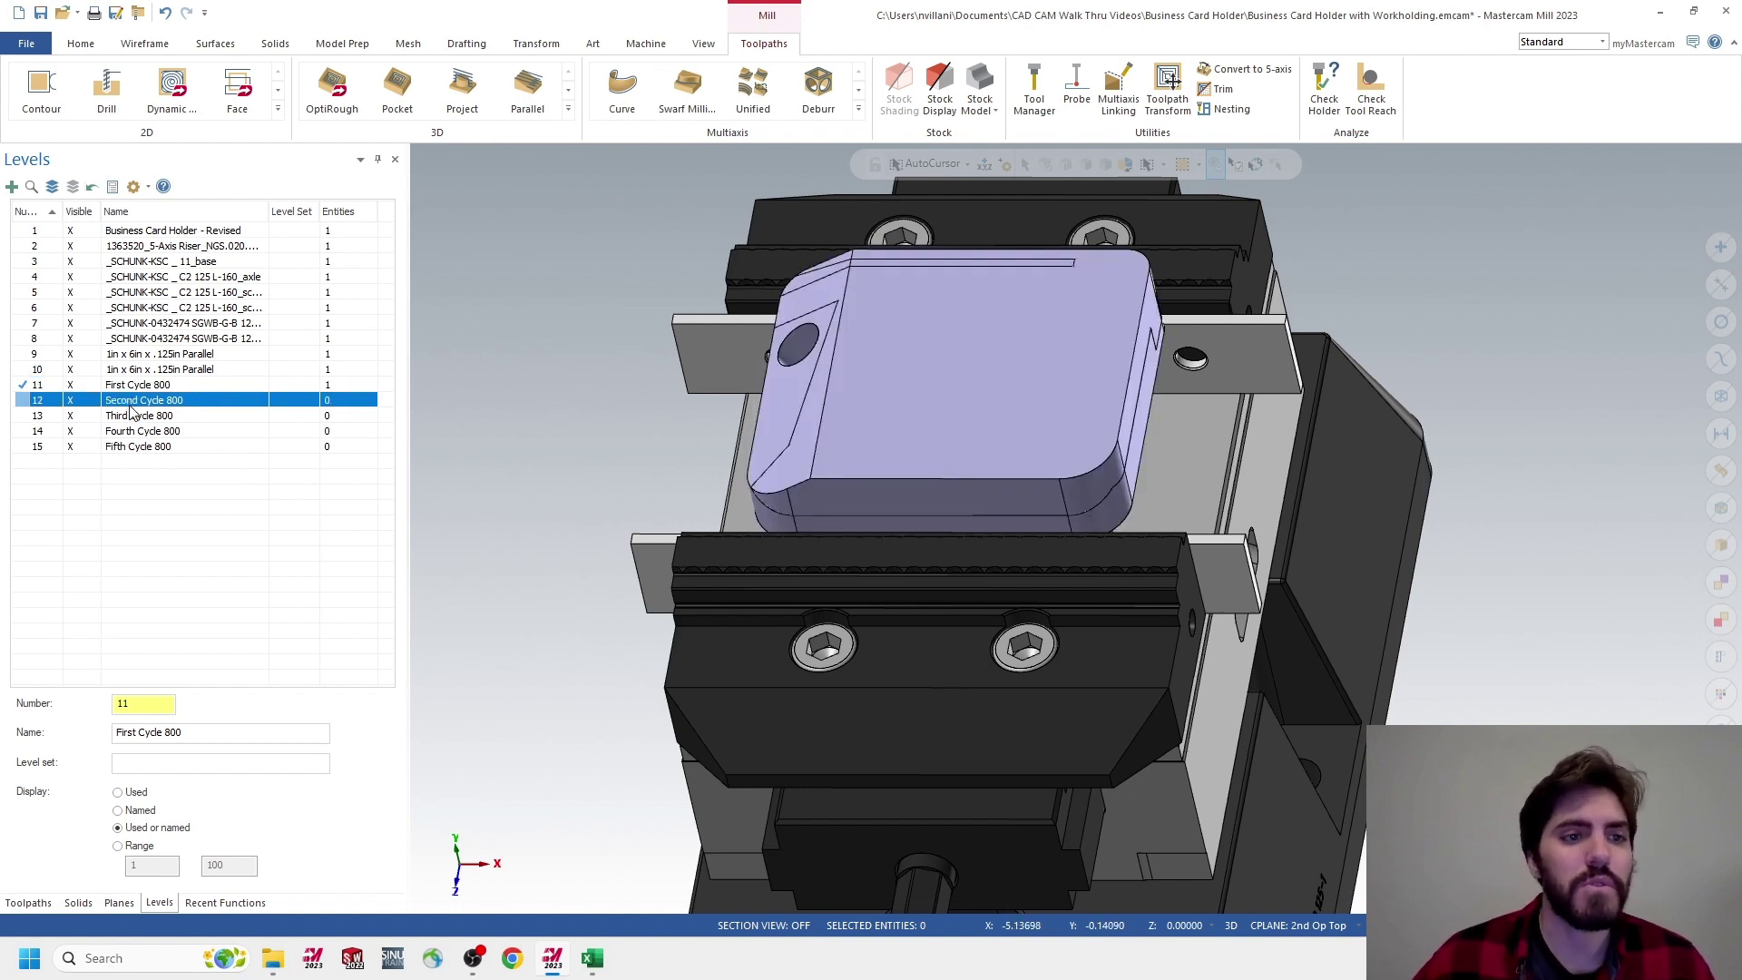
{"action": "left_click", "coordinate": [32, 402]}
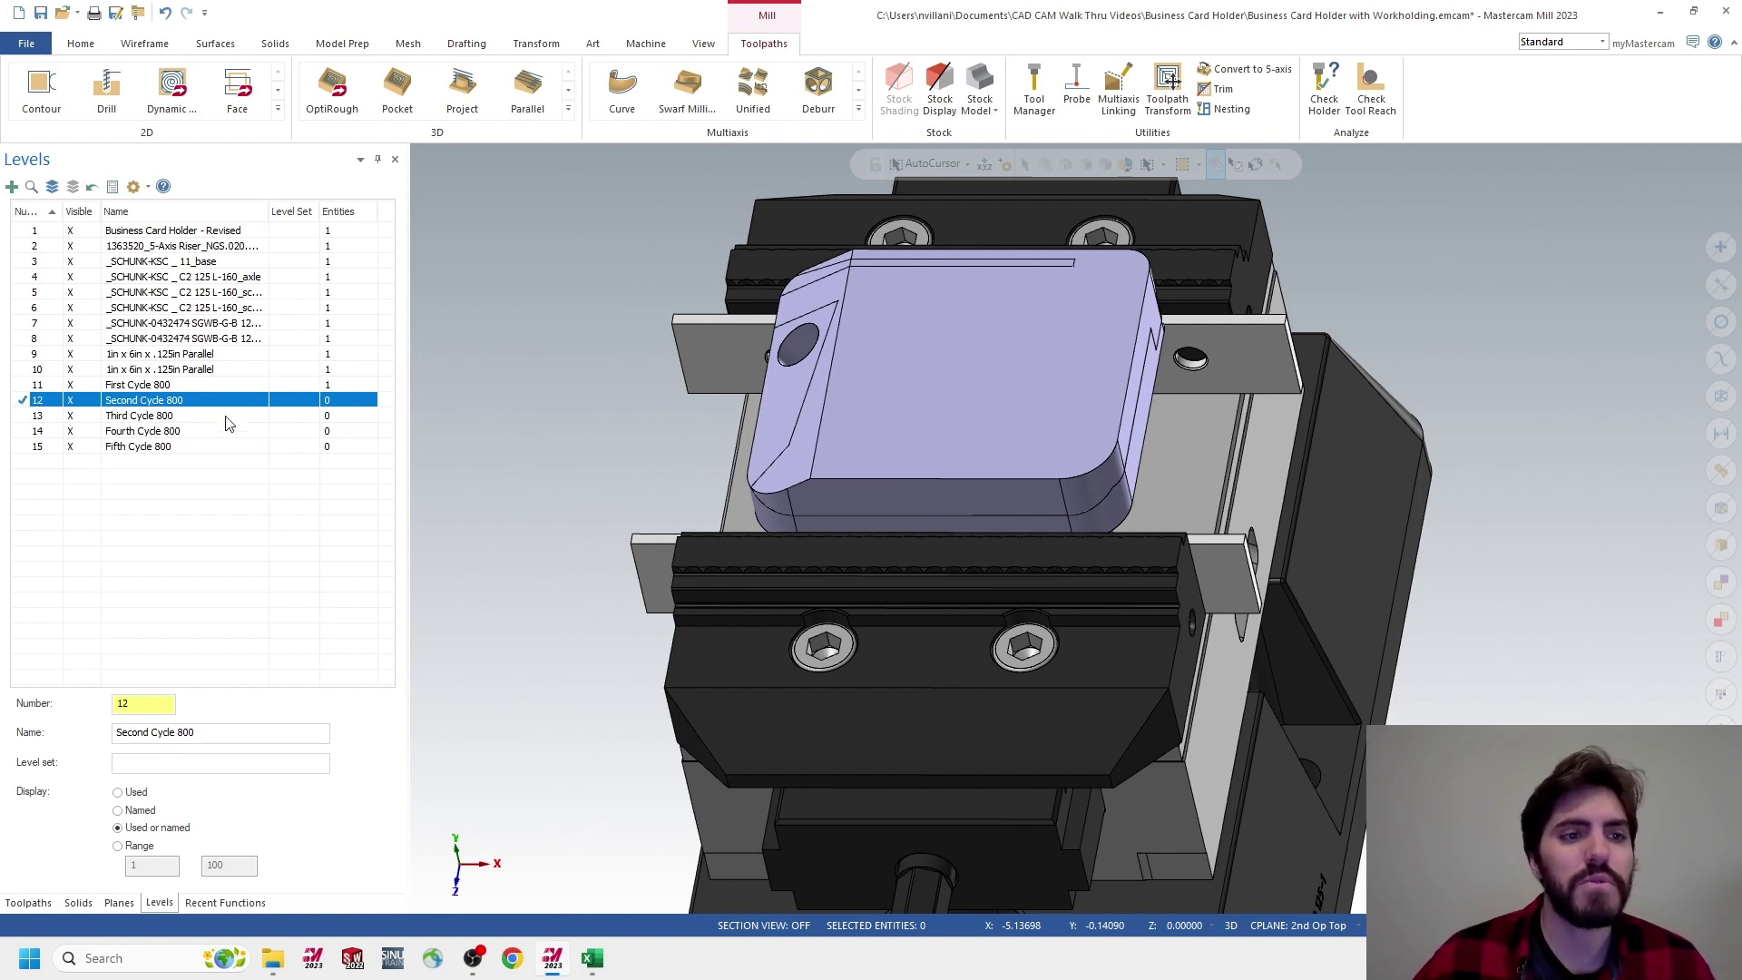
{"action": "left_click", "coordinate": [24, 43]}
{"action": "left_click", "coordinate": [46, 210]}
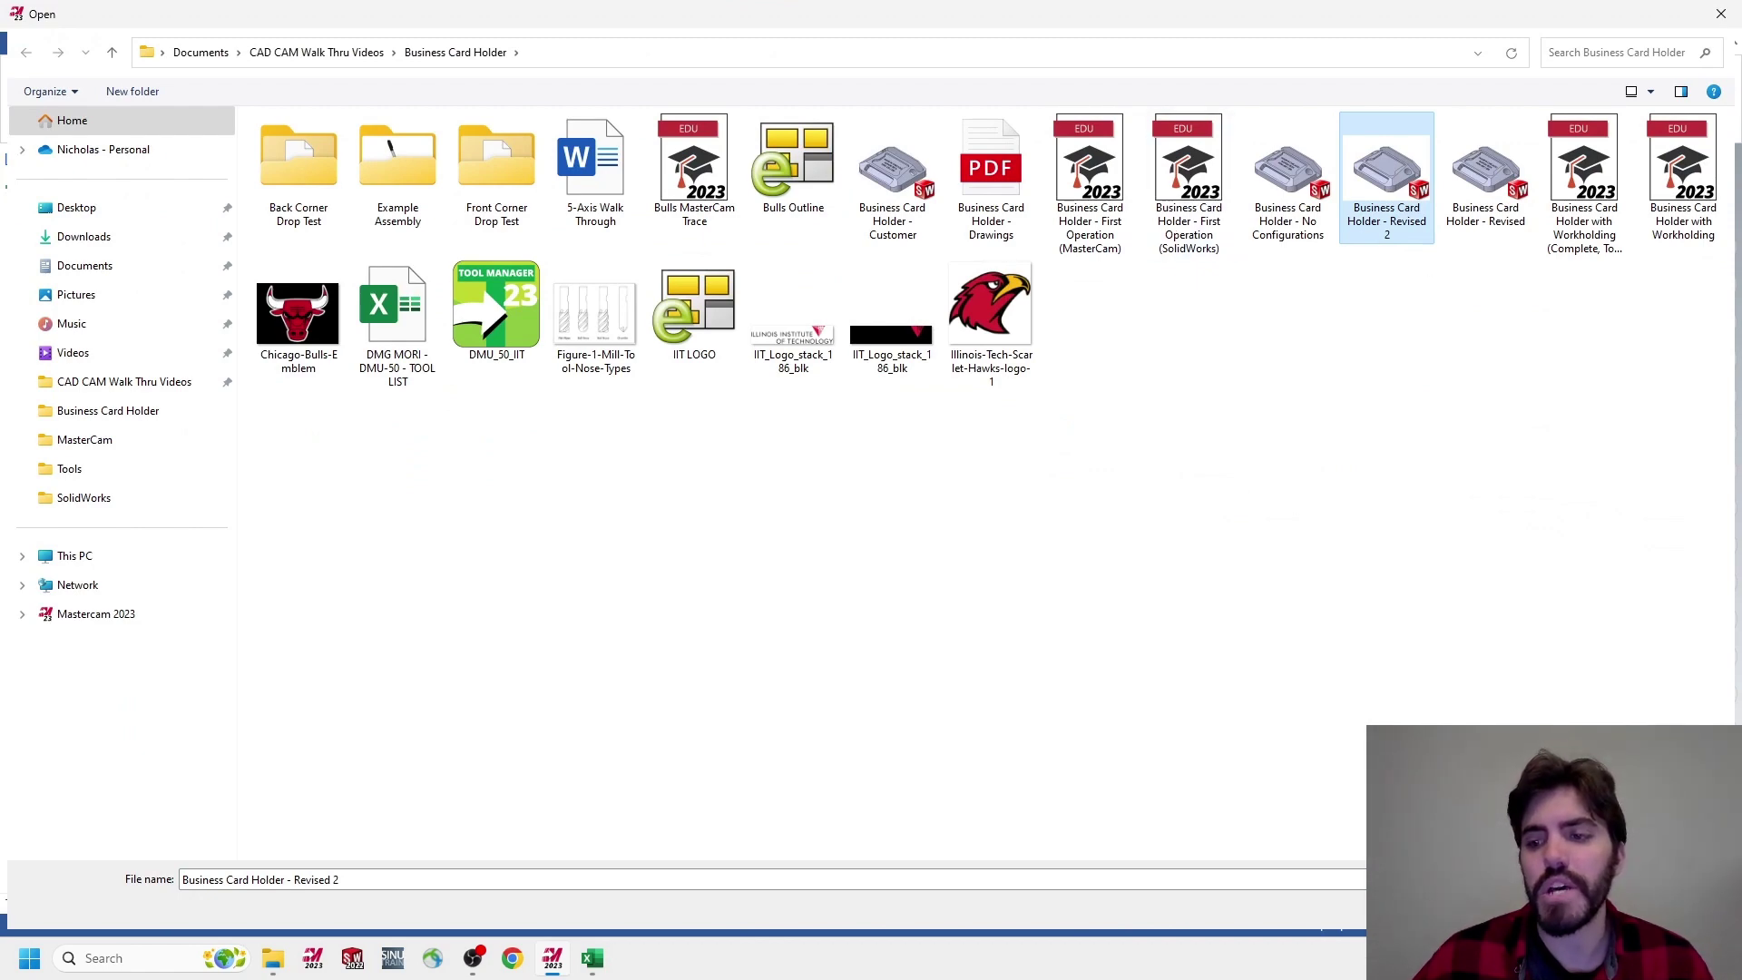
{"action": "left_click", "coordinate": [1599, 910]}
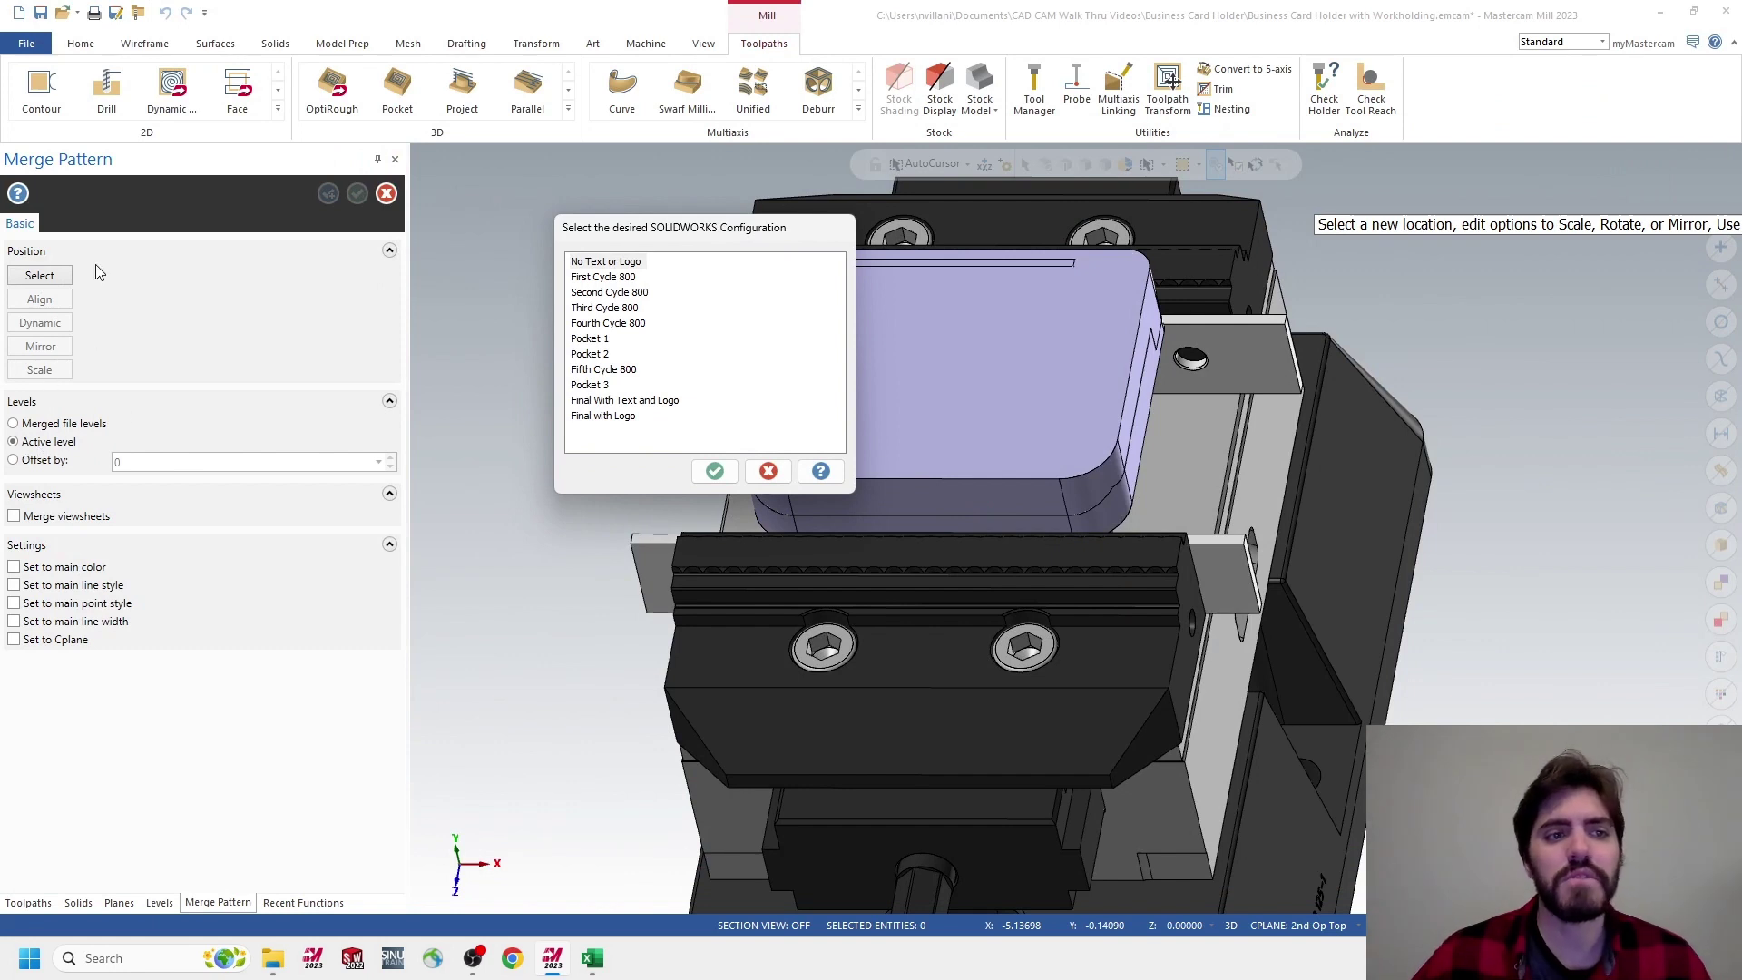
{"action": "left_click", "coordinate": [624, 292]}
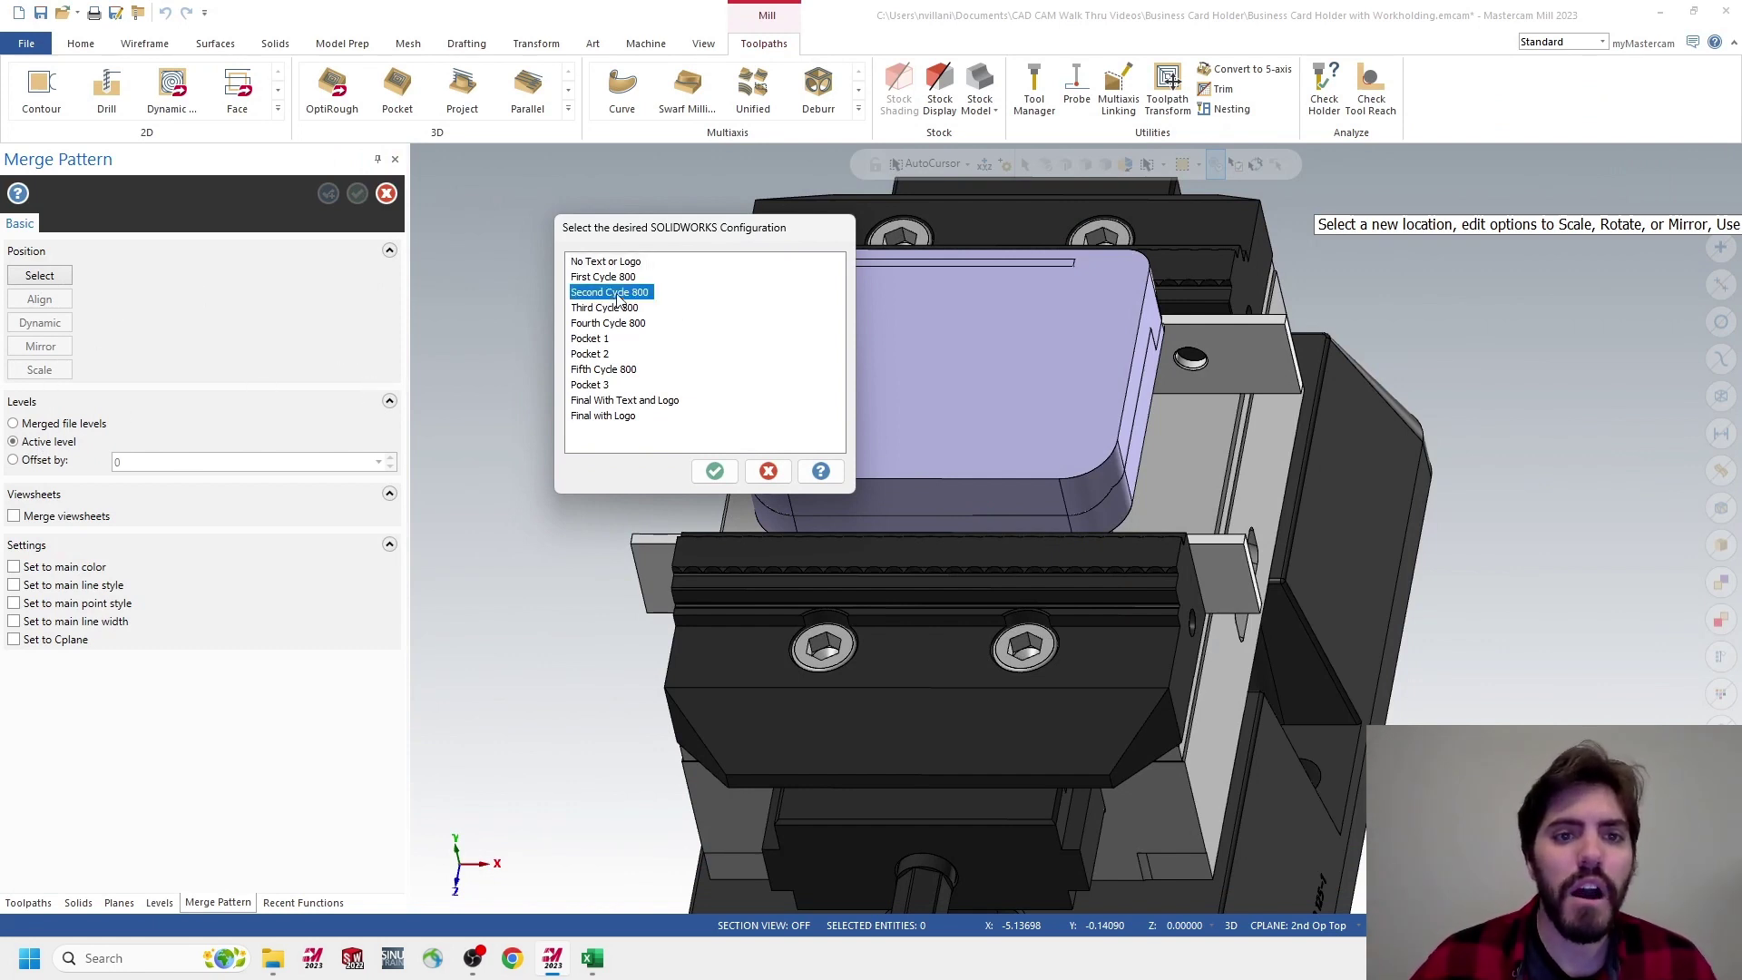
{"action": "left_click", "coordinate": [716, 470]}
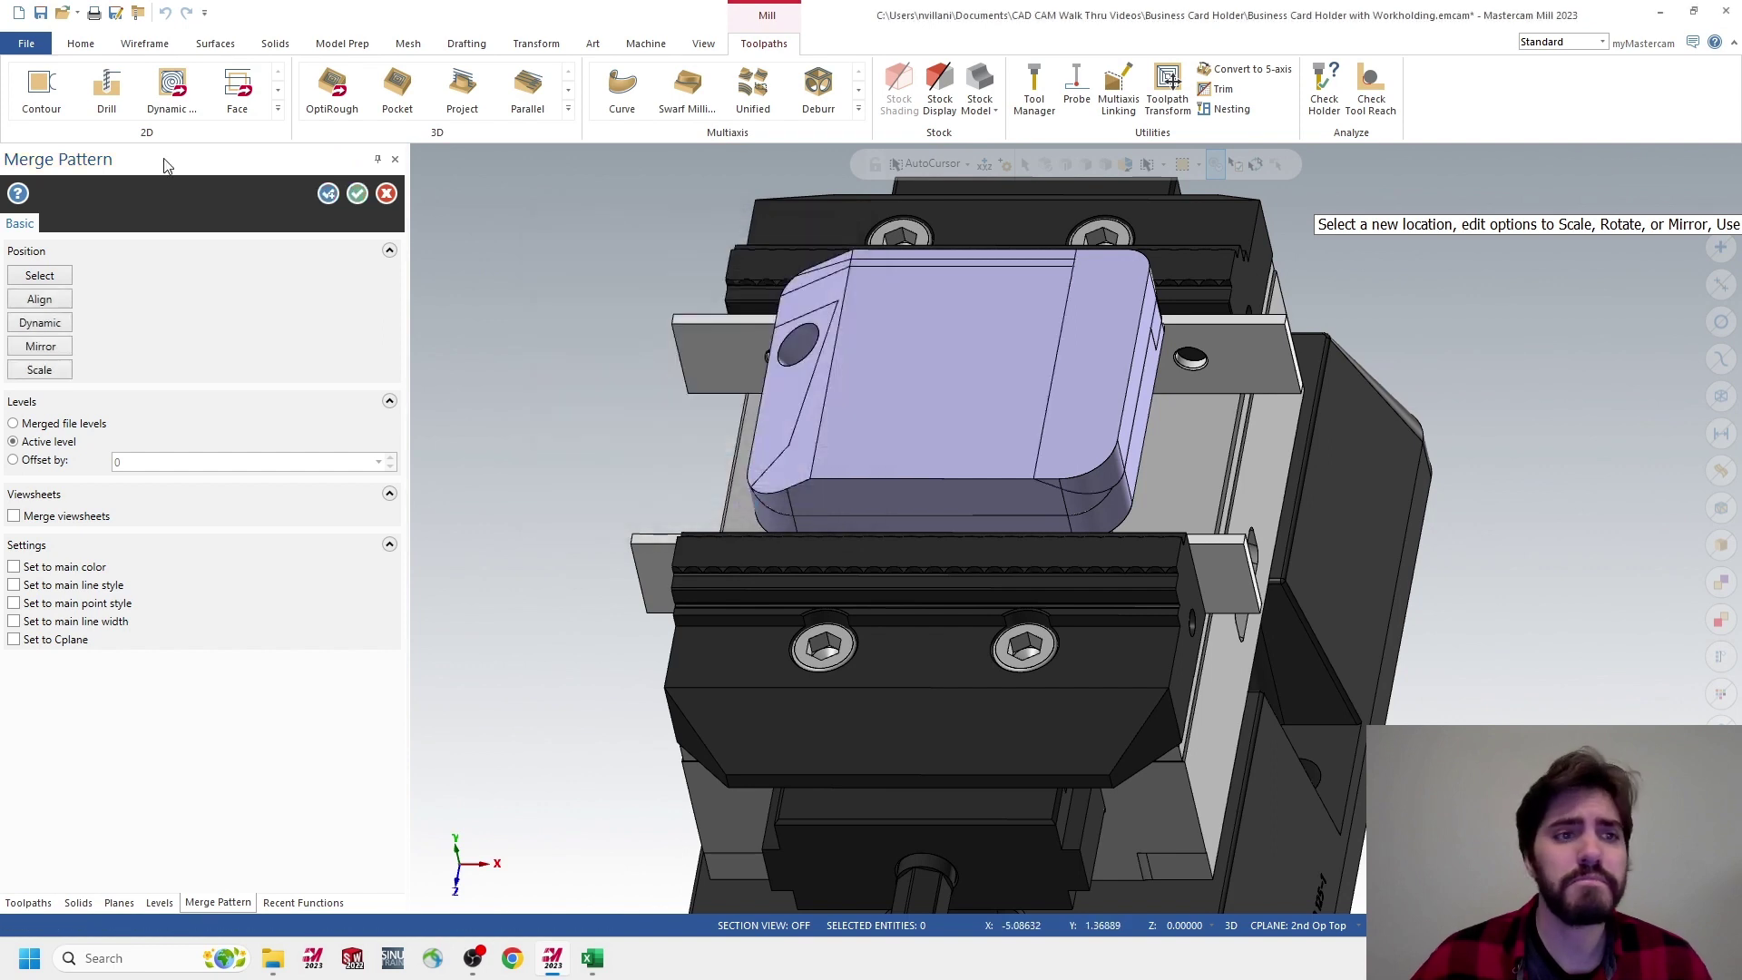
{"action": "left_click", "coordinate": [358, 194]}
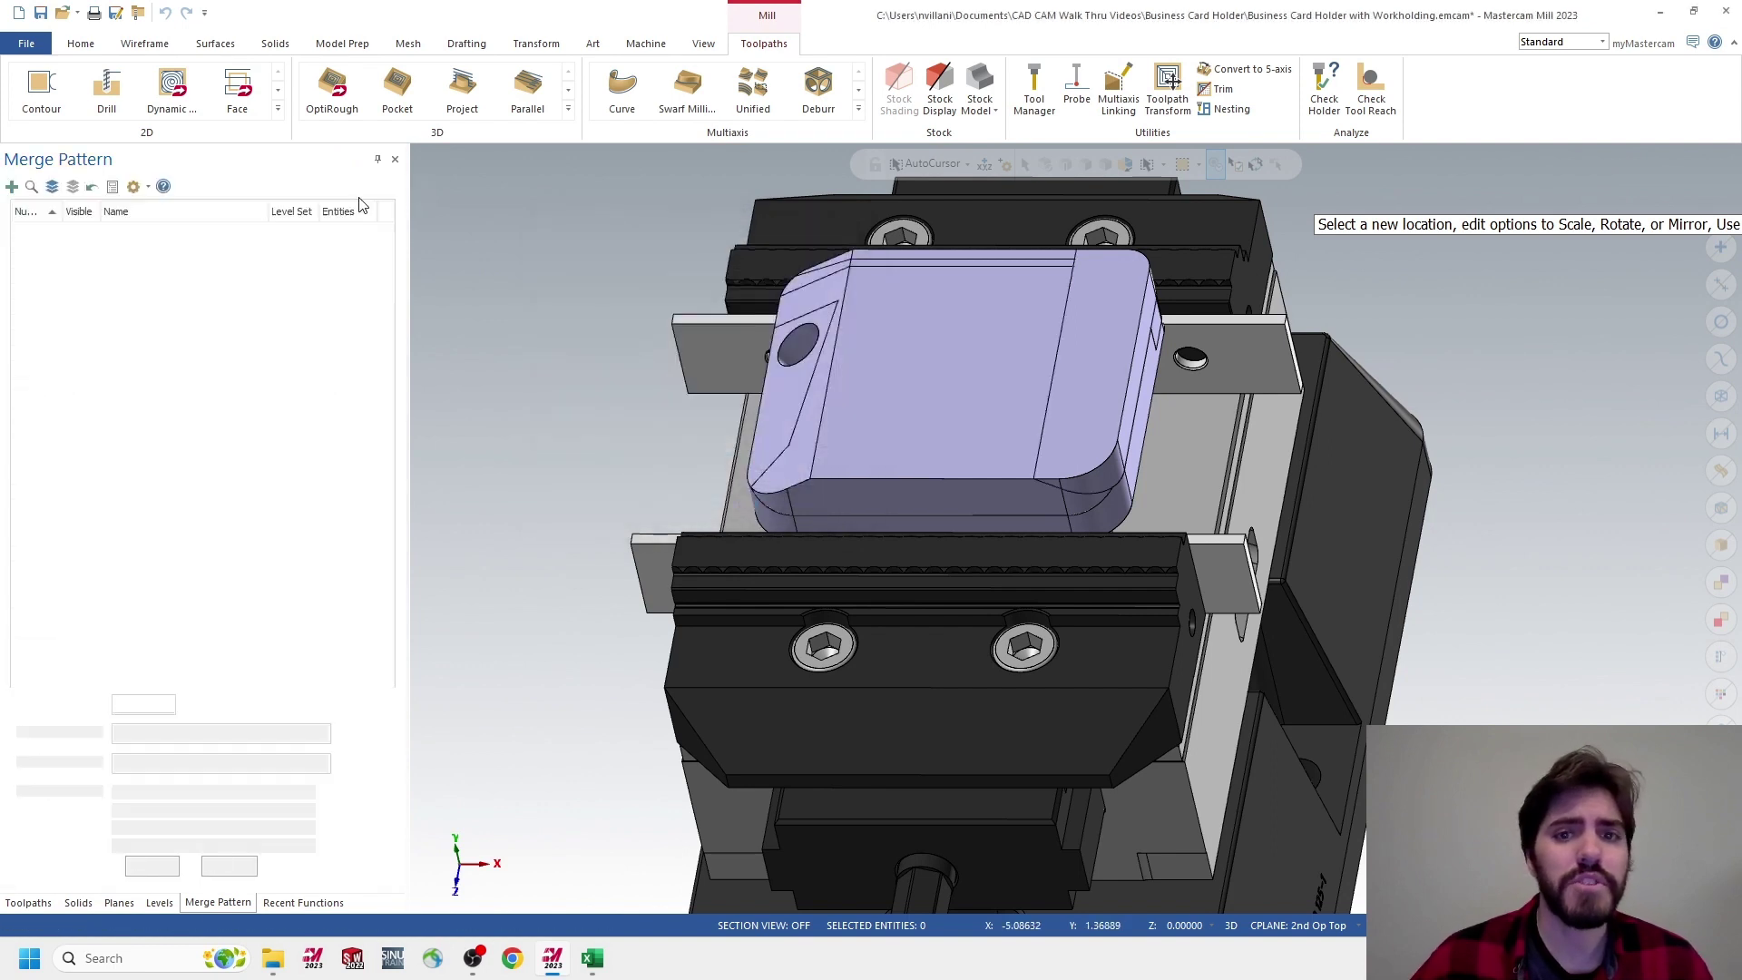
Make level 13 active and merge the Third Cycle 800 configuration of Business Card Holder - Revised 2 onto it
{"action": "left_click", "coordinate": [31, 416]}
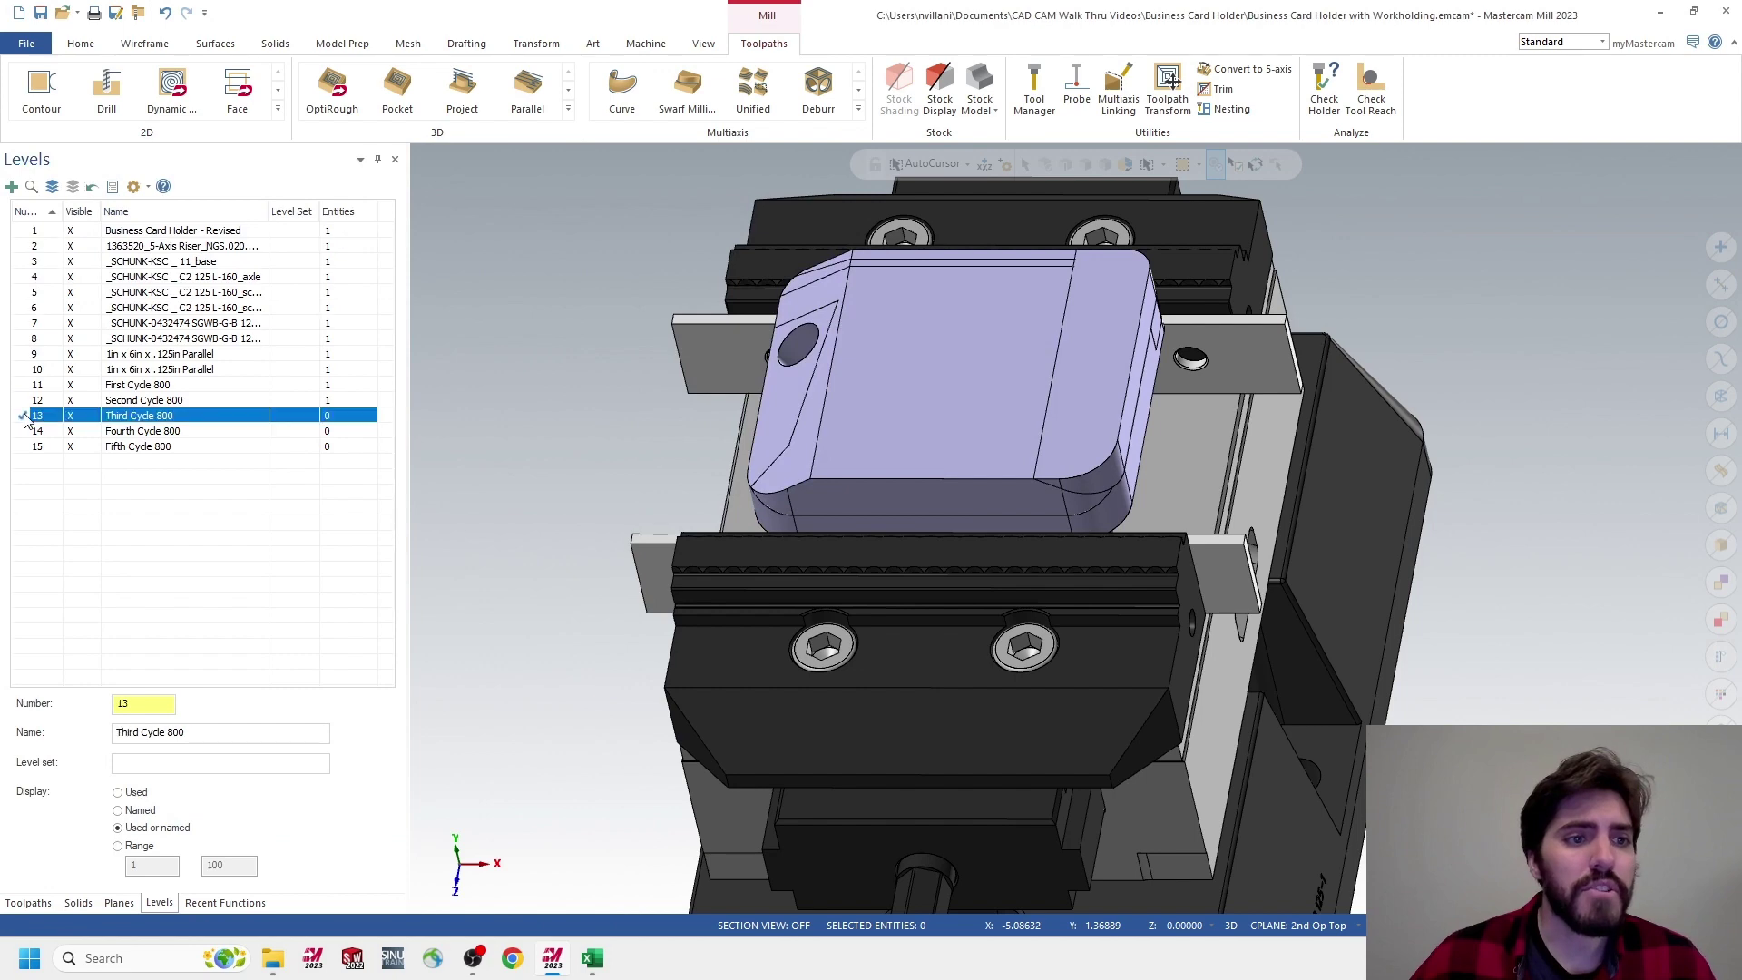
{"action": "left_click", "coordinate": [29, 43]}
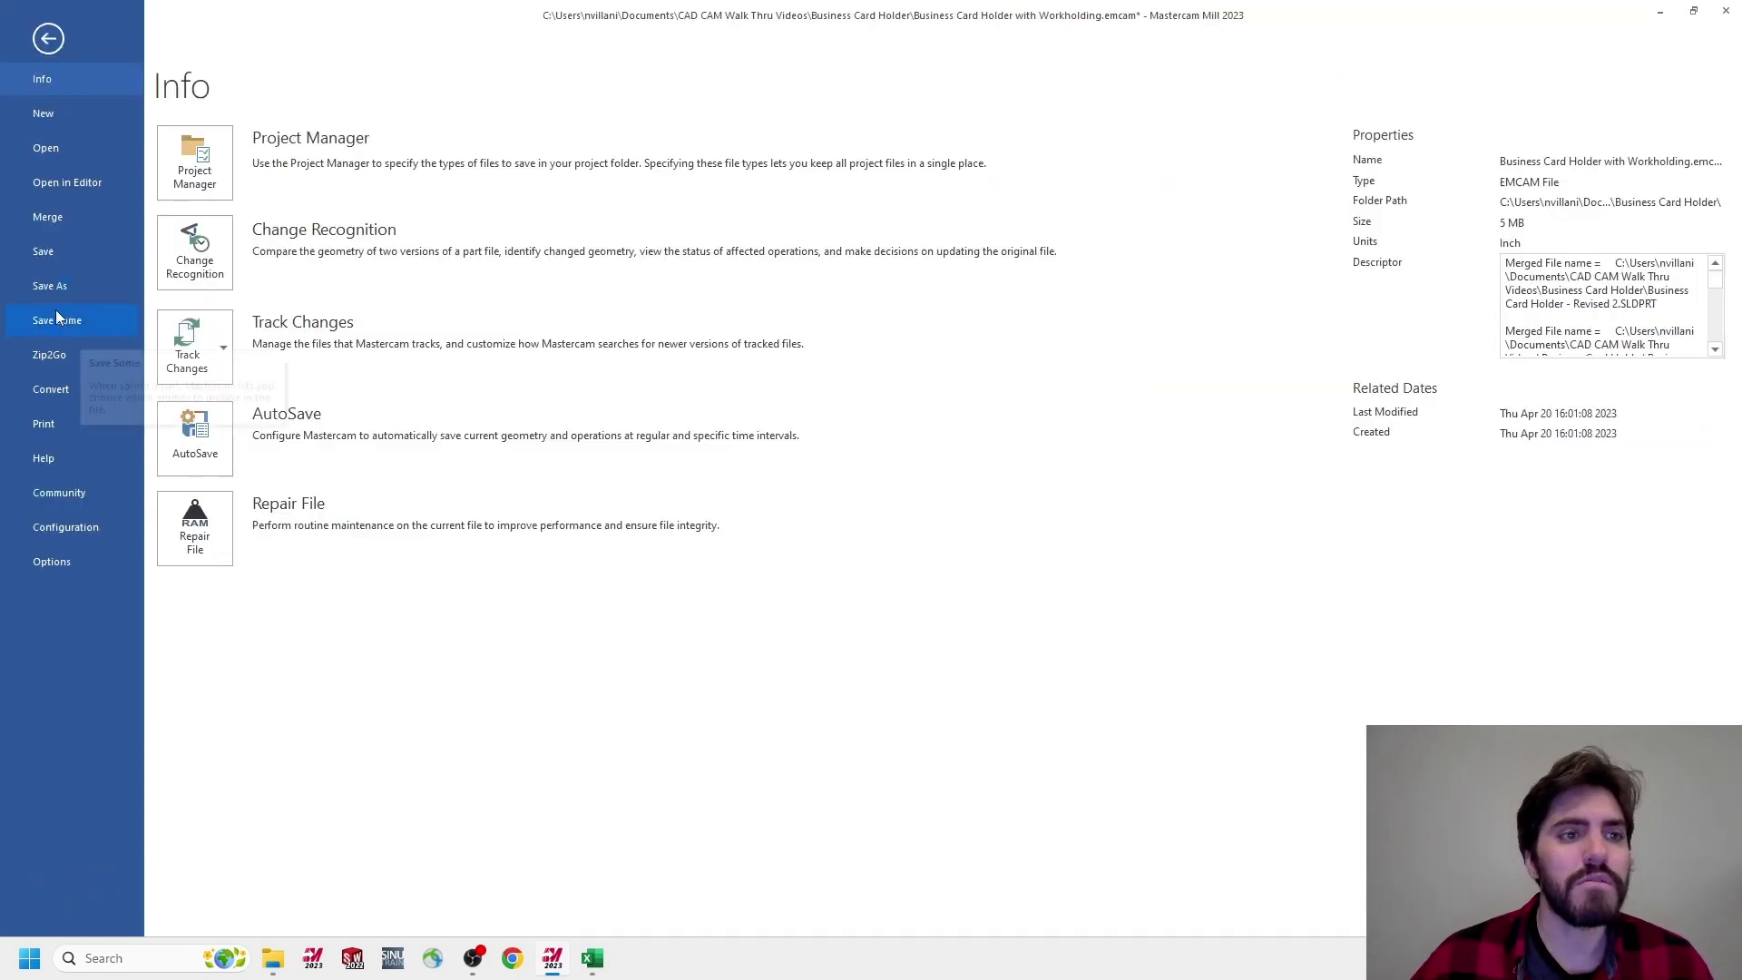
{"action": "left_click", "coordinate": [47, 216]}
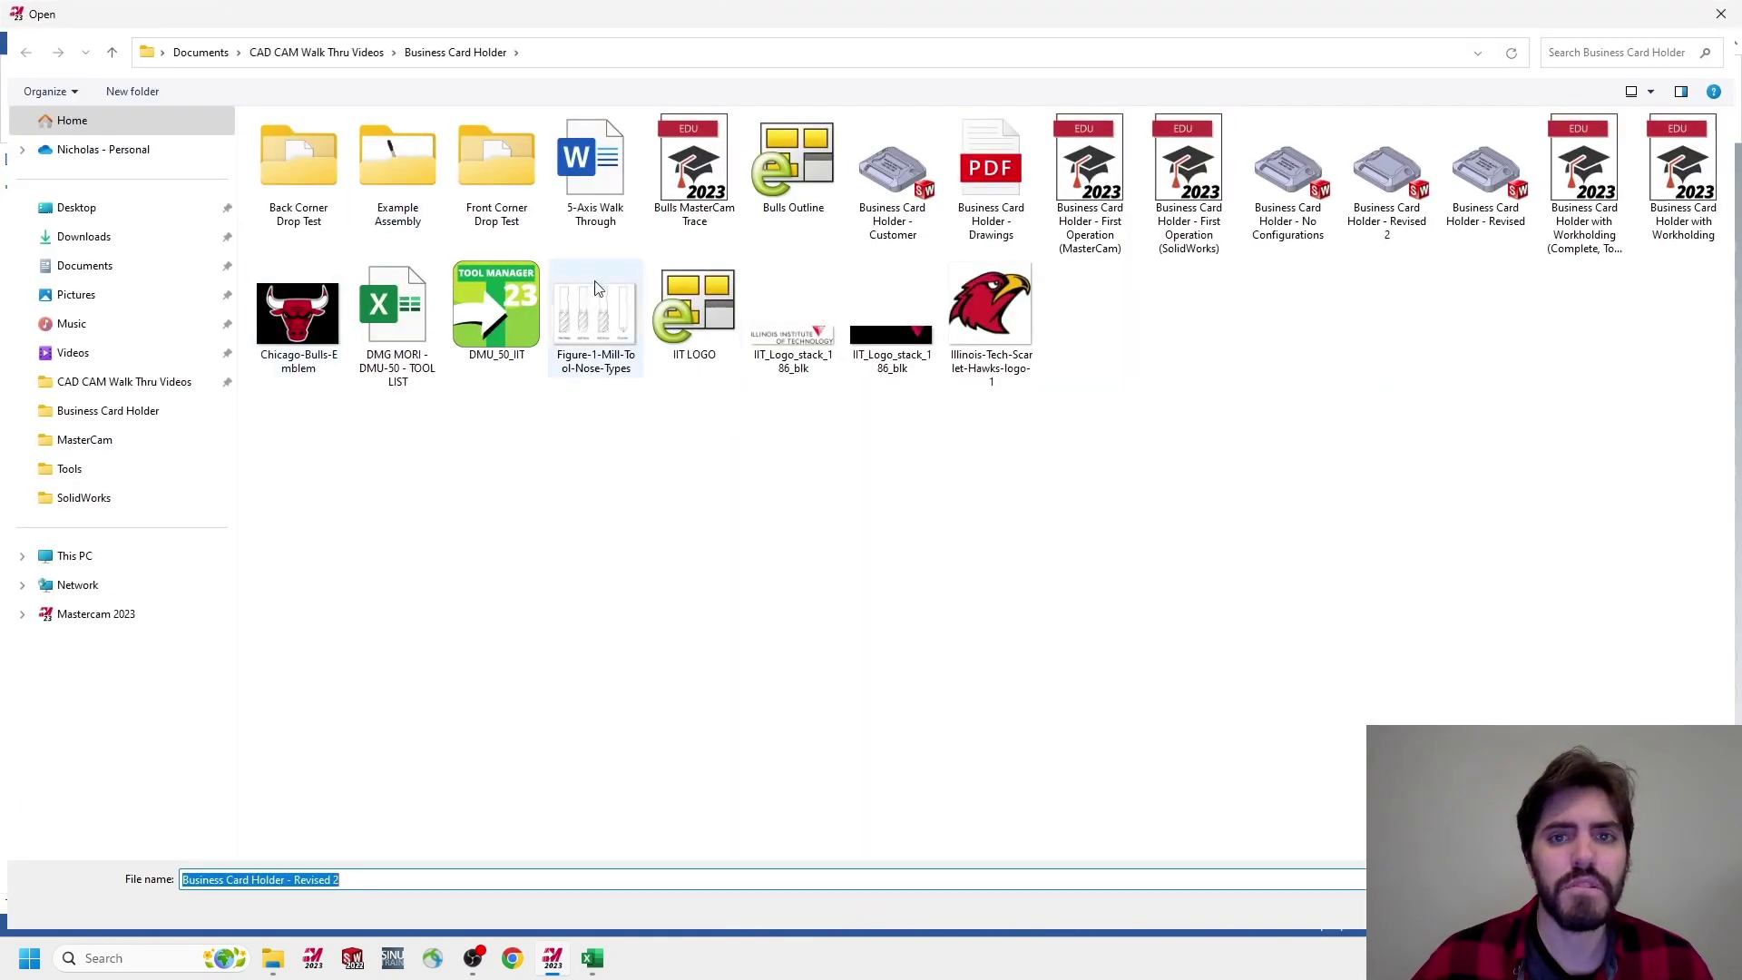
{"action": "double_click", "coordinate": [1386, 172]}
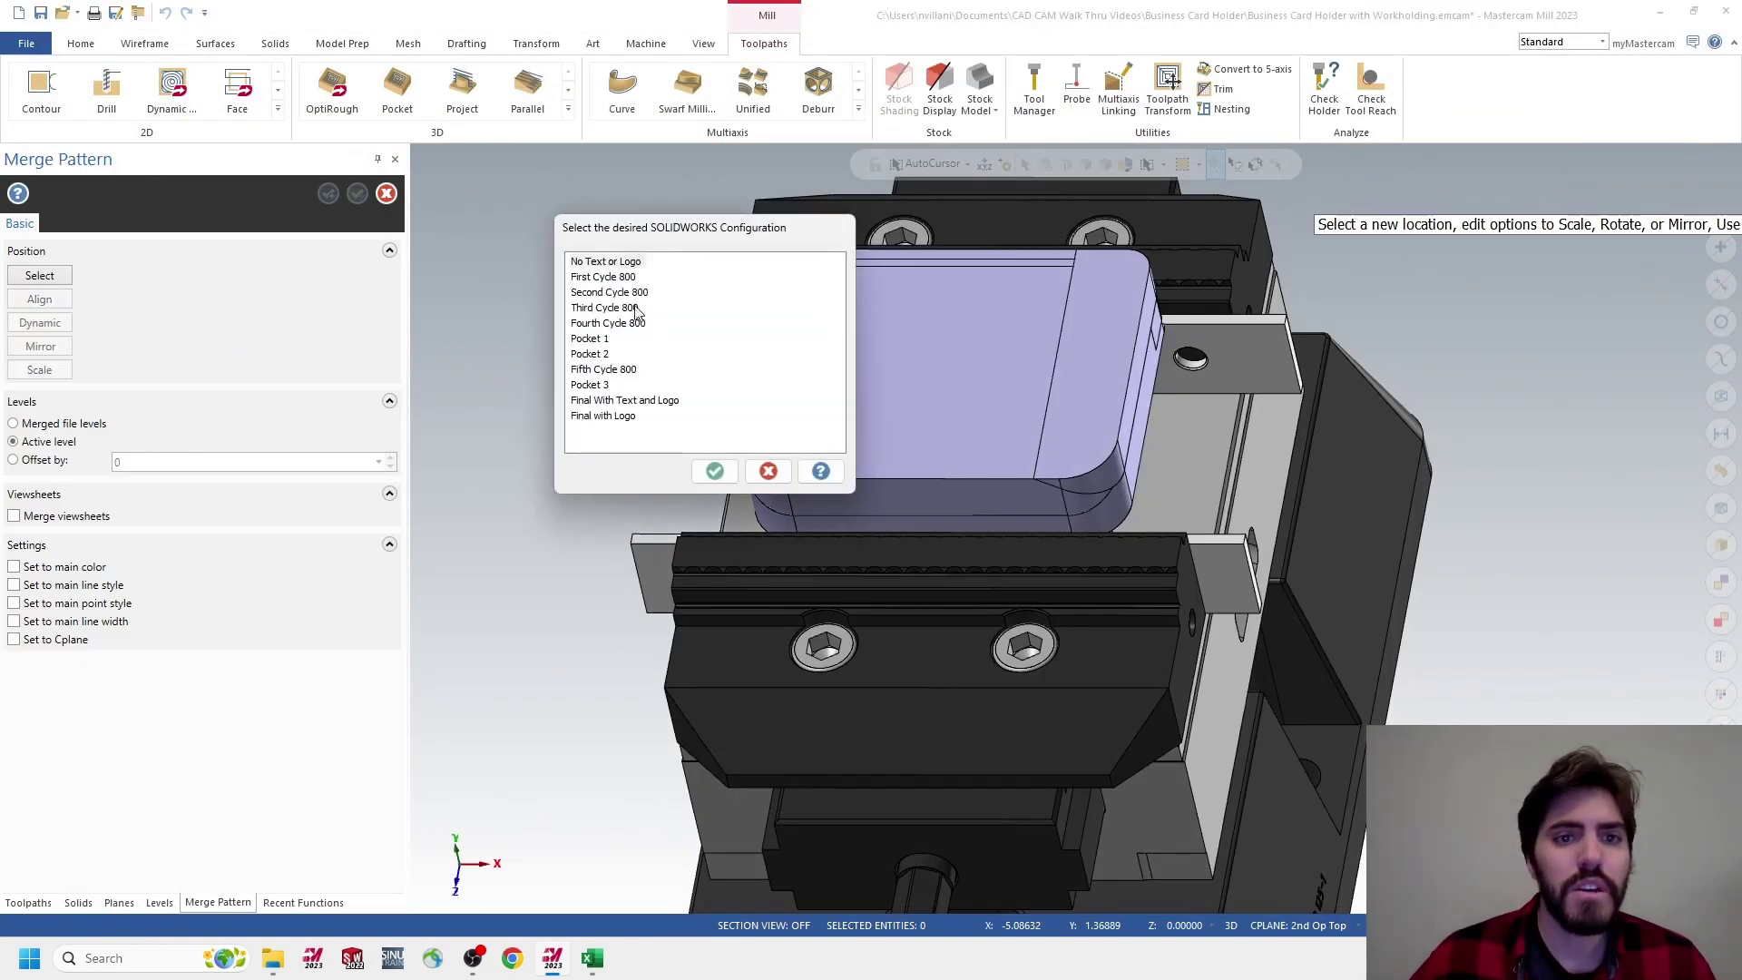
{"action": "left_click", "coordinate": [614, 310]}
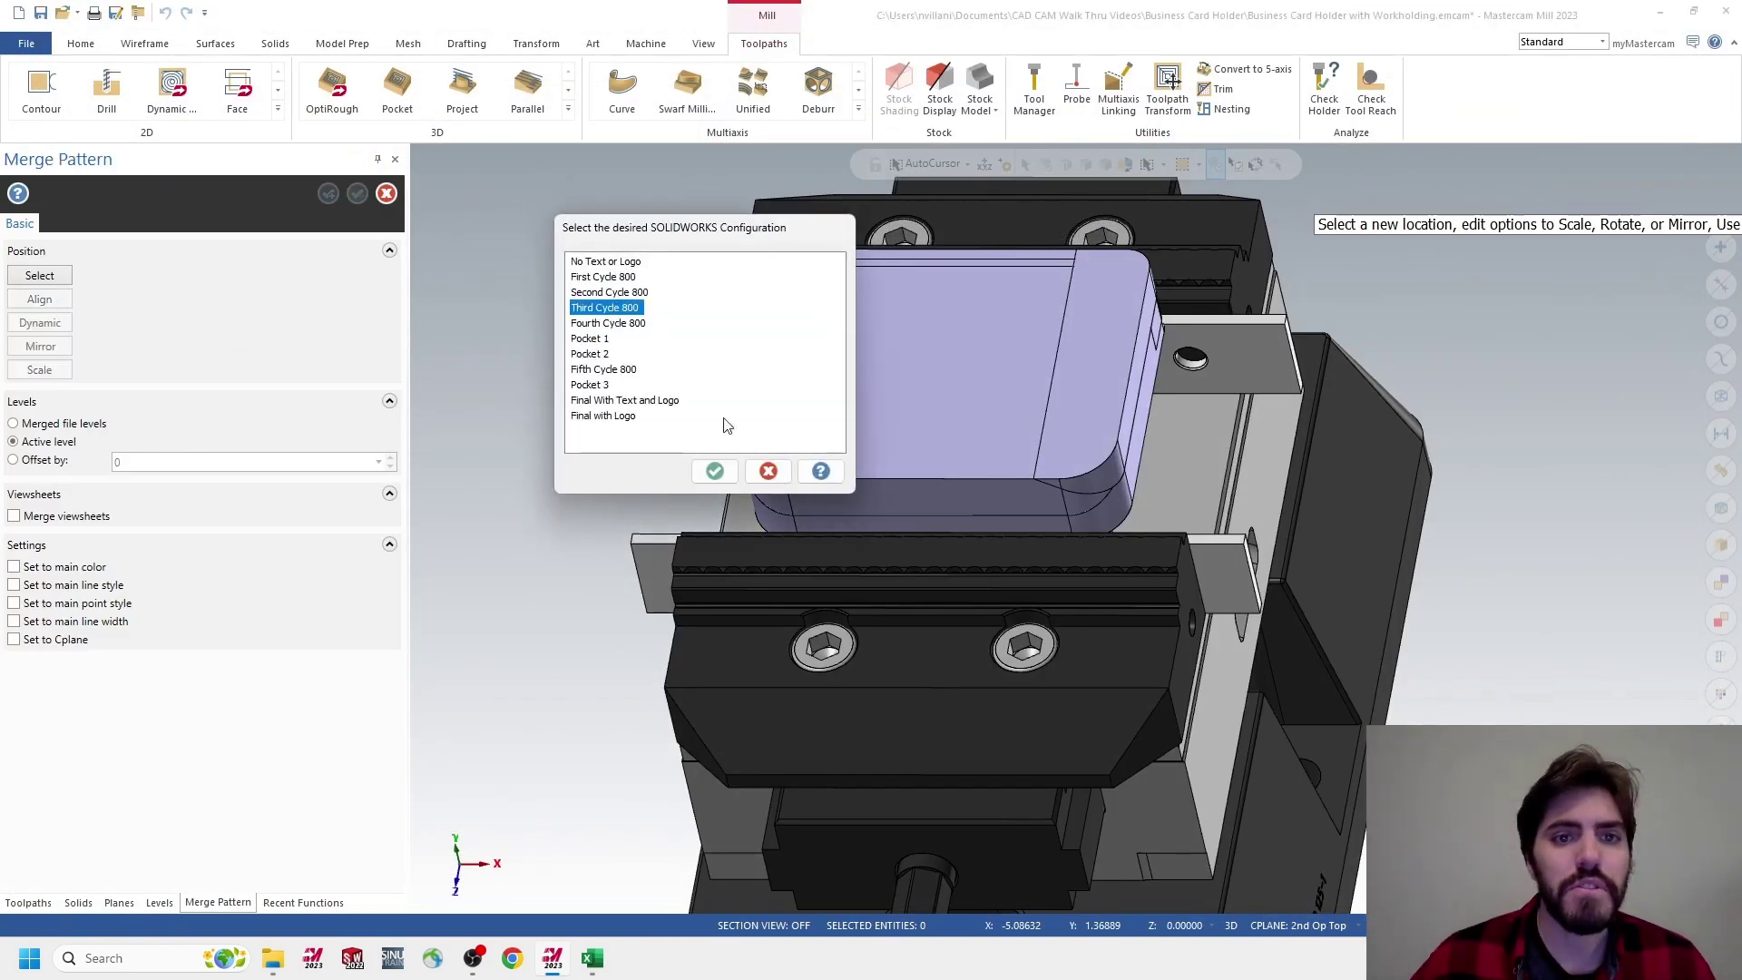
{"action": "left_click", "coordinate": [732, 481]}
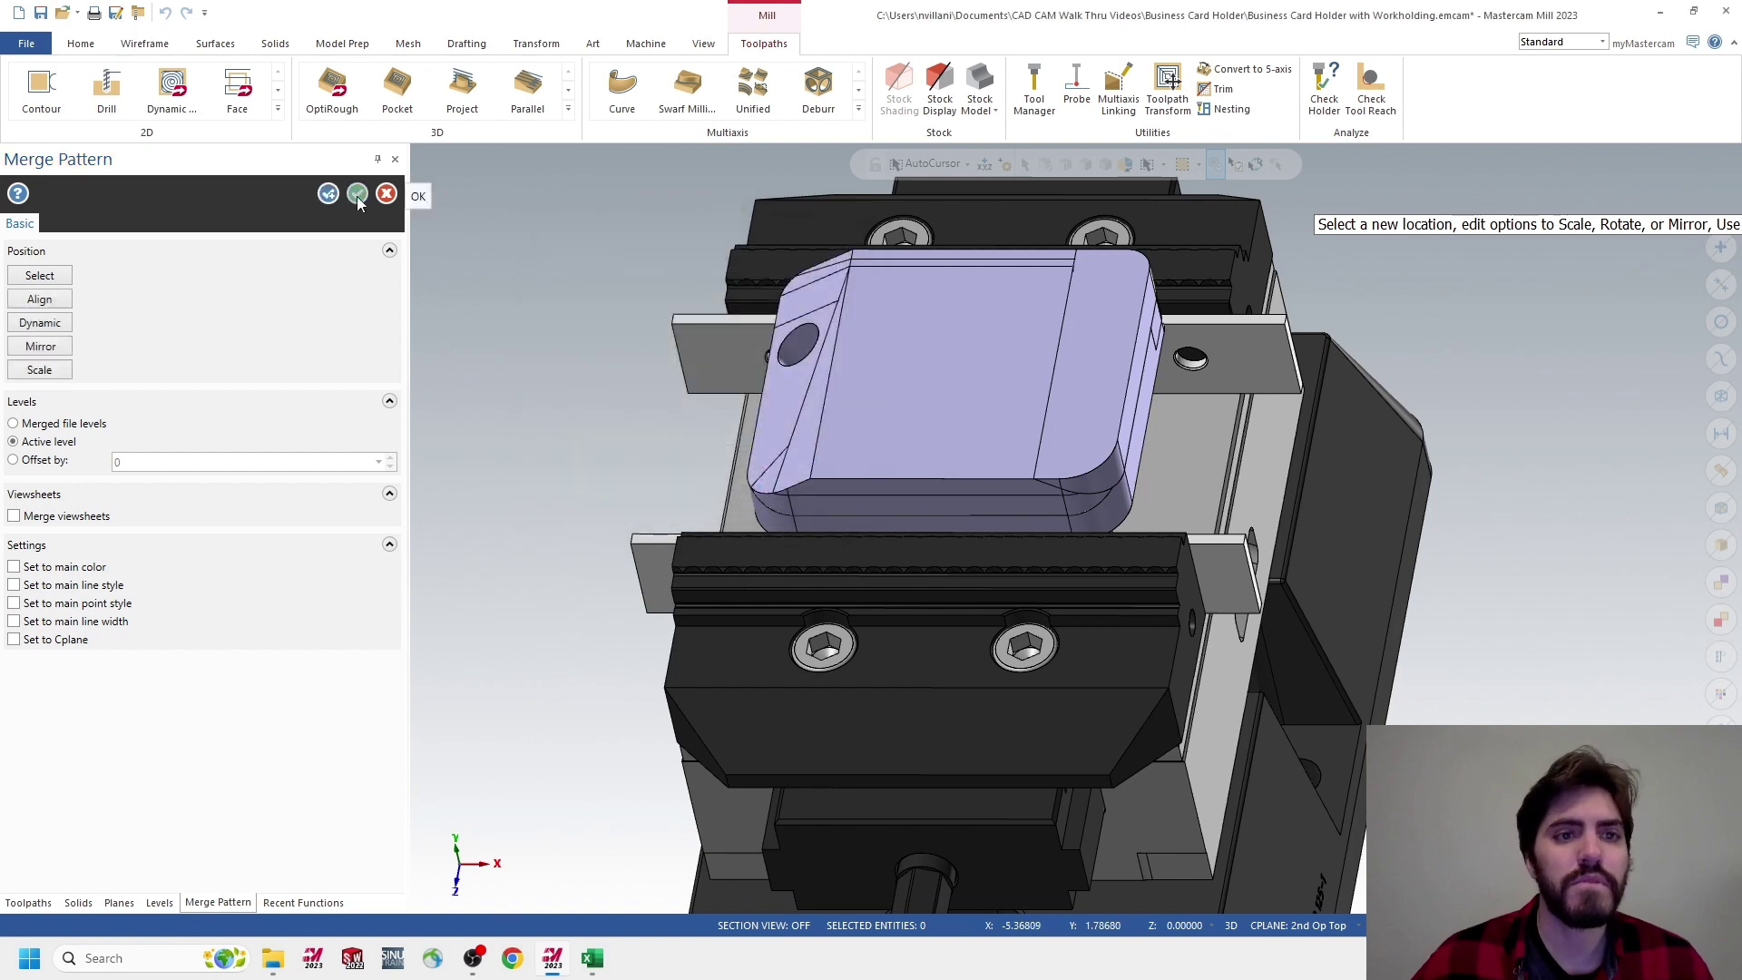
{"action": "left_click", "coordinate": [357, 194]}
Make level 14 active and merge the Fourth Cycle 800 configuration of Business Card Holder - Revised 2 onto it
{"action": "left_click", "coordinate": [33, 432]}
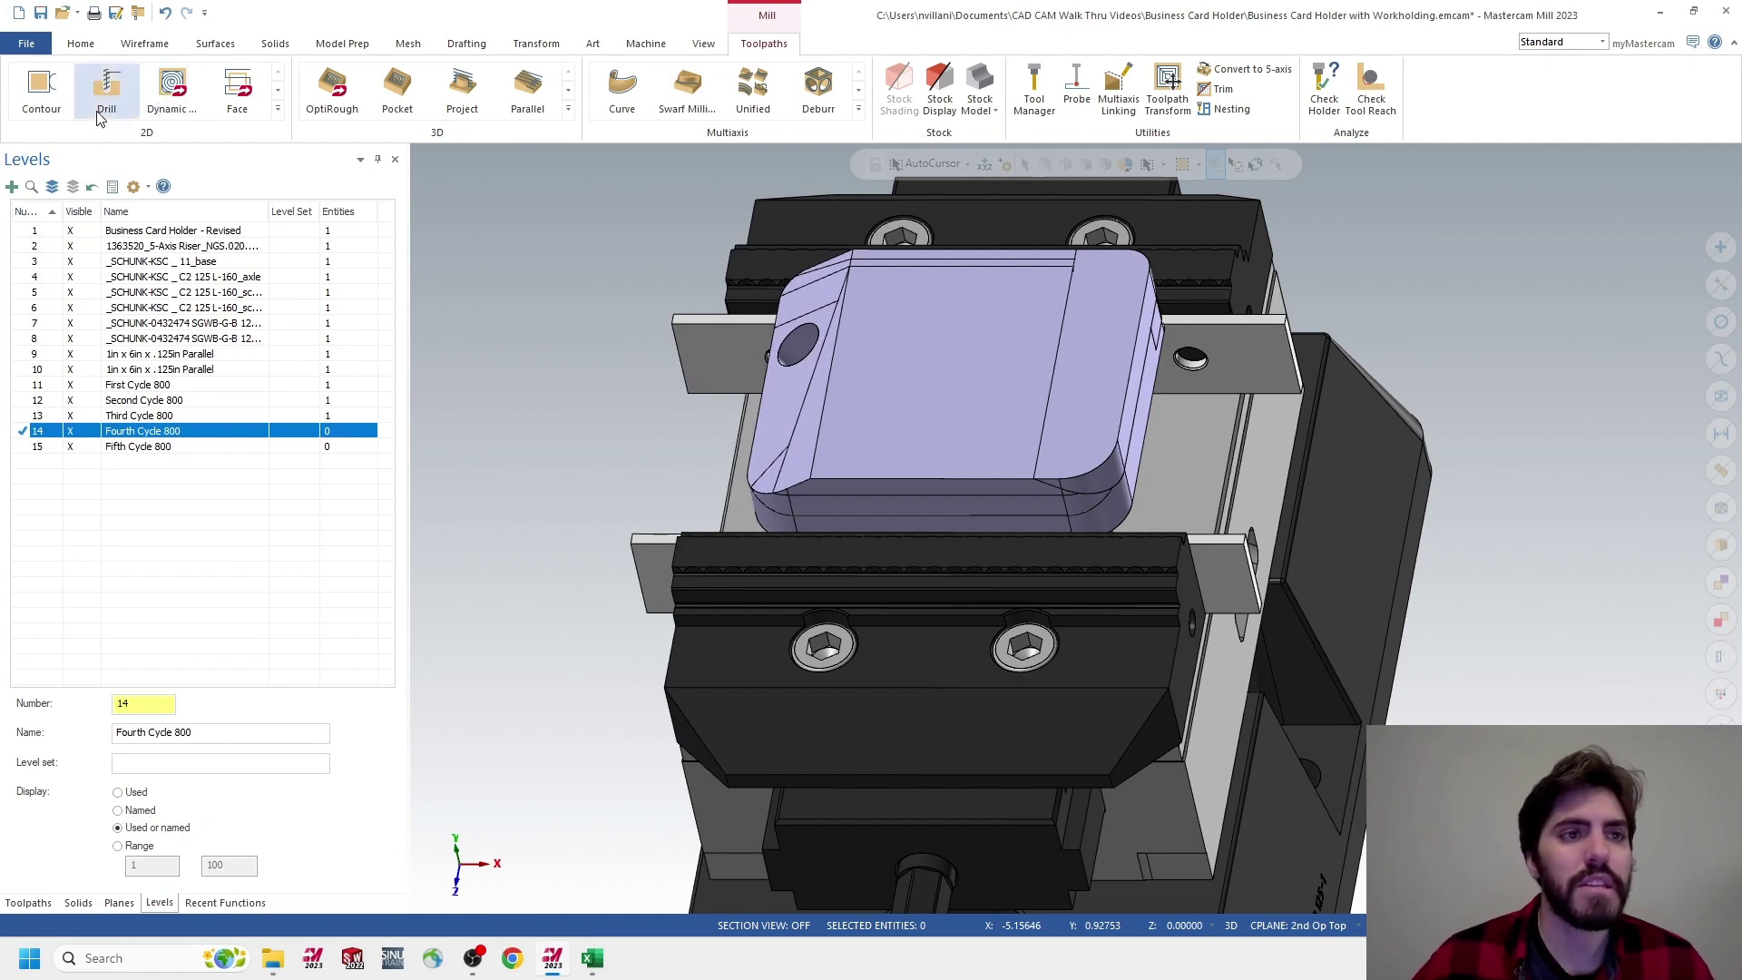
{"action": "left_click", "coordinate": [29, 44]}
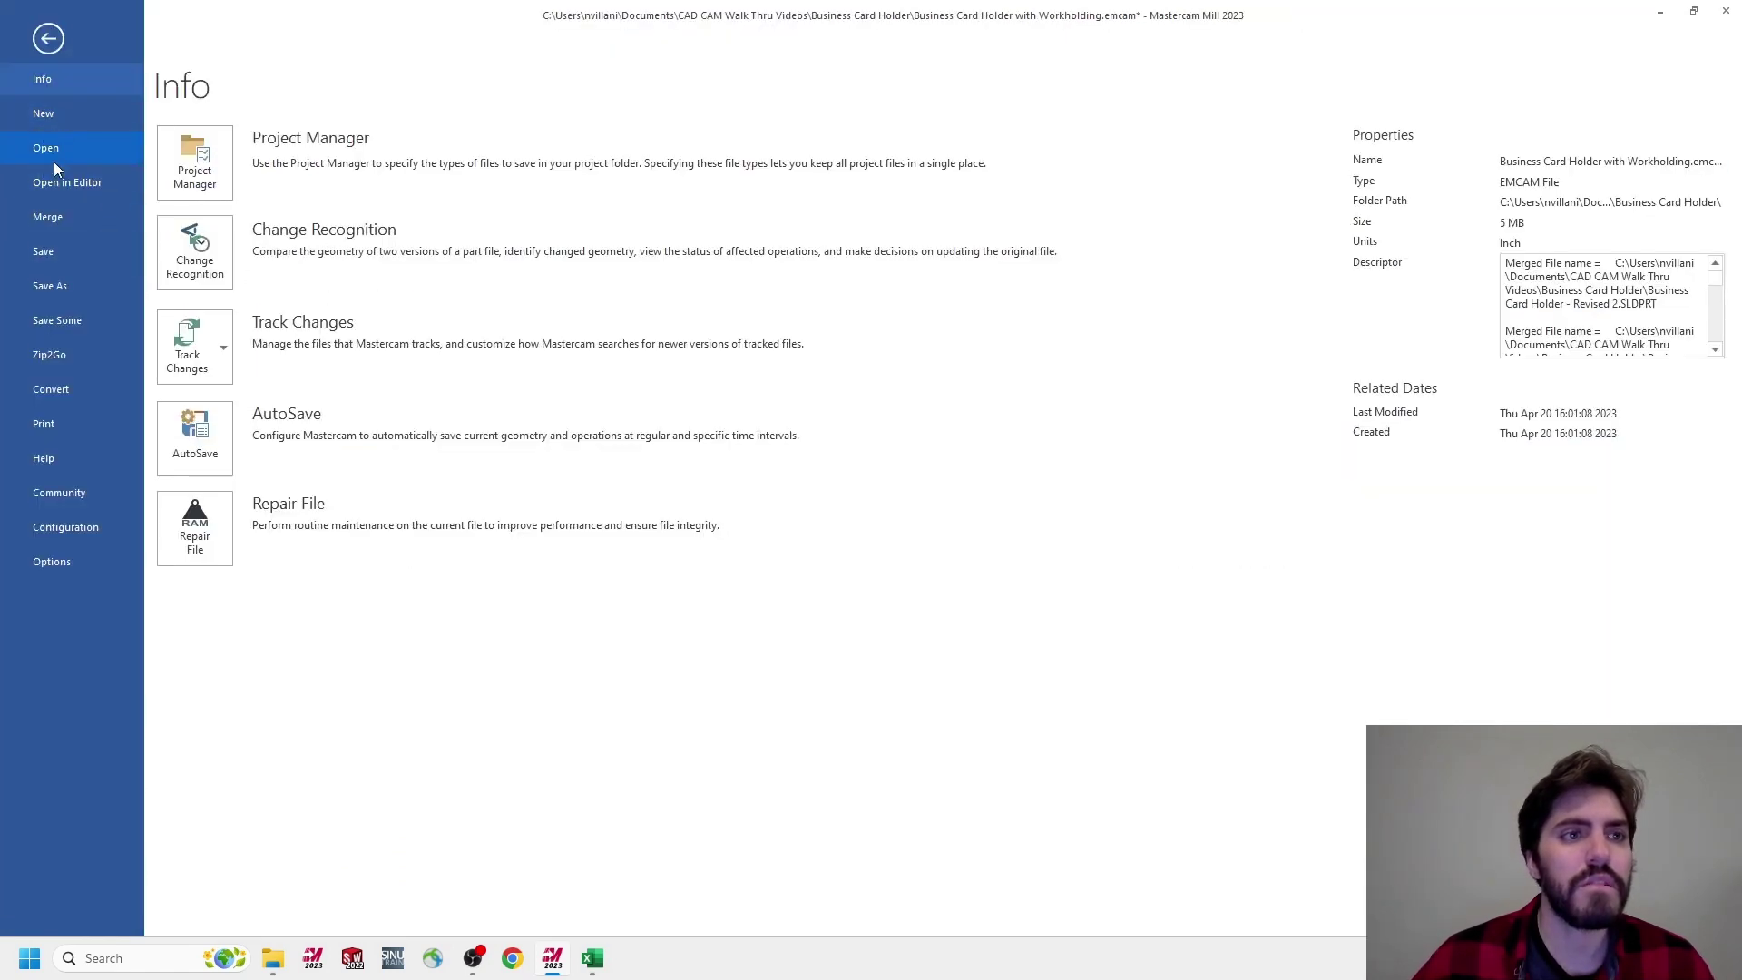
{"action": "left_click", "coordinate": [47, 218]}
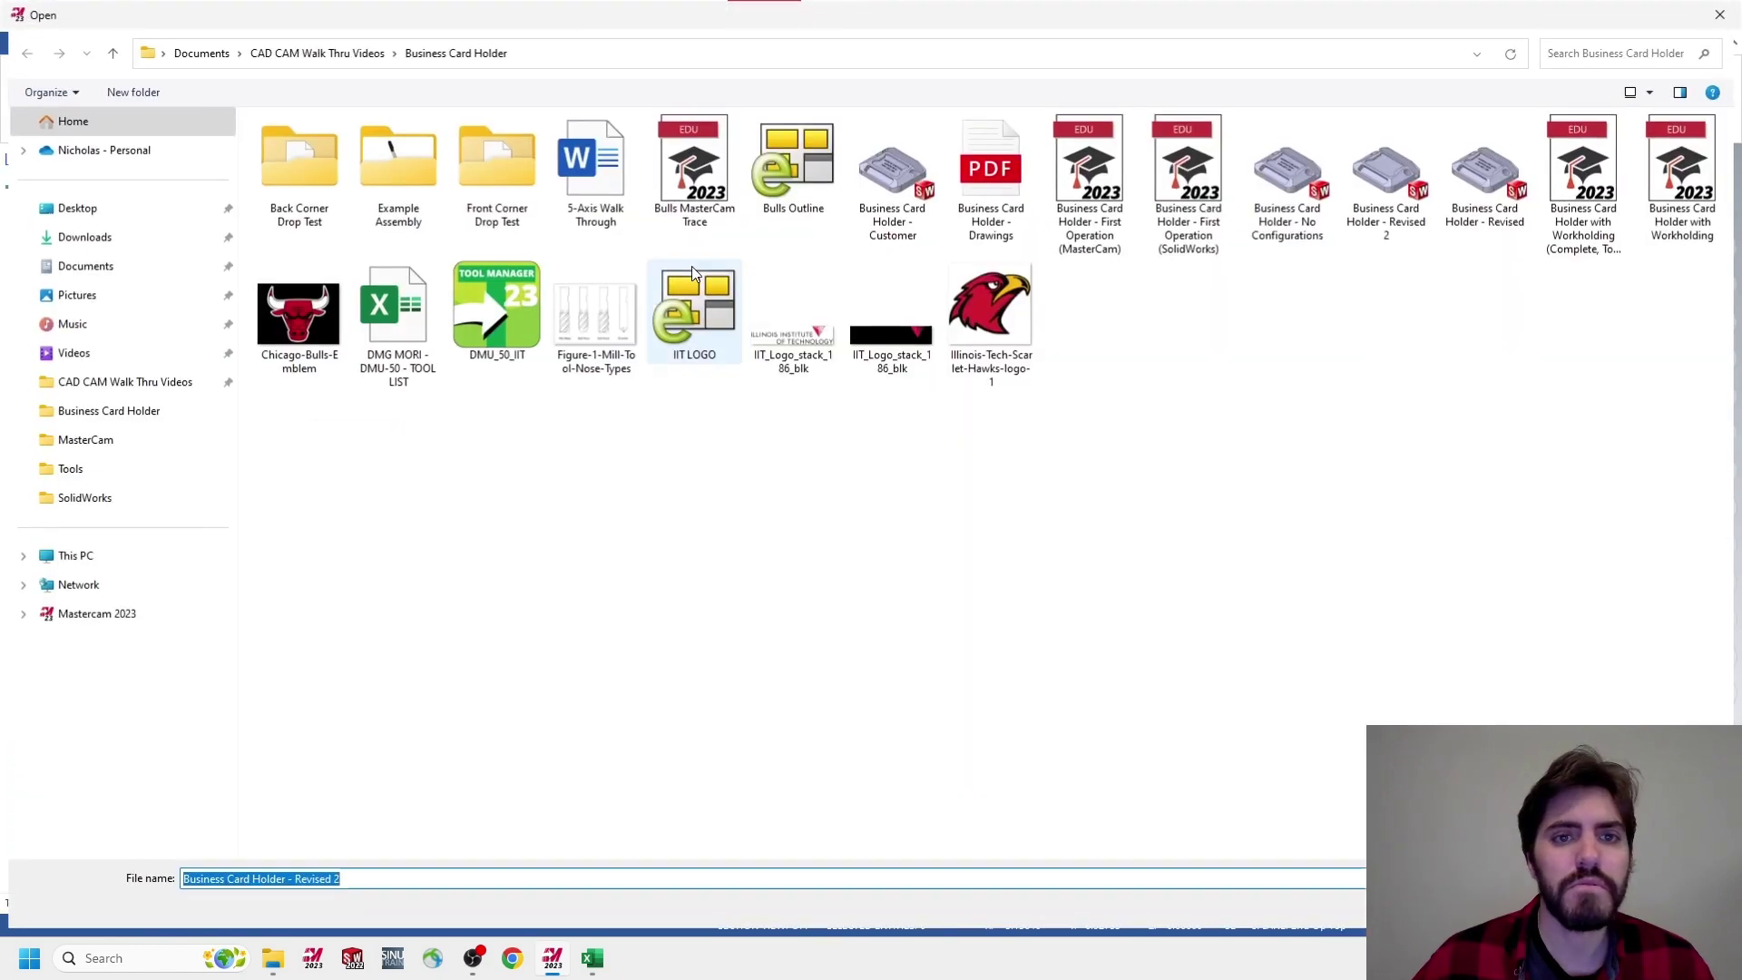
{"action": "left_click", "coordinate": [1370, 198]}
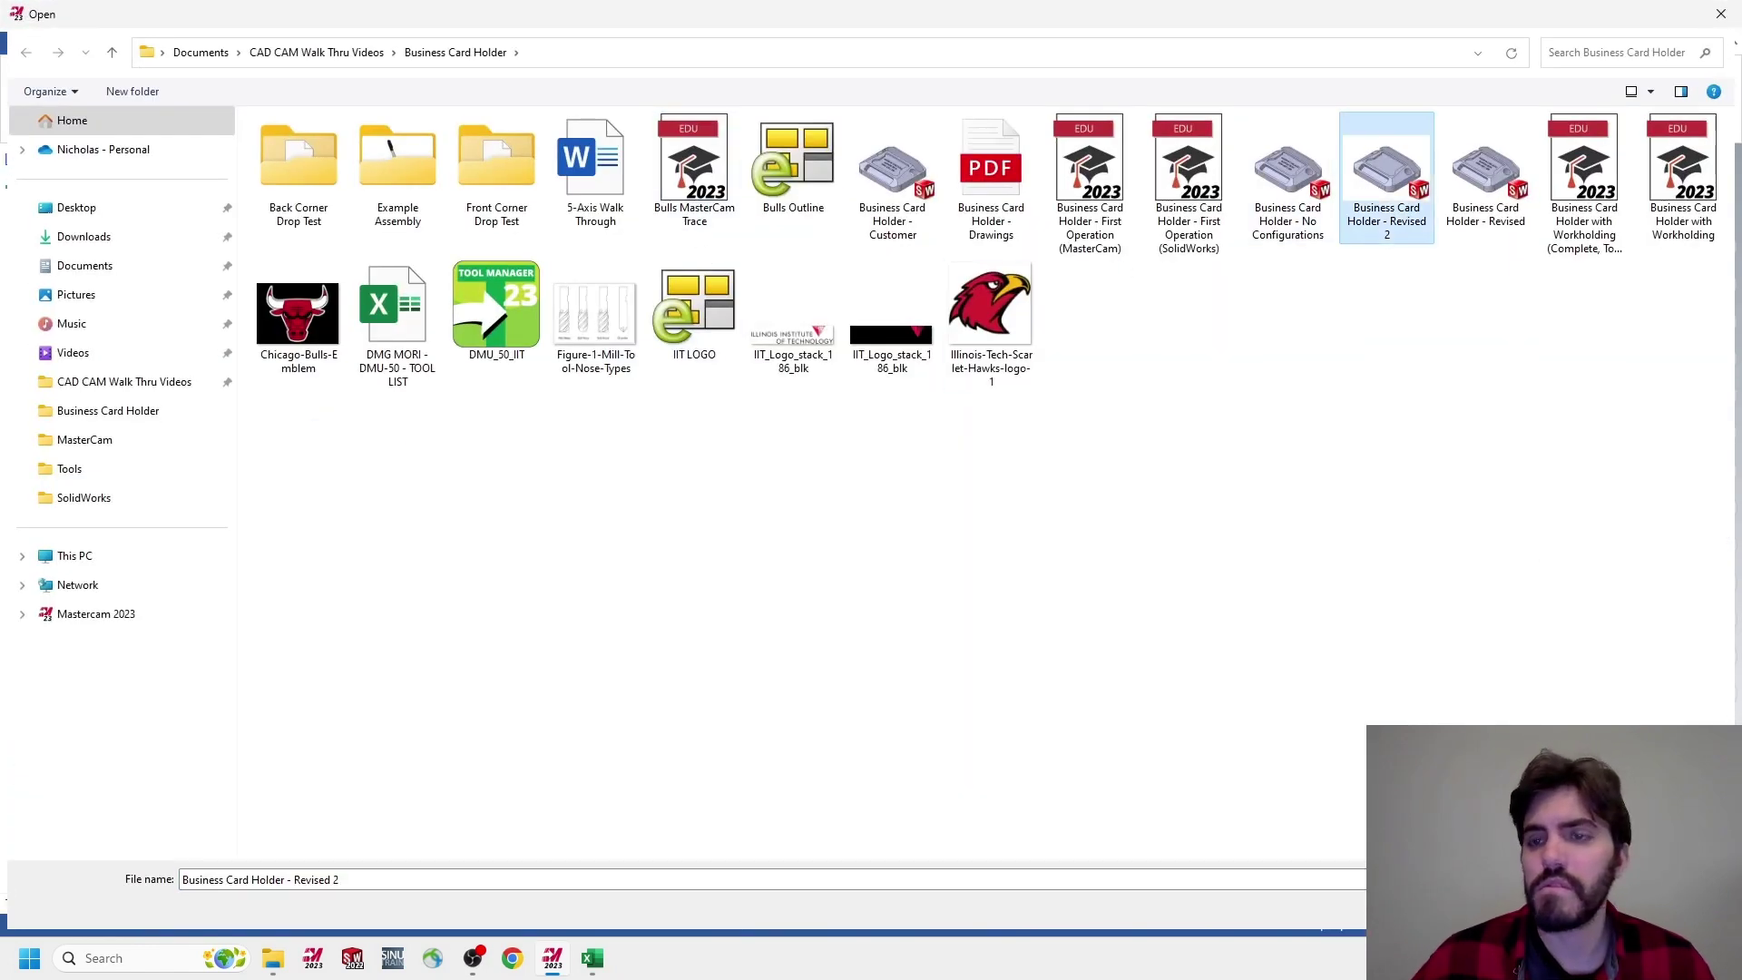
{"action": "double_click", "coordinate": [1370, 198]}
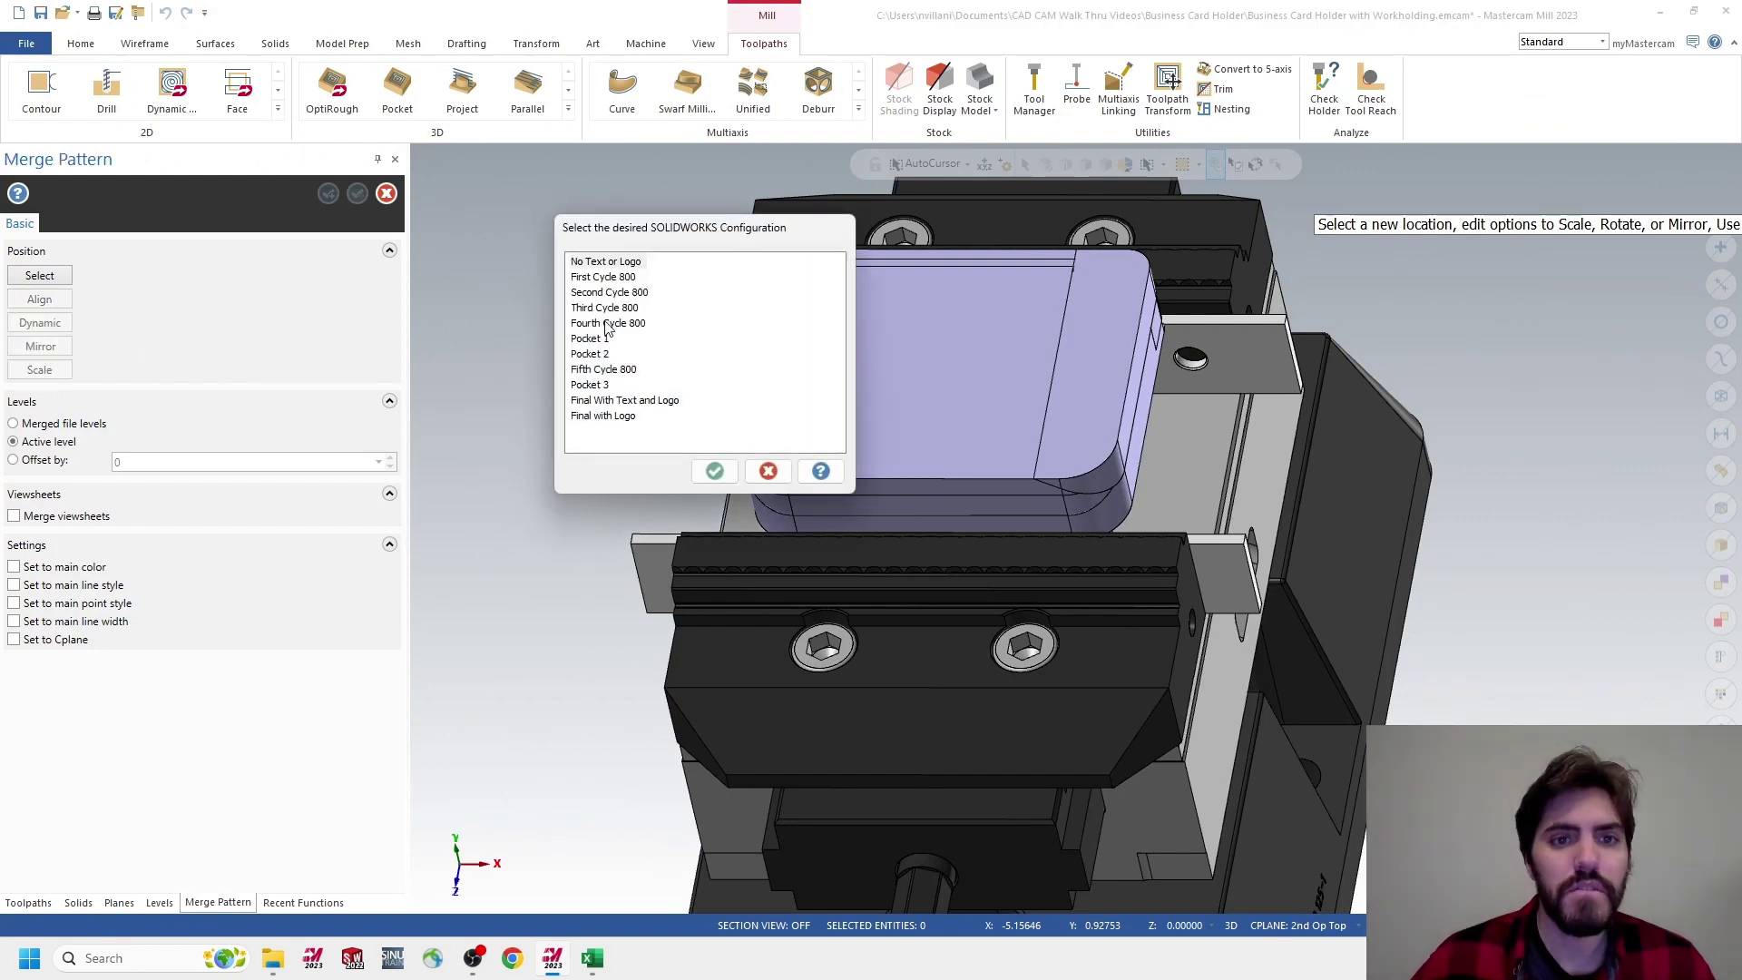
{"action": "left_click", "coordinate": [607, 328]}
{"action": "left_click", "coordinate": [714, 471]}
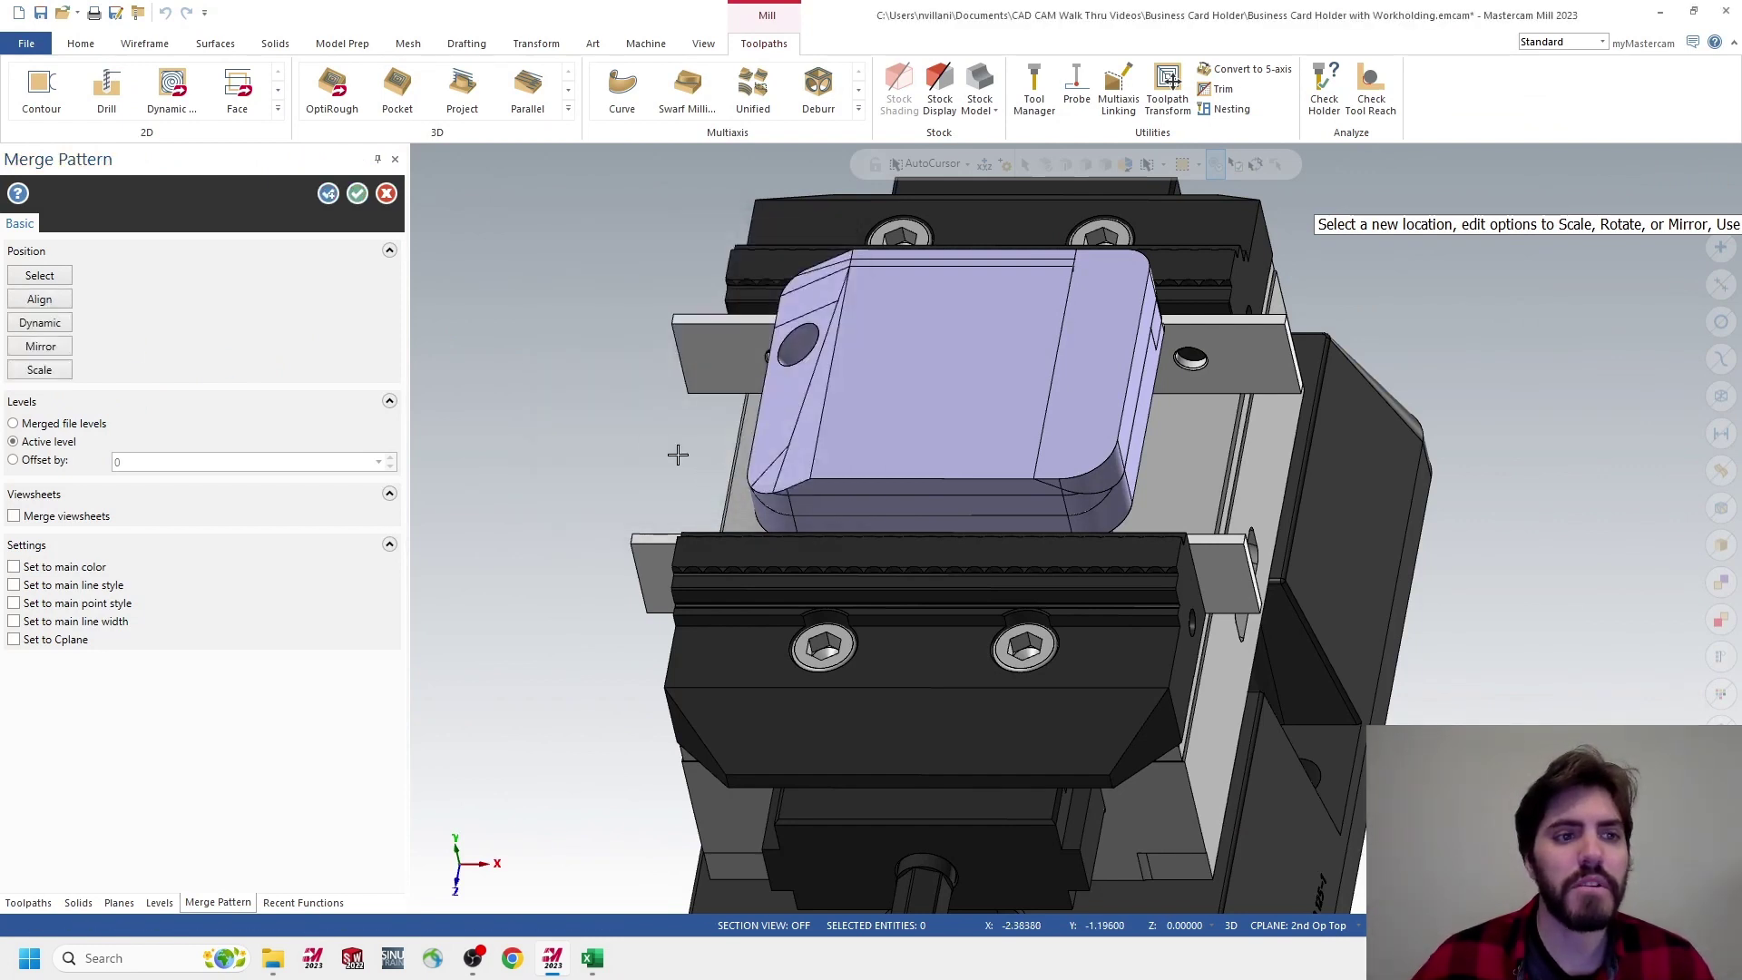
{"action": "left_click", "coordinate": [358, 195]}
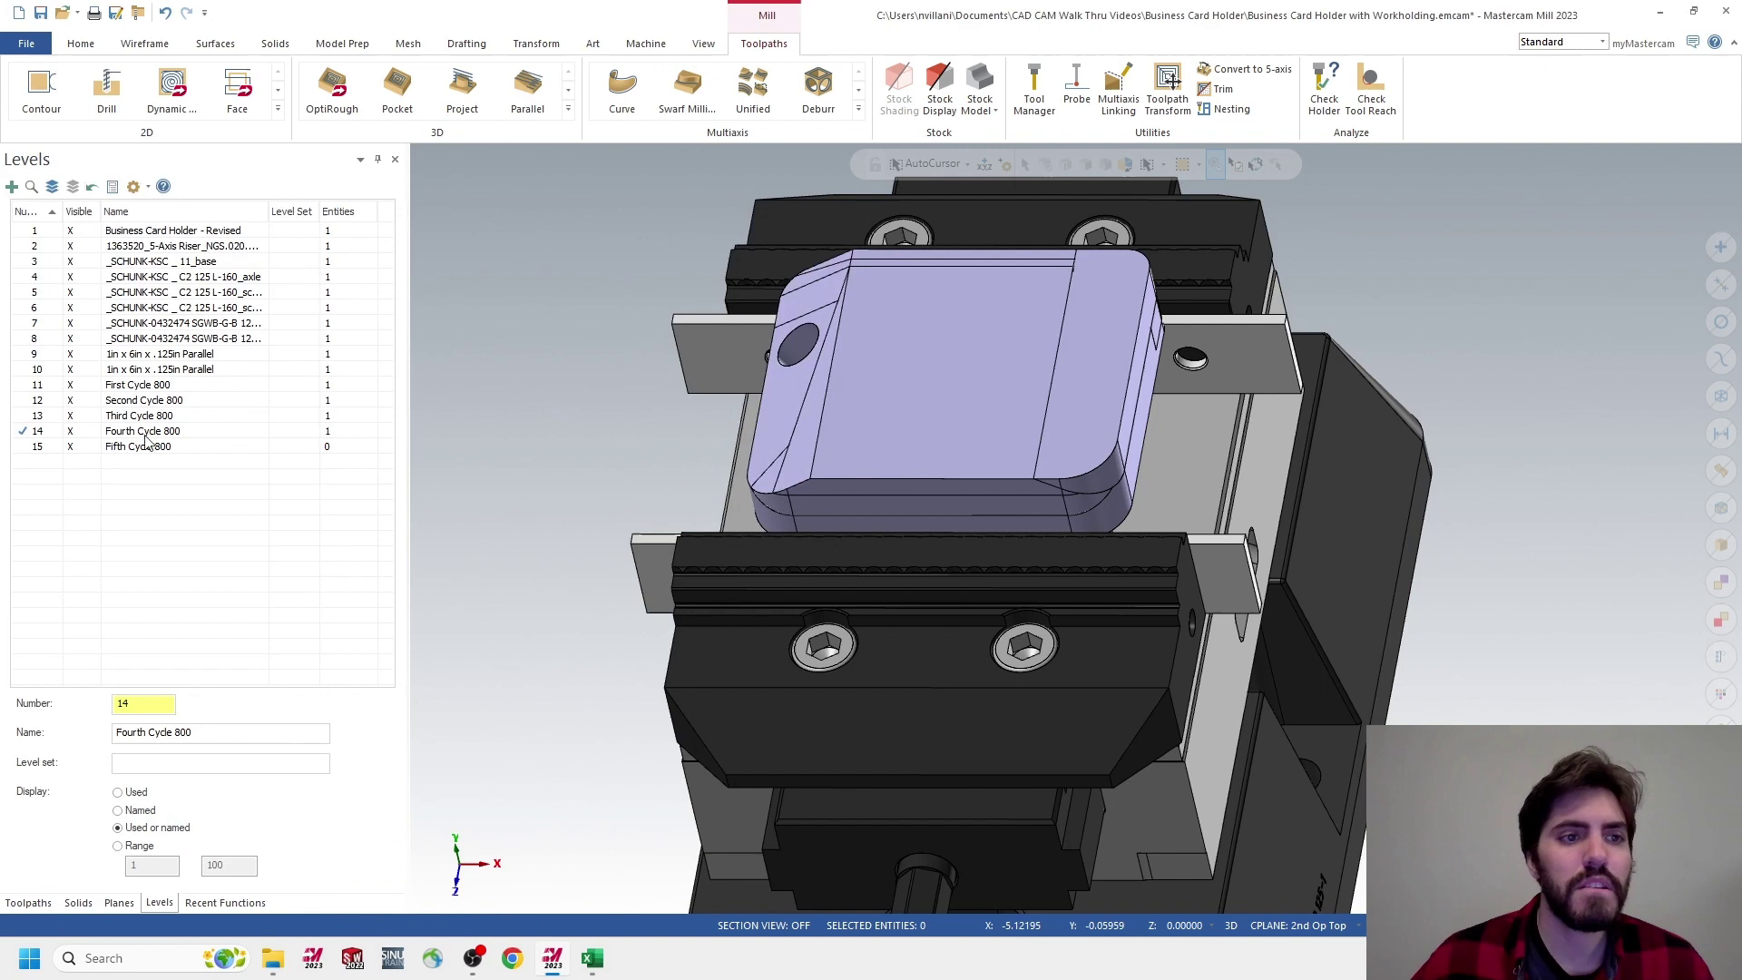
Make level 15 active and merge the Fifth Cycle 800 configuration of Business Card Holder - Revised 2 onto it
{"action": "left_click", "coordinate": [33, 449]}
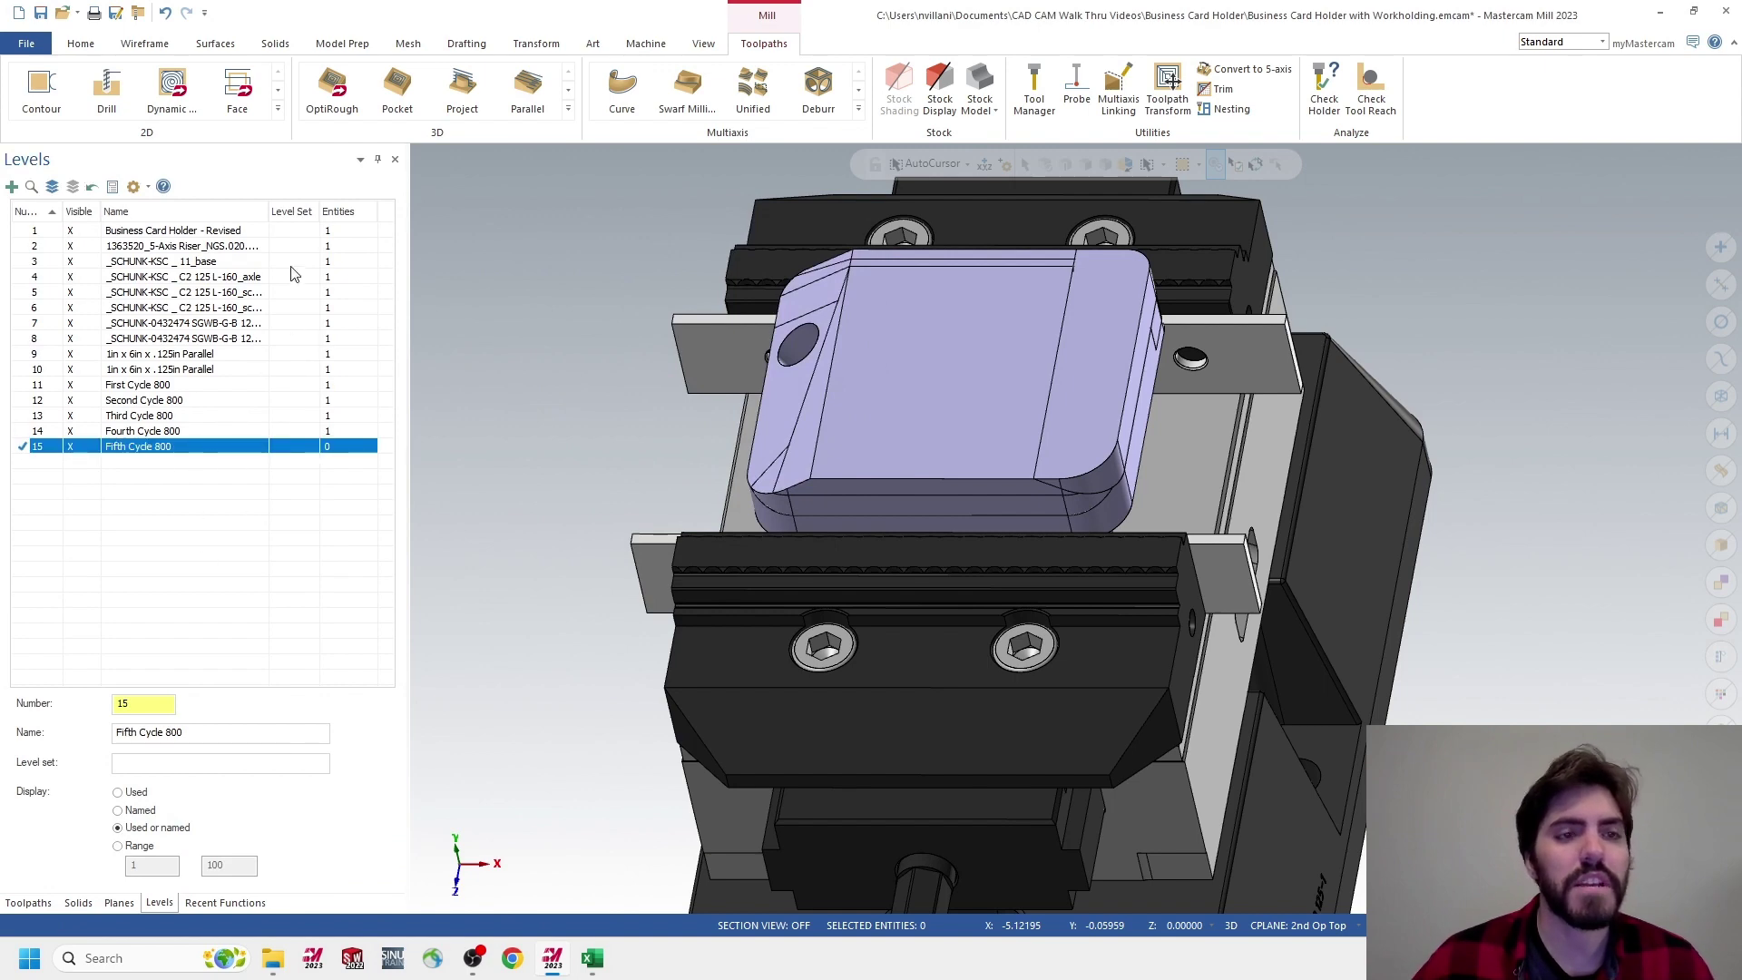
{"action": "left_click", "coordinate": [19, 47]}
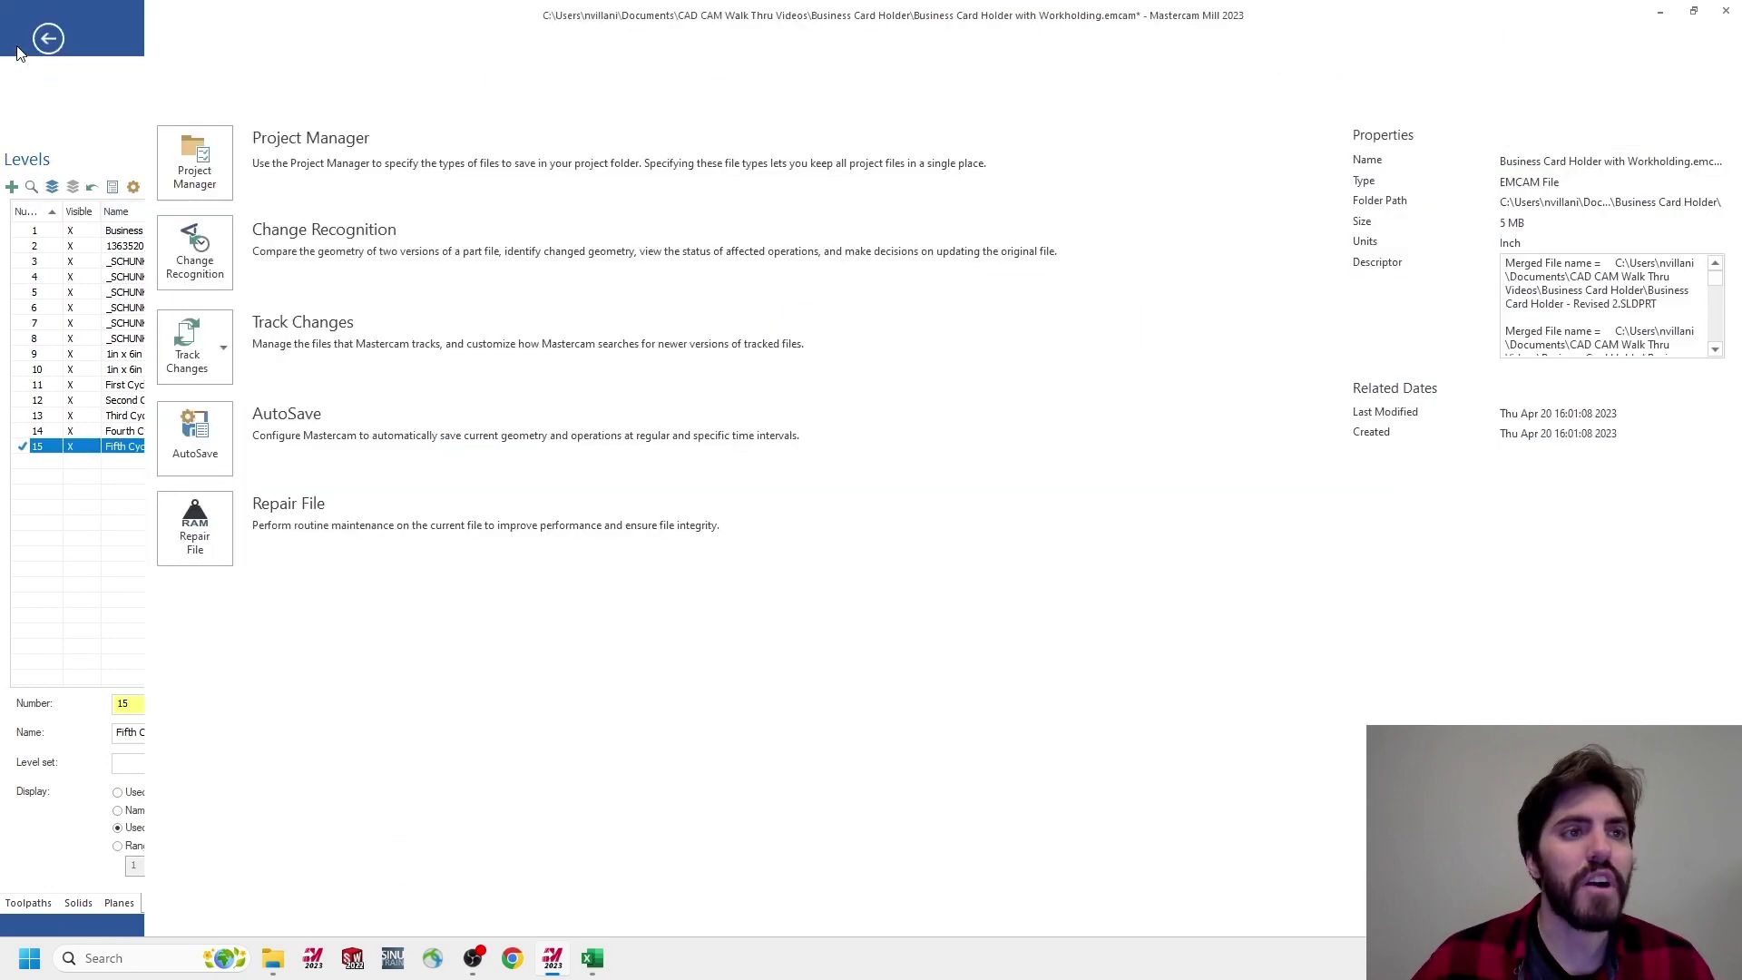
{"action": "left_click", "coordinate": [62, 221]}
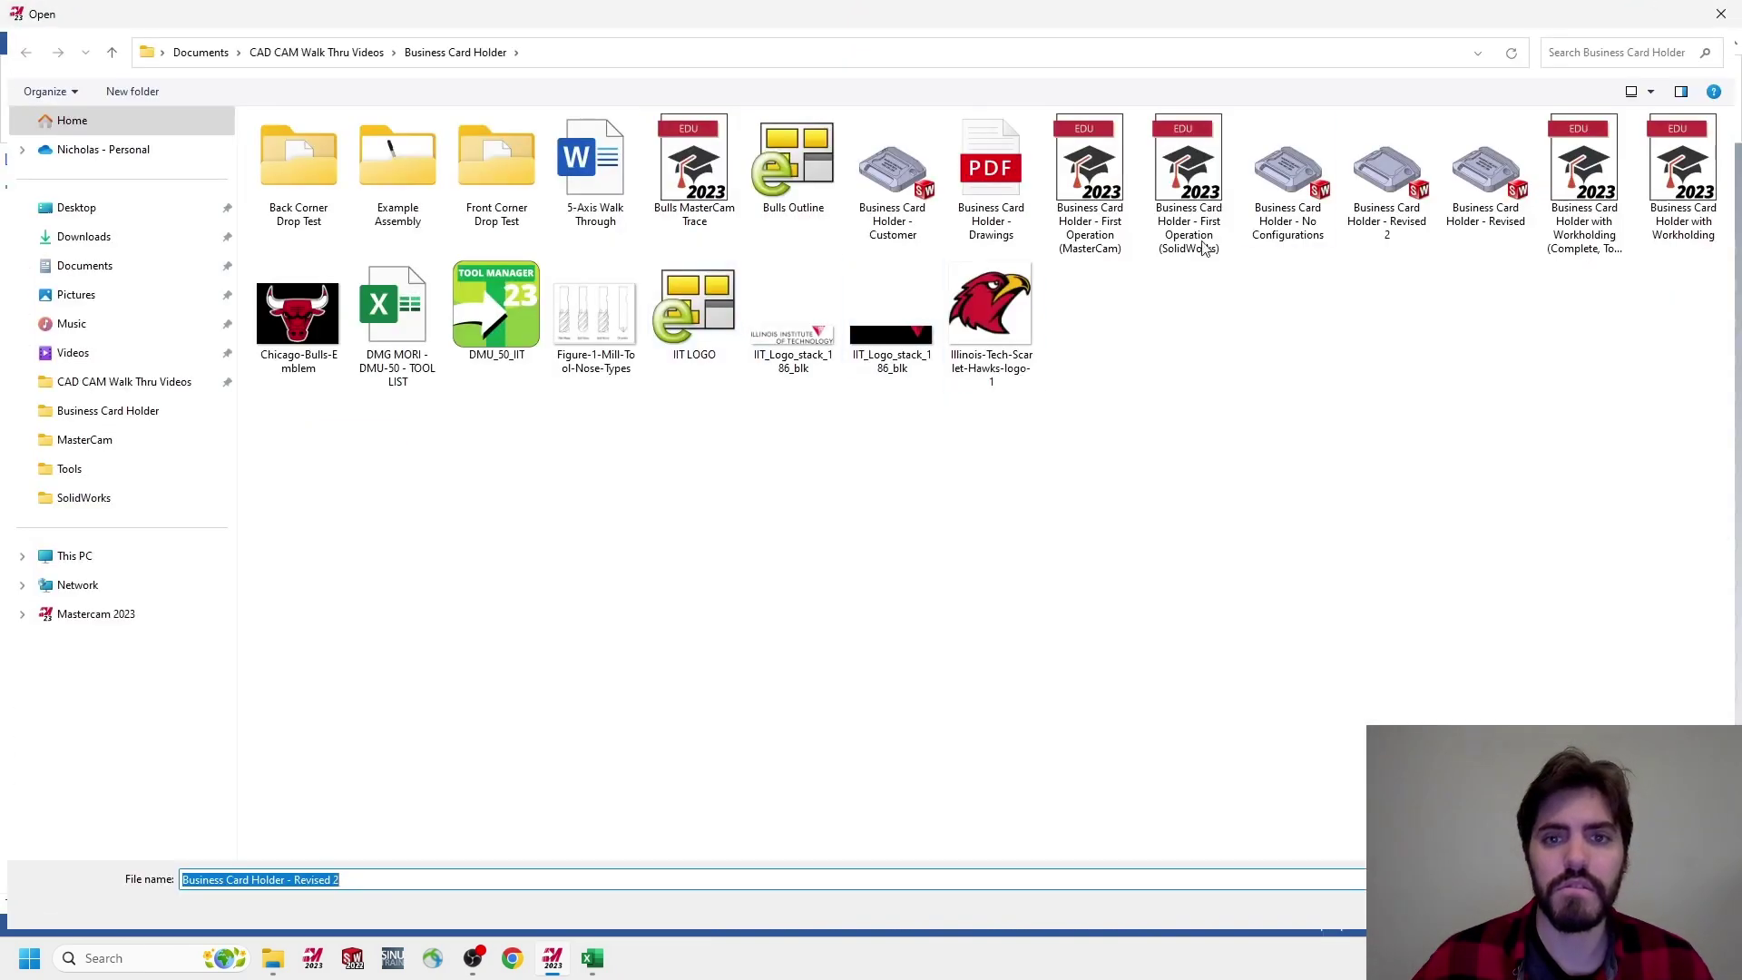
{"action": "left_click", "coordinate": [1398, 191]}
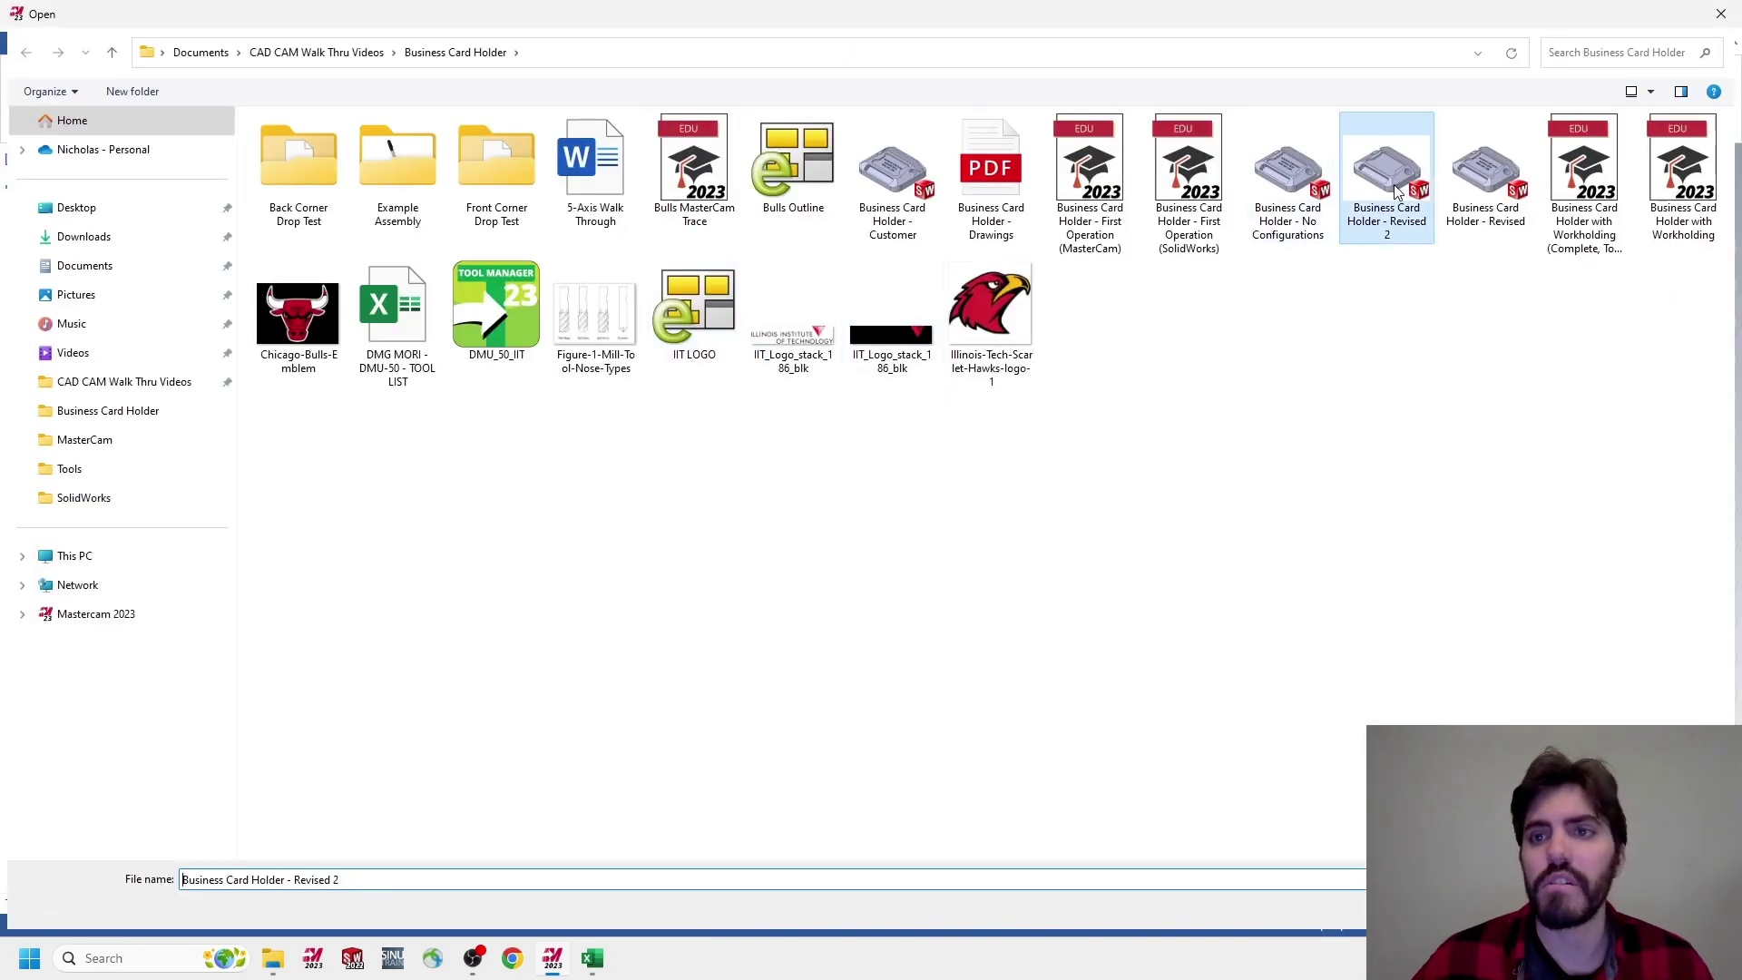
{"action": "double_click", "coordinate": [1388, 182]}
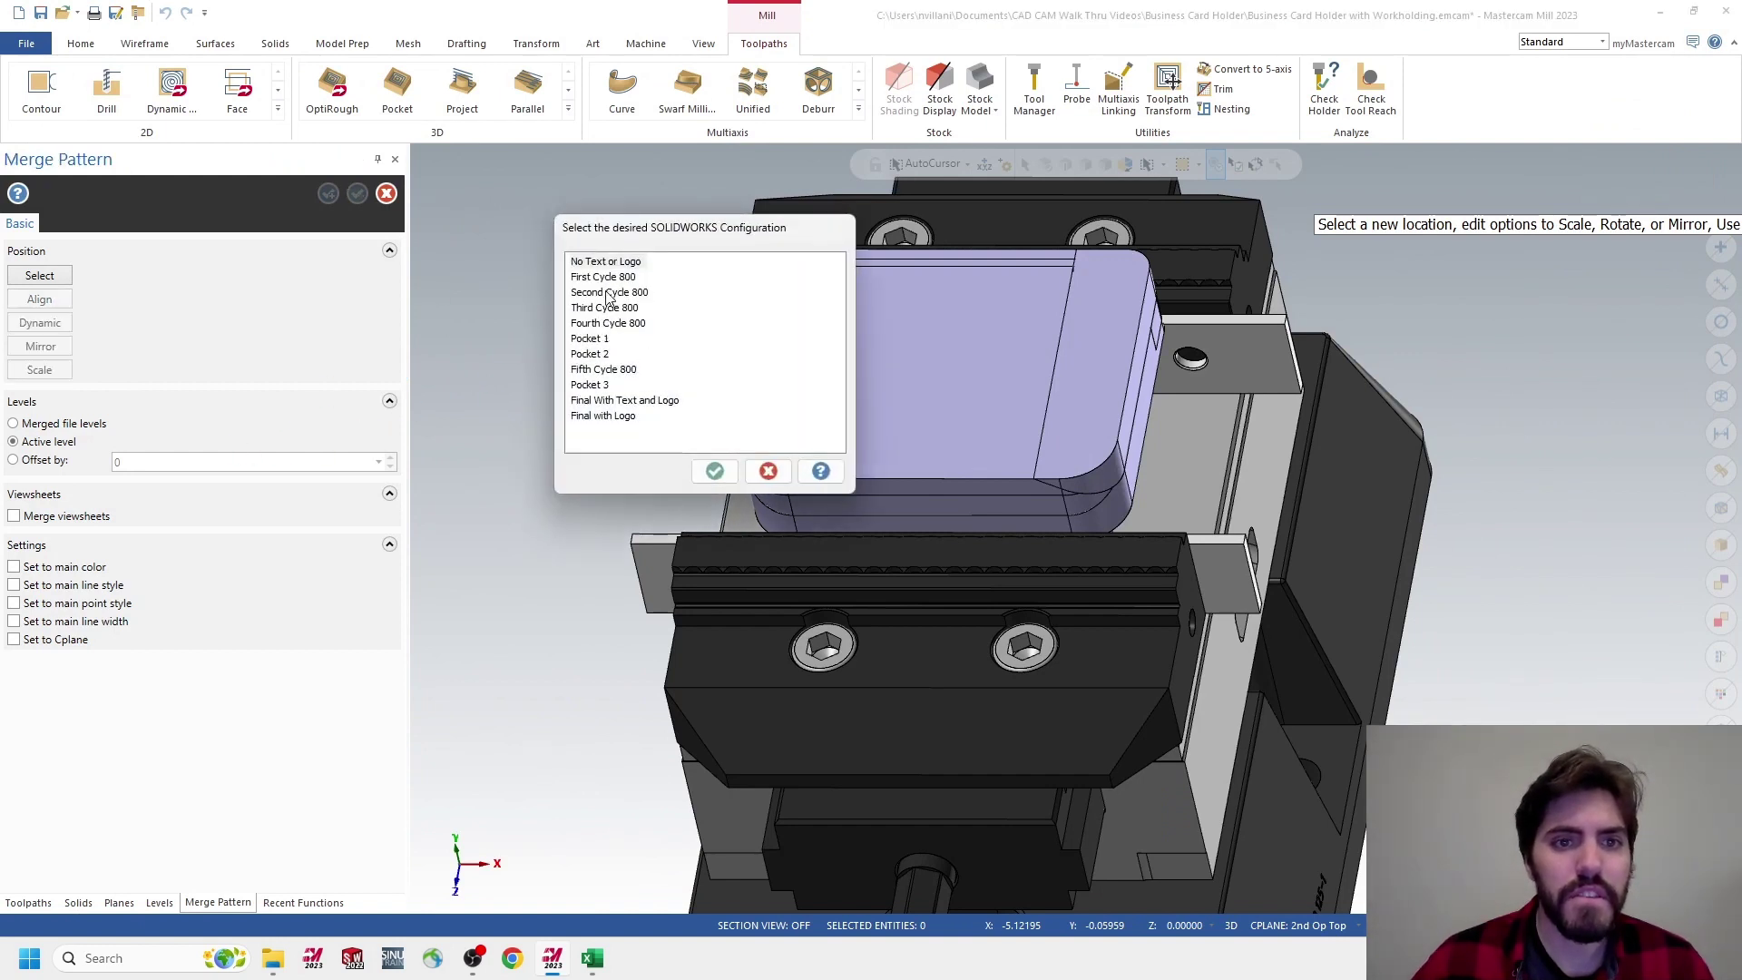
{"action": "left_click", "coordinate": [606, 373]}
{"action": "left_click", "coordinate": [714, 471]}
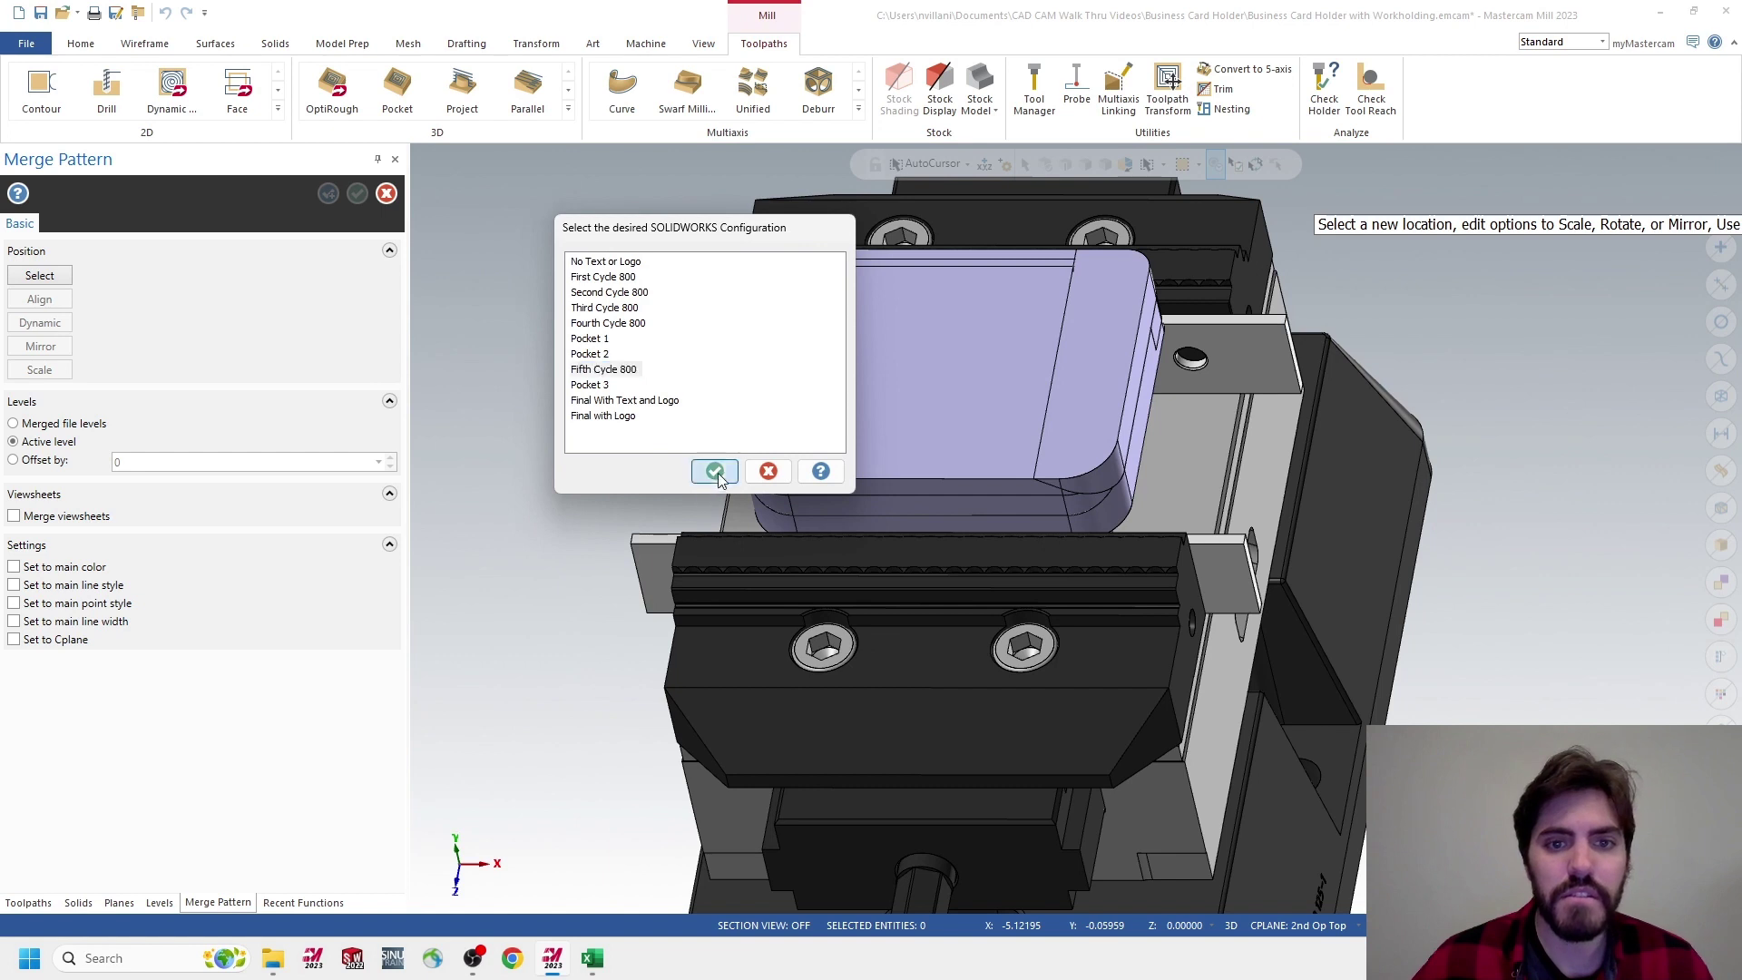
{"action": "left_click", "coordinate": [356, 194]}
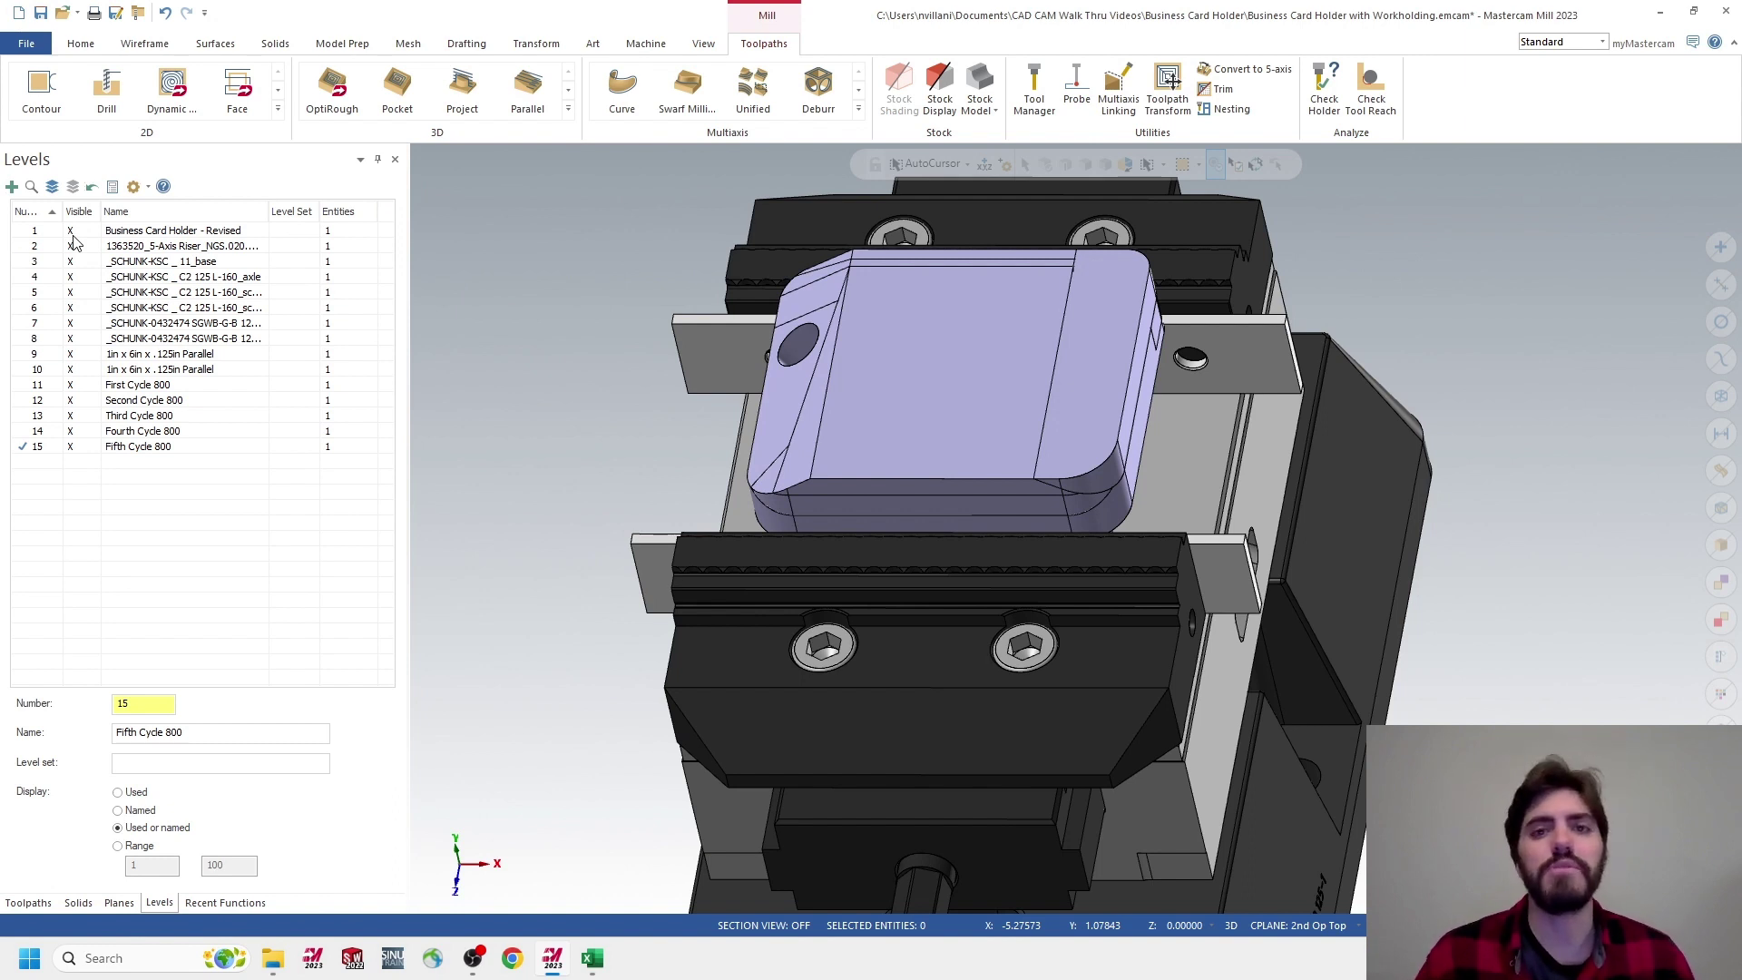
Make level 11 active and hide level 1 and levels 12 to 15 so only the First Cycle 800 part shows in the vise
{"action": "left_click", "coordinate": [72, 233]}
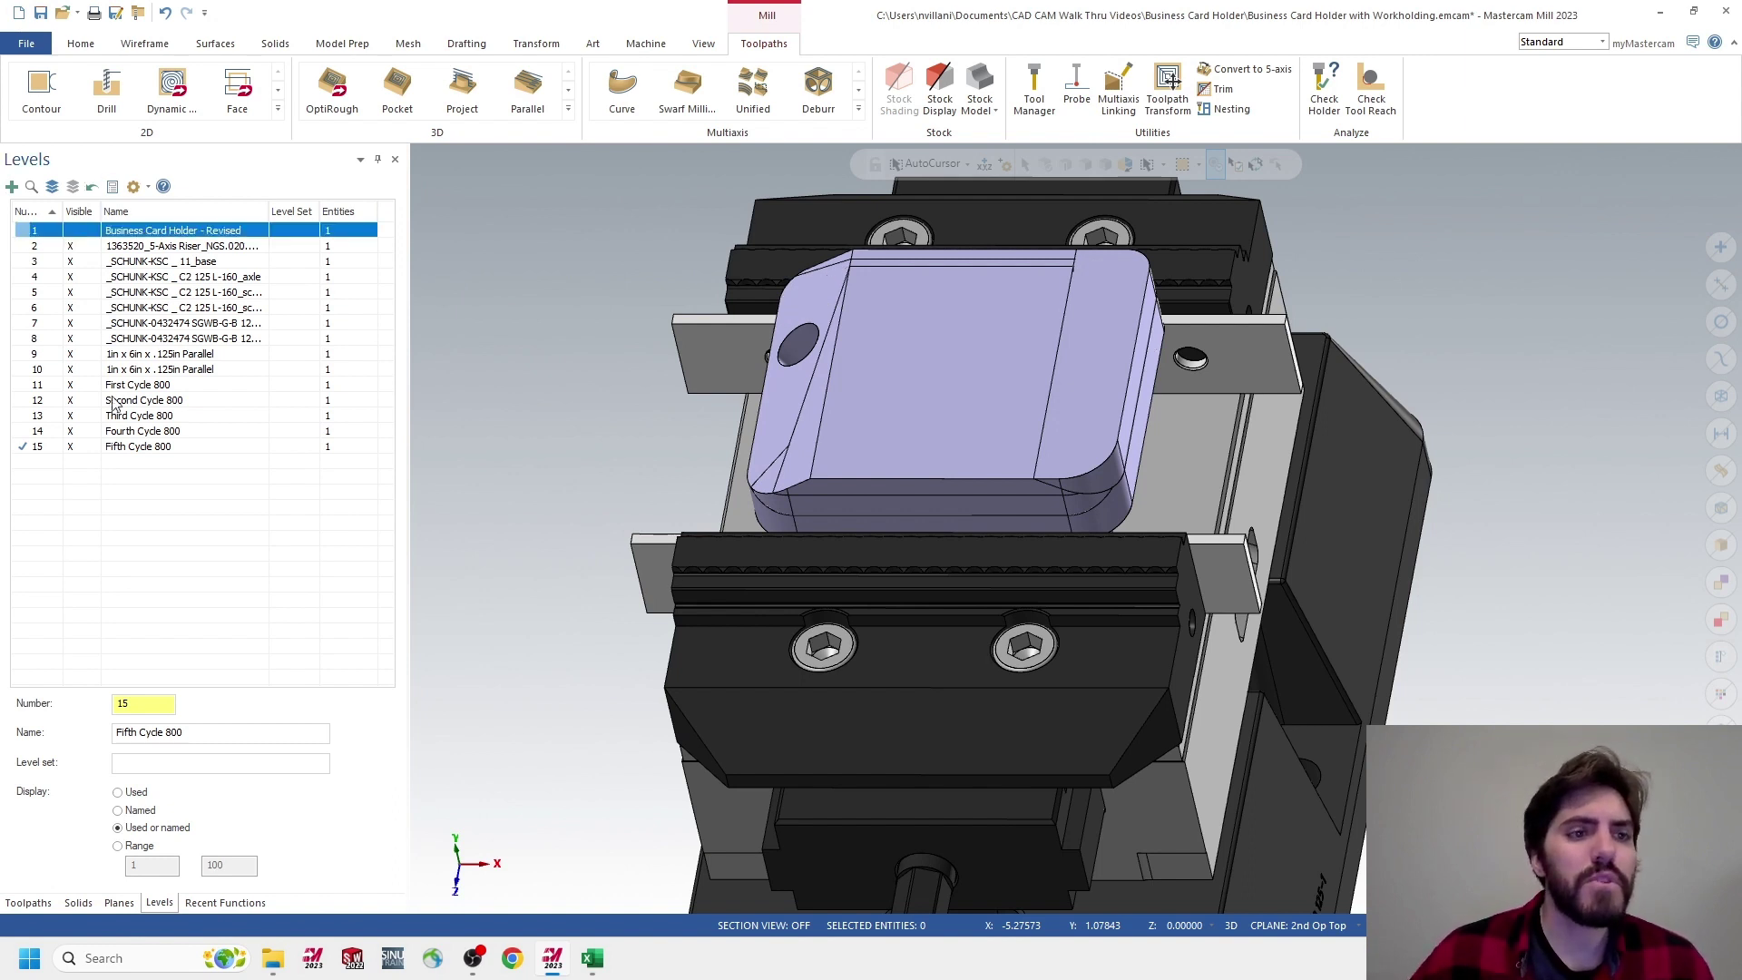
{"action": "left_click", "coordinate": [28, 385]}
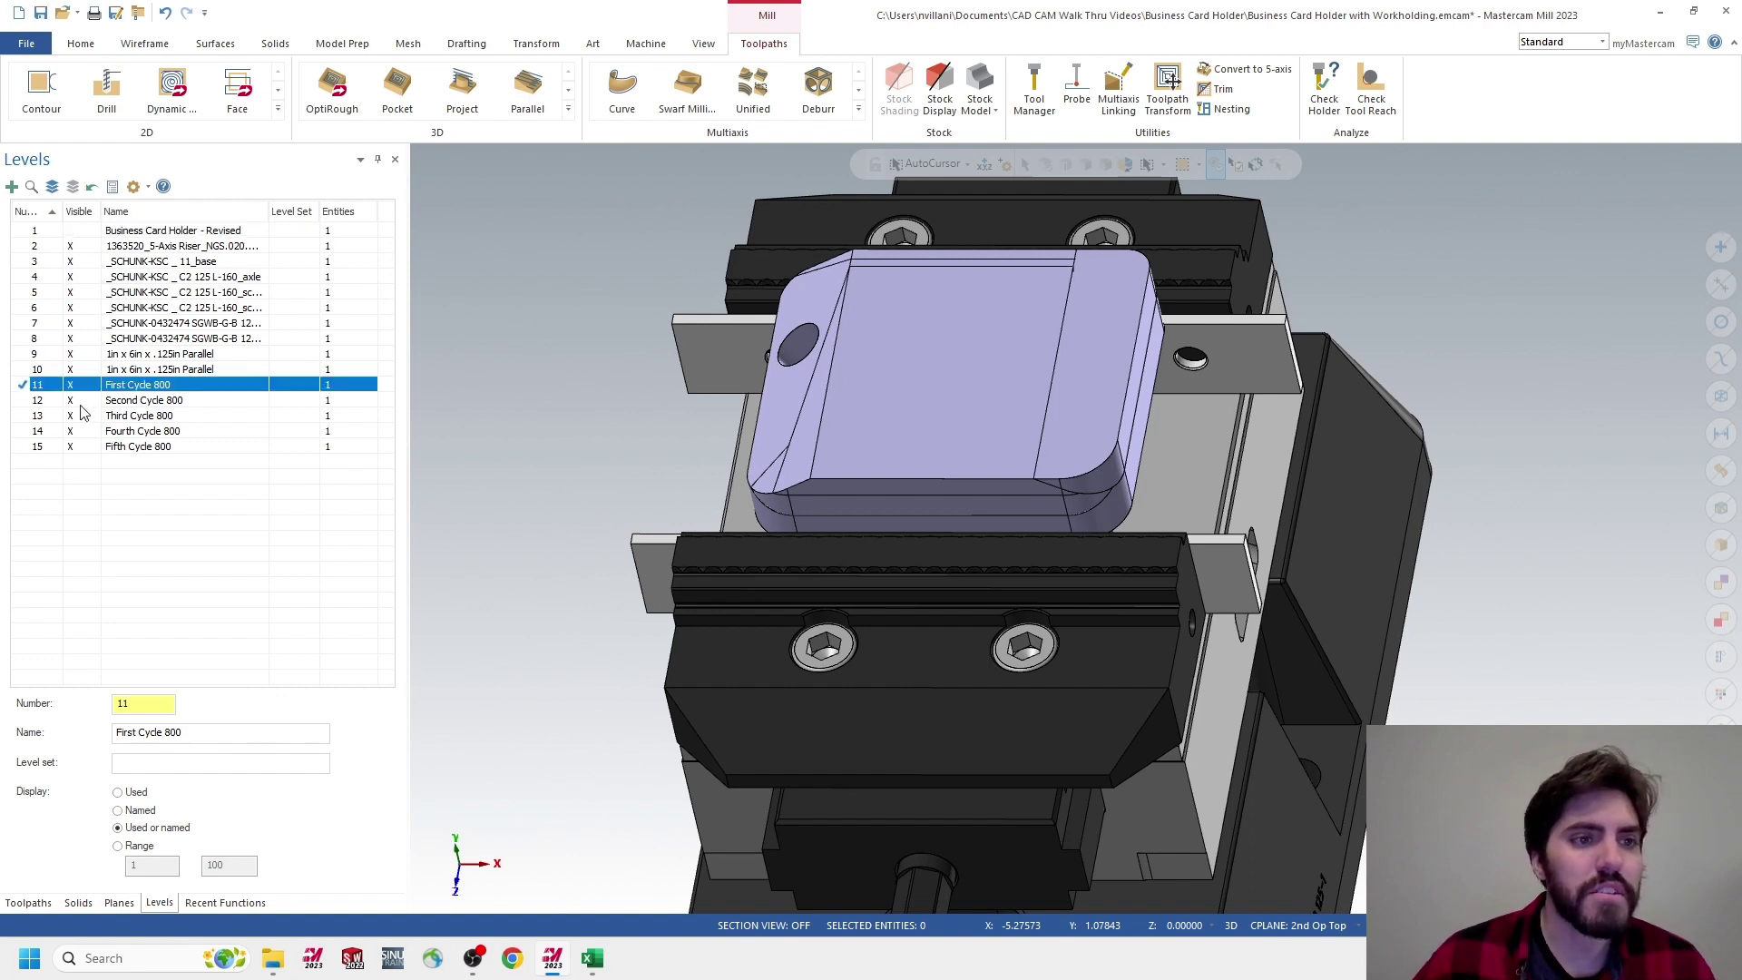
{"action": "left_click", "coordinate": [71, 400]}
{"action": "left_click", "coordinate": [72, 416]}
{"action": "left_click", "coordinate": [71, 431]}
{"action": "left_click", "coordinate": [74, 447]}
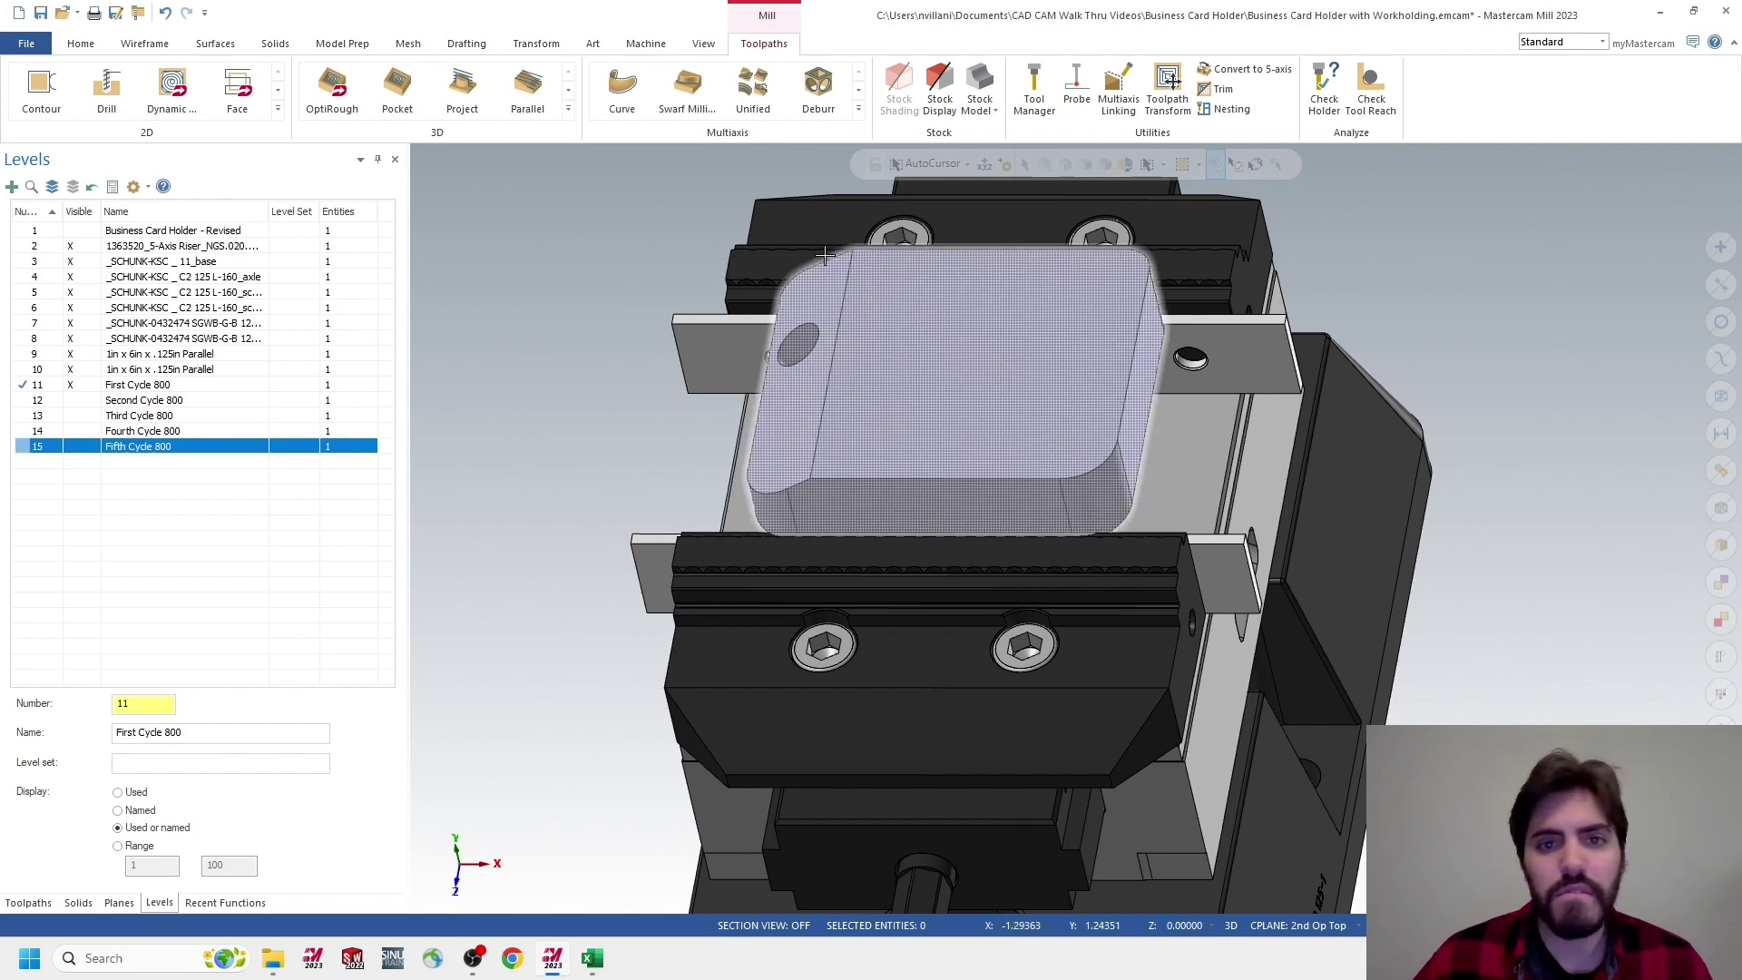
Review the Second through Fifth Cycle 800 models by activating levels 12 to 15 in turn and hiding each preceding level
{"action": "left_click", "coordinate": [24, 402]}
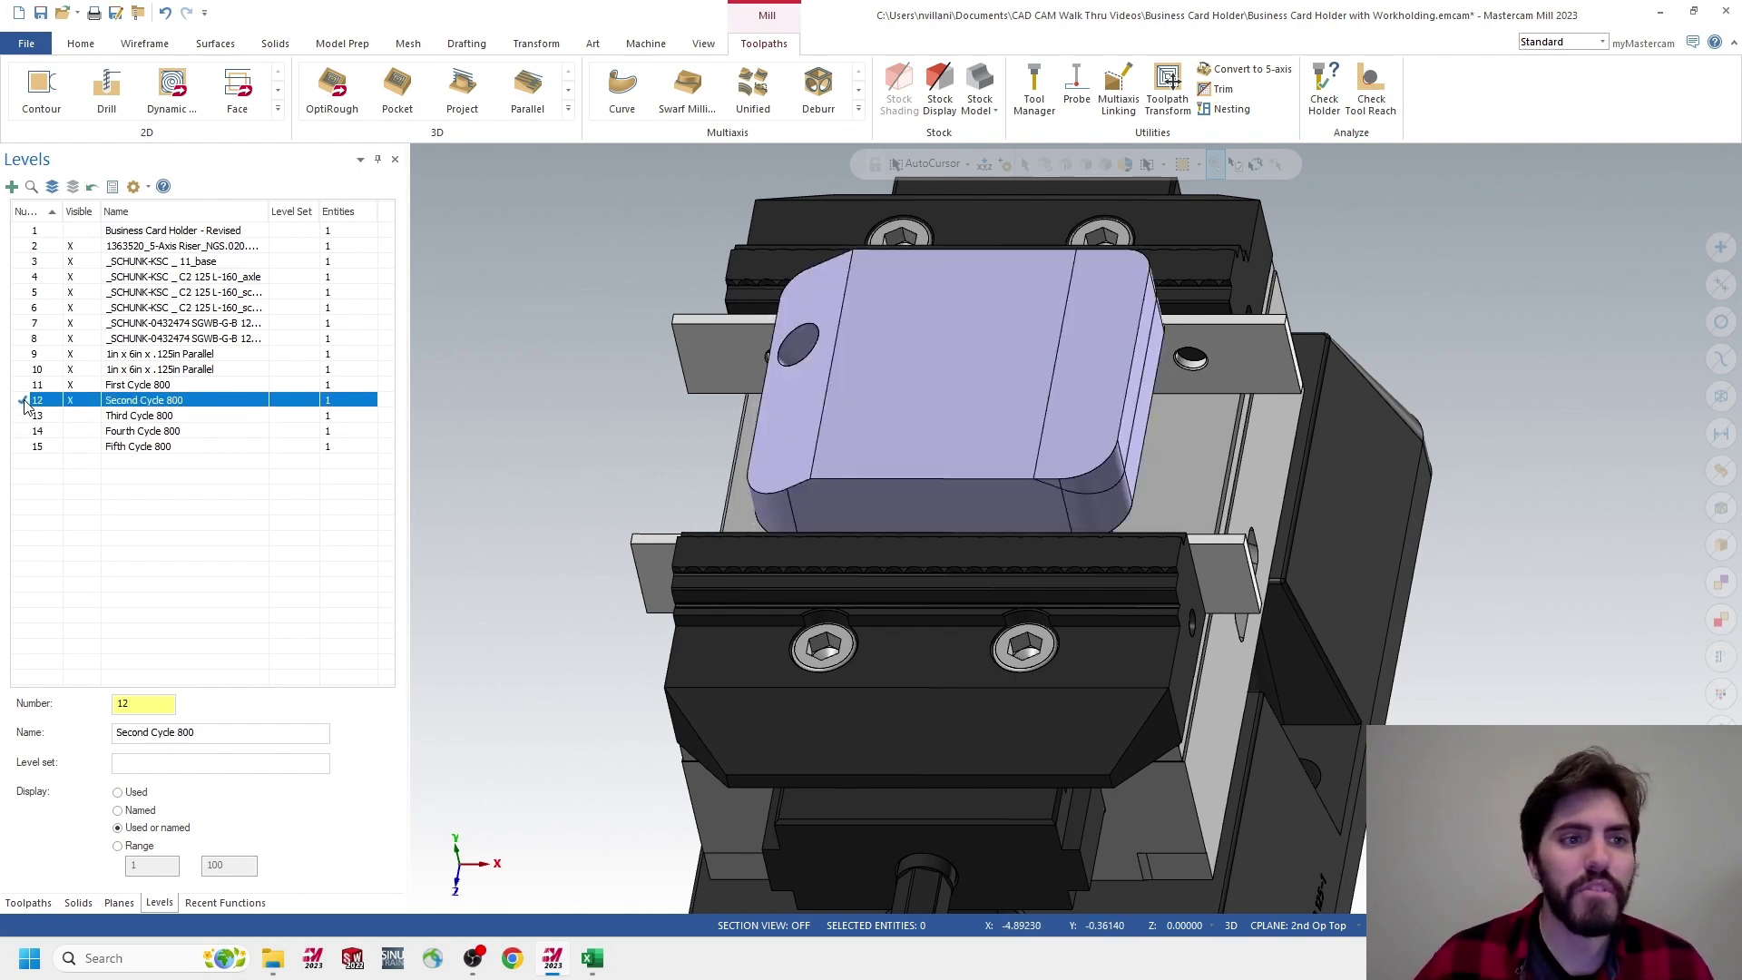
{"action": "left_click", "coordinate": [73, 386]}
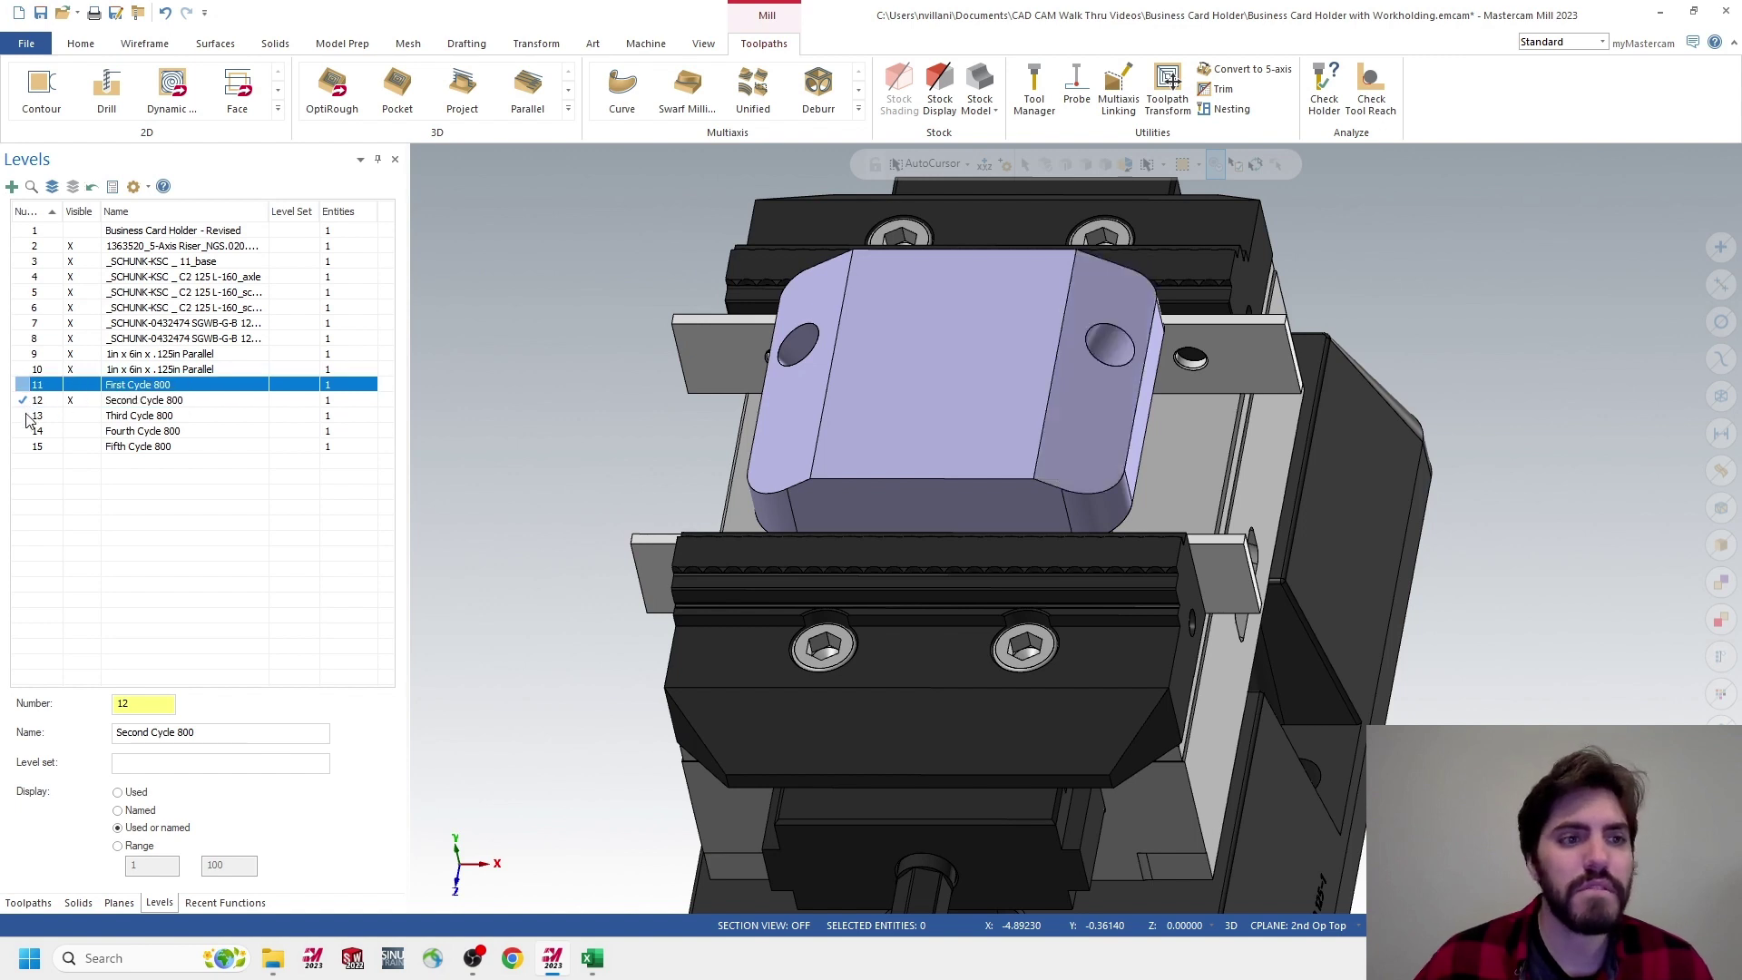
{"action": "left_click", "coordinate": [27, 417]}
{"action": "left_click", "coordinate": [71, 401]}
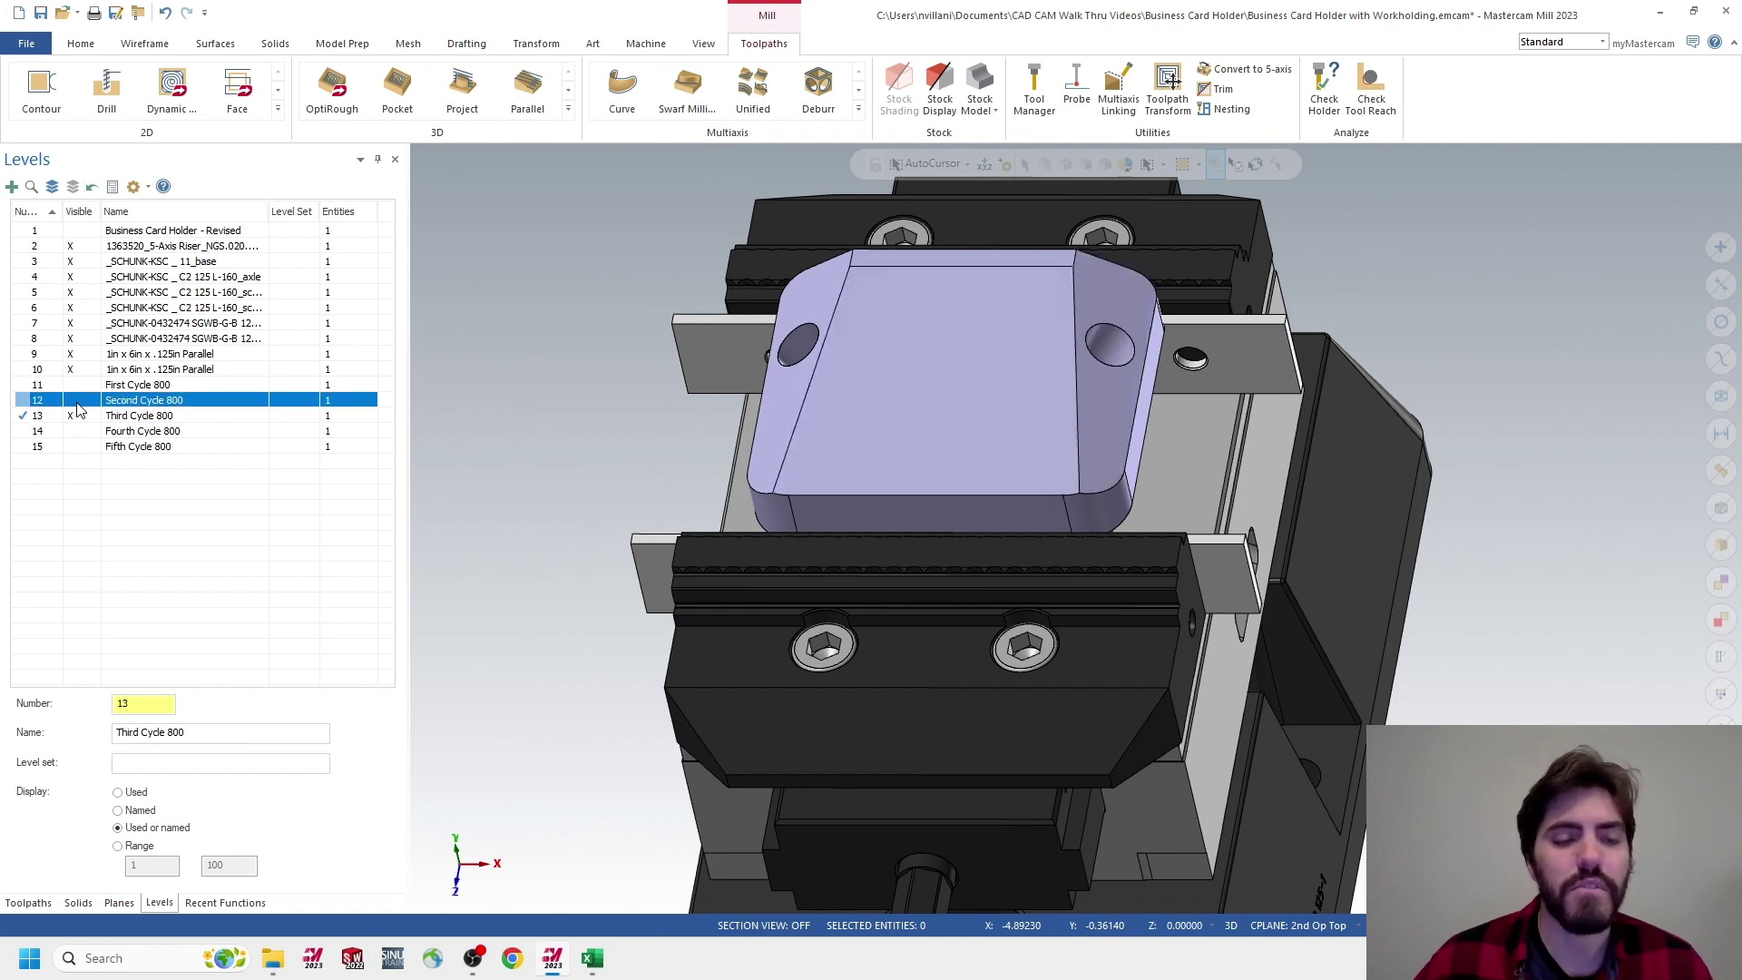
{"action": "left_click", "coordinate": [26, 432]}
{"action": "left_click", "coordinate": [73, 416]}
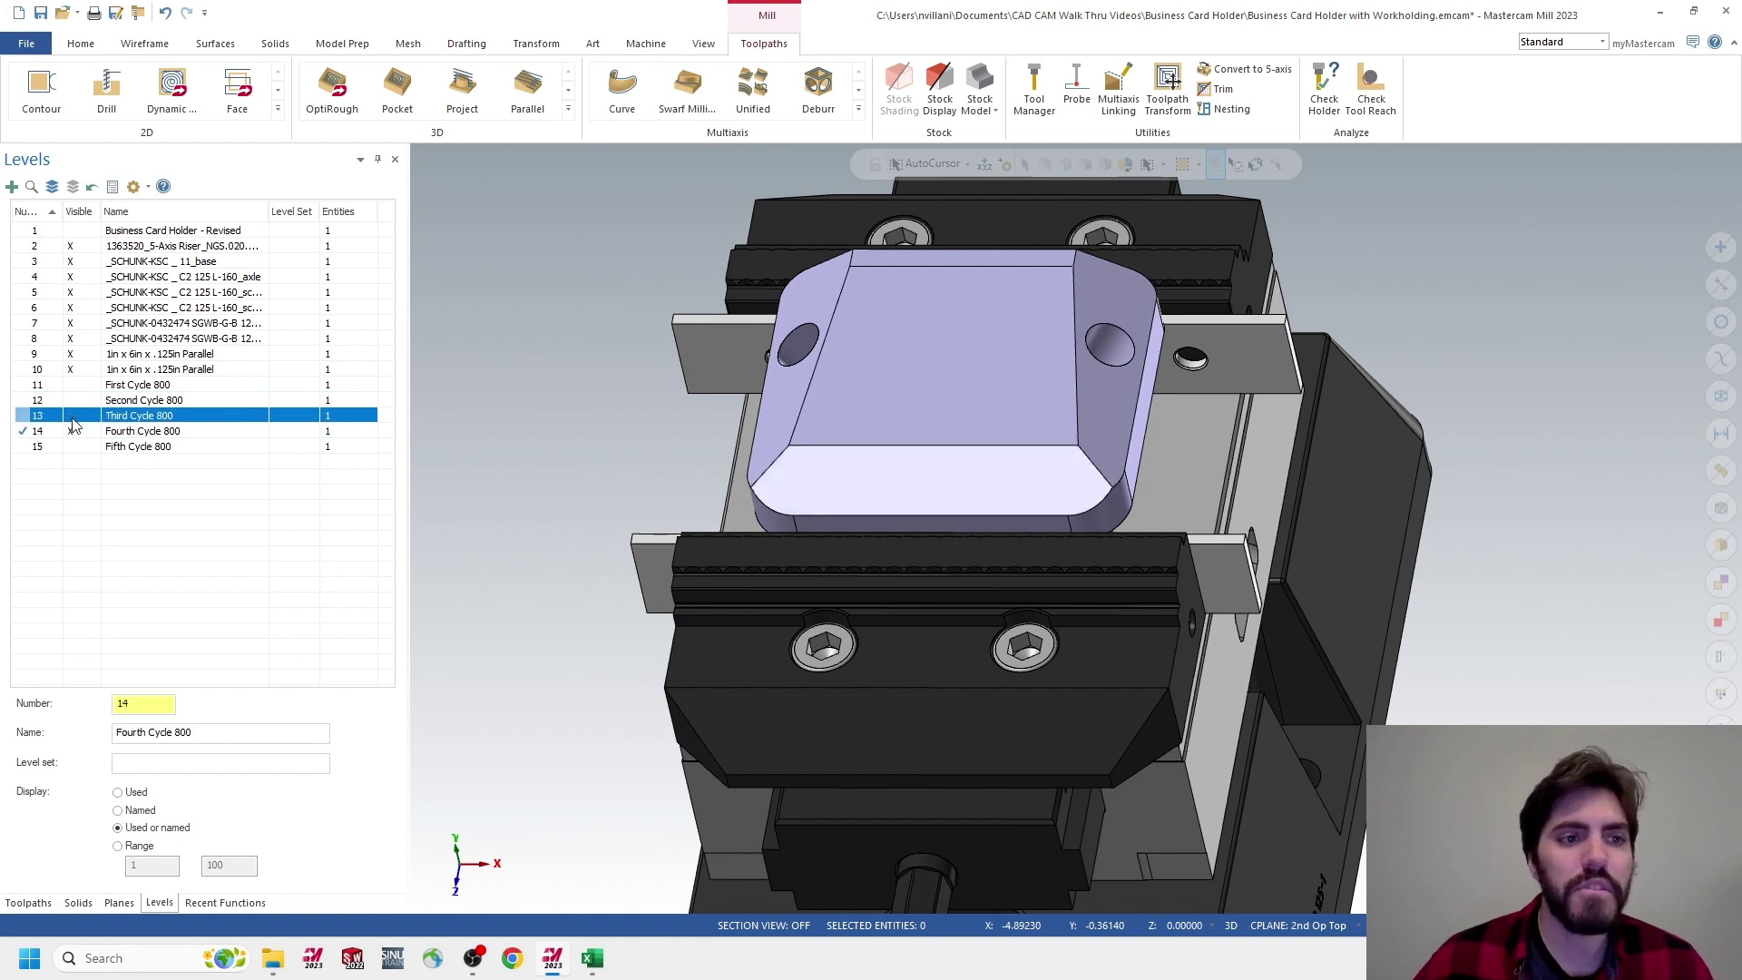
{"action": "left_click", "coordinate": [30, 446]}
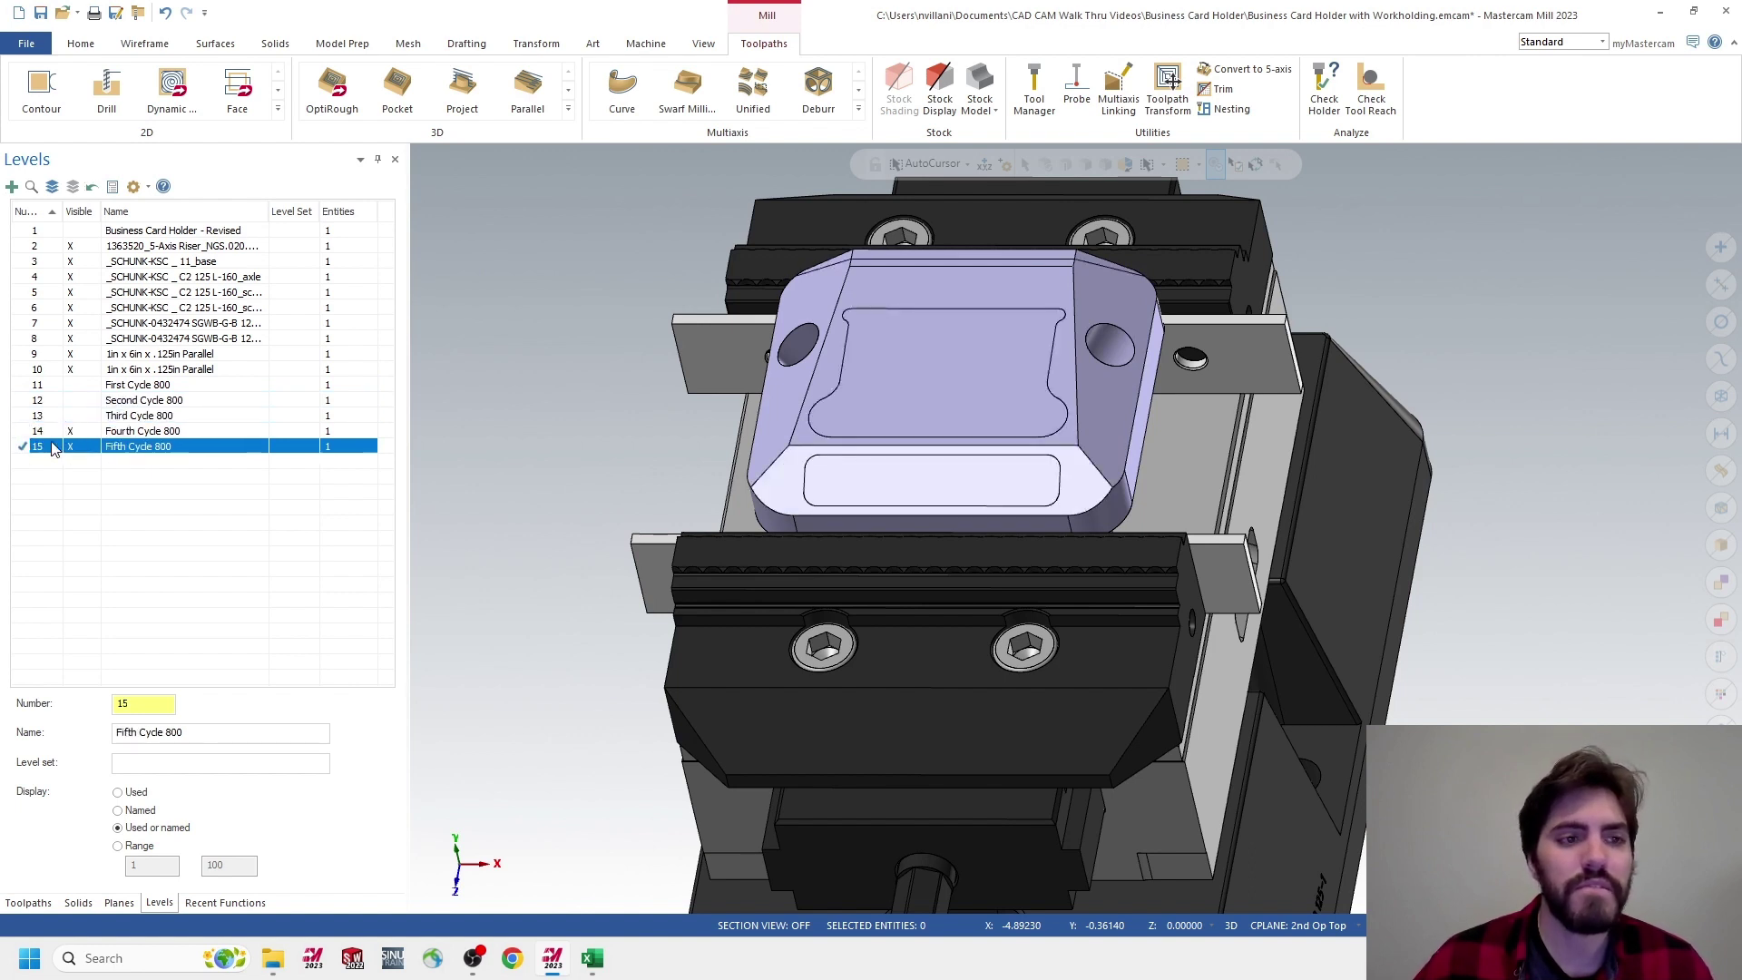
{"action": "left_click", "coordinate": [72, 432]}
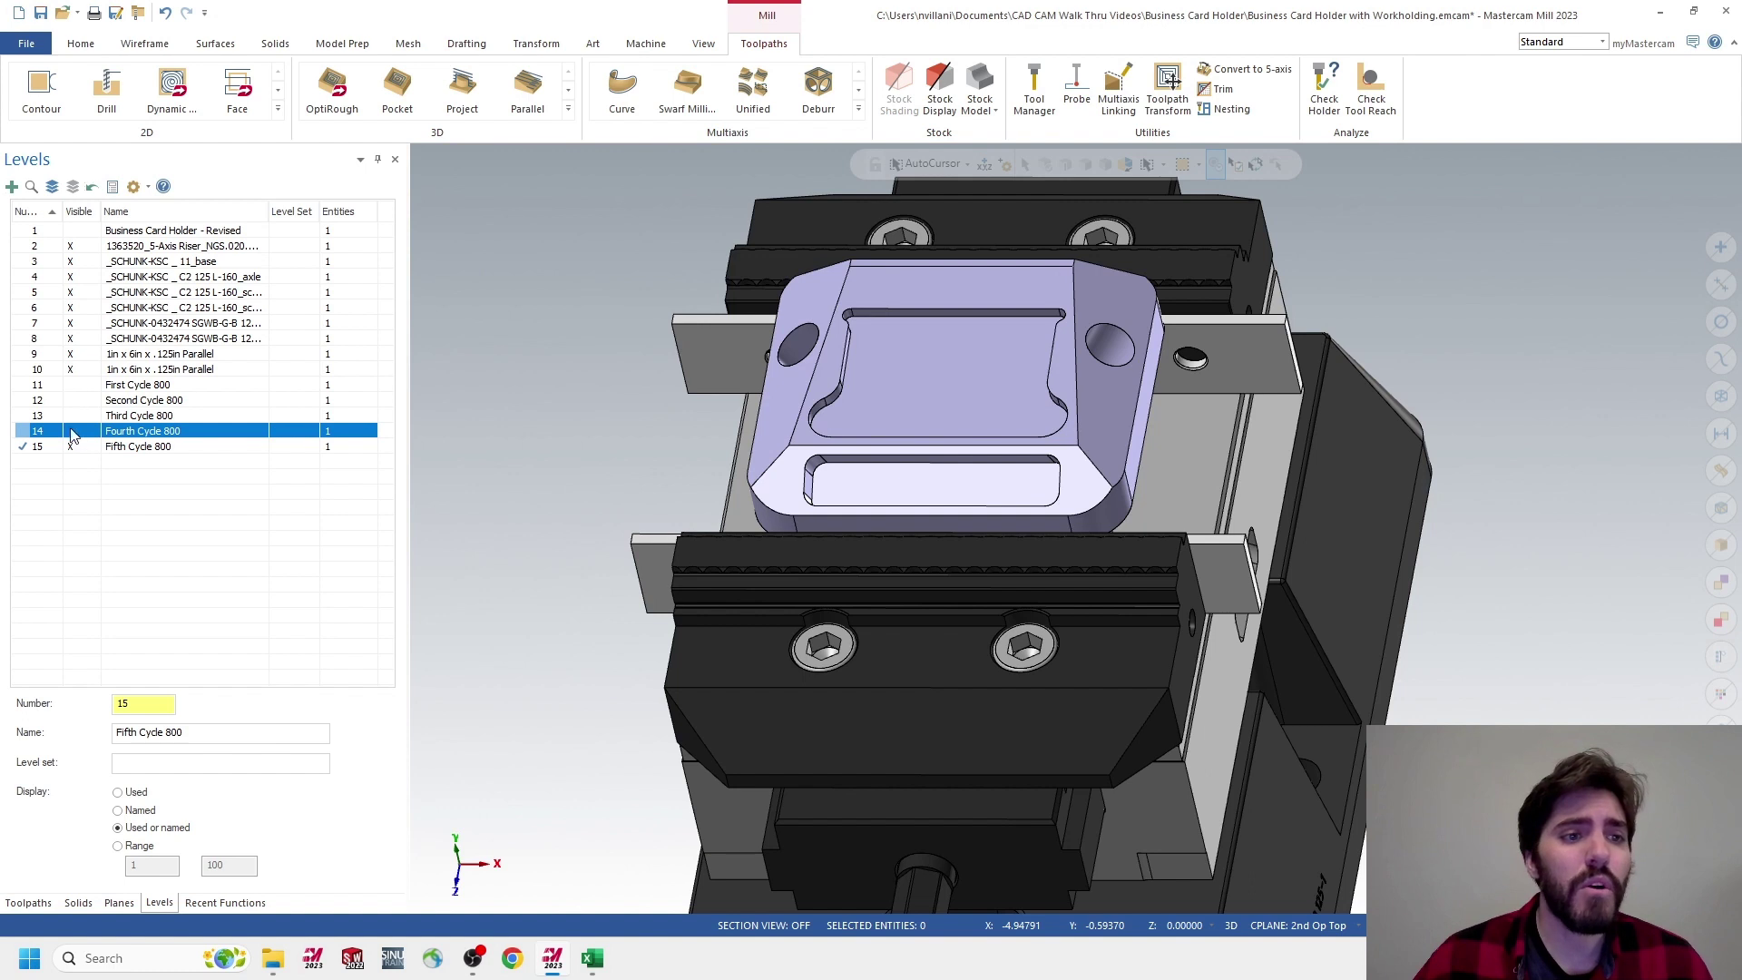
Make level 1 active in place of the hidden level 15, and add a new level 16 named Copy Remove
{"action": "left_click", "coordinate": [36, 233]}
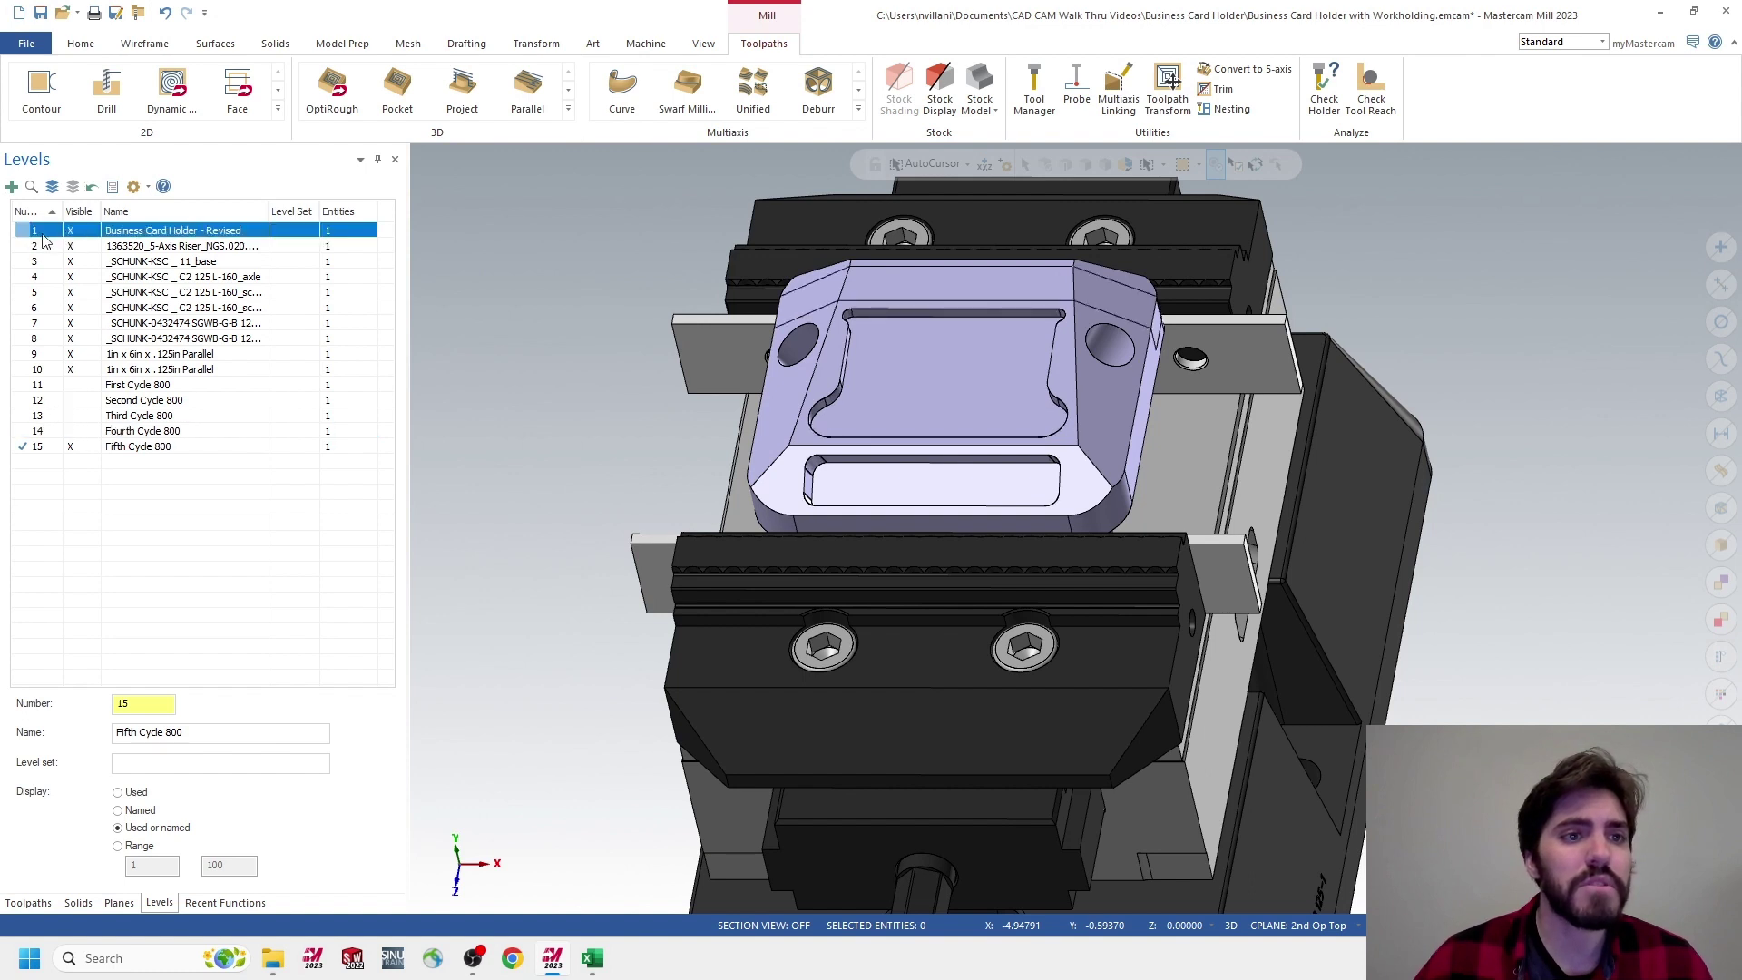
{"action": "left_click", "coordinate": [77, 446]}
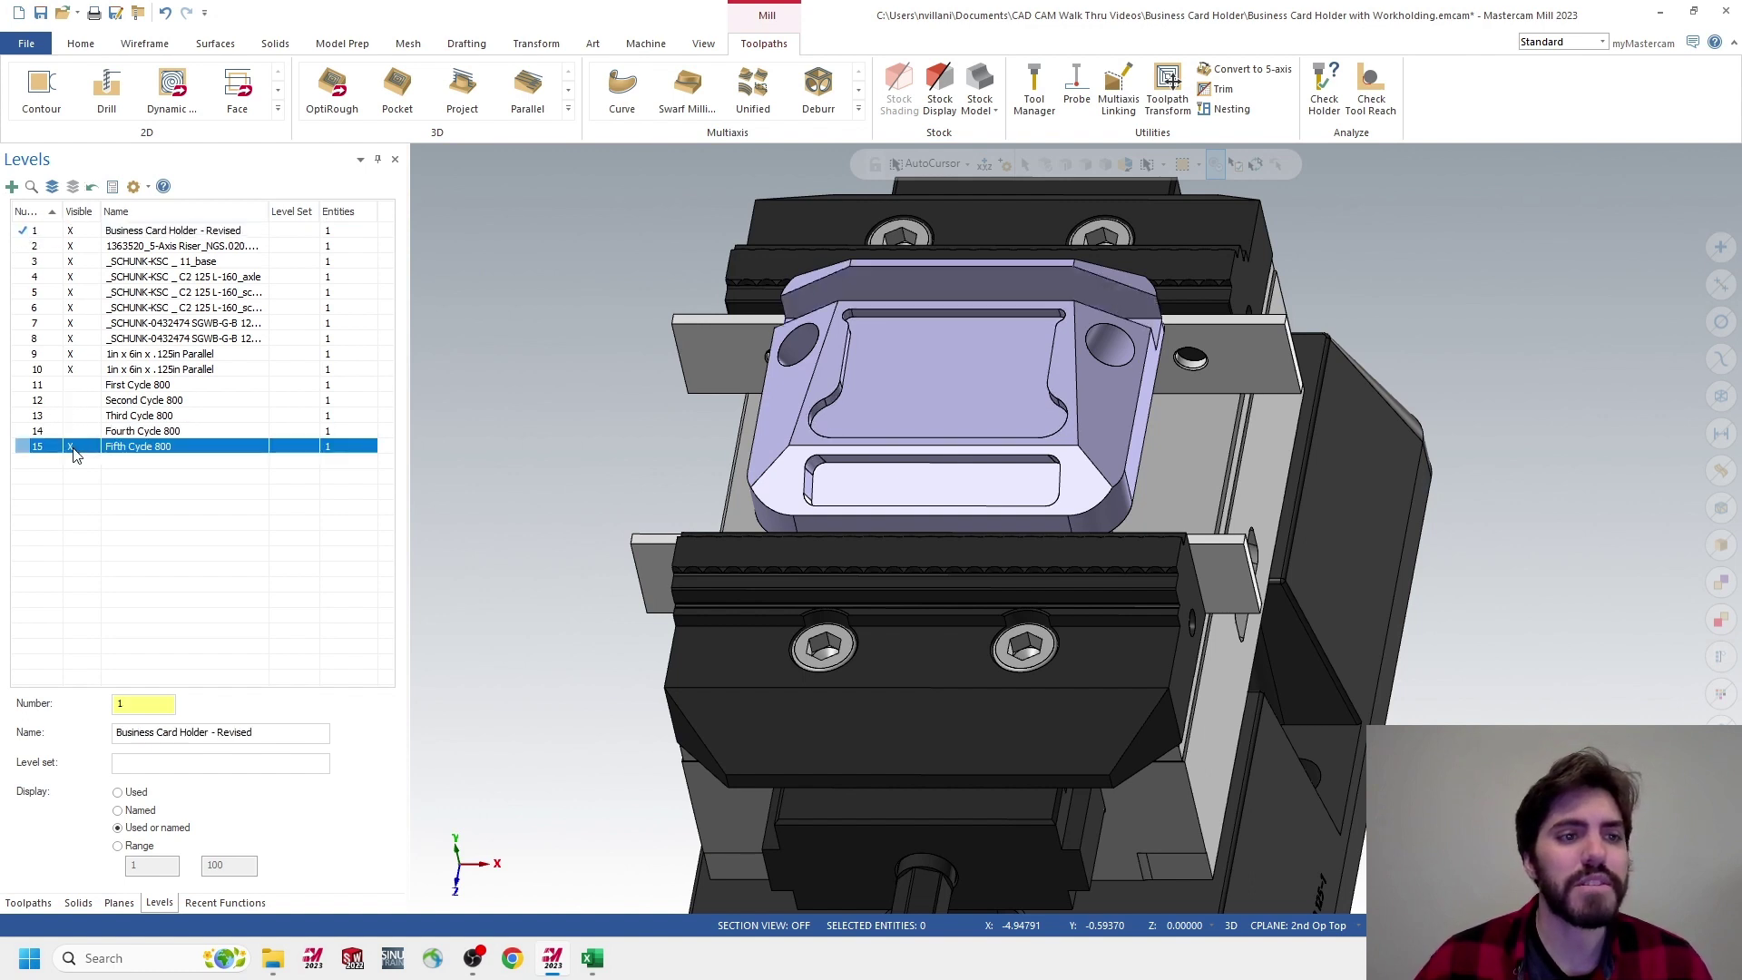
{"action": "left_click", "coordinate": [11, 186]}
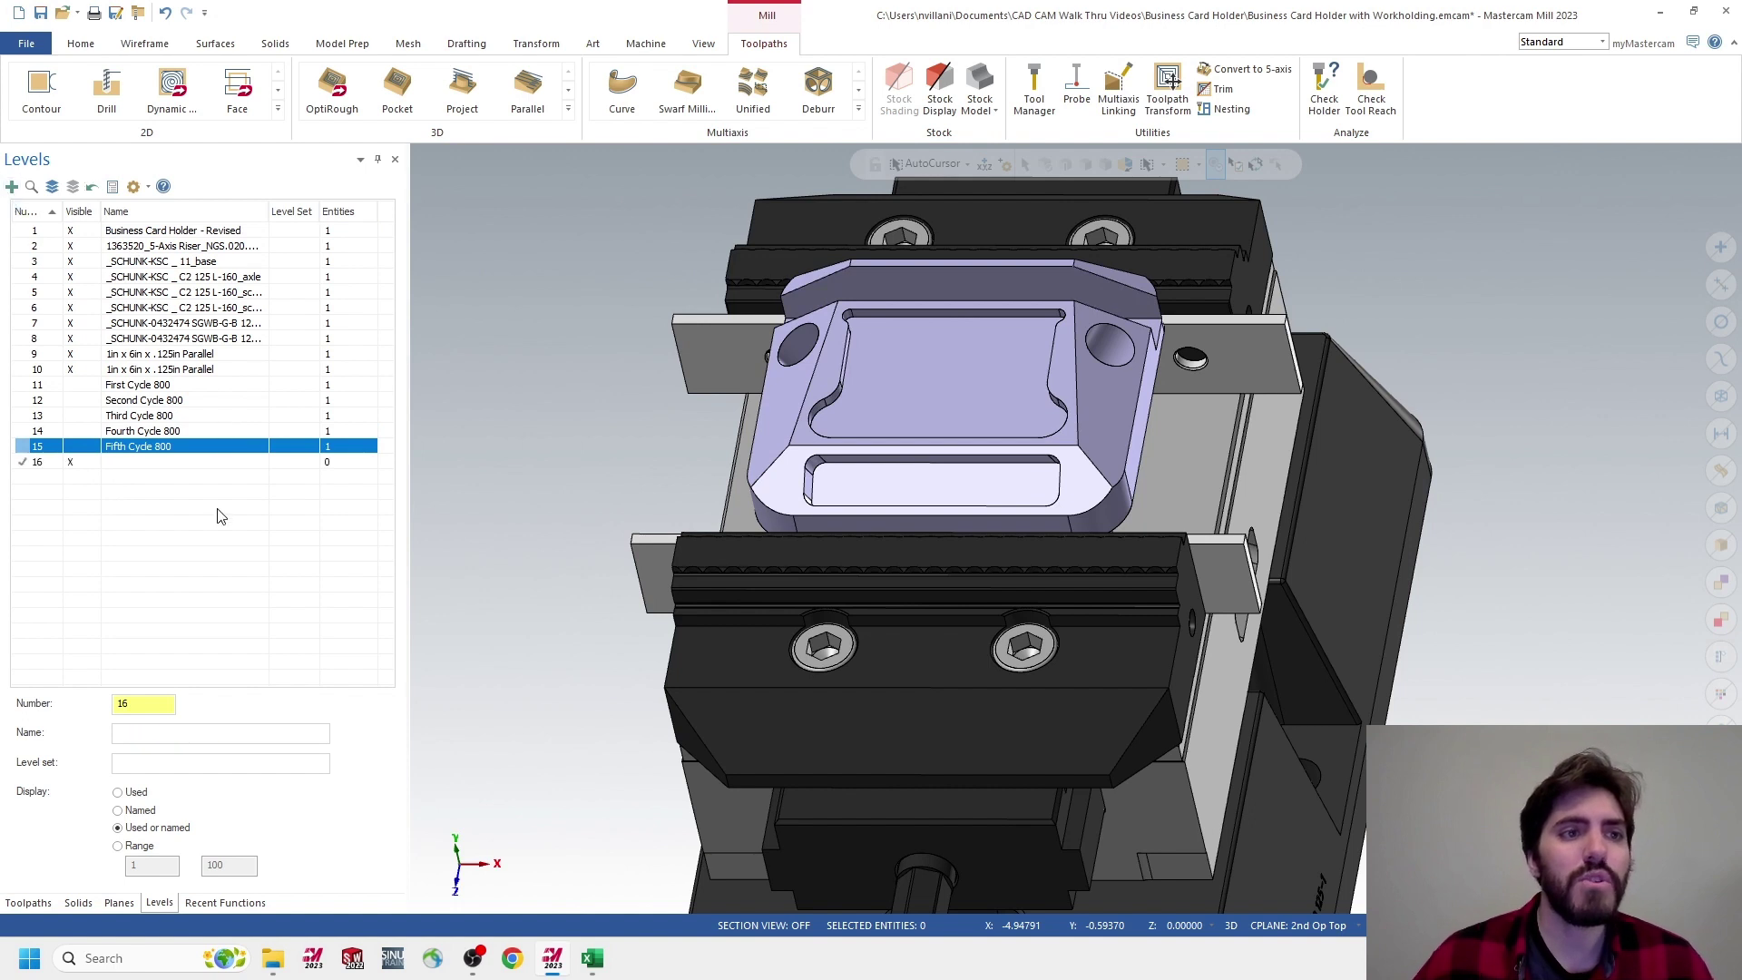
{"action": "double_click", "coordinate": [149, 463]}
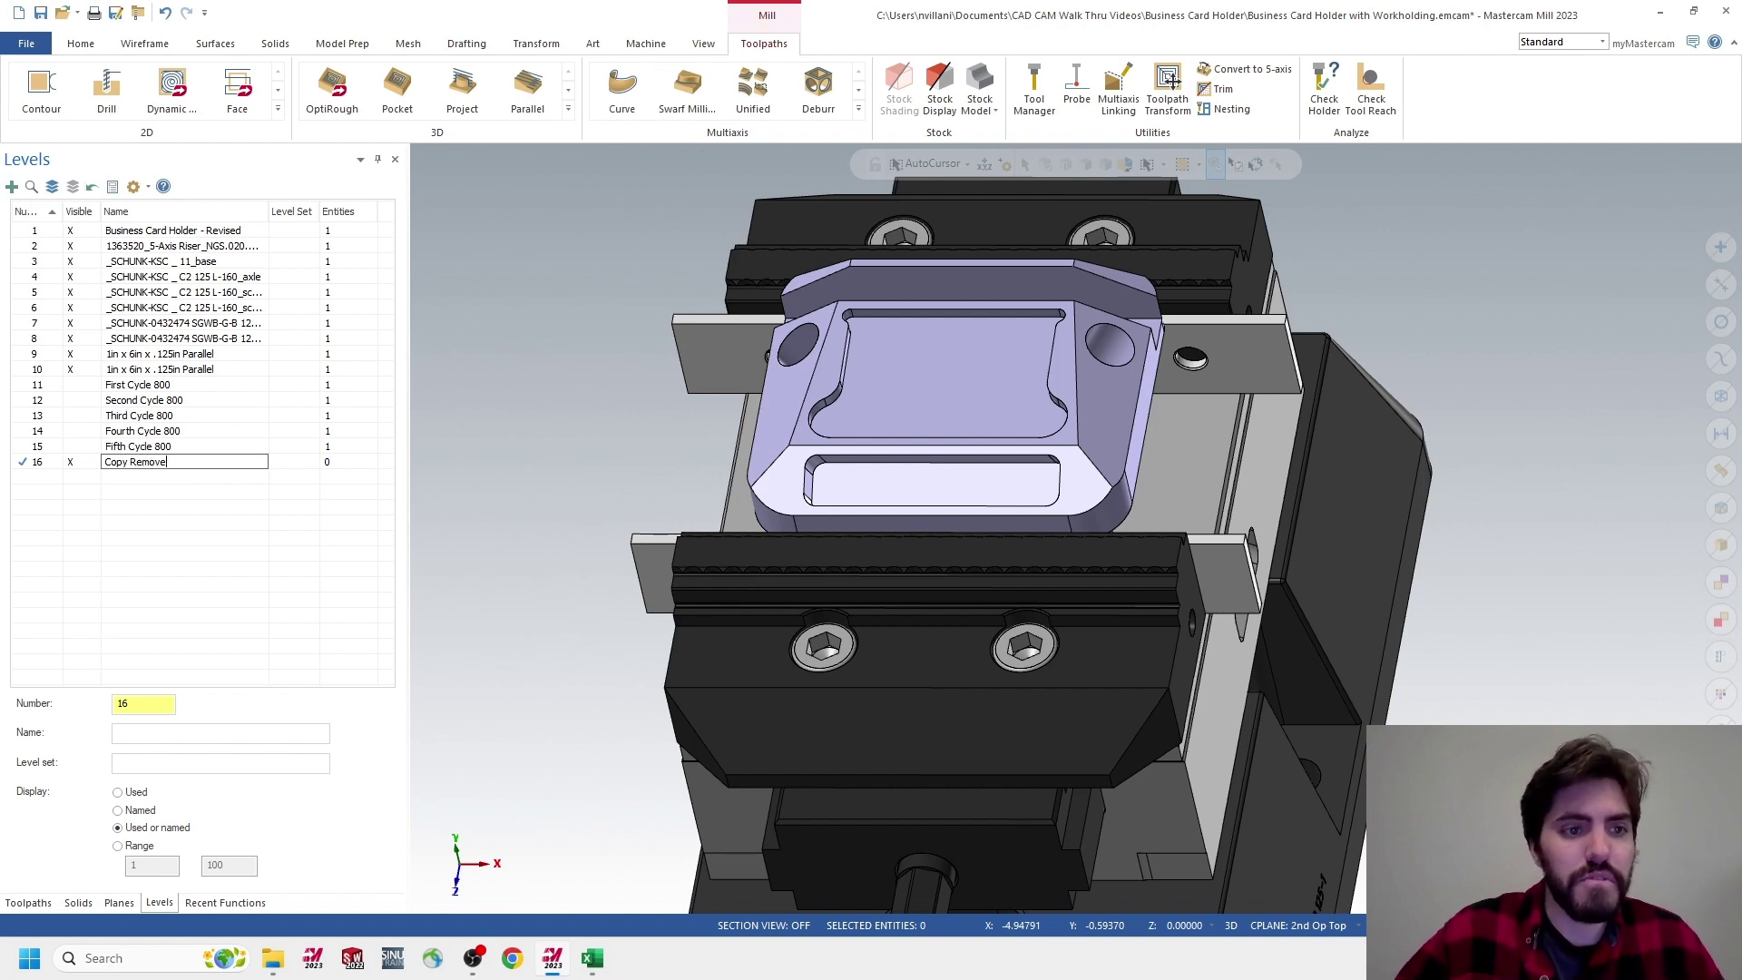
{"action": "type", "text": "Copy Remove"}
{"action": "left_click", "coordinate": [509, 425]}
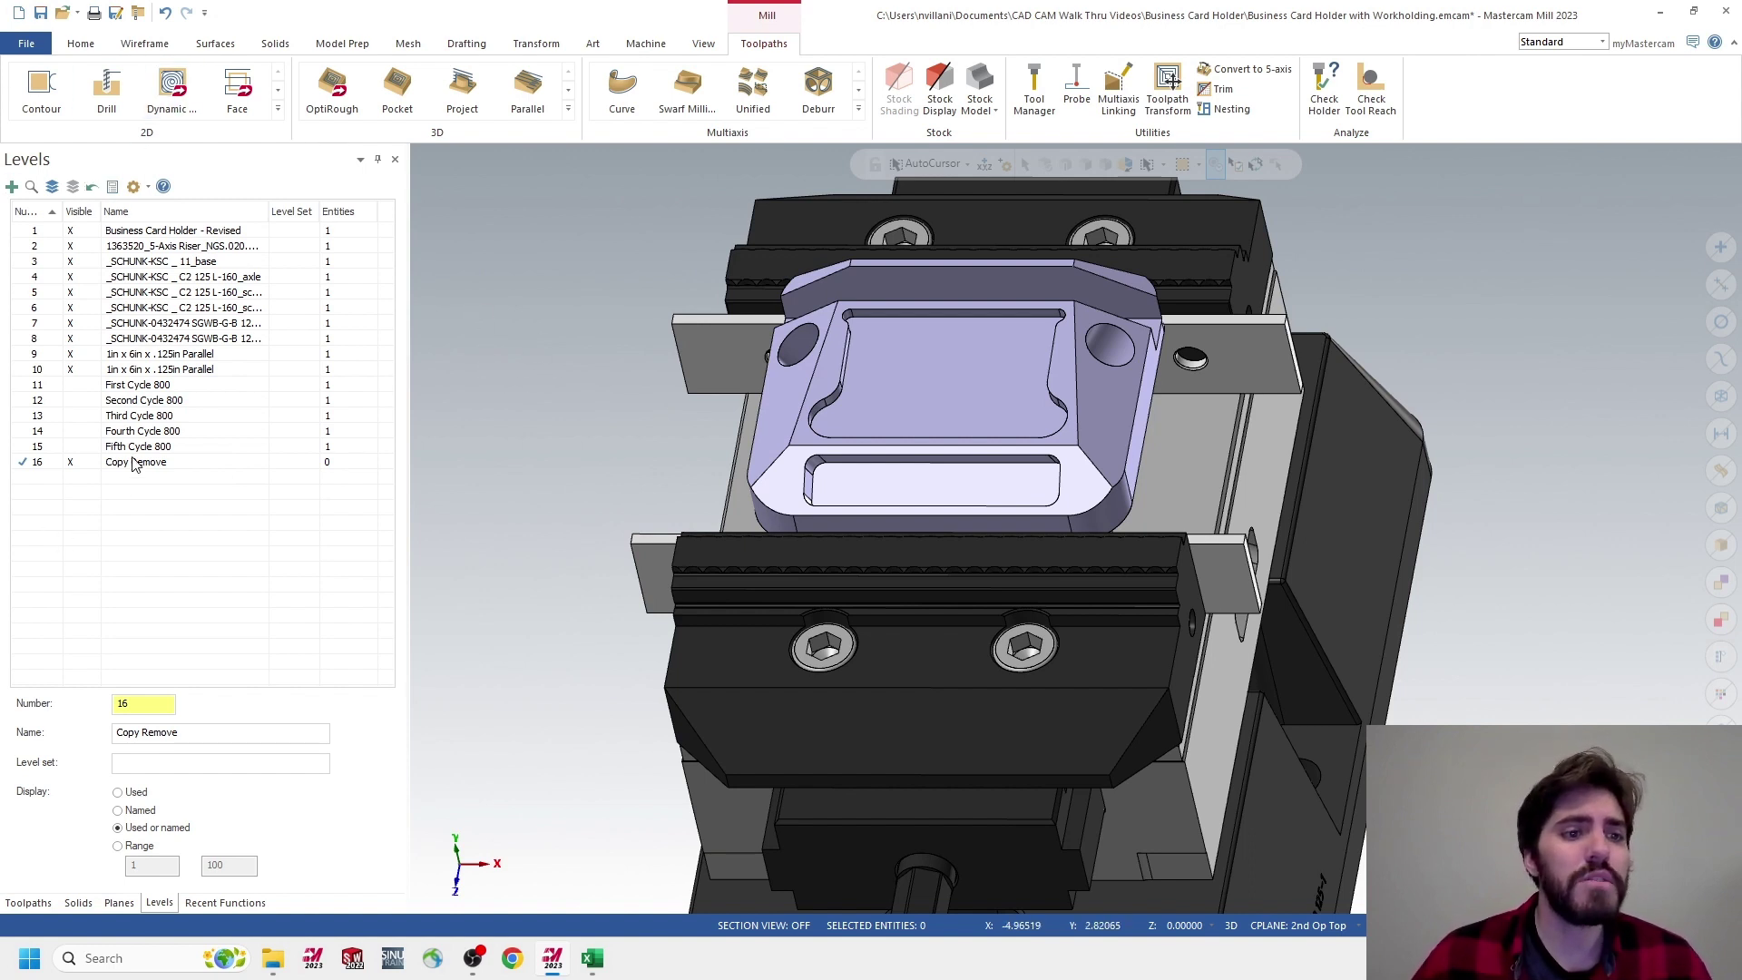
Copy the card holder solid from level 1 onto level 16, Copy Remove, and hide level 1
{"action": "right_click", "coordinate": [178, 232]}
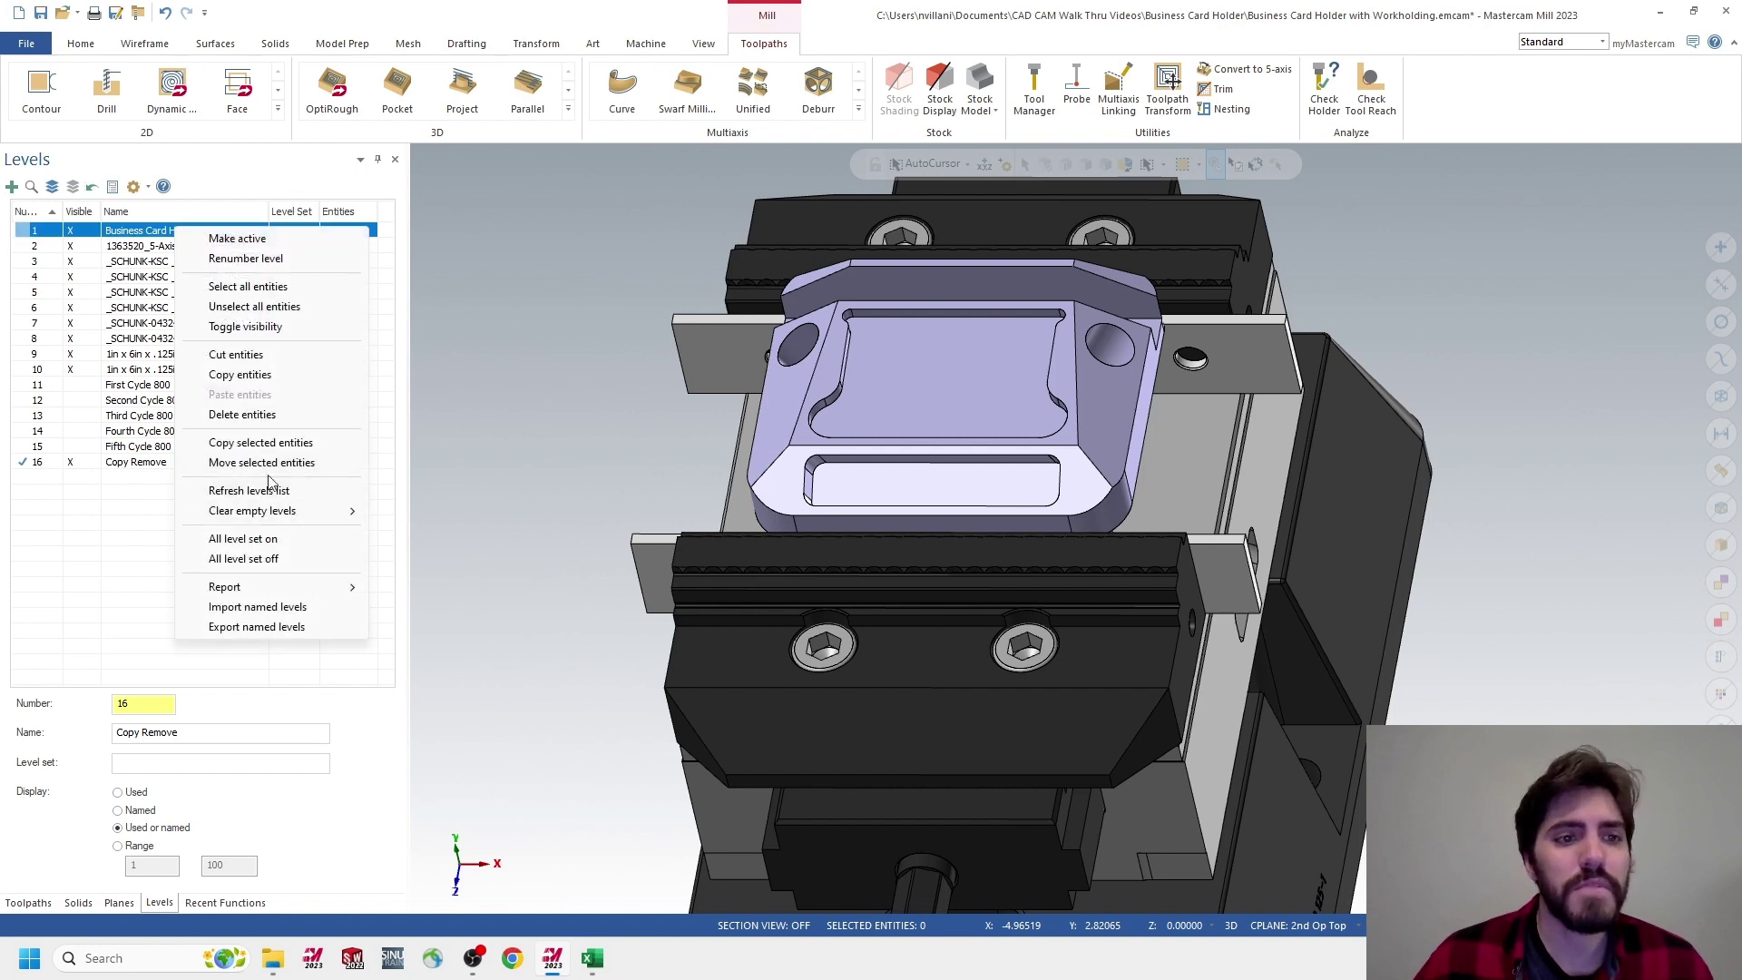
{"action": "left_click", "coordinate": [261, 381]}
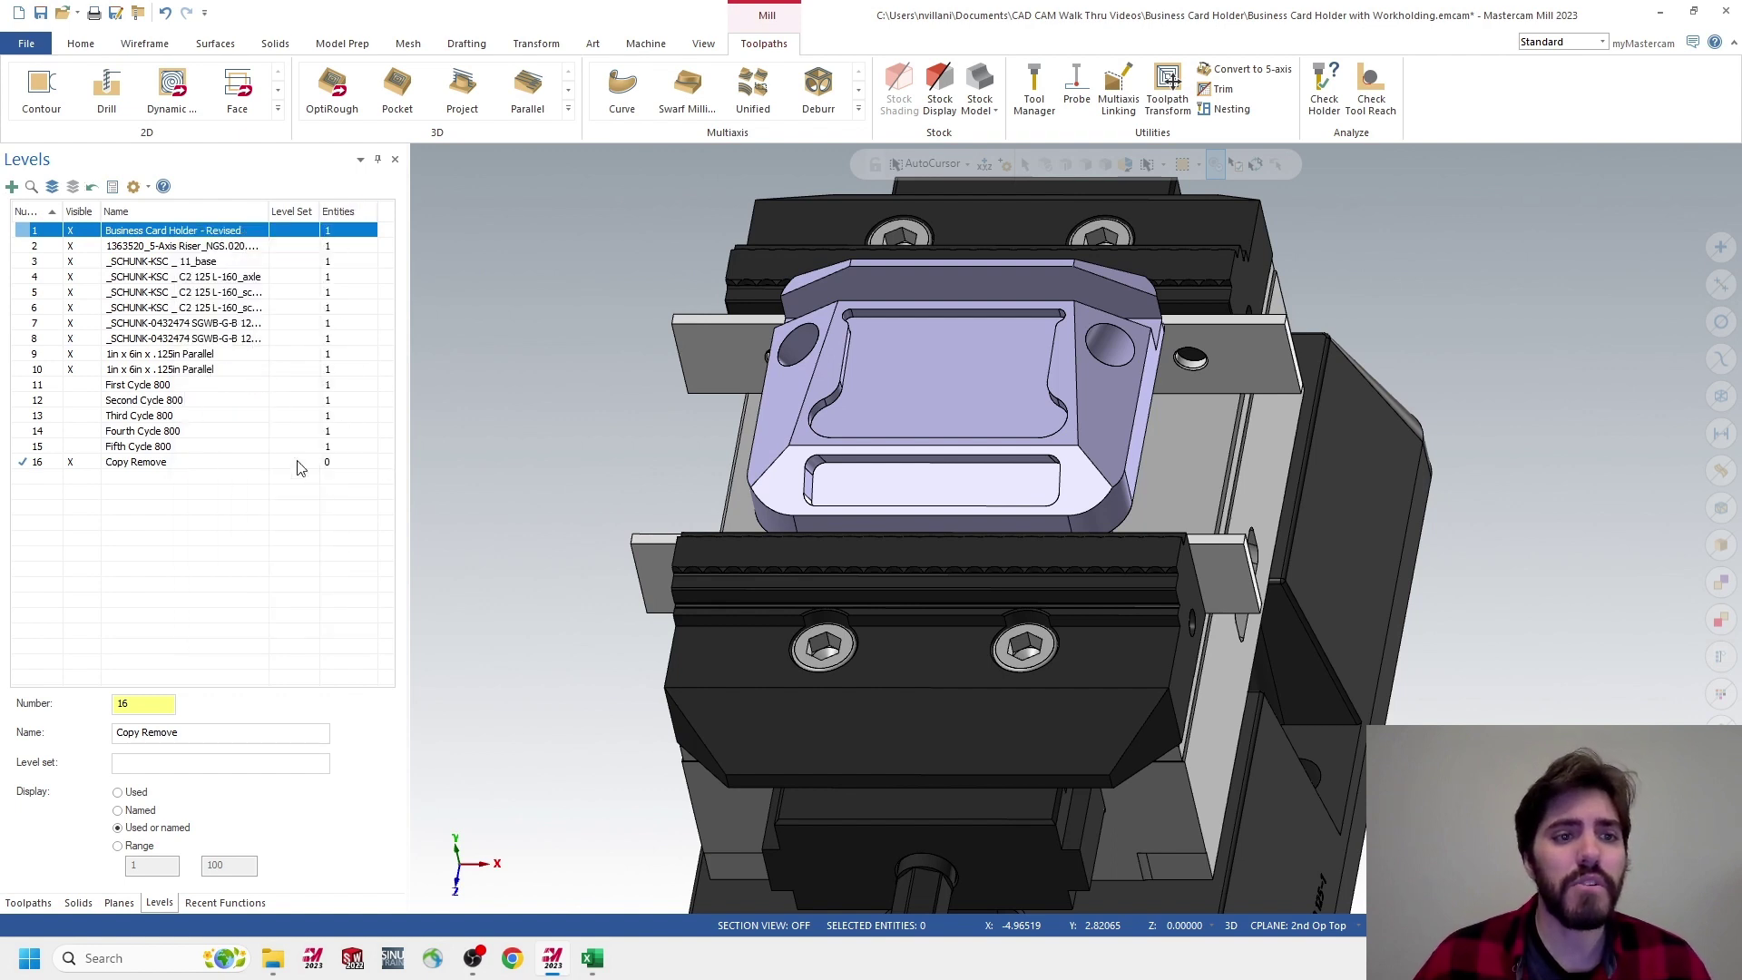
{"action": "left_click", "coordinate": [198, 465]}
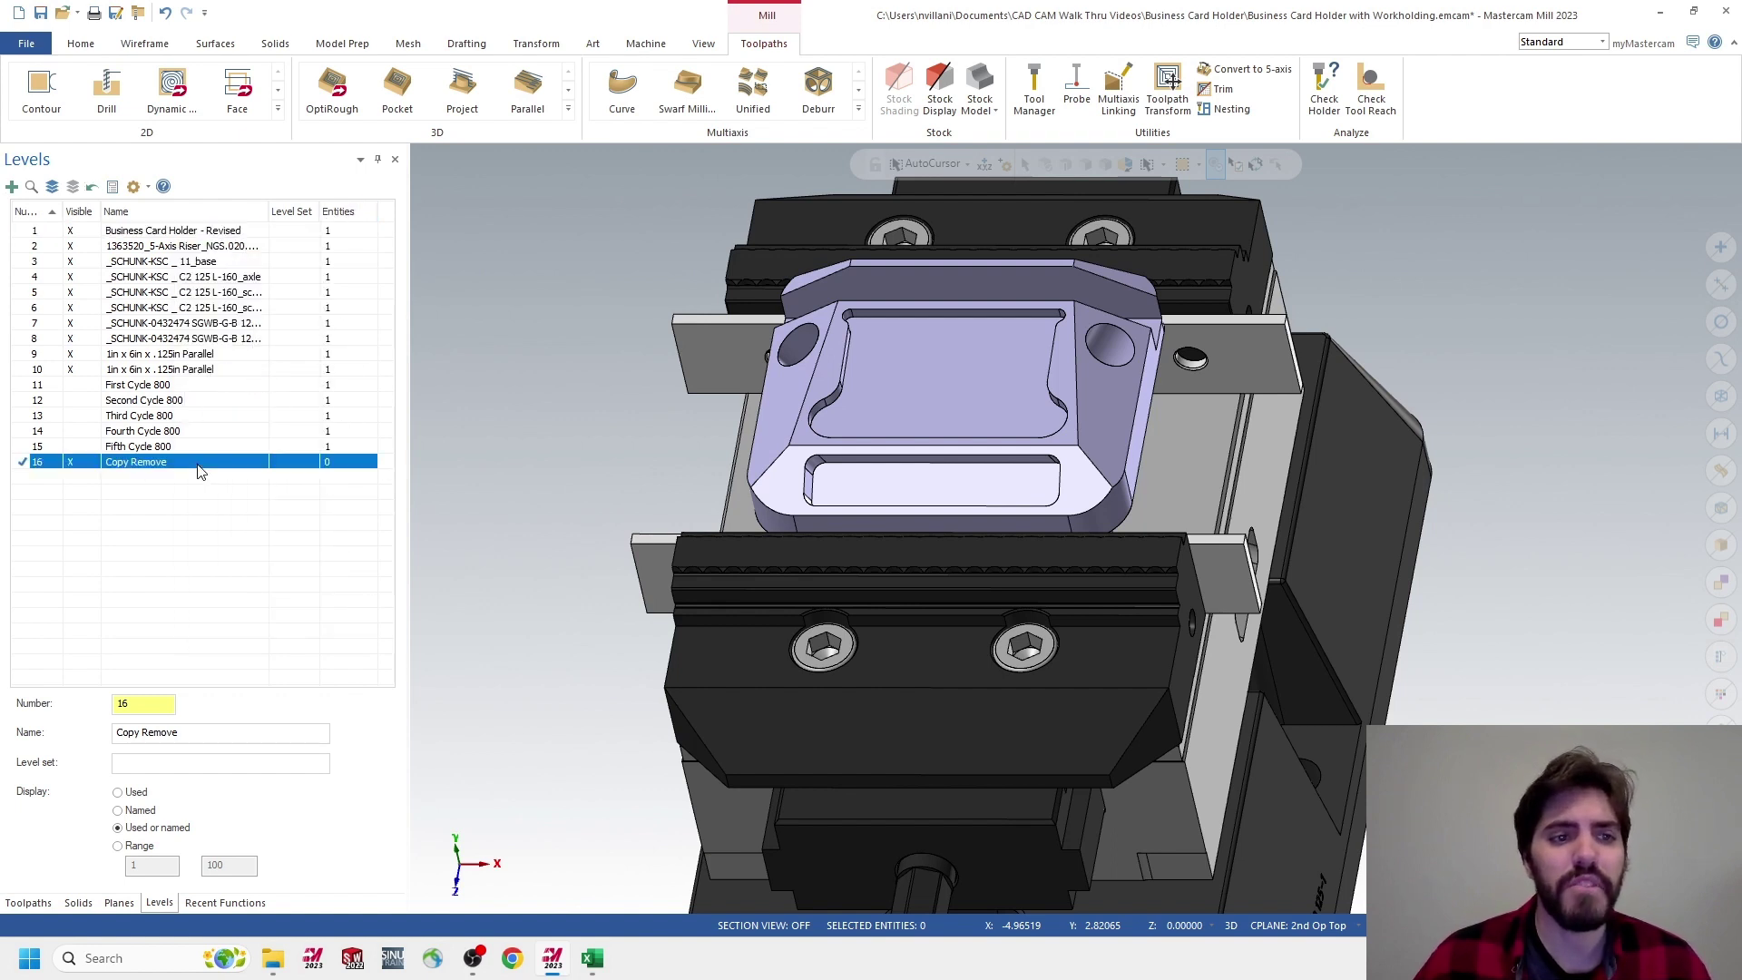
{"action": "right_click", "coordinate": [201, 468]}
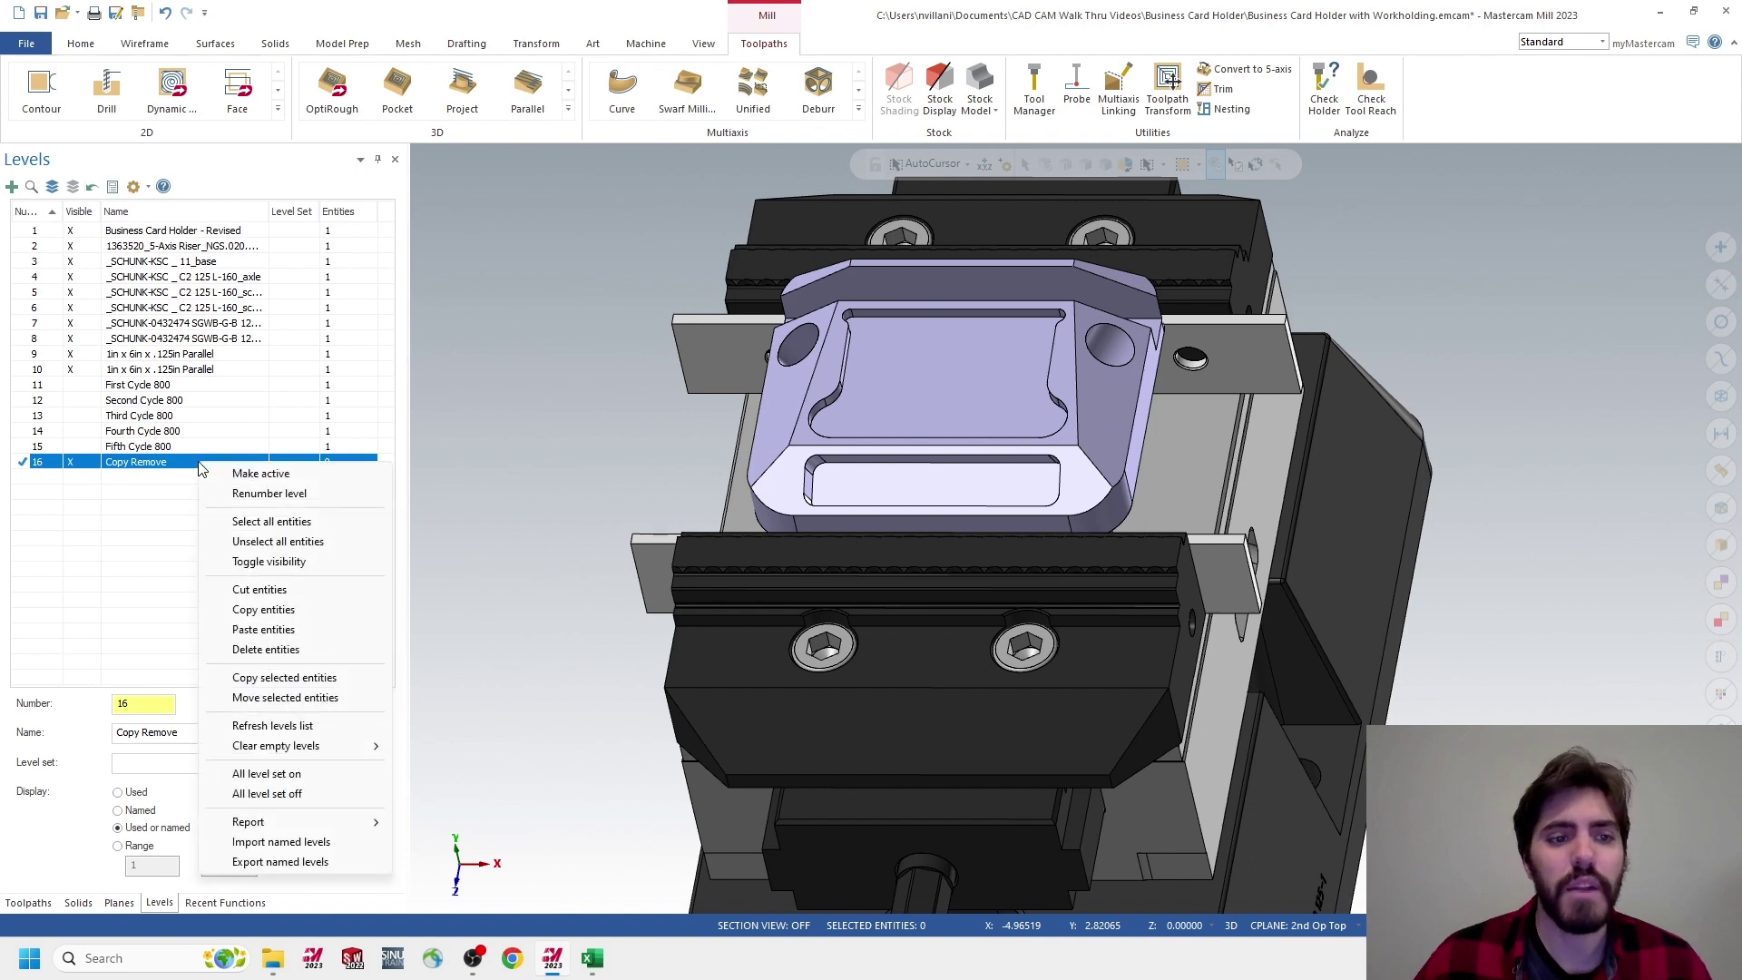
{"action": "left_click", "coordinate": [272, 631]}
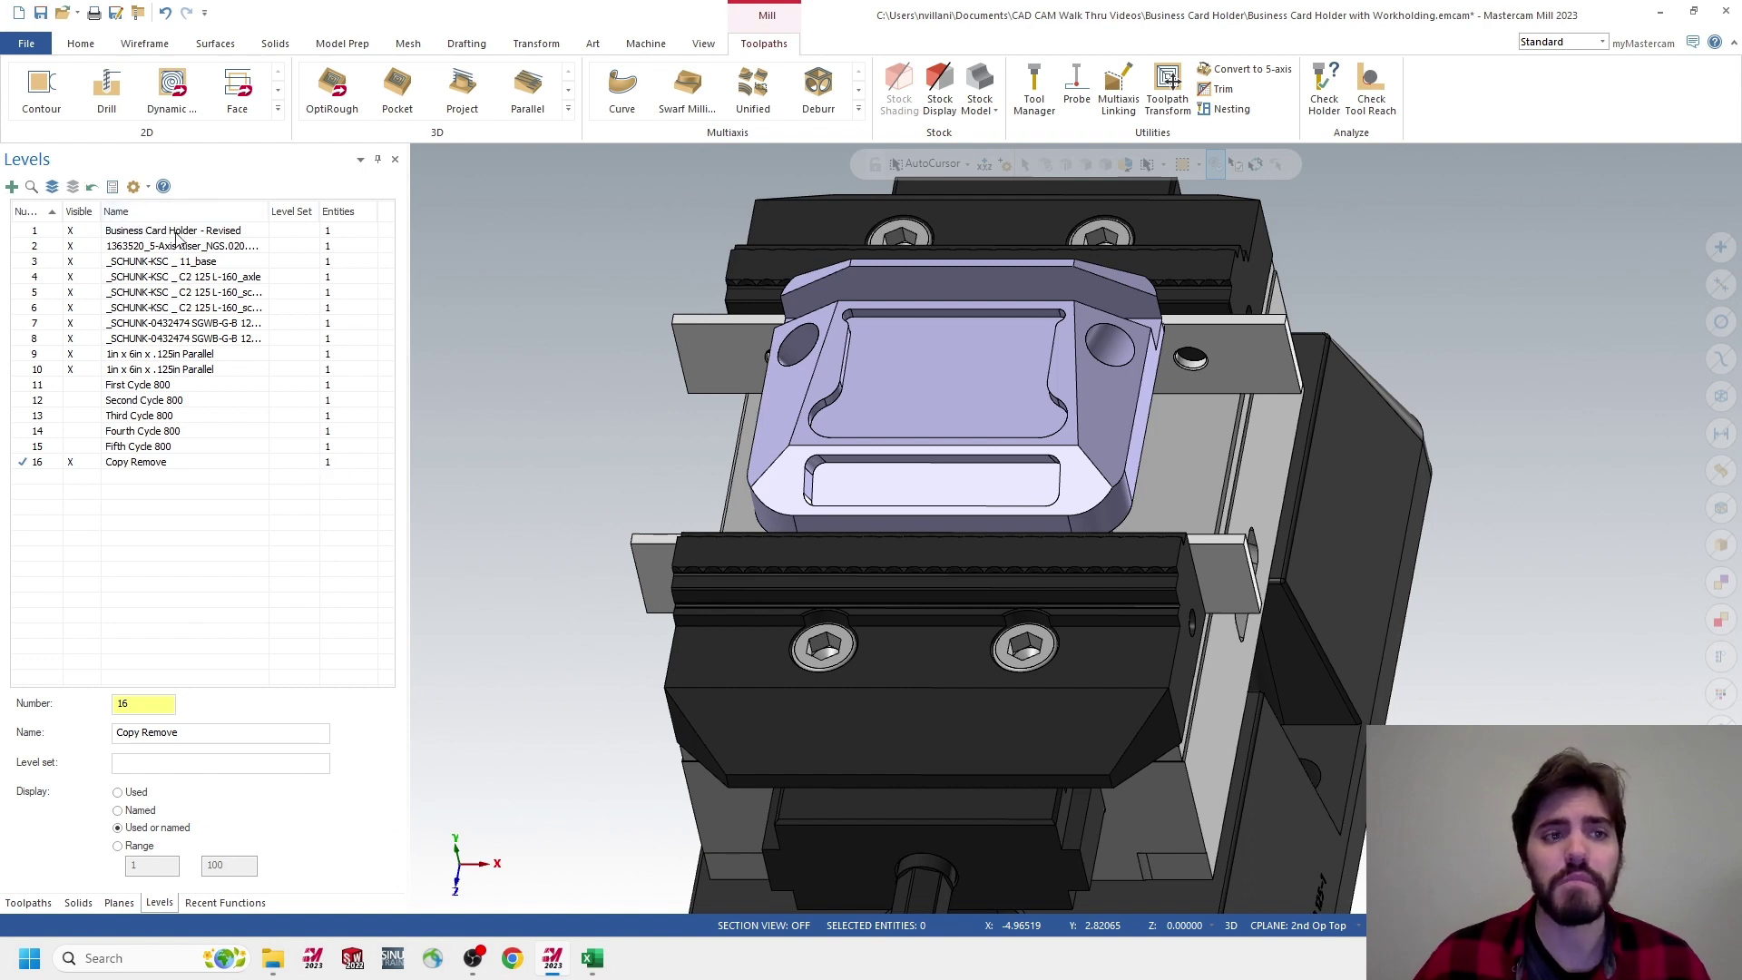
{"action": "left_click", "coordinate": [75, 233]}
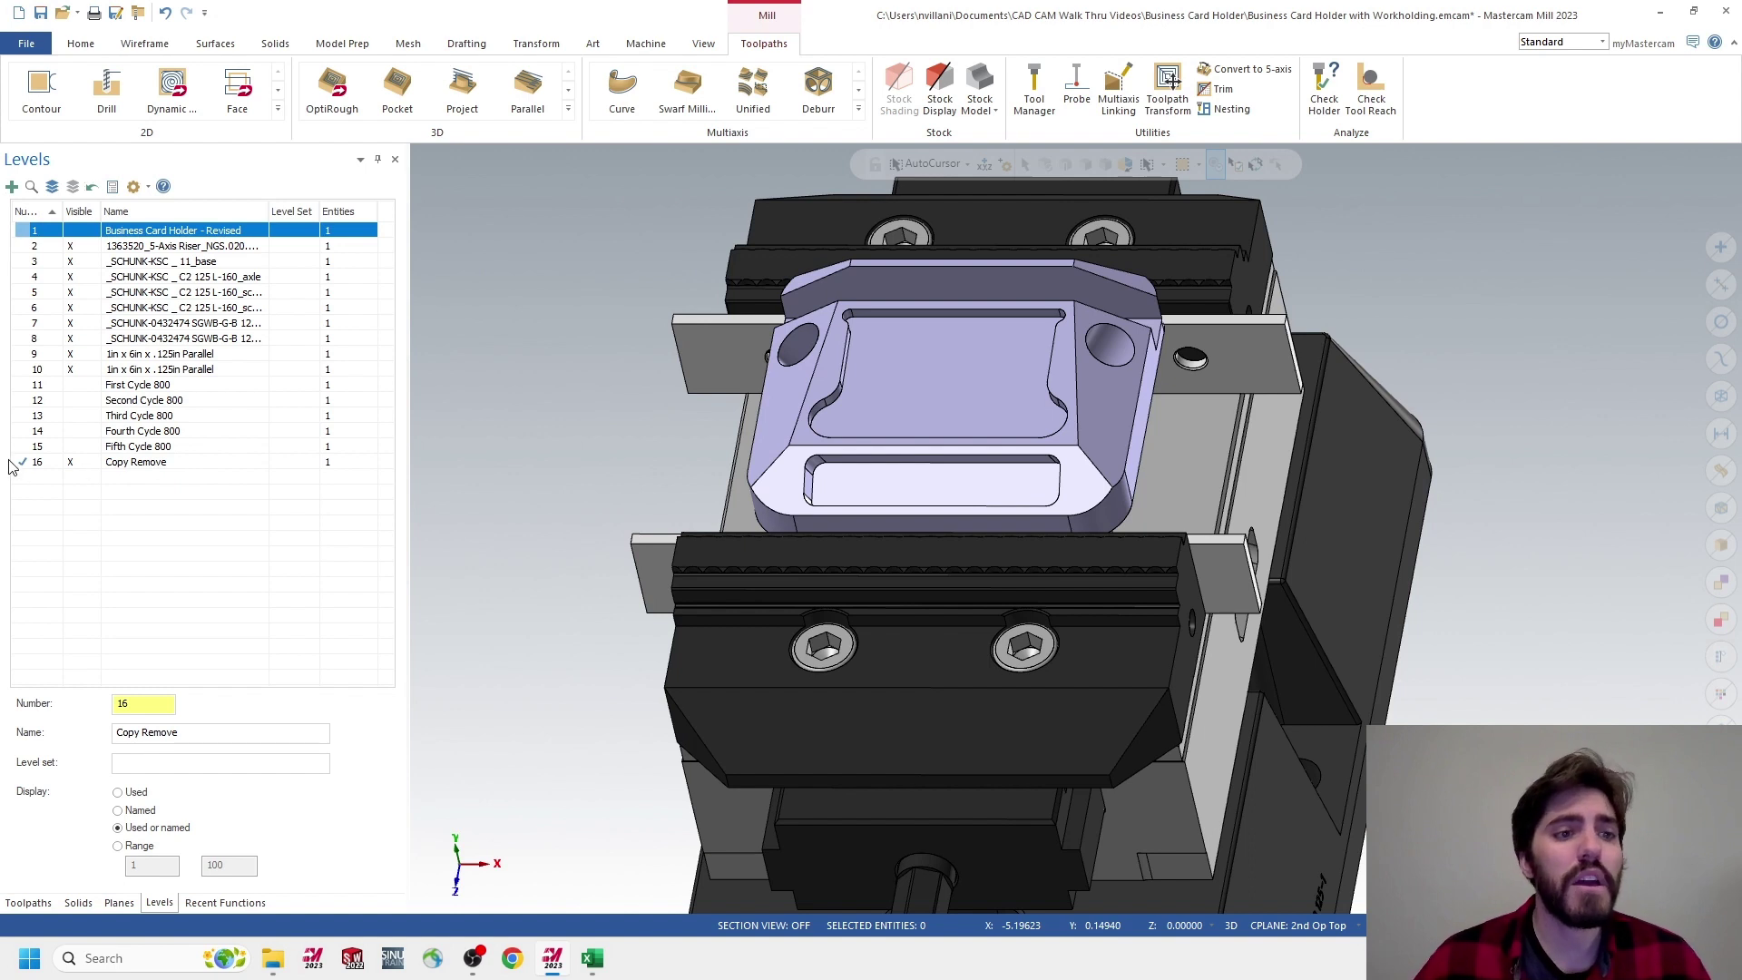
{"action": "left_click", "coordinate": [173, 468]}
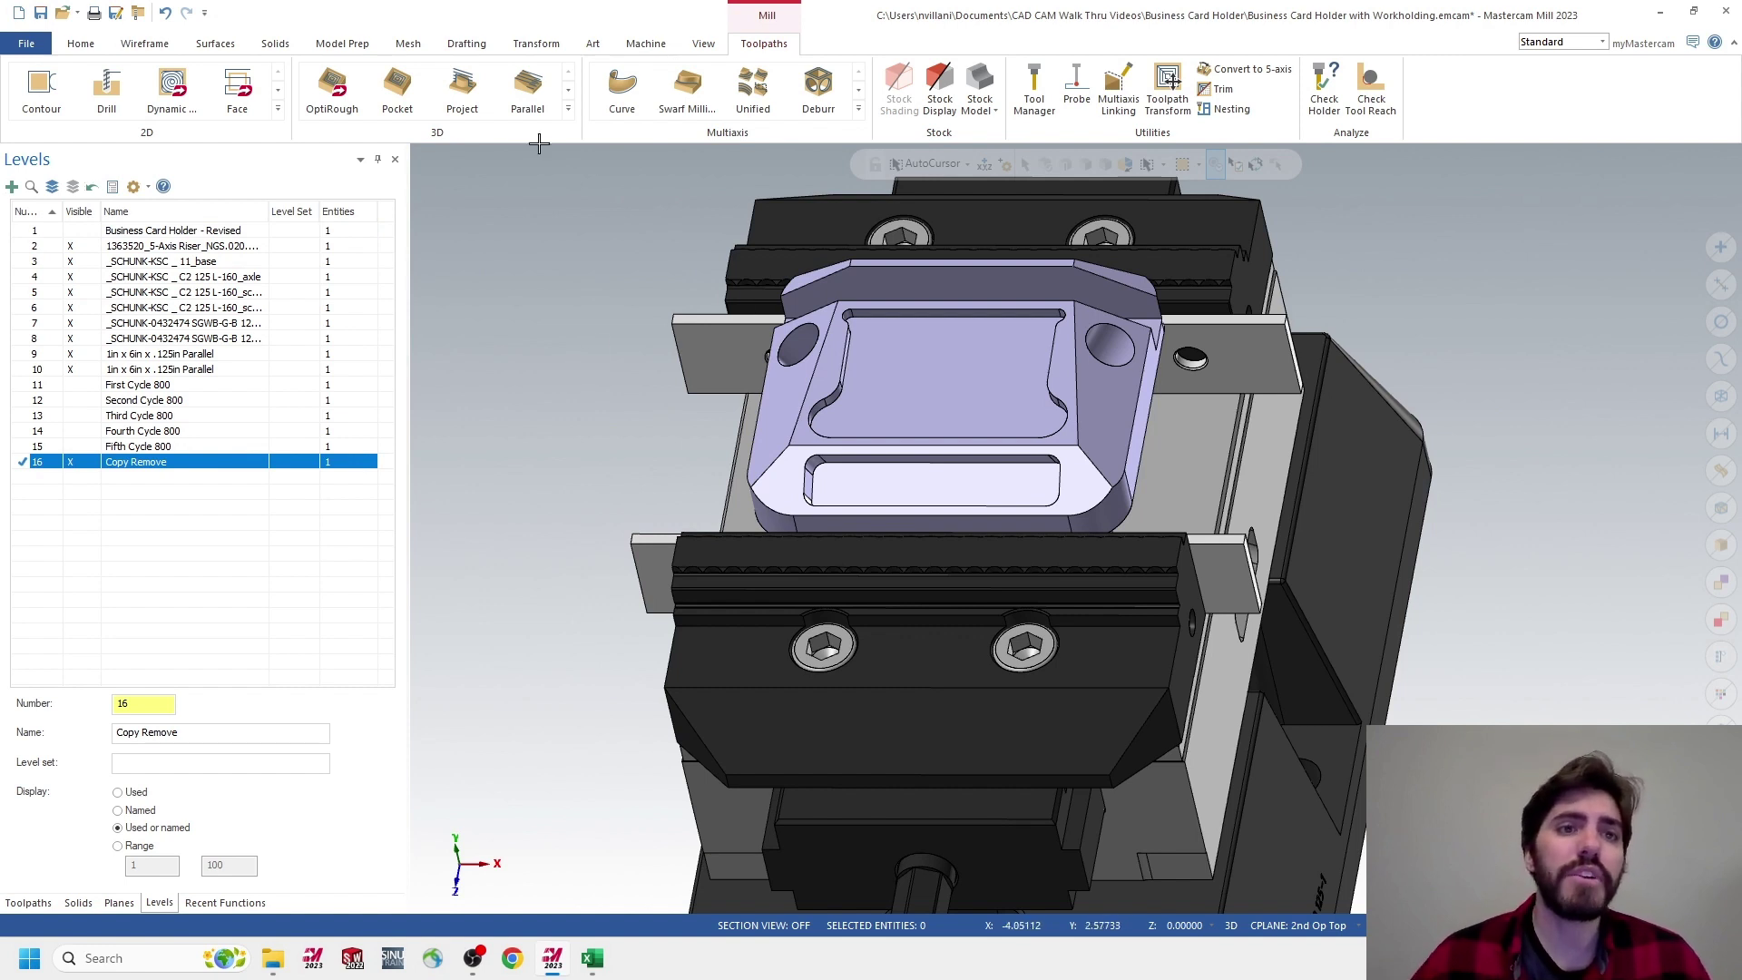
Remove the large top pocket from the copied card holder using Modify Feature with the Remove type
{"action": "left_click", "coordinate": [350, 45]}
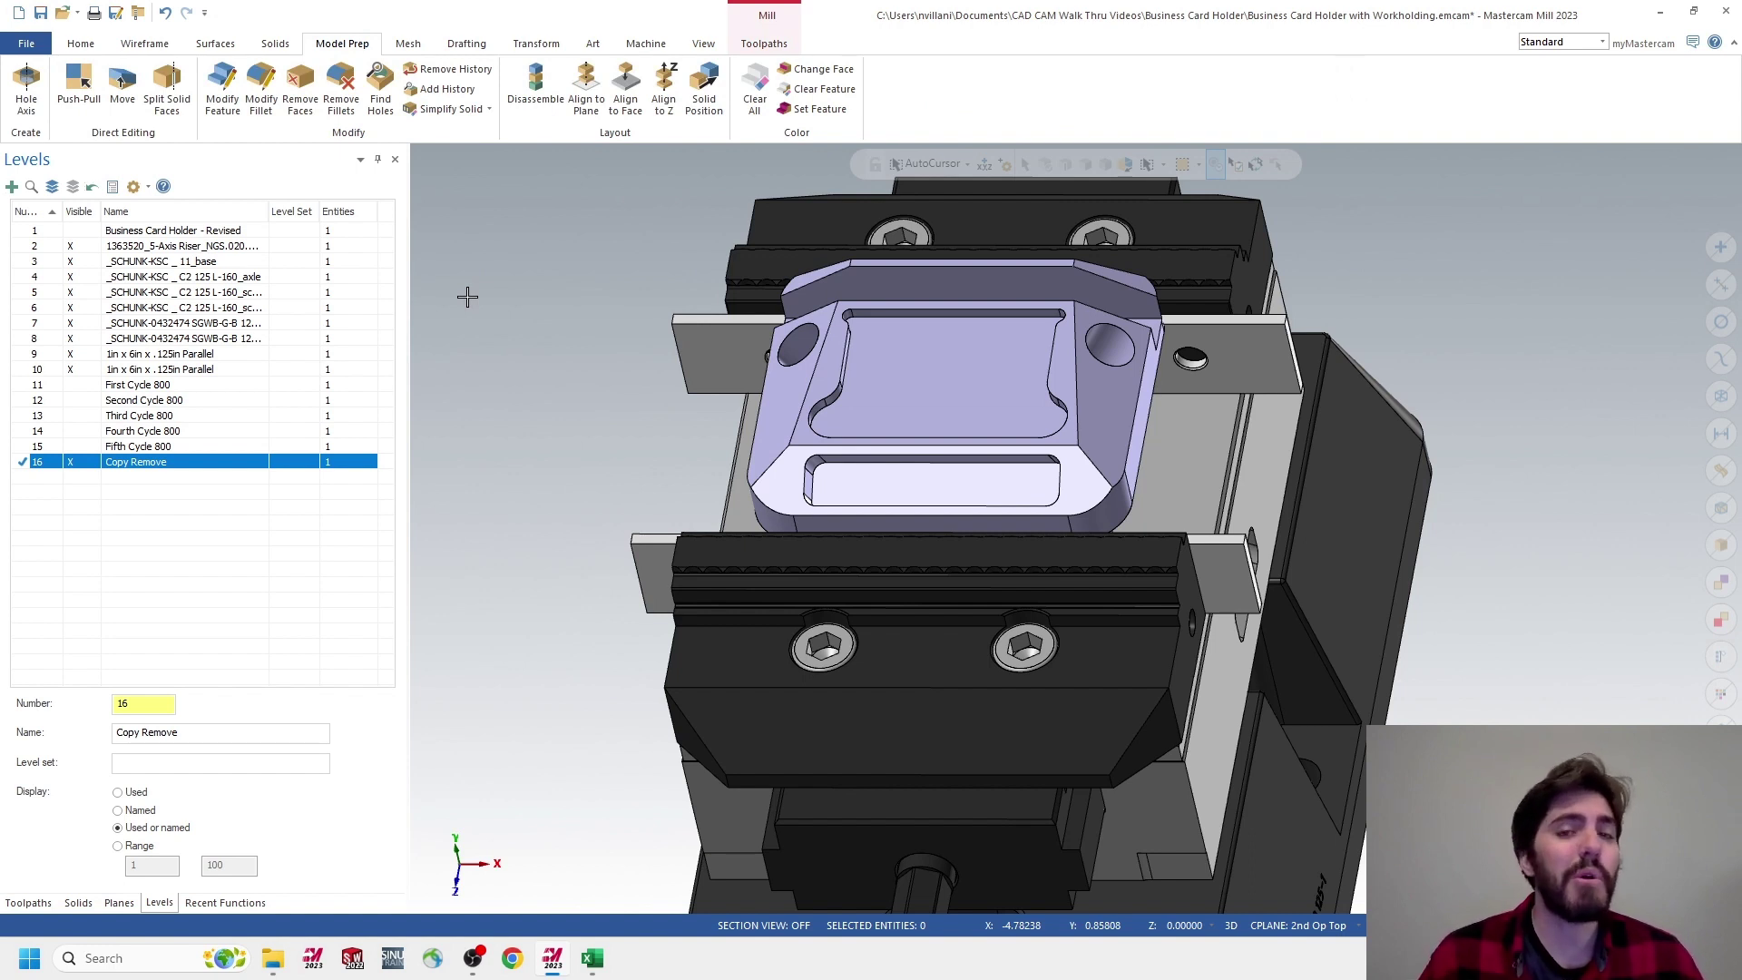
{"action": "left_click", "coordinate": [508, 392]}
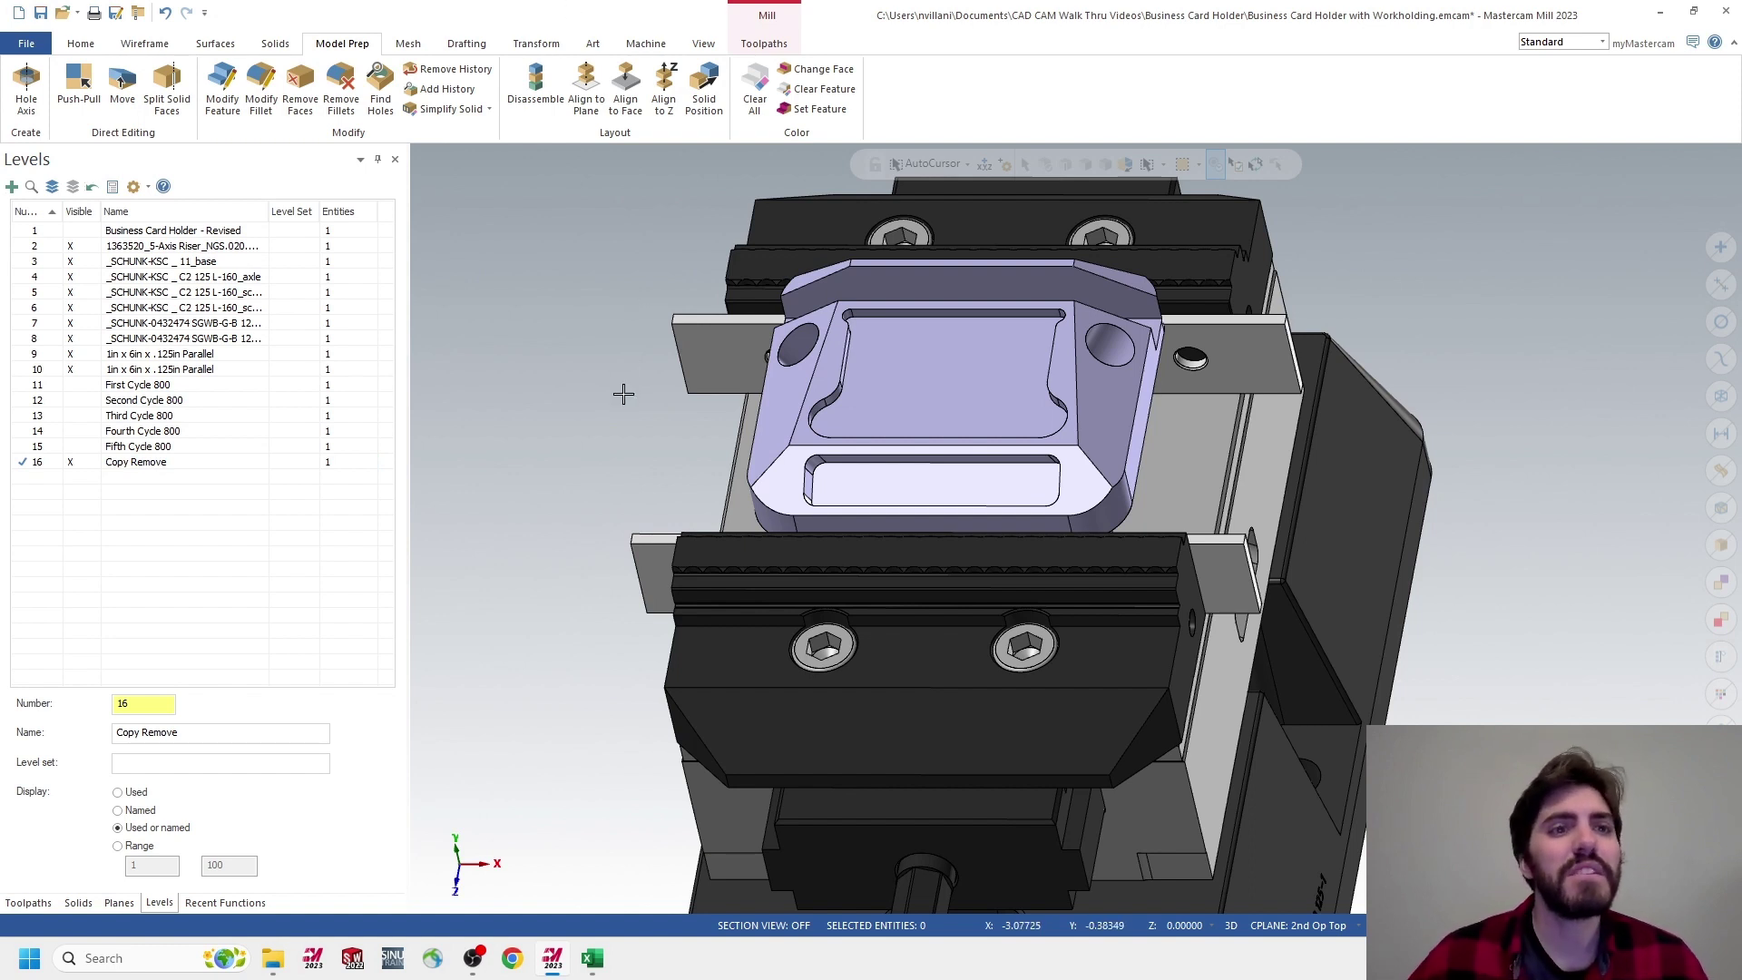
{"action": "left_click", "coordinate": [224, 90]}
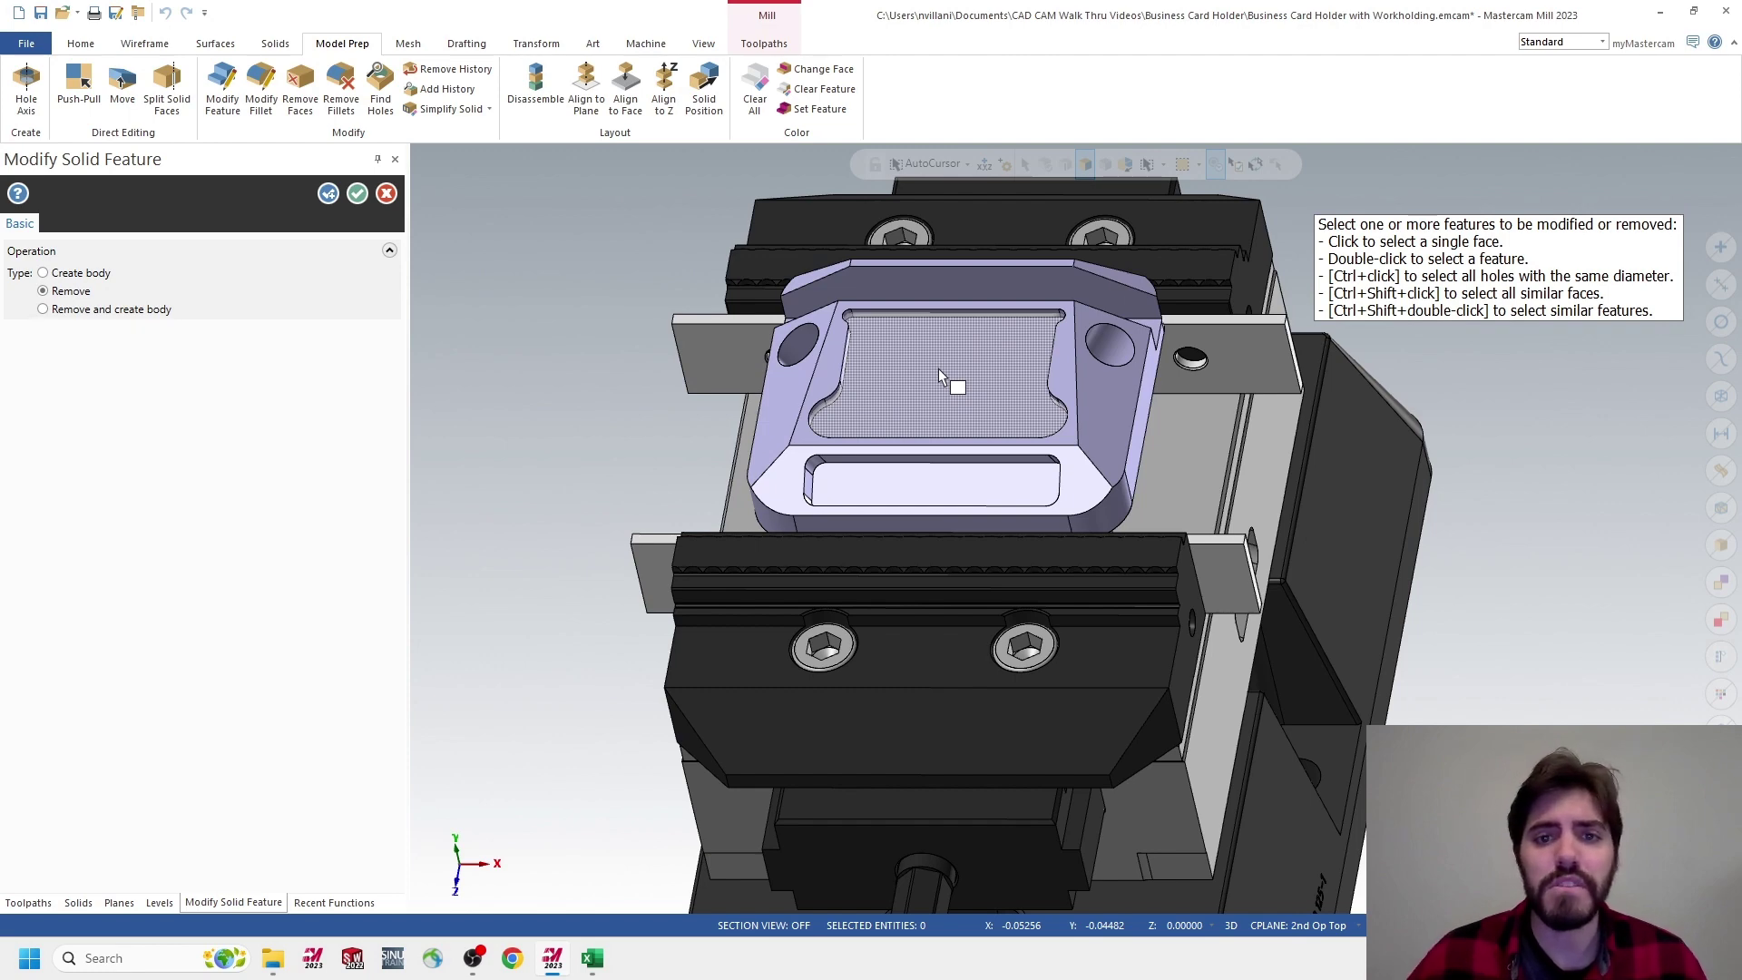
{"action": "middle_click_drag", "start_coordinate": [918, 388], "coordinate": [856, 372]}
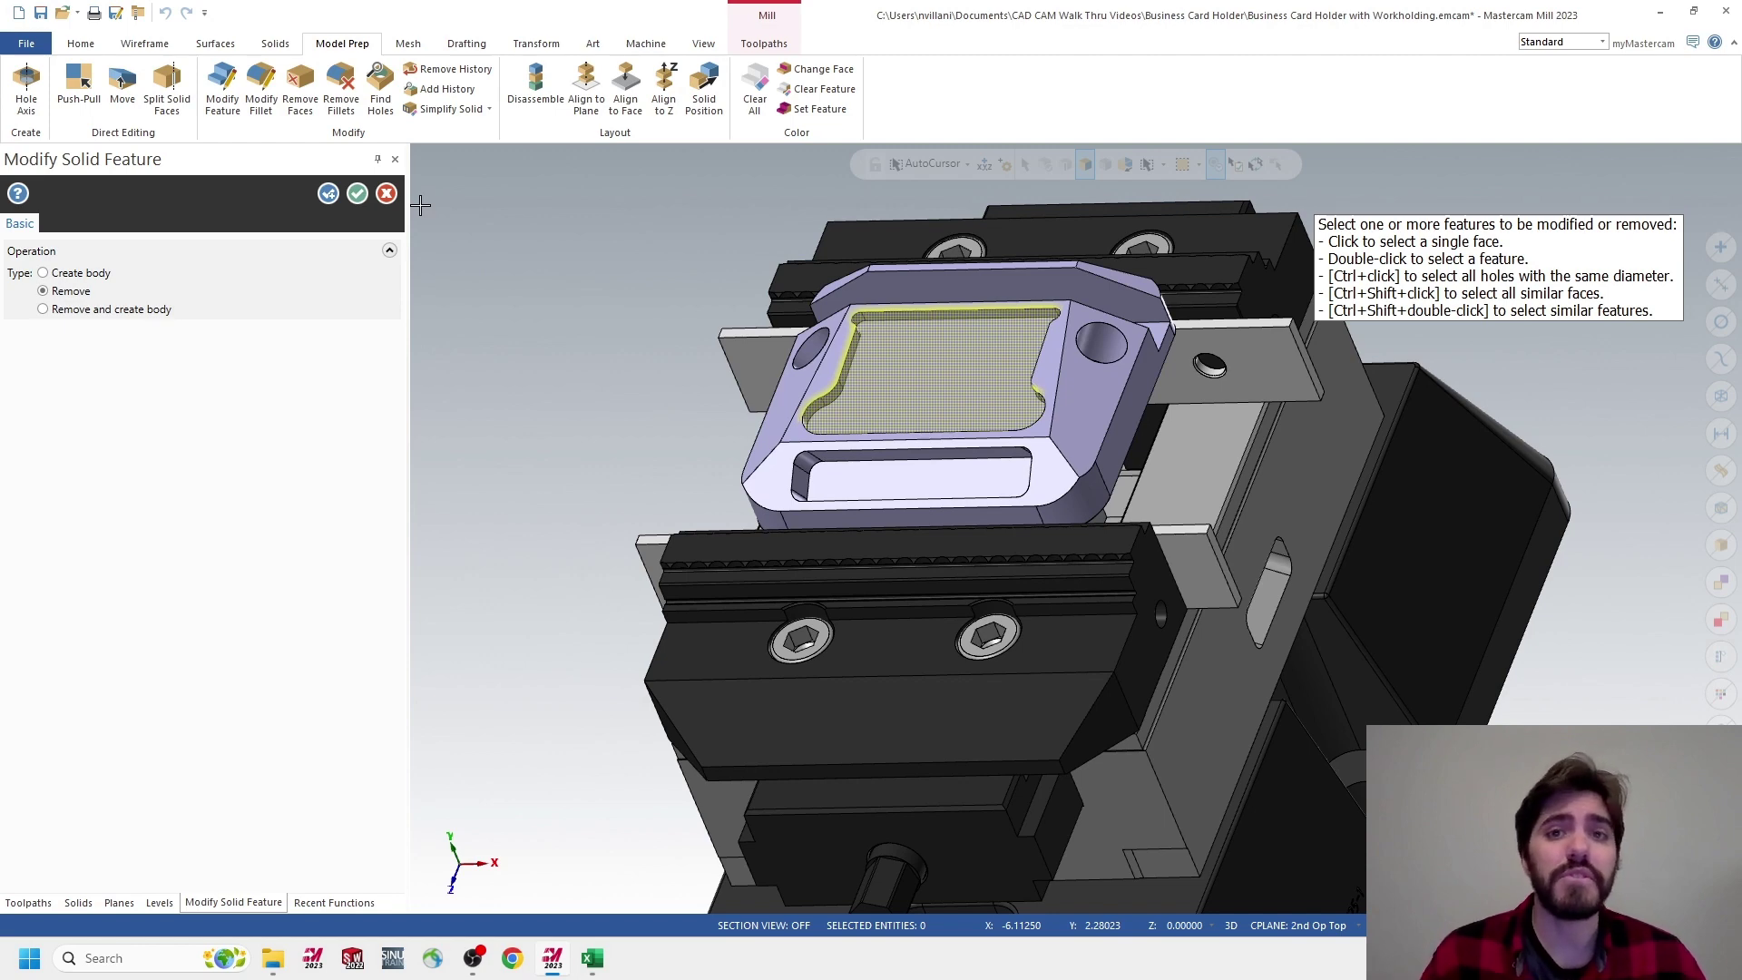
{"action": "left_click", "coordinate": [357, 193]}
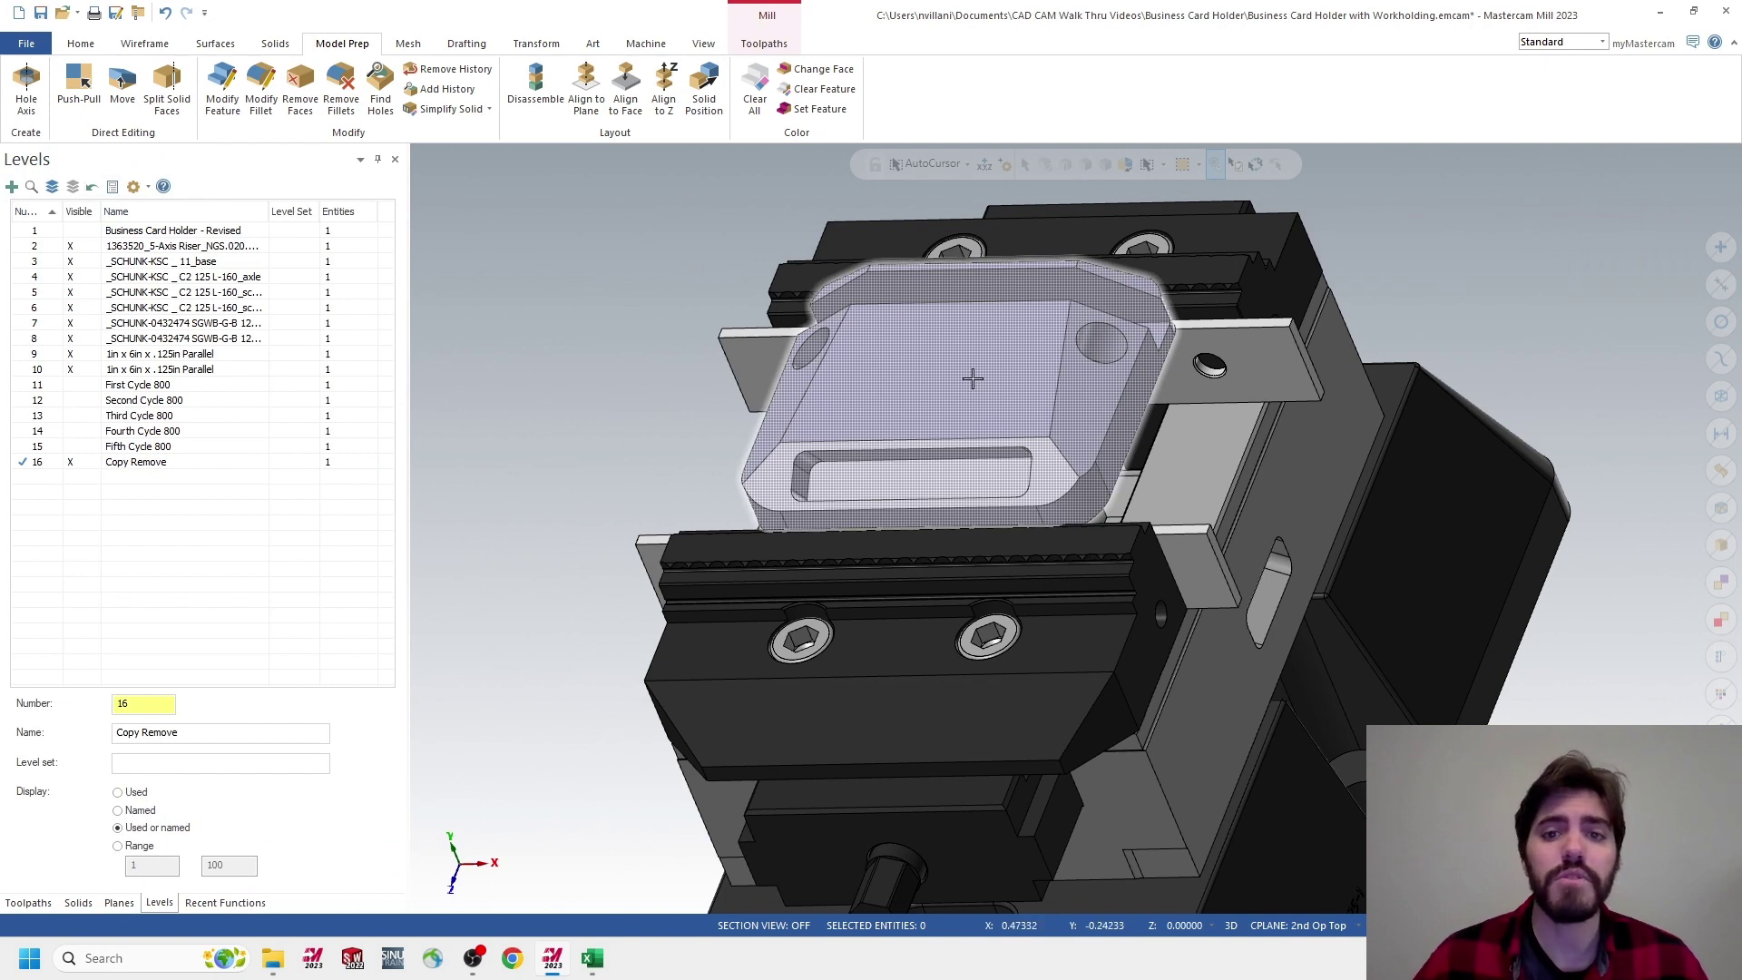
{"action": "left_click", "coordinate": [78, 903]}
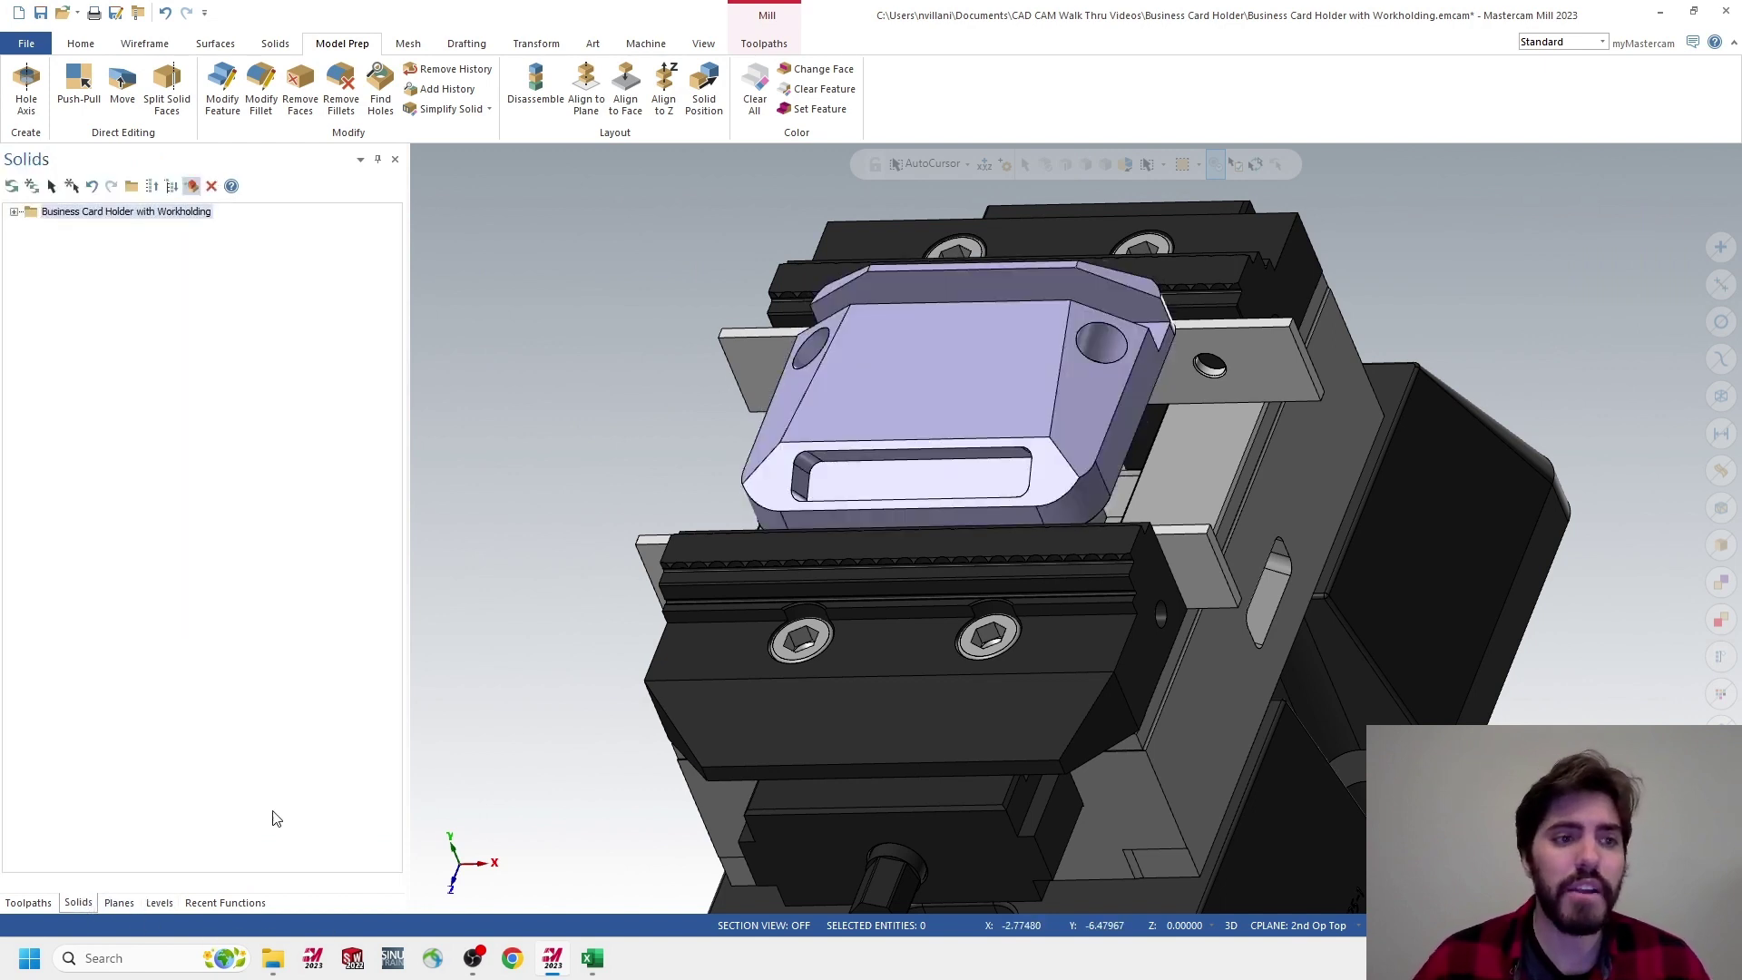
{"action": "left_click", "coordinate": [14, 211]}
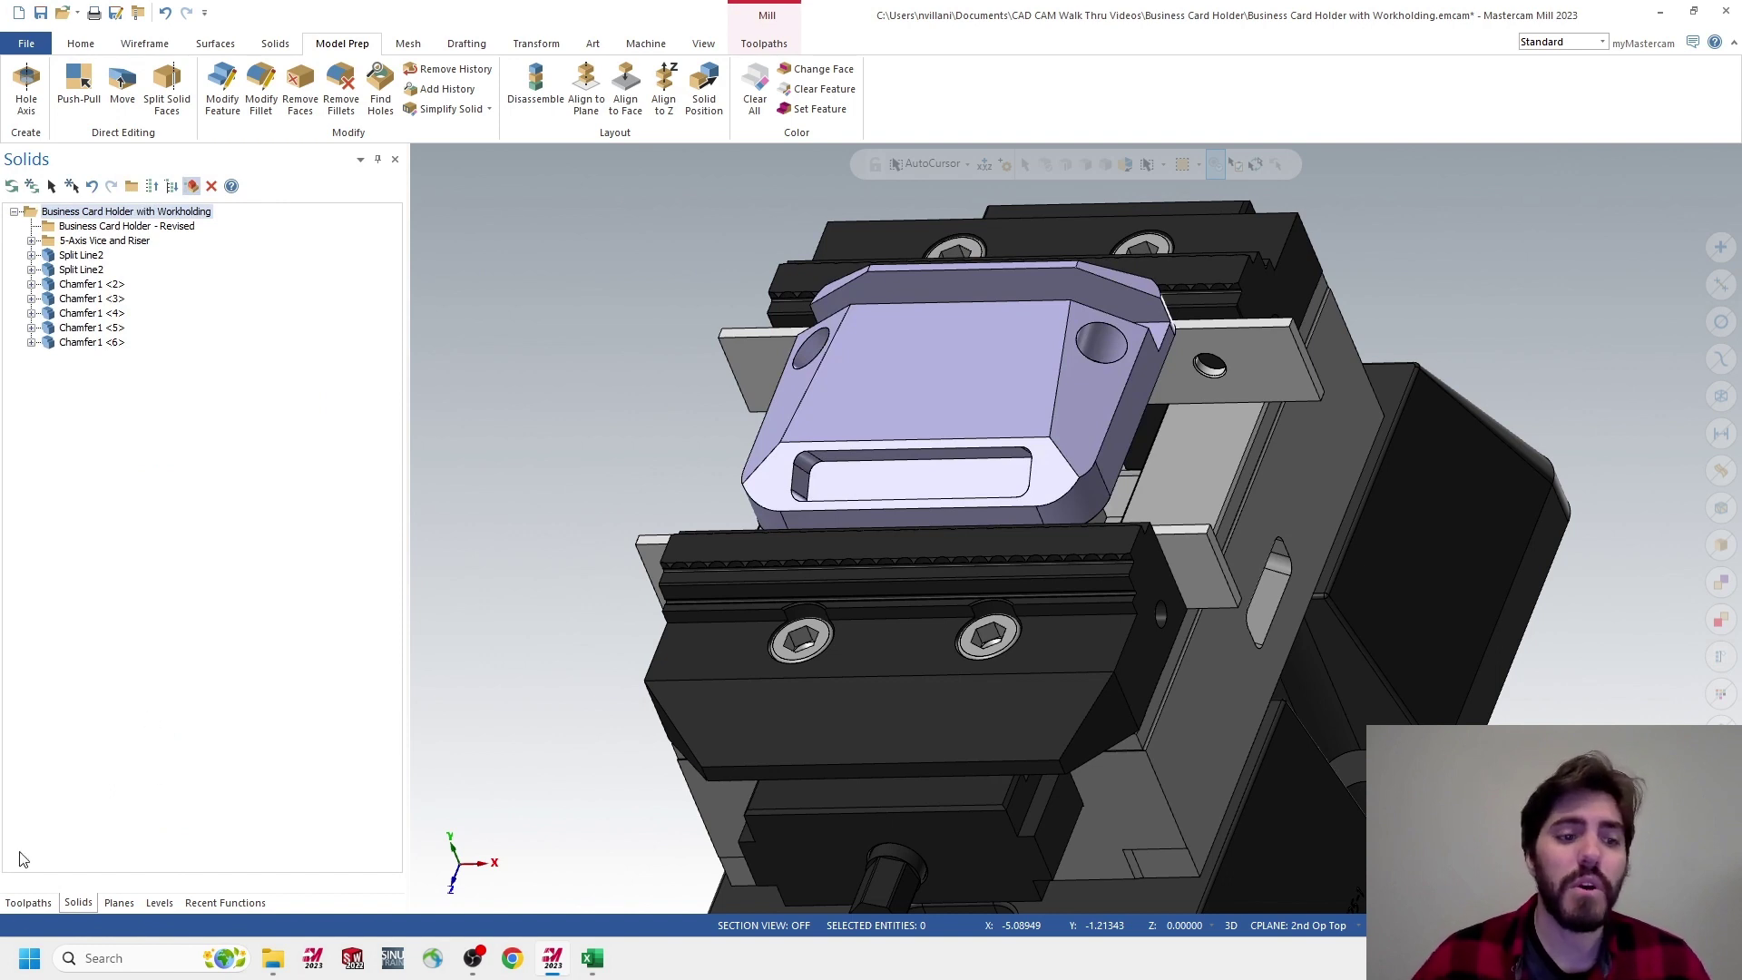
{"action": "left_click", "coordinate": [119, 903]}
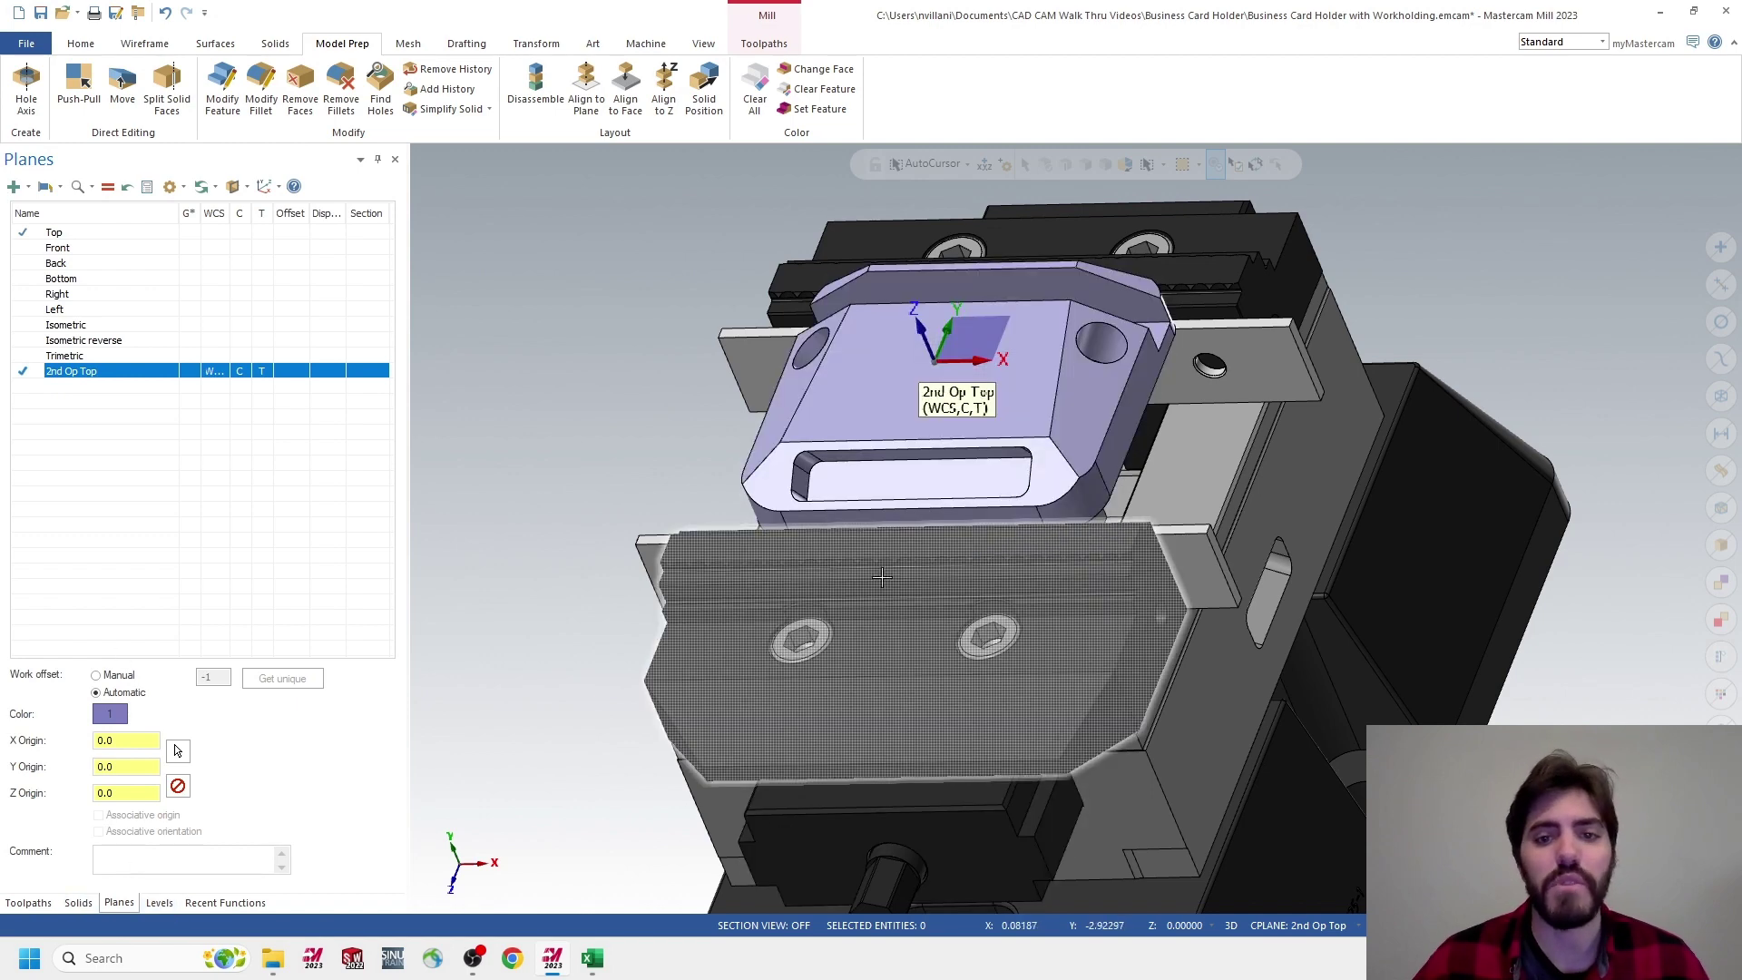
Remove the long slot pocket from the copied card holder's front angled face using Modify Feature with the Remove type
{"action": "left_click", "coordinate": [223, 88]}
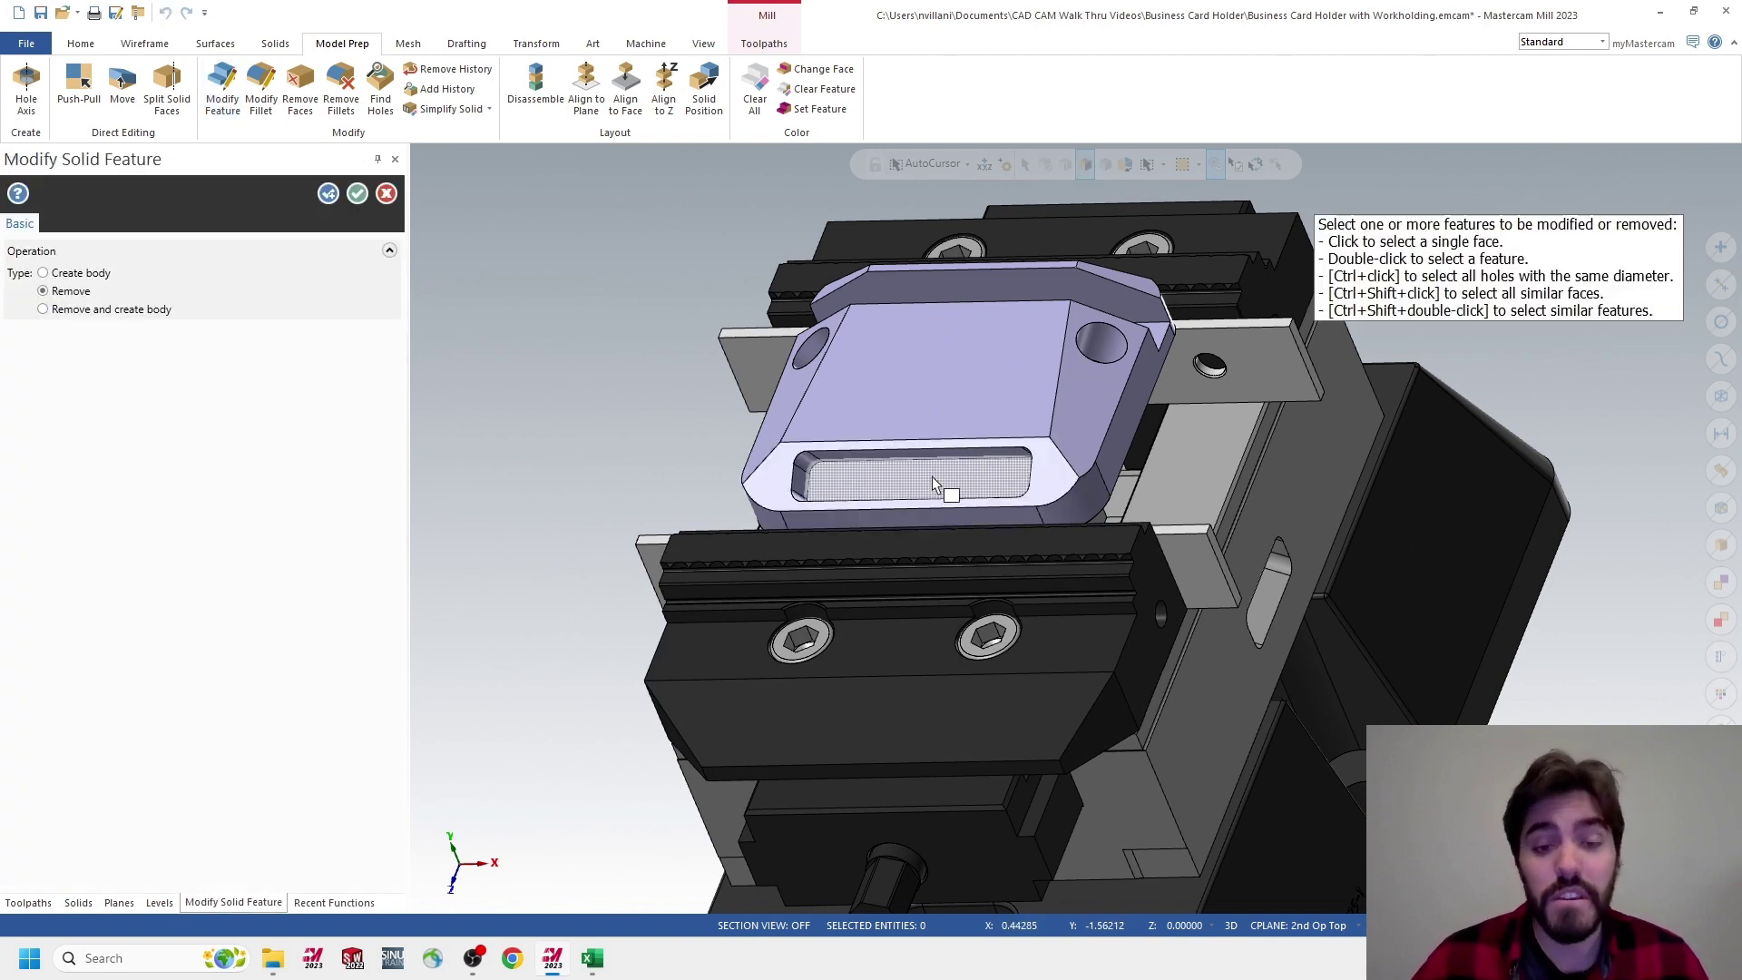
{"action": "double_click", "coordinate": [864, 490]}
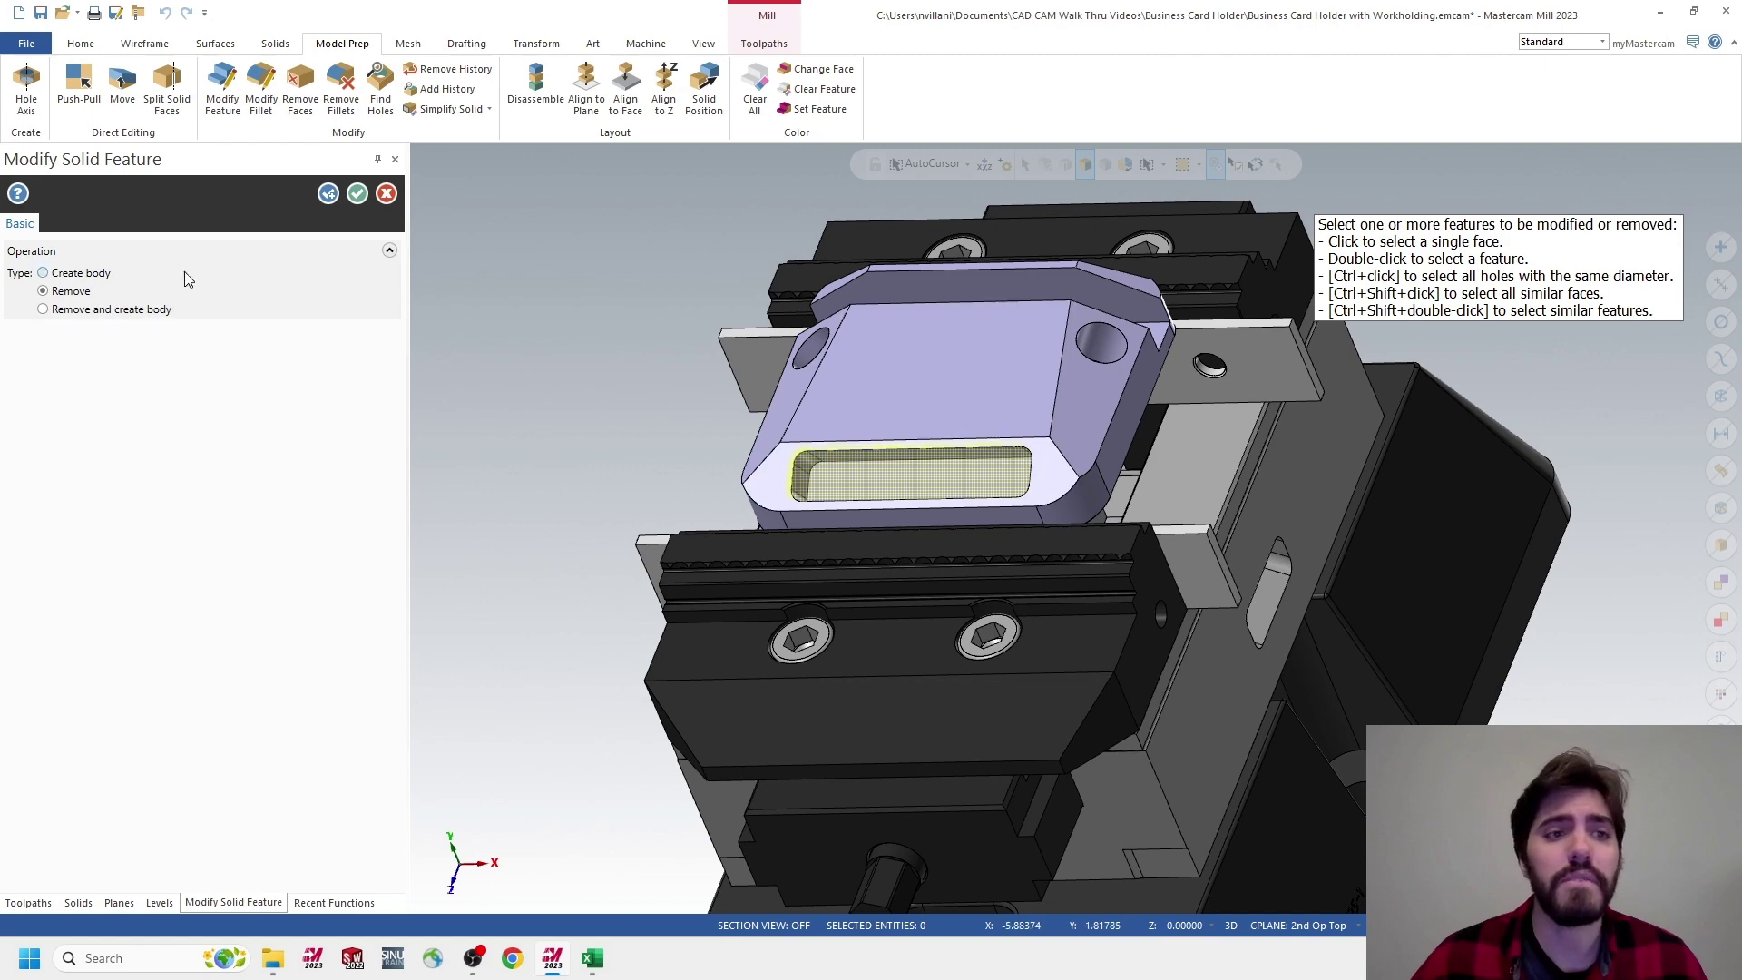
{"action": "left_click", "coordinate": [357, 193]}
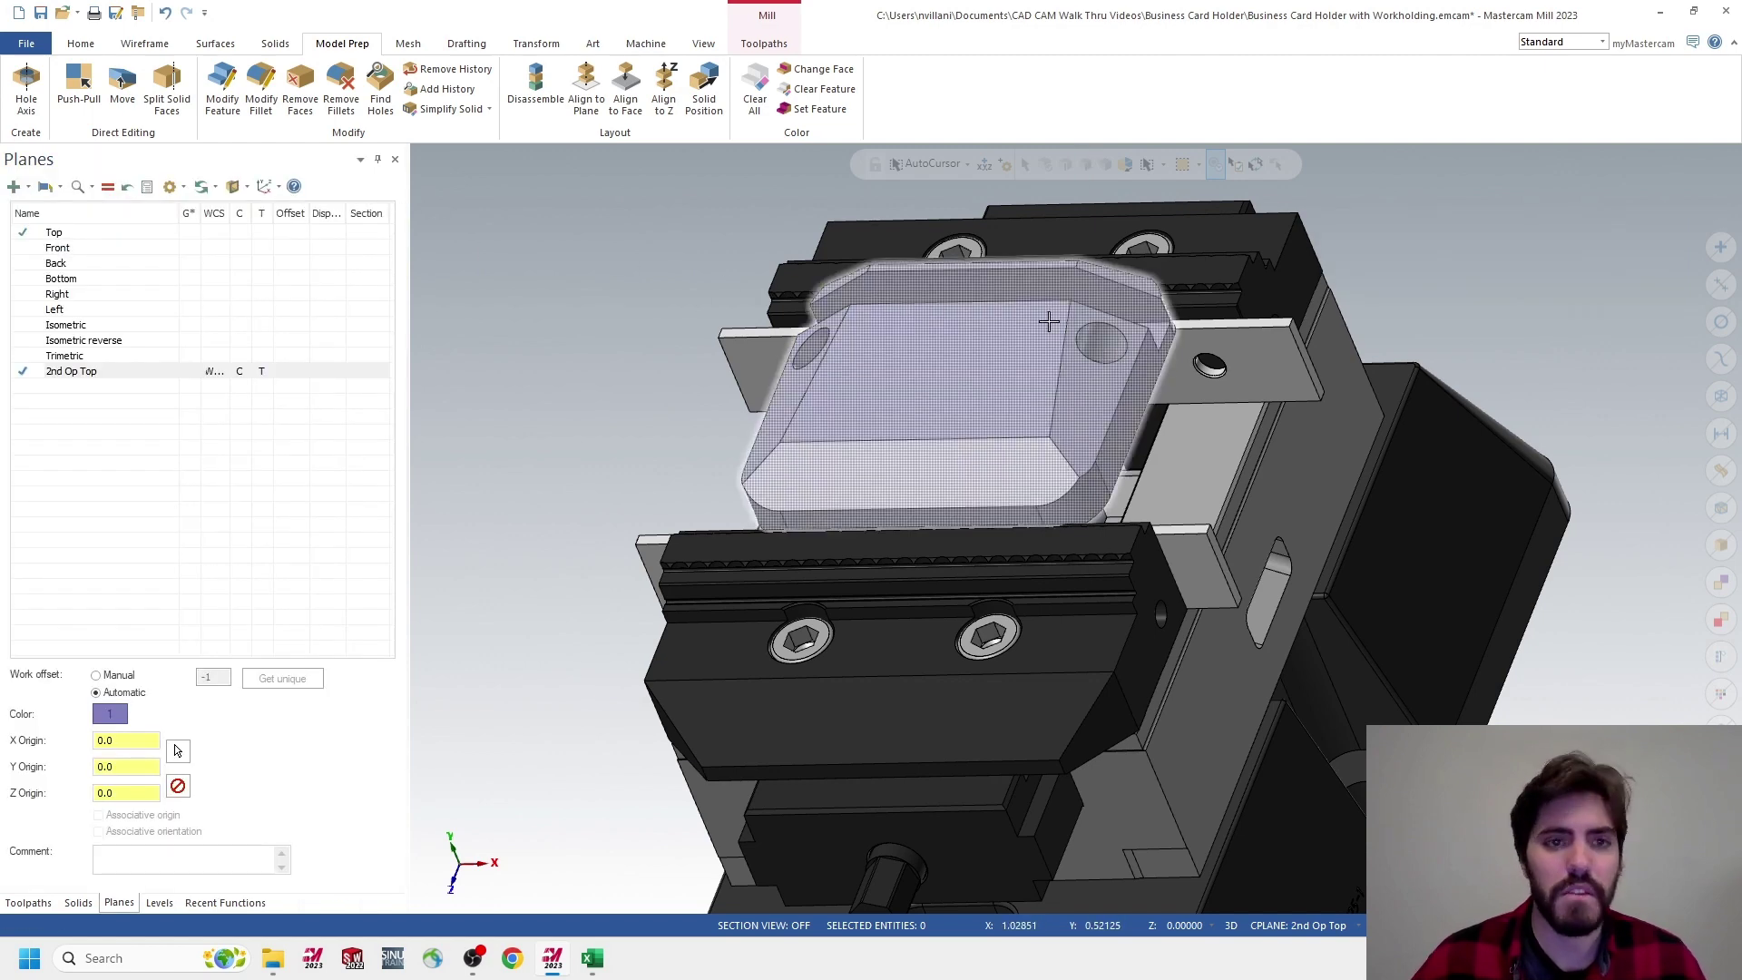
Remove the two holes in the copied card holder's side angled faces using Modify Feature with the Remove type
{"action": "left_click", "coordinate": [220, 86]}
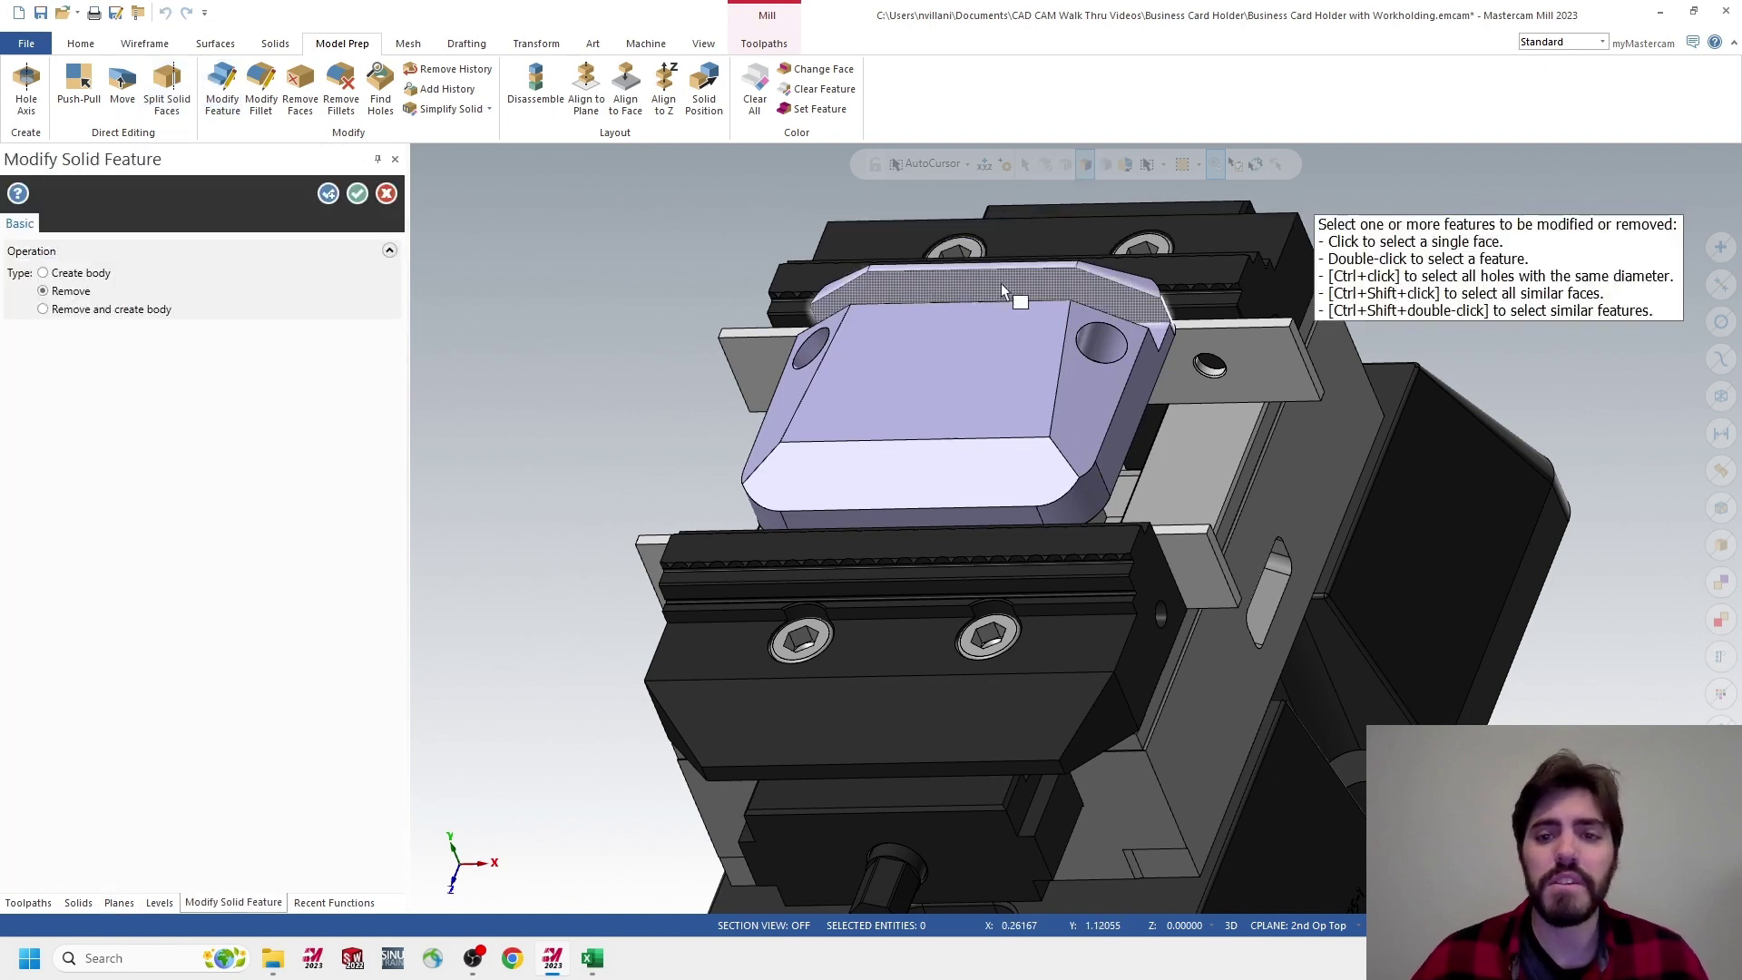
{"action": "left_click", "coordinate": [1109, 349]}
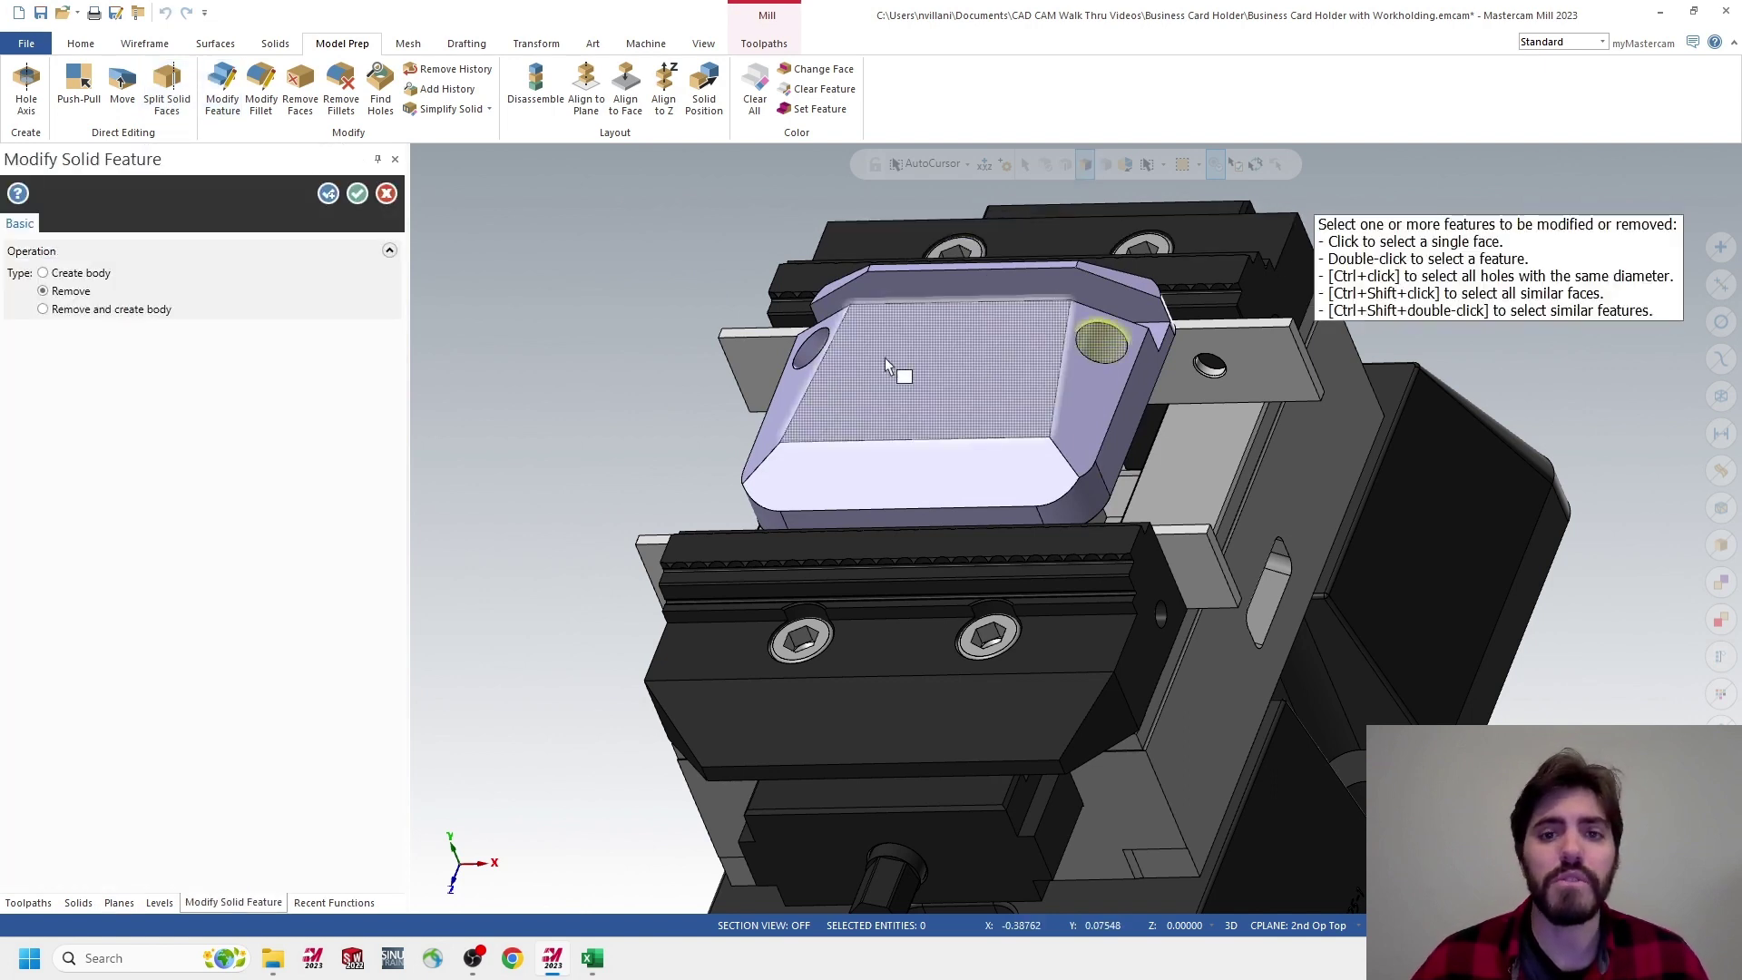
{"action": "left_click", "coordinate": [814, 354]}
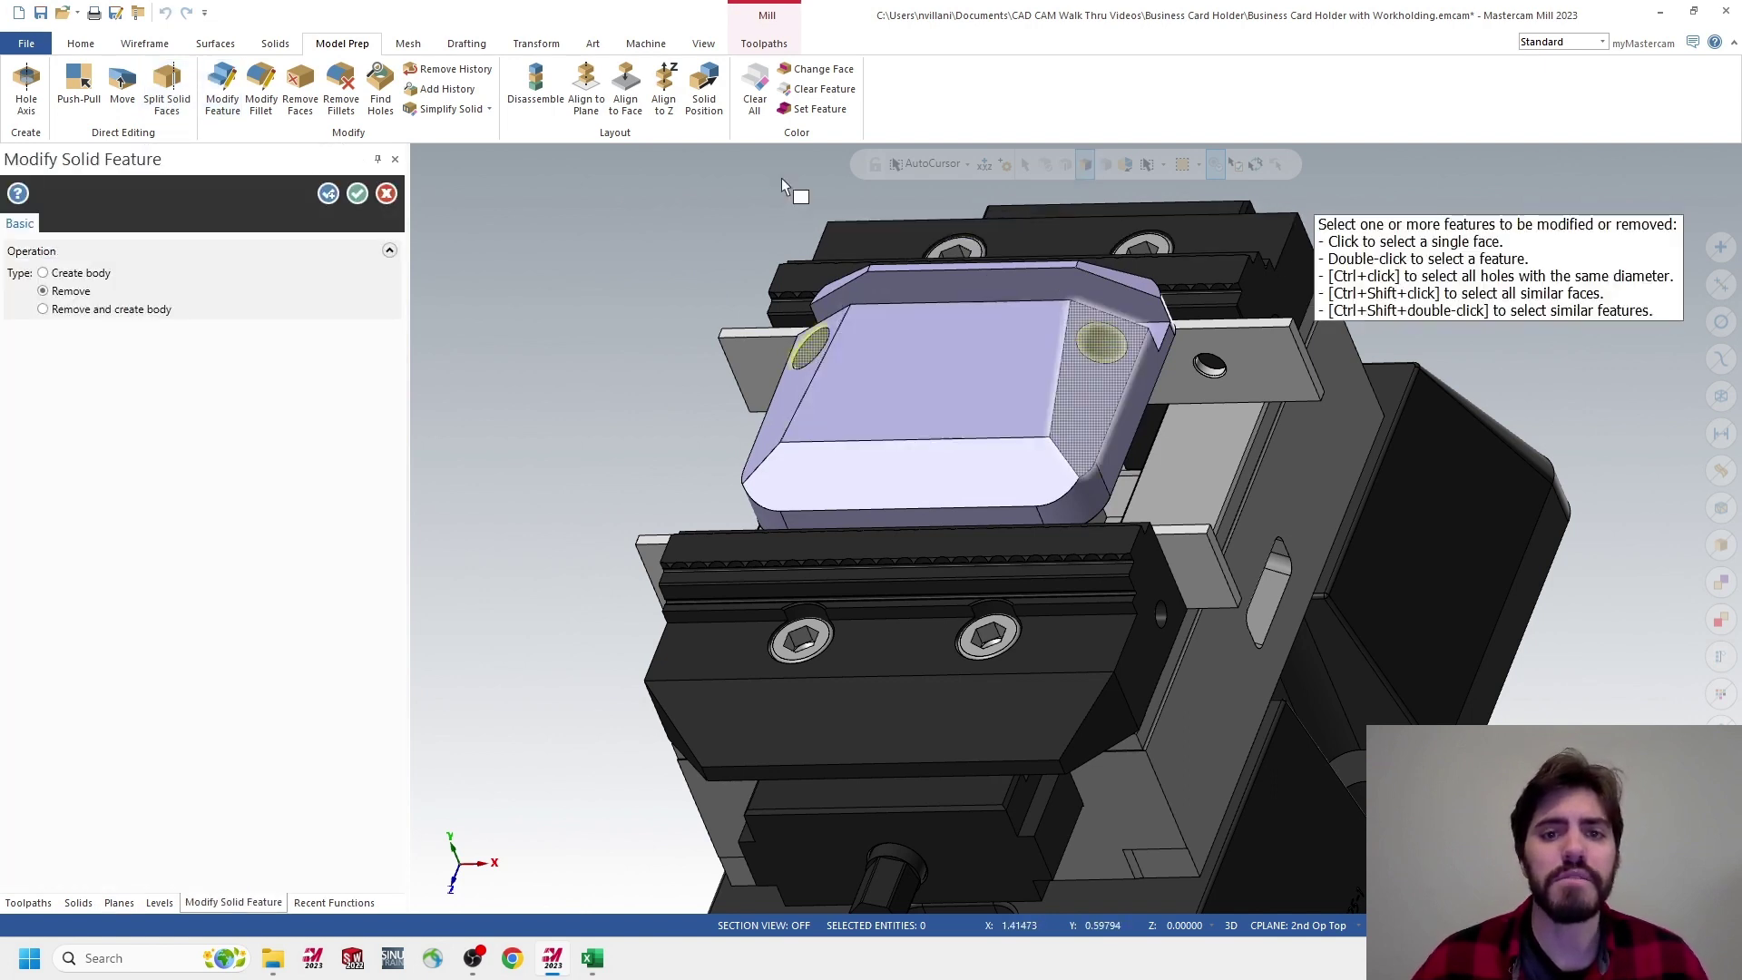
{"action": "left_click", "coordinate": [357, 194]}
Remove the stepped cutout along the back edge of the copied card holder so its upper body is plain
{"action": "mouse_move", "coordinate": [885, 331]}
{"action": "middle_mouse_down"}
{"action": "mouse_move", "coordinate": [902, 423]}
{"action": "mouse_move", "coordinate": [863, 343]}
{"action": "middle_mouse_up"}
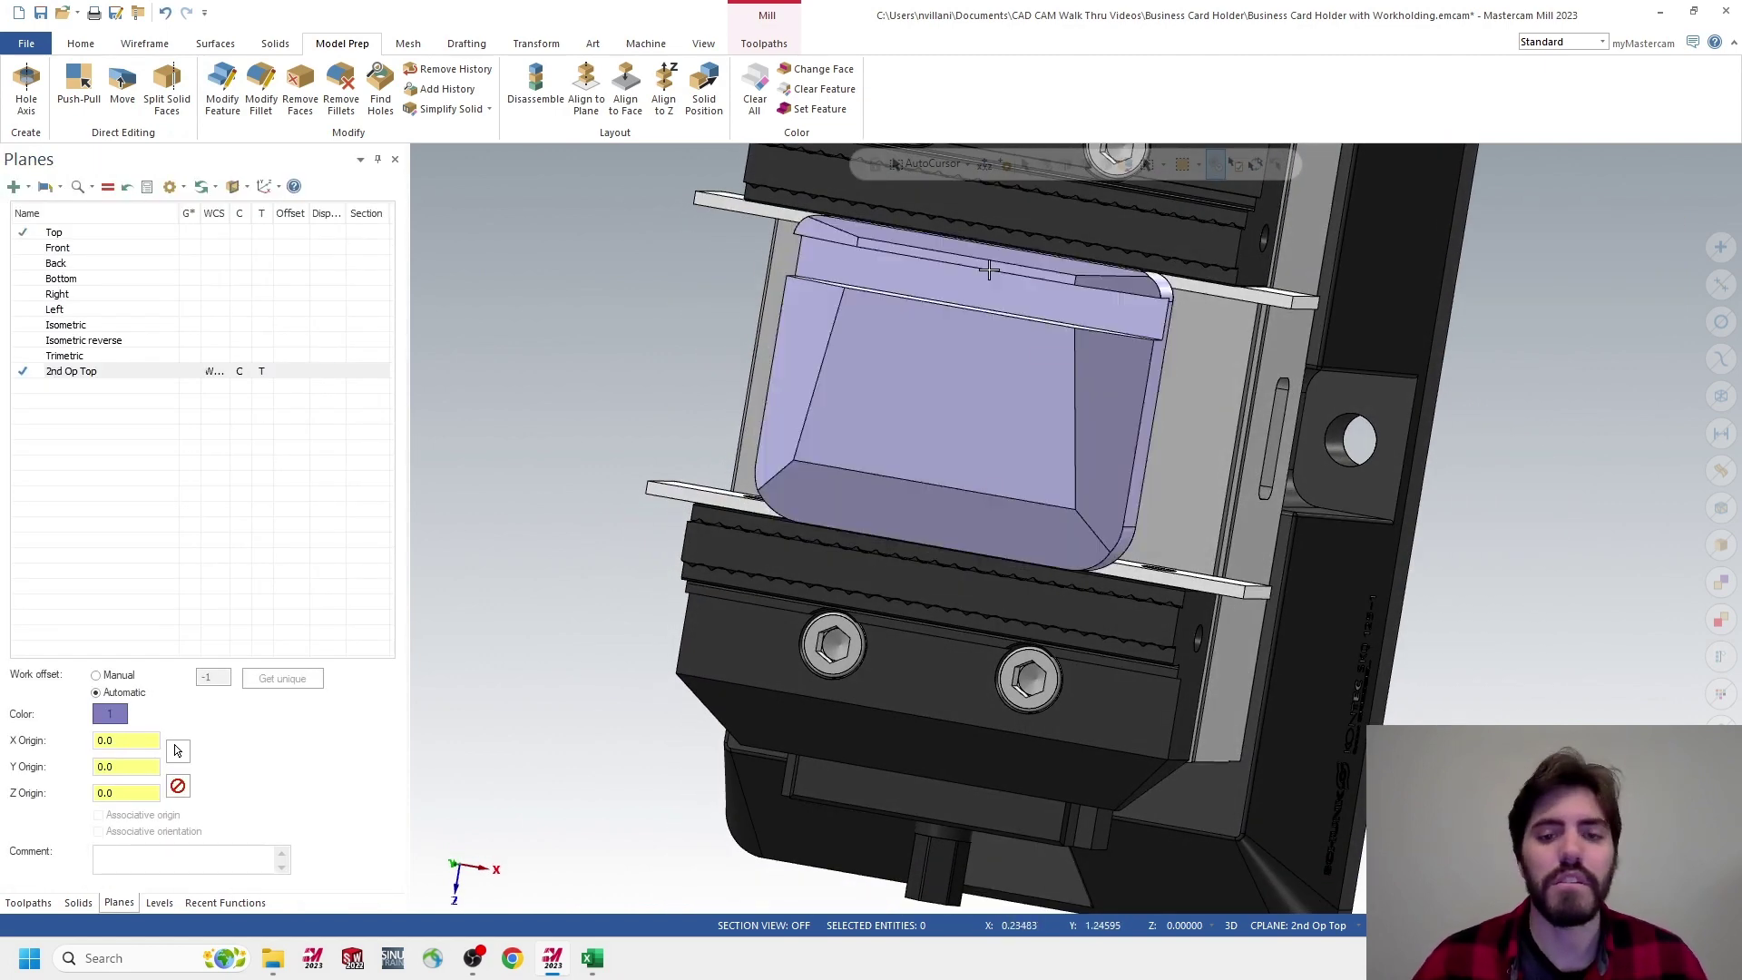
{"action": "middle_click_drag", "start_coordinate": [929, 329], "coordinate": [744, 320]}
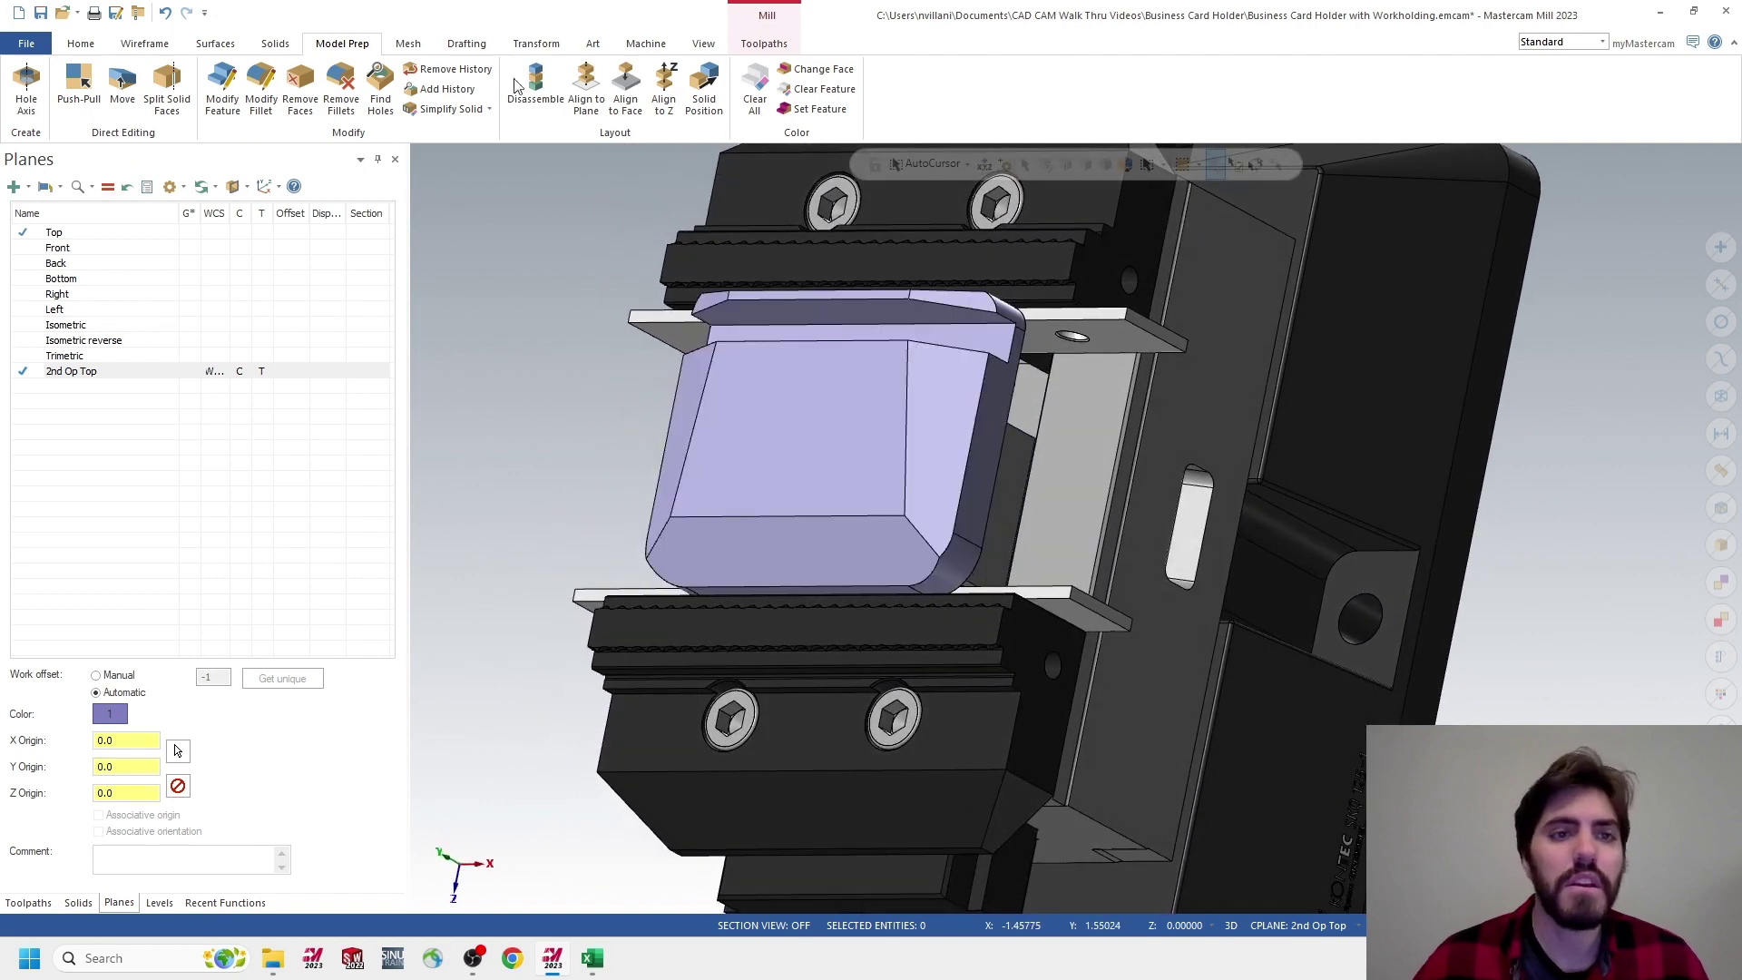
{"action": "left_click", "coordinate": [222, 91]}
{"action": "middle_click_drag", "start_coordinate": [881, 310], "coordinate": [816, 295]}
{"action": "left_click", "coordinate": [386, 193]}
{"action": "middle_click_drag", "start_coordinate": [794, 397], "coordinate": [672, 372]}
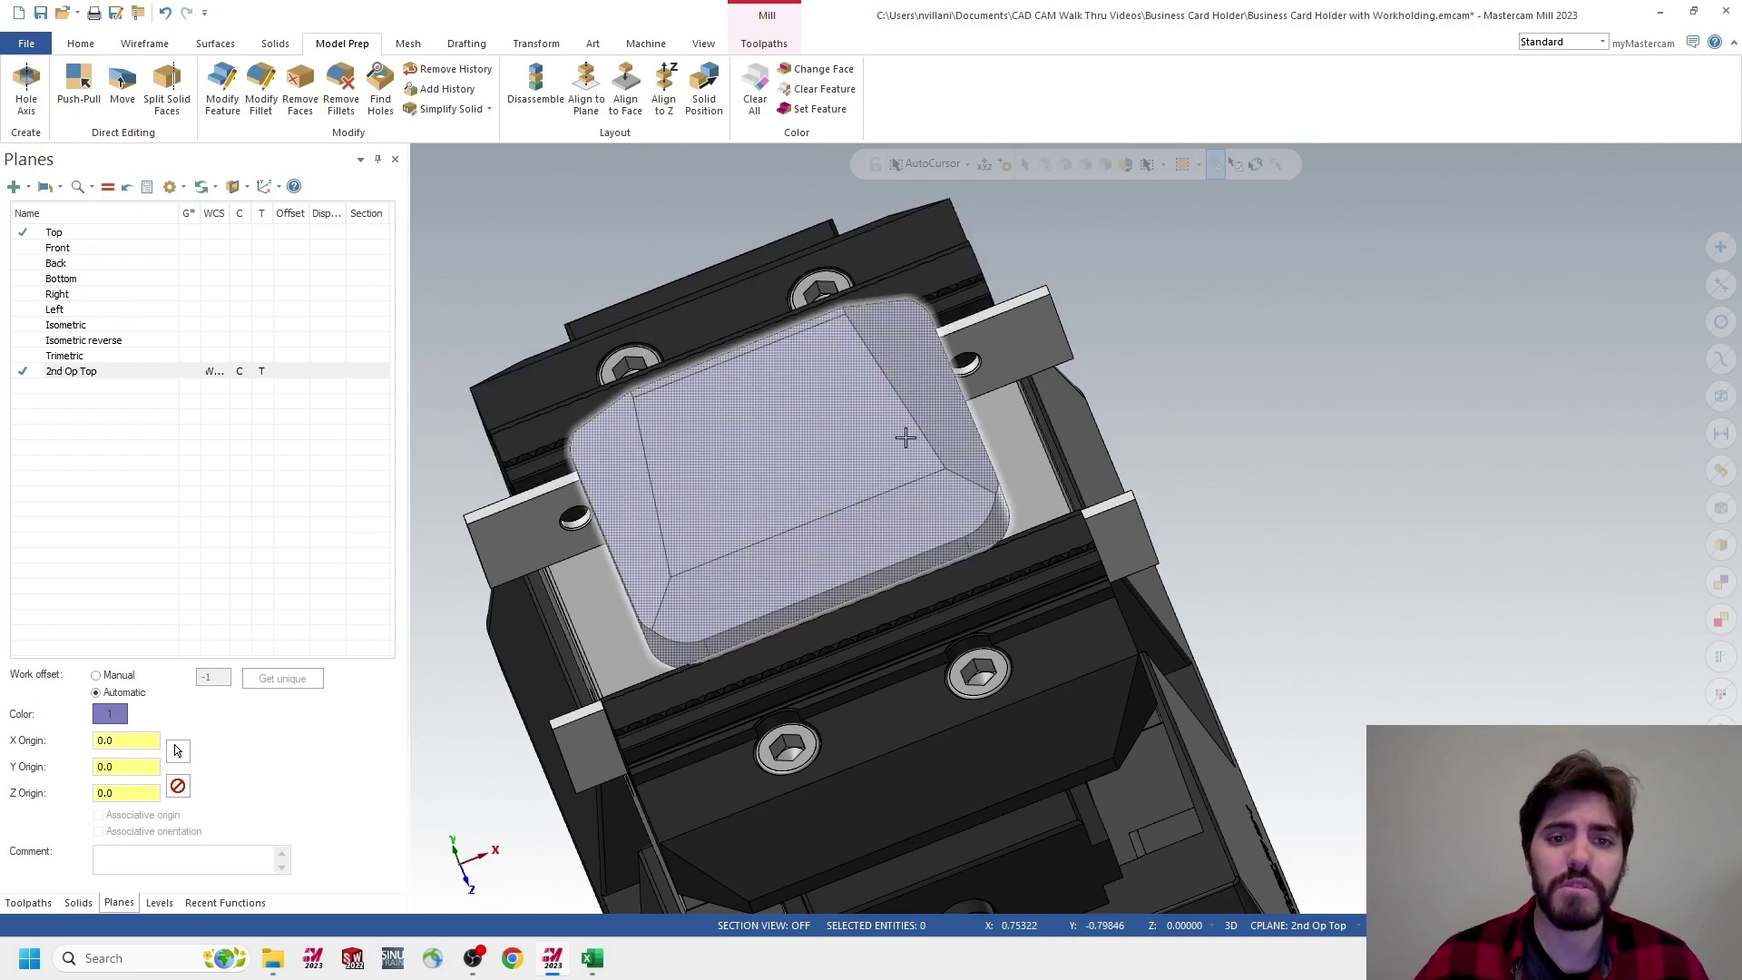
{"action": "mouse_move", "coordinate": [840, 427]}
{"action": "middle_mouse_down"}
{"action": "mouse_move", "coordinate": [918, 392]}
{"action": "mouse_move", "coordinate": [829, 420]}
{"action": "mouse_move", "coordinate": [887, 388]}
{"action": "mouse_move", "coordinate": [844, 389]}
{"action": "mouse_move", "coordinate": [766, 436]}
{"action": "mouse_move", "coordinate": [705, 425]}
{"action": "middle_mouse_up"}
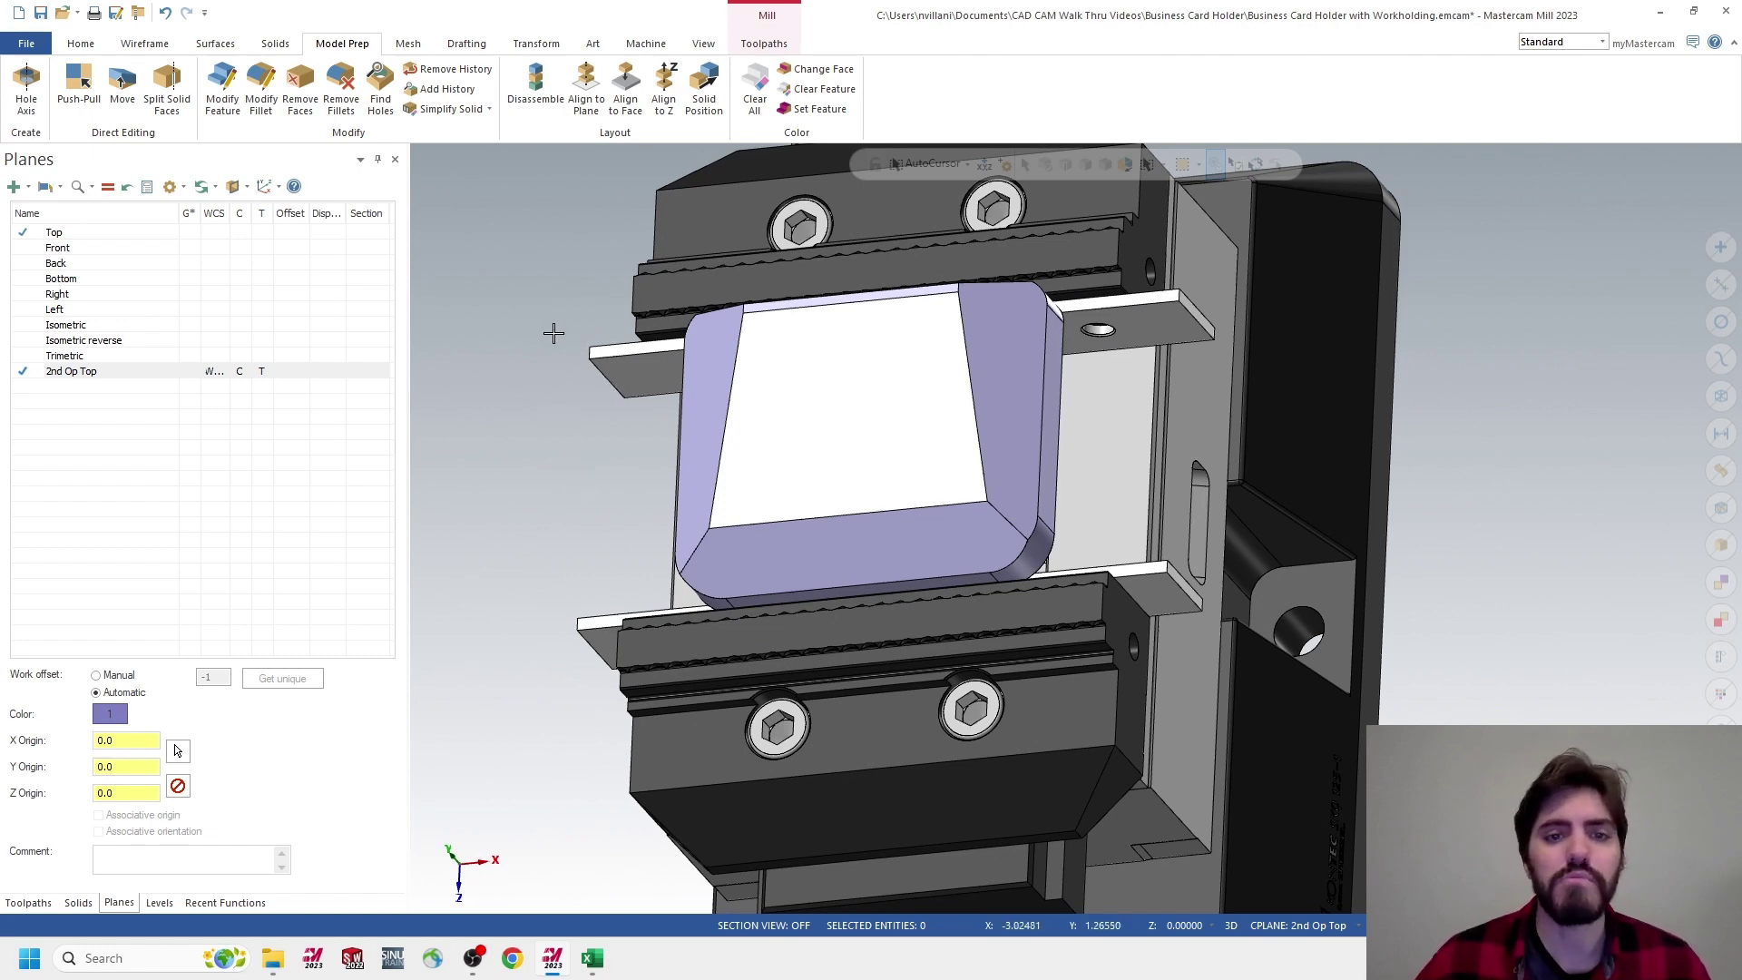
Make level 1, Business Card Holder - Revised, active and visible, and hide level 16, Copy Remove
{"action": "left_click", "coordinate": [159, 903]}
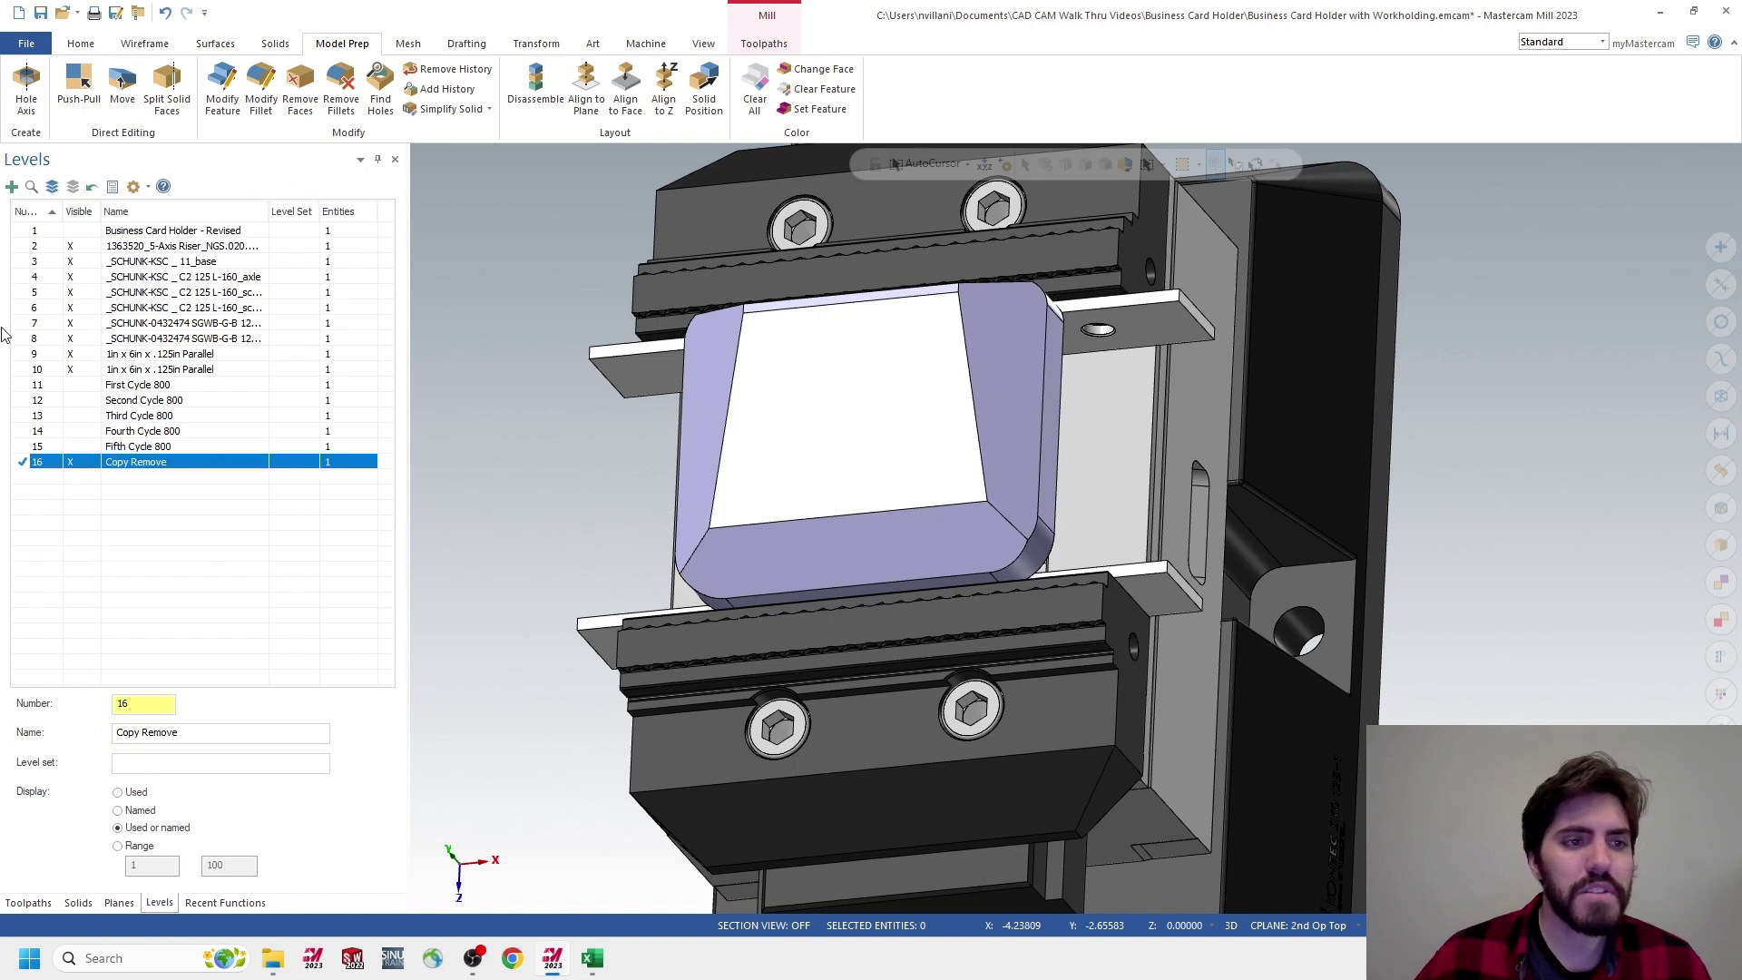
{"action": "left_click", "coordinate": [78, 231]}
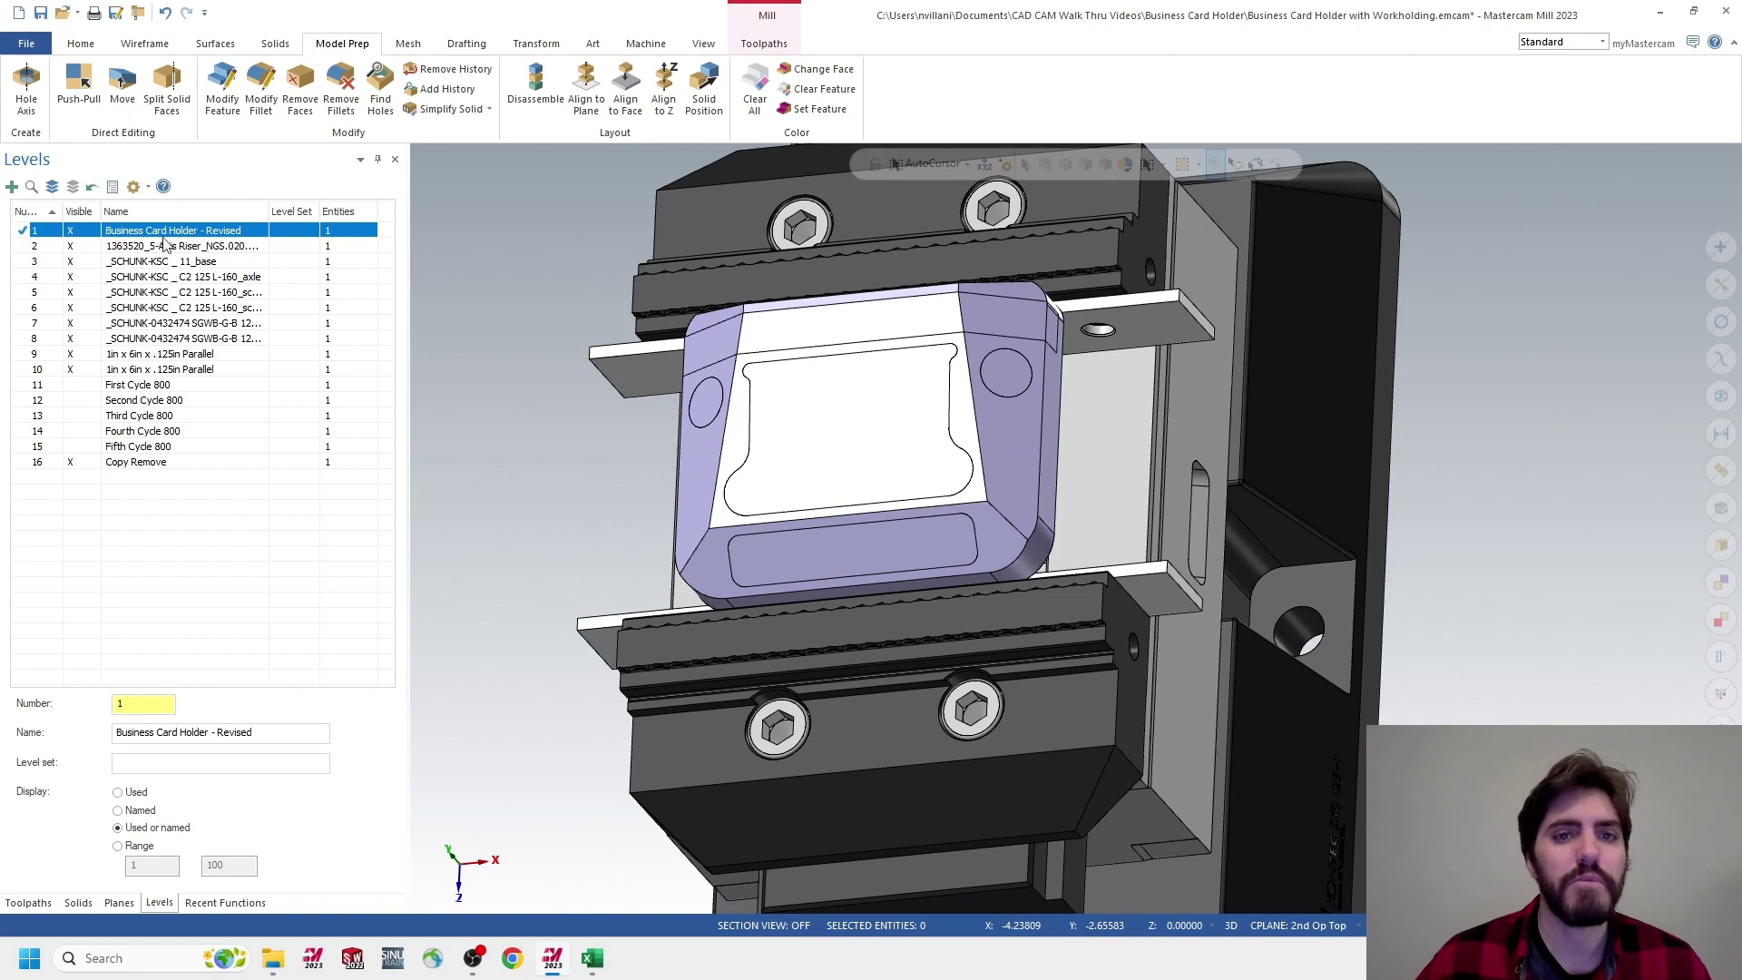
{"action": "left_click", "coordinate": [71, 462]}
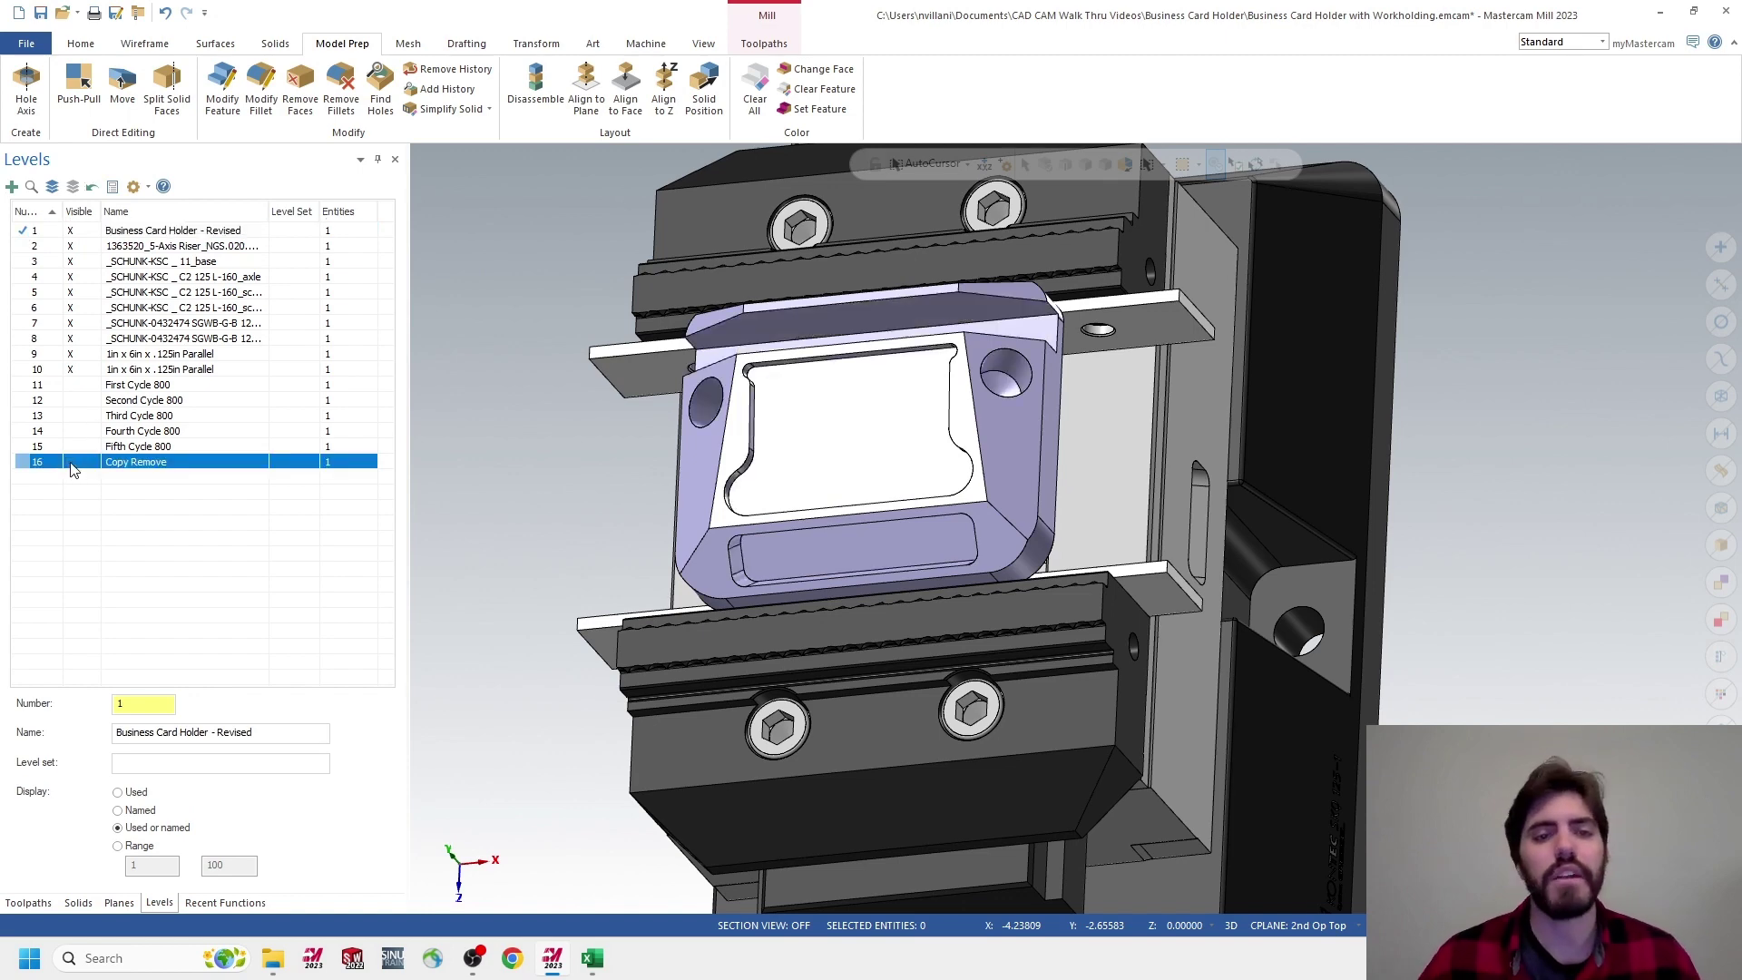
{"action": "middle_click_drag", "start_coordinate": [595, 470], "coordinate": [678, 369]}
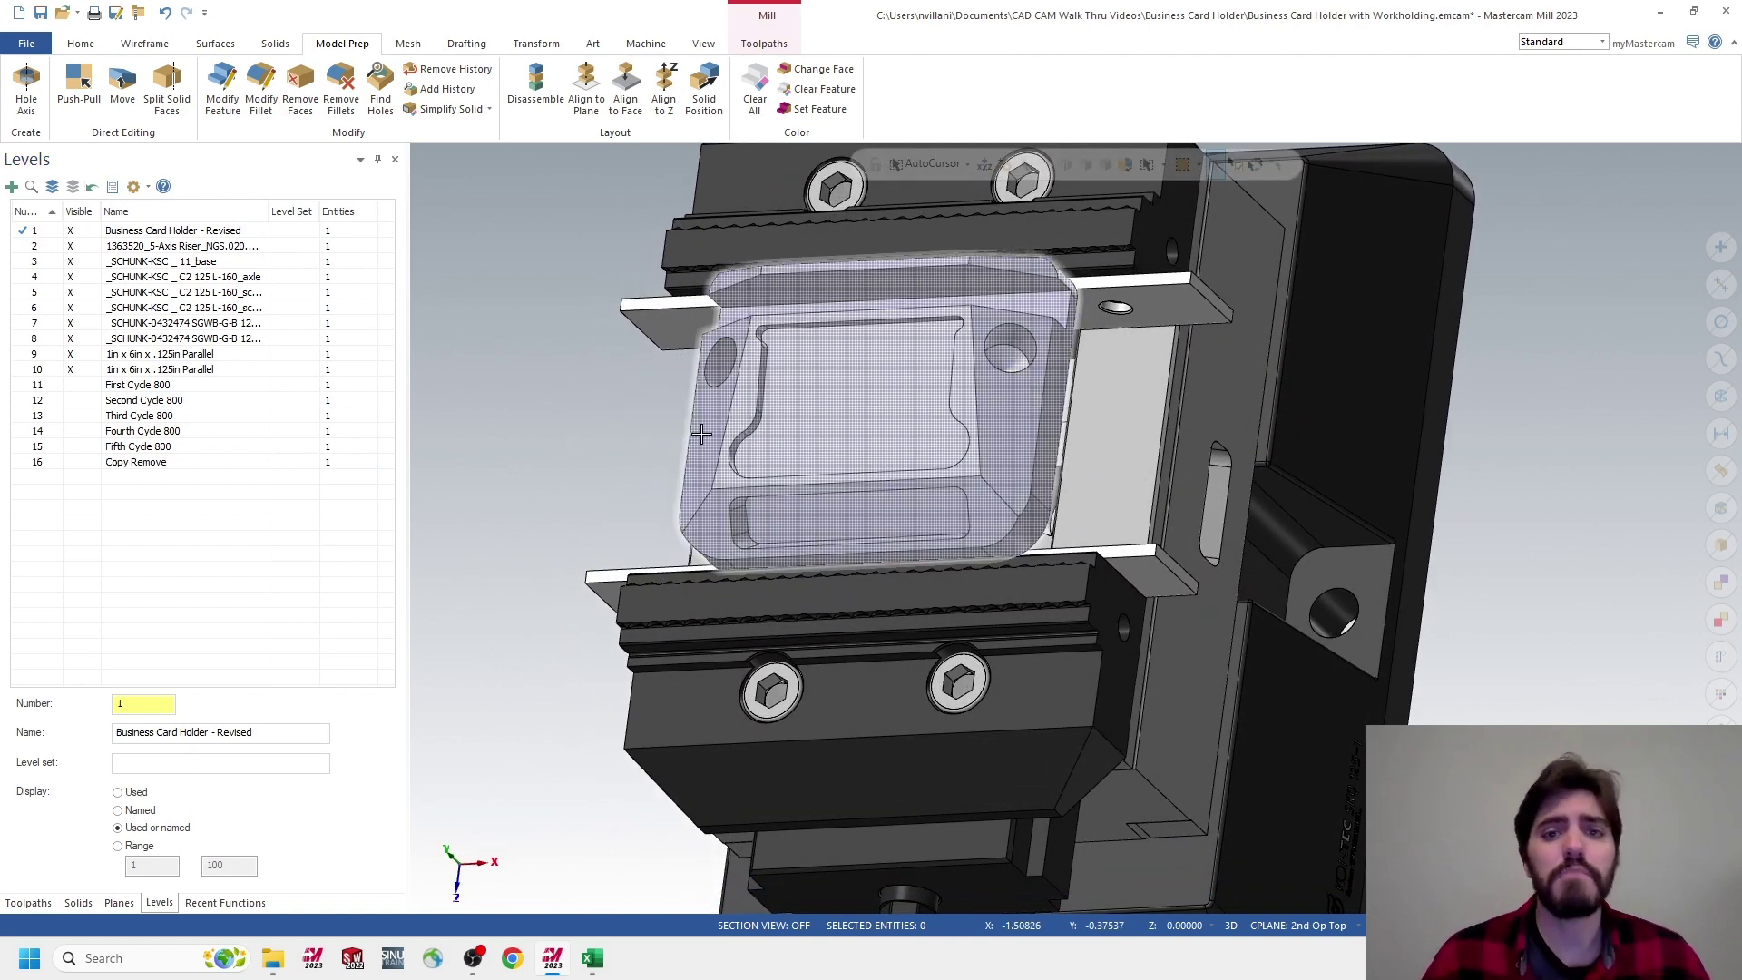
Make level 11, First Cycle 800, active and visible, and hide level 1, Business Card Holder - Revised
{"action": "left_click", "coordinate": [119, 903]}
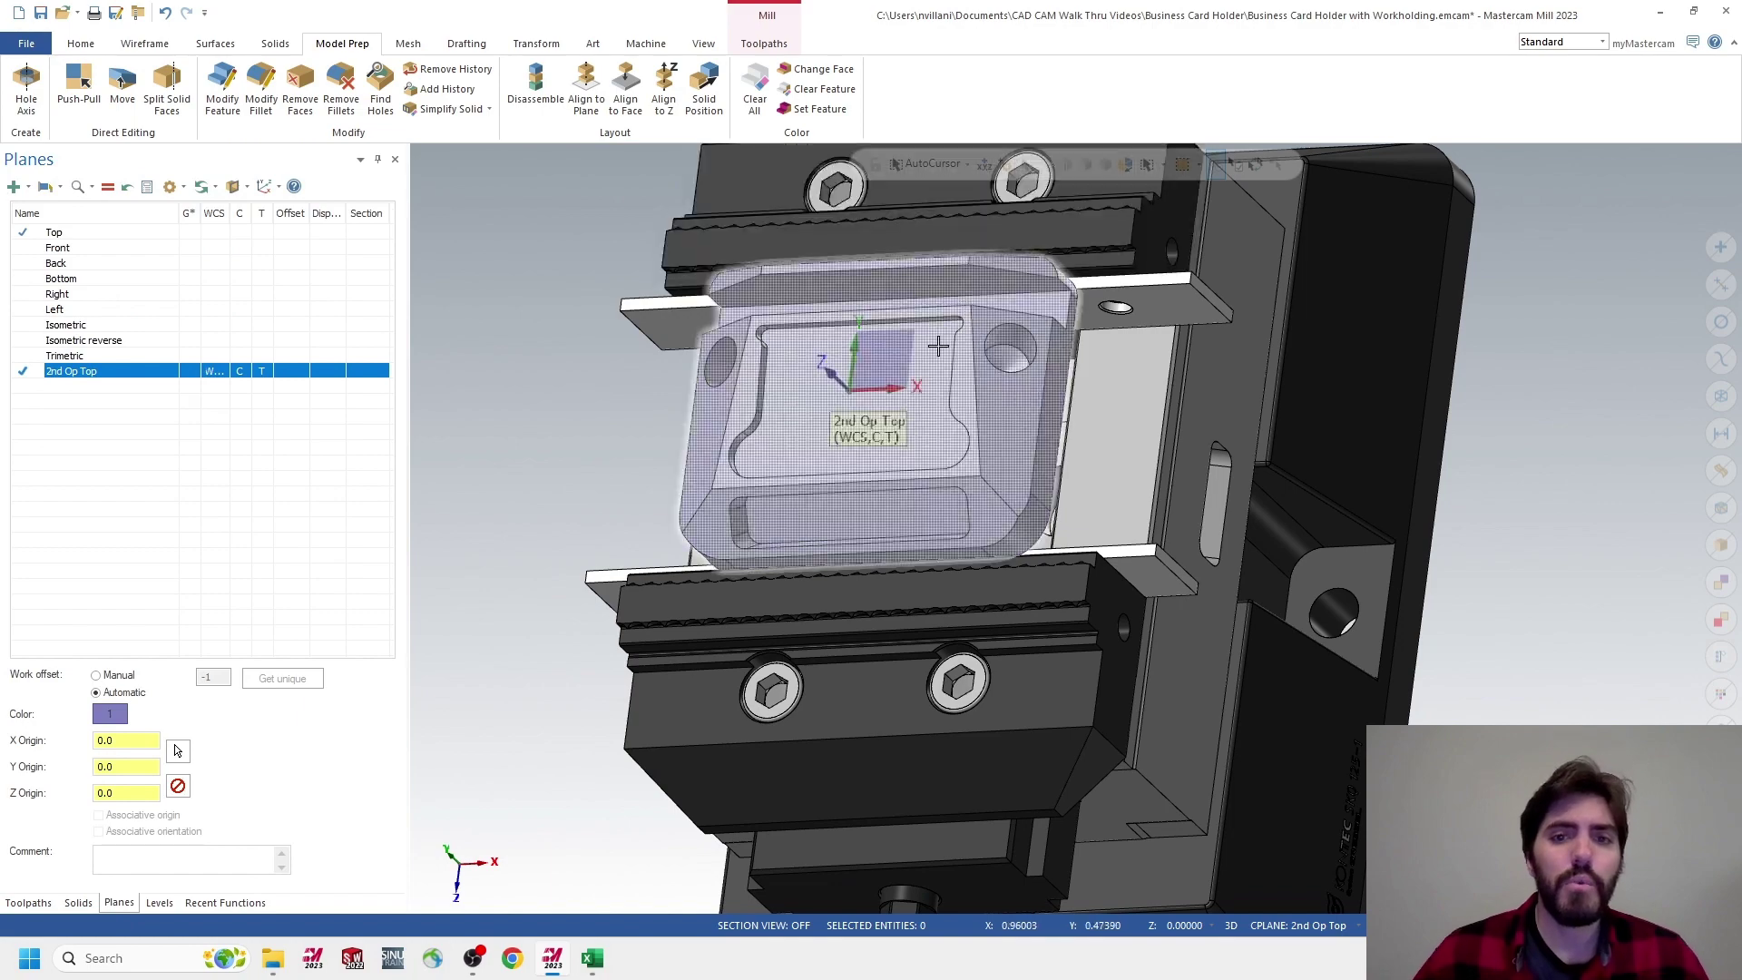
{"action": "middle_click_drag", "start_coordinate": [938, 346], "coordinate": [816, 359]}
{"action": "scroll", "coordinate": [797, 389], "scroll_direction": "up", "scroll_amount": 3}
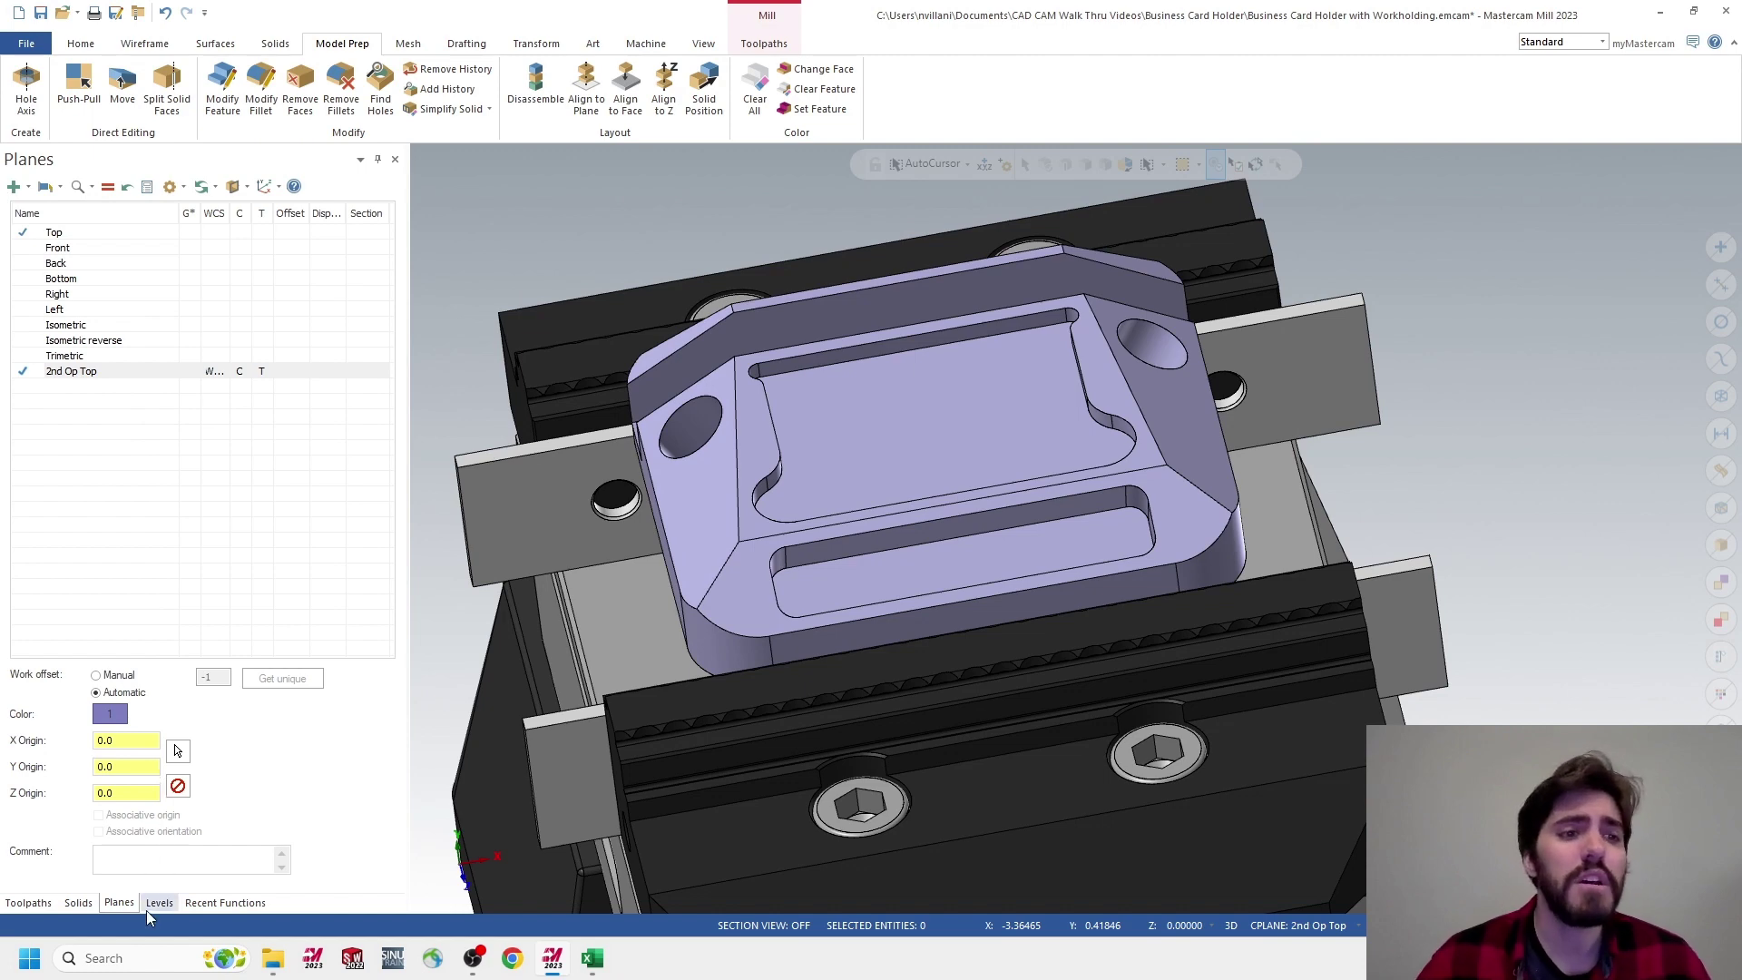
{"action": "scroll", "coordinate": [730, 310], "scroll_direction": "up", "scroll_amount": 4}
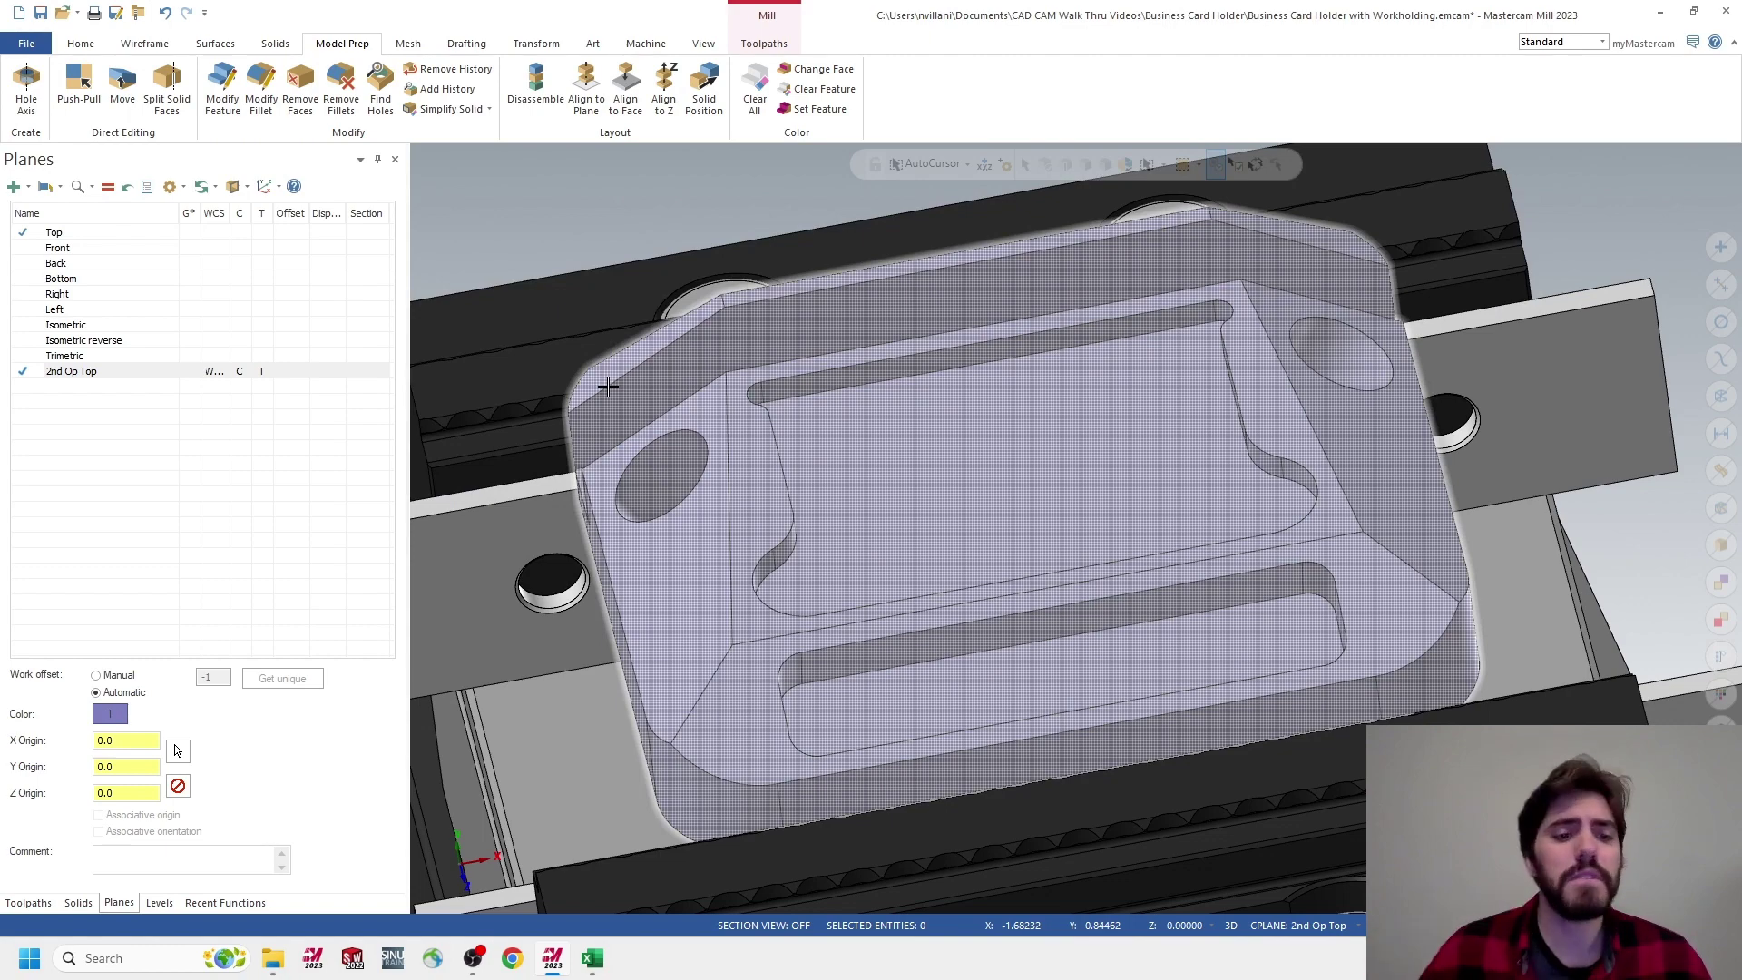
{"action": "left_click", "coordinate": [158, 903]}
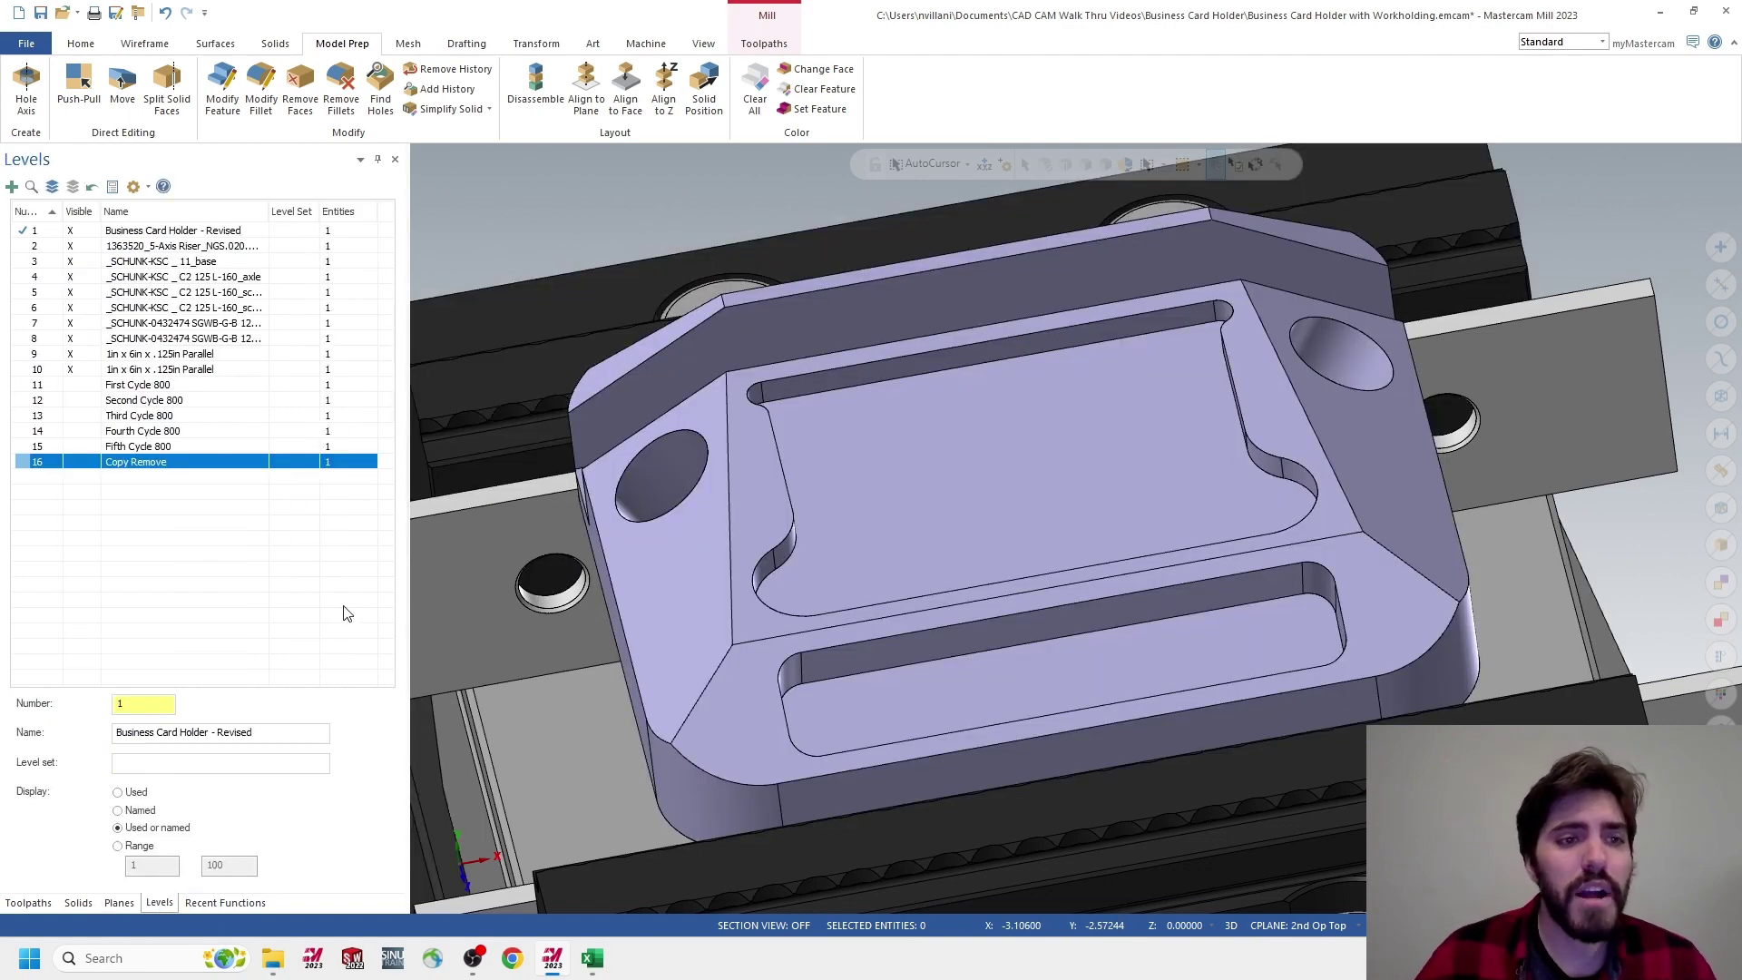
{"action": "left_click", "coordinate": [72, 386]}
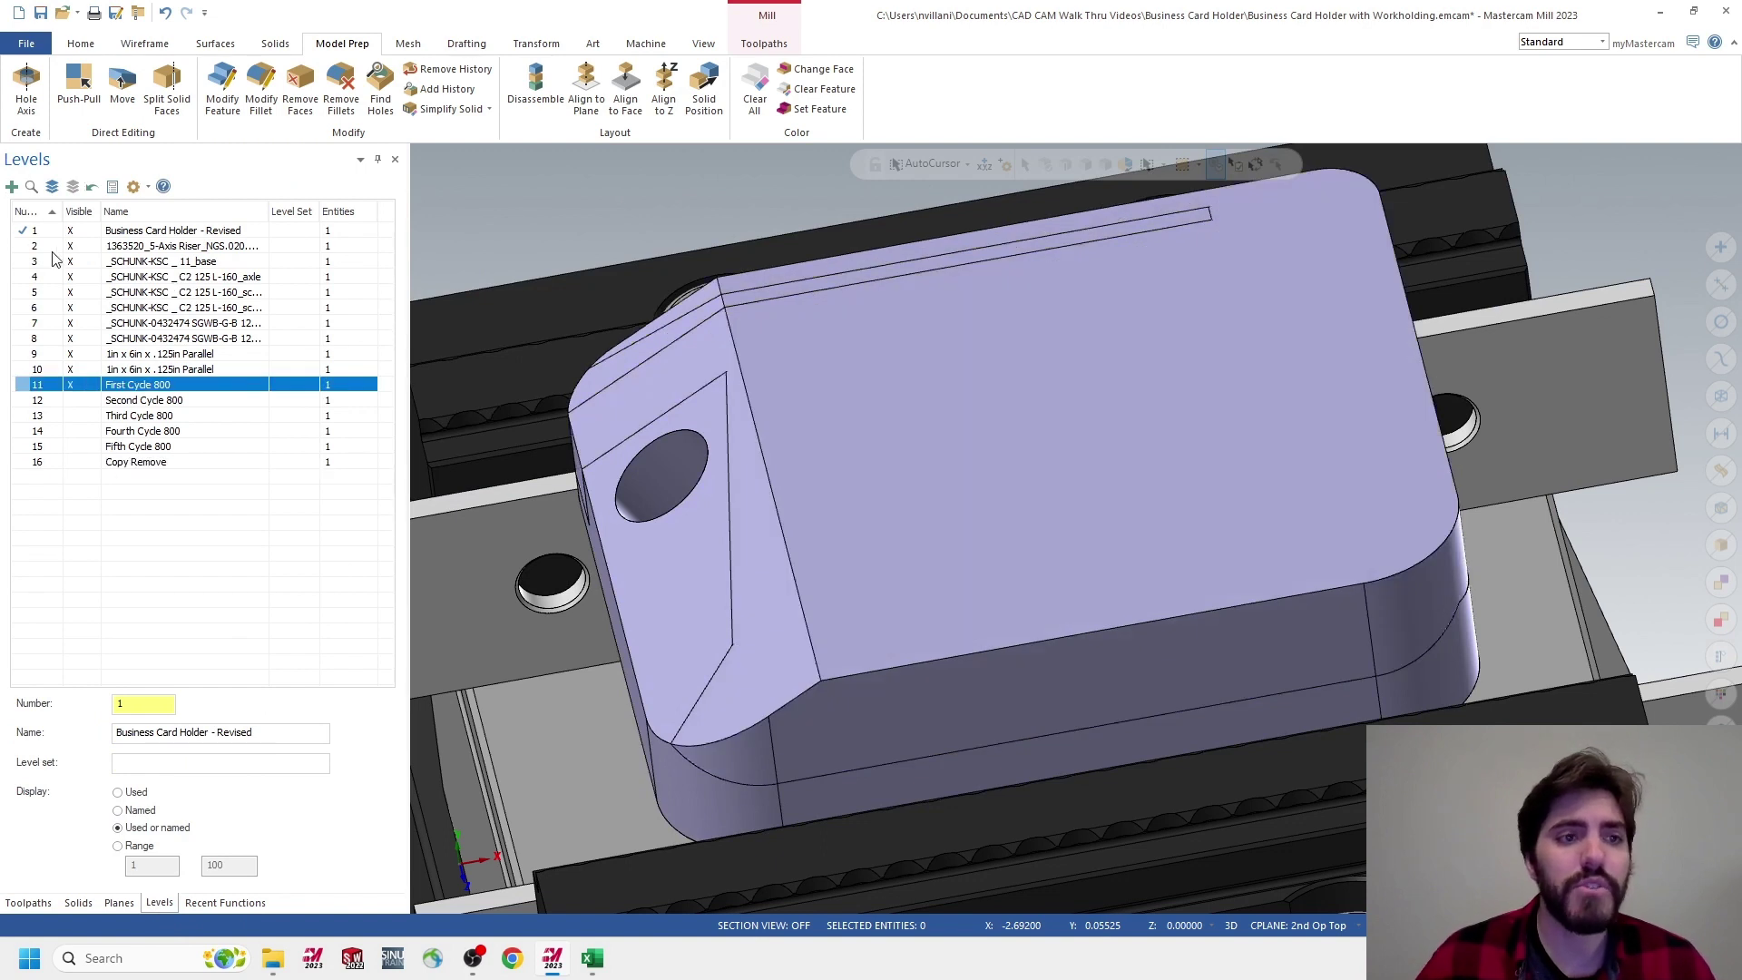
{"action": "left_click", "coordinate": [29, 387]}
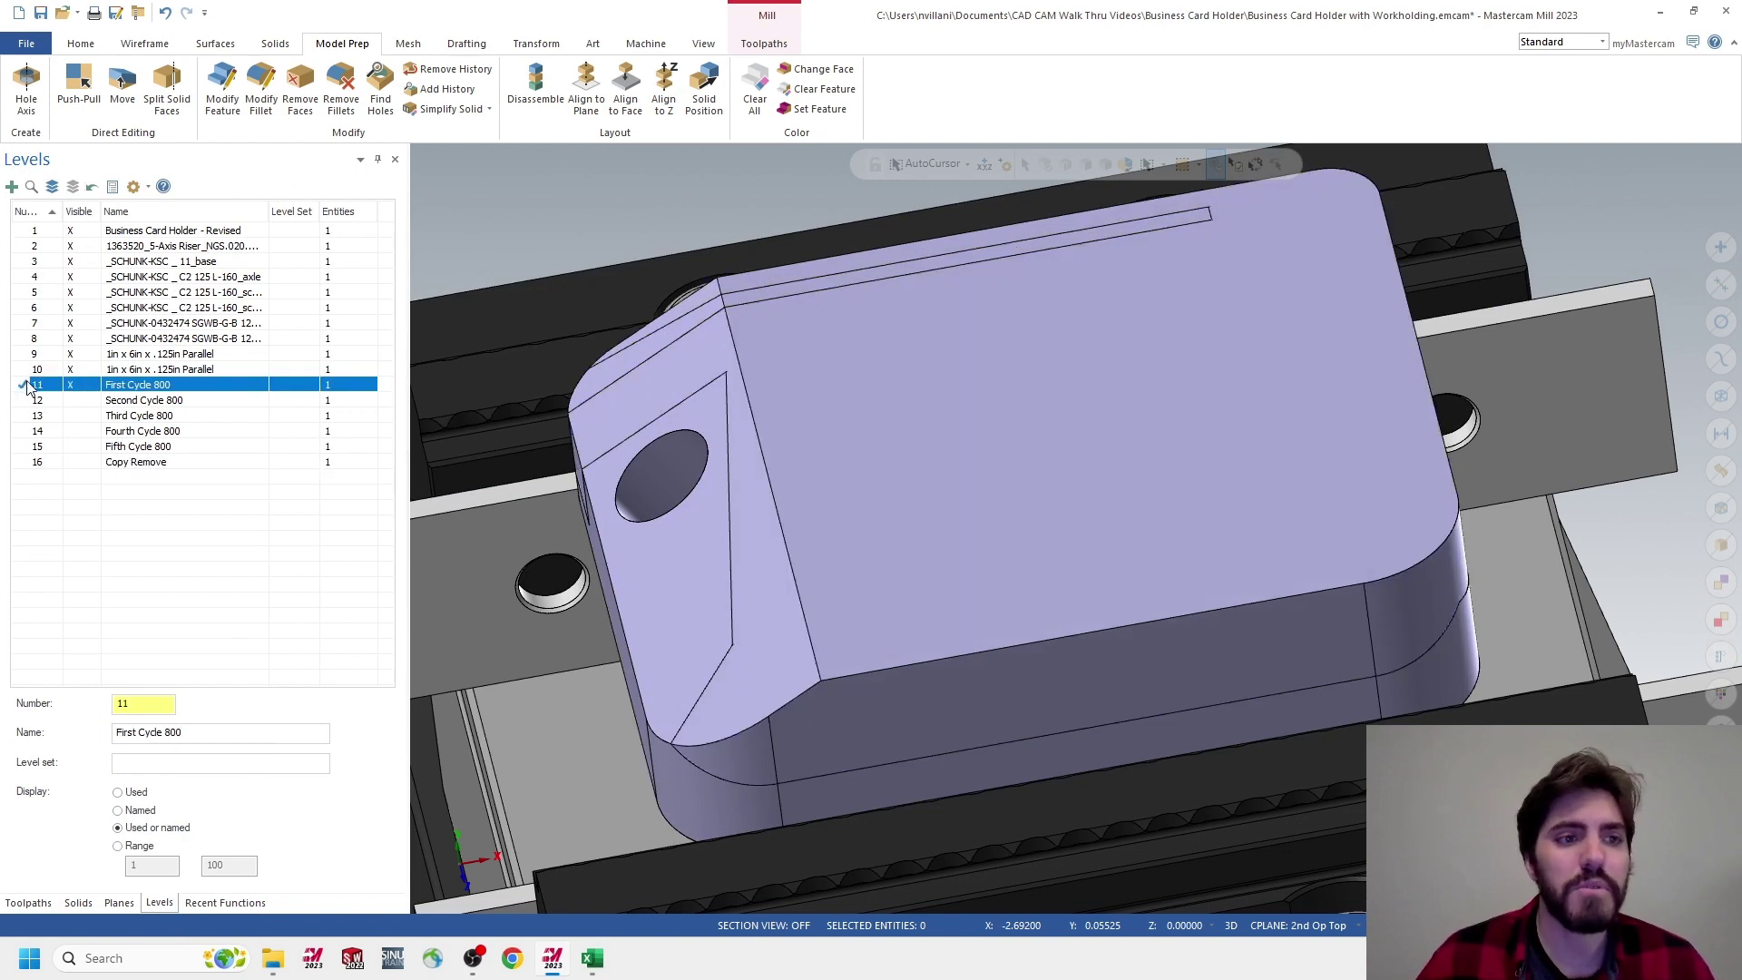
{"action": "left_click", "coordinate": [70, 230]}
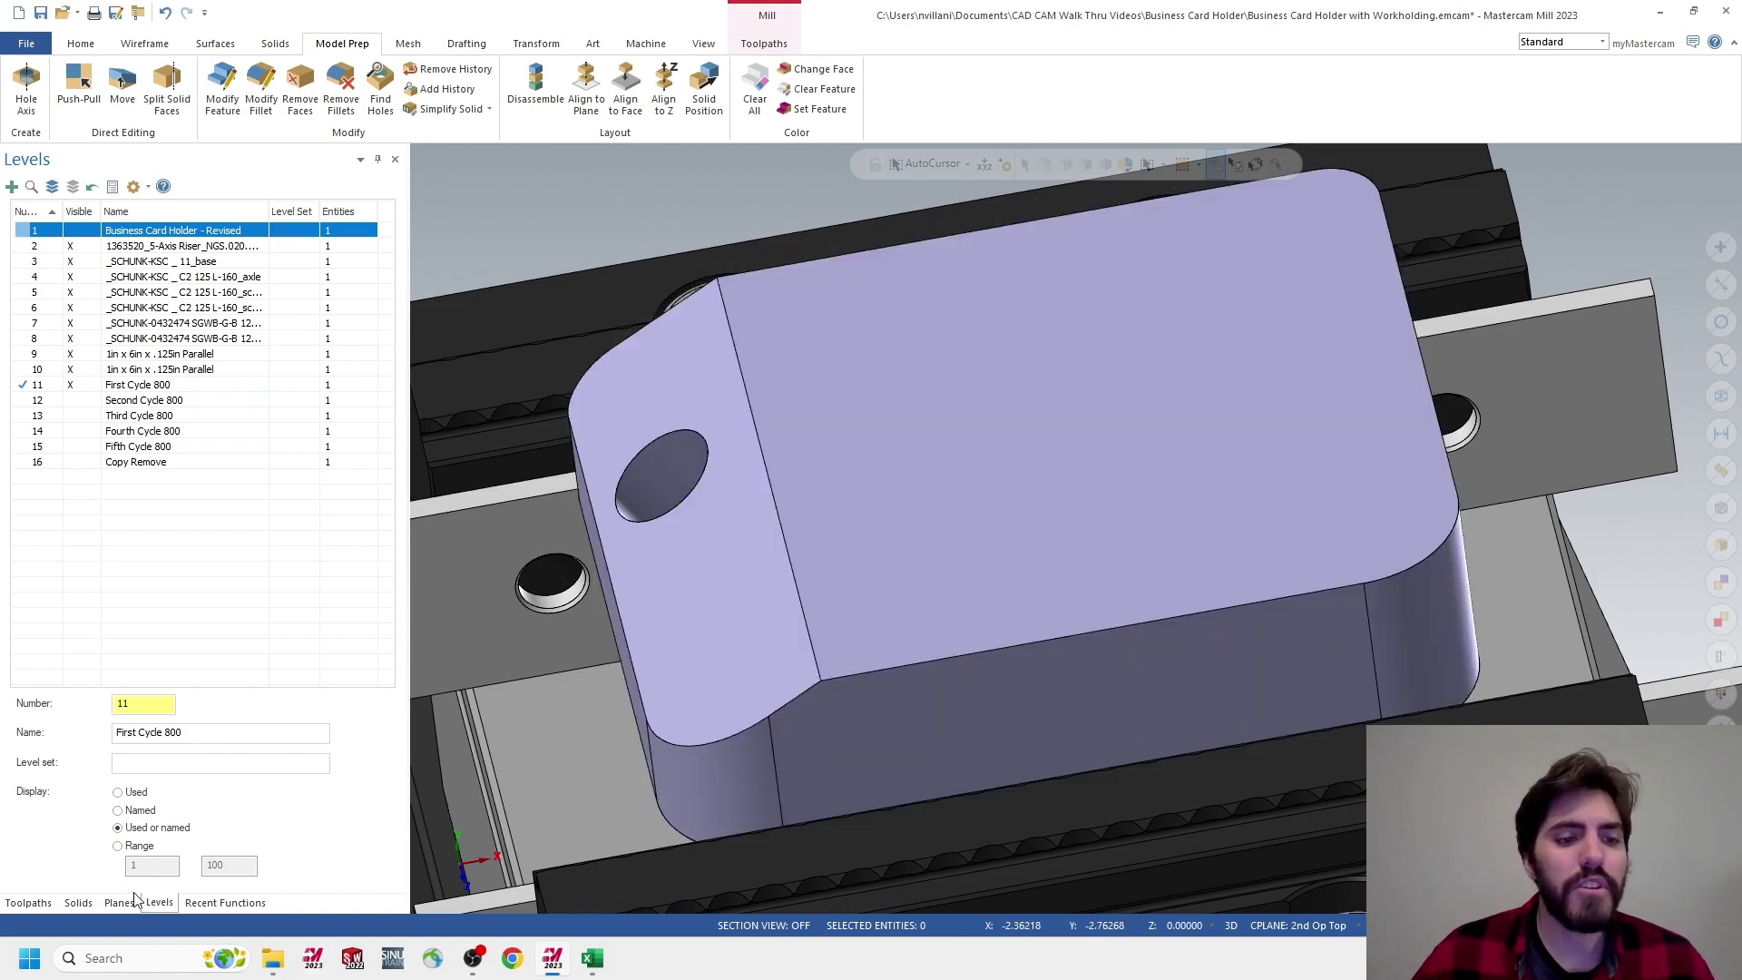
Start a new dynamic plane with its origin at the midpoint of the edge between the top face and the angled face with the hole
{"action": "left_click", "coordinate": [123, 903]}
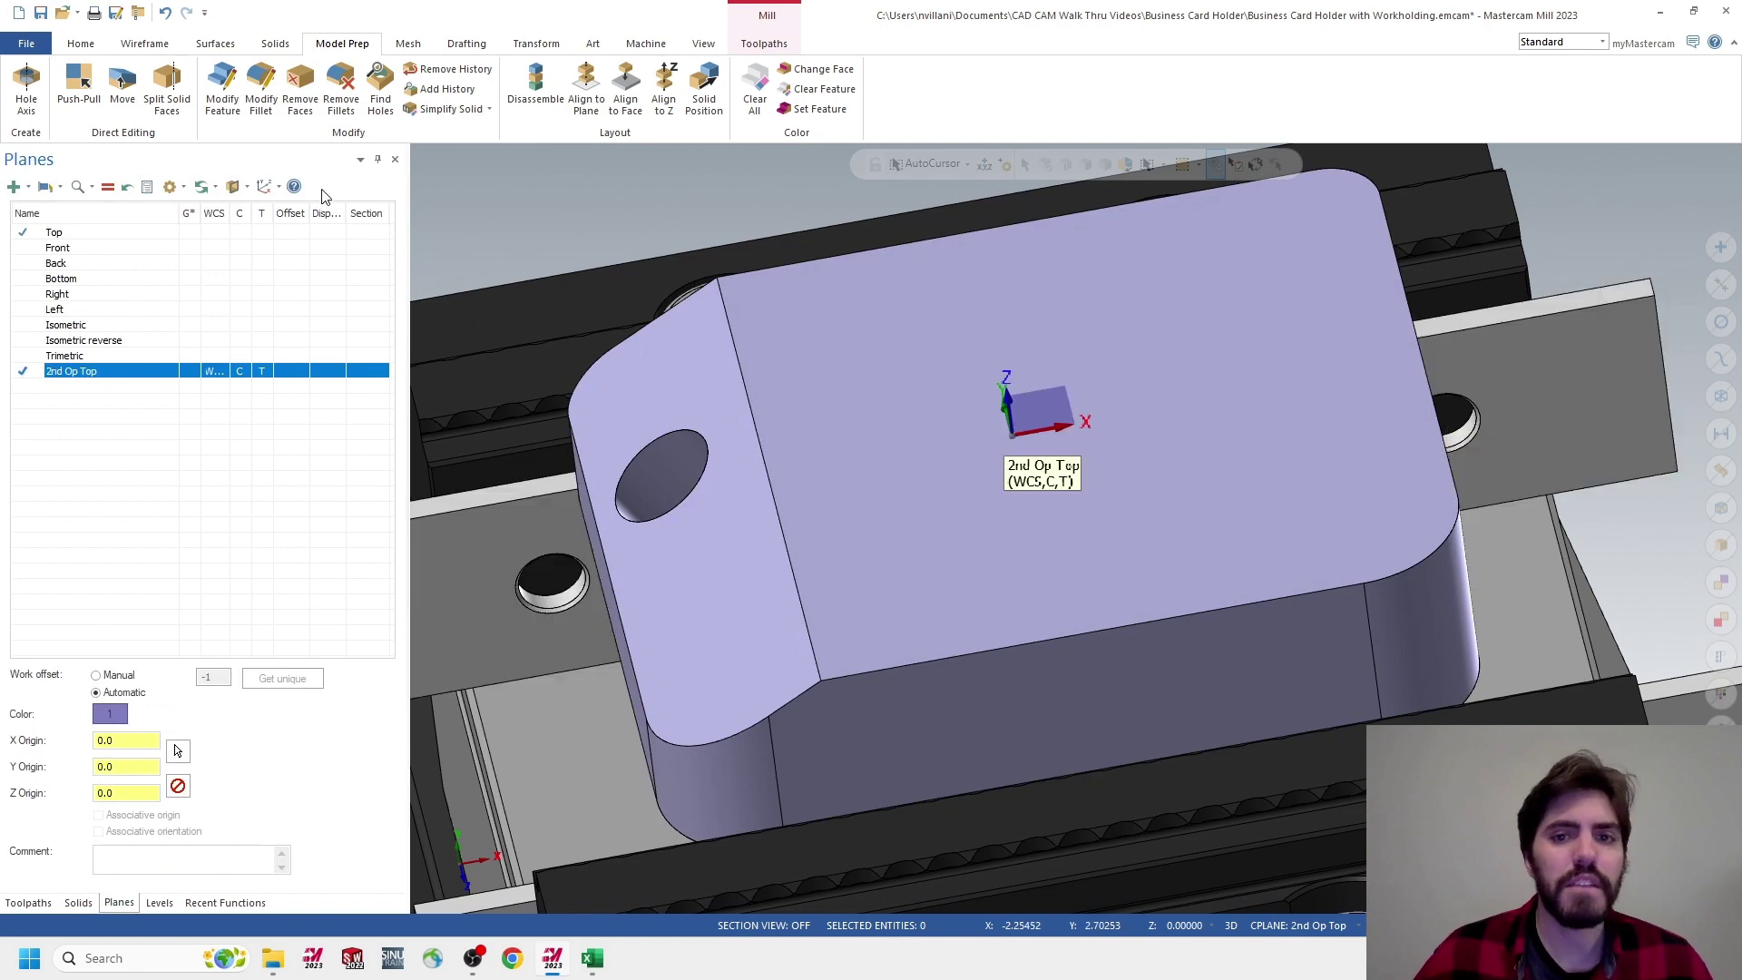
{"action": "left_click", "coordinate": [14, 187]}
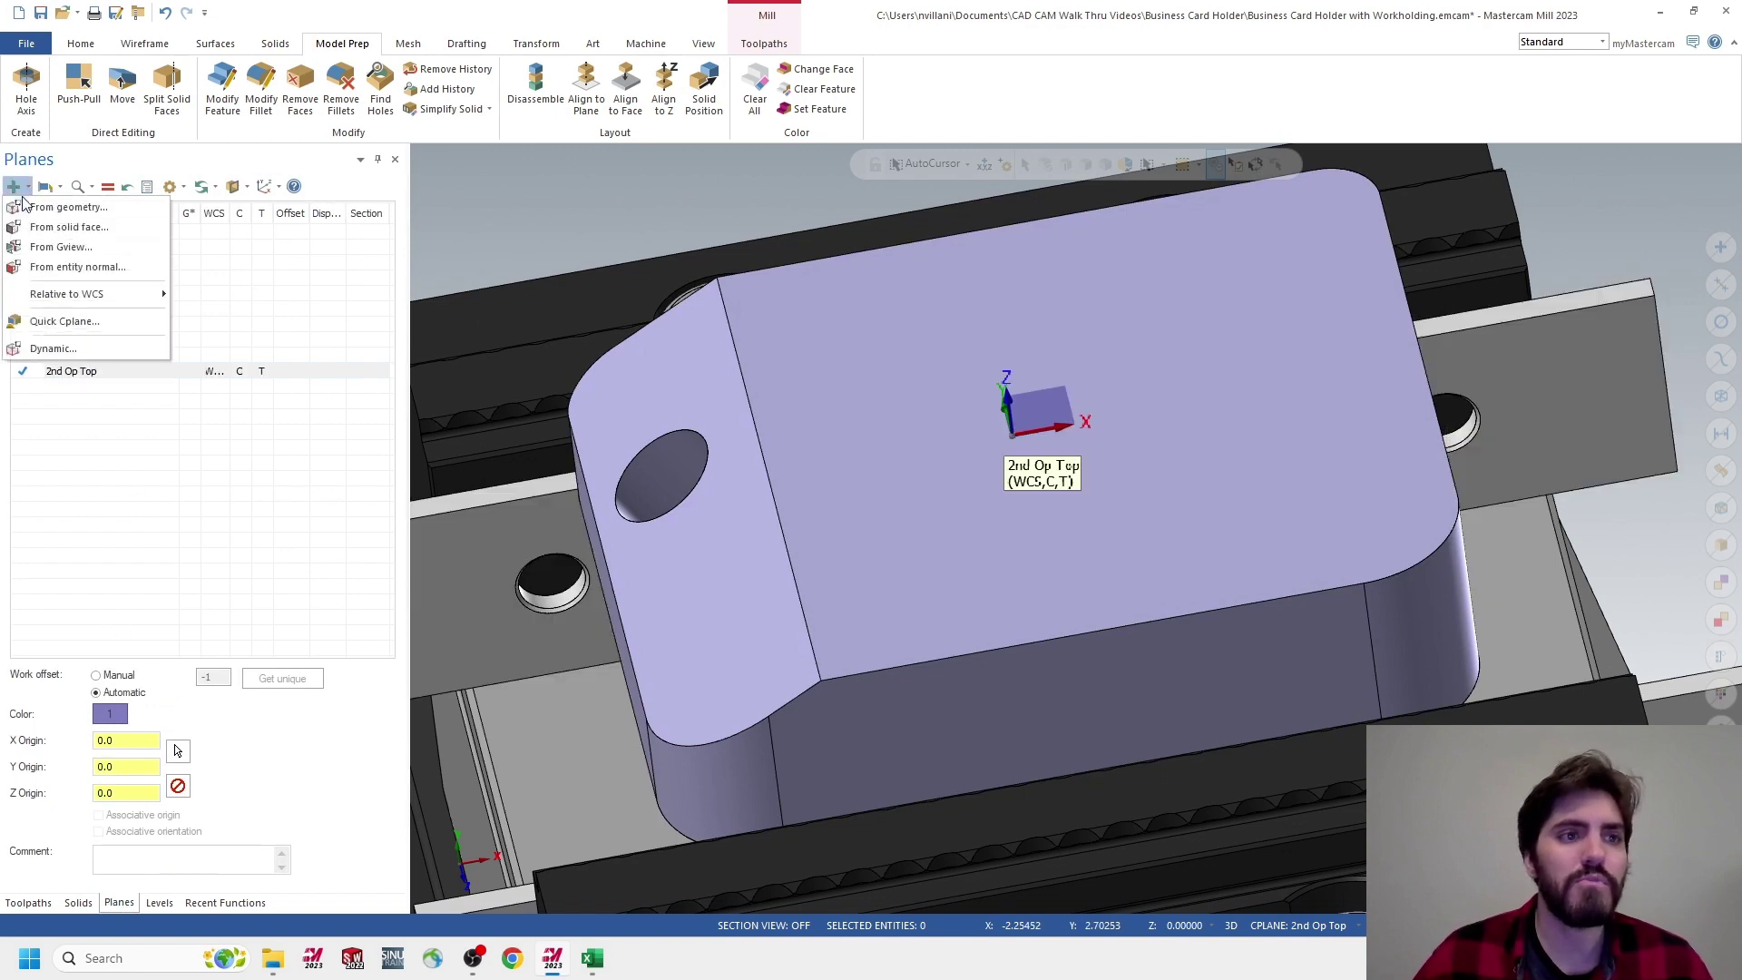
{"action": "left_click", "coordinate": [53, 348]}
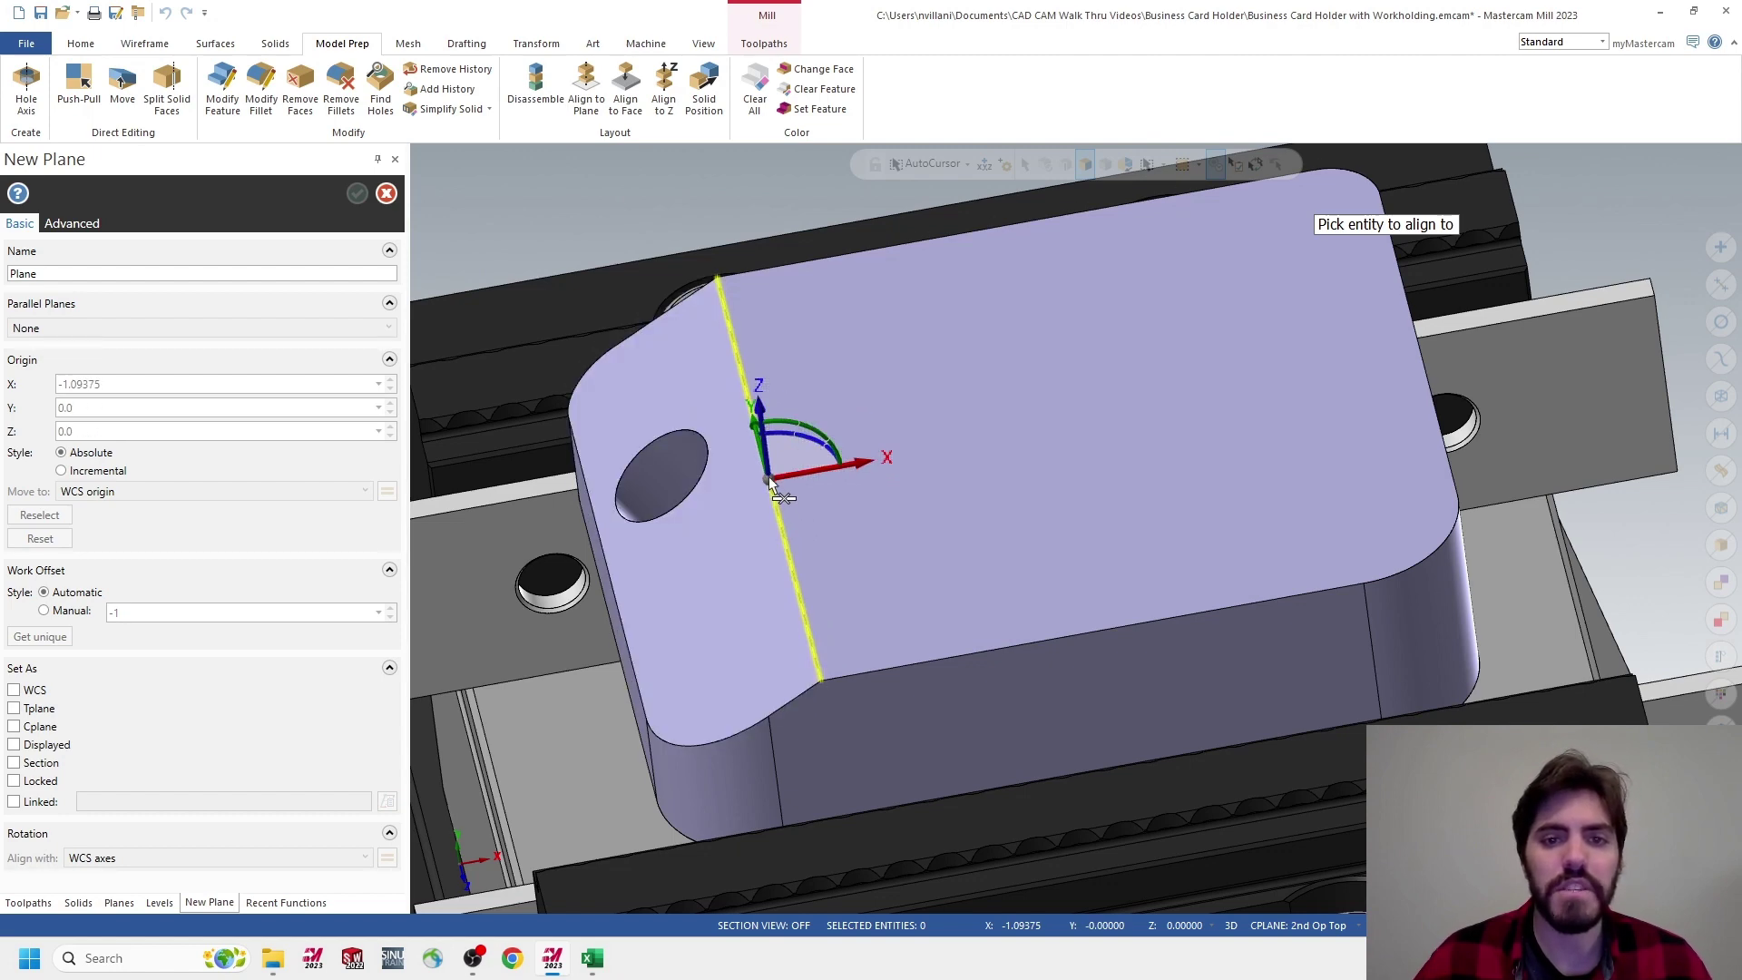
{"action": "left_click", "coordinate": [769, 476]}
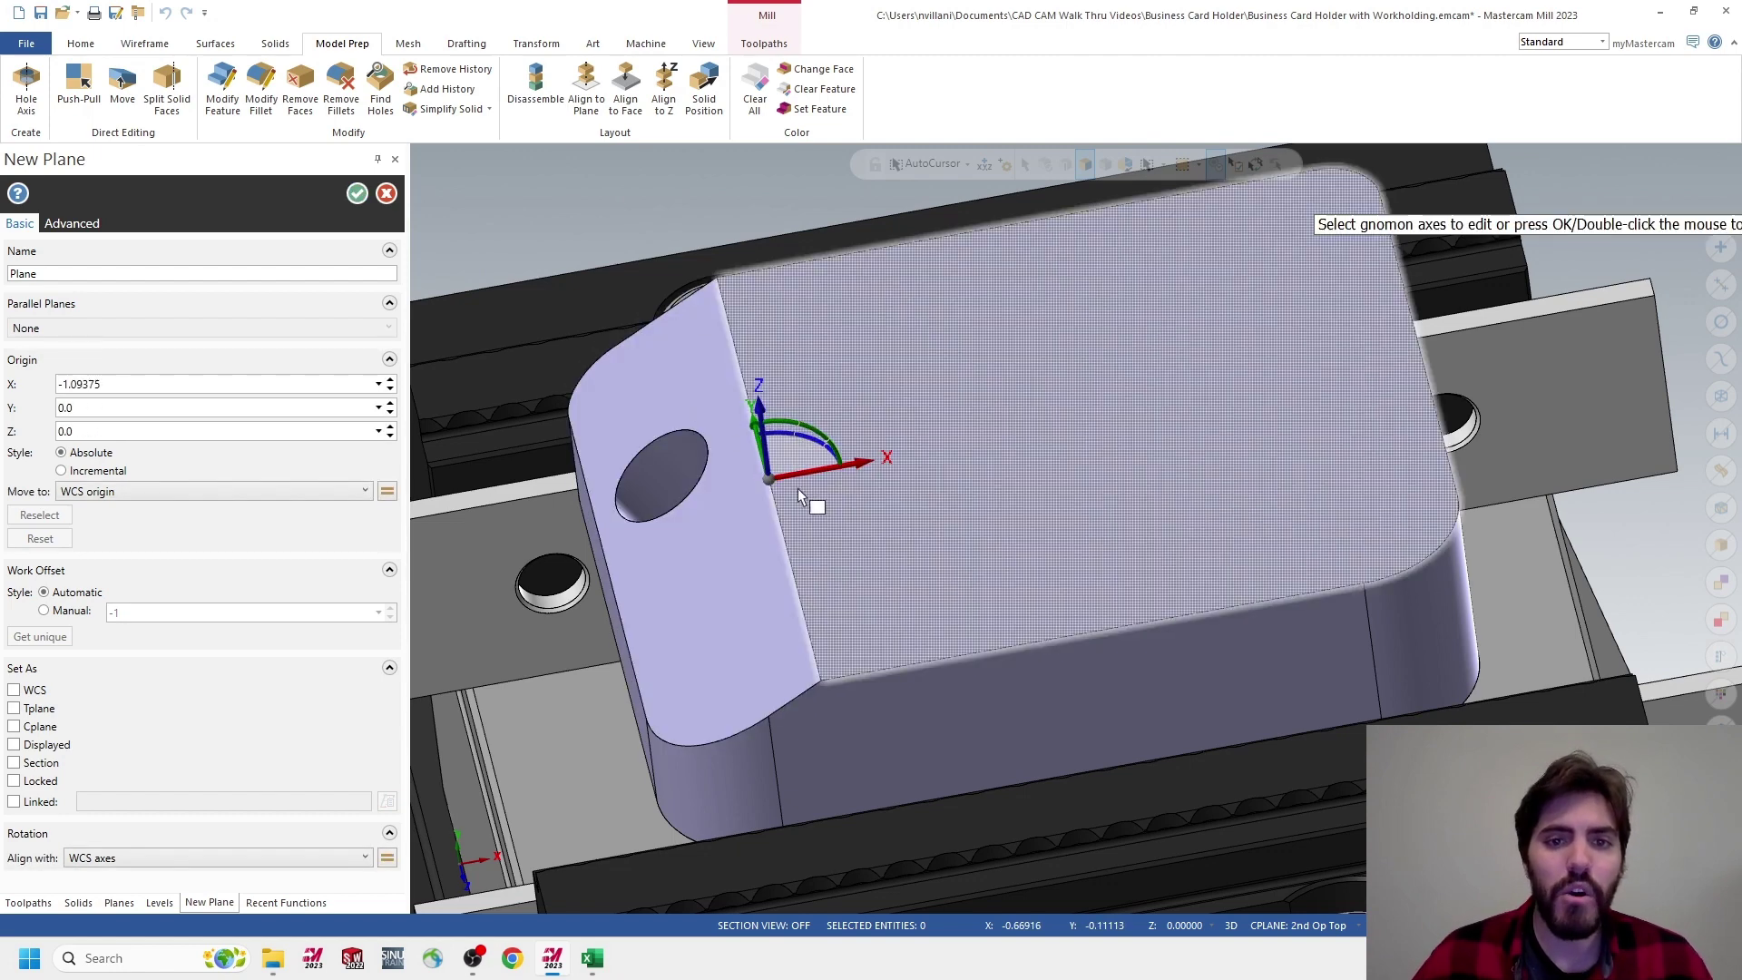
Rotate the new plane's axes about Y so that Z points perpendicular to the angled face with the hole
{"action": "middle_click_drag", "start_coordinate": [800, 496], "coordinate": [795, 433]}
{"action": "scroll", "coordinate": [785, 451], "scroll_direction": "up", "scroll_amount": 2}
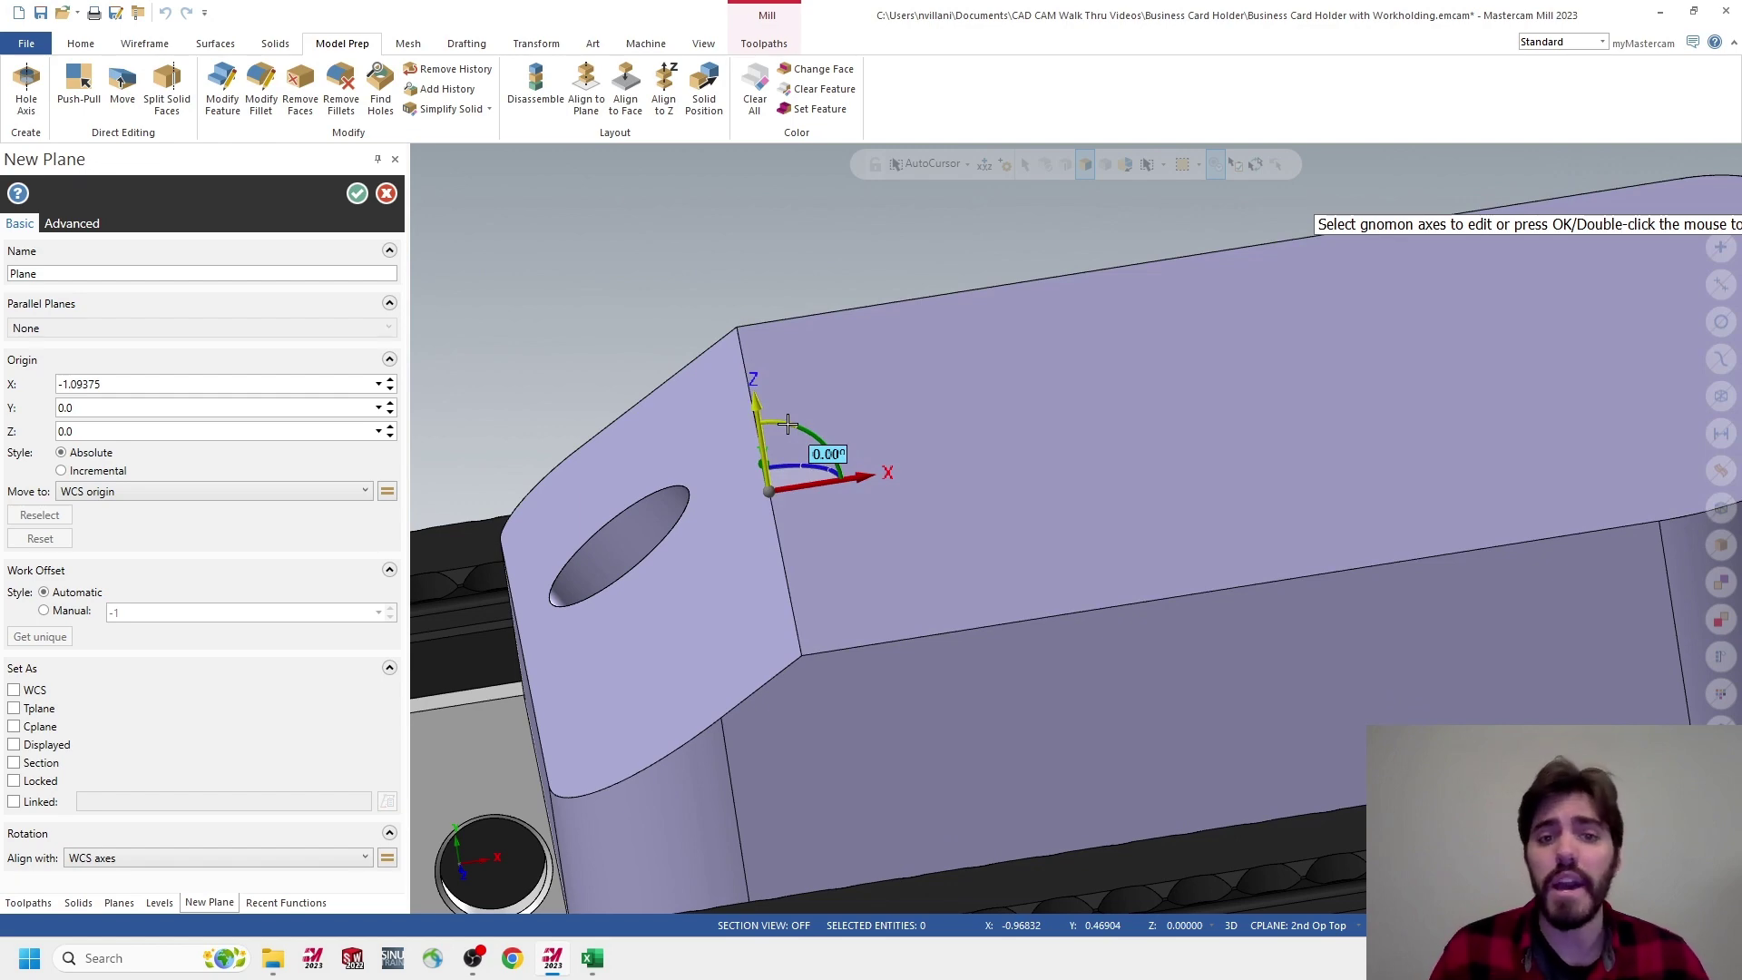
{"action": "left_click", "coordinate": [787, 425]}
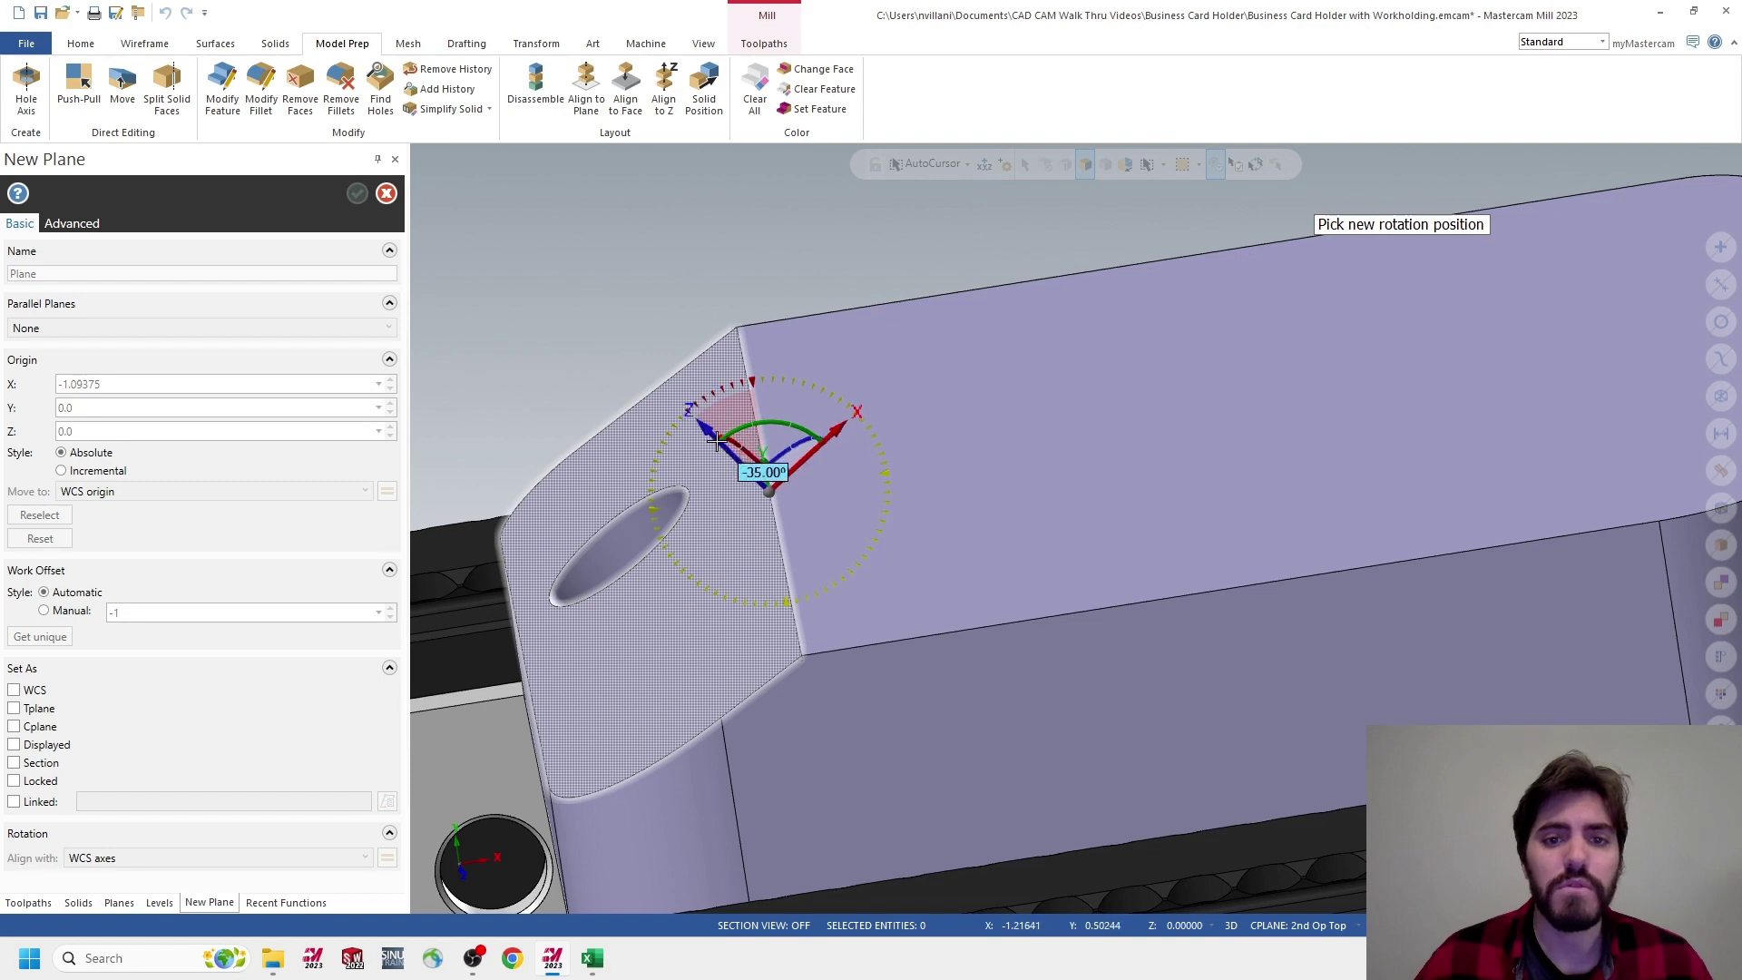
{"action": "left_click", "coordinate": [726, 442]}
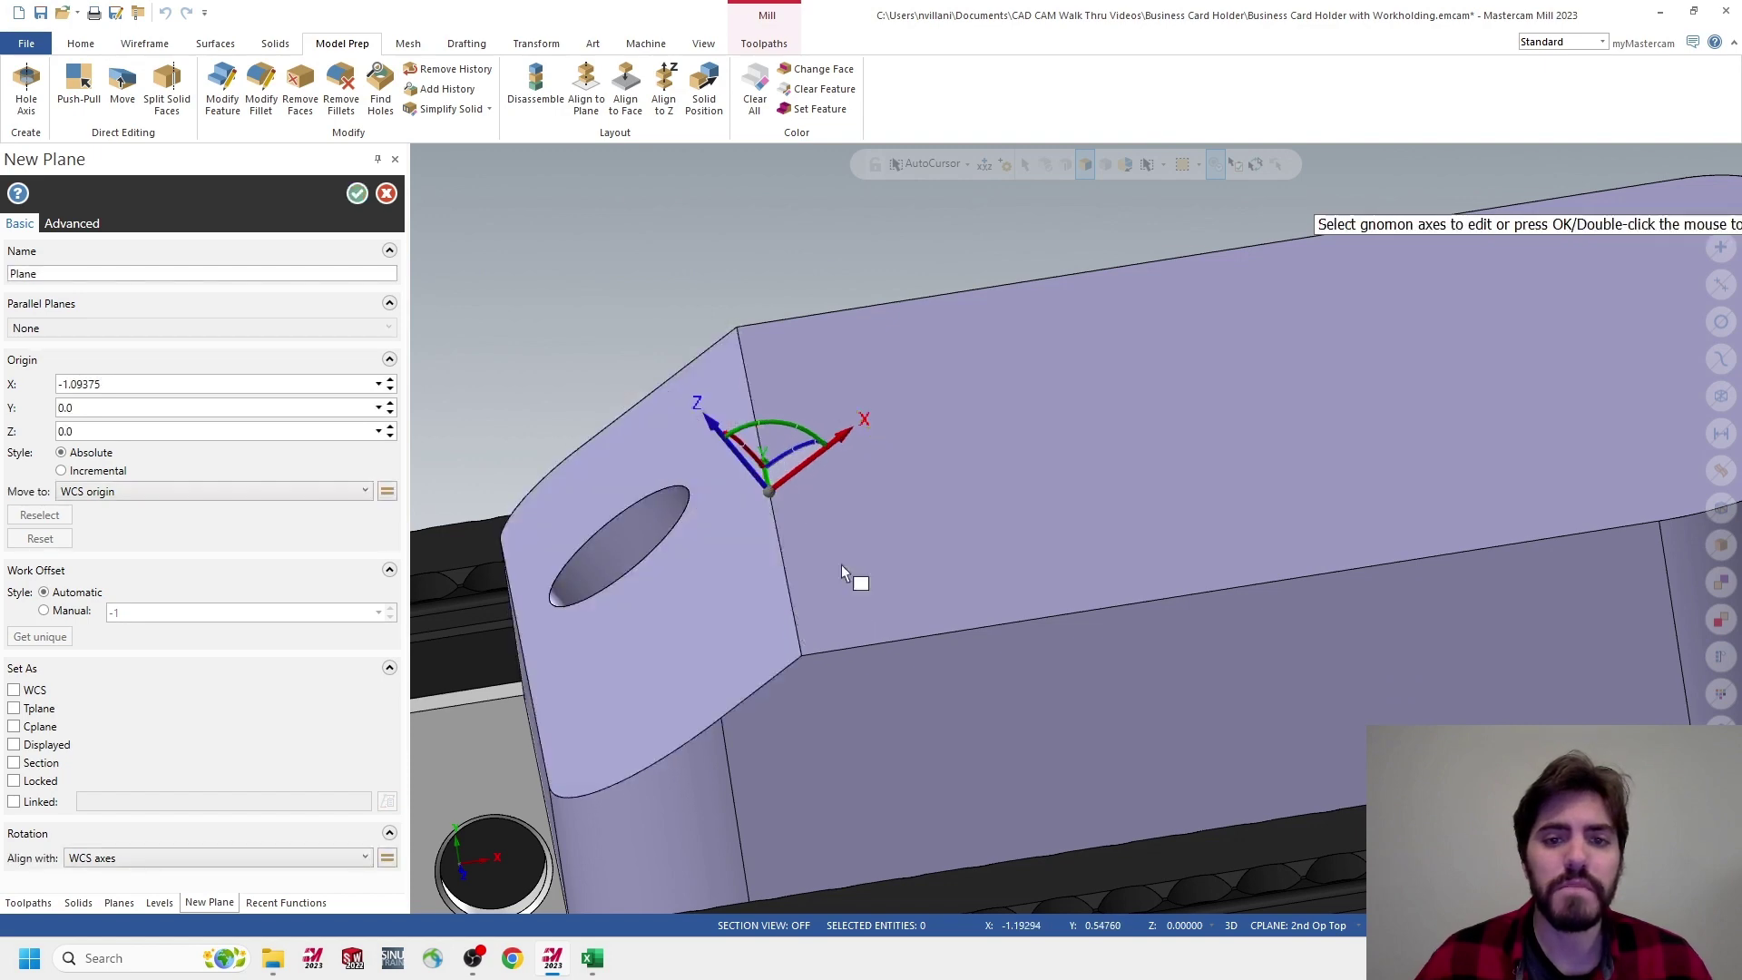
{"action": "middle_click_drag", "start_coordinate": [856, 575], "coordinate": [882, 496]}
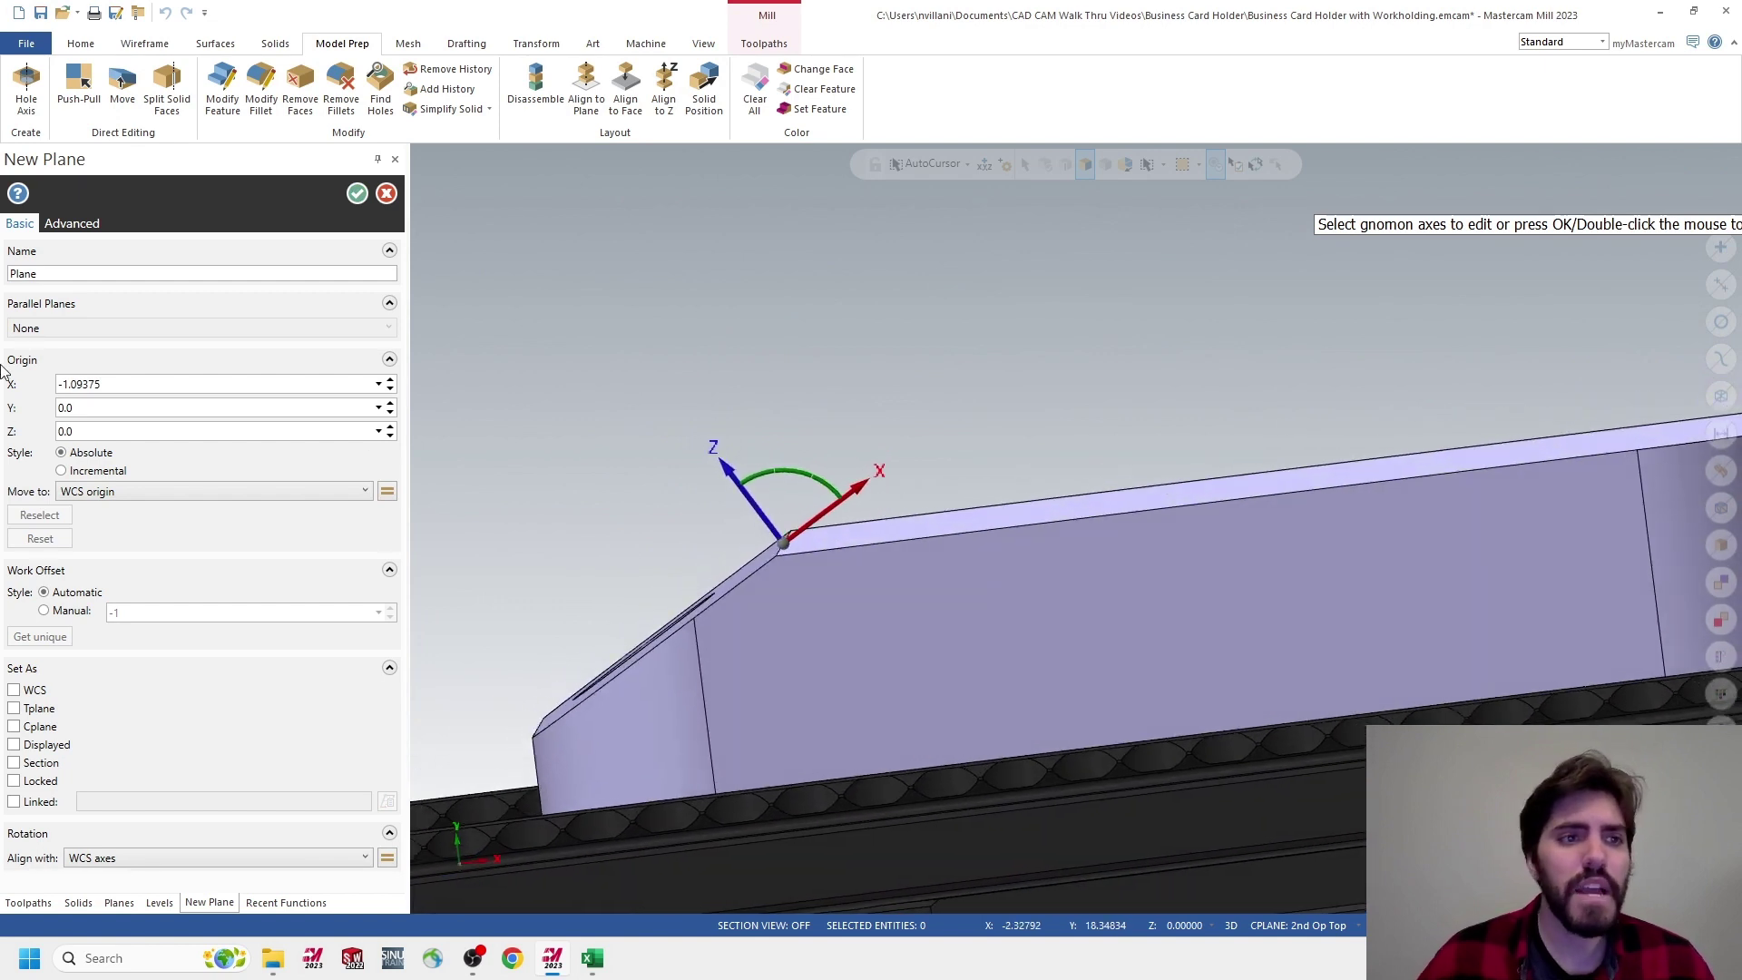
Name the new plane First Cycle 800 and create it
{"action": "left_click_drag", "start_coordinate": [62, 273], "coordinate": [3, 284]}
{"action": "type", "text": "Fr"}
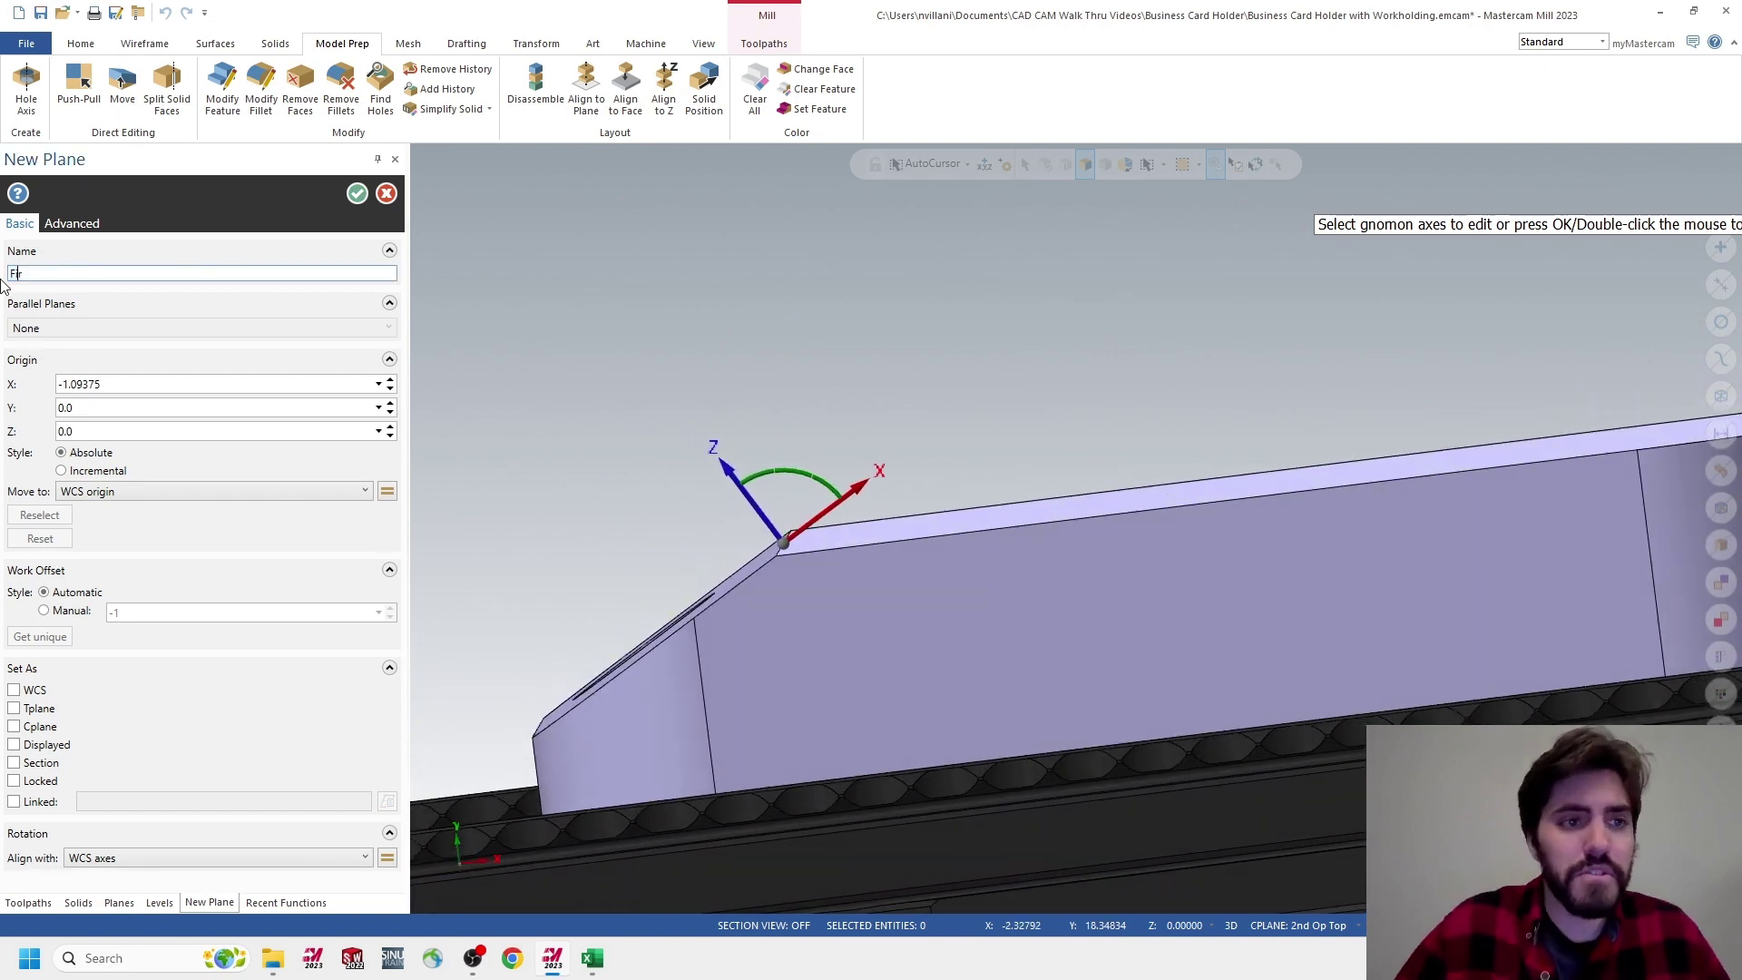
{"action": "type", "text": "rst S"}
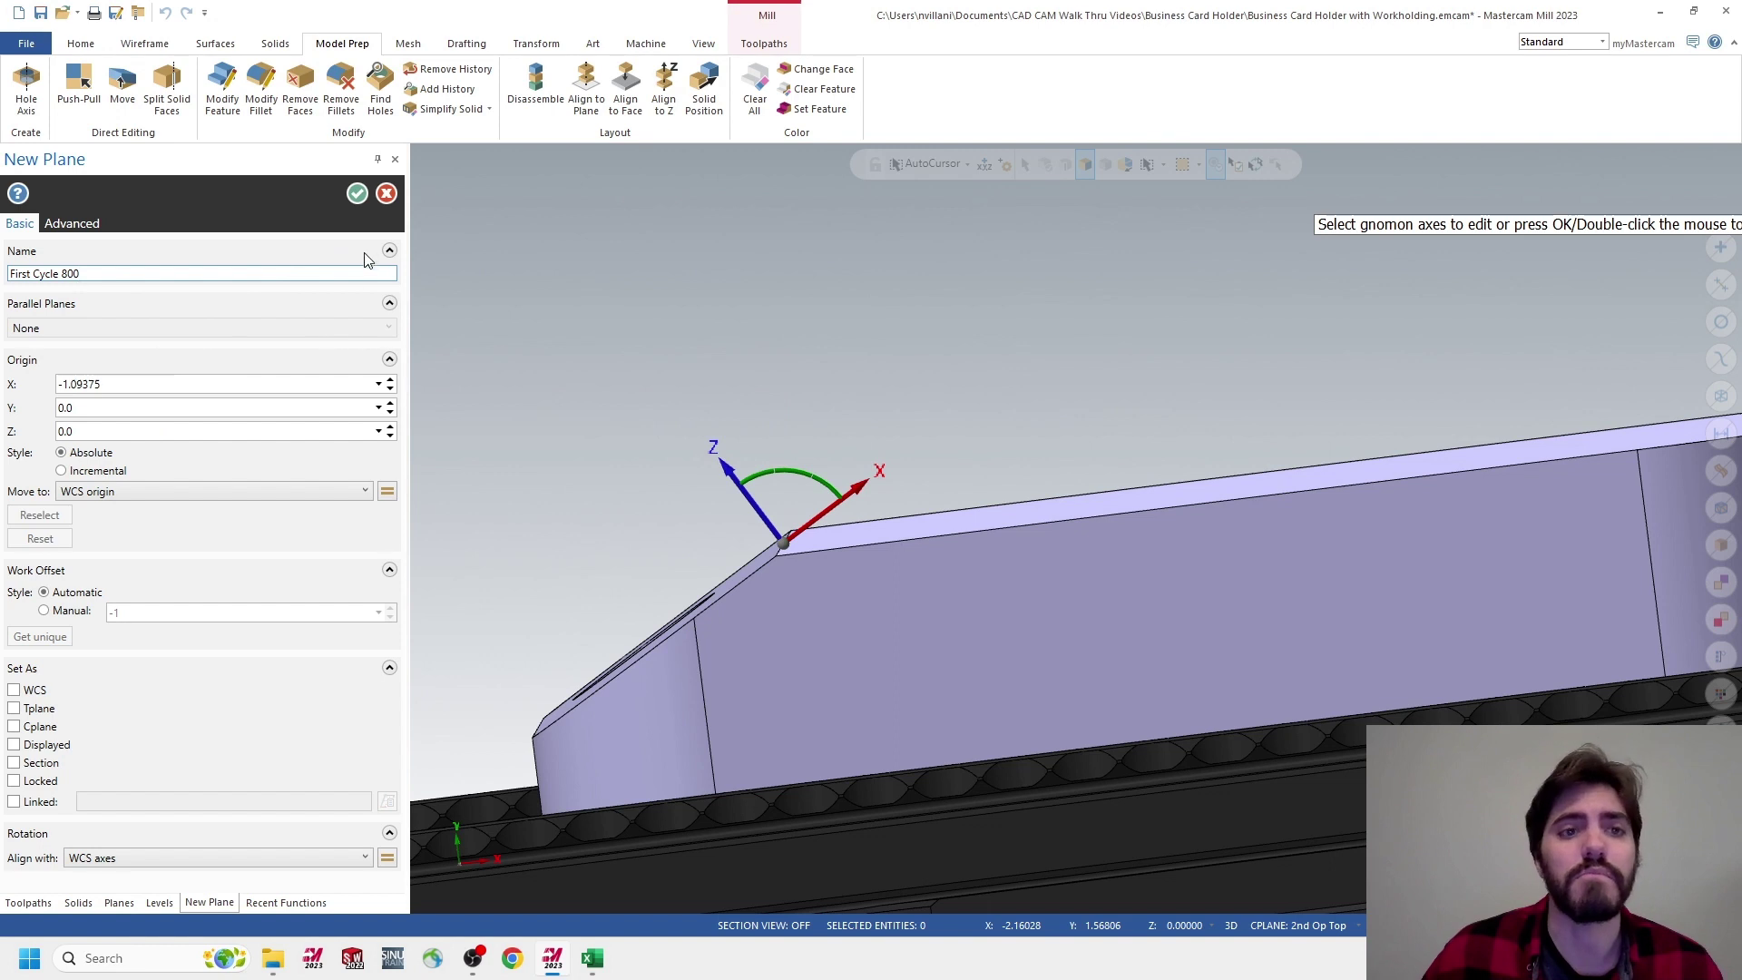
{"action": "left_click", "coordinate": [357, 194]}
{"action": "middle_click_drag", "start_coordinate": [529, 396], "coordinate": [746, 417]}
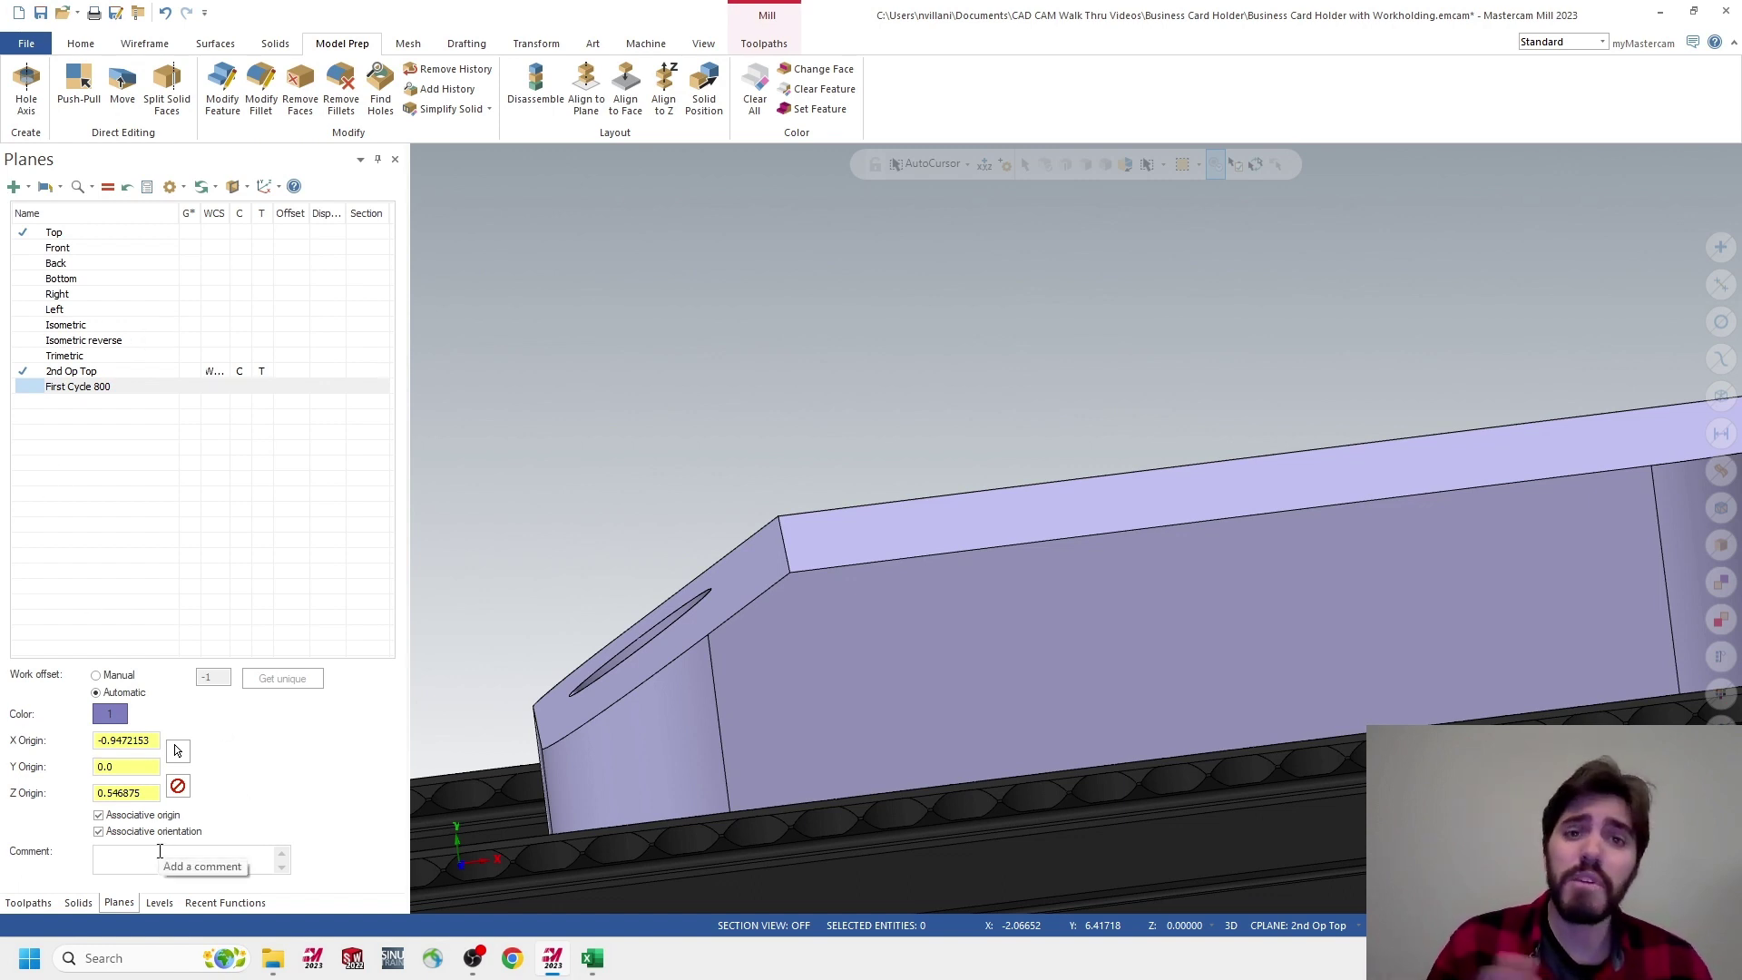
Make level 12, Second Cycle 800, visible and active, and hide level 11, First Cycle 800
{"action": "left_click", "coordinate": [158, 903]}
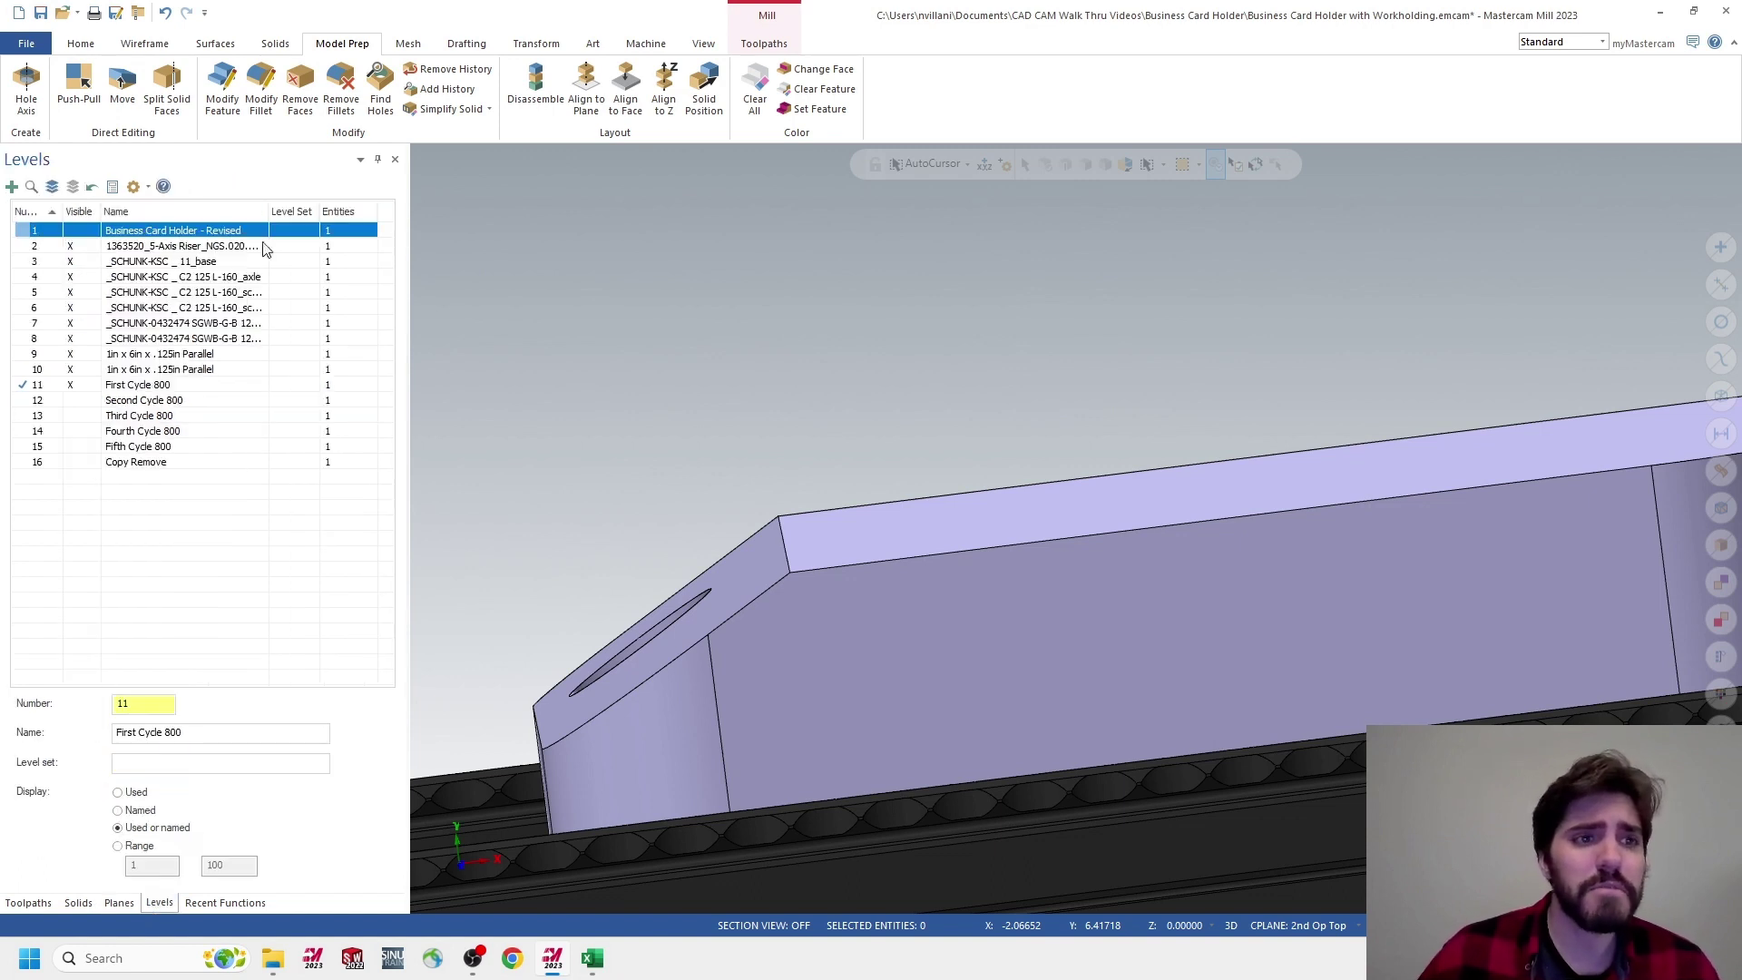
{"action": "left_click", "coordinate": [77, 402]}
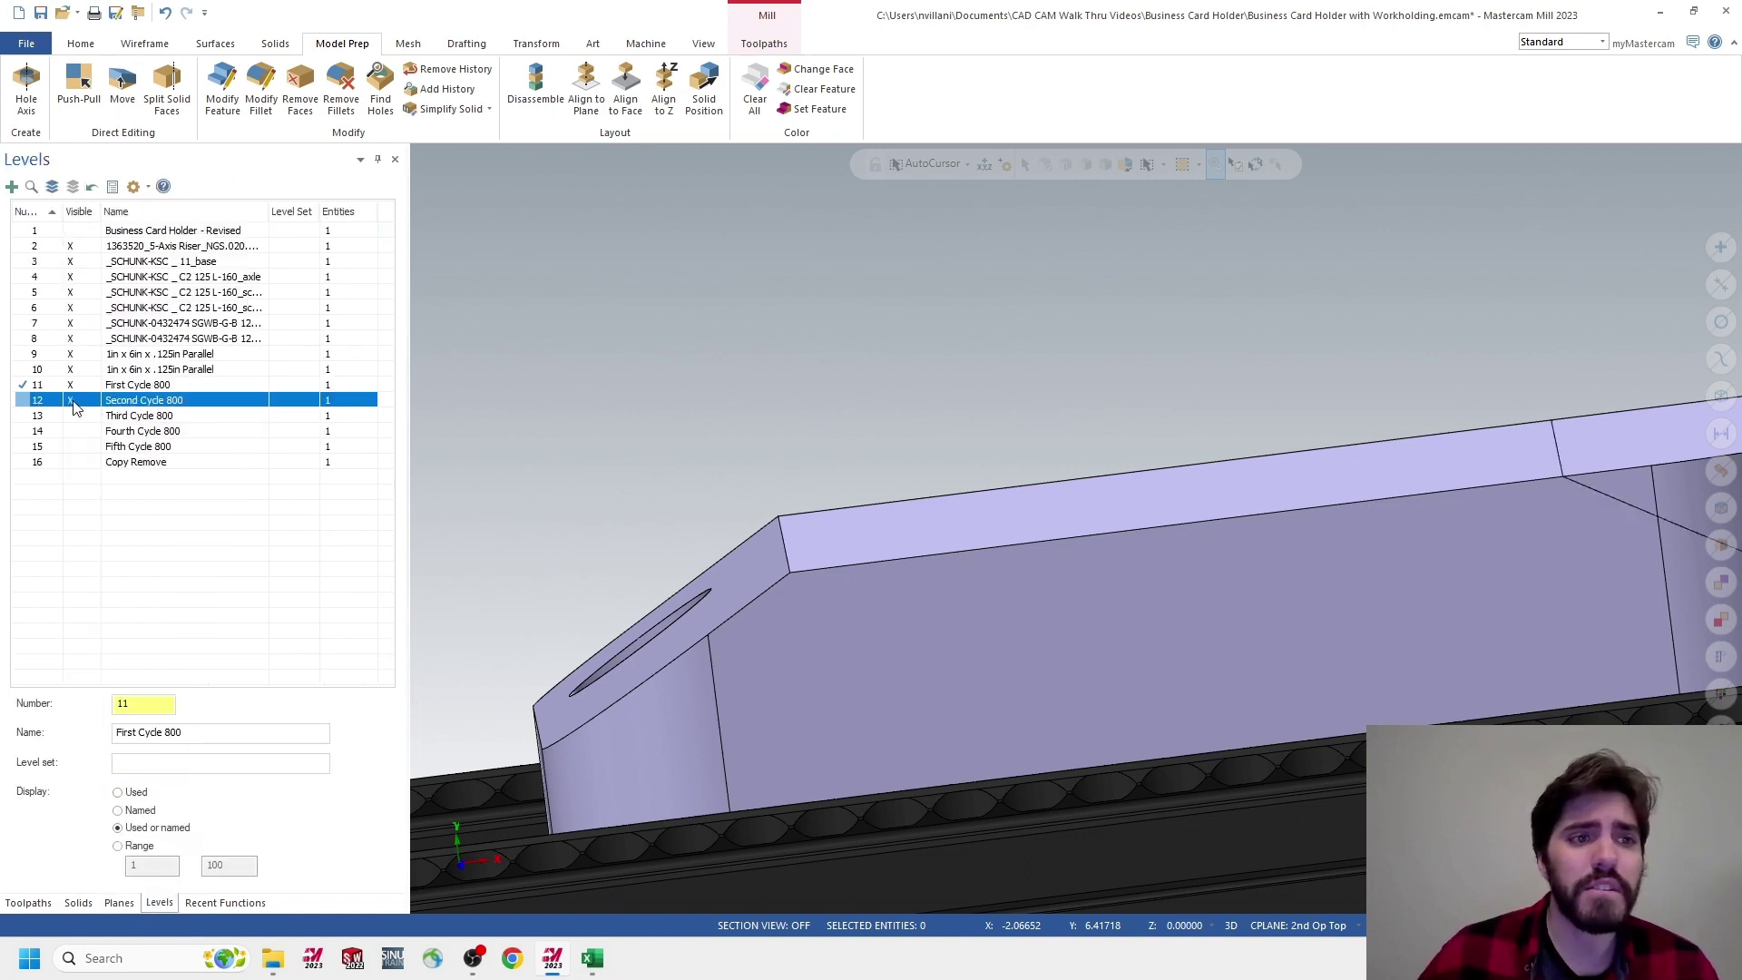
{"action": "left_click", "coordinate": [22, 402]}
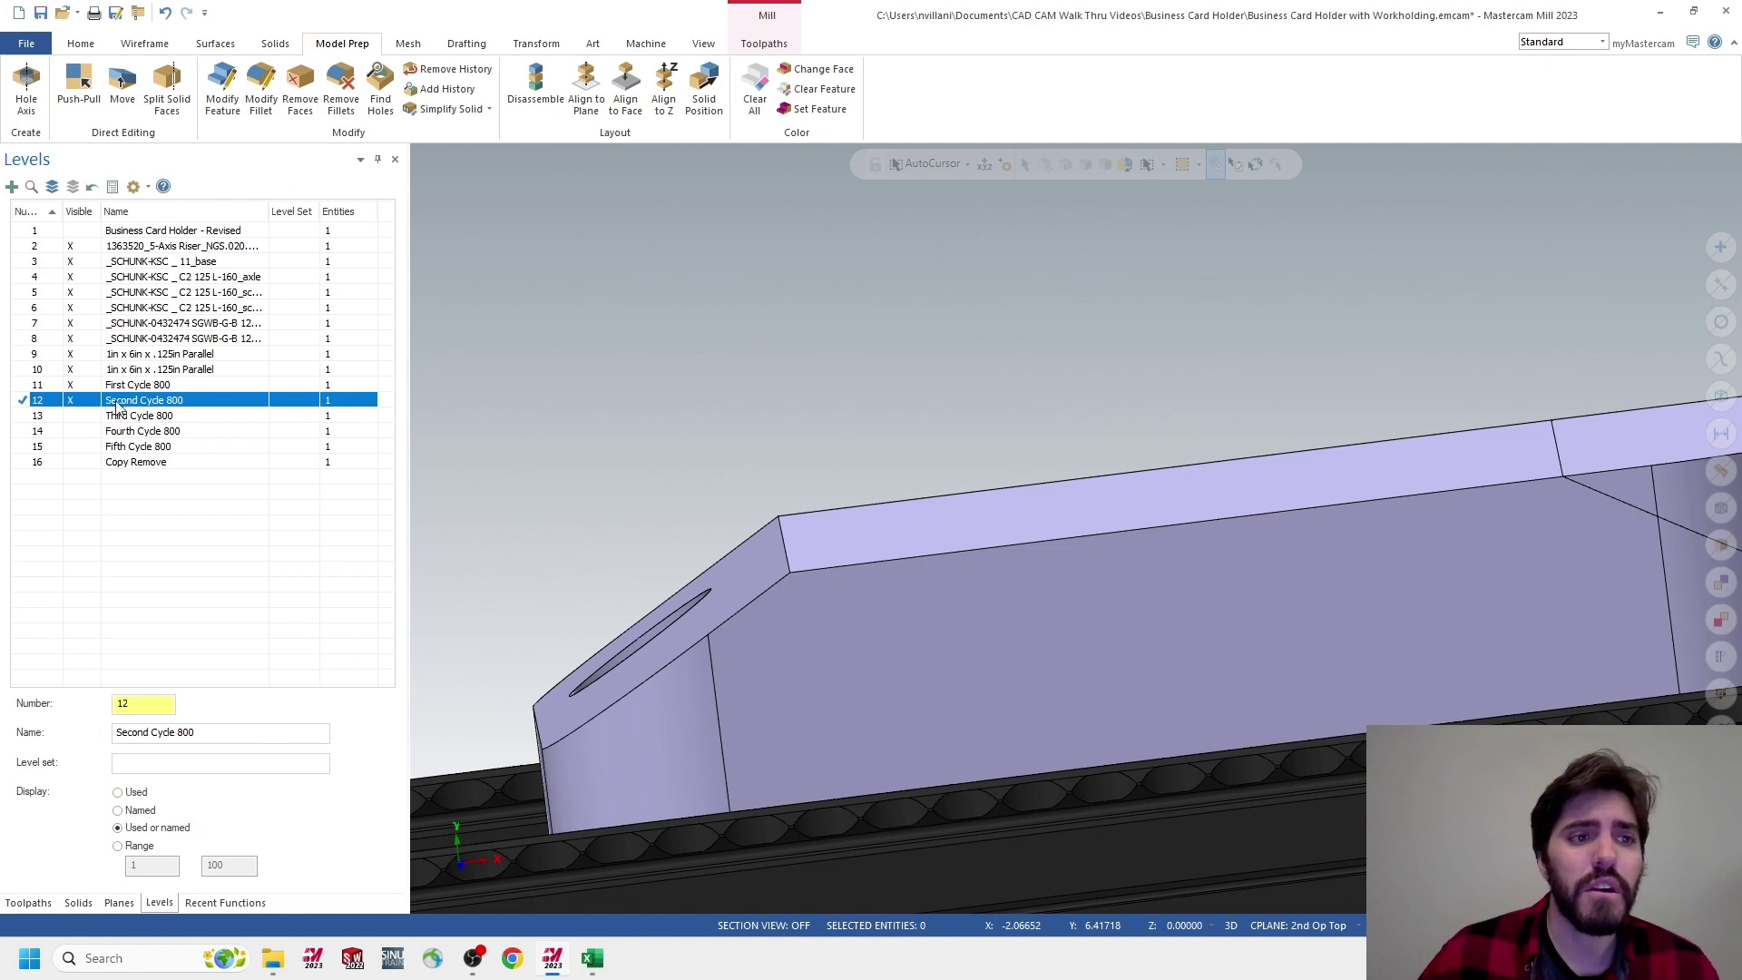
{"action": "left_click", "coordinate": [72, 386]}
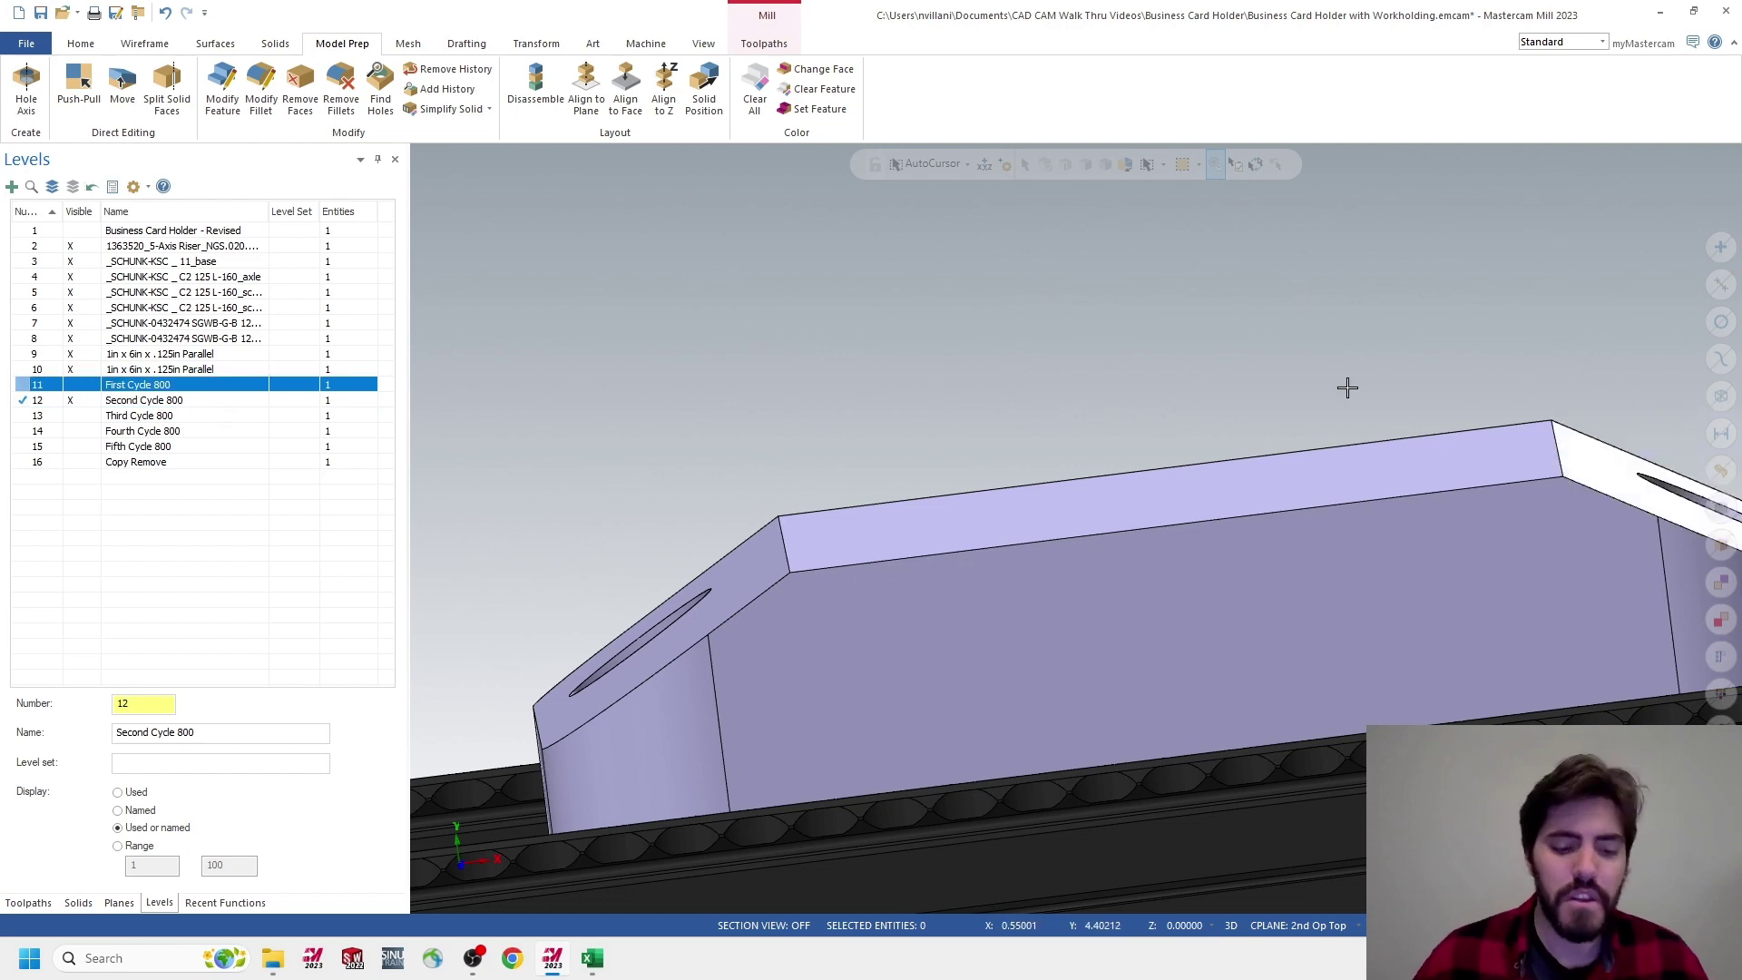
Start a new dynamic plane with its origin at the midpoint of the edge between the top face and the opposite angled face with the hole
{"action": "middle_click_drag", "start_coordinate": [1362, 377], "coordinate": [1047, 373], "text": "ctrl"}
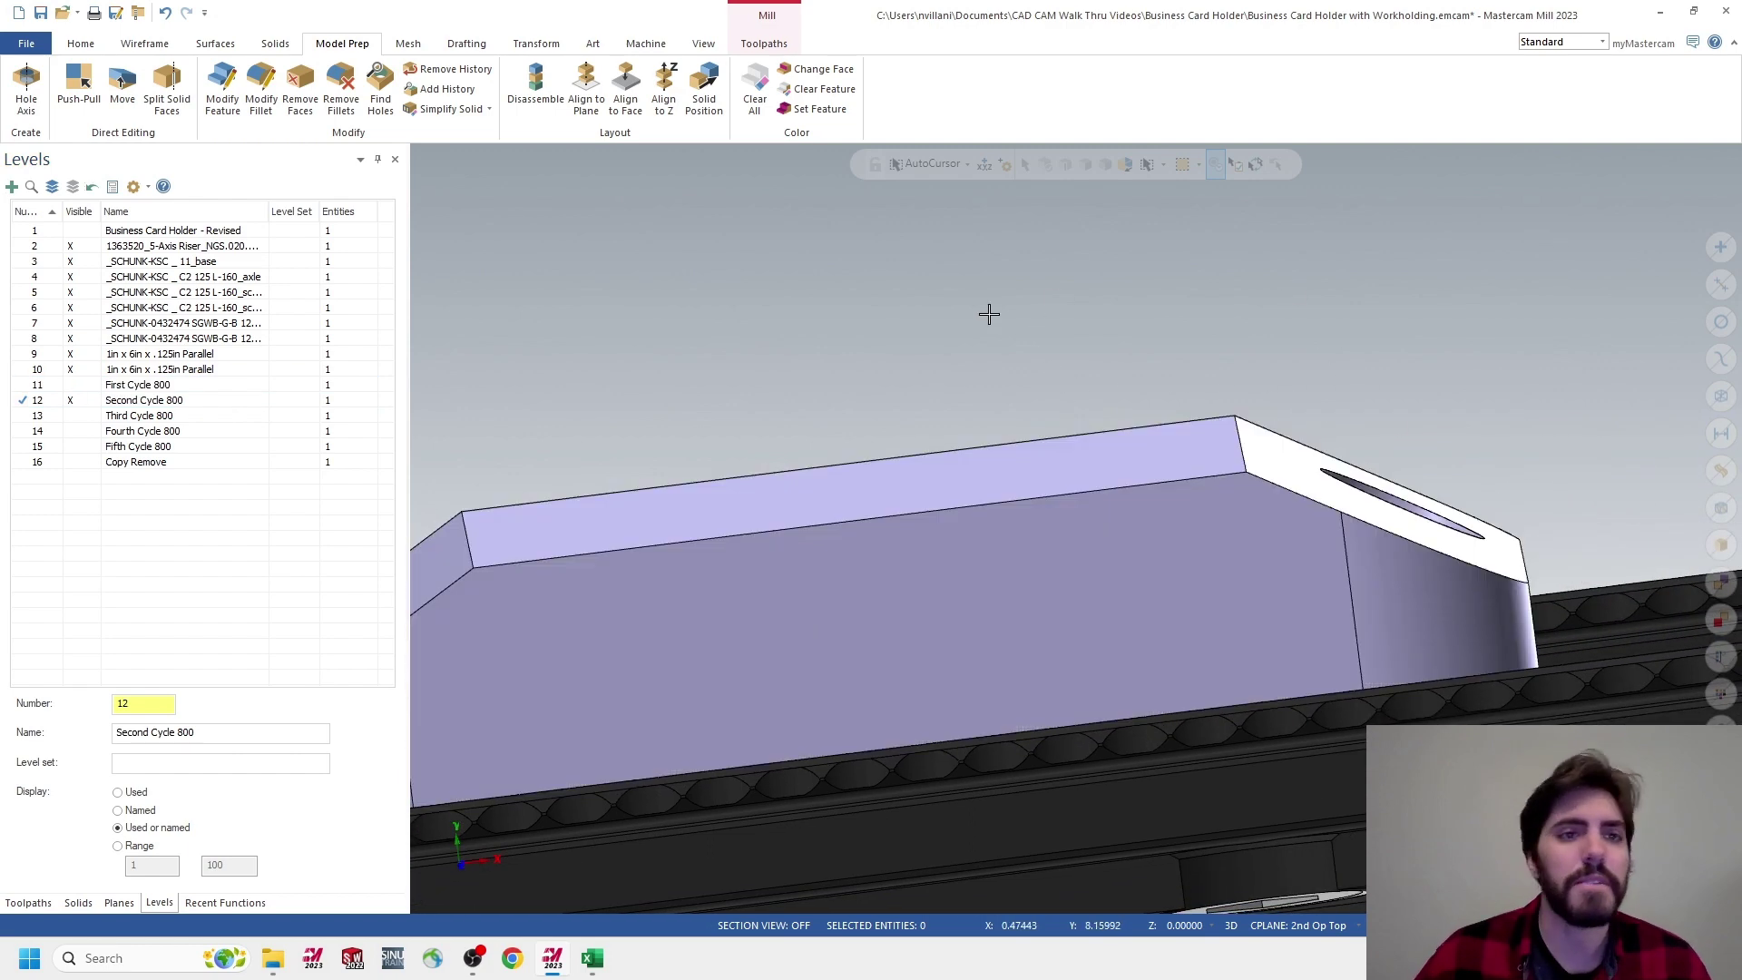
{"action": "left_click", "coordinate": [118, 902]}
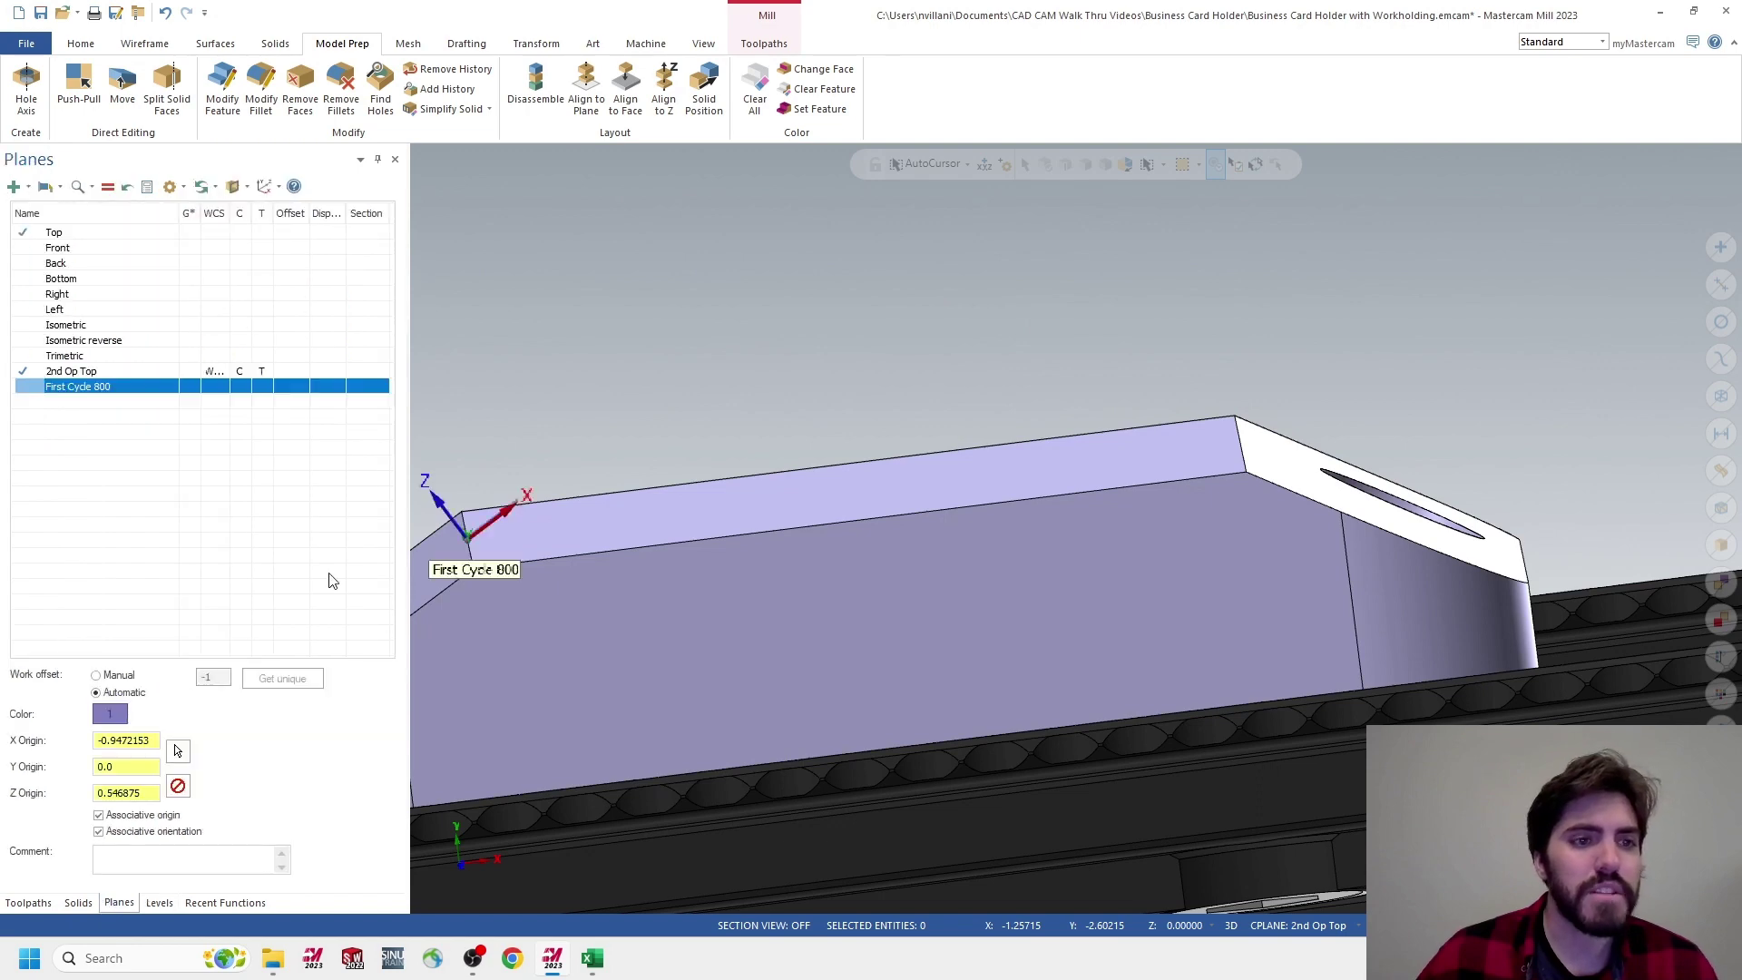
{"action": "left_click", "coordinate": [14, 186]}
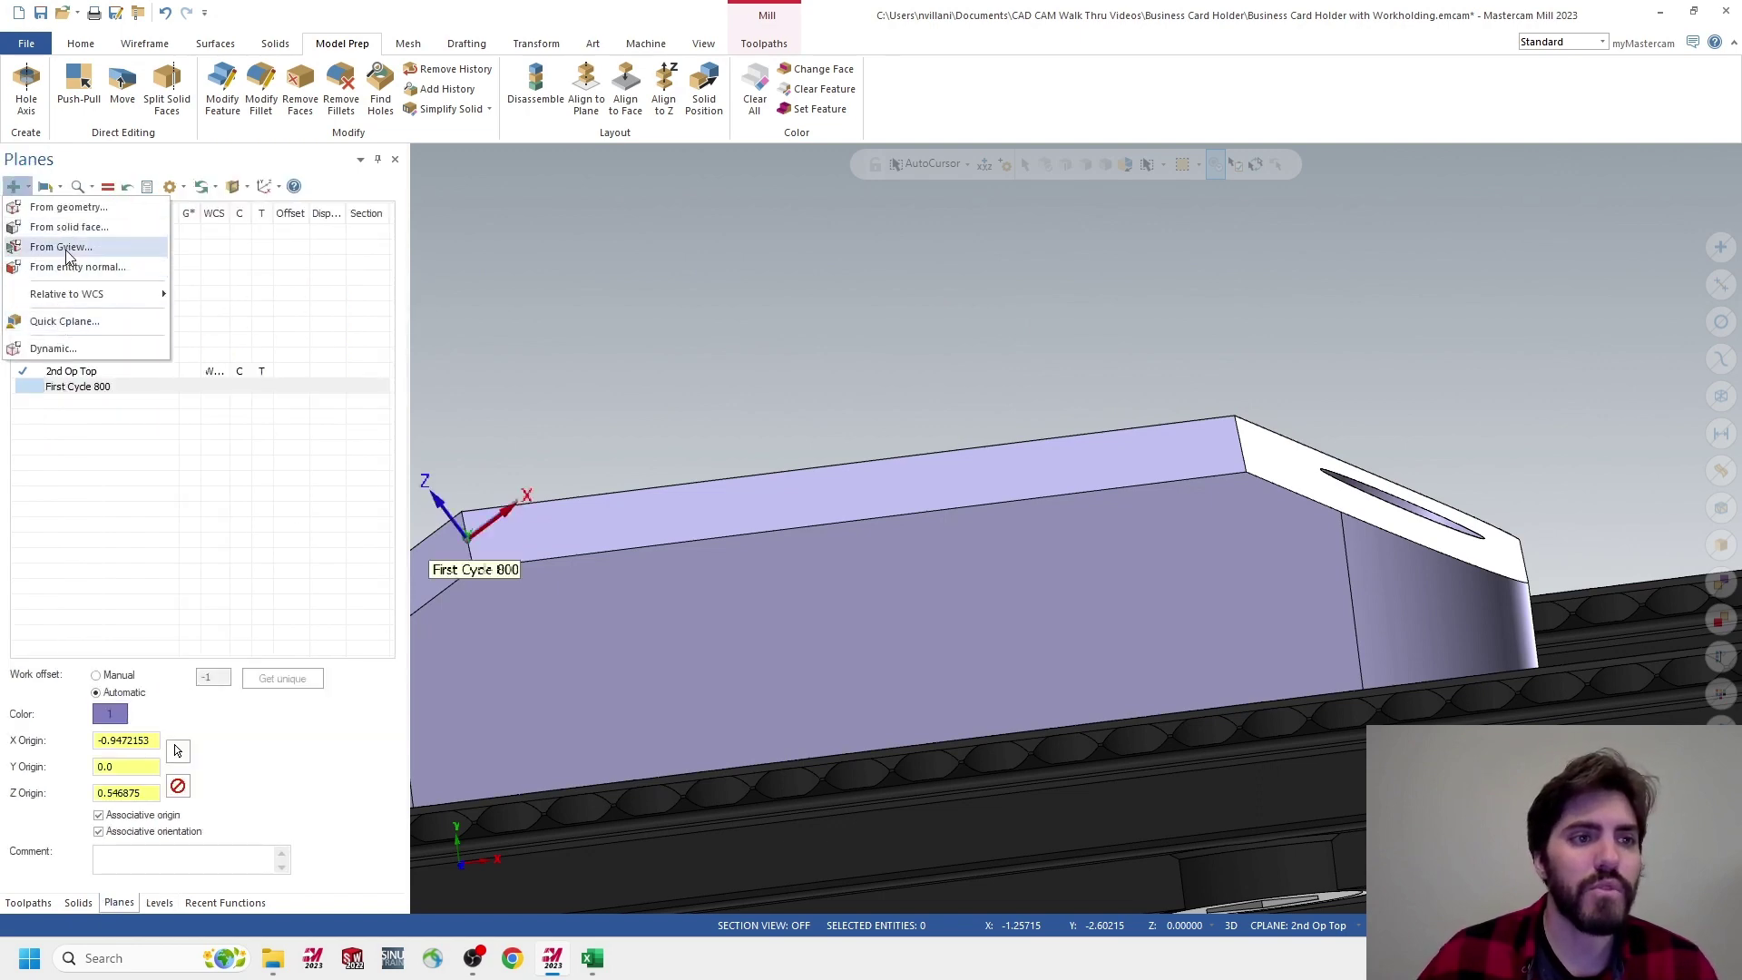
{"action": "left_click", "coordinate": [53, 349]}
{"action": "middle_click_drag", "start_coordinate": [1149, 437], "coordinate": [1173, 528]}
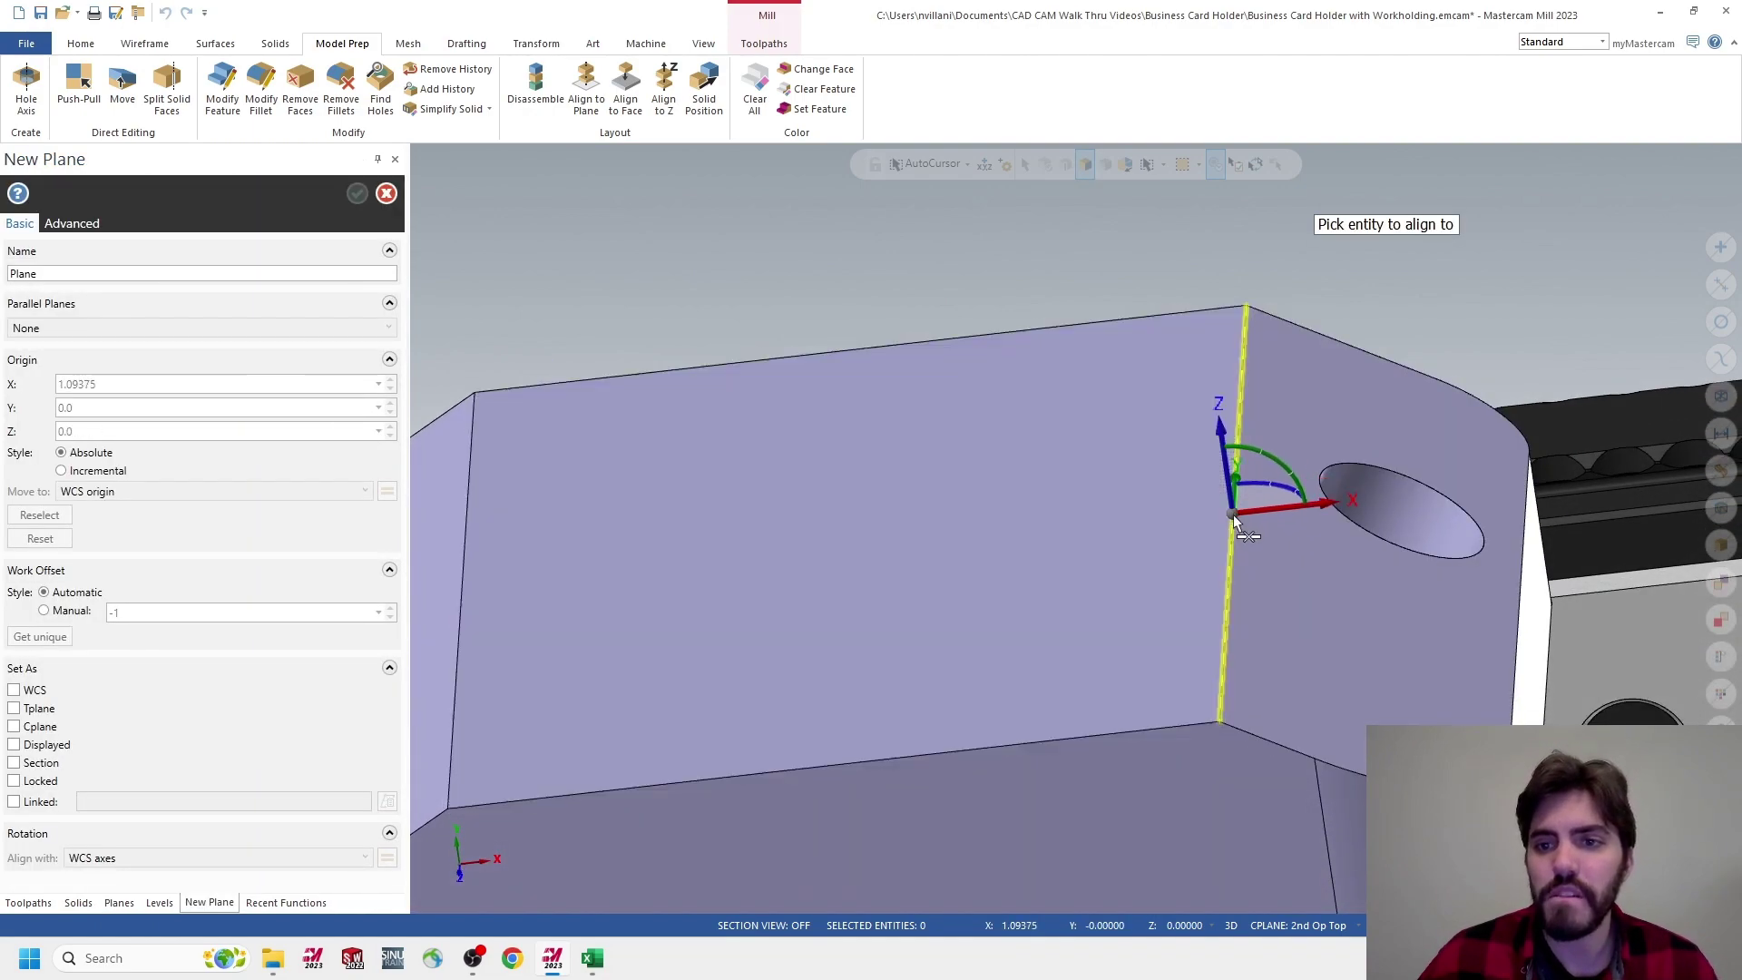
{"action": "left_click", "coordinate": [1251, 526]}
Rotate the plane's axes 30° about Y so Z is perpendicular to the angled face, and create it as Second Cycle 800
{"action": "mouse_move", "coordinate": [1262, 621]}
{"action": "middle_mouse_down"}
{"action": "mouse_move", "coordinate": [1217, 563]}
{"action": "mouse_move", "coordinate": [1245, 582]}
{"action": "middle_mouse_up"}
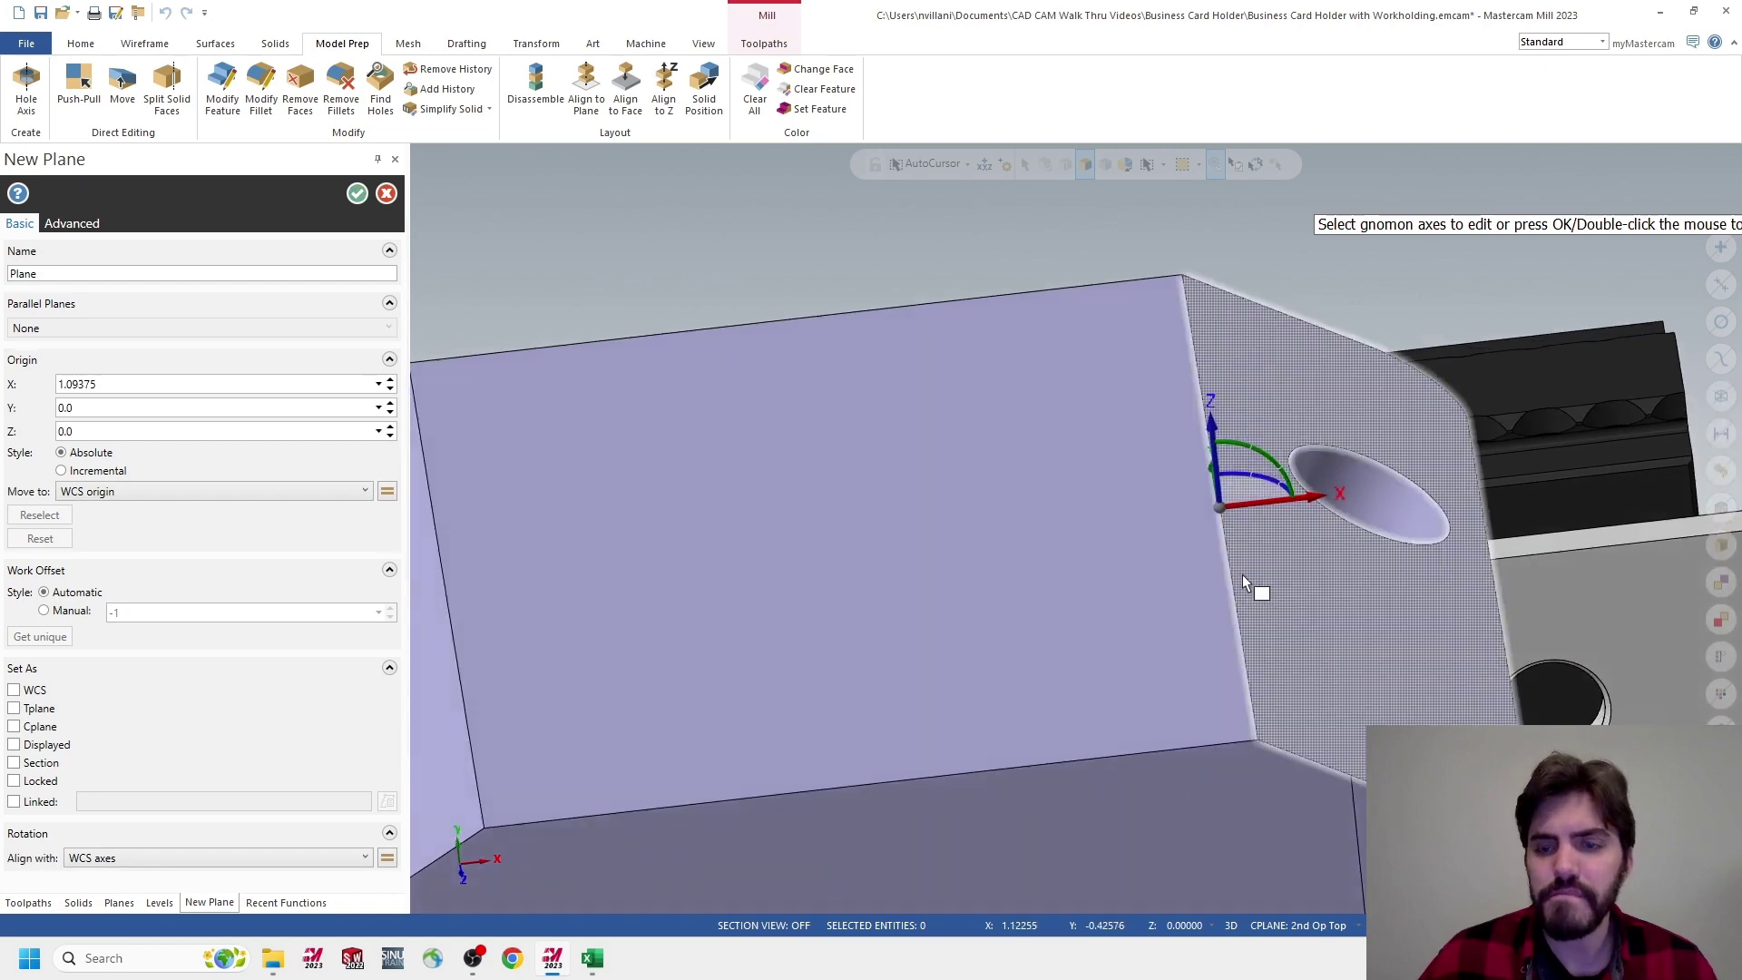
{"action": "left_click", "coordinate": [1232, 443]}
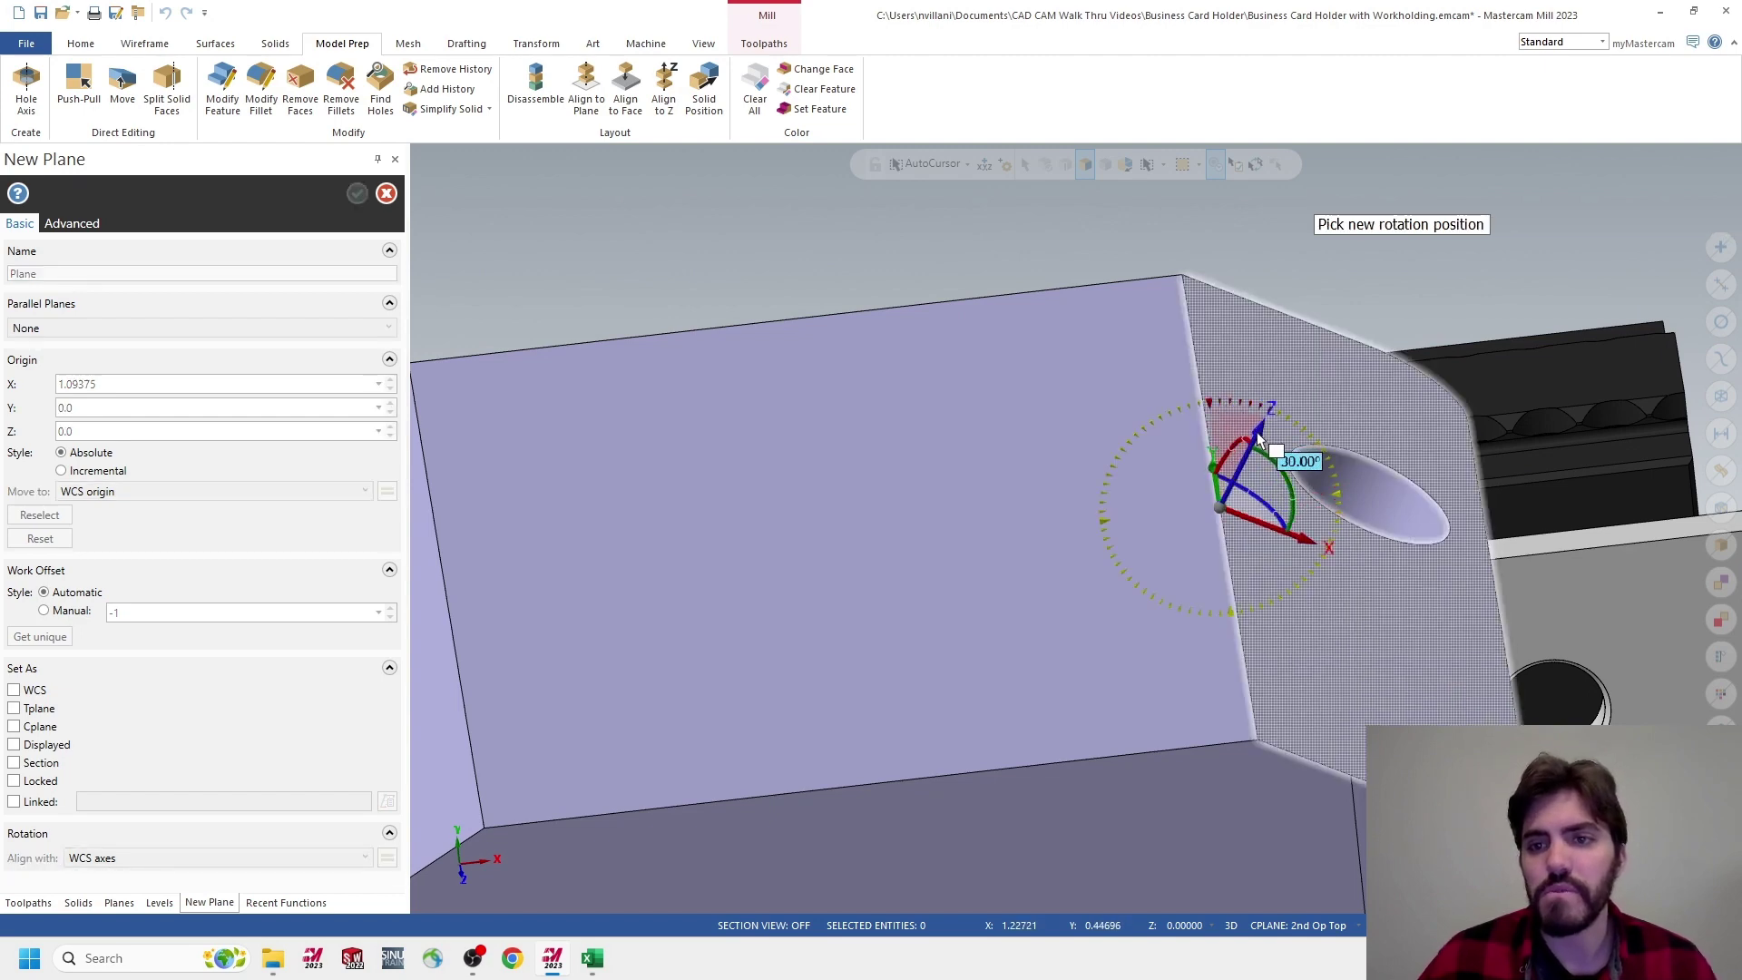
{"action": "left_click", "coordinate": [1255, 432]}
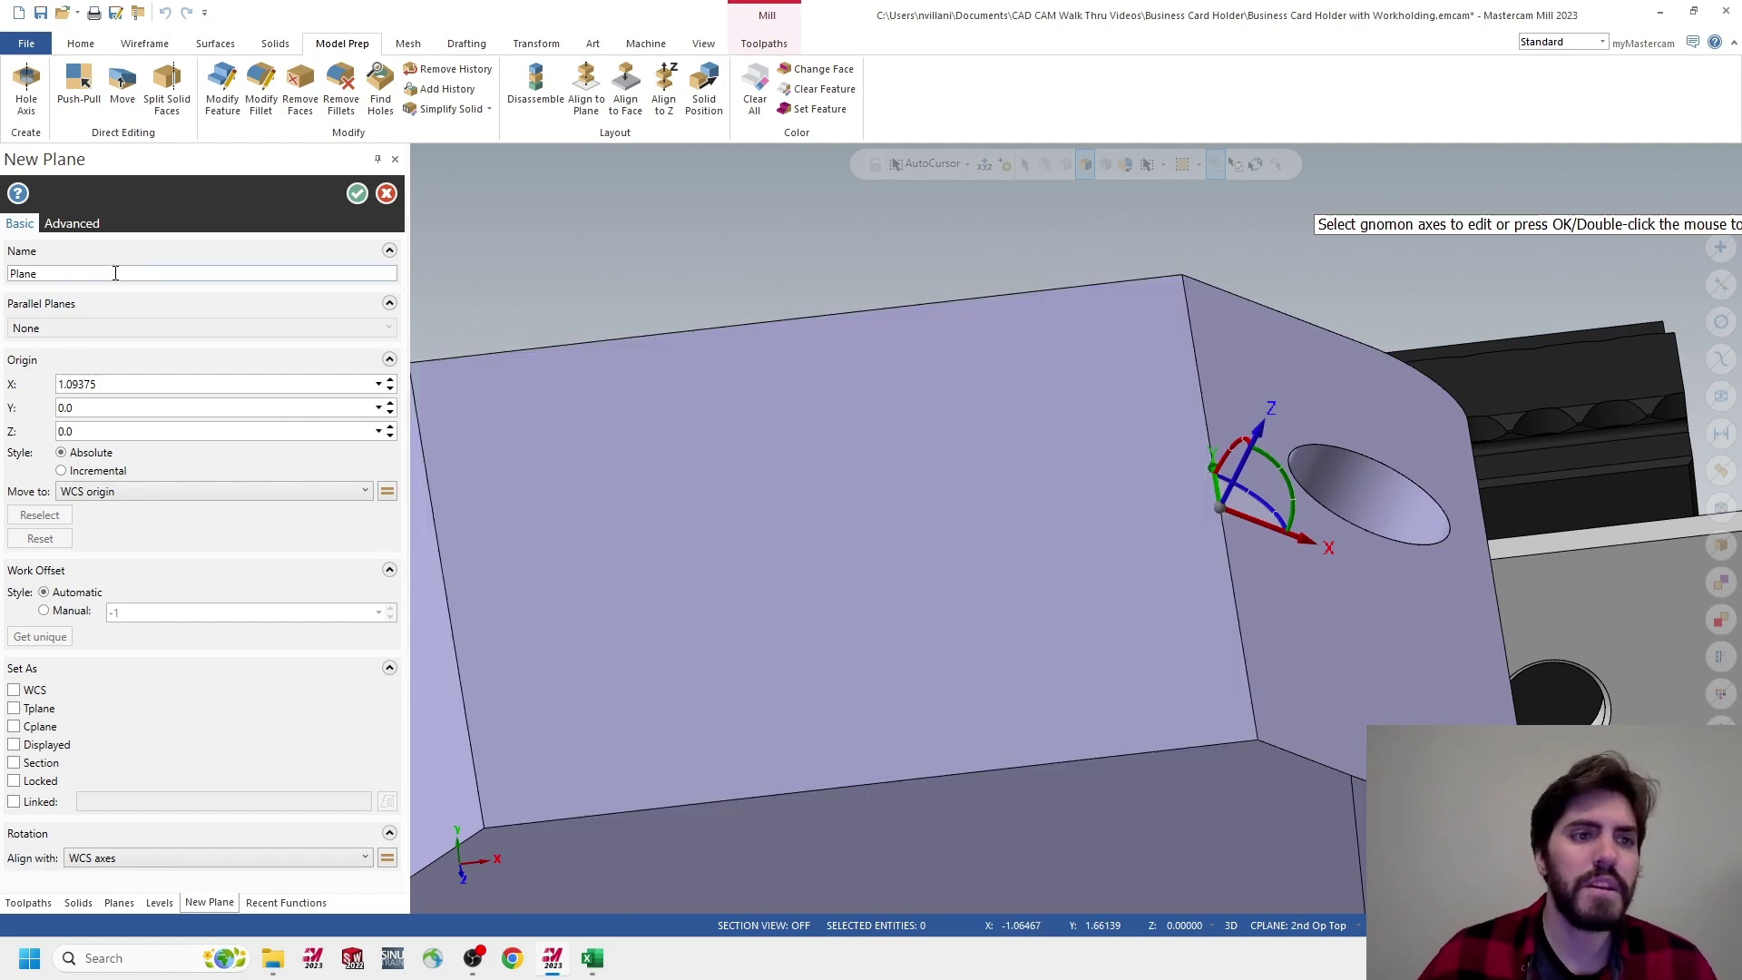
{"action": "left_click_drag", "start_coordinate": [125, 270], "coordinate": [3, 279]}
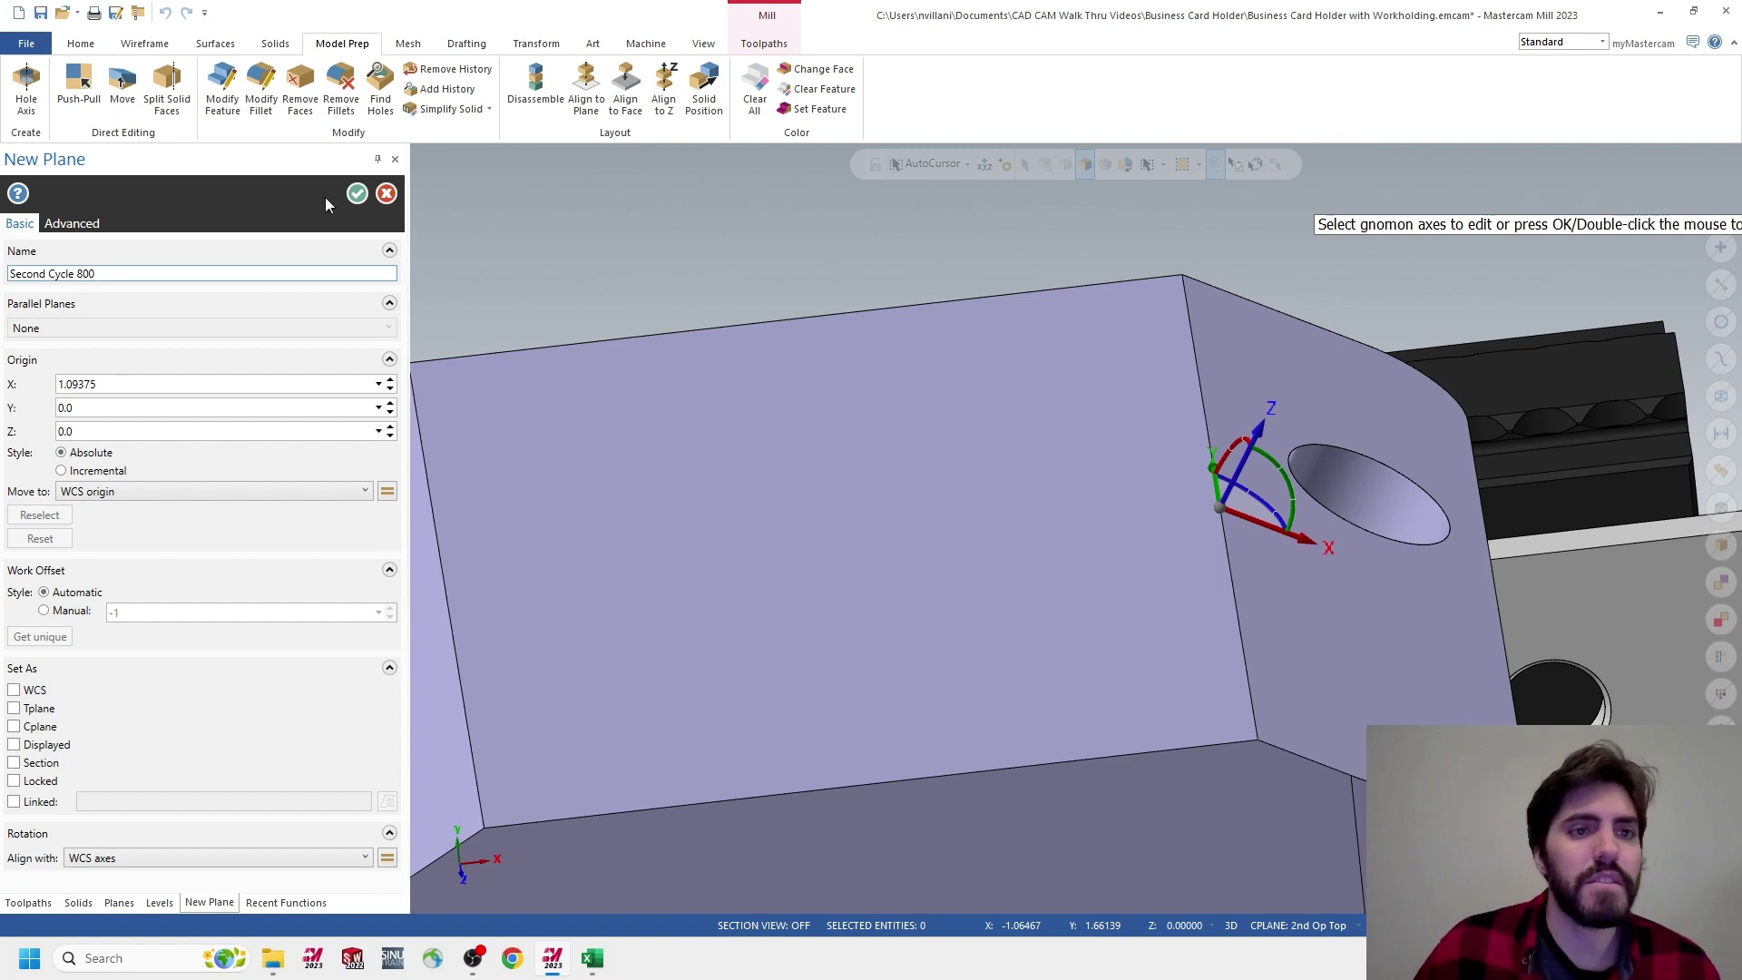
{"action": "left_click", "coordinate": [361, 194]}
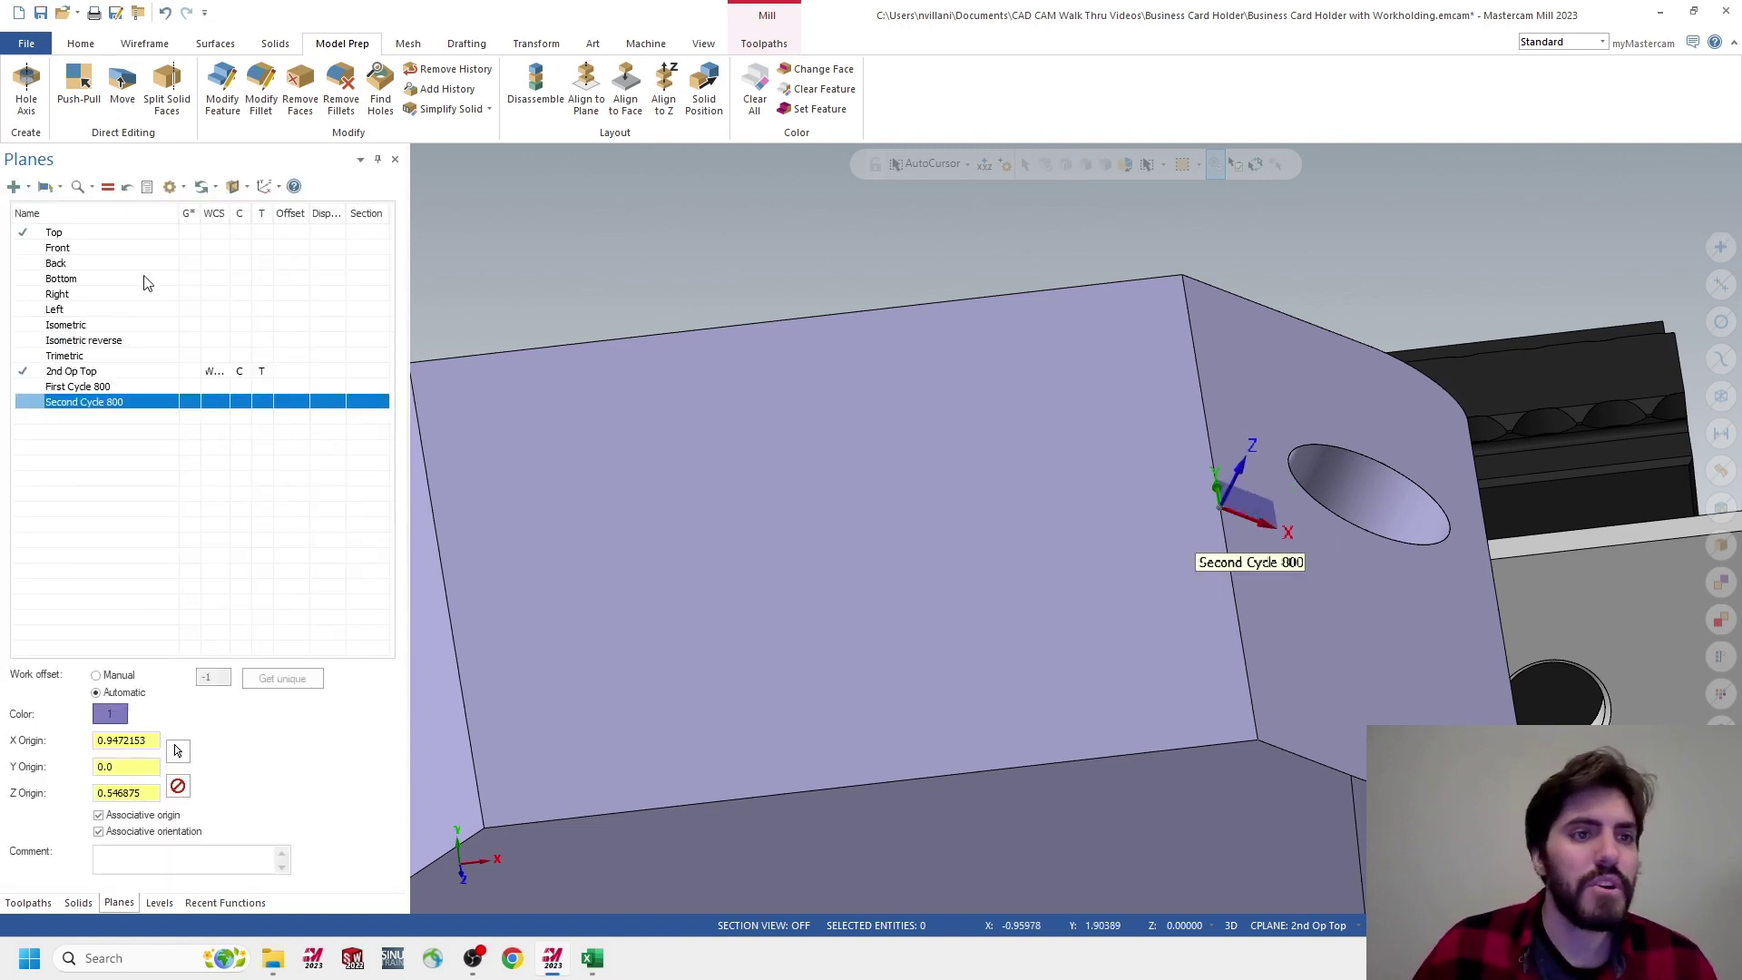
Make level 13, Third Cycle 800, visible and active, and hide level 12, Second Cycle 800
{"action": "left_click", "coordinate": [160, 903]}
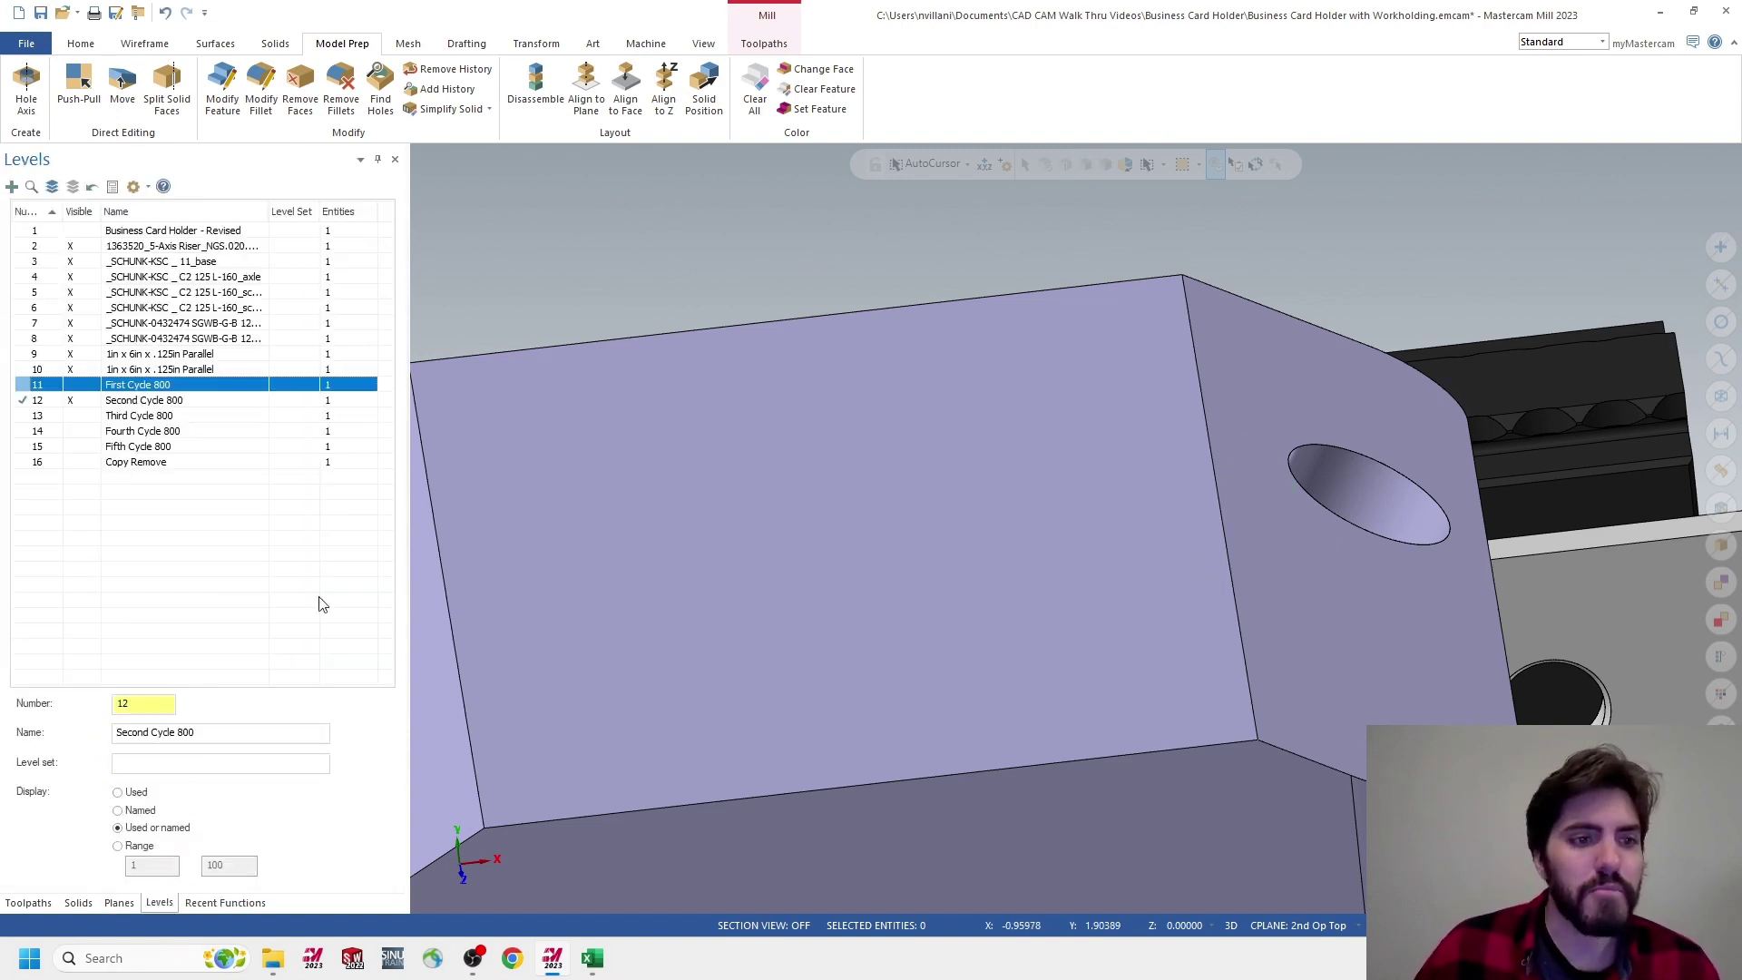
{"action": "left_click", "coordinate": [73, 416]}
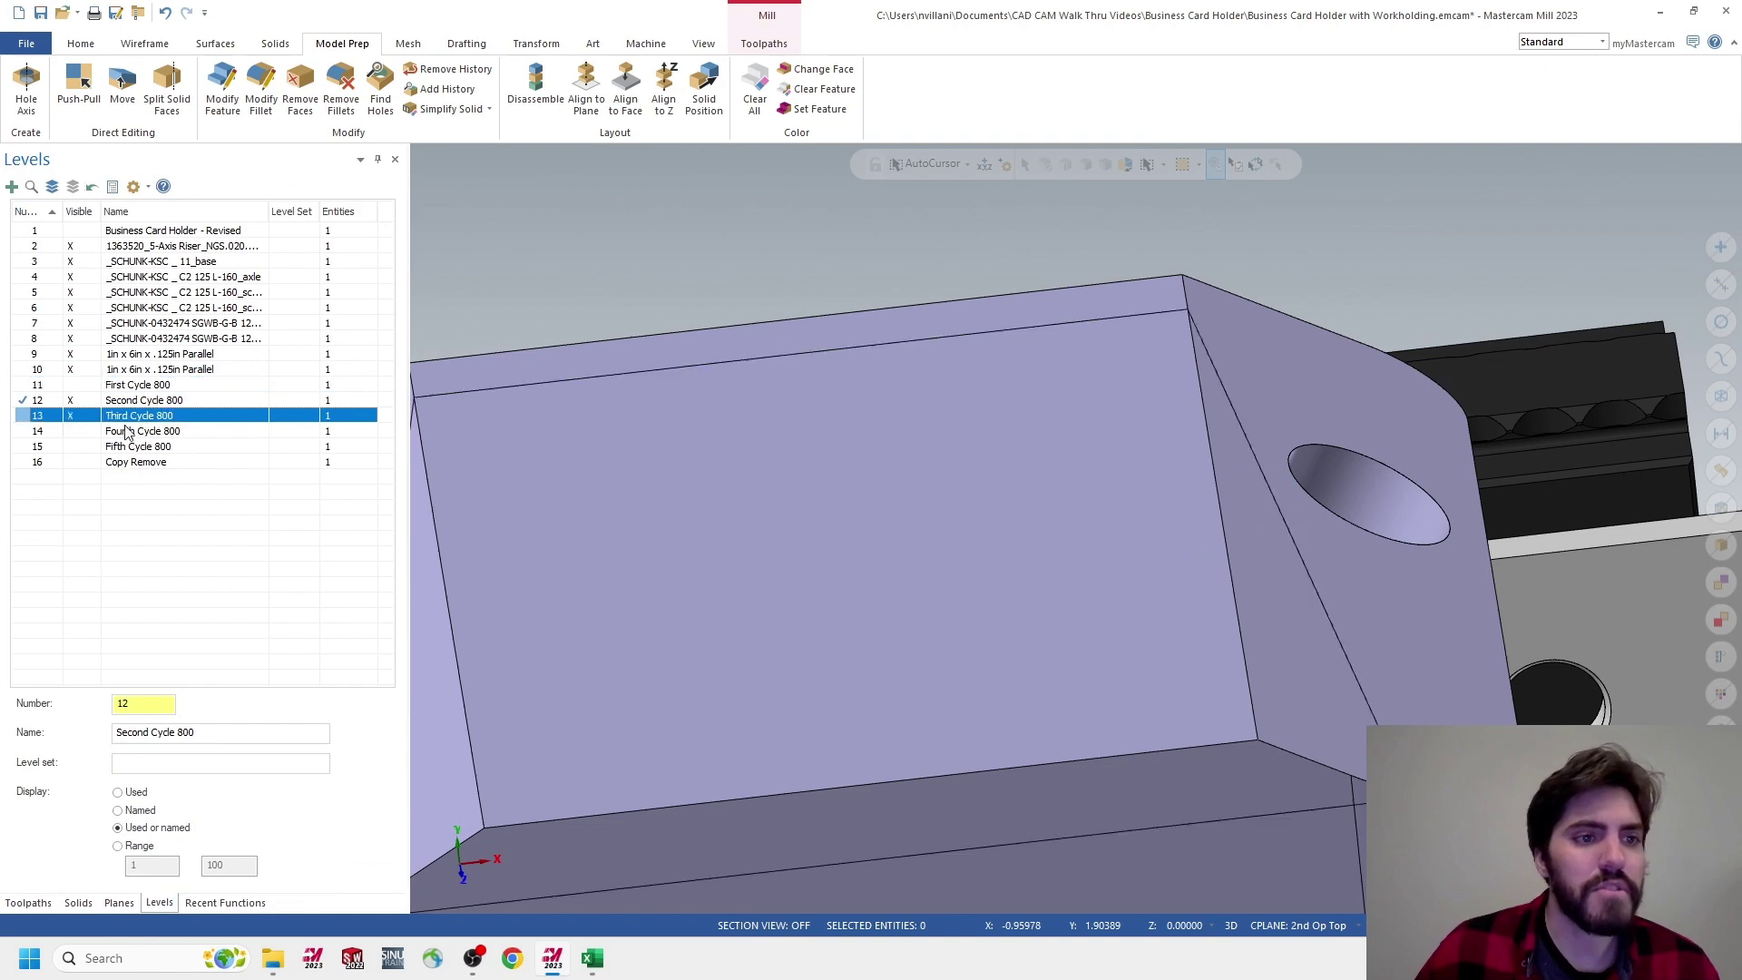
{"action": "left_click", "coordinate": [32, 417]}
{"action": "left_click", "coordinate": [78, 402]}
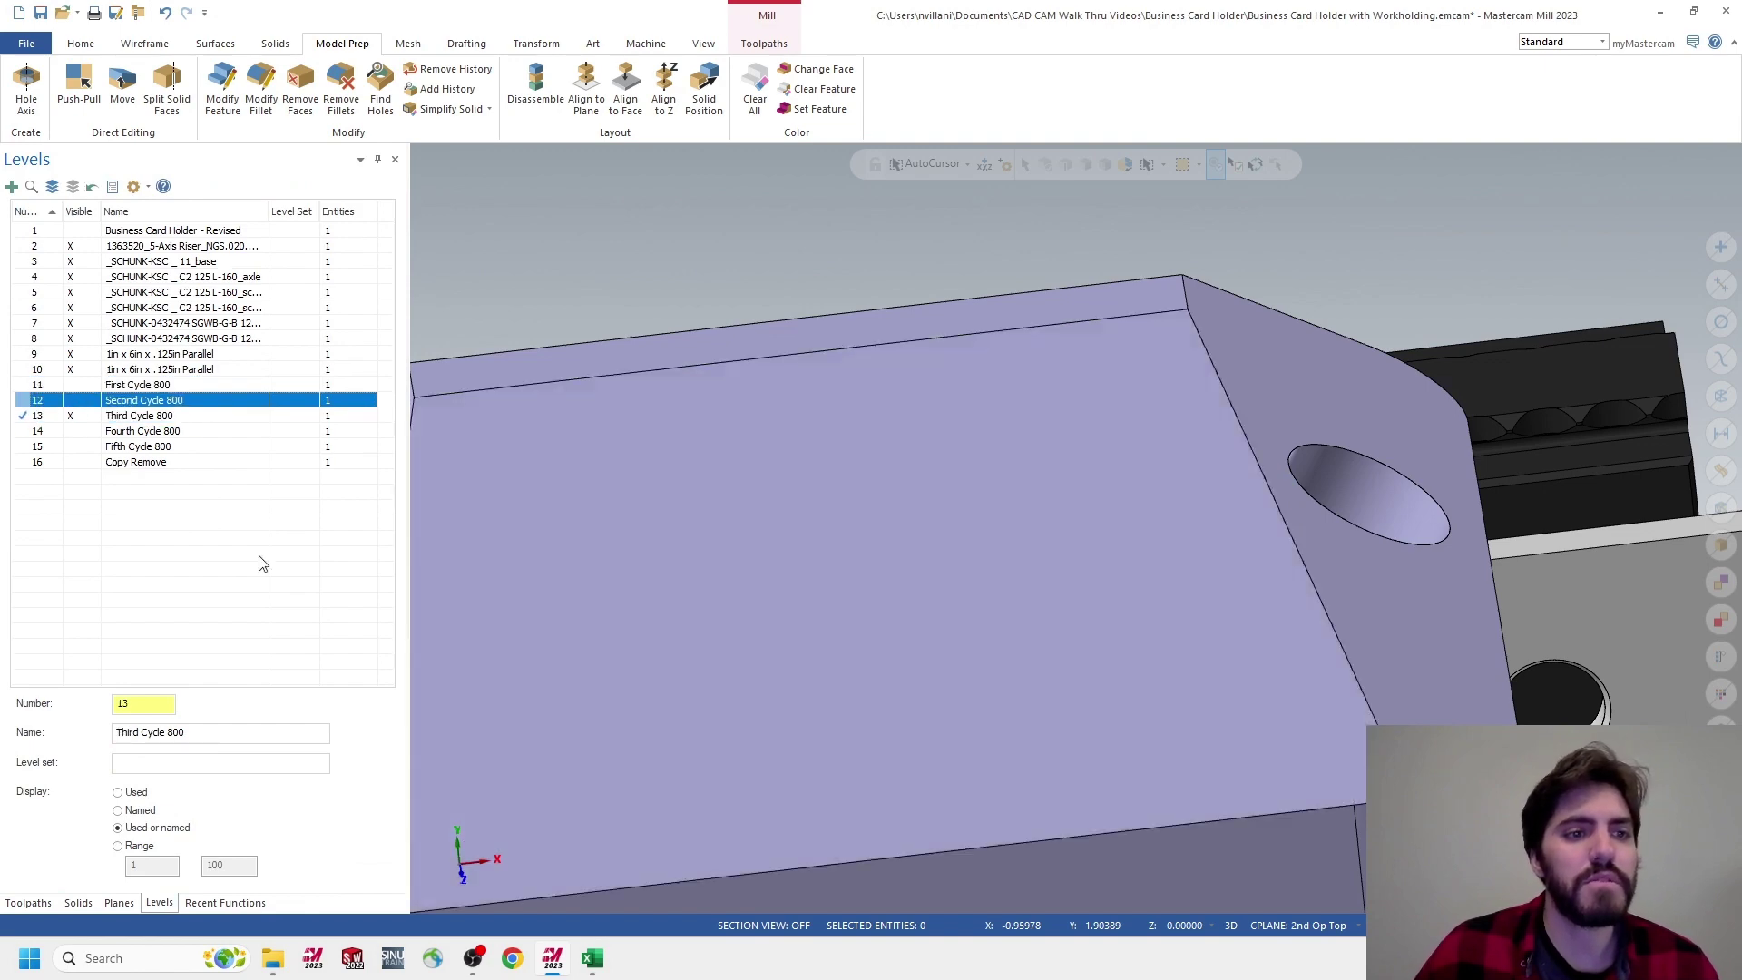
Start a new dynamic plane with its origin at the midpoint of the edge between the large sloped face and the narrow back face
{"action": "middle_click_drag", "start_coordinate": [1027, 637], "coordinate": [1221, 560]}
{"action": "scroll", "coordinate": [983, 408], "scroll_direction": "down", "scroll_amount": 2}
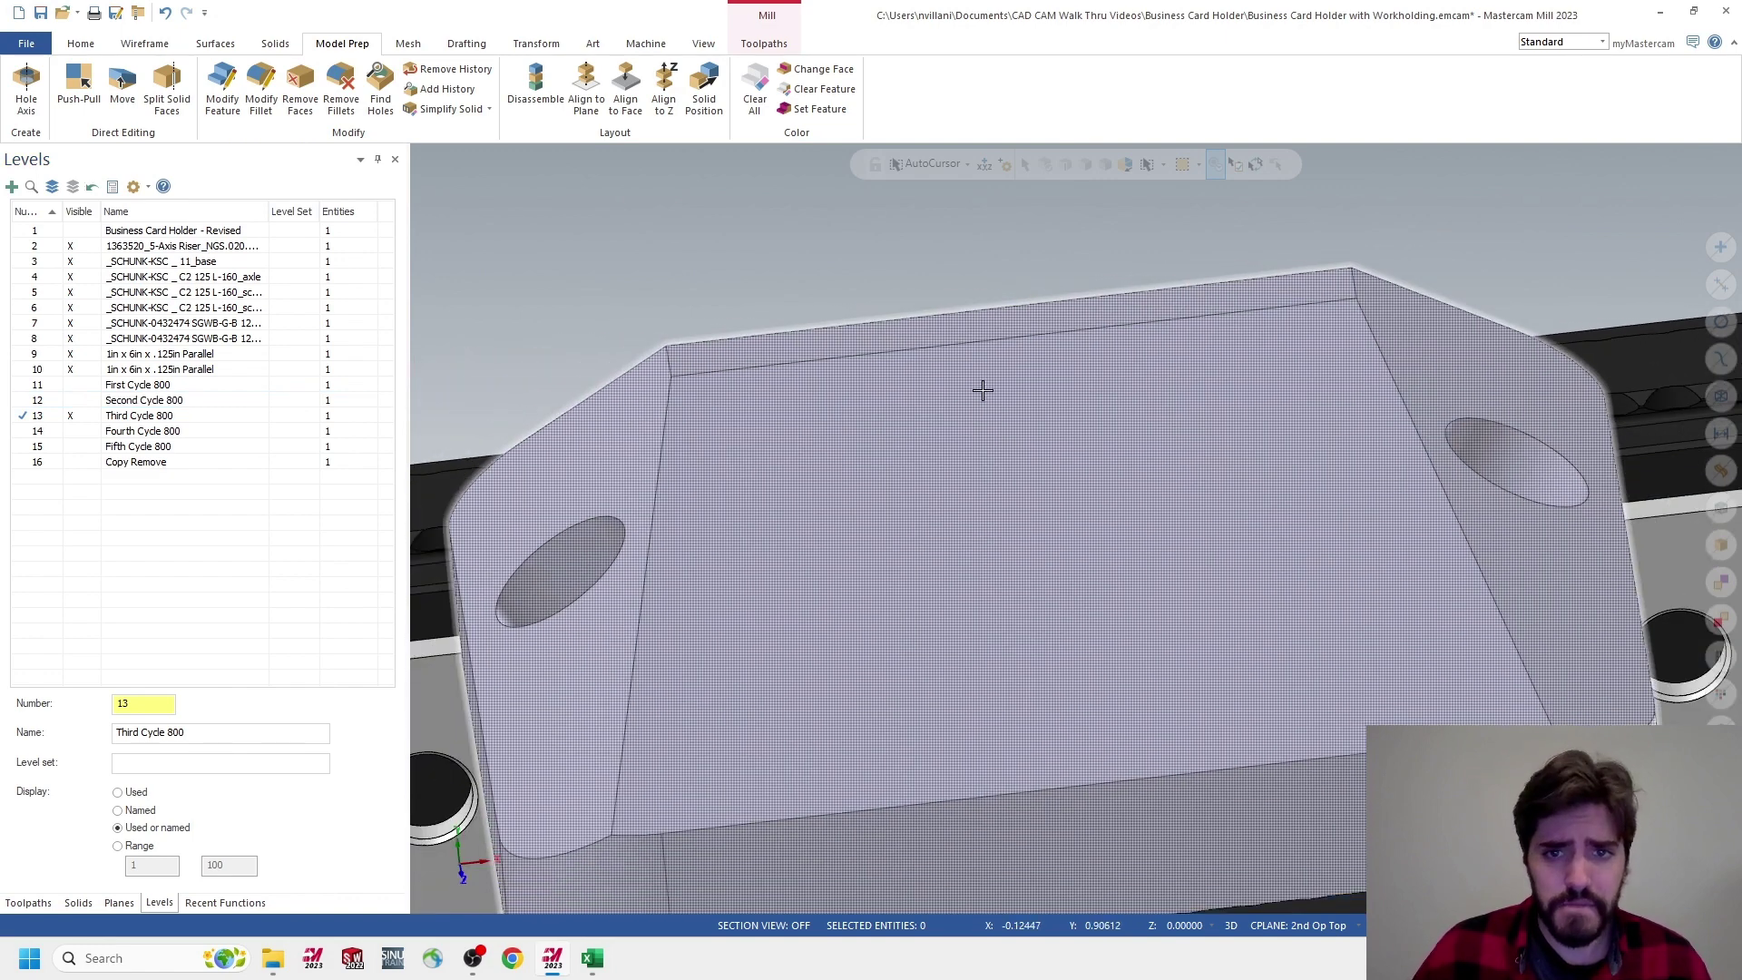
{"action": "mouse_move", "coordinate": [1046, 433]}
{"action": "middle_mouse_down"}
{"action": "mouse_move", "coordinate": [857, 427]}
{"action": "mouse_move", "coordinate": [1042, 366]}
{"action": "middle_mouse_up"}
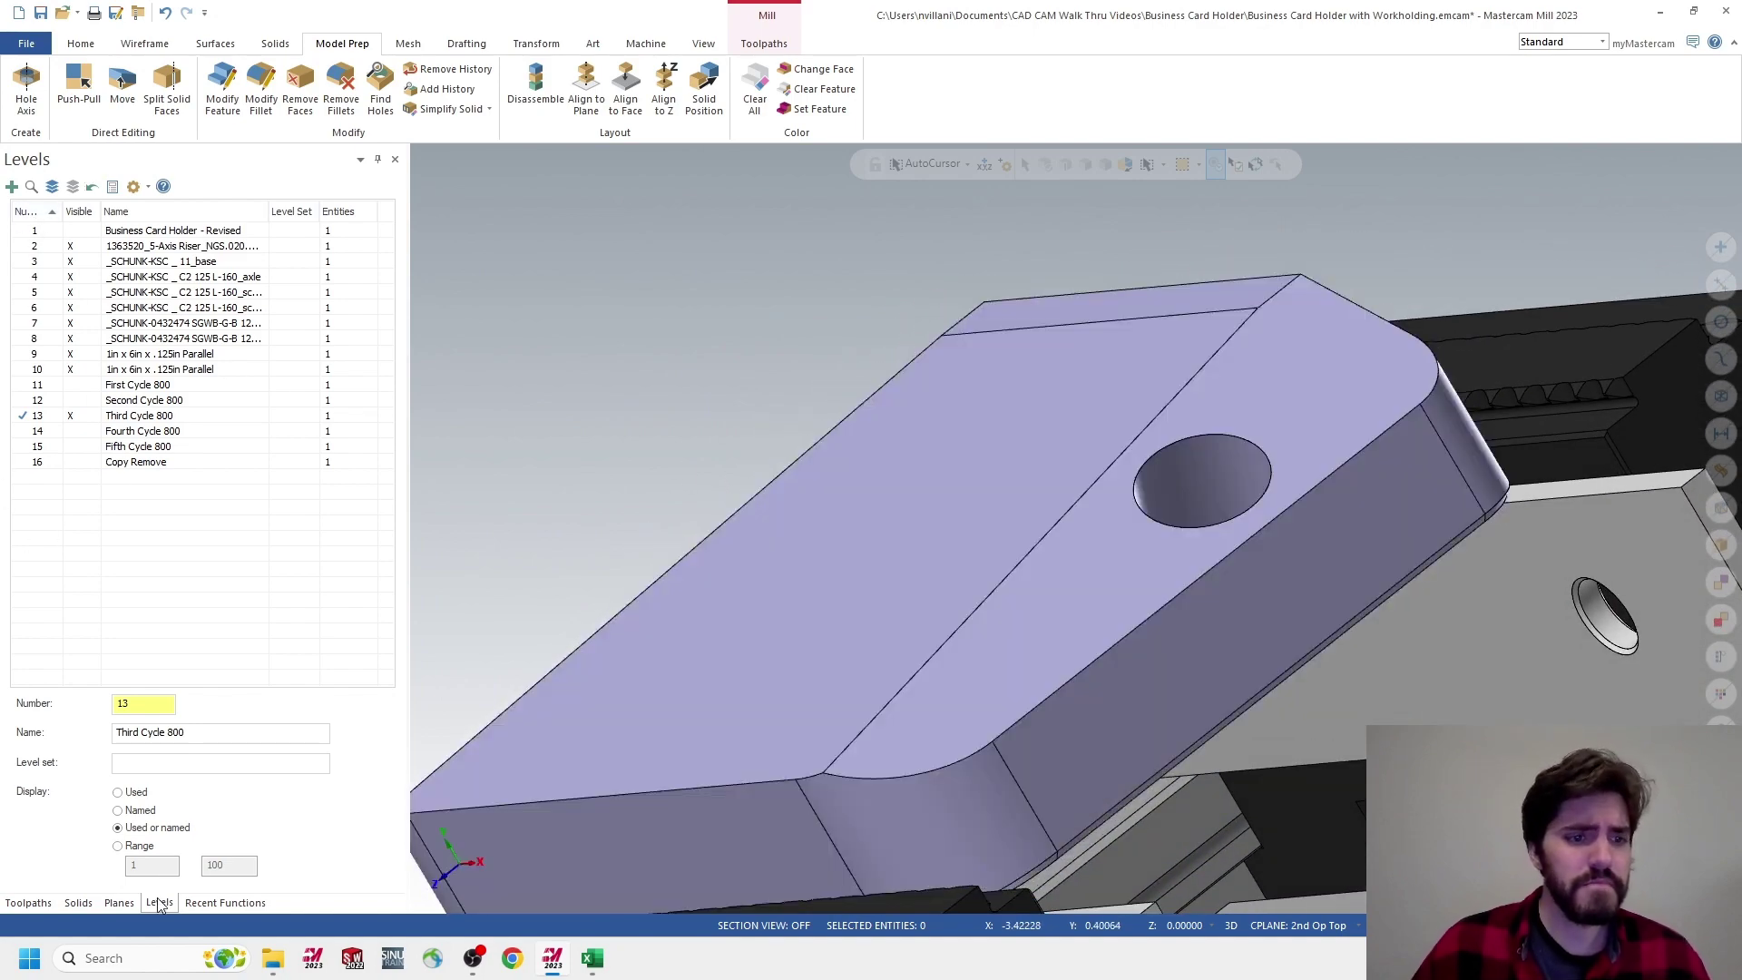
{"action": "left_click", "coordinate": [119, 904]}
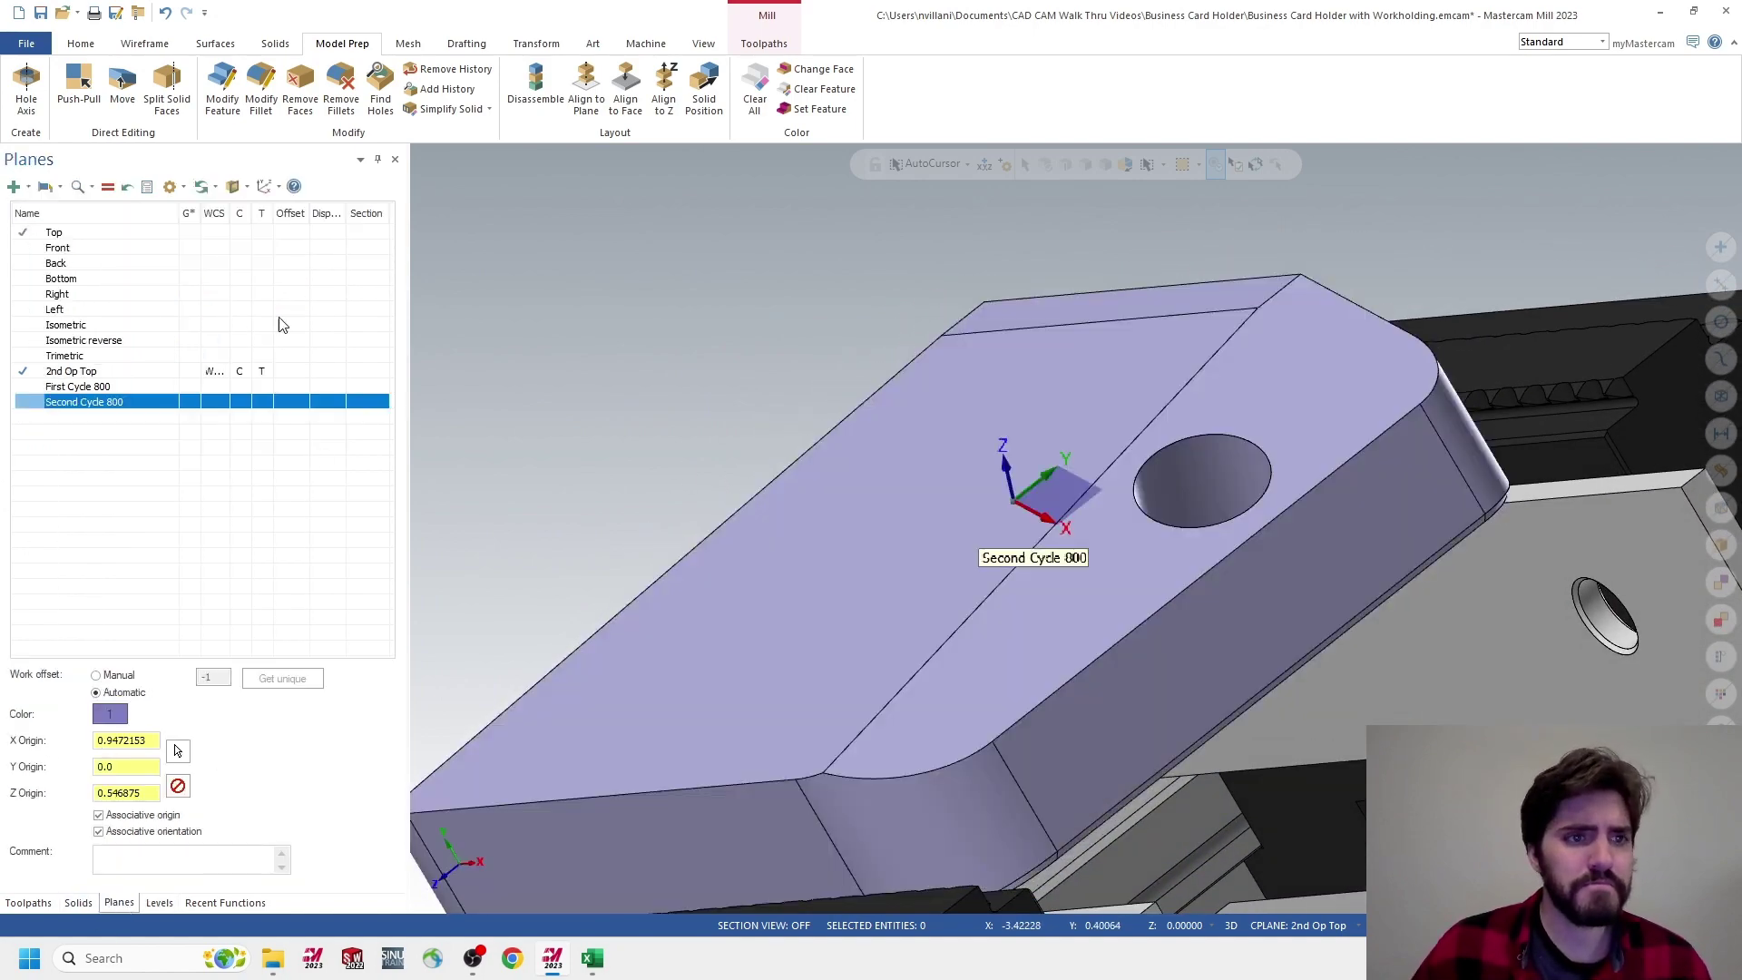
{"action": "left_click", "coordinate": [13, 187]}
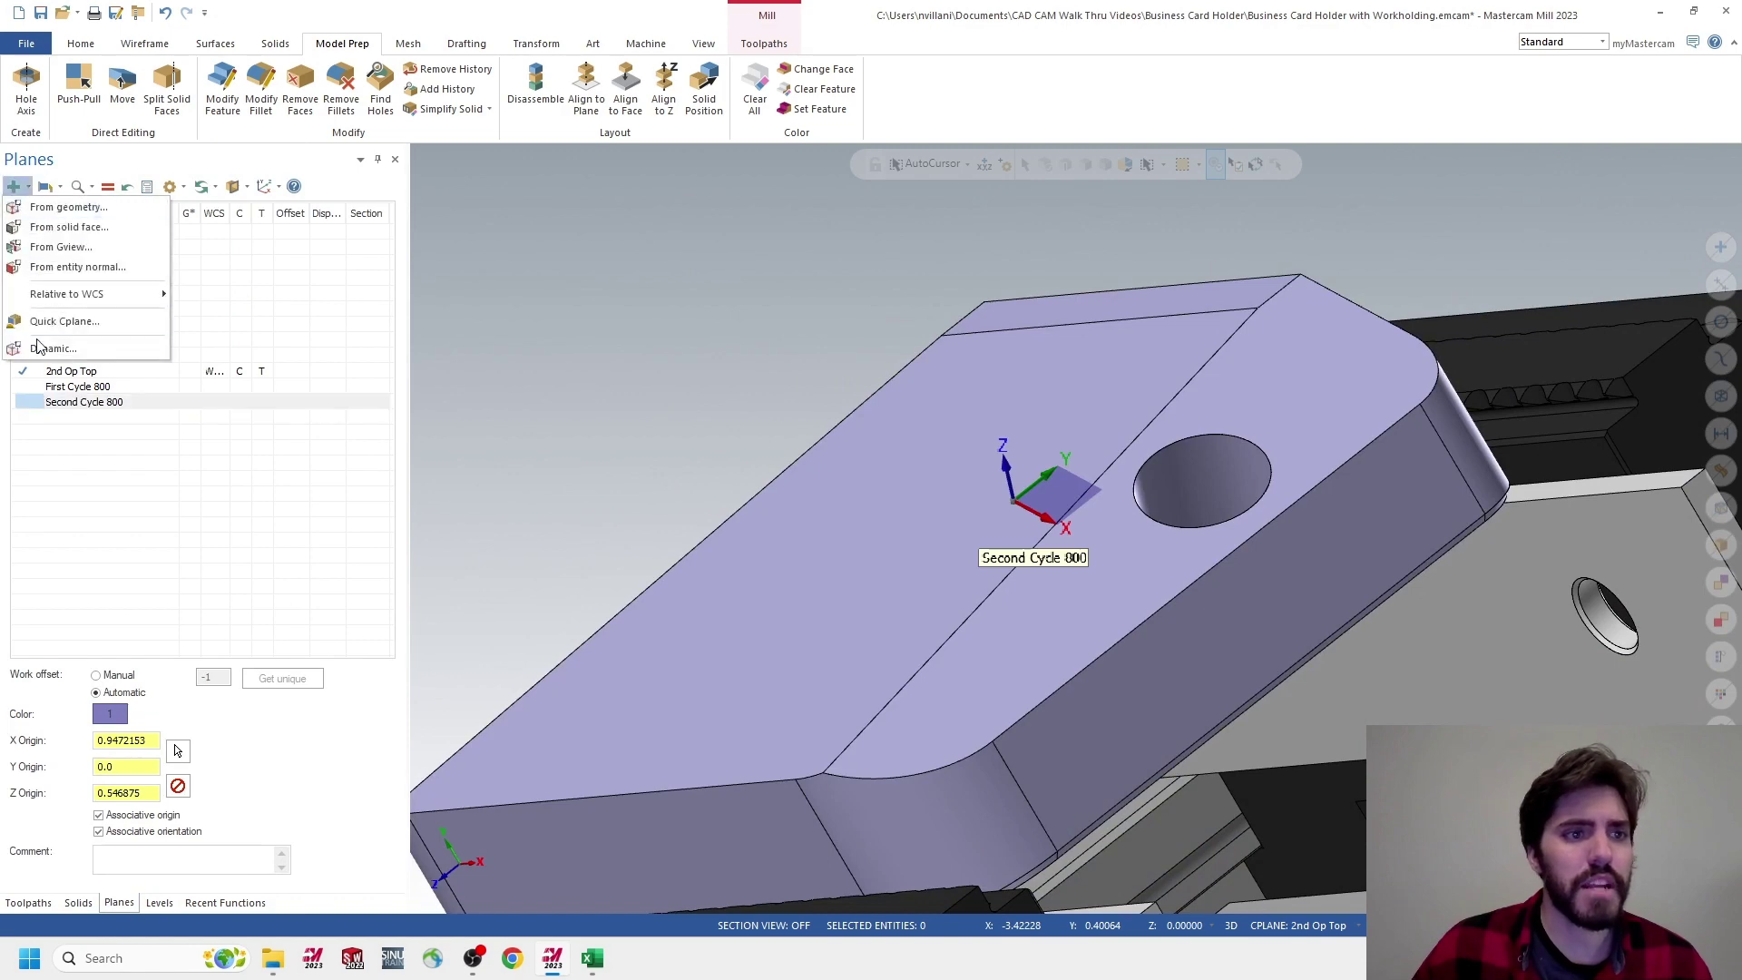
{"action": "left_click", "coordinate": [39, 354]}
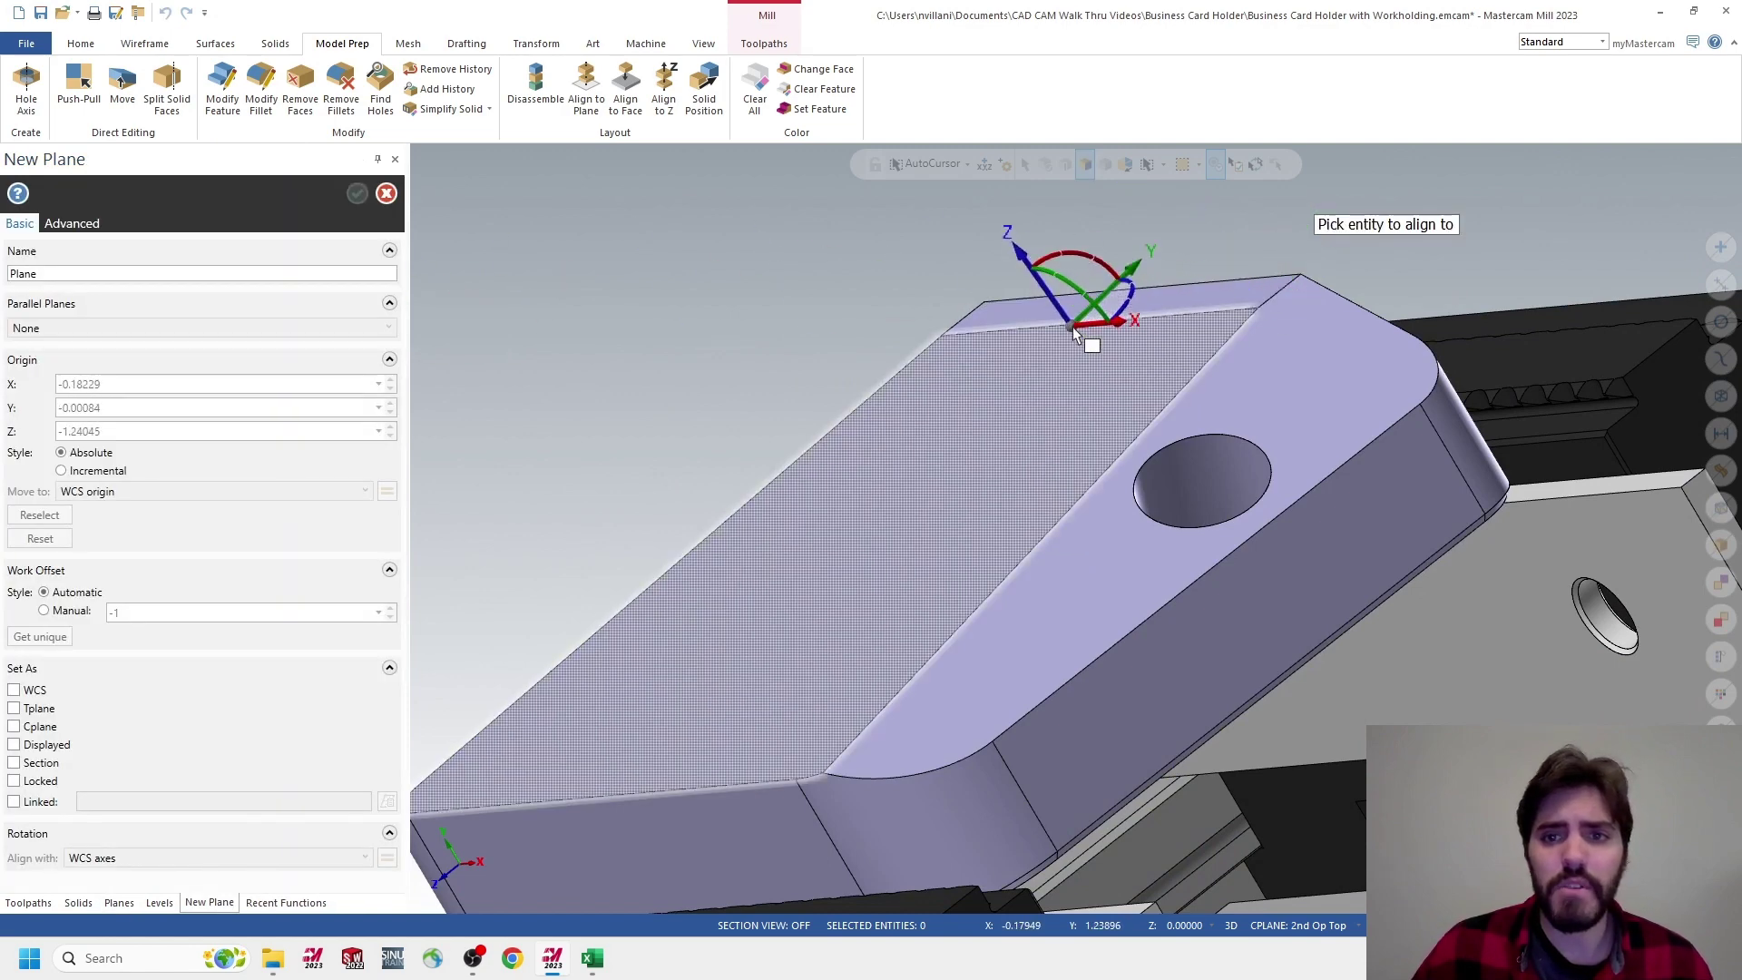
{"action": "middle_click_drag", "start_coordinate": [1094, 334], "coordinate": [1186, 338]}
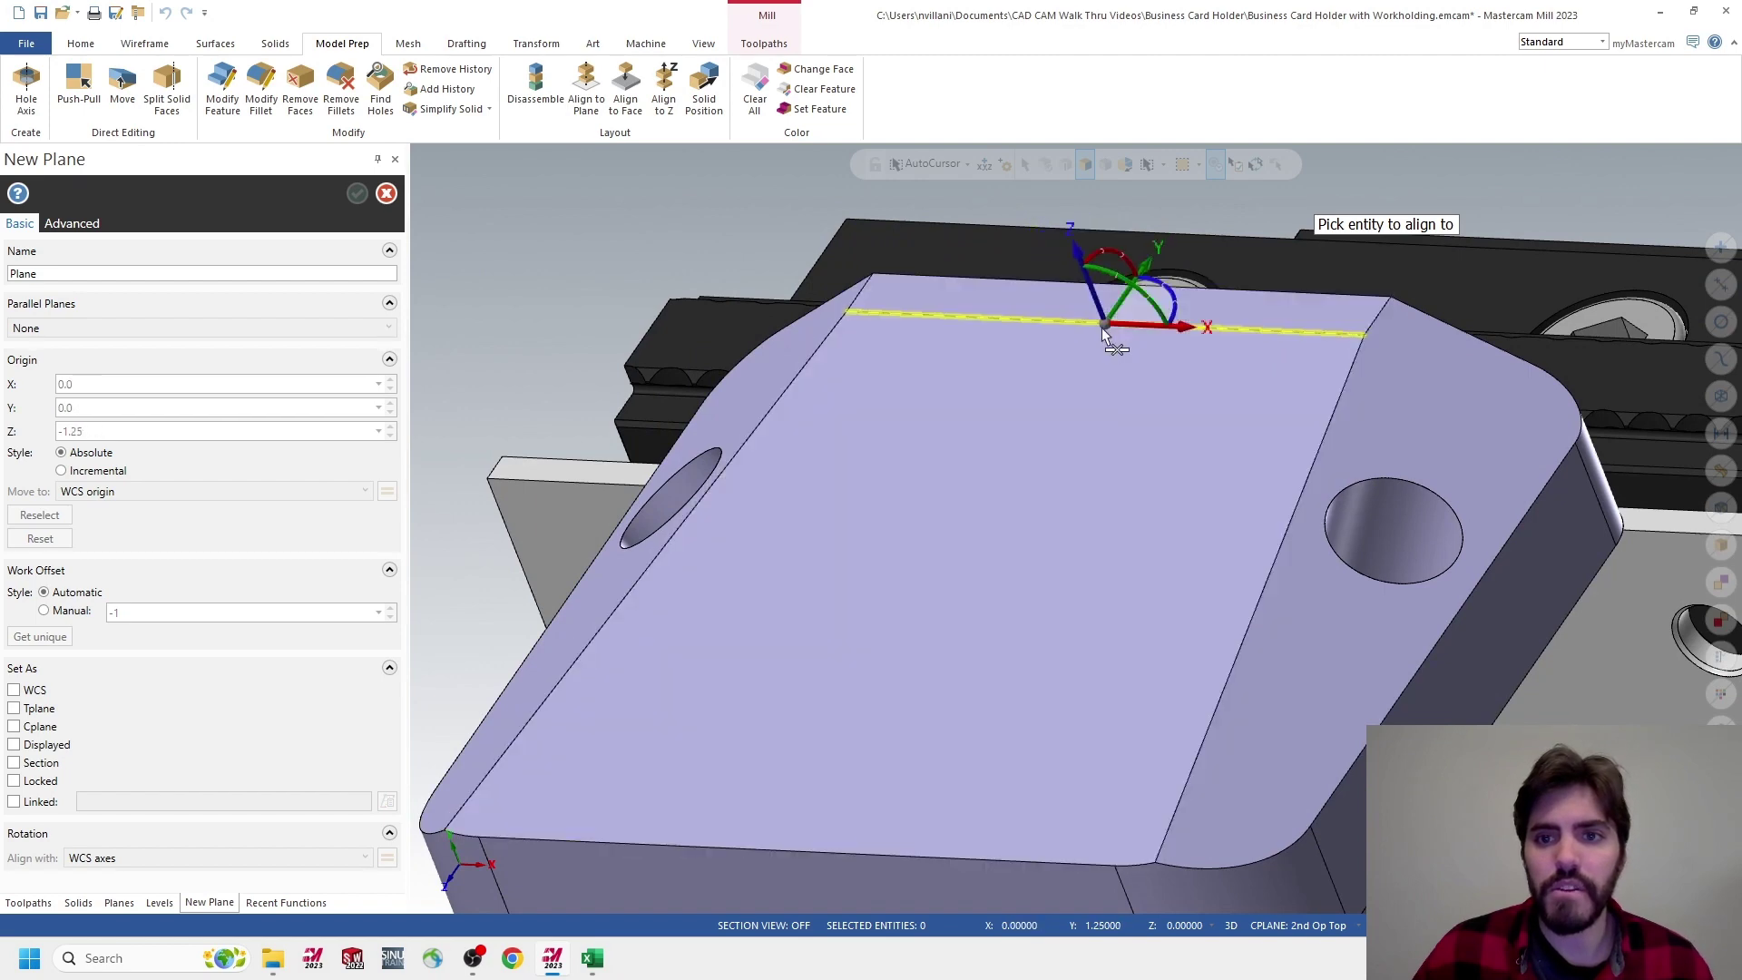
{"action": "left_click", "coordinate": [1102, 329]}
Rotate the new plane's axes 5° about X, tilting Z away from Y
{"action": "middle_click_drag", "start_coordinate": [1179, 361], "coordinate": [843, 266]}
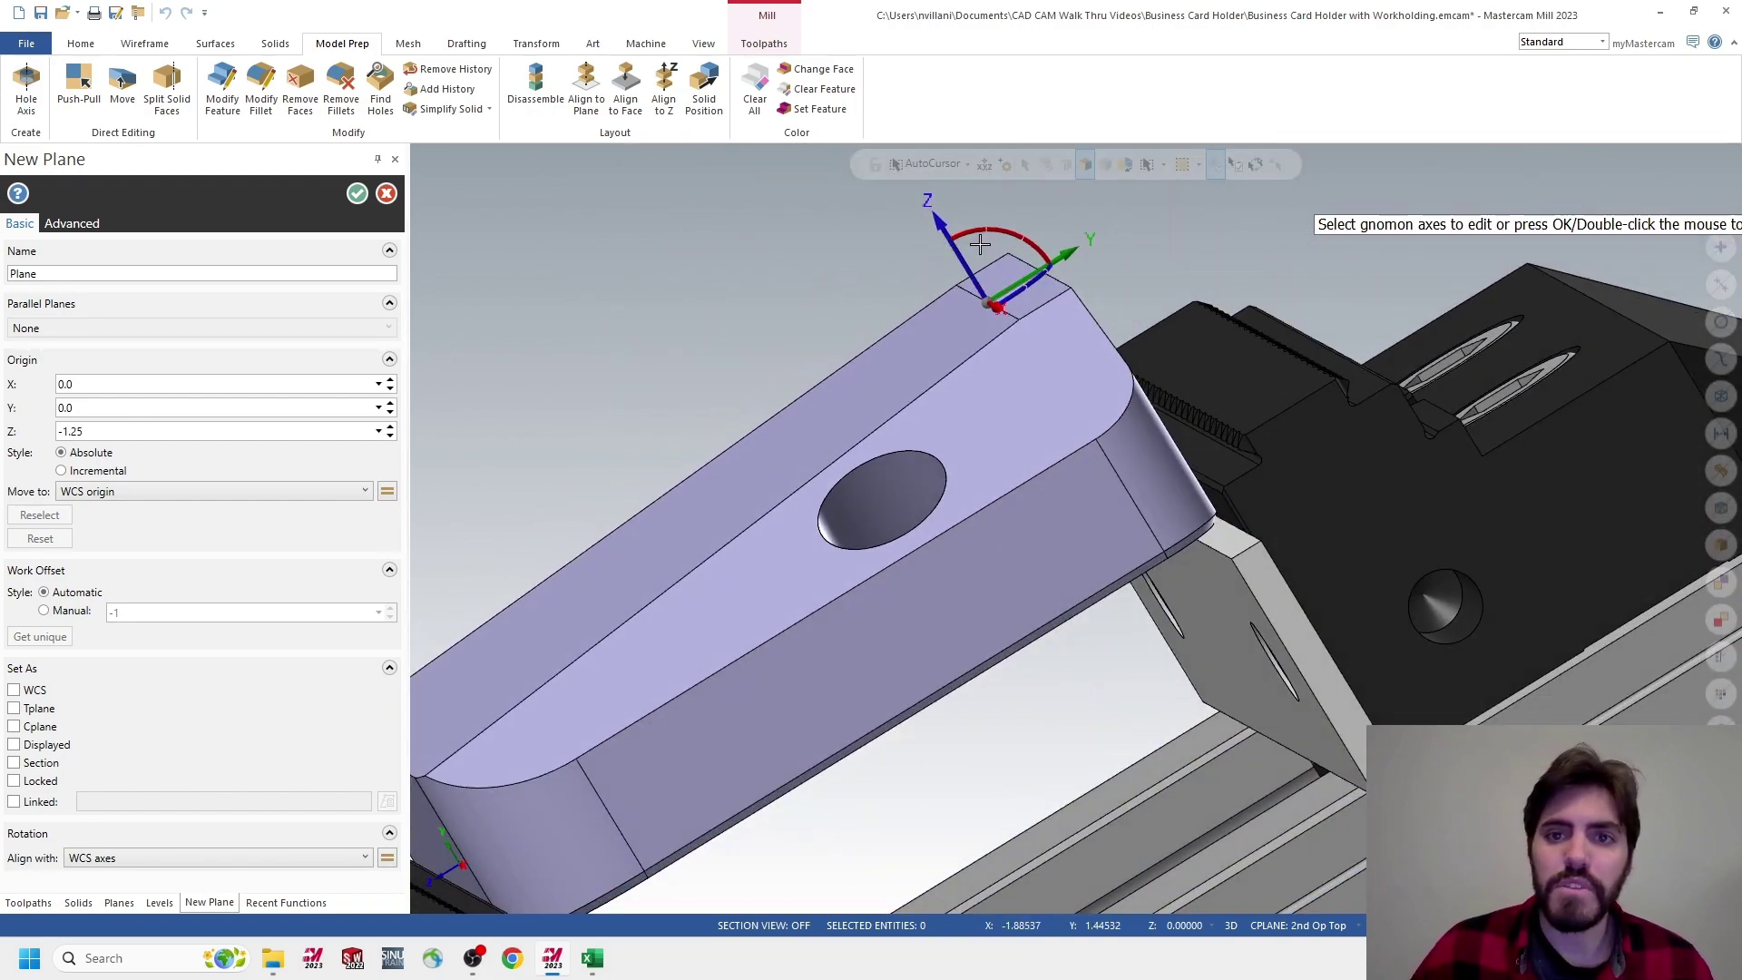
{"action": "mouse_move", "coordinate": [980, 245]}
{"action": "middle_mouse_down"}
{"action": "mouse_move", "coordinate": [1039, 335]}
{"action": "mouse_move", "coordinate": [1005, 334]}
{"action": "mouse_move", "coordinate": [1012, 304]}
{"action": "mouse_move", "coordinate": [971, 227]}
{"action": "middle_mouse_up"}
{"action": "left_click", "coordinate": [961, 211]}
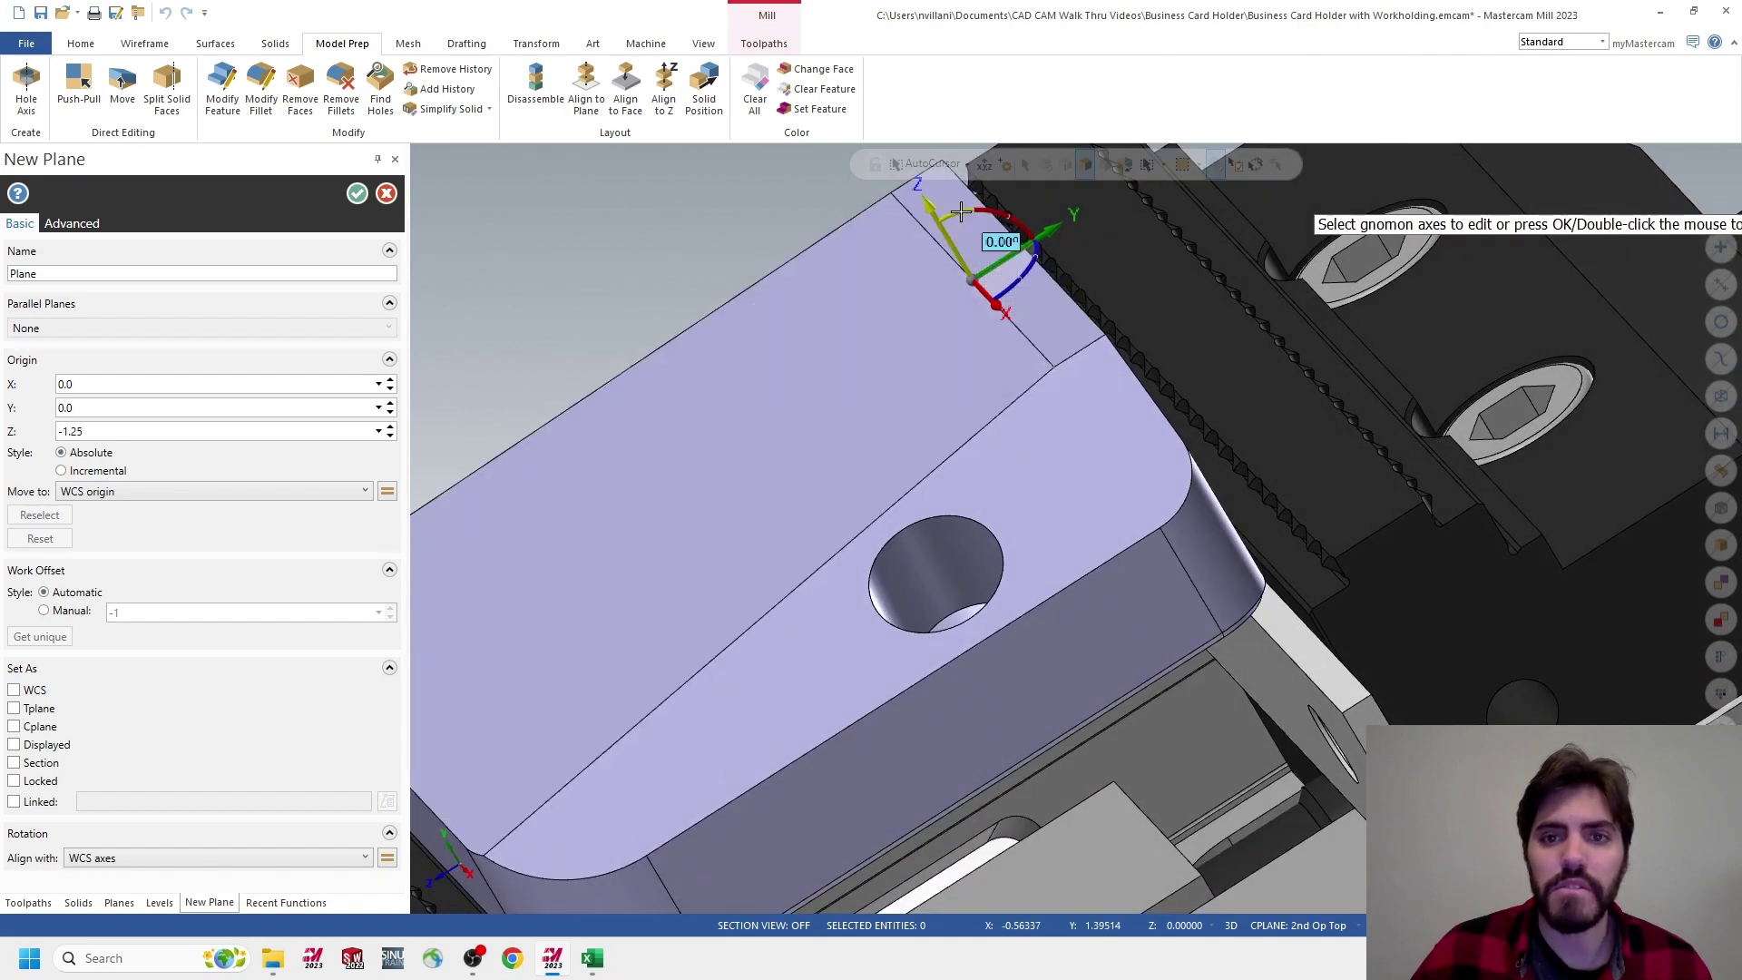
{"action": "left_click", "coordinate": [961, 212]}
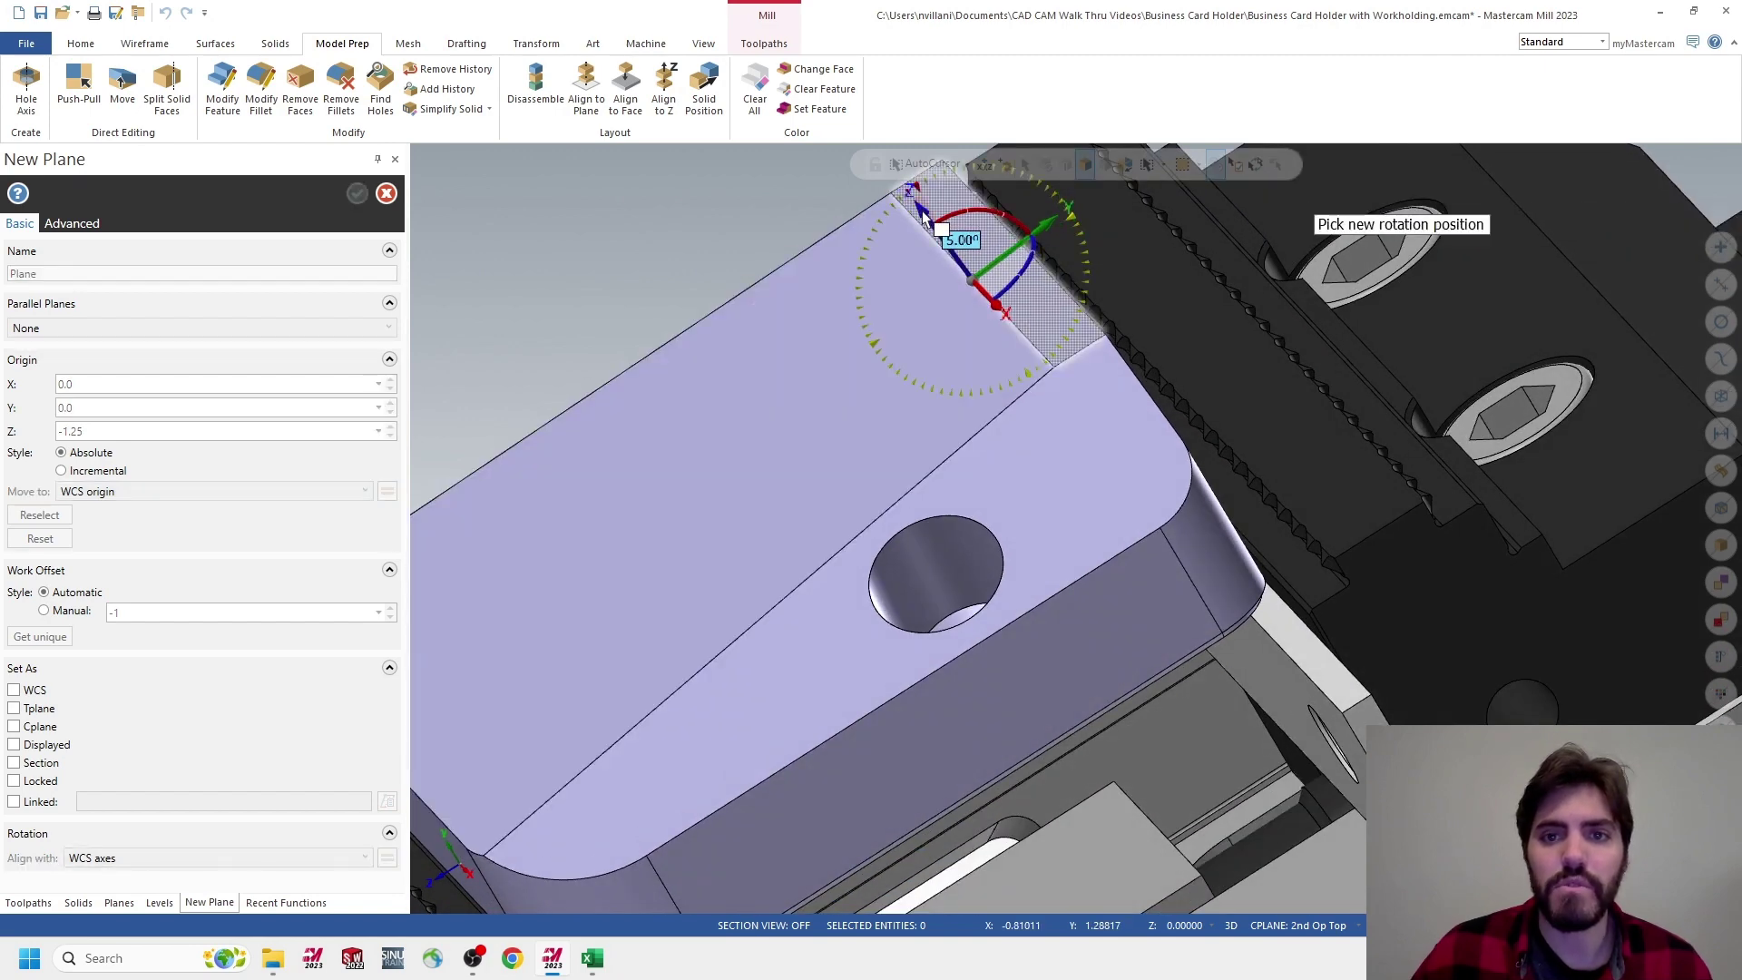
{"action": "left_click", "coordinate": [923, 215]}
{"action": "middle_click_drag", "start_coordinate": [970, 301], "coordinate": [922, 287]}
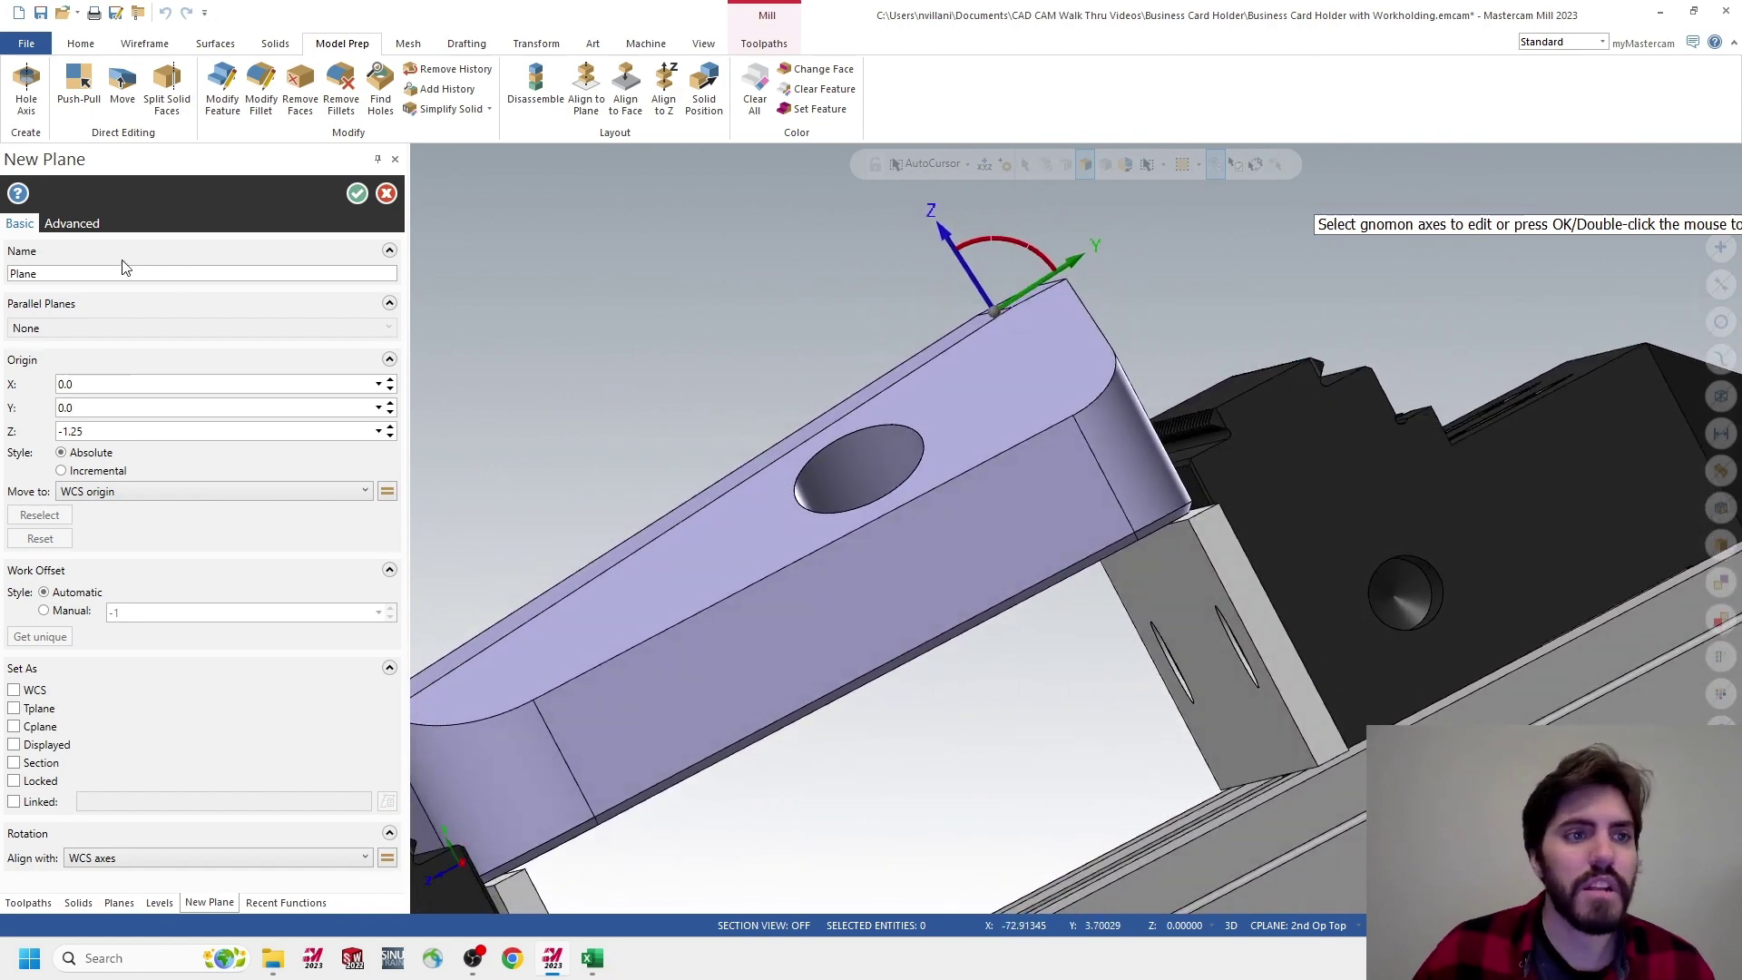
Name the new plane Third Cycle 800 and create it
{"action": "left_click_drag", "start_coordinate": [124, 272], "coordinate": [3, 283]}
{"action": "type", "text": "Third Cycle"}
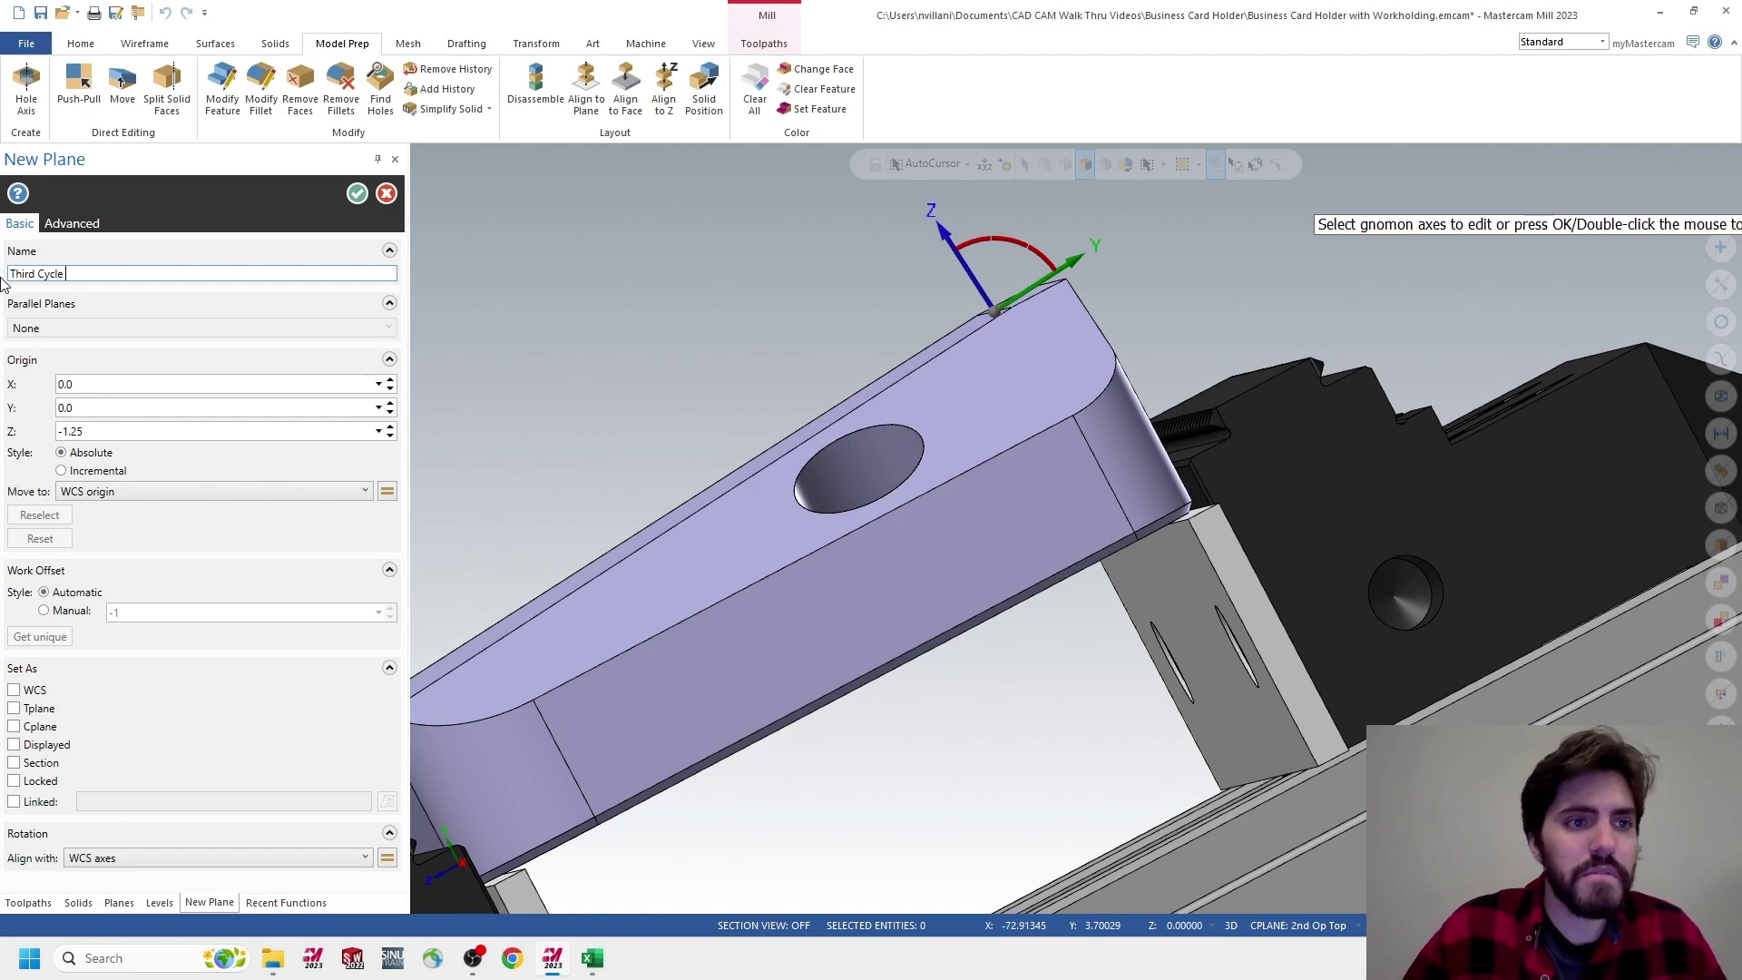
{"action": "type", "text": " 800"}
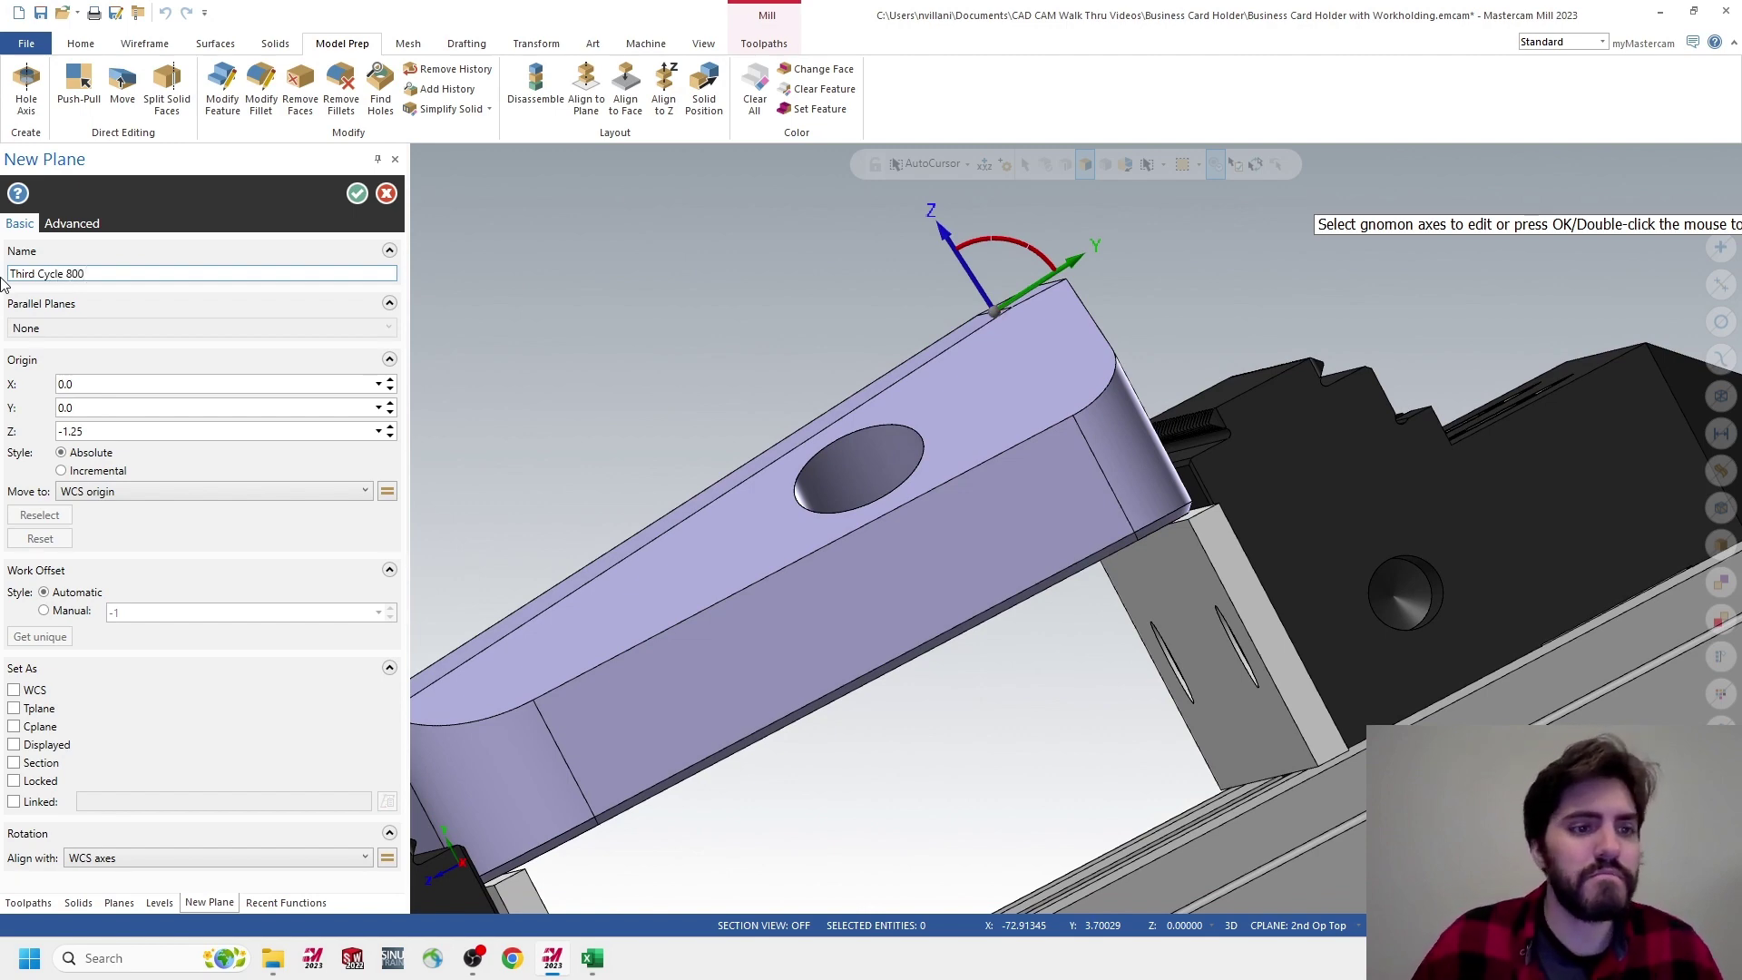
{"action": "left_click", "coordinate": [357, 194]}
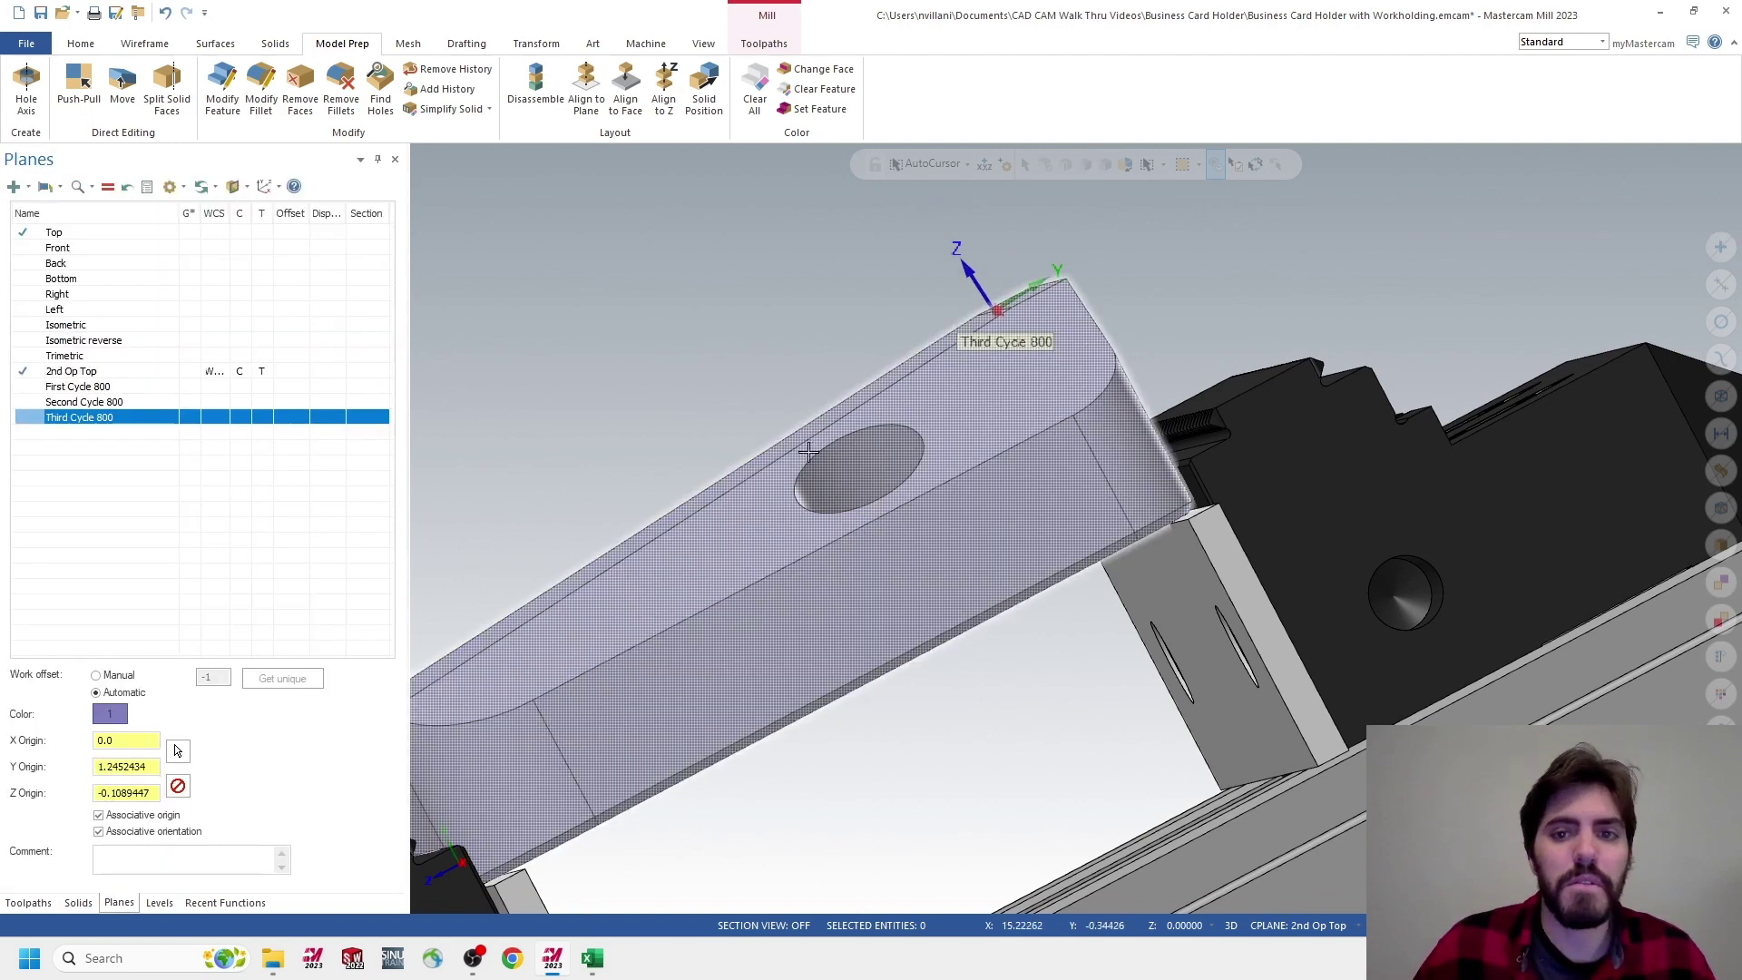
Make level 14, Fourth Cycle 800, visible and active, and hide level 13, Third Cycle 800
{"action": "left_click", "coordinate": [159, 904]}
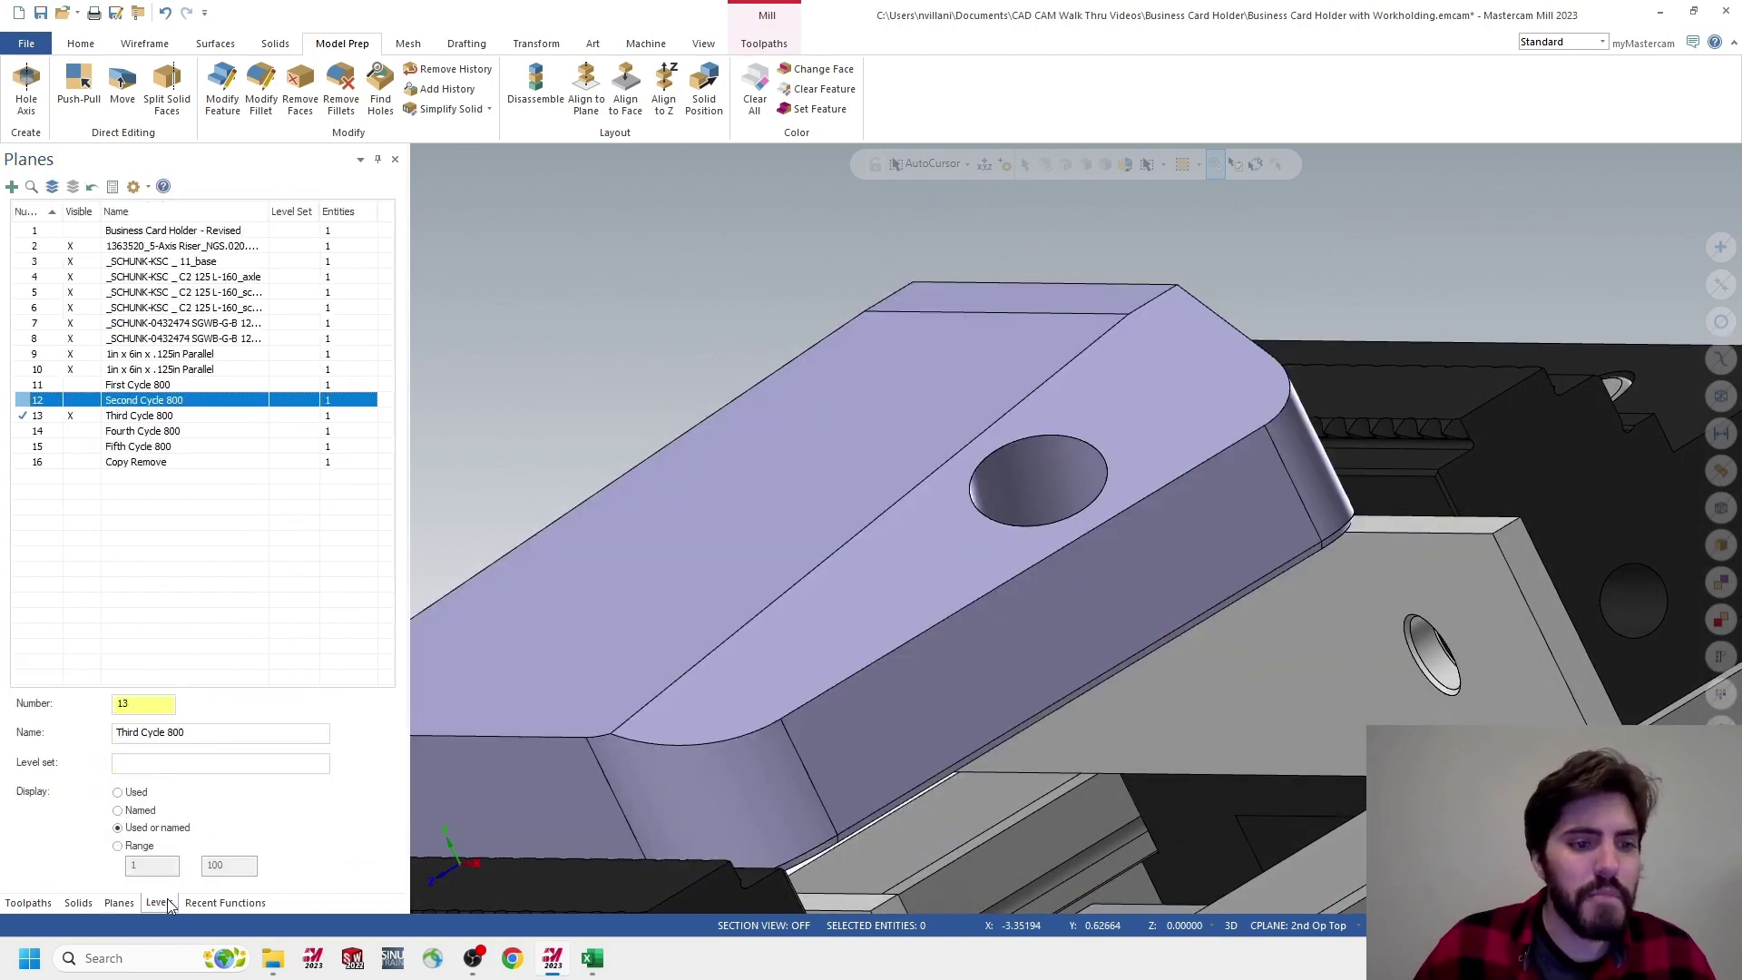
{"action": "left_click", "coordinate": [72, 432]}
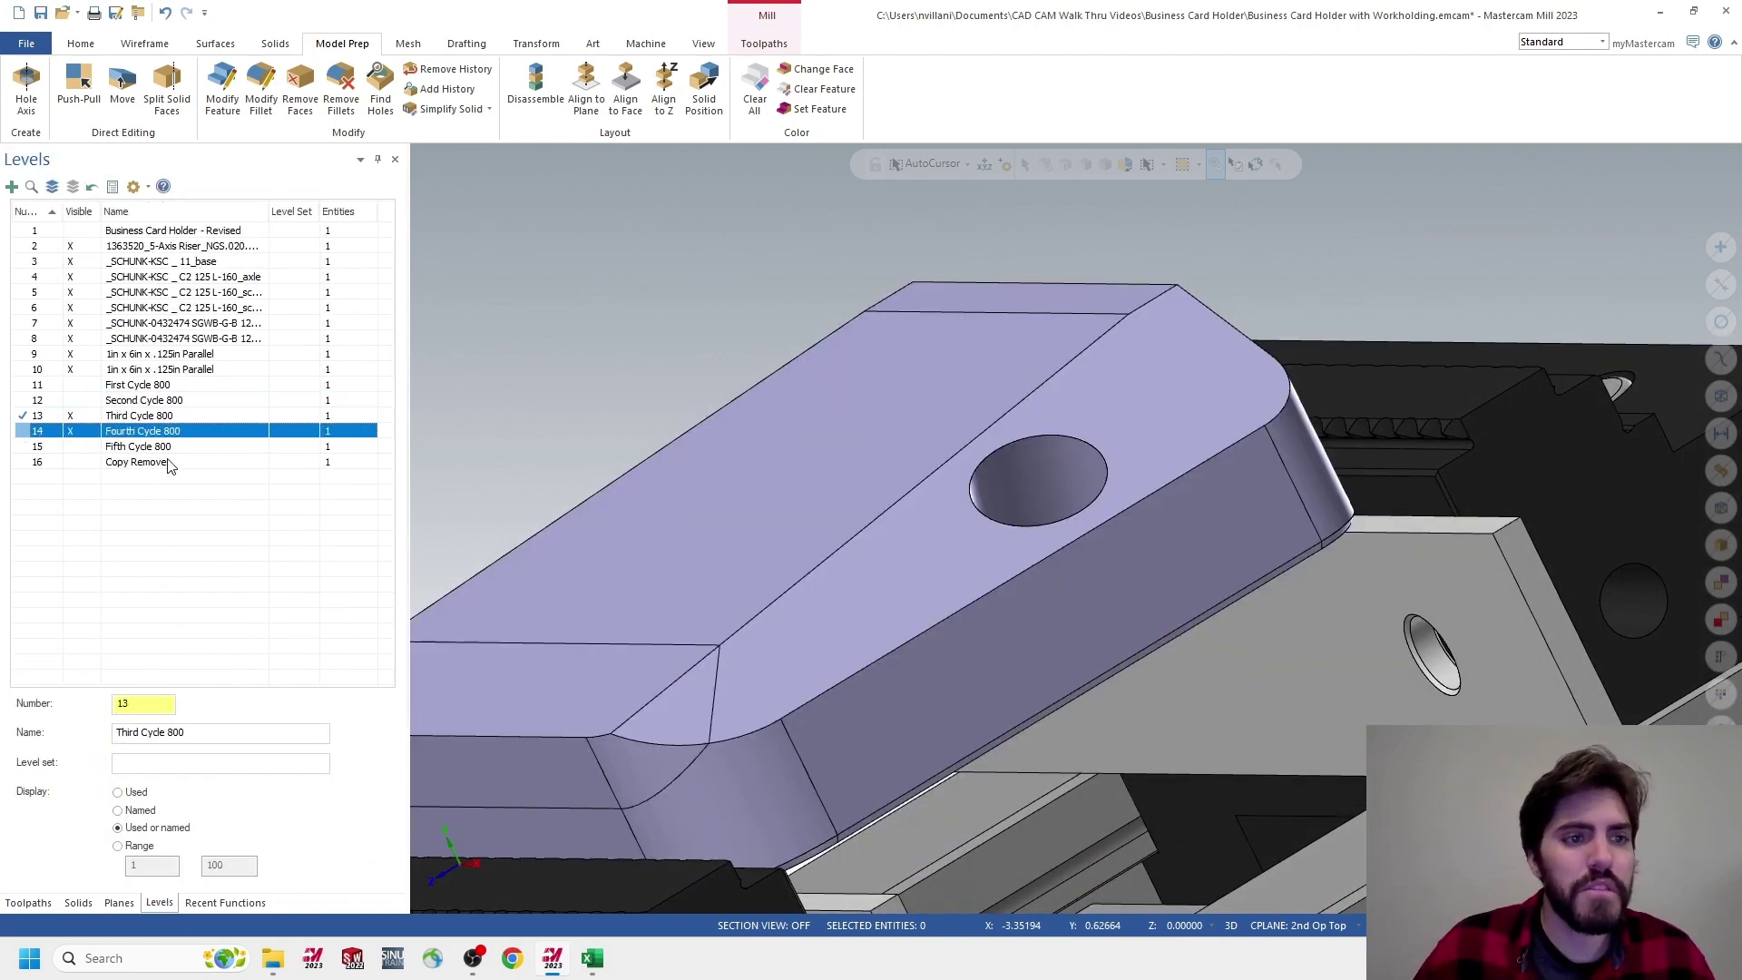
{"action": "left_click", "coordinate": [23, 432]}
{"action": "left_click", "coordinate": [70, 415]}
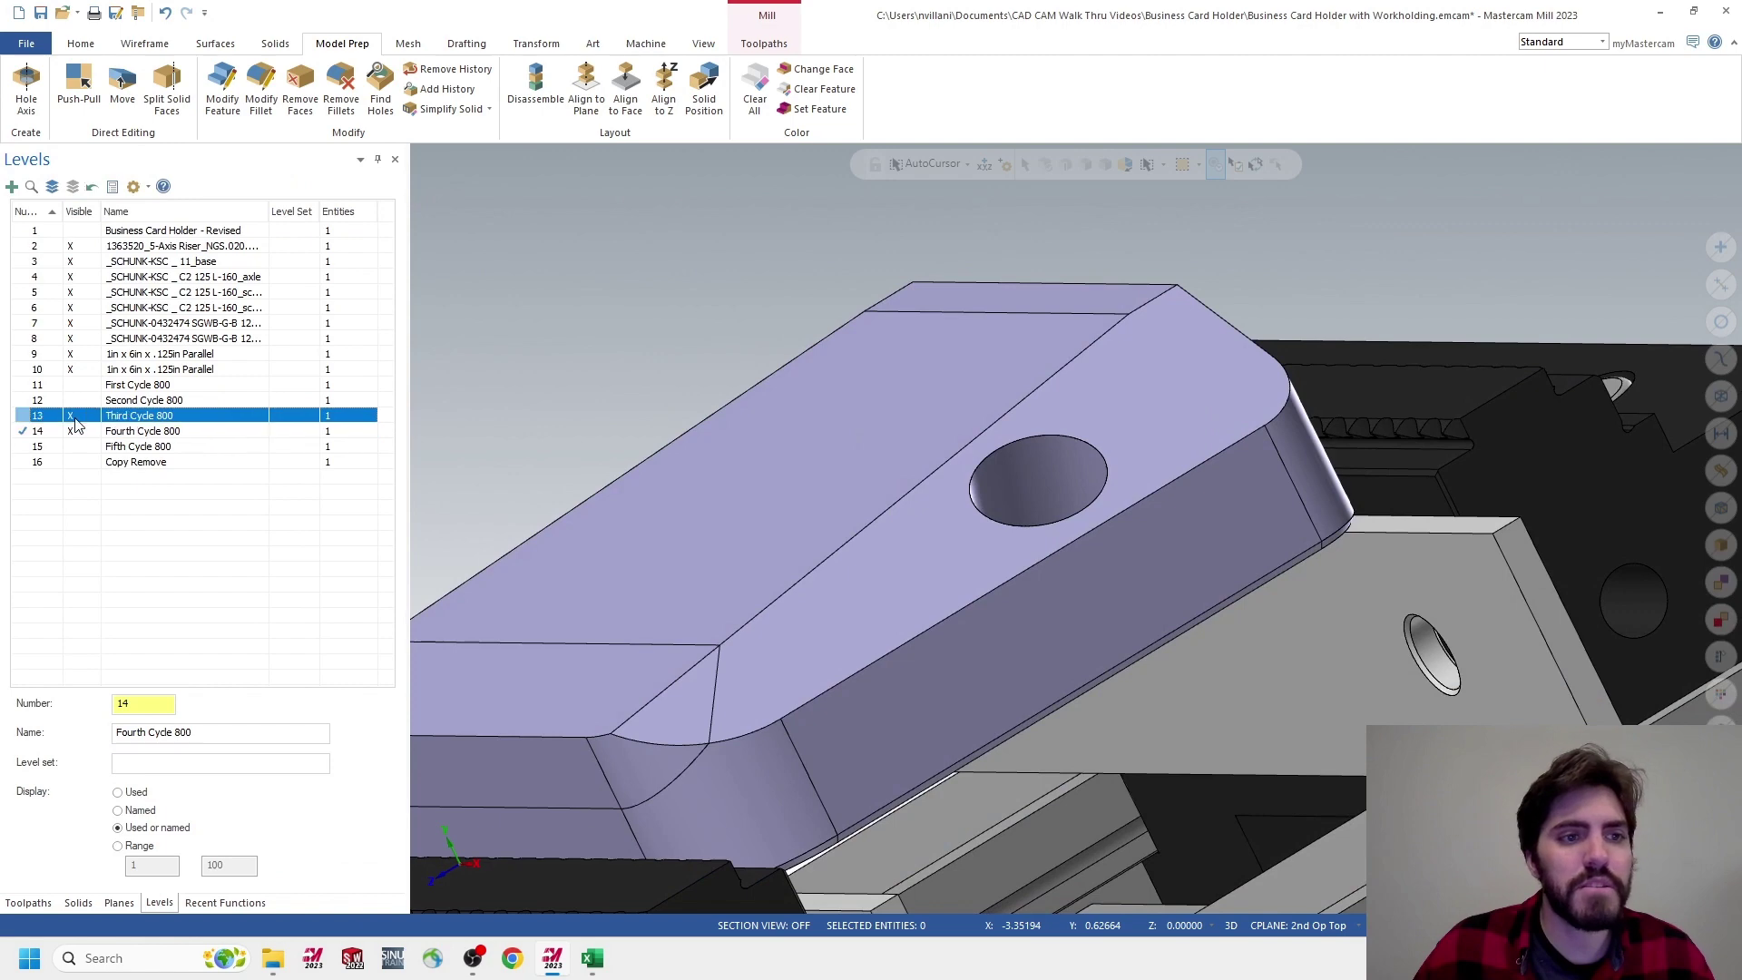
Start a new dynamic plane with its origin at the midpoint of the edge between the large sloped face and the steeper front face
{"action": "middle_click_drag", "start_coordinate": [966, 761], "coordinate": [668, 510]}
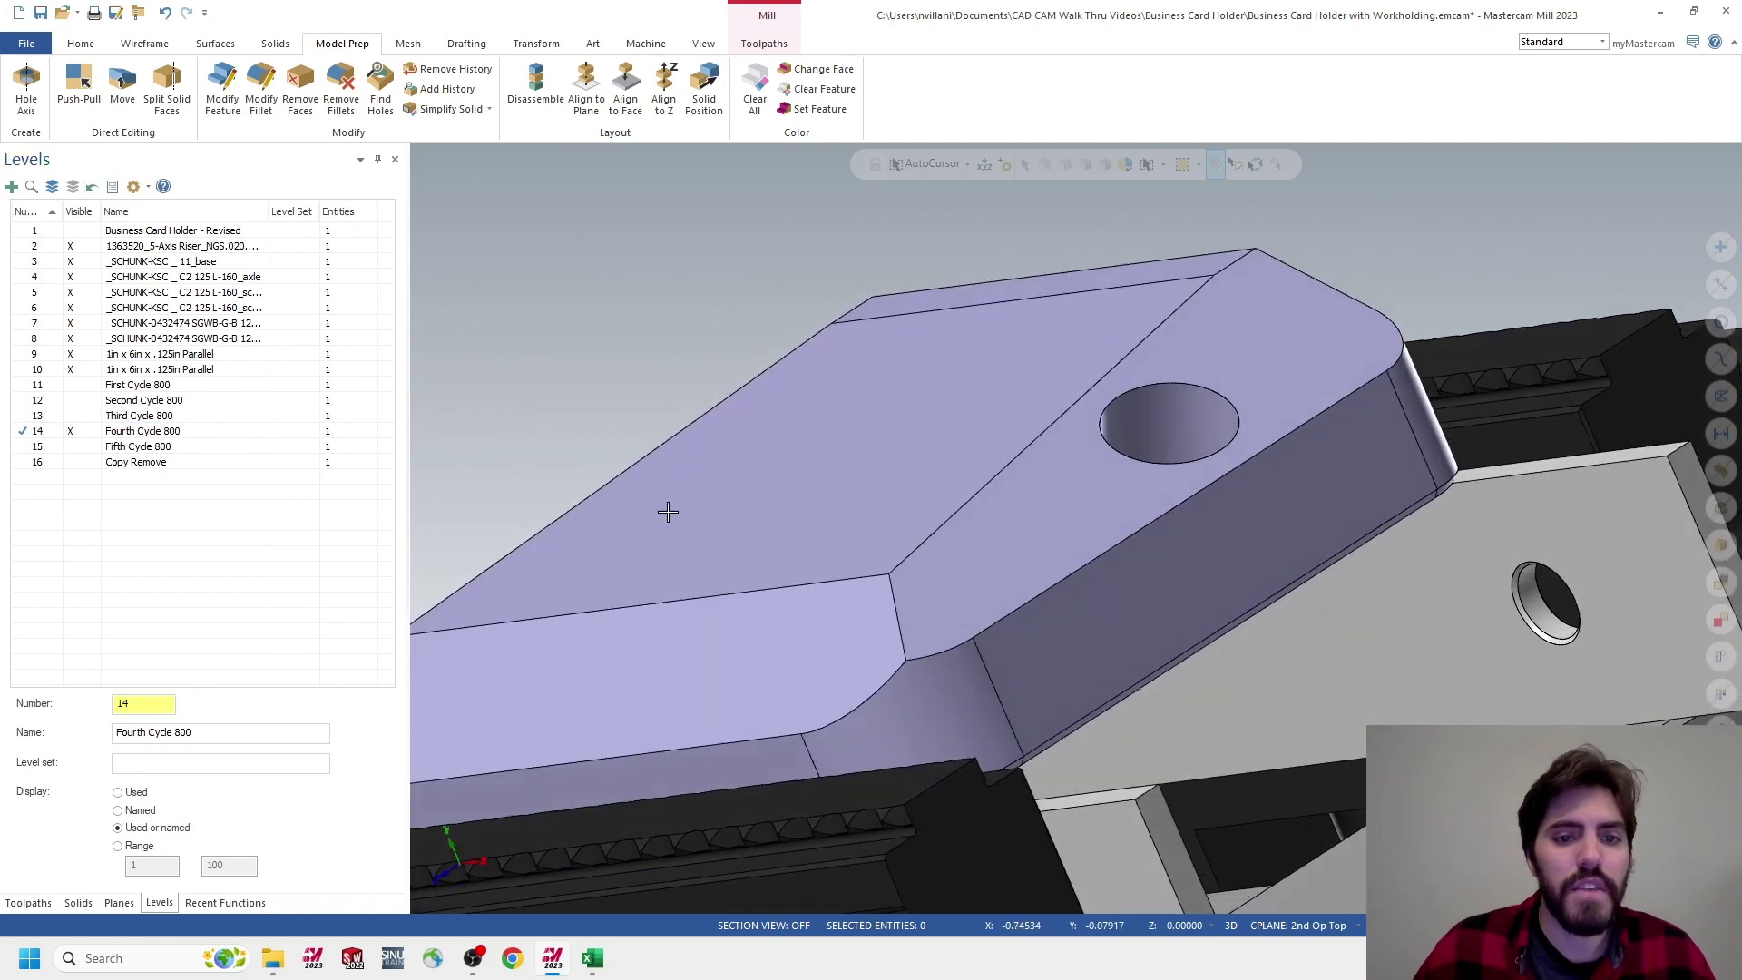
{"action": "scroll", "coordinate": [947, 534], "scroll_direction": "up", "scroll_amount": 2}
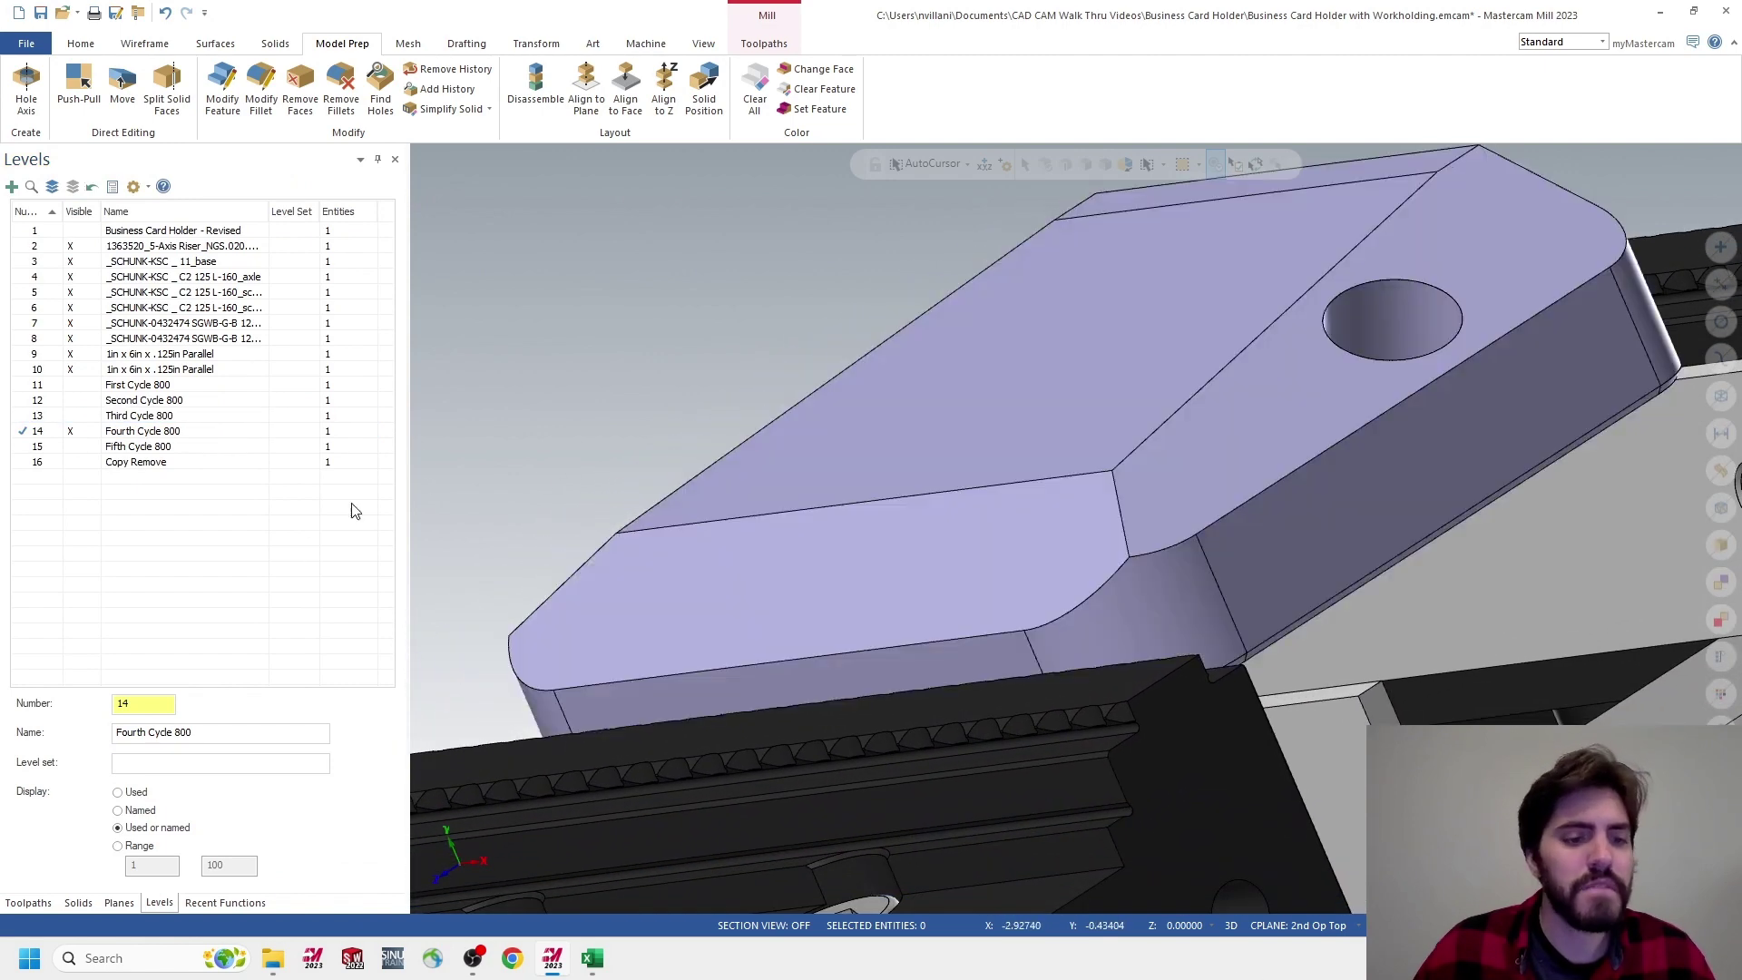
{"action": "left_click", "coordinate": [120, 904]}
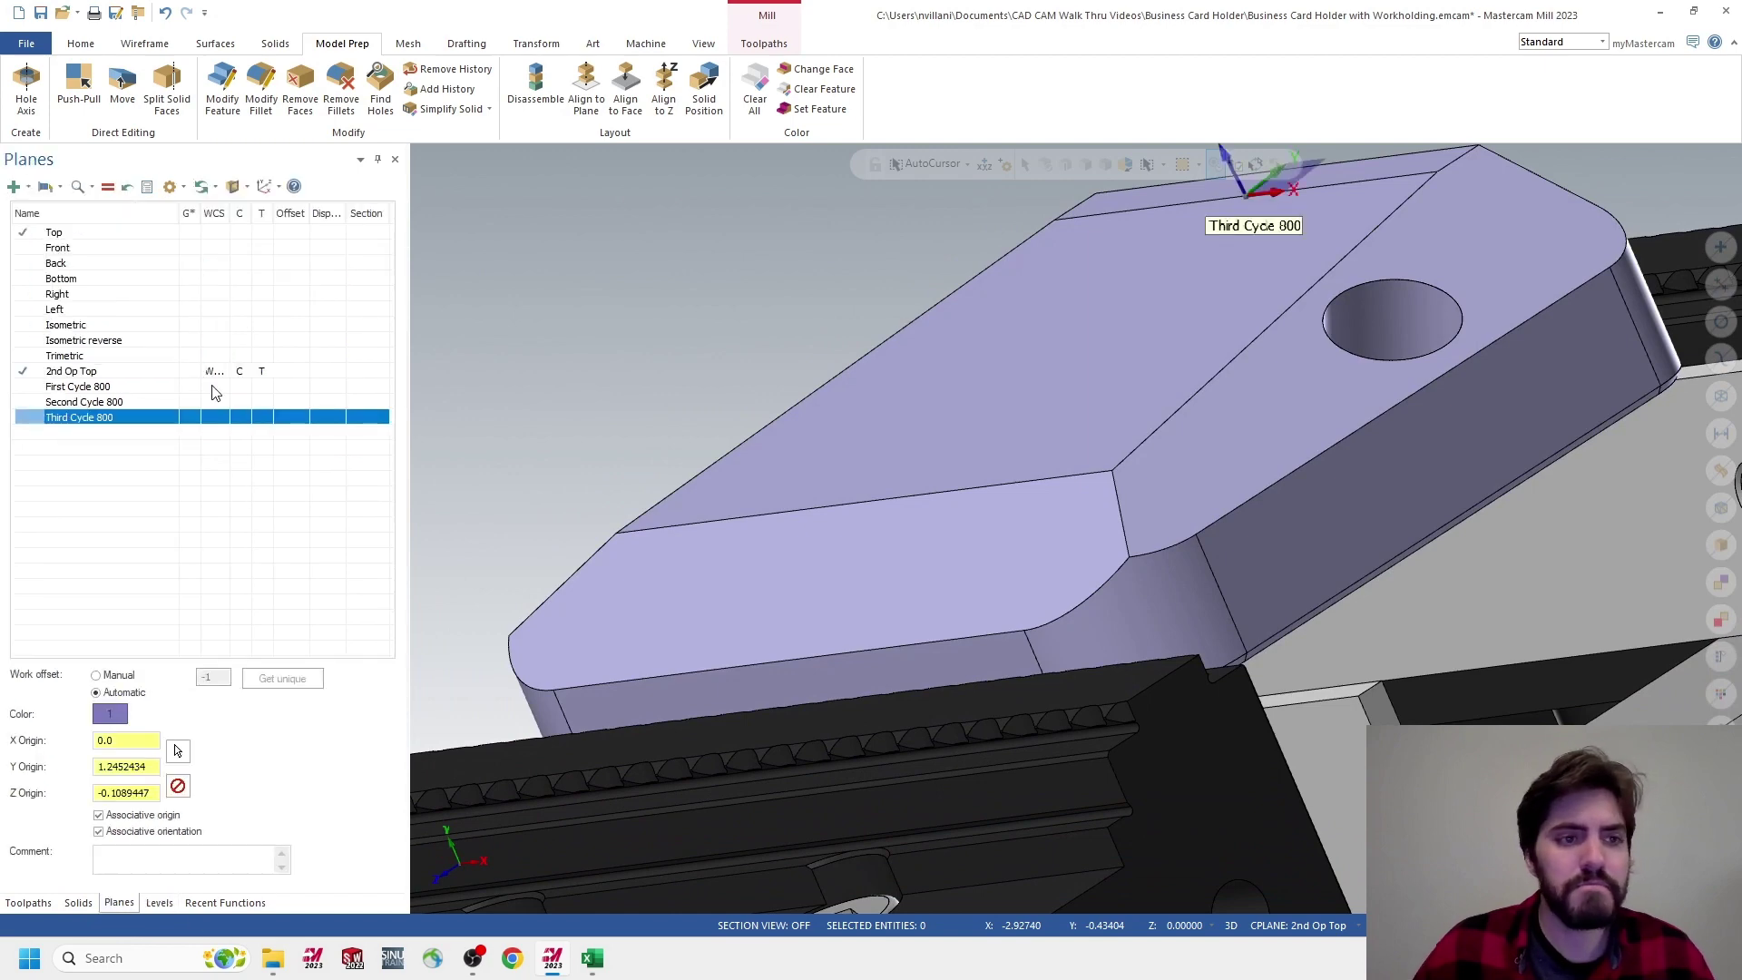
{"action": "left_click", "coordinate": [23, 187]}
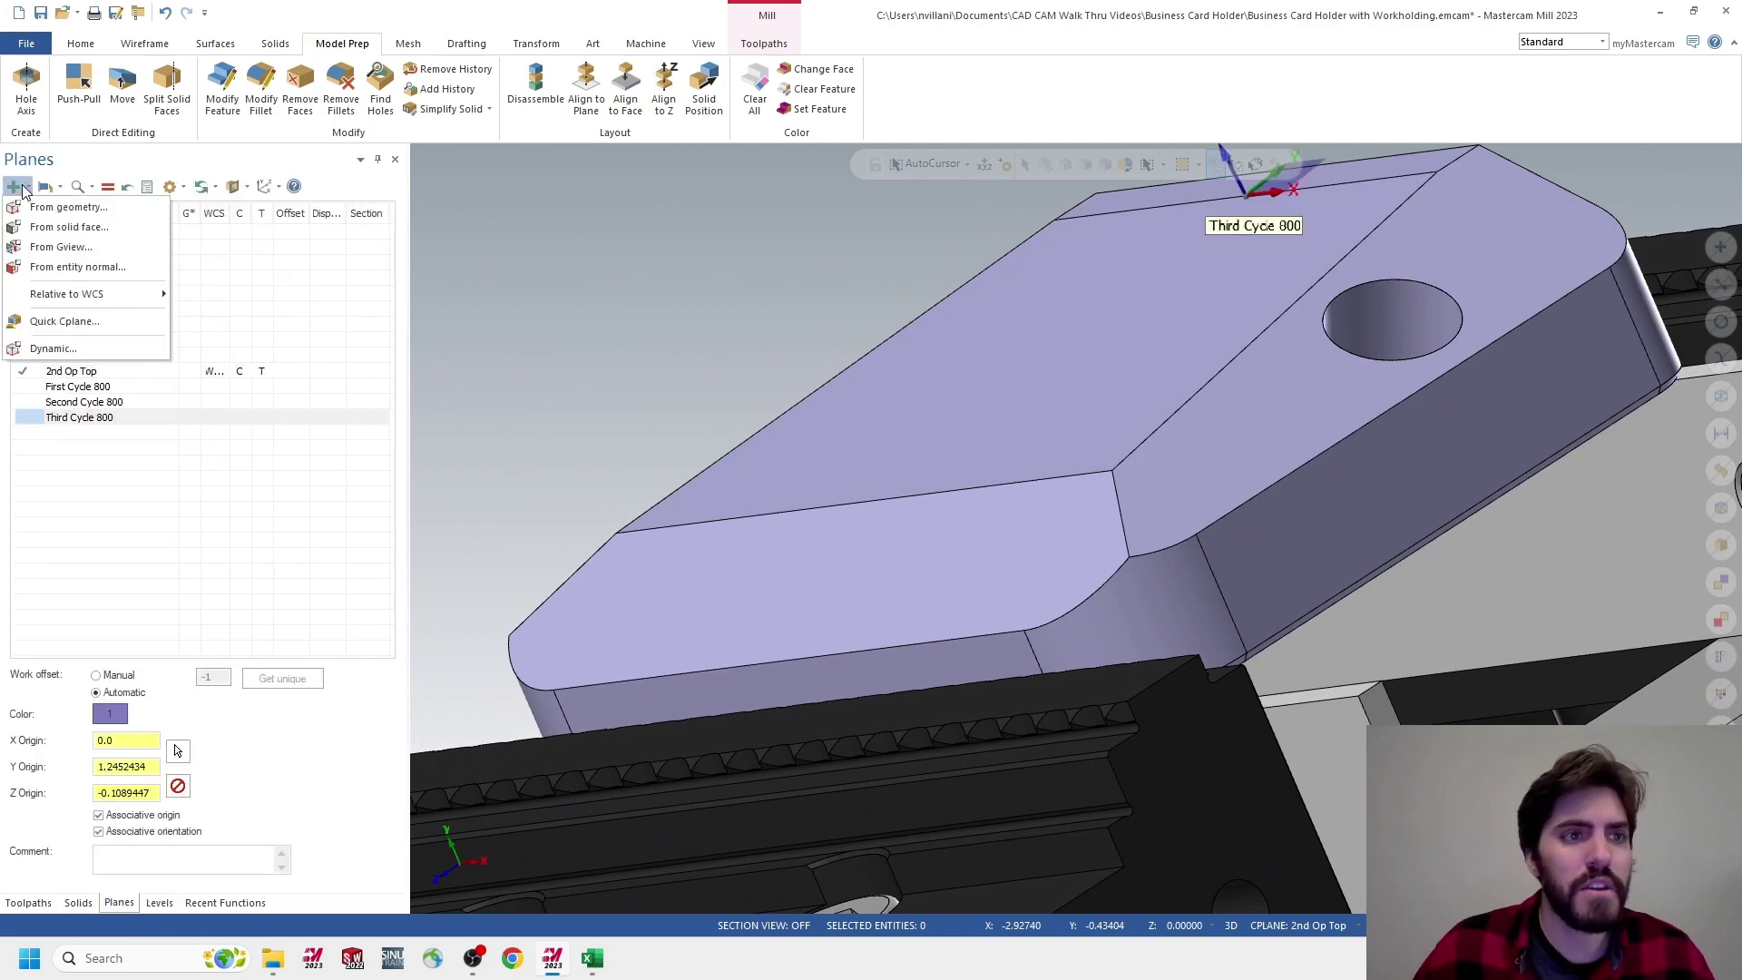
{"action": "left_click", "coordinate": [49, 350]}
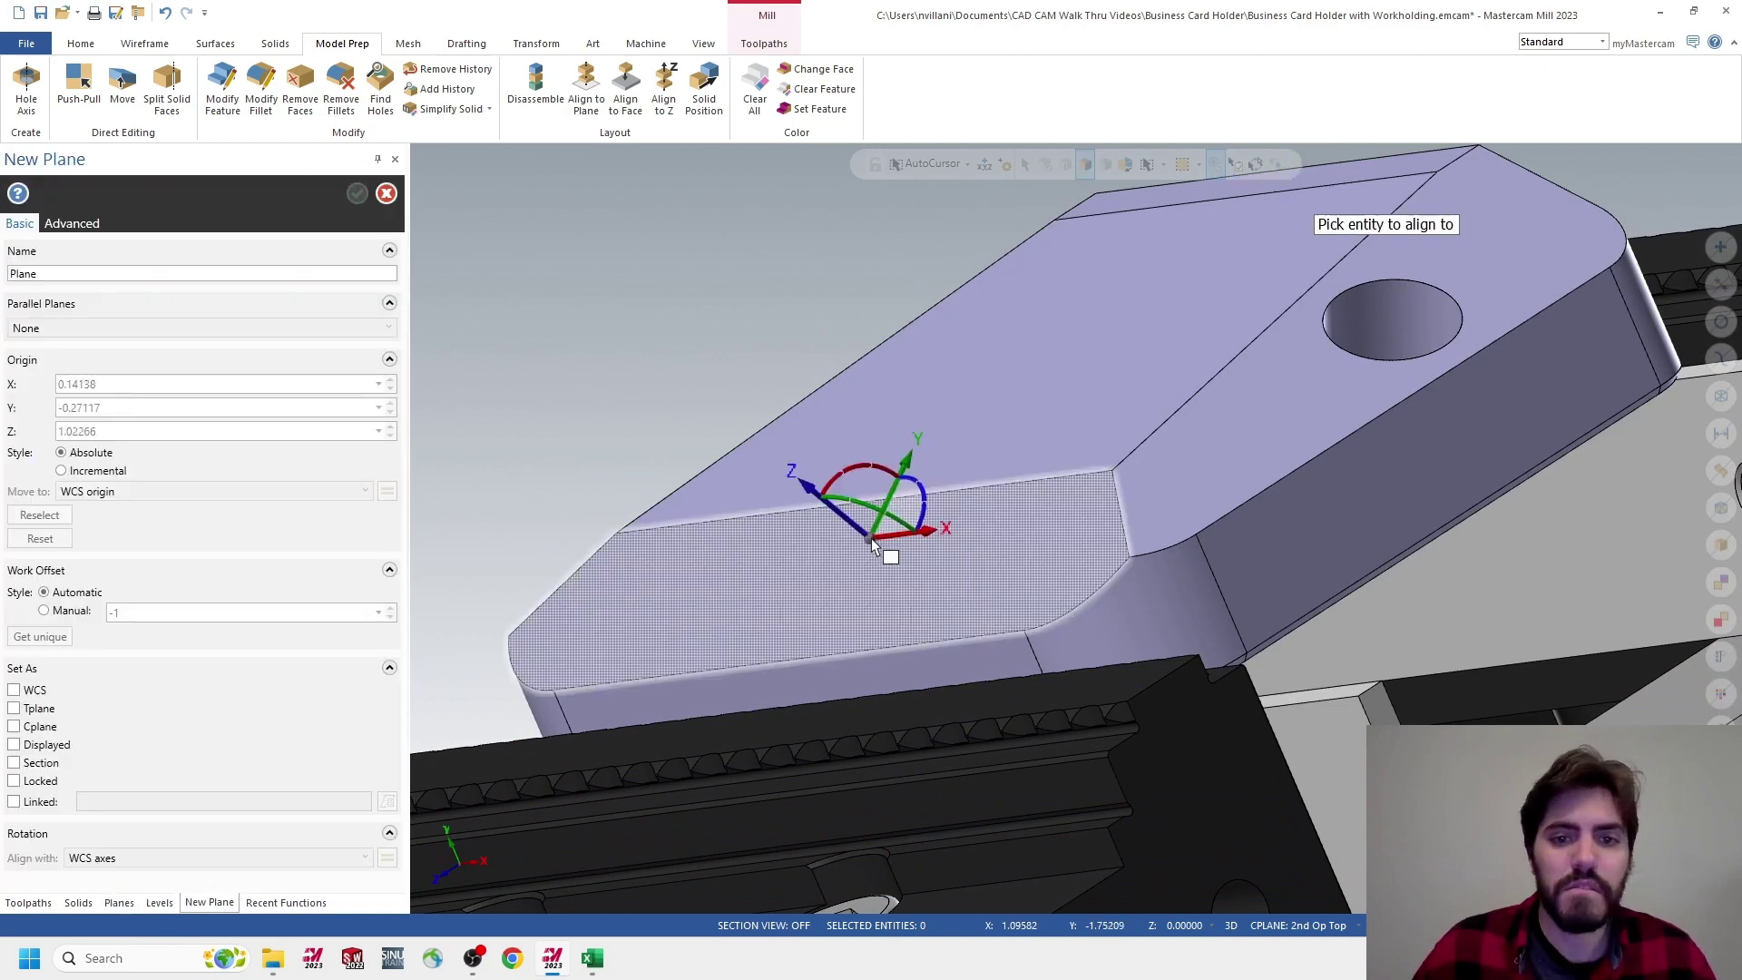
{"action": "middle_click_drag", "start_coordinate": [873, 544], "coordinate": [1060, 396]}
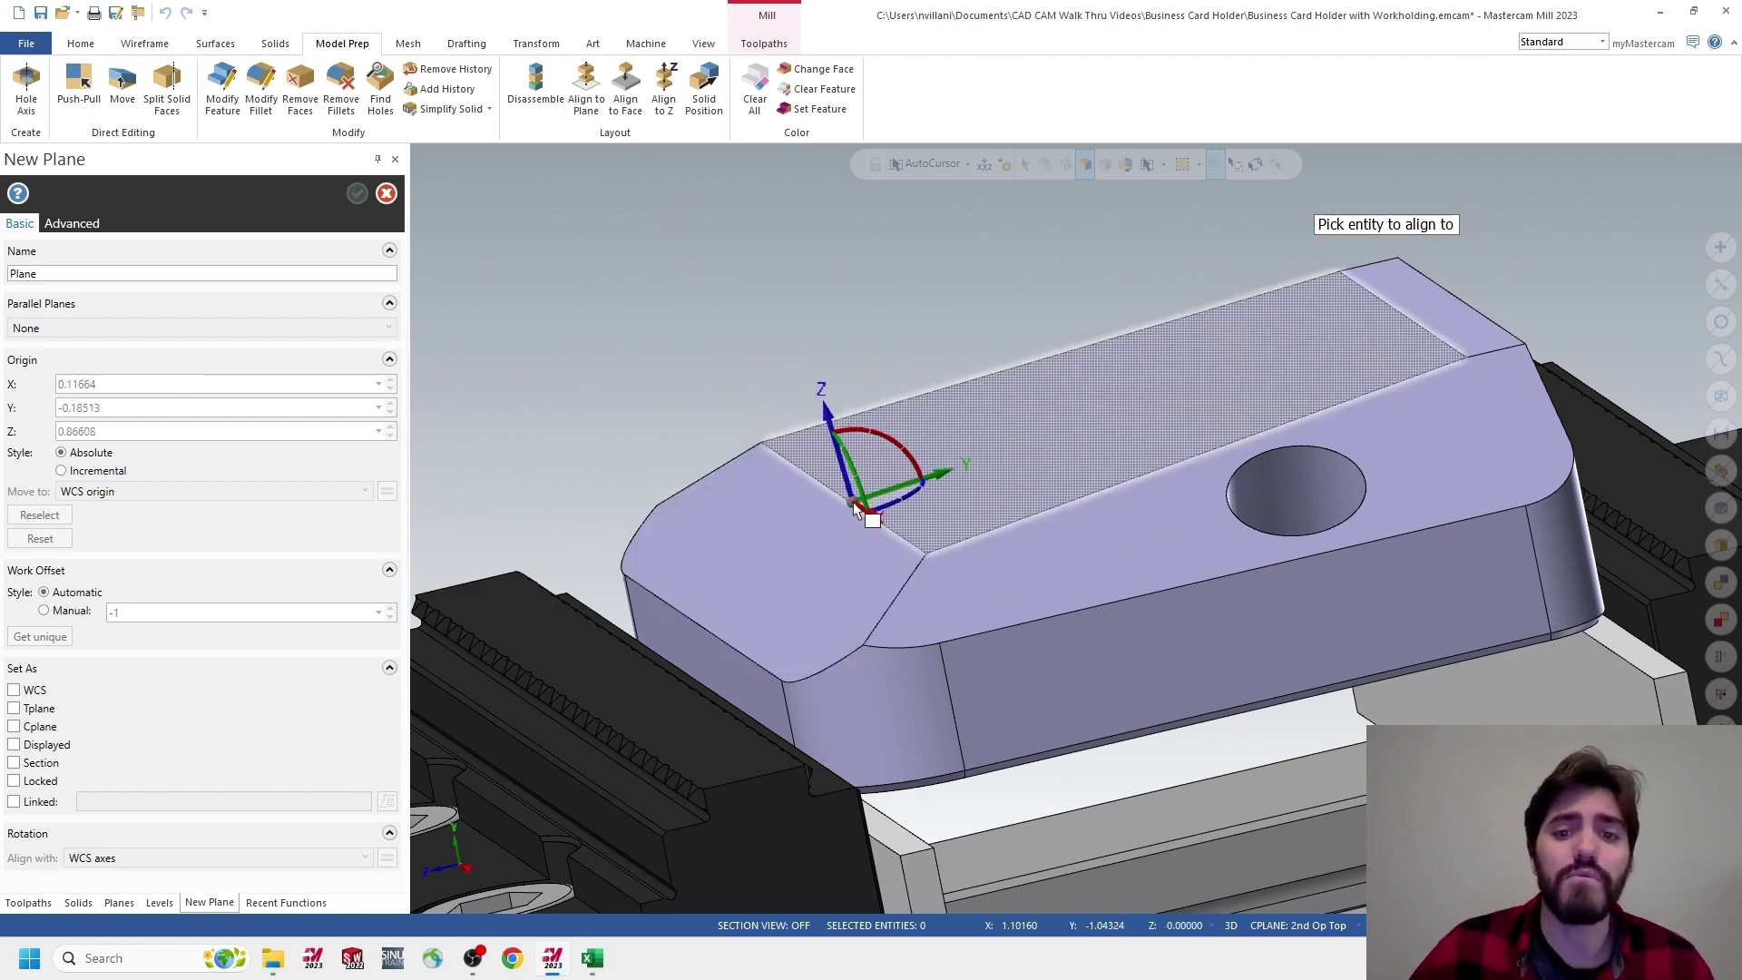
{"action": "left_click", "coordinate": [849, 504]}
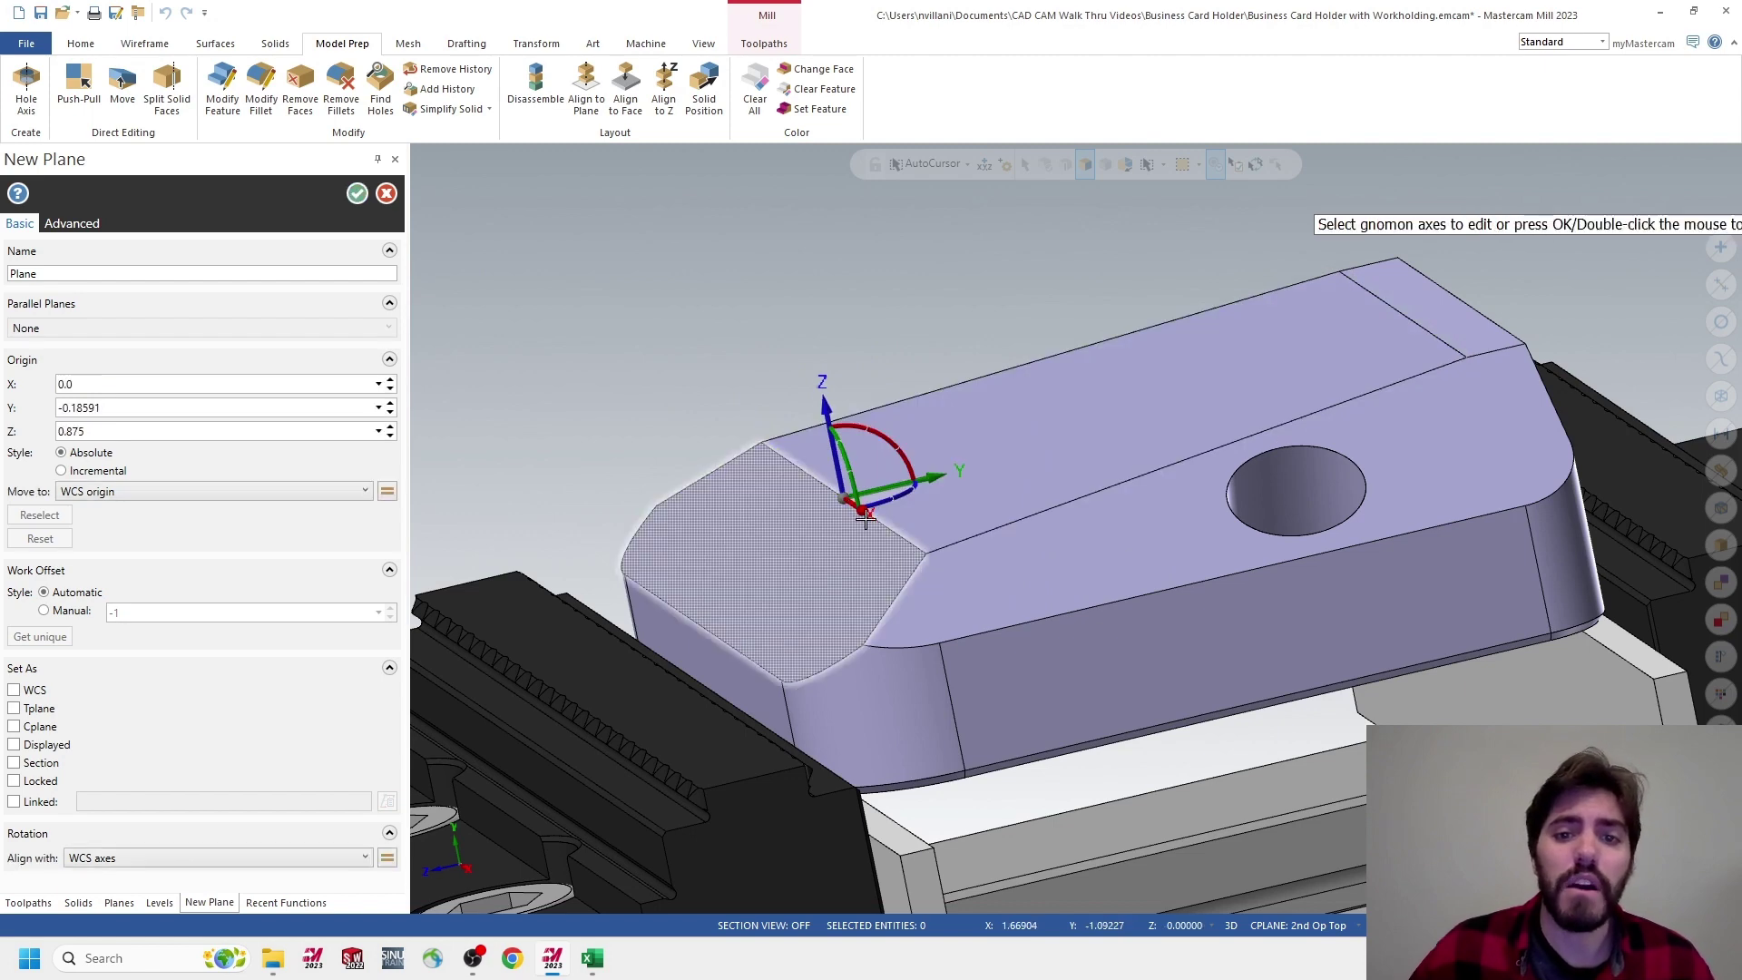
Rotate the new plane's axes 25° about X, tilting Z away from Y toward the steeper front face
{"action": "mouse_move", "coordinate": [821, 493]}
{"action": "middle_mouse_down"}
{"action": "mouse_move", "coordinate": [812, 521]}
{"action": "mouse_move", "coordinate": [804, 497]}
{"action": "middle_mouse_up"}
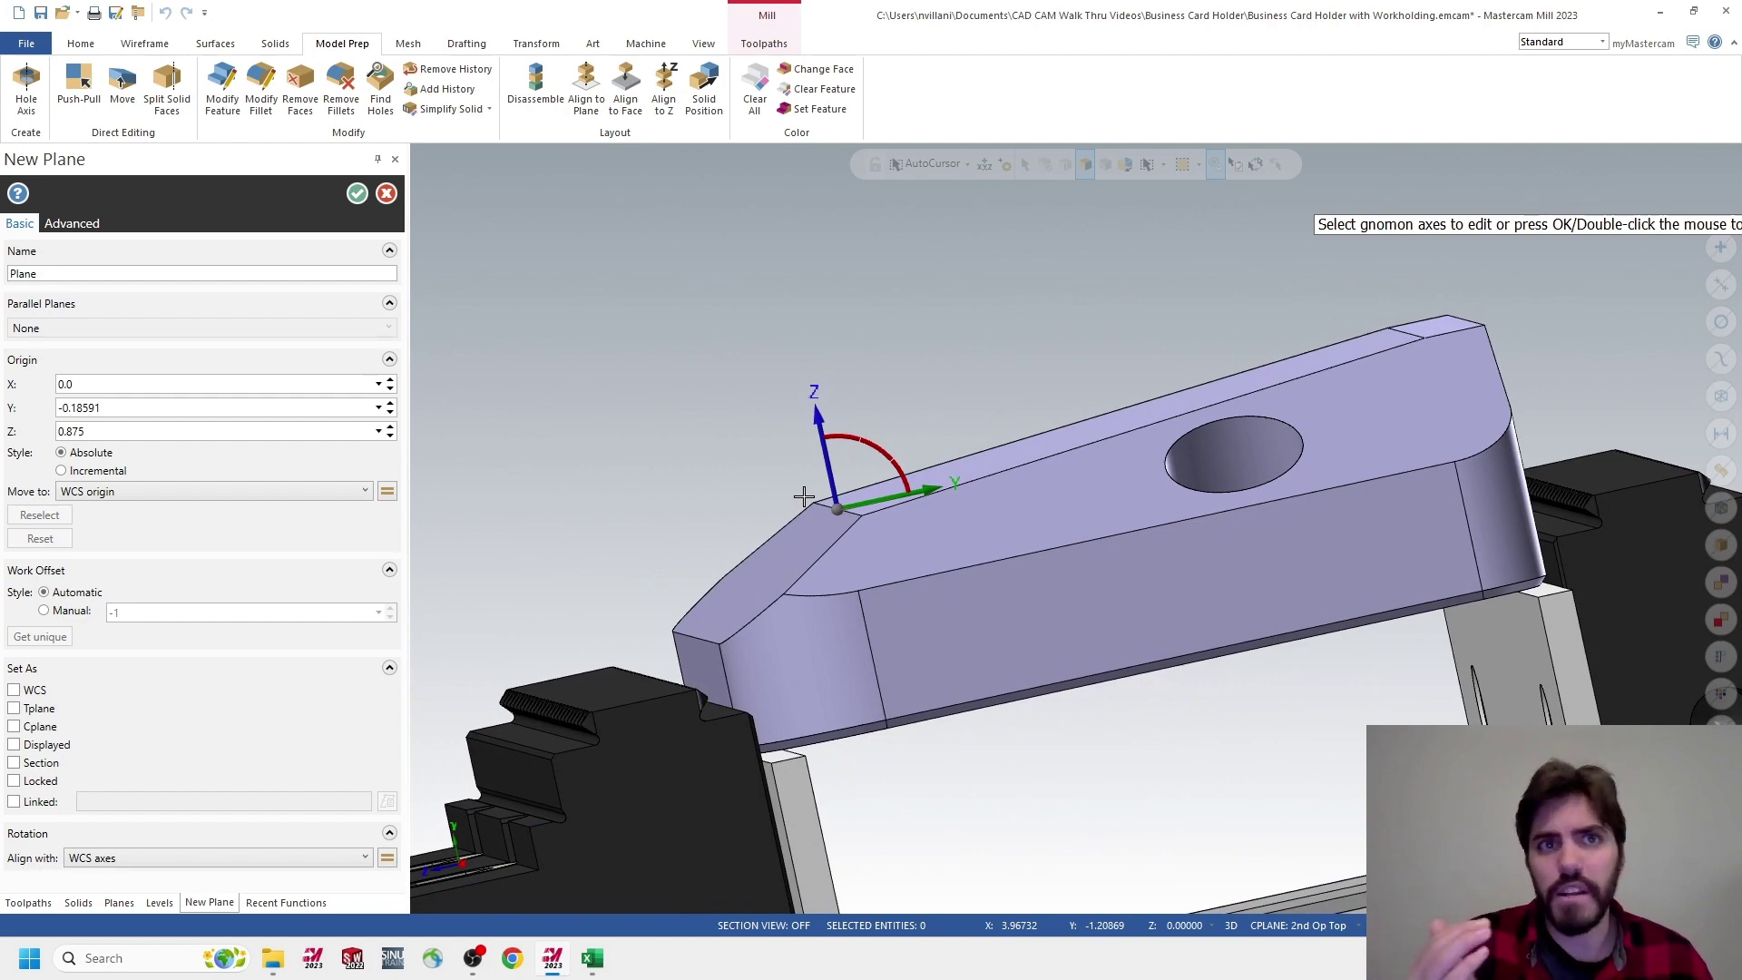
{"action": "middle_click_drag", "start_coordinate": [819, 484], "coordinate": [857, 417]}
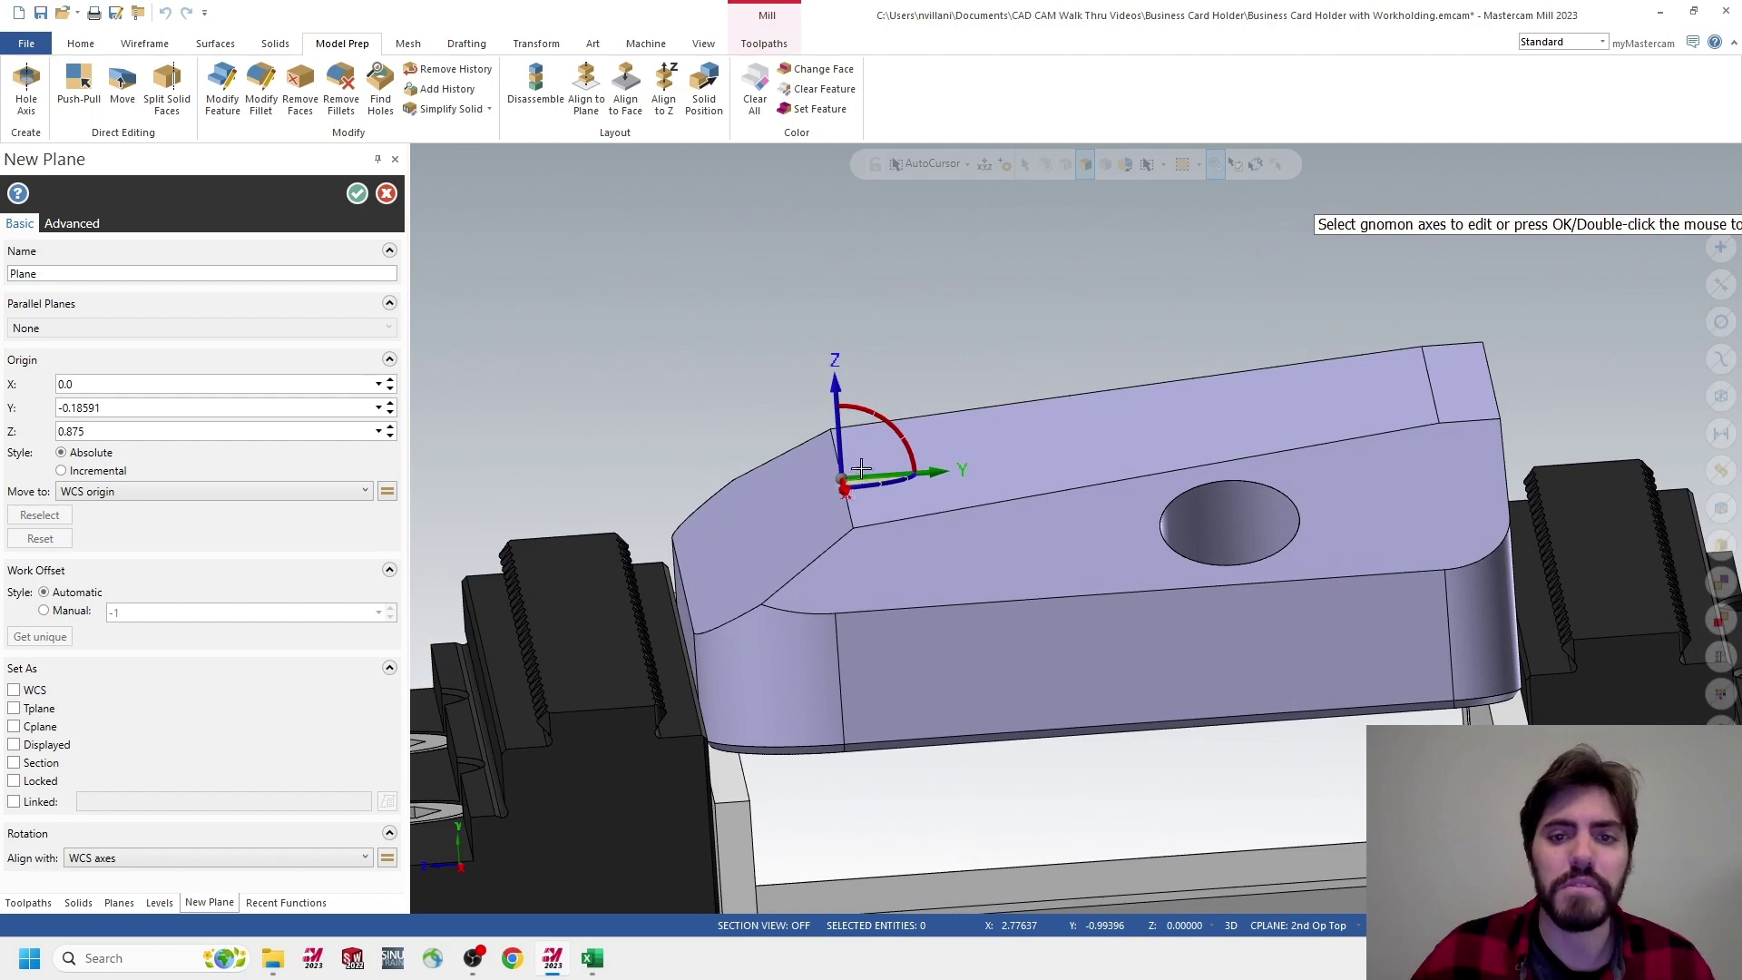
{"action": "left_click", "coordinate": [856, 413]}
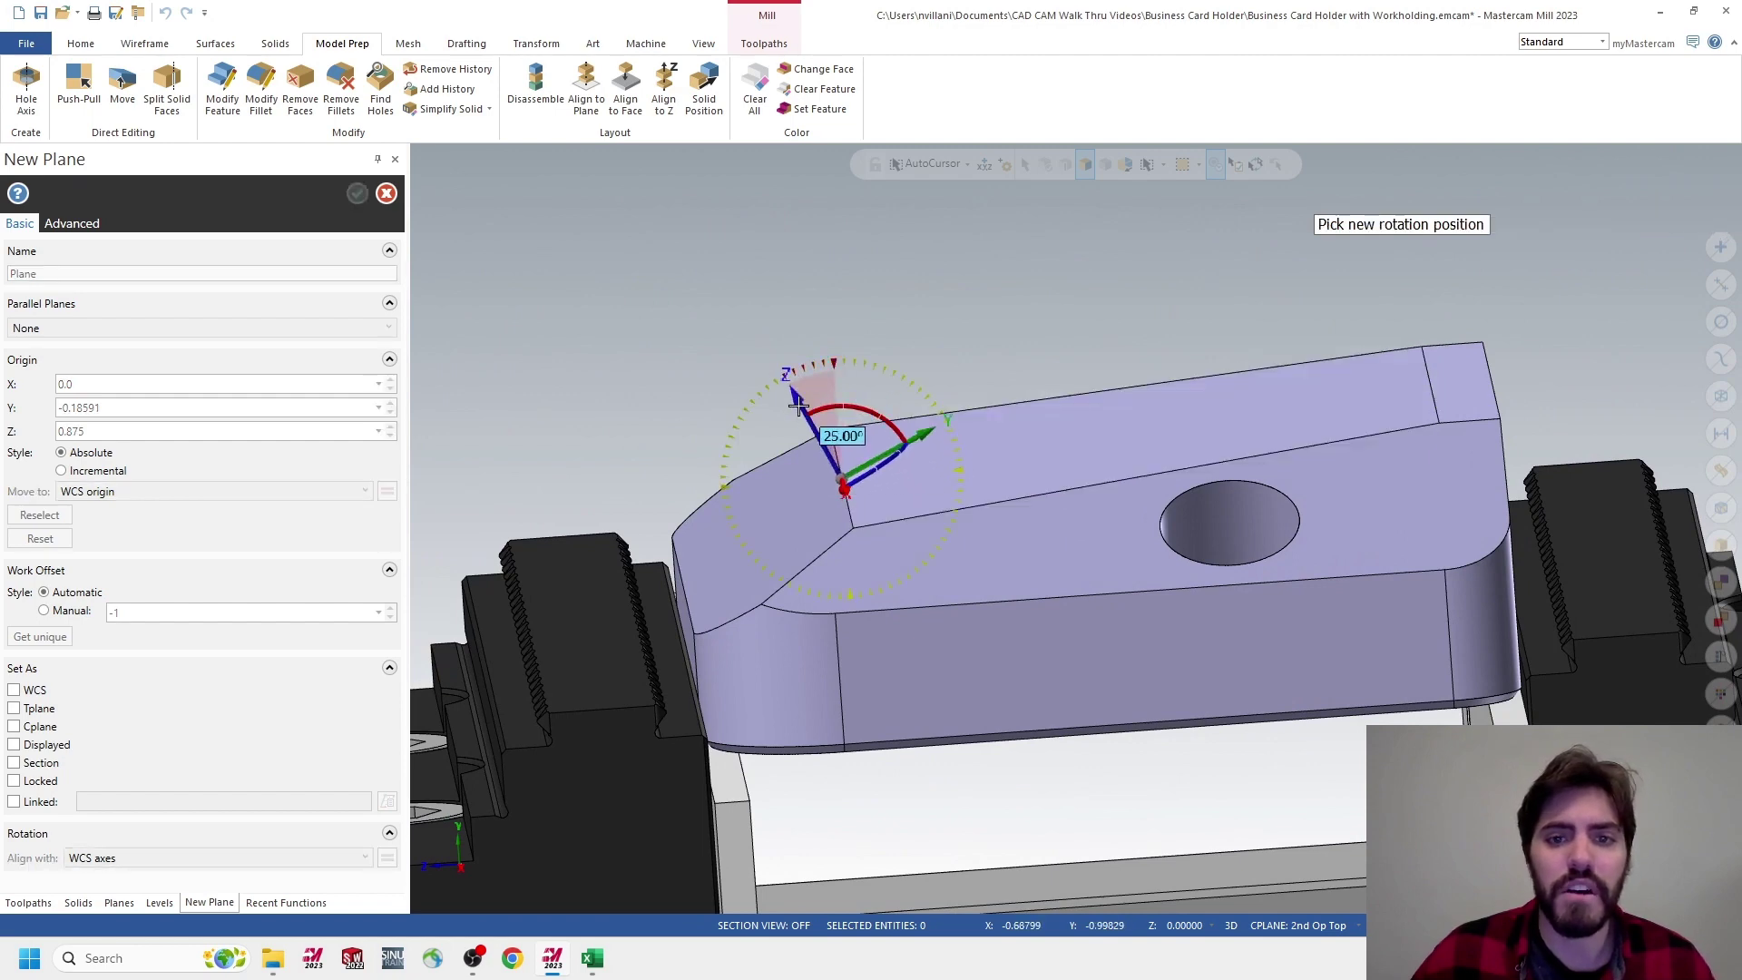
{"action": "left_click", "coordinate": [796, 404]}
{"action": "middle_click_drag", "start_coordinate": [797, 403], "coordinate": [820, 439]}
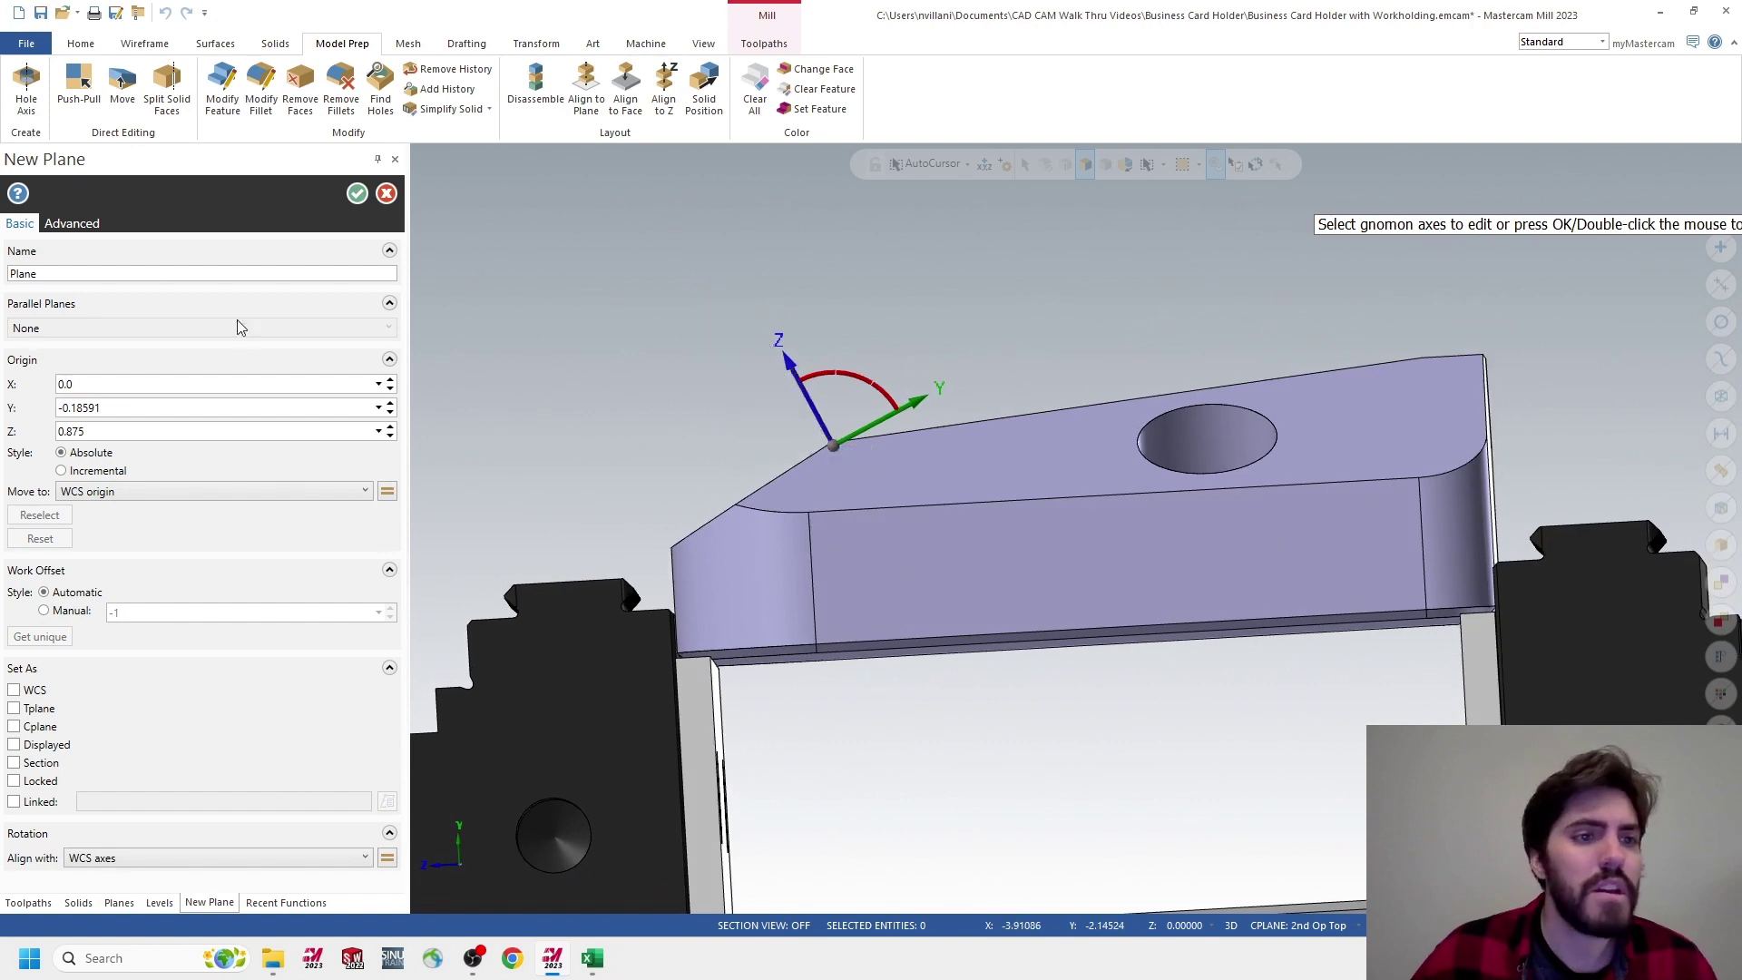
Name the new plane Fourth Cycle 800 and create it
{"action": "left_click_drag", "start_coordinate": [118, 279], "coordinate": [2, 274]}
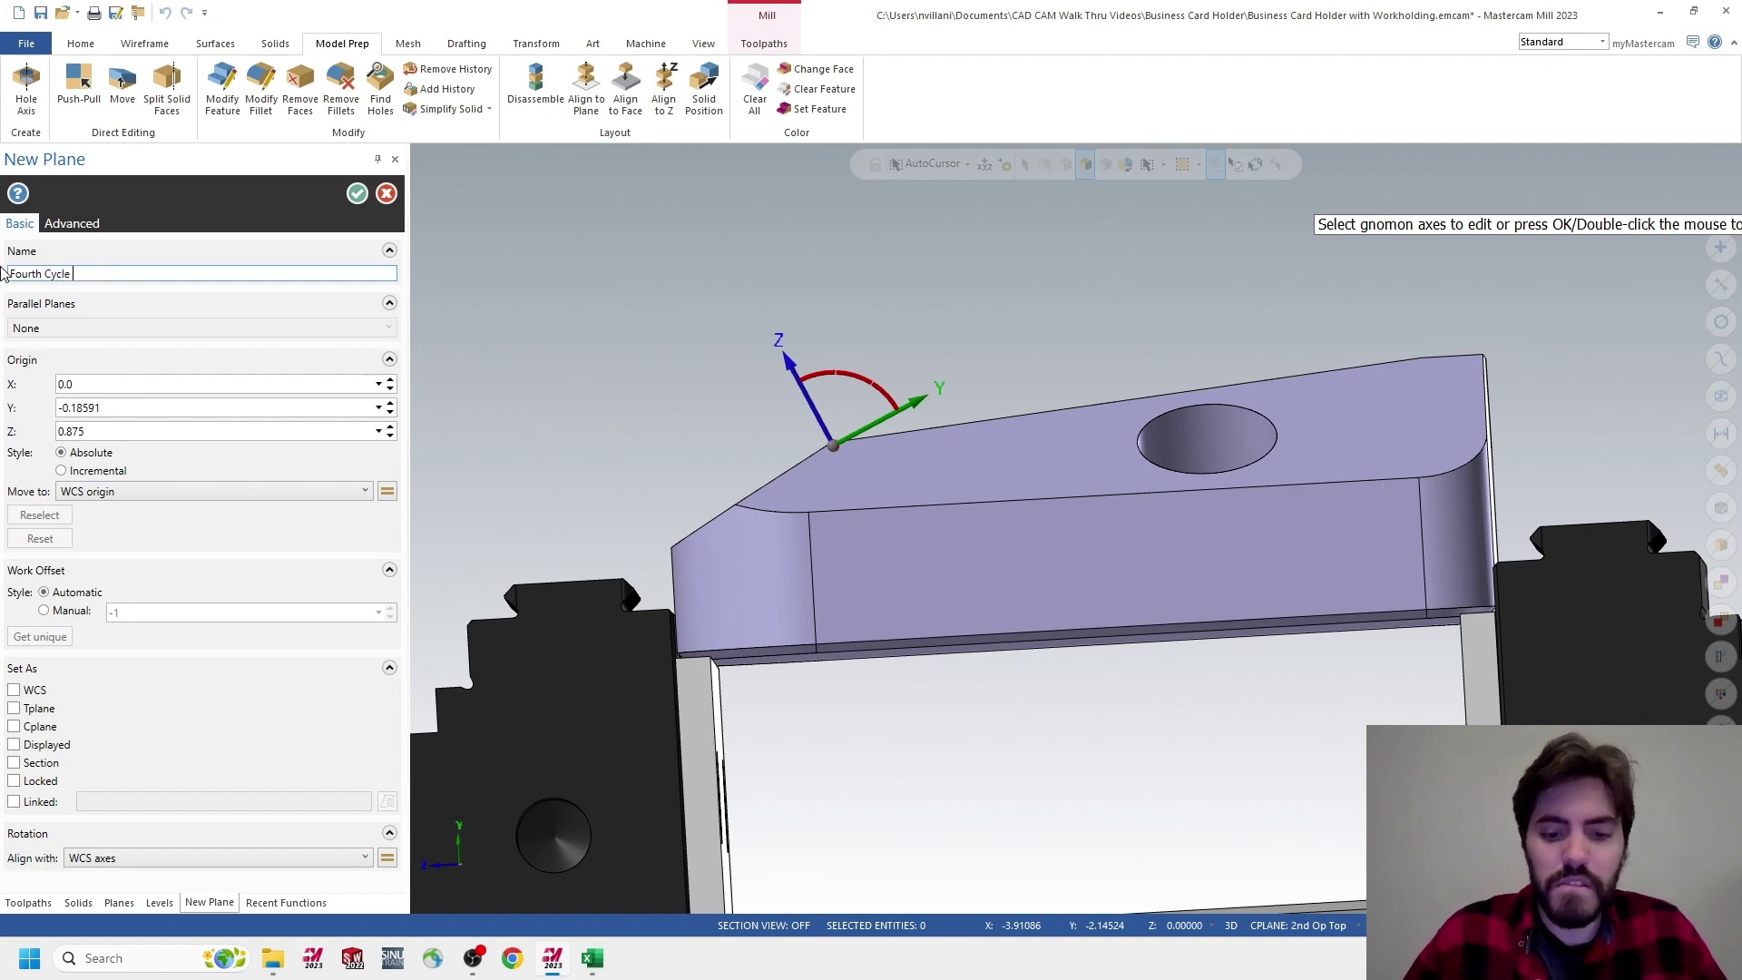
{"action": "left_click", "coordinate": [357, 193]}
{"action": "mouse_move", "coordinate": [1256, 409]}
{"action": "middle_mouse_down"}
{"action": "mouse_move", "coordinate": [1173, 437]}
{"action": "mouse_move", "coordinate": [1532, 316]}
{"action": "middle_mouse_up"}
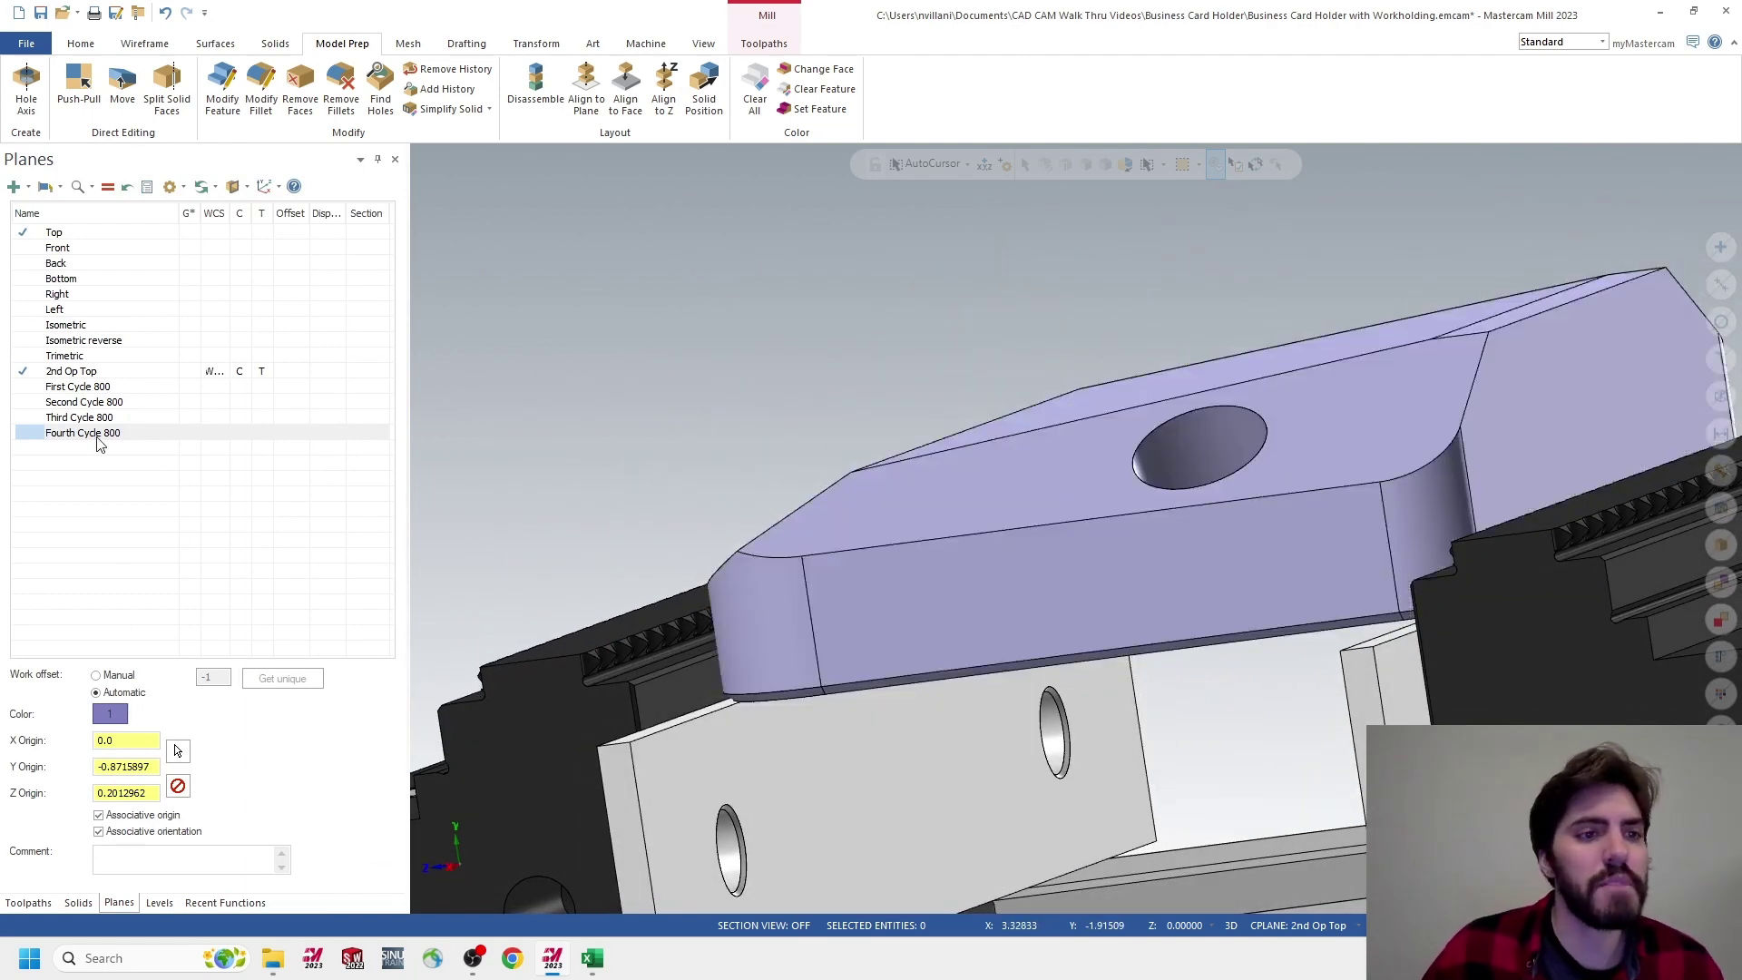
Make level 15, Fifth Cycle 800, visible and active, and hide level 14, Fourth Cycle 800
{"action": "left_click", "coordinate": [159, 903]}
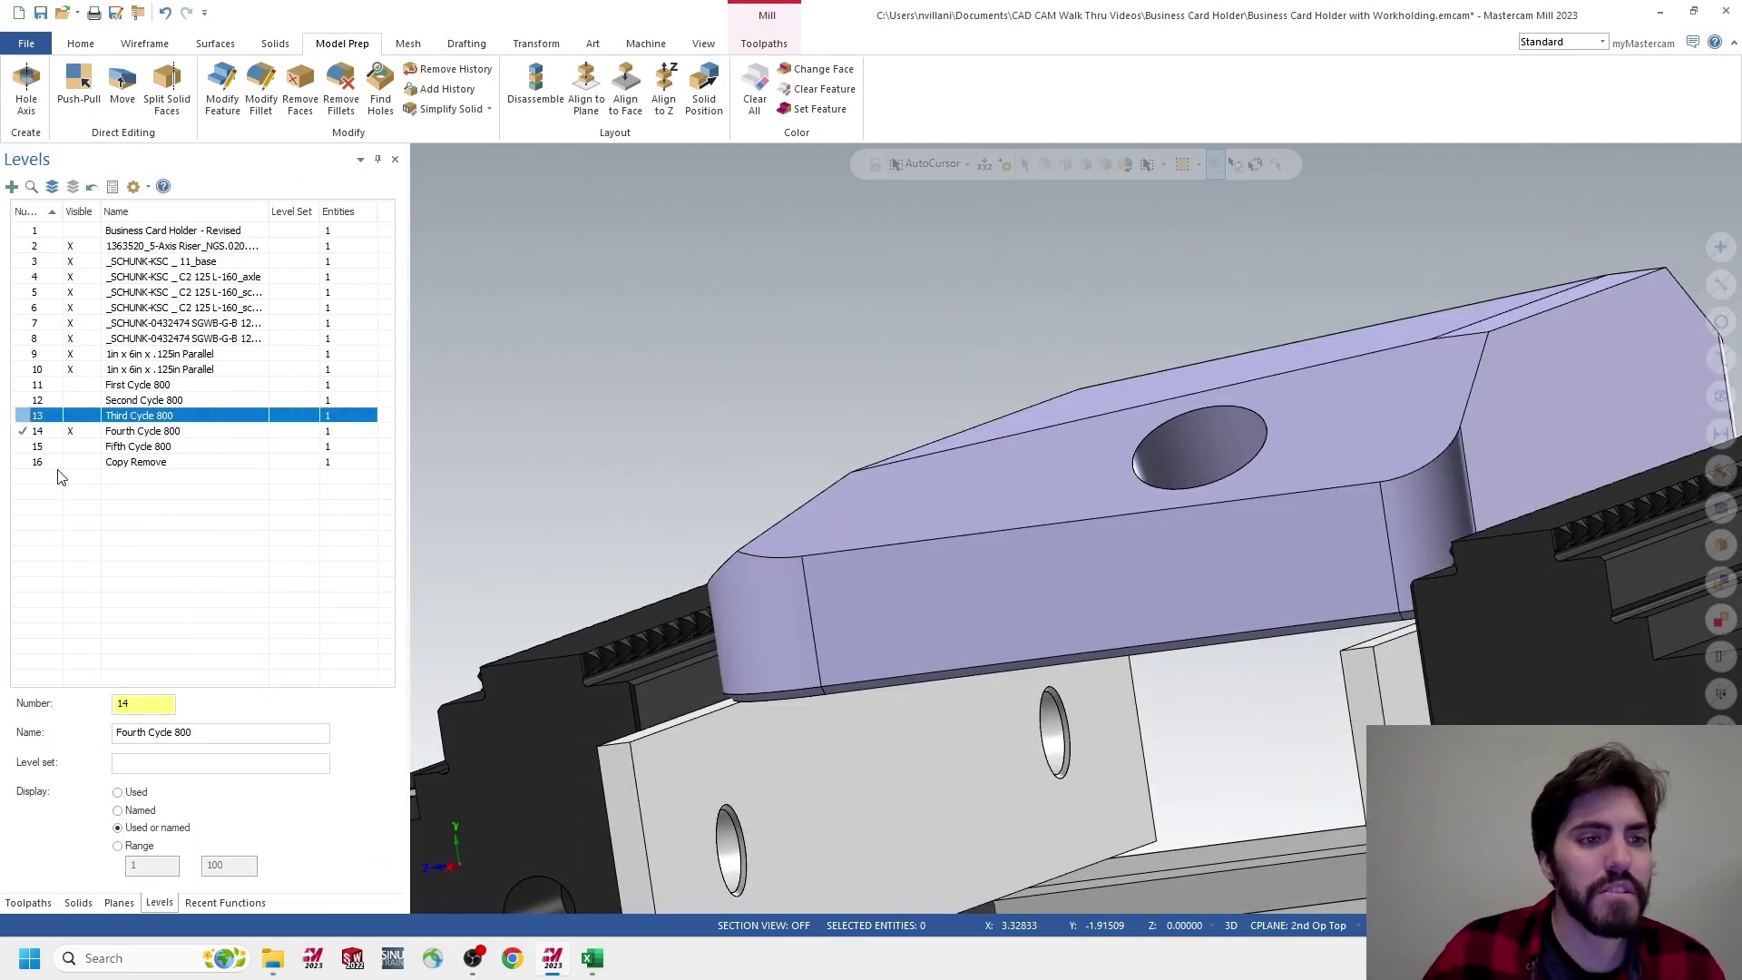
{"action": "left_click", "coordinate": [76, 446]}
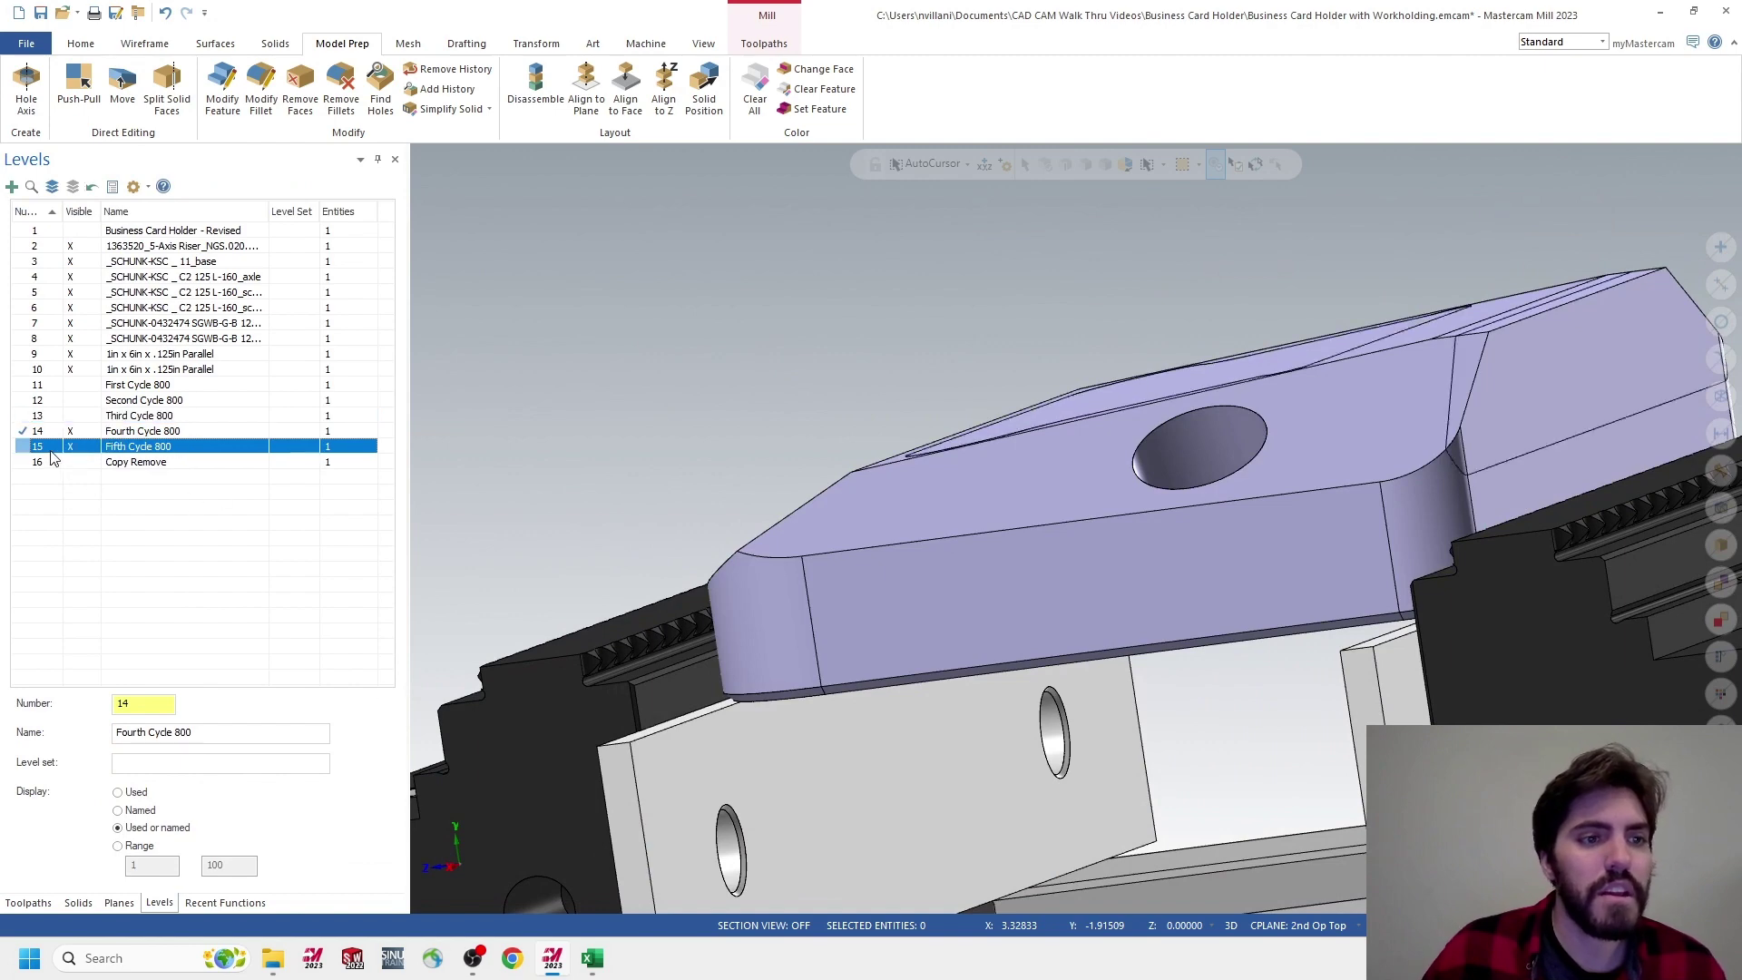
{"action": "left_click", "coordinate": [72, 433]}
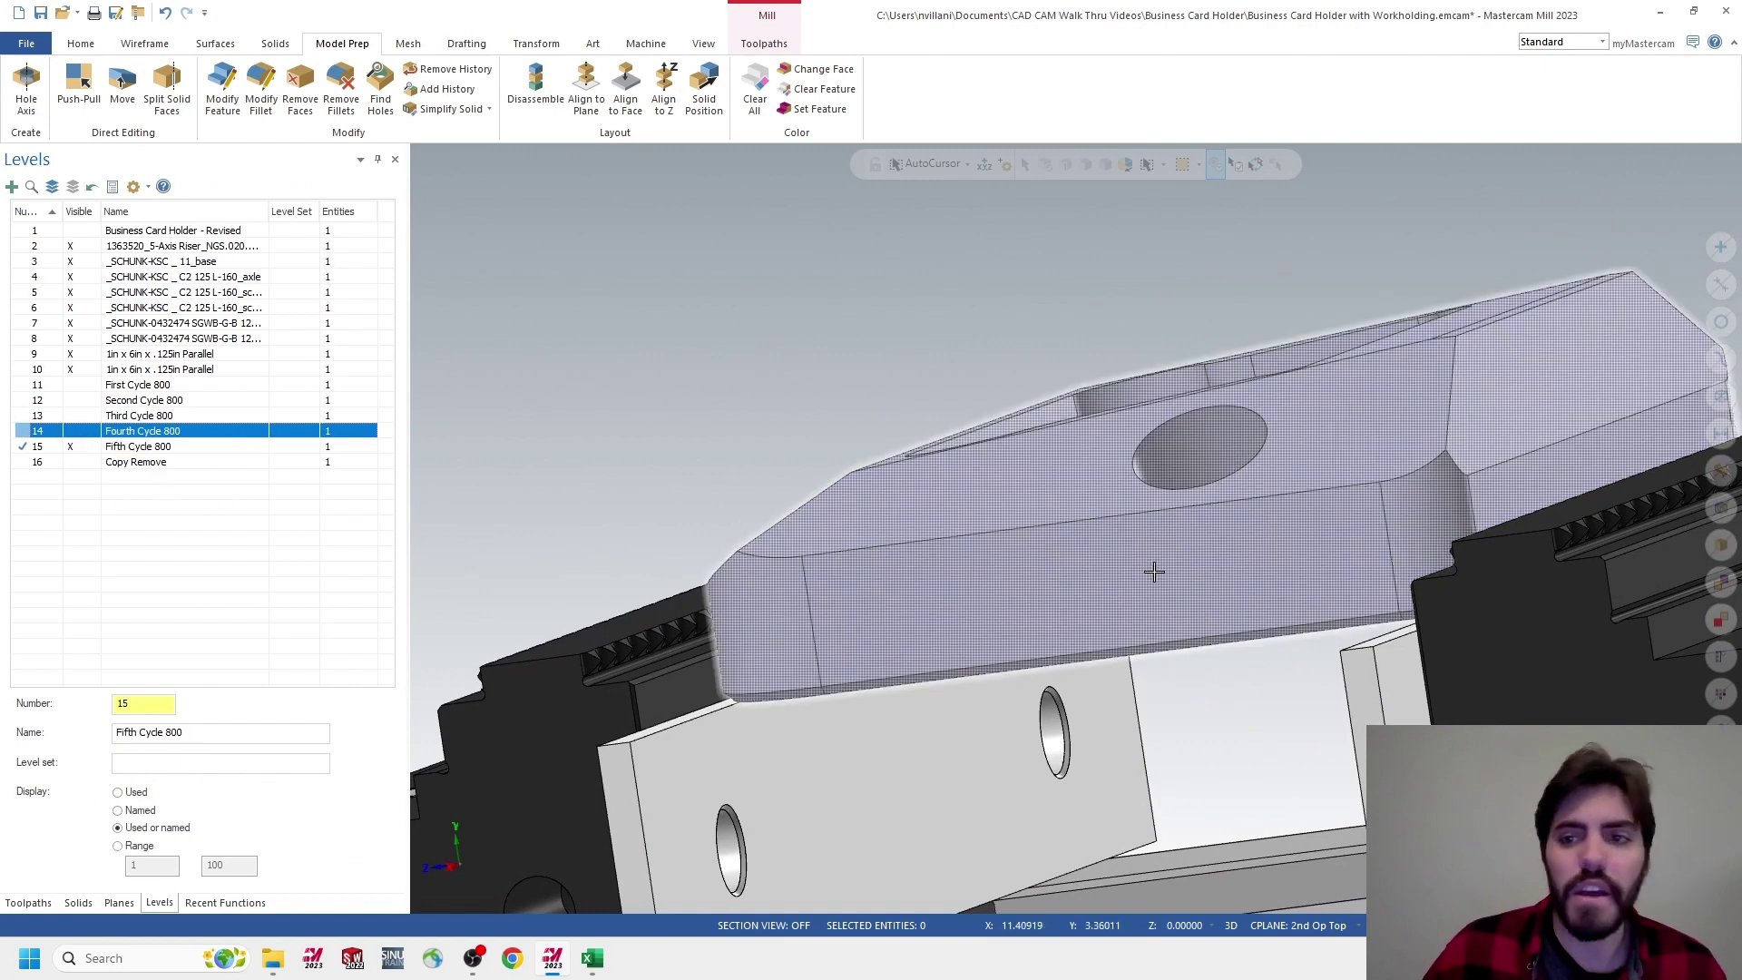
{"action": "middle_click_drag", "start_coordinate": [638, 245], "coordinate": [797, 214]}
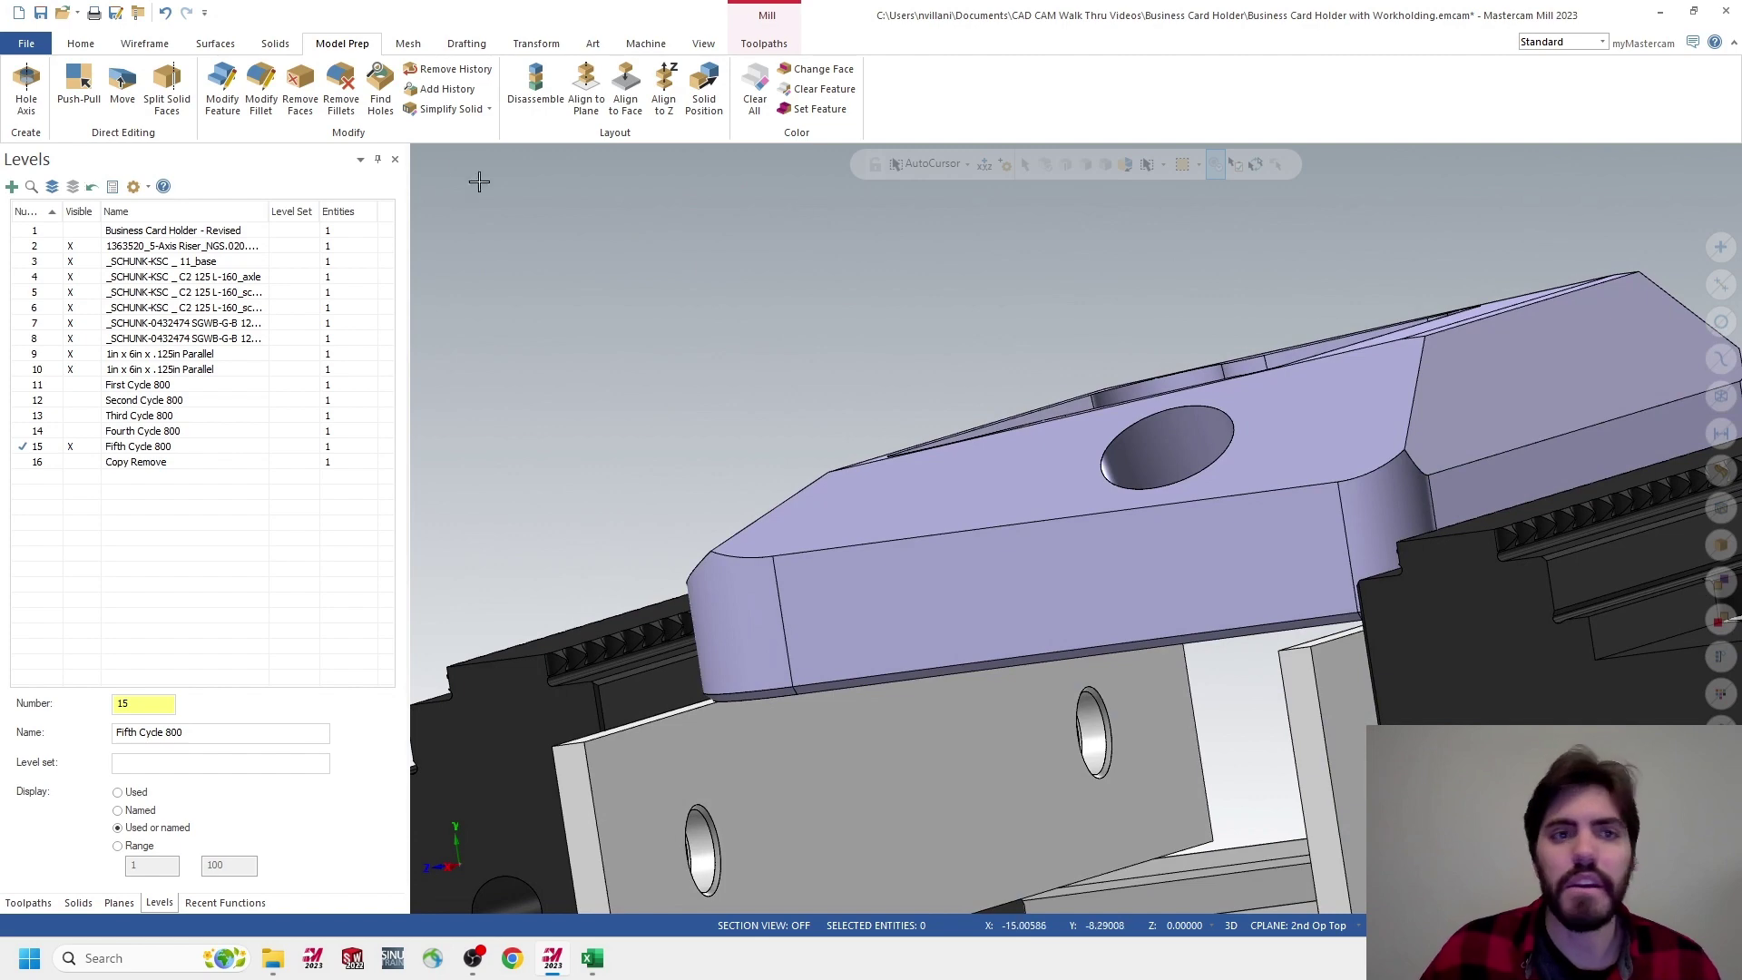
Start a new dynamic plane with its origin at the midpoint of the edge between the narrow back face and the sloped end face
{"action": "left_click", "coordinate": [118, 903]}
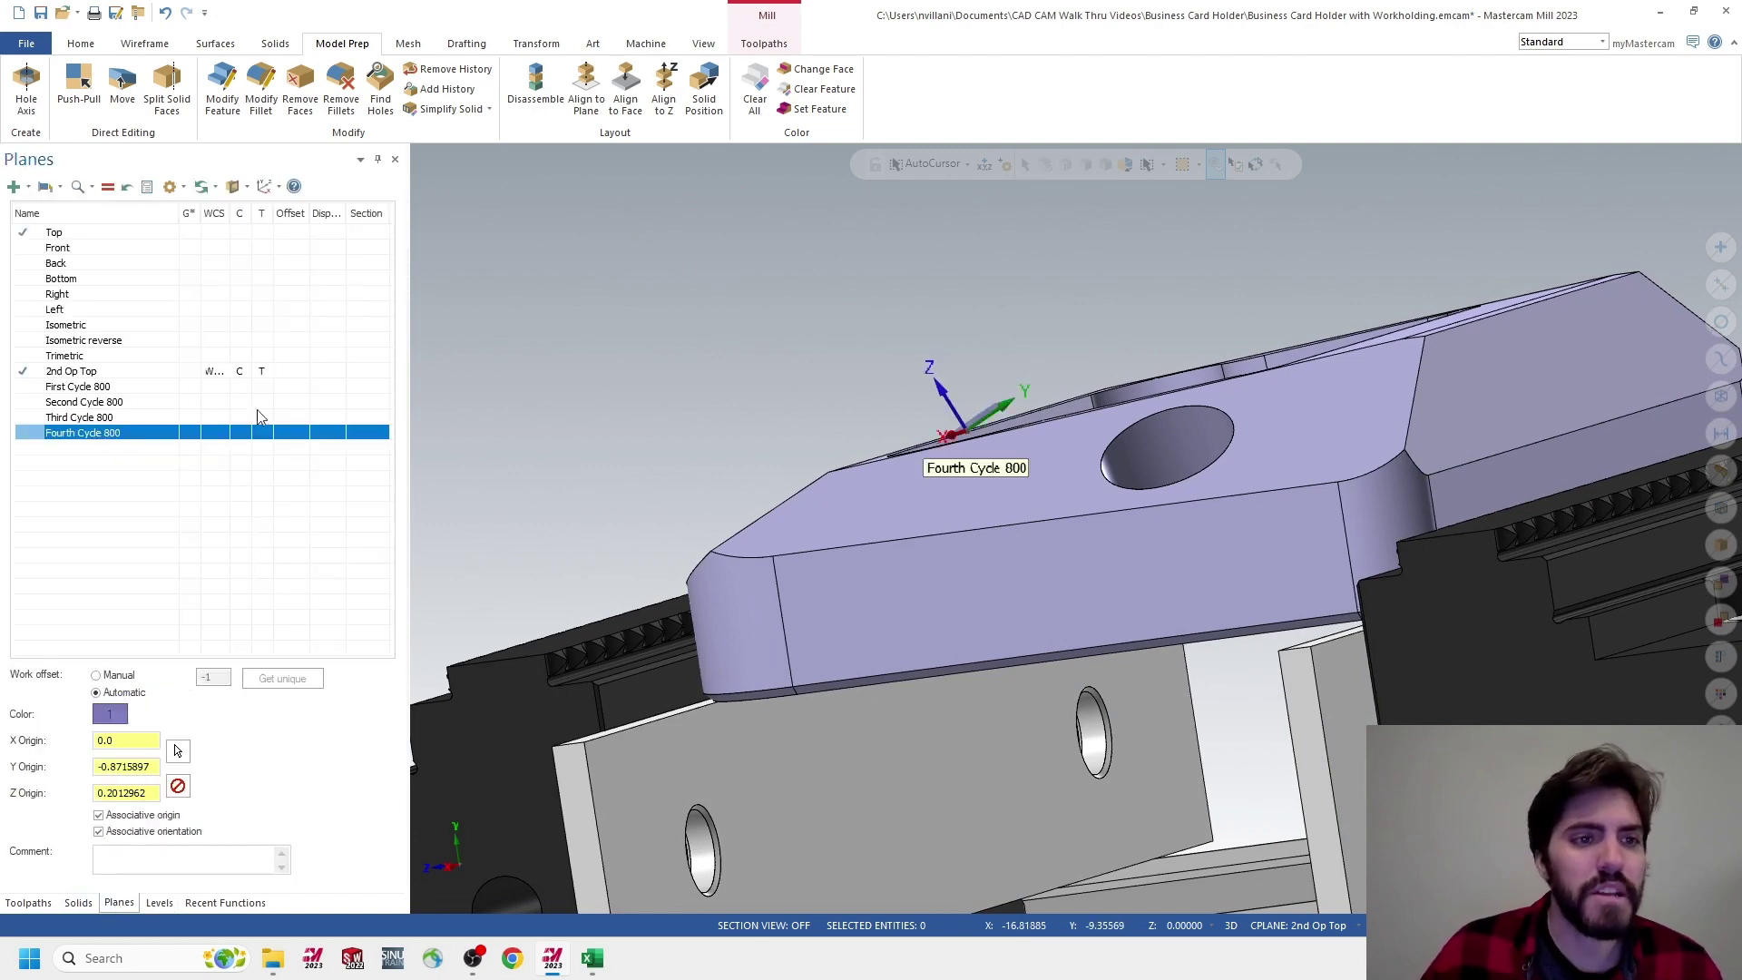
{"action": "left_click", "coordinate": [28, 186]}
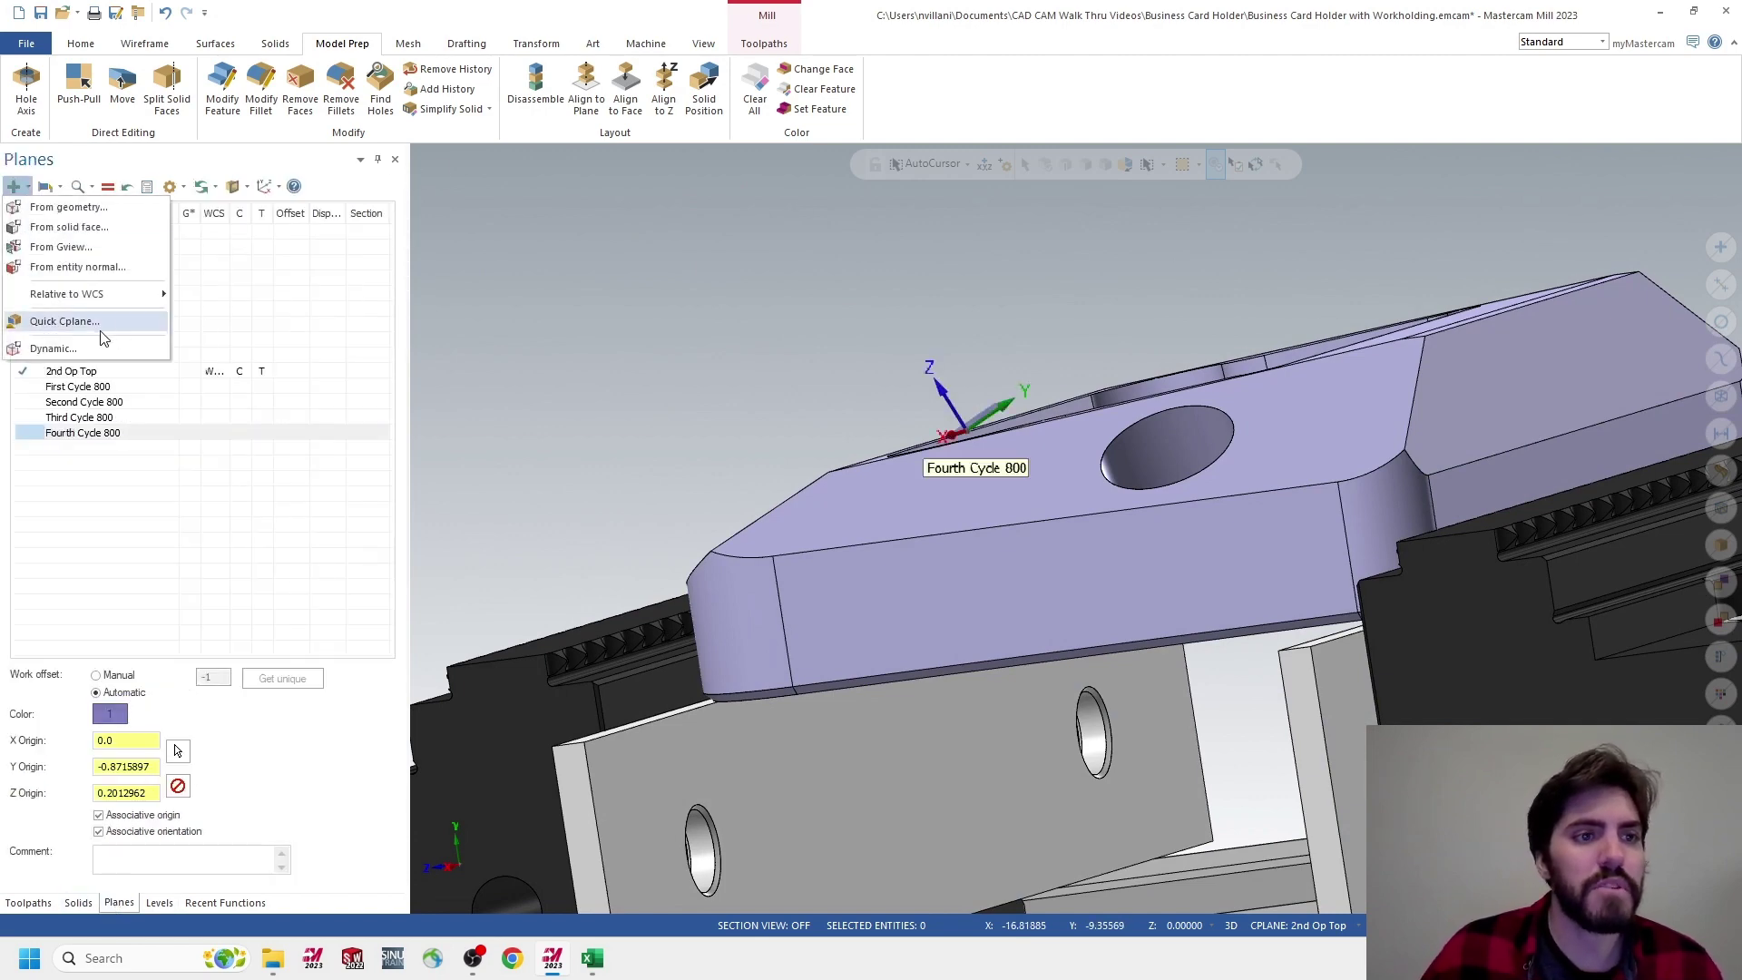
{"action": "left_click", "coordinate": [79, 350]}
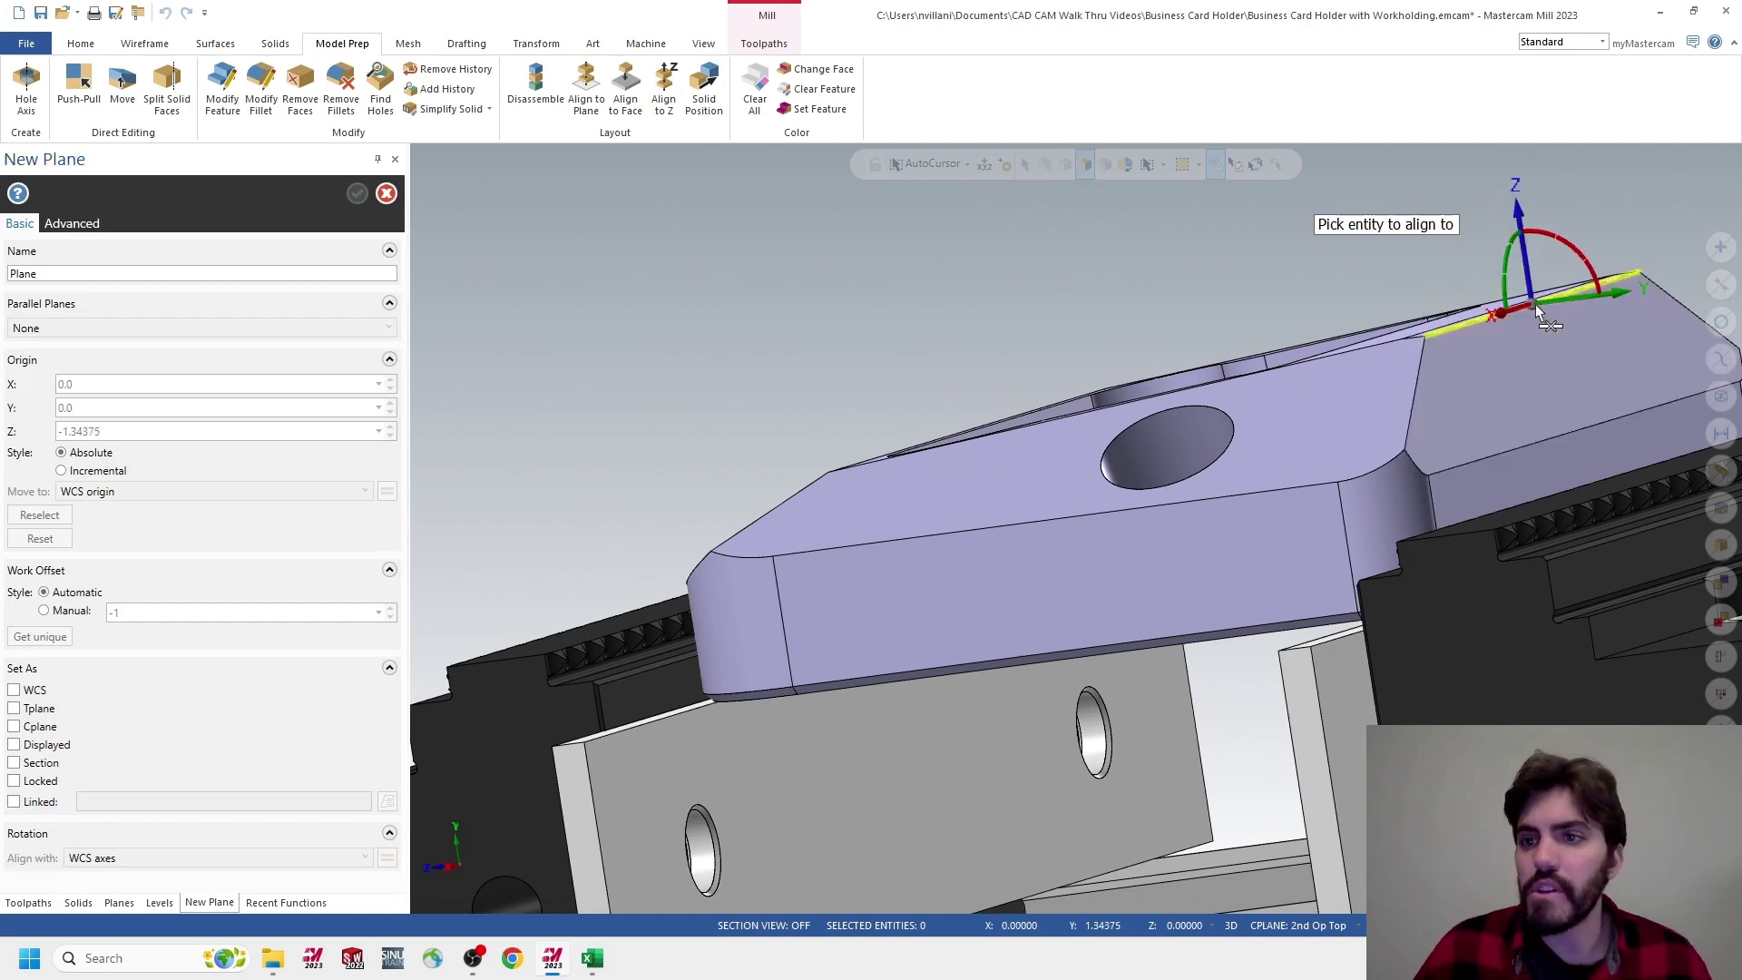
{"action": "left_click", "coordinate": [1542, 318]}
{"action": "mouse_move", "coordinate": [1575, 350]}
{"action": "middle_mouse_down"}
{"action": "mouse_move", "coordinate": [1369, 389]}
{"action": "mouse_move", "coordinate": [1344, 445]}
{"action": "mouse_move", "coordinate": [1414, 424]}
{"action": "middle_mouse_up"}
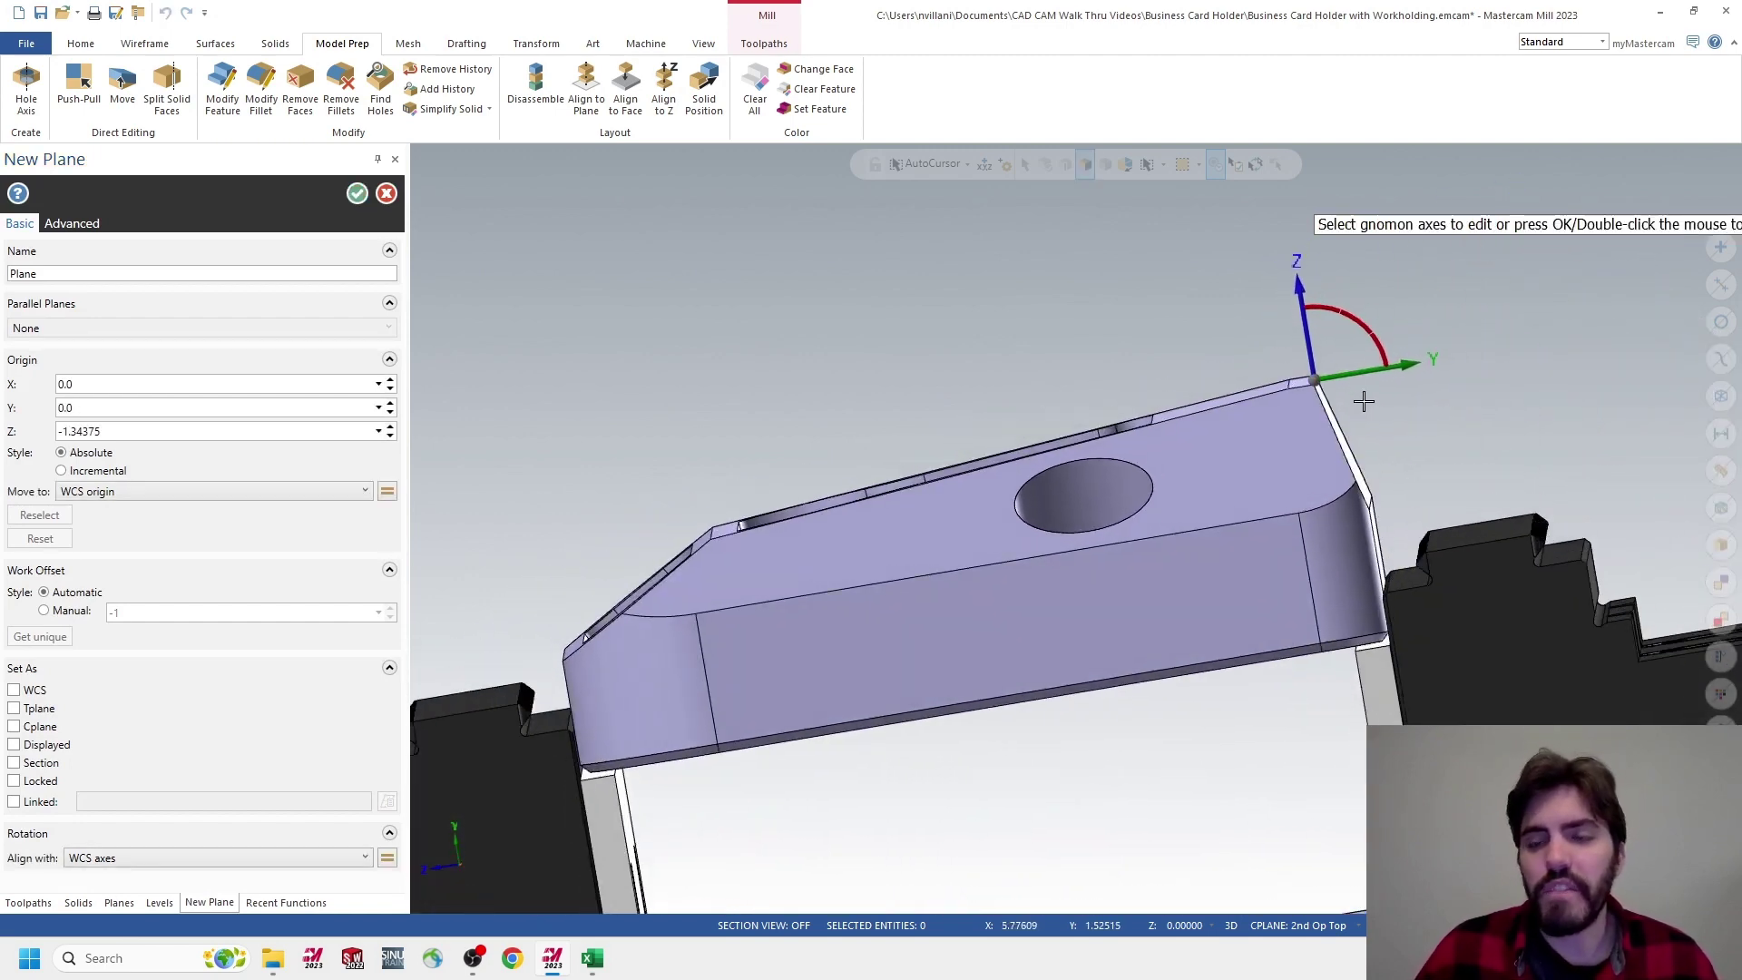
Rotate the plane's axes 15° about X, tilting Z away from Y
{"action": "left_click", "coordinate": [1309, 338]}
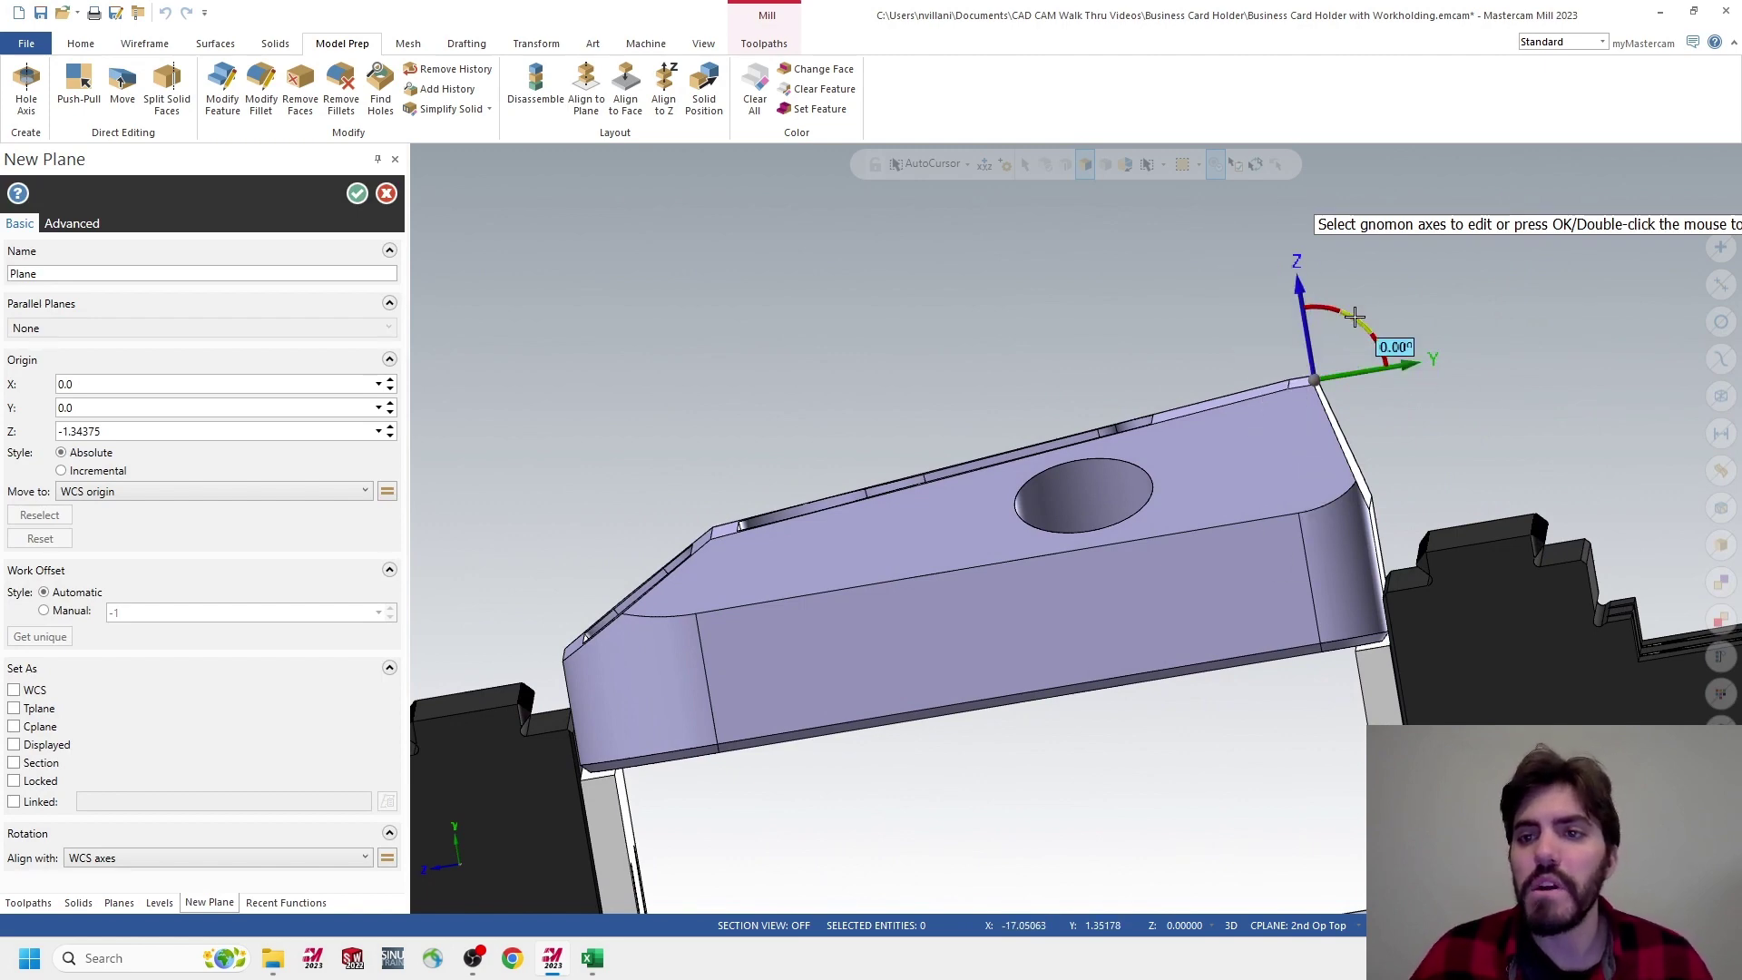
{"action": "middle_click_drag", "start_coordinate": [1355, 317], "coordinate": [1269, 308]}
{"action": "left_click", "coordinate": [1272, 276]}
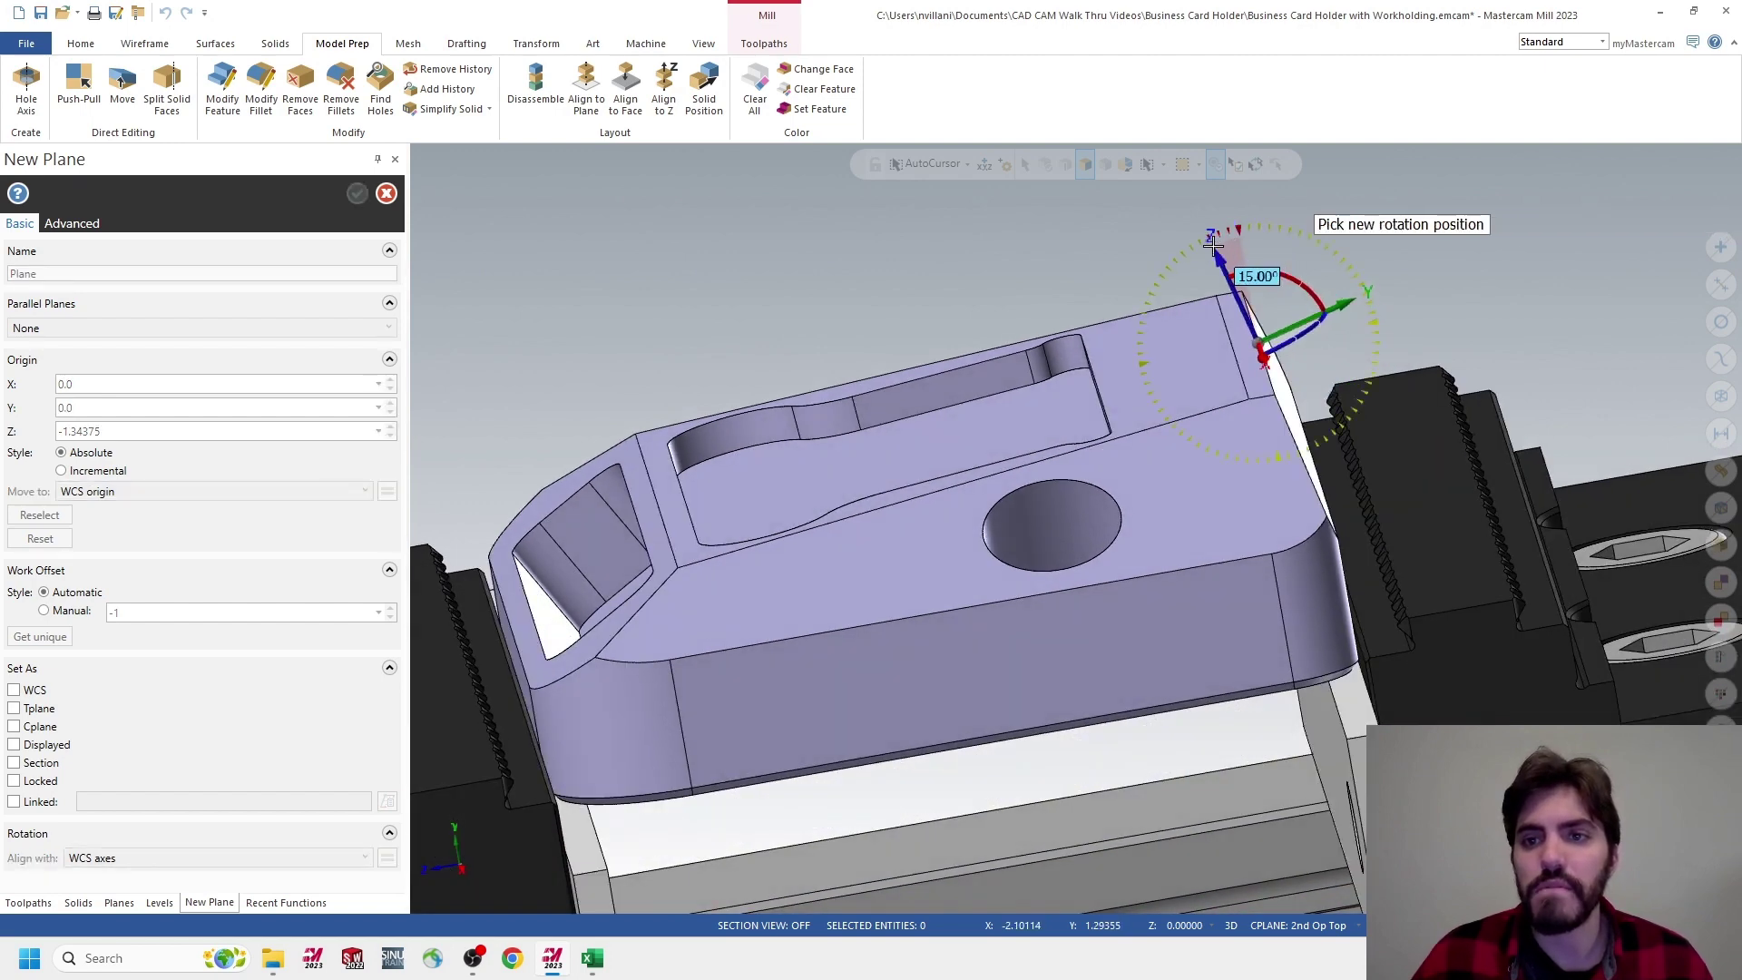
{"action": "left_click", "coordinate": [1216, 238]}
{"action": "middle_click_drag", "start_coordinate": [1361, 388], "coordinate": [1312, 428]}
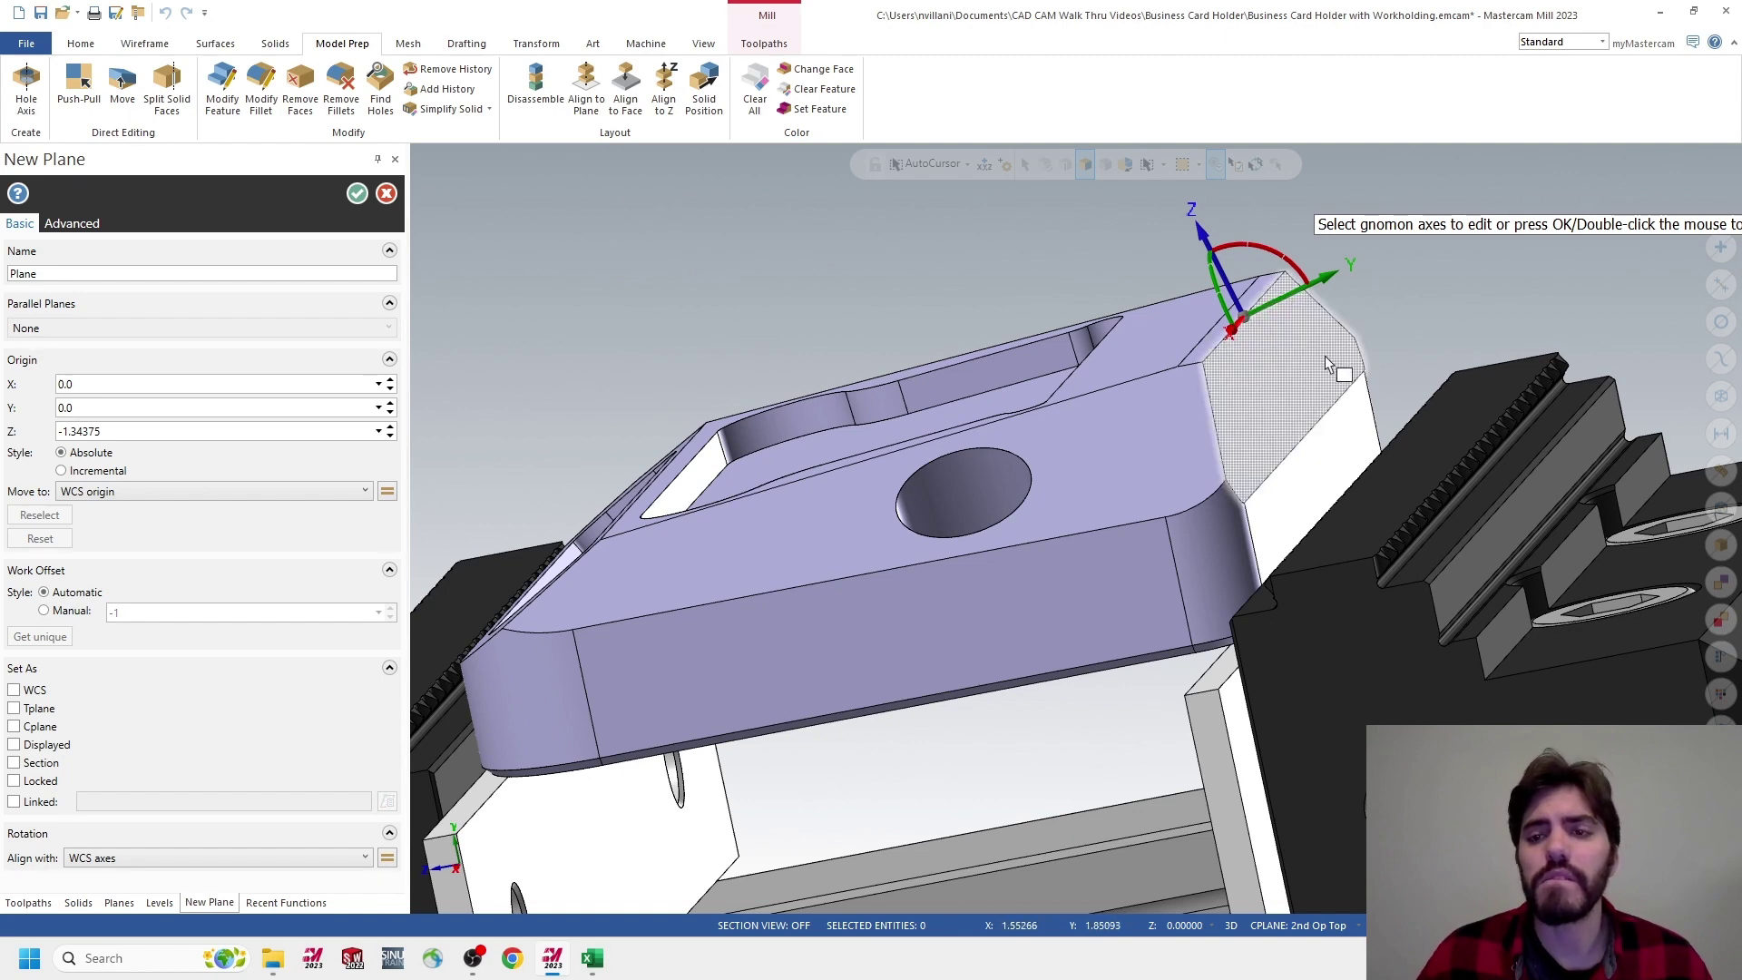
Rotate the plane's axes about X in the opposite direction so Z points outward, perpendicular to the sloped end face
{"action": "mouse_move", "coordinate": [1228, 318]}
{"action": "middle_mouse_down"}
{"action": "mouse_move", "coordinate": [1186, 307]}
{"action": "mouse_move", "coordinate": [1206, 295]}
{"action": "middle_mouse_up"}
{"action": "left_click", "coordinate": [1244, 309]}
{"action": "left_click", "coordinate": [1237, 285]}
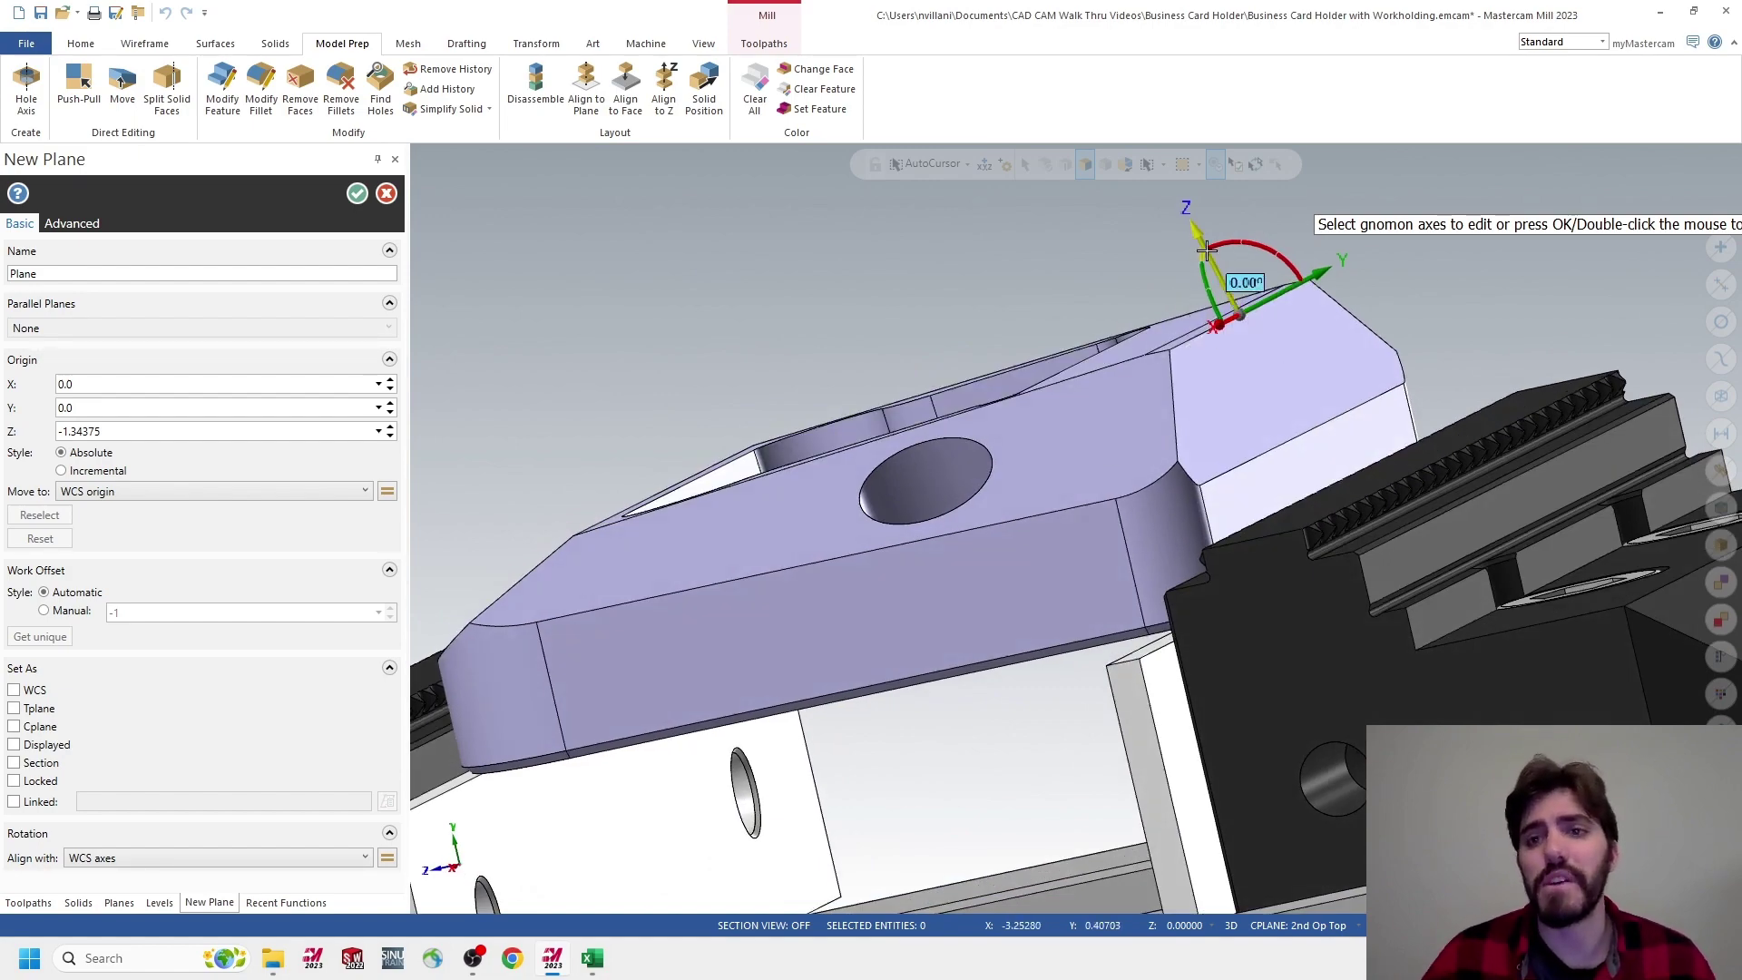
{"action": "mouse_move", "coordinate": [1295, 314]}
{"action": "middle_mouse_down"}
{"action": "mouse_move", "coordinate": [1217, 226]}
{"action": "mouse_move", "coordinate": [1380, 377]}
{"action": "mouse_move", "coordinate": [1315, 280]}
{"action": "mouse_move", "coordinate": [1341, 273]}
{"action": "middle_mouse_up"}
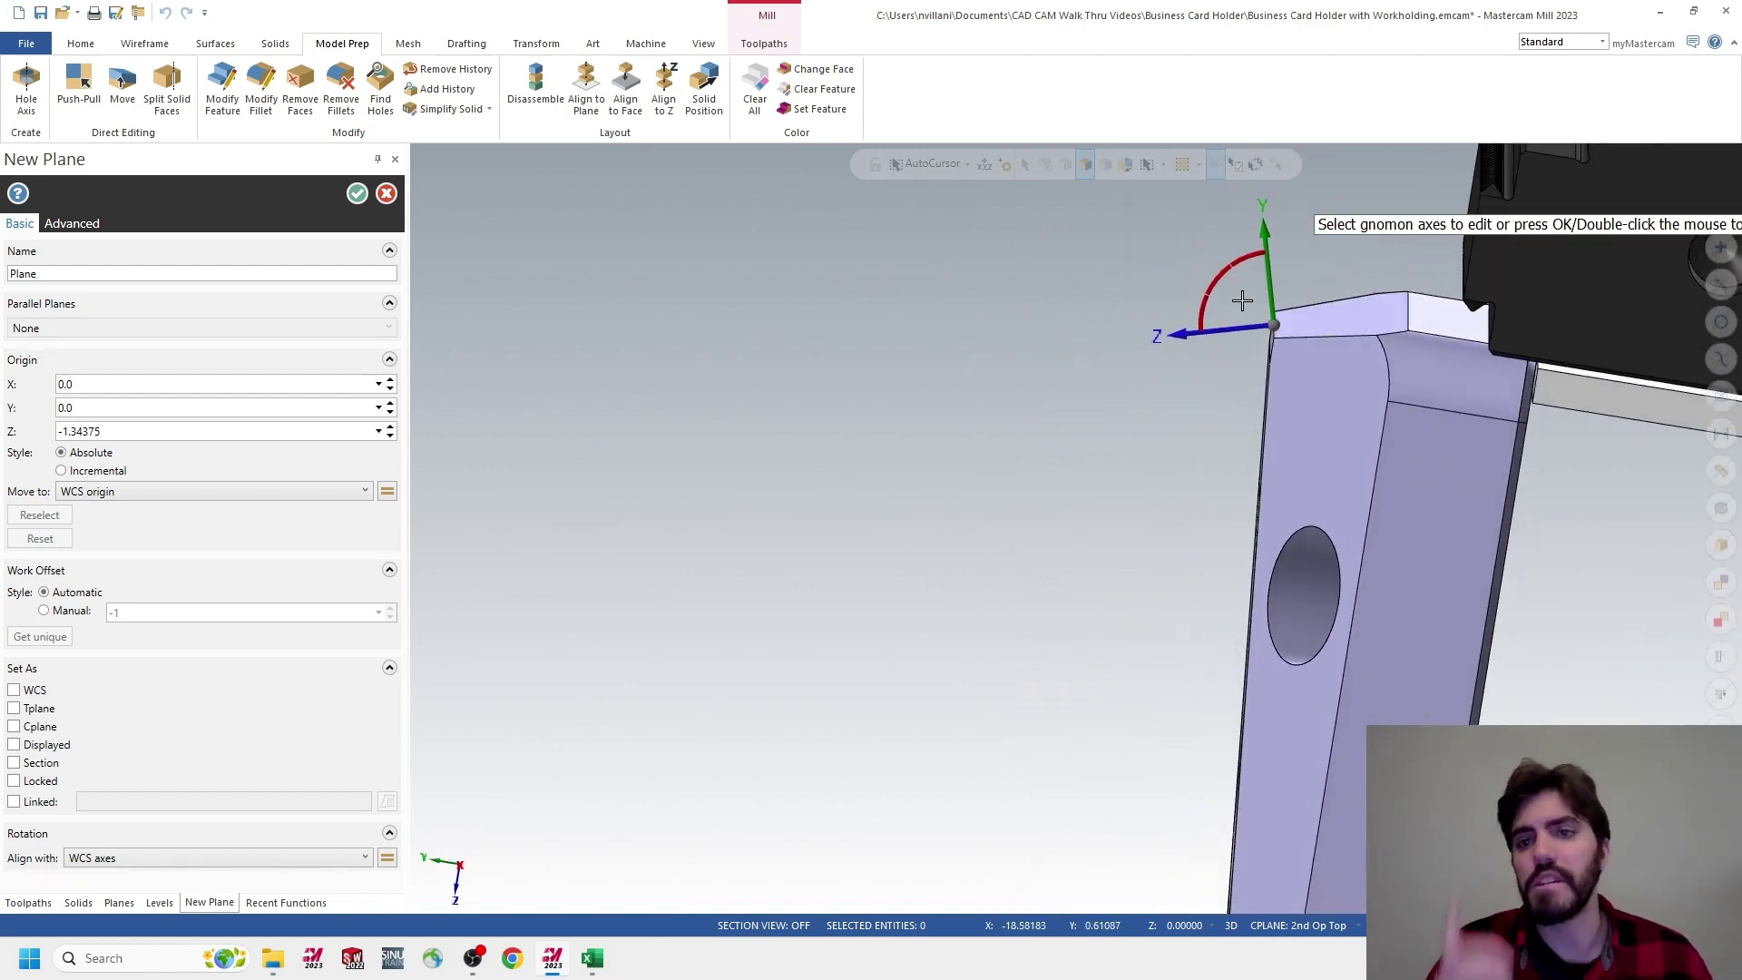
{"action": "left_click", "coordinate": [1206, 314]}
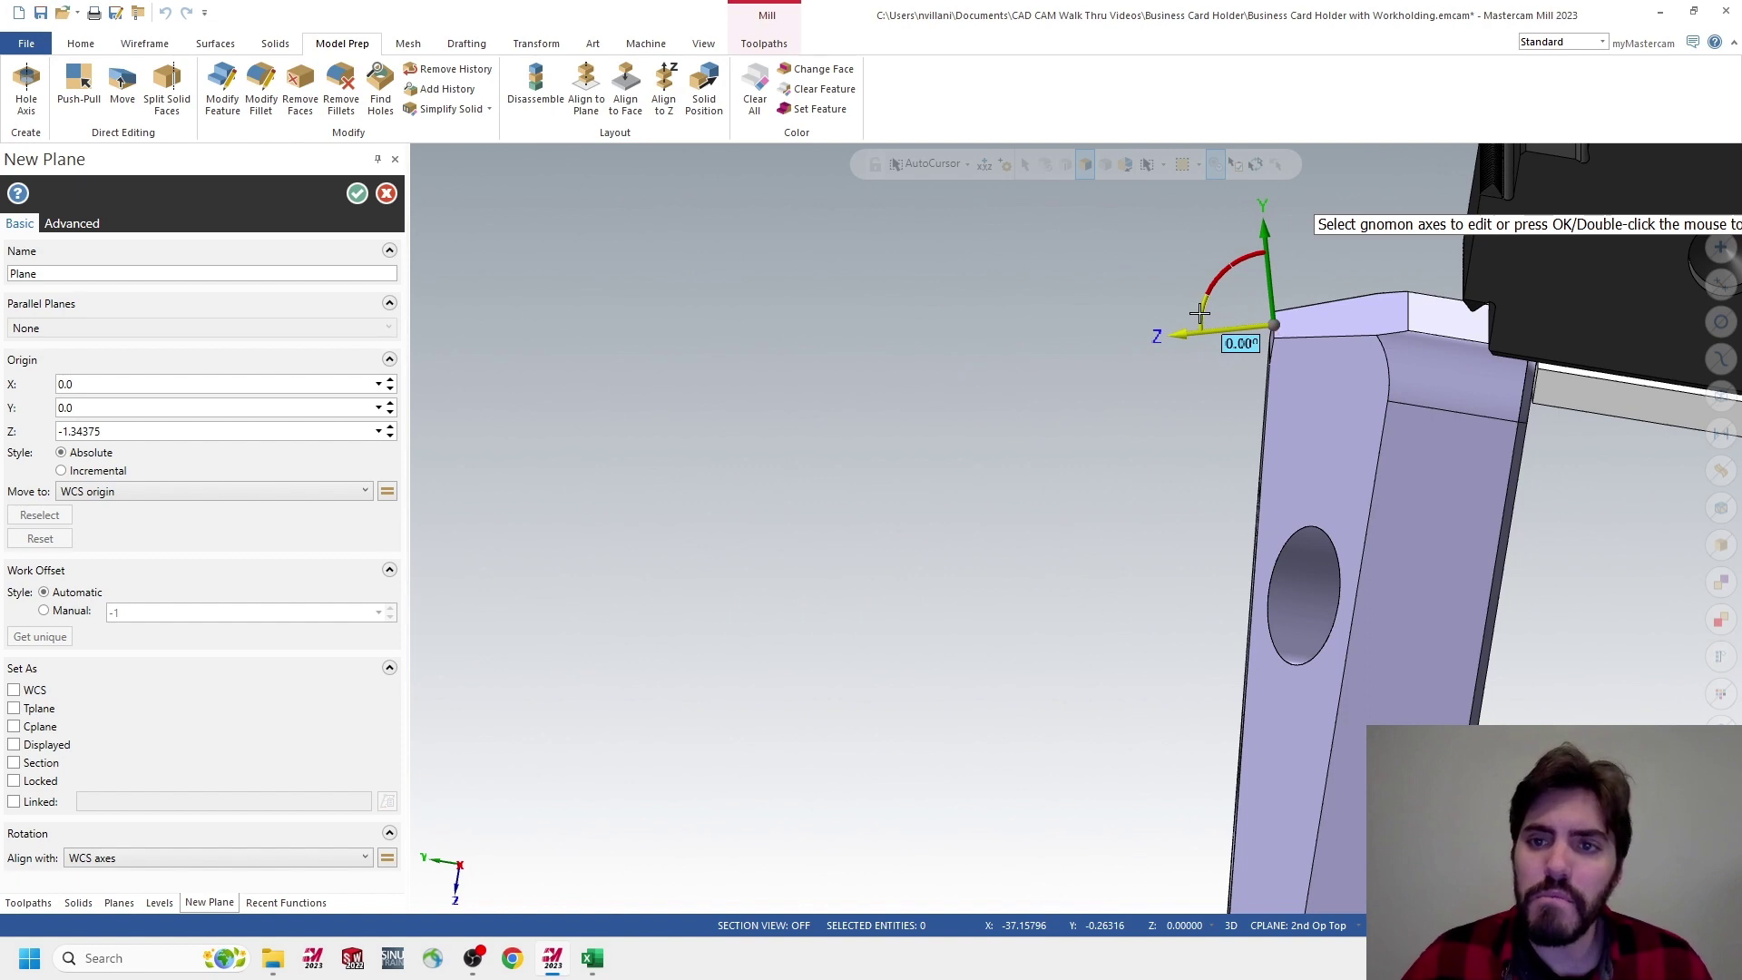
{"action": "left_click", "coordinate": [1199, 313]}
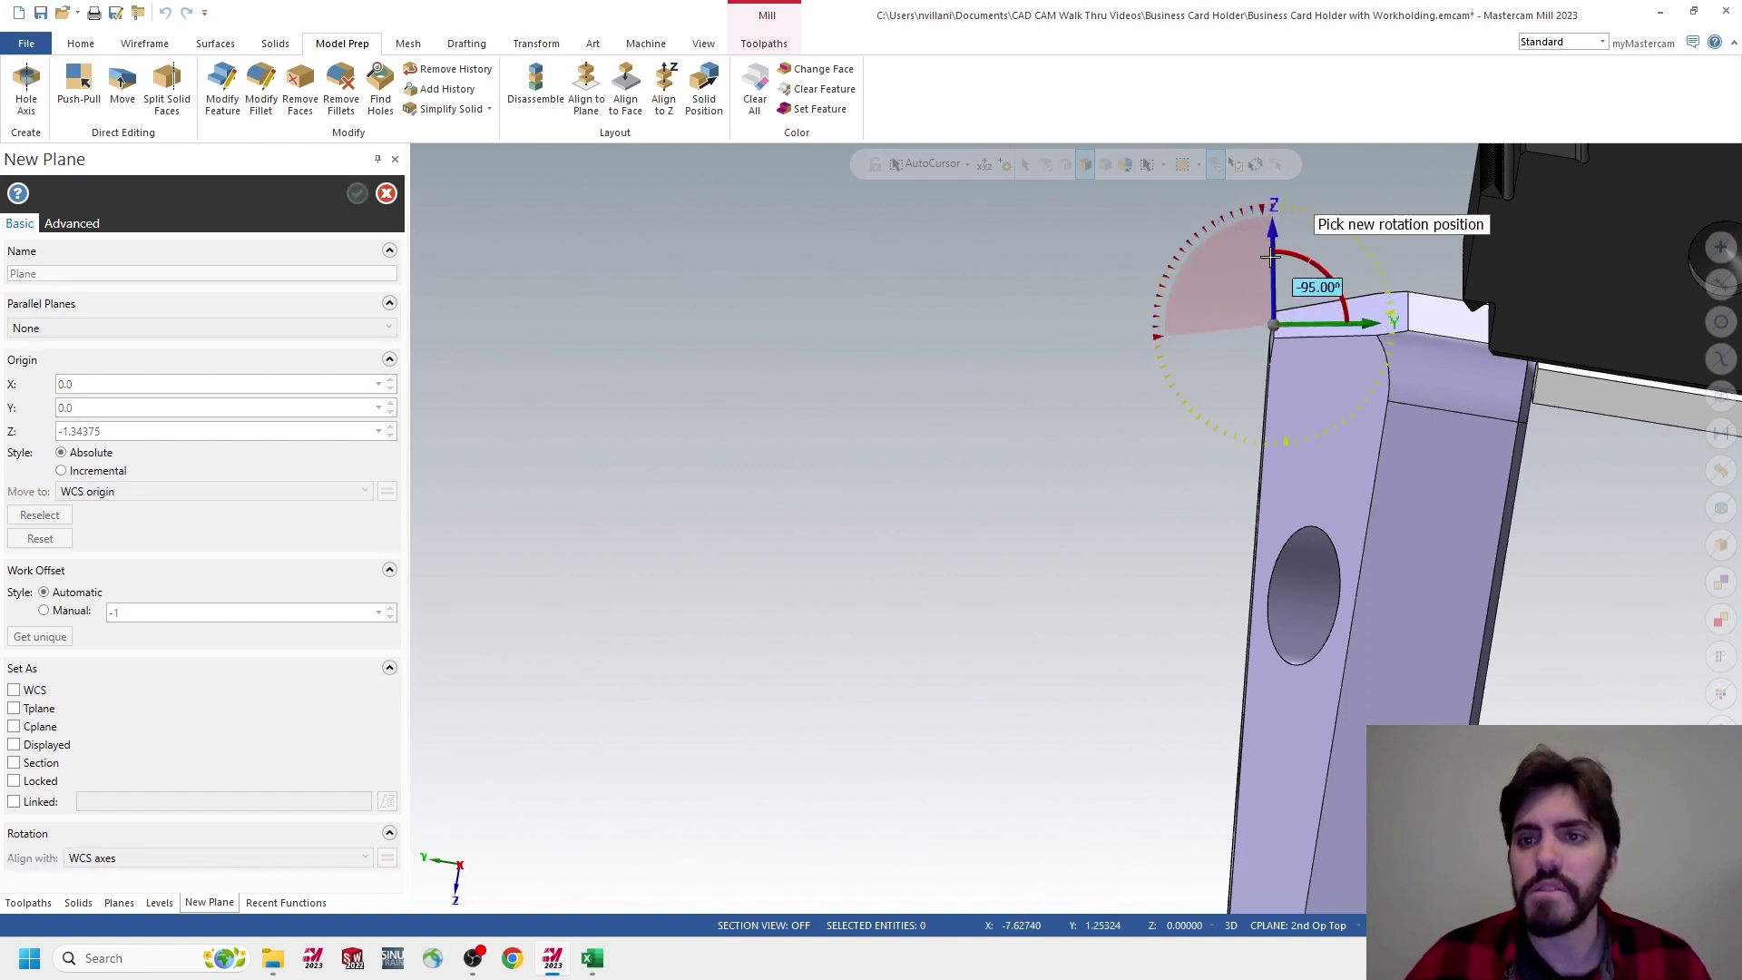
{"action": "mouse_move", "coordinate": [1269, 269]}
{"action": "middle_mouse_down"}
{"action": "mouse_move", "coordinate": [1264, 255]}
{"action": "mouse_move", "coordinate": [1316, 289]}
{"action": "mouse_move", "coordinate": [1265, 262]}
{"action": "mouse_move", "coordinate": [1384, 374]}
{"action": "middle_mouse_up"}
{"action": "left_click", "coordinate": [1262, 261]}
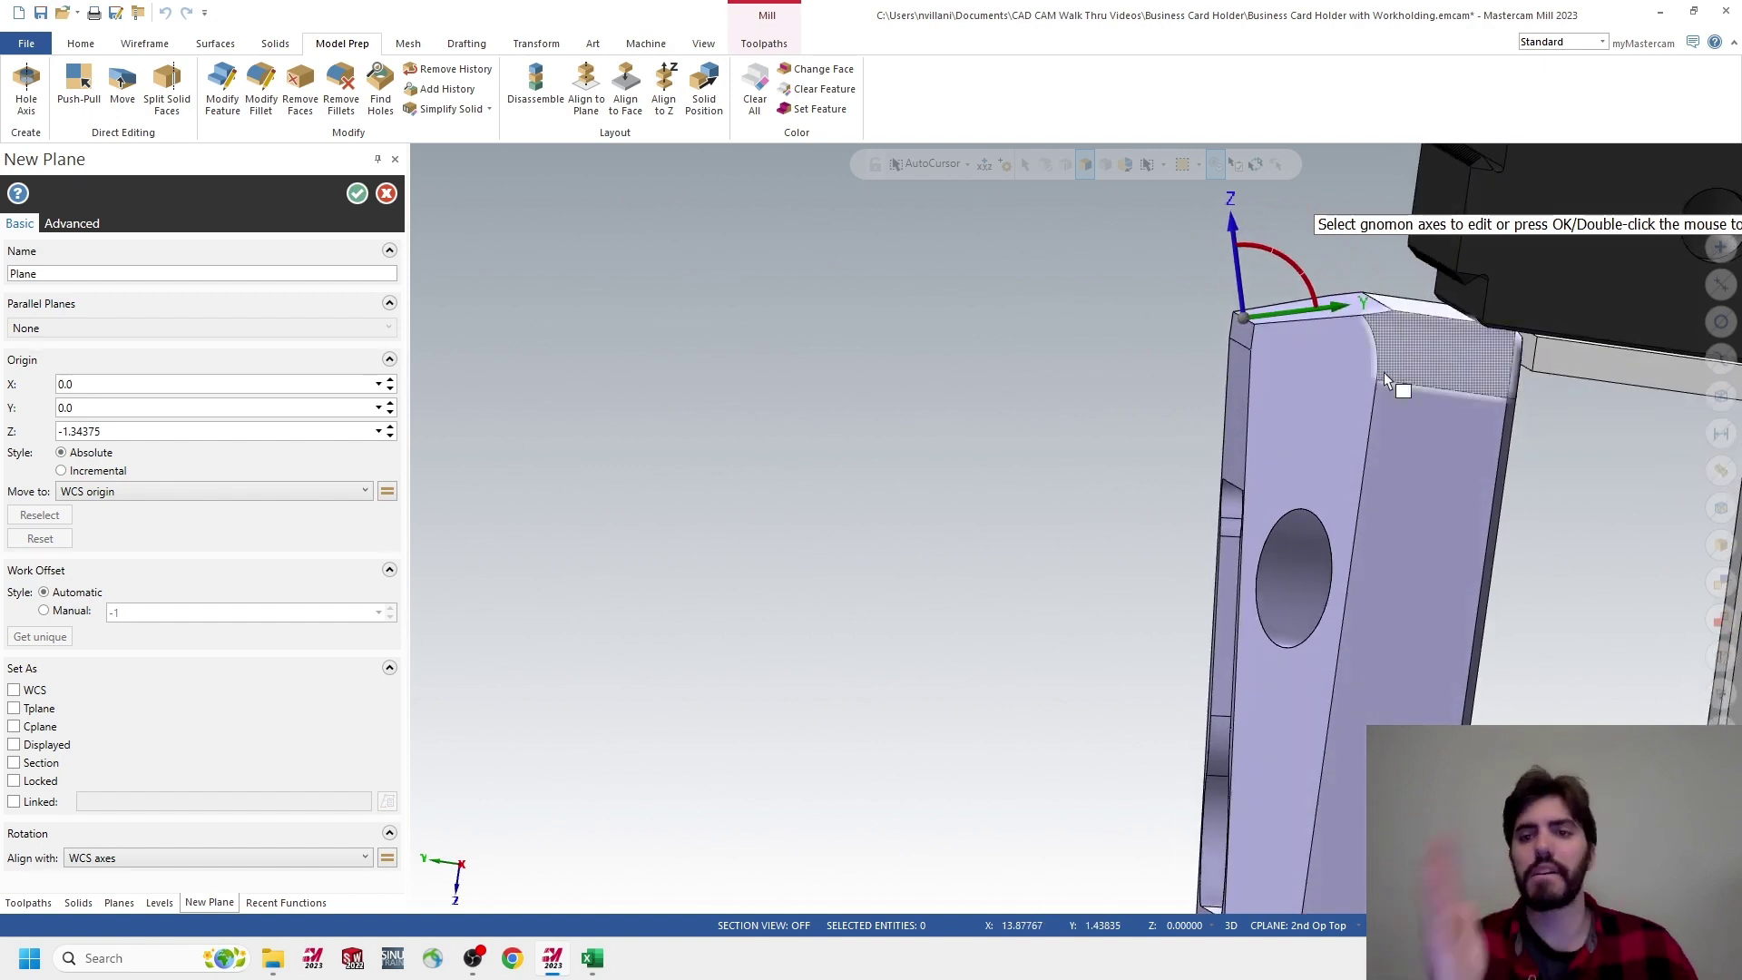
{"action": "middle_click_drag", "start_coordinate": [1292, 298], "coordinate": [1271, 299]}
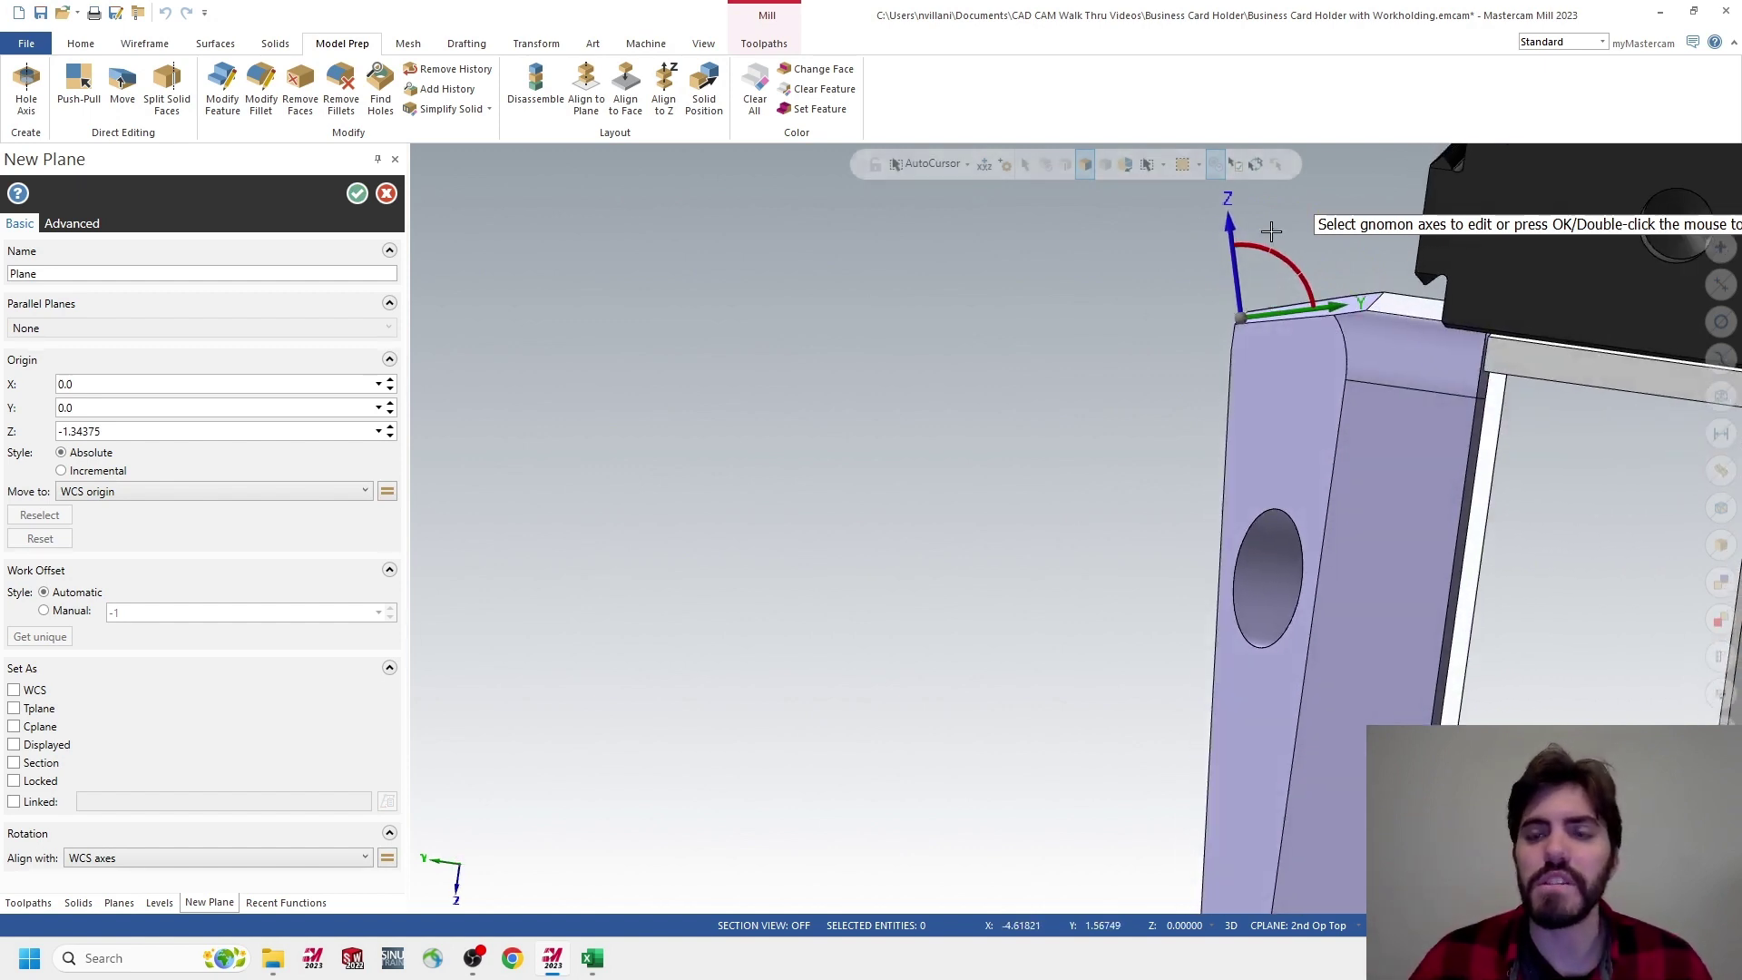
Name the new plane Fifth Cycle 800 and create it
{"action": "double_click", "coordinate": [153, 272]}
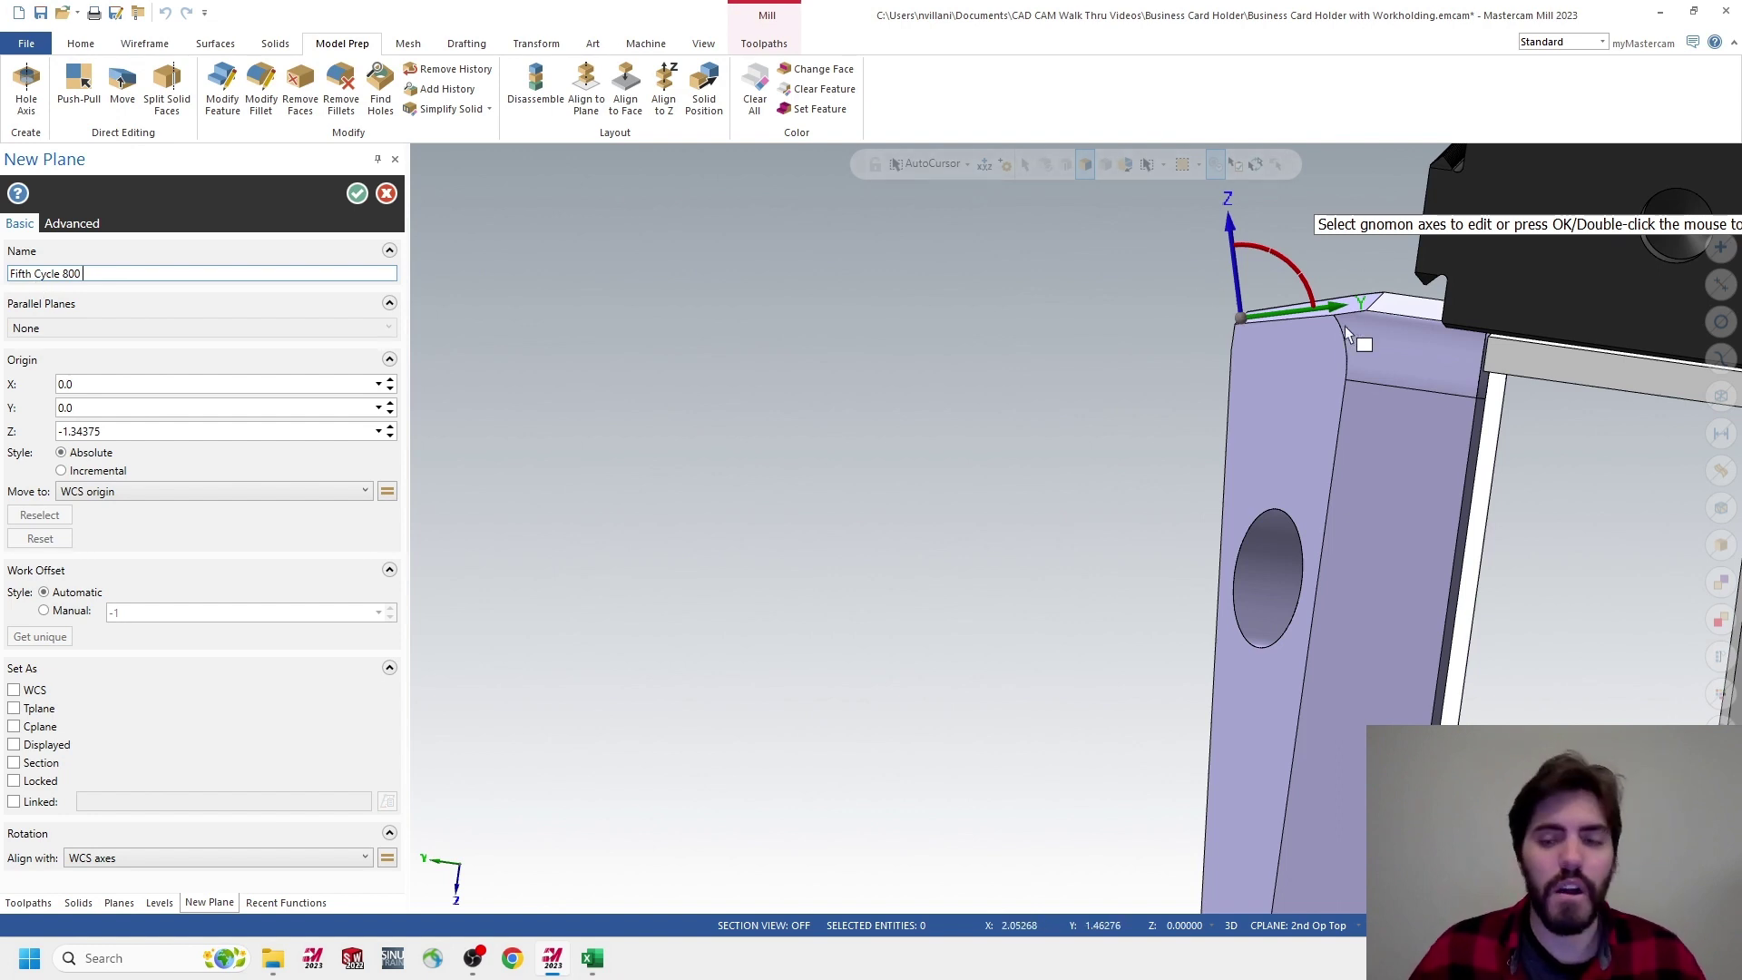
{"action": "middle_click_drag", "start_coordinate": [1281, 342], "coordinate": [1172, 427], "text": "shift"}
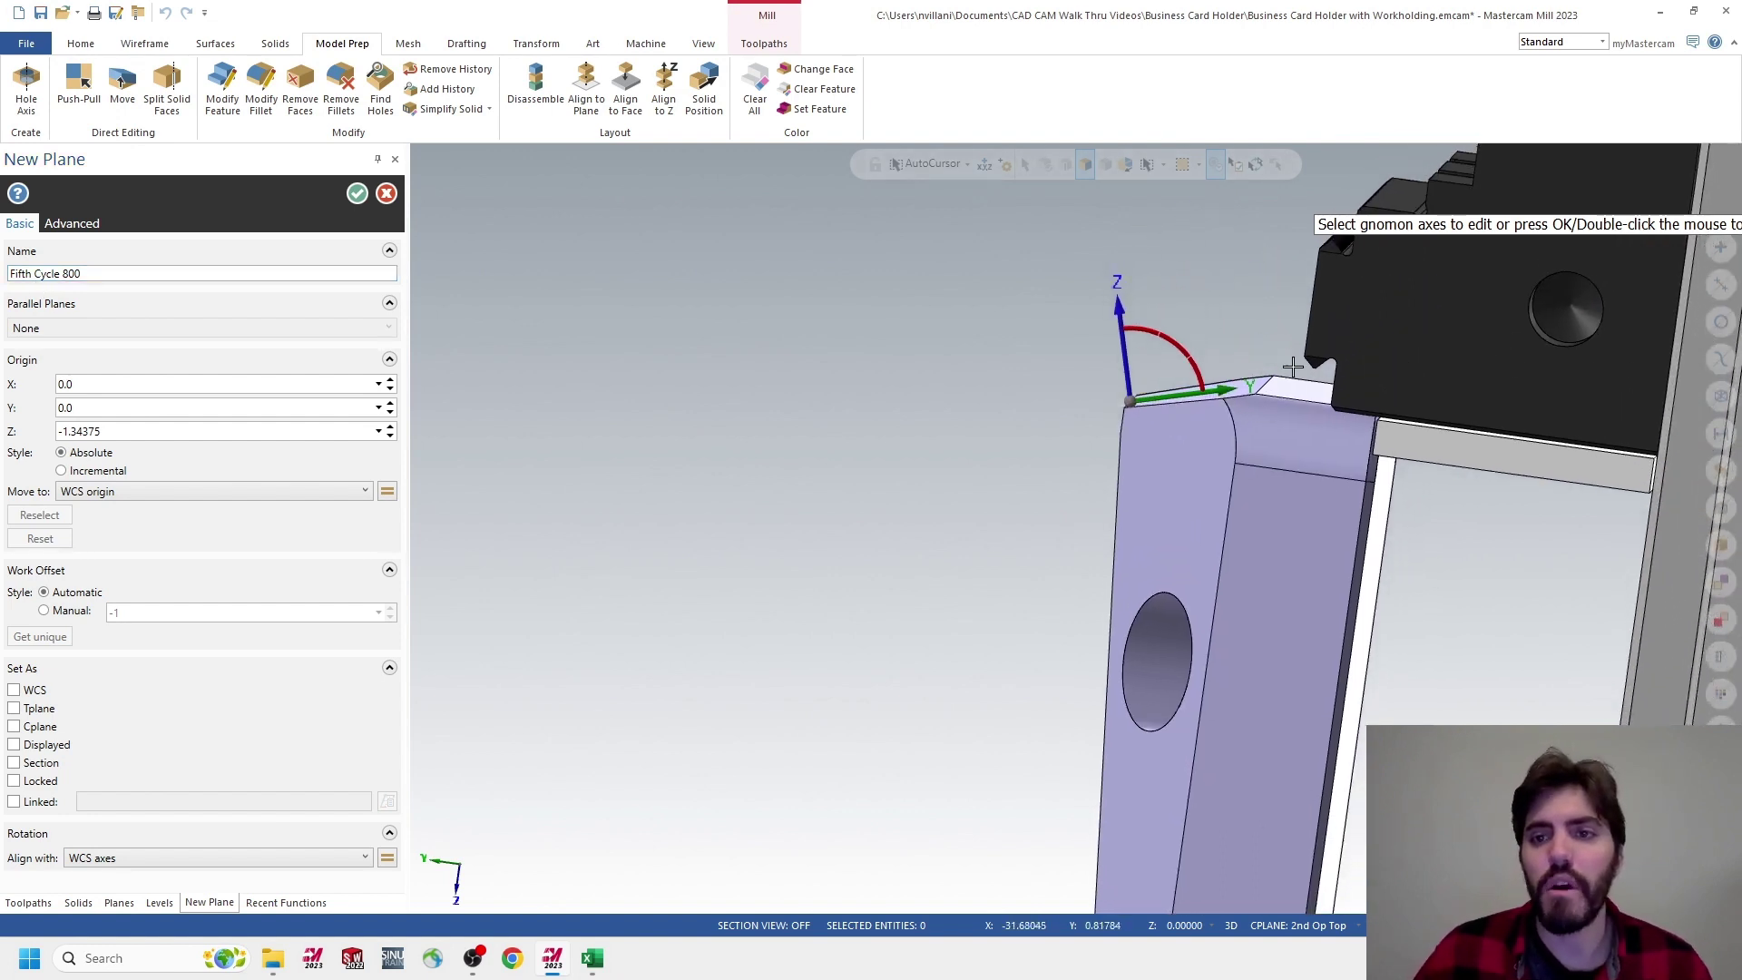
{"action": "middle_click_drag", "start_coordinate": [1282, 383], "coordinate": [1296, 383]}
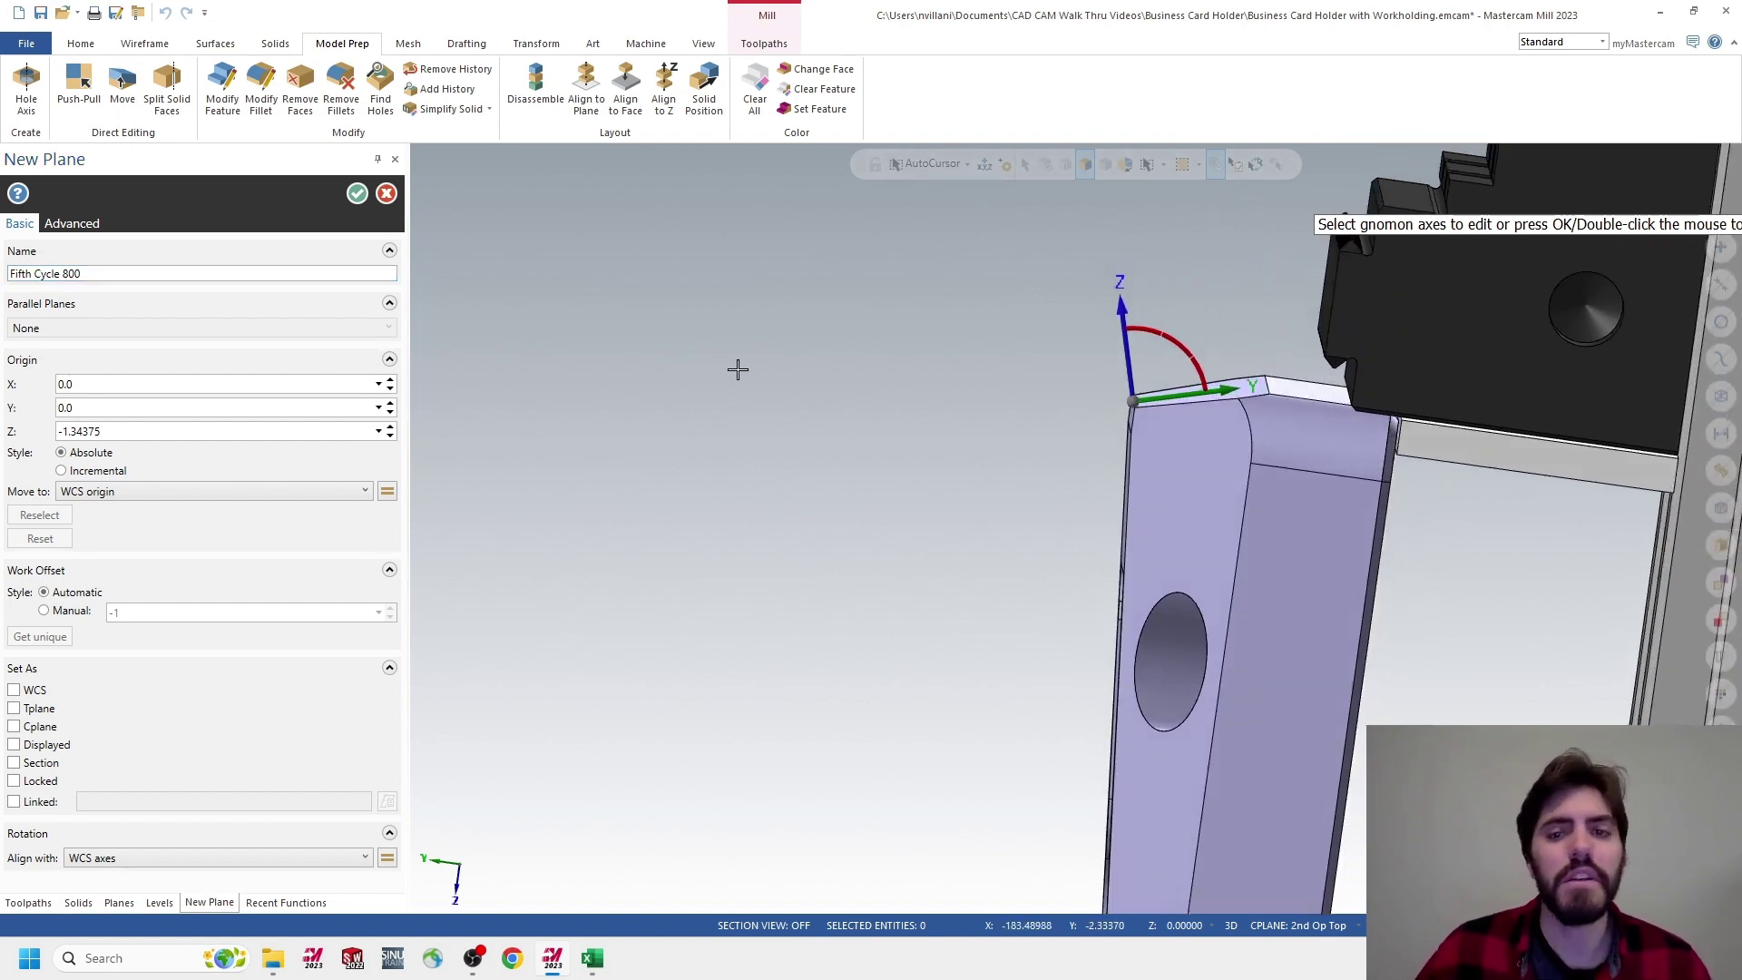
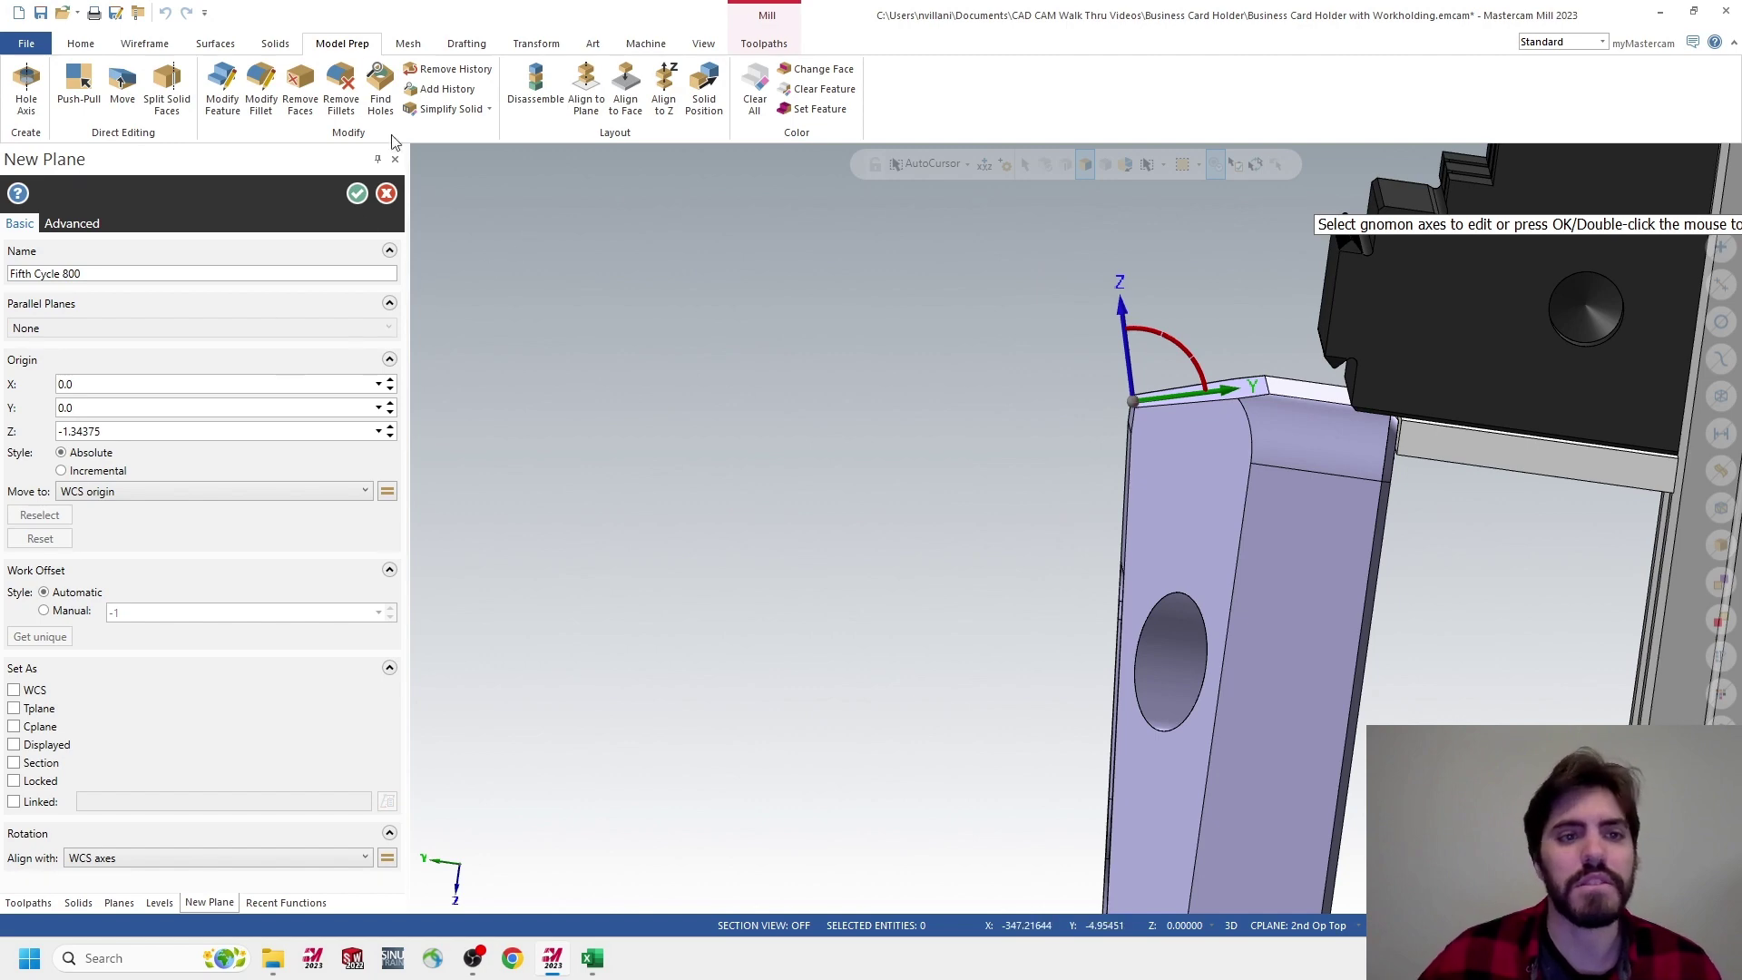
{"action": "left_click", "coordinate": [356, 205]}
{"action": "middle_click_drag", "start_coordinate": [899, 545], "coordinate": [996, 525]}
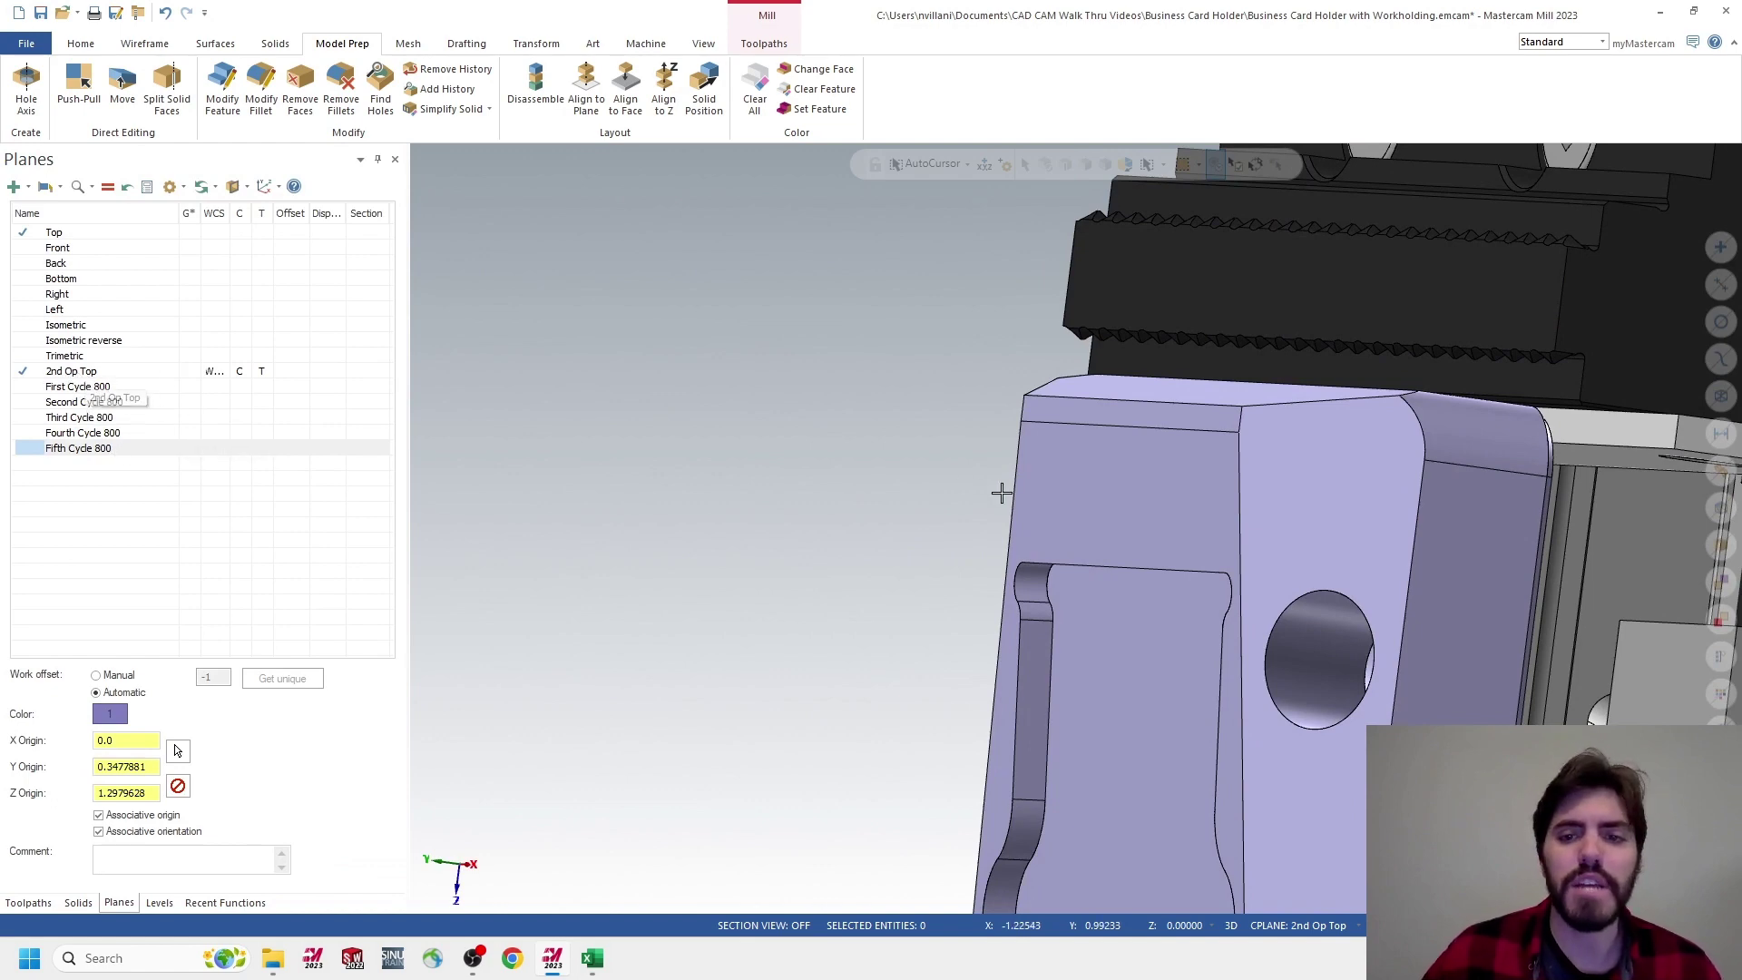
Show the Copy Remove level, make it the active level, and hide the Fifth Cycle 800 level
{"action": "middle_click_drag", "start_coordinate": [1003, 494], "coordinate": [1148, 639]}
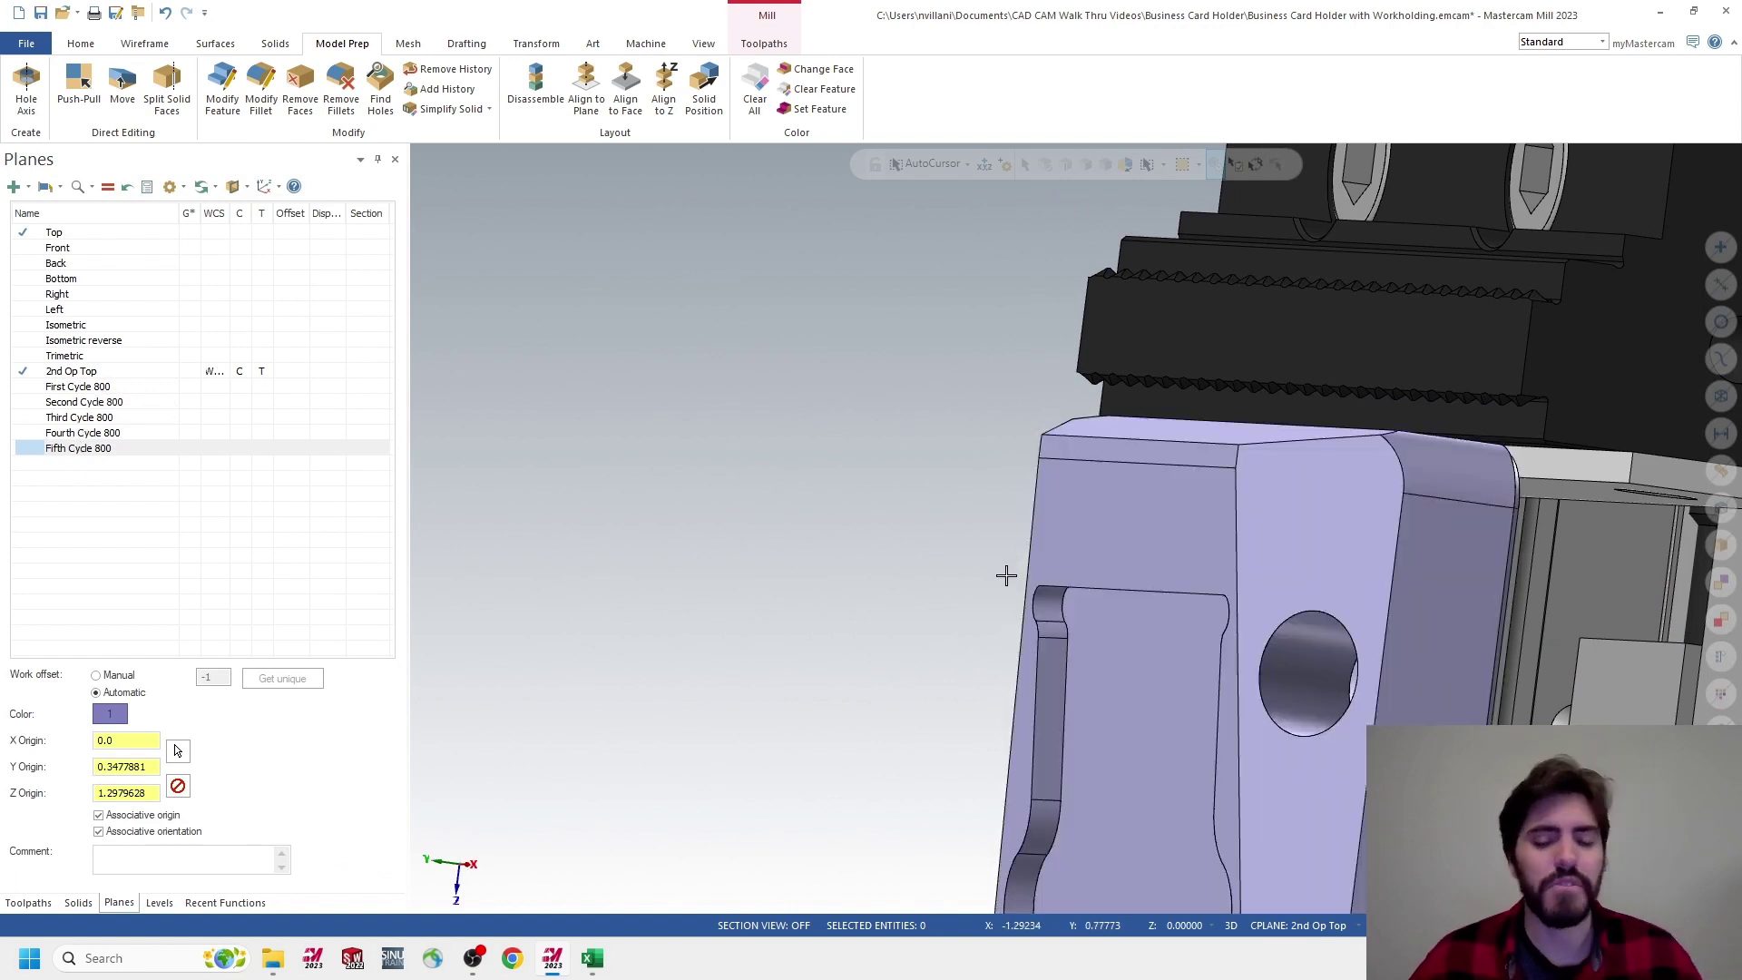
{"action": "middle_click_drag", "start_coordinate": [1004, 575], "coordinate": [318, 509]}
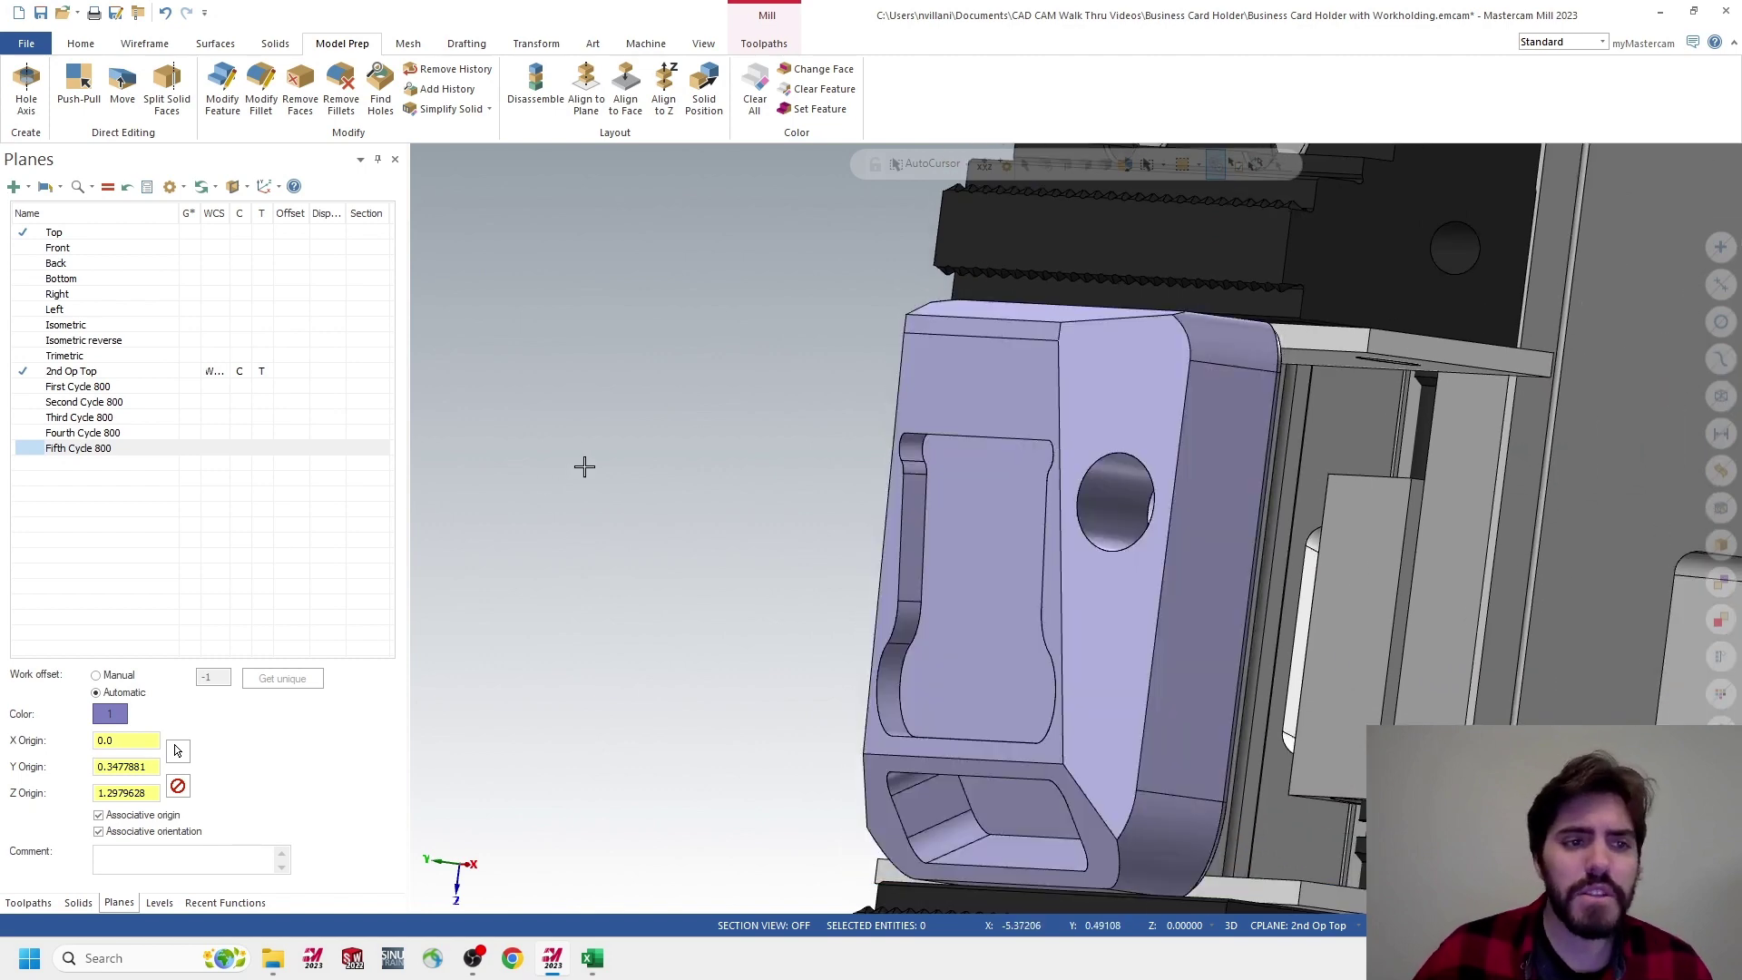
{"action": "left_click", "coordinate": [159, 903]}
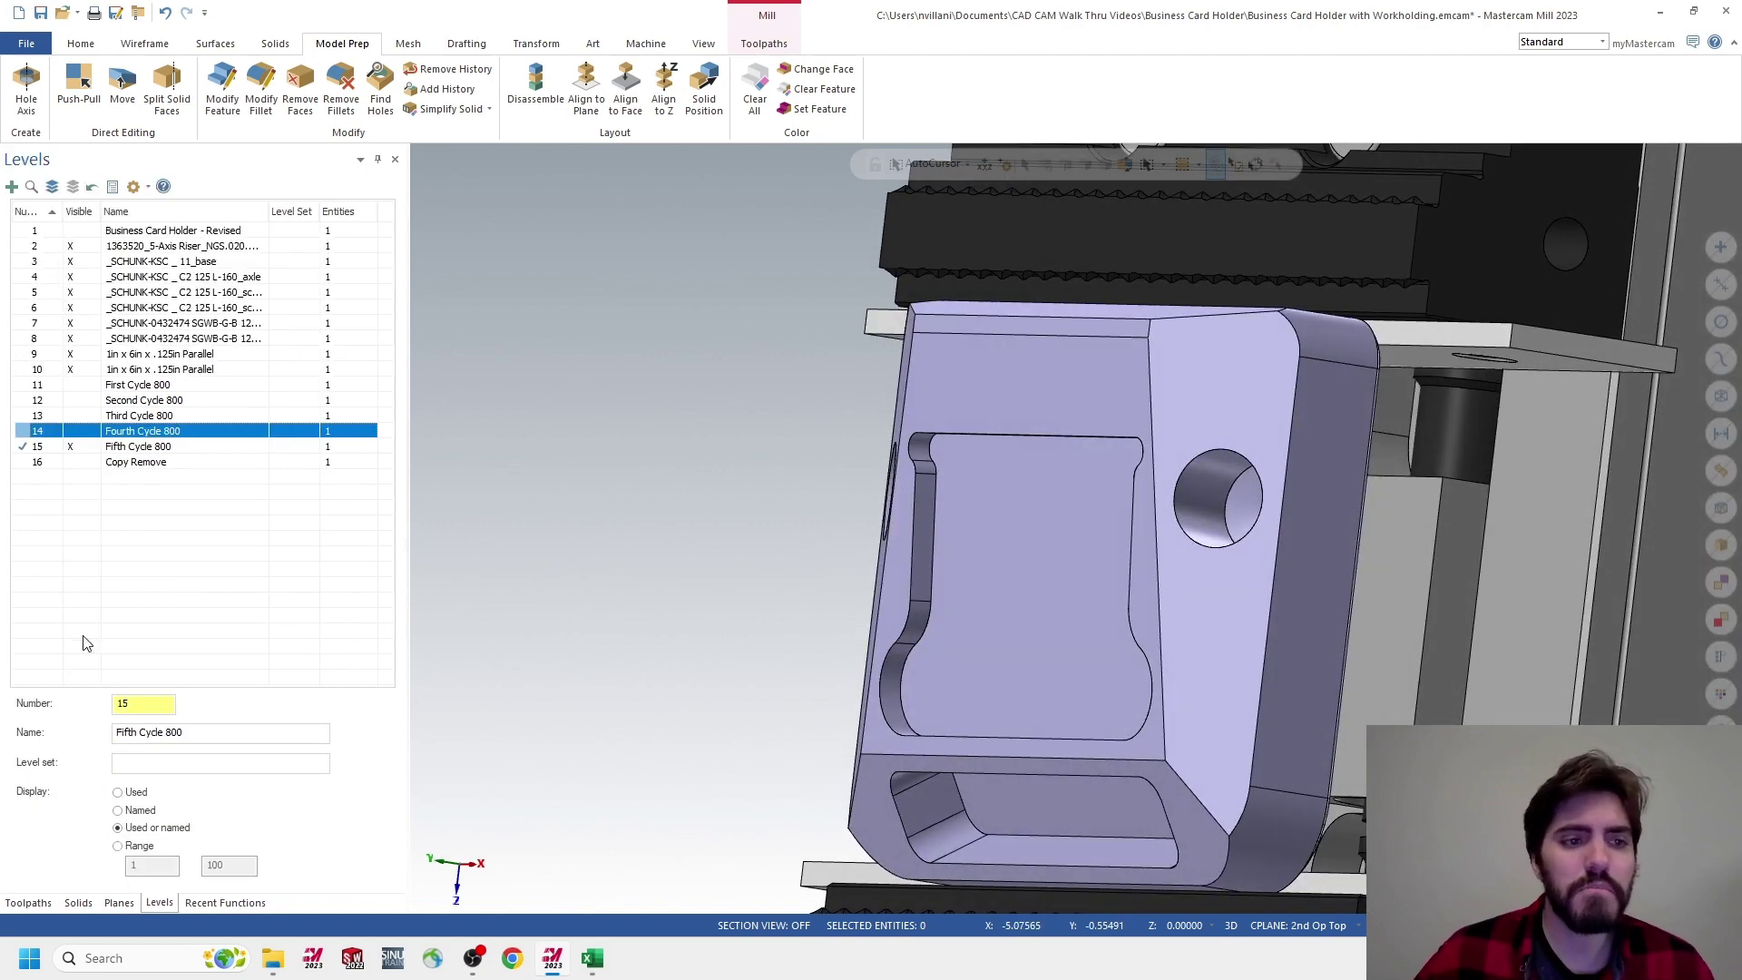
{"action": "left_click", "coordinate": [70, 462]}
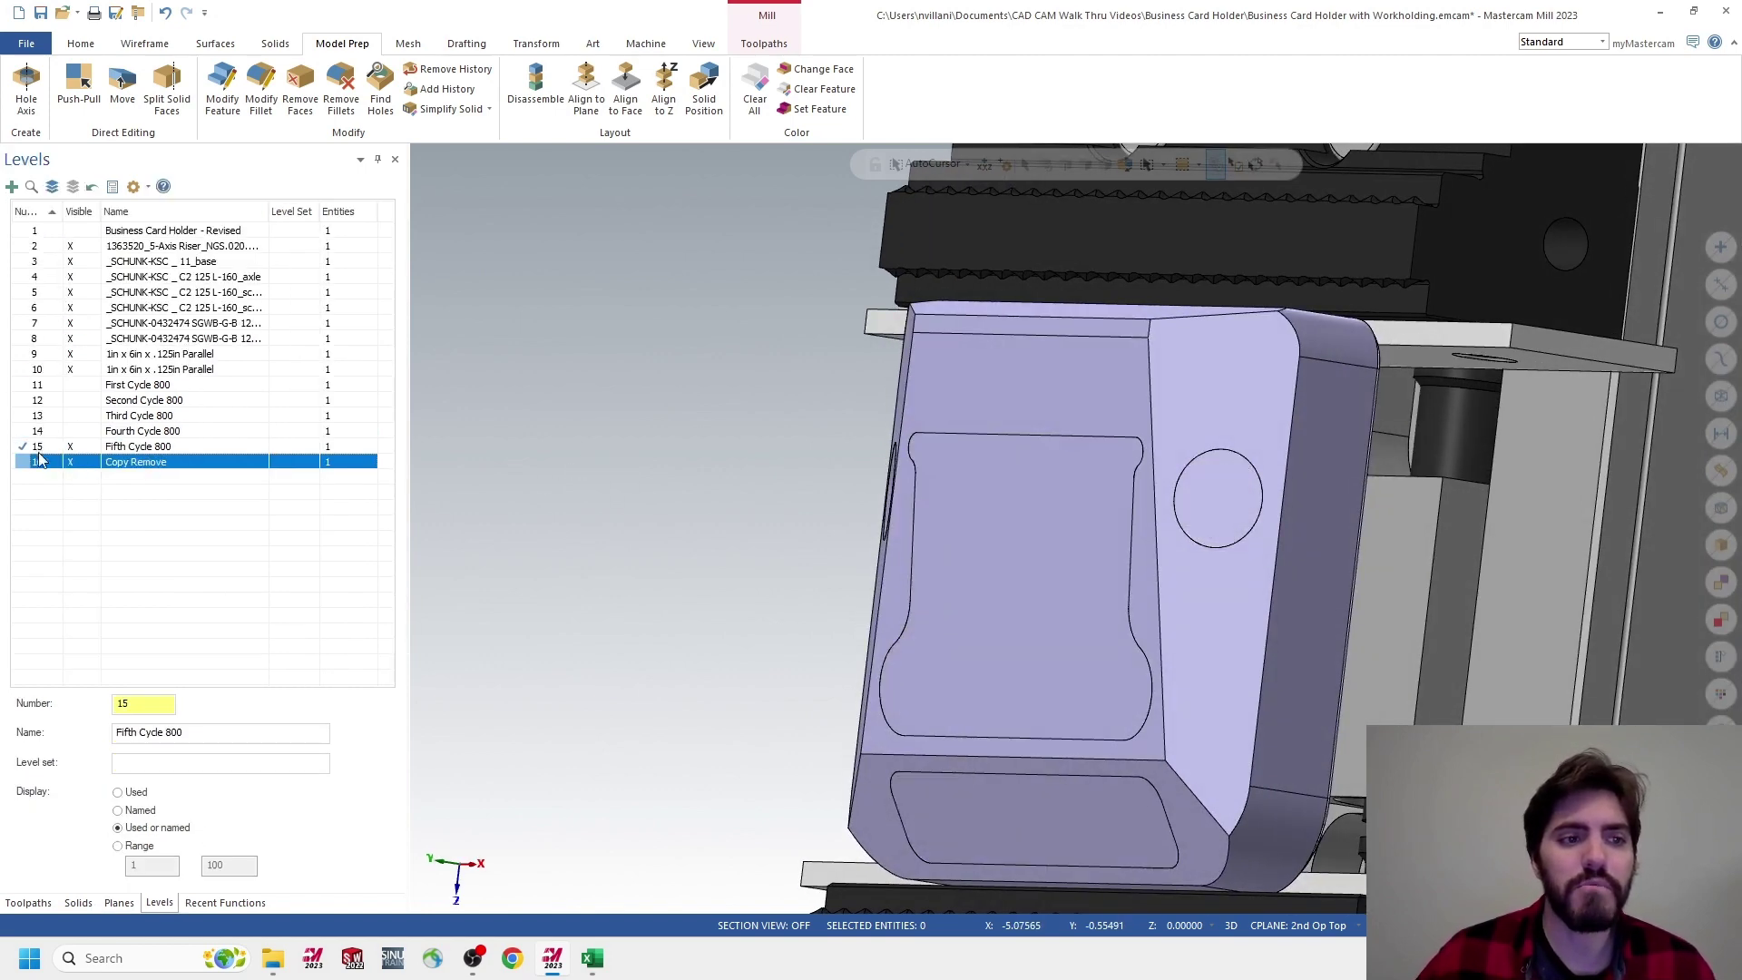
{"action": "left_click", "coordinate": [41, 462]}
{"action": "left_click", "coordinate": [70, 446]}
Show the First Cycle 800 level, make it the active level, and hide the Copy Remove level
{"action": "middle_click_drag", "start_coordinate": [1144, 568], "coordinate": [1402, 481]}
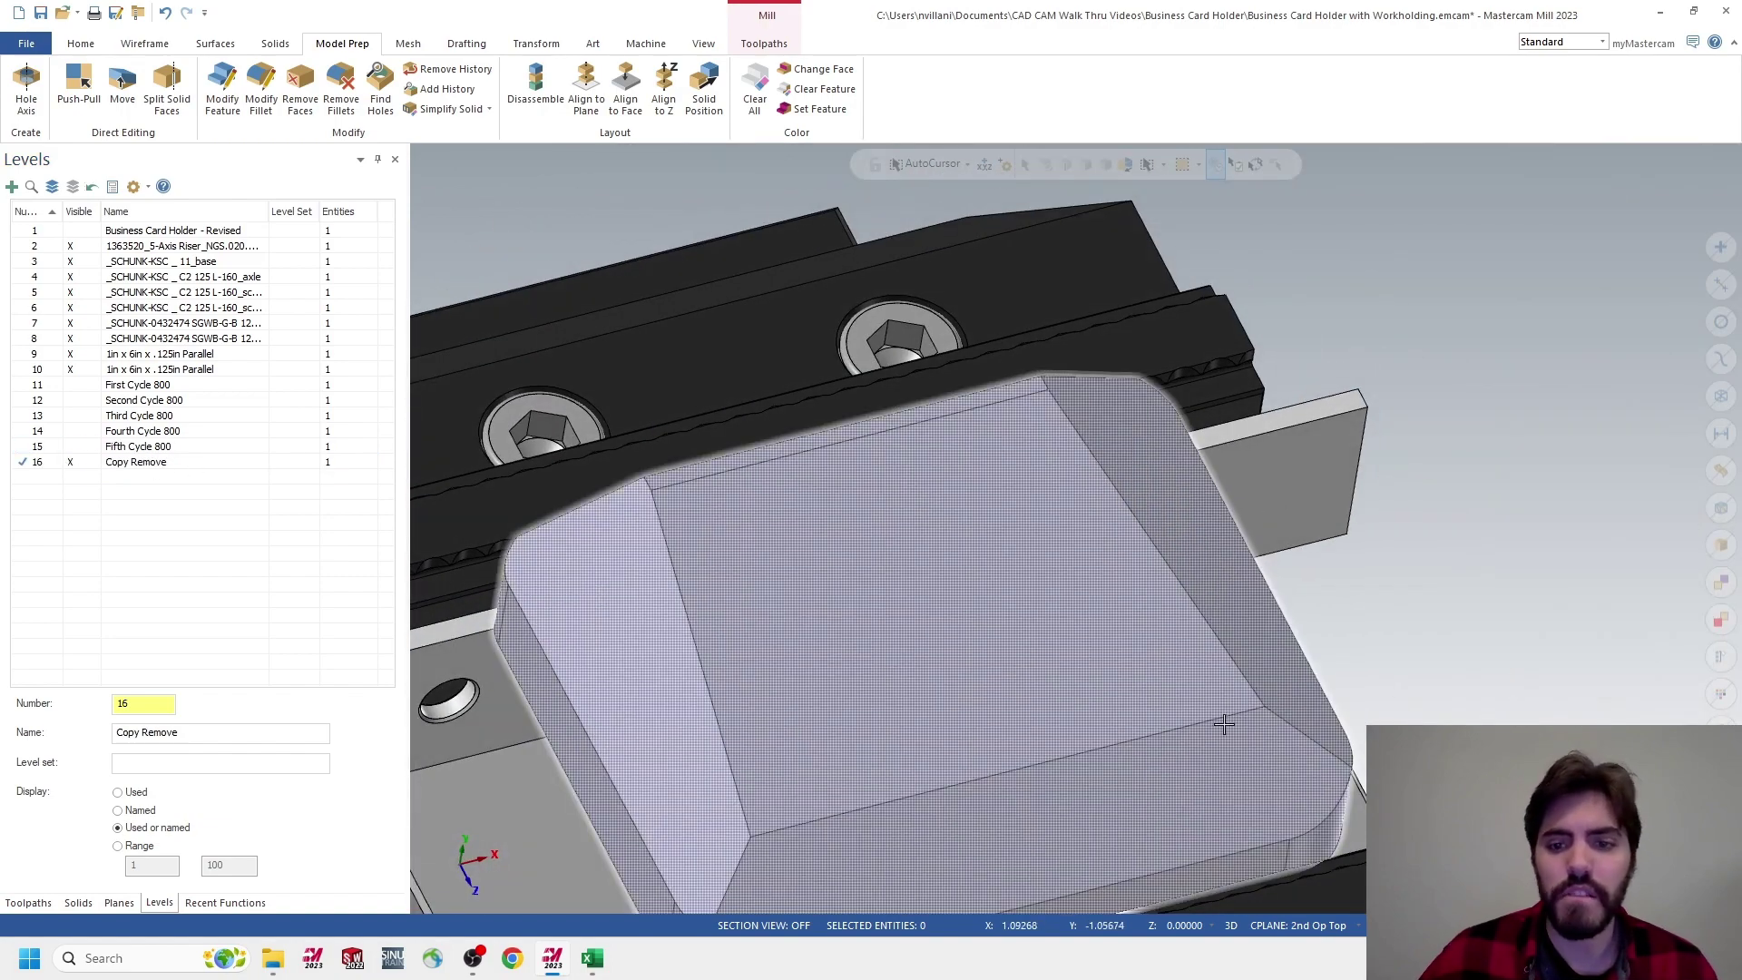
{"action": "middle_click_drag", "start_coordinate": [1225, 608], "coordinate": [1252, 462]}
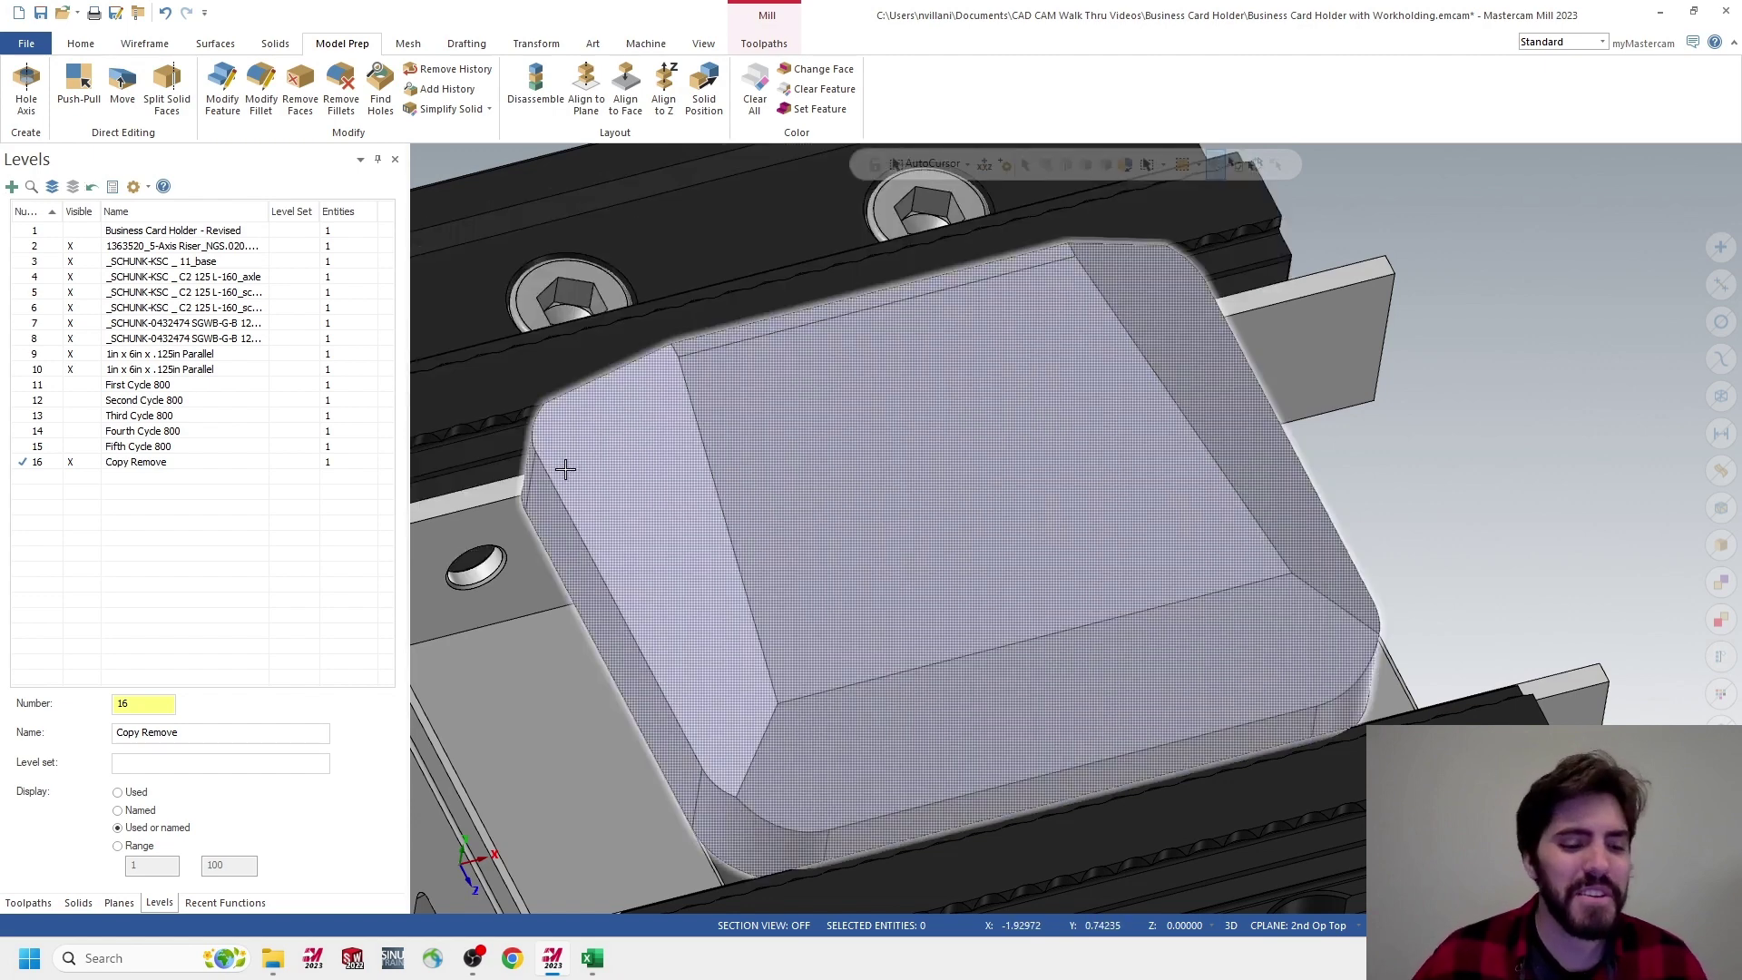
{"action": "middle_click_drag", "start_coordinate": [728, 463], "coordinate": [412, 498]}
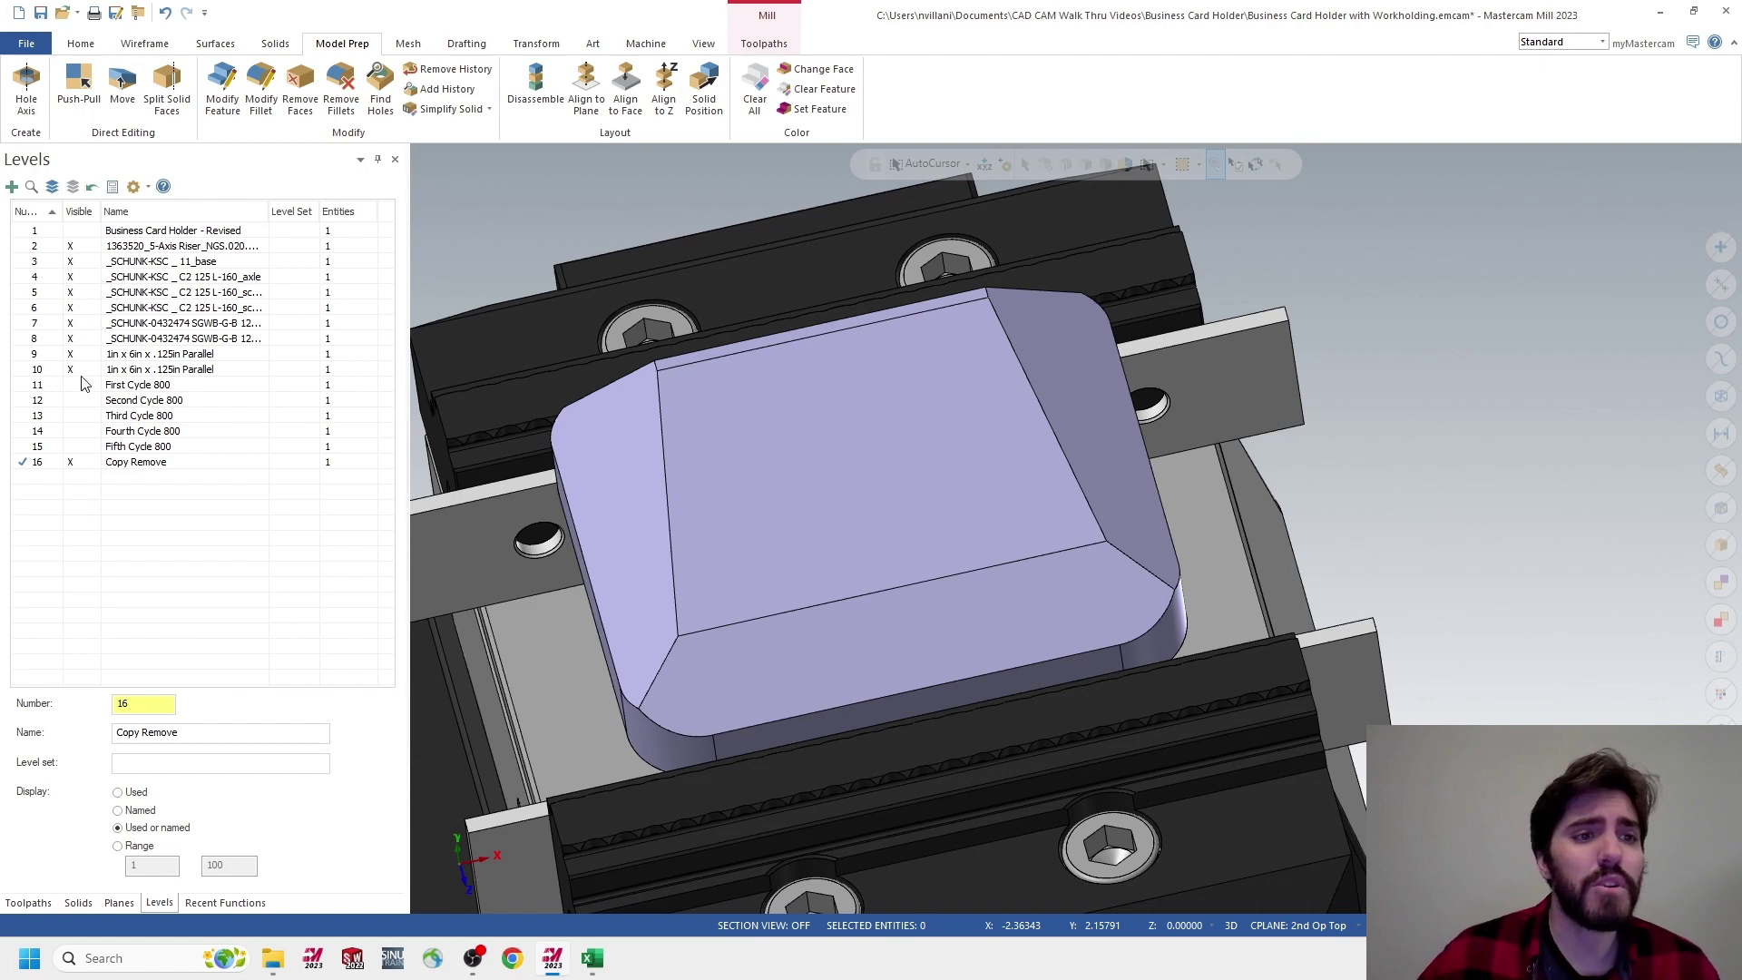
{"action": "left_click", "coordinate": [73, 232]}
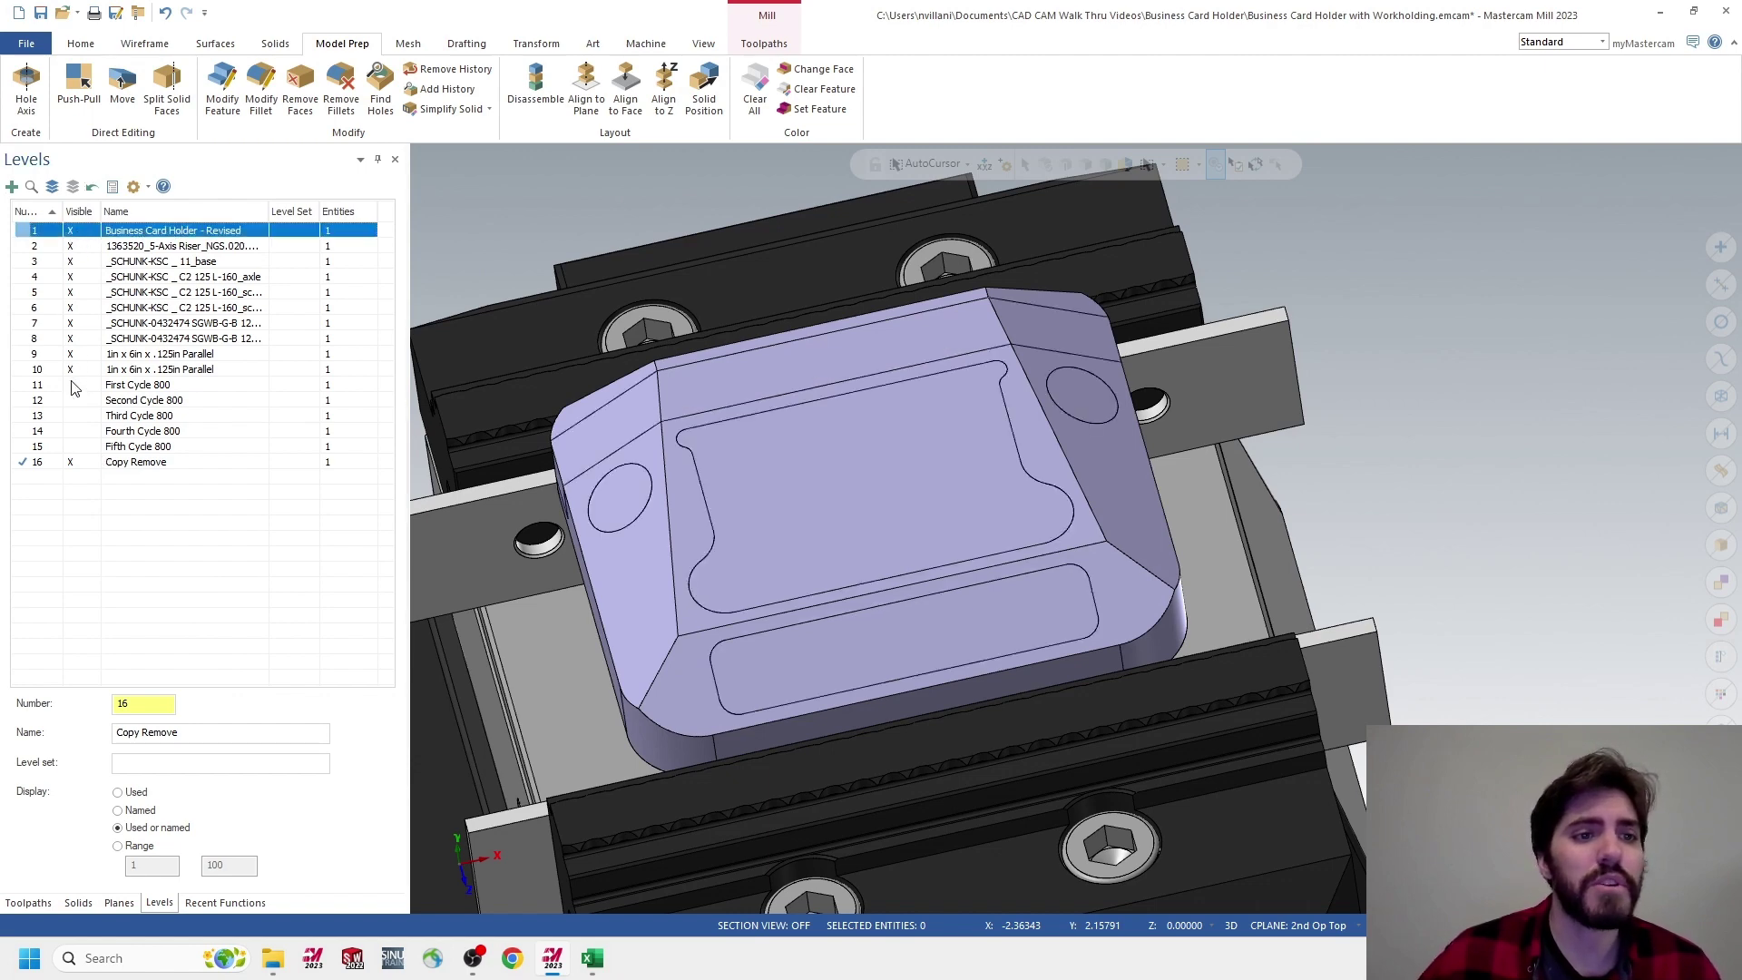
{"action": "left_click", "coordinate": [76, 387]}
{"action": "left_click", "coordinate": [73, 232]}
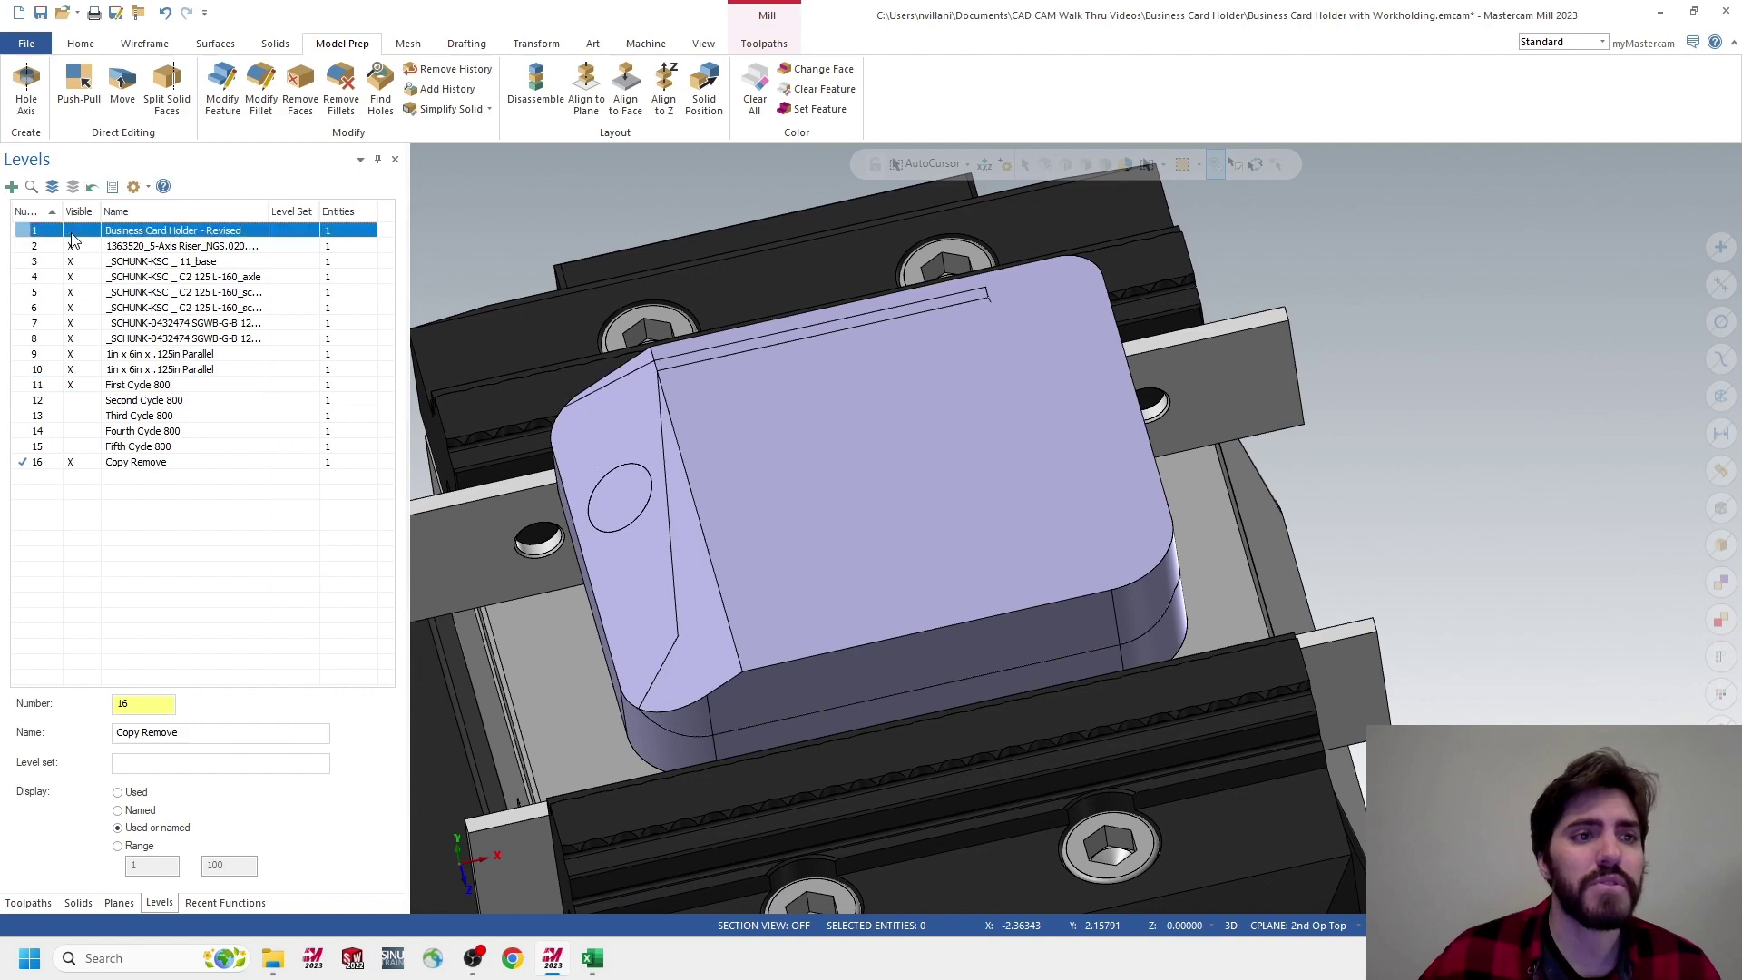
{"action": "left_click", "coordinate": [29, 386]}
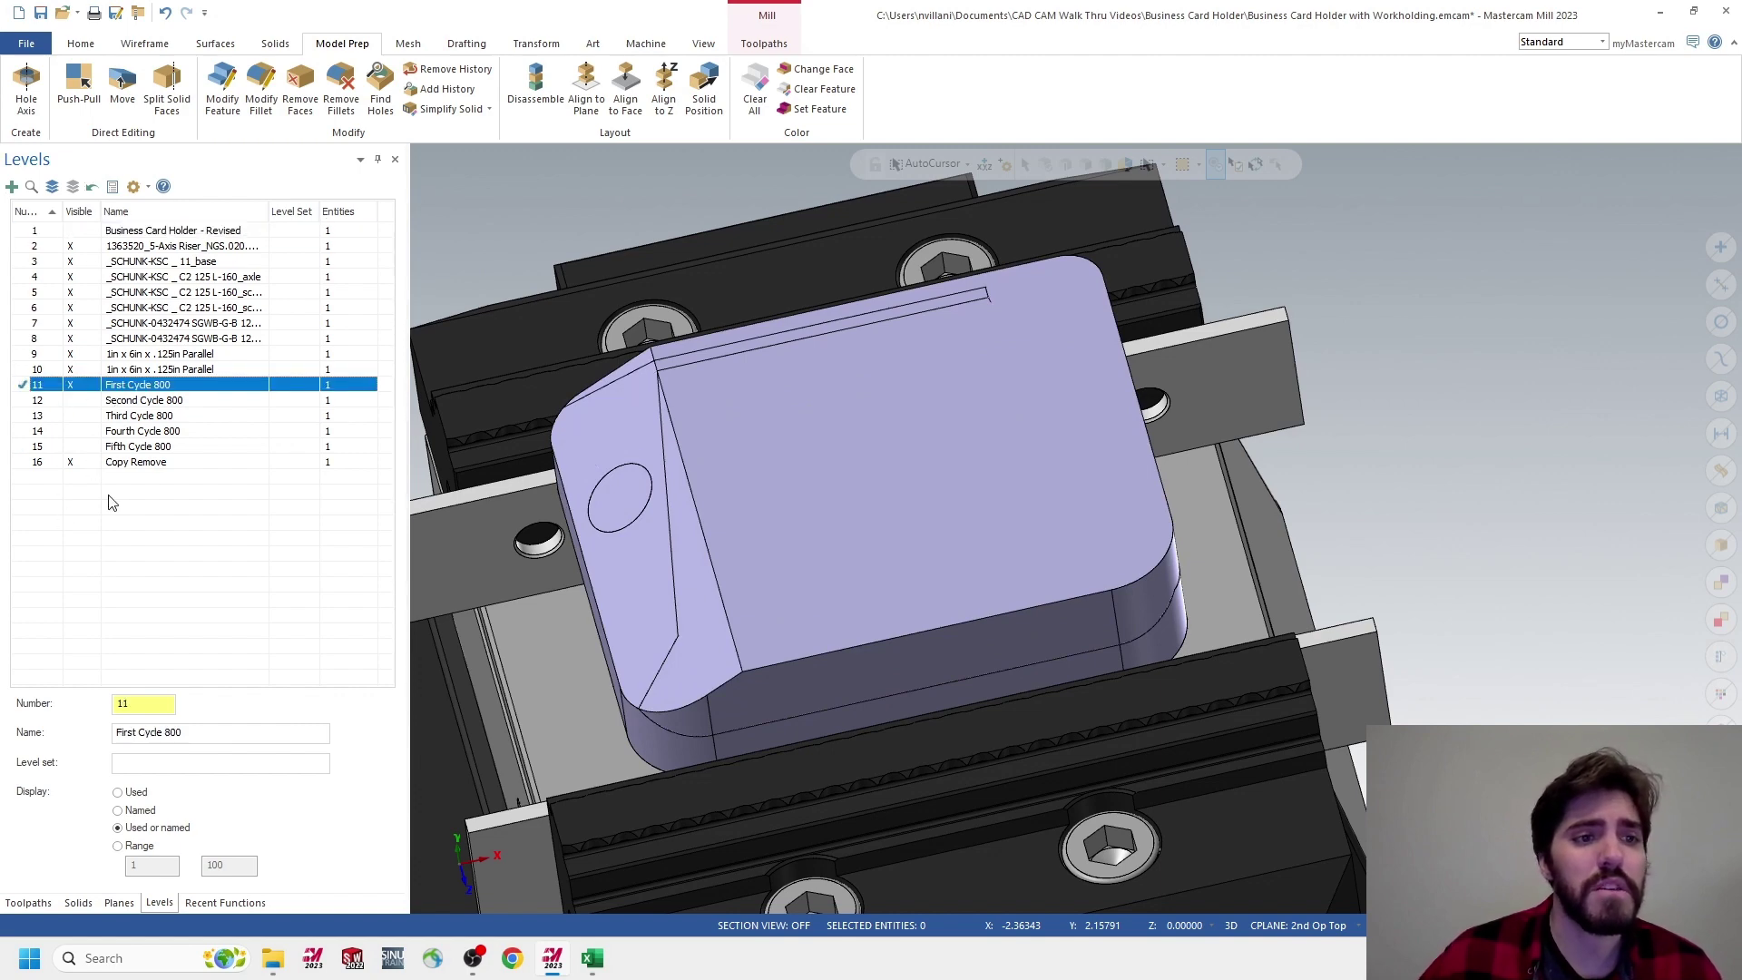
{"action": "left_click", "coordinate": [72, 465]}
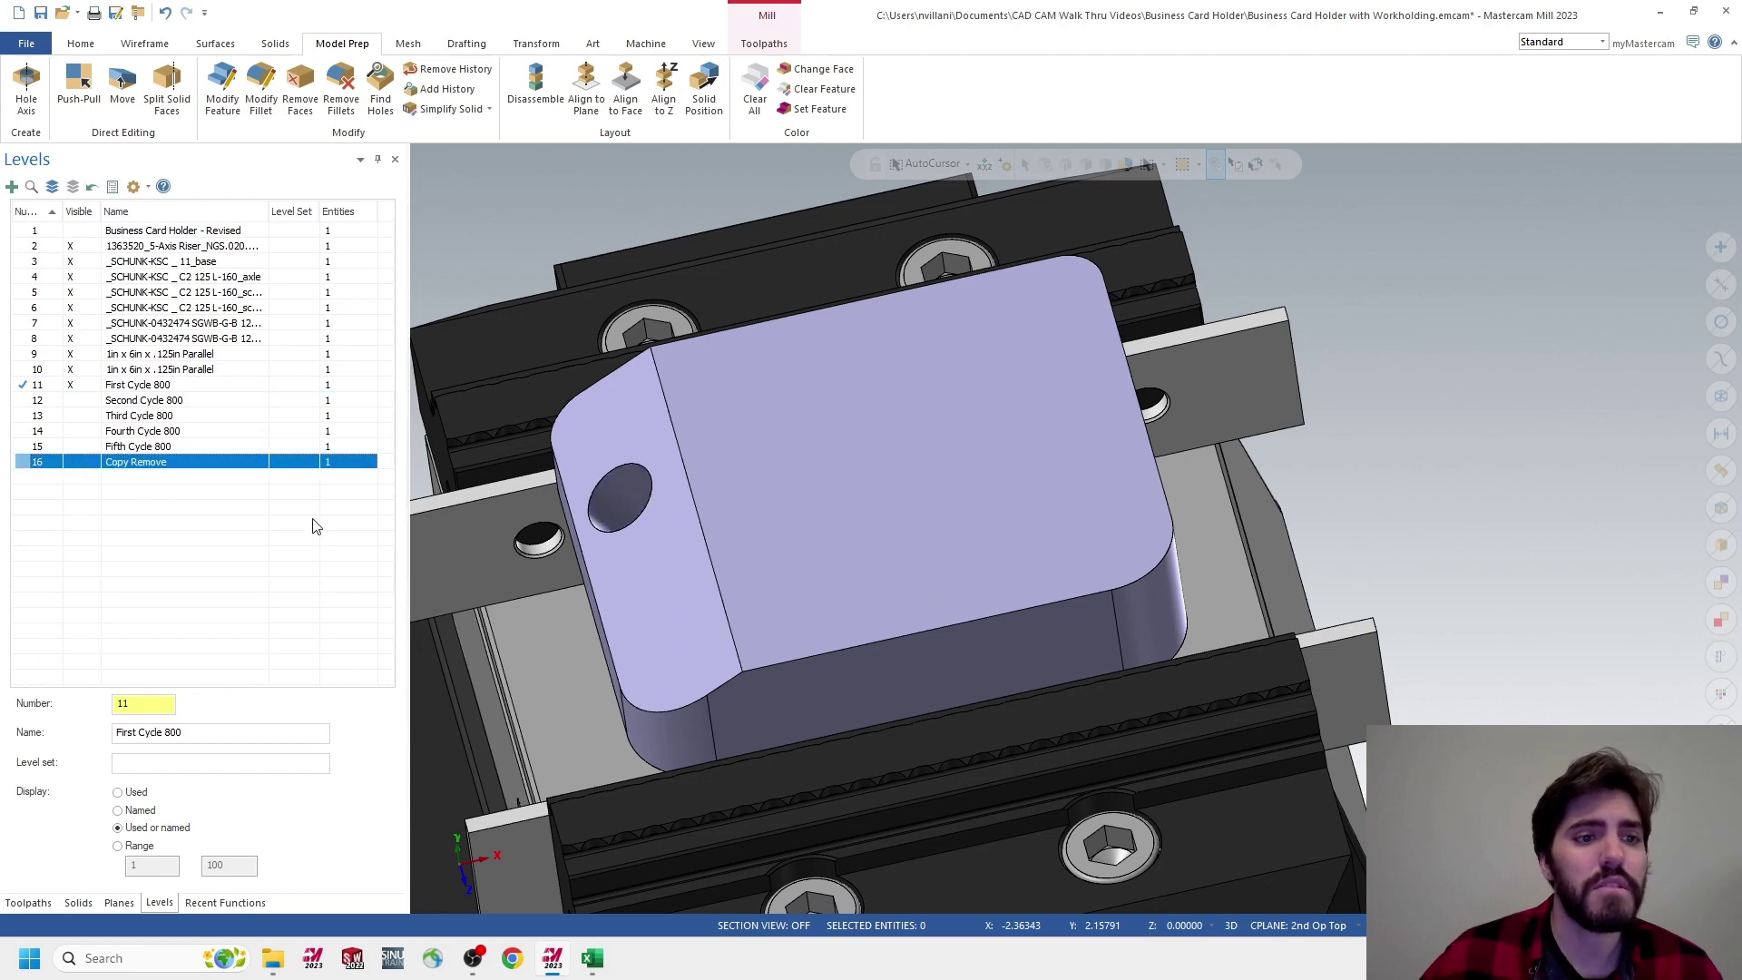
Add a new active level named Wireframe
{"action": "middle_click_drag", "start_coordinate": [836, 443], "coordinate": [809, 418]}
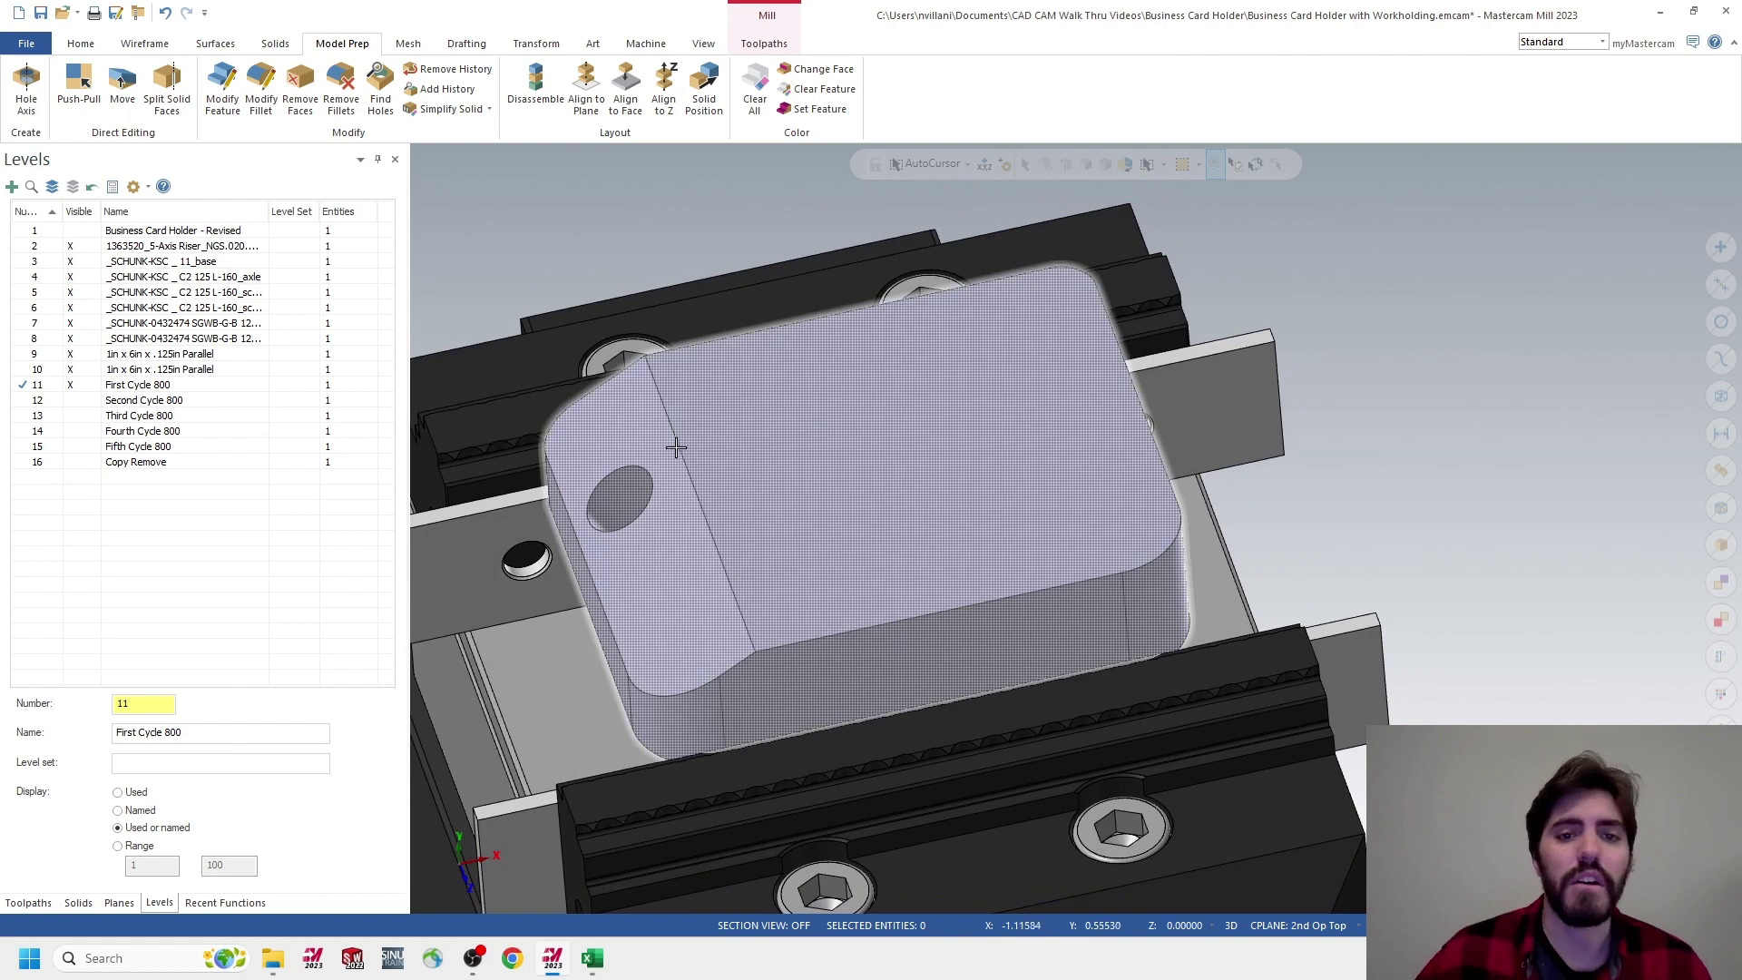
{"action": "middle_click_drag", "start_coordinate": [670, 438], "coordinate": [653, 373]}
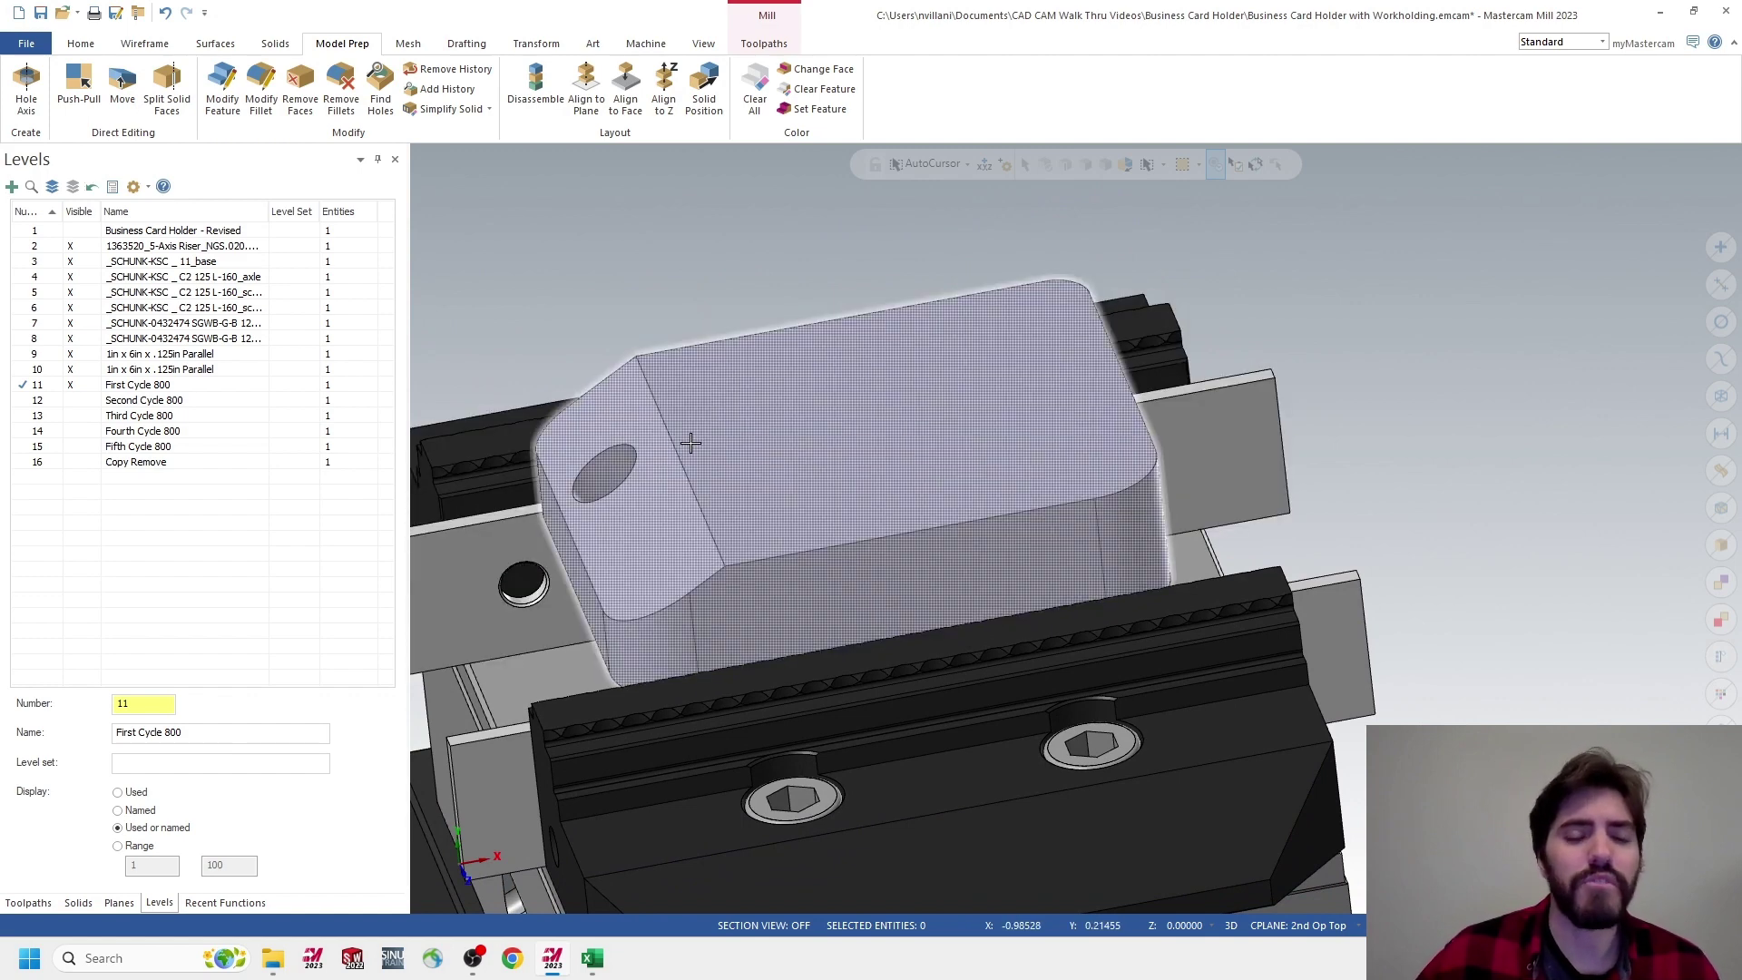
{"action": "left_click", "coordinate": [12, 186]}
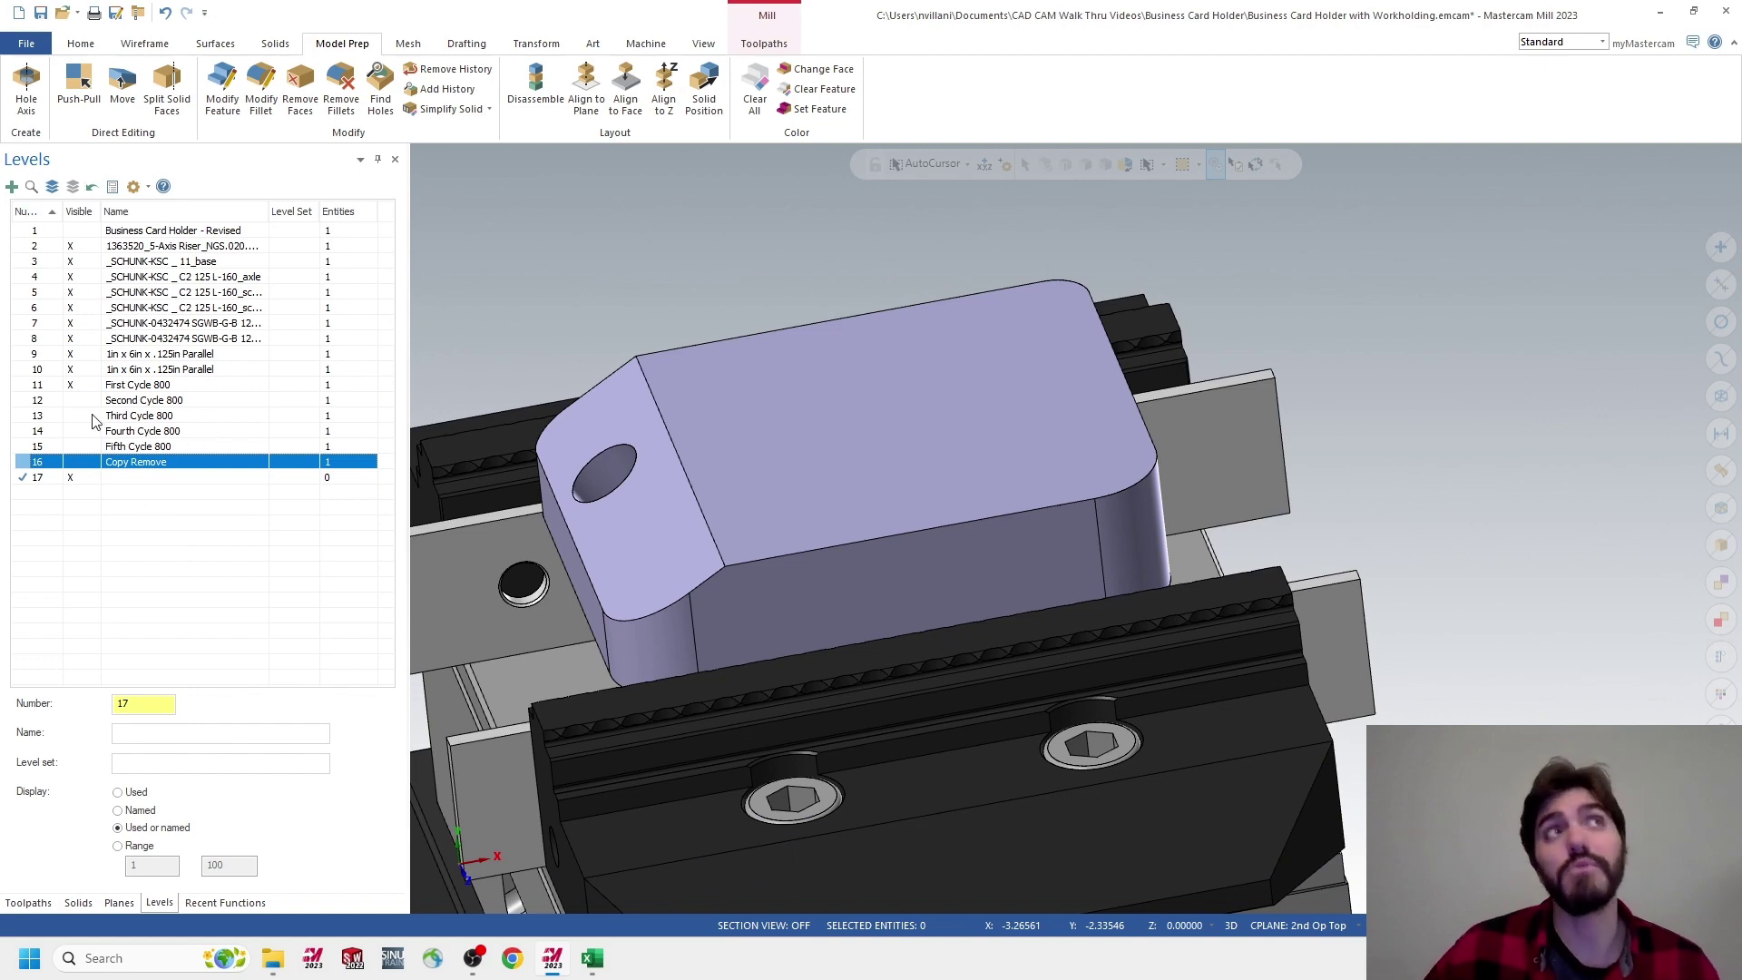
{"action": "double_click", "coordinate": [159, 478]}
{"action": "type", "text": "Wireframe"}
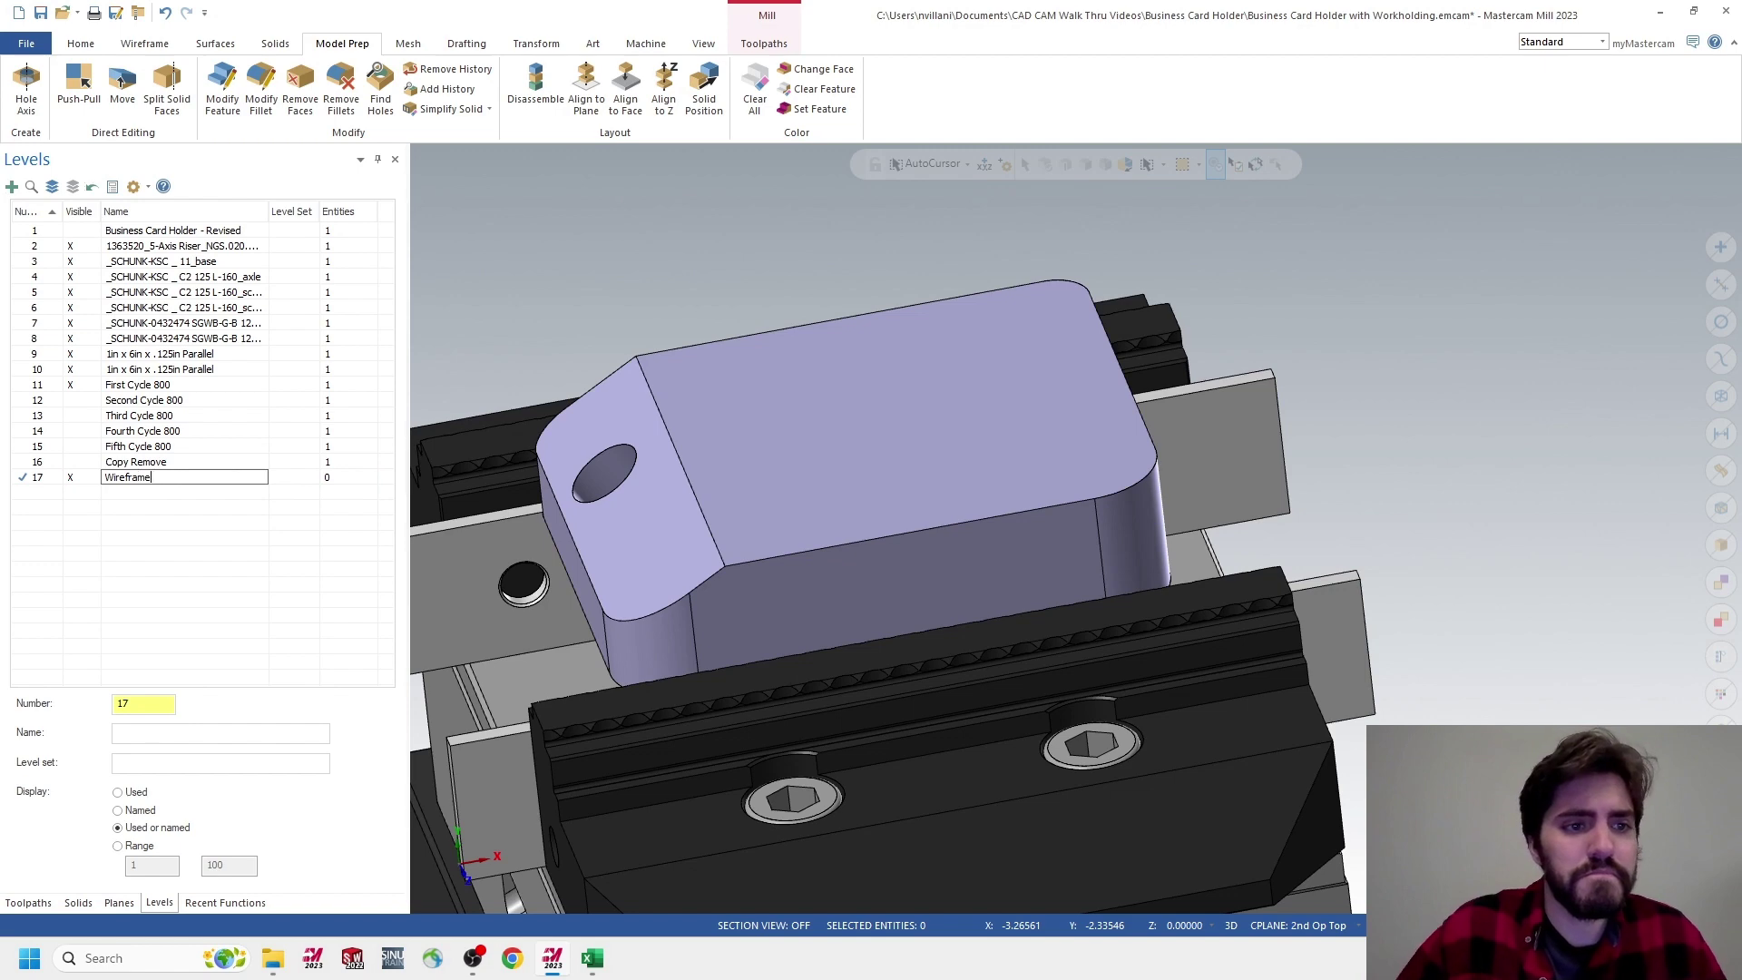
{"action": "key", "text": "Return"}
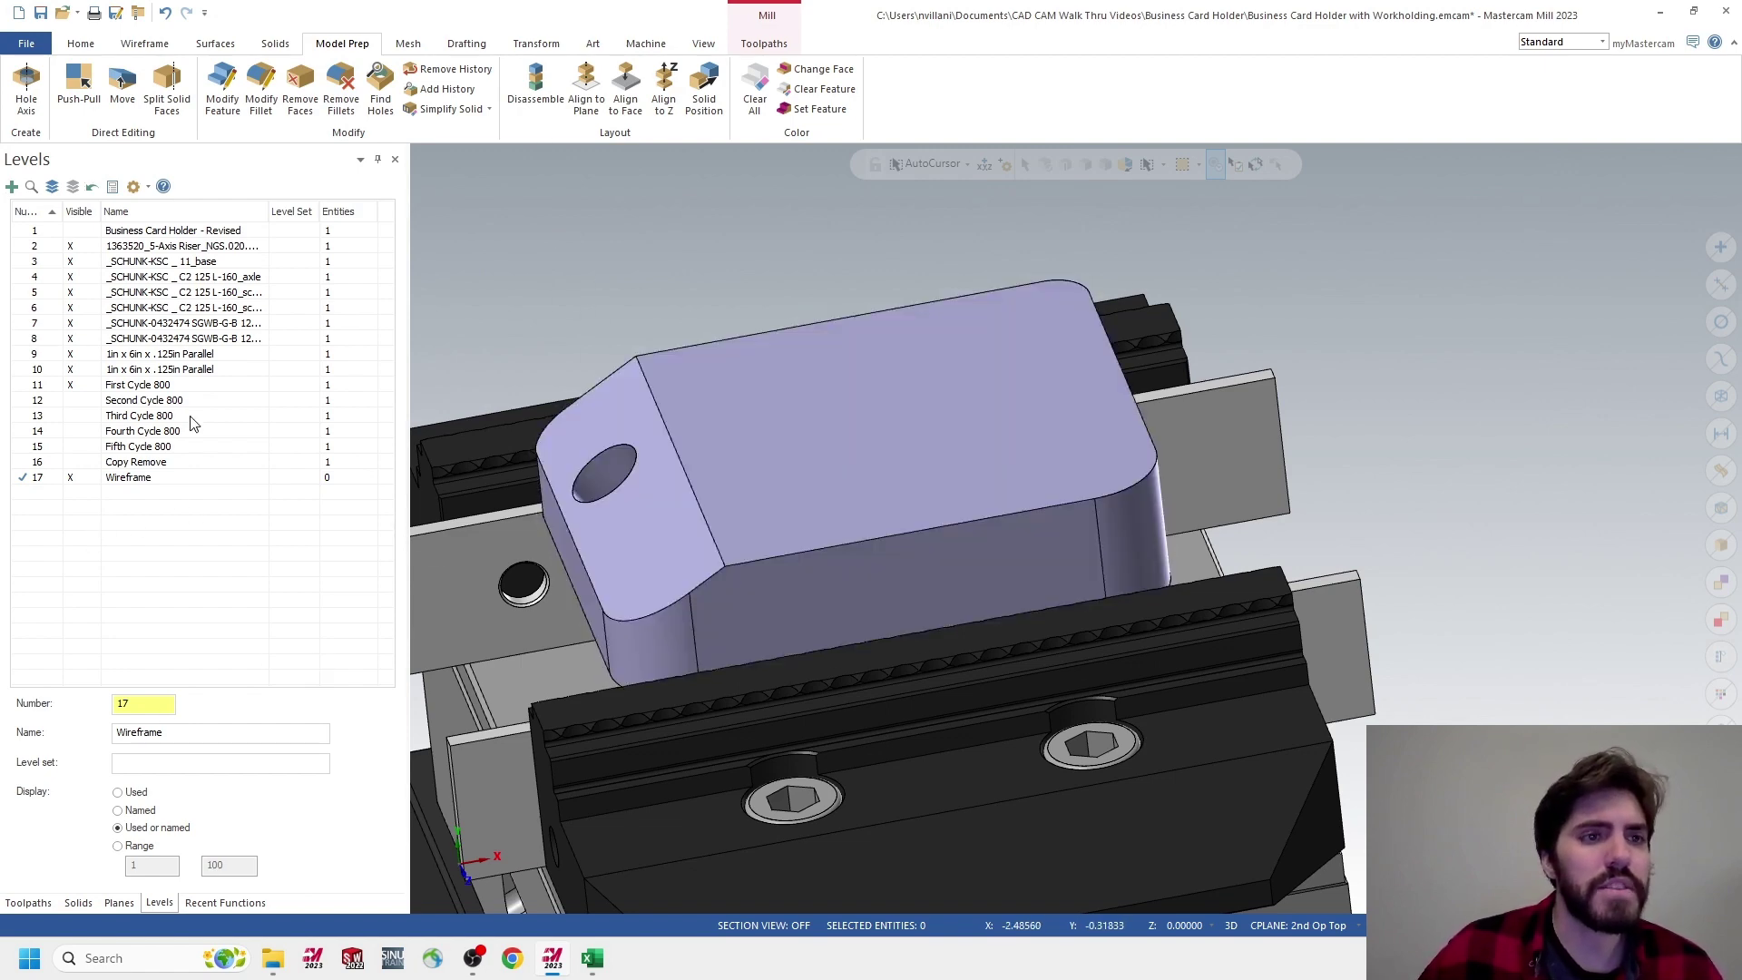
Start a rectangular wireframe bounding box around the First Cycle 800 solid with its origin at the box's centre
{"action": "left_click", "coordinate": [29, 903]}
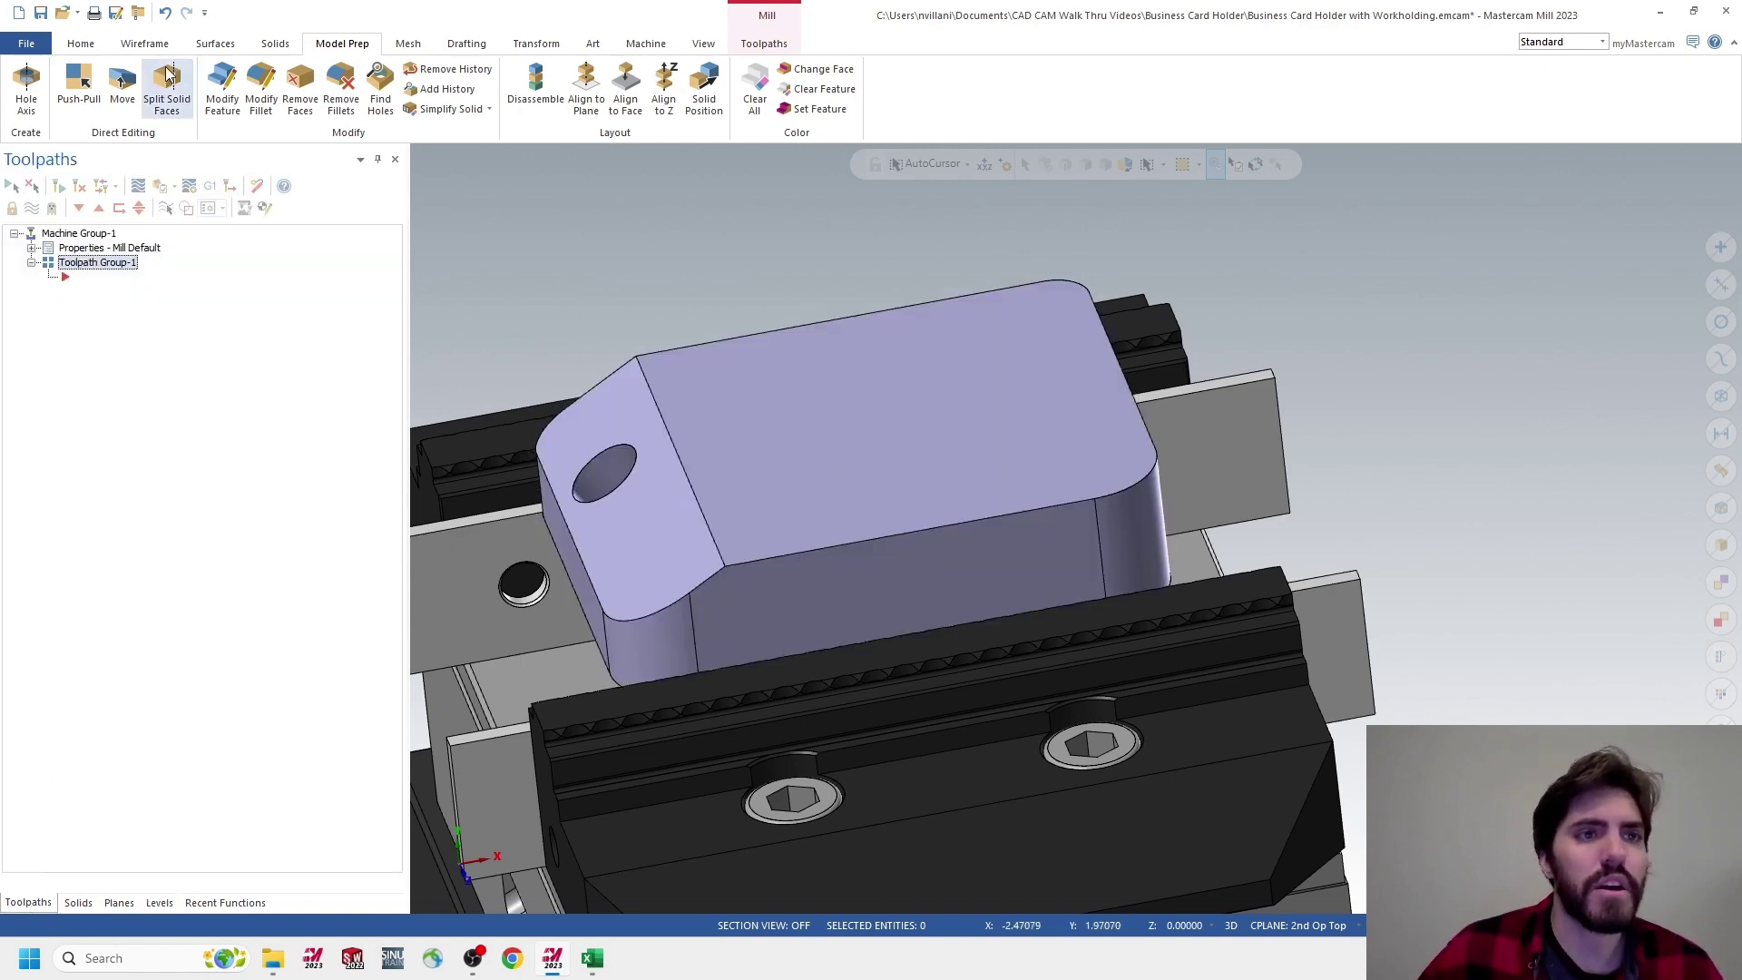
{"action": "left_click", "coordinate": [147, 45]}
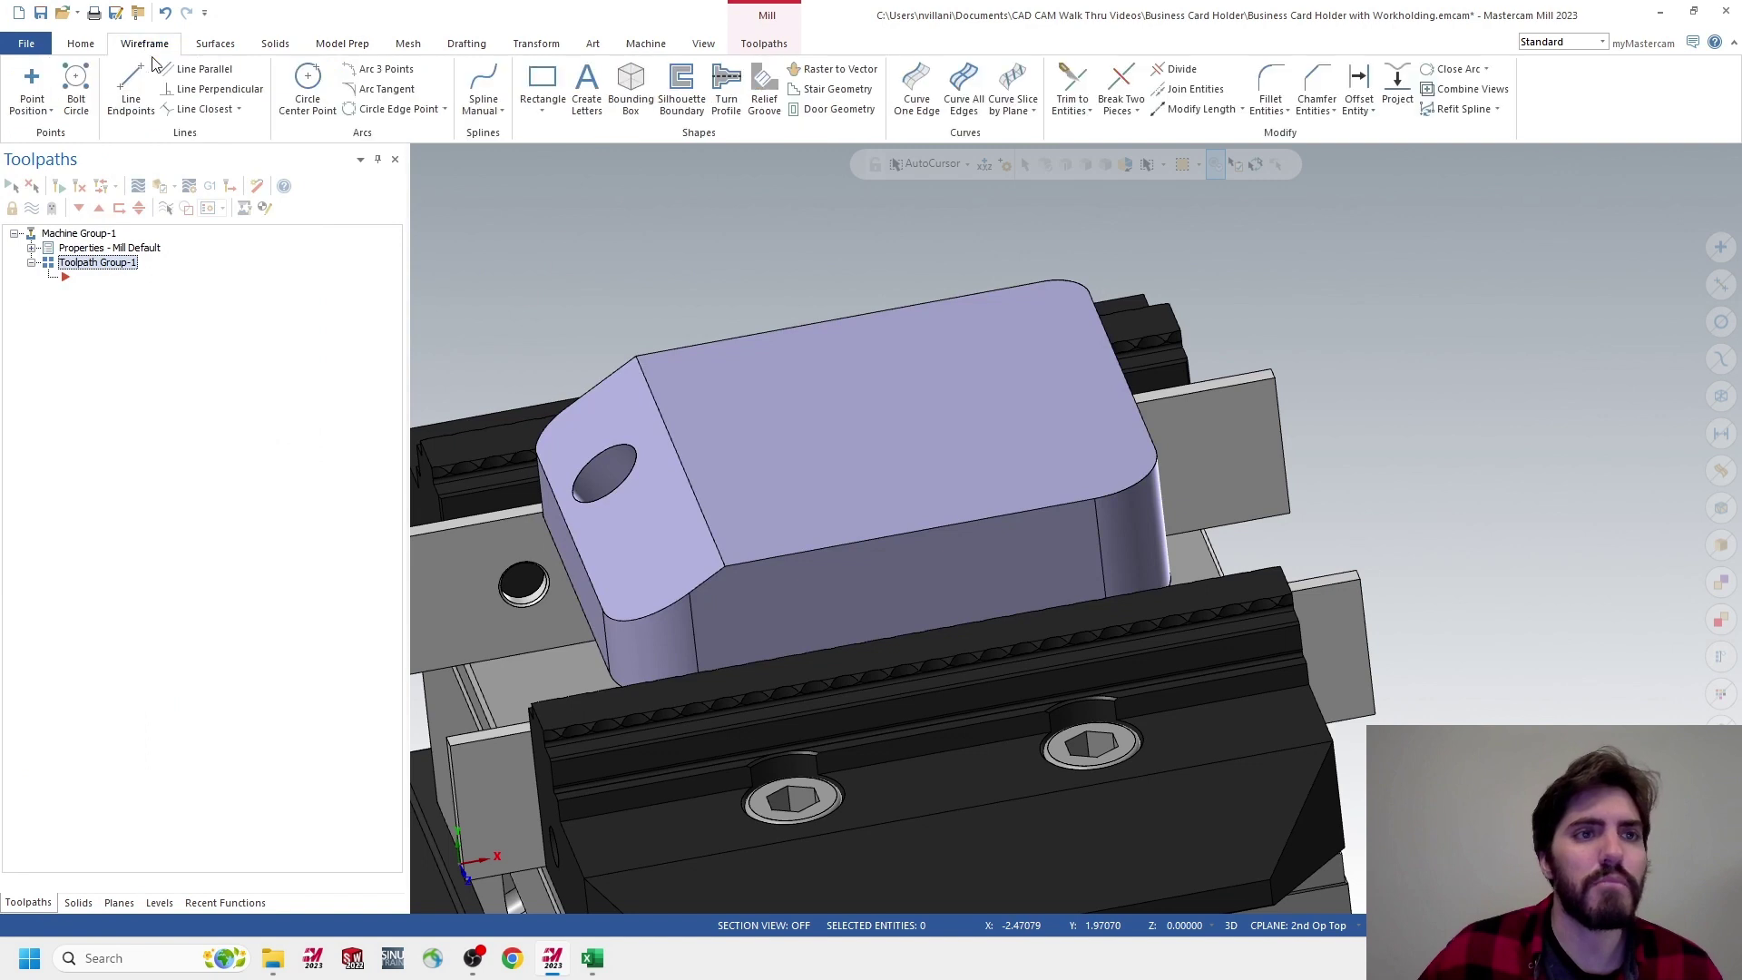
{"action": "left_click", "coordinate": [629, 107]}
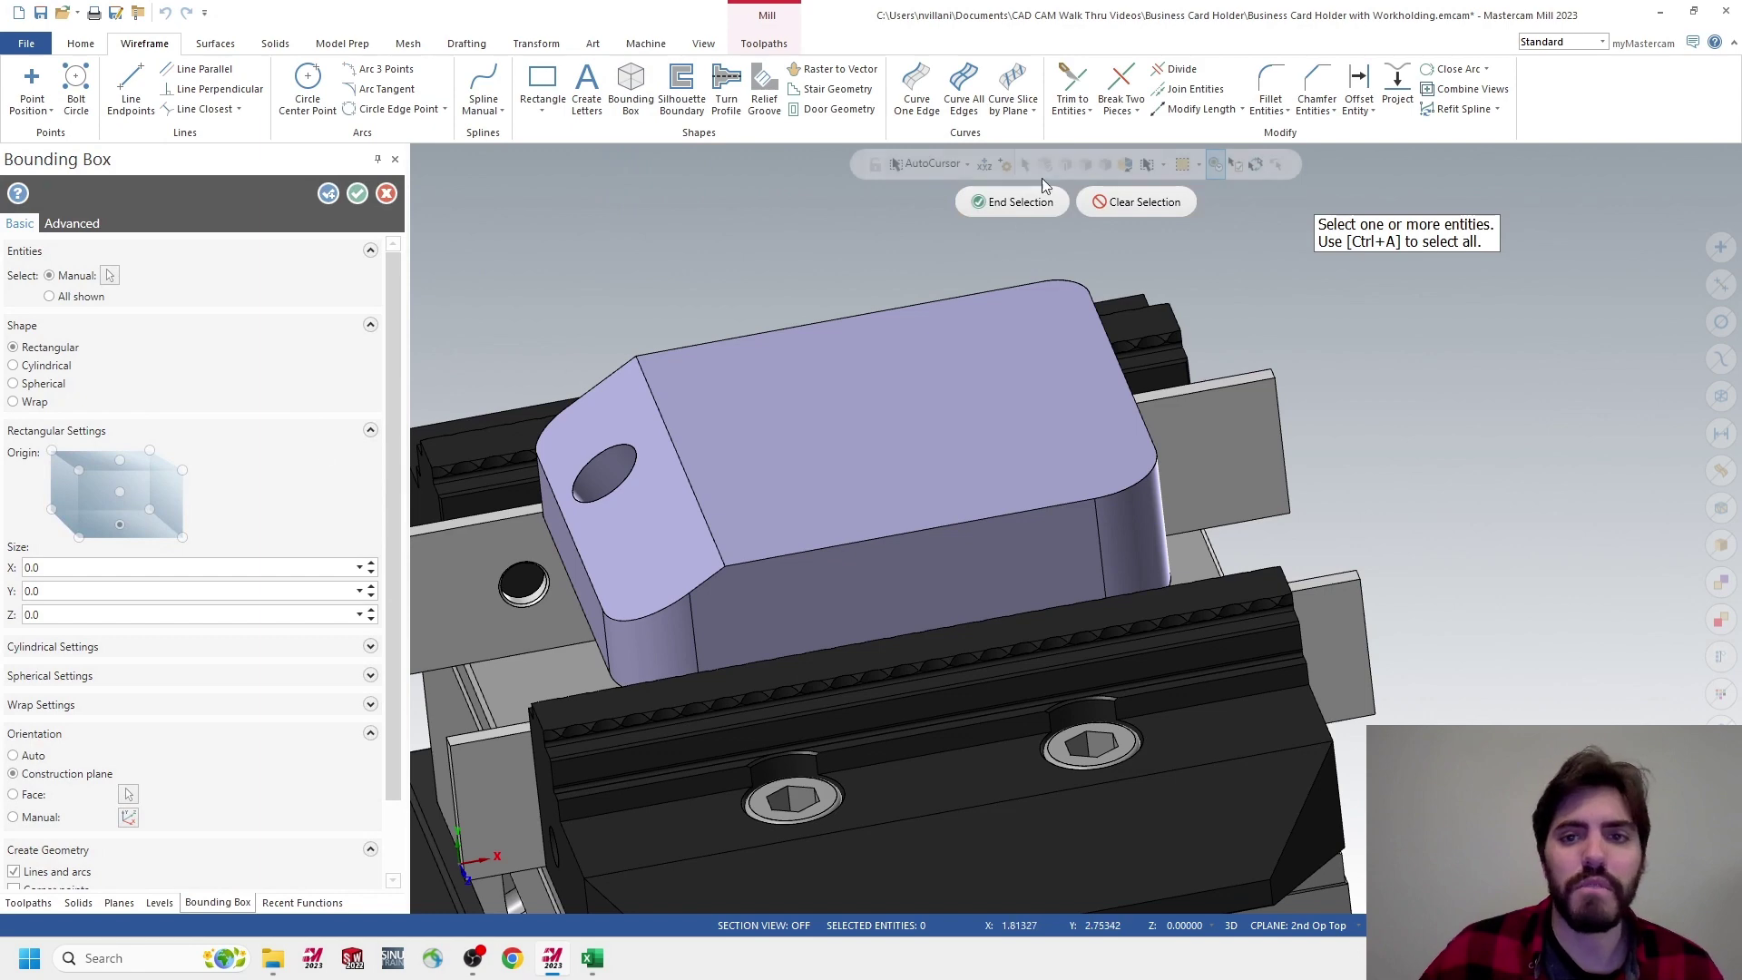
{"action": "left_click", "coordinate": [778, 428]}
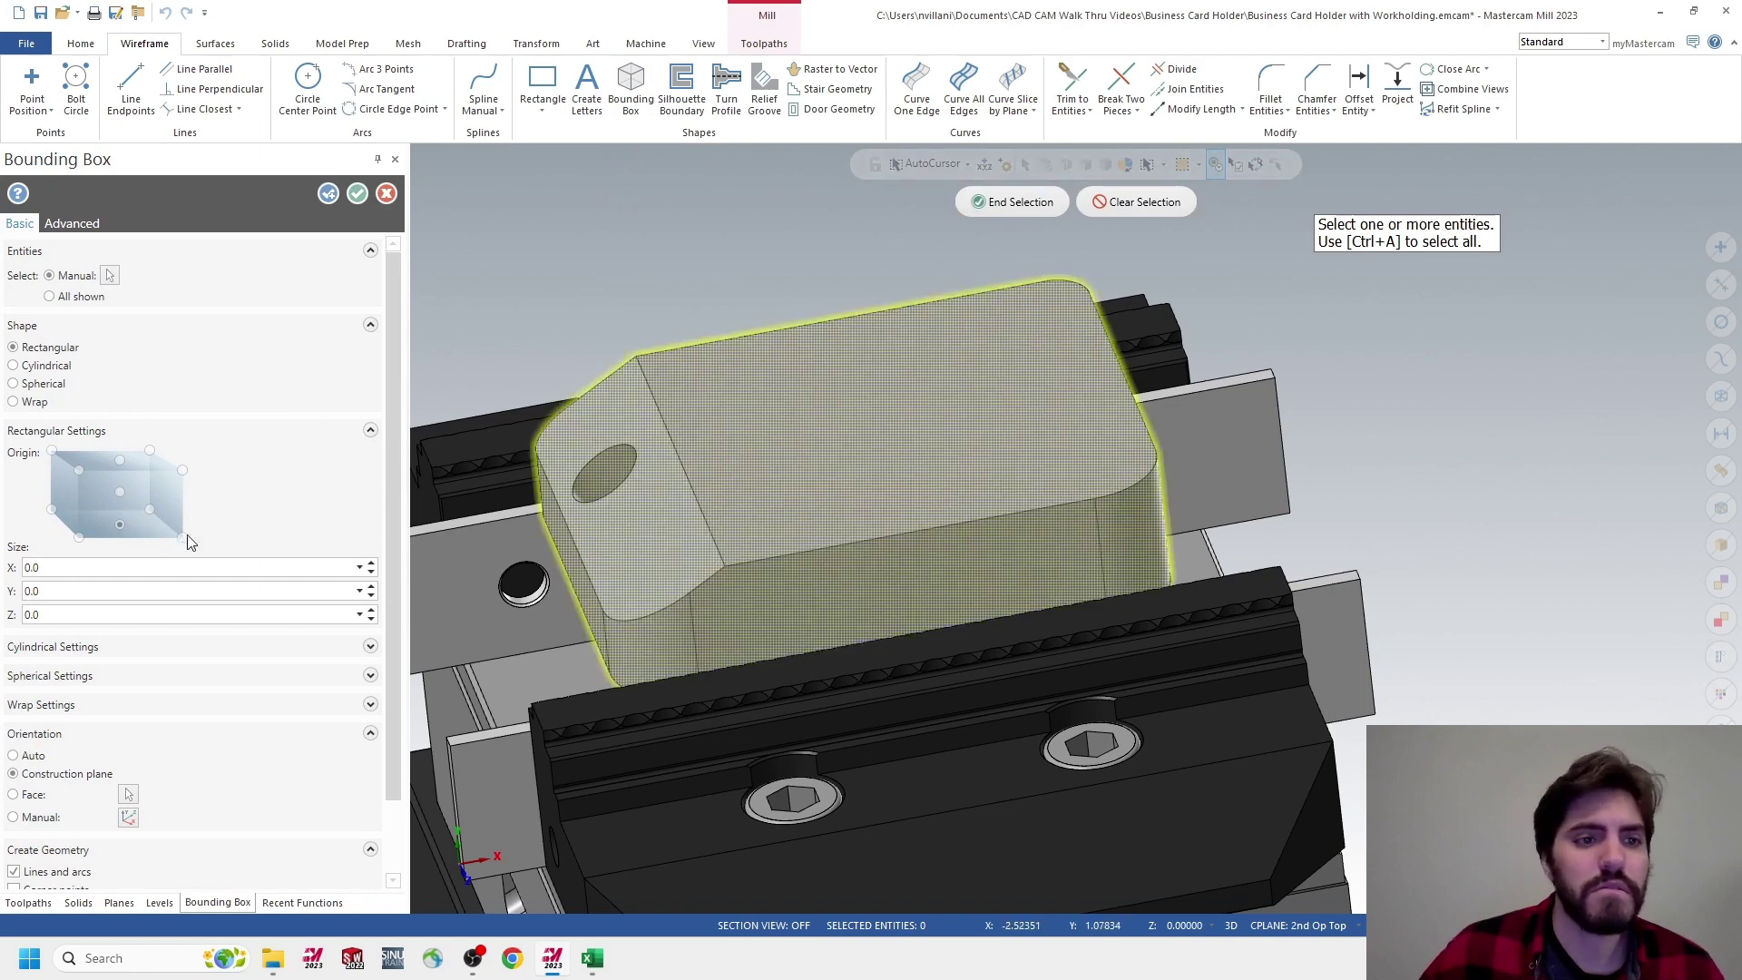
{"action": "left_click", "coordinate": [1013, 201]}
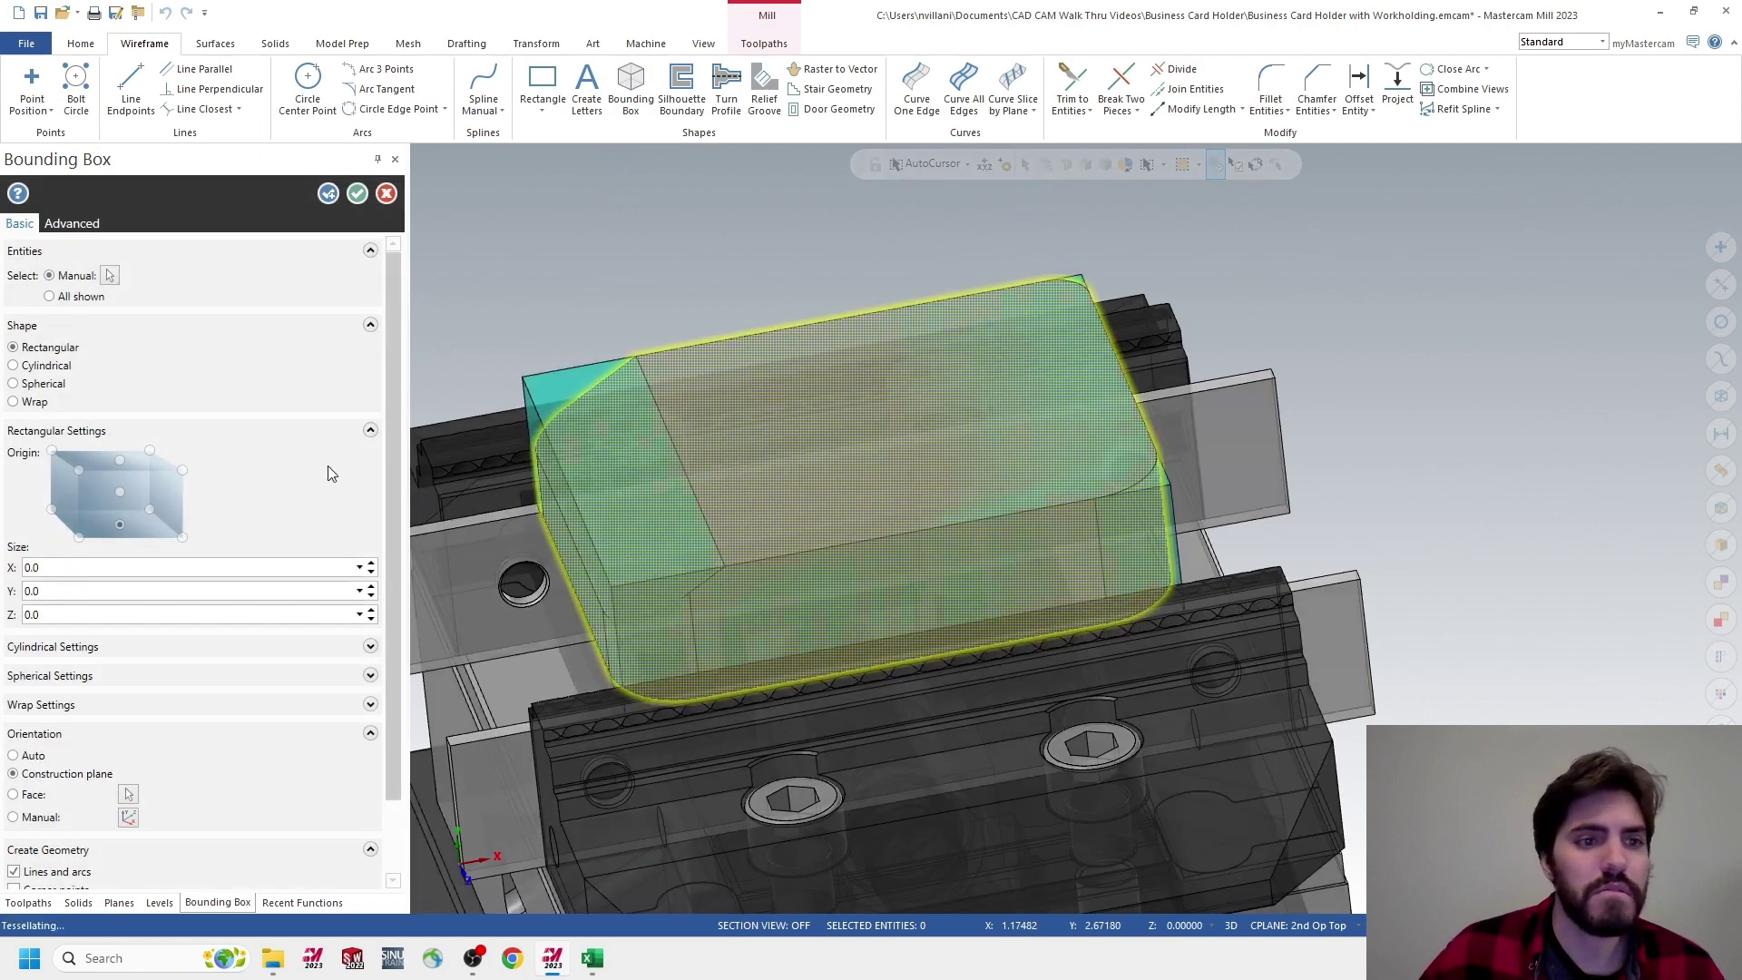
{"action": "left_click", "coordinate": [119, 493]}
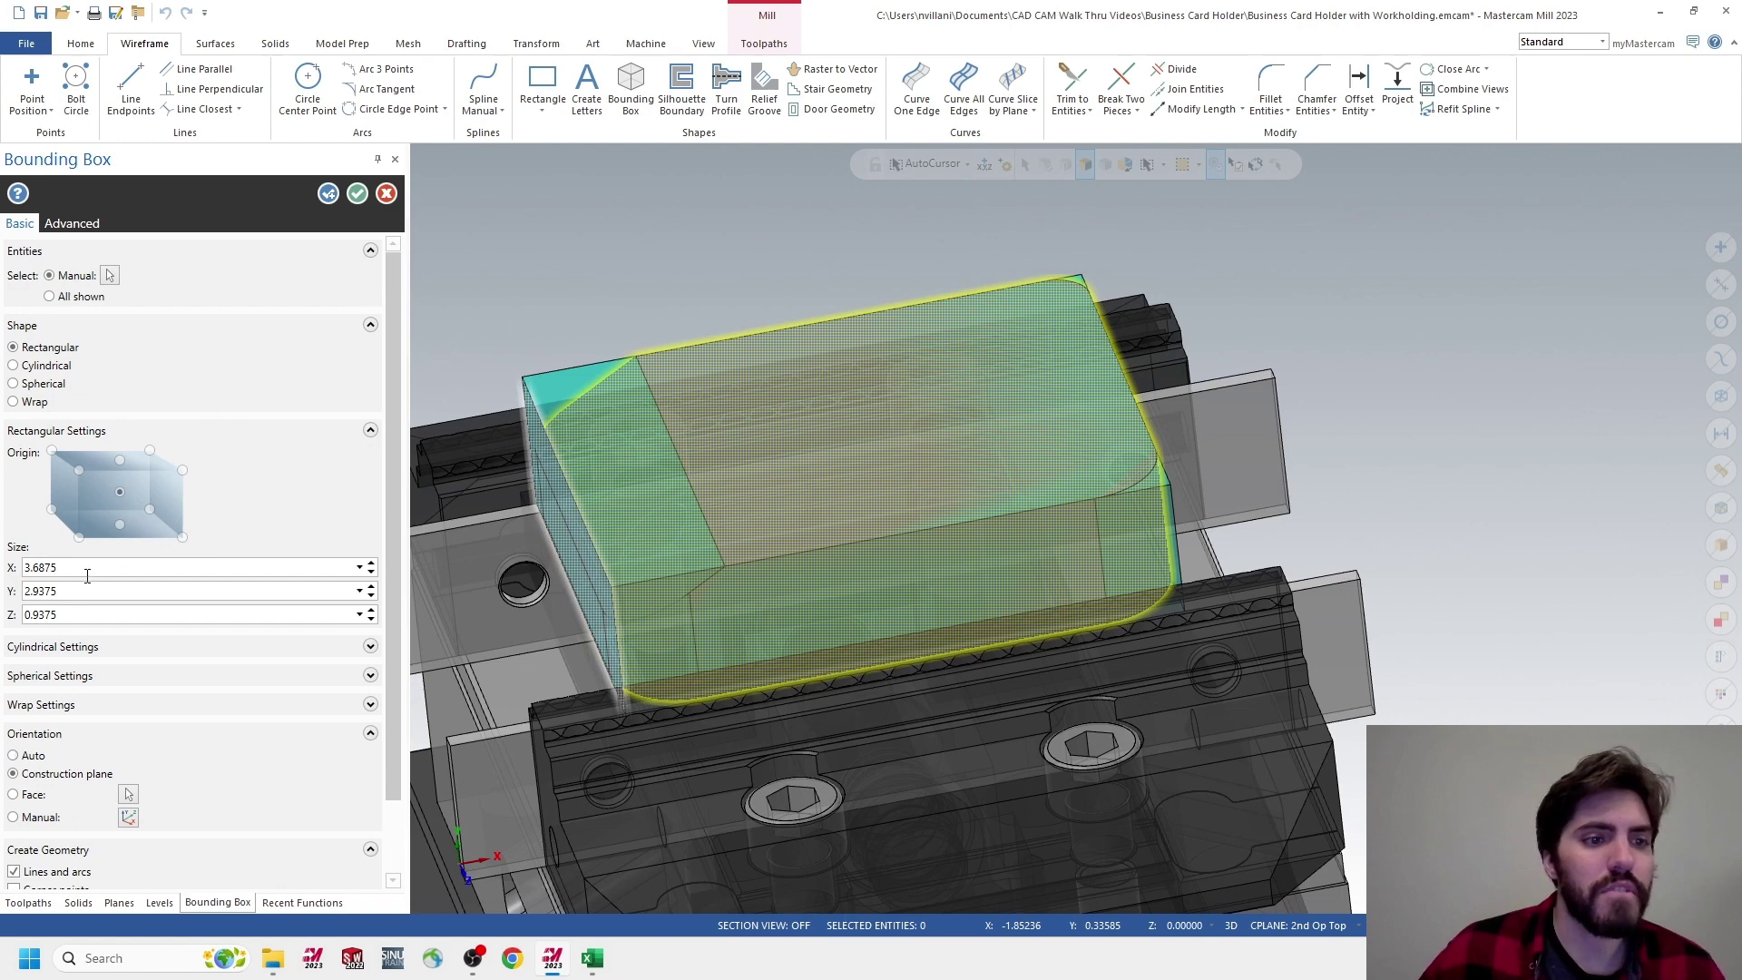
Set the bounding box size to X 3.75, Y 3.0 and Z 1.0 and create it
{"action": "type", "text": "3"}
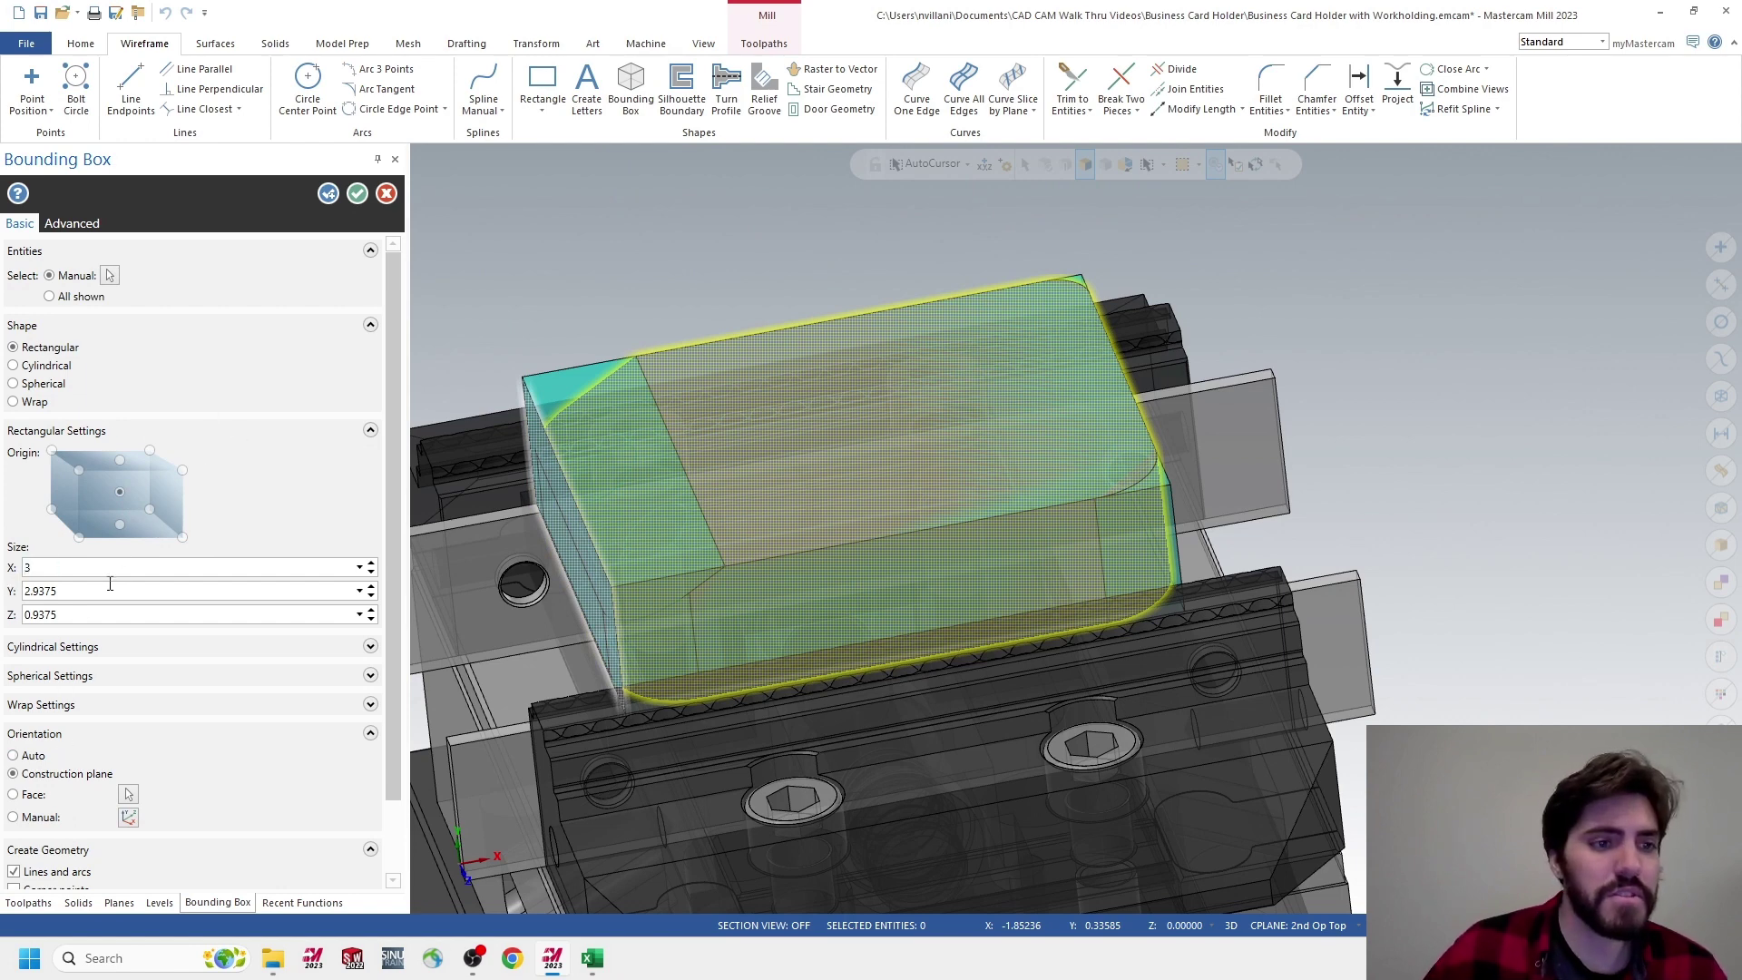
{"action": "type", "text": ".75"}
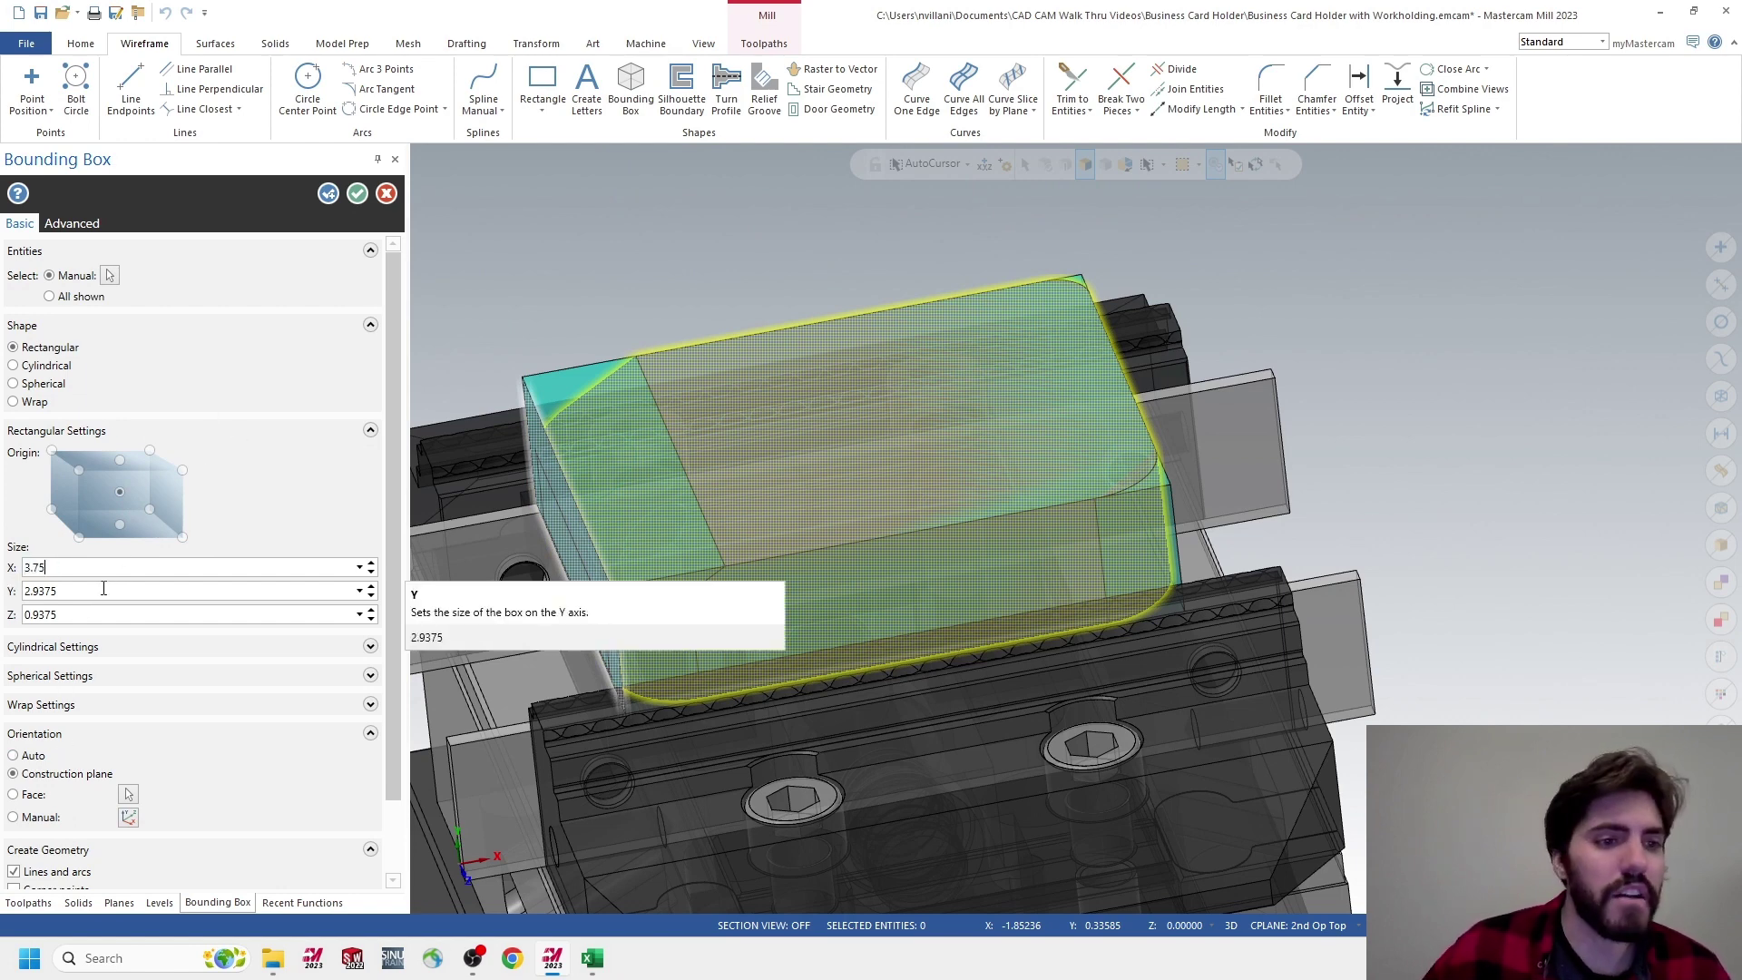
{"action": "left_click_drag", "start_coordinate": [104, 591], "coordinate": [3, 628]}
{"action": "type", "text": "3"}
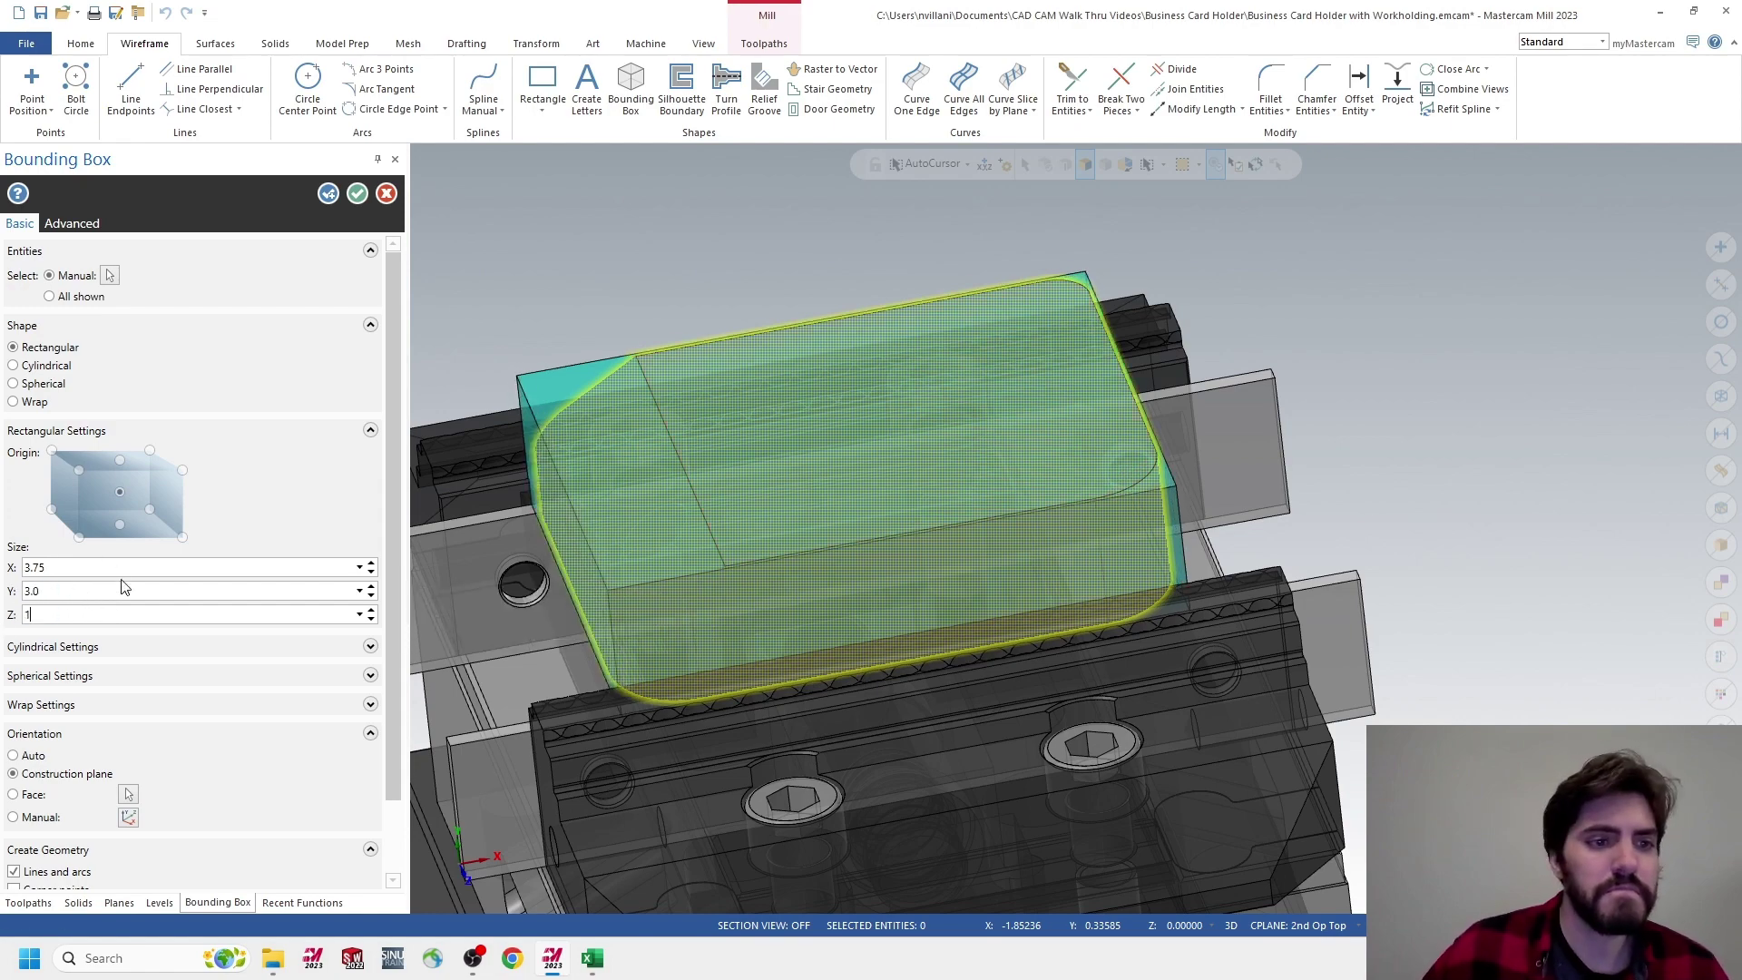
{"action": "key", "text": "Tab"}
{"action": "middle_click_drag", "start_coordinate": [863, 460], "coordinate": [820, 384]}
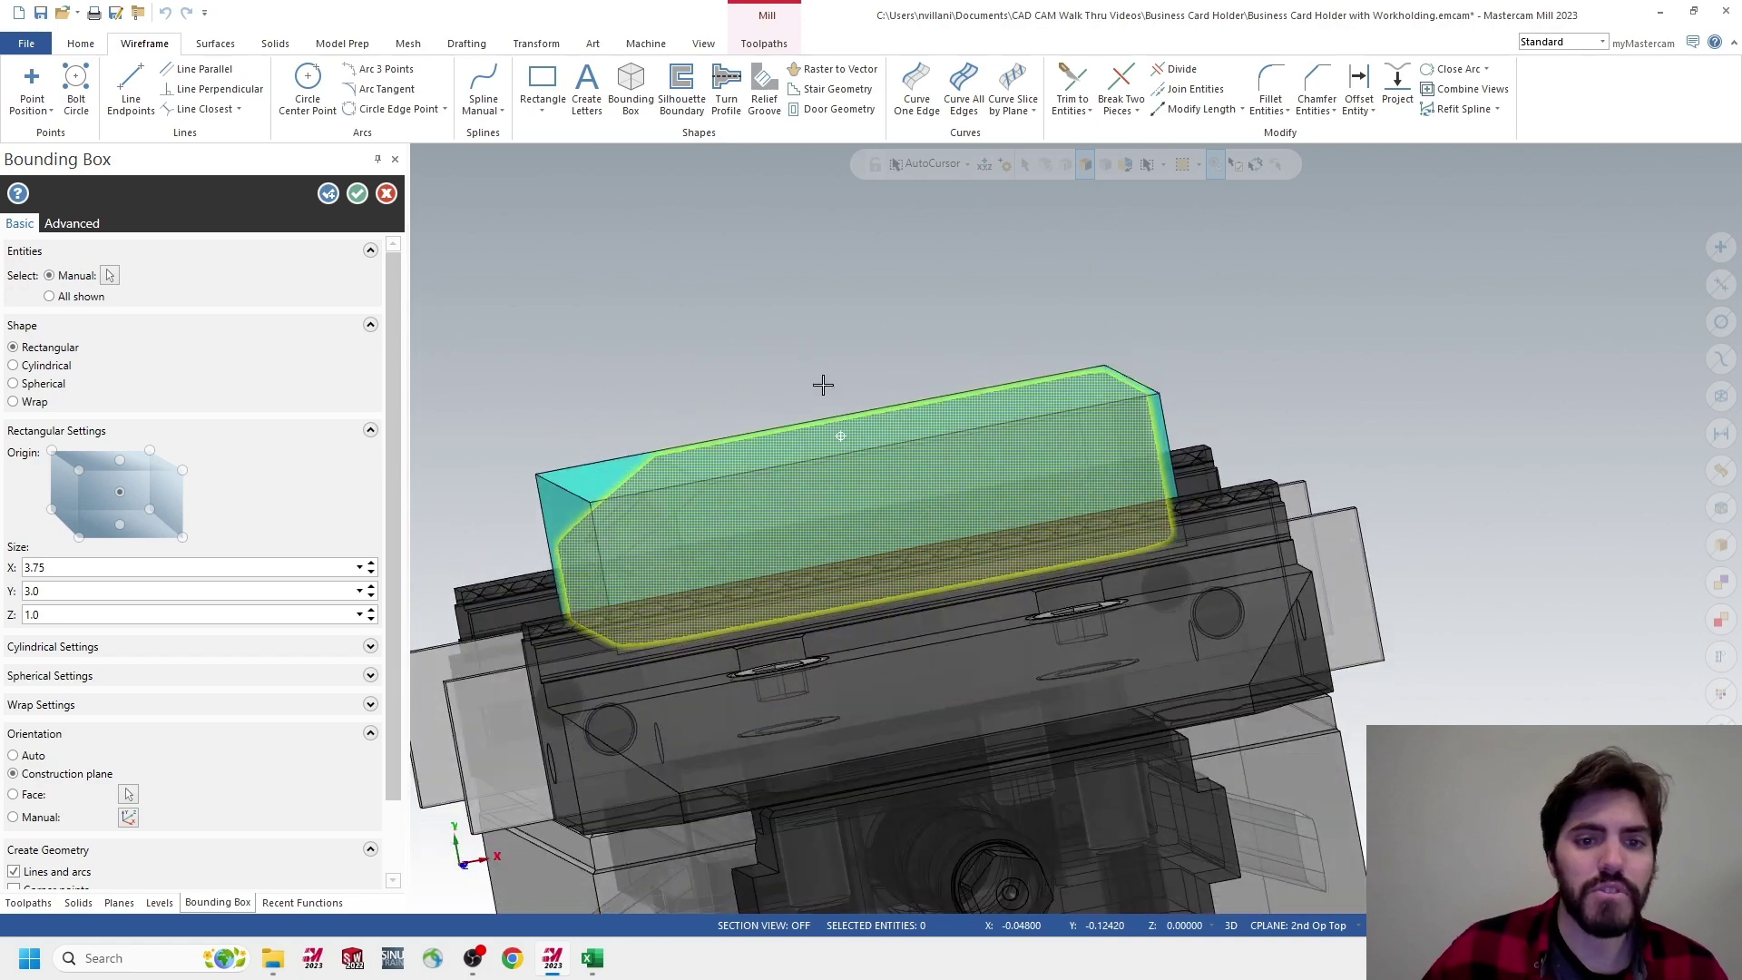
{"action": "left_click", "coordinate": [357, 194]}
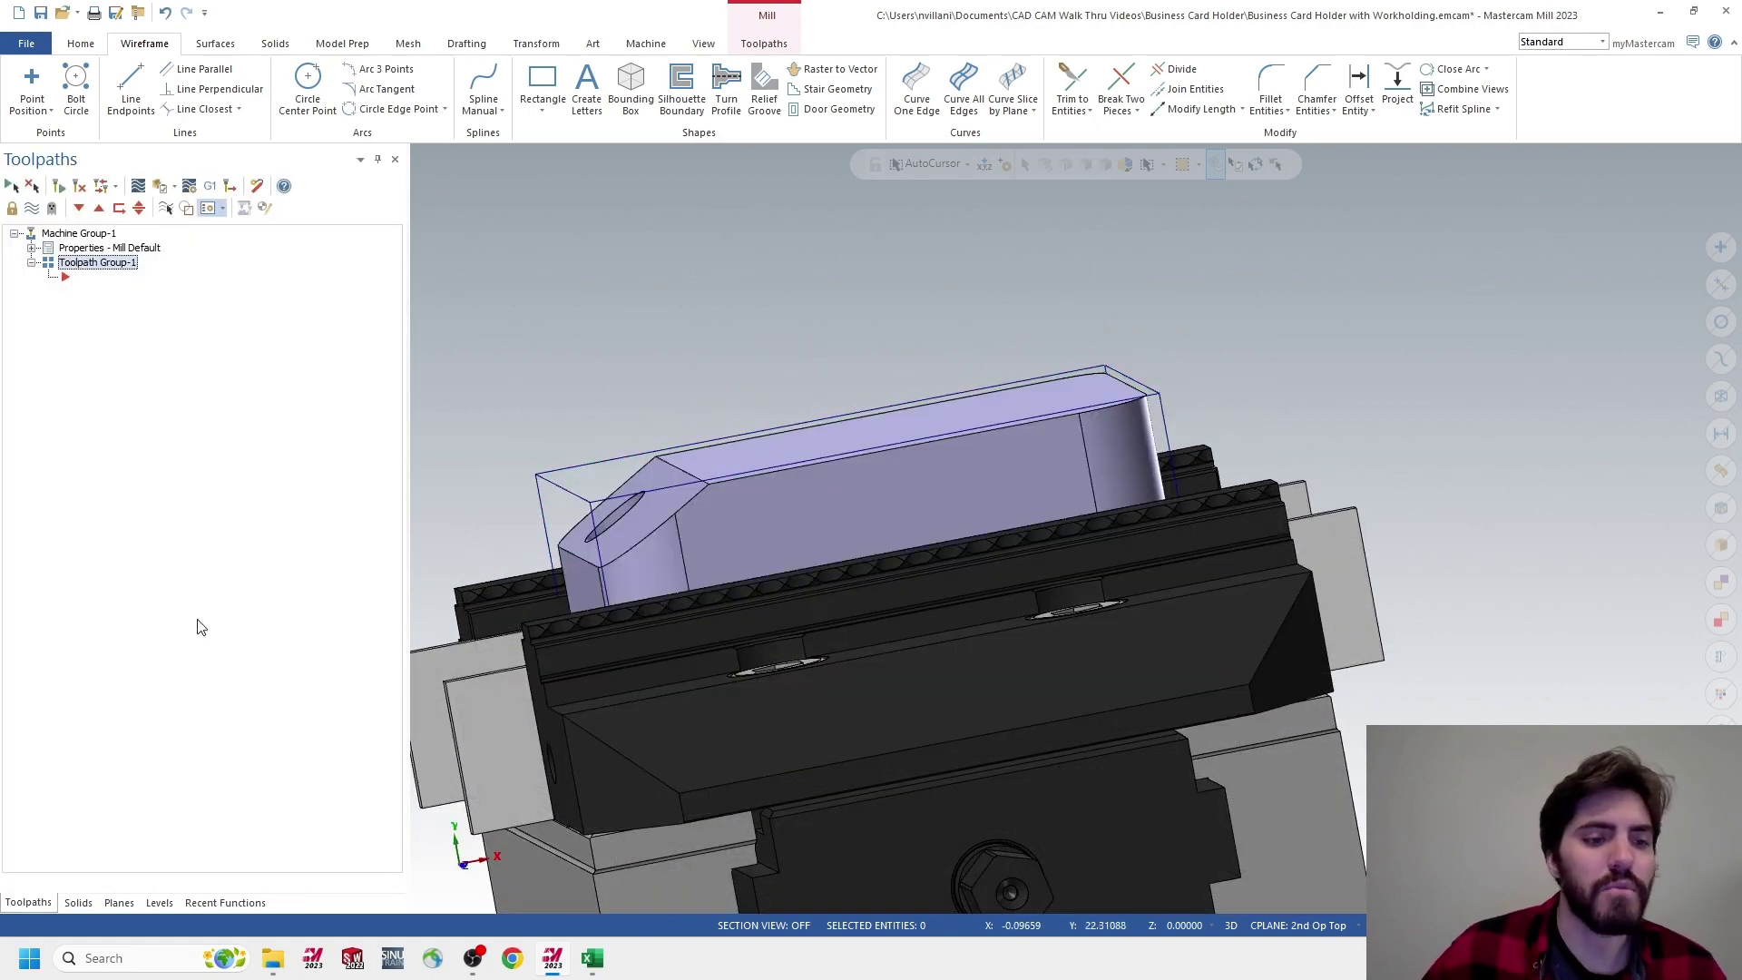
Open the machine group's stock setup and add a rectangular bounding box stock around the First Cycle 800 solid
{"action": "left_click", "coordinate": [31, 262]}
{"action": "left_click", "coordinate": [31, 249]}
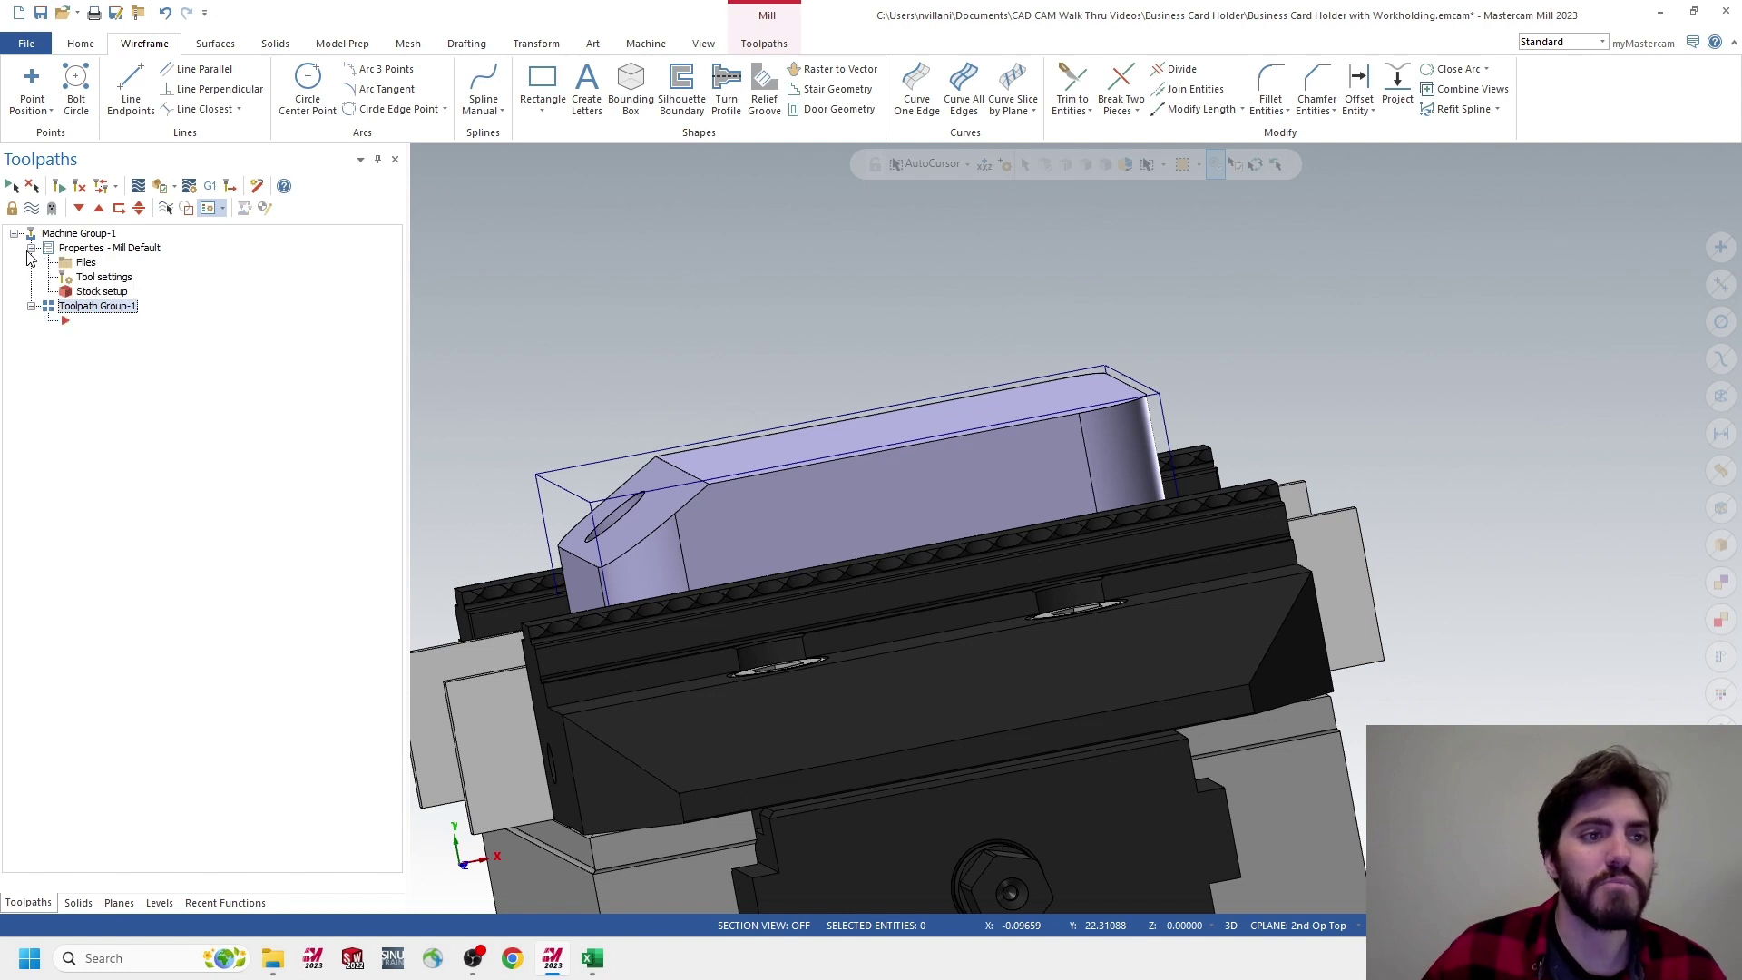
{"action": "left_click", "coordinate": [99, 296]}
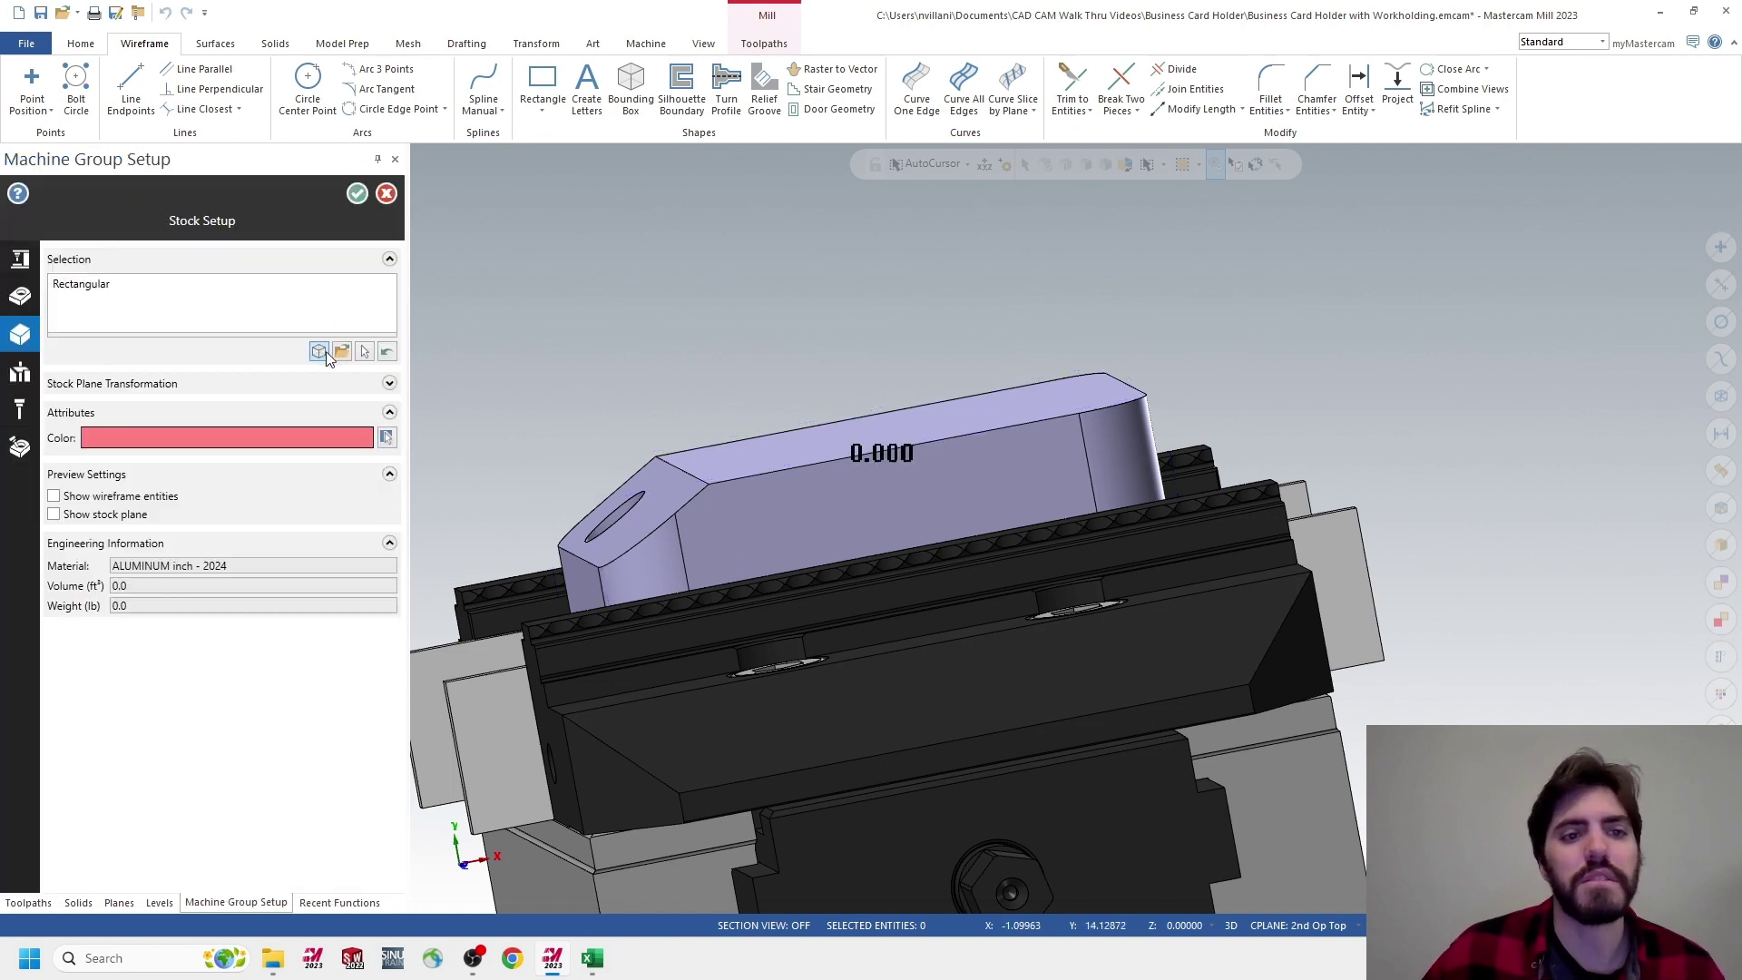
{"action": "left_click", "coordinate": [319, 352]}
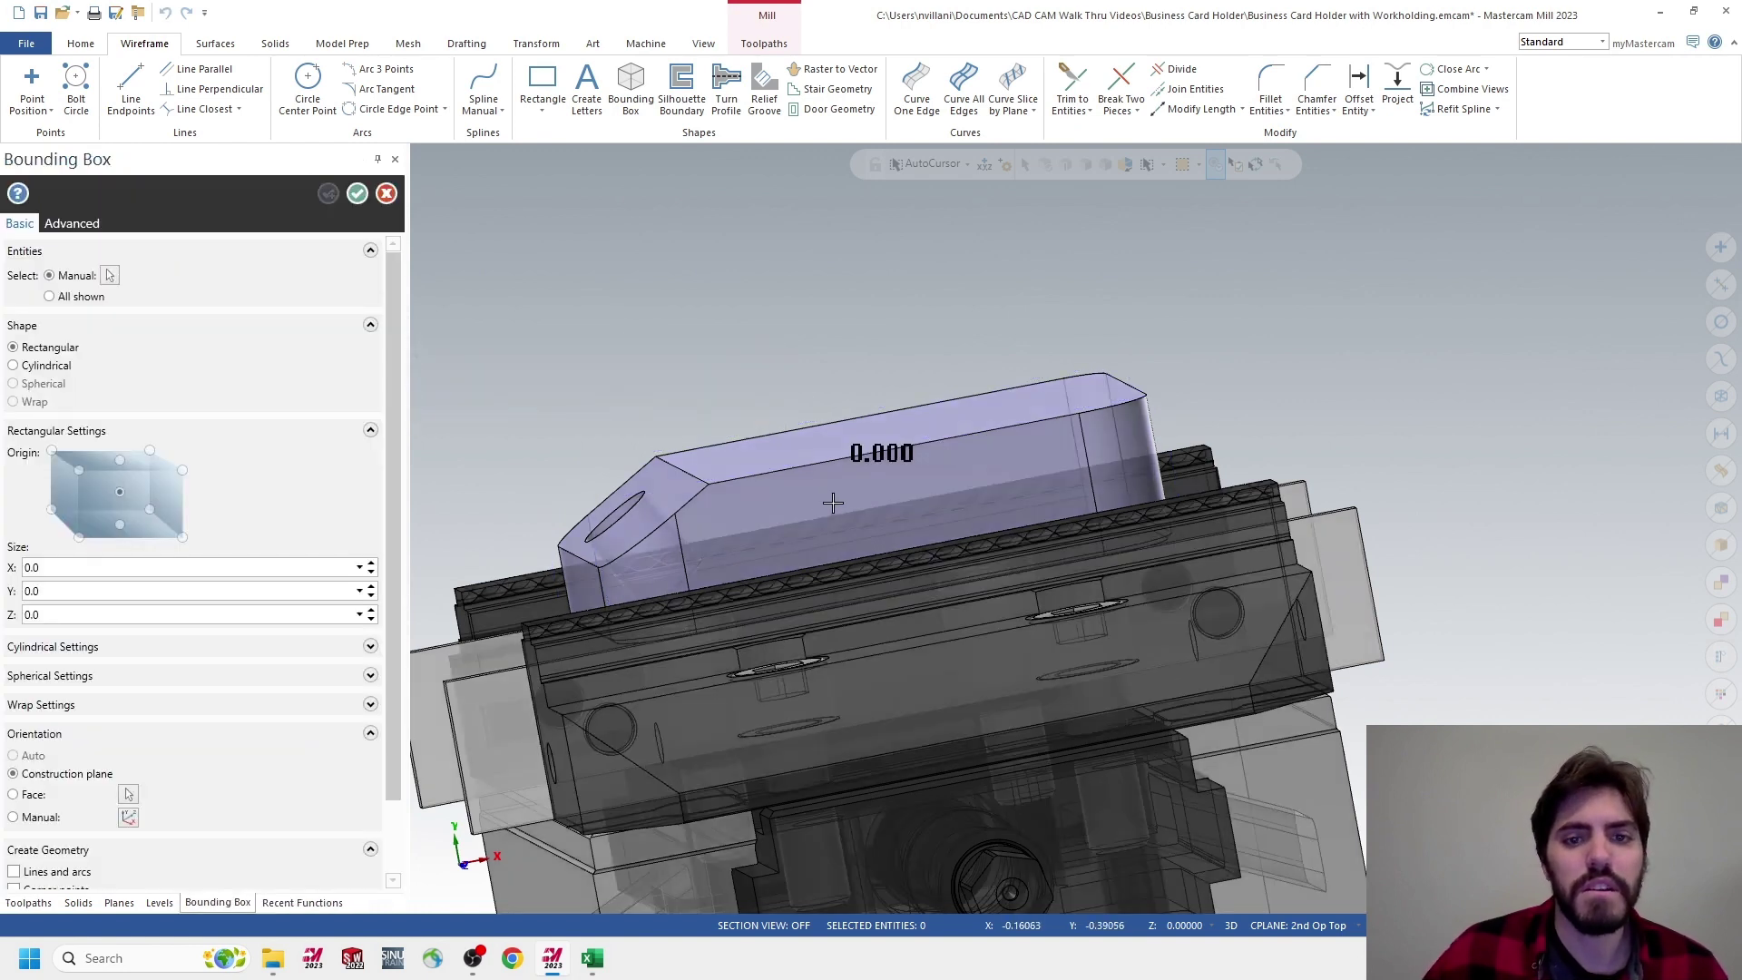
{"action": "left_click", "coordinate": [110, 275]}
{"action": "middle_click_drag", "start_coordinate": [595, 327], "coordinate": [905, 364]}
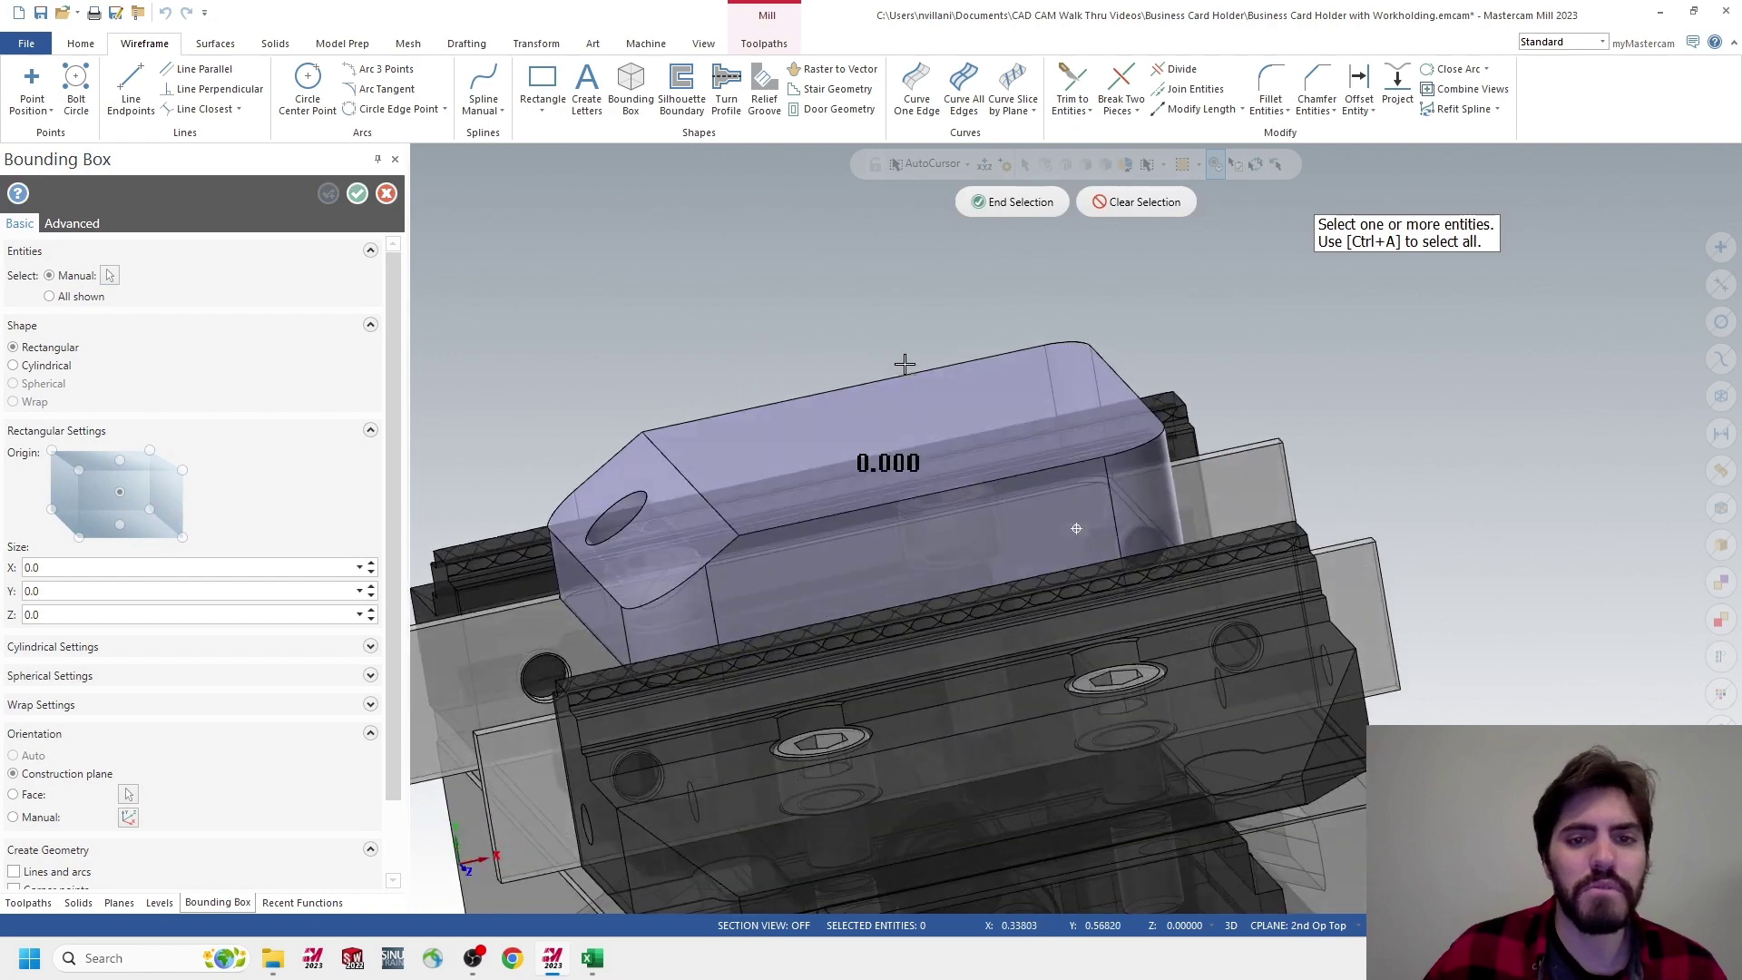
{"action": "left_click", "coordinate": [905, 368]}
{"action": "left_click", "coordinate": [1012, 202]}
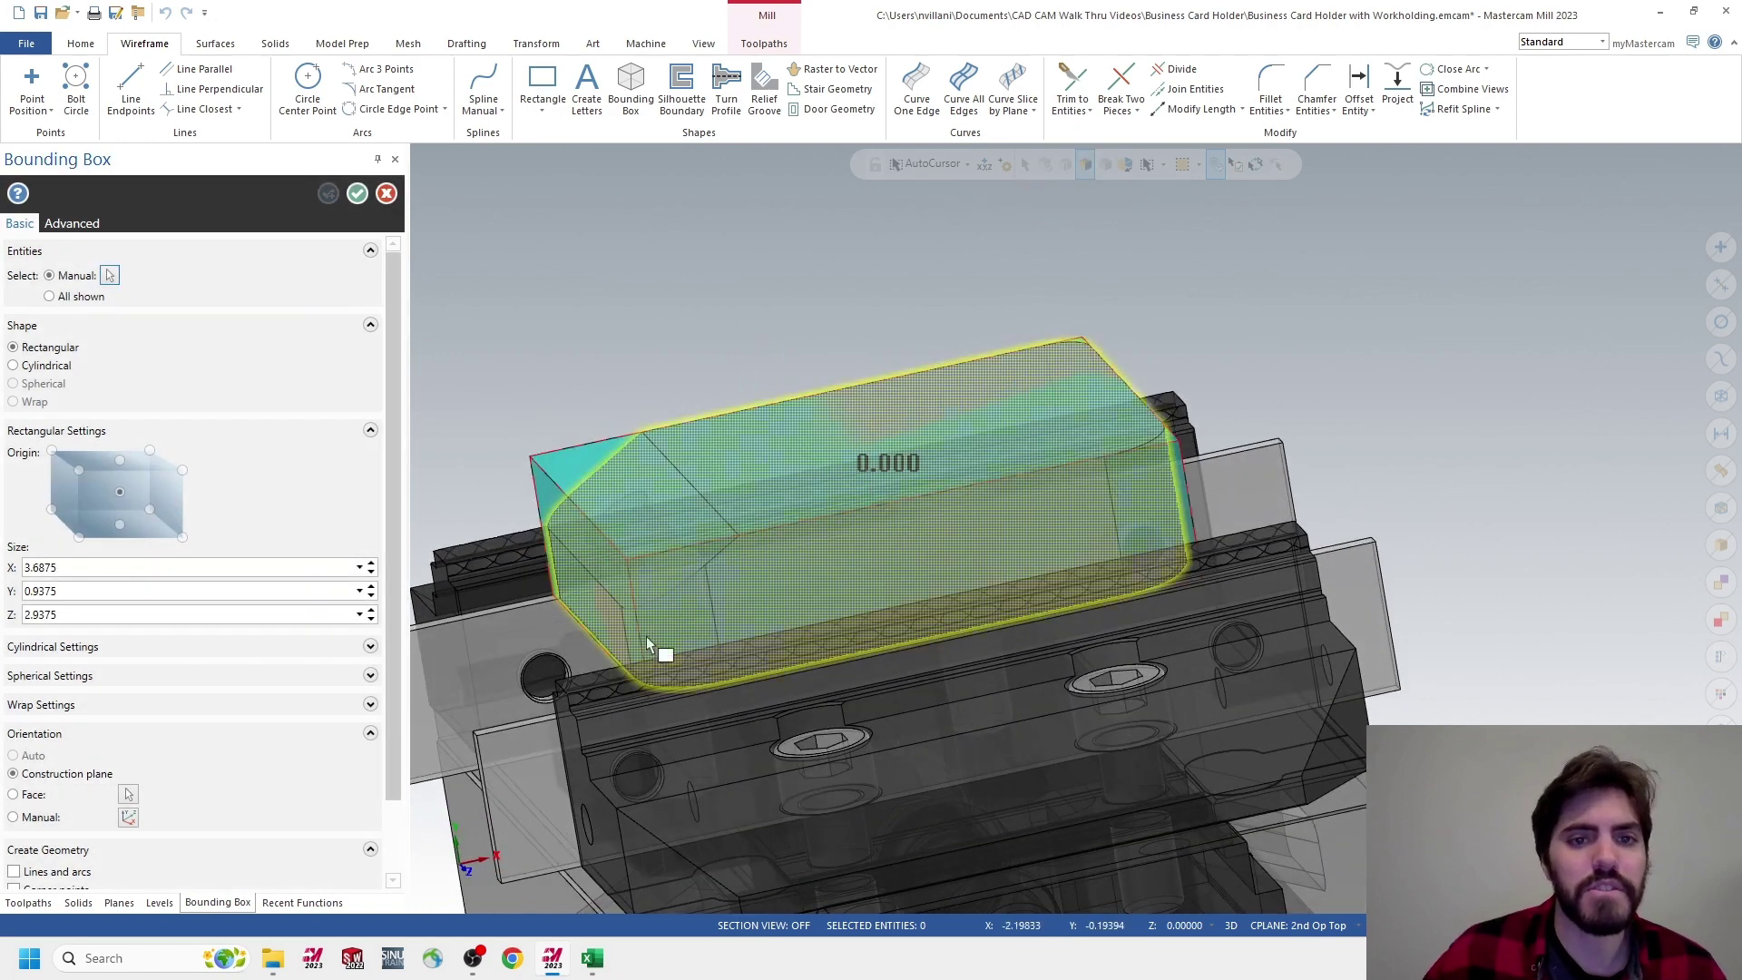
Set the rectangular stock size to X 3.75, Y 1.0 and Z 3.0 and accept the stock setup
{"action": "double_click", "coordinate": [41, 567]}
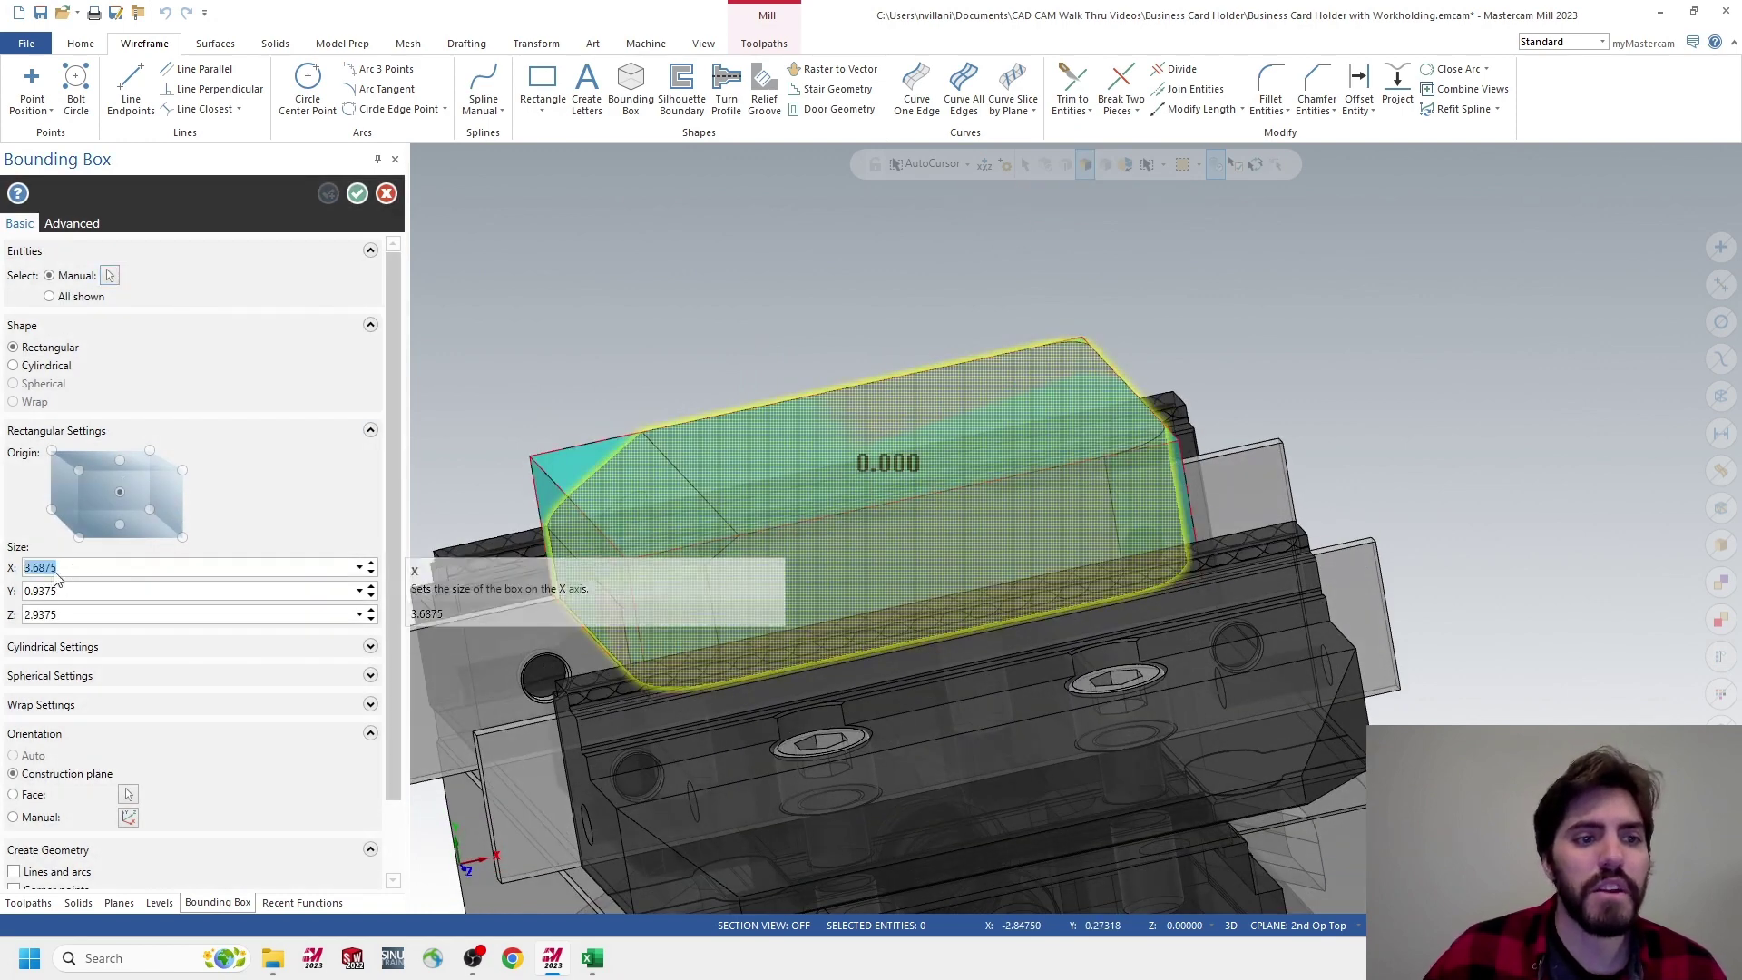
{"action": "type", "text": "3"}
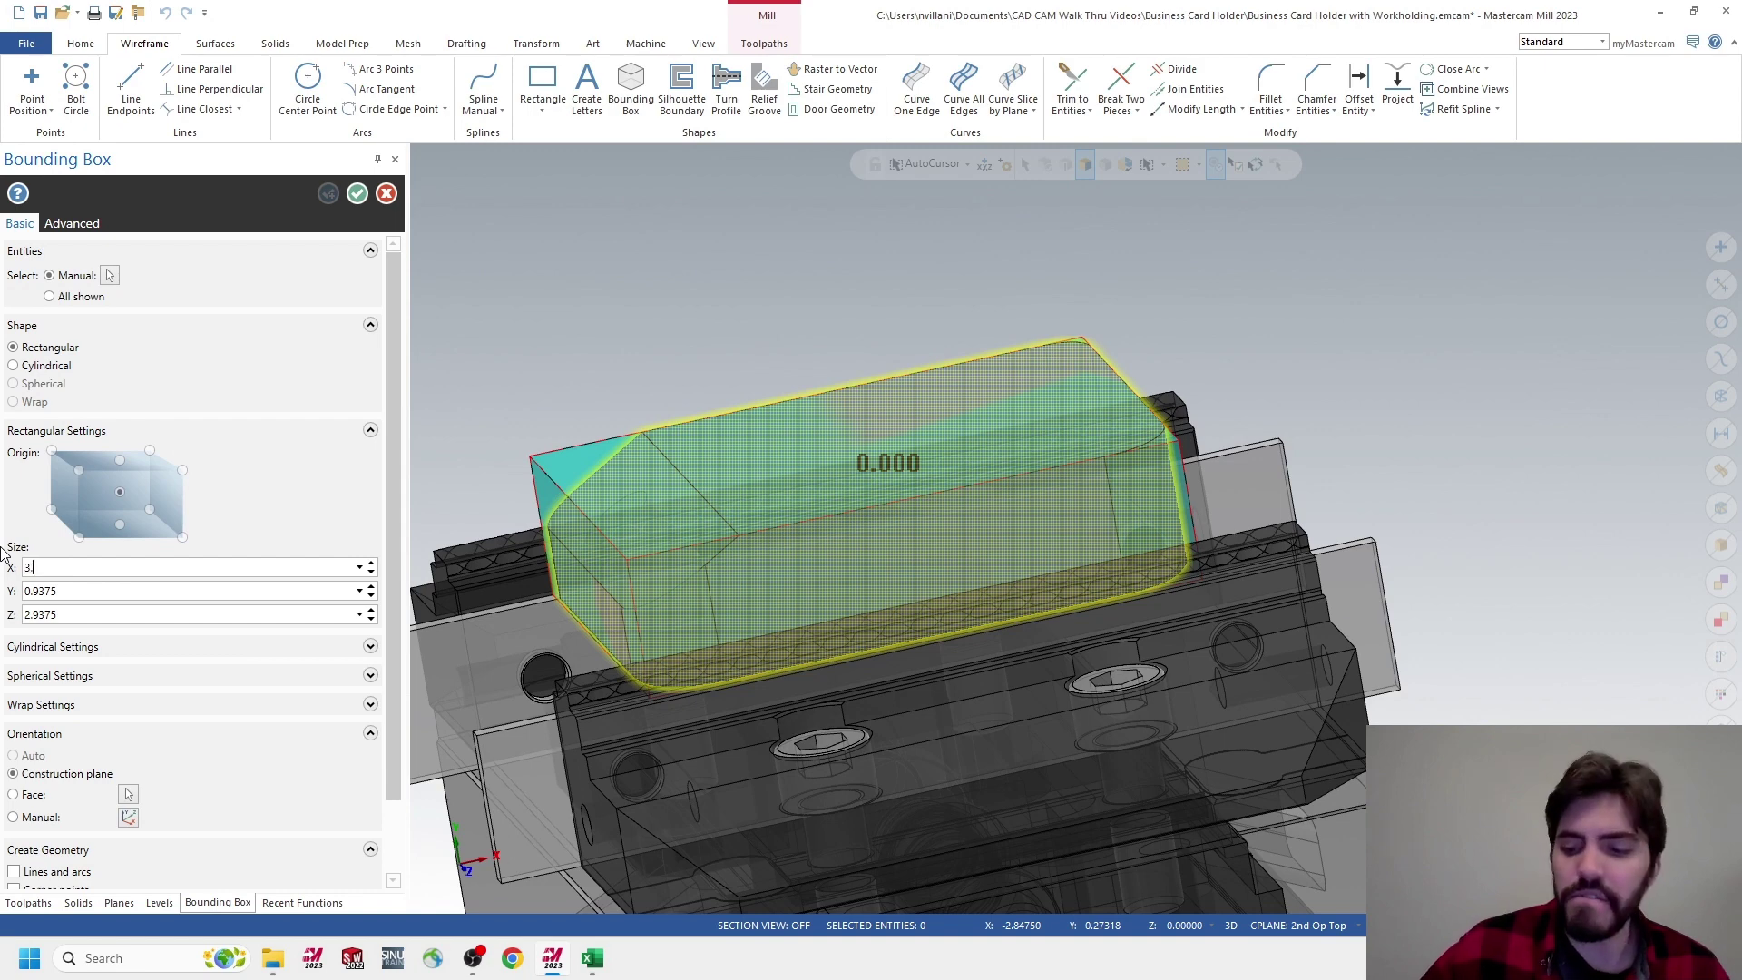
{"action": "double_click", "coordinate": [77, 591]}
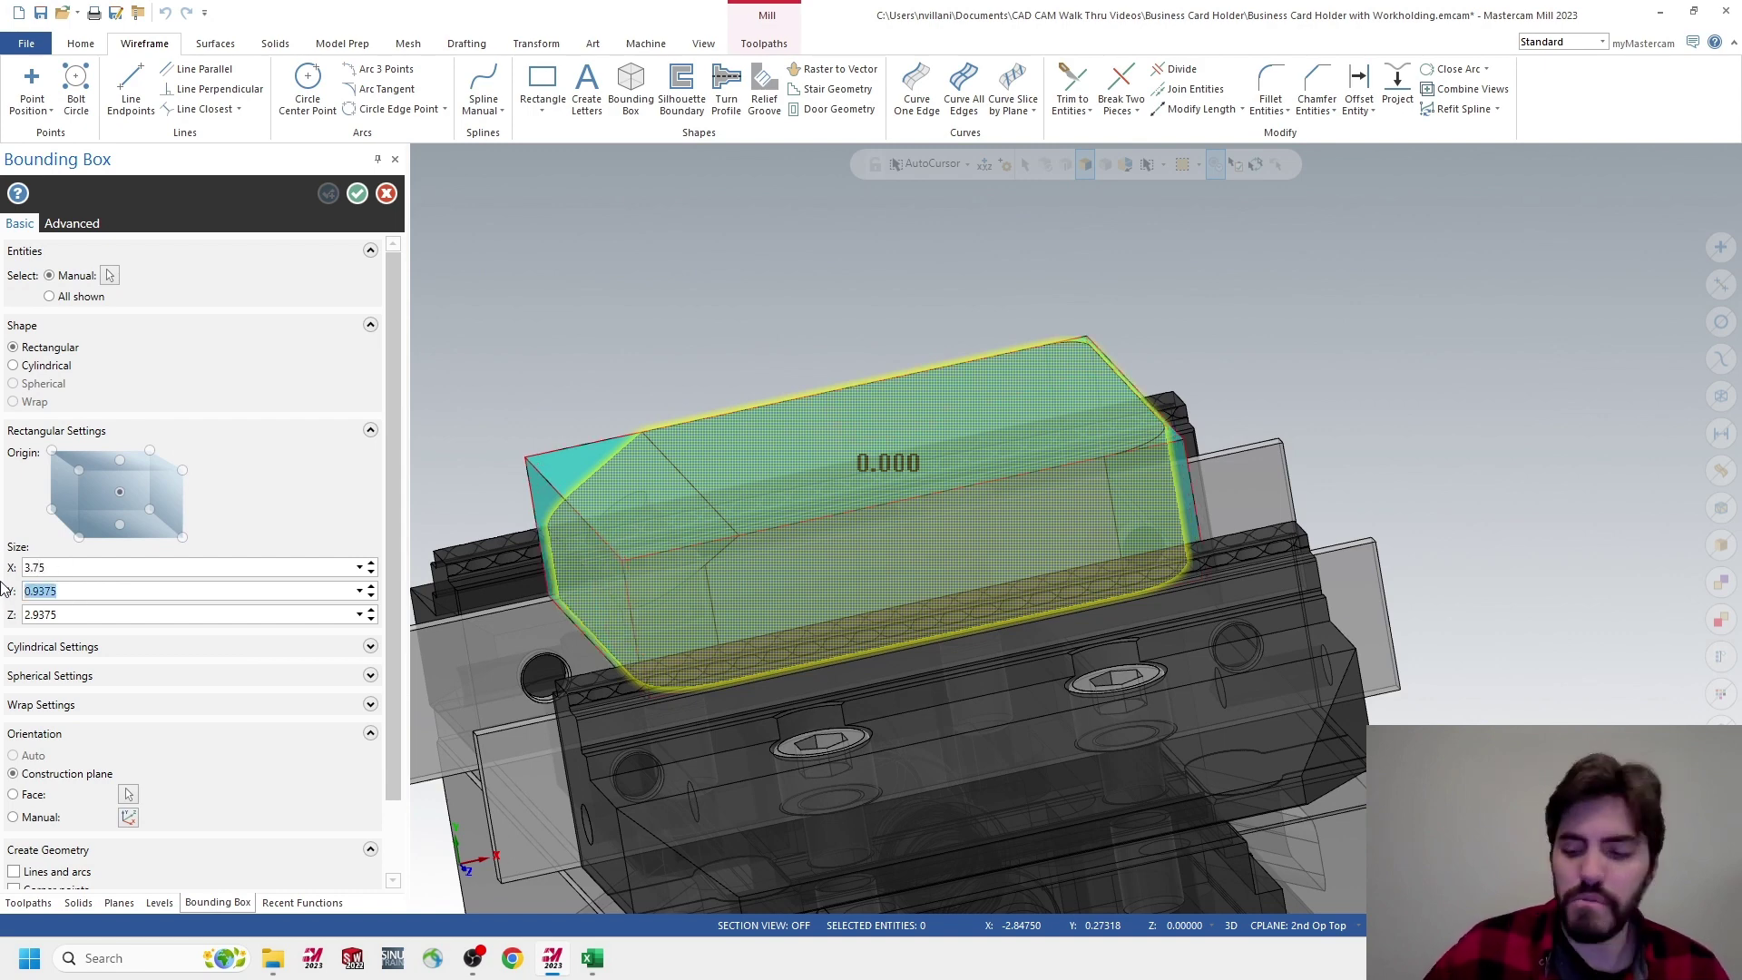
{"action": "type", "text": "1"}
{"action": "double_click", "coordinate": [68, 614]}
{"action": "type", "text": "3"}
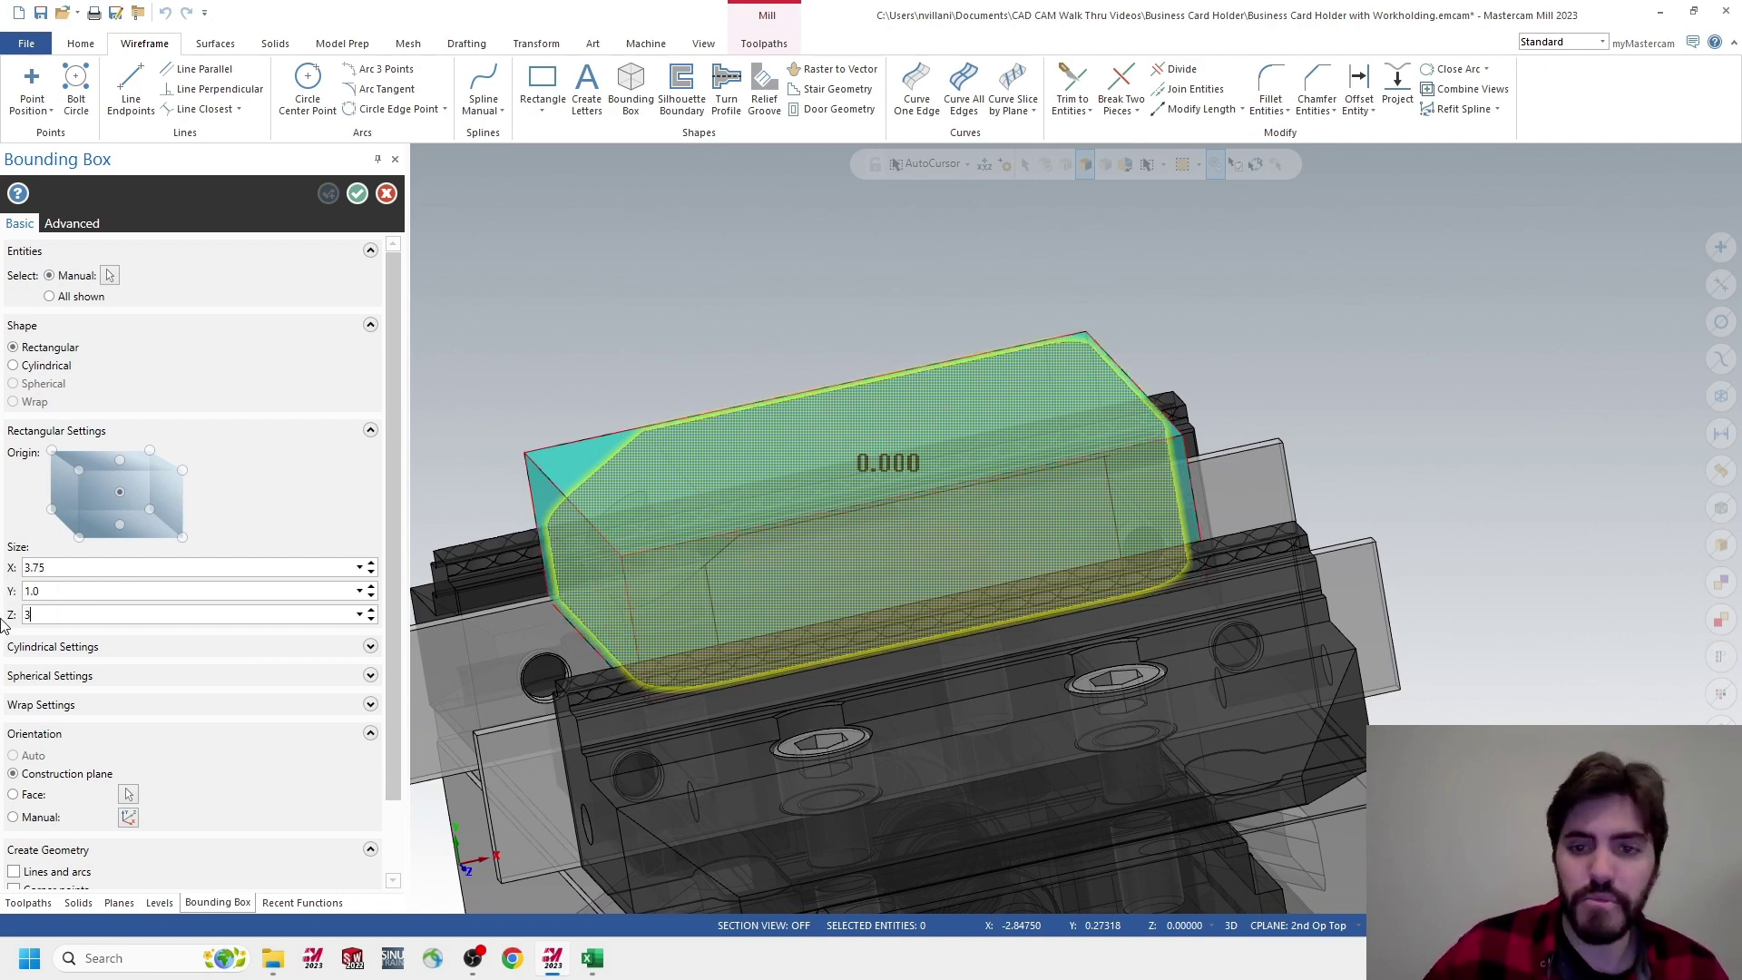
{"action": "key", "text": "Tab"}
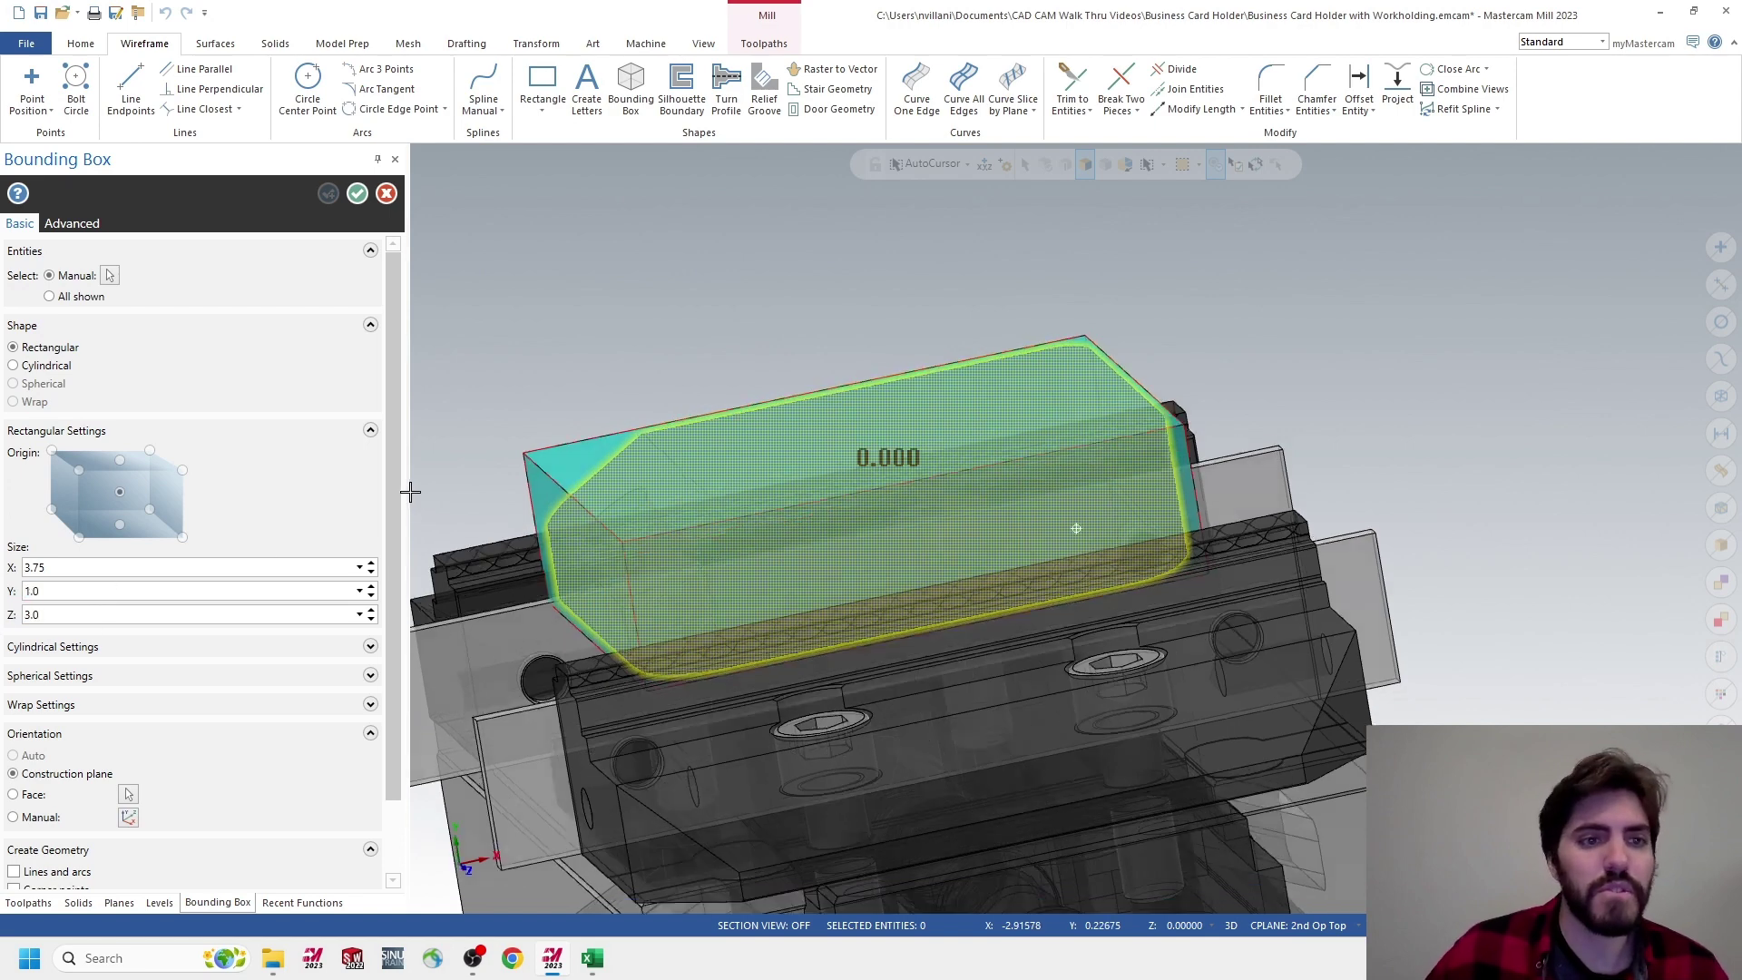
{"action": "left_click", "coordinate": [357, 193]}
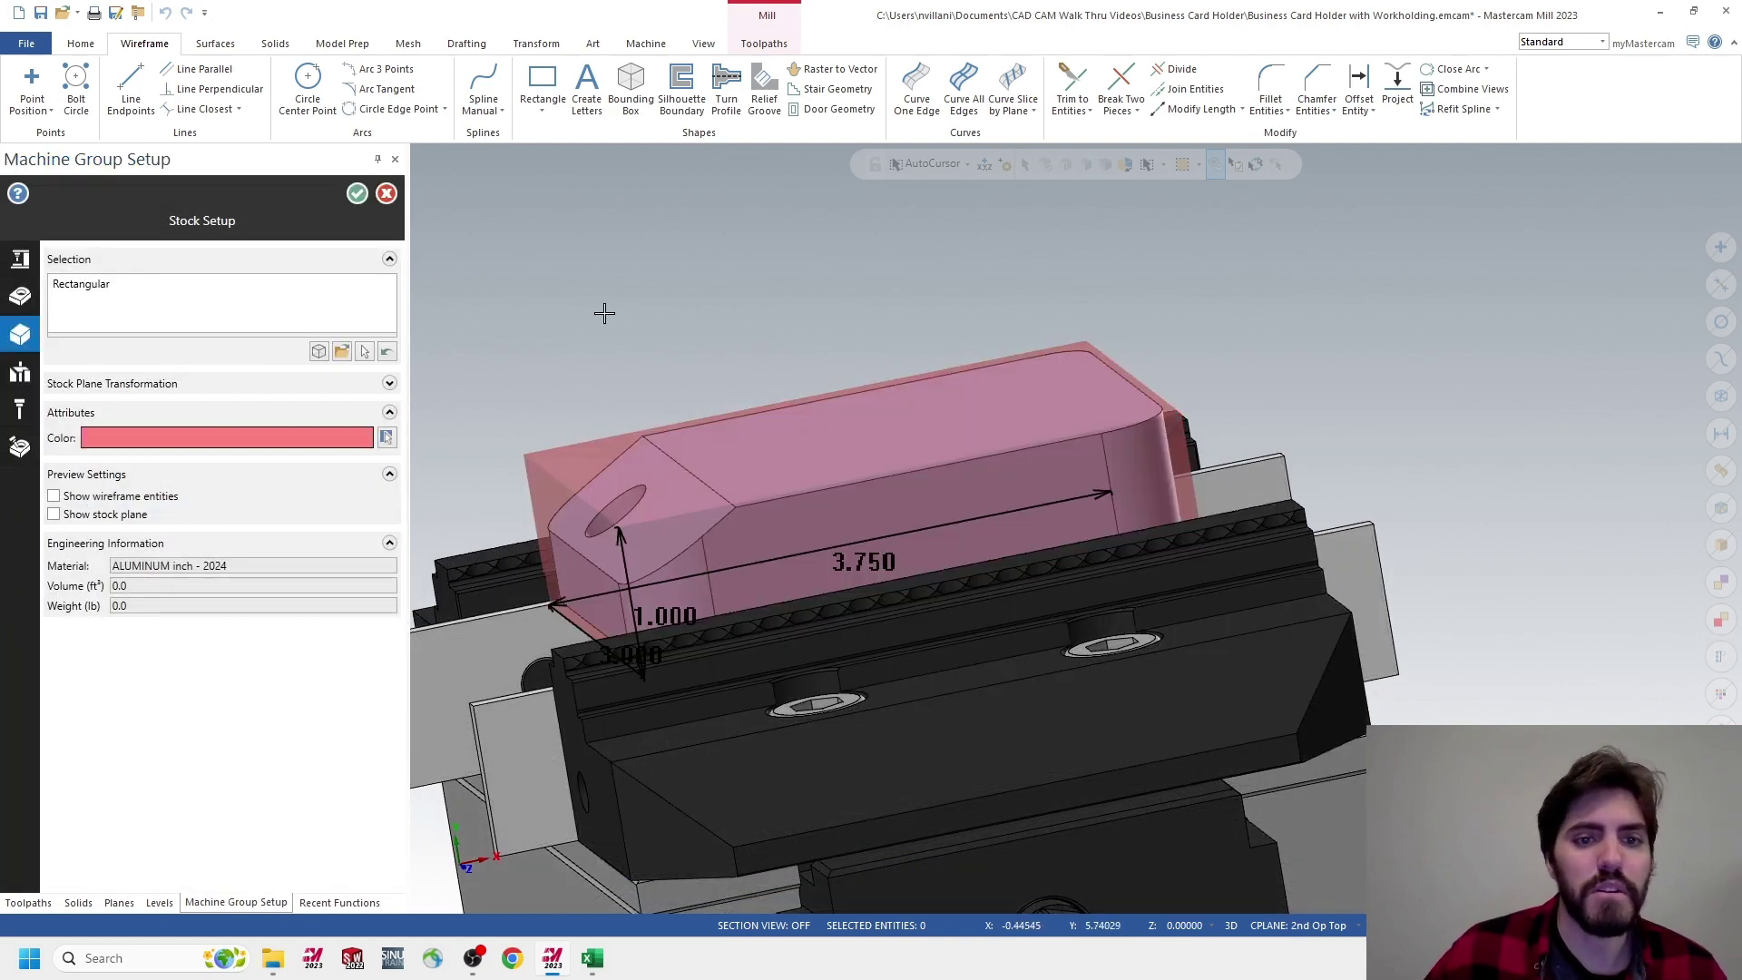
{"action": "left_click", "coordinate": [357, 191]}
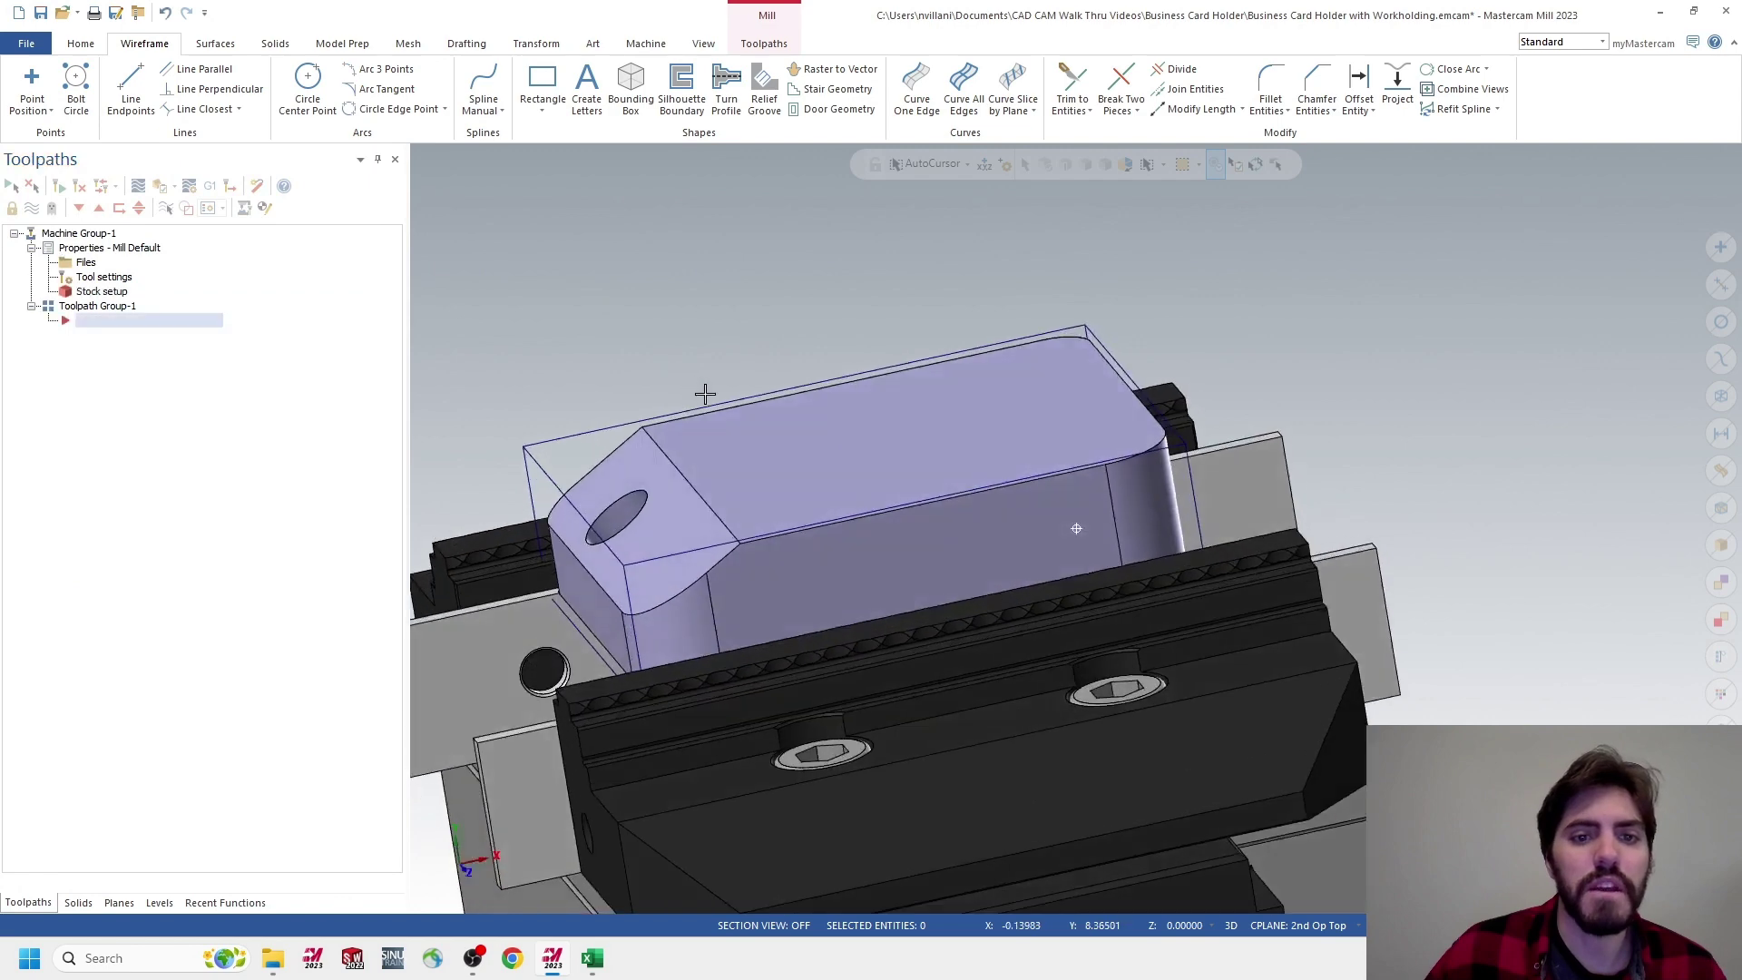
Turn on the stock display and inspect the stock outline around the part in the vise
{"action": "middle_click_drag", "start_coordinate": [737, 399], "coordinate": [778, 400]}
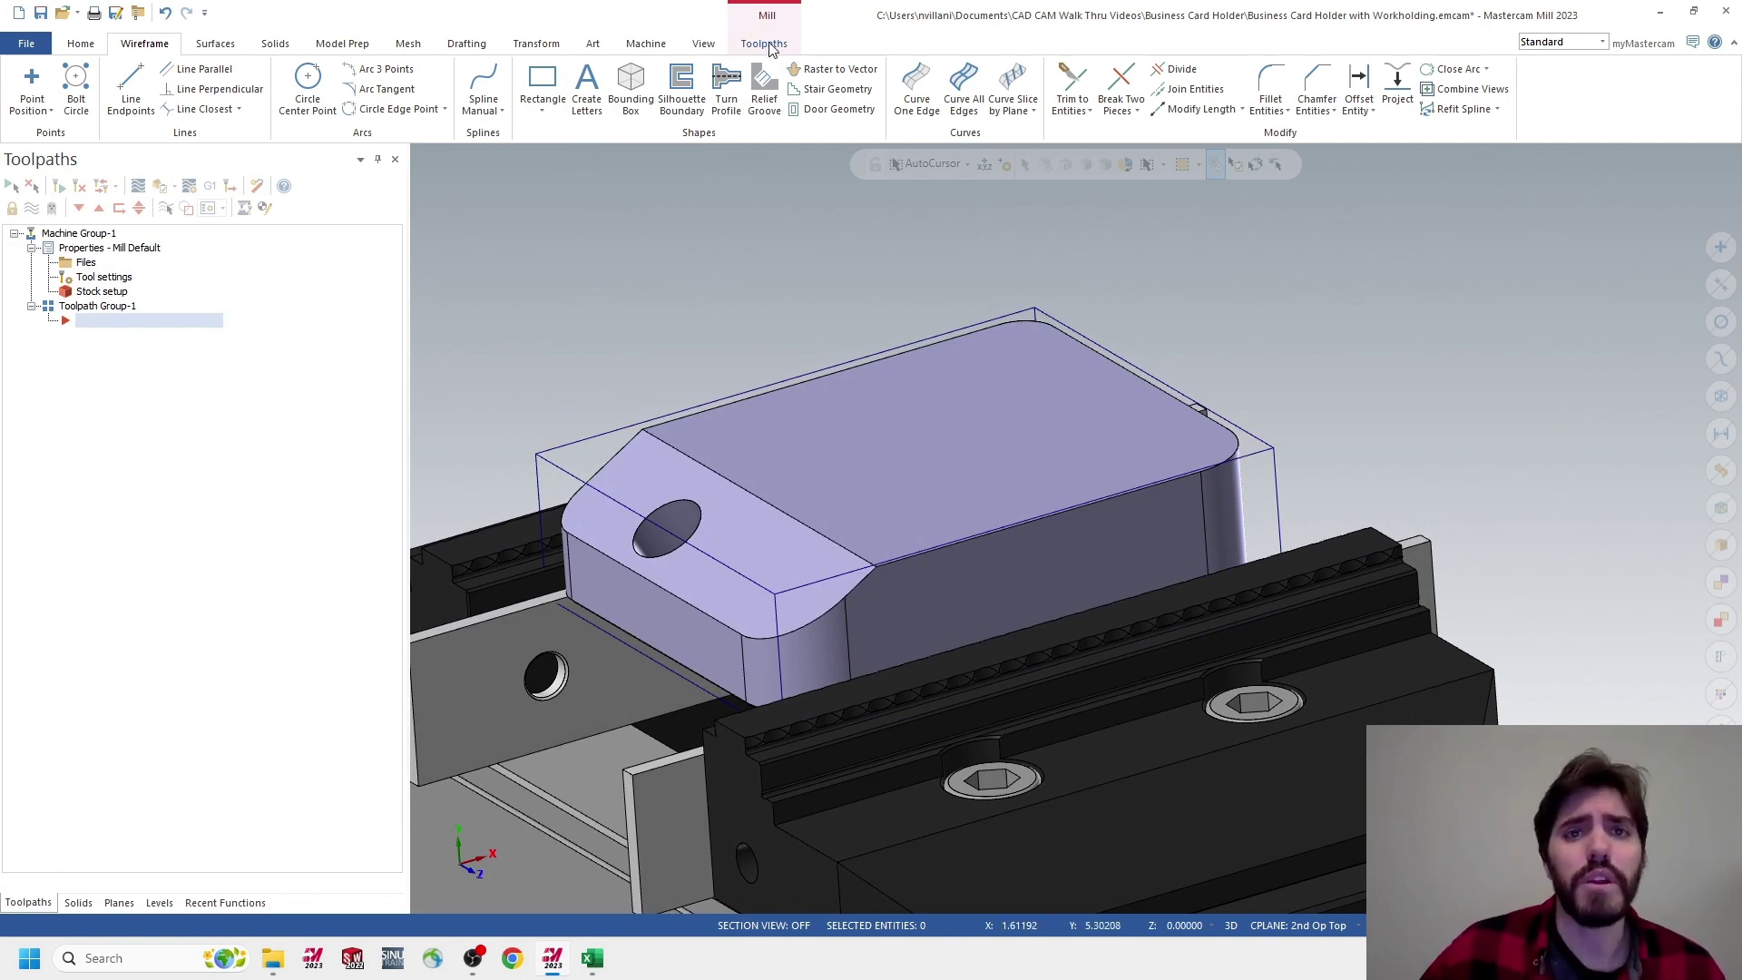
{"action": "left_click", "coordinate": [764, 43]}
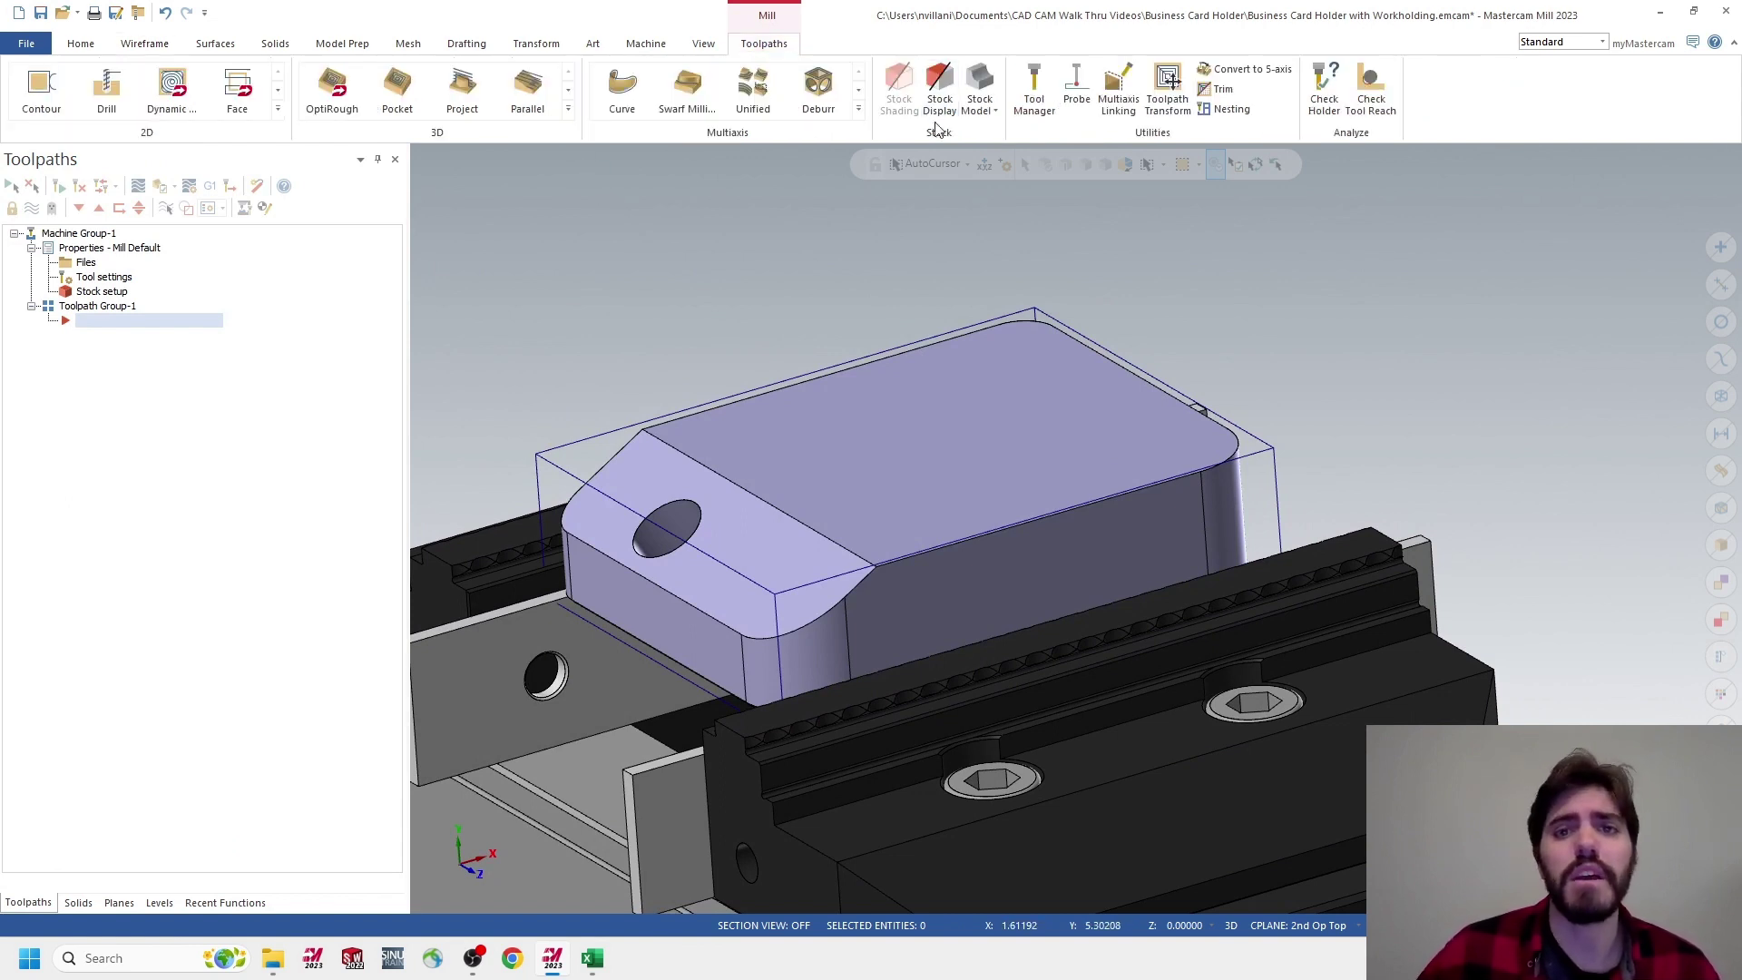
{"action": "left_click", "coordinate": [960, 91]}
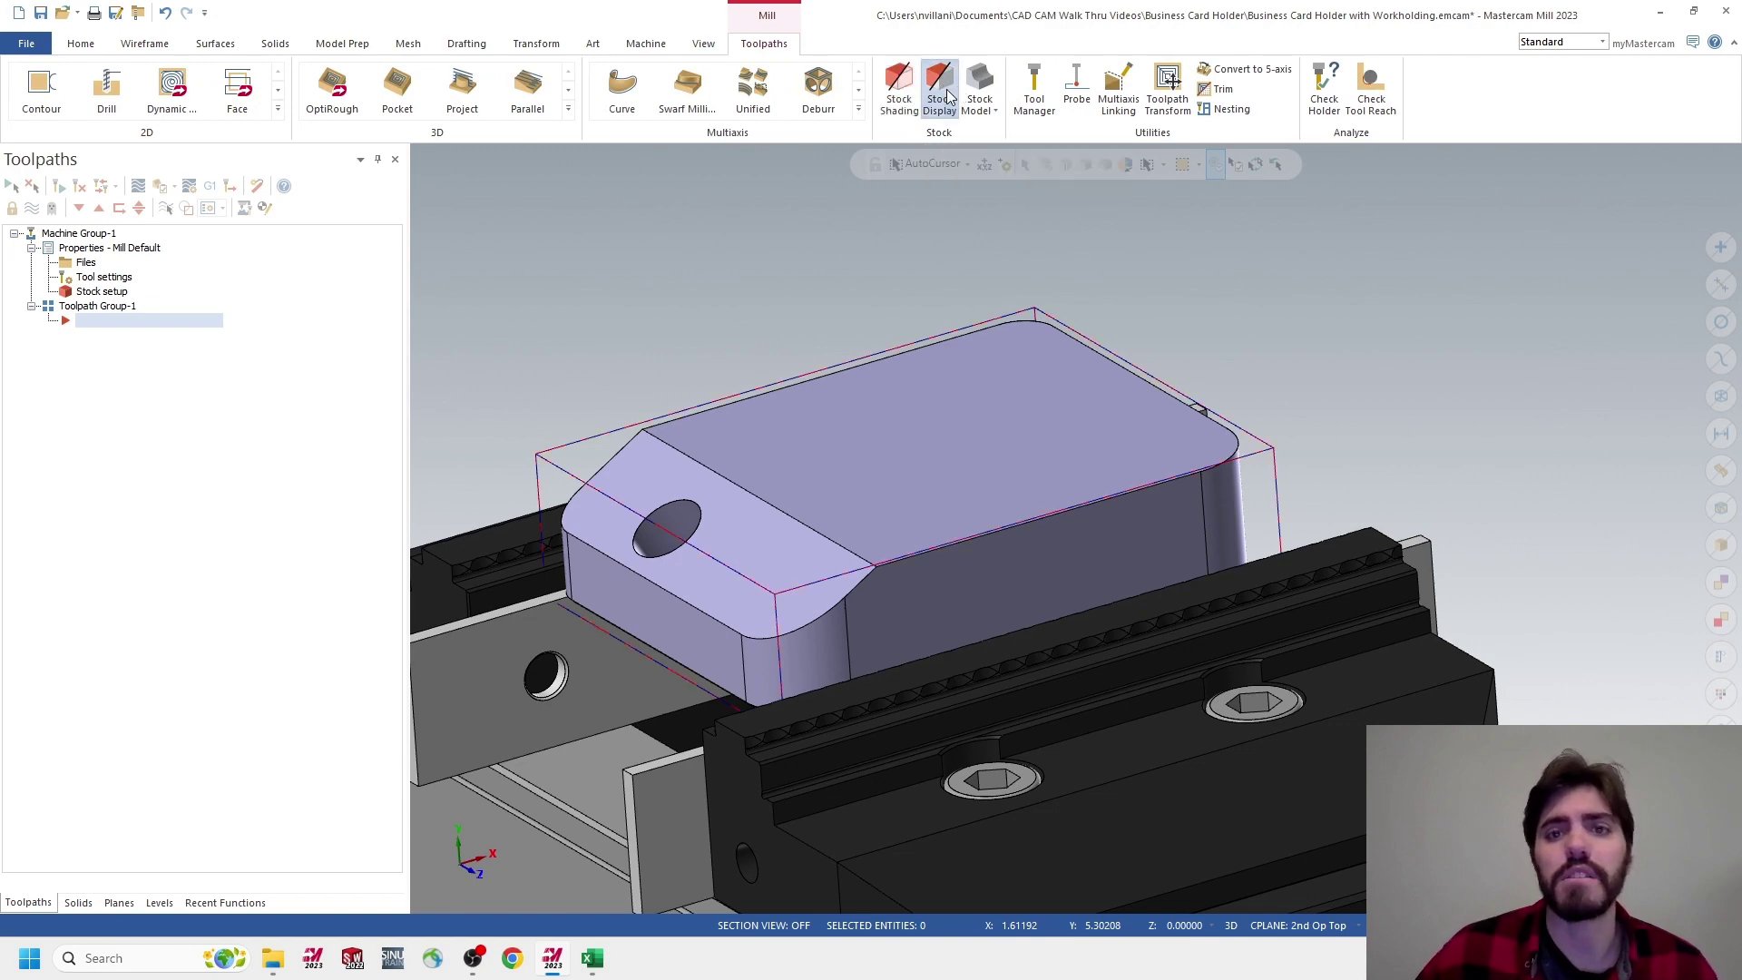
{"action": "middle_click_drag", "start_coordinate": [672, 594], "coordinate": [1035, 574]}
{"action": "middle_click_drag", "start_coordinate": [986, 453], "coordinate": [869, 393]}
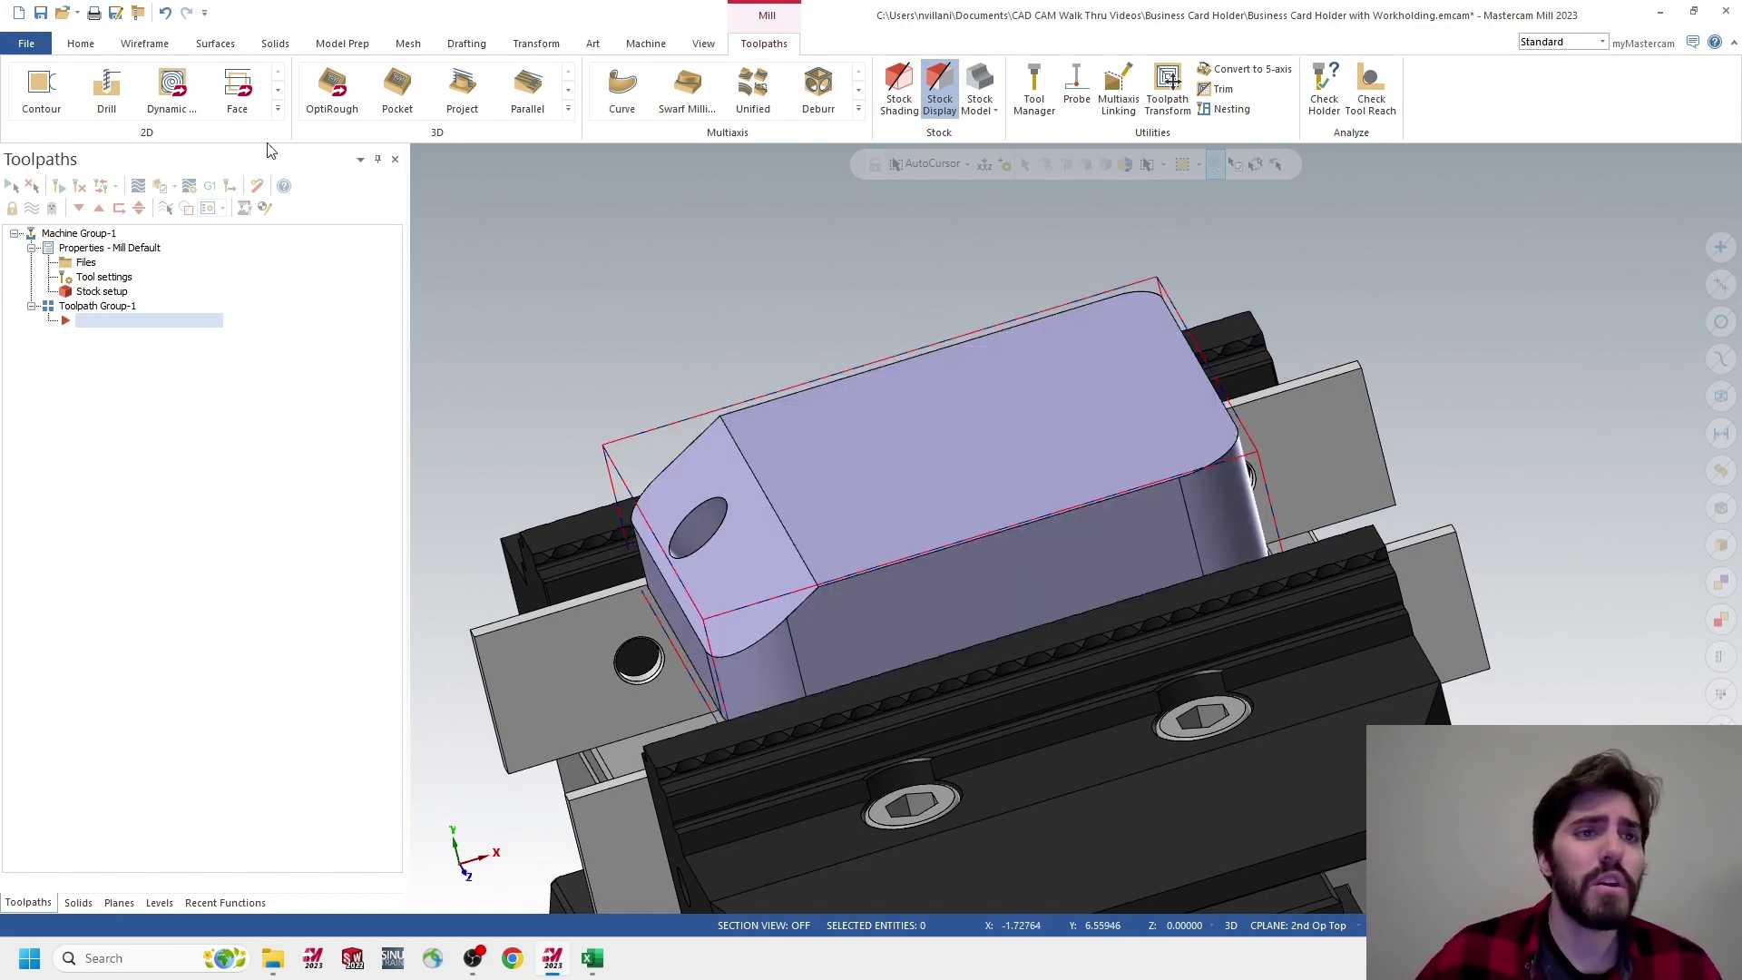
Check the active plane and create a Face toolpath using the bounding box's top rectangle as its wireframe chain
{"action": "left_click", "coordinate": [117, 905]}
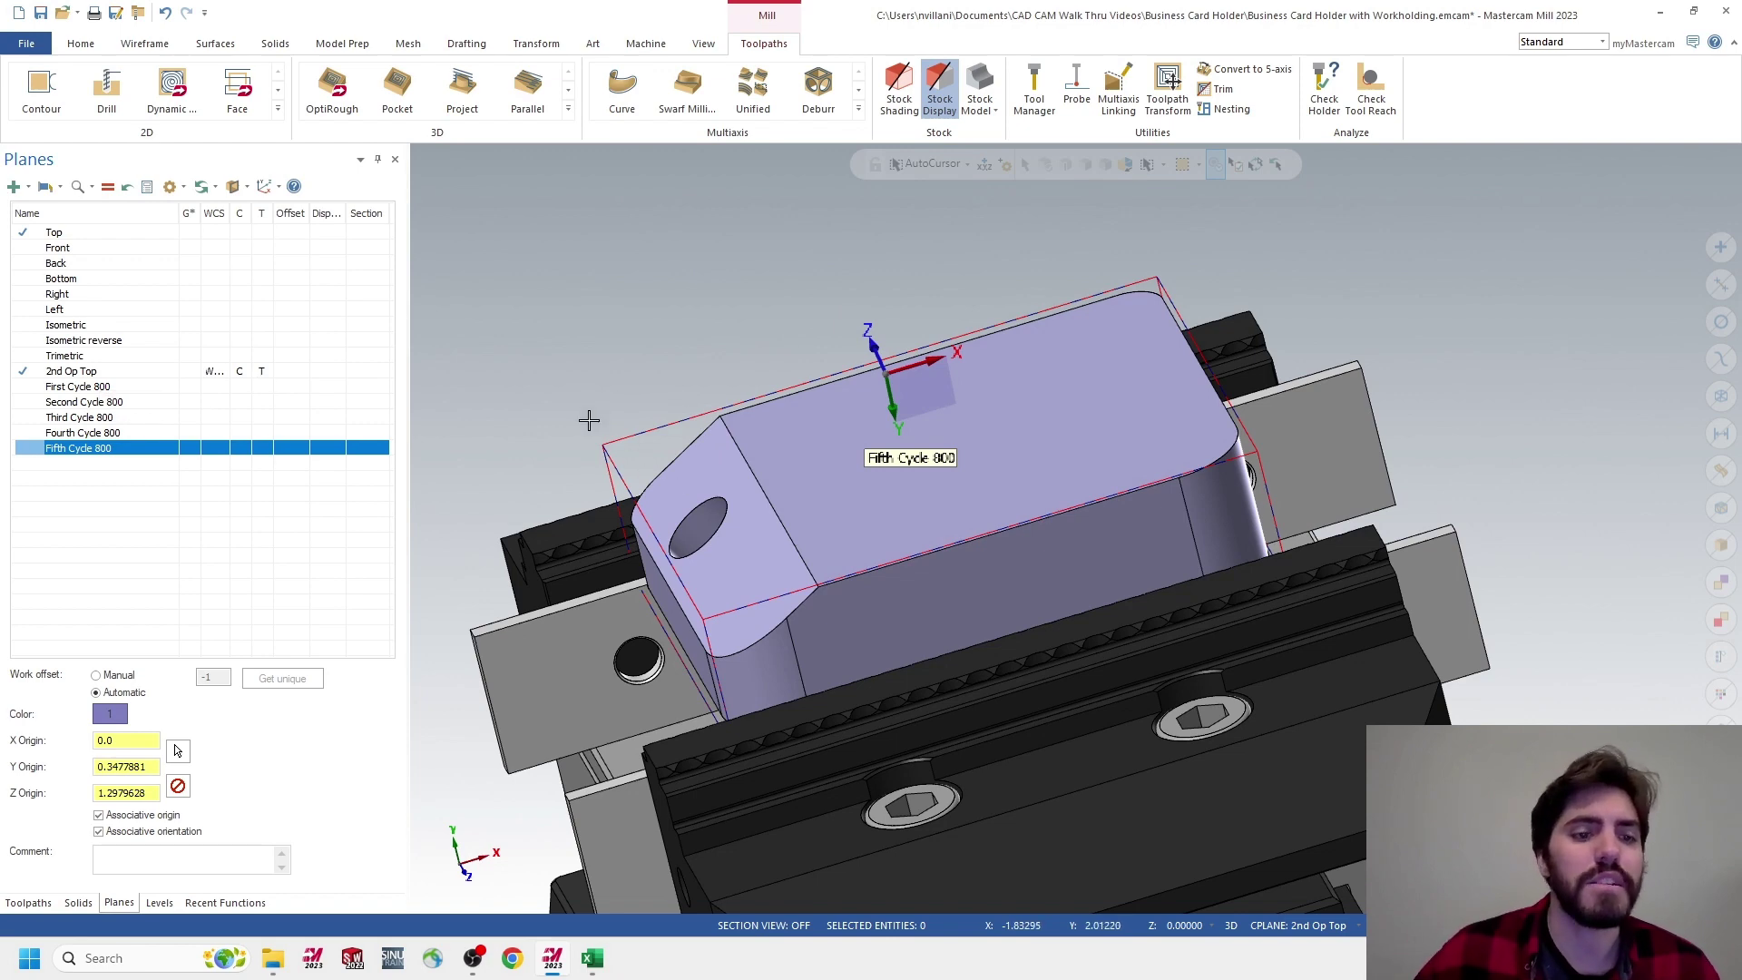
{"action": "left_click", "coordinate": [28, 903]}
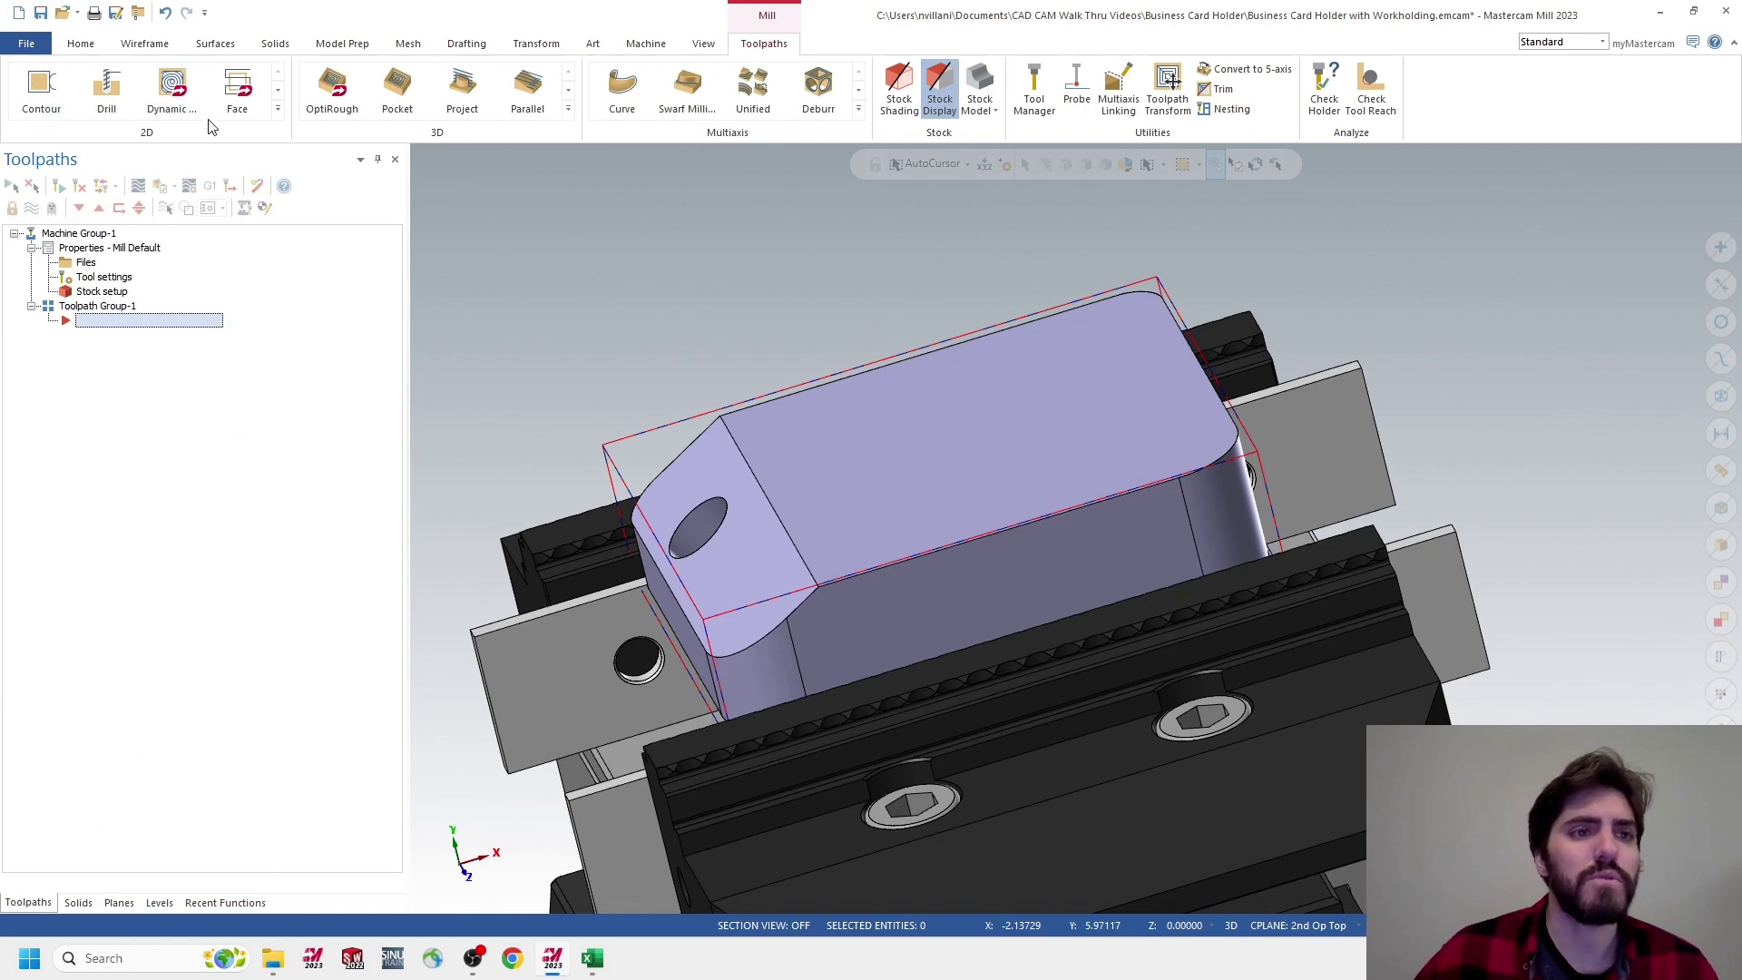
{"action": "left_click", "coordinate": [236, 88]}
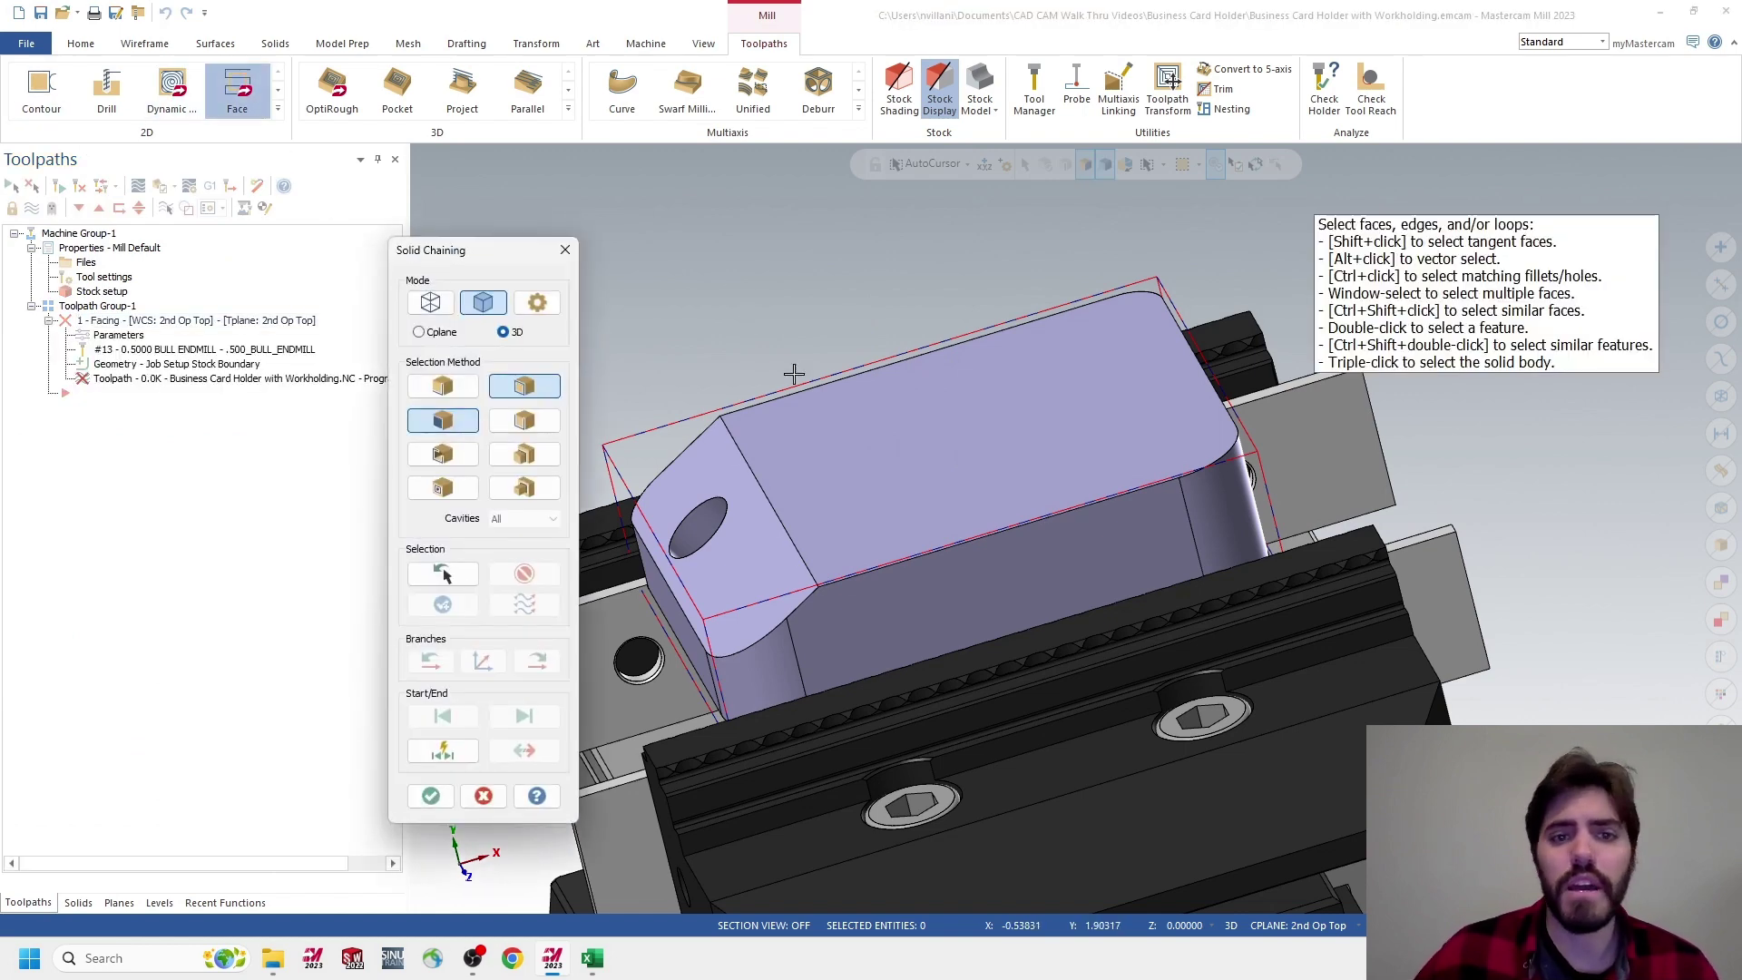
{"action": "middle_click_drag", "start_coordinate": [796, 378], "coordinate": [836, 393]}
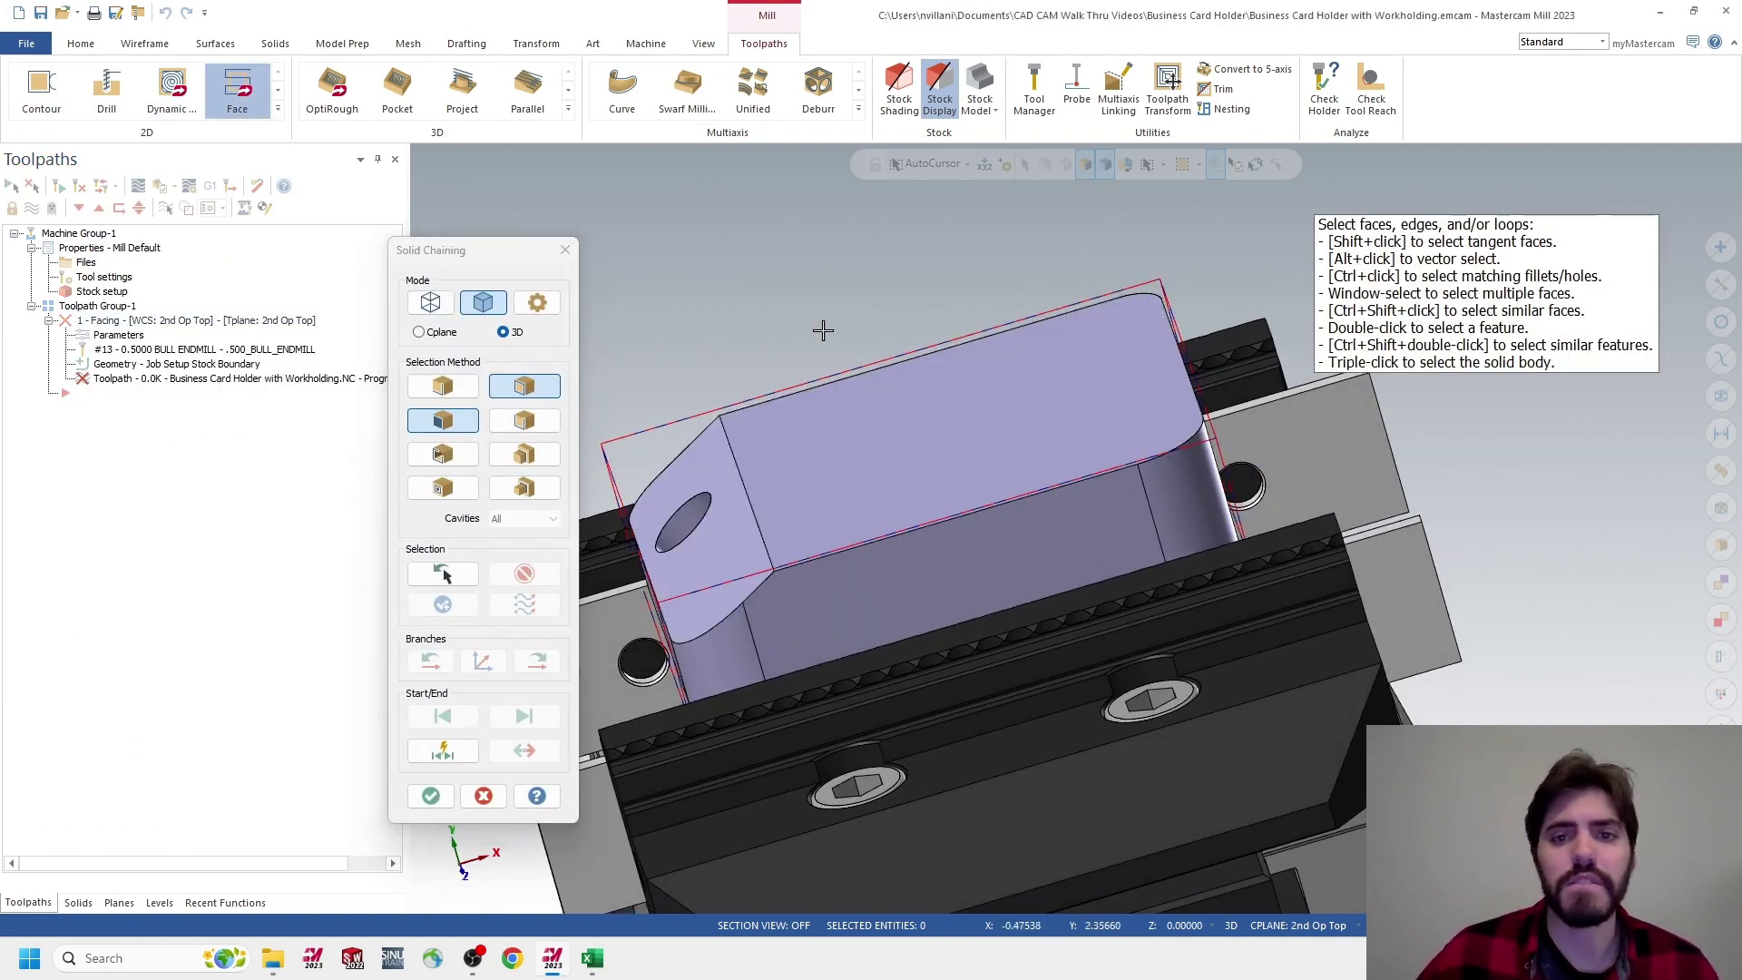
{"action": "left_click", "coordinate": [430, 302]}
{"action": "left_click", "coordinate": [443, 385]}
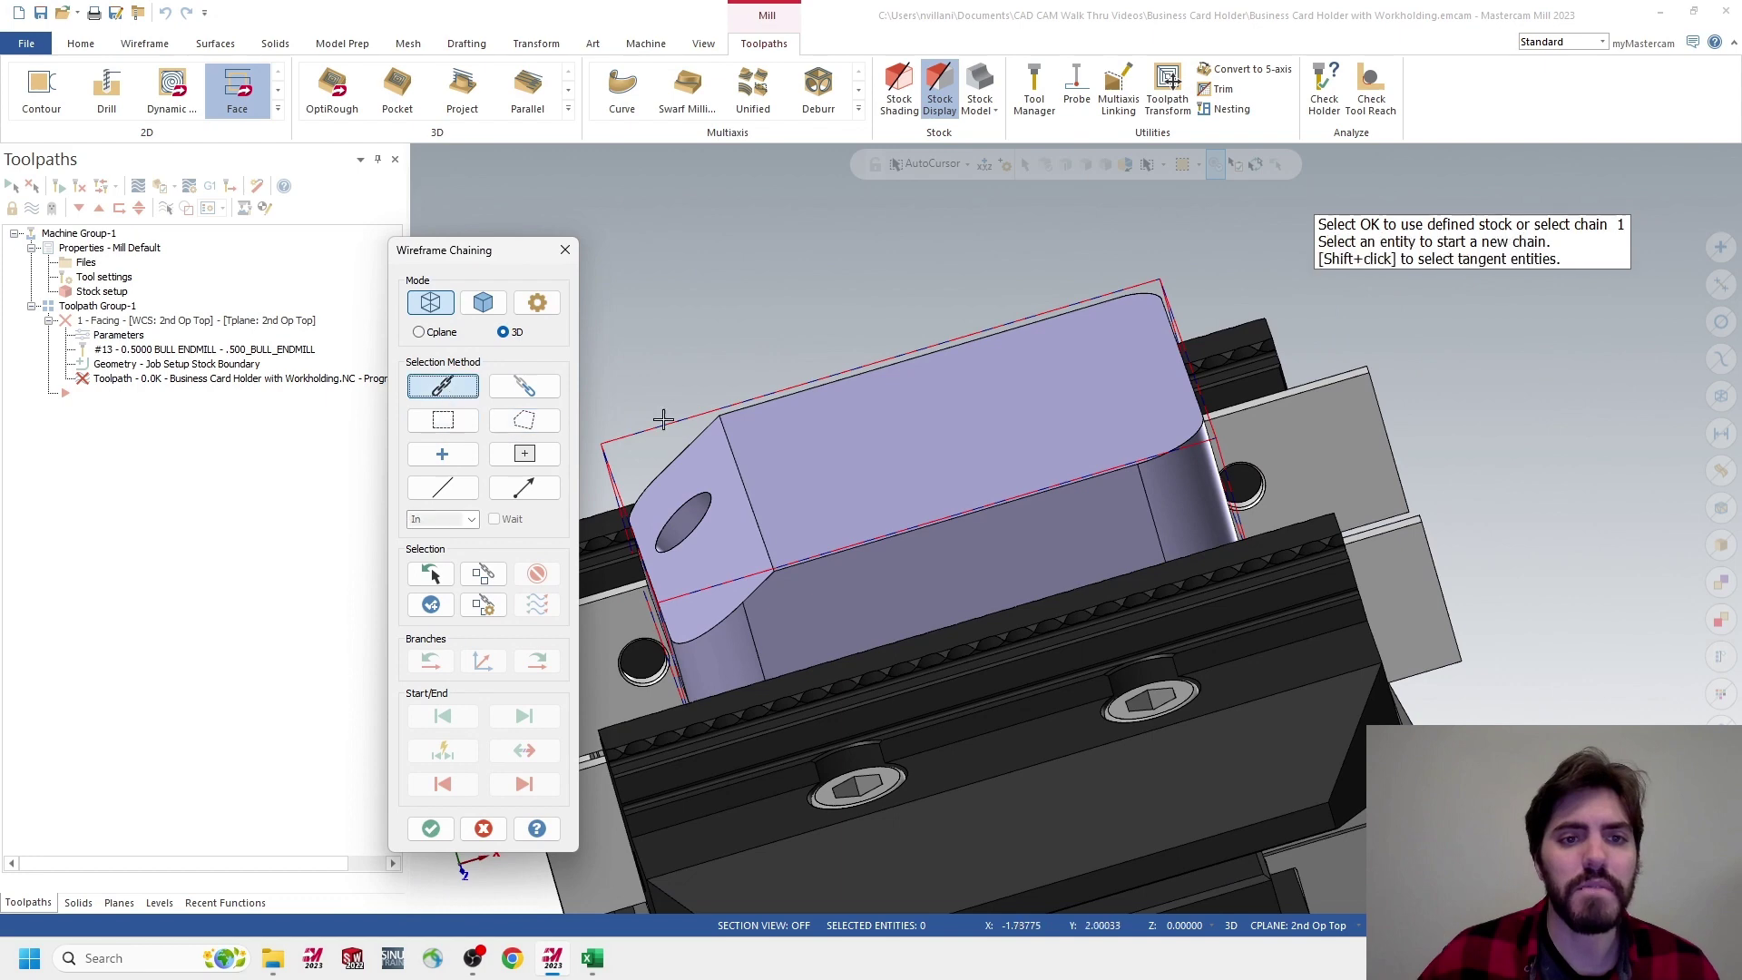
{"action": "left_click", "coordinate": [635, 434]}
{"action": "left_click", "coordinate": [535, 789]}
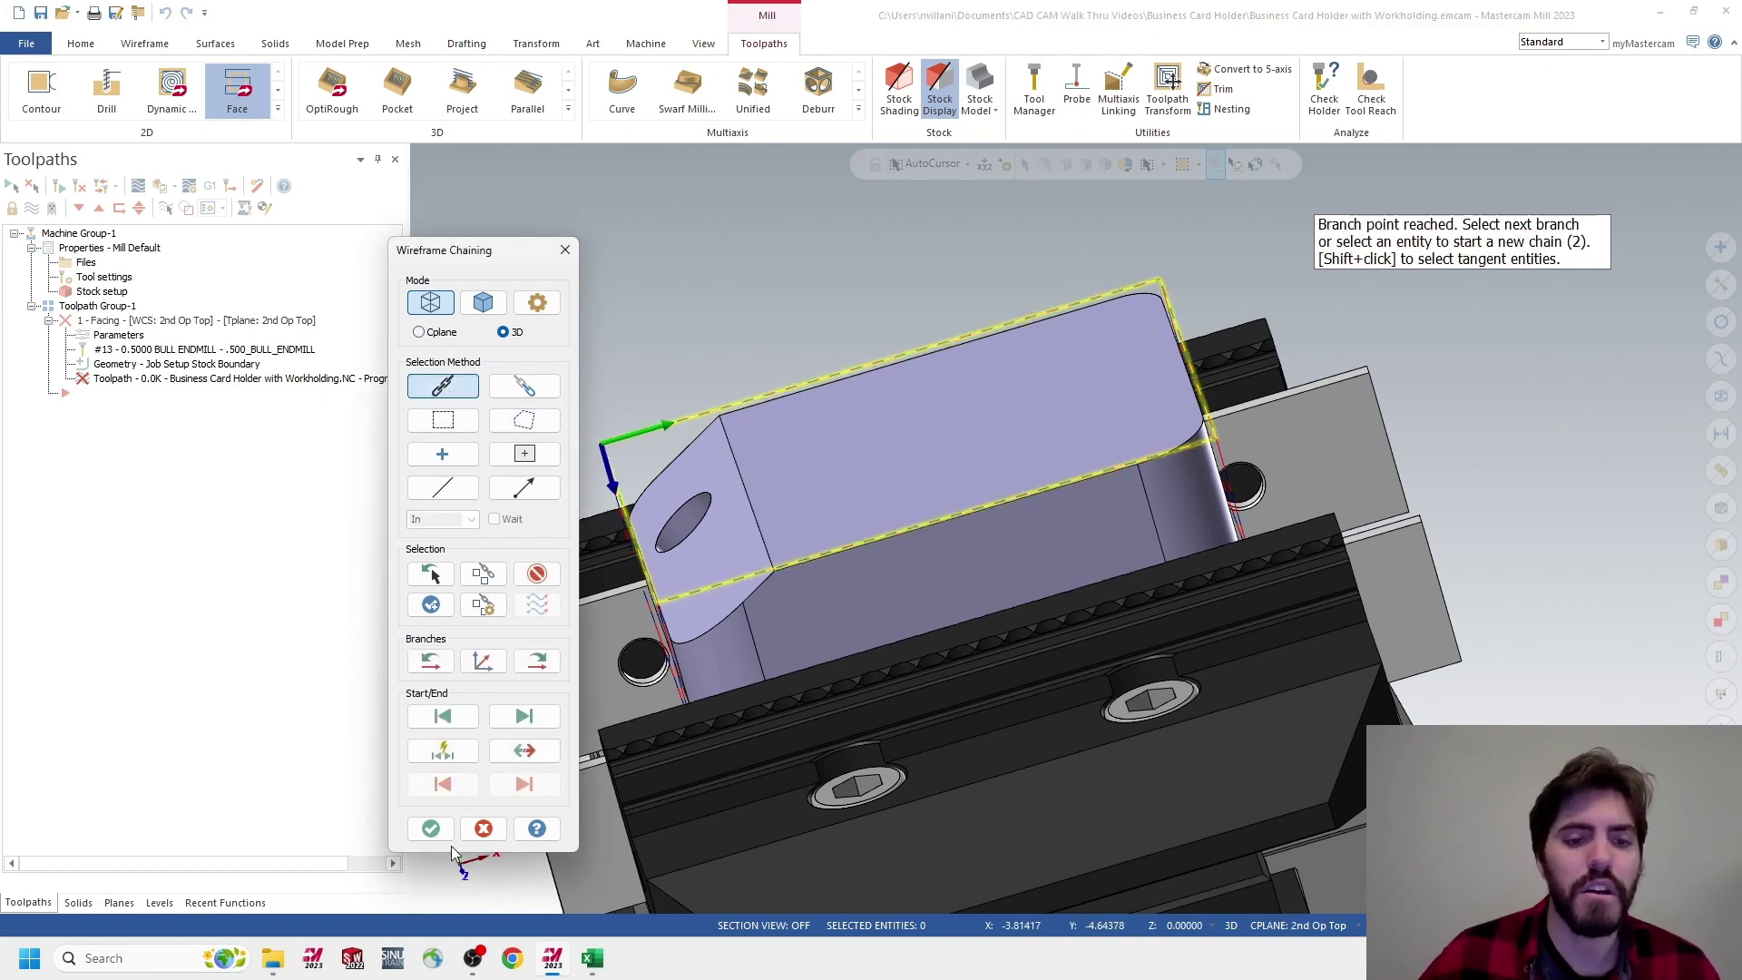
{"action": "left_click", "coordinate": [431, 829]}
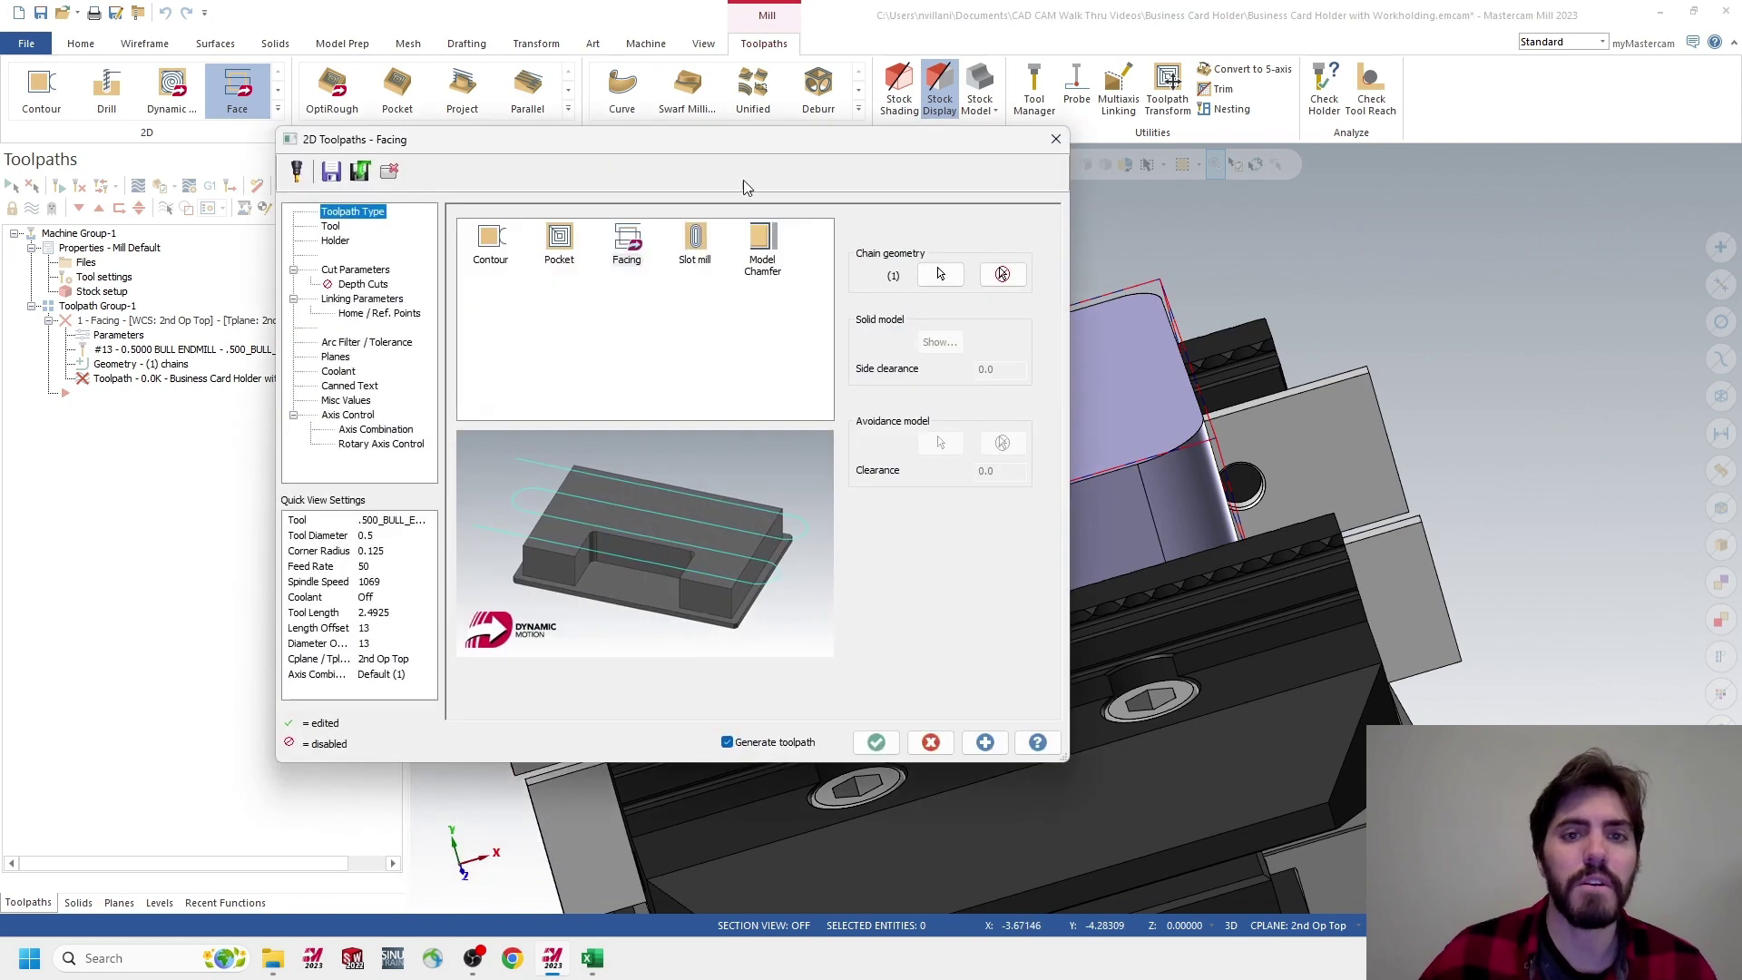
Assign tool 1, 3IN_FACEMILL, to the facing toolpath and enter the comment "3inch Face Mill"
{"action": "left_click", "coordinate": [331, 226]}
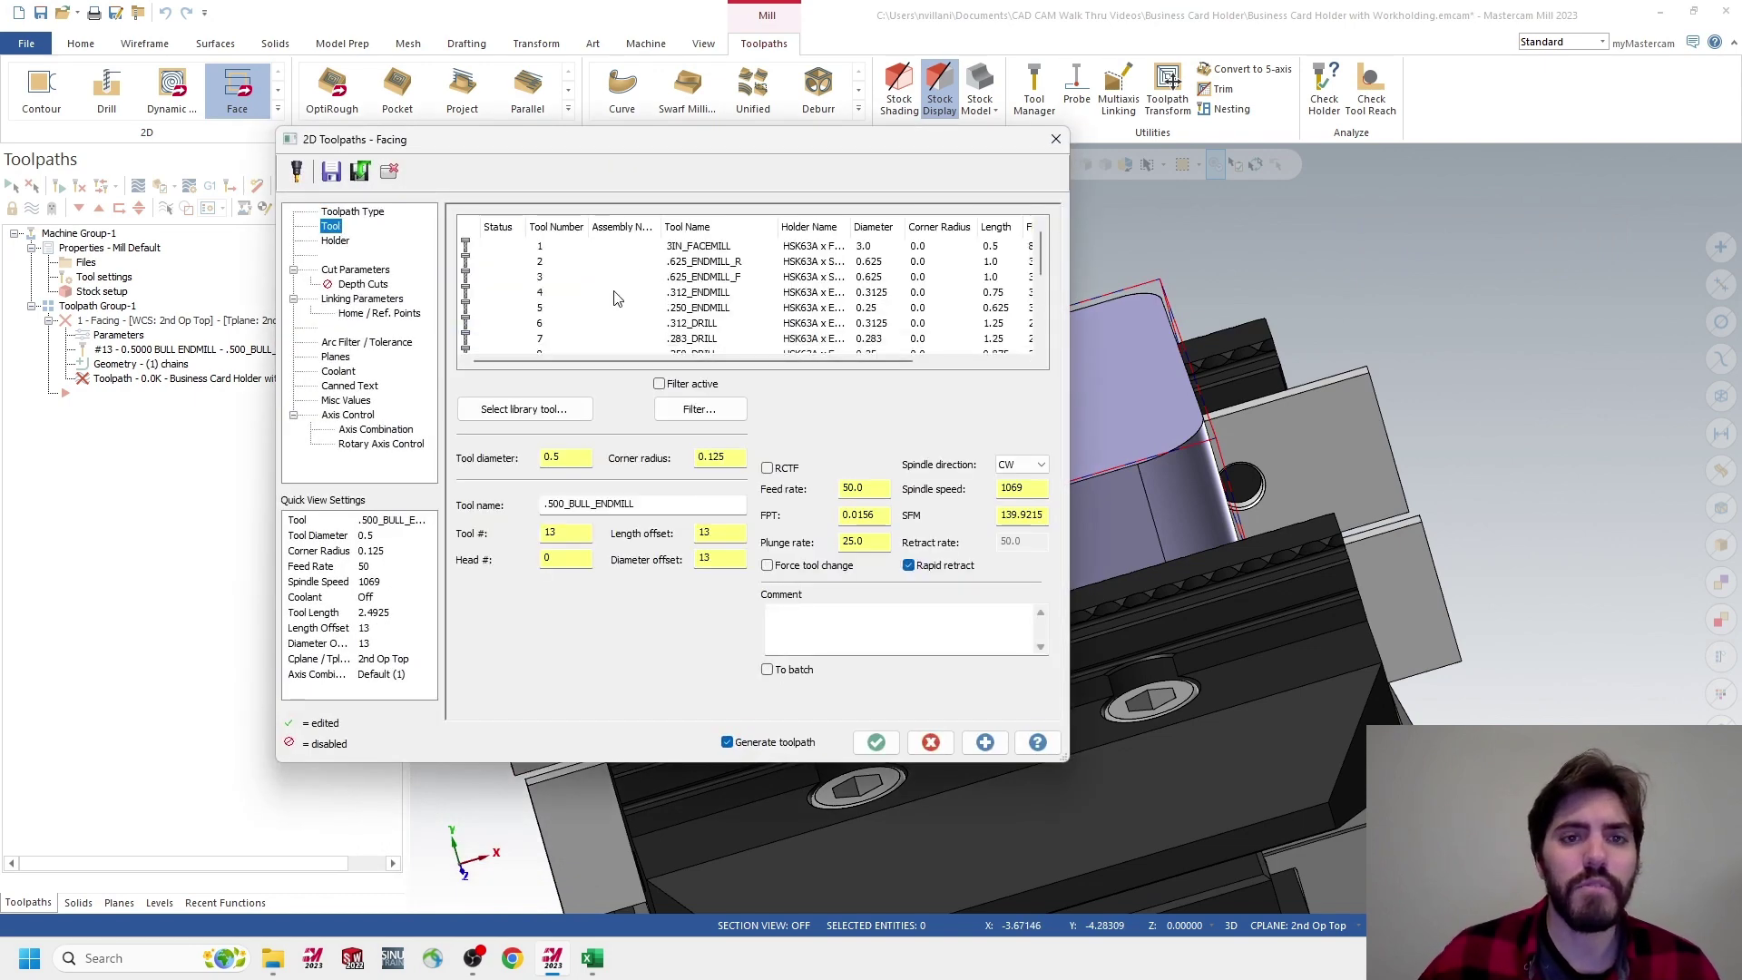
{"action": "left_click", "coordinate": [667, 247]}
{"action": "left_click", "coordinate": [819, 630]}
{"action": "type", "text": "3"}
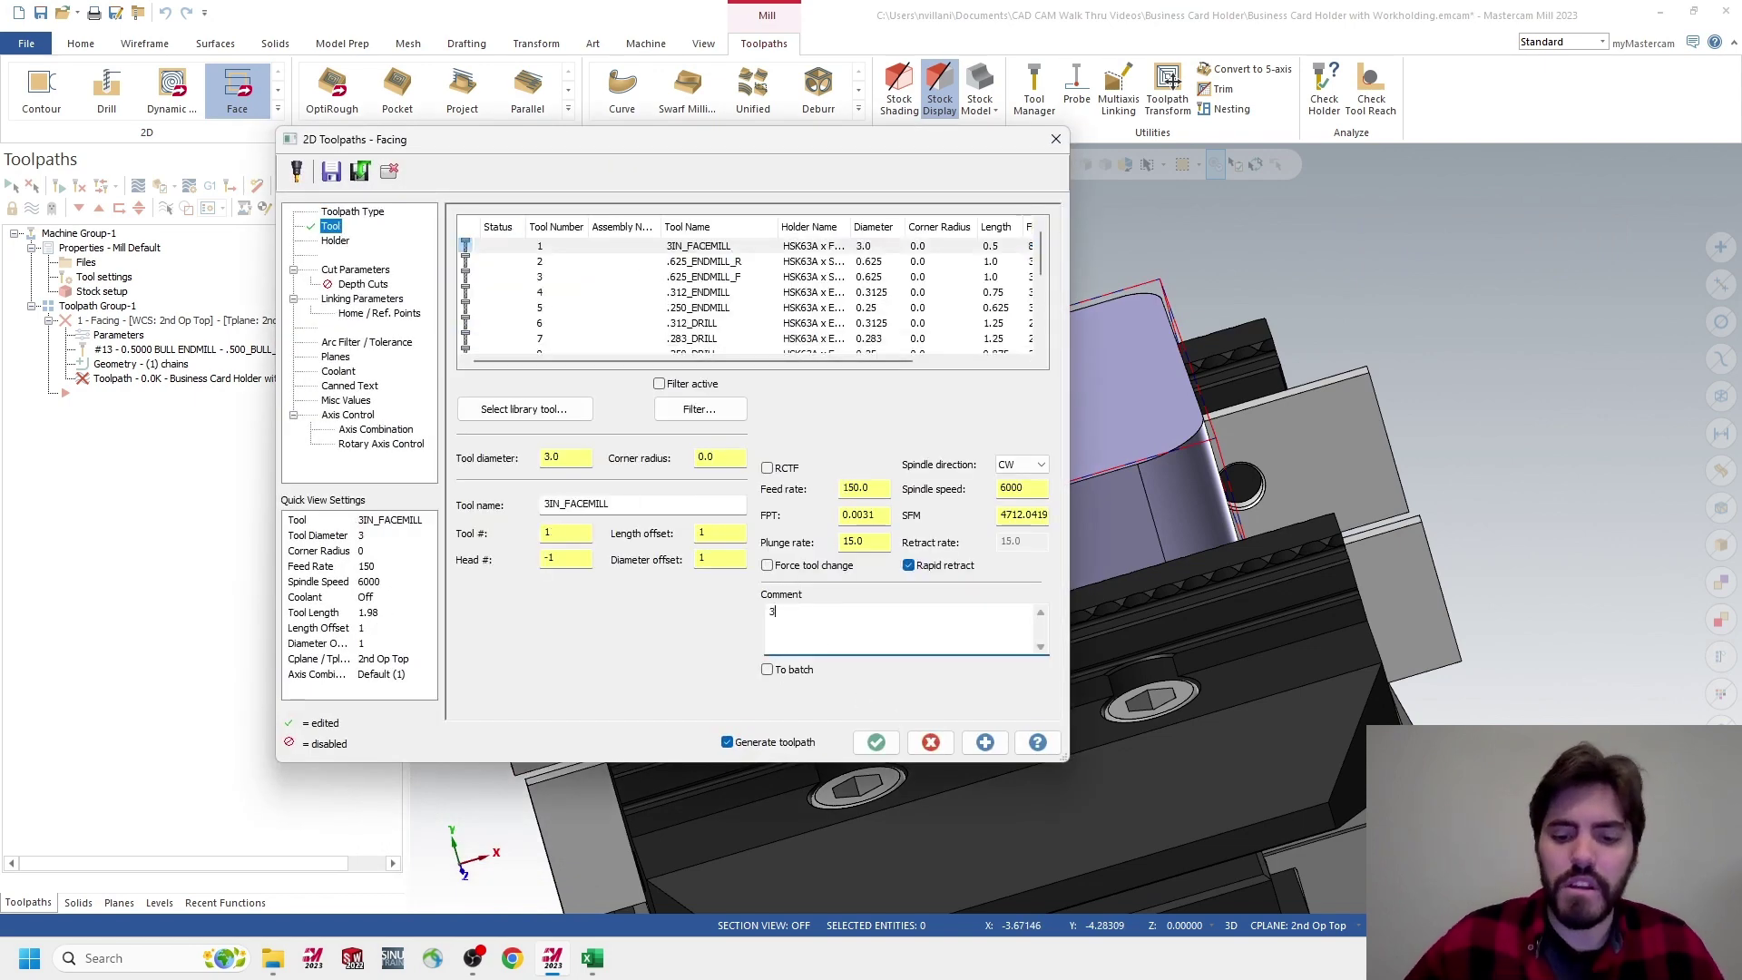
{"action": "type", "text": "I"}
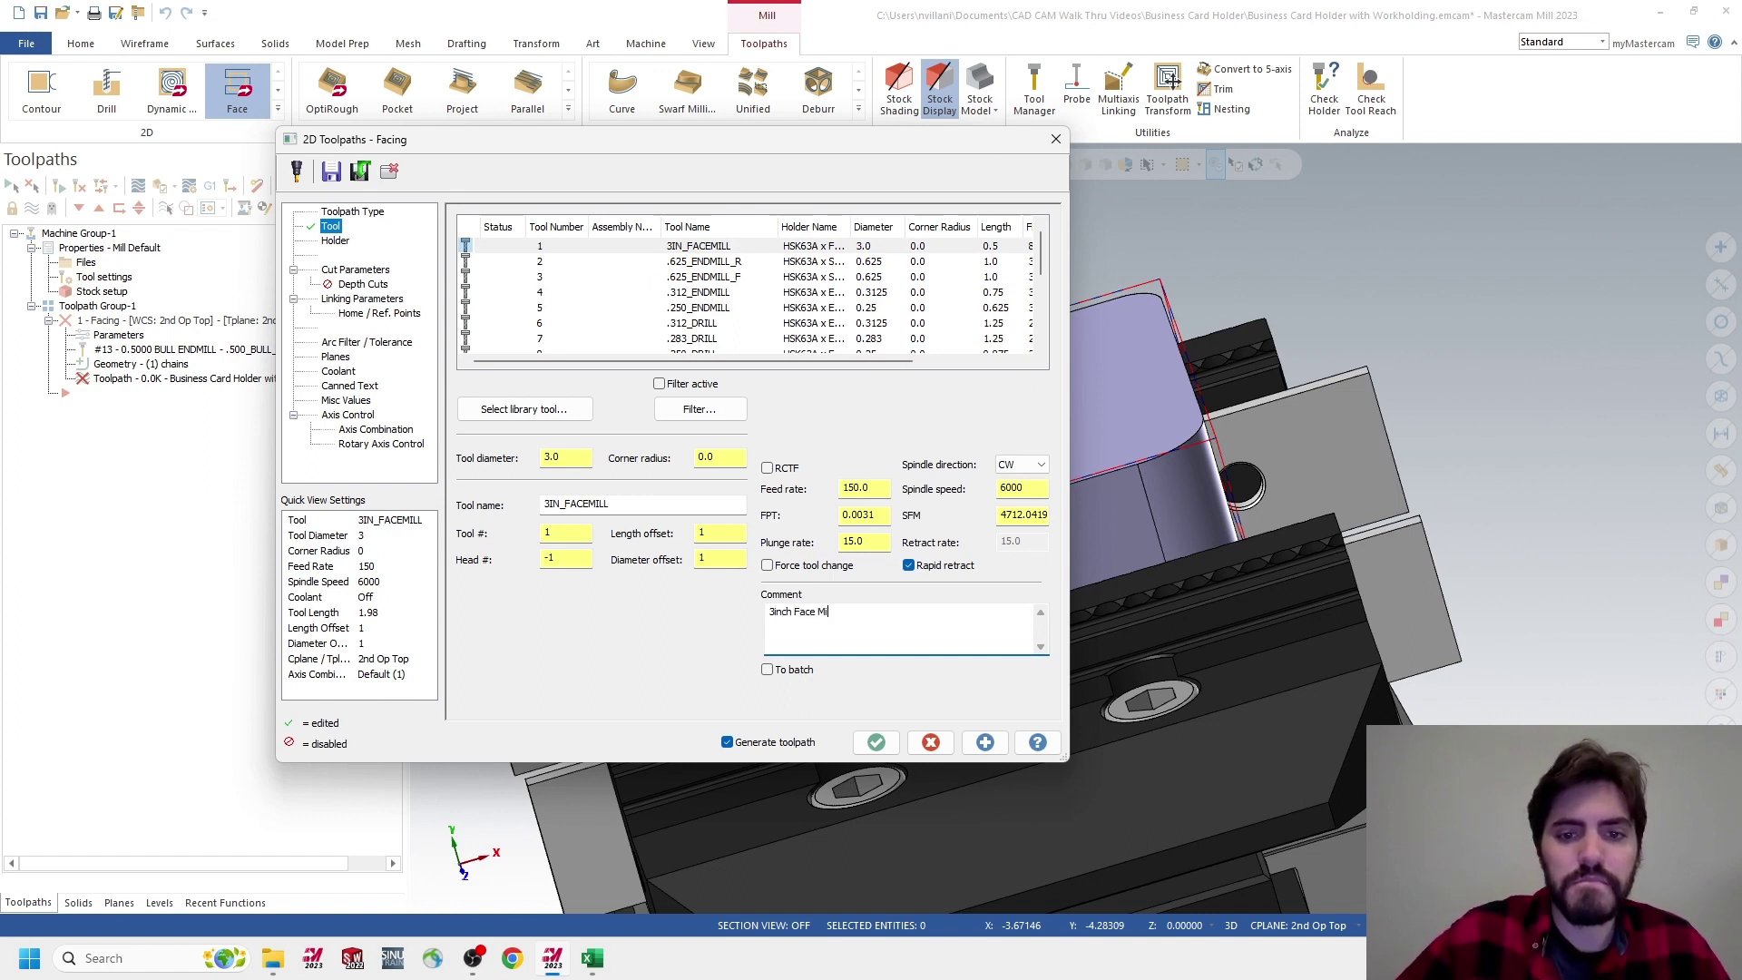
Set the facing cut to One pass with 25% approach and exit distances and 0 stock to leave on floors
{"action": "left_click", "coordinate": [355, 270]}
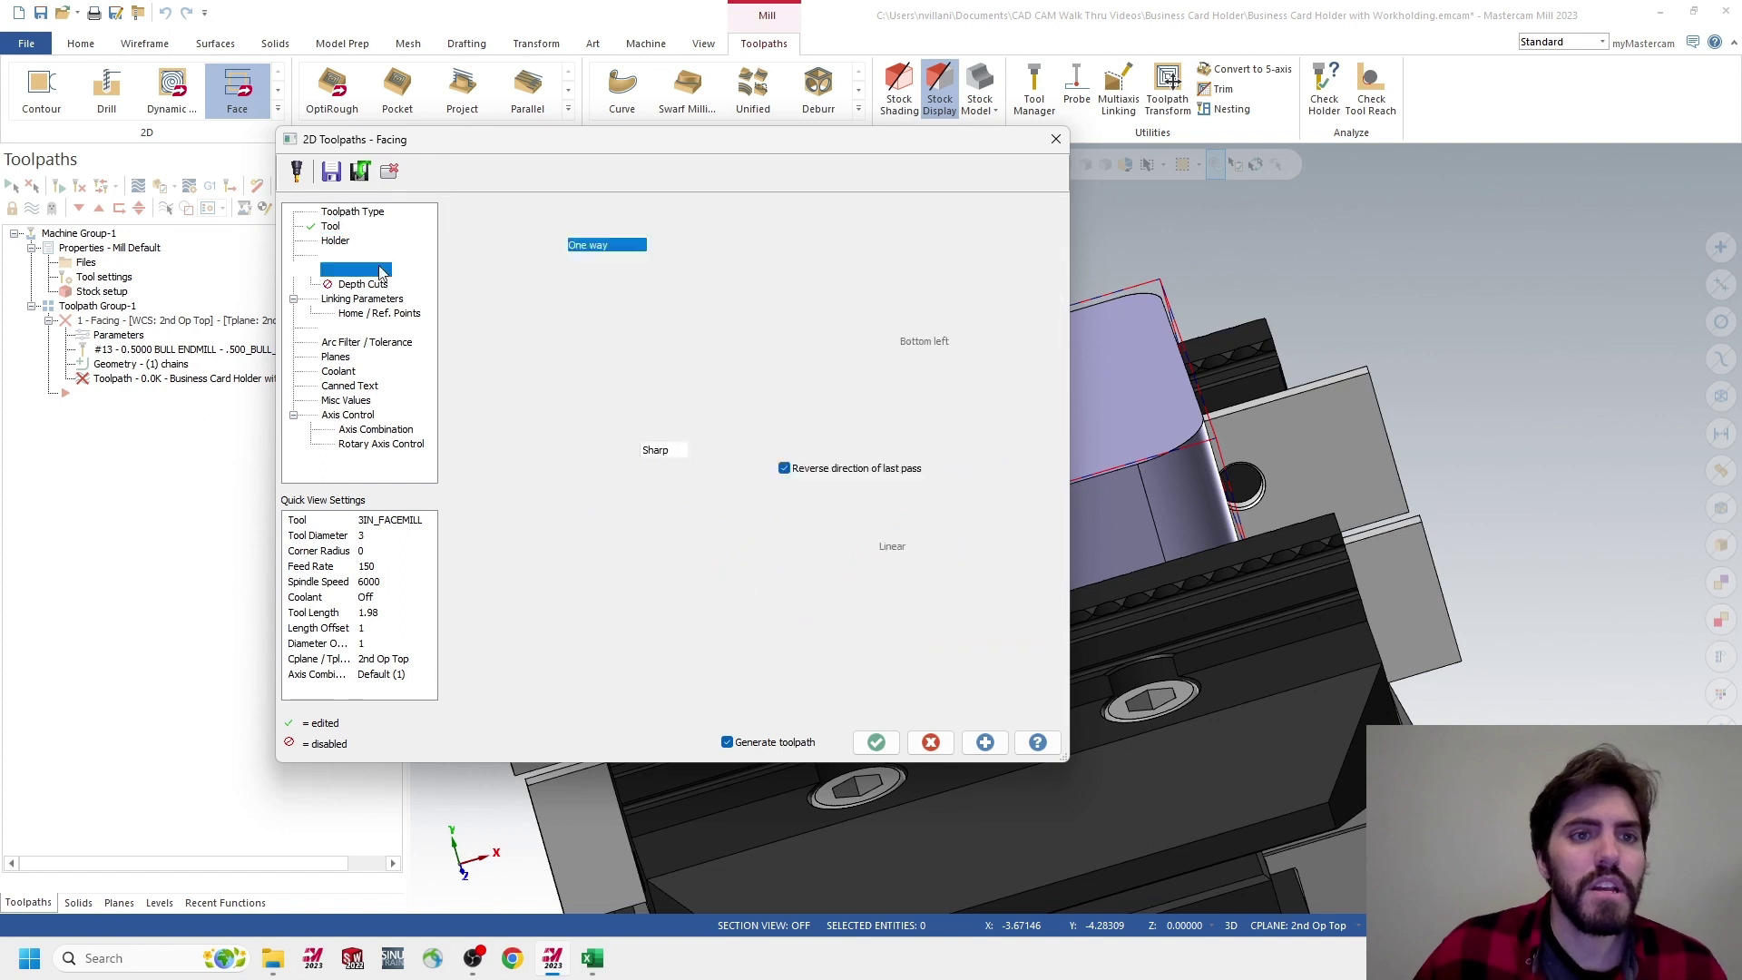
{"action": "left_click", "coordinate": [626, 247]}
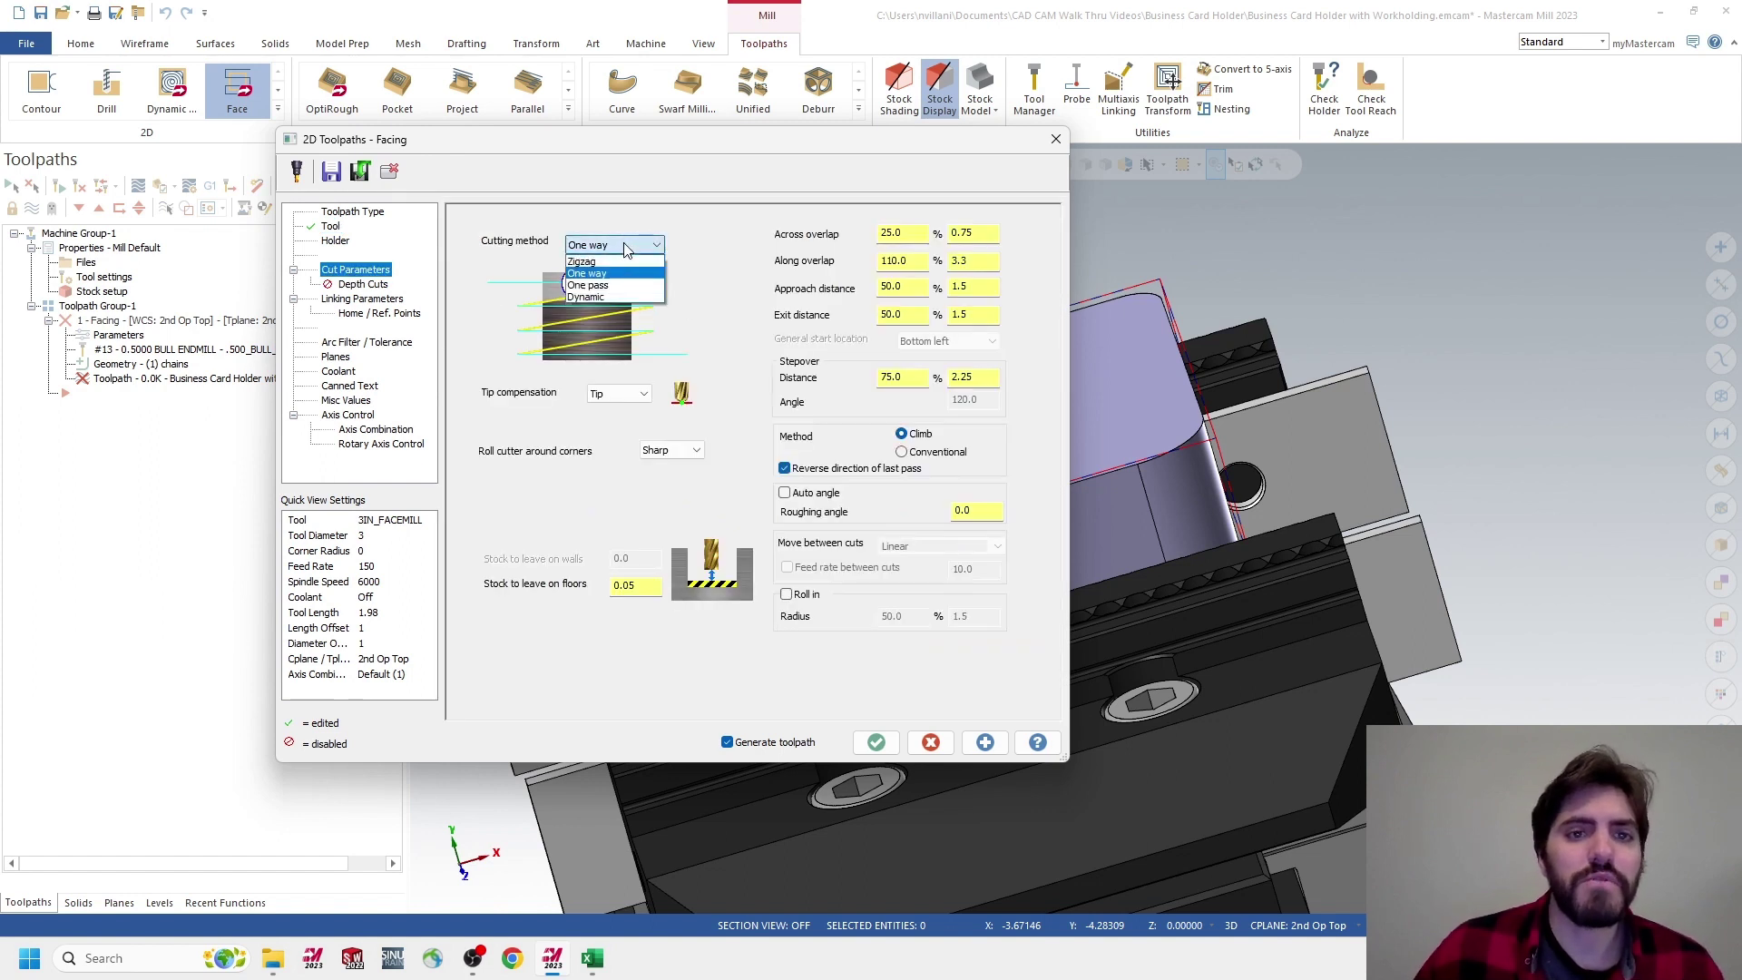
{"action": "left_click", "coordinate": [601, 285]}
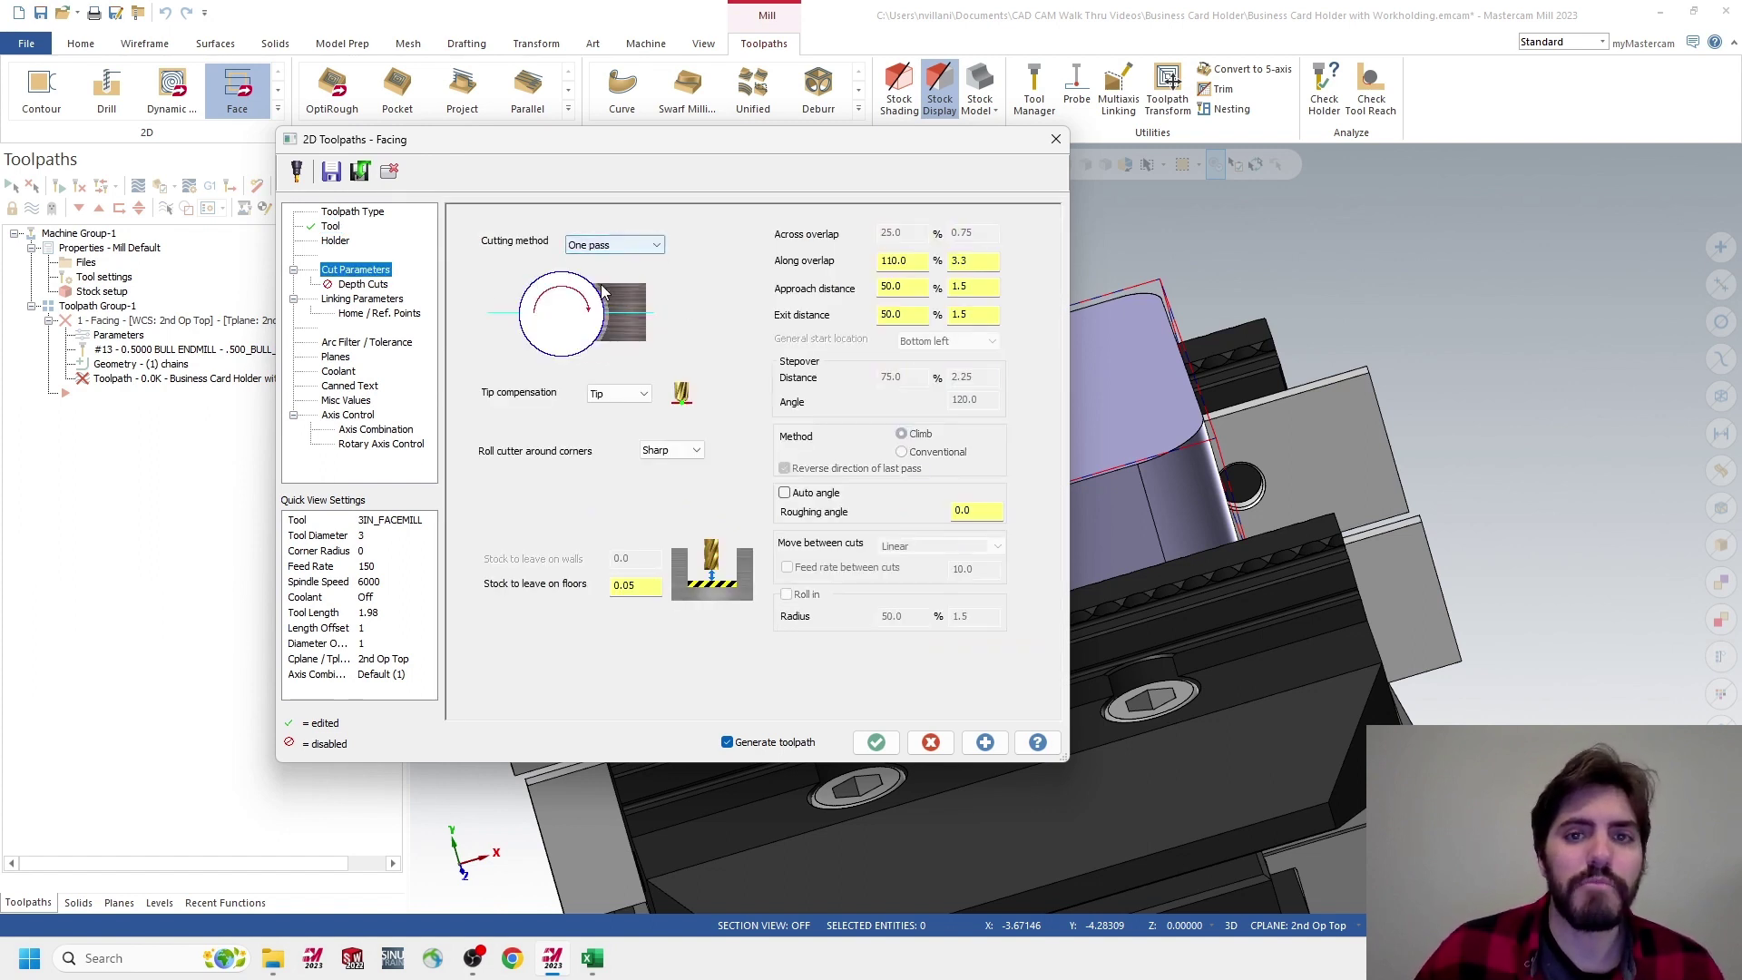
{"action": "double_click", "coordinate": [909, 288]}
{"action": "type", "text": "25"}
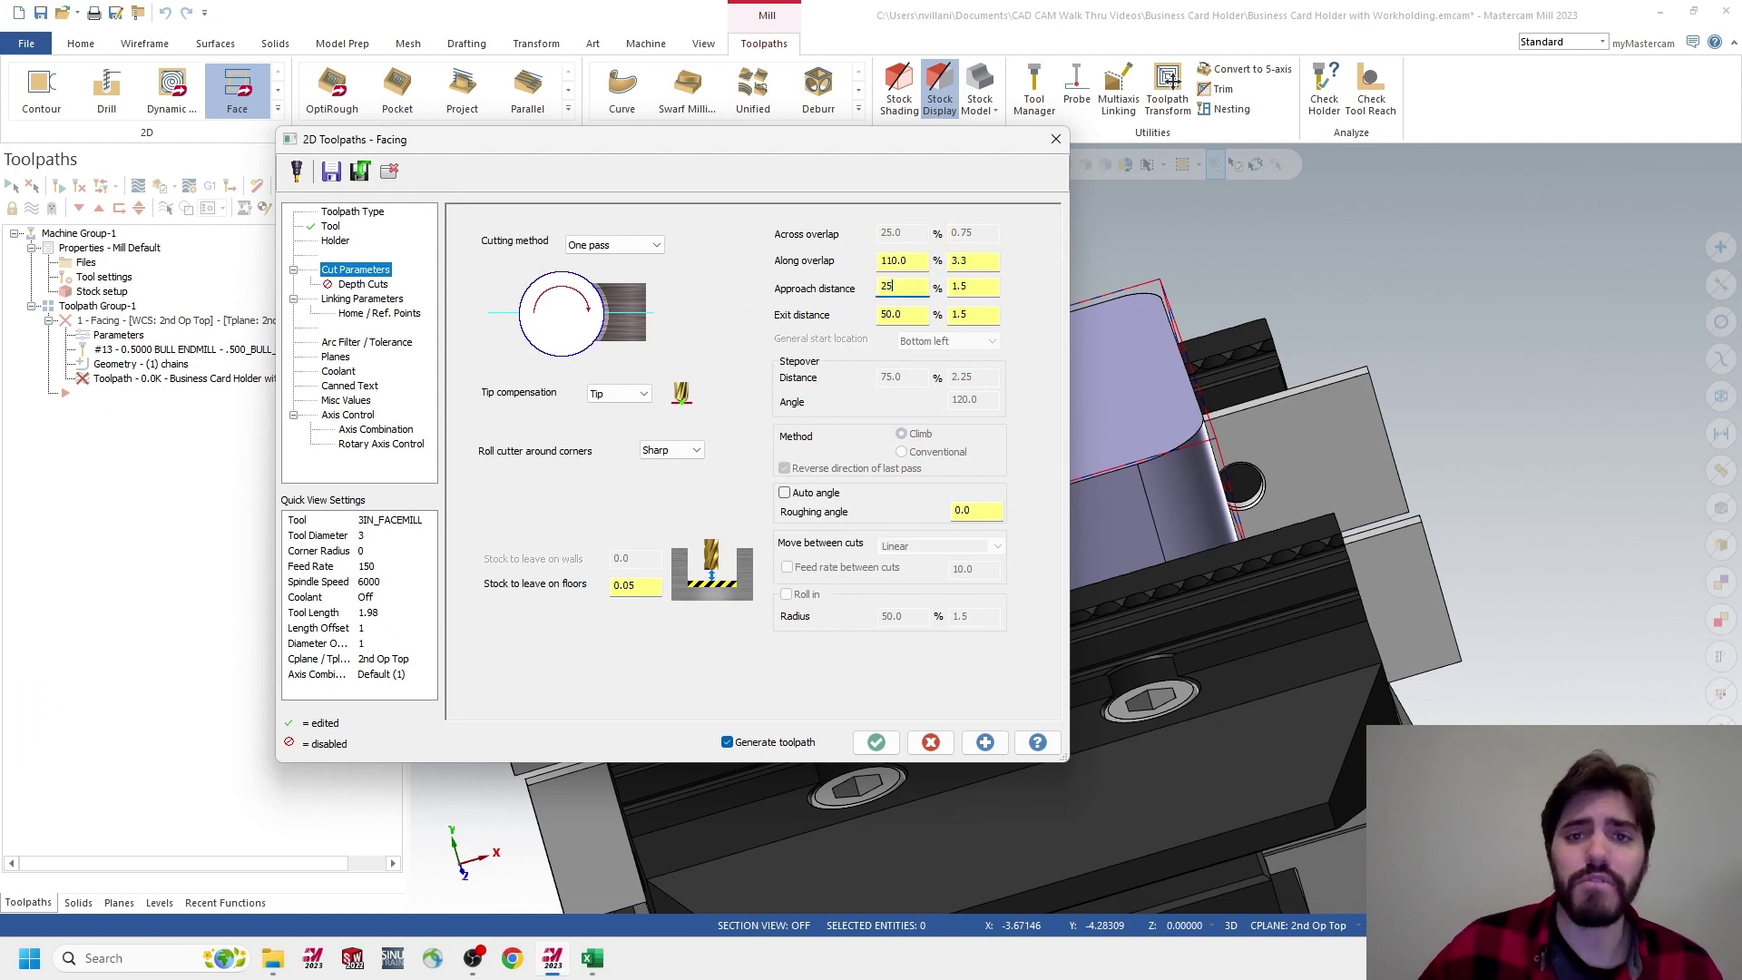
{"action": "double_click", "coordinate": [889, 313]}
{"action": "type", "text": "2"}
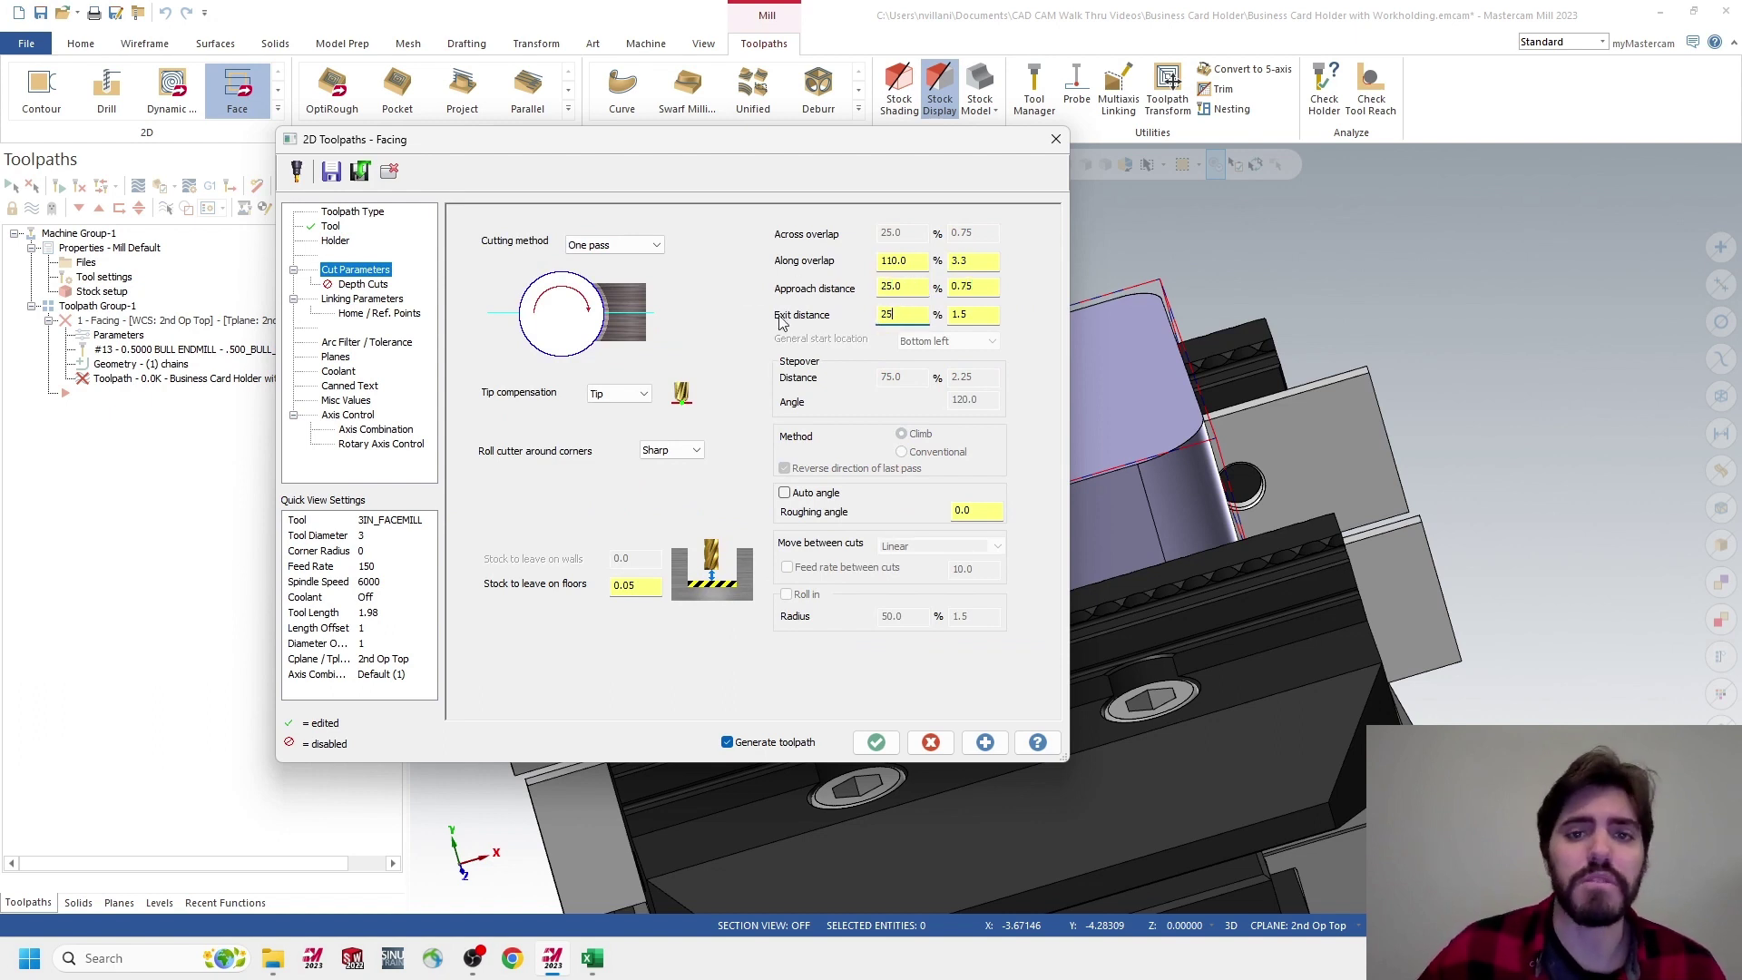
{"action": "type", "text": "5"}
{"action": "double_click", "coordinate": [634, 585]}
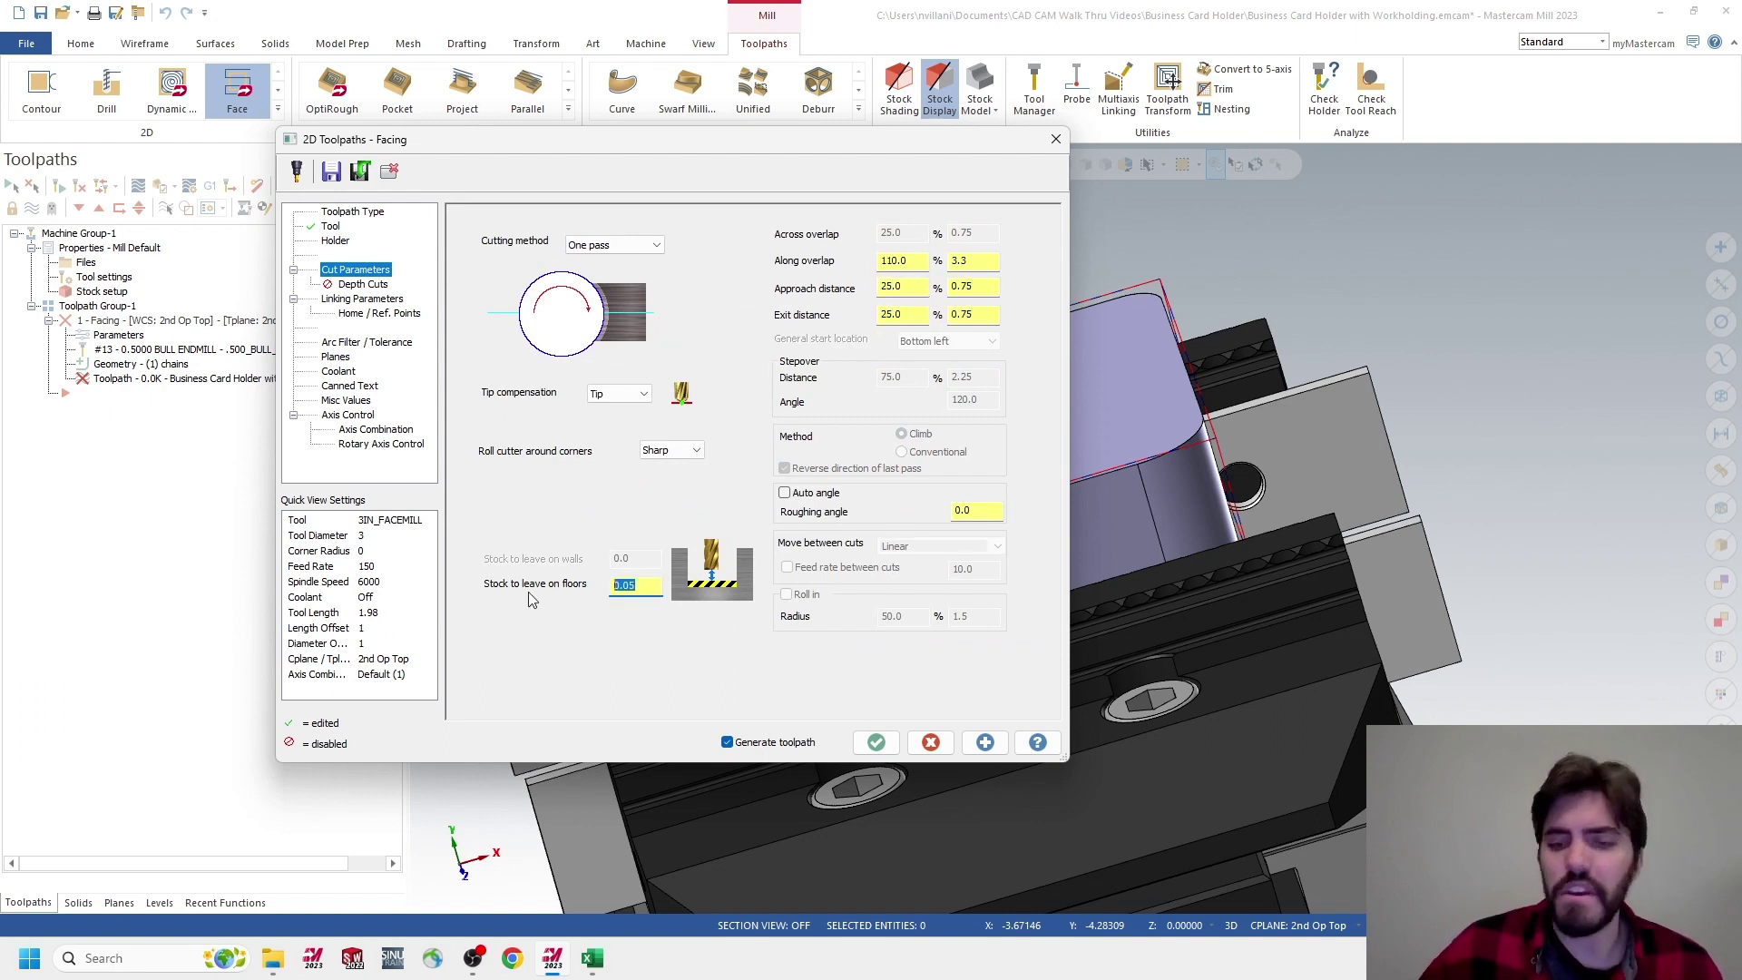
{"action": "type", "text": "0"}
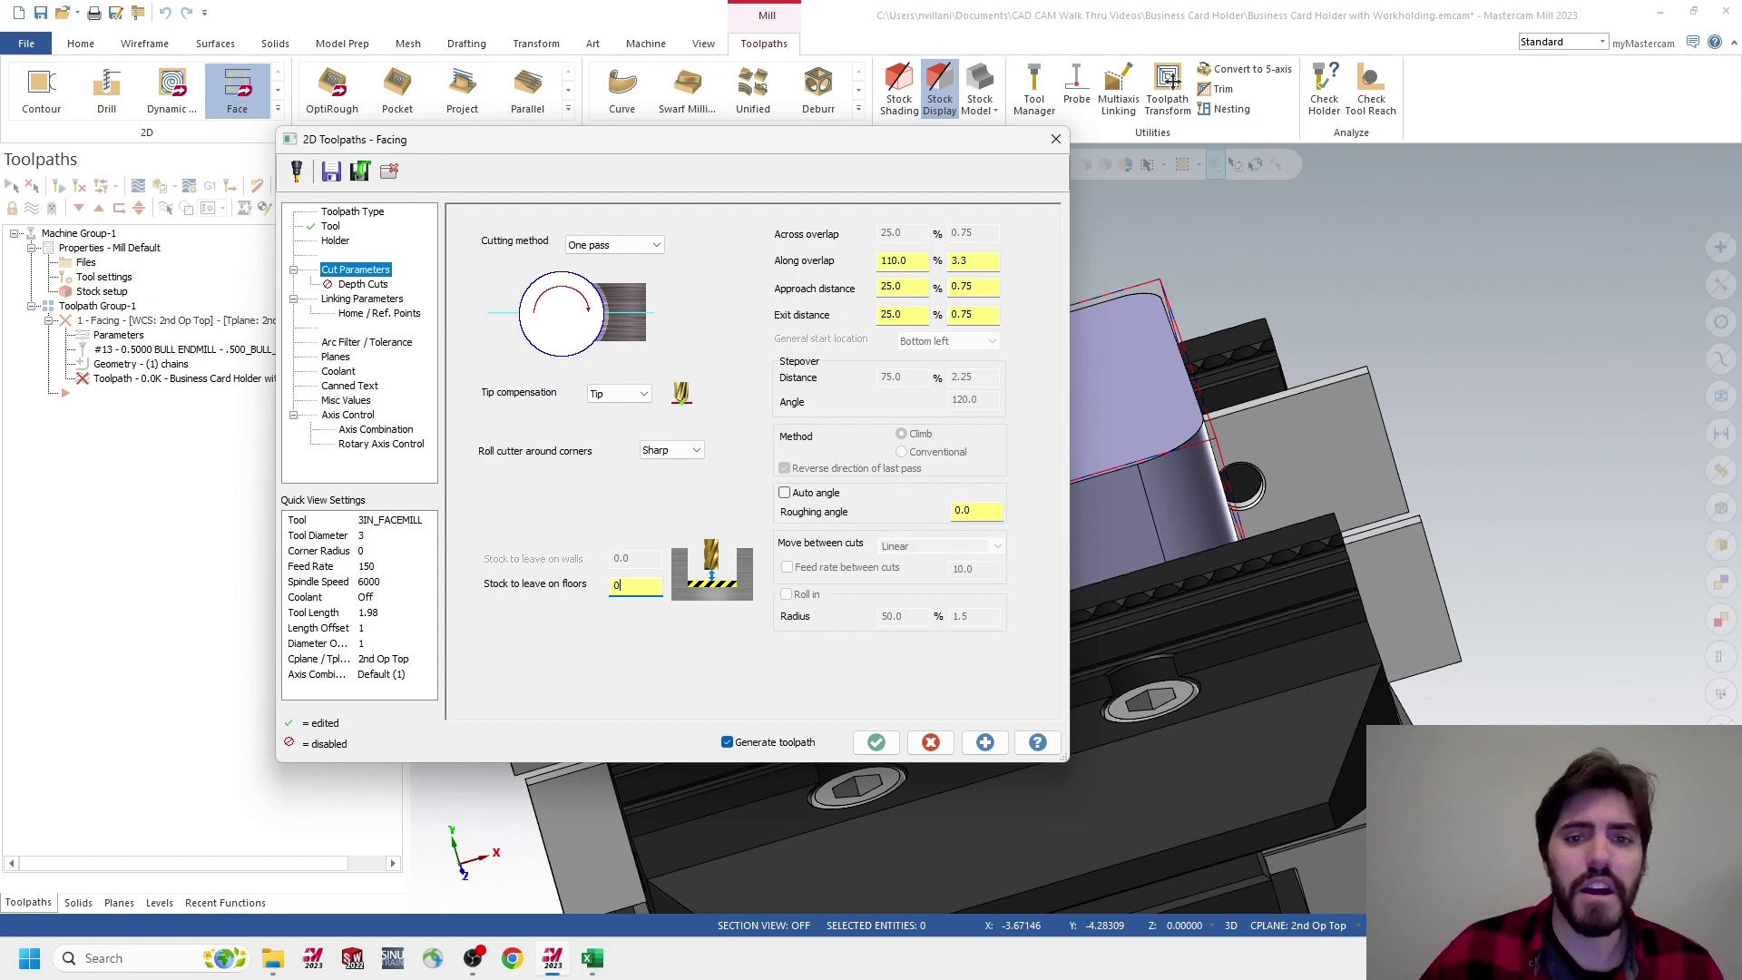
Look up the 3IN_FACEMILL depth per pass in the Excel tool list and return to the facing depth cut settings
{"action": "left_click", "coordinate": [355, 286]}
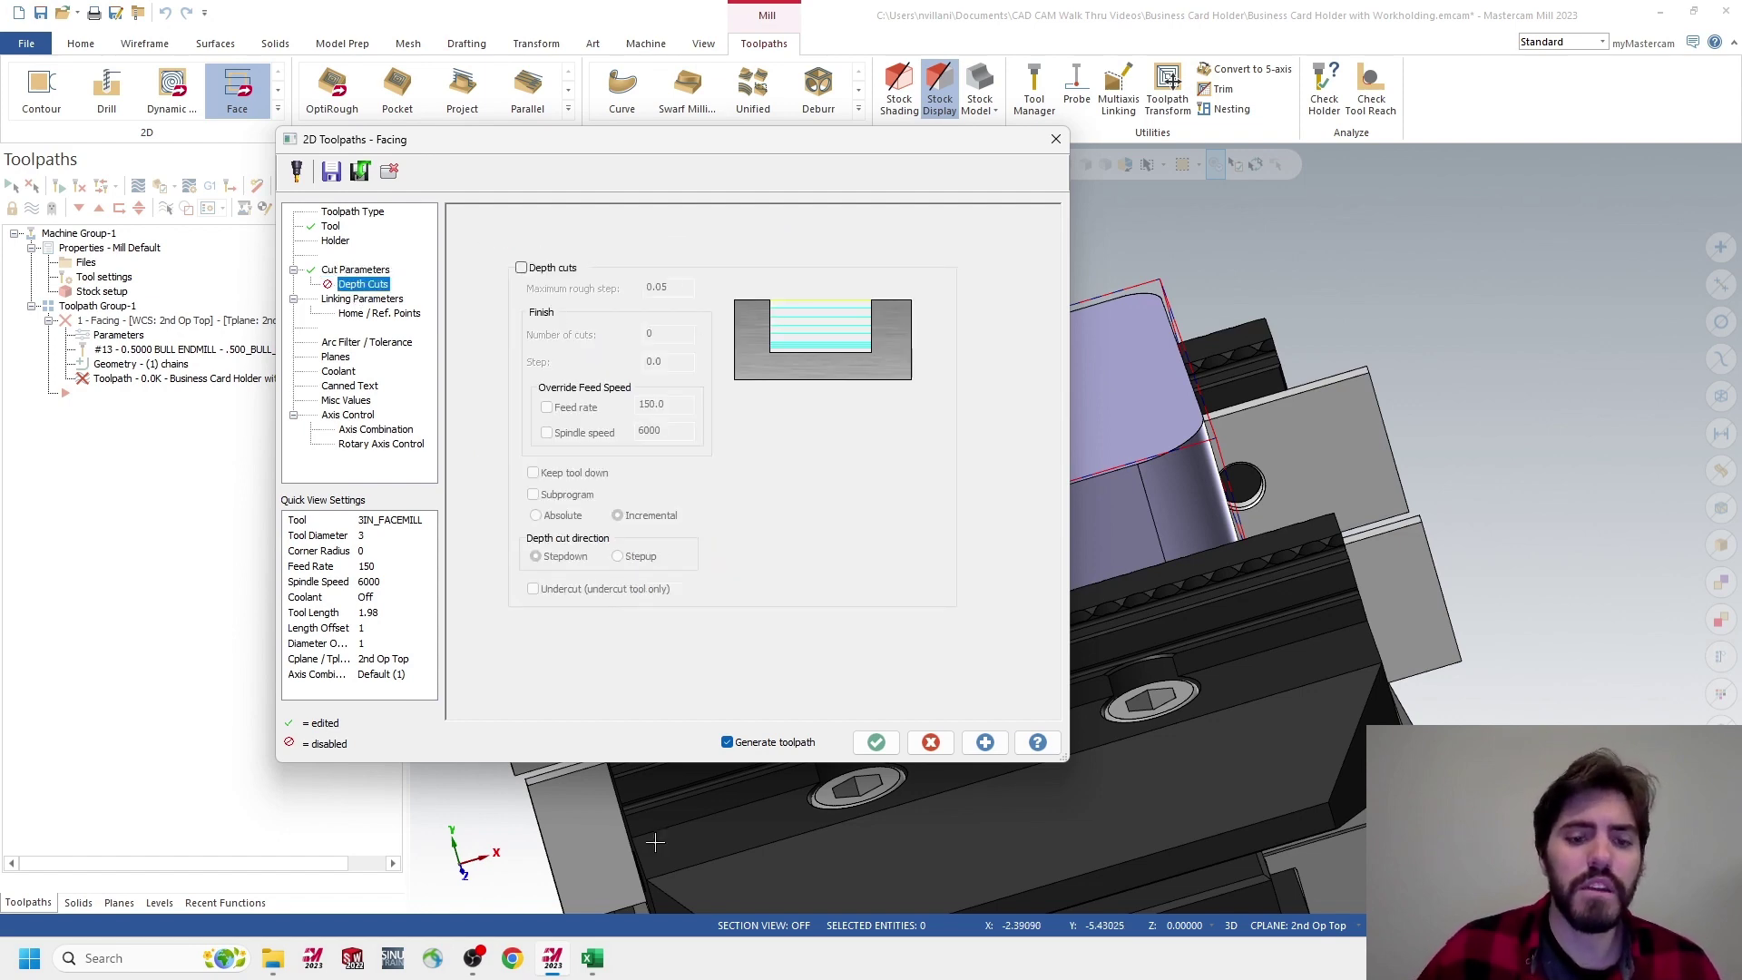
{"action": "left_click", "coordinate": [592, 959]}
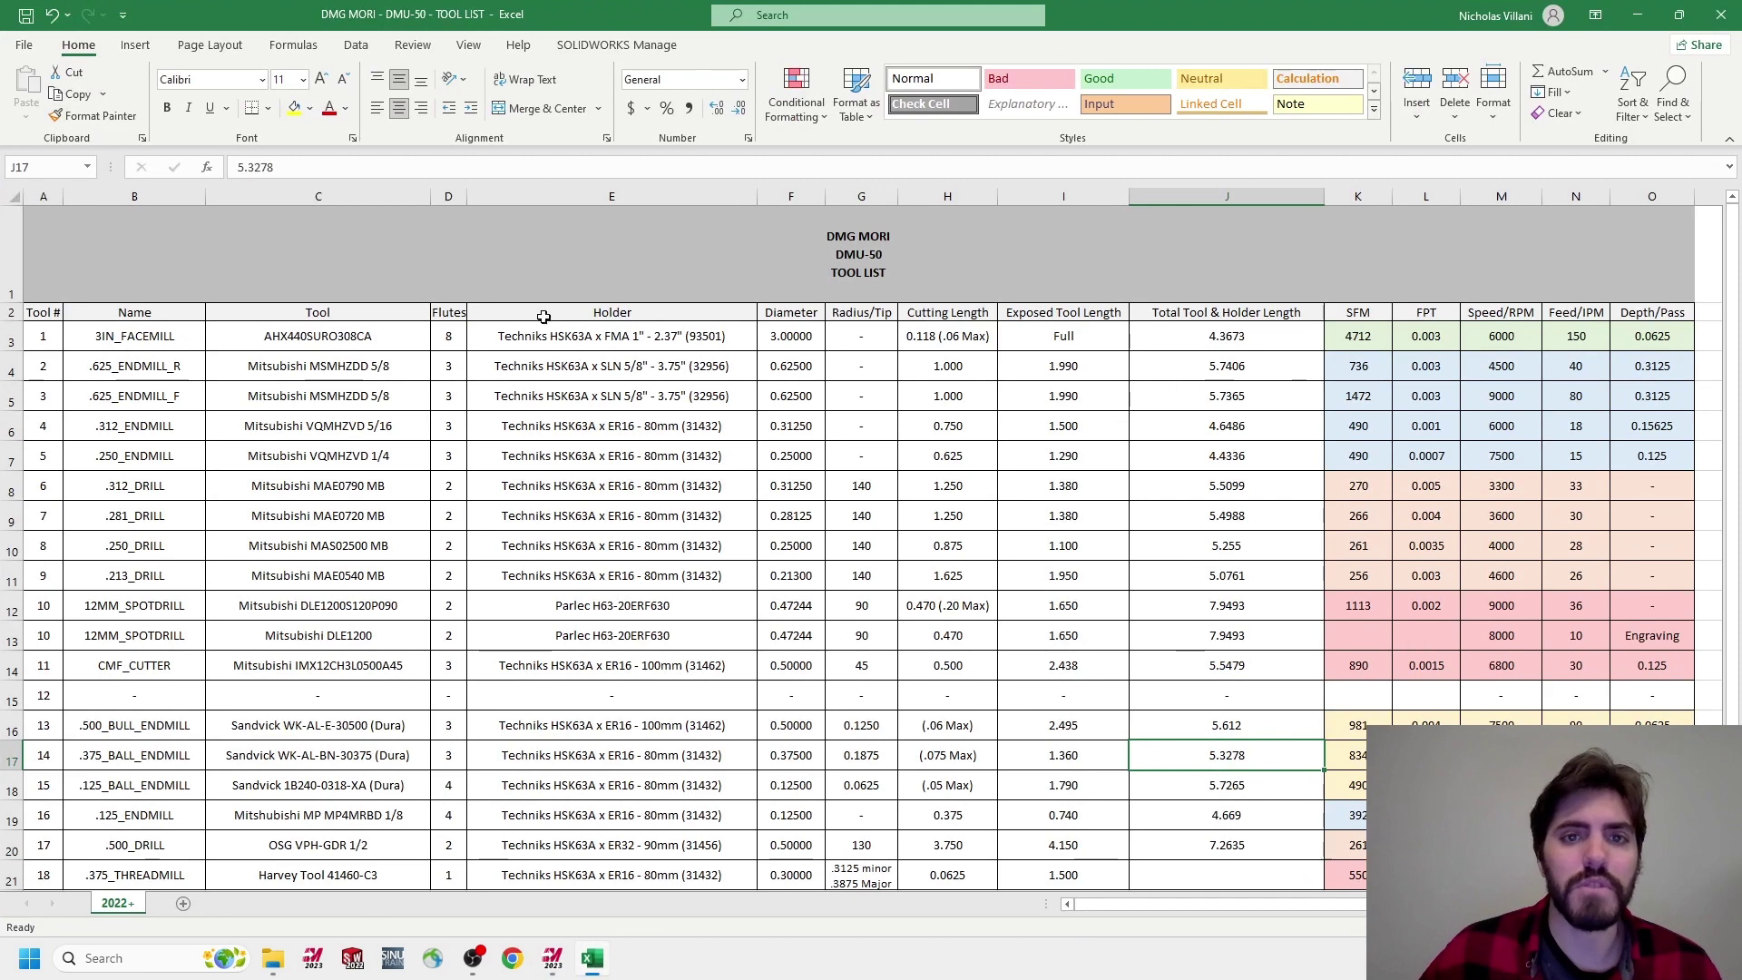
{"action": "left_click_drag", "start_coordinate": [118, 338], "coordinate": [1664, 345]}
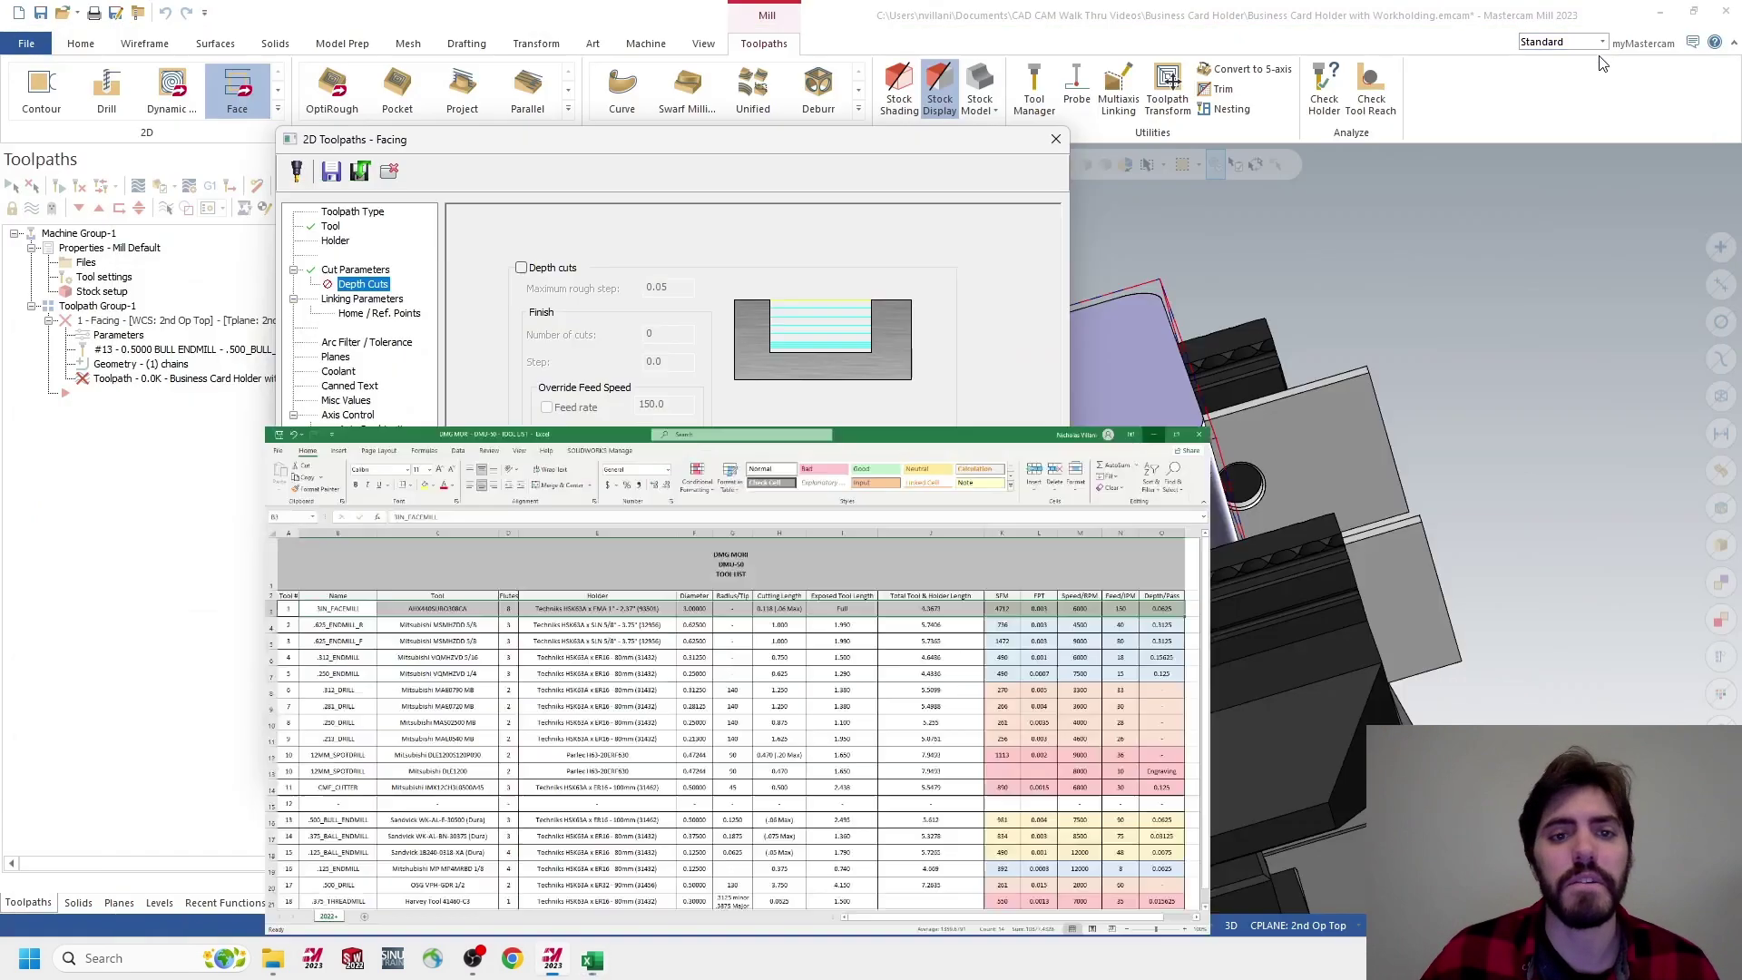
{"action": "left_click", "coordinate": [1638, 14]}
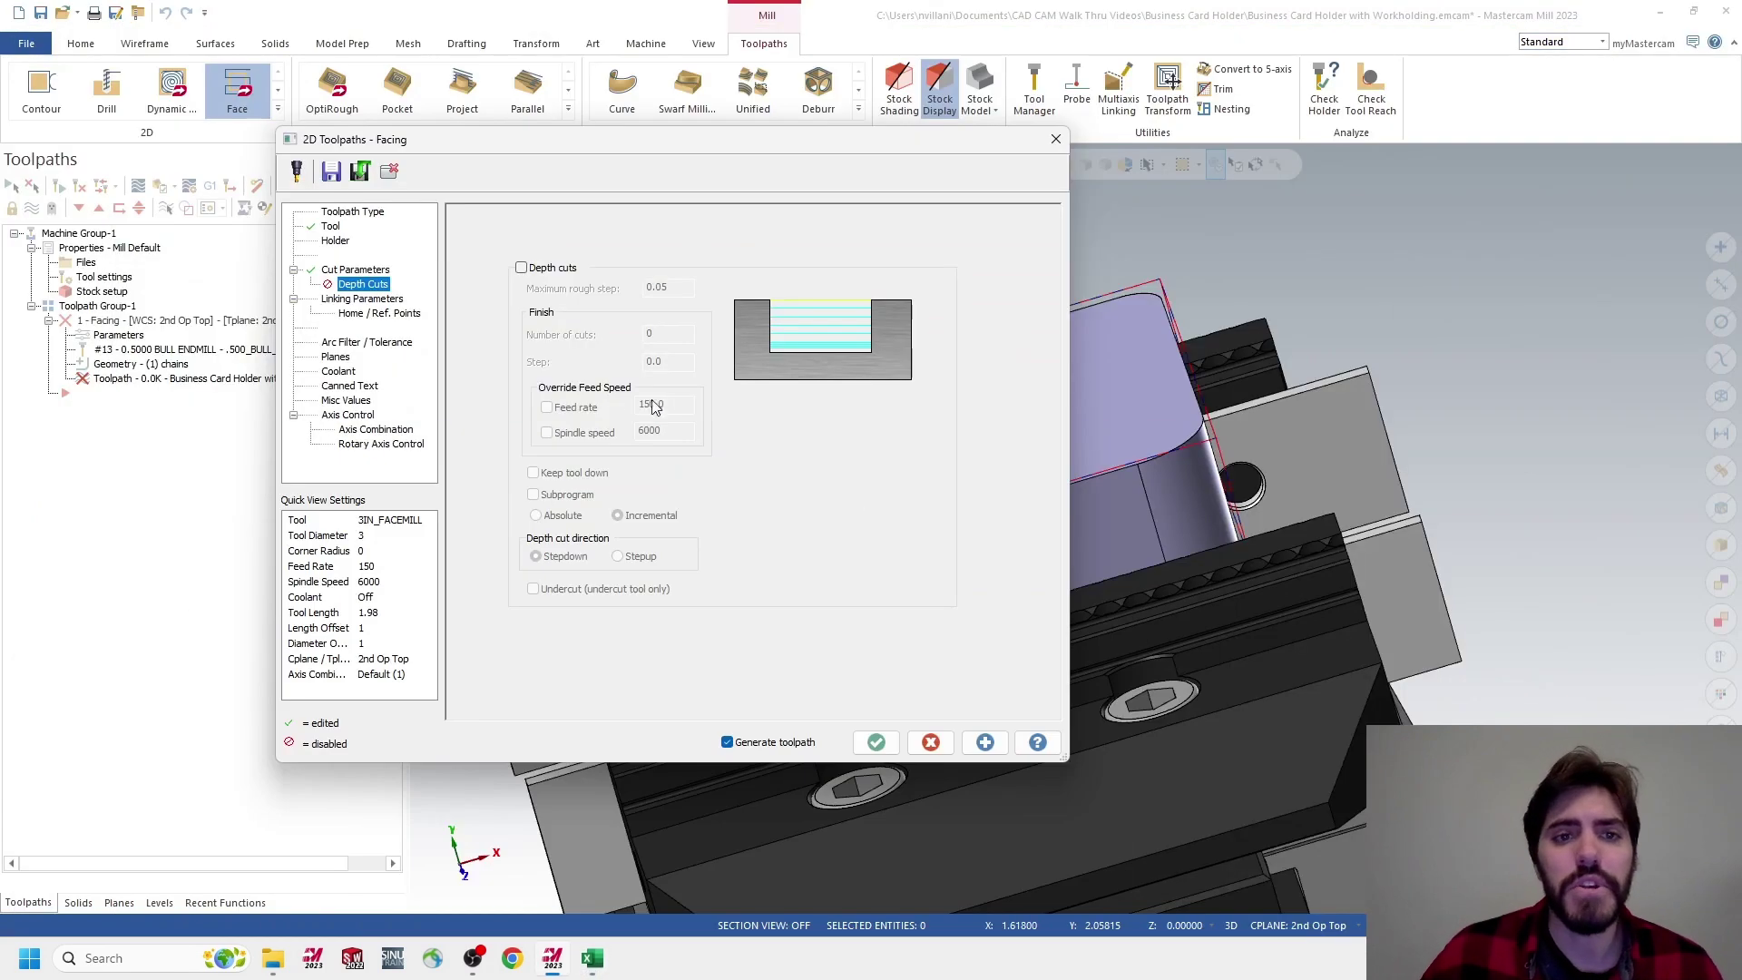
Enable depth cuts for the facing toolpath with a maximum rough step of .0625
{"action": "left_click", "coordinate": [522, 268]}
{"action": "double_click", "coordinate": [669, 287]}
{"action": "type", "text": "."}
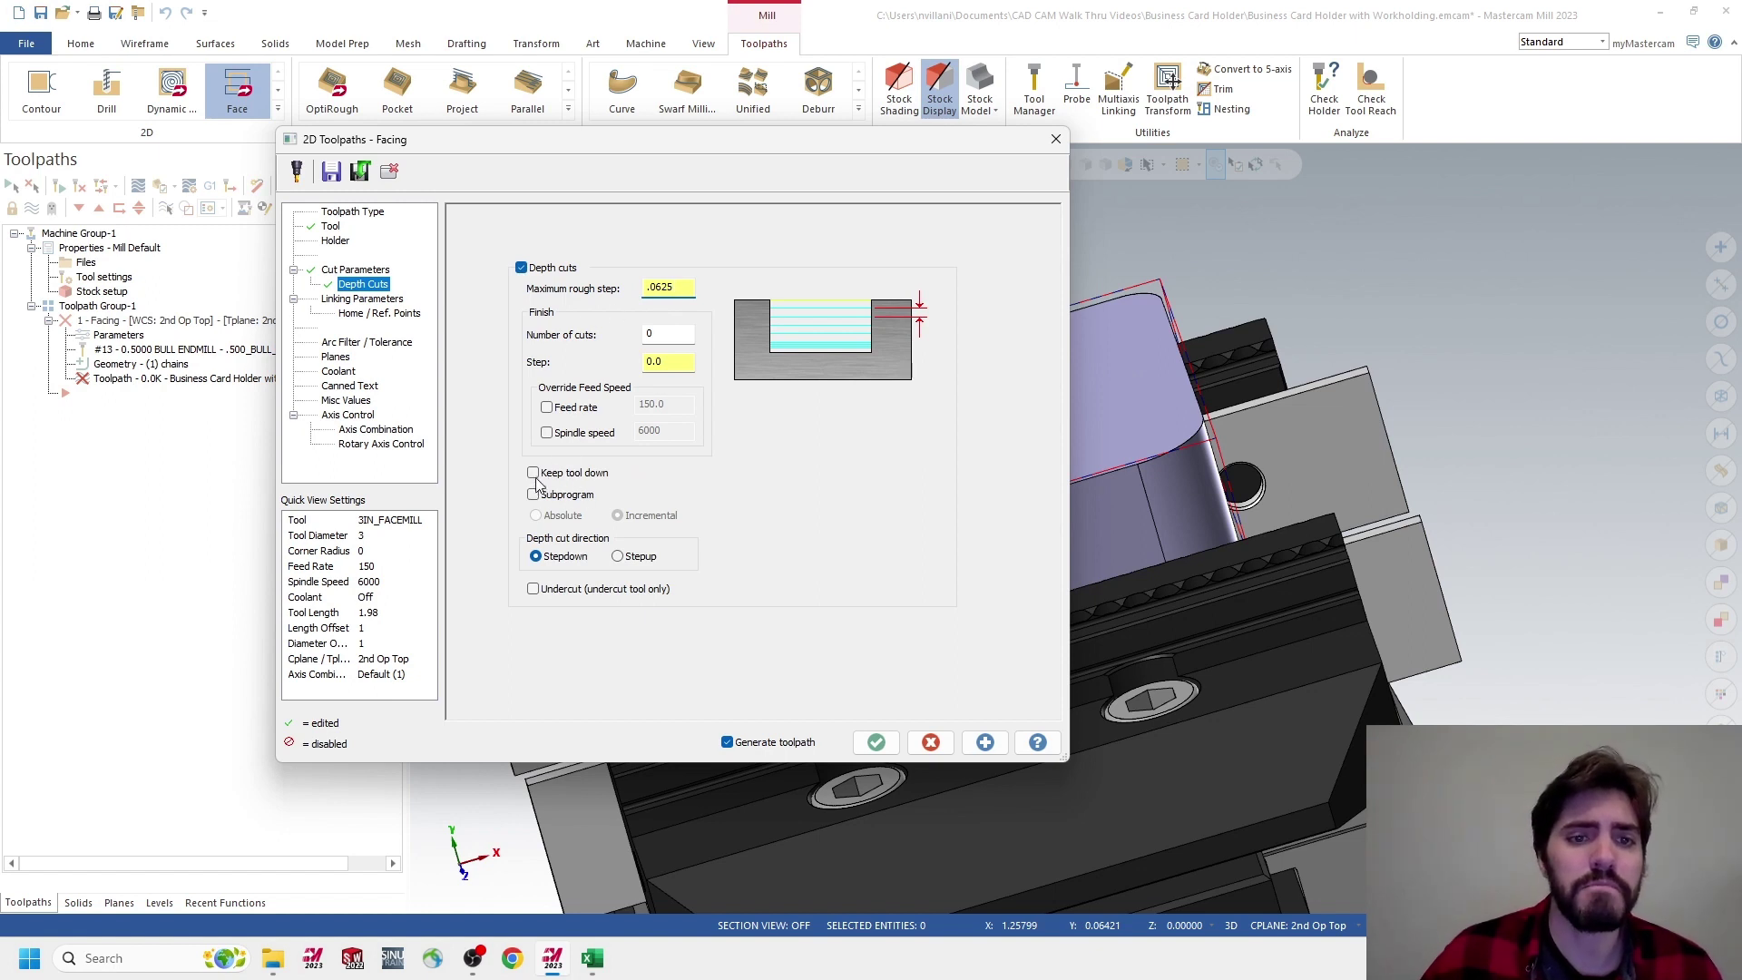
Set the facing toolpath's retract, feed plane and depth linking values to Absolute
{"action": "left_click", "coordinate": [392, 302]}
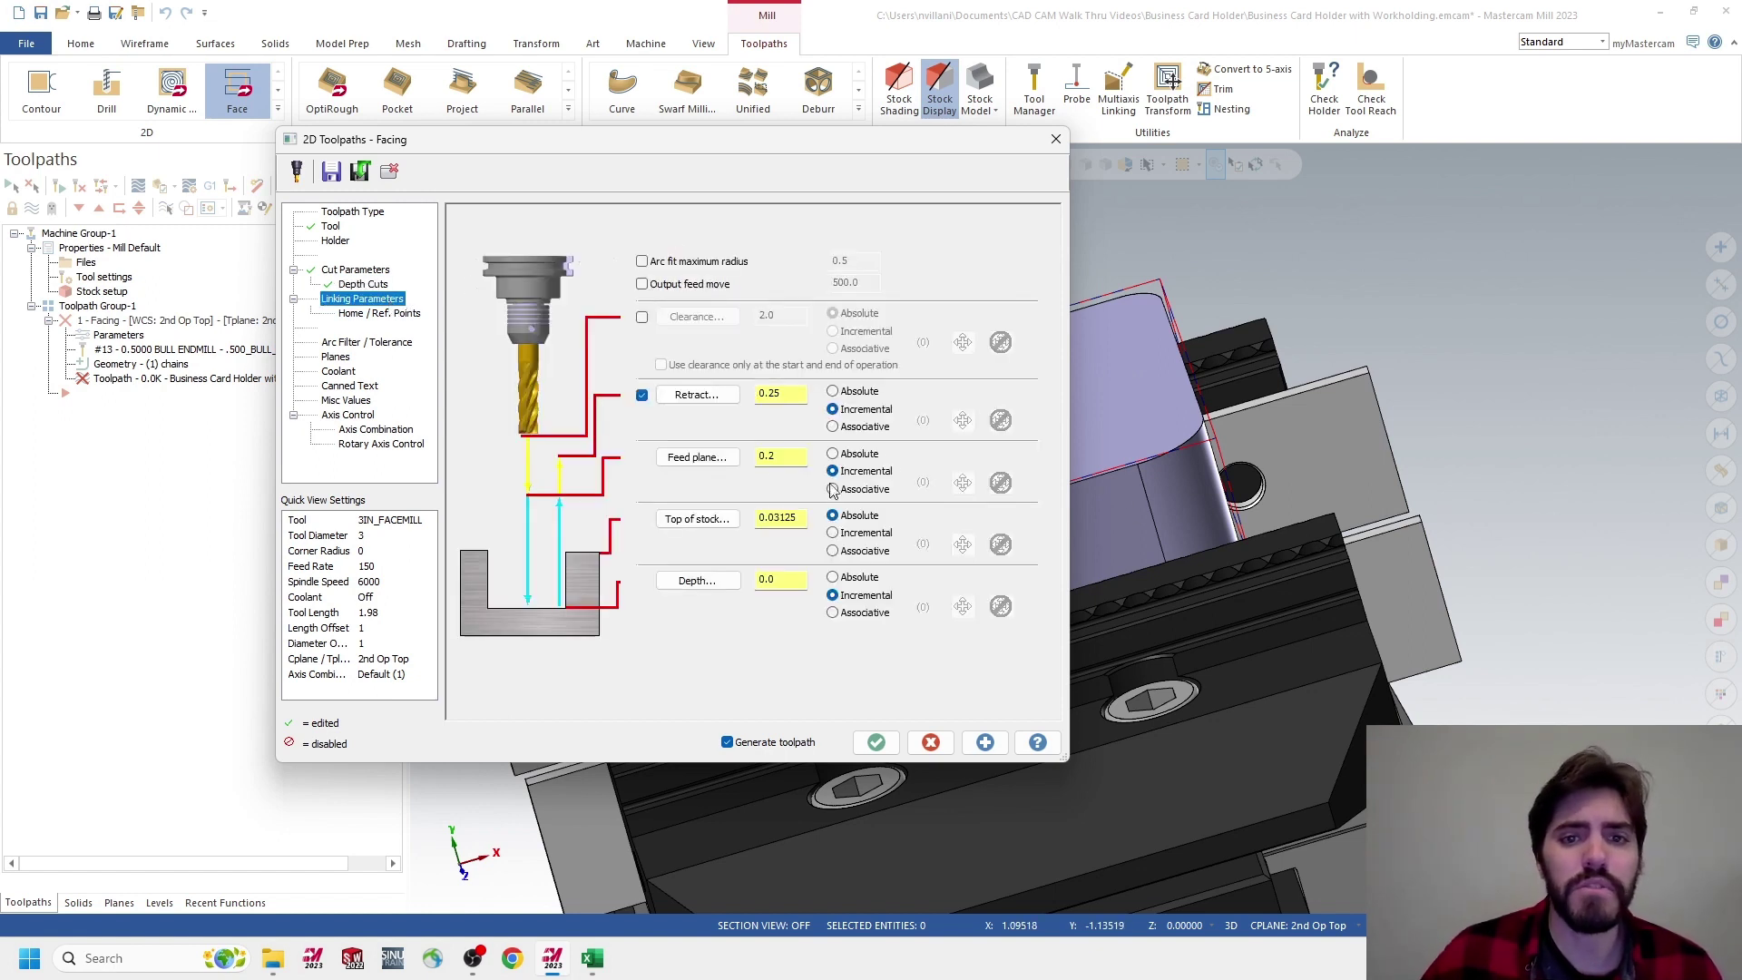
{"action": "left_click", "coordinate": [832, 391]}
{"action": "left_click", "coordinate": [832, 453]}
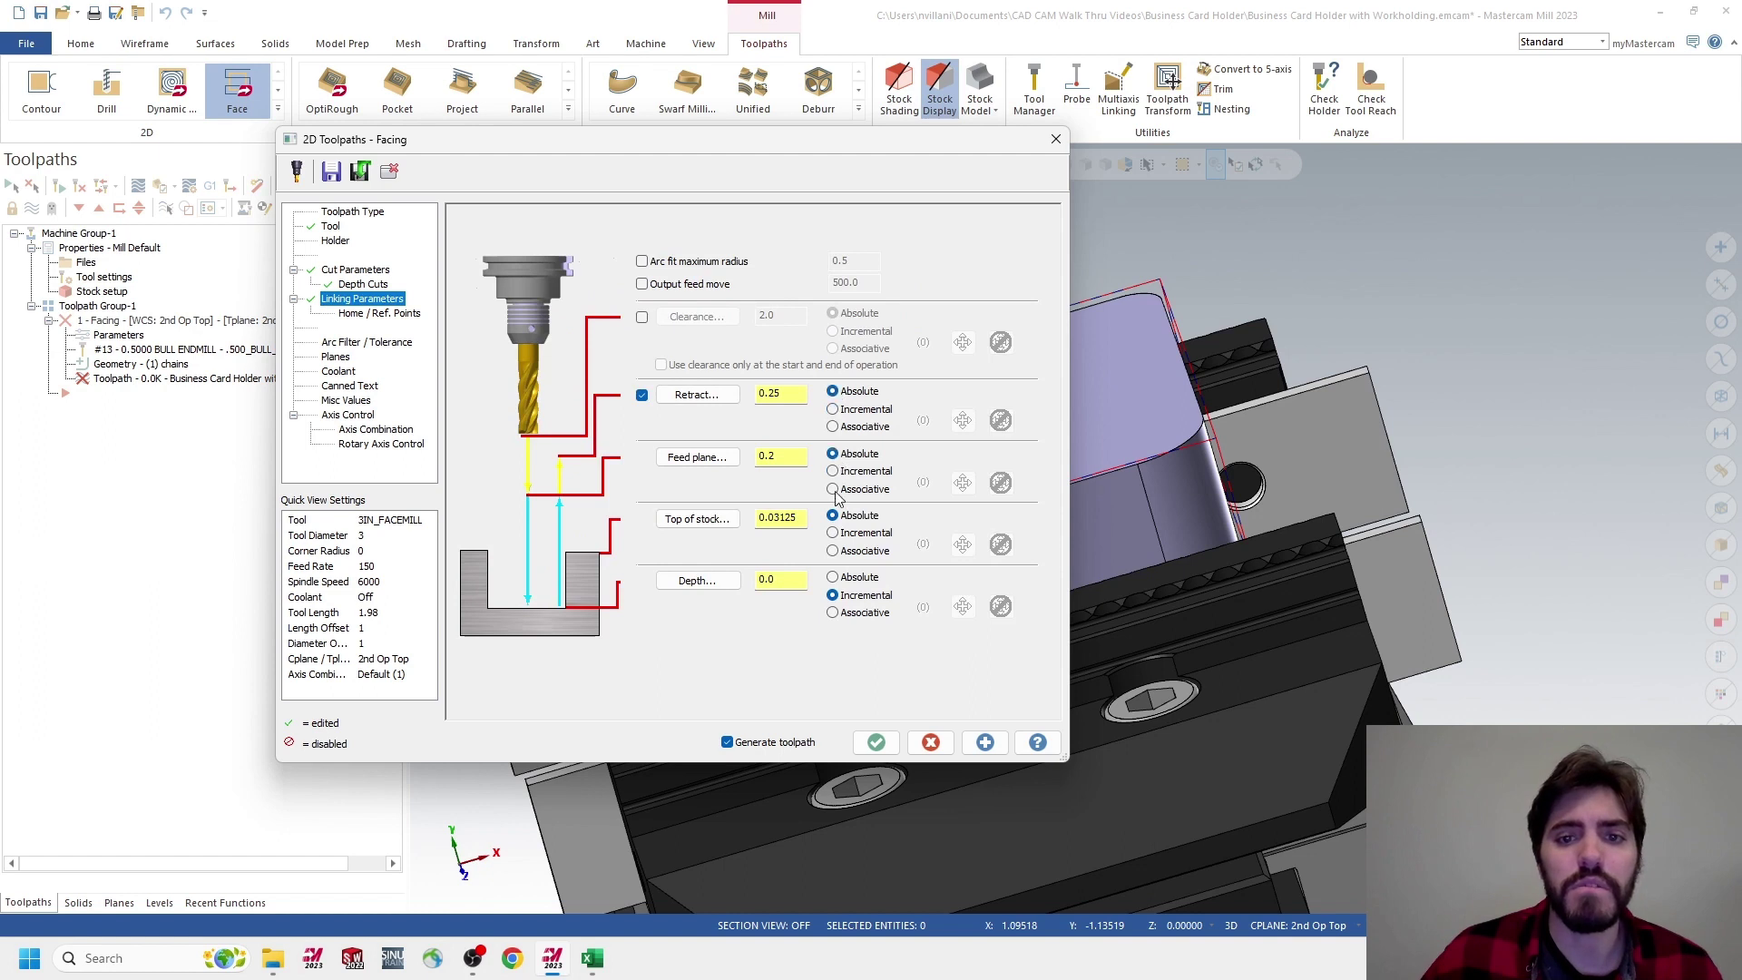
{"action": "left_click", "coordinate": [832, 577]}
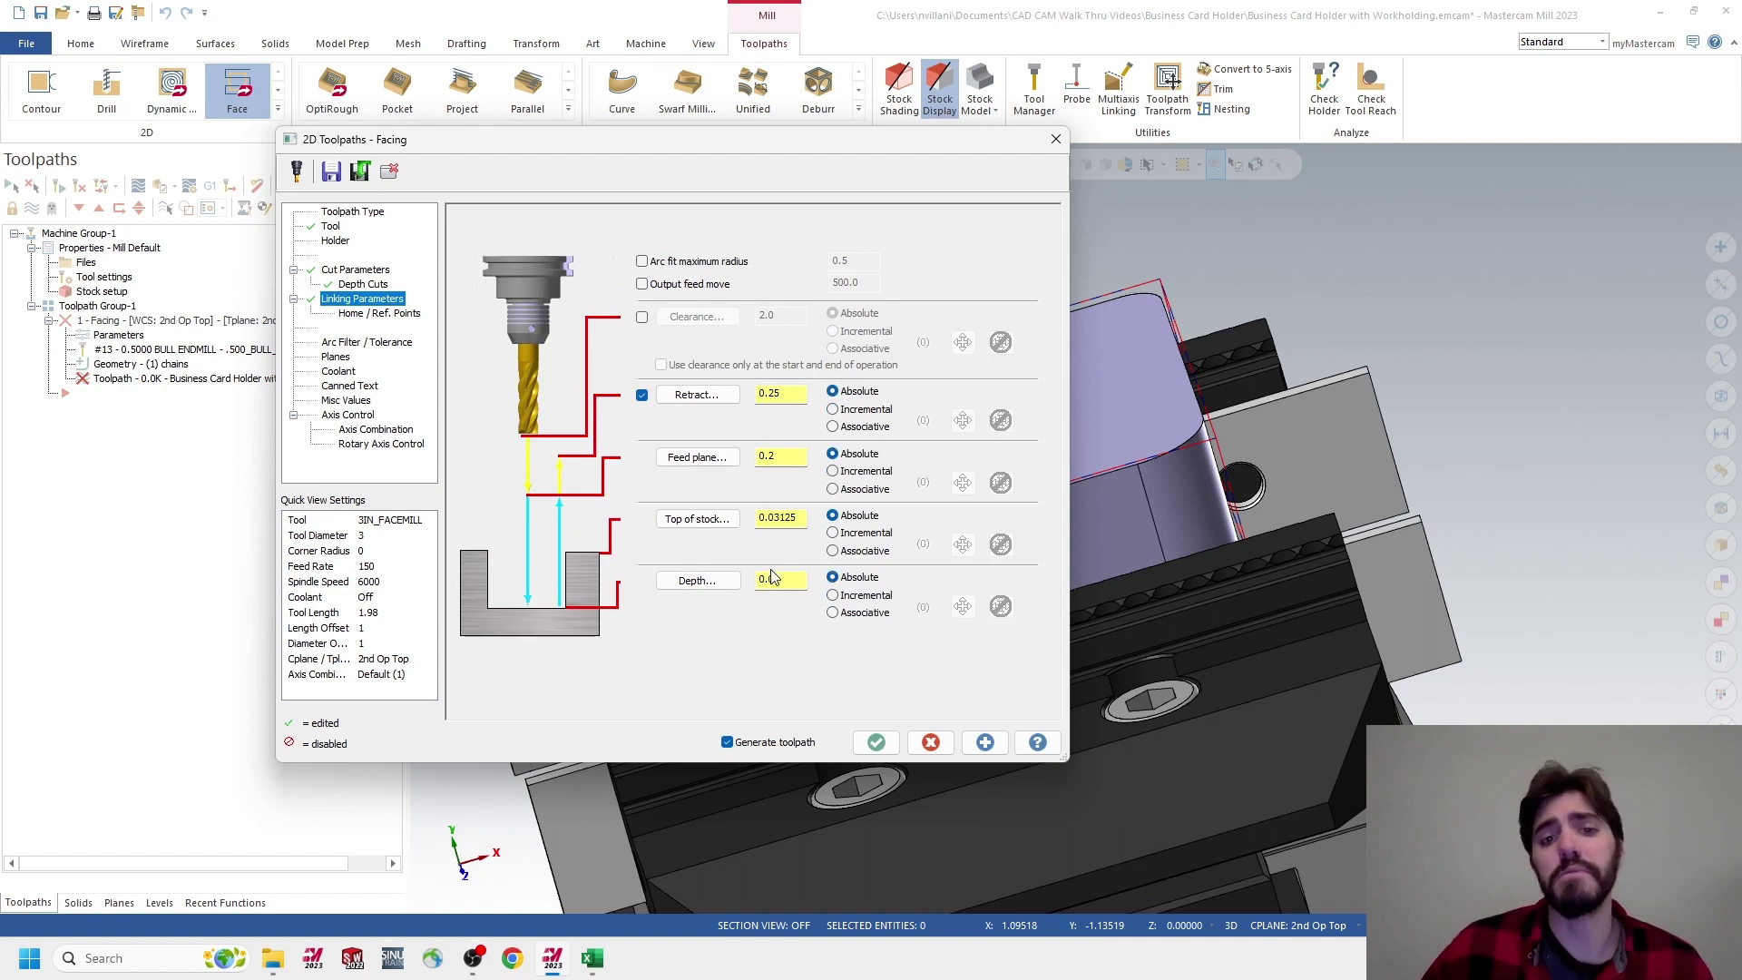
Pick the stock's upper corner as the facing top of stock and a point on the part's top edge as the depth
{"action": "left_click", "coordinate": [722, 526]}
{"action": "middle_click_drag", "start_coordinate": [727, 485], "coordinate": [626, 549]}
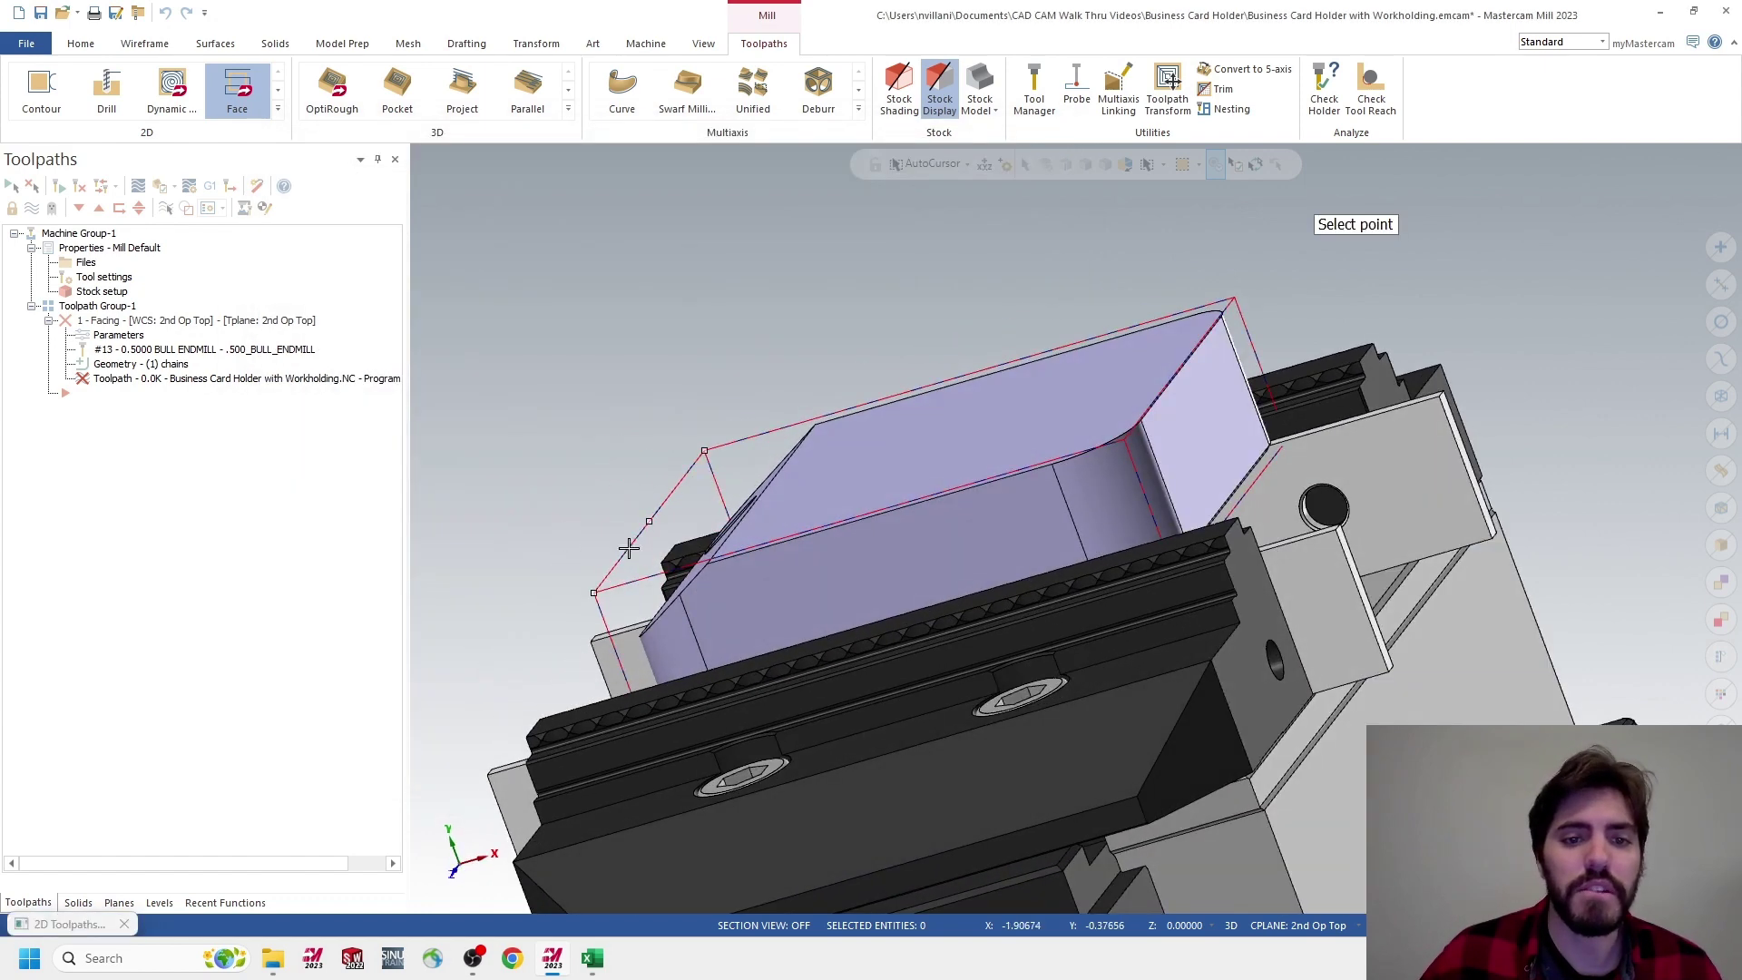
{"action": "left_click", "coordinate": [608, 599]}
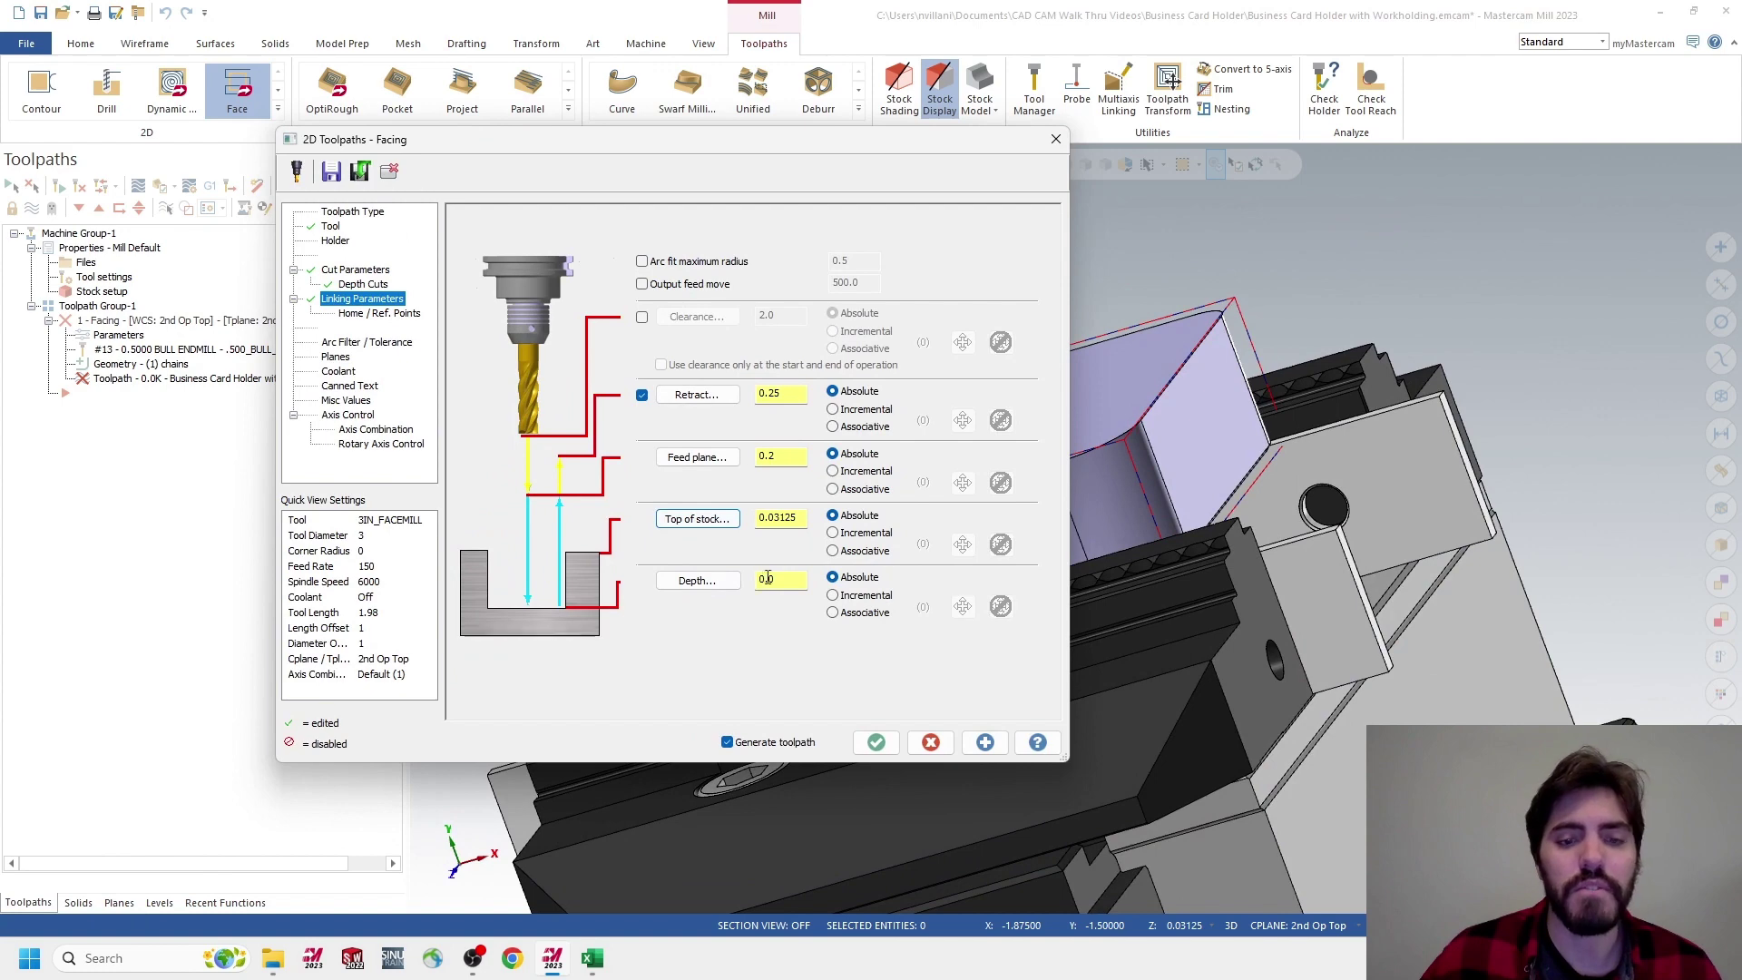
{"action": "left_click", "coordinate": [695, 581]}
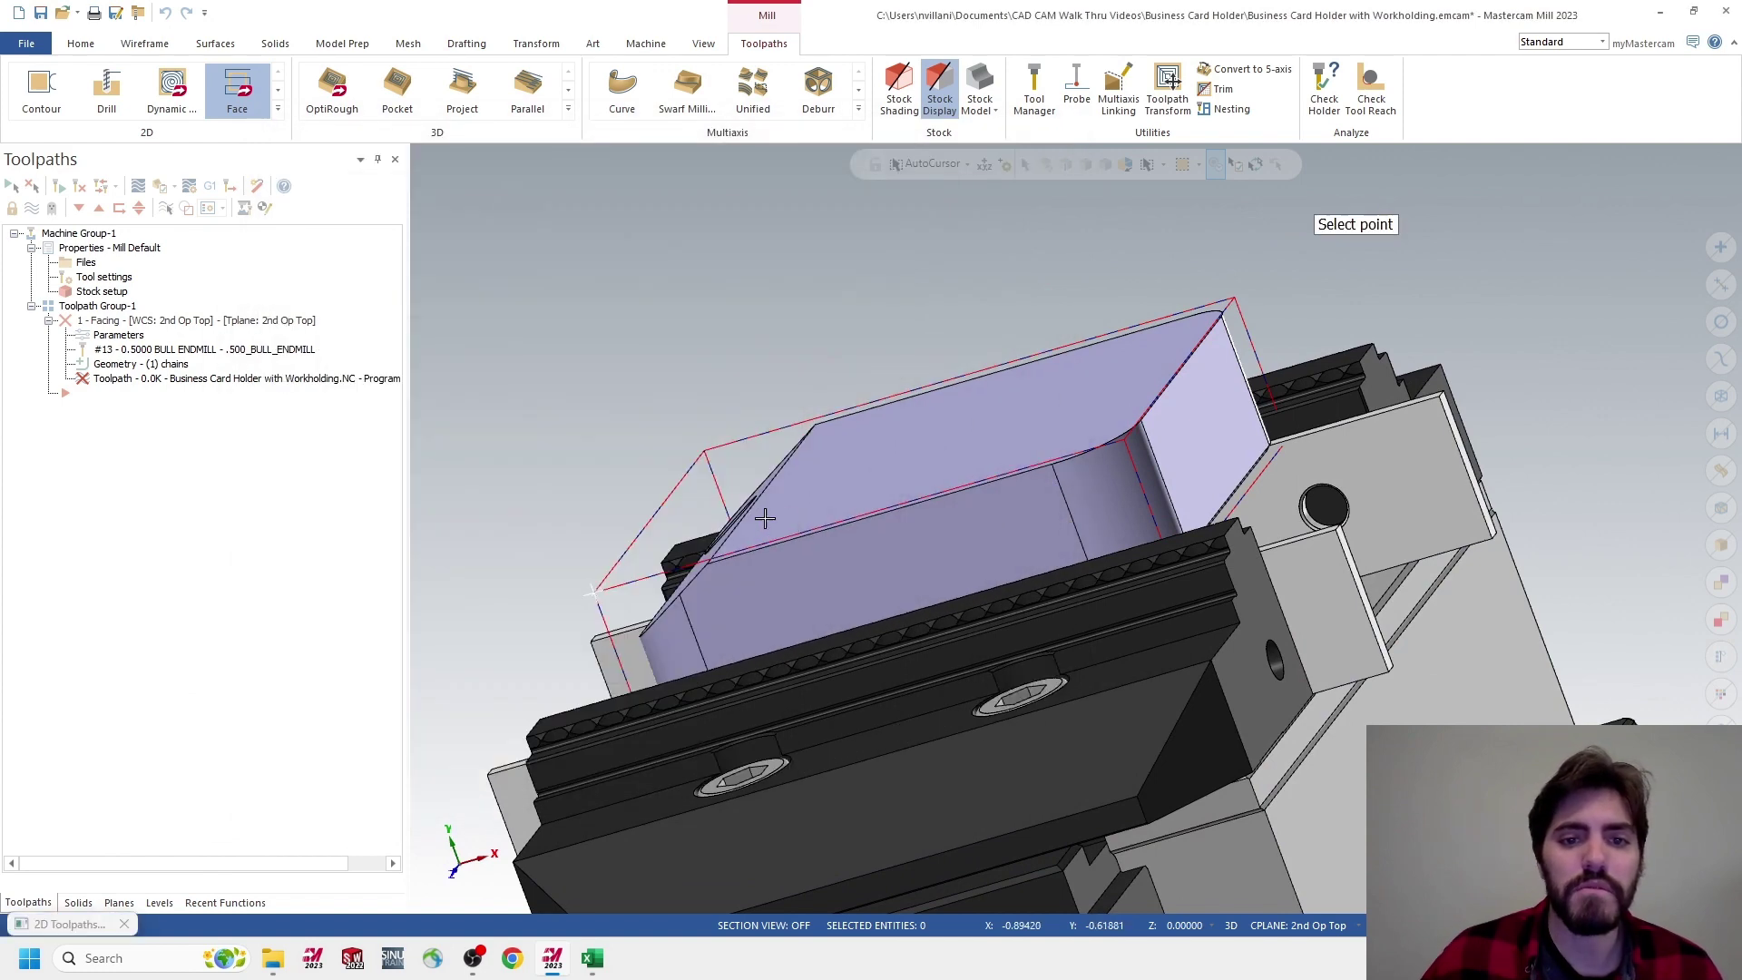
{"action": "middle_click_drag", "start_coordinate": [765, 517], "coordinate": [753, 494]}
{"action": "left_click", "coordinate": [763, 428]}
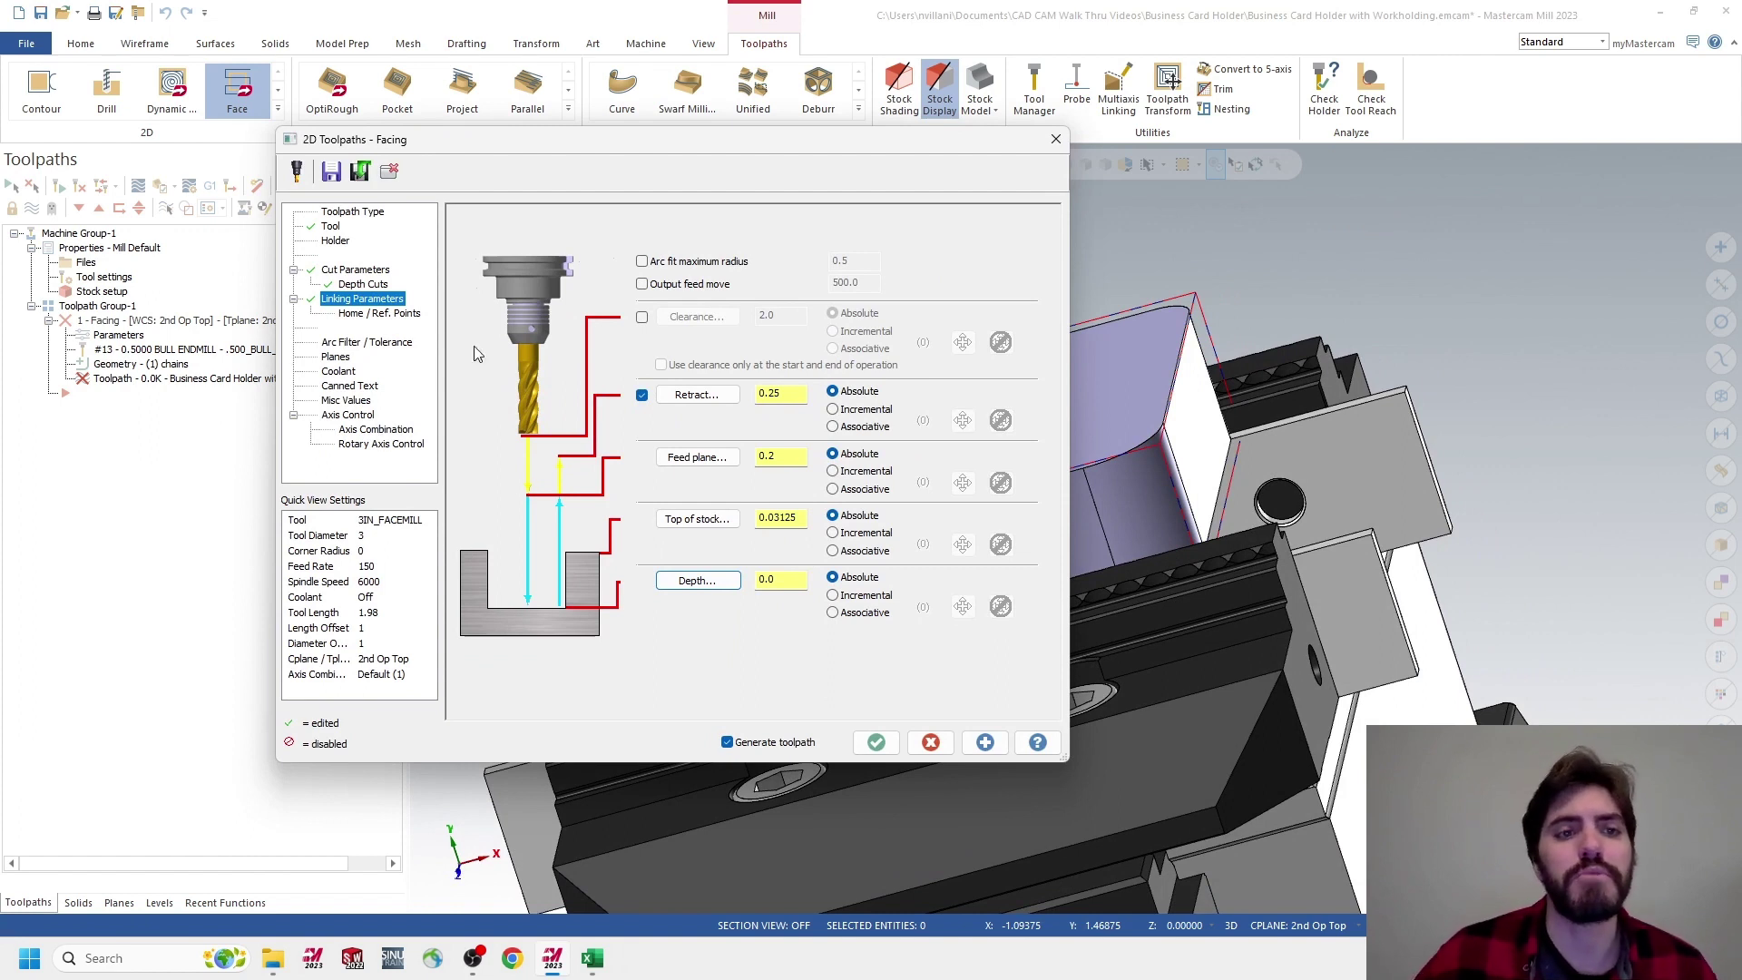
Review the facing operation's 2nd Op Top planes and work offset, and accept the settings to generate the toolpath
{"action": "left_click", "coordinate": [337, 358]}
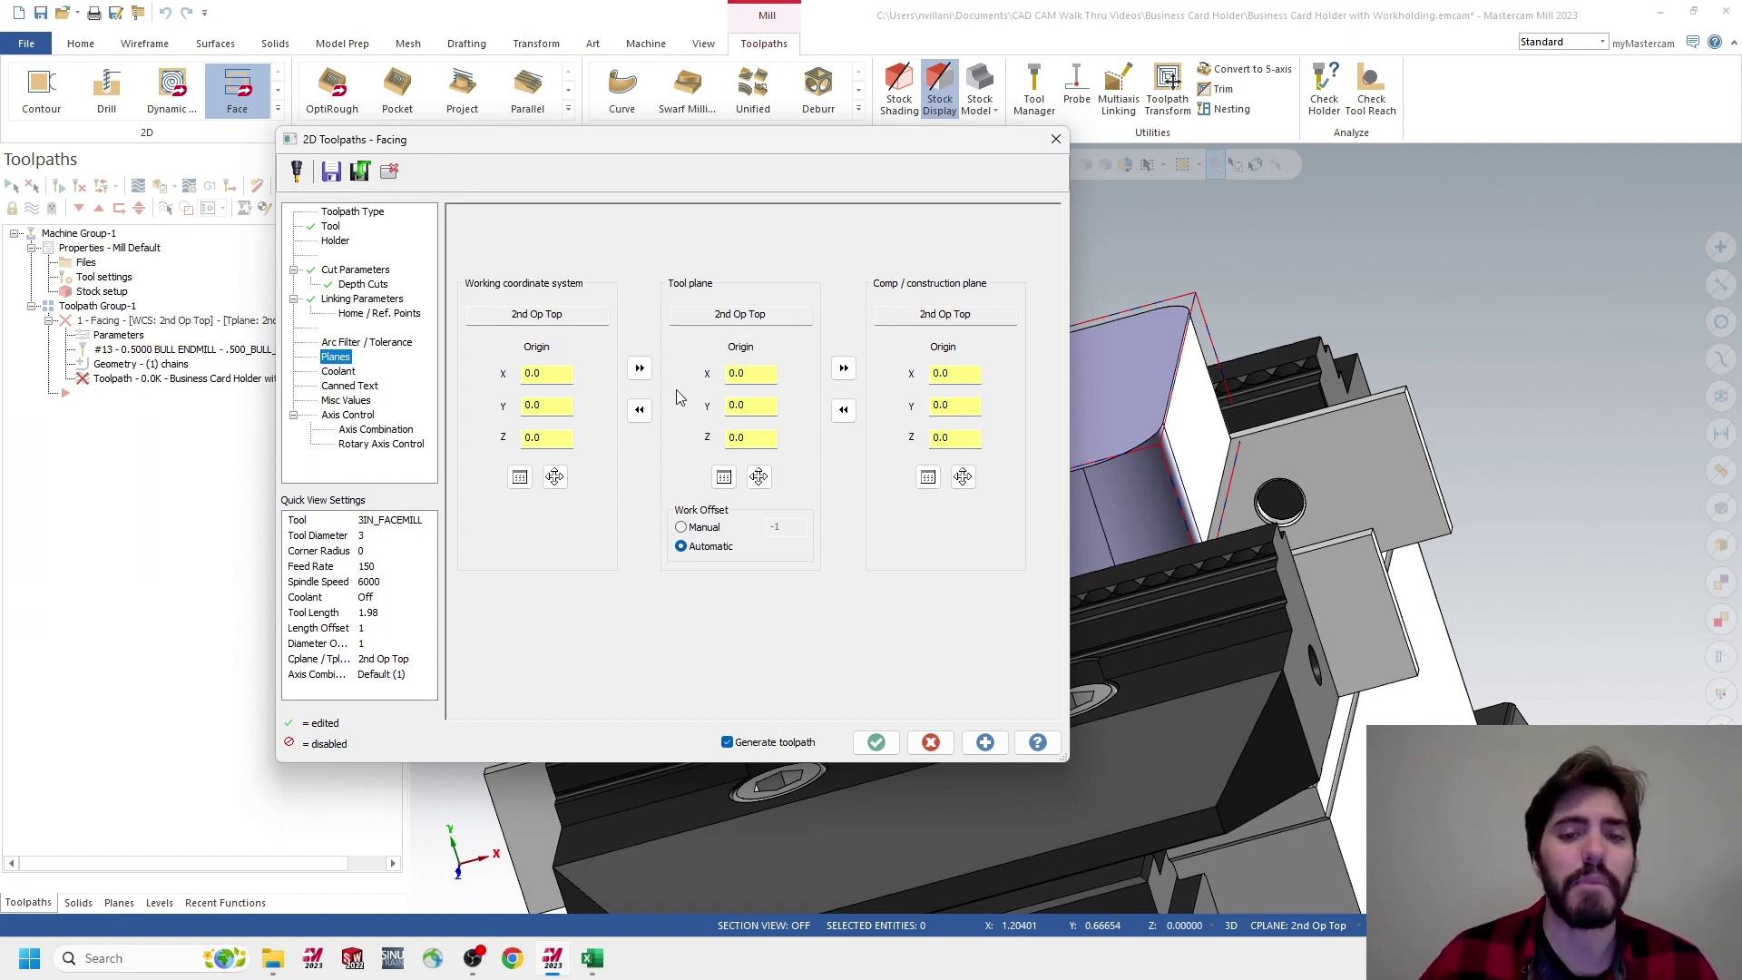
{"action": "left_click", "coordinate": [877, 743]}
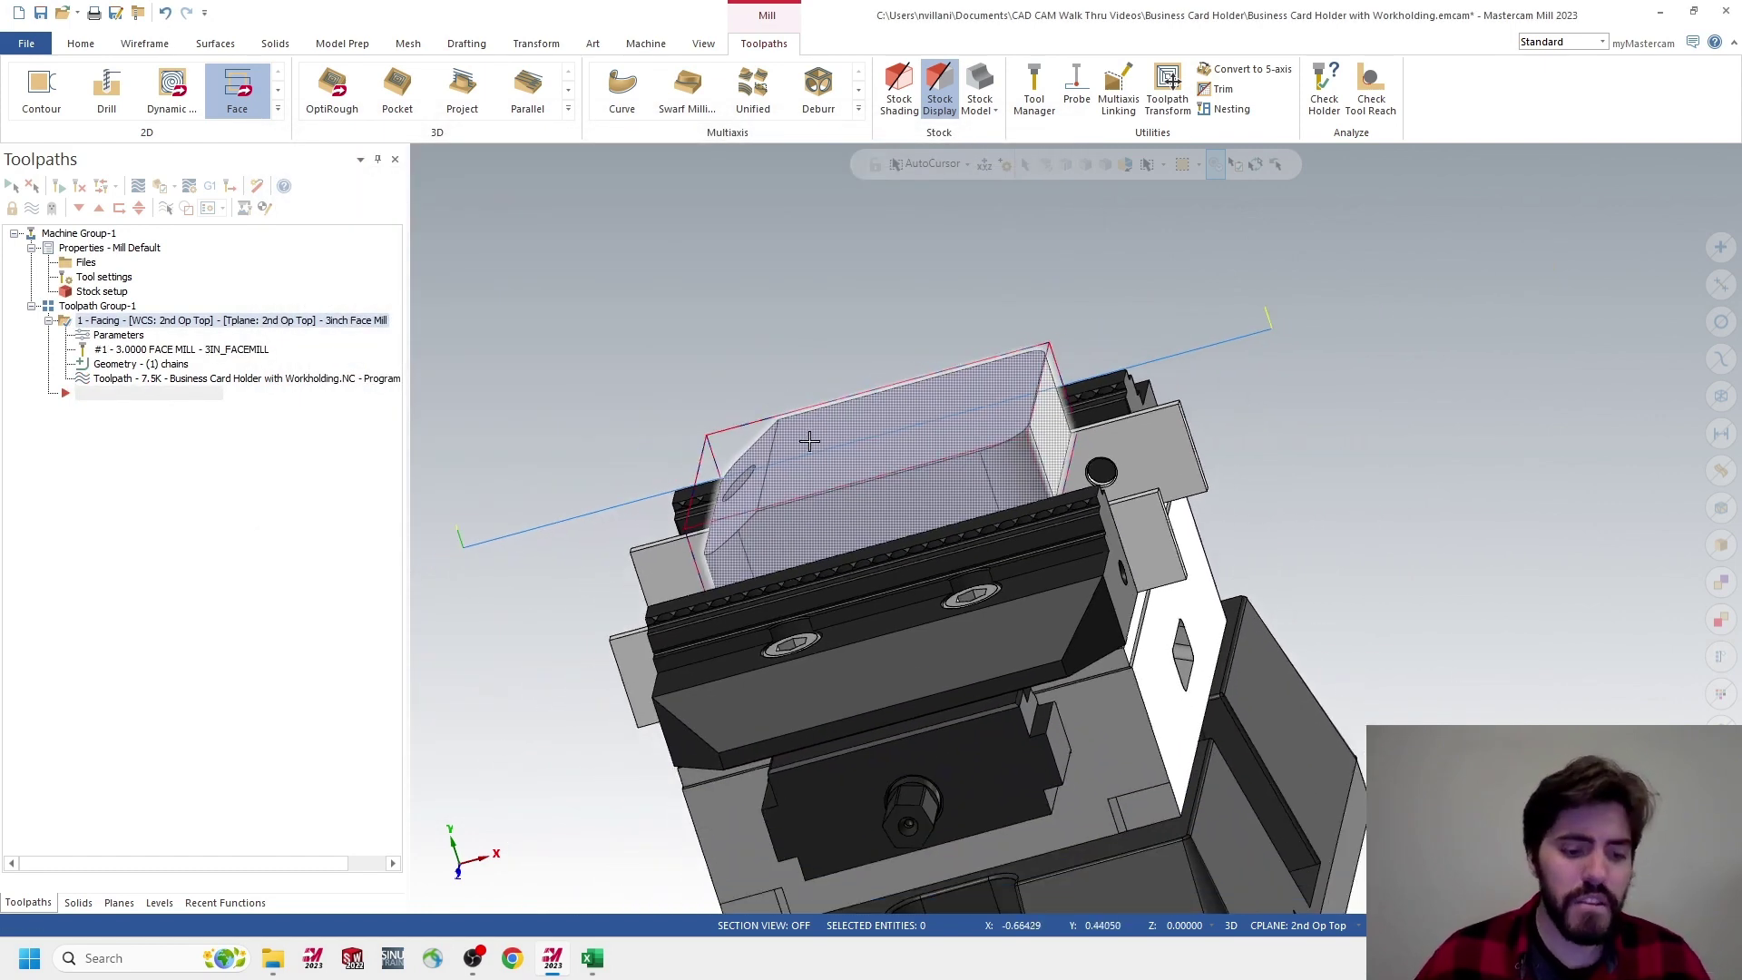
Inspect the generated facing pass over the part, and view the stock and face mill in the Verify simulation
{"action": "middle_click_drag", "start_coordinate": [804, 440], "coordinate": [898, 413]}
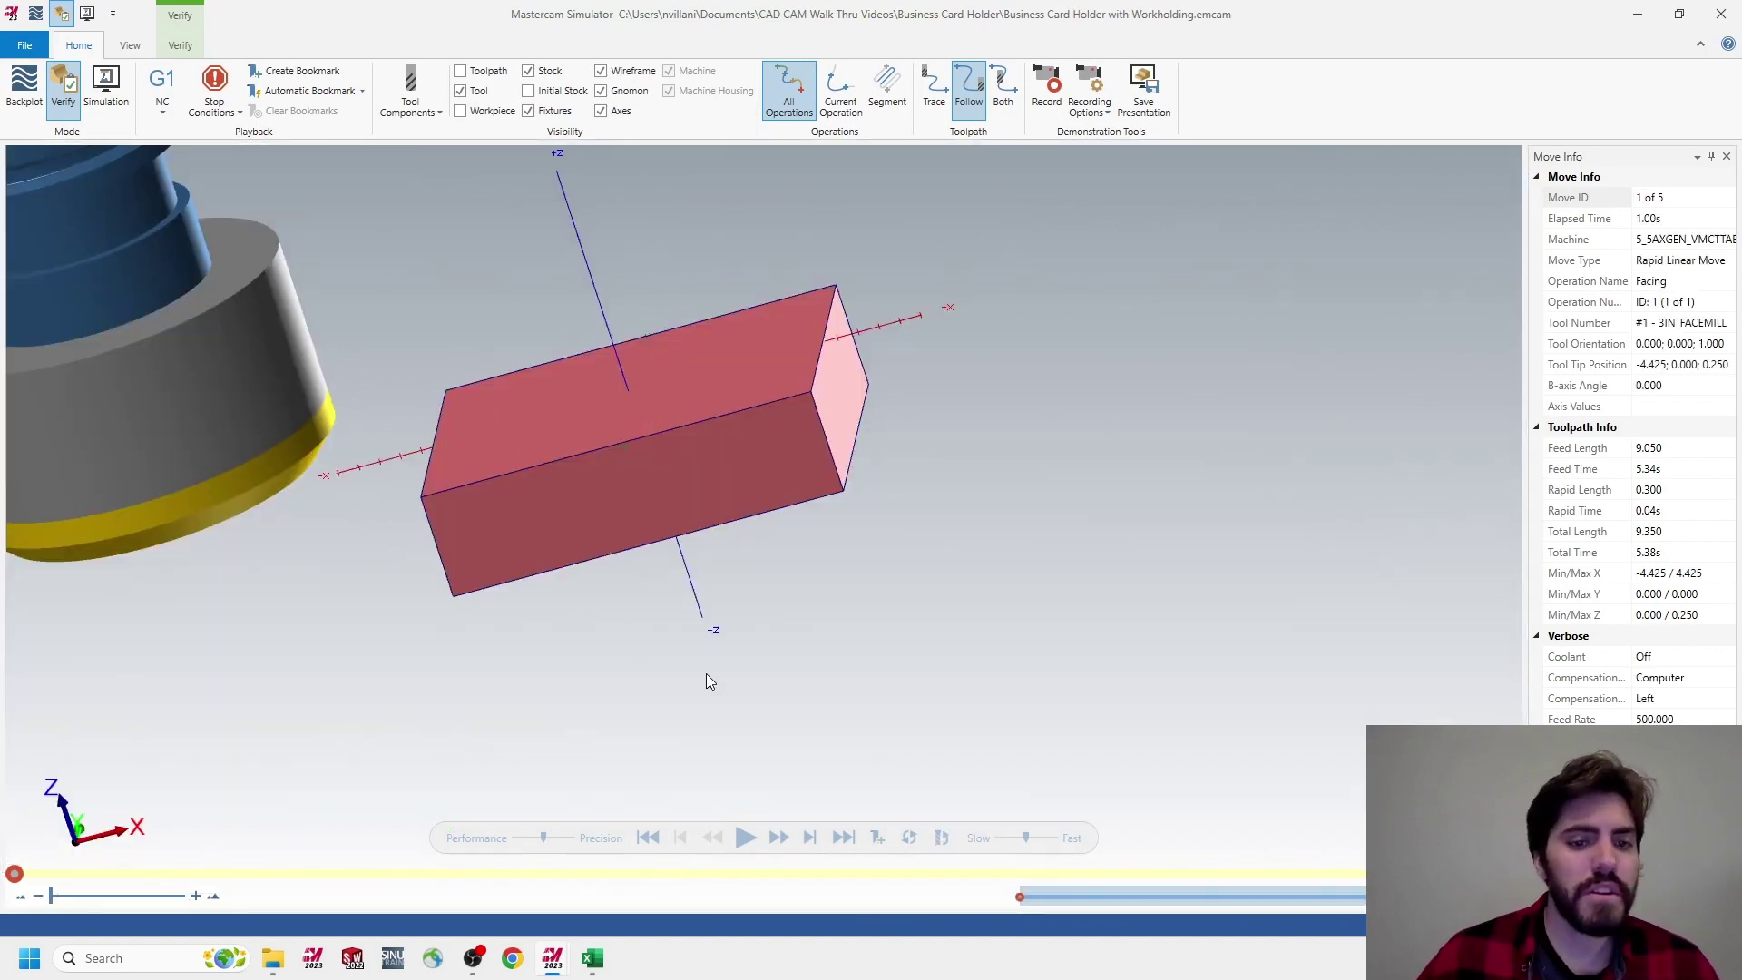
{"action": "middle_click_drag", "start_coordinate": [720, 642], "coordinate": [955, 559]}
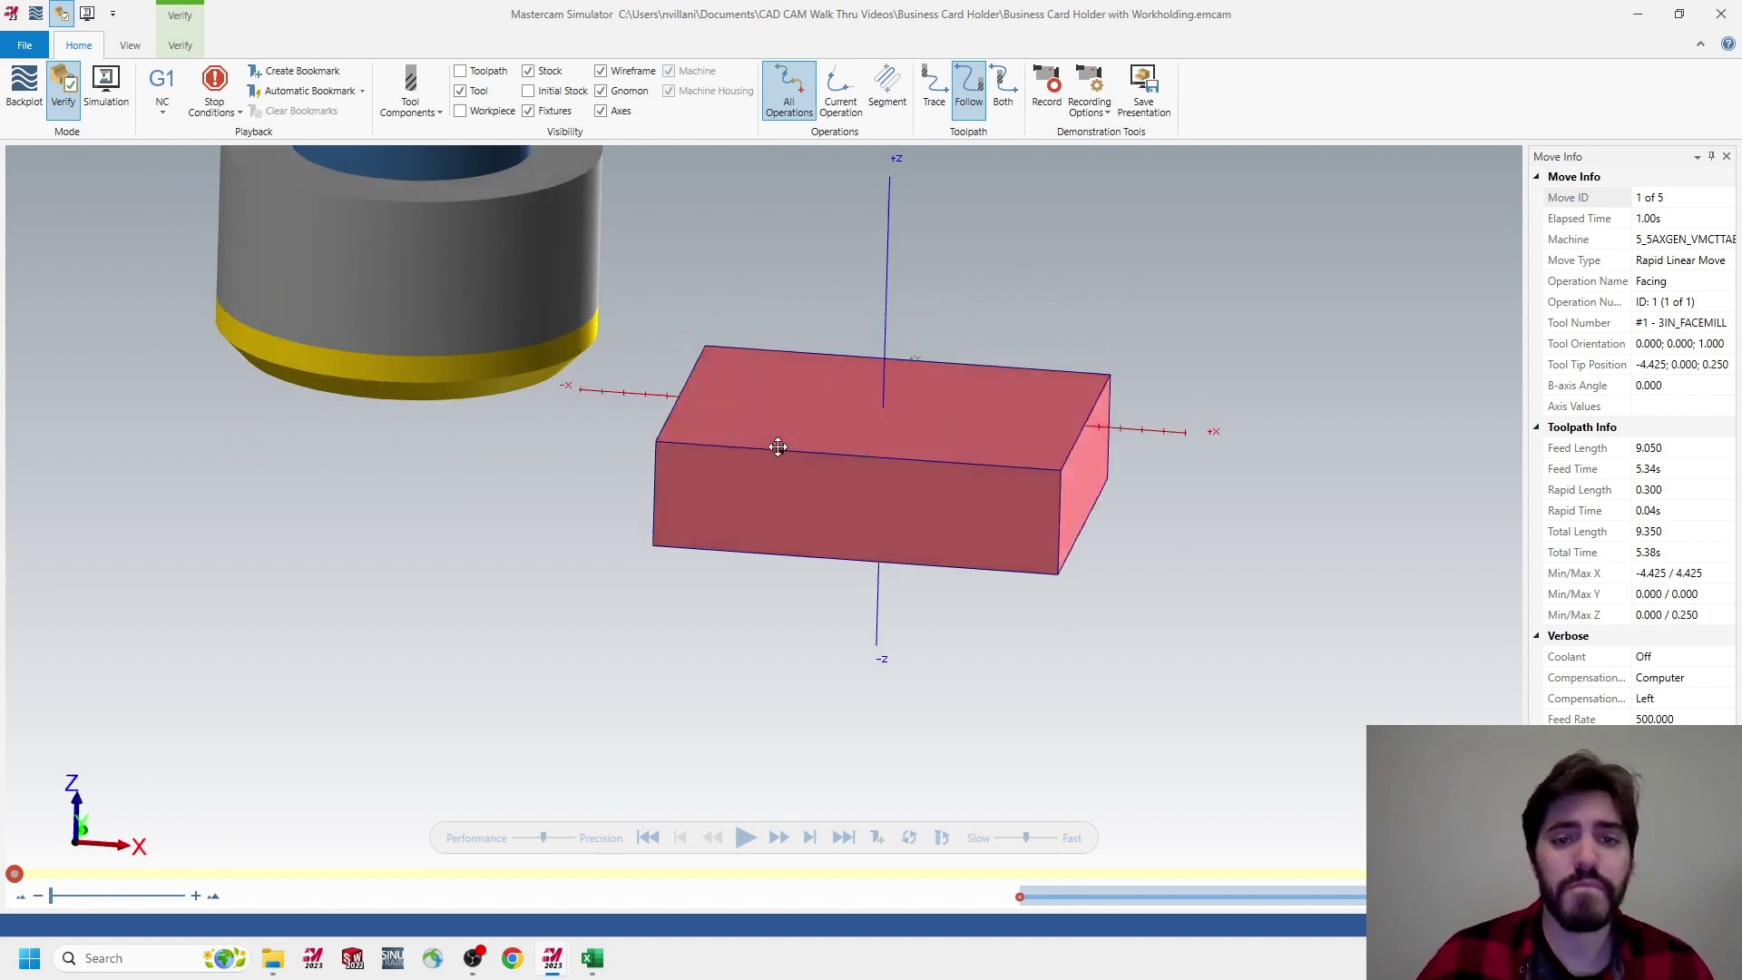
Show the workpiece with its vise as opaque in the verification and hide the wireframe
{"action": "middle_click_drag", "start_coordinate": [778, 446], "coordinate": [797, 425]}
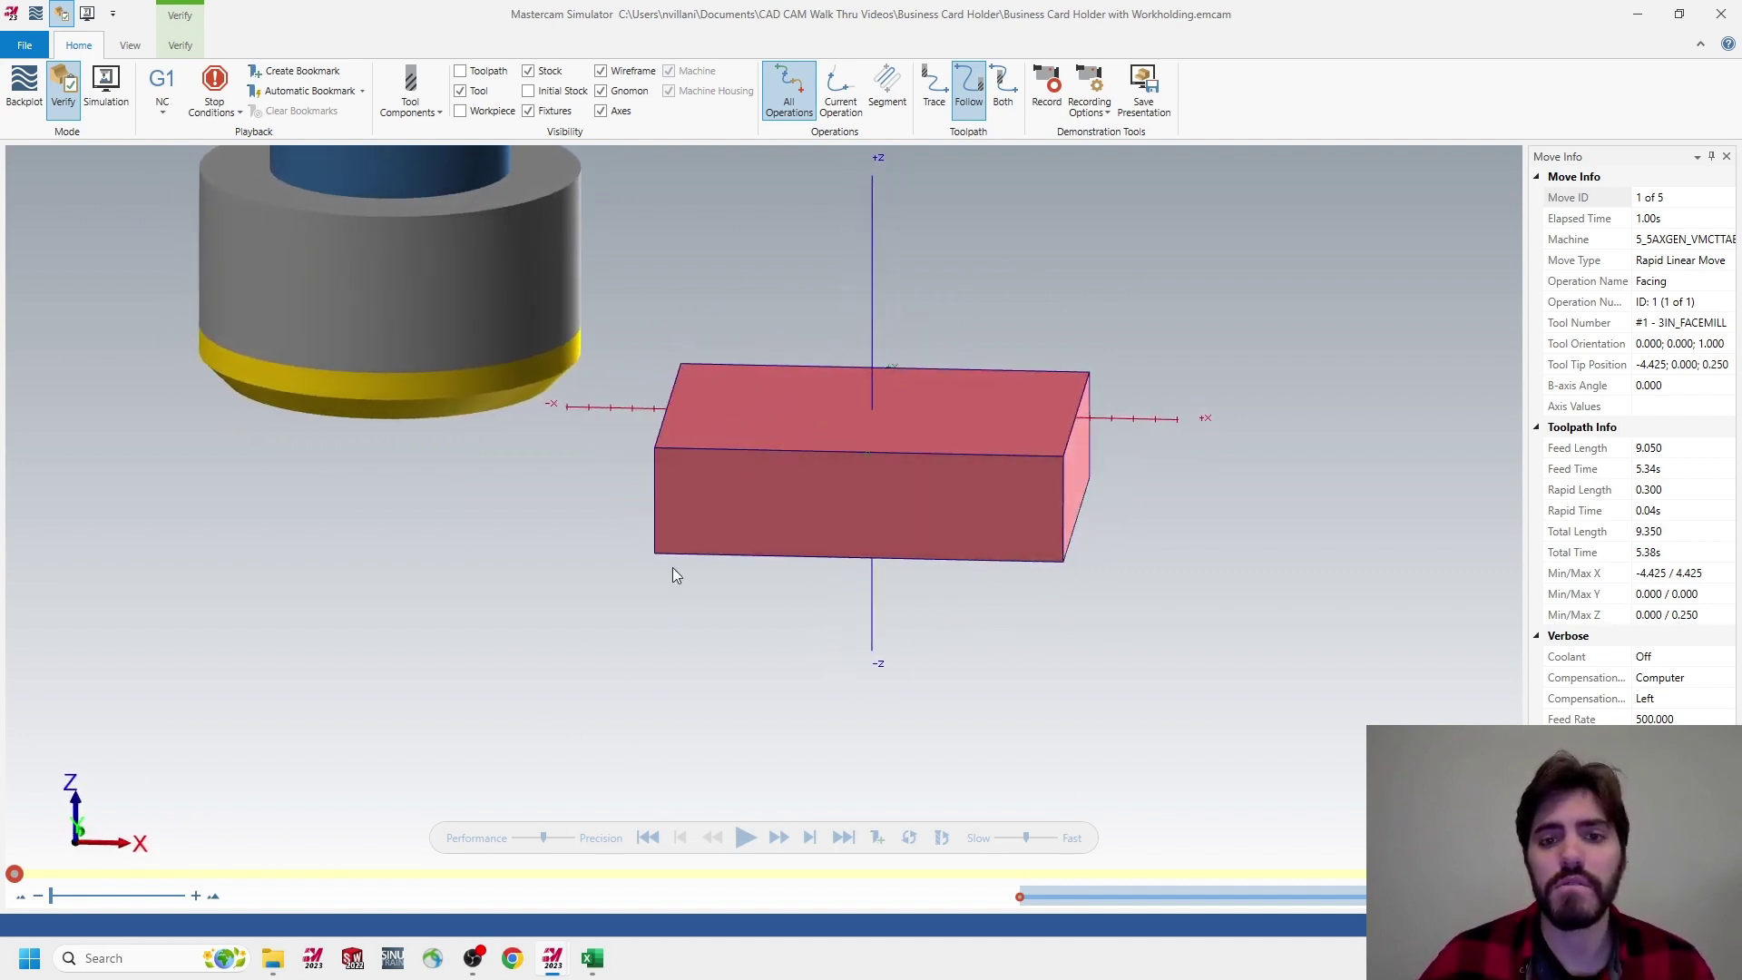
{"action": "middle_click_drag", "start_coordinate": [787, 551], "coordinate": [779, 552]}
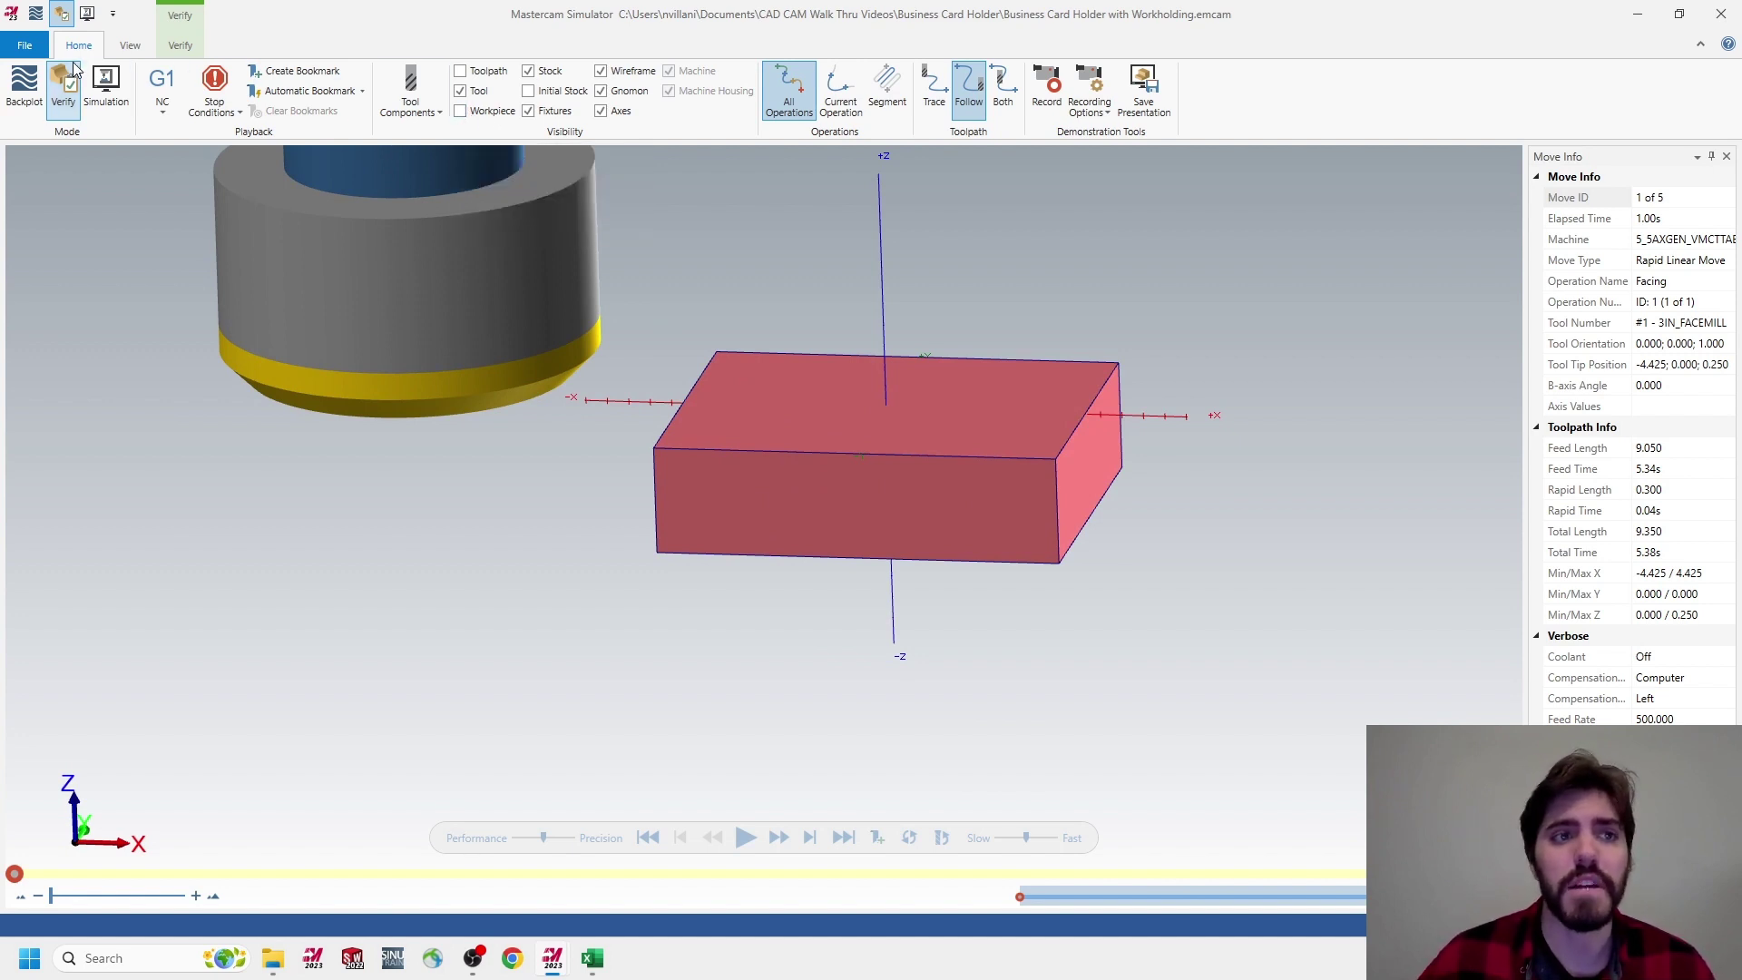
{"action": "left_click", "coordinate": [461, 111]}
{"action": "middle_click_drag", "start_coordinate": [1012, 588], "coordinate": [993, 613]}
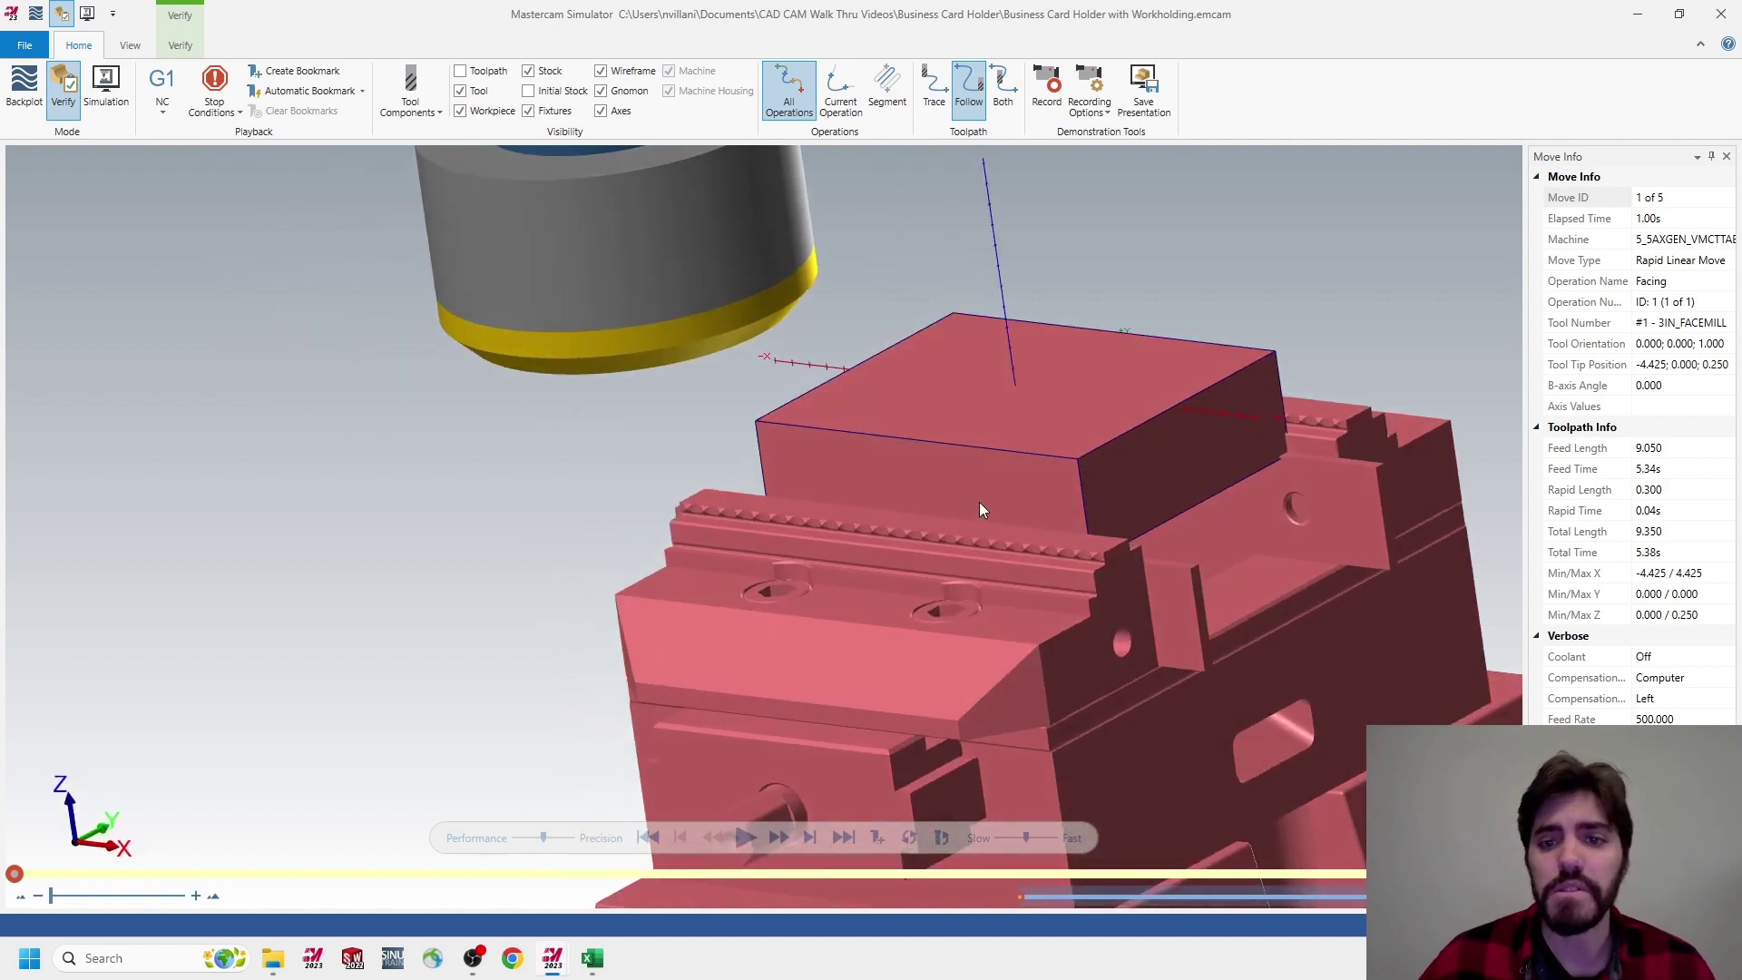
{"action": "middle_click_drag", "start_coordinate": [857, 472], "coordinate": [894, 485]}
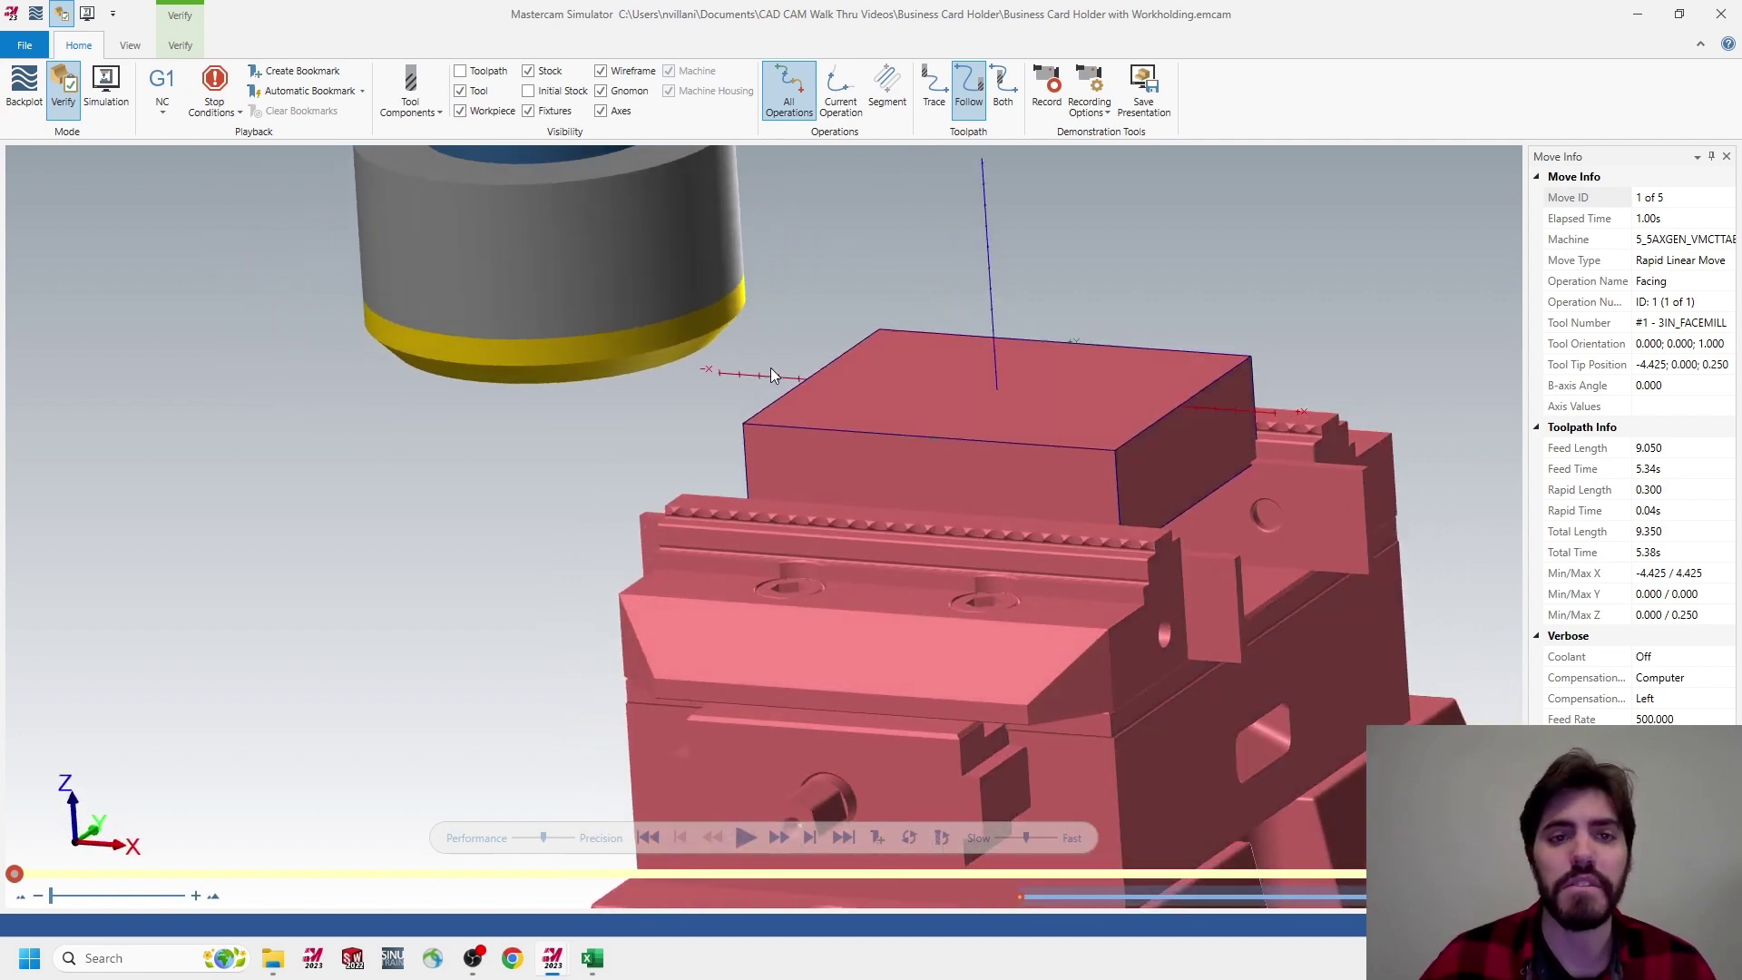
{"action": "left_click", "coordinate": [461, 111]}
{"action": "middle_click_drag", "start_coordinate": [1170, 555], "coordinate": [1168, 537]}
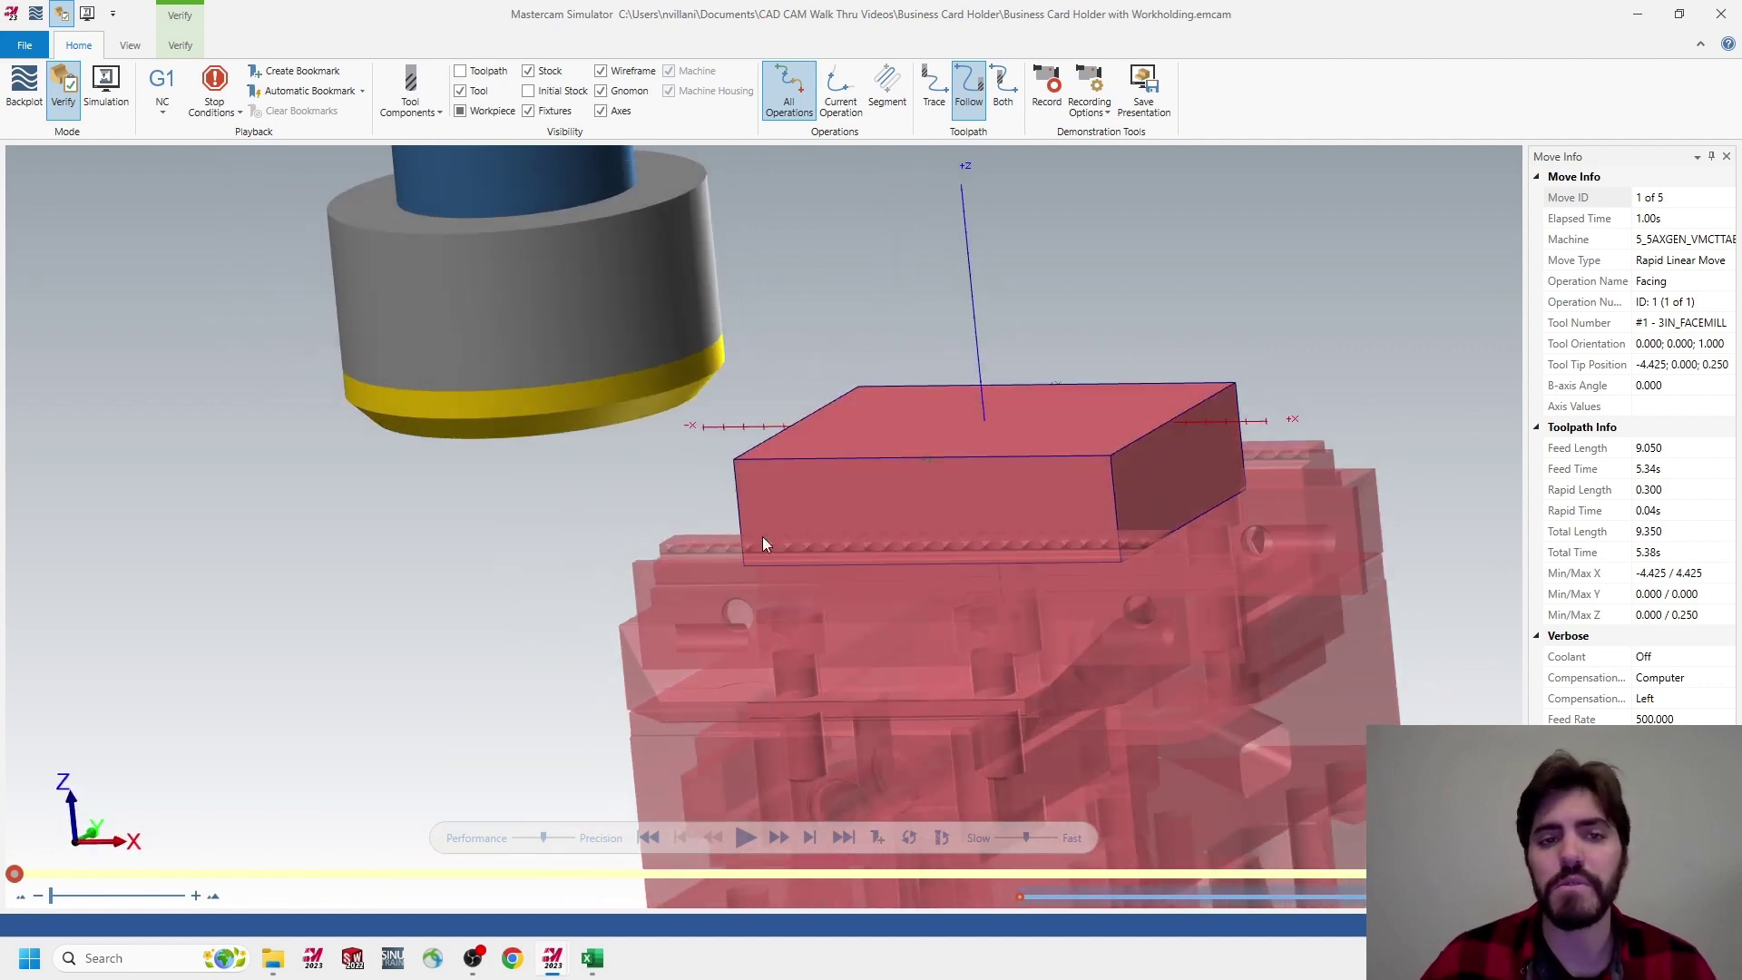
{"action": "left_click", "coordinate": [461, 111]}
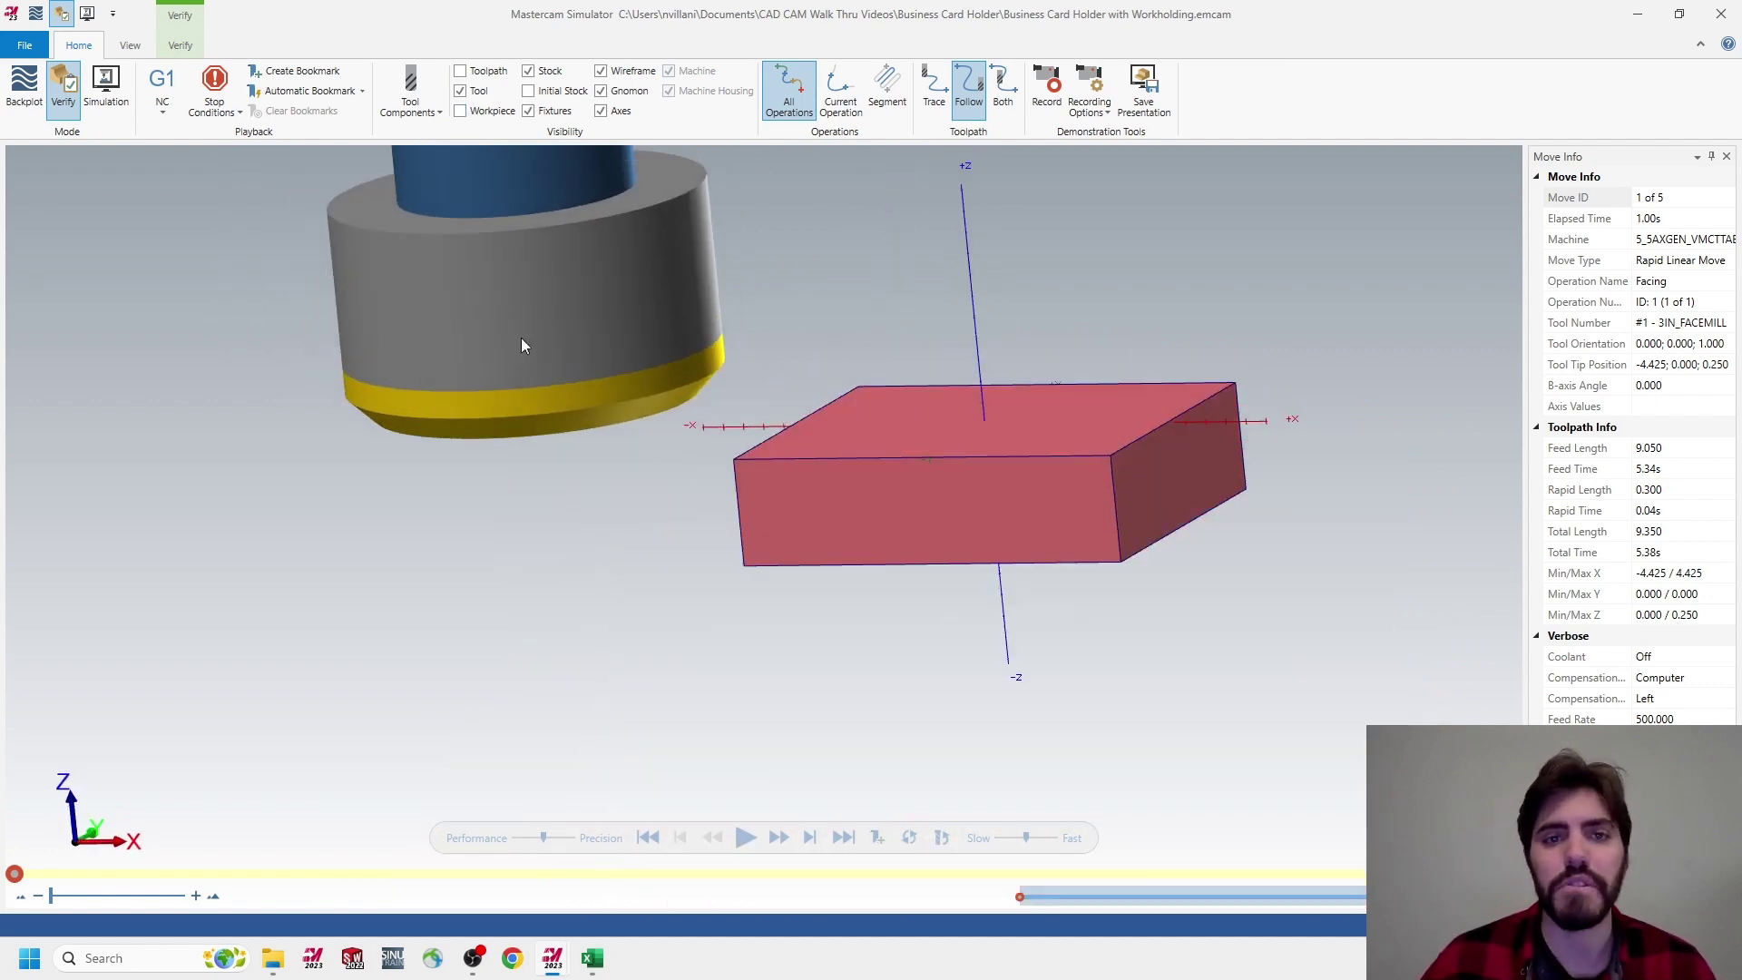
{"action": "left_click", "coordinate": [601, 71]}
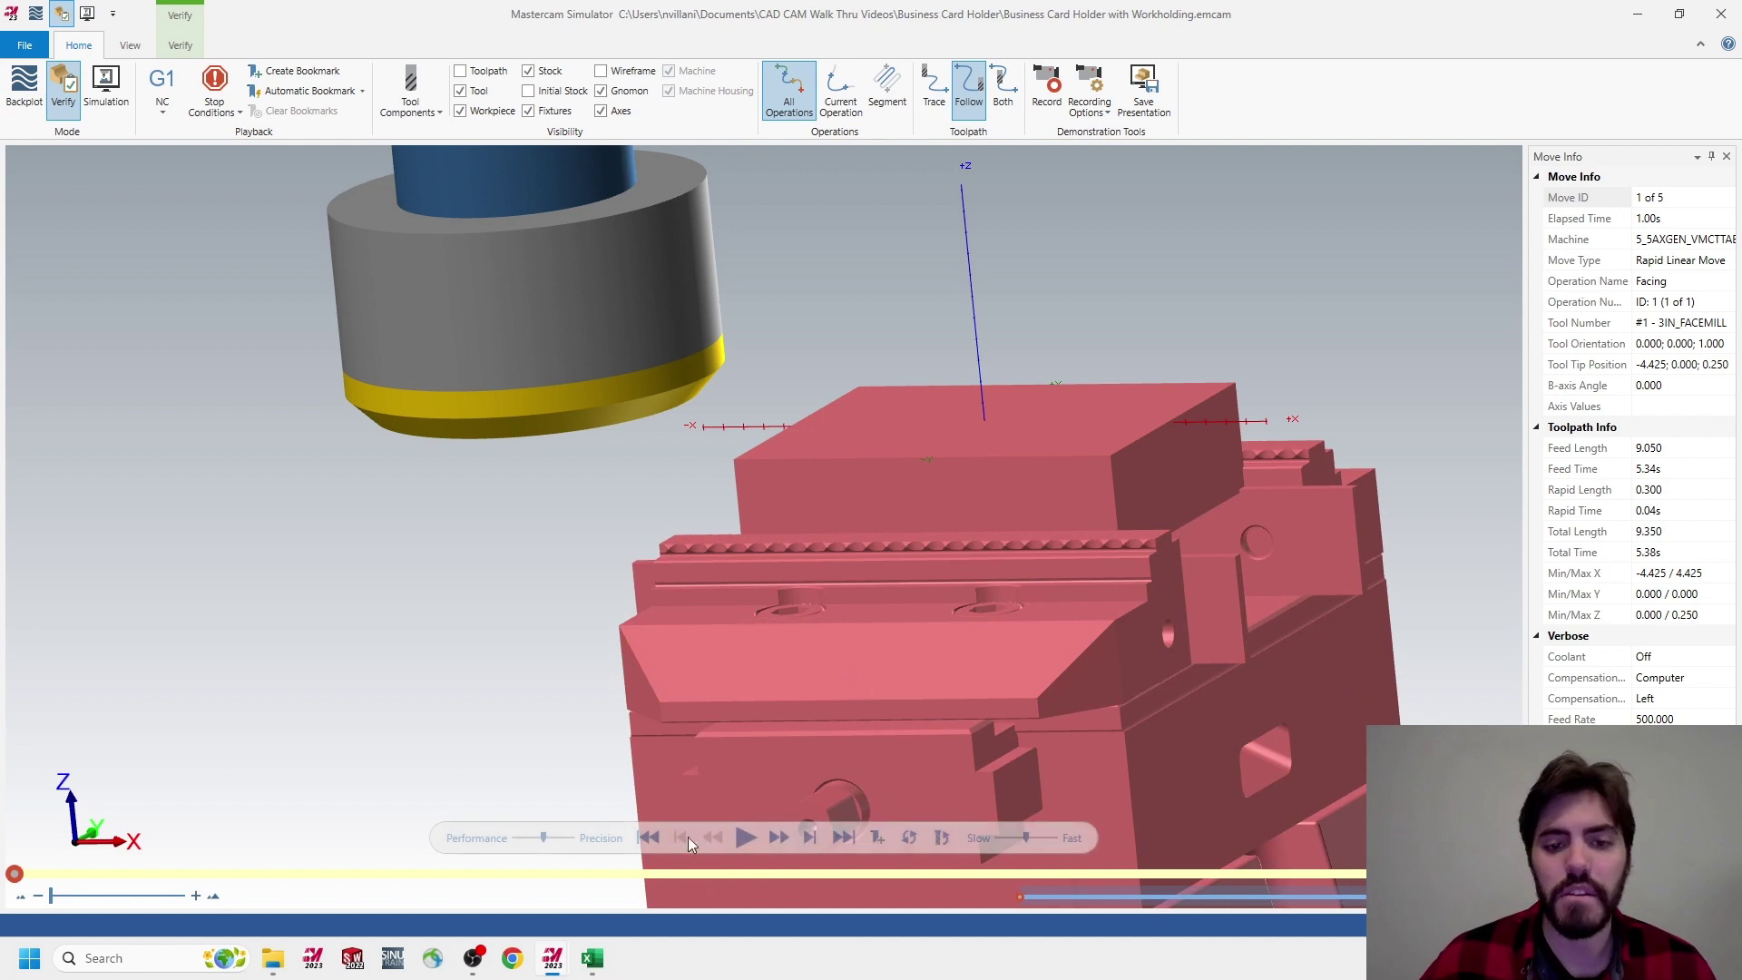
{"action": "middle_click_drag", "start_coordinate": [770, 382], "coordinate": [795, 405]}
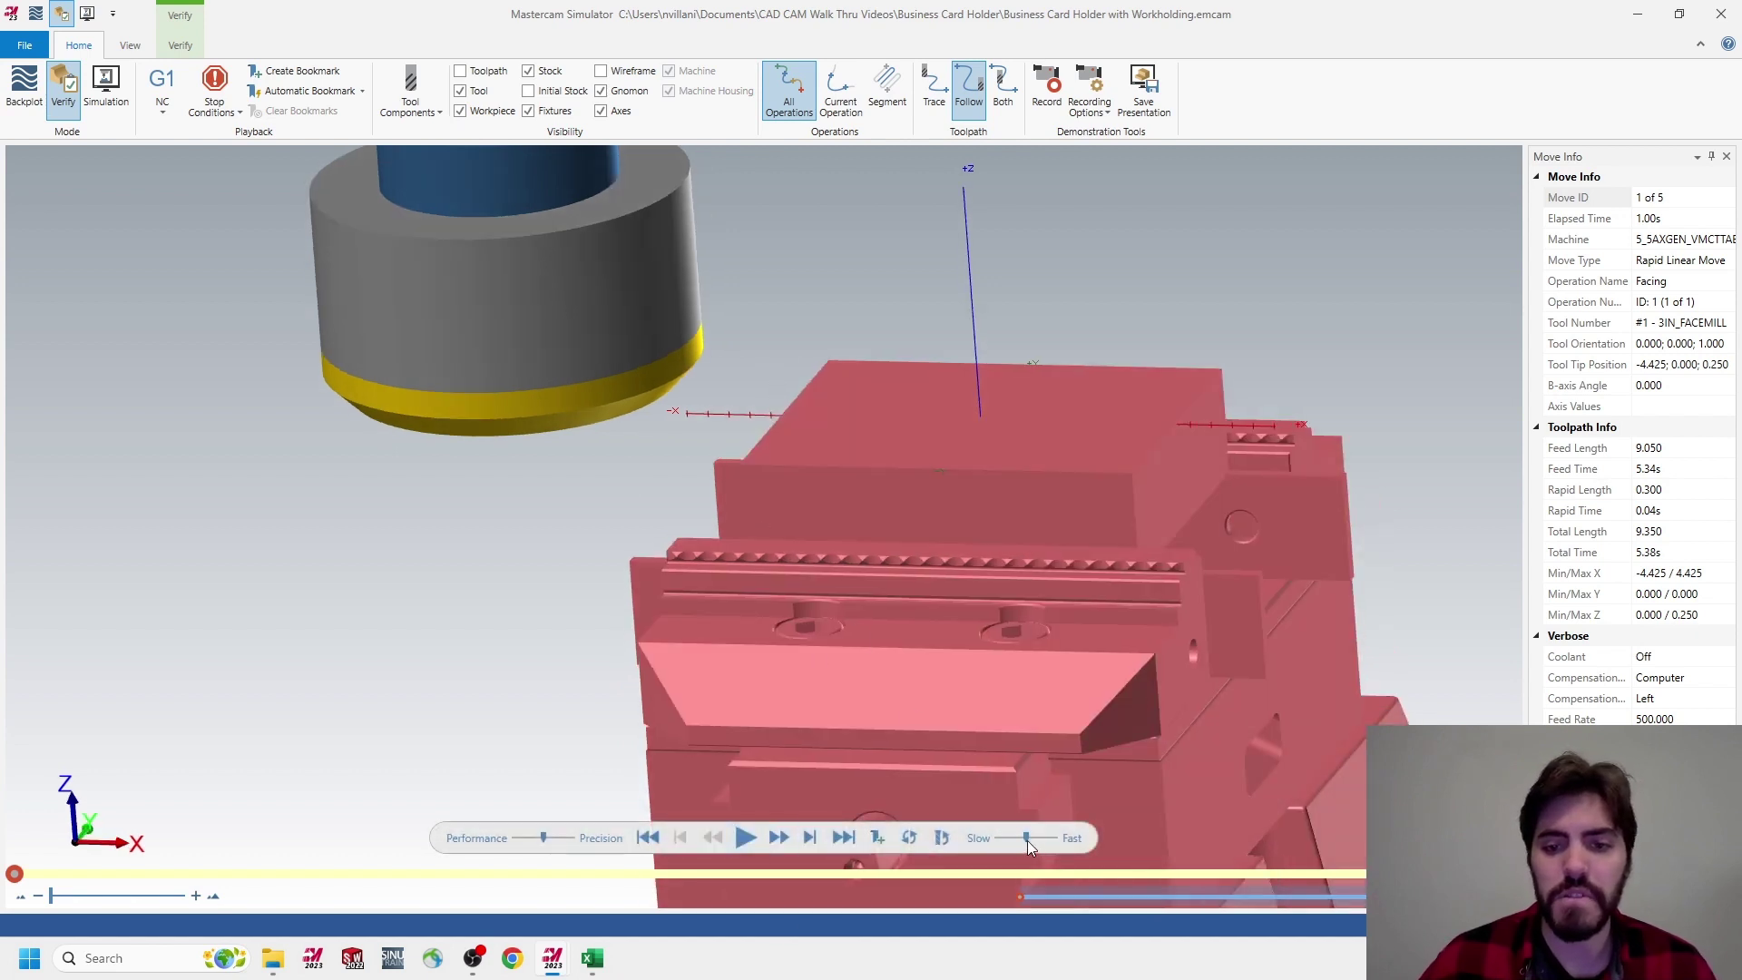
Run the facing verification at a reduced speed, checking the feed time, and close the simulator
{"action": "left_click", "coordinate": [746, 837]}
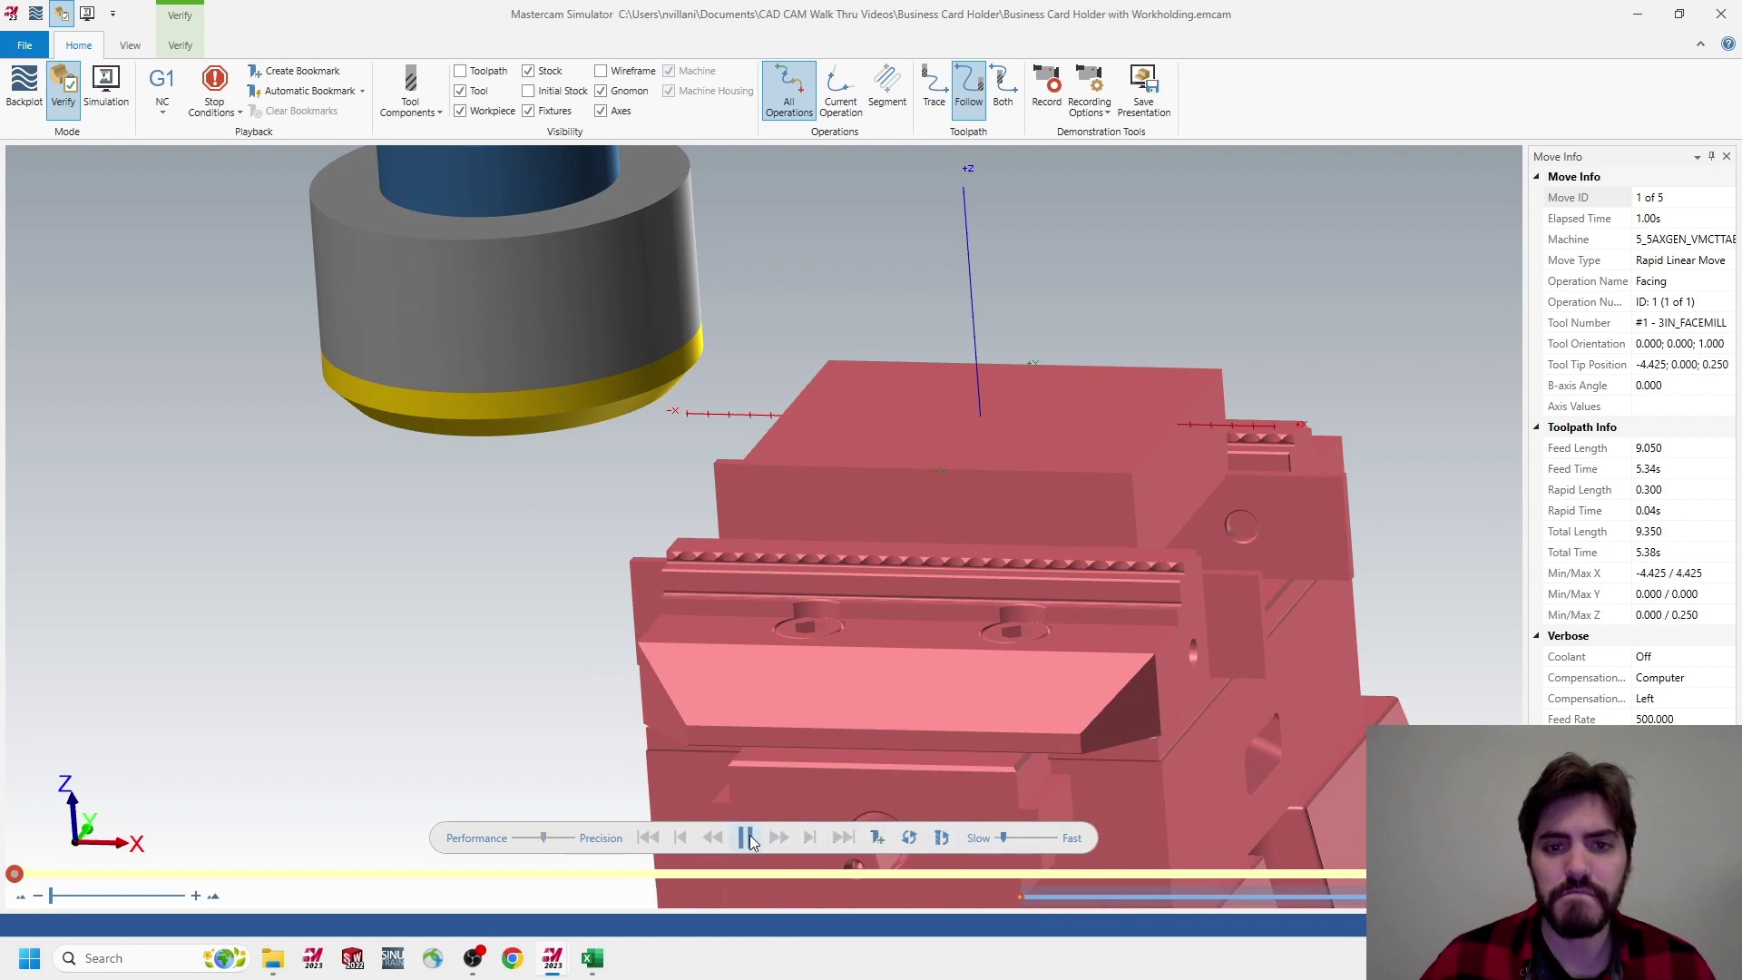
{"action": "middle_click_drag", "start_coordinate": [907, 591], "coordinate": [941, 758]}
{"action": "left_click_drag", "start_coordinate": [1008, 840], "coordinate": [1014, 839]}
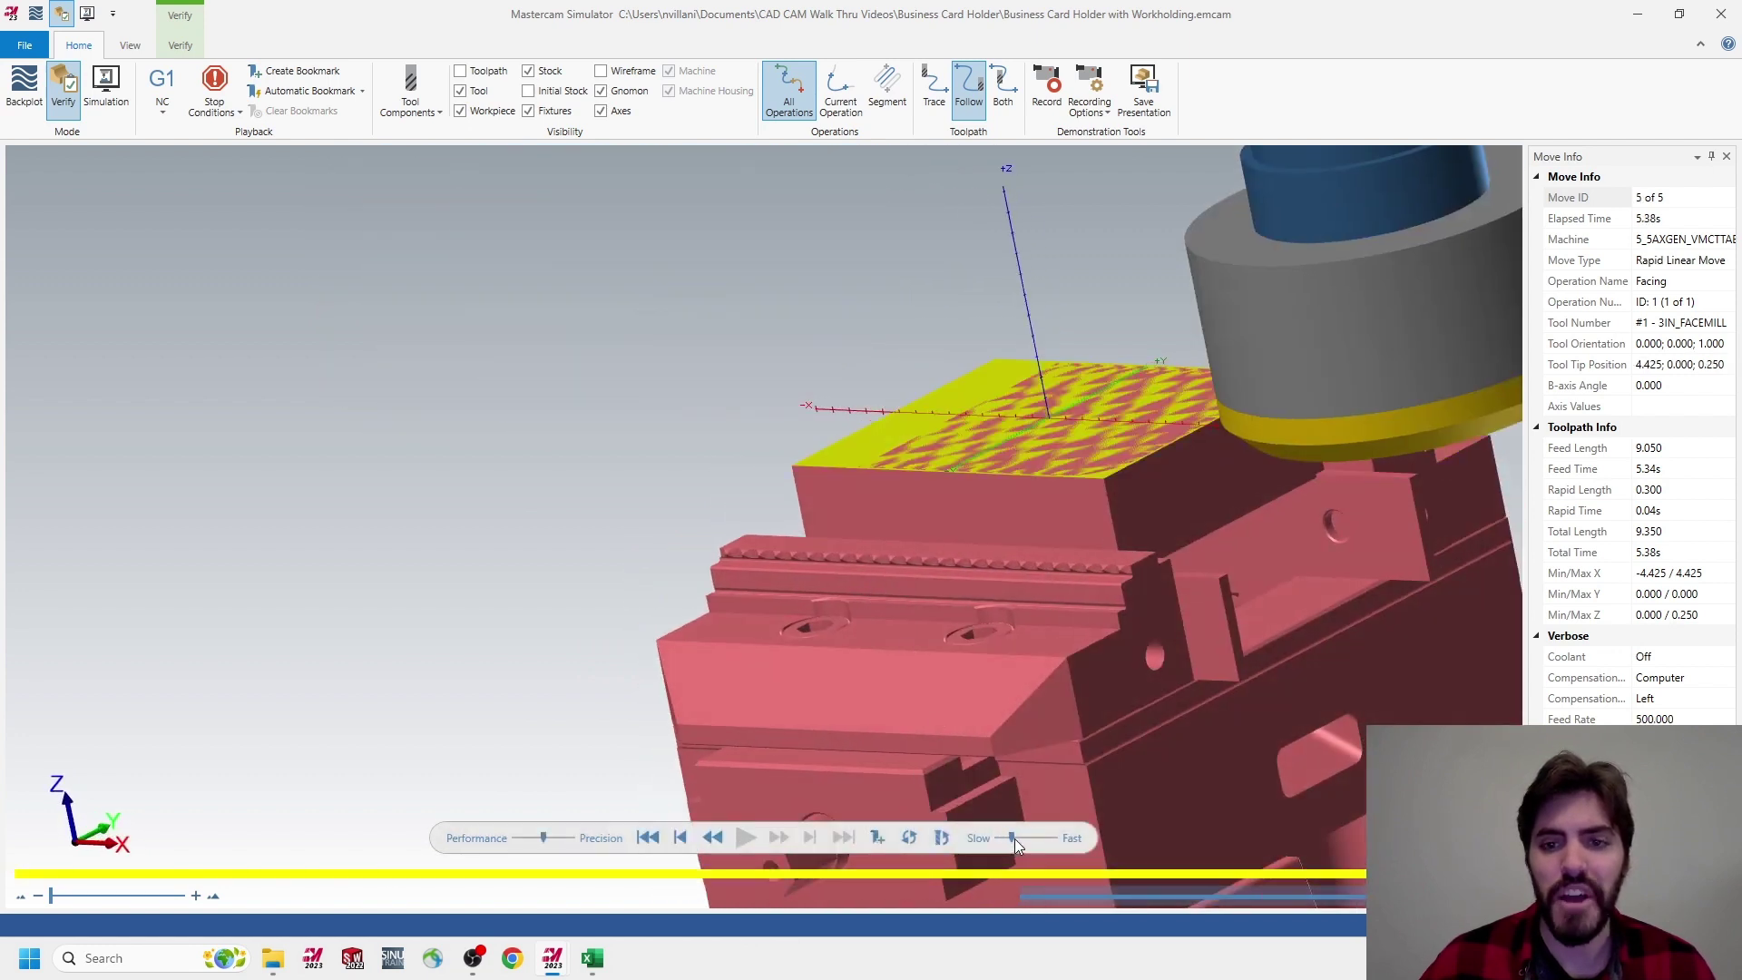
{"action": "middle_click_drag", "start_coordinate": [956, 444], "coordinate": [805, 451]}
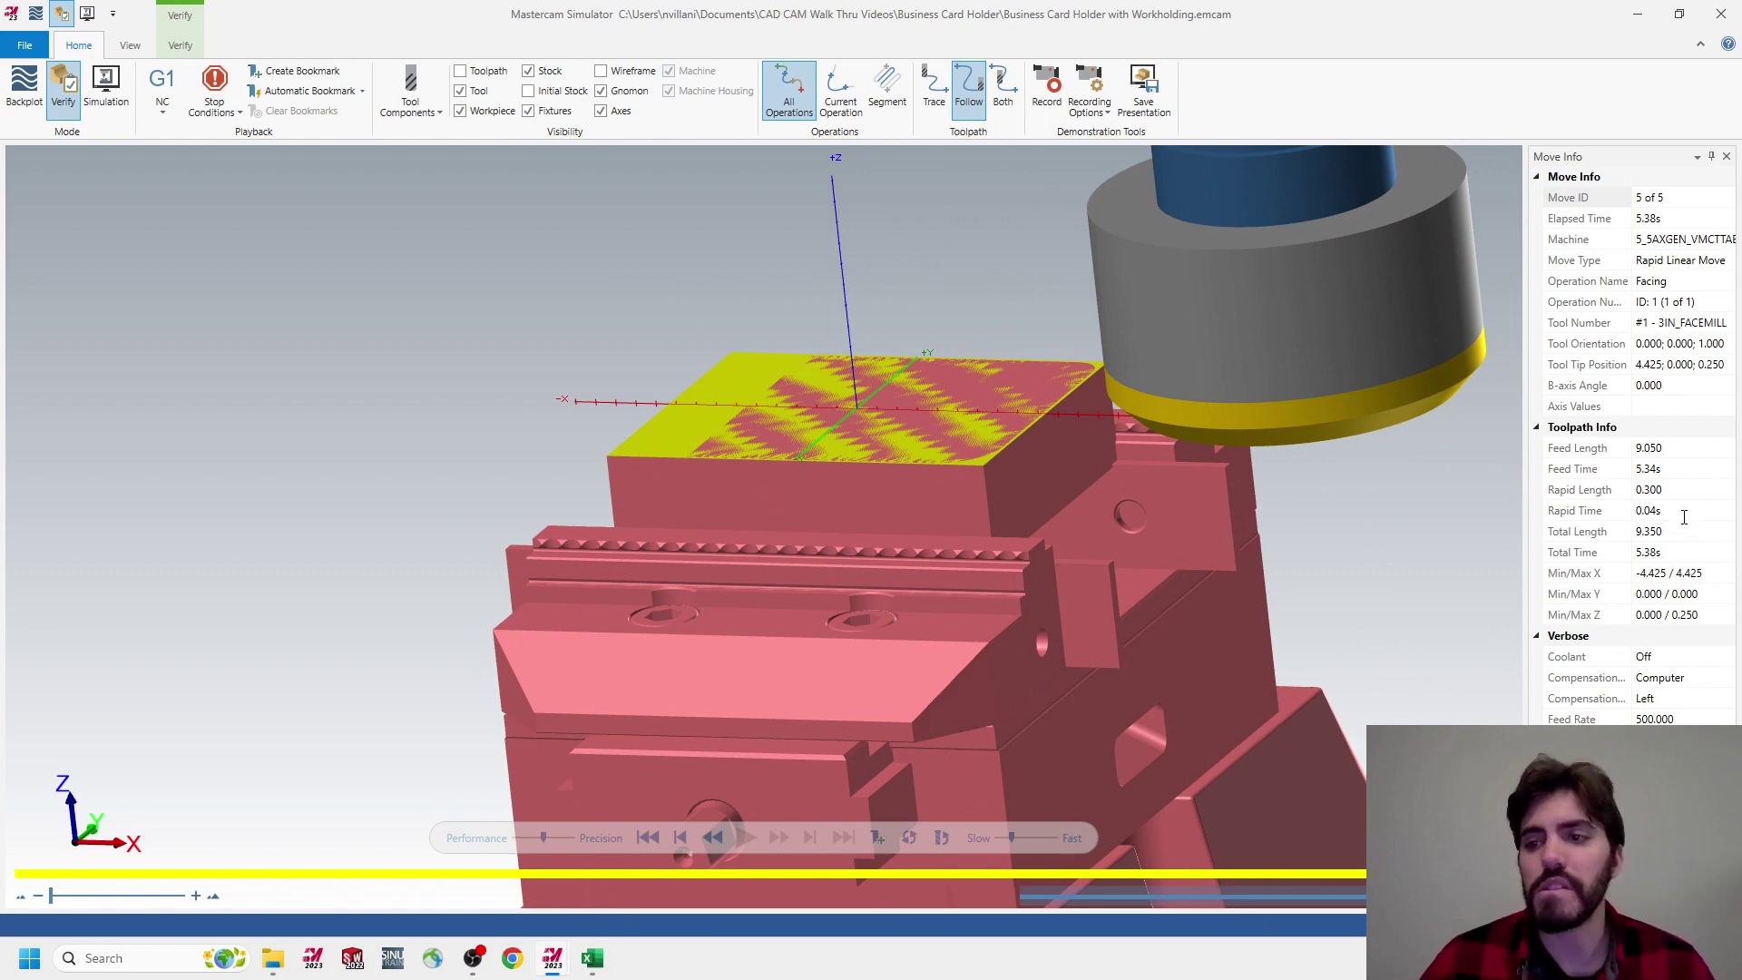
{"action": "double_click", "coordinate": [1645, 469]}
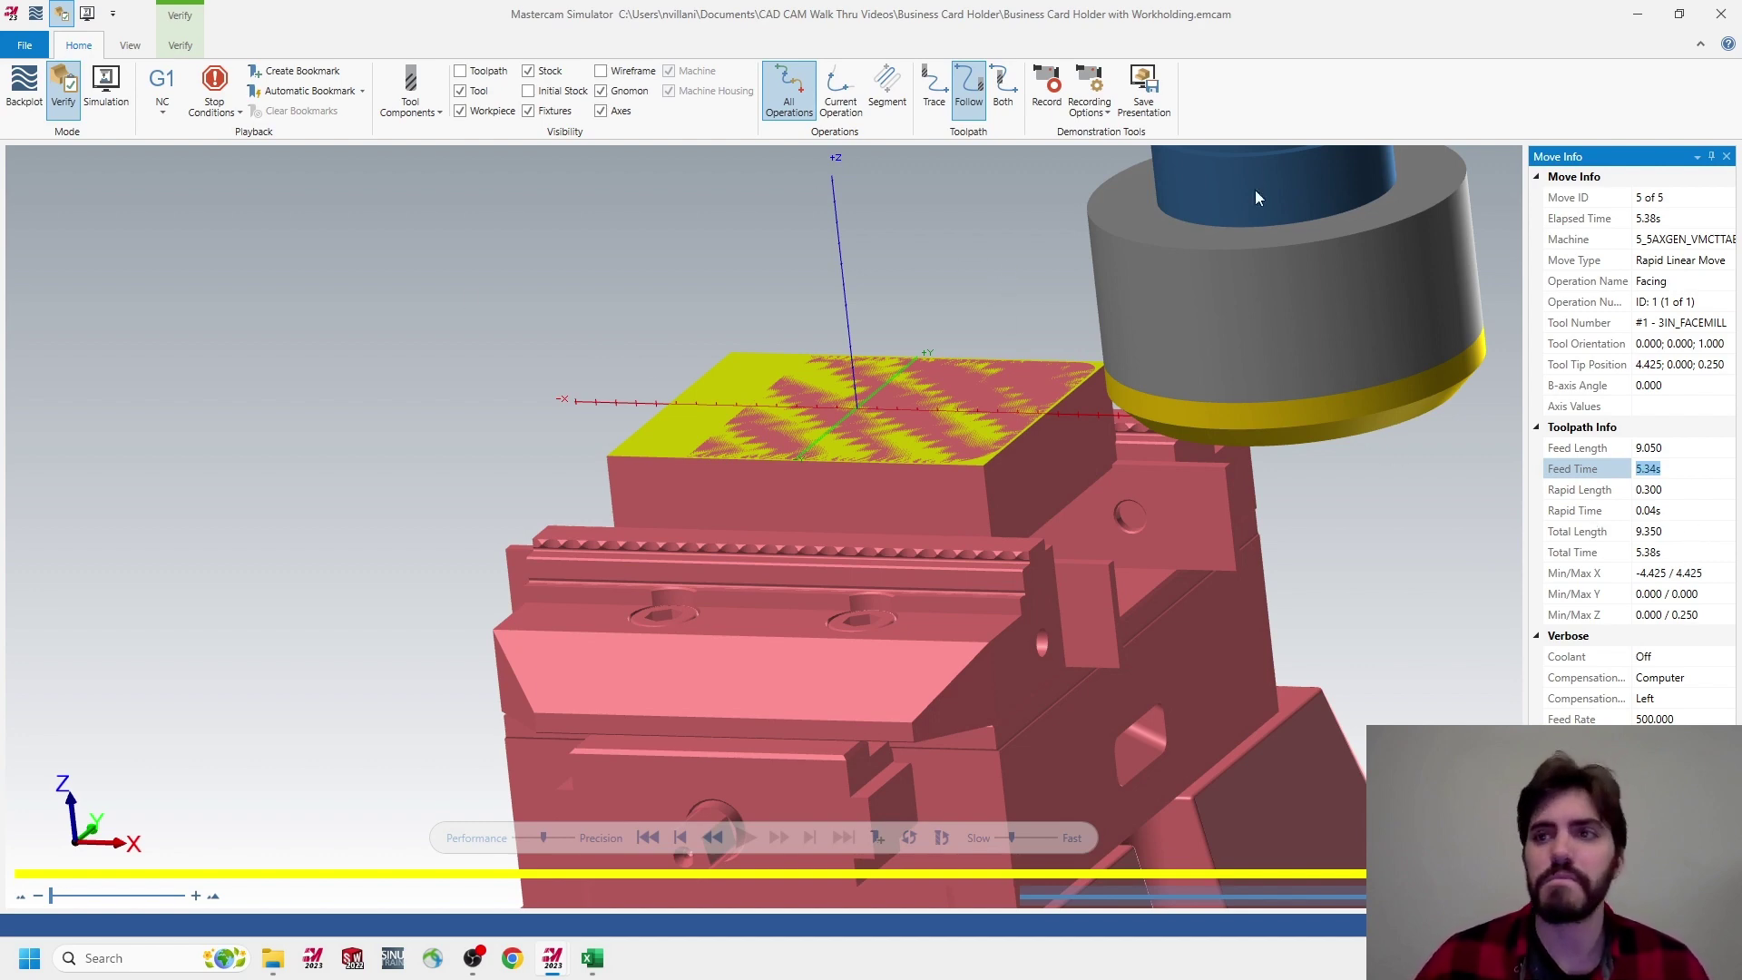
{"action": "left_click", "coordinate": [1721, 14]}
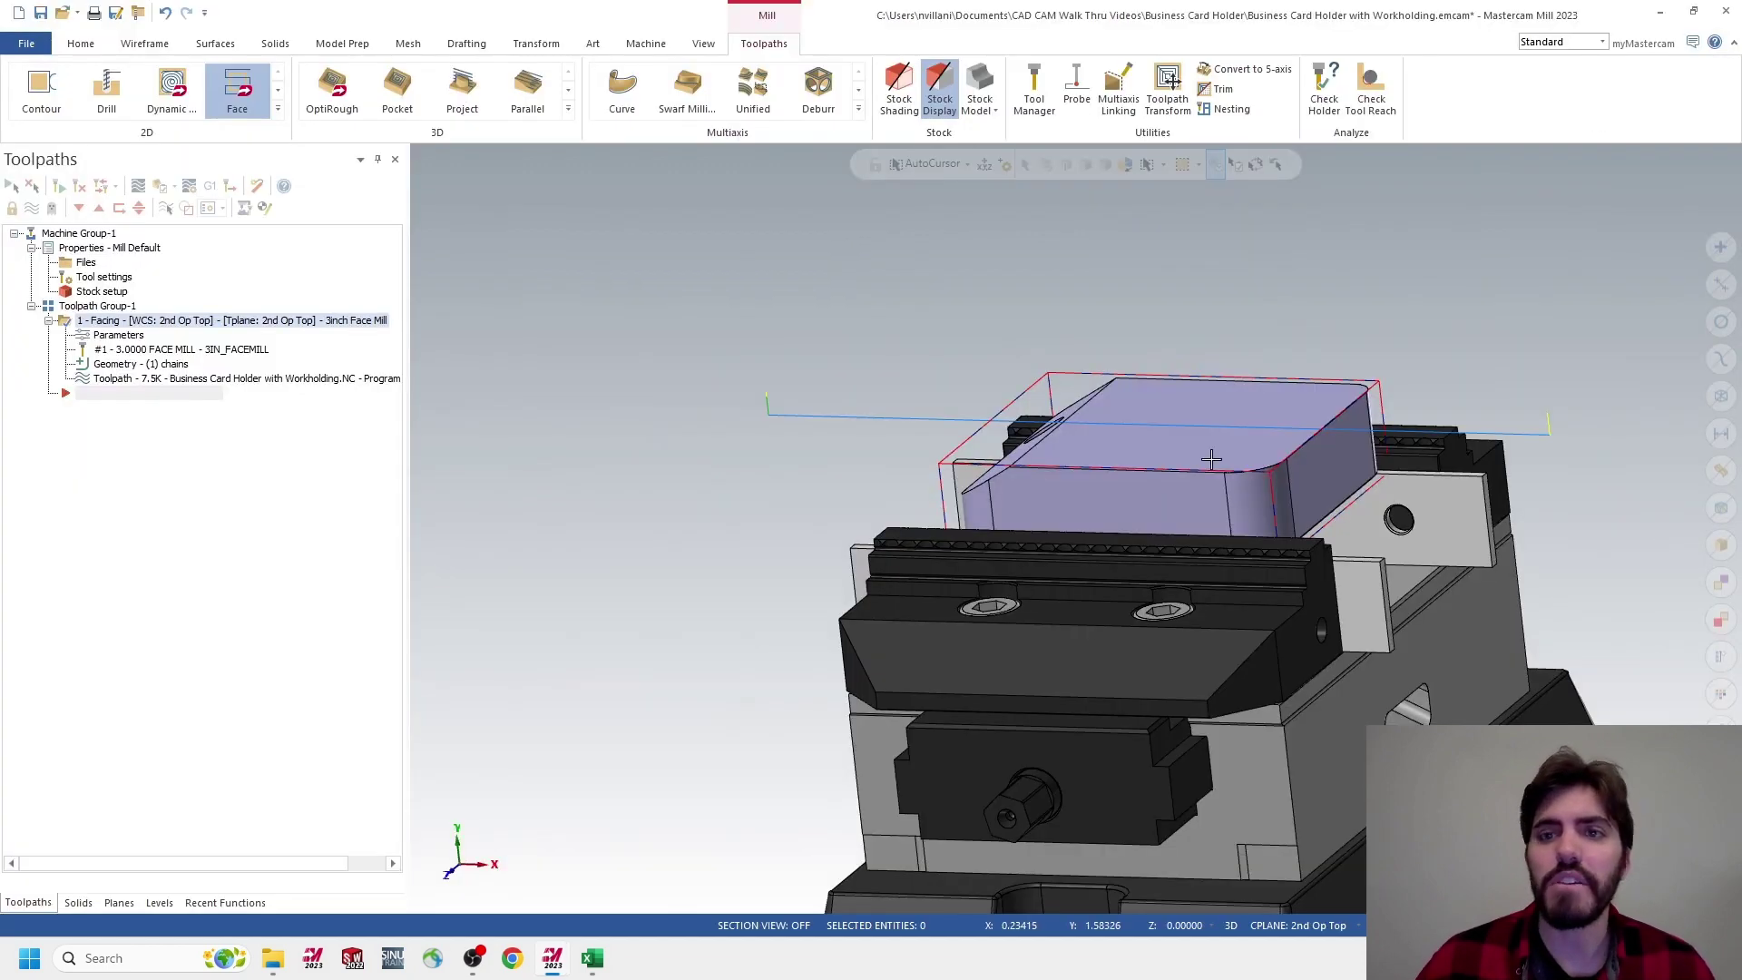
Set both the construction plane and the tool plane to First Cycle 800
{"action": "middle_click_drag", "start_coordinate": [941, 376], "coordinate": [817, 386], "text": "shift"}
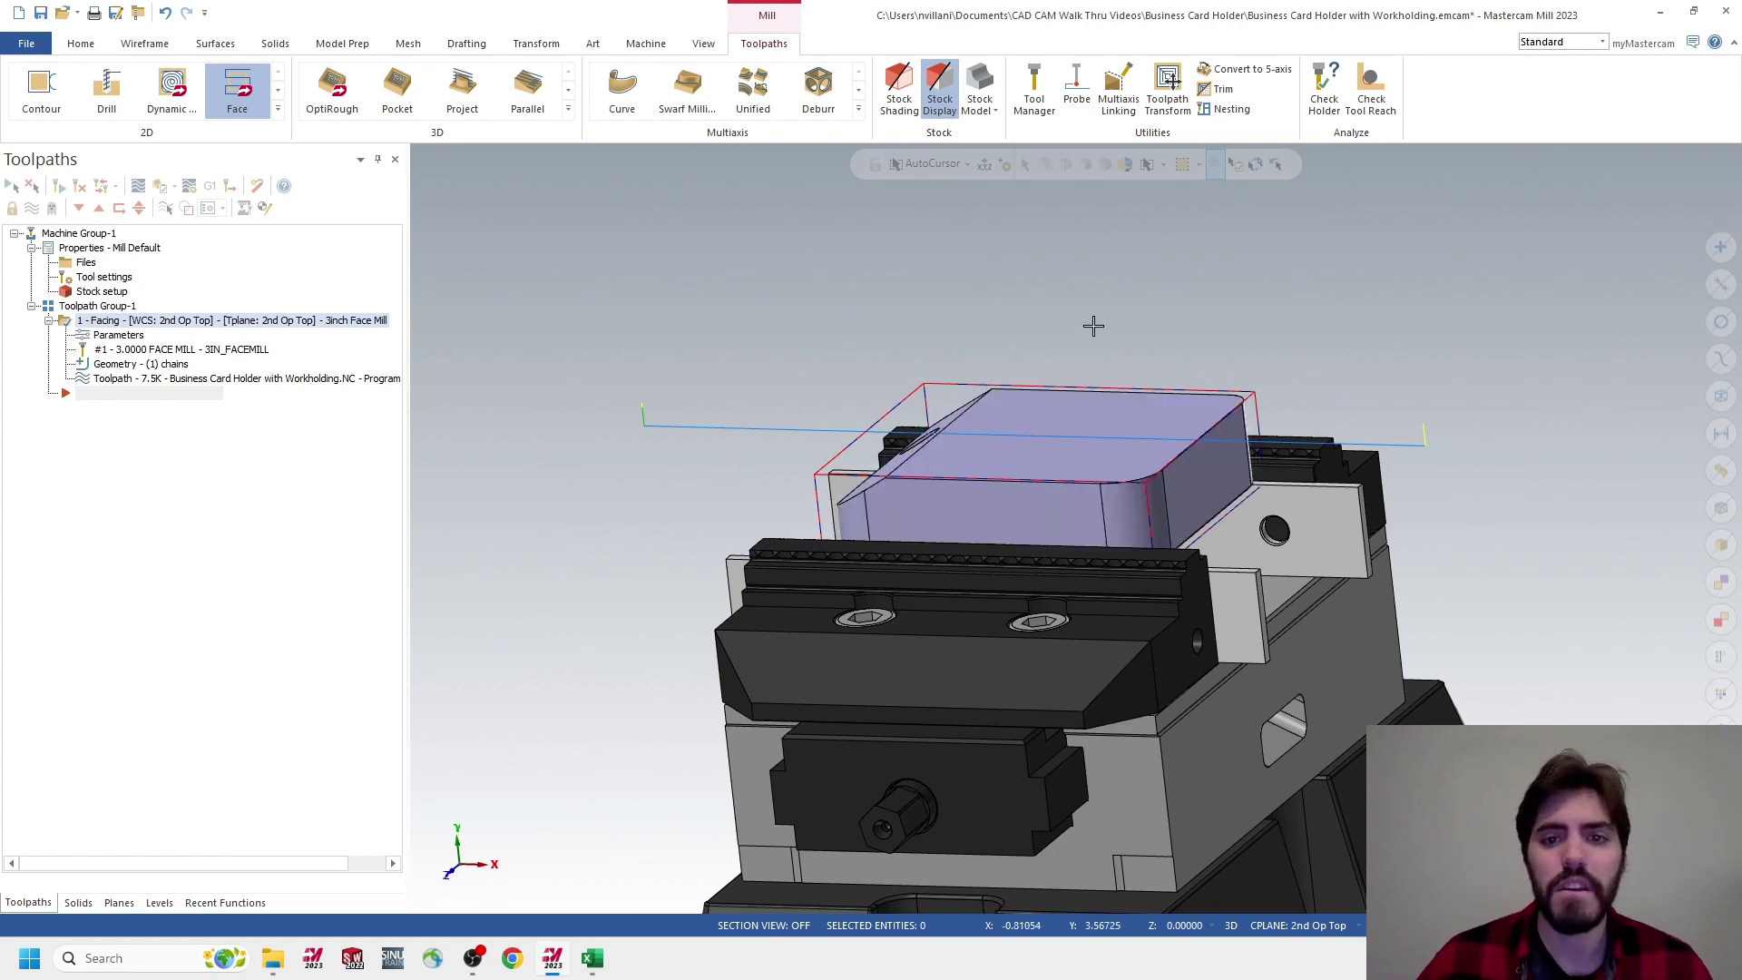
{"action": "middle_click_drag", "start_coordinate": [1094, 325], "coordinate": [1120, 327]}
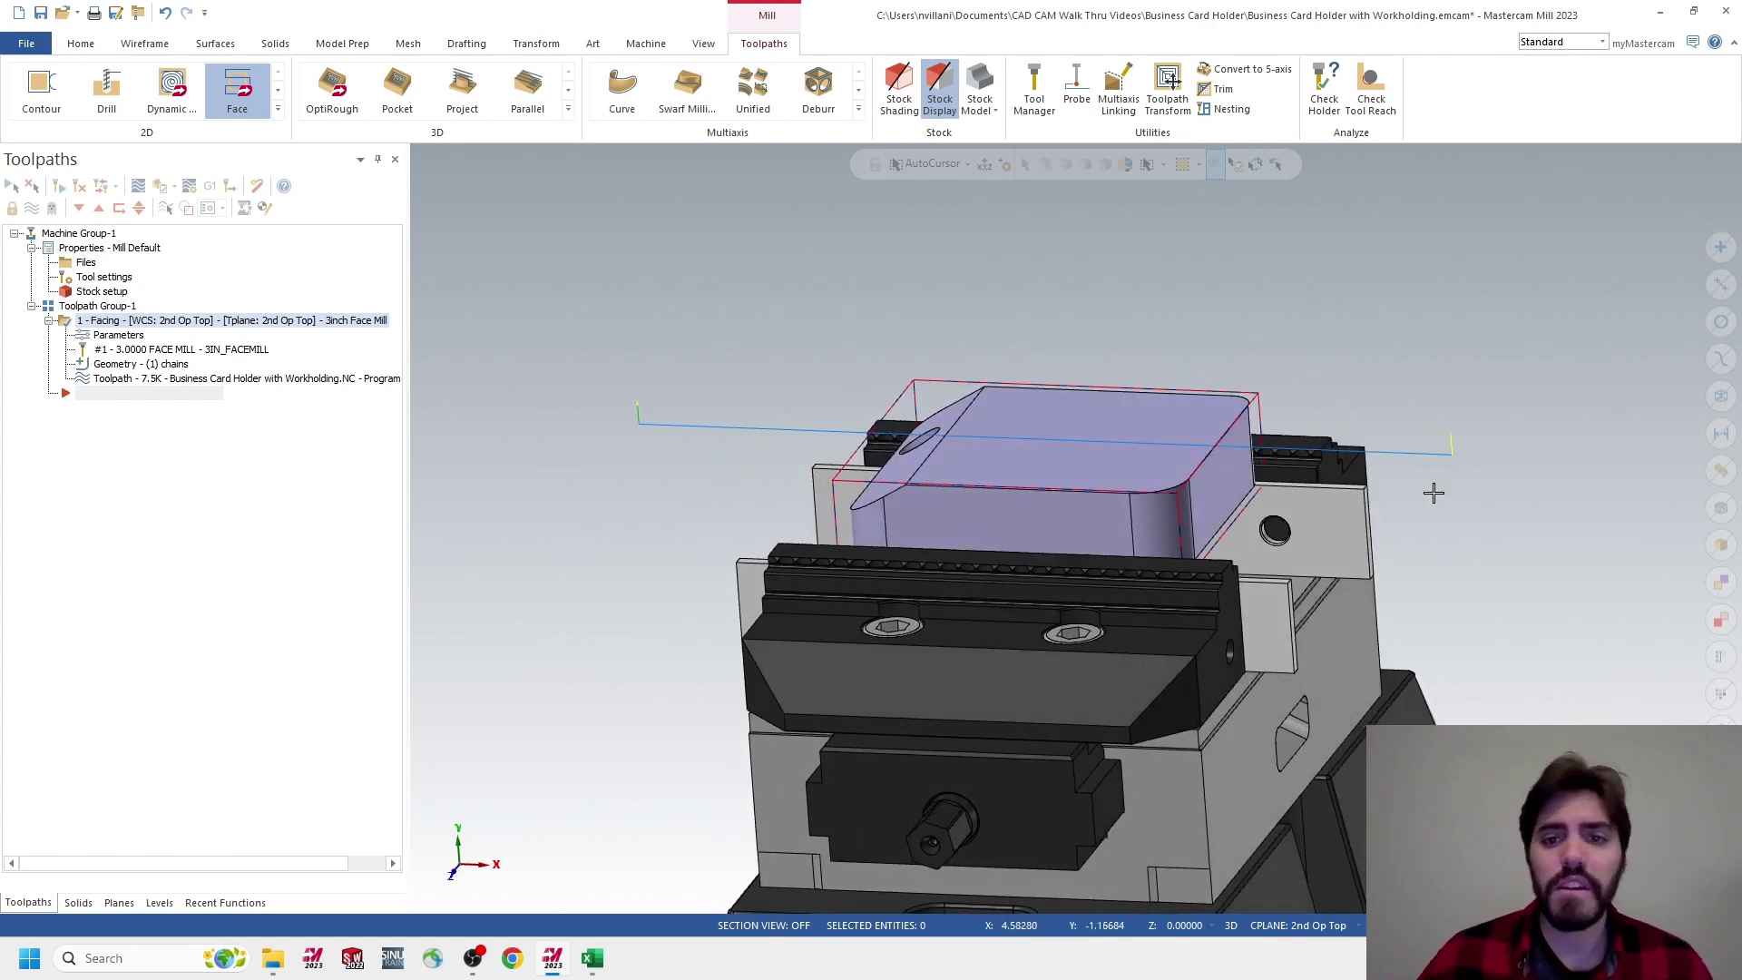
{"action": "middle_click_drag", "start_coordinate": [1001, 448], "coordinate": [1066, 478]}
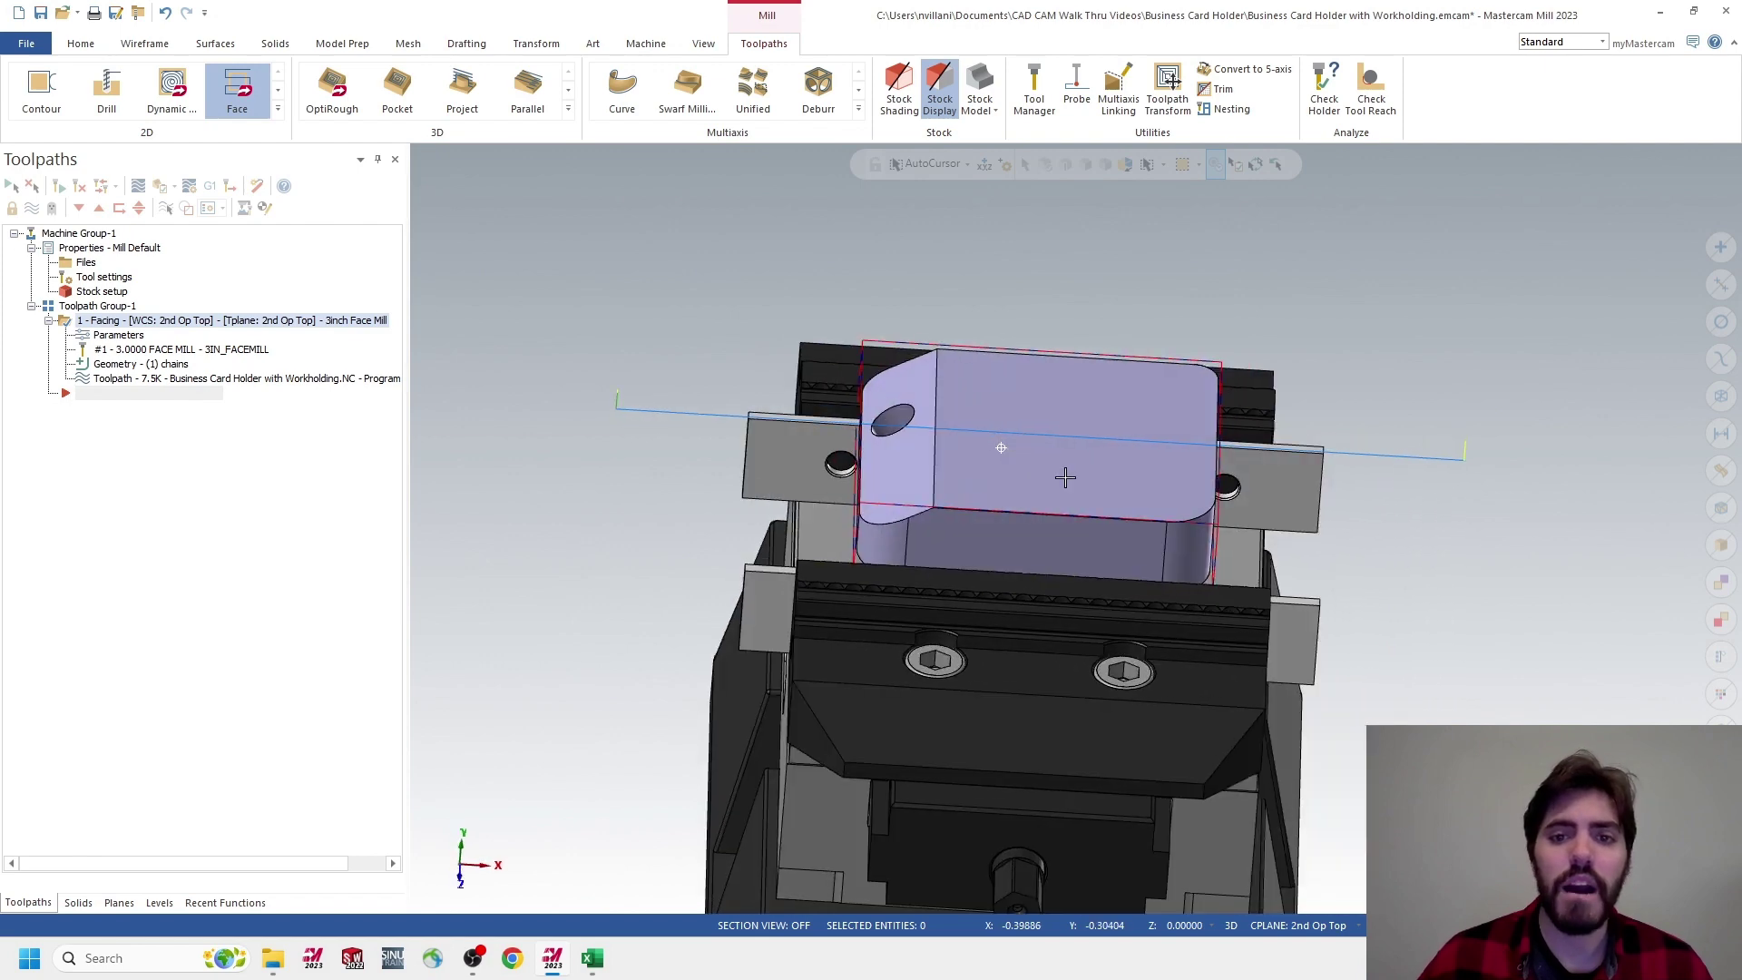
{"action": "scroll", "coordinate": [906, 414], "scroll_direction": "up", "scroll_amount": 2}
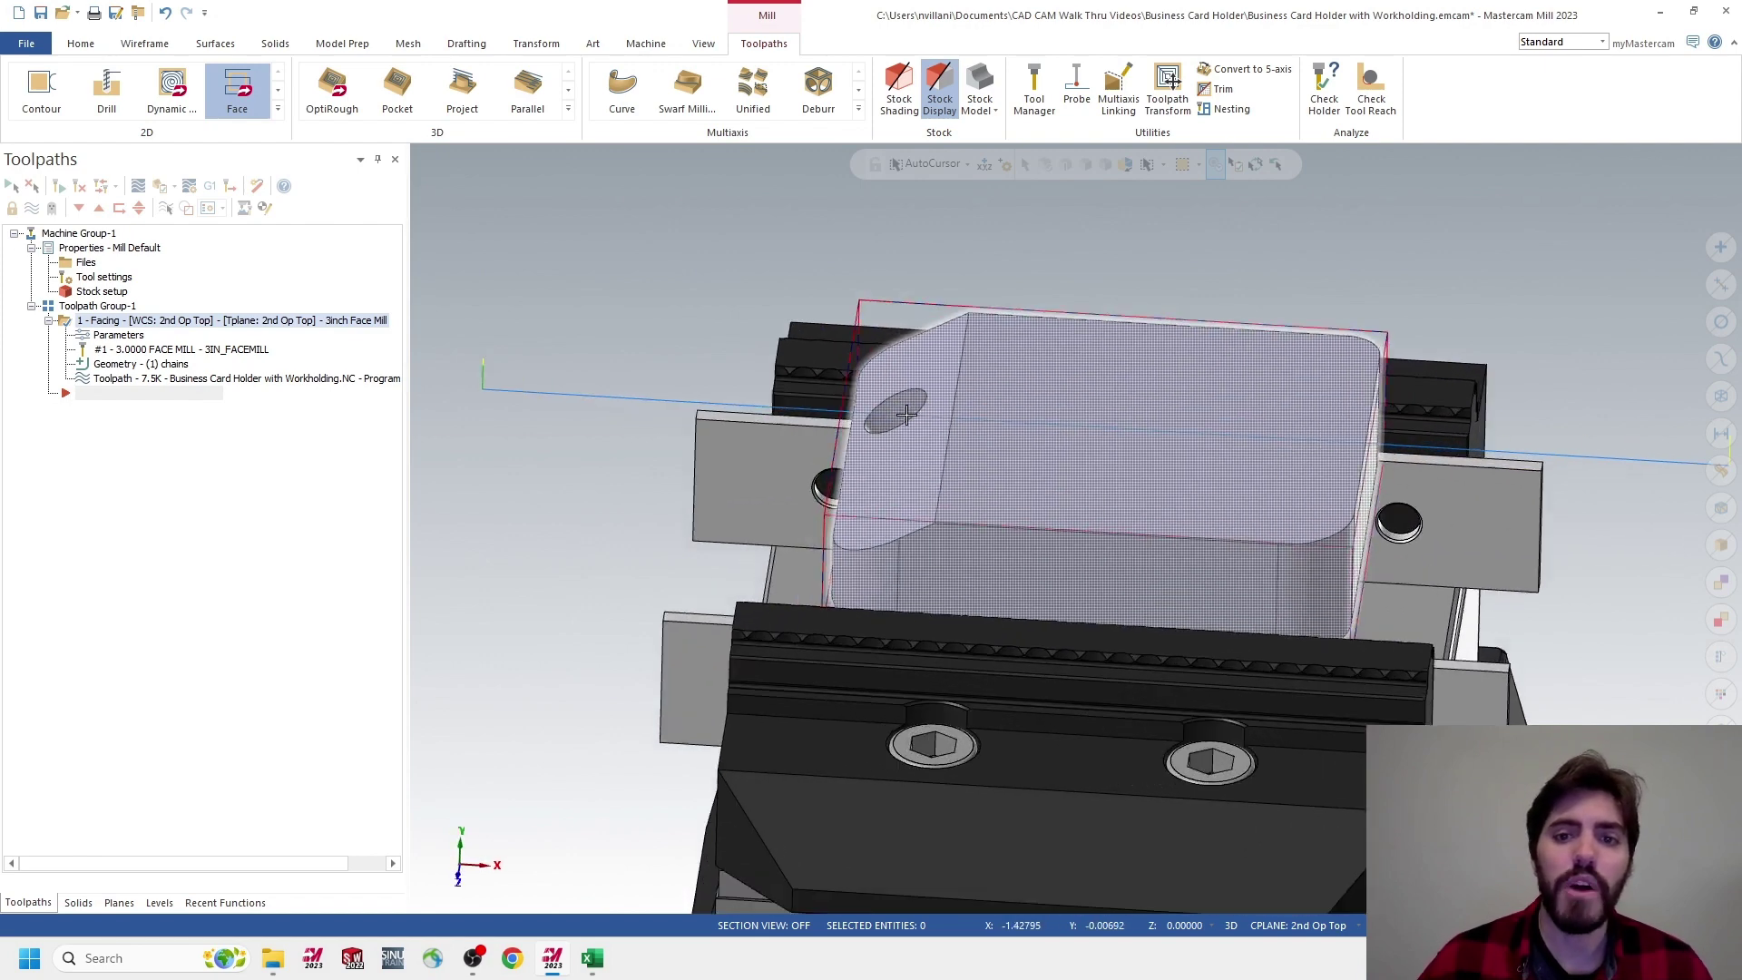
{"action": "scroll", "coordinate": [906, 414], "scroll_direction": "up", "scroll_amount": 2}
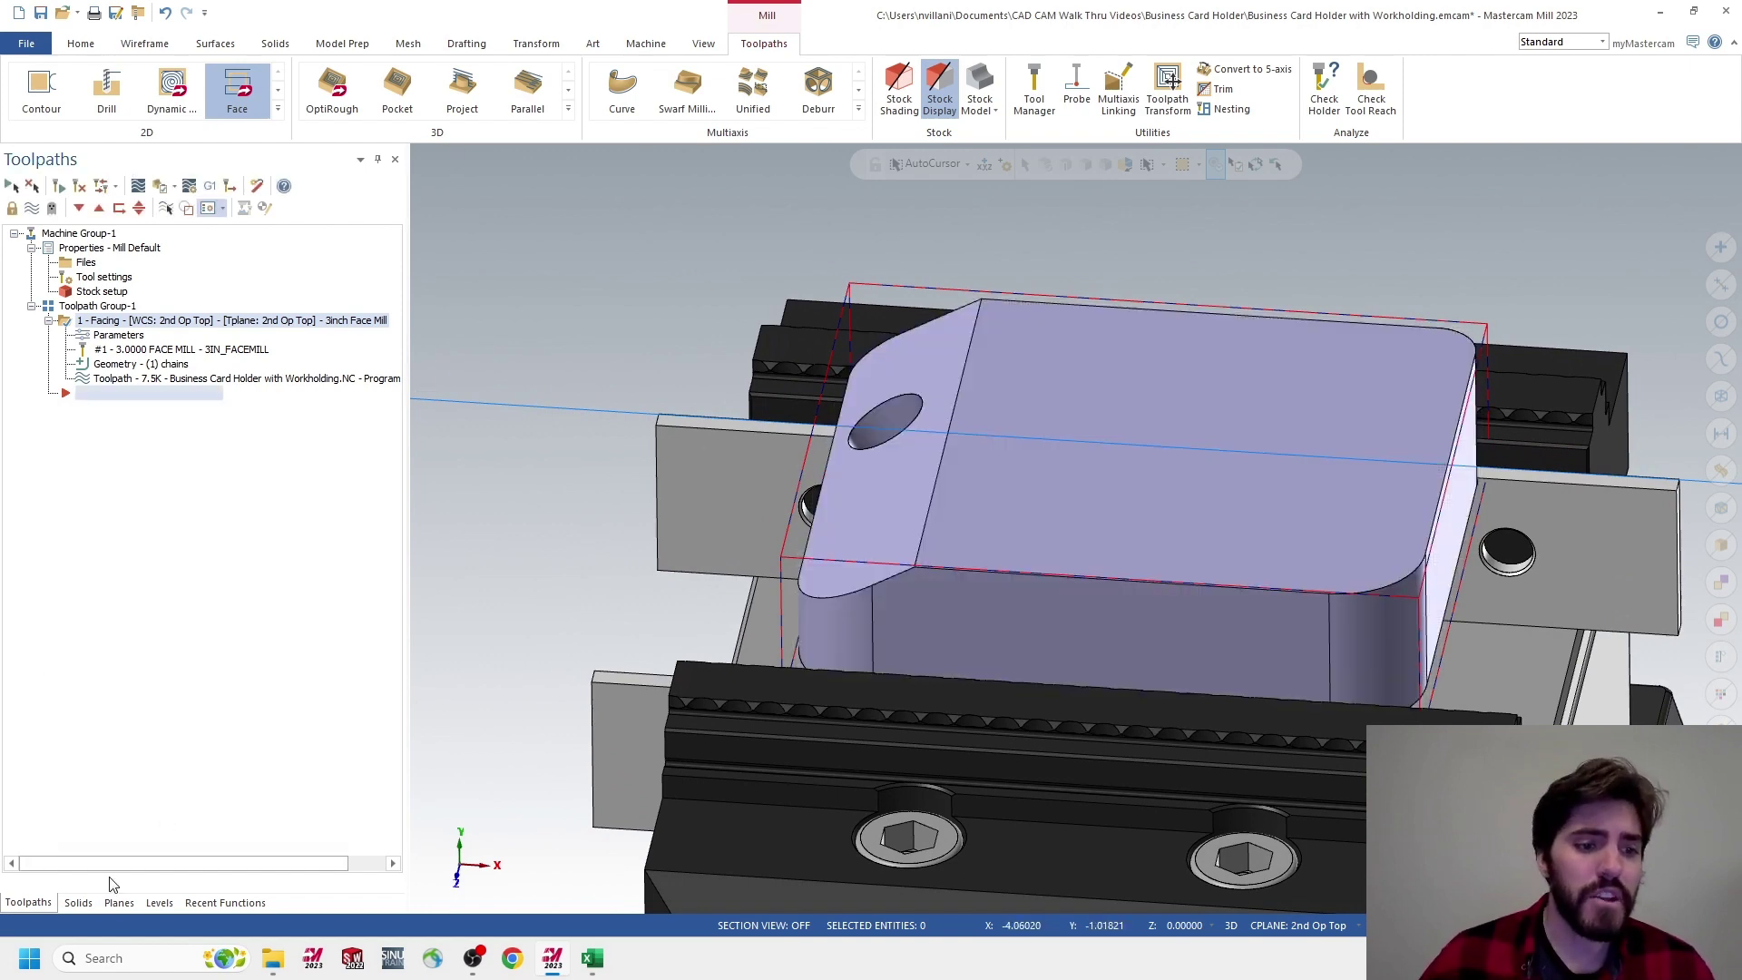
{"action": "left_click", "coordinate": [119, 903]}
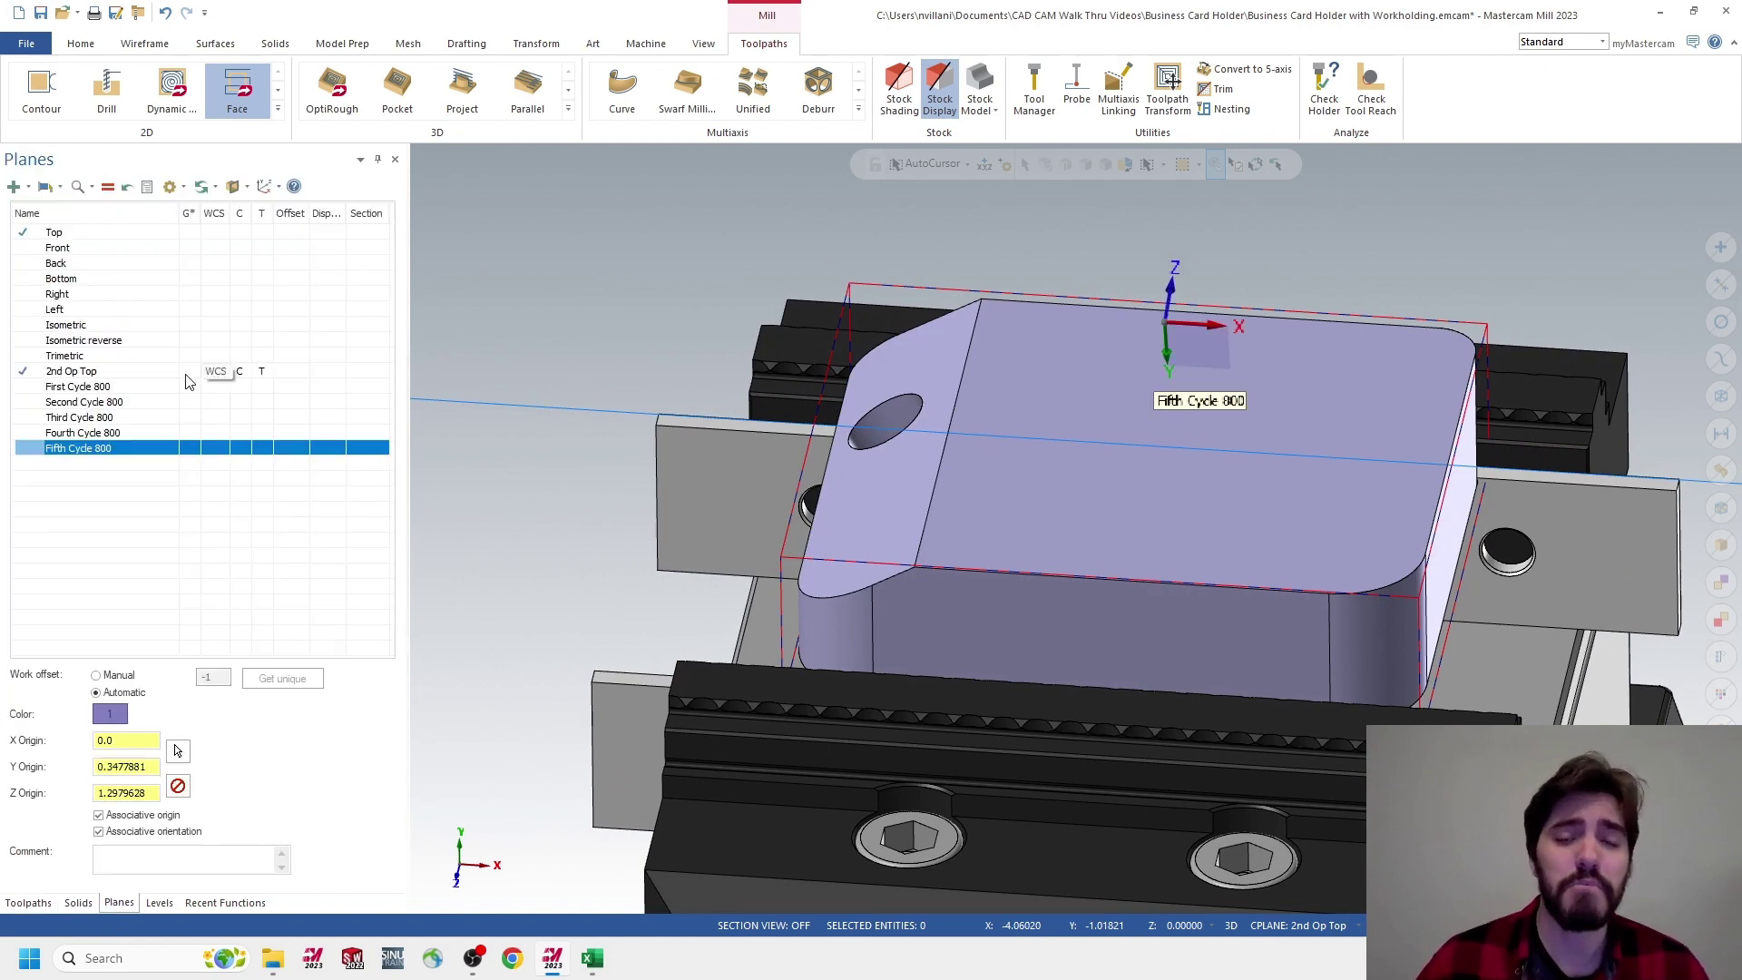
{"action": "left_click", "coordinate": [241, 387]}
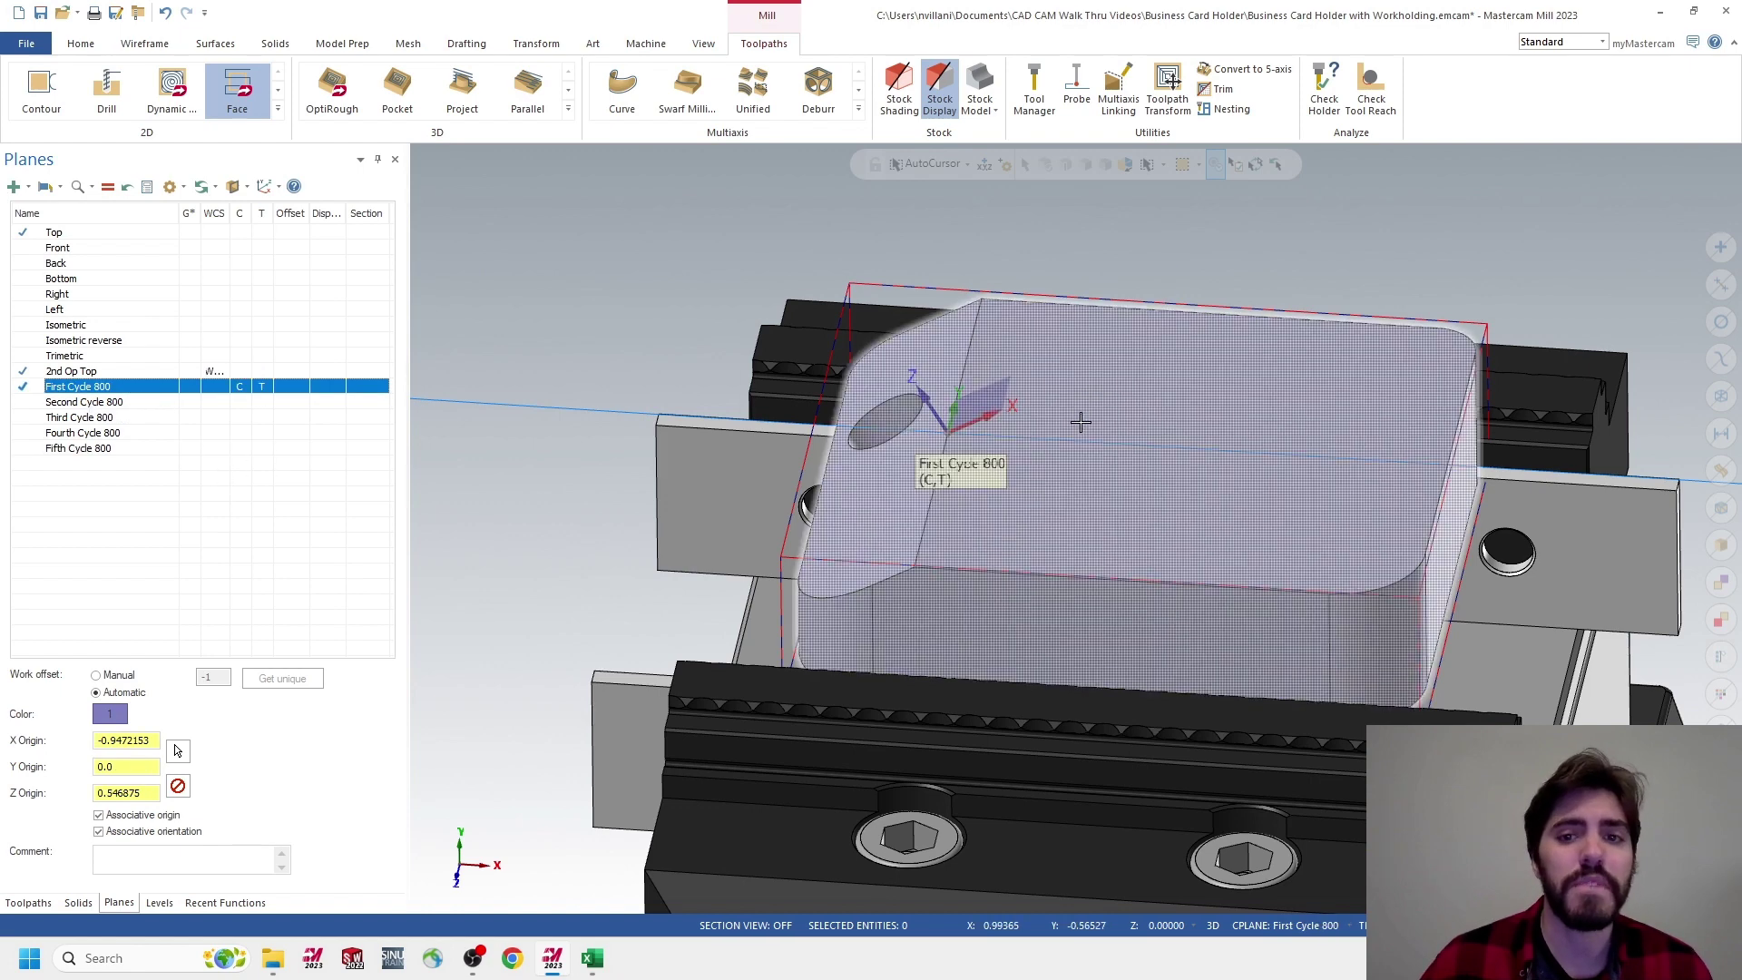
{"action": "middle_click_drag", "start_coordinate": [1081, 420], "coordinate": [1096, 377]}
{"action": "left_click", "coordinate": [234, 372]}
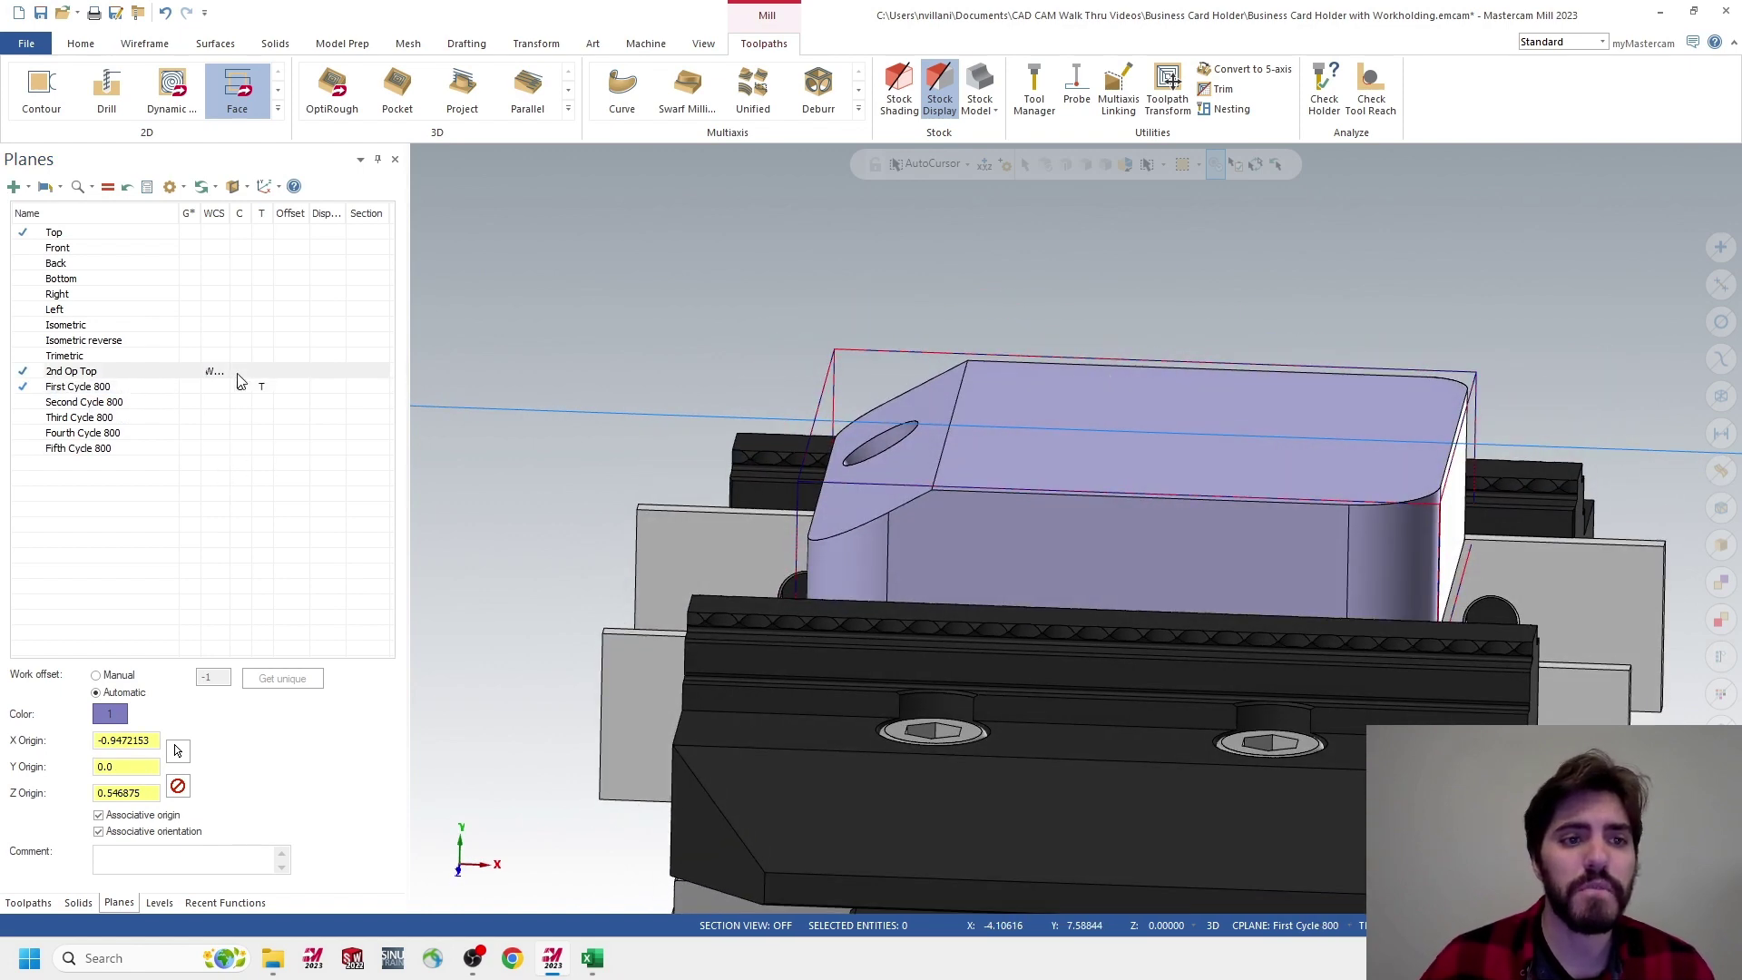
{"action": "left_click", "coordinate": [242, 386]}
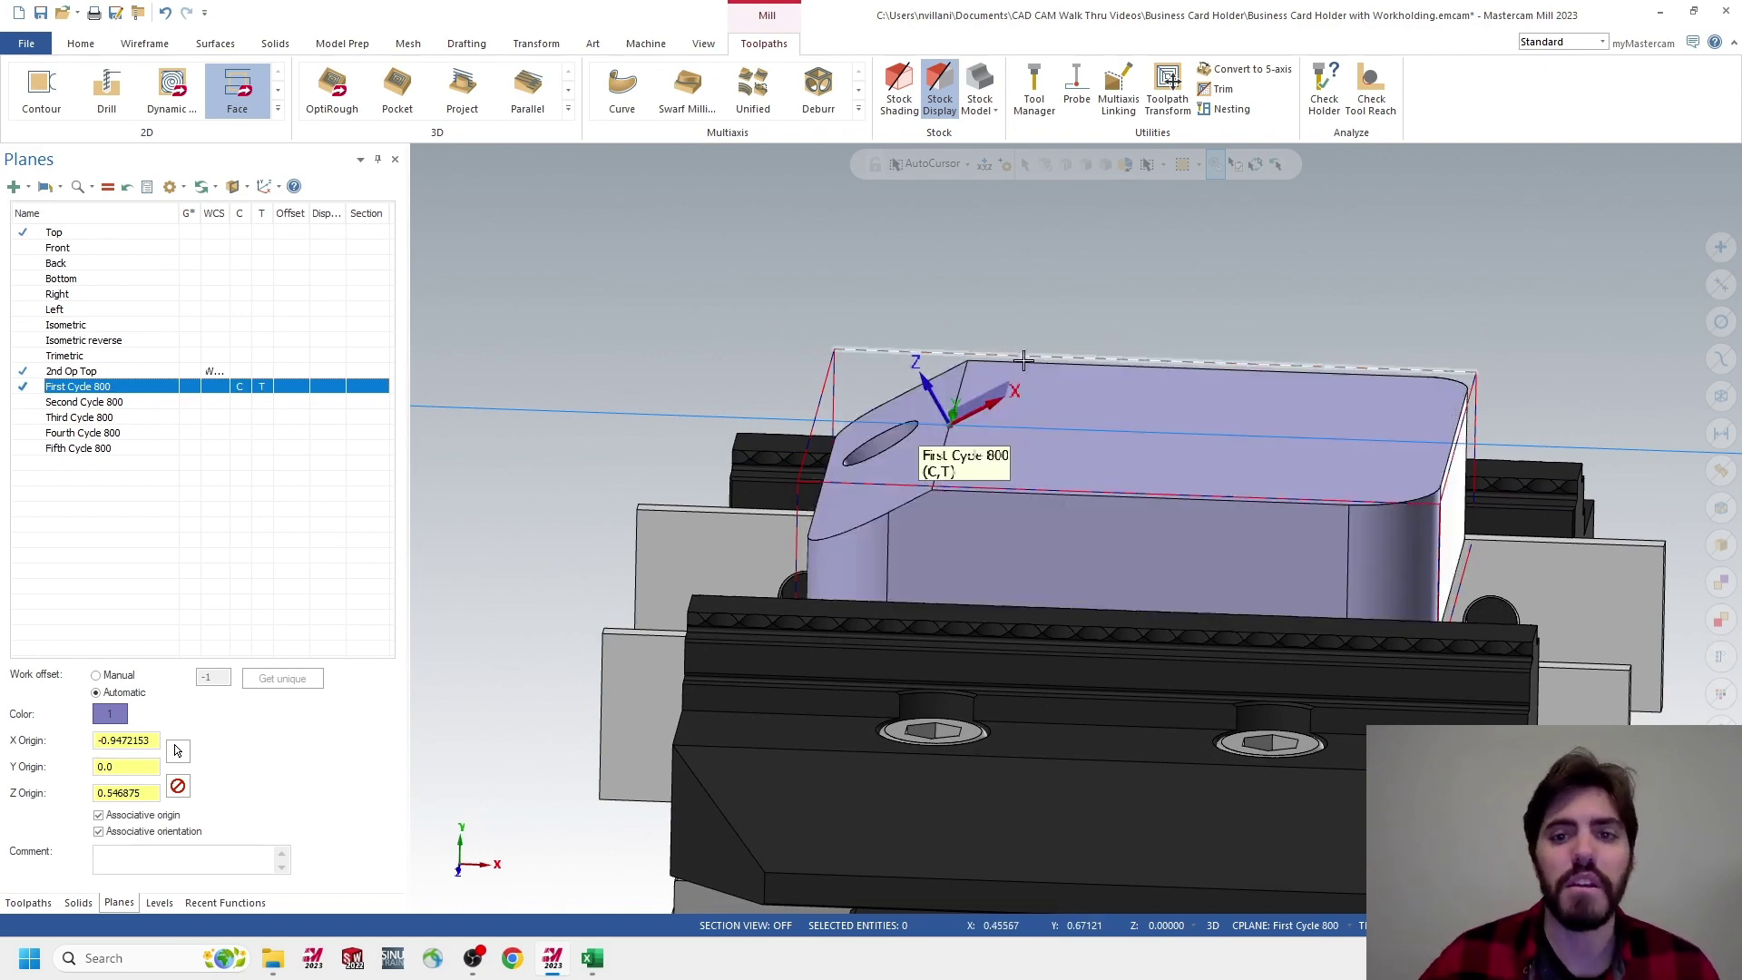
{"action": "middle_click_drag", "start_coordinate": [948, 421], "coordinate": [968, 437]}
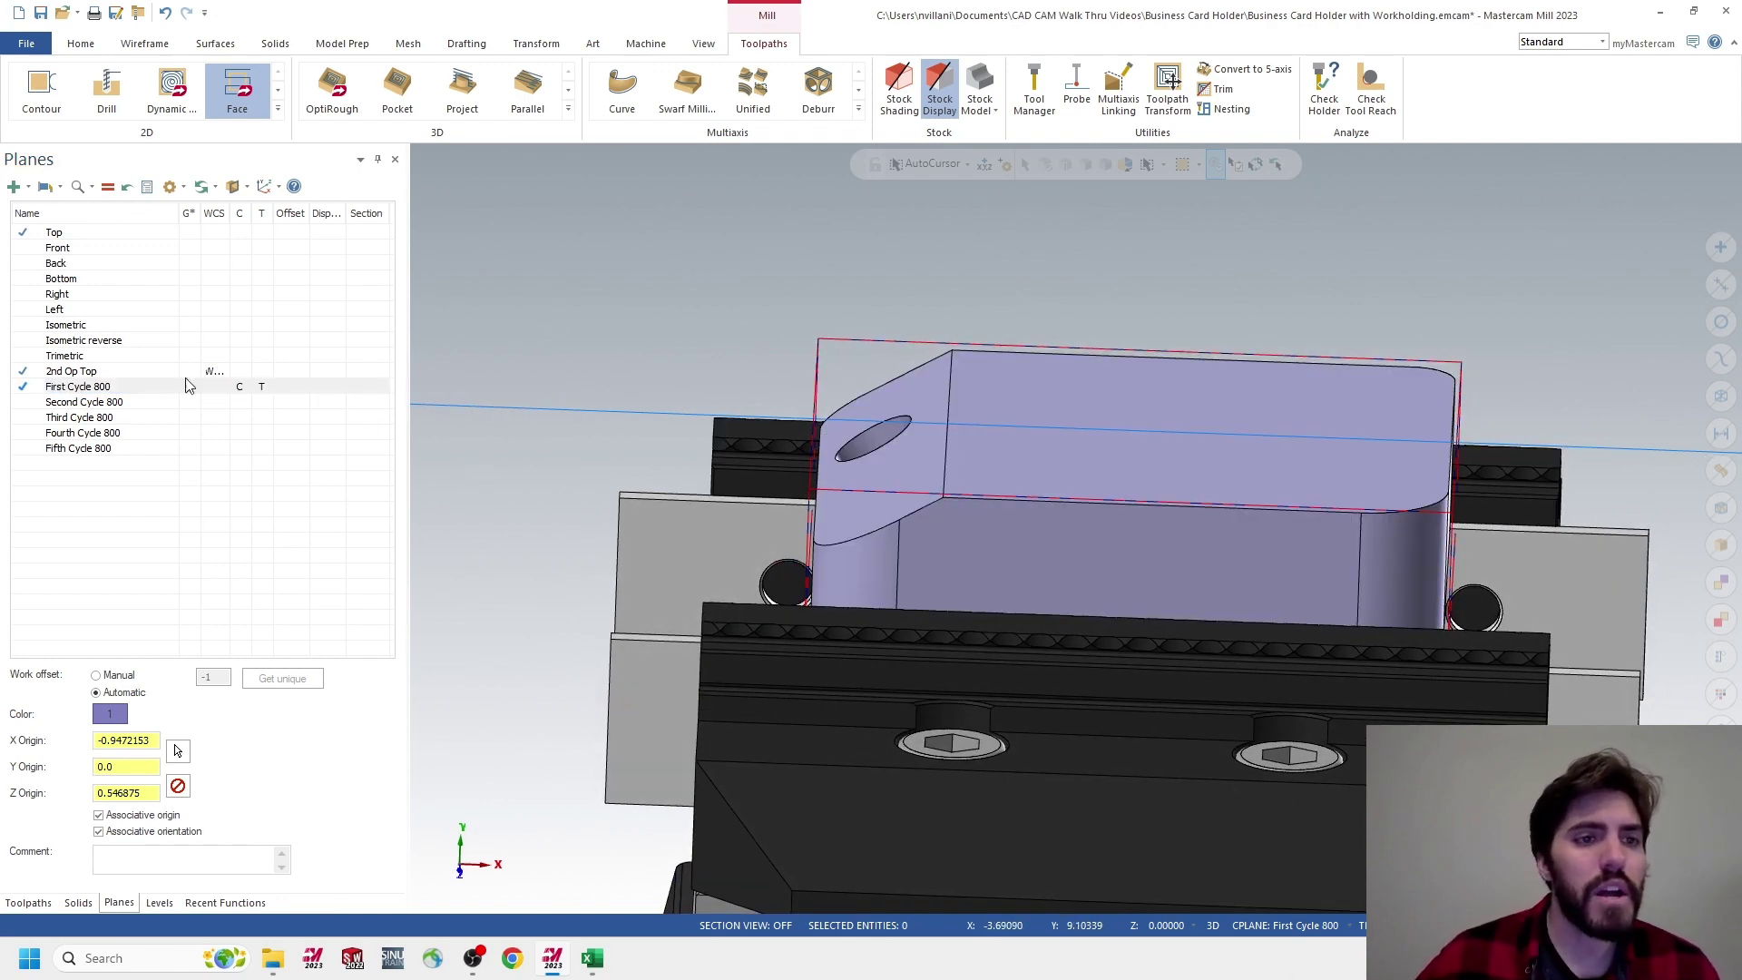
{"action": "left_click", "coordinate": [41, 902]}
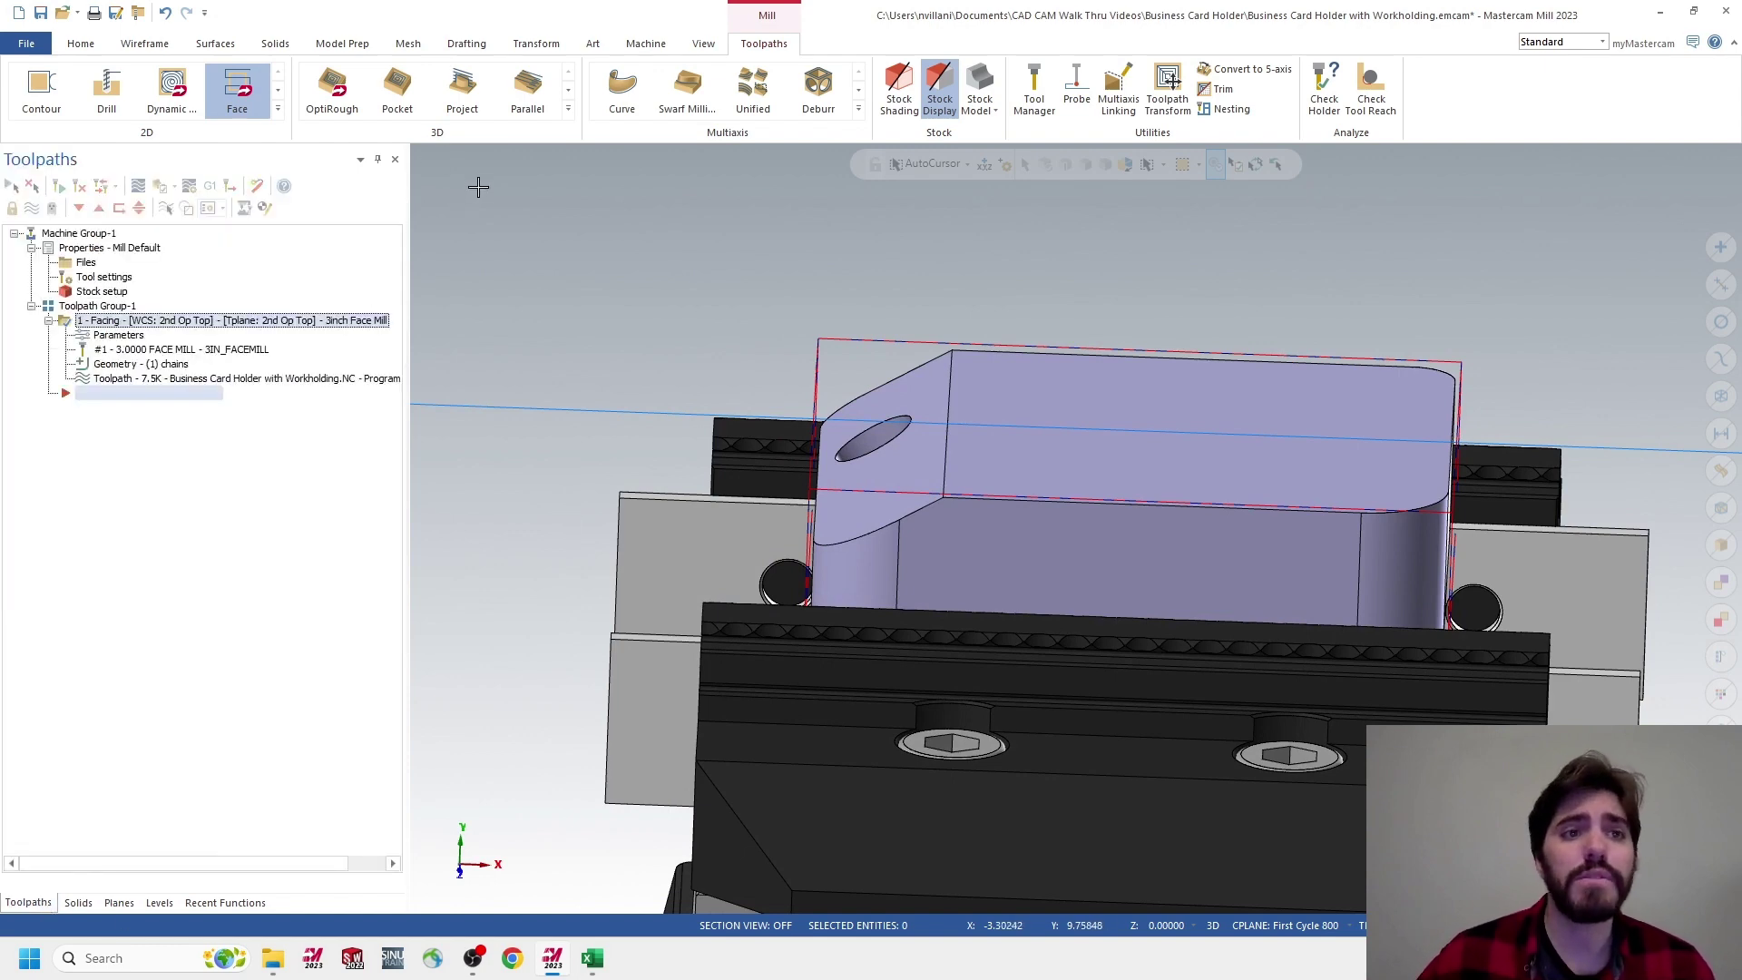
{"action": "left_click", "coordinate": [237, 91]}
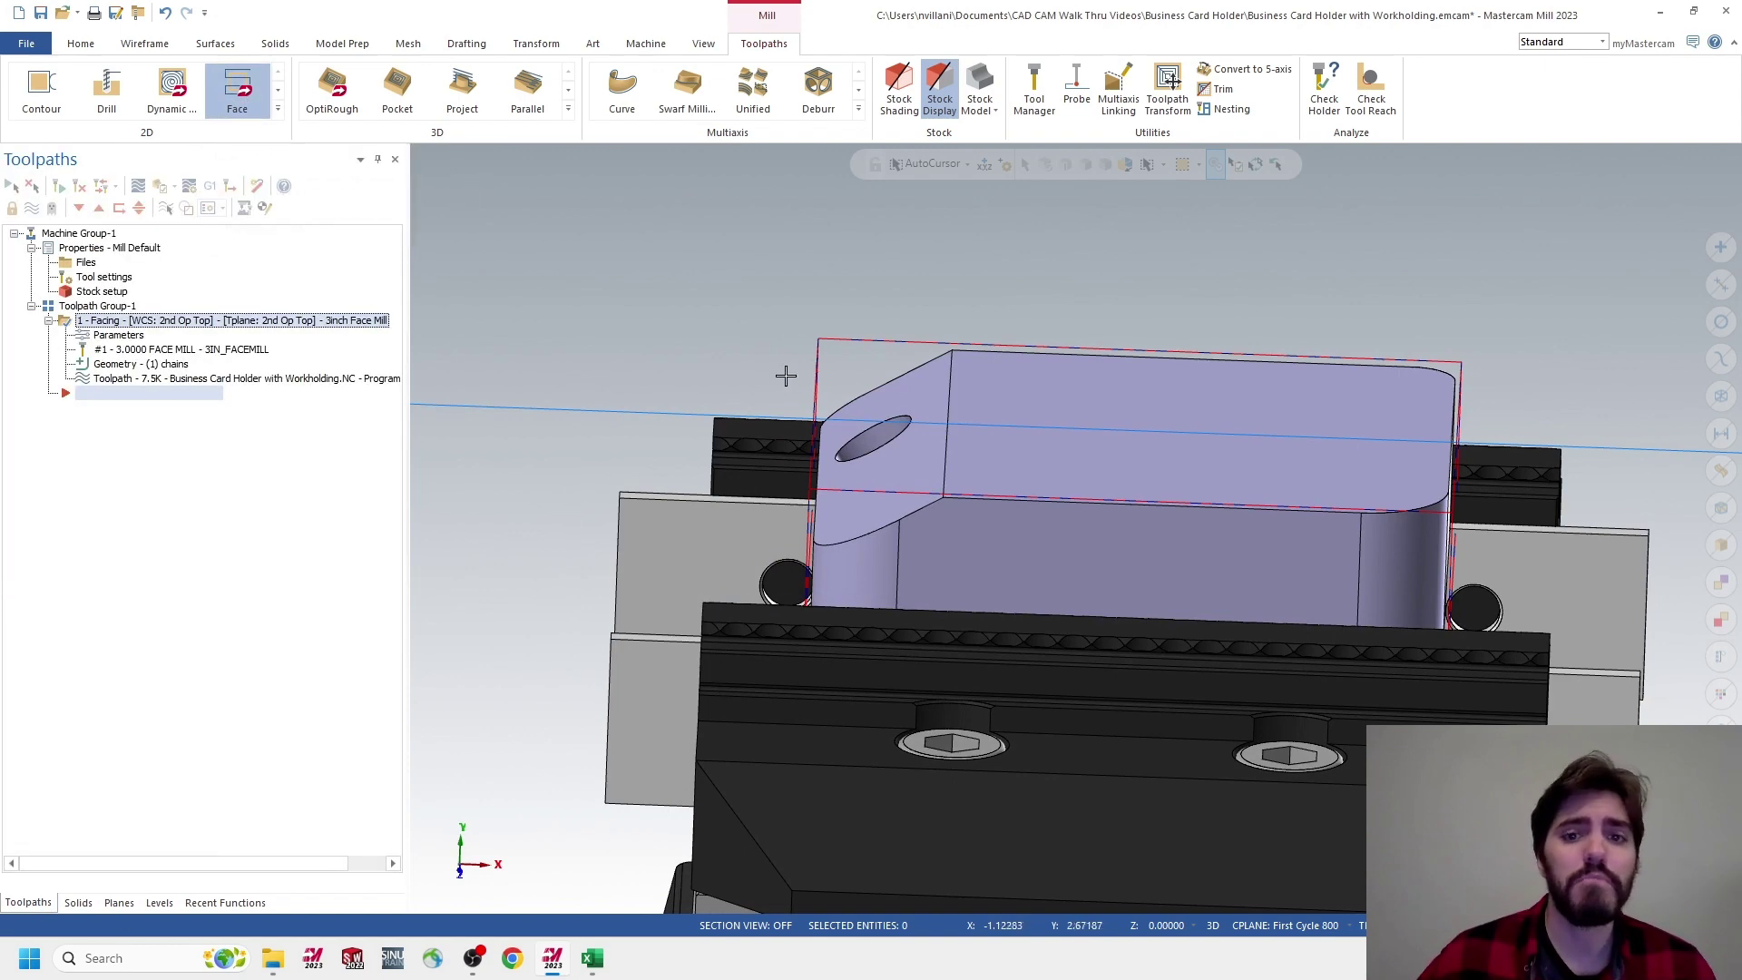
{"action": "middle_click_drag", "start_coordinate": [933, 412], "coordinate": [890, 369]}
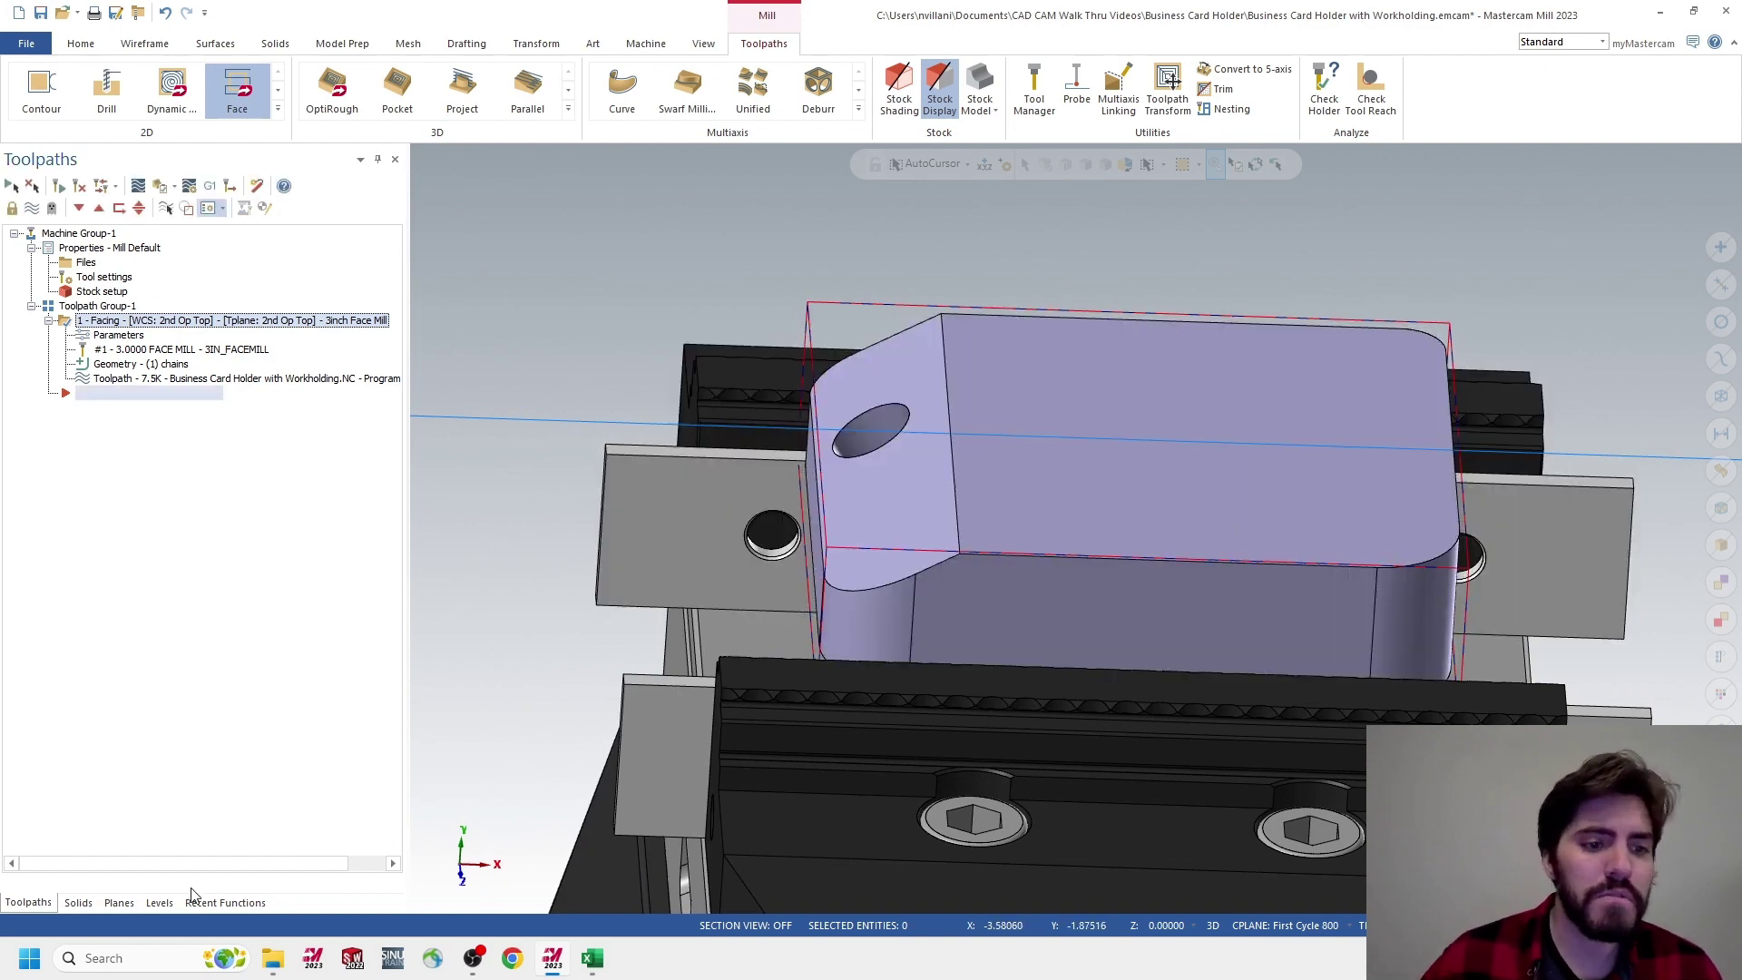
Display the Business Card Holder - Revised level and hide the First Cycle 800 level to view the finished part
{"action": "left_click", "coordinate": [160, 902]}
{"action": "left_click", "coordinate": [71, 231]}
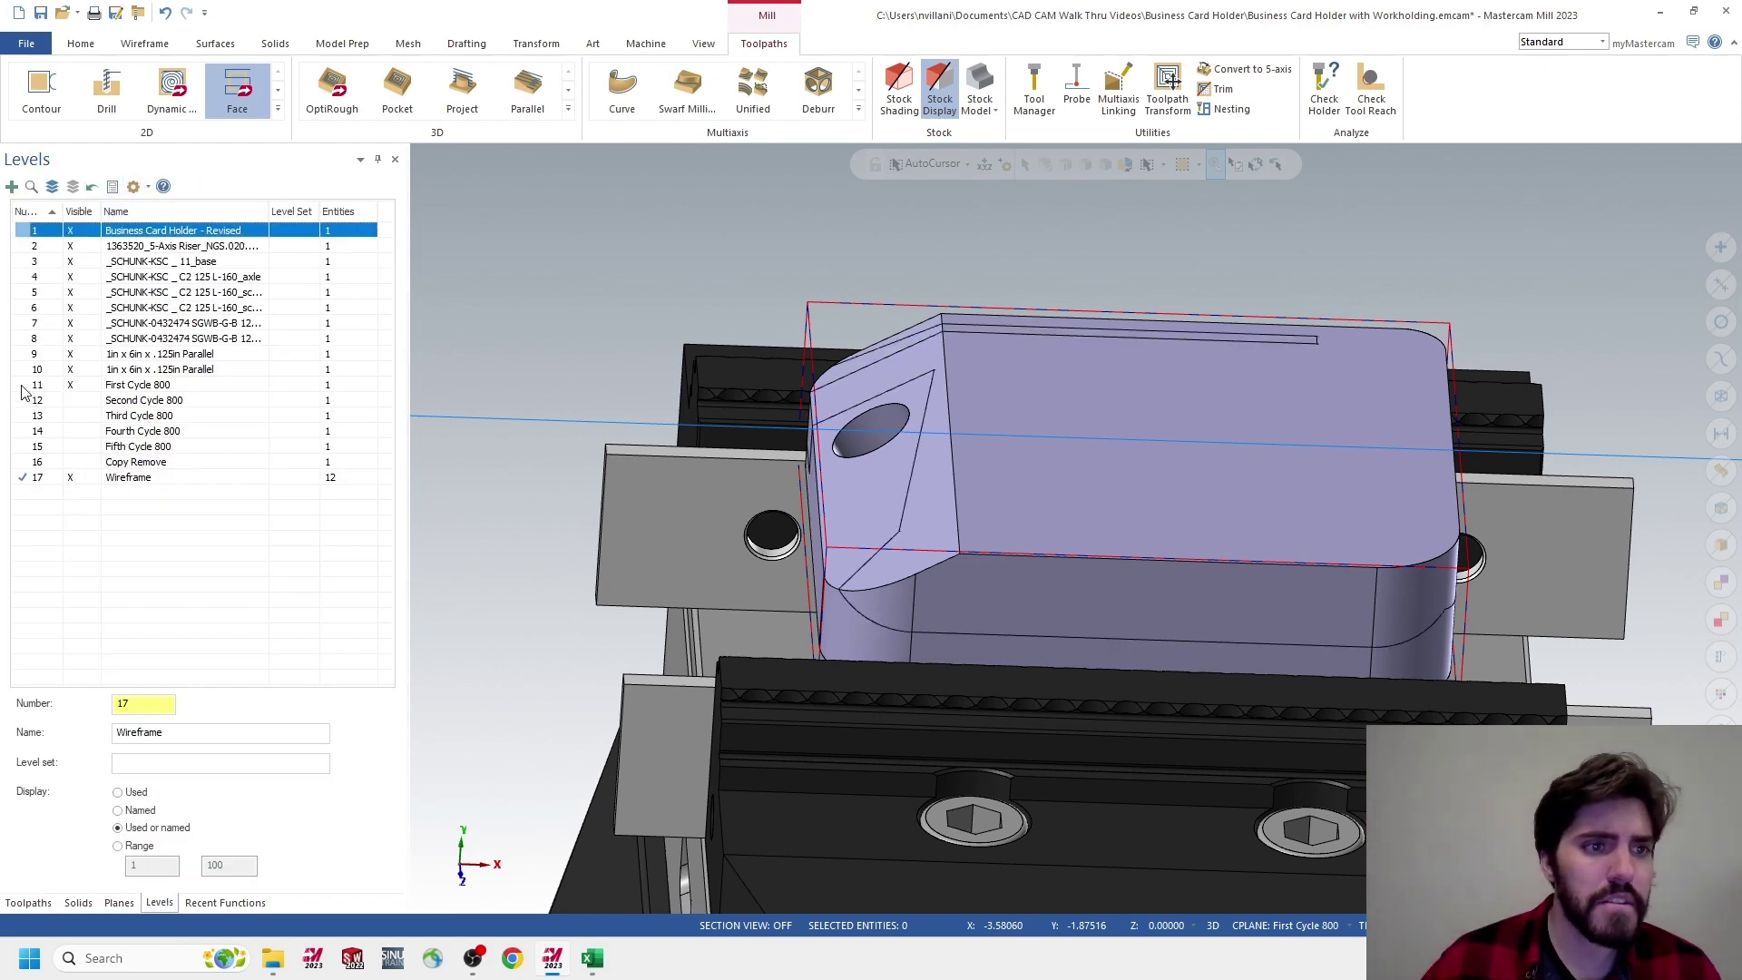
{"action": "left_click", "coordinate": [33, 386]}
{"action": "left_click", "coordinate": [33, 478]}
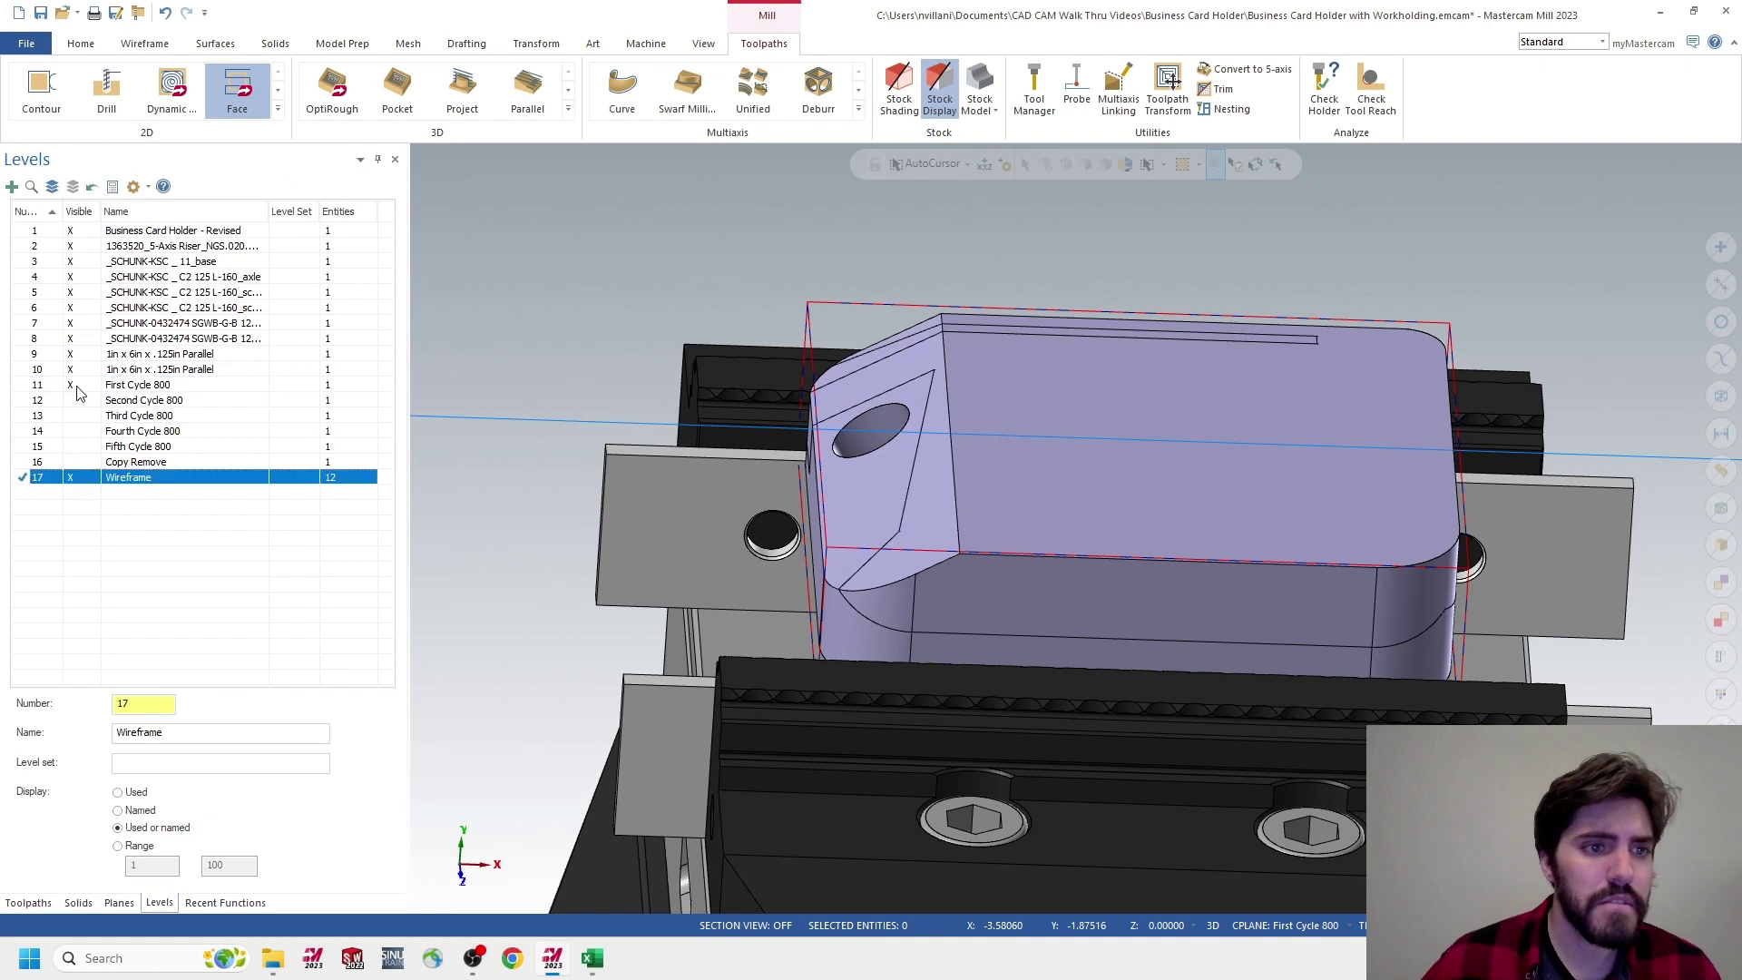
{"action": "left_click", "coordinate": [71, 384]}
{"action": "middle_click_drag", "start_coordinate": [1022, 416], "coordinate": [1016, 428]}
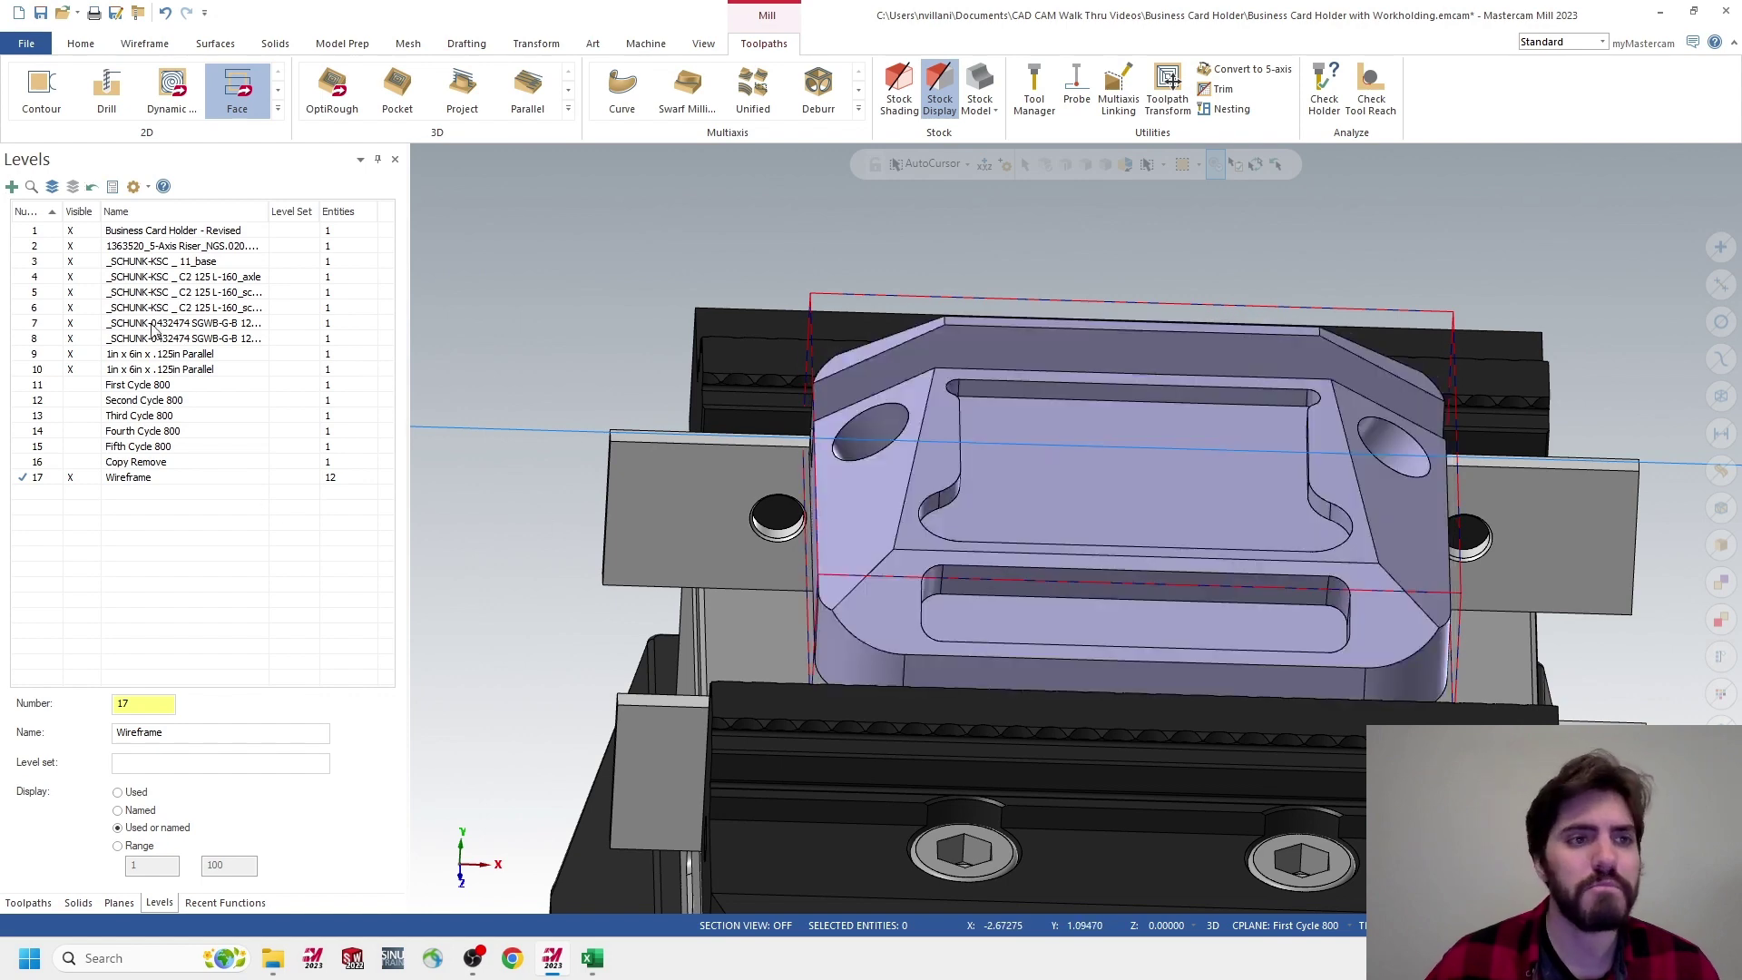
Make First Cycle 800 the main level and hide the Business Card Holder - Revised level
{"action": "left_click", "coordinate": [23, 233]}
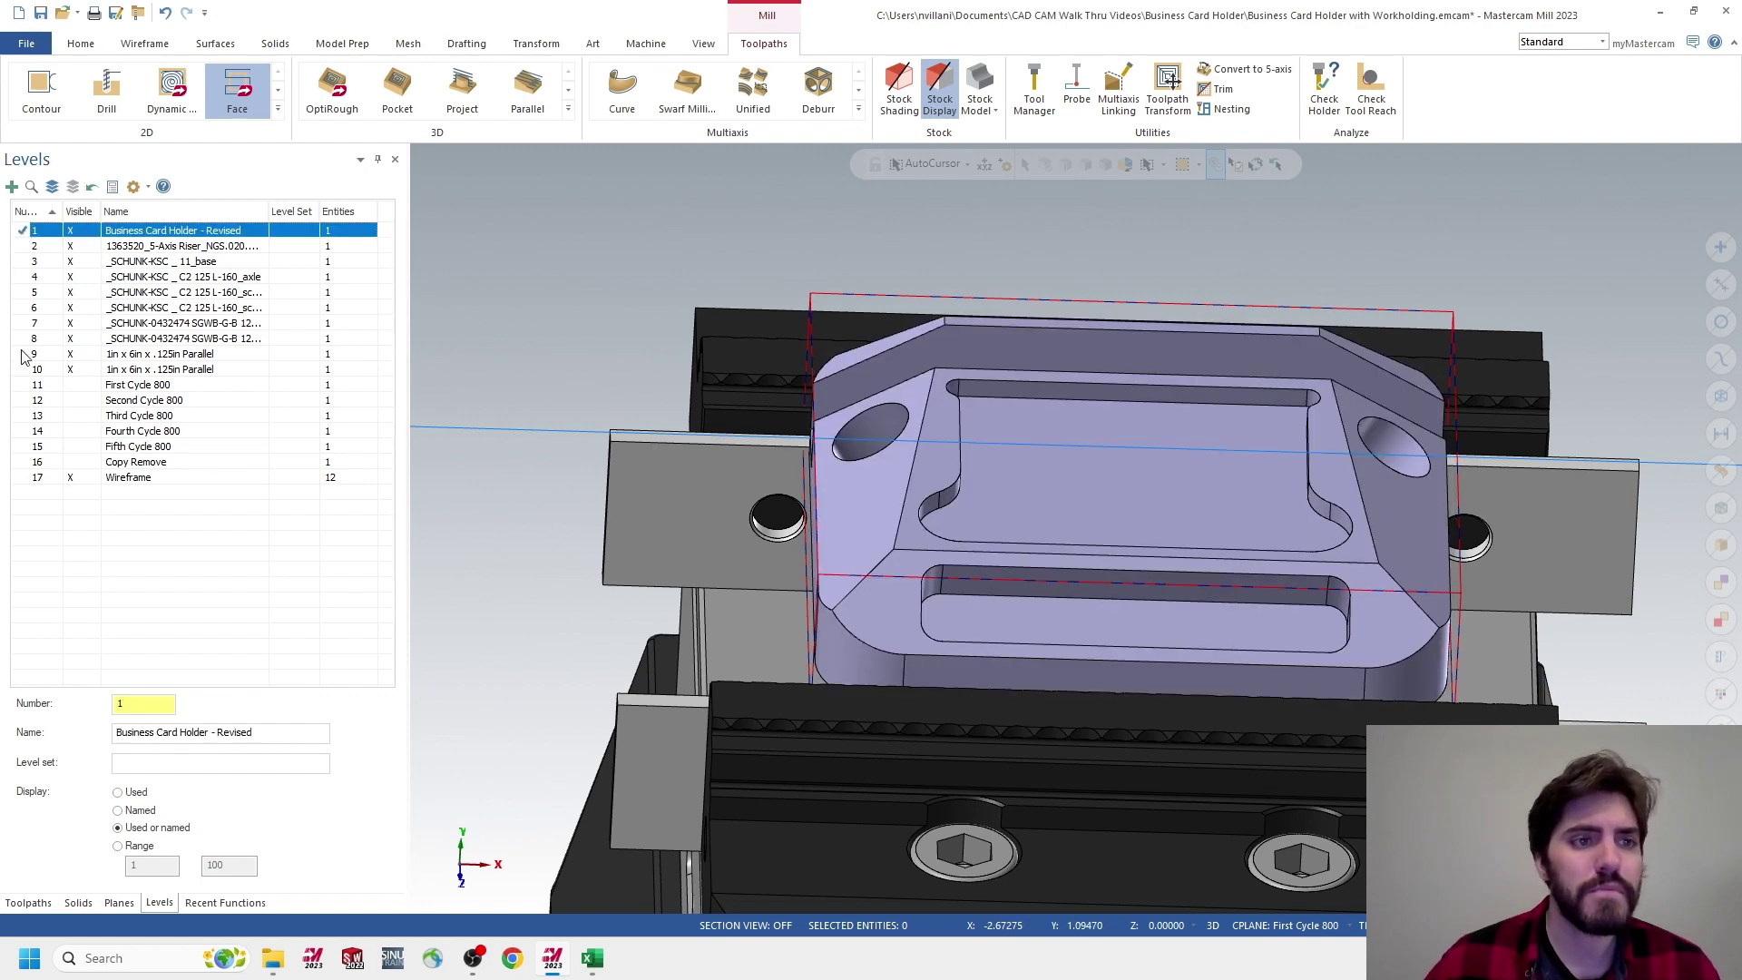
{"action": "left_click", "coordinate": [59, 386]}
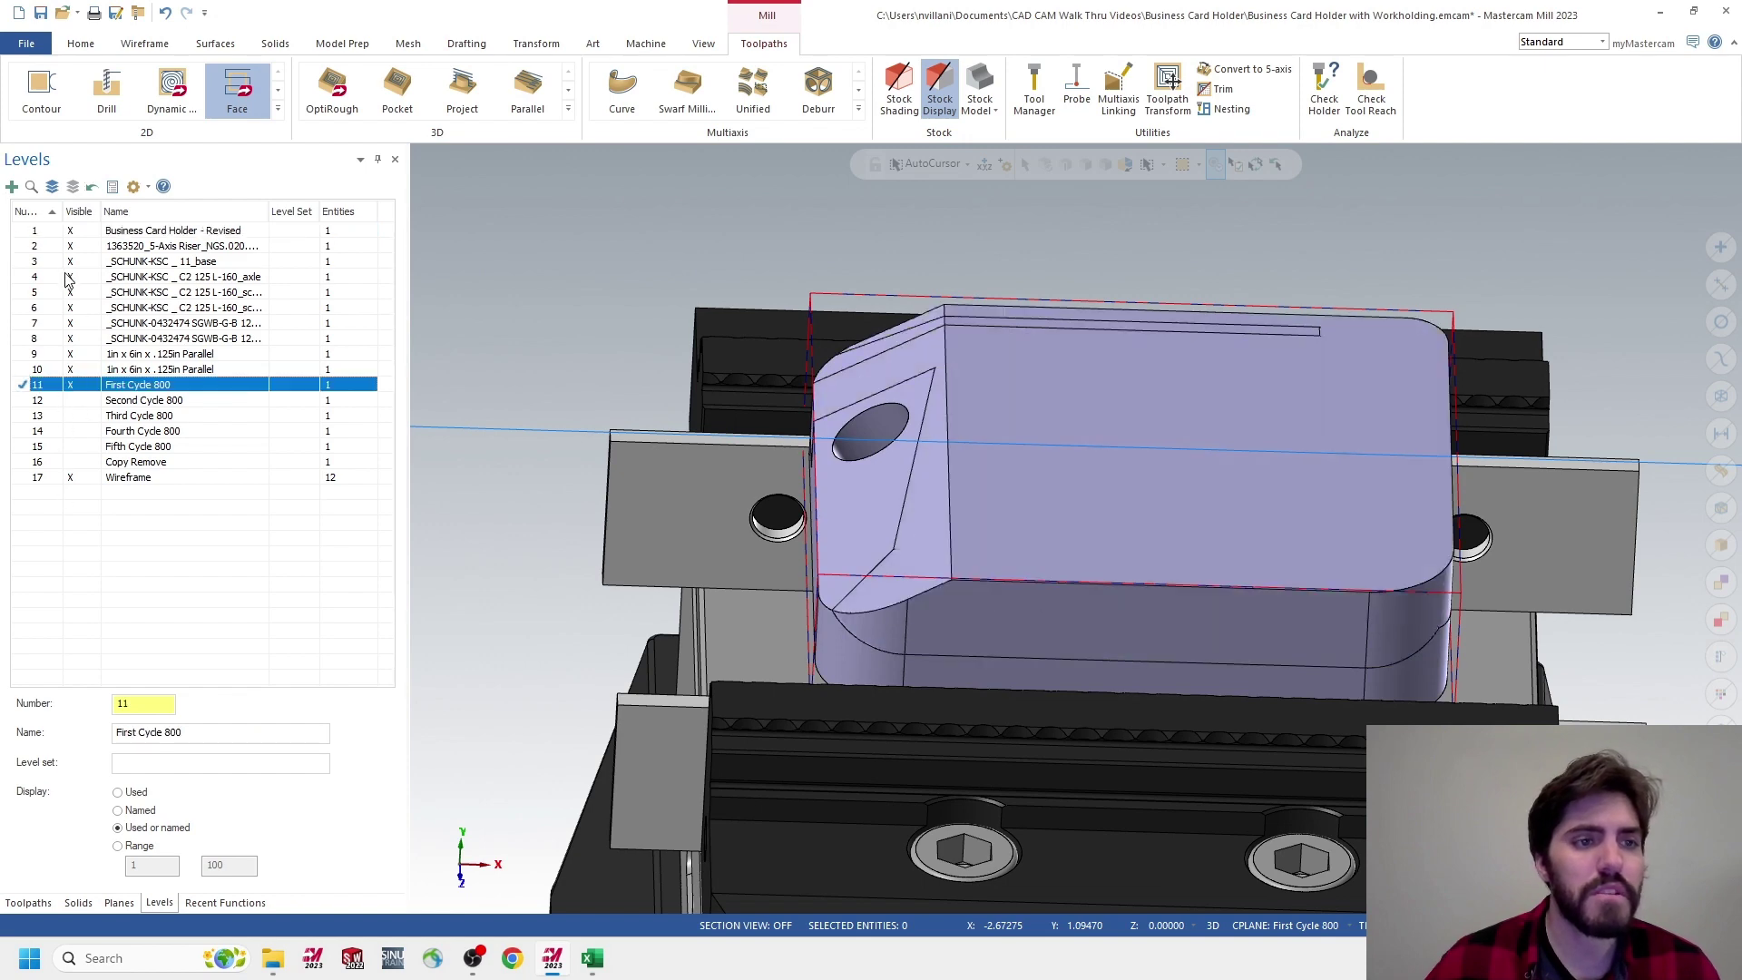
{"action": "left_click", "coordinate": [70, 230]}
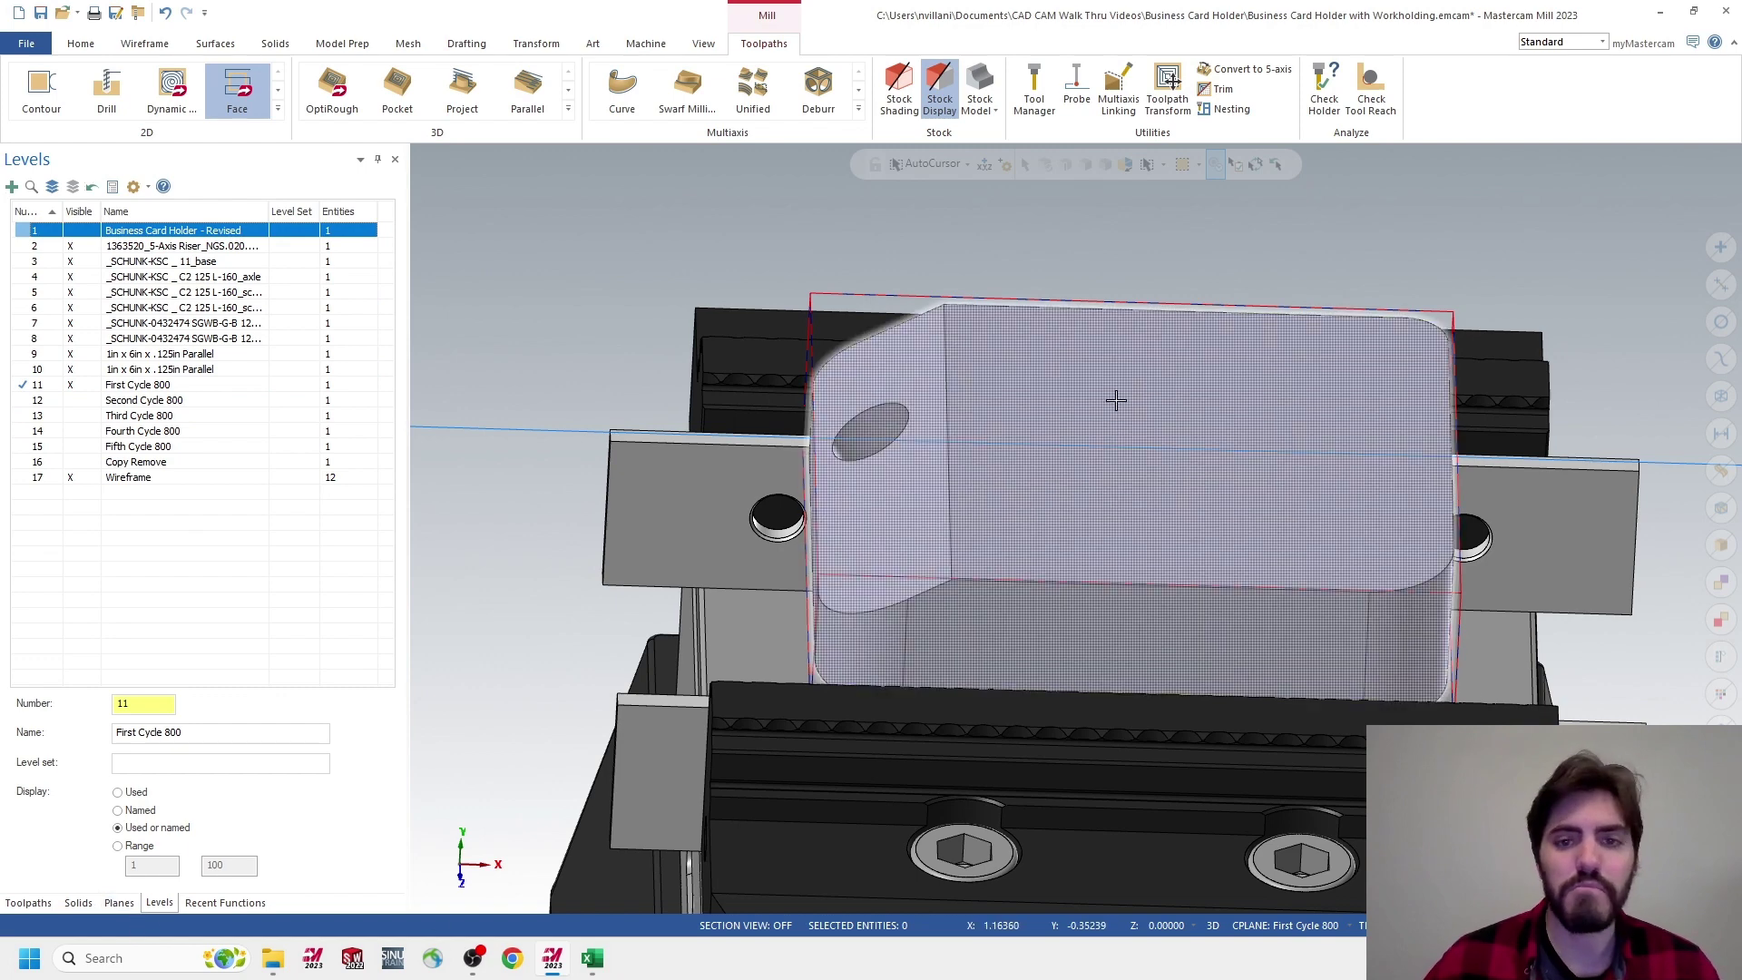
Start a Face toolpath and chain the angled solid face on the hole side of the card holder as its geometry
{"action": "left_click", "coordinate": [29, 903]}
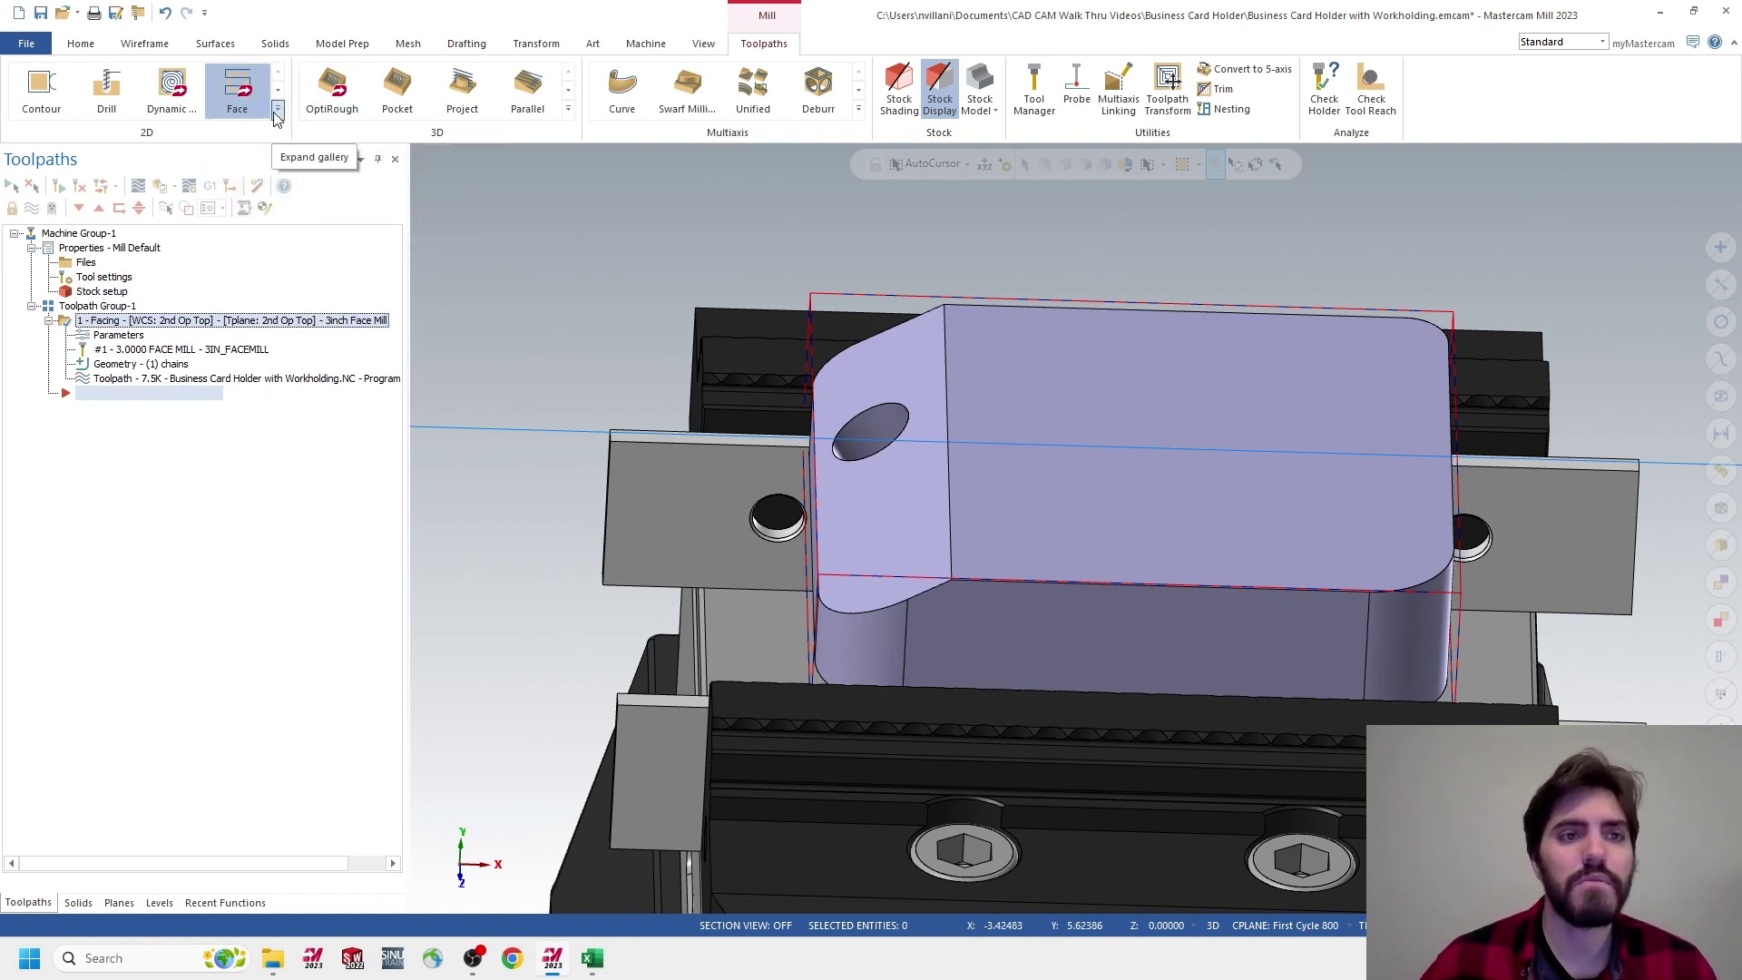
{"action": "left_click", "coordinate": [238, 86]}
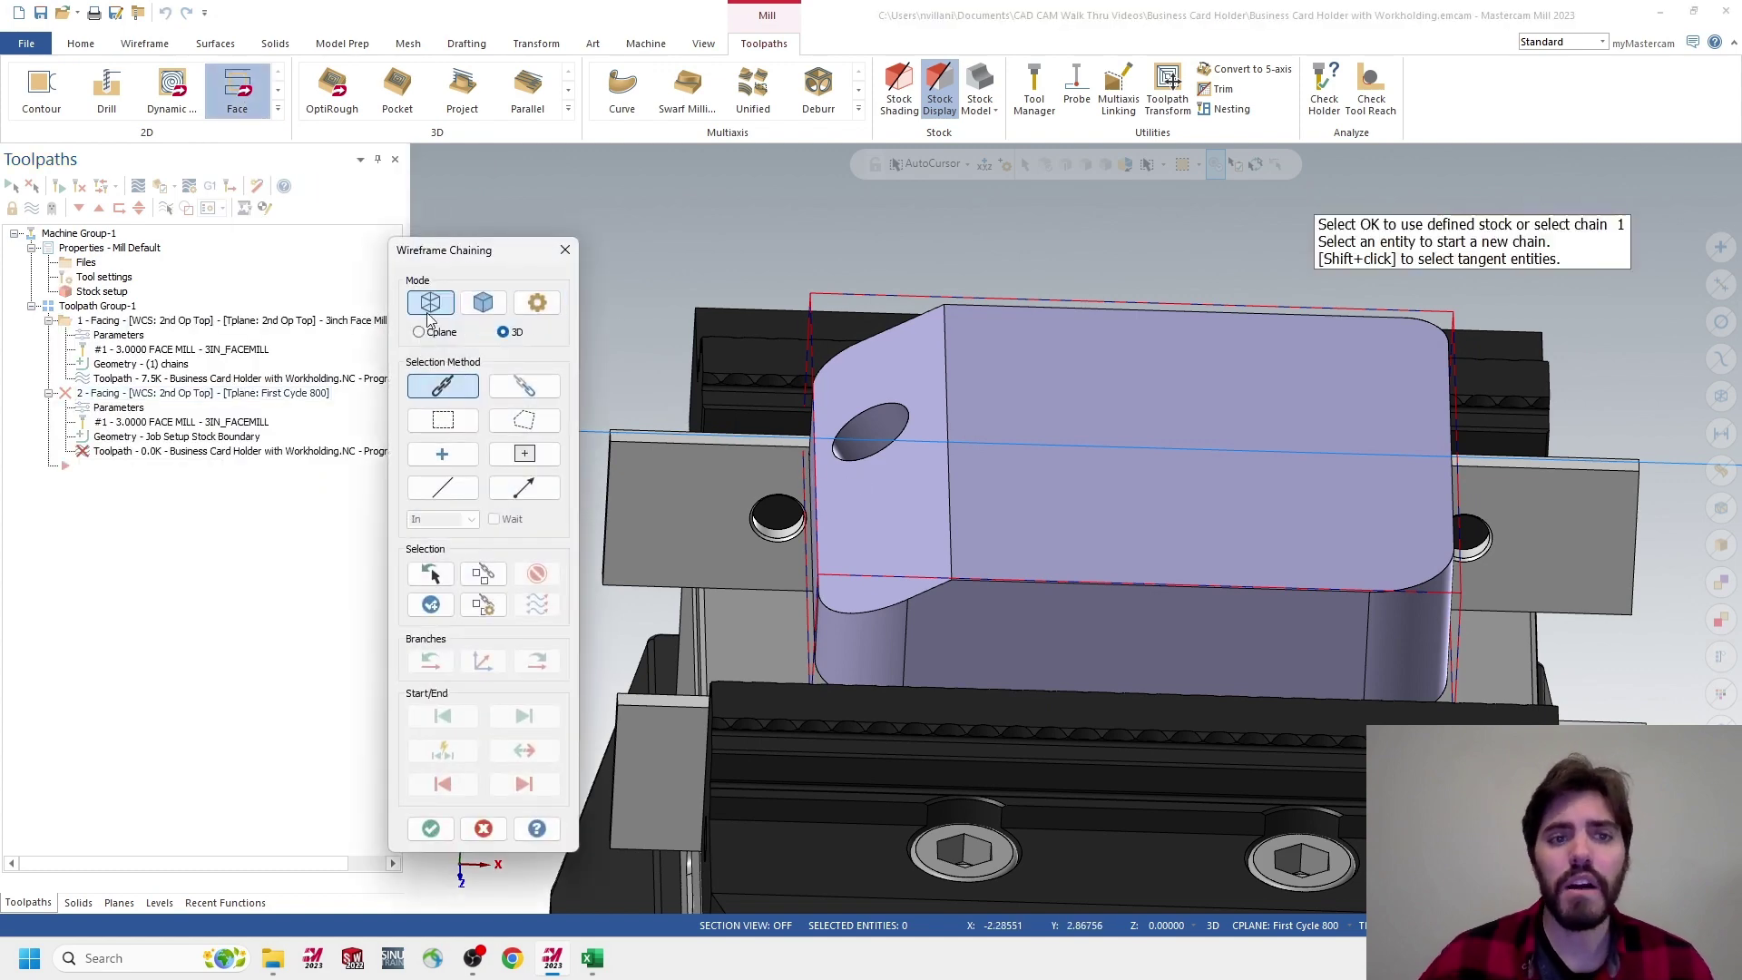
{"action": "left_click", "coordinate": [483, 303]}
{"action": "middle_click_drag", "start_coordinate": [953, 386], "coordinate": [951, 396]}
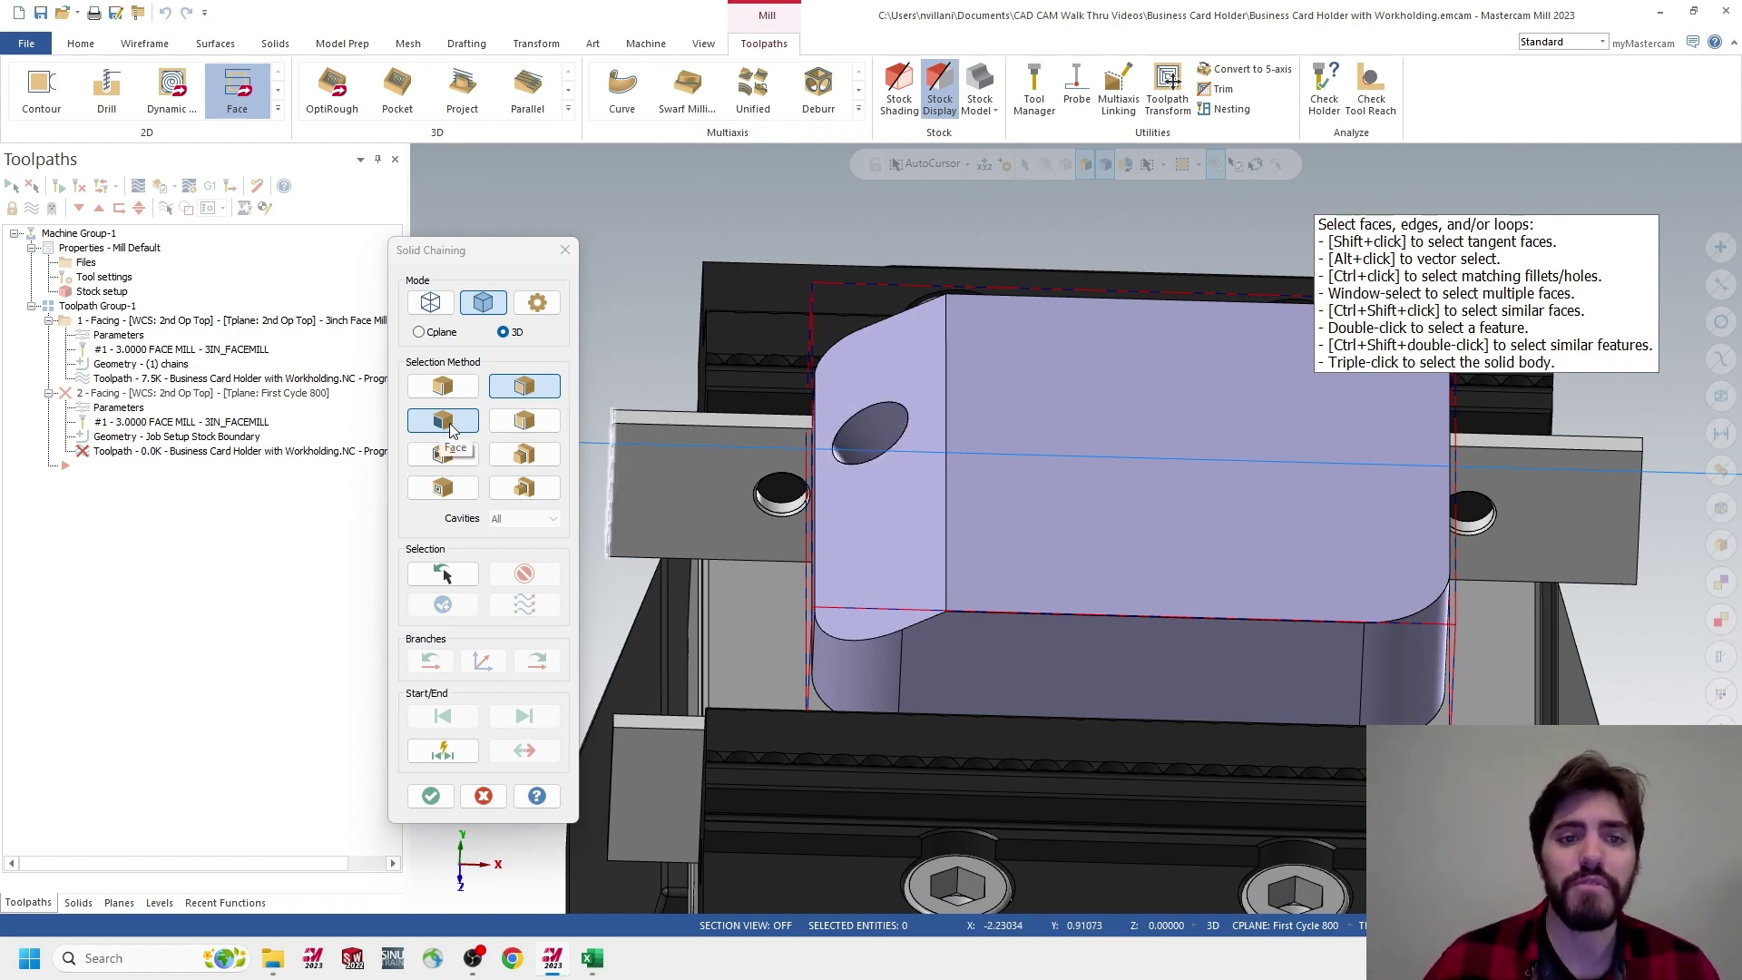
{"action": "left_click", "coordinate": [917, 323]}
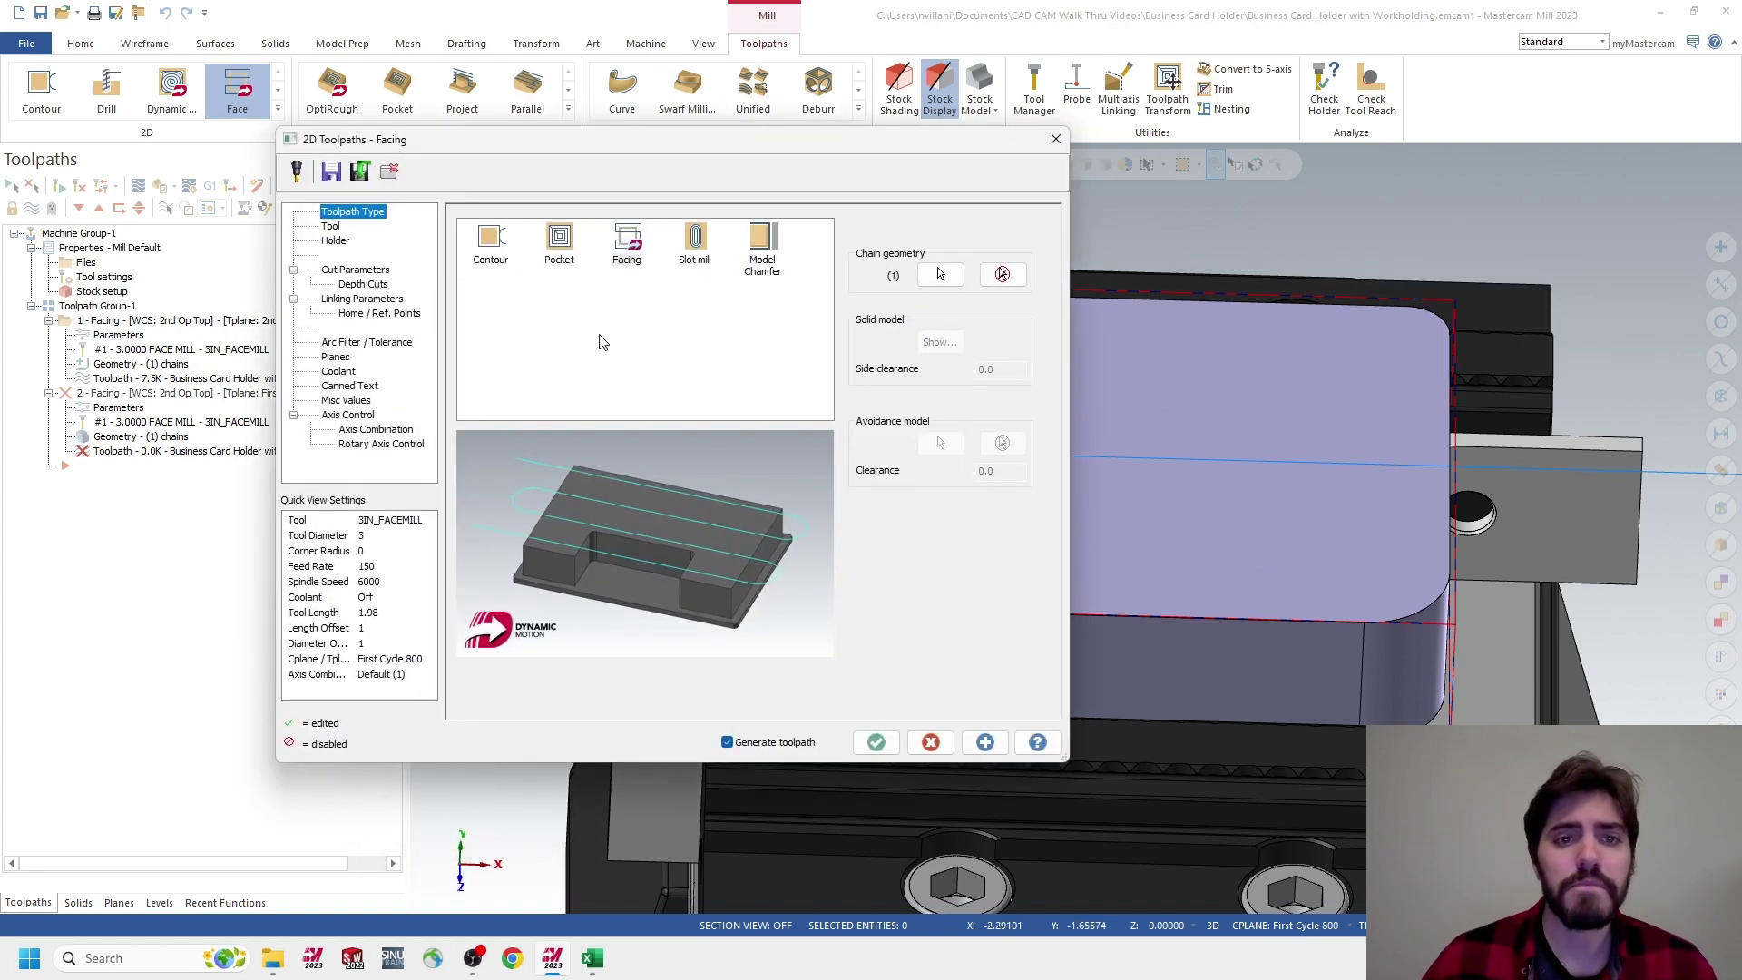
Choose the 3IN_FACEMILL tool and the One pass cutting method for the new facing operation
{"action": "left_click", "coordinate": [332, 227]}
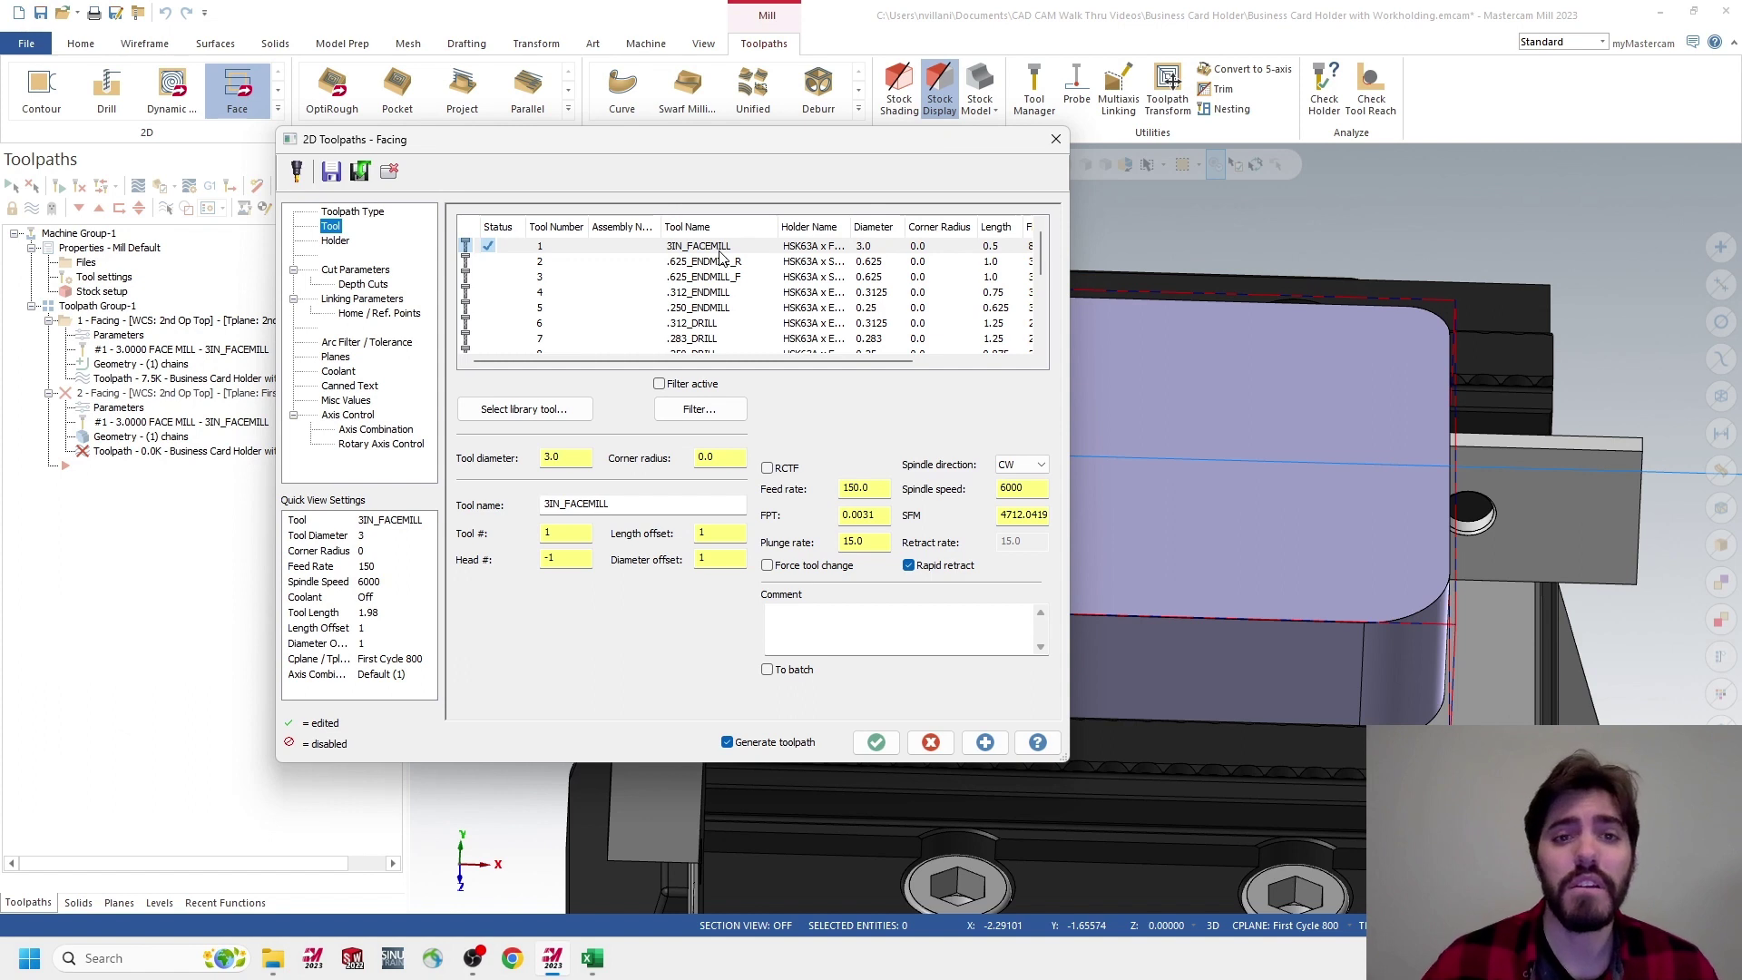
{"action": "left_click", "coordinate": [721, 250]}
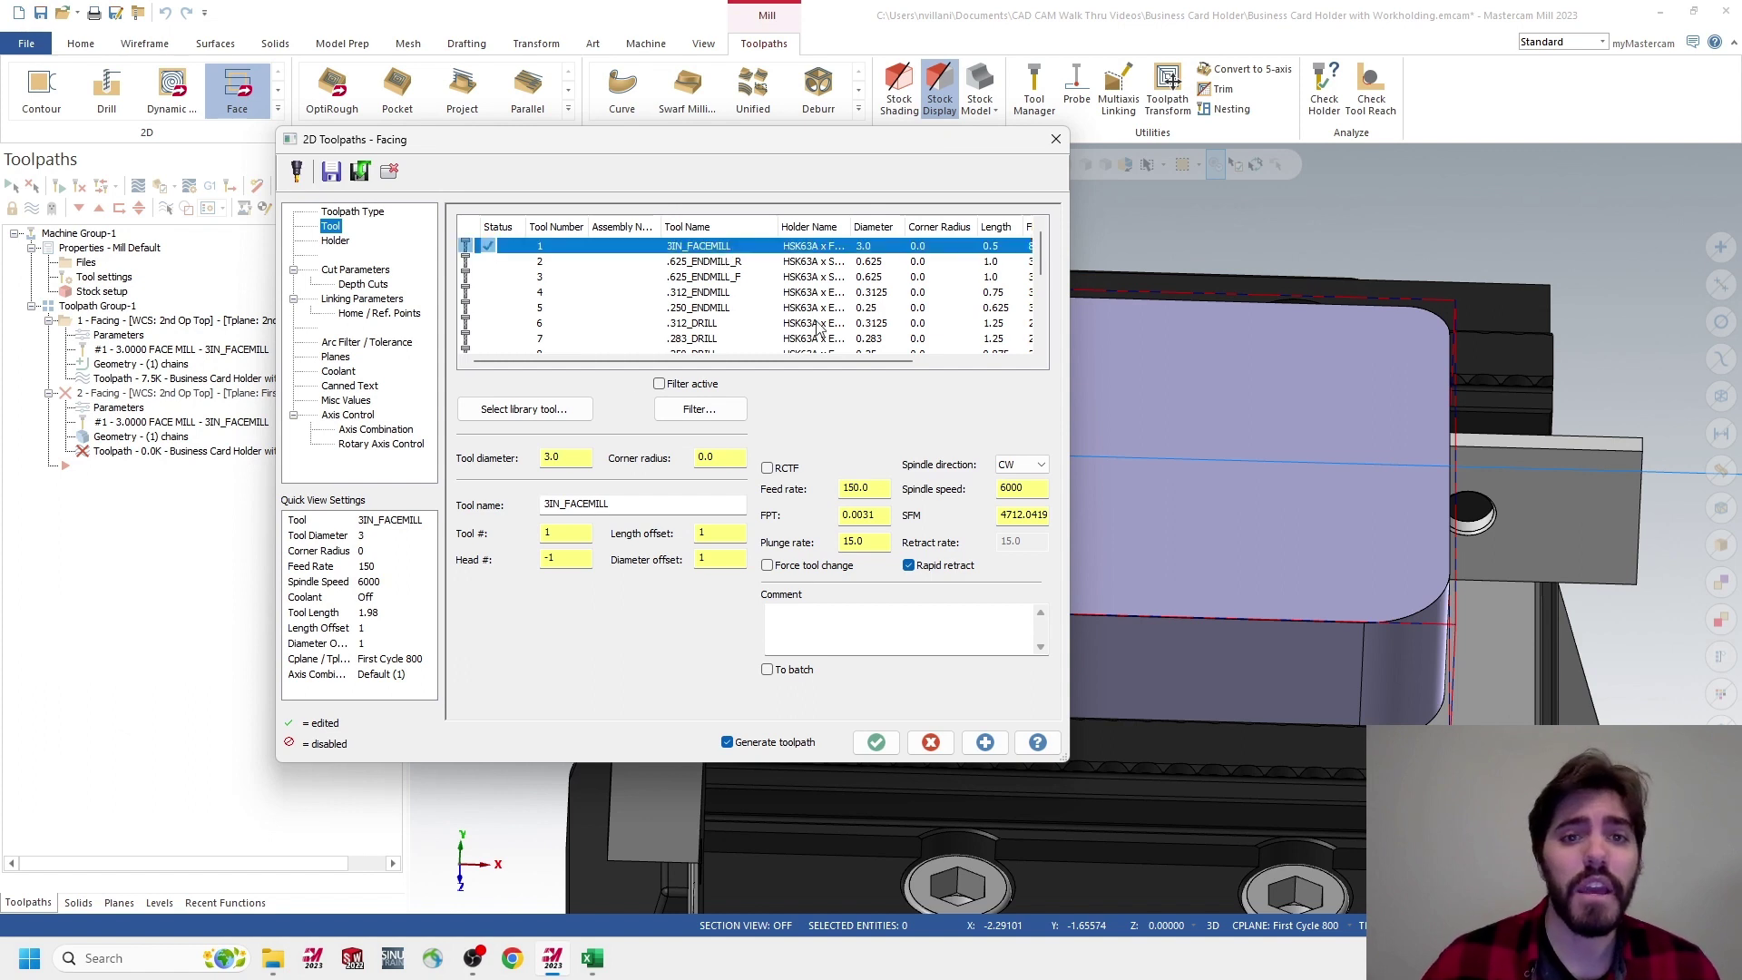
{"action": "left_click", "coordinate": [354, 270]}
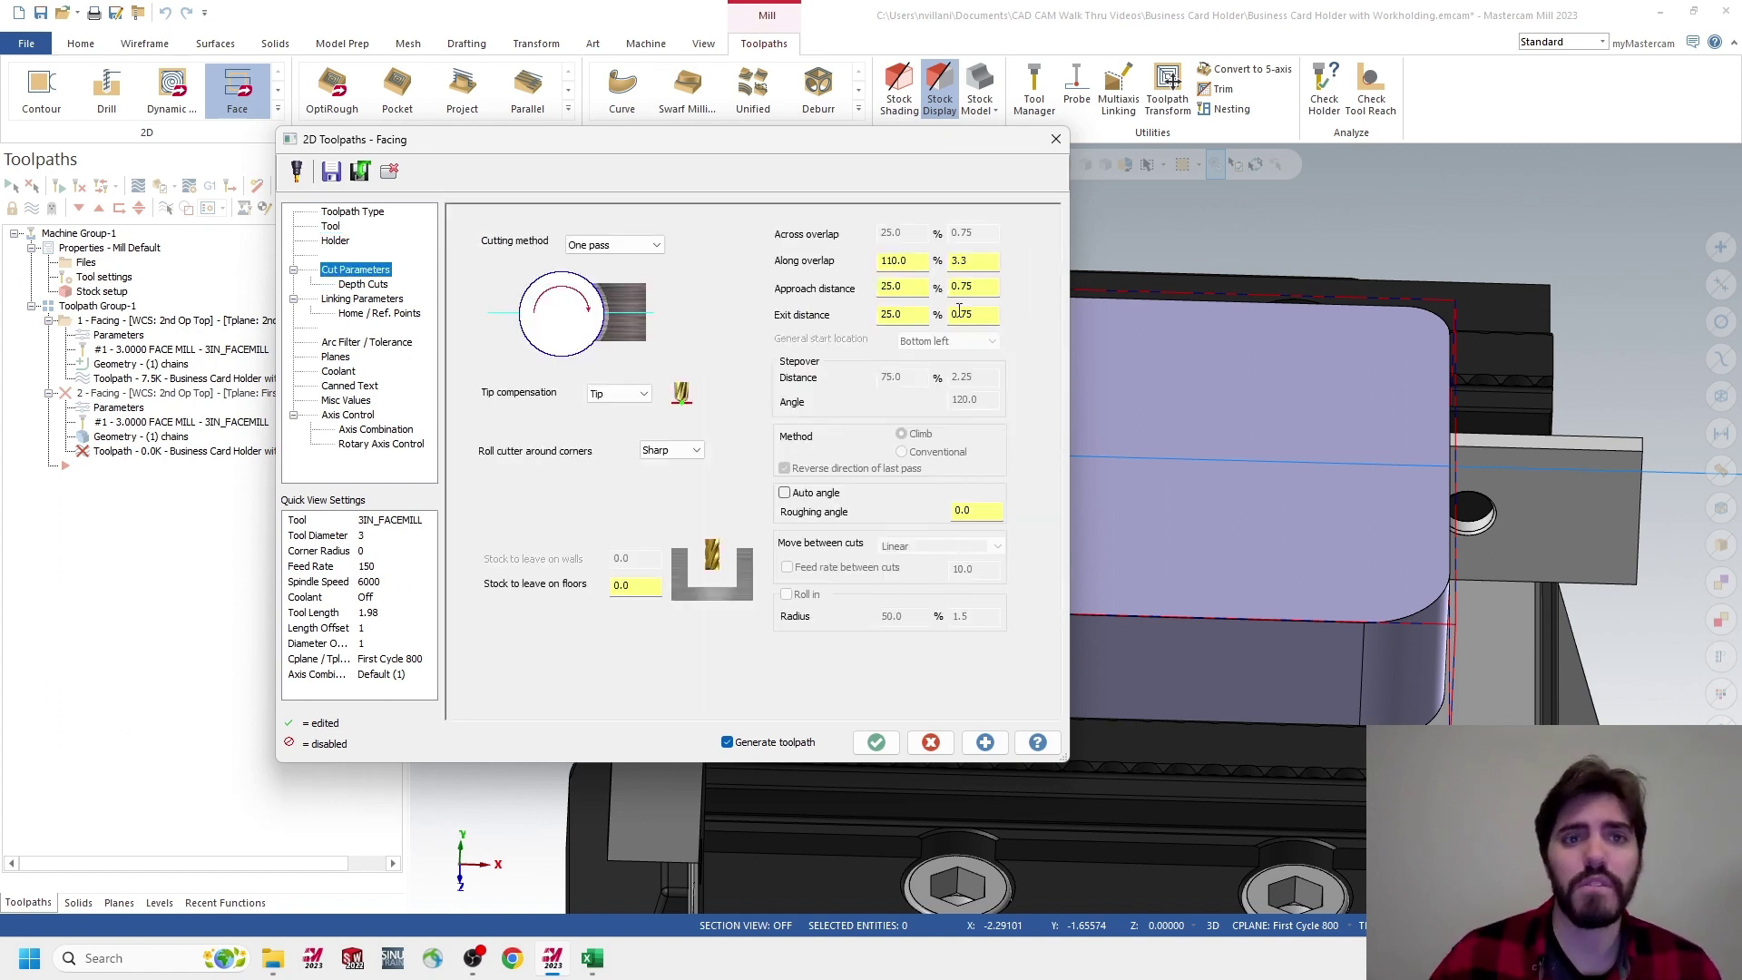
{"action": "left_click", "coordinate": [651, 246]}
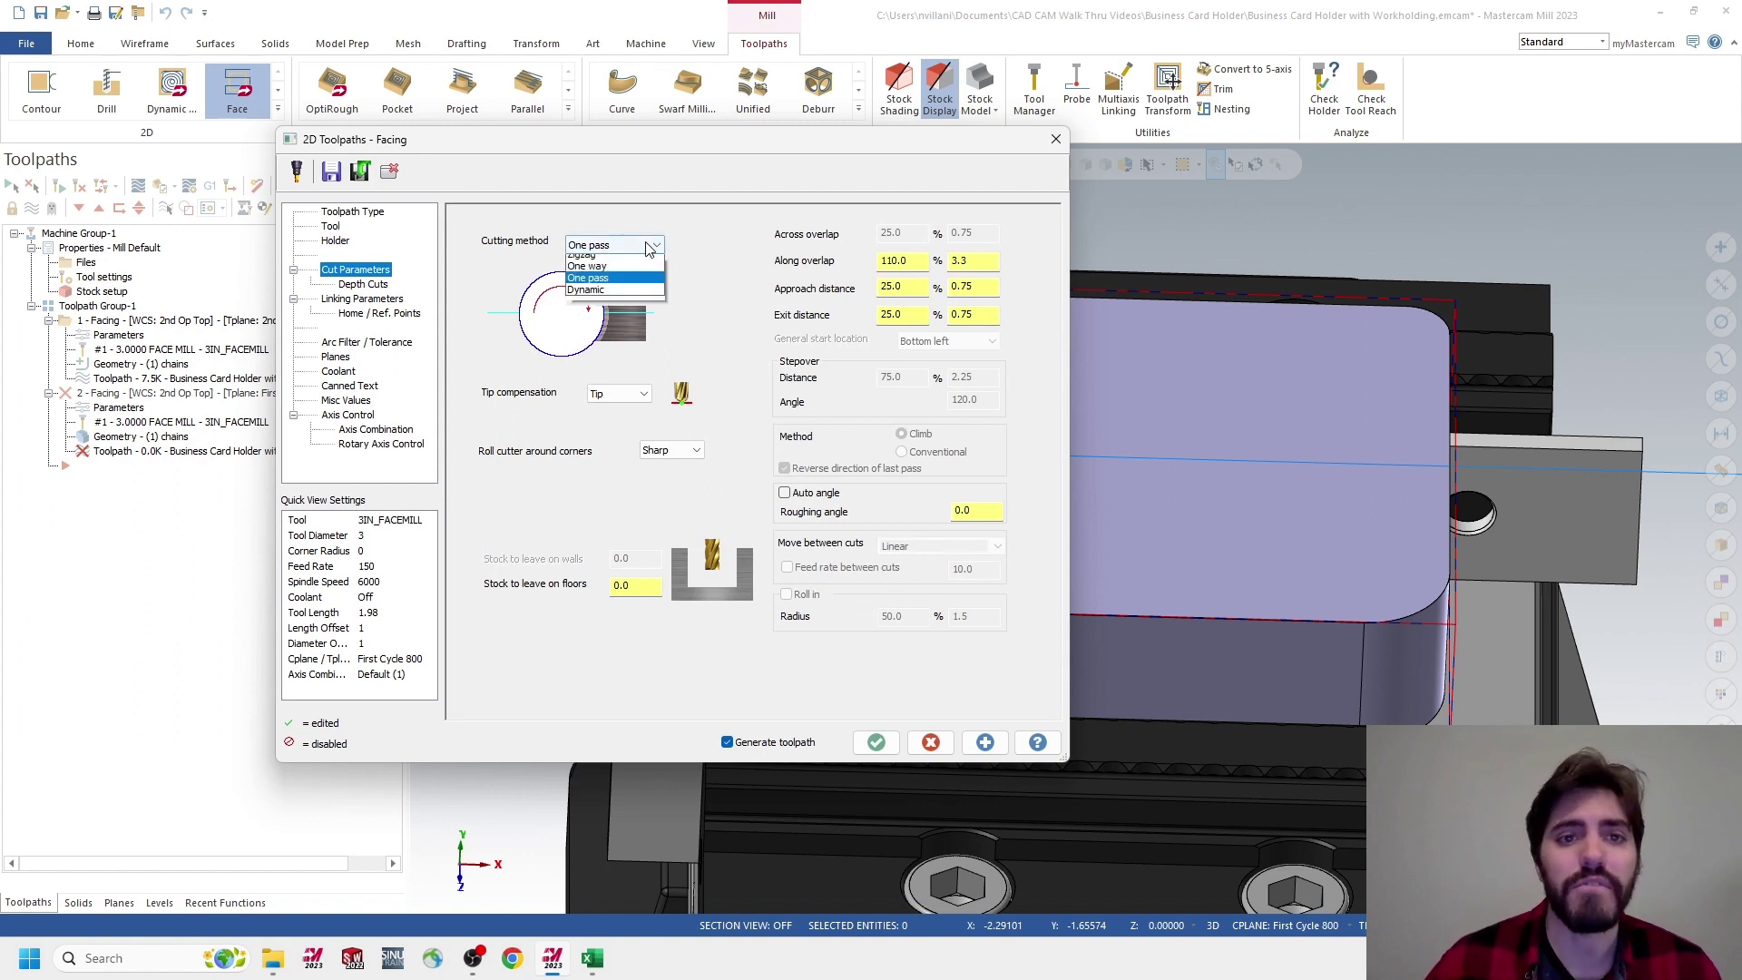
{"action": "left_click", "coordinate": [588, 285]}
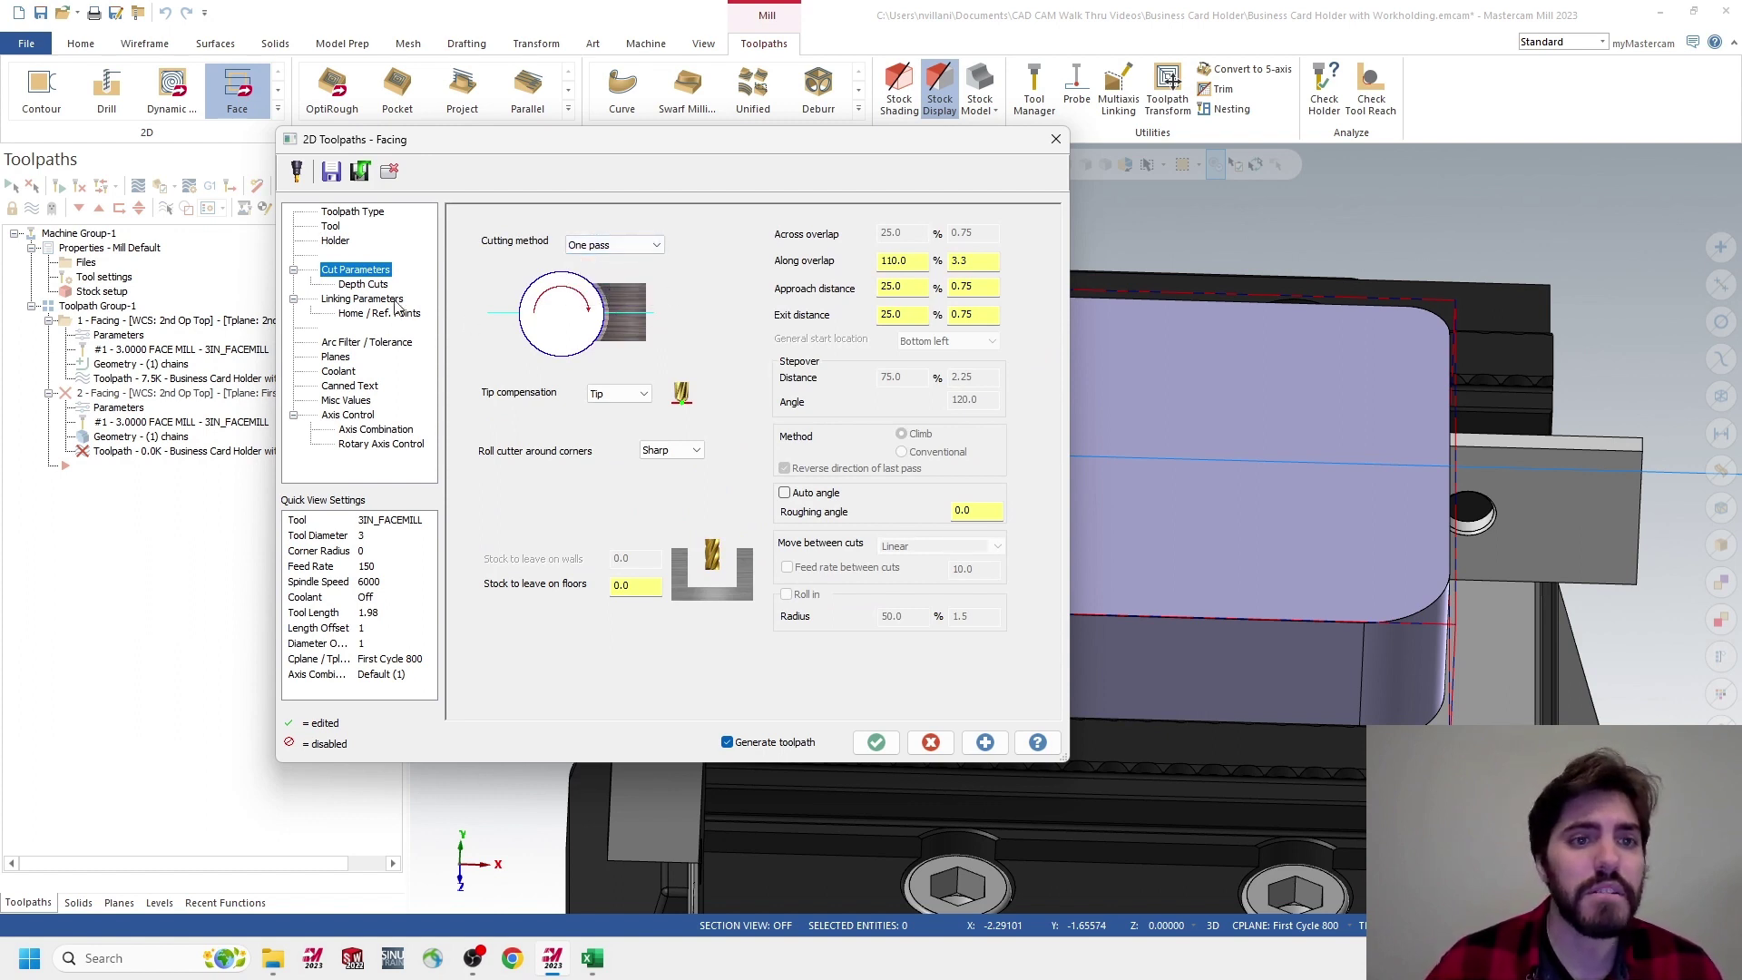
Review the facing operation's linking, home position and plane settings, and generate the toolpath
{"action": "left_click", "coordinate": [361, 299]}
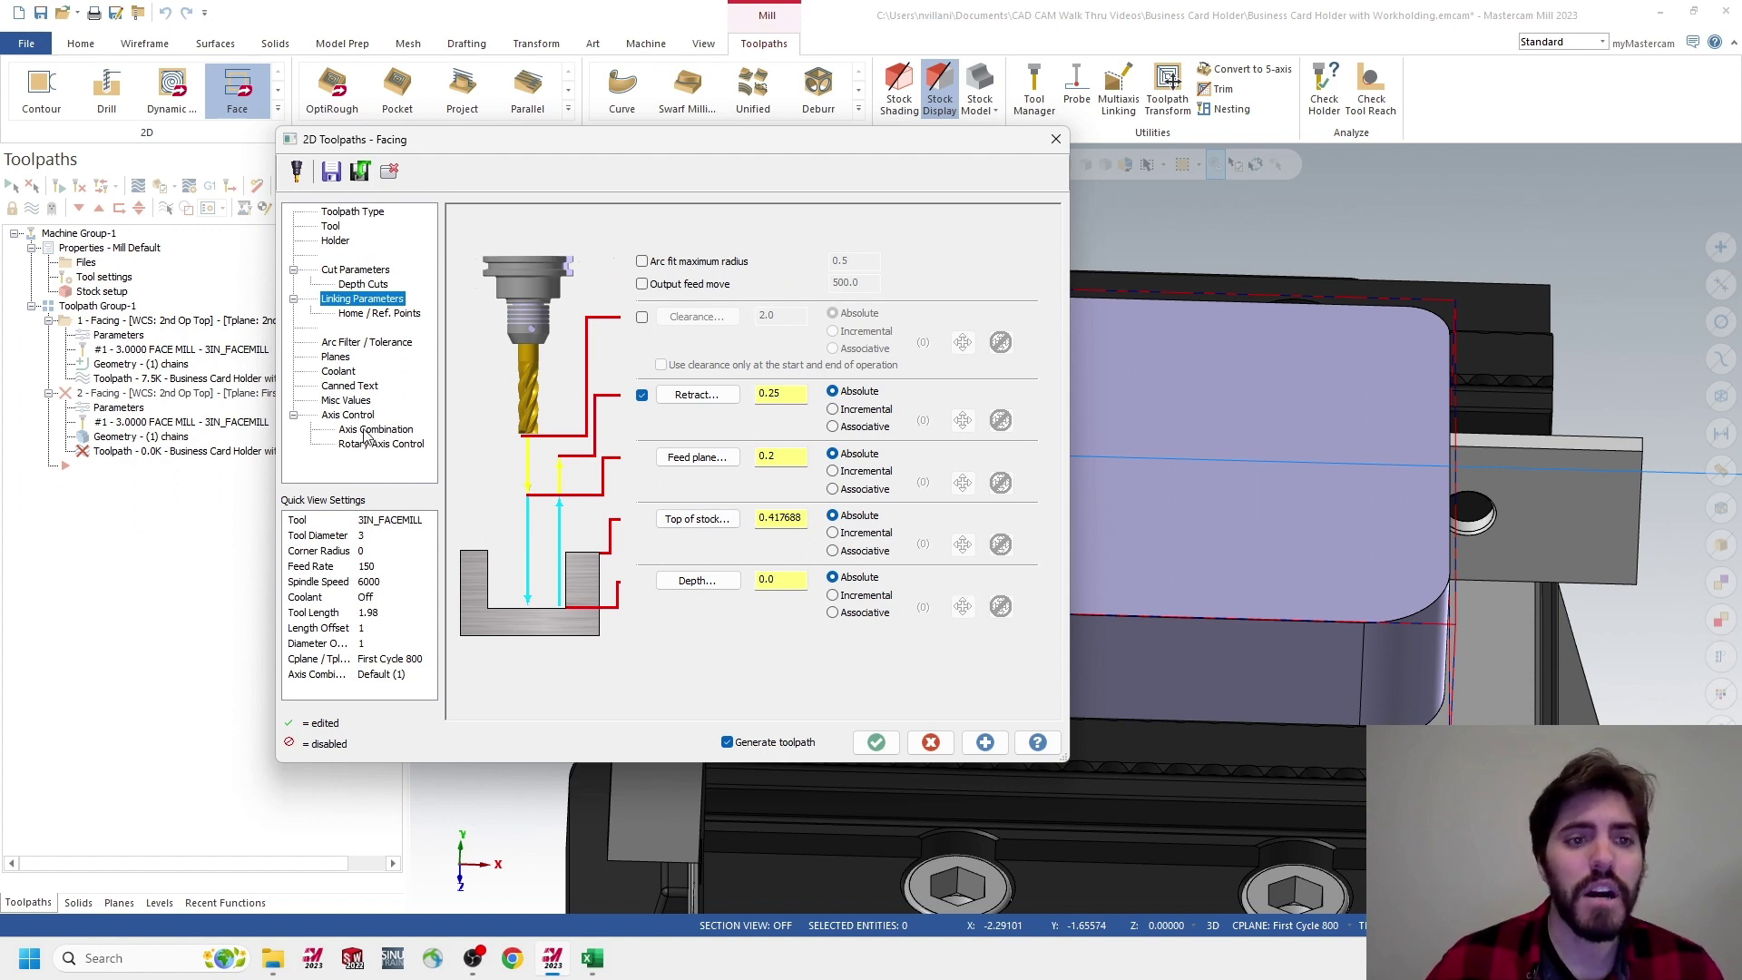
{"action": "left_click", "coordinate": [345, 314]}
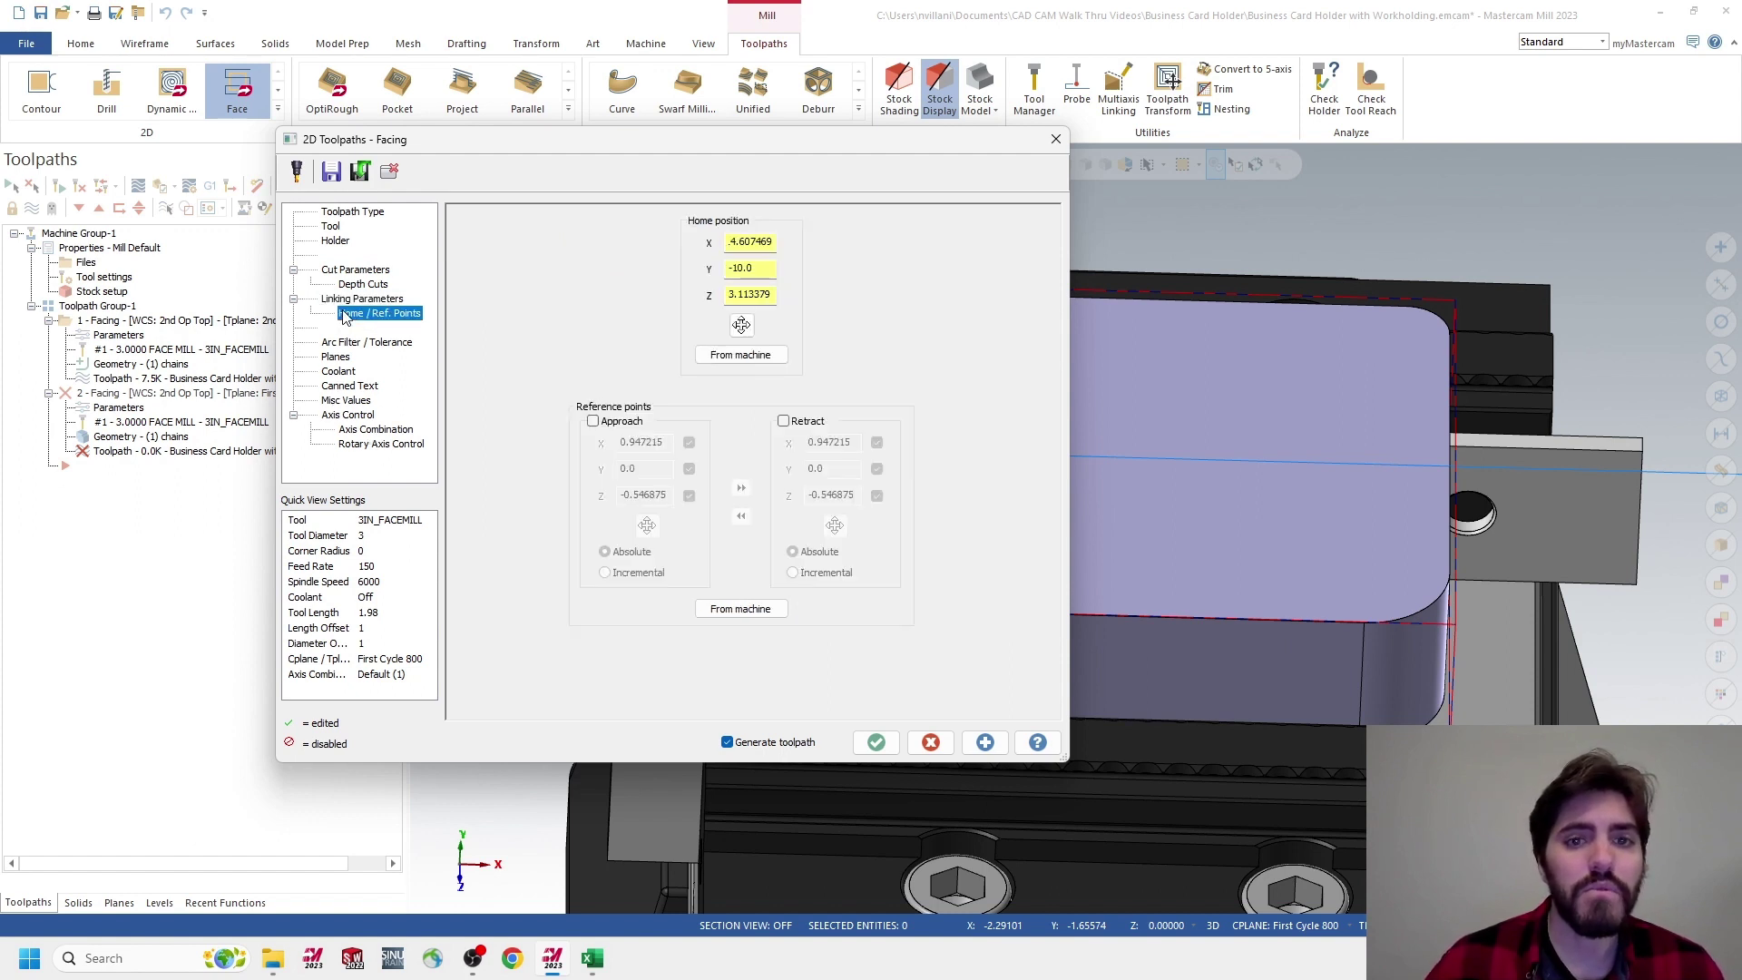
{"action": "left_click", "coordinate": [341, 359]}
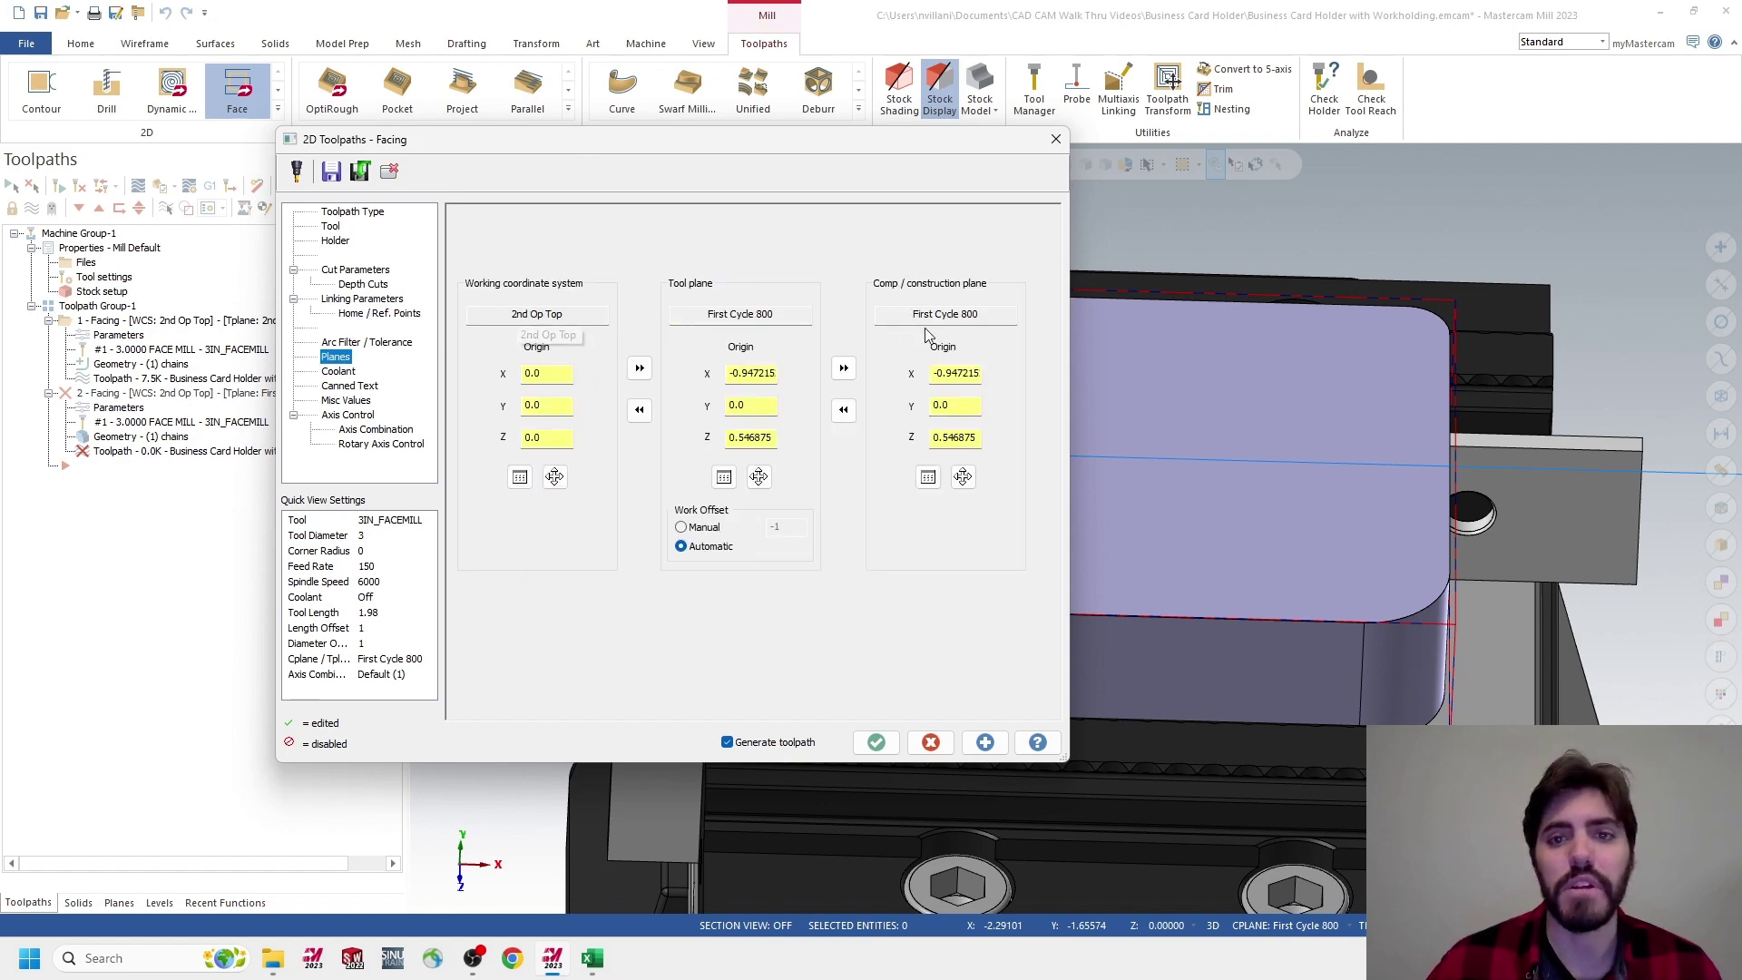
{"action": "left_click", "coordinate": [876, 743]}
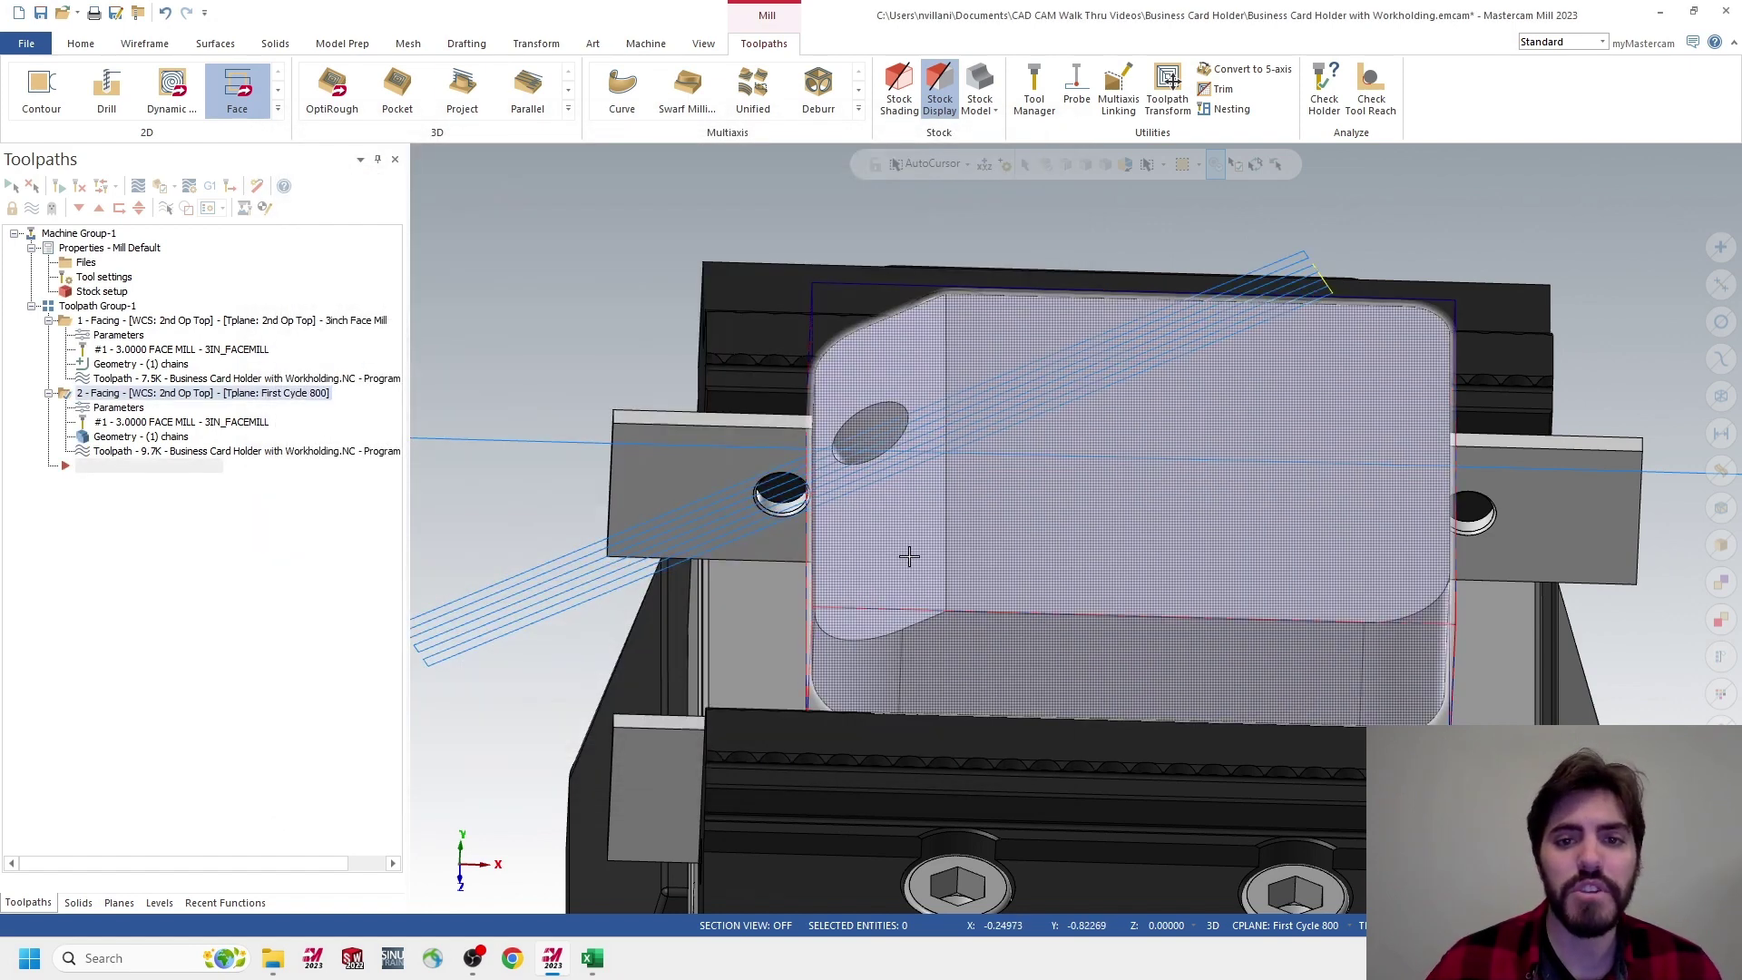
Inspect the angled facing toolpath, run its verification in the simulator, and close the simulator
{"action": "mouse_move", "coordinate": [909, 555]}
{"action": "middle_mouse_down"}
{"action": "mouse_move", "coordinate": [914, 493]}
{"action": "mouse_move", "coordinate": [972, 471]}
{"action": "mouse_move", "coordinate": [1121, 499]}
{"action": "middle_mouse_up"}
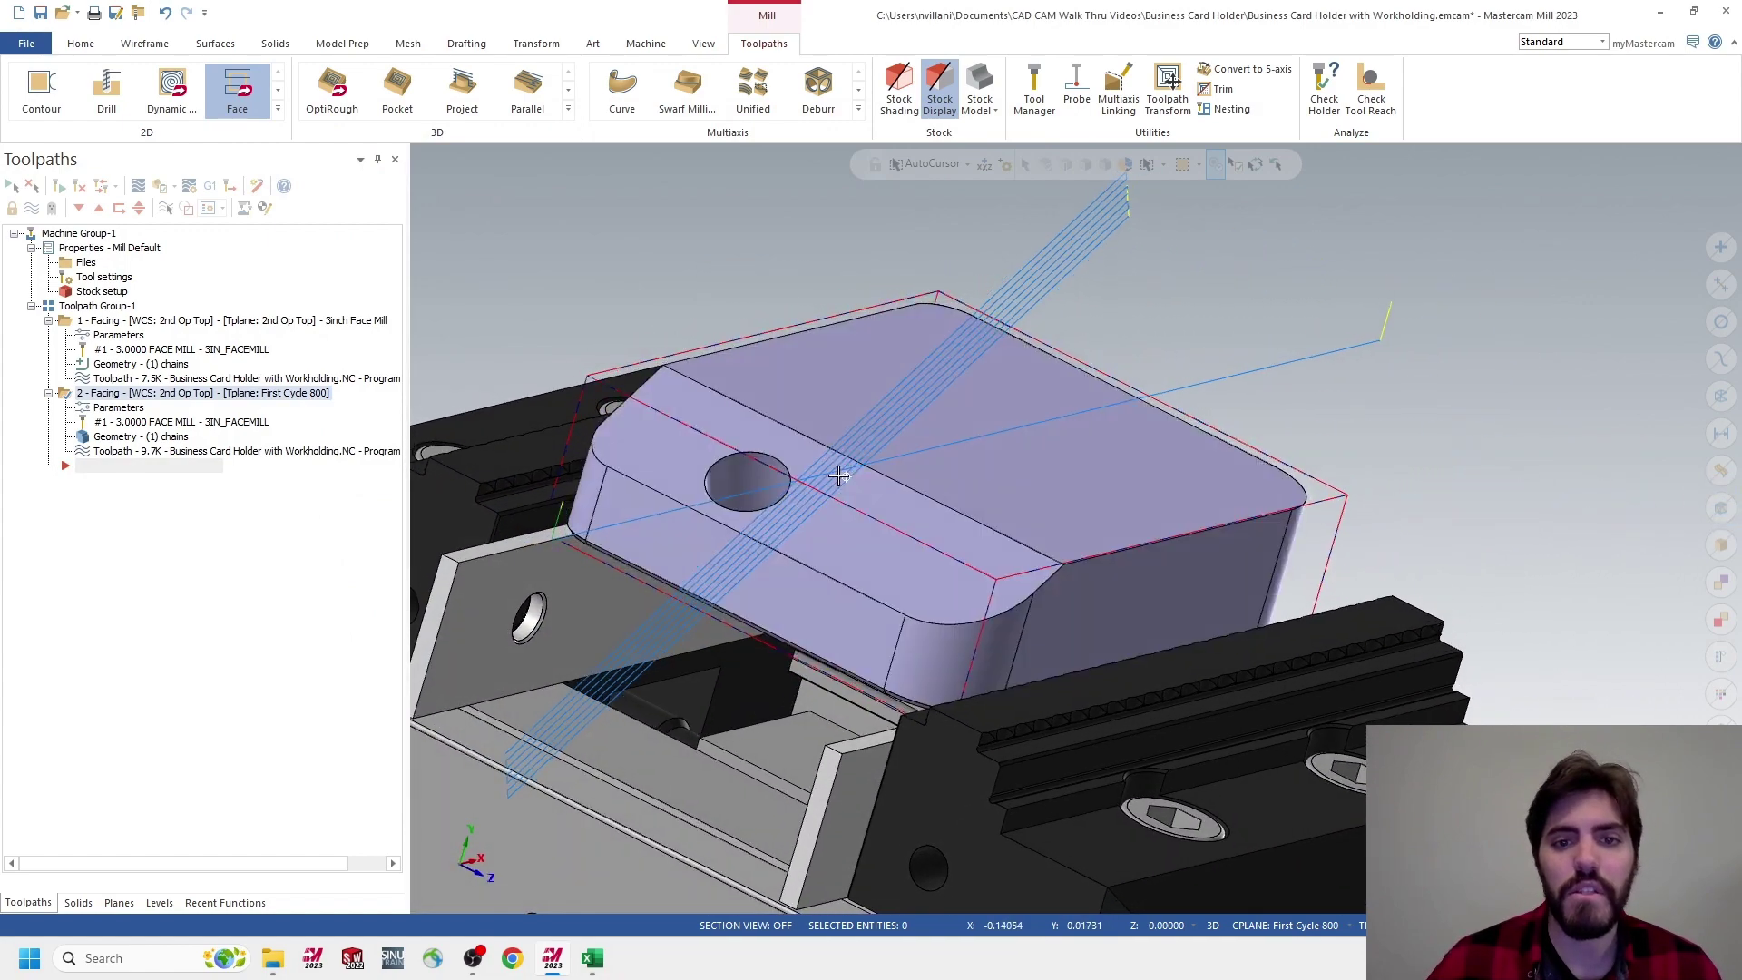
{"action": "middle_click_drag", "start_coordinate": [839, 475], "coordinate": [671, 399]}
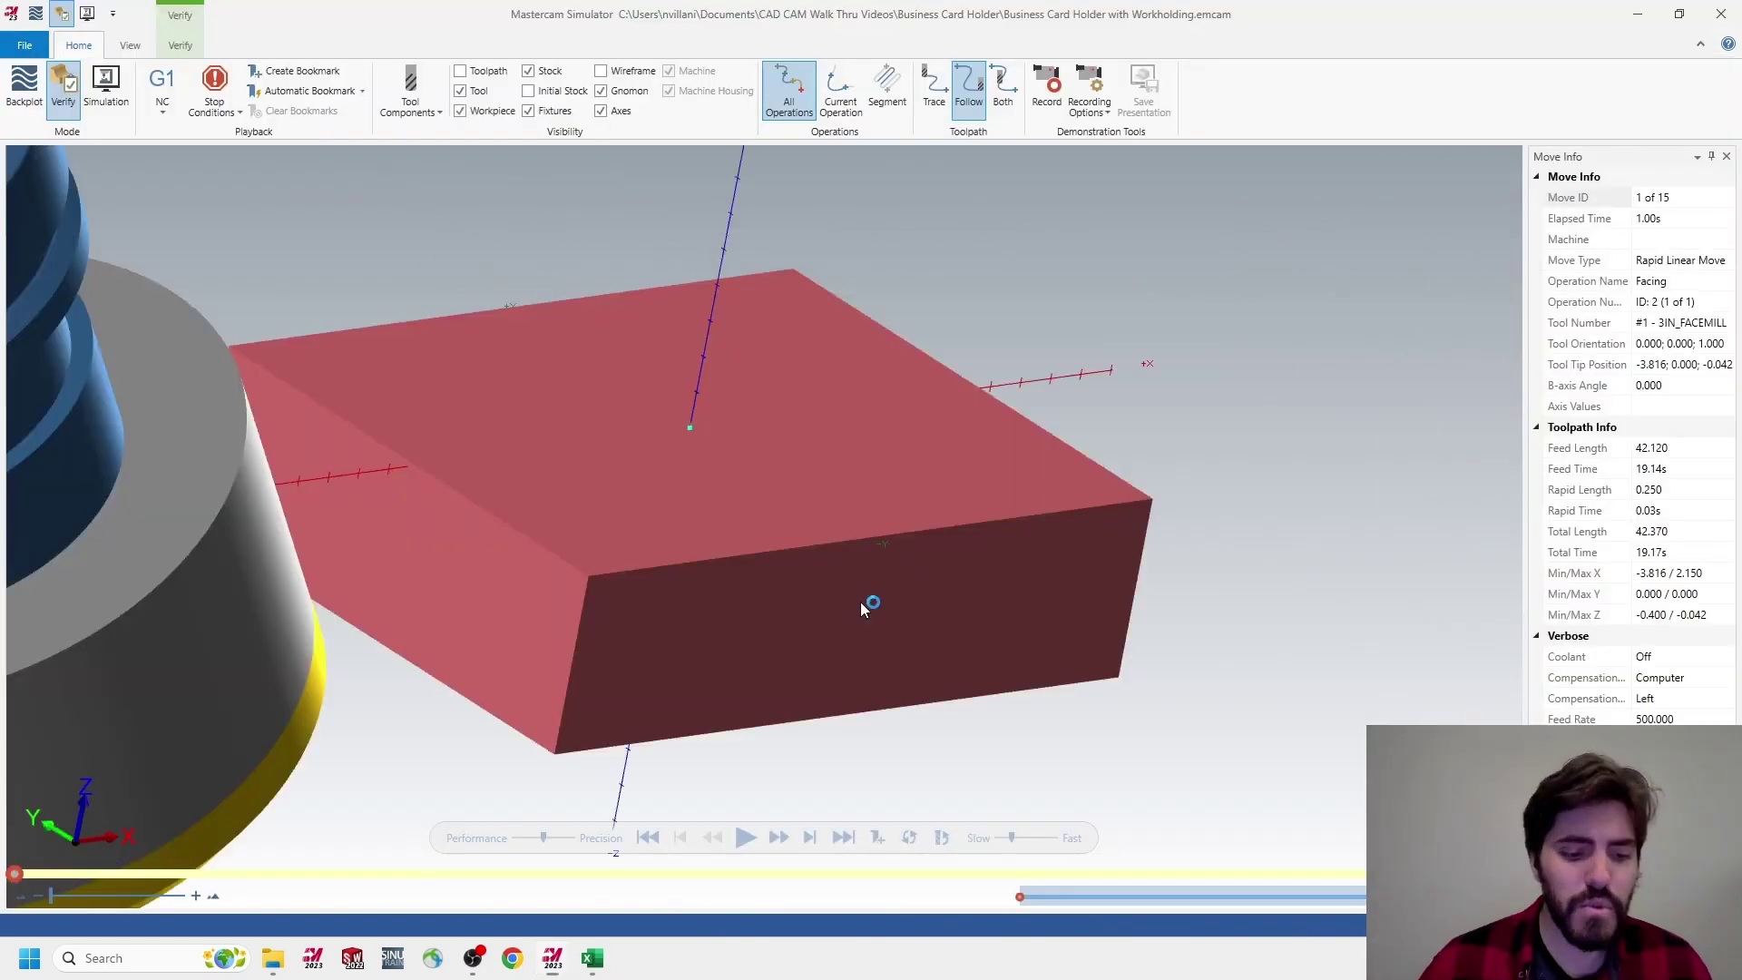
{"action": "scroll", "coordinate": [677, 602], "scroll_direction": "down", "scroll_amount": 3}
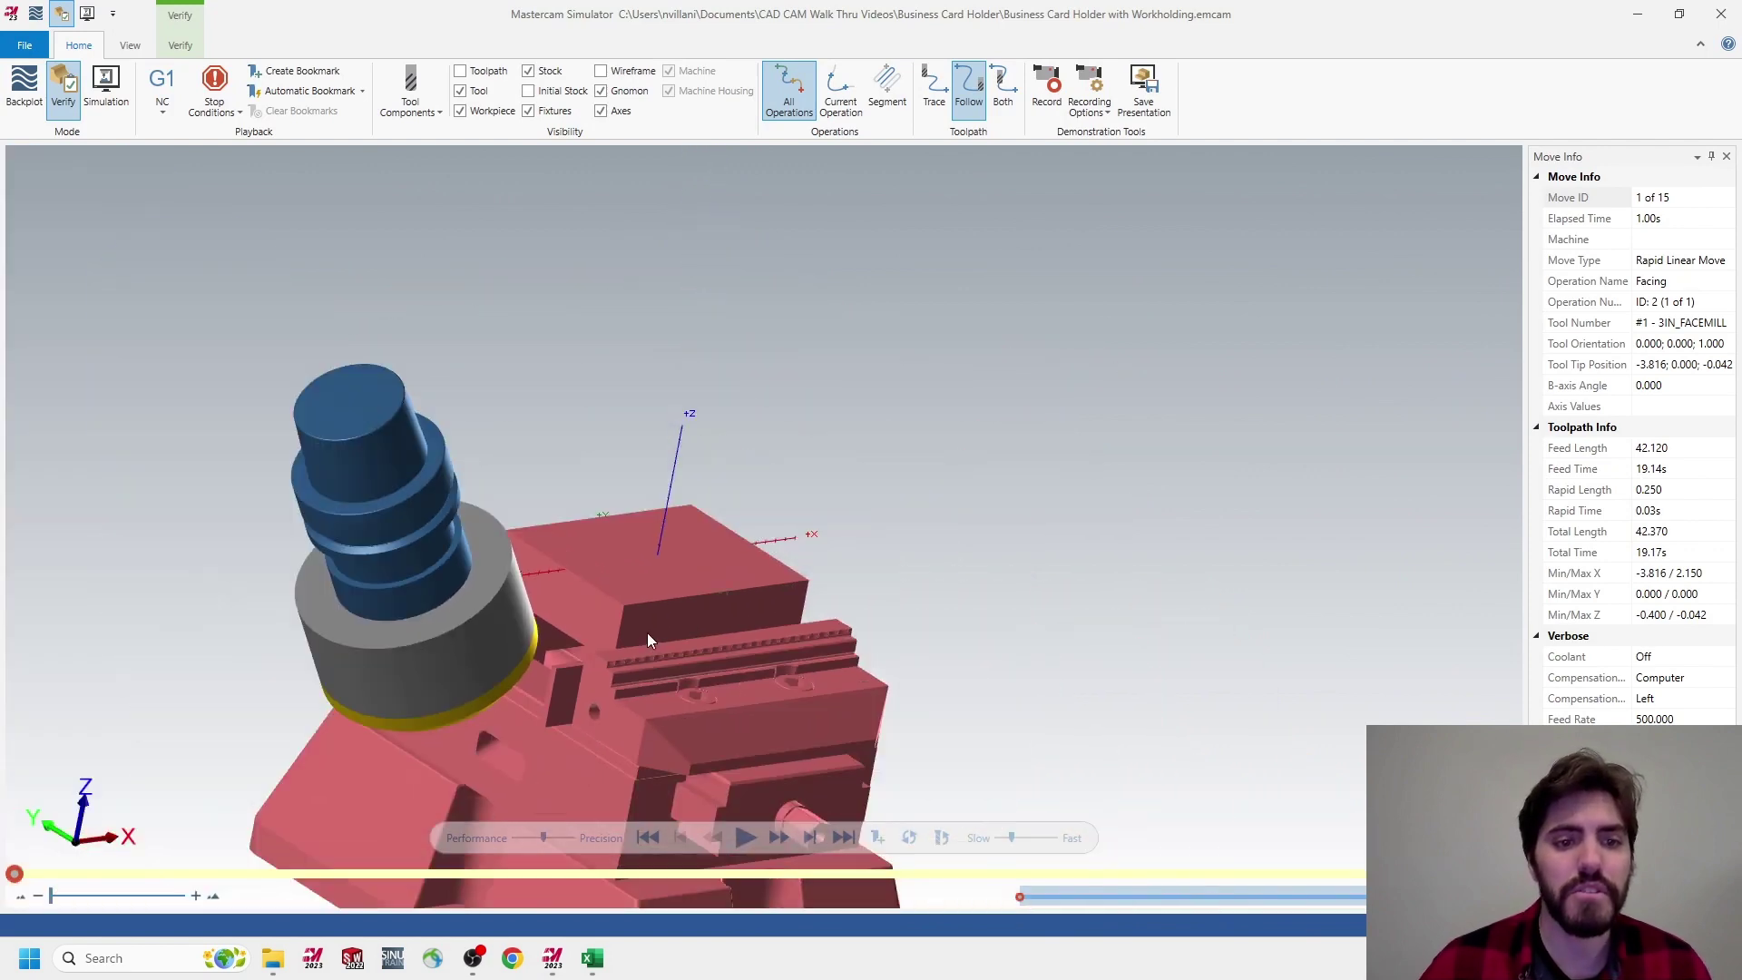
{"action": "middle_click_drag", "start_coordinate": [646, 633], "coordinate": [581, 635]}
{"action": "left_click", "coordinate": [746, 839]}
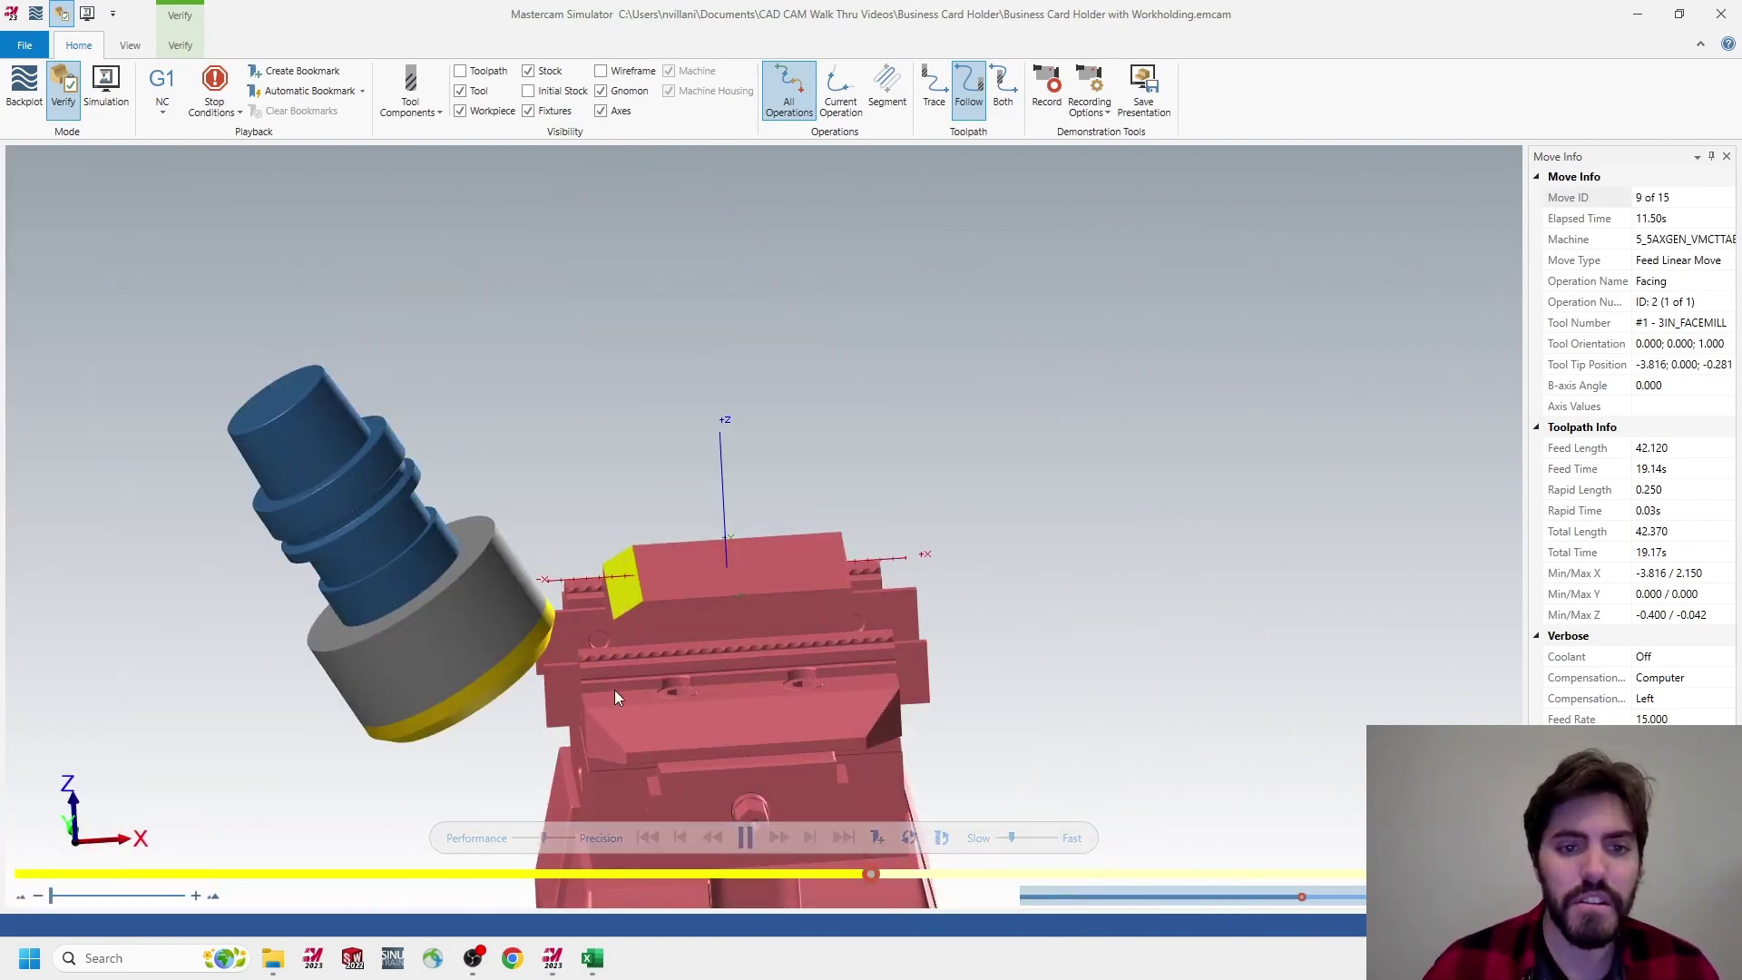
{"action": "middle_click_drag", "start_coordinate": [580, 670], "coordinate": [598, 678]}
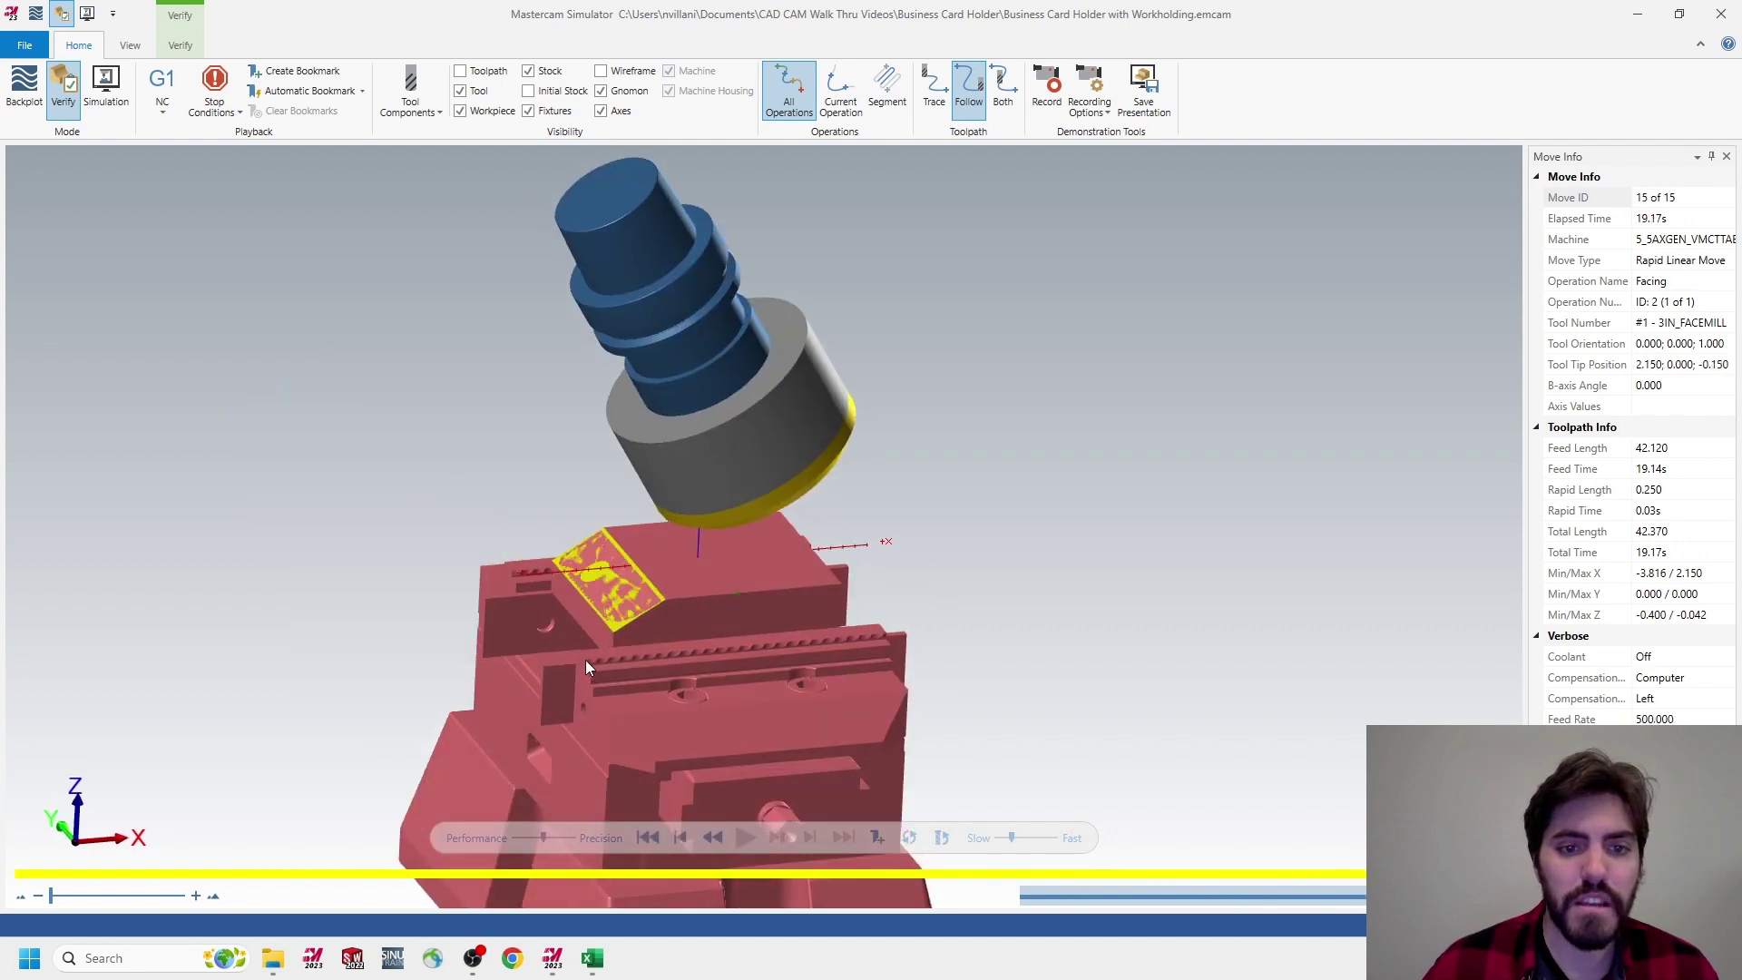
{"action": "middle_click_drag", "start_coordinate": [646, 565], "coordinate": [611, 557]}
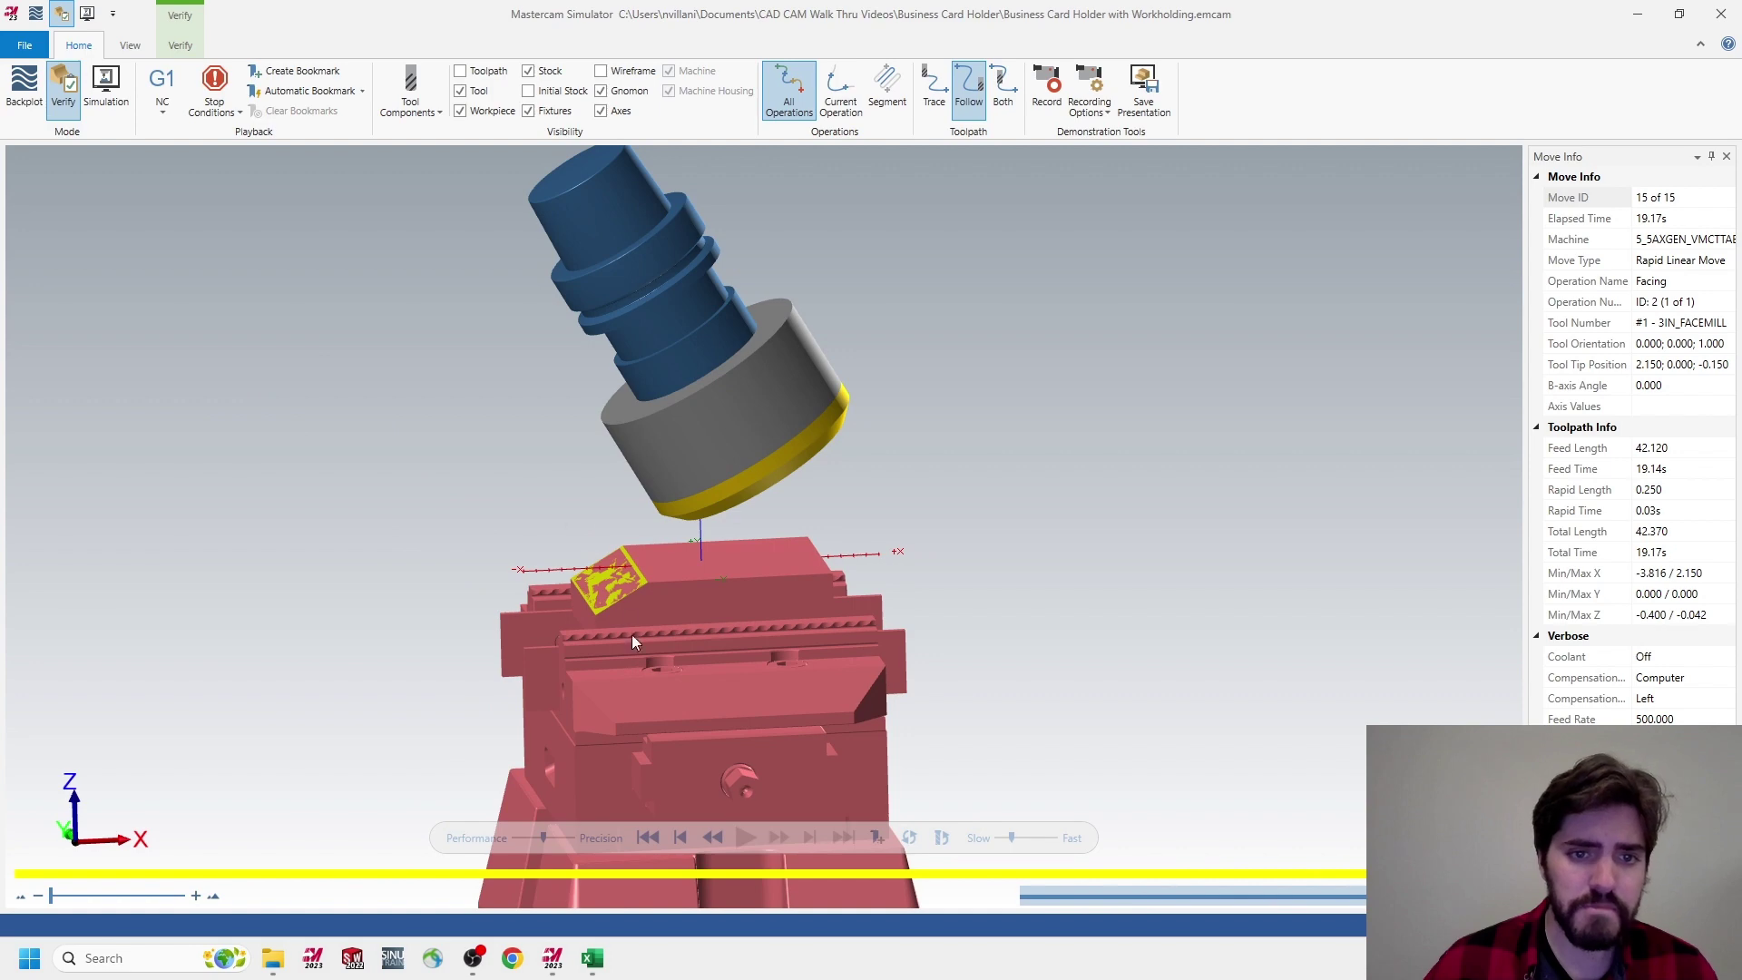
{"action": "left_click", "coordinate": [1715, 20]}
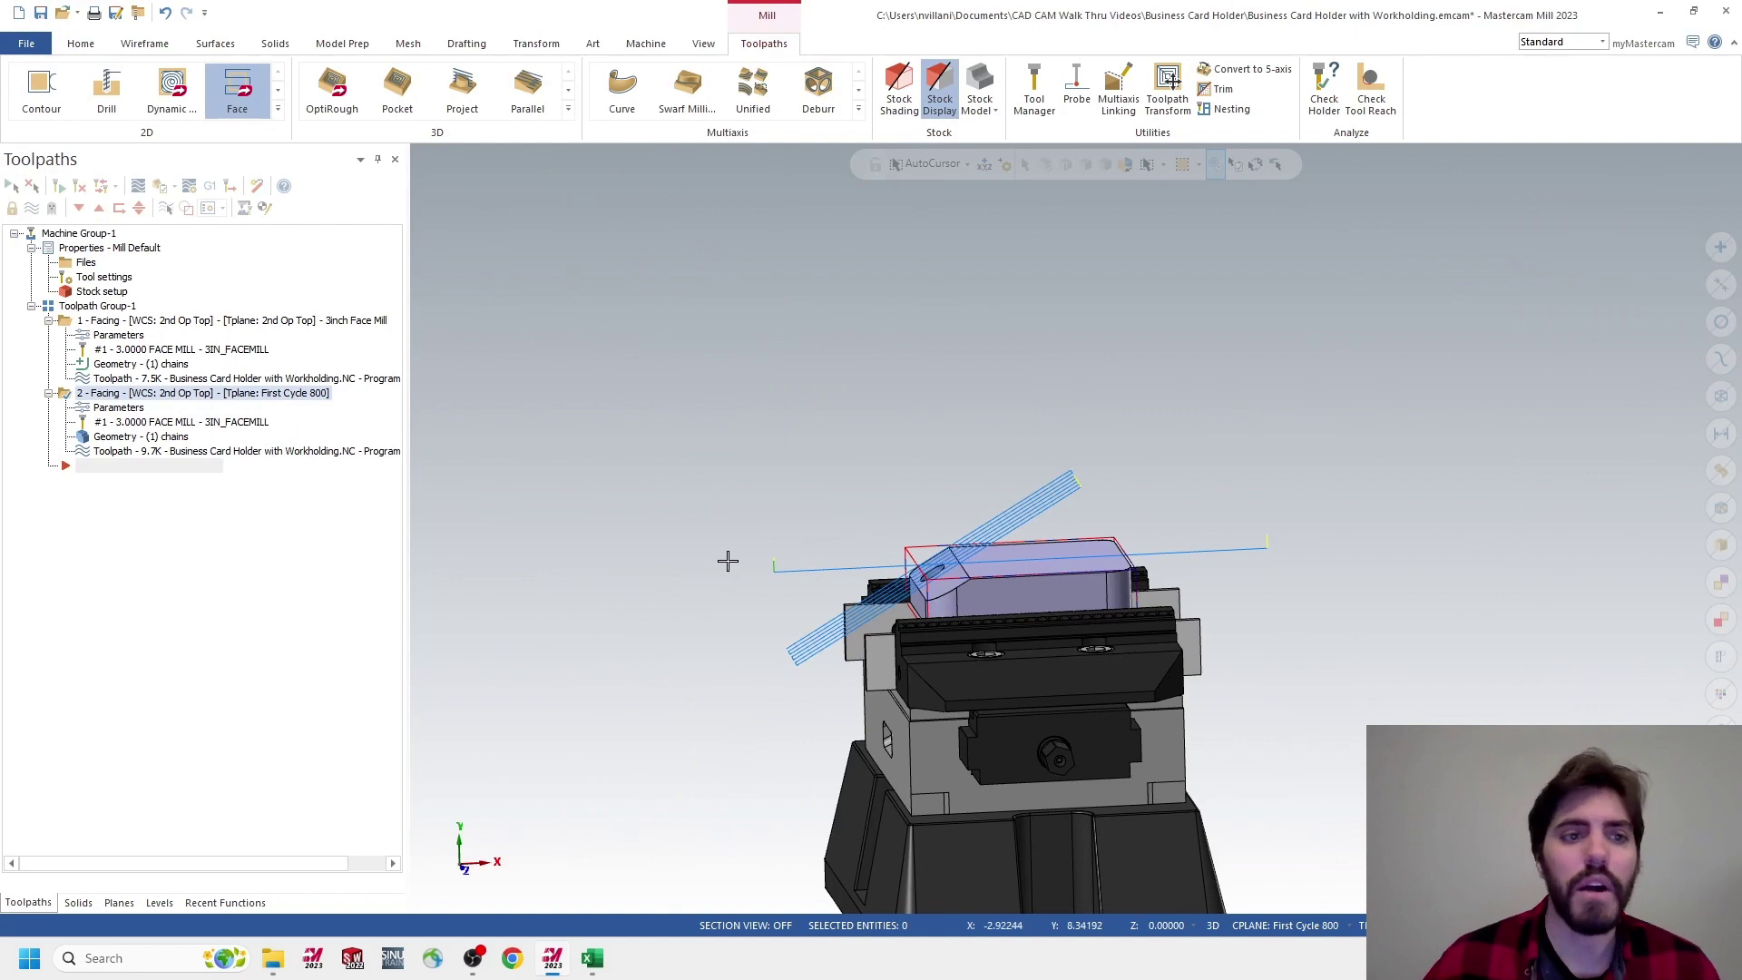
Change the second facing operation's tool to .625_ENDMILL_F and add the comment ".625 Endmill - First Cycle 800 Face"
{"action": "left_click", "coordinate": [118, 408]}
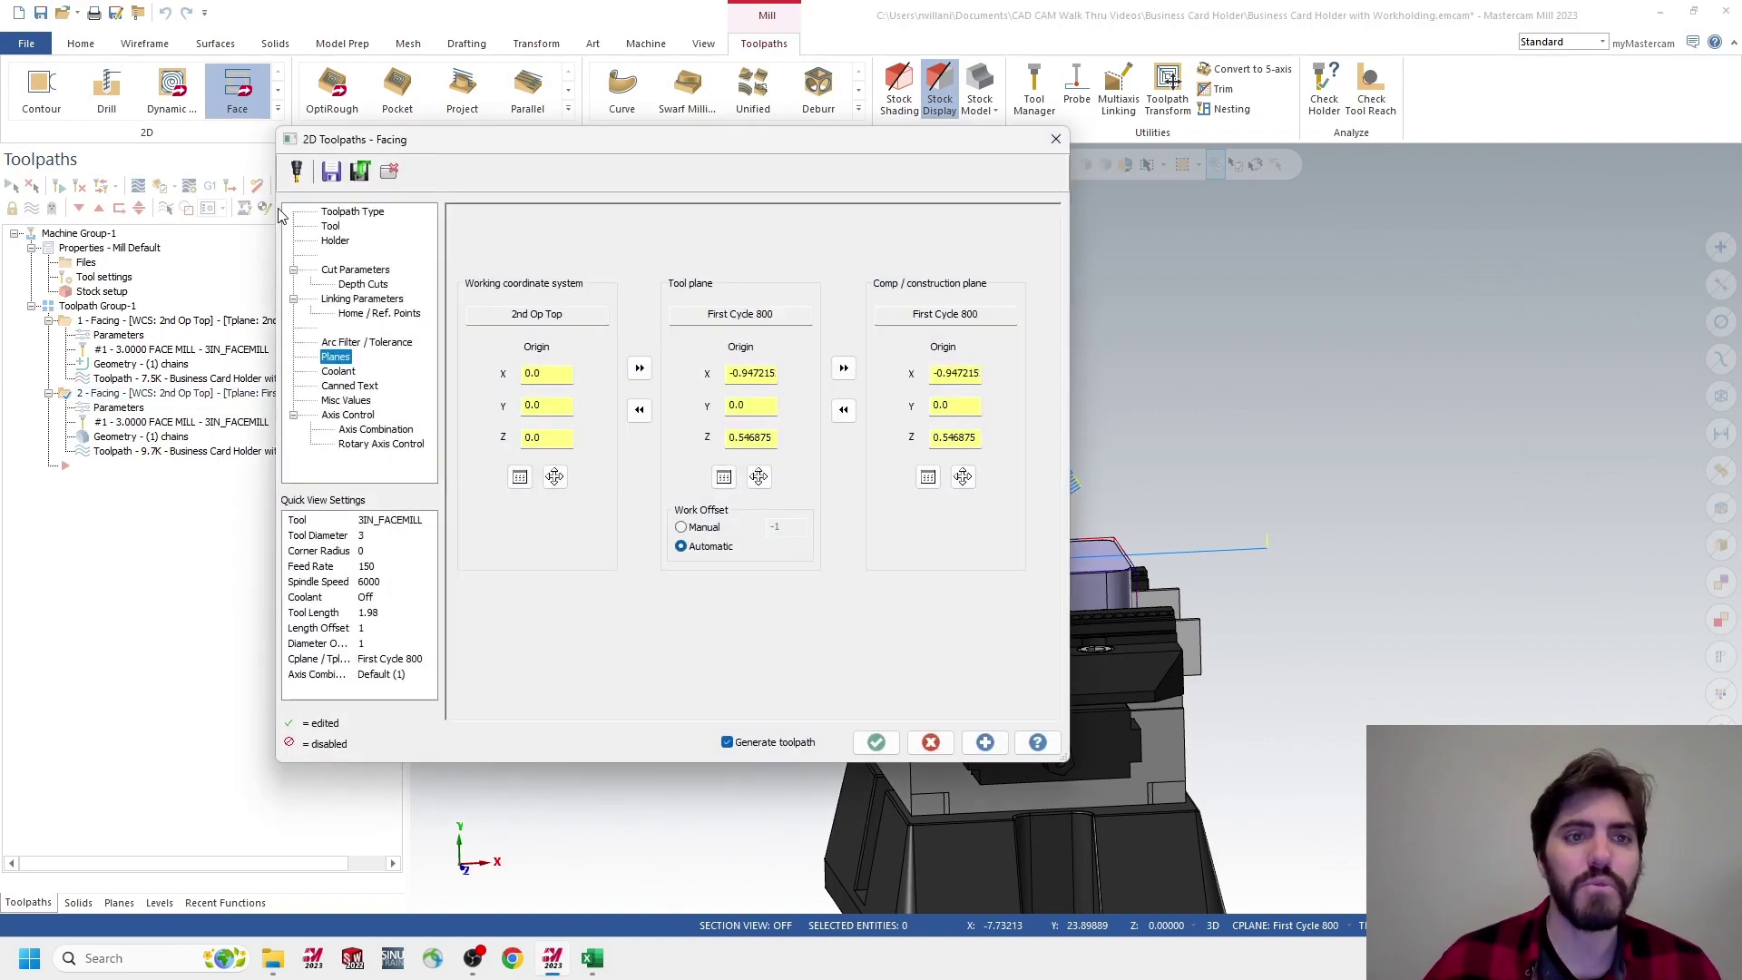
{"action": "left_click", "coordinate": [332, 212]}
{"action": "left_click", "coordinate": [341, 227]}
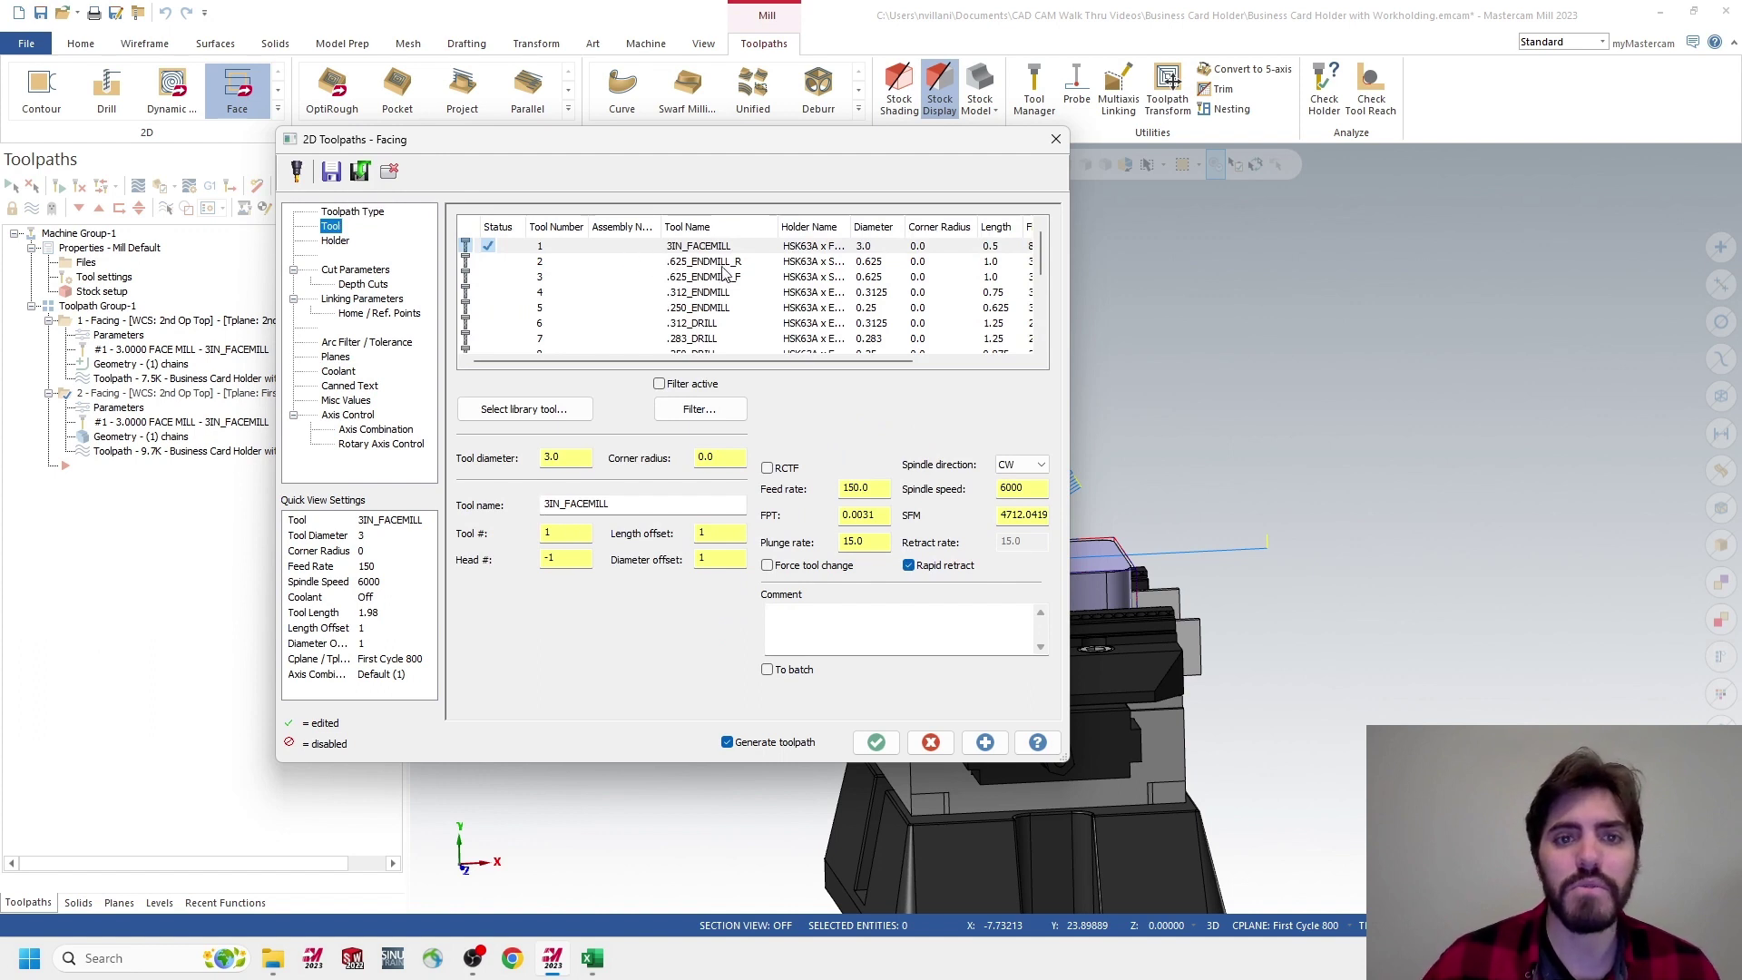
{"action": "left_click", "coordinate": [690, 277]}
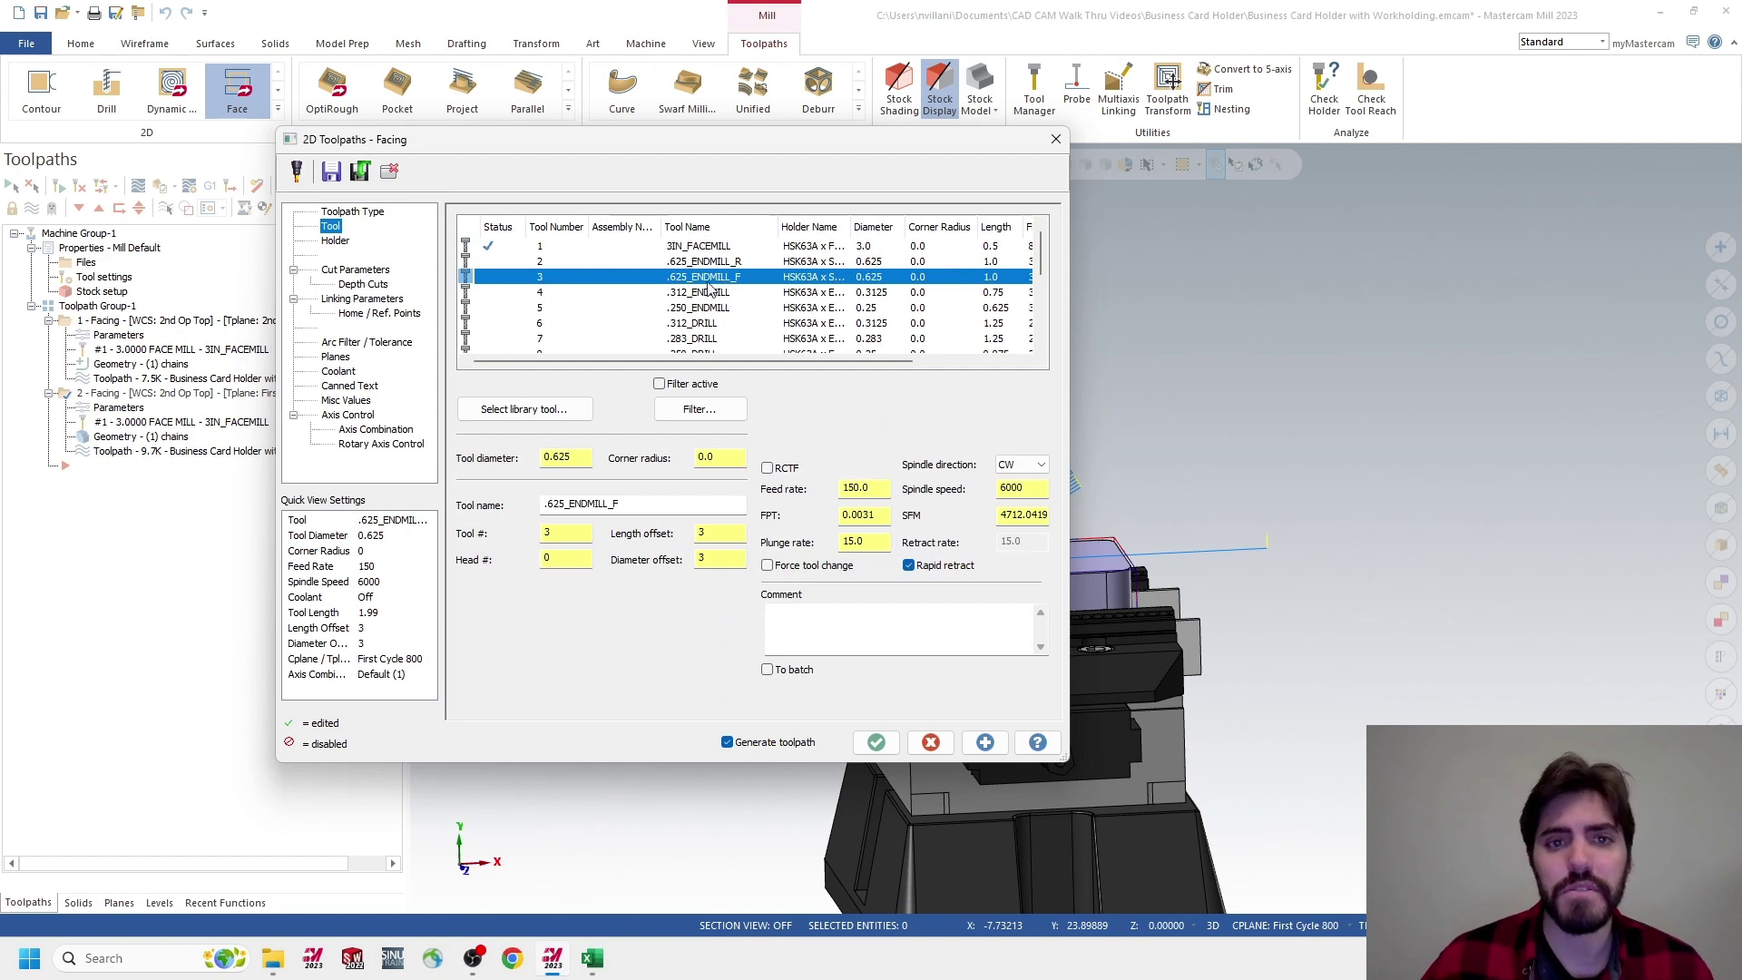
{"action": "left_click", "coordinate": [829, 640]}
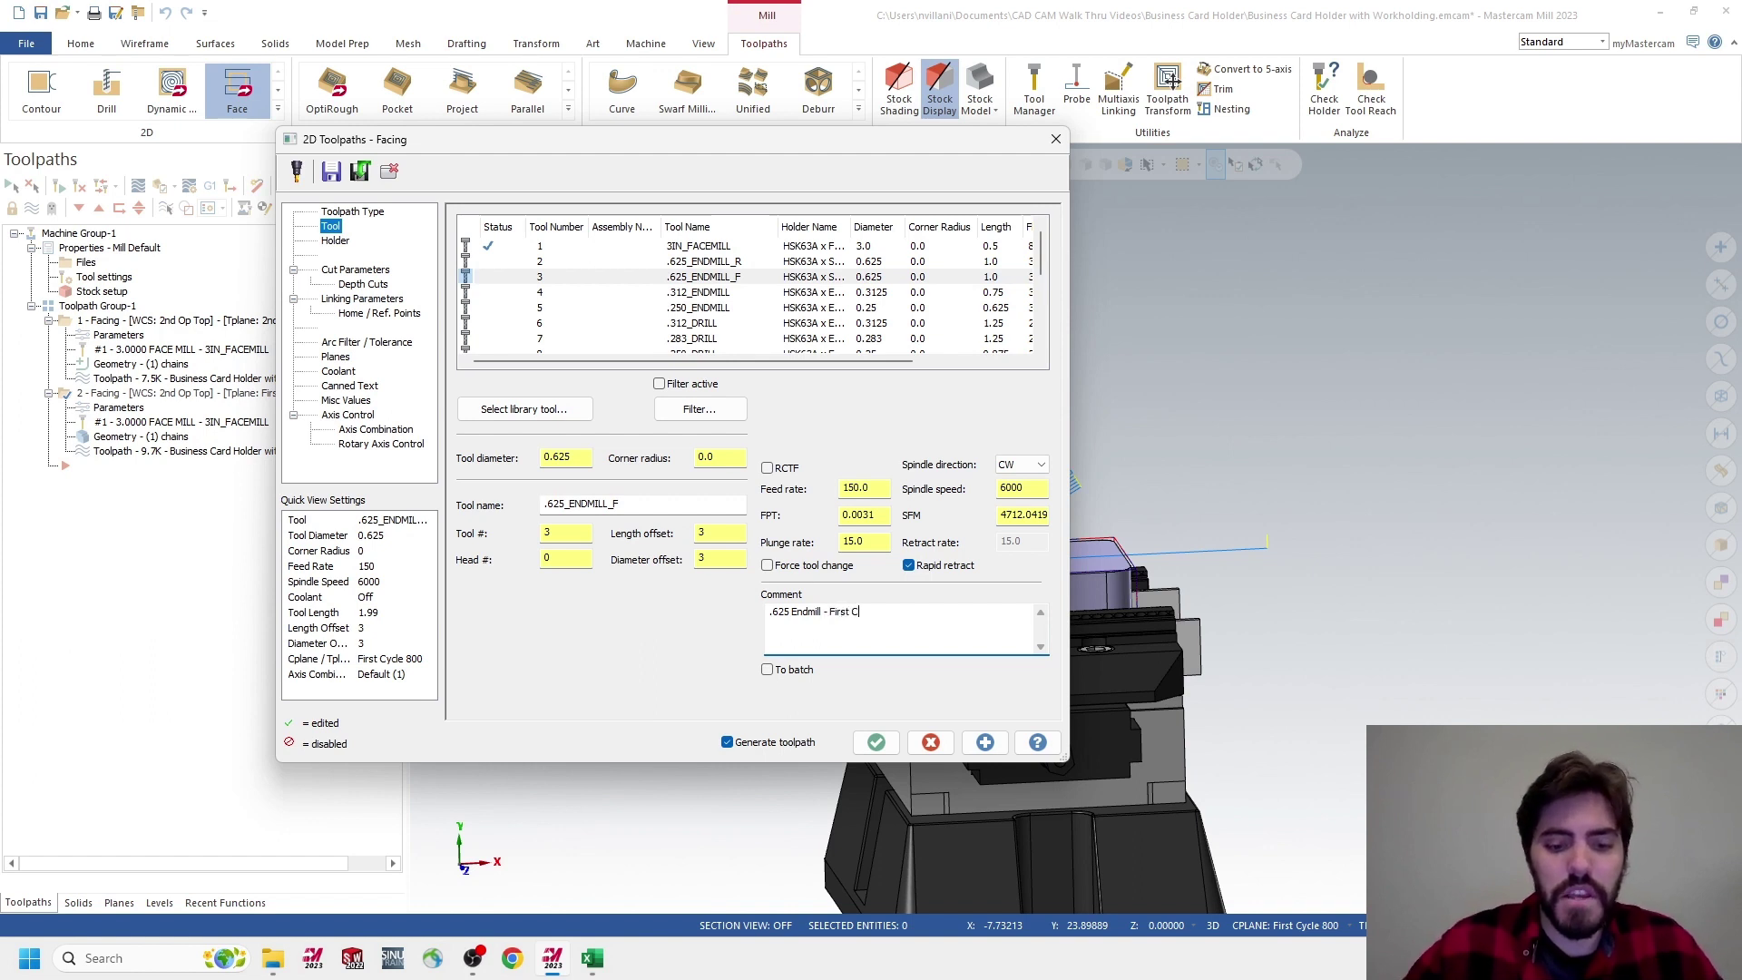
{"action": "type", "text": "yl"}
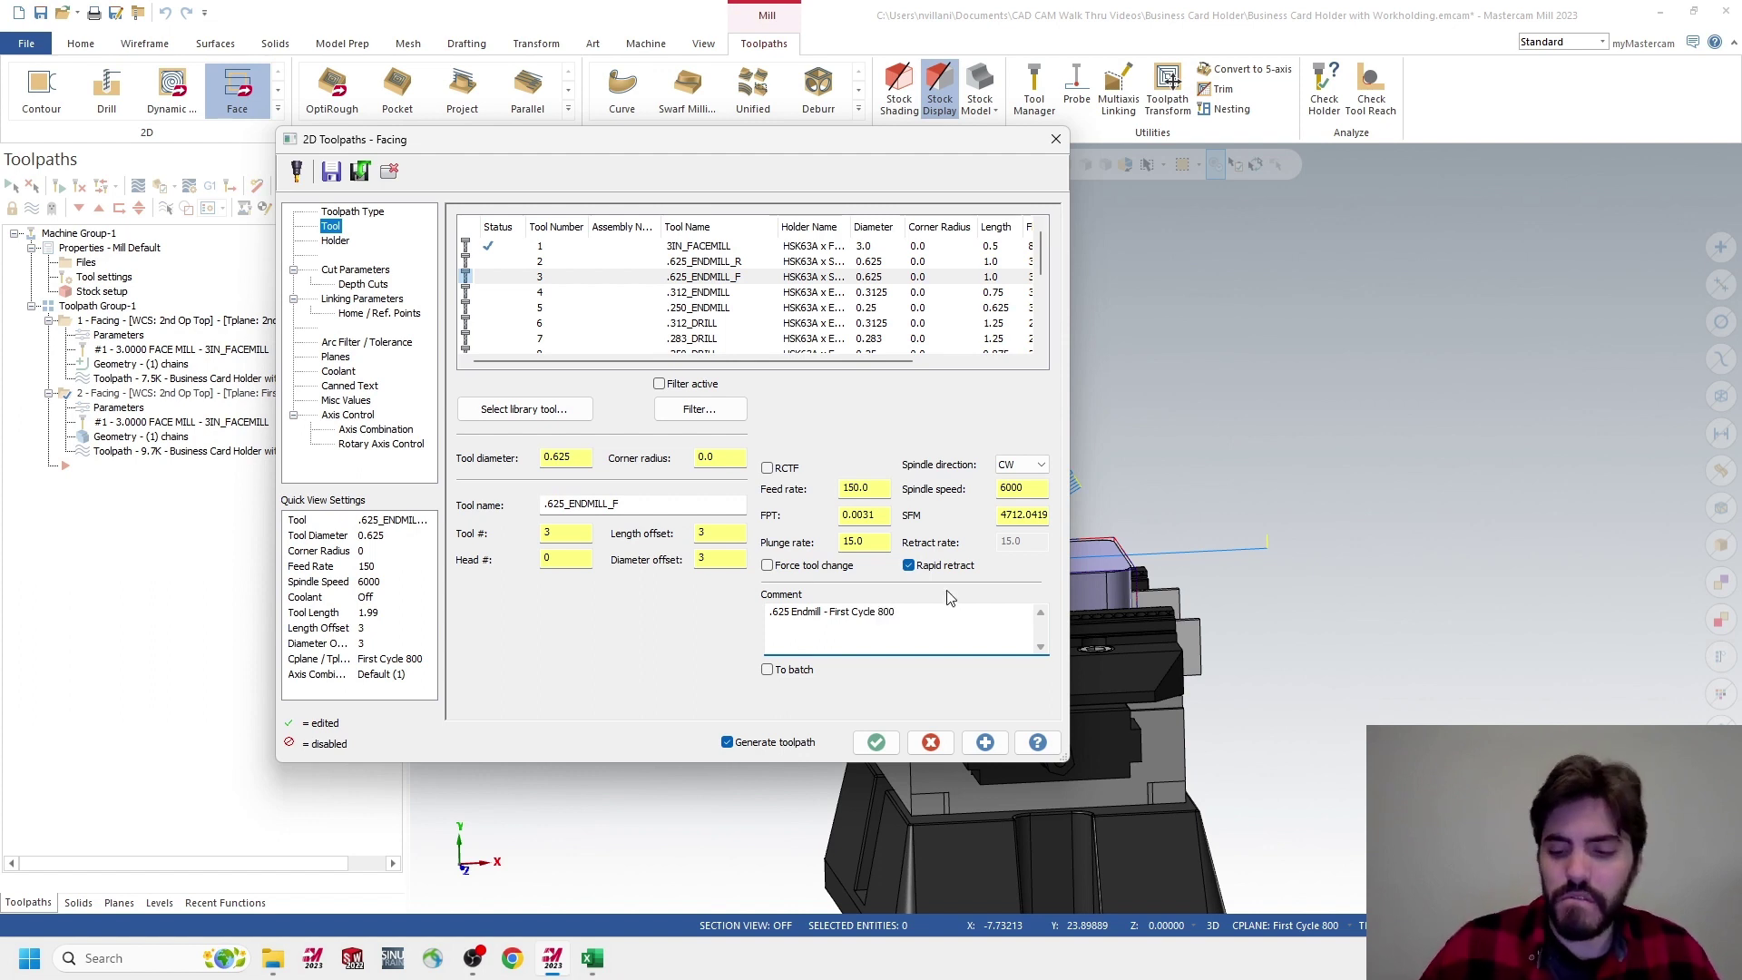
{"action": "type", "text": "ace"}
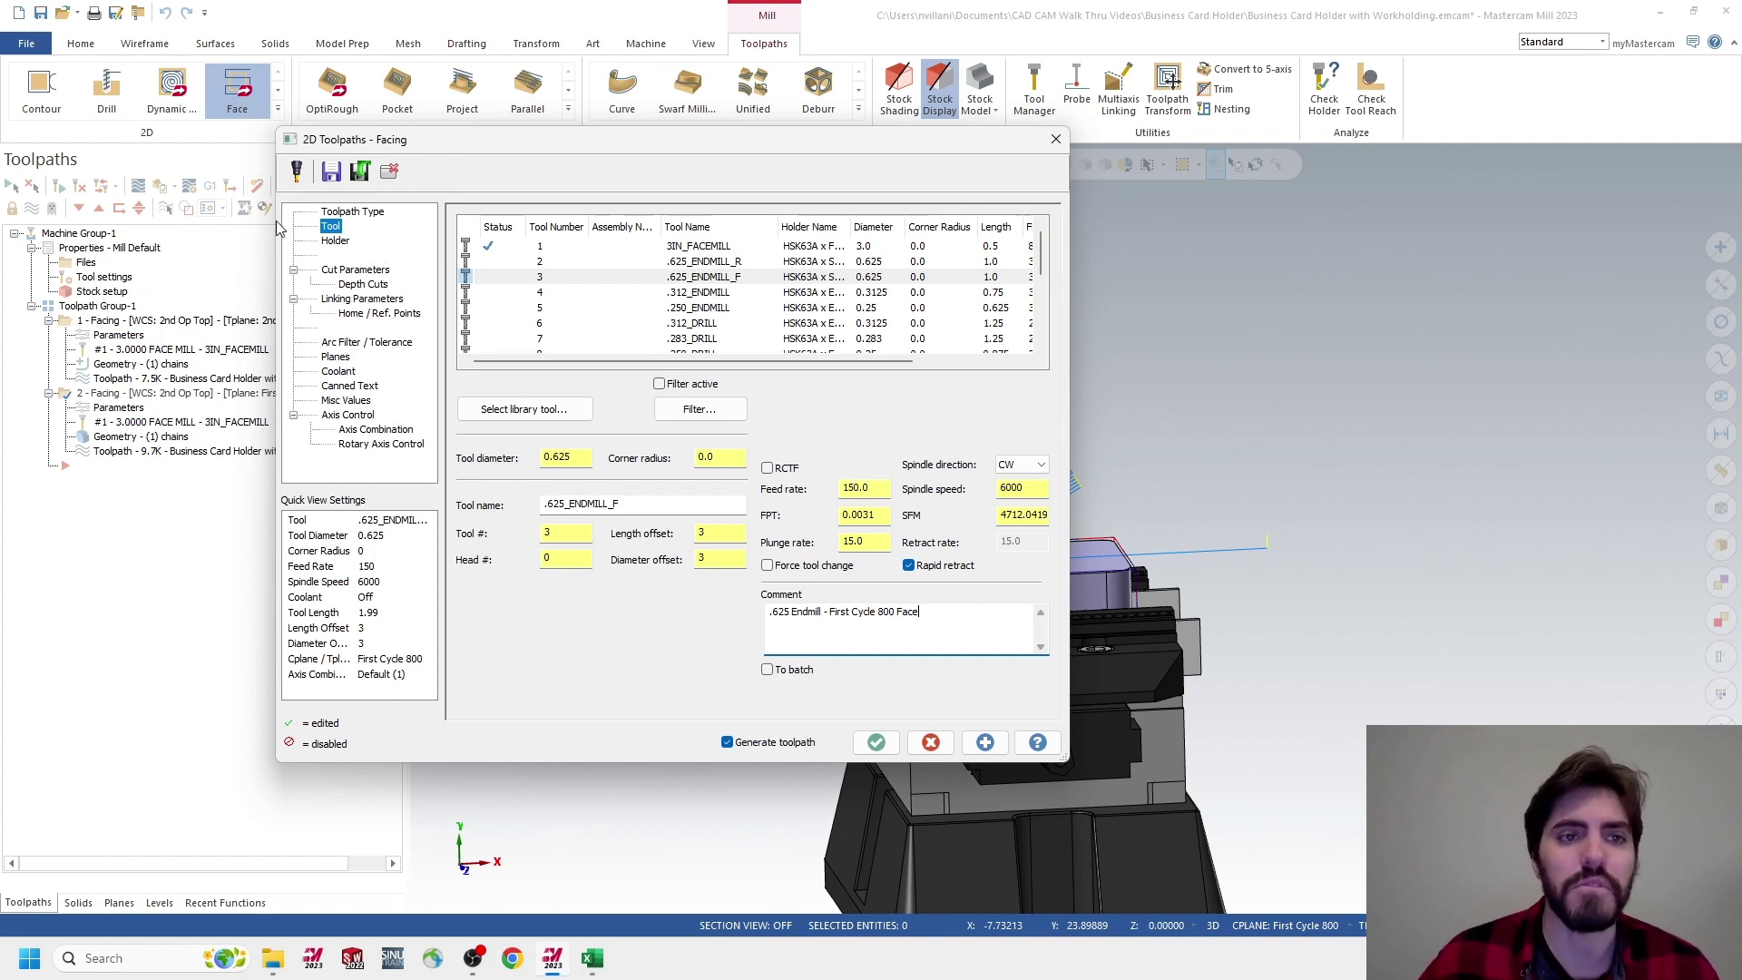
Set the second facing operation's cutting method to Zigzag
{"action": "left_click", "coordinate": [354, 269]}
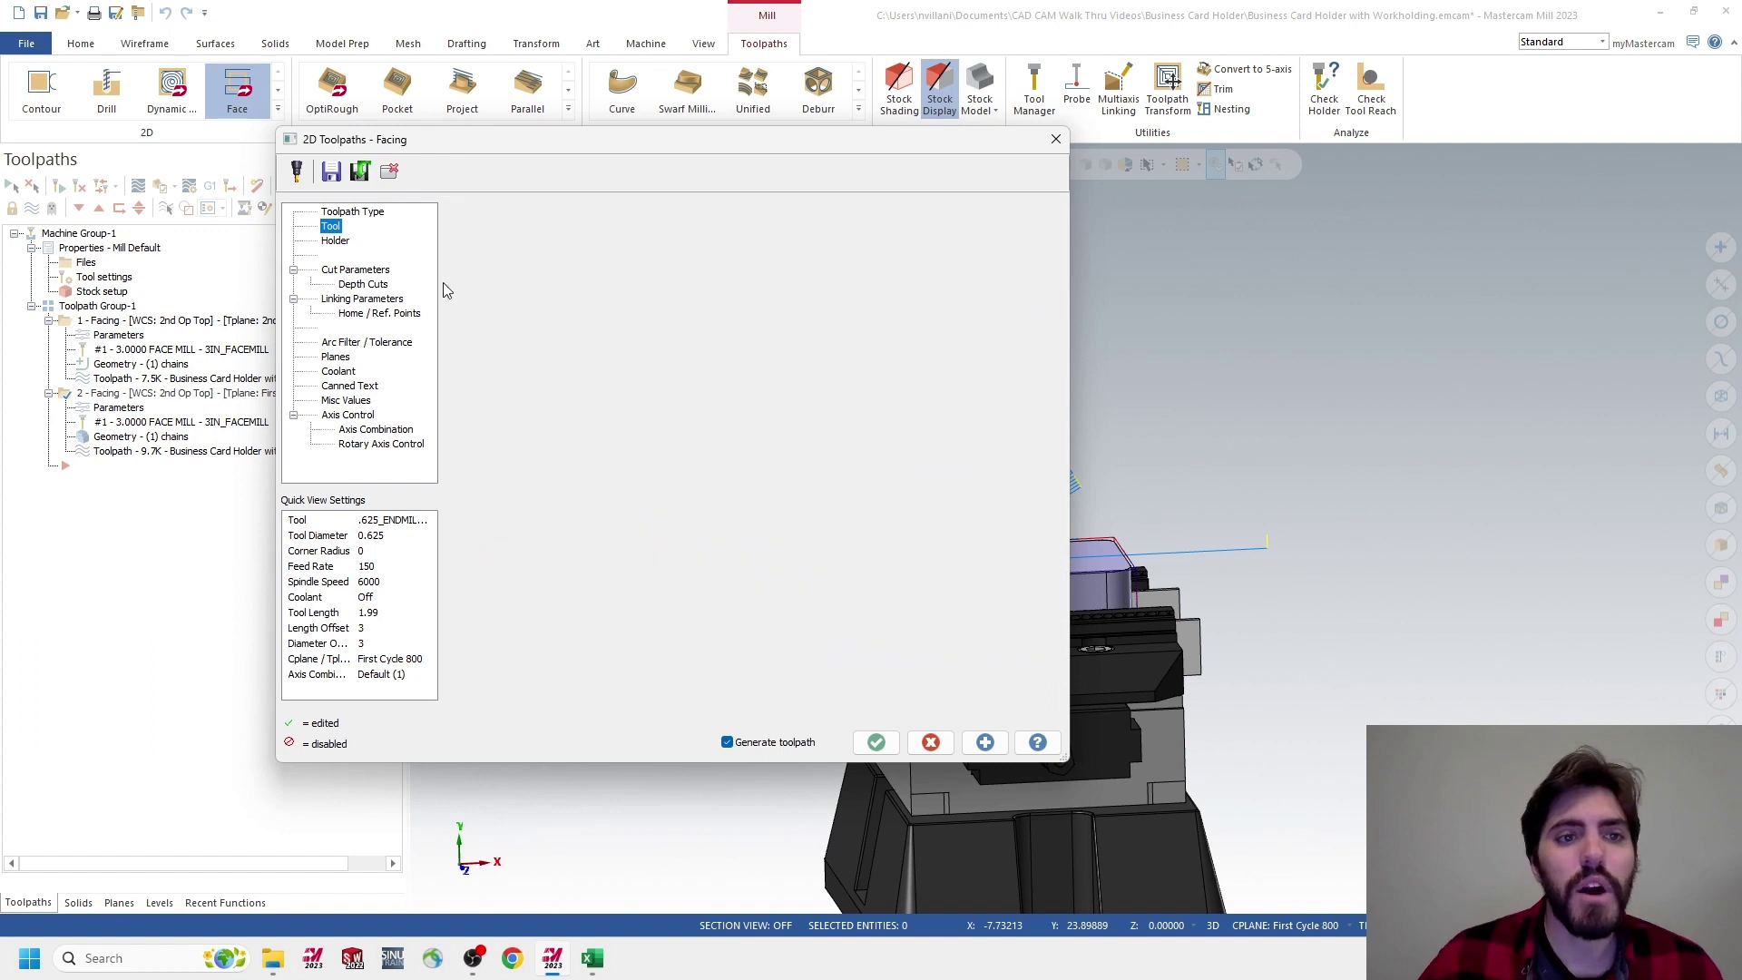
{"action": "left_click", "coordinate": [641, 250]}
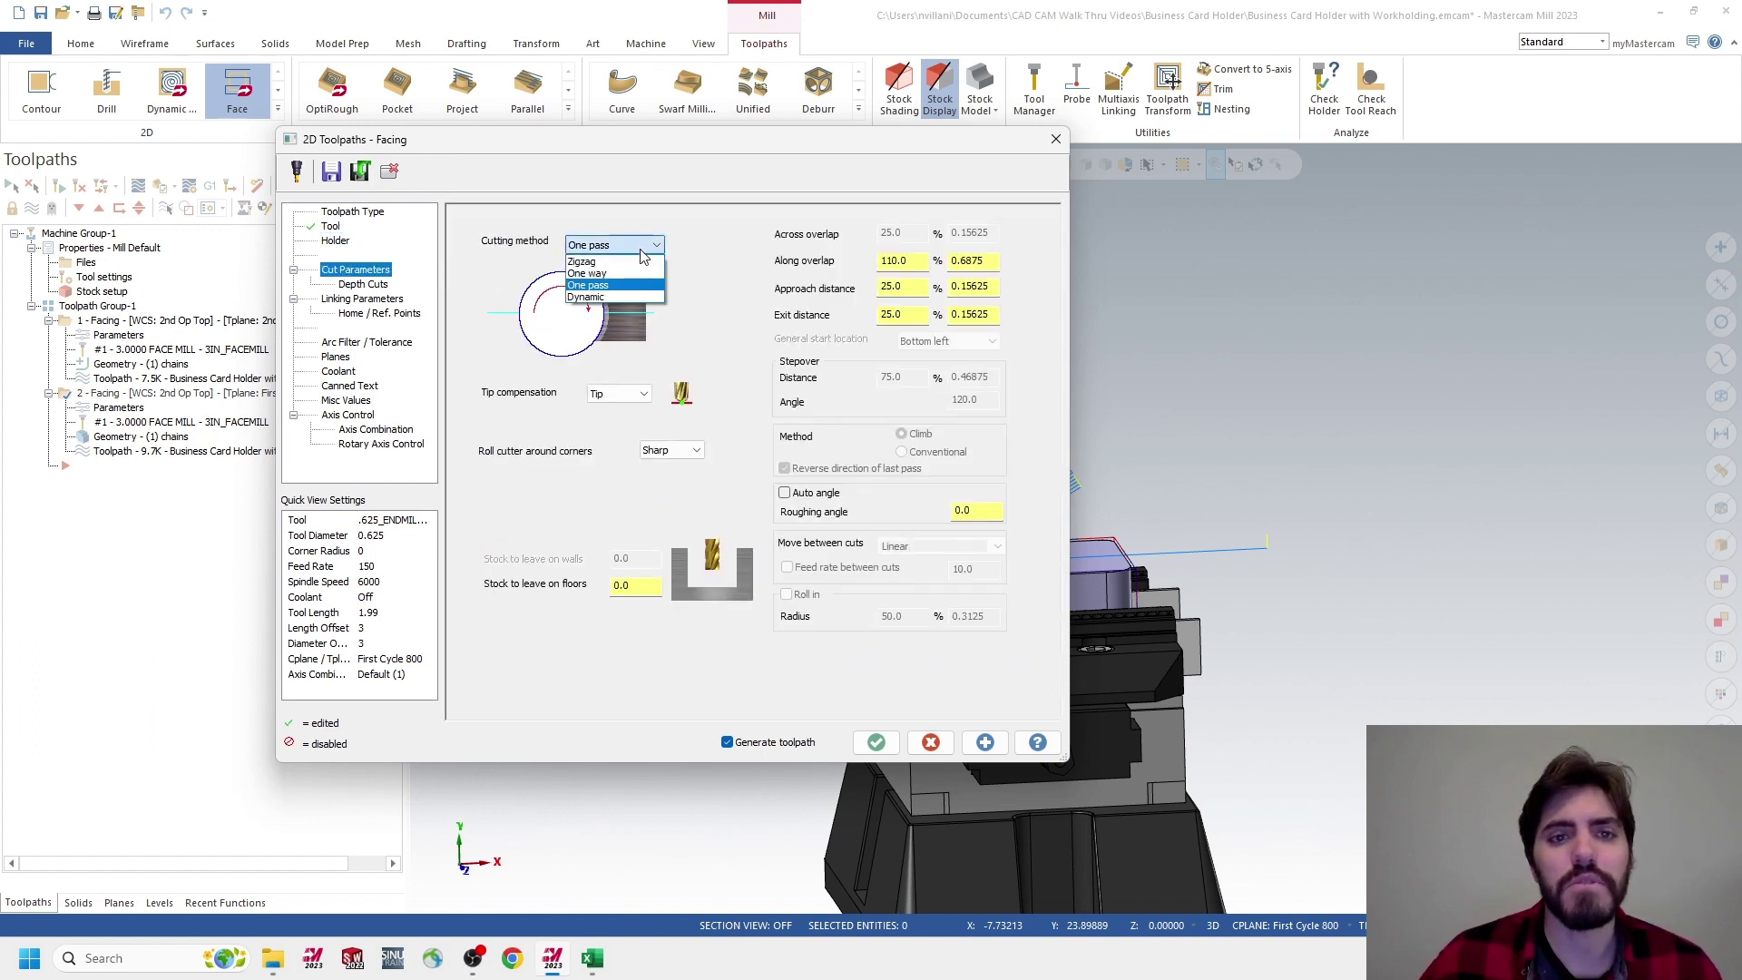
{"action": "left_click", "coordinate": [640, 253]}
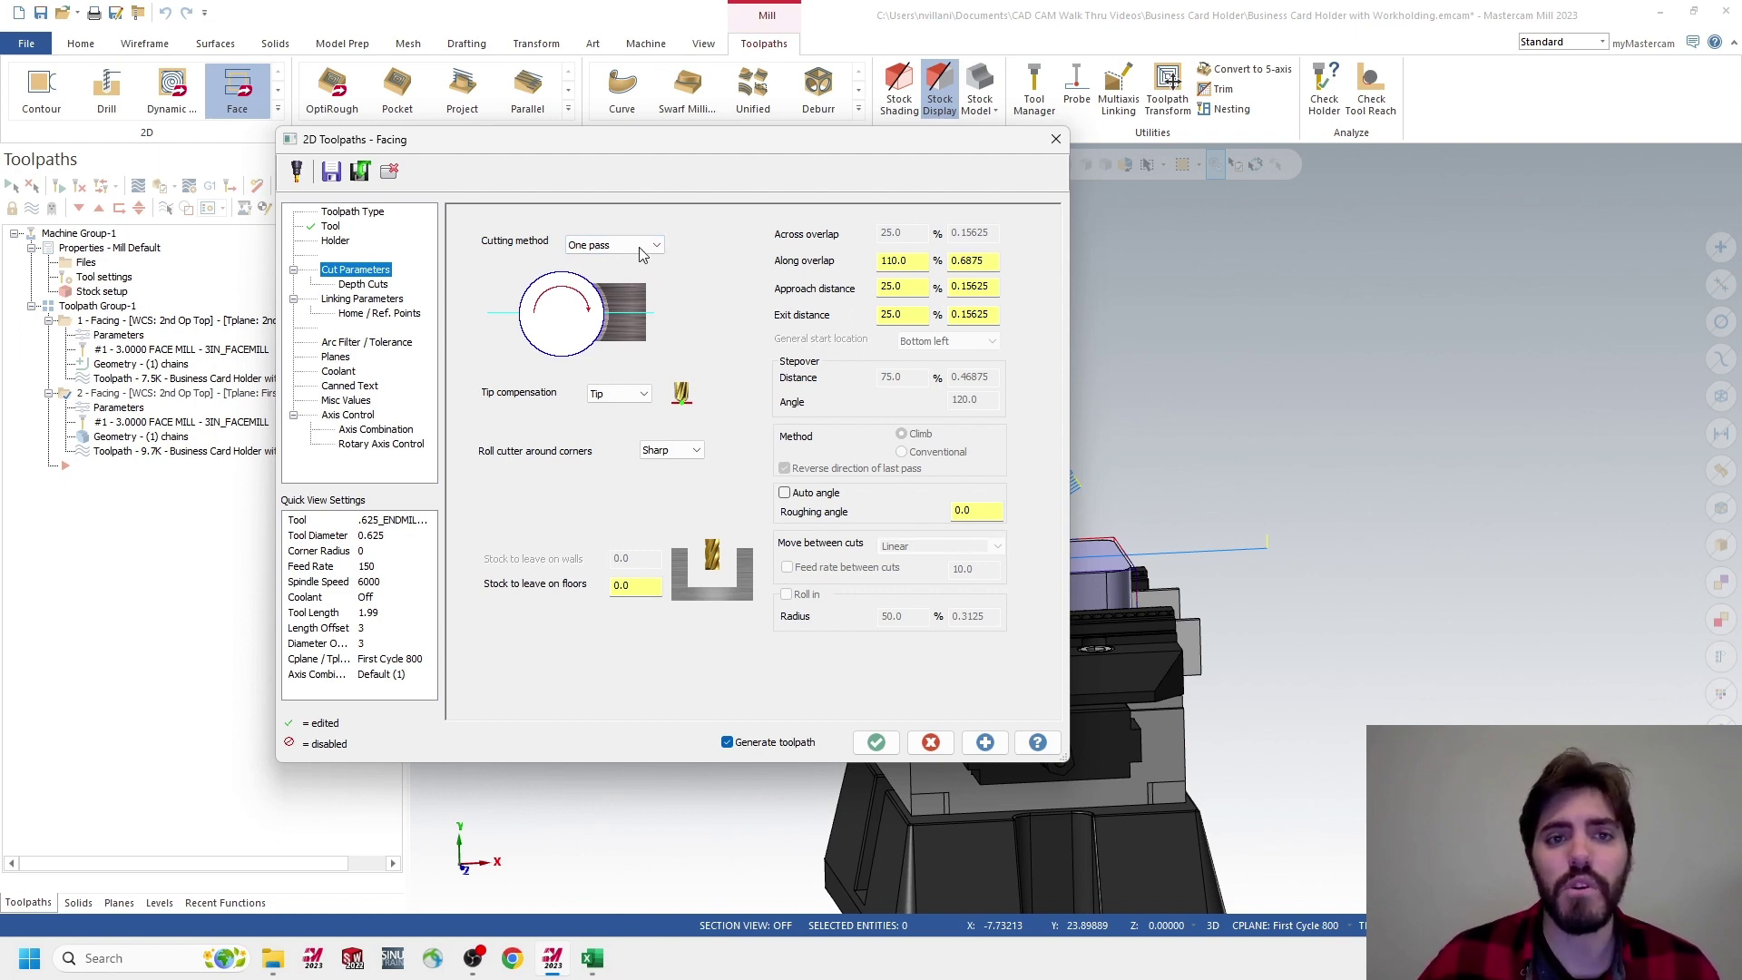
{"action": "left_click", "coordinate": [656, 248]}
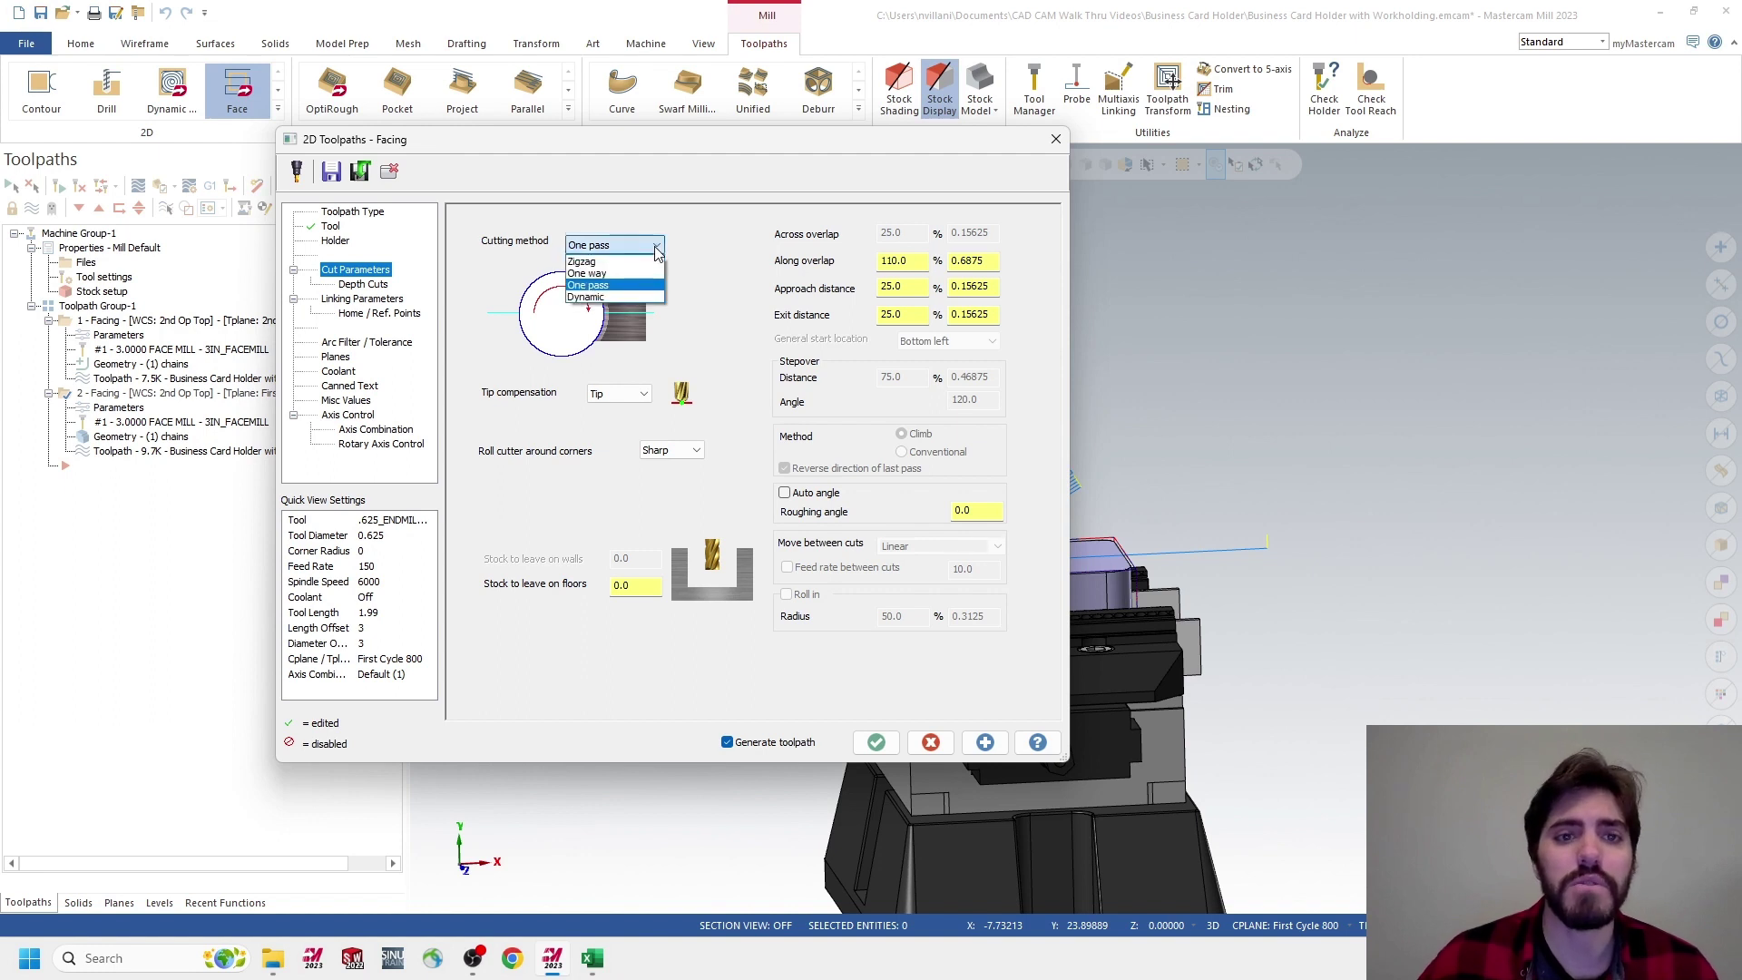
{"action": "left_click", "coordinate": [595, 259]}
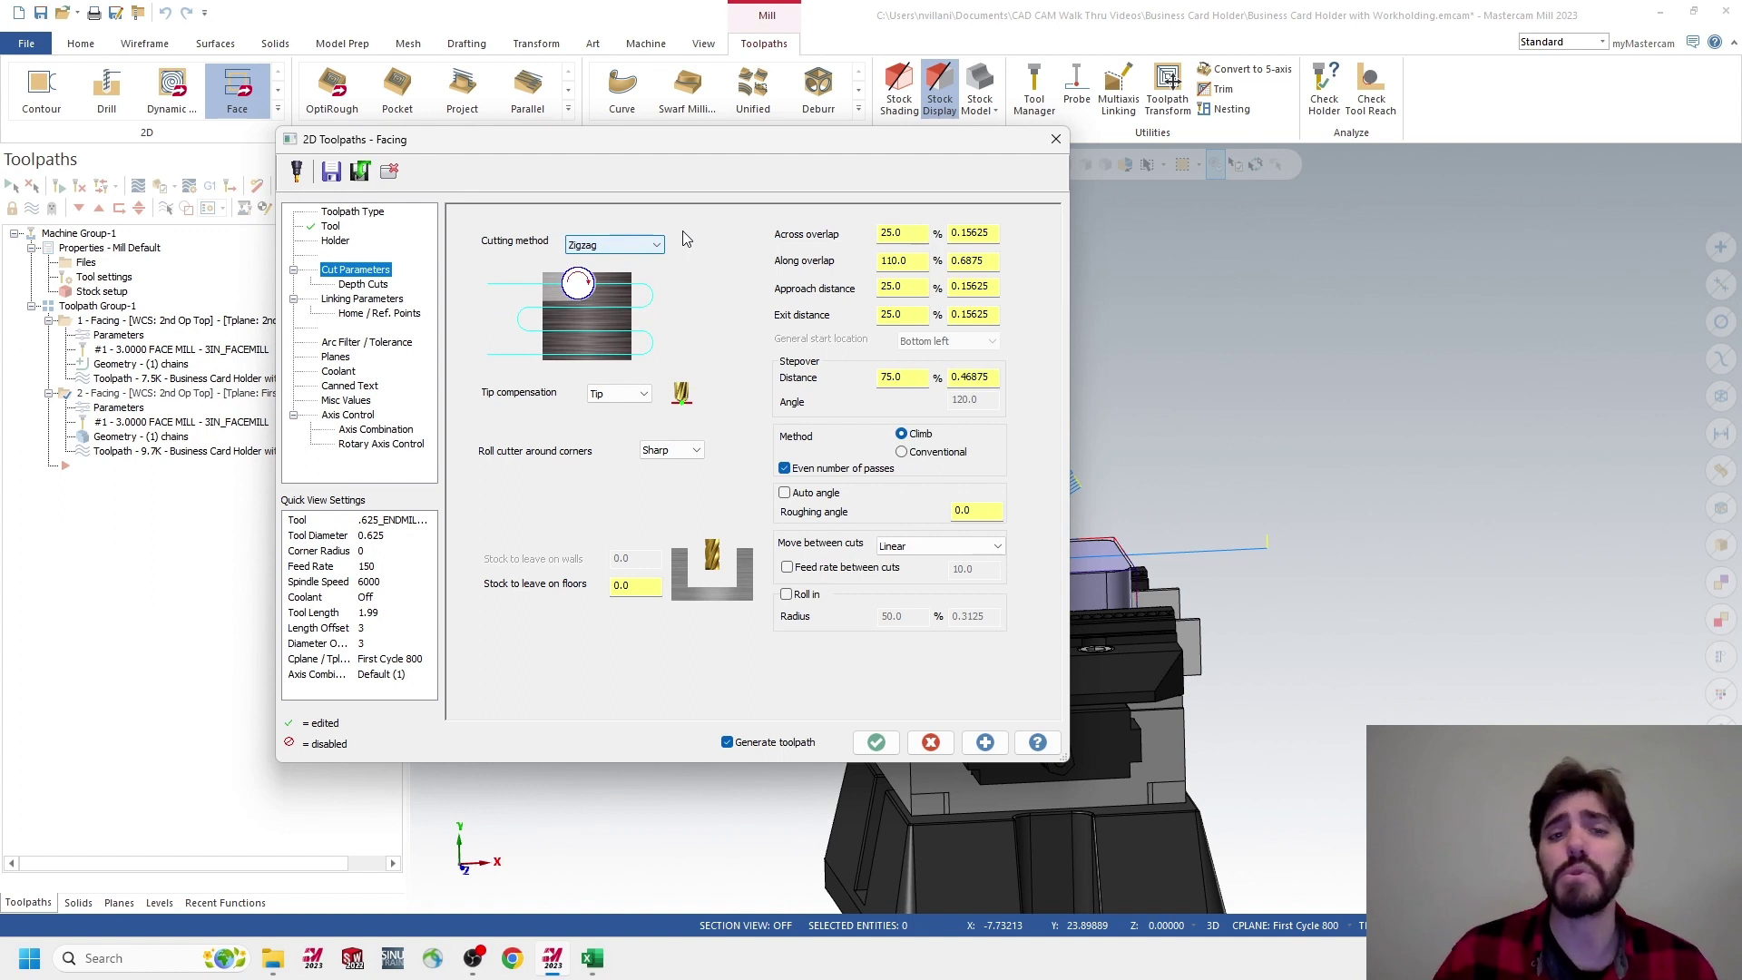
{"action": "double_click", "coordinate": [902, 232]}
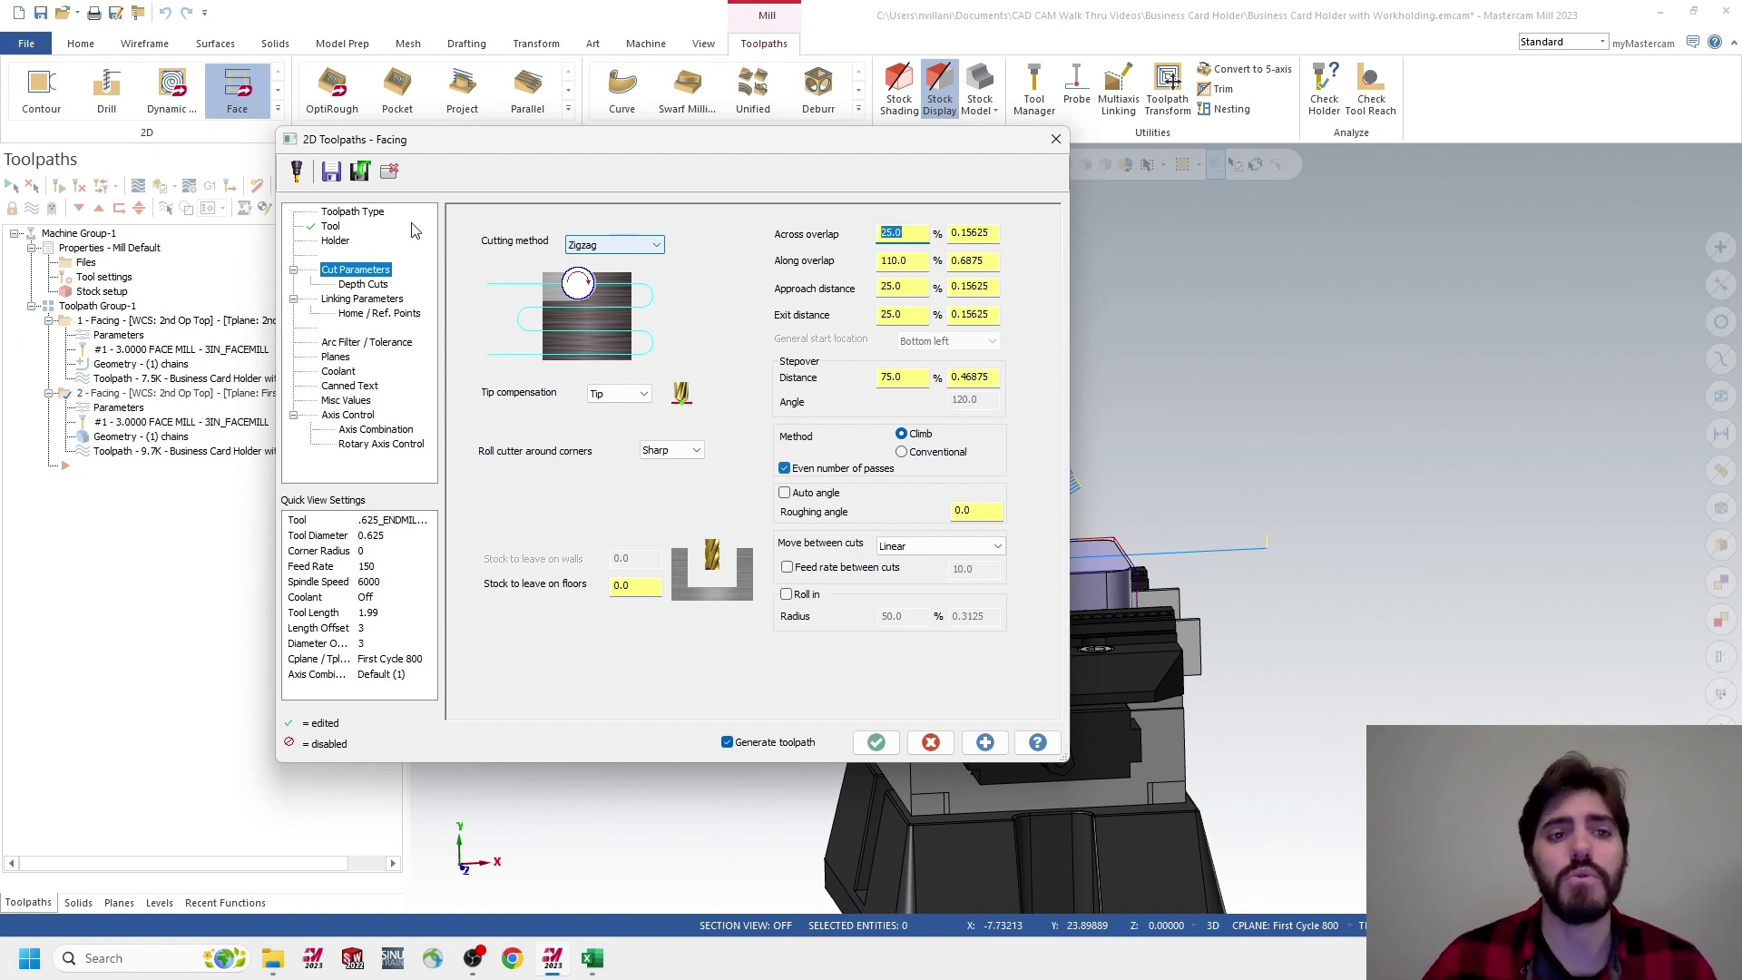
Open the facing operation's depth cut settings and check the .625_ENDMILL_F row in the Excel tool list for its depth per pass
{"action": "left_click", "coordinate": [363, 284]}
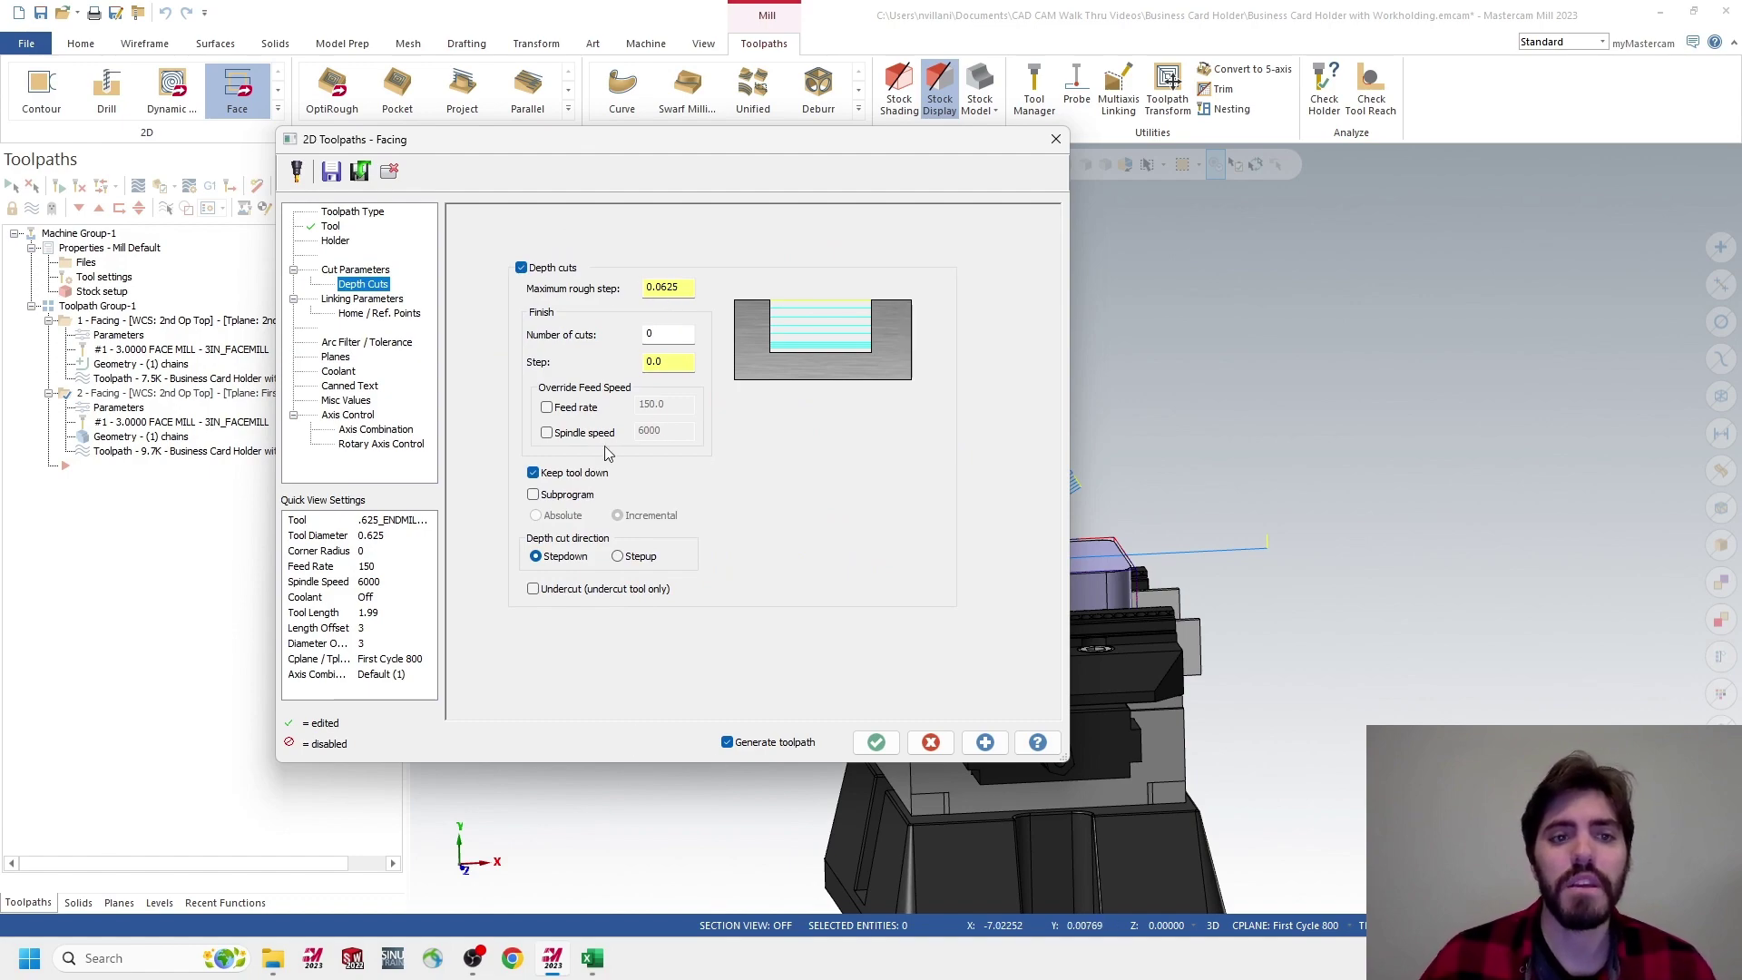
{"action": "left_click", "coordinate": [592, 958]}
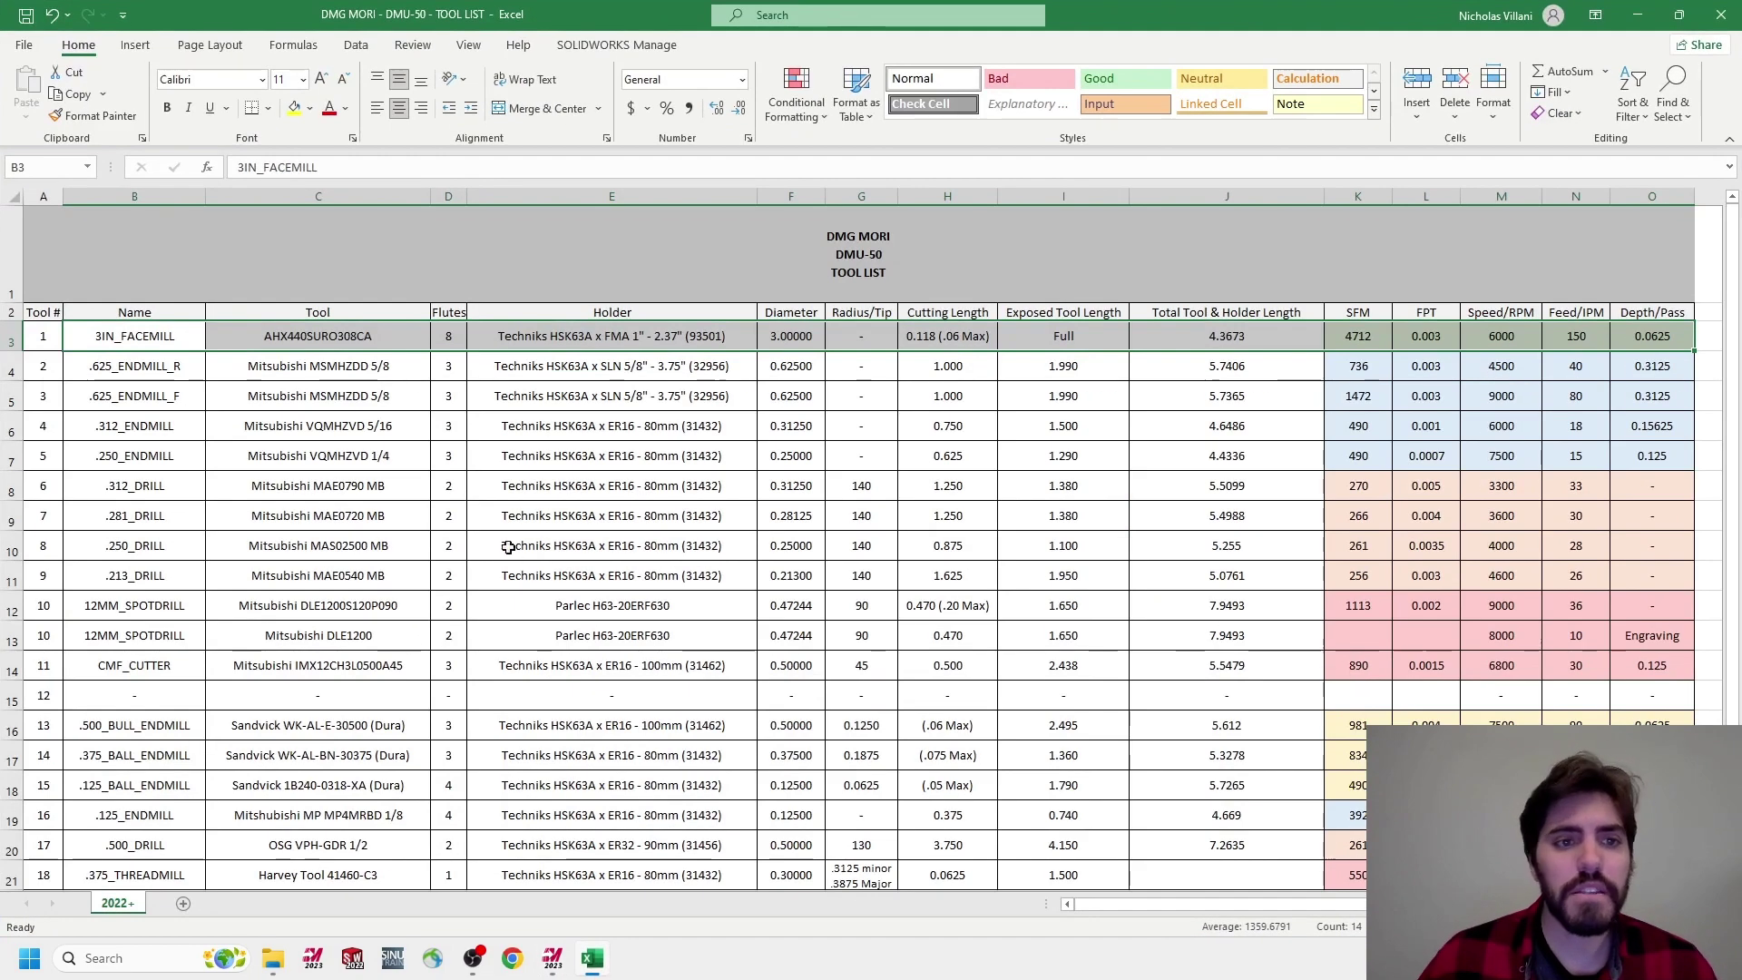
{"action": "left_click_drag", "start_coordinate": [136, 396], "coordinate": [1654, 405]}
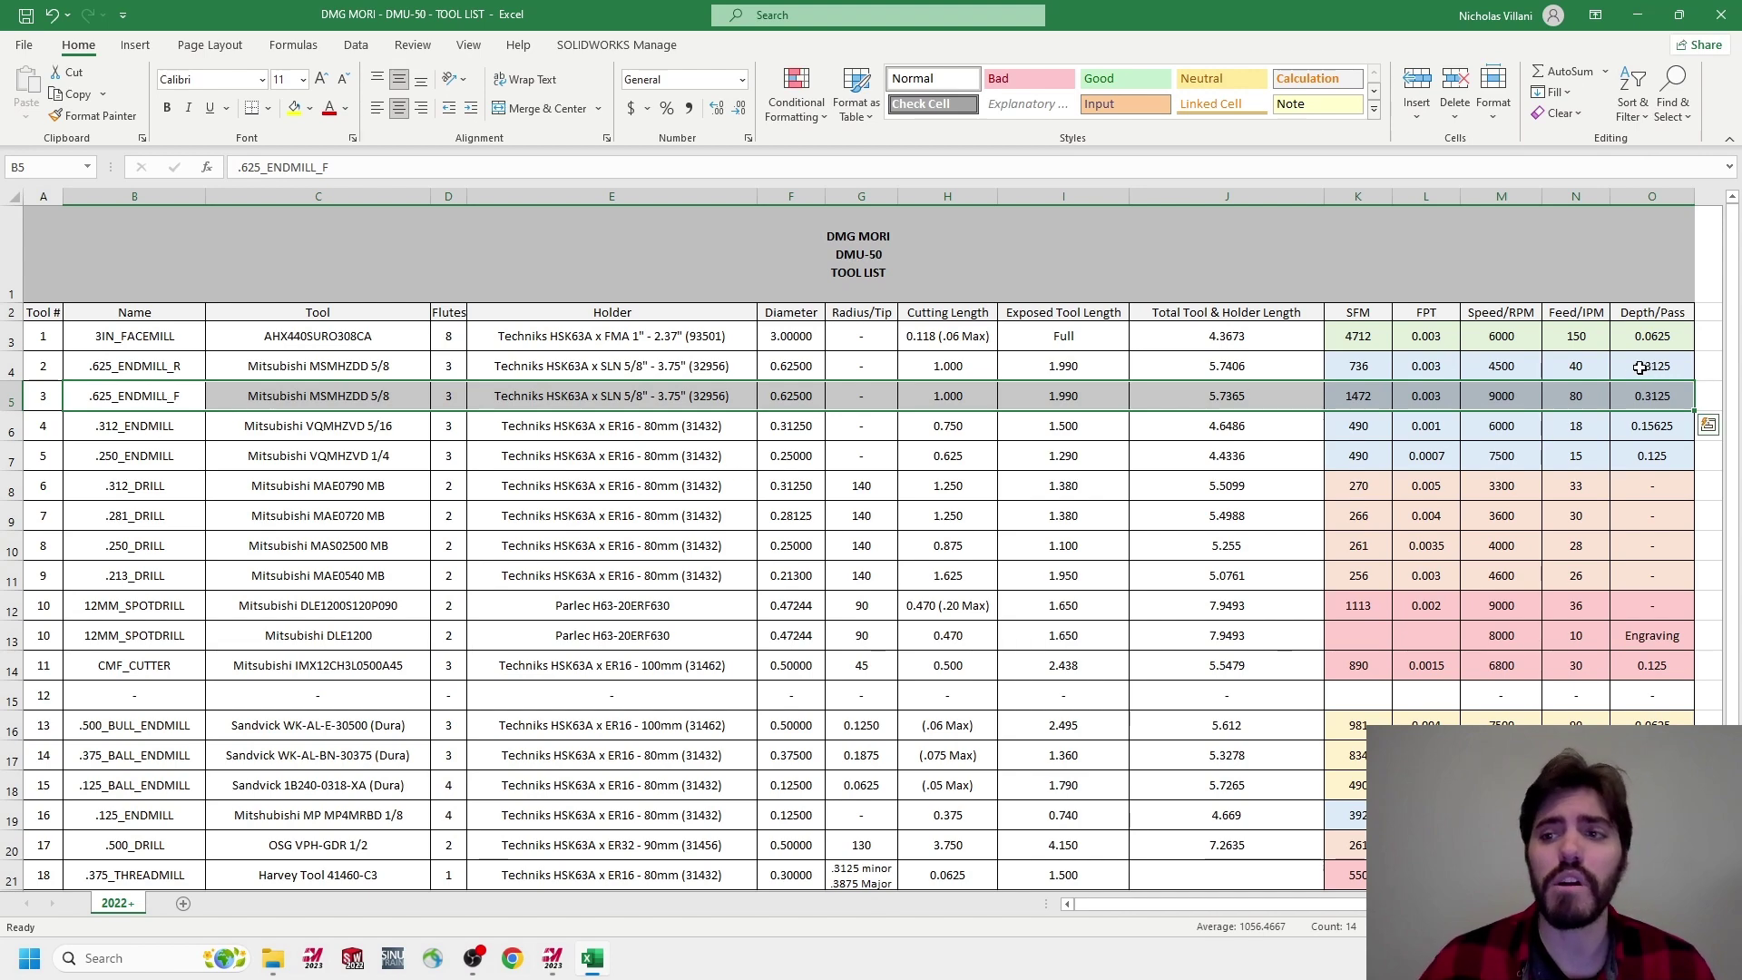
{"action": "left_click", "coordinate": [1631, 16]}
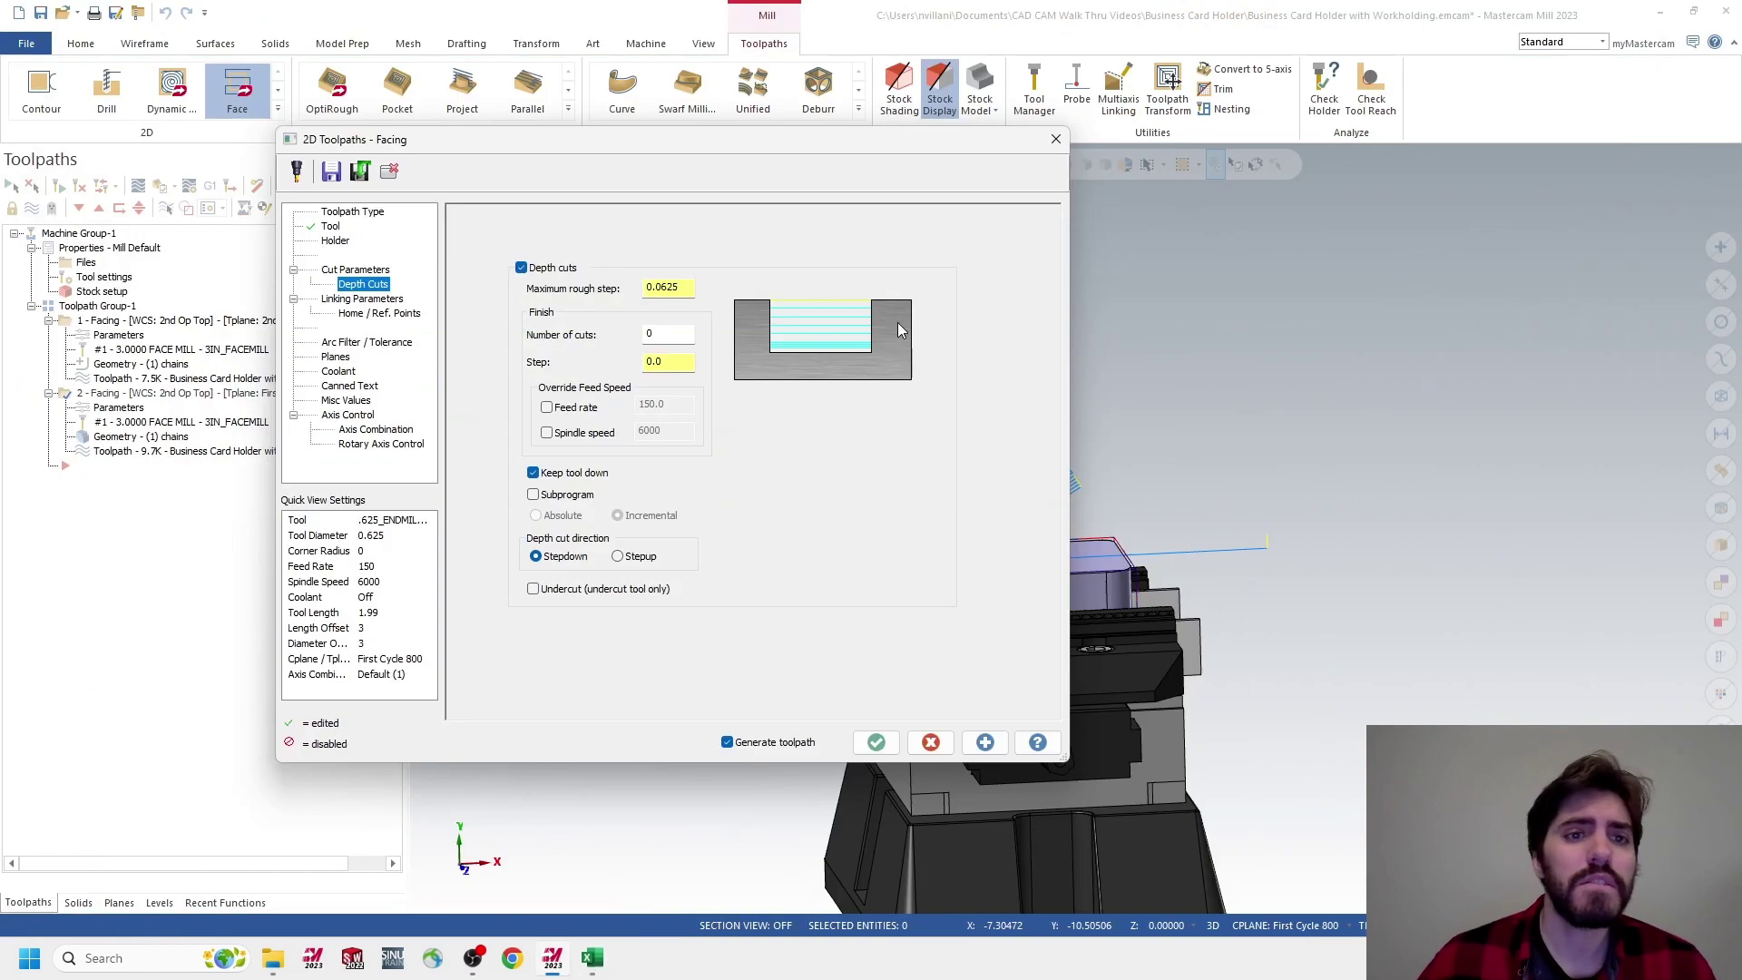
Set the depth cuts' maximum rough step to 0.15625, leaving Keep tool down enabled
{"action": "left_click_drag", "start_coordinate": [686, 286], "coordinate": [531, 299]}
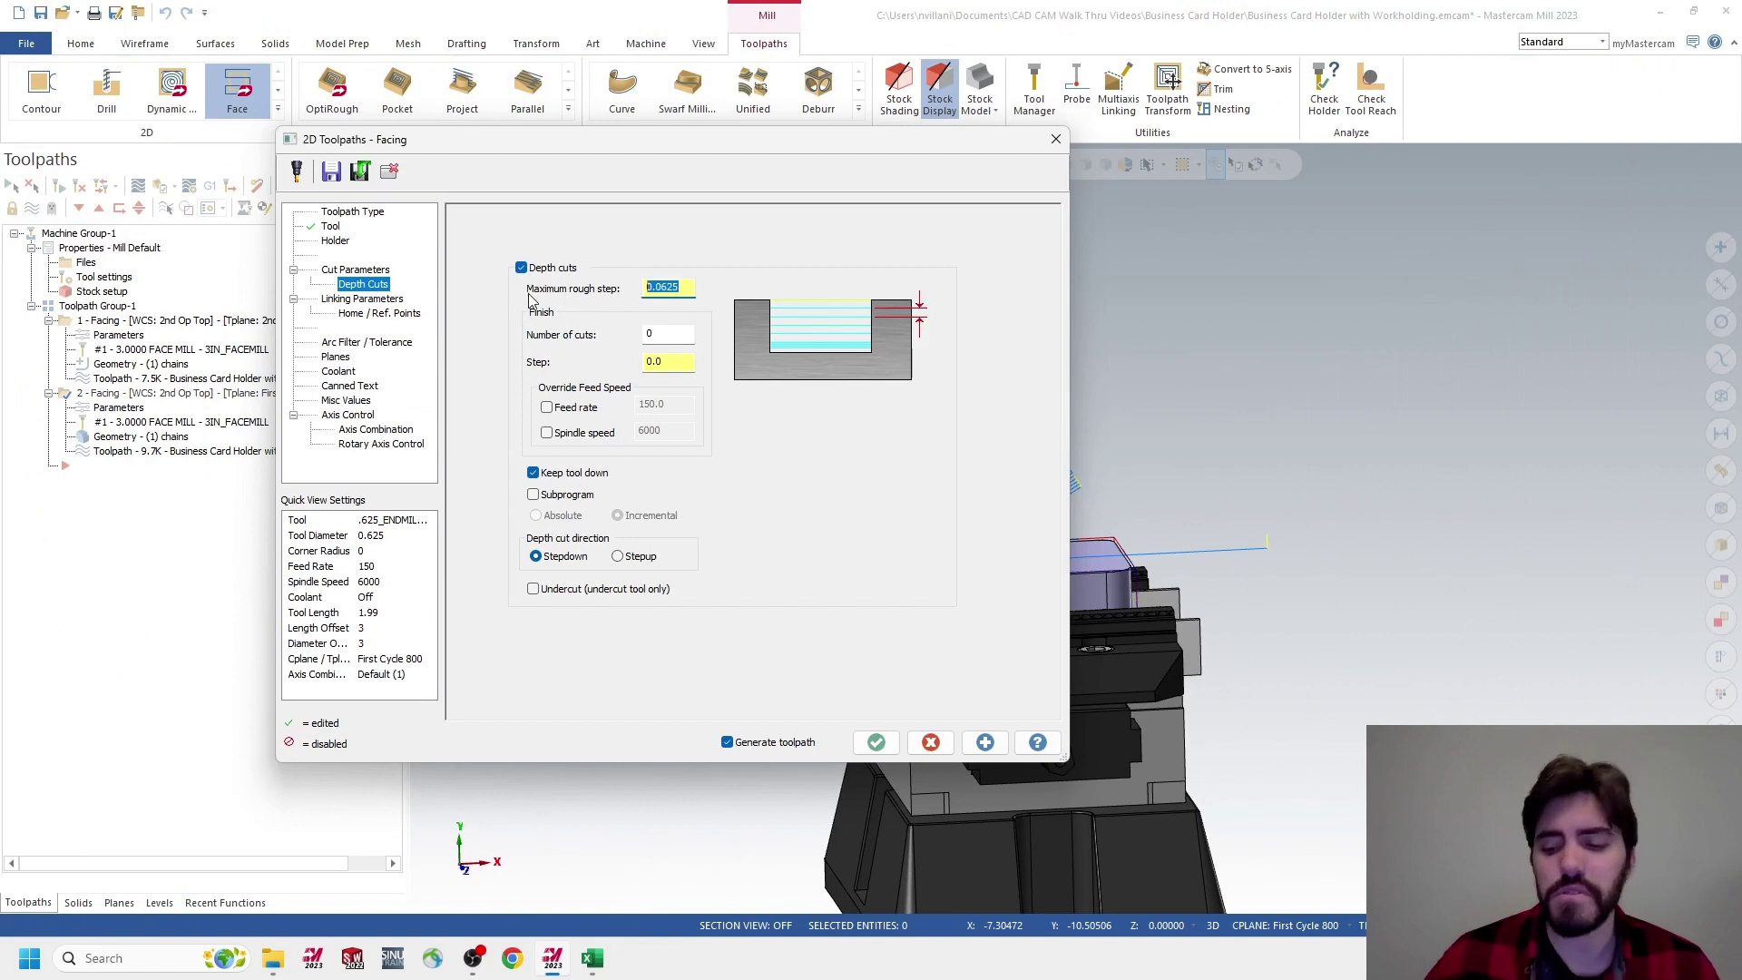
{"action": "type", "text": ".15"}
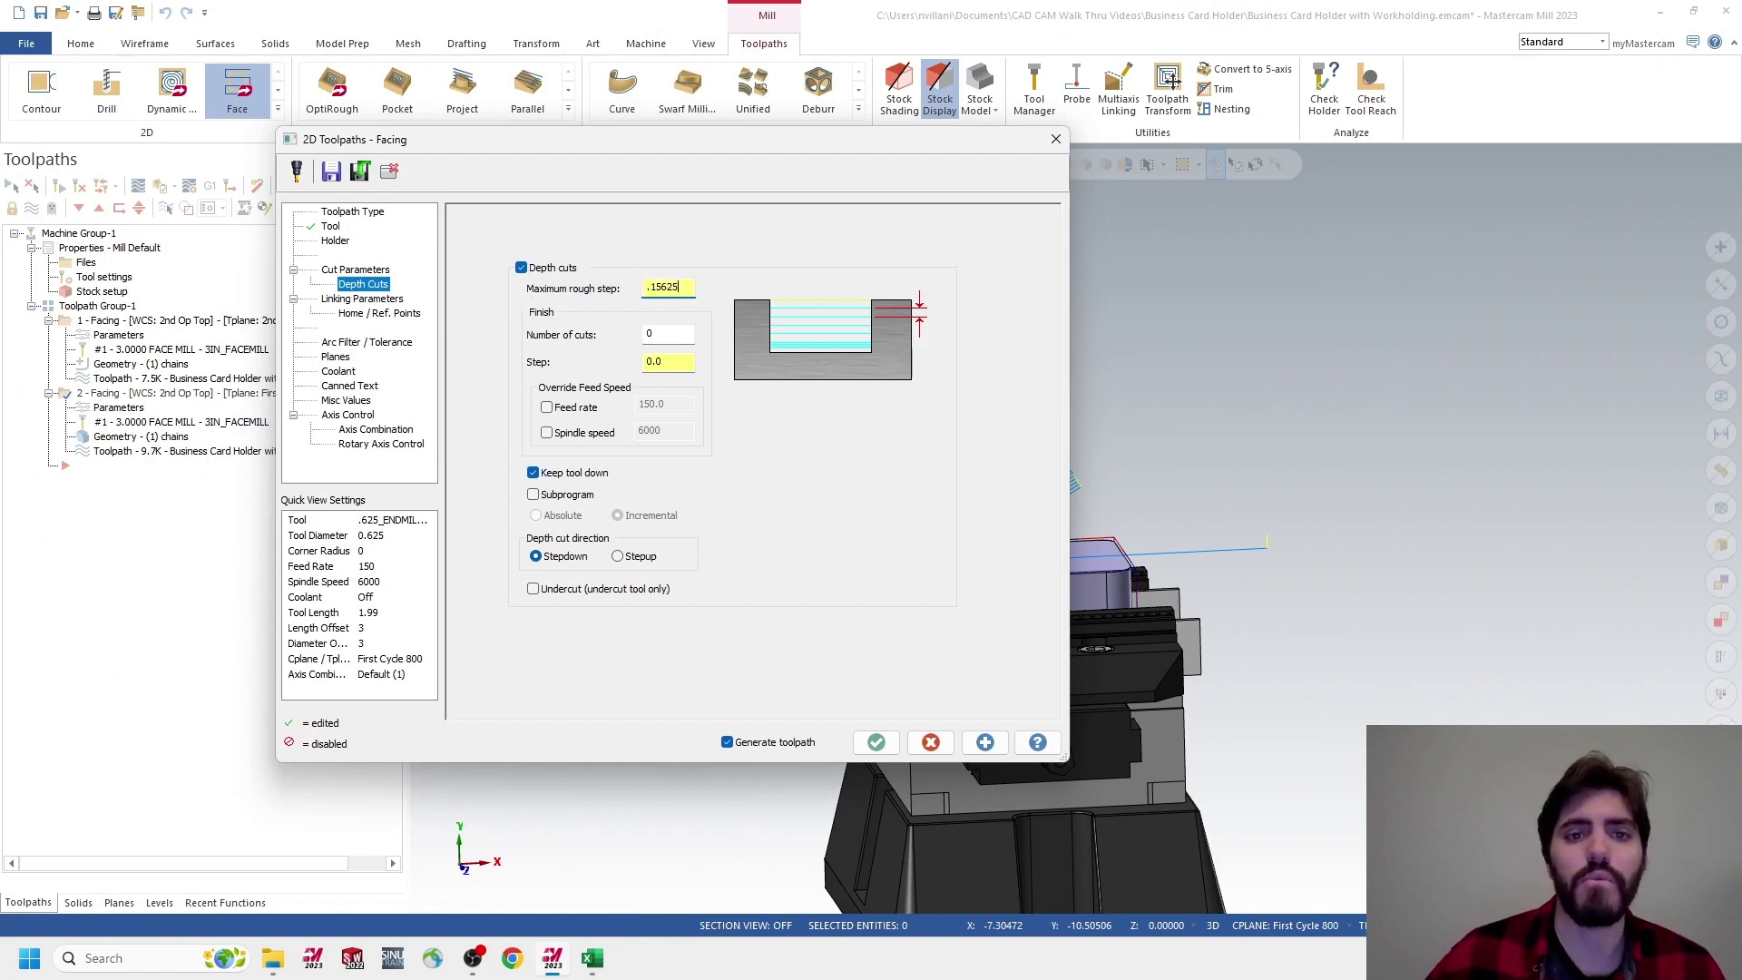
{"action": "left_click", "coordinate": [564, 478]}
{"action": "left_click", "coordinate": [532, 473]}
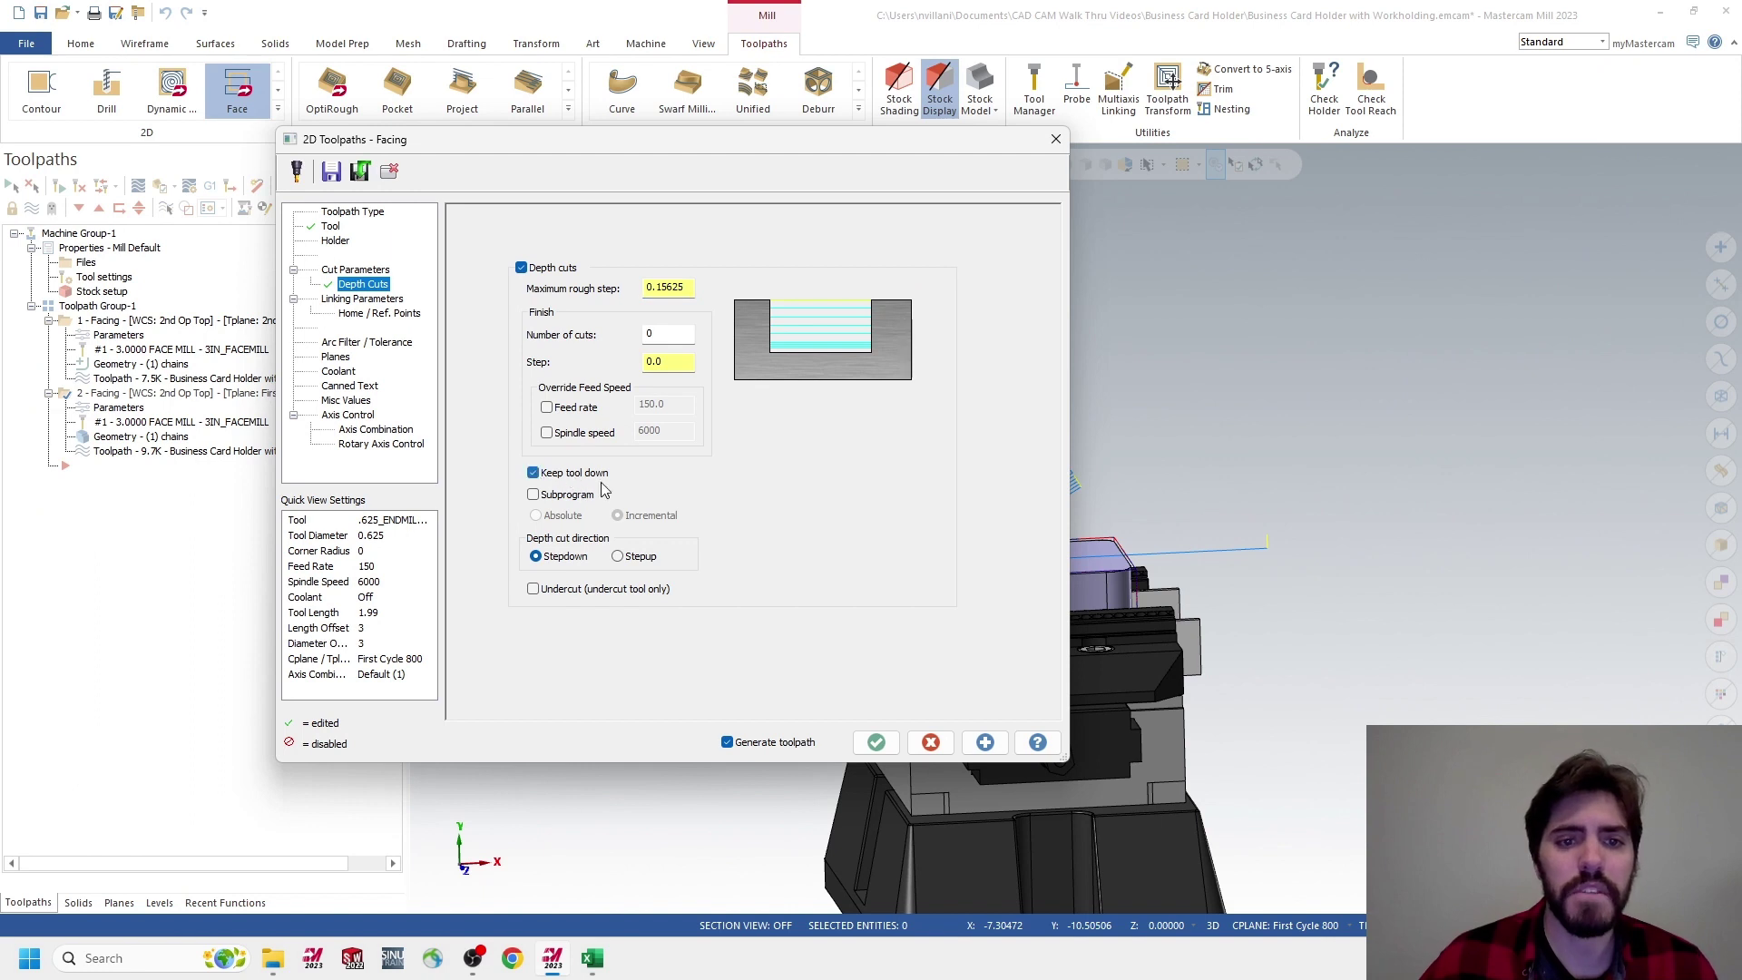
Review the linking heights against the stock corner and the plane settings, and generate the second facing toolpath
{"action": "left_click", "coordinate": [372, 300]}
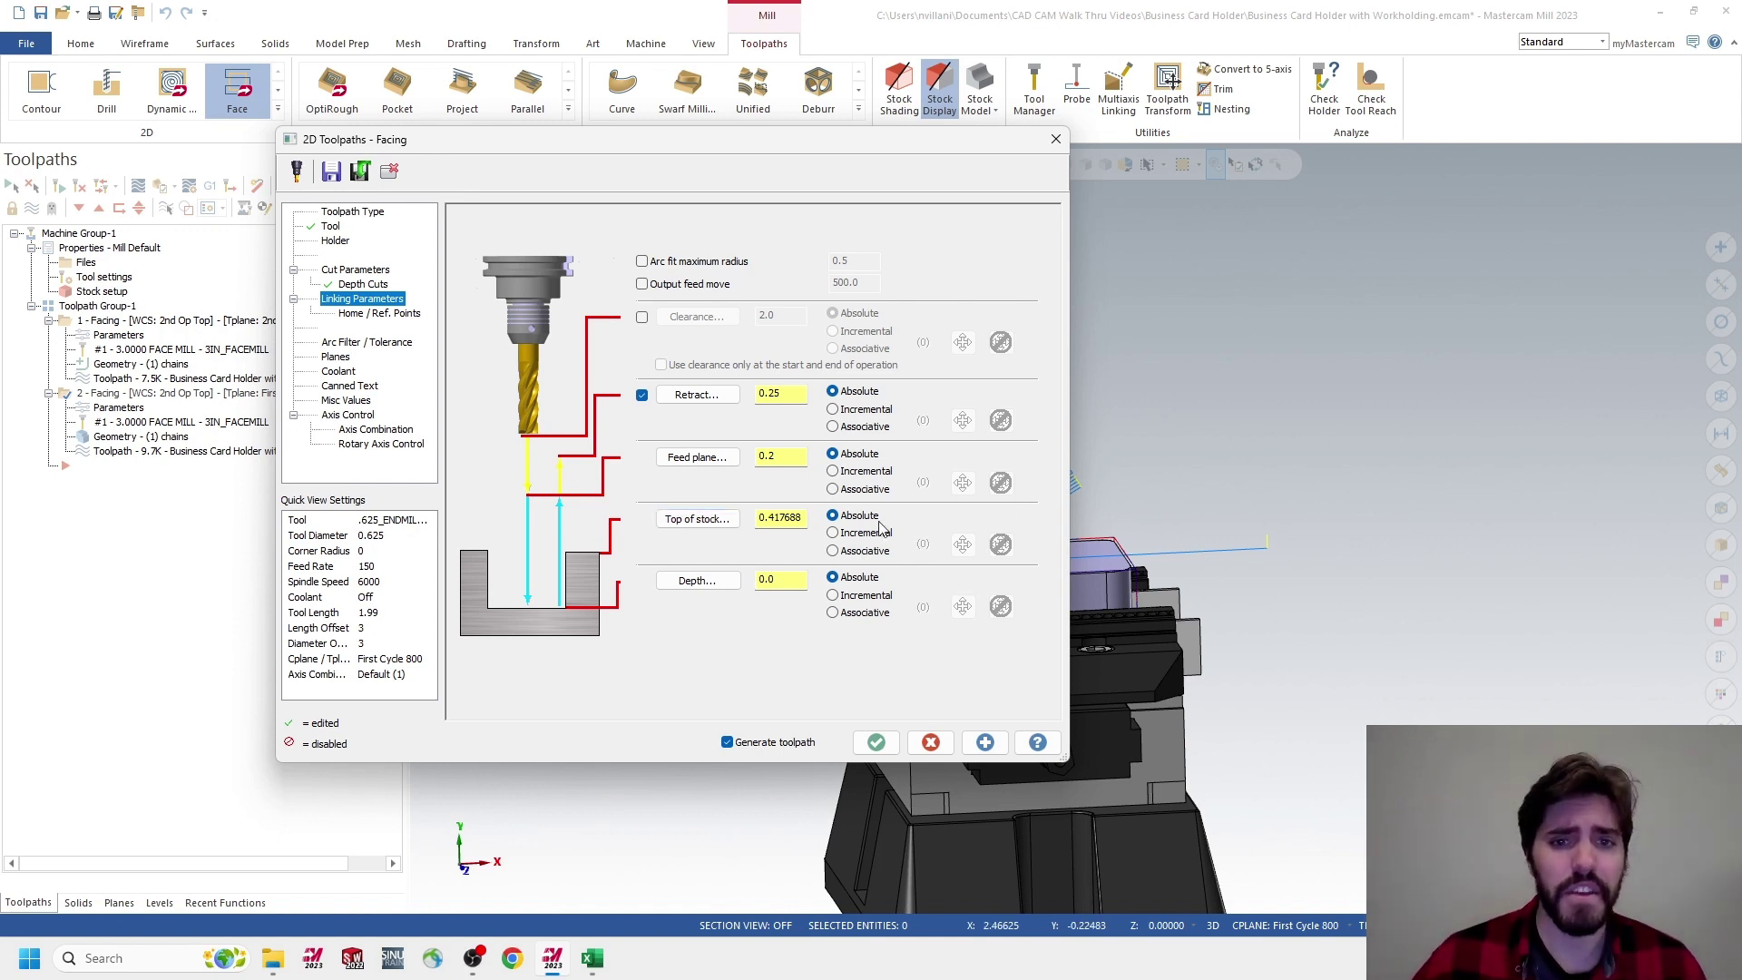
{"action": "left_click_drag", "start_coordinate": [796, 133], "coordinate": [1656, 186]}
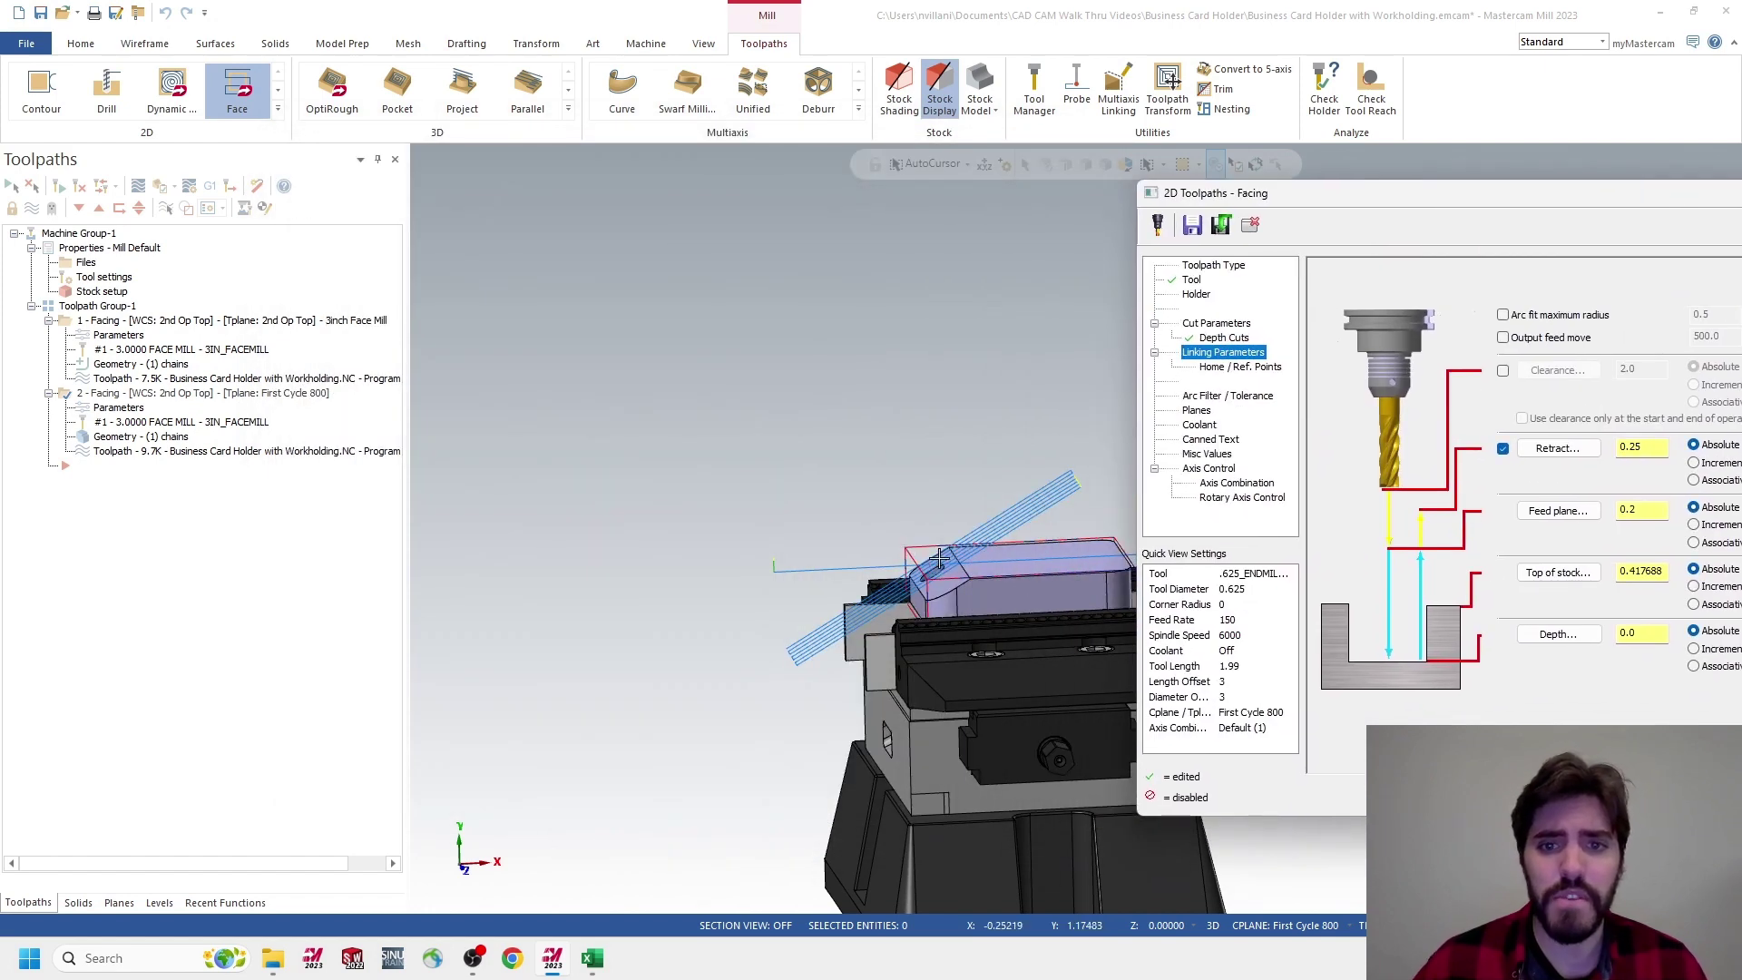
{"action": "scroll", "coordinate": [943, 545], "scroll_direction": "up", "scroll_amount": 3}
{"action": "scroll", "coordinate": [944, 540], "scroll_direction": "up", "scroll_amount": 4}
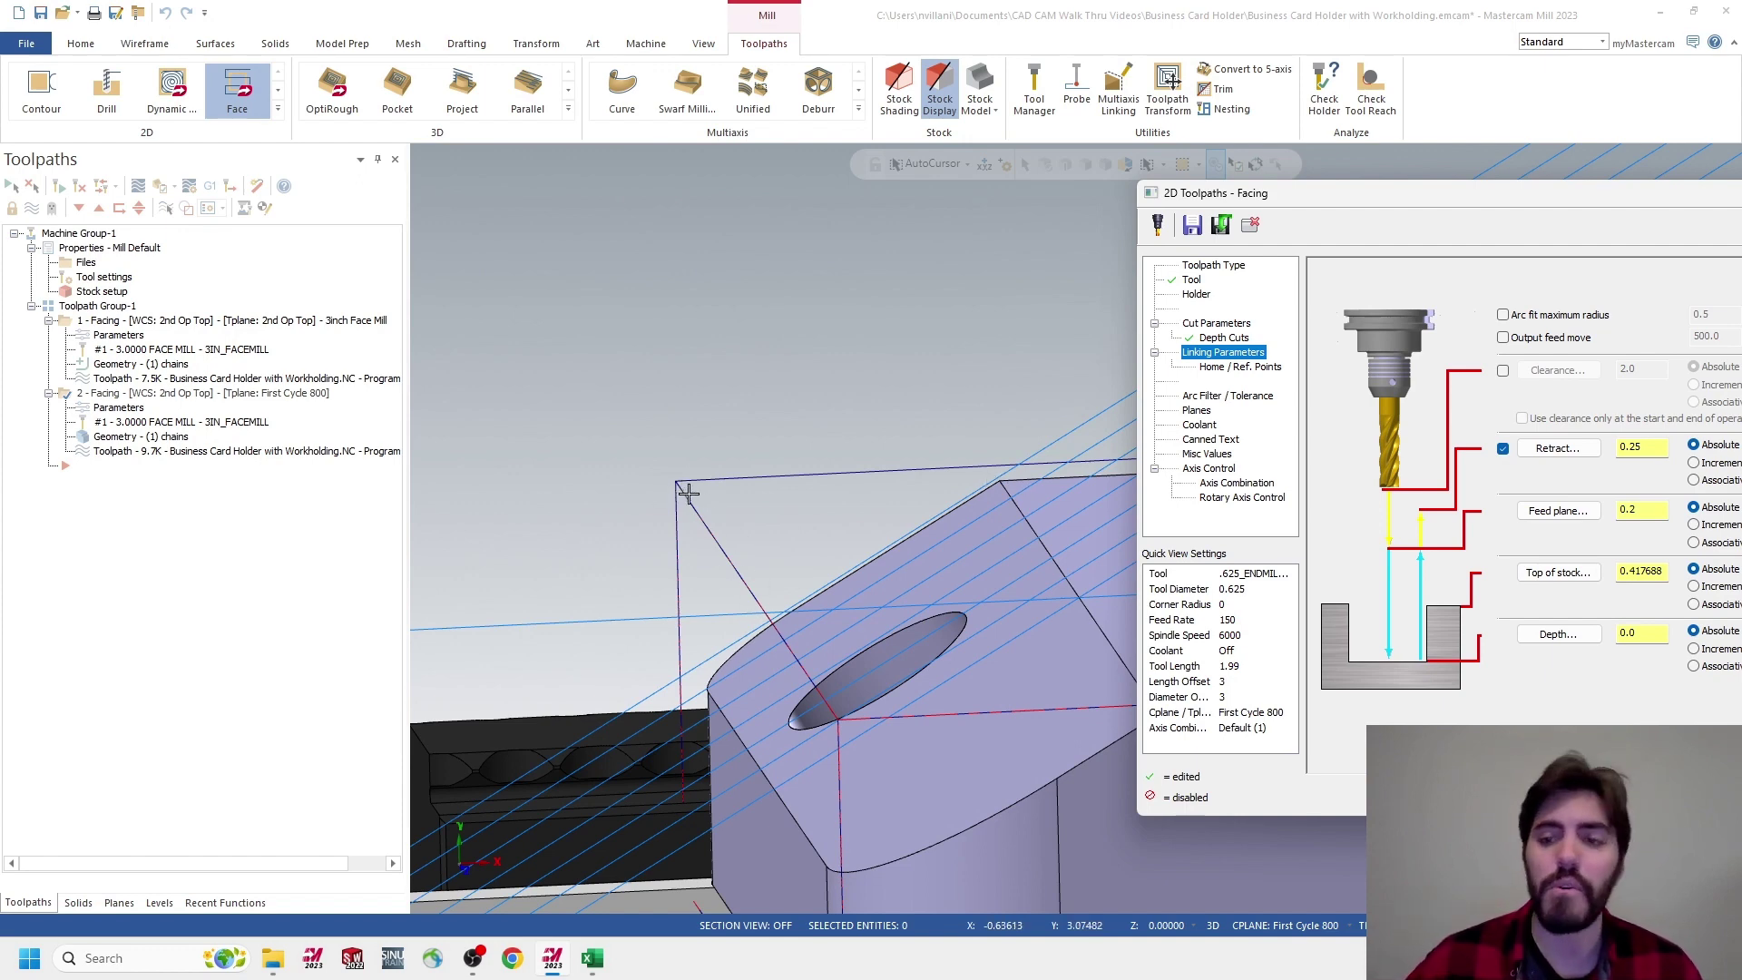
{"action": "left_click_drag", "start_coordinate": [1448, 204], "coordinate": [891, 162]}
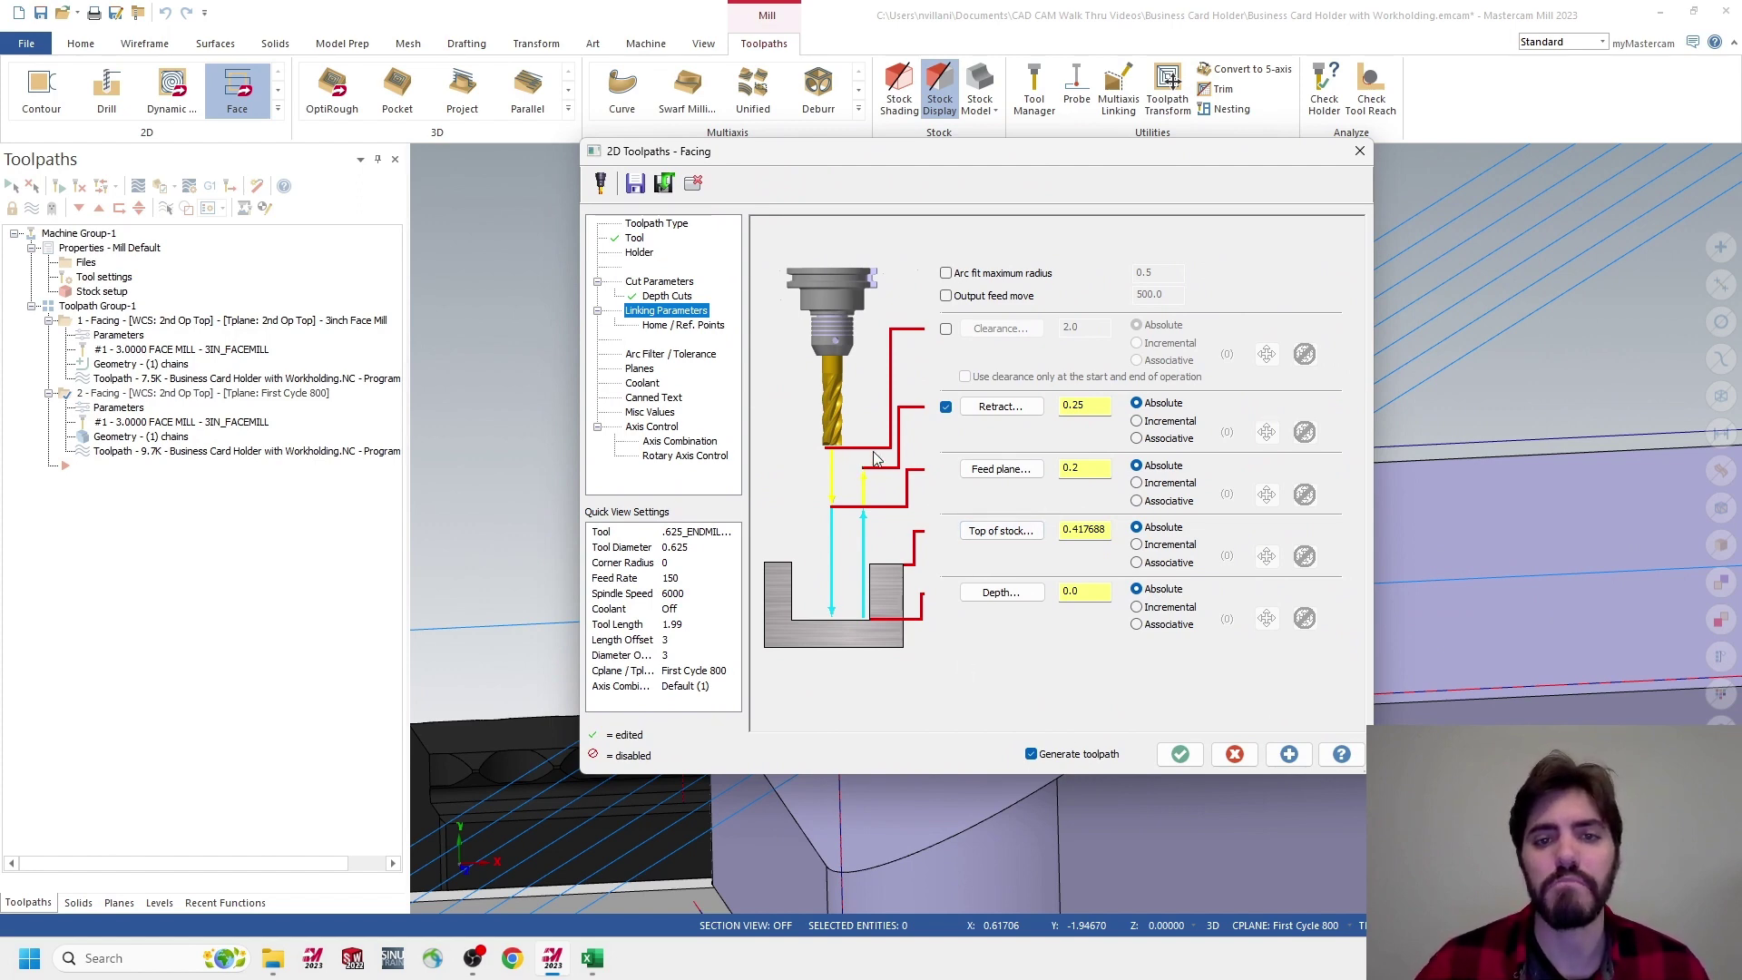
{"action": "left_click", "coordinate": [640, 368]}
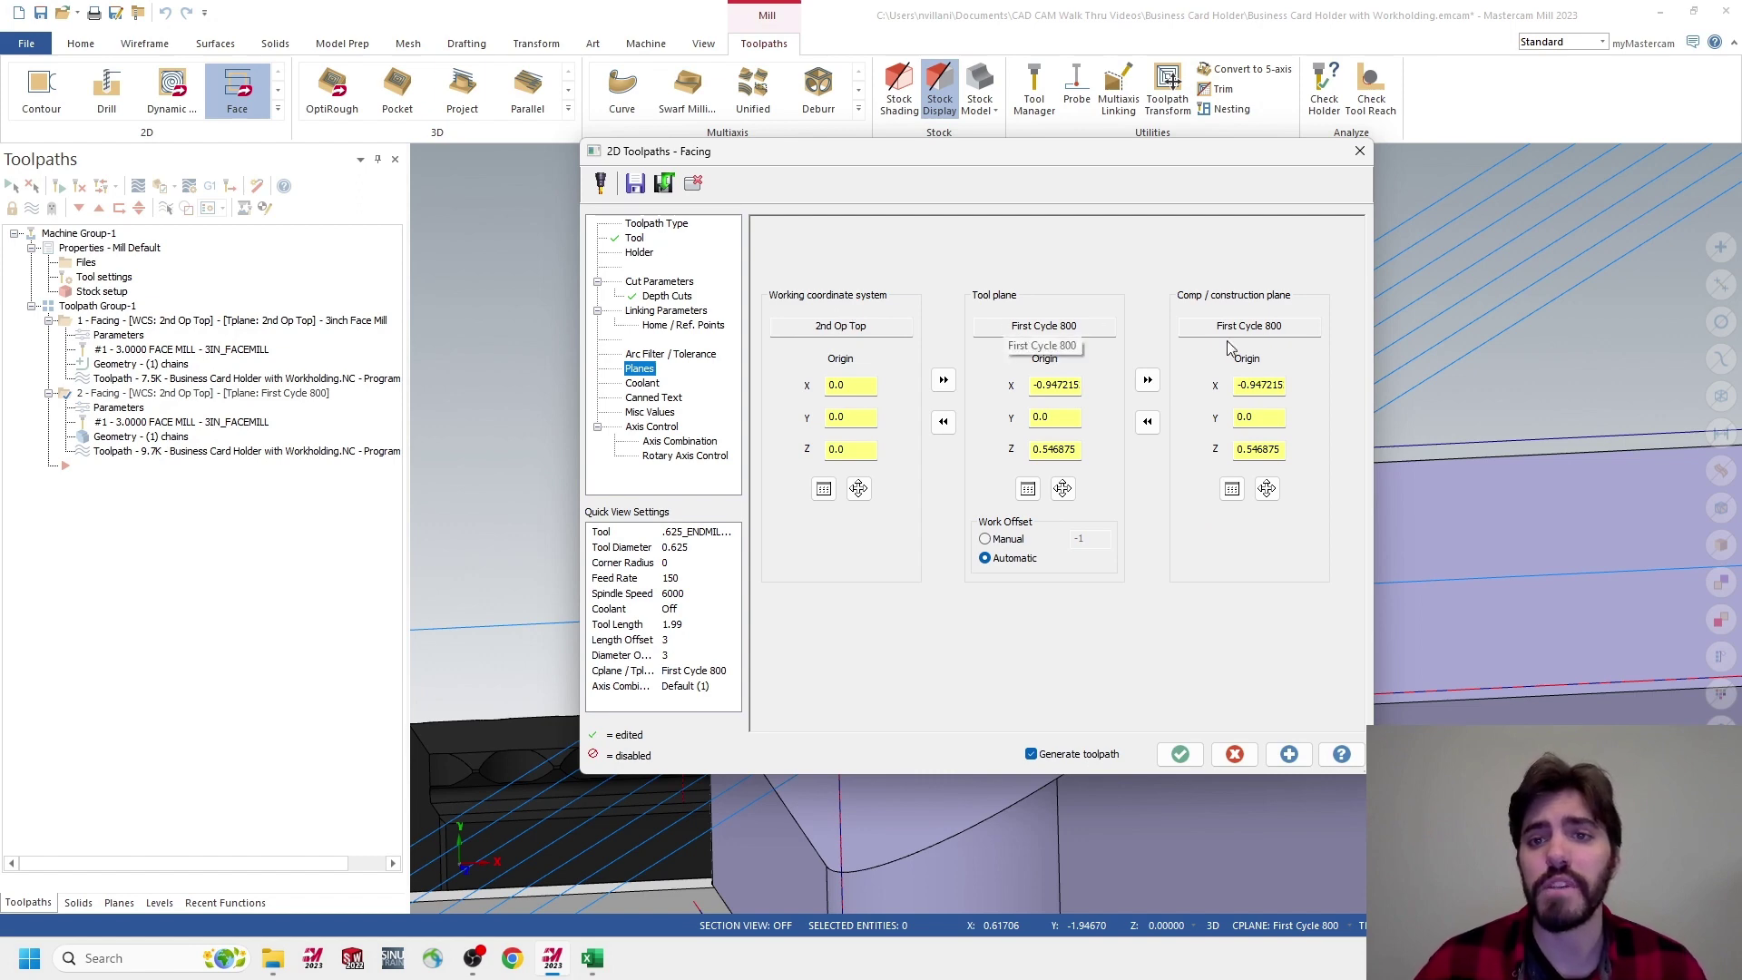
{"action": "left_click", "coordinate": [1177, 755]}
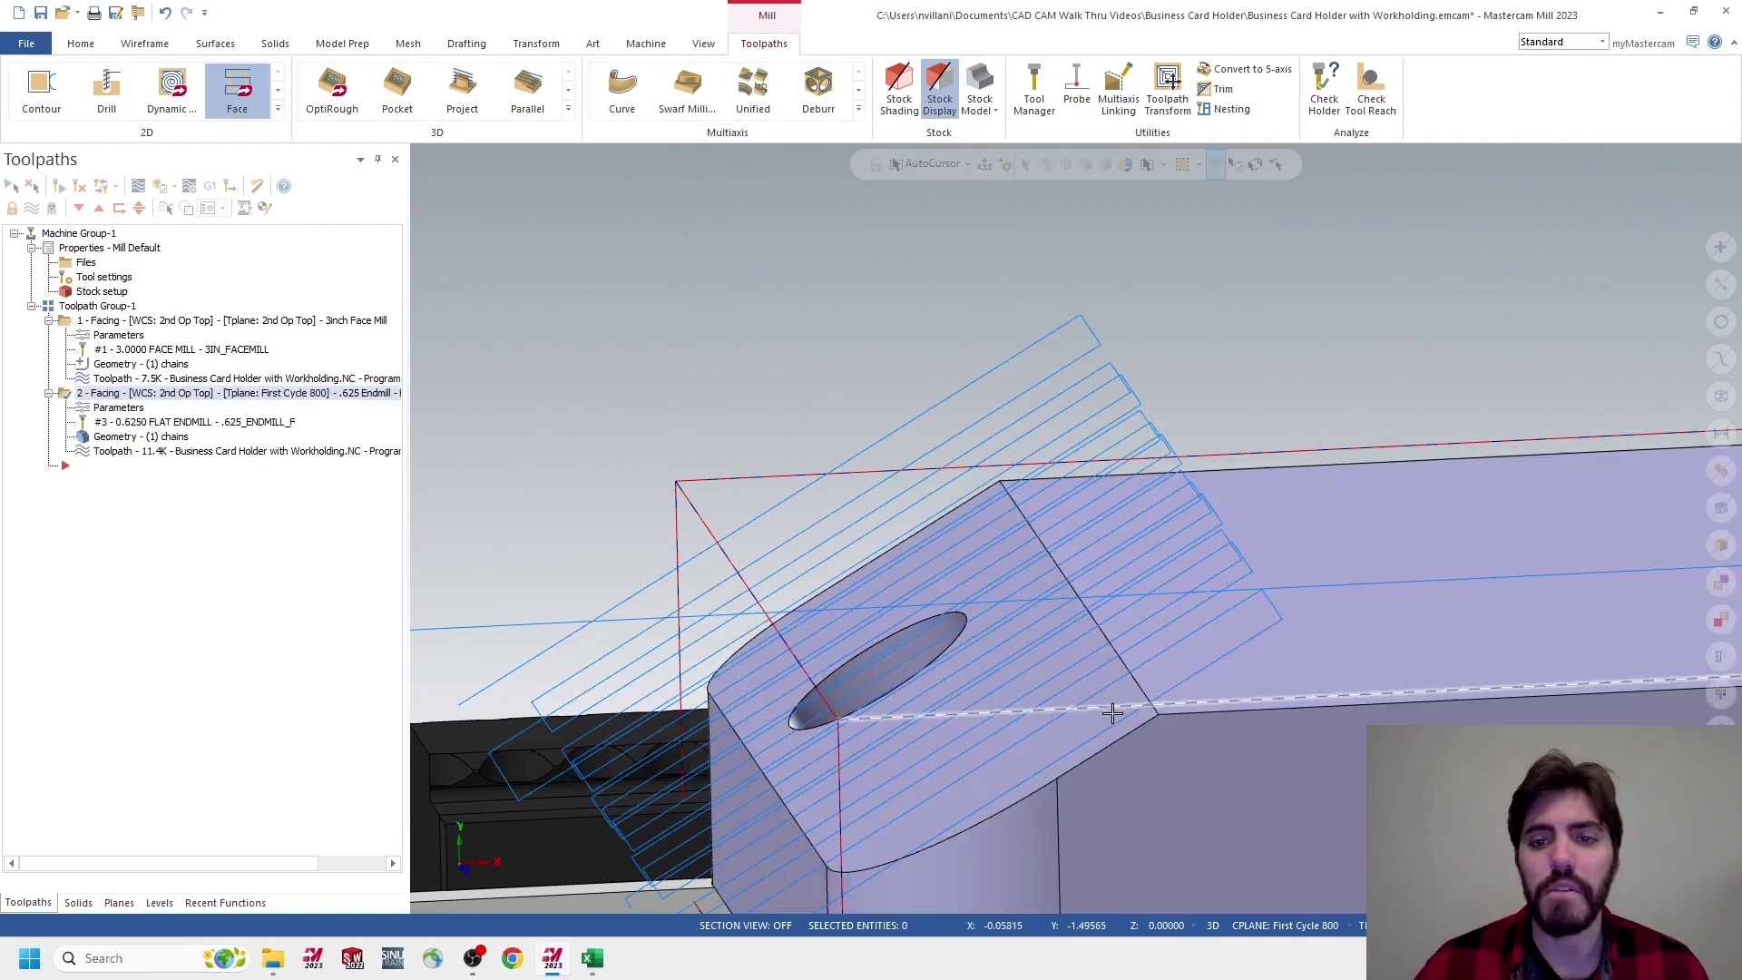
Inspect the zigzag facing toolpath, backplot it to the lower passes to check the cutter against the vise jaw, and close the backplot
{"action": "scroll", "coordinate": [1070, 692], "scroll_direction": "up", "scroll_amount": 2}
{"action": "scroll", "coordinate": [1036, 719], "scroll_direction": "down", "scroll_amount": 2}
{"action": "middle_click_drag", "start_coordinate": [975, 676], "coordinate": [1005, 495], "text": "shift"}
{"action": "middle_click_drag", "start_coordinate": [953, 547], "coordinate": [1044, 595]}
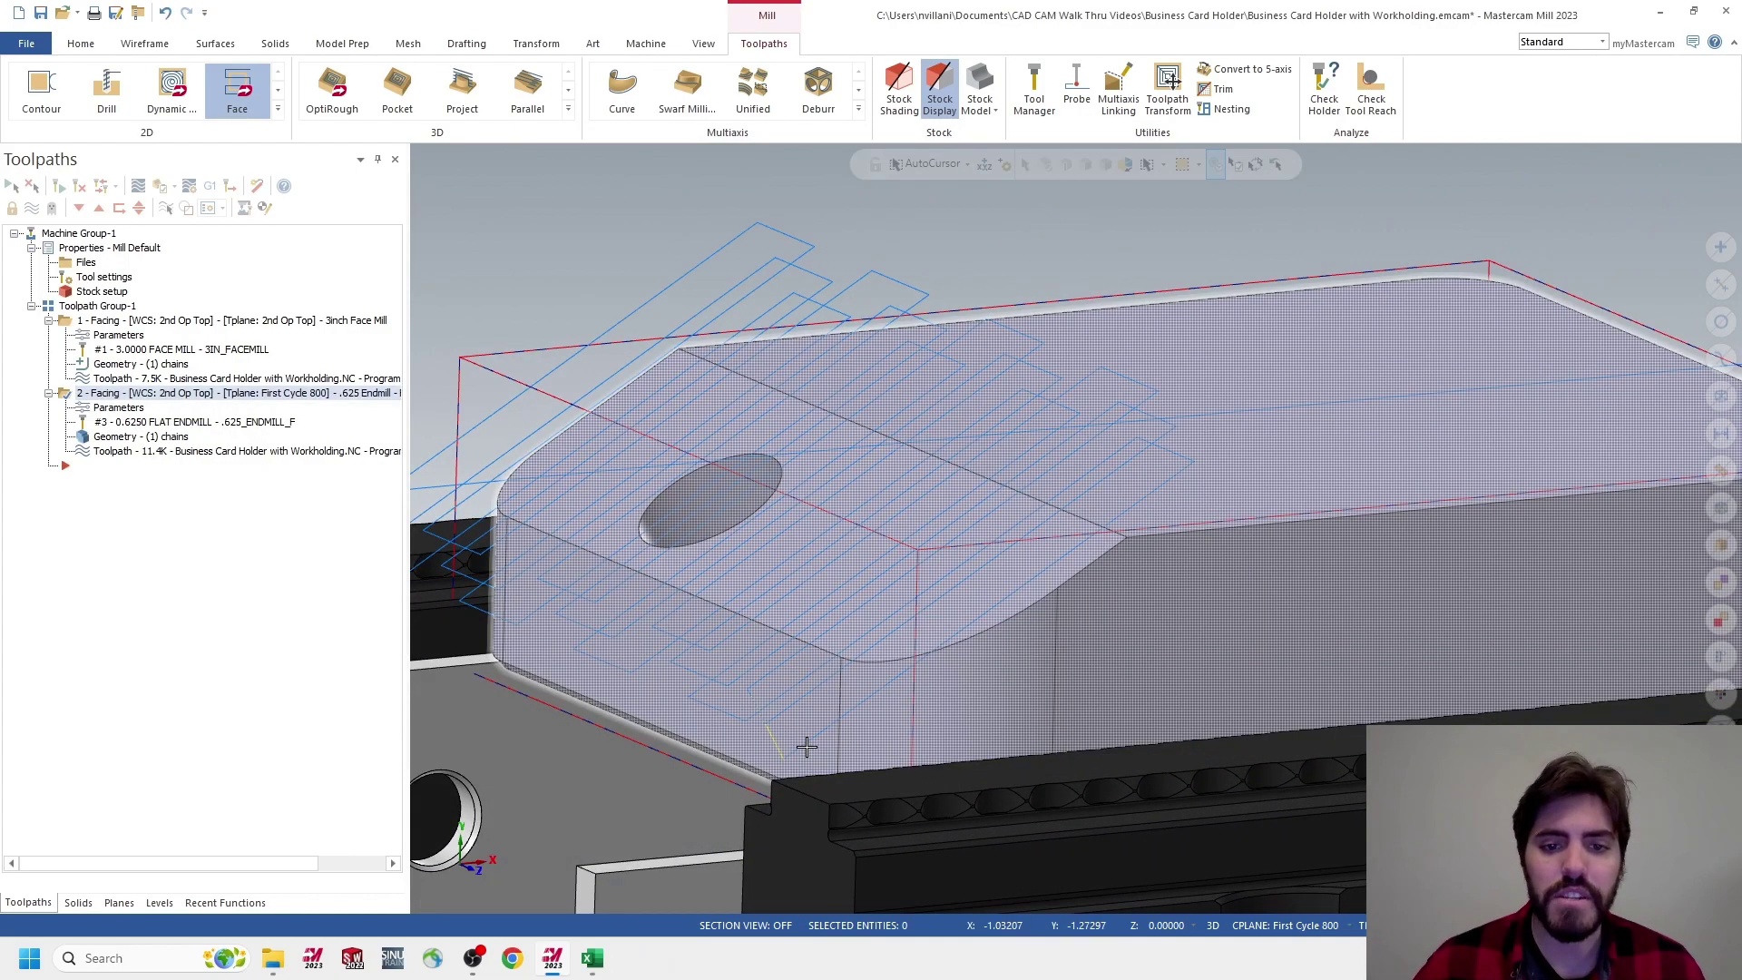
{"action": "middle_click_drag", "start_coordinate": [862, 741], "coordinate": [813, 628]}
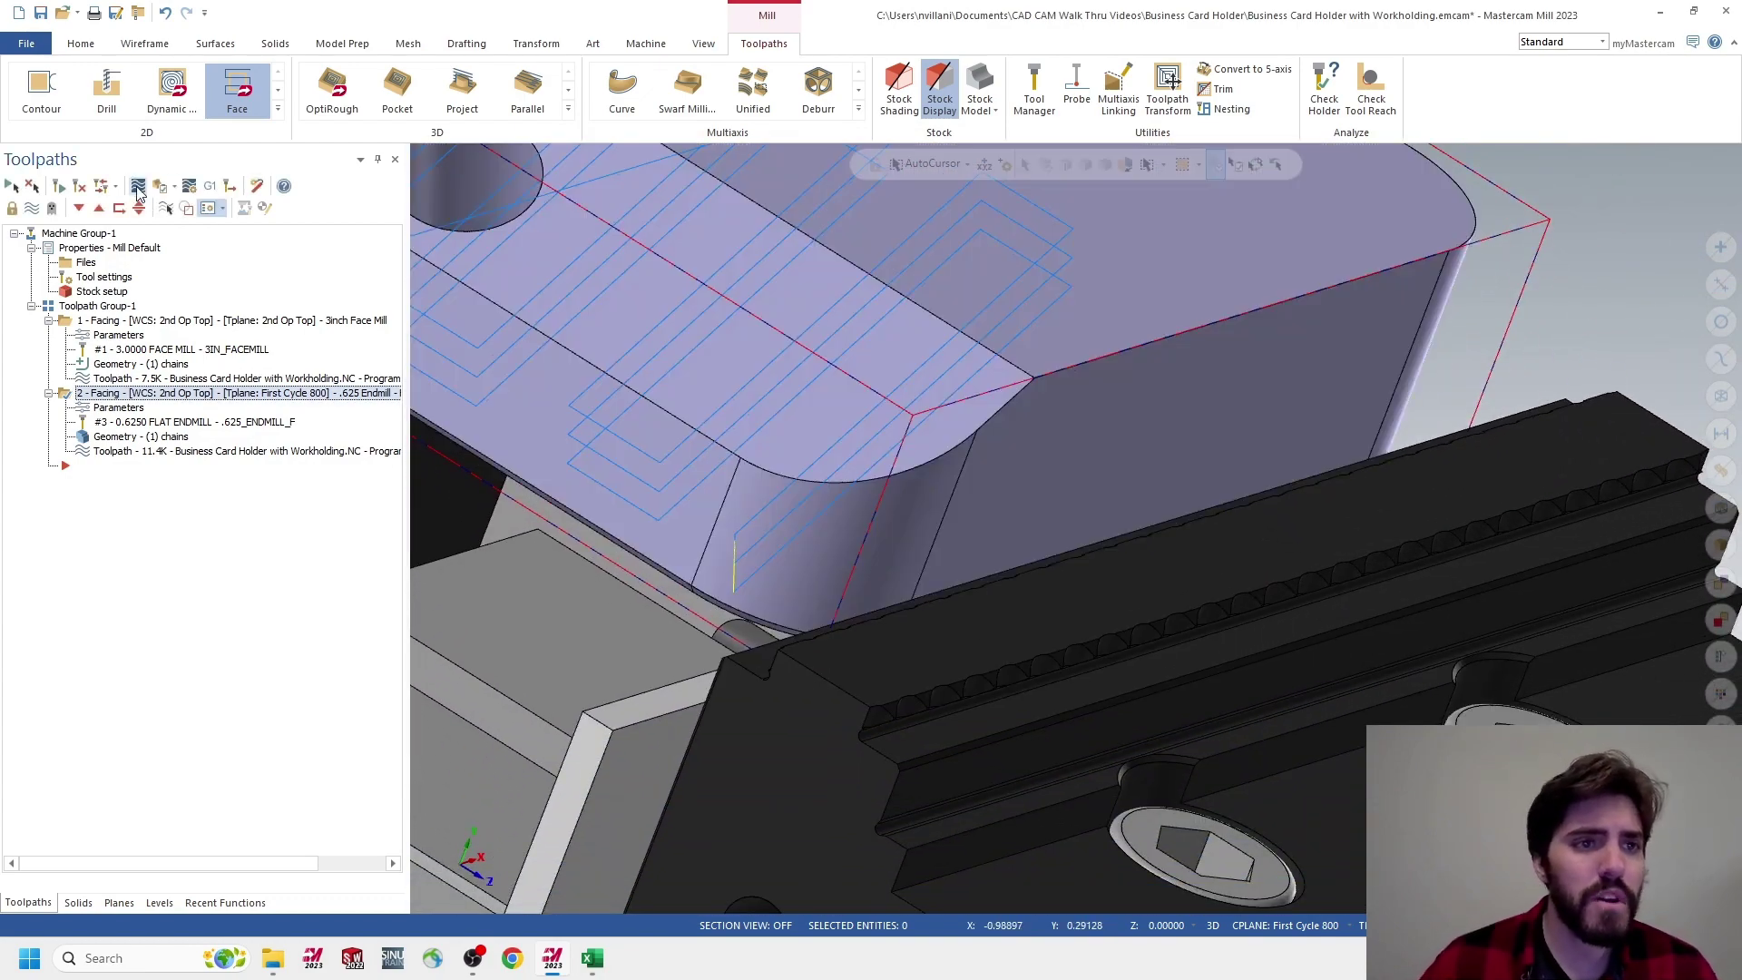
{"action": "left_click", "coordinate": [207, 210]}
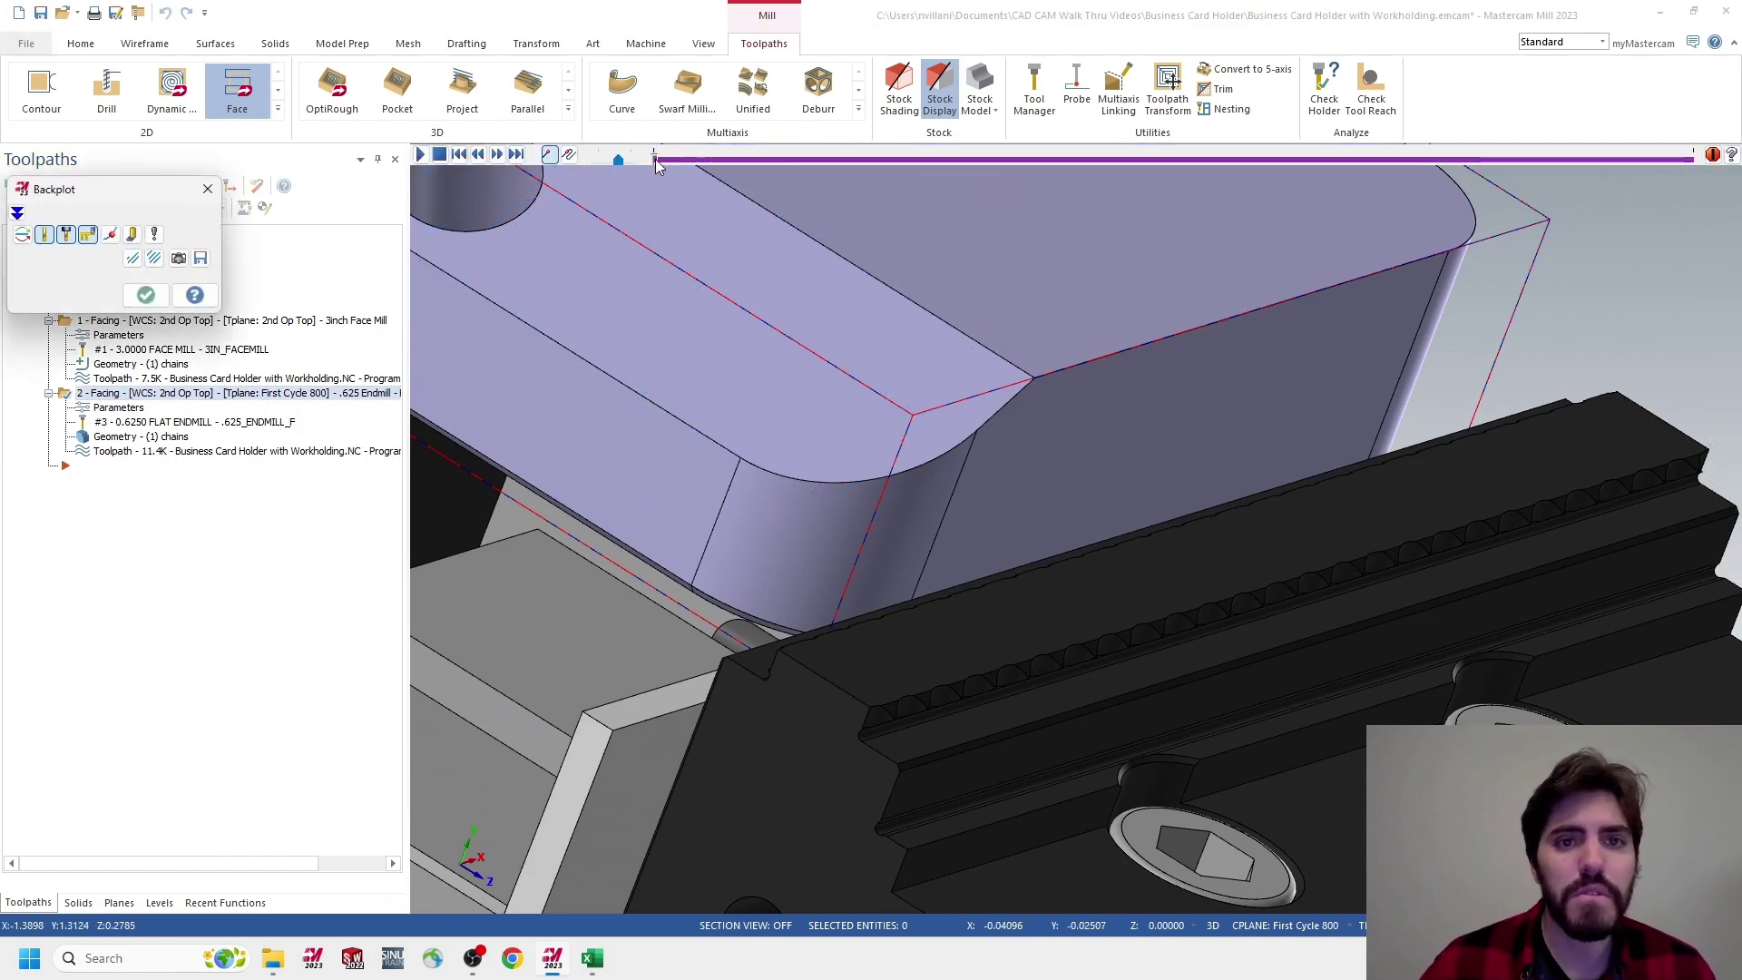
{"action": "left_click_drag", "start_coordinate": [658, 162], "coordinate": [1637, 158]}
{"action": "scroll", "coordinate": [660, 672], "scroll_direction": "up", "scroll_amount": 3}
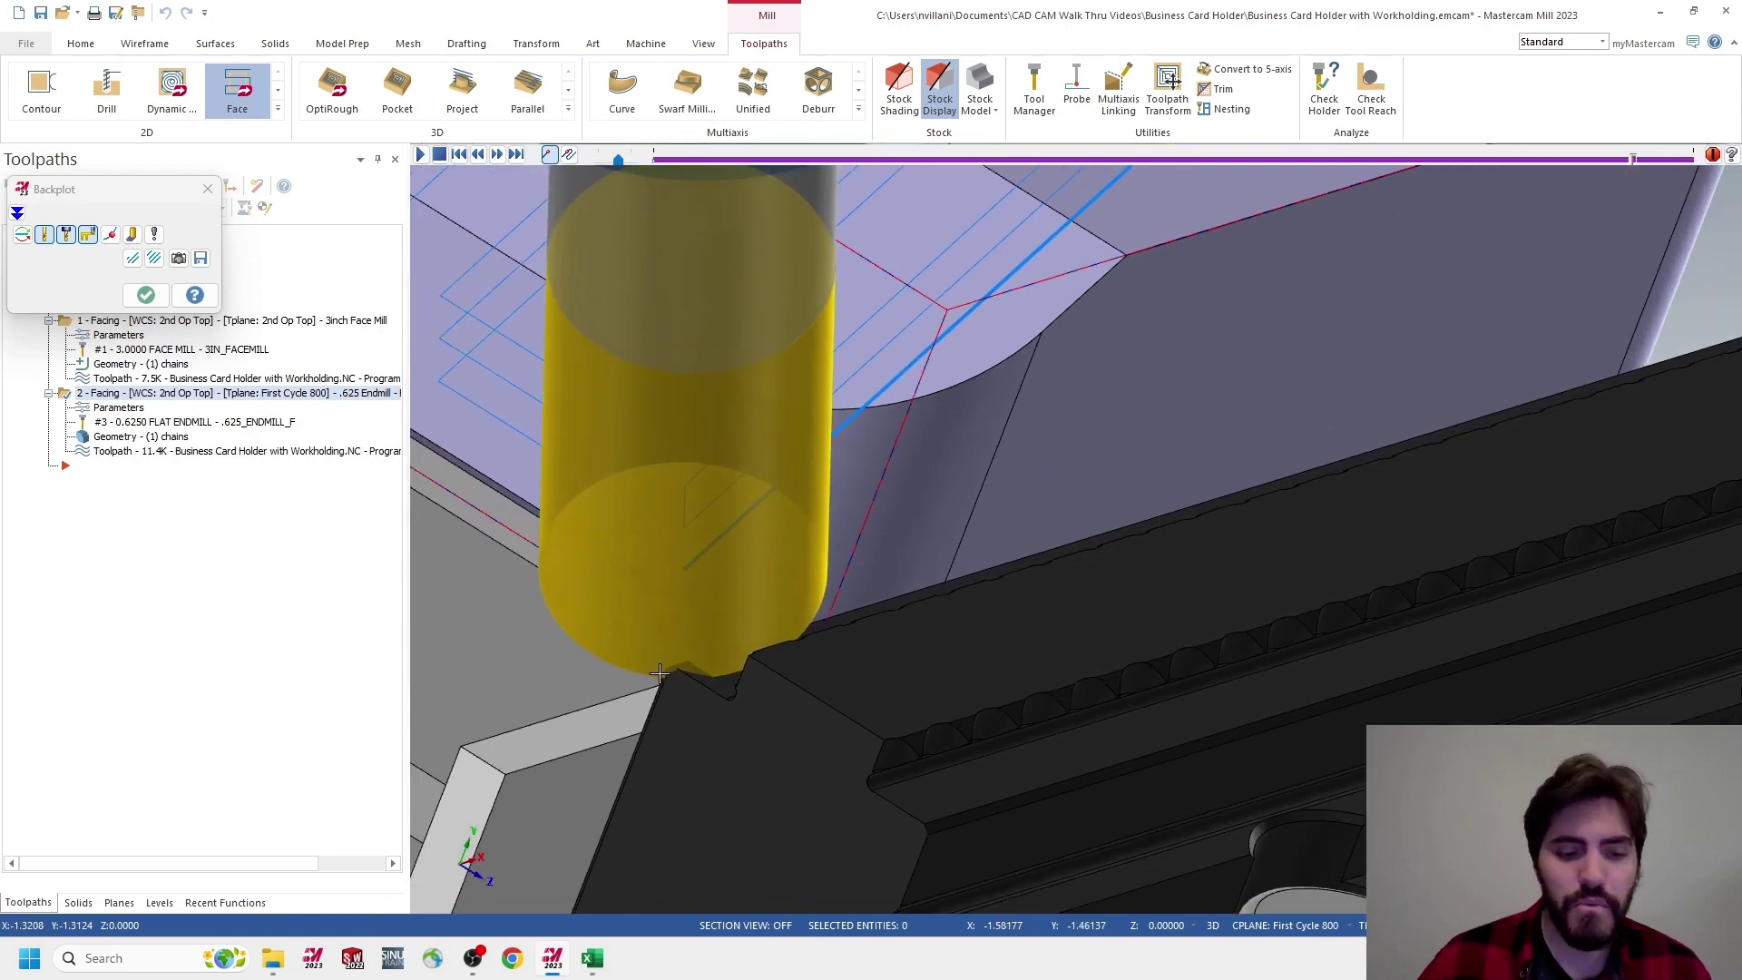
{"action": "middle_click_drag", "start_coordinate": [660, 665], "coordinate": [978, 491]}
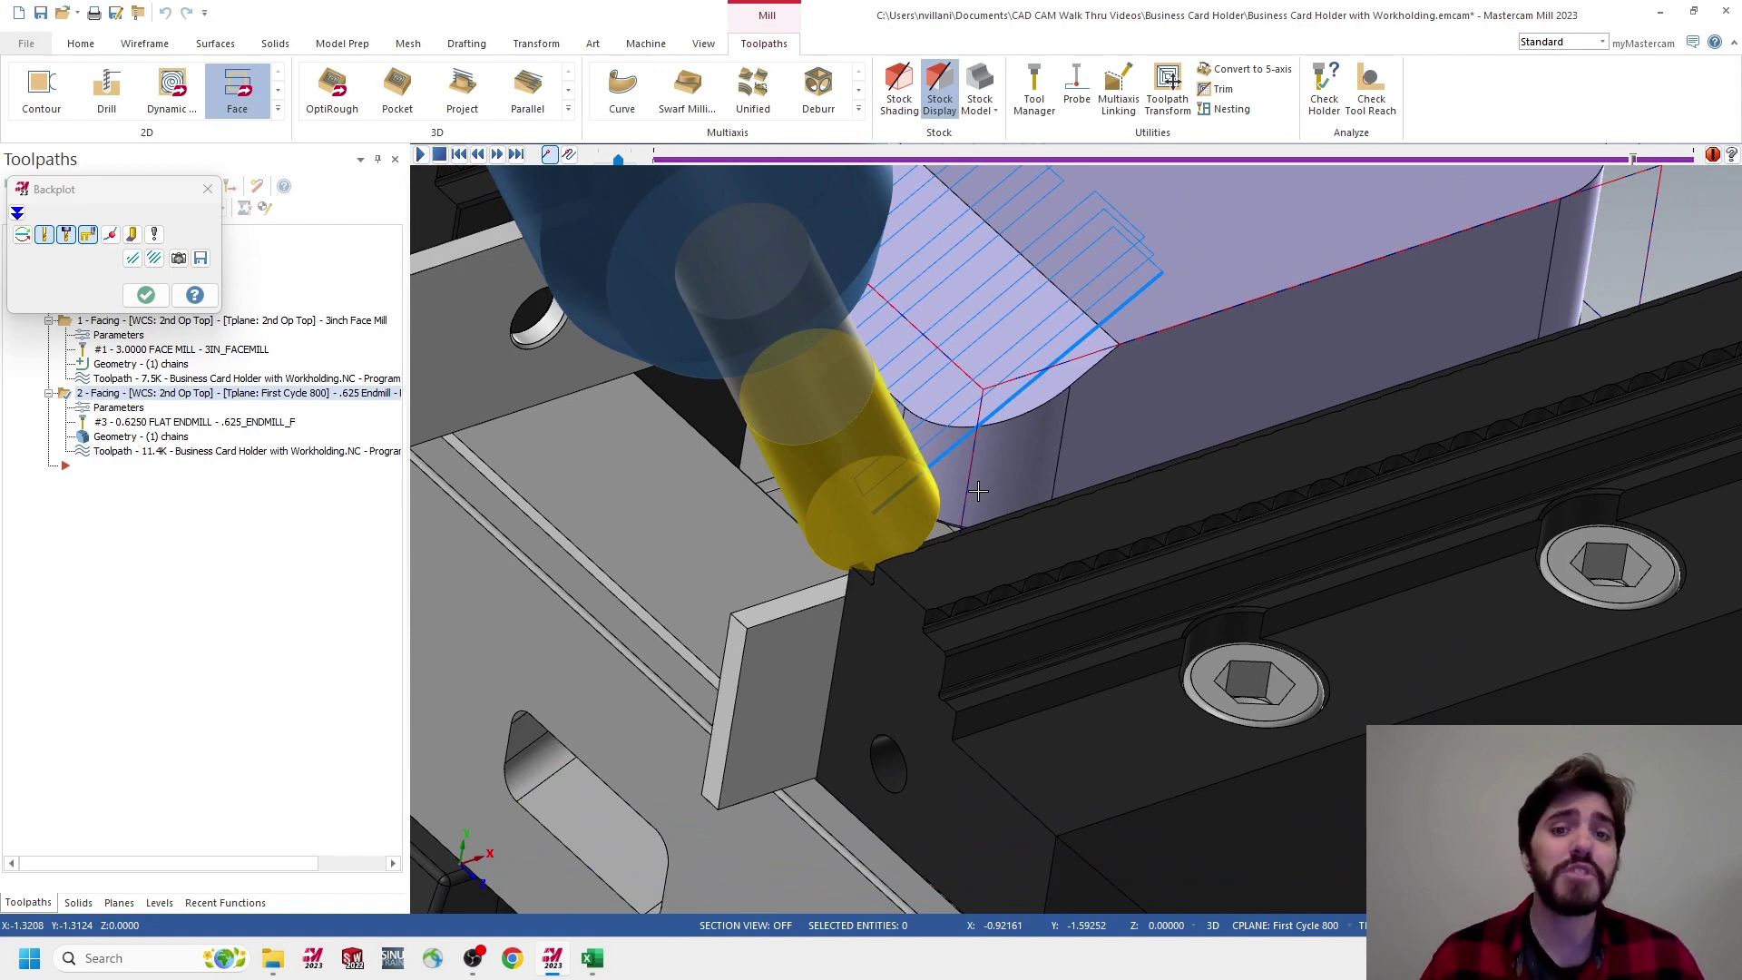
{"action": "middle_click_drag", "start_coordinate": [972, 492], "coordinate": [901, 541]}
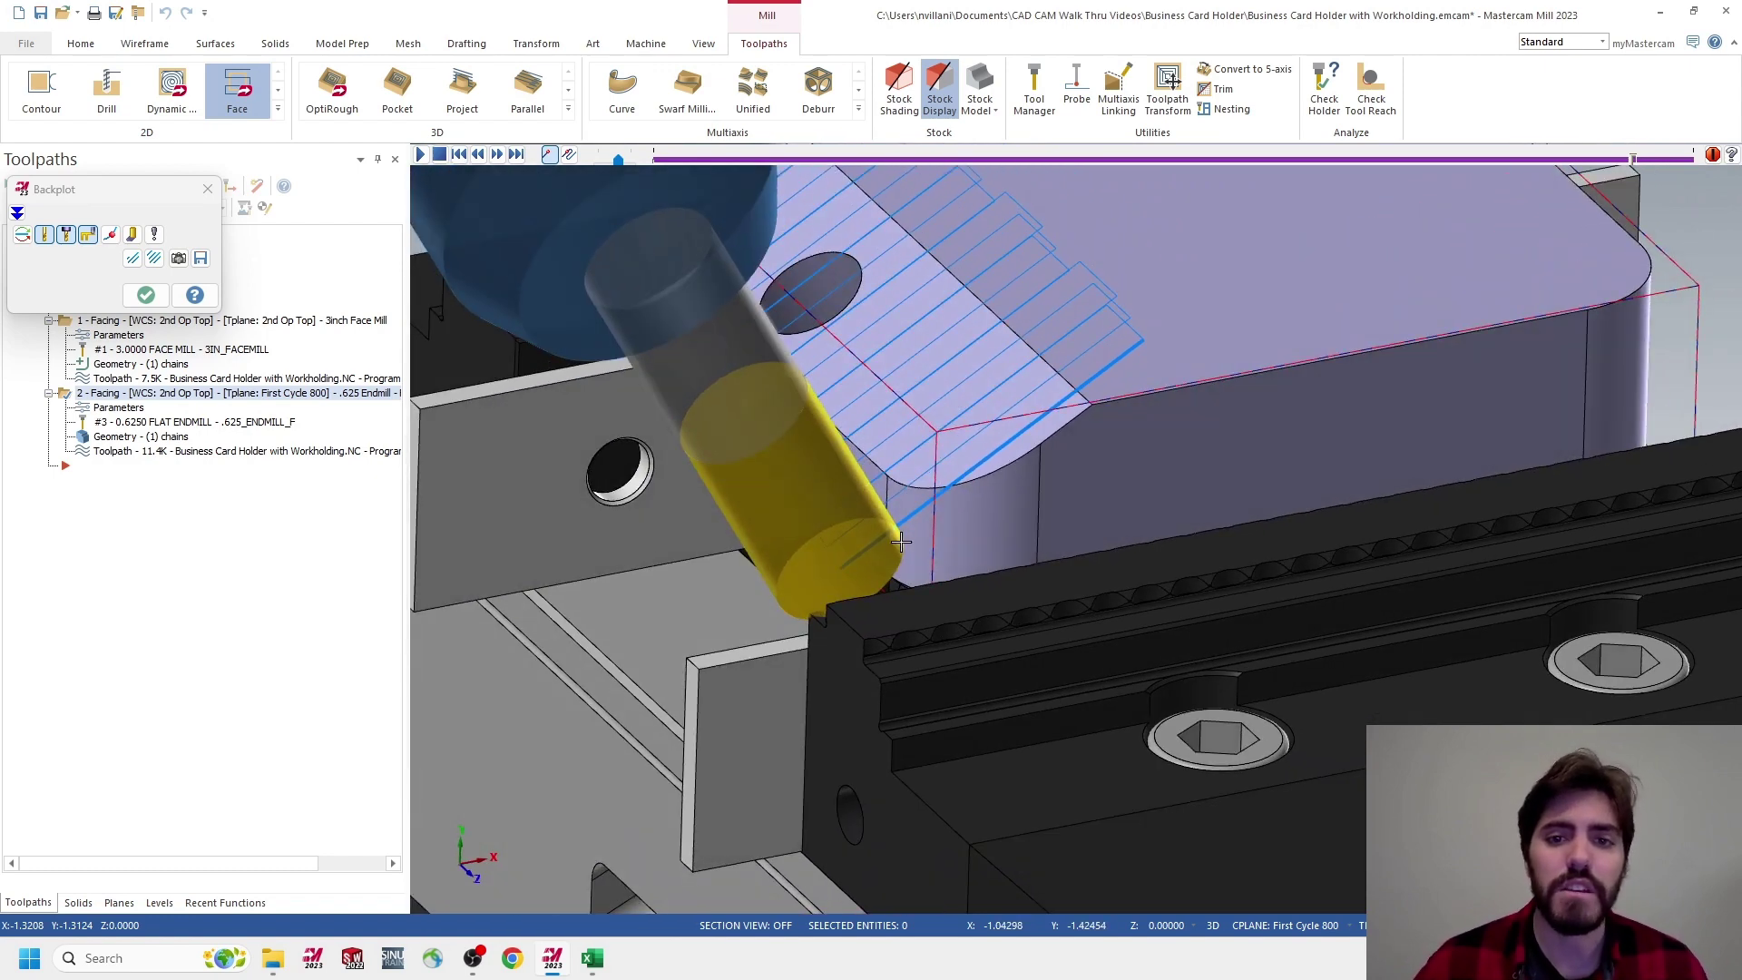
{"action": "left_click", "coordinate": [143, 299]}
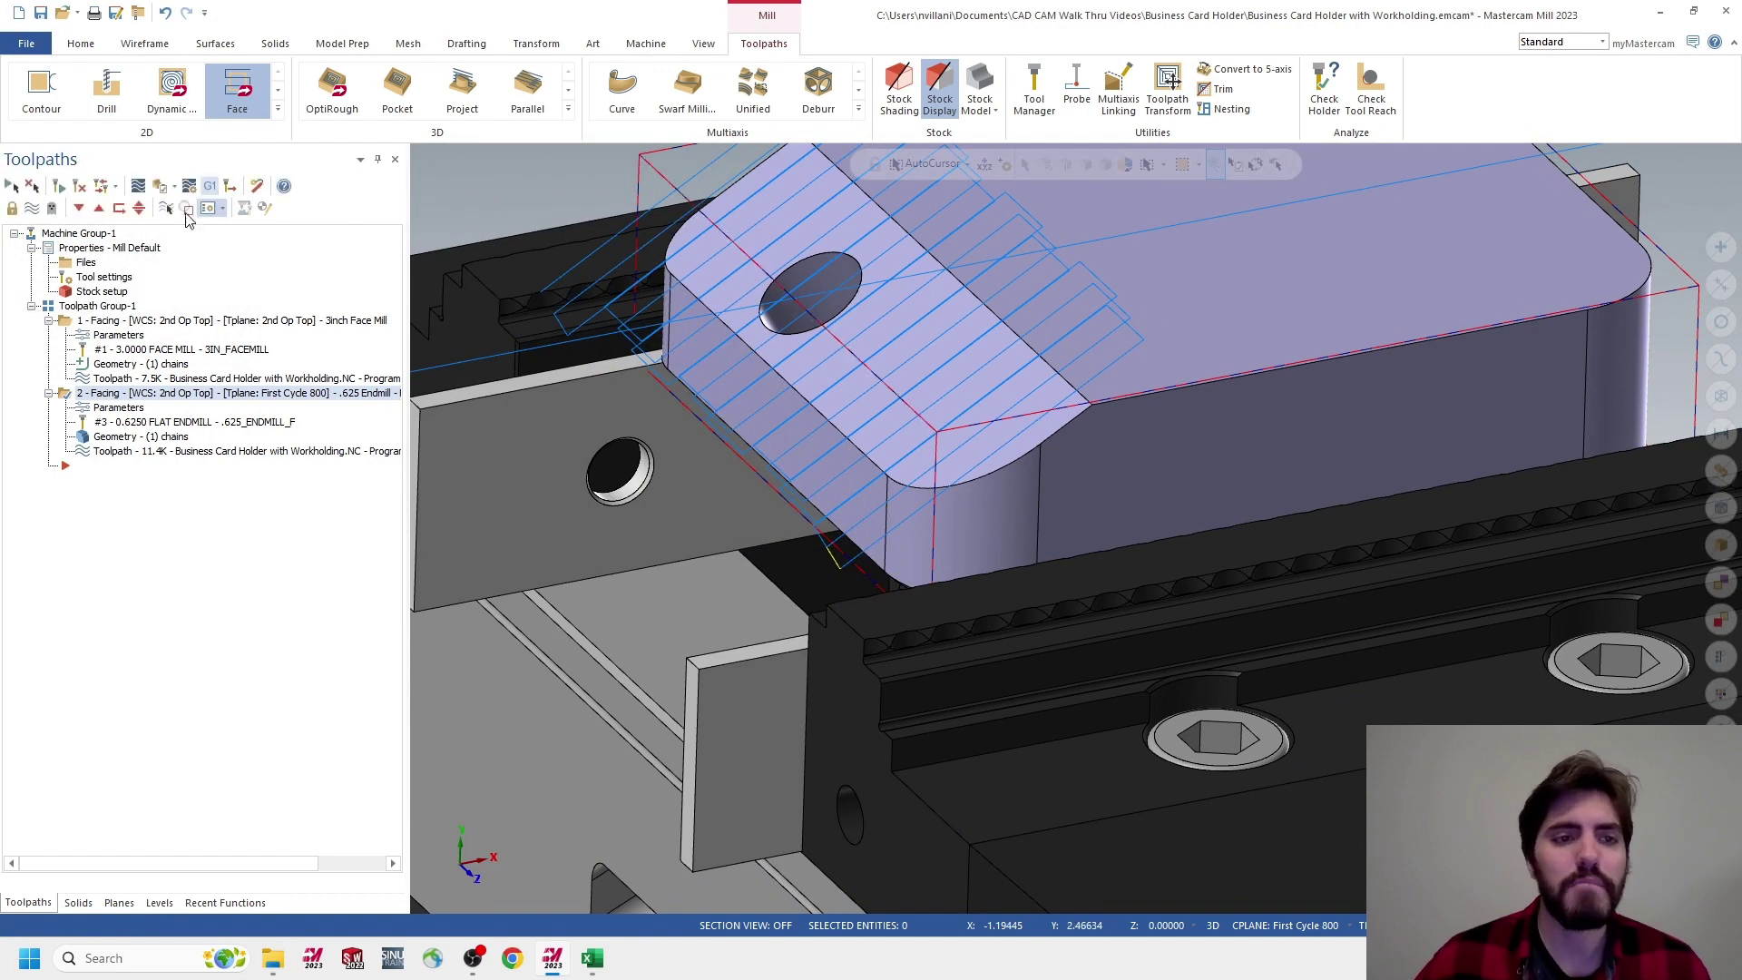
Reopen the second facing operation's cut parameters, compare them with the toolpath on the angled face, and set the roughing angle to 90
{"action": "left_click", "coordinate": [131, 413]}
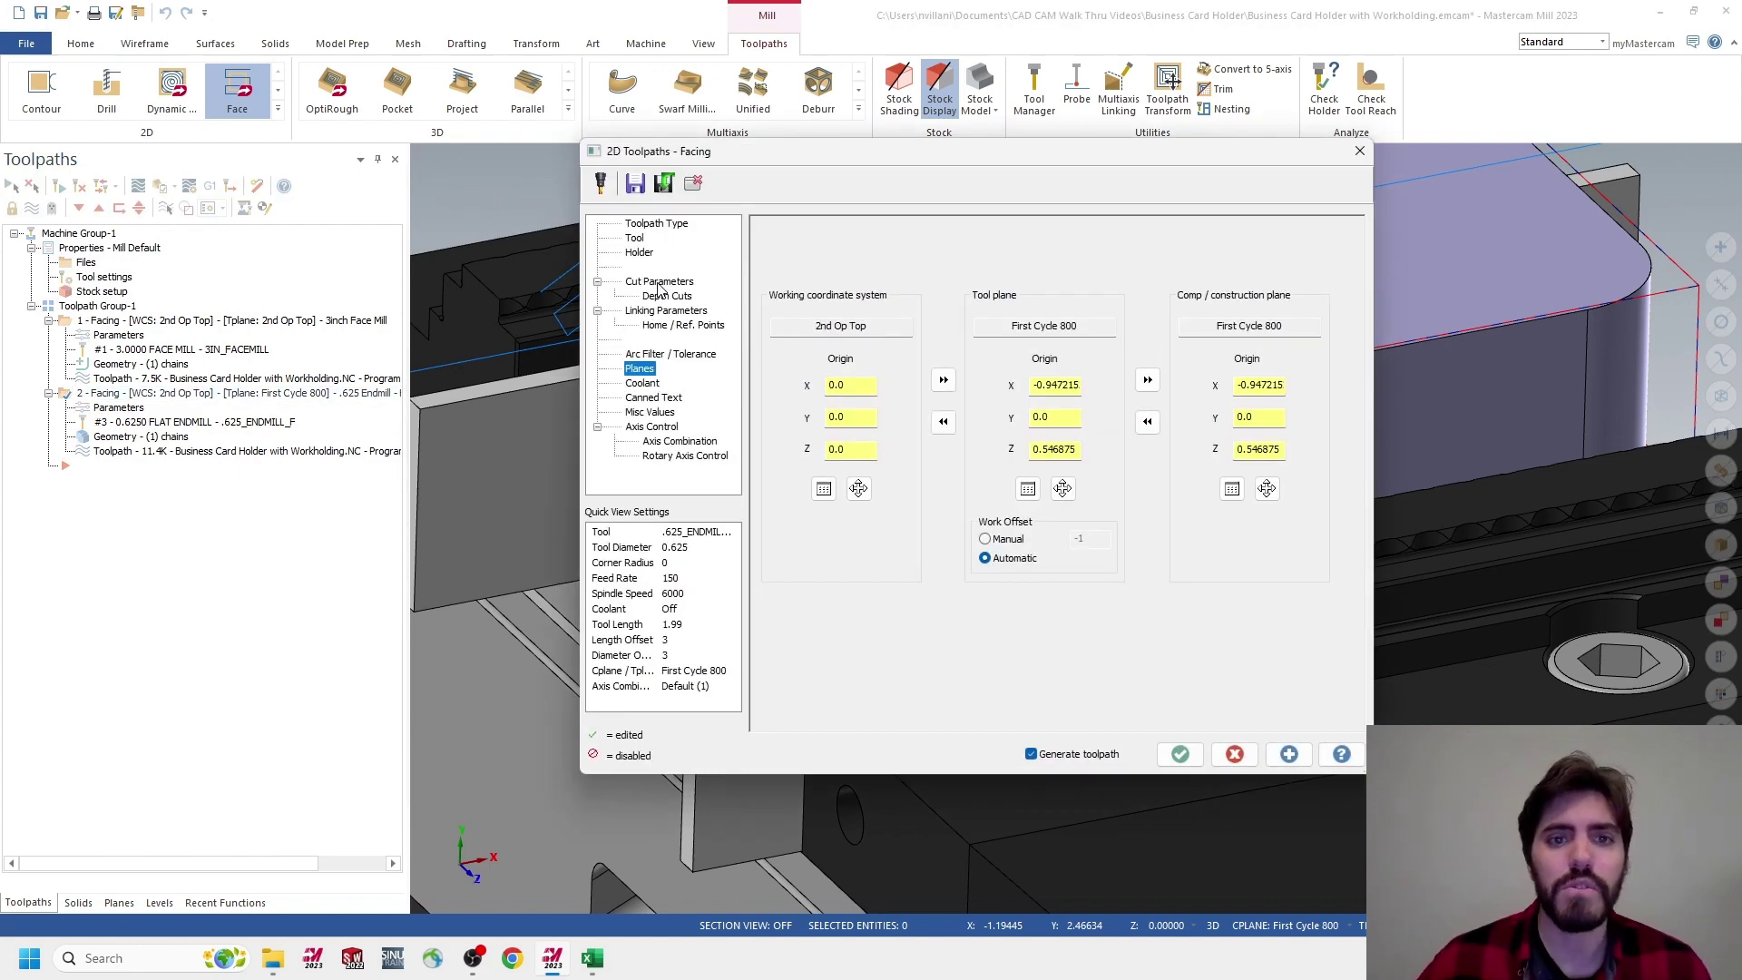
{"action": "left_click", "coordinate": [659, 282]}
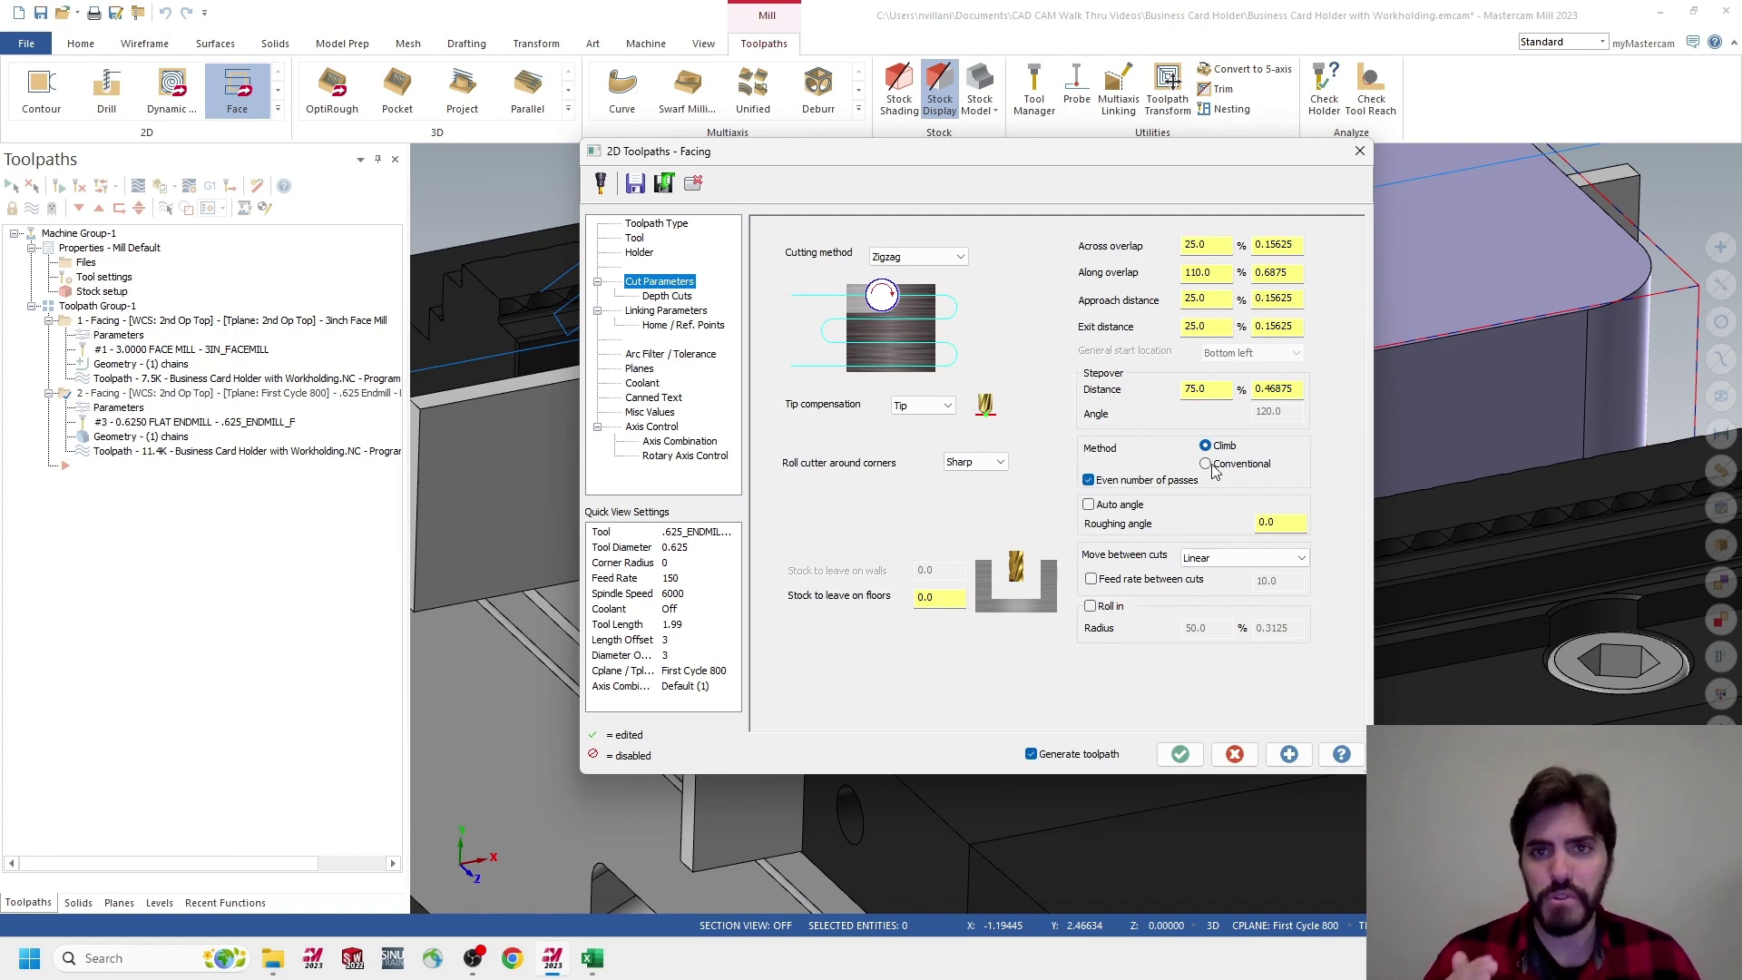
{"action": "left_click_drag", "start_coordinate": [1178, 161], "coordinate": [1664, 322]}
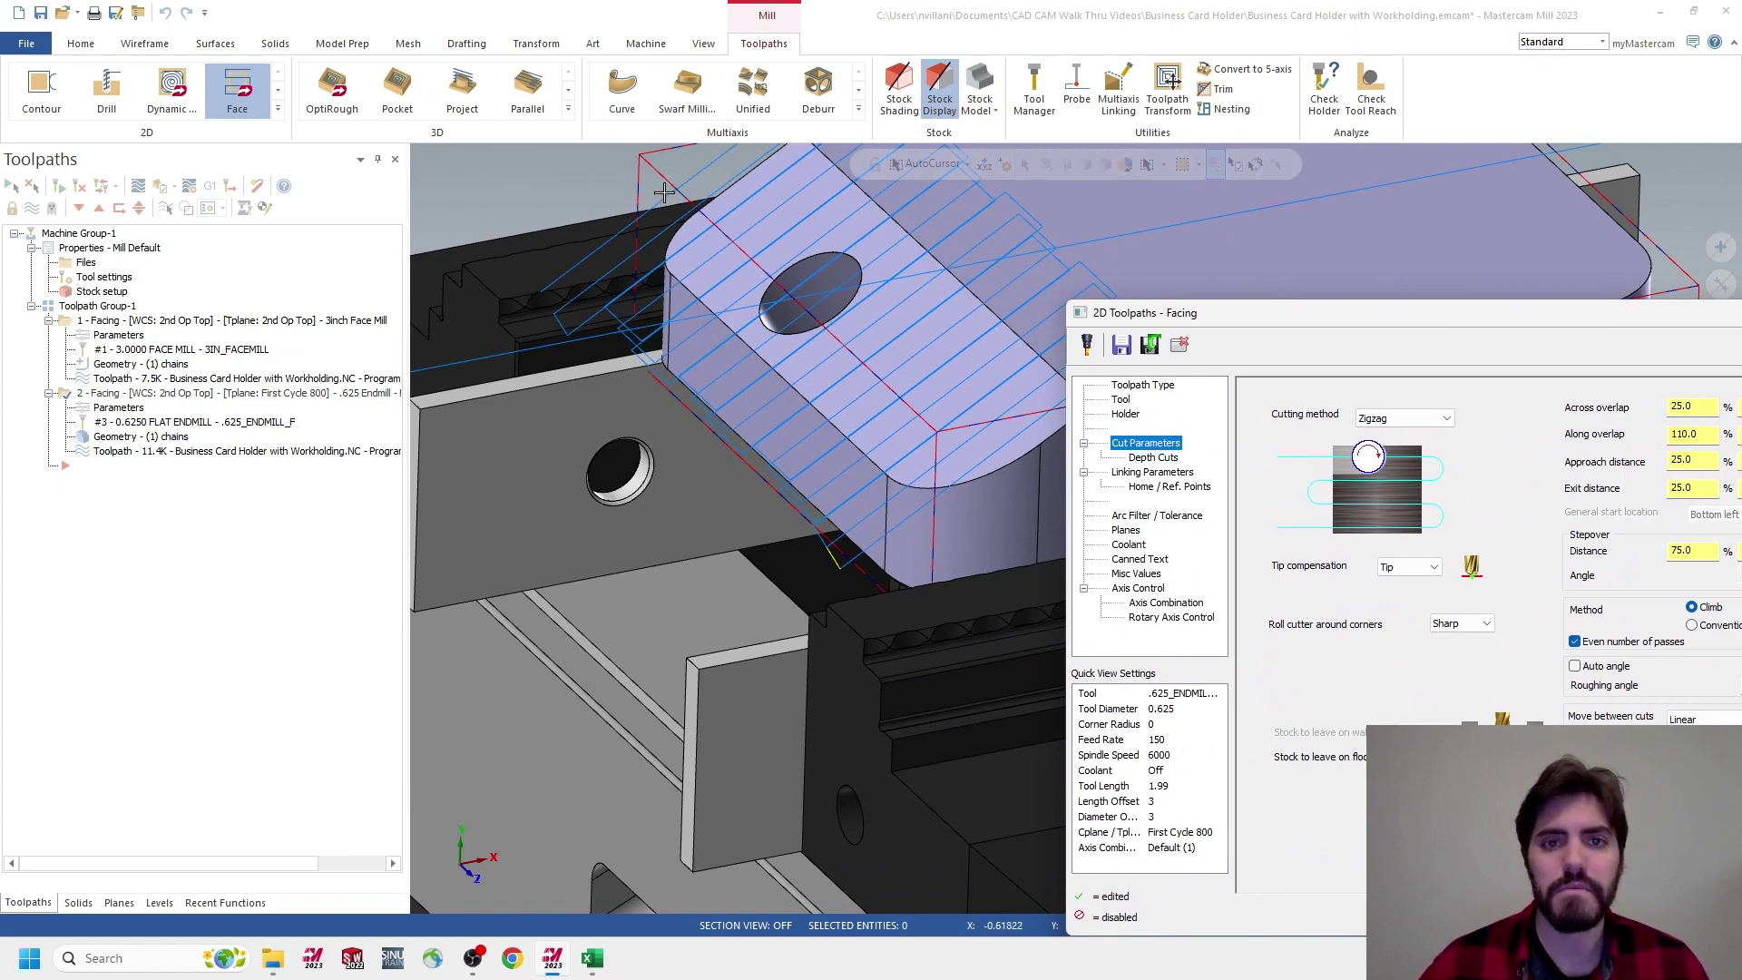
{"action": "left_click_drag", "start_coordinate": [1294, 318], "coordinate": [695, 201]}
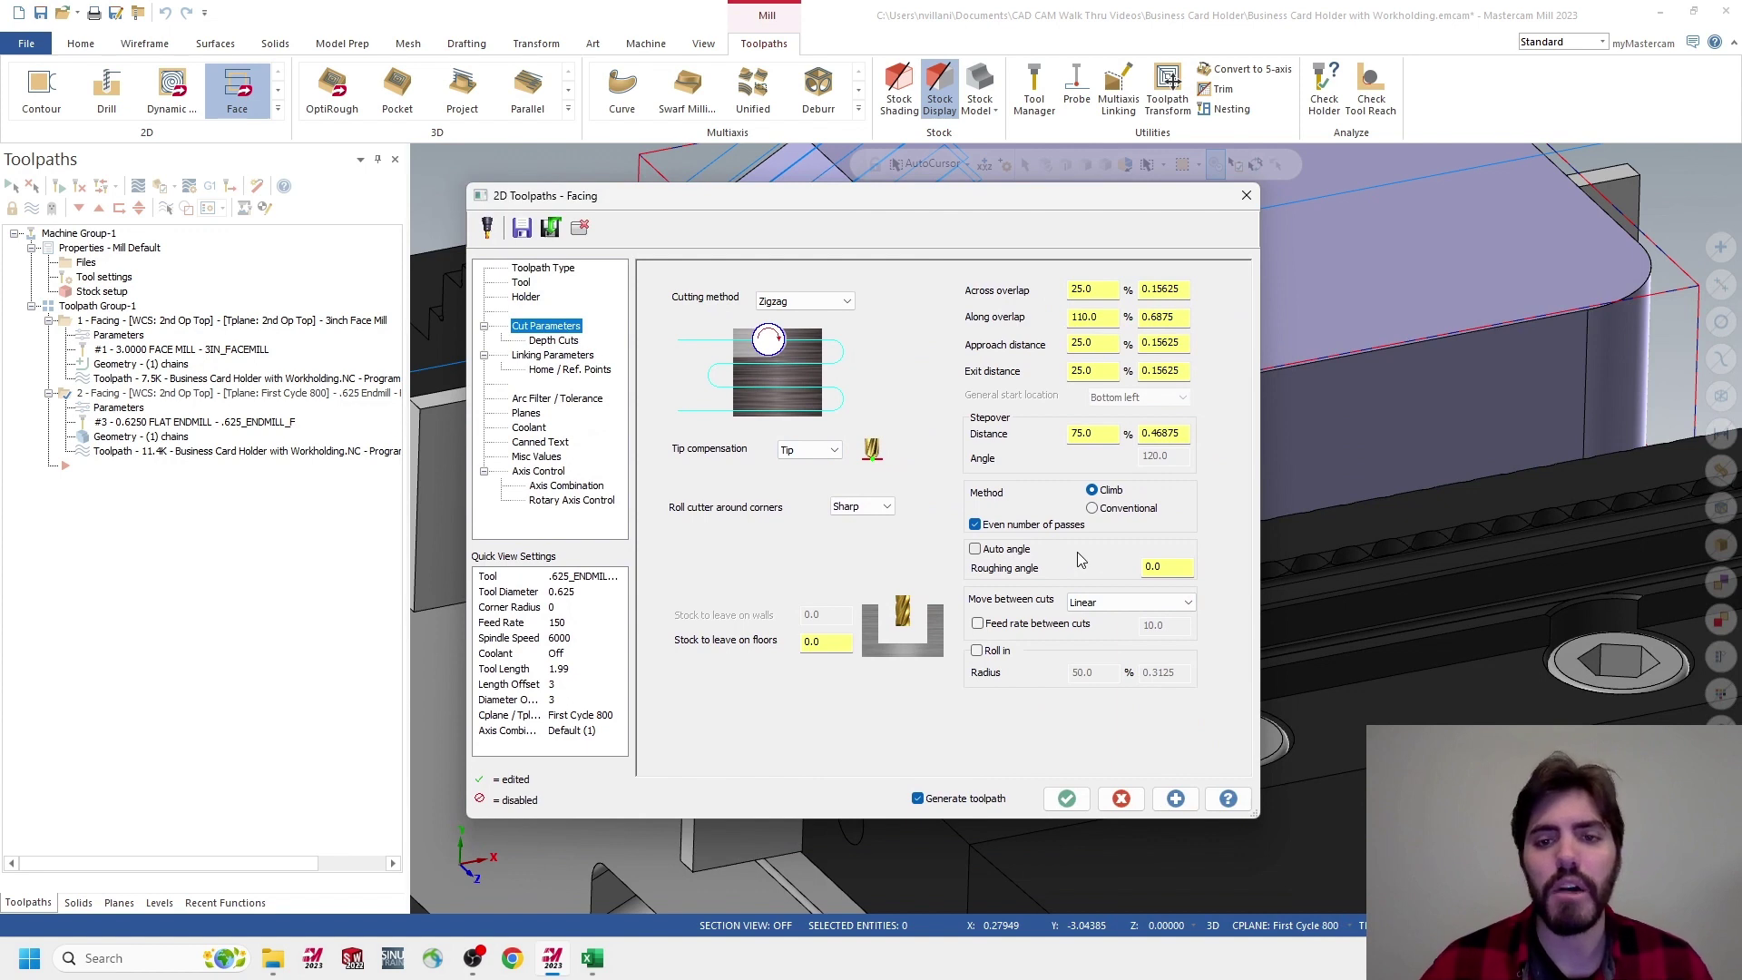
{"action": "double_click", "coordinate": [1155, 564]}
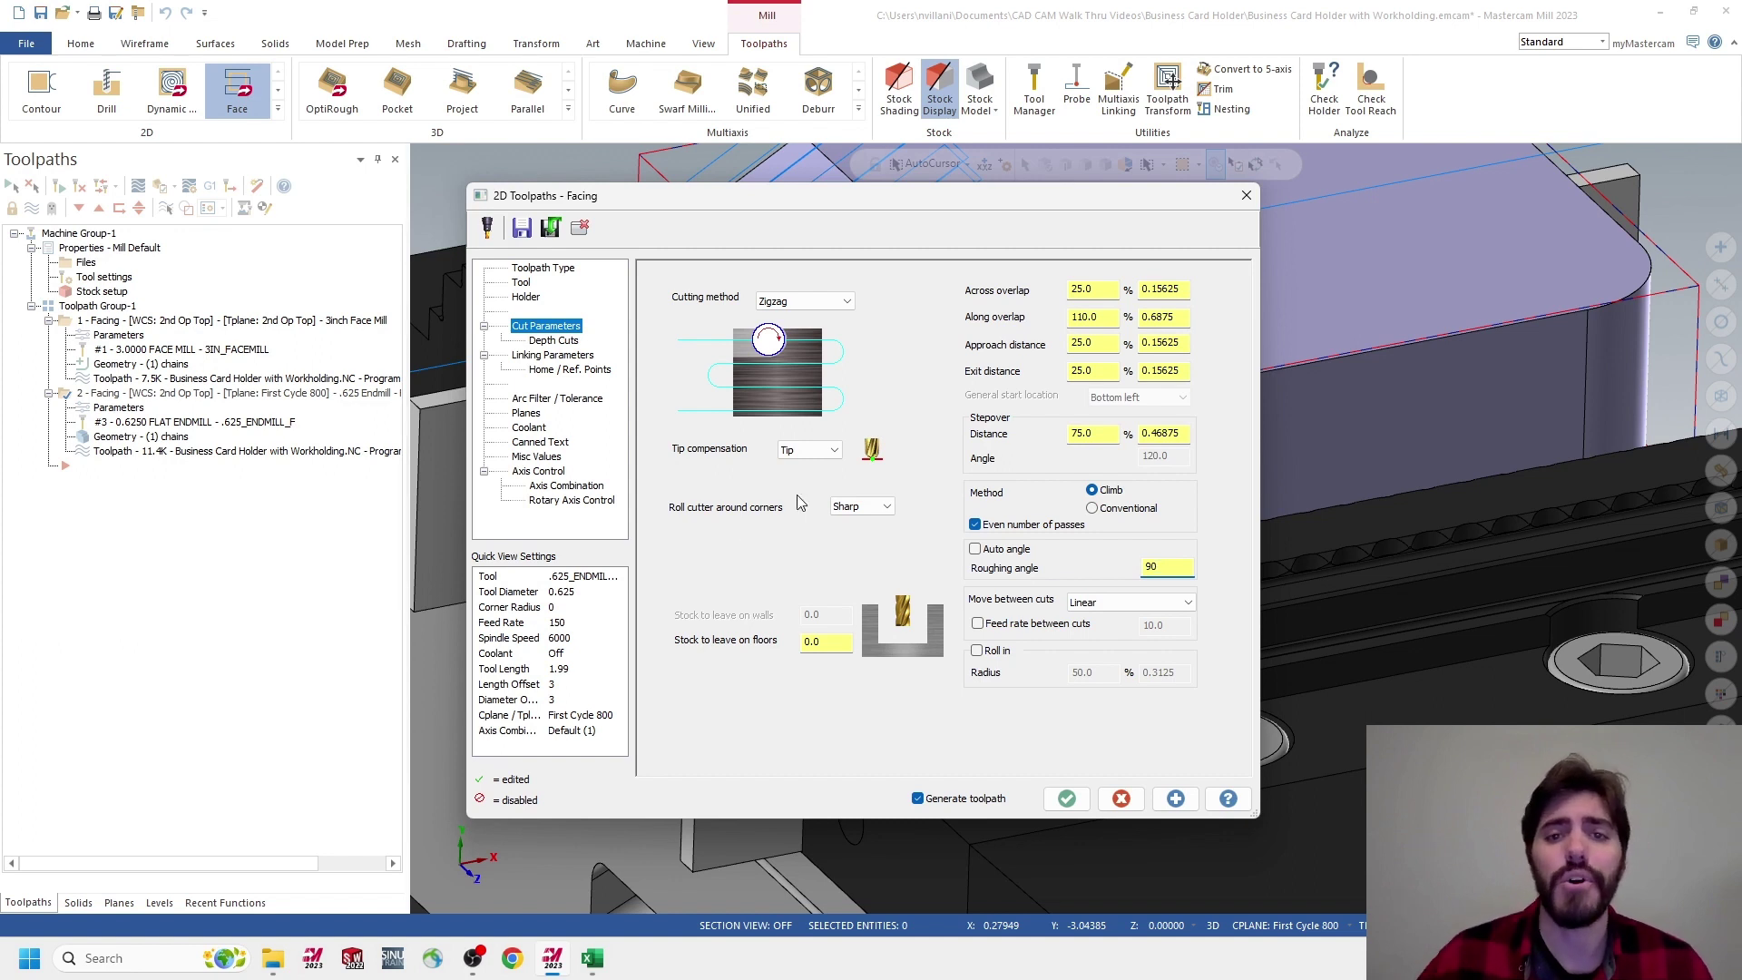
{"action": "type", "text": "90"}
Set the across overlap to 10% and regenerate the second facing toolpath
{"action": "double_click", "coordinate": [1112, 291]}
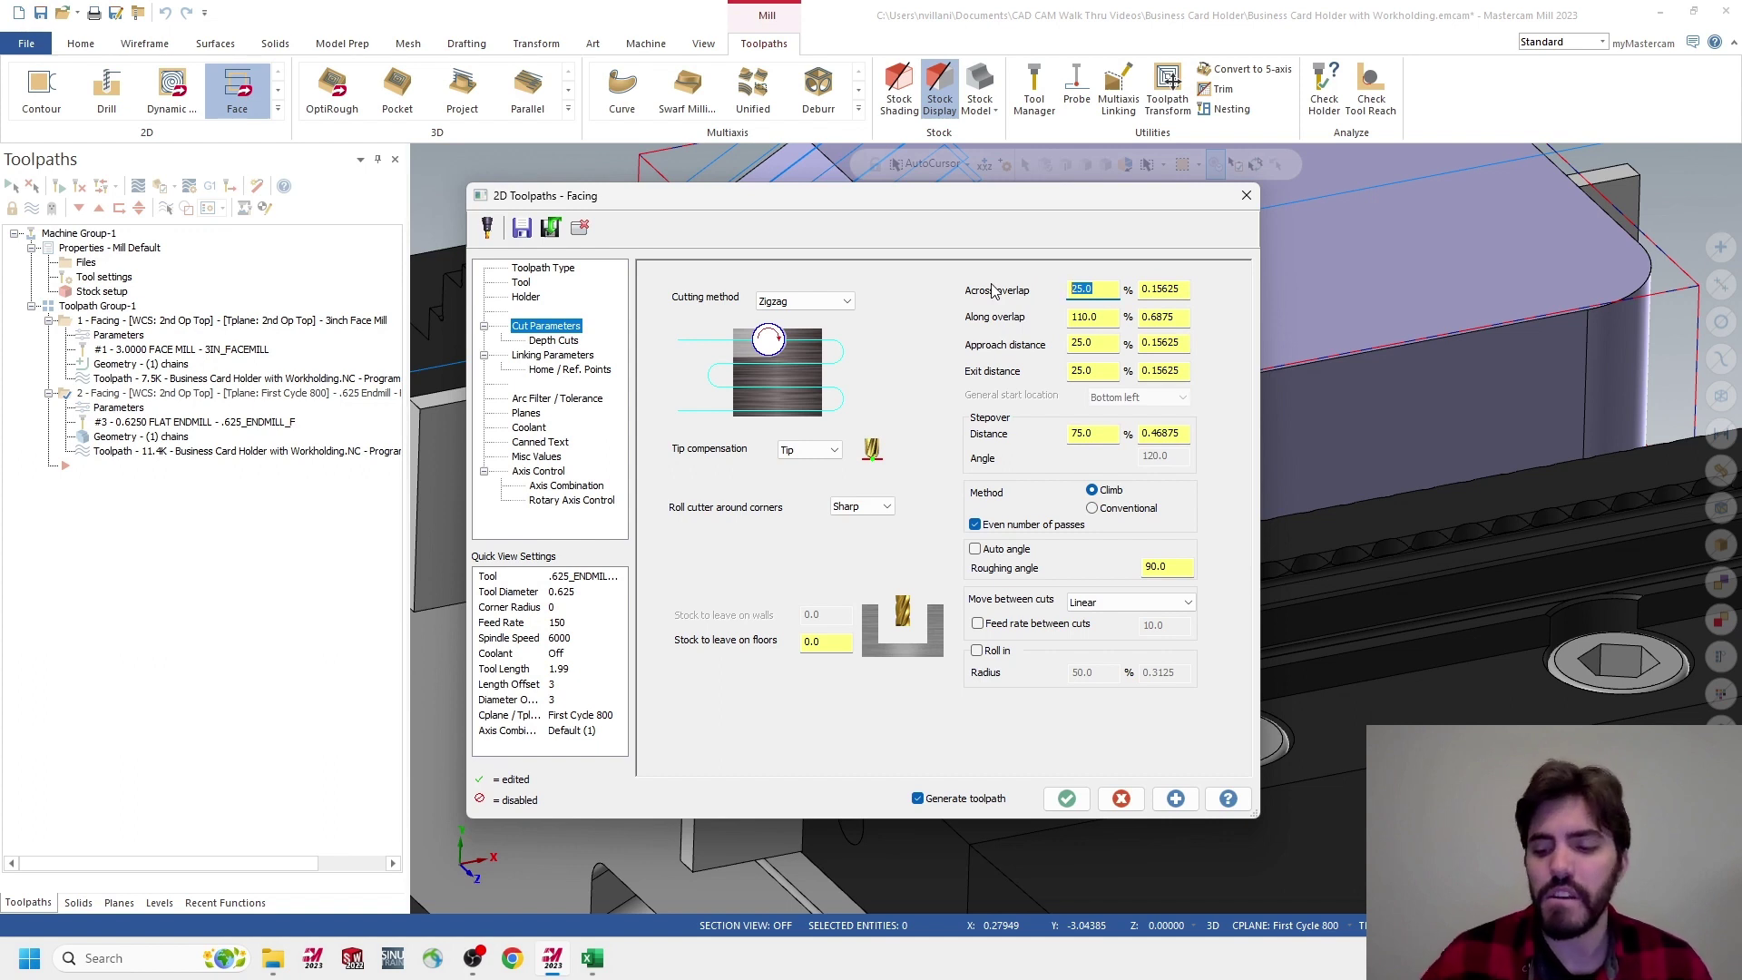
{"action": "type", "text": "10"}
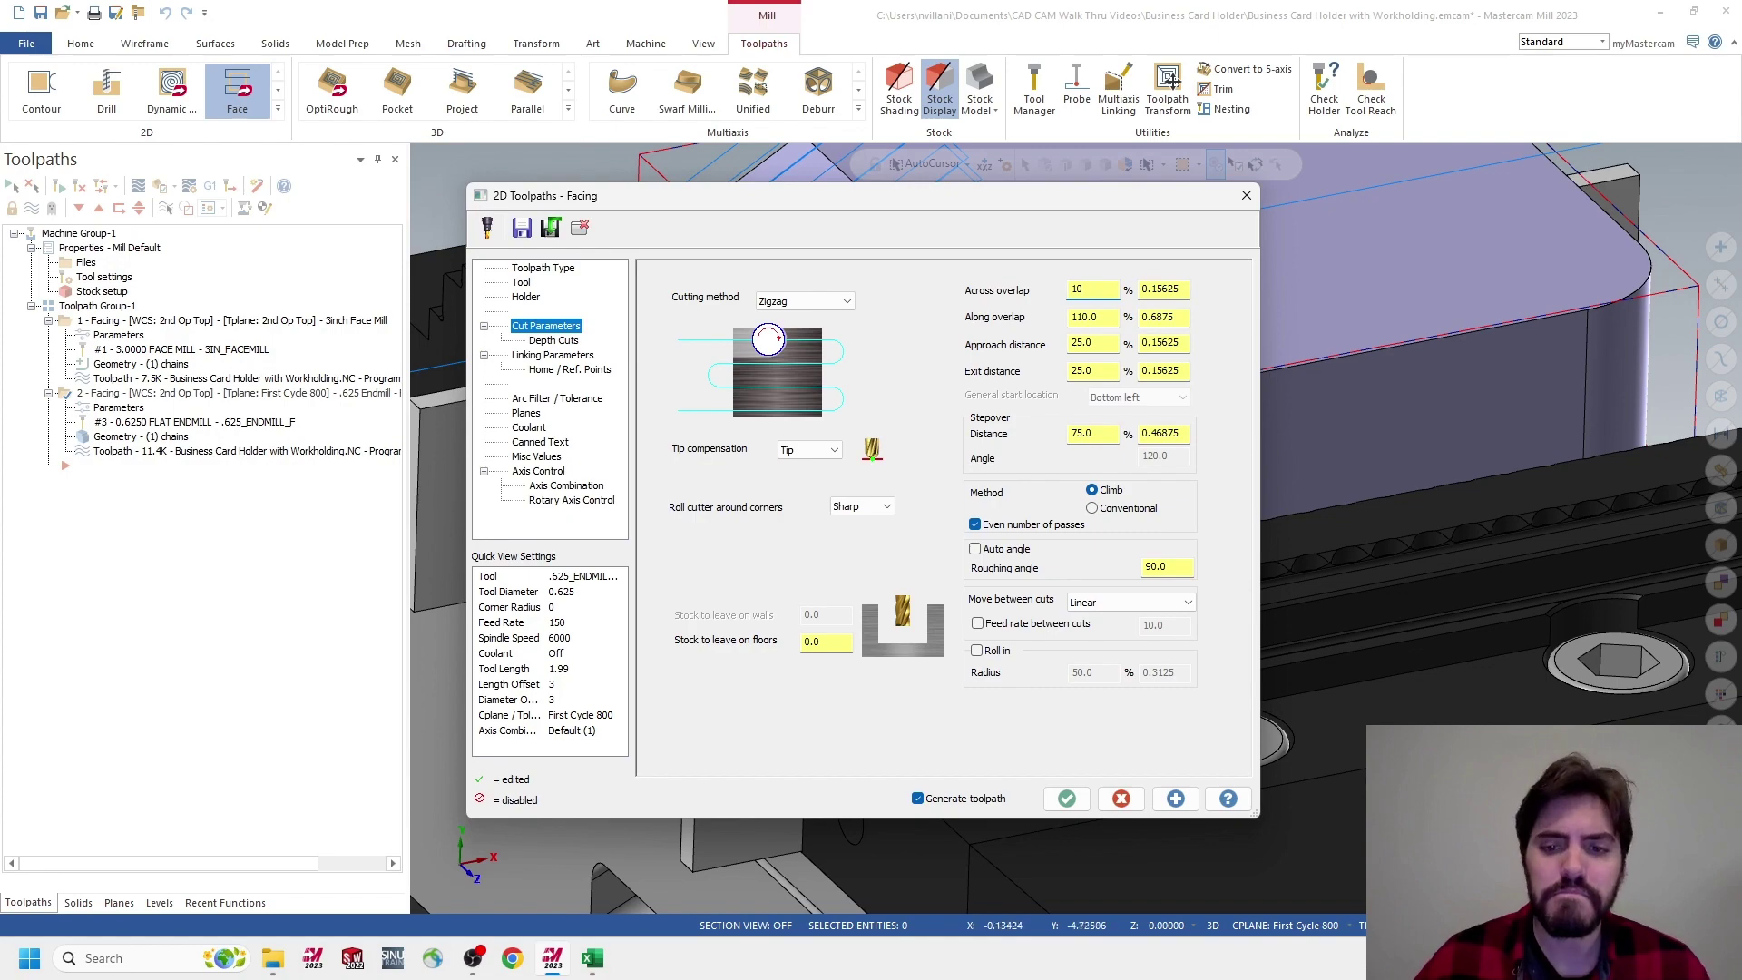
{"action": "left_click", "coordinate": [1067, 799]}
Examine the regenerated second facing toolpath around the angled face and the vise jaw
{"action": "scroll", "coordinate": [952, 492], "scroll_direction": "up", "scroll_amount": 6}
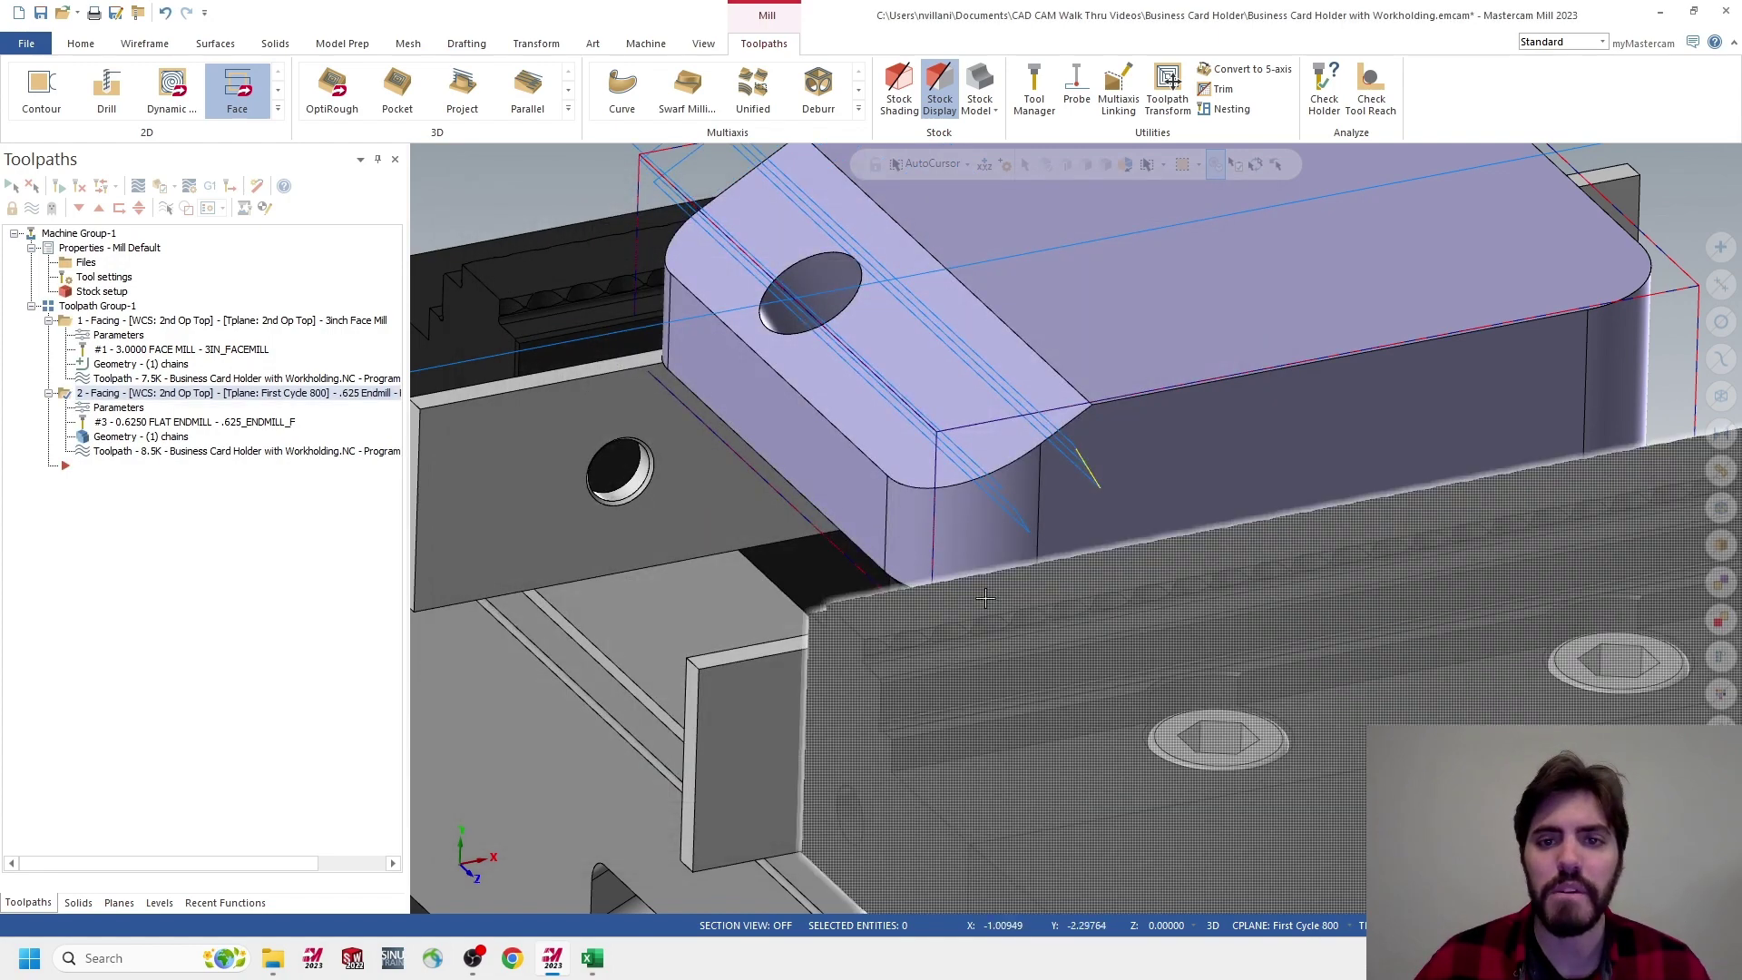
{"action": "middle_click_drag", "start_coordinate": [952, 493], "coordinate": [947, 635]}
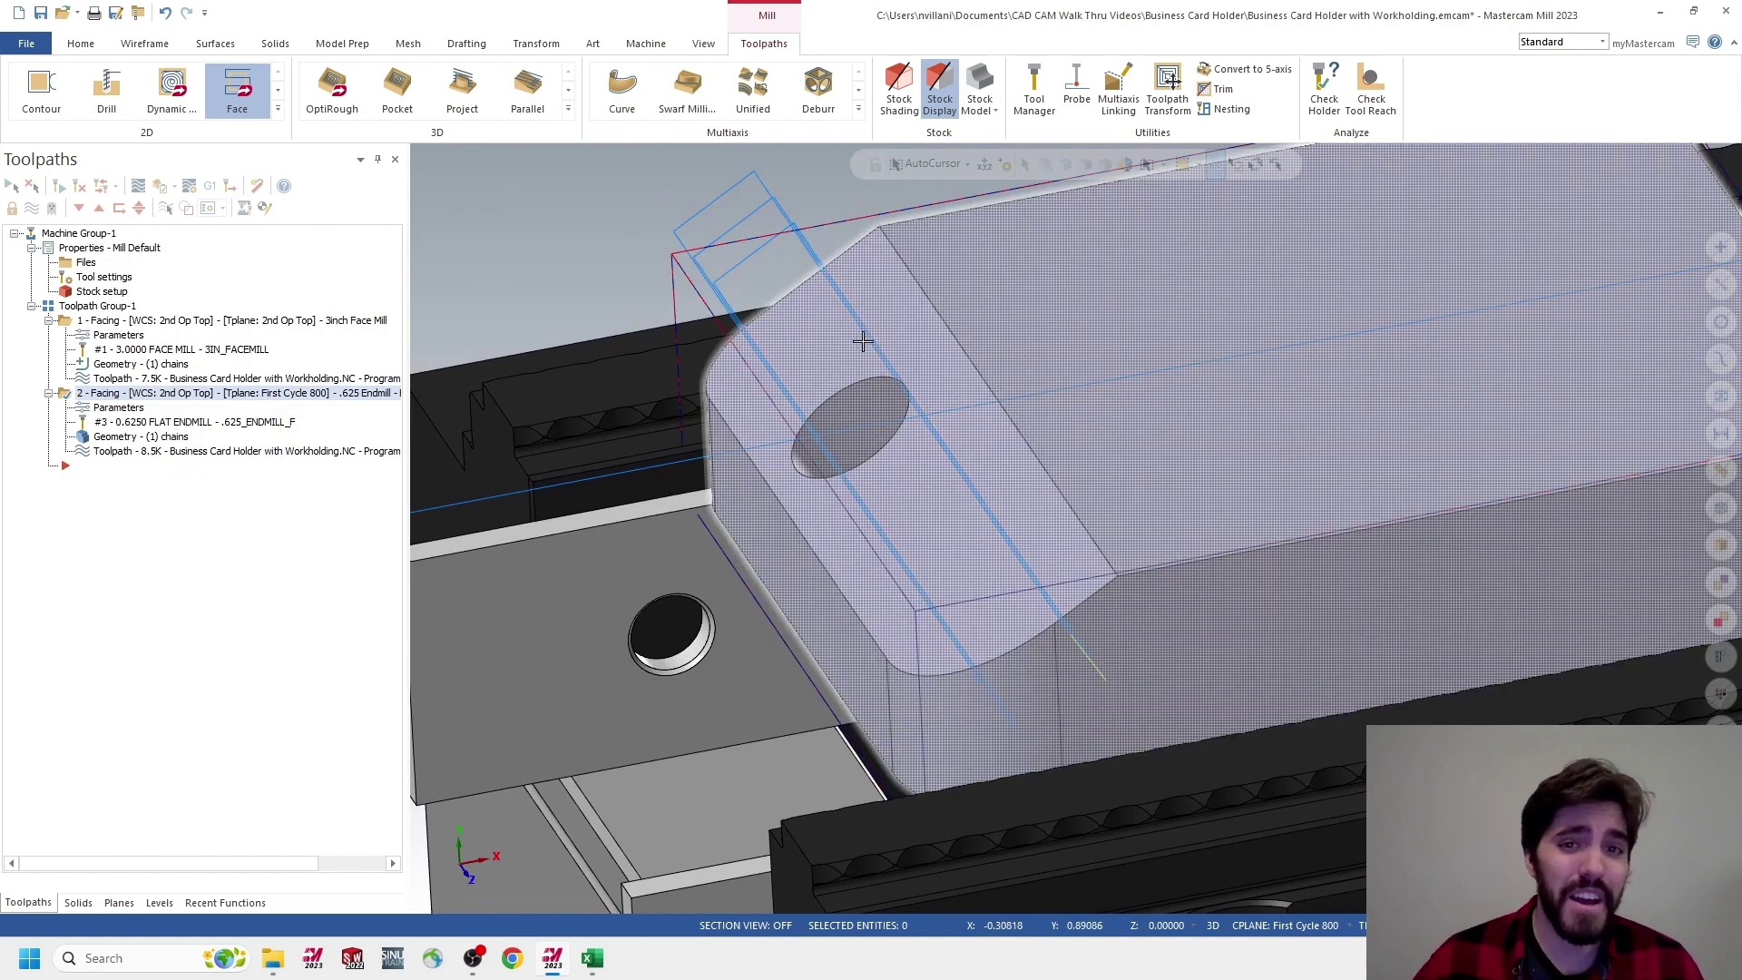
{"action": "middle_click_drag", "start_coordinate": [906, 471], "coordinate": [801, 309]}
{"action": "scroll", "coordinate": [1070, 576], "scroll_direction": "up", "scroll_amount": 2}
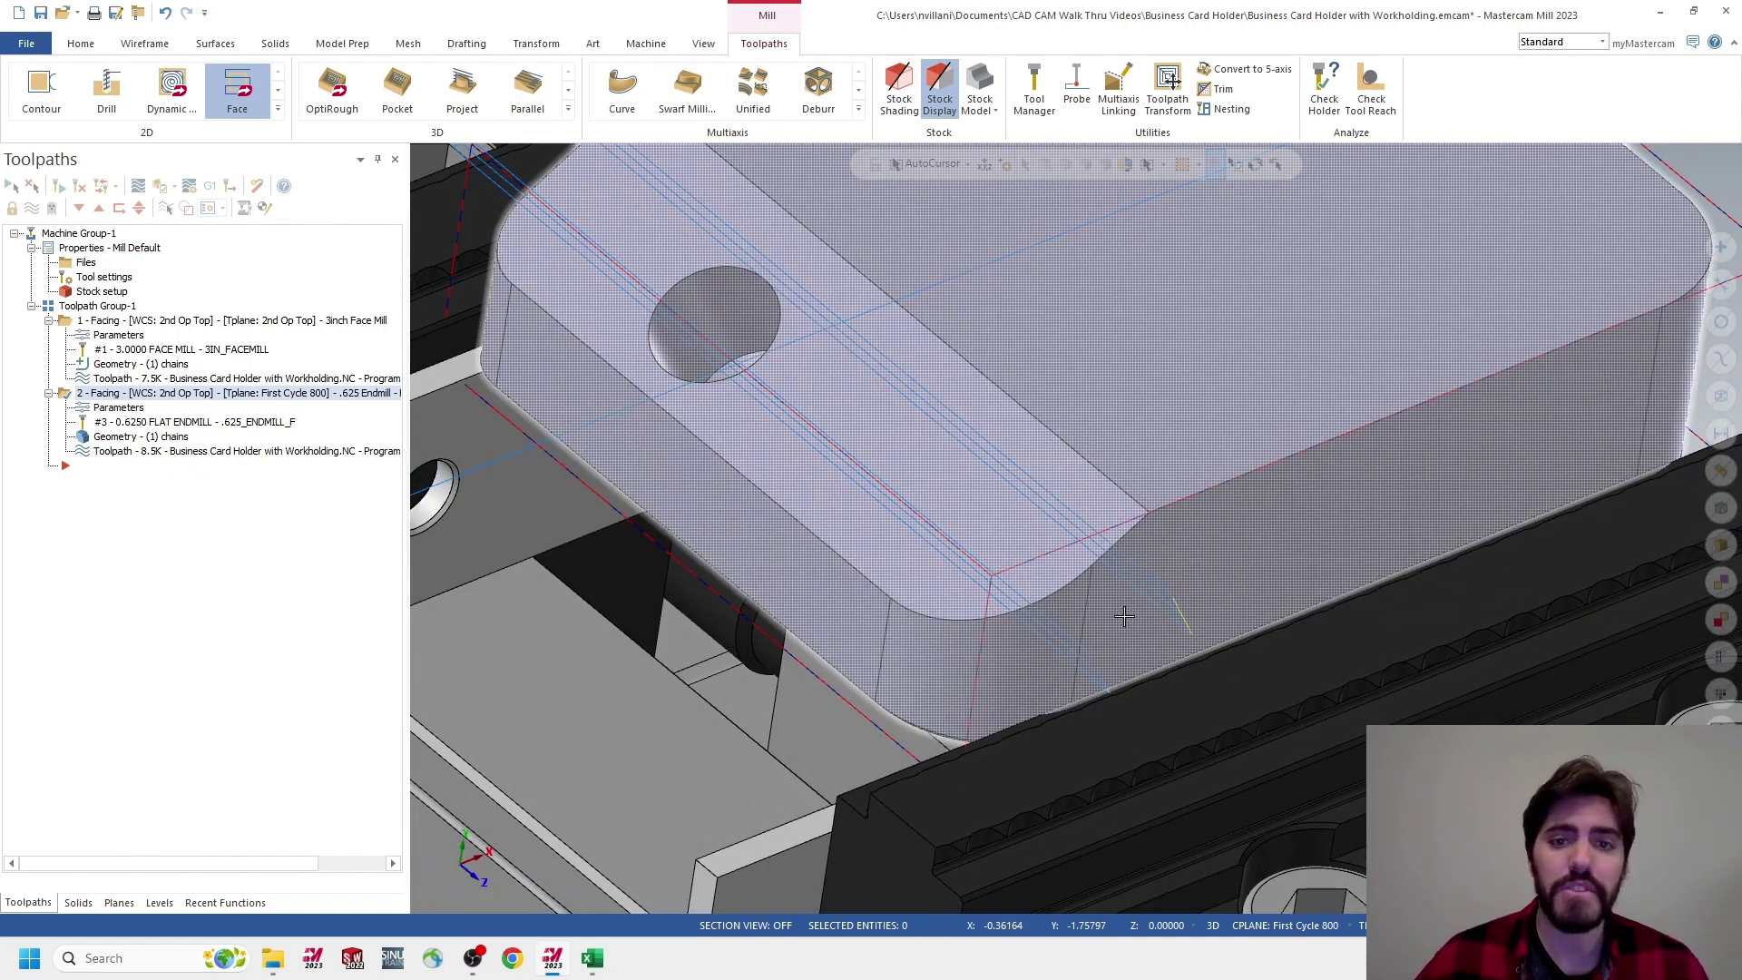
{"action": "scroll", "coordinate": [1072, 569], "scroll_direction": "down", "scroll_amount": 3}
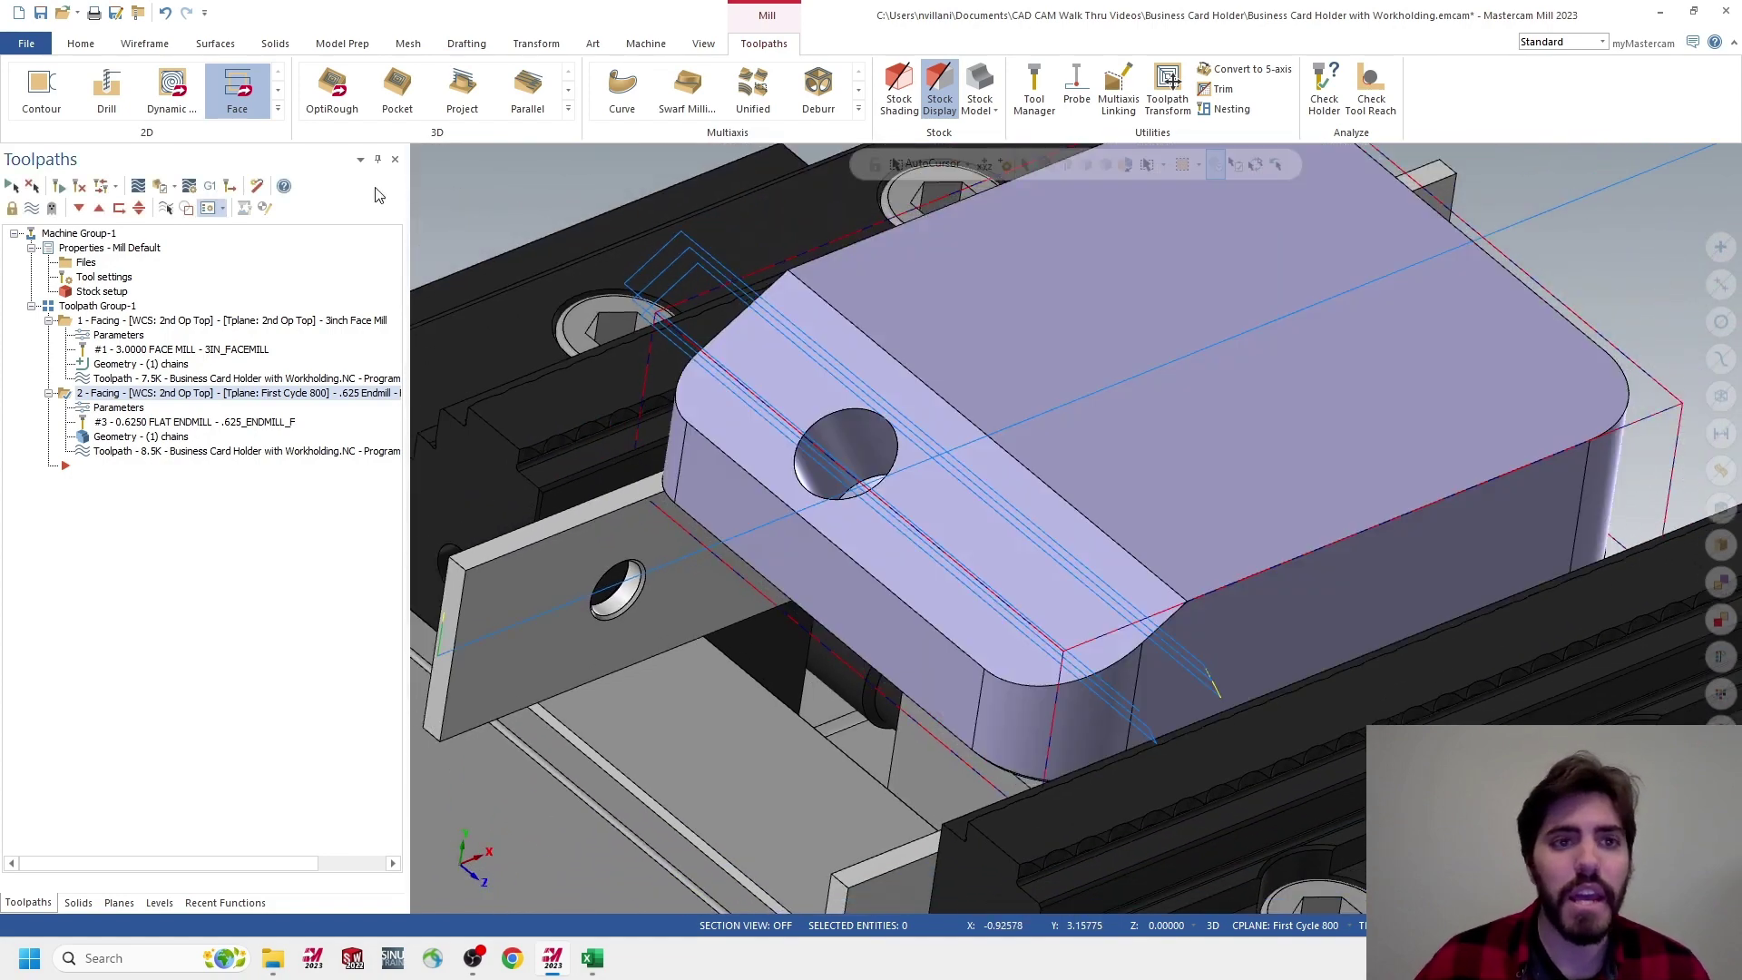
Backplot the second facing operation through its lower passes, check the cutter's clearance to the vise jaw, and close the backplot
{"action": "left_click", "coordinate": [134, 188]}
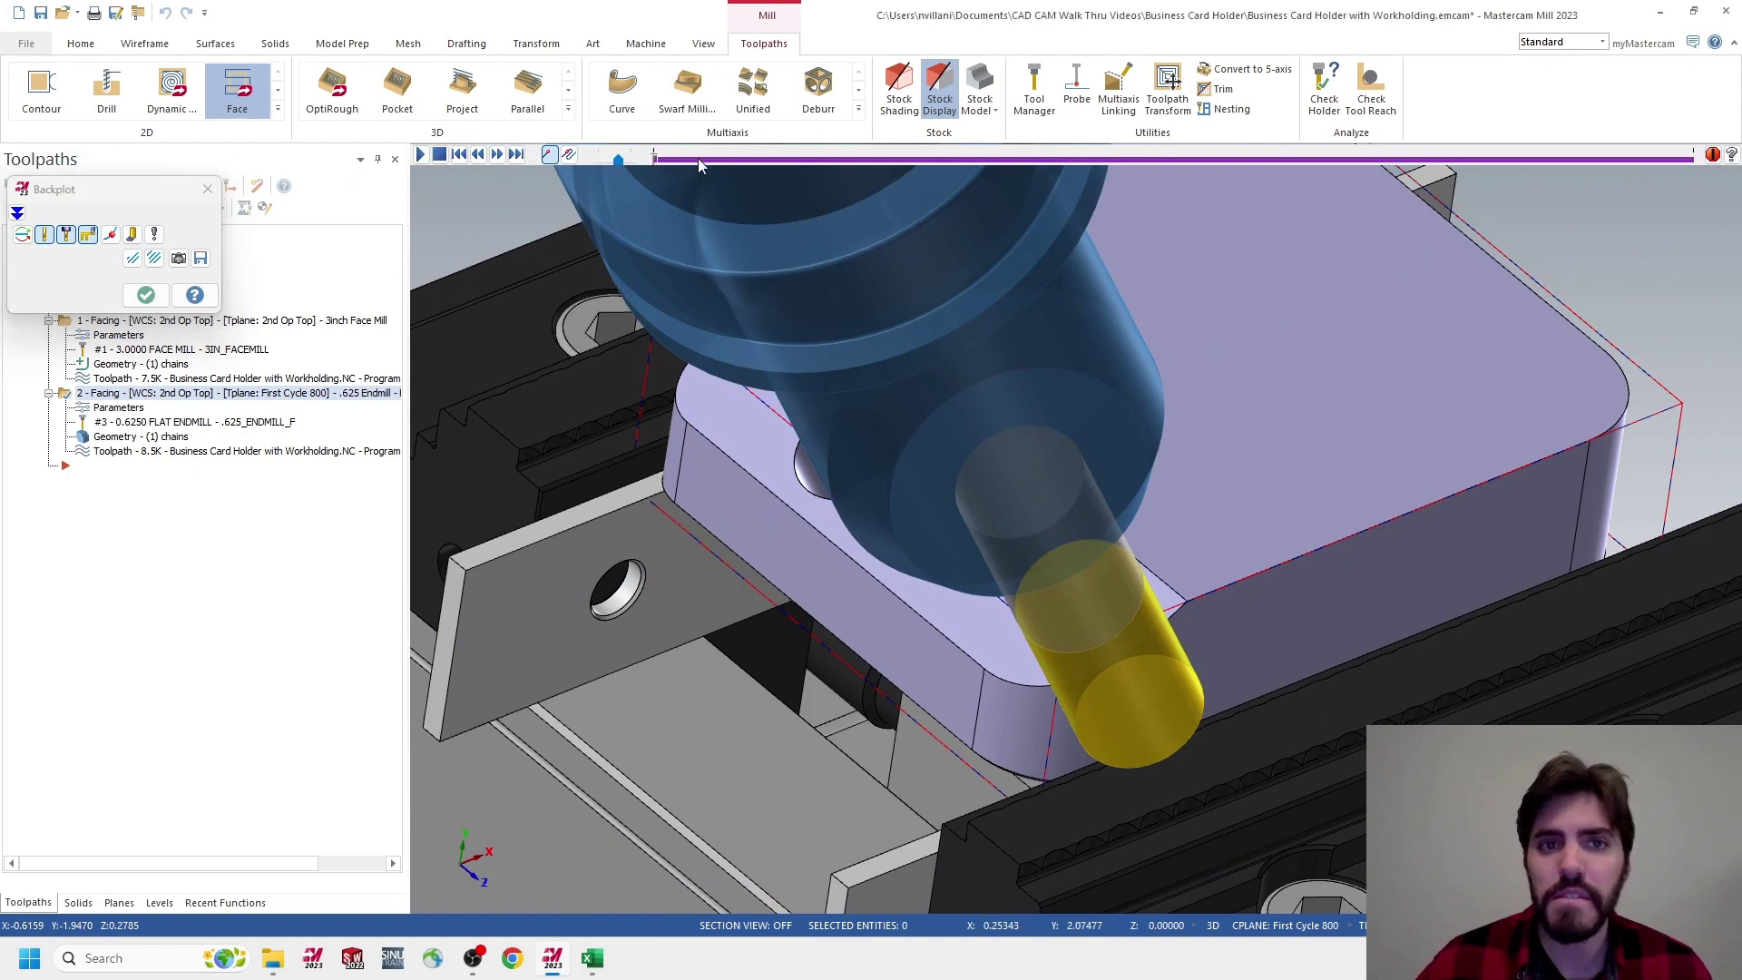
{"action": "left_click_drag", "start_coordinate": [699, 160], "coordinate": [1623, 161]}
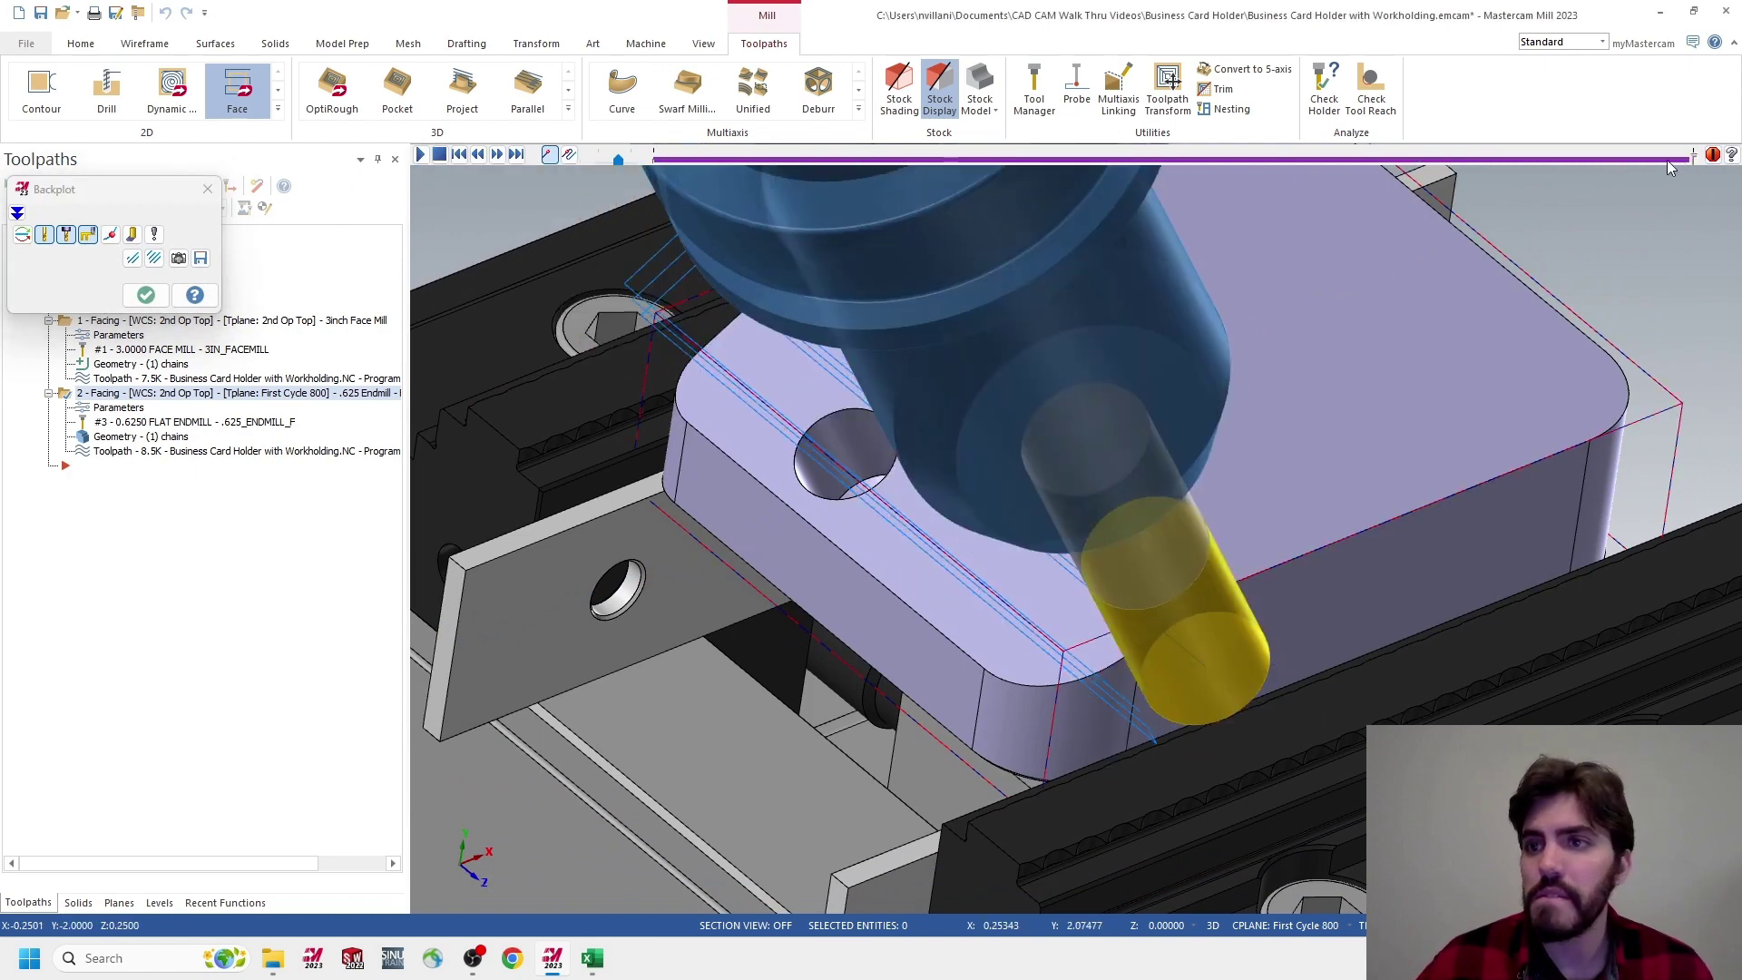
{"action": "middle_click_drag", "start_coordinate": [1510, 430], "coordinate": [1044, 599]}
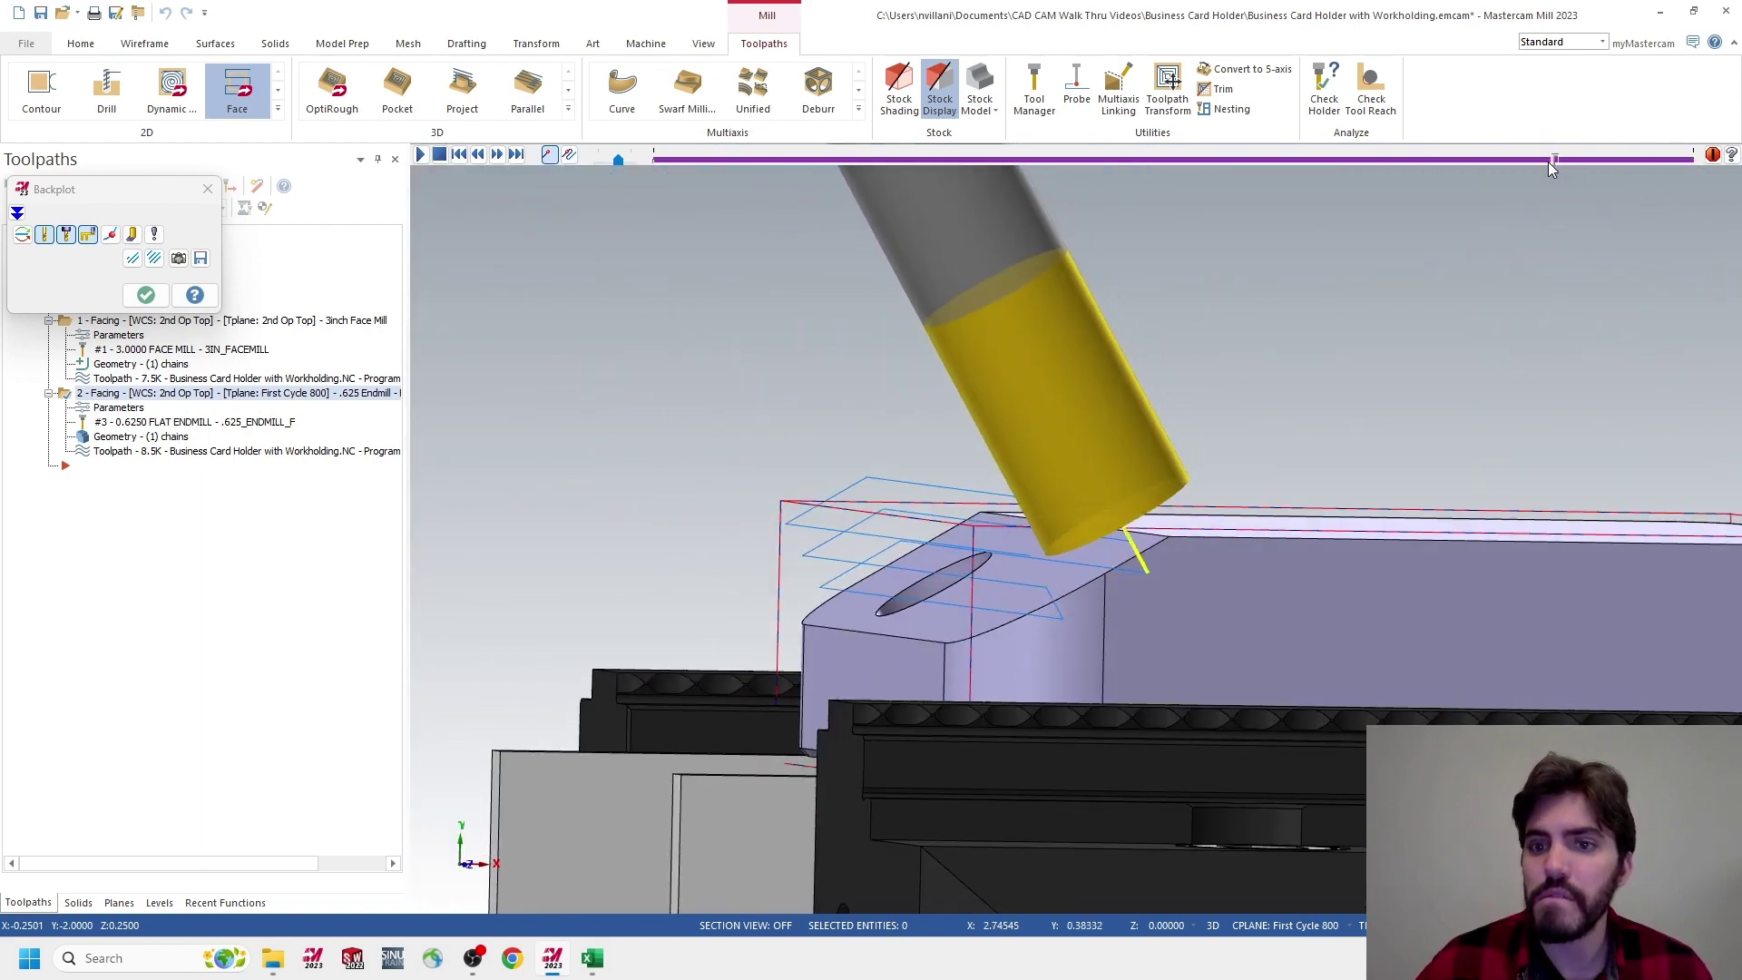
{"action": "left_click_drag", "start_coordinate": [1553, 163], "coordinate": [1477, 160]}
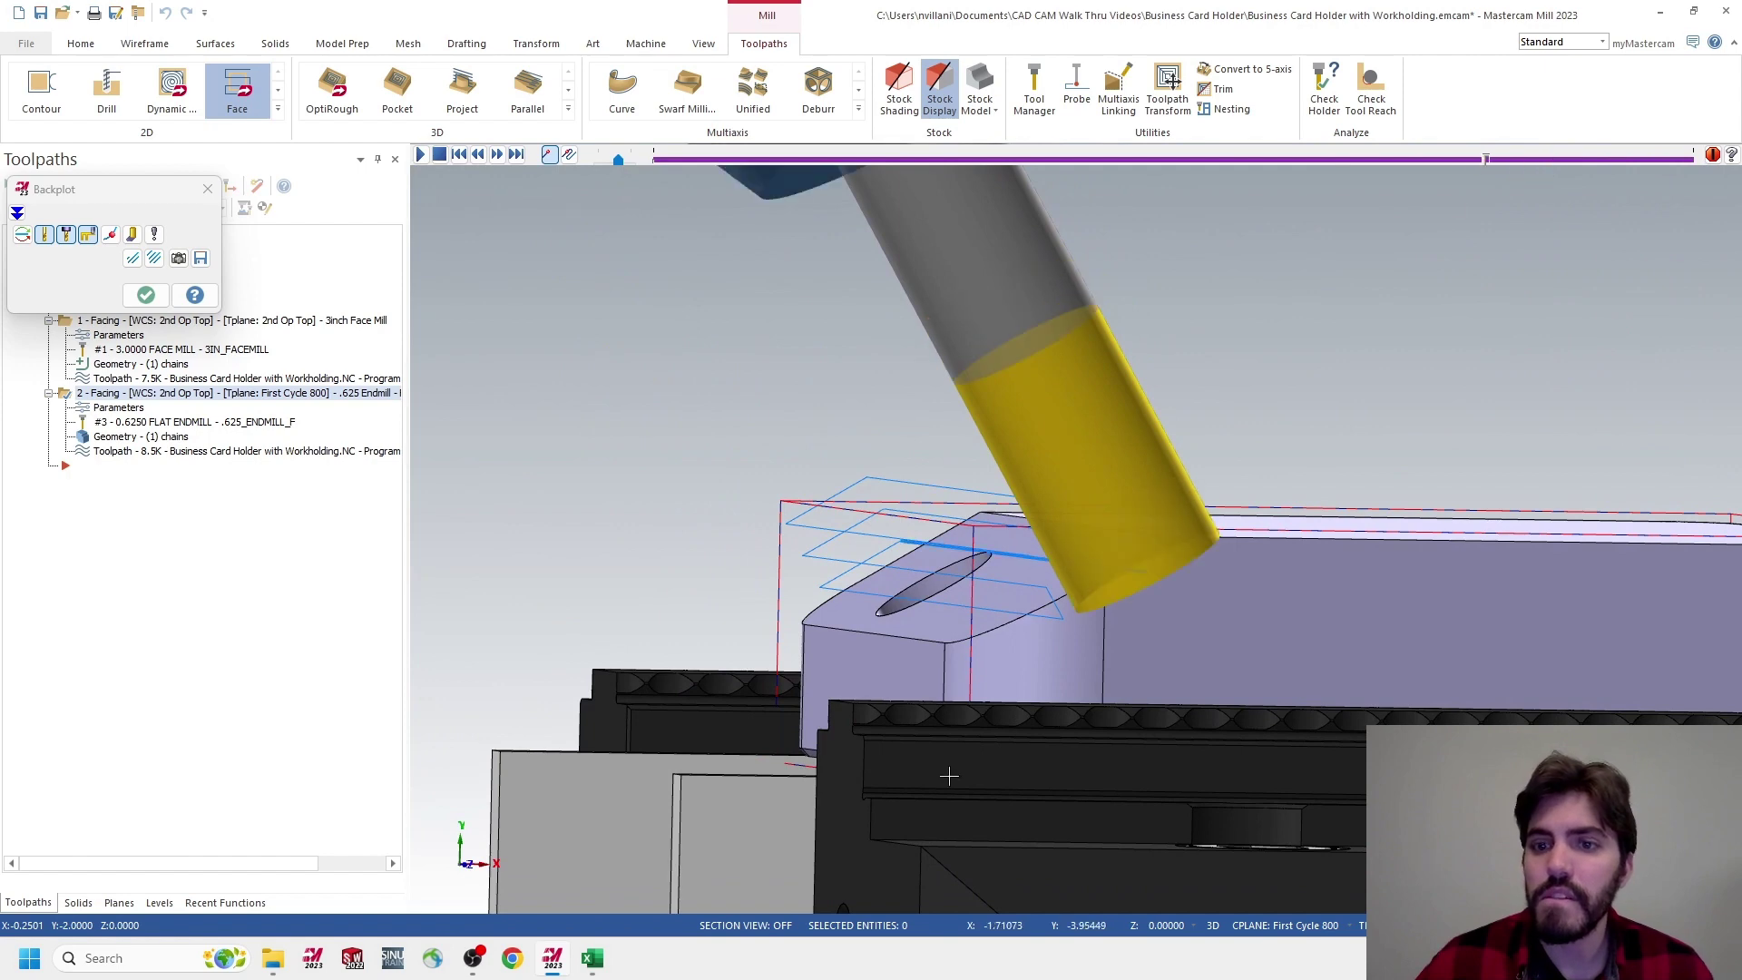
{"action": "middle_click_drag", "start_coordinate": [949, 774], "coordinate": [1080, 599]}
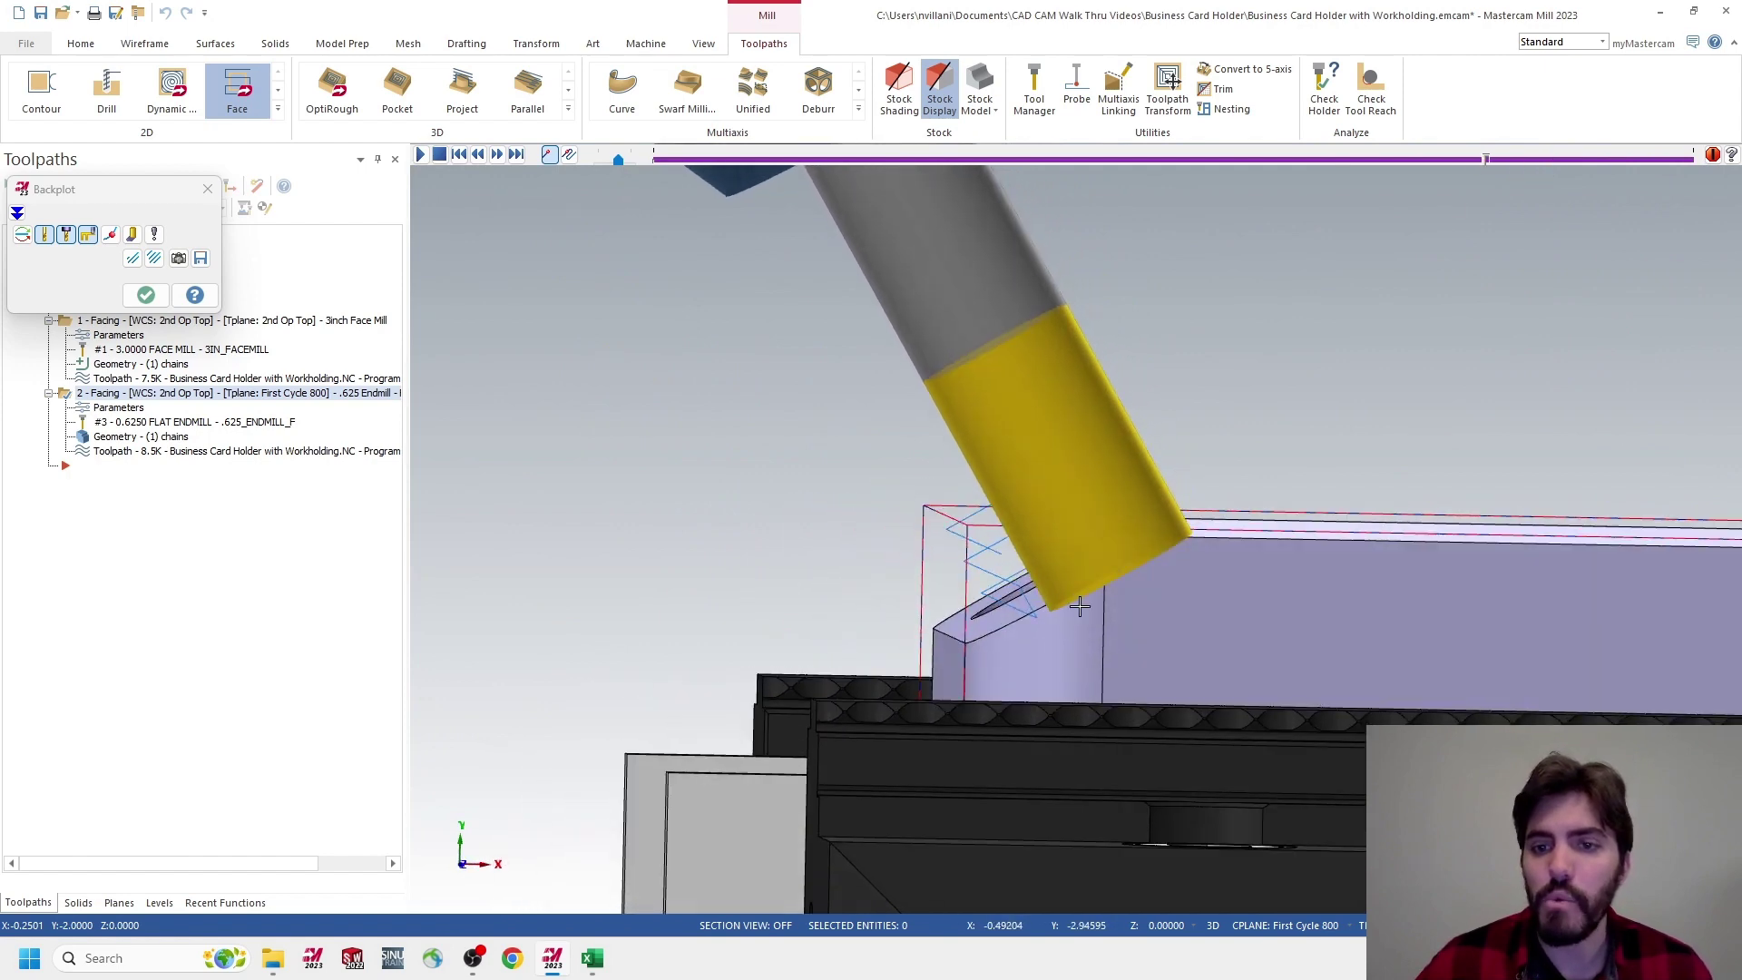
{"action": "left_click_drag", "start_coordinate": [1484, 160], "coordinate": [1279, 159]}
{"action": "middle_click_drag", "start_coordinate": [972, 578], "coordinate": [1065, 638]}
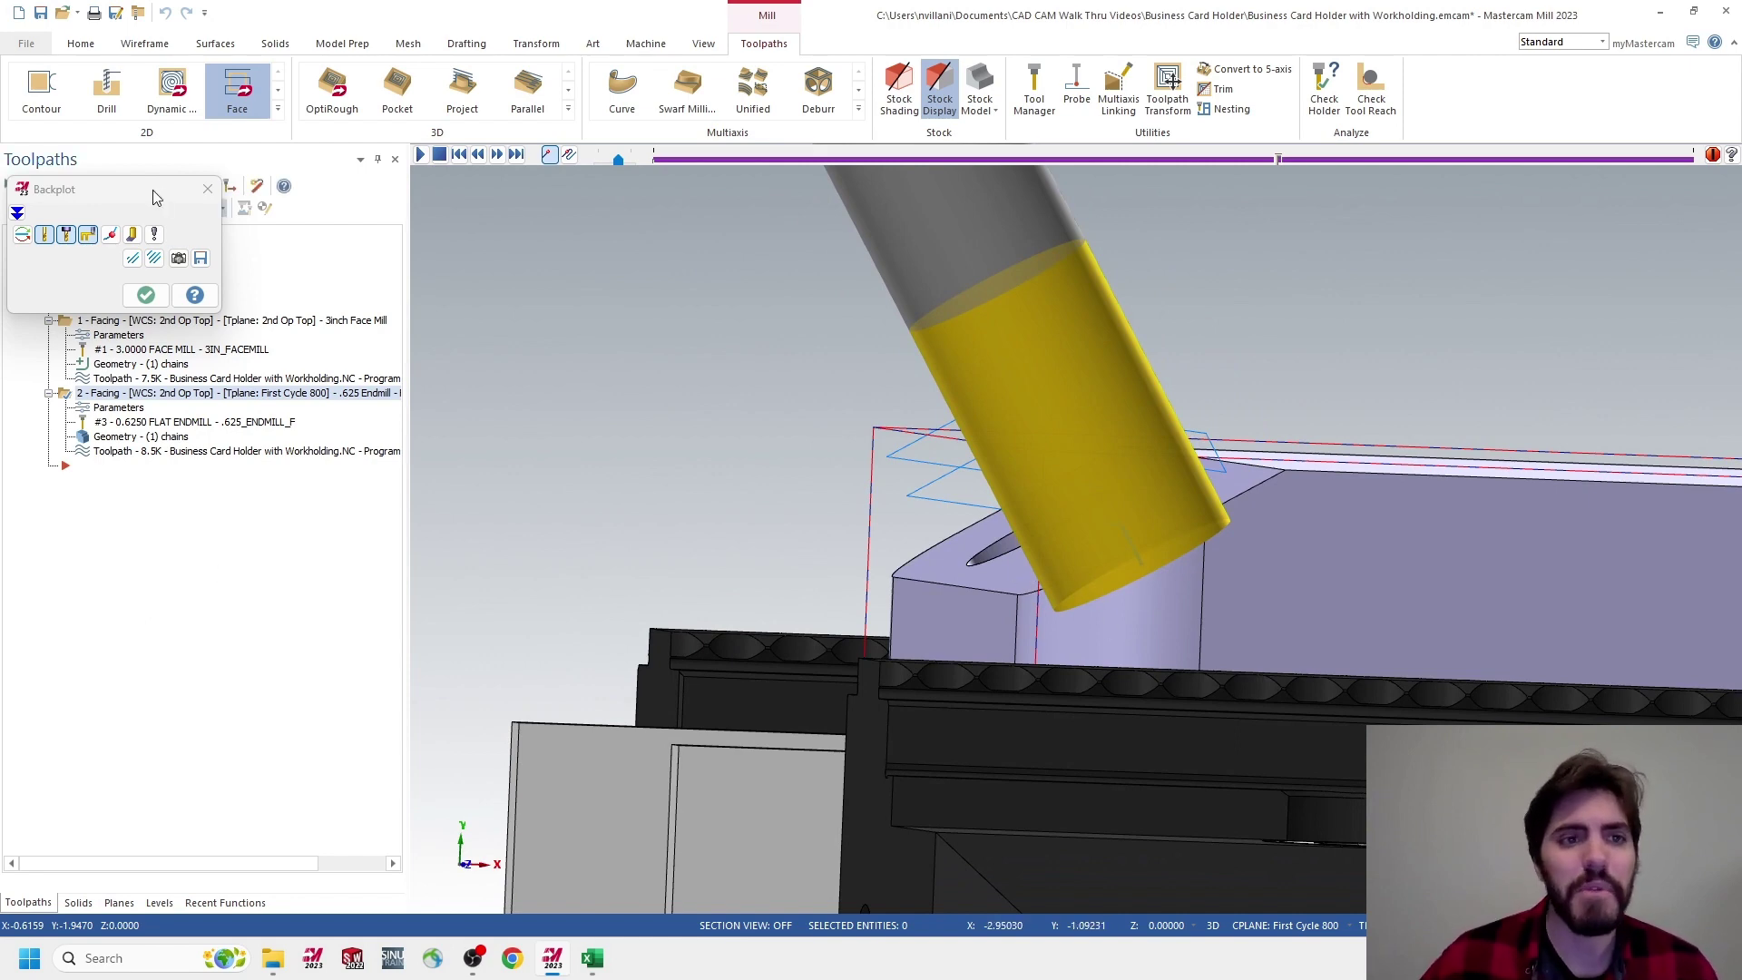
{"action": "left_click_drag", "start_coordinate": [155, 196], "coordinate": [589, 305]}
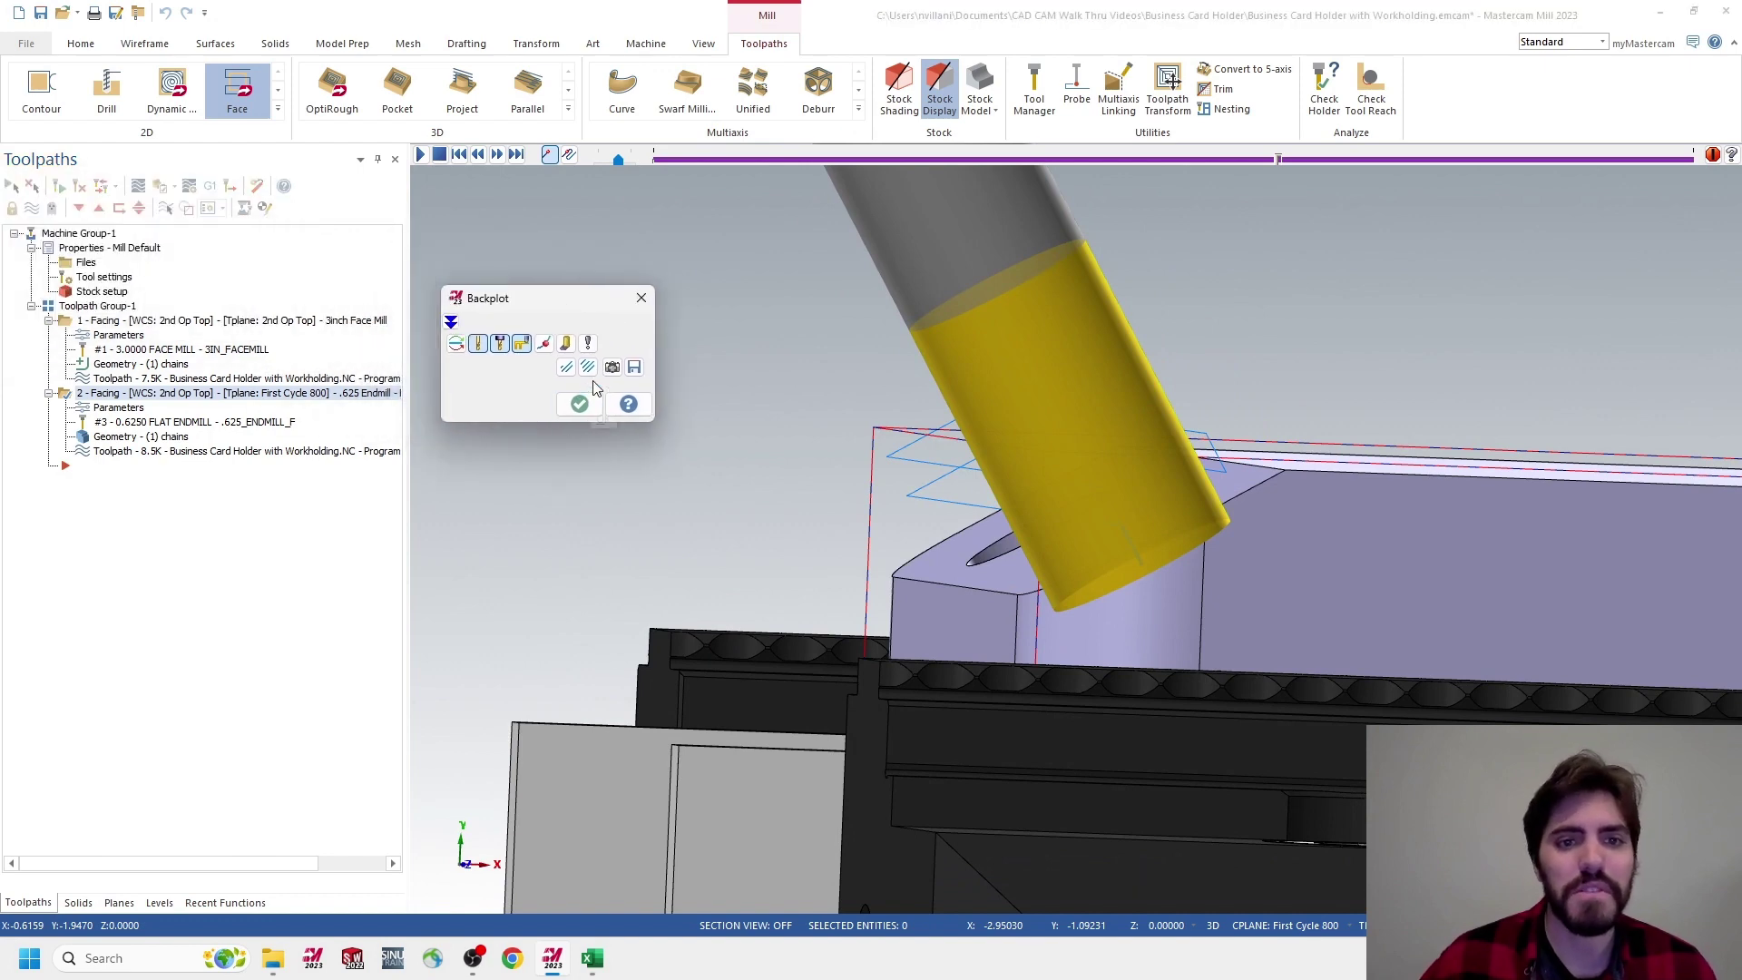
{"action": "left_click", "coordinate": [578, 403]}
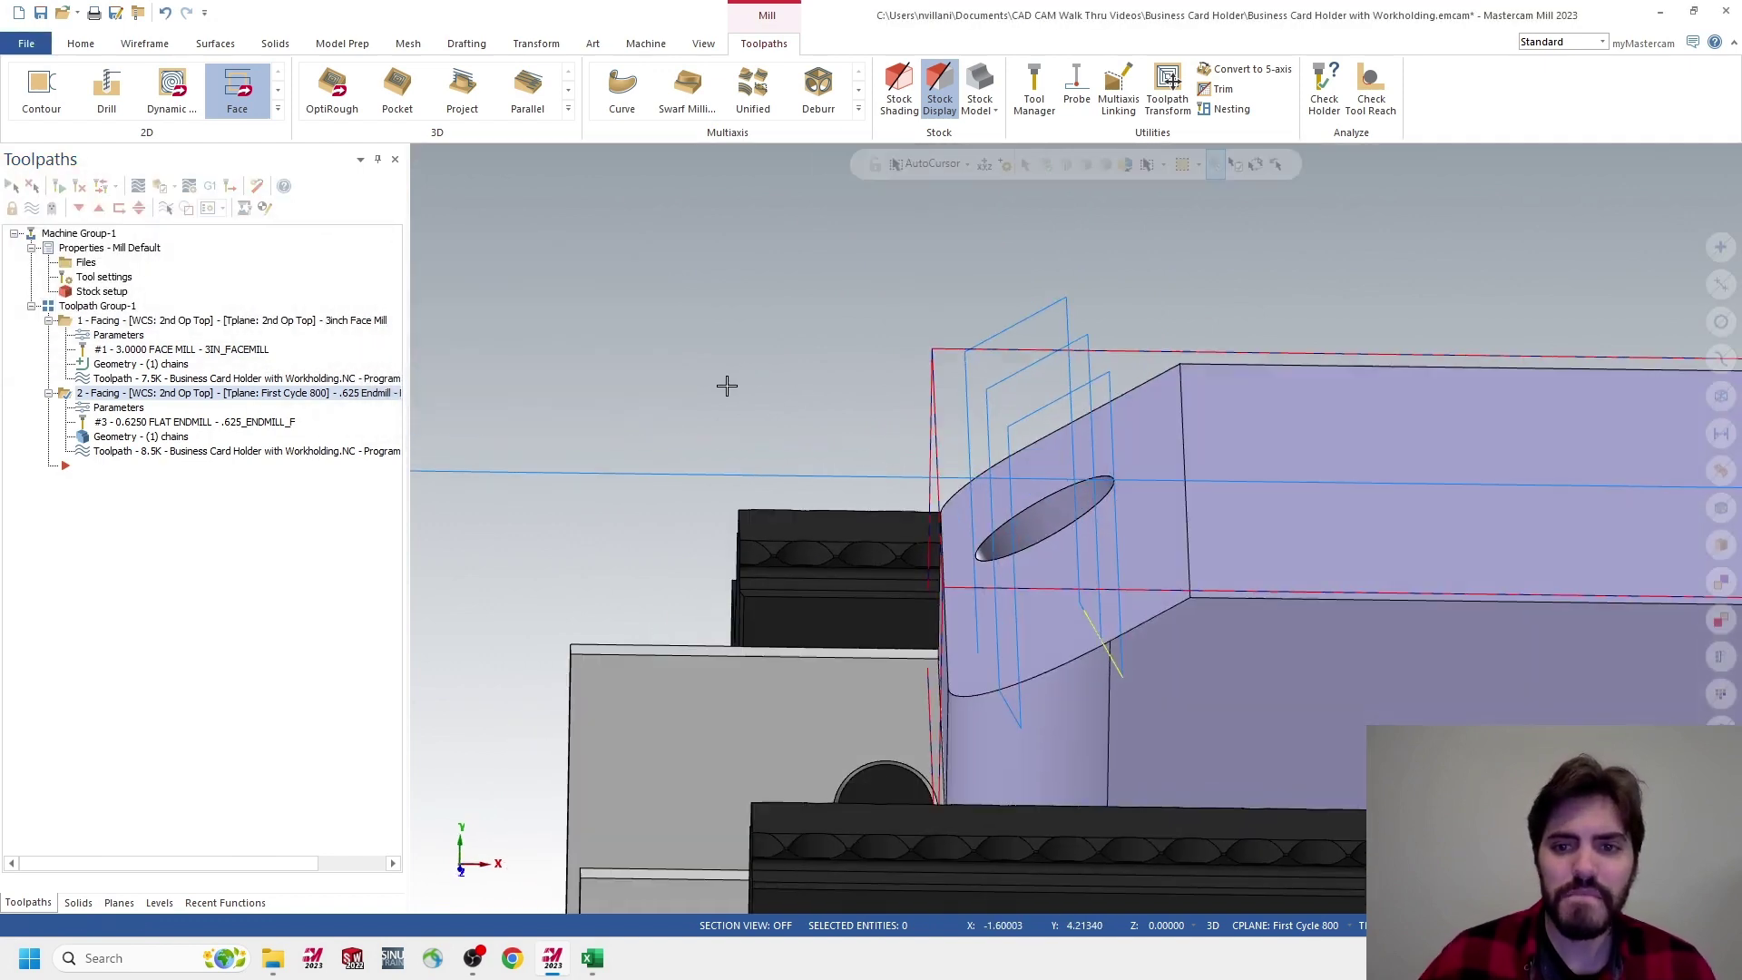
Examine from several angles how the facing passes step down from the stock corner to the angled face
{"action": "middle_click_drag", "start_coordinate": [914, 323], "coordinate": [735, 257]}
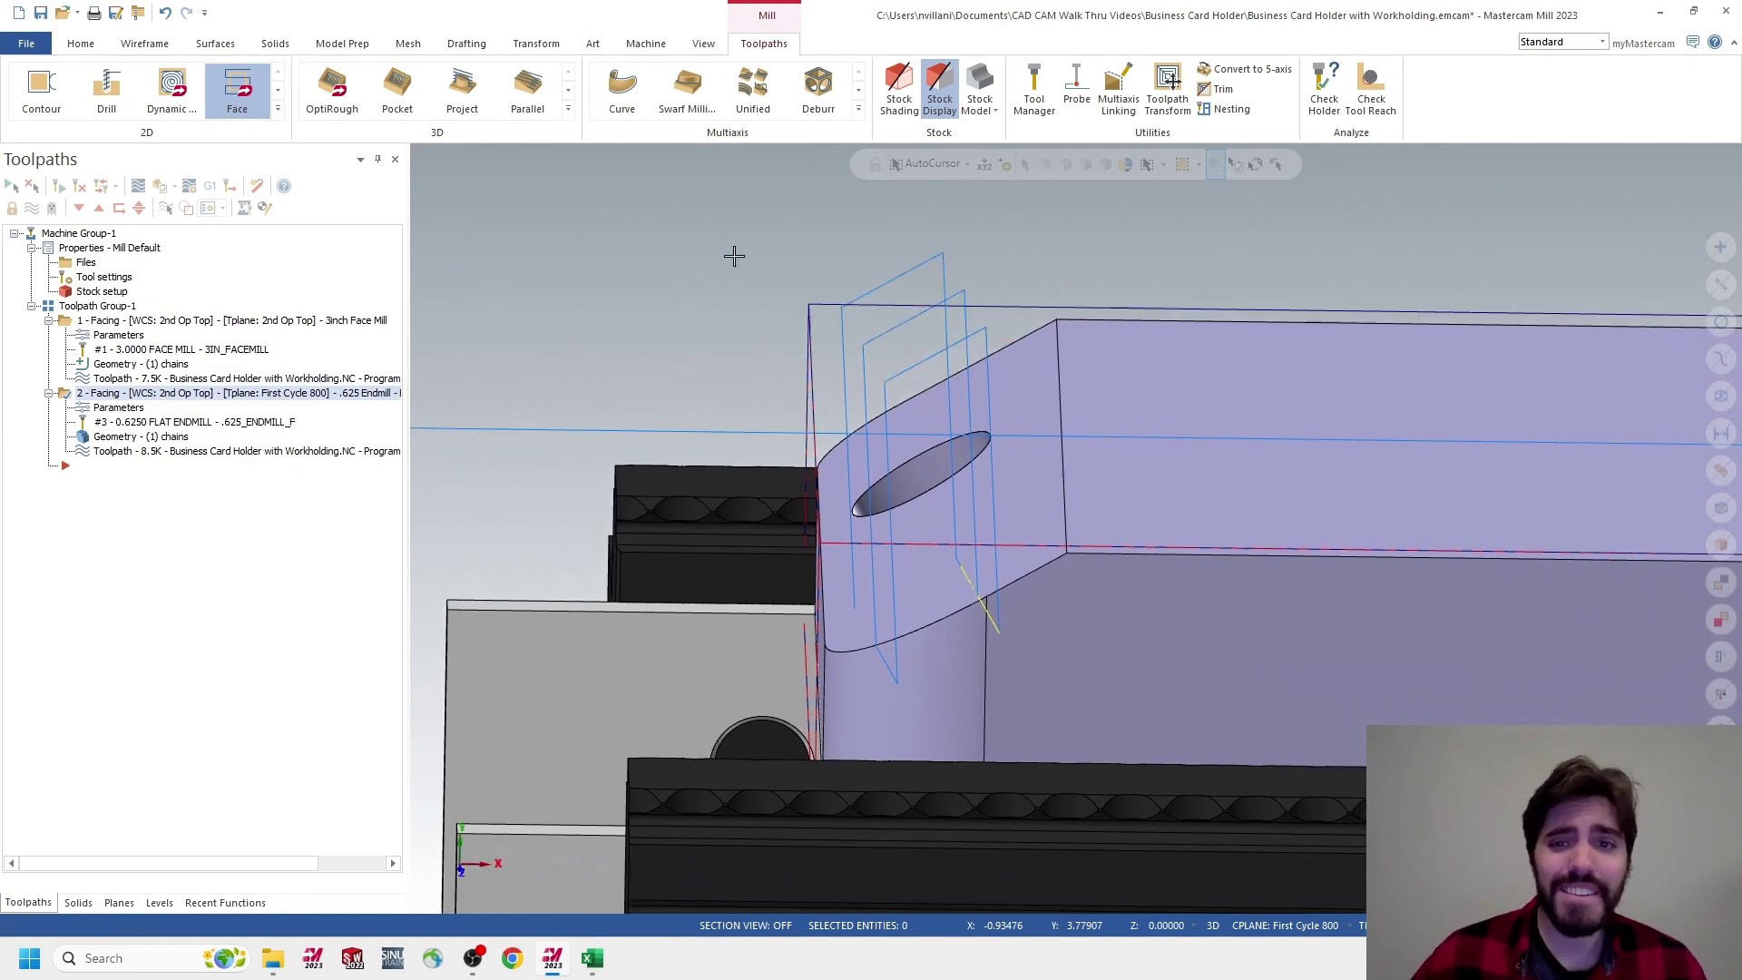
{"action": "scroll", "coordinate": [846, 367], "scroll_direction": "down", "scroll_amount": 2}
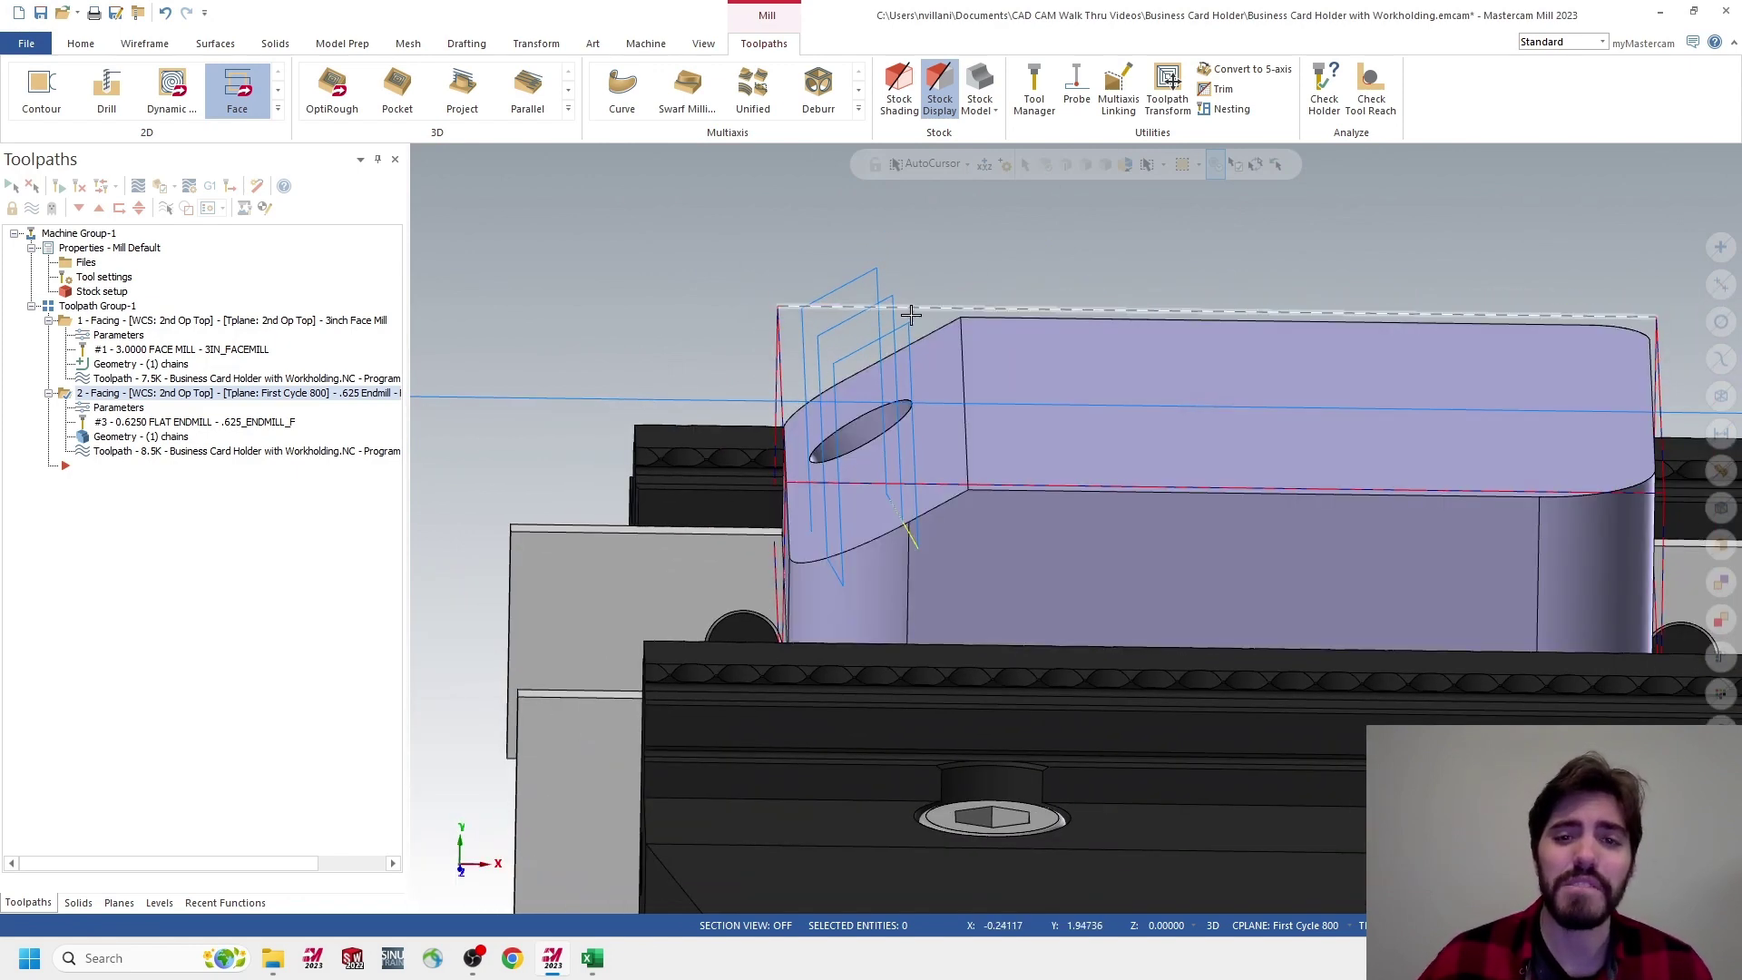
{"action": "middle_click_drag", "start_coordinate": [944, 280], "coordinate": [590, 331]}
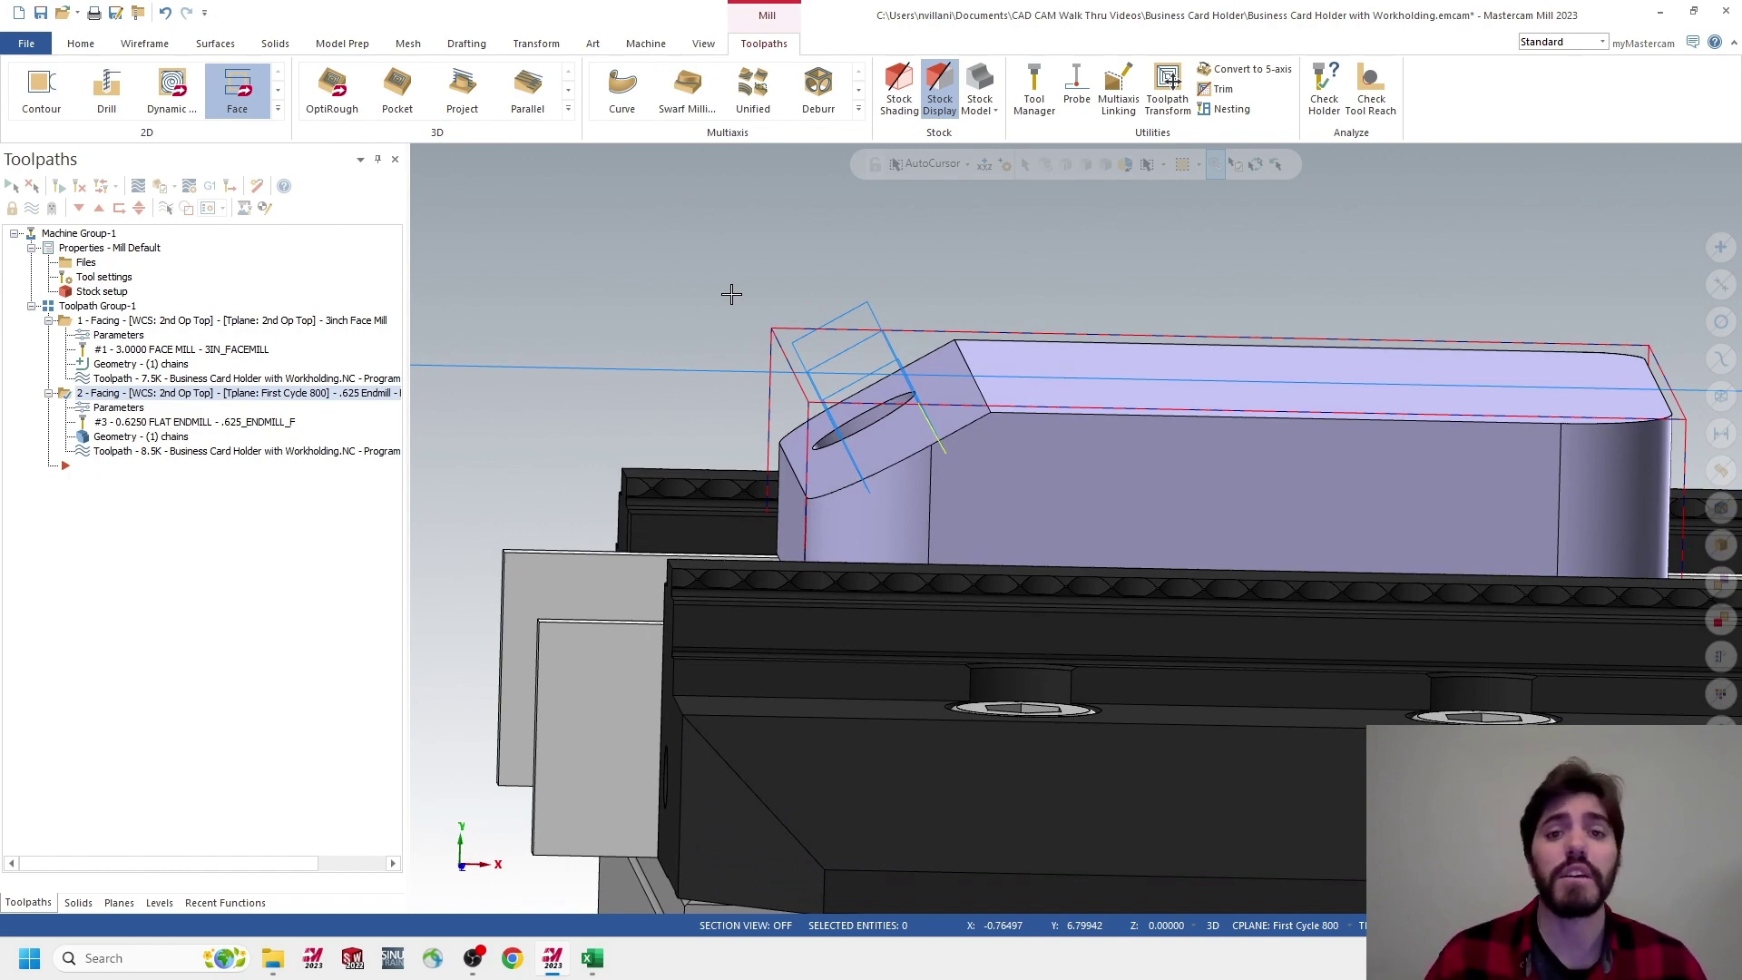
{"action": "middle_click_drag", "start_coordinate": [948, 408], "coordinate": [936, 423]}
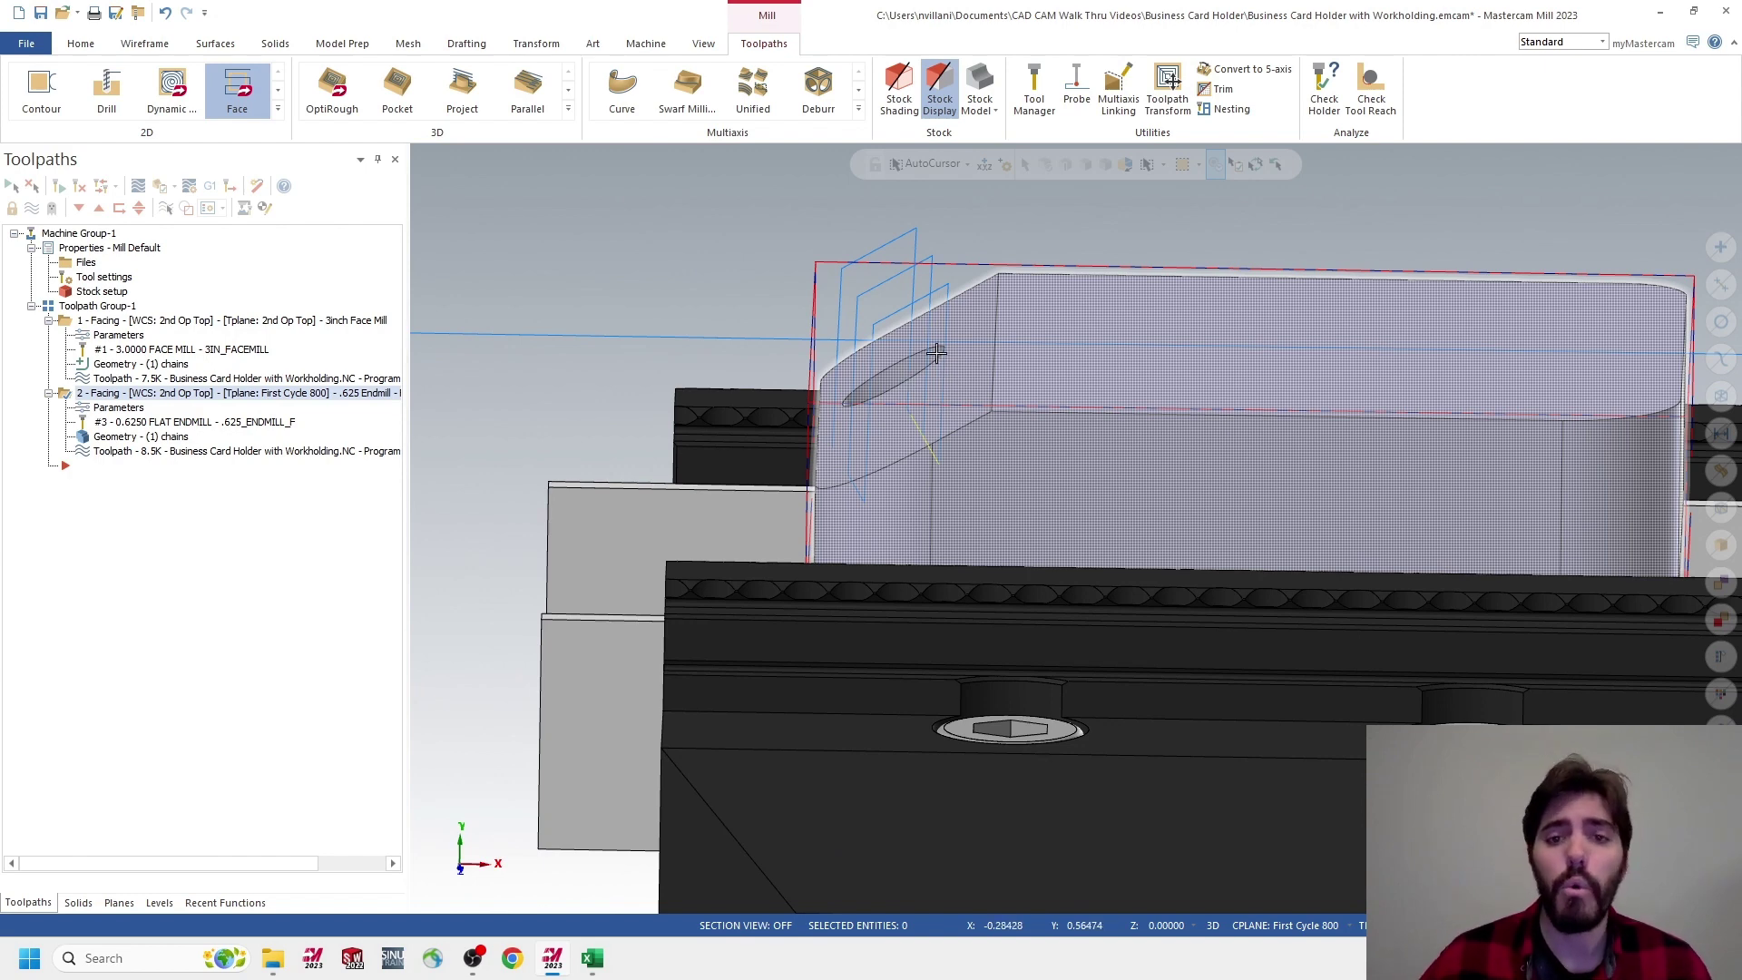
{"action": "middle_click_drag", "start_coordinate": [984, 303], "coordinate": [902, 281]}
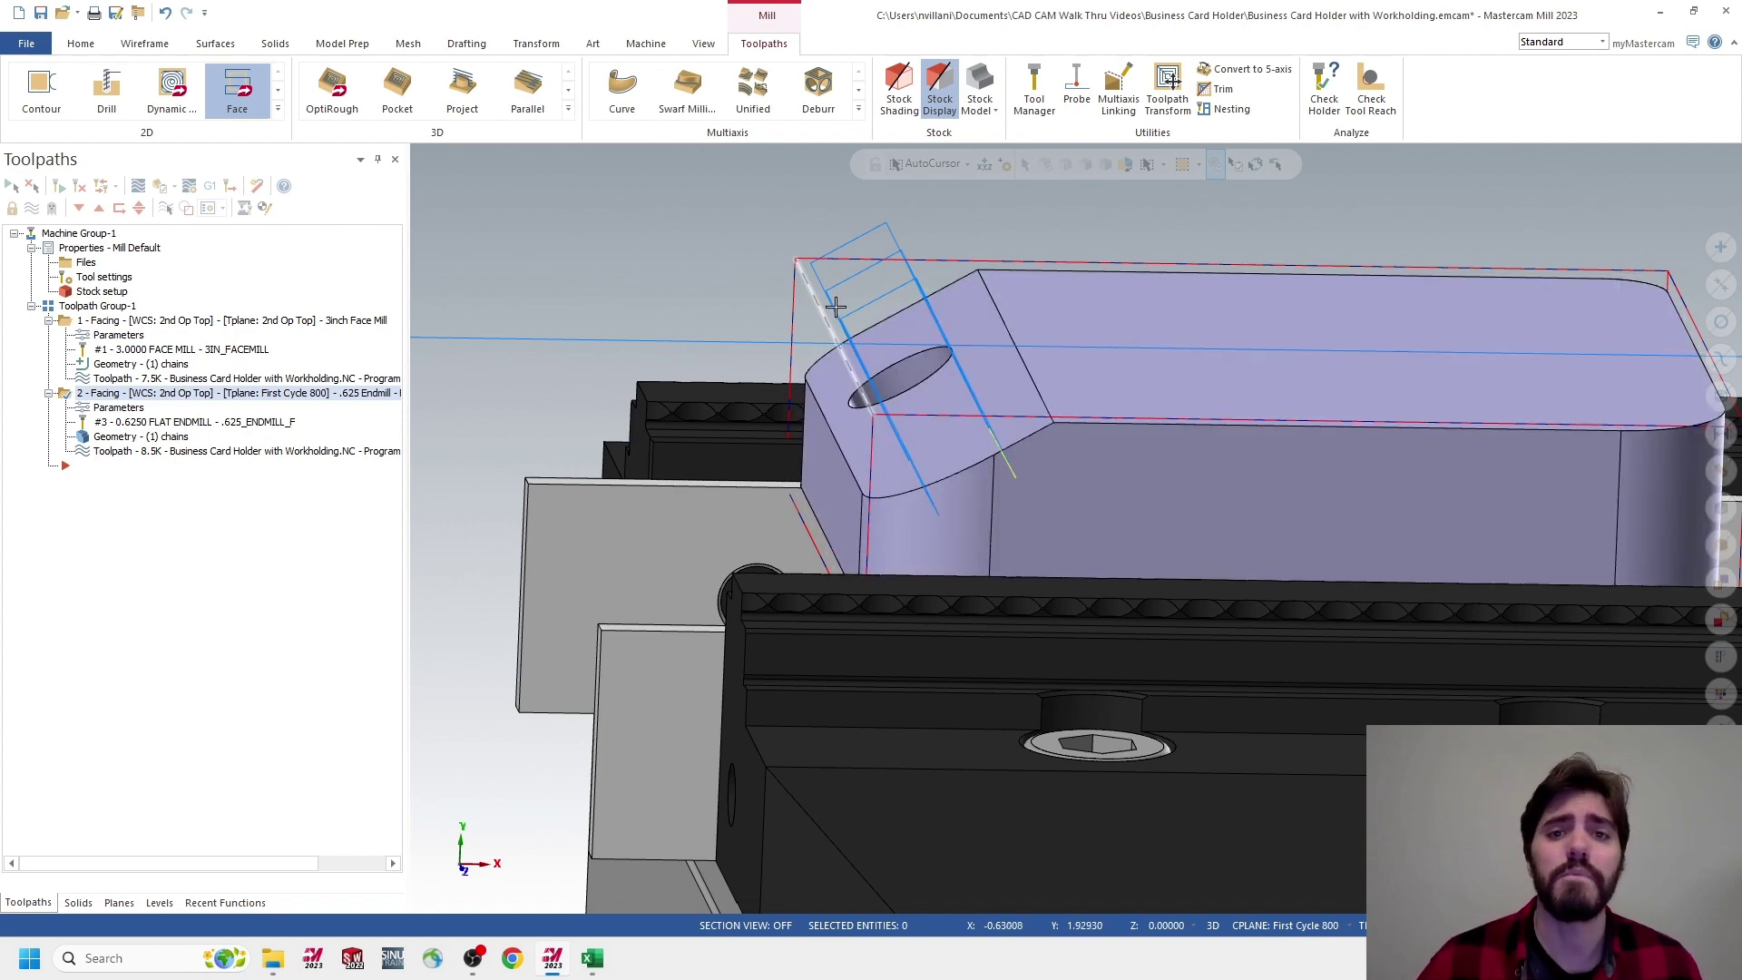
{"action": "middle_click_drag", "start_coordinate": [797, 245], "coordinate": [764, 237]}
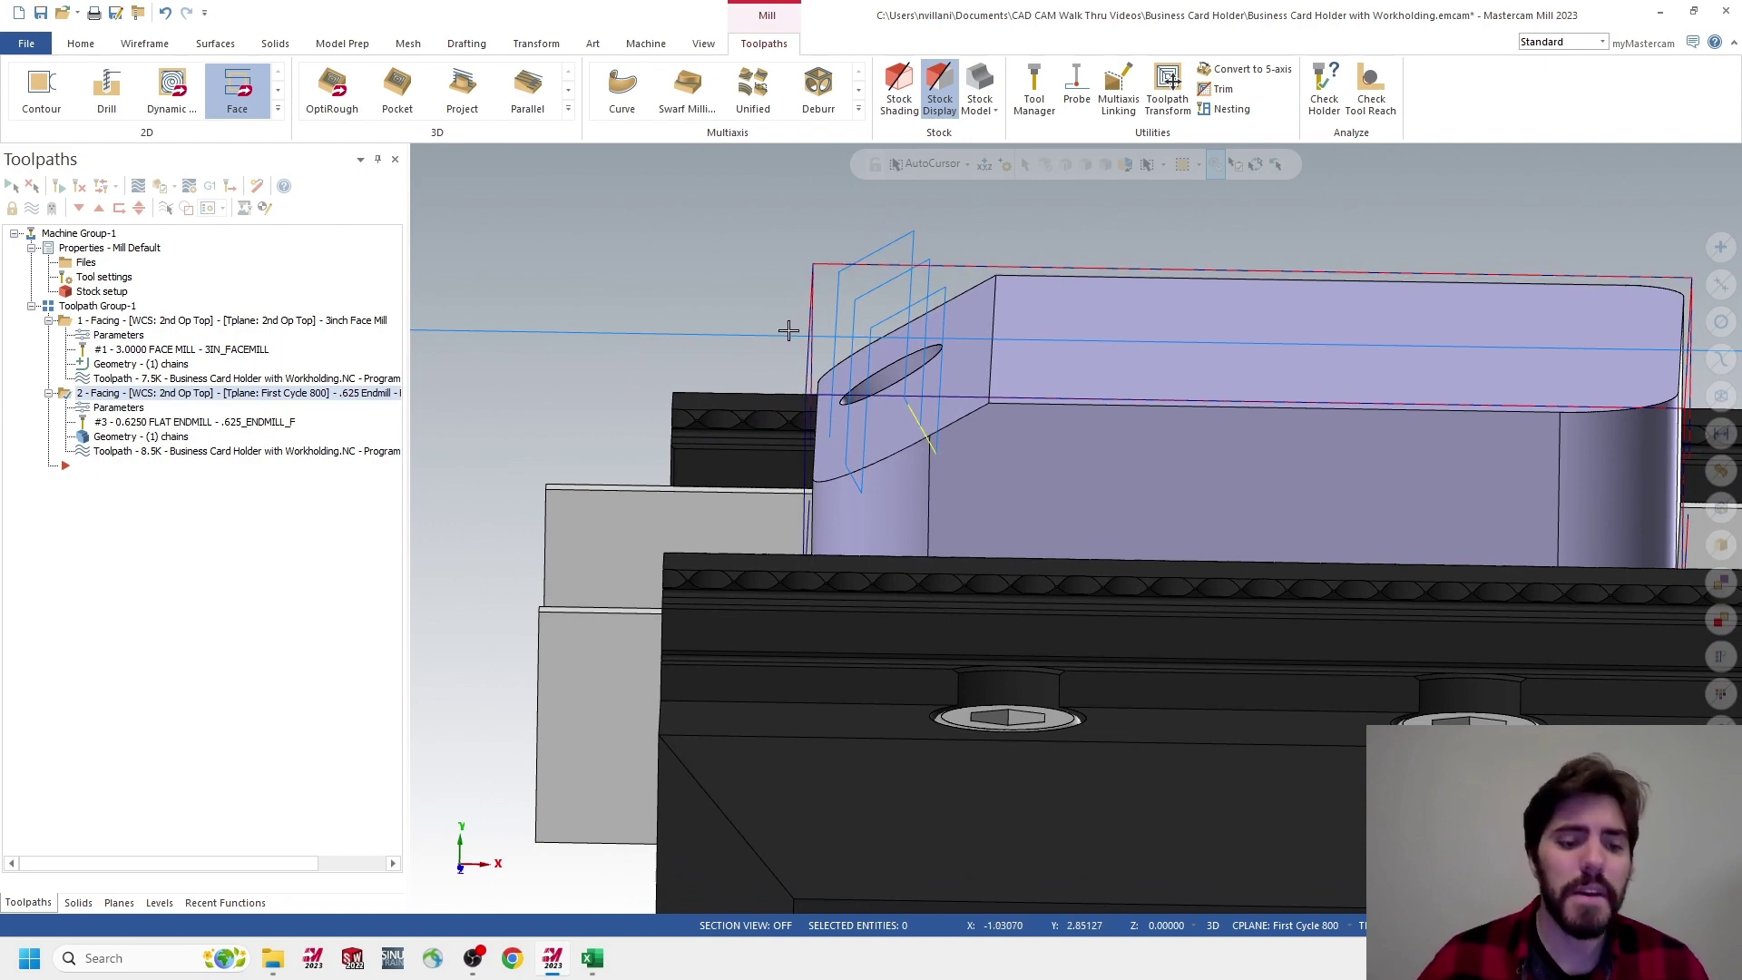
{"action": "middle_click_drag", "start_coordinate": [809, 316], "coordinate": [779, 330], "text": "shift"}
{"action": "middle_click_drag", "start_coordinate": [813, 327], "coordinate": [832, 339]}
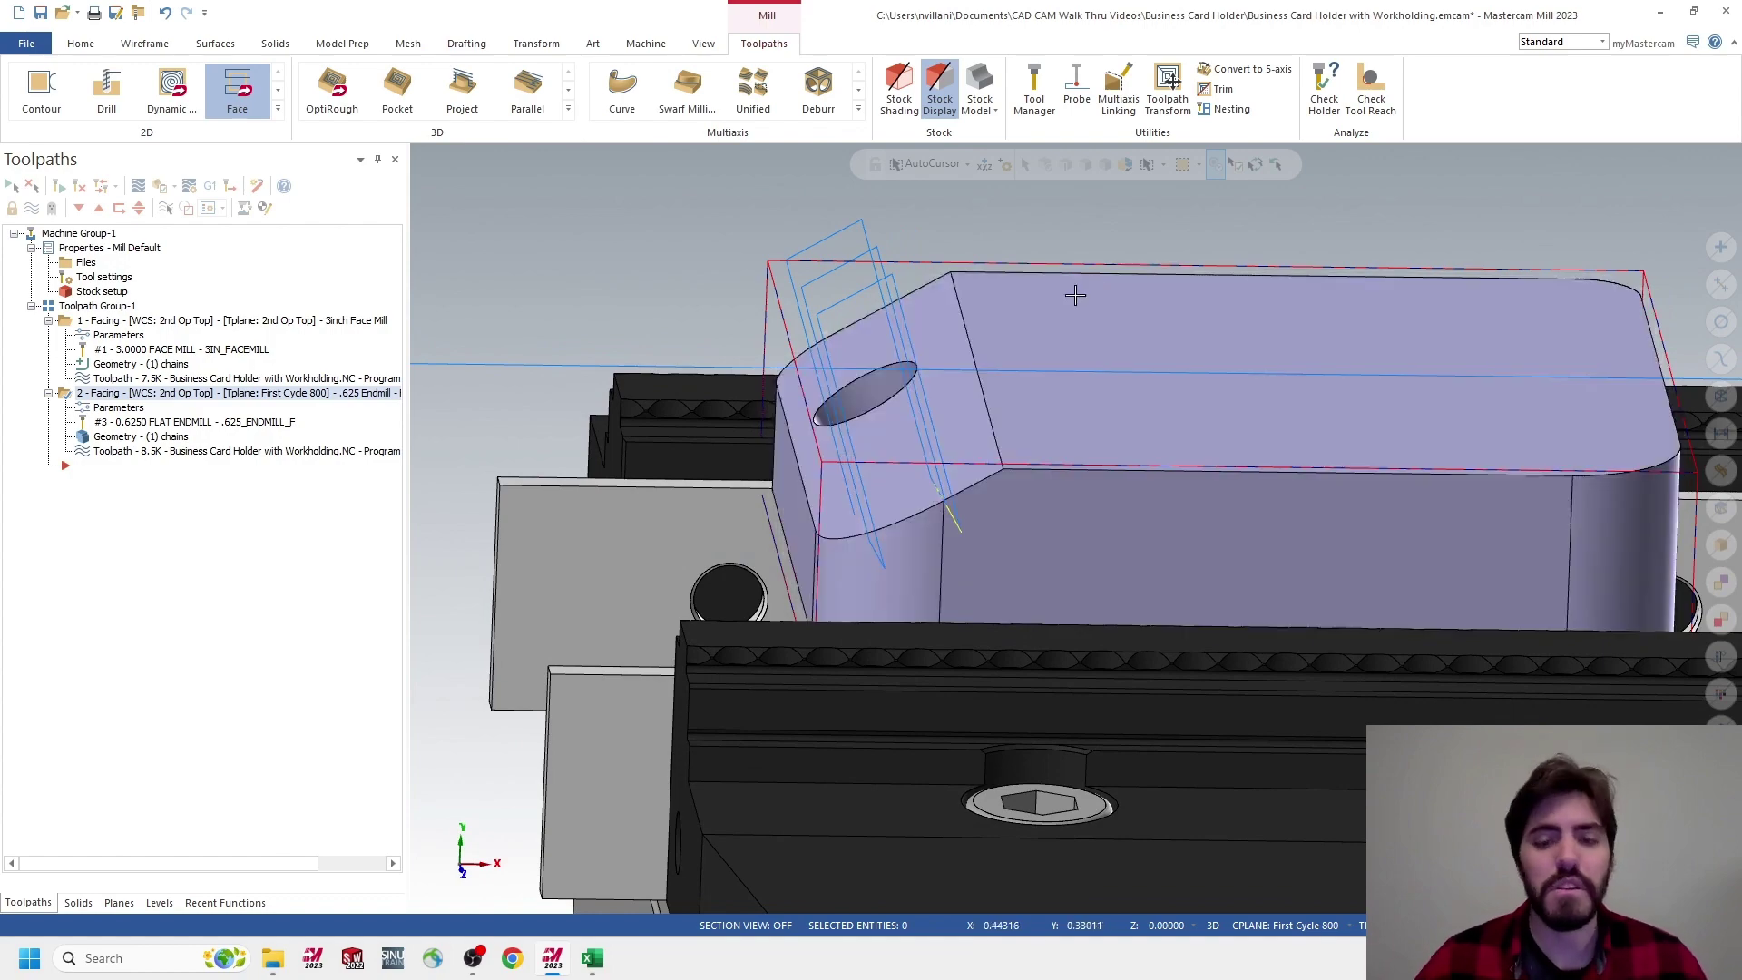
{"action": "middle_click_drag", "start_coordinate": [1074, 291], "coordinate": [844, 257]}
{"action": "middle_click_drag", "start_coordinate": [1142, 325], "coordinate": [1100, 342]}
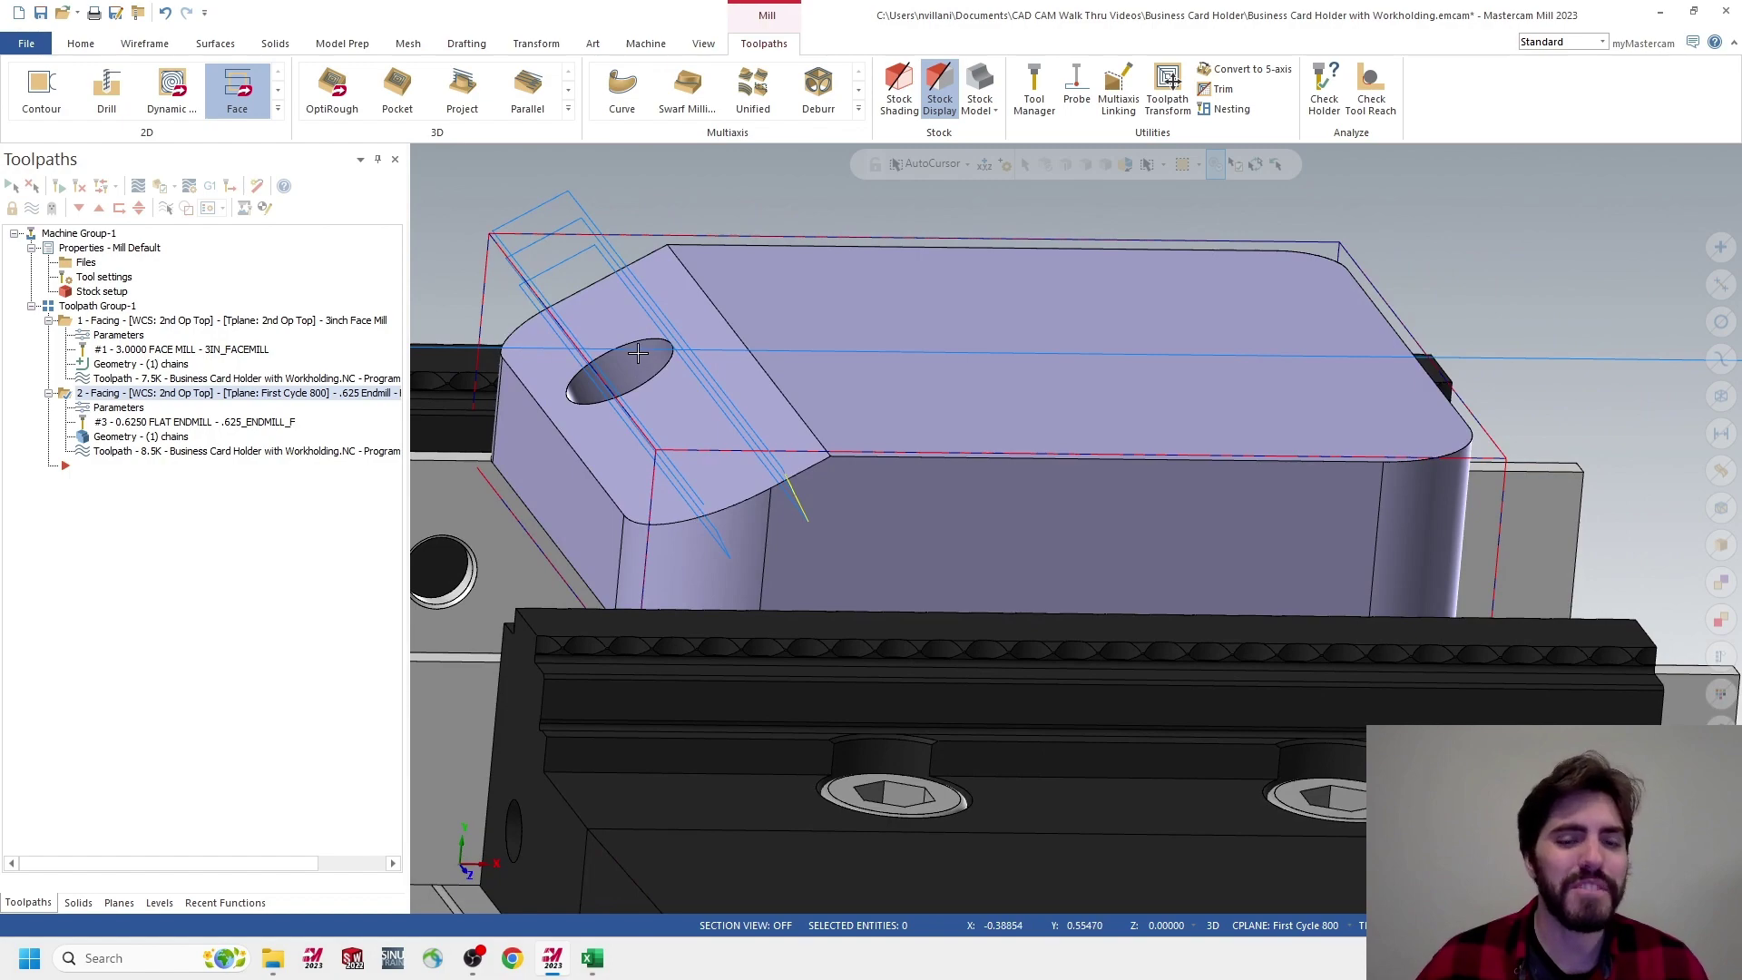
{"action": "middle_click_drag", "start_coordinate": [642, 356], "coordinate": [769, 344], "text": "shift"}
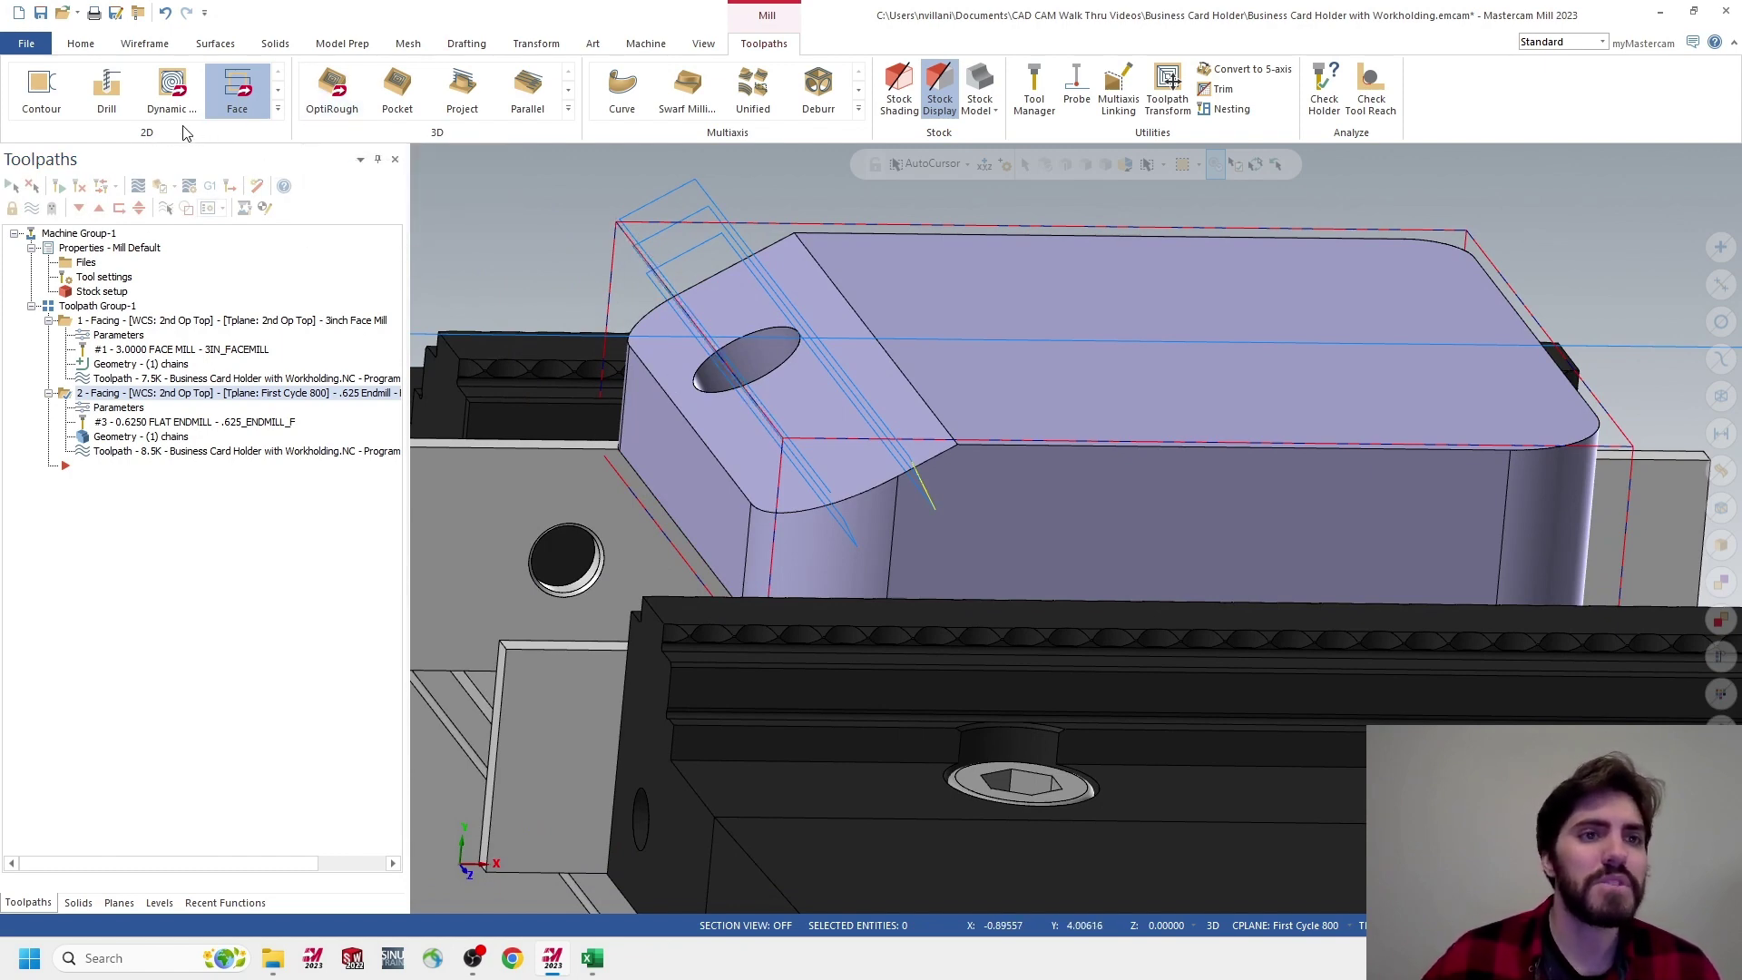
Start a Drill toolpath on the 0.5 diameter hole in the angled face and accept the hole selection
{"action": "left_click", "coordinate": [277, 110]}
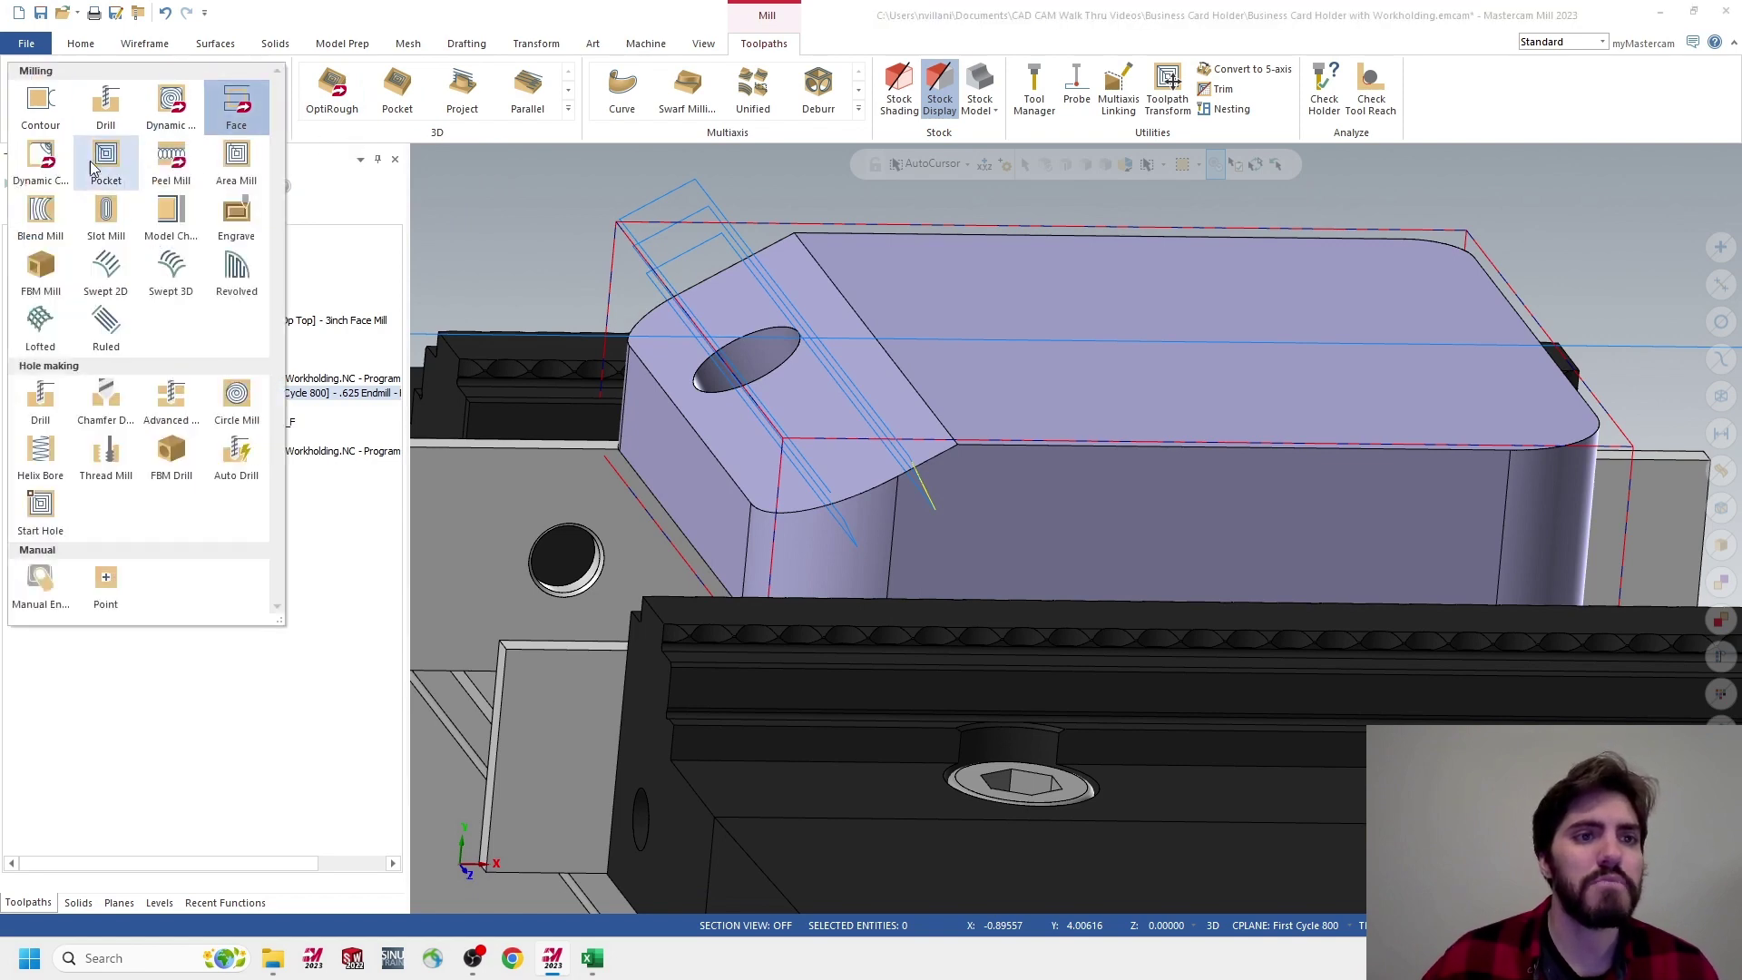
{"action": "left_click", "coordinate": [40, 401]}
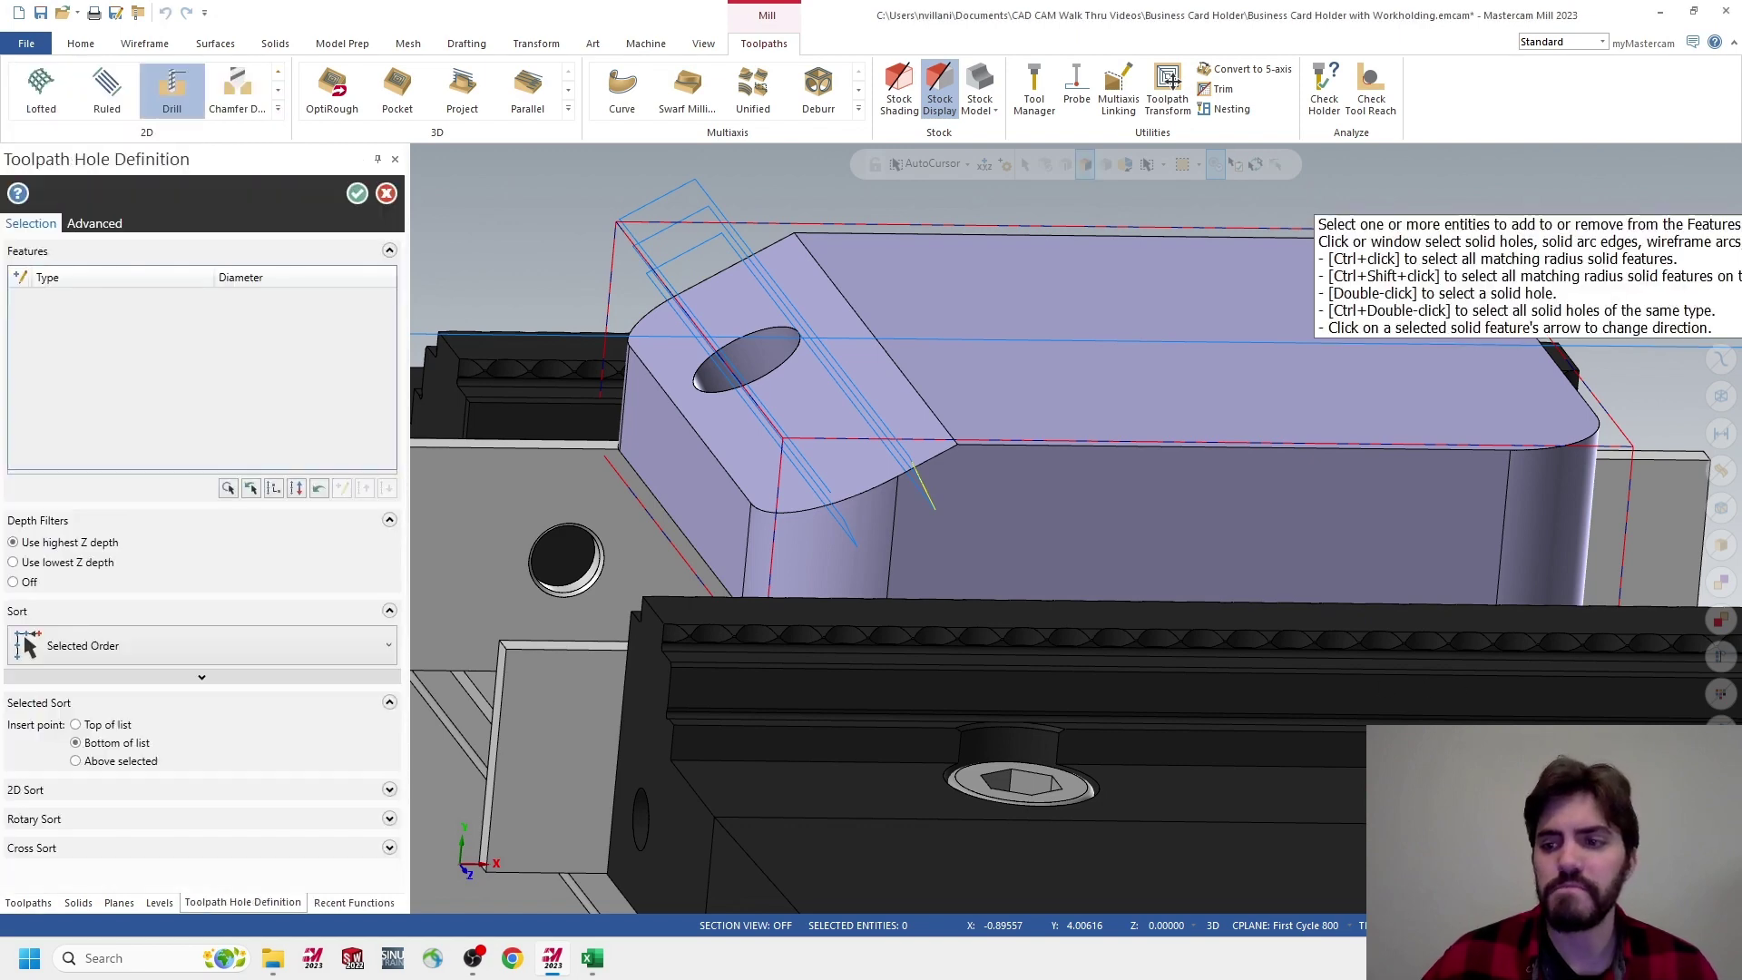
{"action": "left_click", "coordinate": [766, 330]}
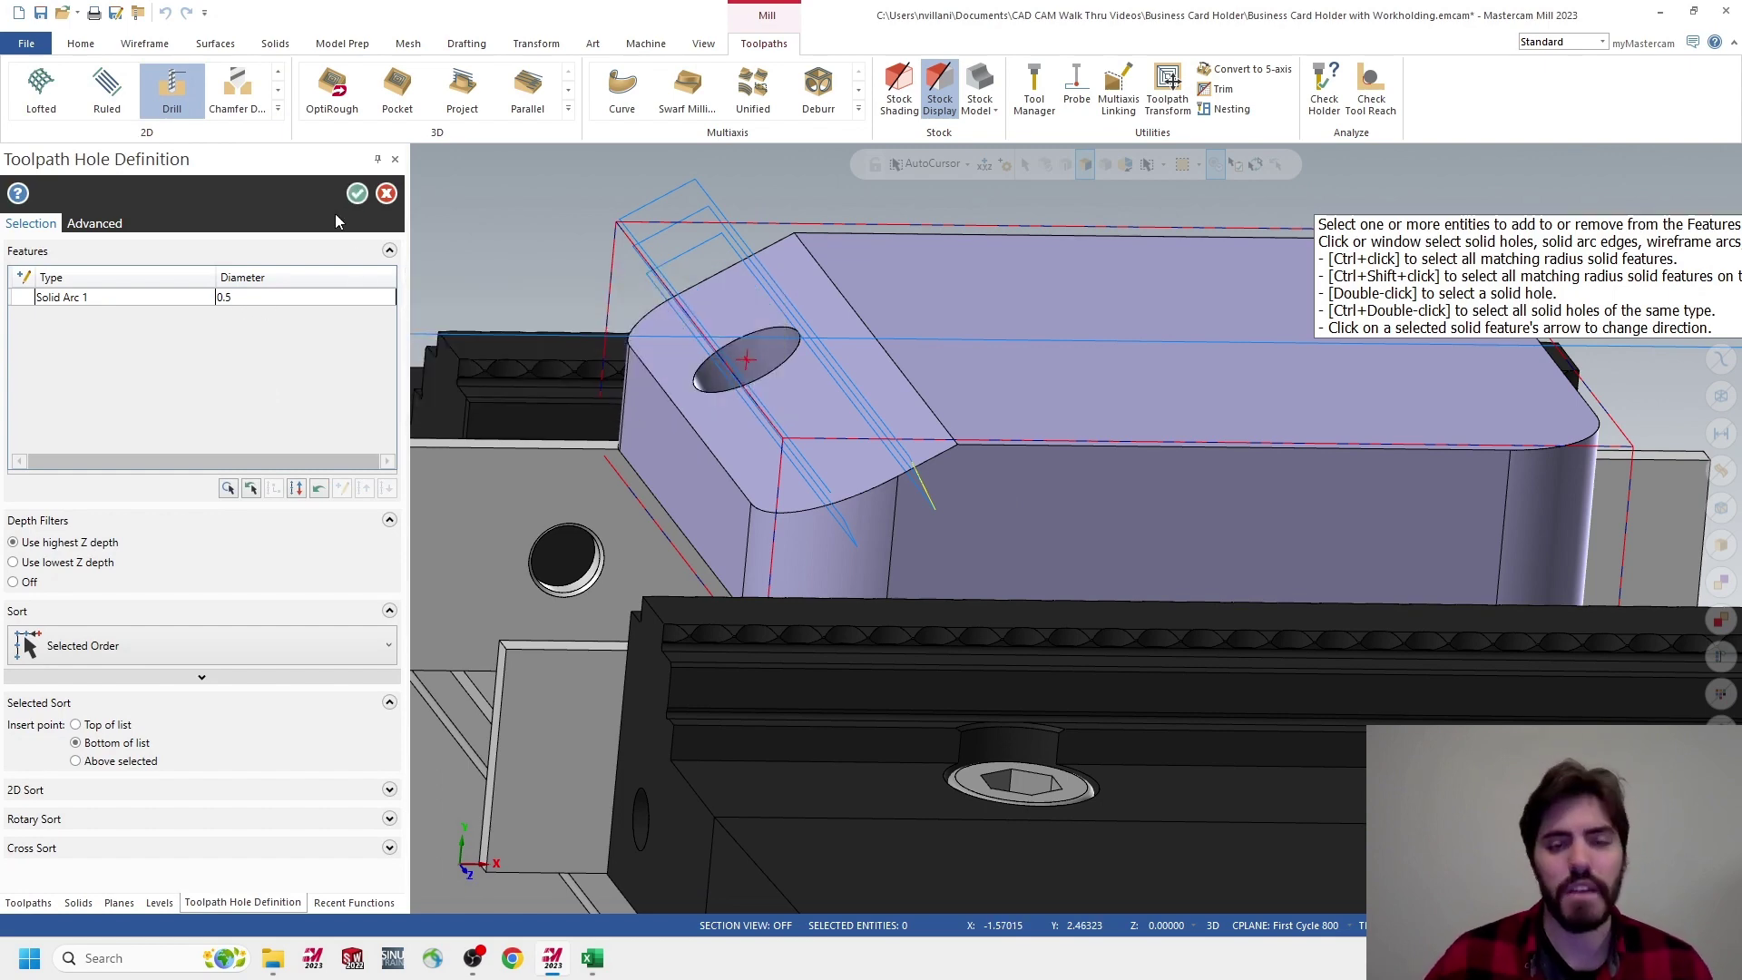
{"action": "left_click", "coordinate": [357, 194]}
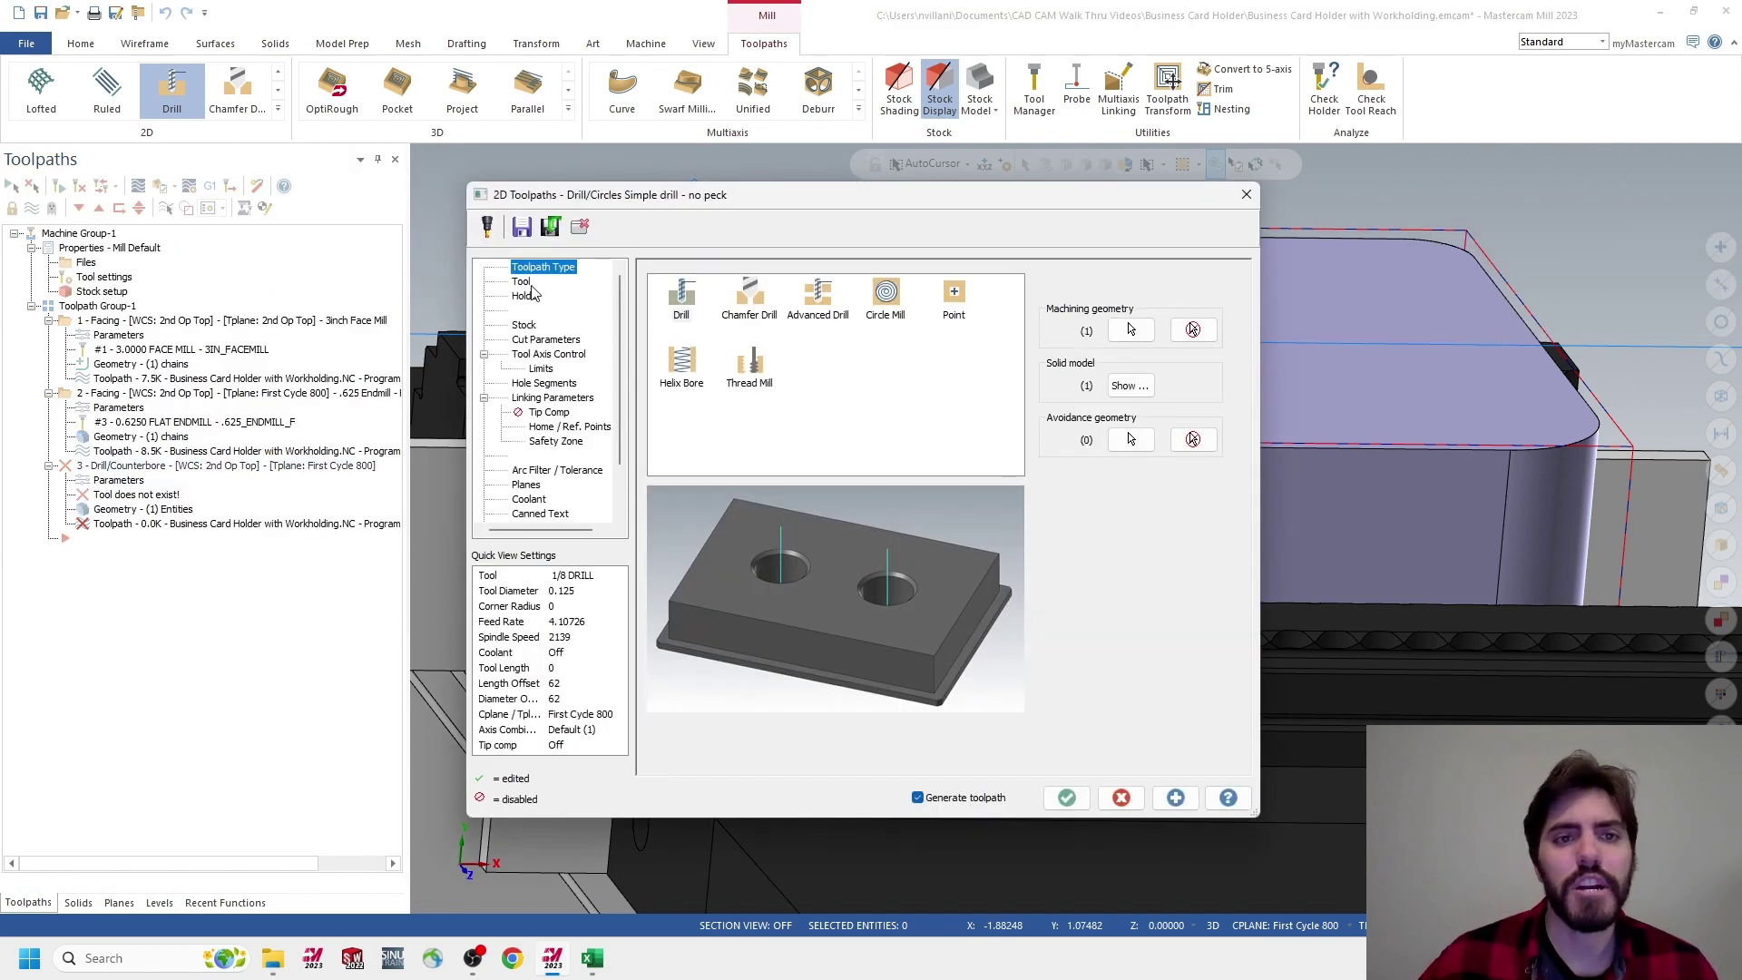
Assign the .500_DRILL, tool 17, to the drilling operation and enter the comment ".500 Drill - First Cycle 800"
{"action": "left_click", "coordinate": [524, 282]}
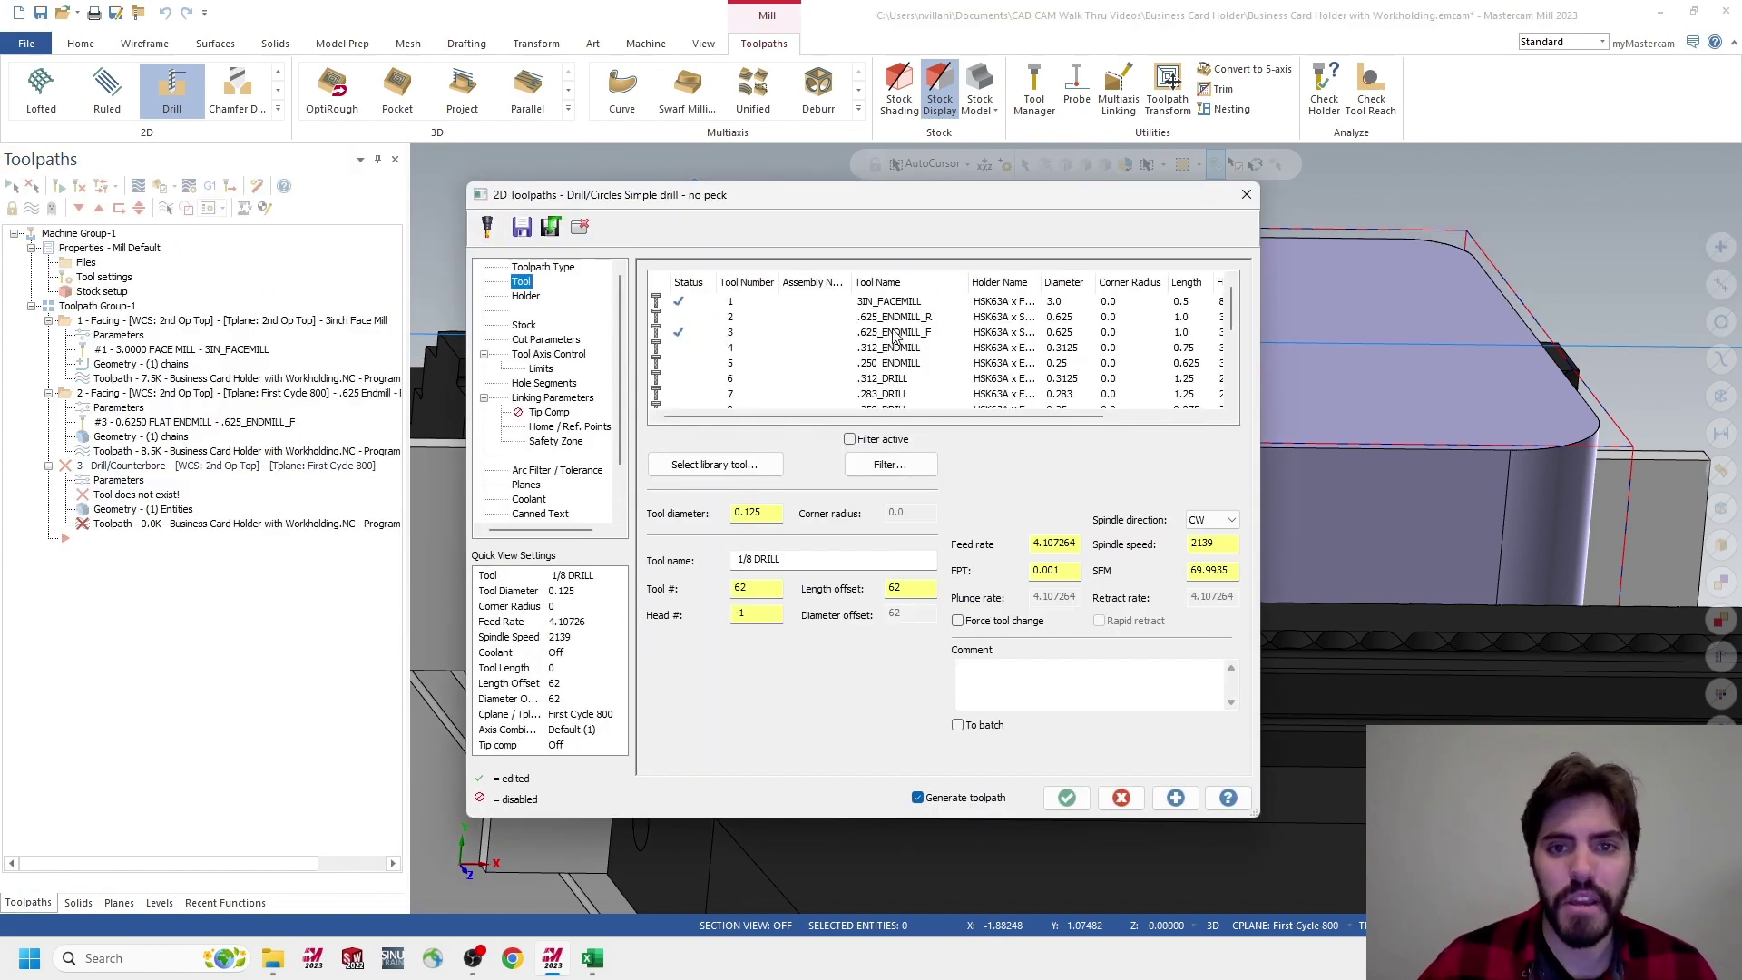
{"action": "scroll", "coordinate": [894, 336], "scroll_direction": "down", "scroll_amount": 3}
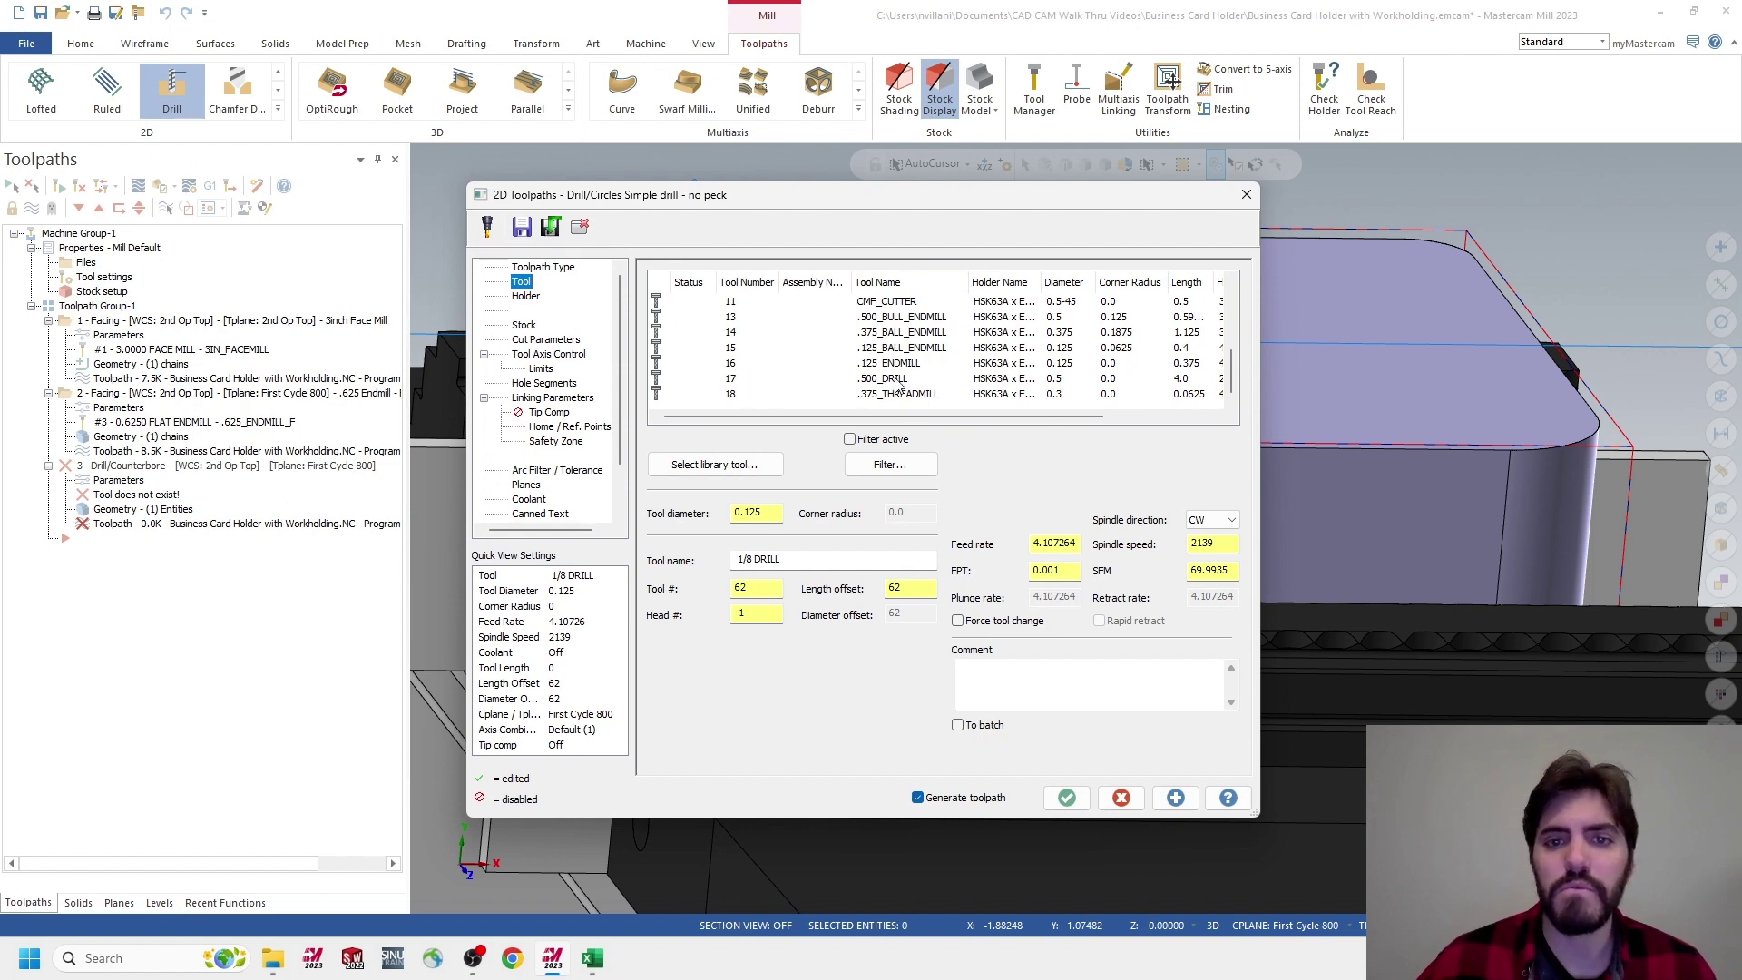
{"action": "left_click", "coordinate": [896, 380]}
{"action": "left_click", "coordinate": [1001, 687]}
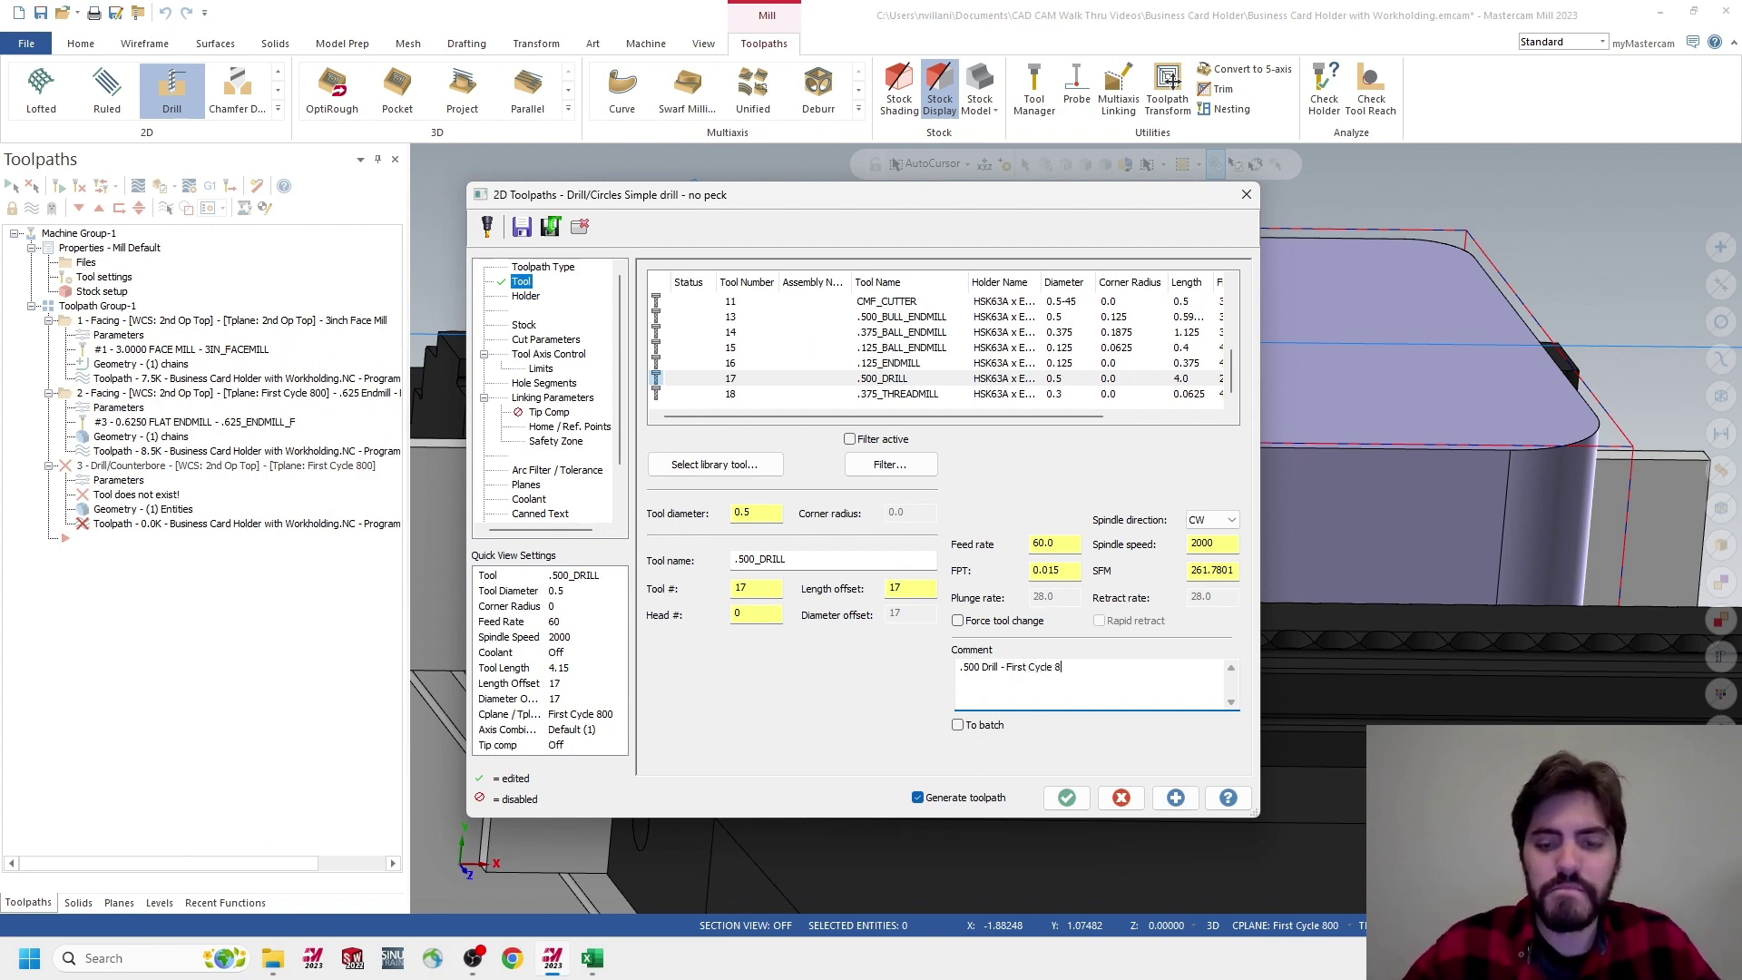
{"action": "type", "text": "00"}
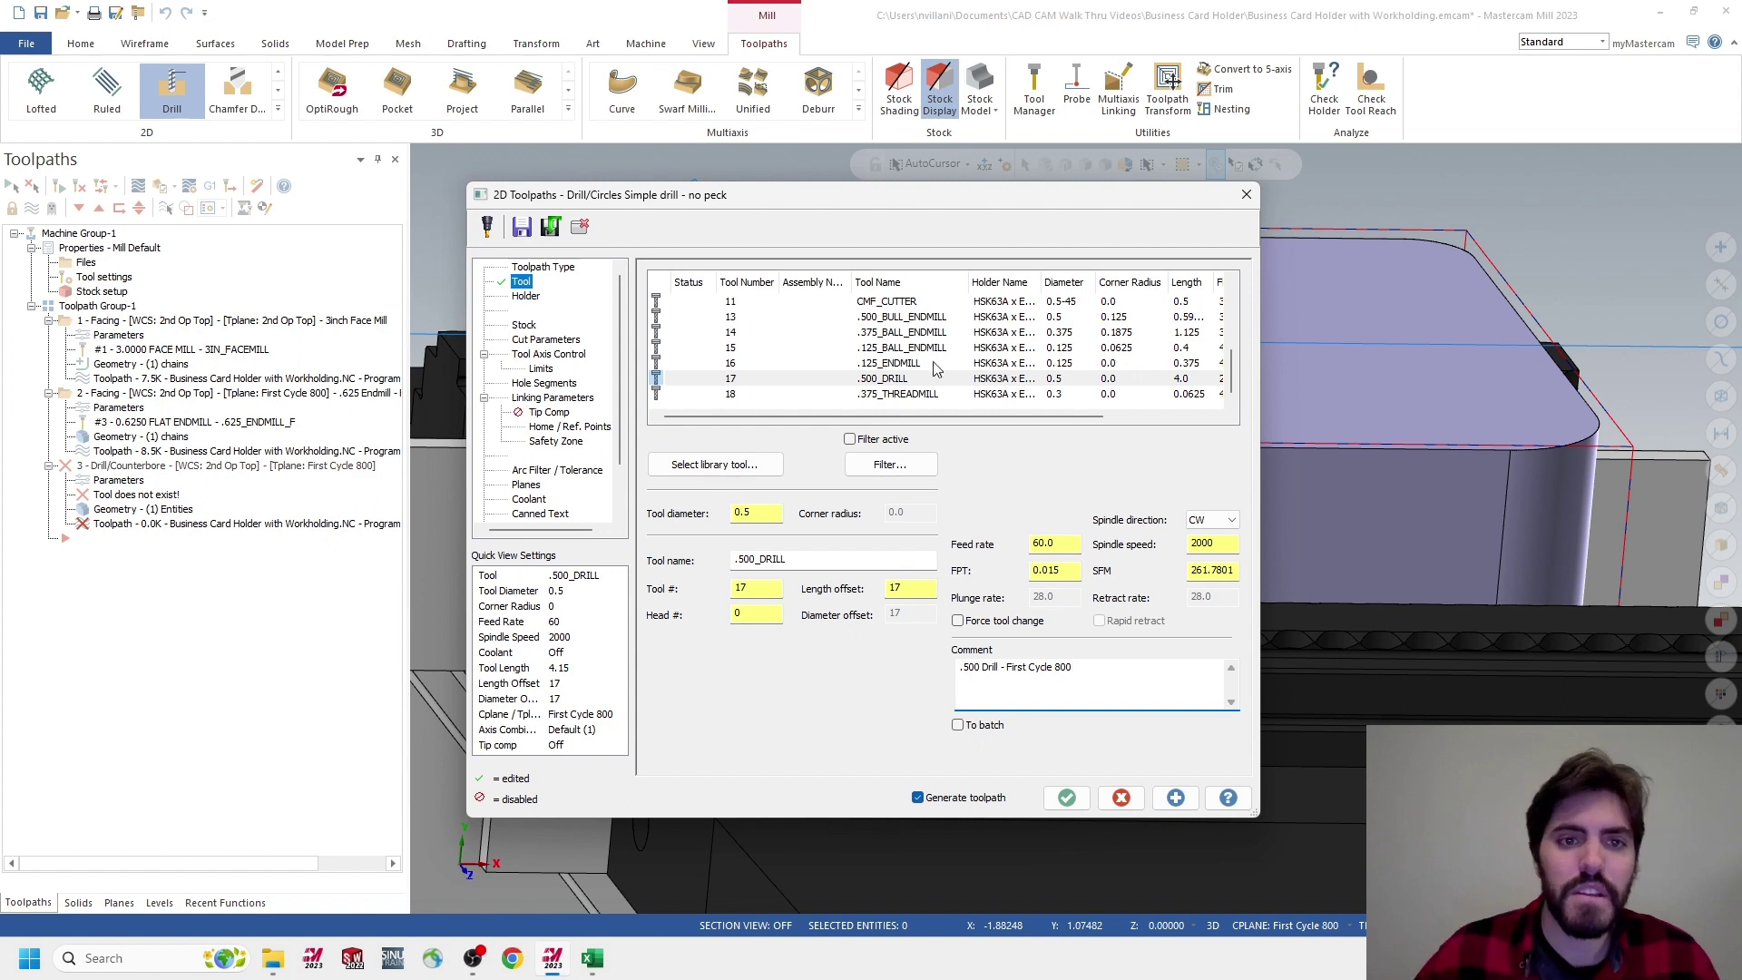
Review the drill's cycle and 3 axis output settings, and switch the retract, top of stock and depth heights to absolute
{"action": "left_click", "coordinate": [547, 339]}
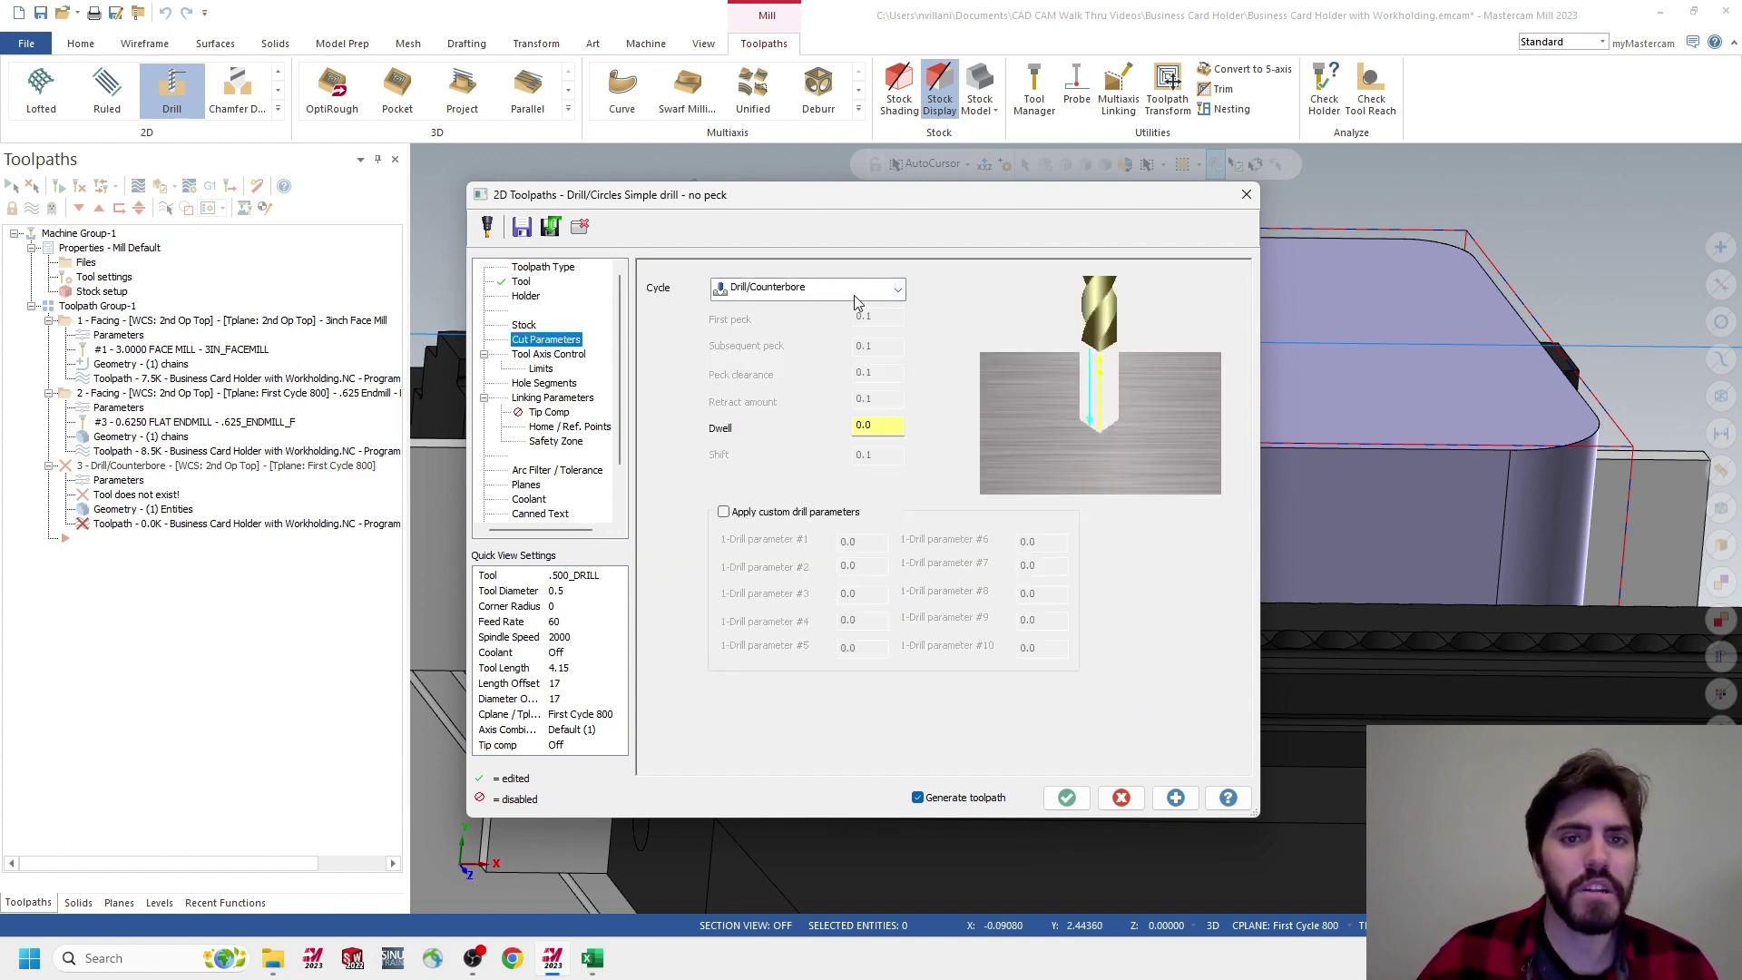
{"action": "left_click", "coordinate": [564, 356]}
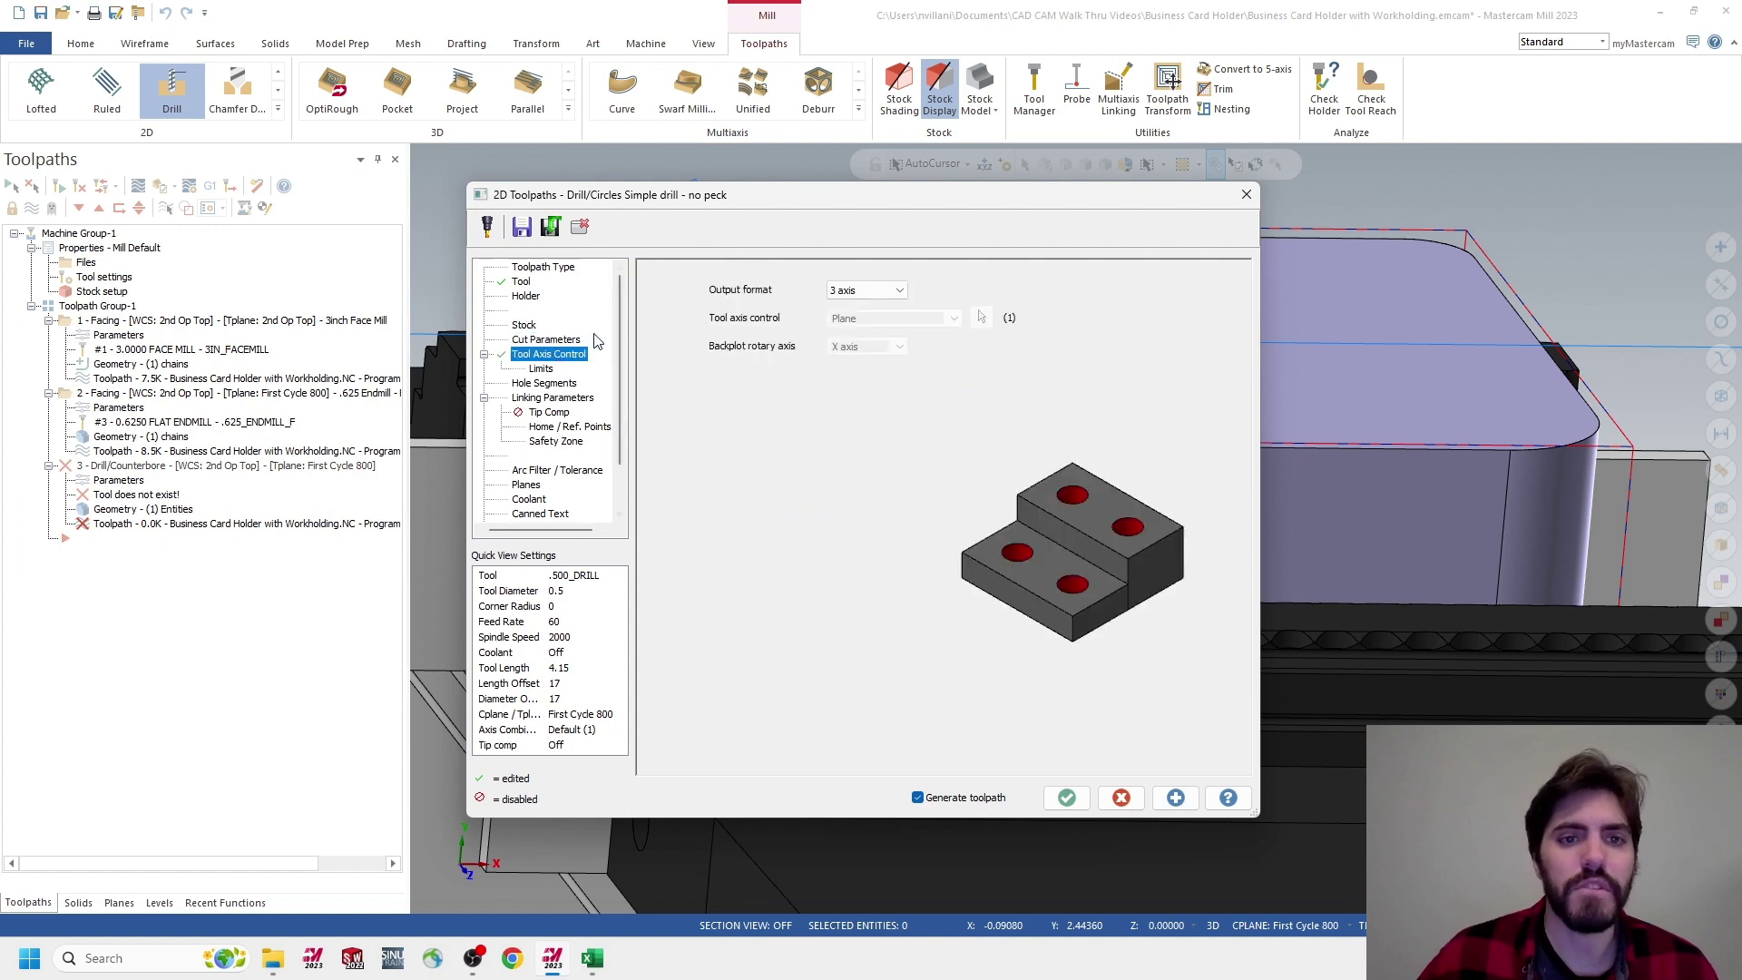
{"action": "left_click", "coordinate": [549, 382]}
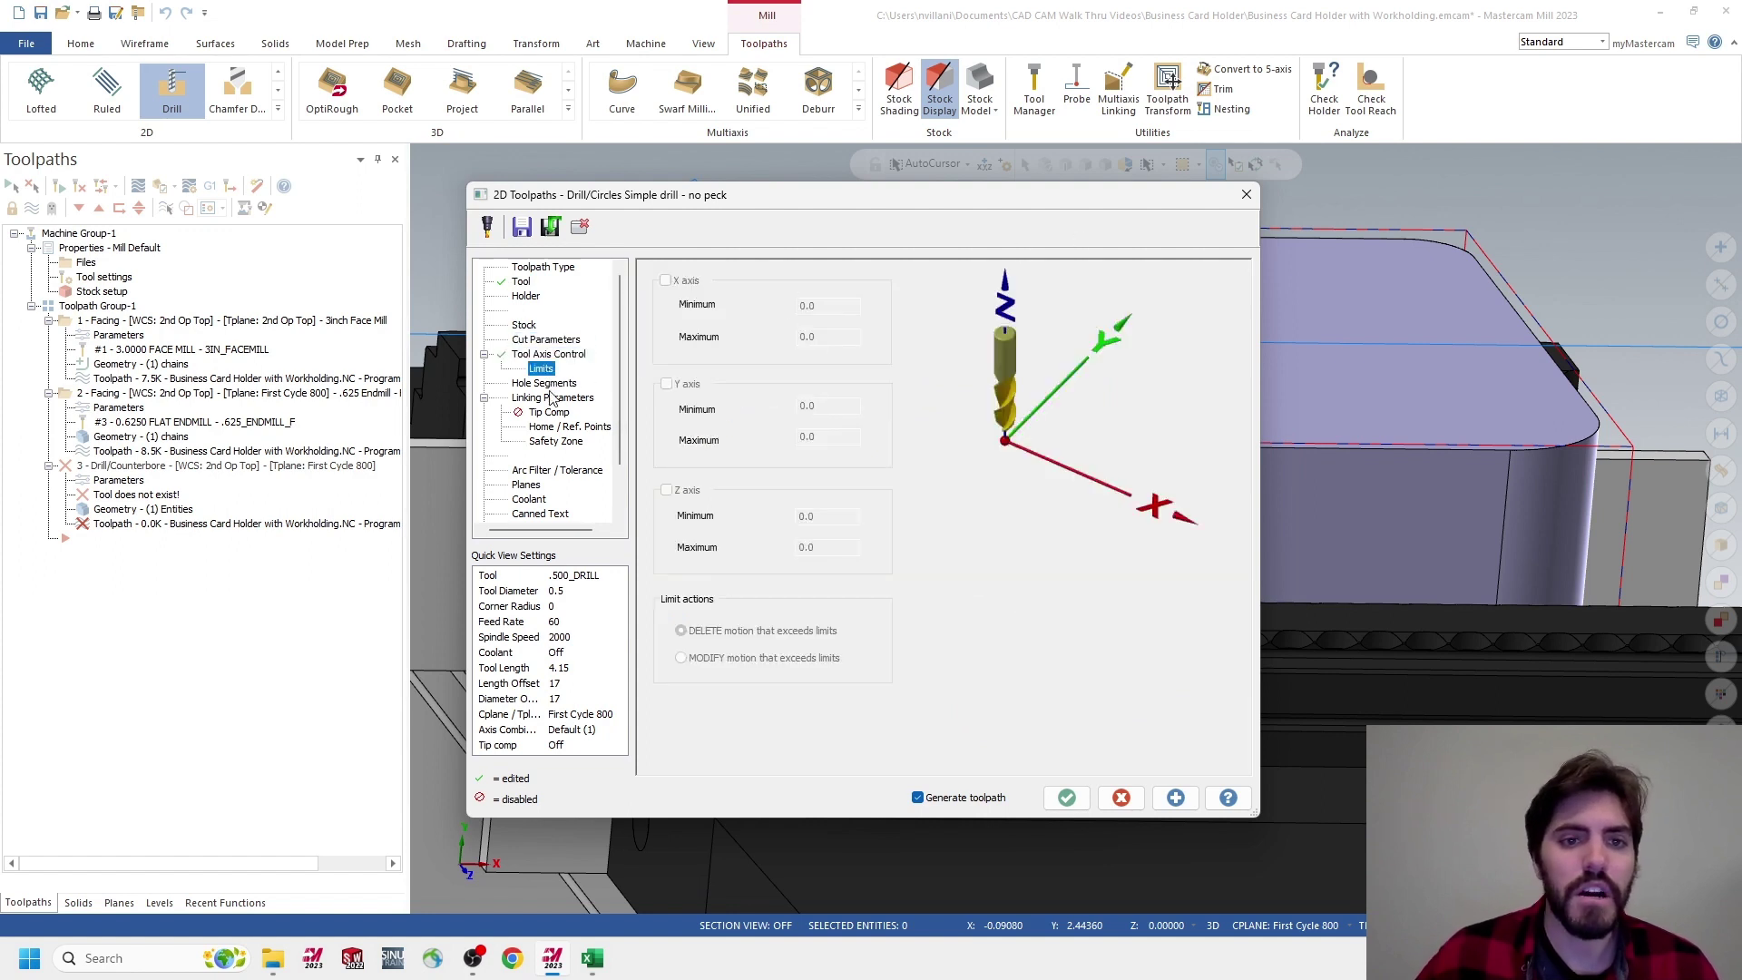
{"action": "left_click", "coordinate": [552, 397]}
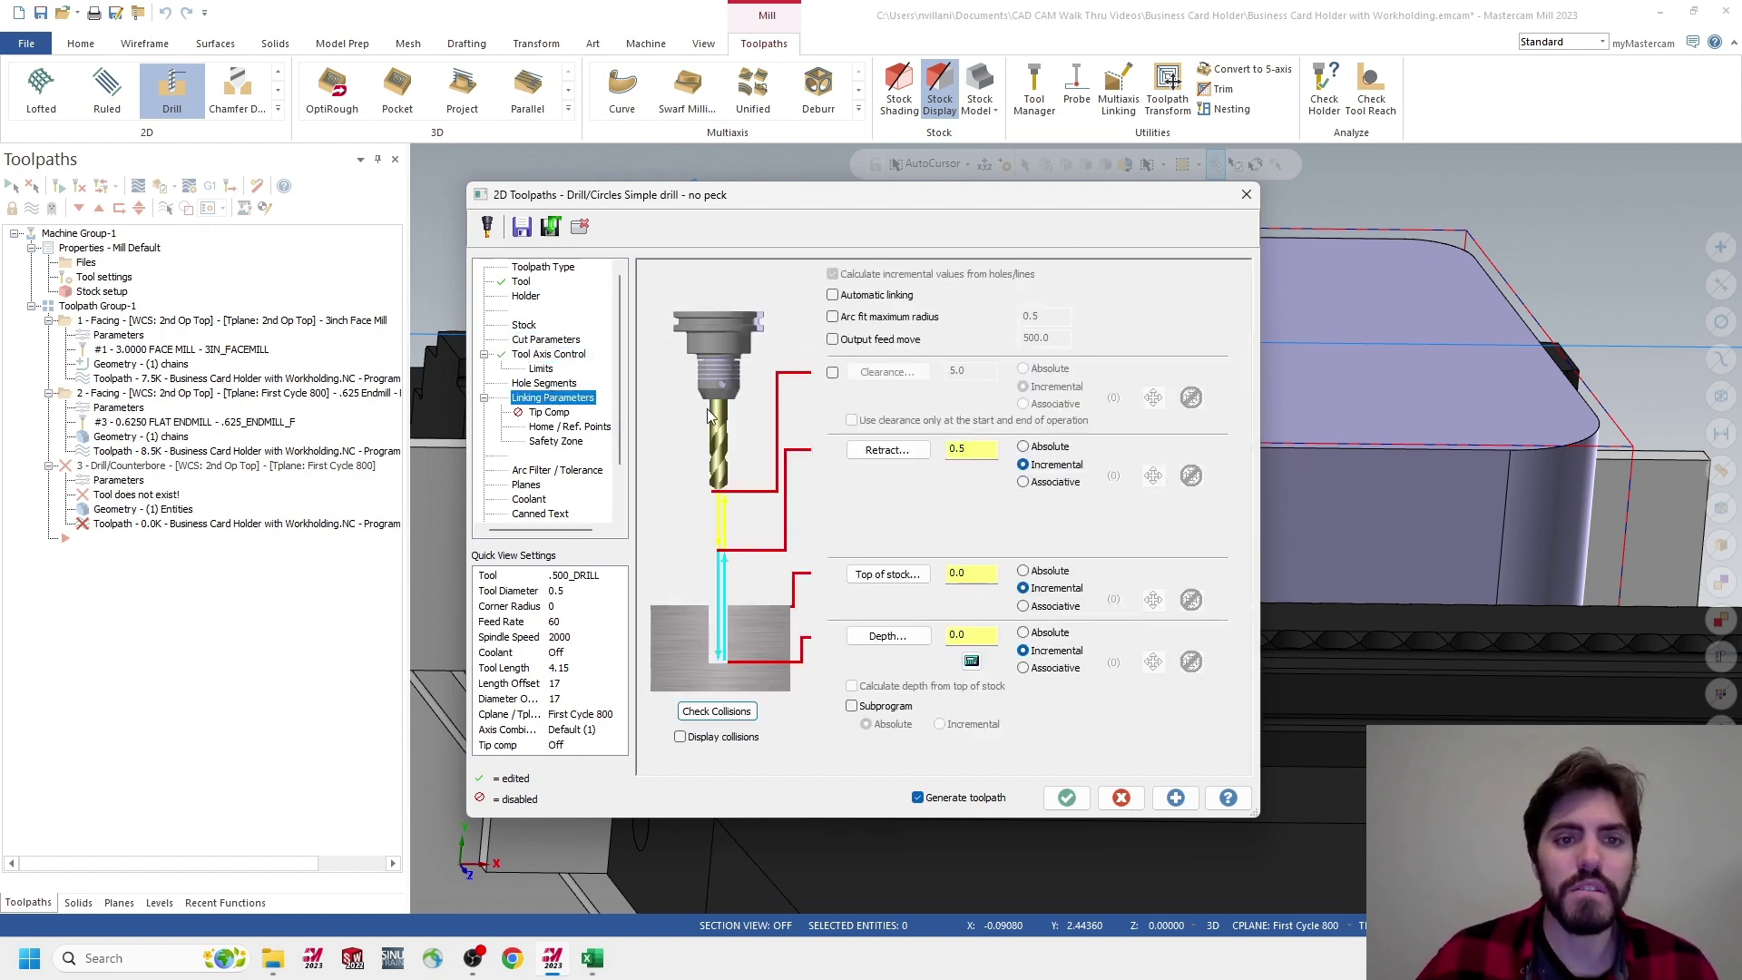
{"action": "left_click", "coordinate": [1023, 447]}
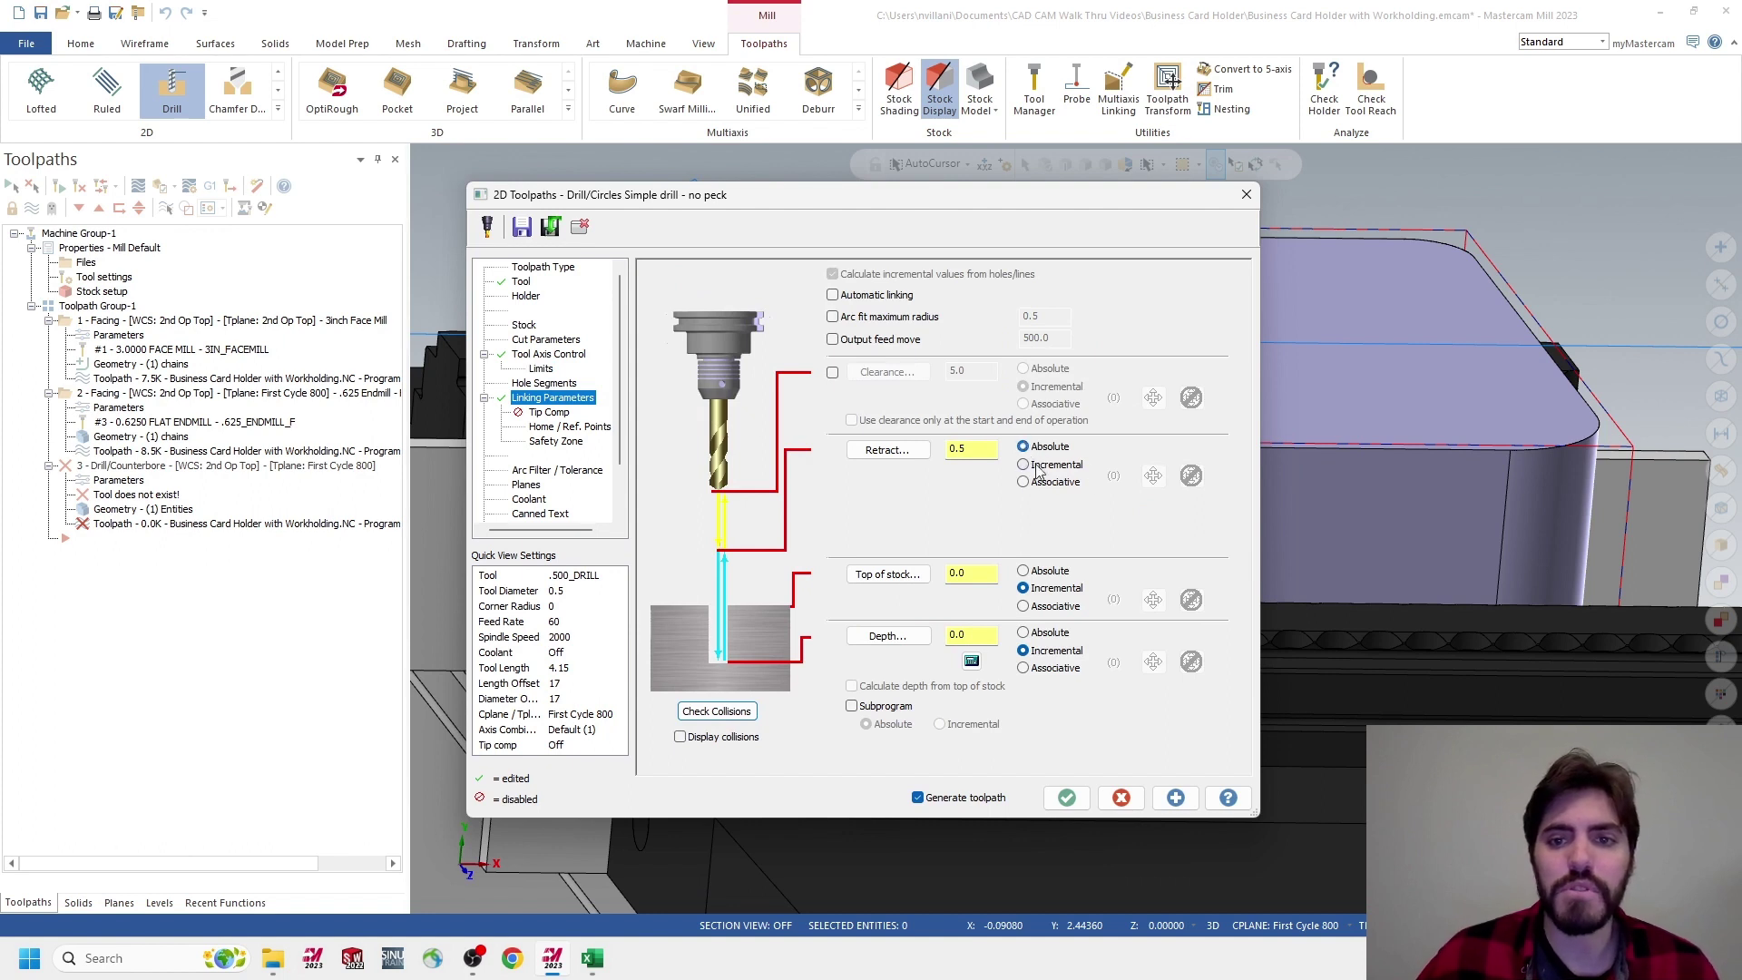
{"action": "left_click", "coordinate": [1023, 570]}
{"action": "left_click", "coordinate": [1024, 633]}
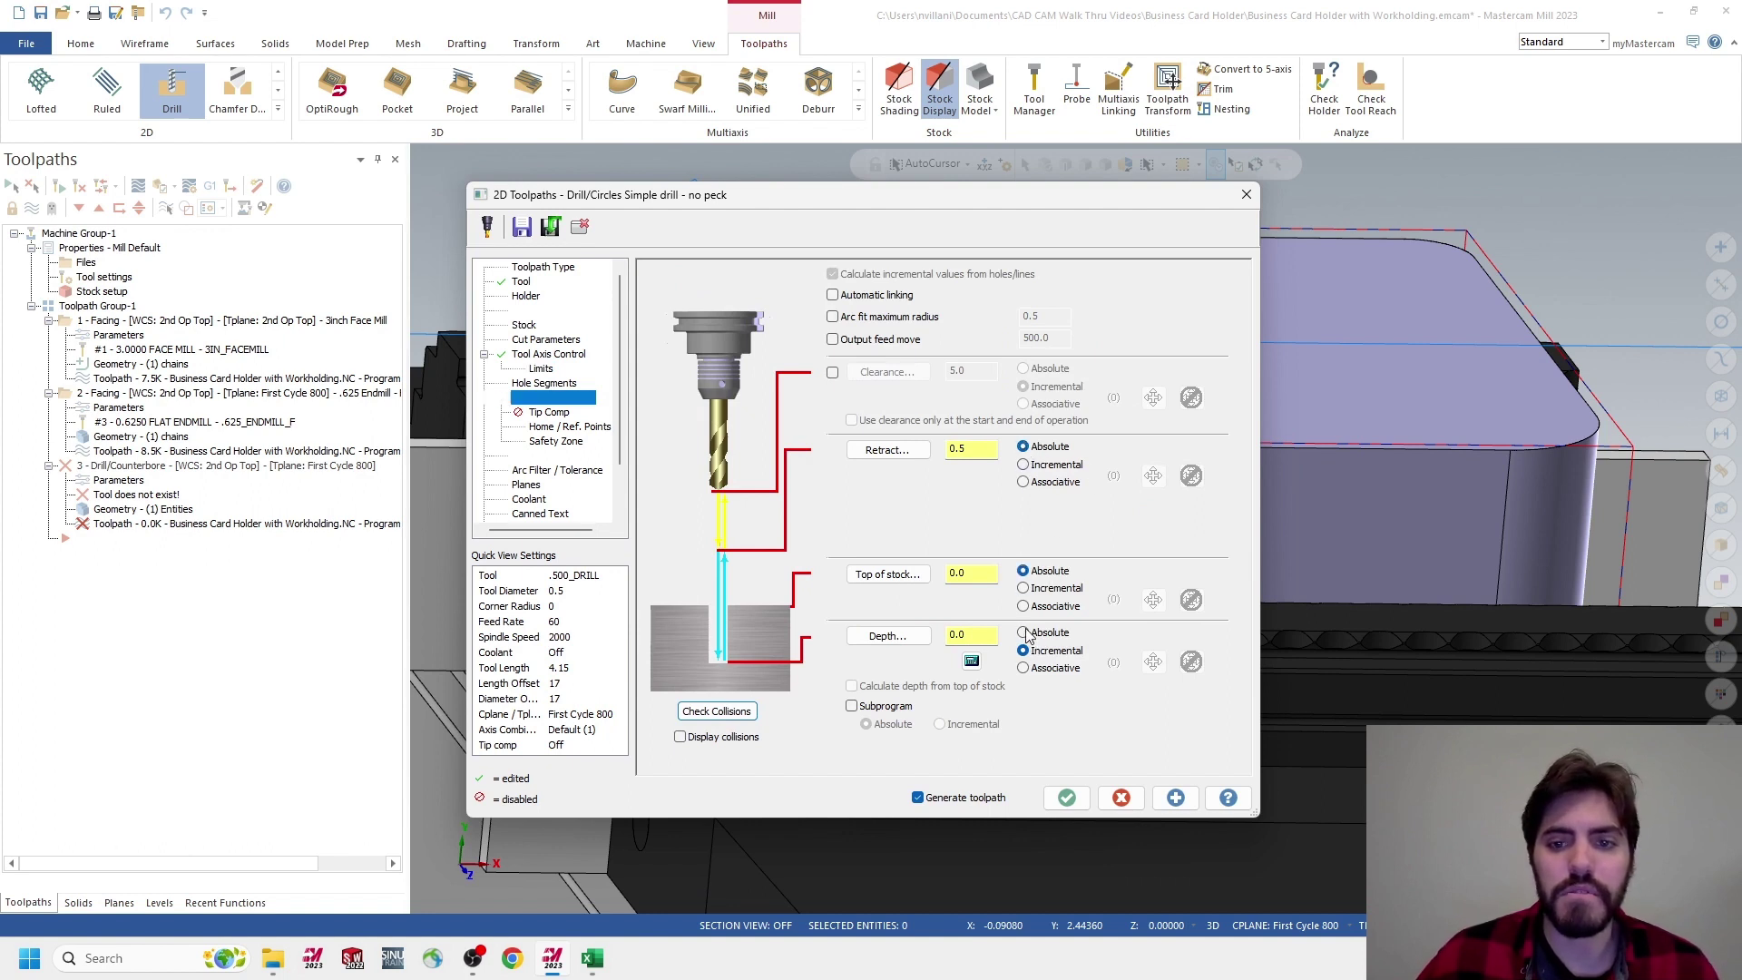
Set the drilling depth to -0.571423 by picking the center point at the bottom of the hole in the angled face
{"action": "left_click", "coordinate": [890, 636]}
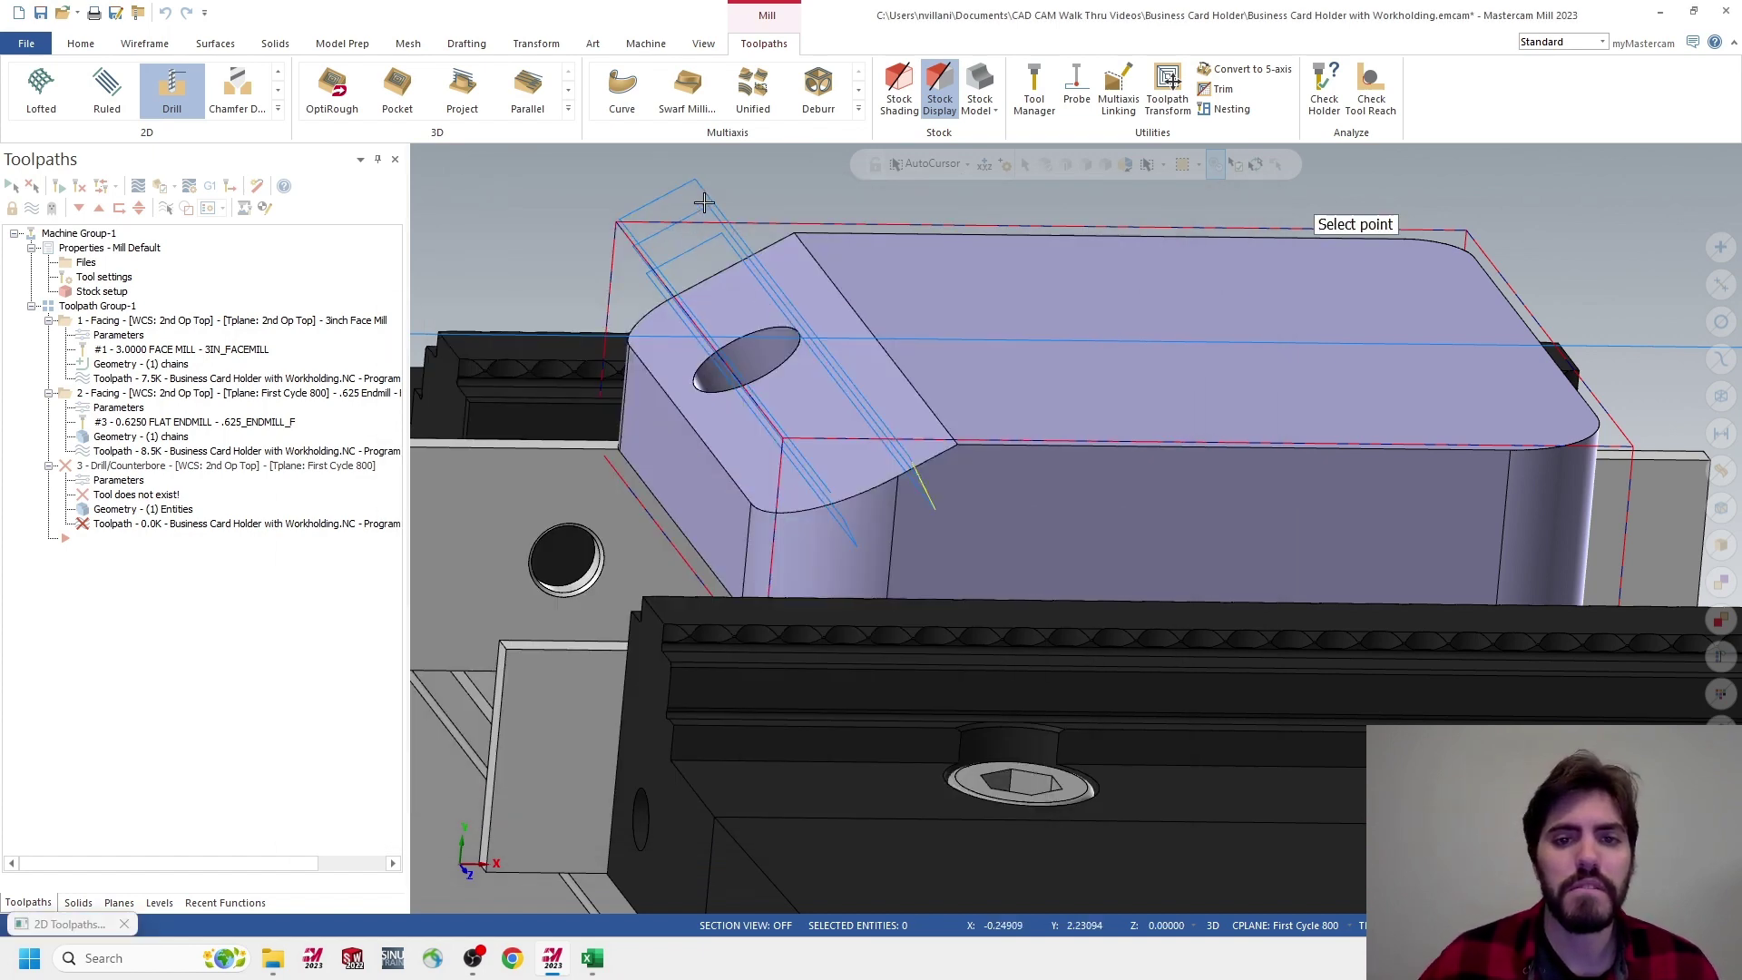
{"action": "scroll", "coordinate": [826, 413], "scroll_direction": "up", "scroll_amount": 3}
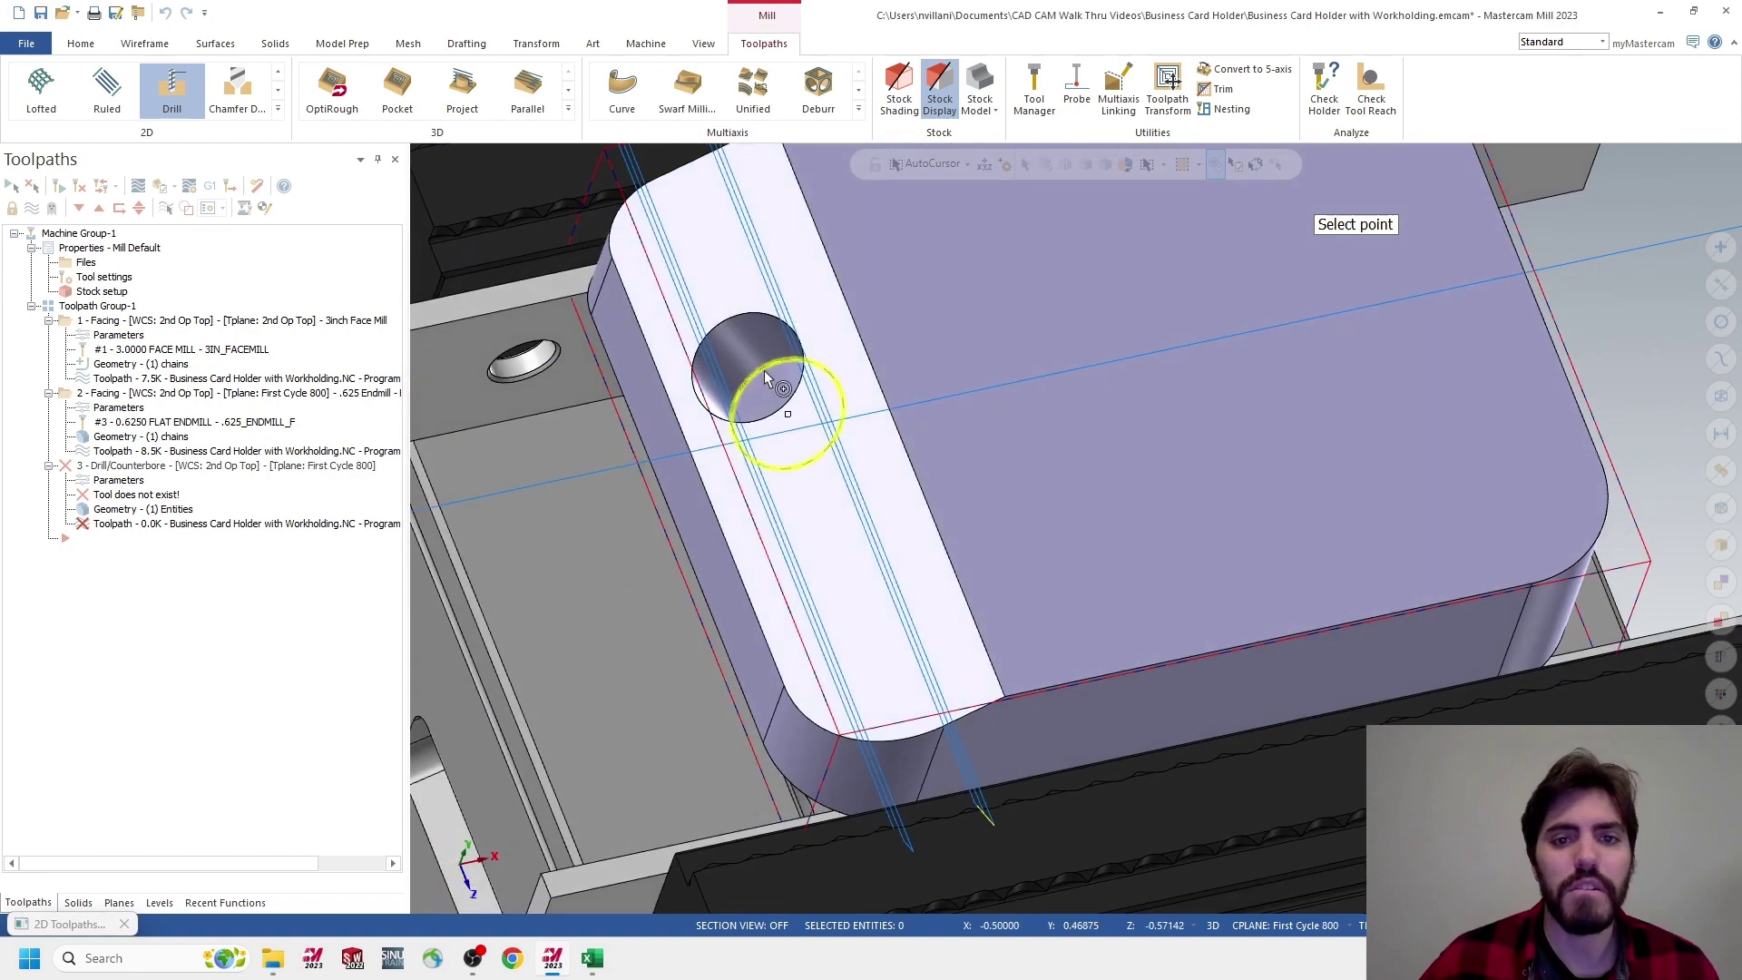
{"action": "left_click", "coordinate": [773, 382]}
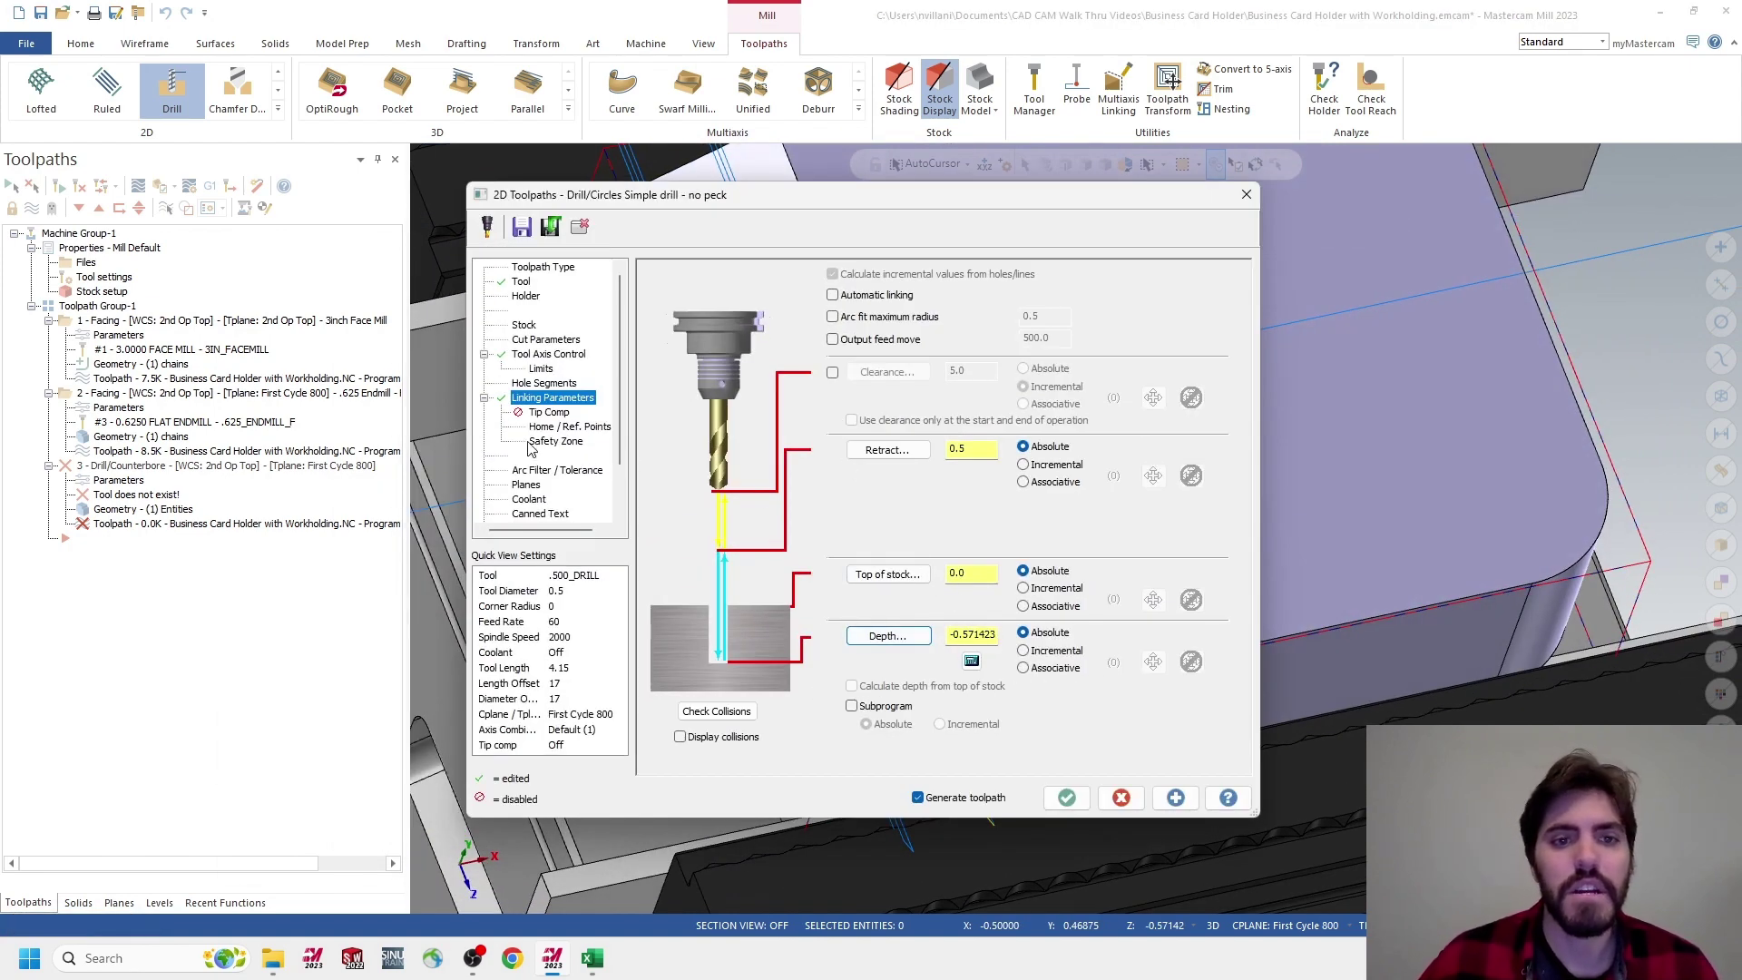
Enable tip compensation with a breakthrough amount of 0, check the drill operation's planes and generate the toolpath
{"action": "left_click", "coordinate": [555, 414]}
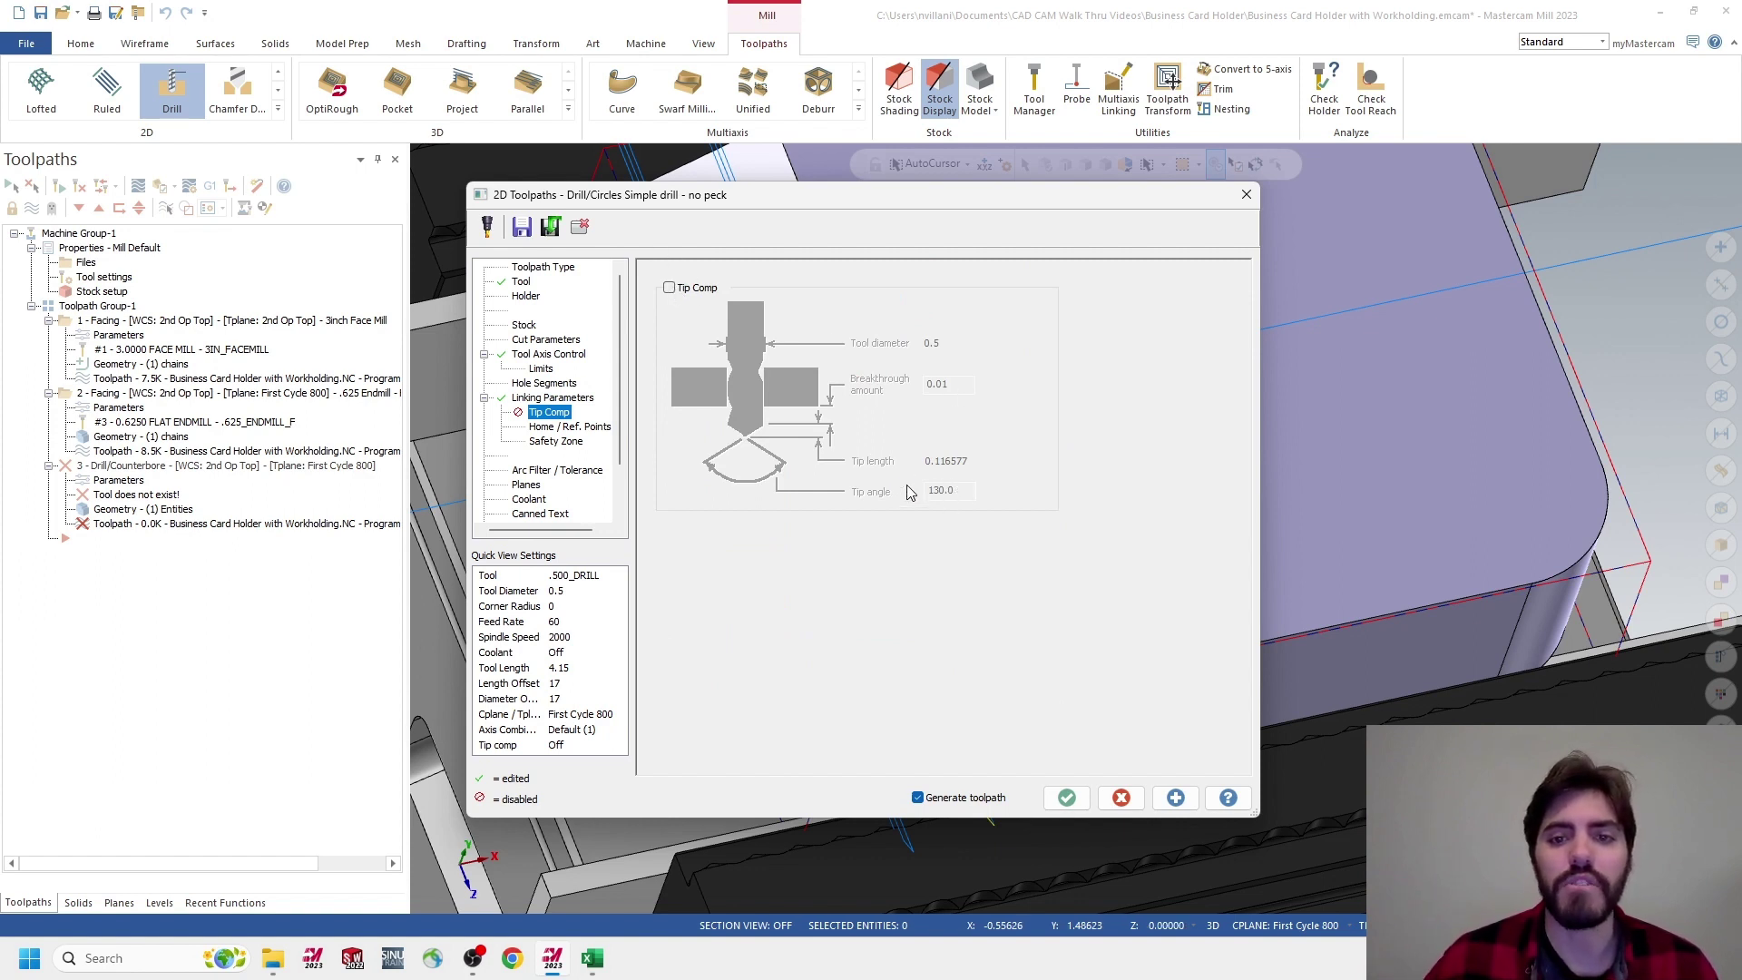
{"action": "left_click", "coordinate": [670, 289]}
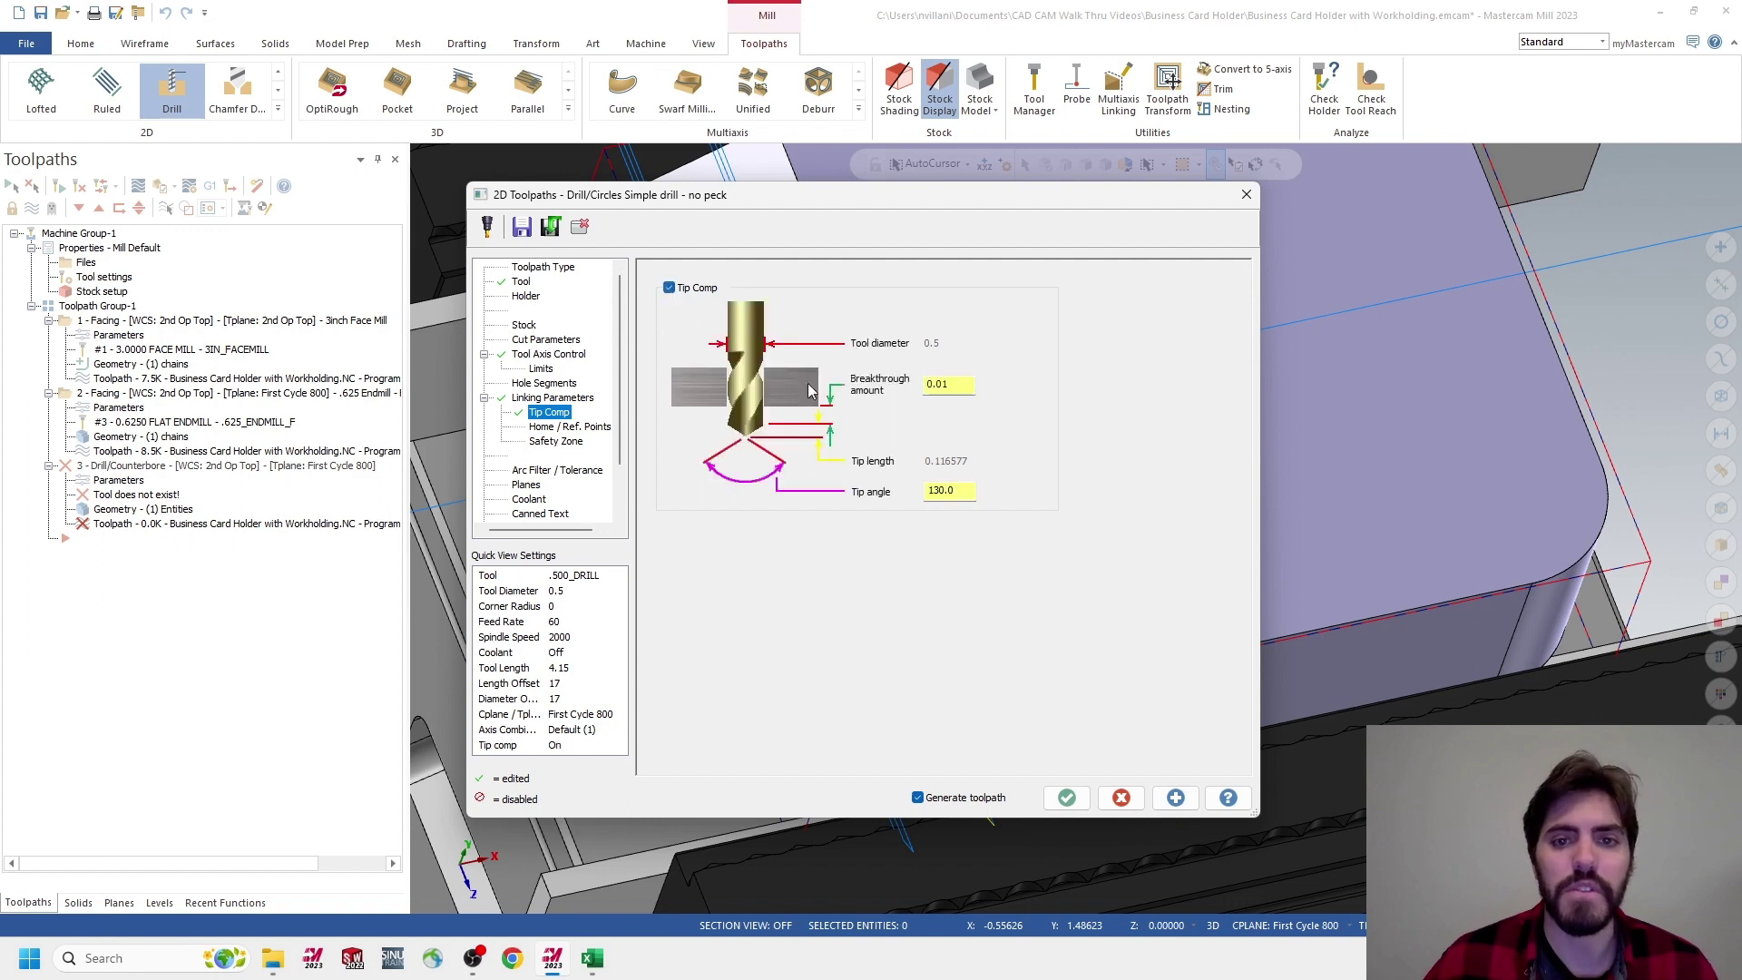
{"action": "double_click", "coordinate": [948, 384]}
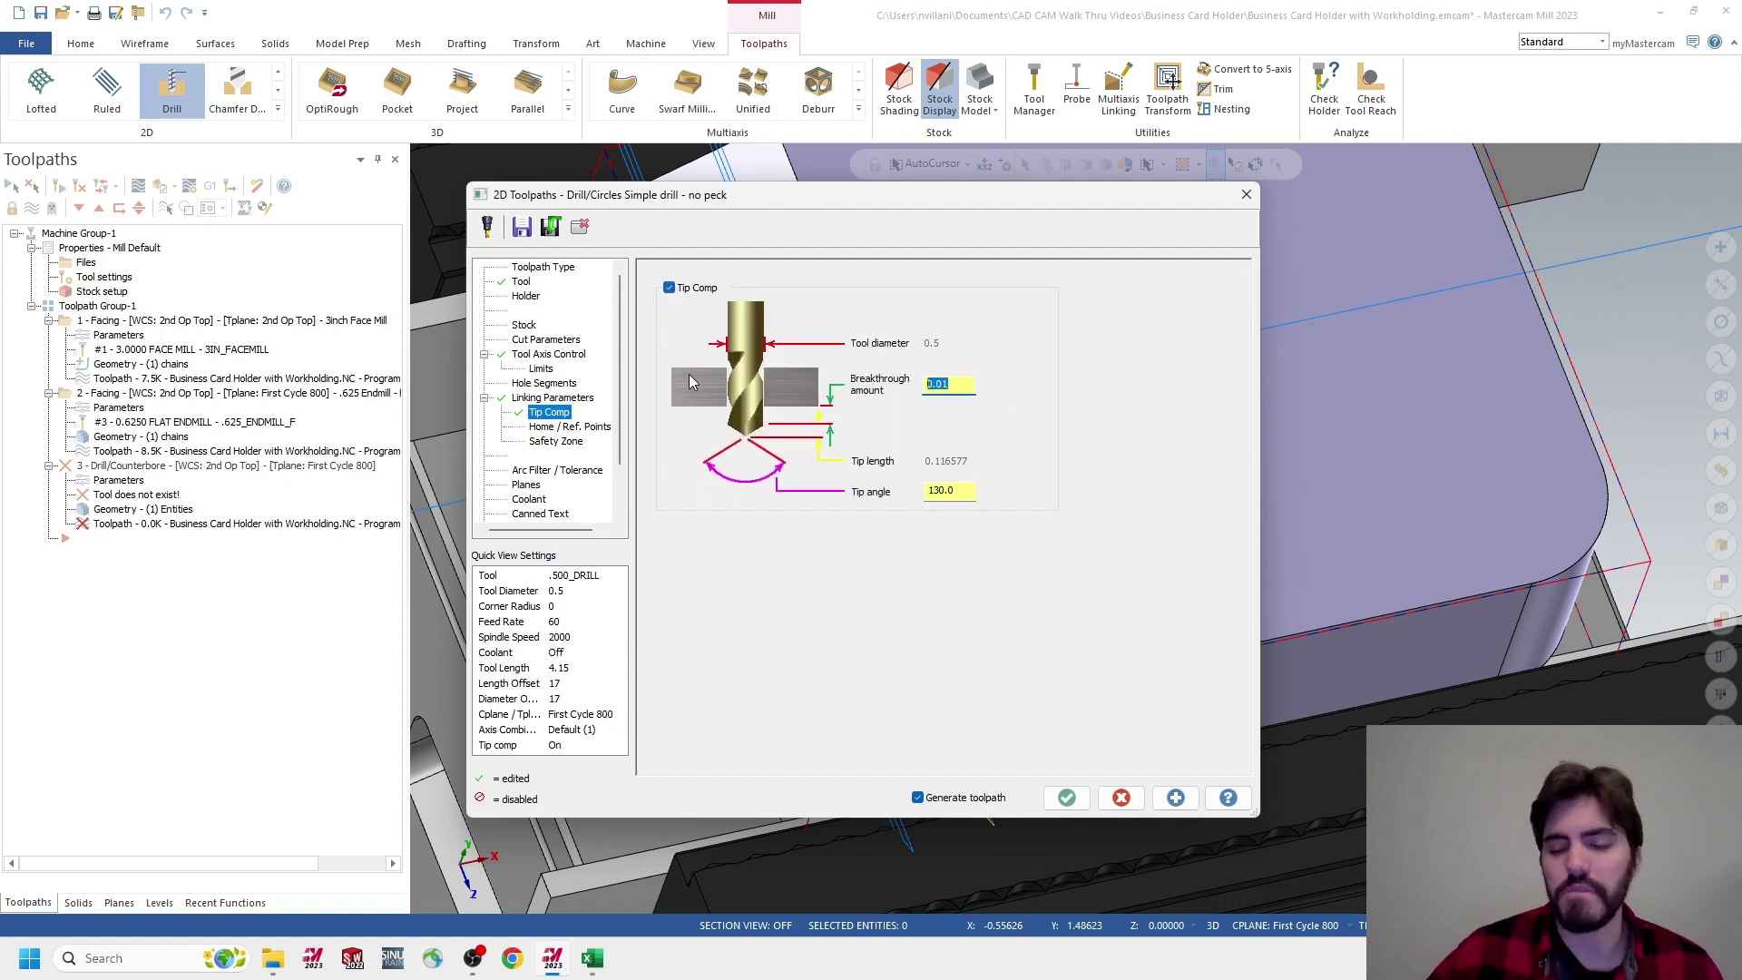
{"action": "type", "text": "0"}
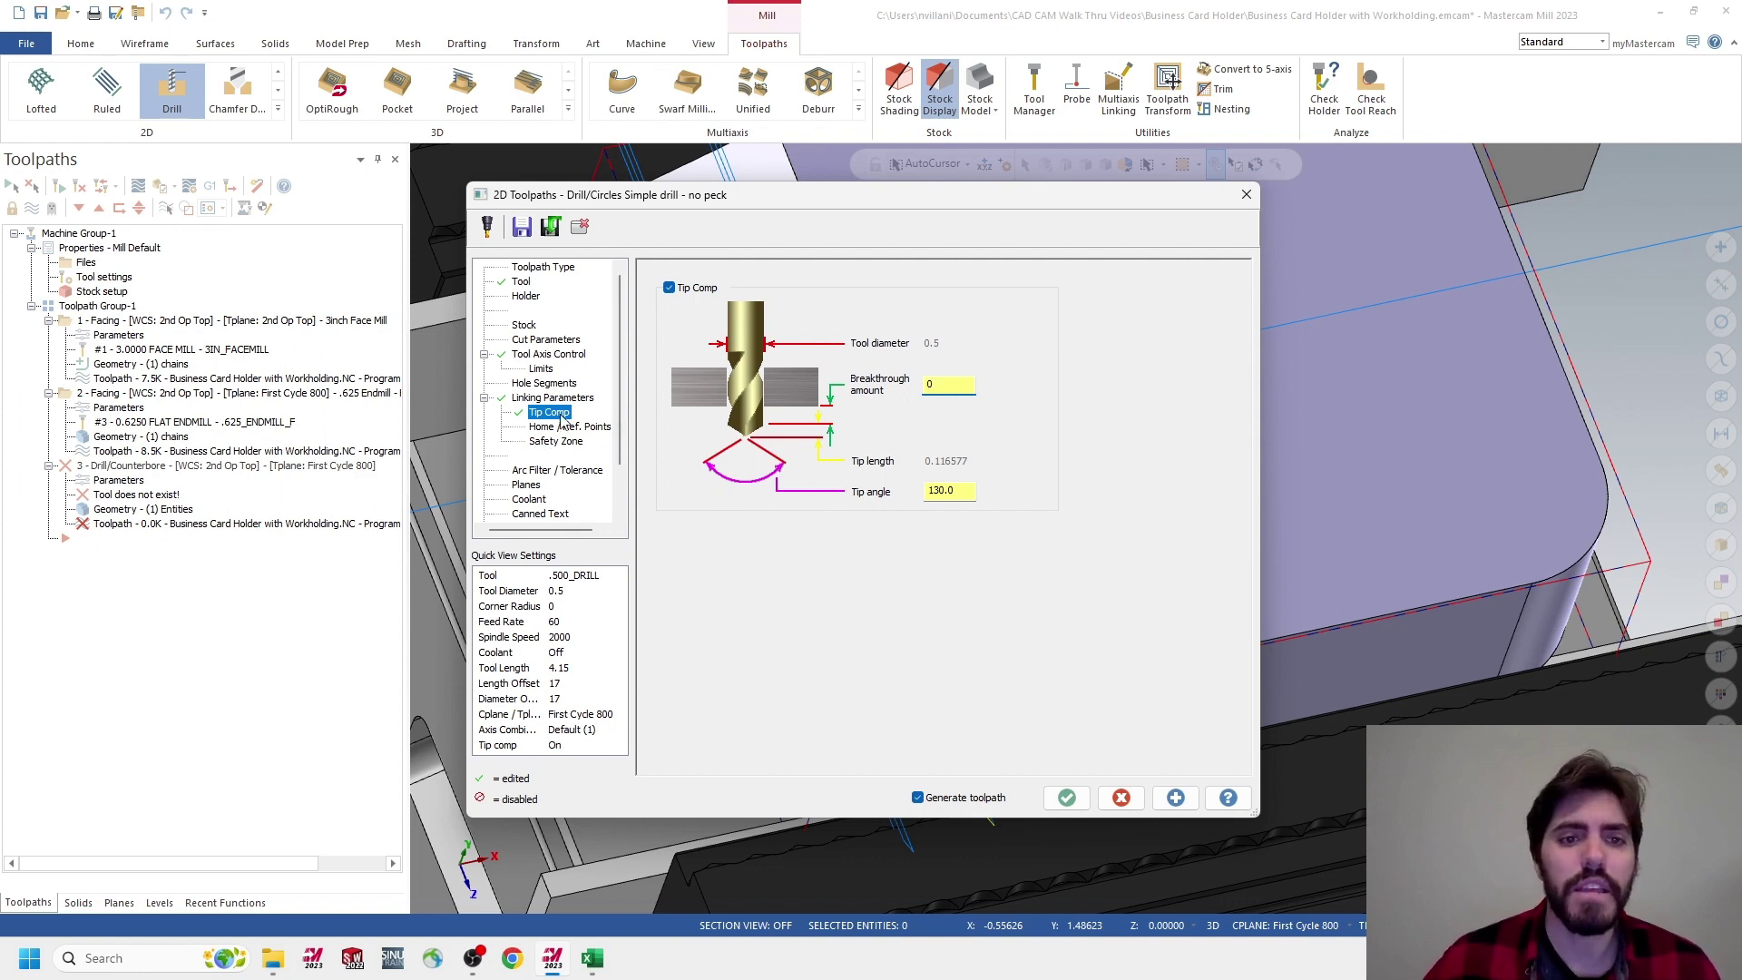
{"action": "left_click", "coordinate": [526, 486]}
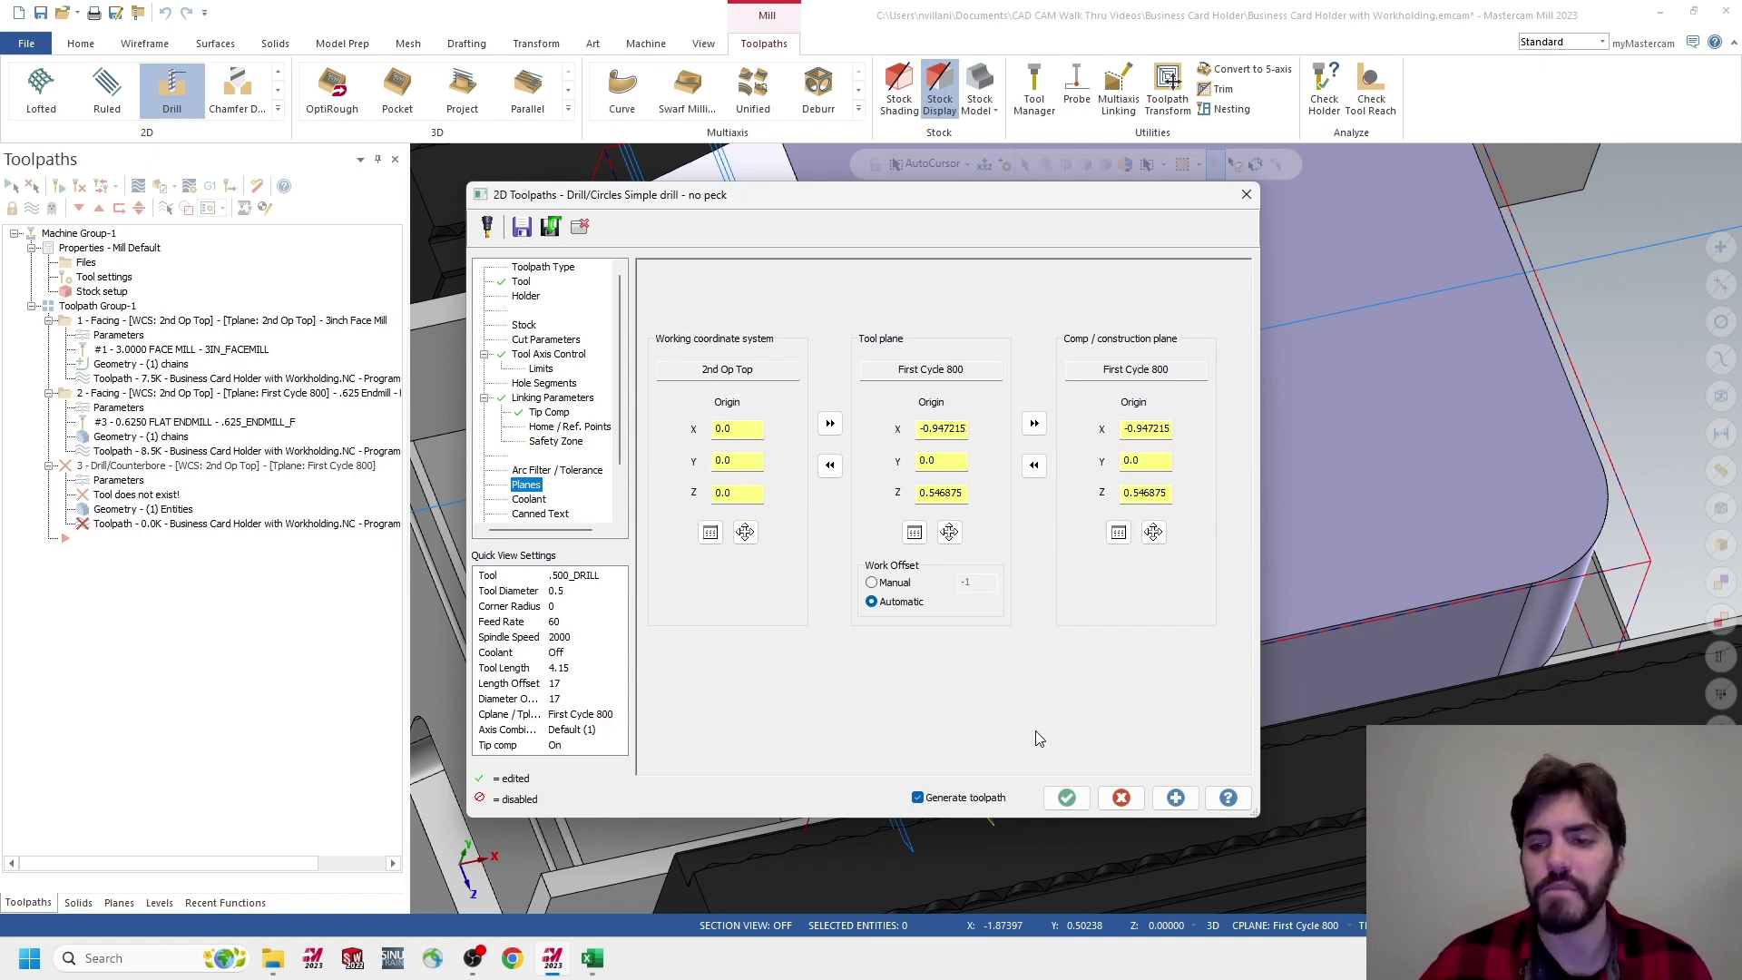
{"action": "left_click", "coordinate": [1069, 799]}
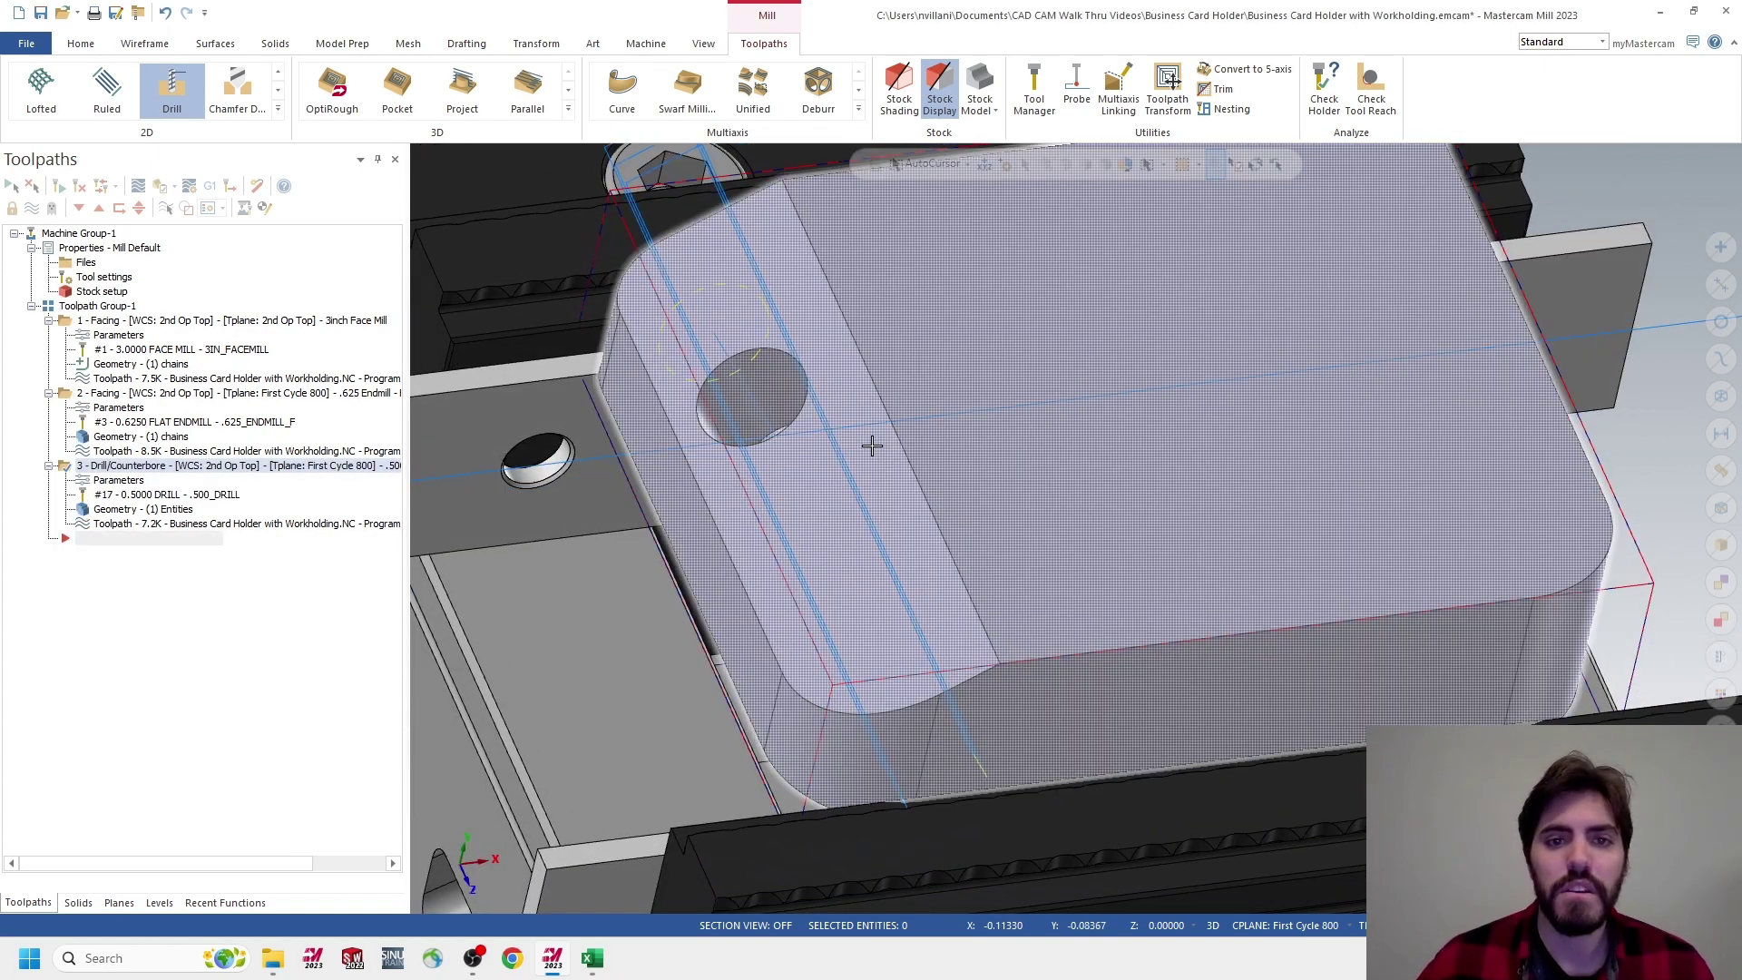
Make Second Cycle 800 the active construction and tool plane, keeping 2nd Op Top as the WCS
{"action": "scroll", "coordinate": [871, 426], "scroll_direction": "down", "scroll_amount": 5}
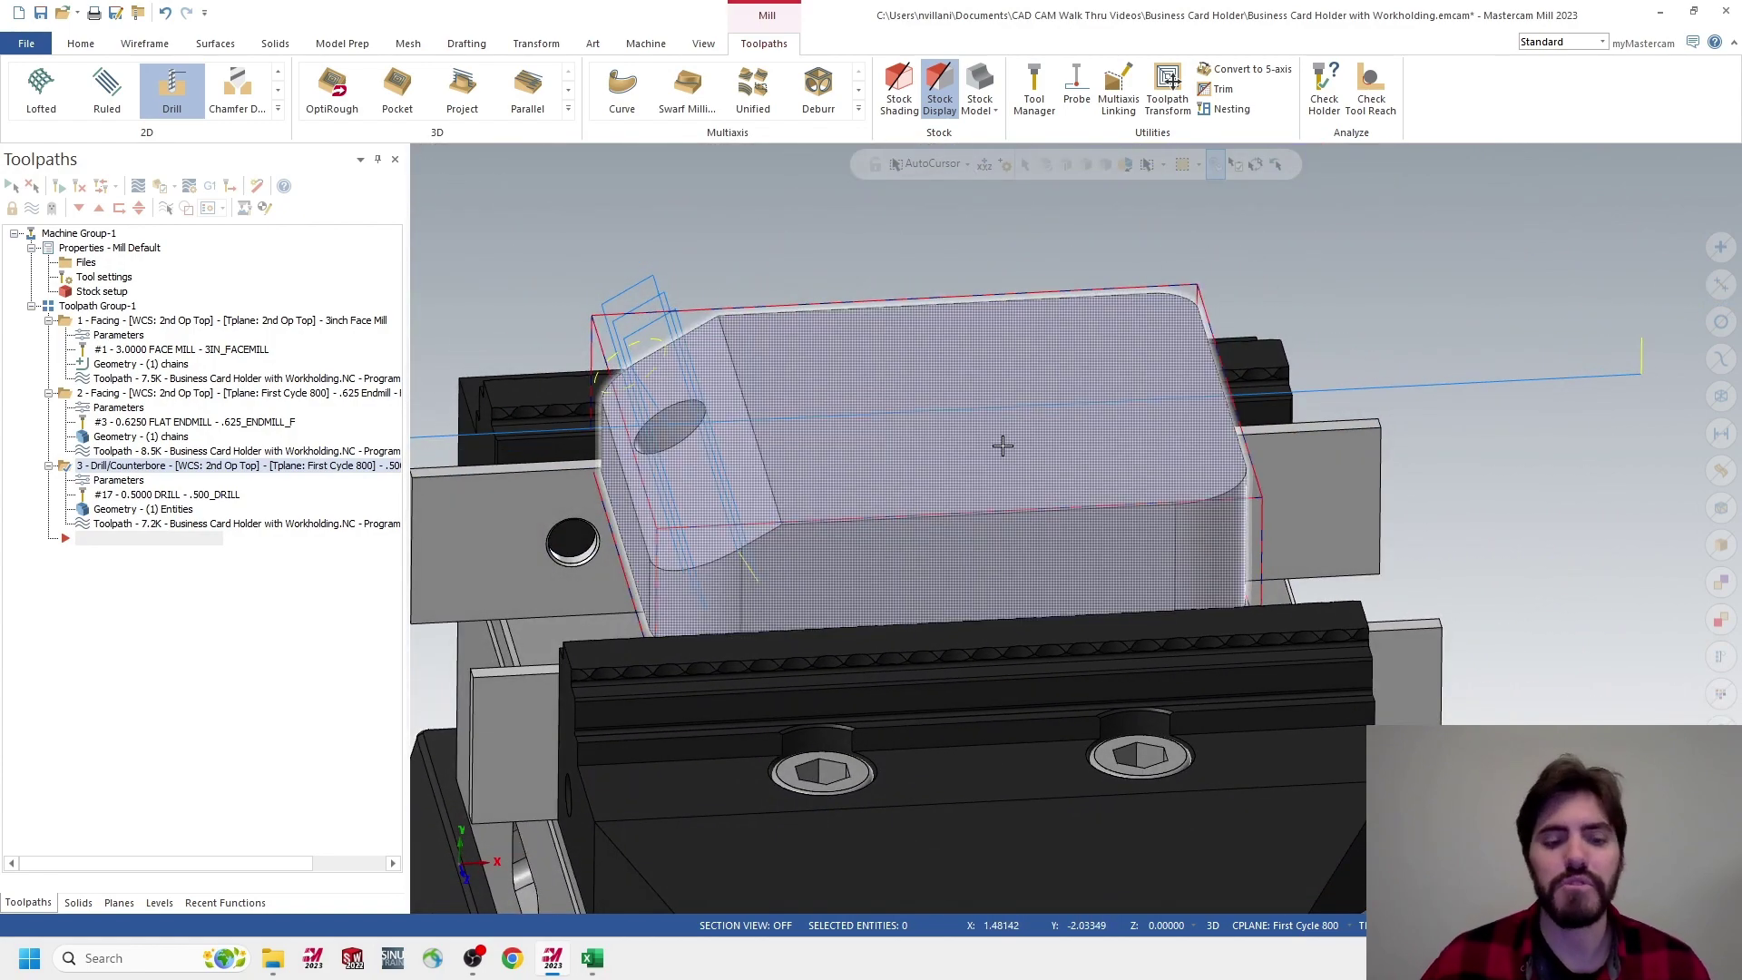
{"action": "mouse_move", "coordinate": [1009, 387]}
{"action": "middle_mouse_down"}
{"action": "mouse_move", "coordinate": [902, 400]}
{"action": "mouse_move", "coordinate": [966, 407]}
{"action": "middle_mouse_up"}
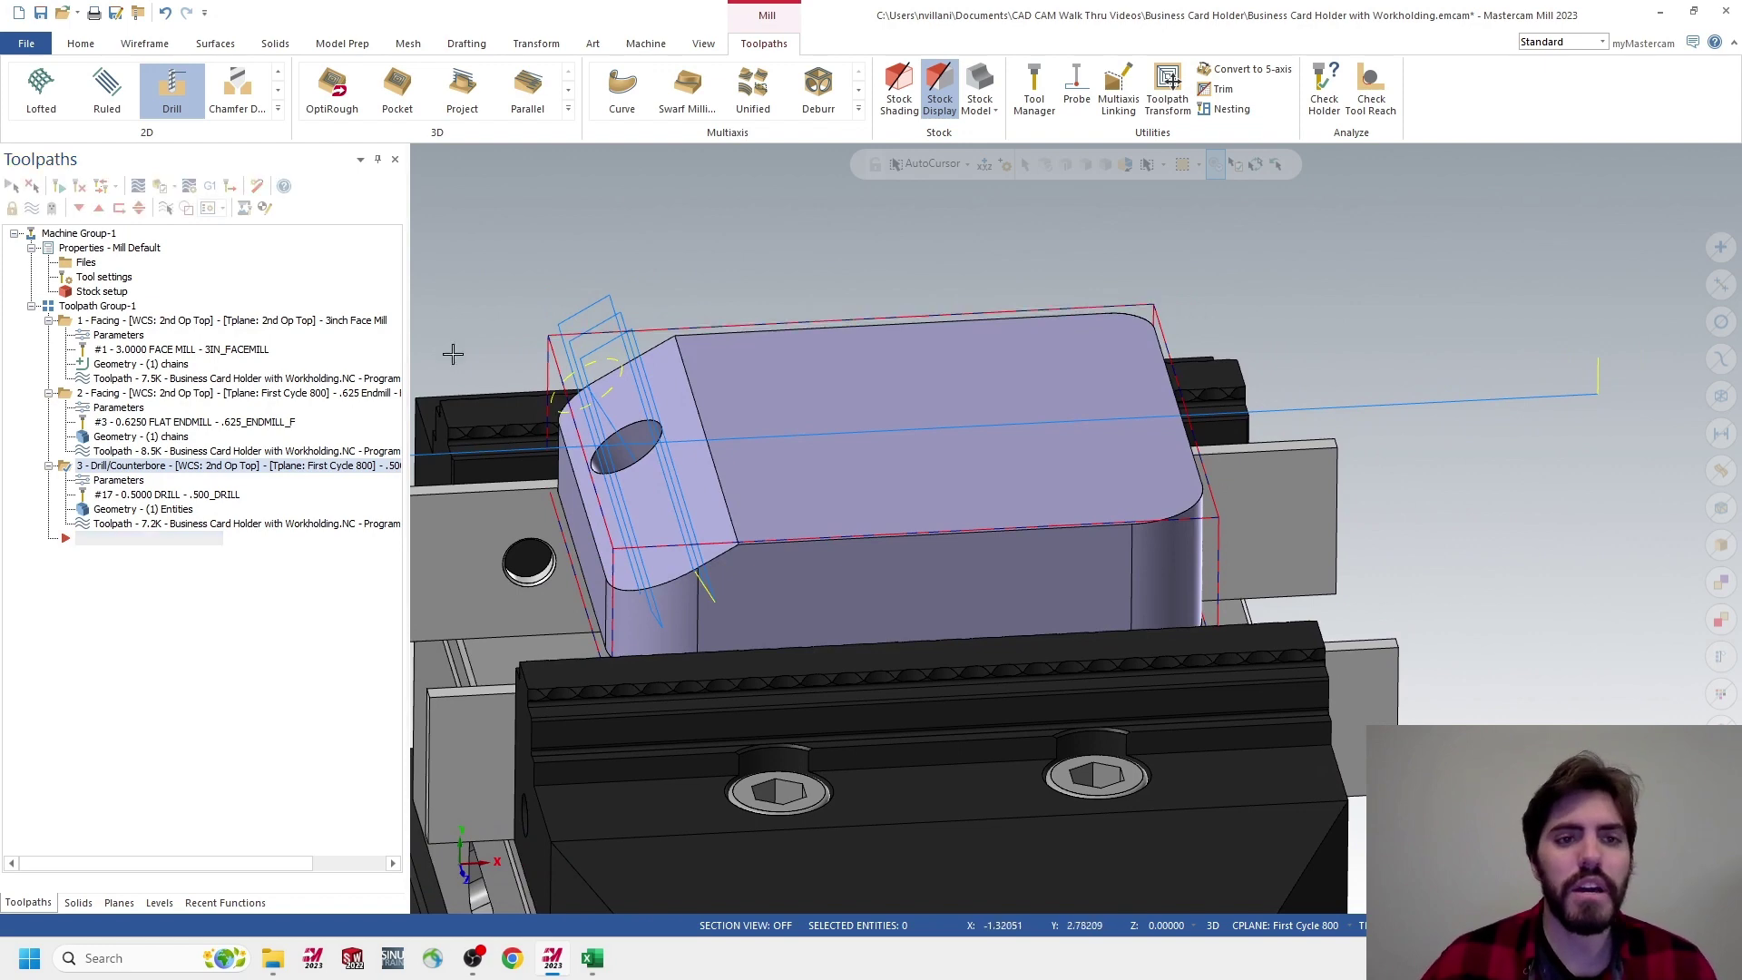
{"action": "left_click", "coordinate": [112, 903]}
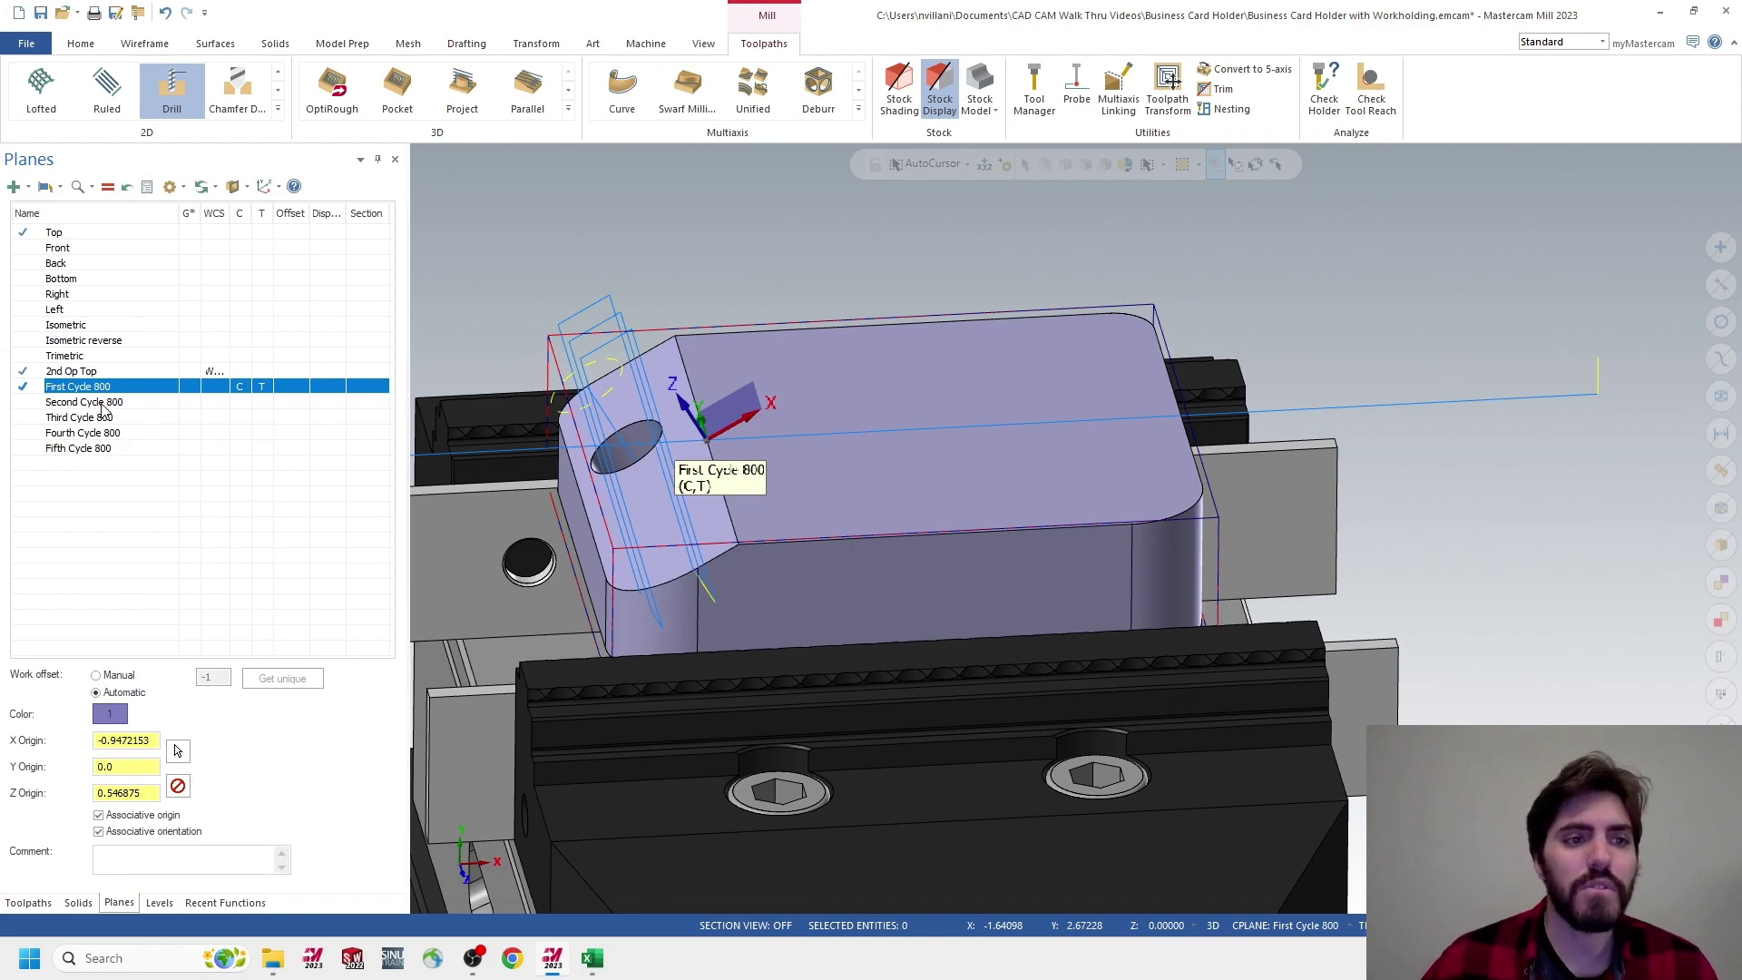
{"action": "left_click", "coordinate": [242, 405]}
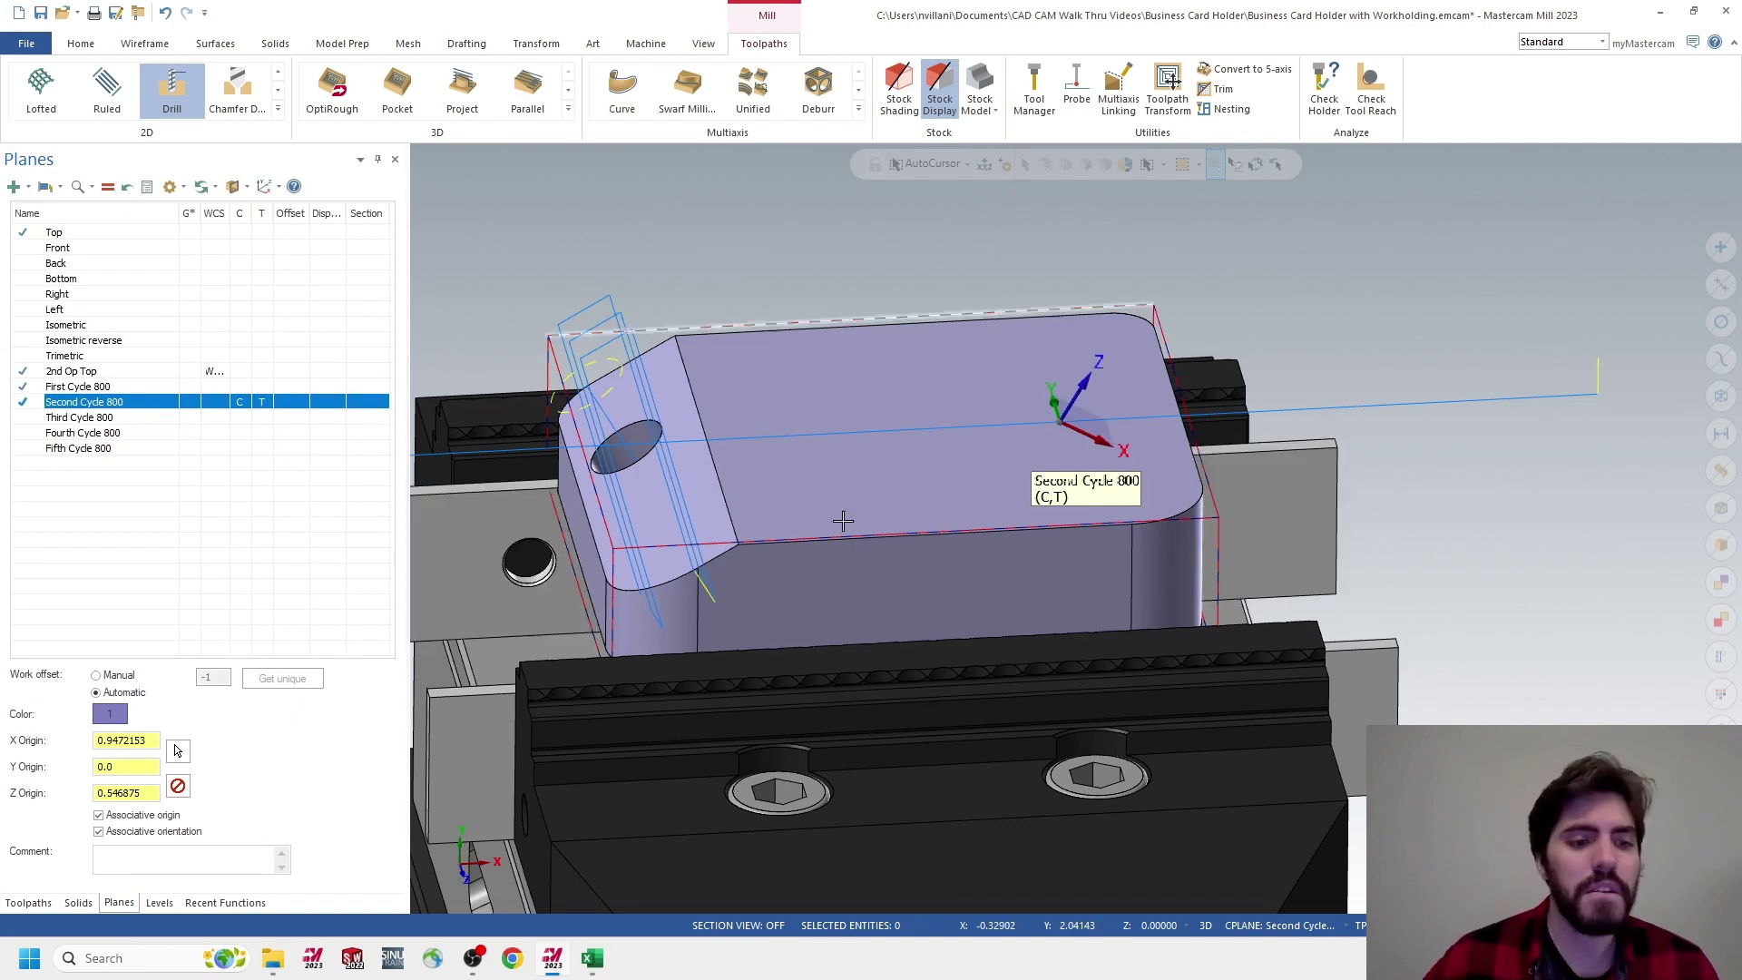
Make level 12, Second Cycle 800, the main visible level and hide level 11, First Cycle 800
{"action": "left_click", "coordinate": [162, 903]}
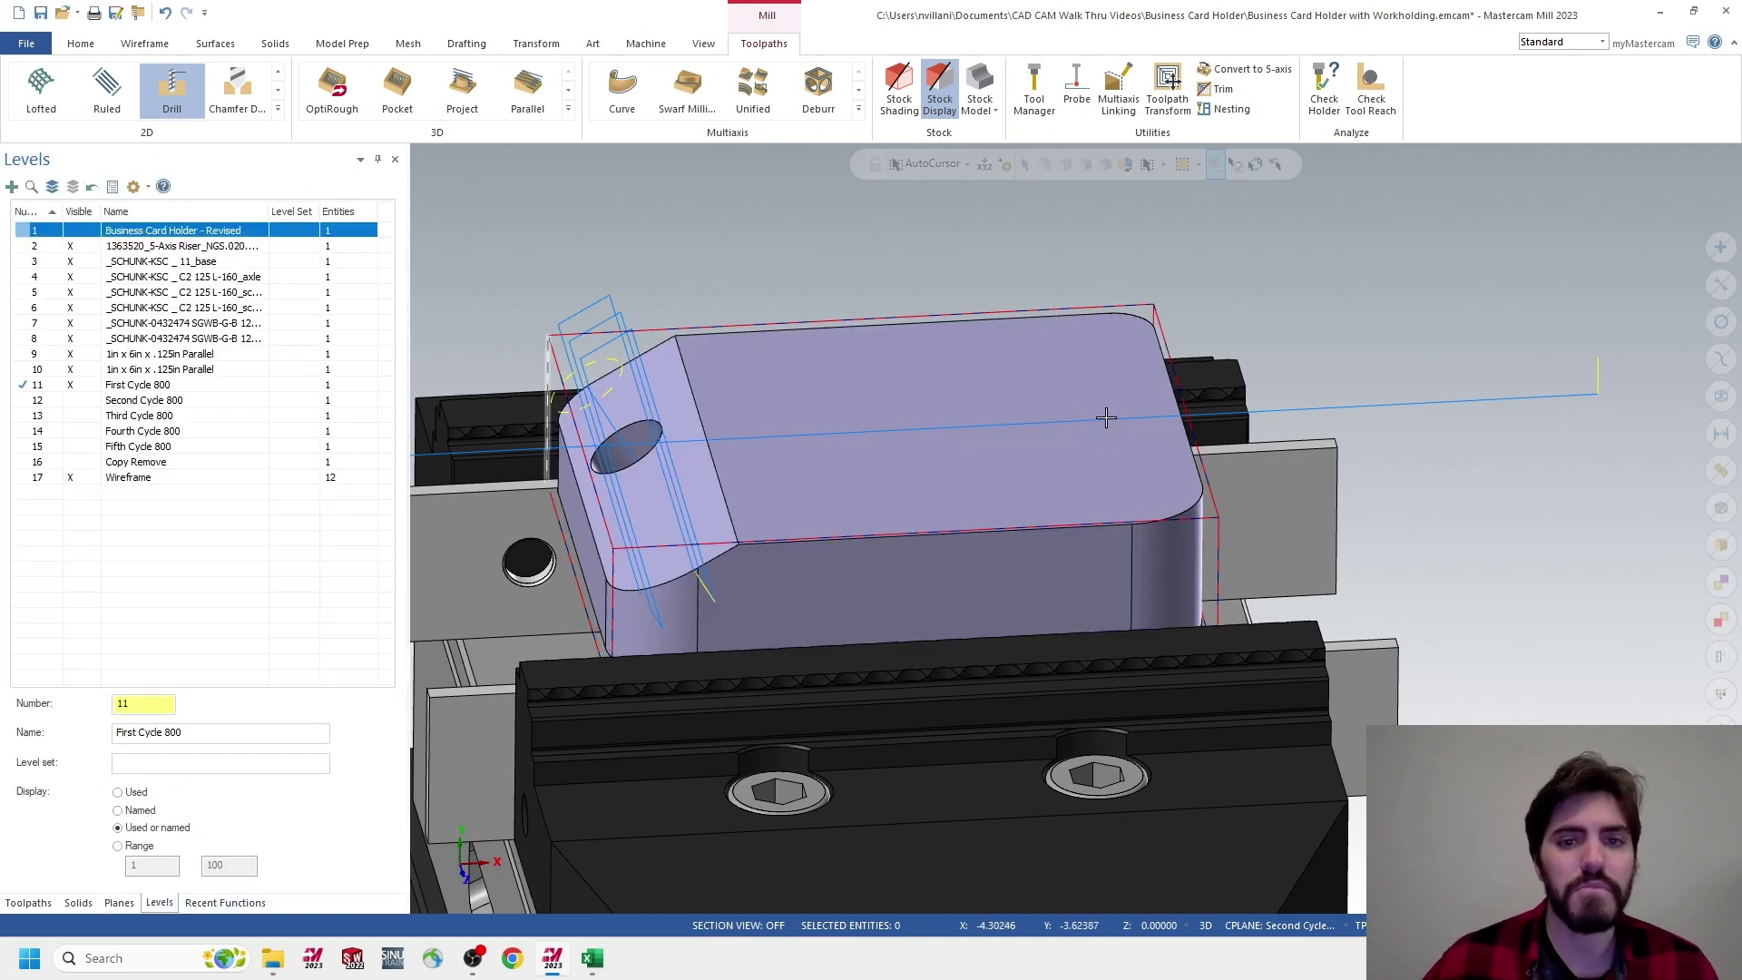
{"action": "left_click", "coordinate": [80, 401]}
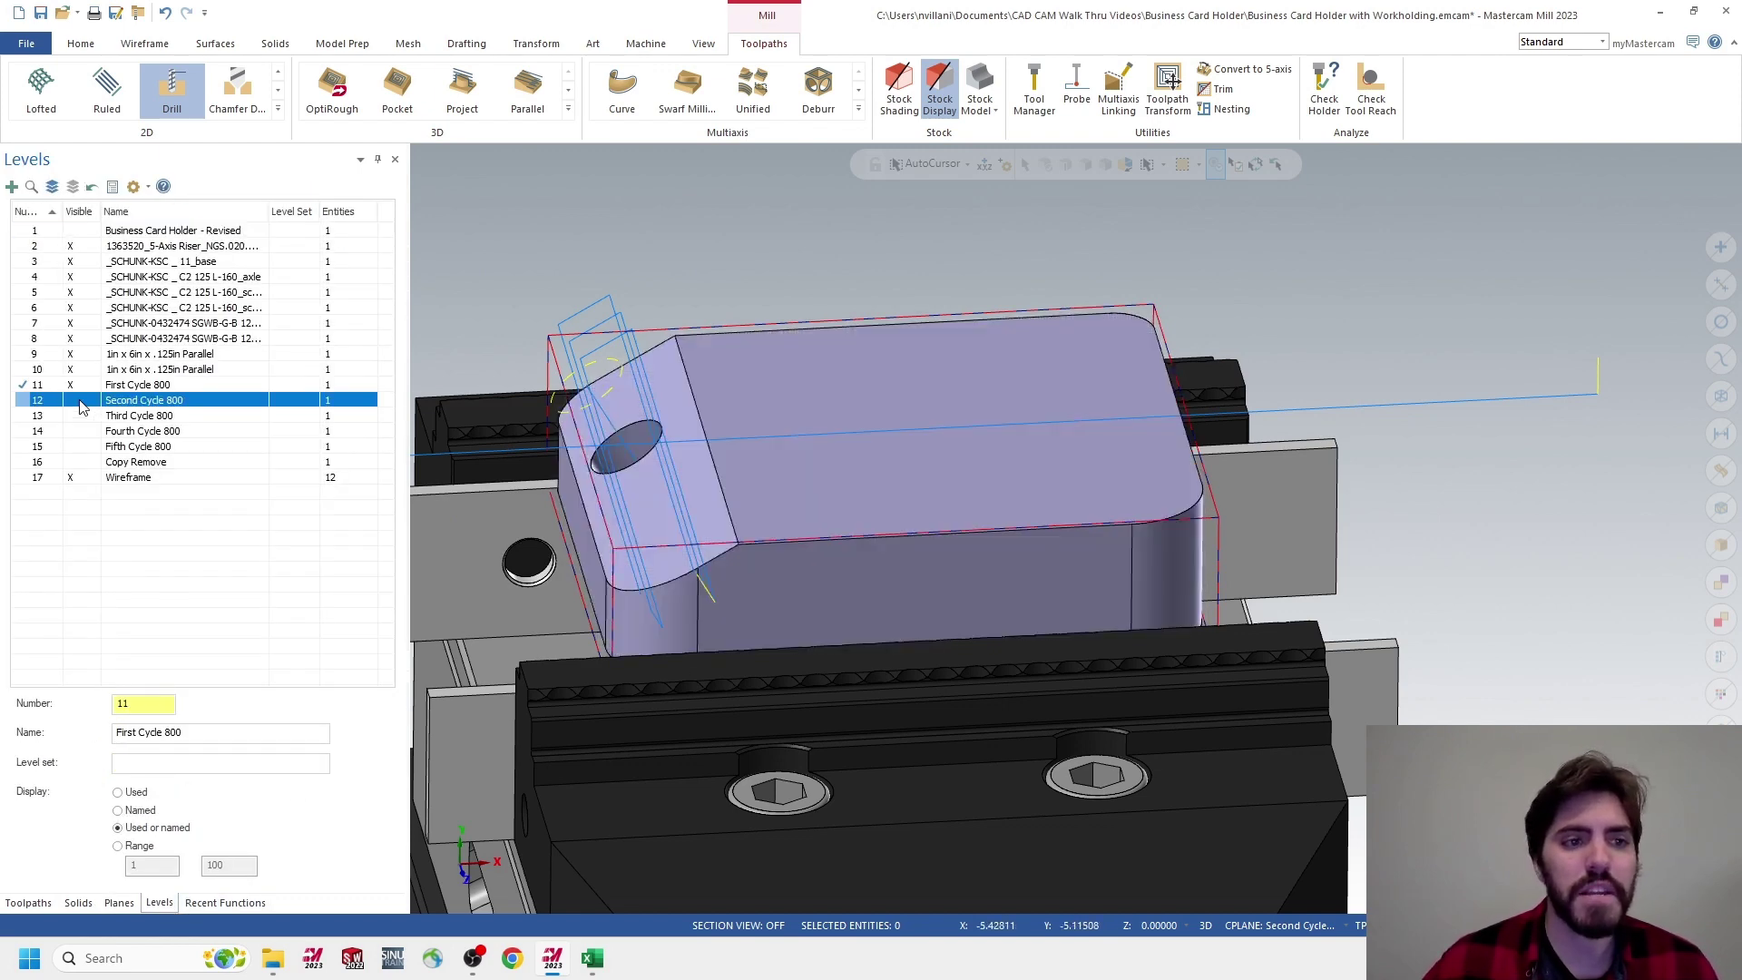
{"action": "left_click", "coordinate": [25, 405]}
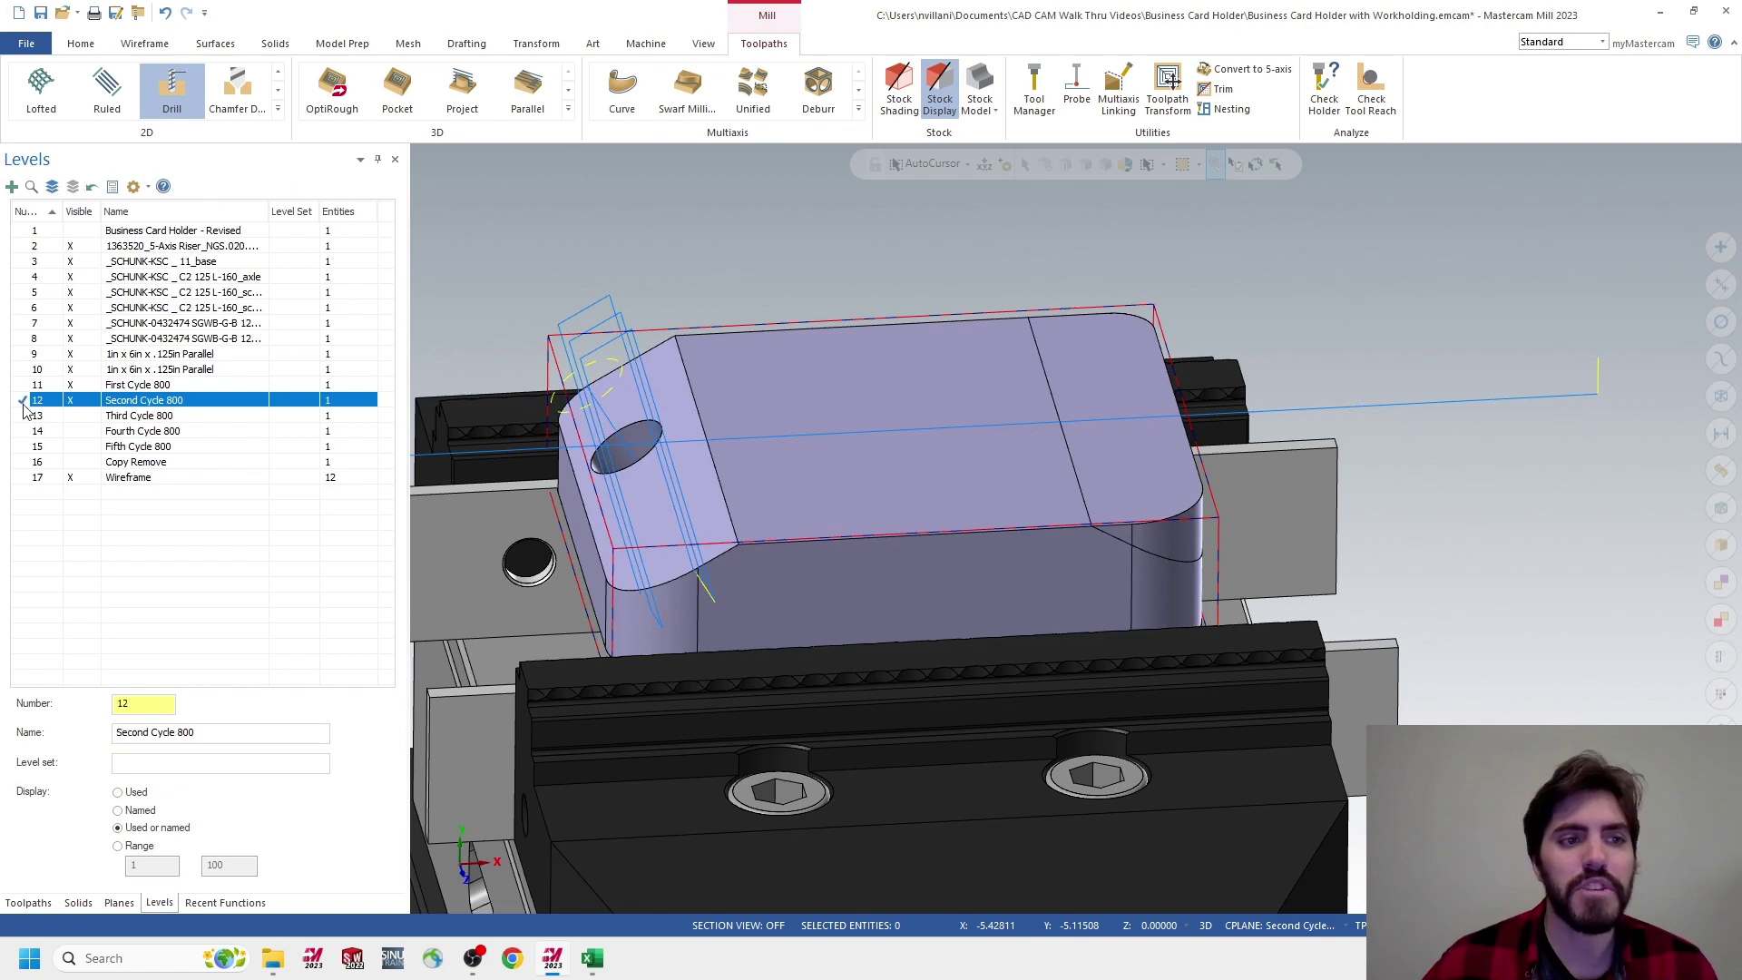
{"action": "left_click", "coordinate": [72, 385]}
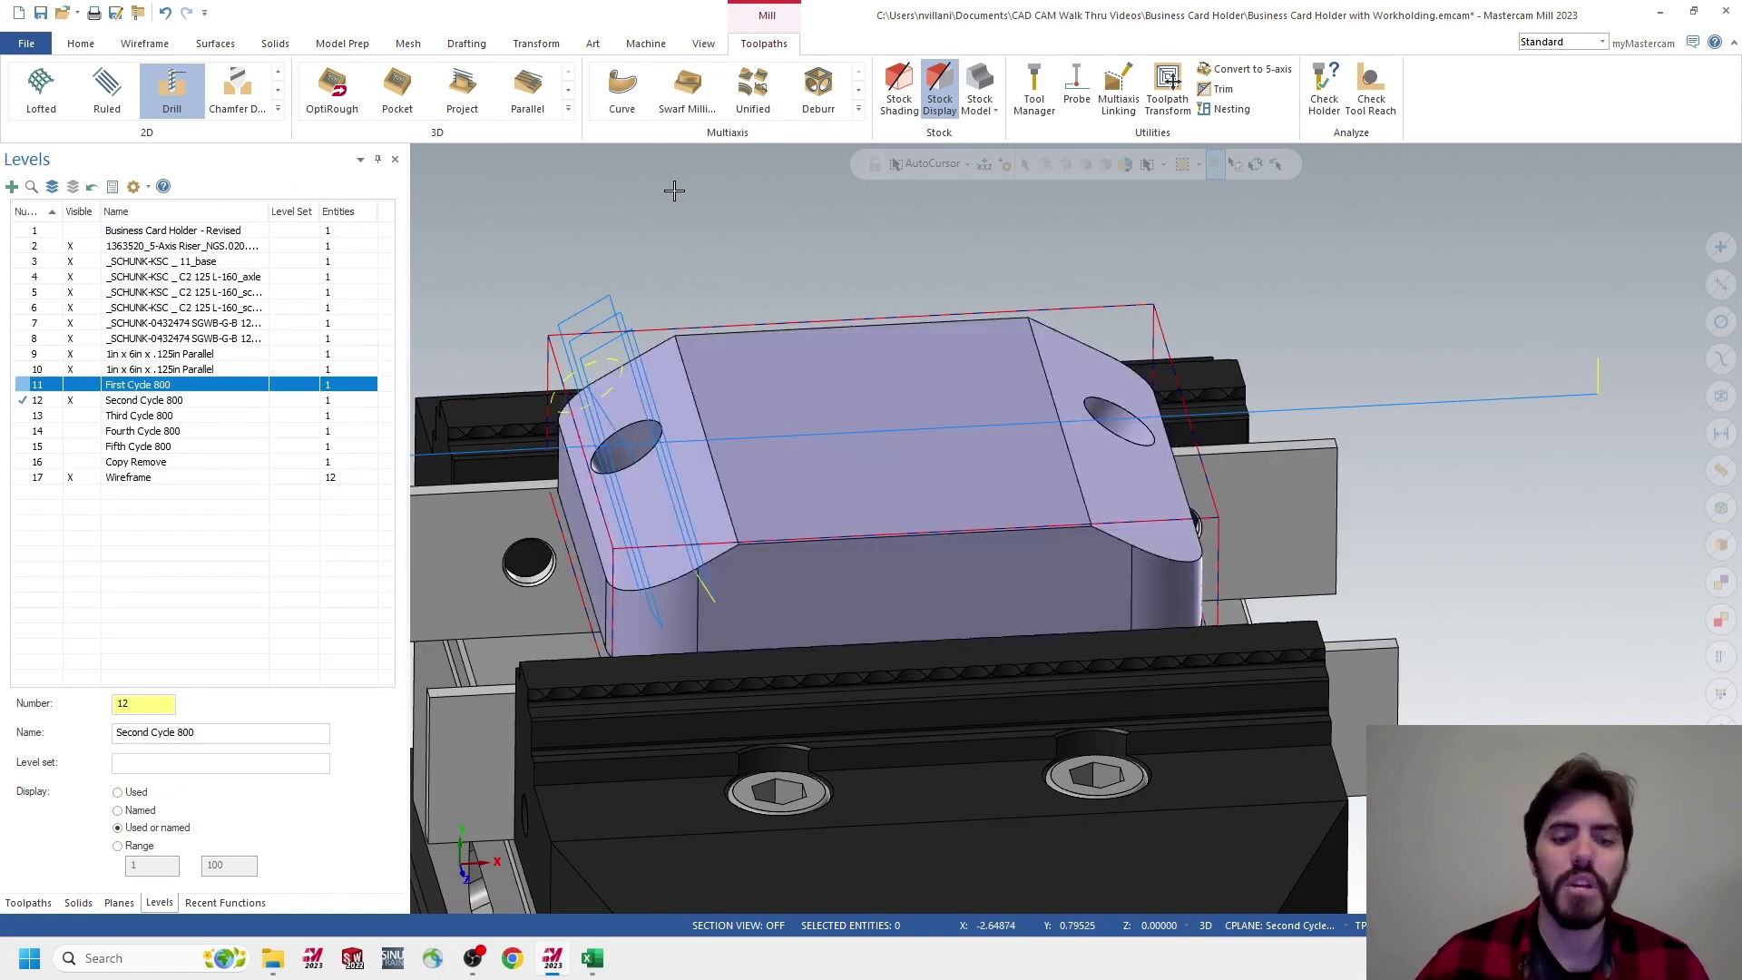
Start a Face toolpath on the second angled face, opposite the one already machined, and accept the chain
{"action": "key", "text": "Left"}
{"action": "key", "text": "Down"}
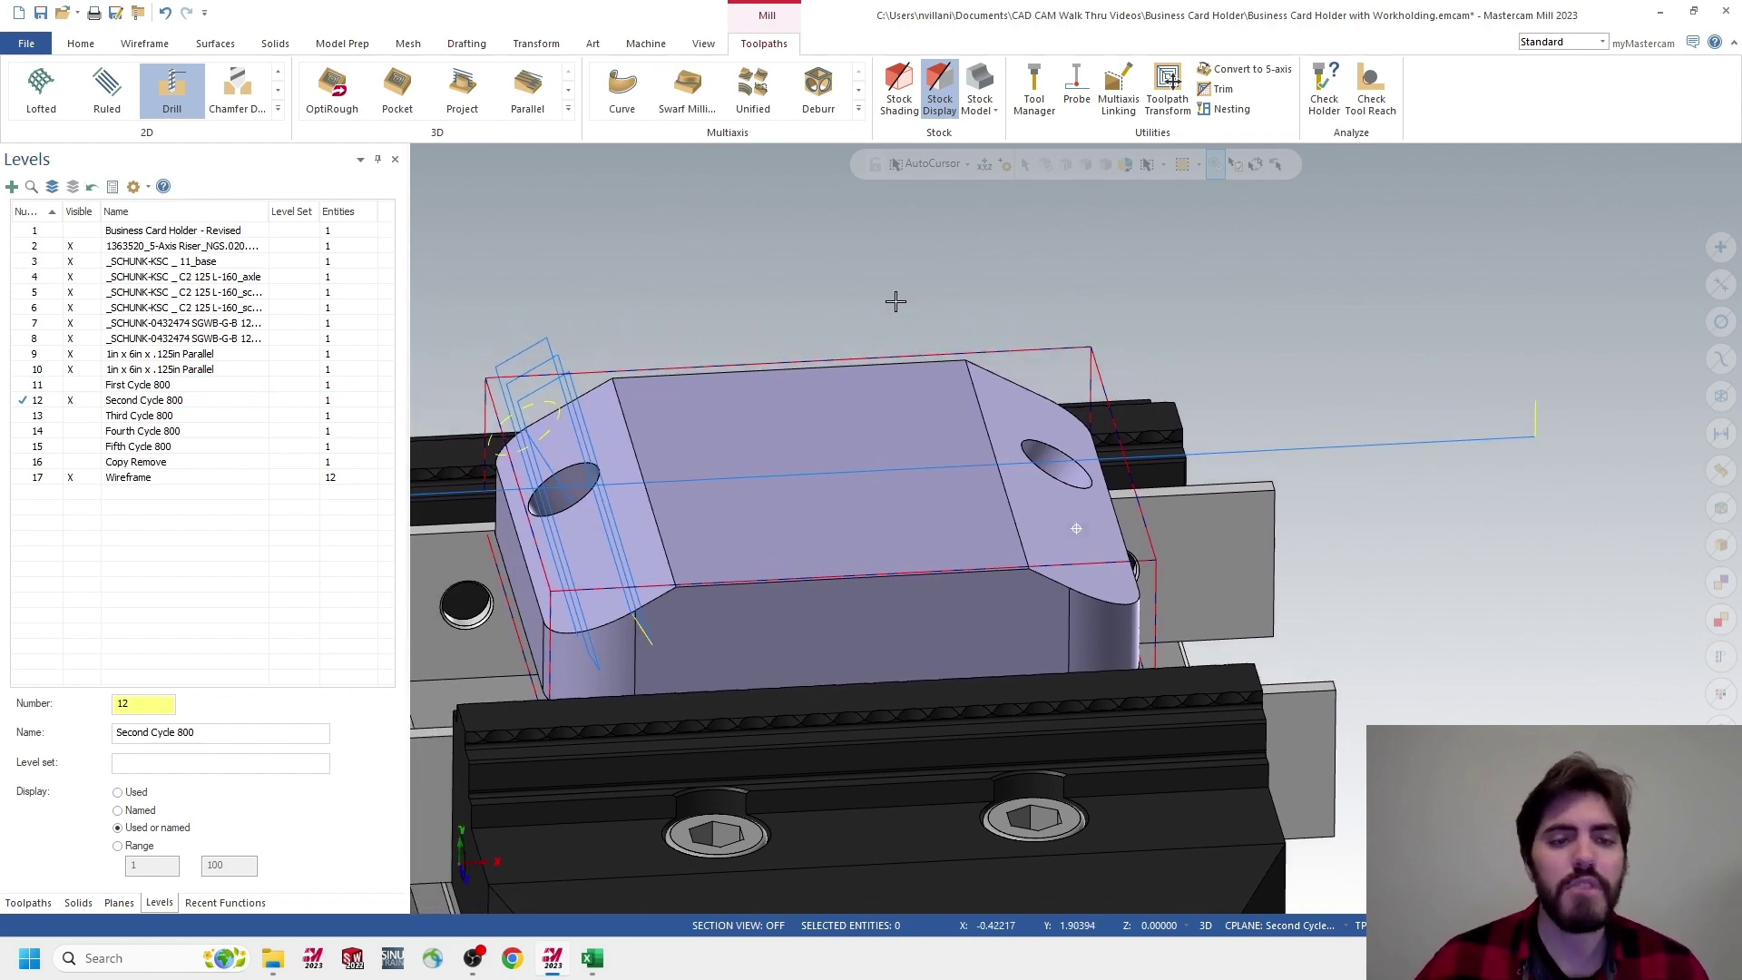
{"action": "key", "text": "Left"}
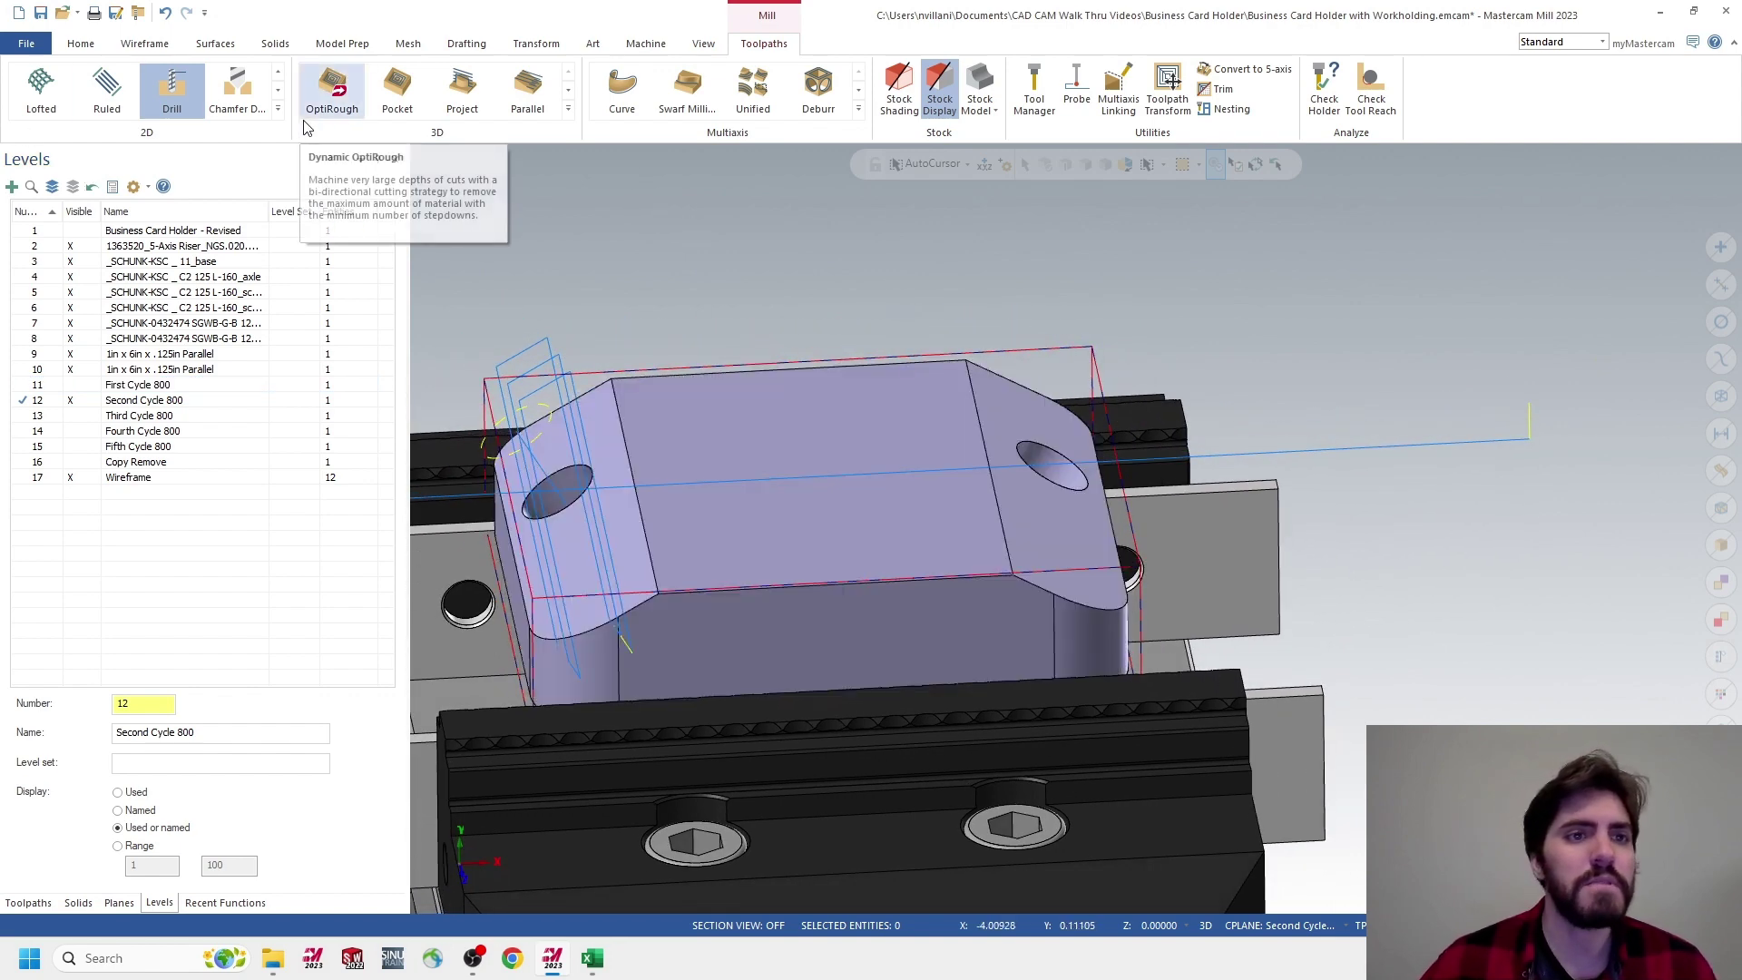
{"action": "left_click", "coordinate": [278, 108]}
{"action": "left_click", "coordinate": [236, 101]}
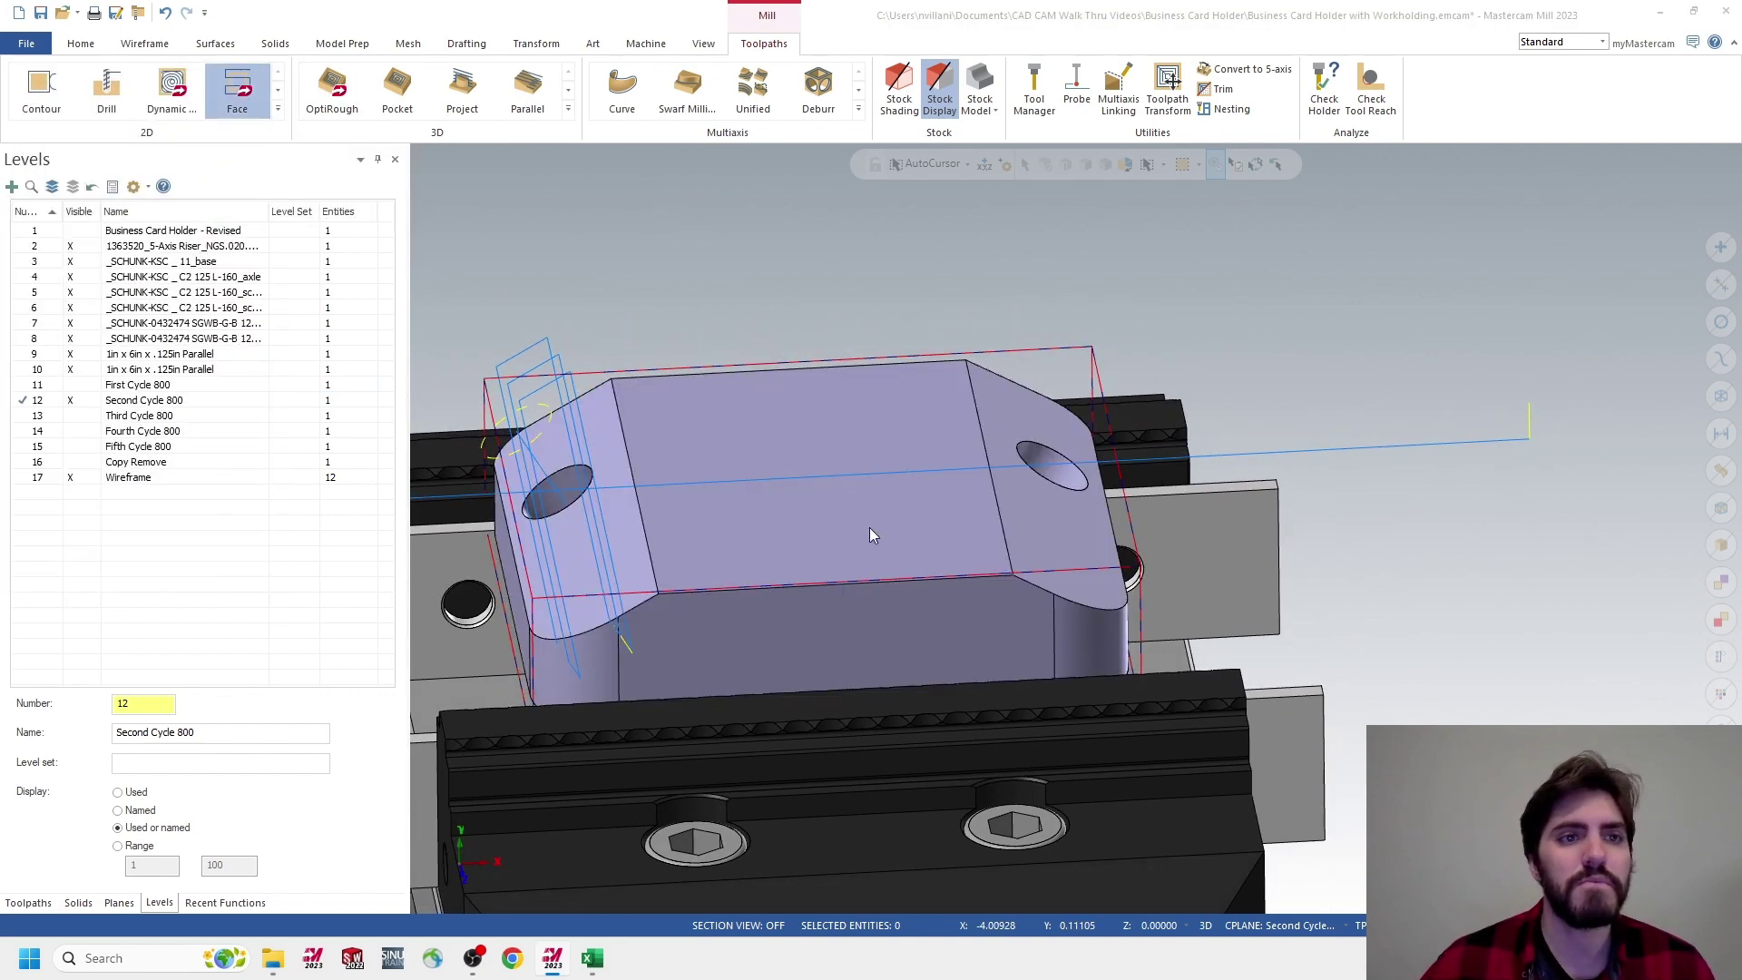
{"action": "left_click", "coordinate": [989, 401]}
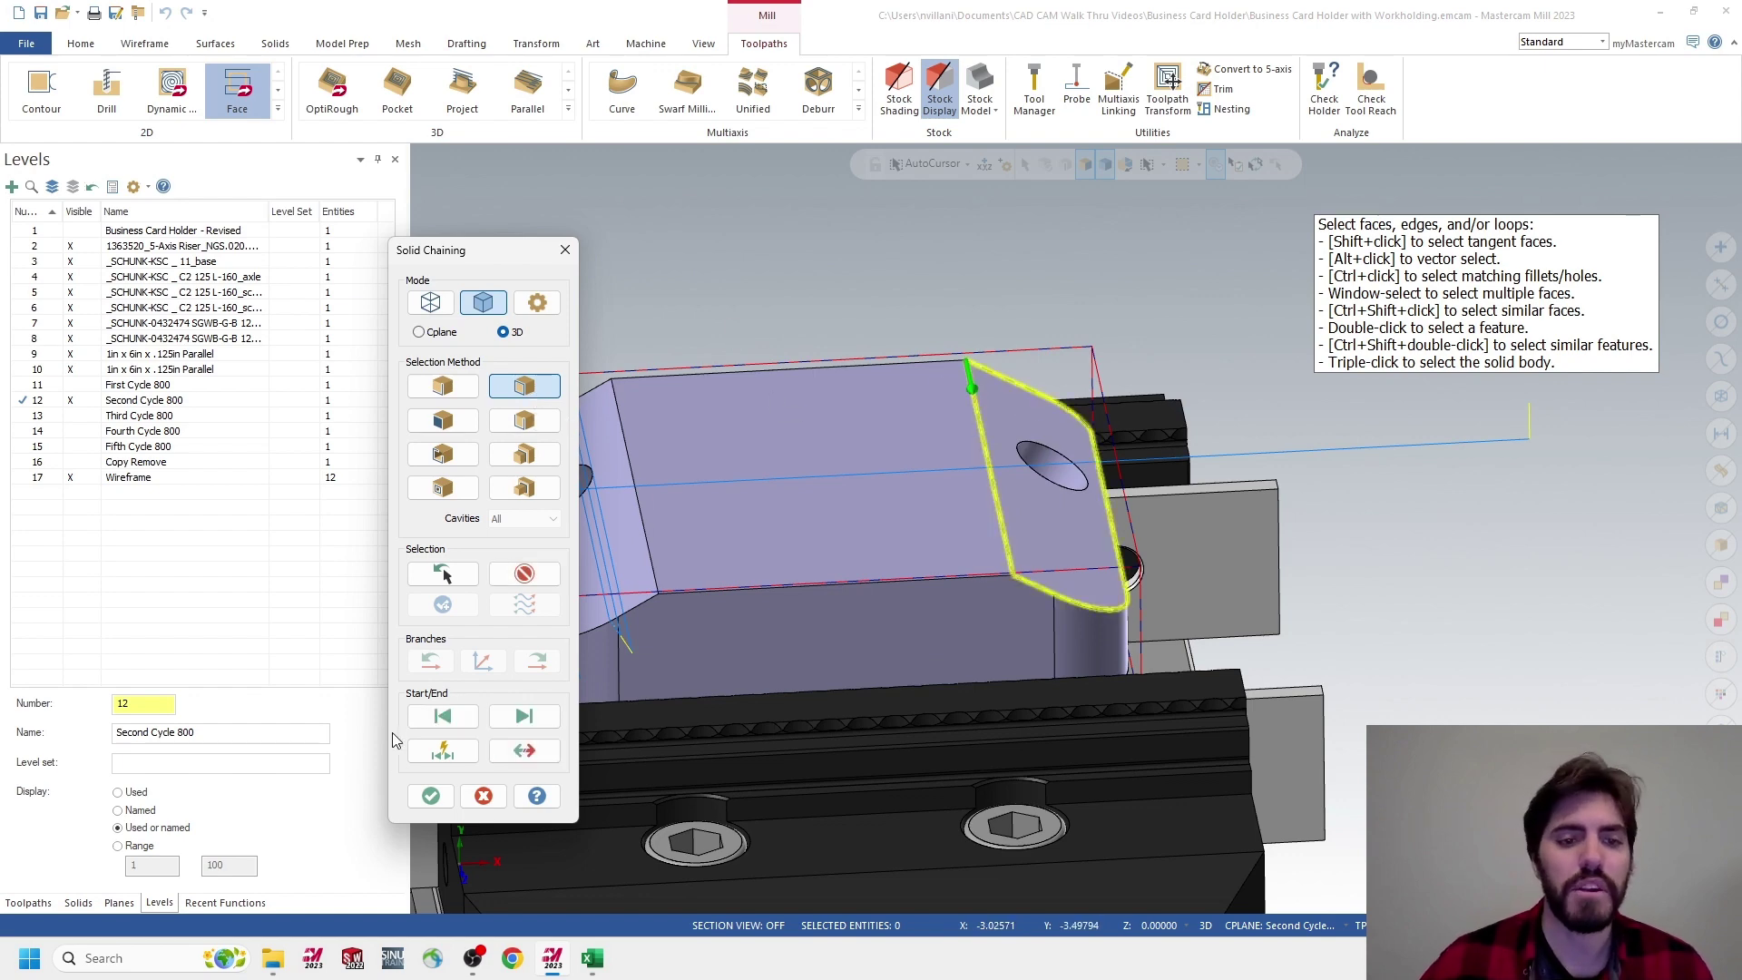
{"action": "left_click", "coordinate": [431, 796]}
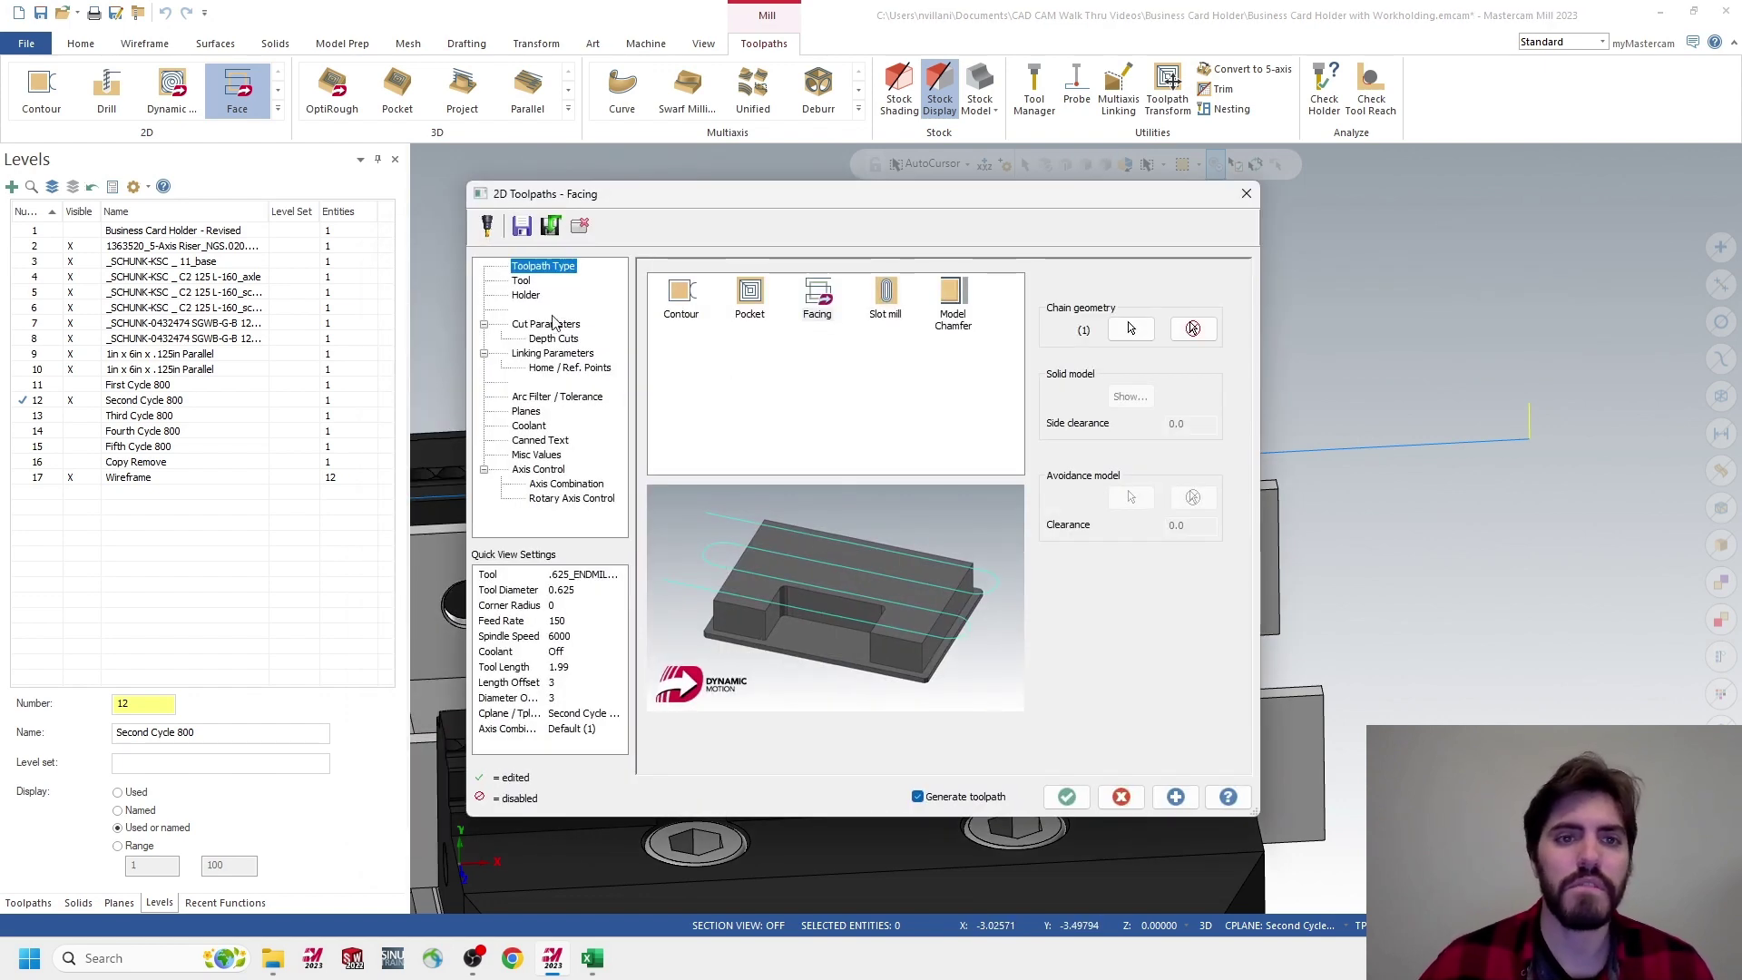
Assign the .625_ENDMILL_F, tool 3, to the facing operation and enter the comment ".625 Endmill - Second Cycle 800 Face"
{"action": "left_click", "coordinate": [522, 281]}
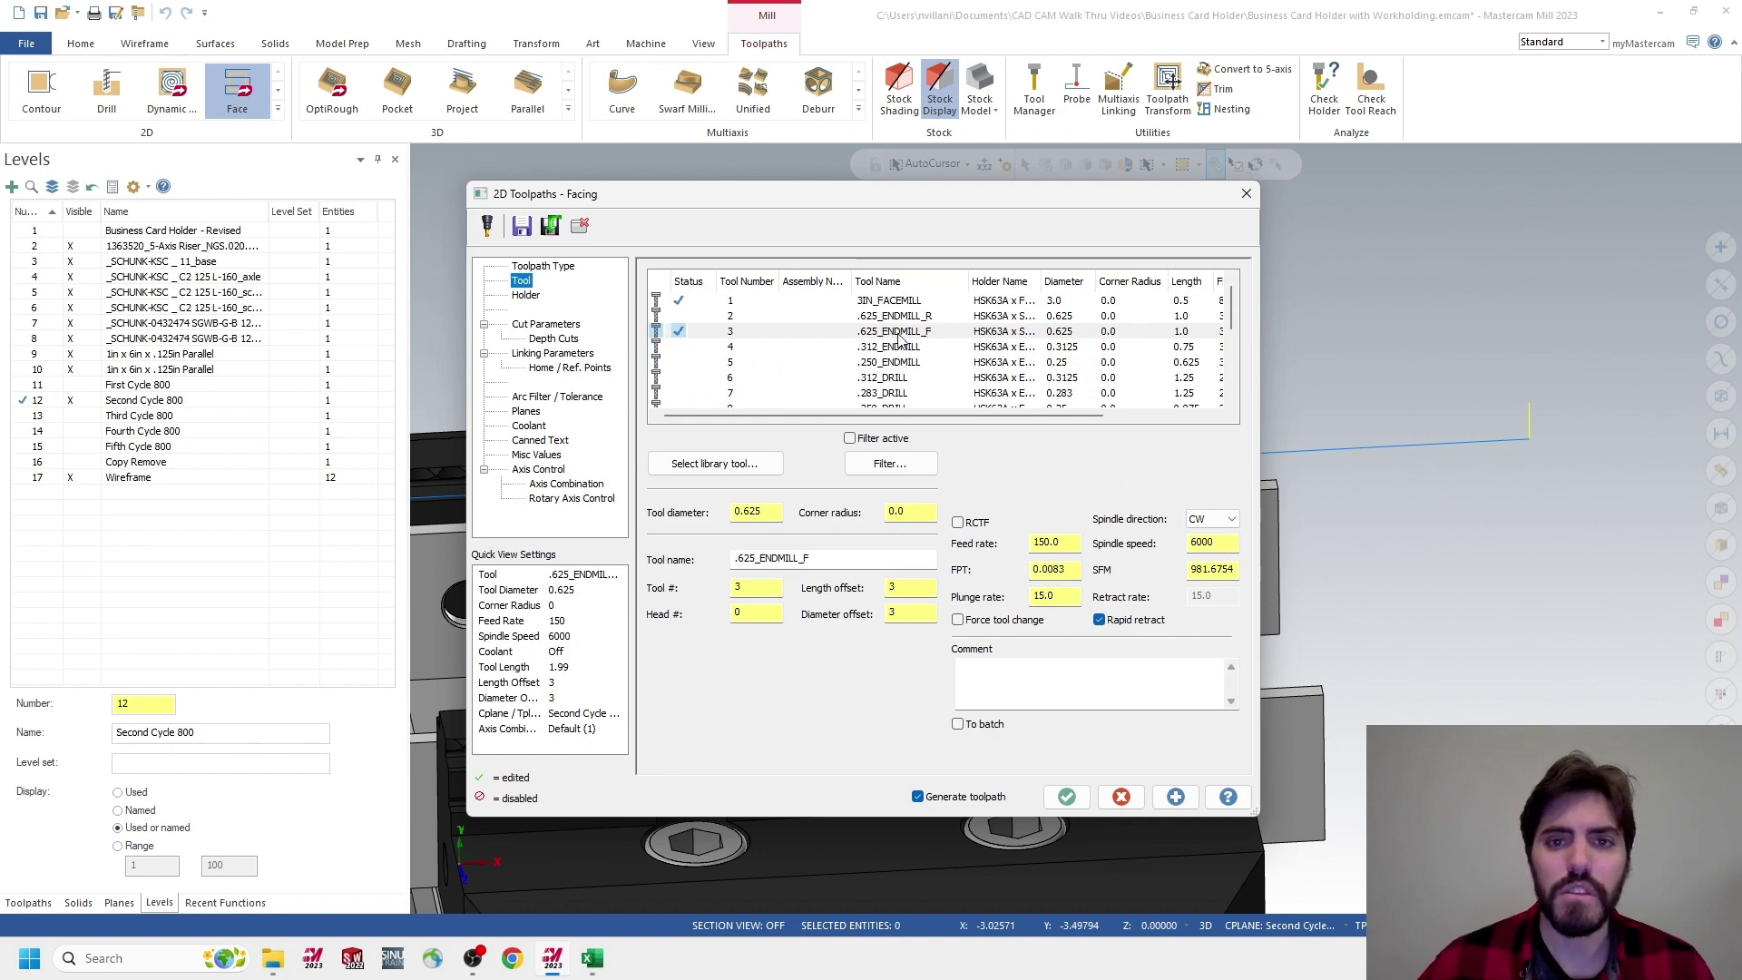
{"action": "left_click", "coordinate": [898, 333]}
{"action": "left_click", "coordinate": [1048, 688]}
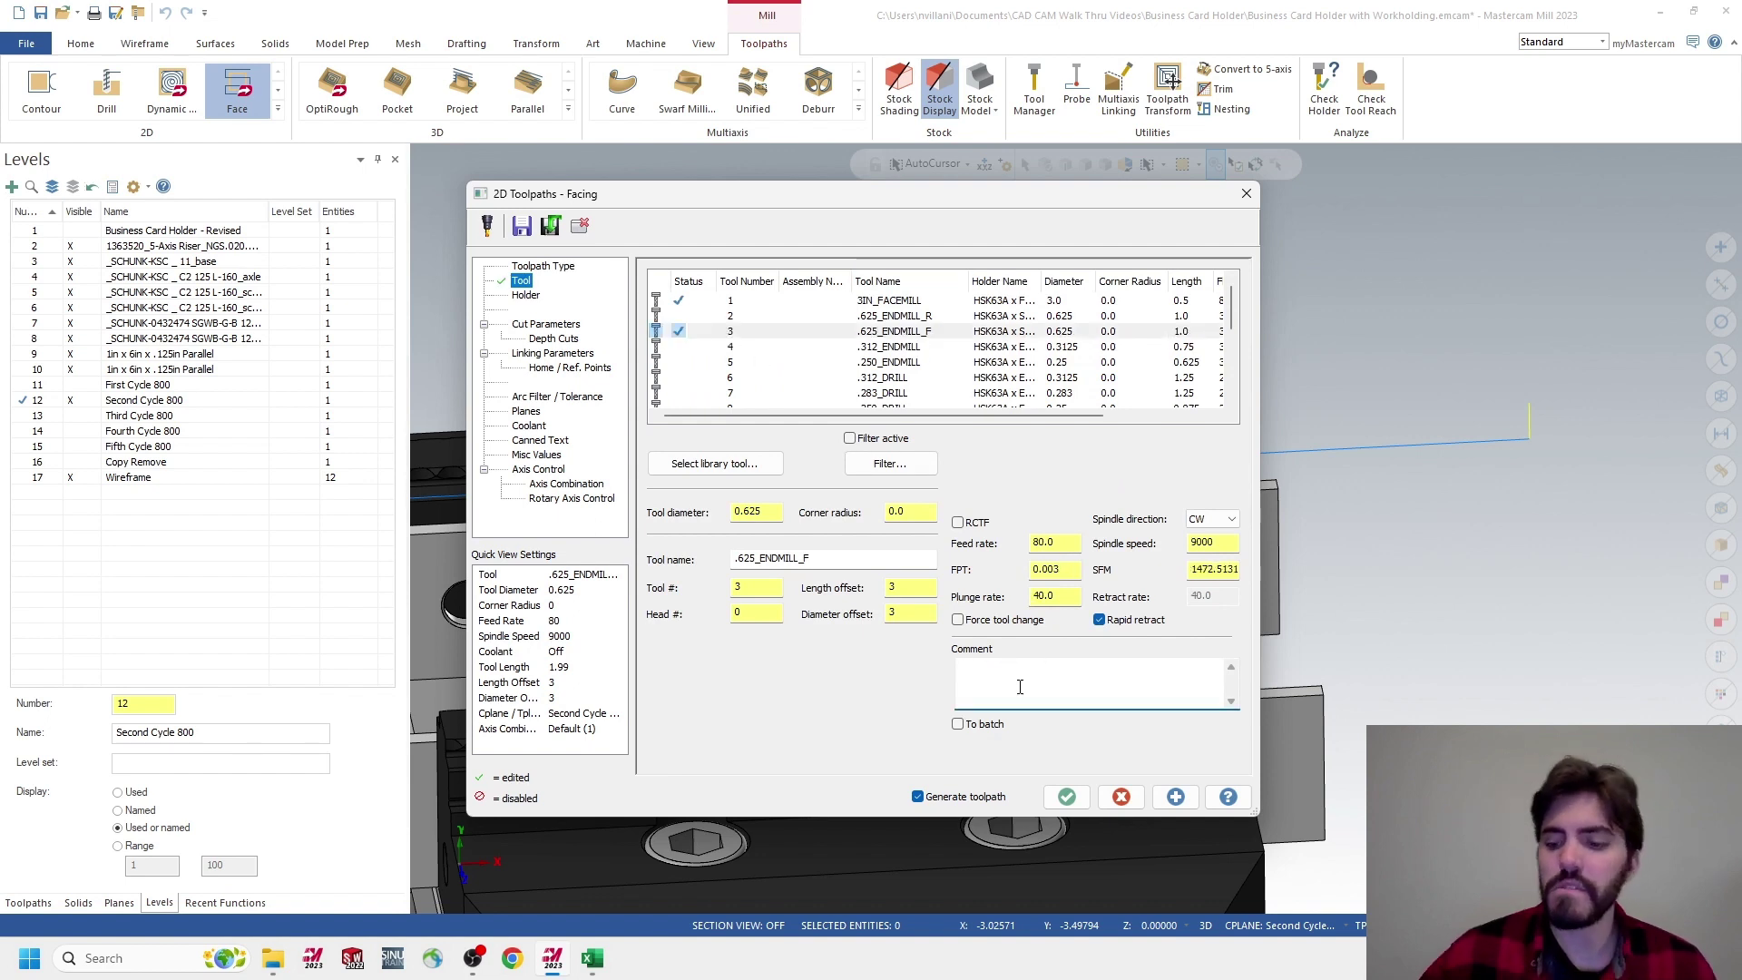
{"action": "type", "text": ".625 "}
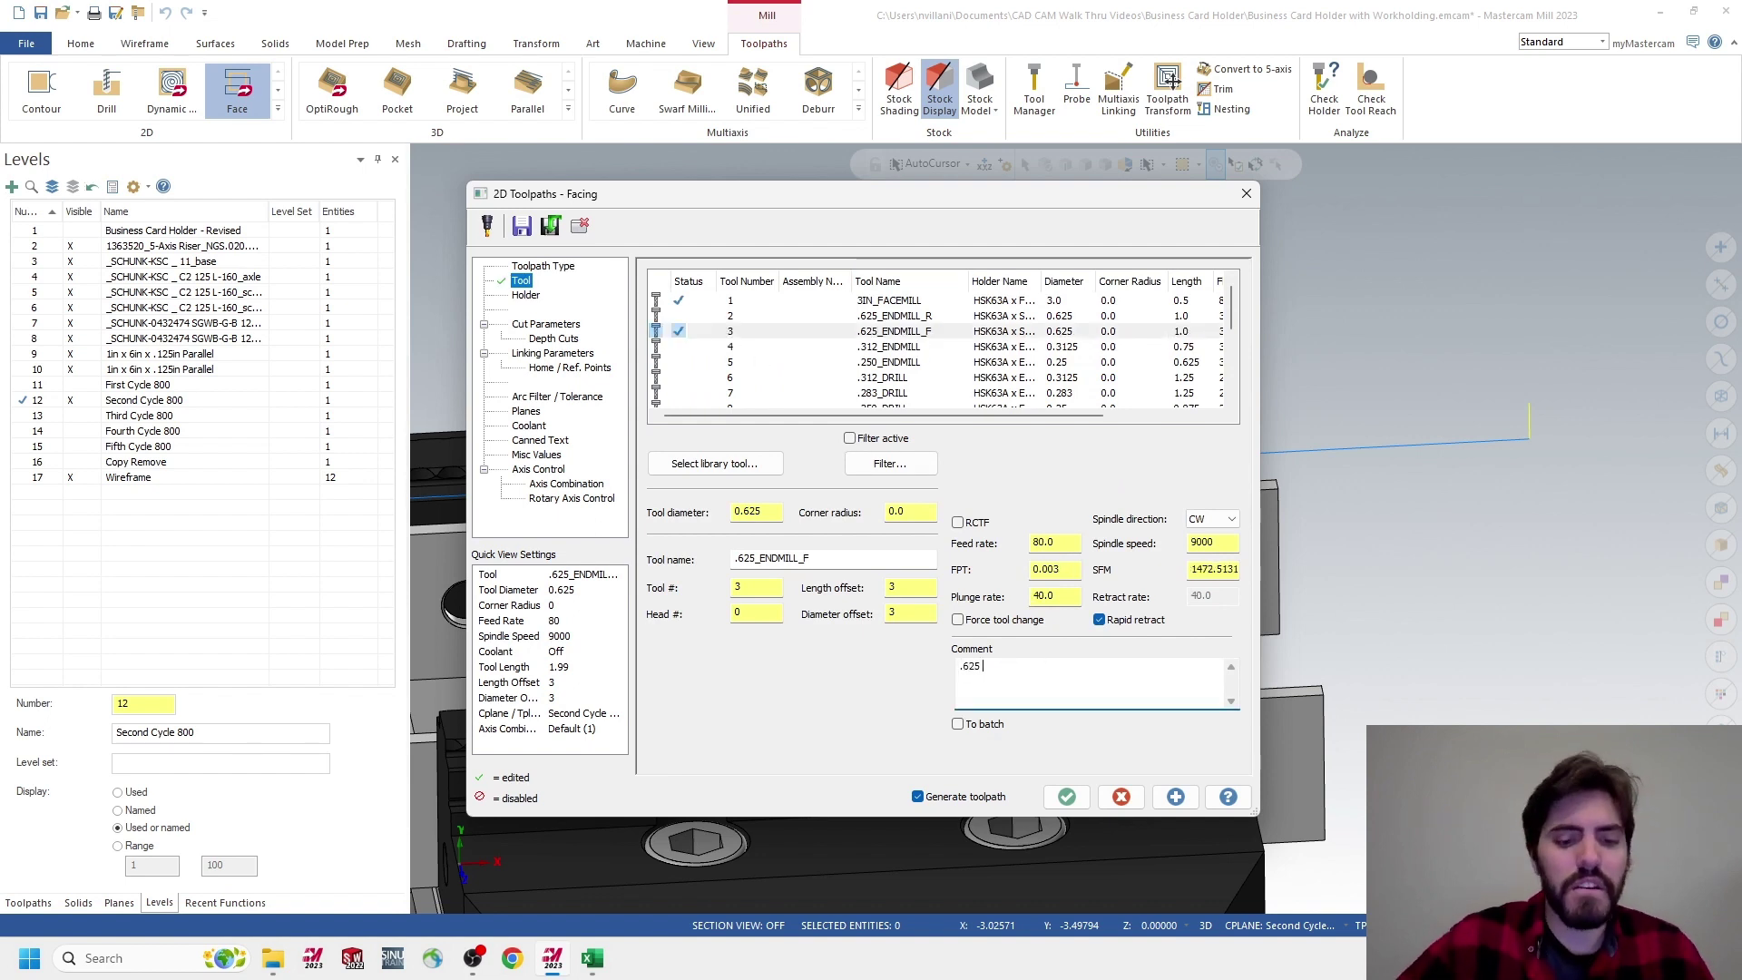
{"action": "type", "text": "Endmill - Secon"}
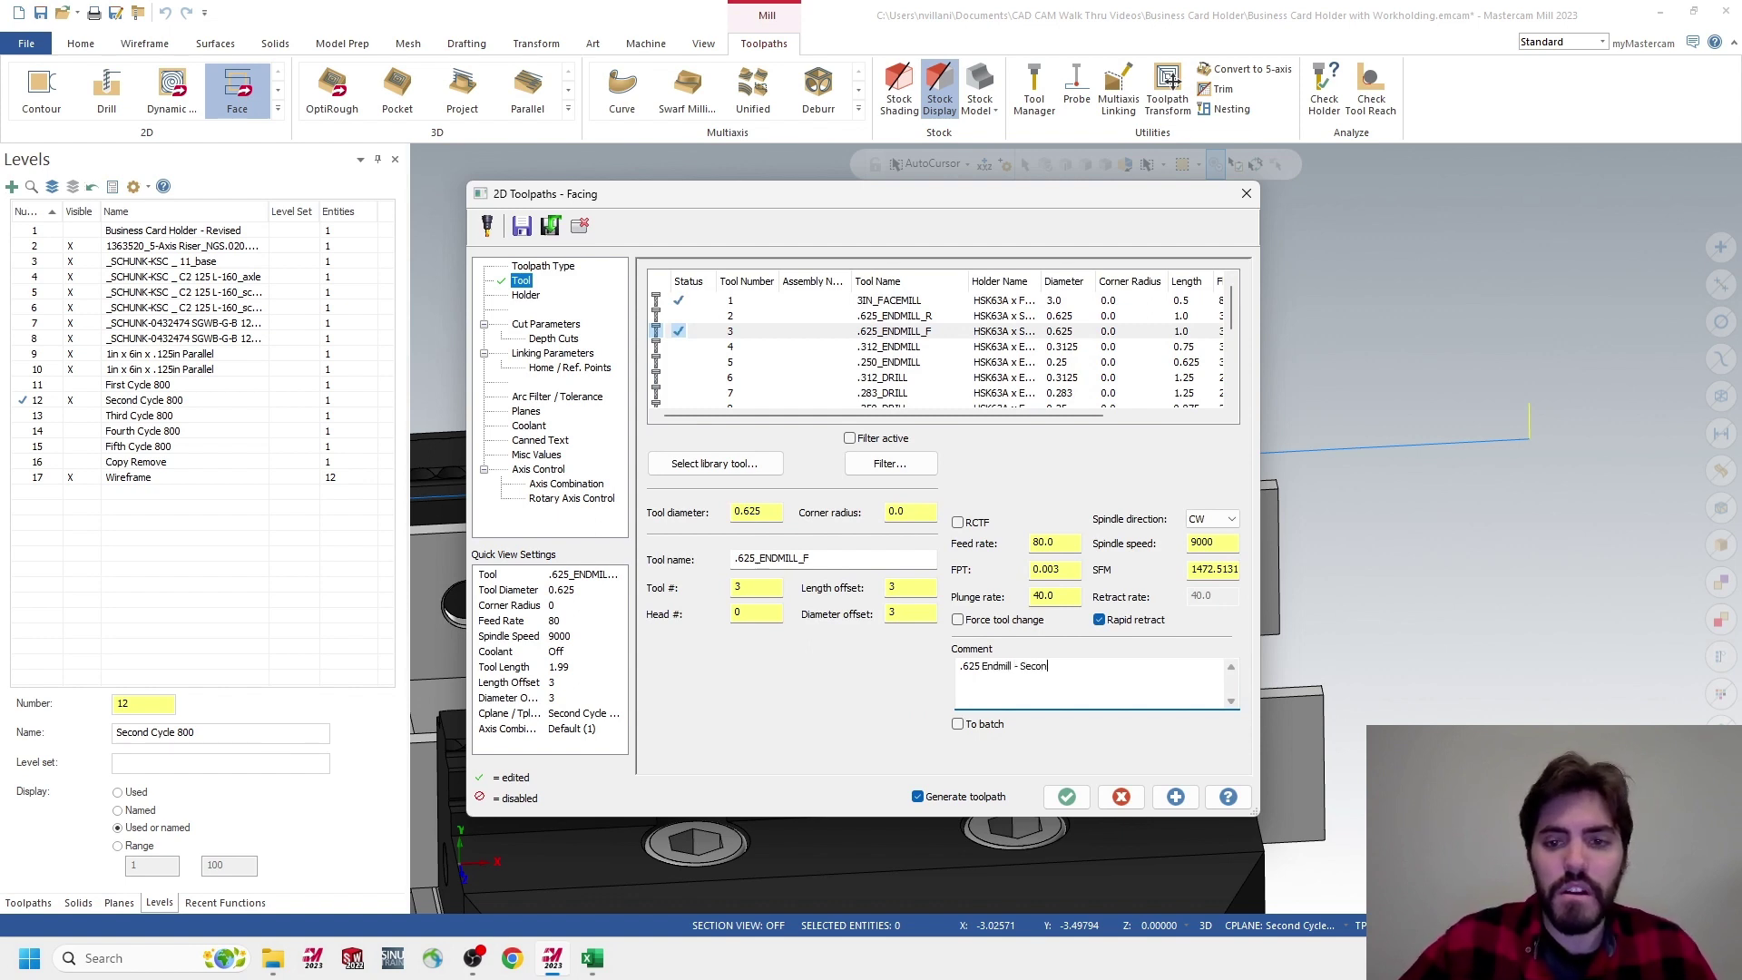
{"action": "type", "text": "d "}
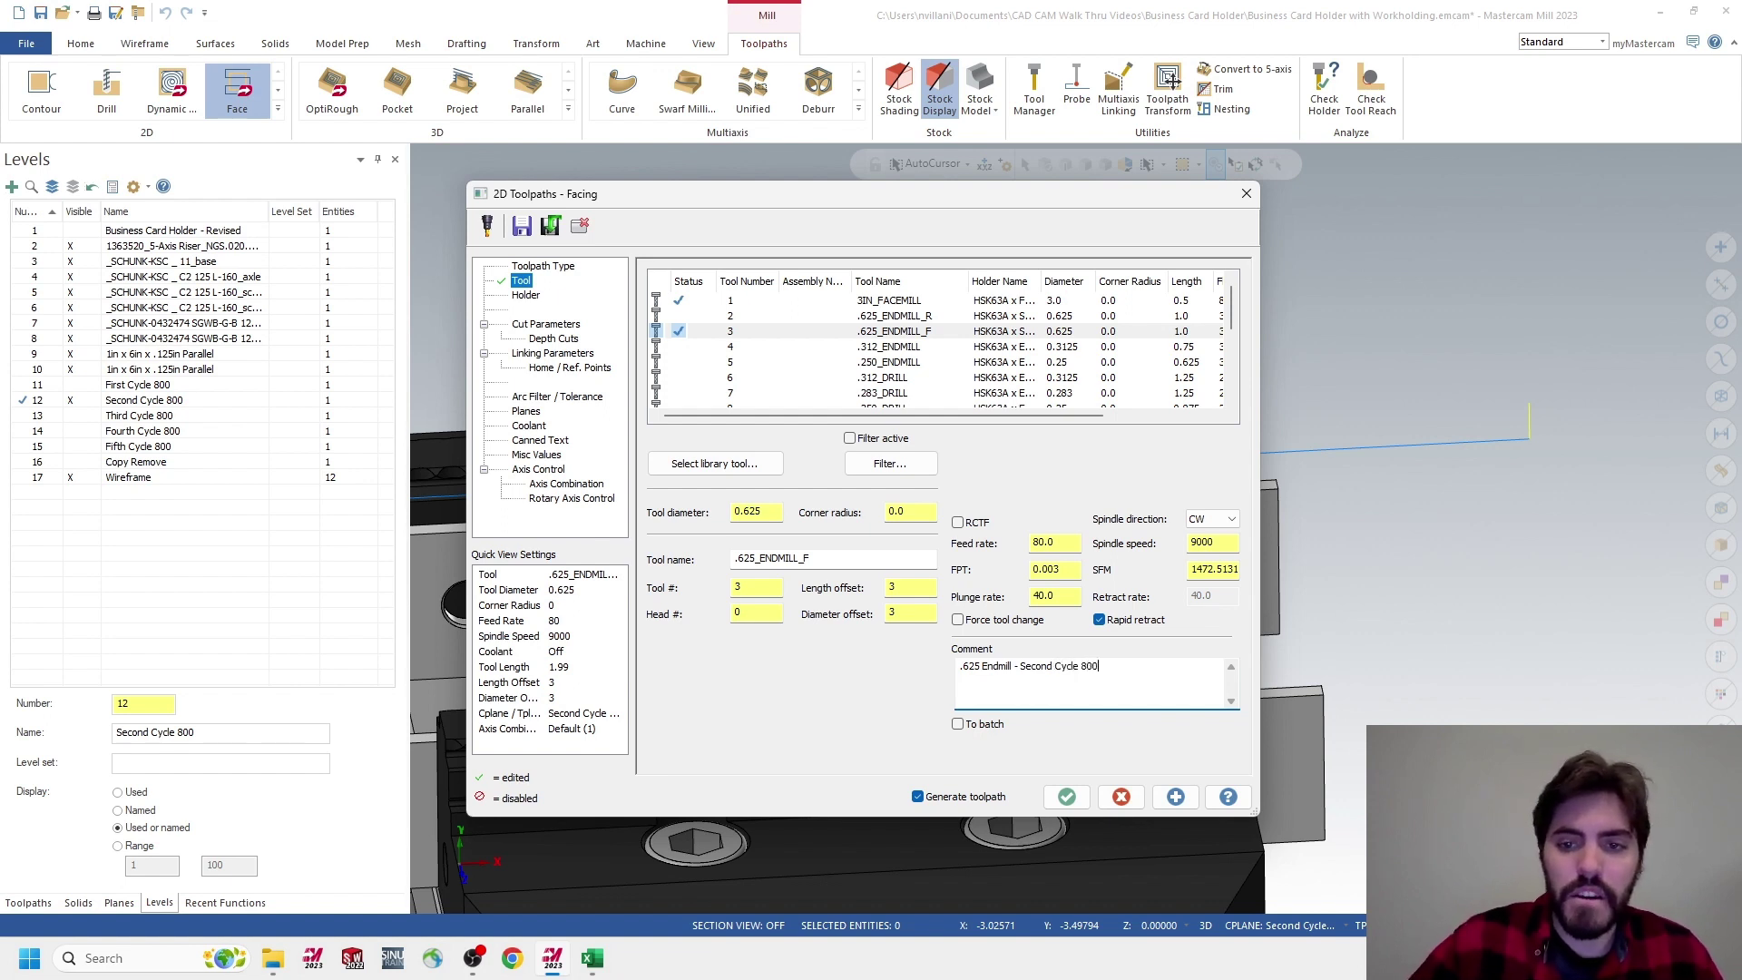
{"action": "type", "text": "Cycle 800 Face"}
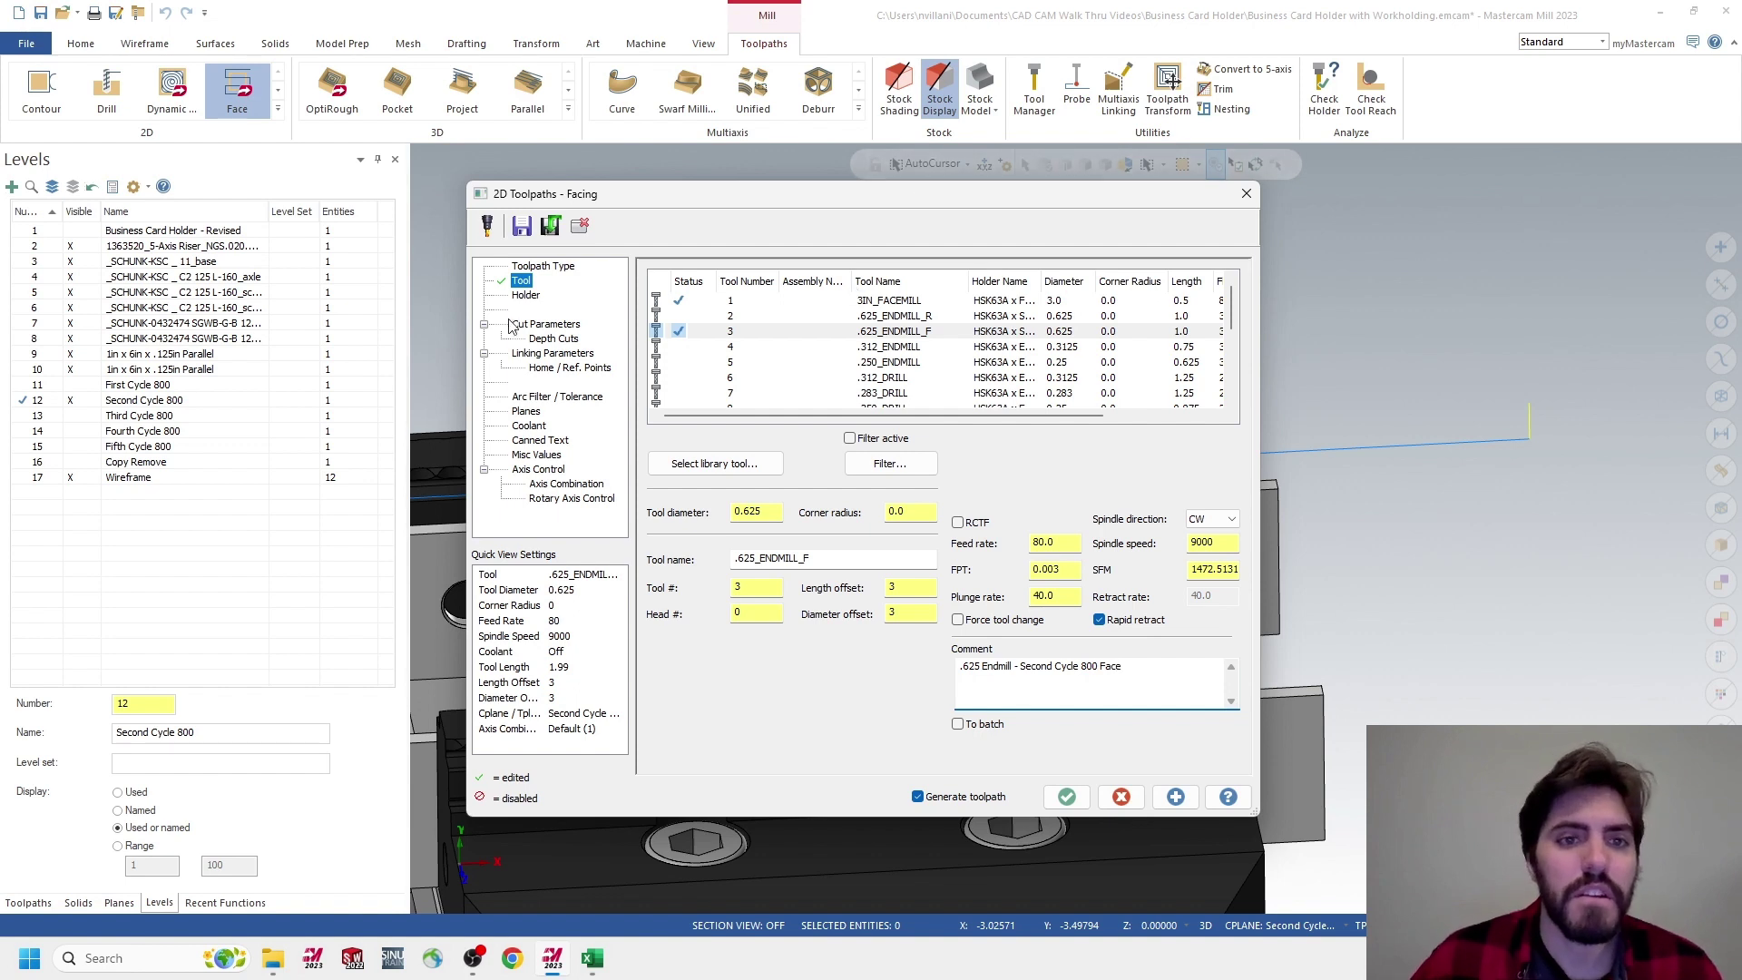
Review the facing operation's cut parameters, depth cuts, linking heights and planes
{"action": "left_click", "coordinate": [537, 327]}
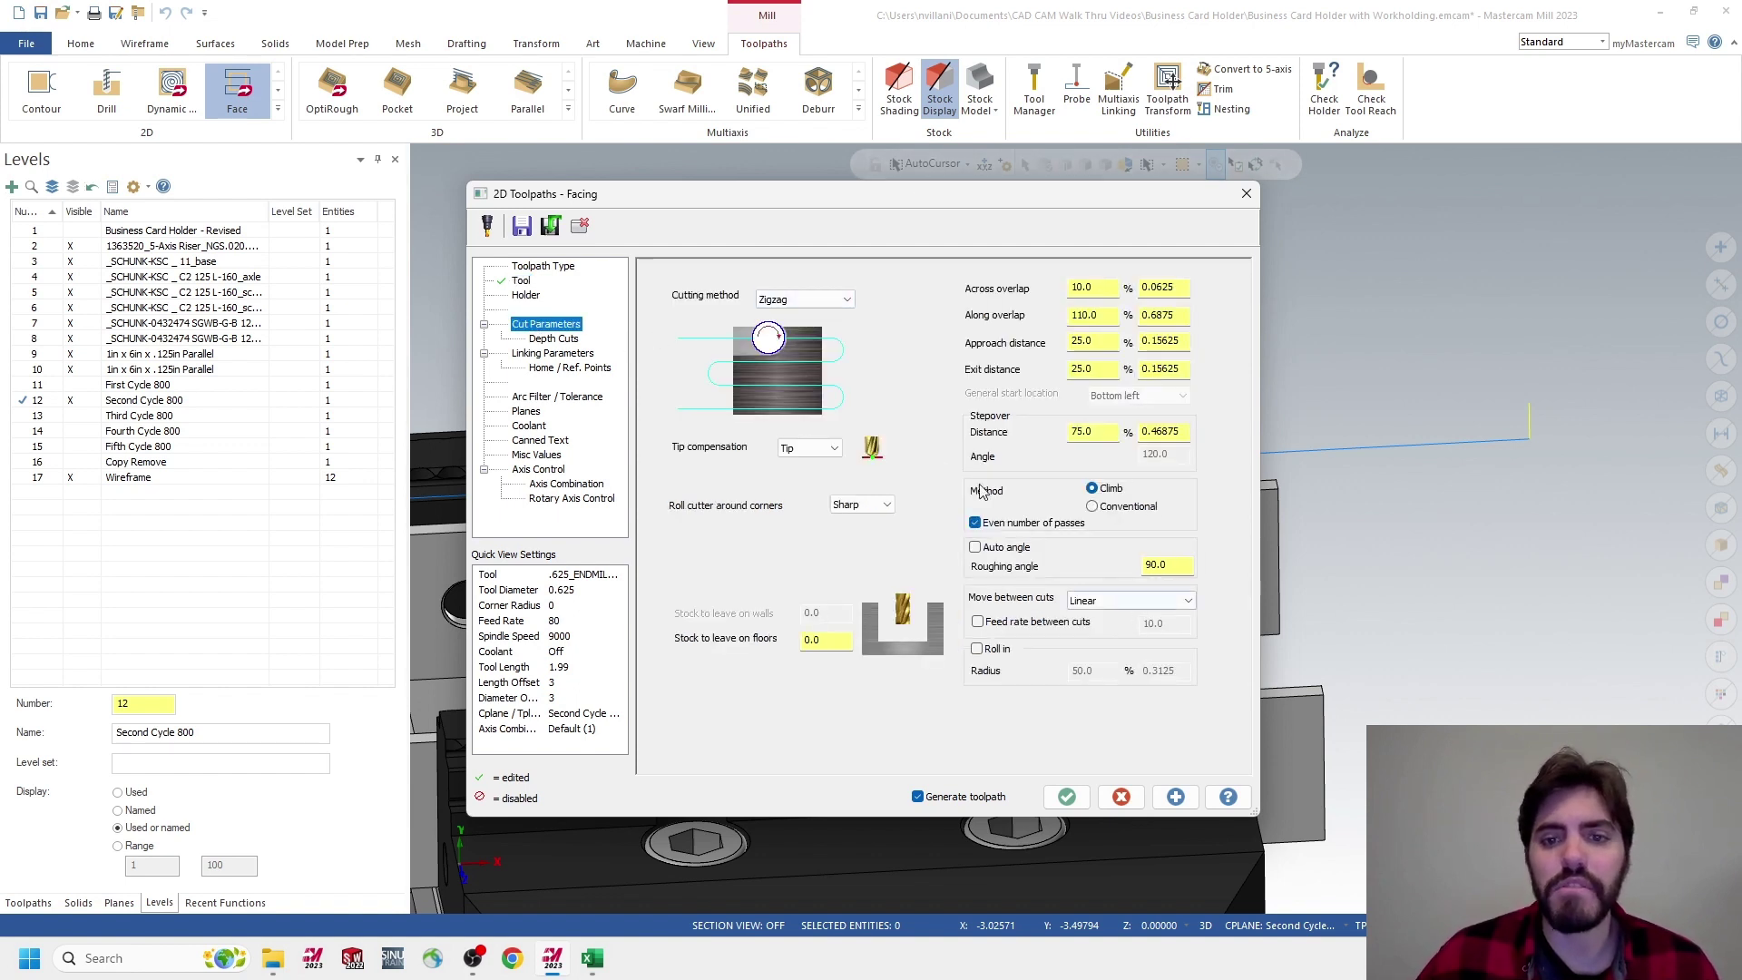
{"action": "left_click", "coordinate": [537, 343]}
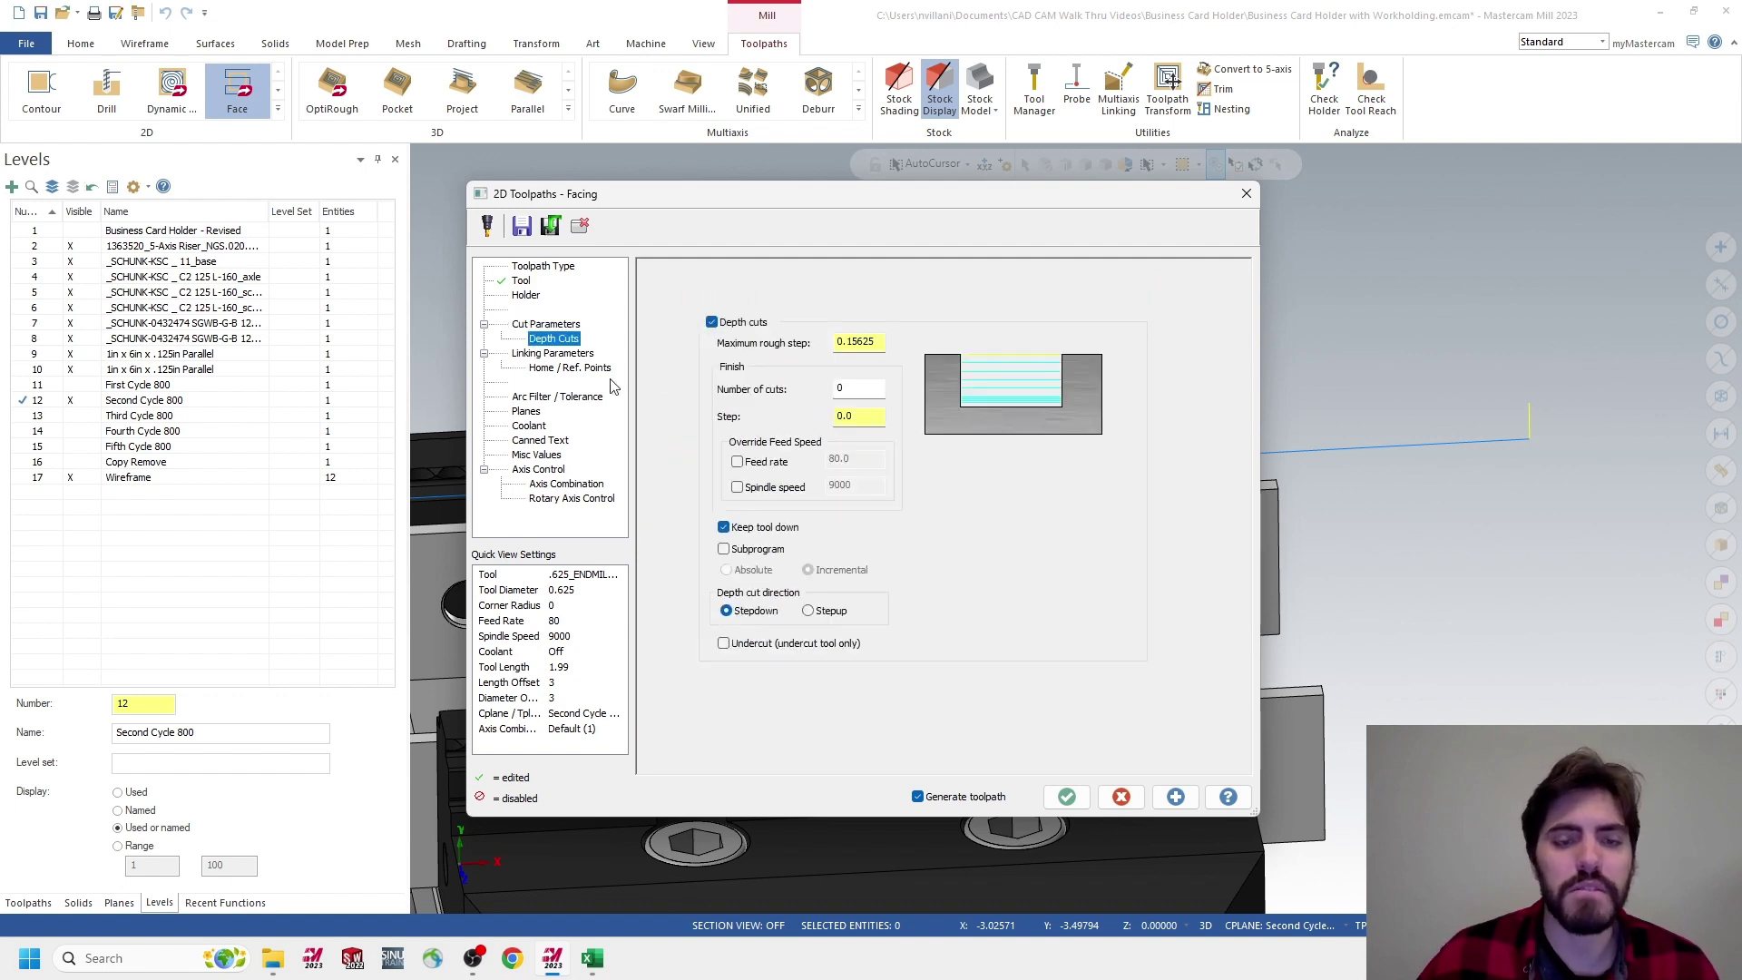
{"action": "left_click", "coordinate": [556, 354]}
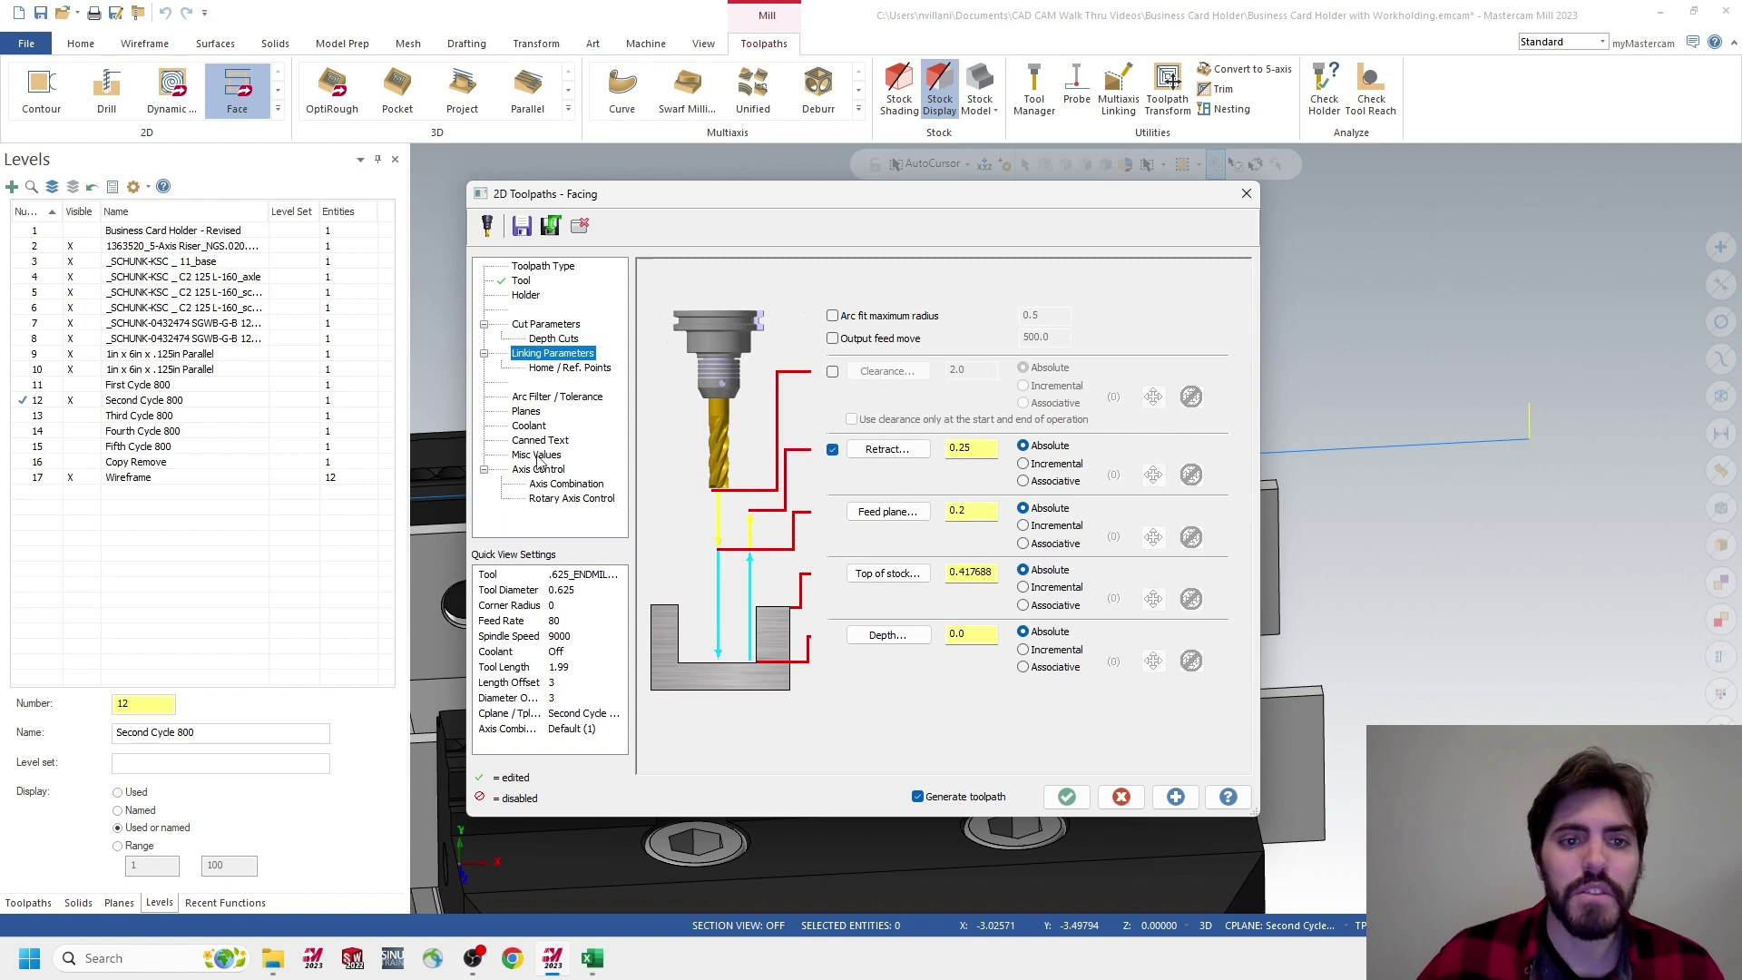
{"action": "left_click", "coordinate": [526, 413]}
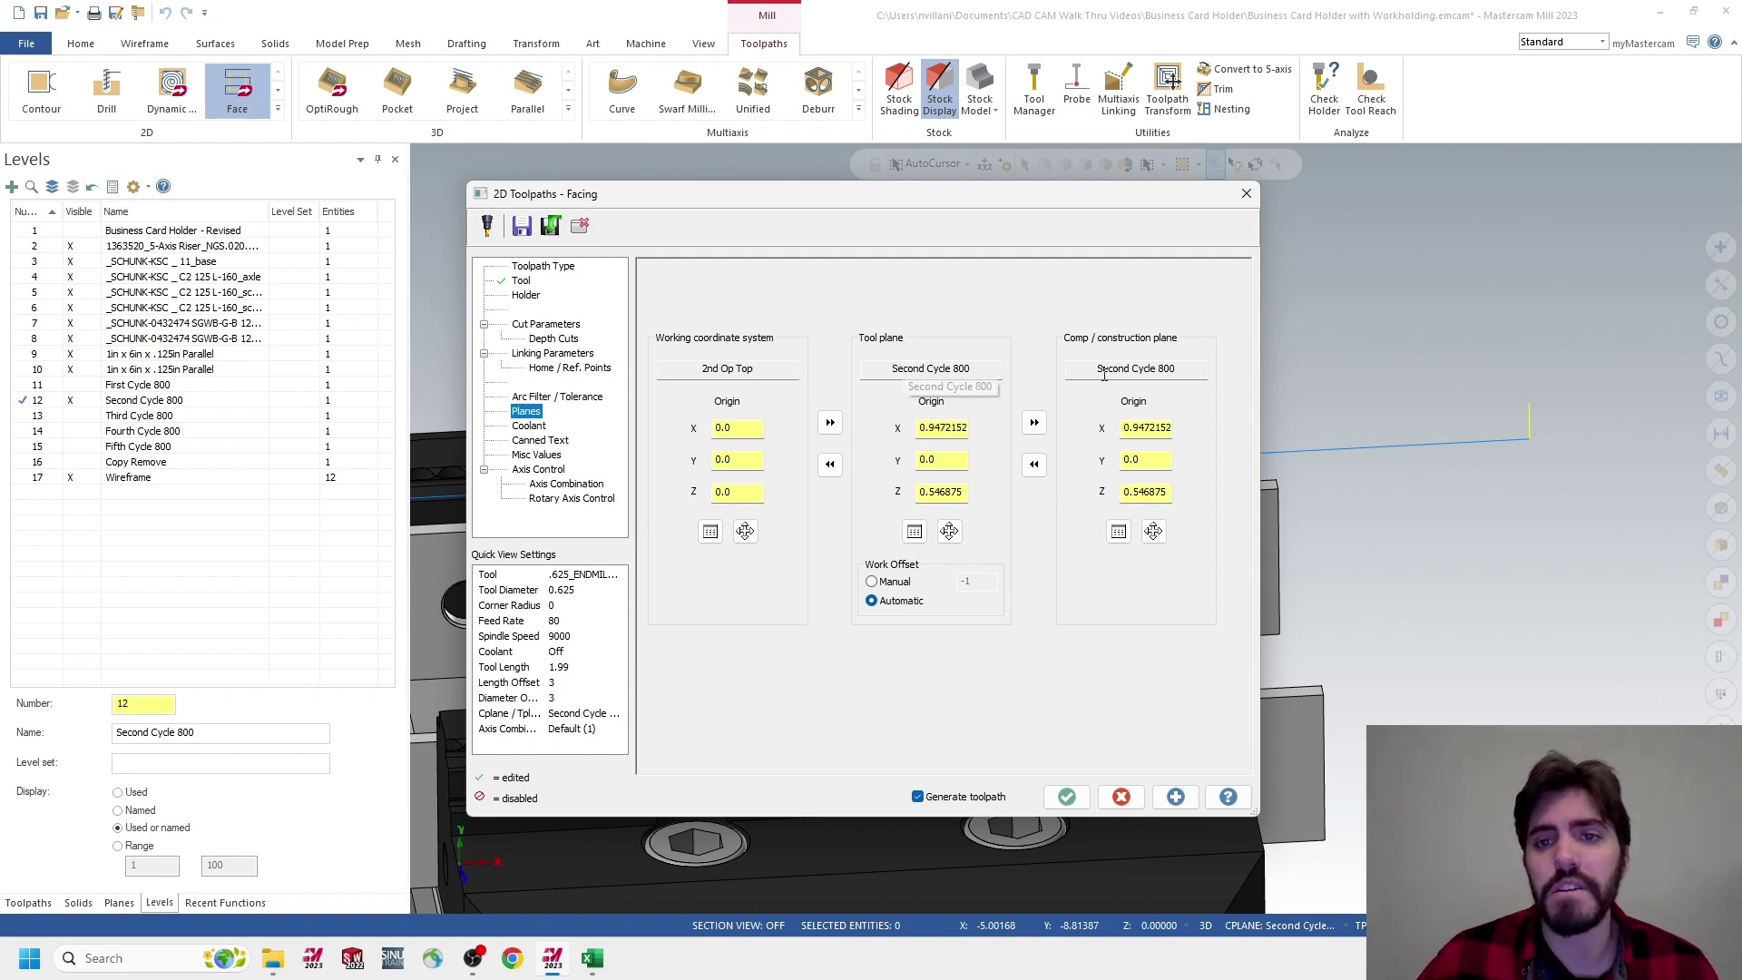
Change the facing operation's tool plane to Third Cycle 800
{"action": "left_click", "coordinate": [914, 532]}
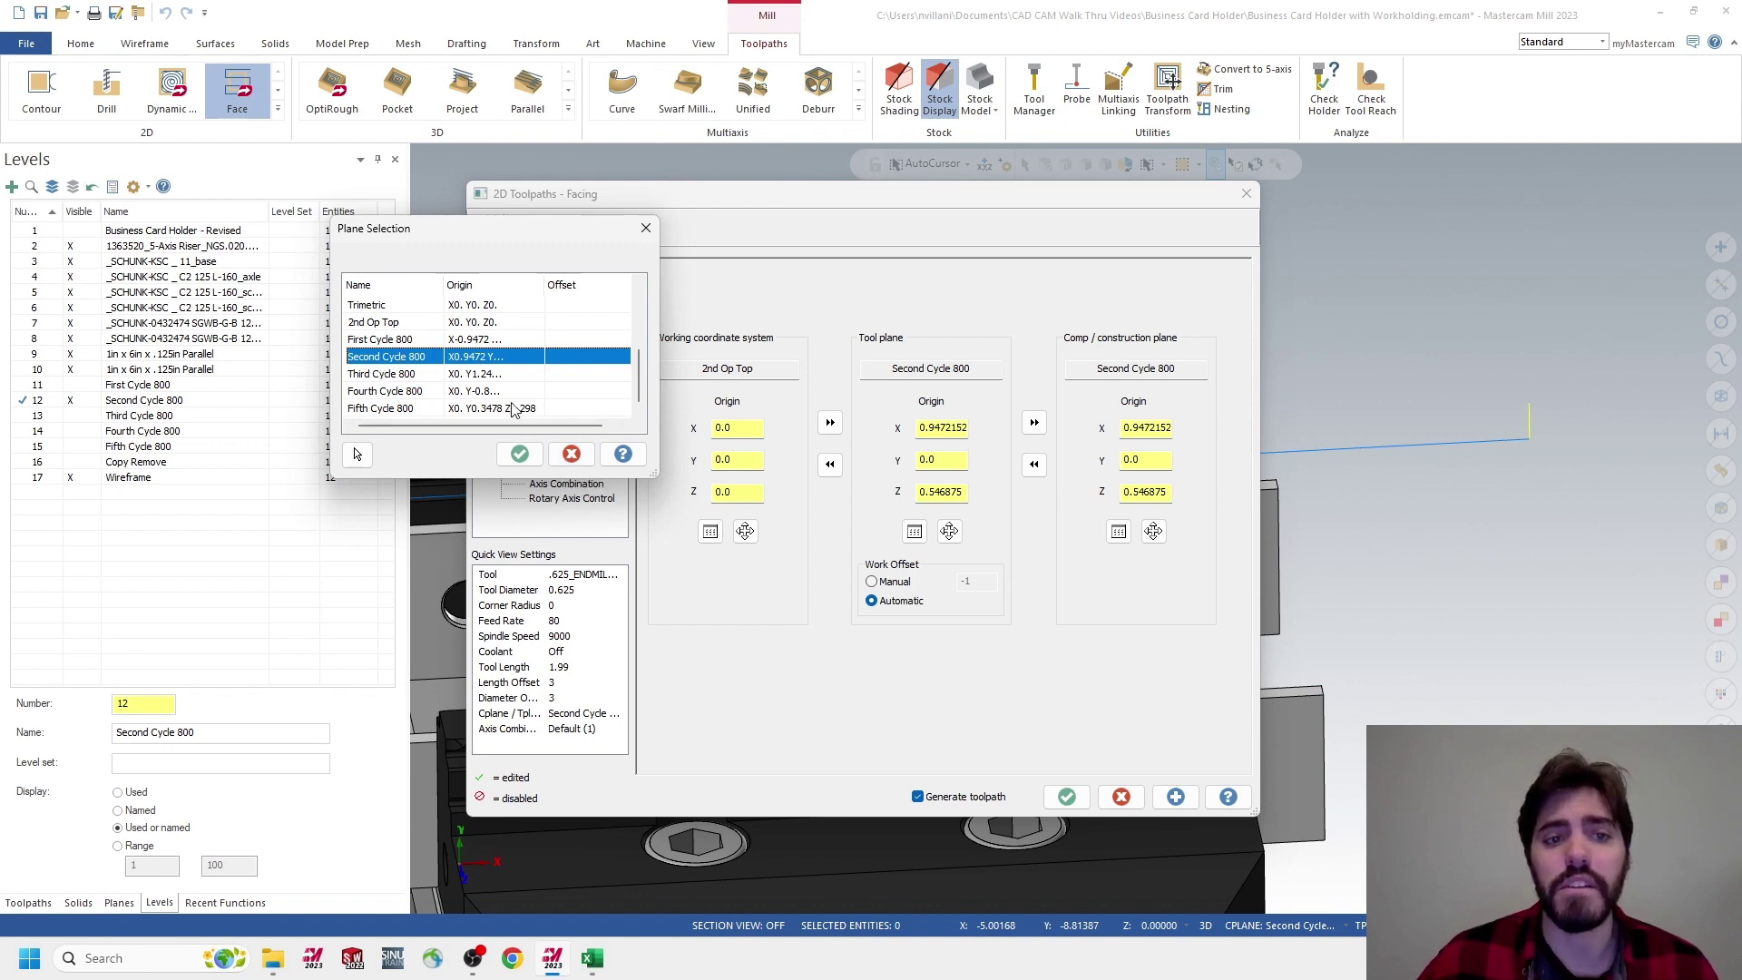
{"action": "left_click", "coordinate": [466, 376]}
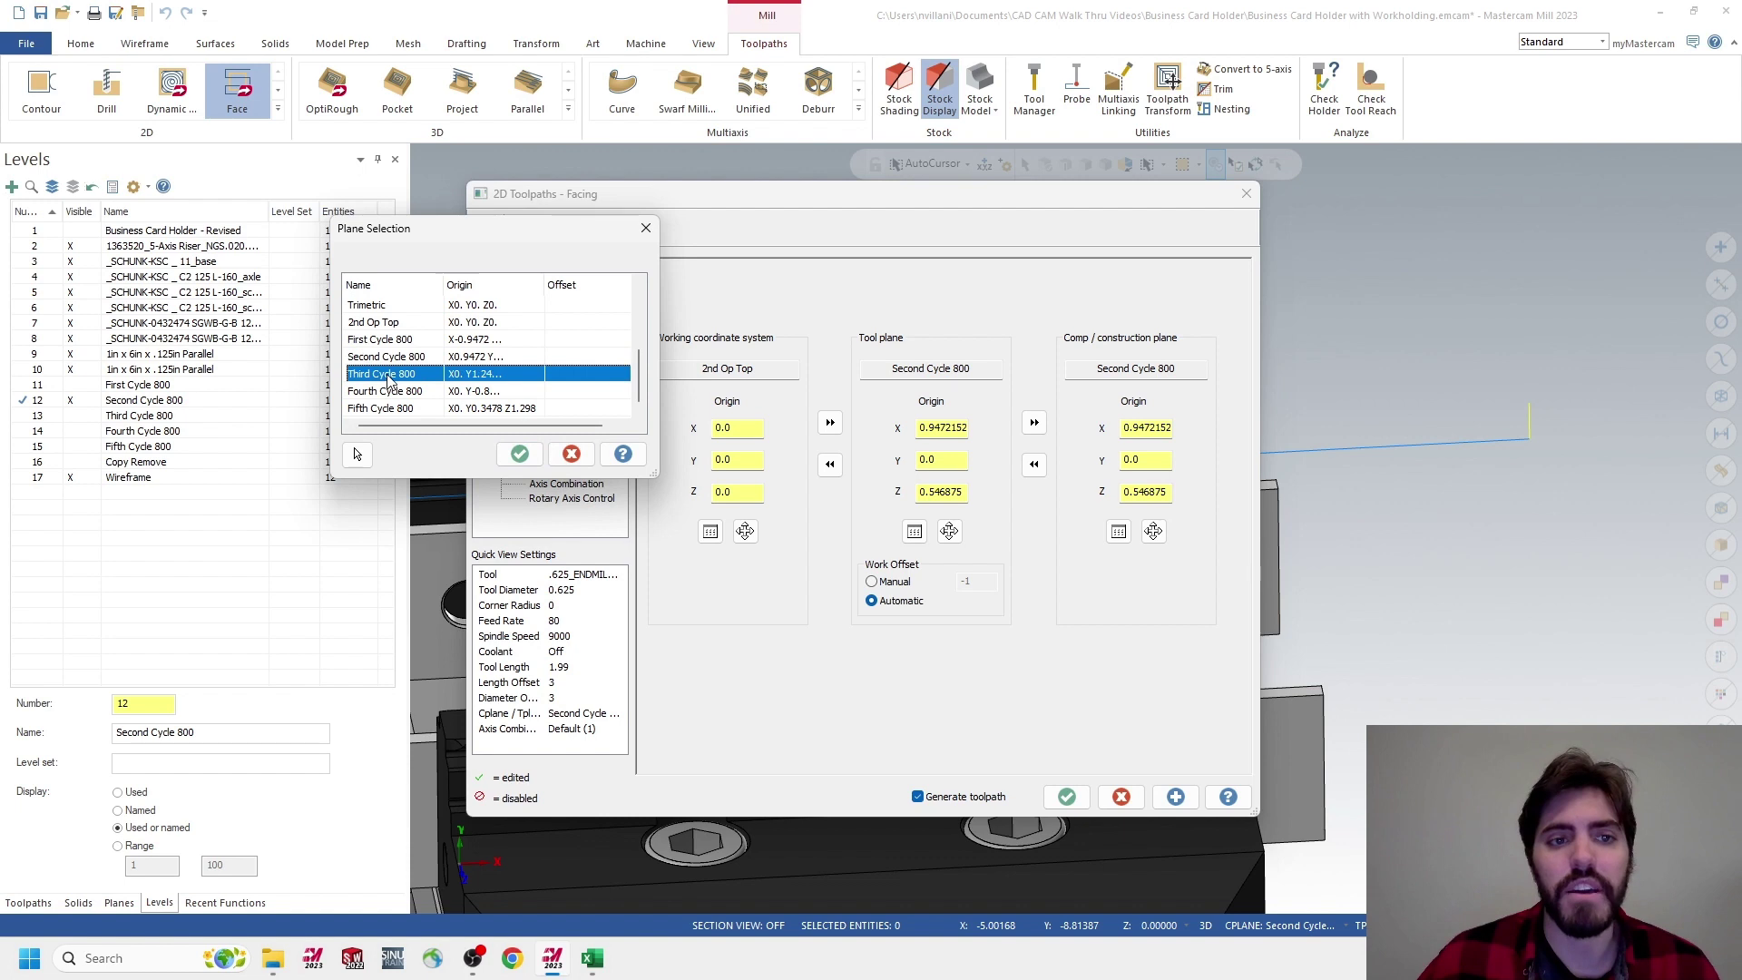
{"action": "left_click", "coordinate": [521, 456]}
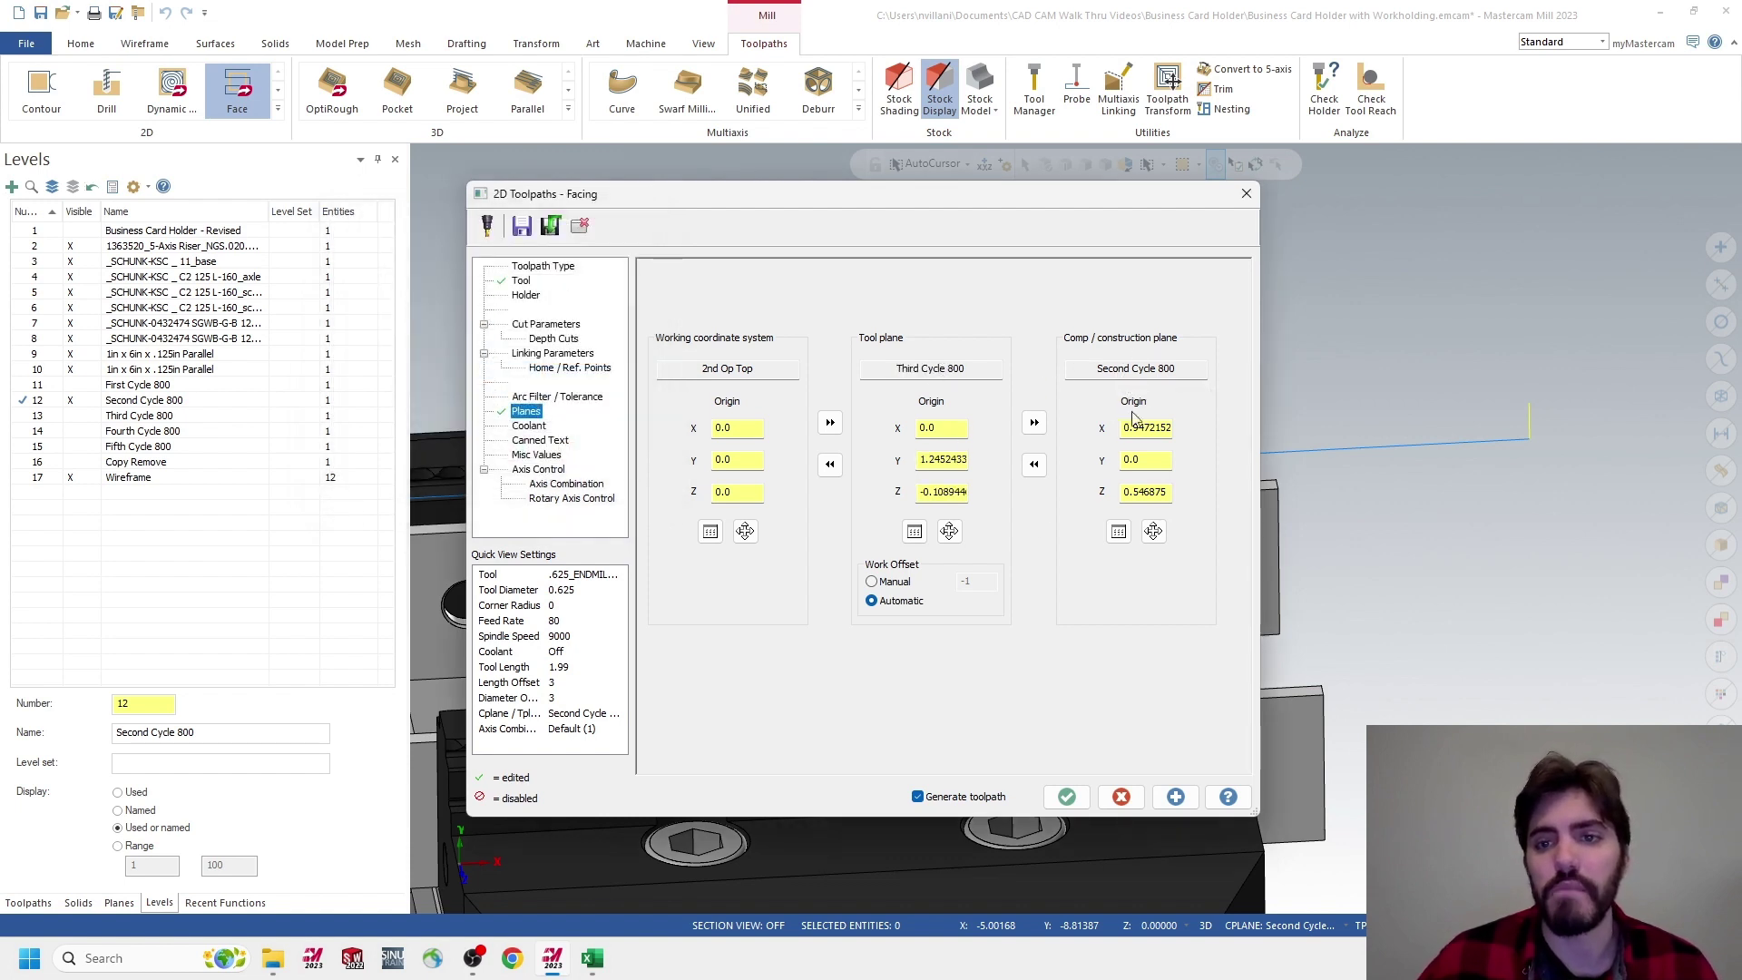
Set both the tool plane and the construction plane of the facing operation to Second Cycle 800
{"action": "left_click", "coordinate": [1035, 424]}
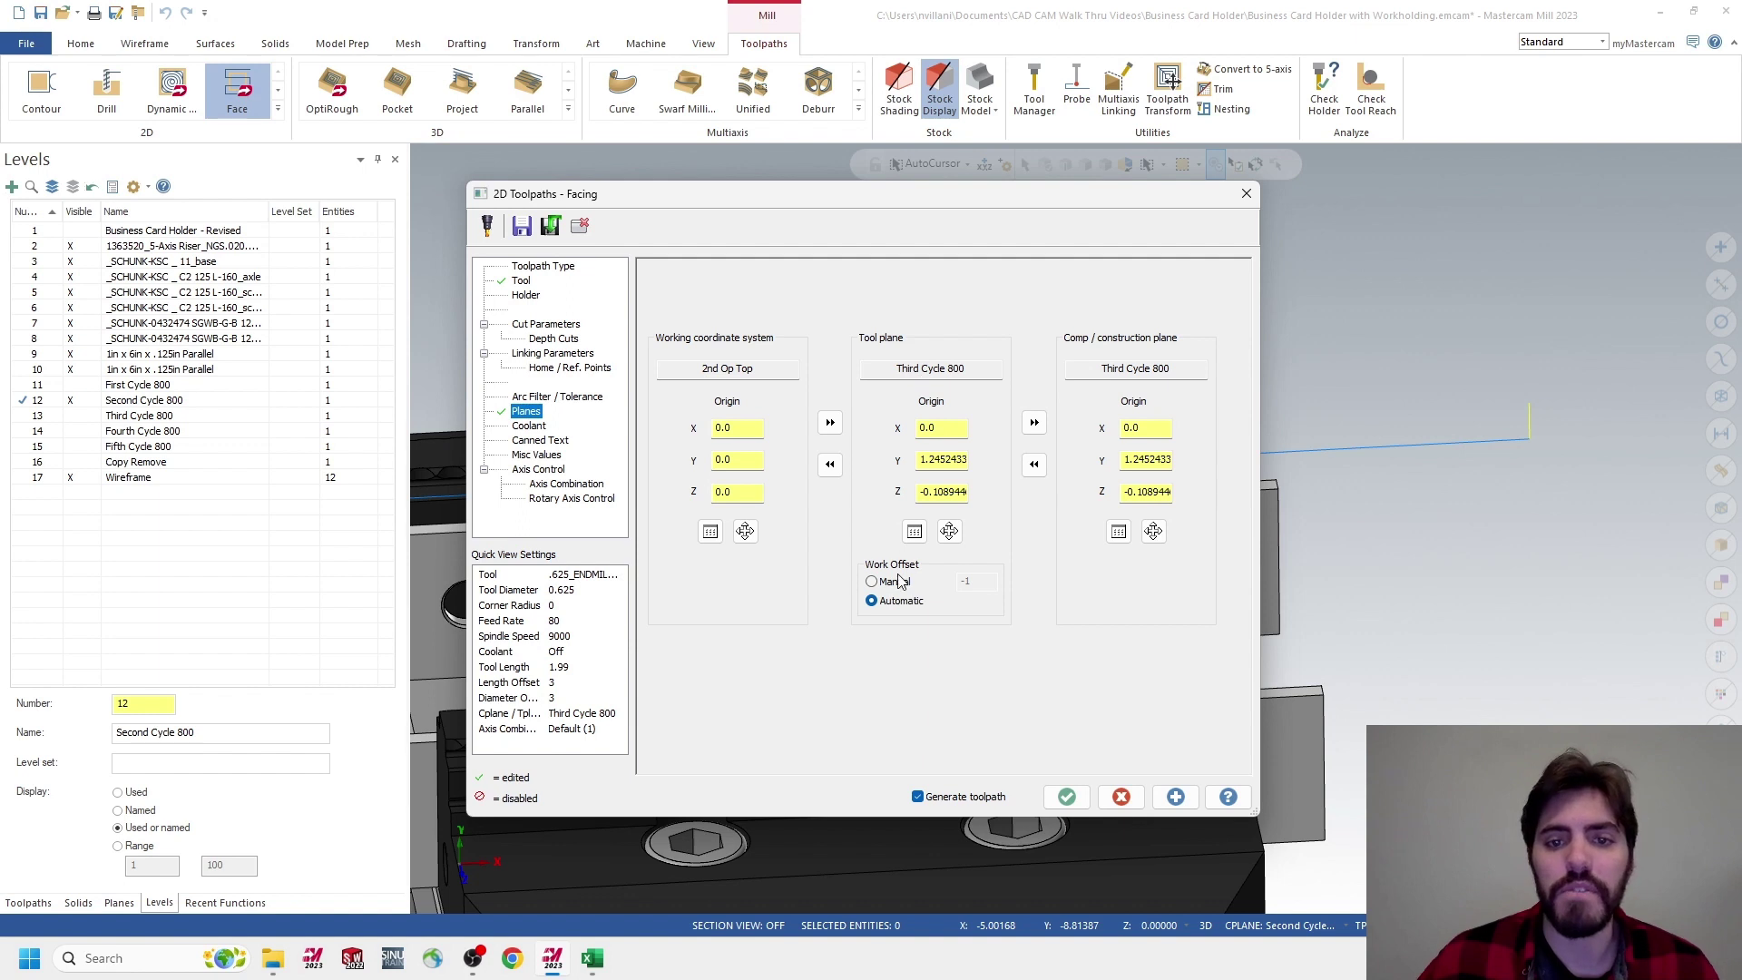
{"action": "left_click", "coordinate": [913, 531]}
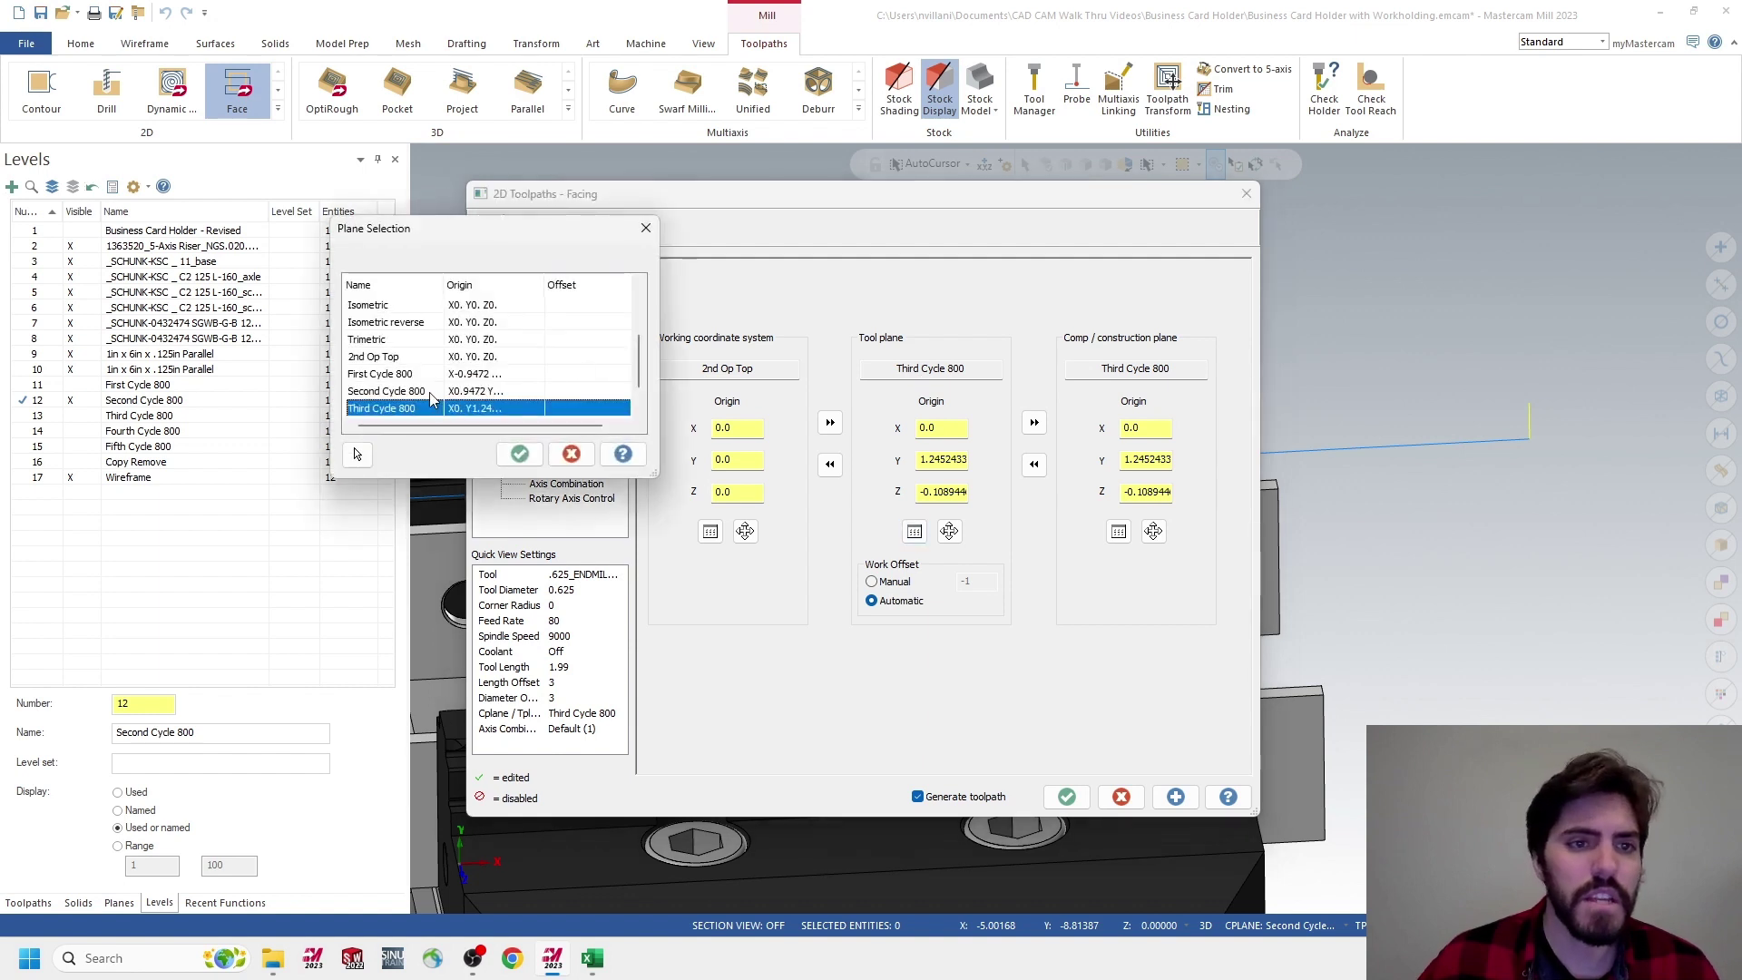
{"action": "left_click", "coordinate": [430, 394]}
{"action": "left_click", "coordinate": [519, 454]}
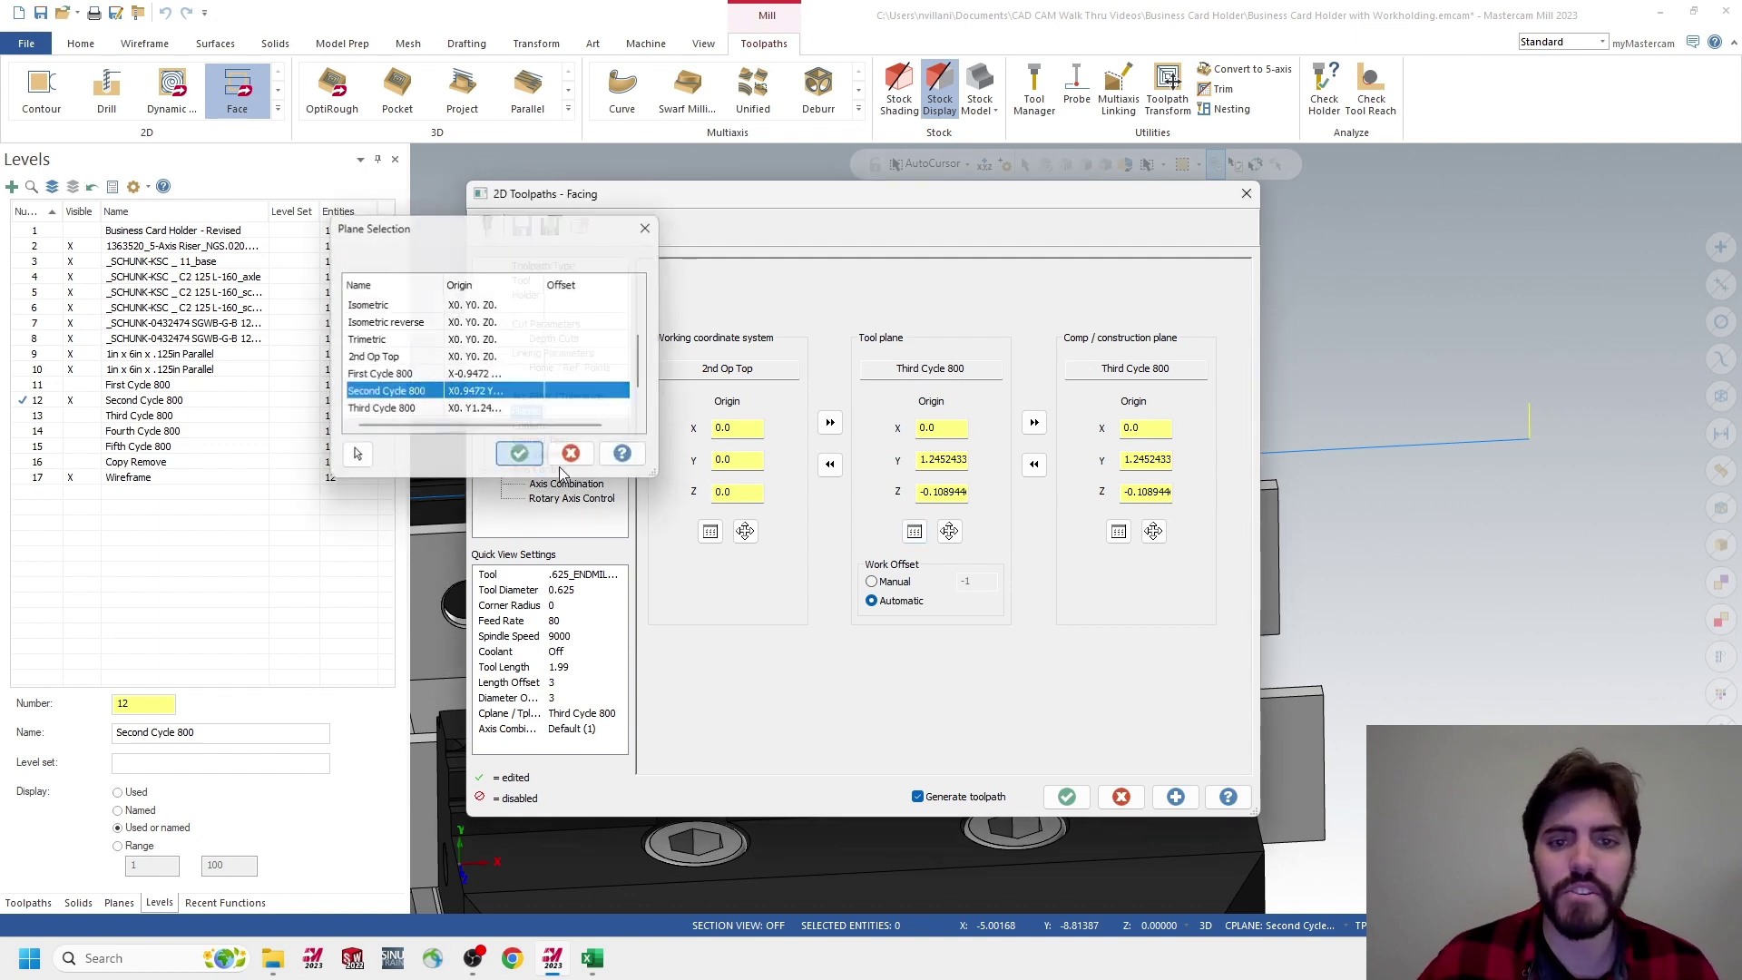
{"action": "left_click", "coordinate": [1033, 425]}
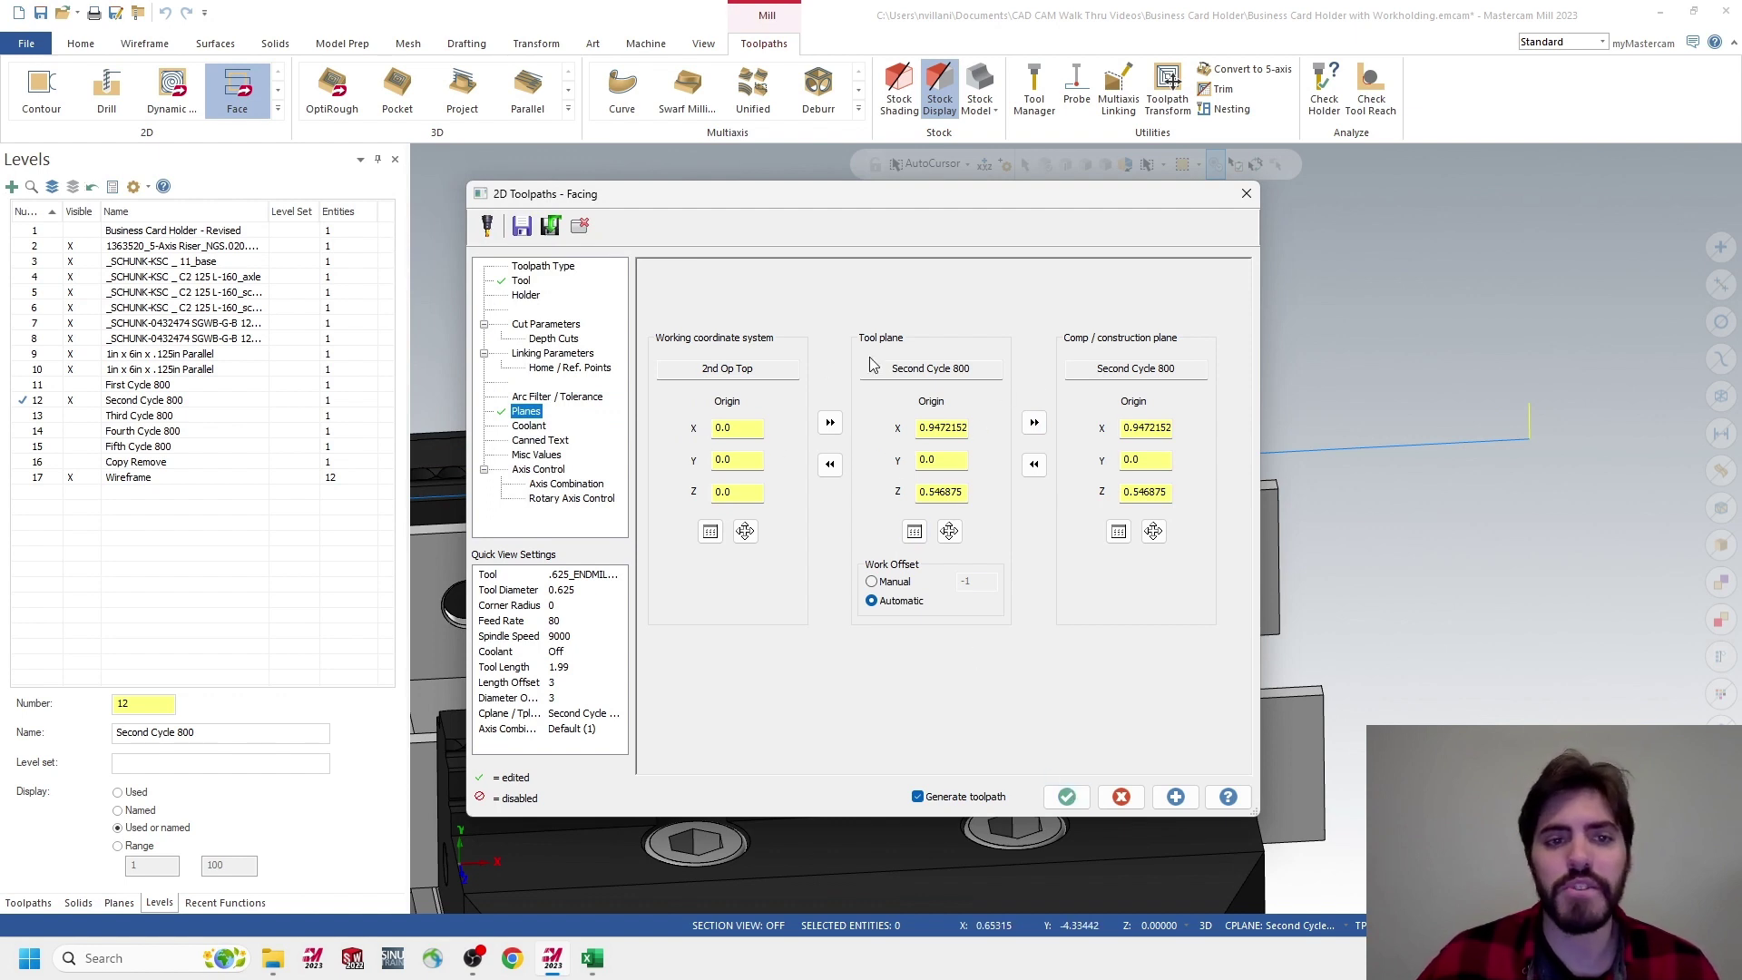
Check the facing operation's linking heights against the part, then accept the operation to generate its toolpath
{"action": "left_click", "coordinate": [546, 355]}
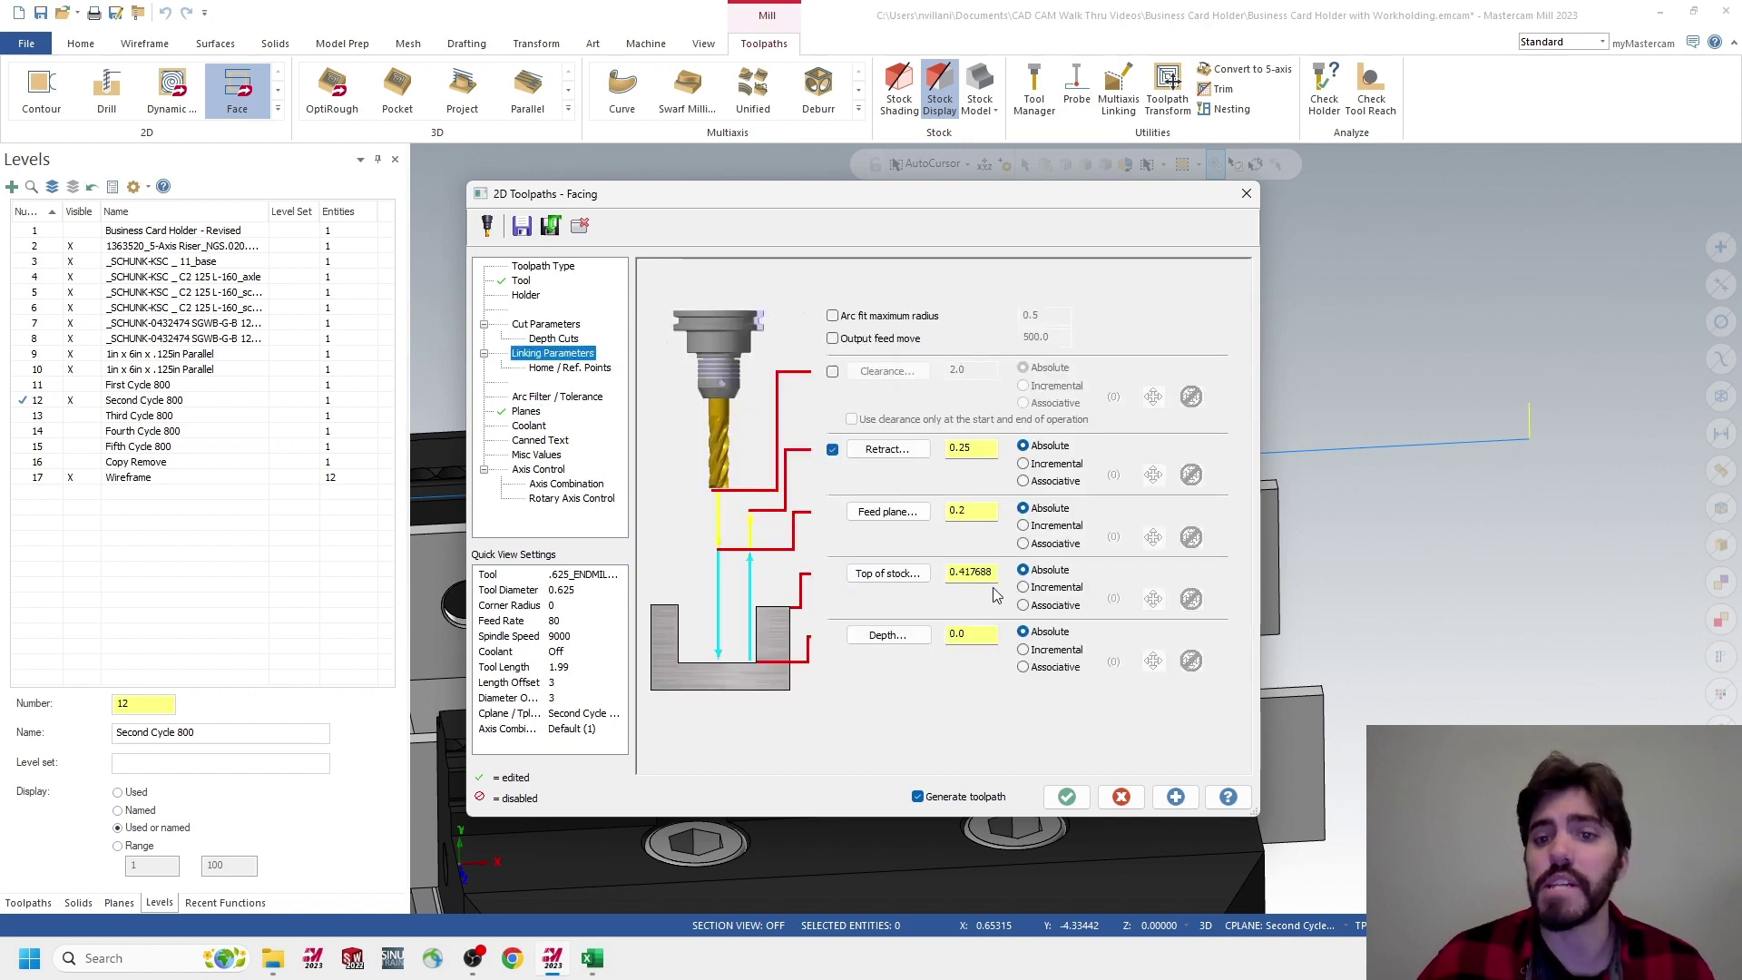
{"action": "left_click_drag", "start_coordinate": [1037, 199], "coordinate": [1469, 507]}
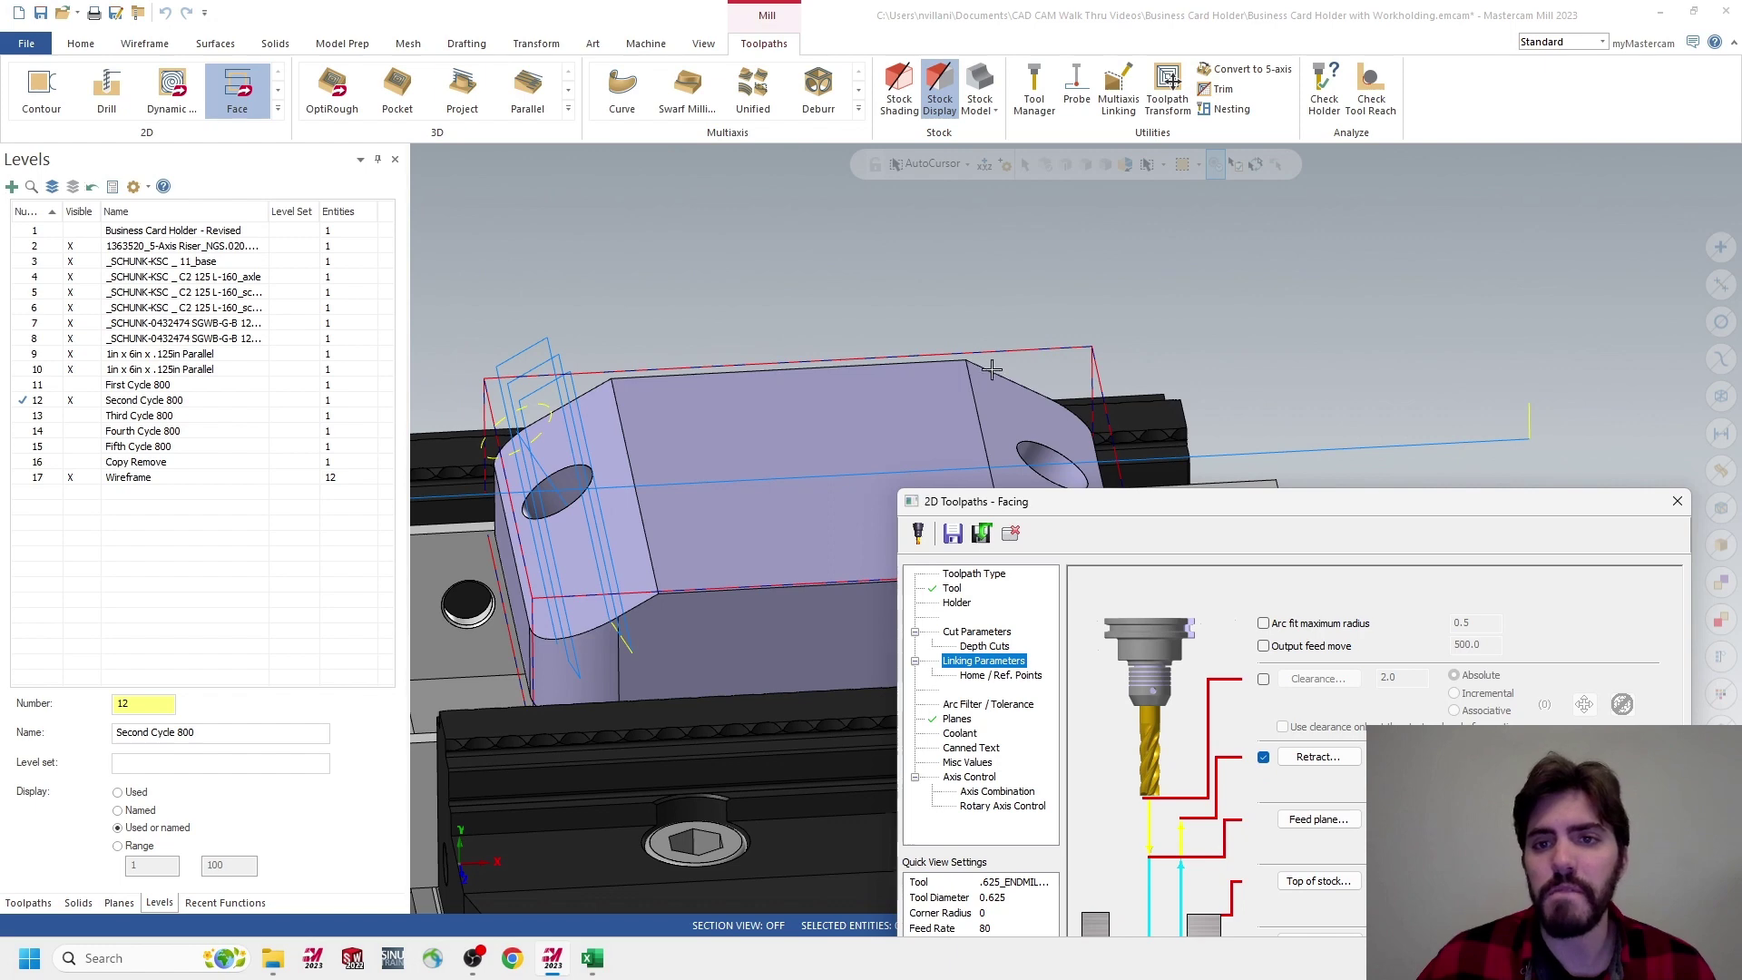
{"action": "middle_click_drag", "start_coordinate": [991, 368], "coordinate": [1002, 360]}
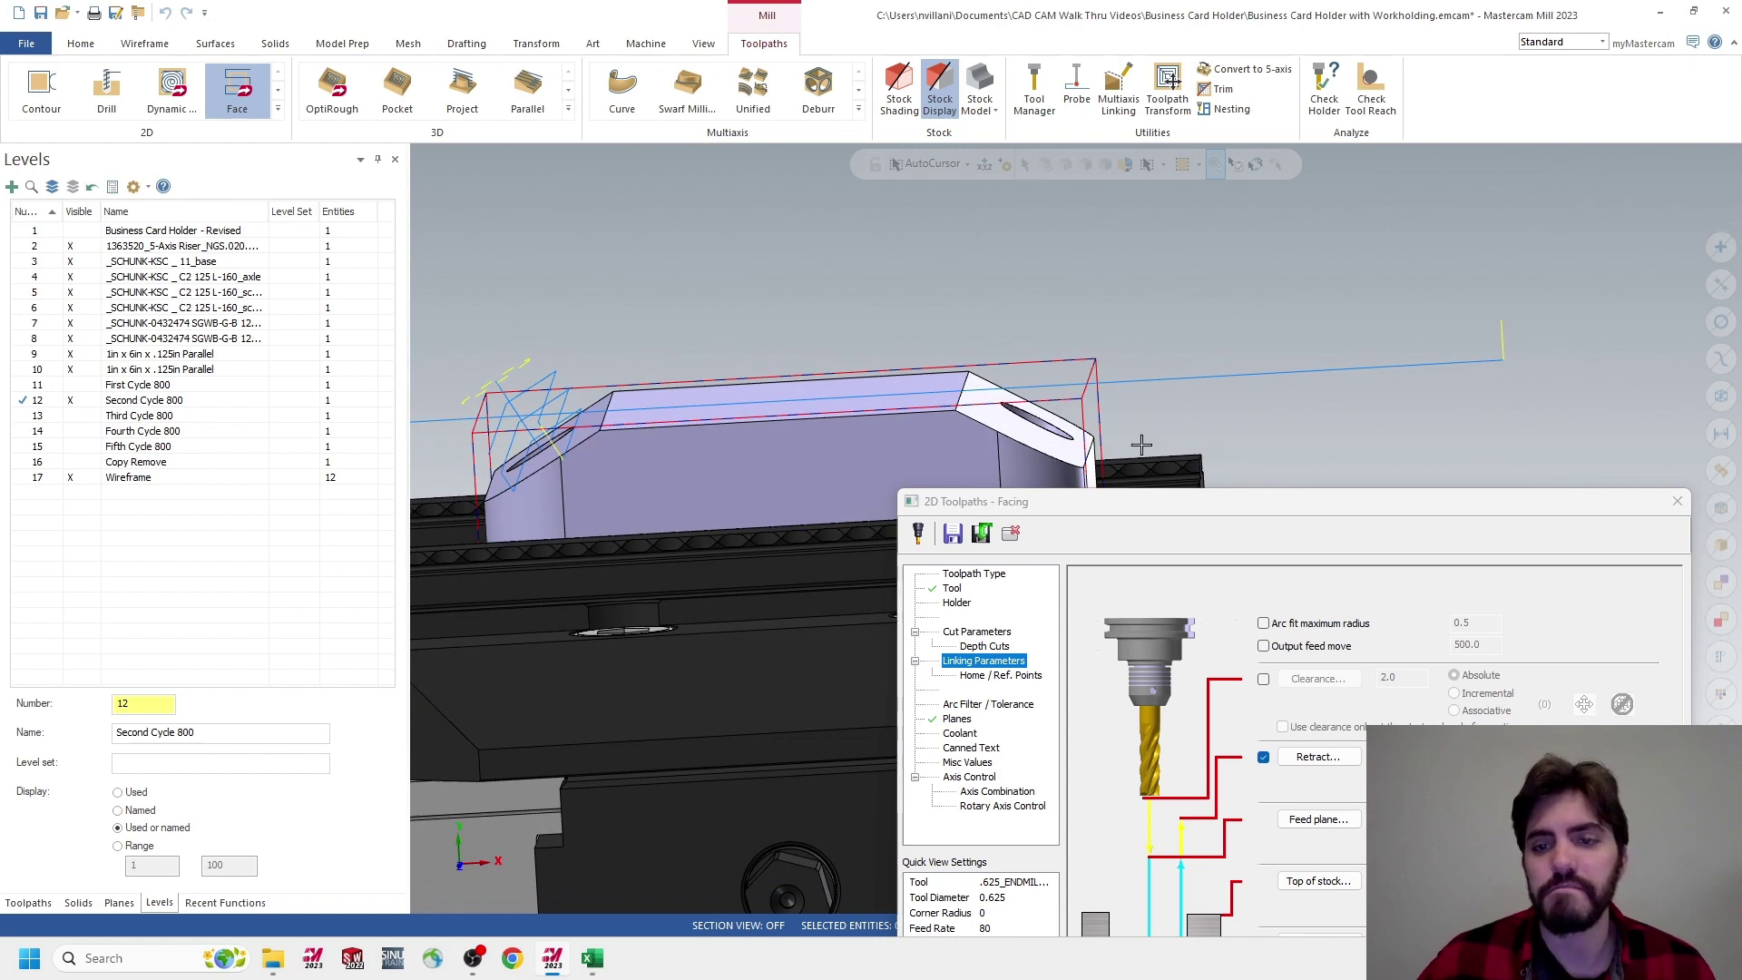
{"action": "left_click_drag", "start_coordinate": [1169, 503], "coordinate": [897, 221]}
{"action": "left_click", "coordinate": [1228, 823]}
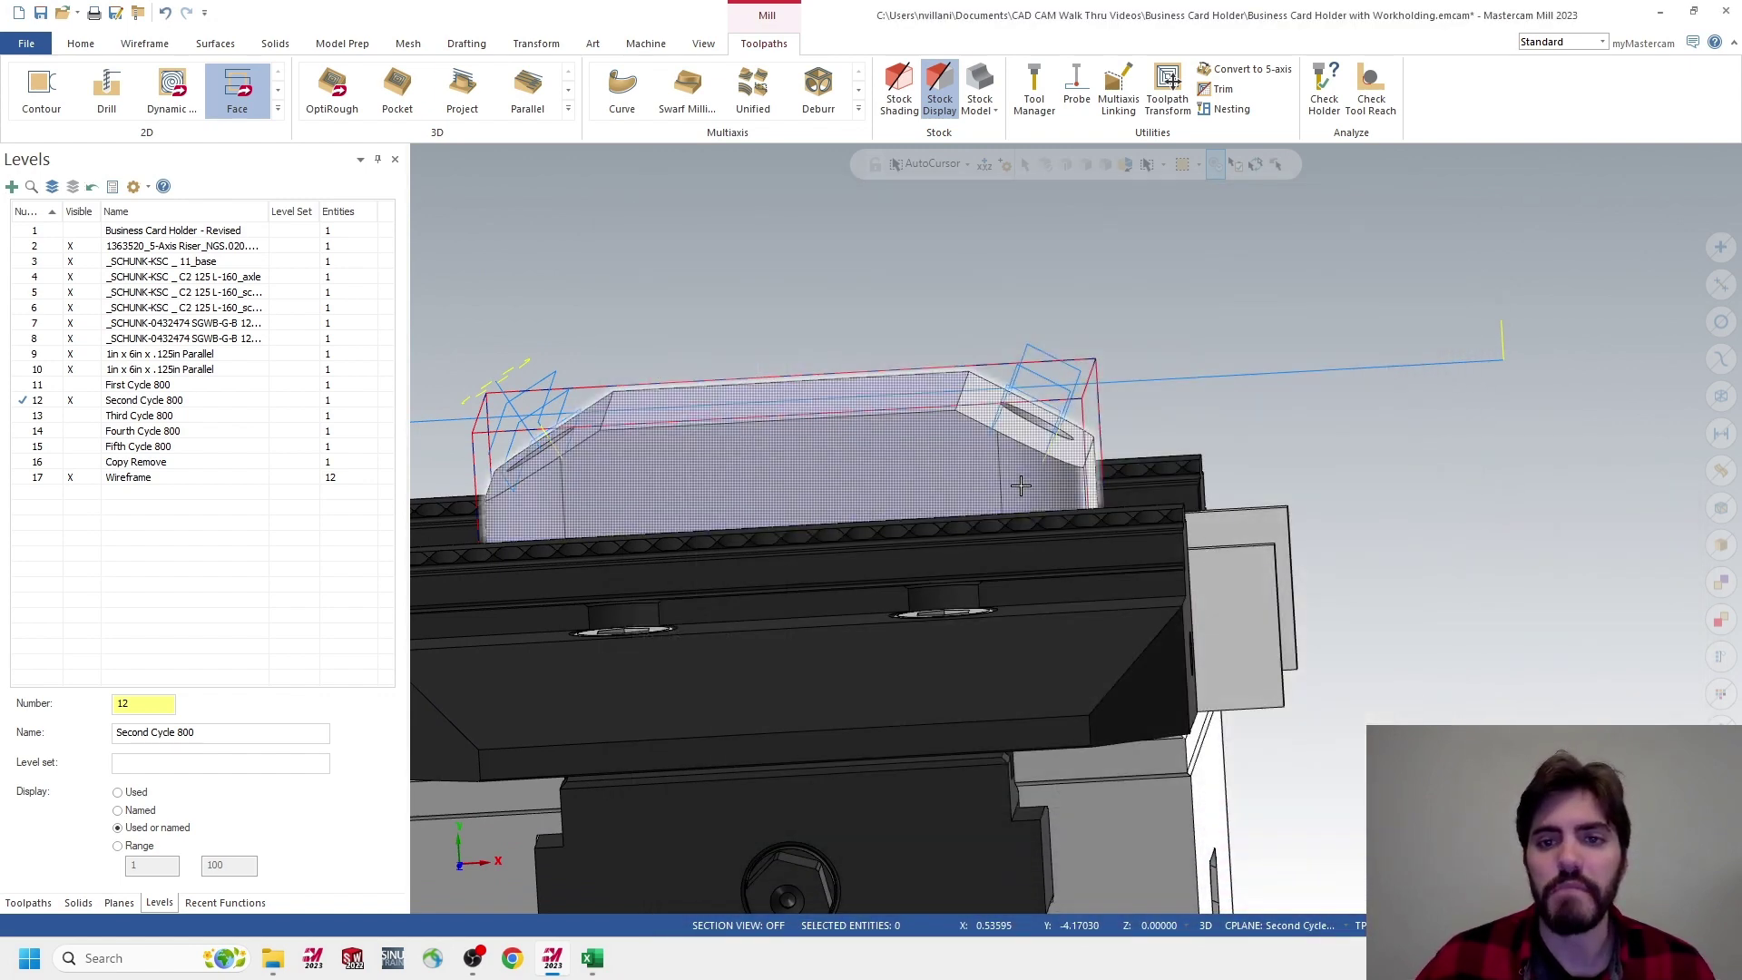
{"action": "middle_click_drag", "start_coordinate": [1098, 372], "coordinate": [1200, 359]}
Start a Drill toolpath on the 0.5 hole in the second angled face and accept the hole selection
{"action": "left_click", "coordinate": [36, 904]}
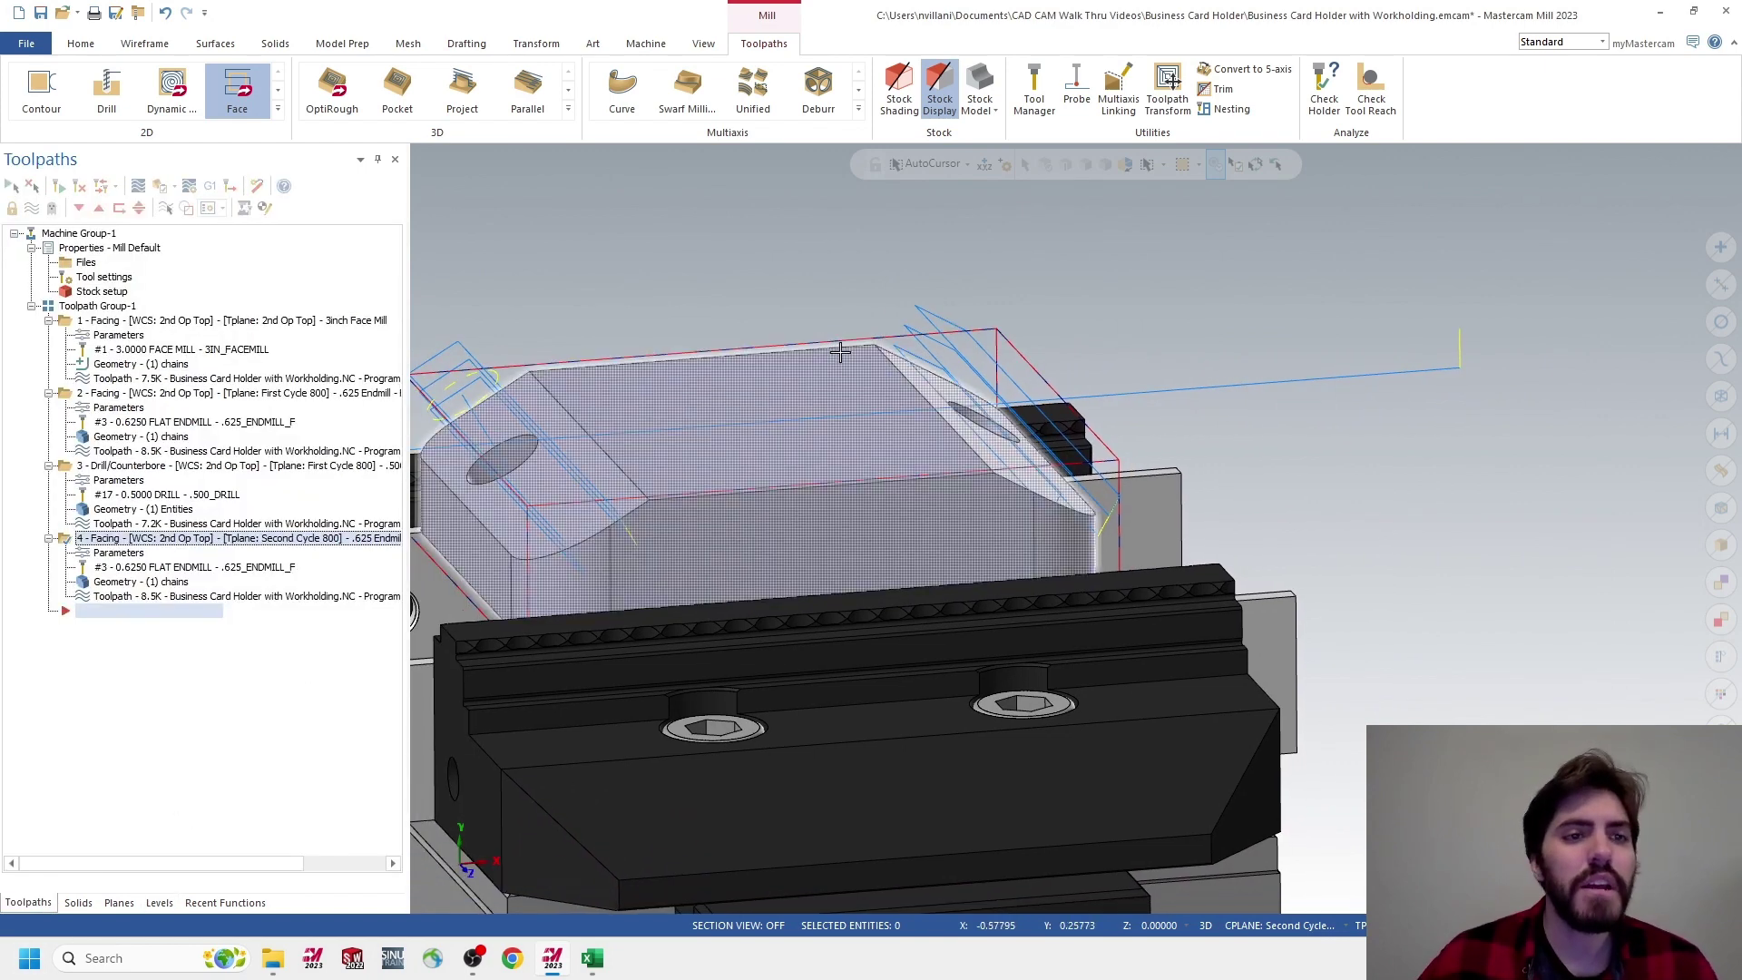
{"action": "left_click", "coordinate": [106, 86]}
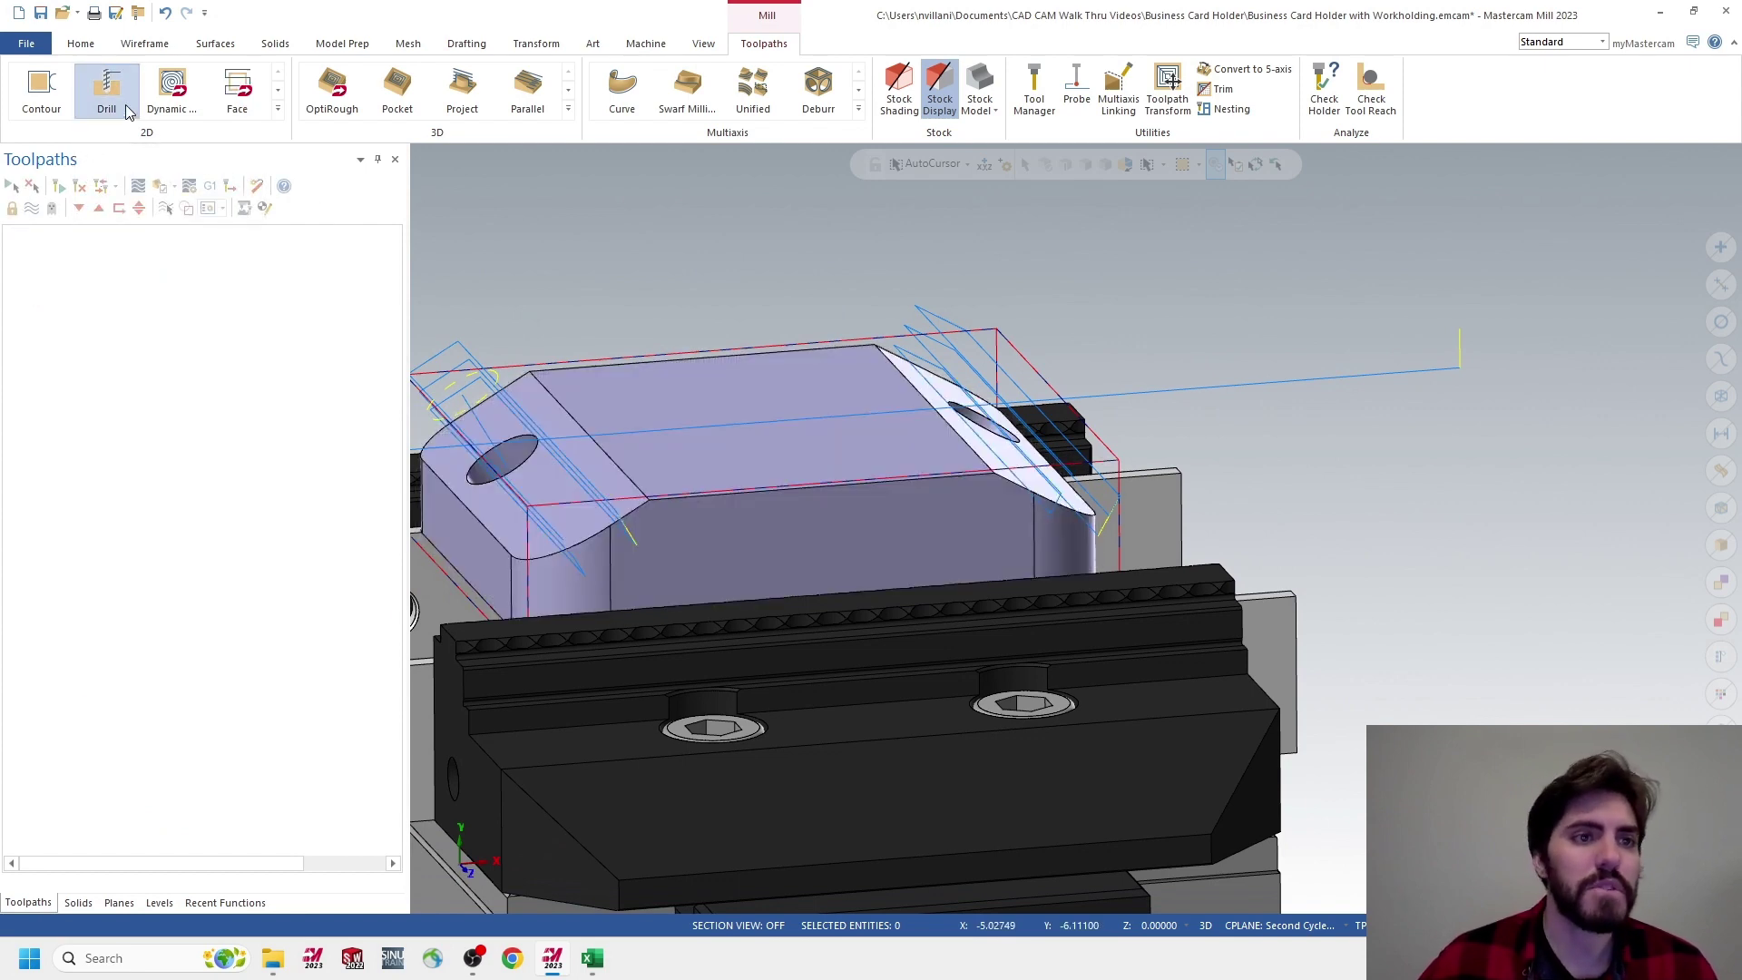
{"action": "middle_click_drag", "start_coordinate": [1050, 427], "coordinate": [998, 490]}
{"action": "left_click", "coordinate": [990, 420]}
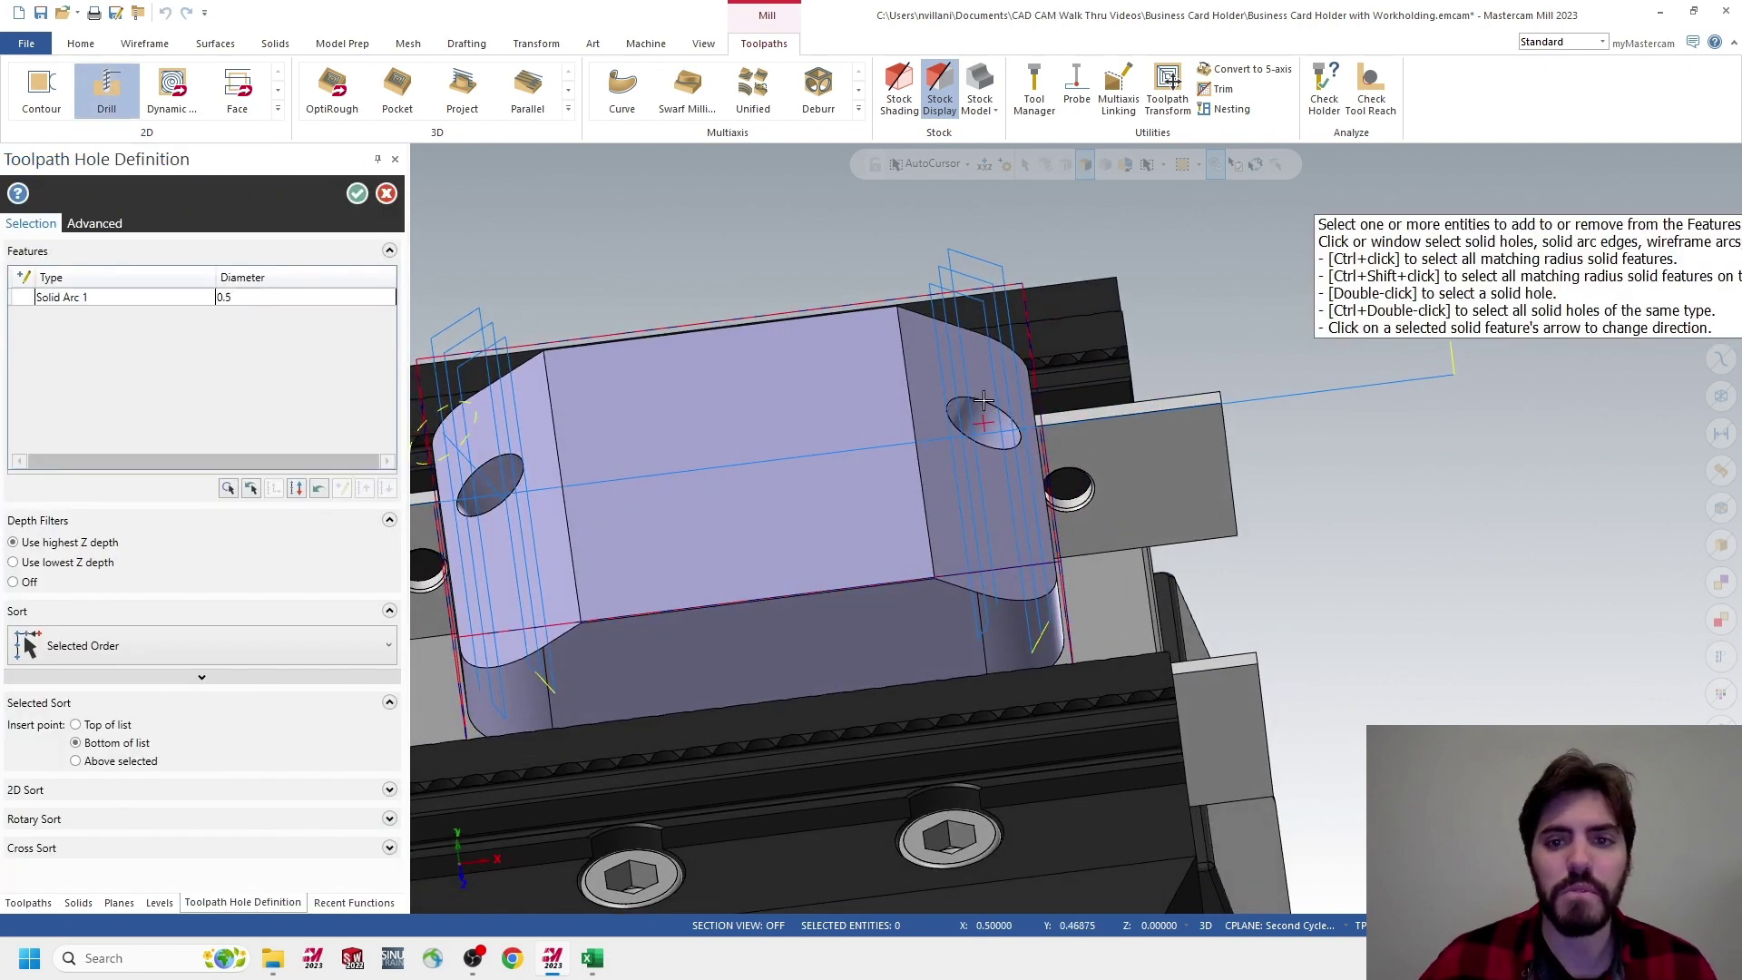
{"action": "left_click", "coordinate": [357, 194]}
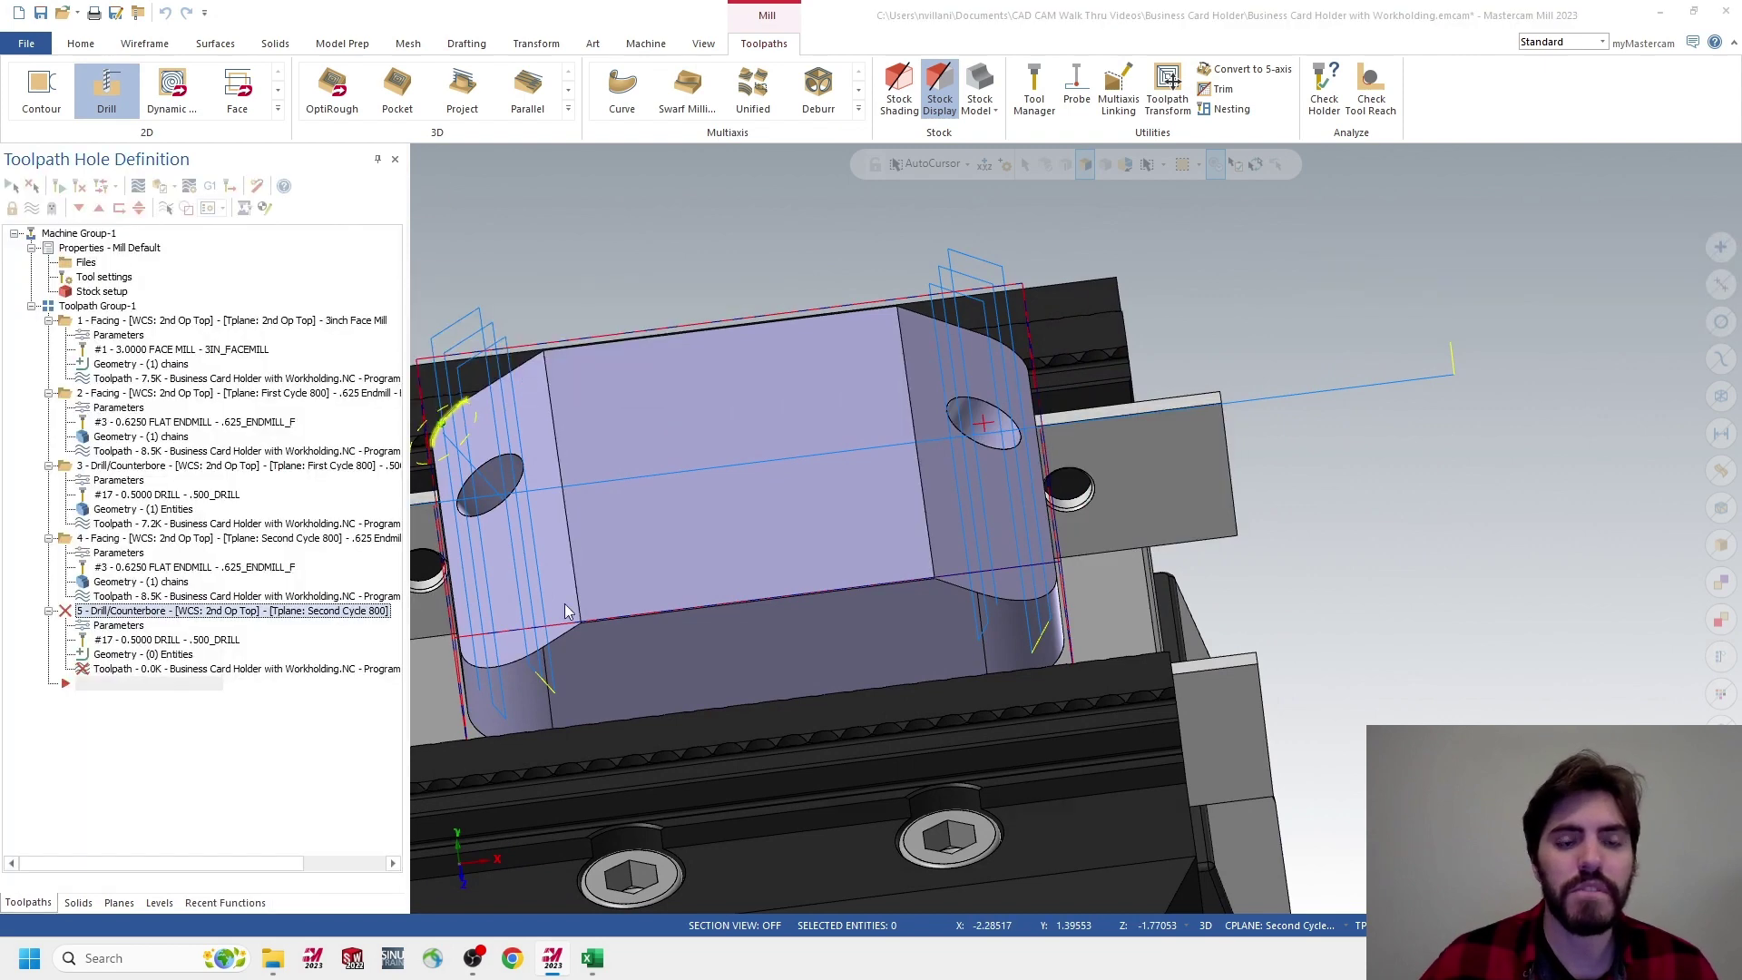
Assign the .500_DRILL, tool 17, to the drilling operation and enter the comment ".500 Drill - Second Cycle 800"
{"action": "left_click", "coordinate": [668, 288]}
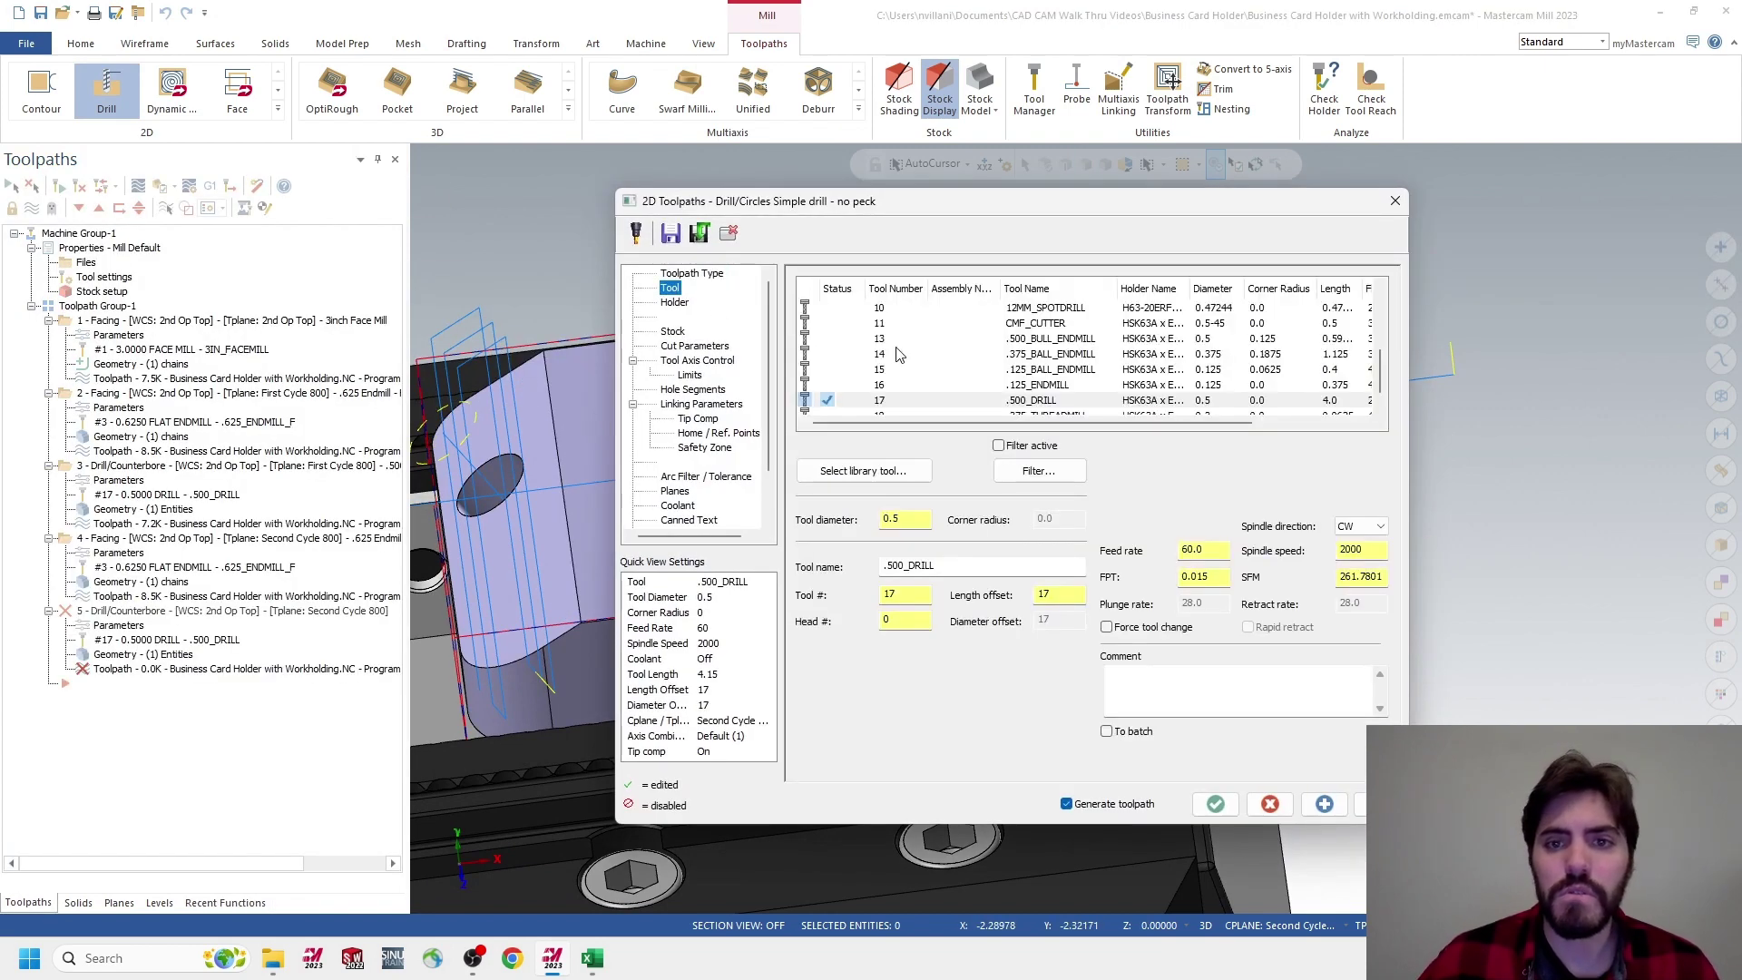
{"action": "scroll", "coordinate": [935, 395], "scroll_direction": "down", "scroll_amount": 1}
{"action": "left_click", "coordinate": [964, 390]}
{"action": "left_click", "coordinate": [1179, 690]}
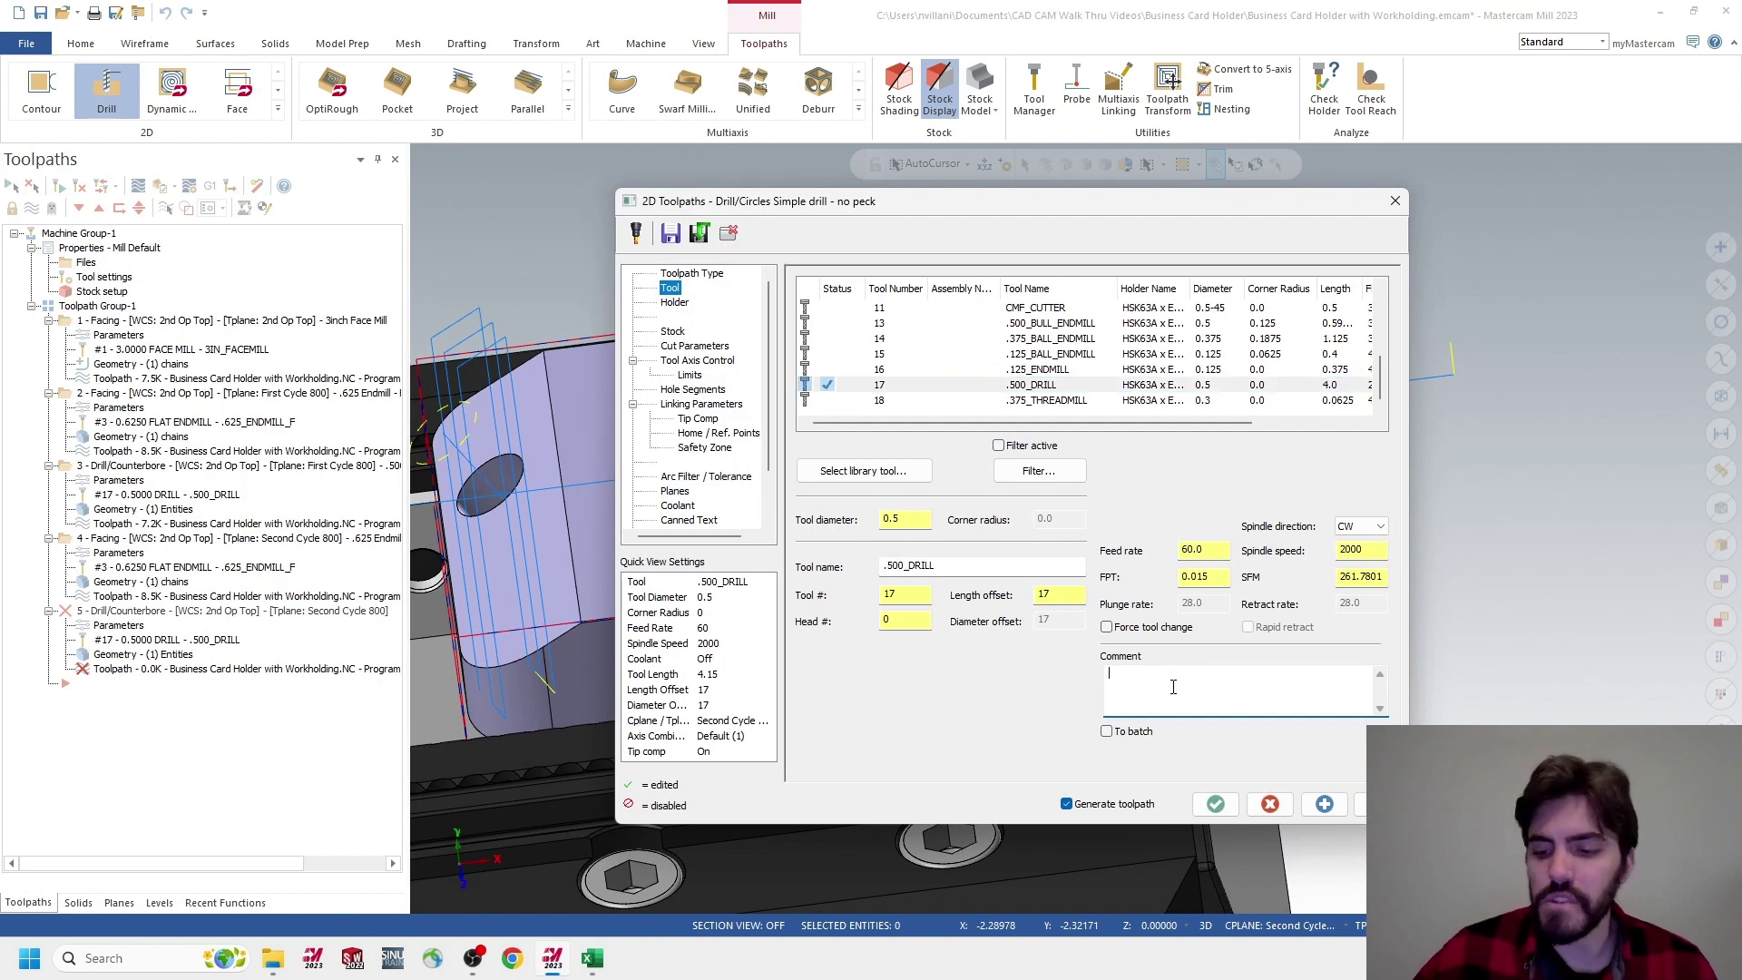
{"action": "type", "text": ".500 Drill - Second C"}
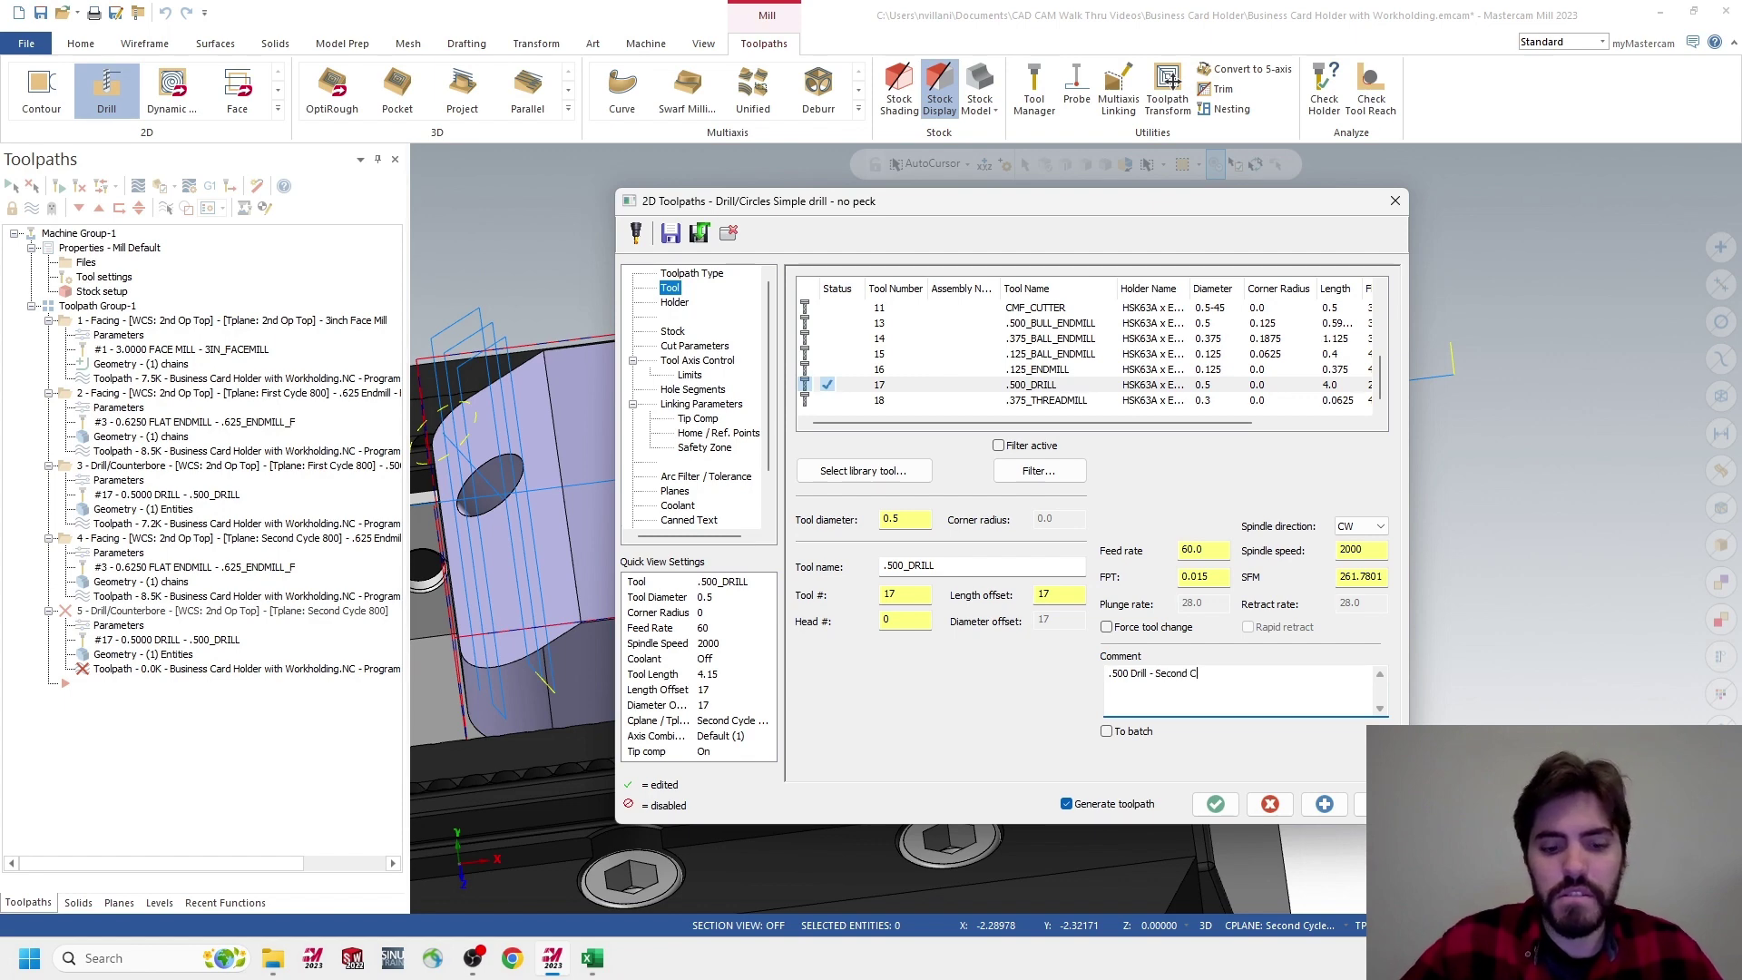
{"action": "type", "text": "800"}
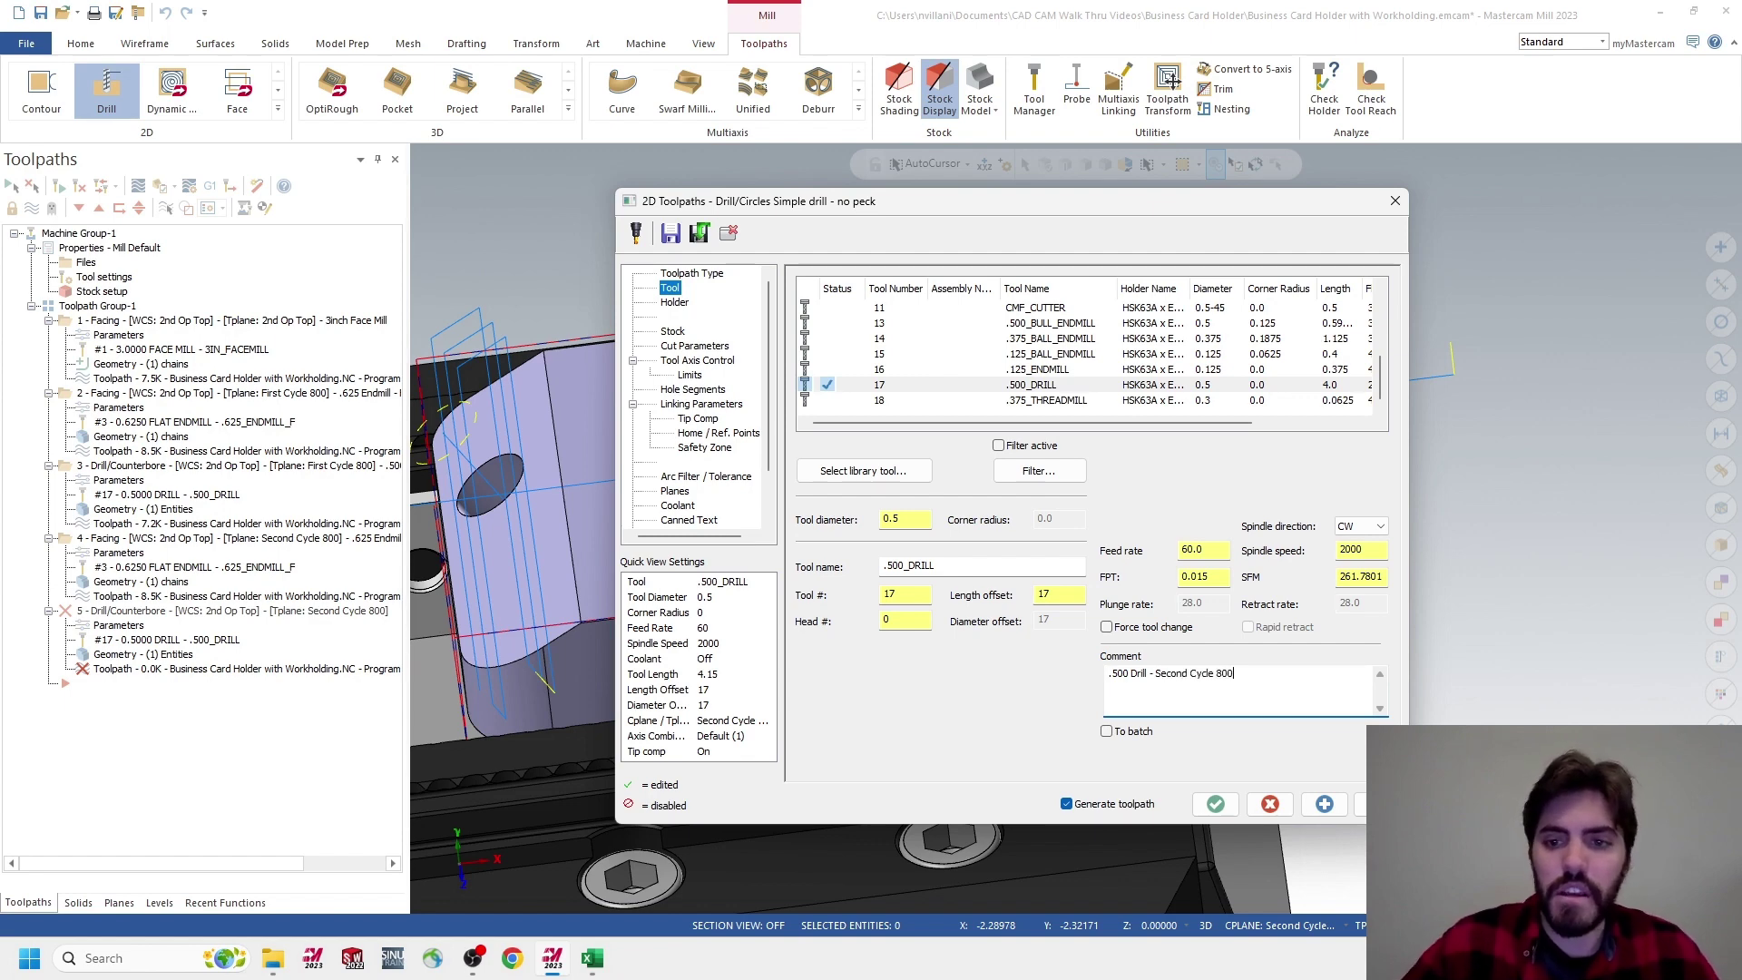
Review the drilling operation's linking heights, tip compensation and planes, then accept it to generate the toolpath
{"action": "left_click", "coordinate": [702, 404]}
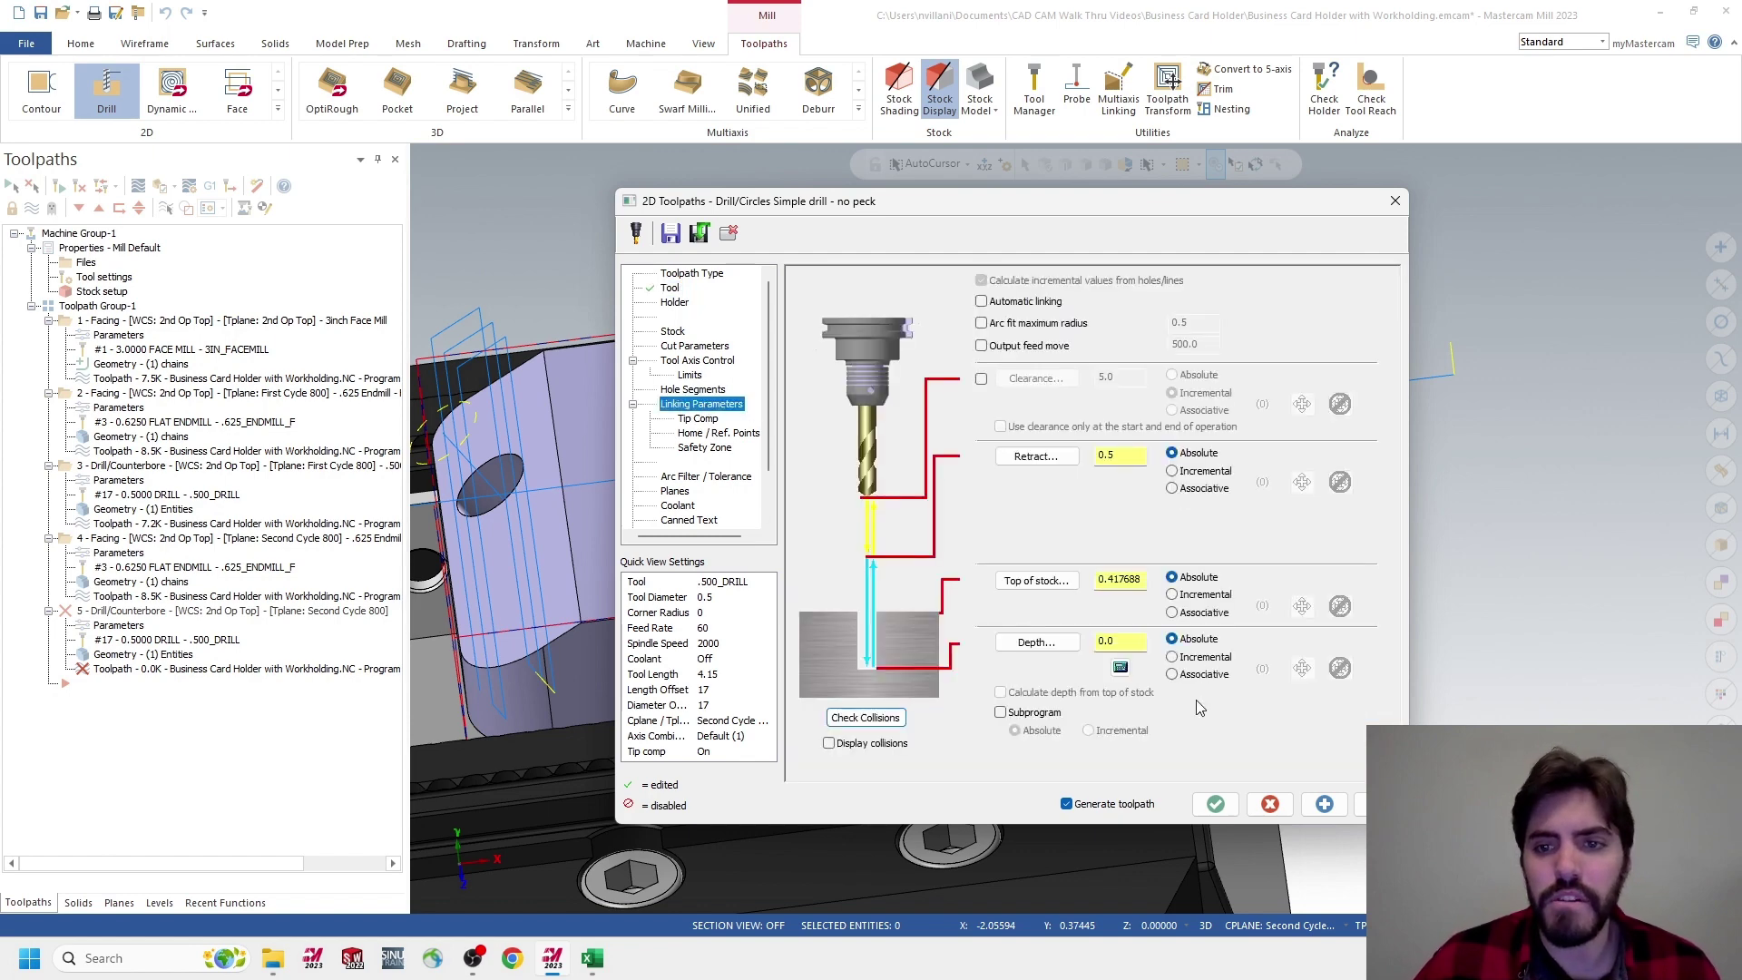
{"action": "left_click", "coordinate": [698, 419]}
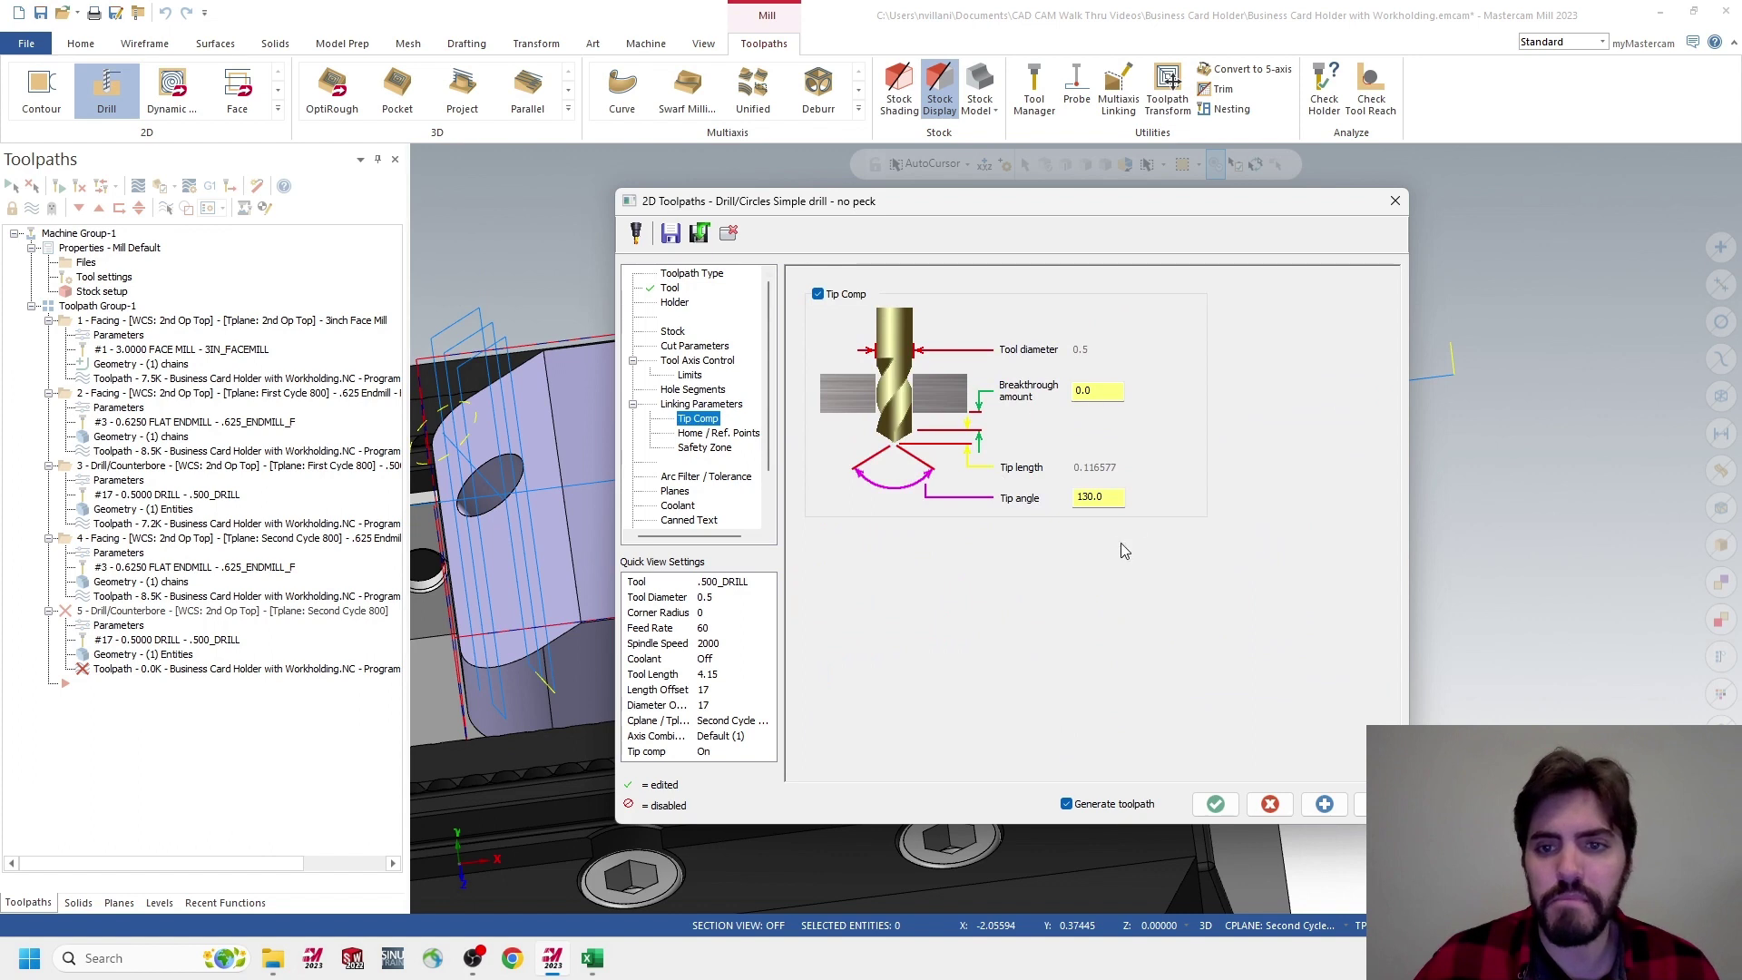
{"action": "left_click", "coordinate": [676, 493]}
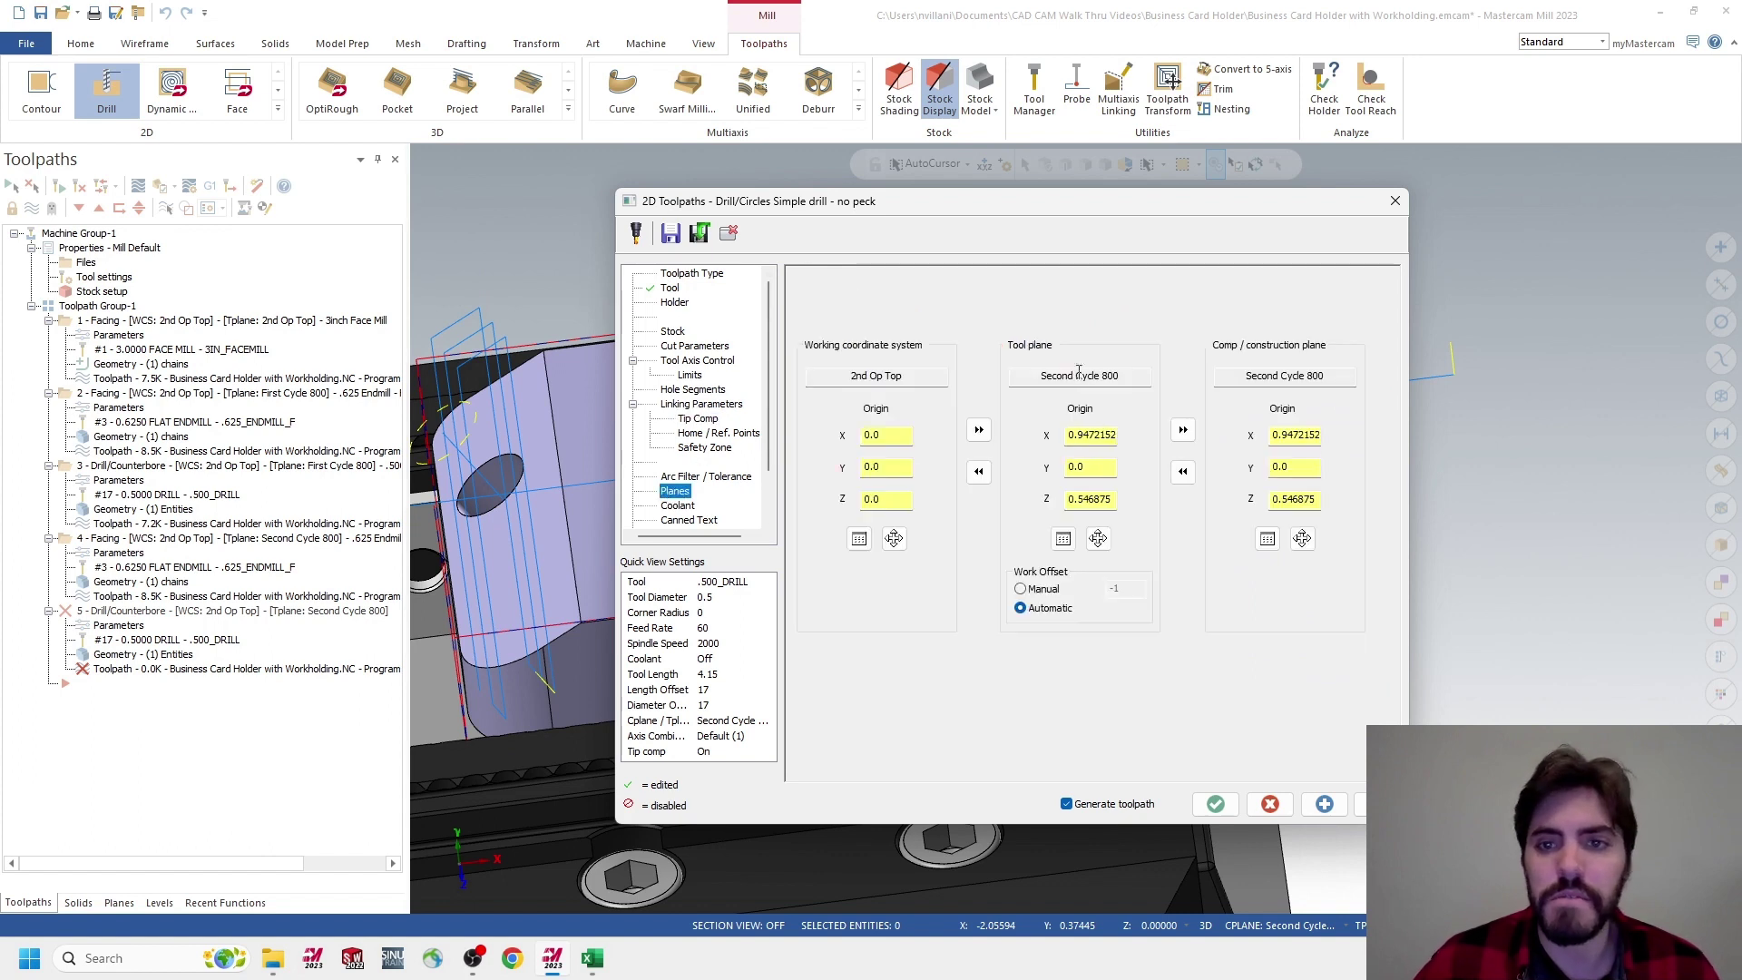
{"action": "left_click", "coordinate": [1221, 810]}
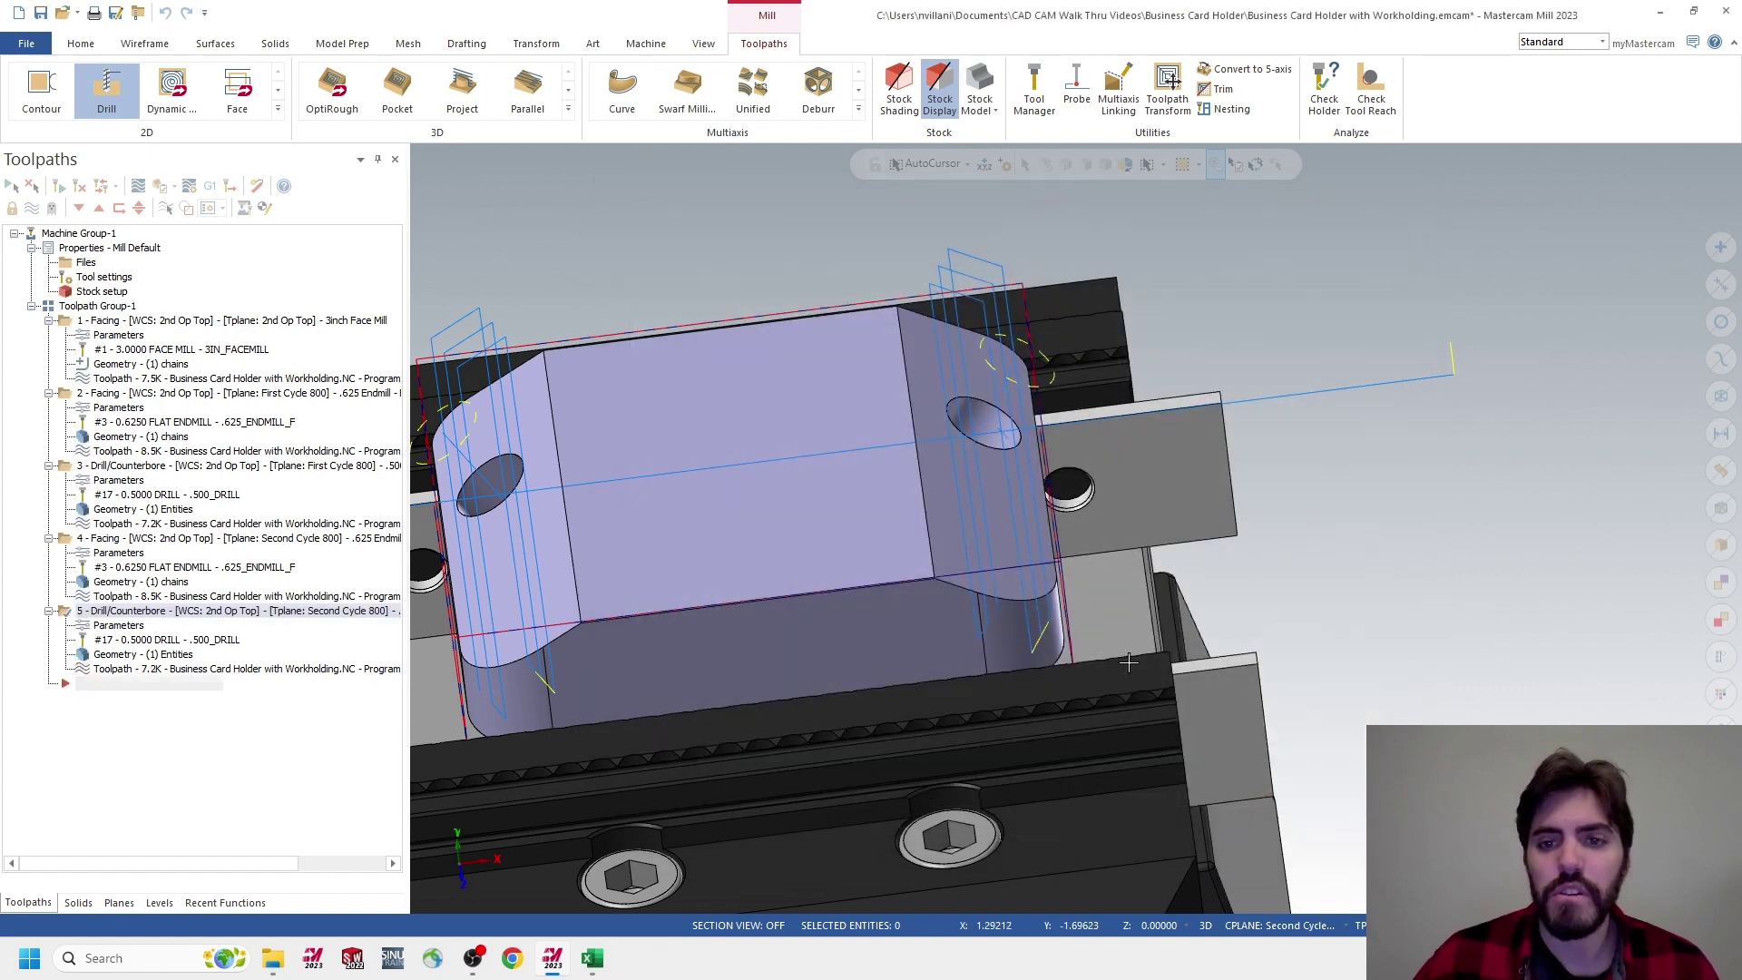
{"action": "middle_click_drag", "start_coordinate": [1074, 532], "coordinate": [1083, 506]}
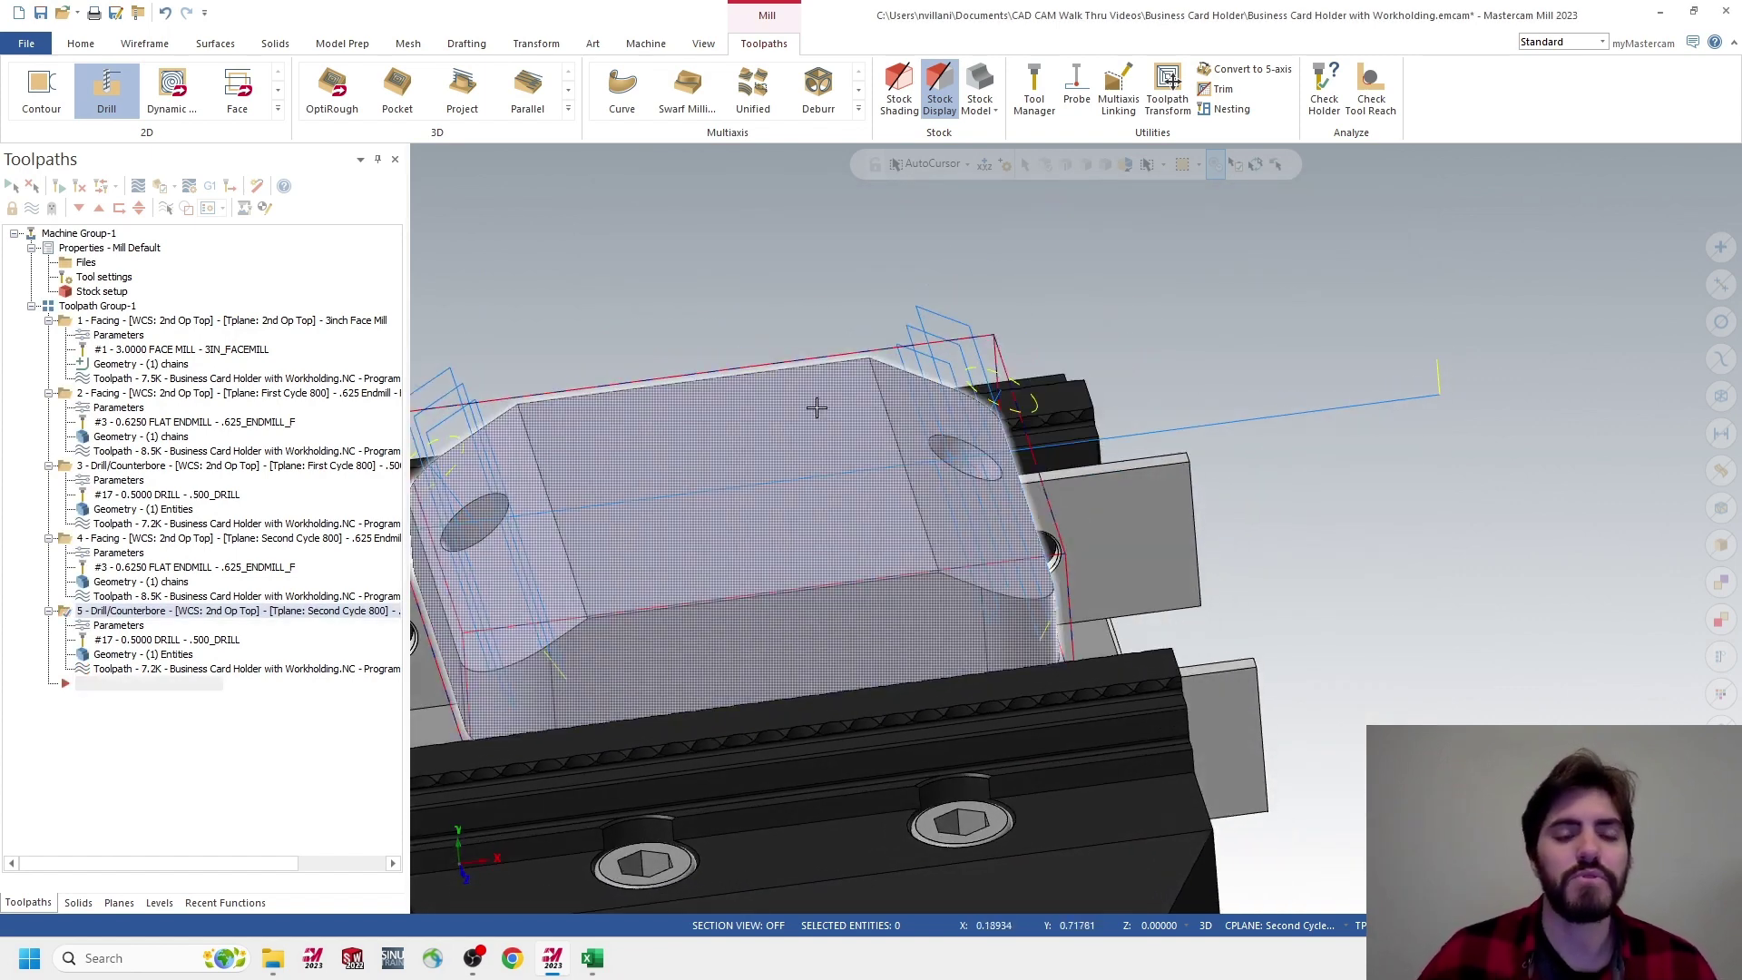
{"action": "middle_click_drag", "start_coordinate": [835, 470], "coordinate": [874, 405]}
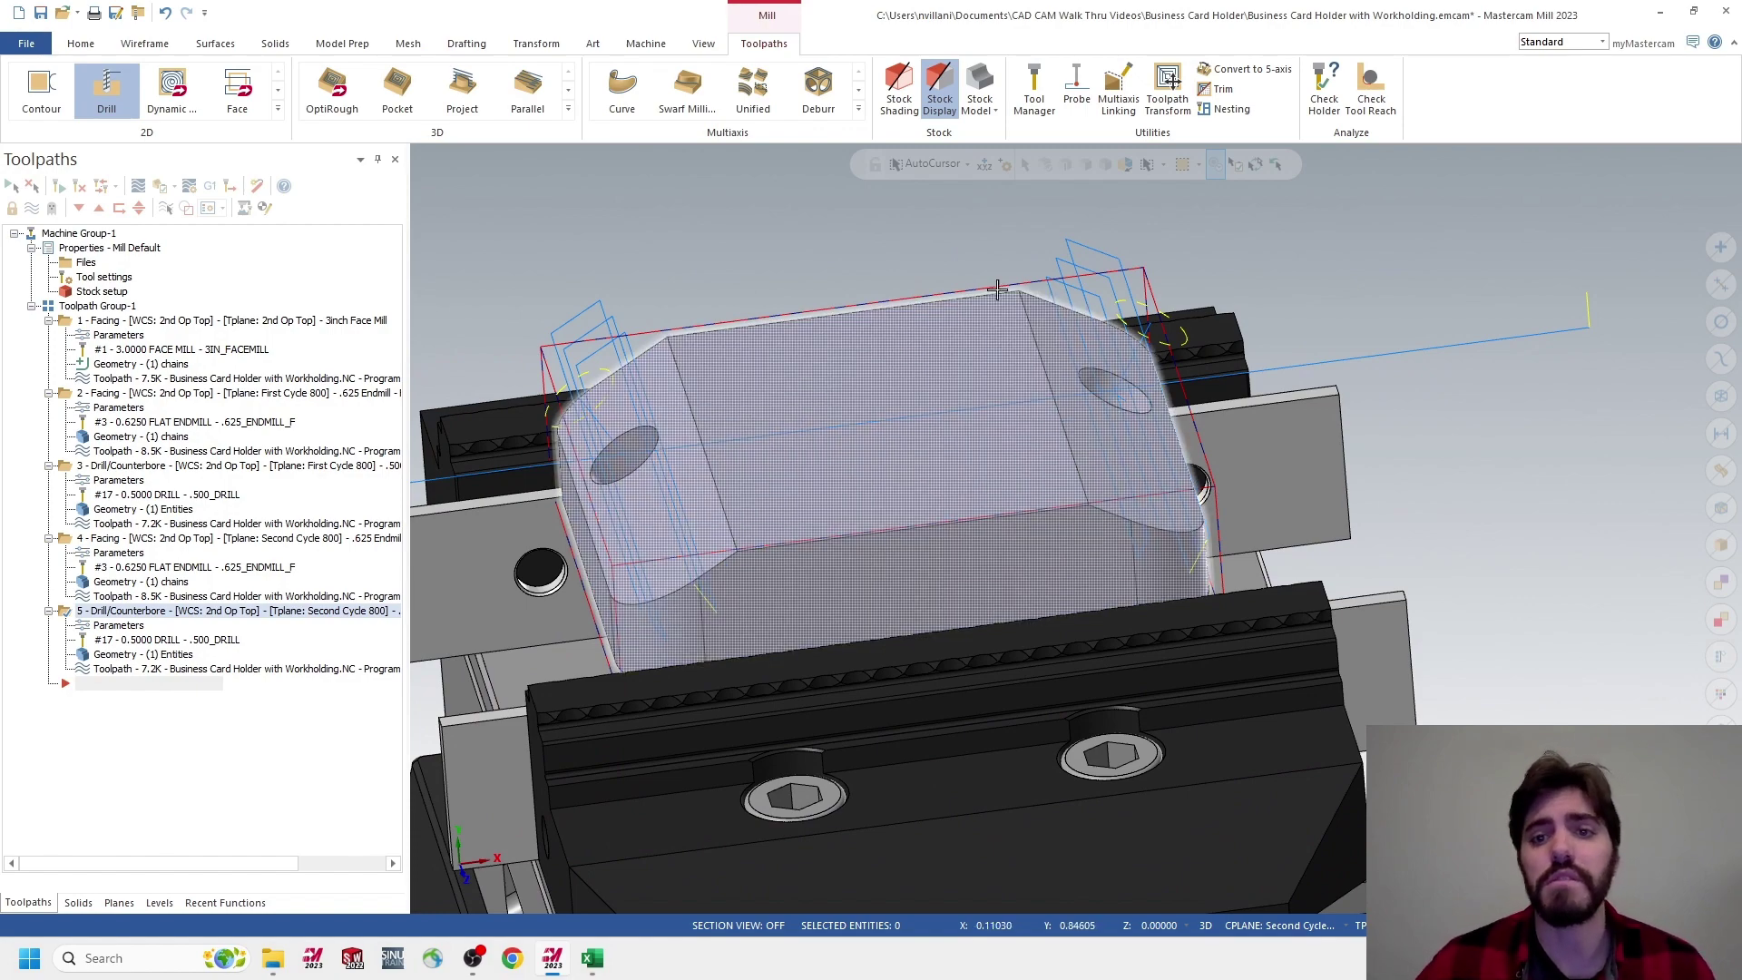
{"action": "mouse_move", "coordinate": [972, 323]}
{"action": "middle_mouse_down"}
{"action": "mouse_move", "coordinate": [918, 351]}
{"action": "mouse_move", "coordinate": [944, 328]}
{"action": "middle_mouse_up"}
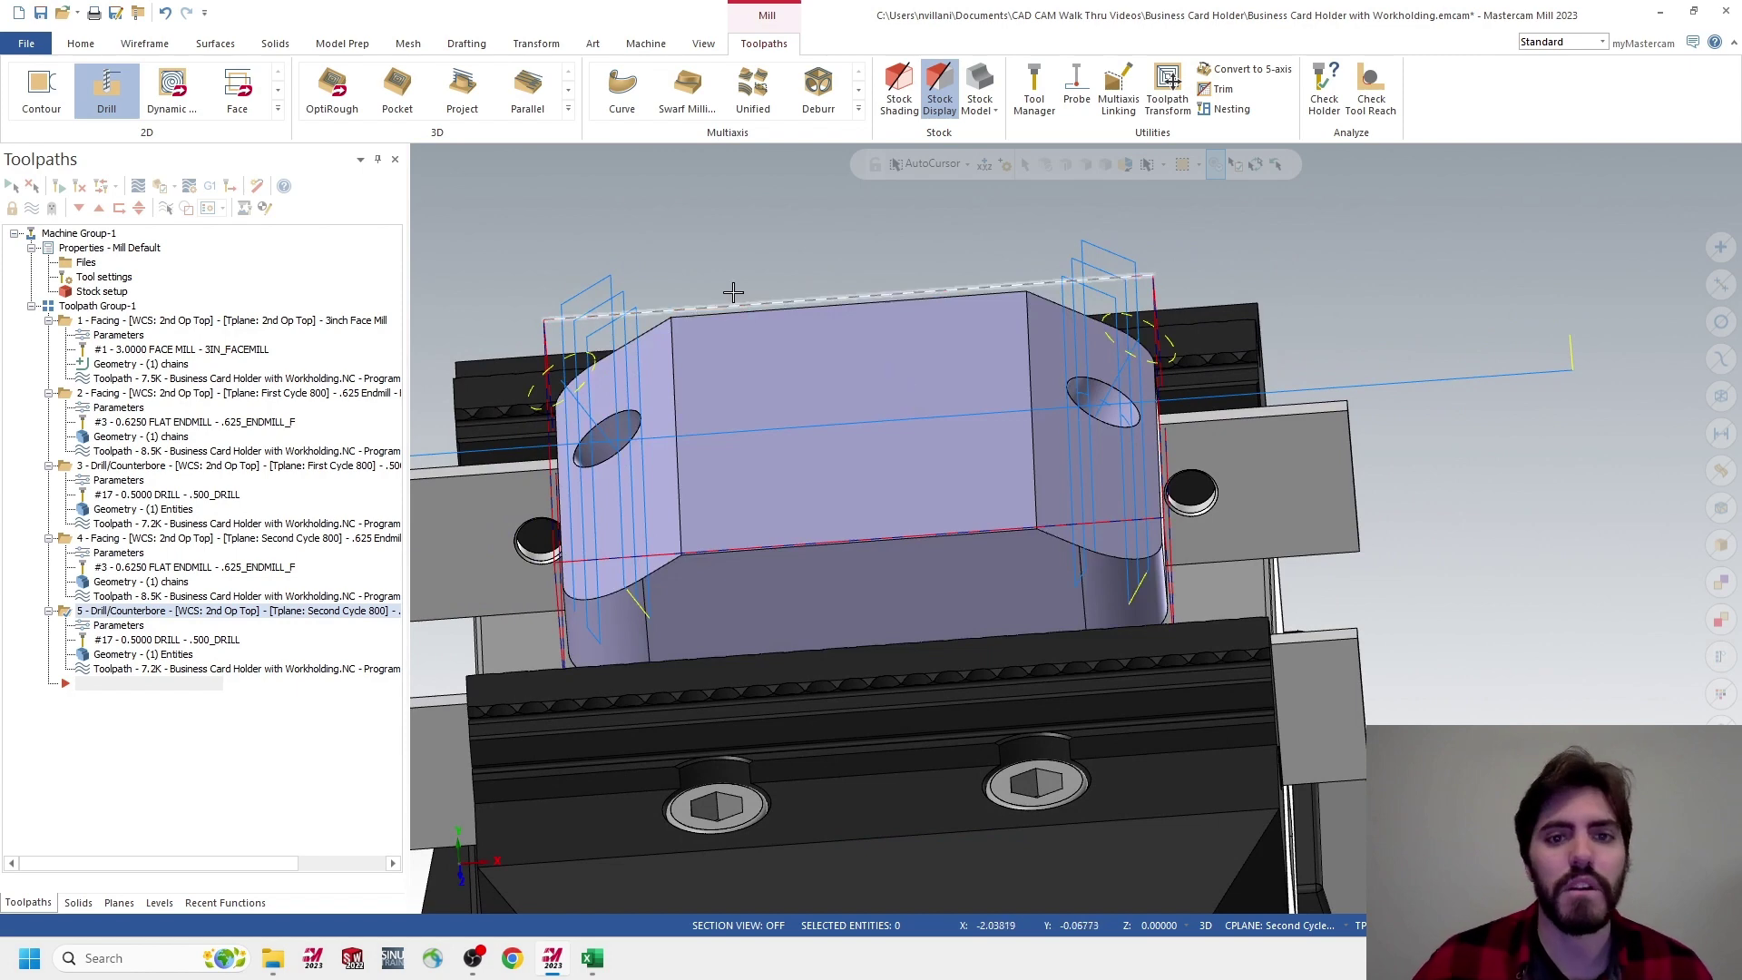
{"action": "middle_click_drag", "start_coordinate": [739, 265], "coordinate": [738, 281]}
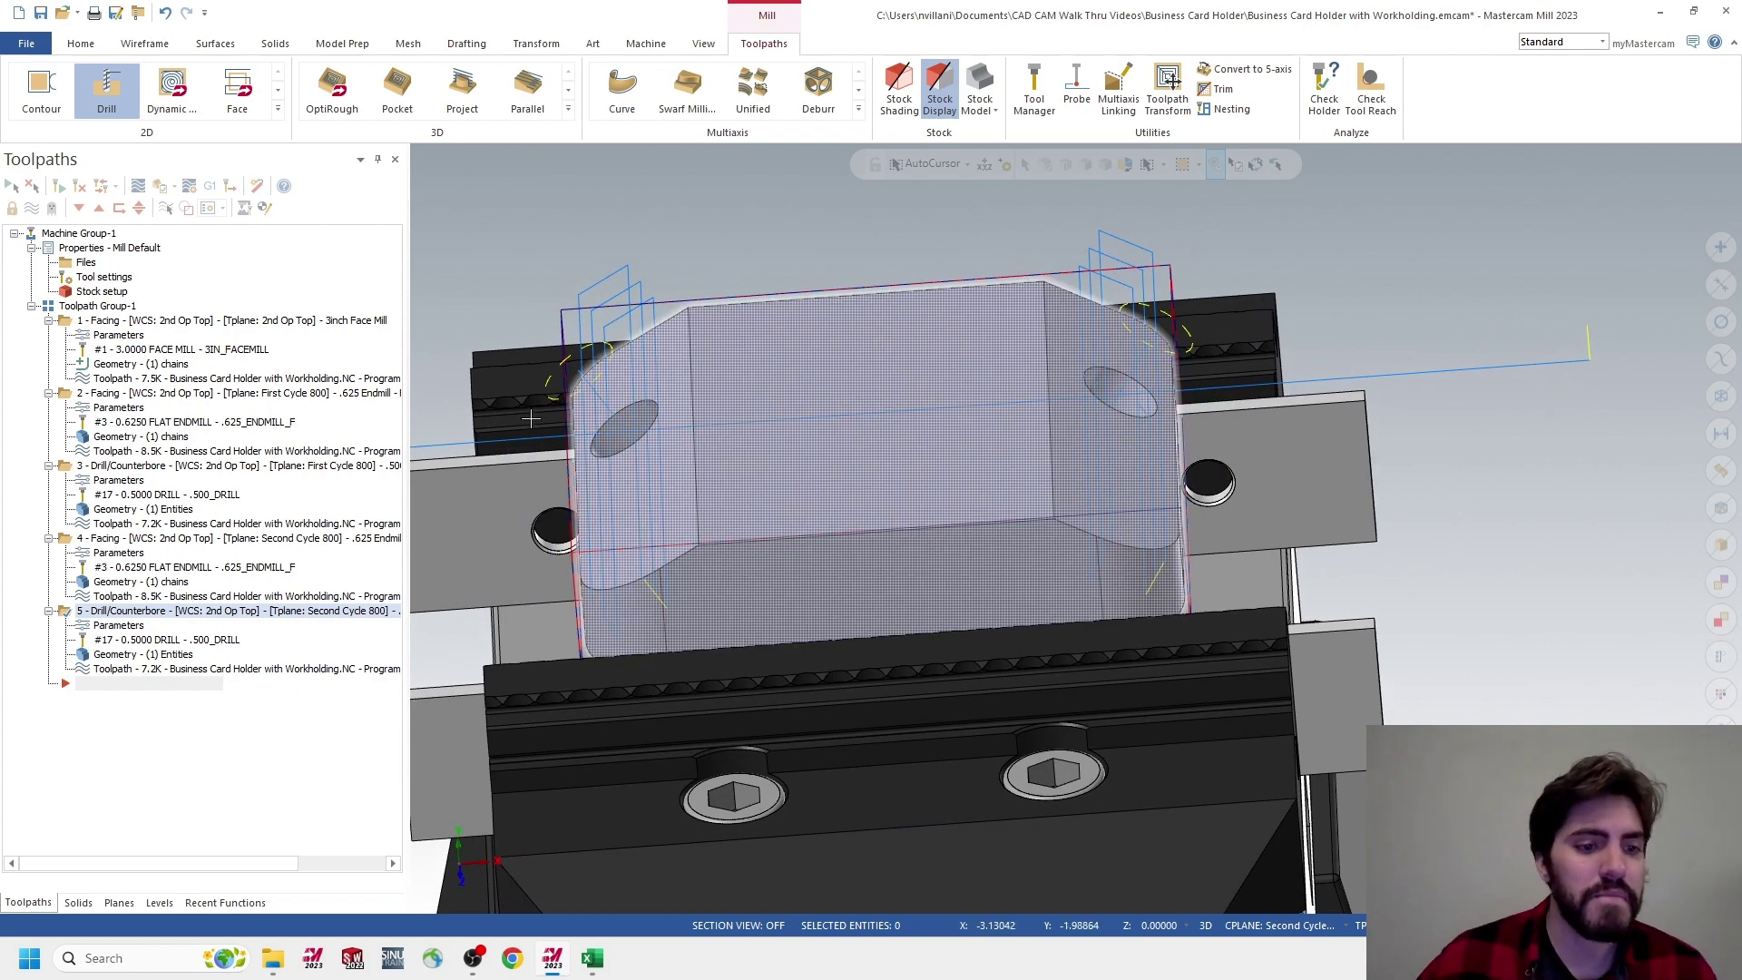
Show the Third Cycle 800 level, make it the active level and hide the Second Cycle 800 level
{"action": "left_click", "coordinate": [159, 903]}
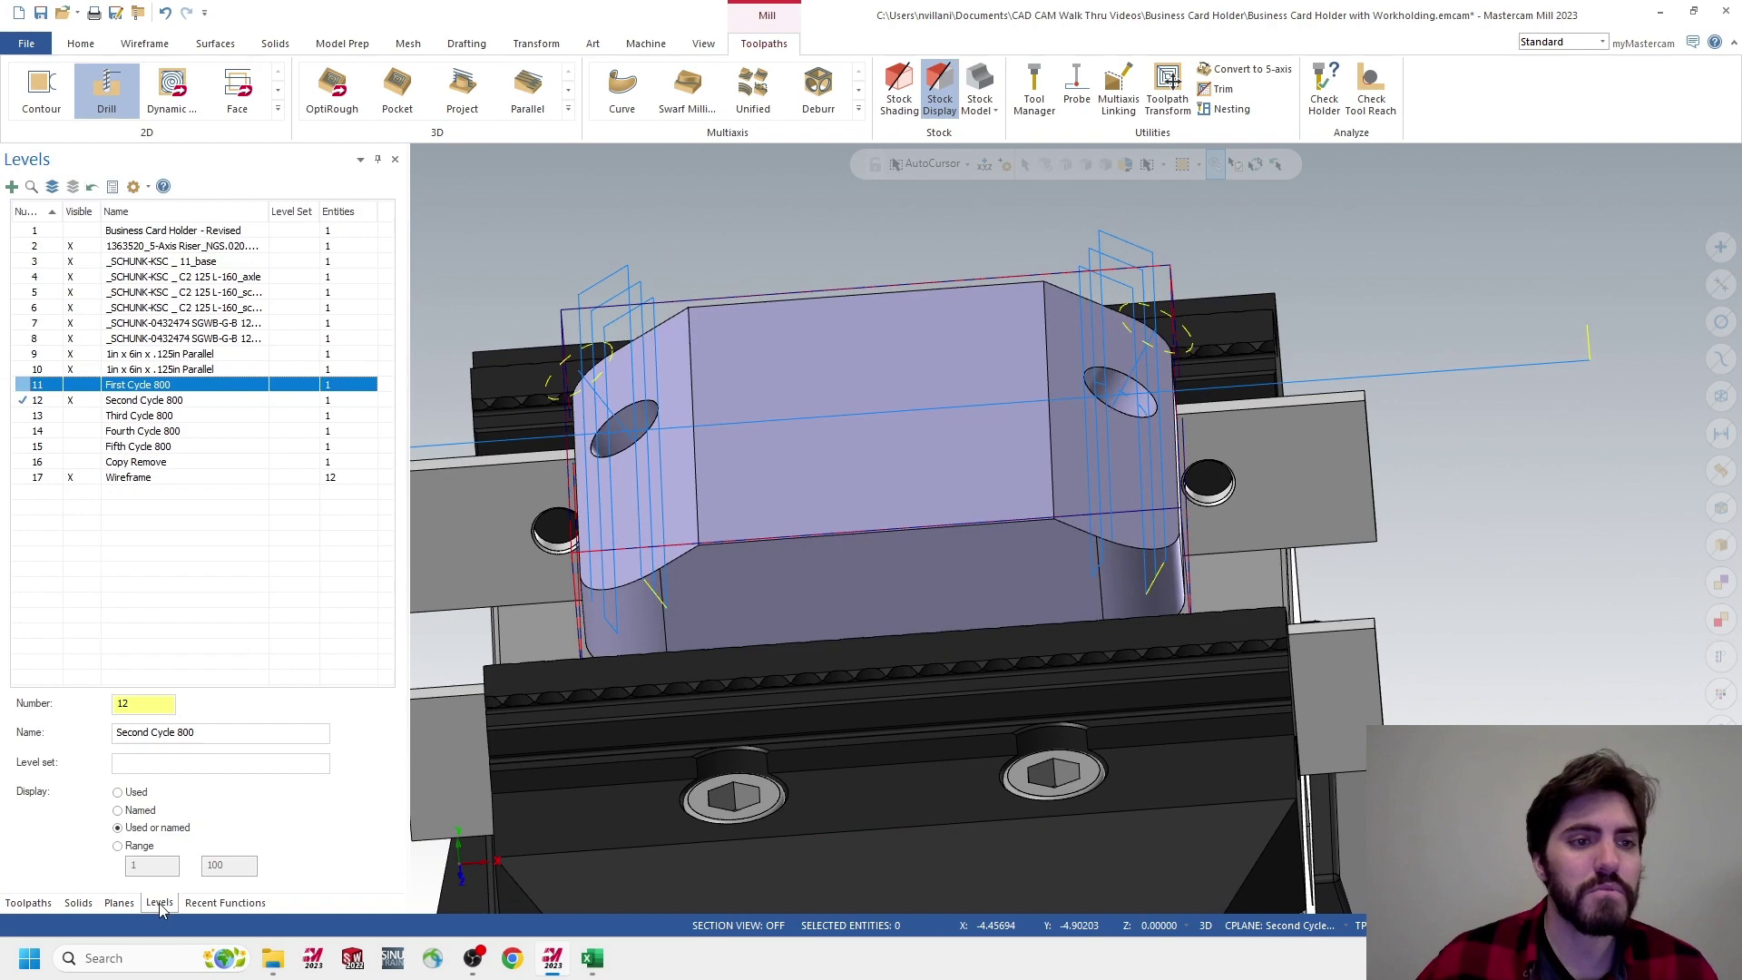
{"action": "left_click", "coordinate": [72, 417]}
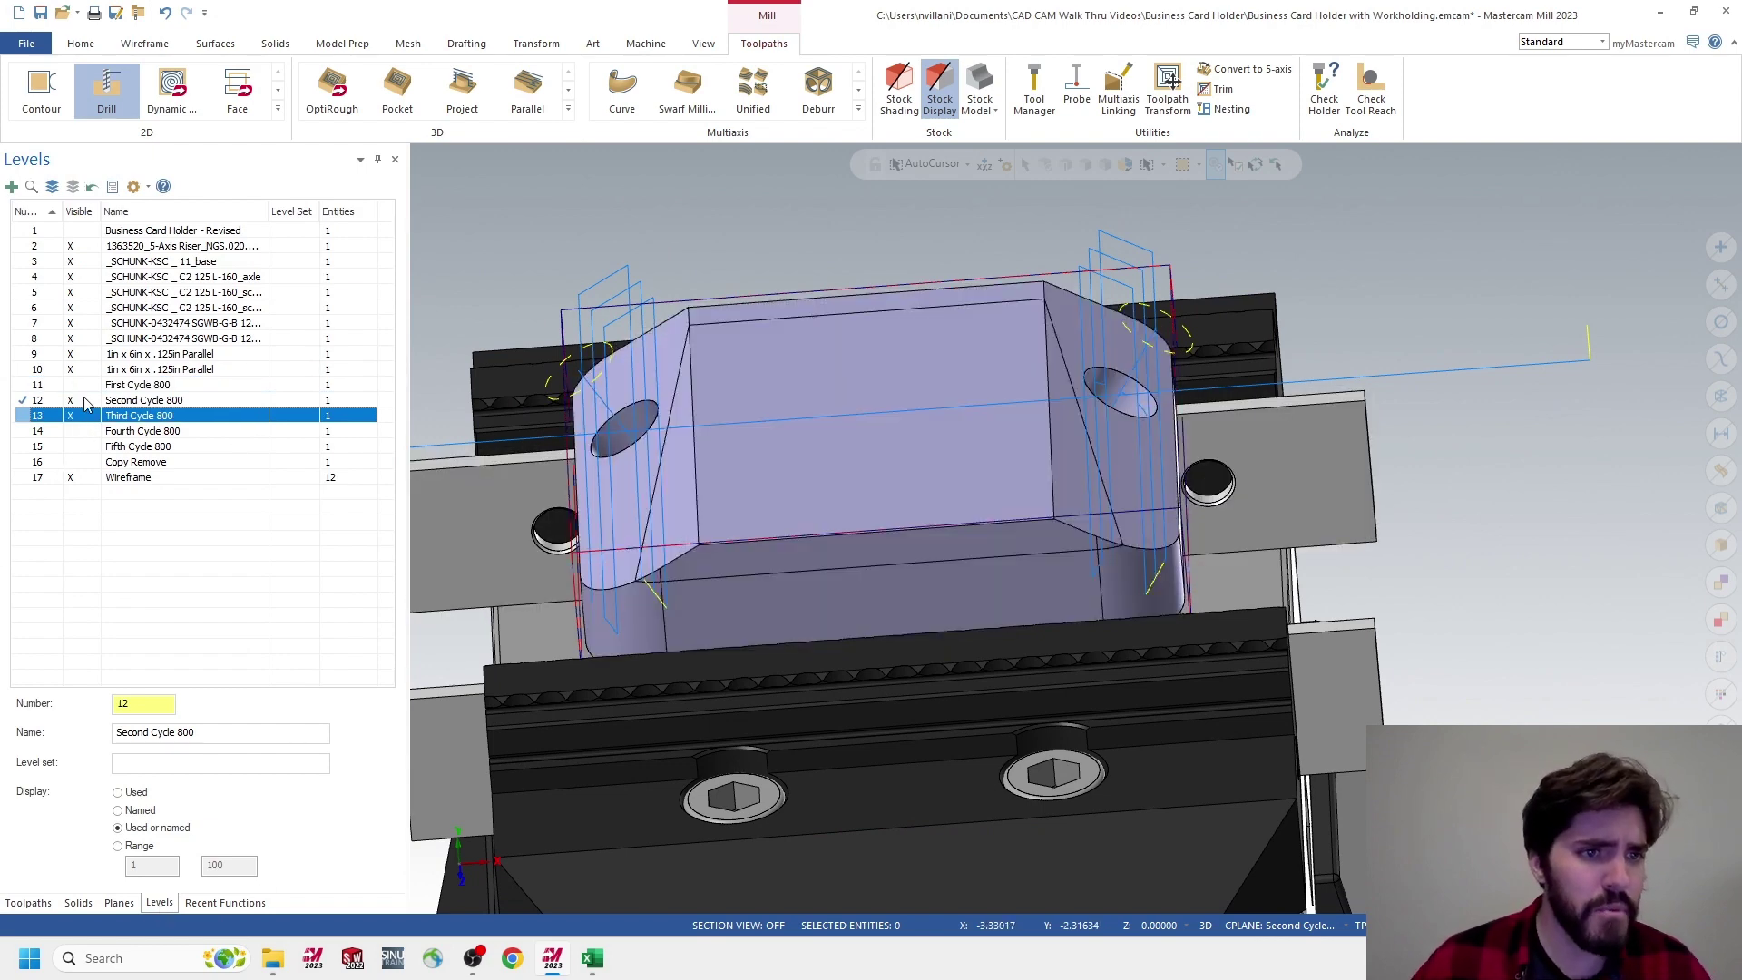
{"action": "left_click", "coordinate": [26, 418]}
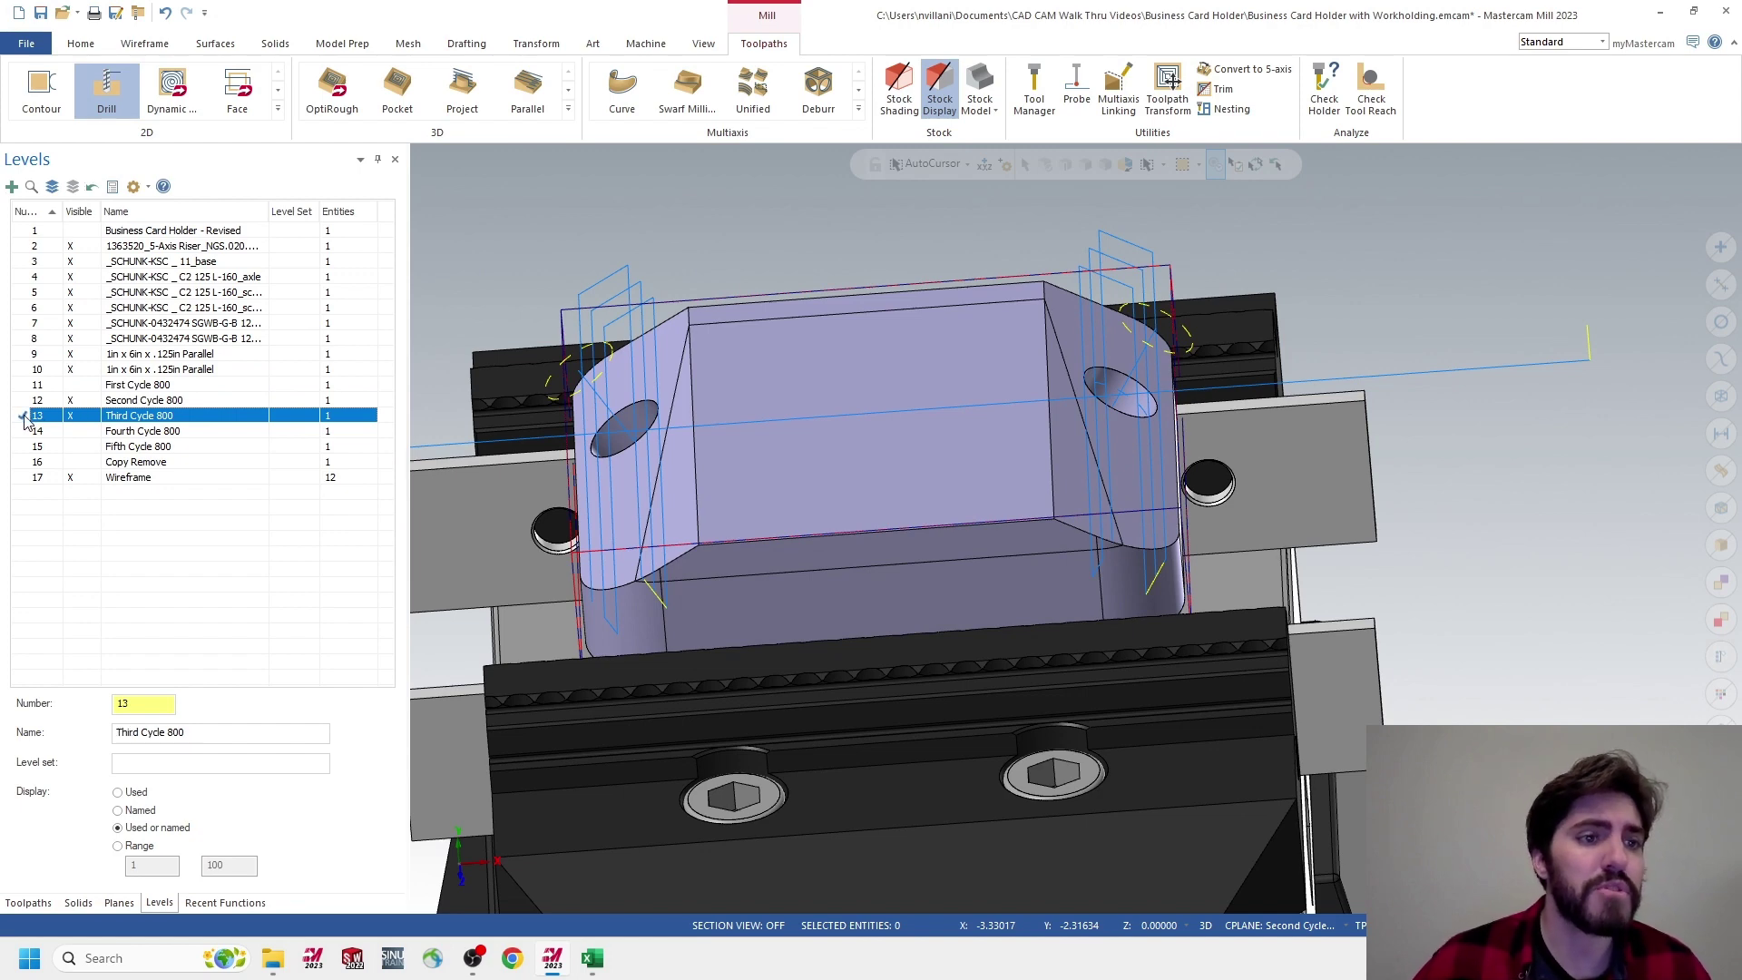
{"action": "left_click", "coordinate": [72, 400]}
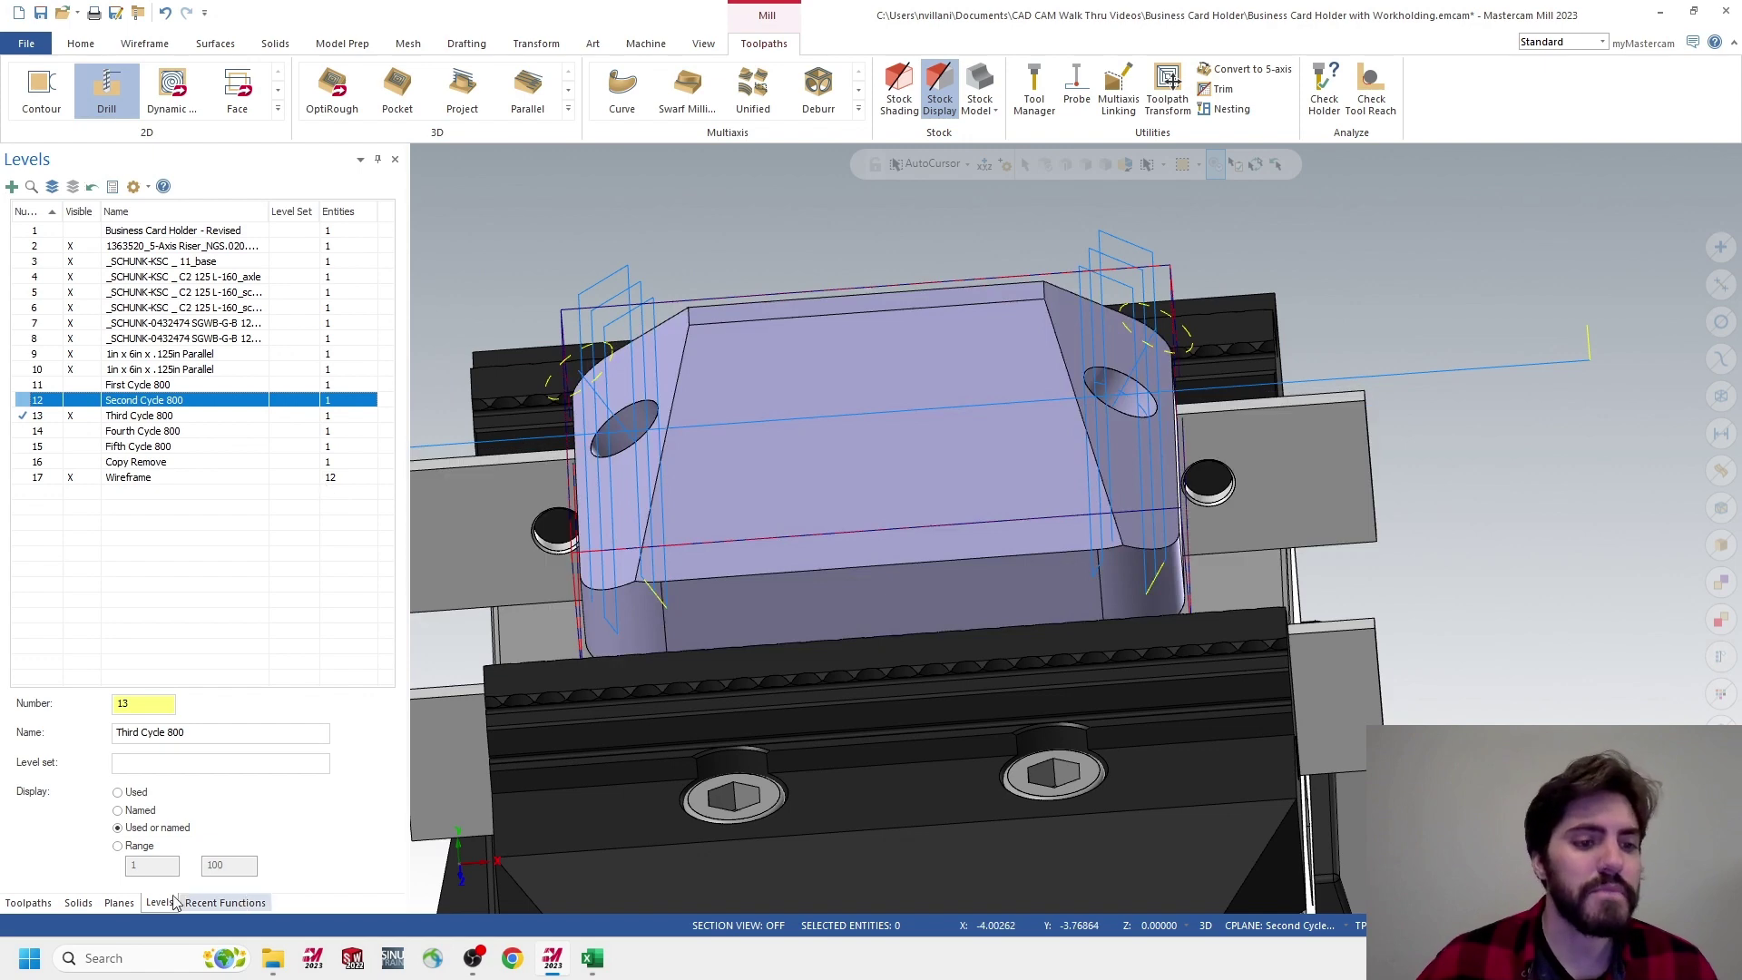
Make Third Cycle 800 the current construction plane and tool plane
{"action": "left_click", "coordinate": [119, 902]}
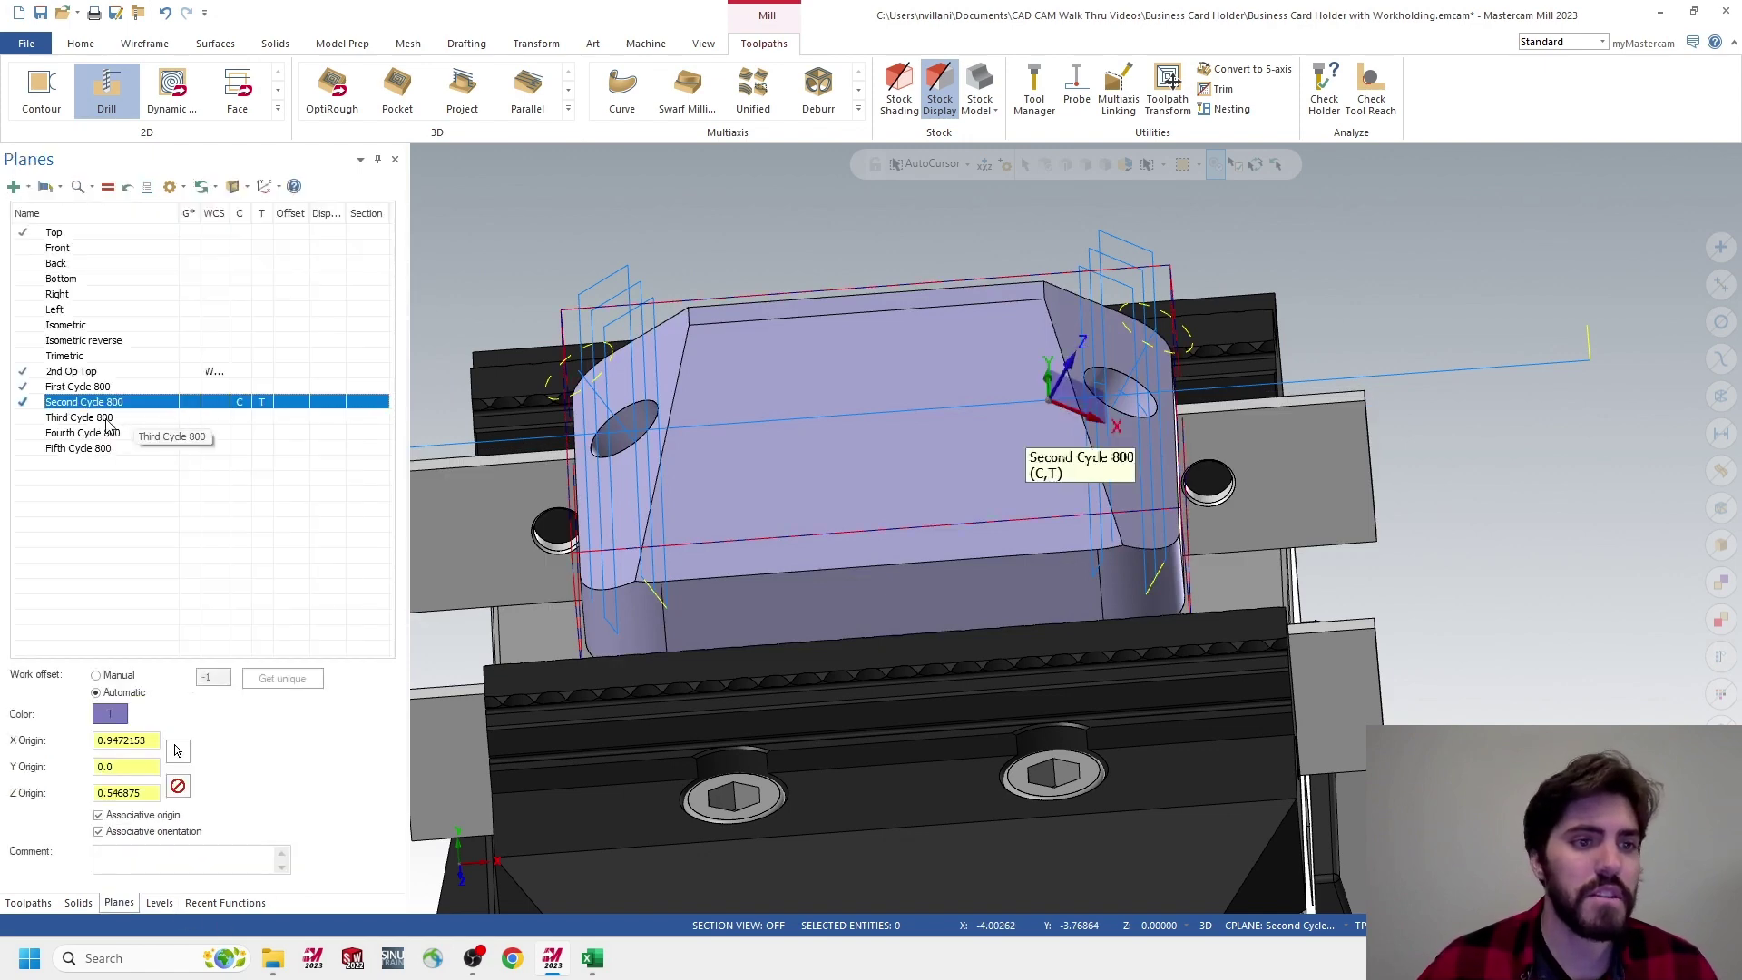
{"action": "left_click", "coordinate": [234, 422]}
{"action": "middle_click_drag", "start_coordinate": [809, 408], "coordinate": [879, 384]}
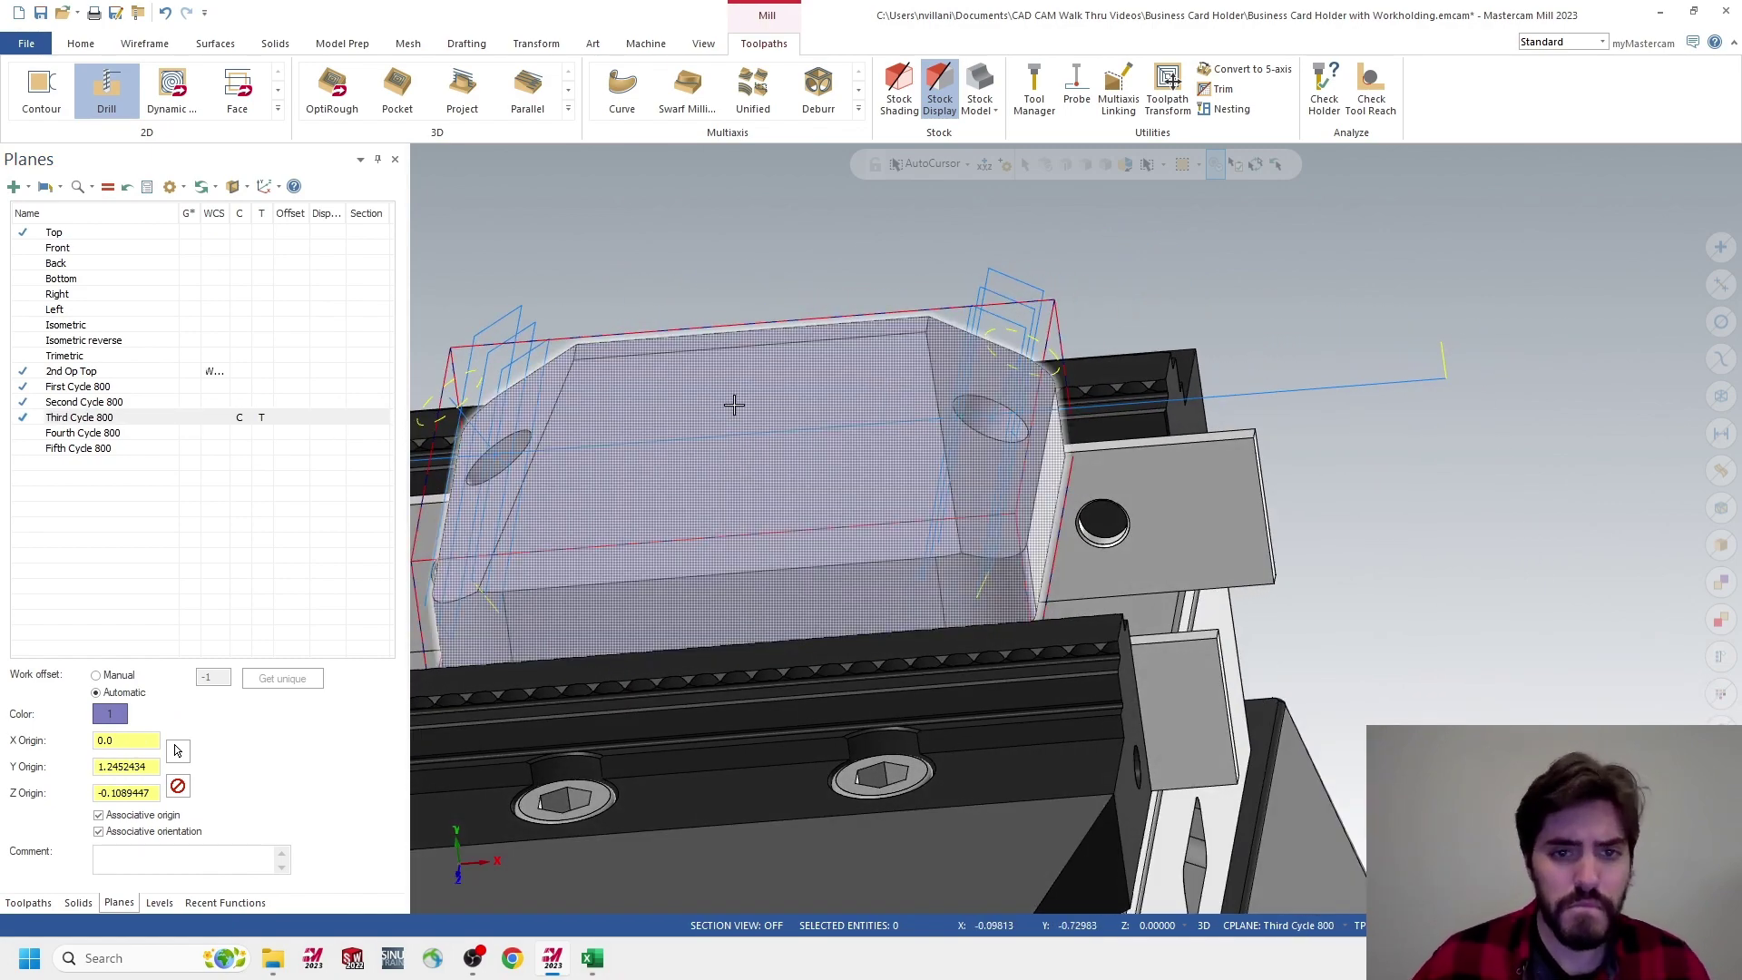
{"action": "middle_click_drag", "start_coordinate": [734, 405], "coordinate": [726, 345]}
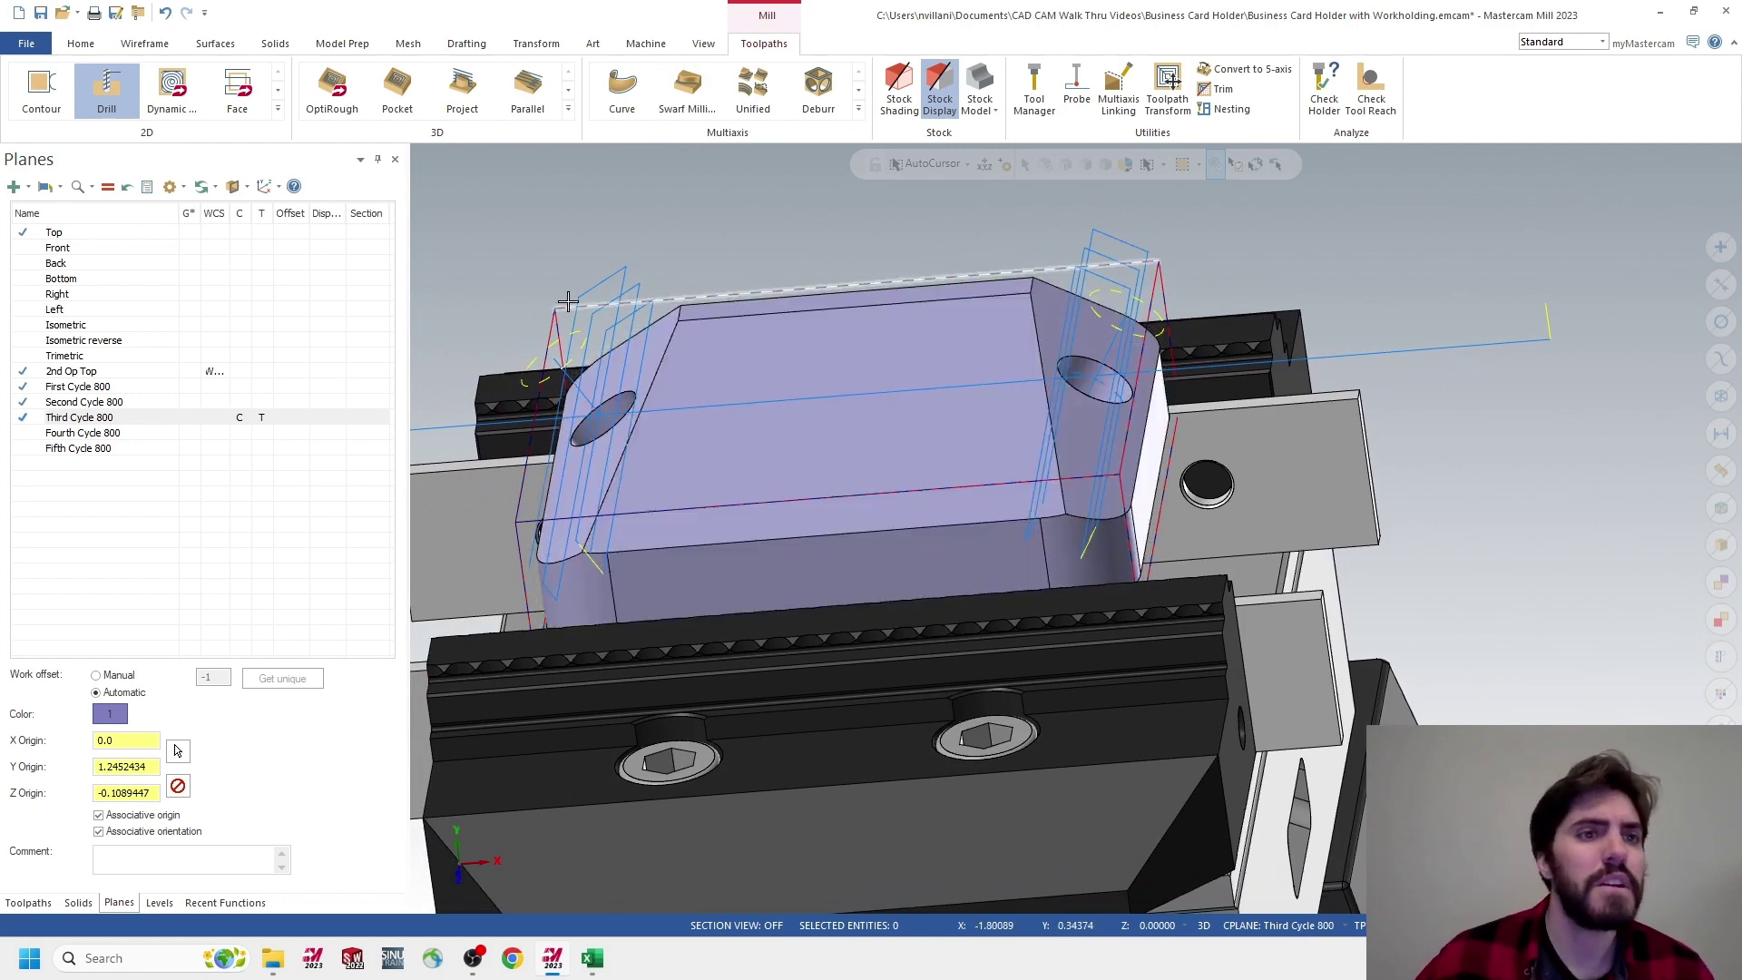
Start a Facing toolpath on the Third Cycle 800 solid, chaining the boundary of its large central face
{"action": "left_click", "coordinate": [240, 107]}
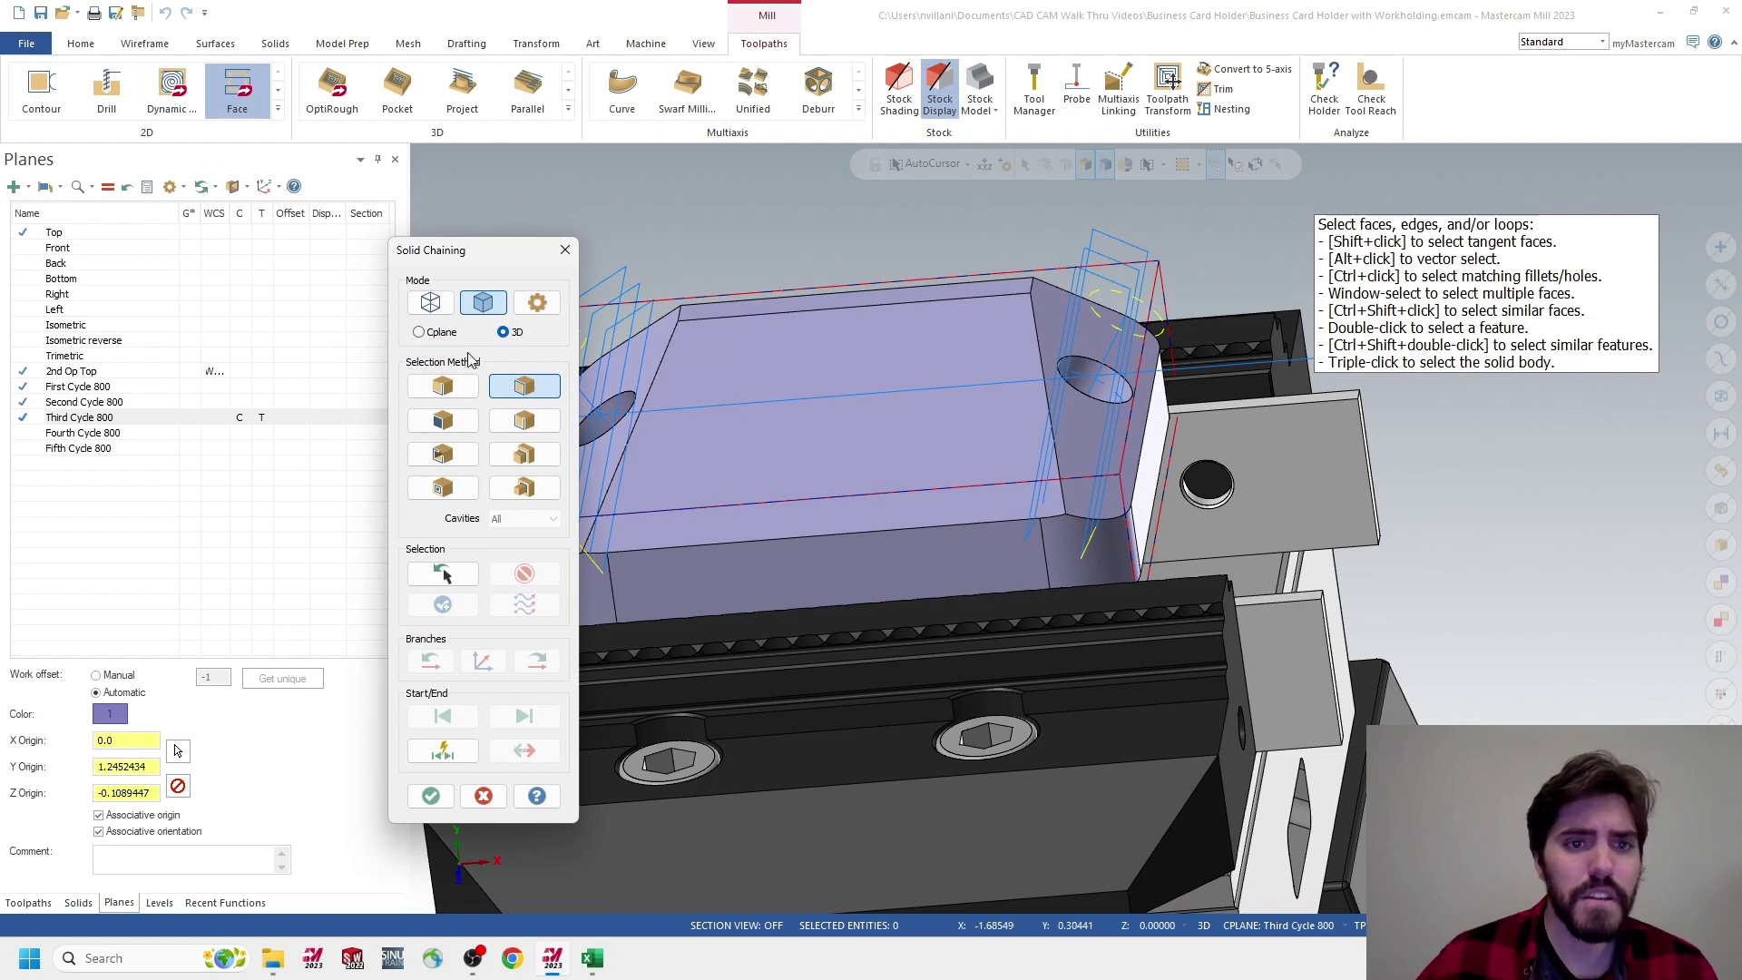
{"action": "left_click", "coordinate": [27, 904]}
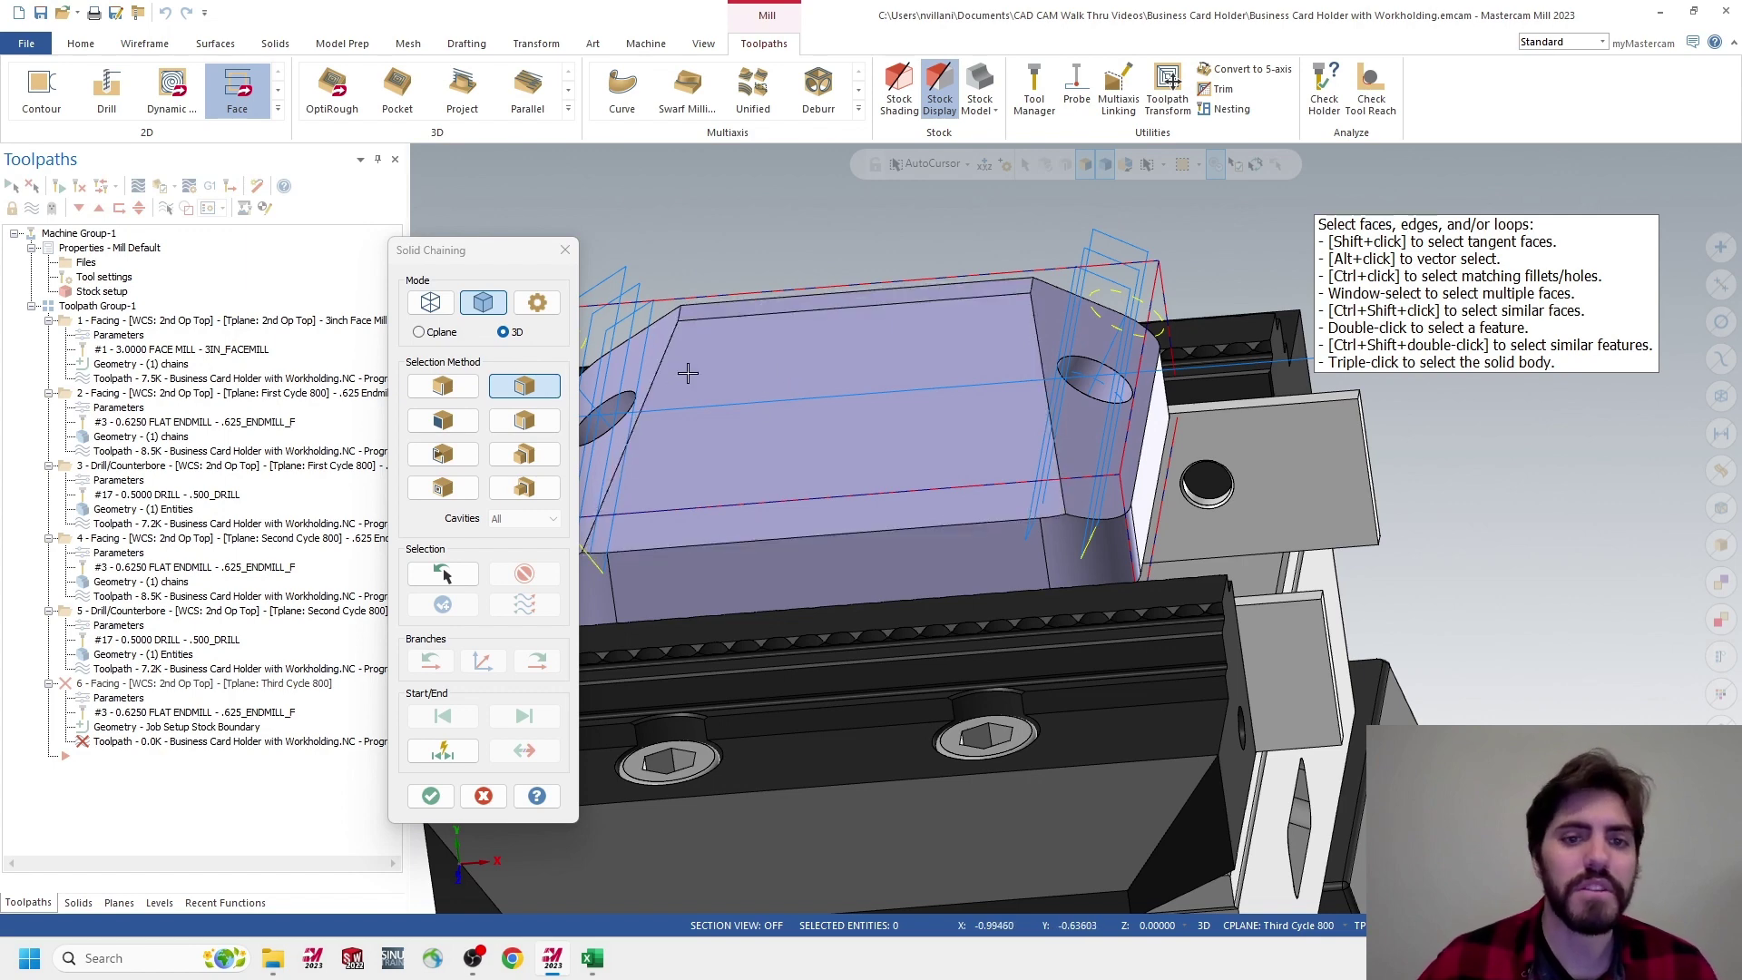
{"action": "left_click", "coordinate": [731, 321]}
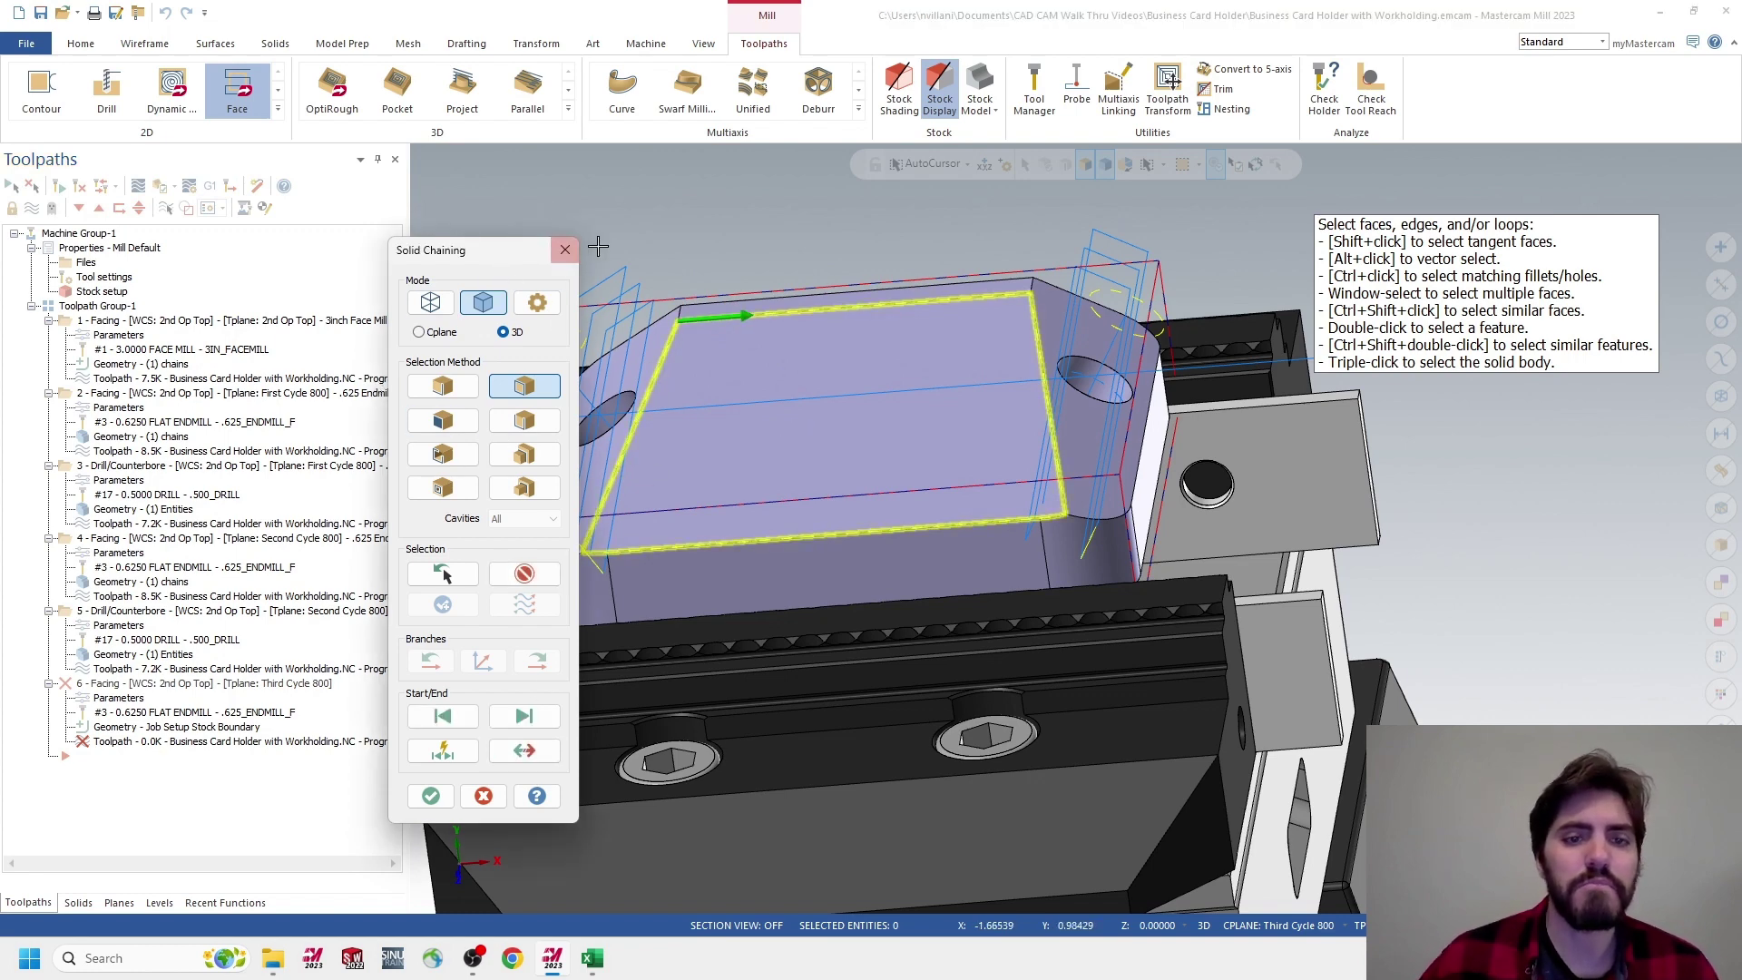
{"action": "middle_click_drag", "start_coordinate": [875, 507], "coordinate": [1035, 519]}
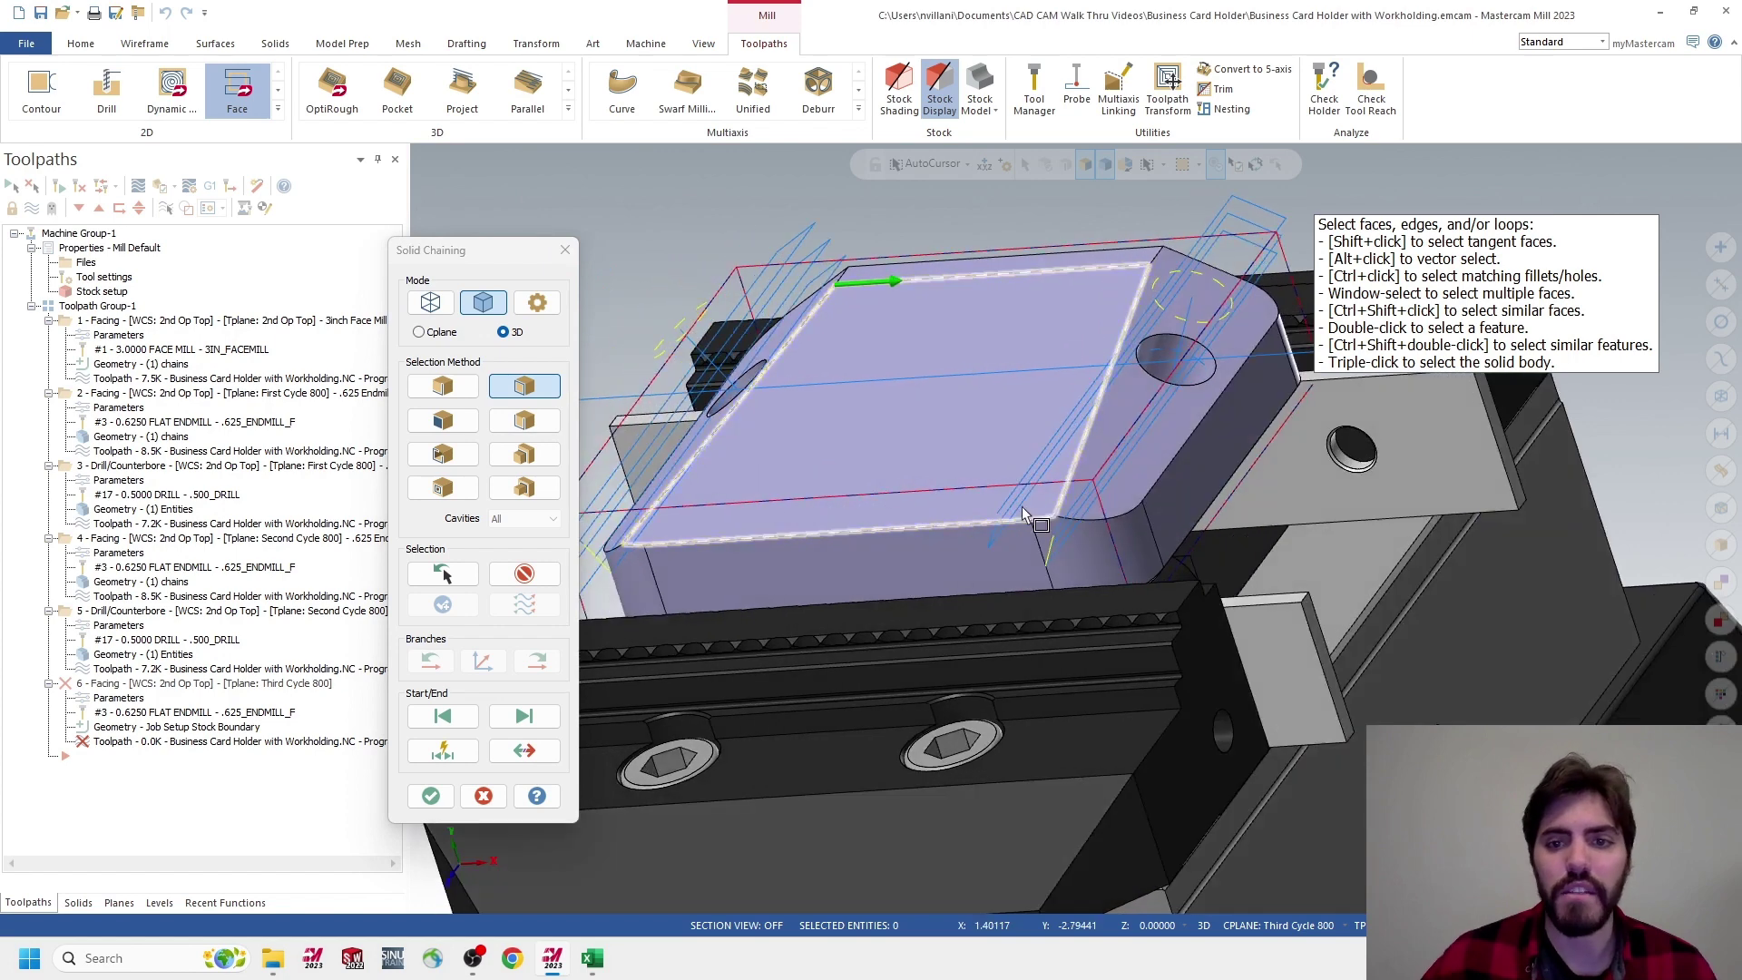
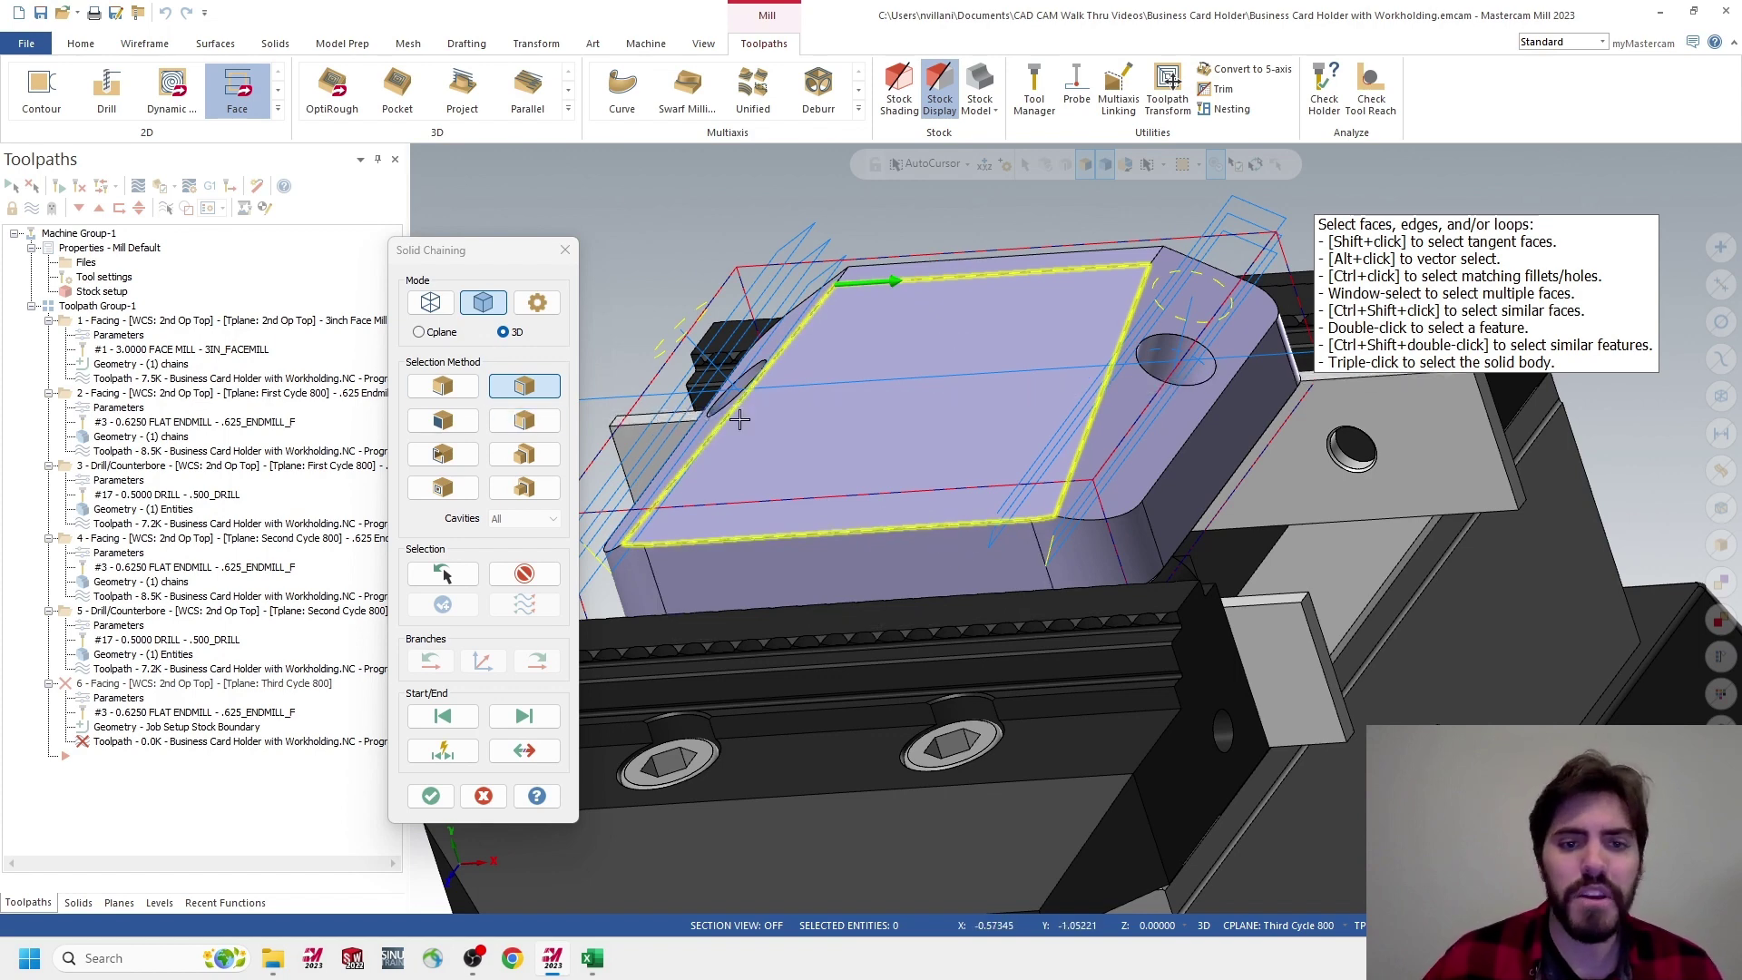
{"action": "left_click", "coordinate": [431, 797]}
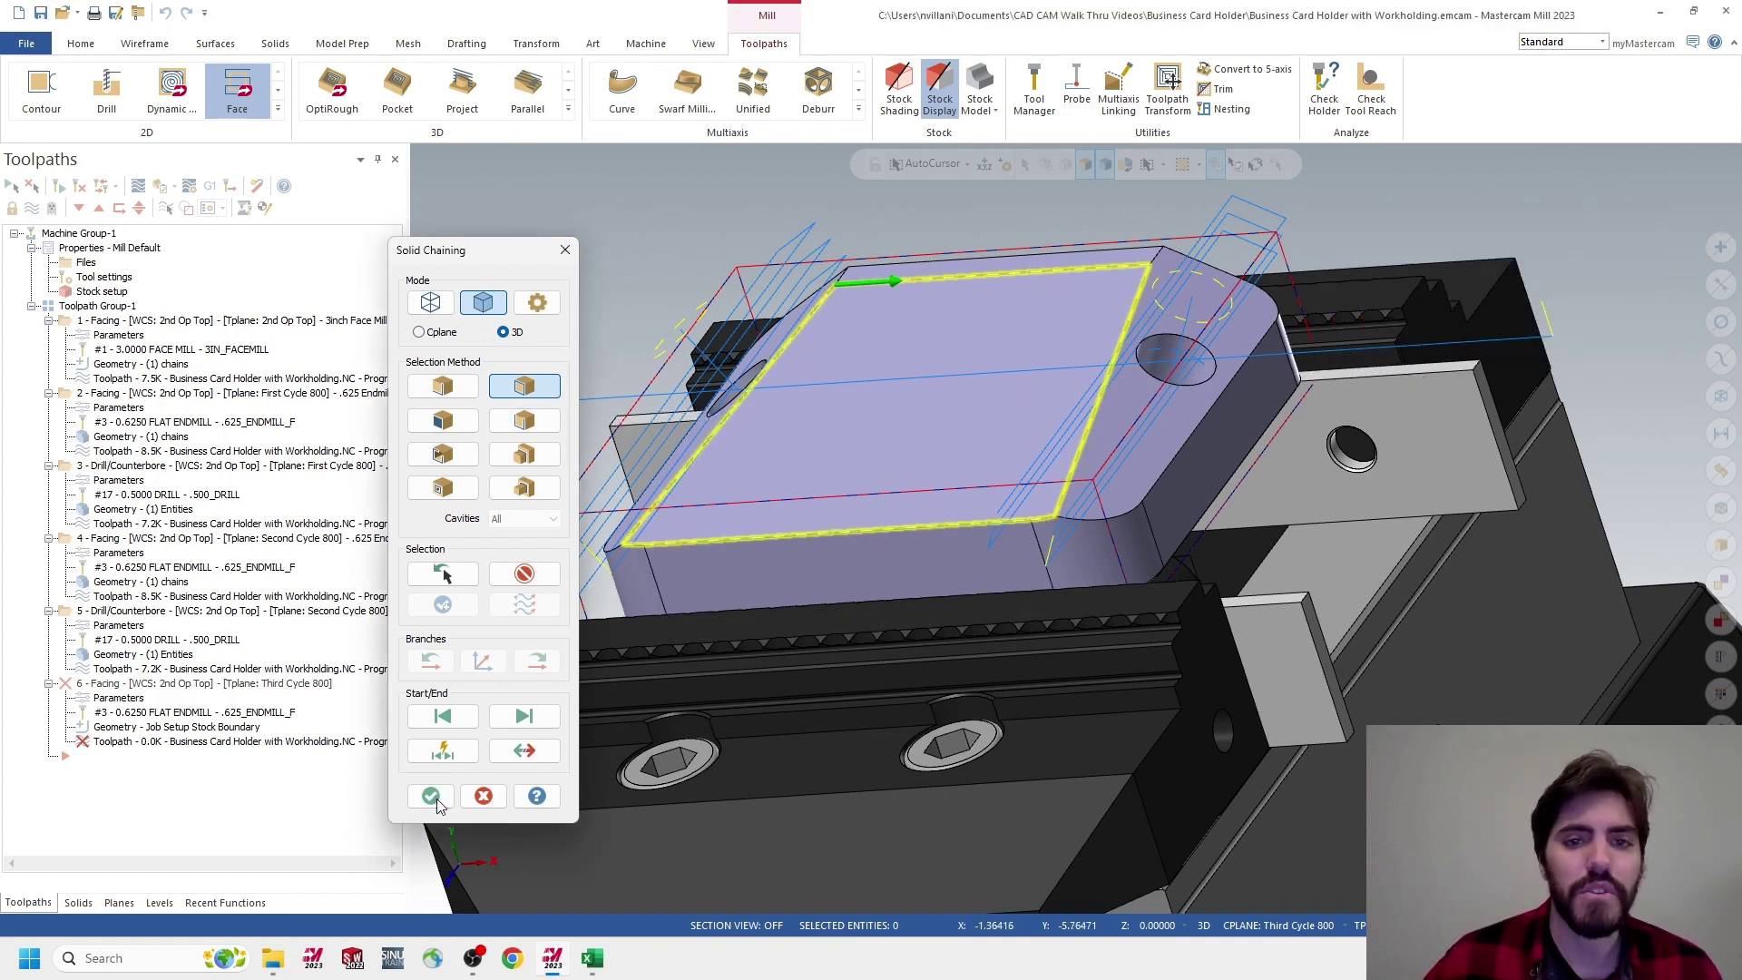
Assign the 3IN_FACEMILL, tool 1, to the facing operation and enter the comment "3inch Face Mill - Third Cycle 800"
{"action": "left_click", "coordinate": [670, 289]}
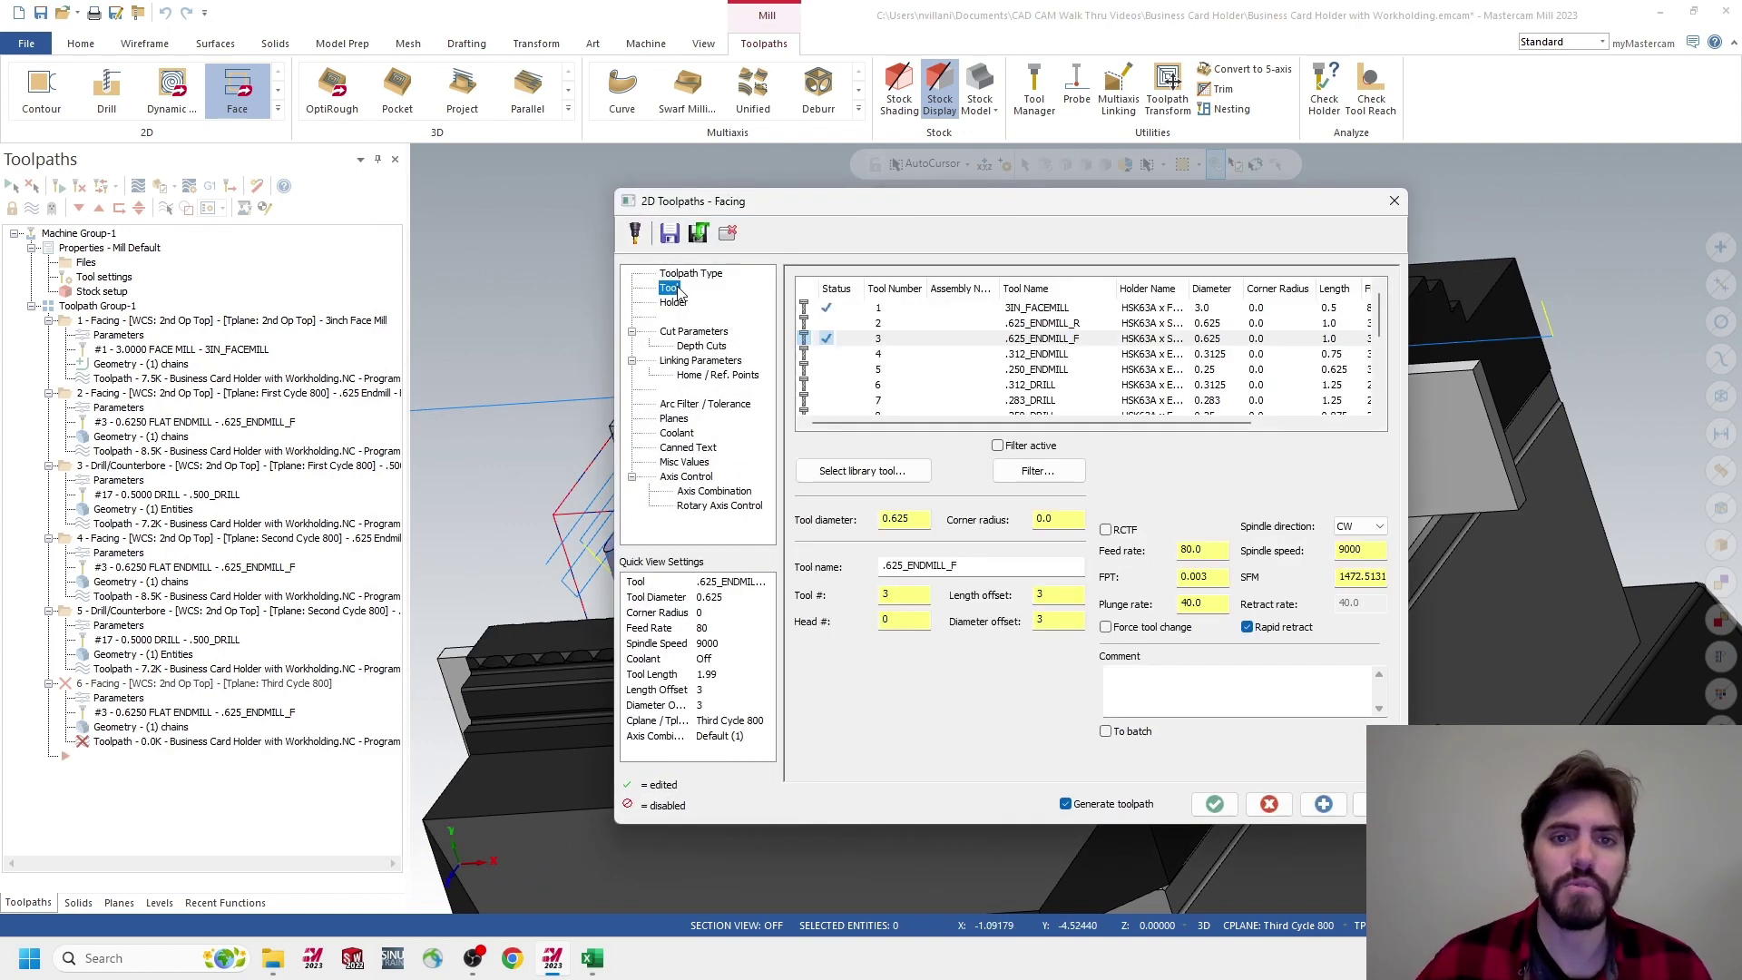
{"action": "left_click", "coordinate": [1044, 308]}
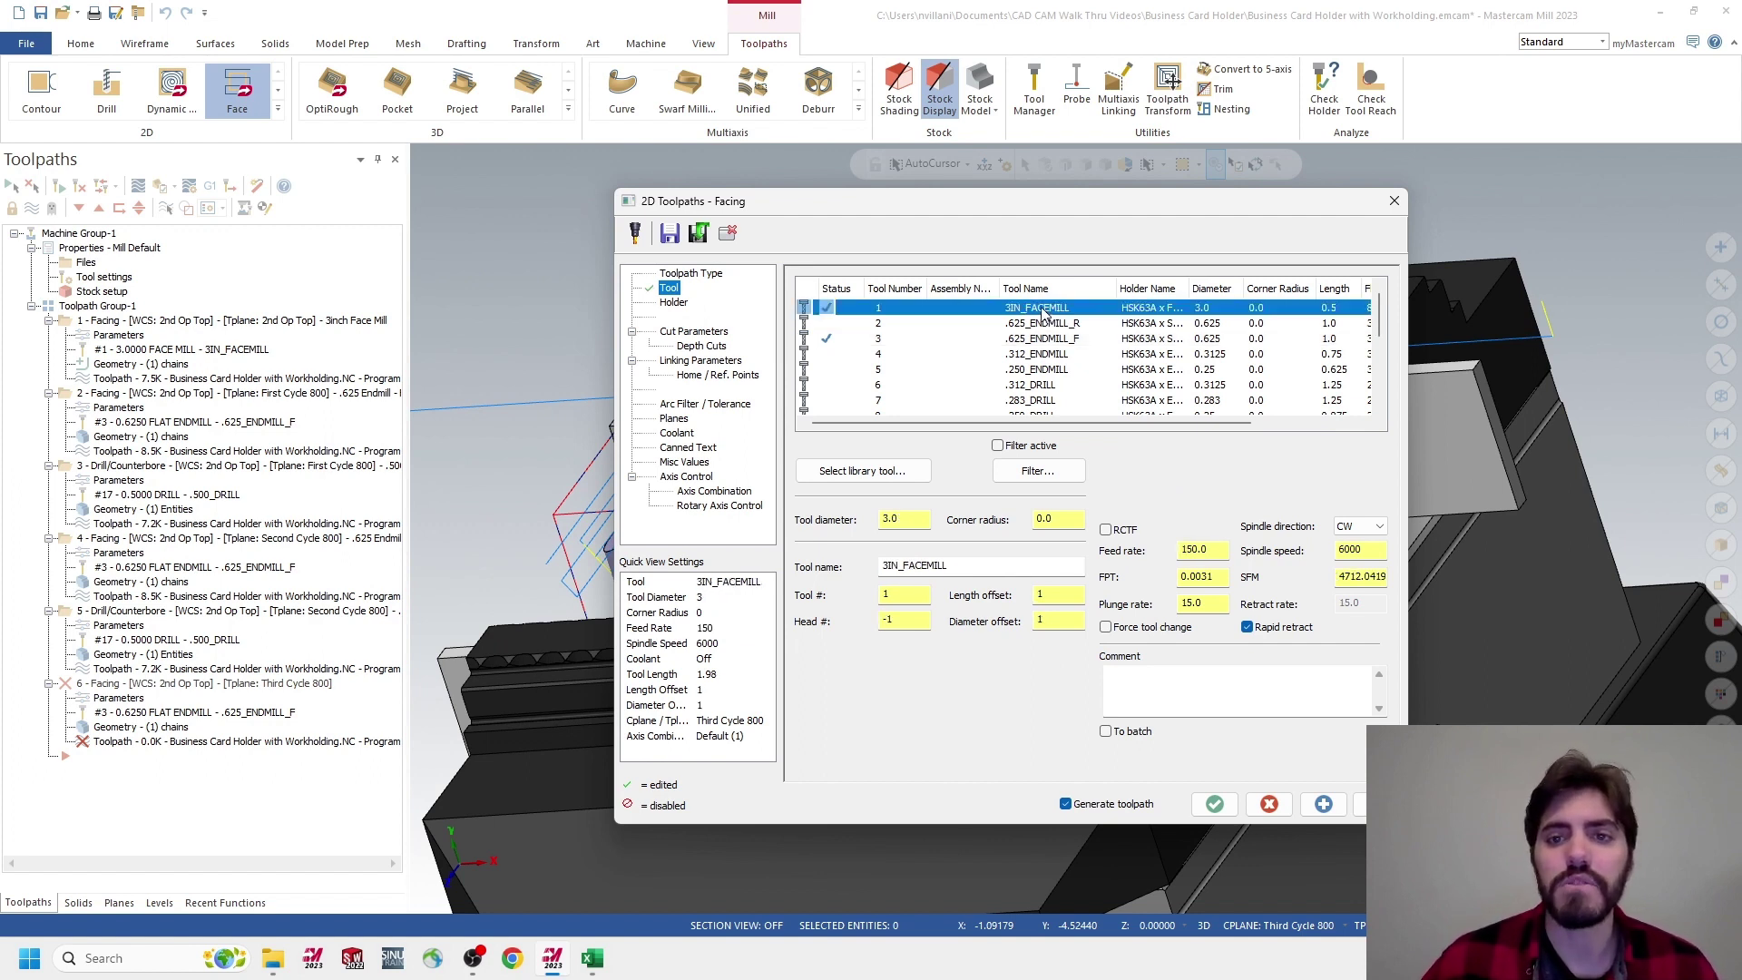
{"action": "left_click", "coordinate": [1145, 694]}
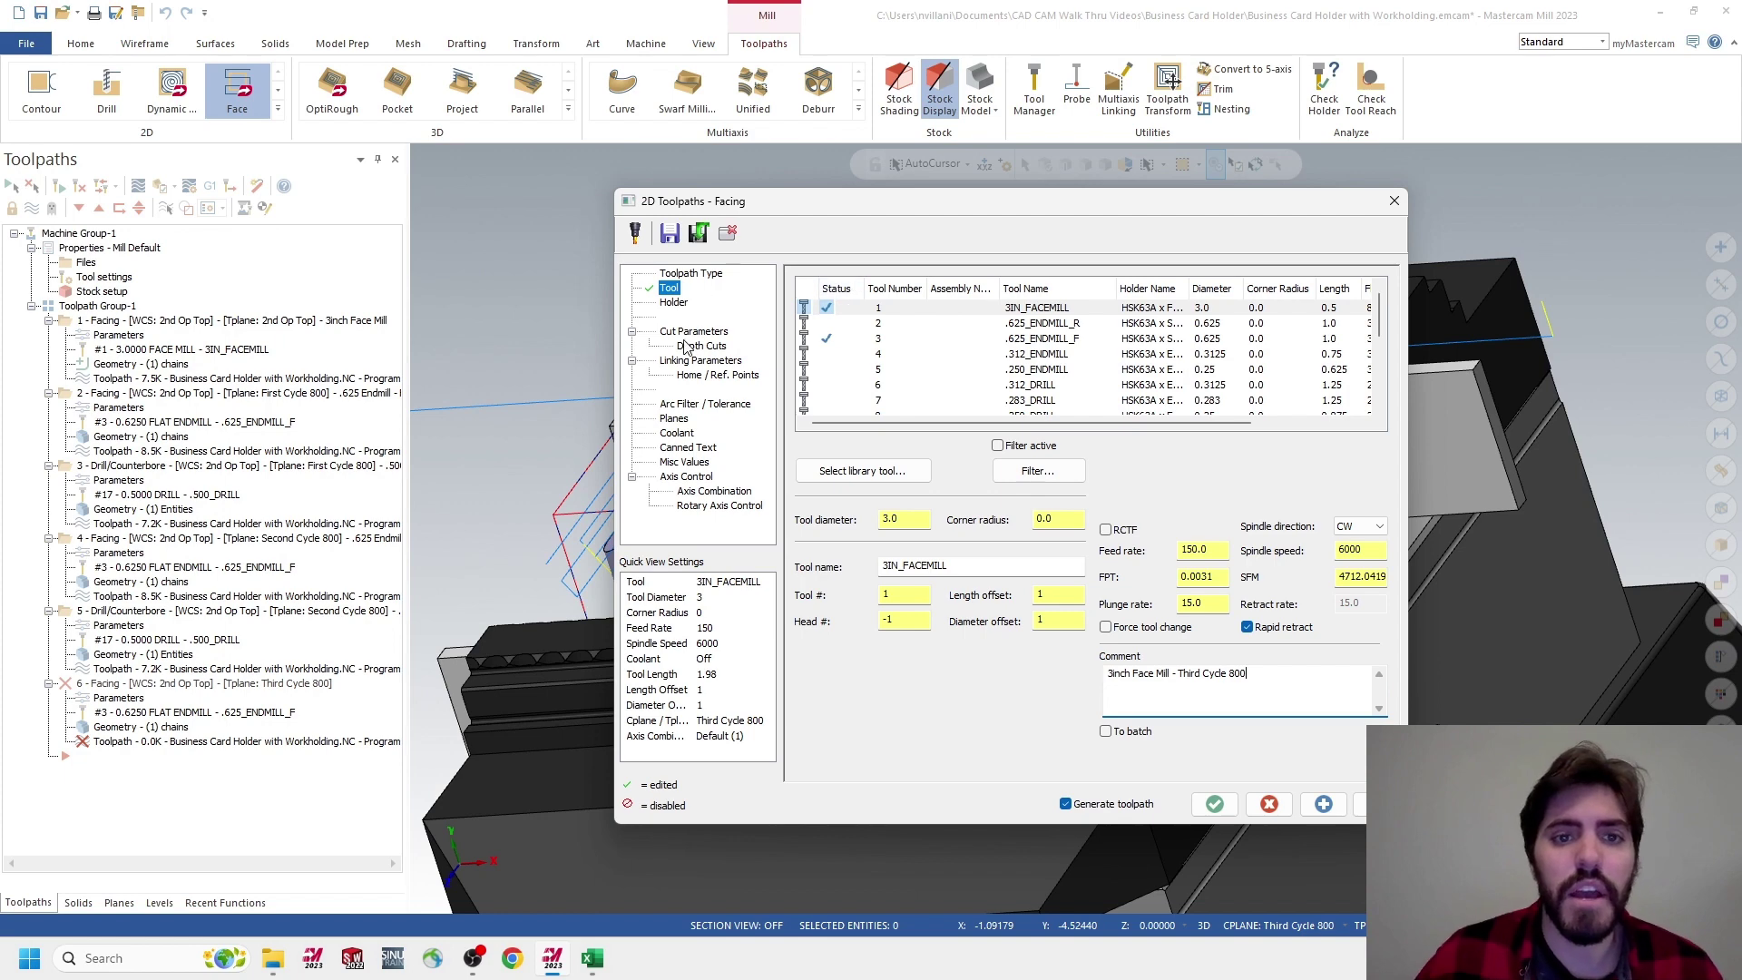
Set the facing operation's cutting method to One pass
{"action": "left_click", "coordinate": [692, 333]}
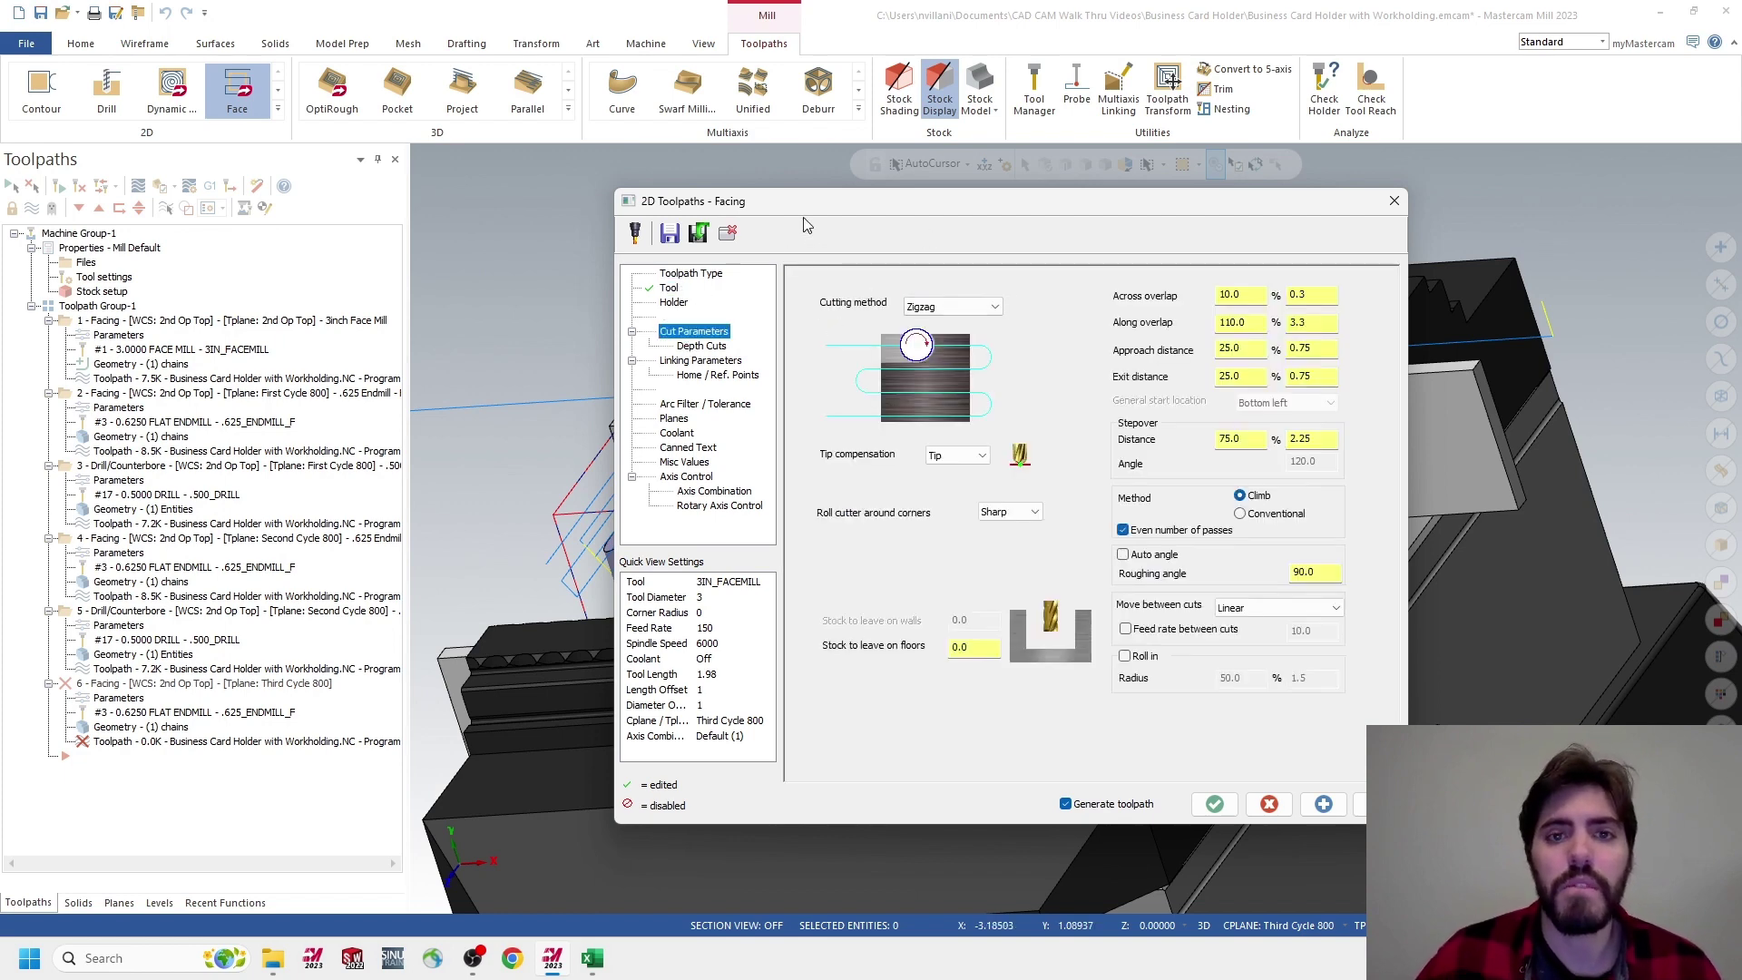
{"action": "left_click_drag", "start_coordinate": [800, 211], "coordinate": [902, 223]}
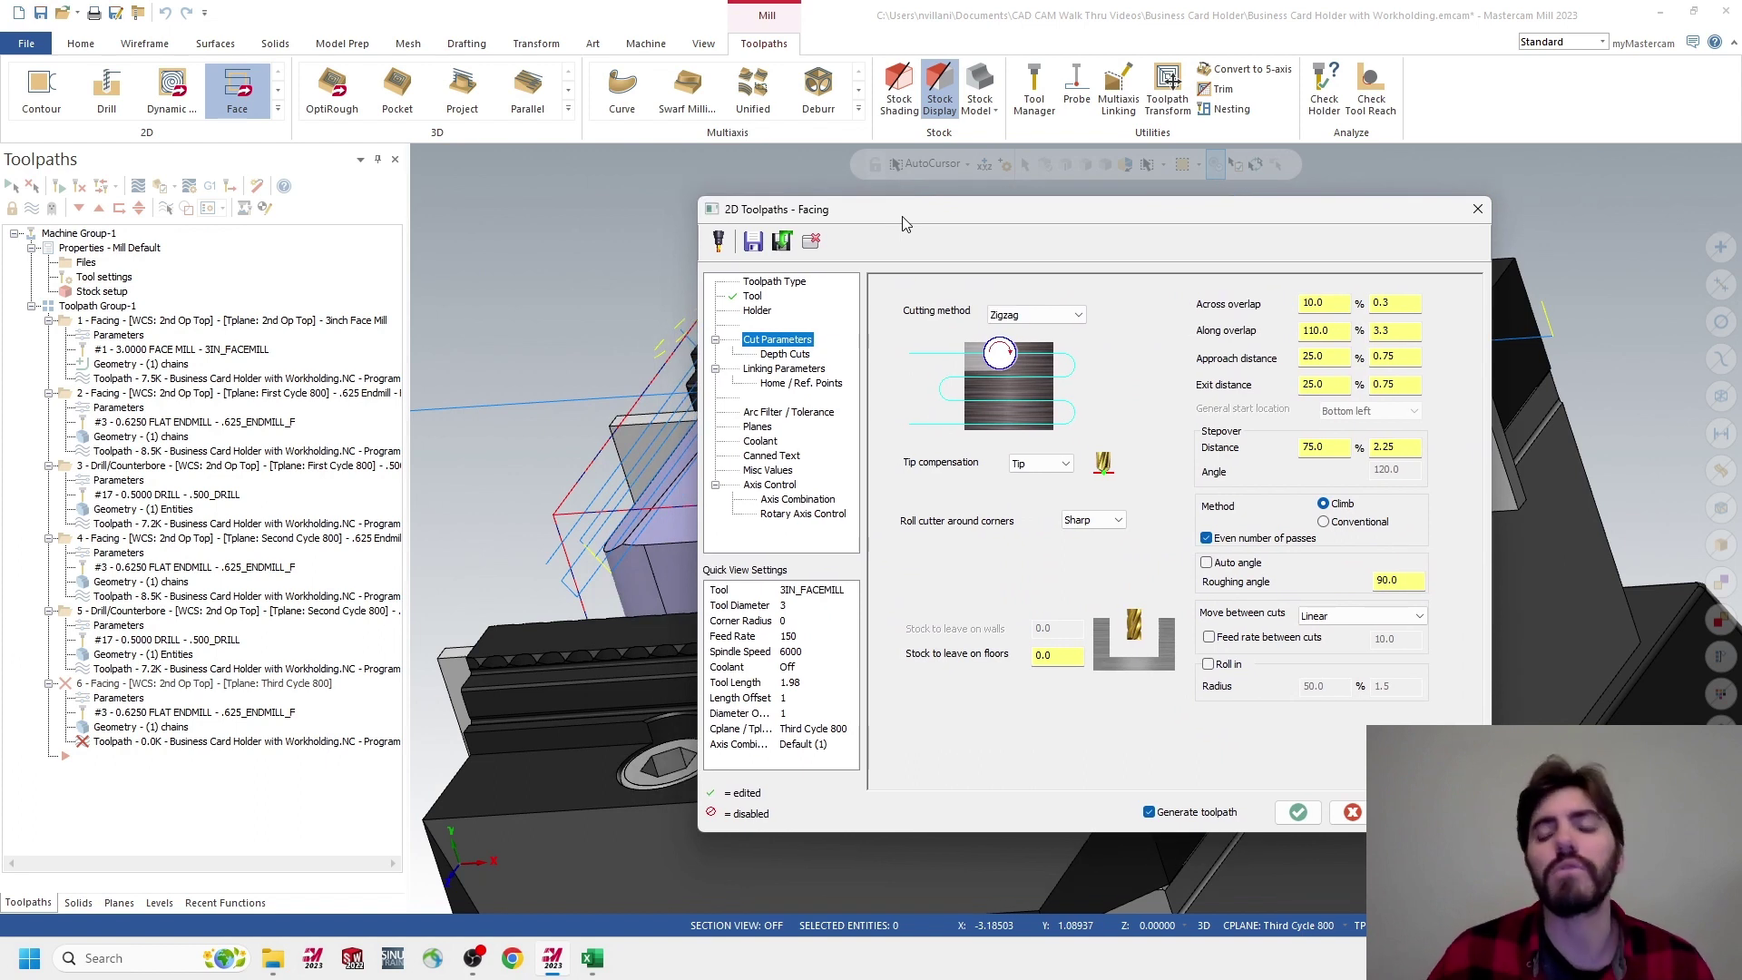
{"action": "left_click", "coordinate": [1078, 317]}
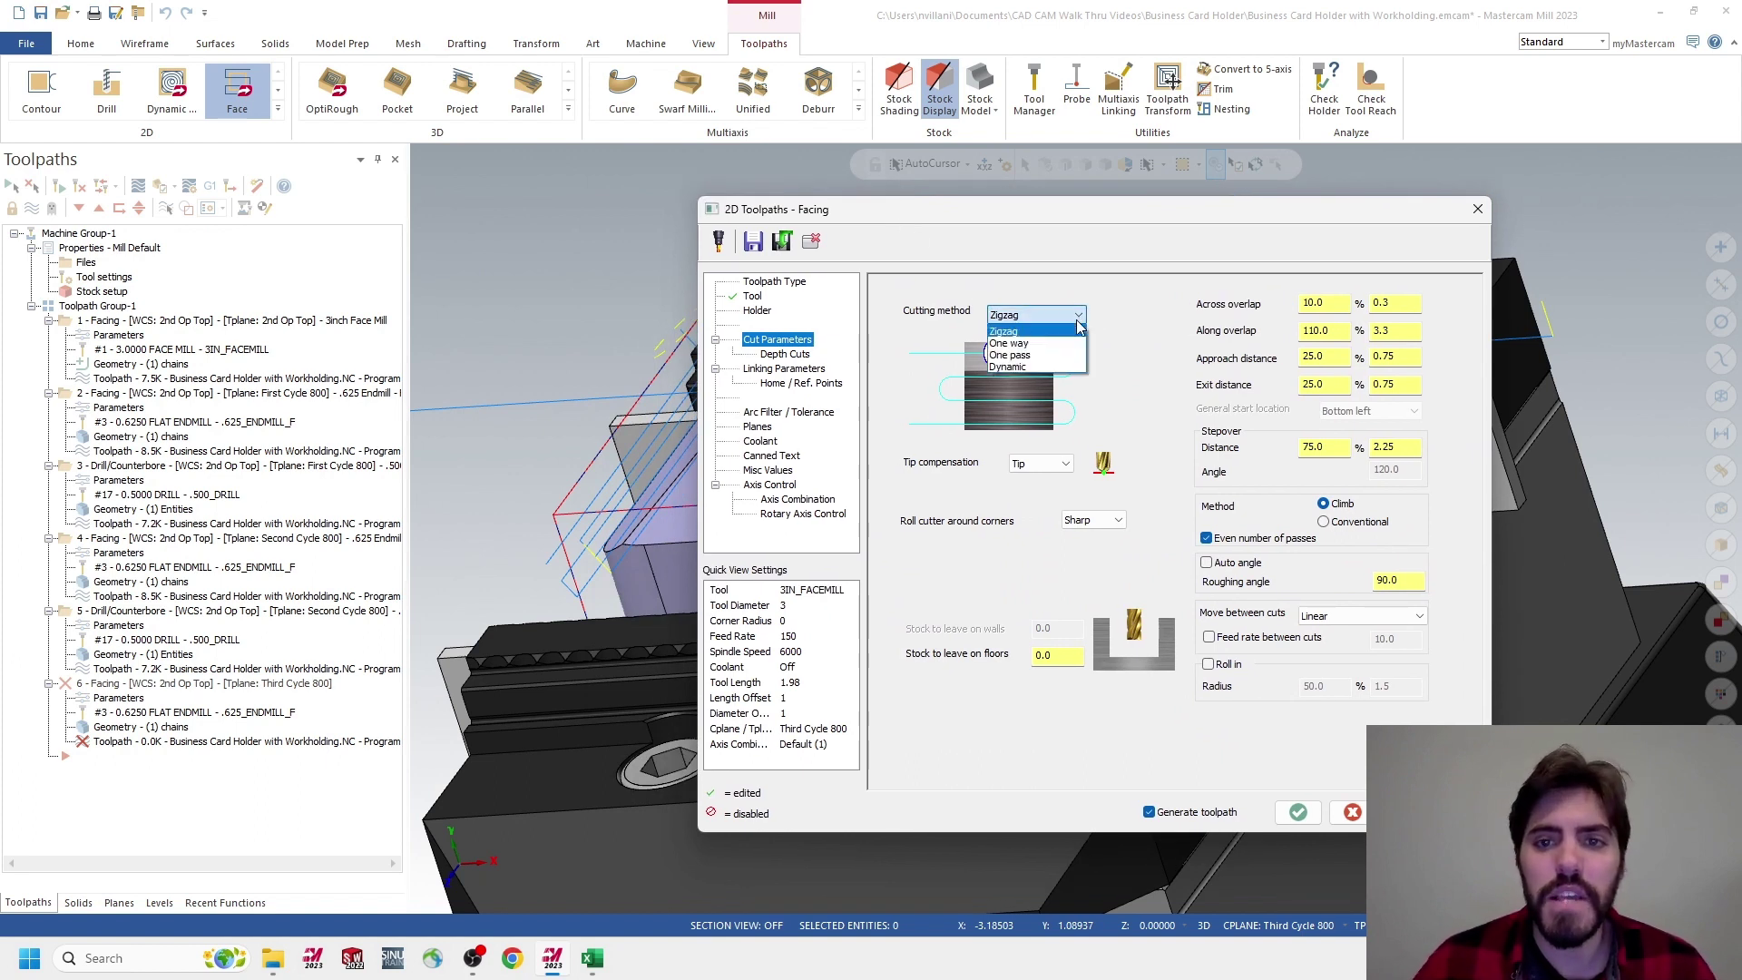
{"action": "left_click", "coordinate": [1033, 356]}
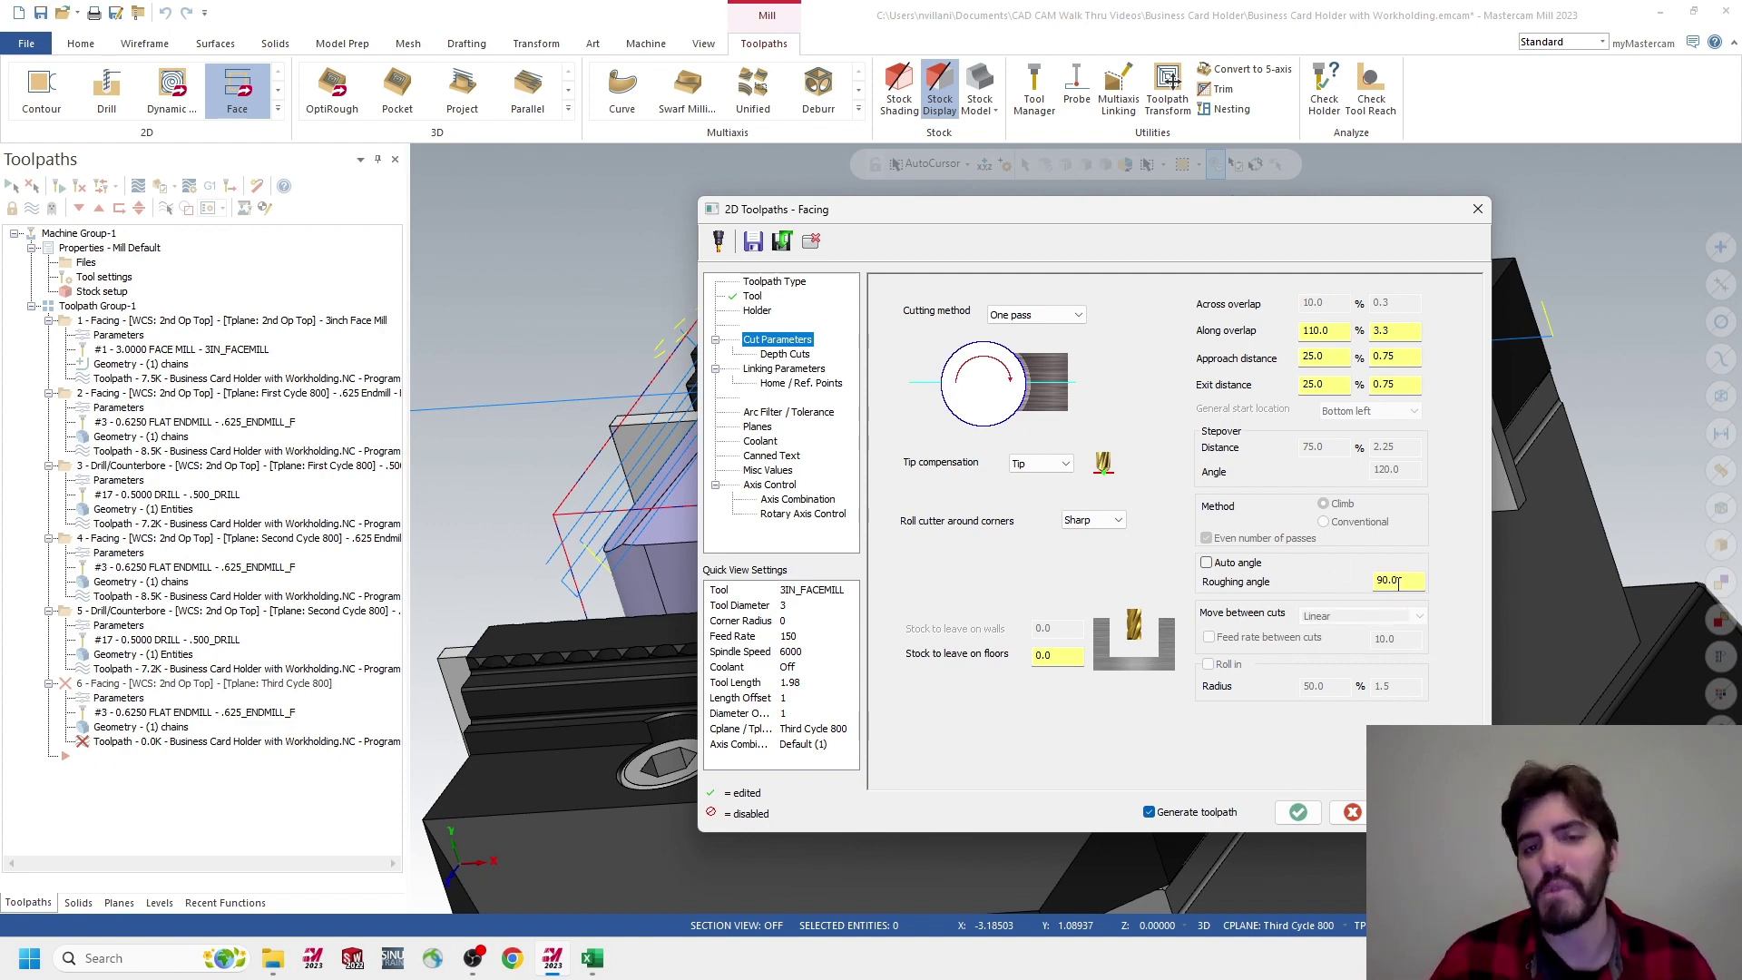
Set the facing operation's maximum rough step for depth cuts to .0625
{"action": "left_click", "coordinate": [787, 355]}
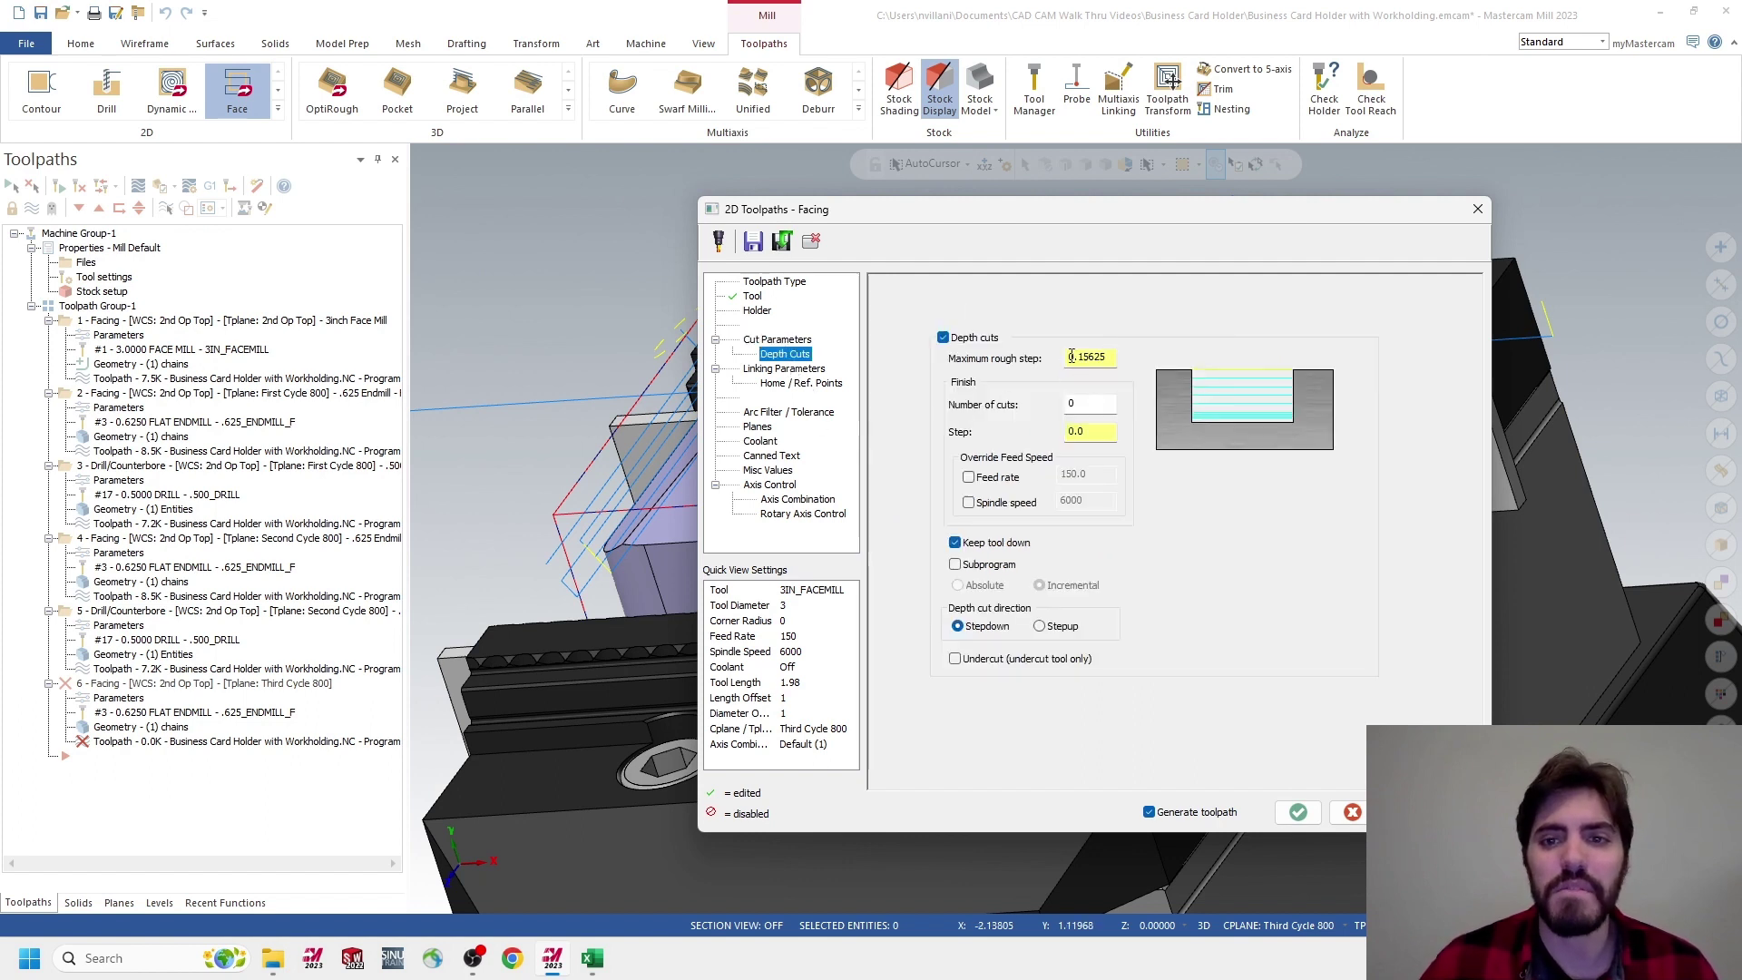
{"action": "double_click", "coordinate": [1113, 359]}
{"action": "type", "text": ".0625"}
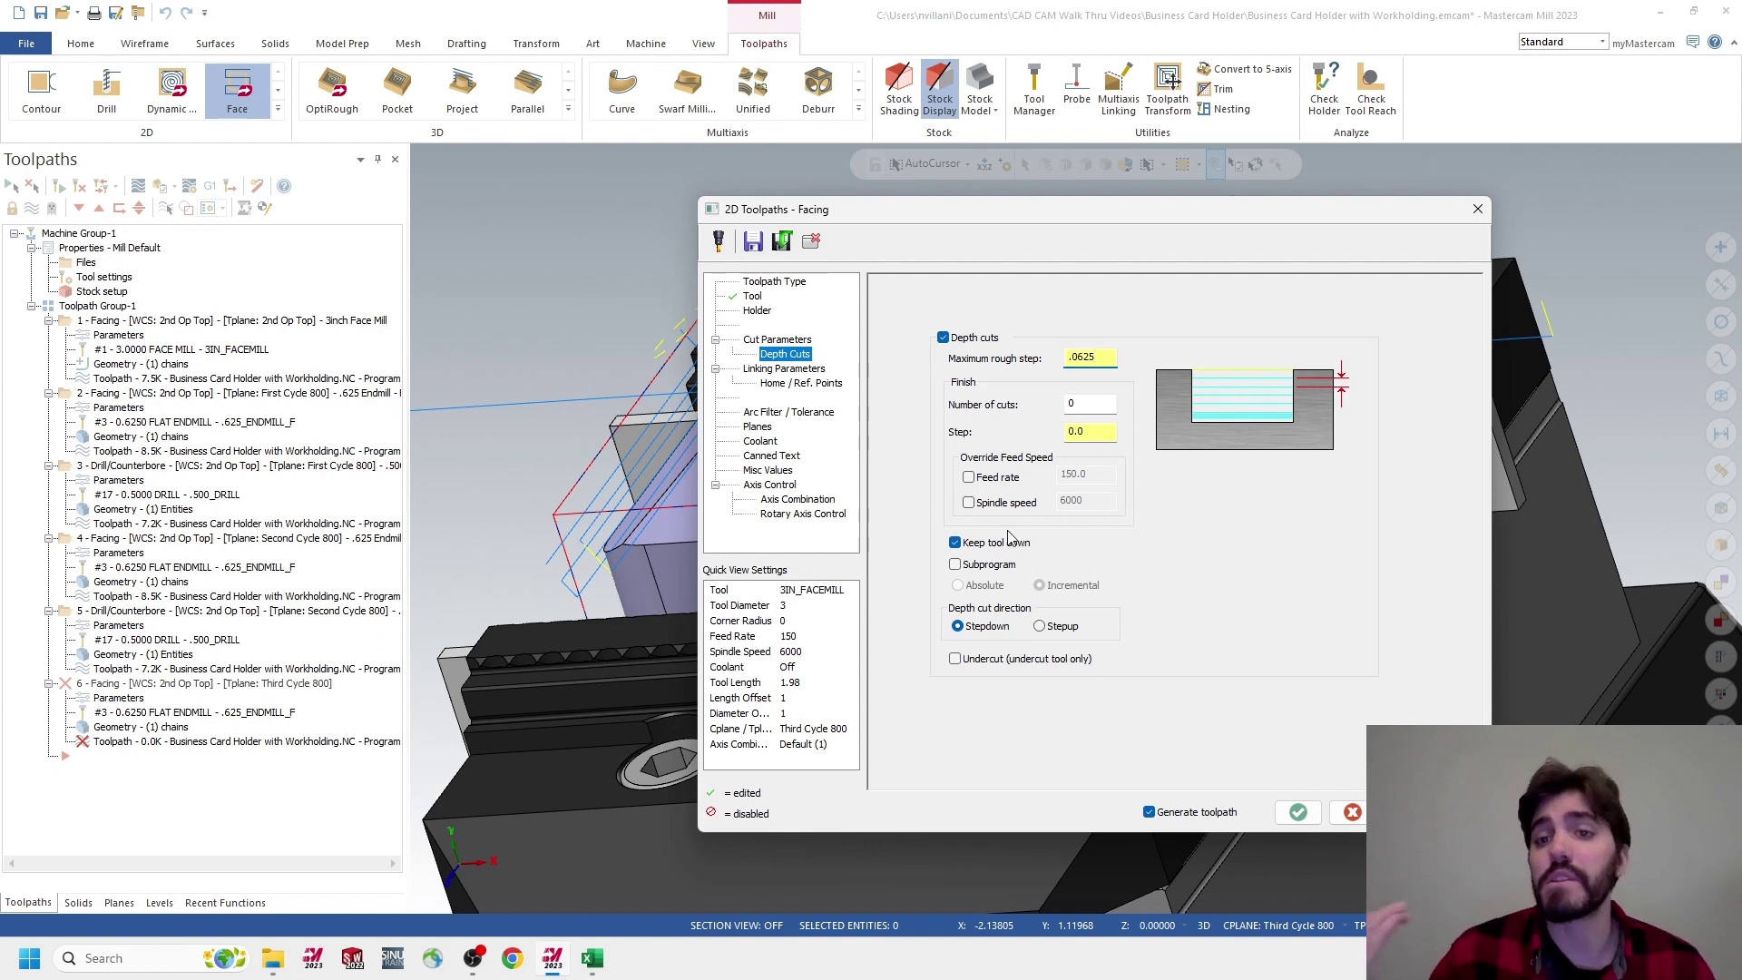
Review the facing operation's linking heights and planes, then accept its parameters and keep the operation
{"action": "left_click", "coordinate": [779, 369]}
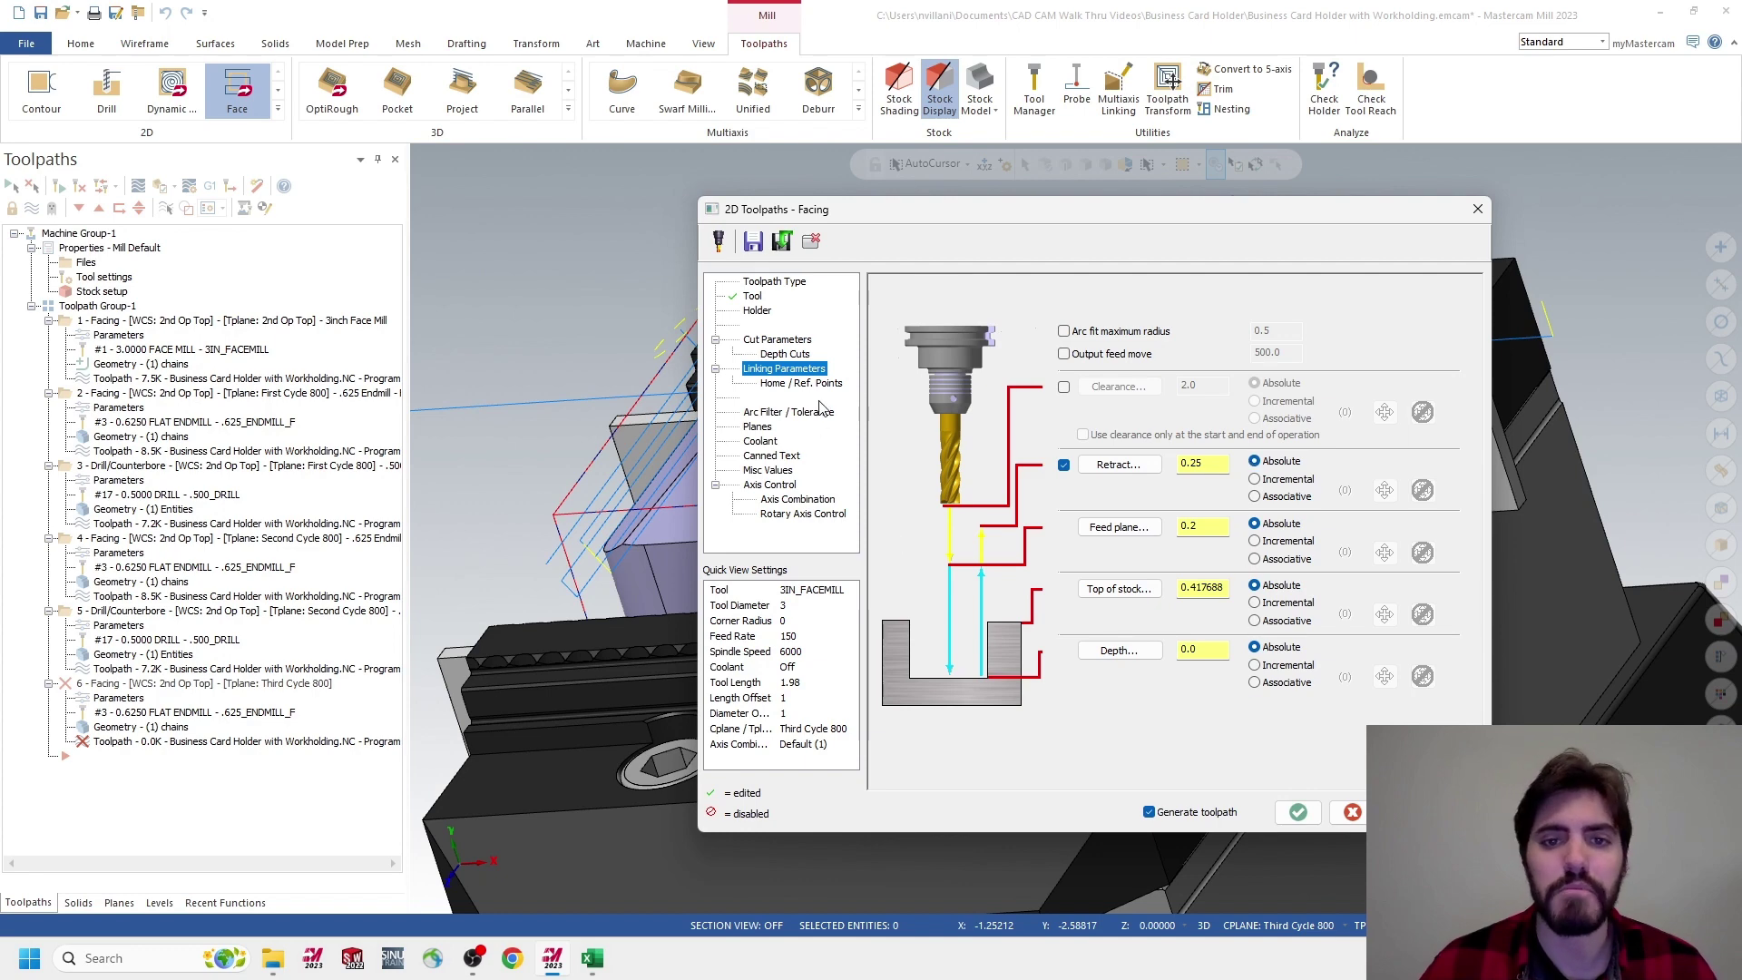
{"action": "left_click", "coordinate": [766, 430]}
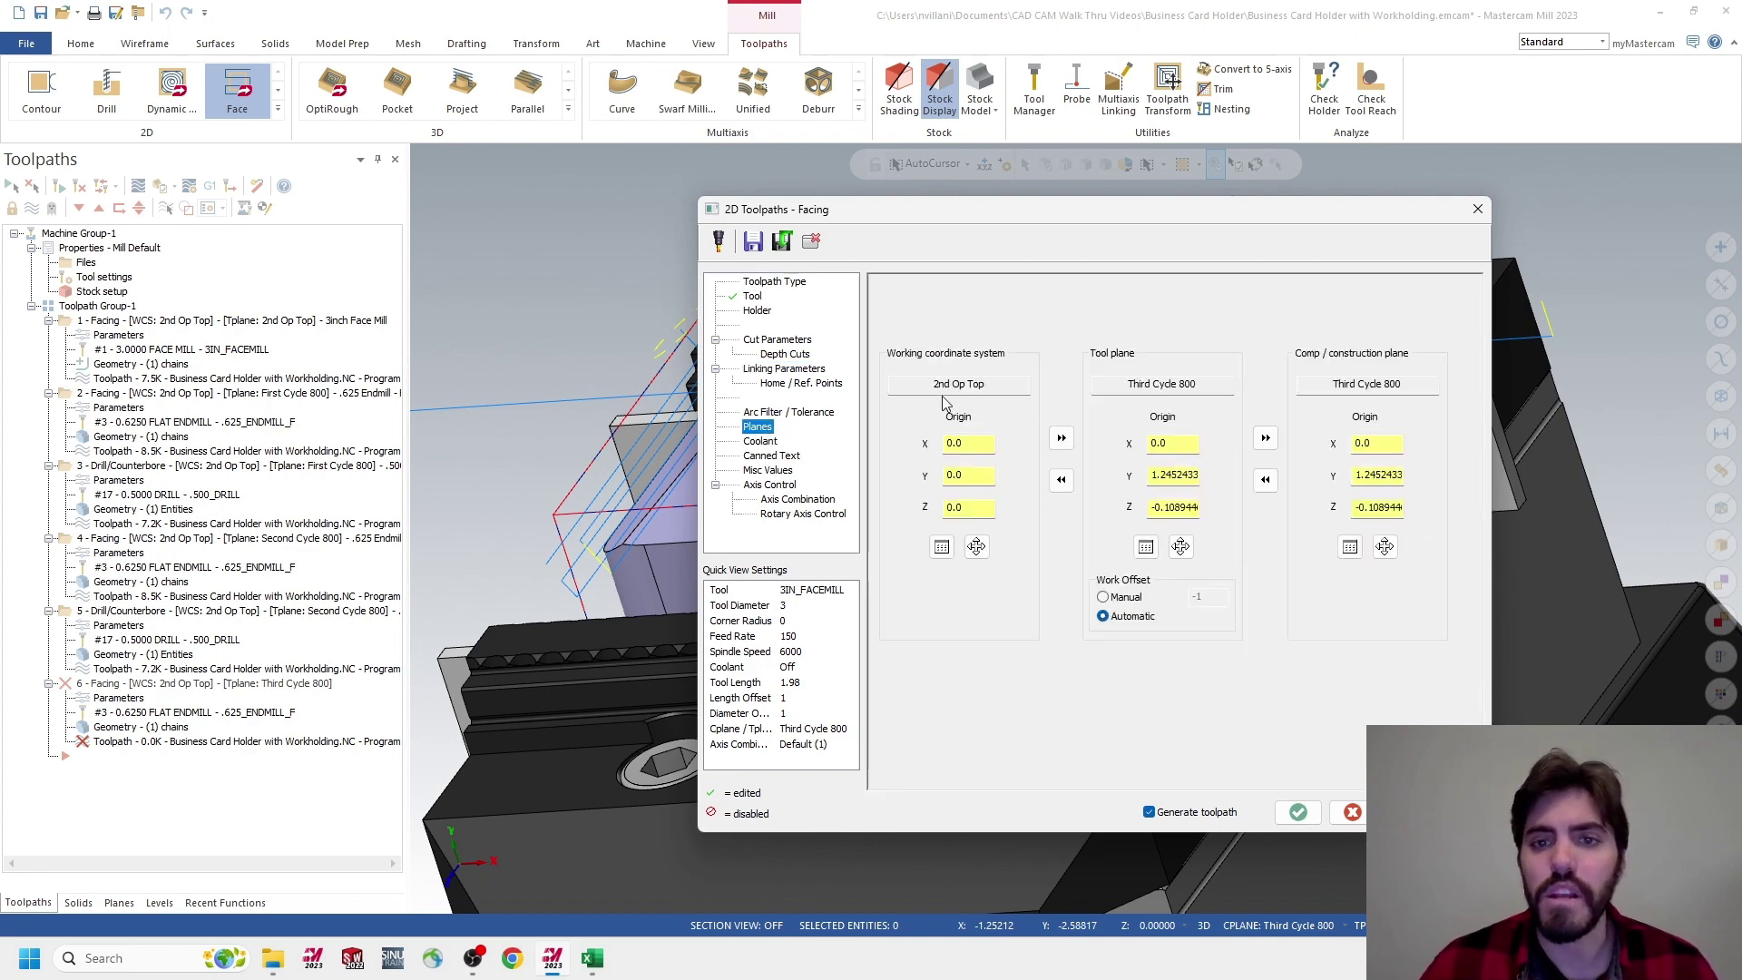
{"action": "left_click", "coordinate": [1300, 813]}
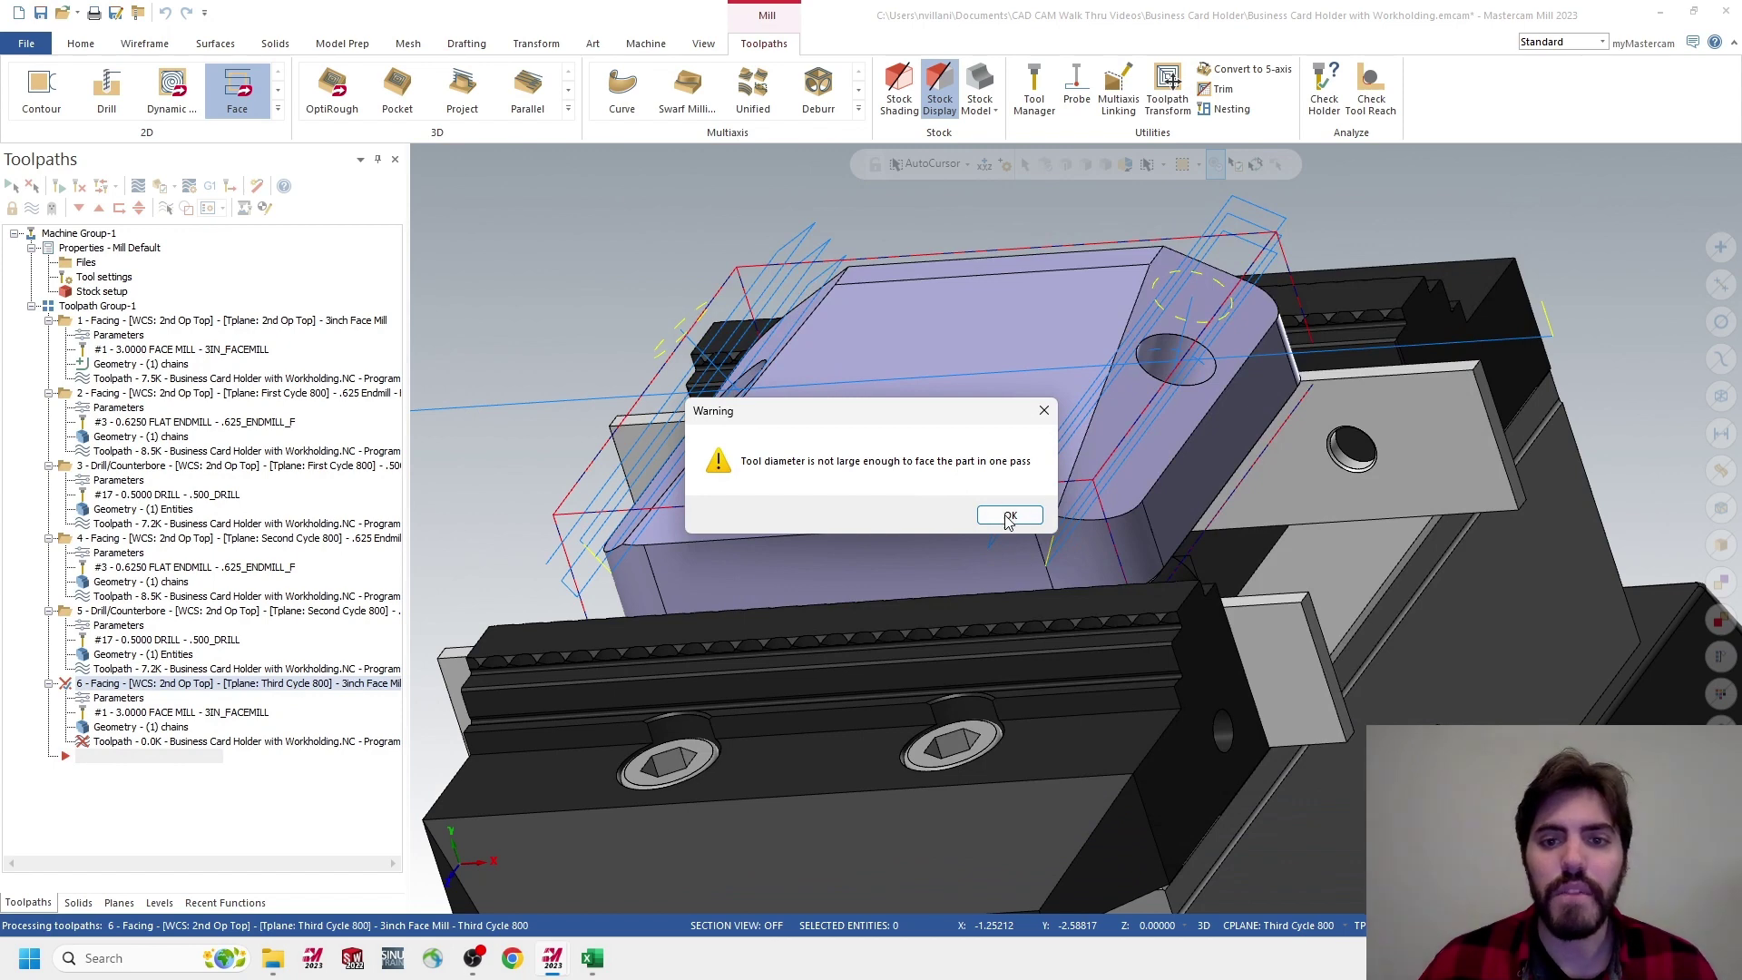
{"action": "left_click", "coordinate": [1009, 516]}
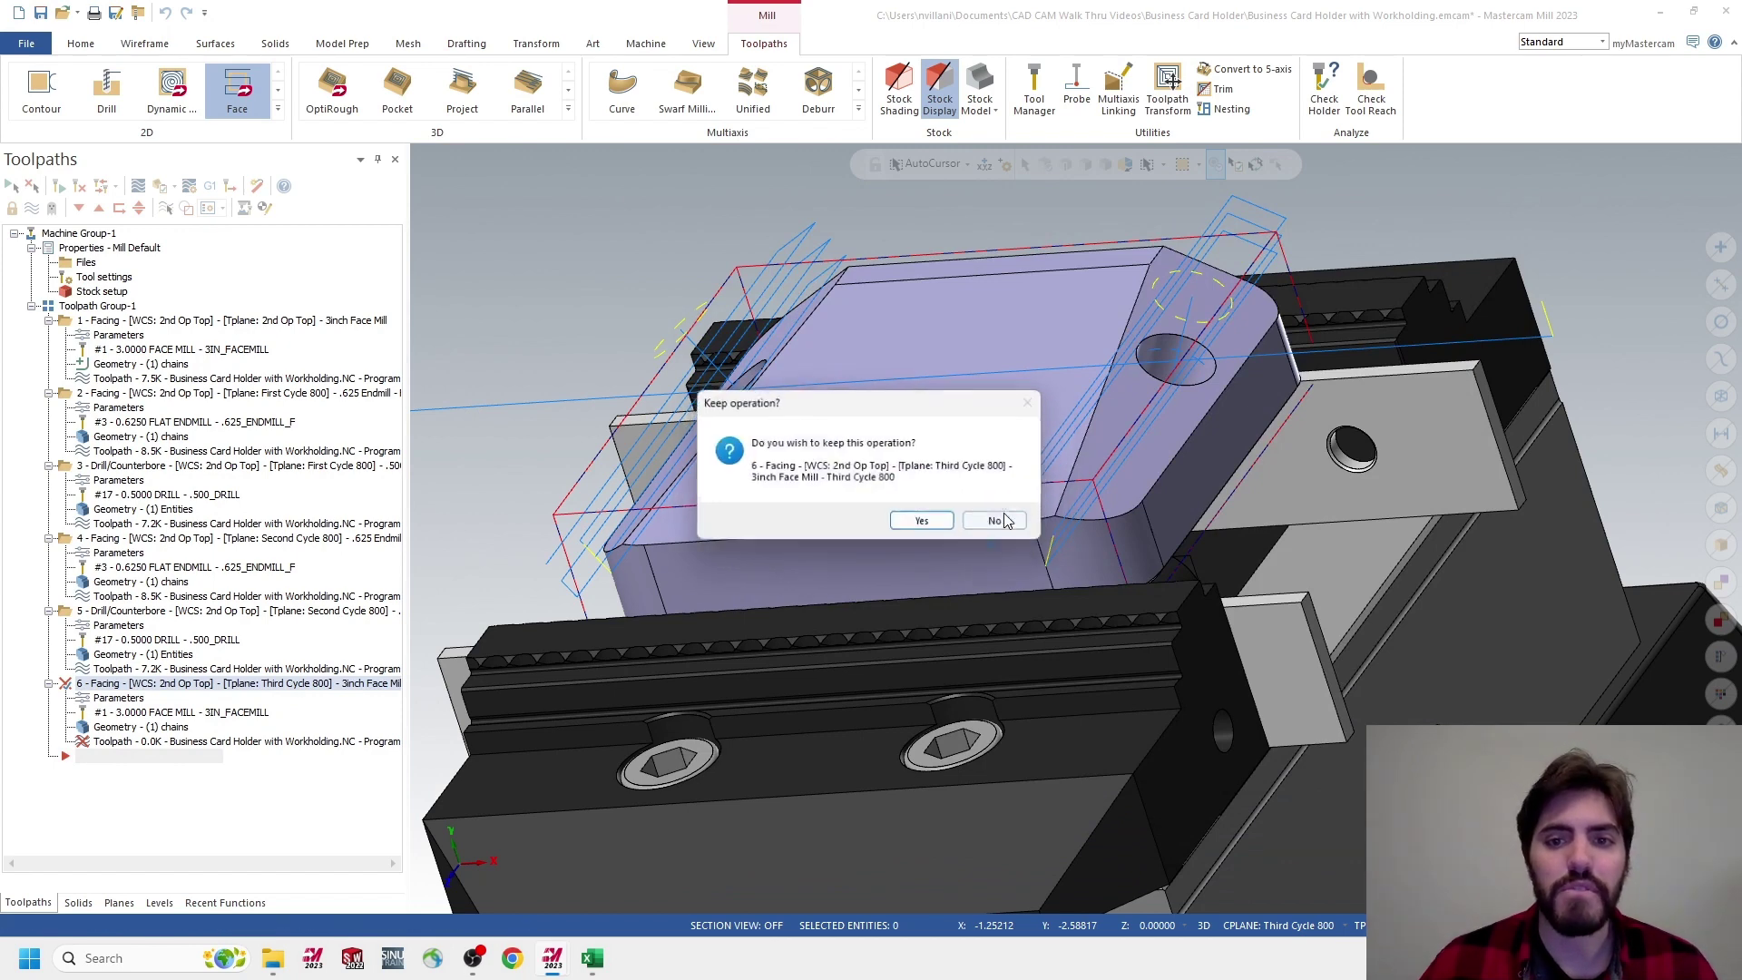
{"action": "left_click", "coordinate": [919, 523]}
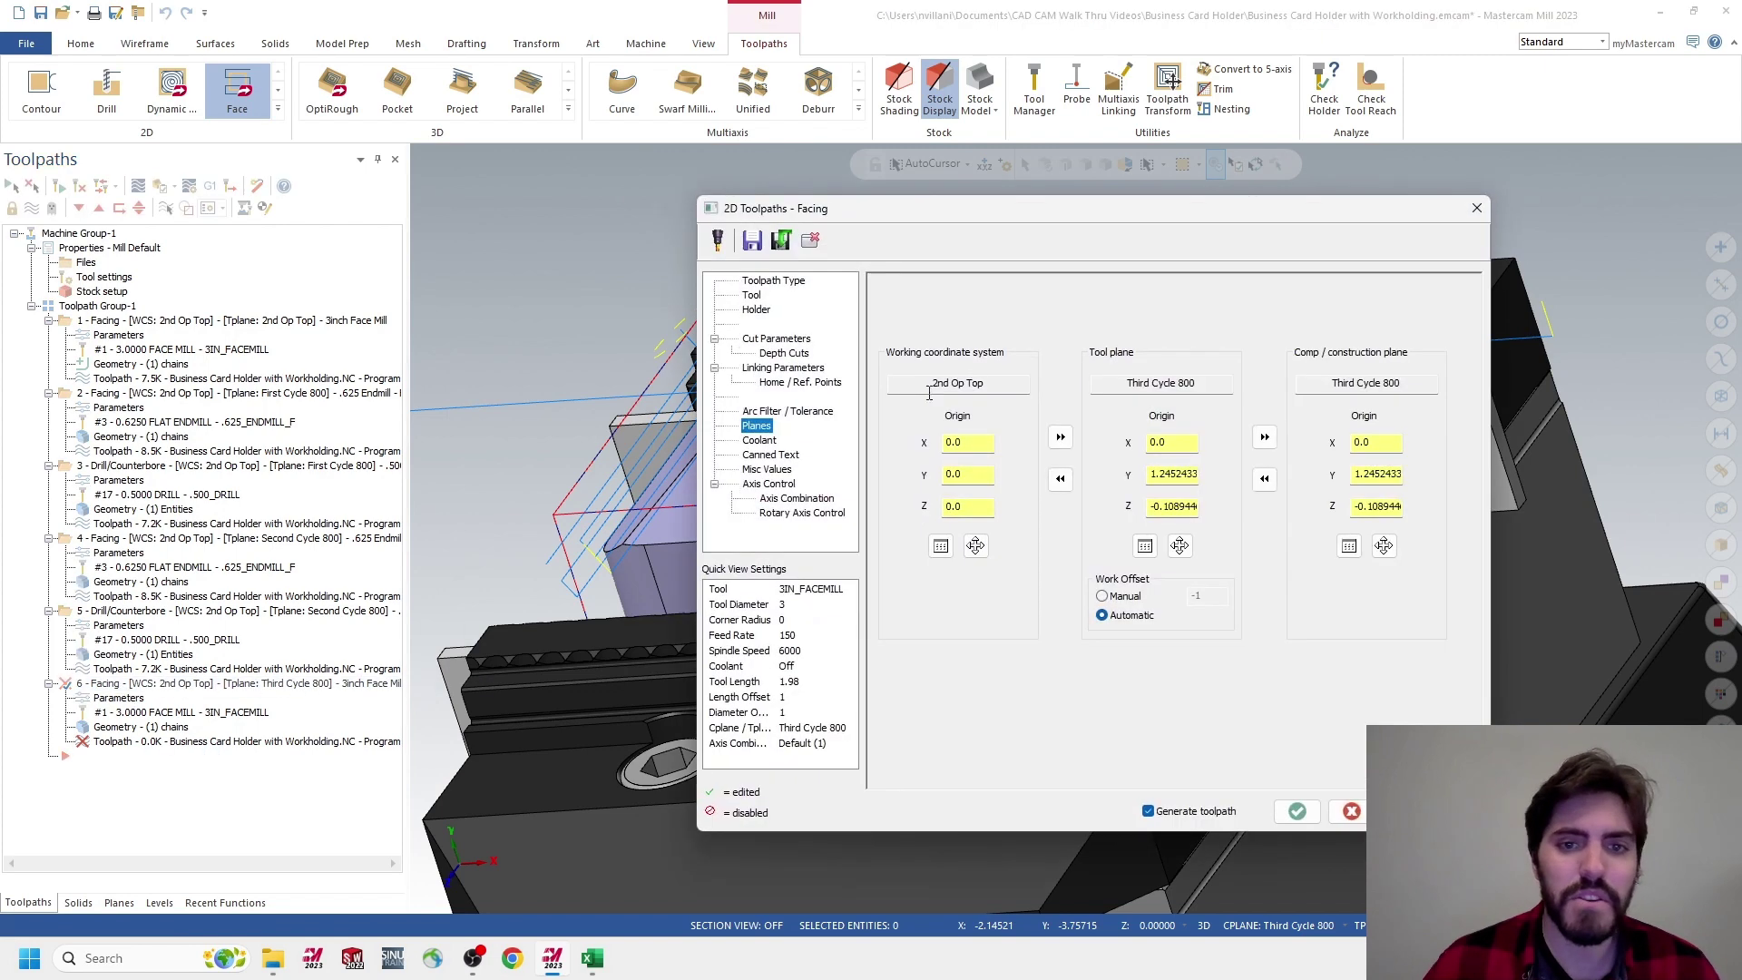
Set the facing operation's roughing angle to 0, generate the toolpath and inspect its passes on the part
{"action": "left_click", "coordinate": [766, 354]}
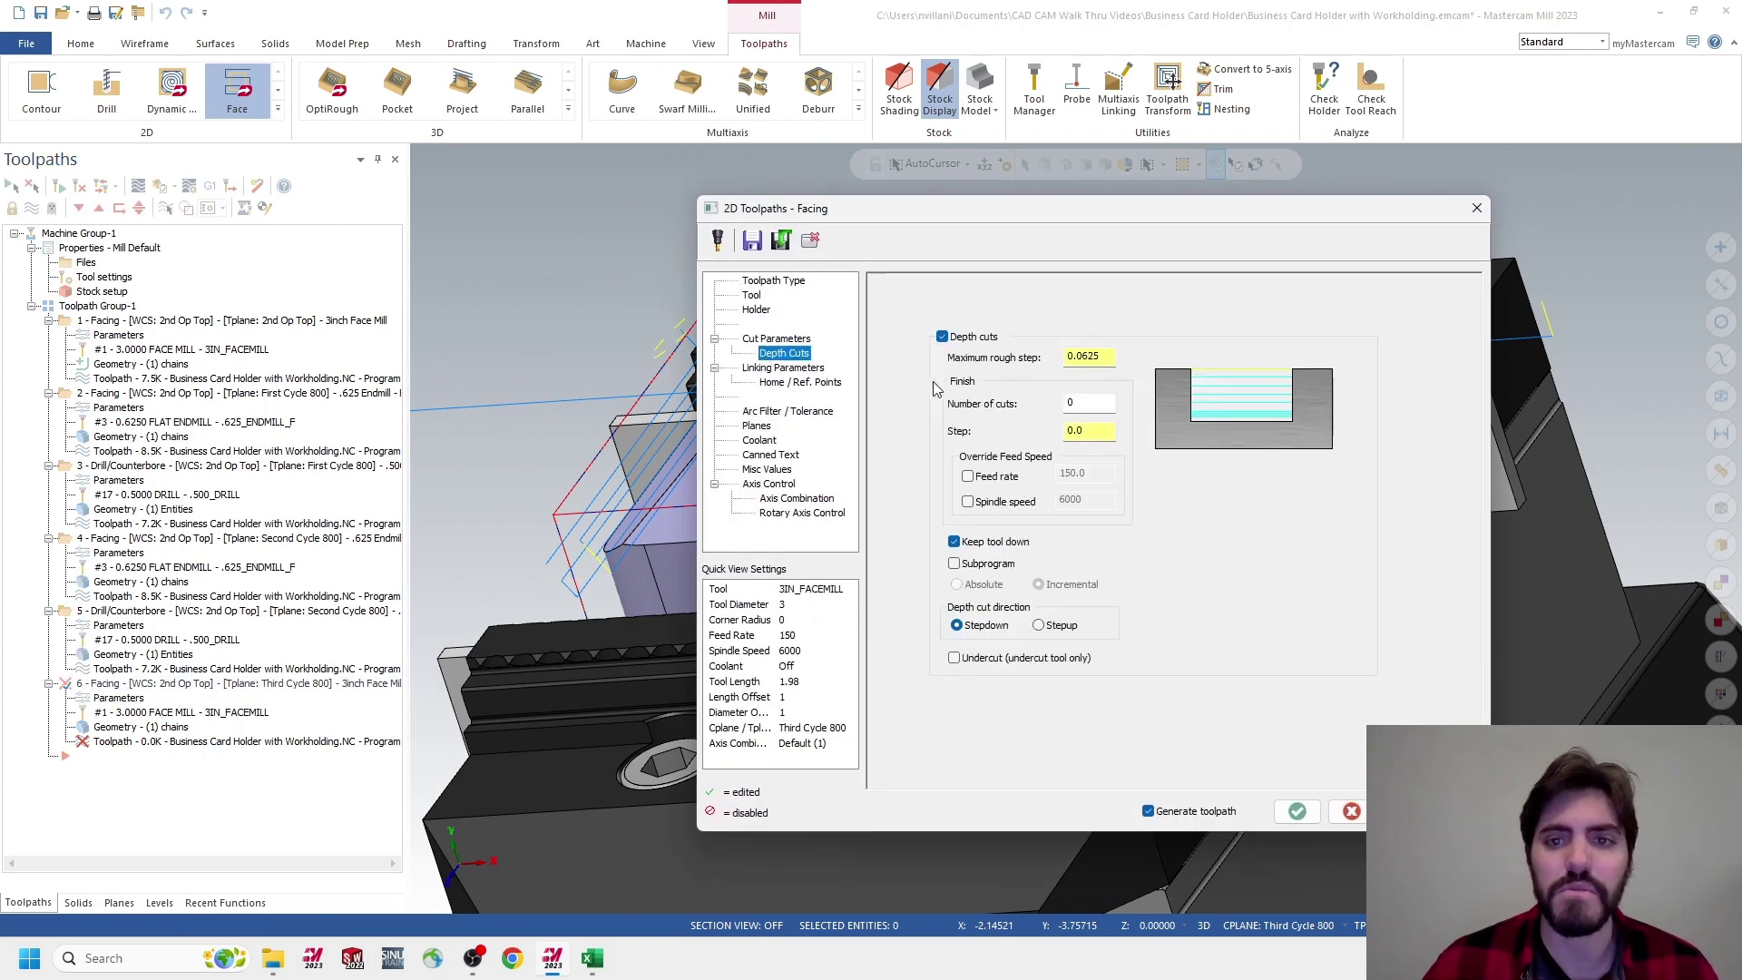
{"action": "left_click", "coordinate": [744, 337]}
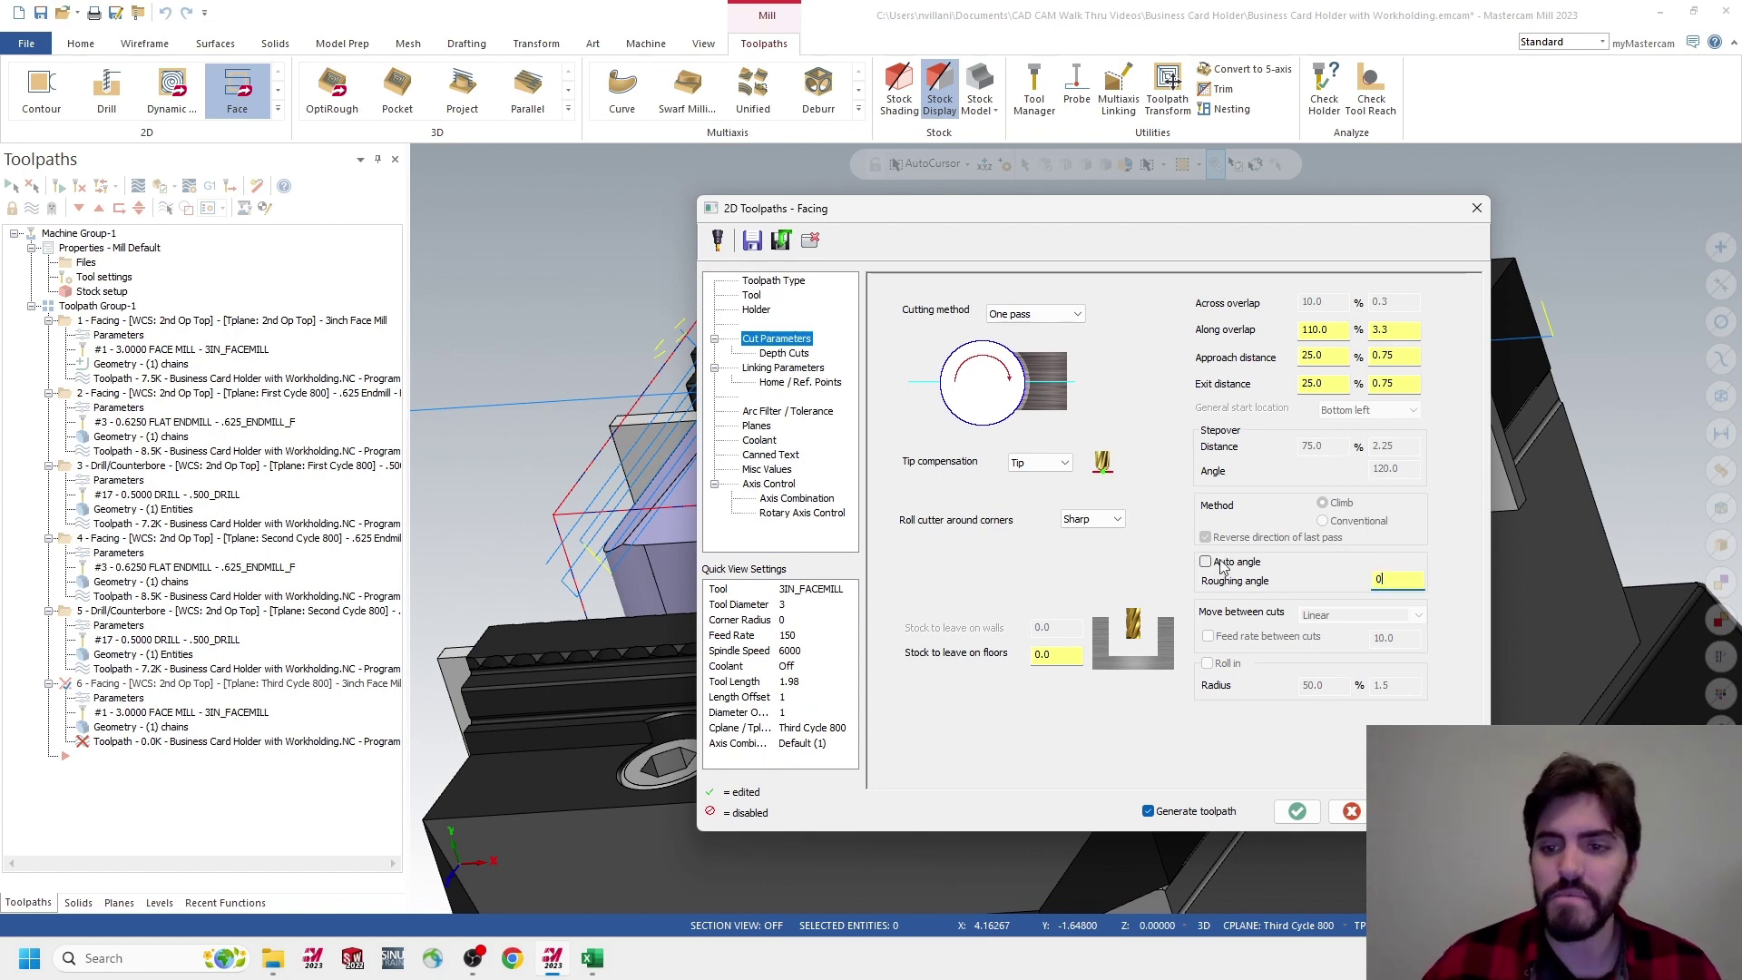
{"action": "left_click", "coordinate": [1300, 812]}
{"action": "scroll", "coordinate": [1071, 415], "scroll_direction": "down", "scroll_amount": 3}
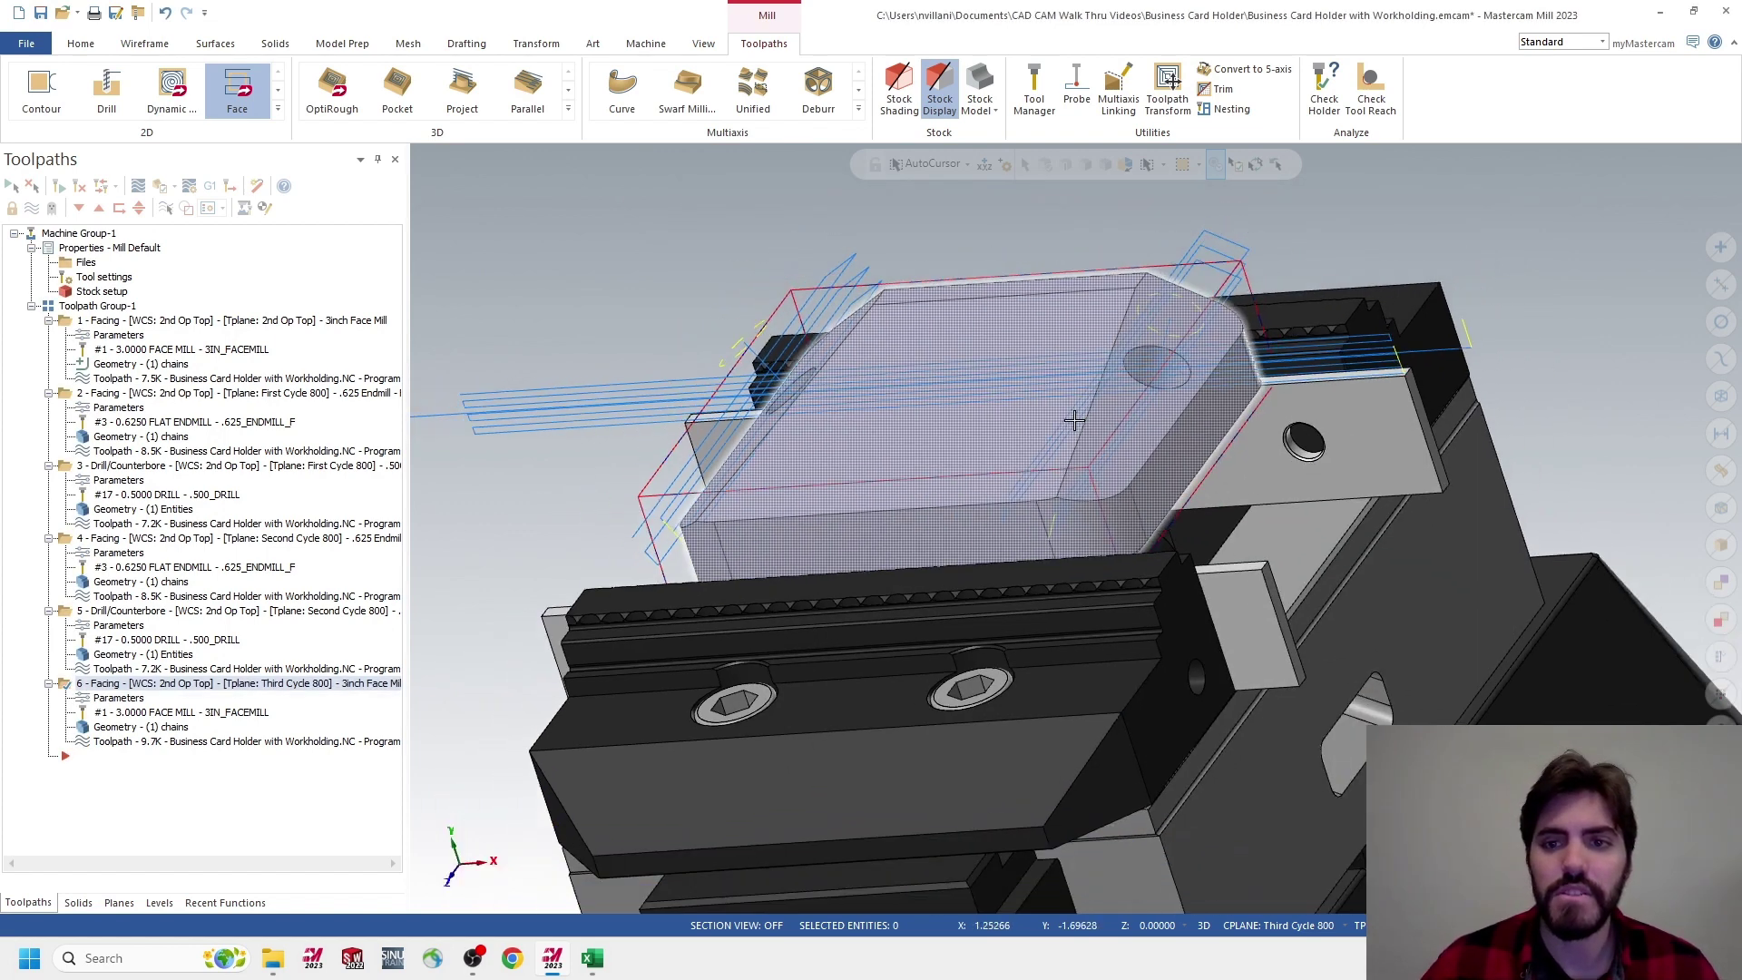
{"action": "middle_click_drag", "start_coordinate": [915, 355], "coordinate": [1022, 326]}
{"action": "mouse_move", "coordinate": [739, 366]}
{"action": "middle_mouse_down"}
{"action": "mouse_move", "coordinate": [844, 365]}
{"action": "mouse_move", "coordinate": [754, 372]}
{"action": "middle_mouse_up"}
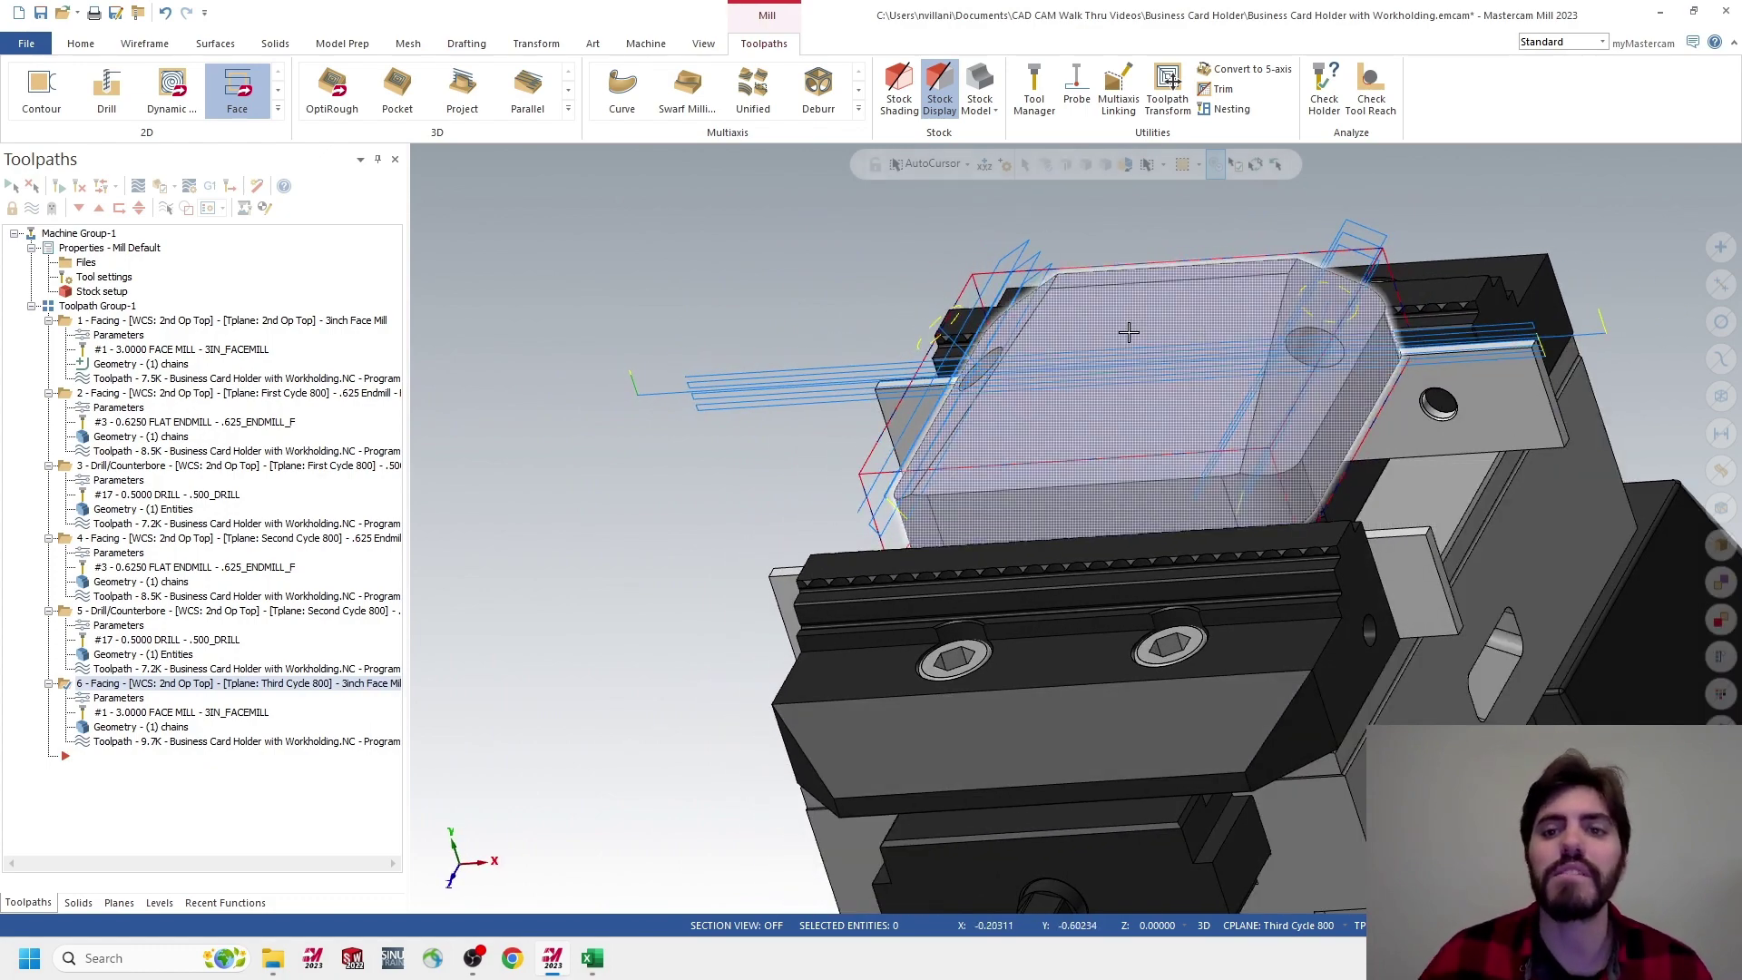
{"action": "middle_click_drag", "start_coordinate": [1128, 331], "coordinate": [1019, 342]}
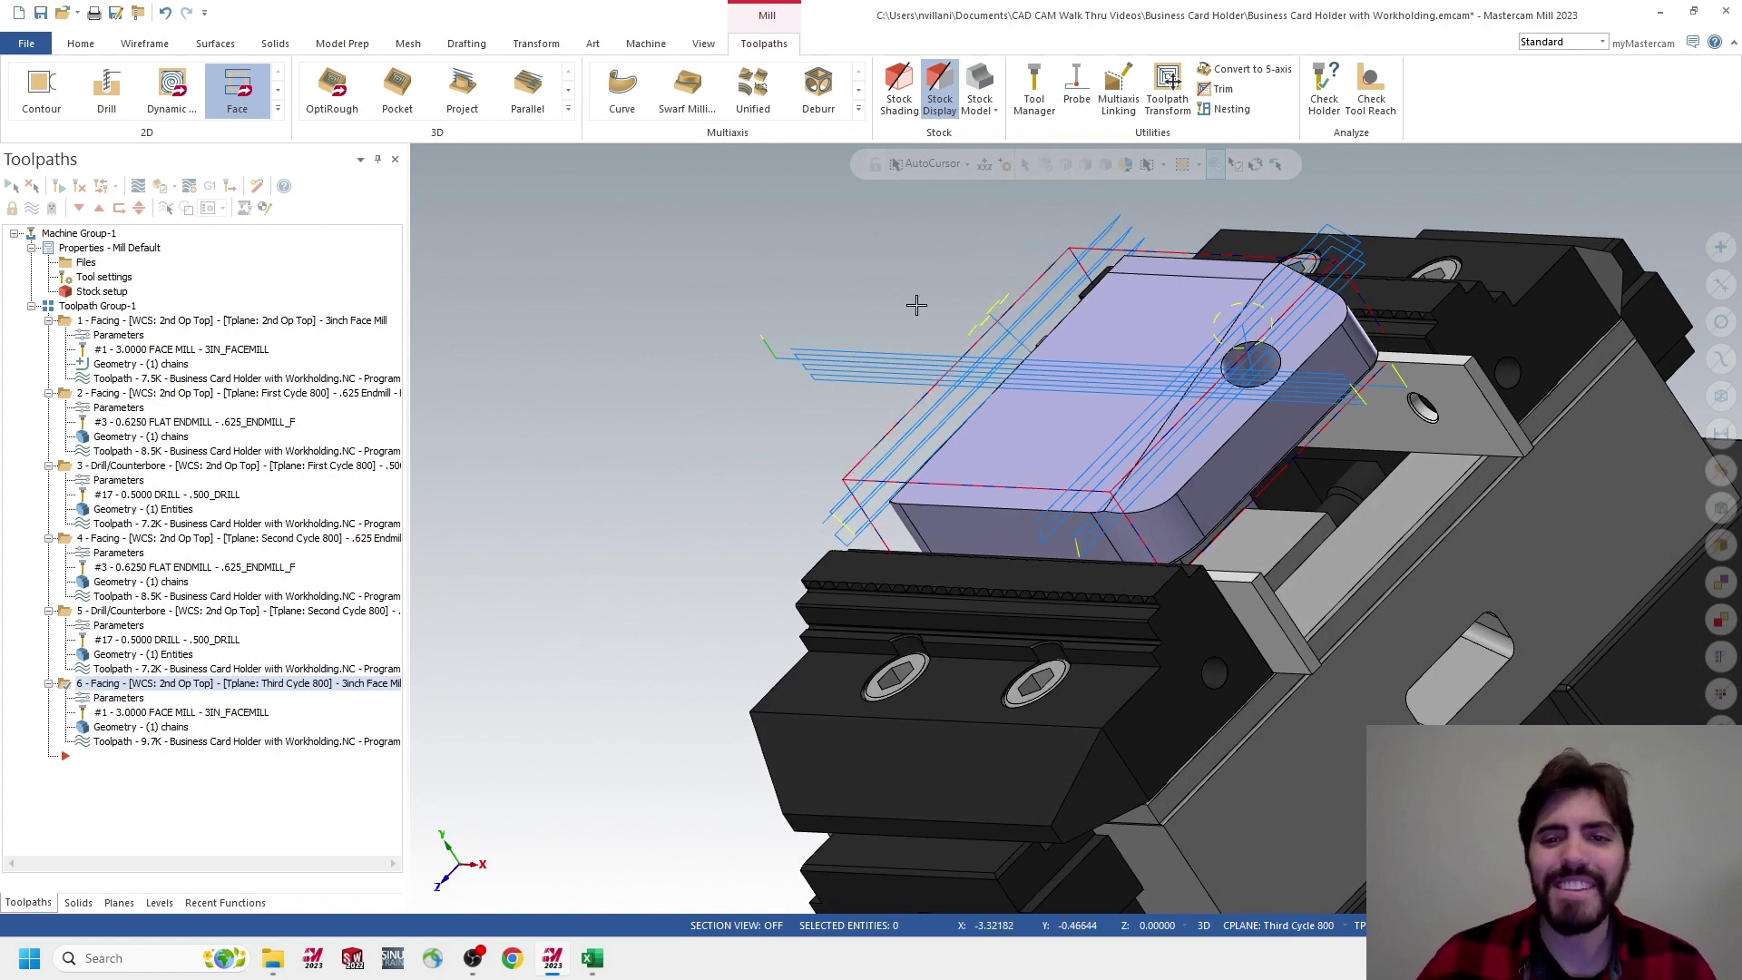
{"action": "middle_click_drag", "start_coordinate": [915, 304], "coordinate": [1109, 287]}
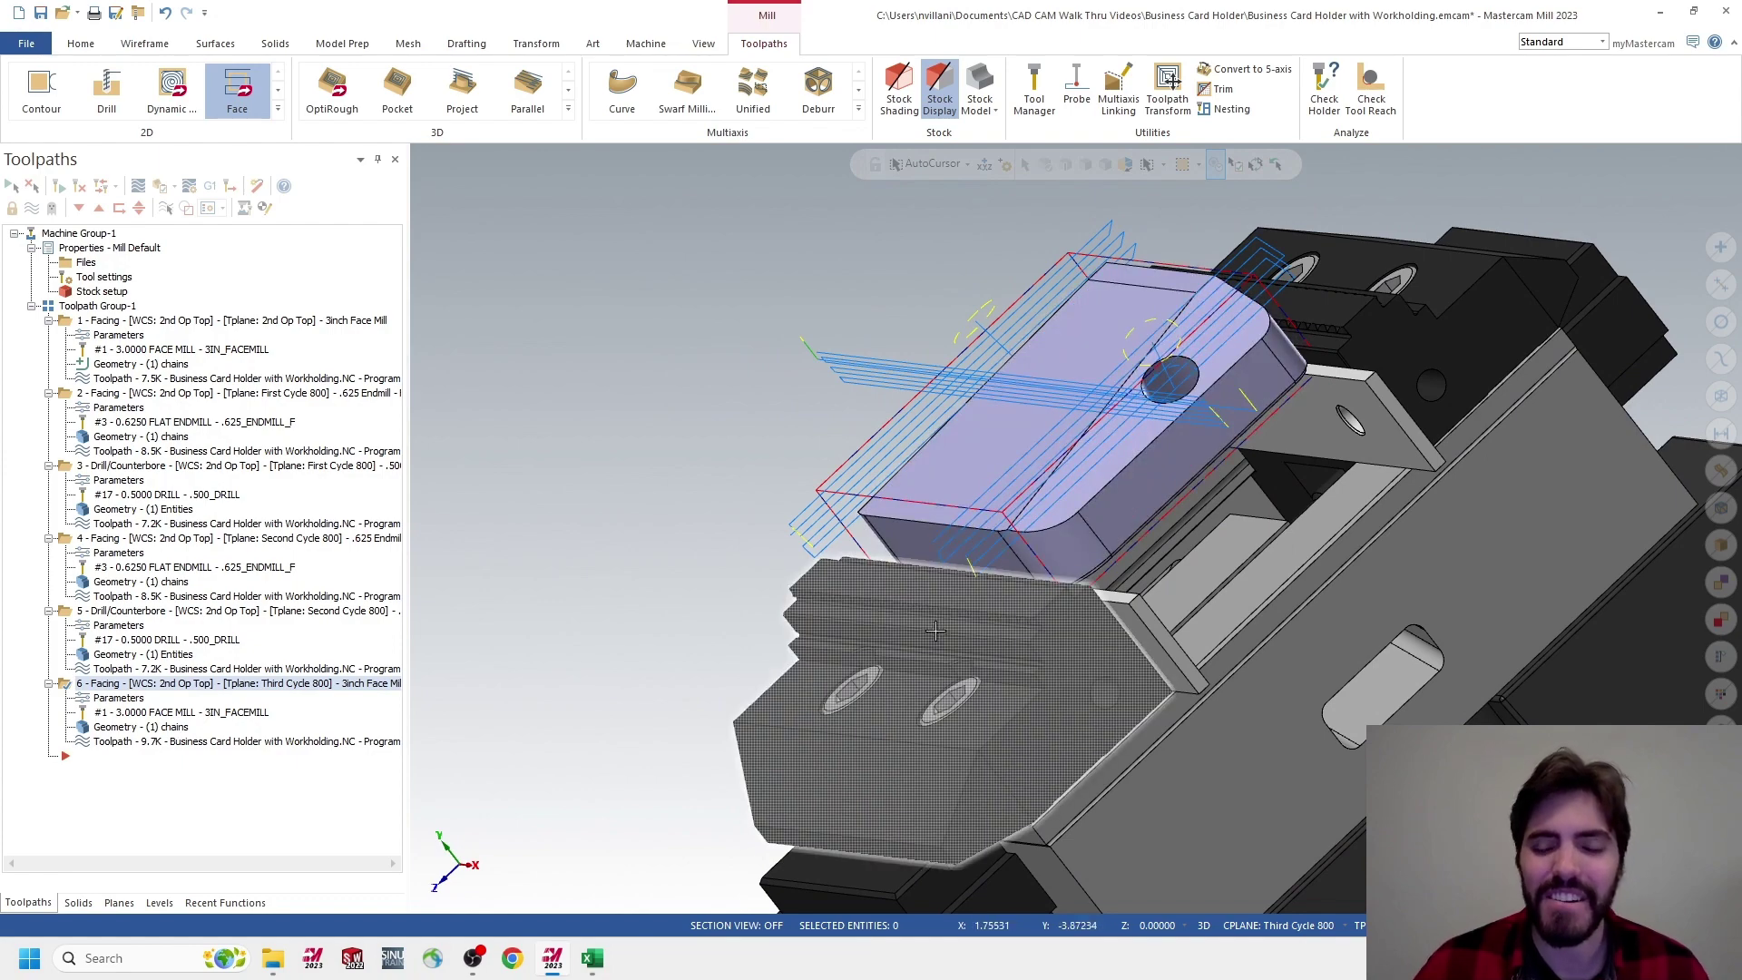
{"action": "mouse_move", "coordinate": [979, 451]}
{"action": "middle_mouse_down"}
{"action": "mouse_move", "coordinate": [1018, 423]}
{"action": "mouse_move", "coordinate": [1150, 439]}
{"action": "mouse_move", "coordinate": [1139, 494]}
{"action": "middle_mouse_up"}
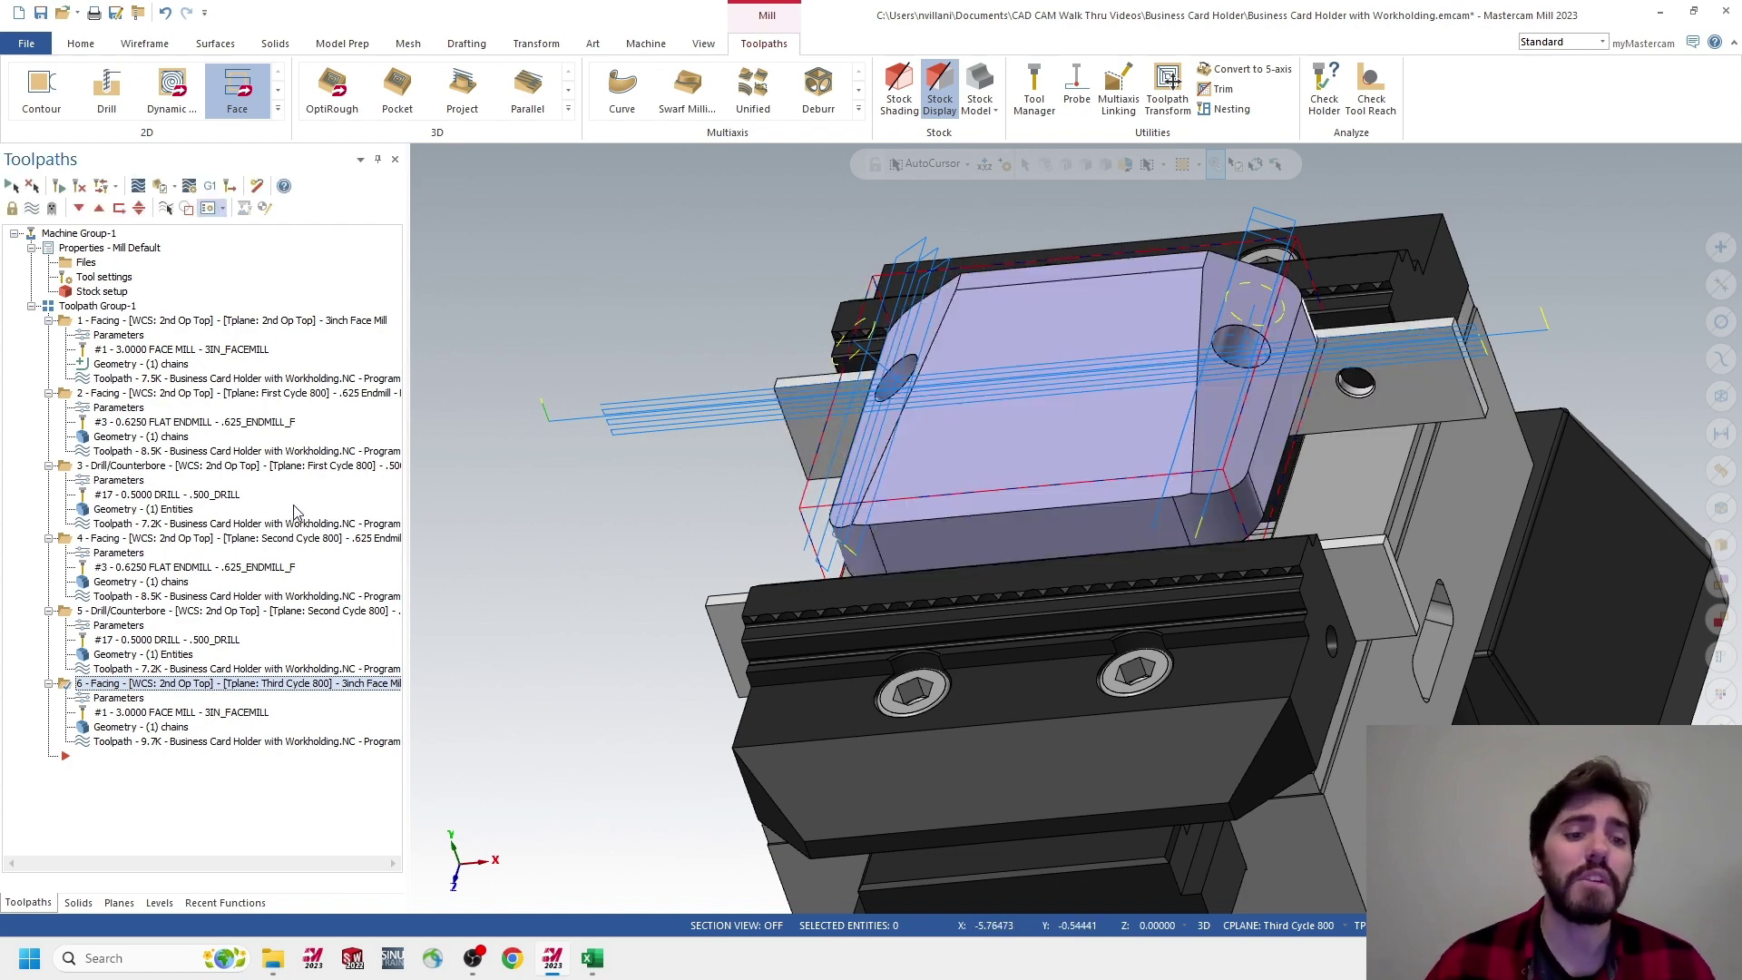
Show the Business Card Holder - Revised level, make it the active level and hide the Third Cycle 800 level
{"action": "left_click", "coordinate": [160, 903]}
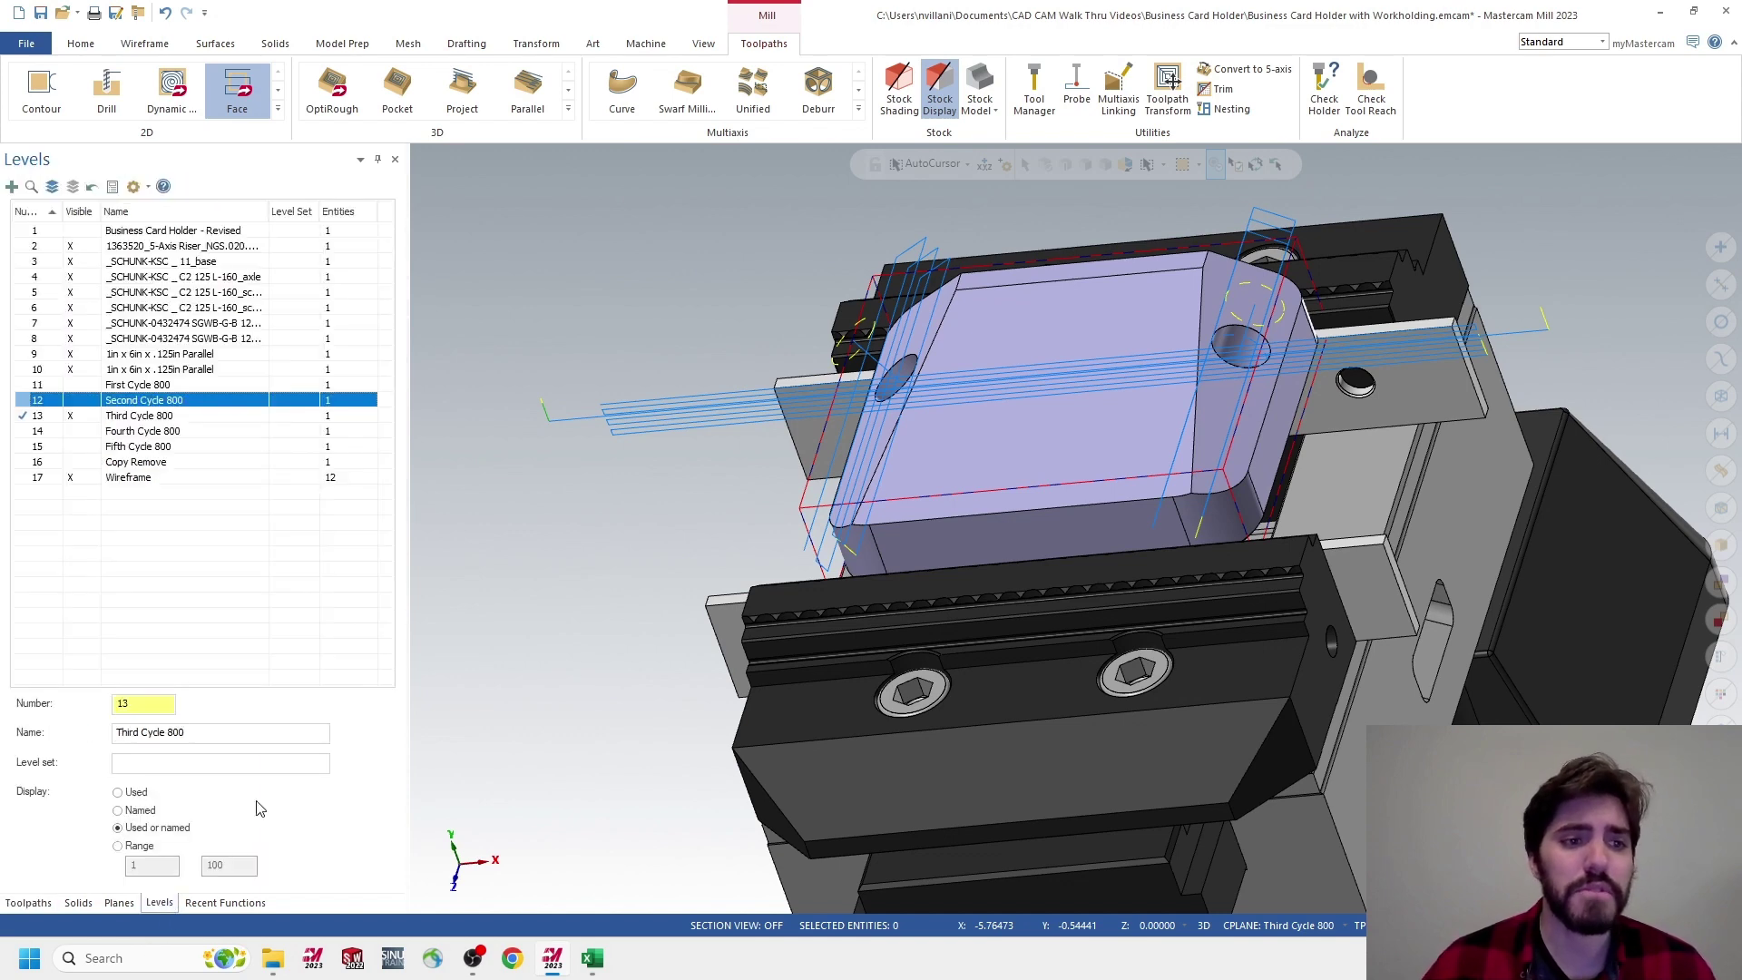
{"action": "left_click", "coordinate": [73, 233]}
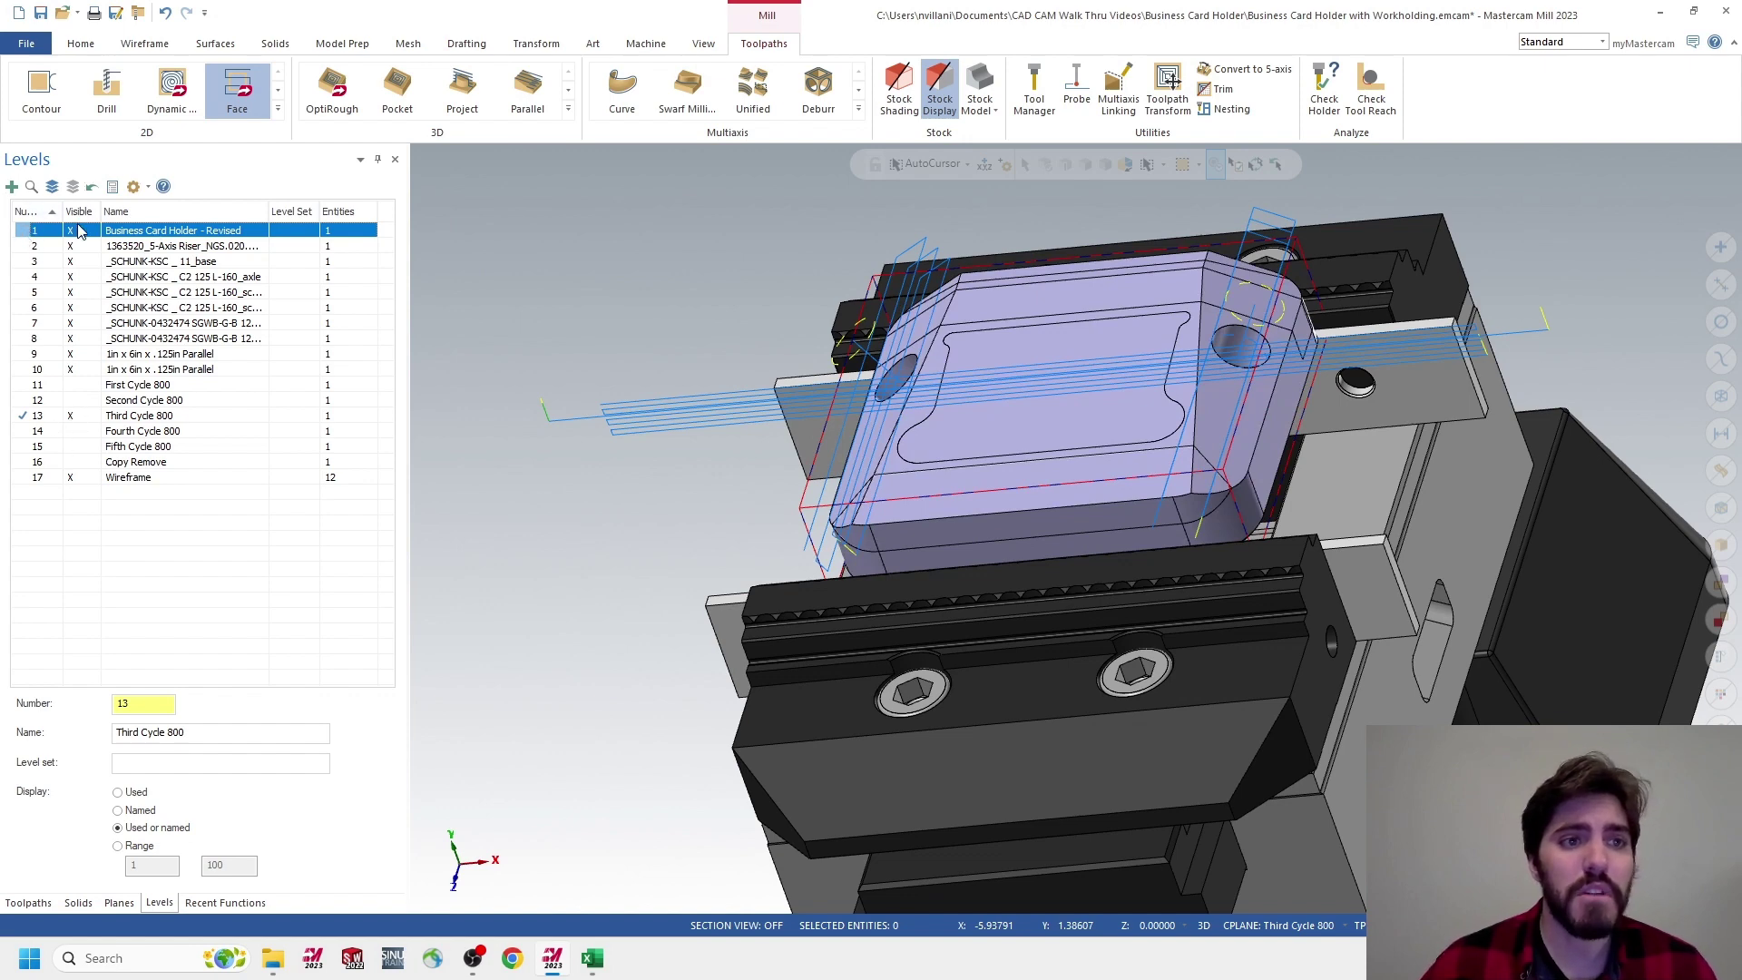
{"action": "left_click", "coordinate": [23, 232]}
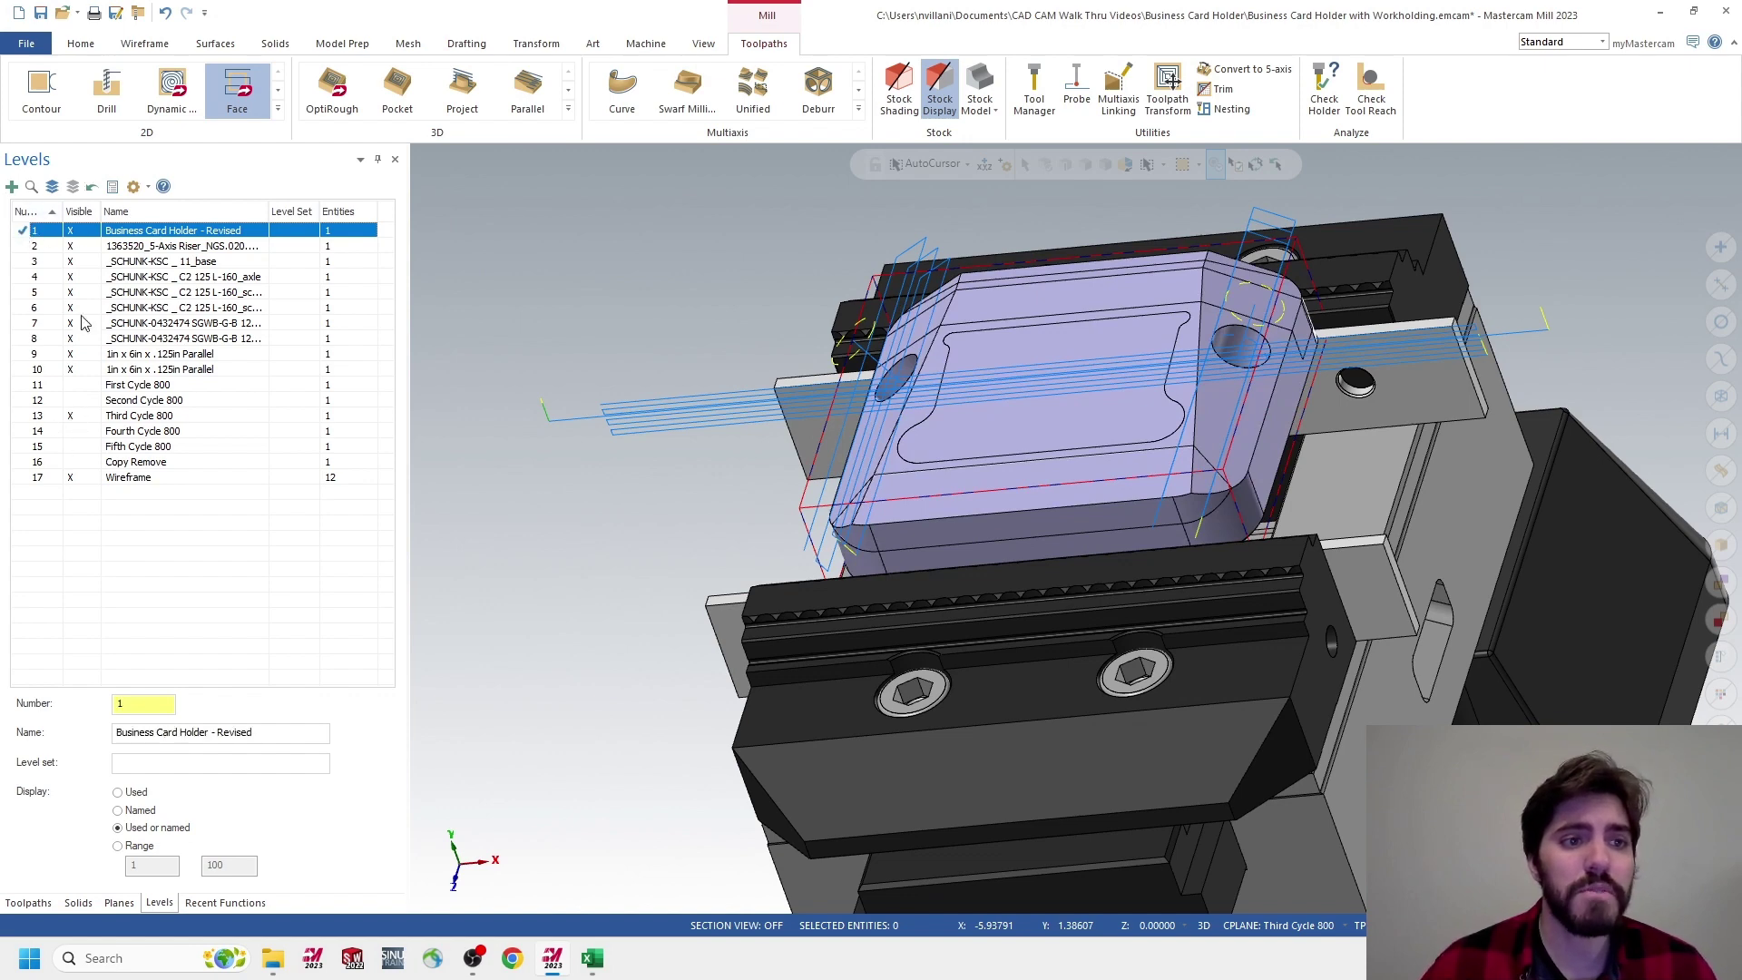
{"action": "left_click", "coordinate": [69, 416]}
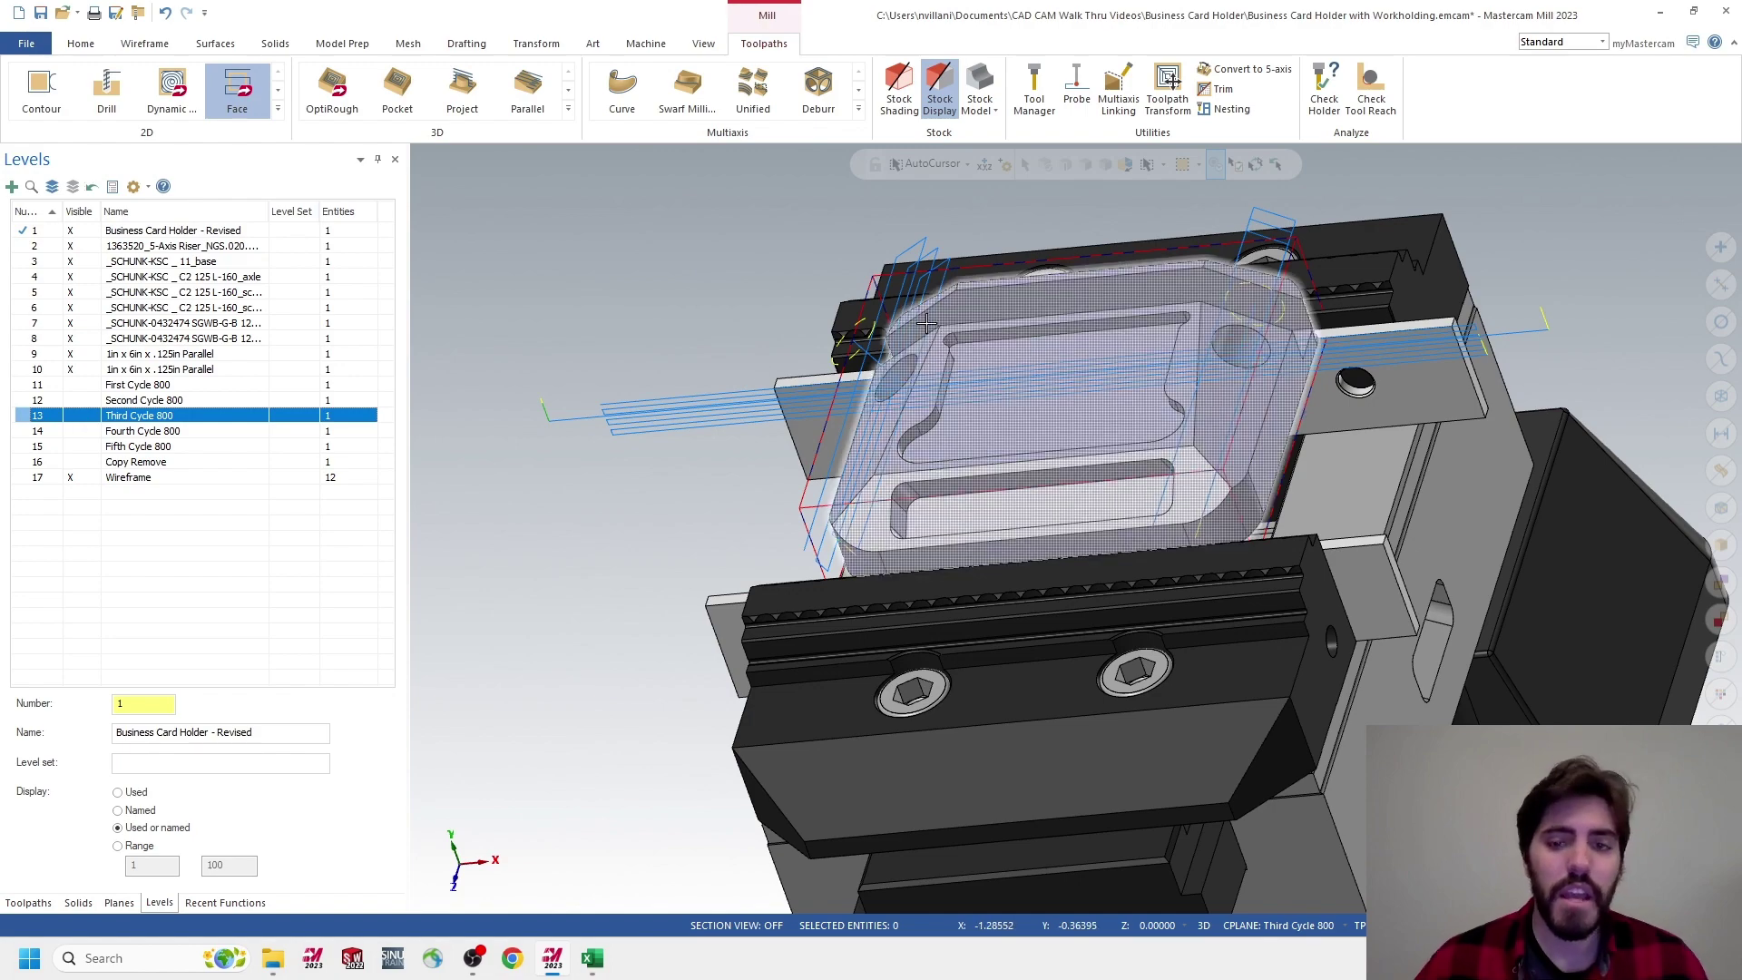
{"action": "scroll", "coordinate": [916, 505], "scroll_direction": "up", "scroll_amount": 3}
{"action": "middle_click_drag", "start_coordinate": [916, 506], "coordinate": [682, 537]}
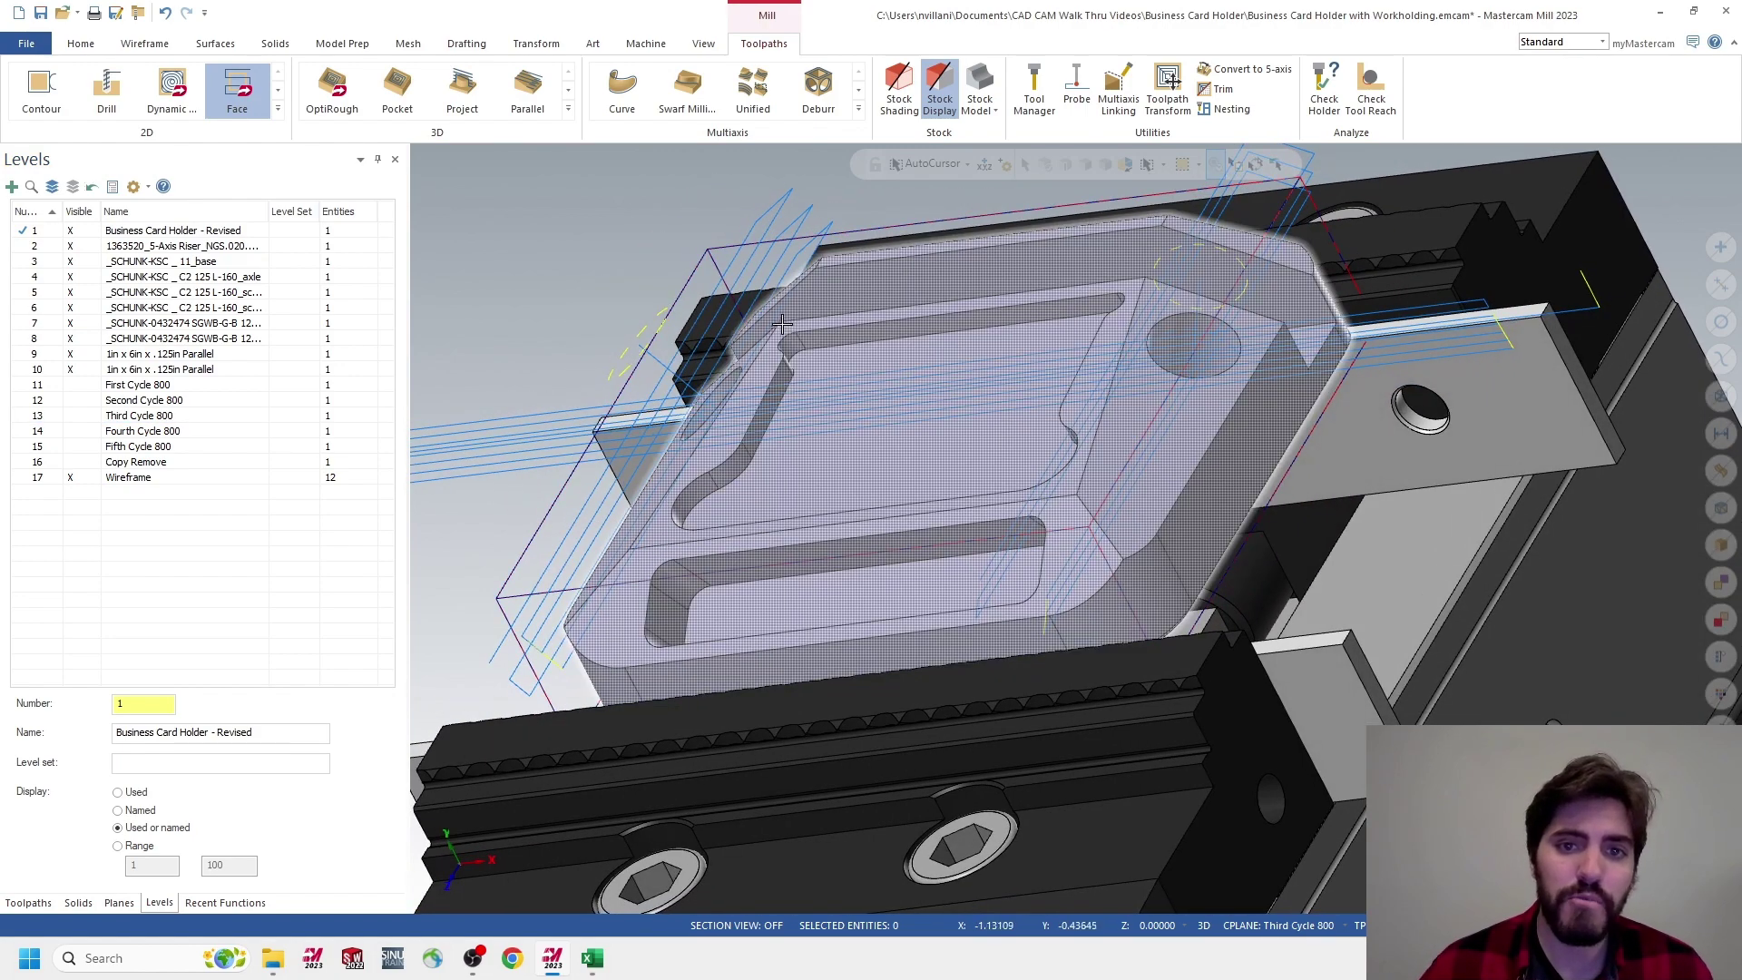
{"action": "middle_click_drag", "start_coordinate": [1097, 285], "coordinate": [945, 264]}
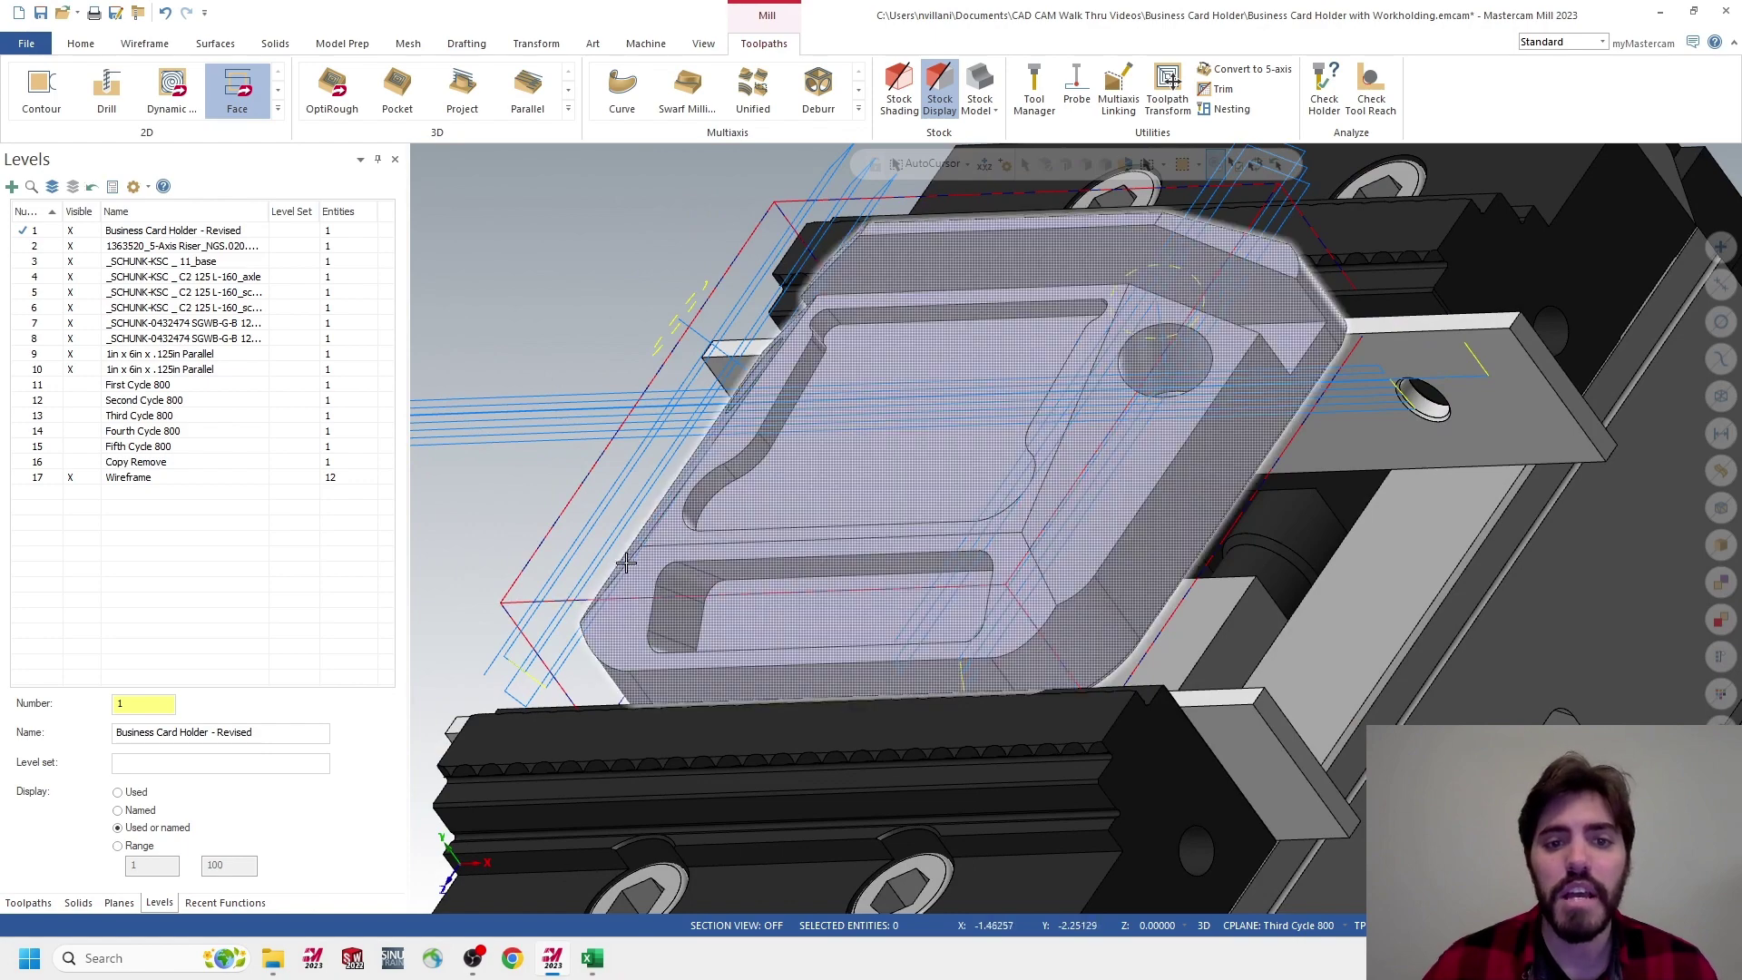
{"action": "middle_click_drag", "start_coordinate": [626, 559], "coordinate": [580, 554]}
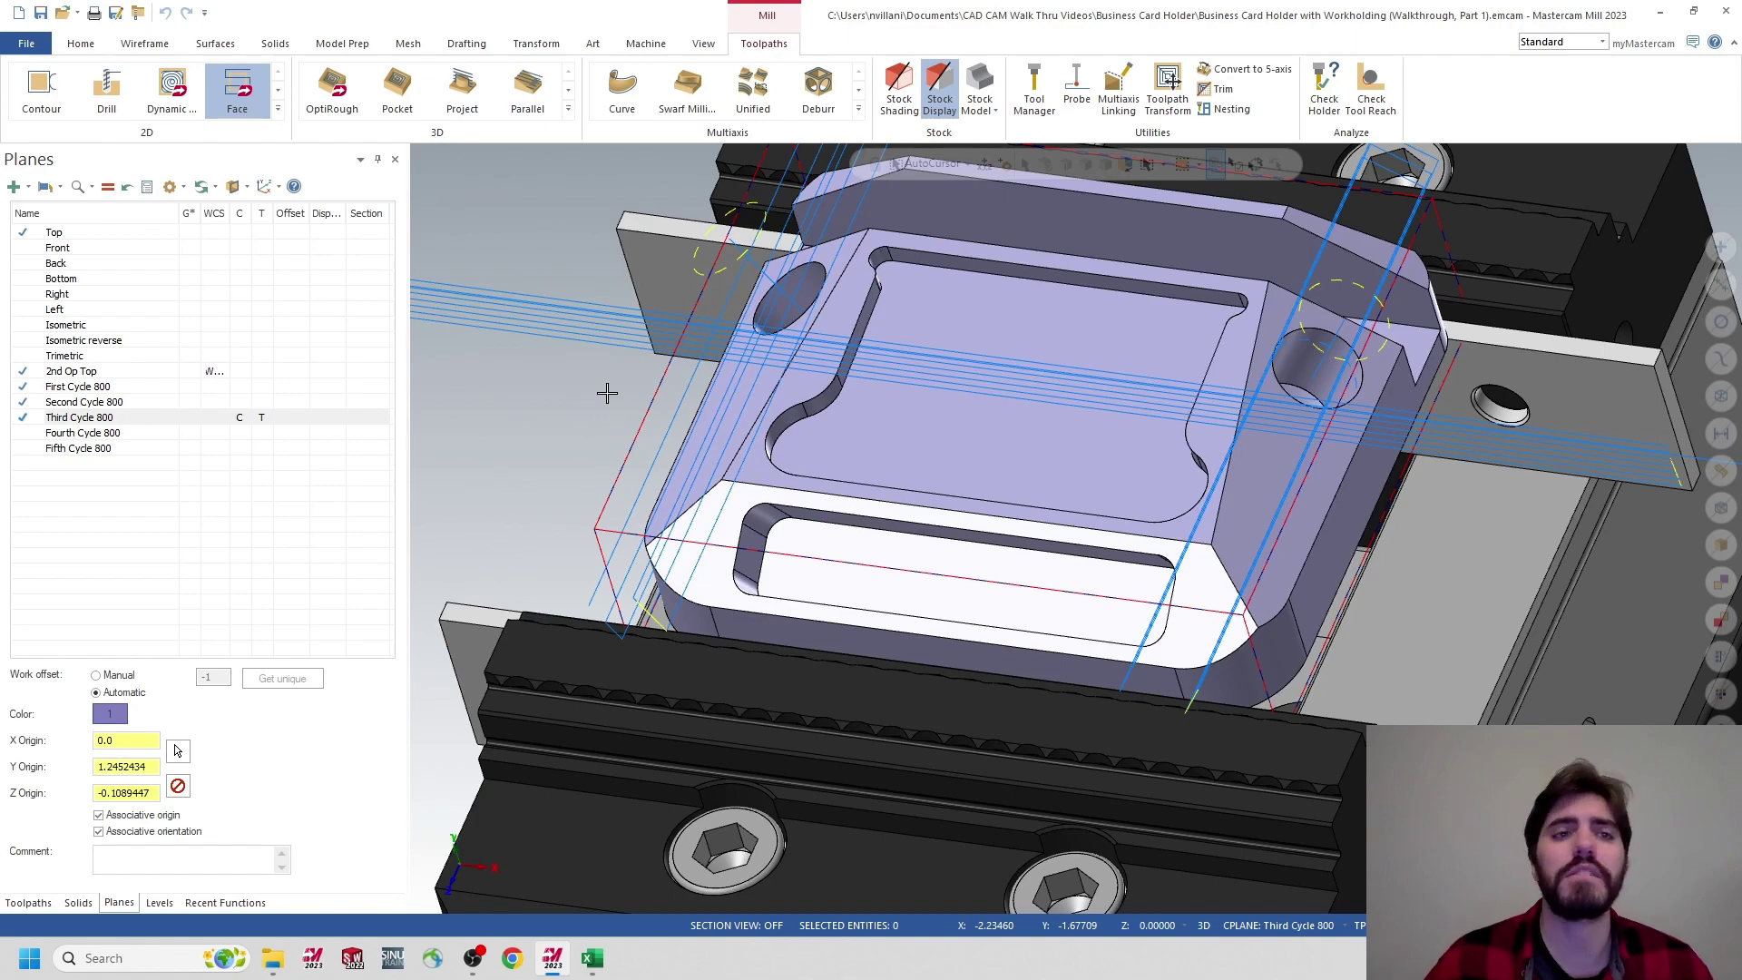
{"action": "left_click", "coordinate": [81, 47]}
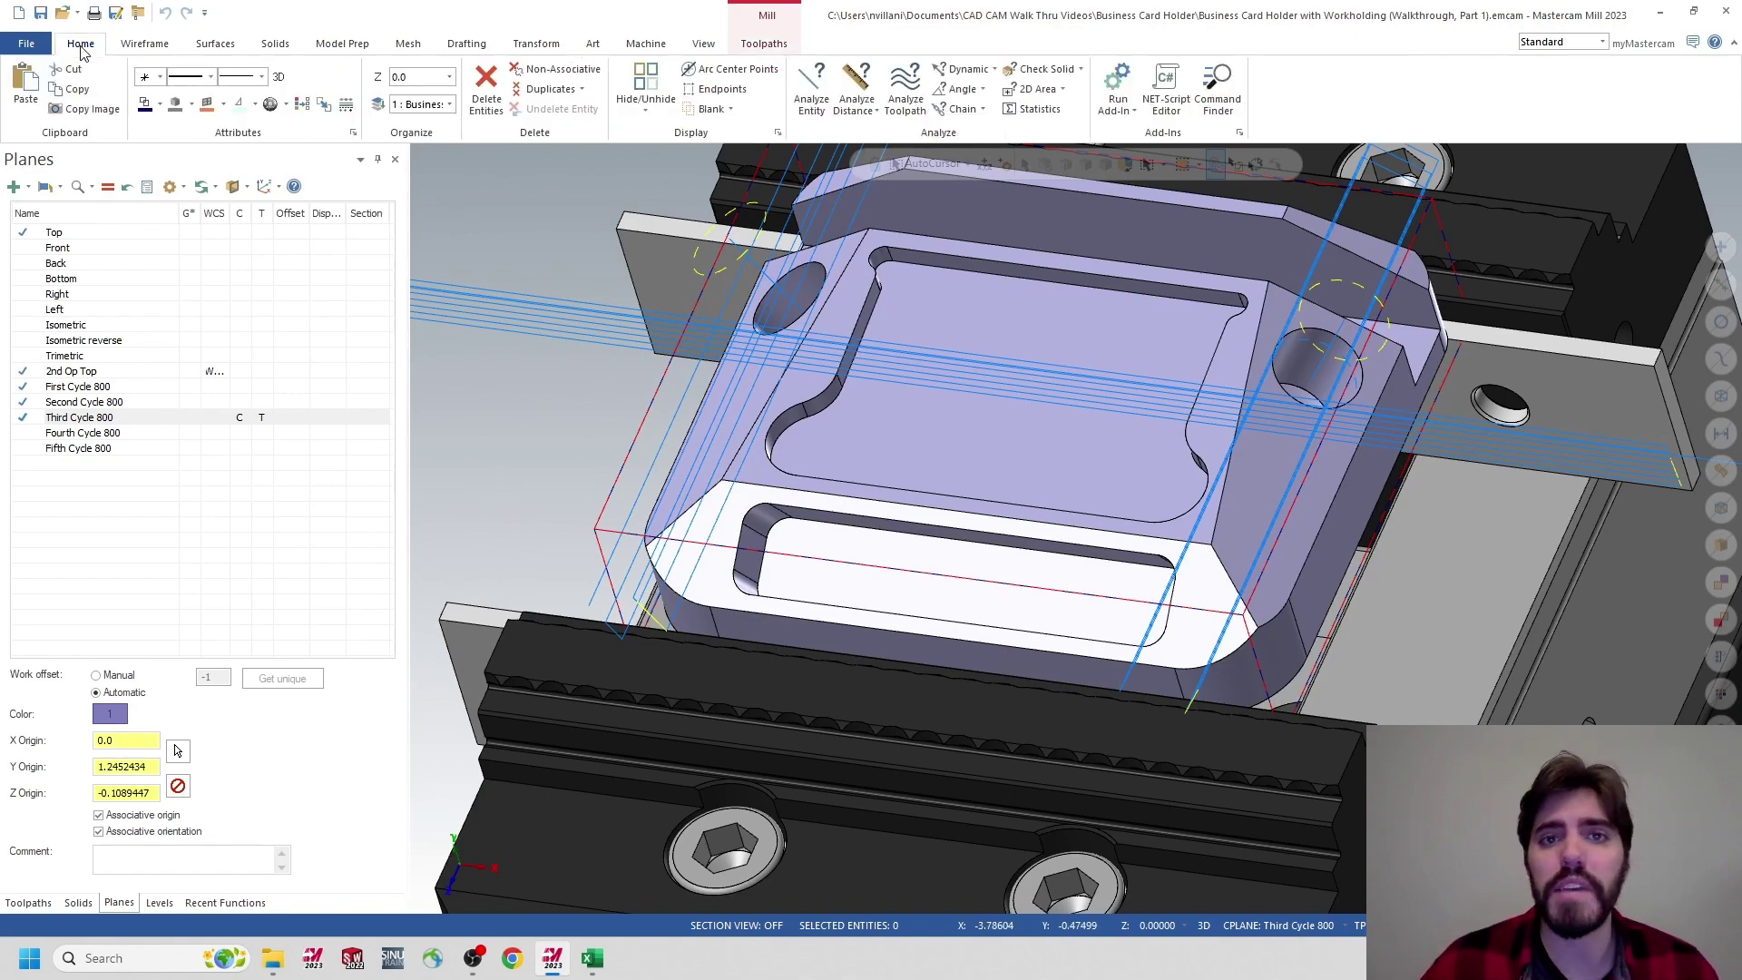
Analyze the corner arc of the large pocket to check its radius
{"action": "left_click", "coordinate": [821, 98]}
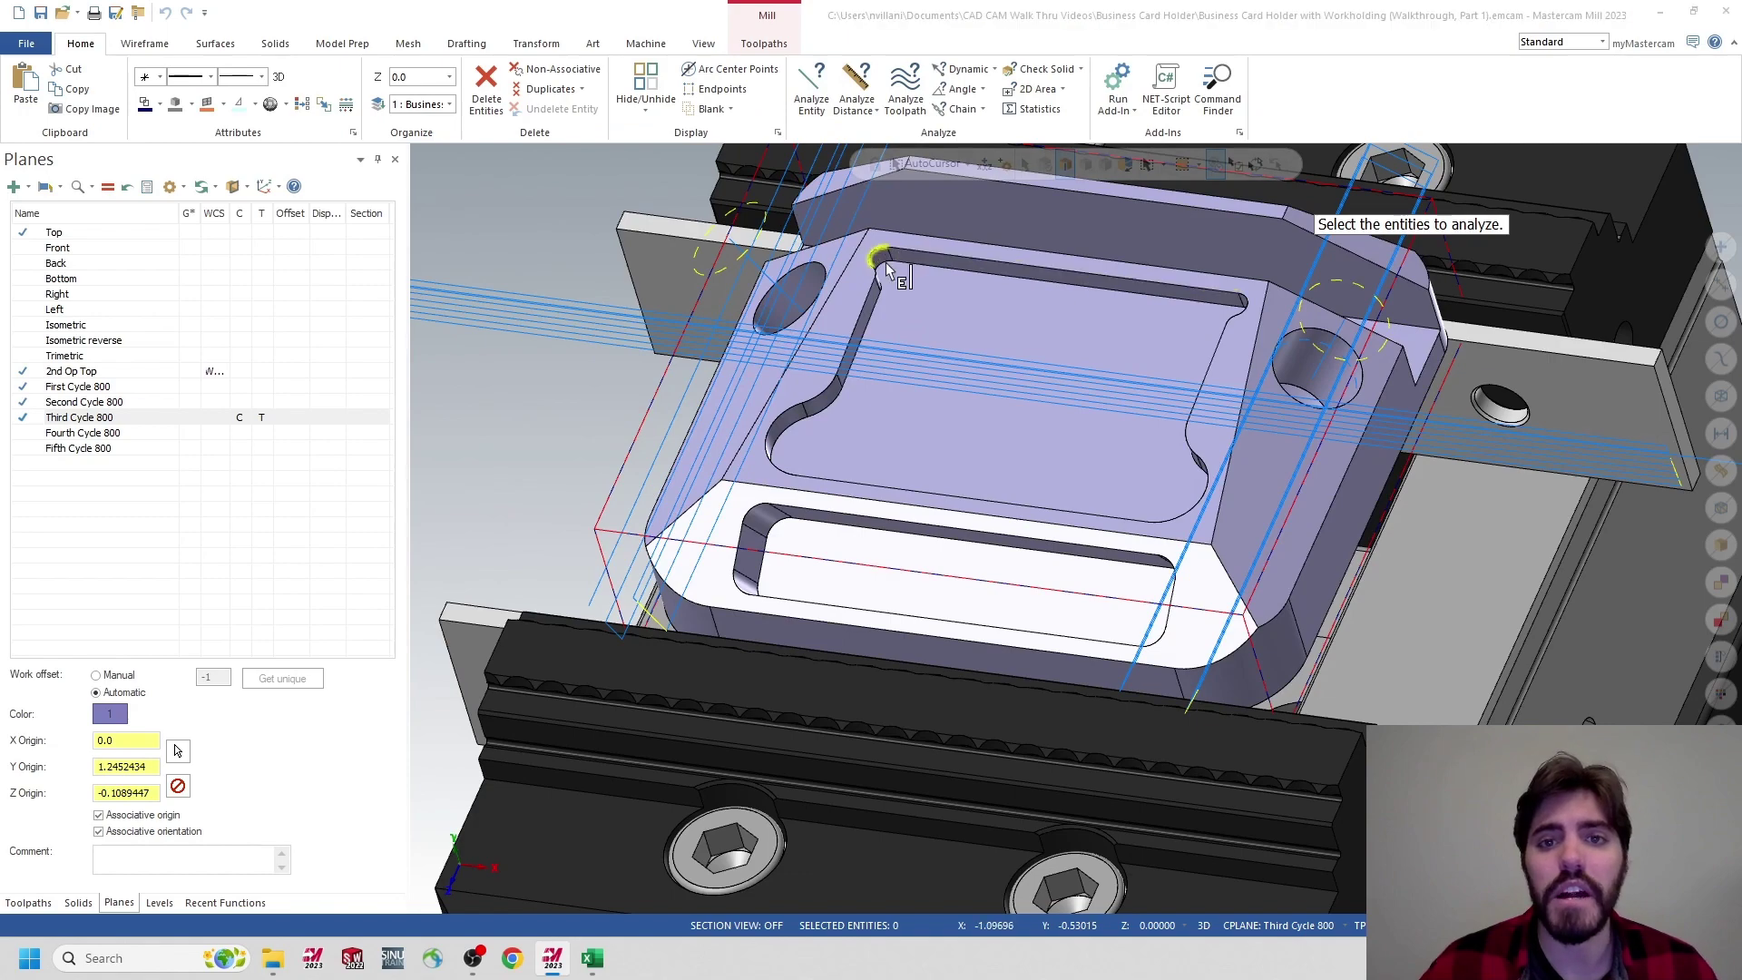
{"action": "left_click", "coordinate": [886, 263]}
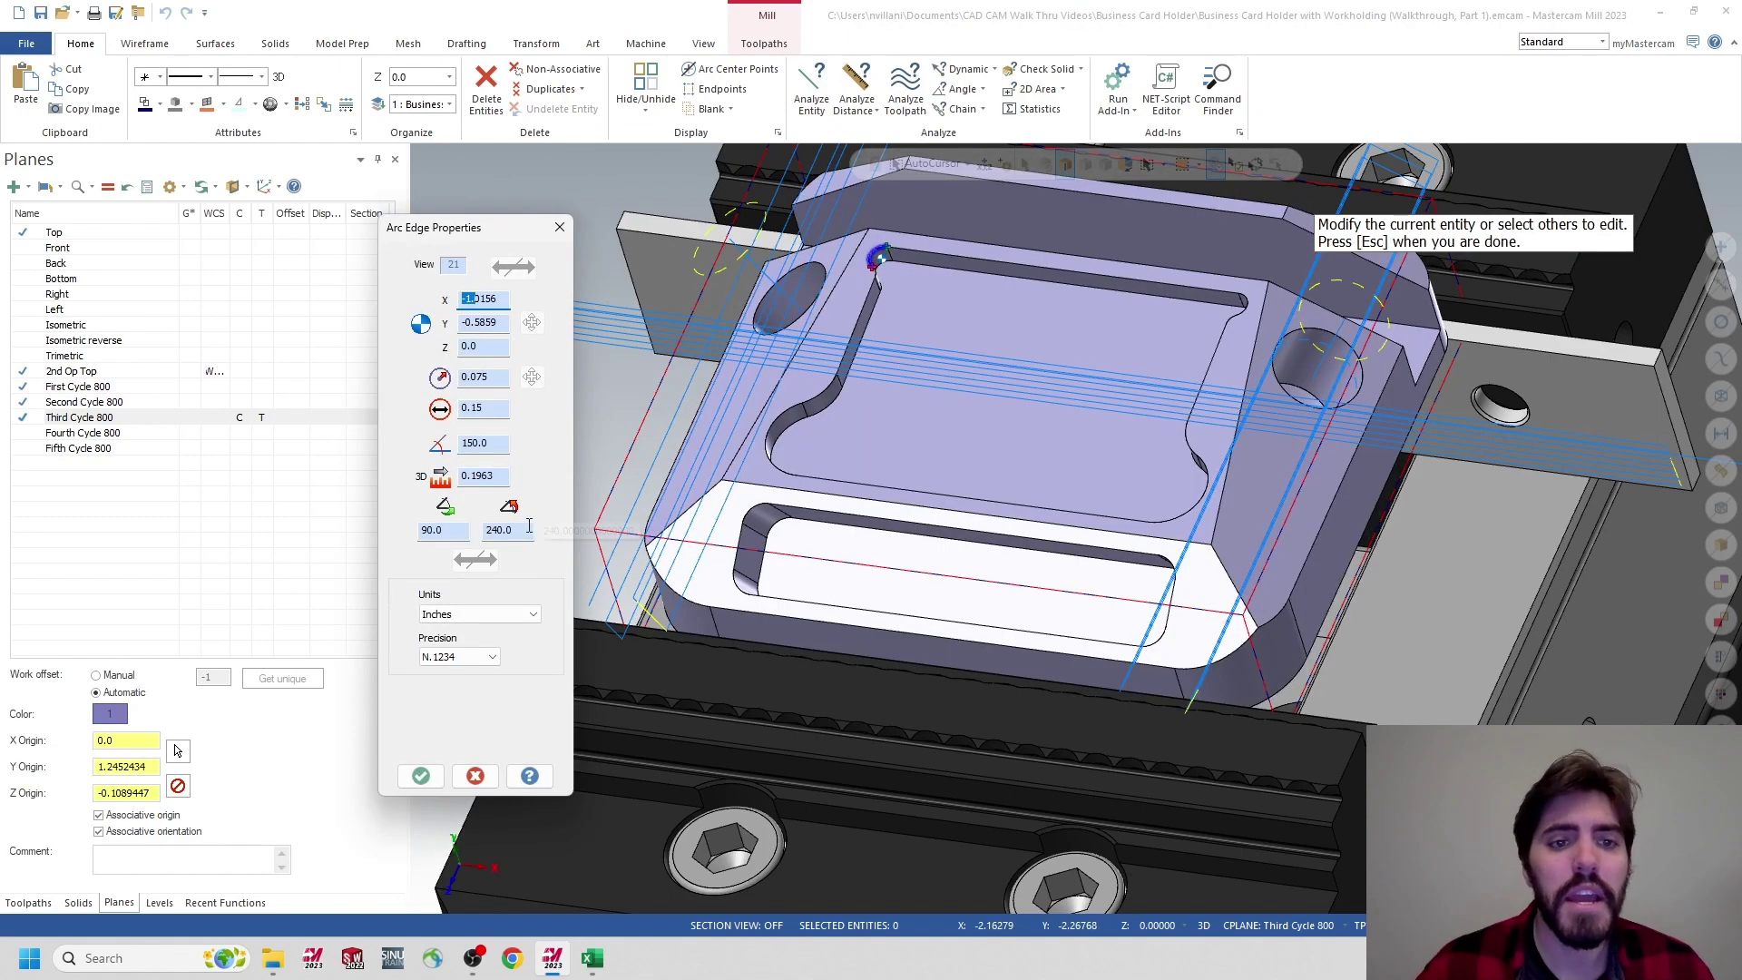
{"action": "left_click", "coordinate": [484, 377]}
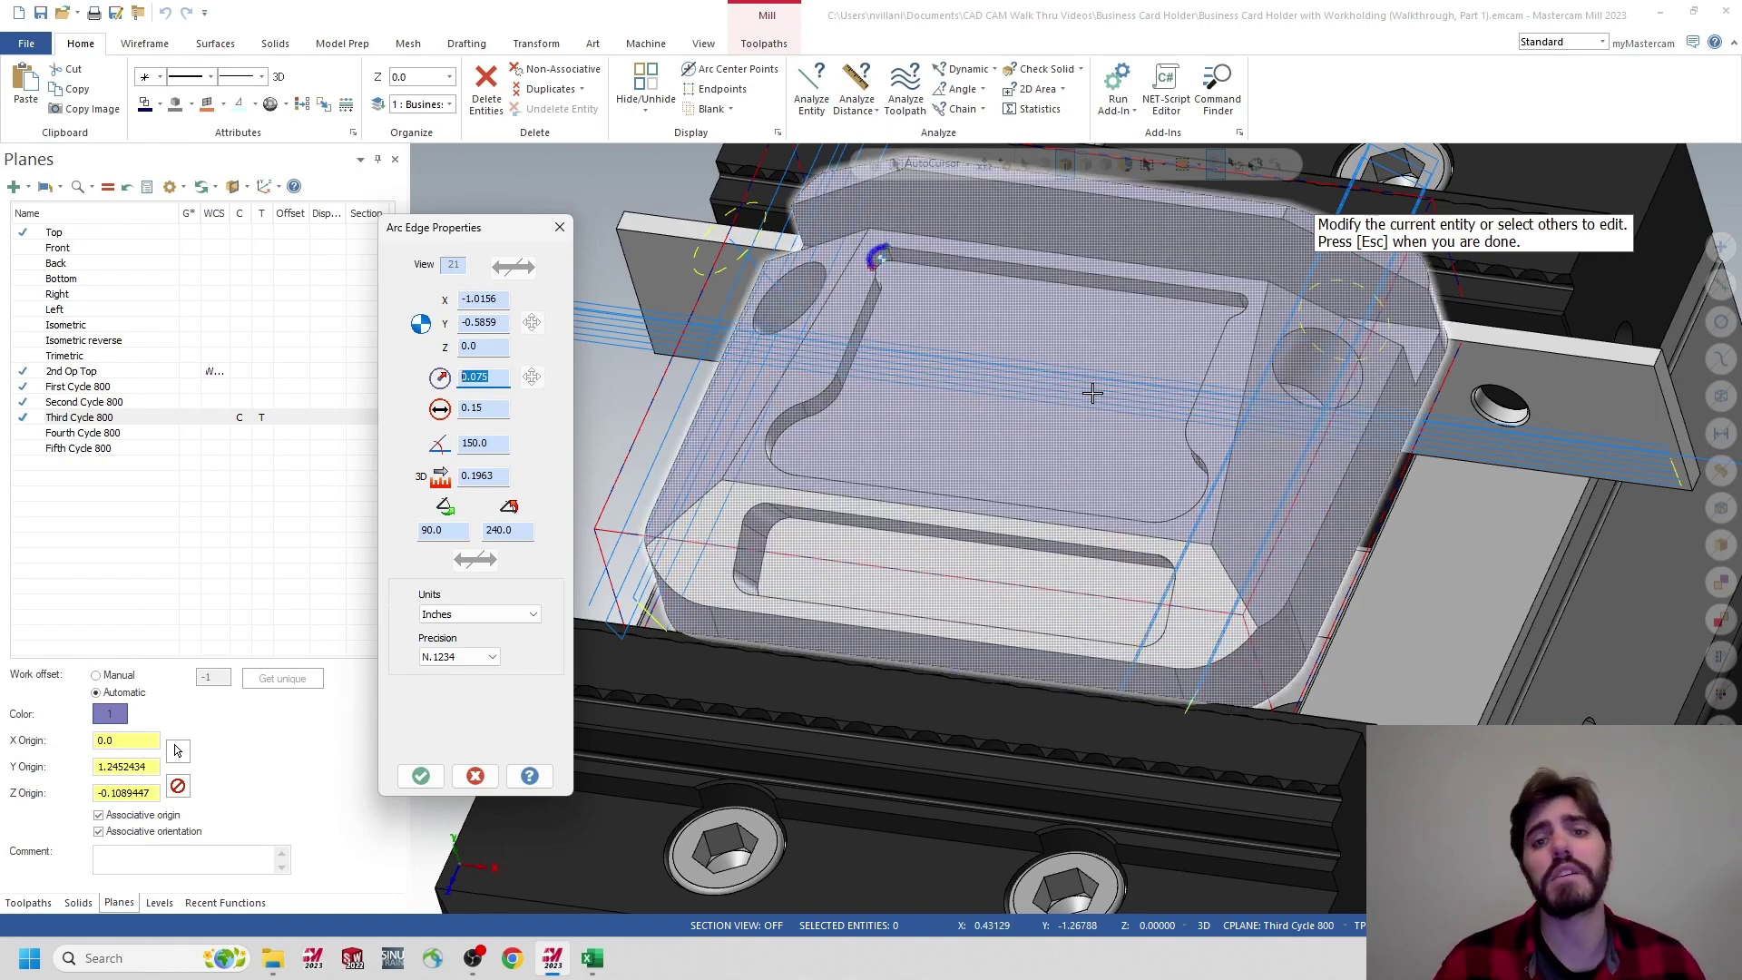
{"action": "left_click", "coordinate": [560, 227]}
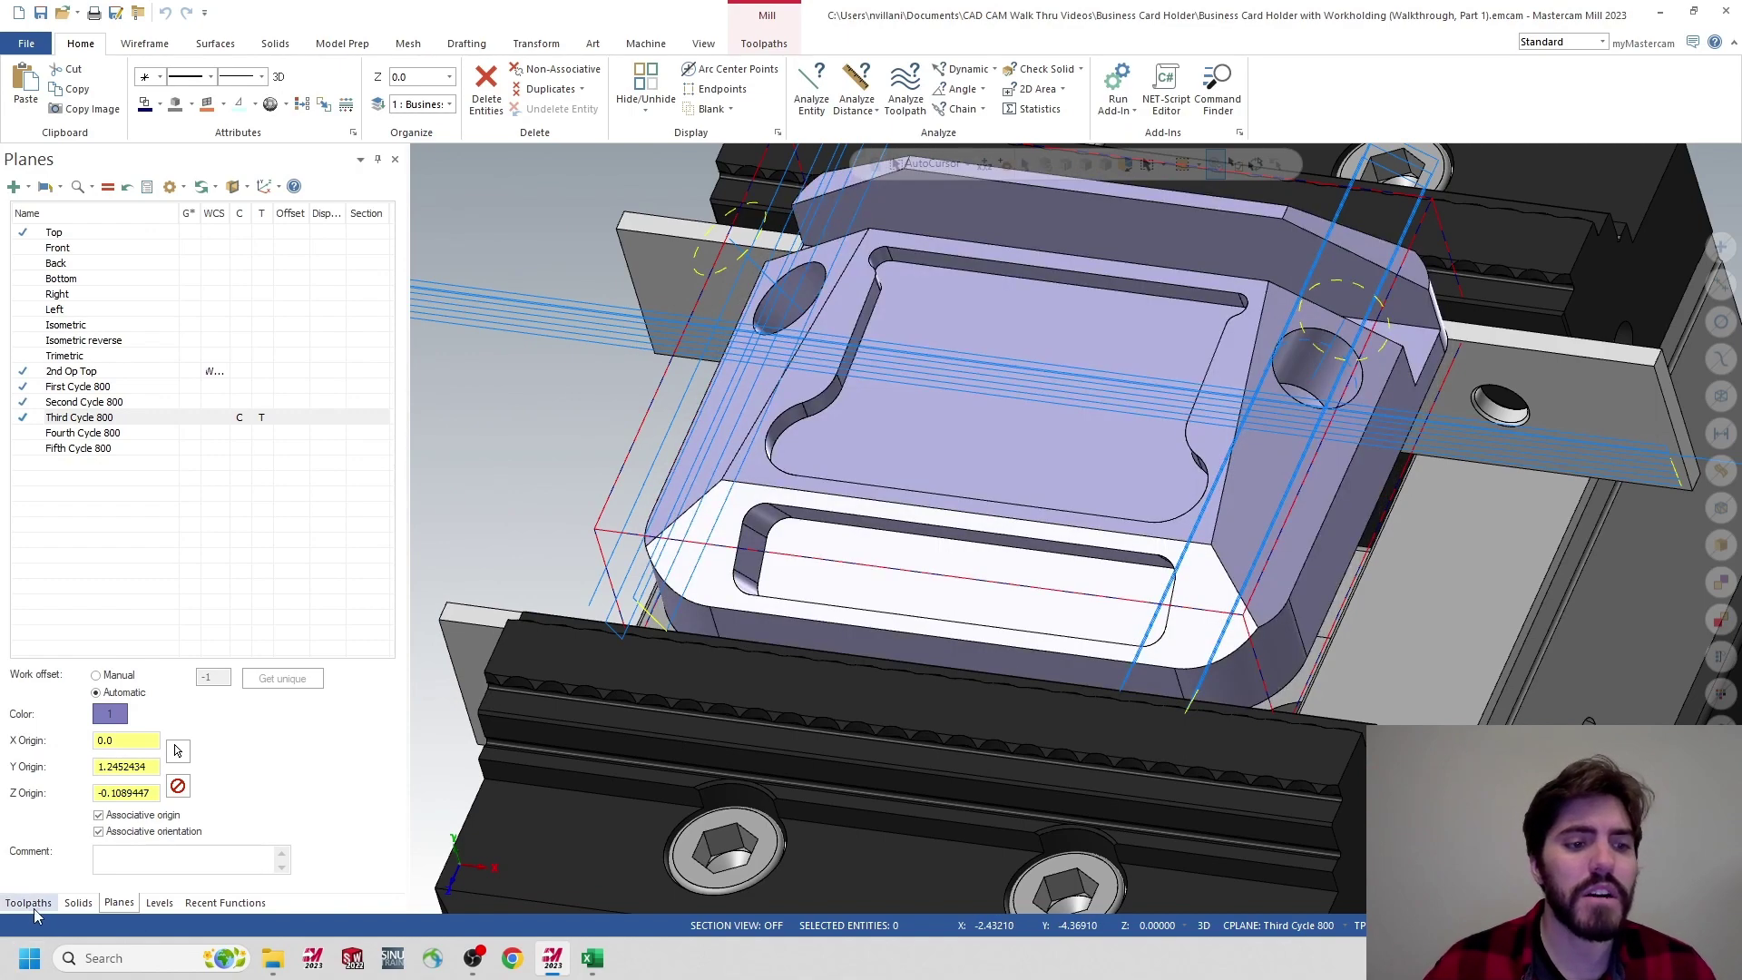
Create a Dynamic Mill toolpath using the large pocket's floor face as its automatic region
{"action": "left_click", "coordinate": [30, 903]}
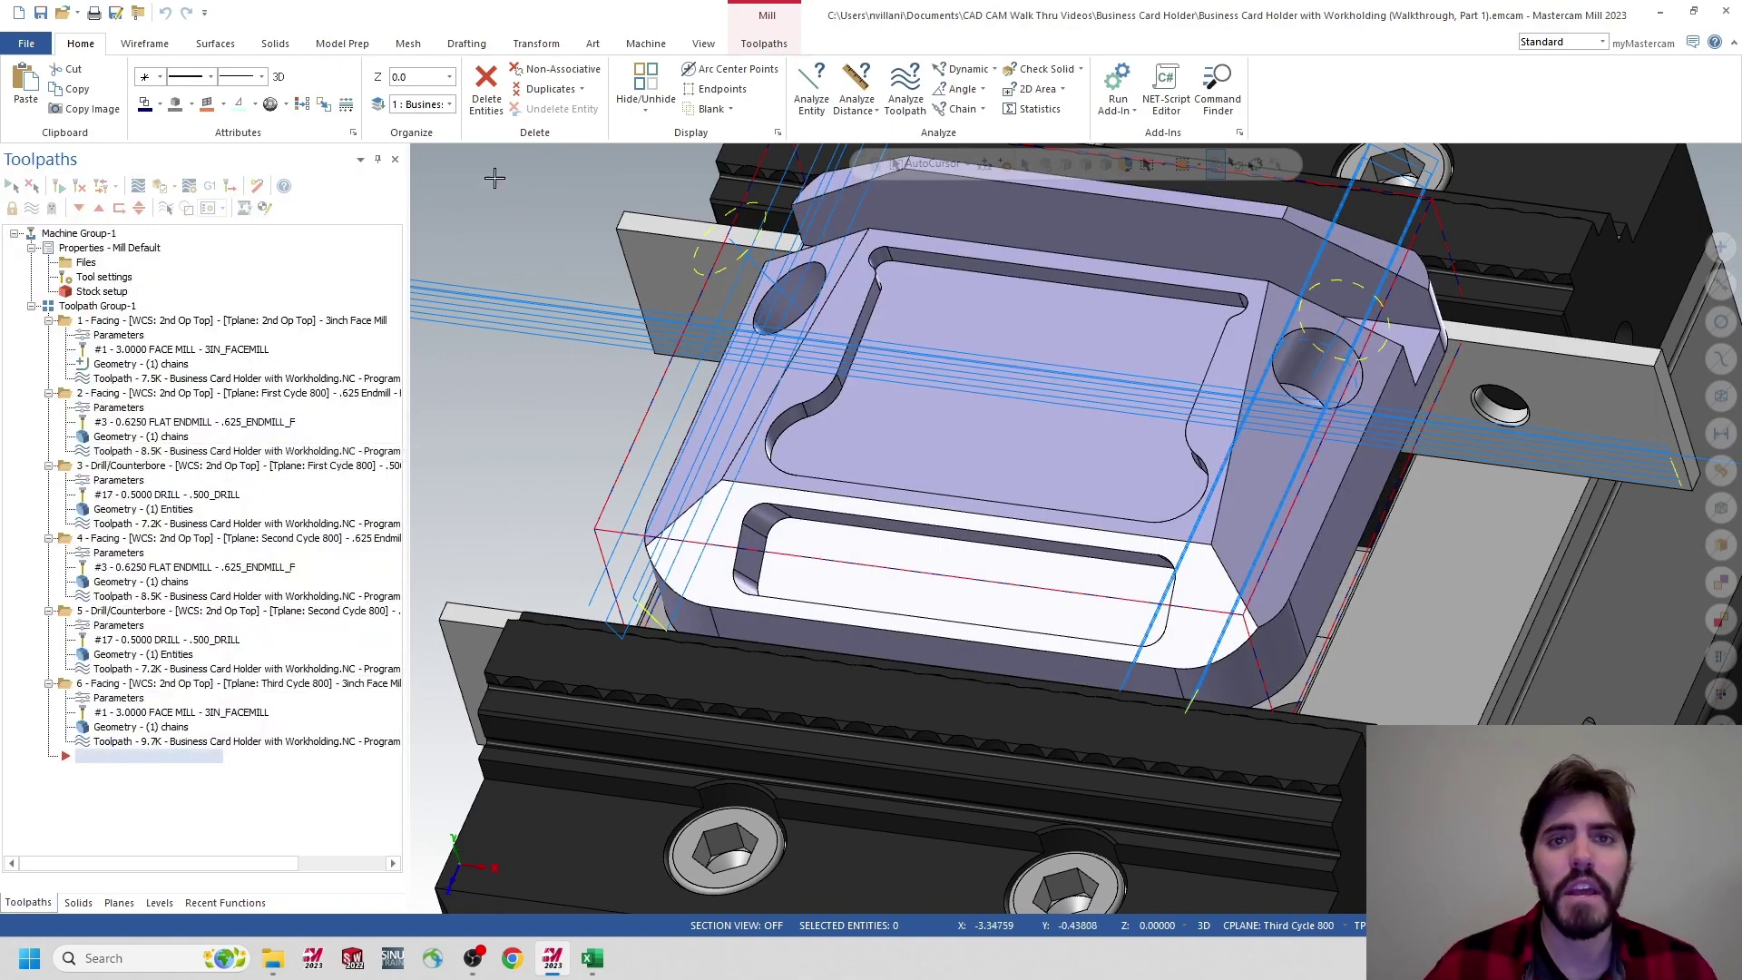
{"action": "left_click", "coordinate": [774, 43]}
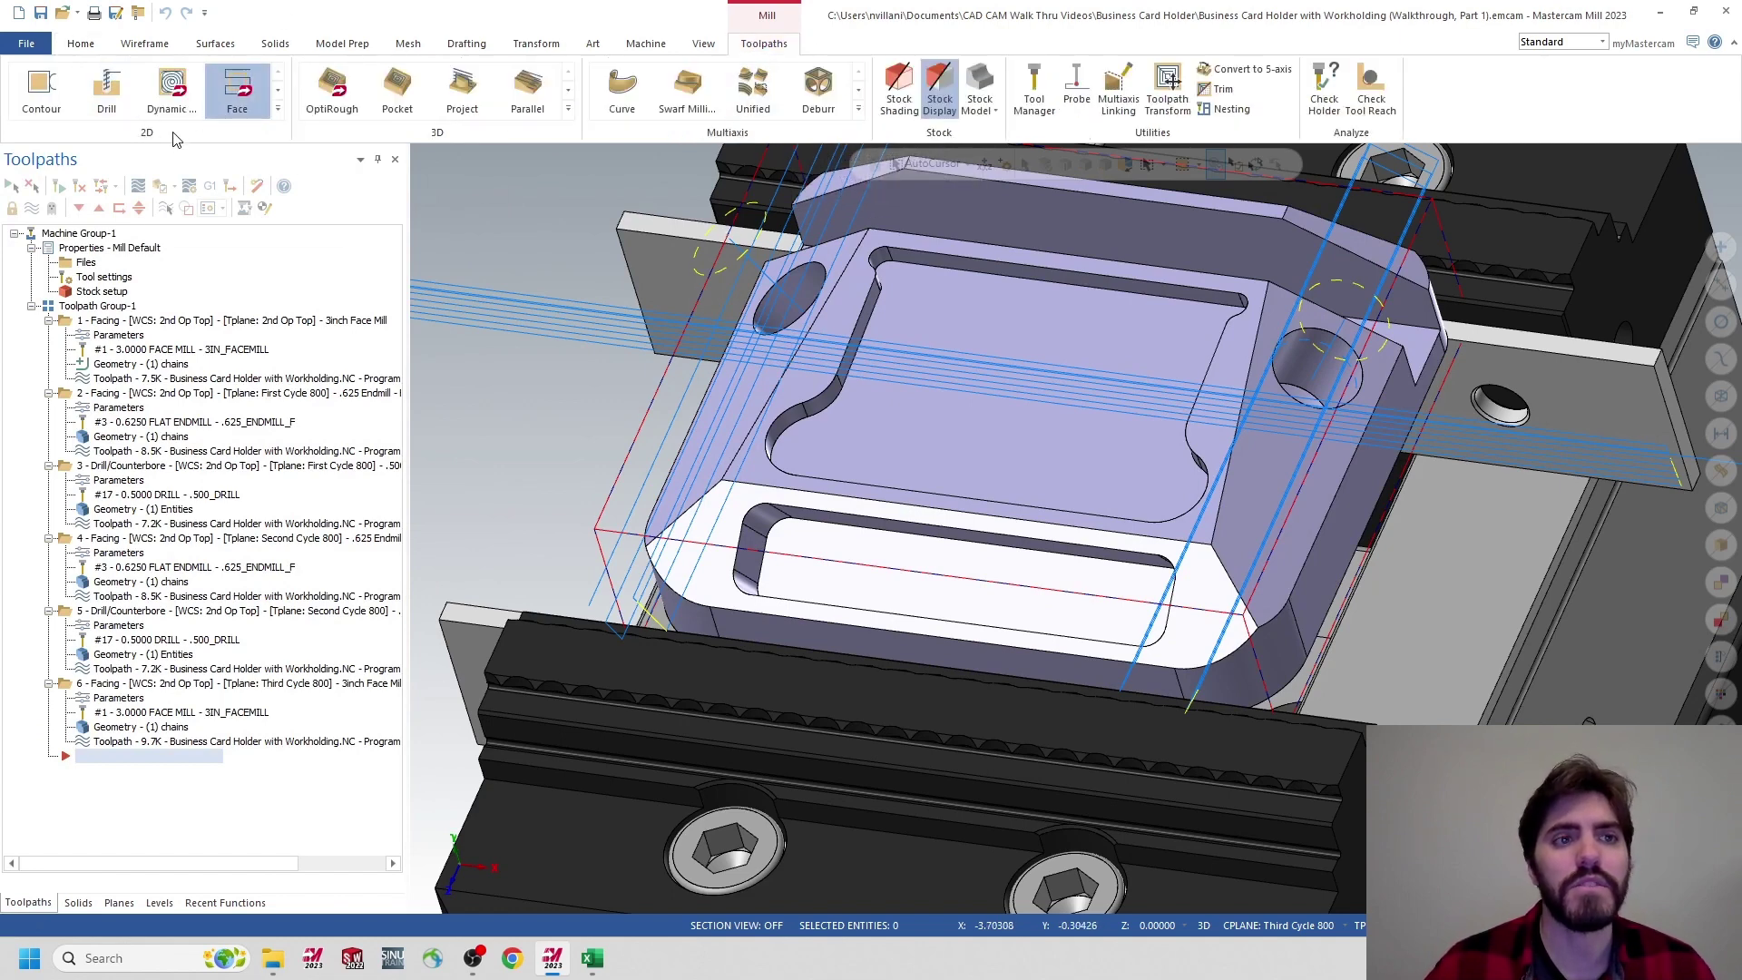
{"action": "left_click", "coordinate": [277, 108]}
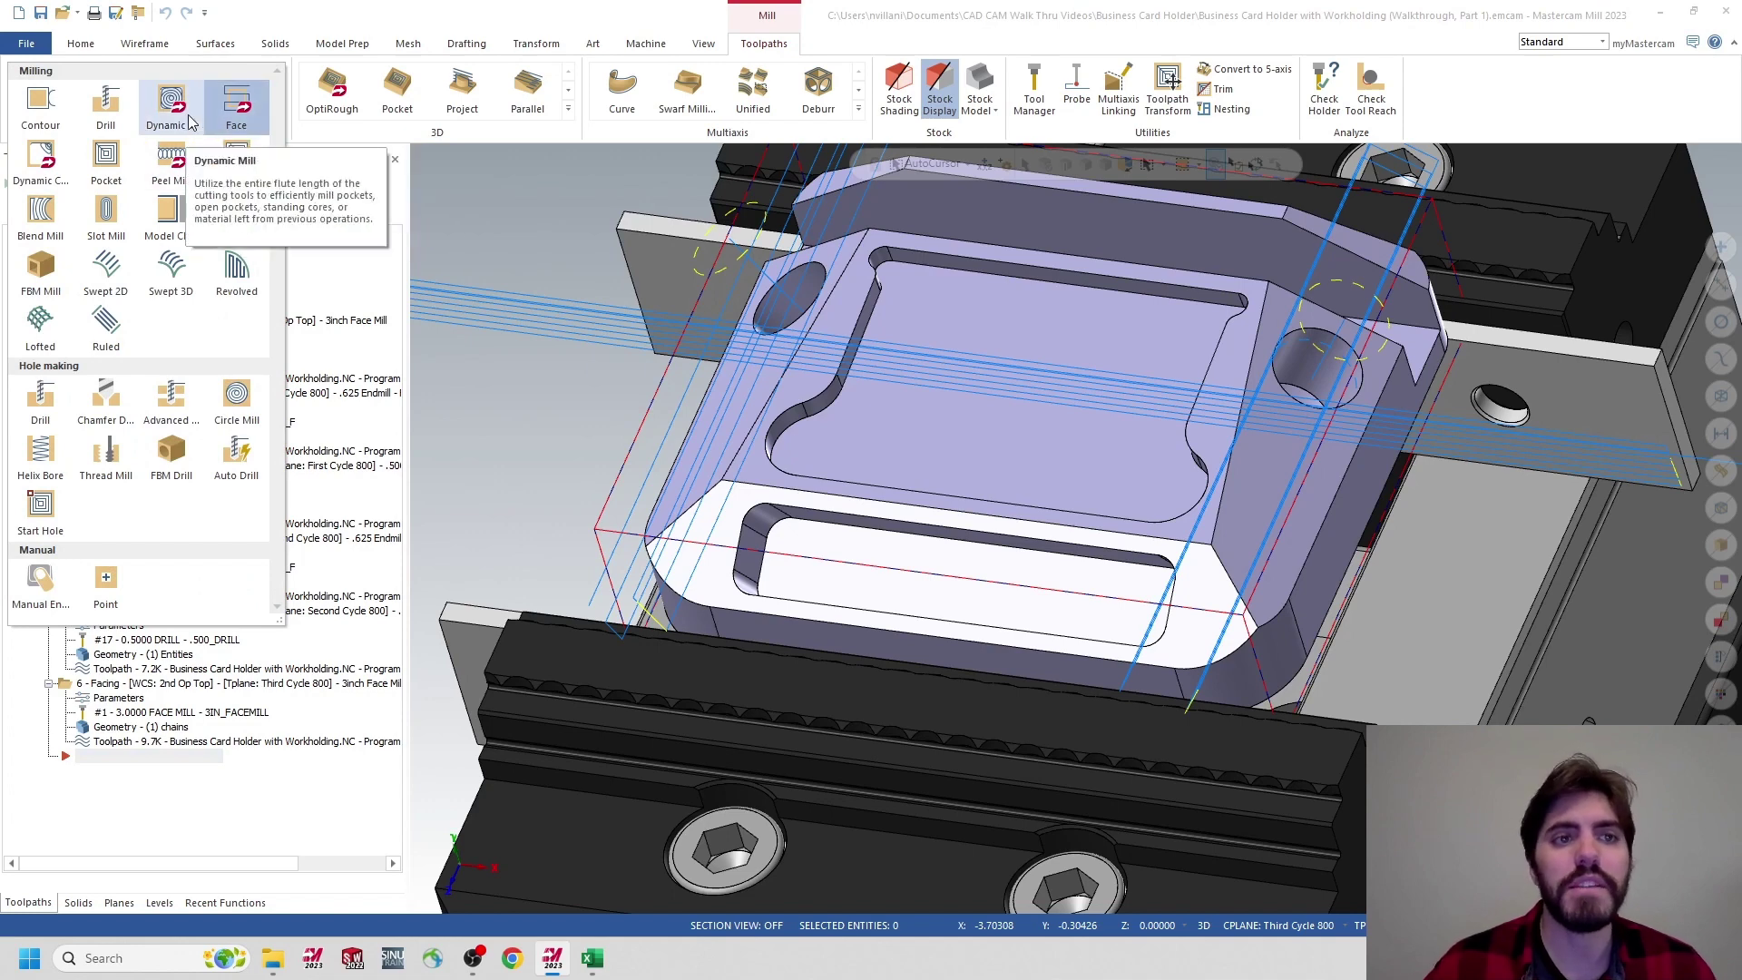
{"action": "left_click", "coordinate": [188, 114]}
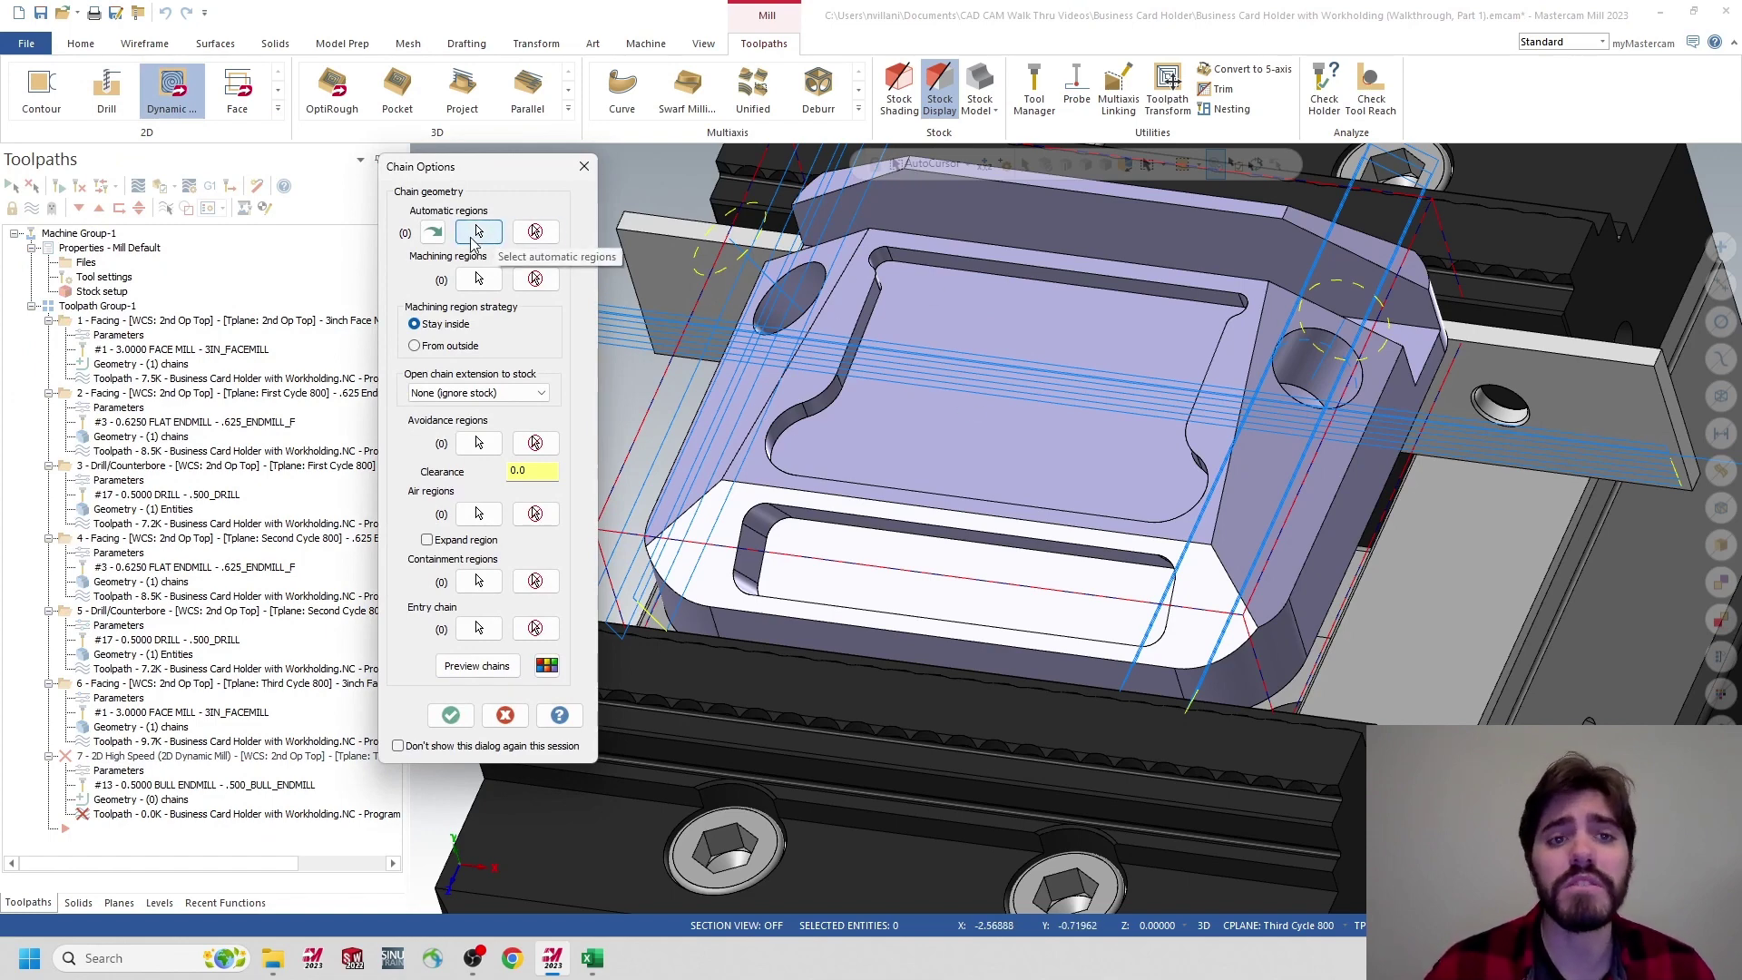
{"action": "left_click", "coordinate": [478, 233]}
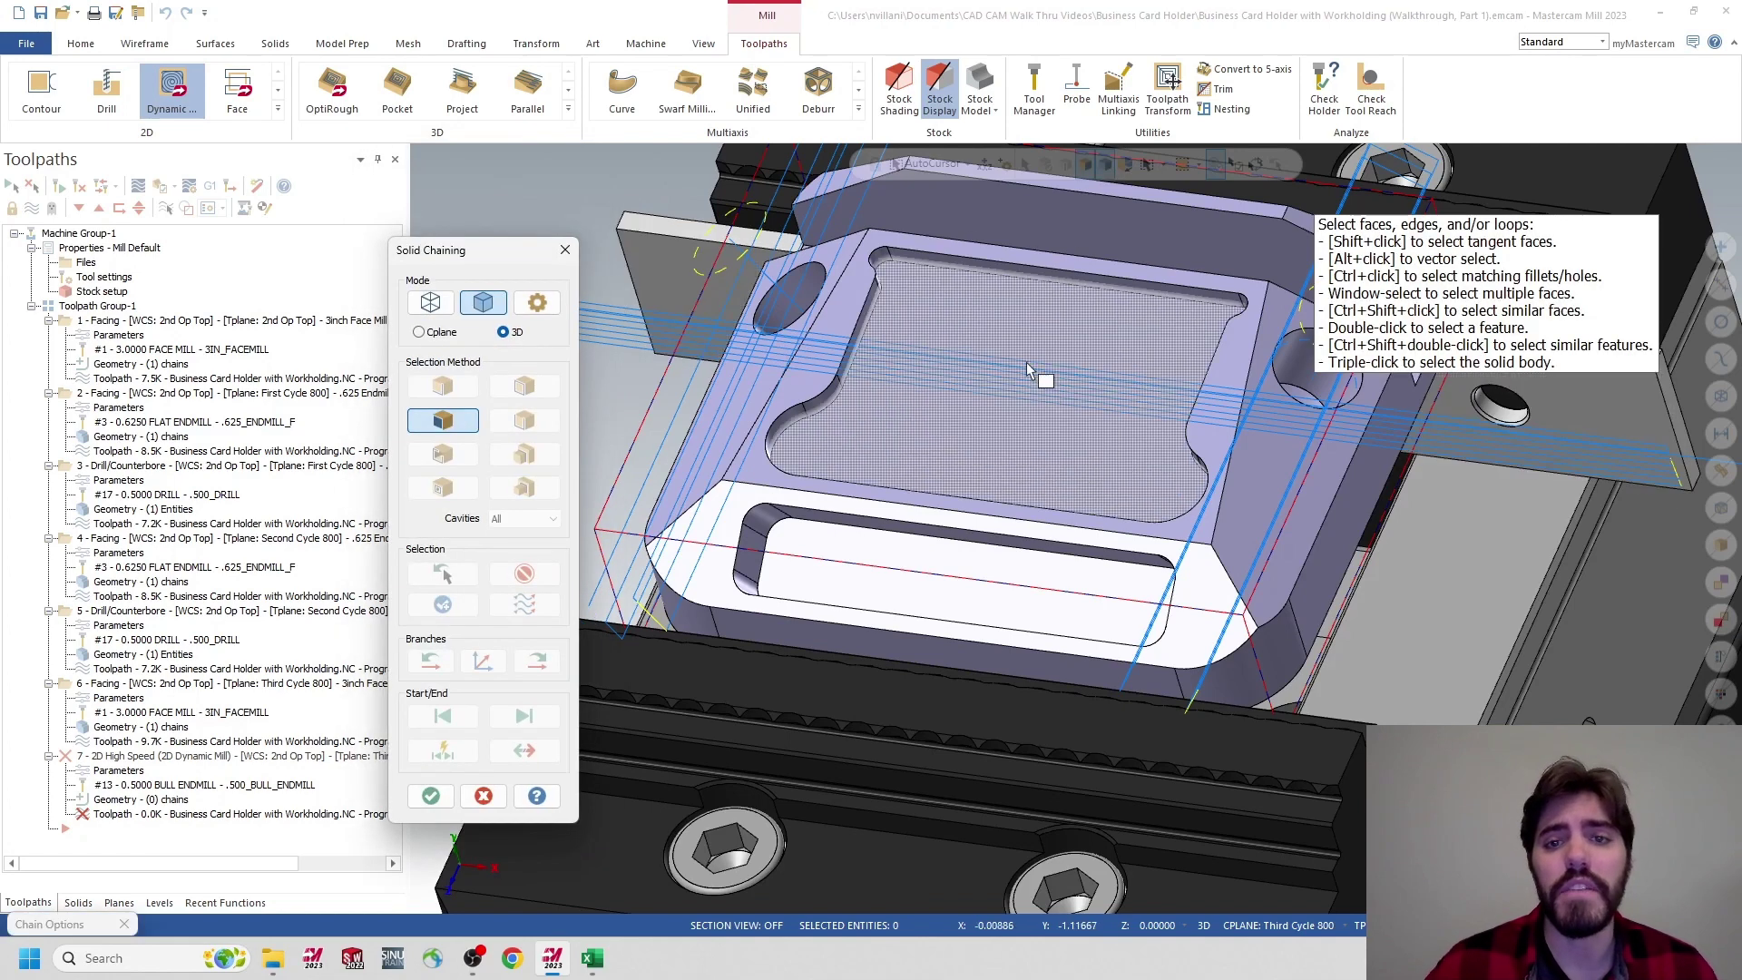
{"action": "left_click", "coordinate": [989, 349]}
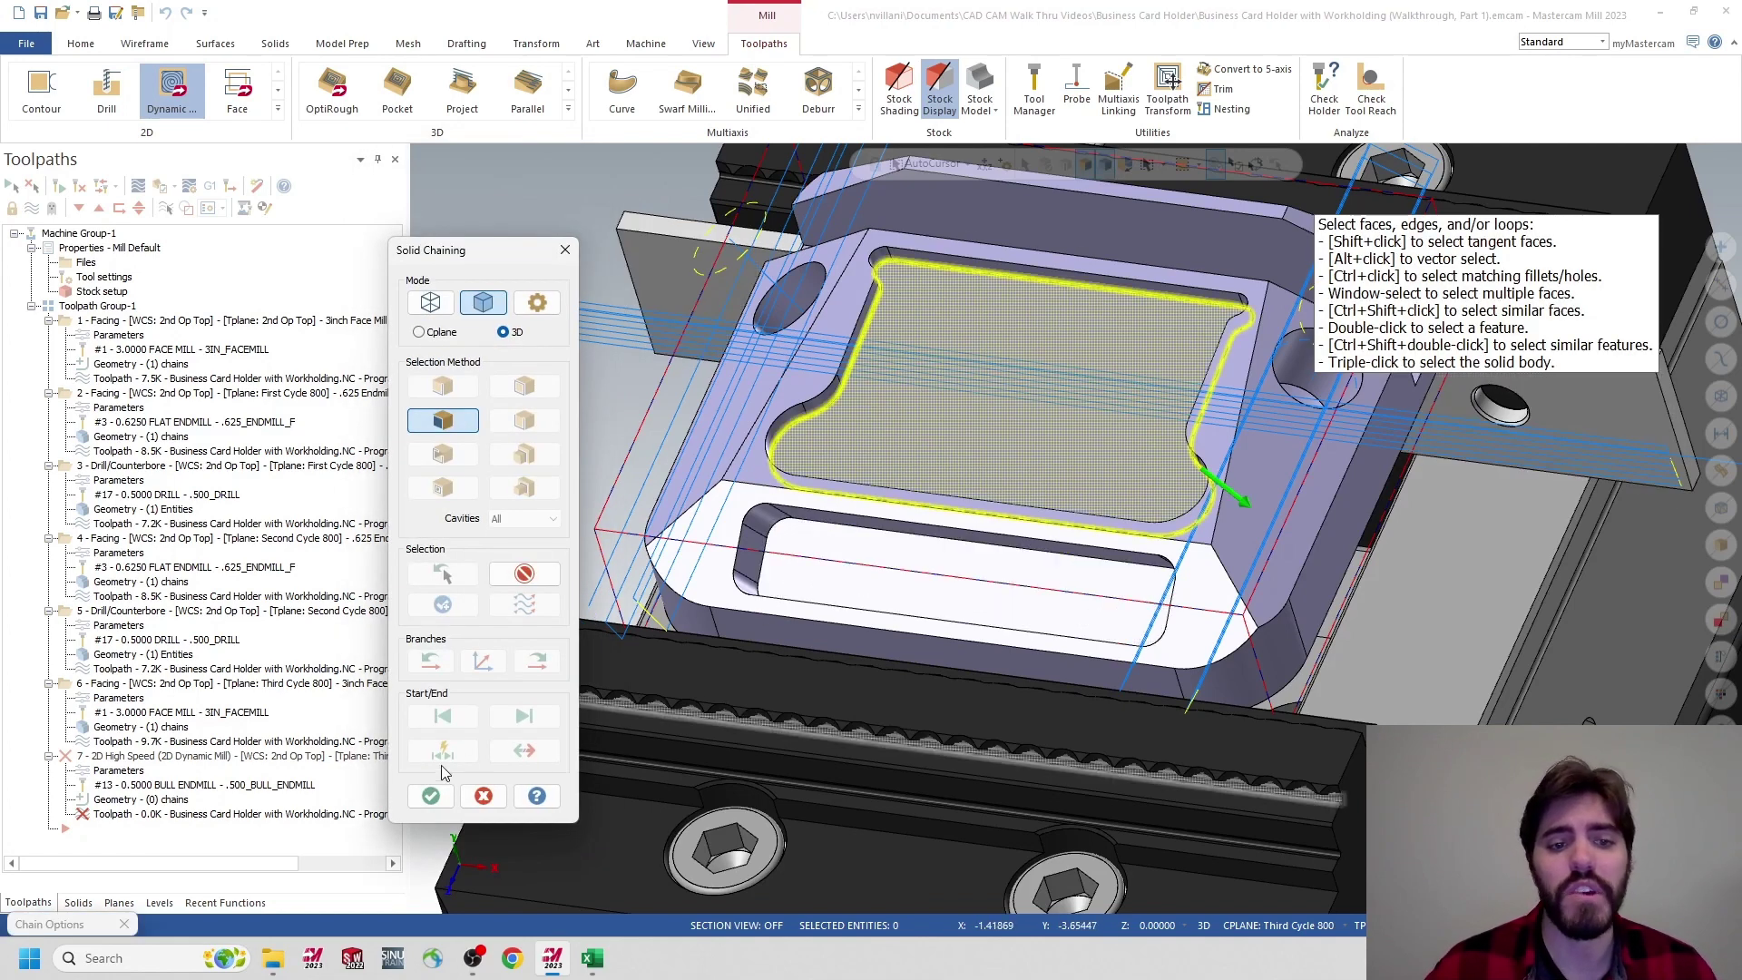
{"action": "left_click", "coordinate": [431, 796]}
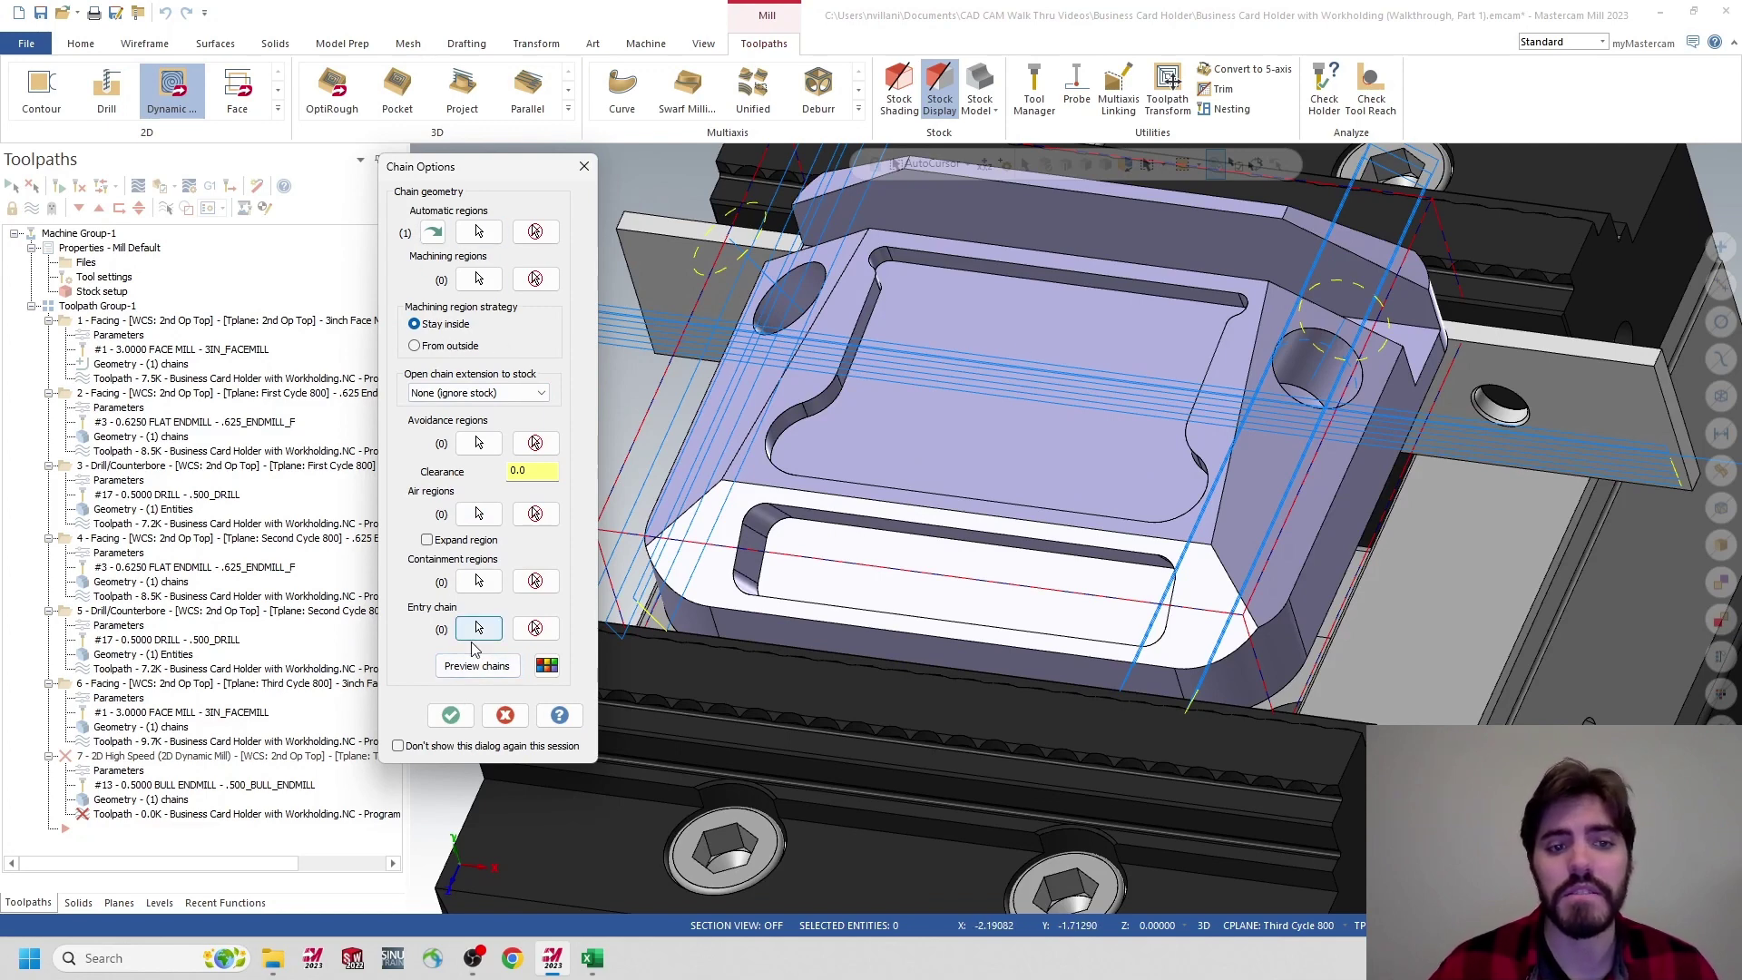
{"action": "left_click", "coordinate": [451, 715]}
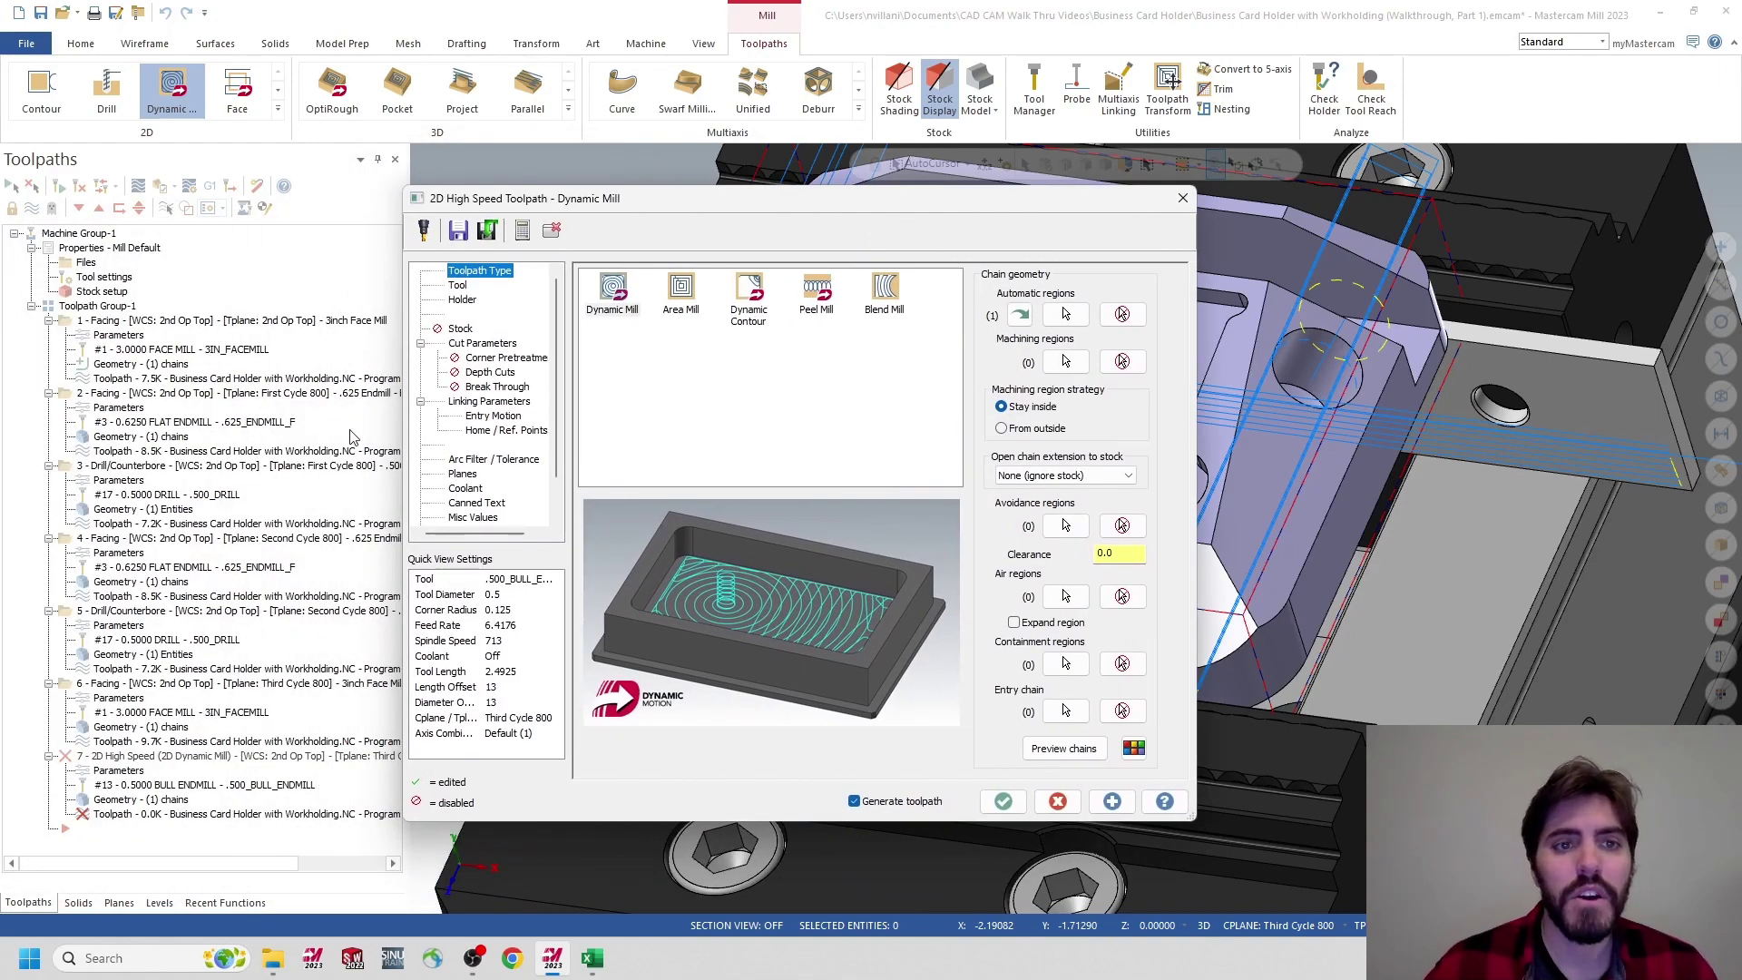
Assign tool 16, .125_ENDMILL, to the operation and enter the comment ".125 Endmill - Third Cycle 800 Pocket"
{"action": "left_click", "coordinate": [458, 286]}
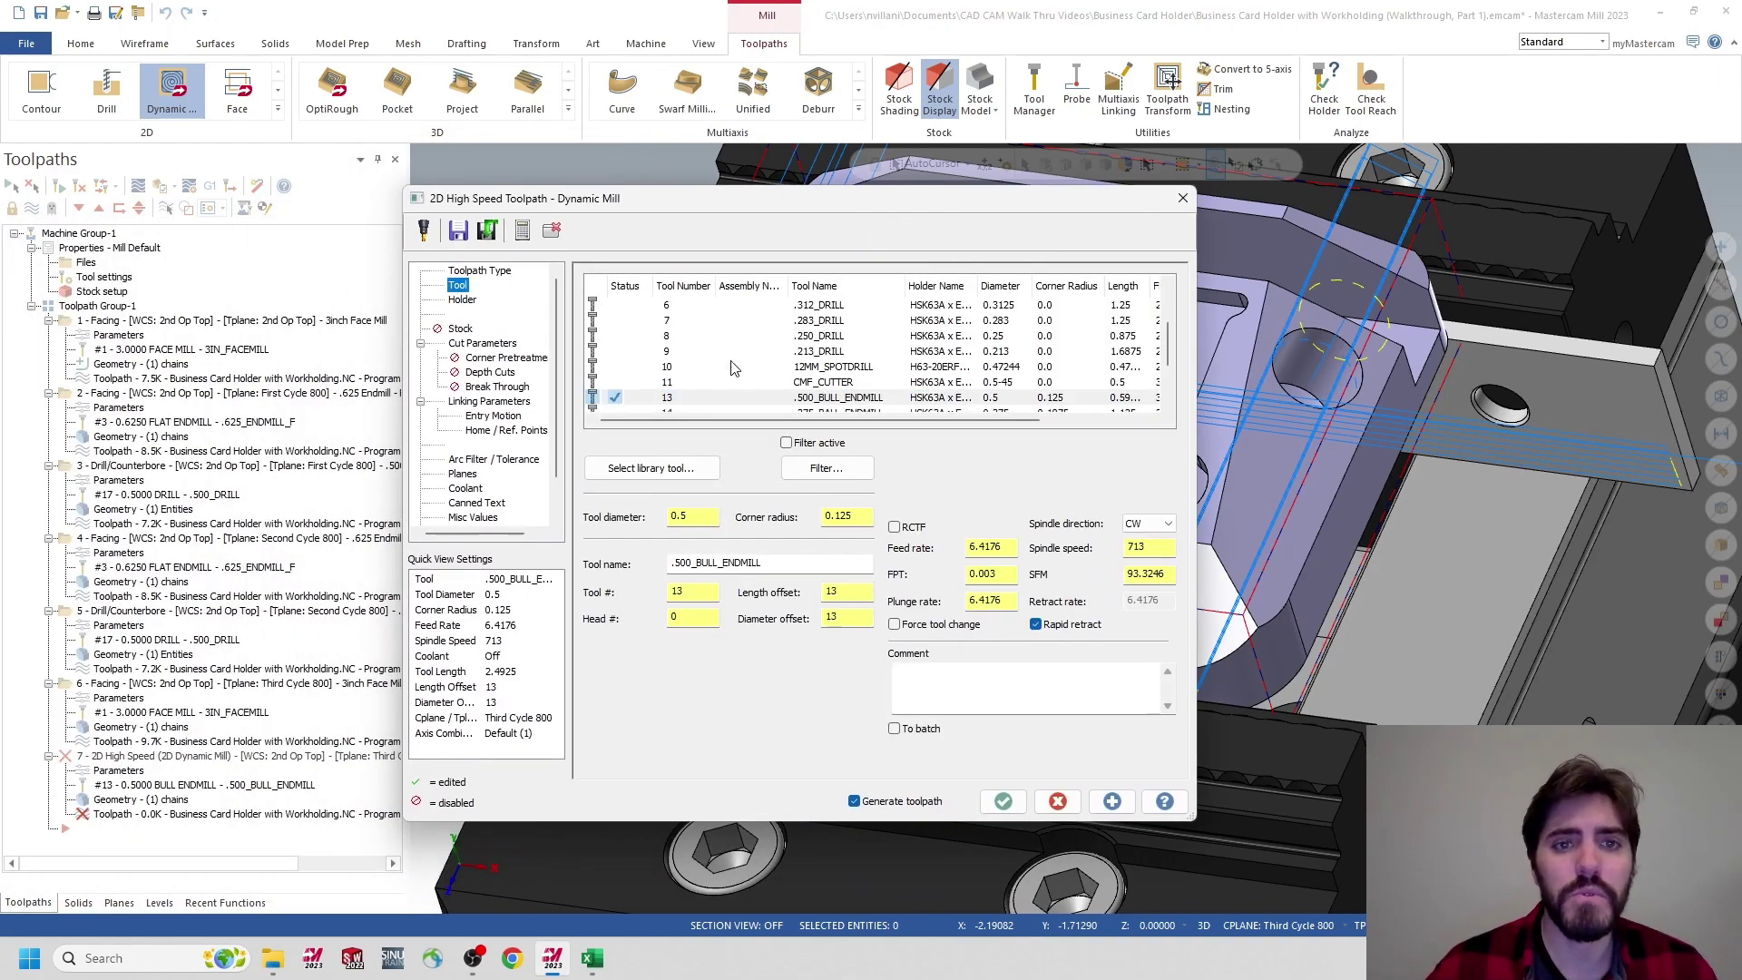
{"action": "scroll", "coordinate": [839, 413], "scroll_direction": "up", "scroll_amount": 2}
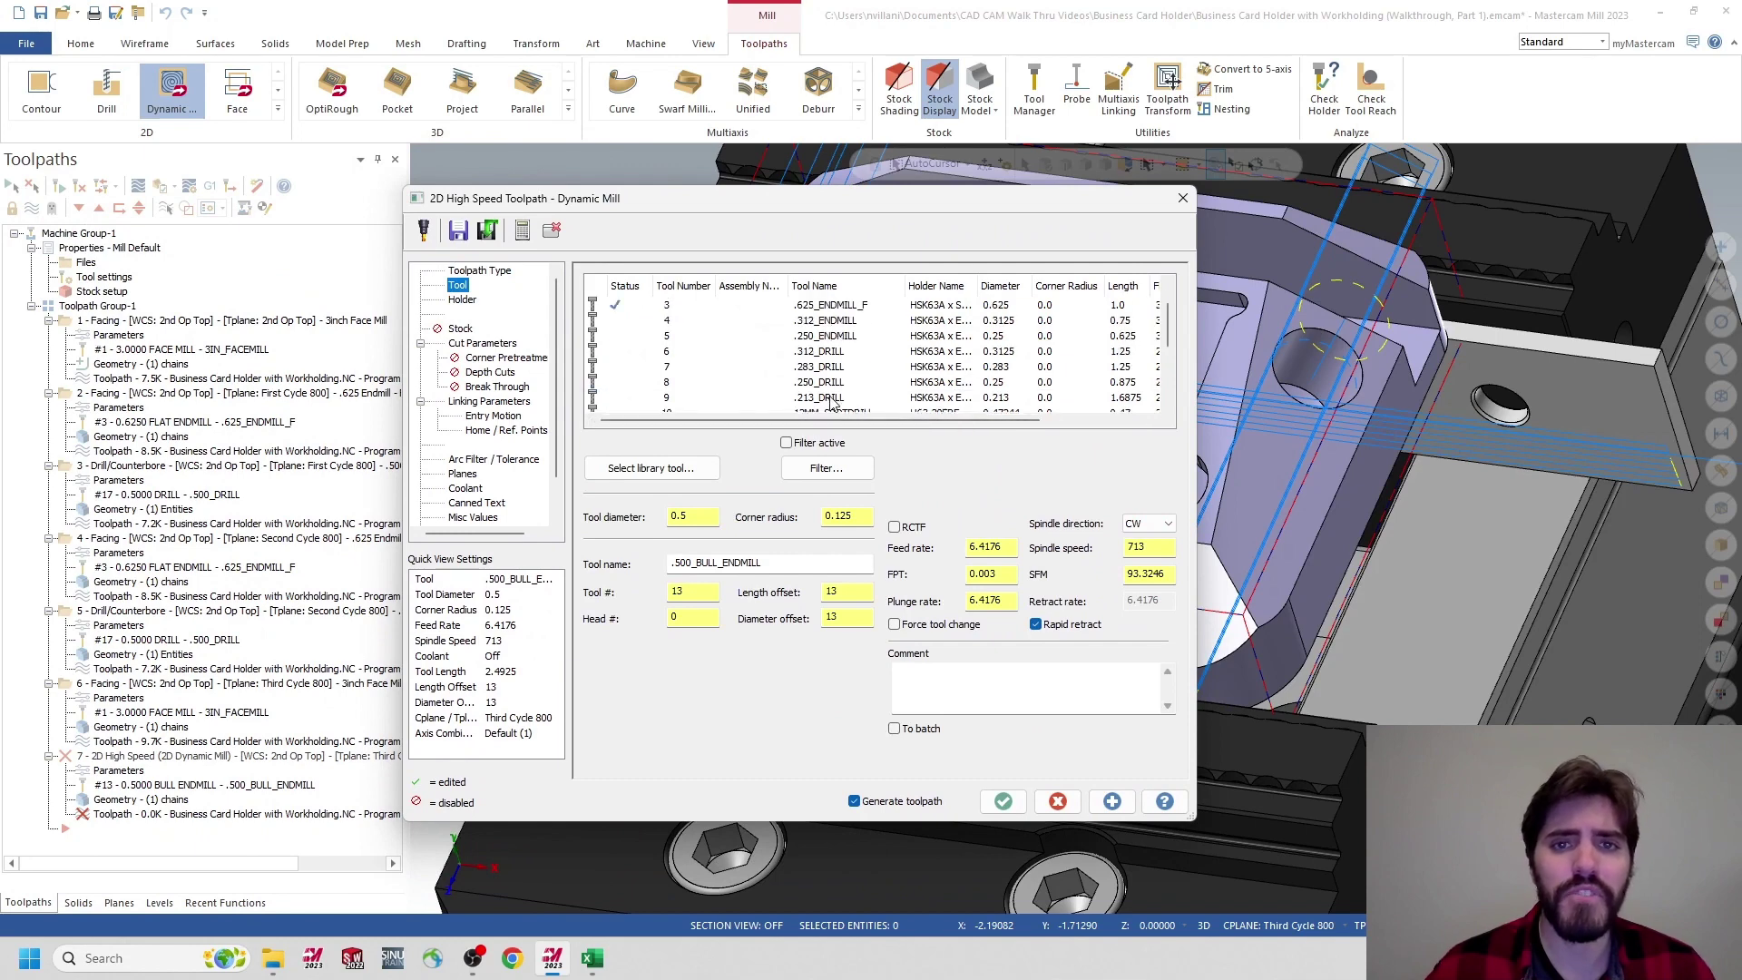
{"action": "scroll", "coordinate": [812, 345], "scroll_direction": "down", "scroll_amount": 4}
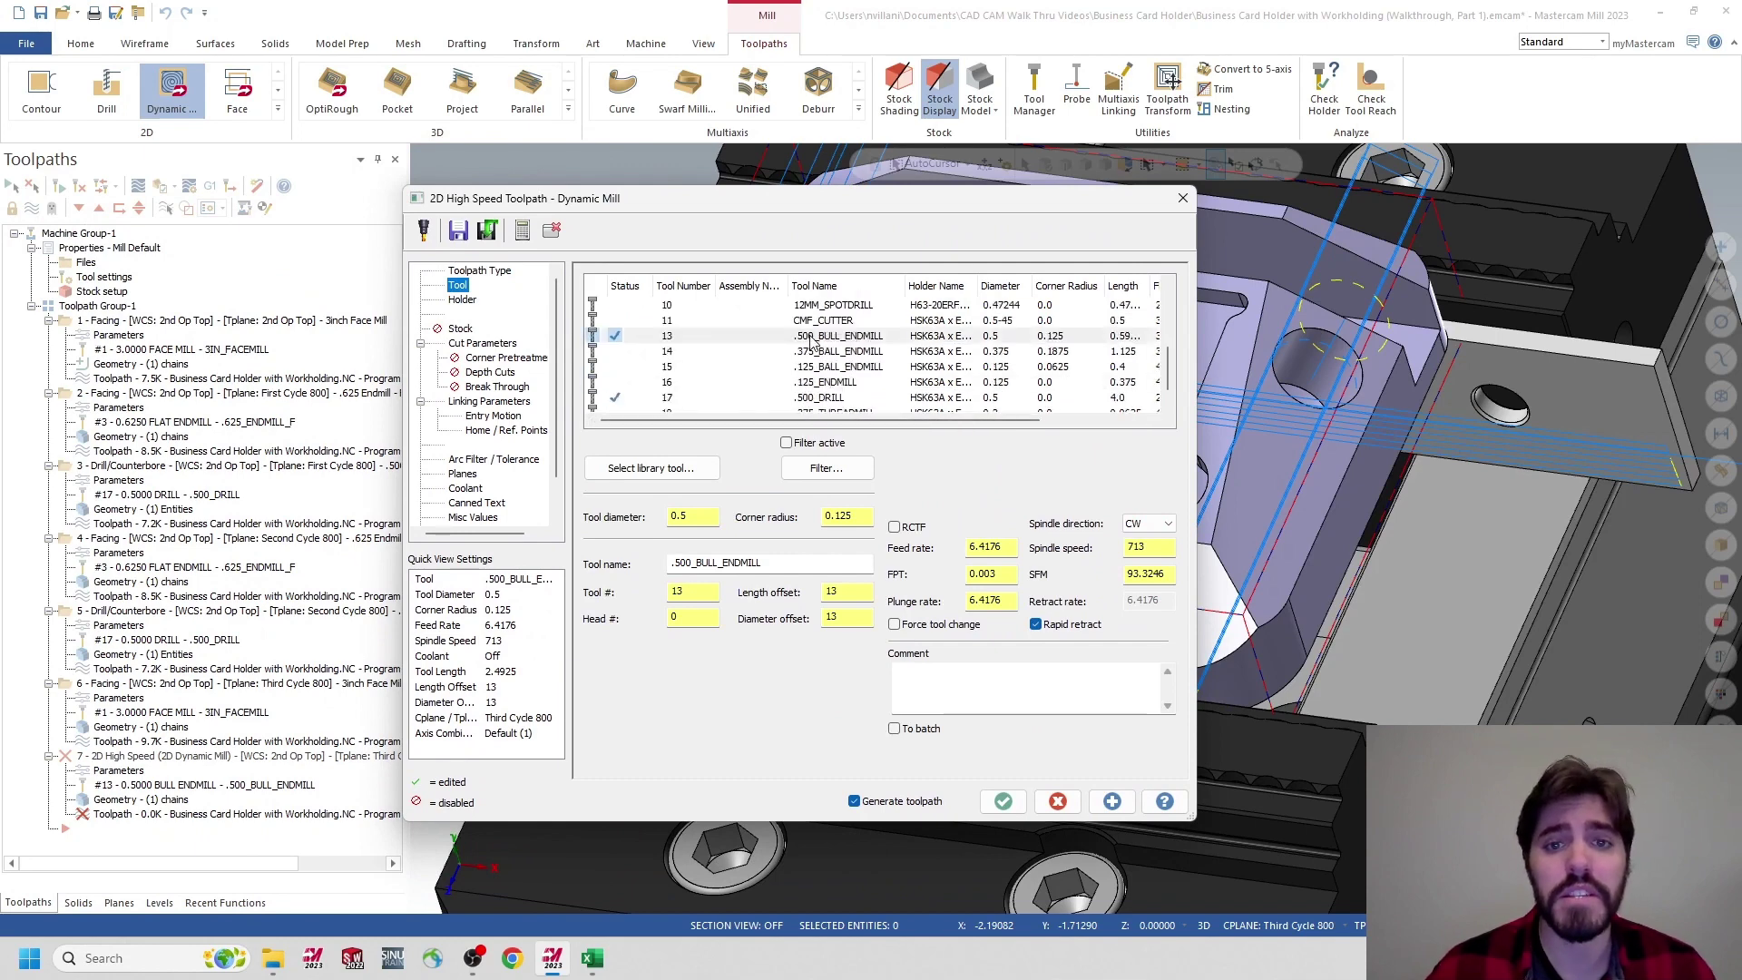
{"action": "left_click", "coordinate": [805, 368]}
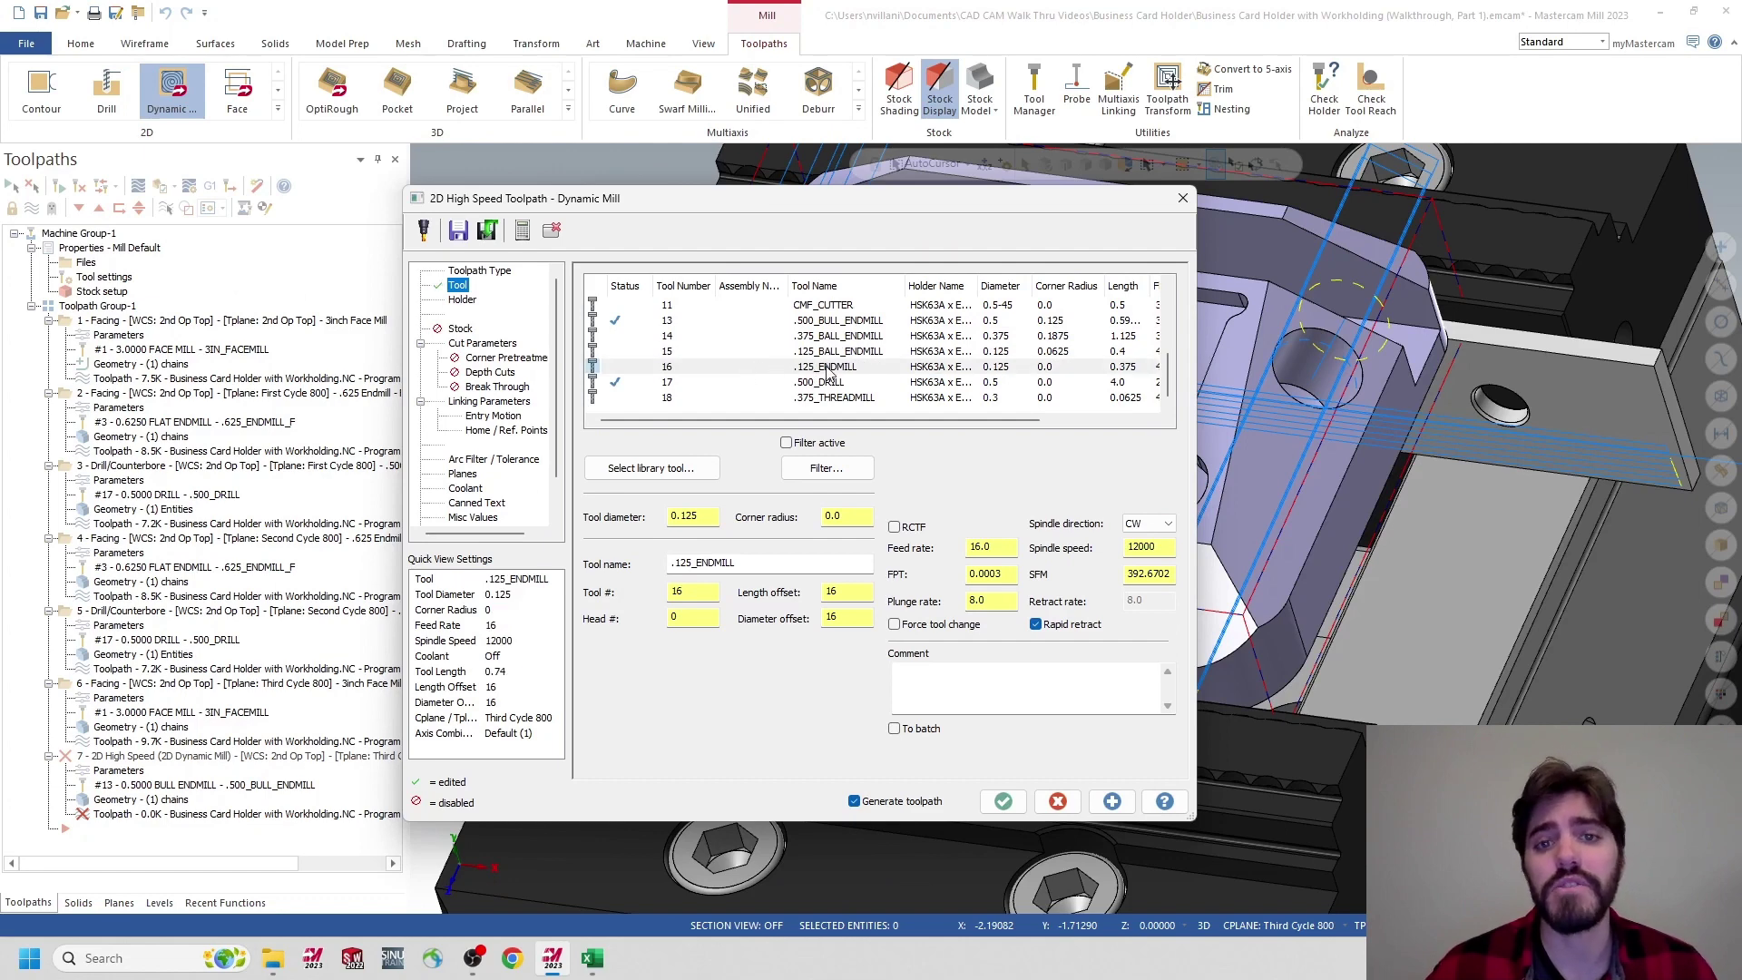
{"action": "left_click", "coordinate": [792, 366]}
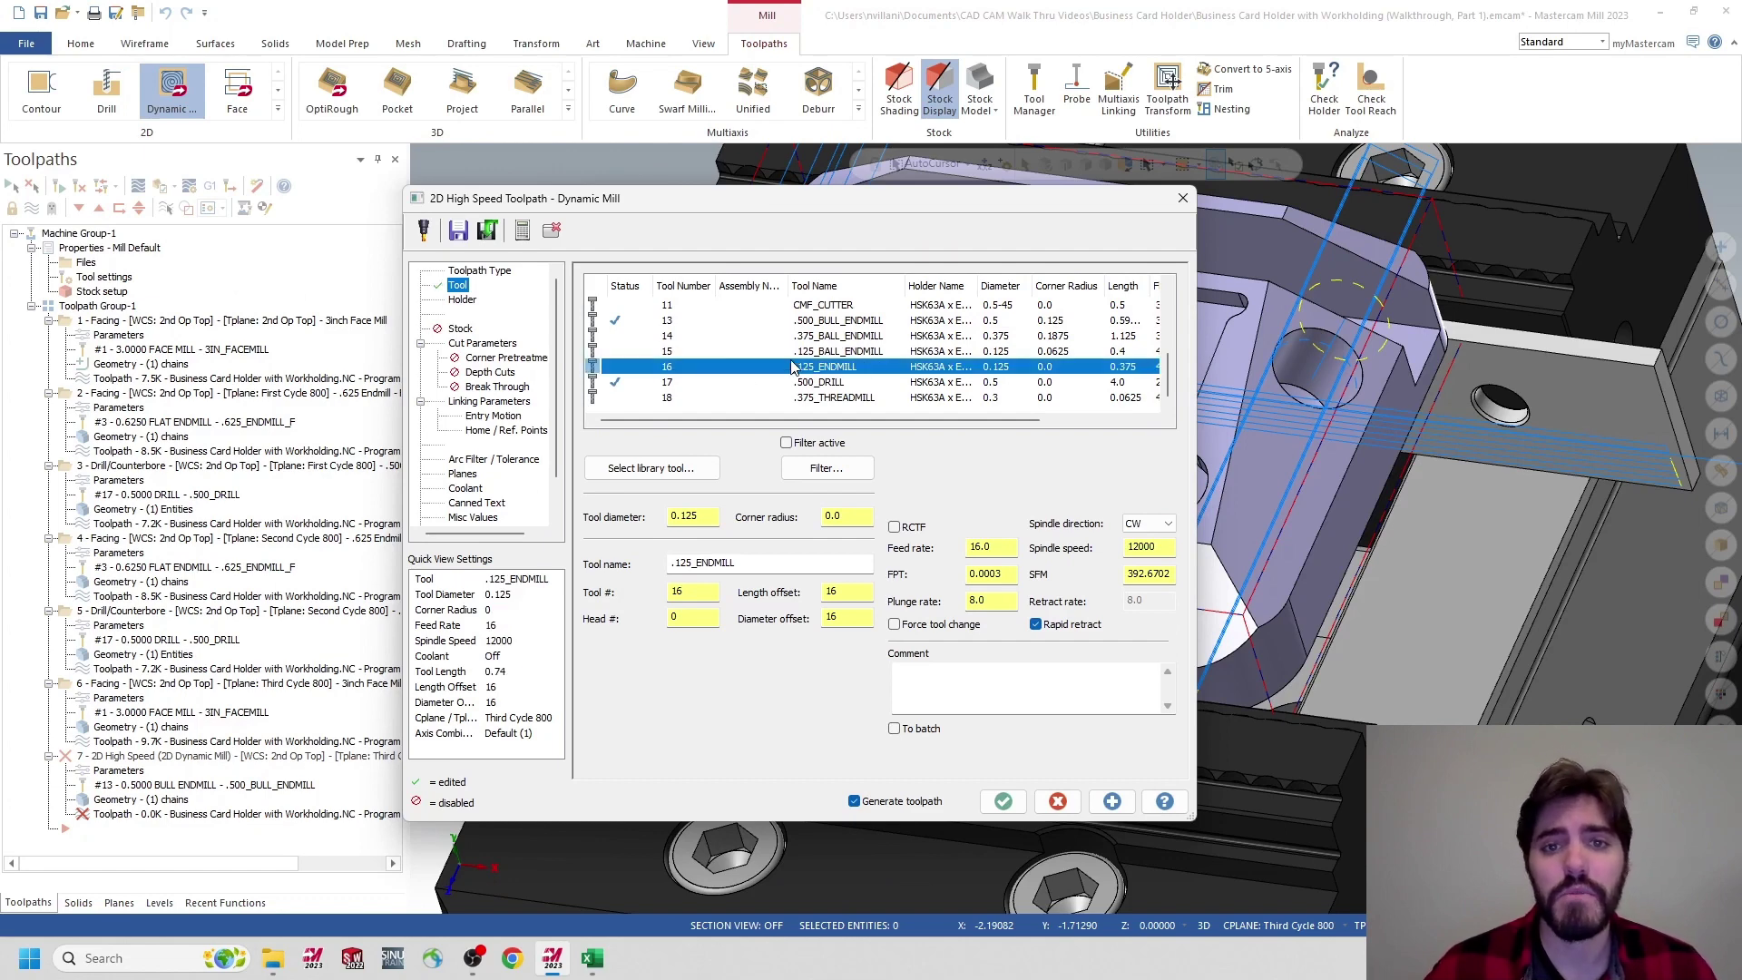
{"action": "left_click", "coordinate": [967, 673]}
{"action": "type", "text": ".125 Endmill - Third Cycle 800 Pocket"}
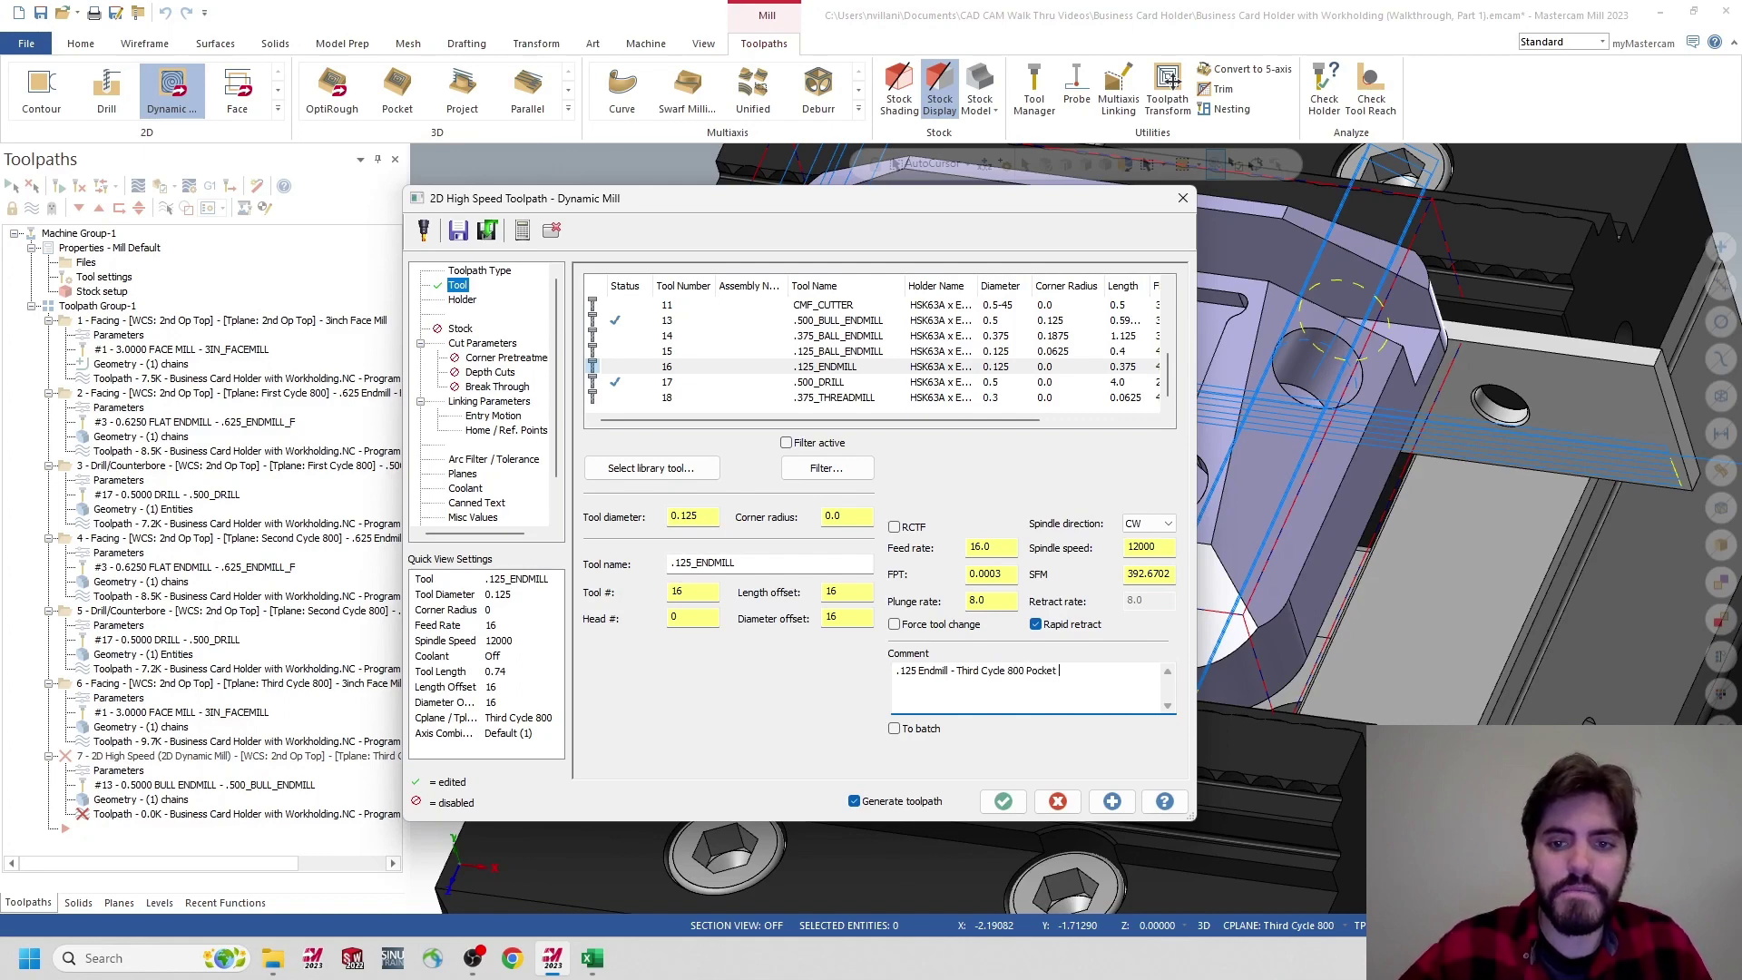
{"action": "key", "text": "BackSpace"}
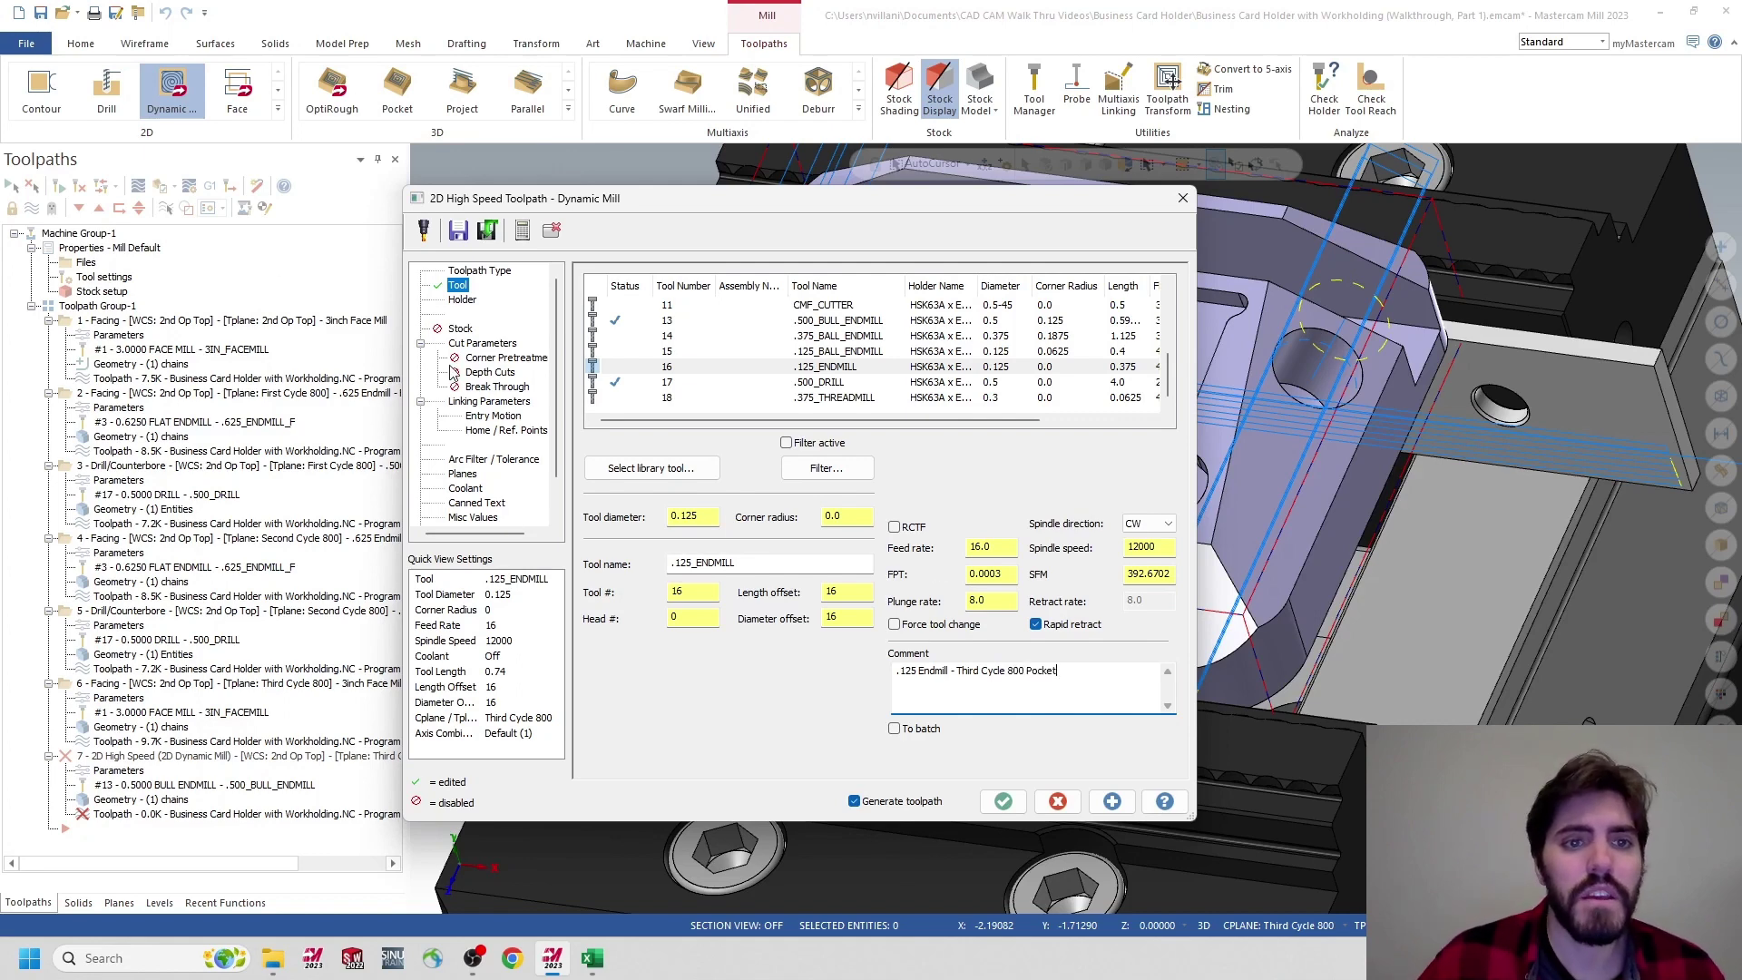
Set the stock to leave on walls and floors to 0 in the cut parameters
{"action": "left_click", "coordinate": [488, 343]}
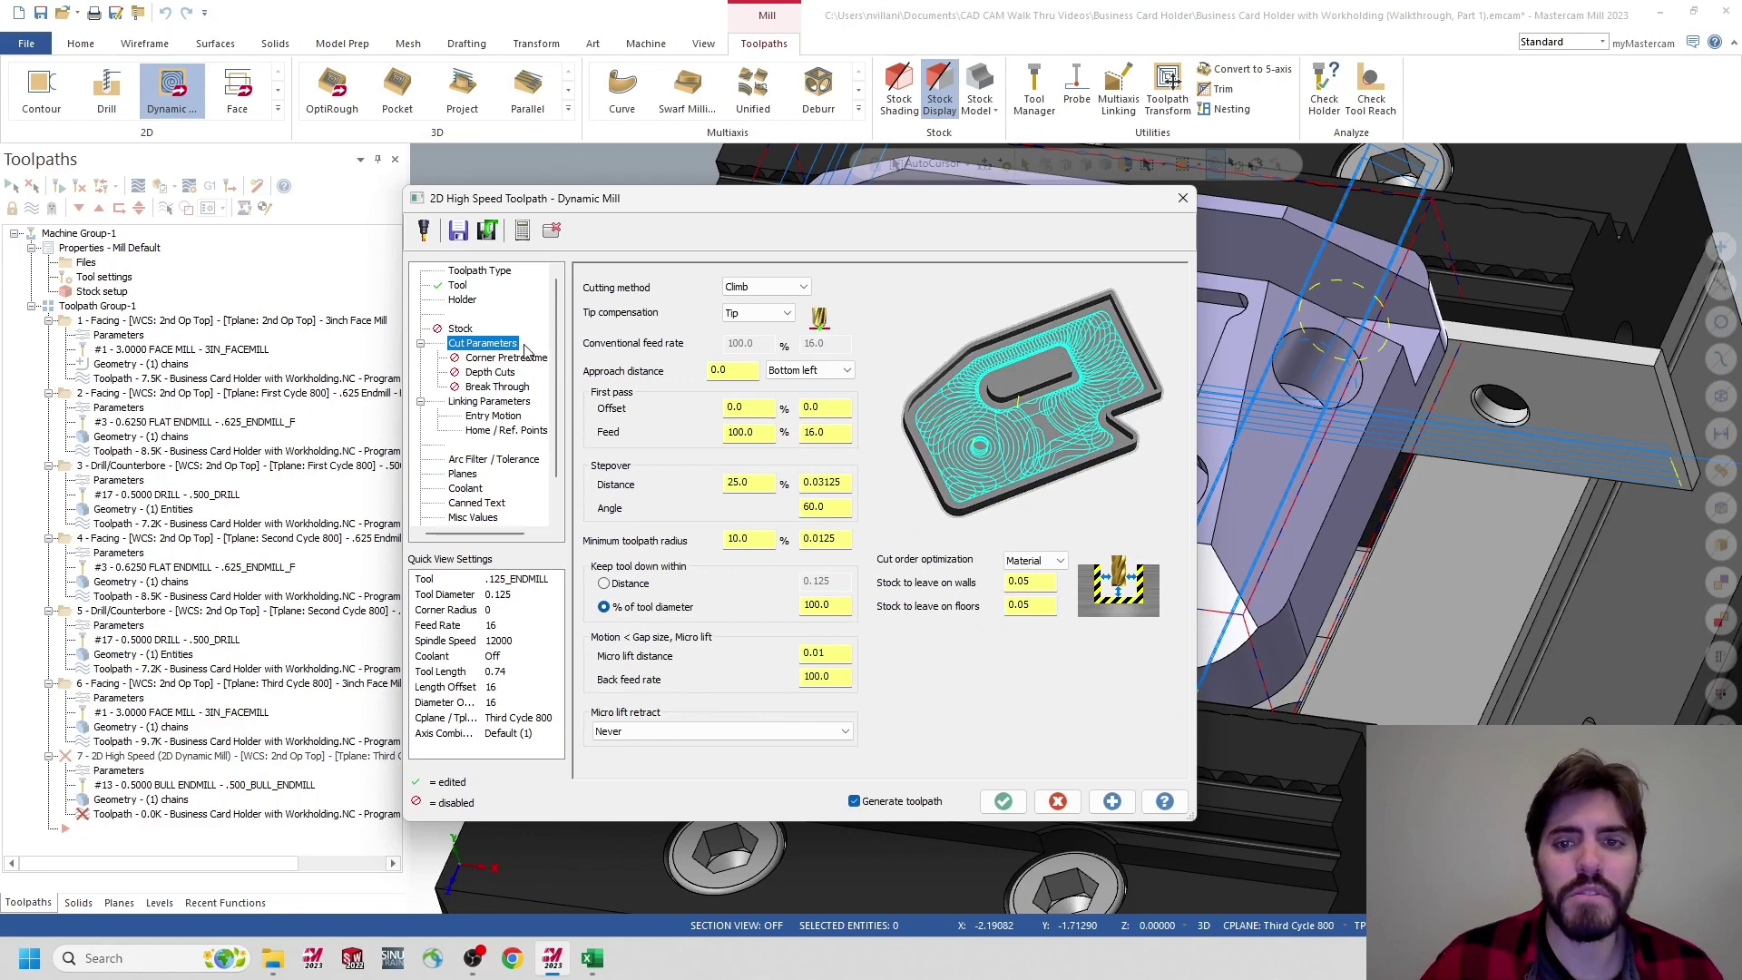
{"action": "double_click", "coordinate": [1030, 582]}
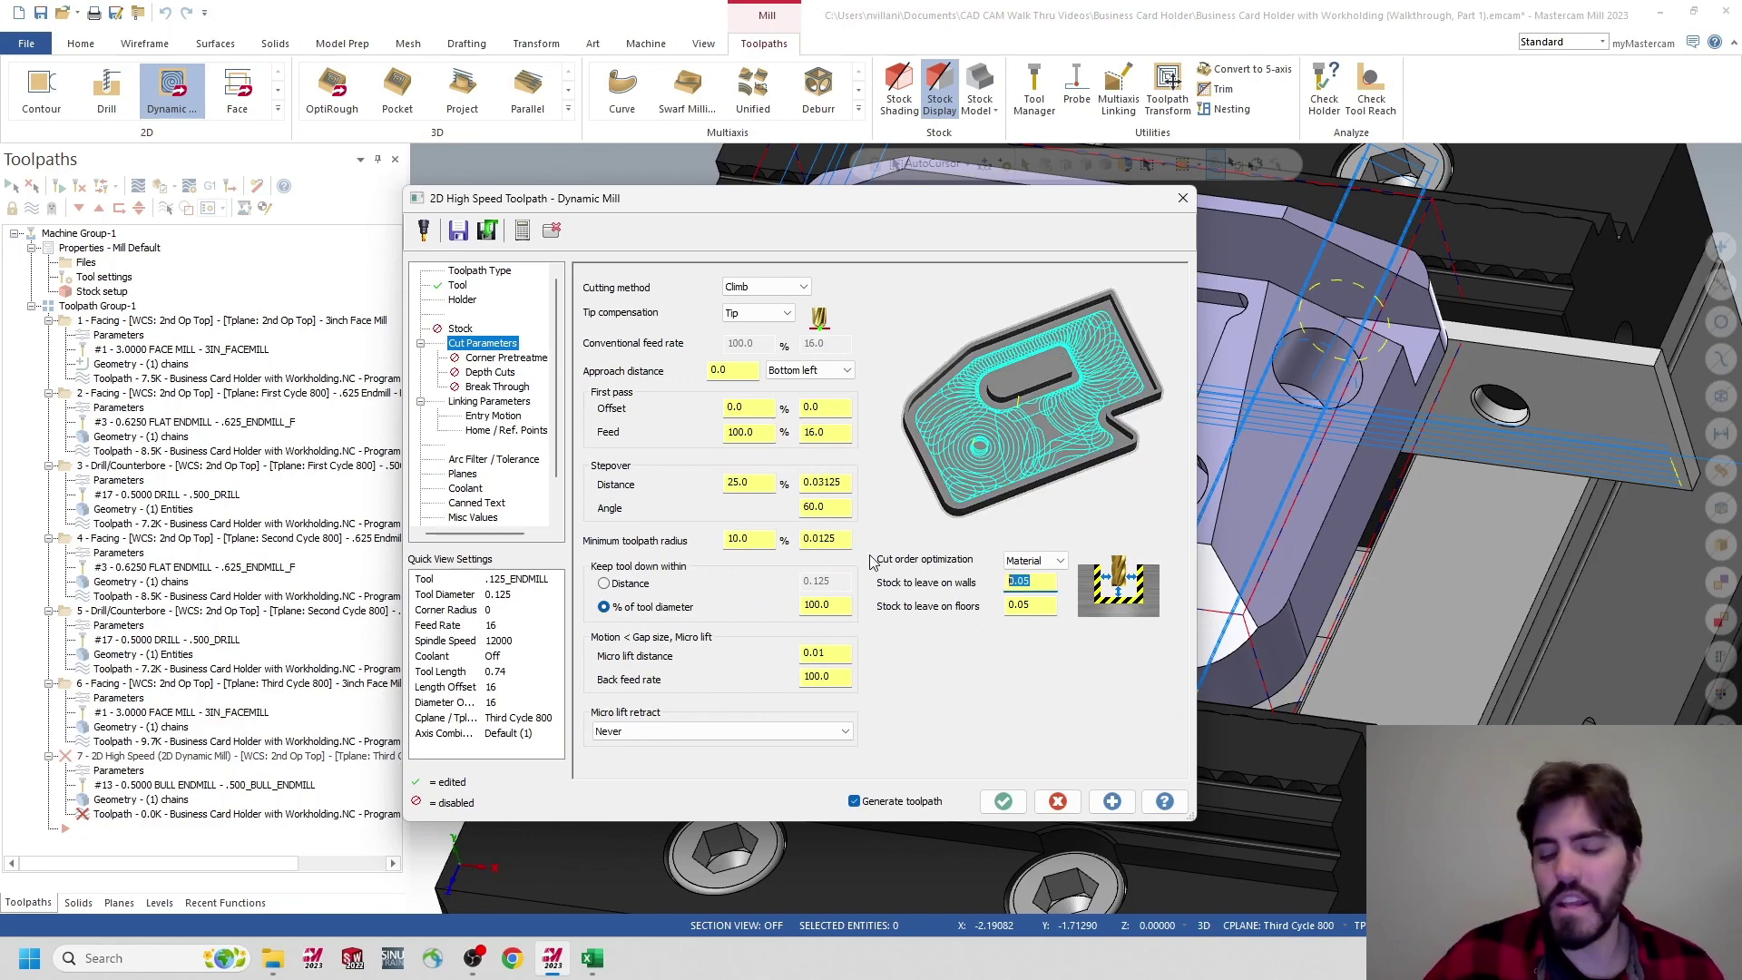
{"action": "type", "text": "0"}
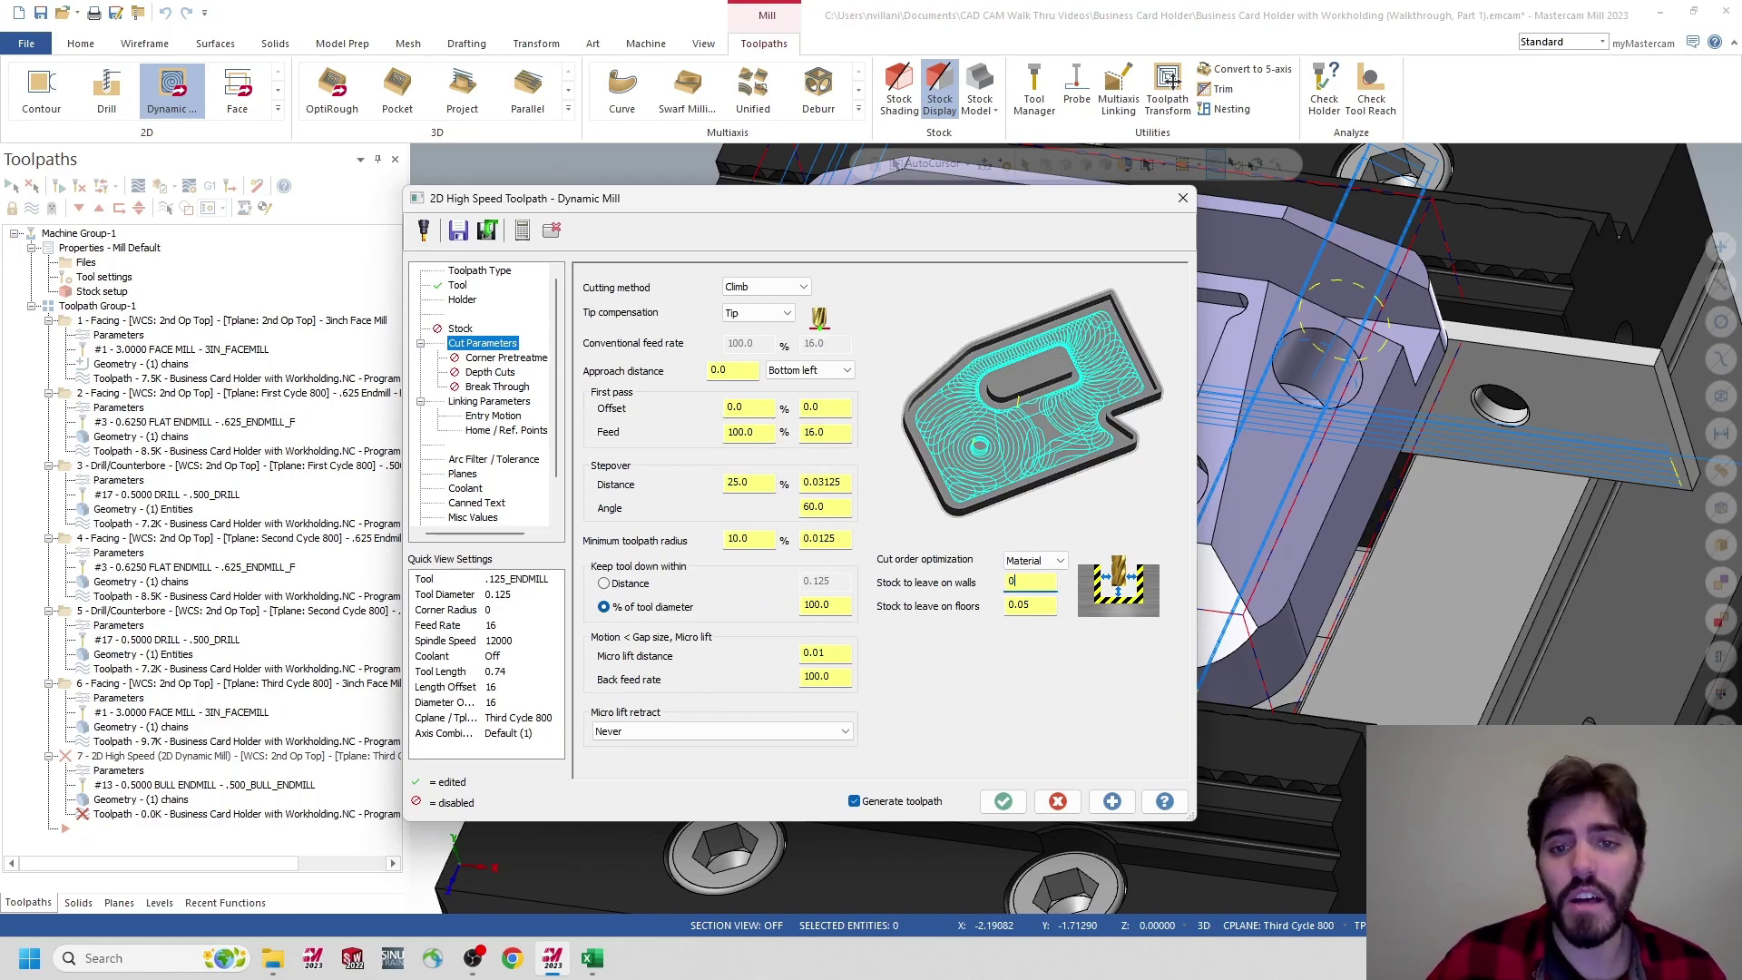
{"action": "double_click", "coordinate": [1037, 607]}
{"action": "type", "text": "0"}
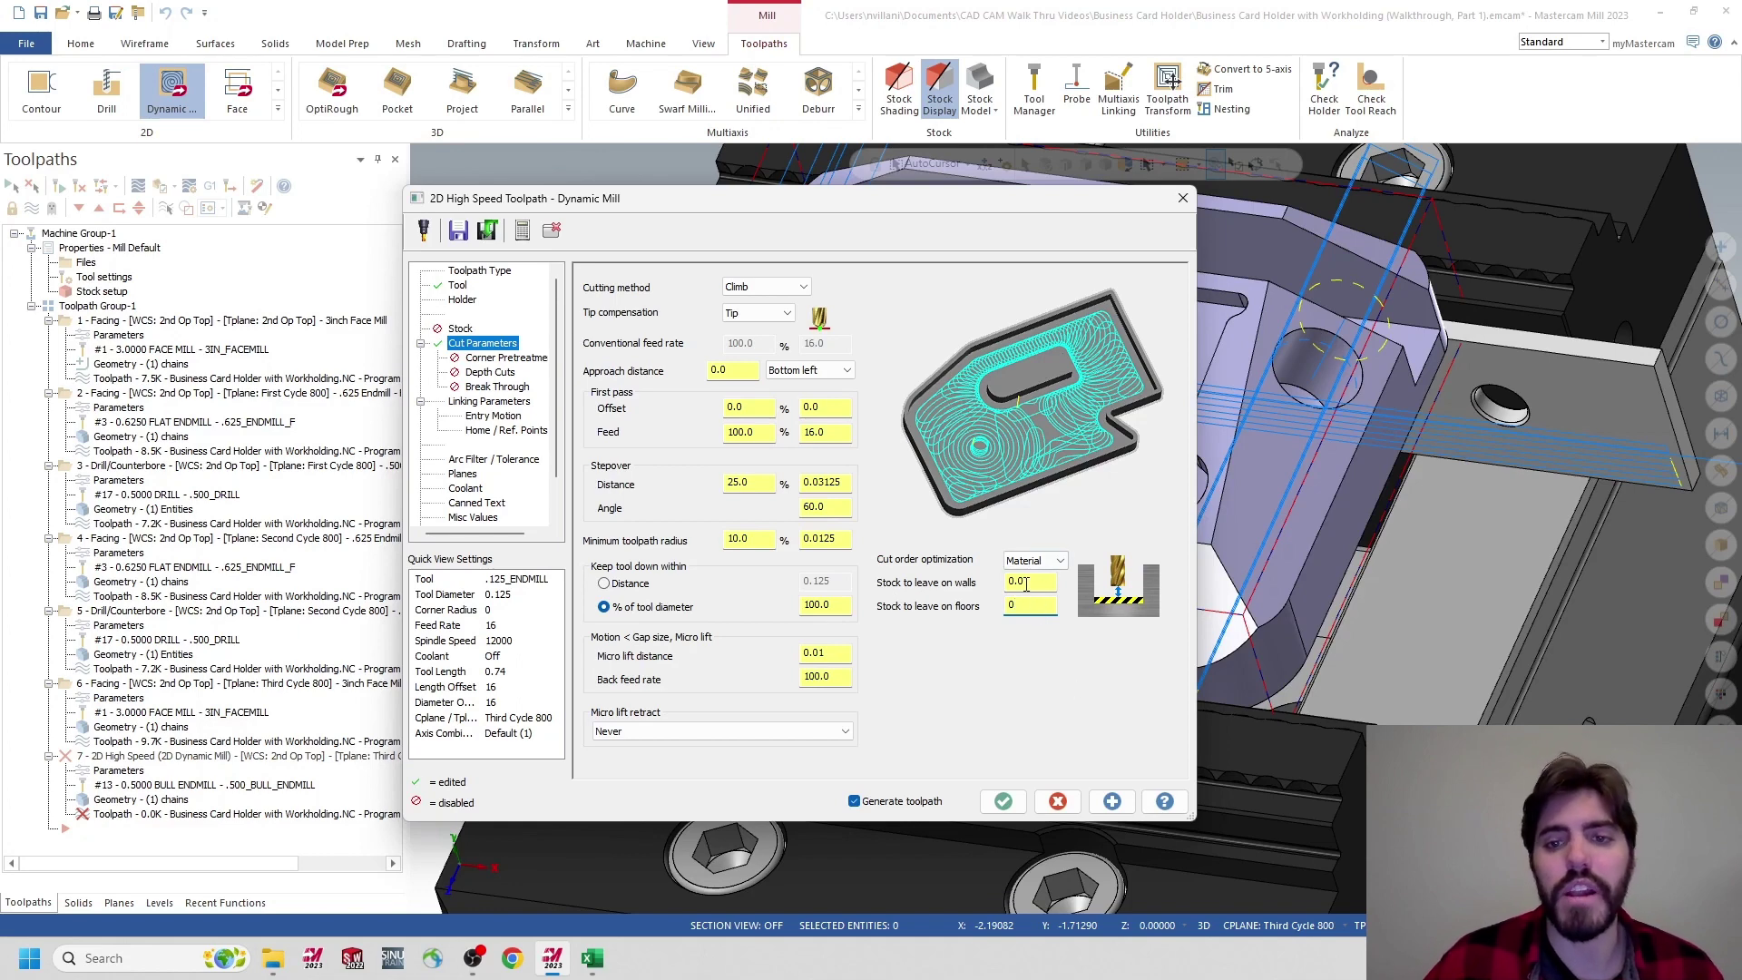
Switch to the Excel tool list and check the cutting data in the .125_ENDMILL row for the depth cuts
{"action": "left_click", "coordinate": [507, 358]}
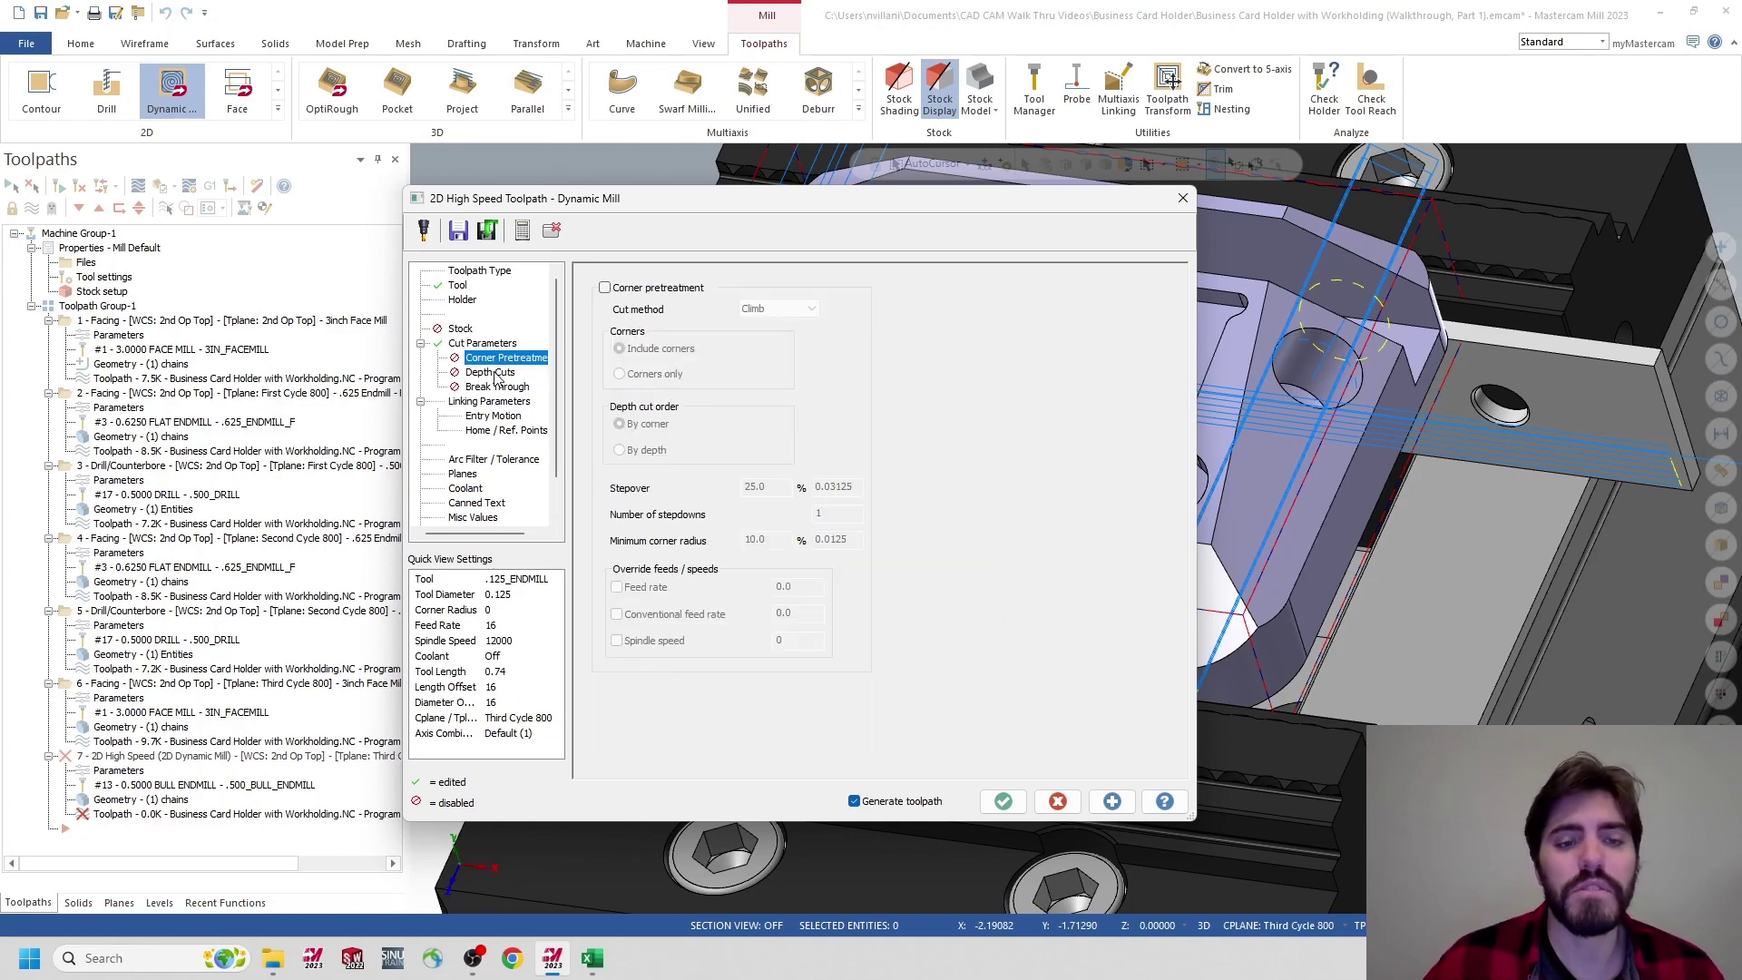
{"action": "left_click", "coordinate": [491, 373]}
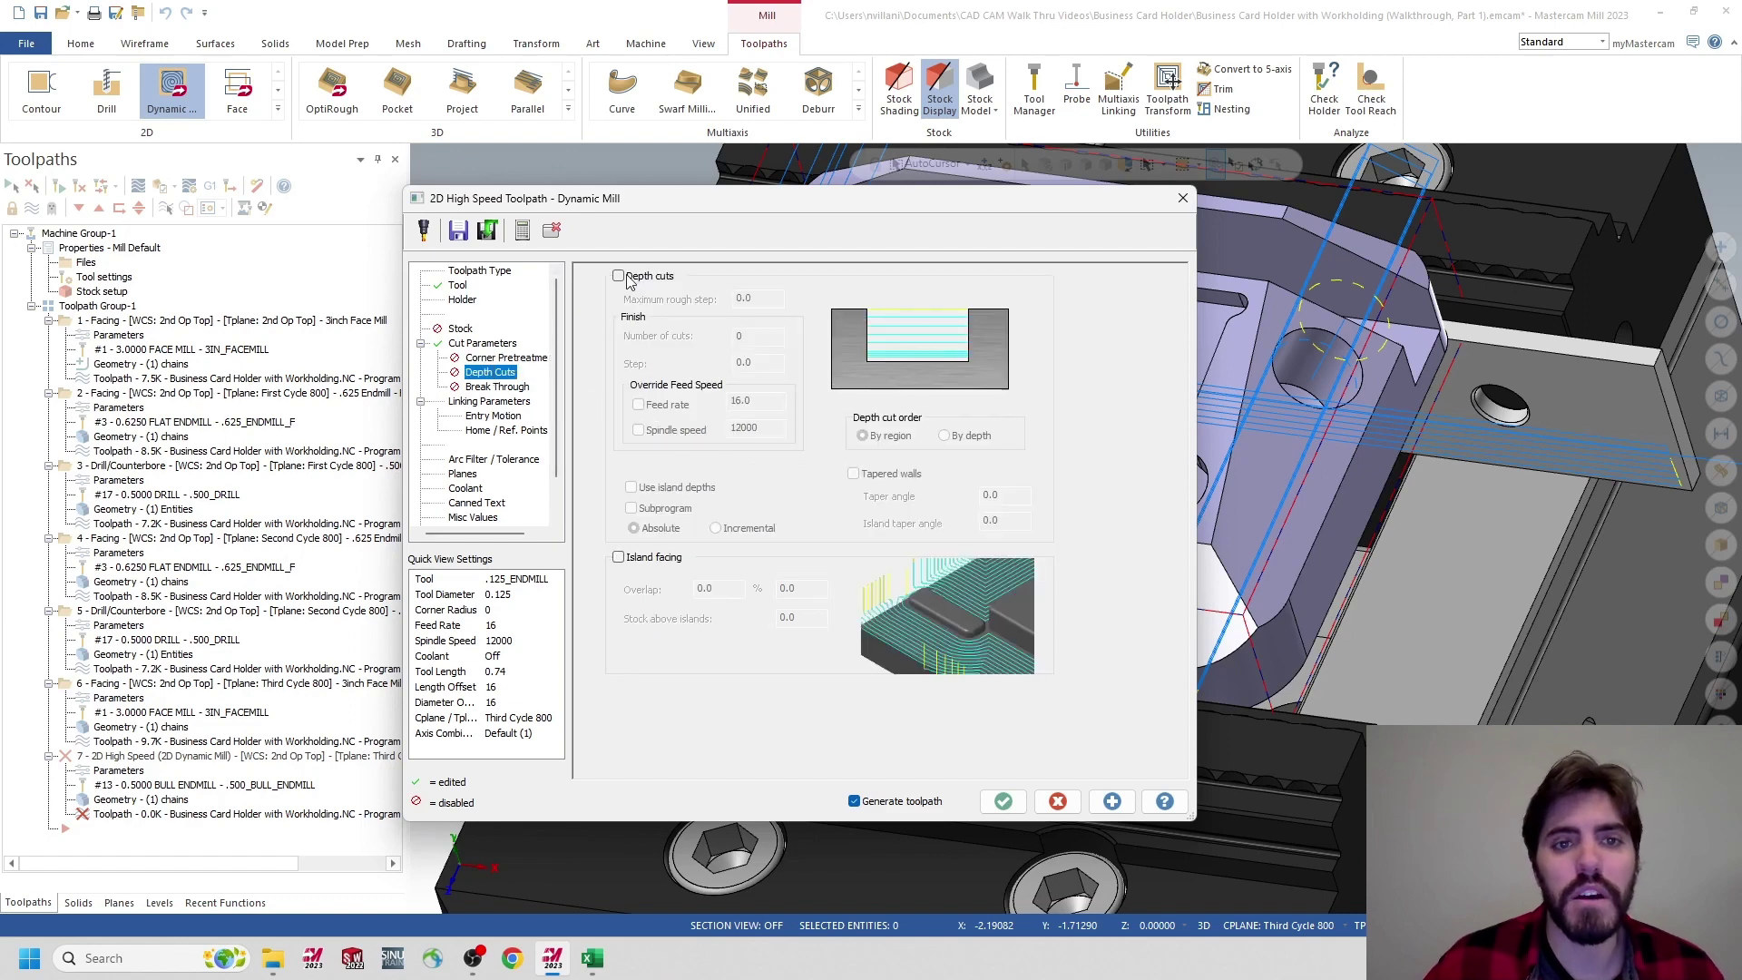
{"action": "left_click", "coordinate": [592, 958]}
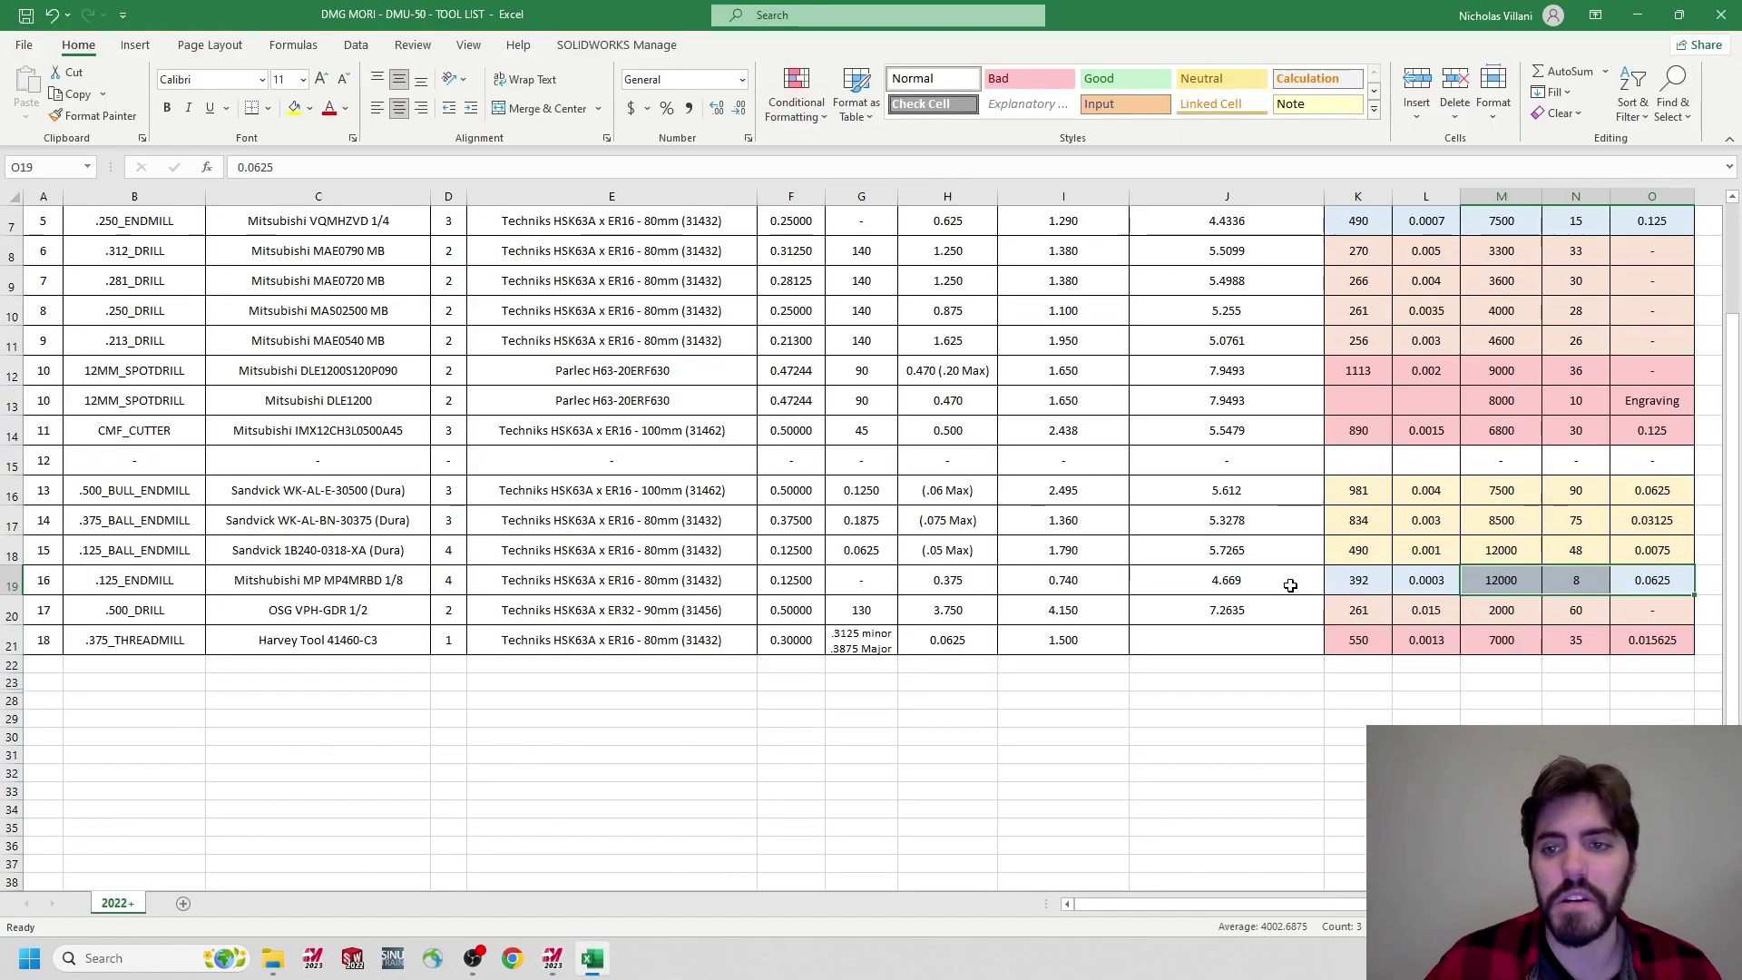
{"action": "left_click", "coordinate": [1063, 773]}
{"action": "left_click", "coordinate": [42, 582]}
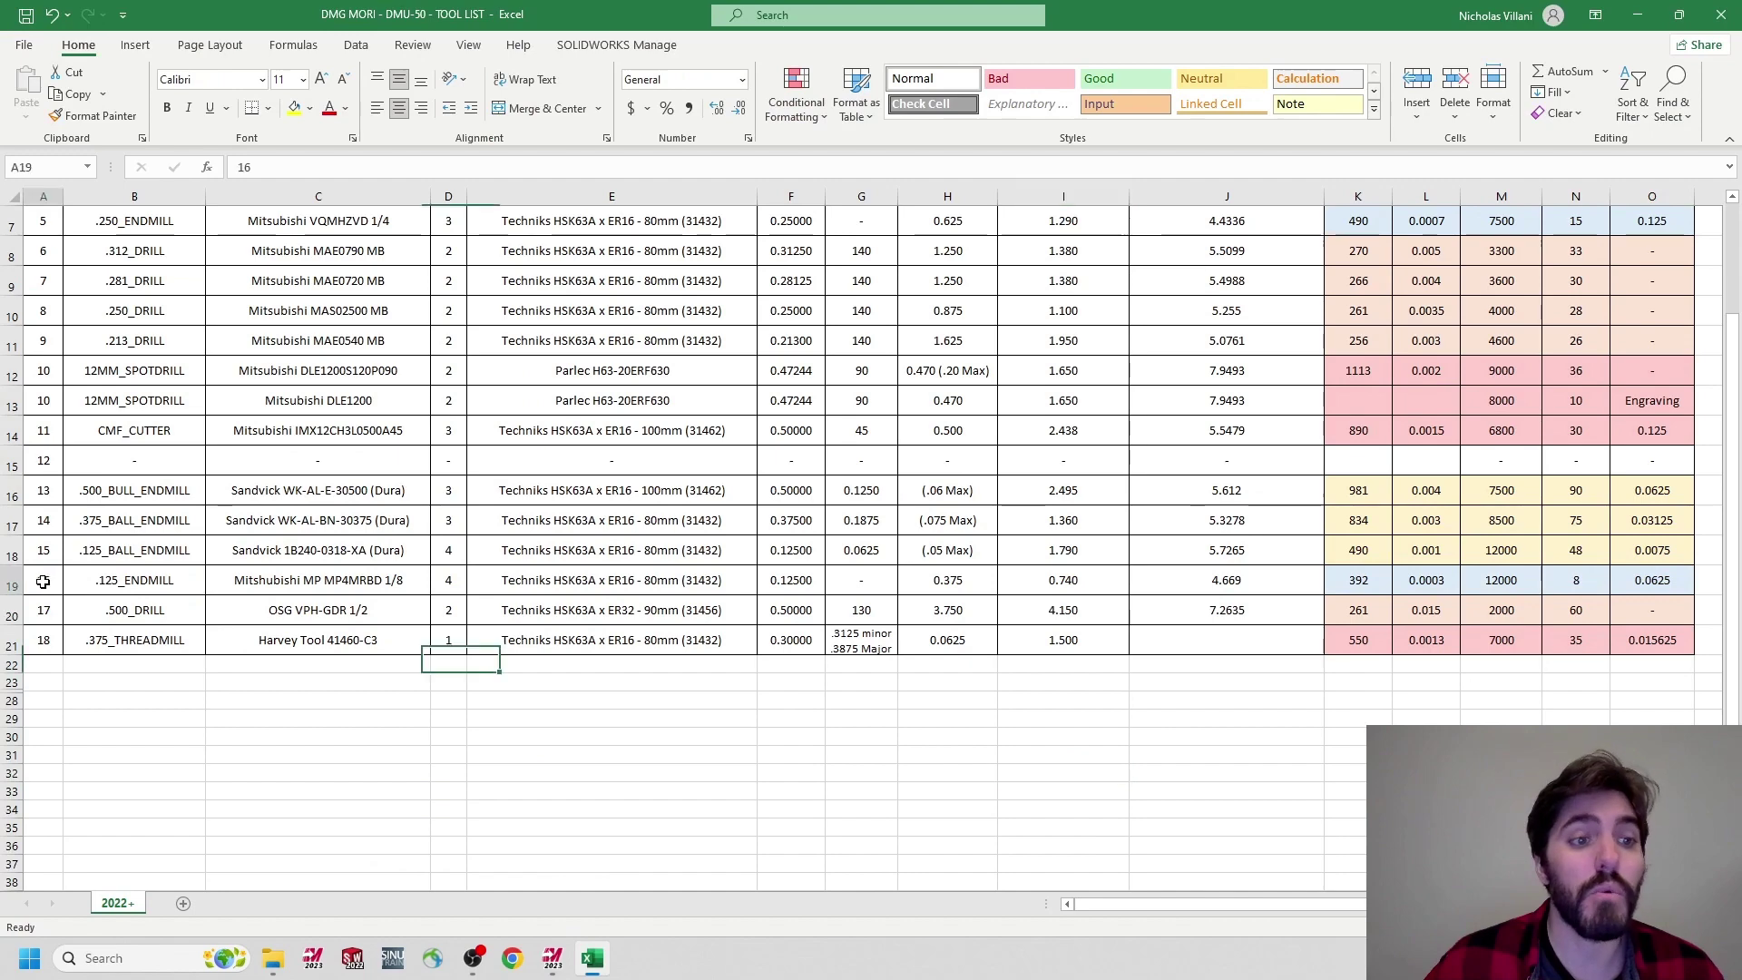
{"action": "left_click_drag", "start_coordinate": [43, 581], "coordinate": [1657, 589]}
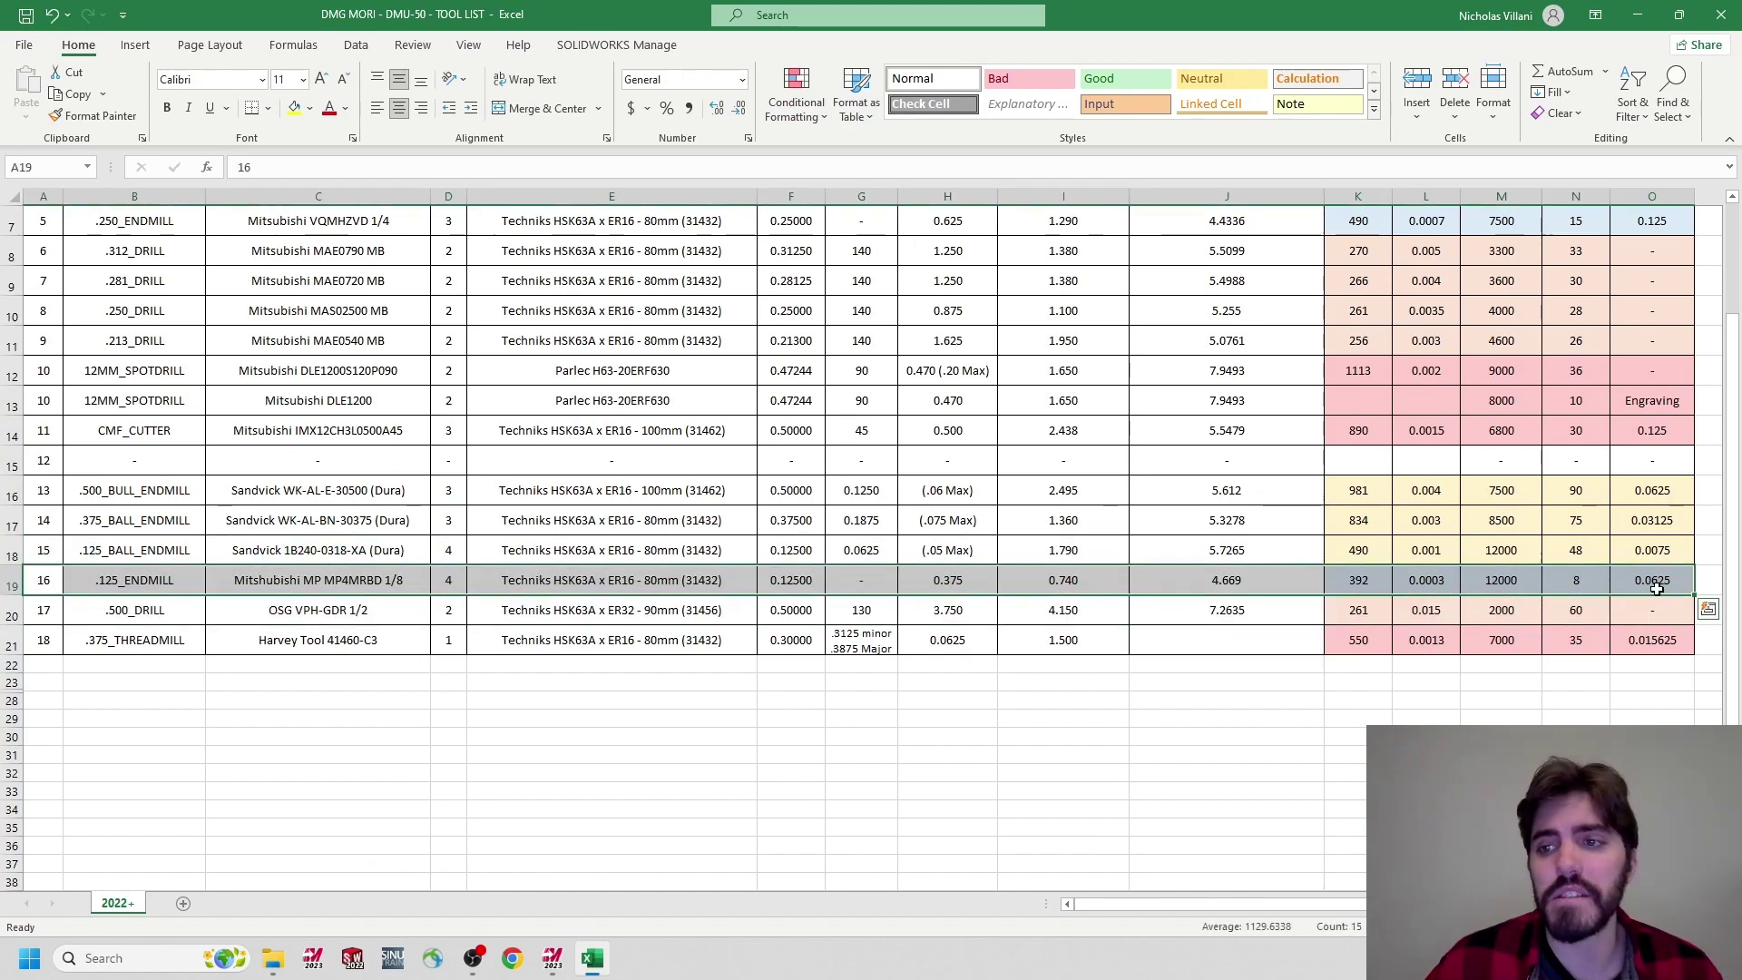
{"action": "left_click", "coordinate": [1640, 16]}
Enable depth cuts for the pocket operation and set the maximum rough step to .0625
{"action": "left_click", "coordinate": [620, 277]}
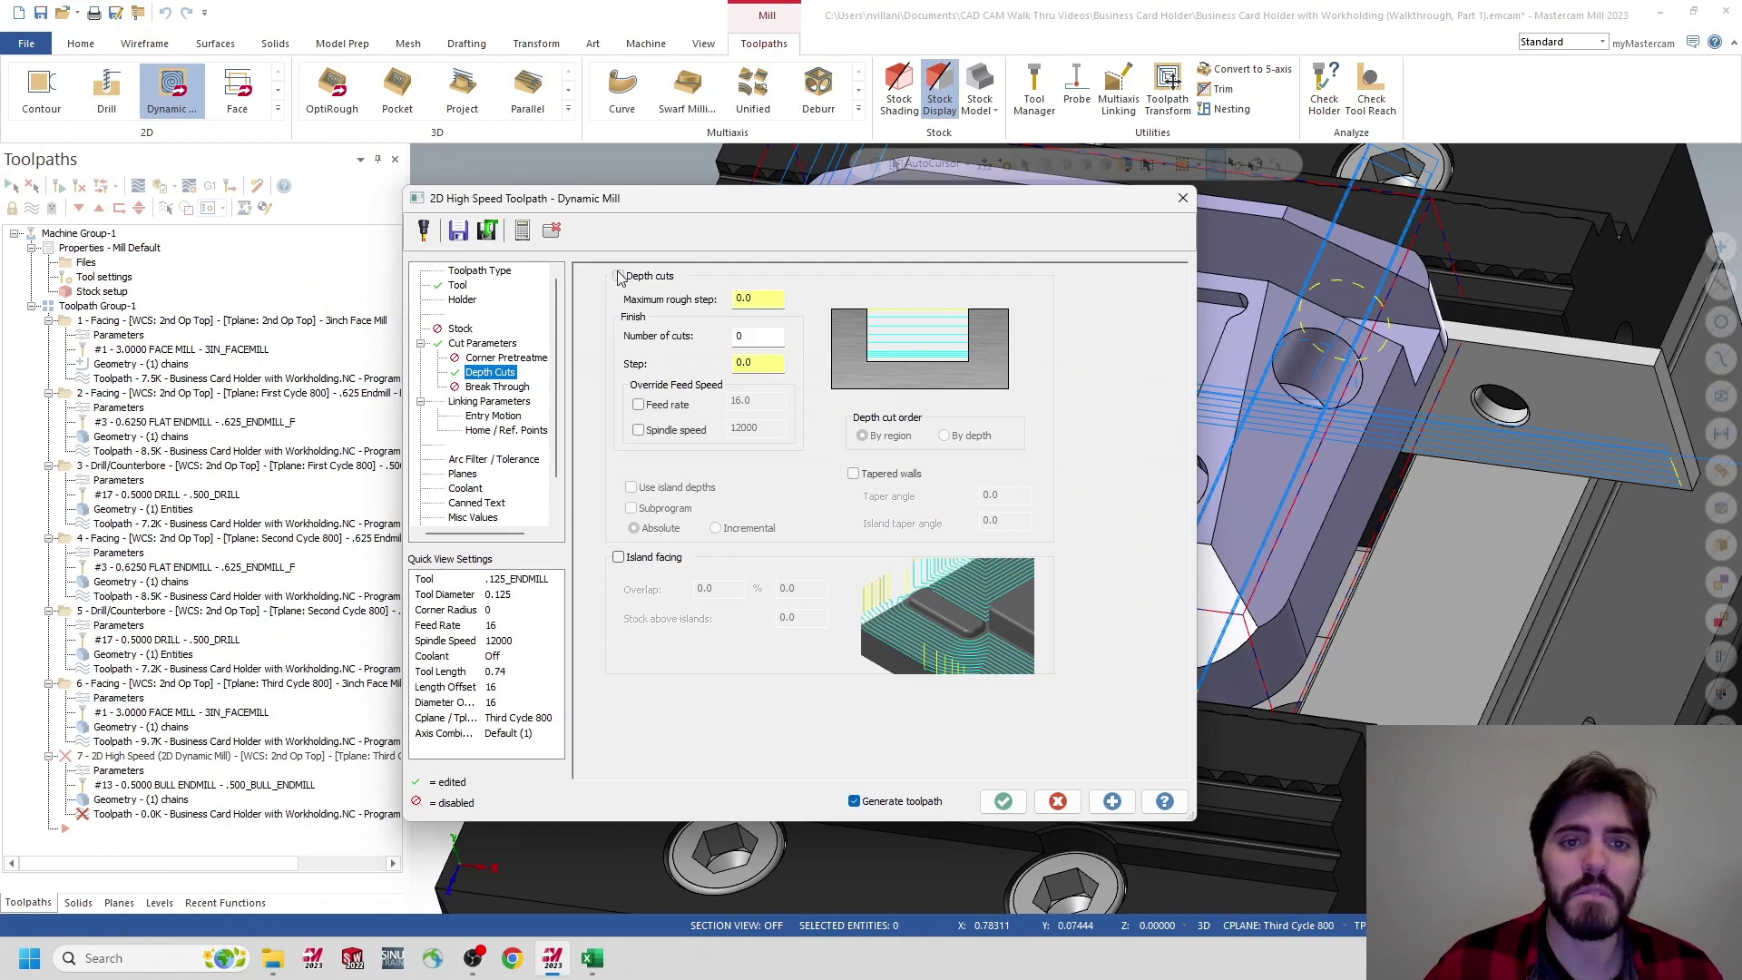
{"action": "double_click", "coordinate": [758, 298]}
{"action": "type", "text": ".0625"}
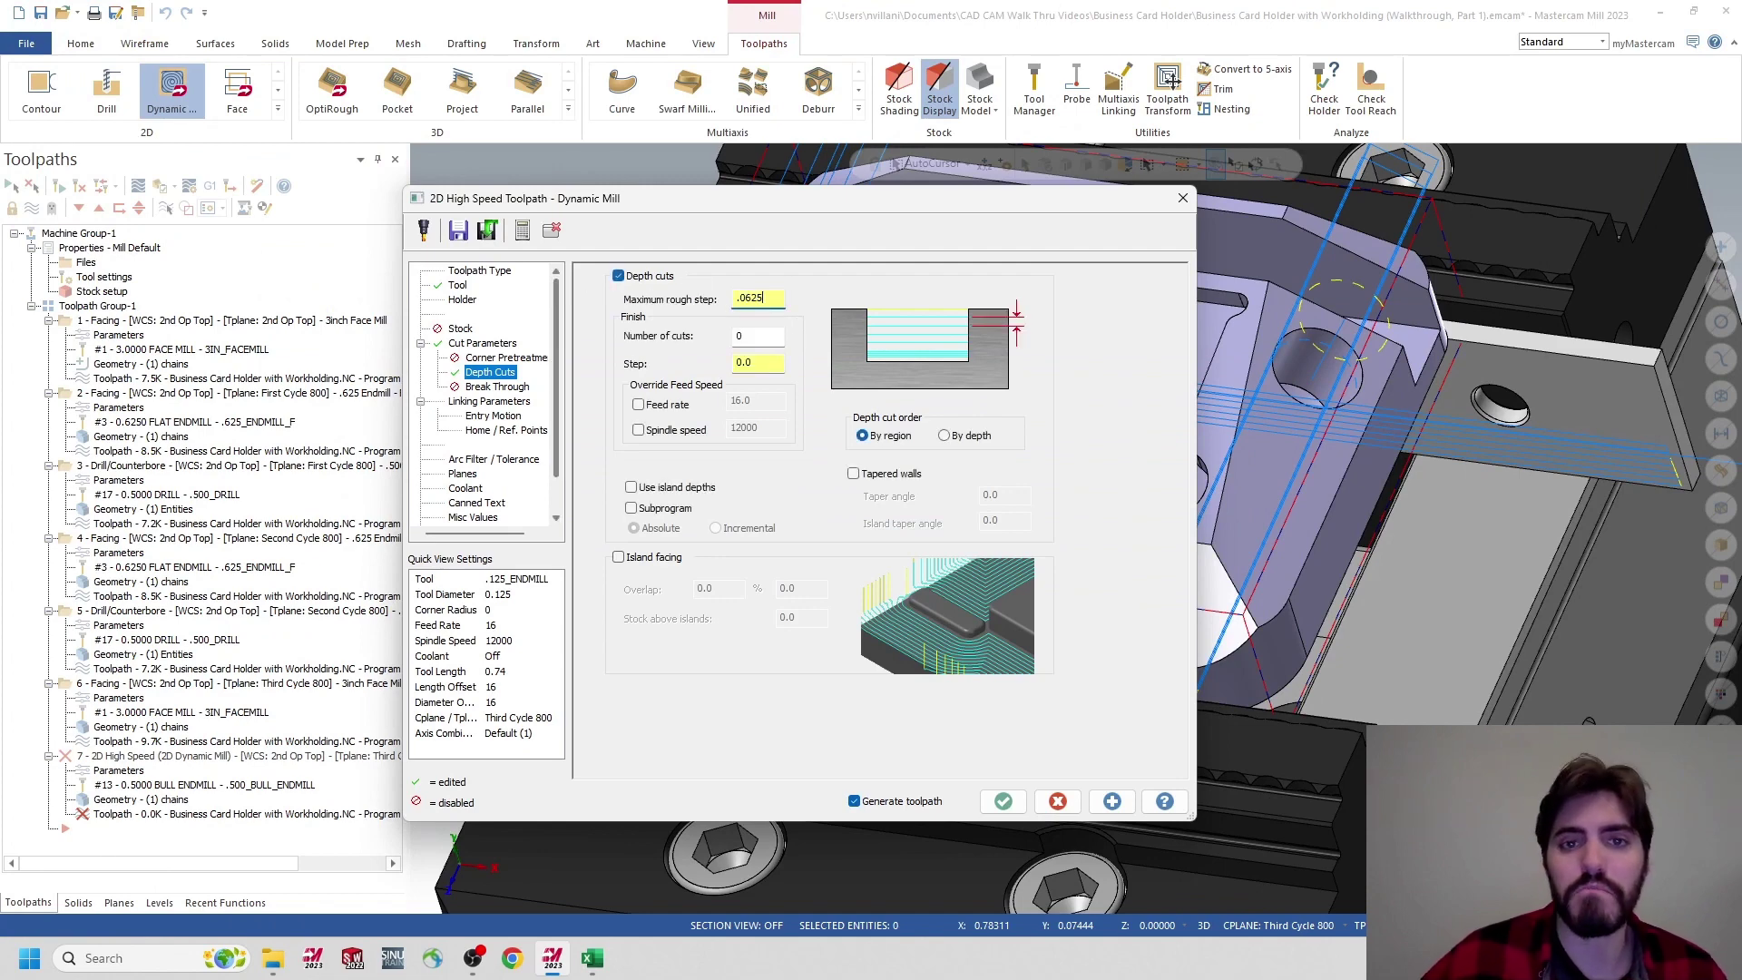
In the linking parameters, switch the feed plane to absolute and set the top of stock to 0.0 from the large pocket's upper edge
{"action": "left_click", "coordinate": [495, 401]}
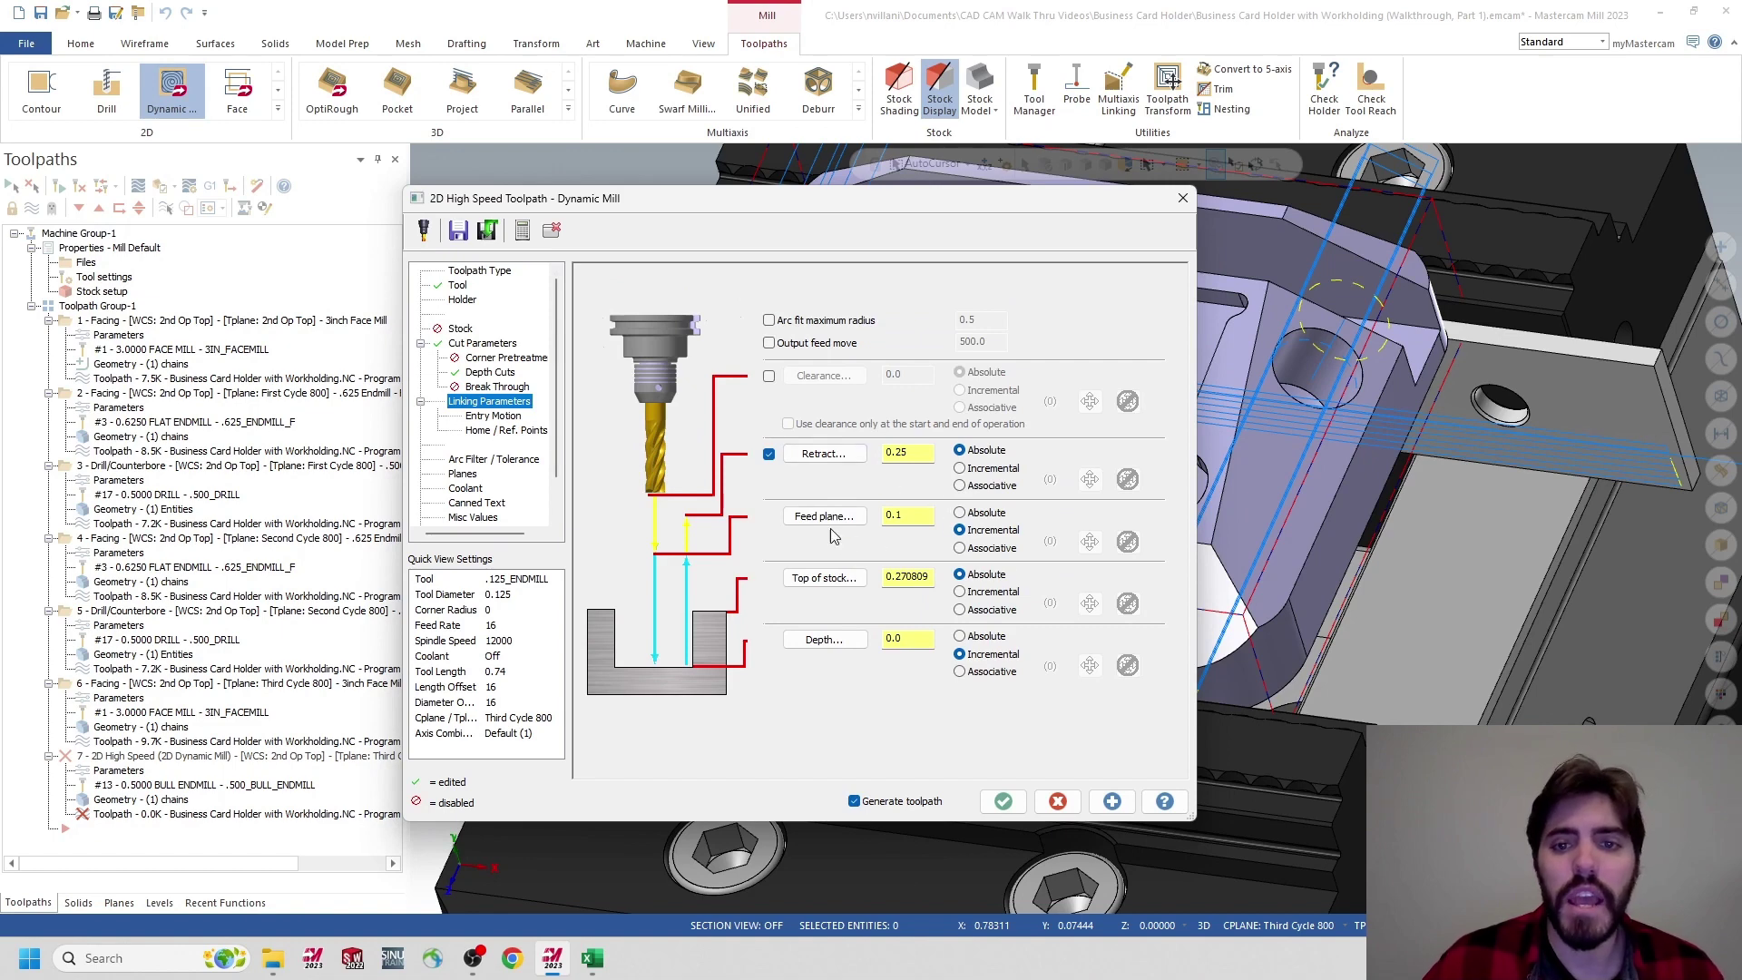
{"action": "left_click", "coordinate": [959, 512]}
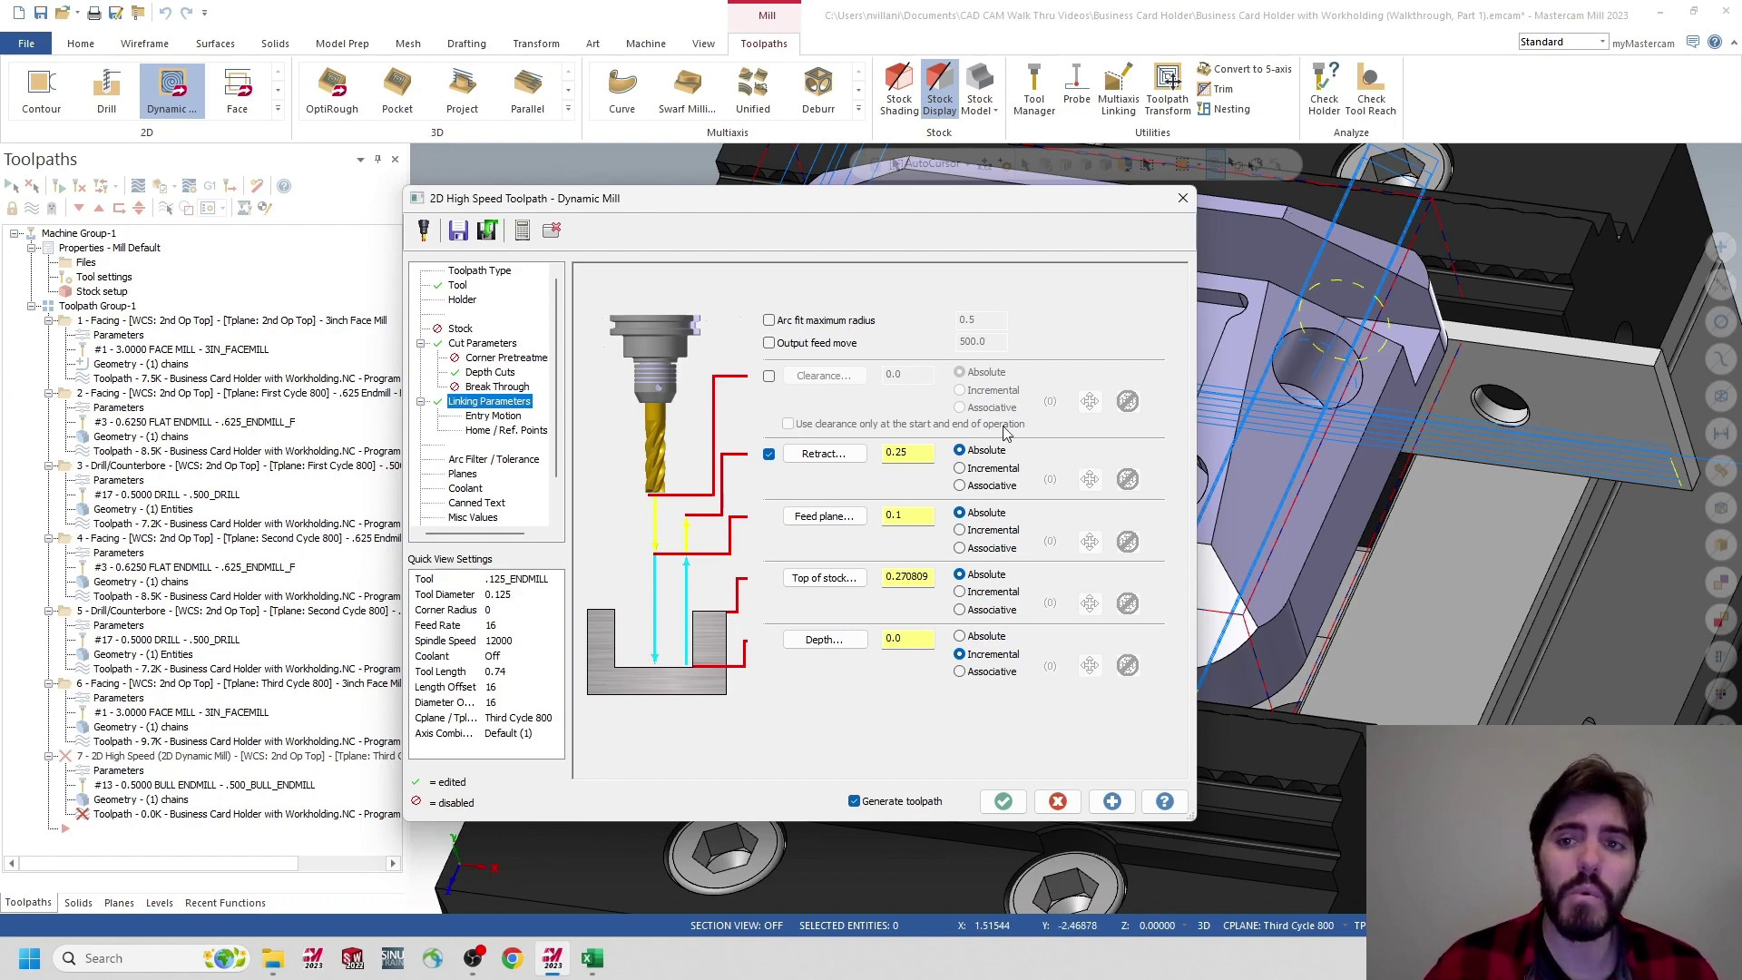
{"action": "left_click_drag", "start_coordinate": [922, 197], "coordinate": [619, 216]}
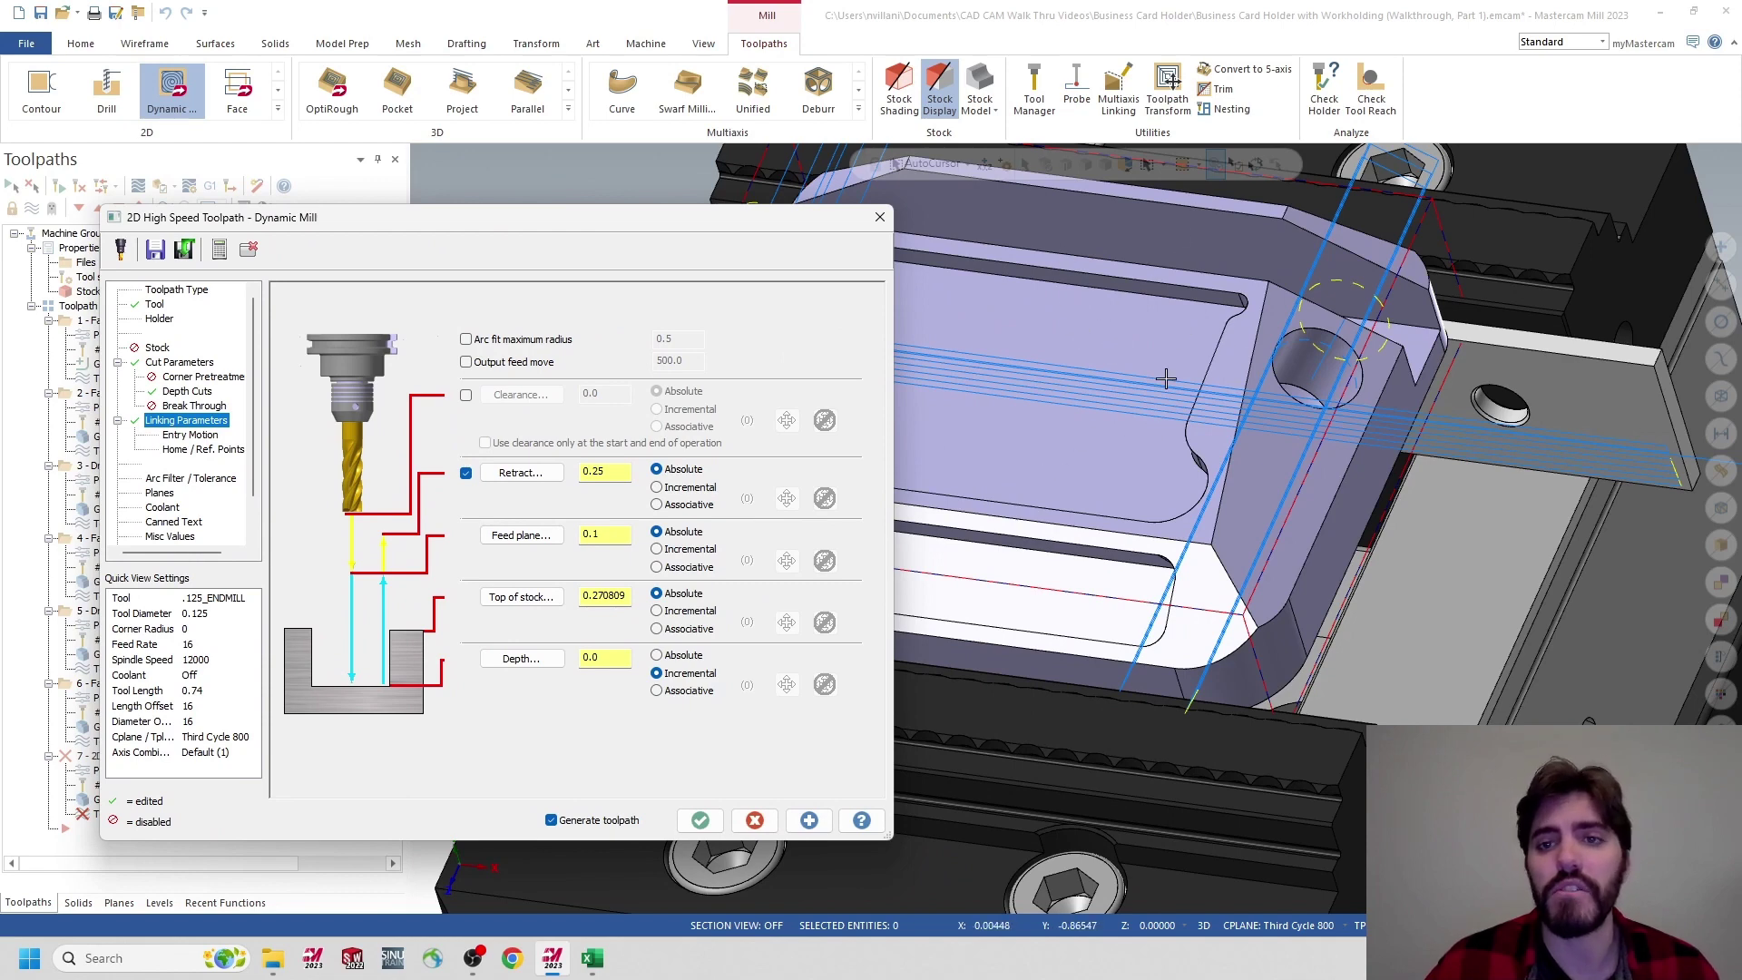
{"action": "left_click_drag", "start_coordinate": [472, 218], "coordinate": [810, 186]}
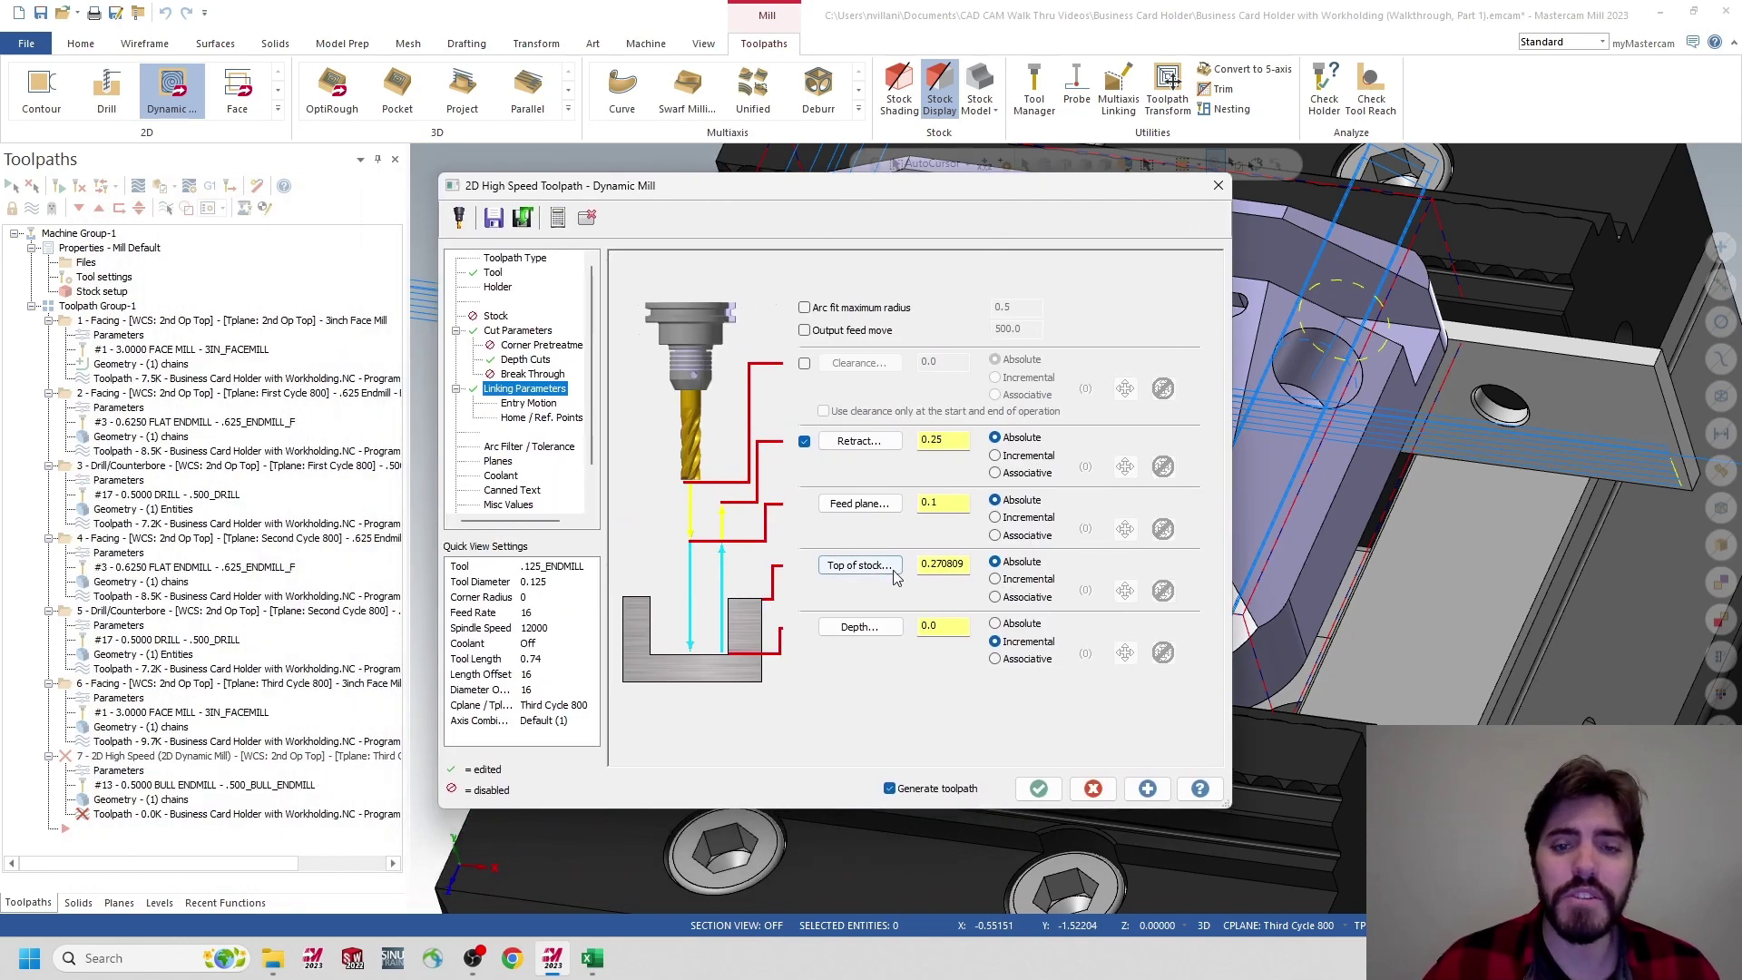
{"action": "left_click", "coordinate": [865, 571]}
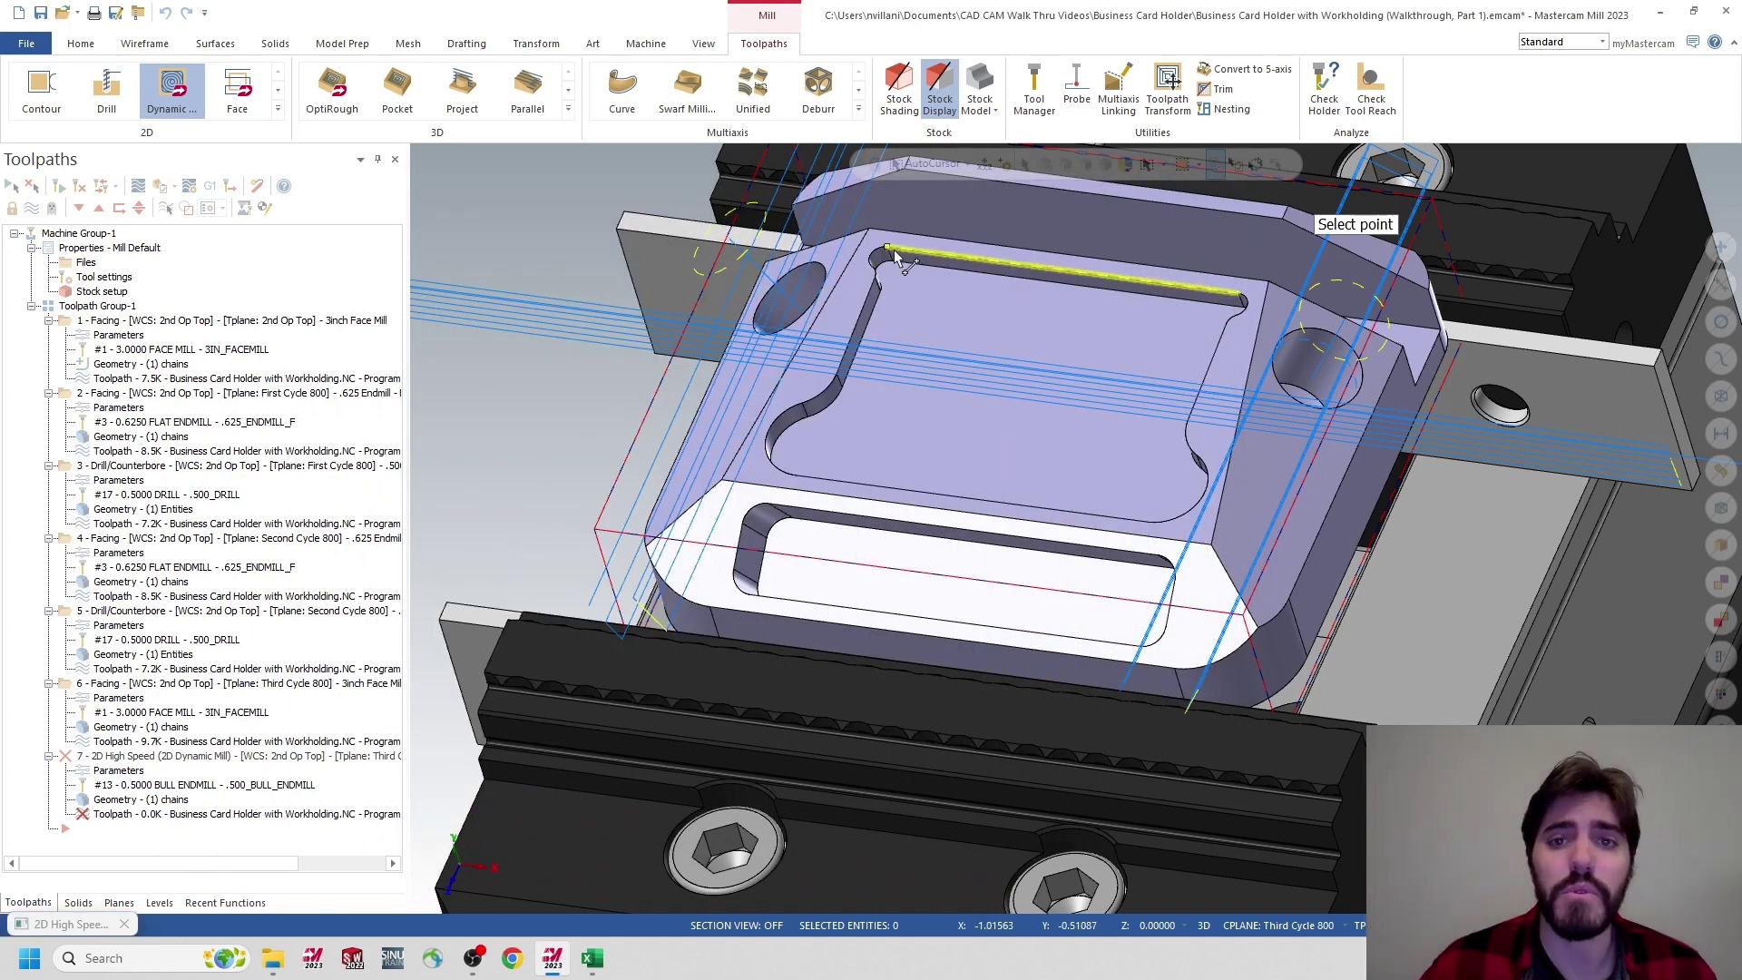
{"action": "left_click", "coordinate": [895, 255]}
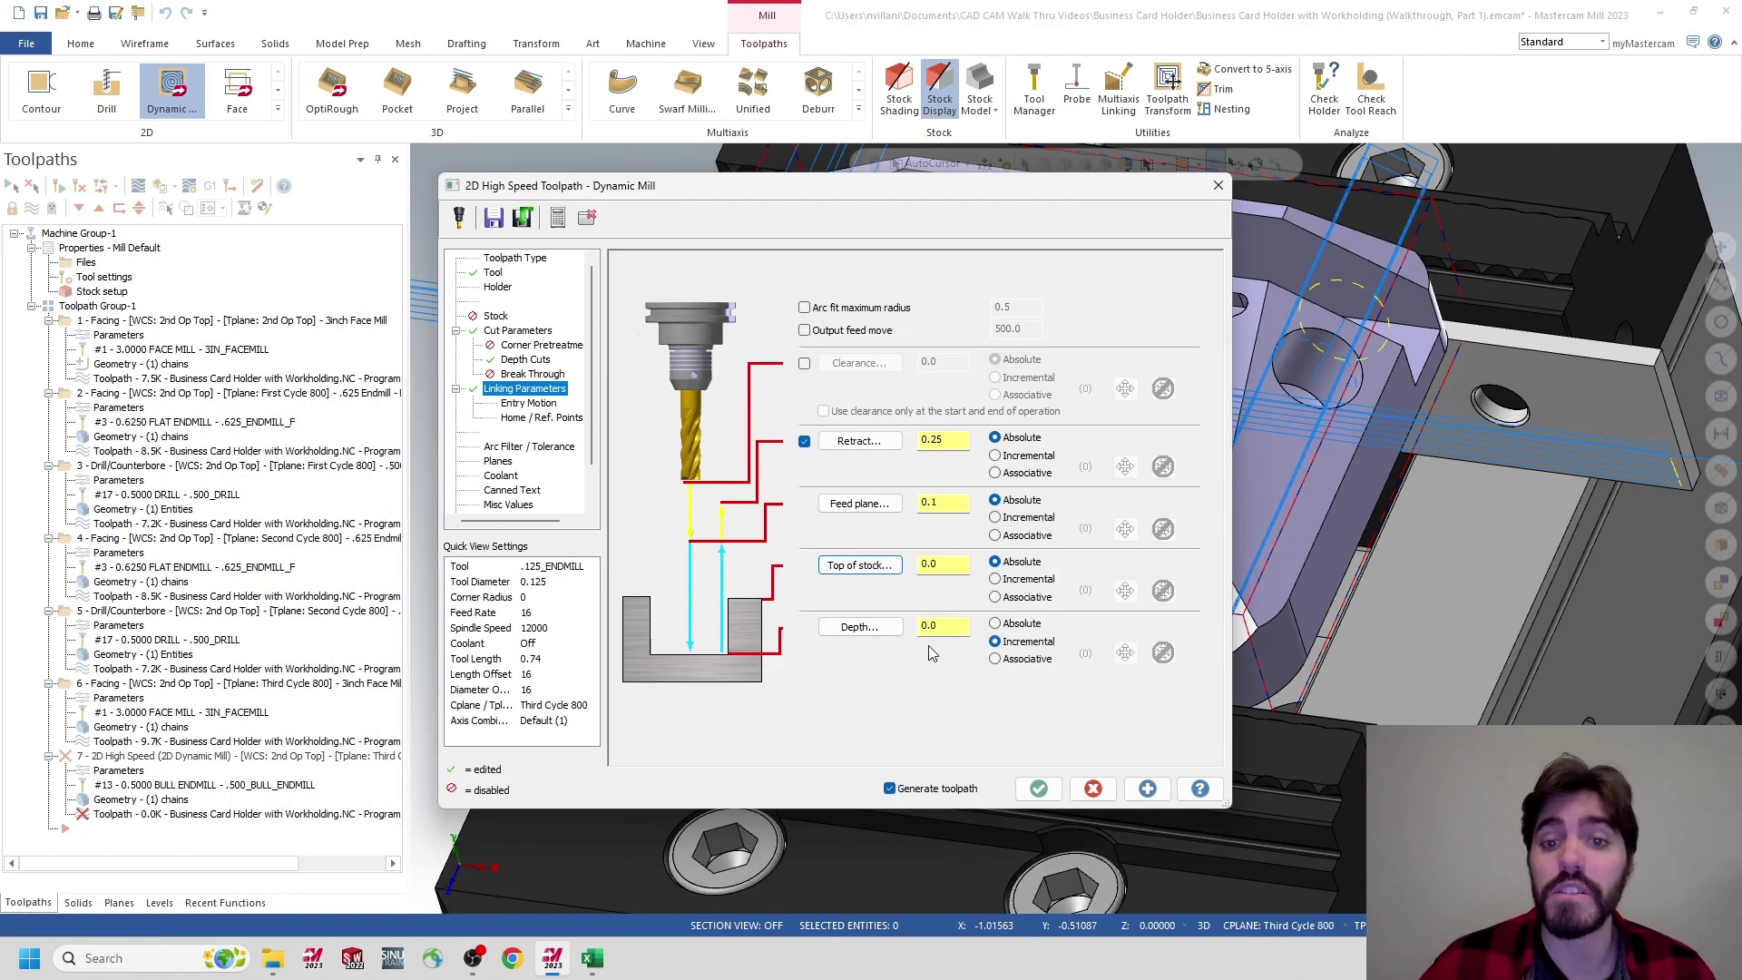
Set the depth to absolute -0.125 by picking a point on the large pocket's floor edge
{"action": "left_click", "coordinate": [875, 627]}
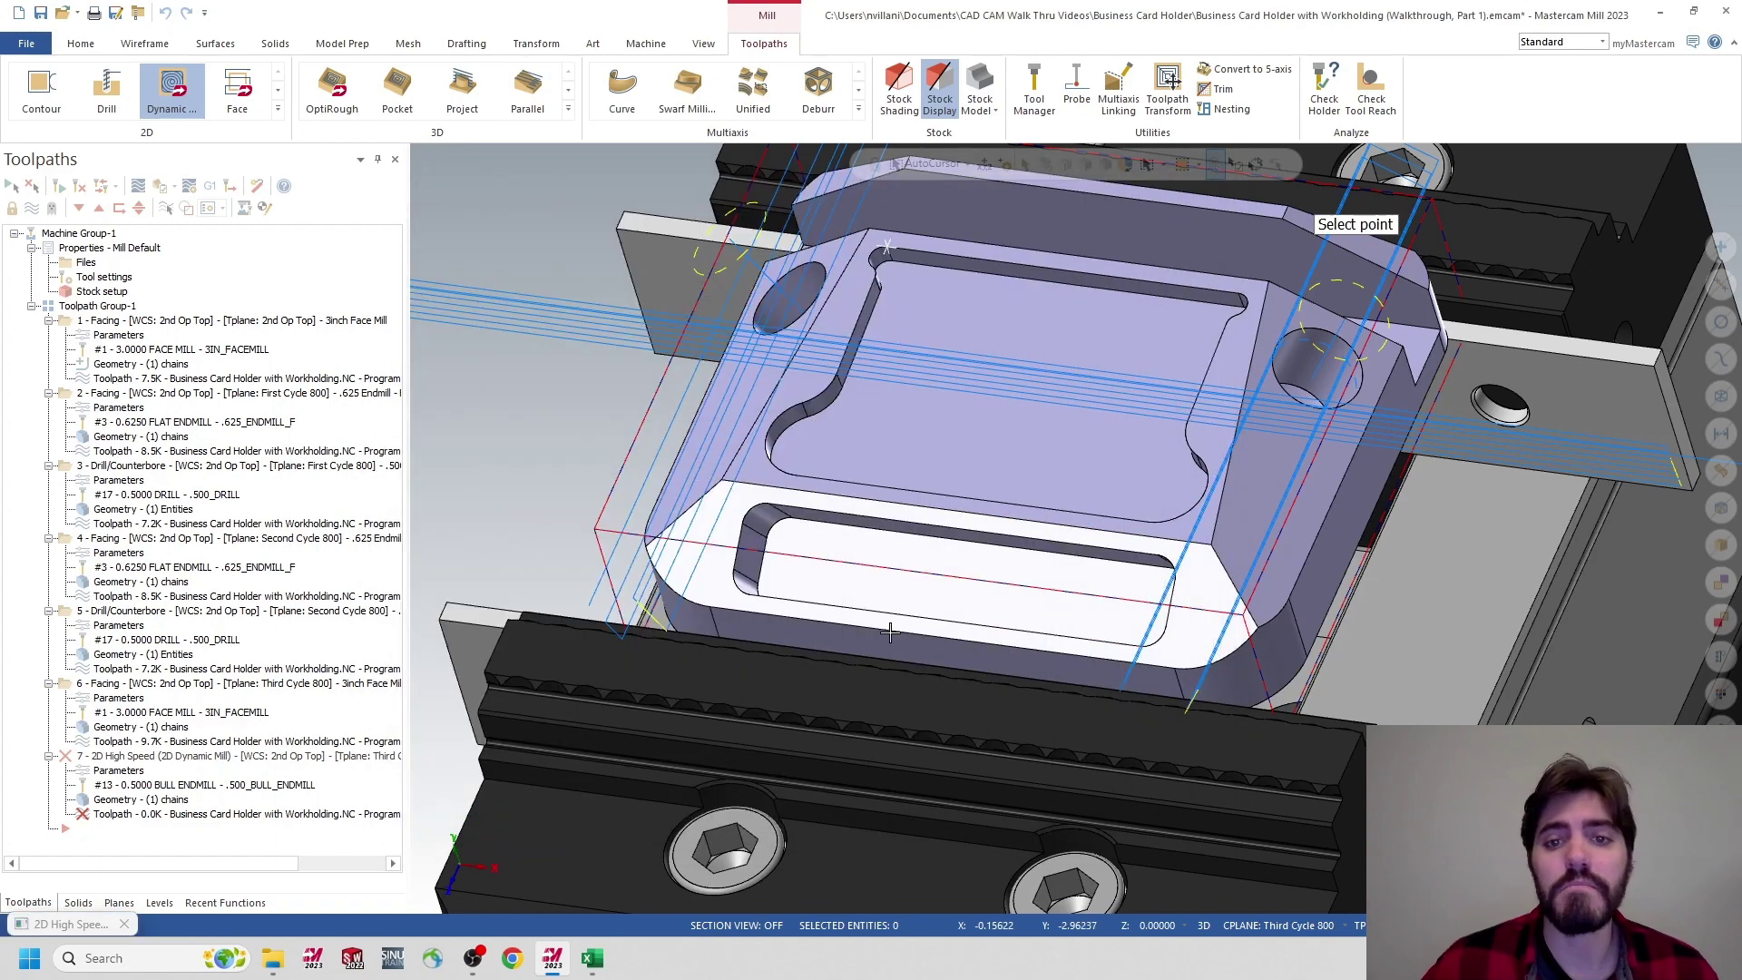
{"action": "left_click", "coordinate": [903, 267]}
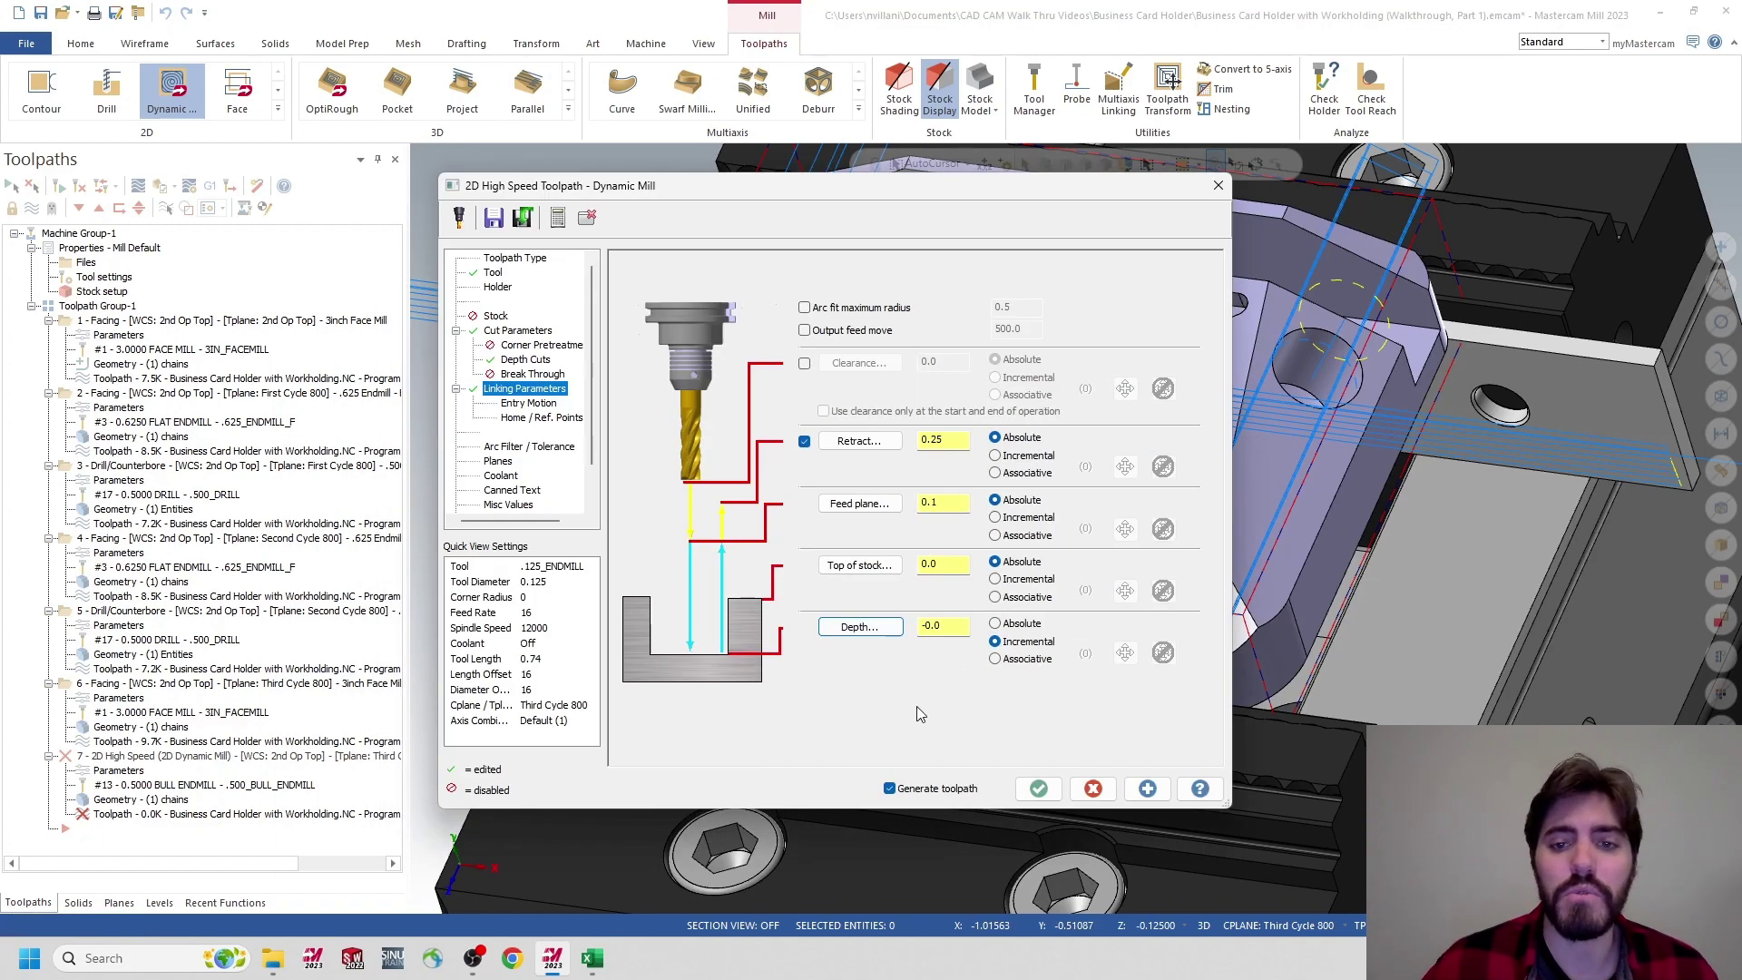
{"action": "left_click", "coordinate": [860, 627]}
{"action": "left_click", "coordinate": [895, 265]}
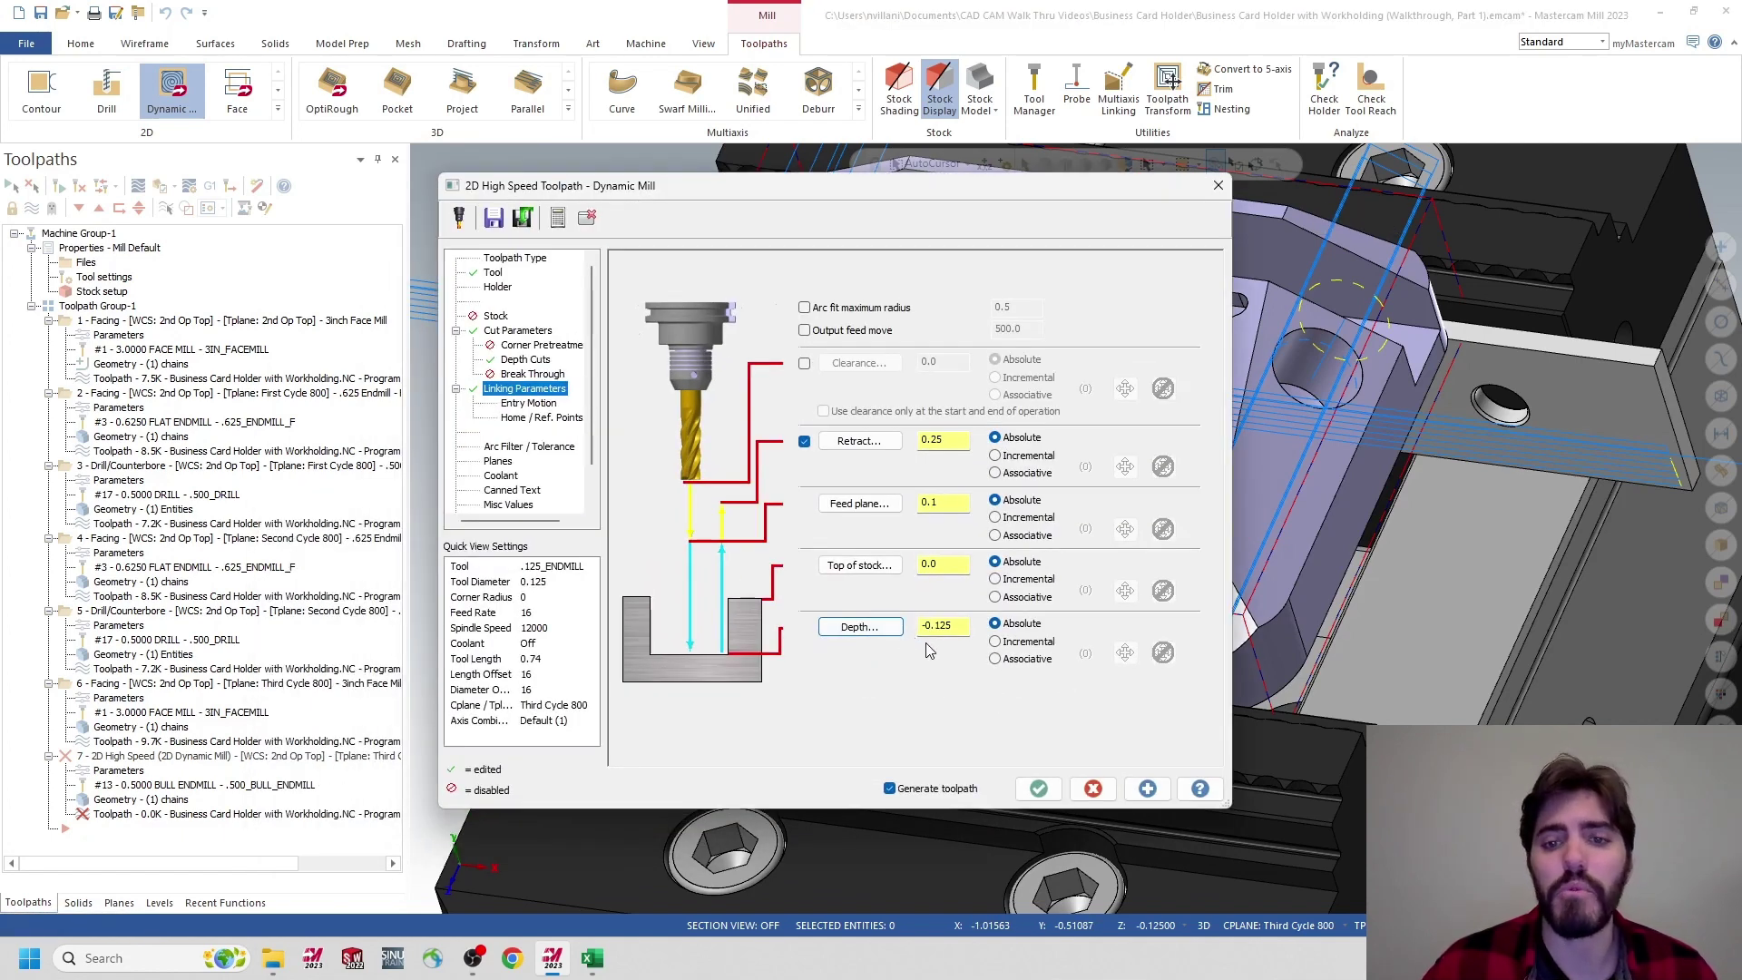
Check the helix radius in the entry motion and the assigned planes, and generate the pocket toolpath
{"action": "left_click", "coordinate": [525, 405]}
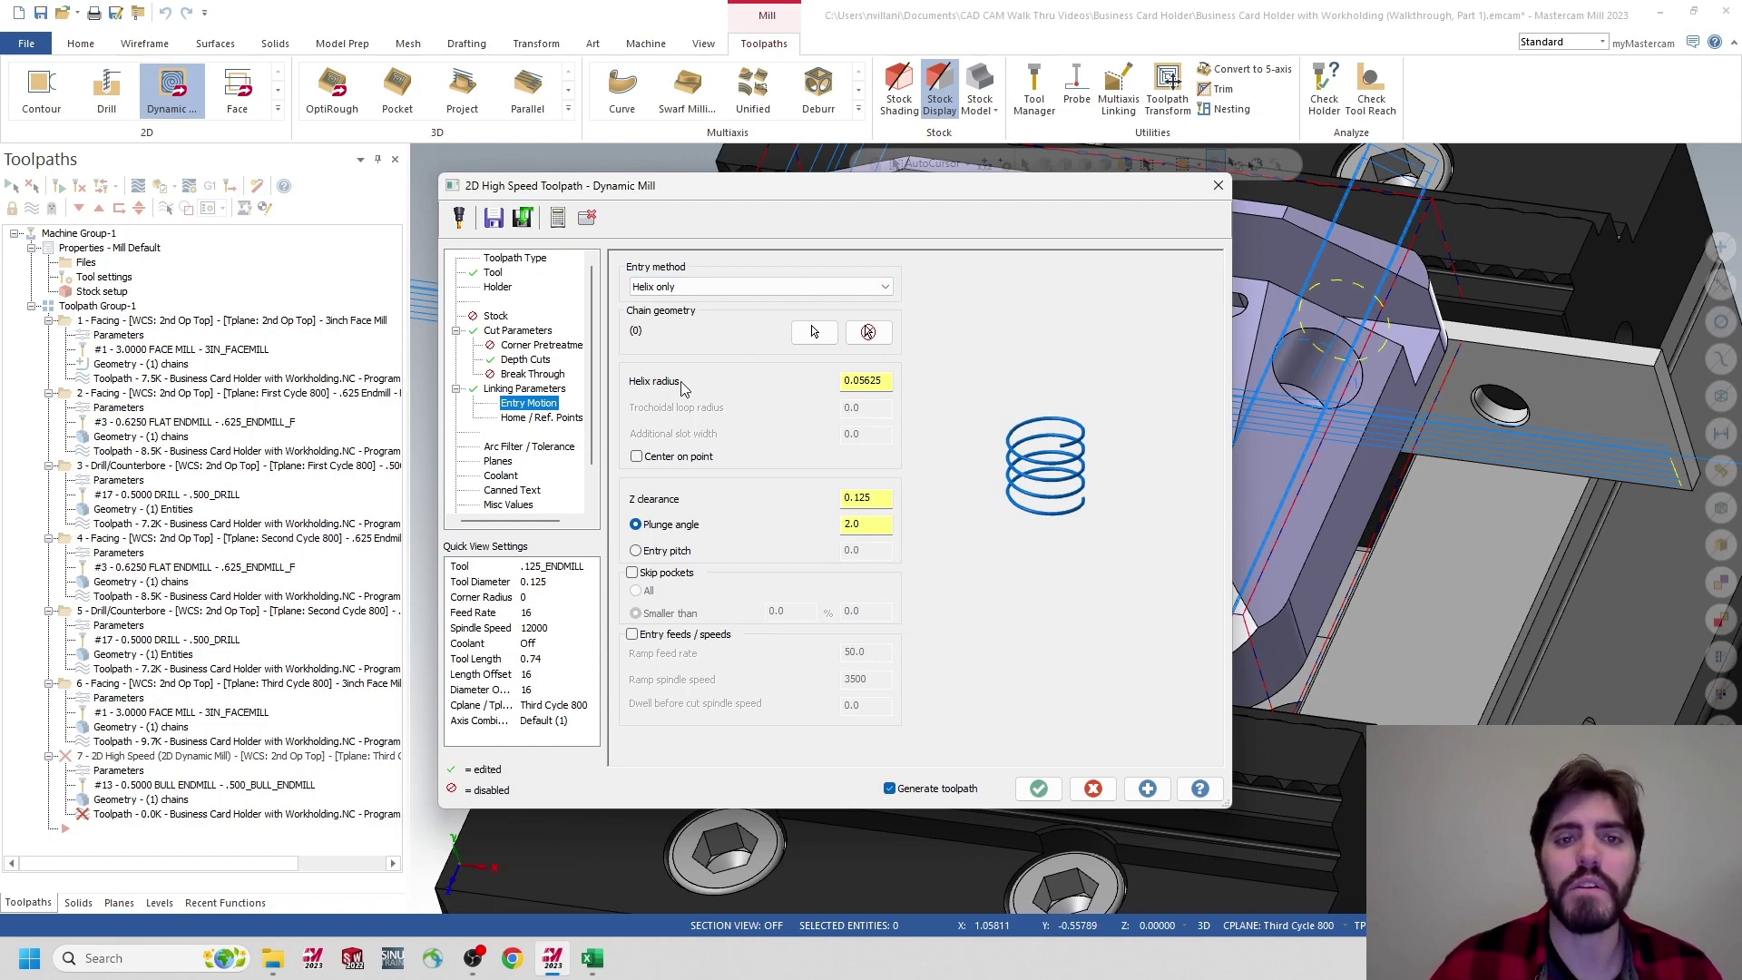
{"action": "double_click", "coordinate": [883, 382]}
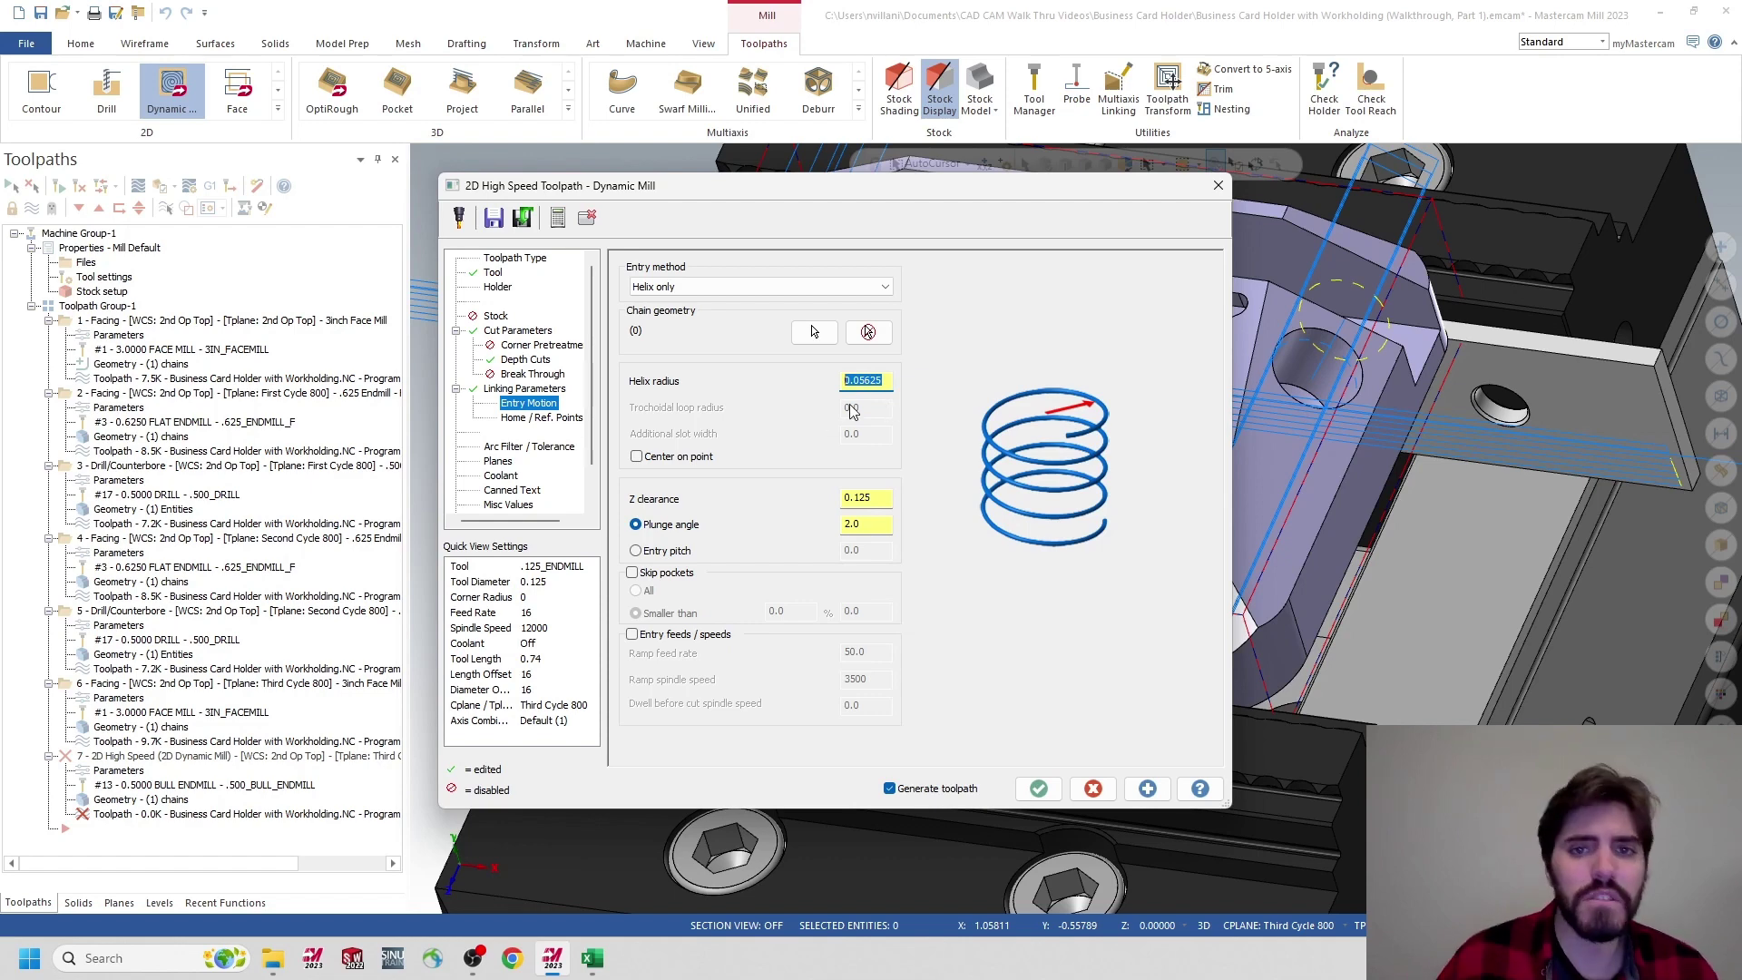
{"action": "left_click", "coordinate": [495, 462]}
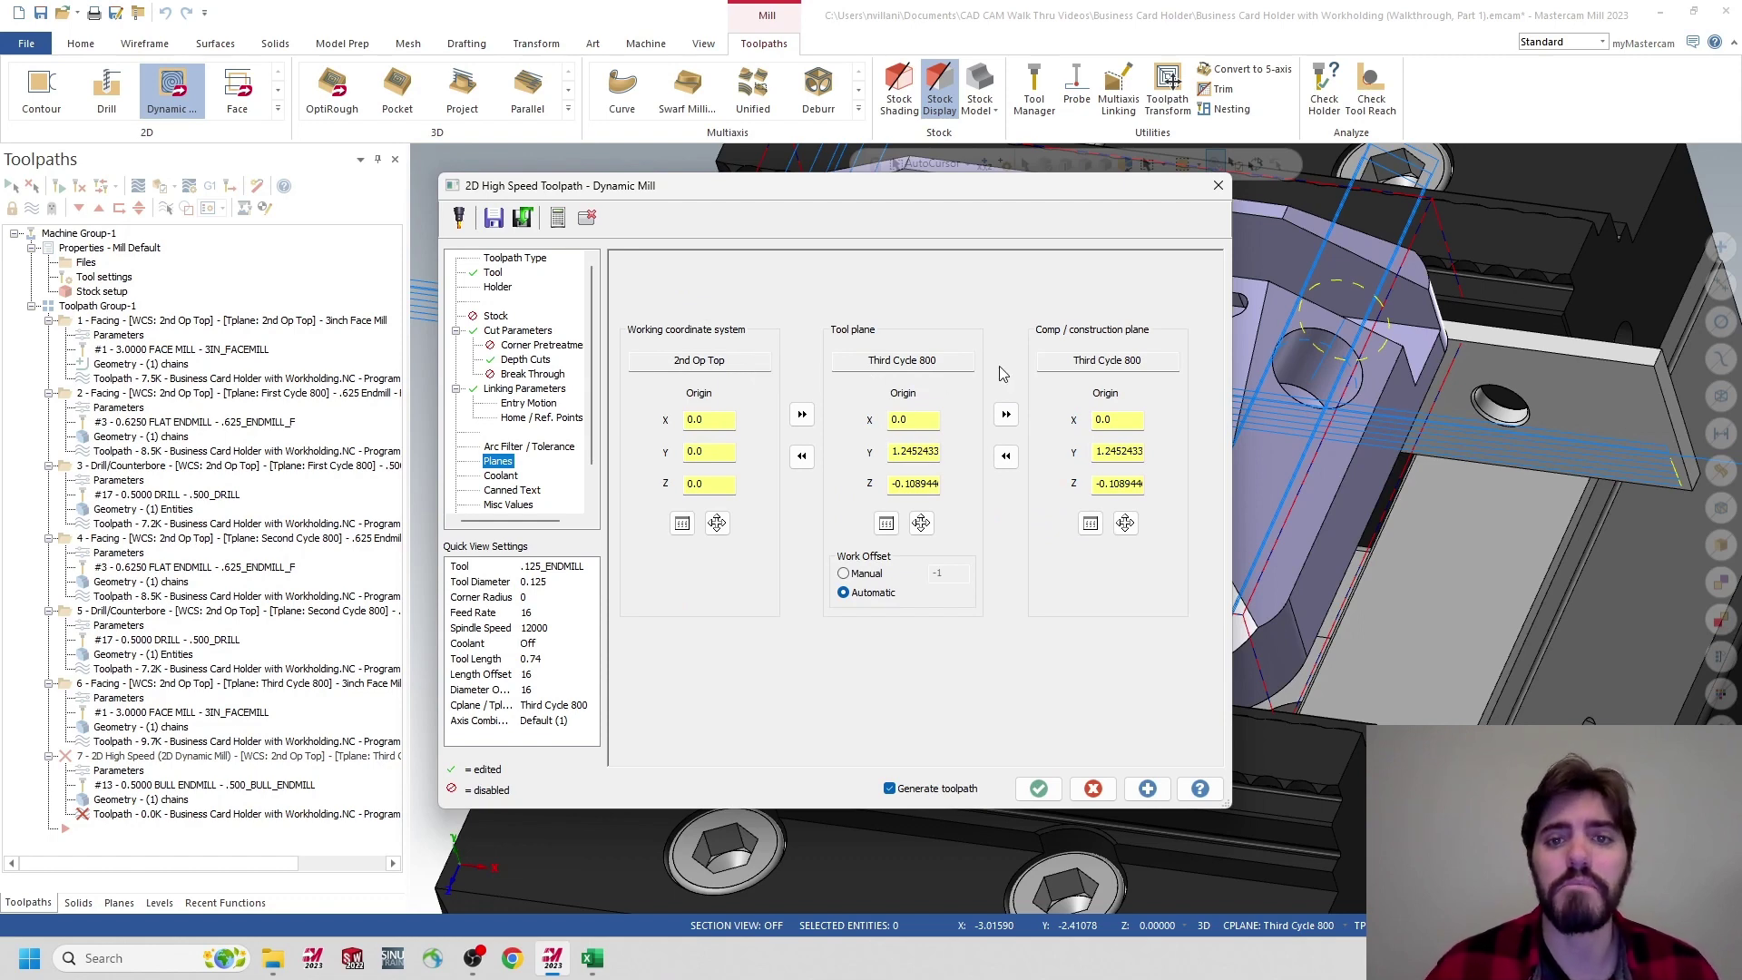
{"action": "left_click", "coordinate": [1038, 790]}
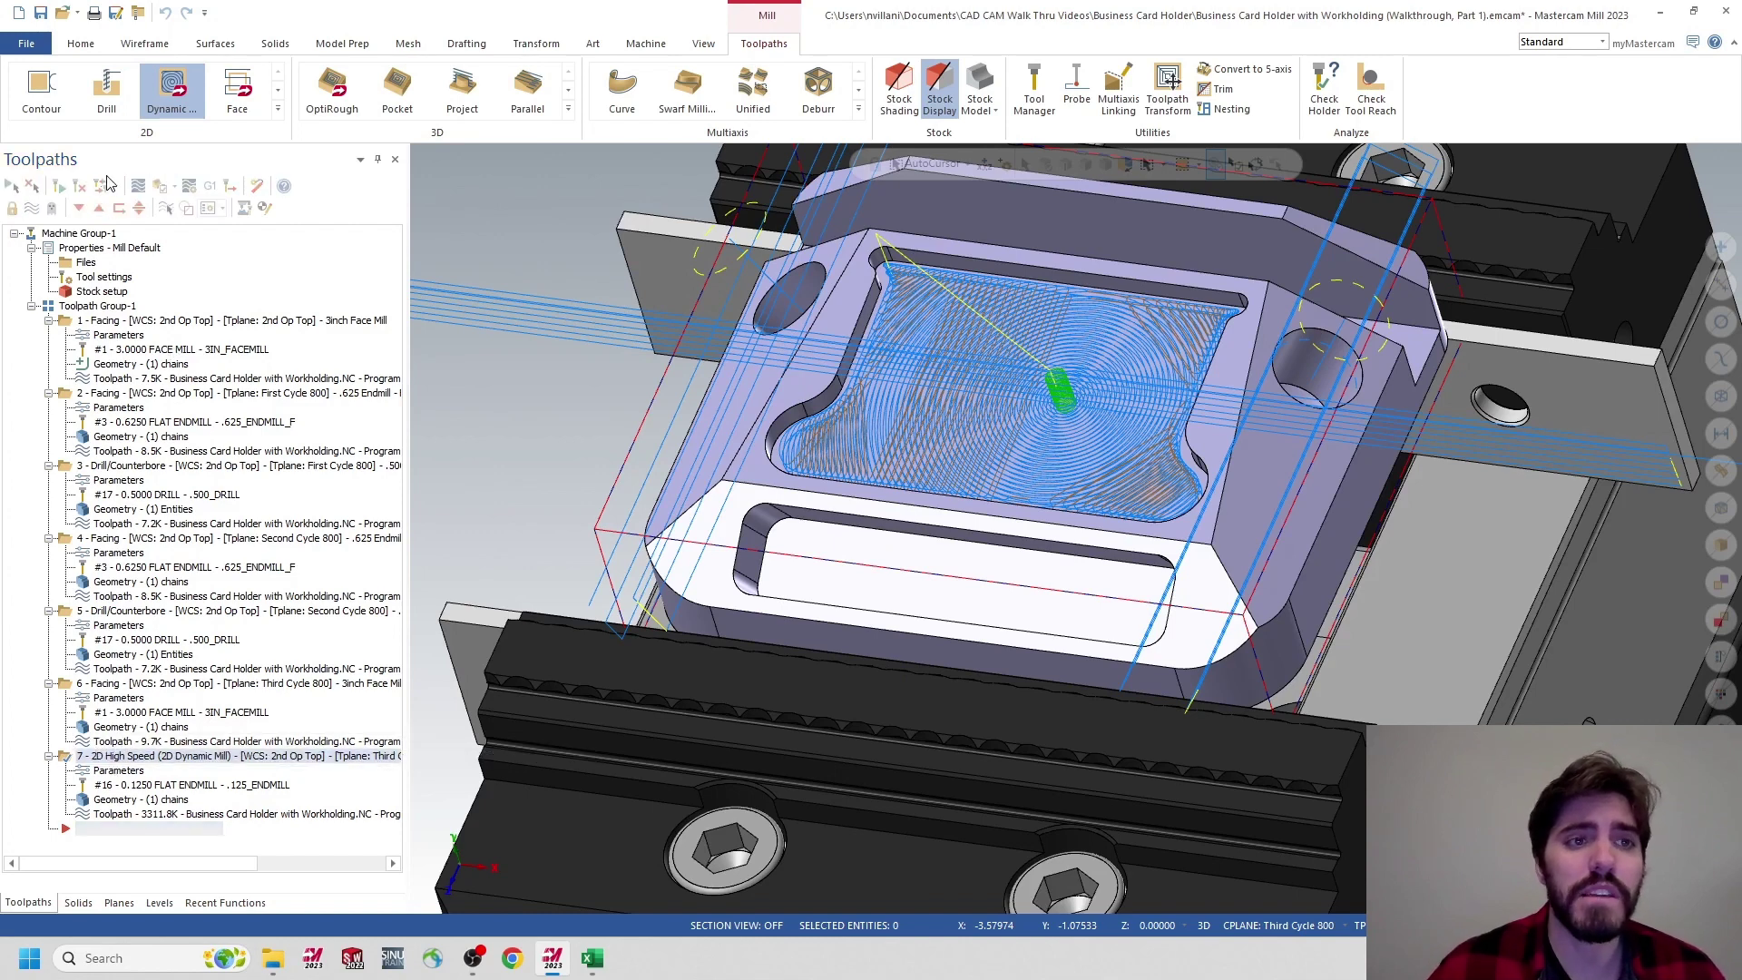
Verify the .125 endmill pocket operation in the simulator, checking its feed time and playing the cut
{"action": "left_click", "coordinate": [159, 188]}
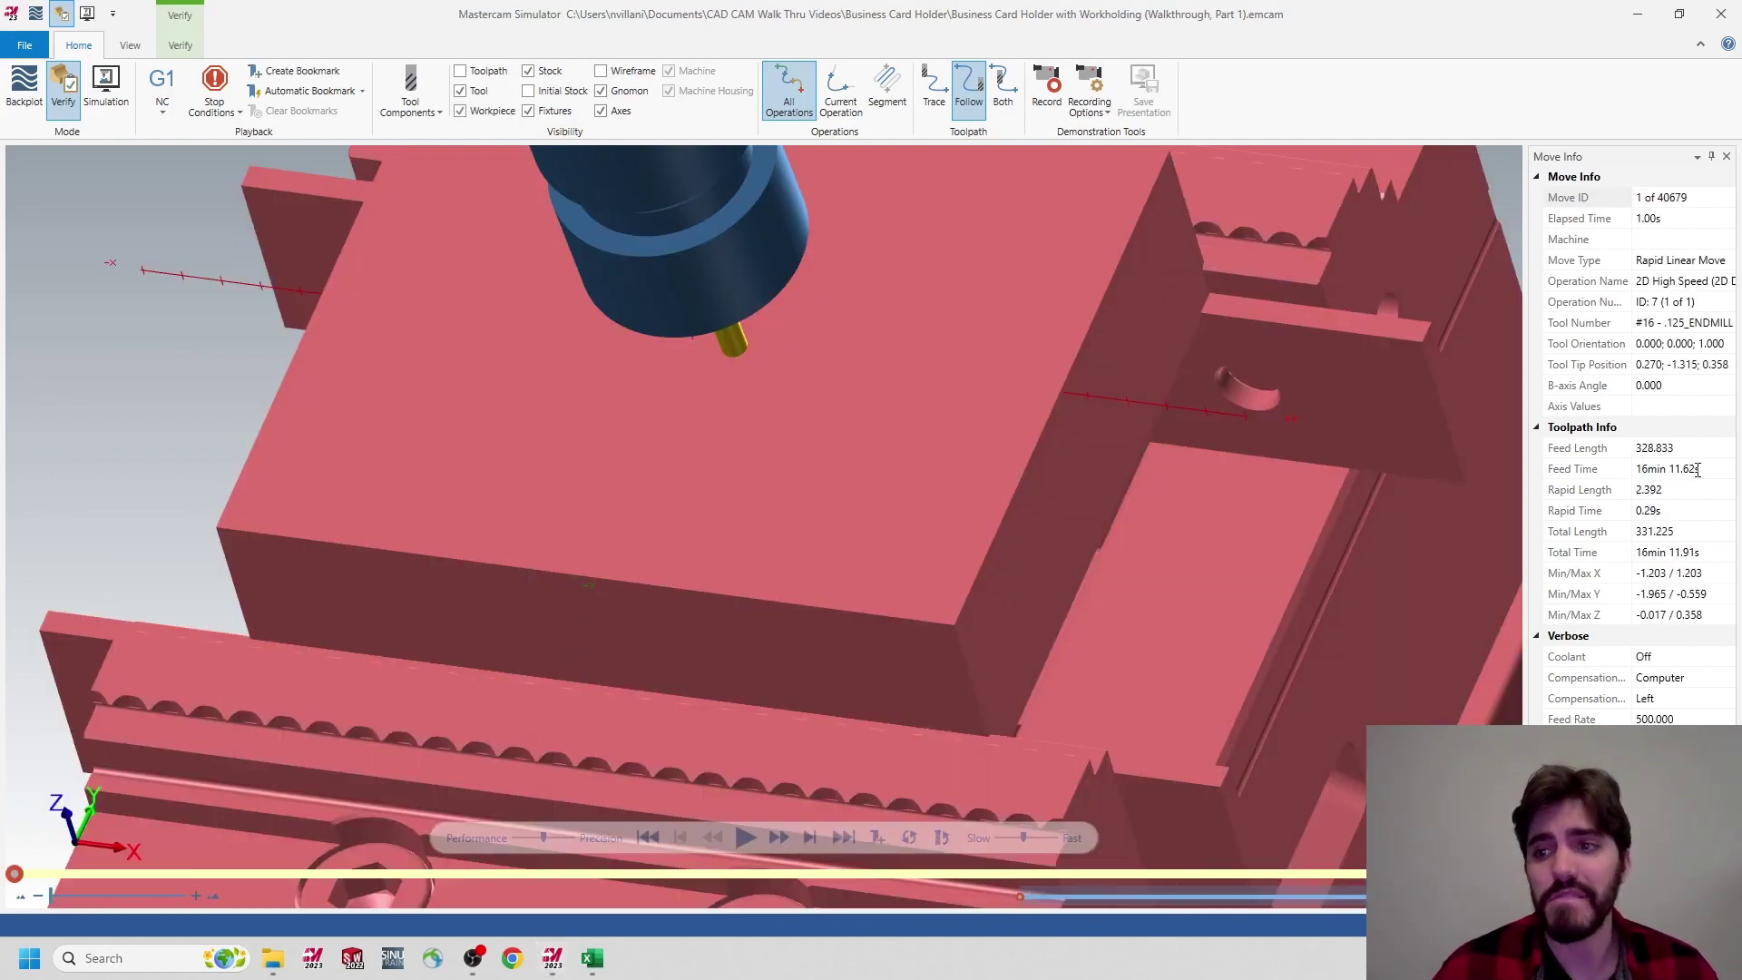
{"action": "left_click", "coordinate": [1714, 468]}
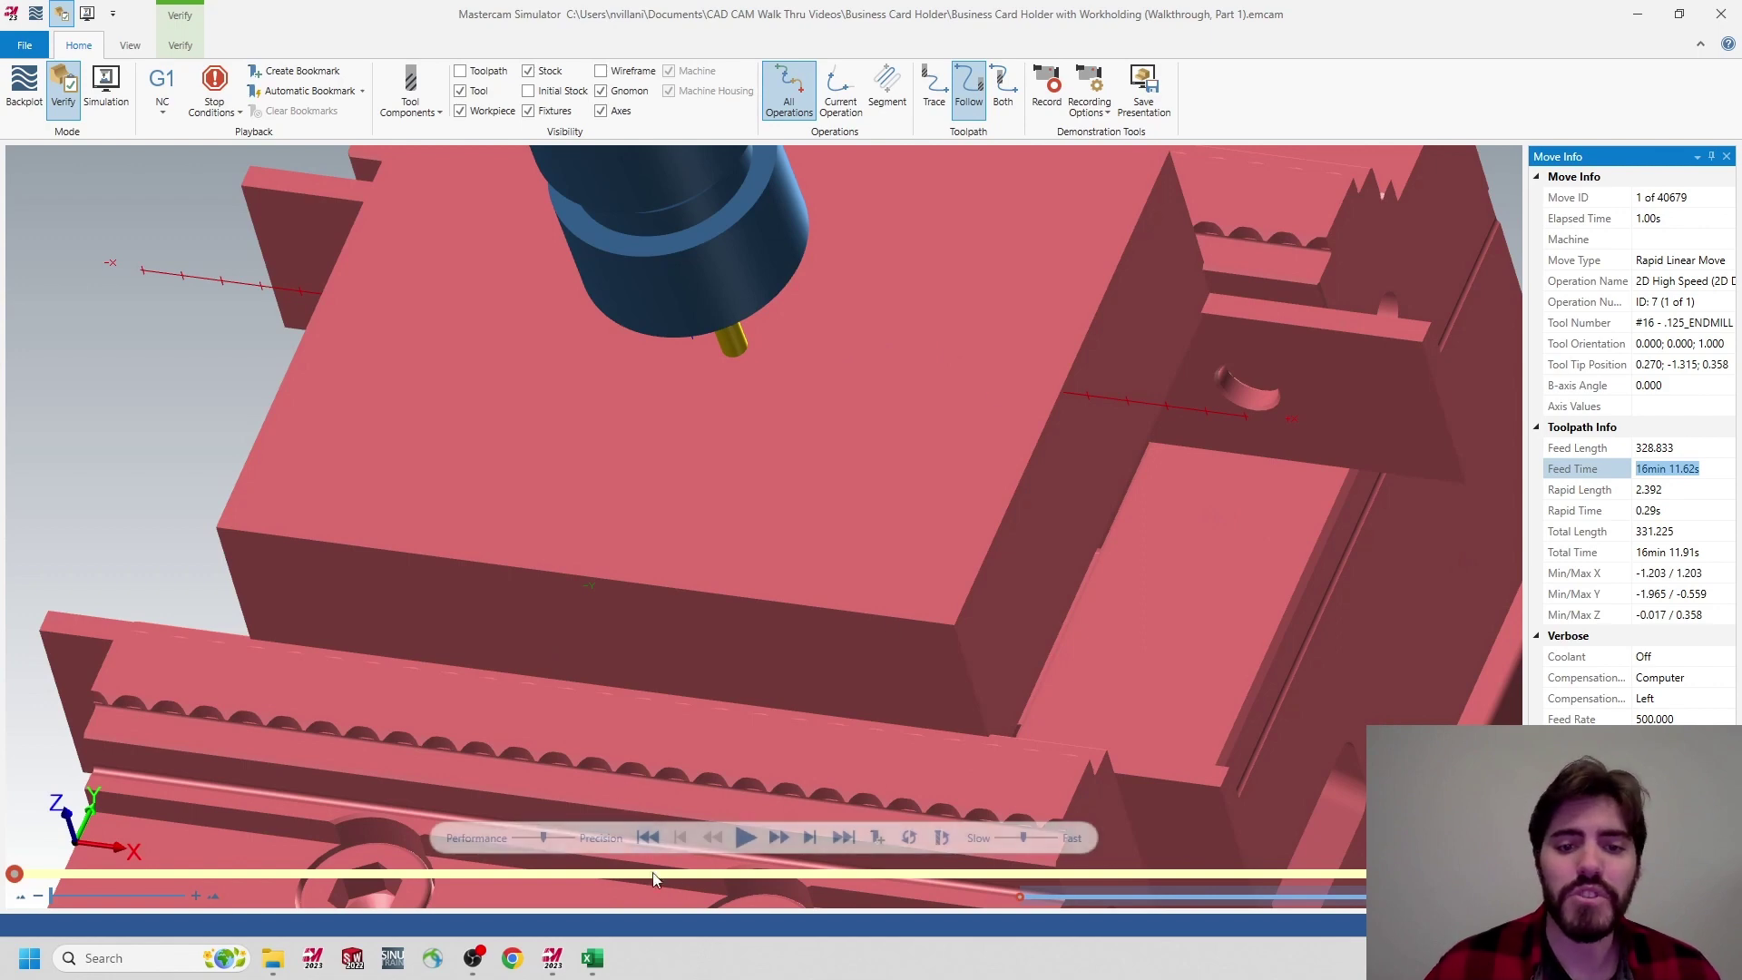
{"action": "left_click", "coordinate": [748, 835]}
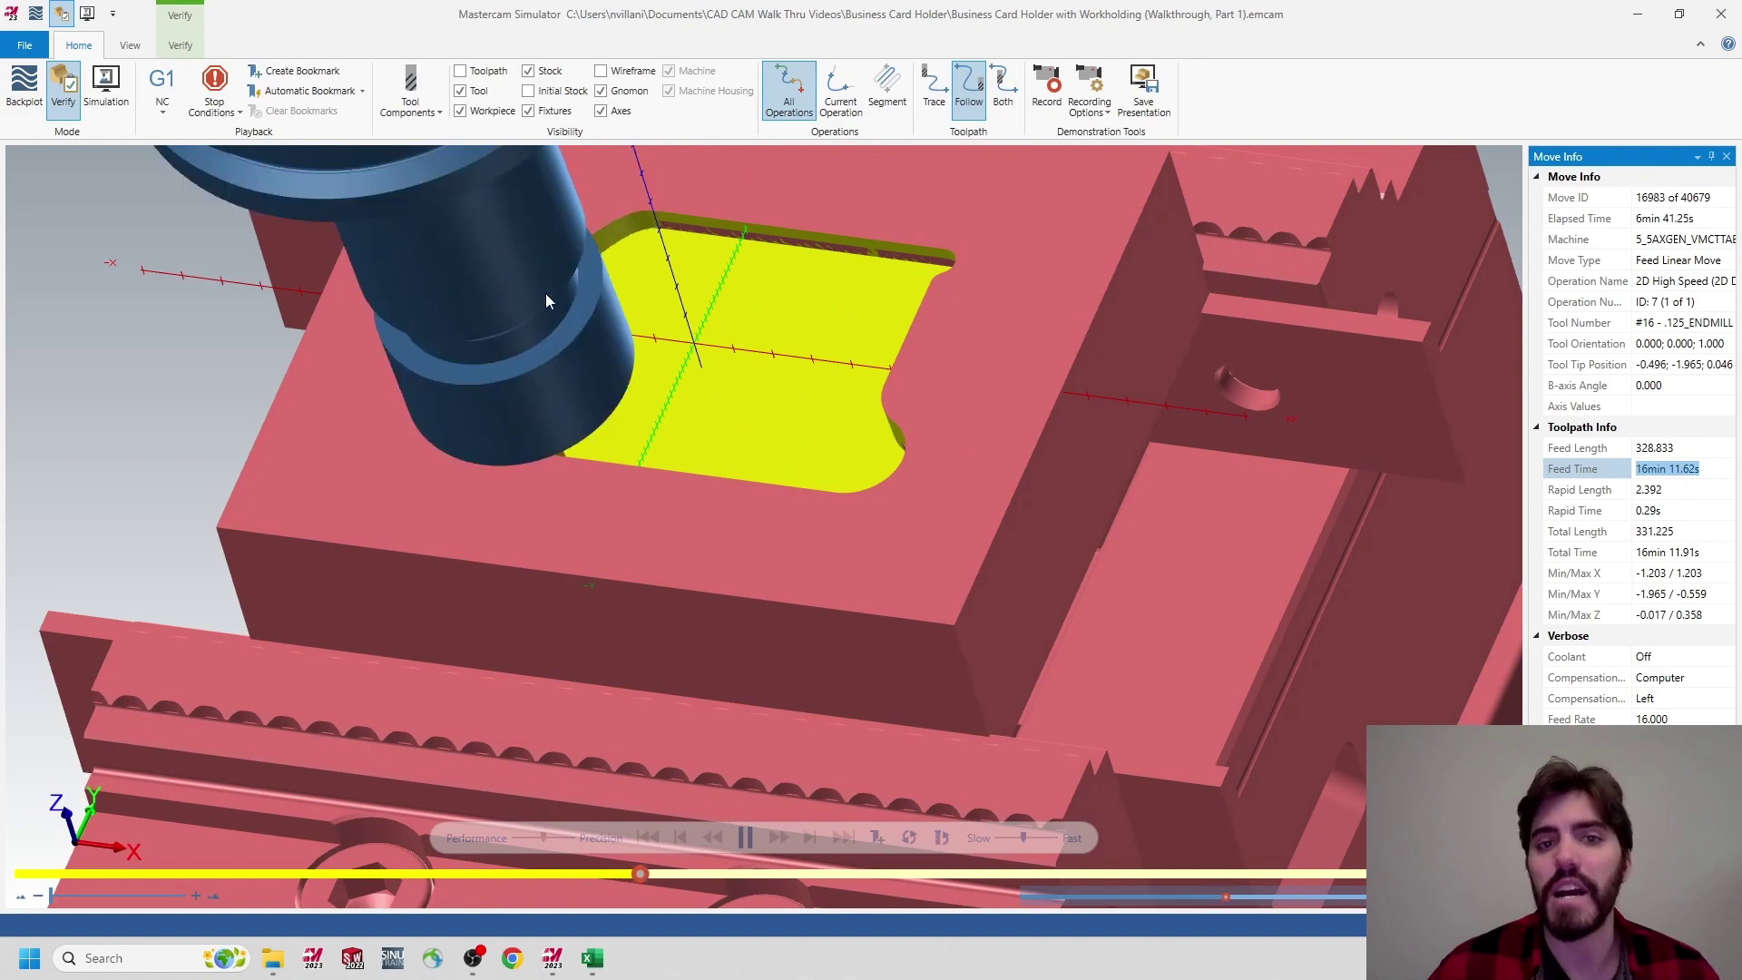
{"action": "left_click", "coordinate": [1721, 14]}
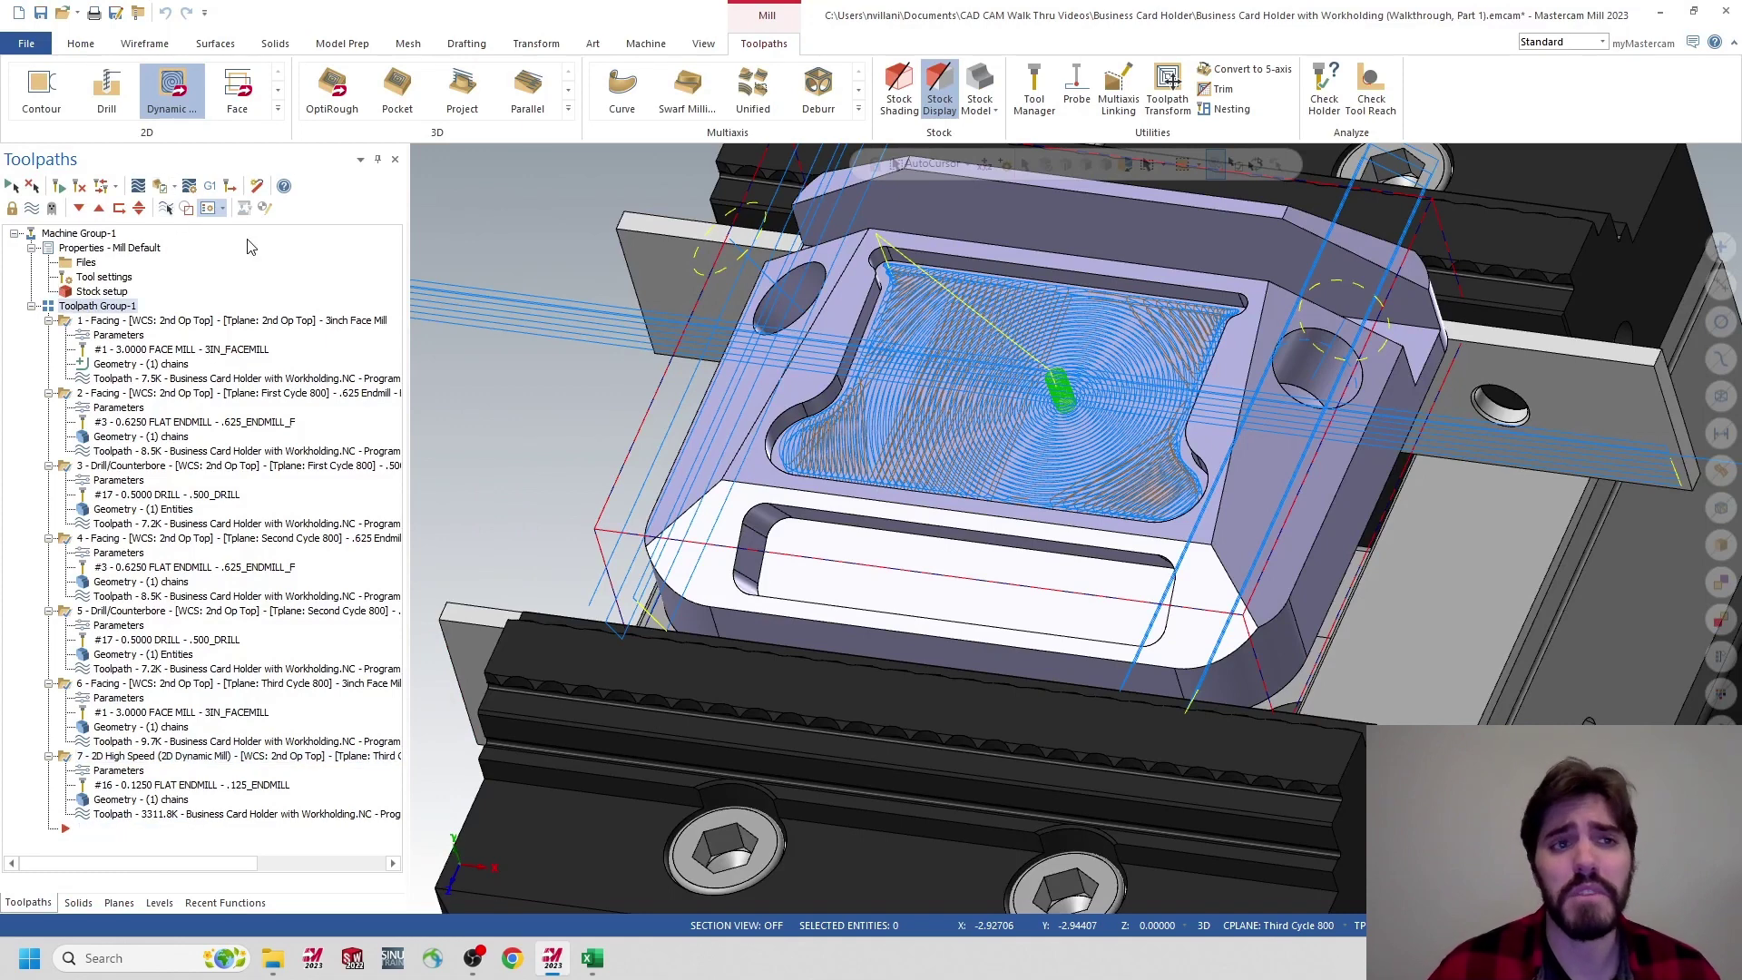
Verify all seven operations together, checking the total feed time and playing the simulation at a slower speed
{"action": "left_click", "coordinate": [162, 185]}
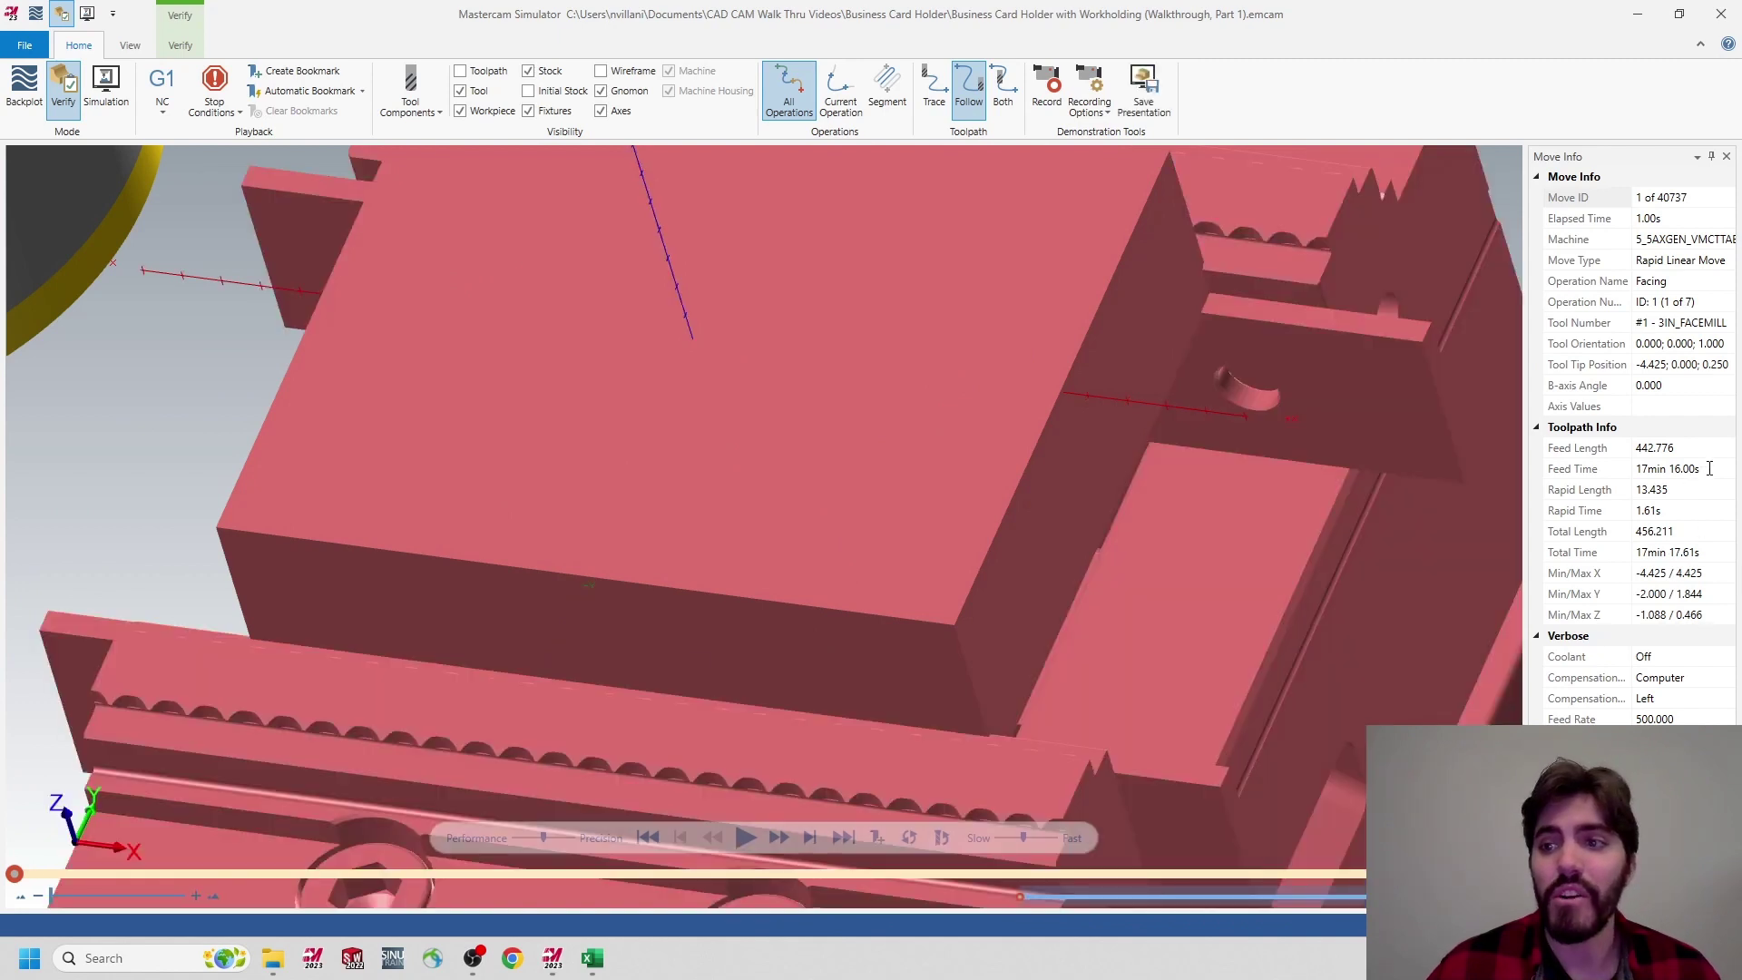
{"action": "left_click_drag", "start_coordinate": [1710, 468], "coordinate": [1616, 479]}
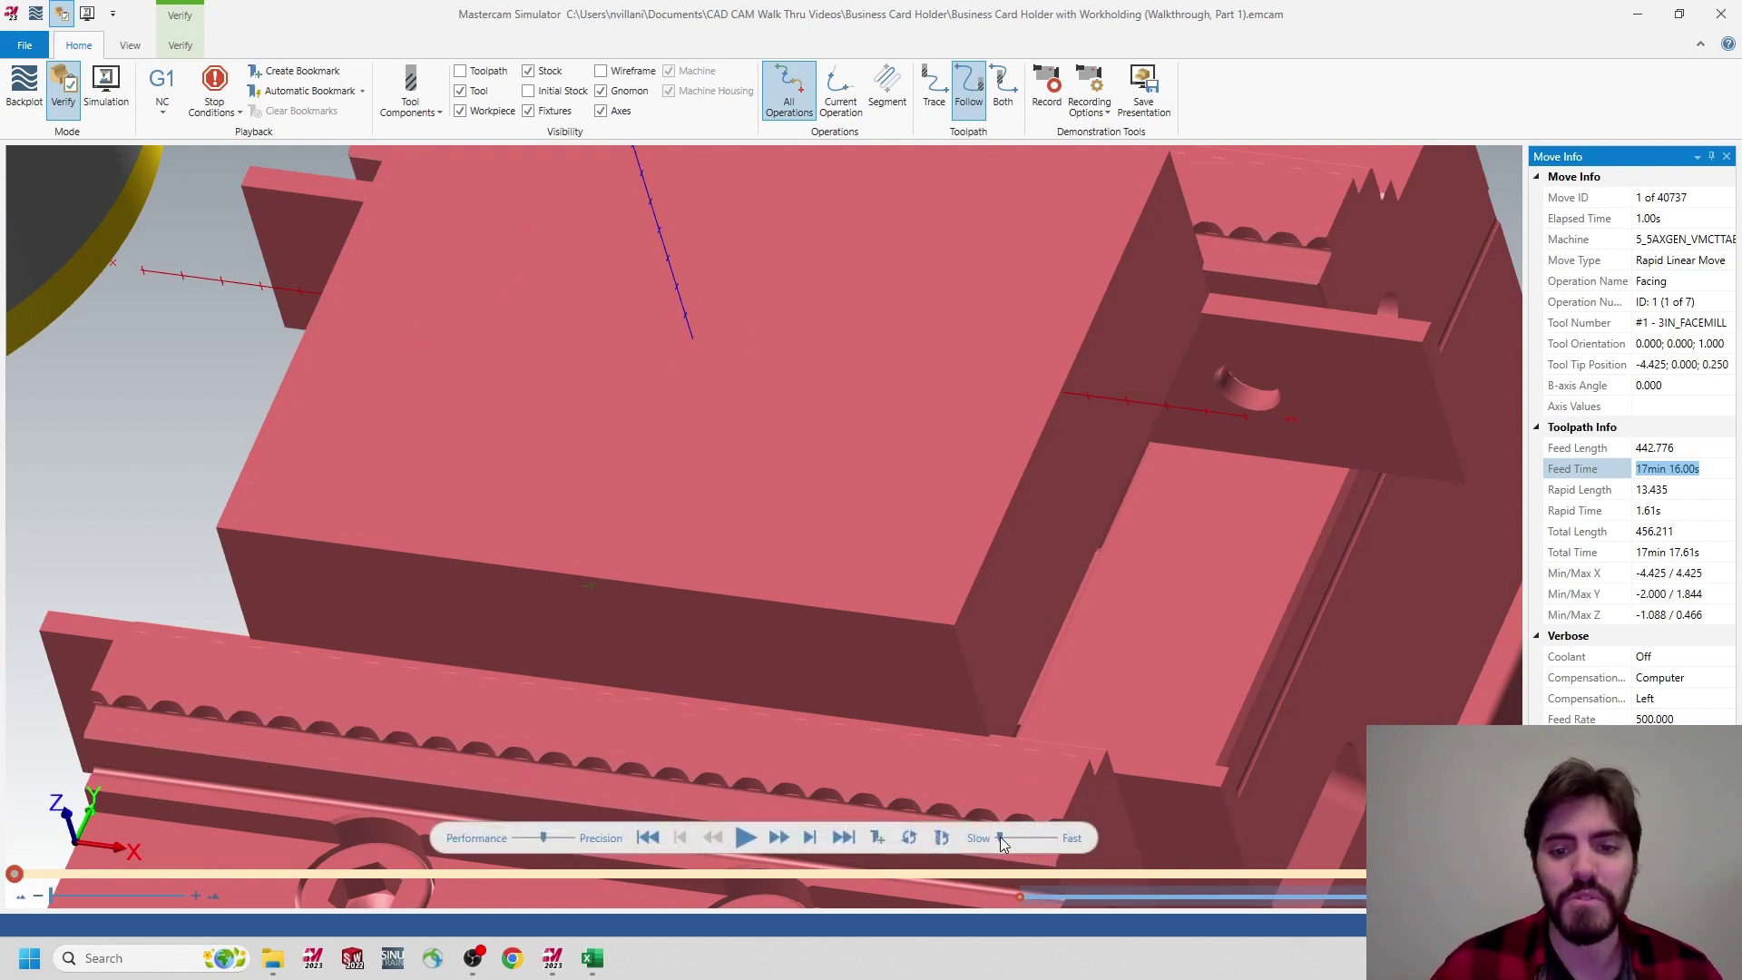
{"action": "left_click", "coordinate": [745, 836]}
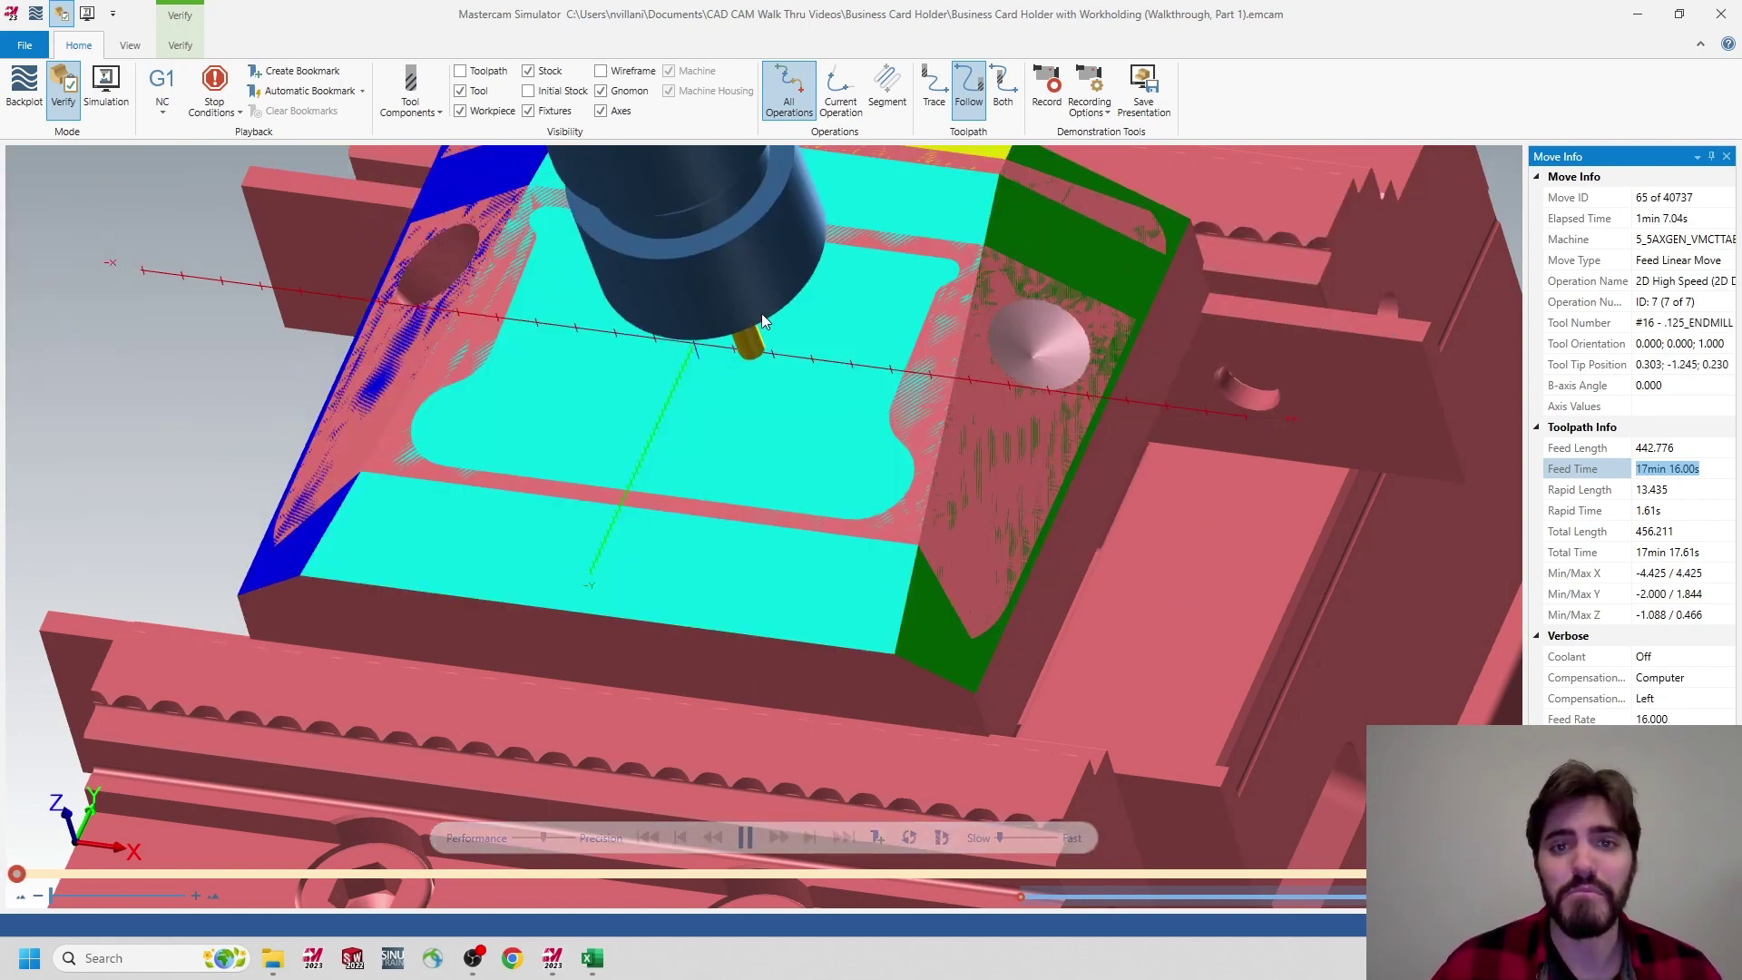
{"action": "scroll", "coordinate": [895, 370], "scroll_direction": "down", "scroll_amount": 2}
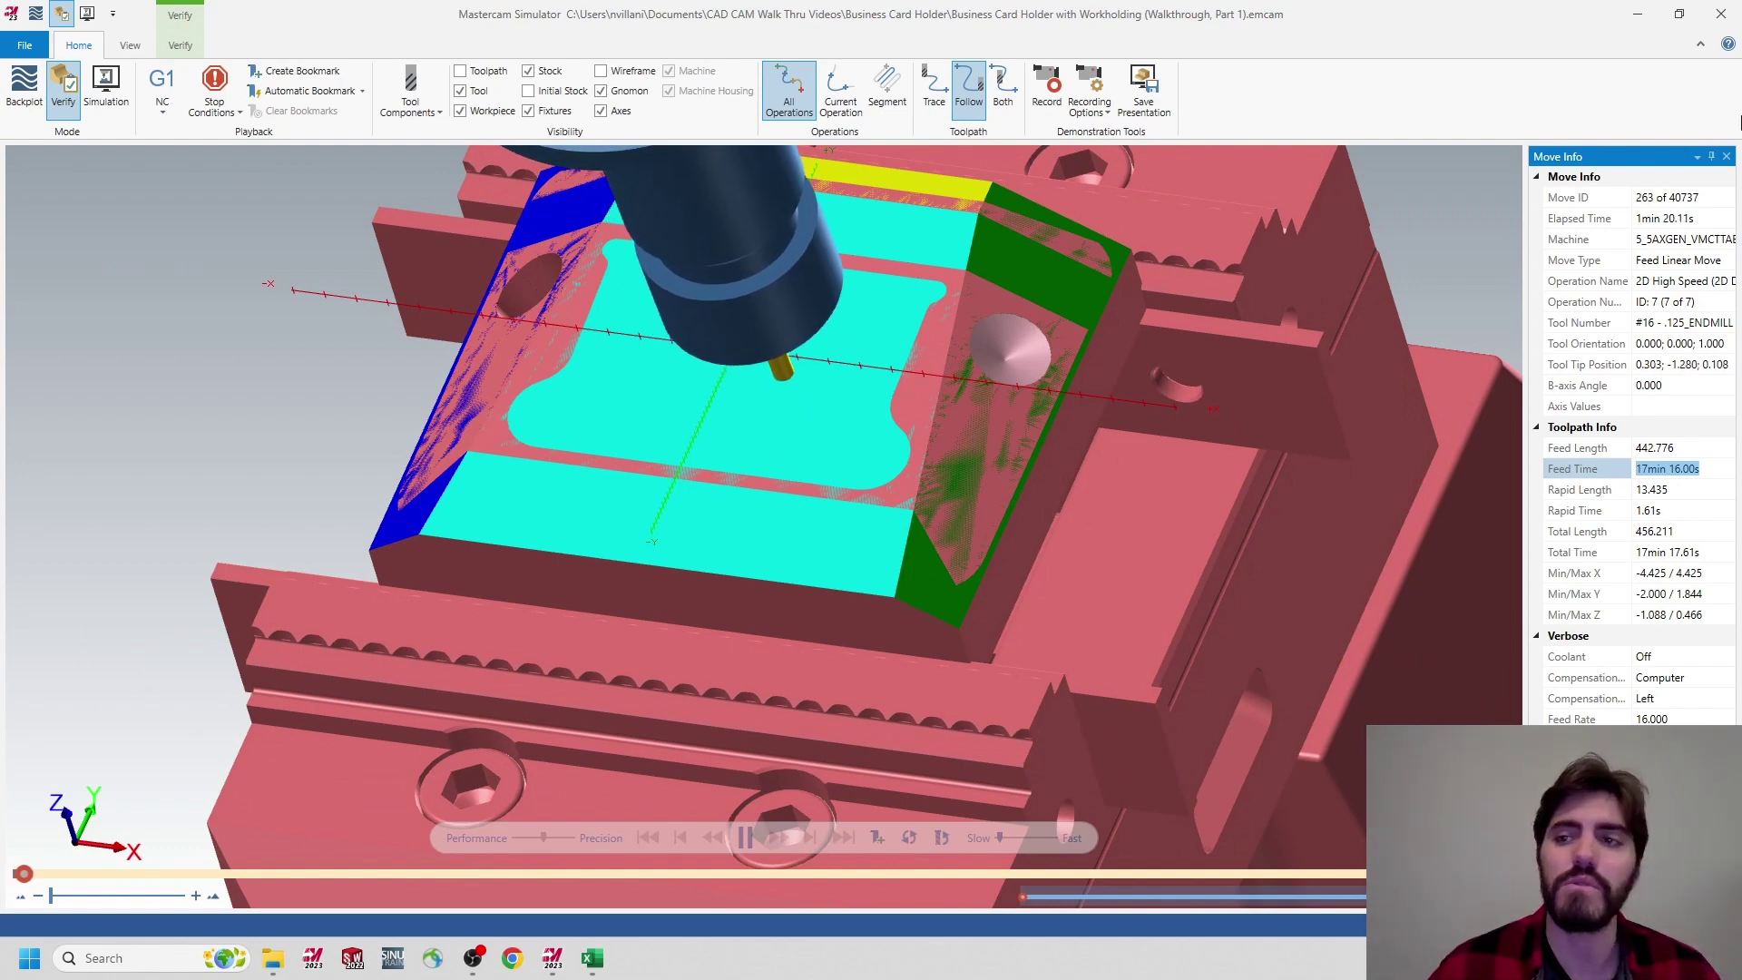
{"action": "left_click", "coordinate": [1718, 18]}
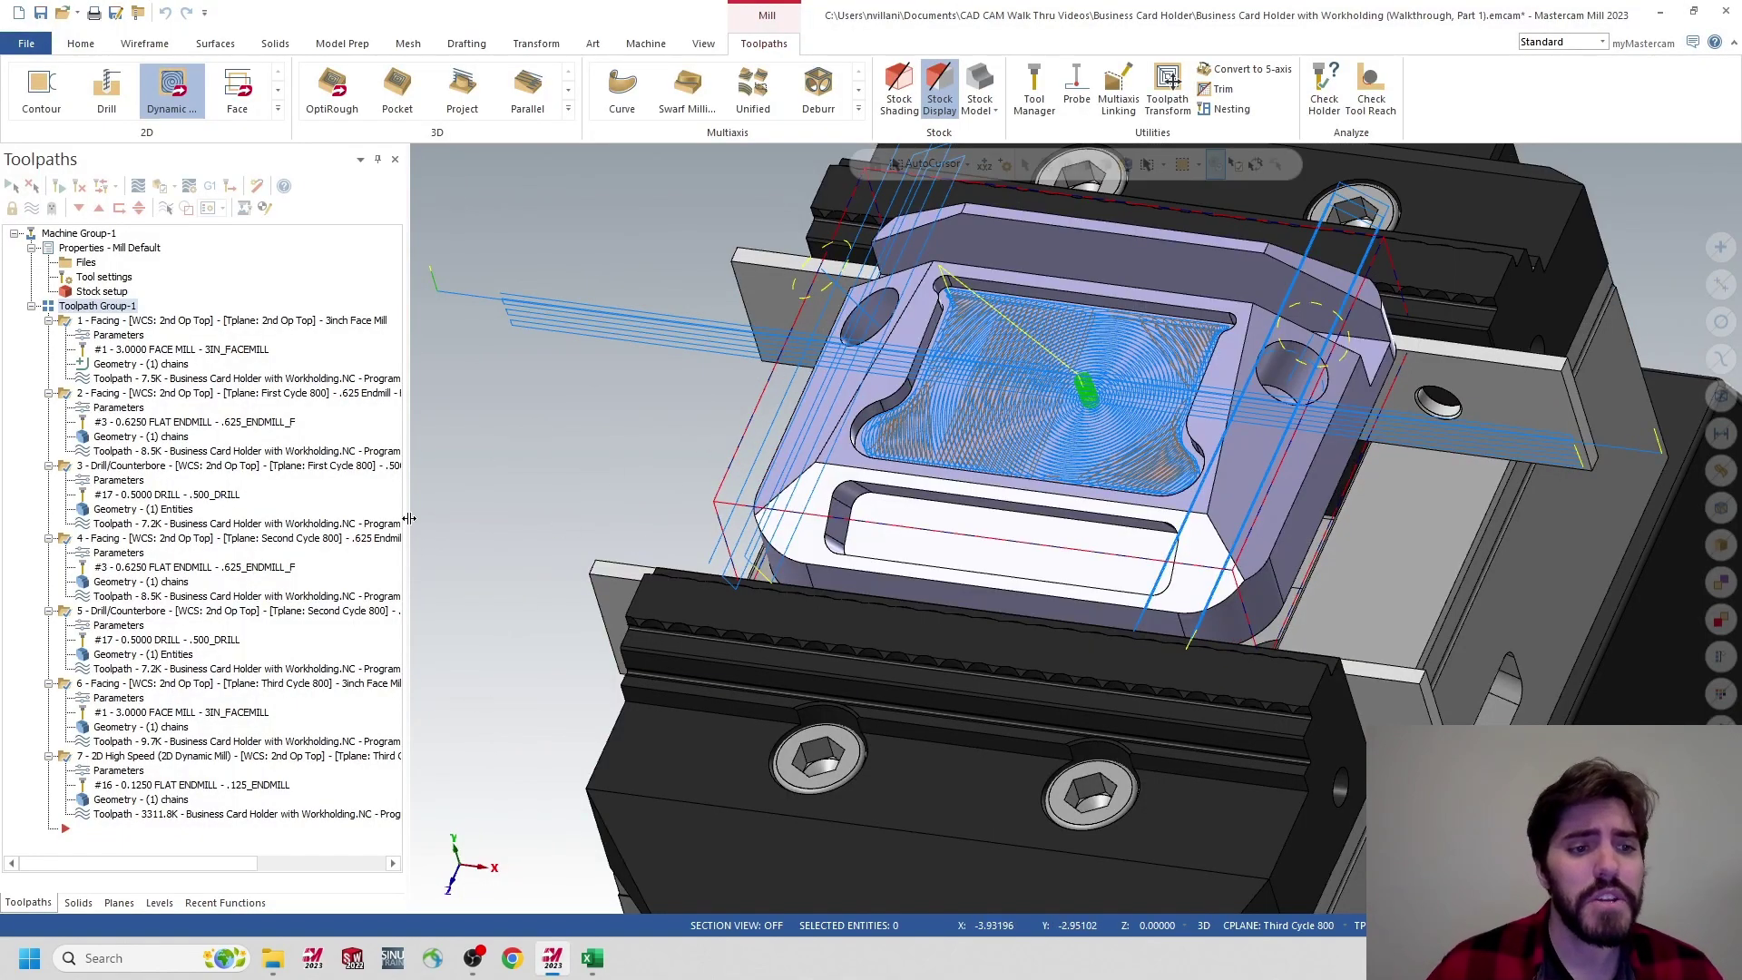
Change the Dynamic Mill operation's tool to number 3, .625_ENDMILL_F, and re-initialize its feeds and speeds
{"action": "left_click", "coordinate": [119, 772]}
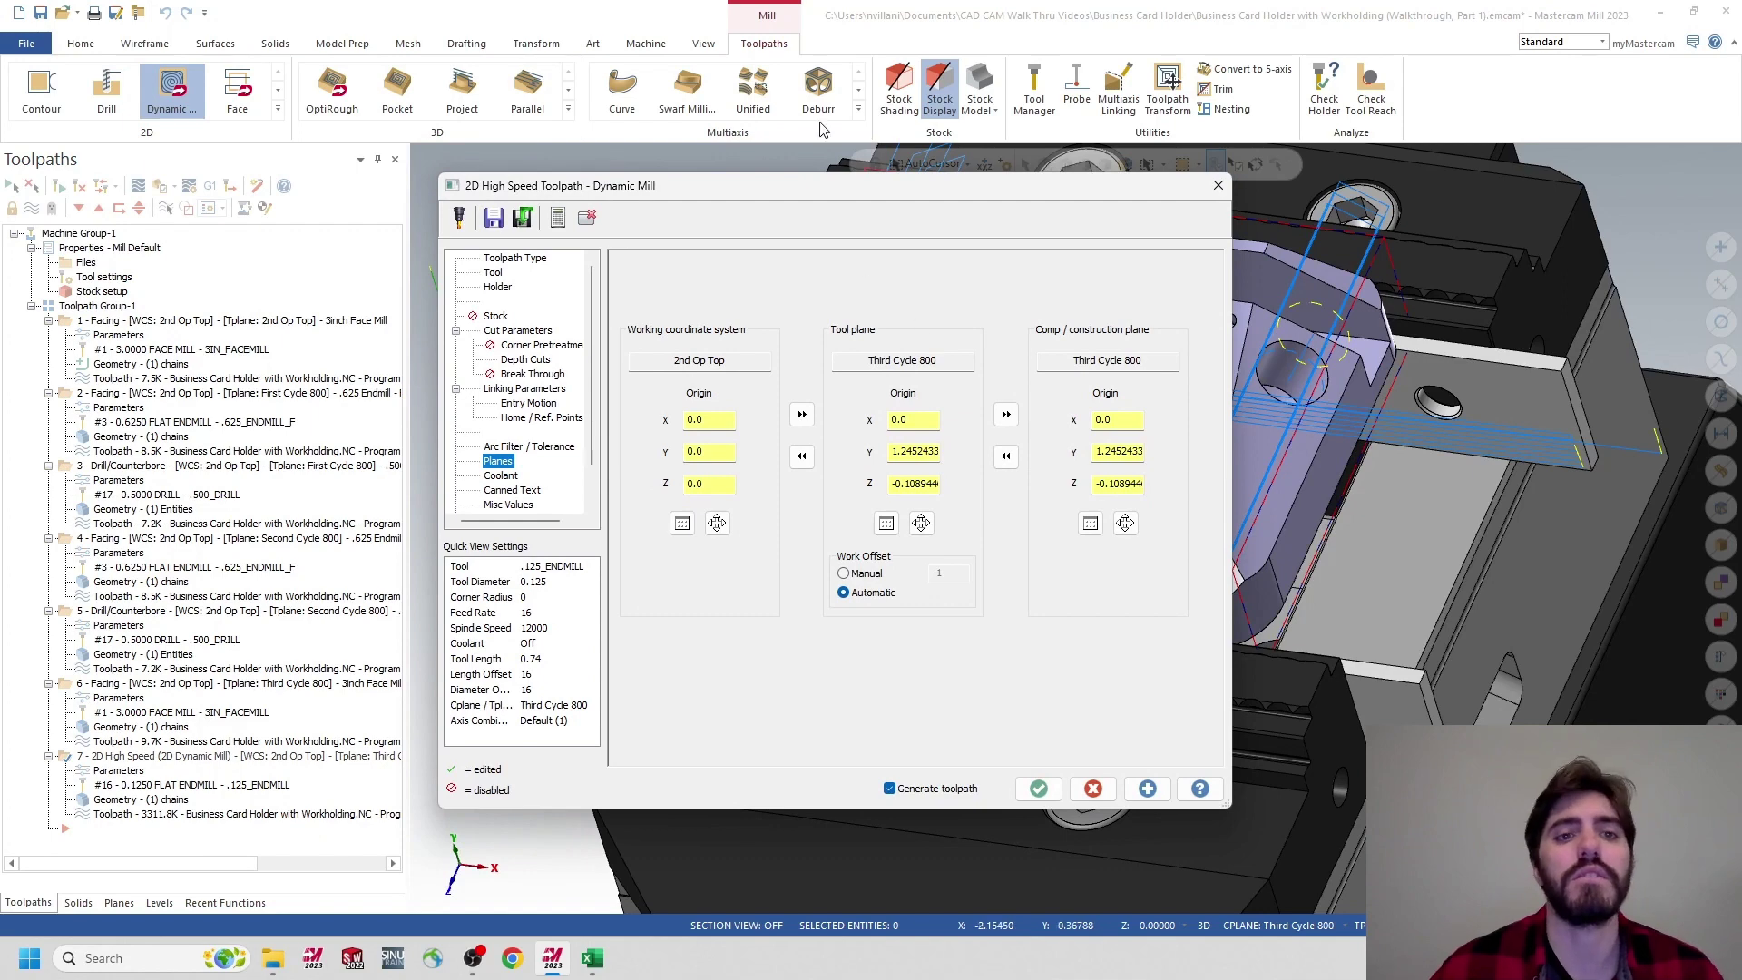
{"action": "left_click", "coordinate": [494, 274]}
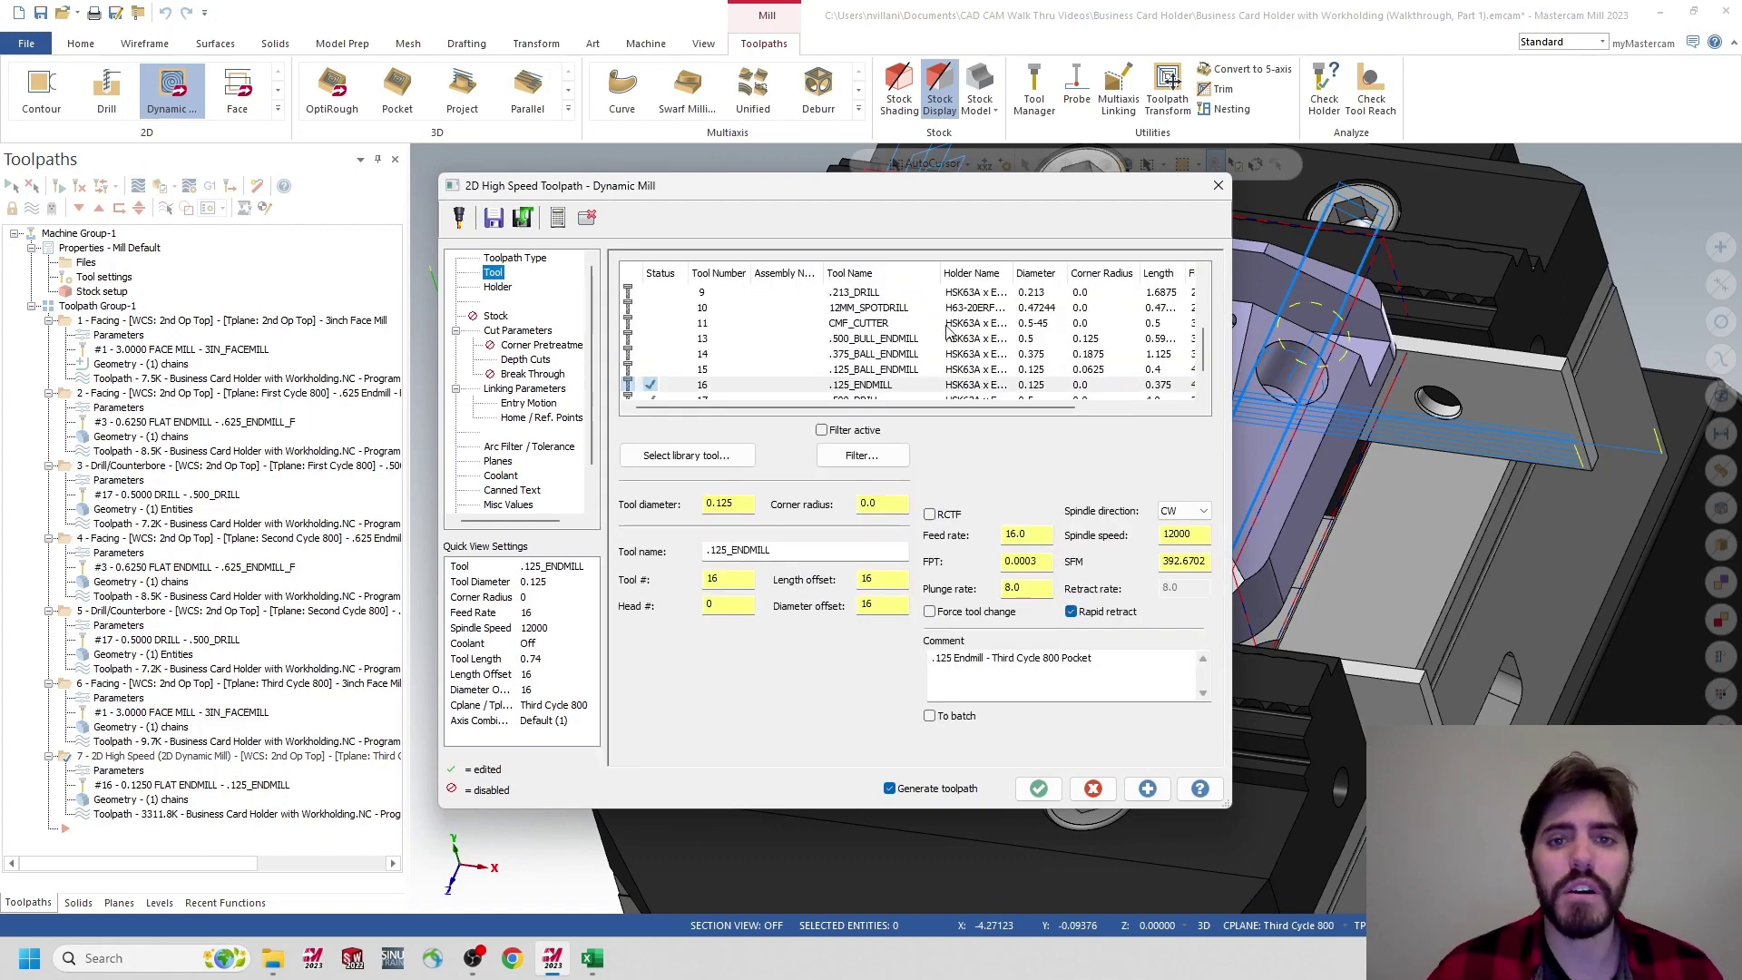
{"action": "scroll", "coordinate": [803, 394], "scroll_direction": "up", "scroll_amount": 3}
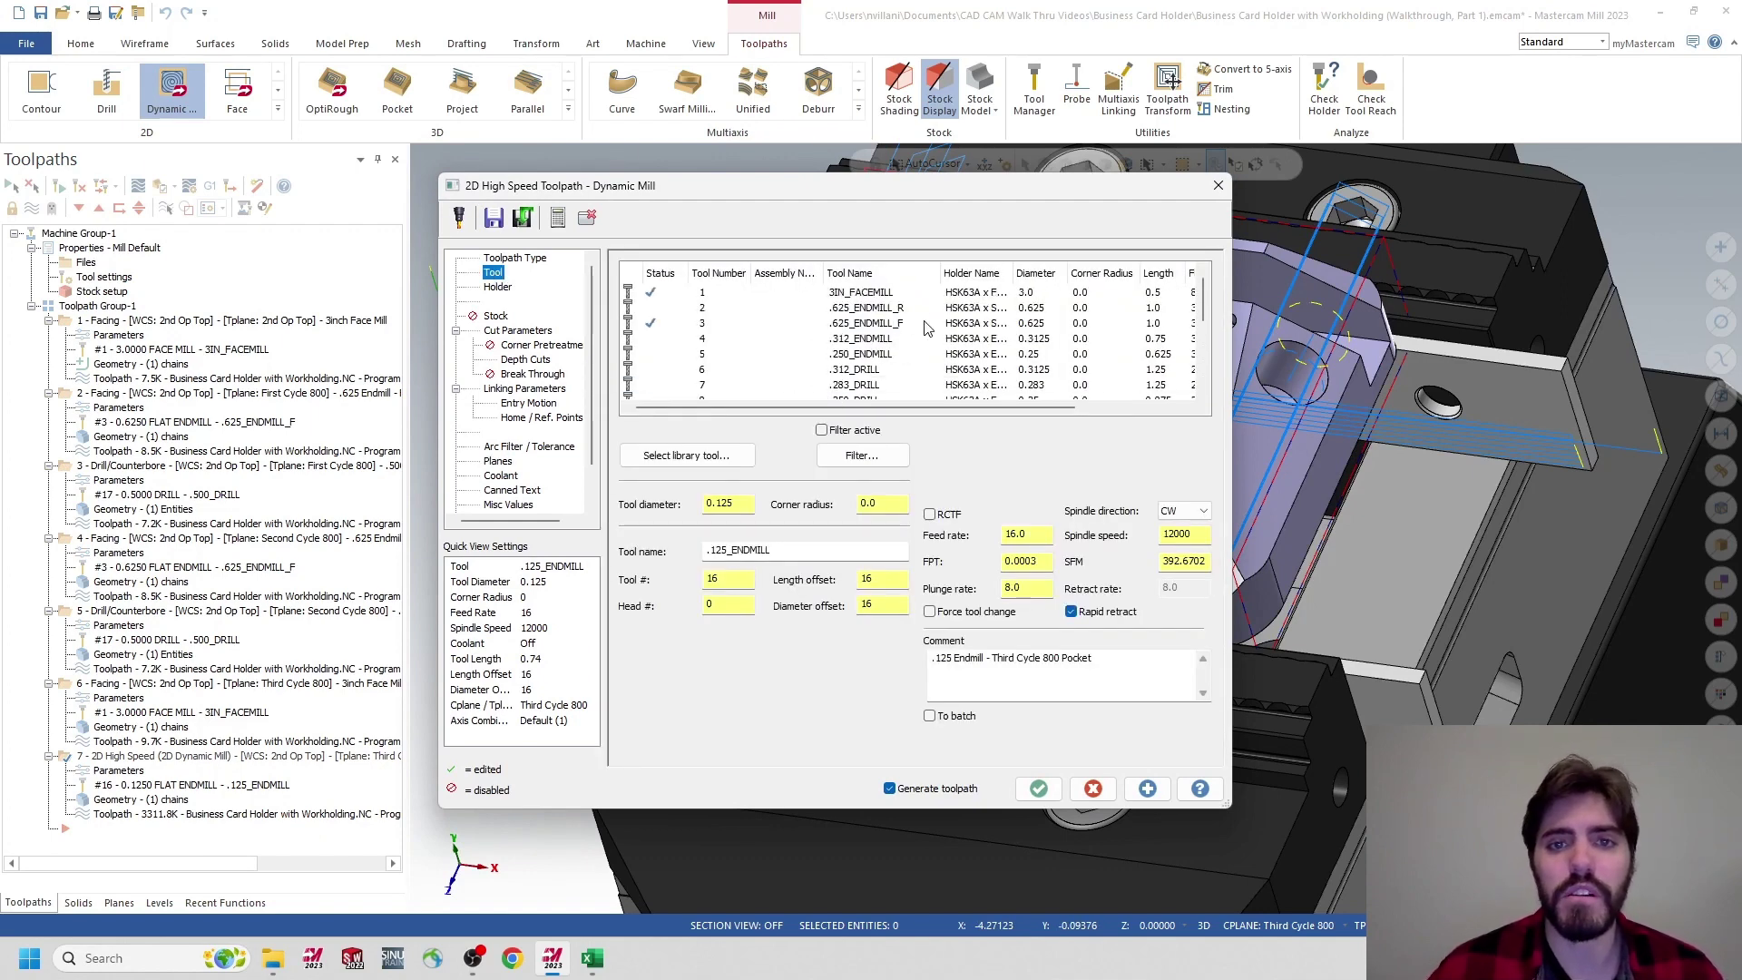
{"action": "left_click", "coordinate": [833, 325]}
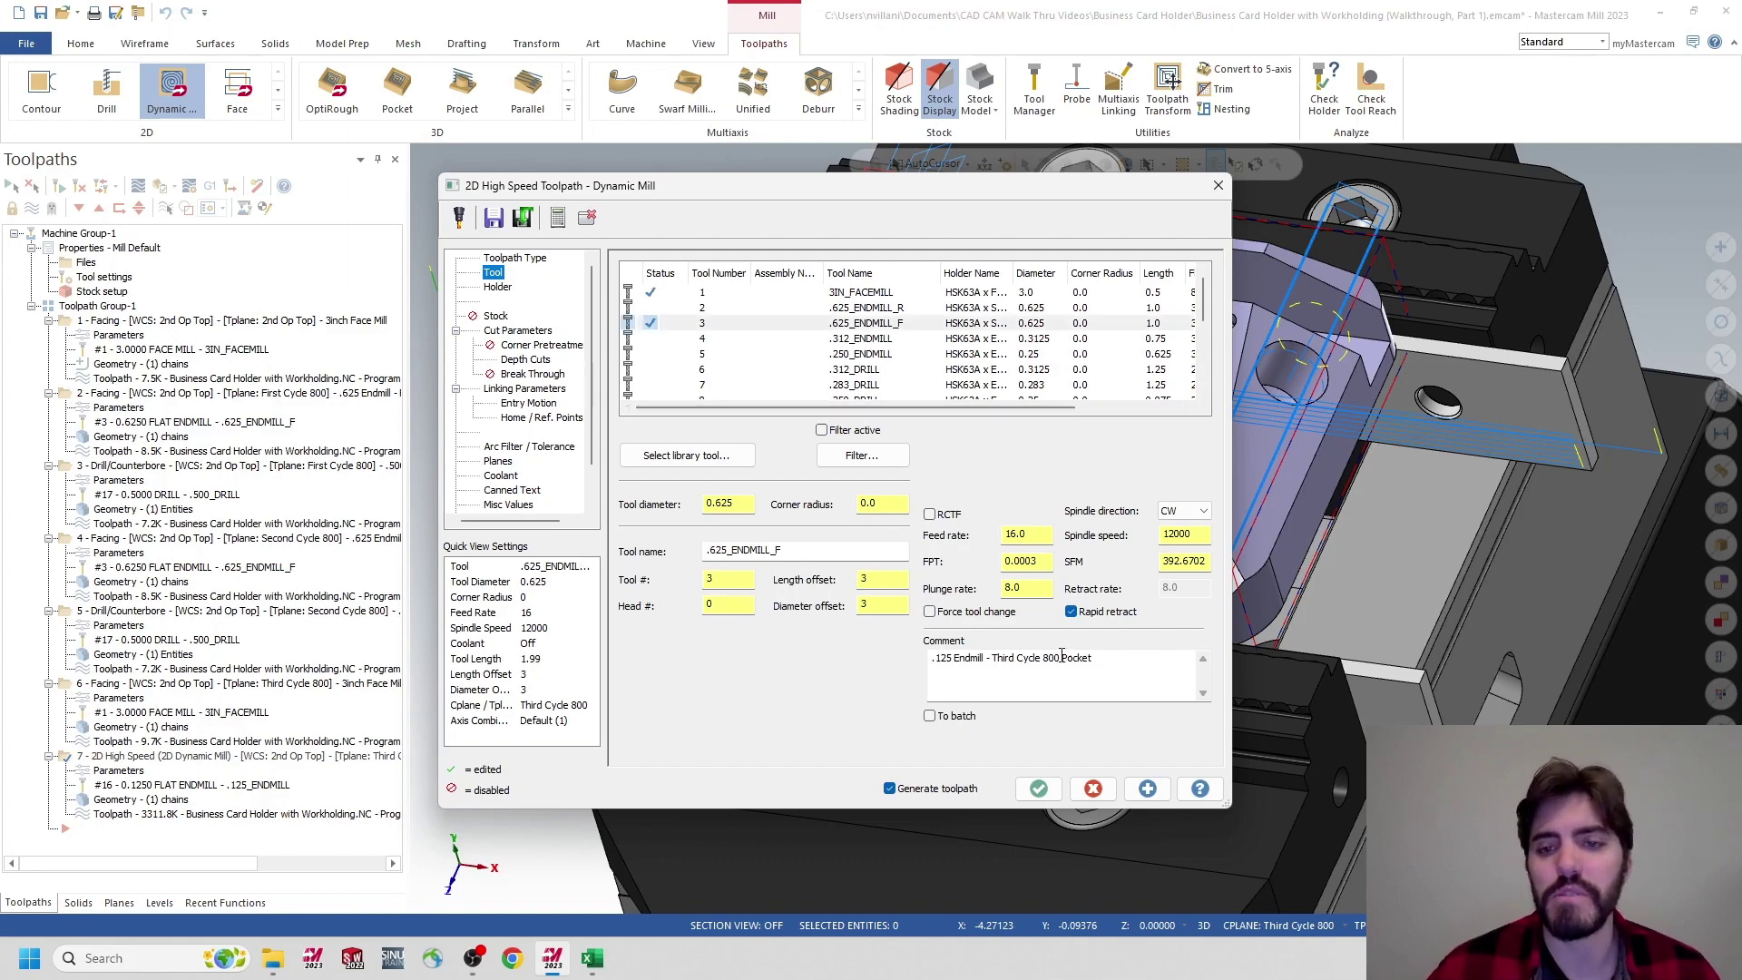
{"action": "left_click", "coordinate": [832, 327]}
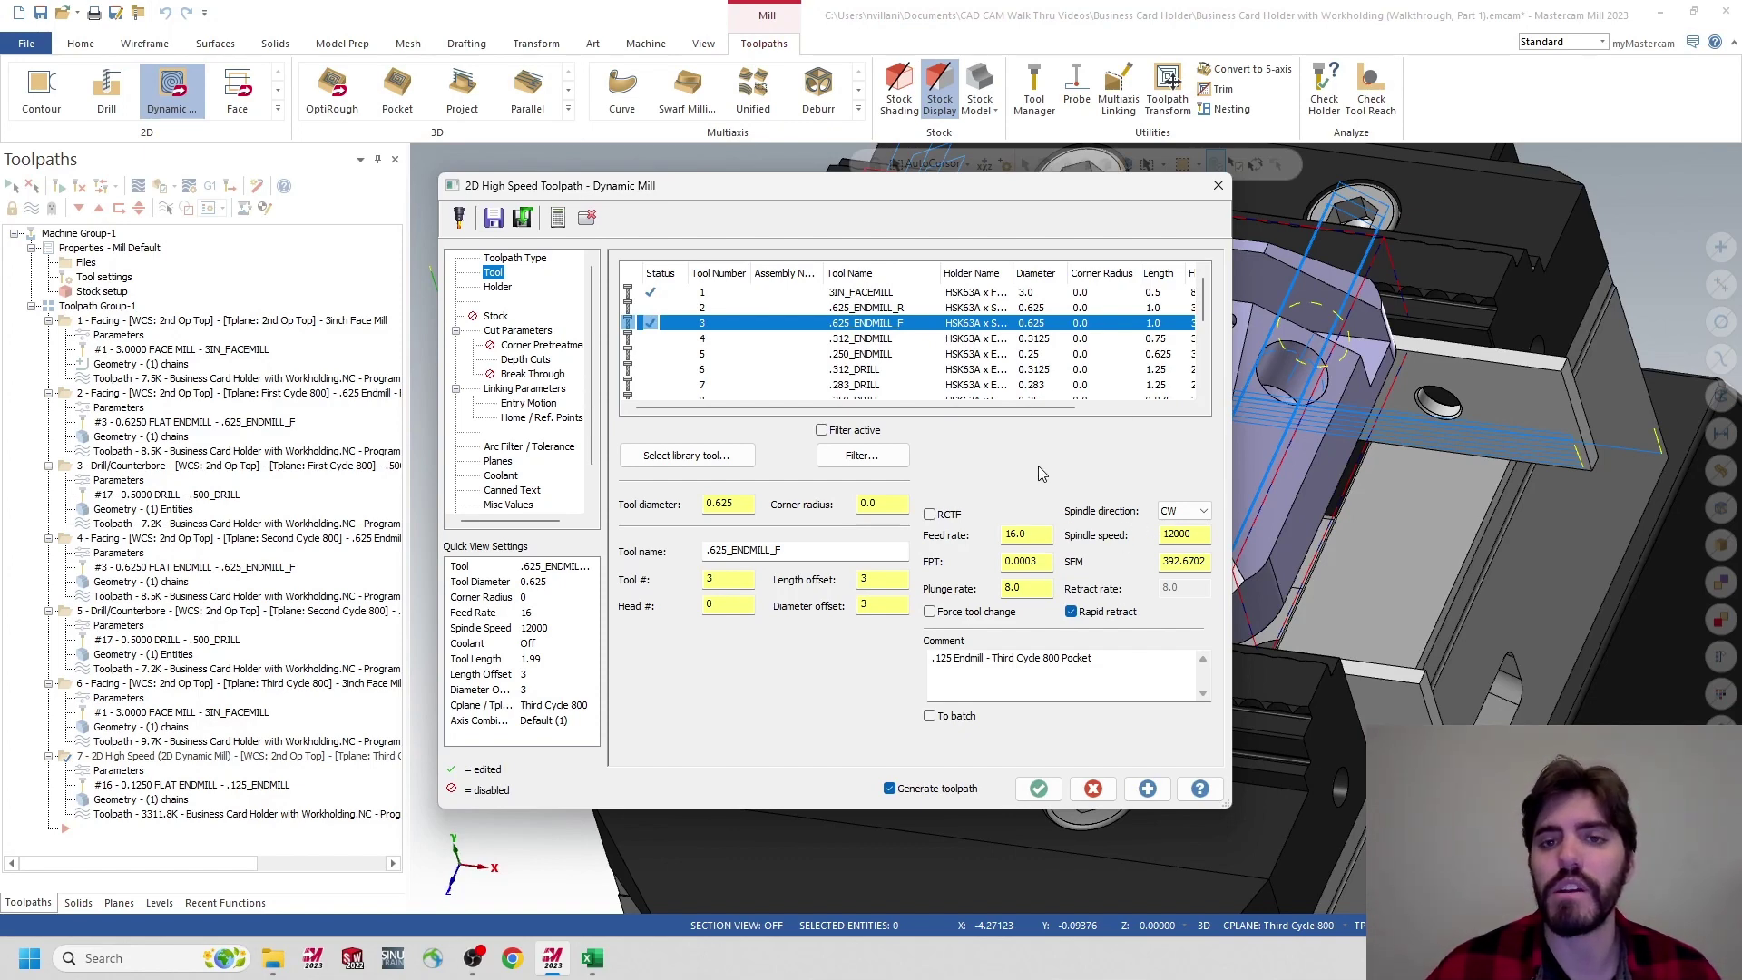
{"action": "right_click", "coordinate": [873, 327]}
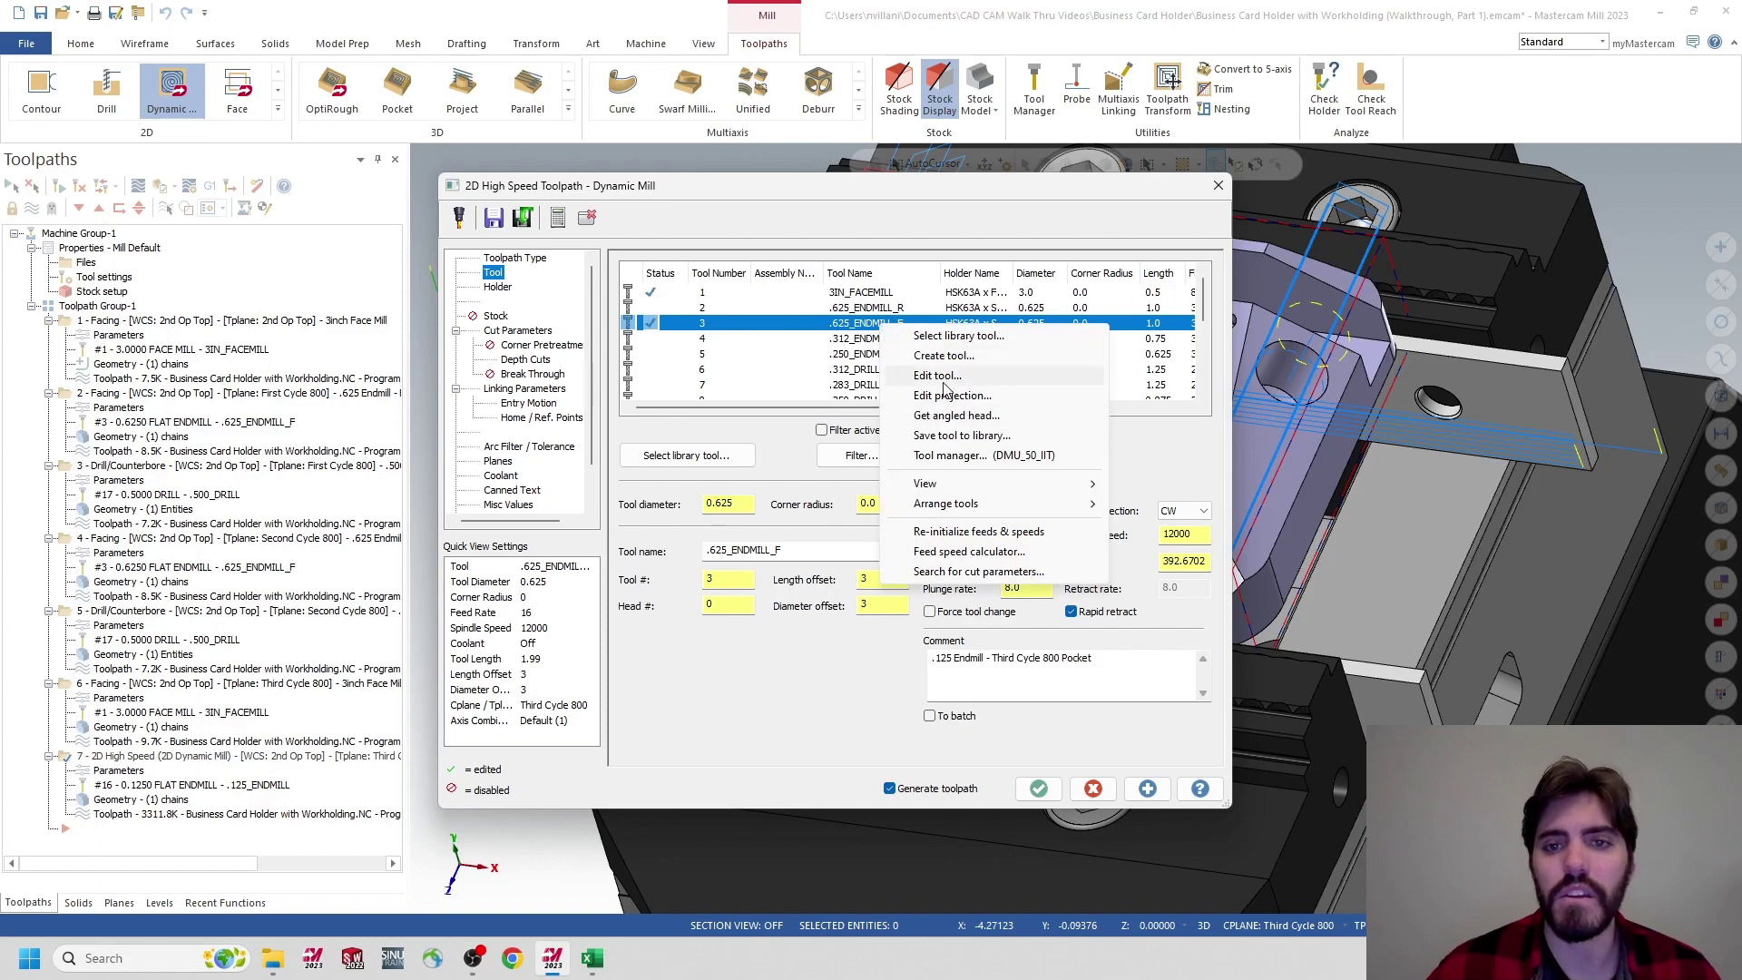
{"action": "left_click", "coordinate": [982, 535]}
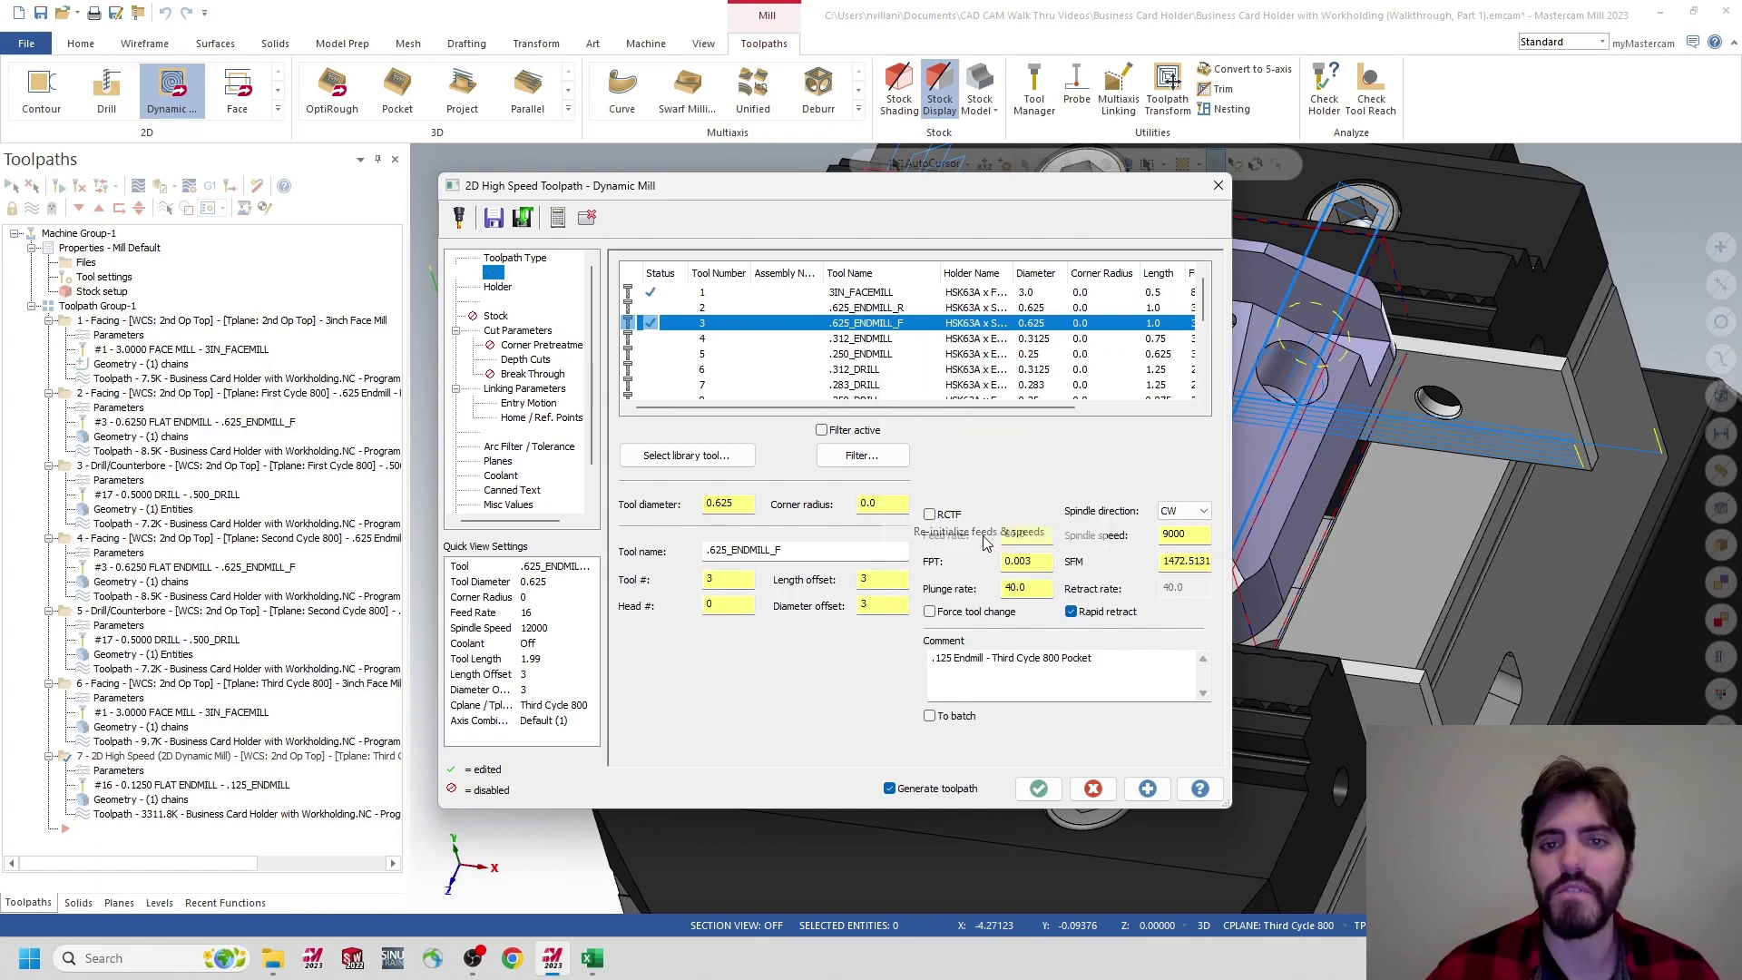
Change the operation comment to ".625 Endmill - Third Cycle 800 Pocket Roughing"
{"action": "left_click", "coordinate": [948, 663]}
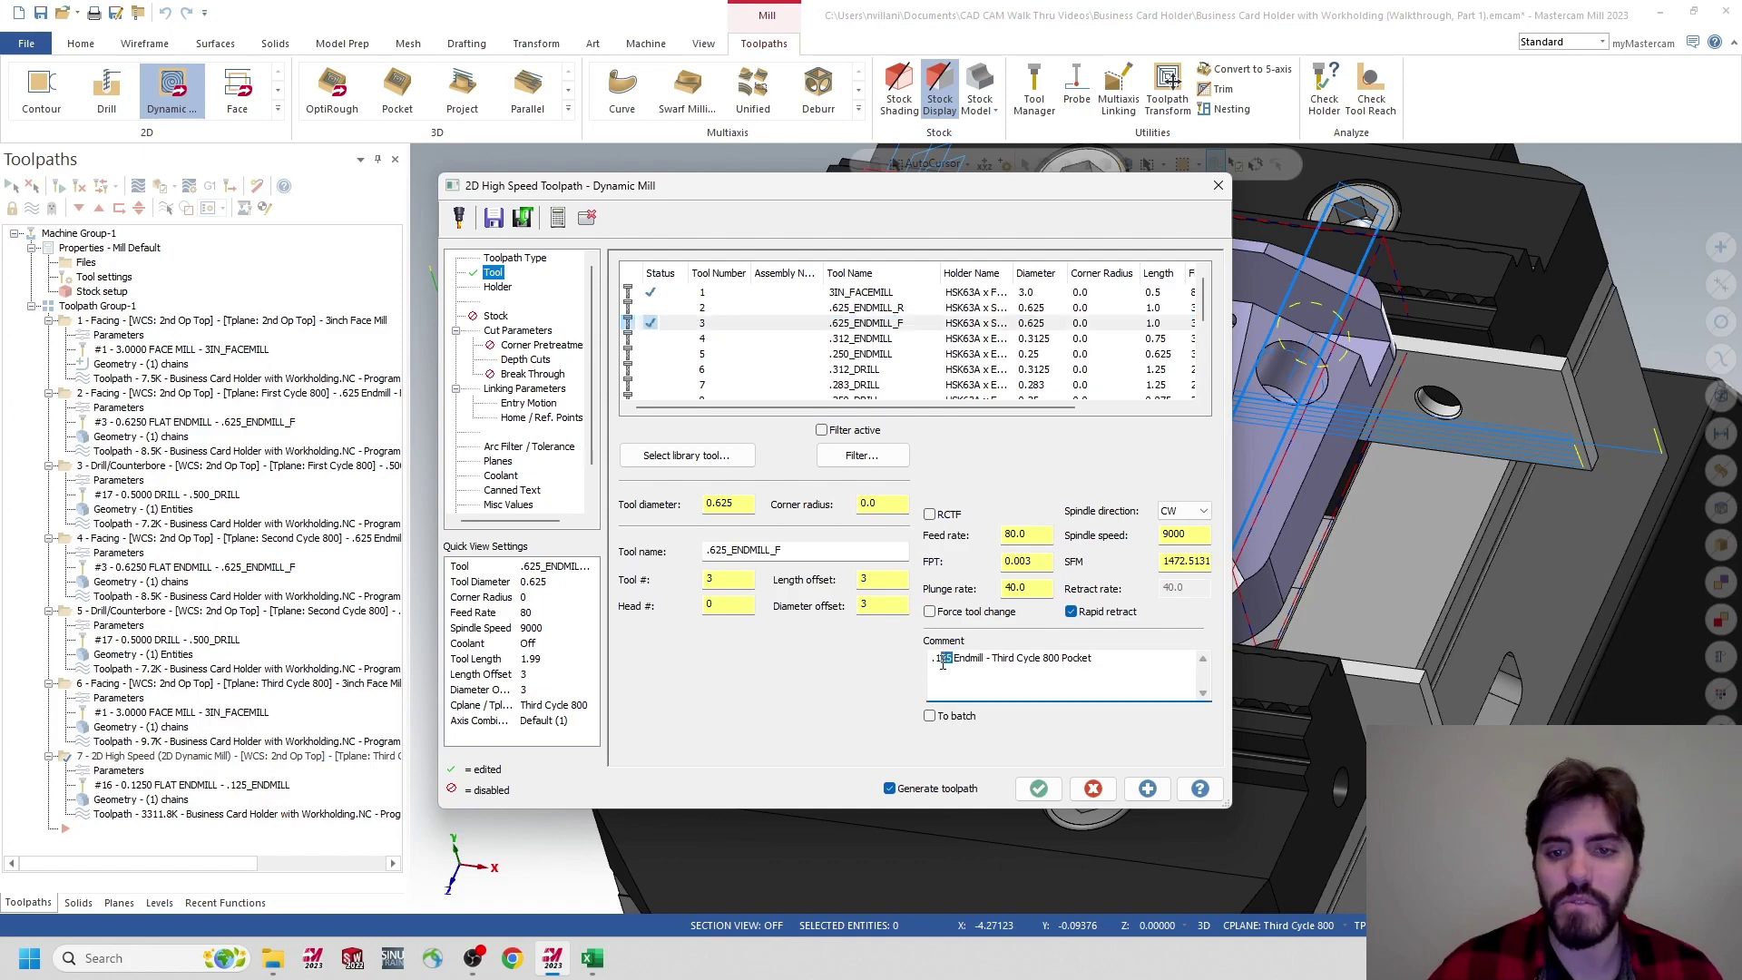
{"action": "key", "text": "BackSpace"}
{"action": "type", "text": "625"}
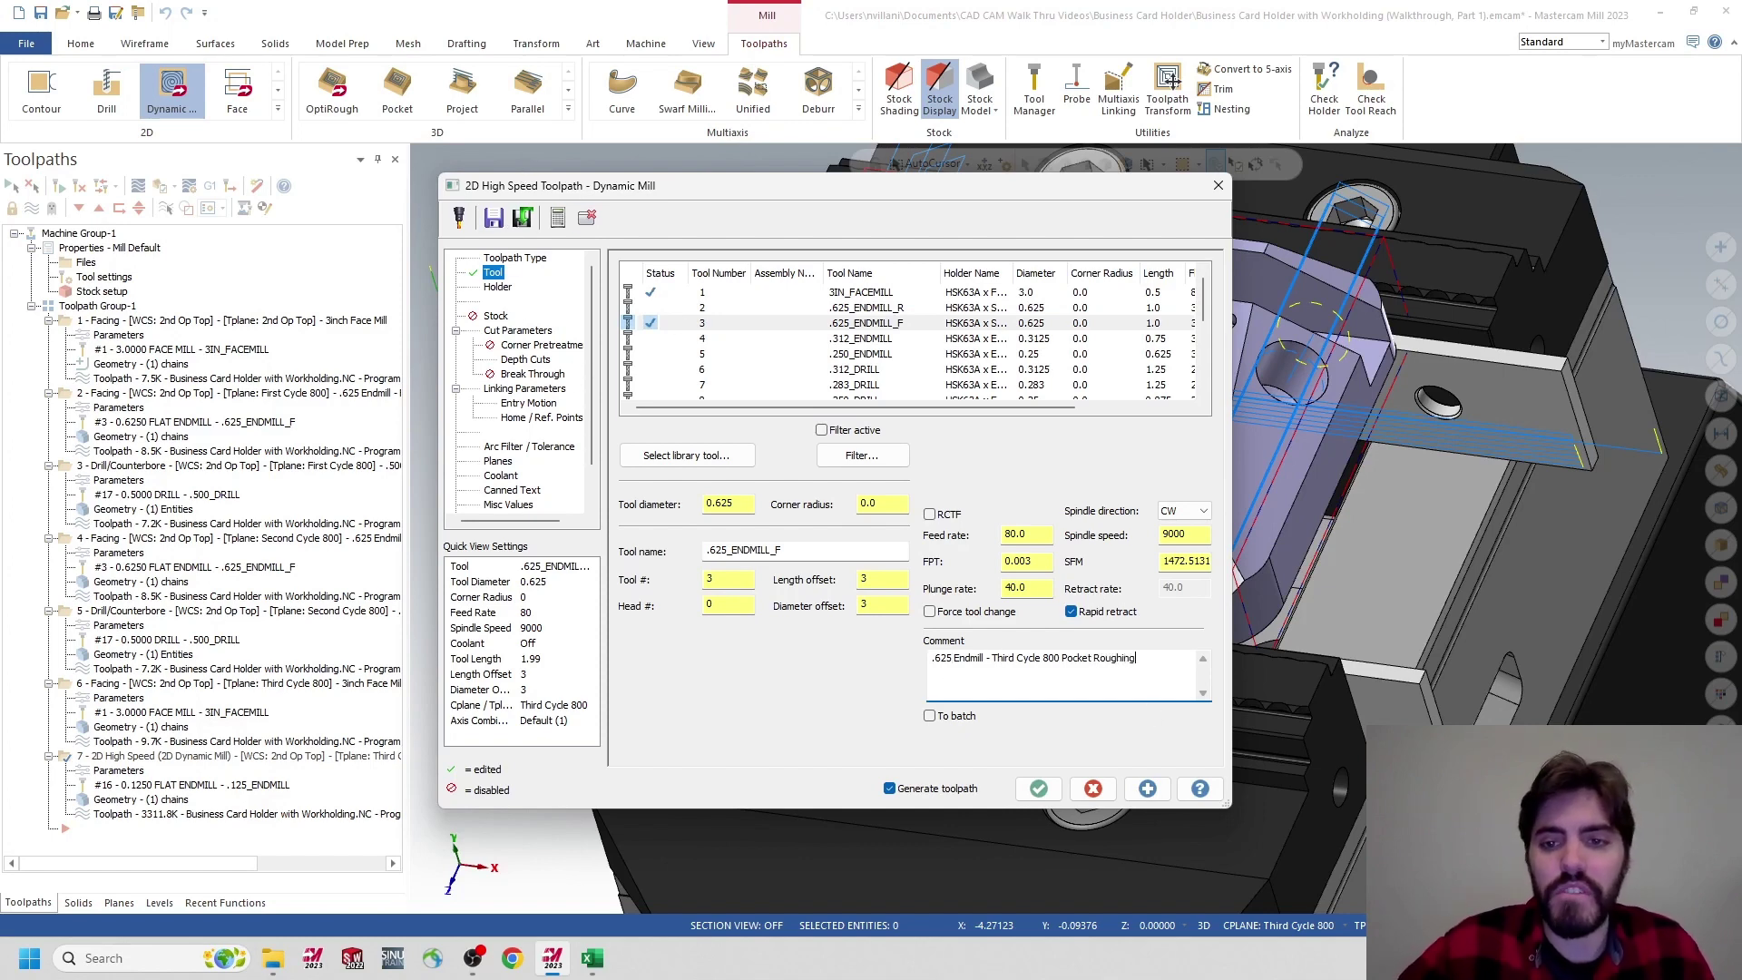
Set the stock to leave on walls to .005 in the cut parameters and check the floor allowance
{"action": "left_click", "coordinate": [518, 331]}
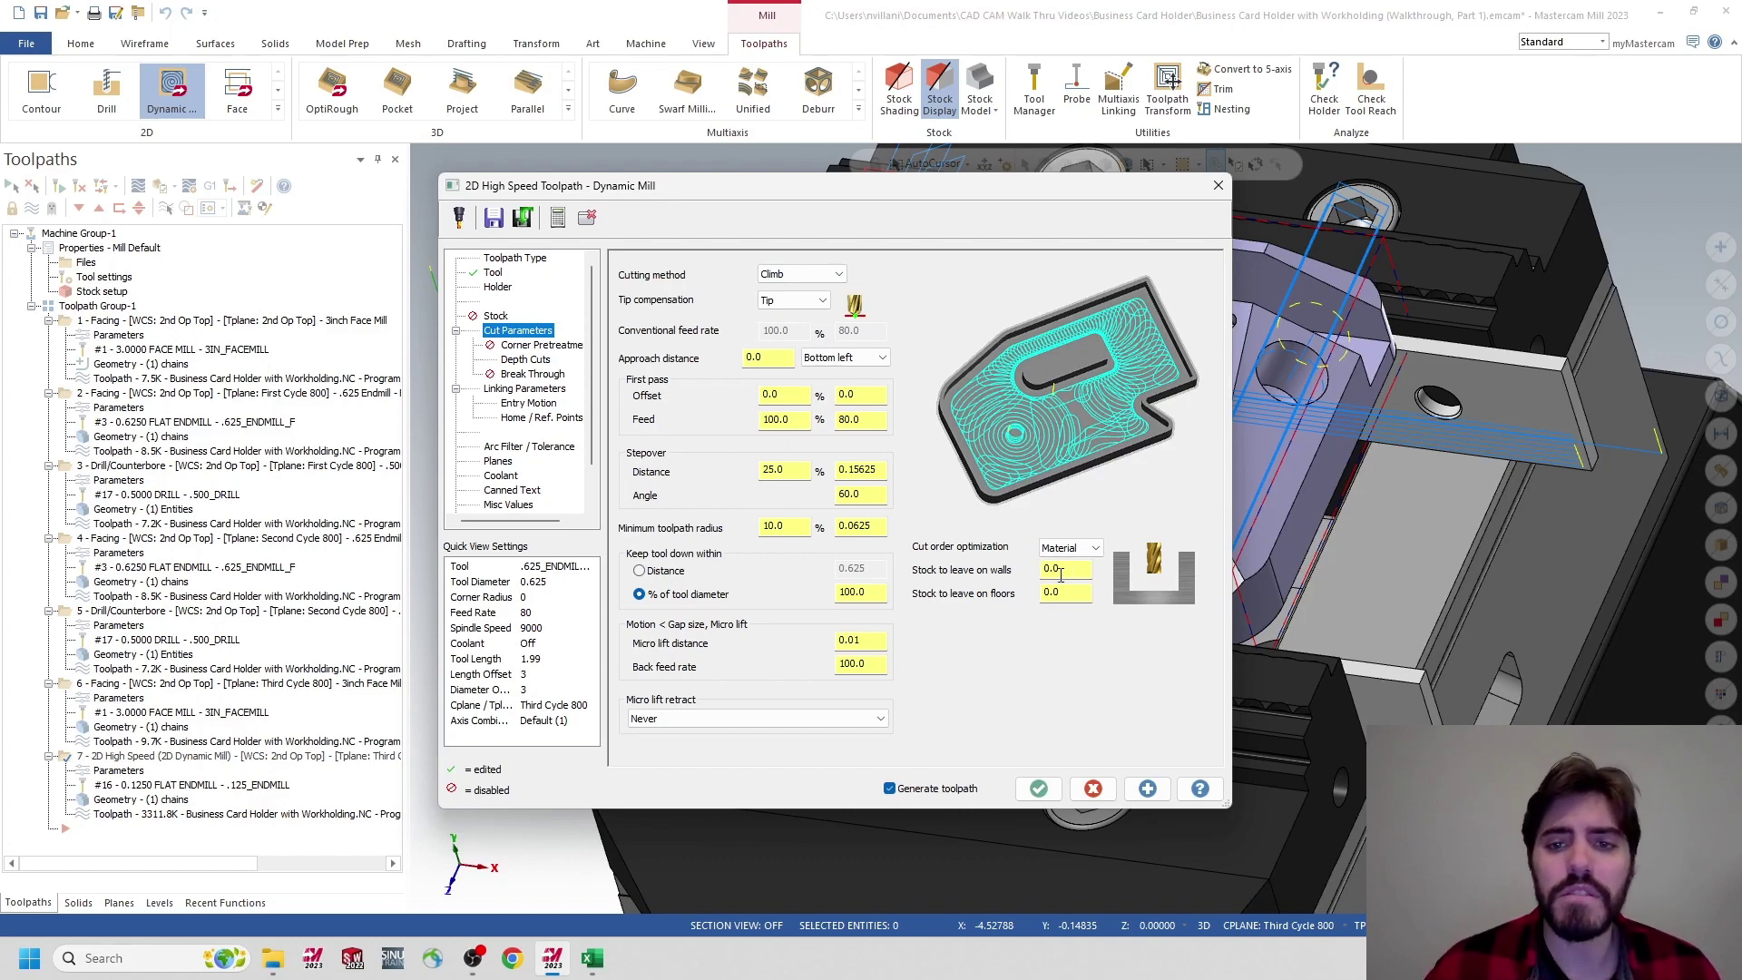
{"action": "left_click_drag", "start_coordinate": [1061, 571], "coordinate": [996, 567]}
{"action": "type", "text": ".005"}
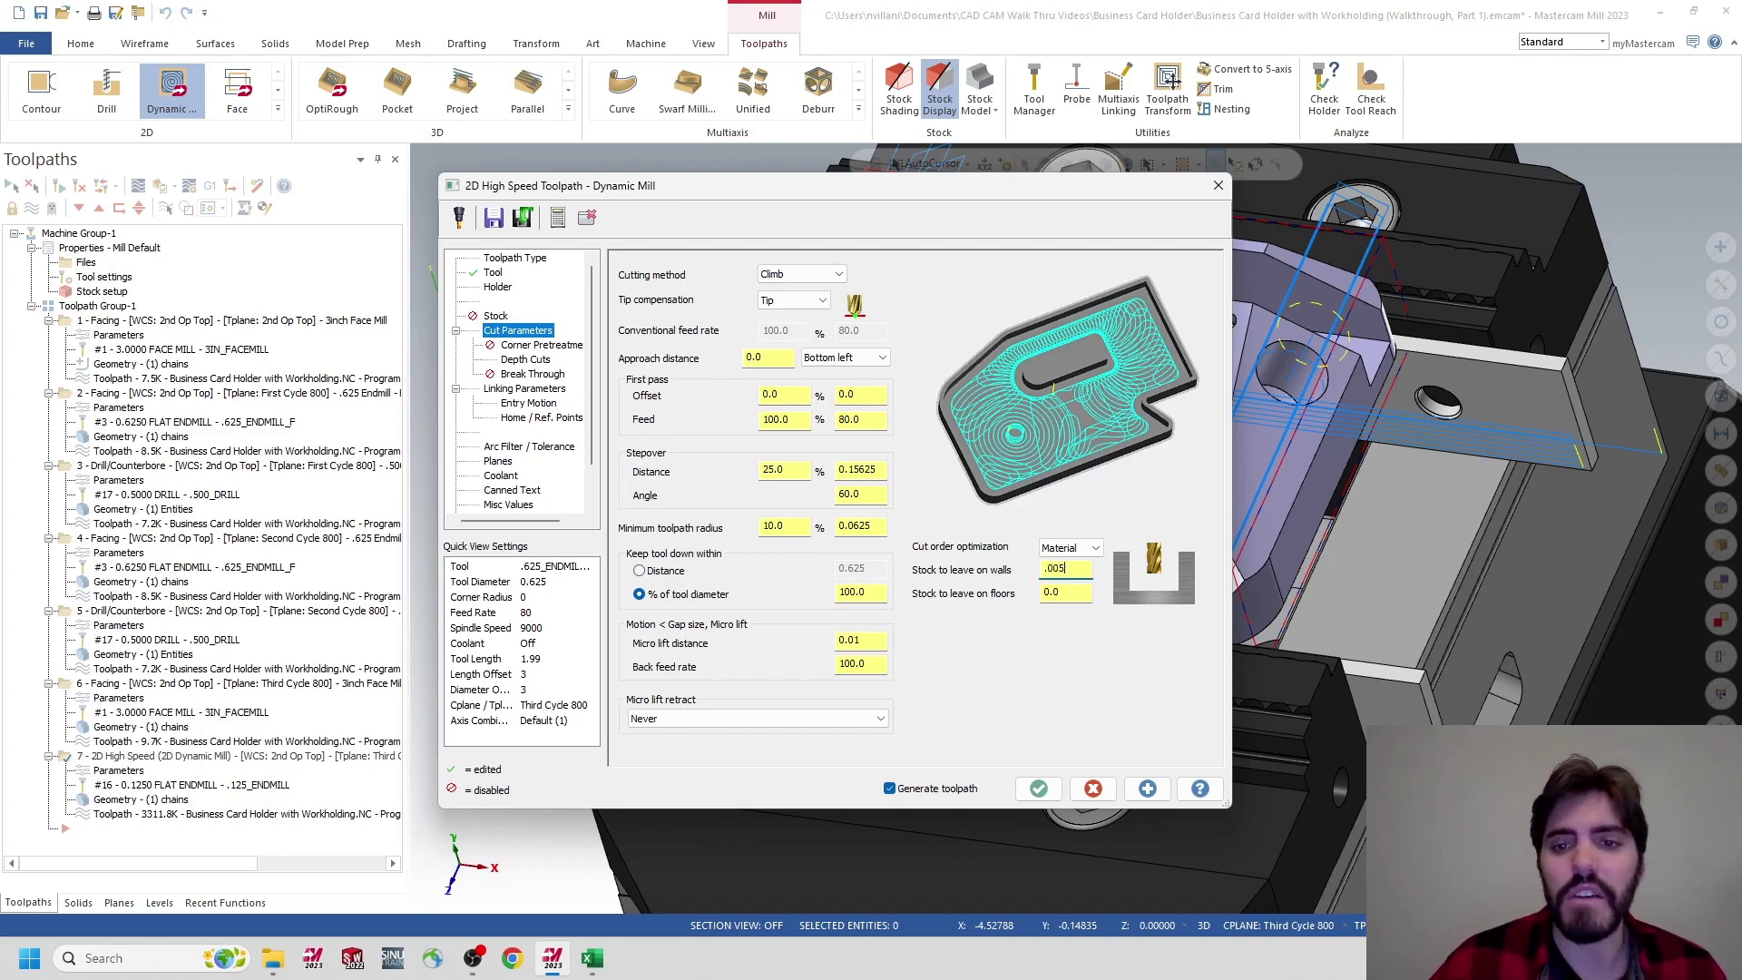
{"action": "left_click", "coordinate": [1054, 593]}
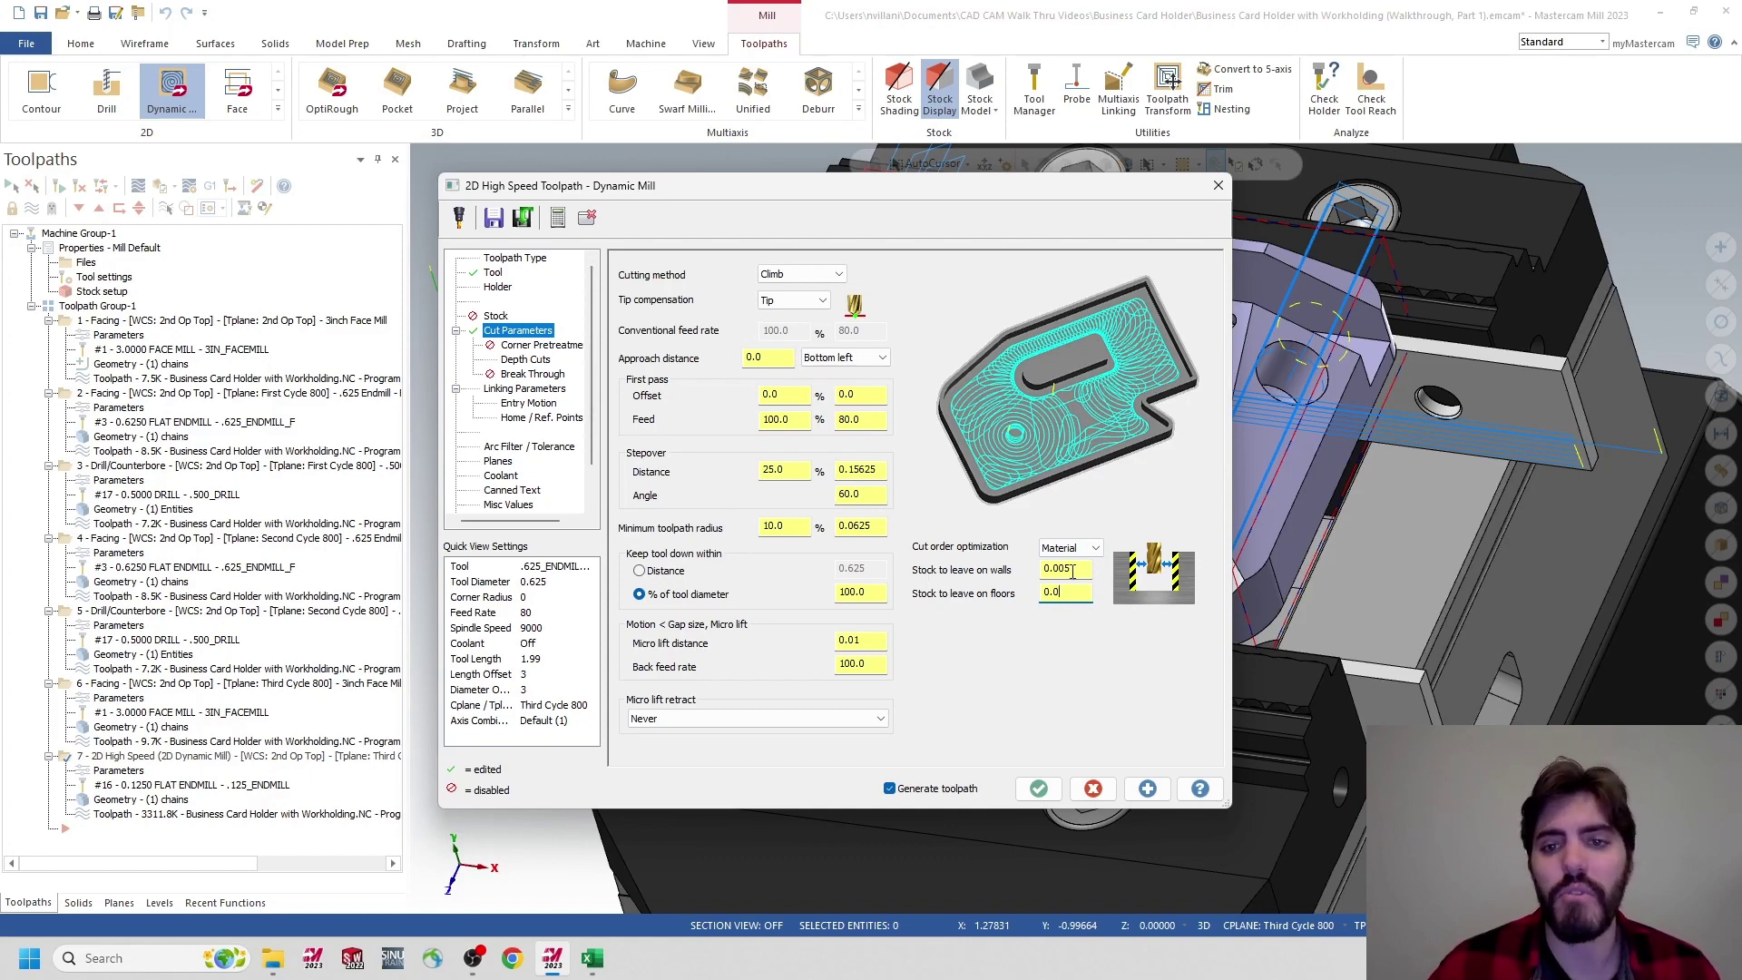
{"action": "left_click_drag", "start_coordinate": [1075, 570], "coordinate": [990, 589]}
{"action": "left_click", "coordinate": [1062, 596]}
{"action": "double_click", "coordinate": [1062, 597]}
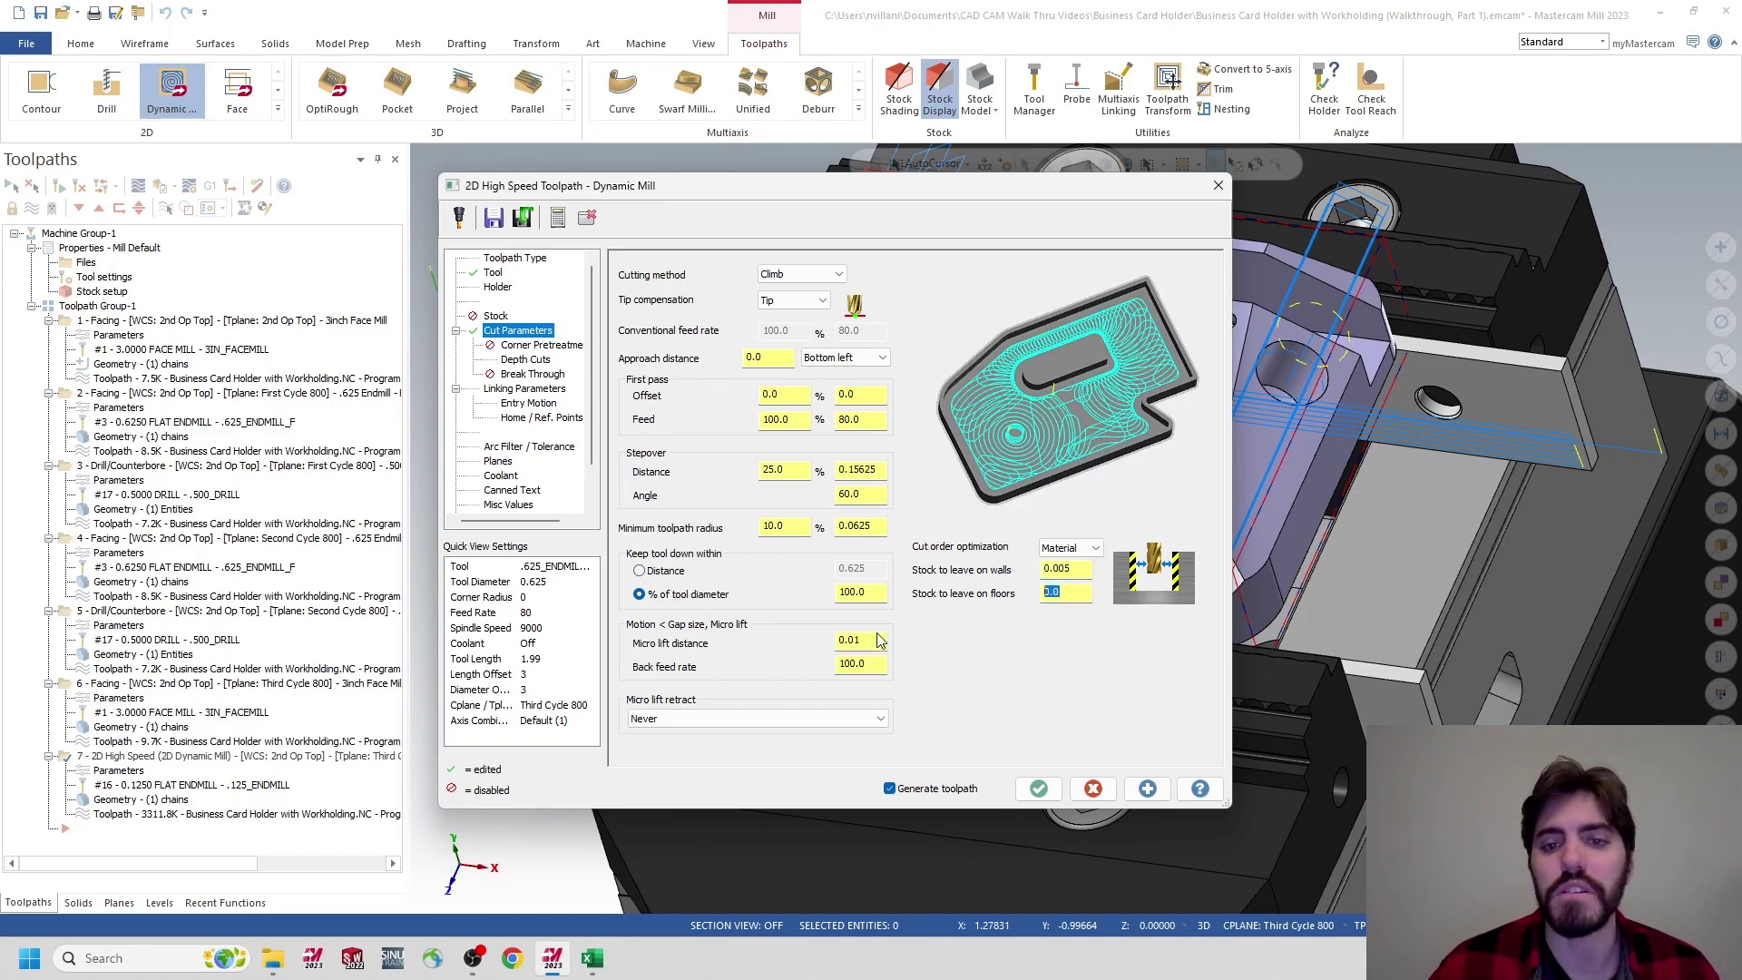
Turn off depth cuts for the Dynamic Mill operation, check its linking and helix entry settings, and regenerate the toolpath
{"action": "left_click", "coordinate": [531, 360]}
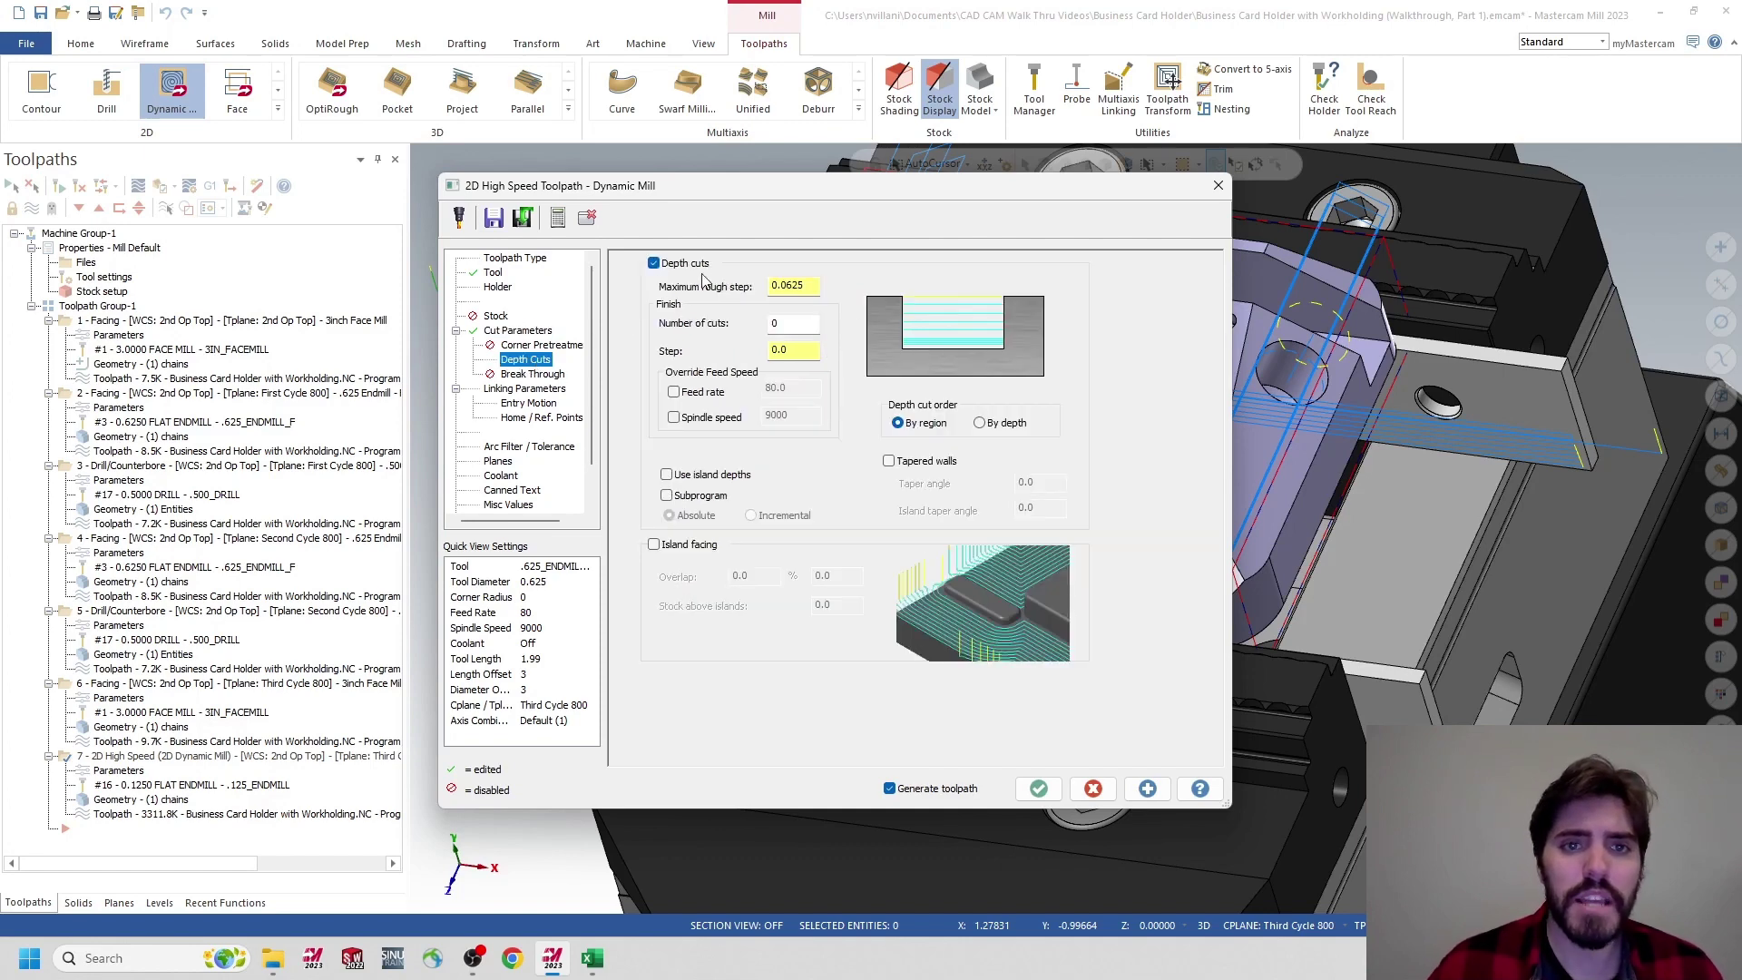
{"action": "left_click", "coordinate": [654, 264]}
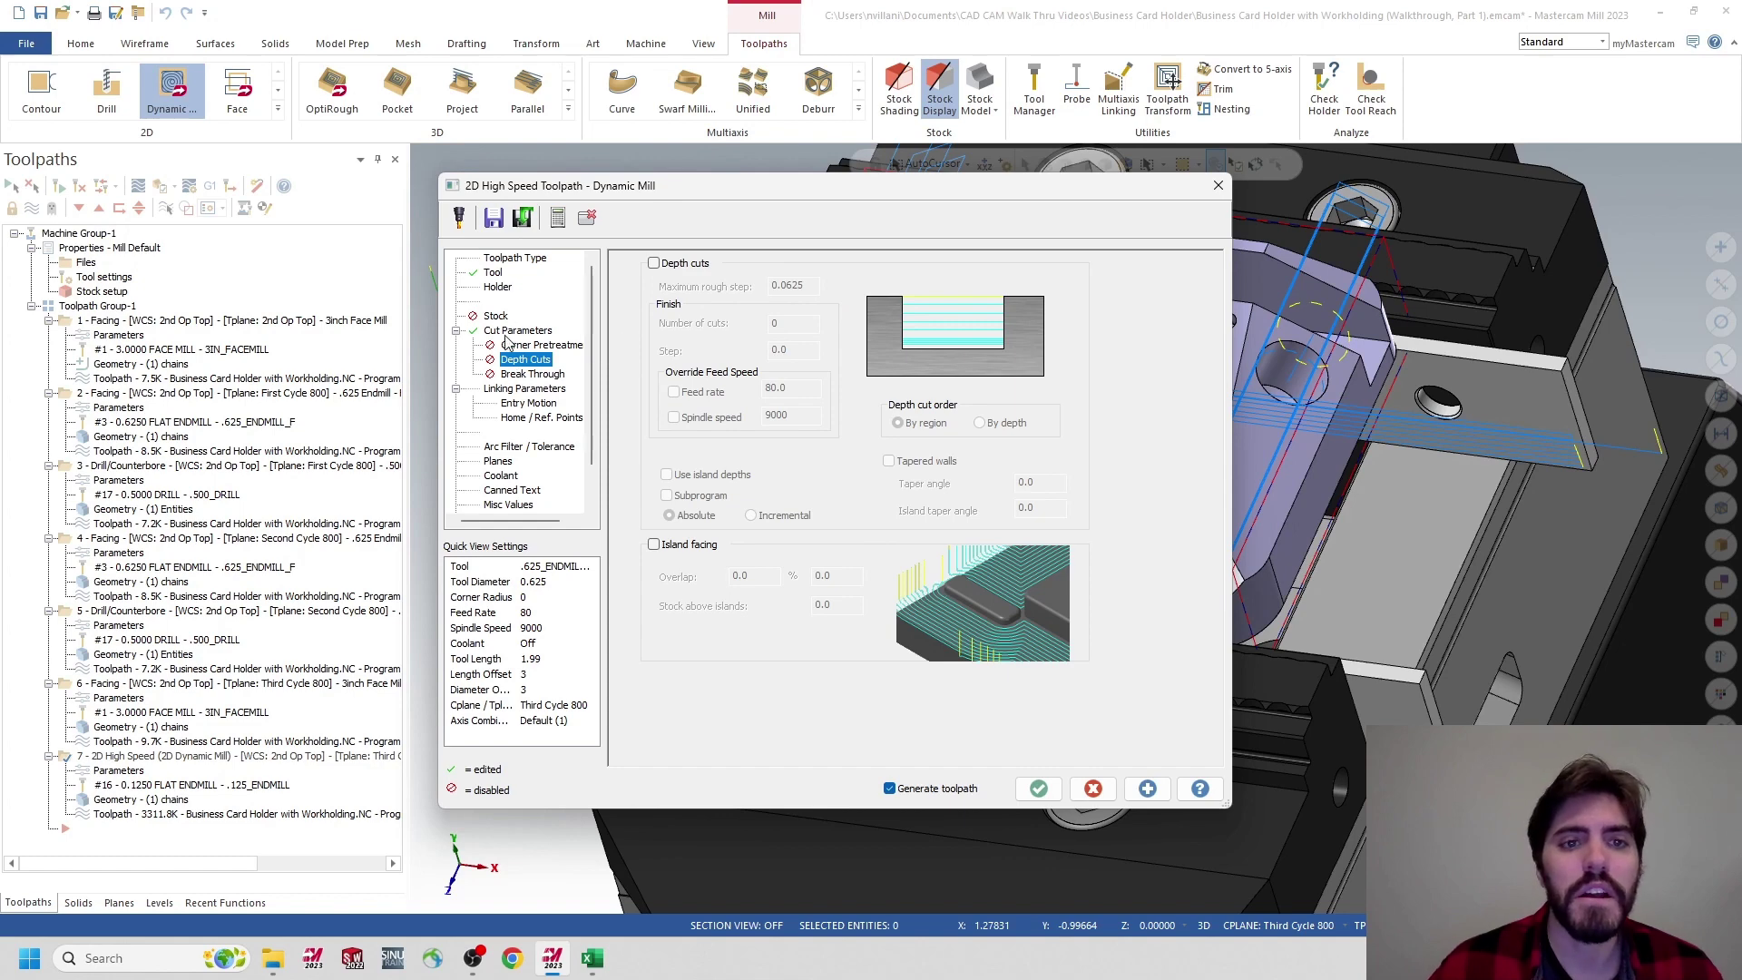
{"action": "left_click", "coordinate": [523, 390]}
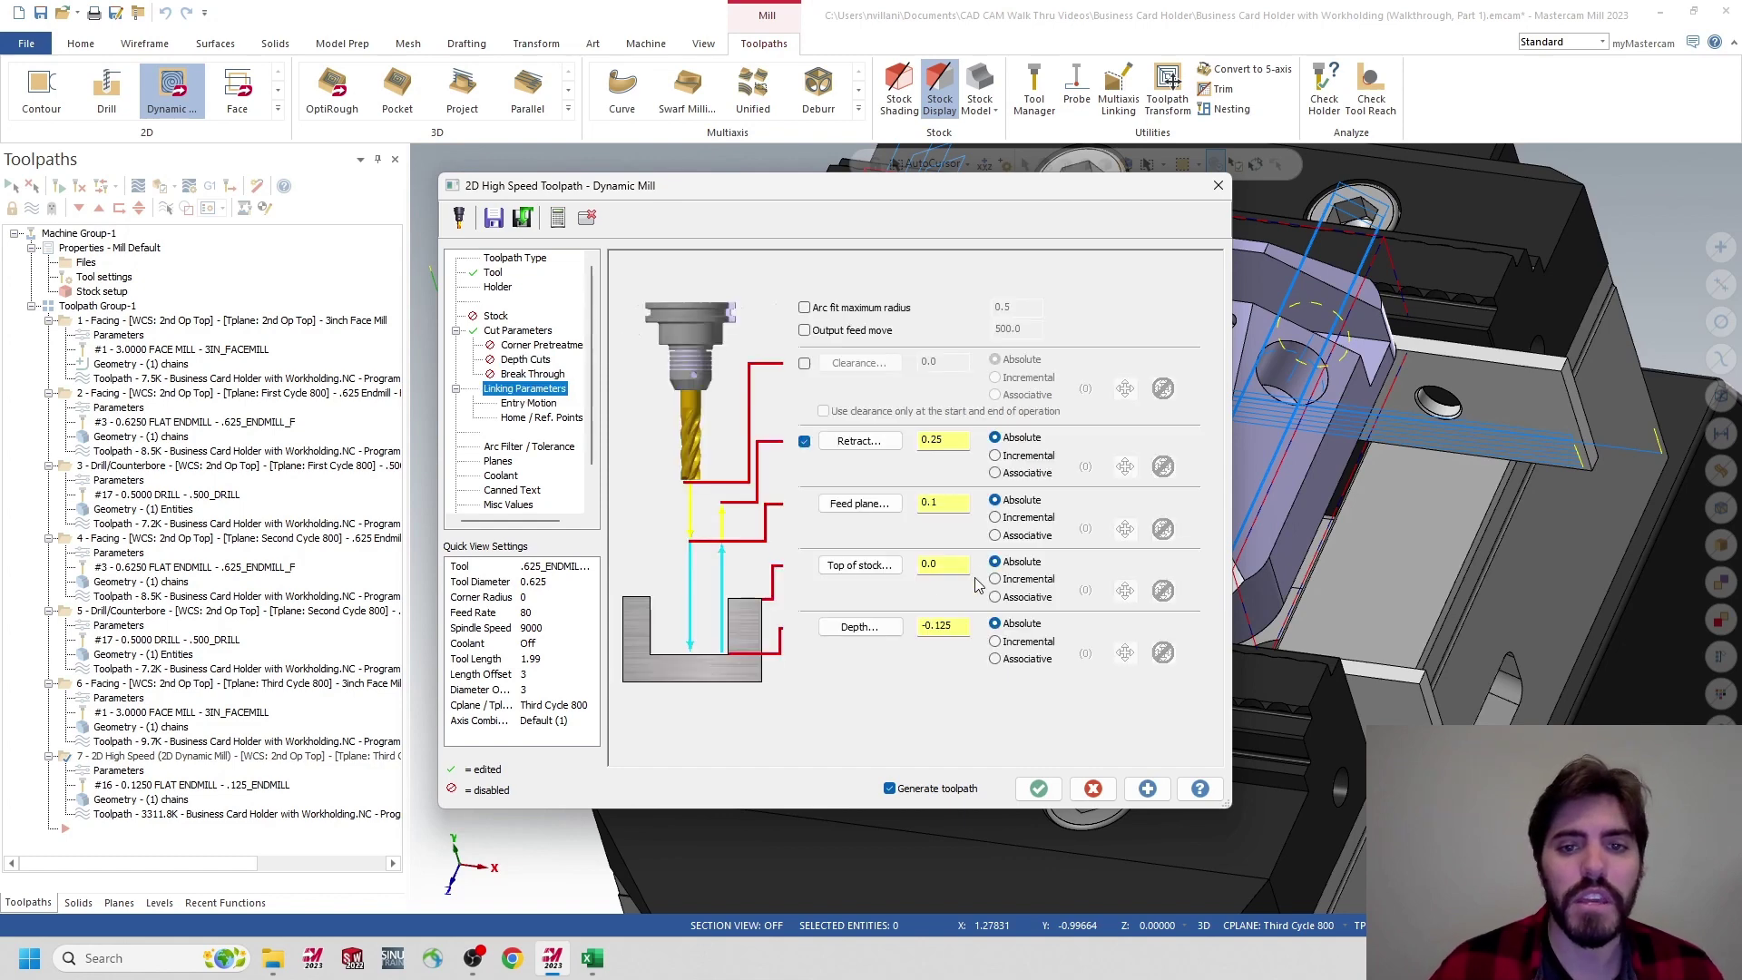
{"action": "left_click", "coordinate": [531, 405]}
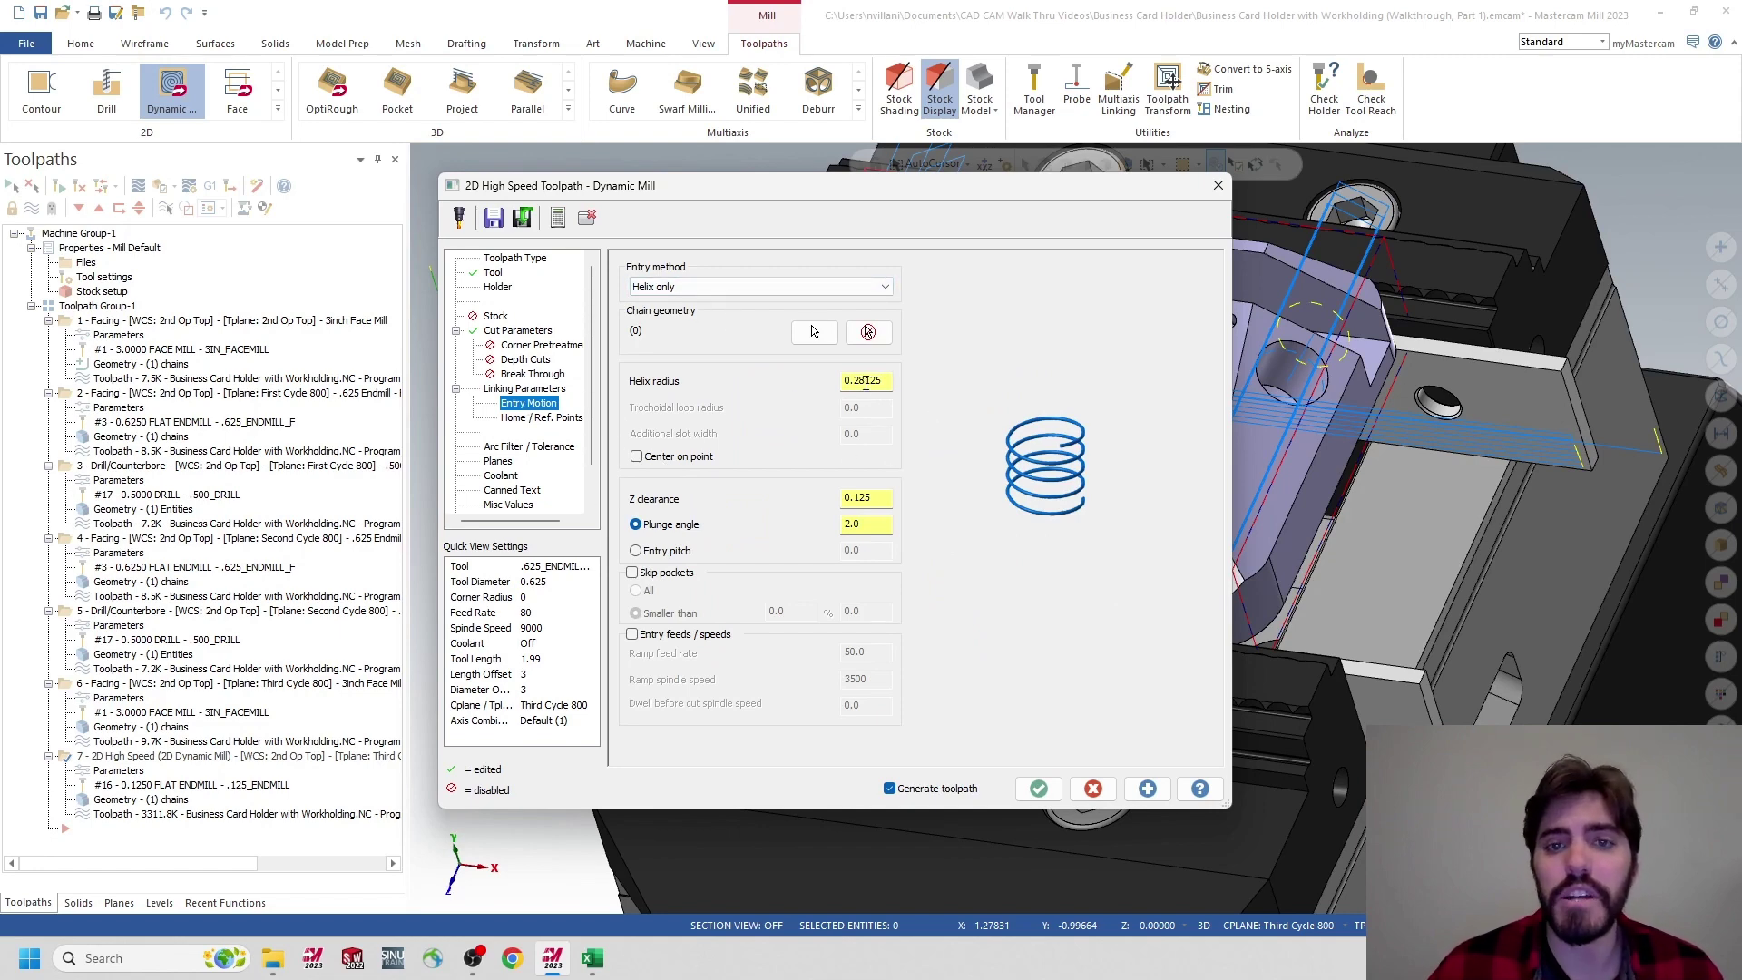
{"action": "double_click", "coordinate": [889, 385]}
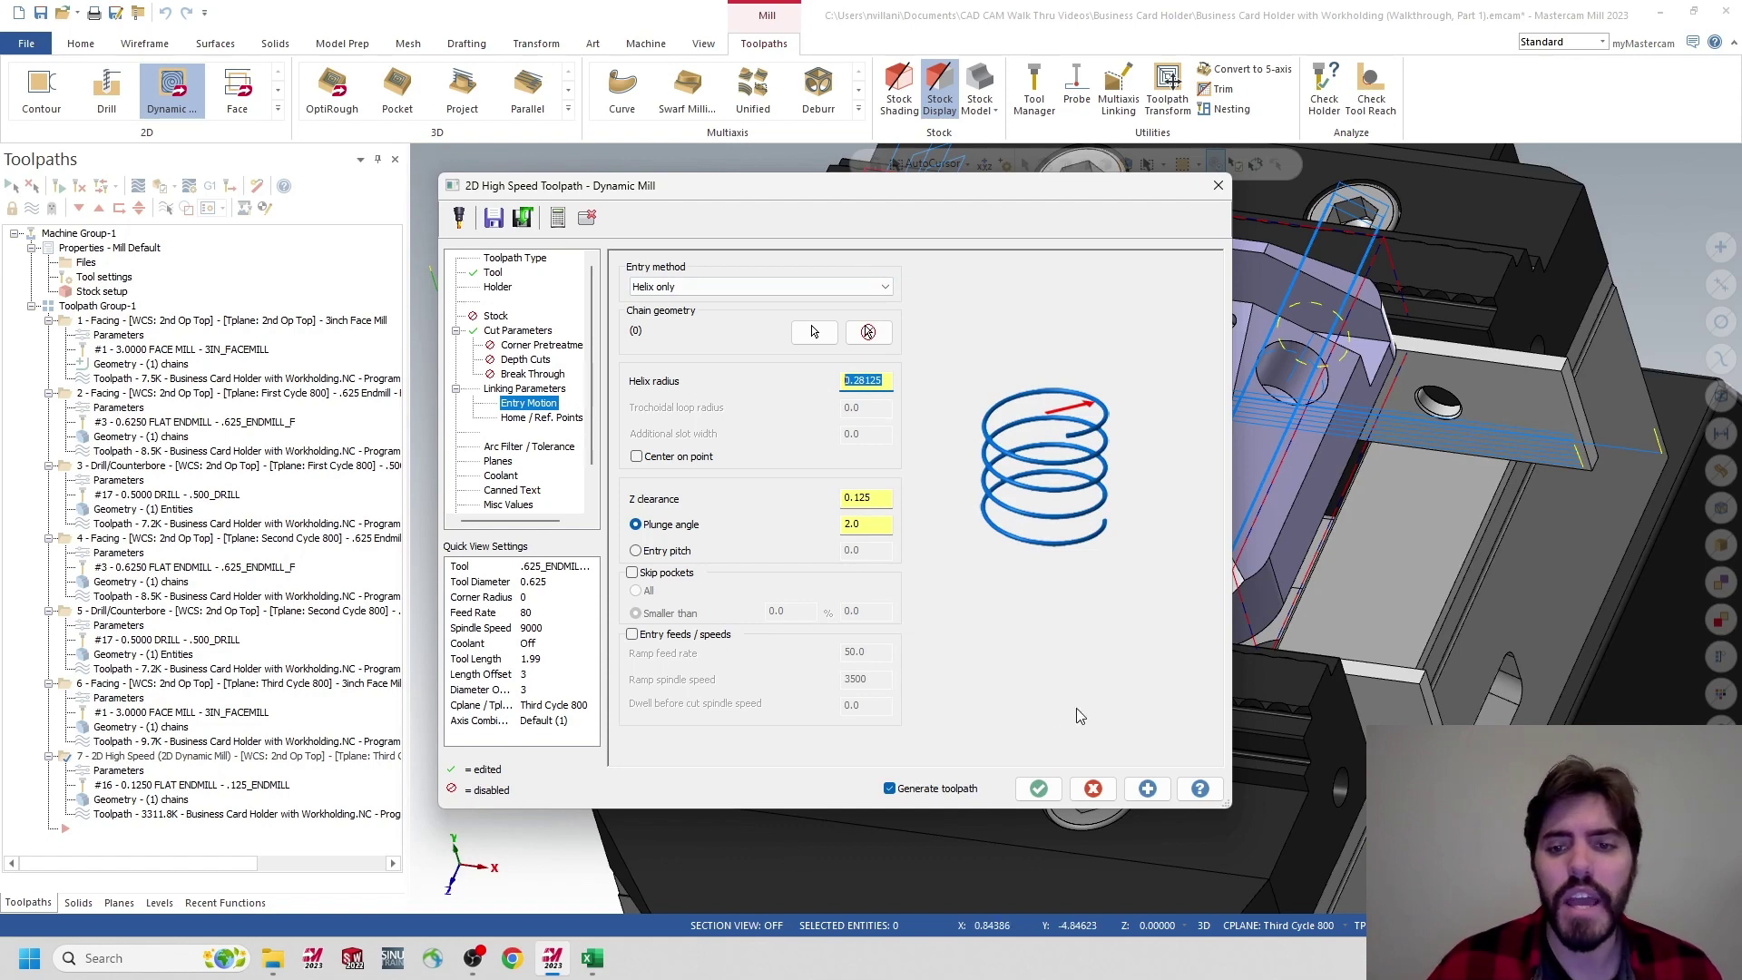
{"action": "left_click", "coordinate": [1039, 788]}
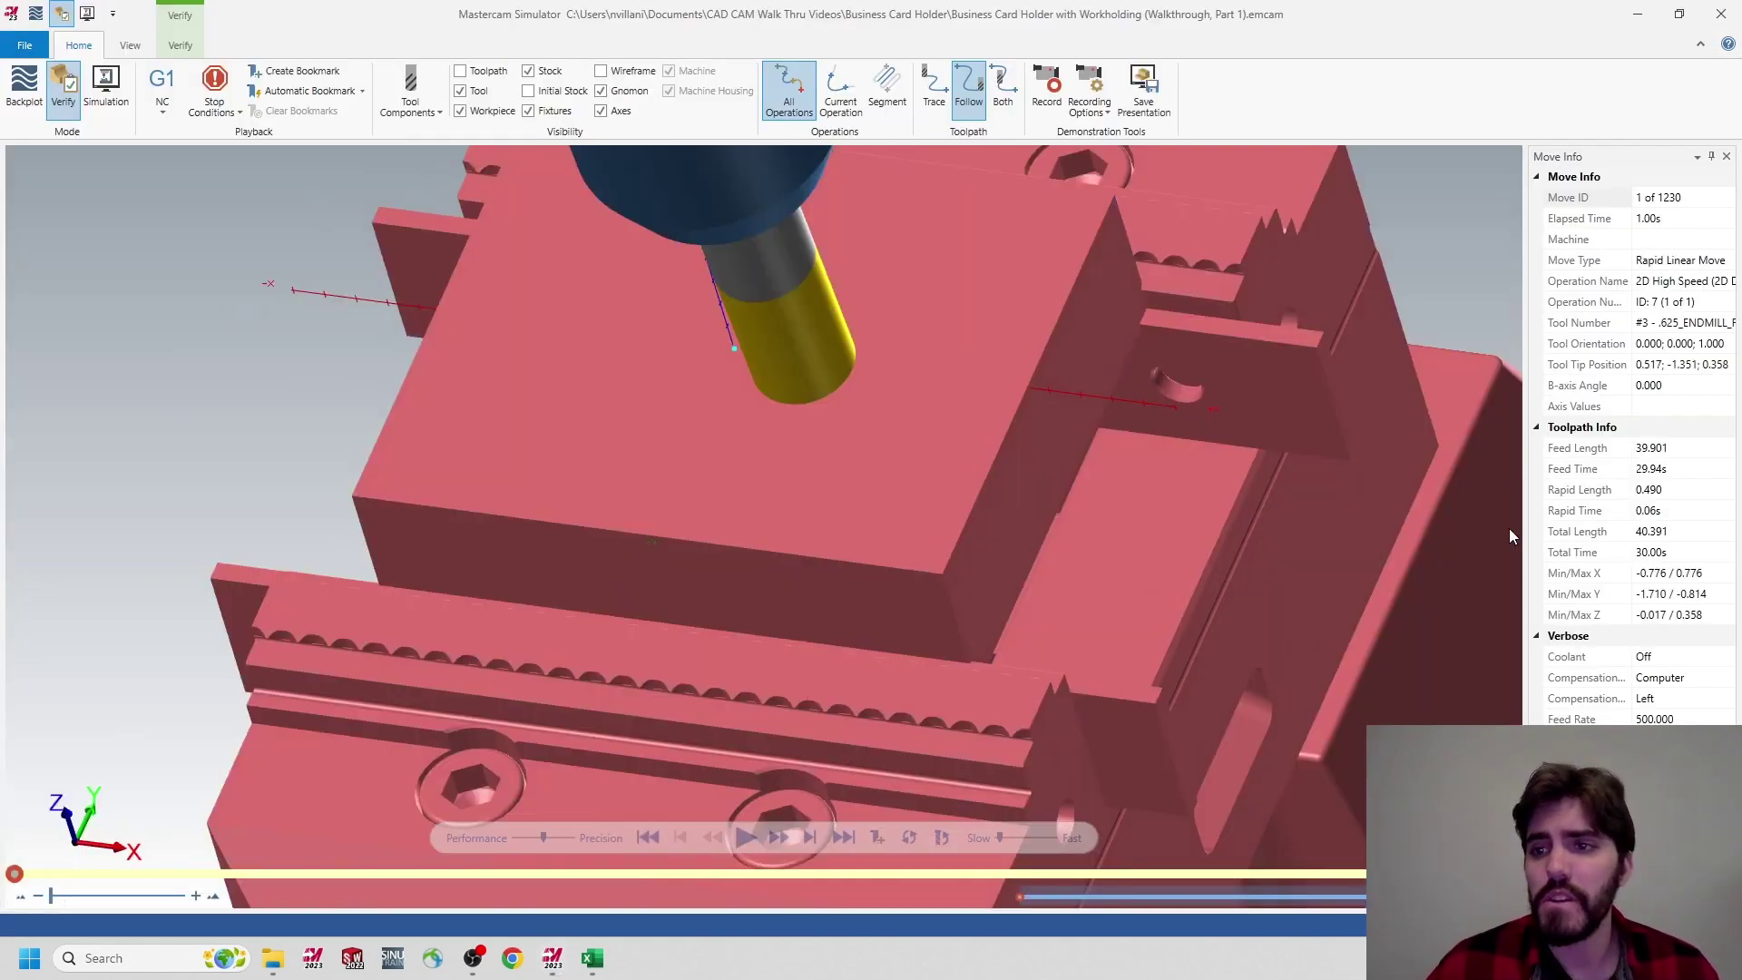
Check the pocket roughing operation's feed time in the simulator, play the cut through at a faster speed, and close the simulator
{"action": "left_click", "coordinate": [1551, 466]}
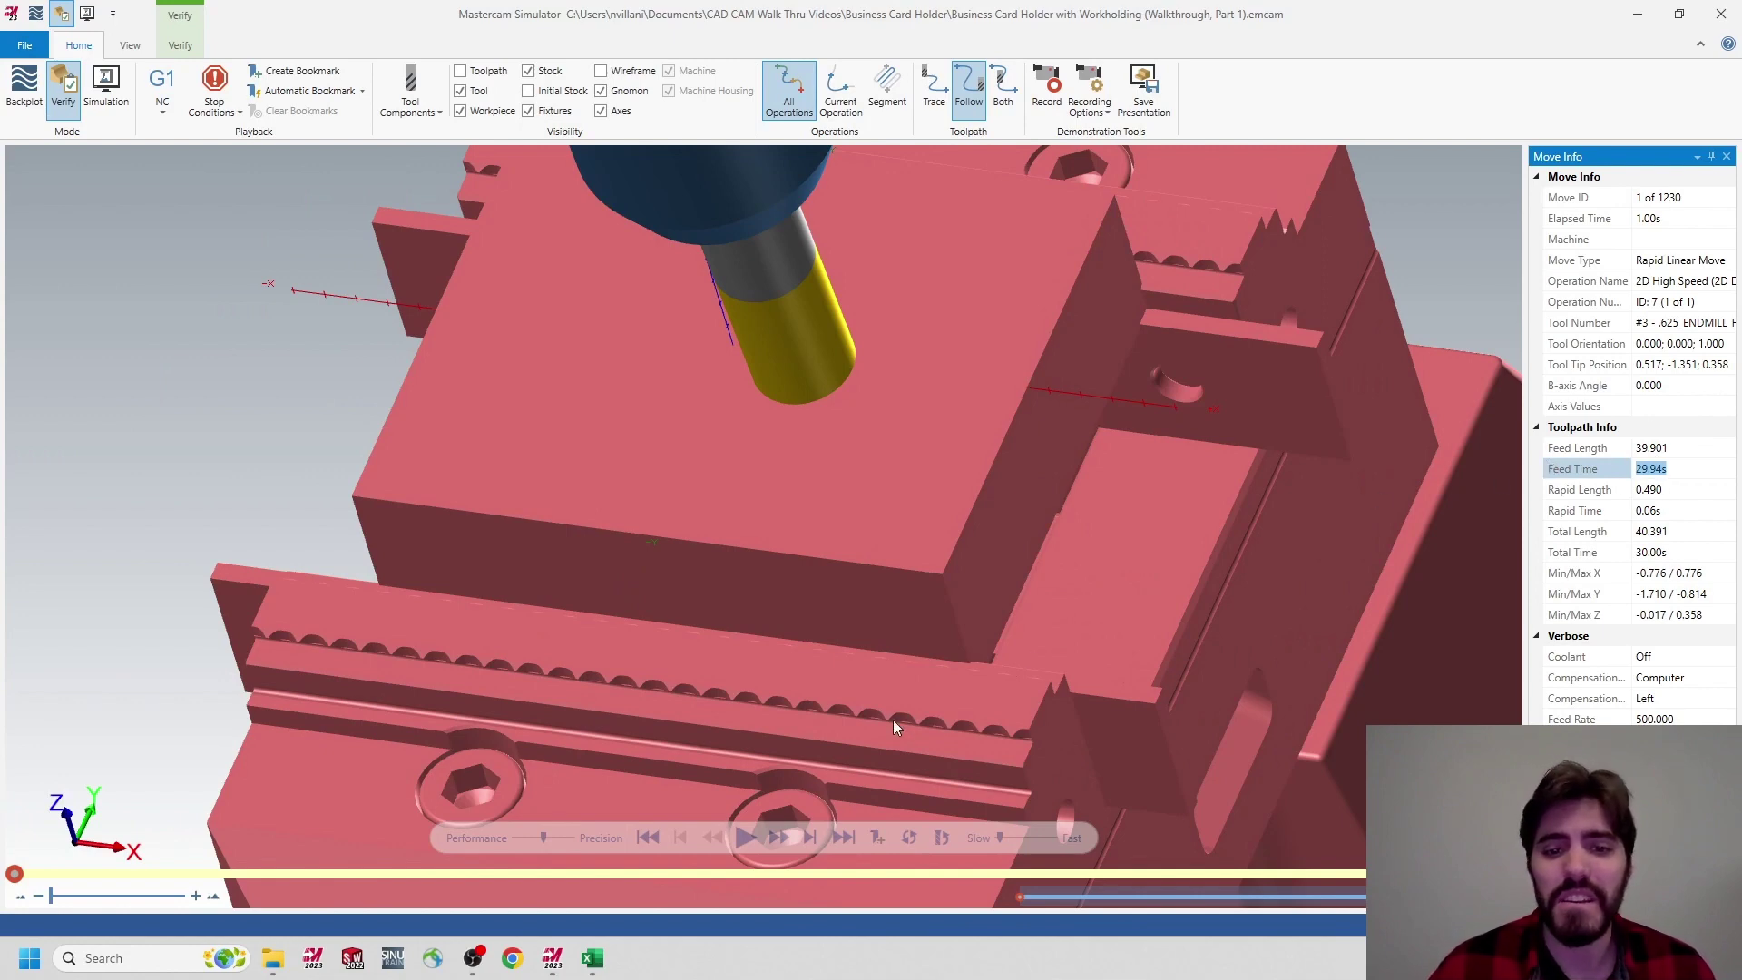
{"action": "left_click", "coordinate": [746, 837]}
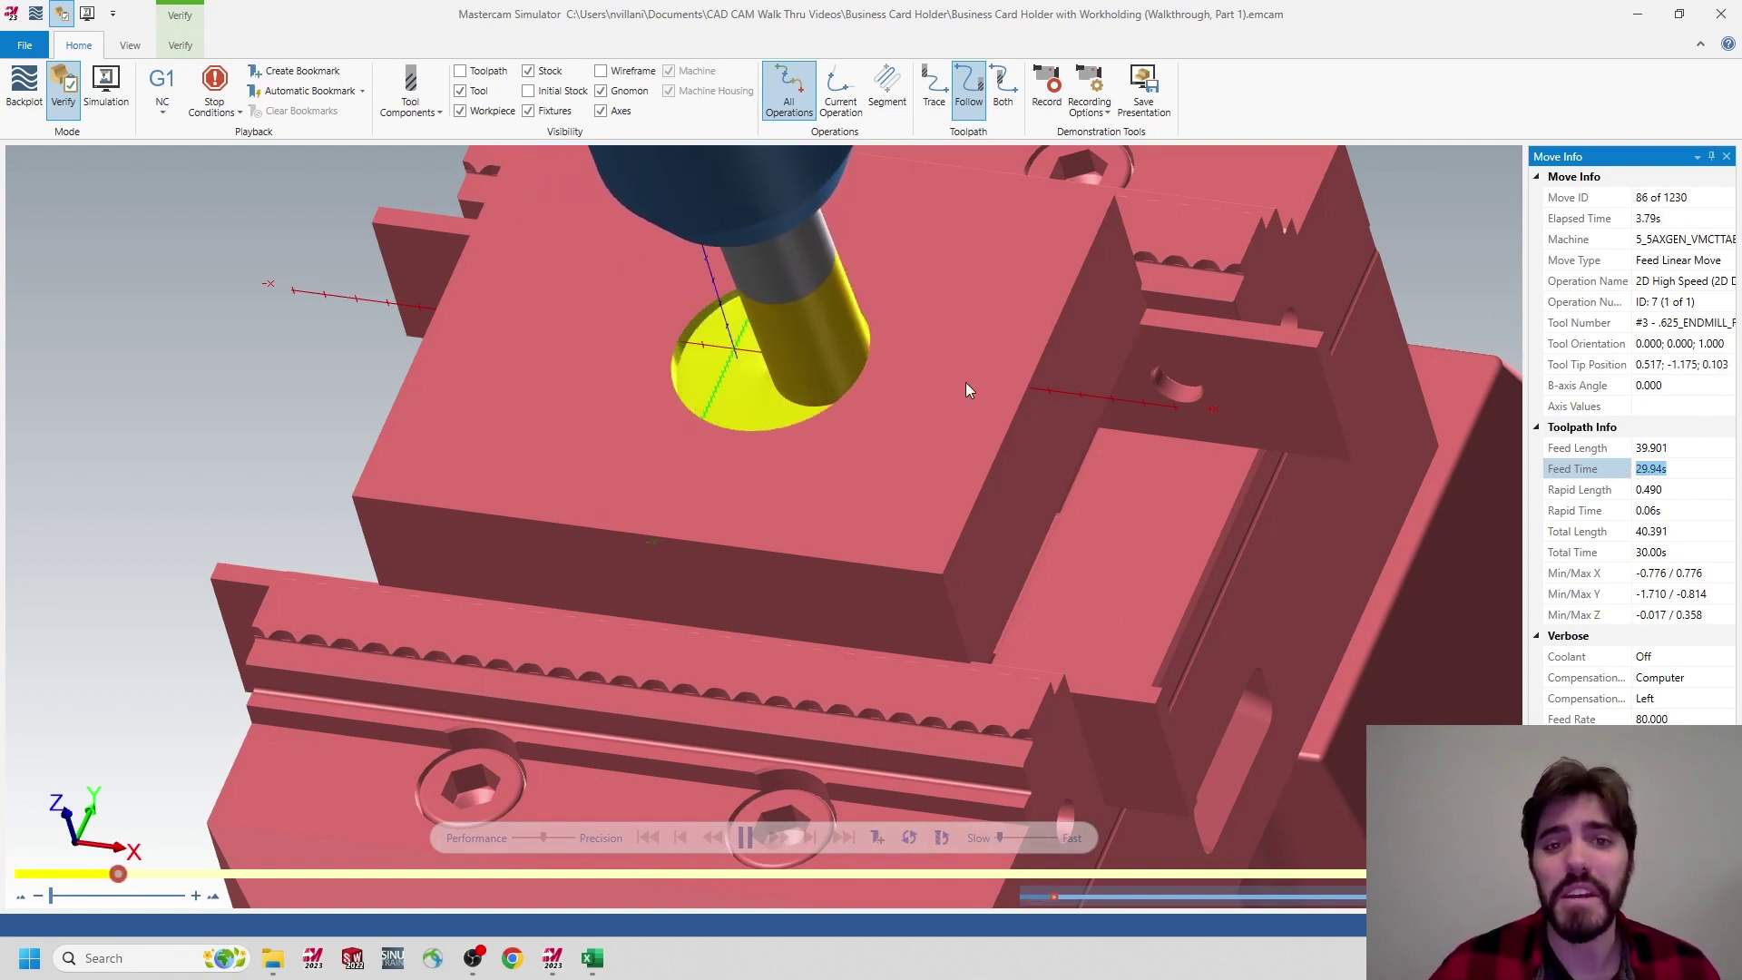
{"action": "left_click", "coordinate": [1025, 838]}
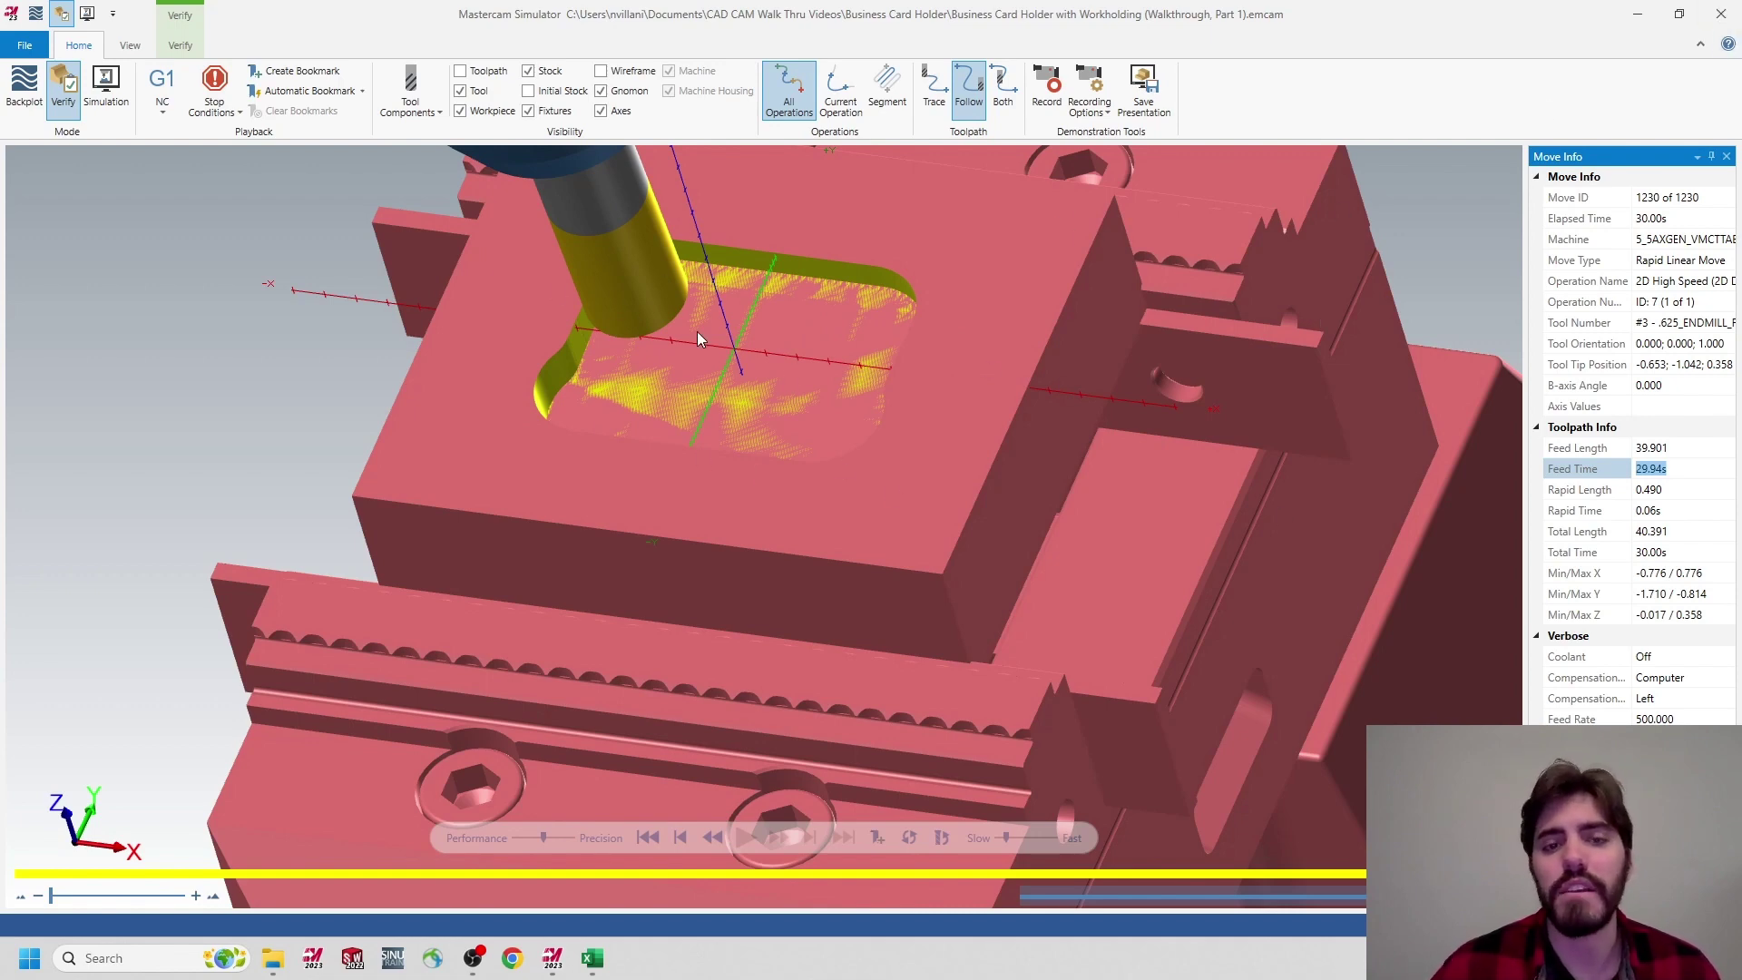
{"action": "left_click", "coordinate": [1722, 14]}
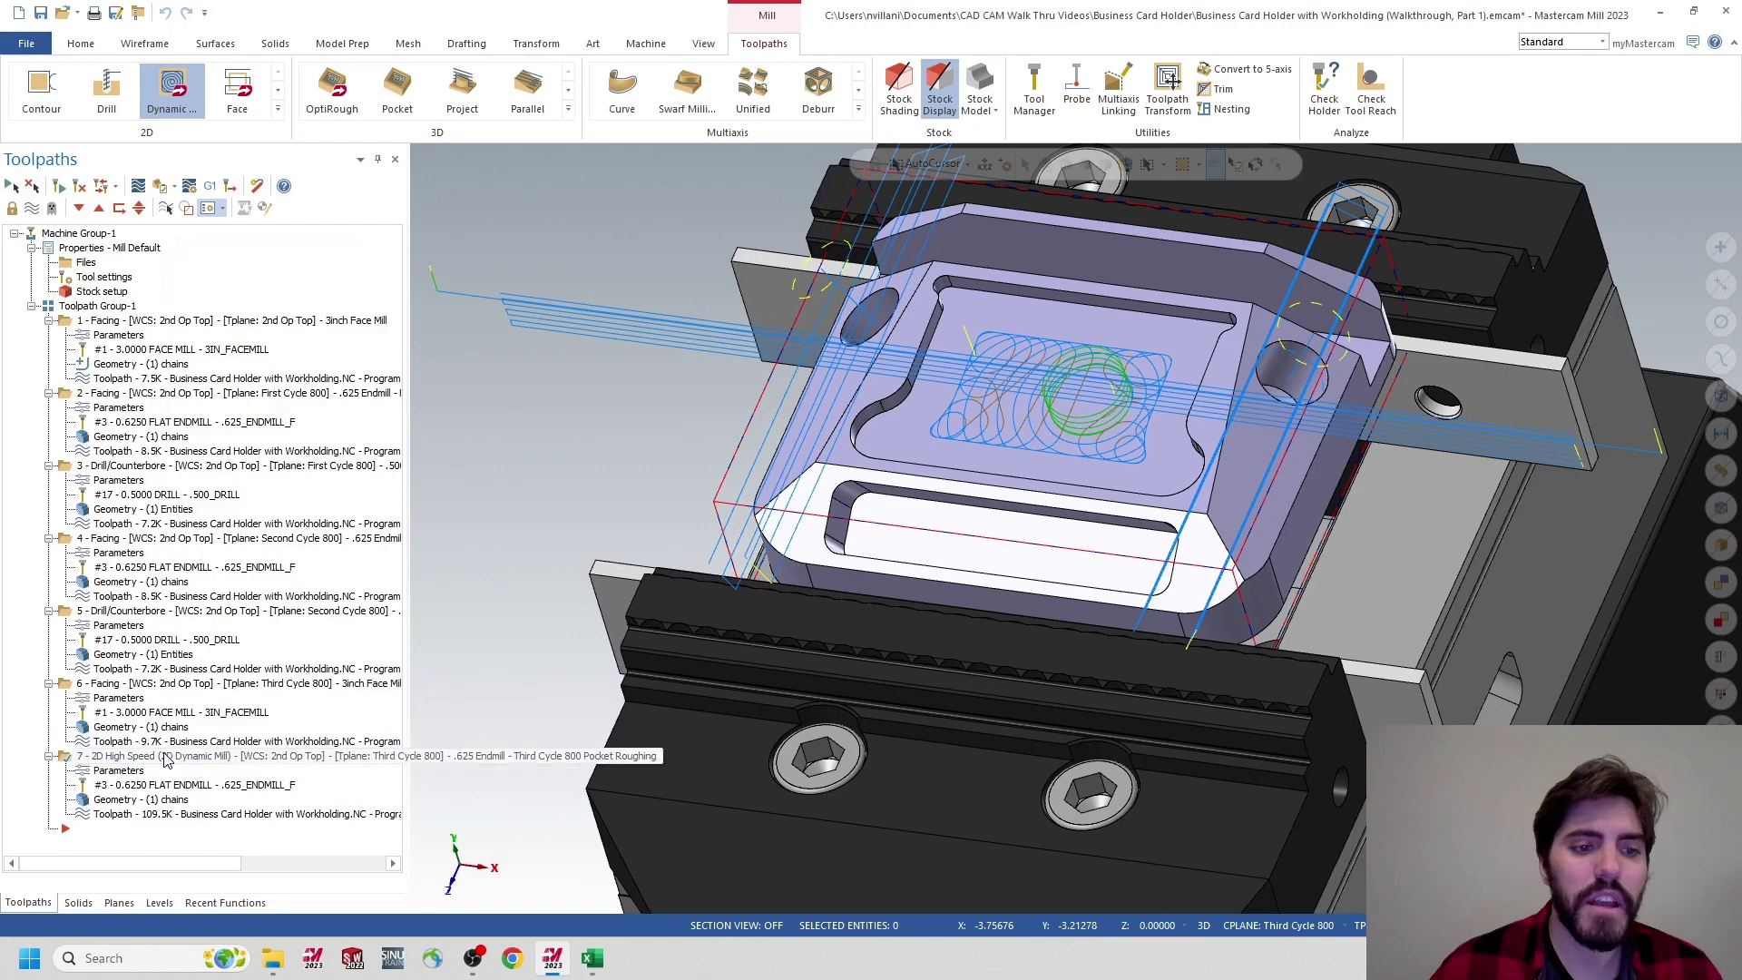
Copy operation 7, the Third Cycle 800 Dynamic Mill pocket roughing, and paste the duplicate after the last operation
{"action": "right_click", "coordinate": [132, 760]}
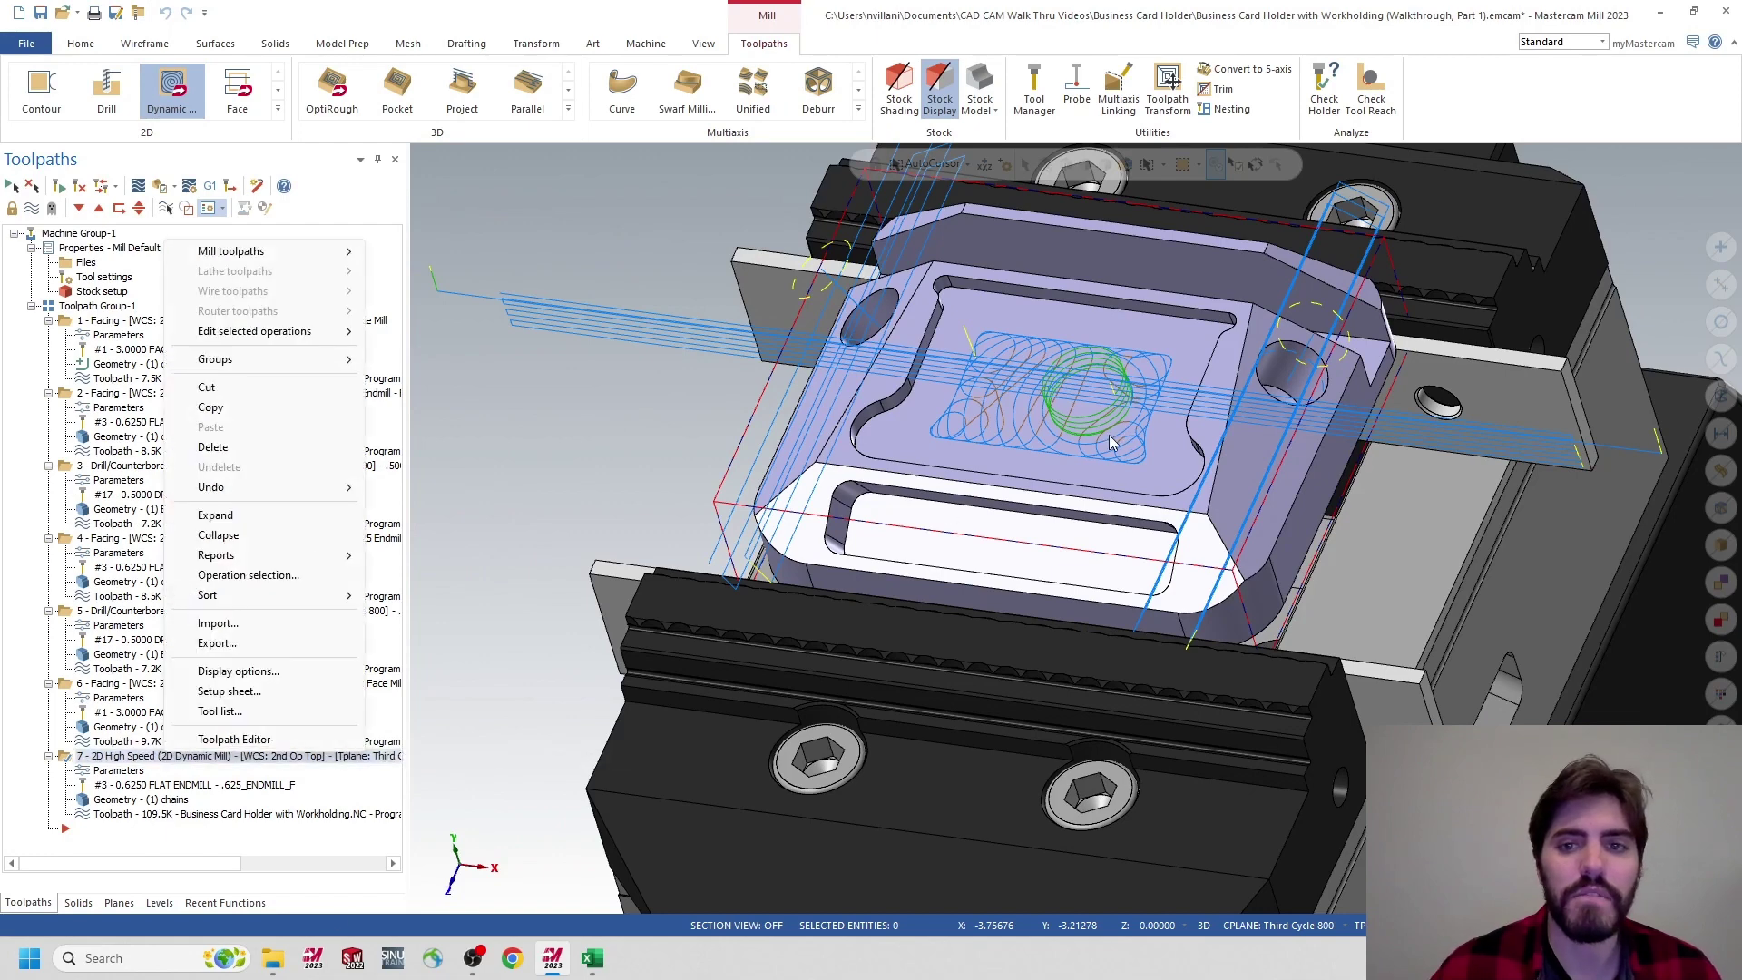
{"action": "left_click", "coordinate": [225, 410]}
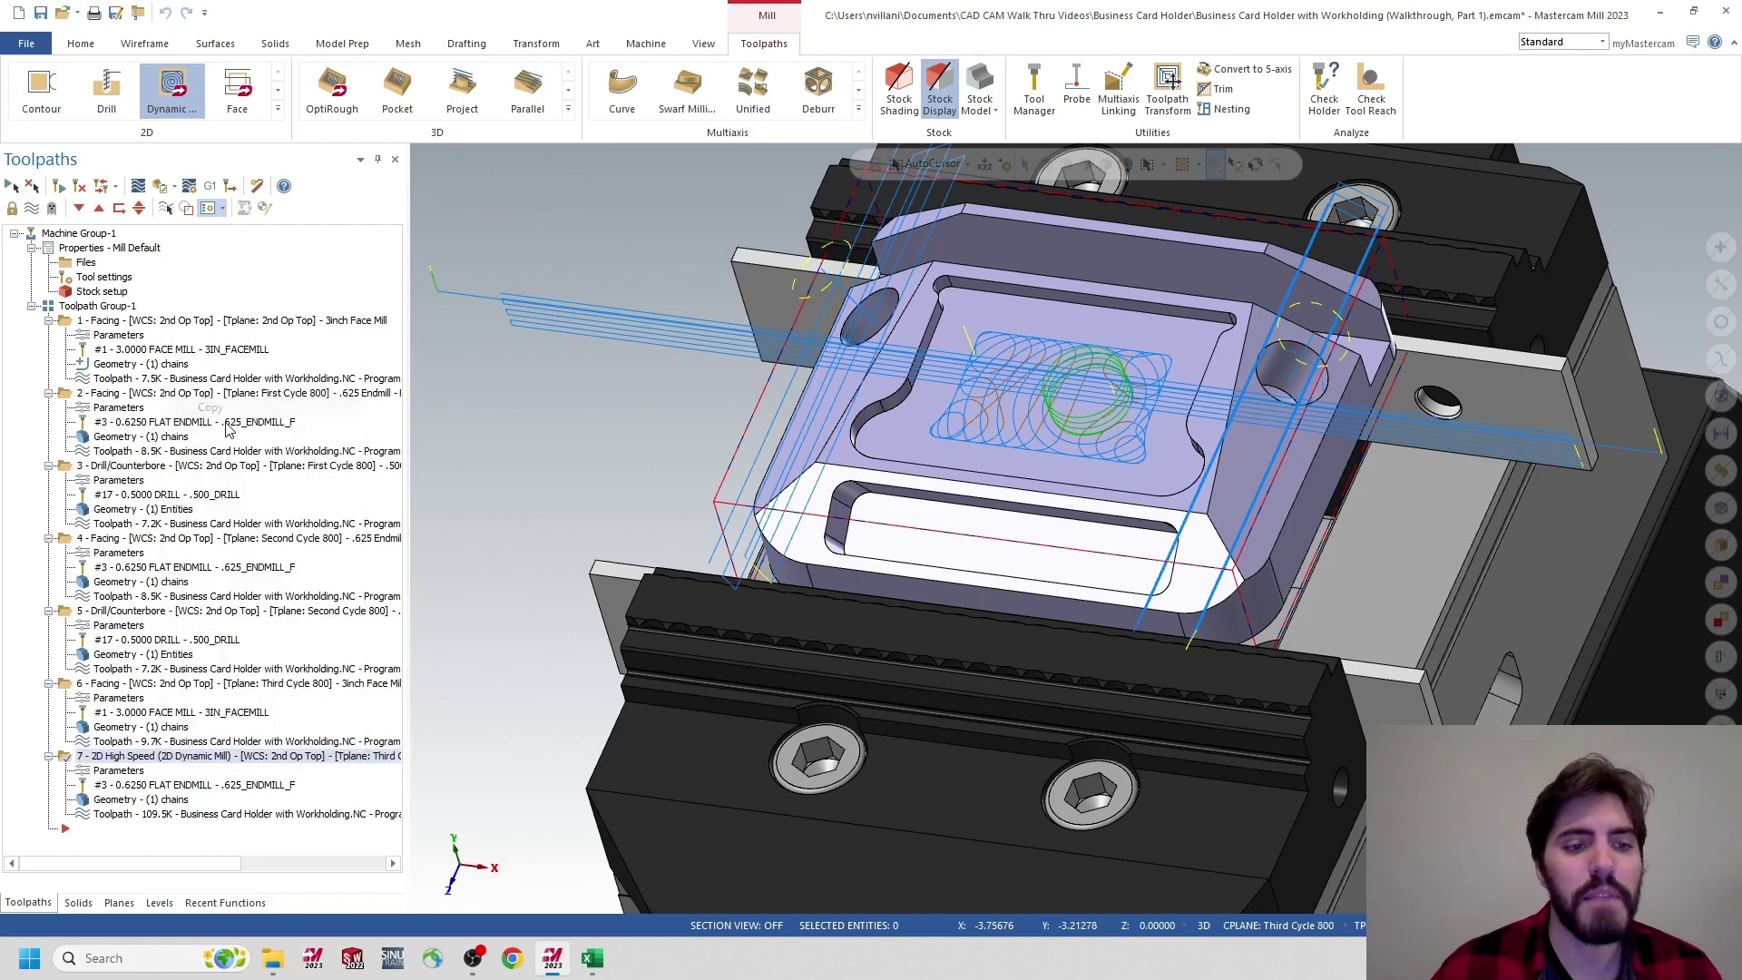
{"action": "right_click", "coordinate": [129, 829]}
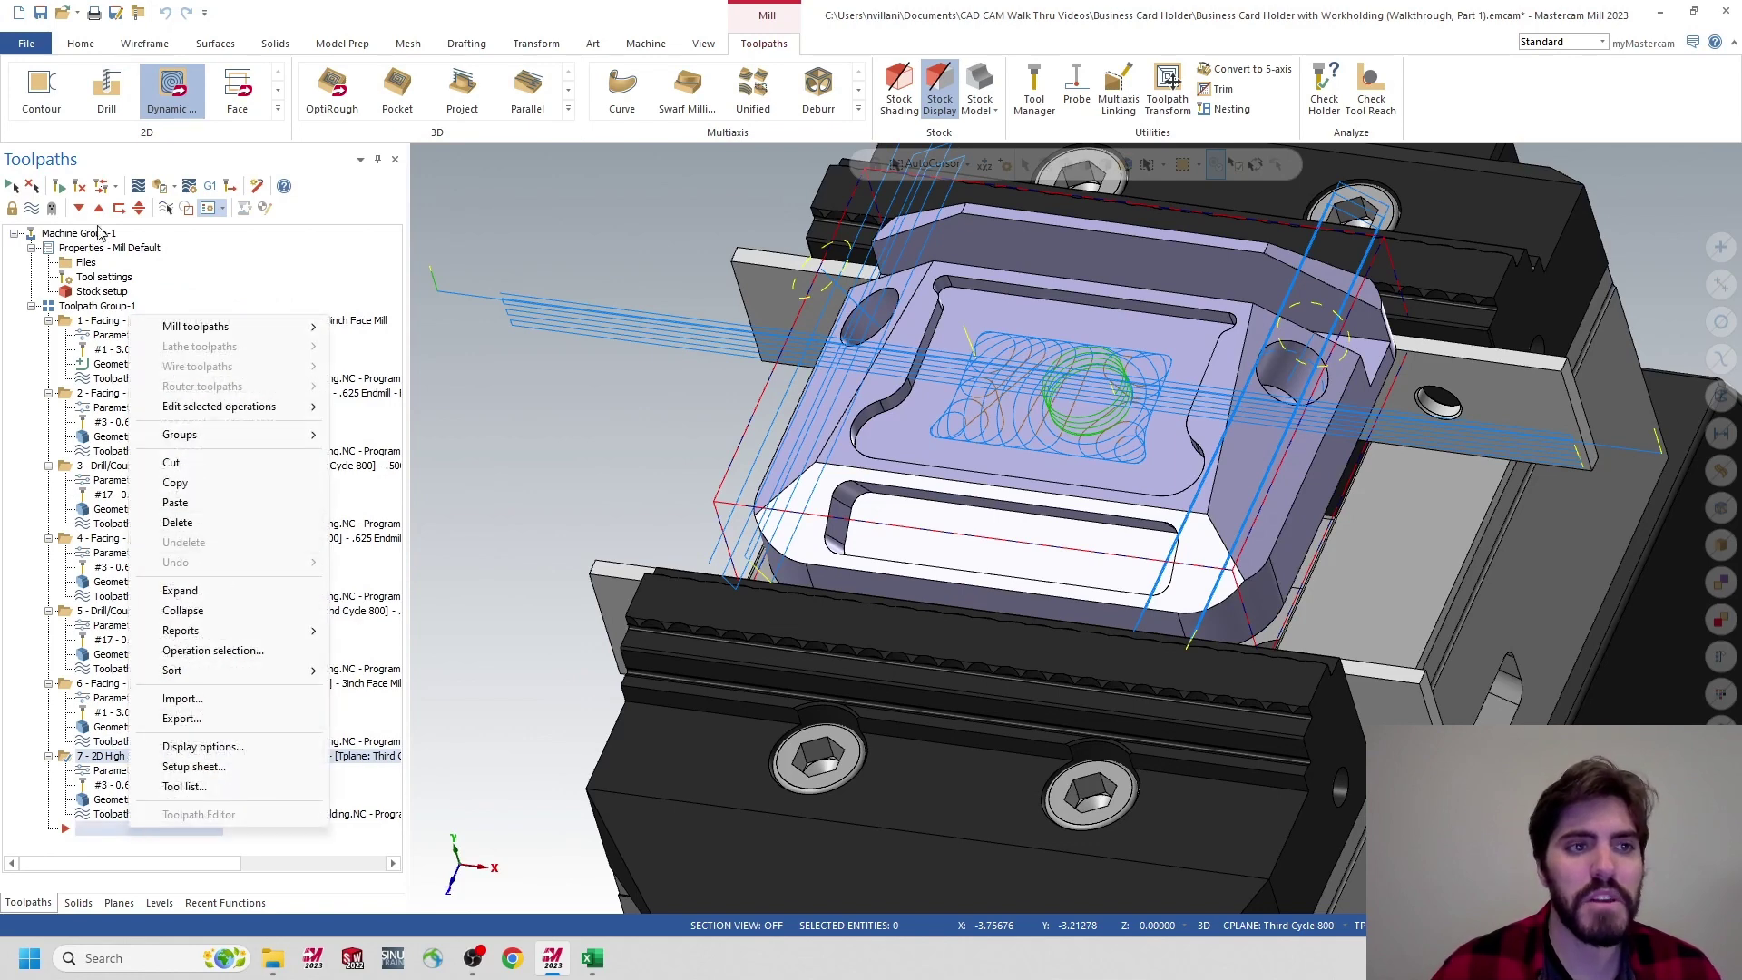
{"action": "left_click", "coordinate": [349, 251]}
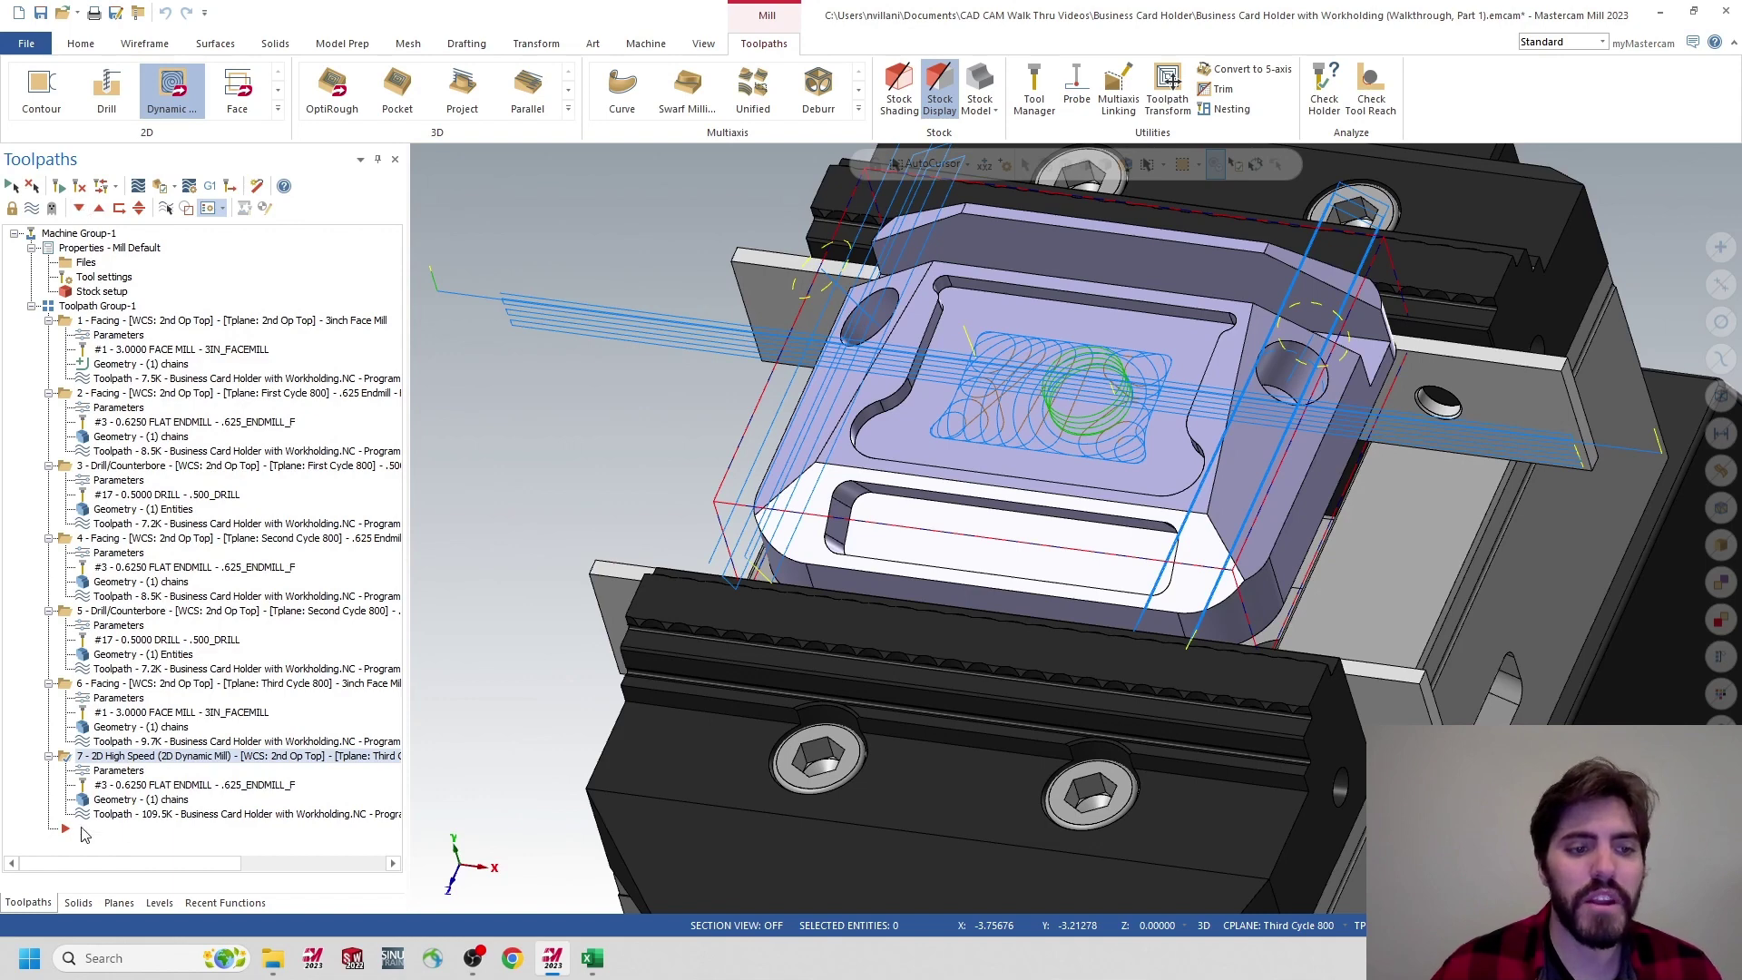
{"action": "right_click", "coordinate": [116, 828]}
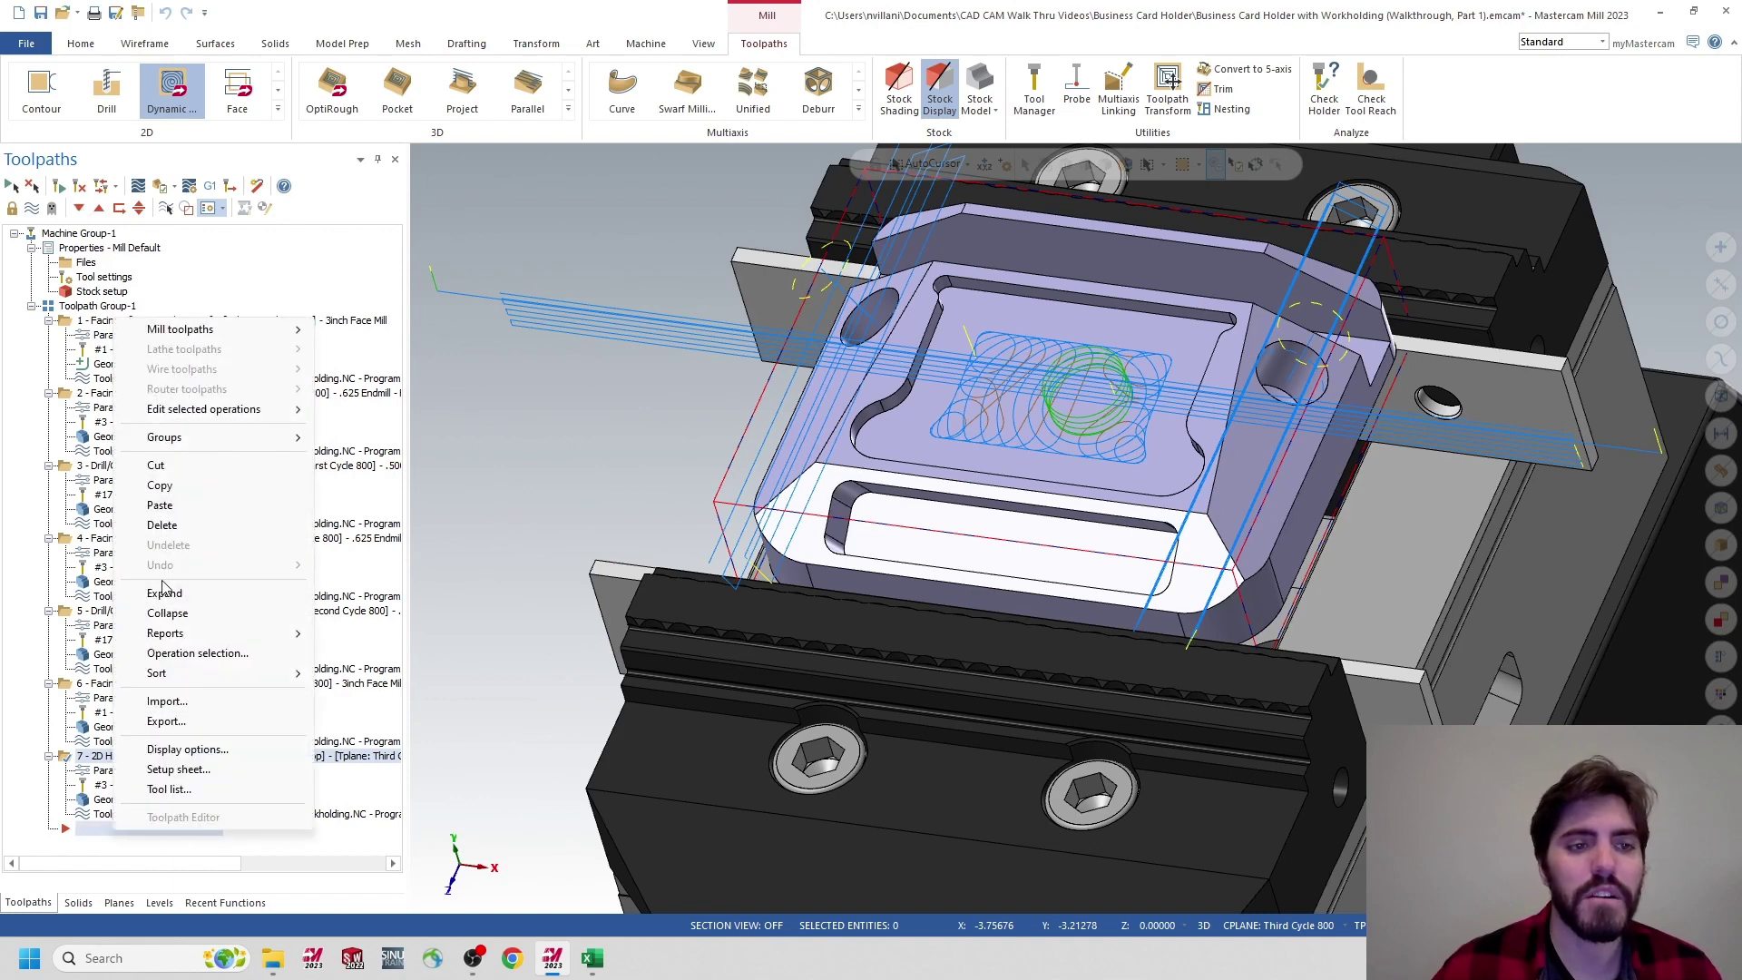
{"action": "left_click", "coordinate": [173, 505]}
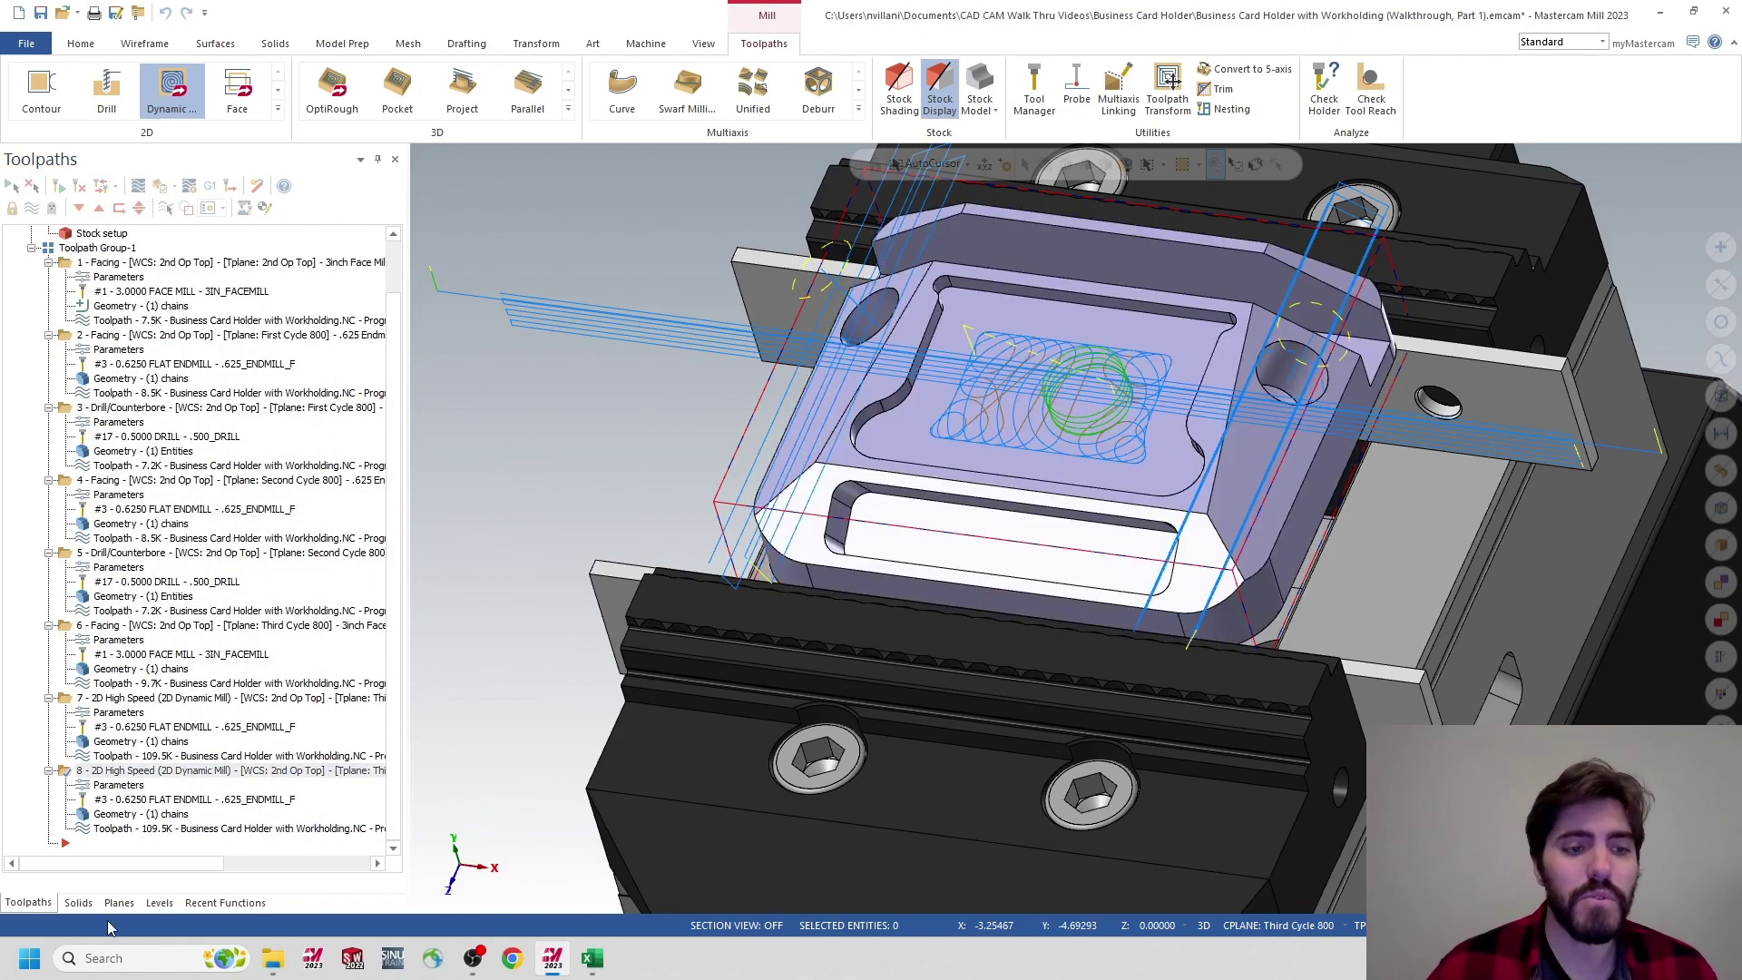
Change the duplicated Dynamic Mill operation's tool to number 16, .125_ENDMILL, and open its comment for editing
{"action": "left_click", "coordinate": [107, 787]}
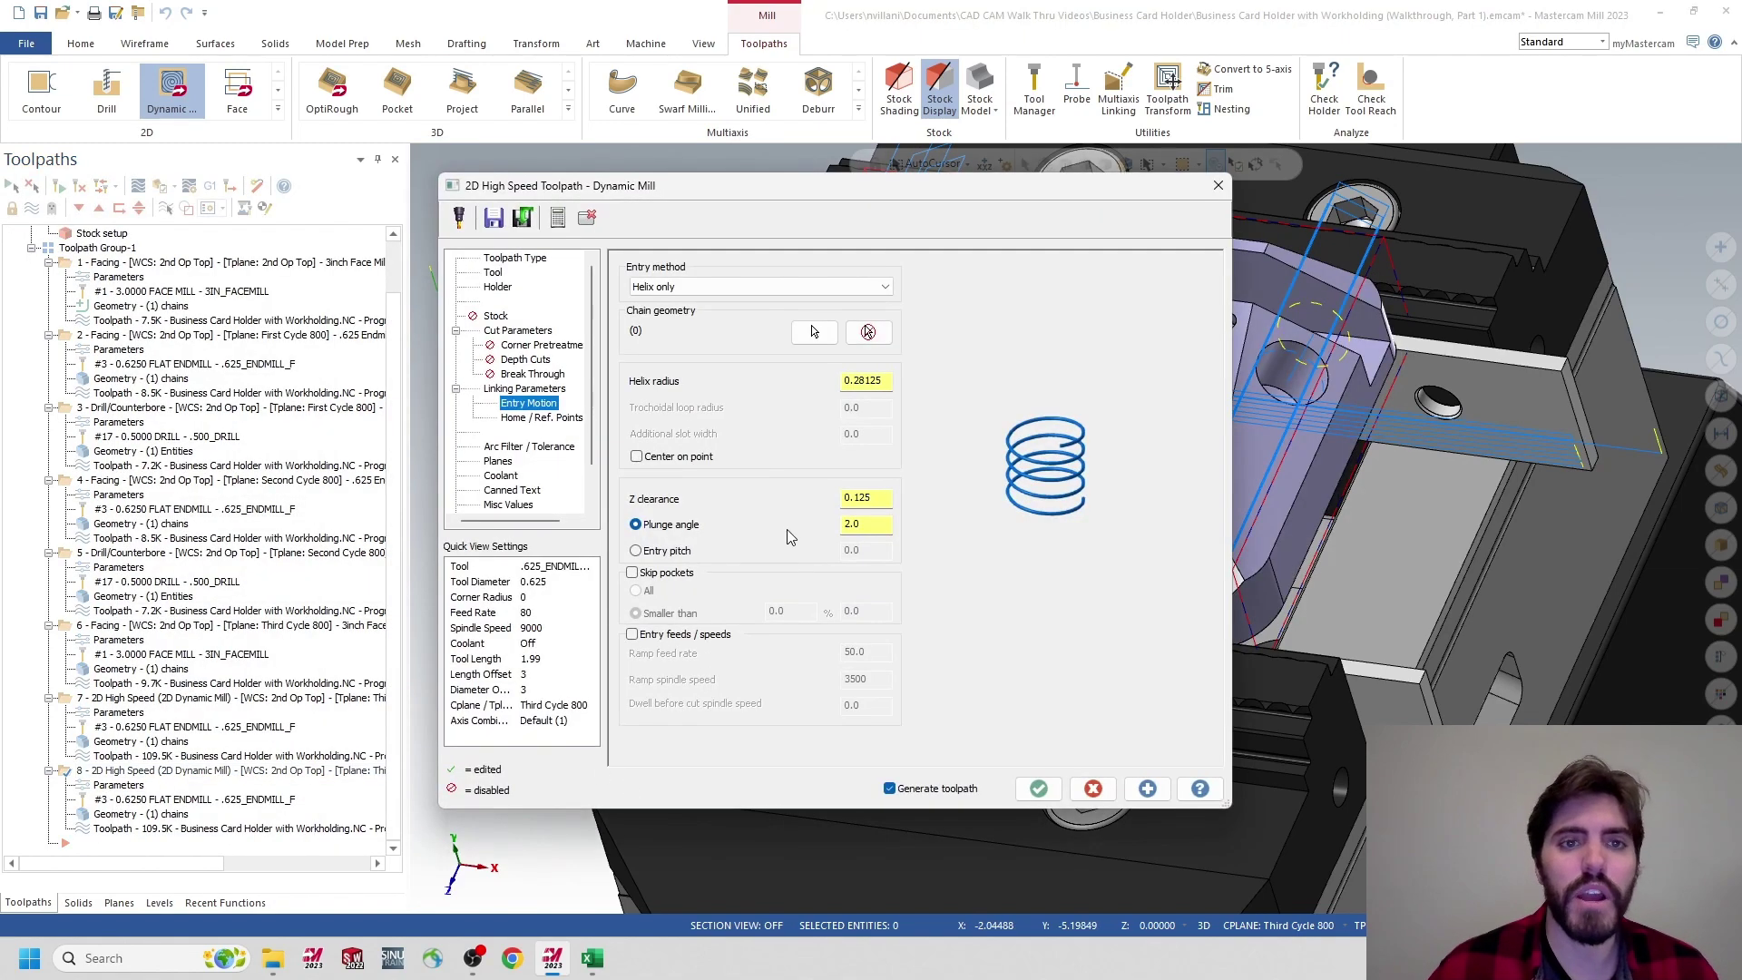
{"action": "left_click", "coordinate": [493, 272]}
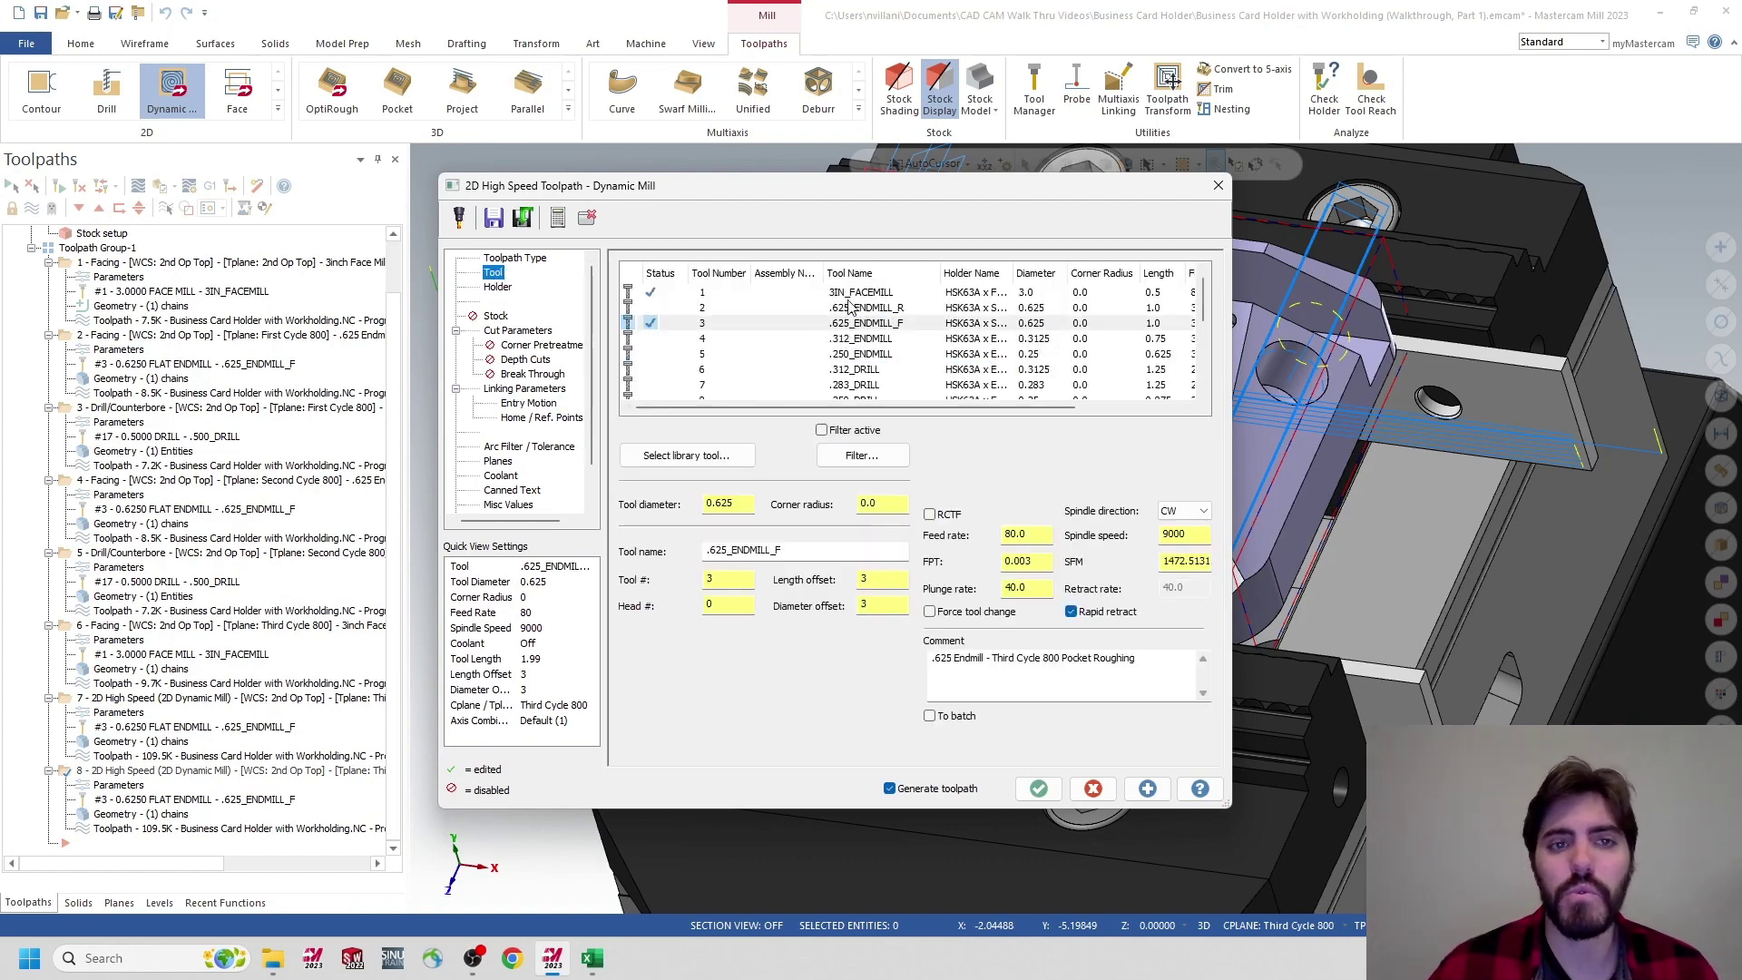
{"action": "scroll", "coordinate": [851, 308], "scroll_direction": "down", "scroll_amount": 4}
{"action": "left_click", "coordinate": [860, 356]}
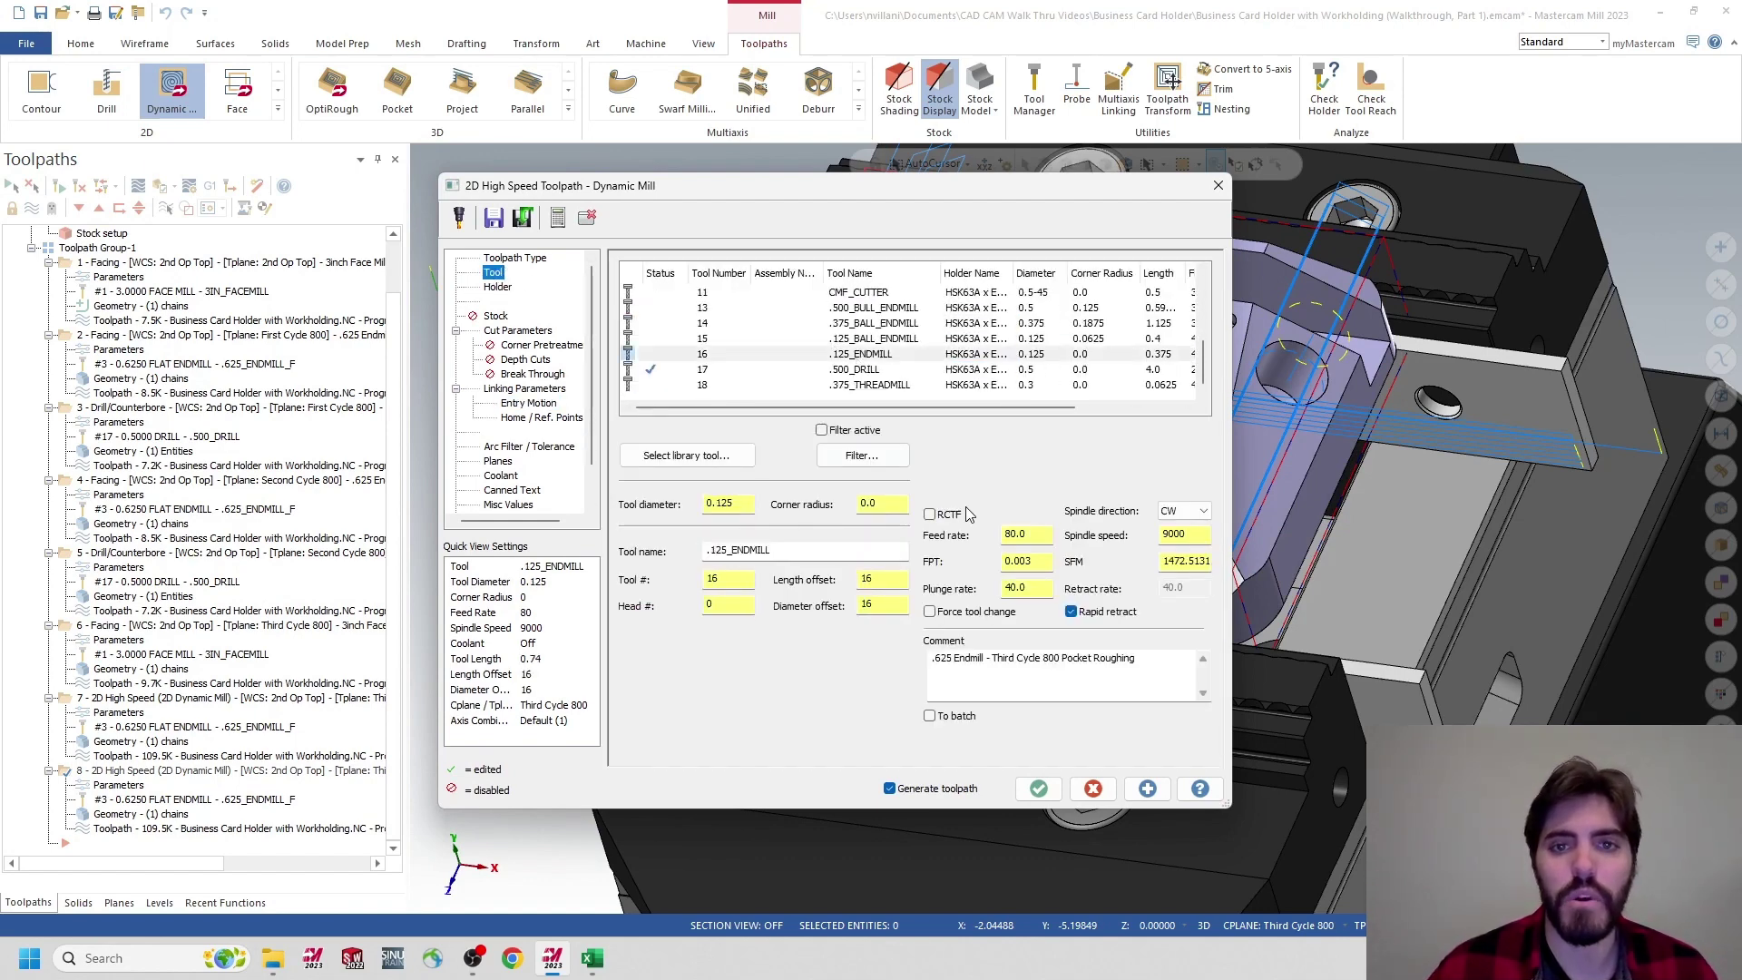
{"action": "left_click", "coordinate": [956, 657]}
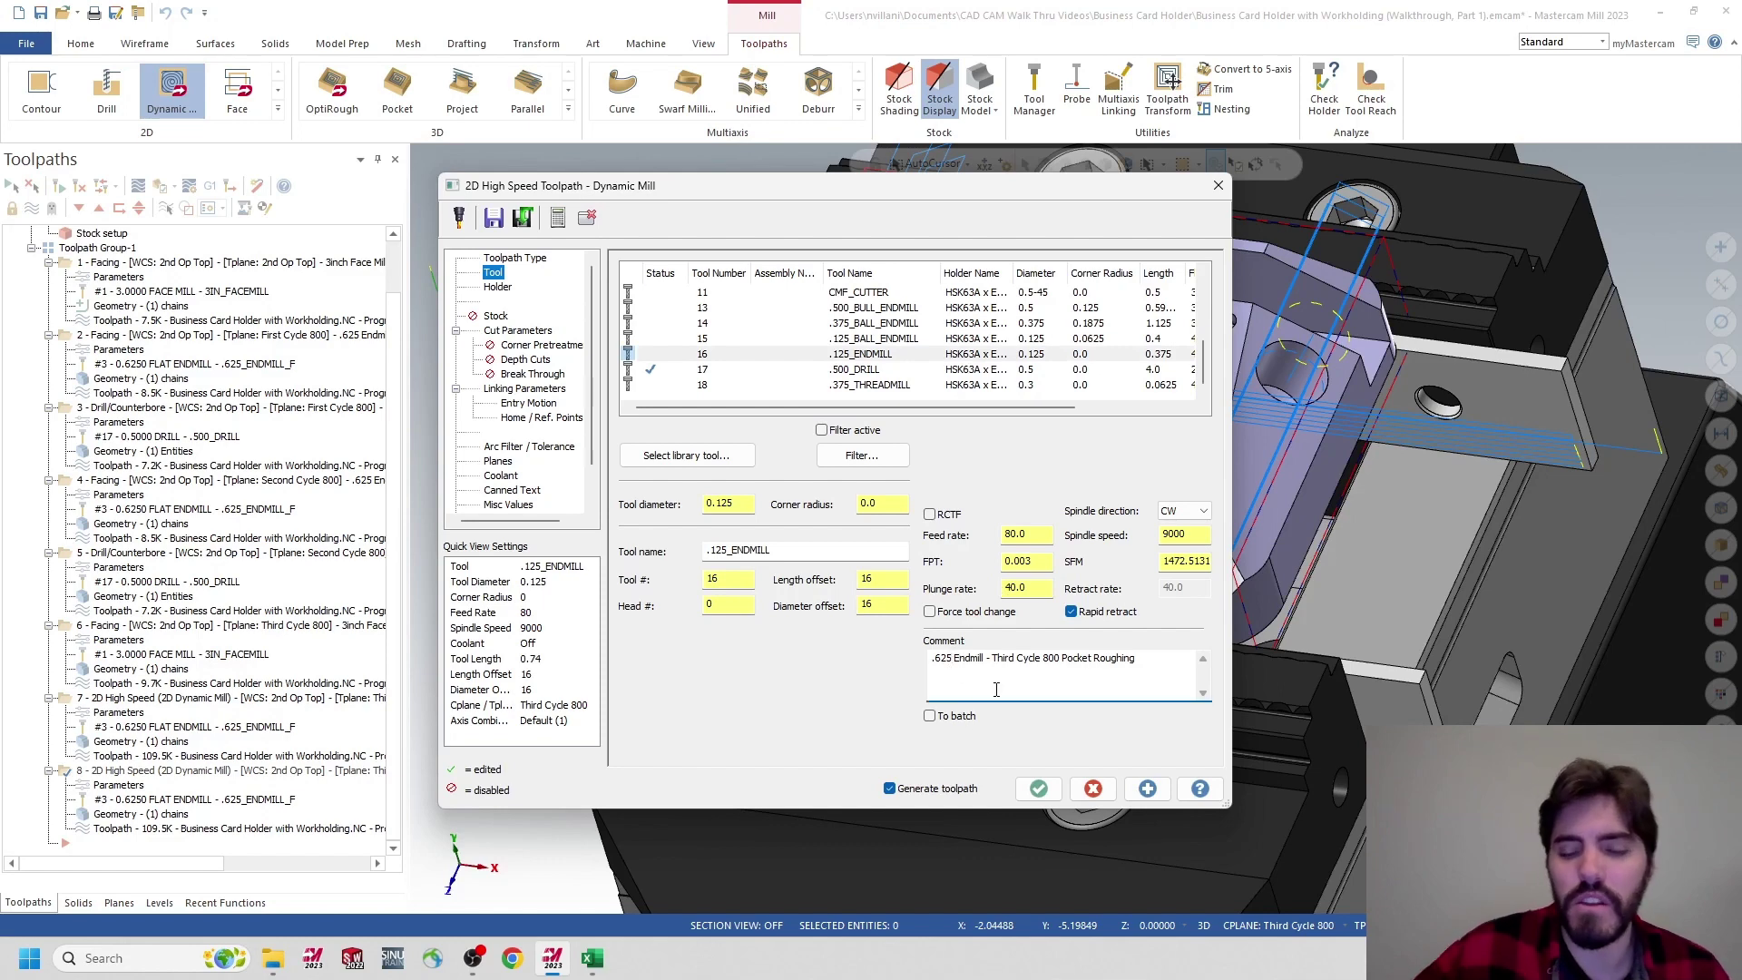
Change the comment to ".125 Endmill - Third Cycle 800 Pocket Finishing" and re-initialize the feeds and speeds of tool 16, the .125_ENDMILL
{"action": "key", "text": "BackSpace"}
{"action": "key", "text": "BackSpace"}
{"action": "key", "text": "BackSpace"}
{"action": "key", "text": "BackSpace"}
{"action": "key", "text": "BackSpace"}
{"action": "type", "text": ".125"}
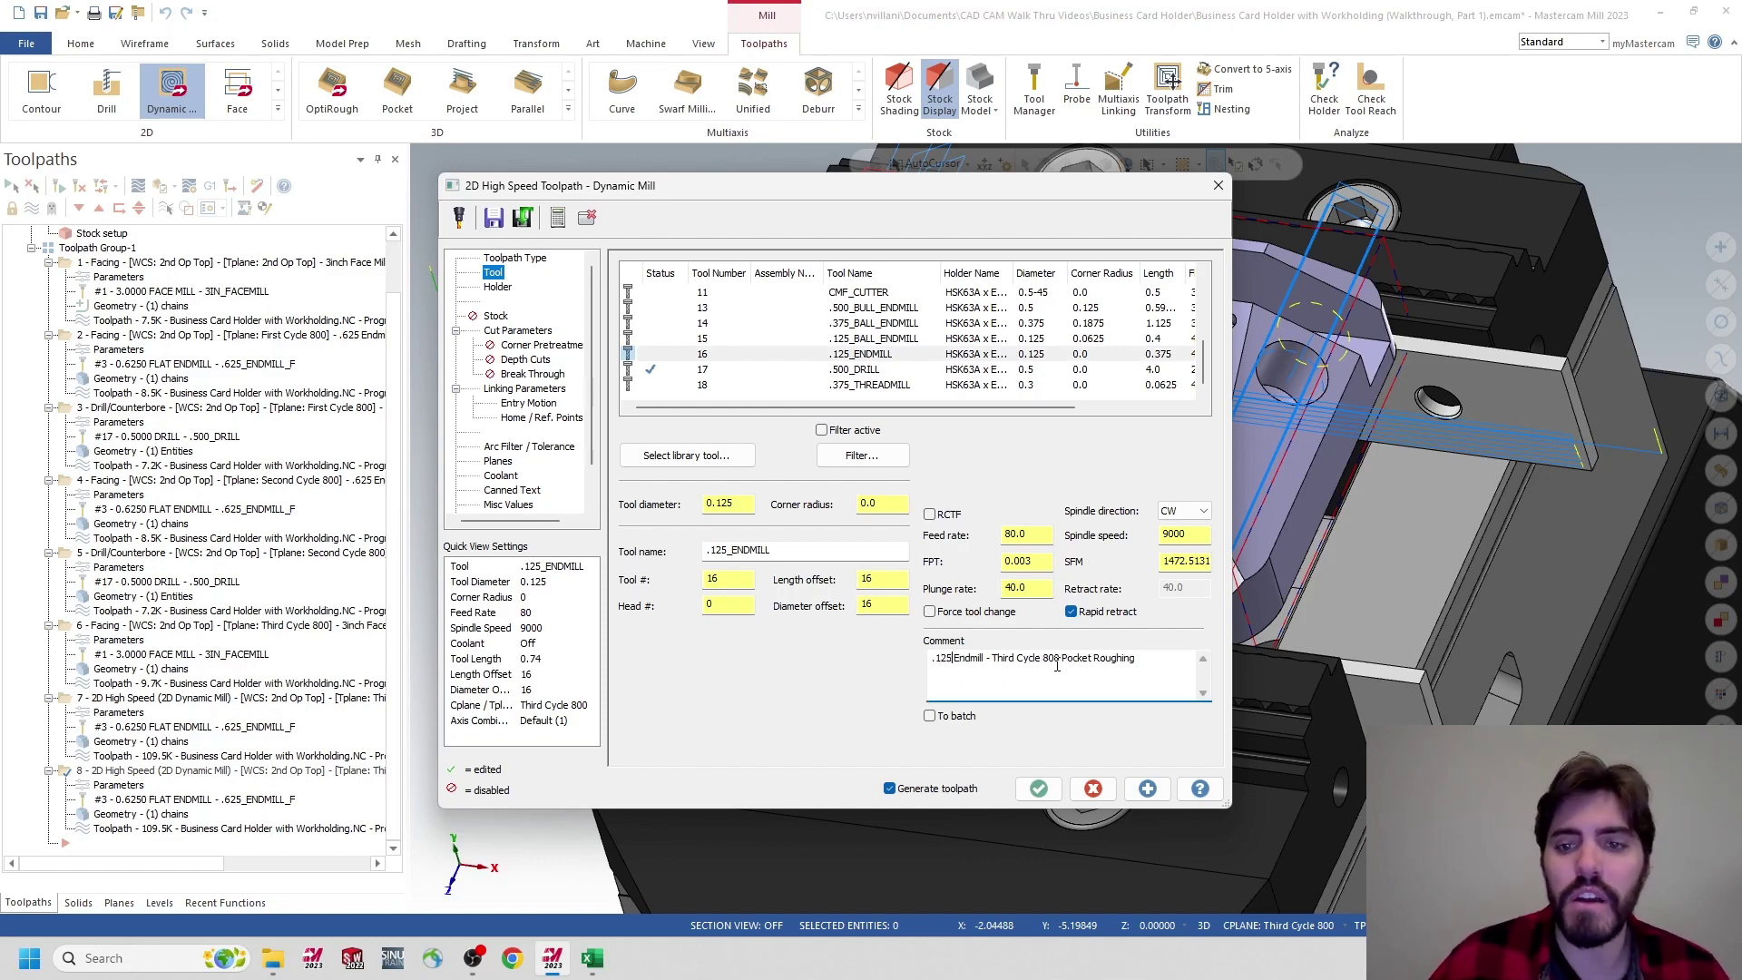
{"action": "left_click_drag", "start_coordinate": [1152, 660], "coordinate": [1103, 662]}
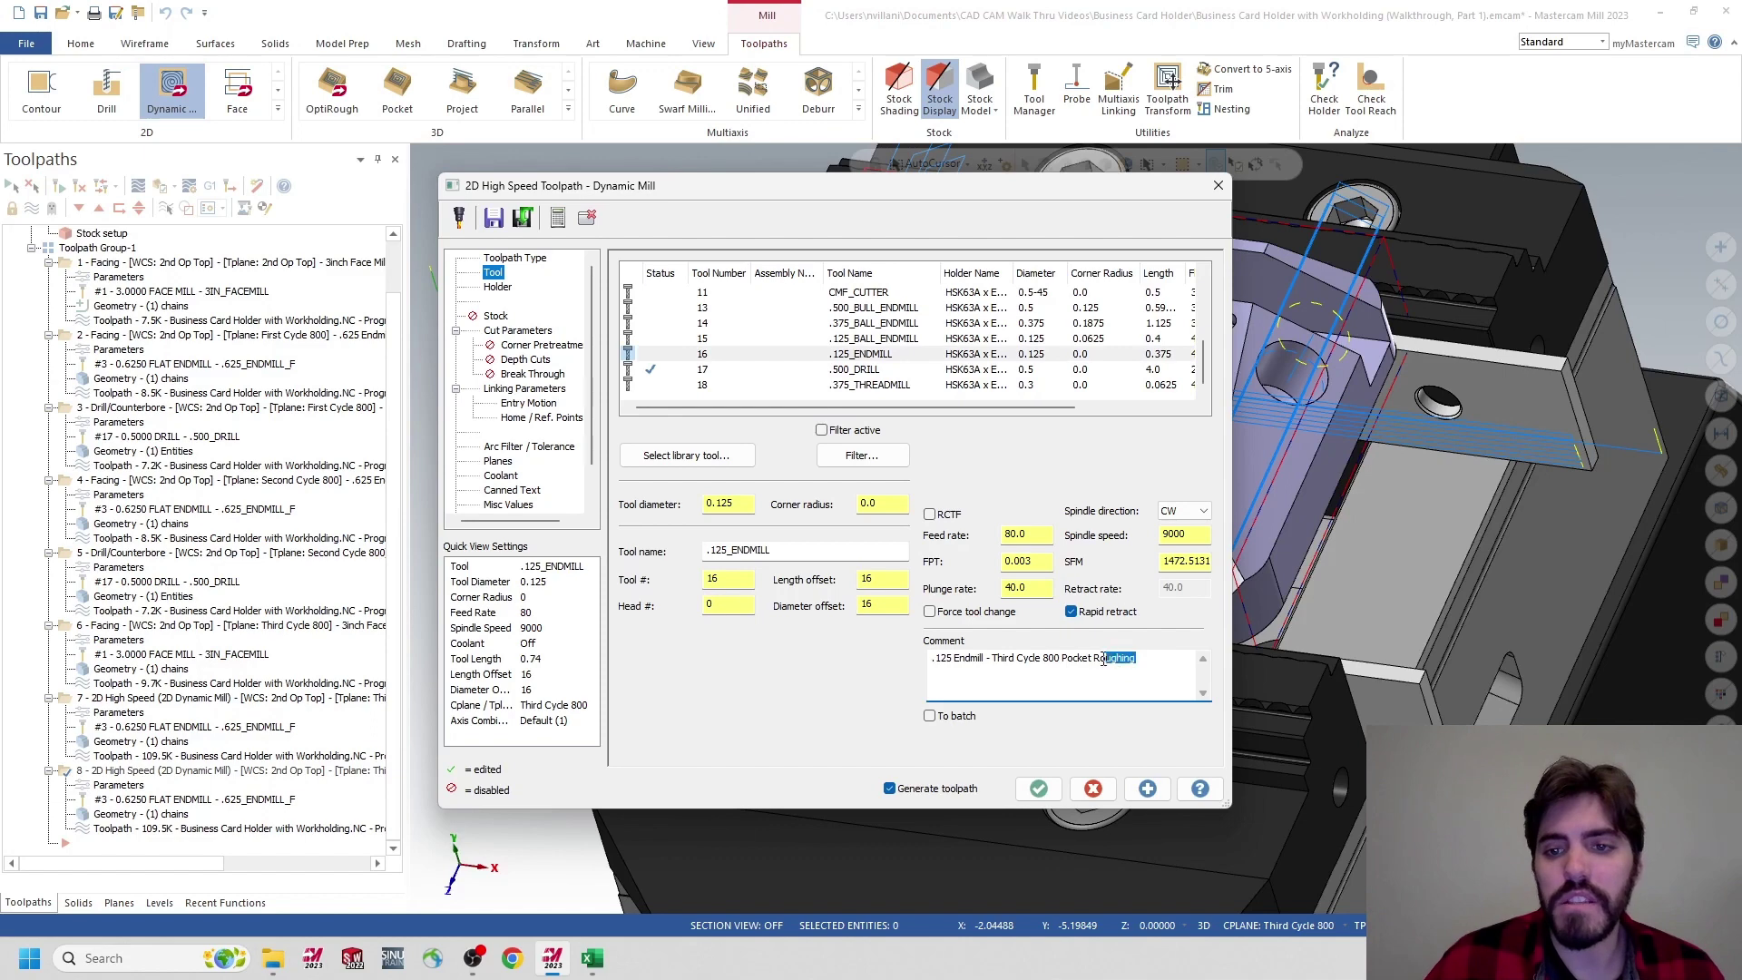
{"action": "type", "text": "Finis"}
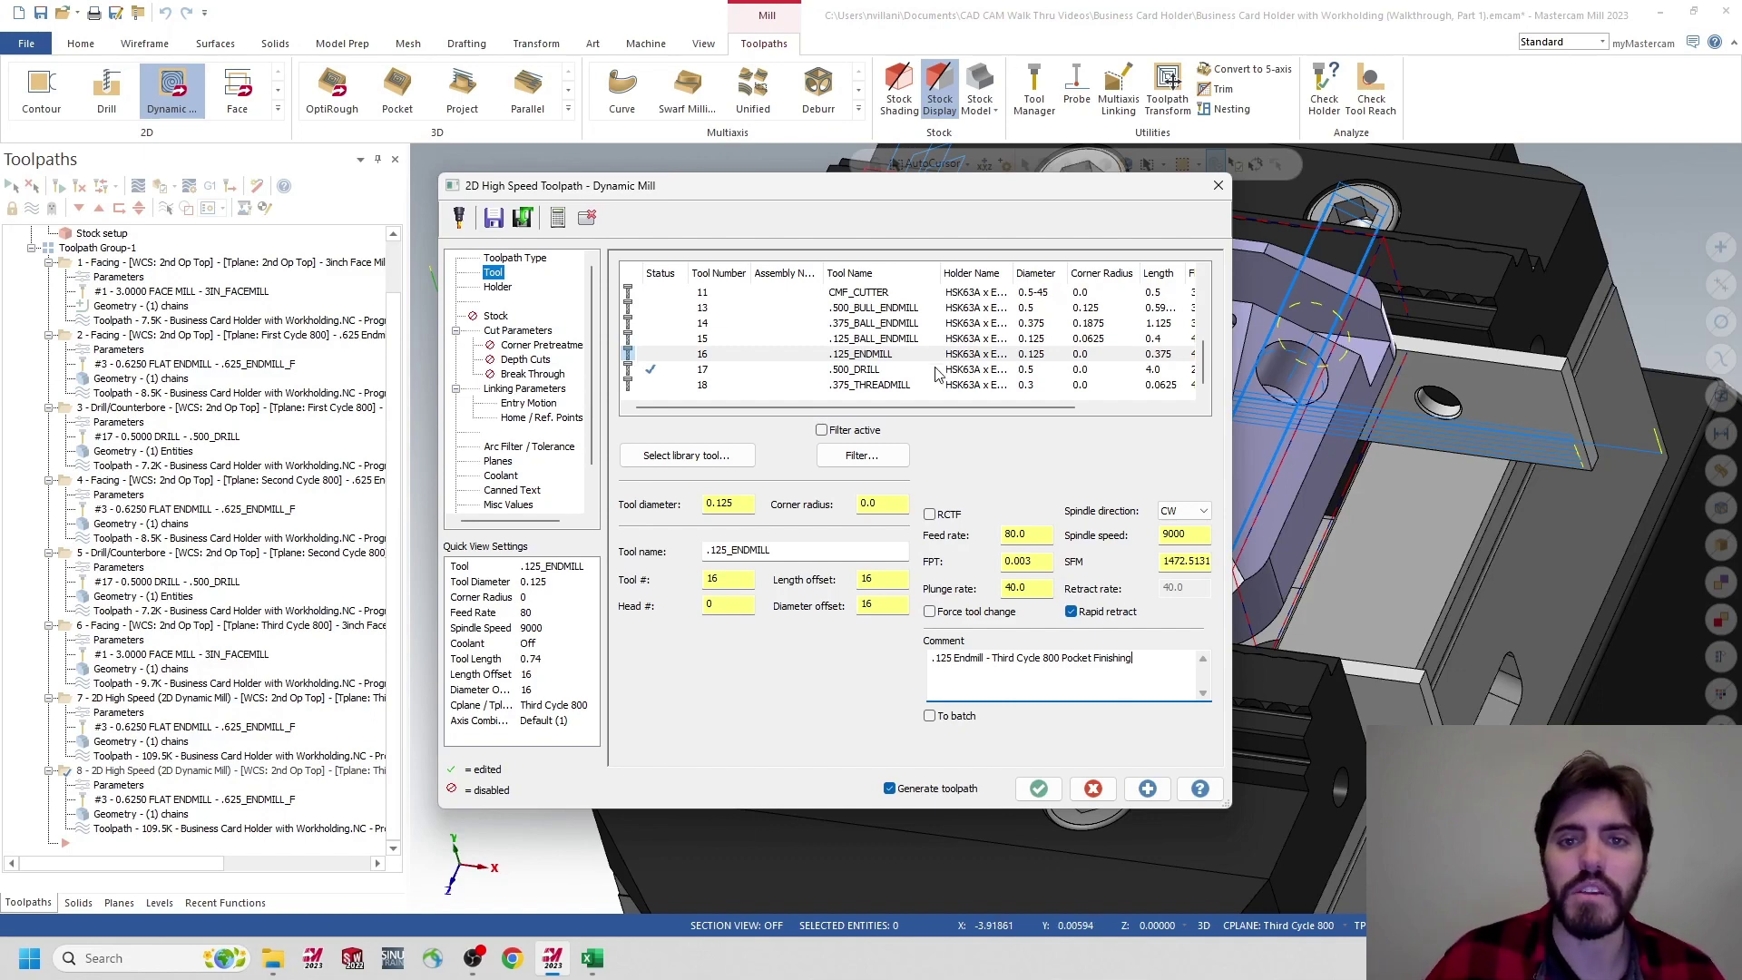
{"action": "right_click", "coordinate": [864, 360]}
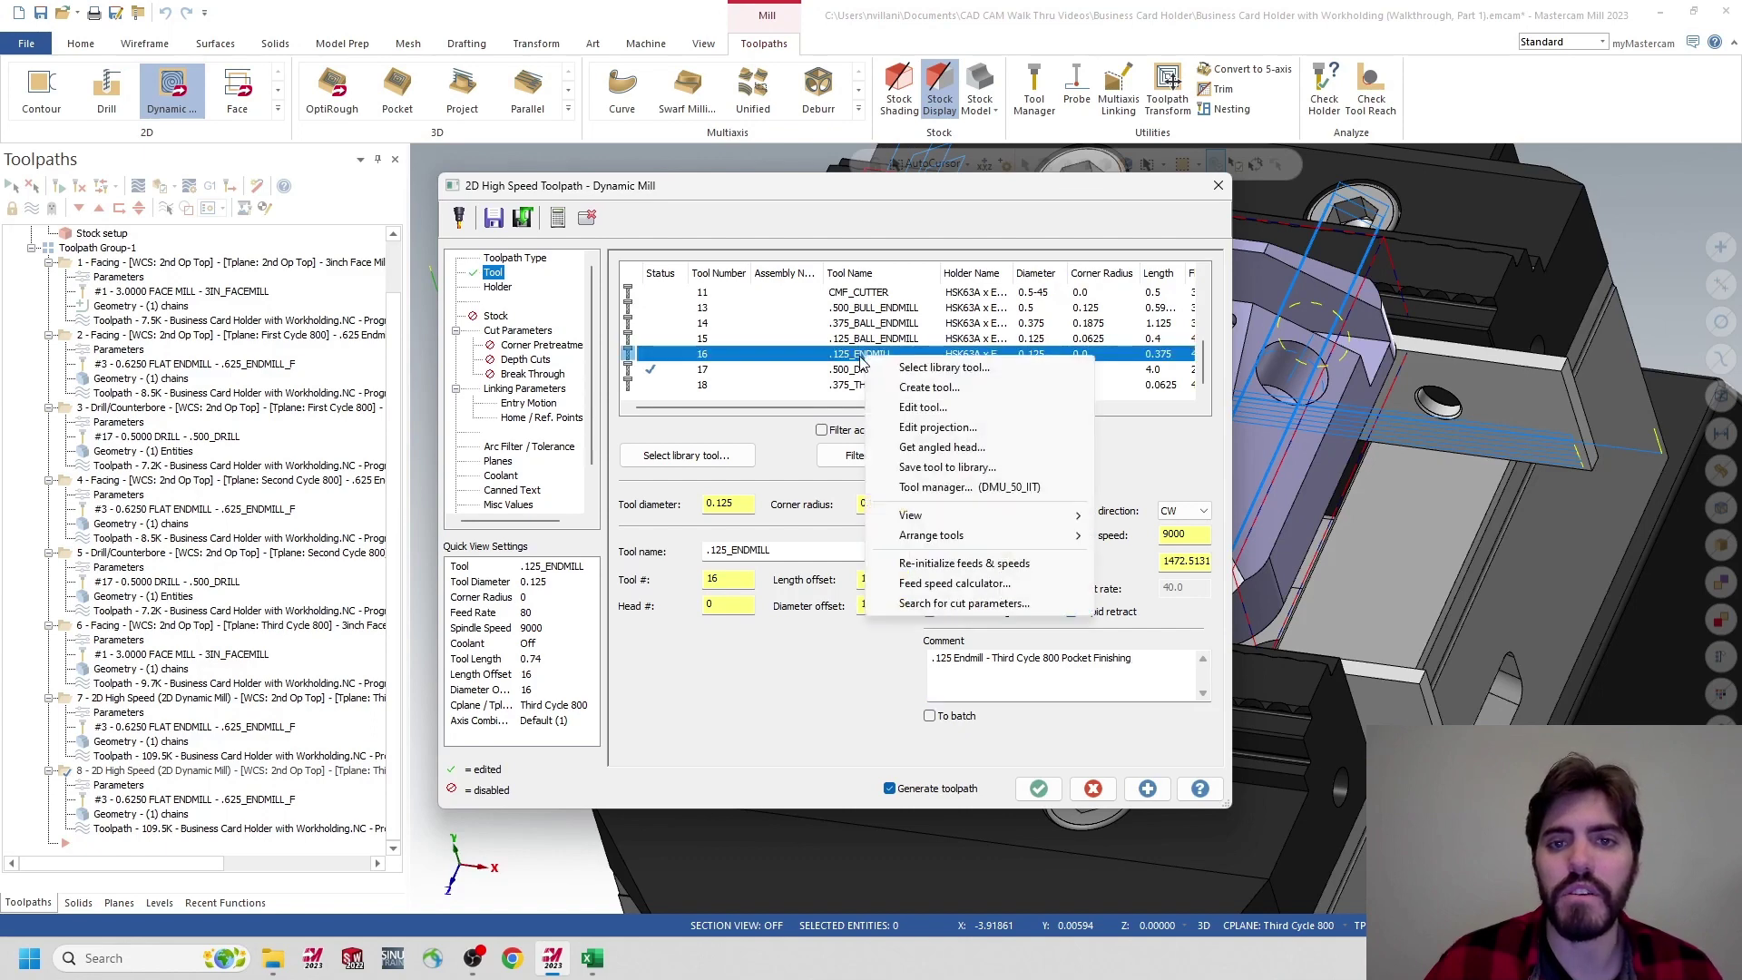
{"action": "left_click", "coordinate": [957, 566]}
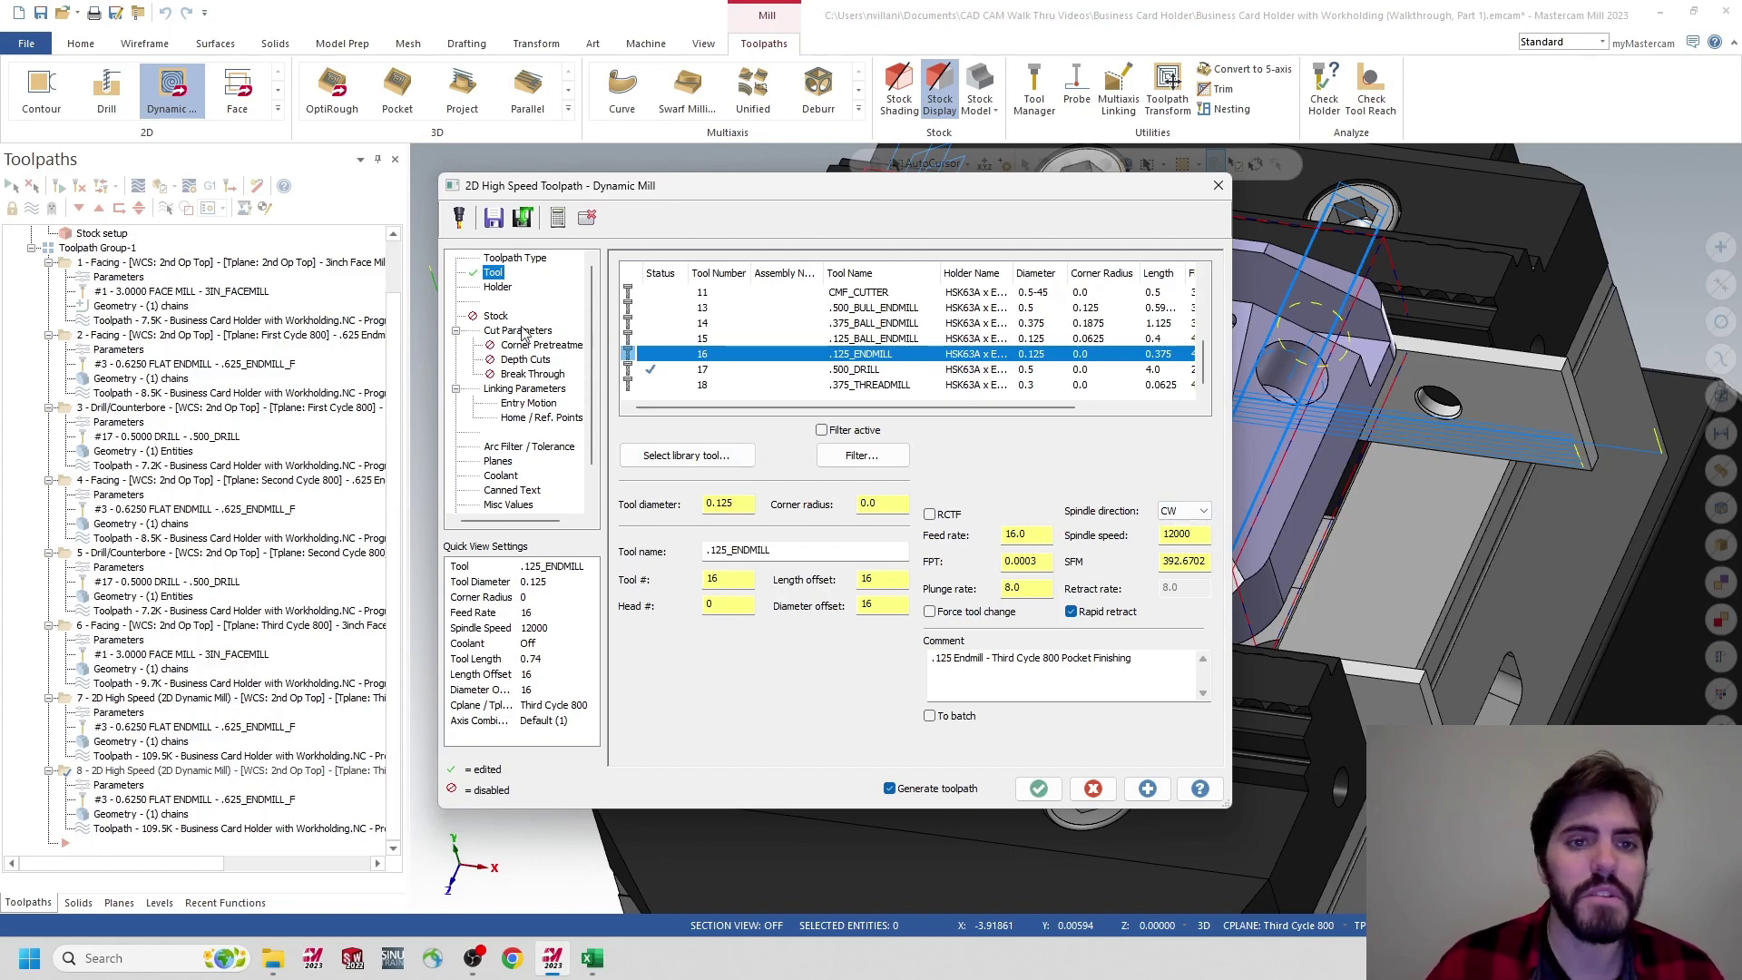
Enable rest material for the pocket toolpath, computing the remaining stock from all previous operations in All groups
{"action": "left_click", "coordinate": [497, 315]}
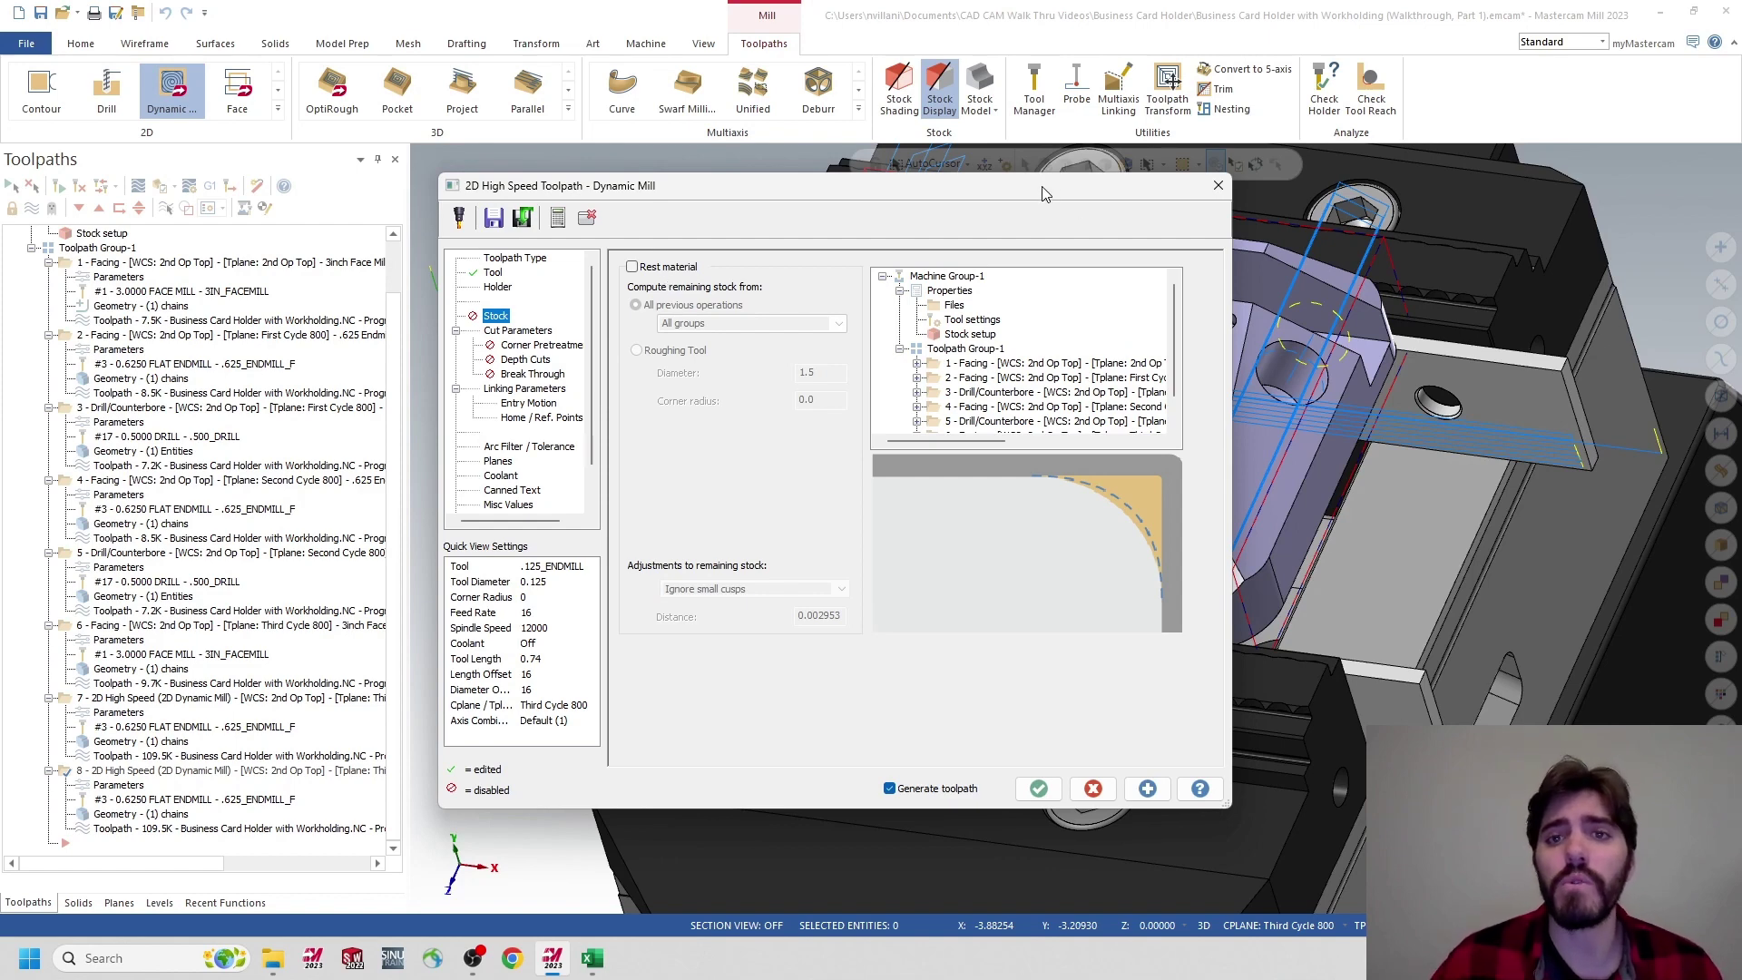
{"action": "left_click_drag", "start_coordinate": [1046, 193], "coordinate": [1023, 541]}
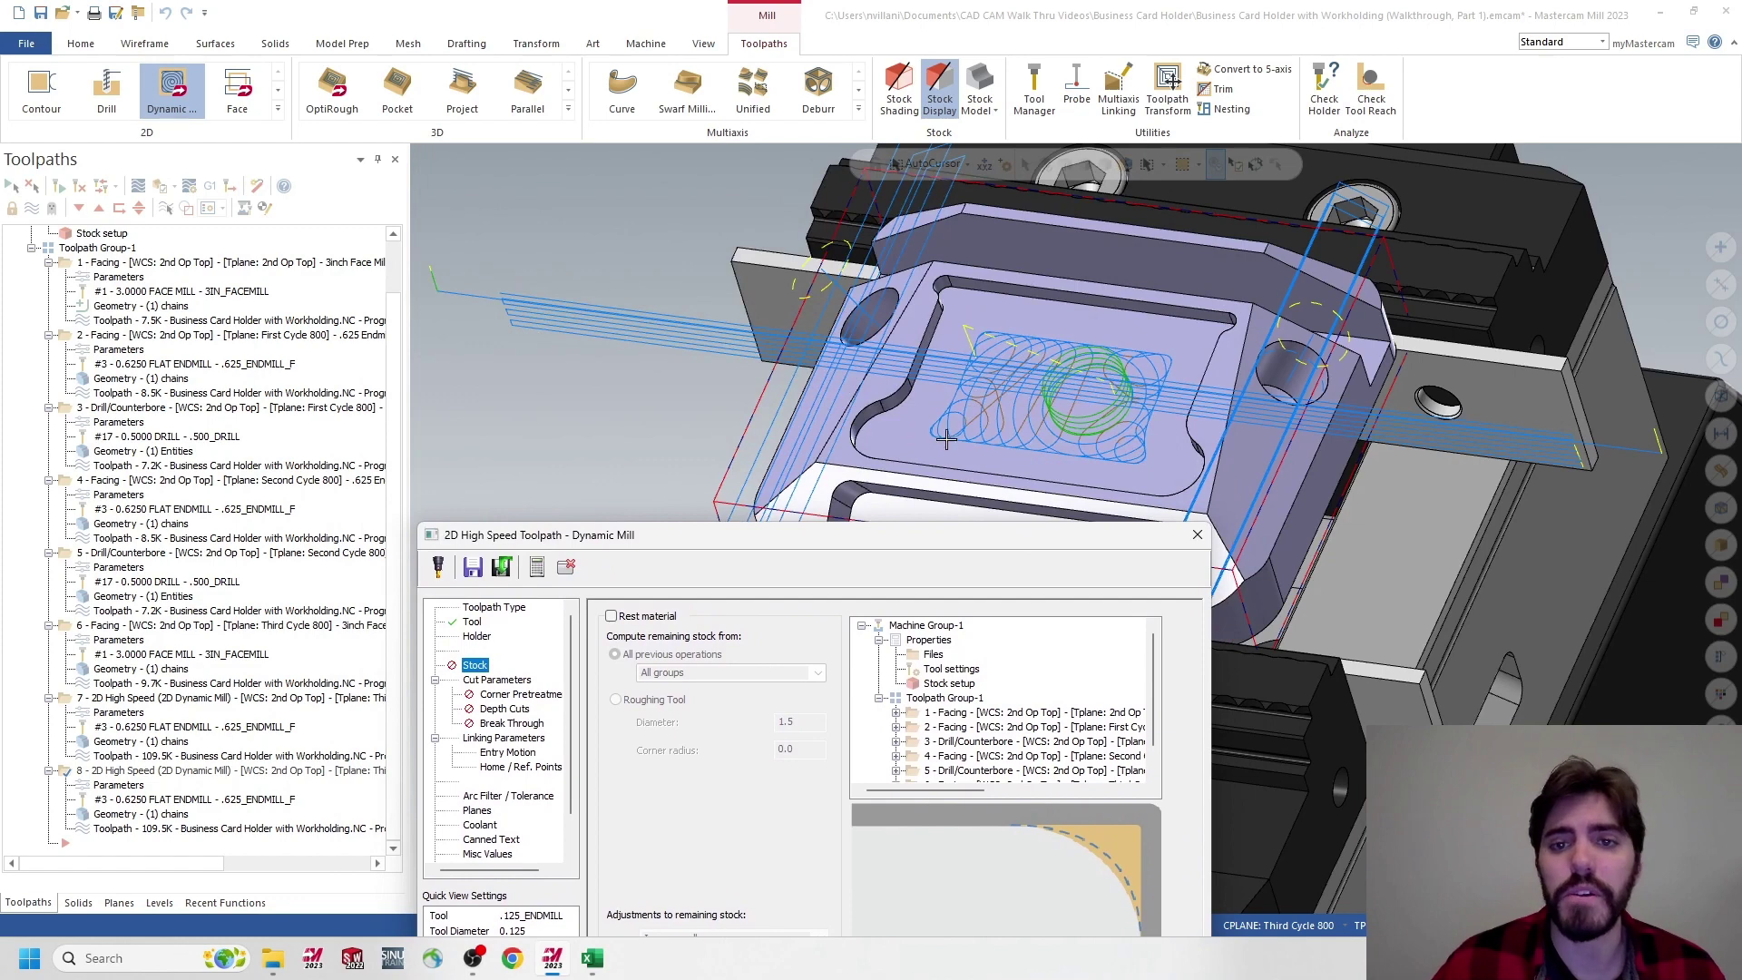
{"action": "left_click_drag", "start_coordinate": [950, 541], "coordinate": [1040, 204]}
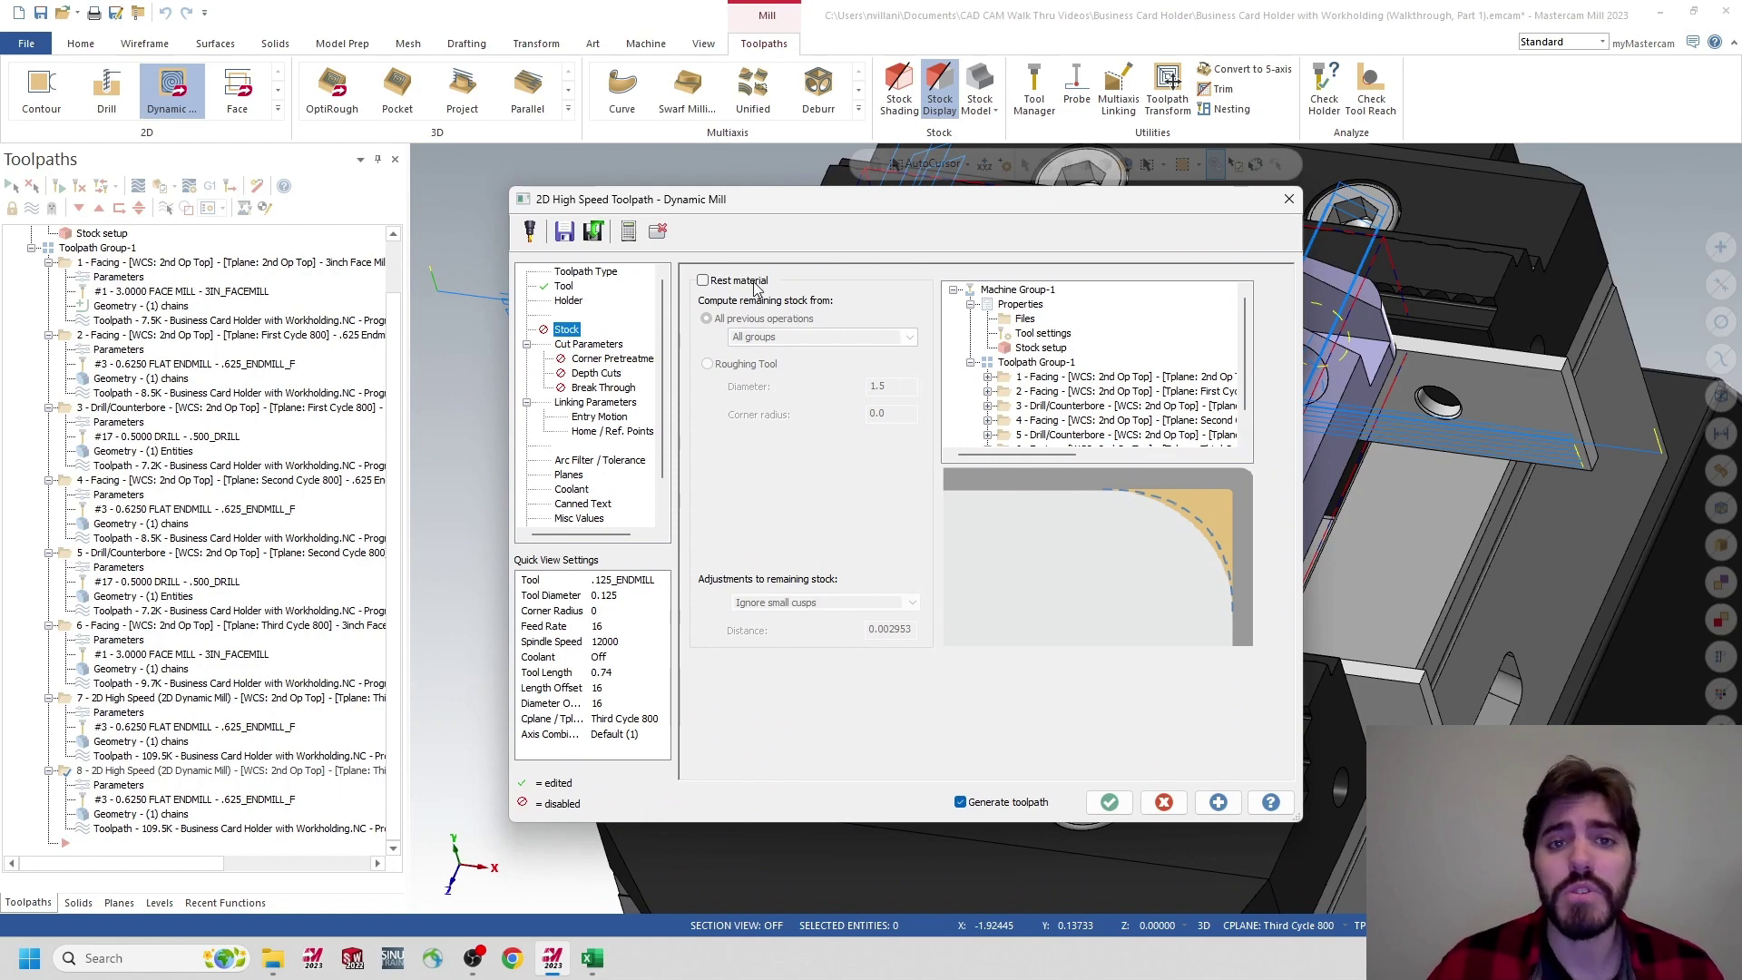
{"action": "left_click", "coordinate": [704, 282]}
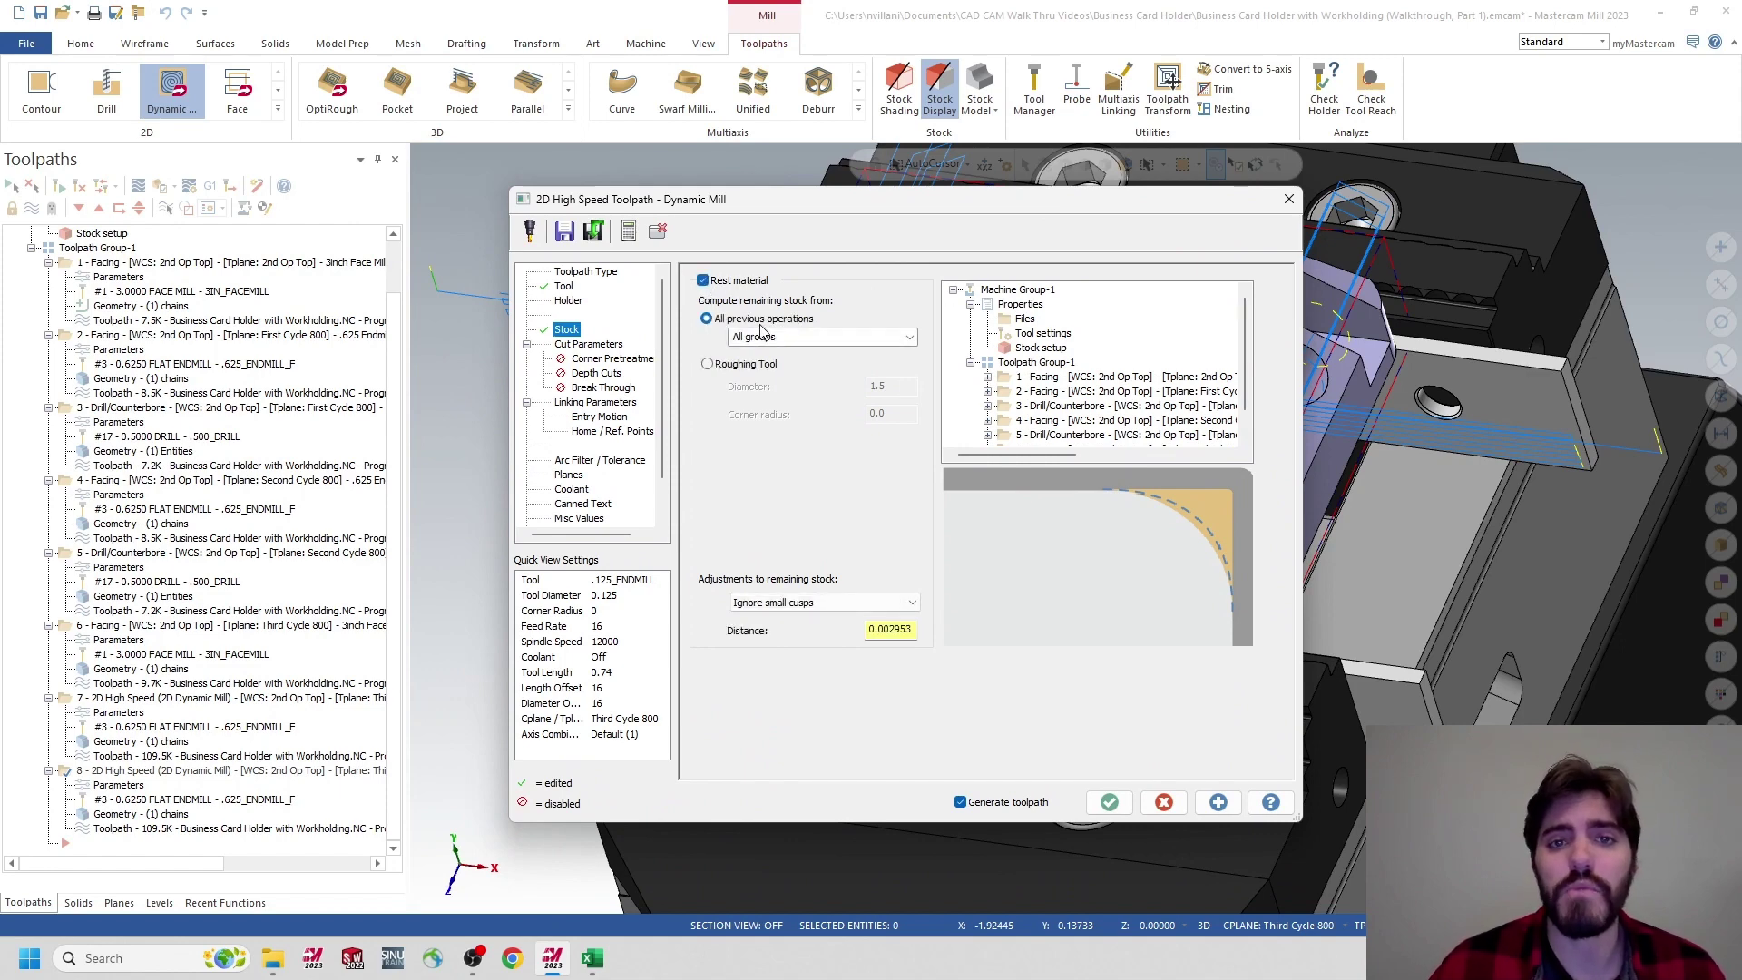
{"action": "left_click", "coordinate": [906, 341]}
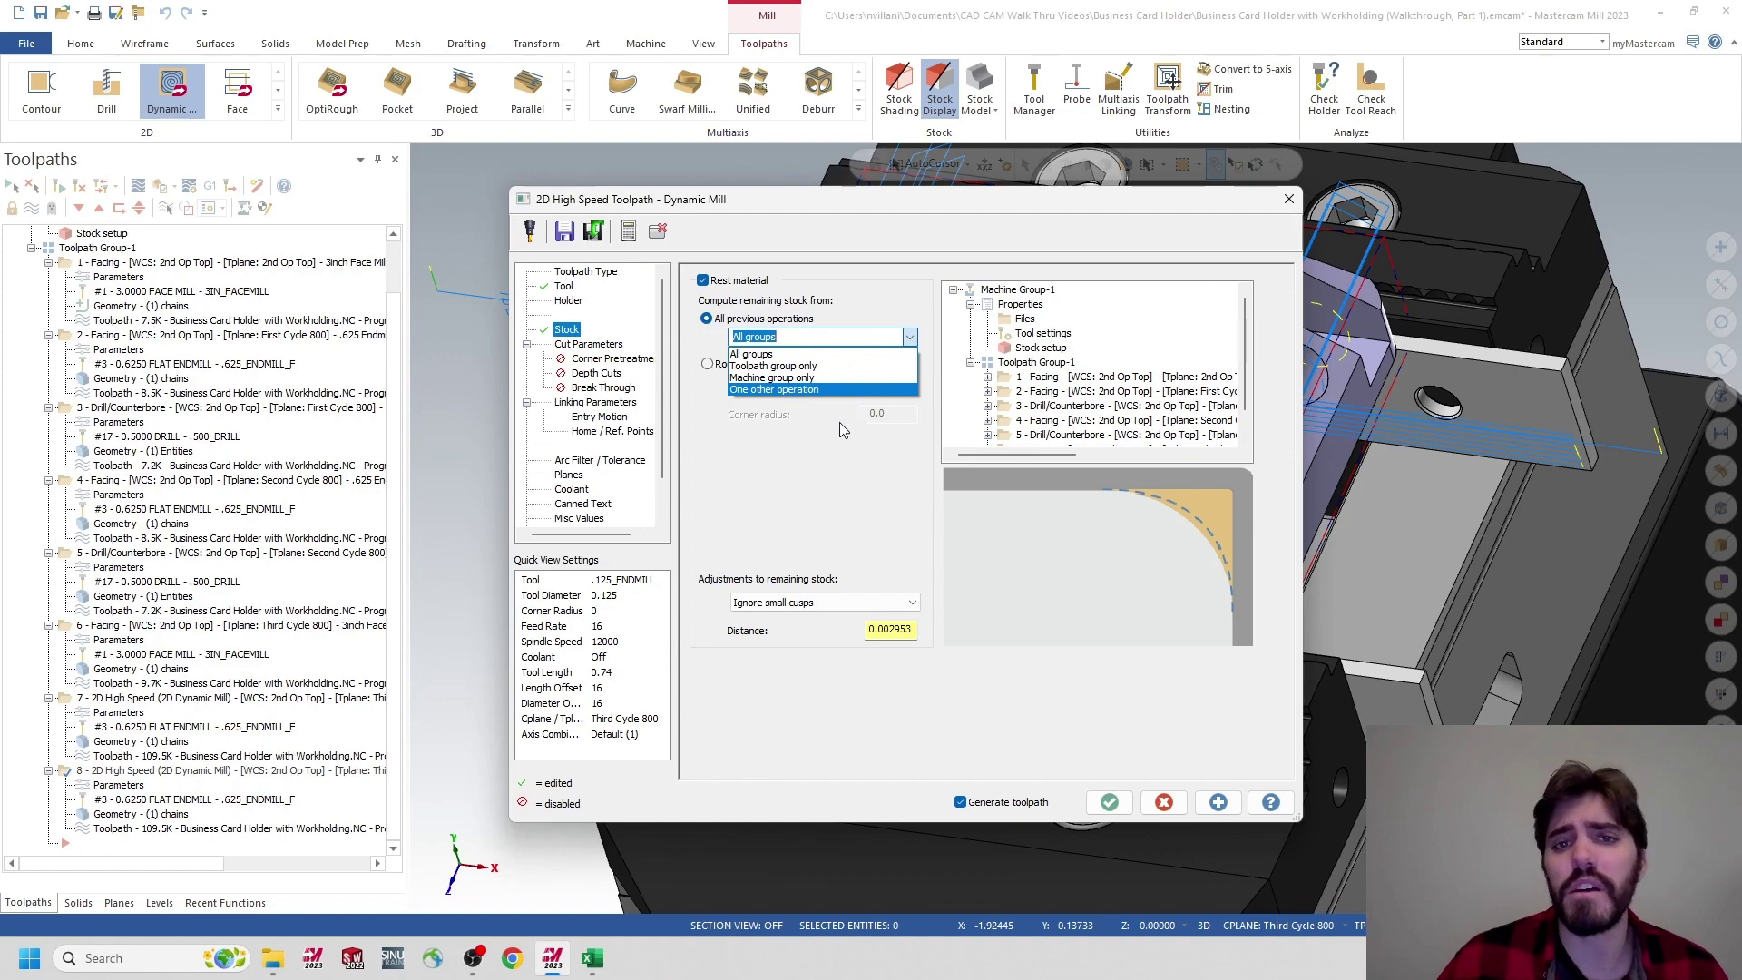
{"action": "left_click", "coordinate": [771, 355]}
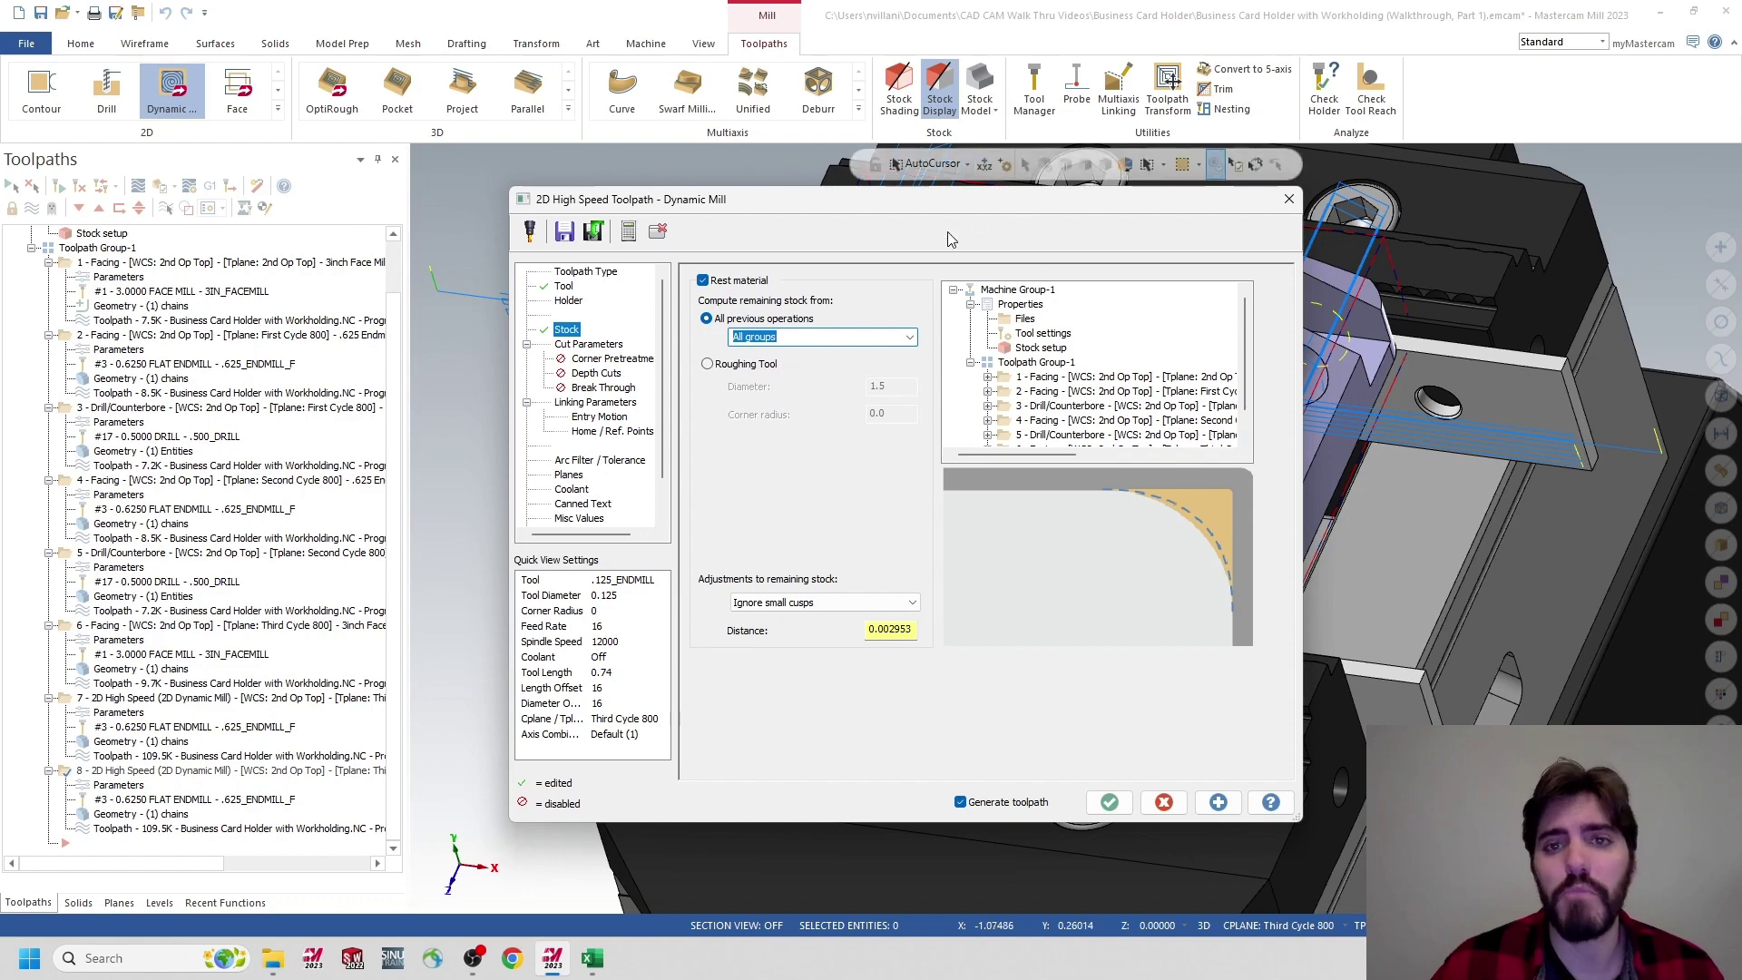
Try Toolpath group only and One other operation as the remaining stock source, and return the setting to All groups
{"action": "left_click", "coordinate": [912, 339]}
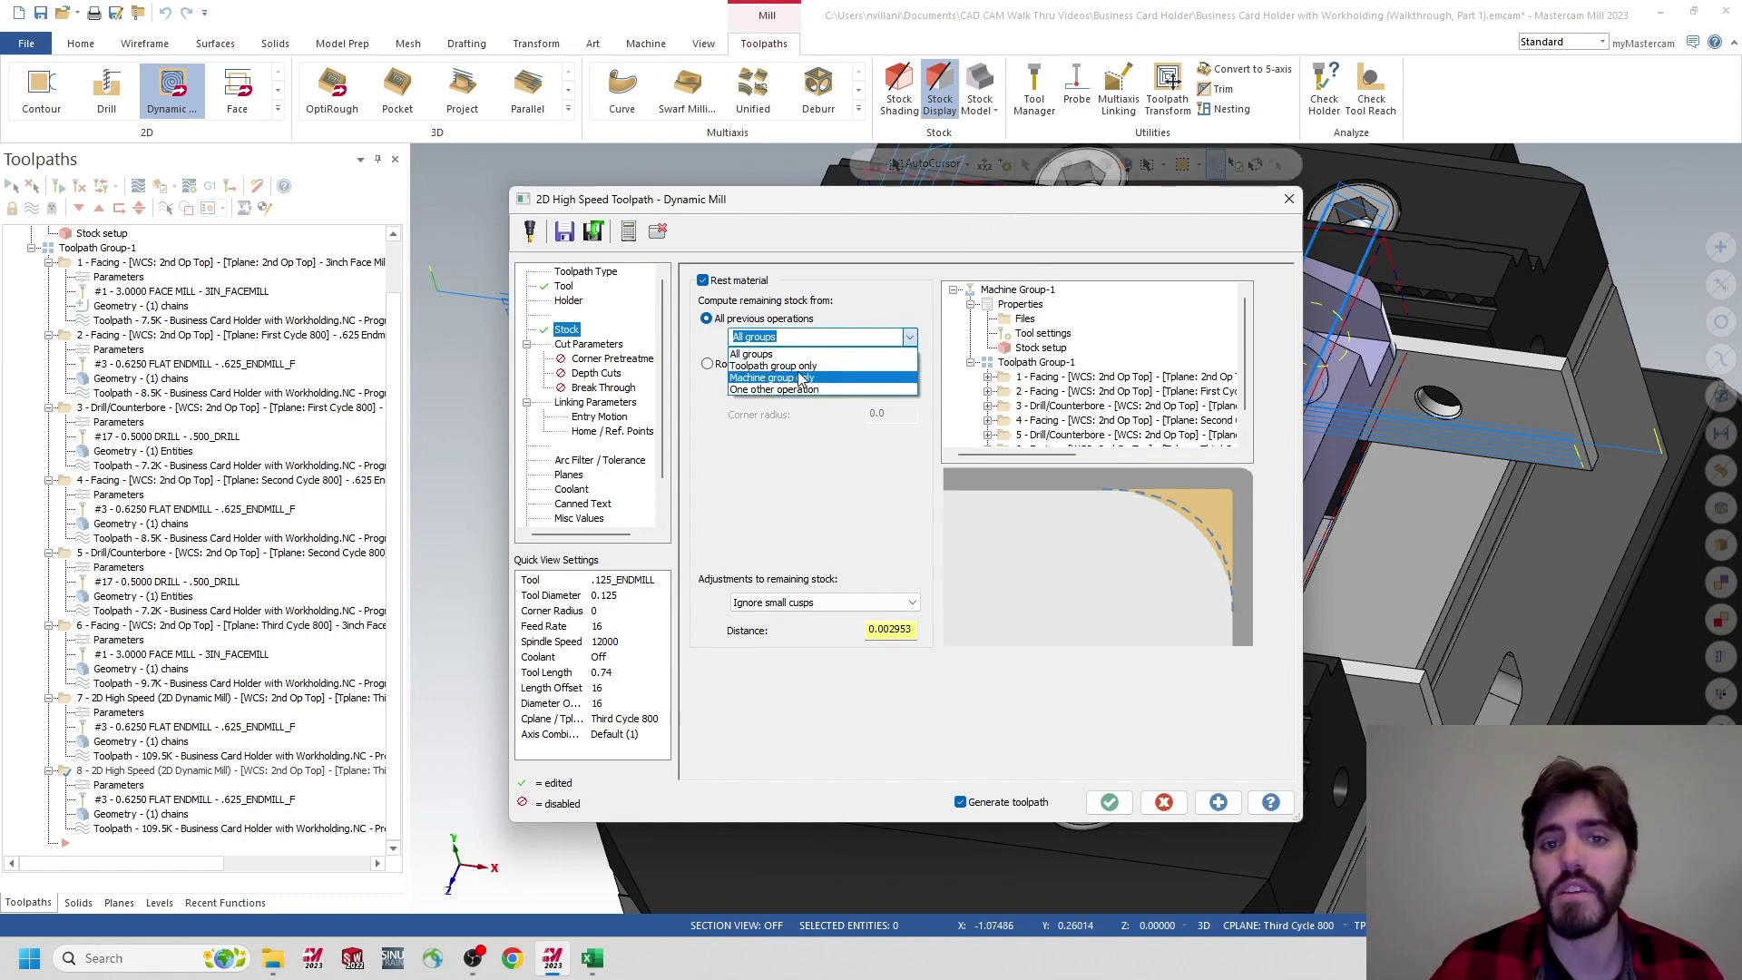
{"action": "left_click", "coordinate": [810, 366]}
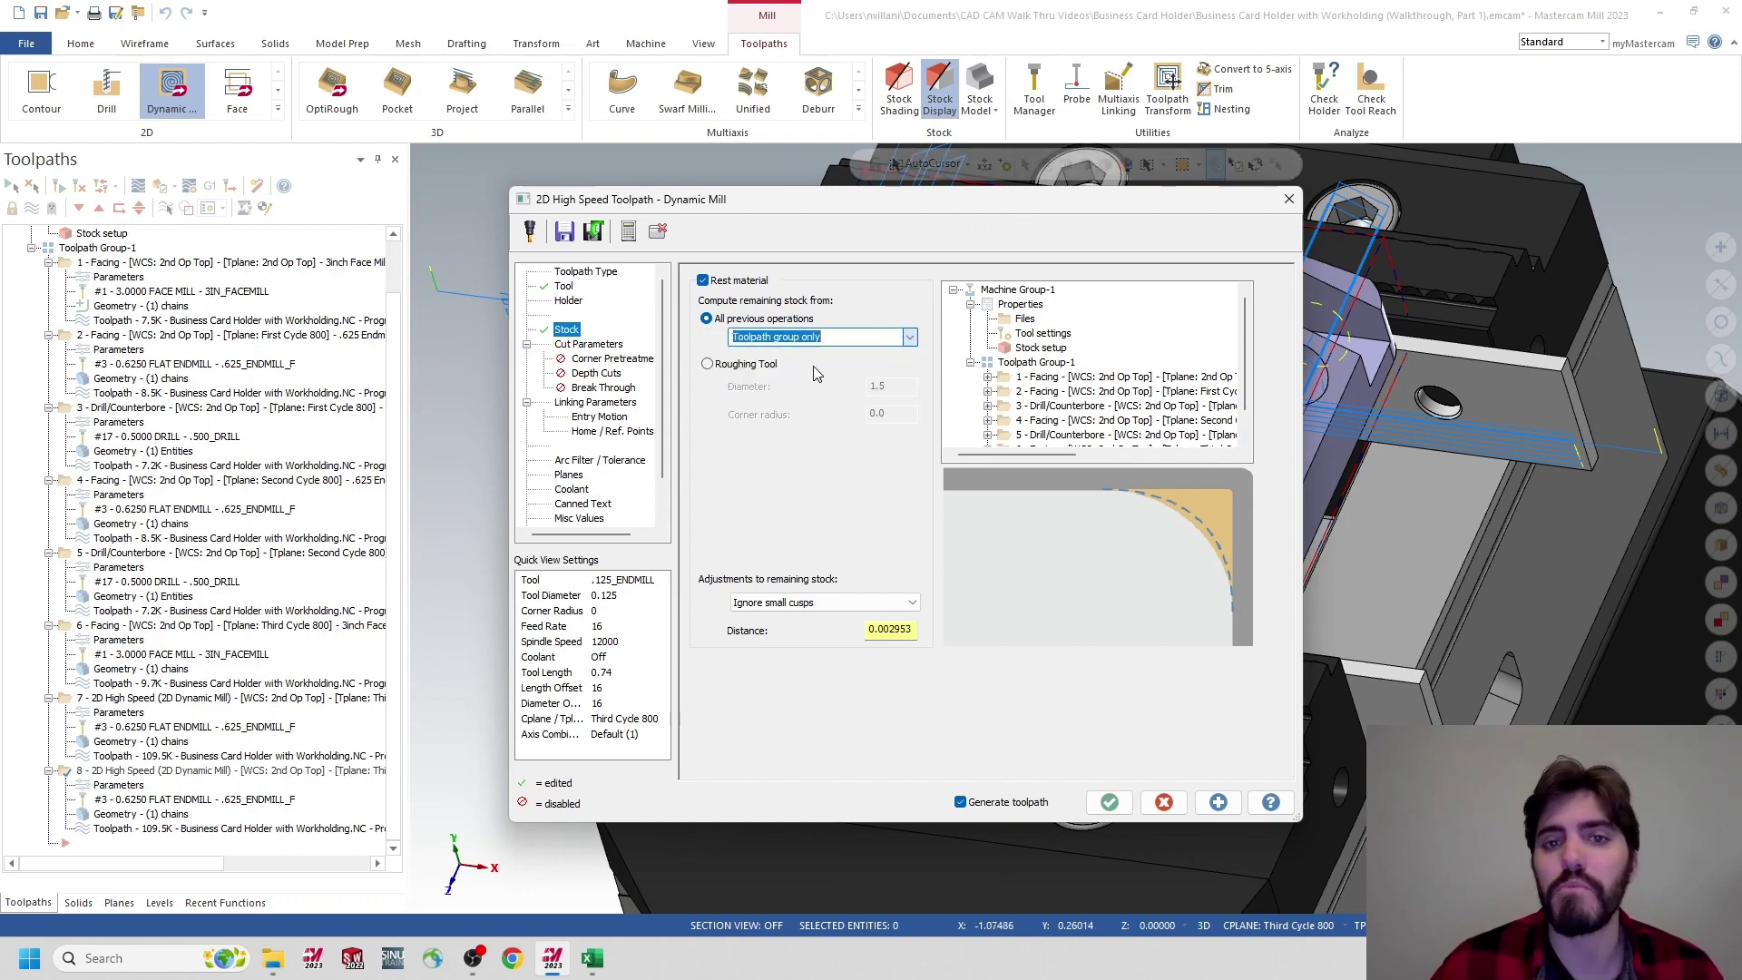
{"action": "left_click", "coordinate": [898, 335]}
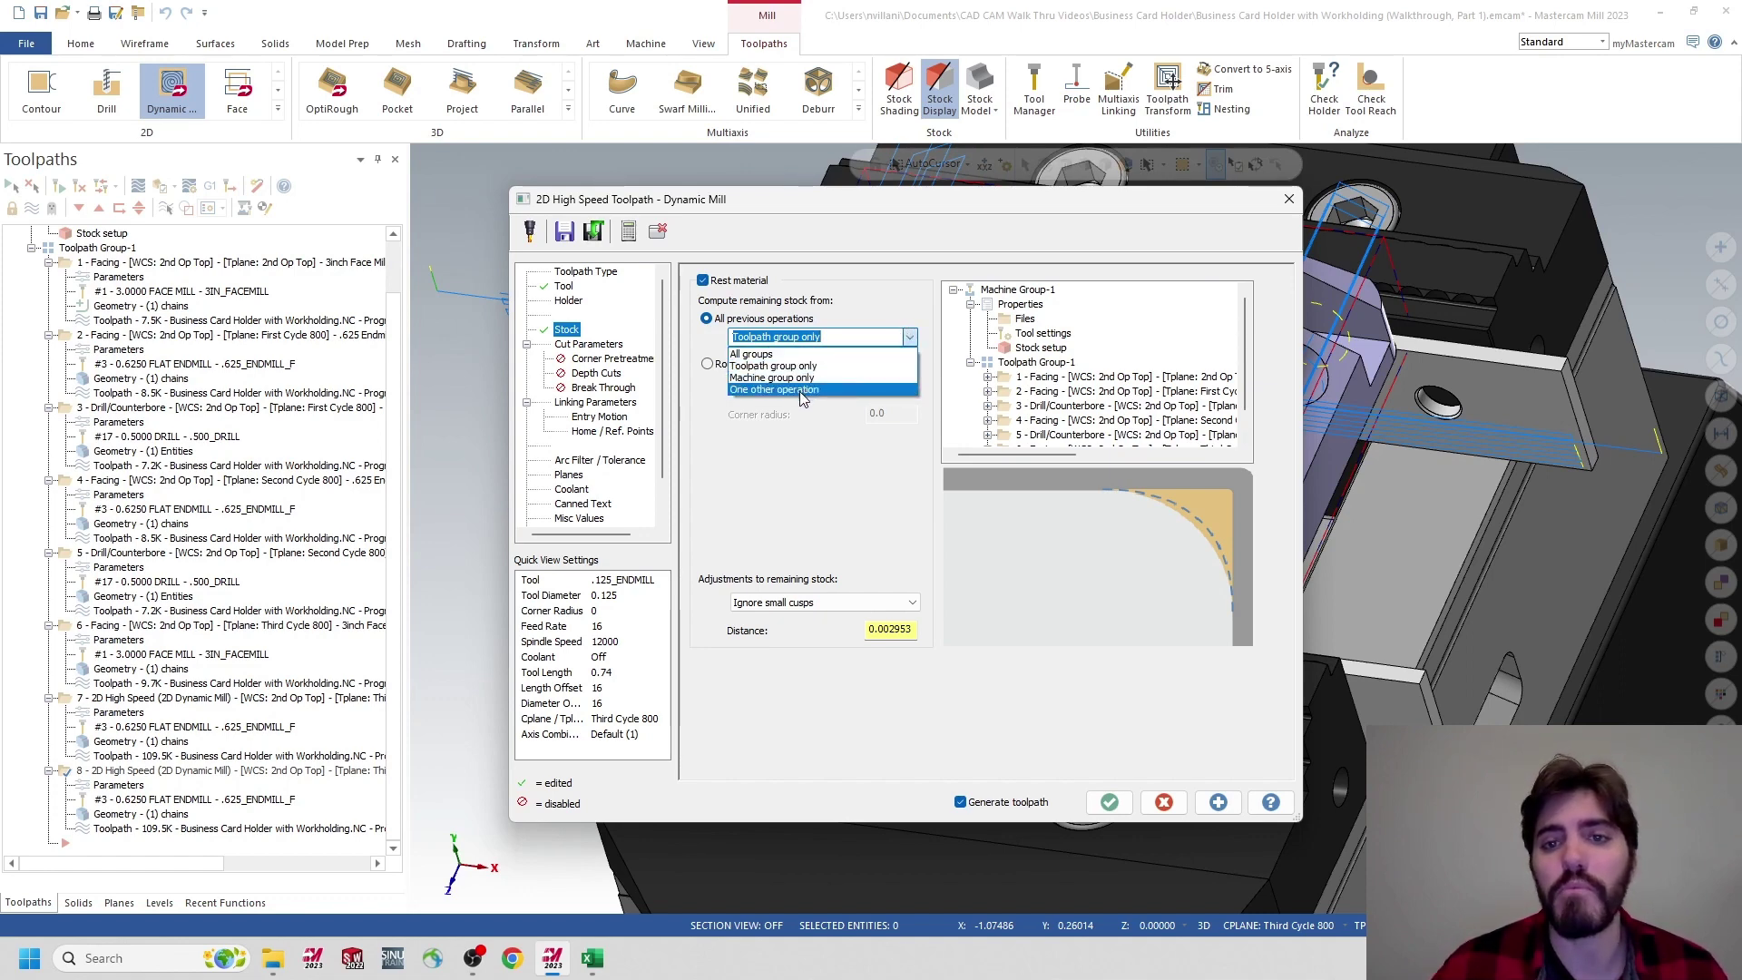
{"action": "left_click", "coordinate": [800, 390]}
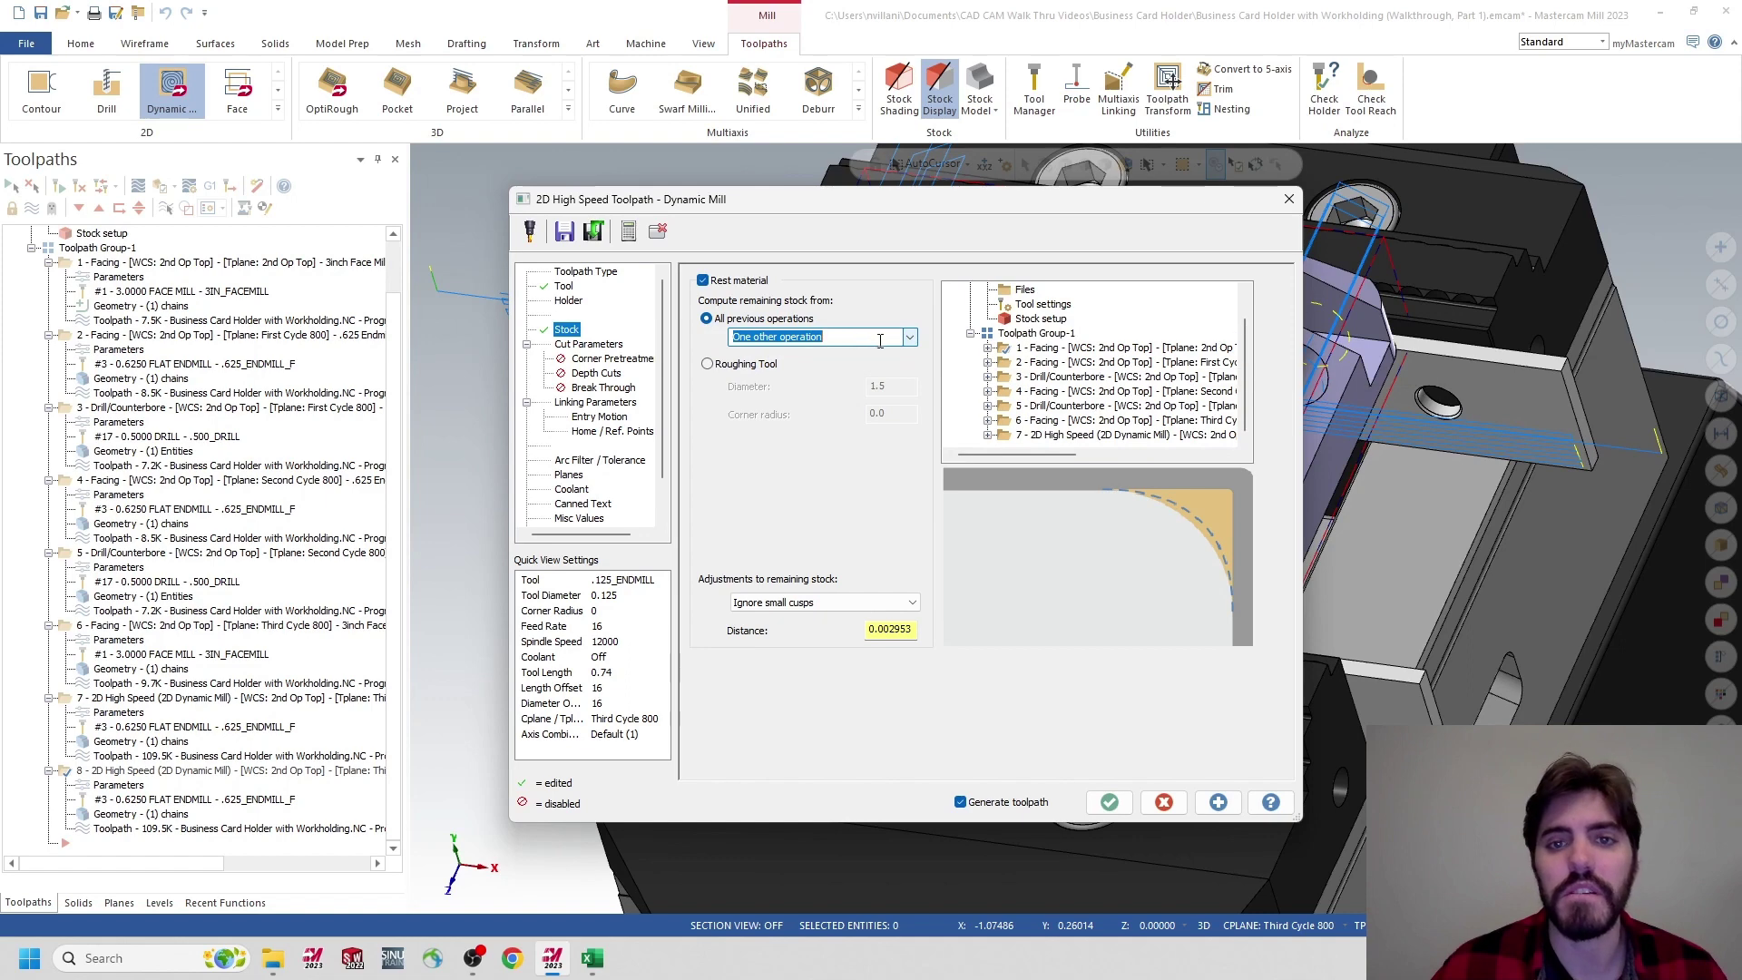
{"action": "left_click", "coordinate": [911, 338]}
{"action": "left_click", "coordinate": [850, 364]}
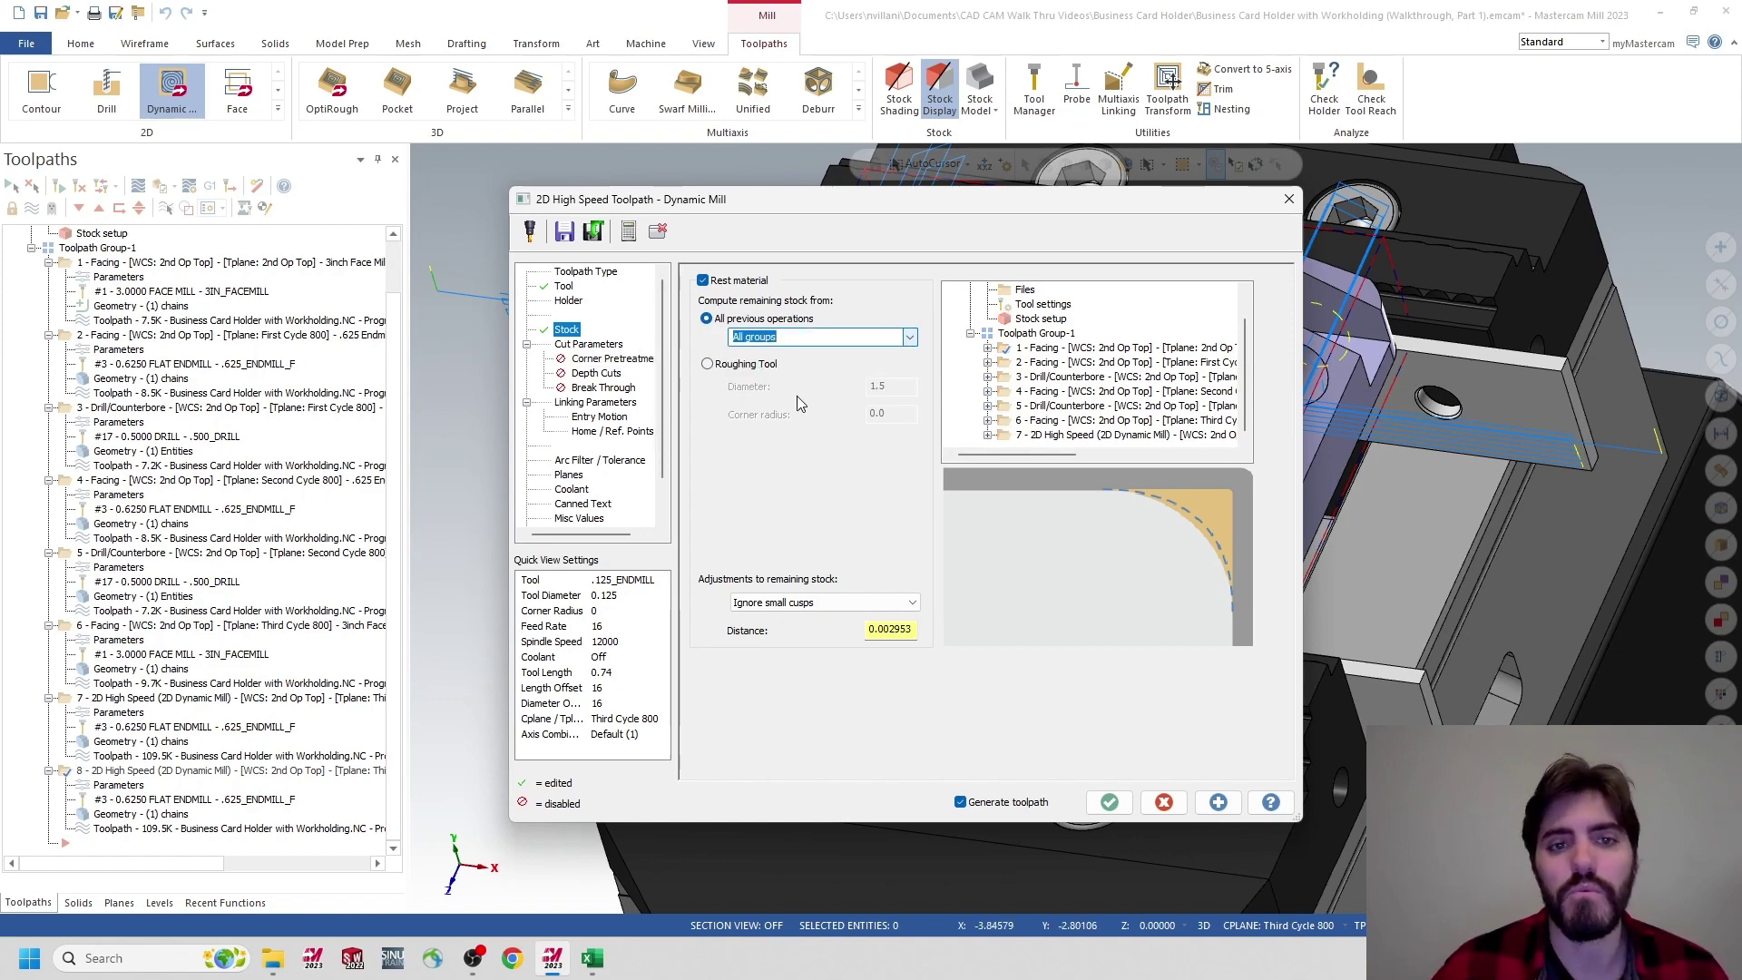
Set the stock to leave on walls to 0 in the cut parameters
{"action": "left_click", "coordinate": [588, 345]}
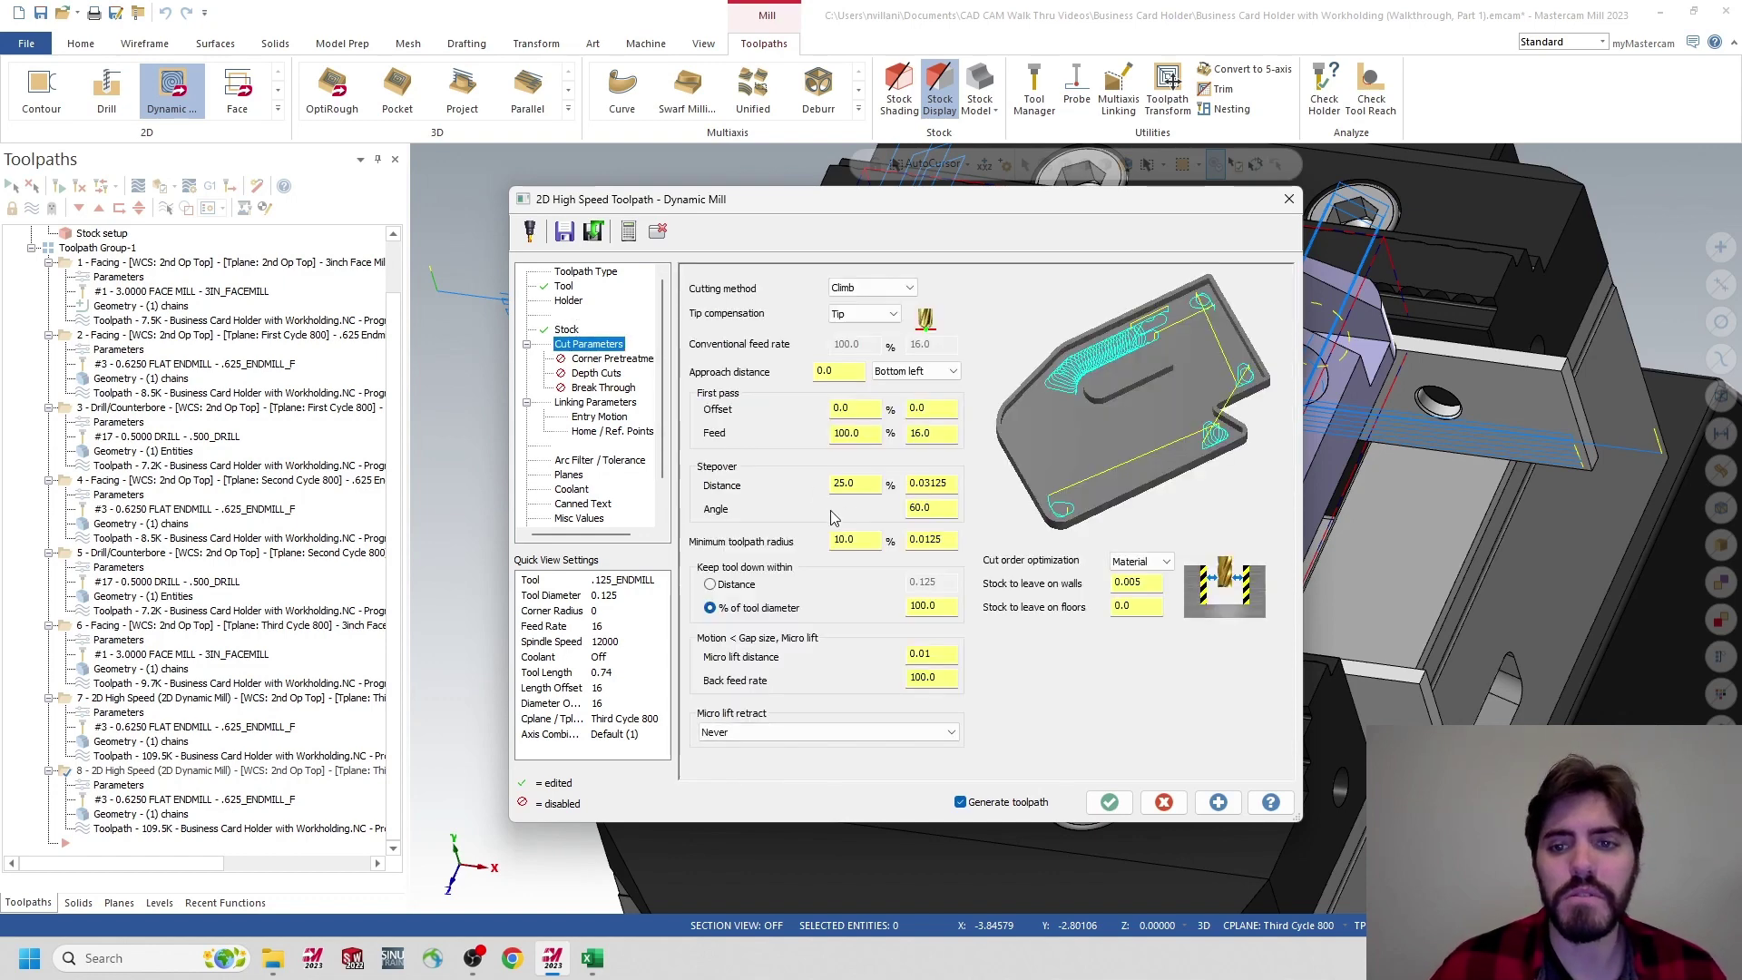
{"action": "double_click", "coordinate": [1135, 581]}
{"action": "type", "text": "0"}
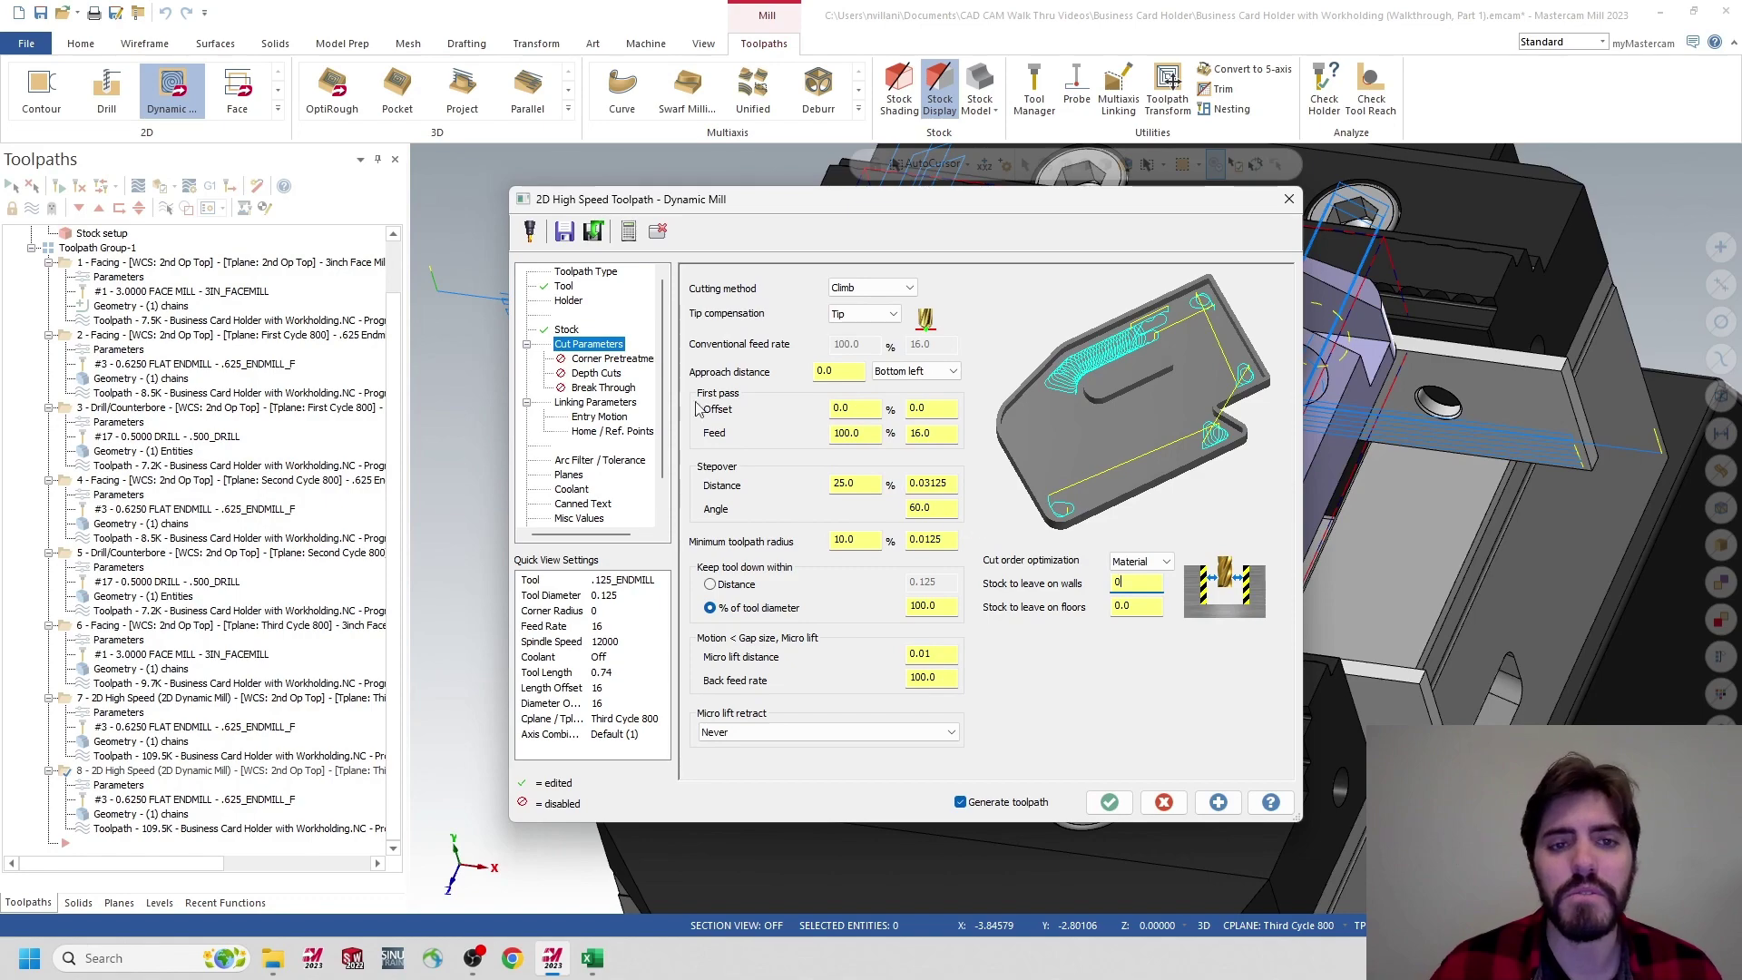
Check the depth cuts settings against the .125_ENDMILL entry in the Excel tool list, and return to Mastercam
{"action": "left_click", "coordinate": [595, 373]}
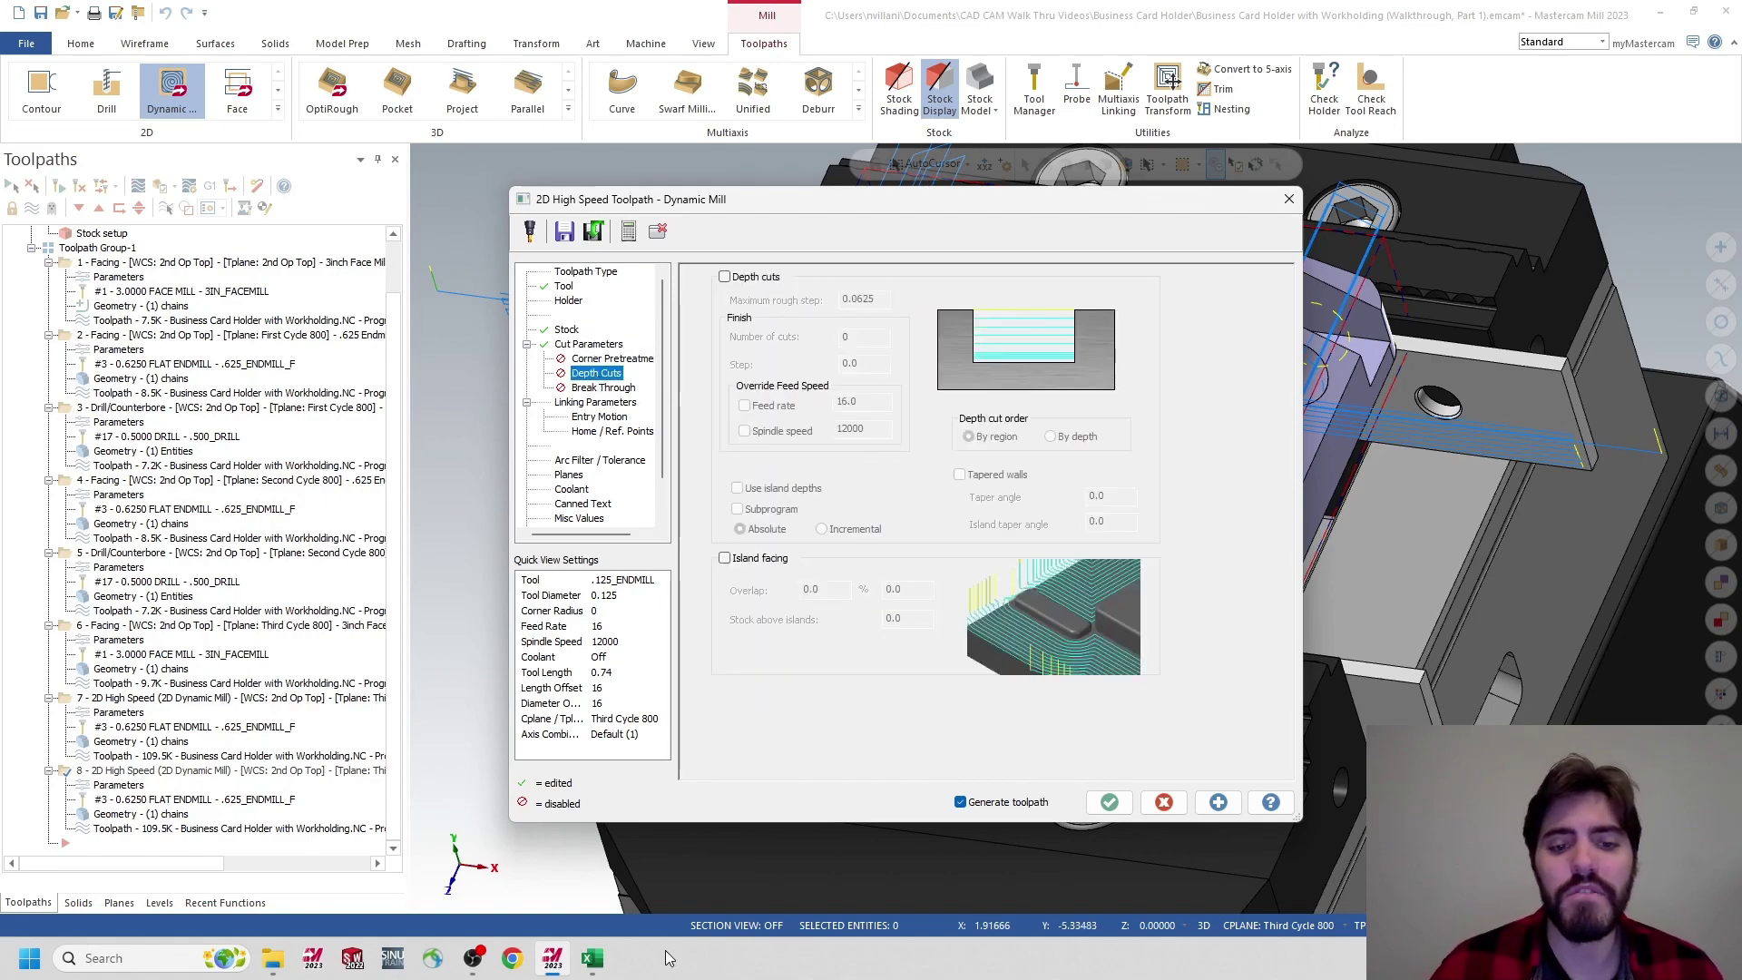
{"action": "left_click", "coordinate": [590, 965]}
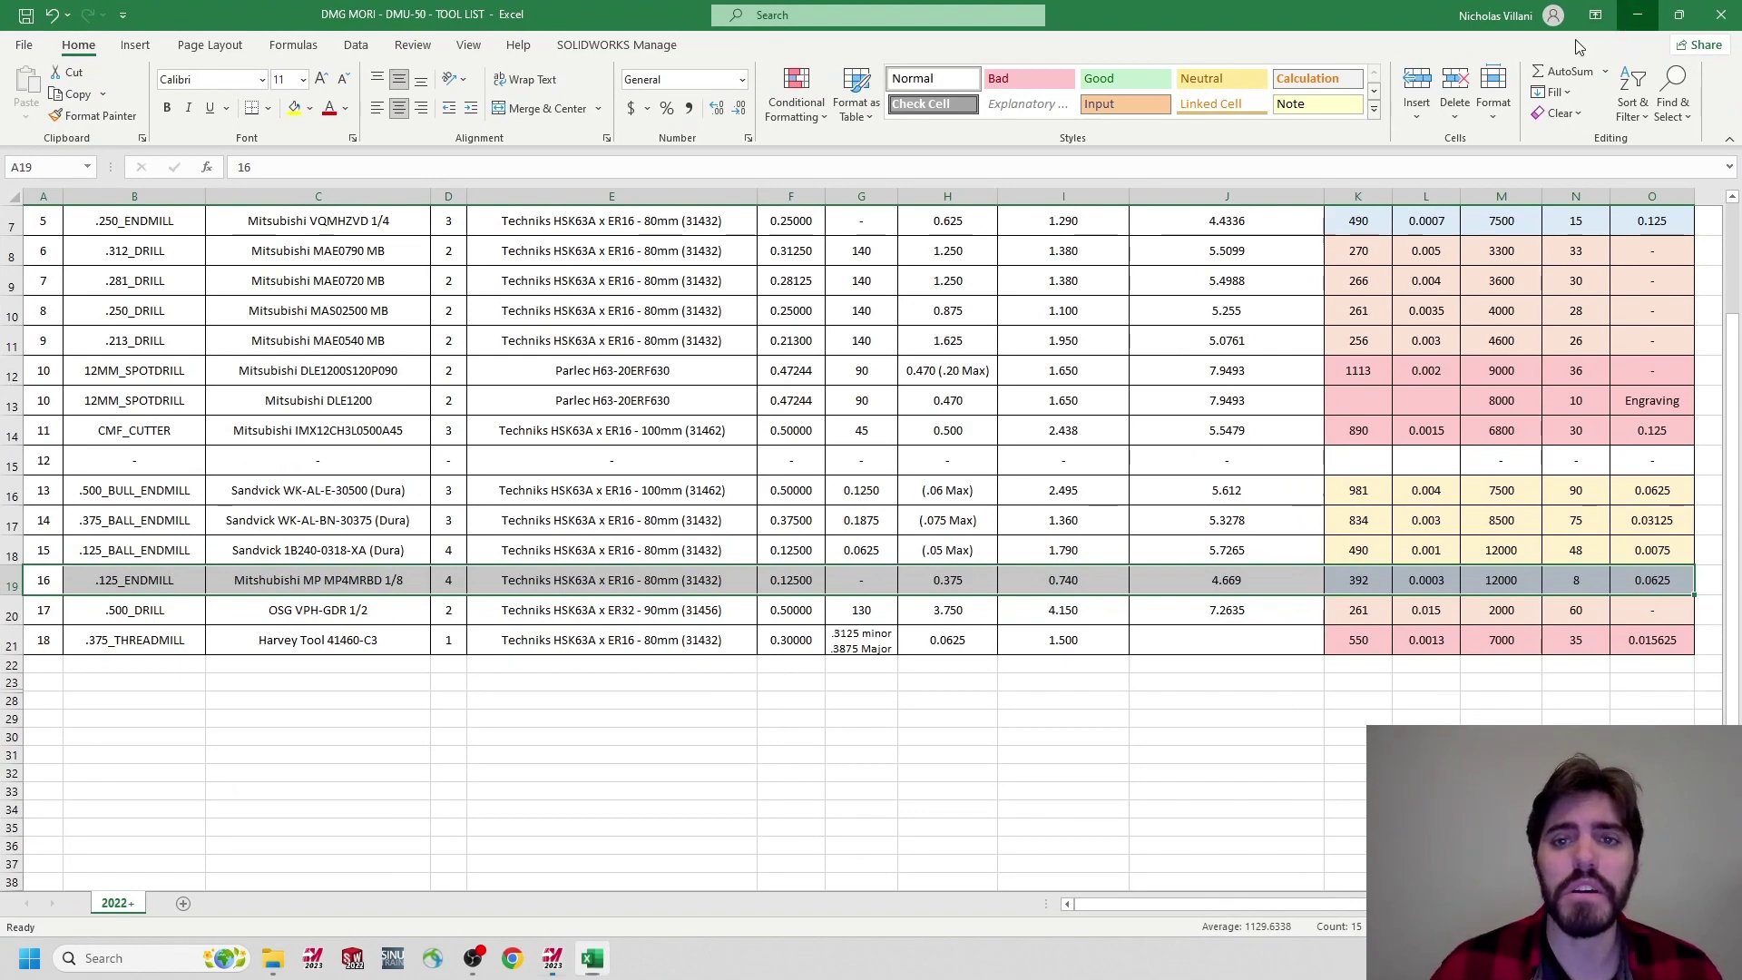
{"action": "left_click", "coordinate": [1638, 15]}
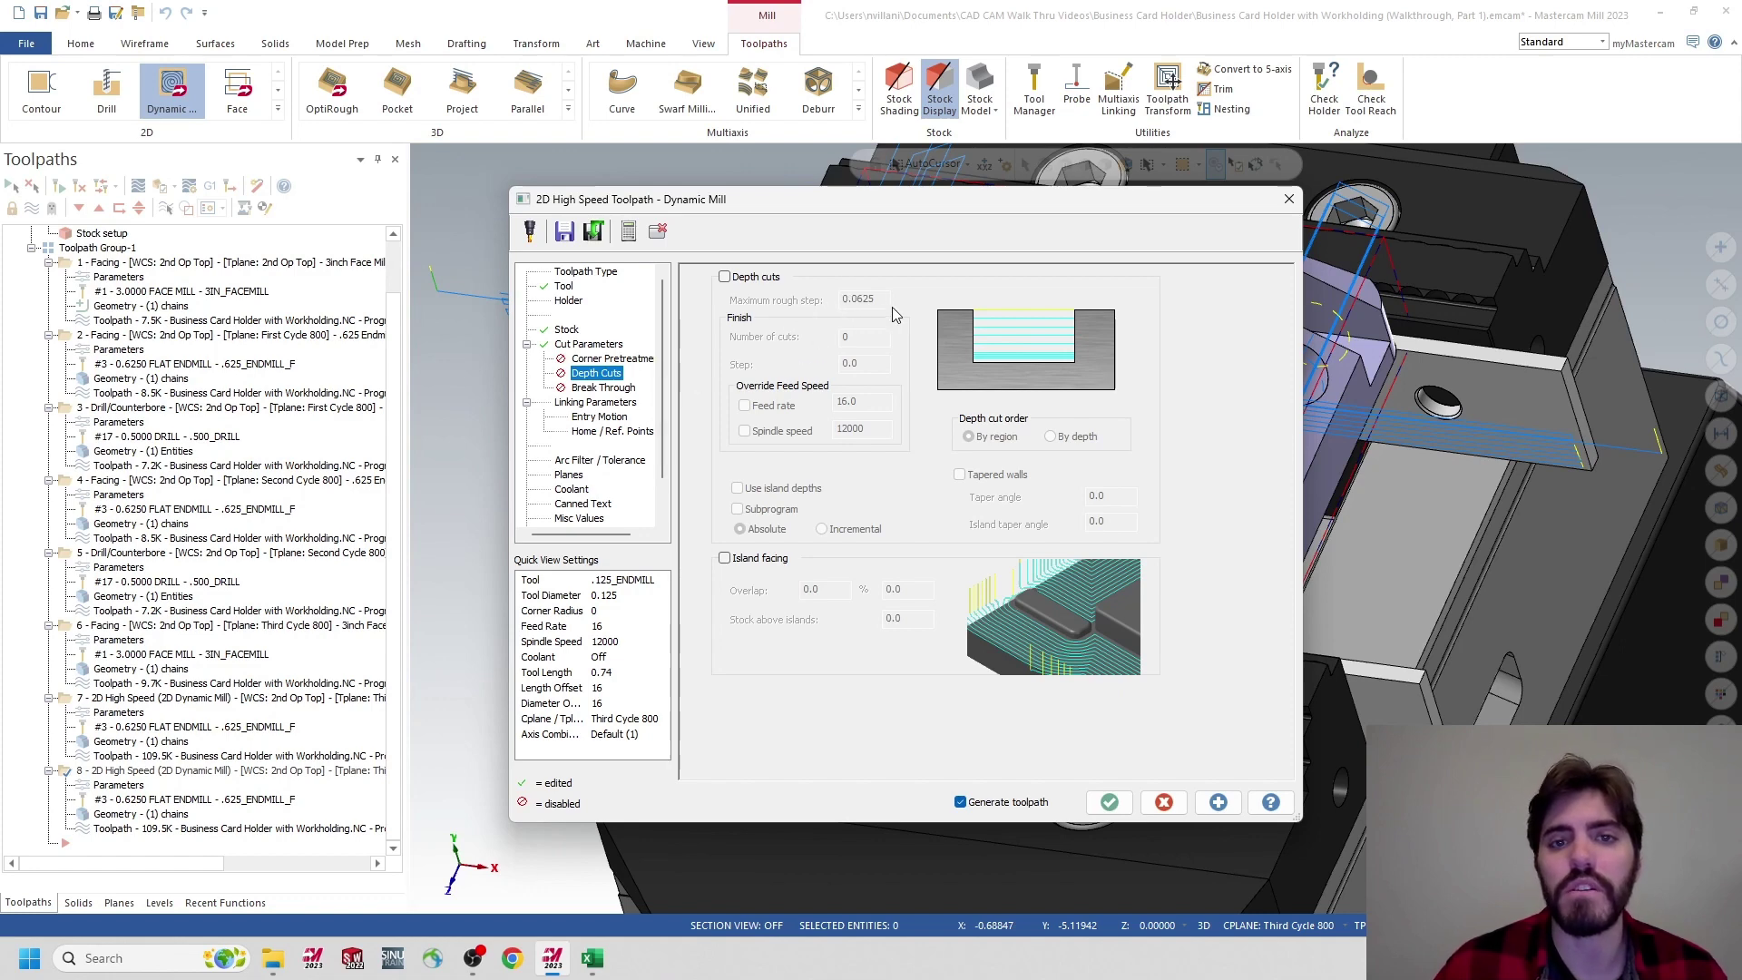
Review the linking parameters and helix entry motion, and accept the settings to generate the dynamic rest mill toolpath
{"action": "left_click", "coordinate": [585, 404]}
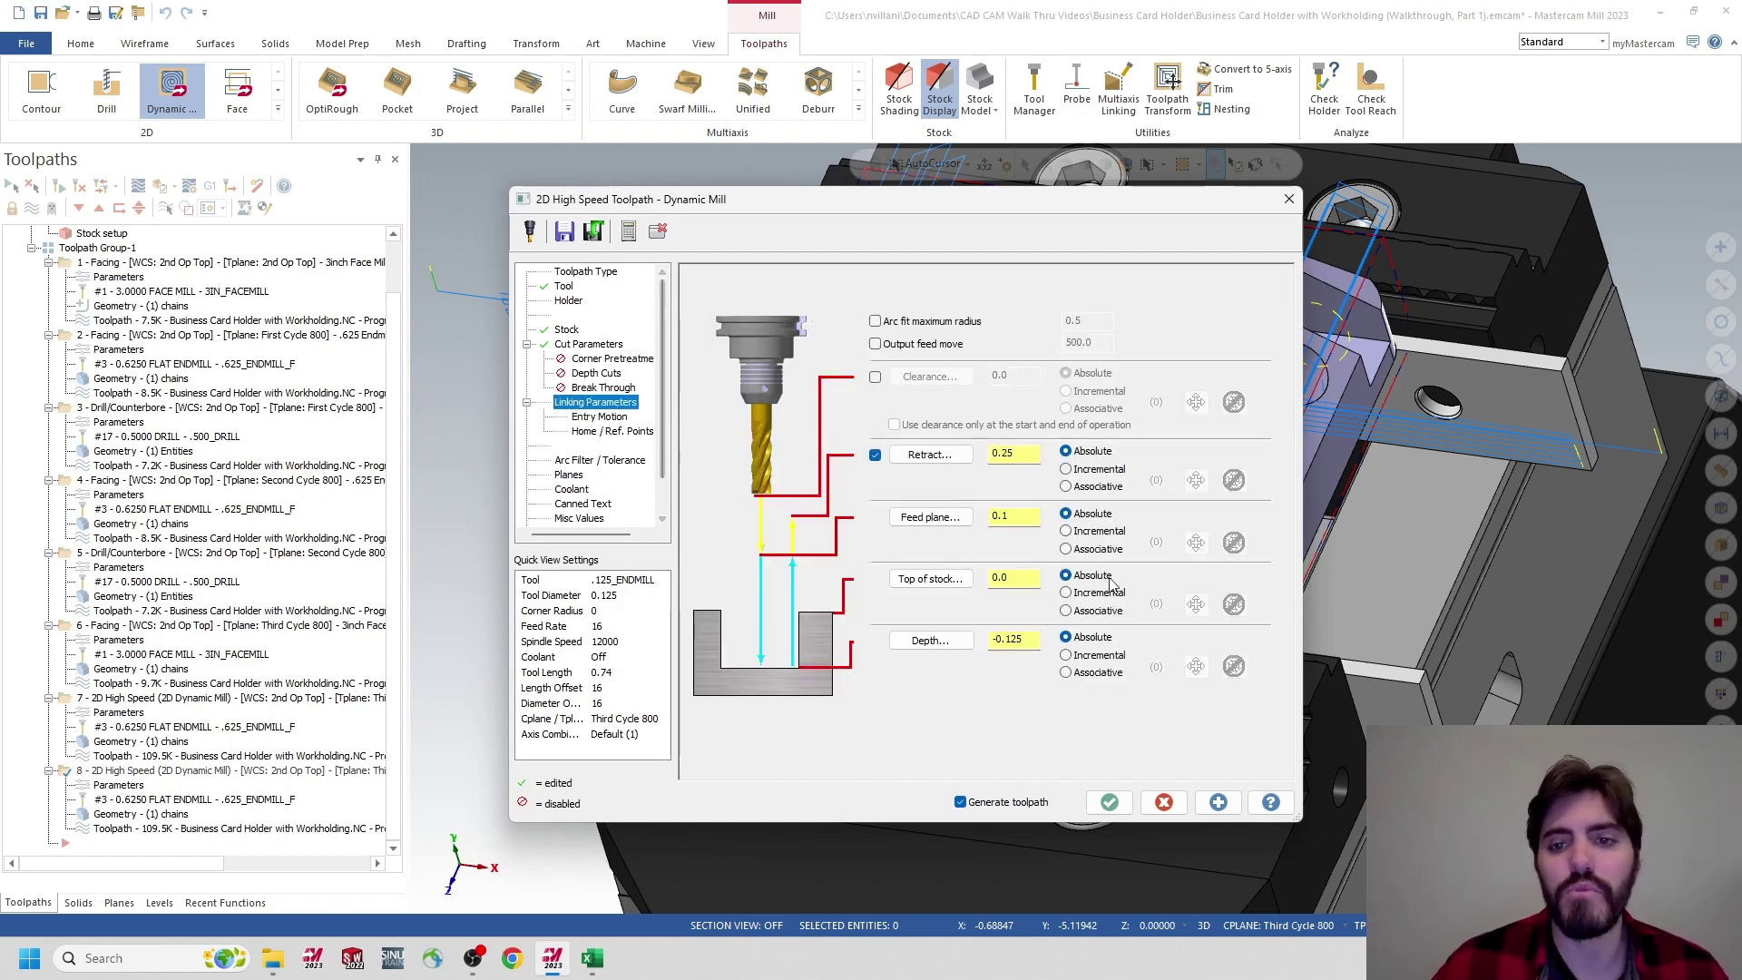
{"action": "left_click", "coordinate": [600, 418]}
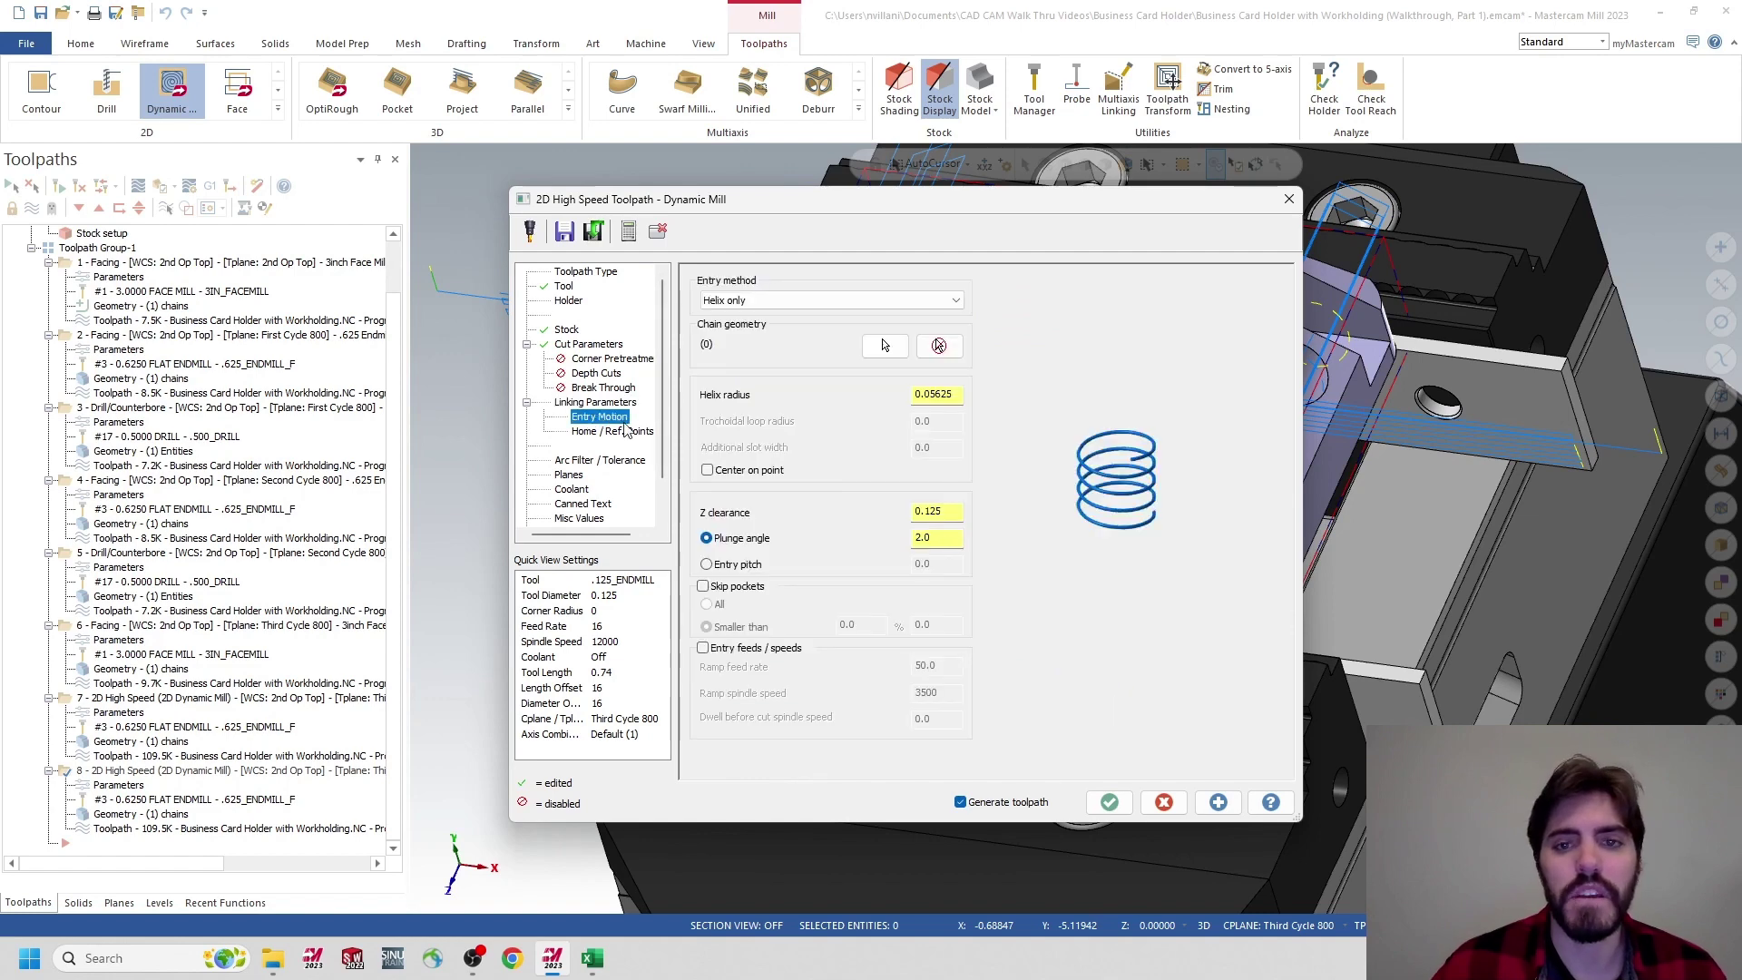
{"action": "left_click", "coordinate": [1130, 812]}
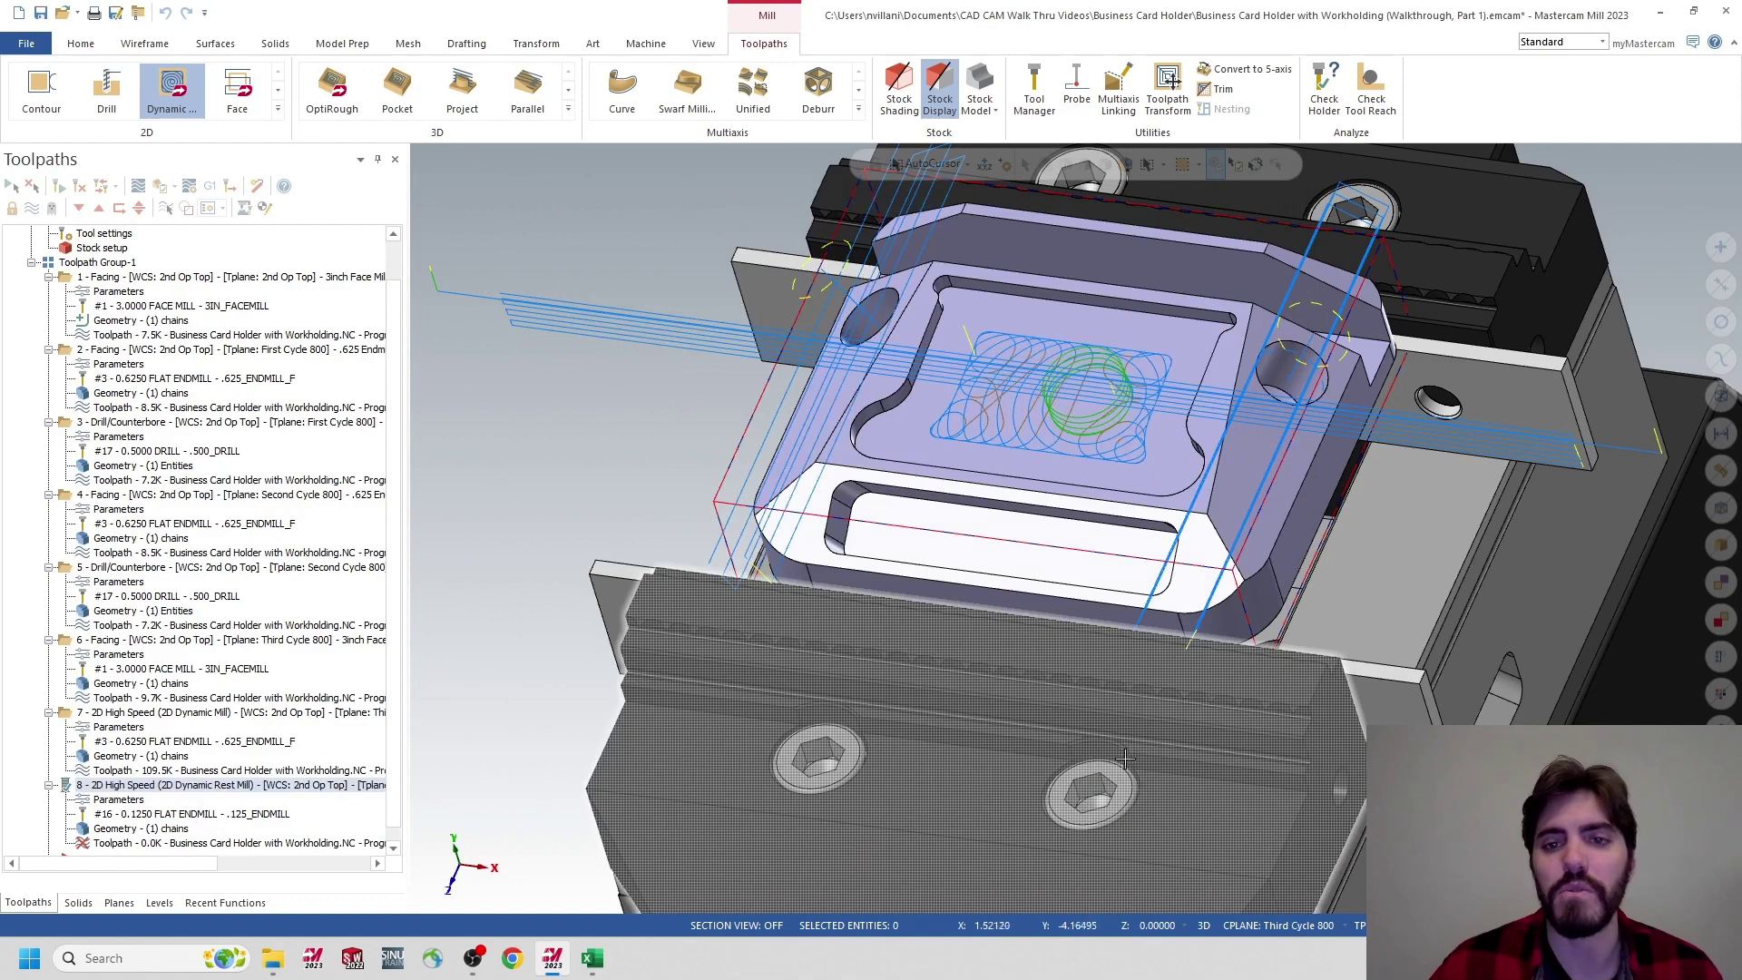
Examine the rest mill passes in the pocket corners and open operations 7 and 8 together in Verify
{"action": "scroll", "coordinate": [1080, 381], "scroll_direction": "up", "scroll_amount": 5}
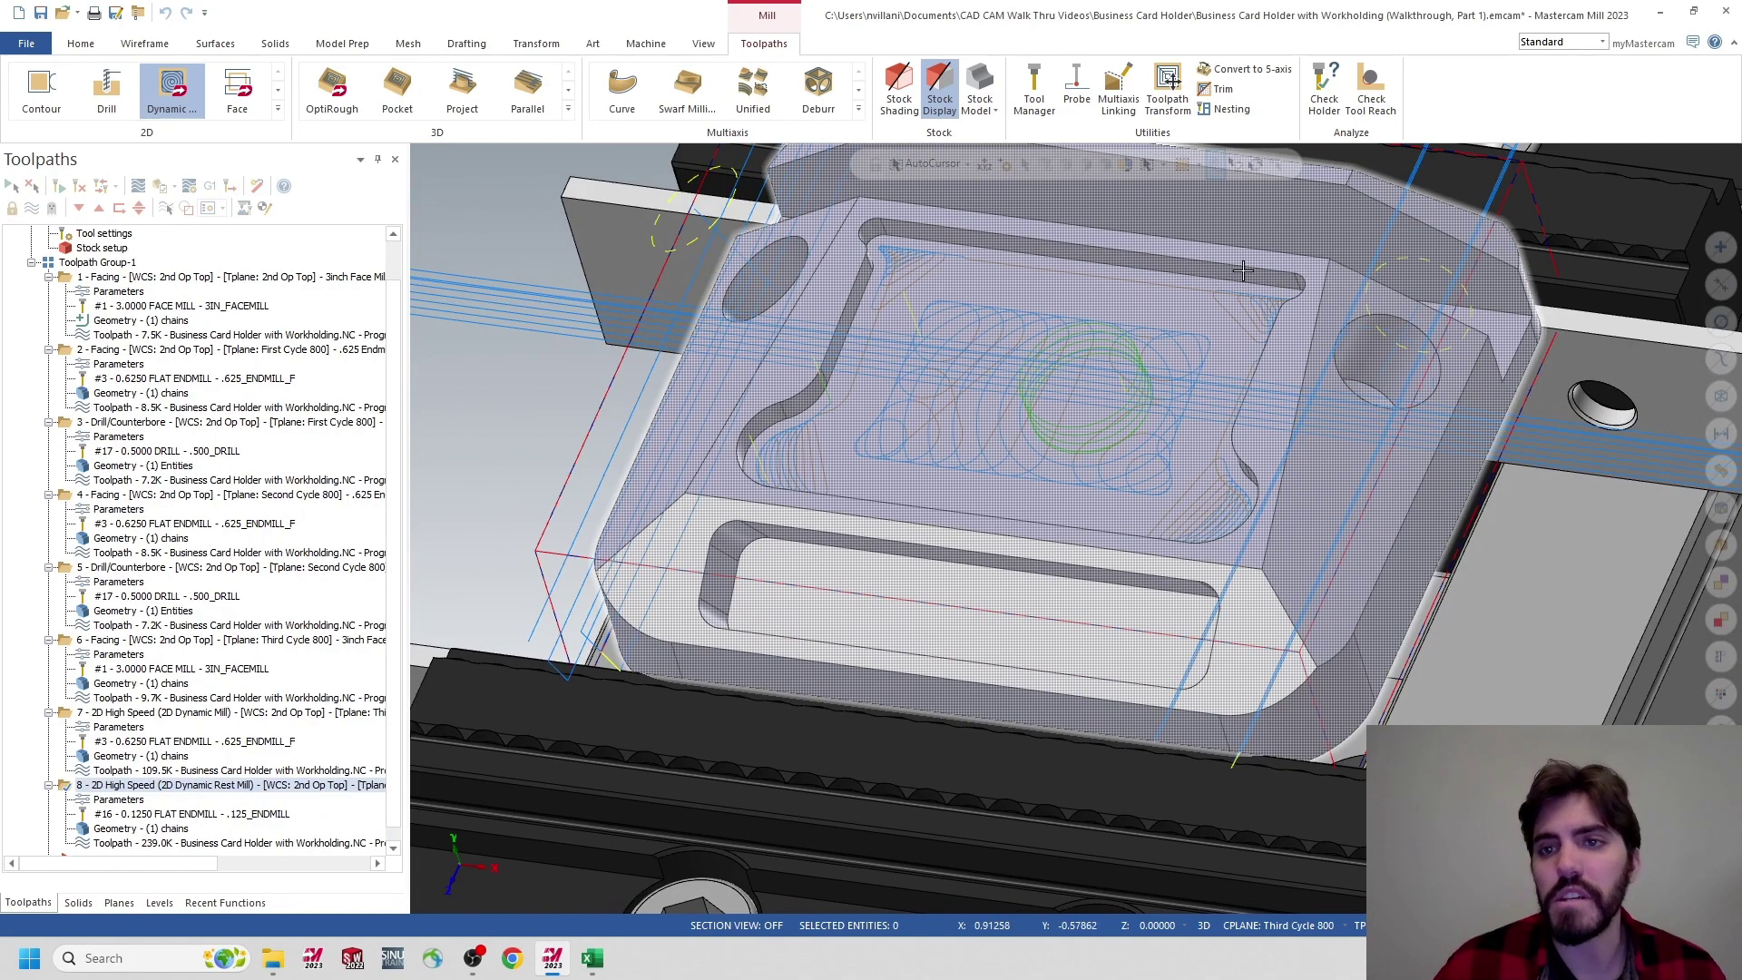
{"action": "scroll", "coordinate": [907, 266], "scroll_direction": "up", "scroll_amount": 4}
{"action": "scroll", "coordinate": [907, 269], "scroll_direction": "down", "scroll_amount": 2}
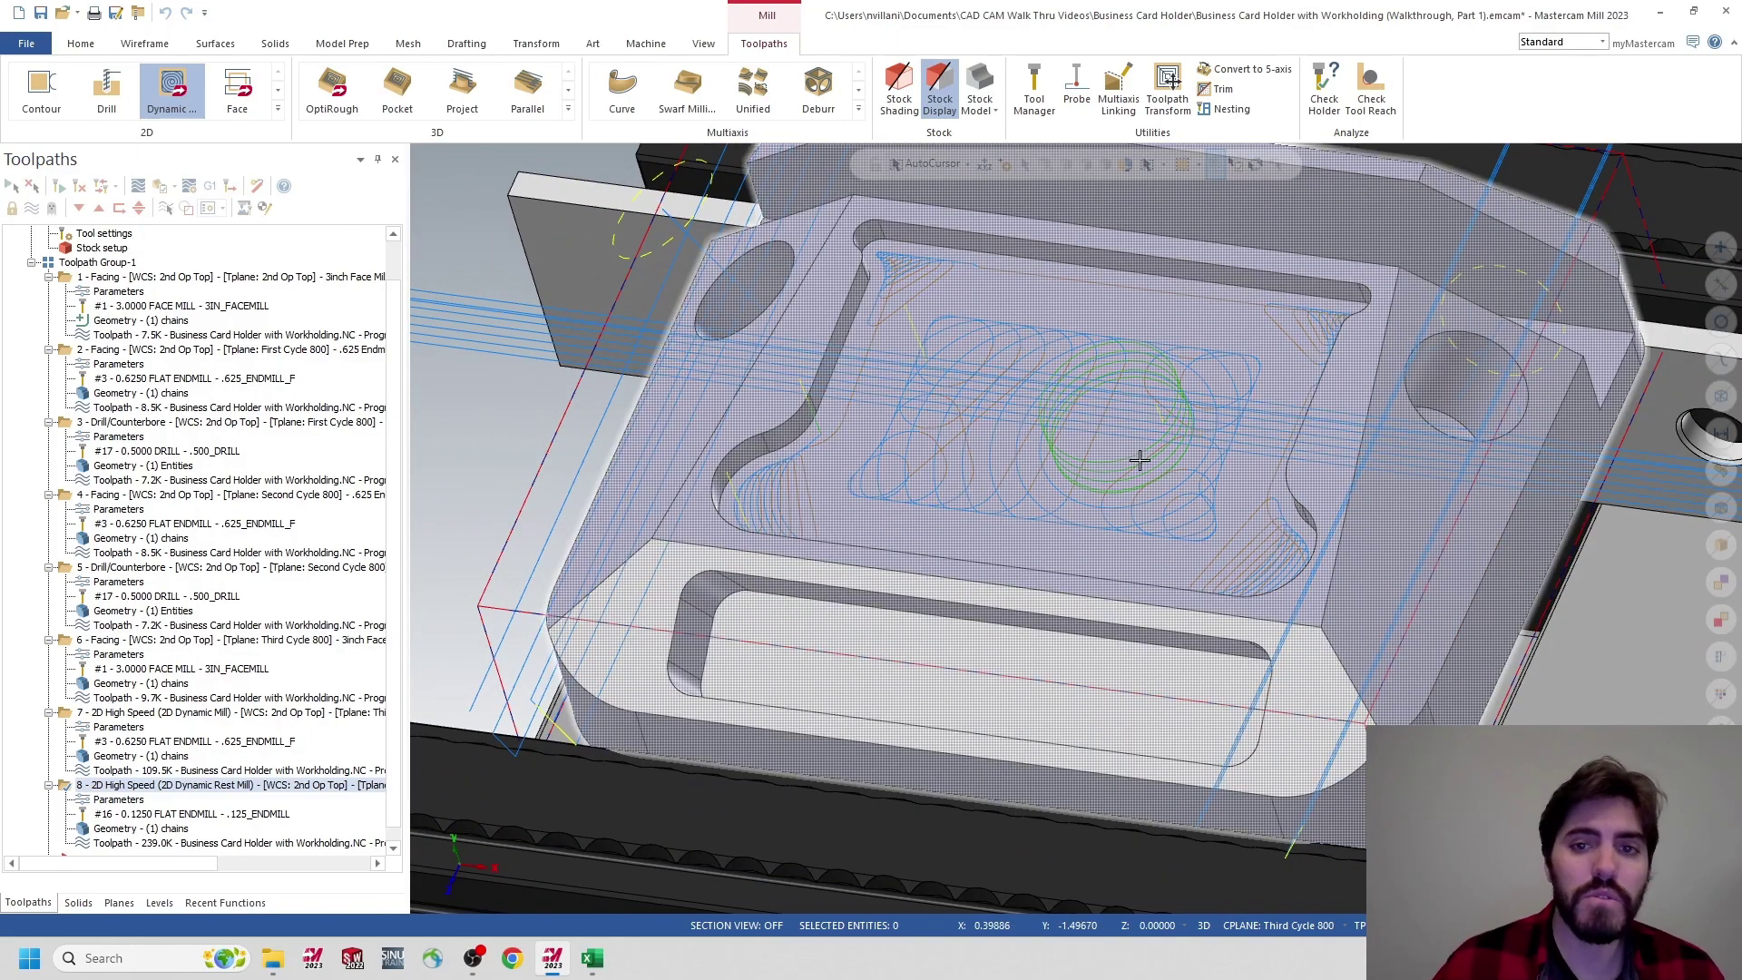
{"action": "middle_click_drag", "start_coordinate": [1045, 516], "coordinate": [979, 470]}
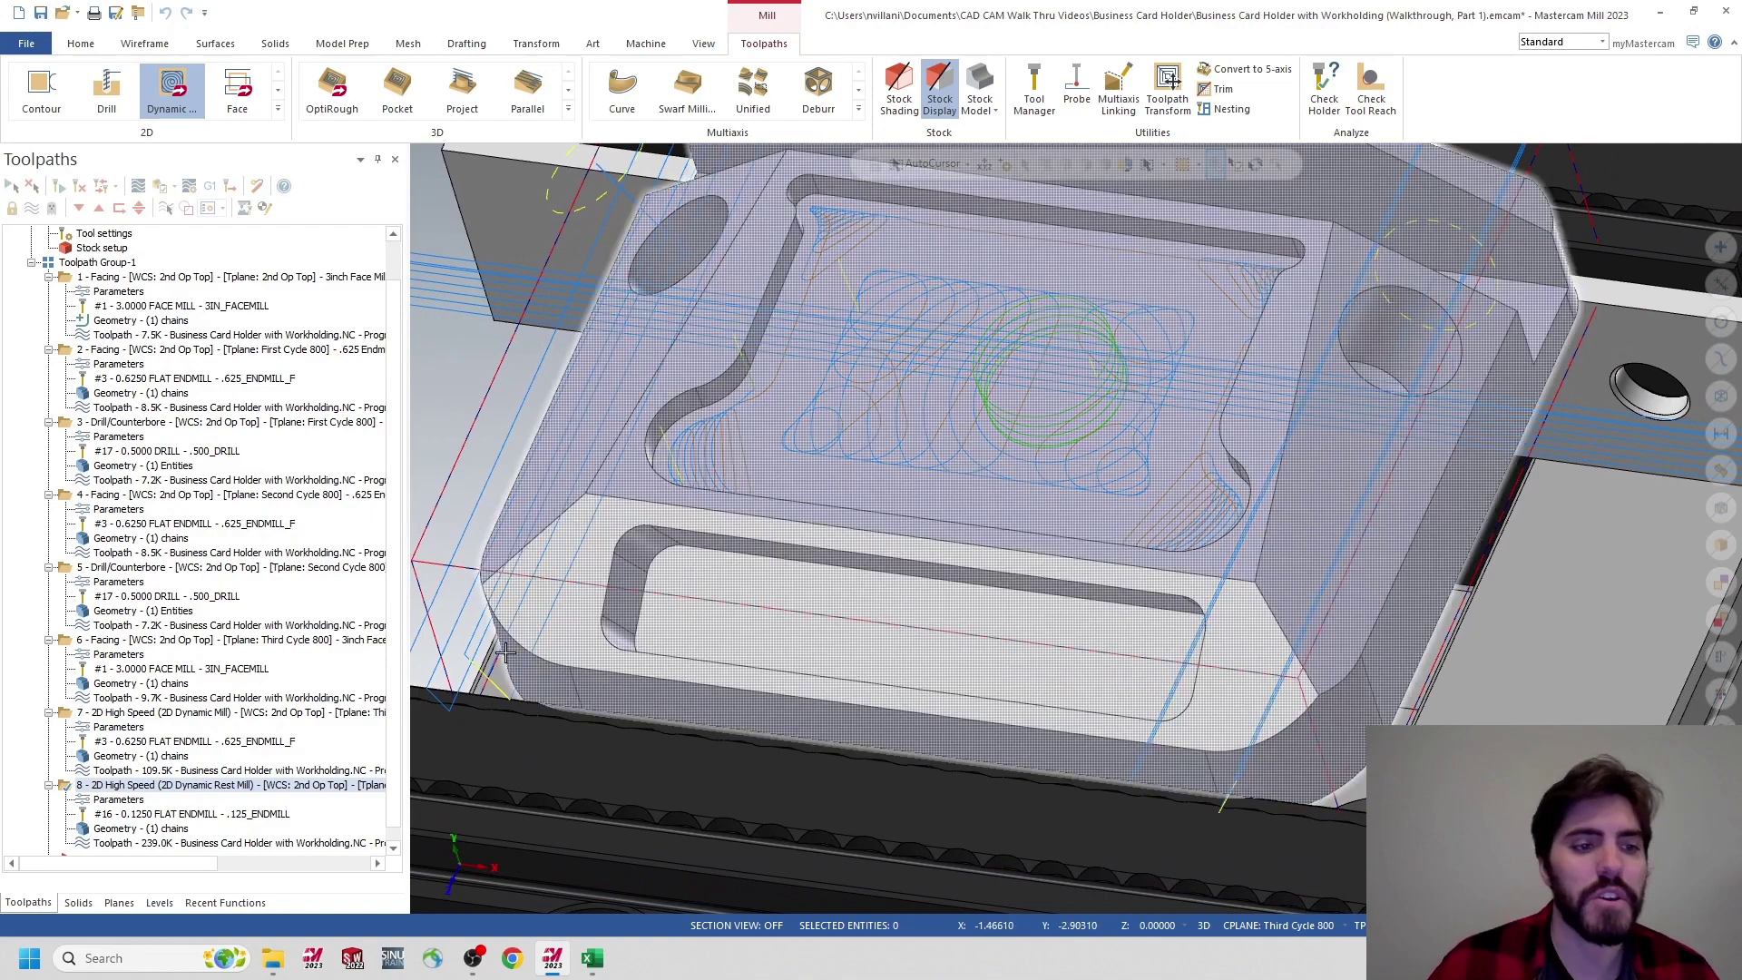
{"action": "left_click", "coordinate": [223, 714]}
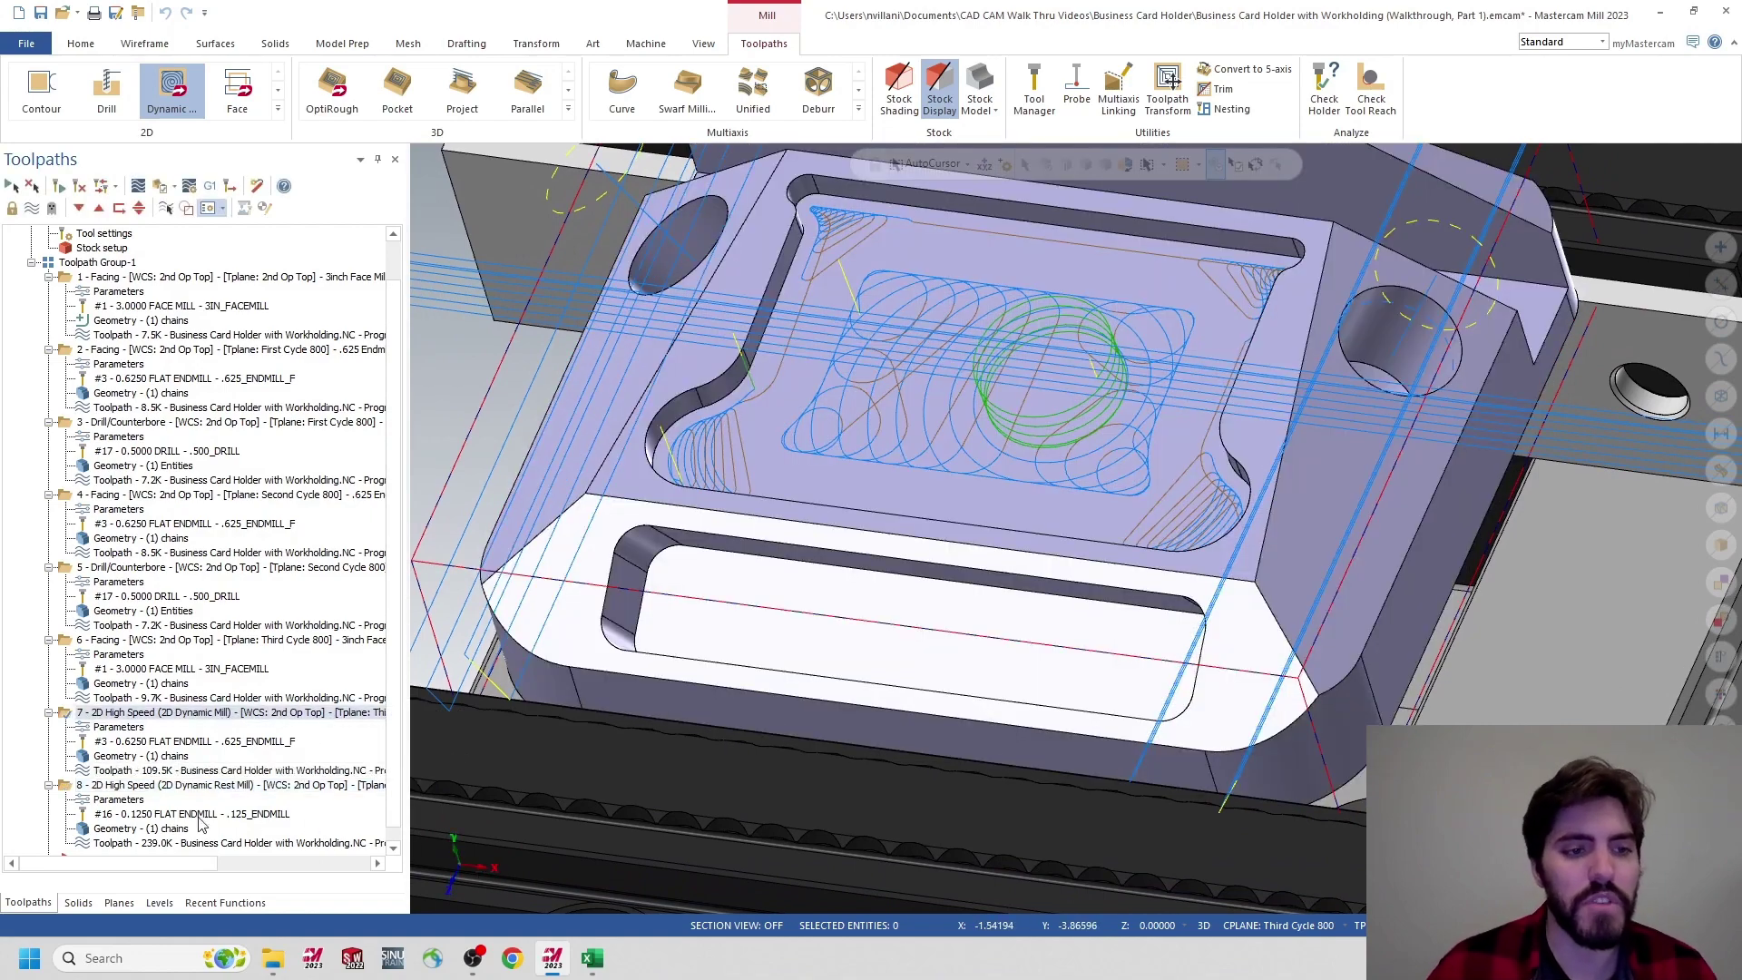
{"action": "left_click", "coordinate": [172, 786]}
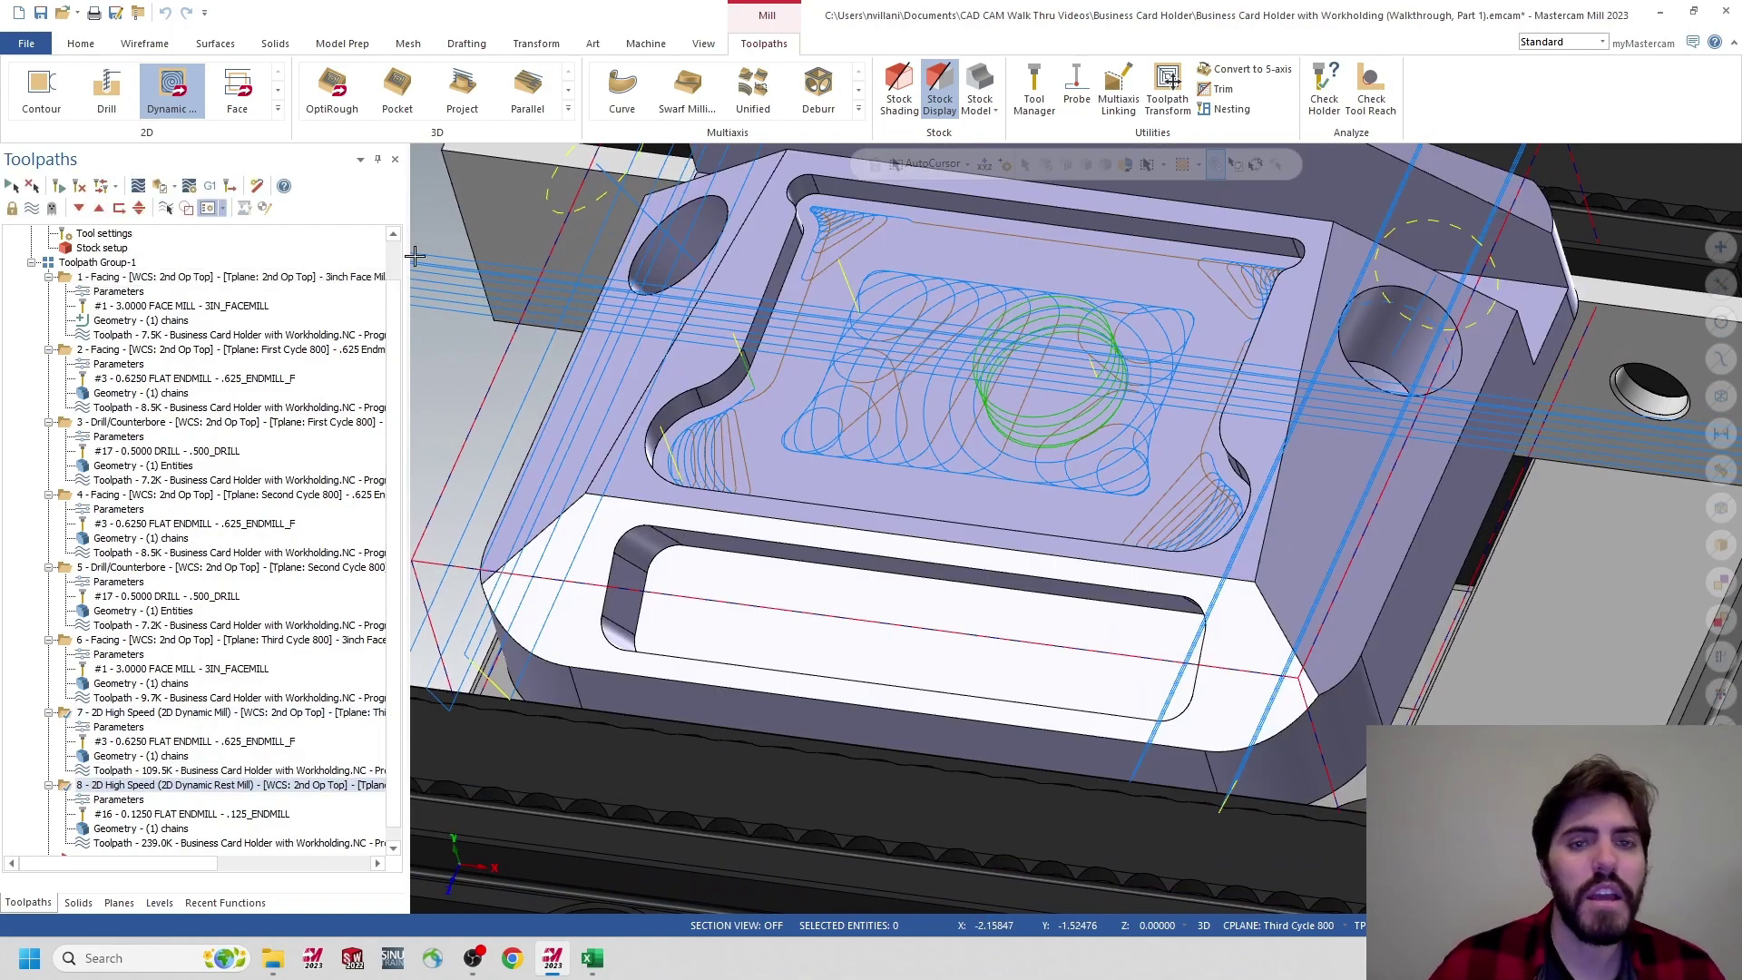
{"action": "left_click", "coordinate": [161, 190]}
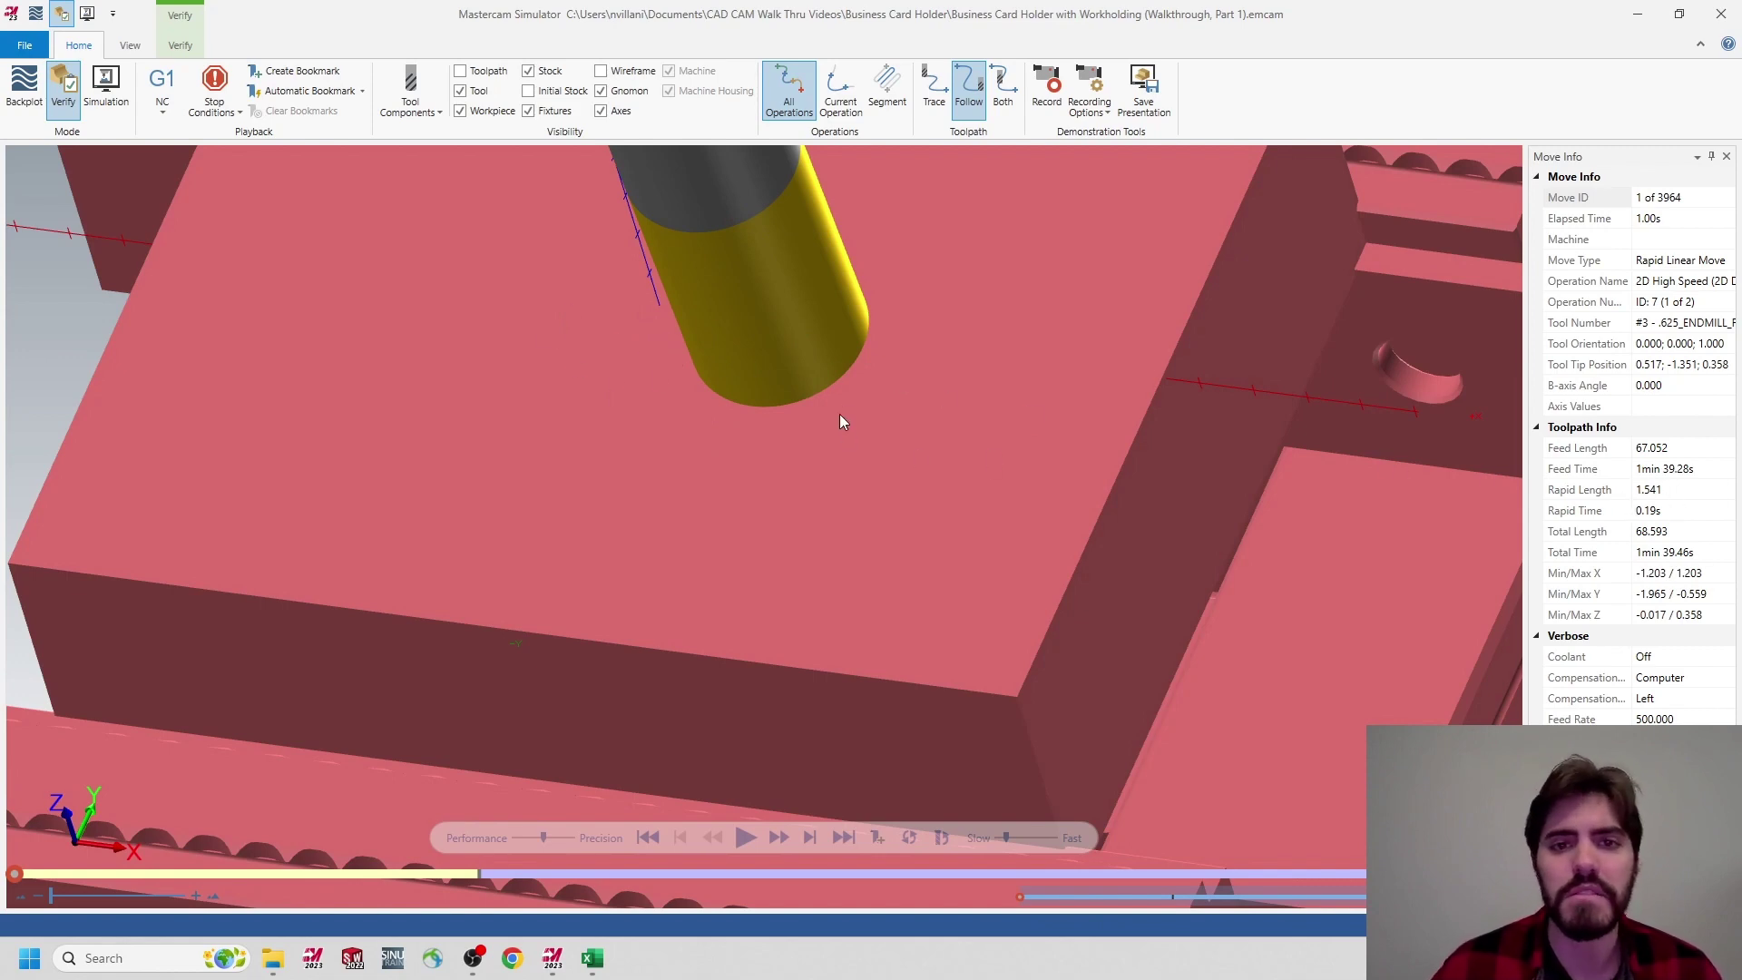
Play the verification of the pocket roughing and finishing operations at a slightly faster simulation speed
{"action": "scroll", "coordinate": [838, 408], "scroll_direction": "down", "scroll_amount": 4}
{"action": "middle_click_drag", "start_coordinate": [796, 348], "coordinate": [798, 403]}
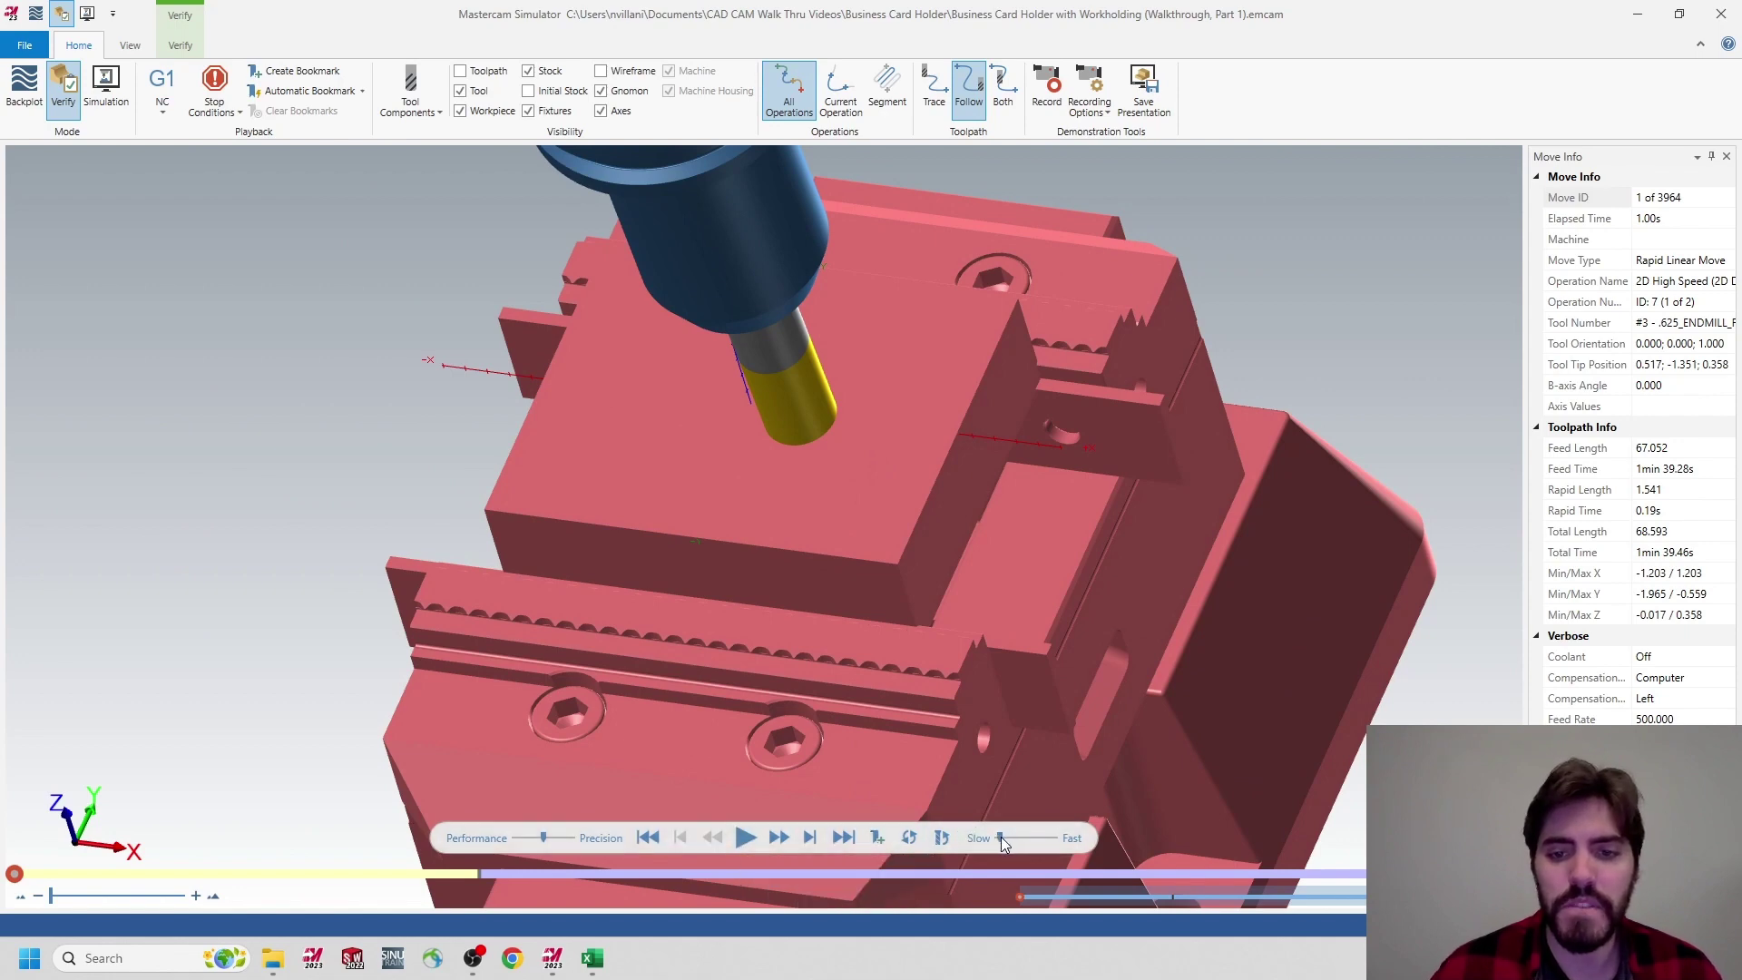
{"action": "left_click", "coordinate": [746, 839]}
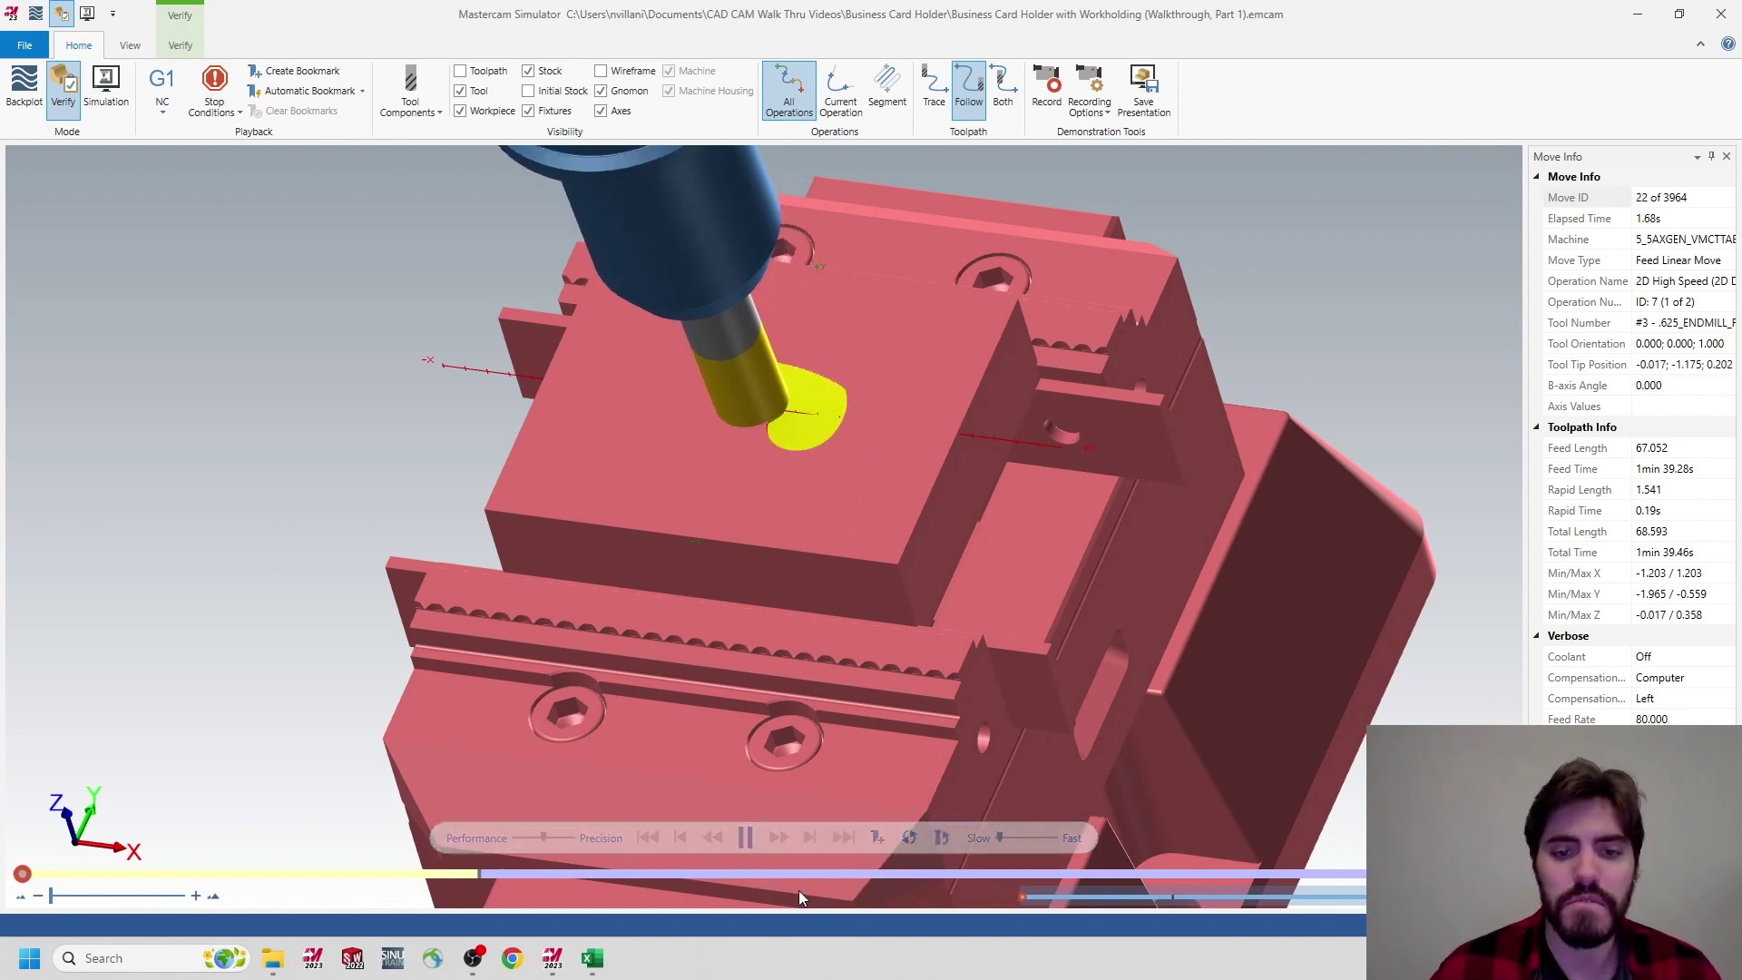
{"action": "left_click_drag", "start_coordinate": [998, 840], "coordinate": [1010, 841]}
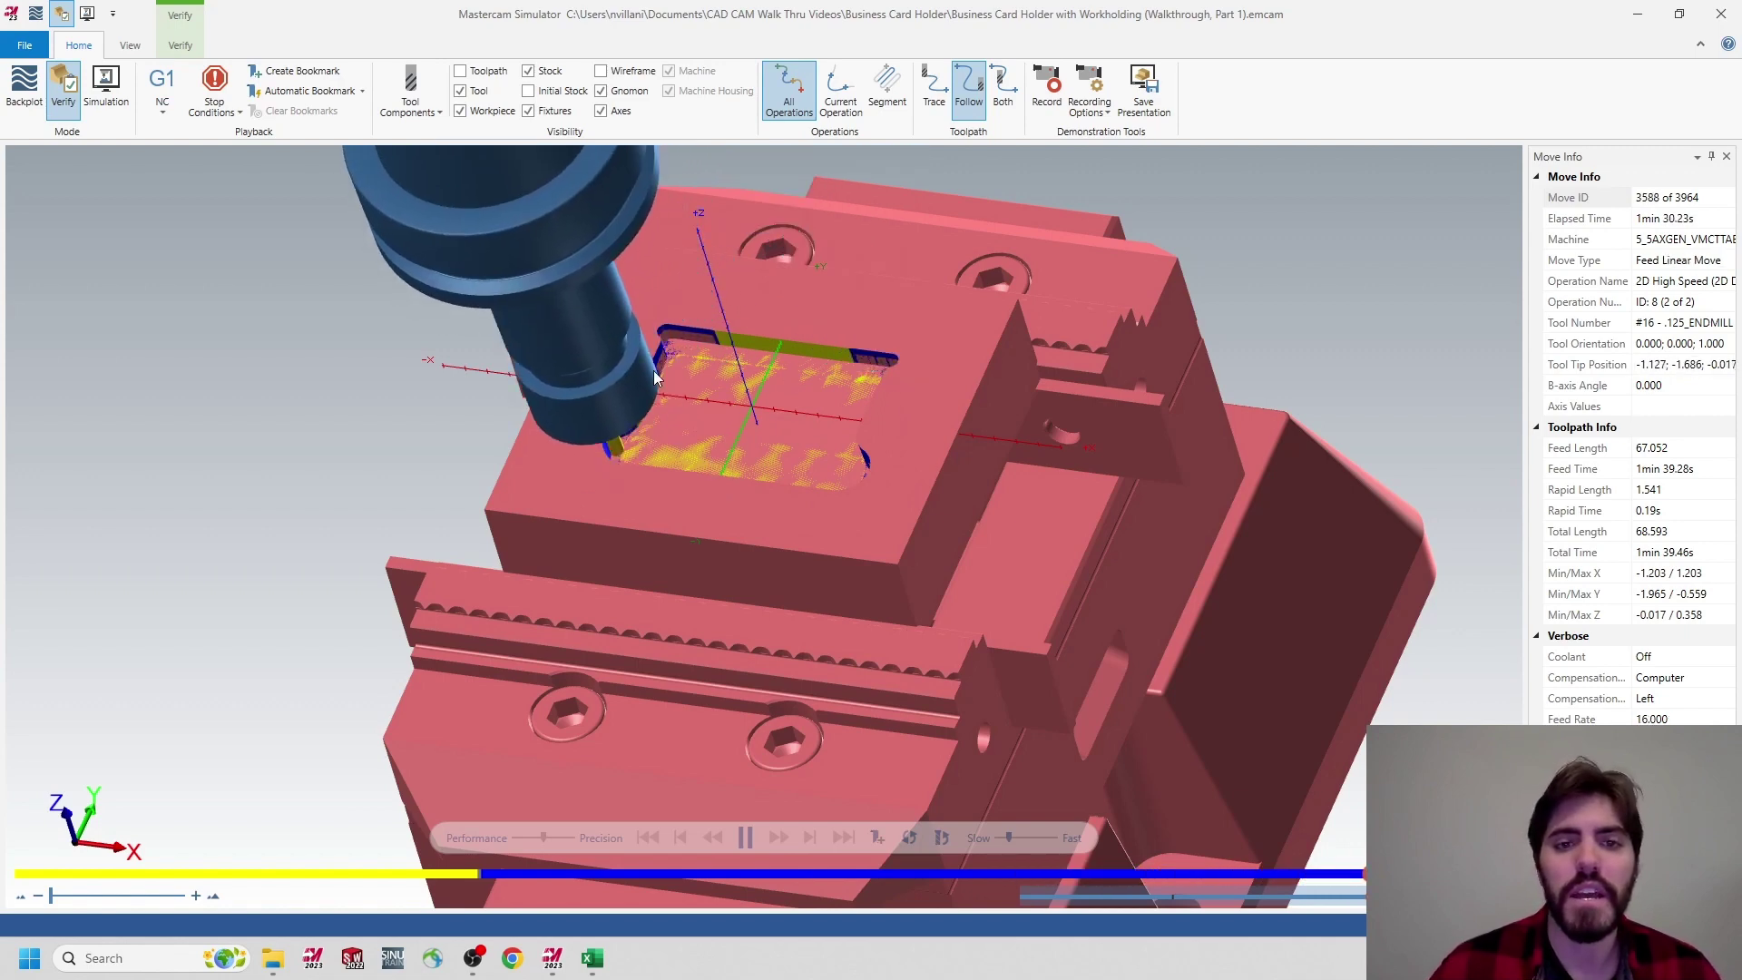
Switch the workpiece display to translucent and inspect the machined pocket's floor and corners
{"action": "scroll", "coordinate": [666, 367], "scroll_direction": "up", "scroll_amount": 2}
{"action": "scroll", "coordinate": [671, 363], "scroll_direction": "up", "scroll_amount": 4}
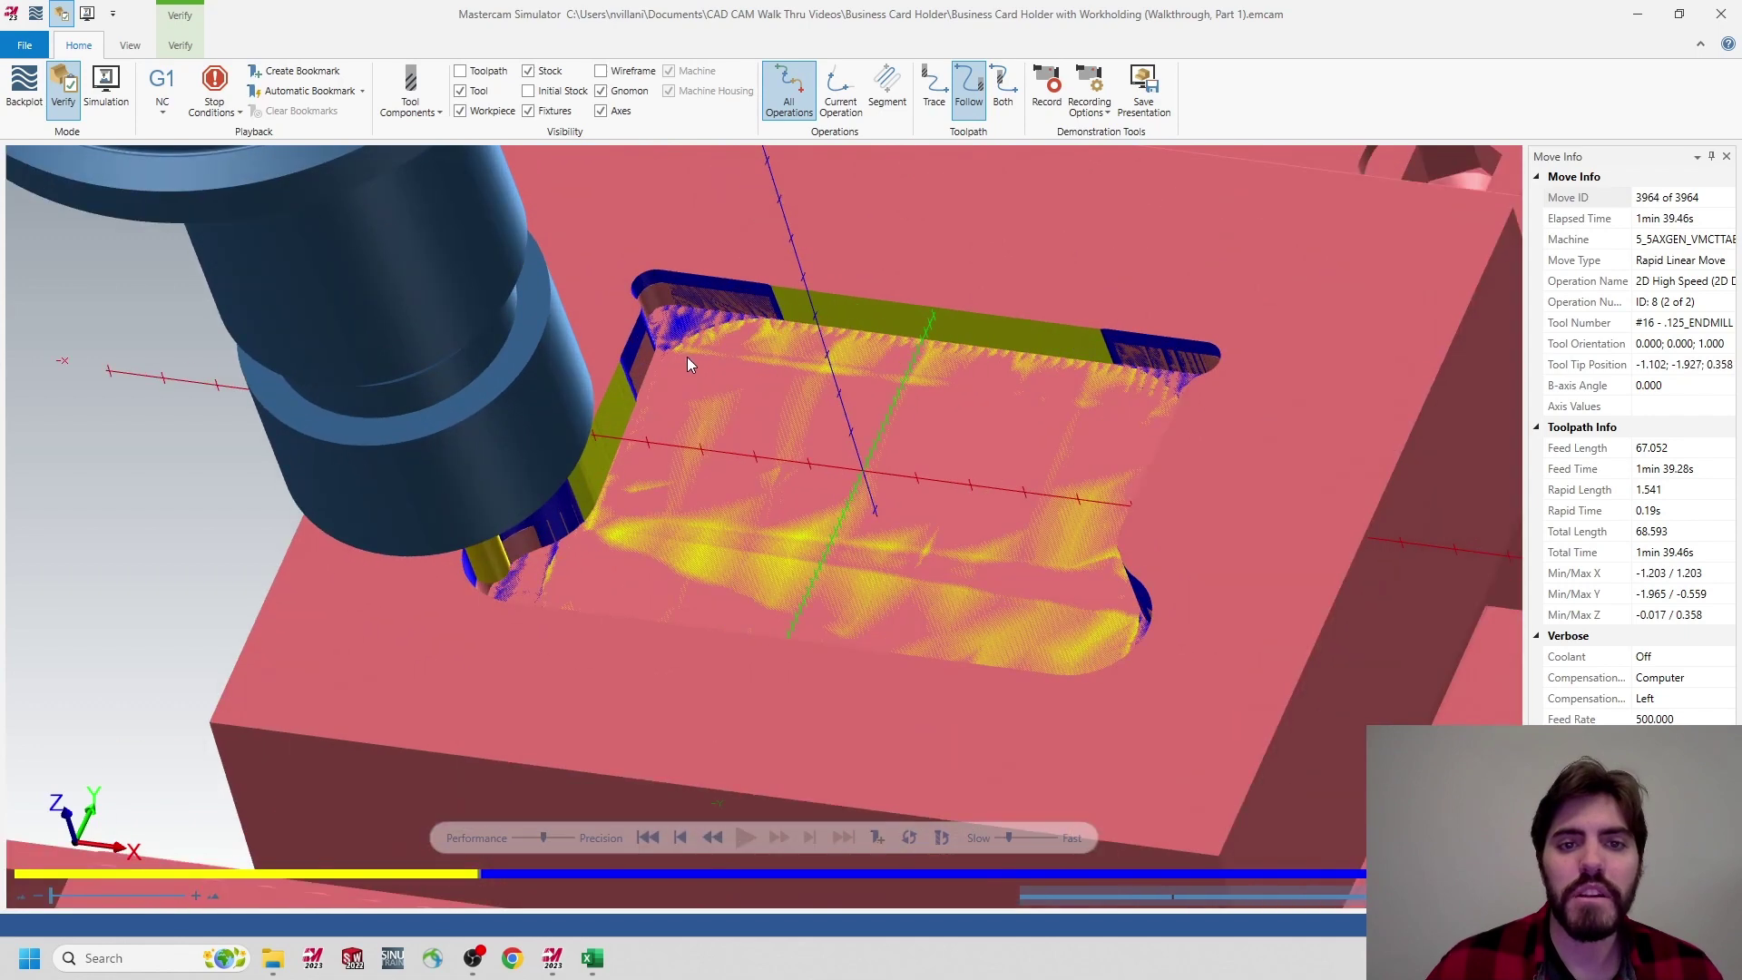
{"action": "left_click", "coordinate": [470, 114]}
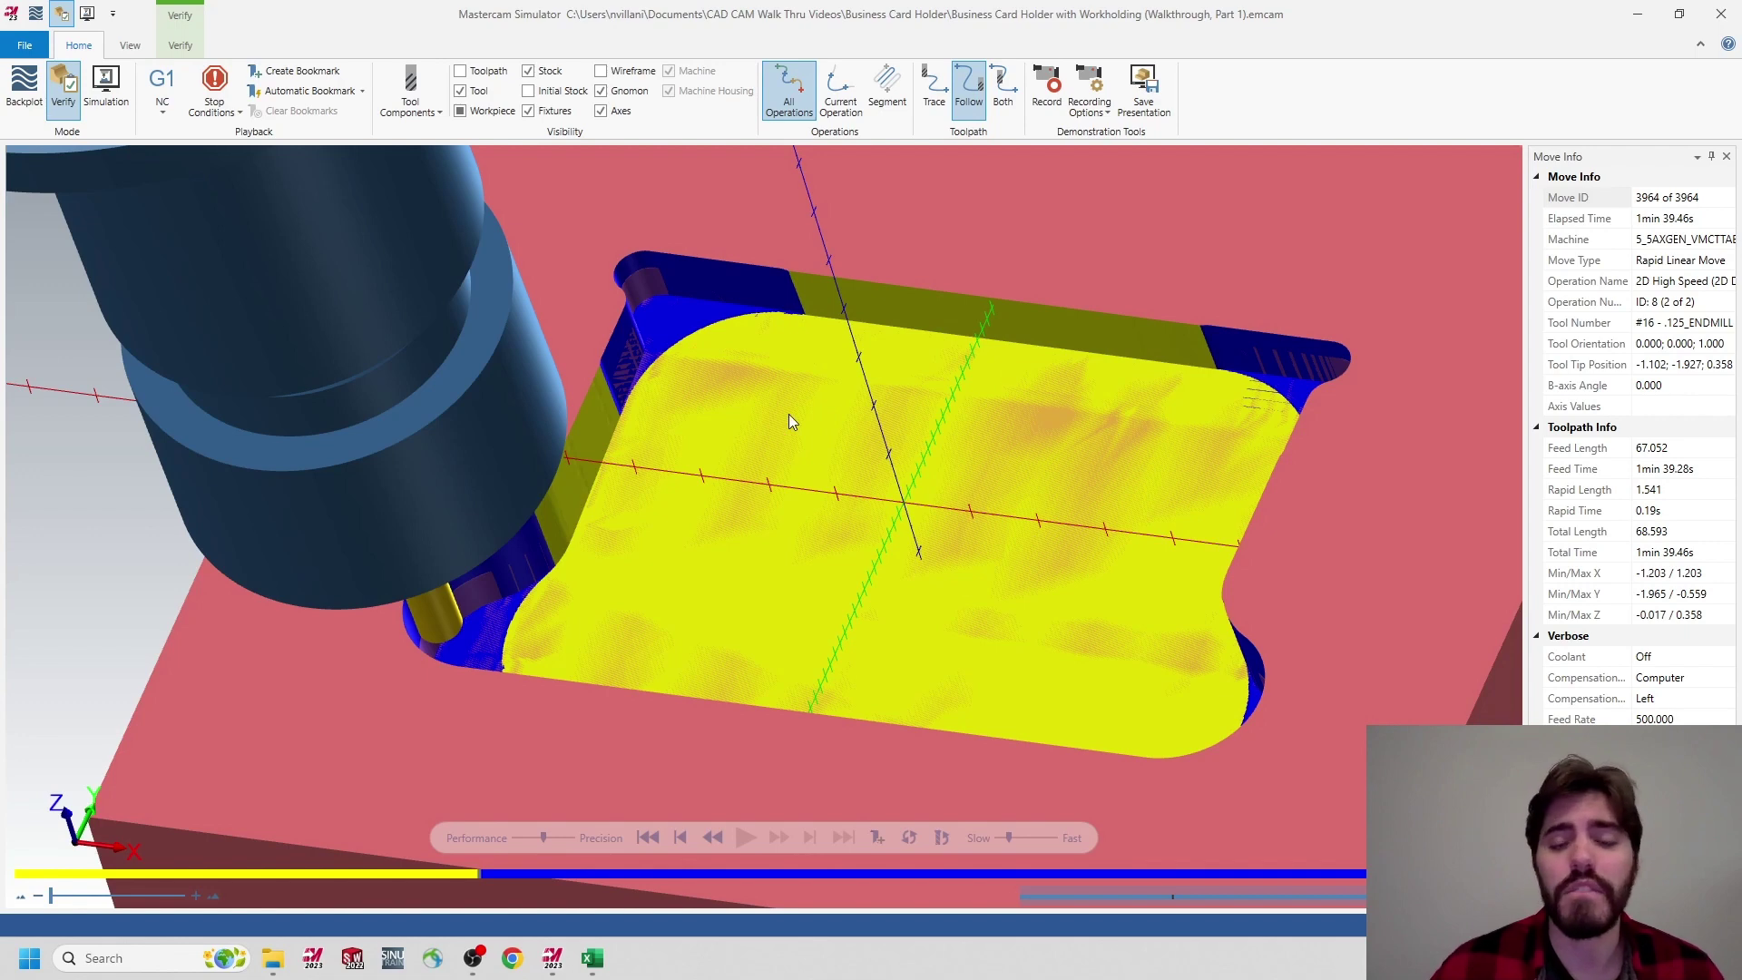
Close the Verify simulation of the pocket operations and return to the toolpath programming view
{"action": "scroll", "coordinate": [782, 407], "scroll_direction": "down", "scroll_amount": 2}
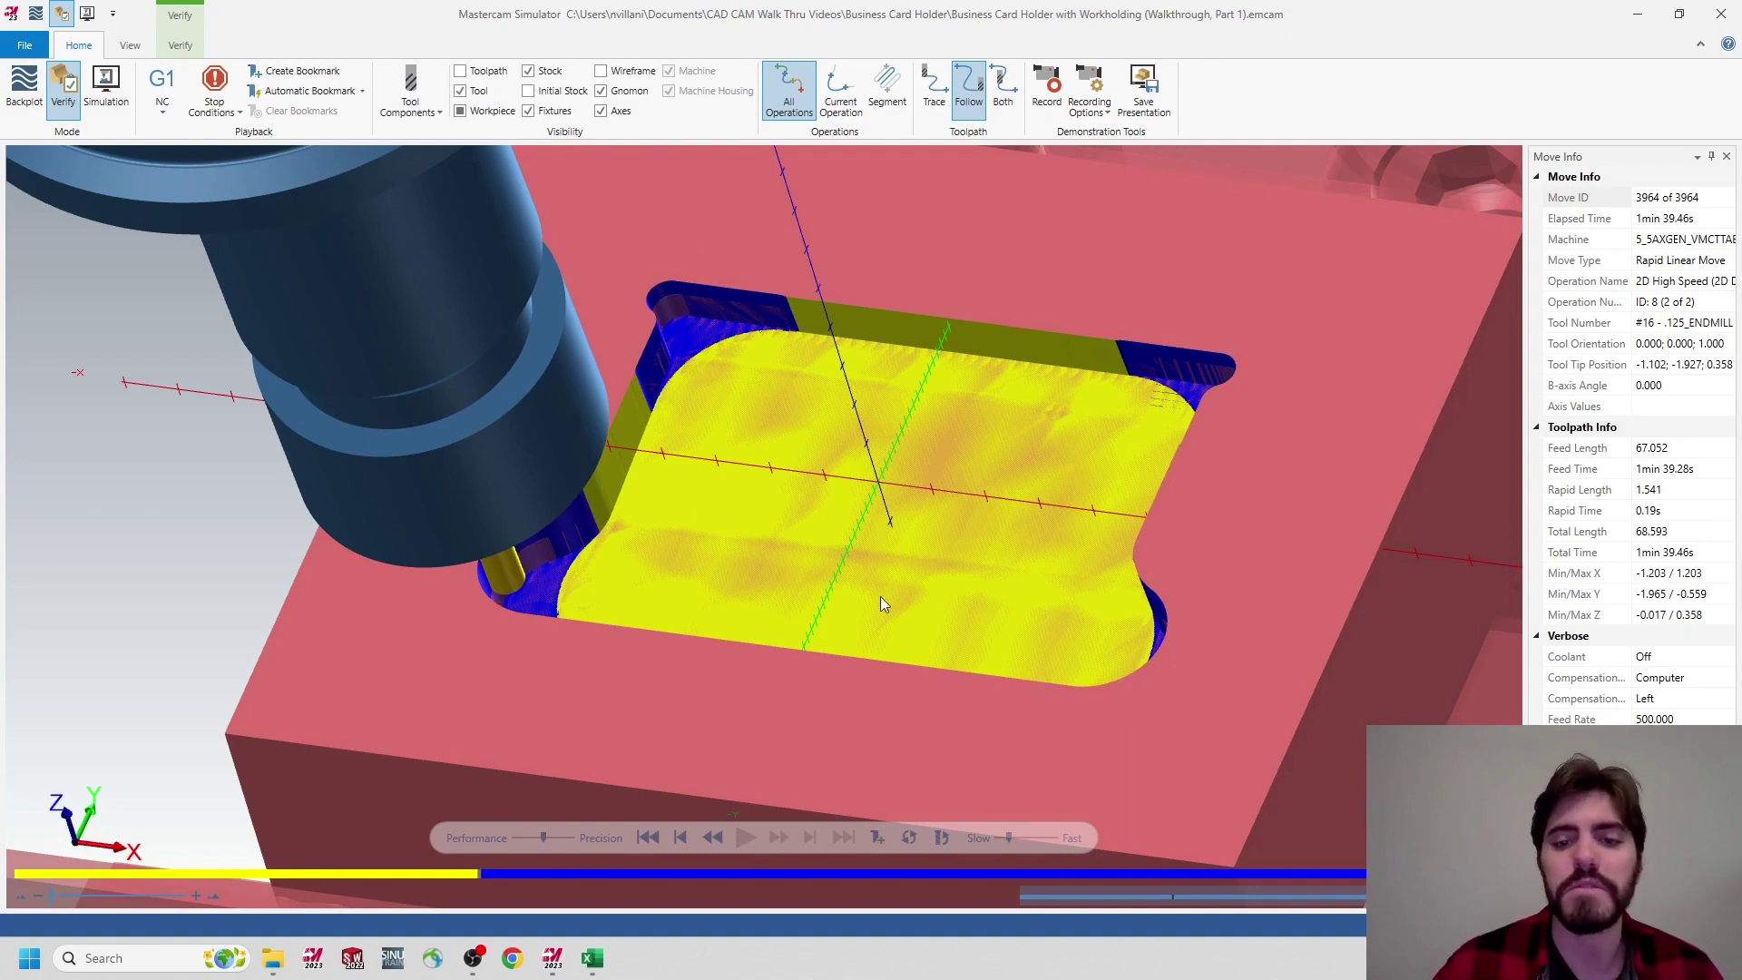
{"action": "left_click", "coordinate": [1721, 13]}
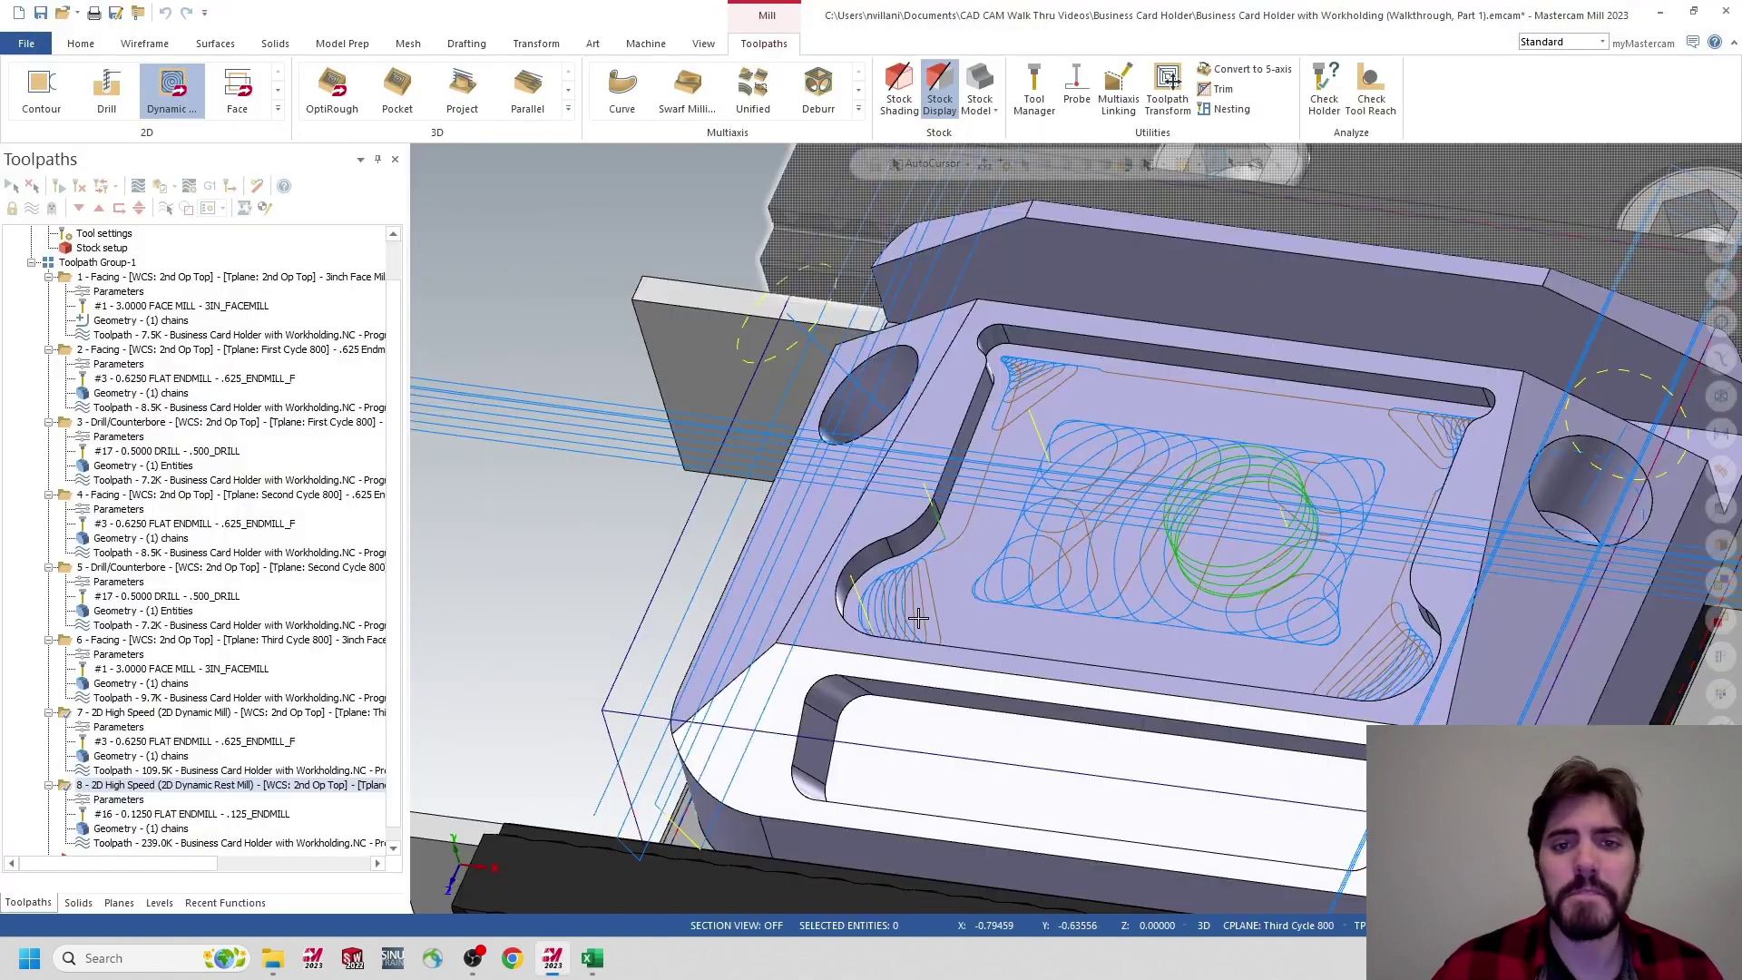
{"action": "scroll", "coordinate": [944, 421], "scroll_direction": "down", "scroll_amount": 3}
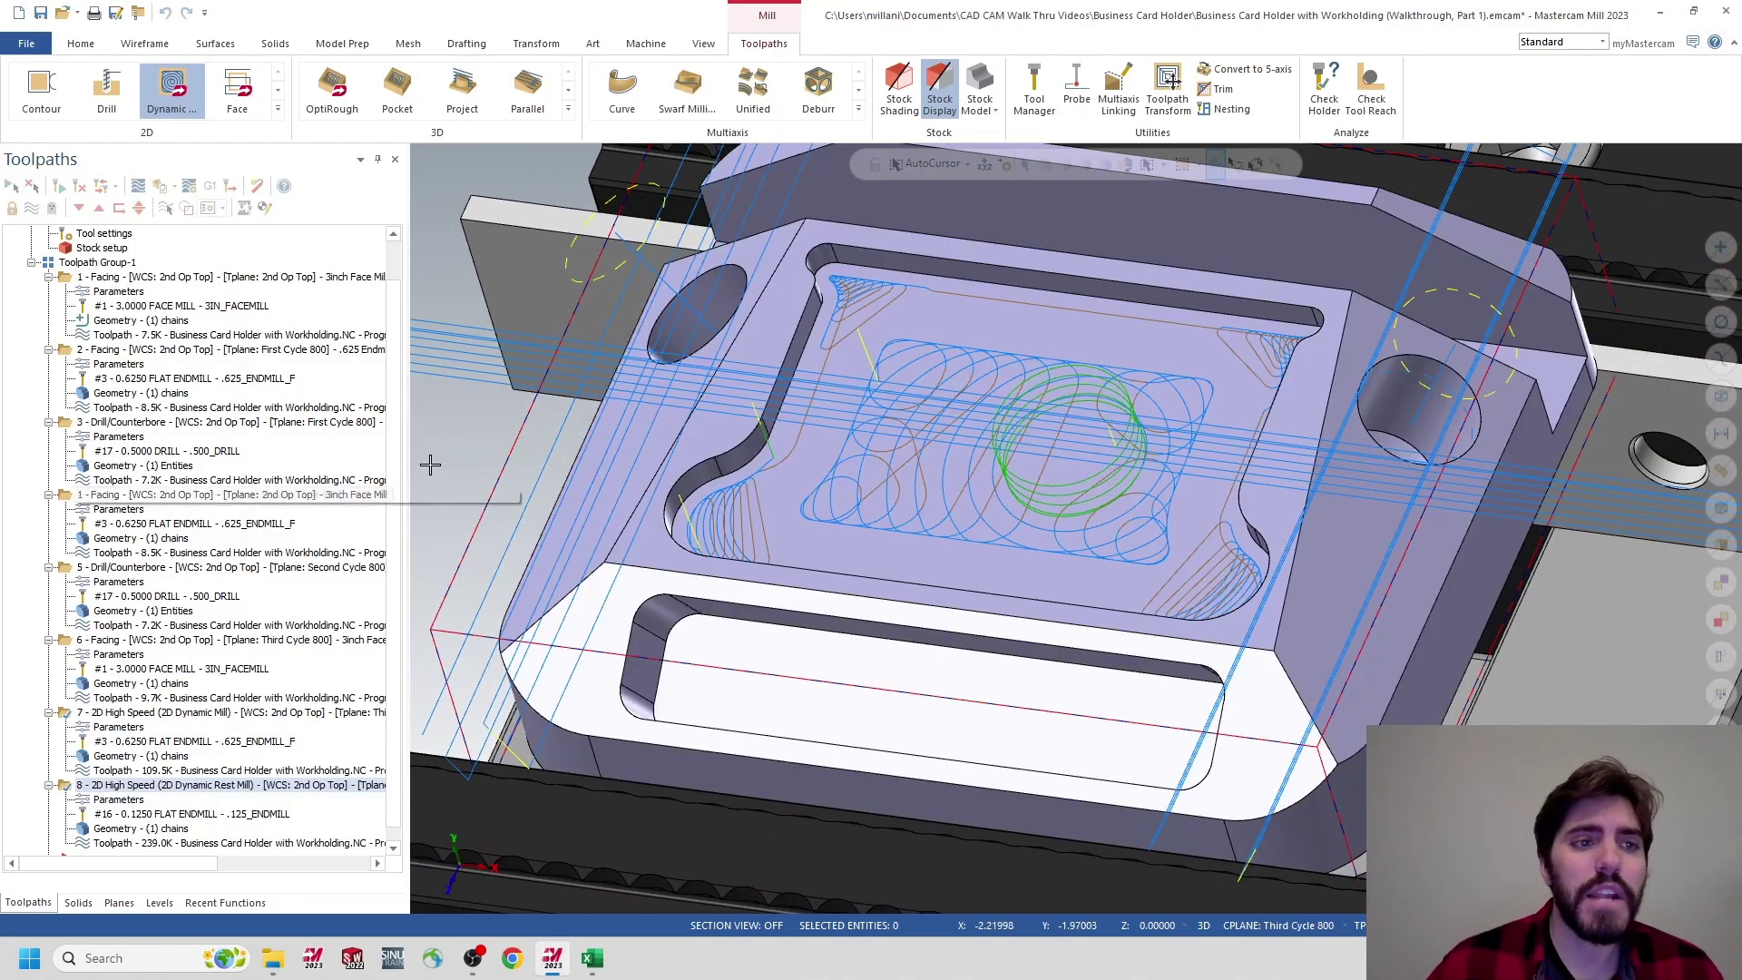
Collapse operations 1 through 8 in the toolpath list so that only their headings show
{"action": "scroll", "coordinate": [170, 404], "scroll_direction": "down", "scroll_amount": 1}
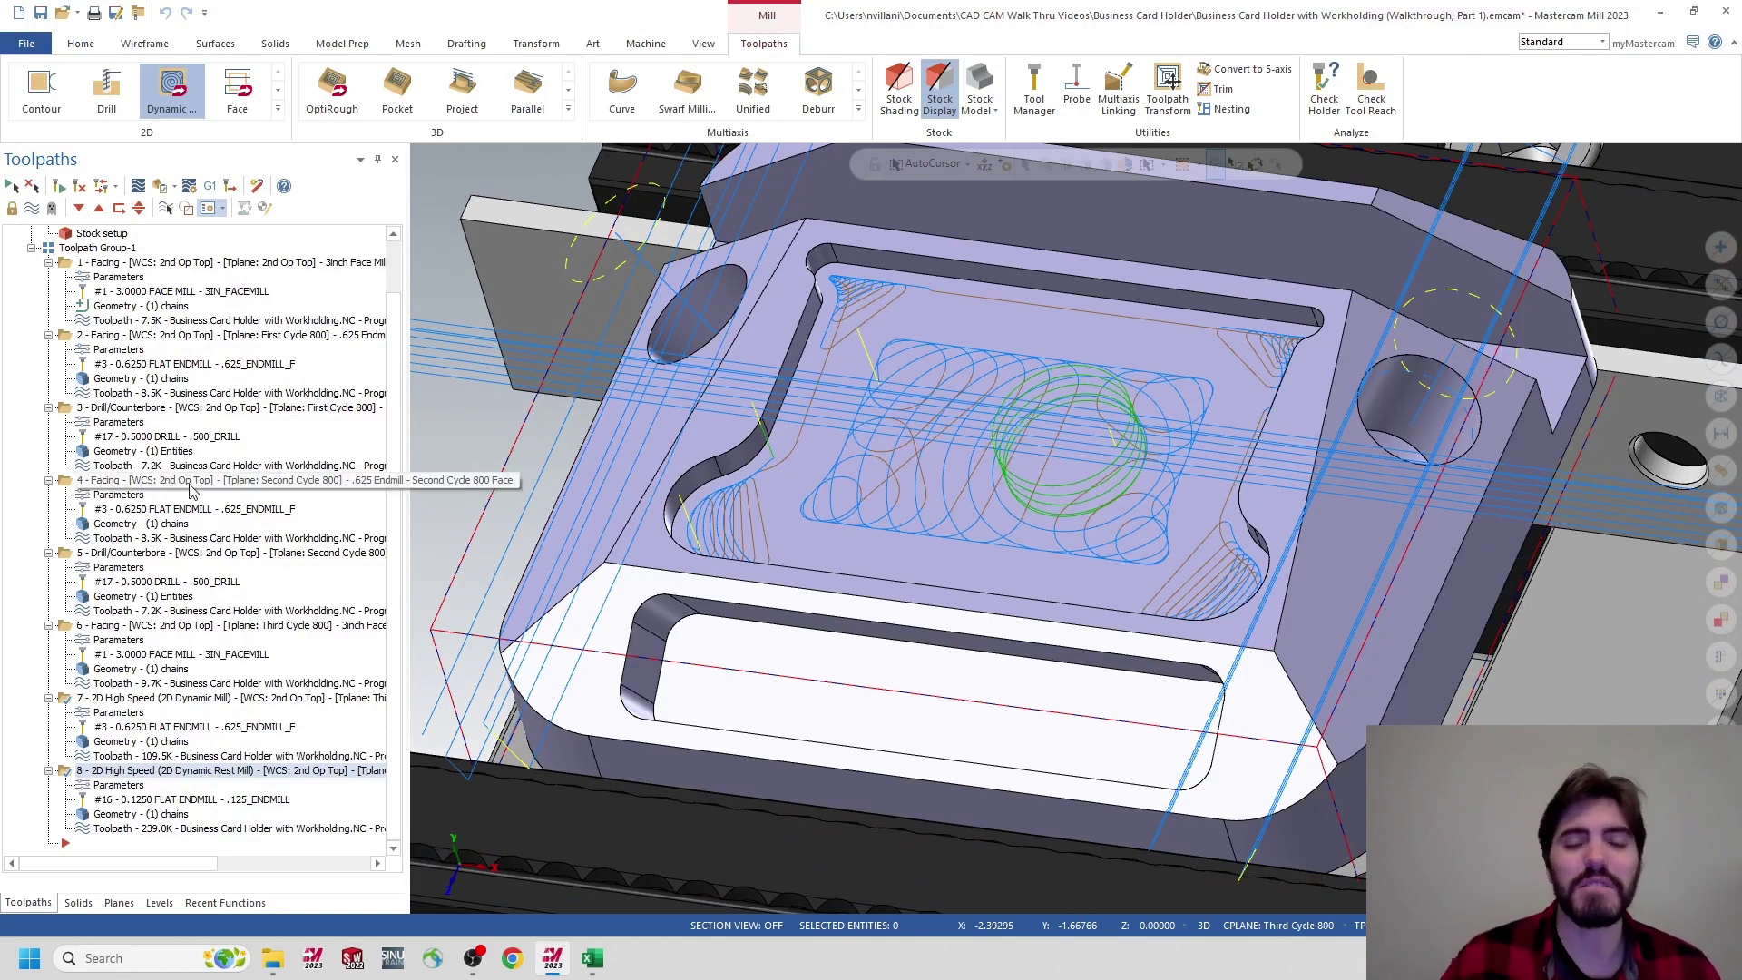
{"action": "left_click", "coordinate": [48, 263]}
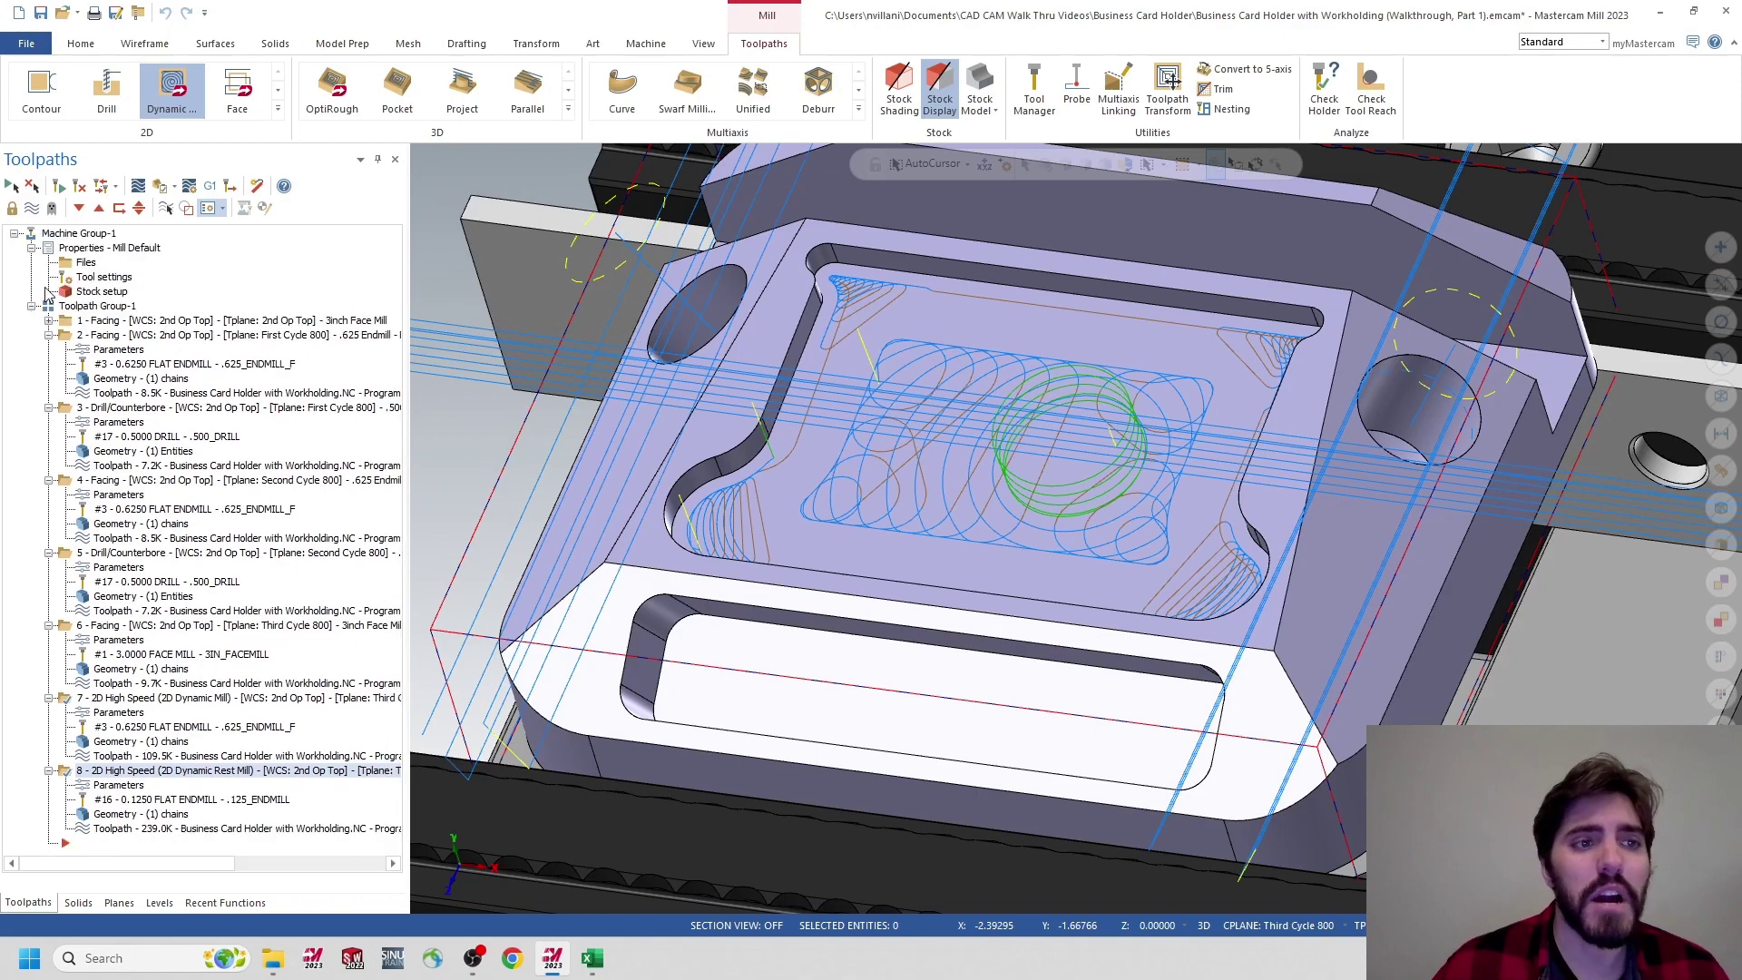
{"action": "left_click", "coordinate": [48, 334]}
{"action": "left_click", "coordinate": [48, 349]}
{"action": "left_click", "coordinate": [48, 364]}
{"action": "left_click", "coordinate": [49, 378]}
{"action": "left_click", "coordinate": [48, 392]}
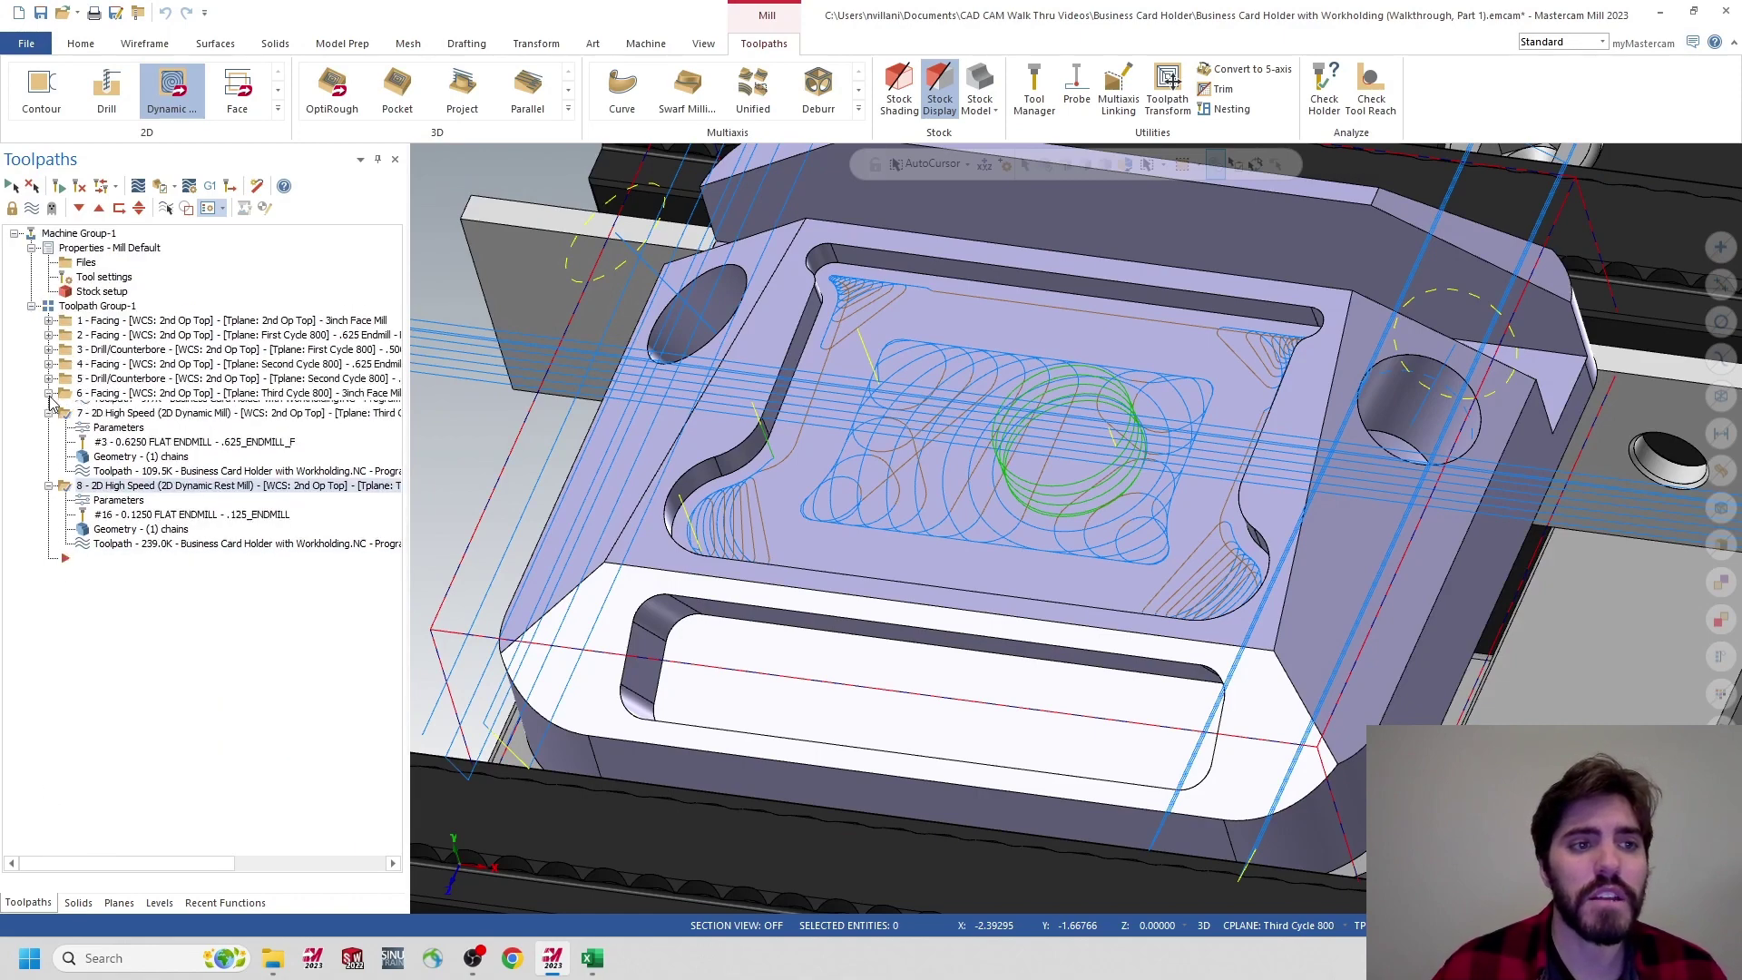
{"action": "left_click", "coordinate": [48, 407]}
{"action": "left_click", "coordinate": [48, 422]}
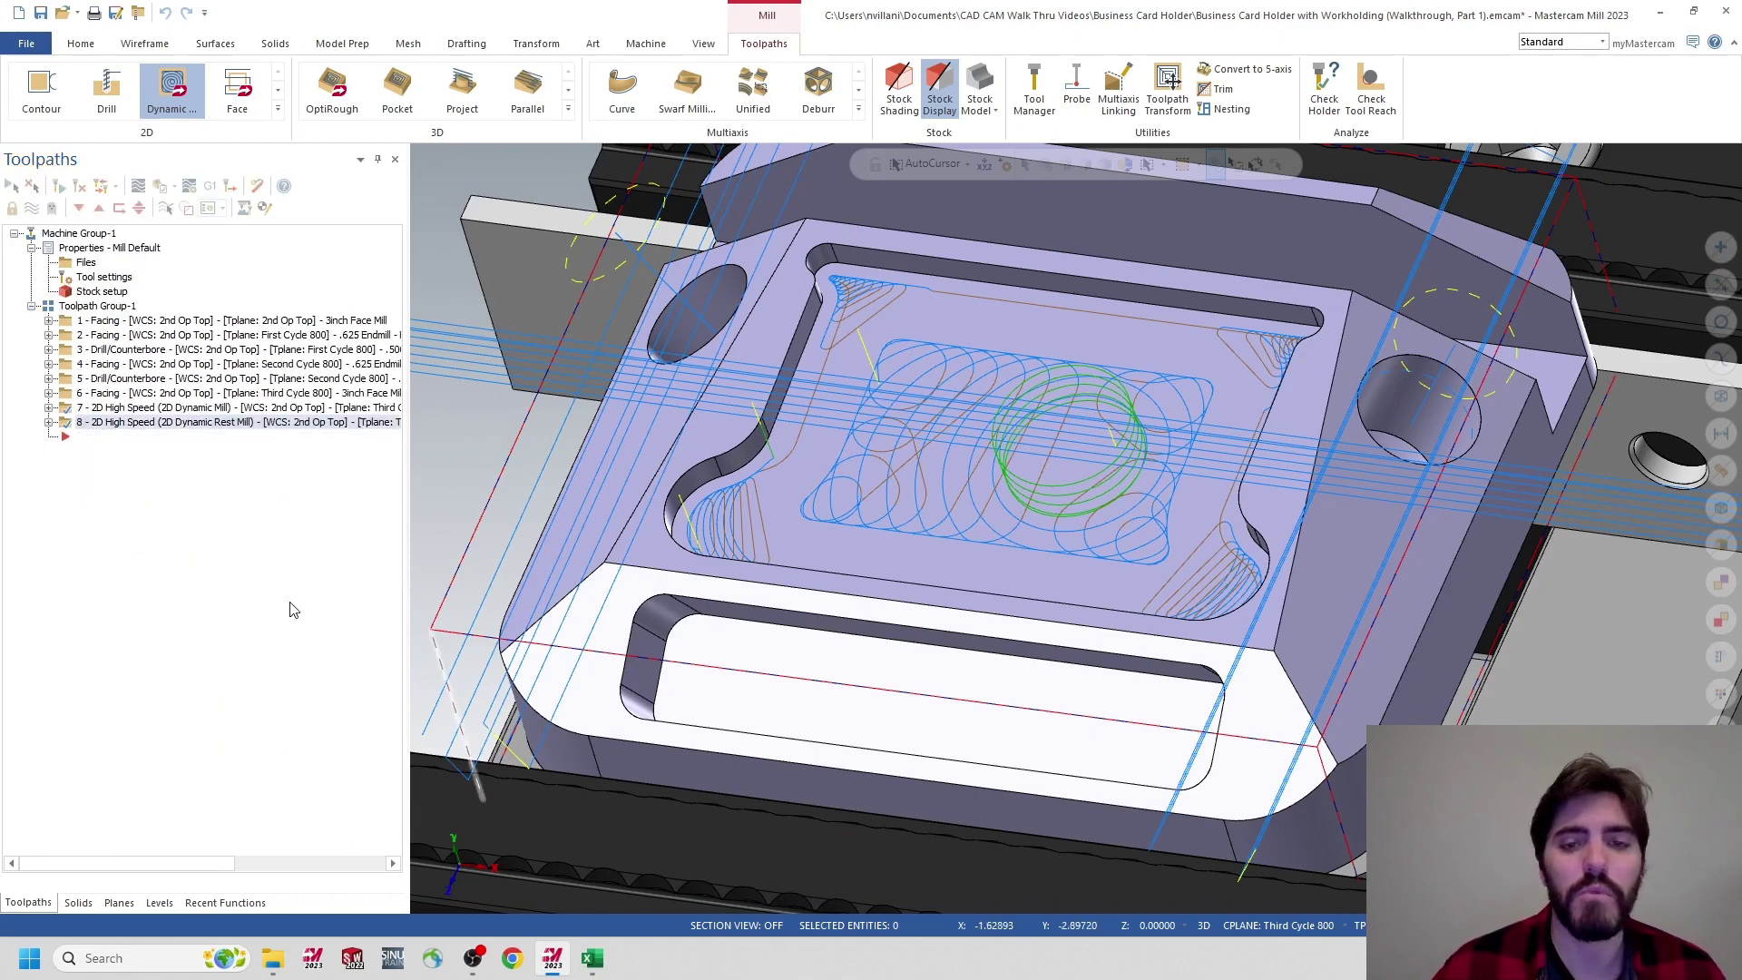
Show the Fourth Cycle 800 level to compare its stock solid with the slotted face, and hide it again
{"action": "middle_click_drag", "start_coordinate": [810, 592], "coordinate": [797, 806]}
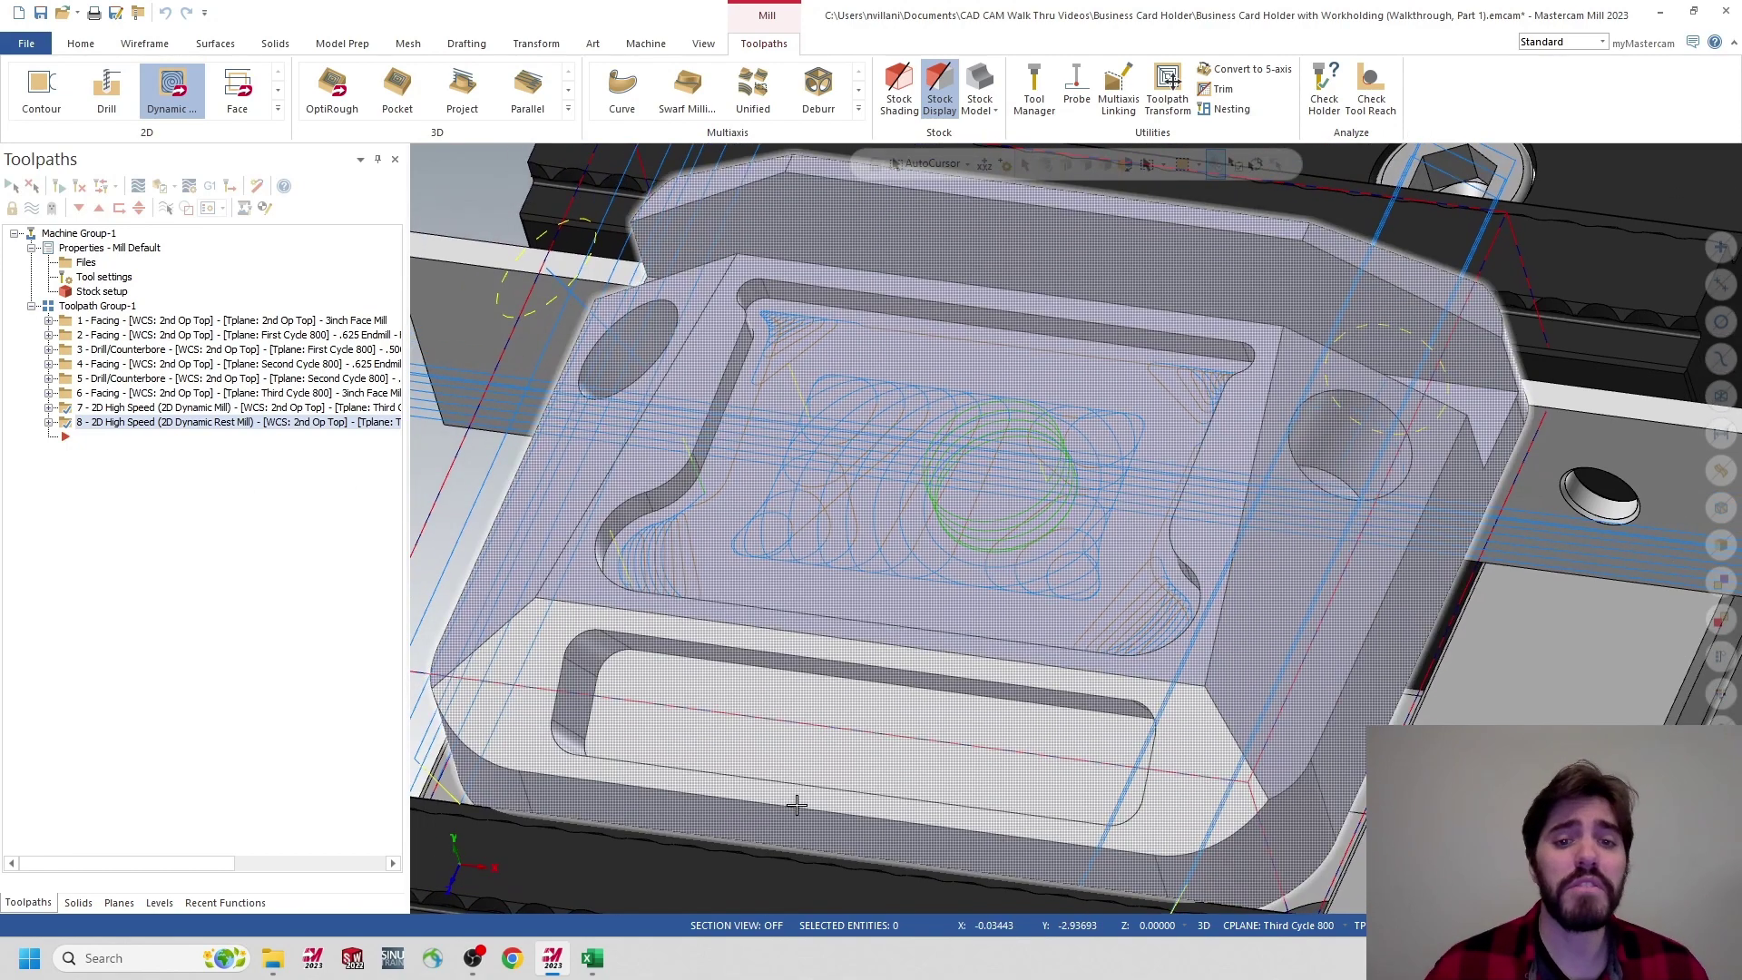
{"action": "middle_click_drag", "start_coordinate": [934, 720], "coordinate": [945, 509]}
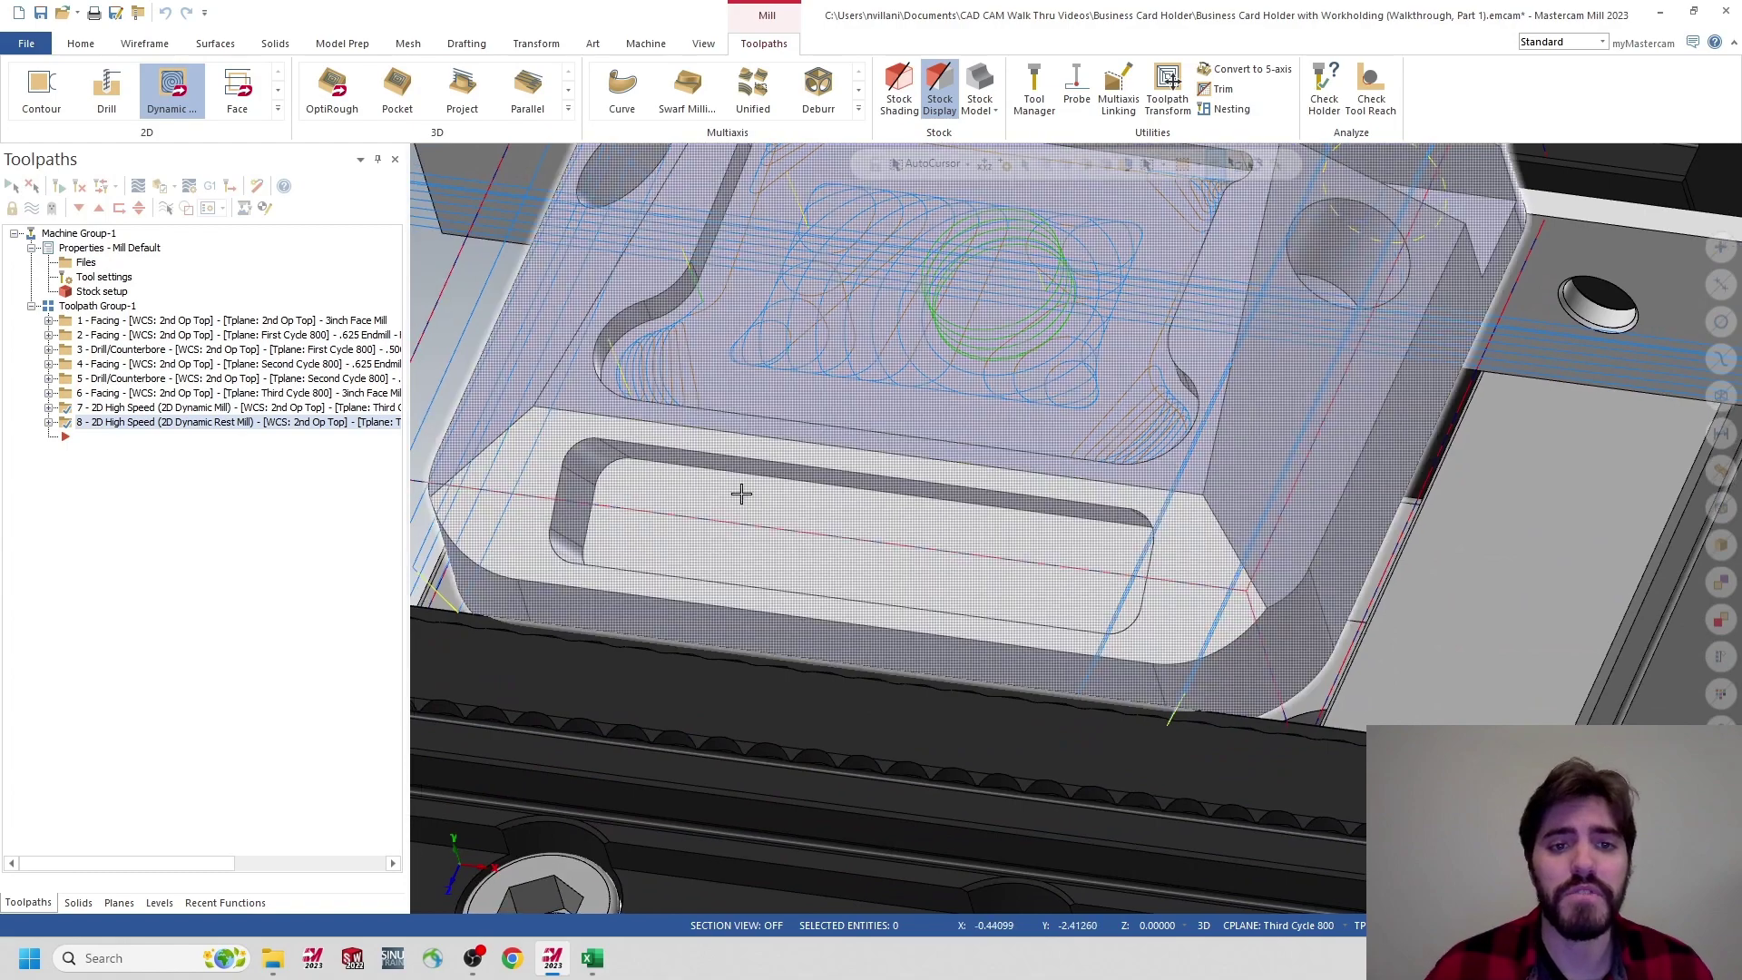
{"action": "left_click", "coordinate": [173, 912]}
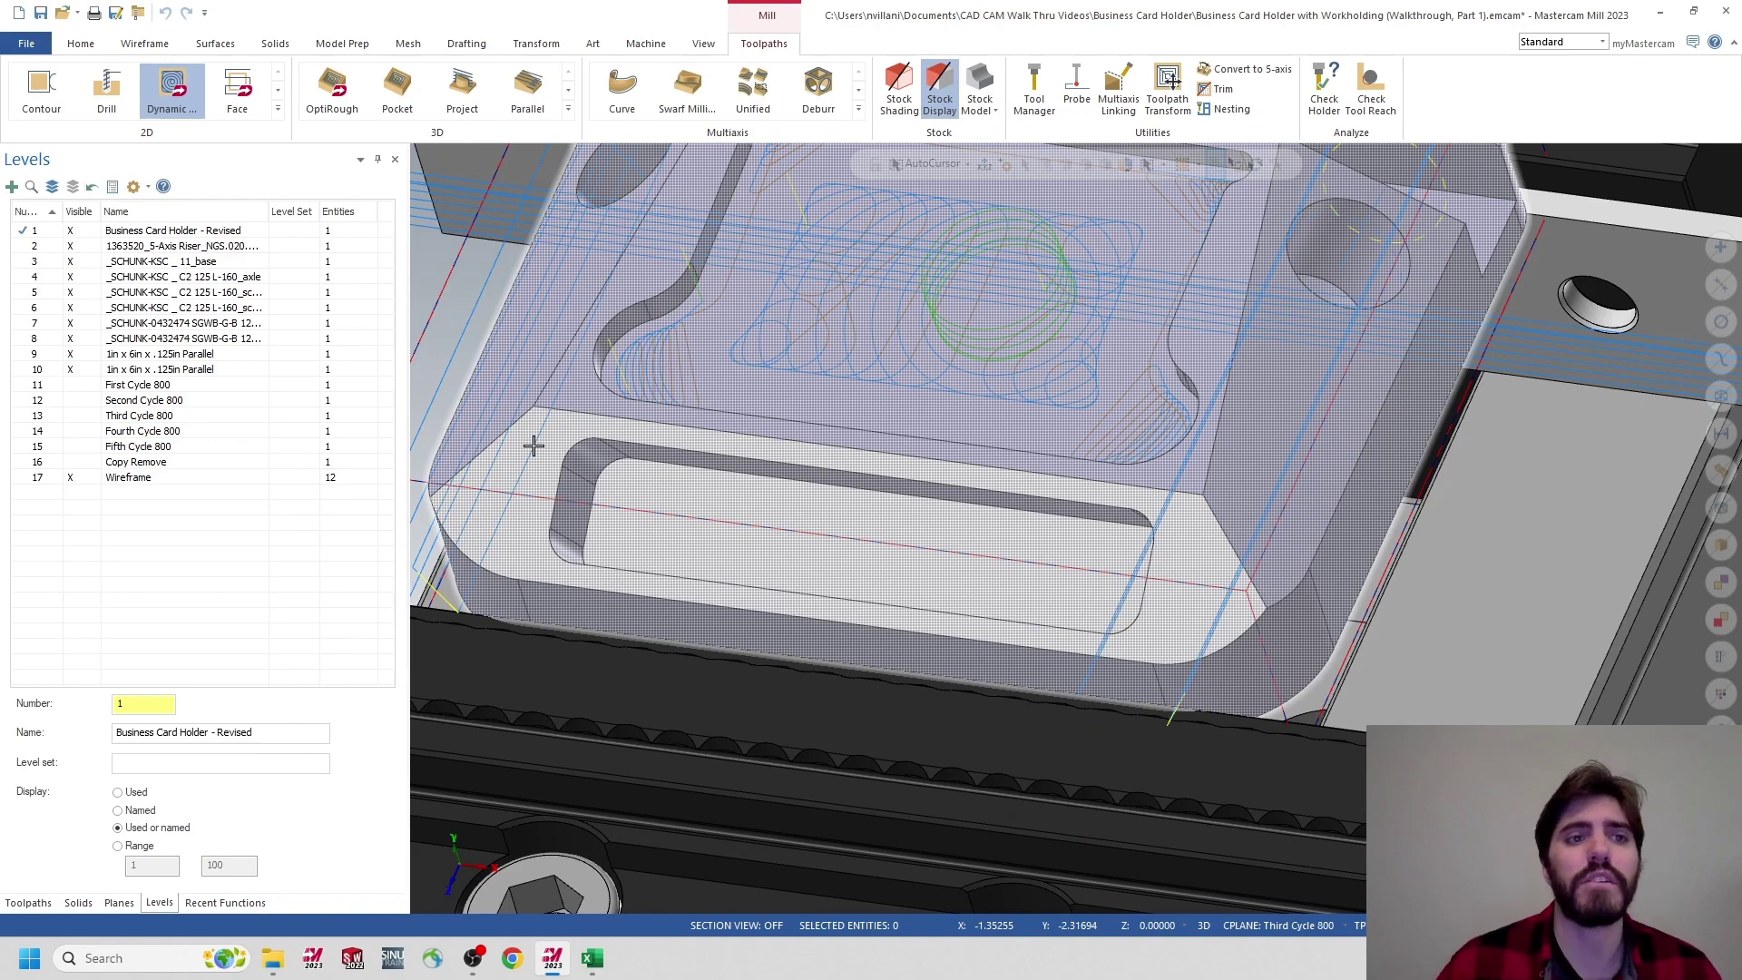
{"action": "left_click", "coordinate": [79, 433]}
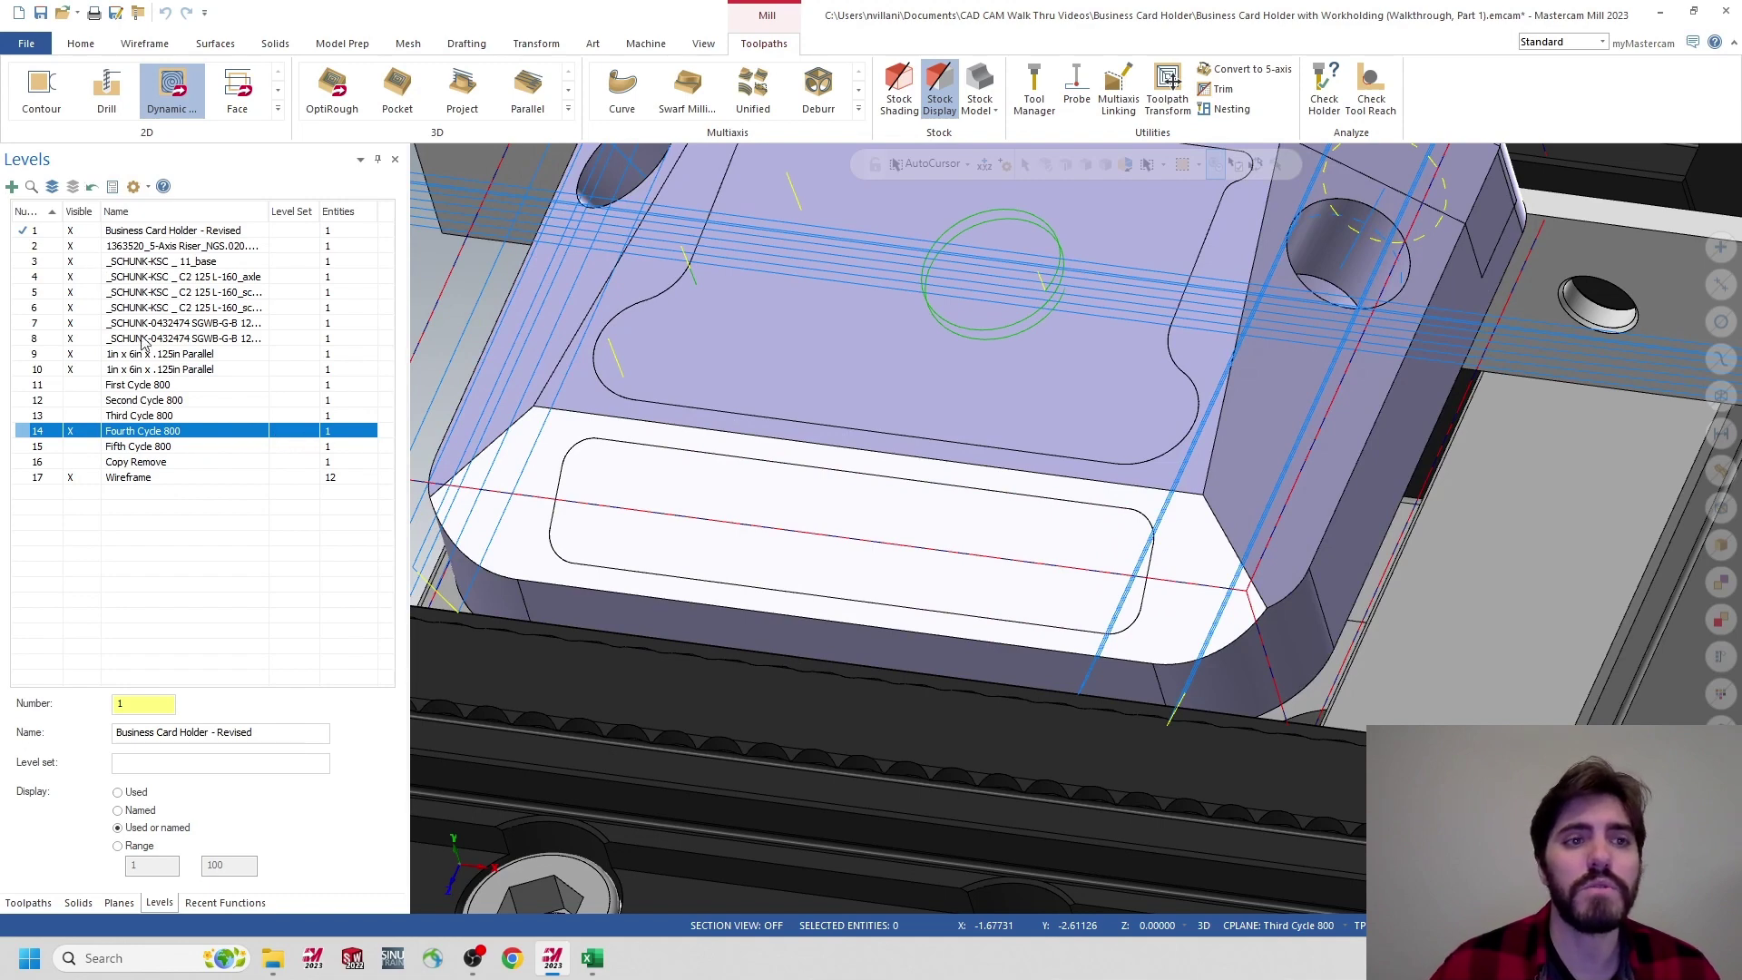
{"action": "left_click", "coordinate": [72, 430]}
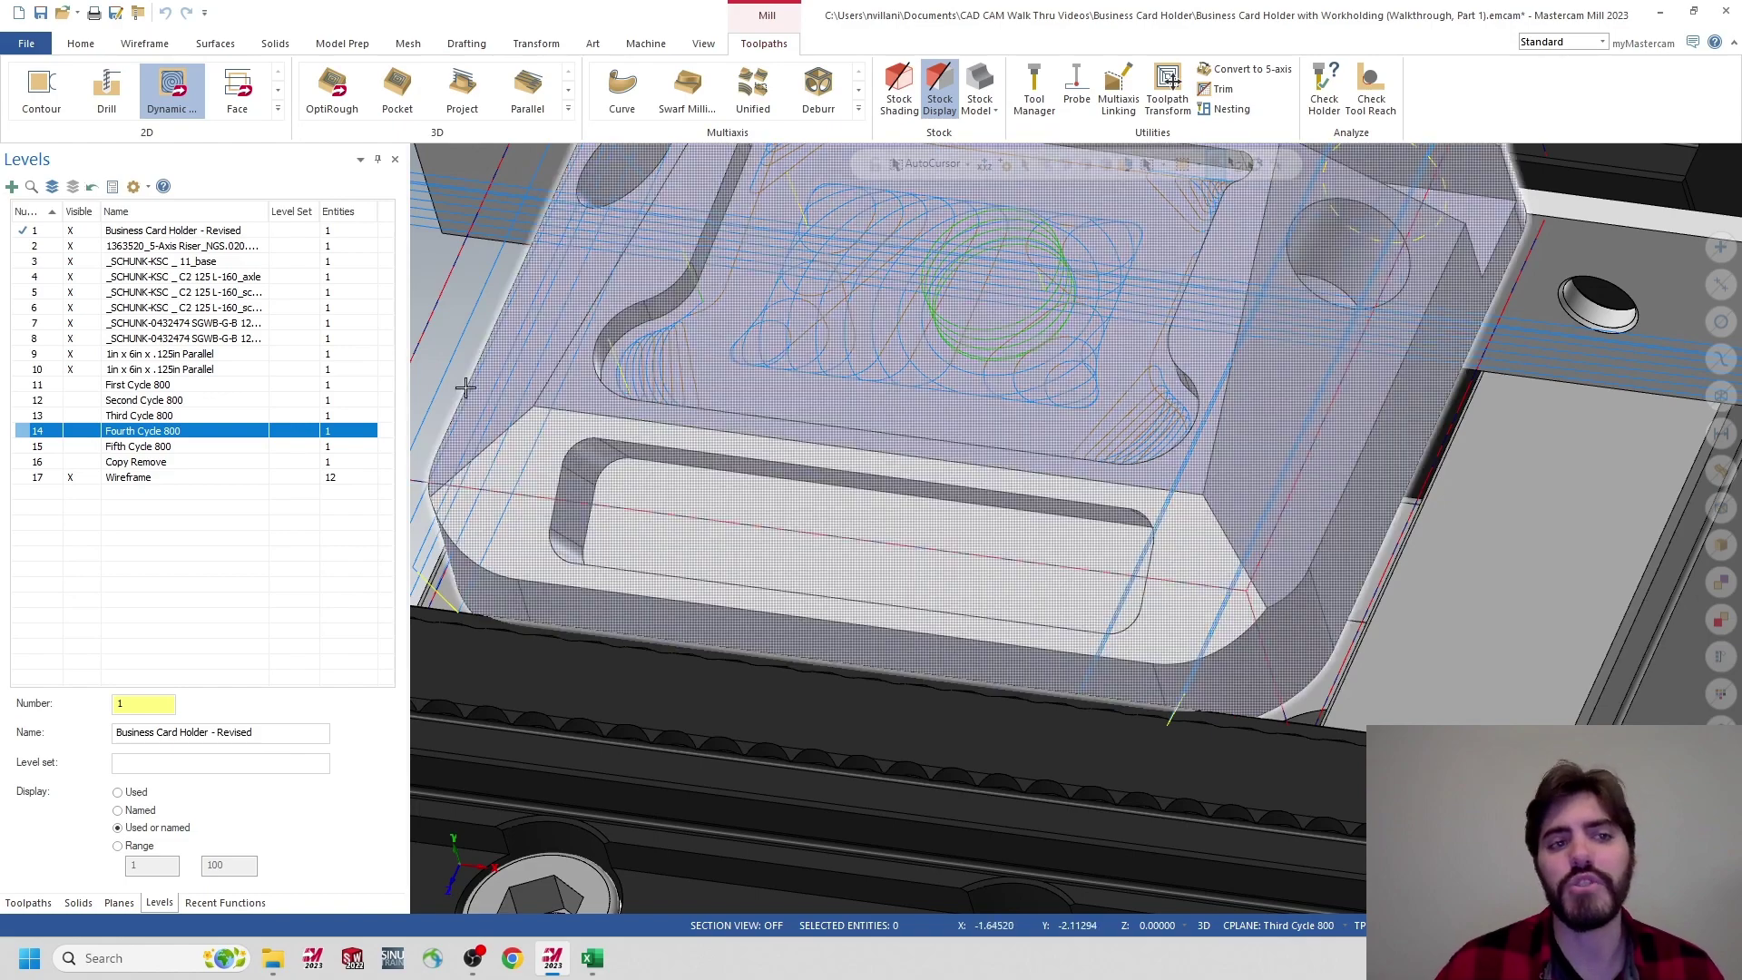
{"action": "scroll", "coordinate": [1092, 442], "scroll_direction": "down", "scroll_amount": 1}
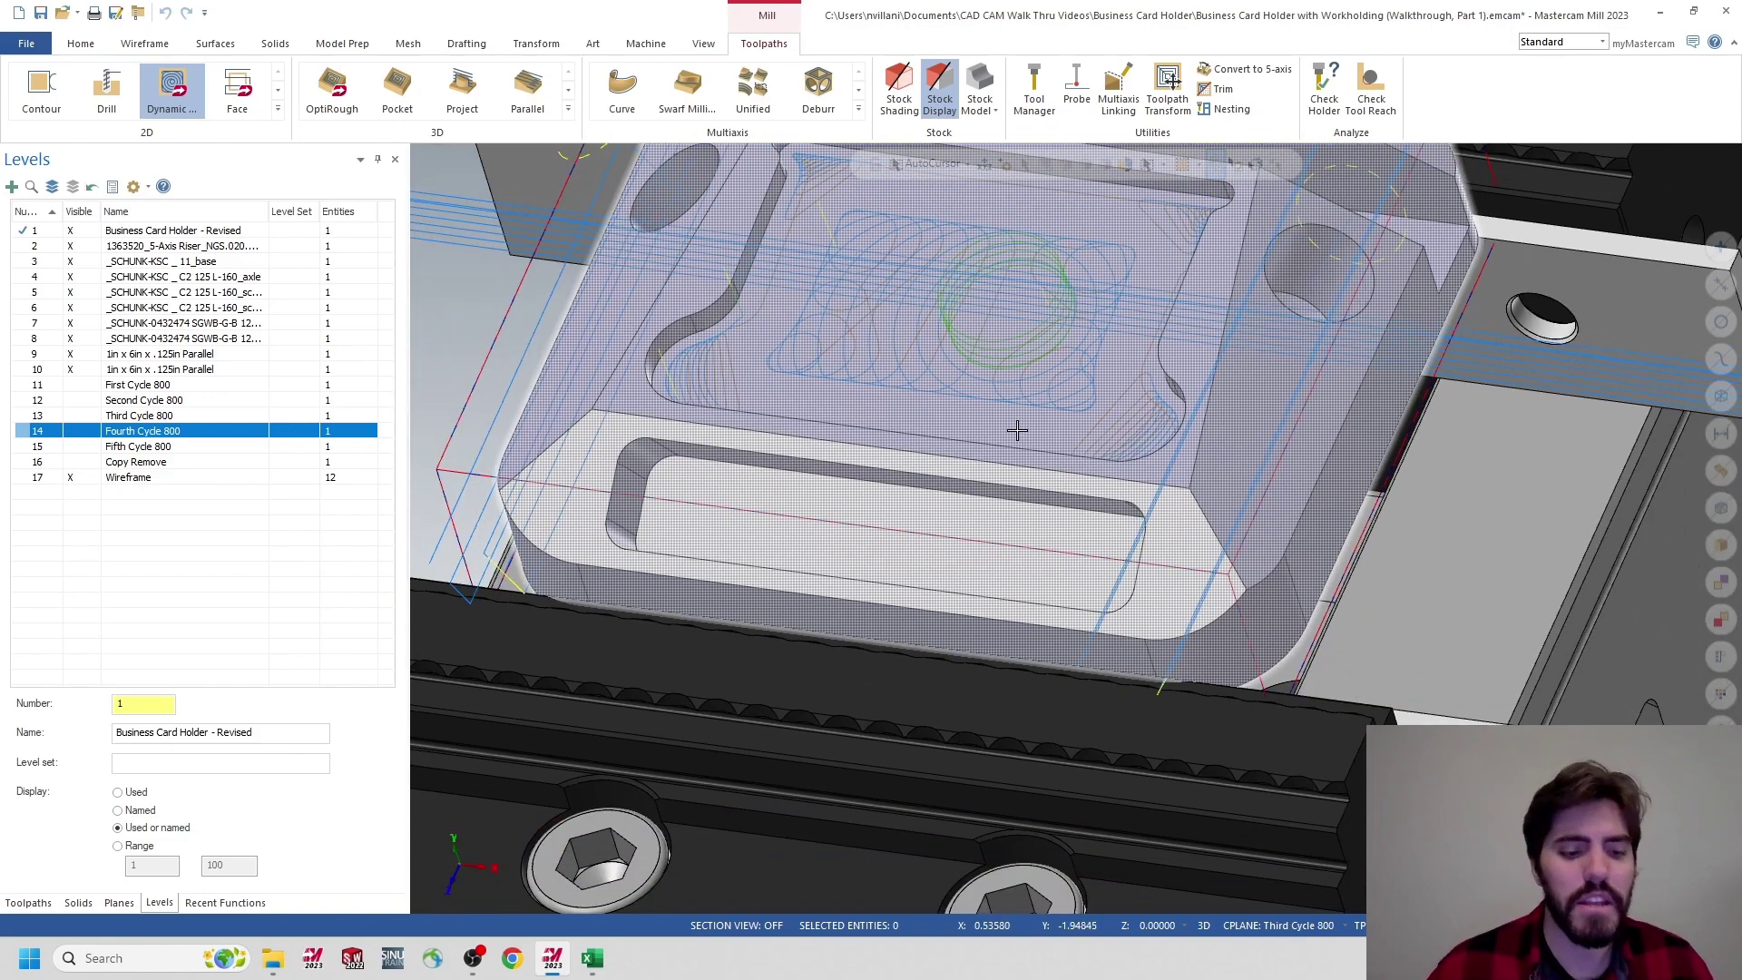
{"action": "scroll", "coordinate": [1019, 454], "scroll_direction": "down", "scroll_amount": 2}
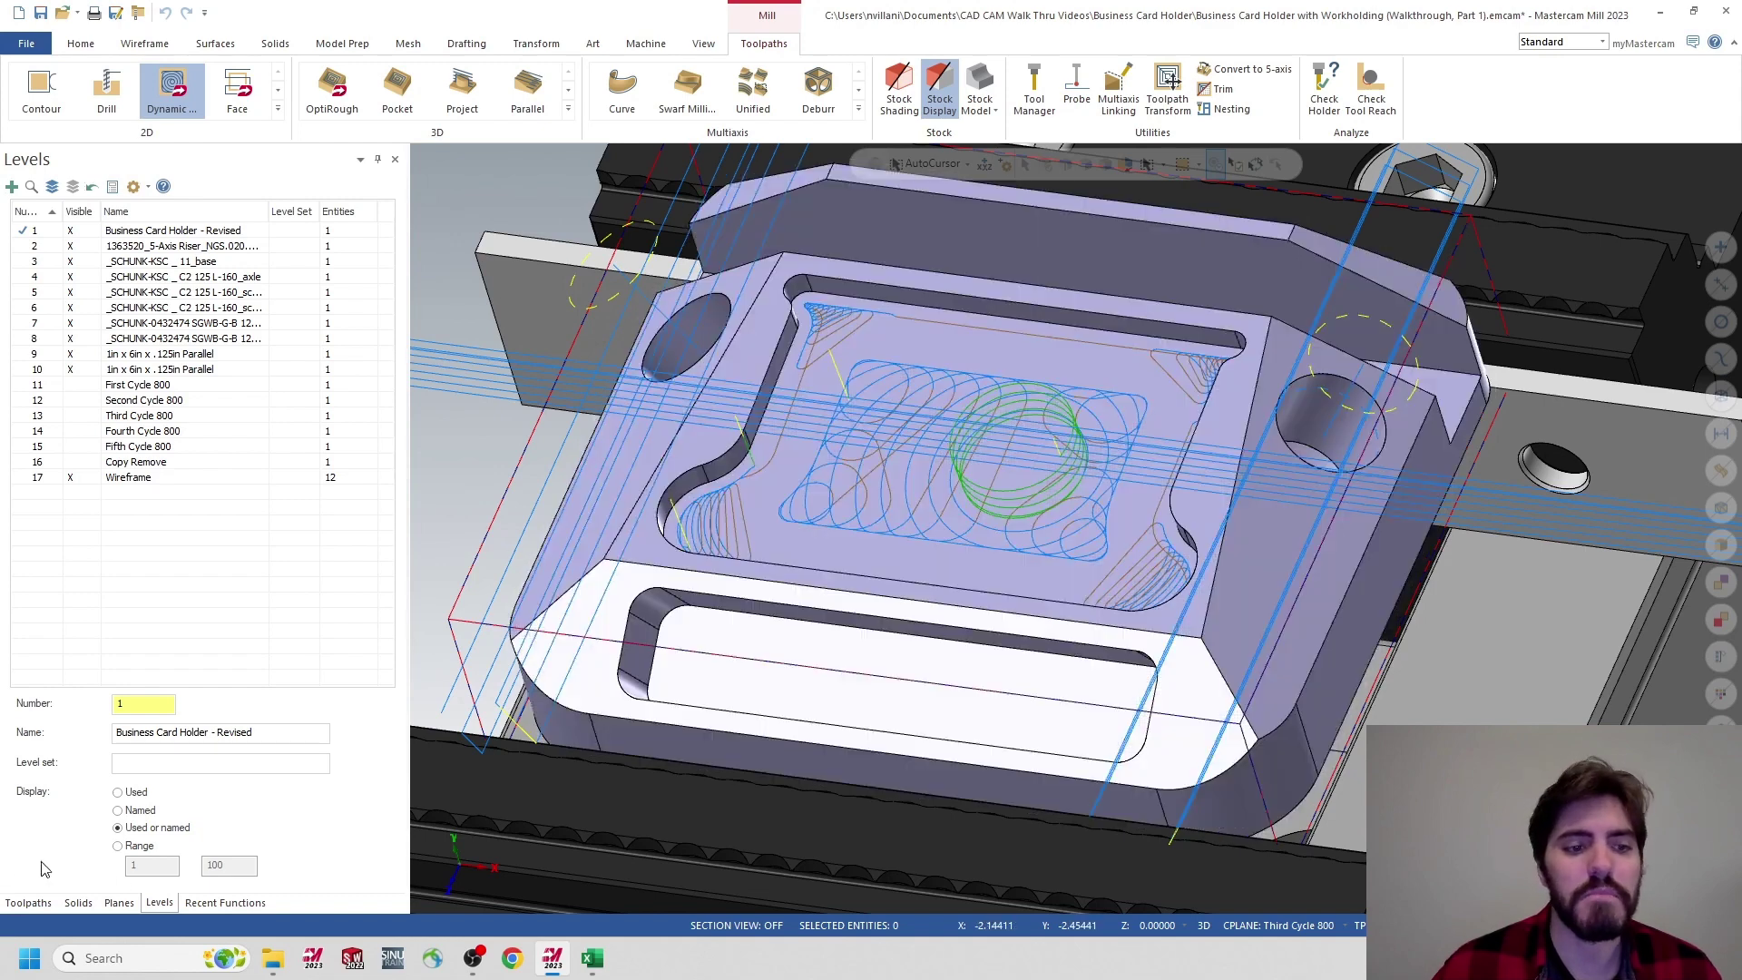
Set Fourth Cycle 800 as both the construction plane and the tool plane, and return to the toolpath list
{"action": "left_click", "coordinate": [119, 903]}
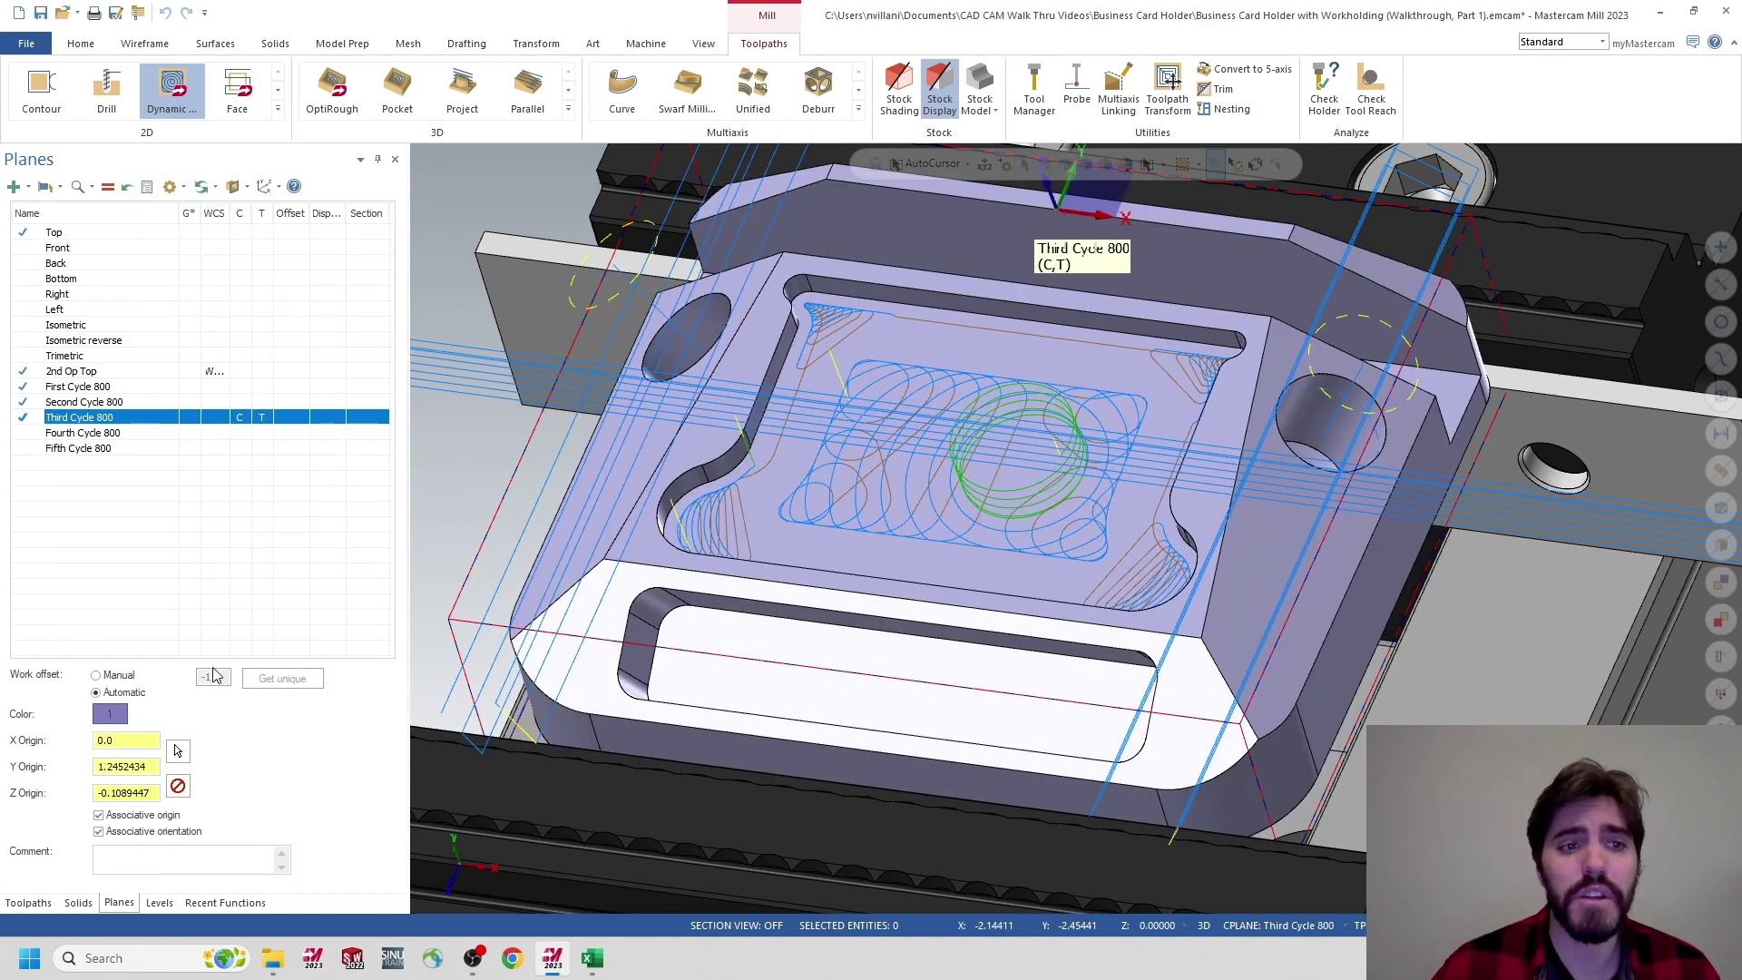
{"action": "left_click", "coordinate": [239, 434]}
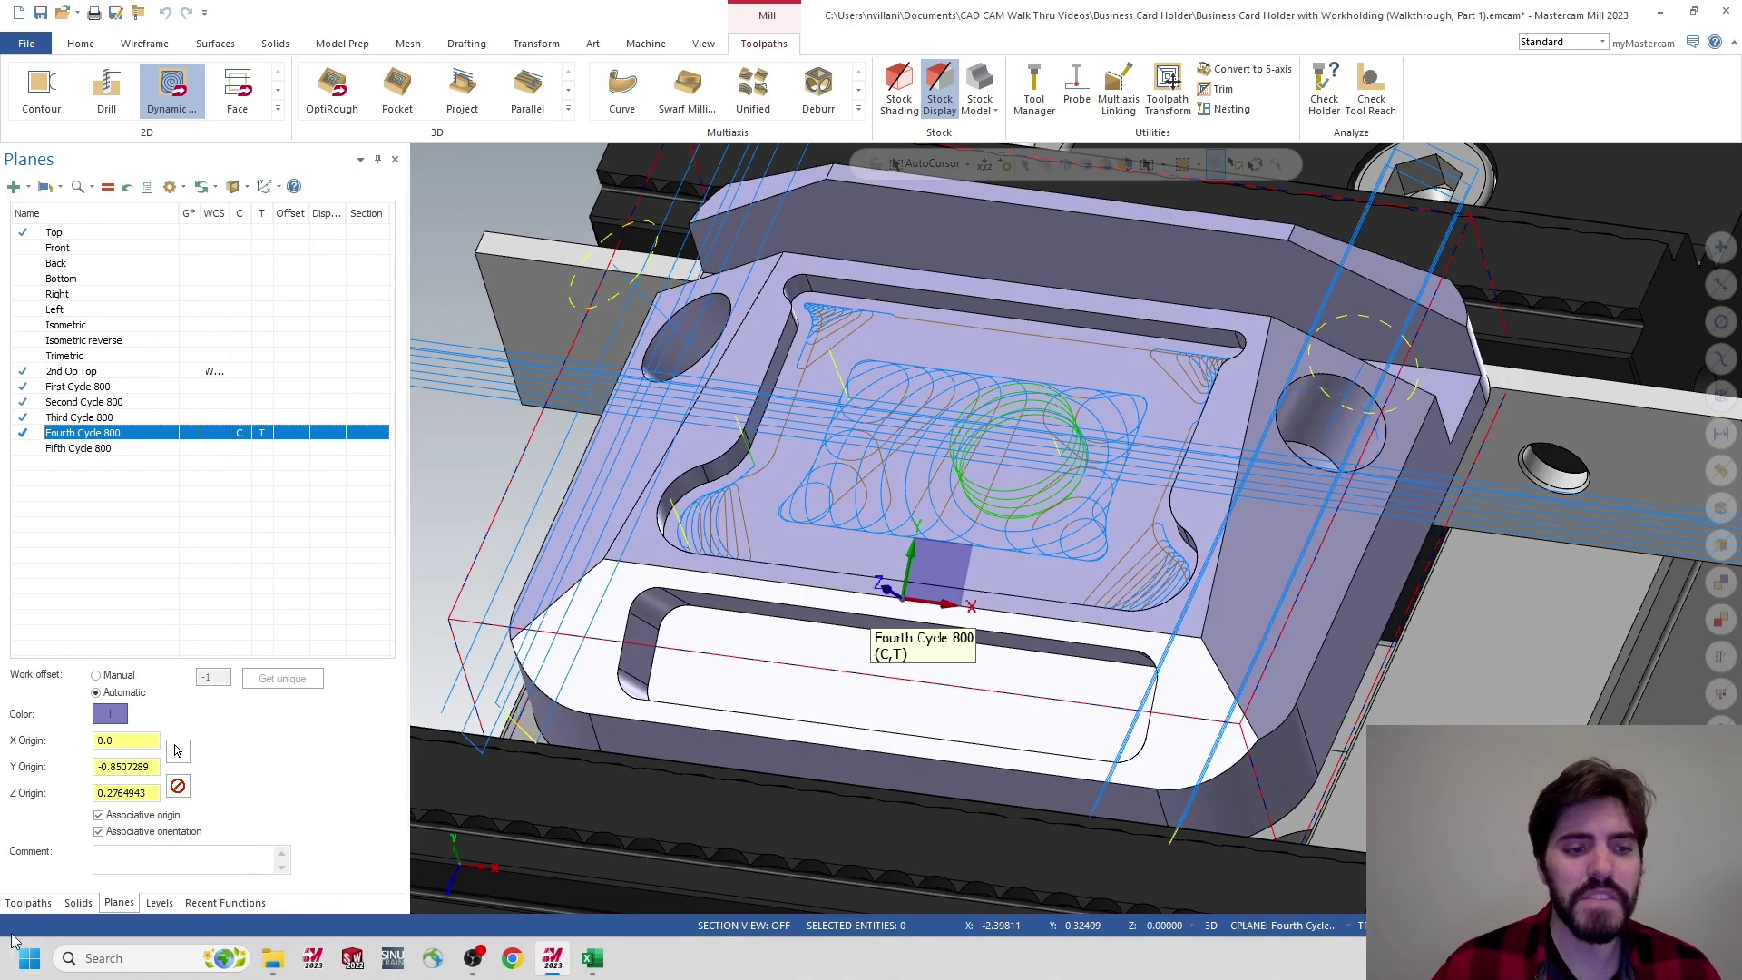
{"action": "left_click", "coordinate": [28, 903]}
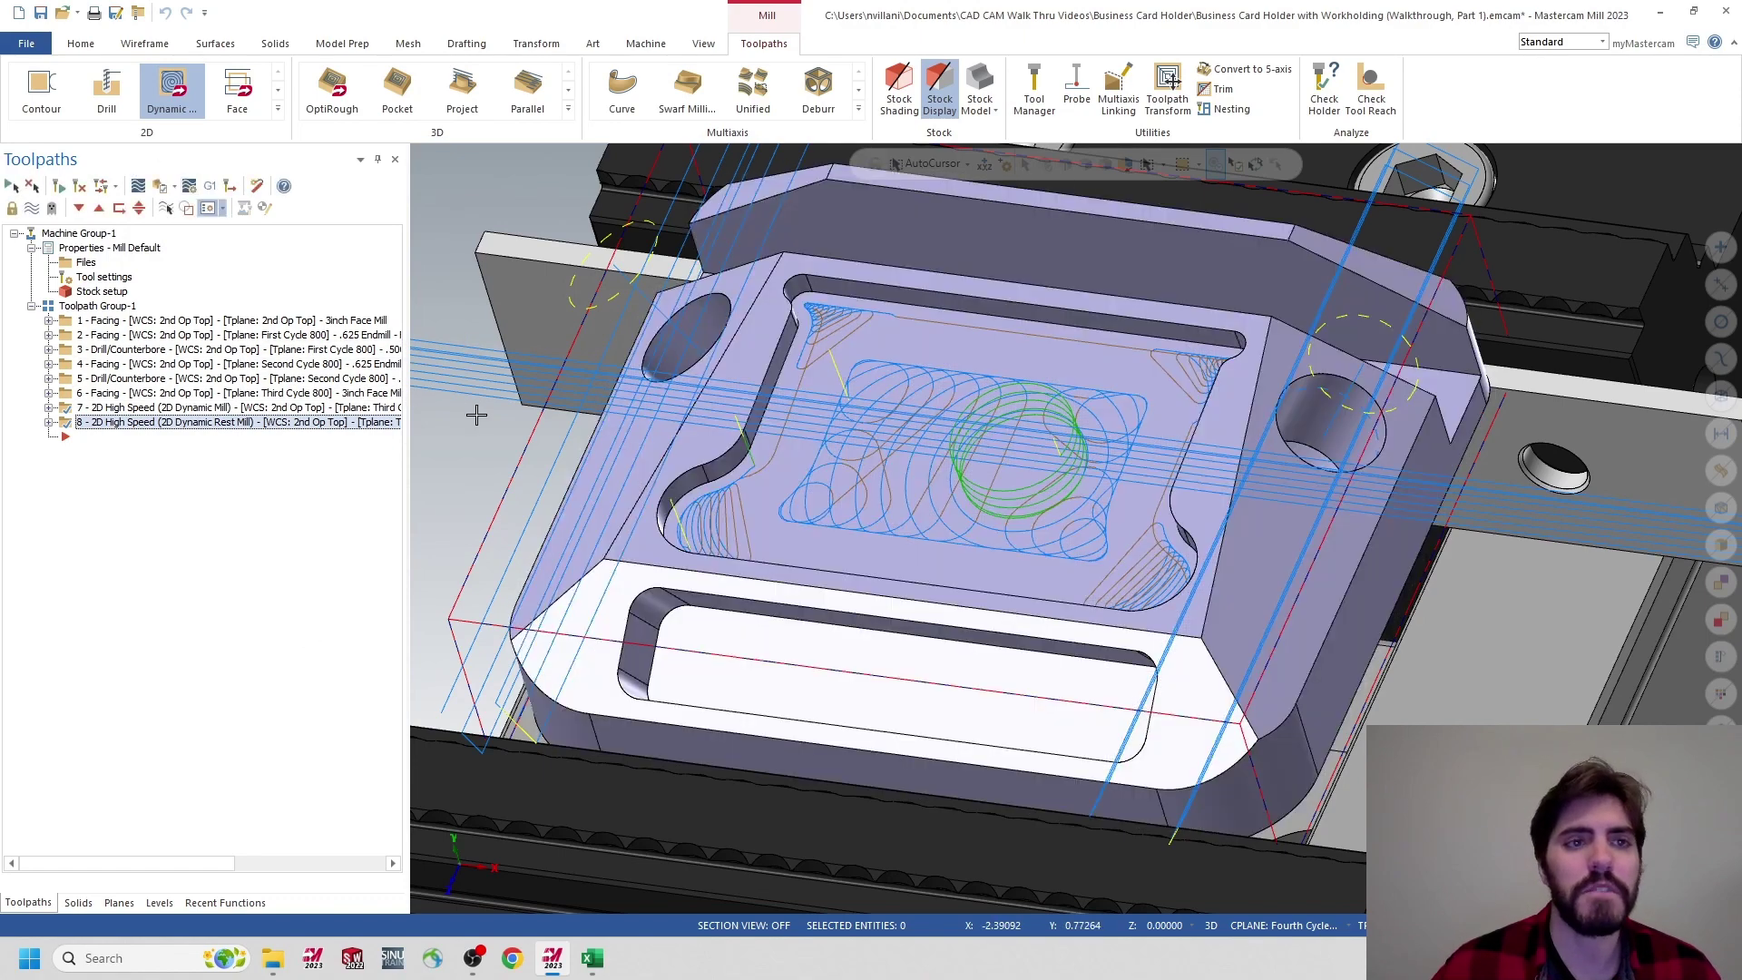
Start a Face toolpath and chain only the outer boundary loop of the face around the long front slot, excluding the slot's edge
{"action": "left_click", "coordinate": [240, 91]}
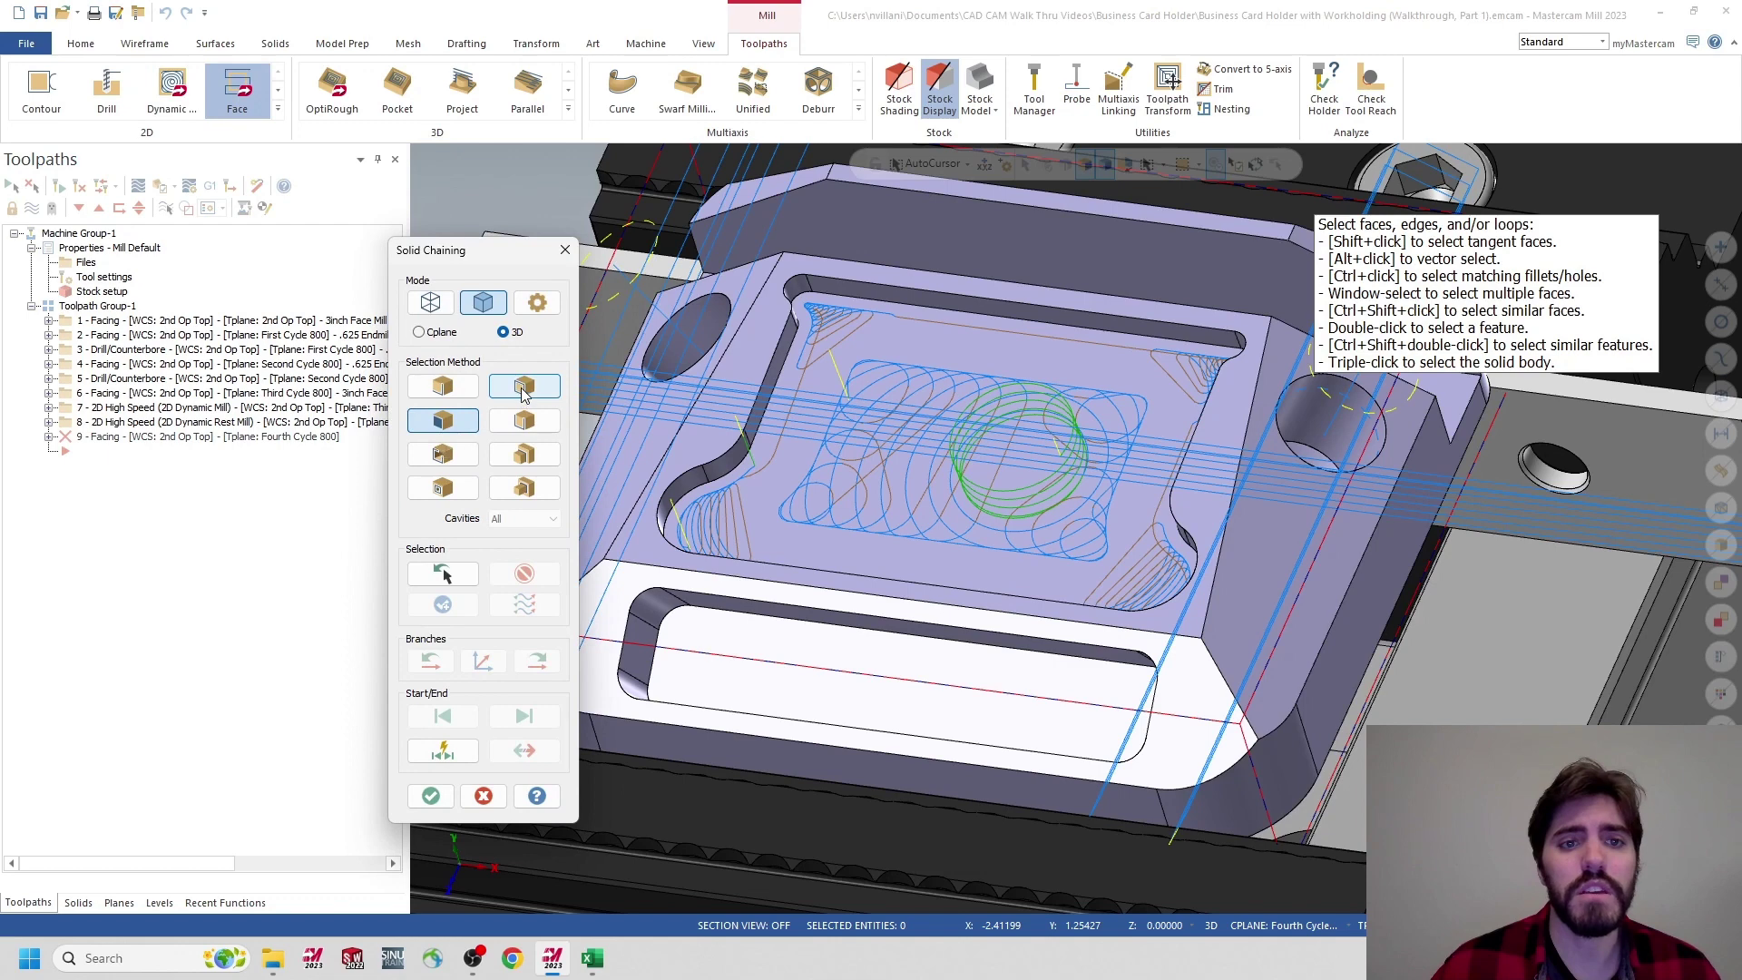
{"action": "left_click", "coordinate": [683, 624]}
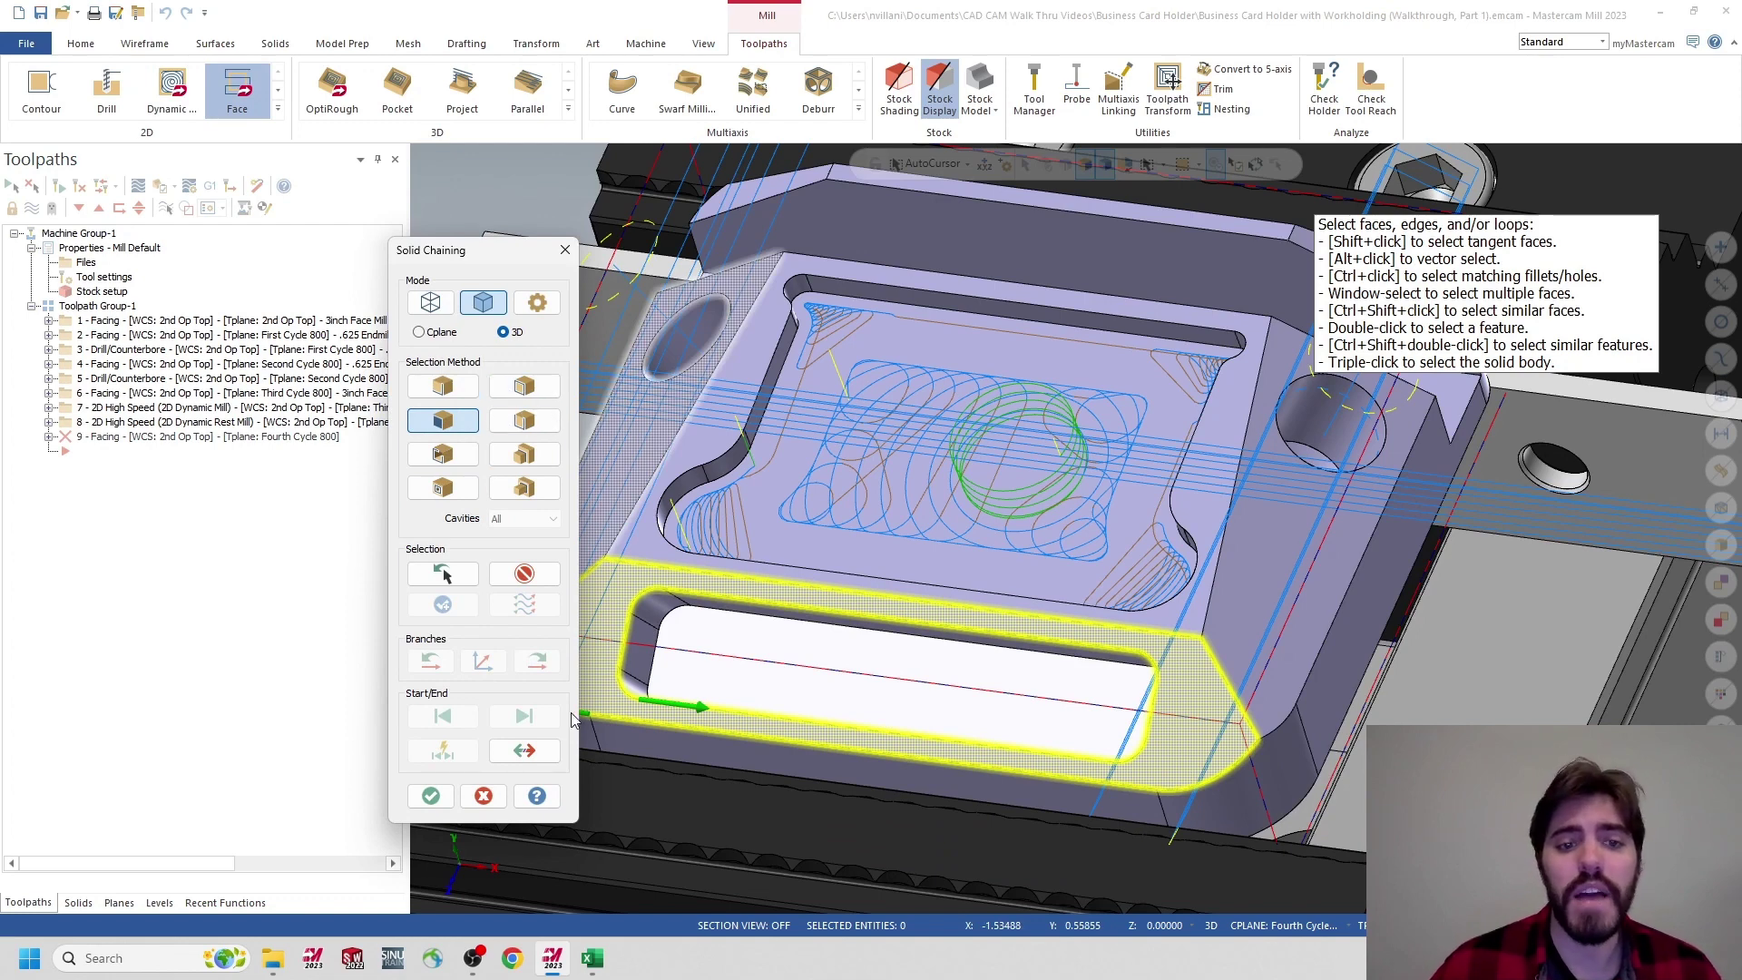
{"action": "left_click", "coordinate": [538, 579]}
{"action": "left_click", "coordinate": [524, 388]}
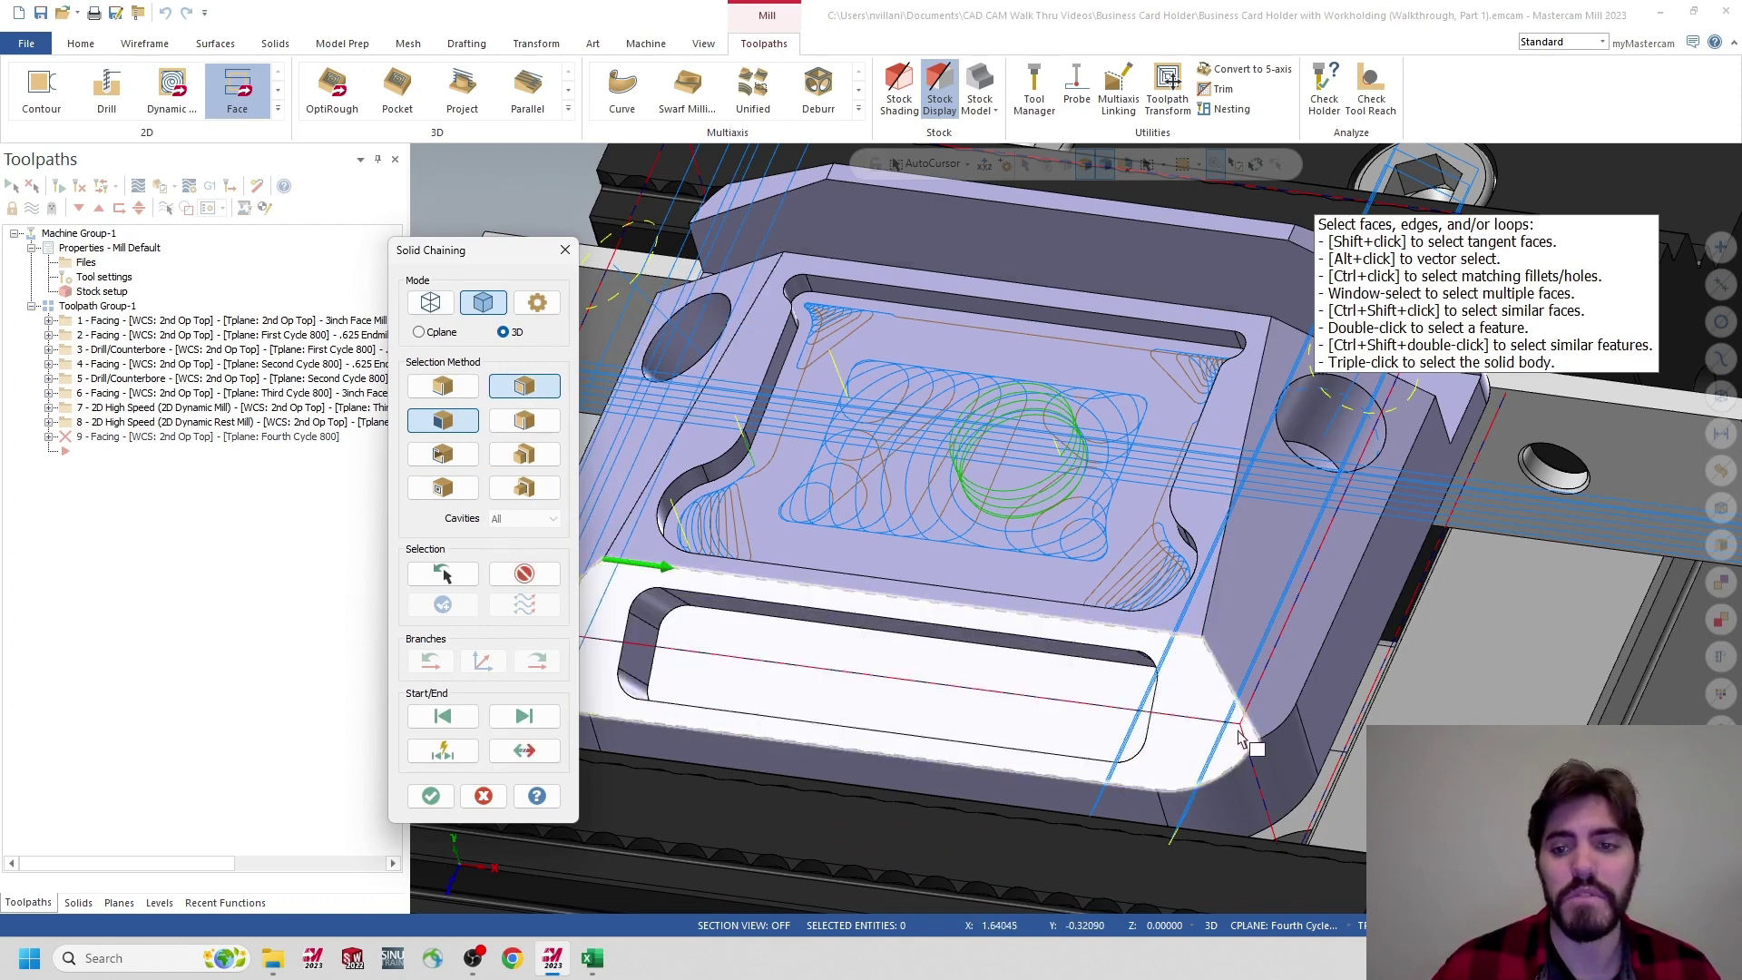
{"action": "left_click", "coordinate": [731, 590]}
{"action": "left_click_drag", "start_coordinate": [451, 256], "coordinate": [234, 289]}
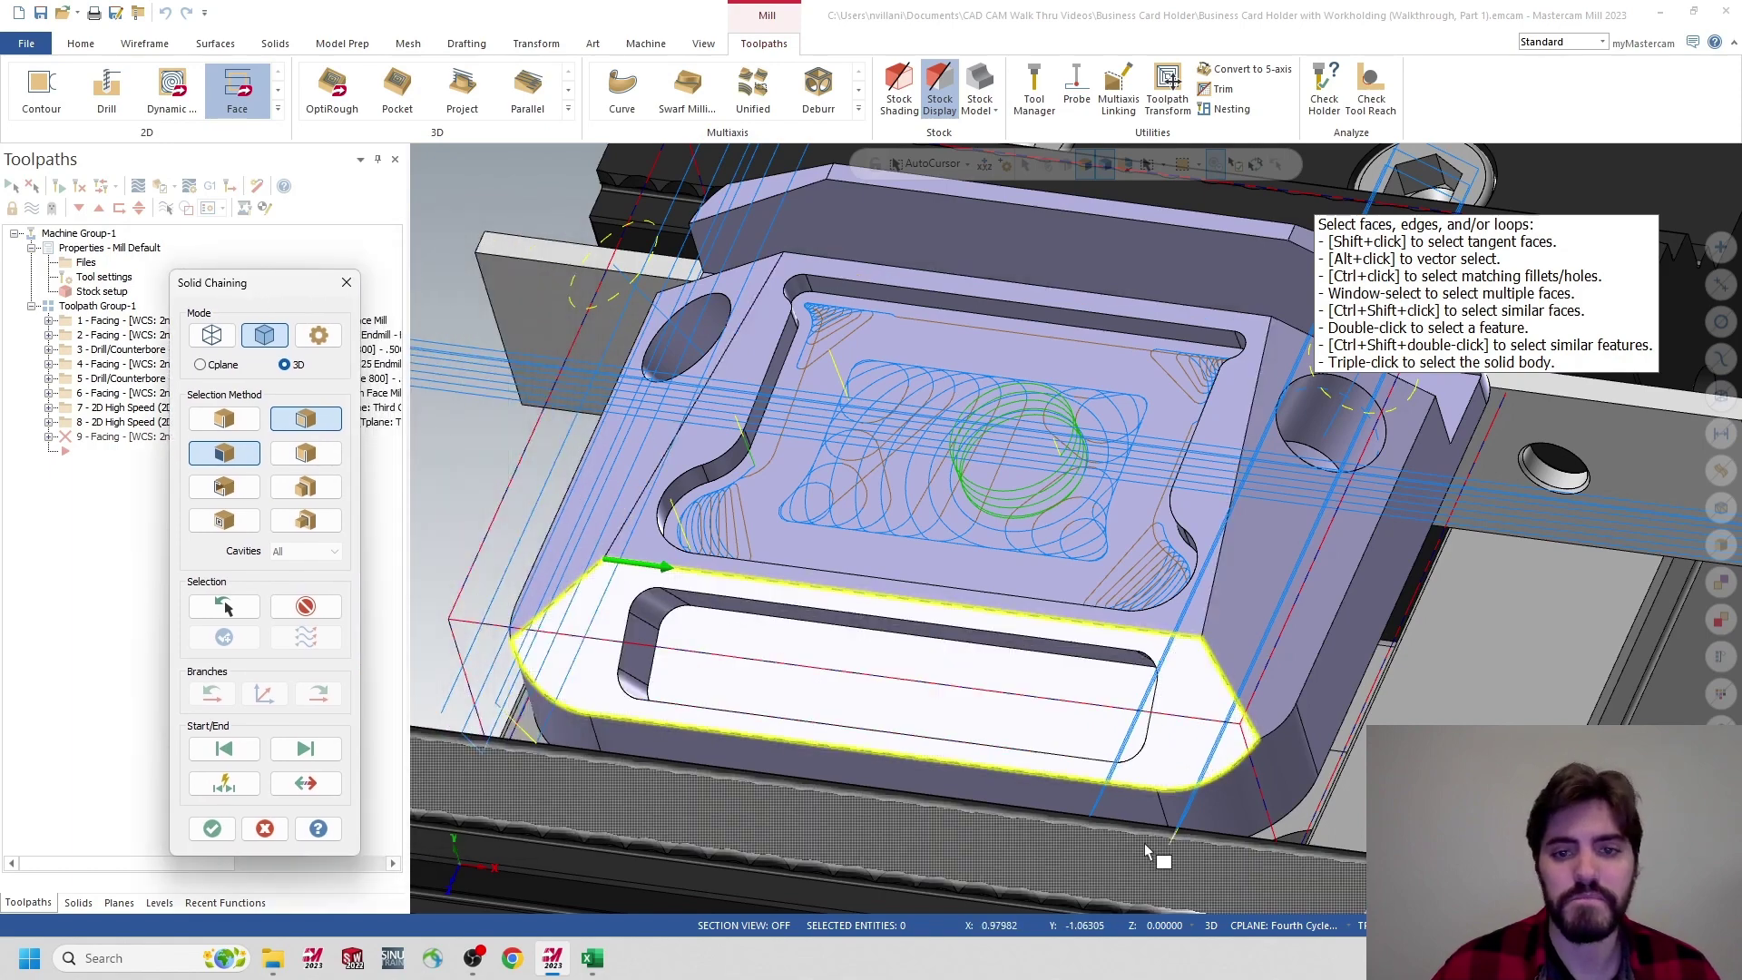
{"action": "left_click", "coordinate": [216, 839]}
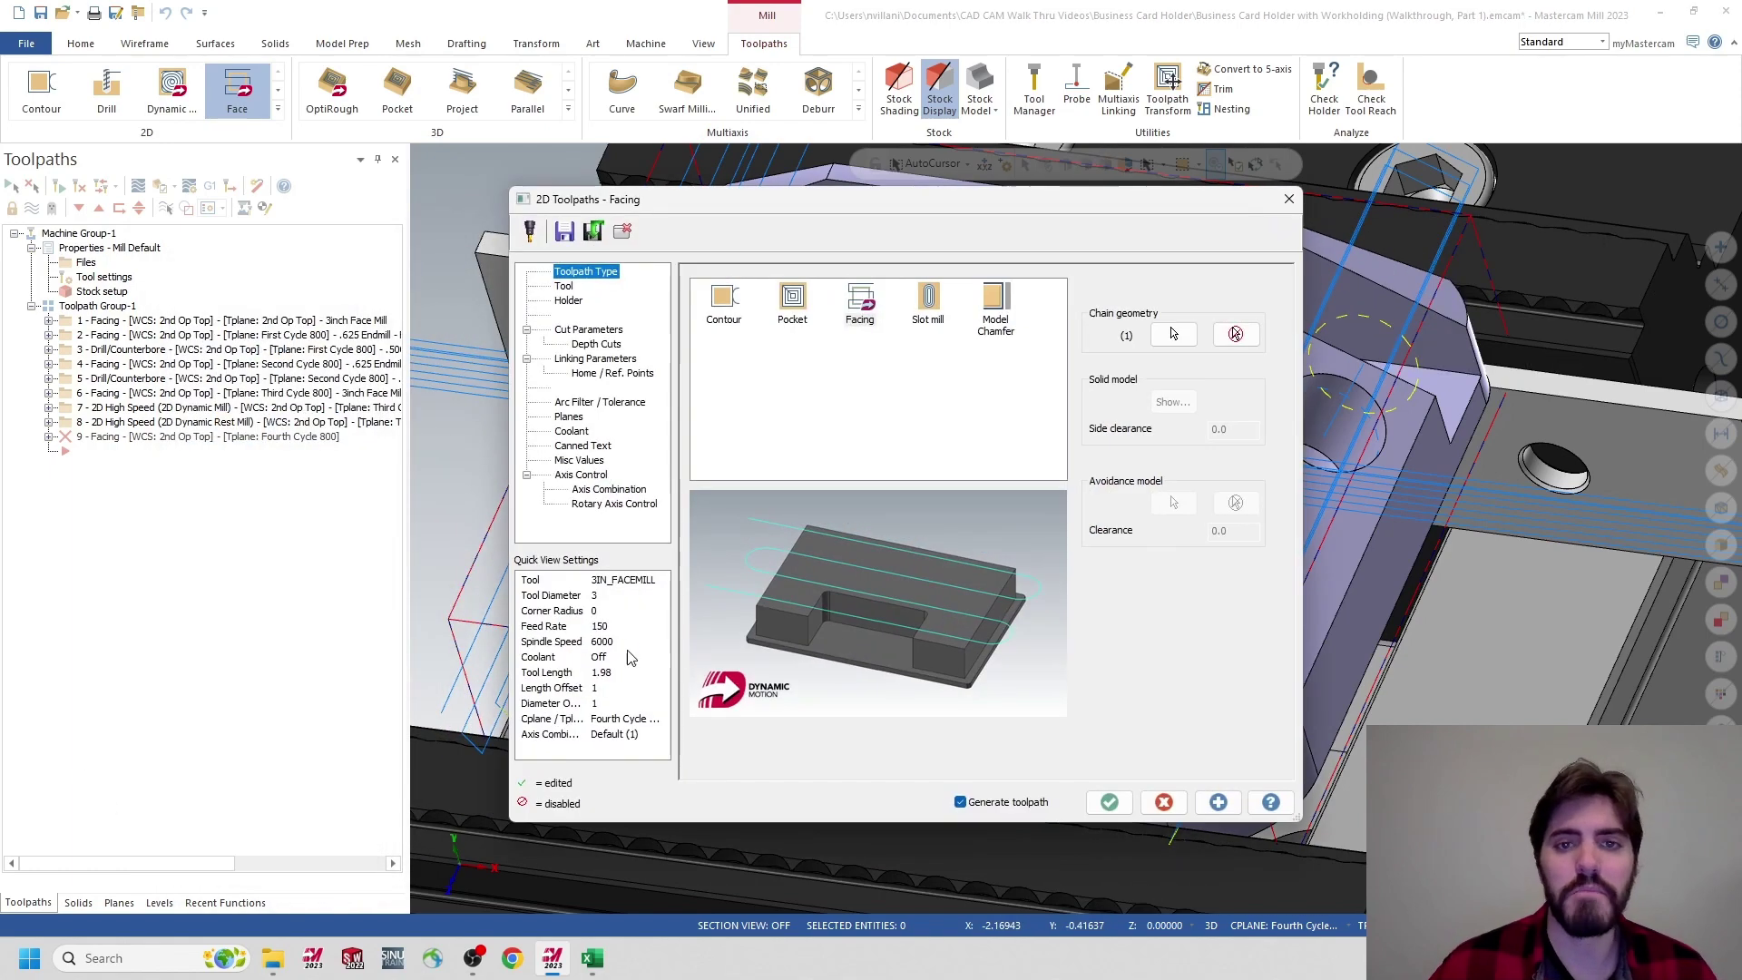
Choose tool 3, .625_ENDMILL_F, for the facing operation and enter the comment ".625 Endmill - Fourth Cycle 800 Face"
{"action": "left_click", "coordinate": [565, 286]}
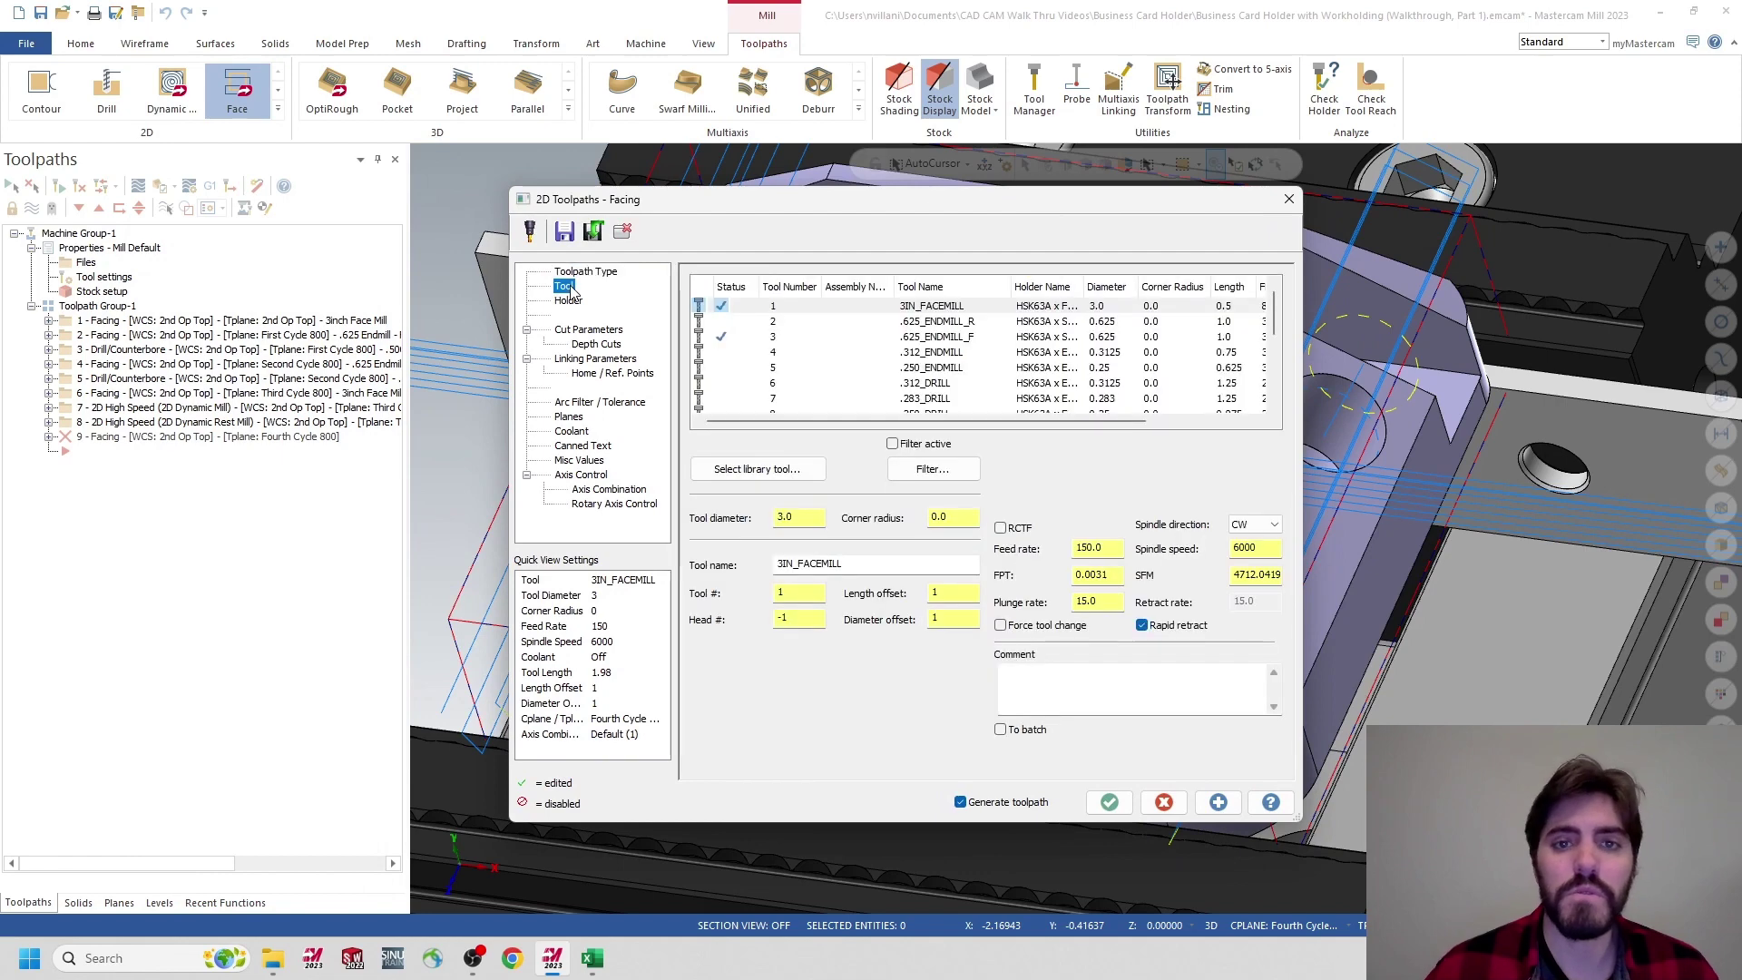
{"action": "left_click", "coordinate": [941, 341]}
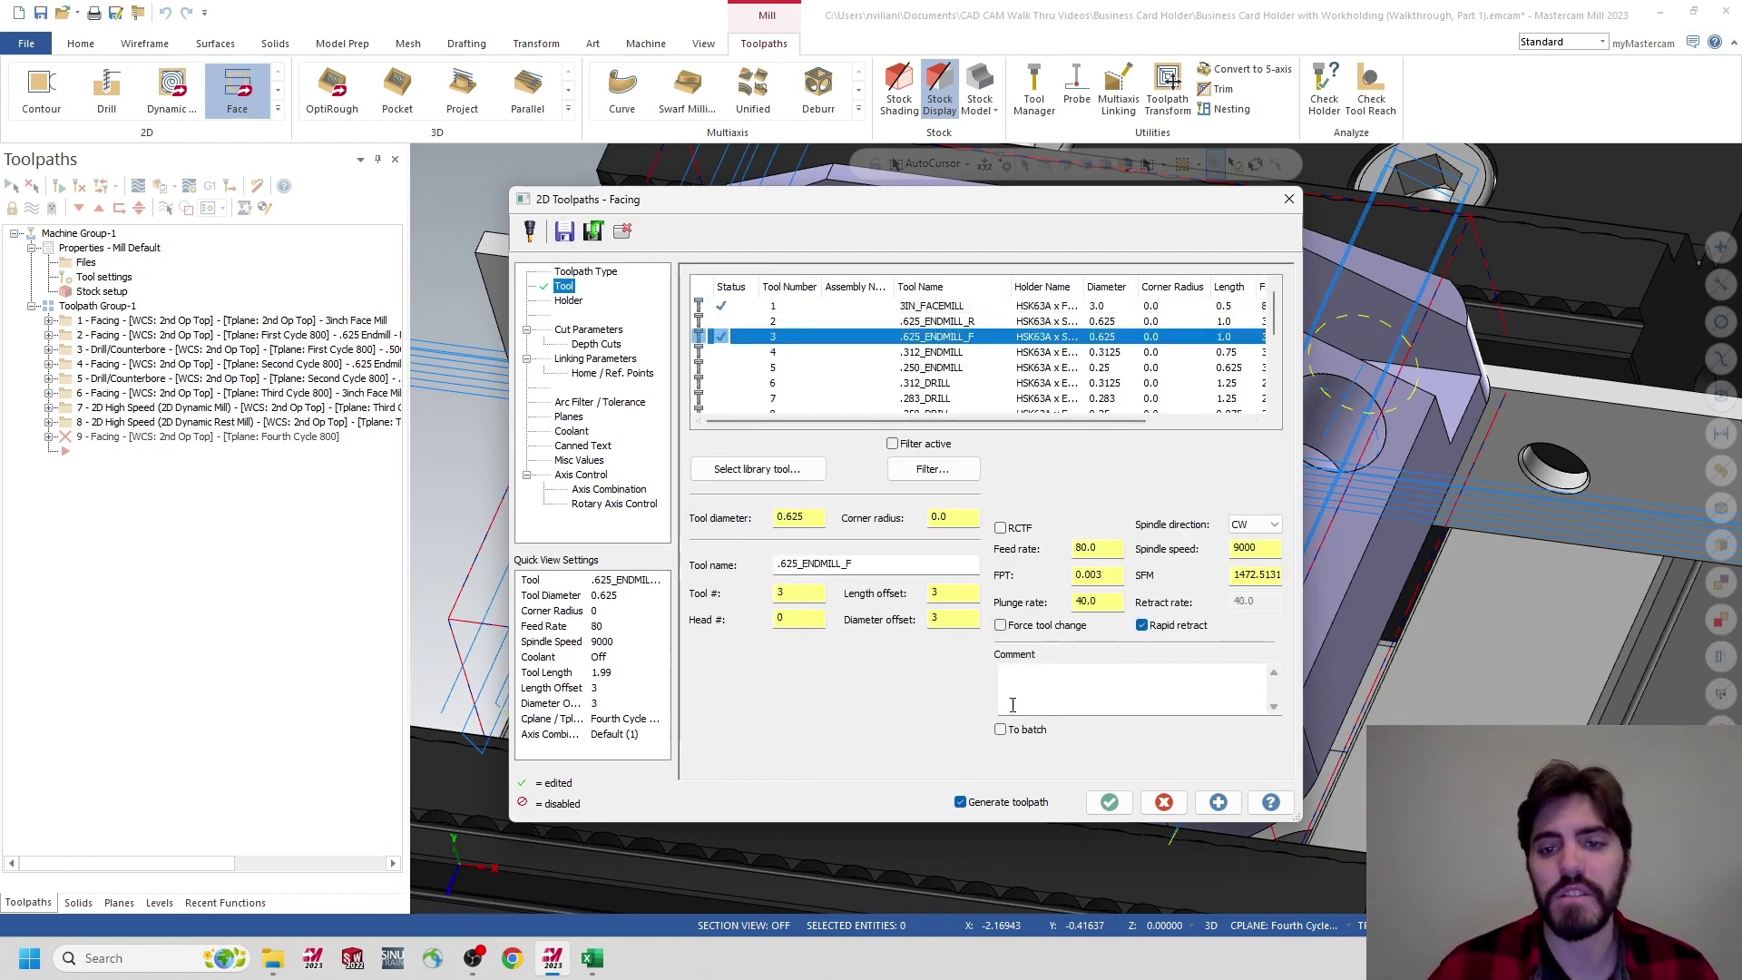
{"action": "left_click", "coordinate": [1062, 694]}
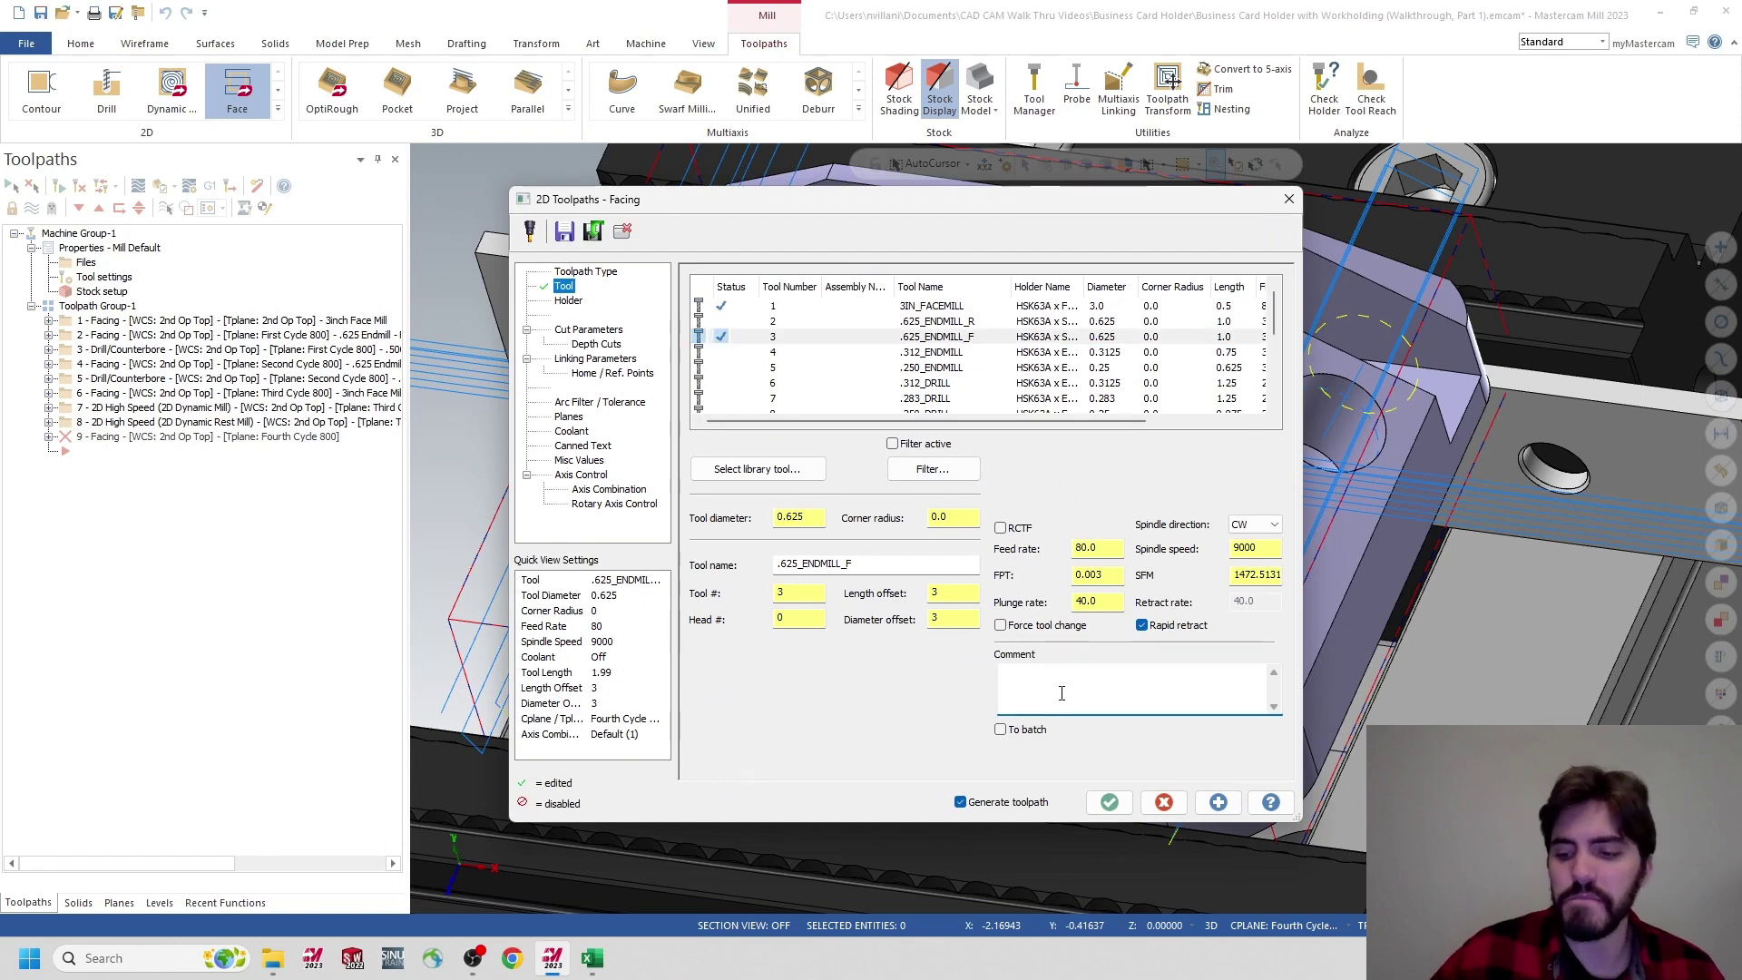
{"action": "type", "text": ".625 Endmill - Fourth C"}
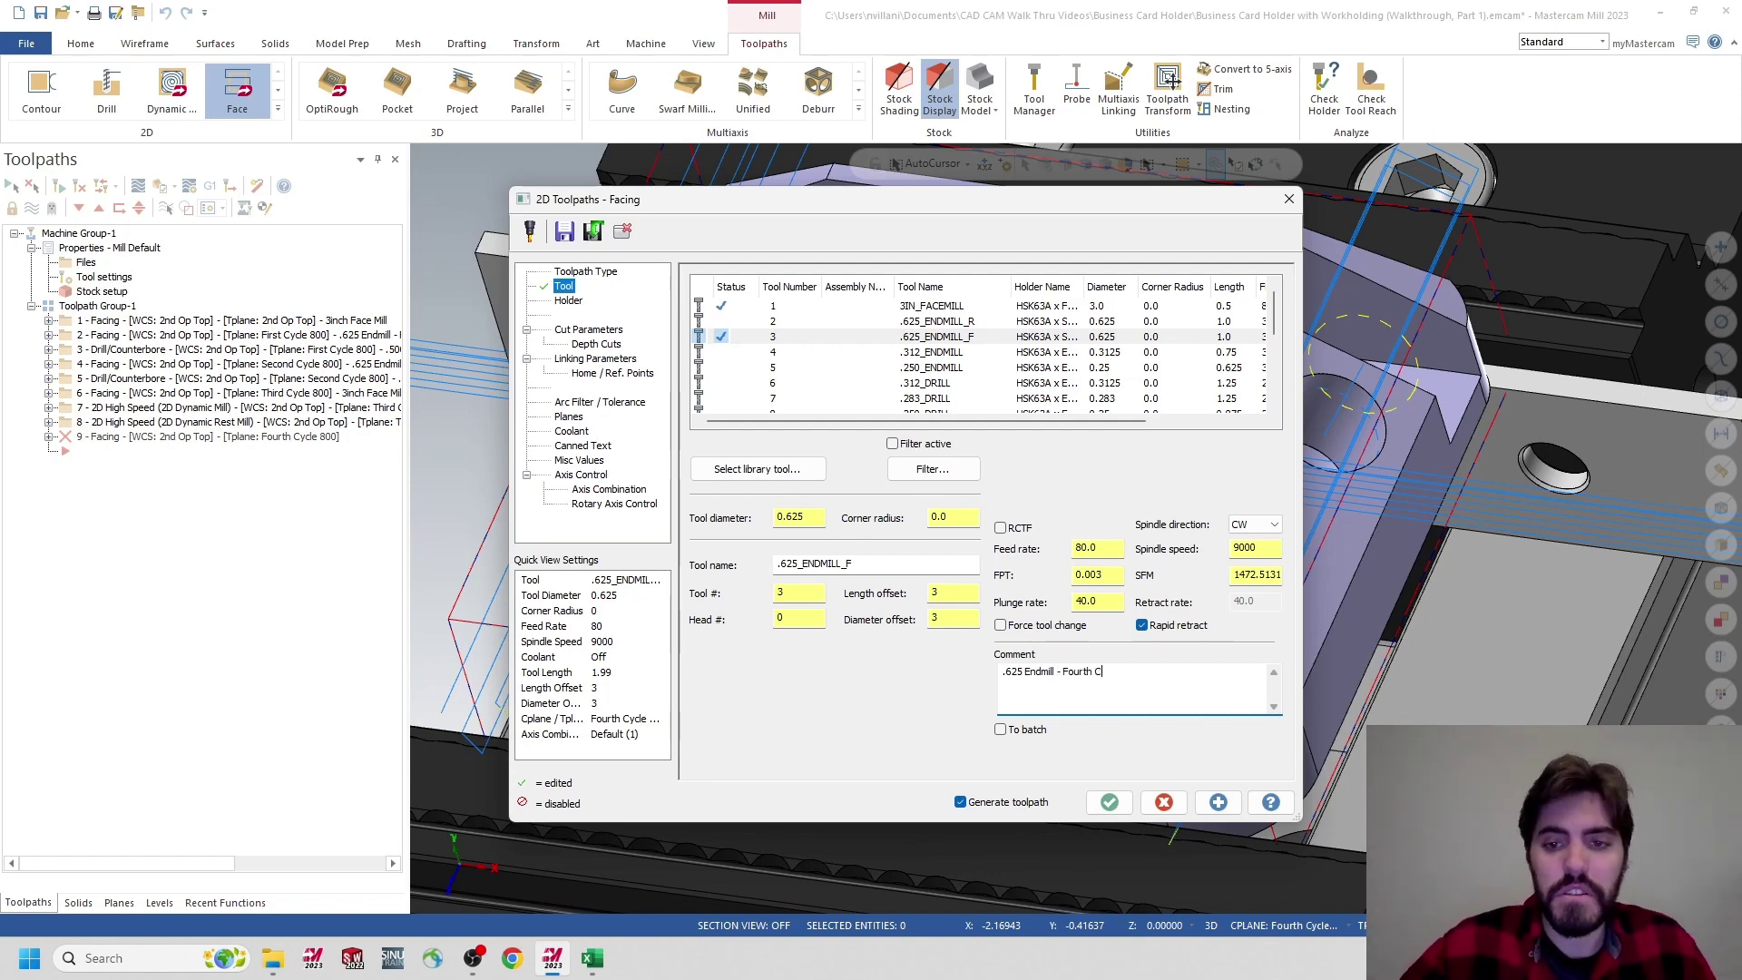
{"action": "type", "text": "ycle 7"}
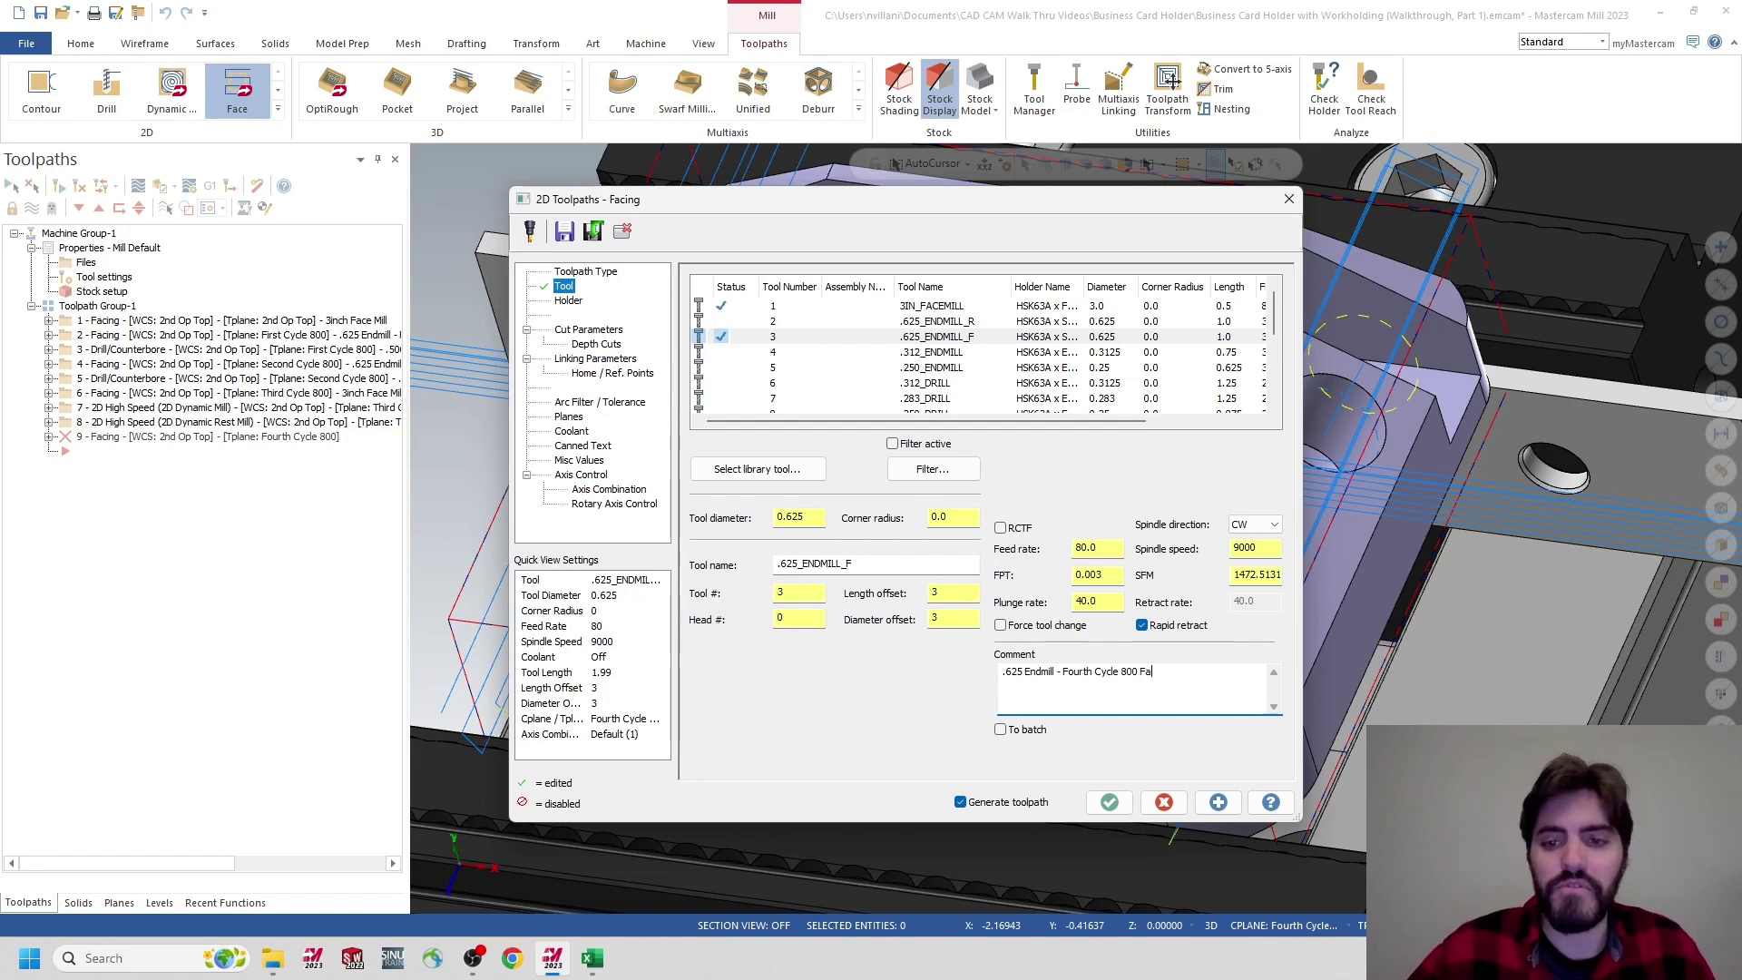
Inspect the angled face beside the vise jaw and set the facing operation's cutting method to Zigzag
{"action": "left_click_drag", "start_coordinate": [925, 199], "coordinate": [435, 167]}
{"action": "middle_click_drag", "start_coordinate": [1149, 367], "coordinate": [994, 343]}
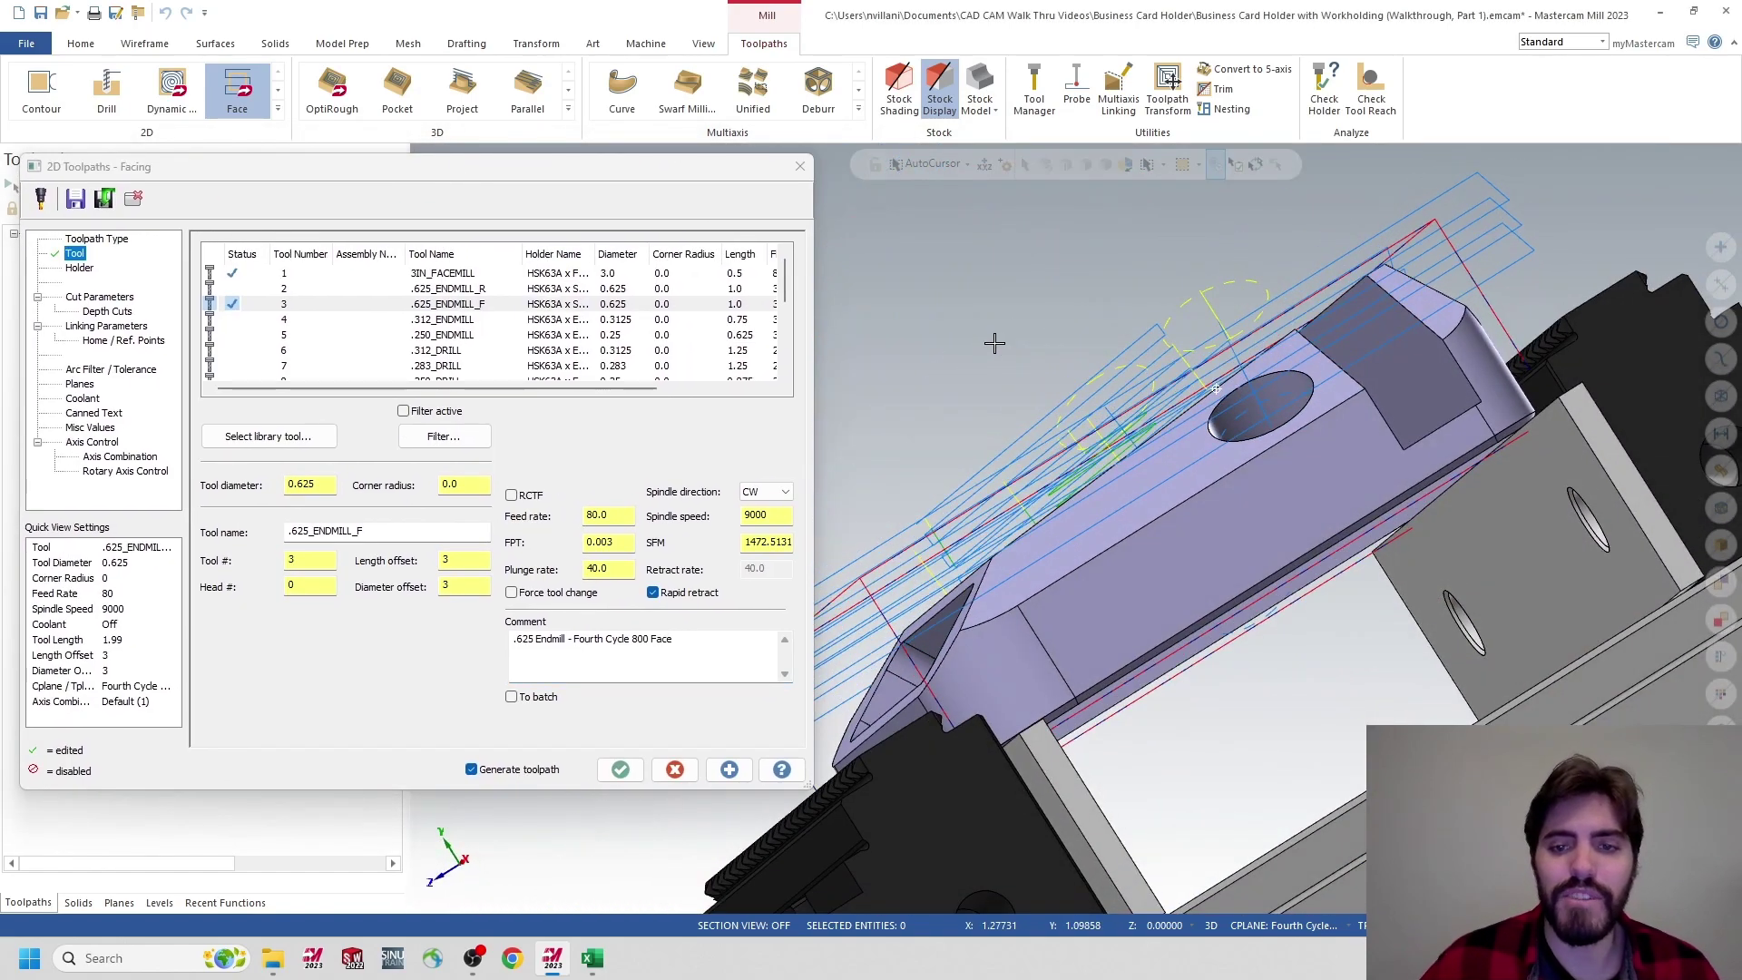
{"action": "middle_click_drag", "start_coordinate": [1052, 400], "coordinate": [1142, 517]}
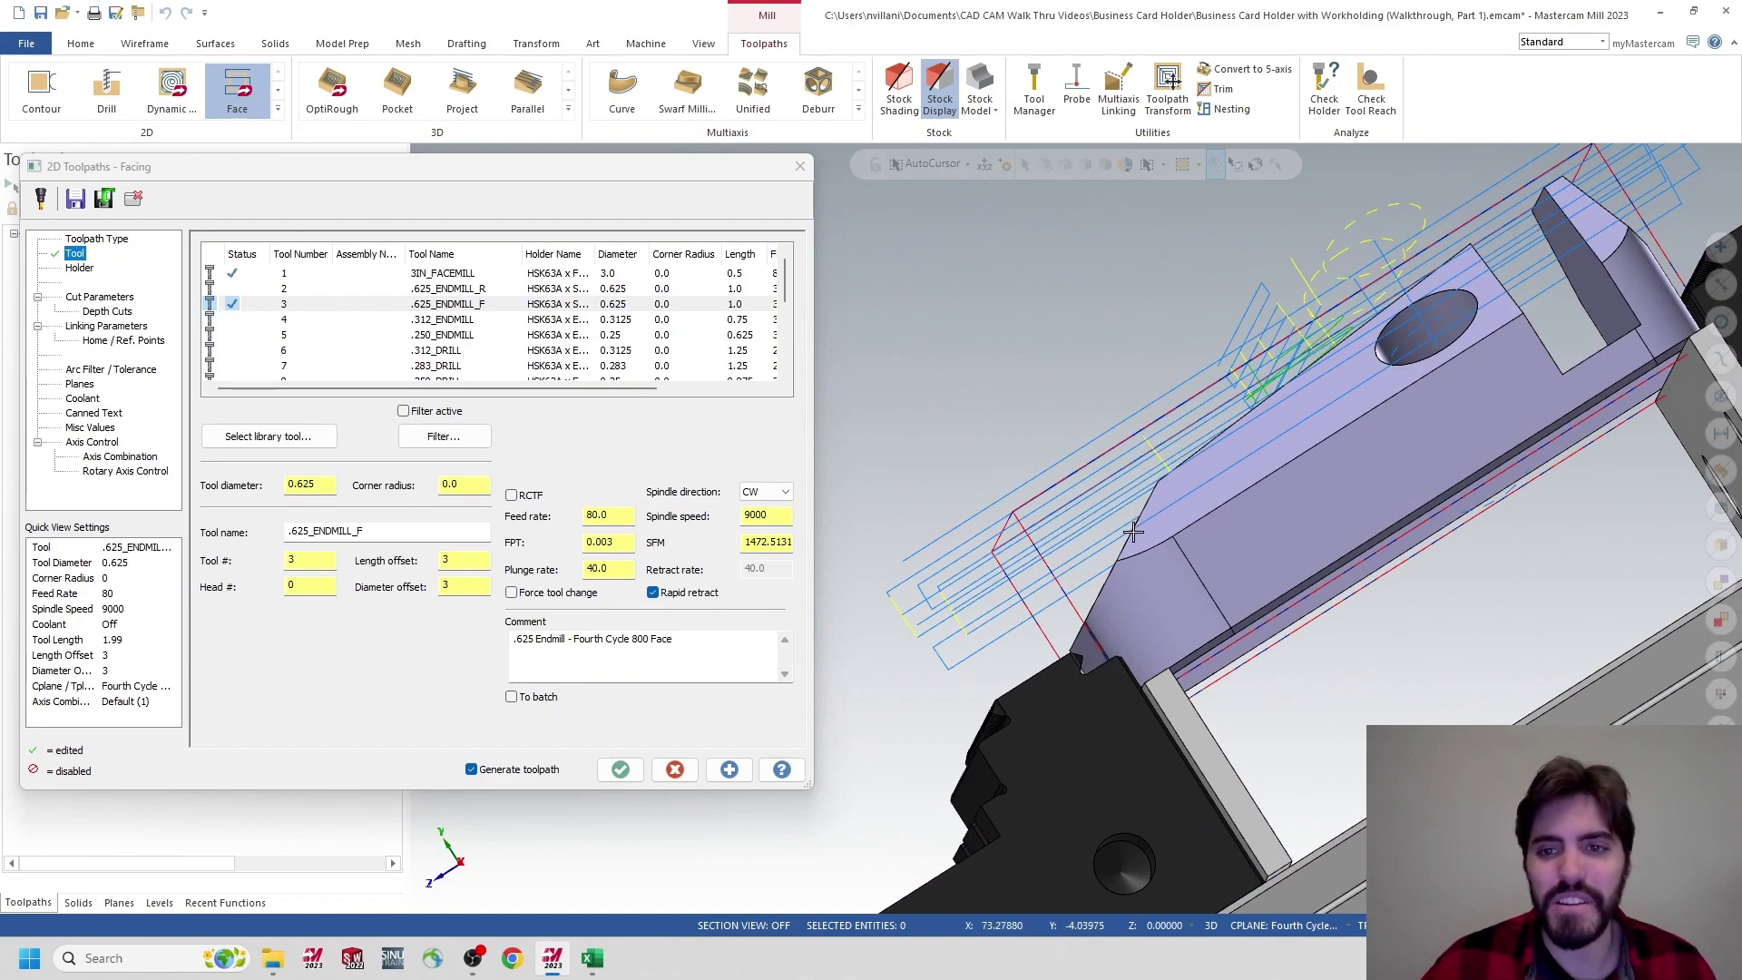
{"action": "middle_click_drag", "start_coordinate": [1130, 581], "coordinate": [1224, 666]}
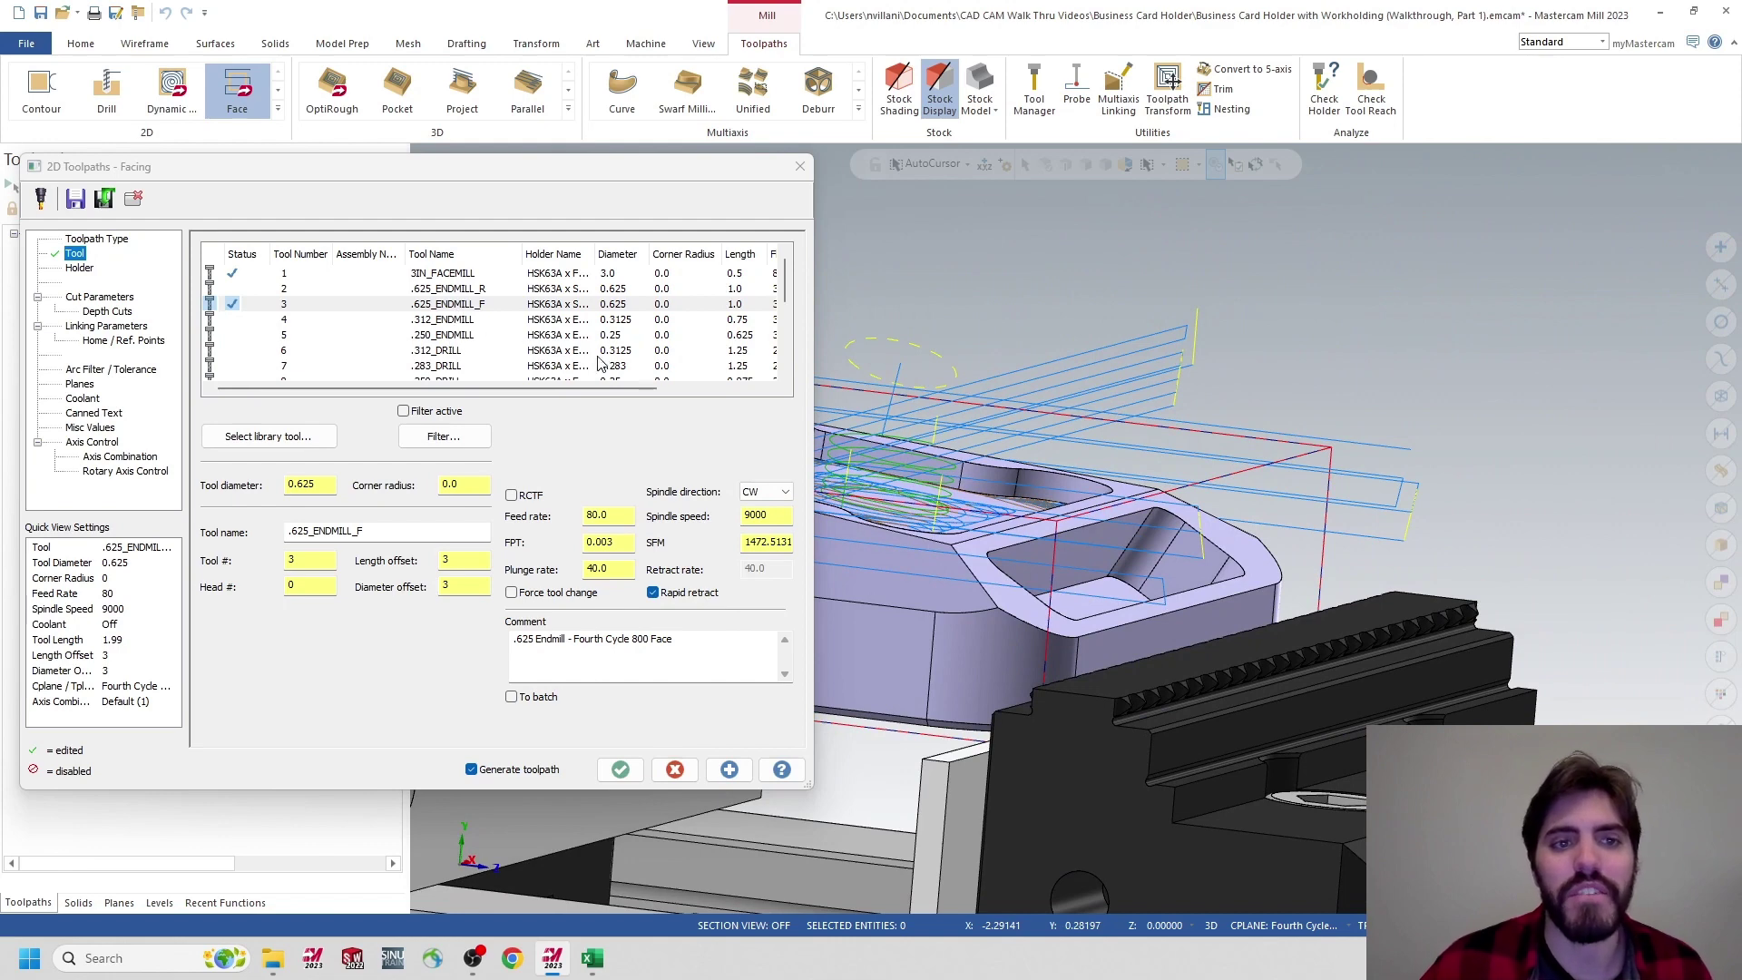
{"action": "scroll", "coordinate": [1100, 610], "scroll_direction": "up", "scroll_amount": 2}
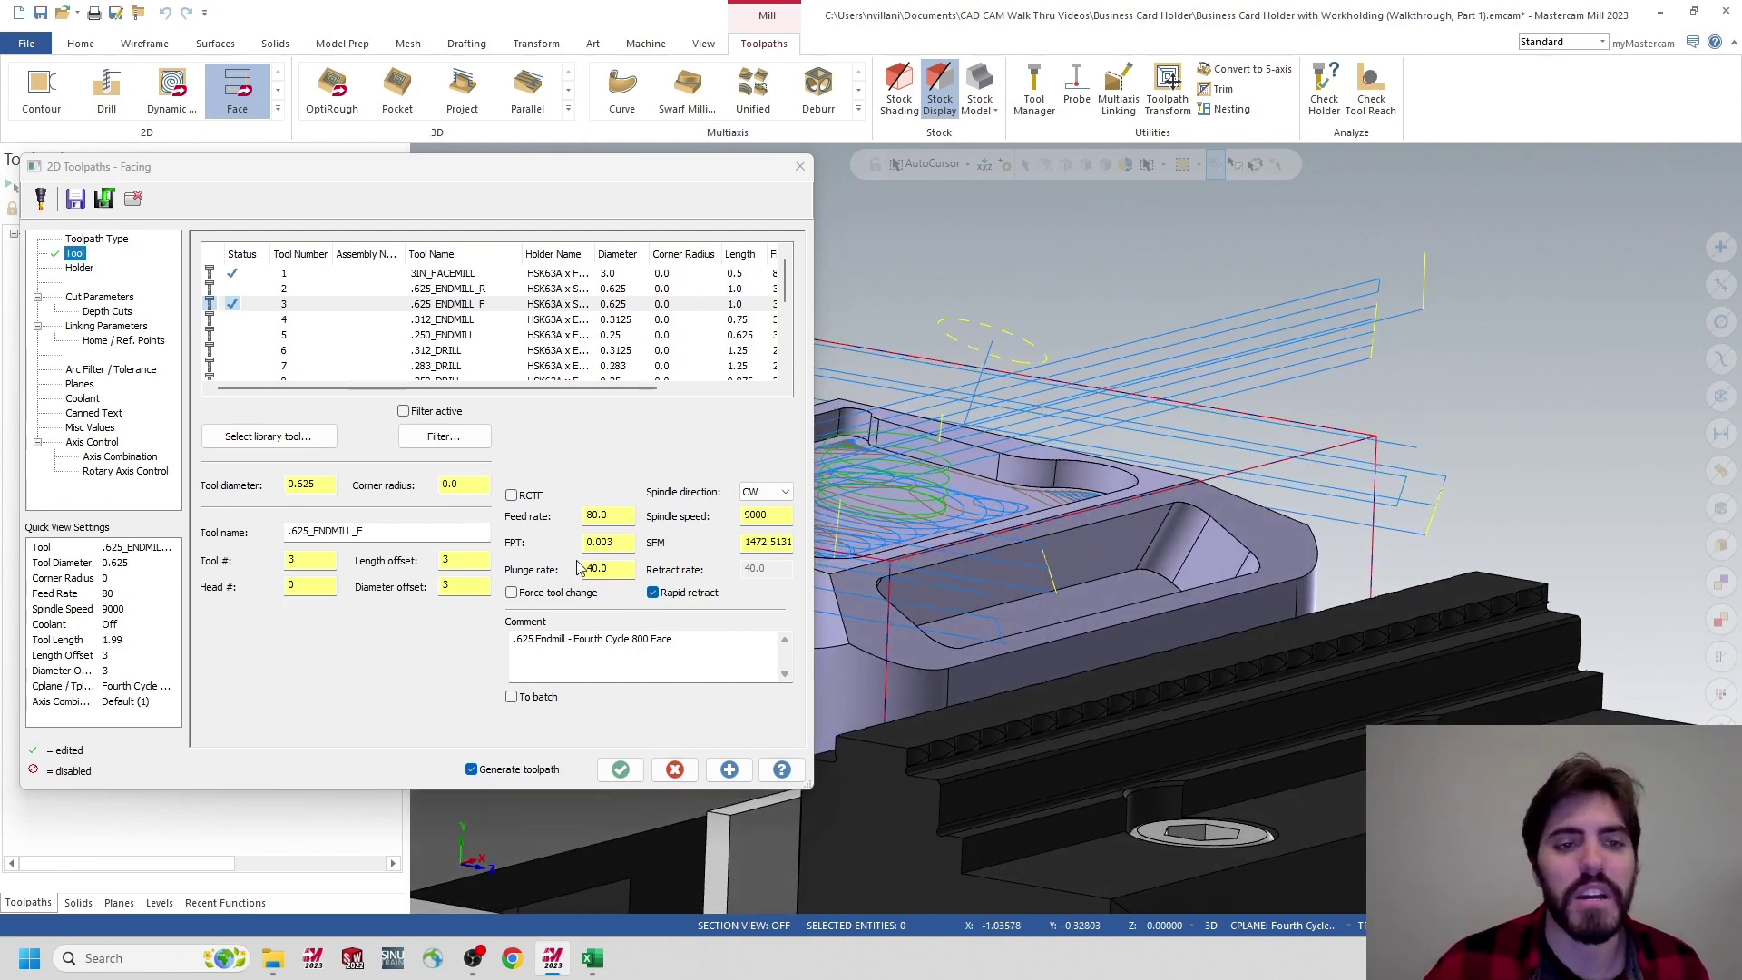
{"action": "left_click", "coordinate": [76, 300]}
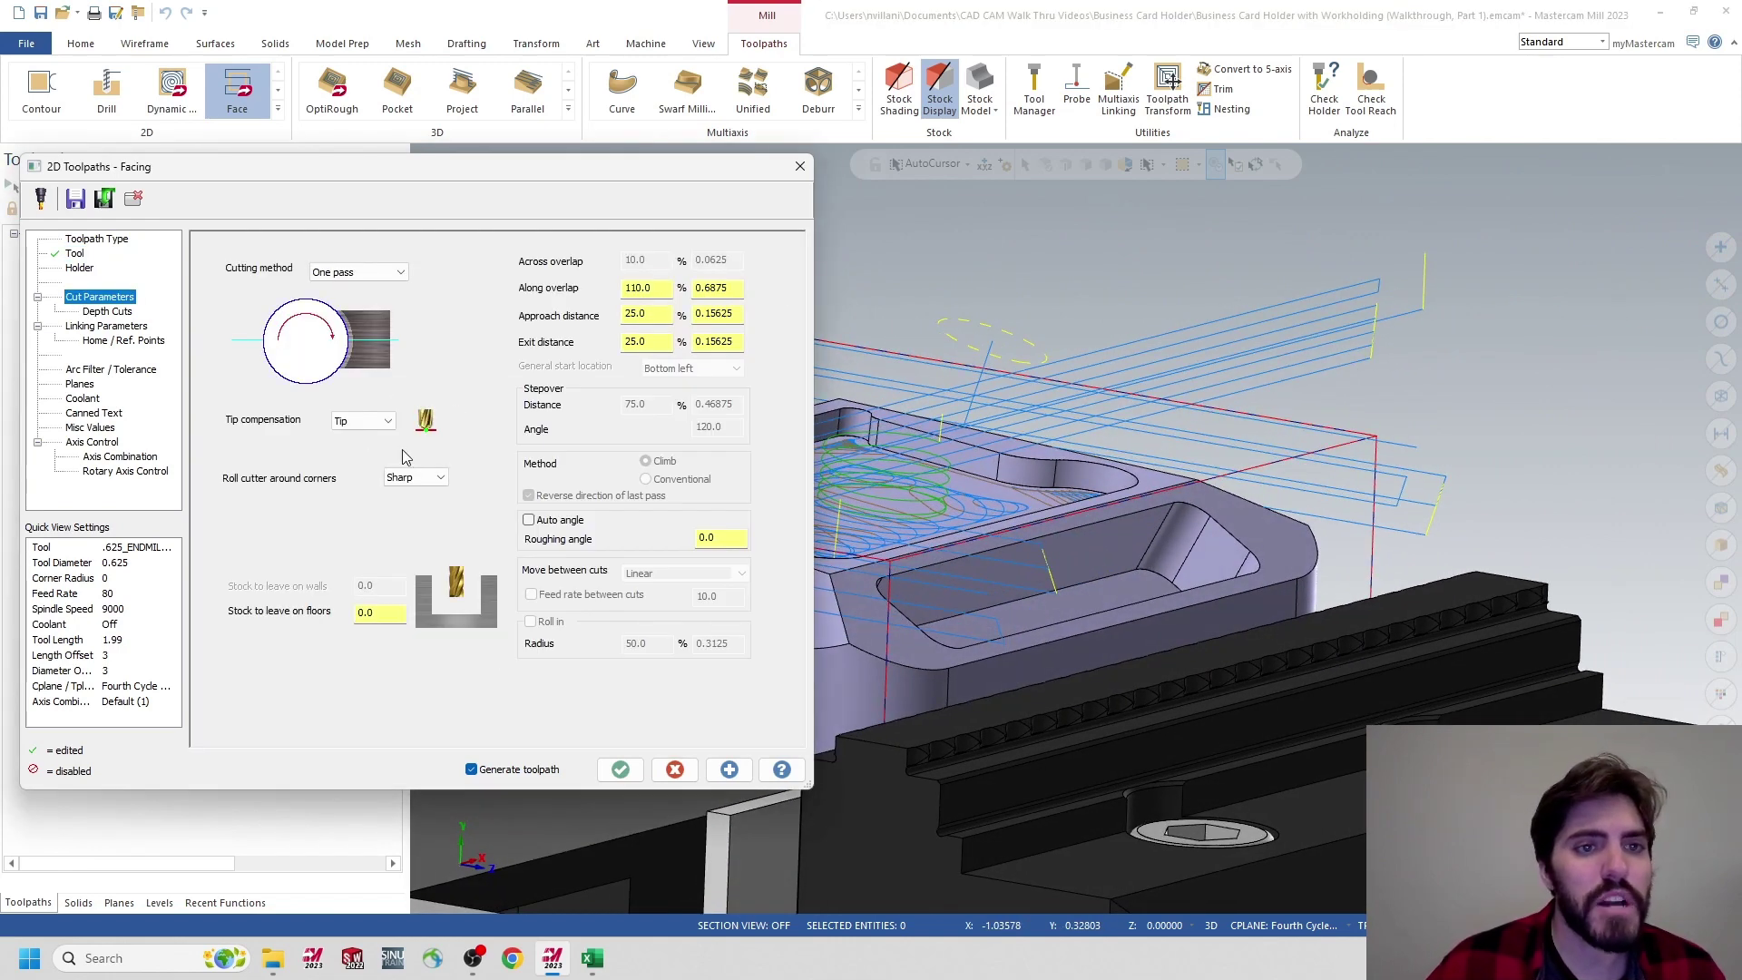
{"action": "left_click", "coordinate": [391, 274]}
{"action": "left_click", "coordinate": [368, 289]}
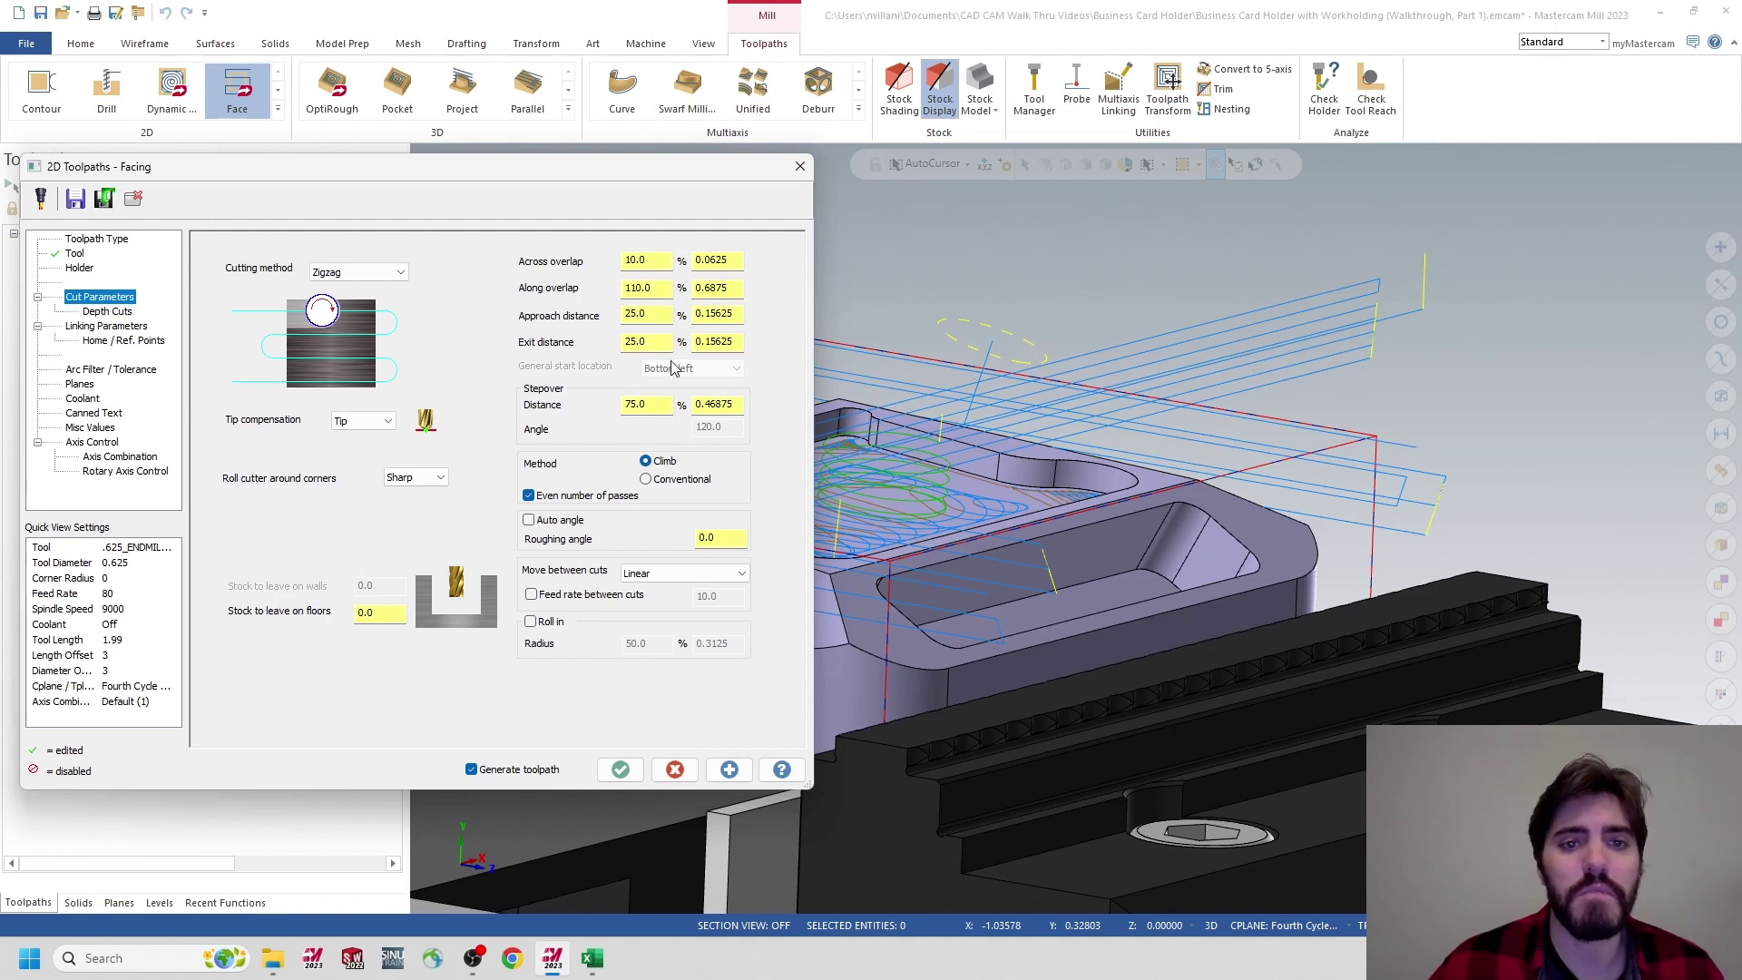
Set the maximum rough step for the Fourth Cycle 800 facing operation's depth cuts to .1565
{"action": "middle_click_drag", "start_coordinate": [1150, 527], "coordinate": [1373, 478]}
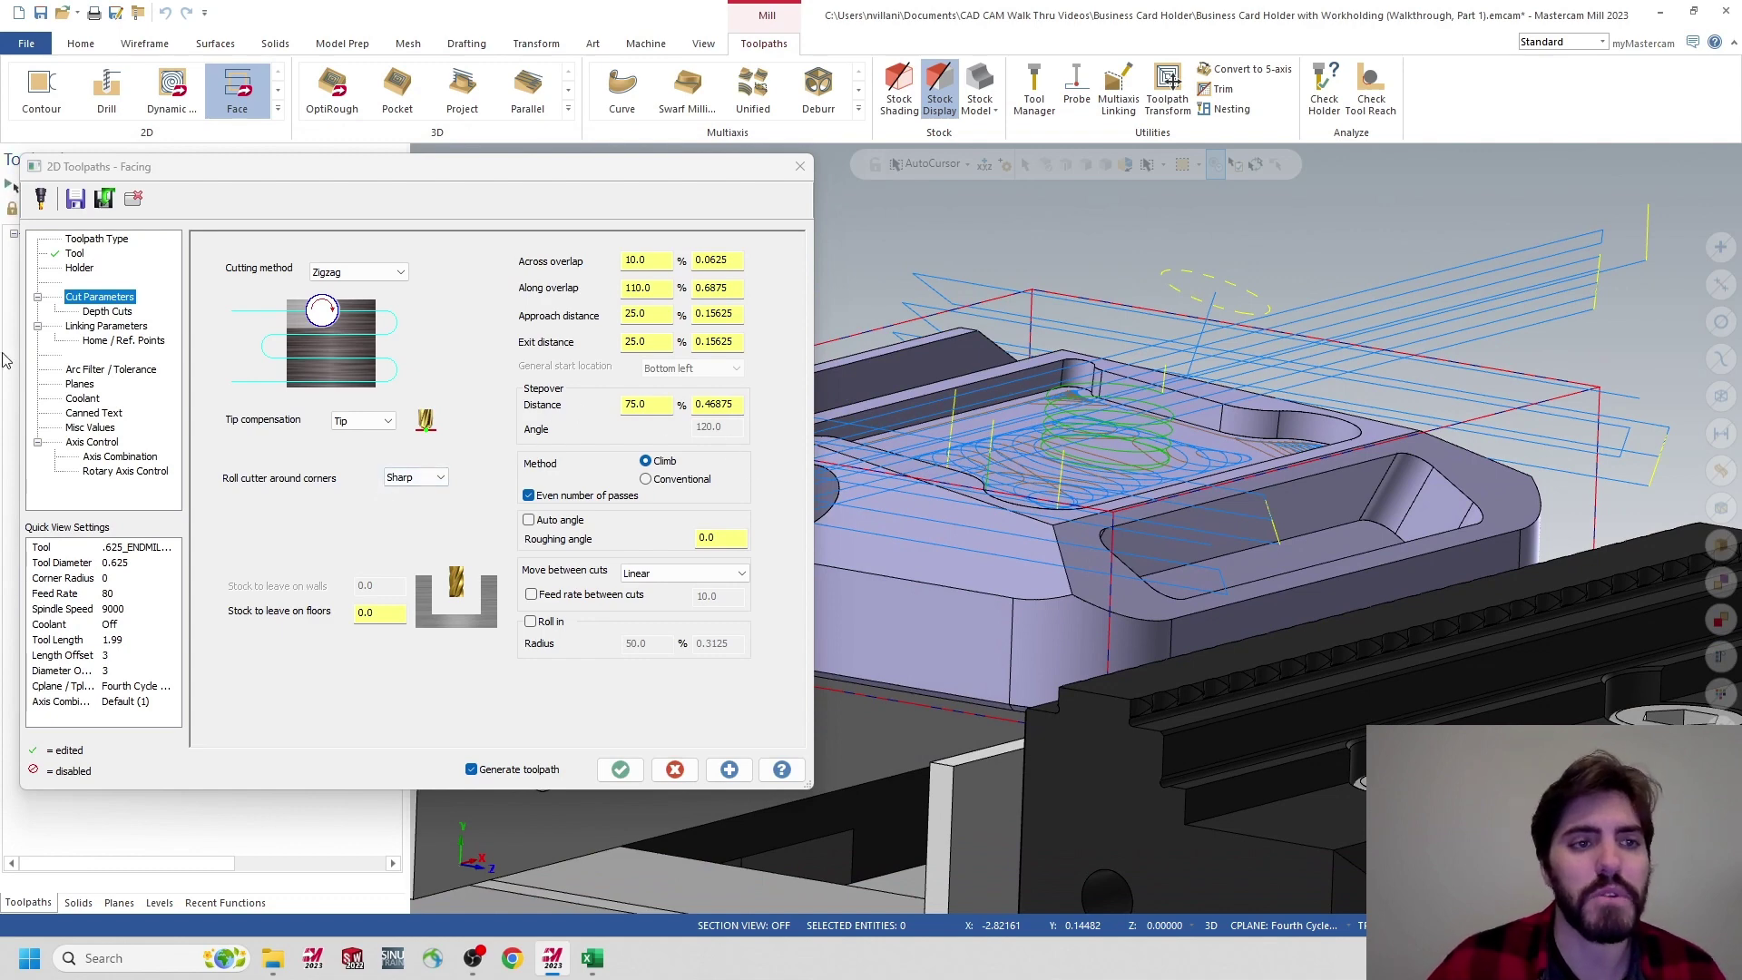
{"action": "left_click", "coordinate": [107, 312]}
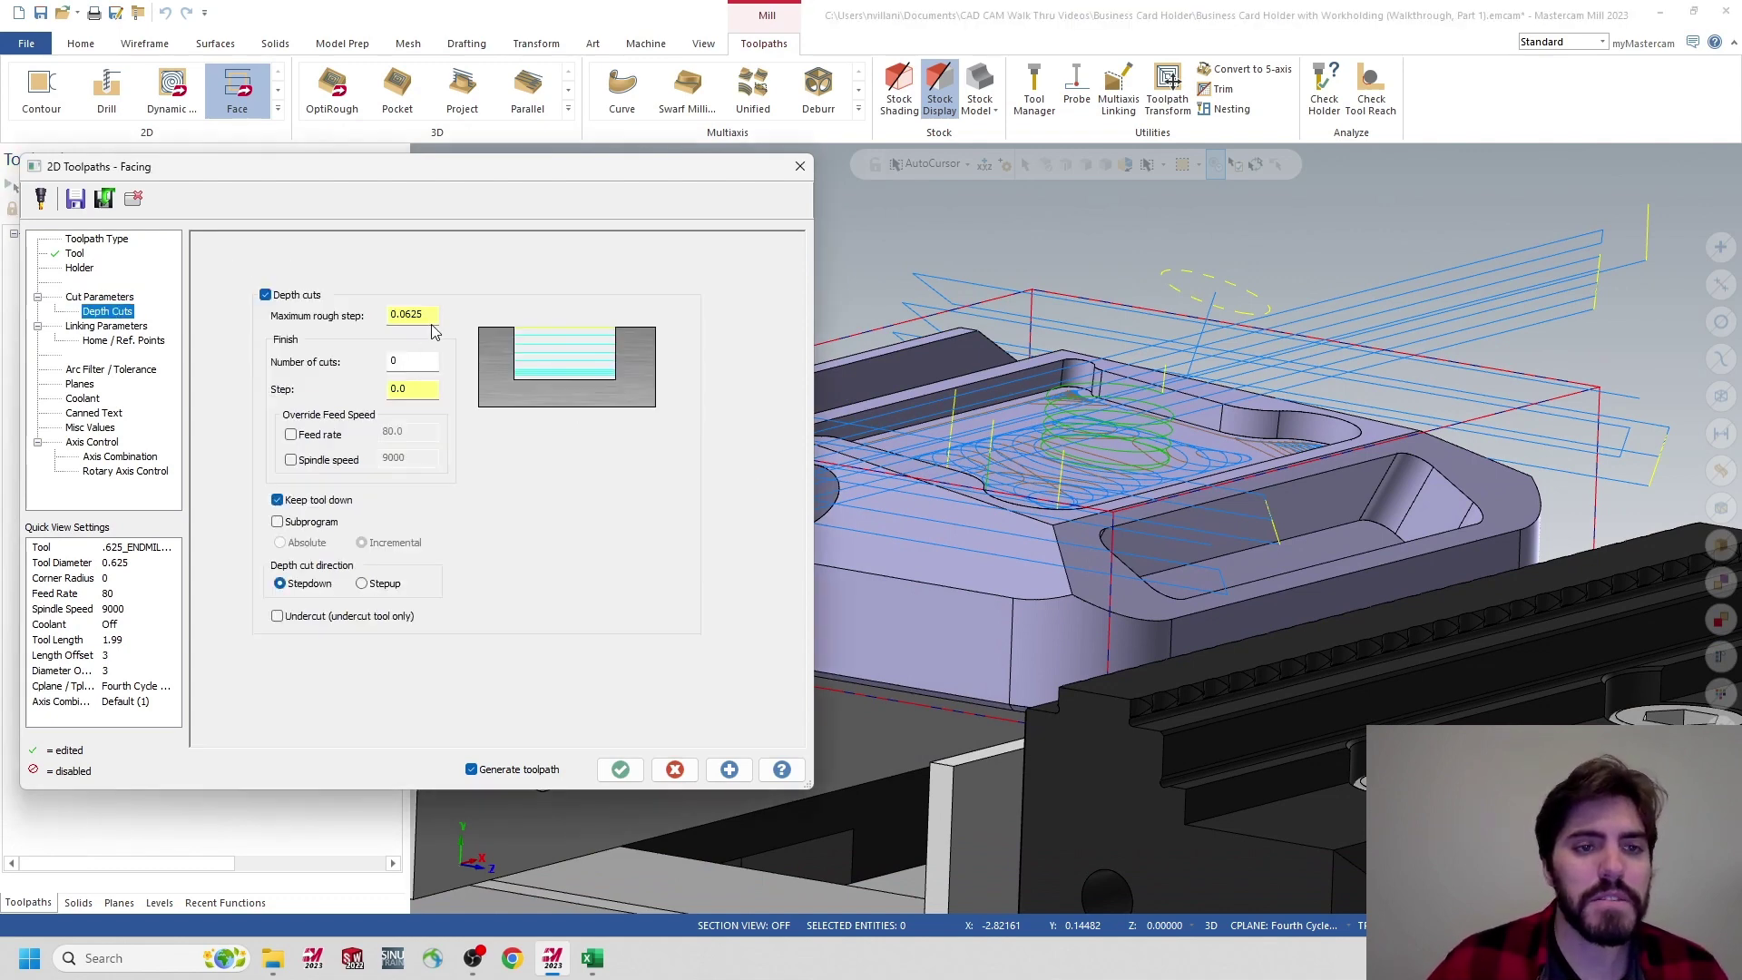
{"action": "left_click_drag", "start_coordinate": [433, 314], "coordinate": [289, 317]}
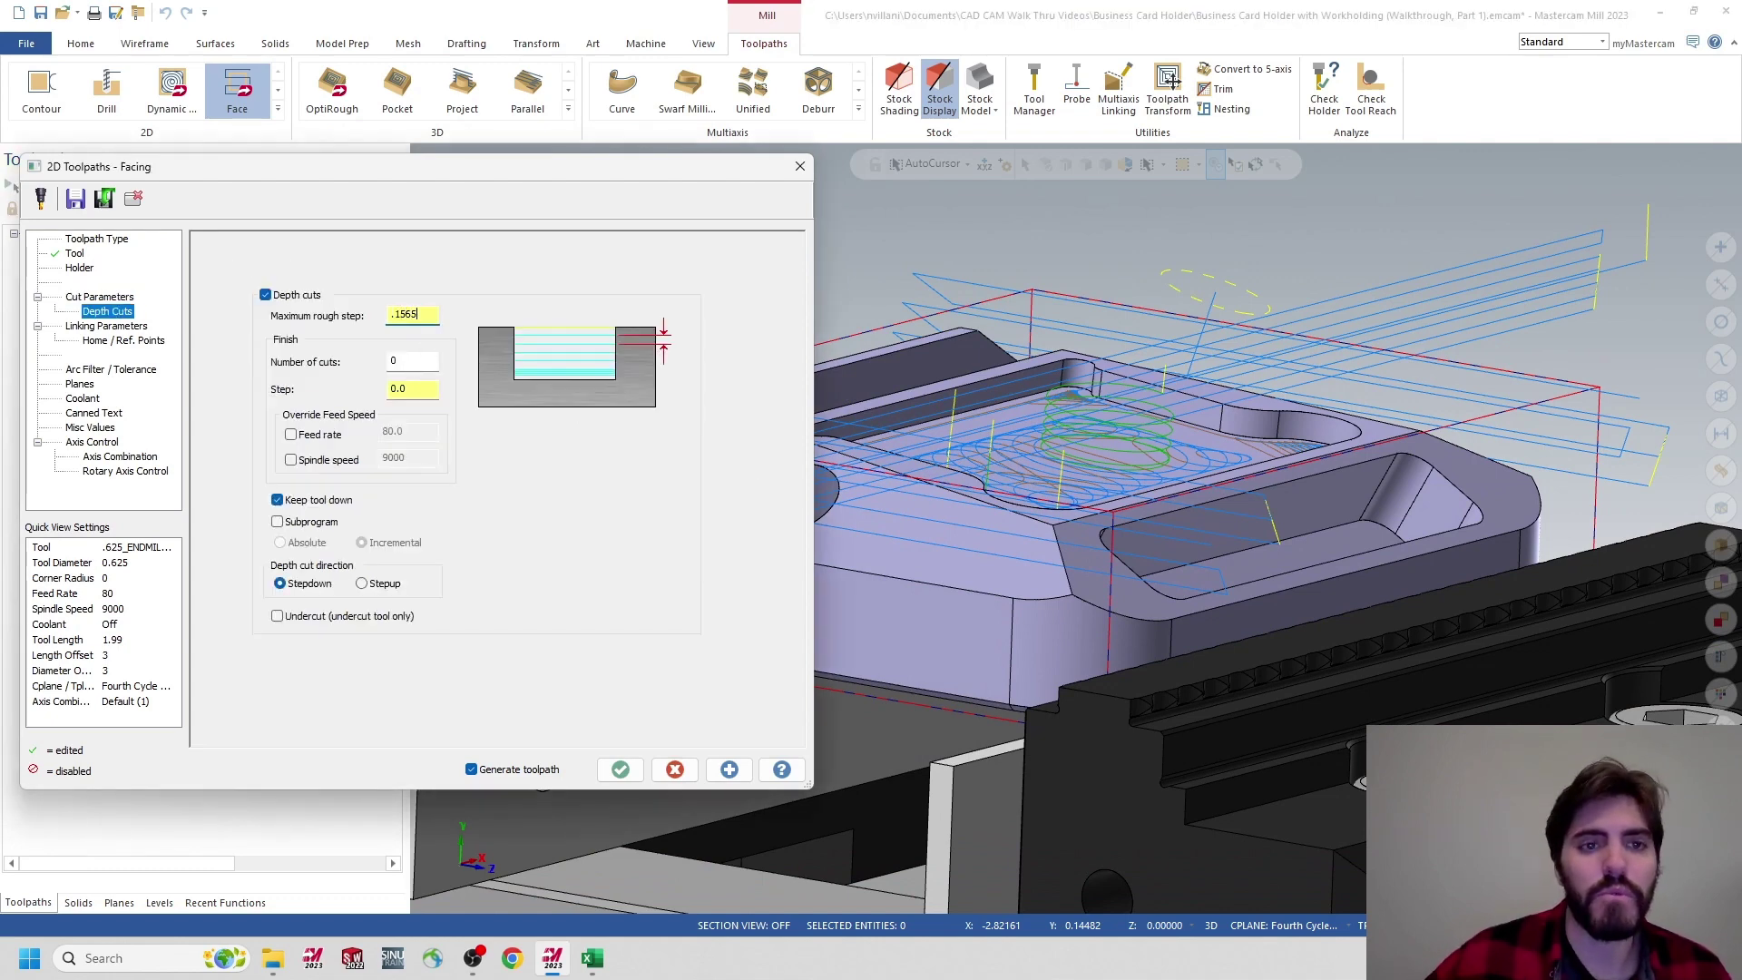
Review the facing operation's linking parameters and planes against the angled face, and accept the operation to generate its toolpath
{"action": "left_click", "coordinate": [136, 326]}
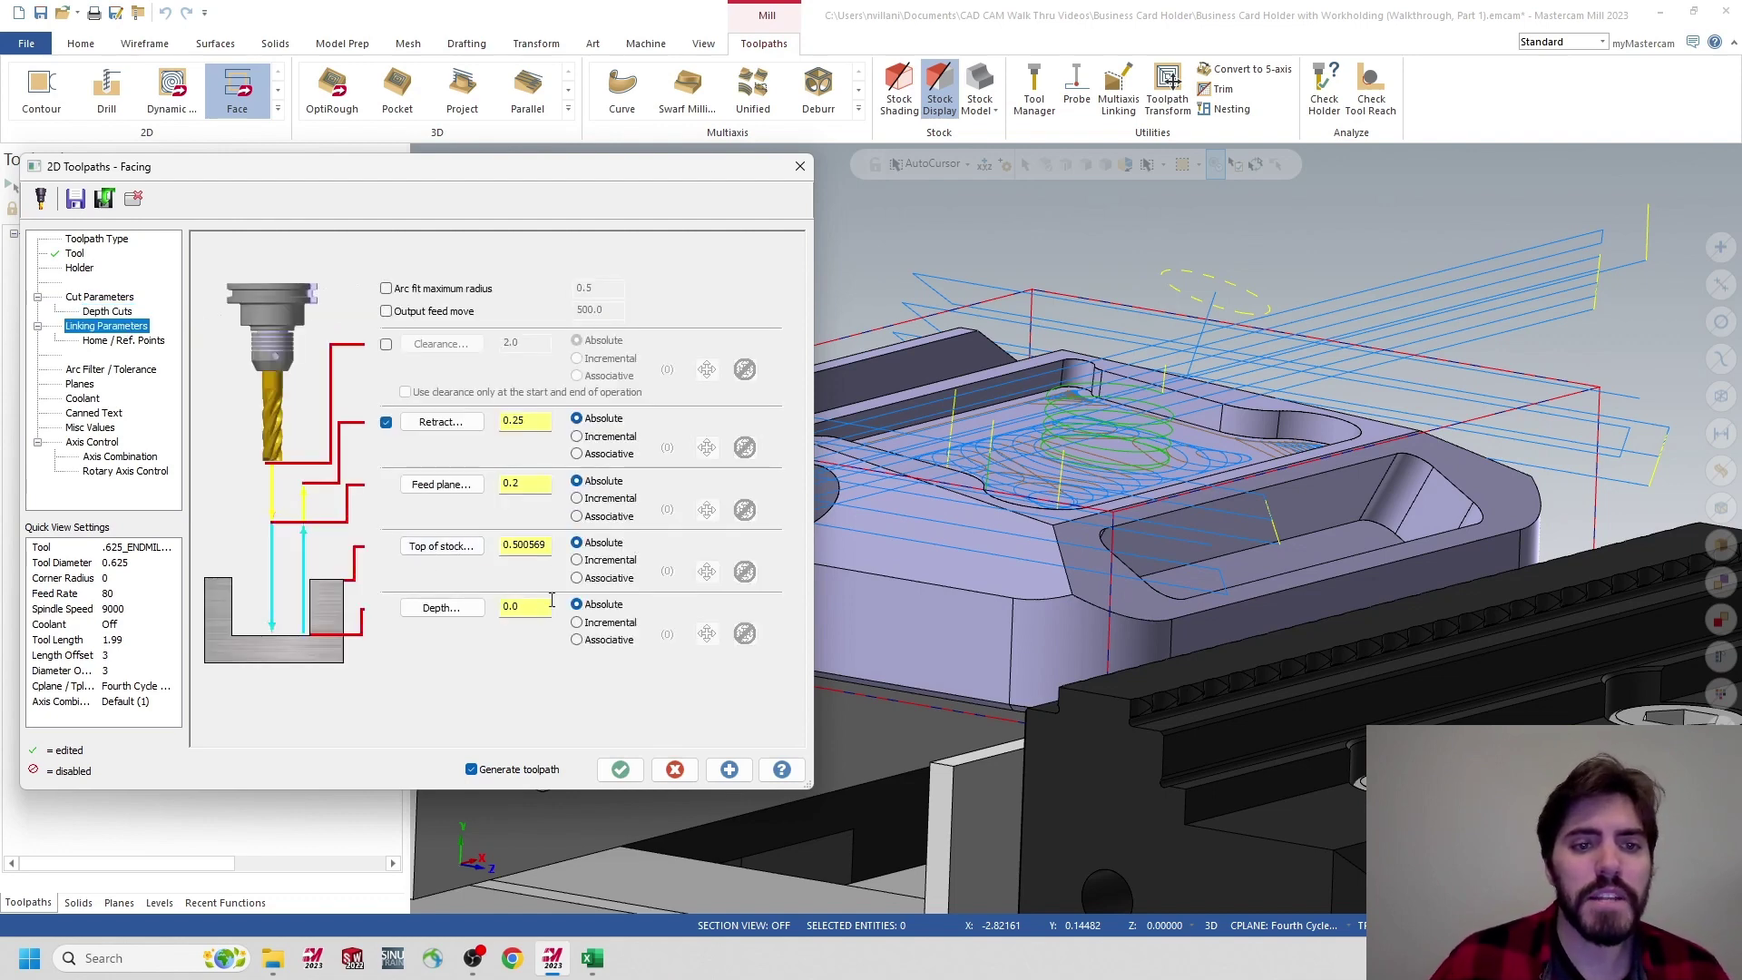
{"action": "middle_click_drag", "start_coordinate": [998, 536], "coordinate": [1261, 459]}
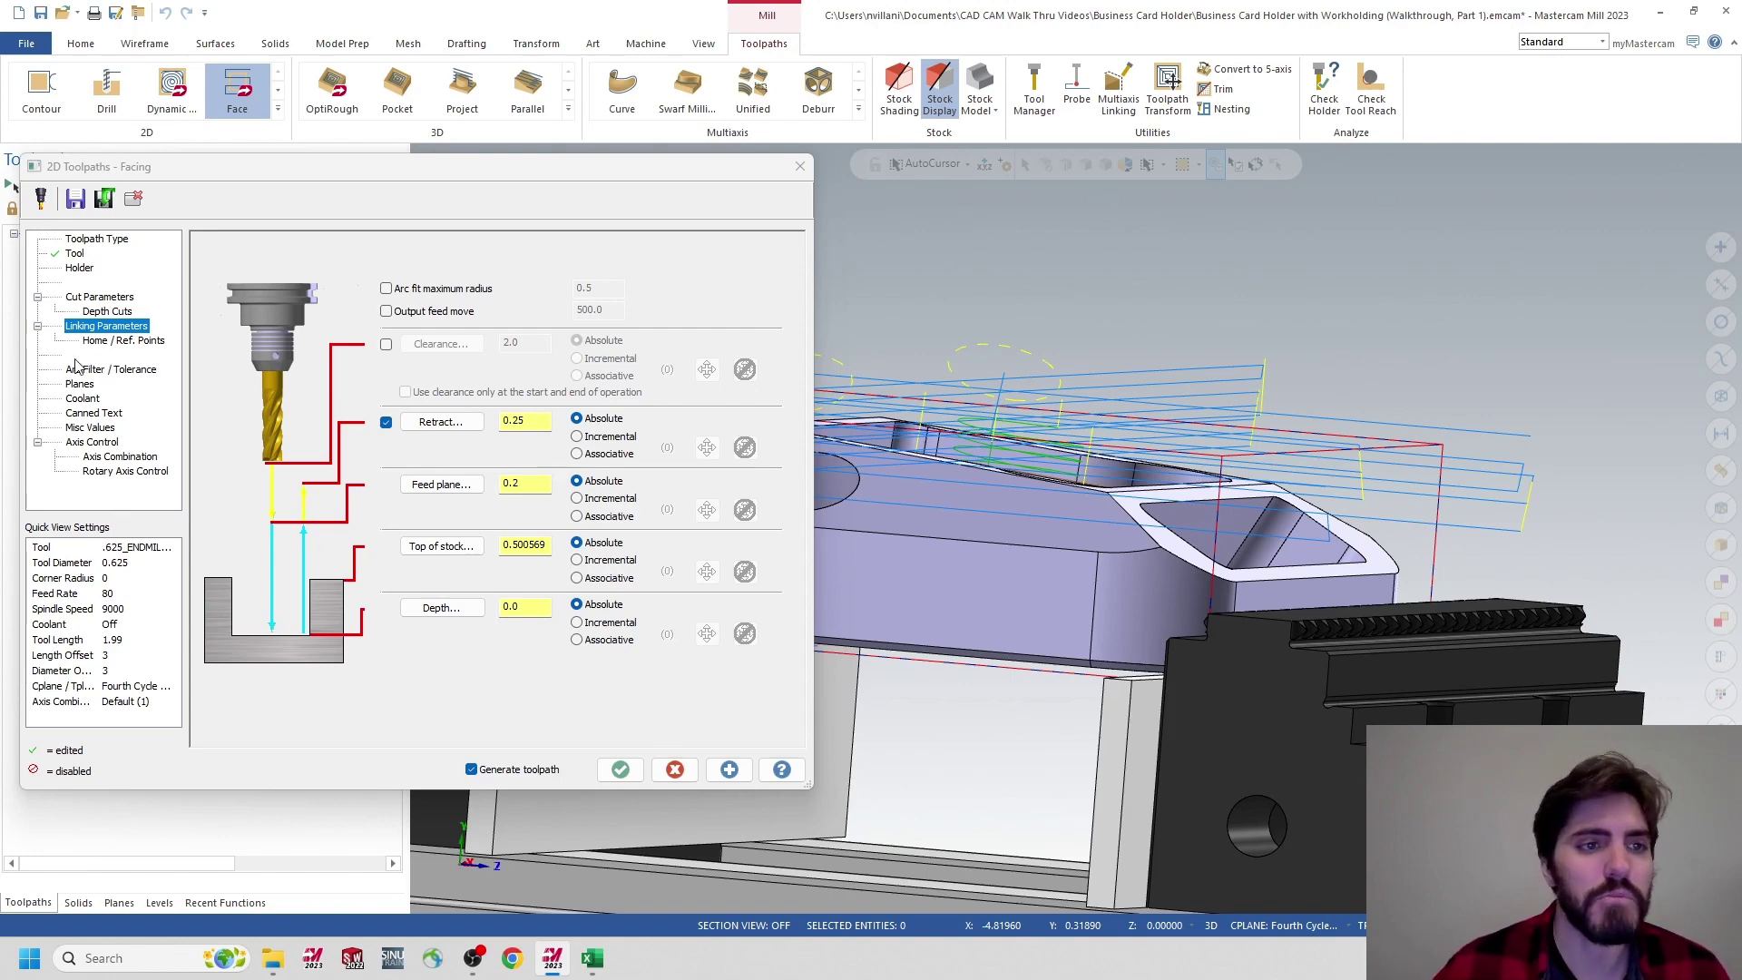
{"action": "left_click", "coordinate": [100, 345]}
{"action": "left_click", "coordinate": [96, 369]}
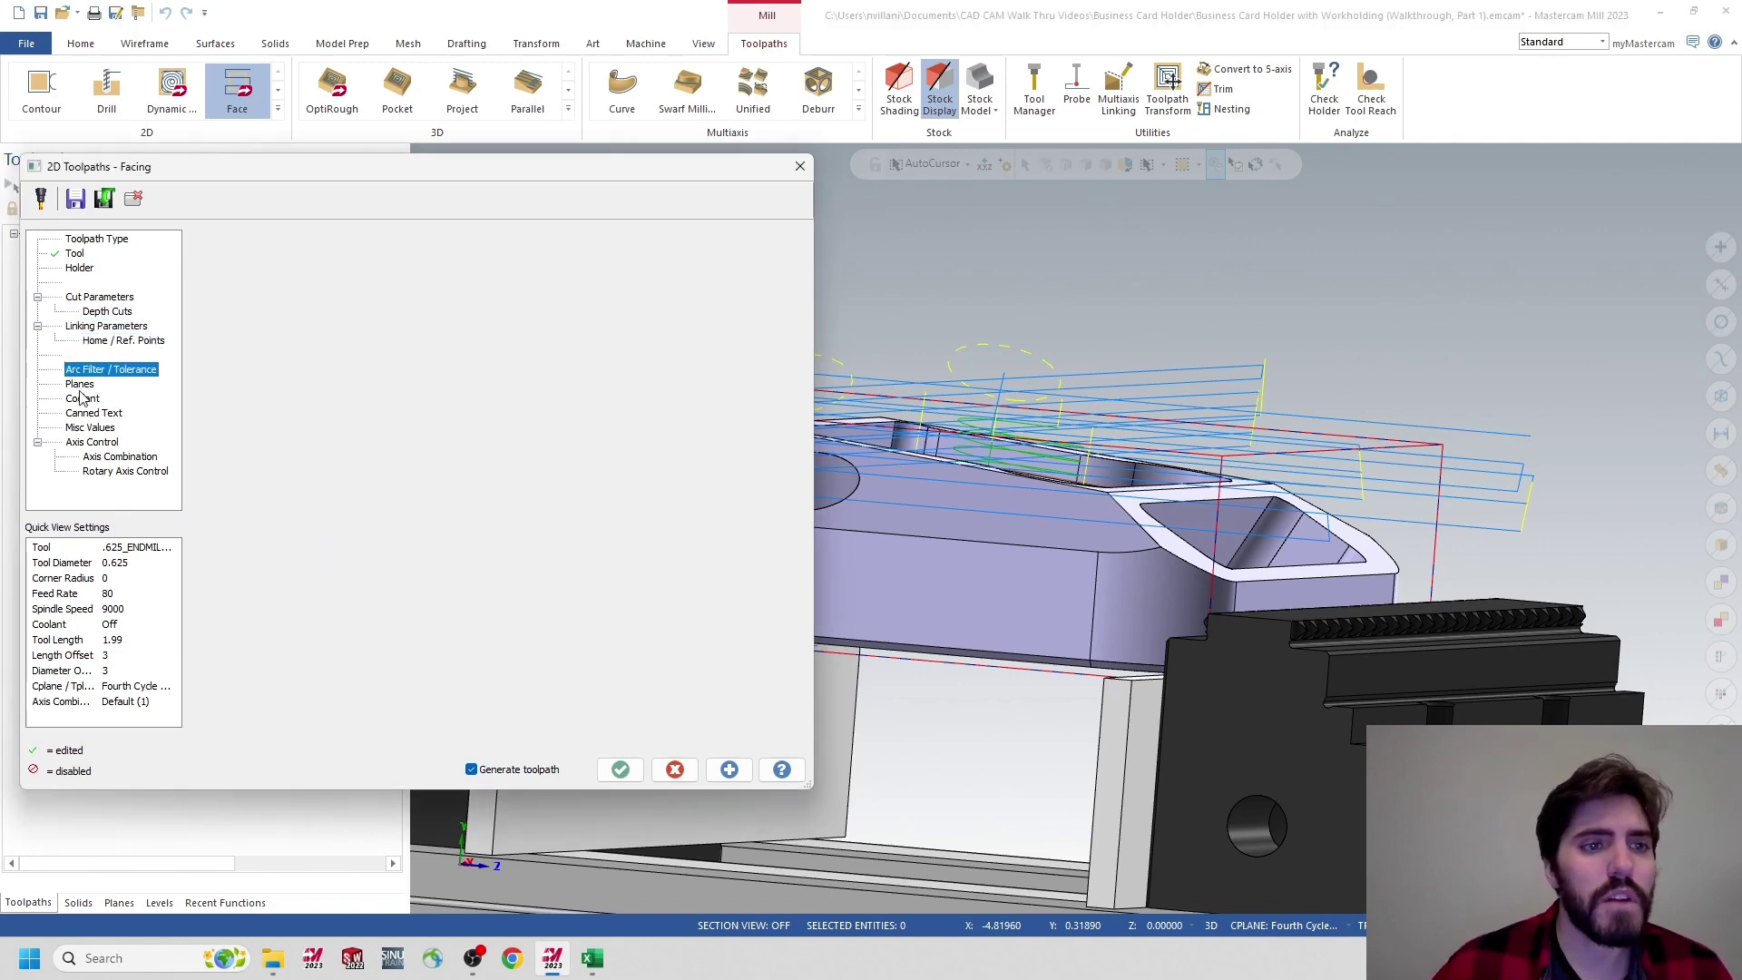
{"action": "left_click", "coordinate": [80, 384]}
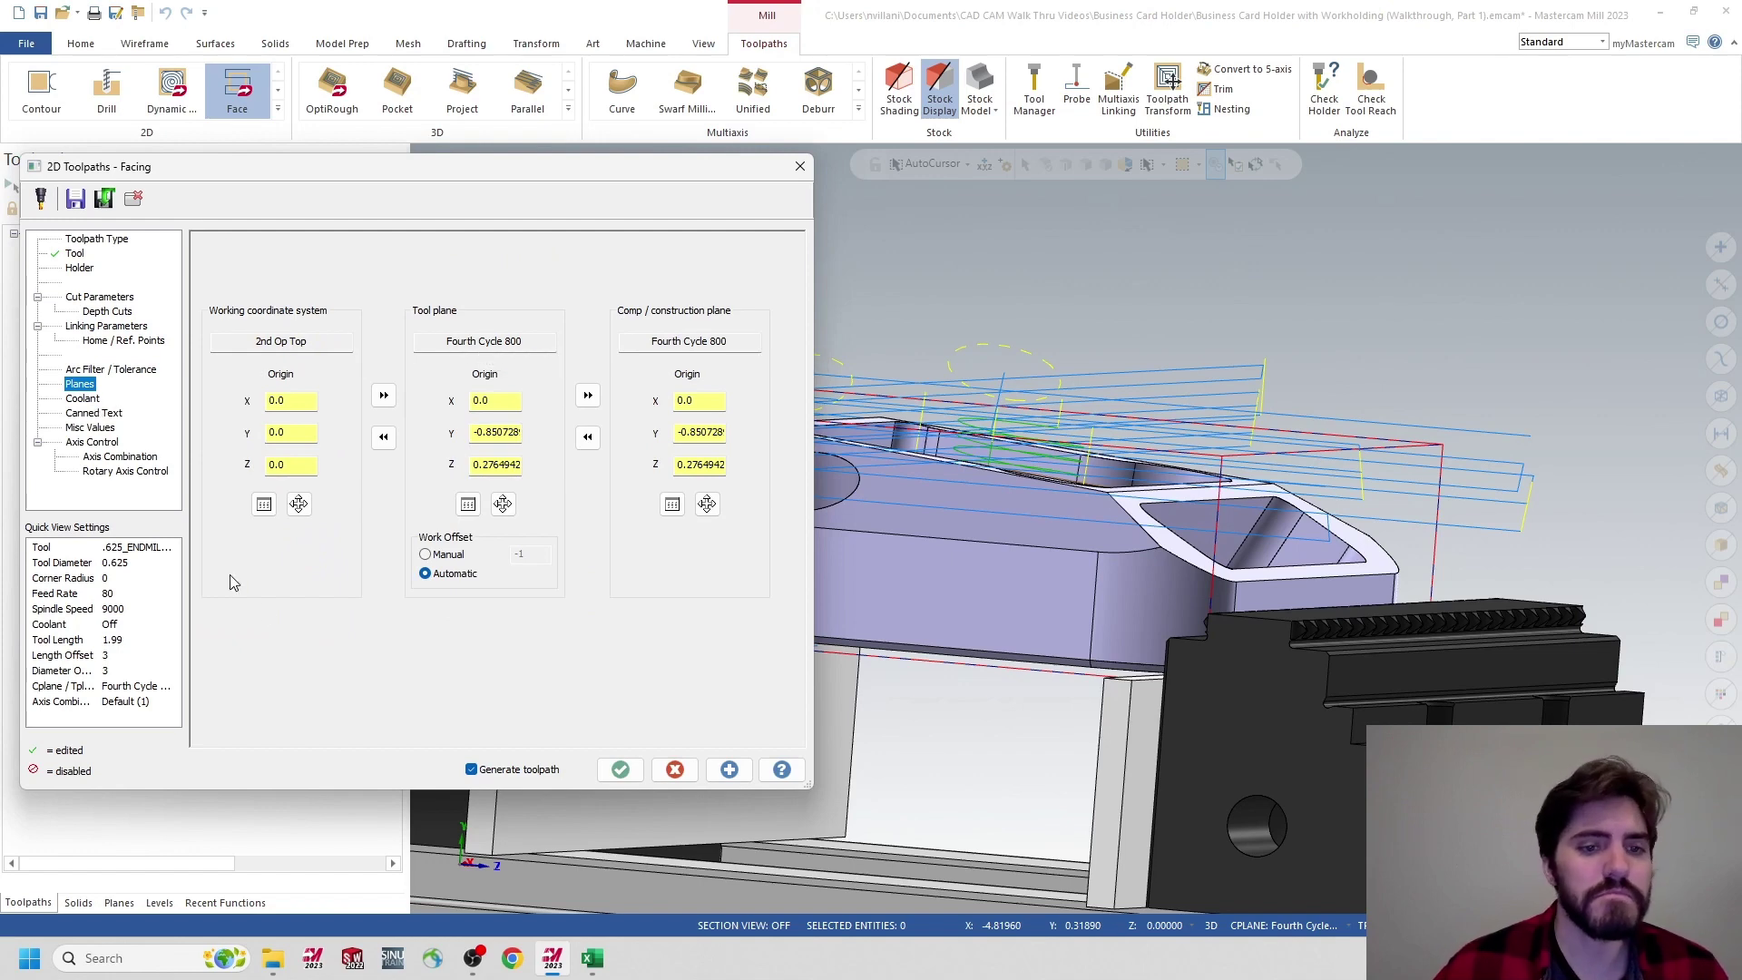
{"action": "left_click", "coordinate": [620, 770]}
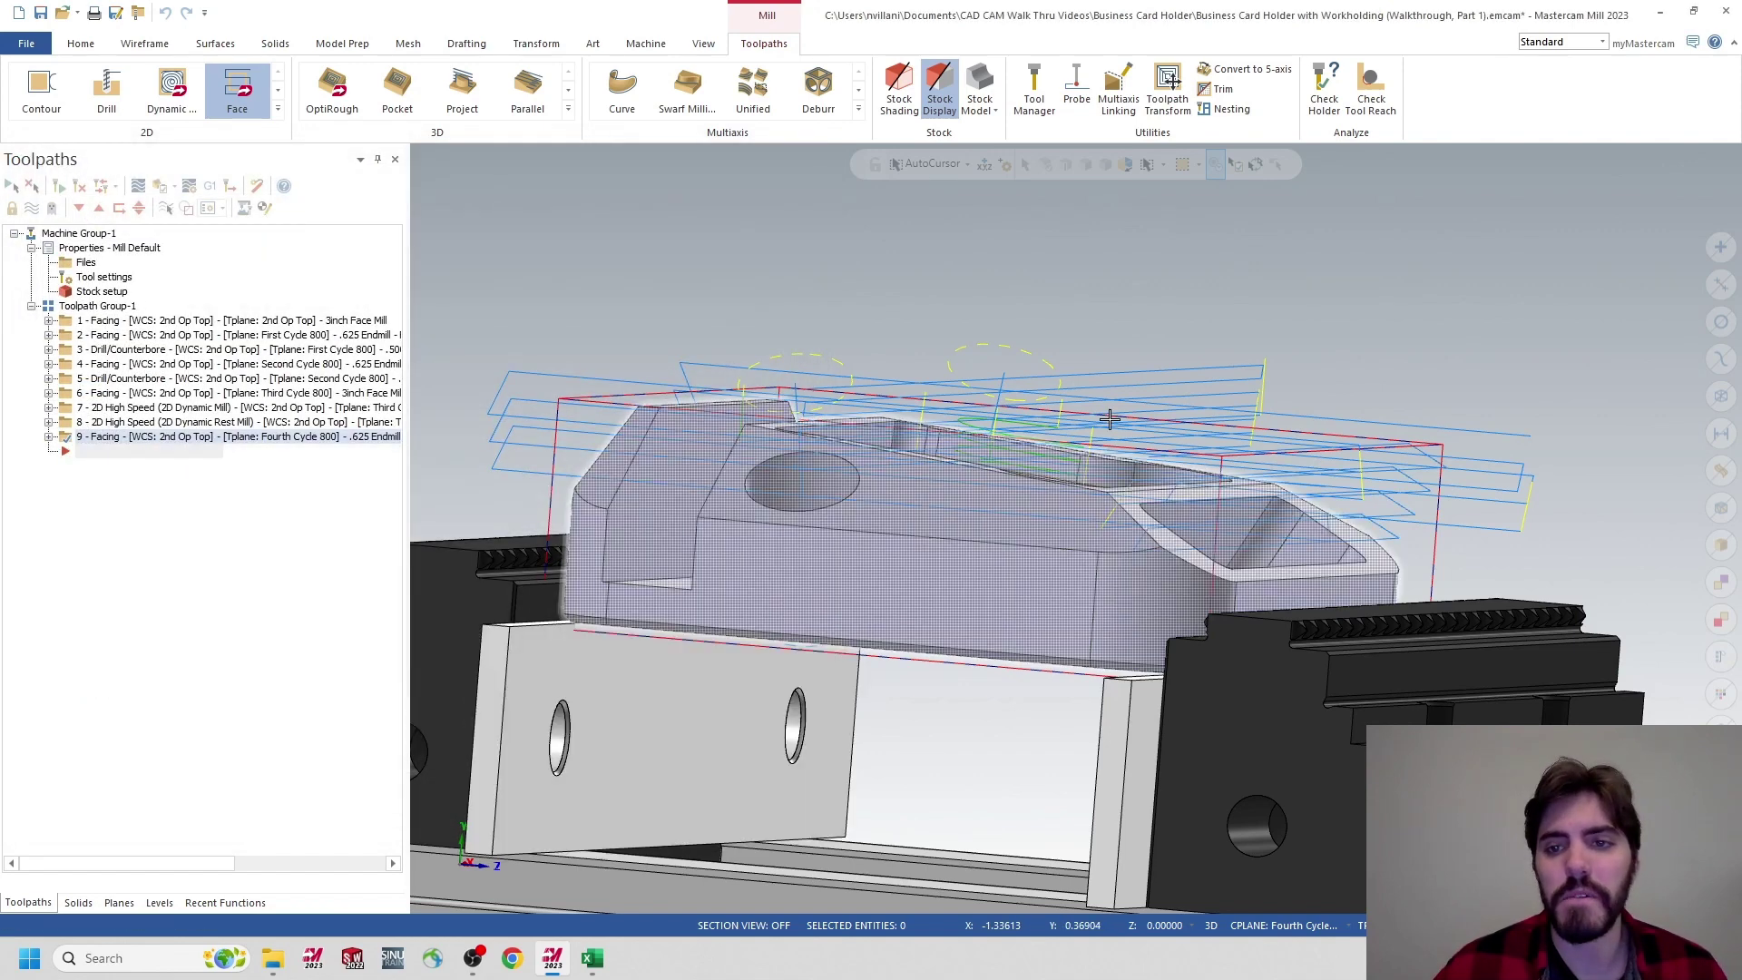
Hide every toolpath in Toolpath Group-1, and redisplay only the Fourth Cycle 800 facing toolpath to inspect it over the slotted face
{"action": "mouse_move", "coordinate": [1218, 363]}
{"action": "middle_mouse_down"}
{"action": "mouse_move", "coordinate": [1019, 351]}
{"action": "mouse_move", "coordinate": [732, 467]}
{"action": "mouse_move", "coordinate": [944, 264]}
{"action": "middle_mouse_up"}
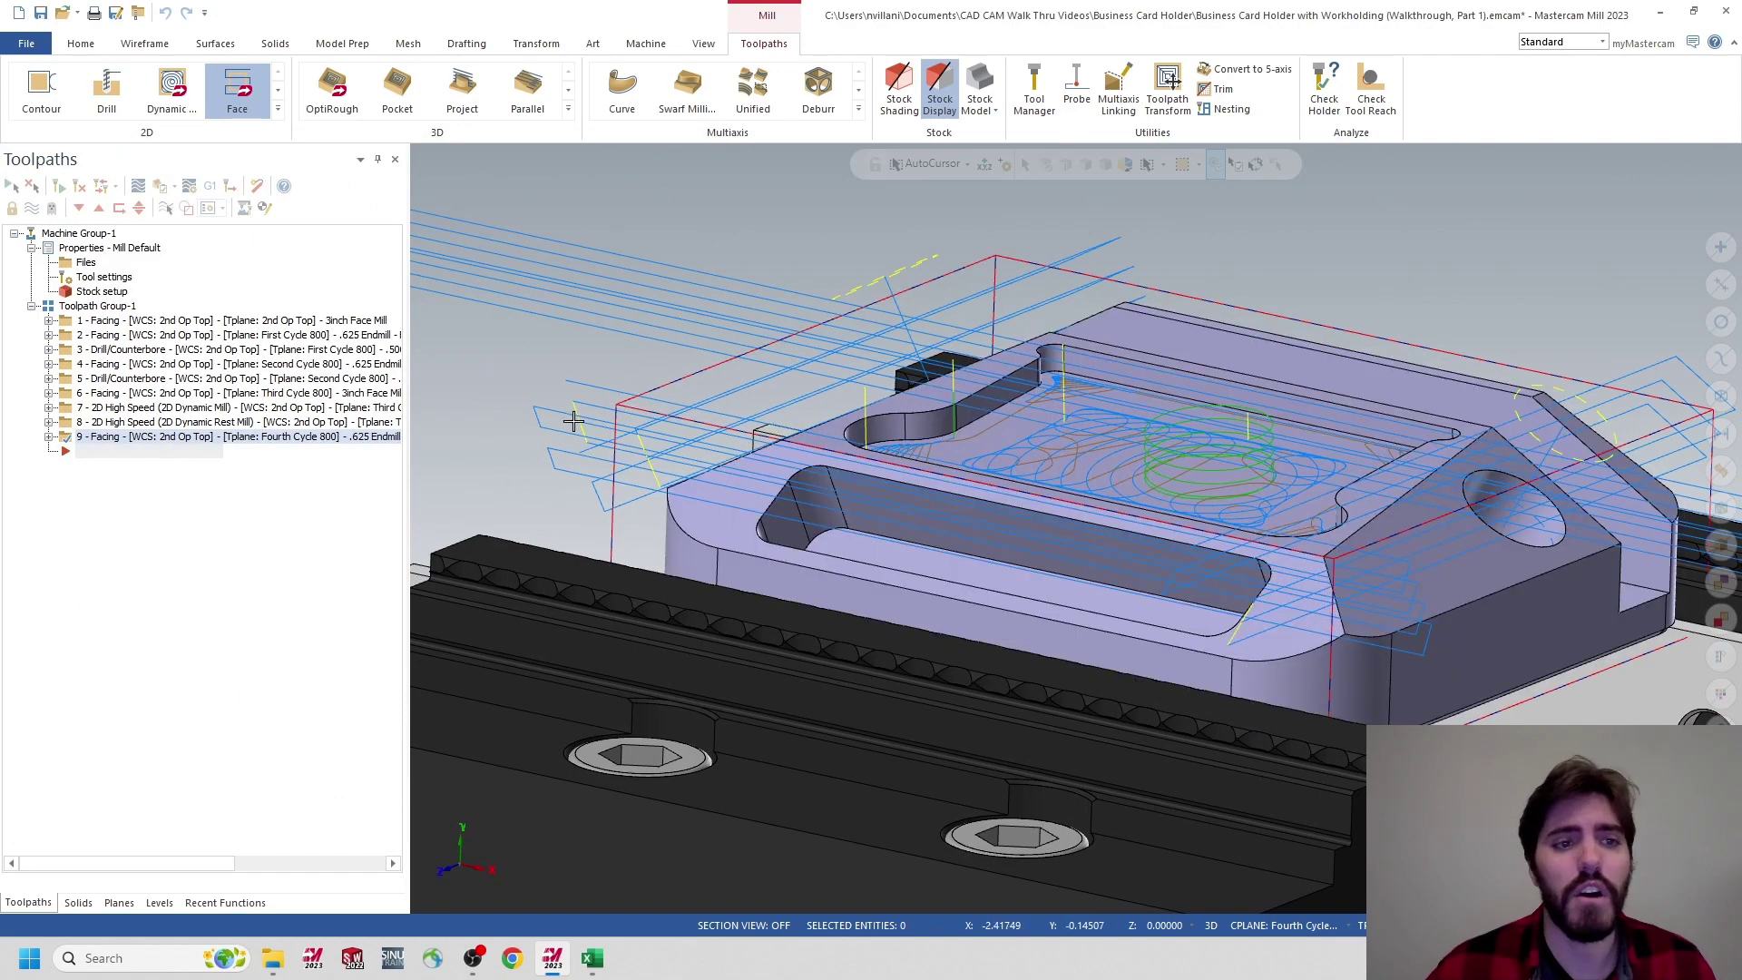
{"action": "left_click", "coordinate": [98, 306]}
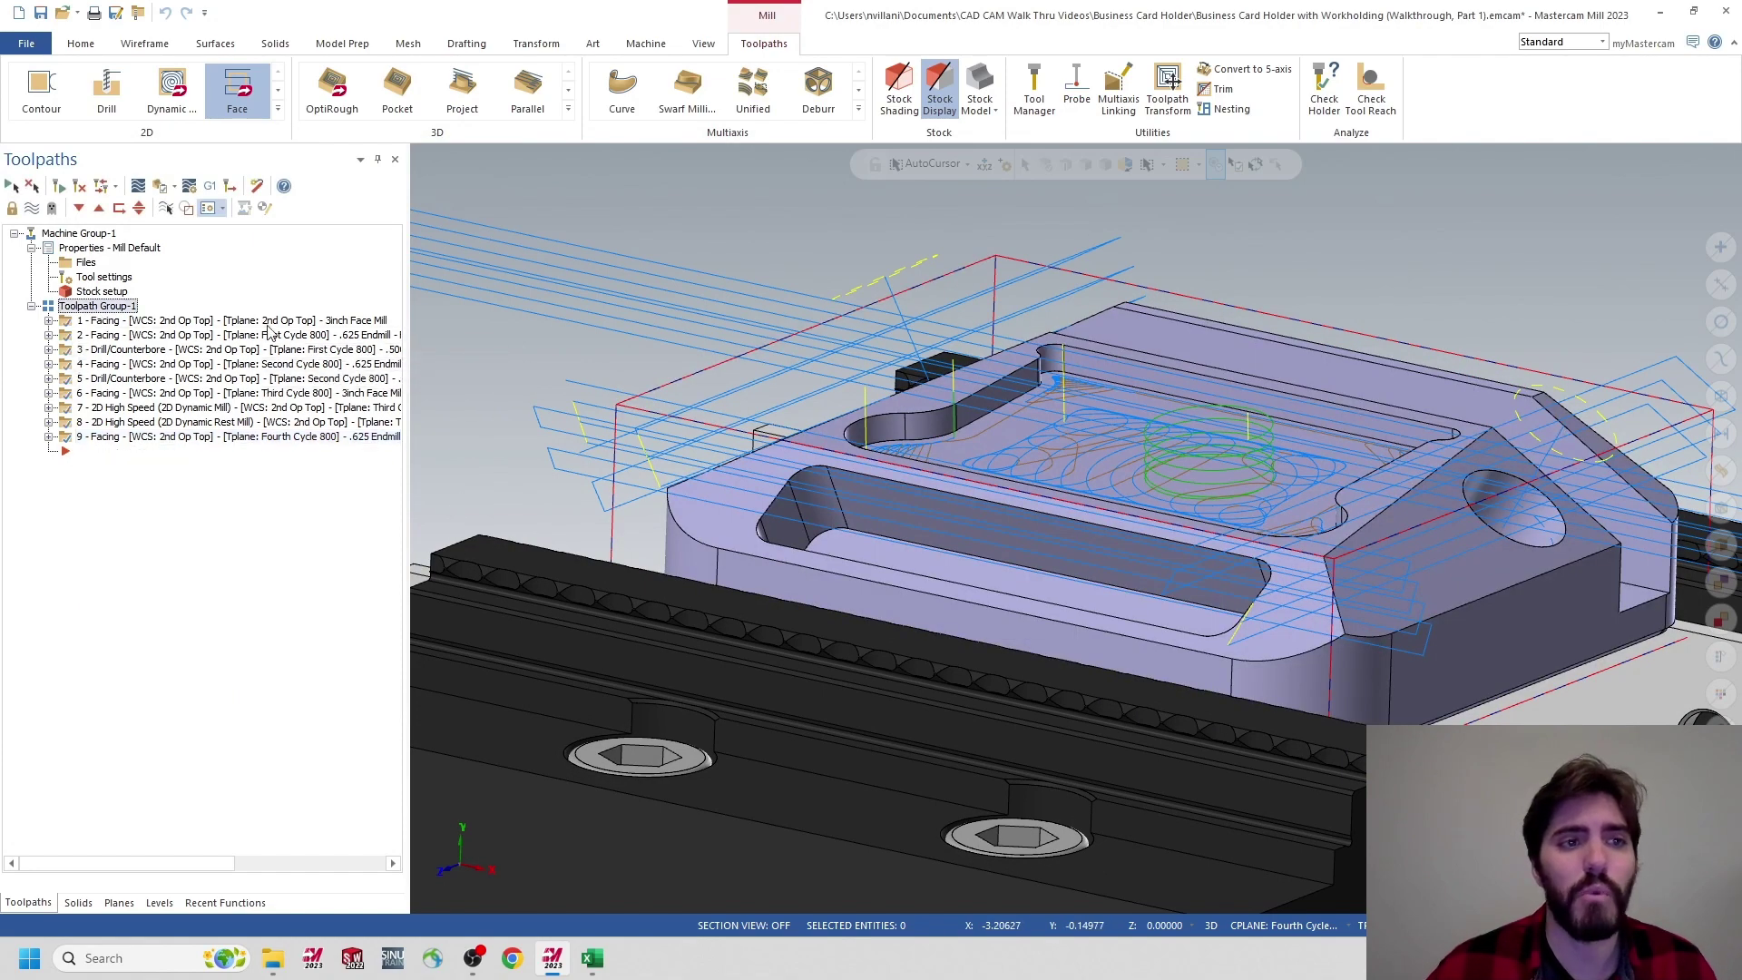
{"action": "left_click", "coordinate": [32, 209]}
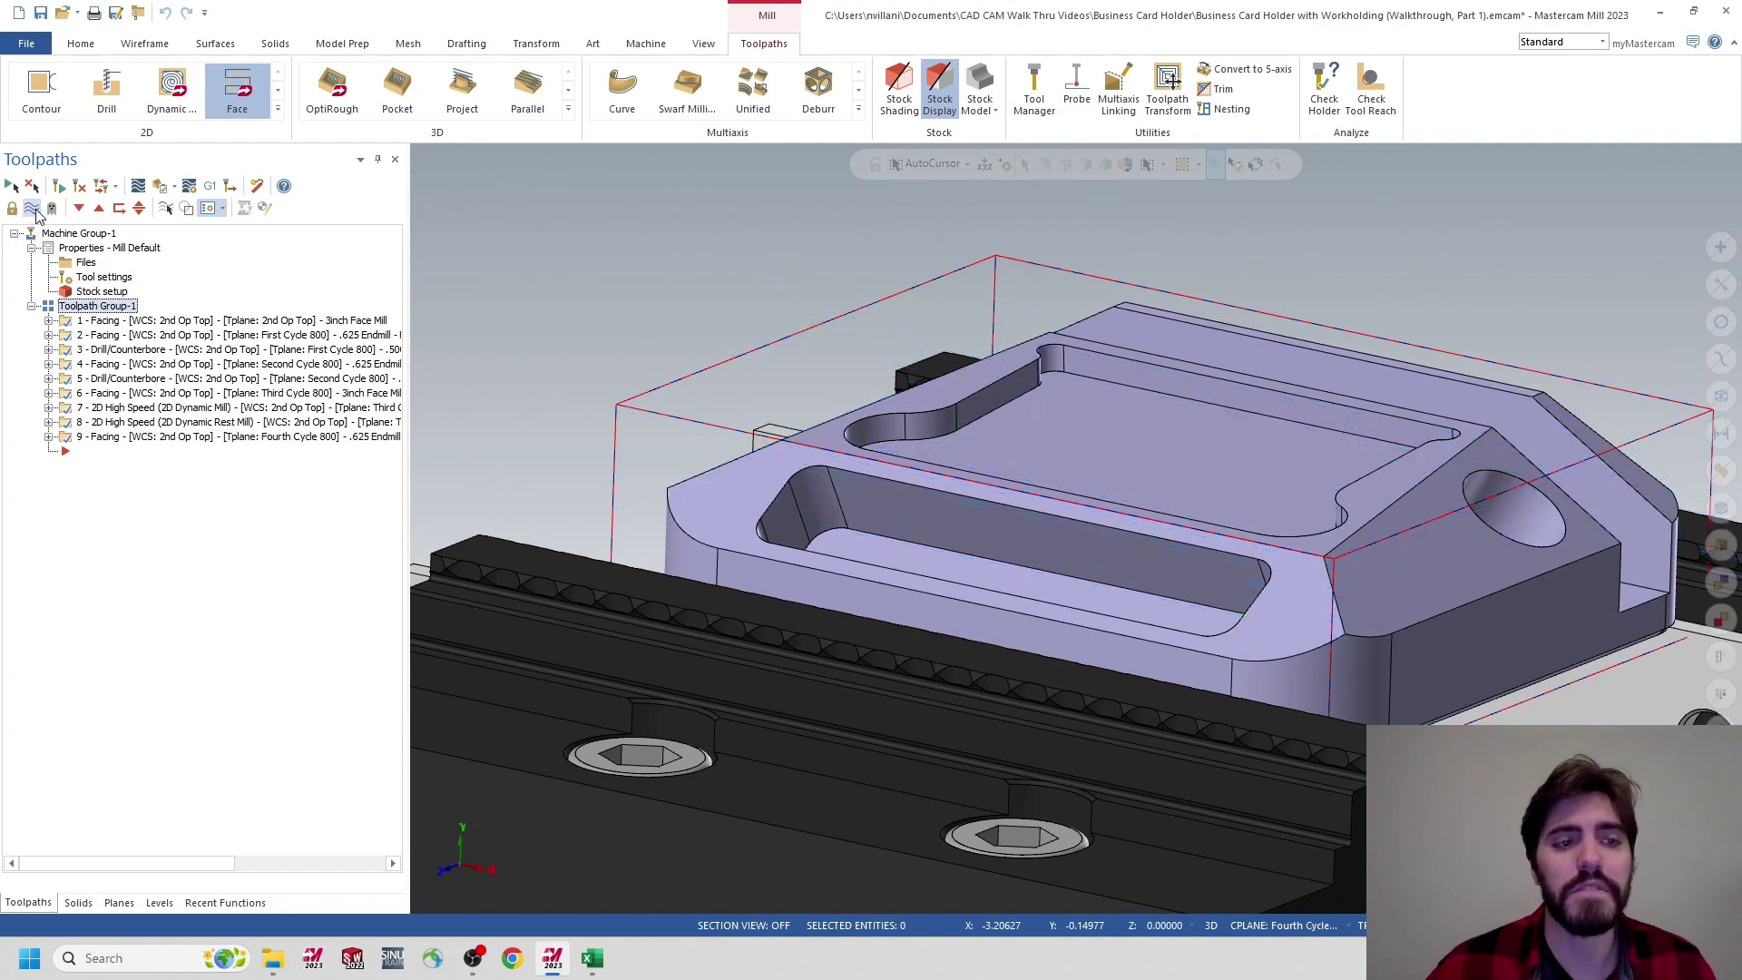
{"action": "left_click", "coordinate": [164, 437]}
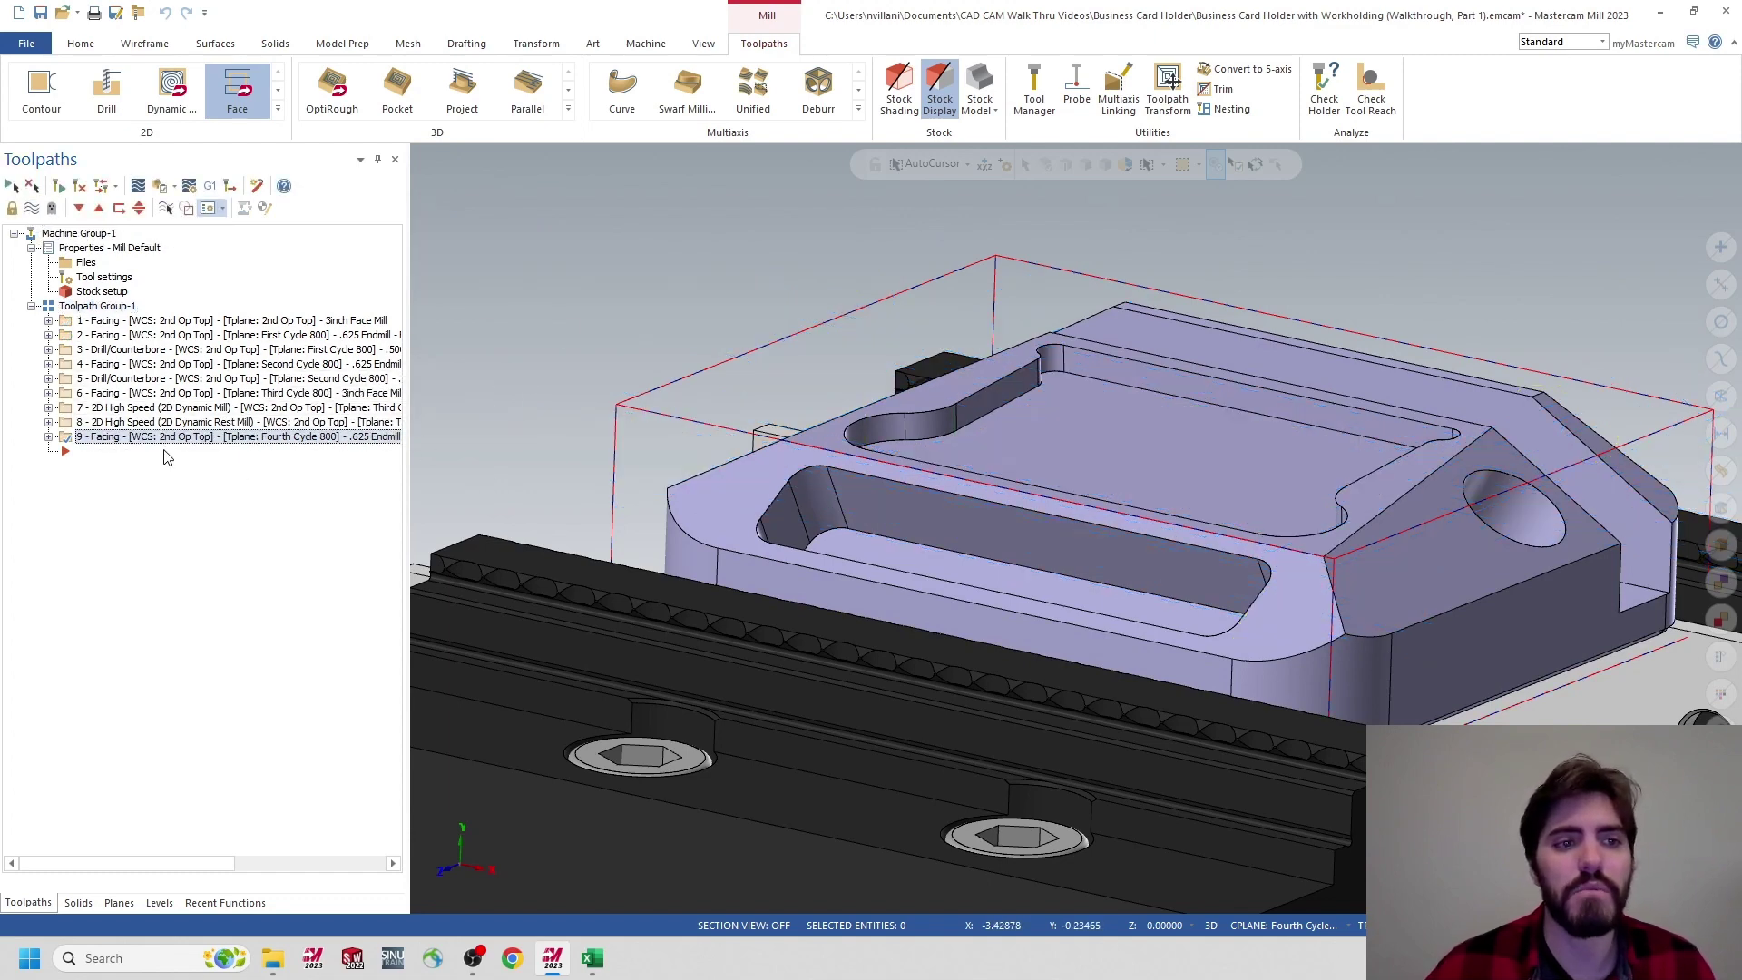
{"action": "left_click", "coordinate": [32, 209]}
{"action": "middle_click_drag", "start_coordinate": [641, 245], "coordinate": [844, 317]}
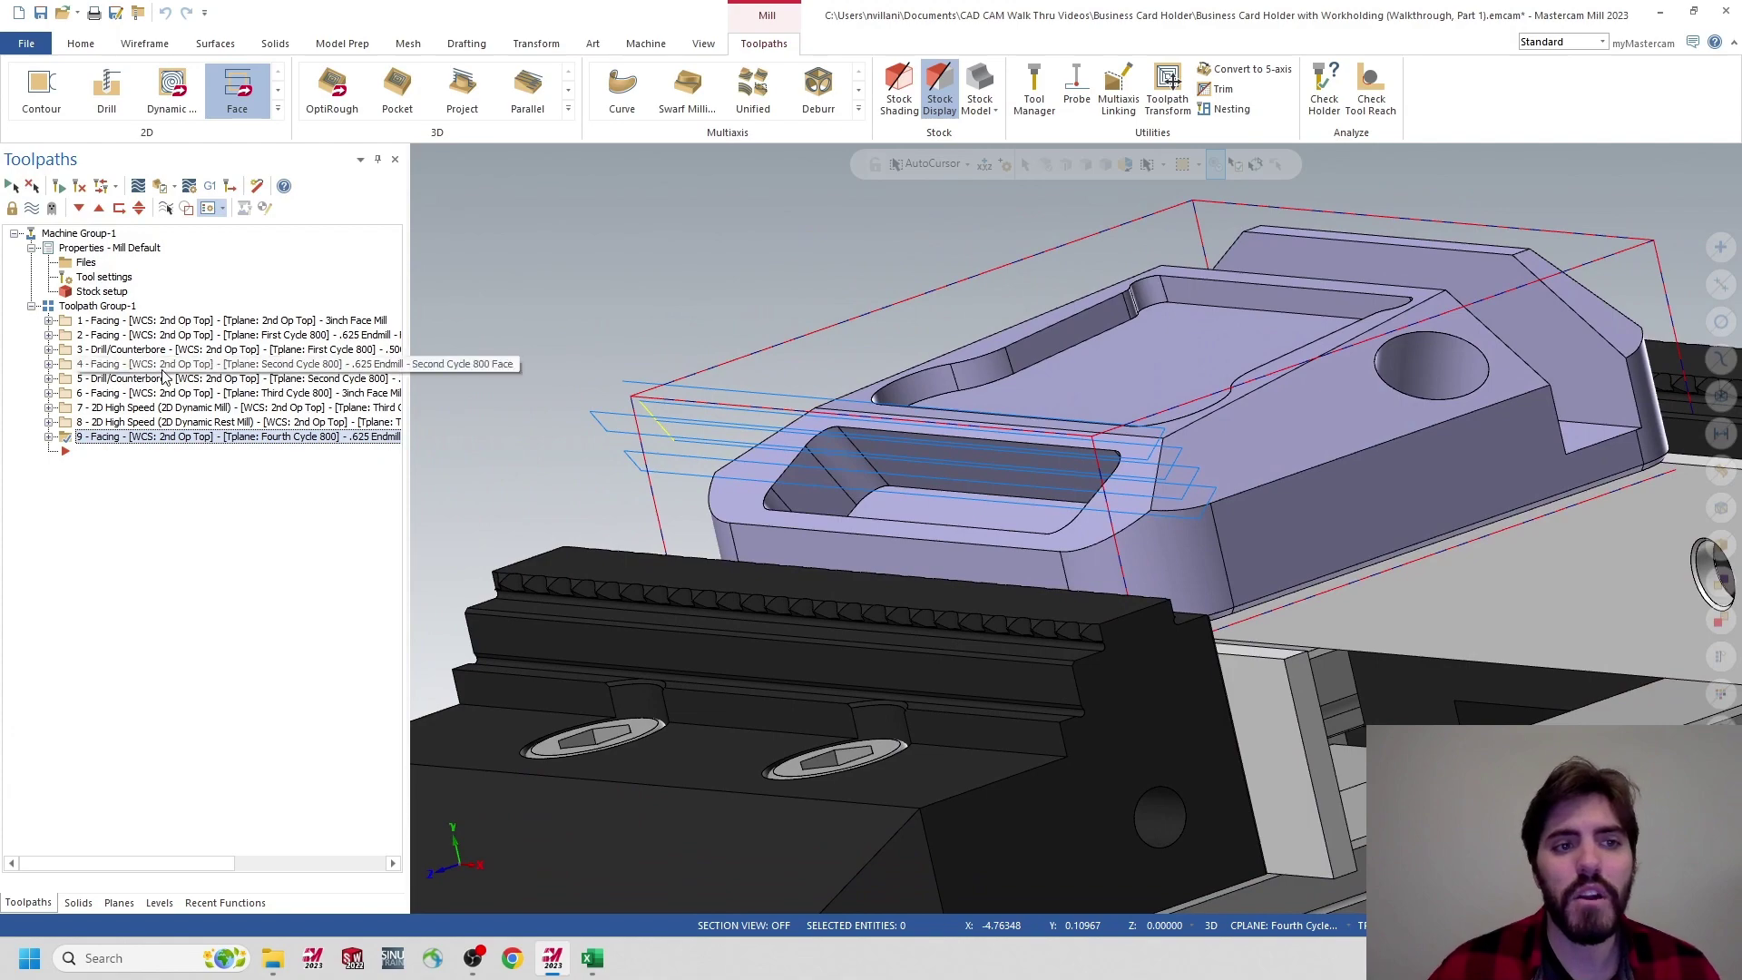
{"action": "middle_click_drag", "start_coordinate": [1005, 480], "coordinate": [1107, 433]}
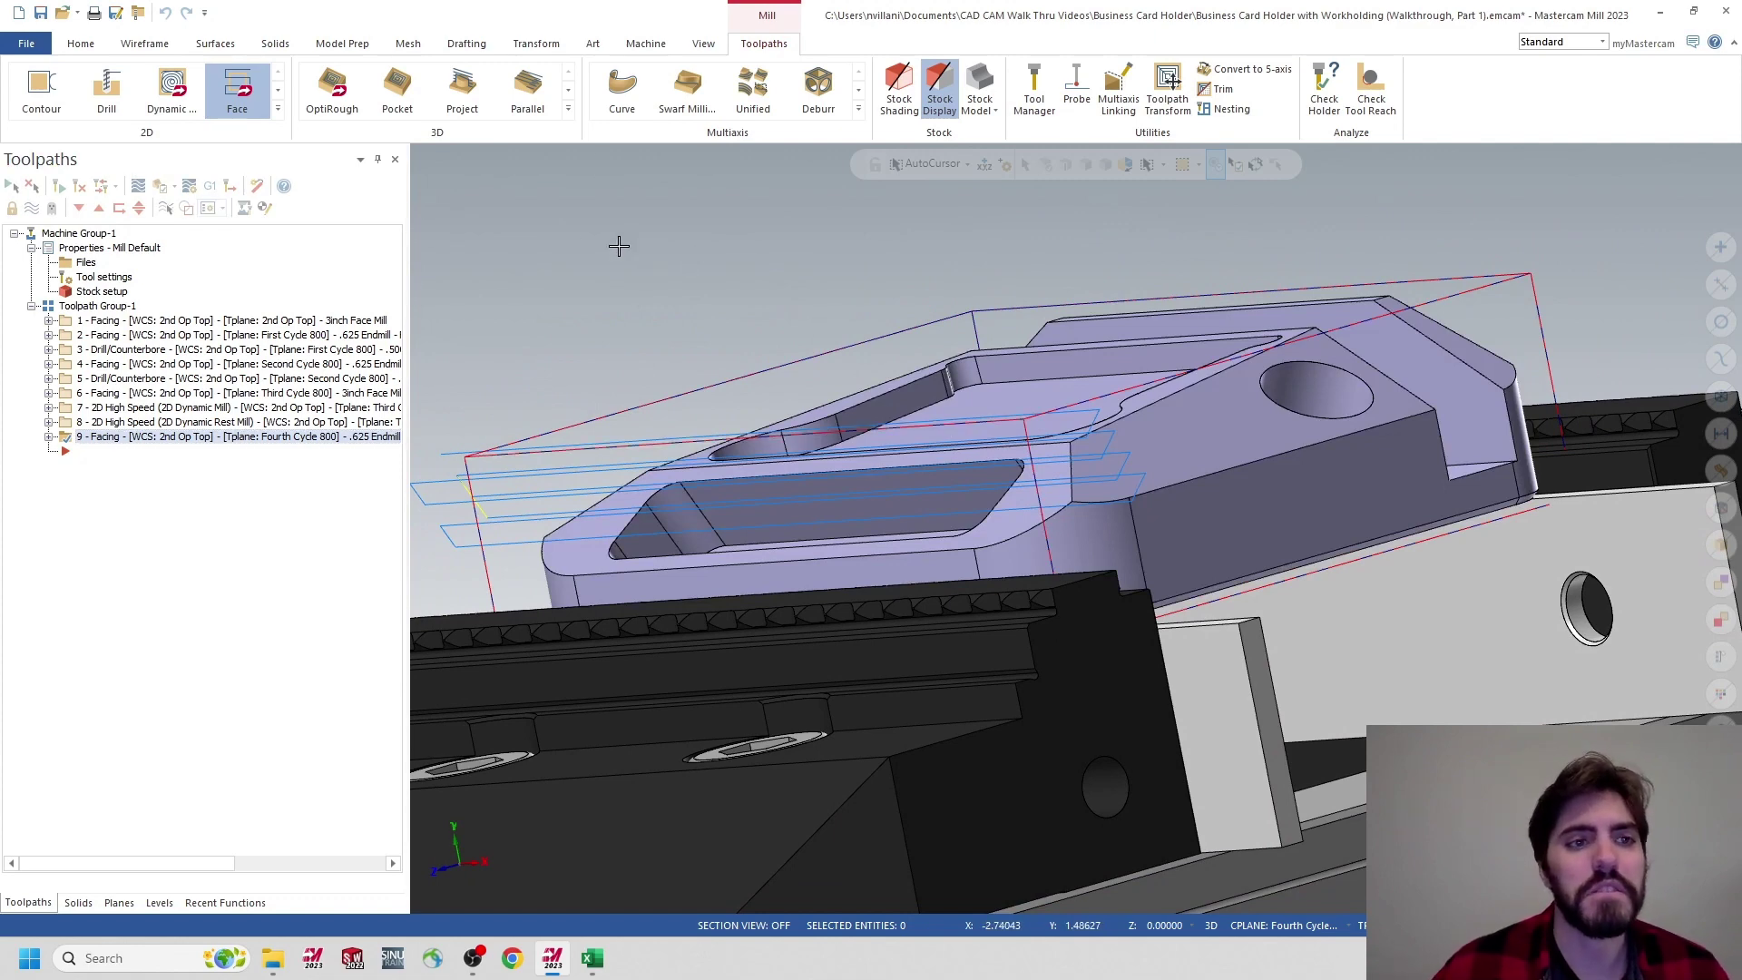
Verify all operations of Toolpath Group-1 in Mastercam Simulator and play the machining from the raw stock
{"action": "left_click", "coordinate": [93, 307]}
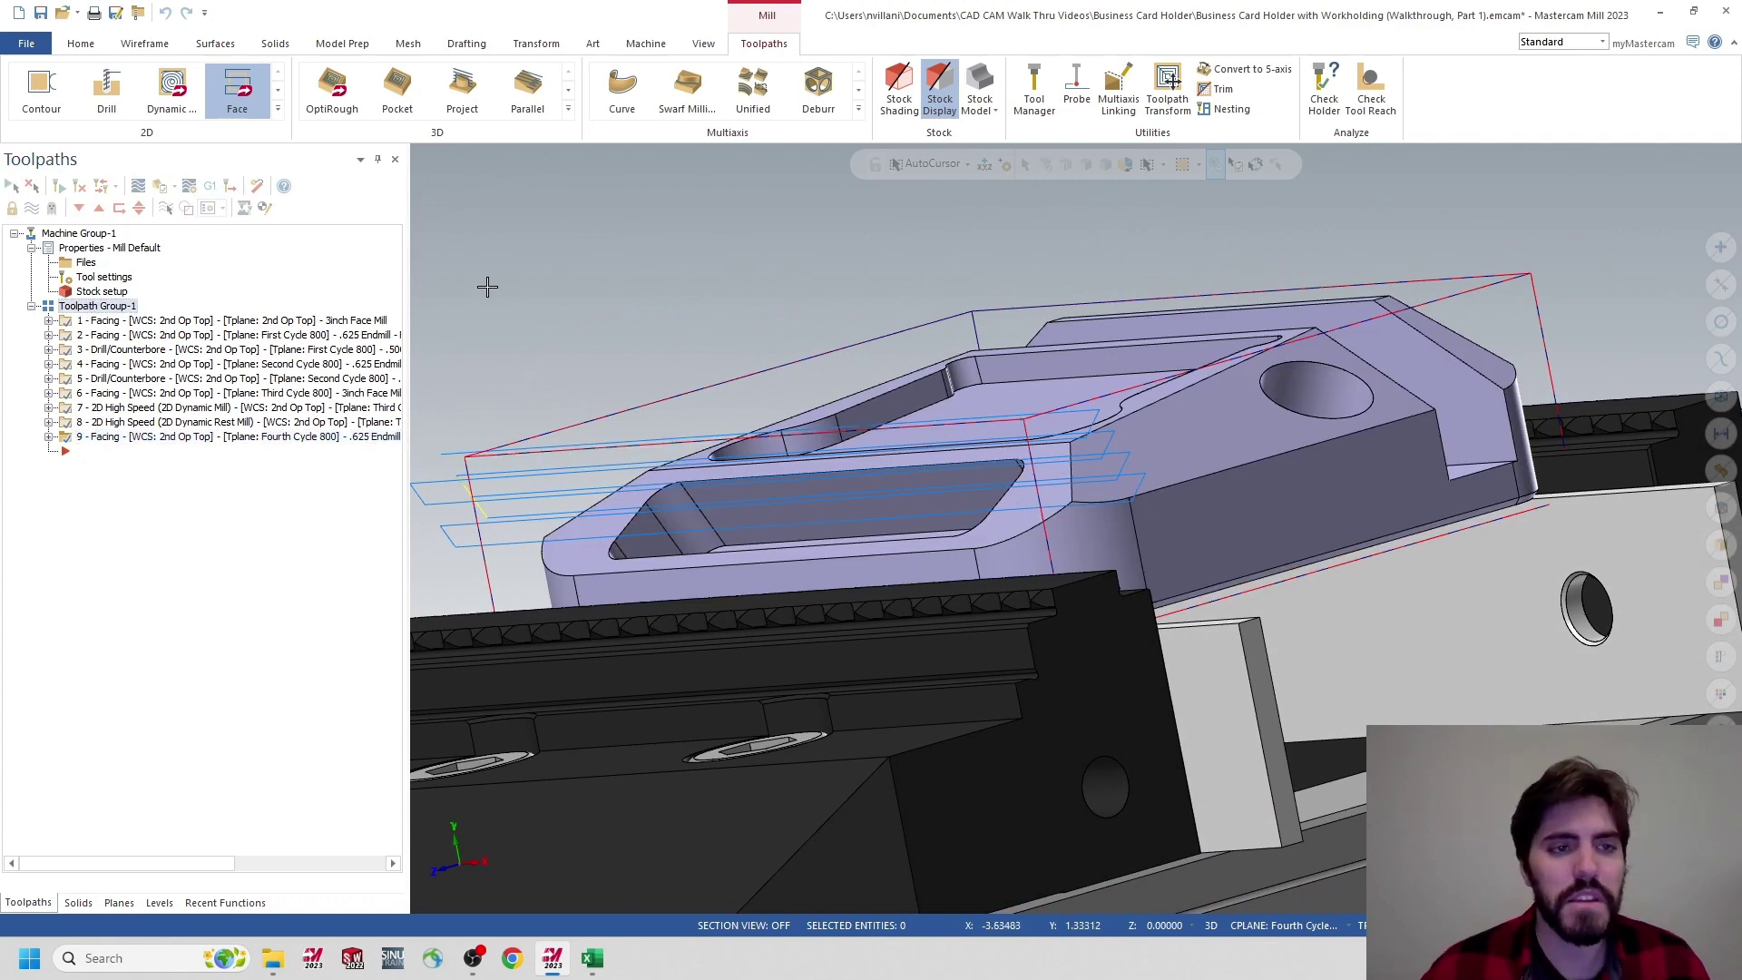
{"action": "middle_click_drag", "start_coordinate": [486, 284], "coordinate": [650, 241], "text": "ctrl"}
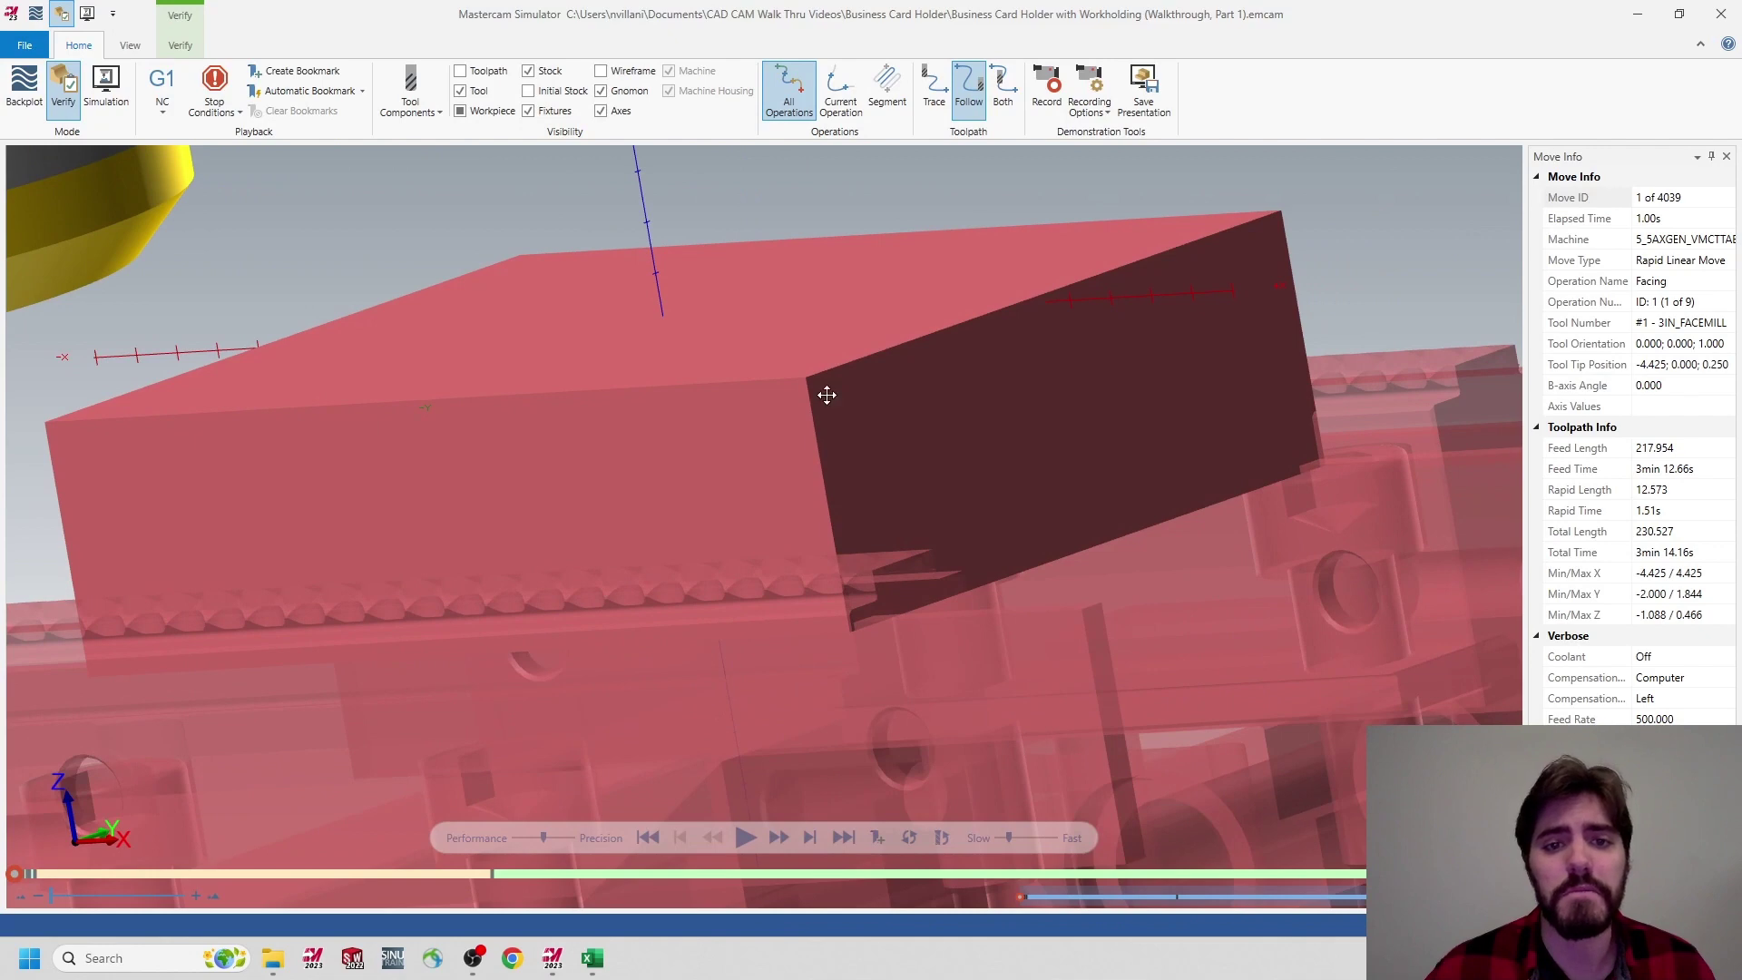
{"action": "scroll", "coordinate": [908, 397], "scroll_direction": "down", "scroll_amount": 5}
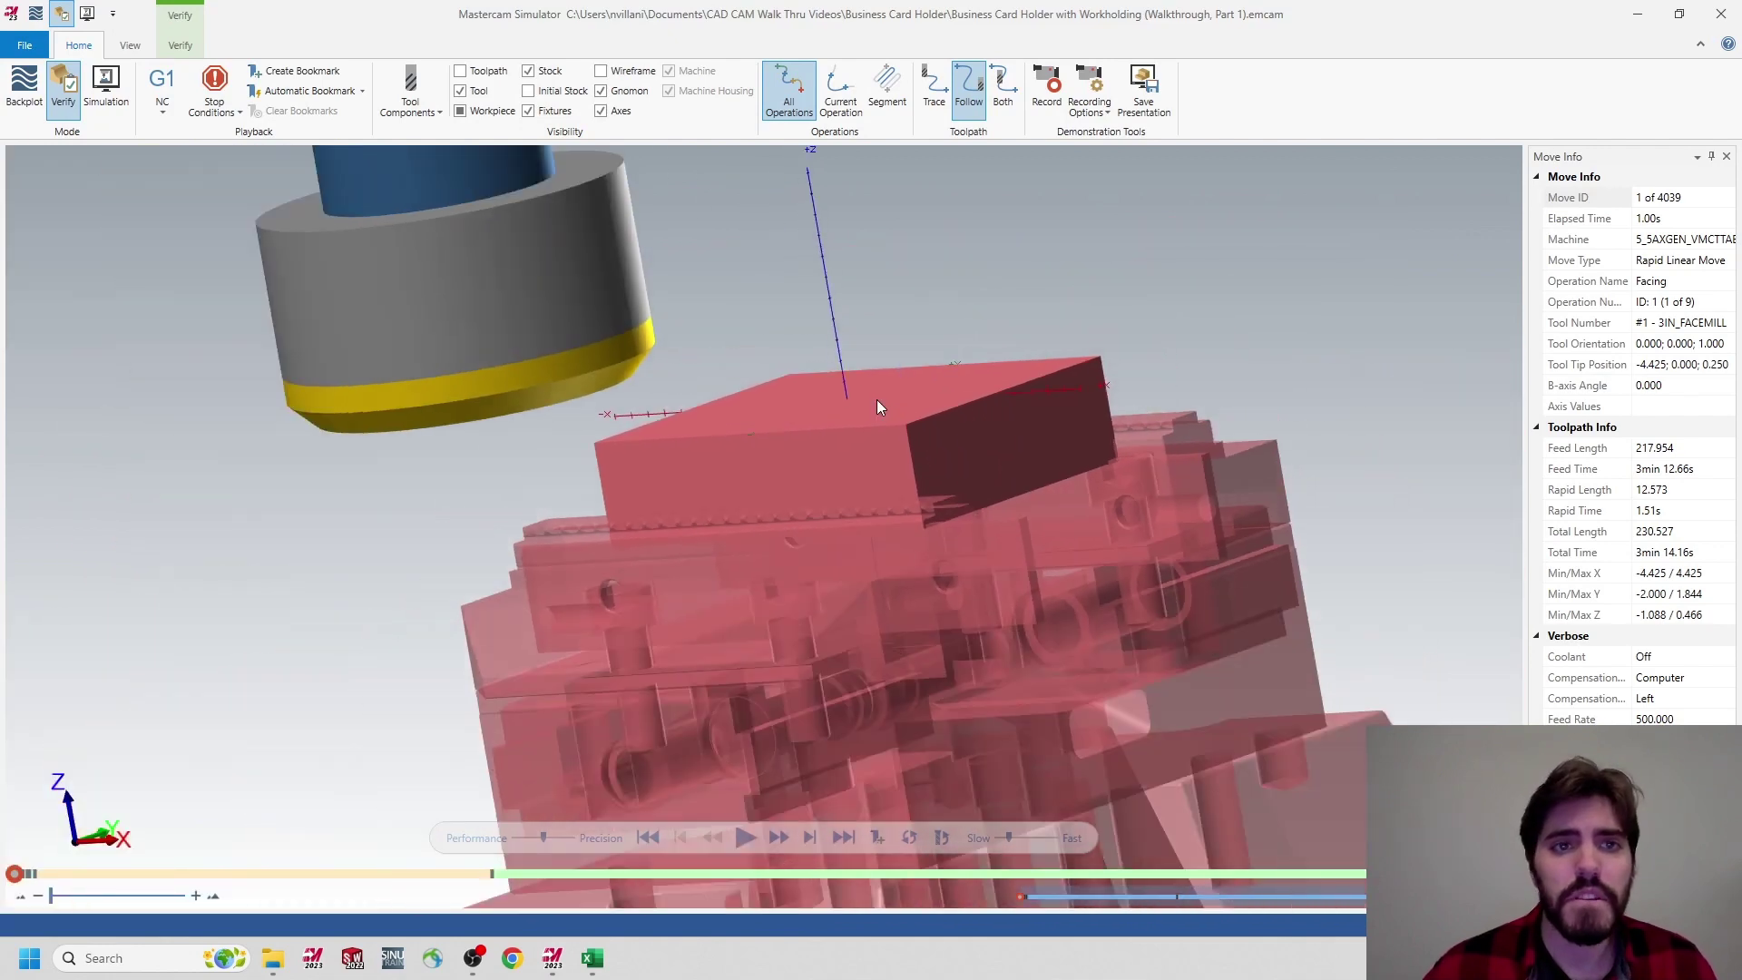
{"action": "middle_click_drag", "start_coordinate": [879, 388], "coordinate": [682, 466]}
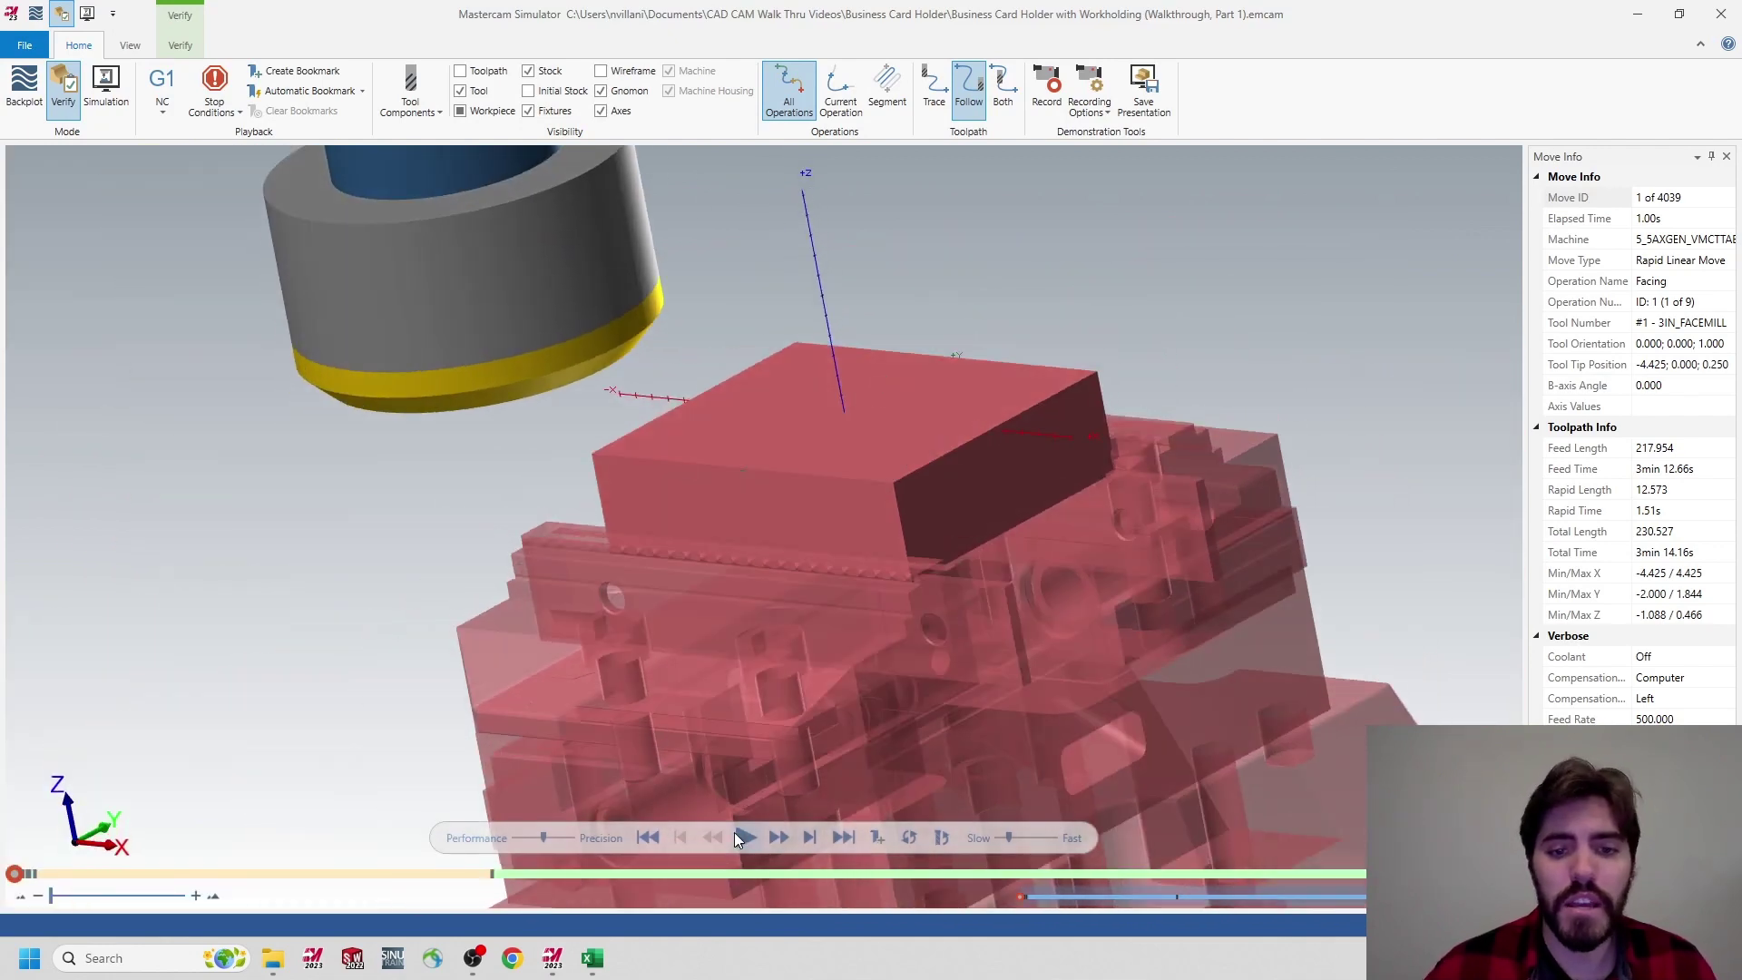
{"action": "left_click", "coordinate": [1699, 470]}
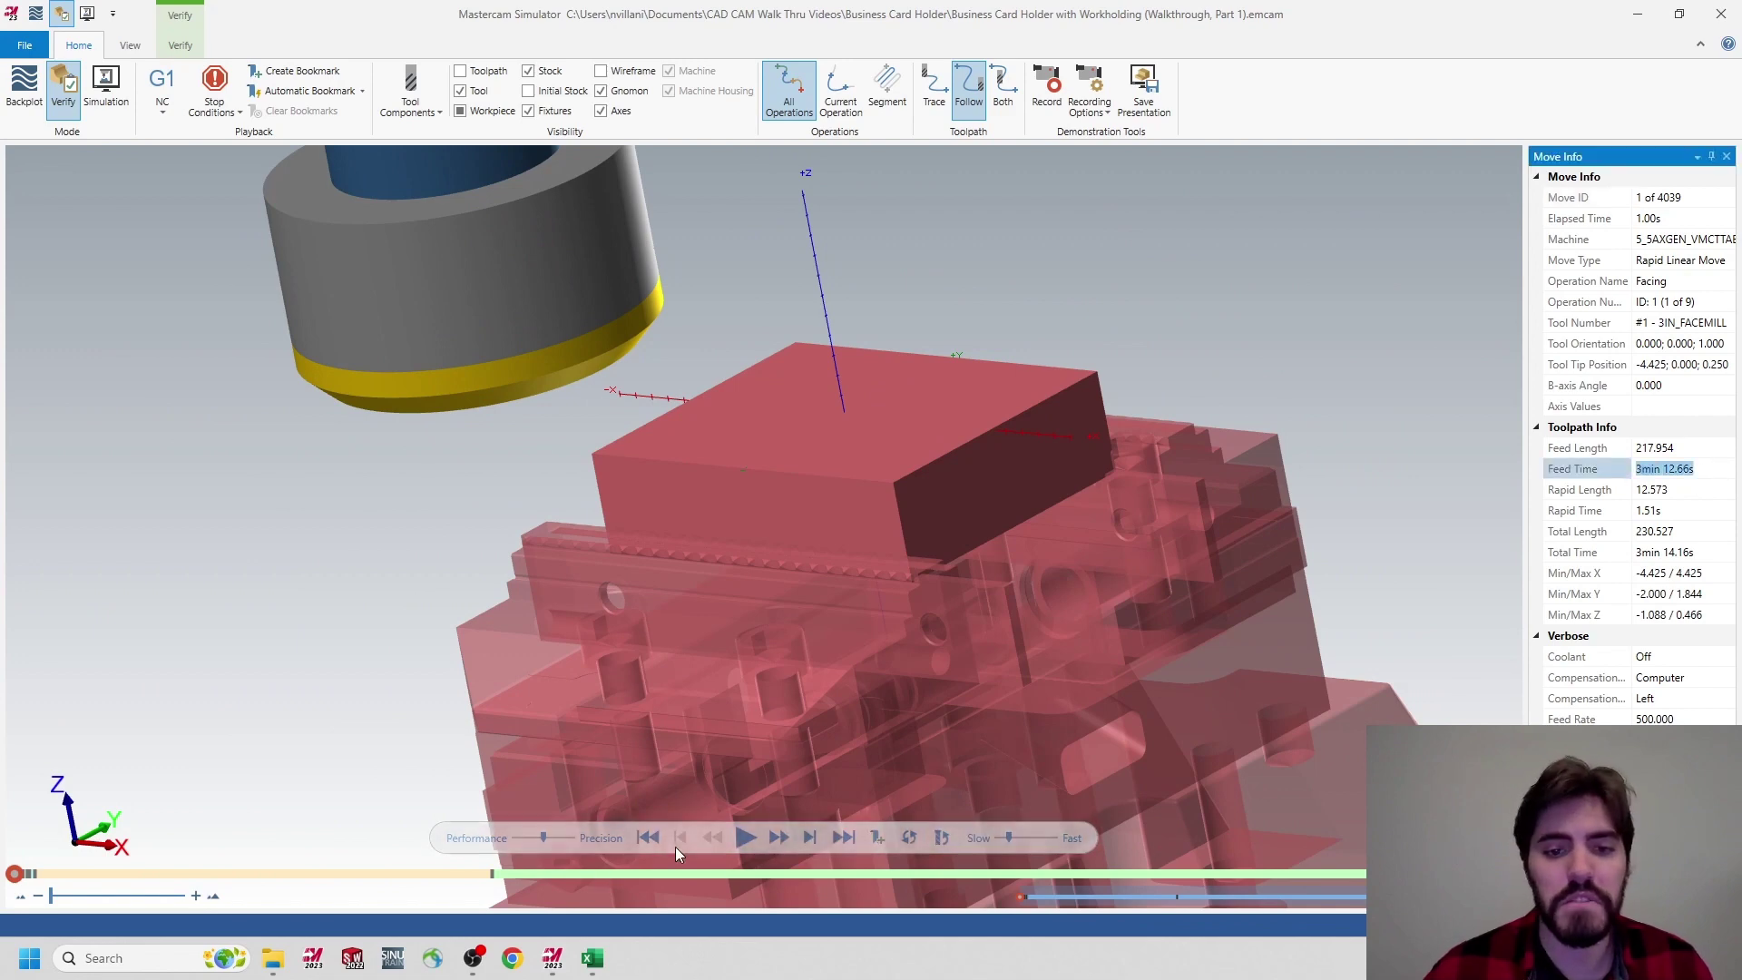
{"action": "left_click", "coordinate": [740, 838]}
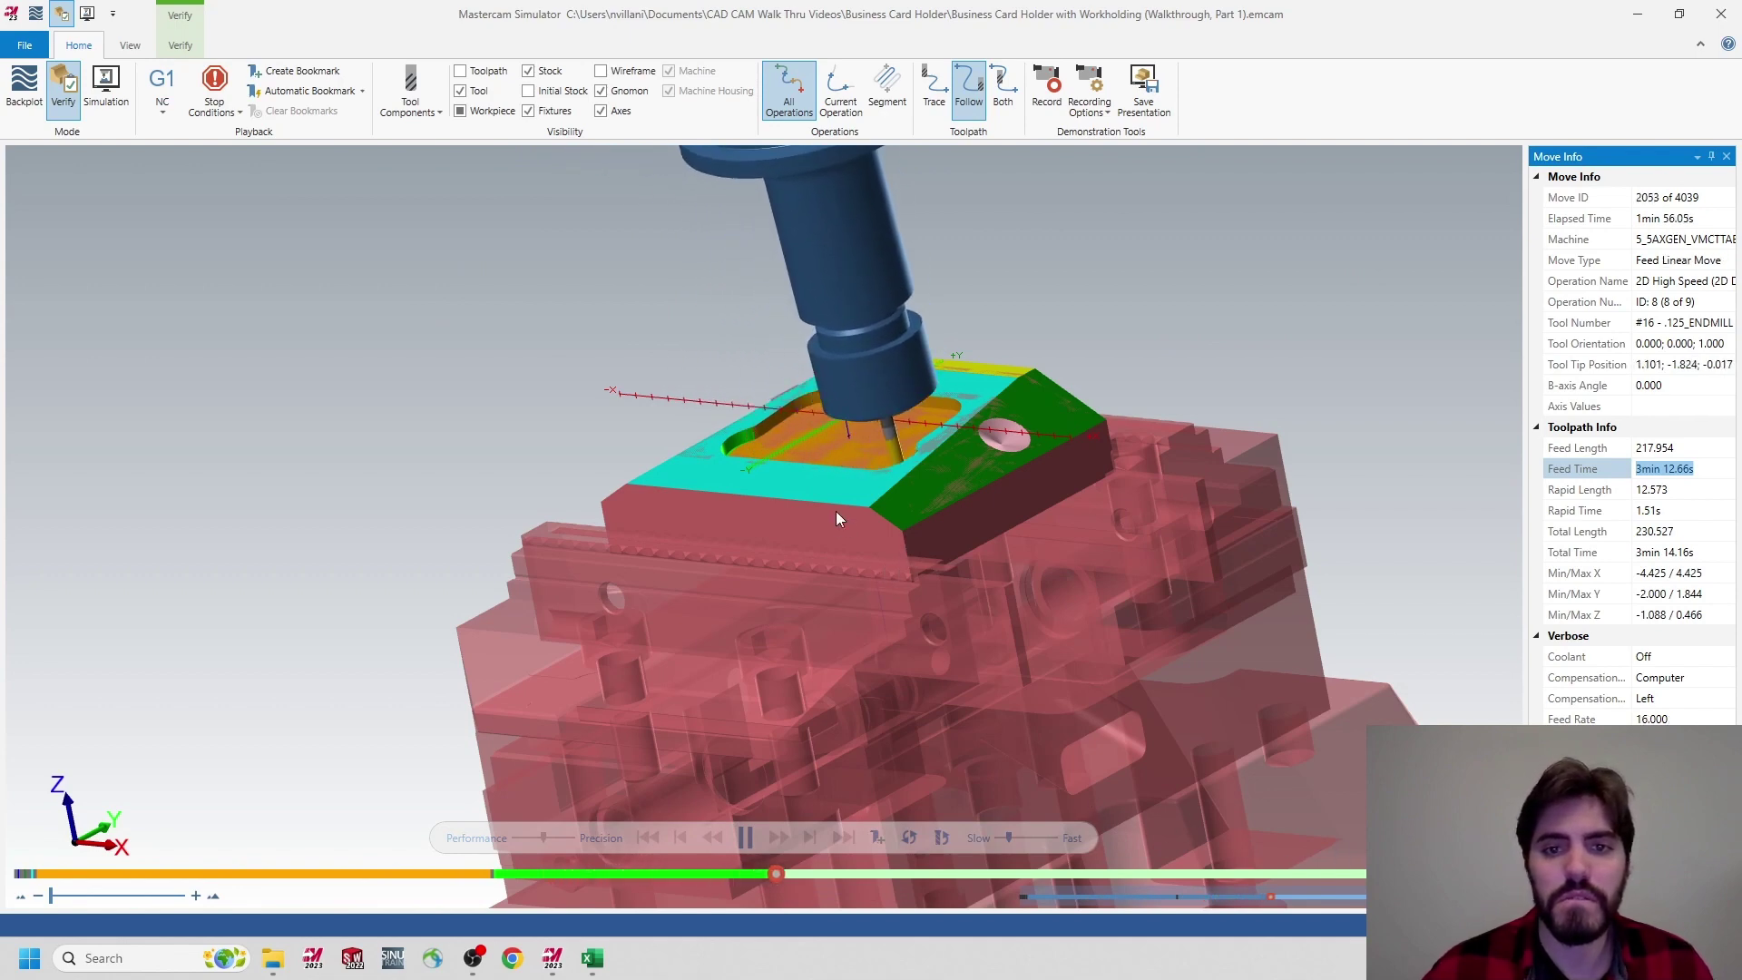
{"action": "middle_click_drag", "start_coordinate": [835, 510], "coordinate": [855, 514]}
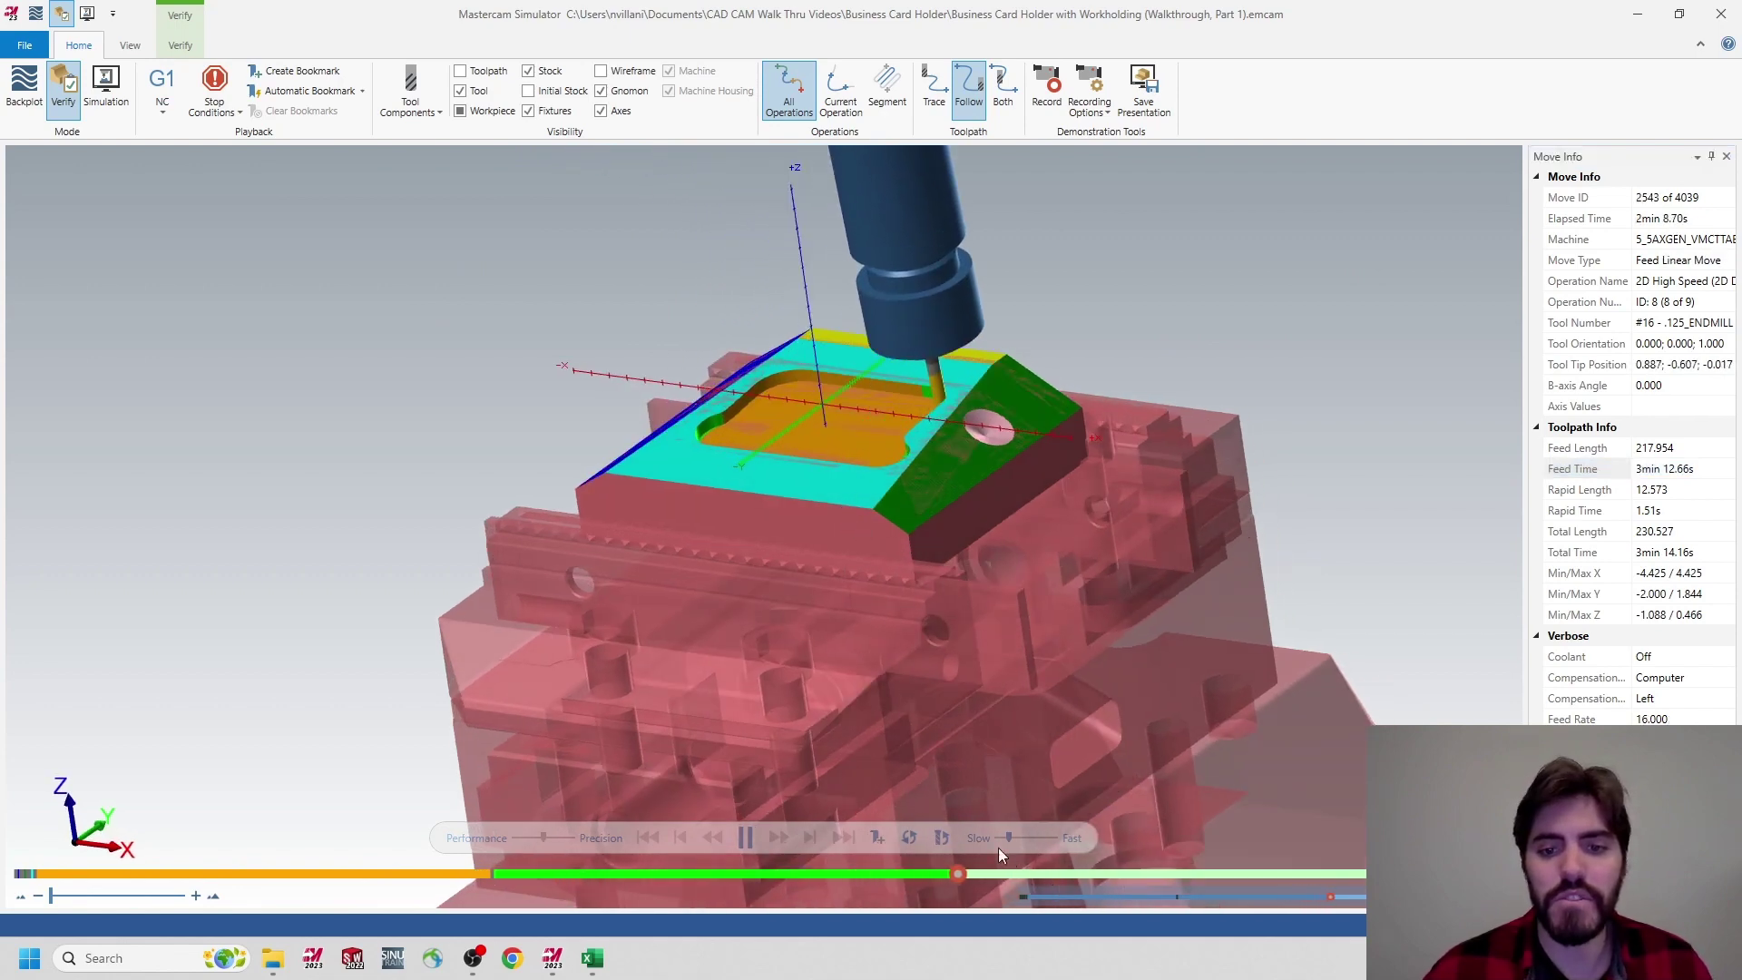
Slow the simulation playback, advance to the end of operation 8, and play through the Fourth Cycle 800 facing
{"action": "left_click", "coordinate": [746, 837]}
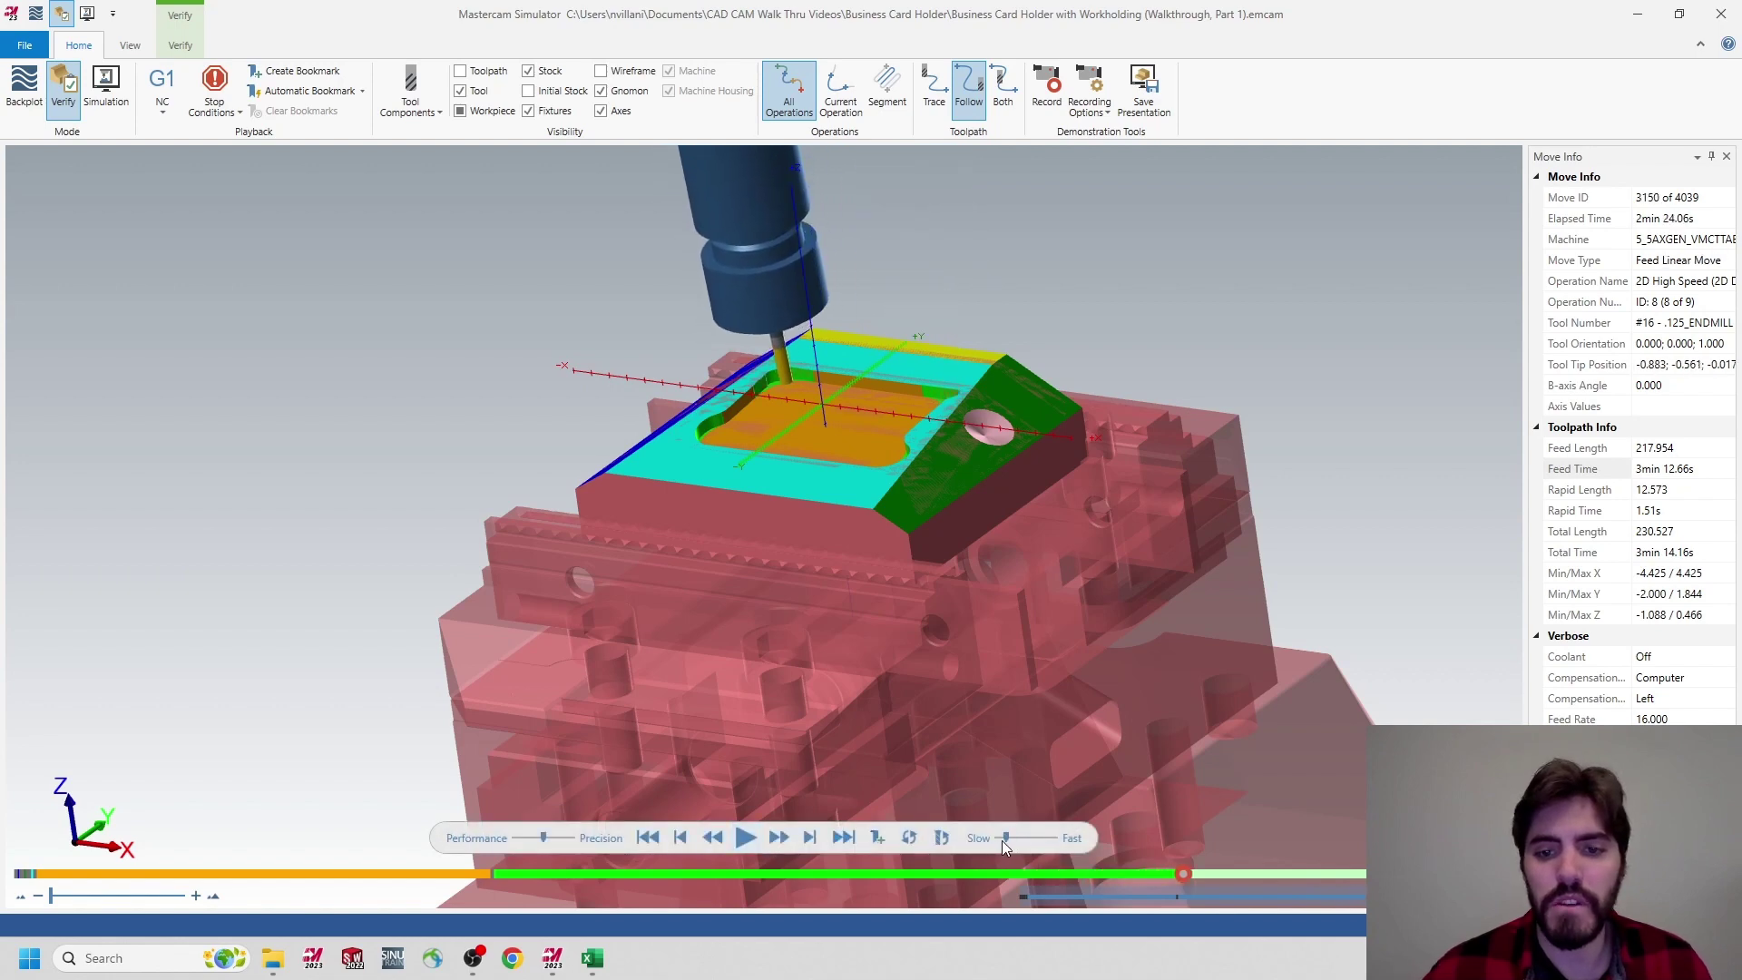
{"action": "left_click_drag", "start_coordinate": [1001, 838], "coordinate": [996, 838]}
{"action": "left_click_drag", "start_coordinate": [1183, 874], "coordinate": [1456, 875]}
{"action": "key", "text": "space"}
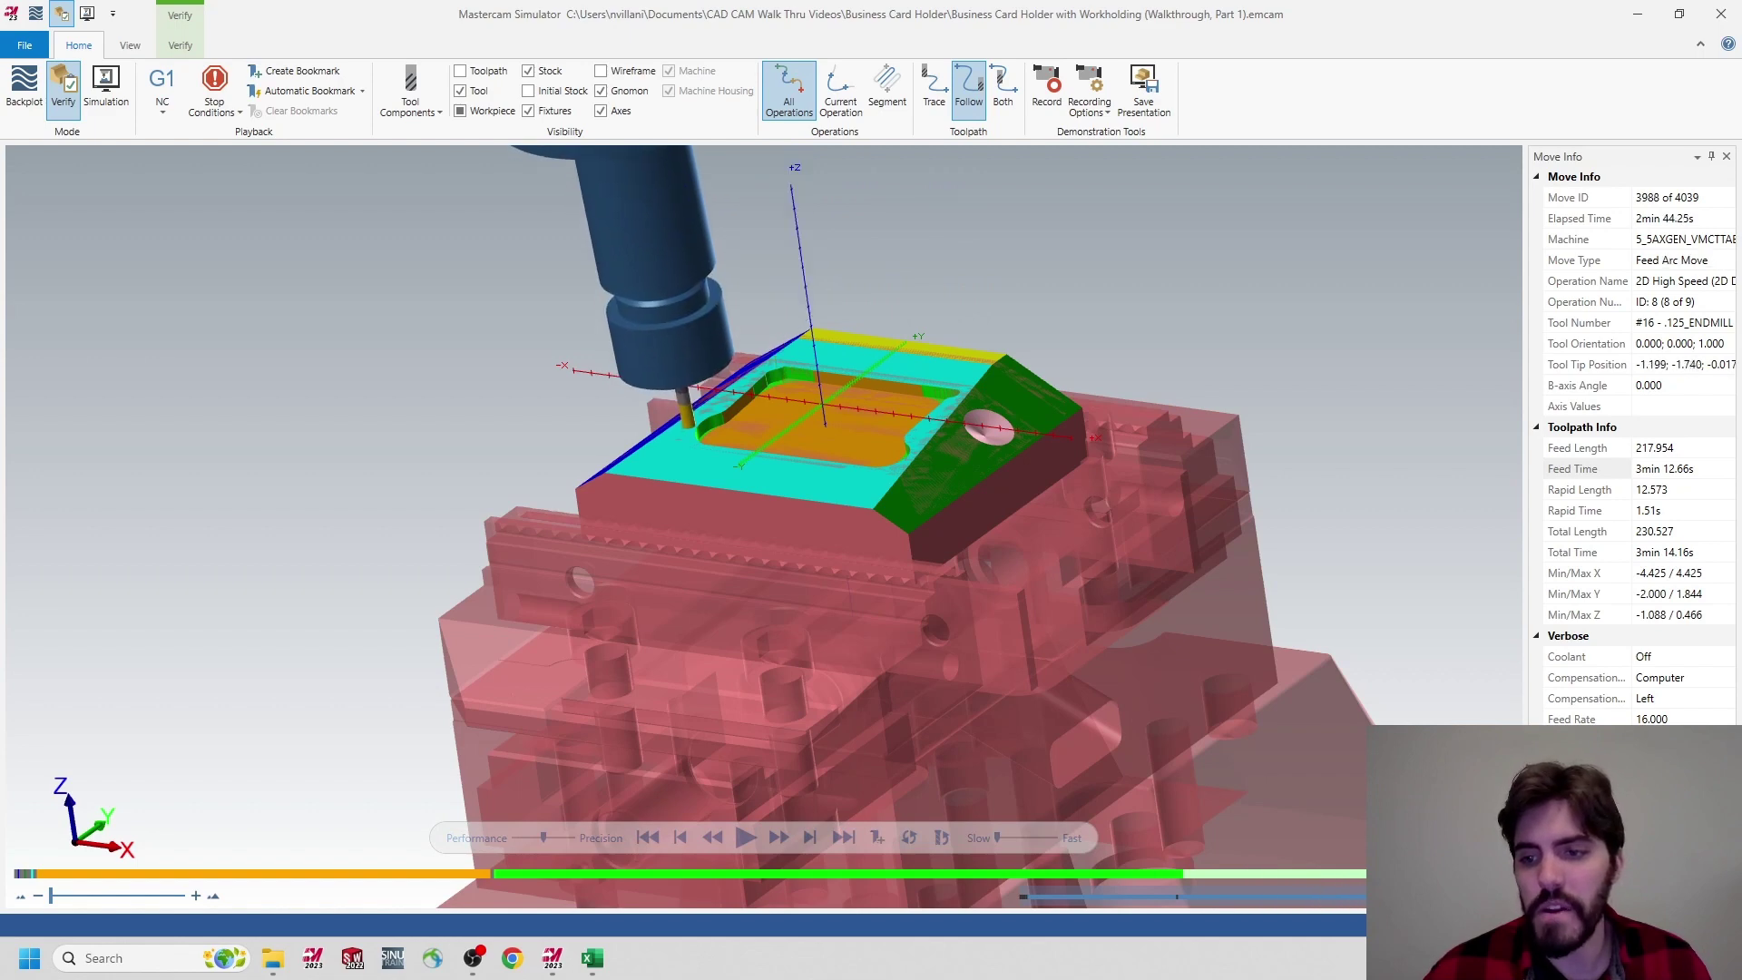
{"action": "key", "text": "space"}
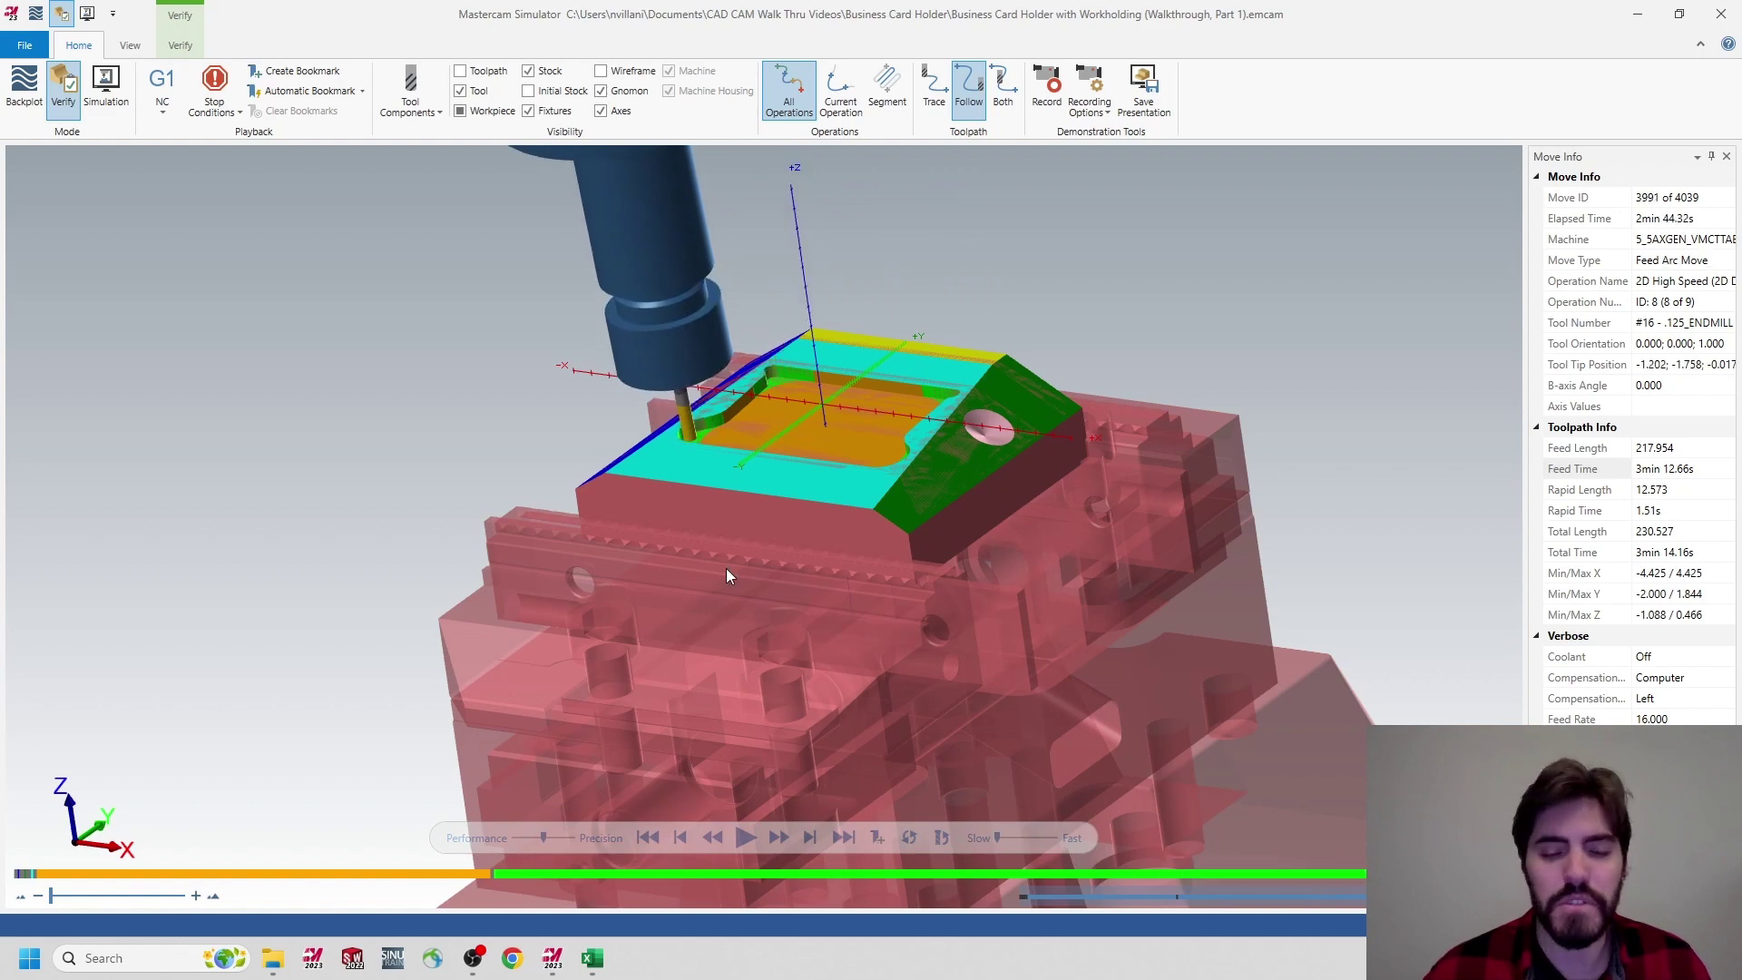
{"action": "left_click", "coordinate": [742, 839]}
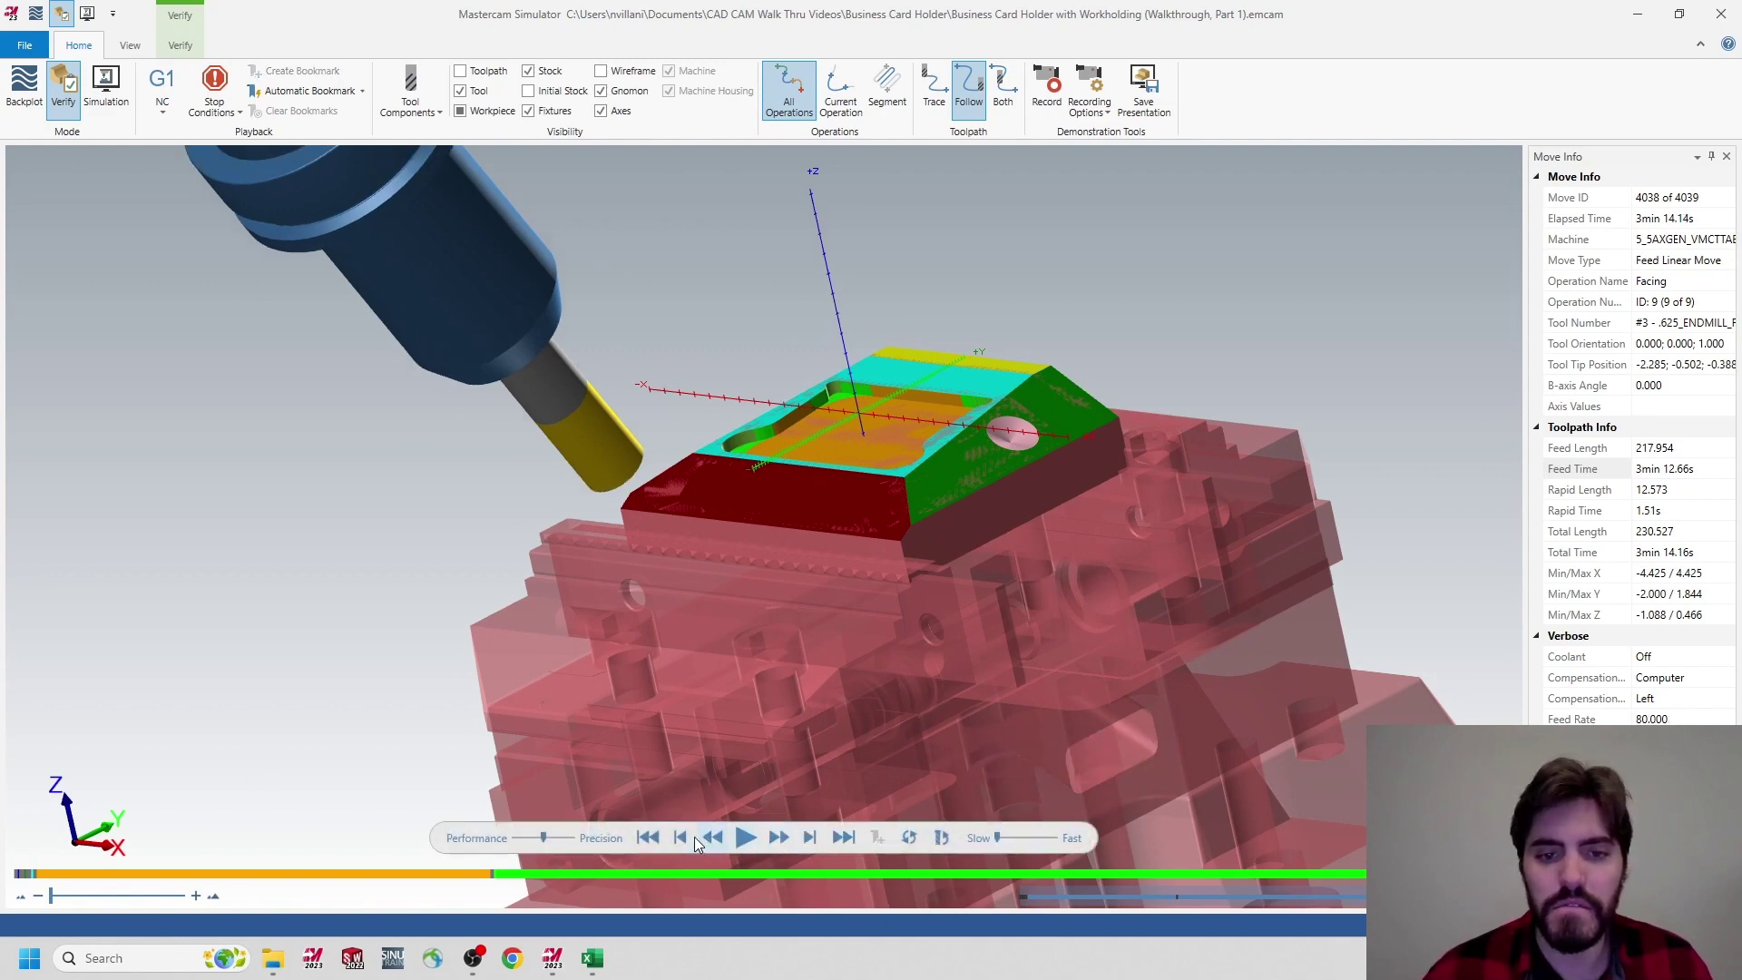
Restart the simulation, advance to the end of operation 8, and examine the .625 endmill facing the angled front face up close
{"action": "left_click", "coordinate": [646, 837]}
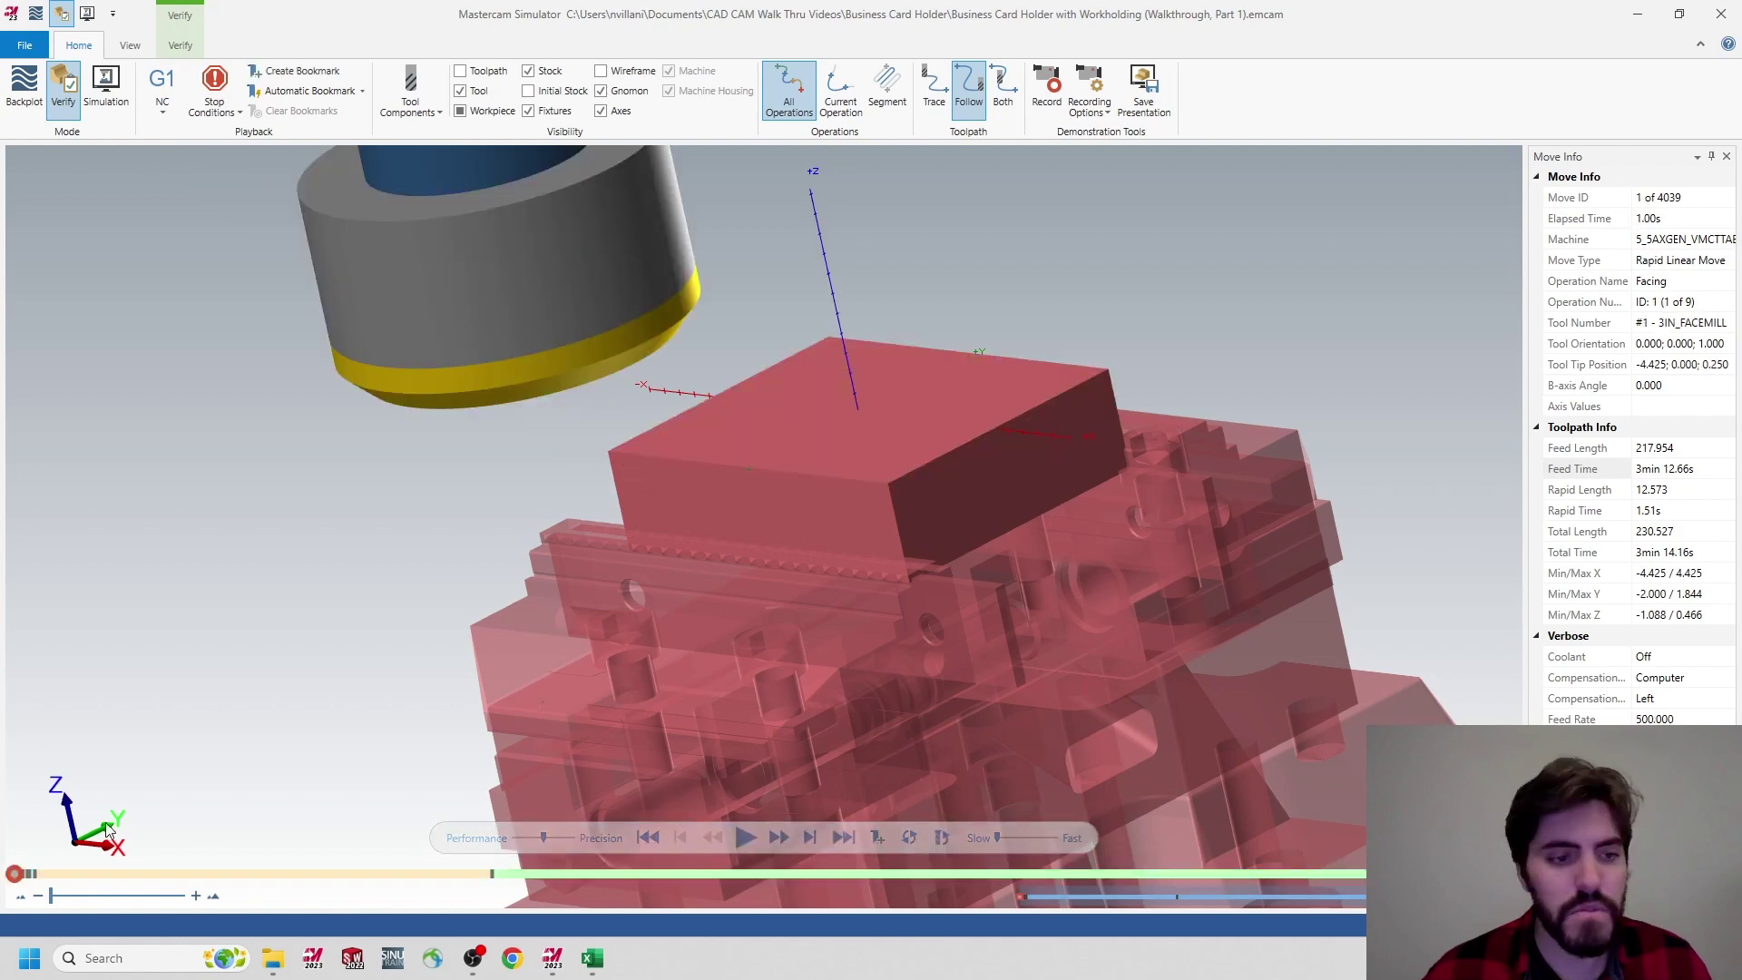
{"action": "left_click_drag", "start_coordinate": [16, 874], "coordinate": [1493, 889]}
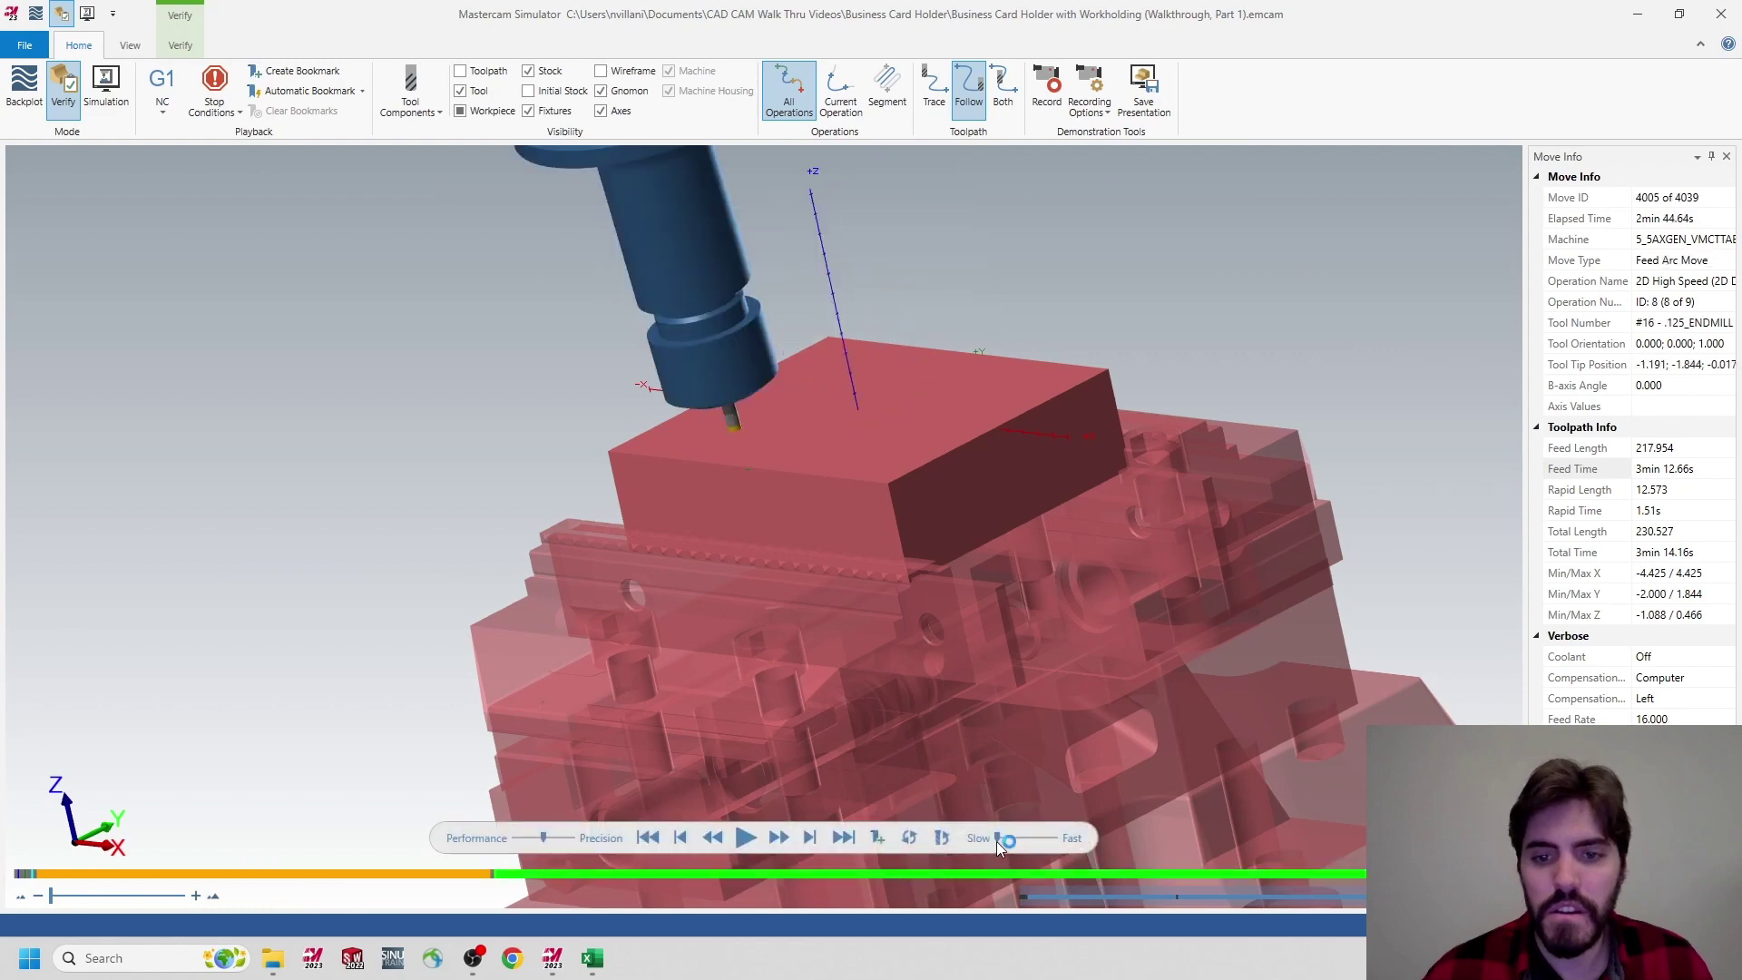
{"action": "left_click", "coordinate": [776, 837]}
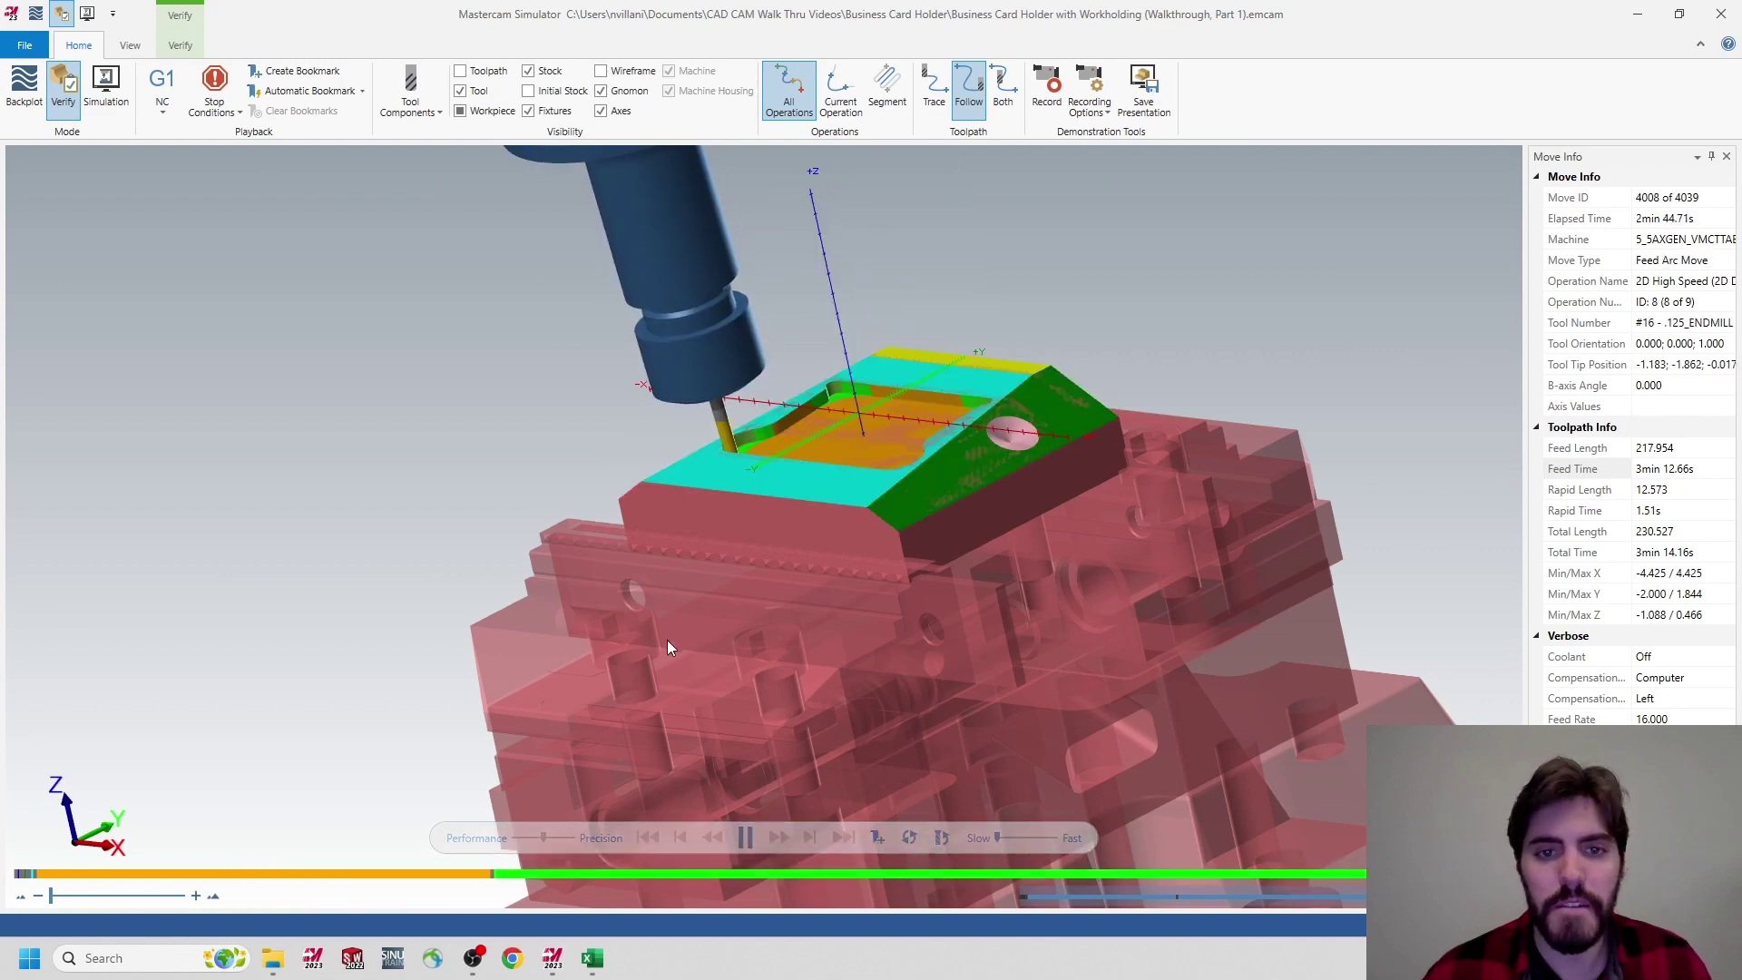
{"action": "scroll", "coordinate": [674, 484], "scroll_direction": "down", "scroll_amount": 6}
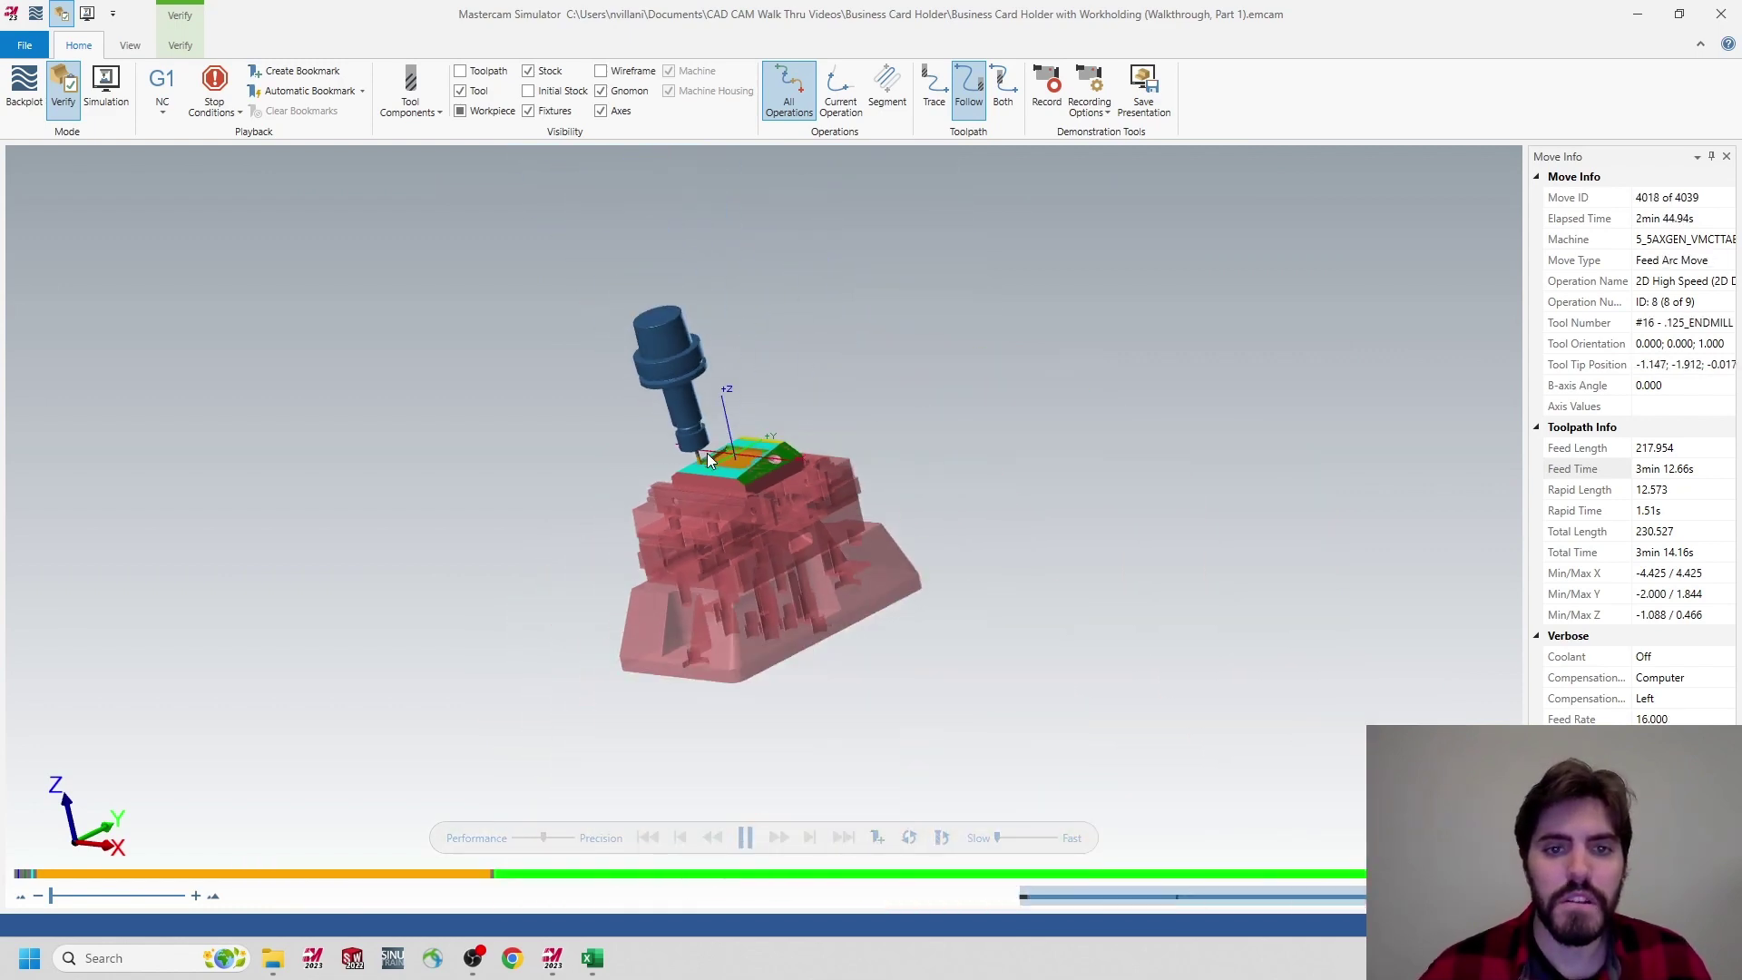
{"action": "scroll", "coordinate": [706, 456], "scroll_direction": "up", "scroll_amount": 7}
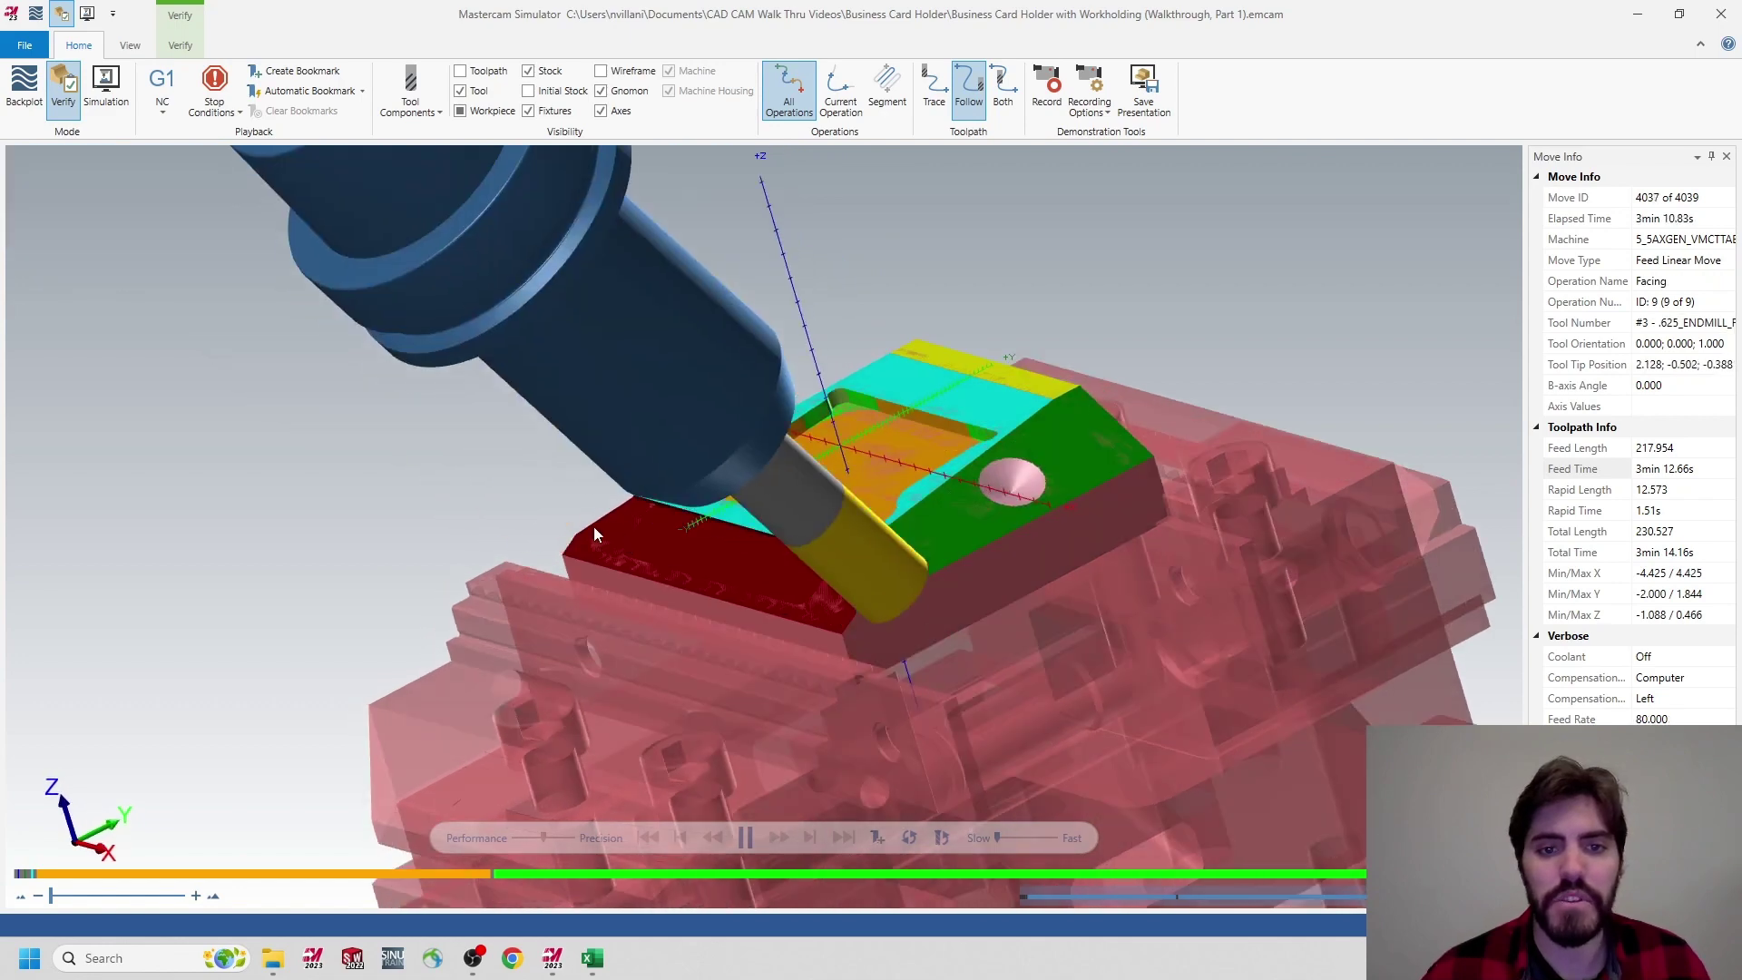
{"action": "middle_click_drag", "start_coordinate": [630, 529], "coordinate": [814, 390]}
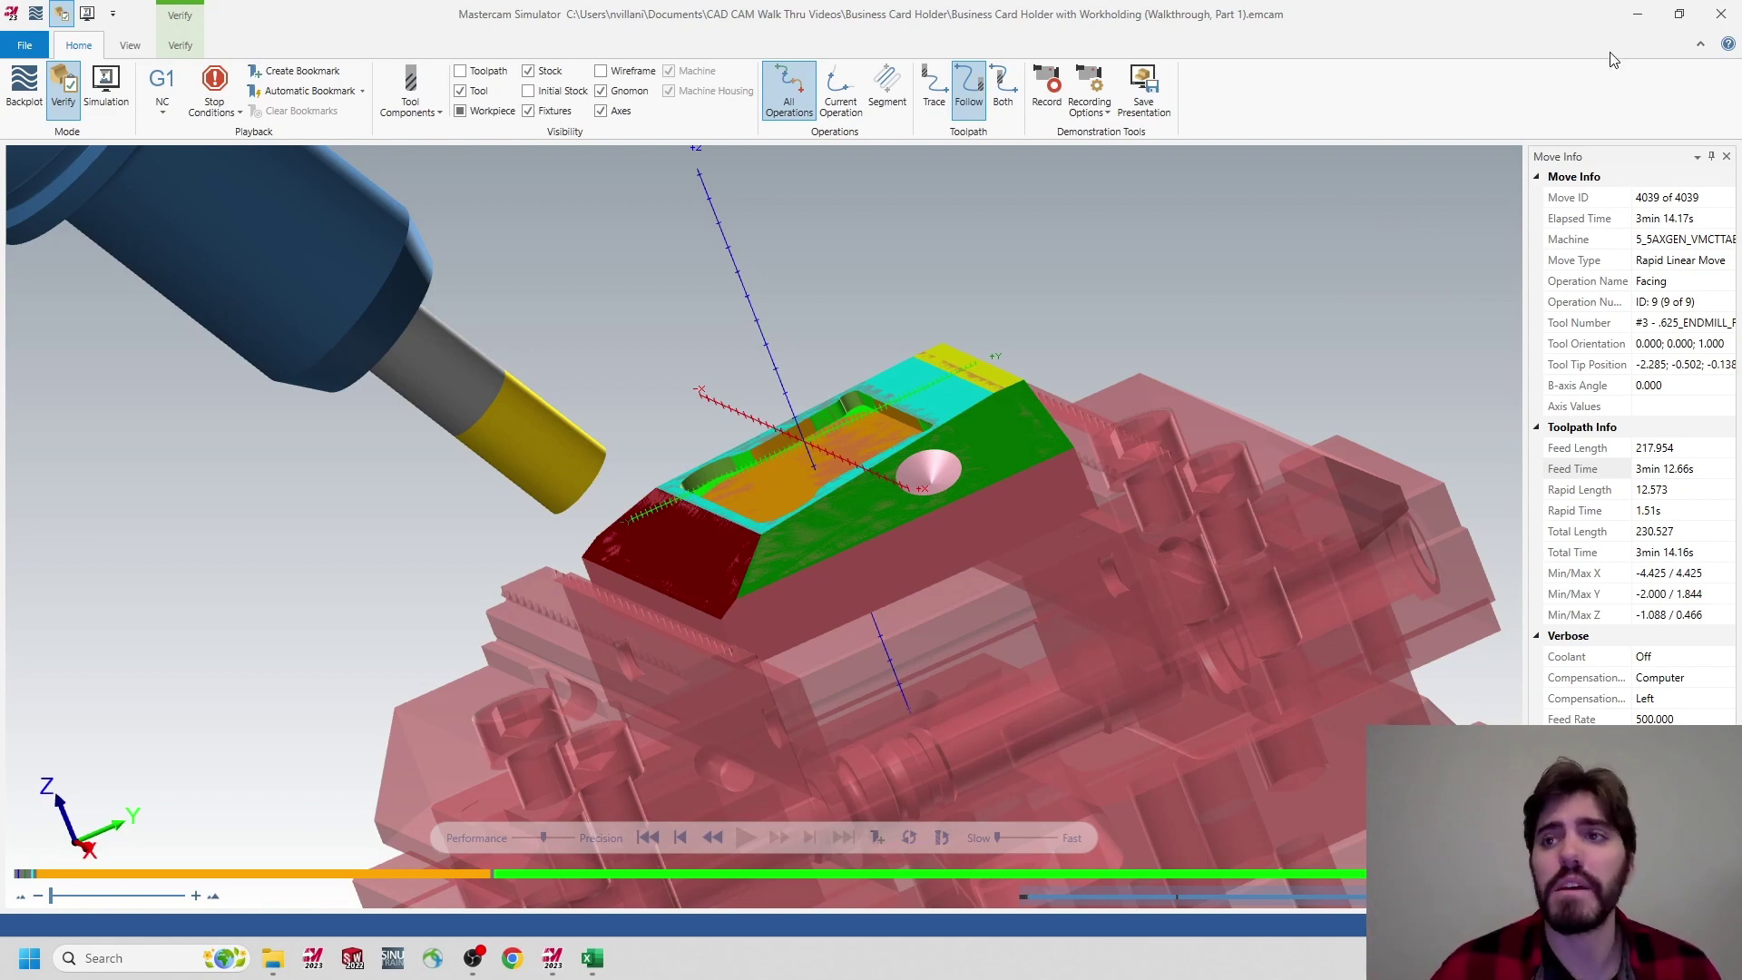
Set the Fourth Cycle 800 facing operation's top of stock to 0.34375 after checking its depth cuts, and regenerate the toolpath
{"action": "left_click", "coordinate": [1638, 15]}
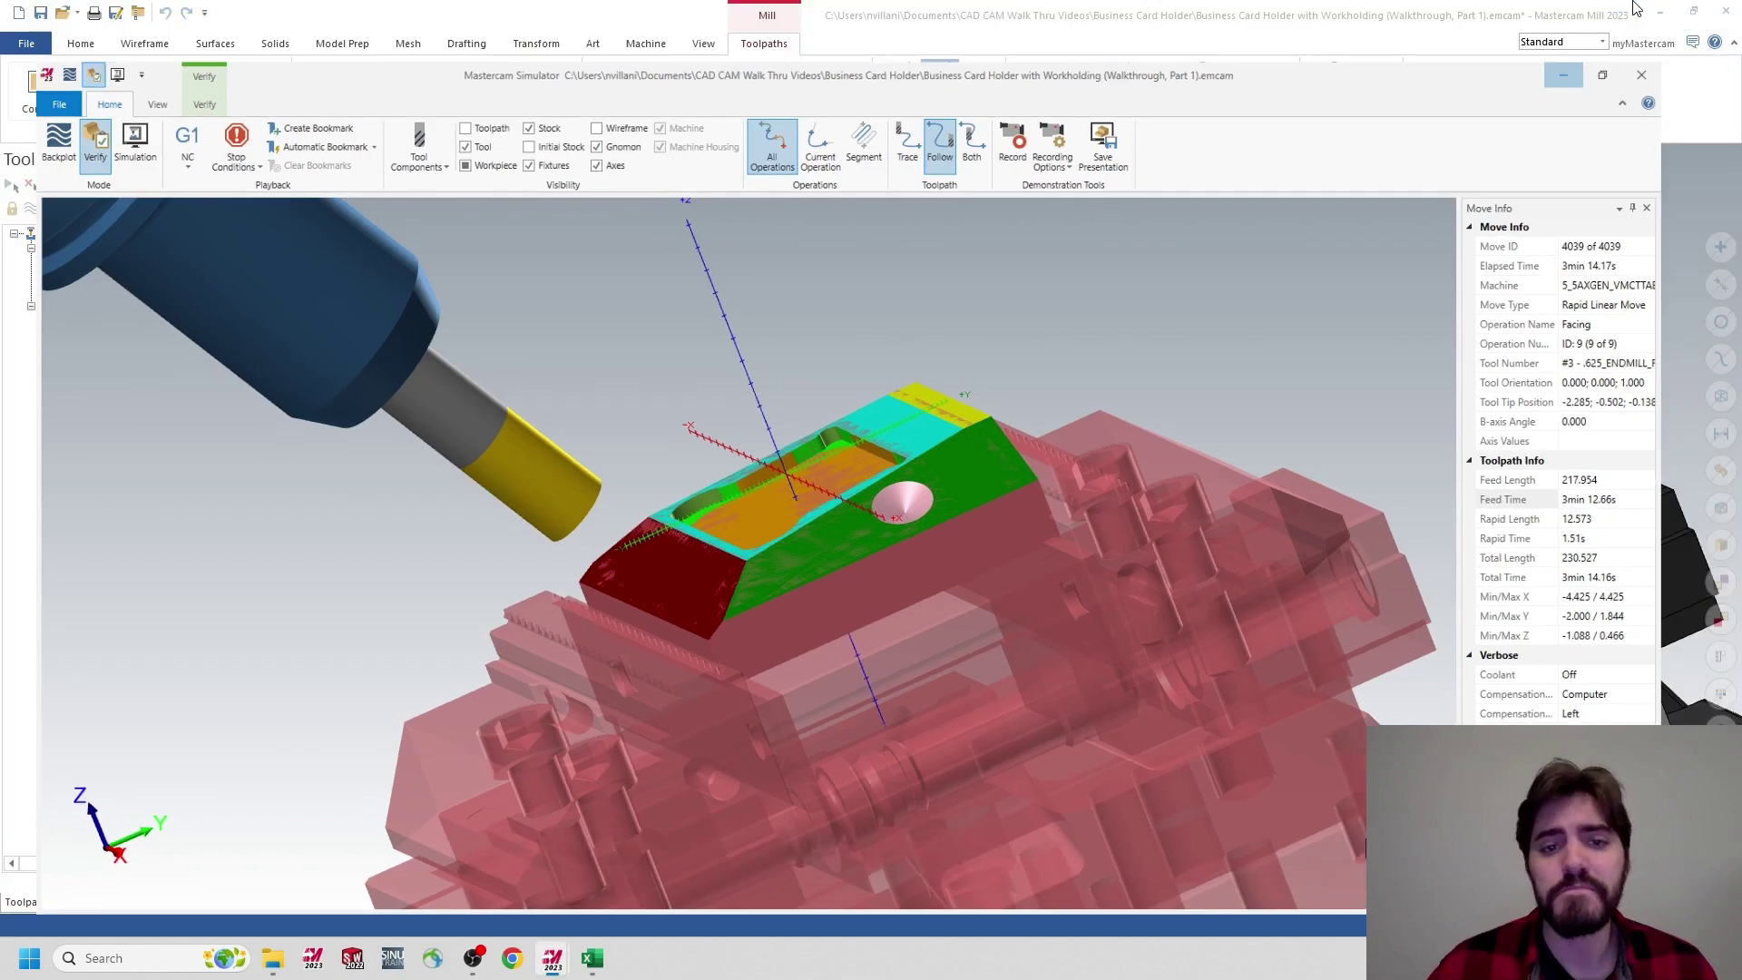
{"action": "left_click", "coordinate": [49, 437]}
{"action": "left_click", "coordinate": [107, 451]}
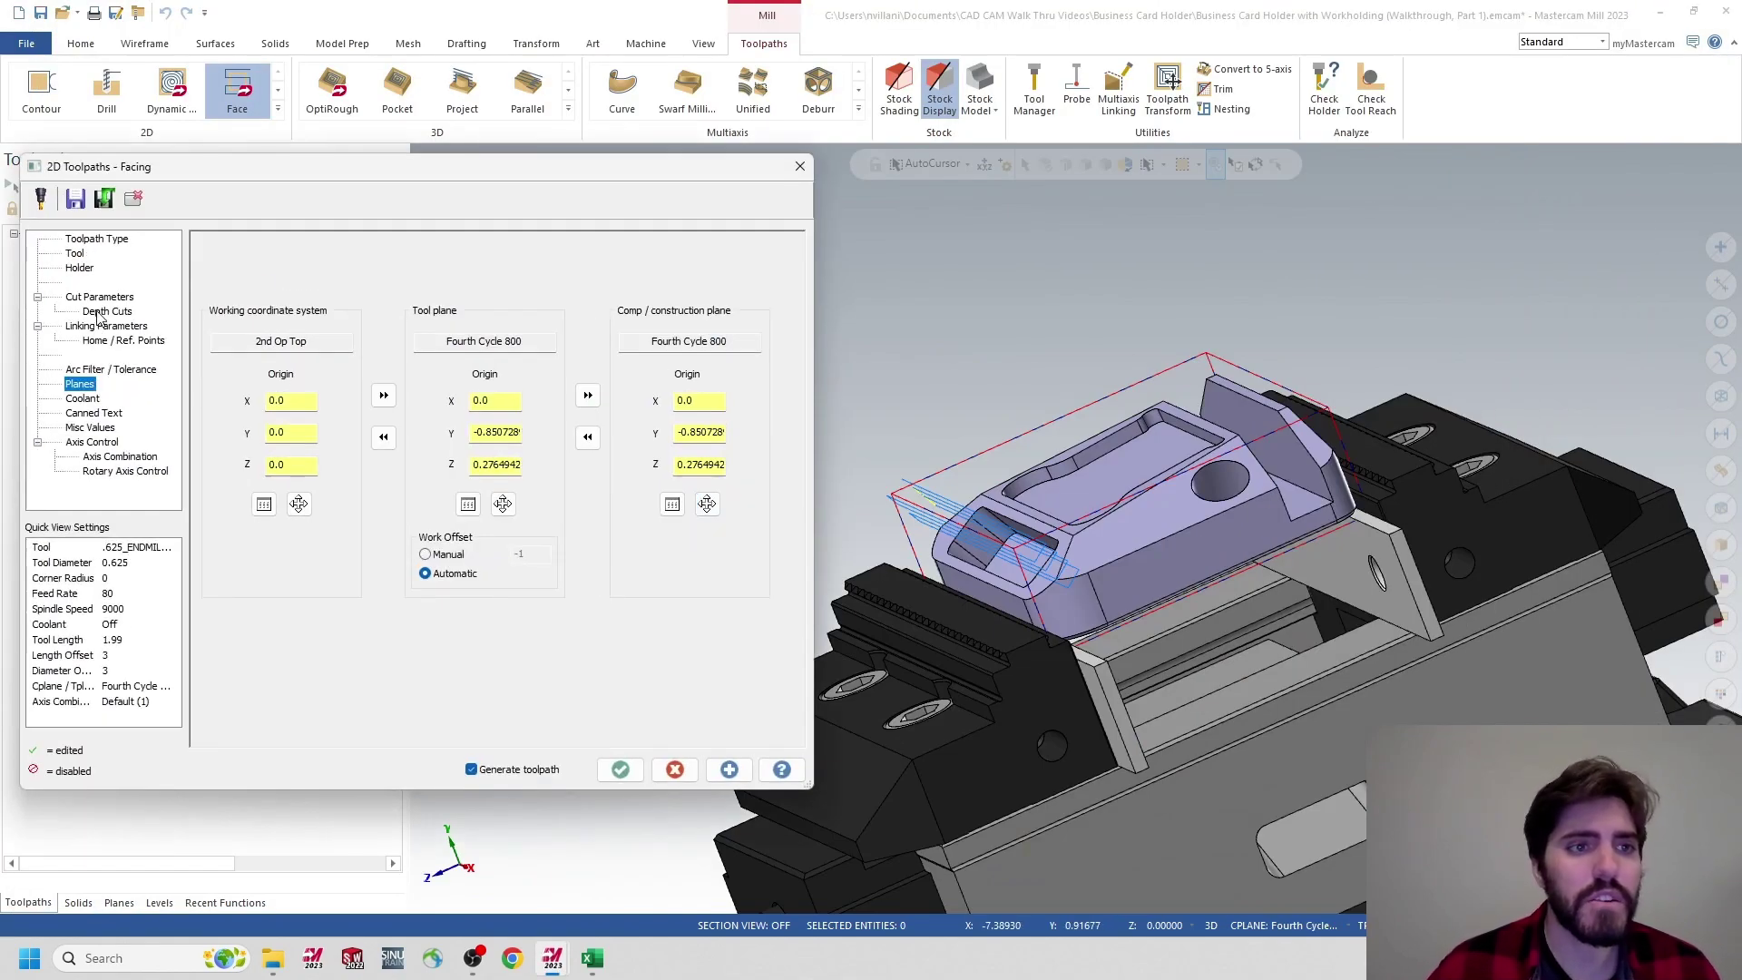
{"action": "left_click", "coordinate": [106, 311]}
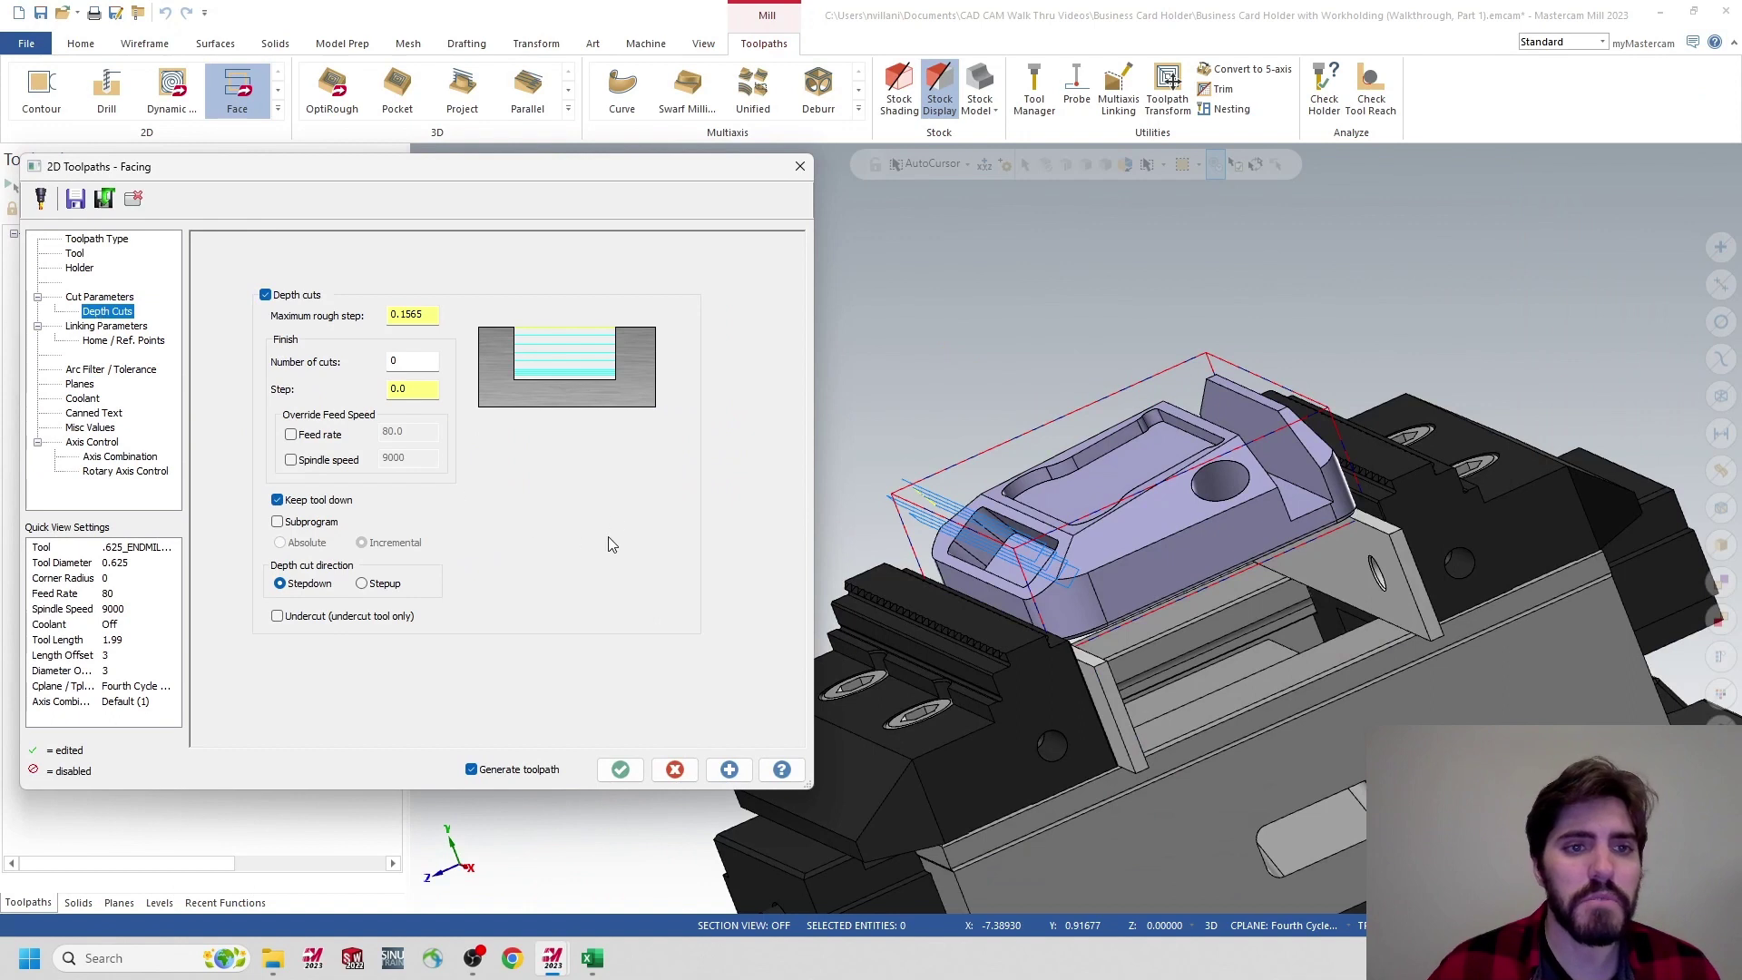
{"action": "left_click", "coordinate": [106, 328]}
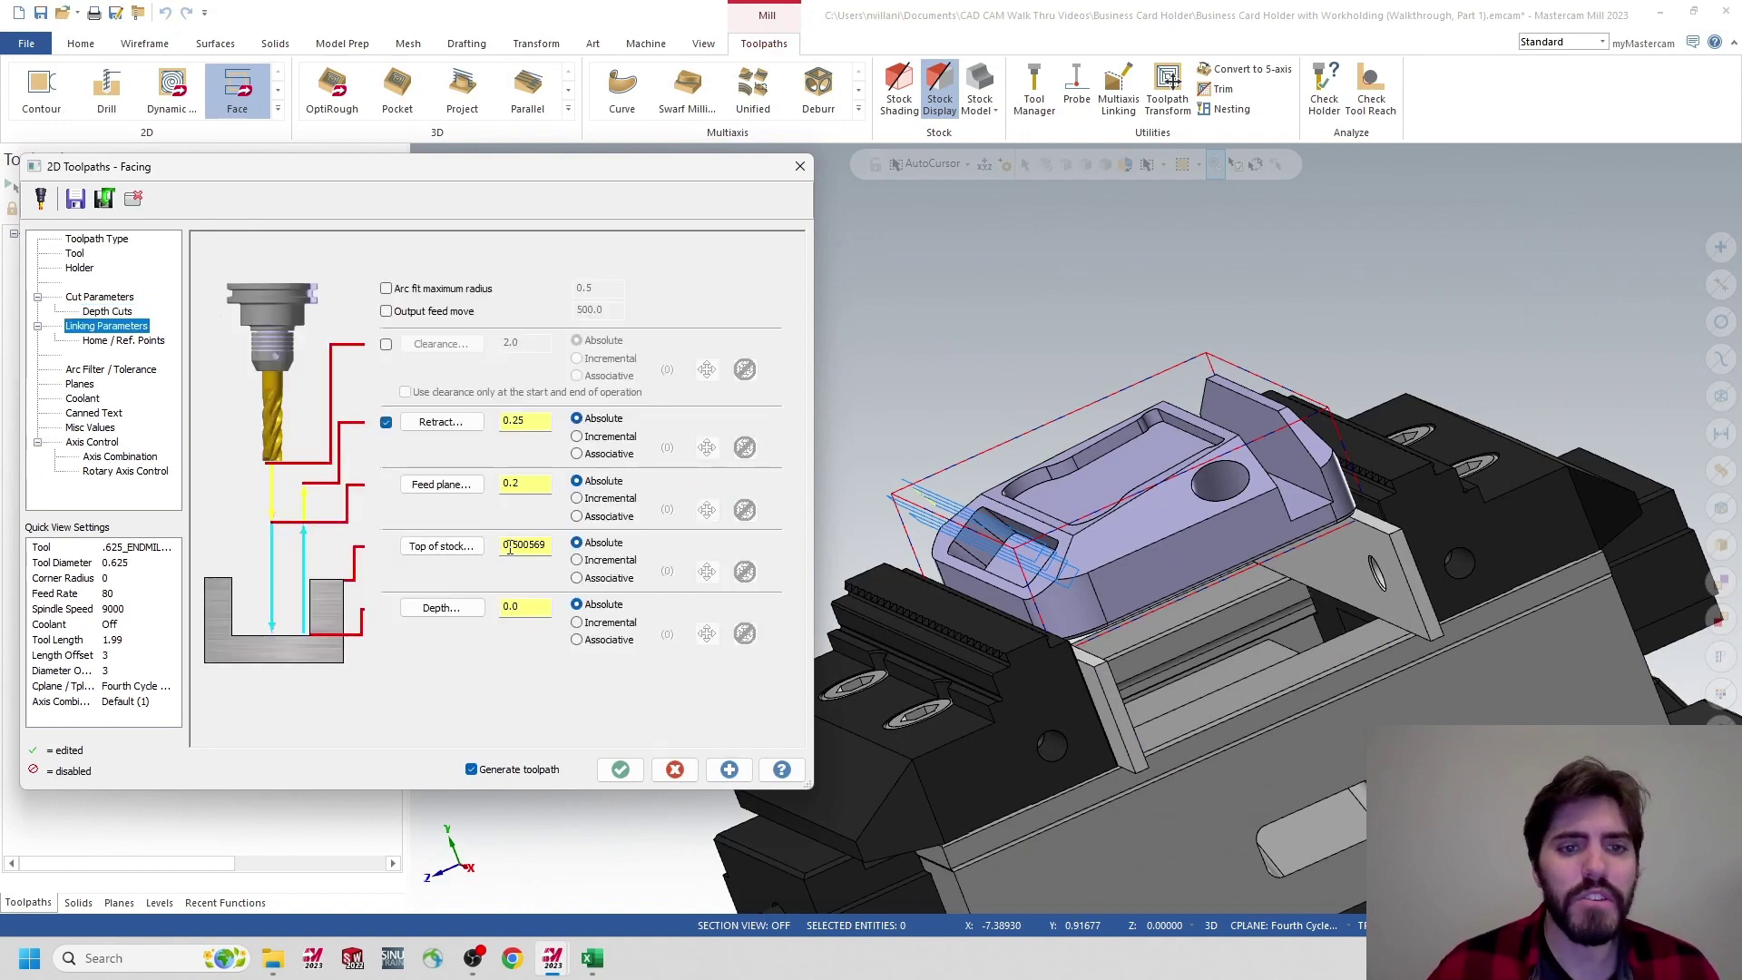
{"action": "double_click", "coordinate": [542, 545]}
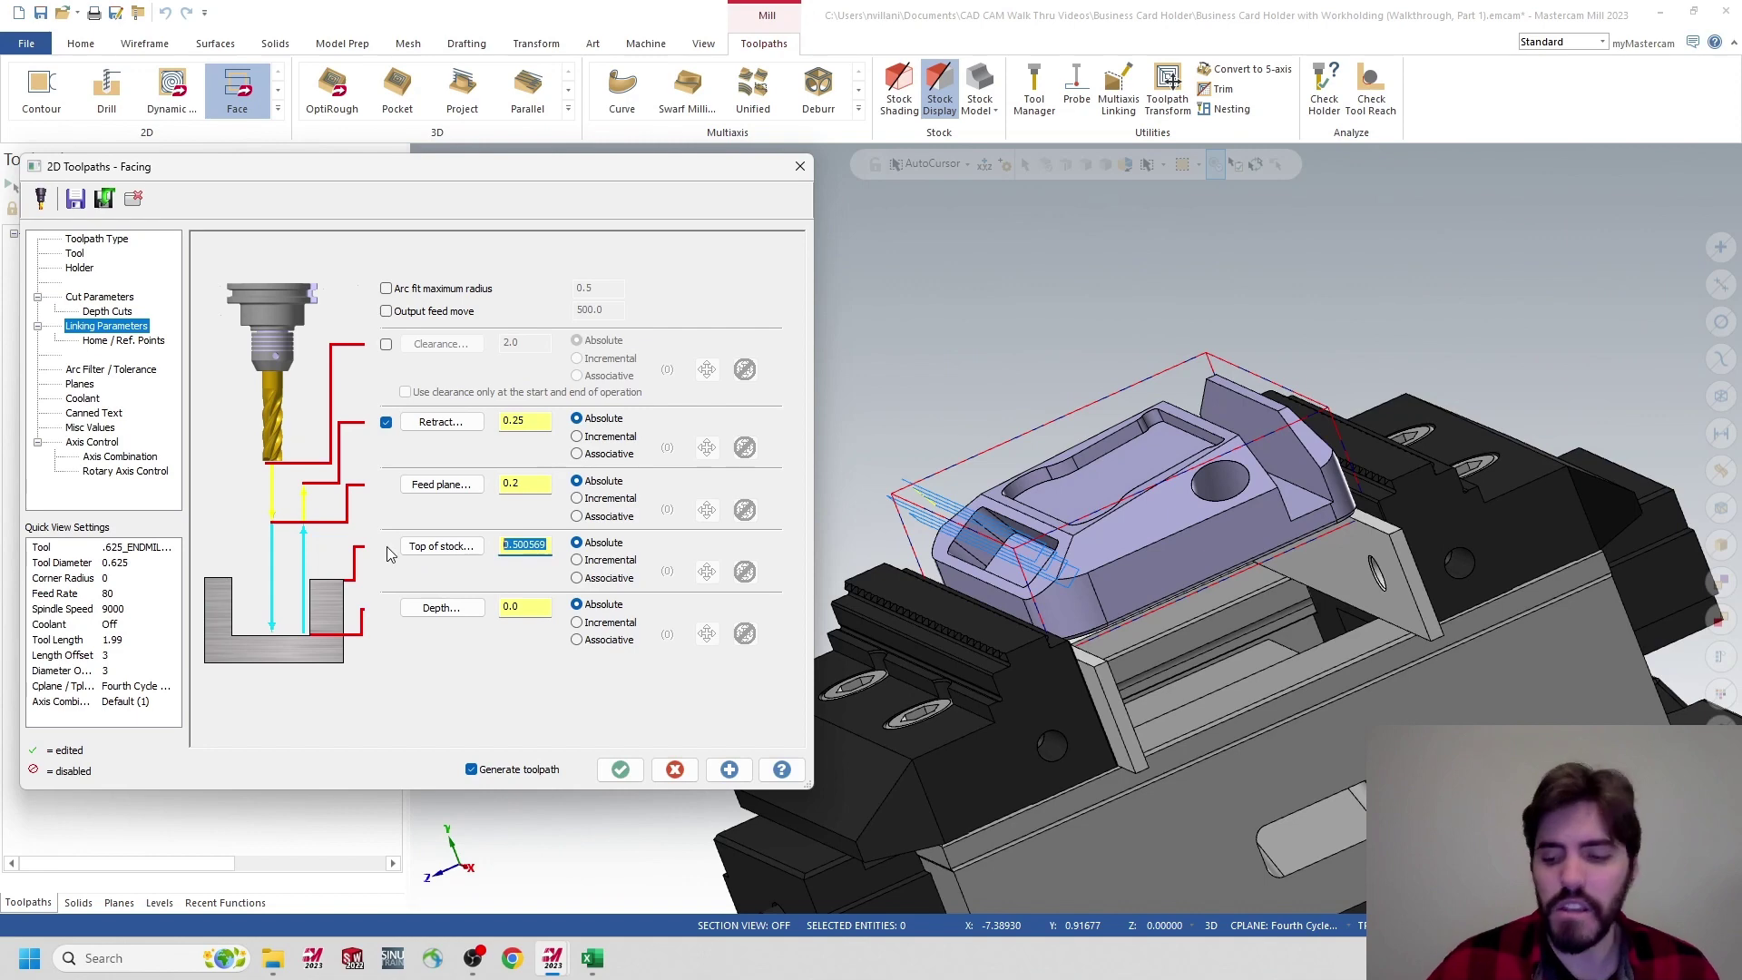
{"action": "type", "text": ".5"}
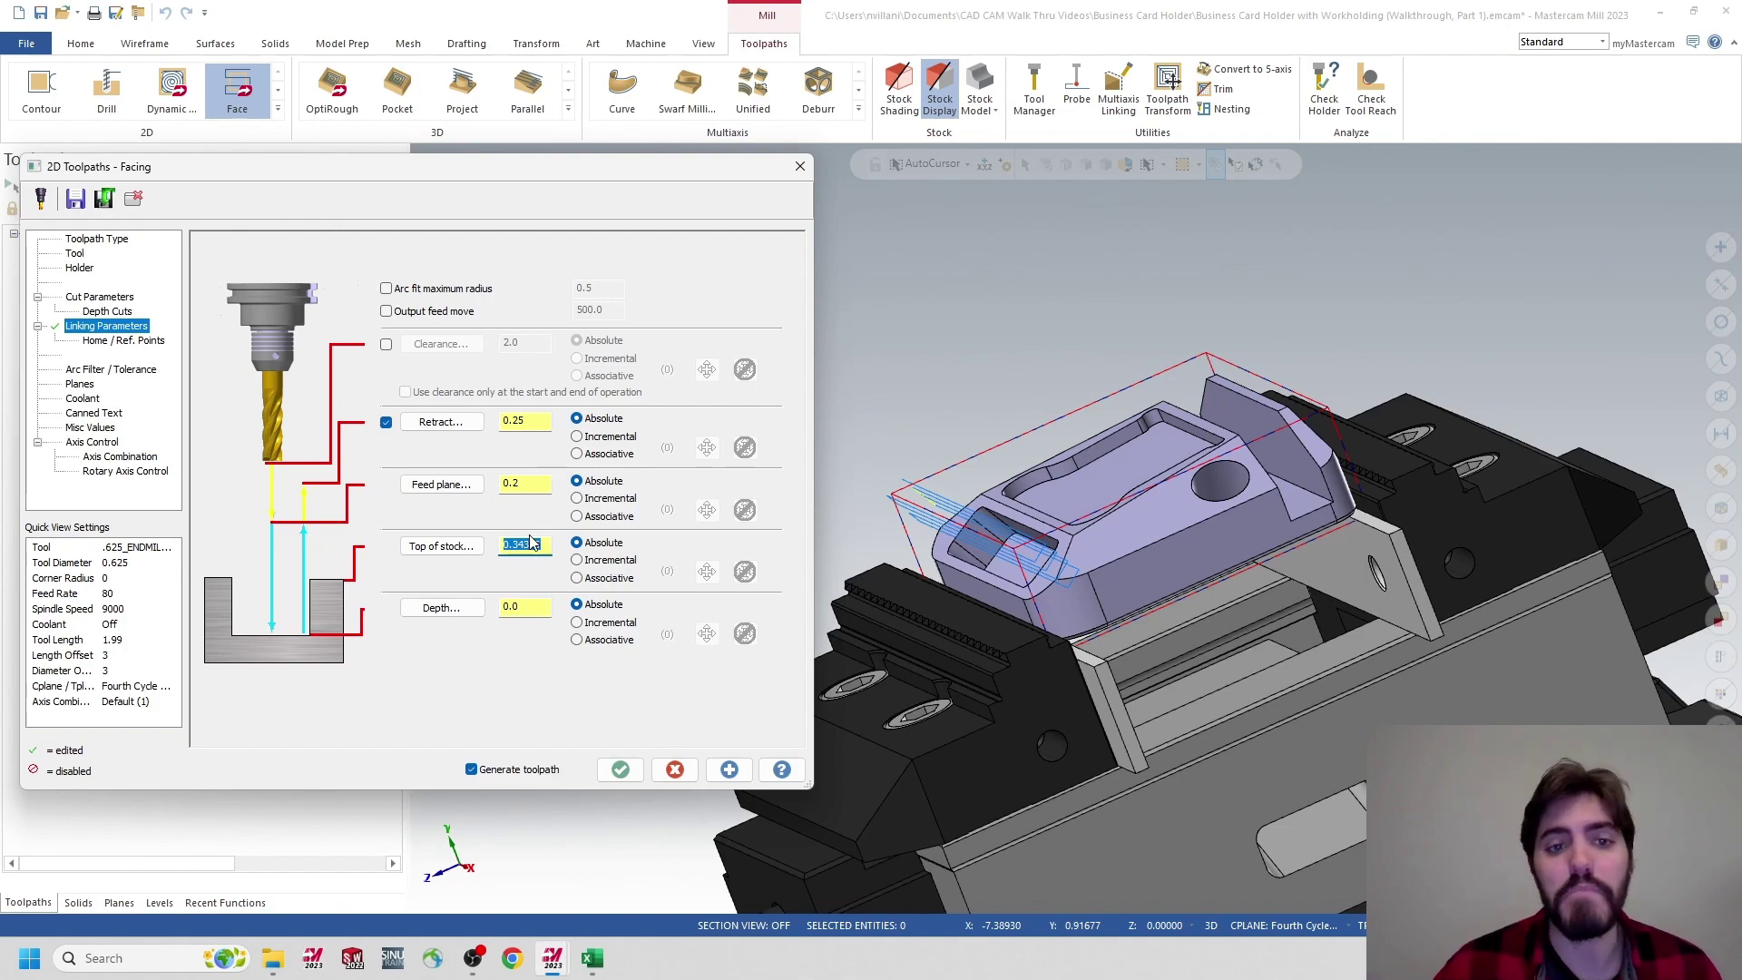
{"action": "left_click", "coordinate": [621, 769]}
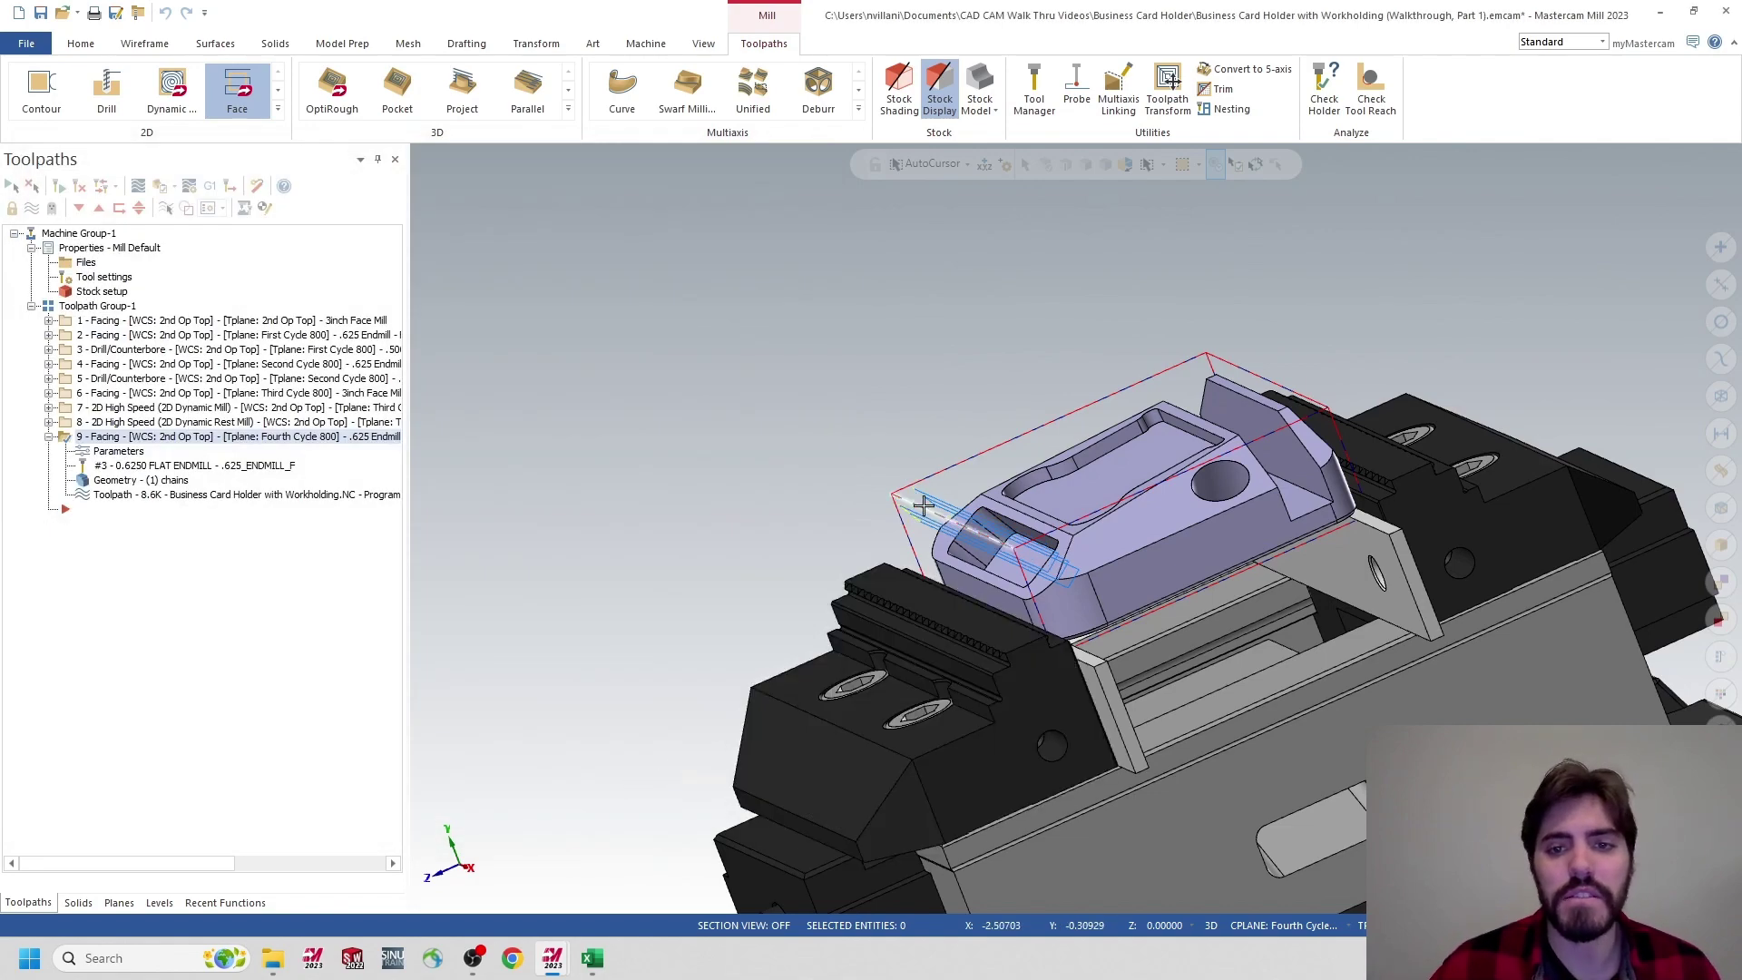
Inspect the regenerated facing passes around the part's angled front face, and close the outdated simulation
{"action": "scroll", "coordinate": [941, 500], "scroll_direction": "up", "scroll_amount": 2}
{"action": "scroll", "coordinate": [941, 500], "scroll_direction": "up", "scroll_amount": 2}
{"action": "middle_click_drag", "start_coordinate": [941, 500], "coordinate": [941, 466]}
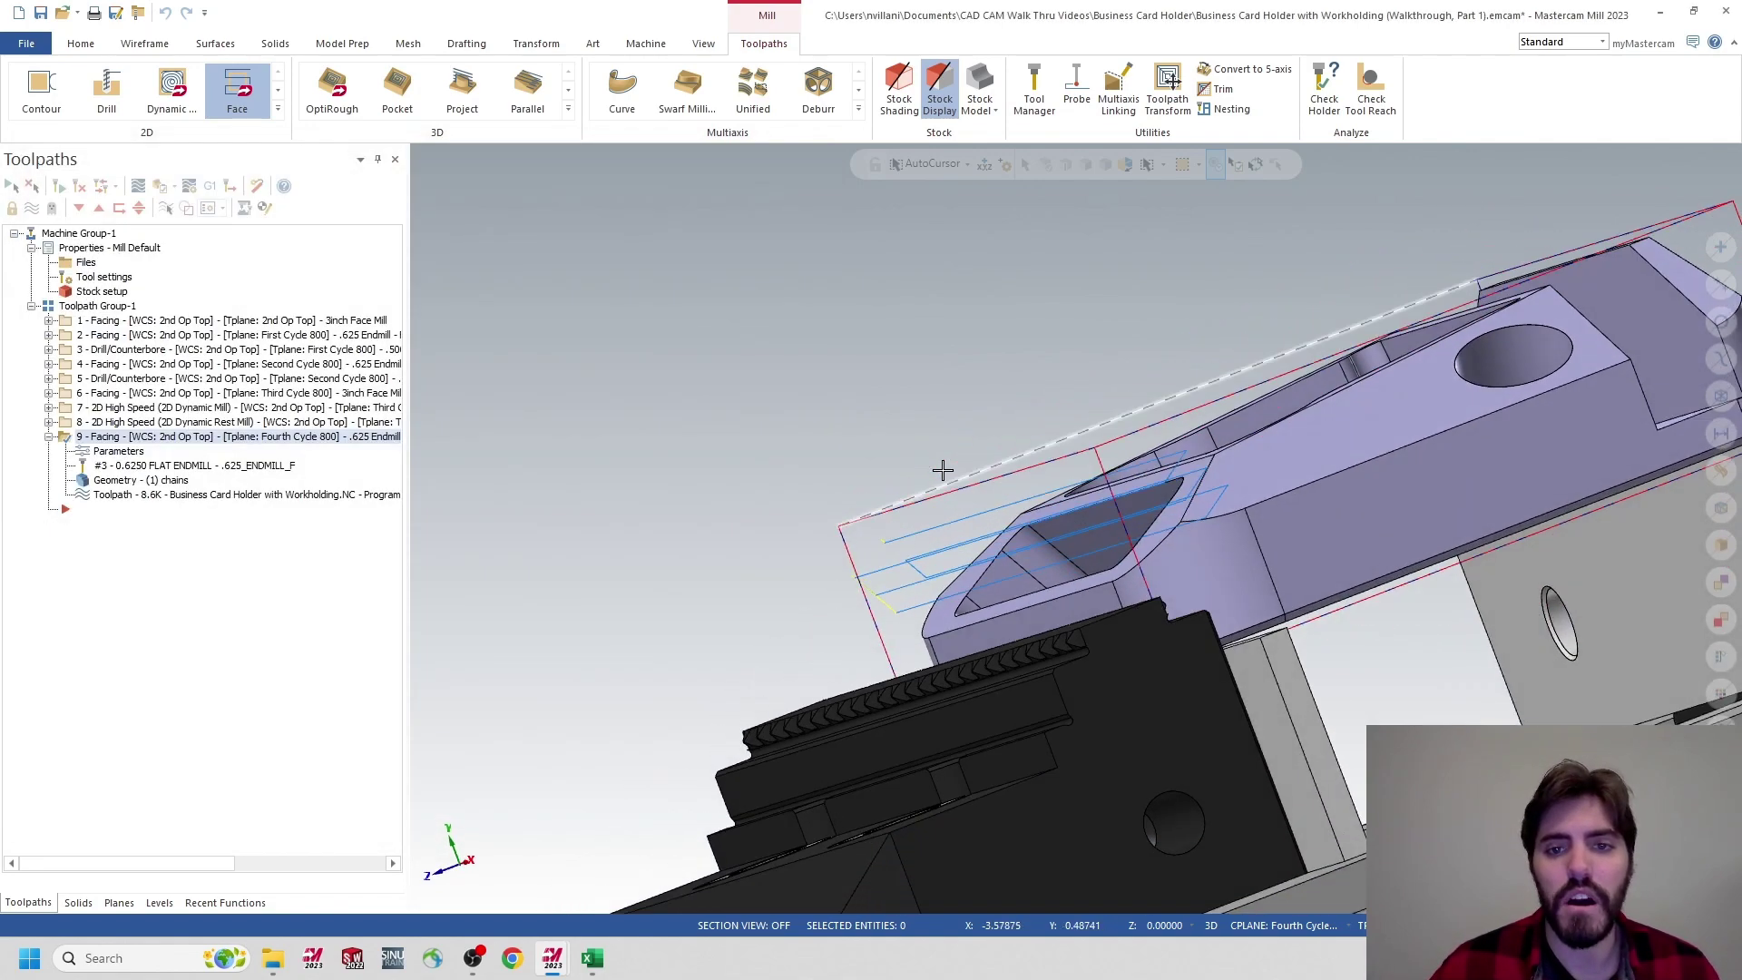
{"action": "middle_click_drag", "start_coordinate": [811, 497], "coordinate": [762, 453]}
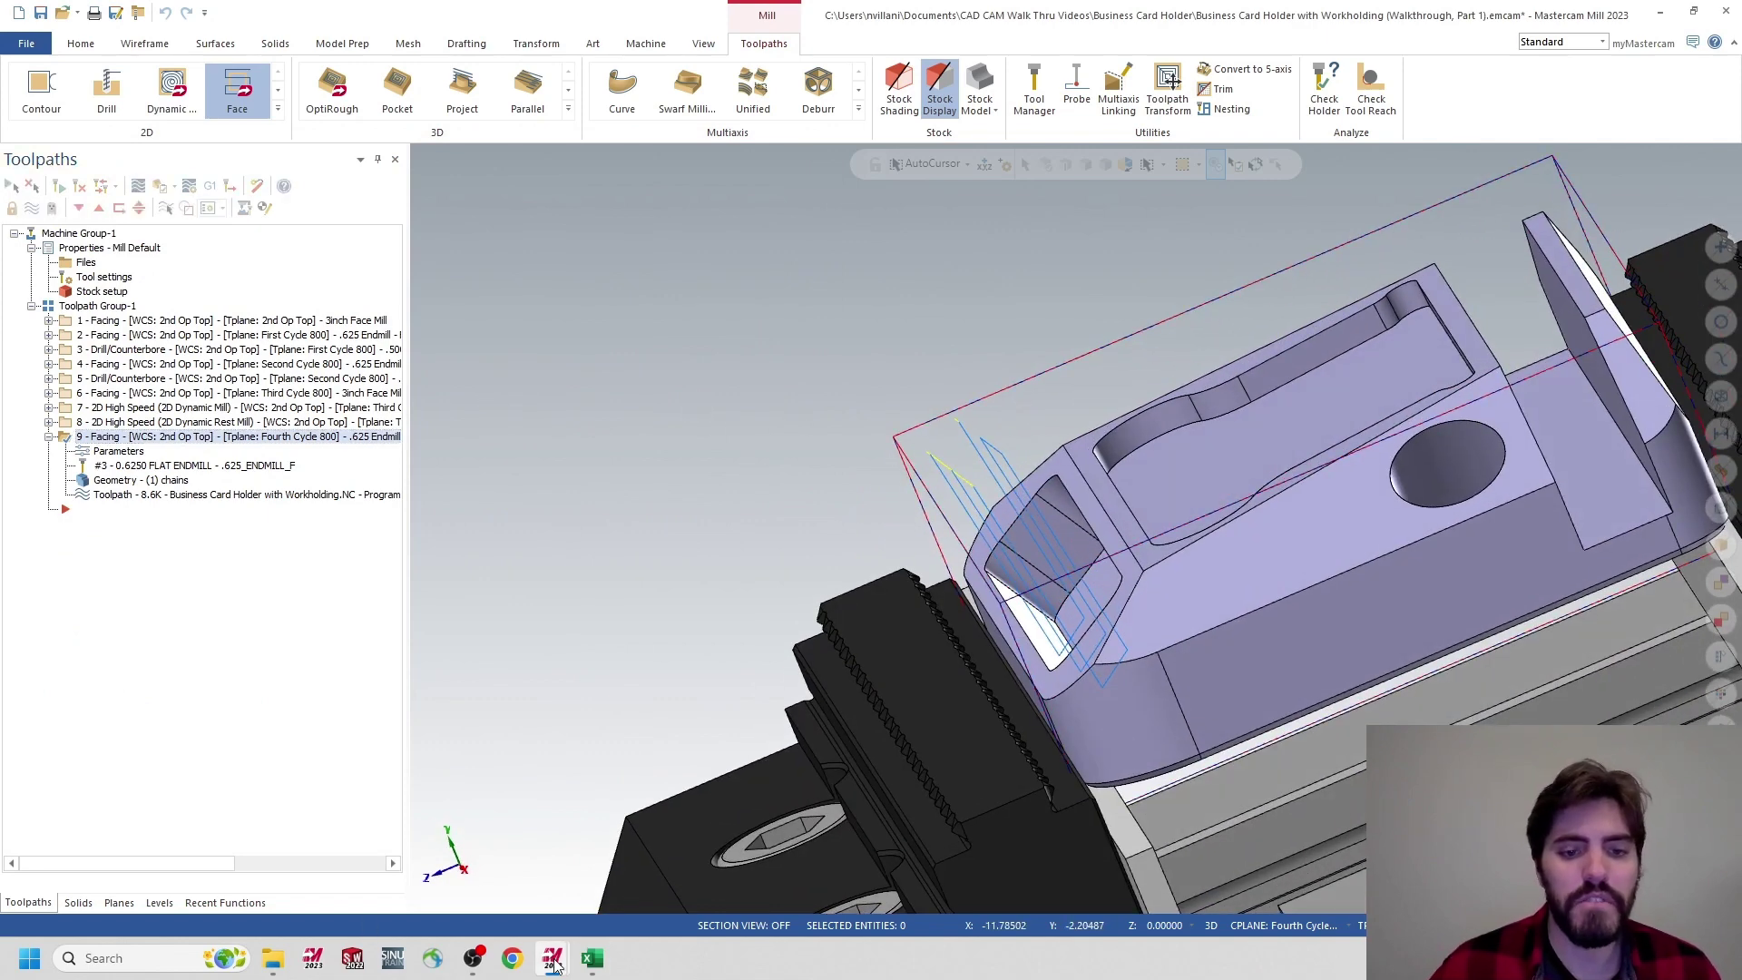
{"action": "mouse_move", "coordinate": [554, 961]}
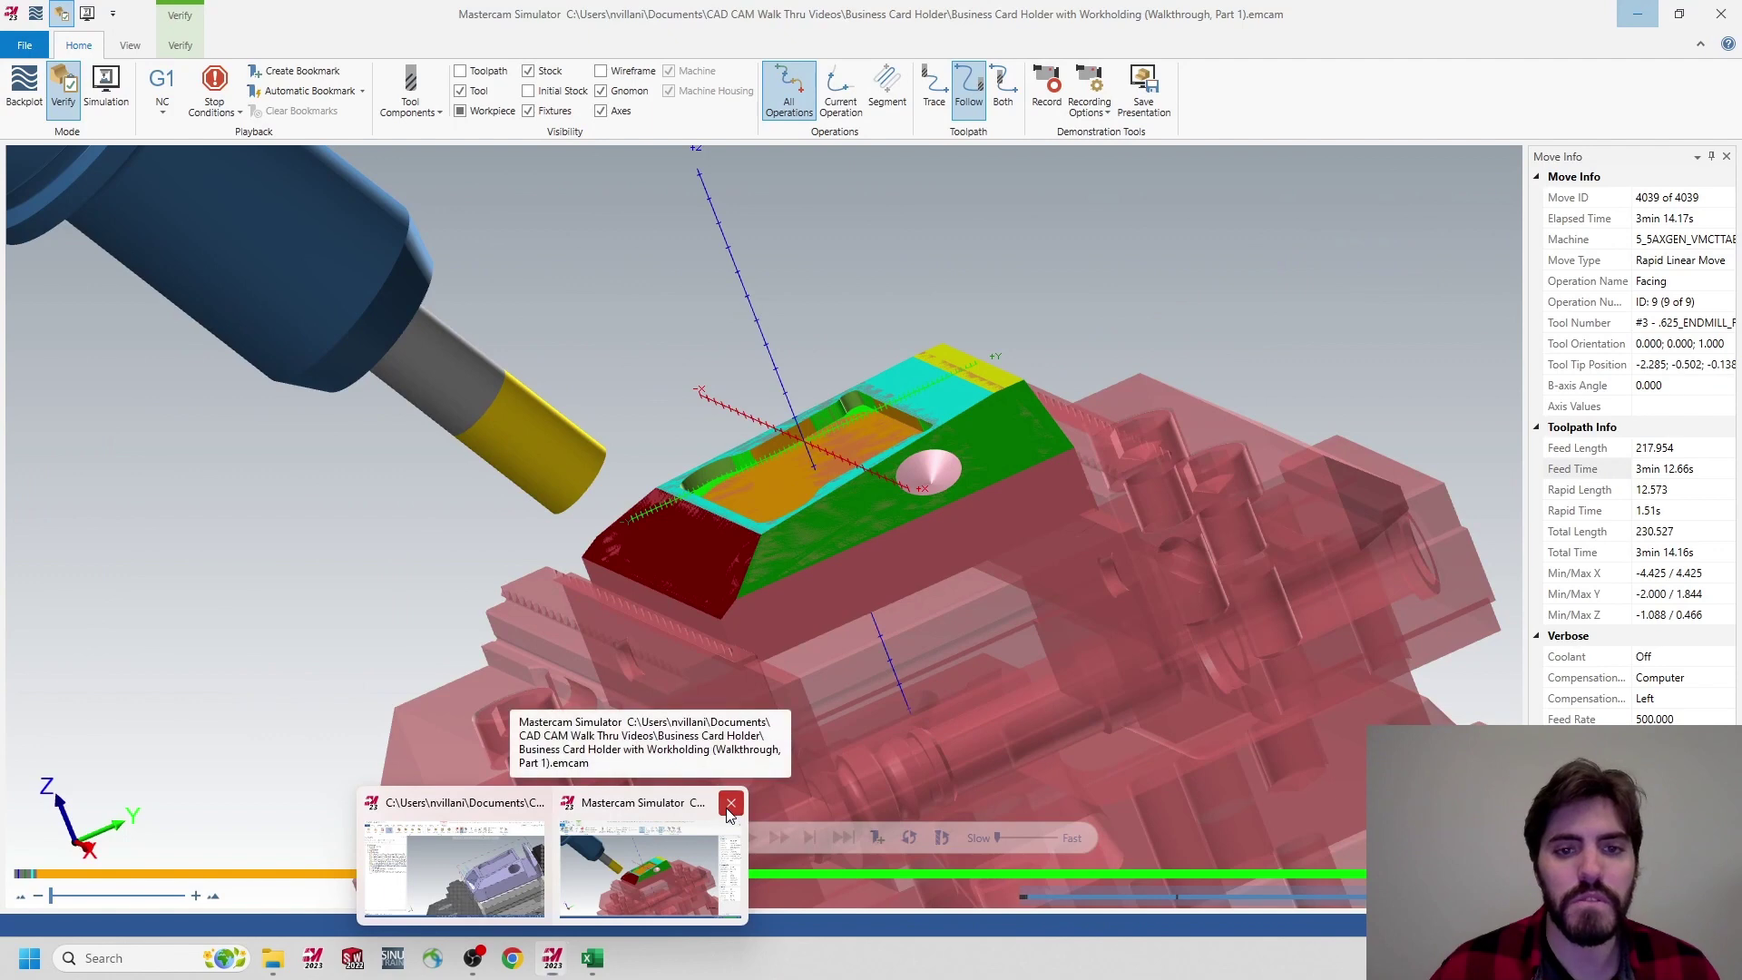
{"action": "left_click", "coordinate": [729, 806]}
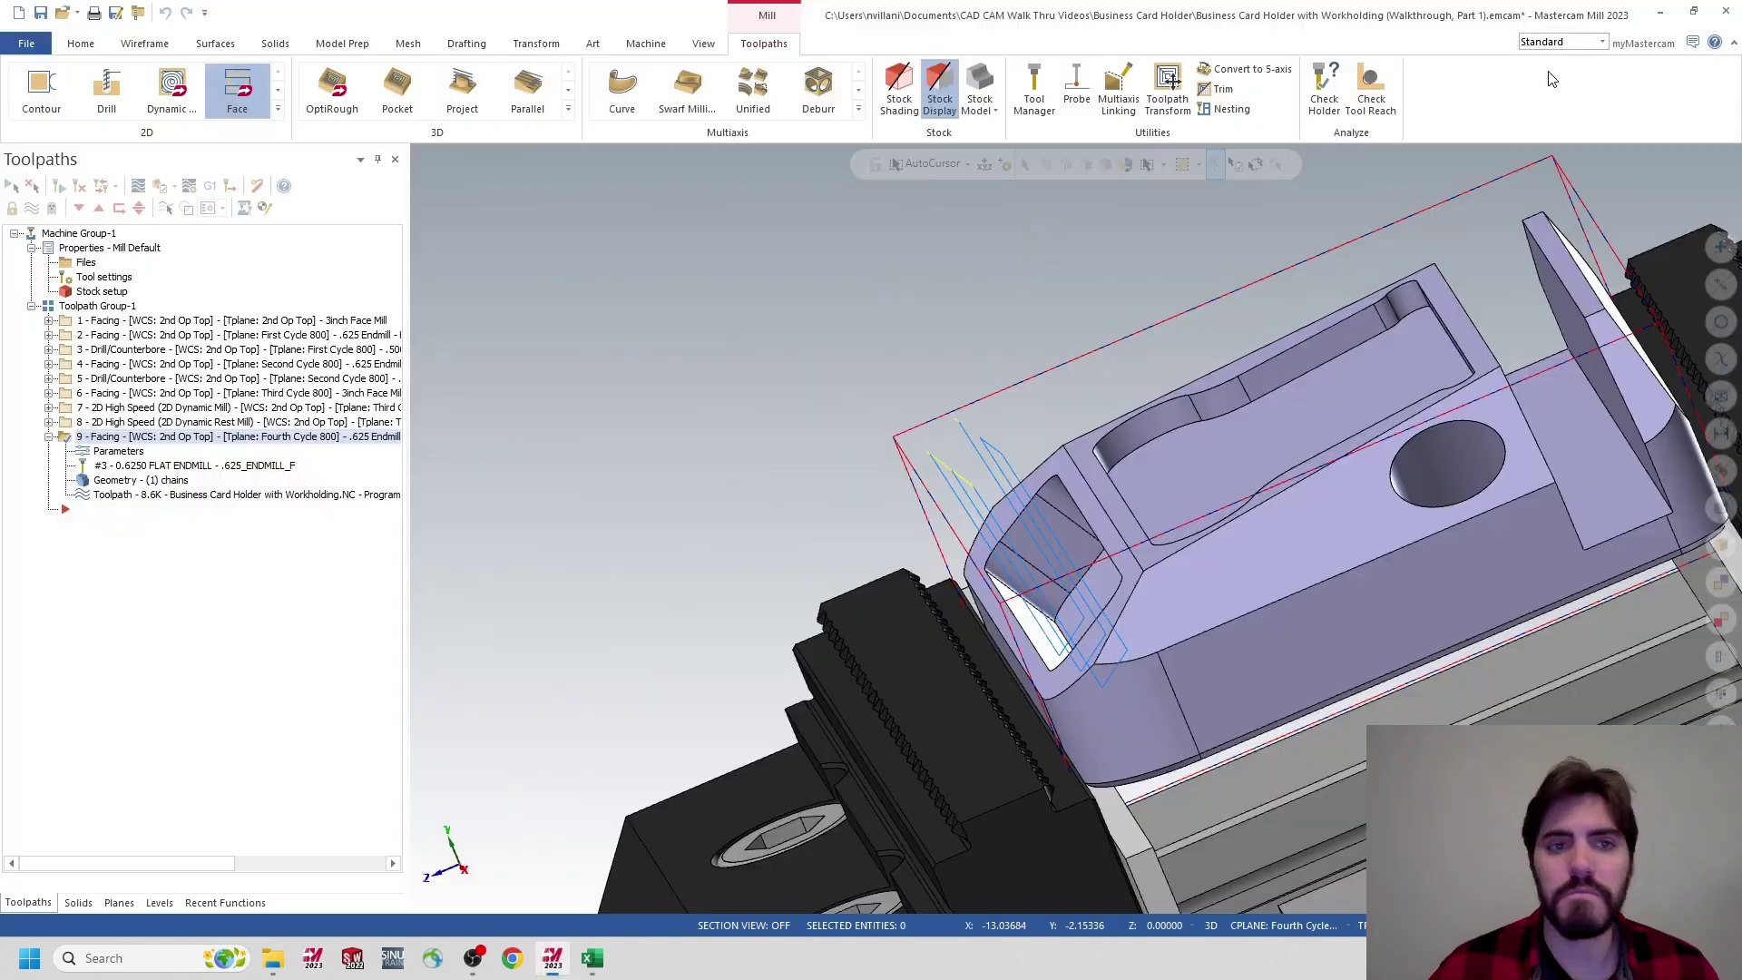
Verify all operations of Toolpath Group-1, advance to operation 8, play through the Fourth Cycle 800 facing, and close the simulation
{"action": "left_click", "coordinate": [78, 307]}
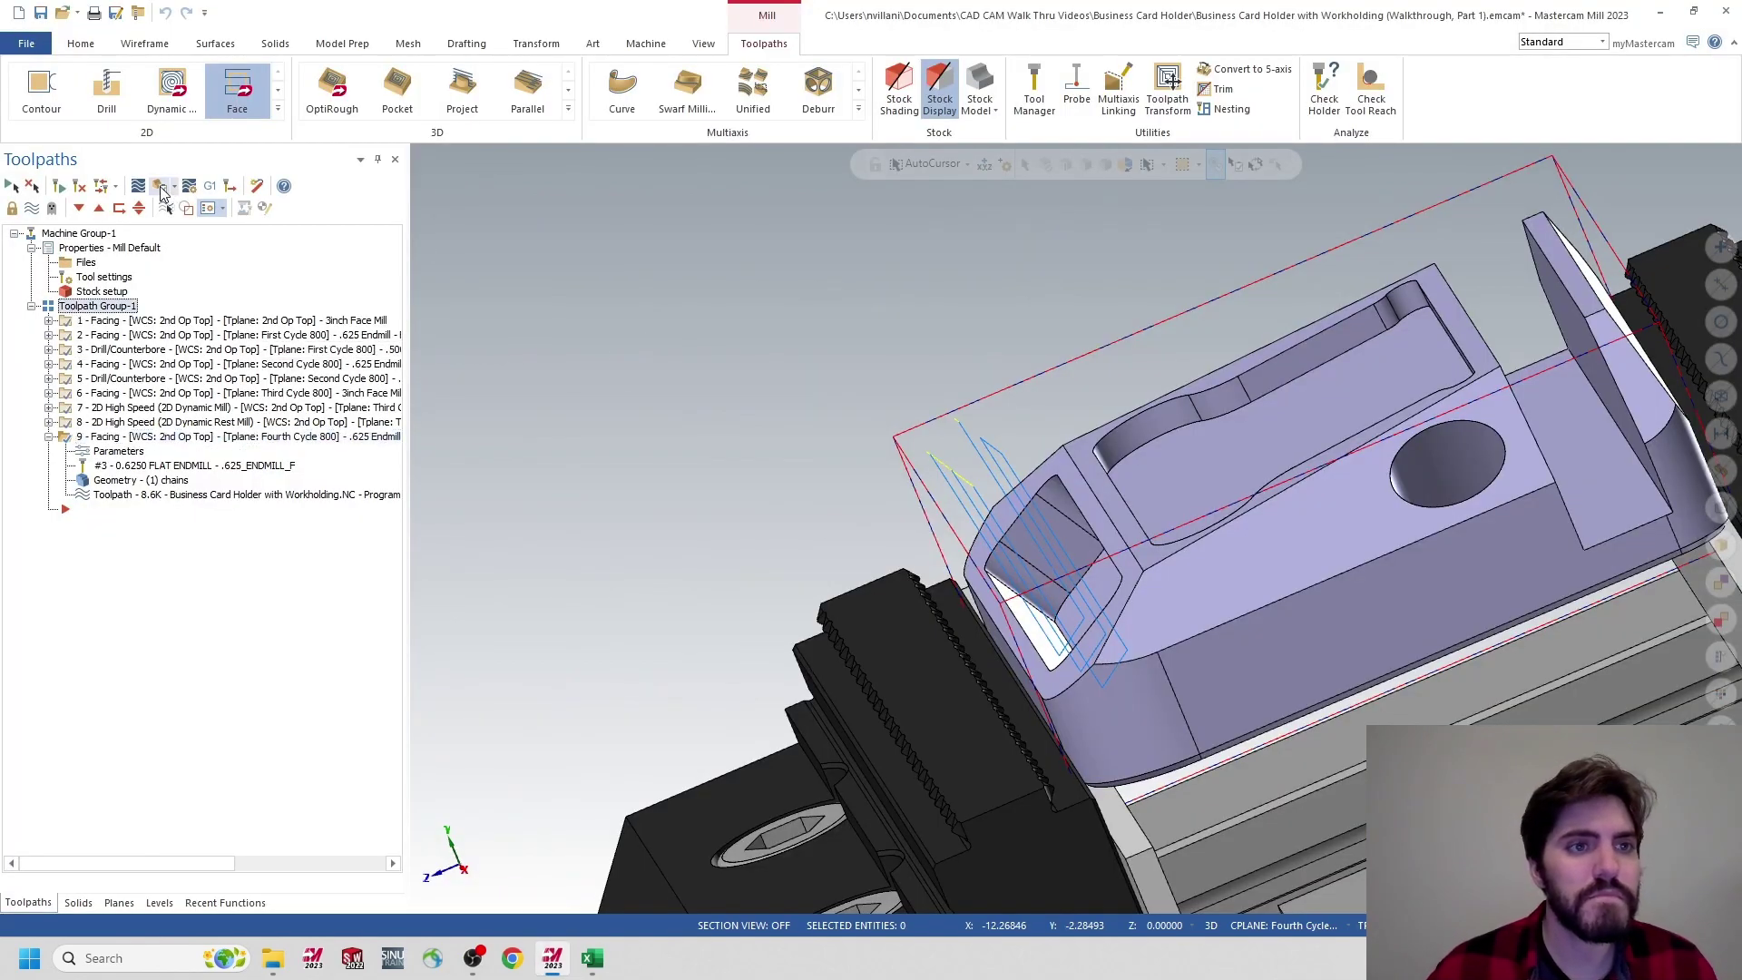
{"action": "left_click", "coordinate": [160, 188]}
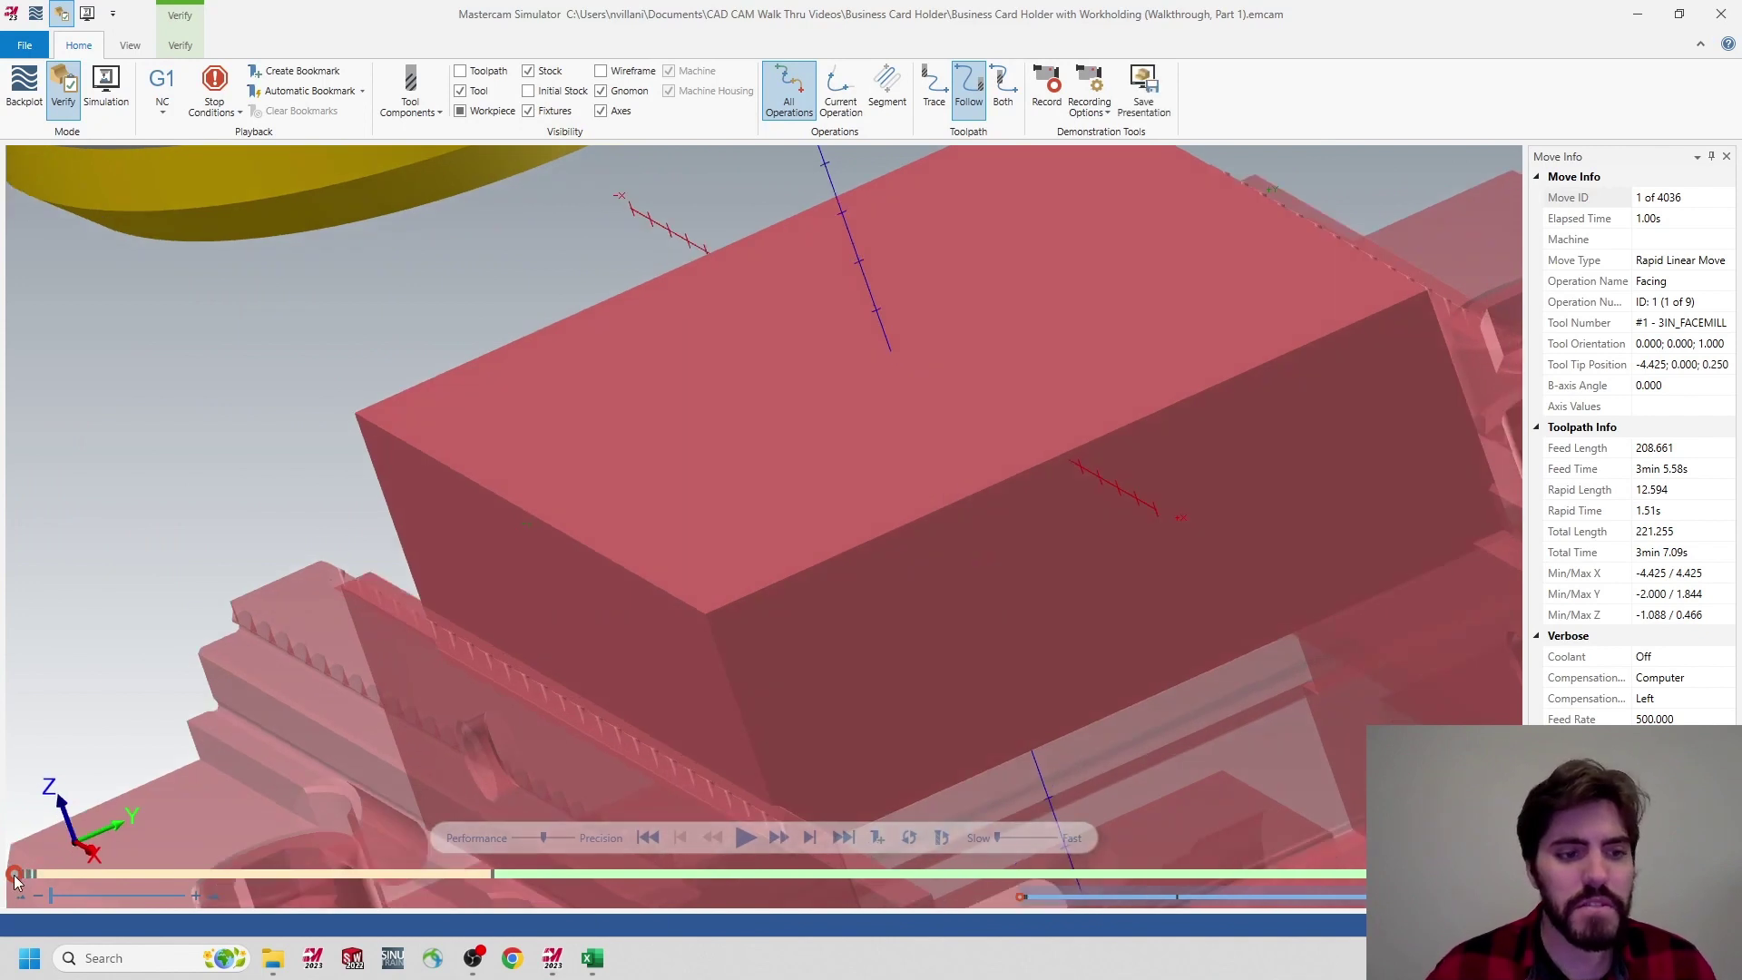
{"action": "left_click_drag", "start_coordinate": [15, 876], "coordinate": [1497, 875]}
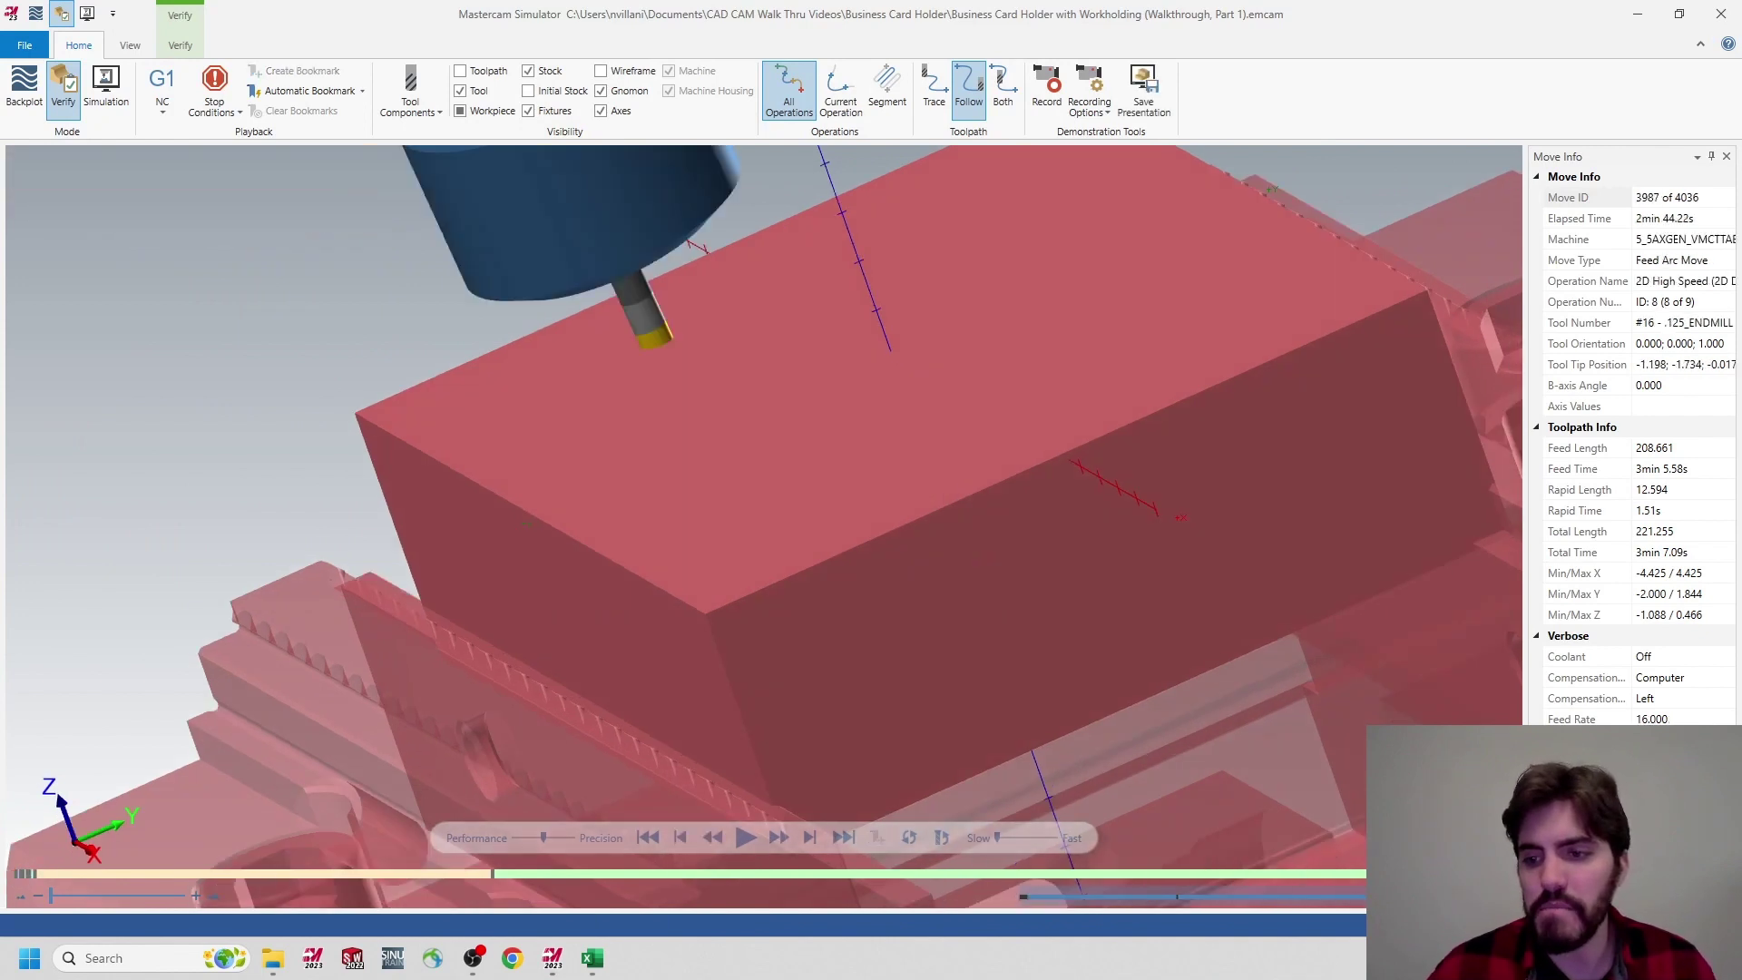
{"action": "key", "text": "space"}
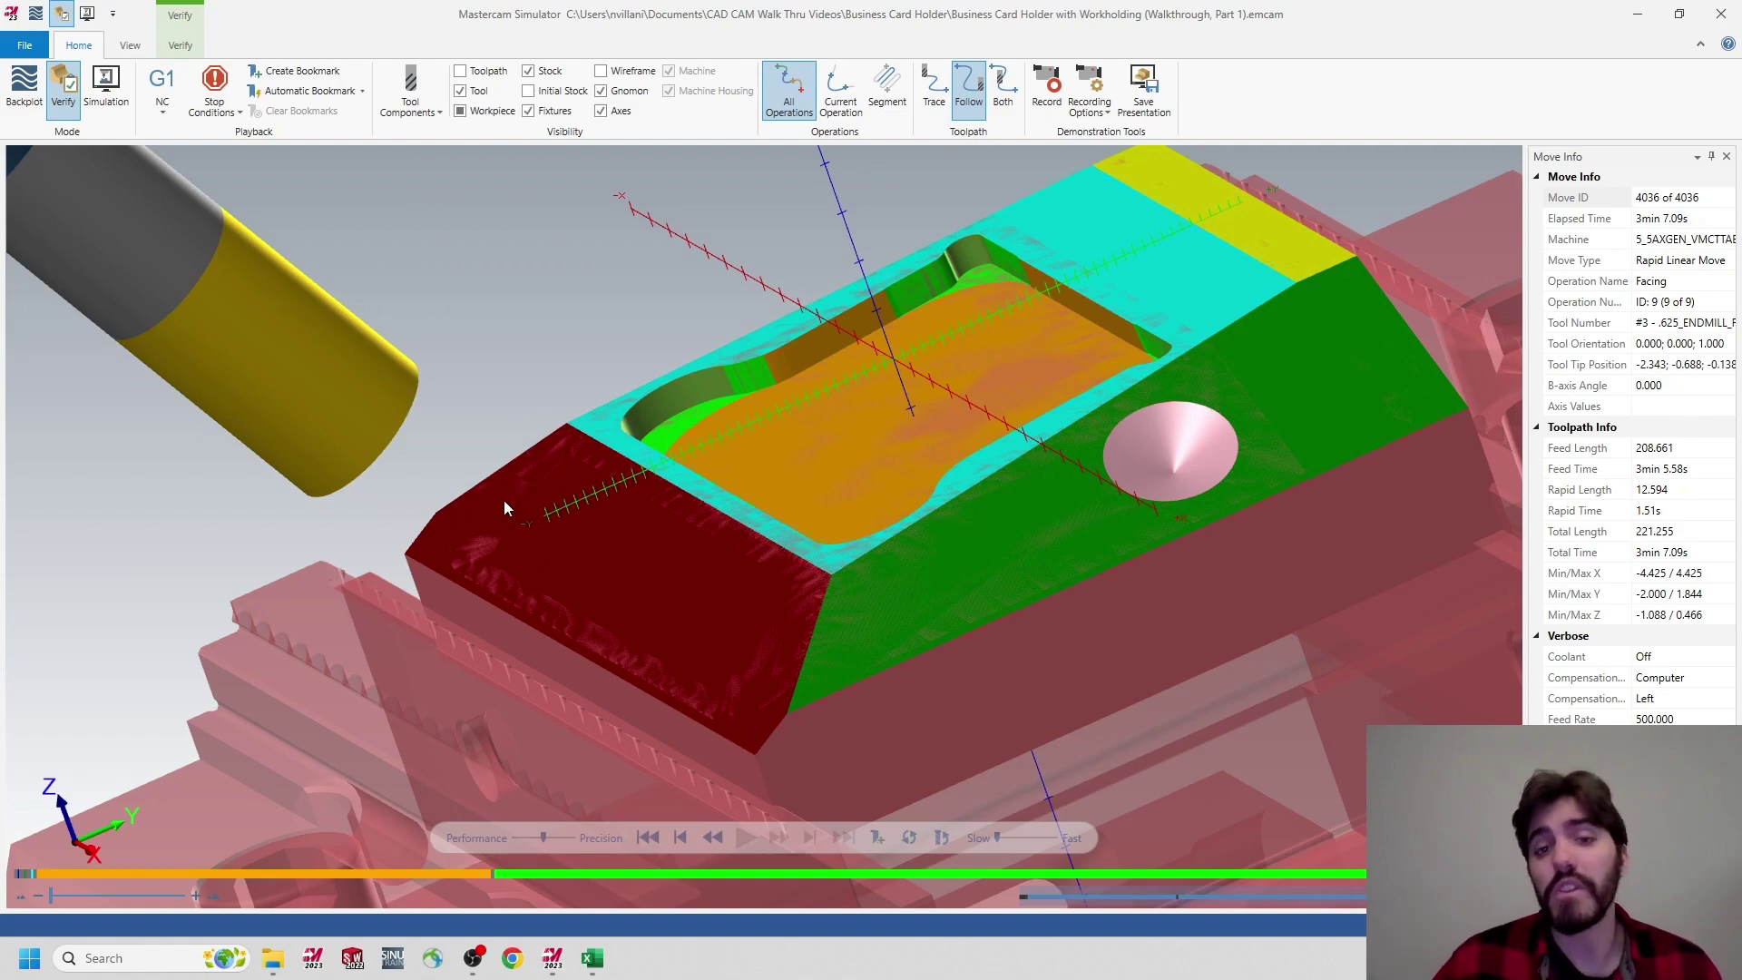
{"action": "left_click", "coordinate": [1734, 24]}
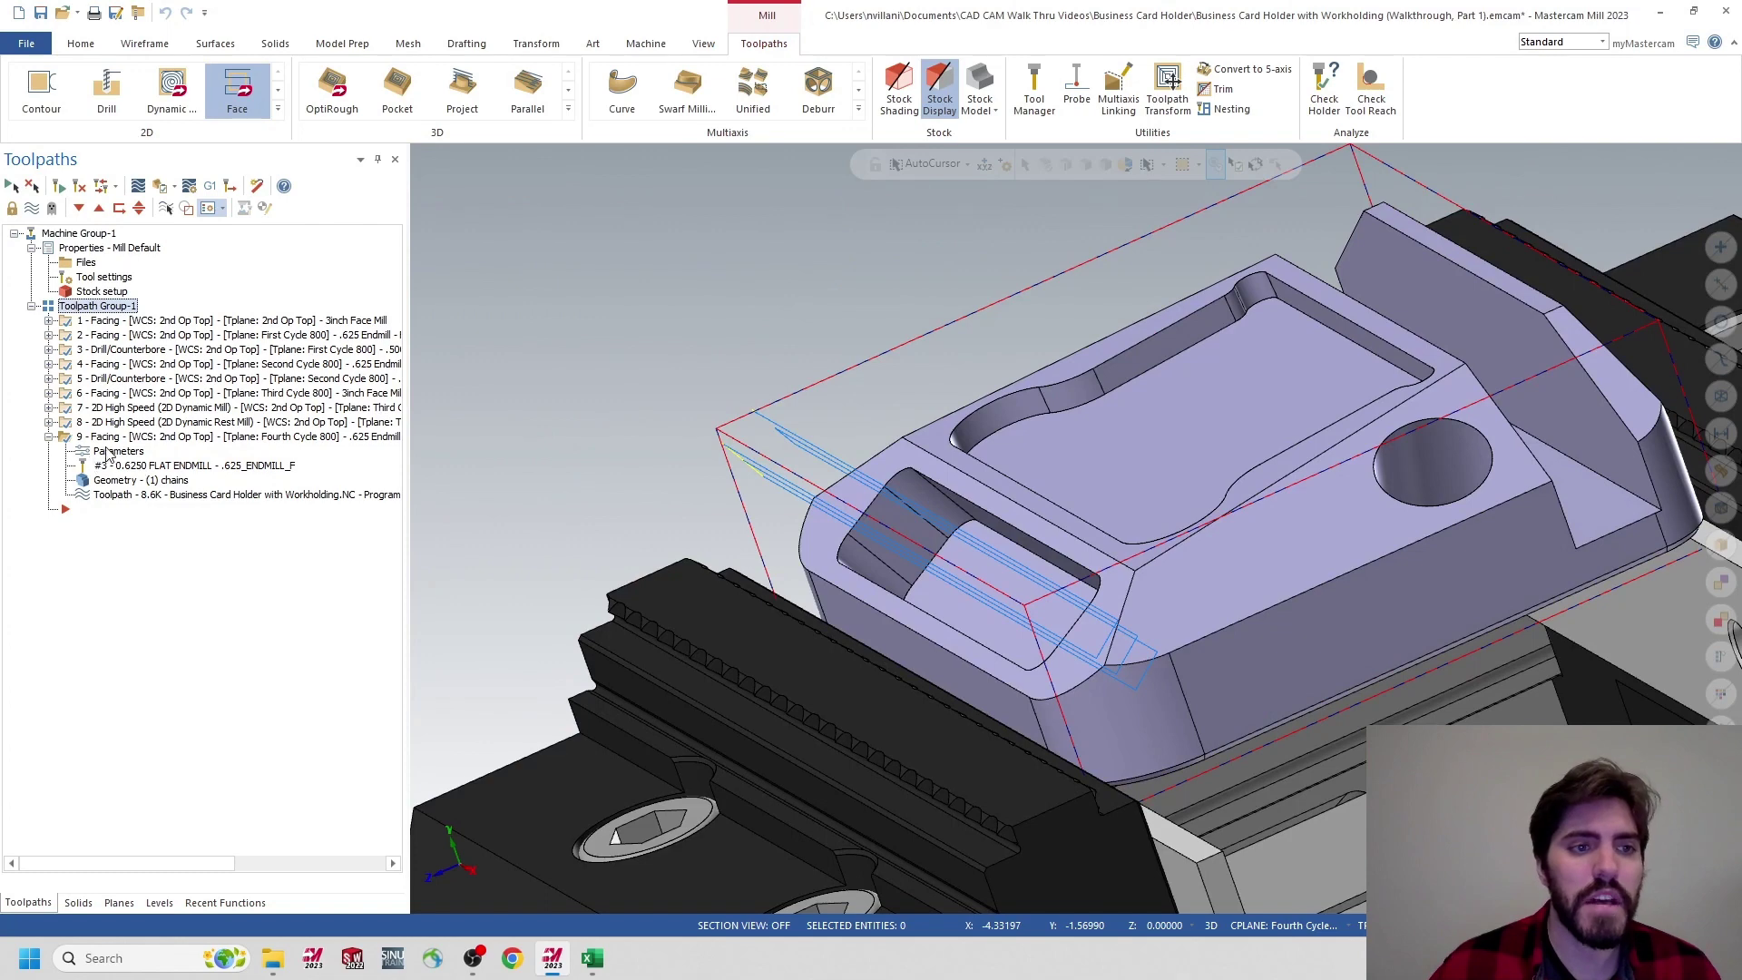
Set the Fourth Cycle 800 facing operation's top of stock to 0.1875 in its linking parameters and regenerate the toolpath
{"action": "left_click", "coordinate": [107, 452]}
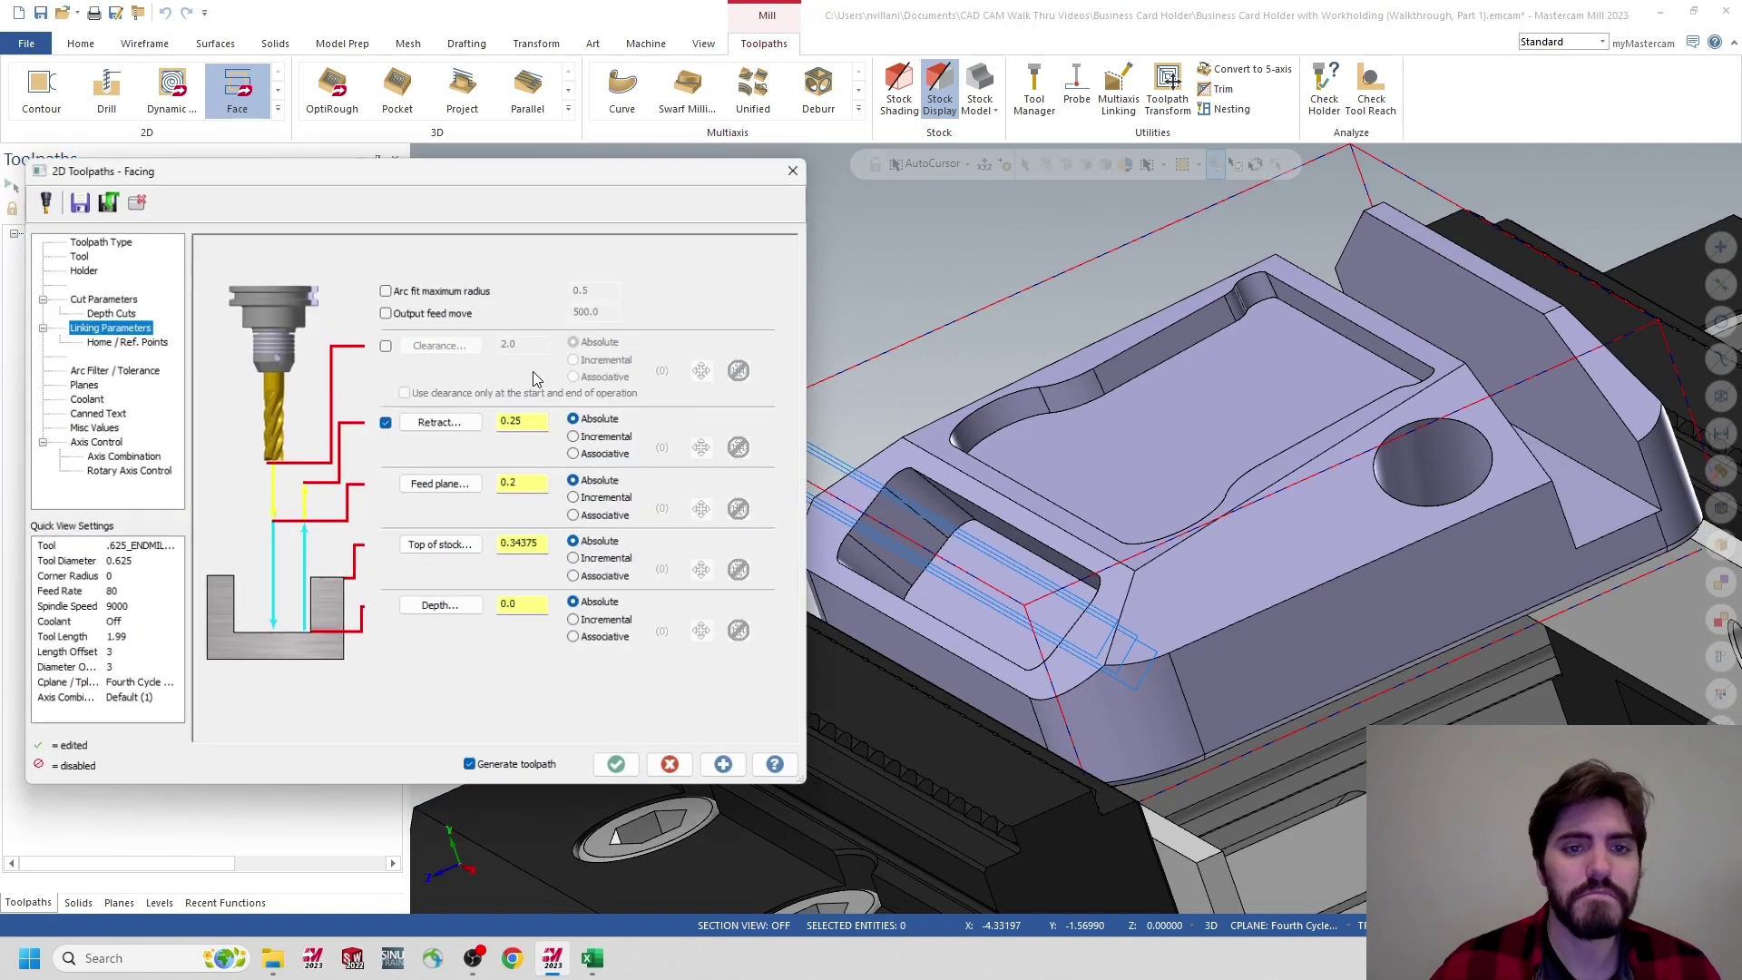
{"action": "left_click", "coordinate": [540, 548]}
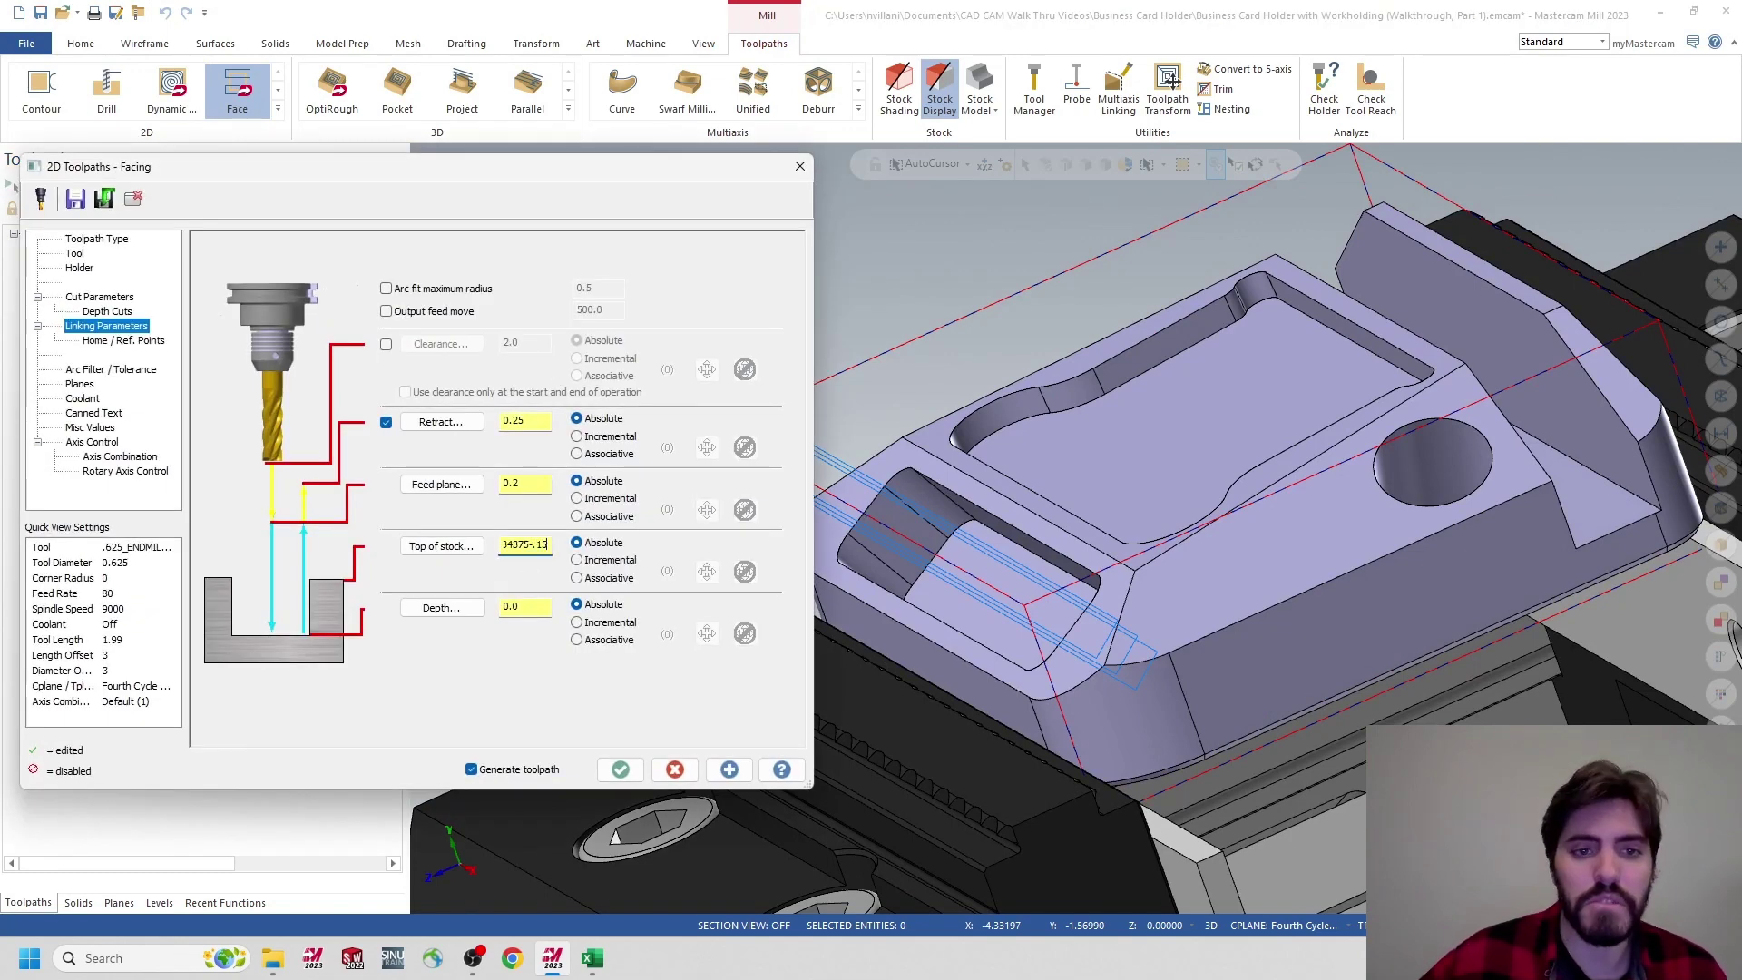
{"action": "key", "text": "Return"}
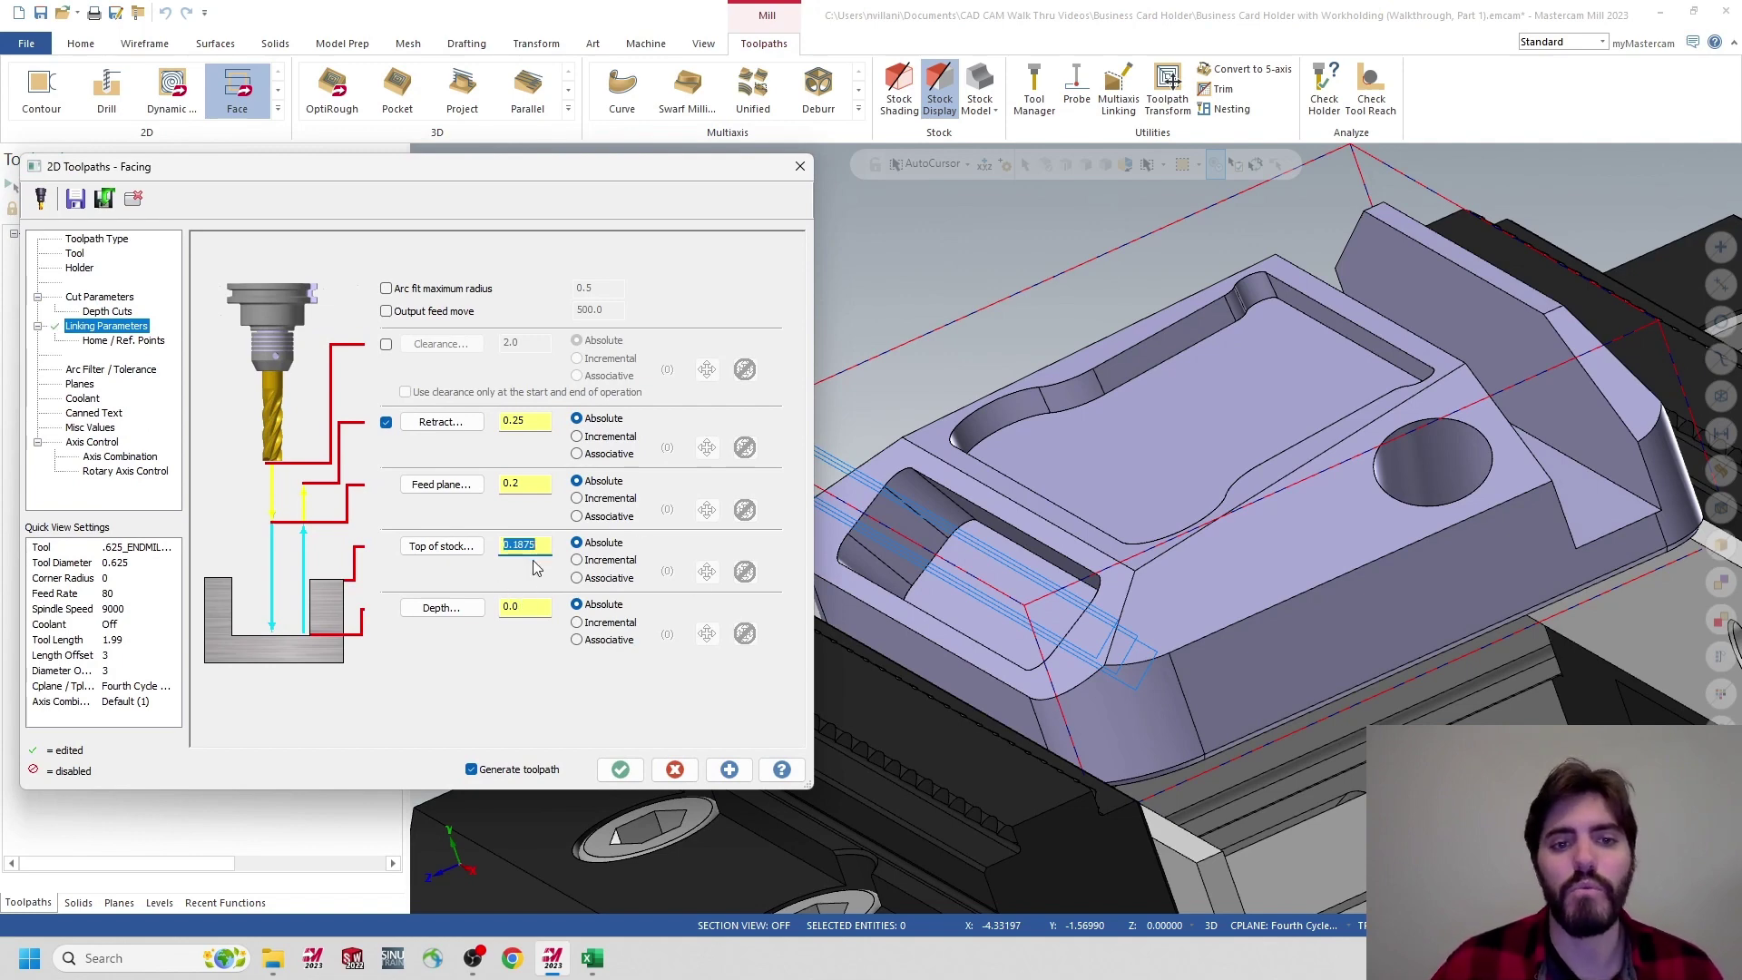
{"action": "left_click", "coordinate": [620, 770]}
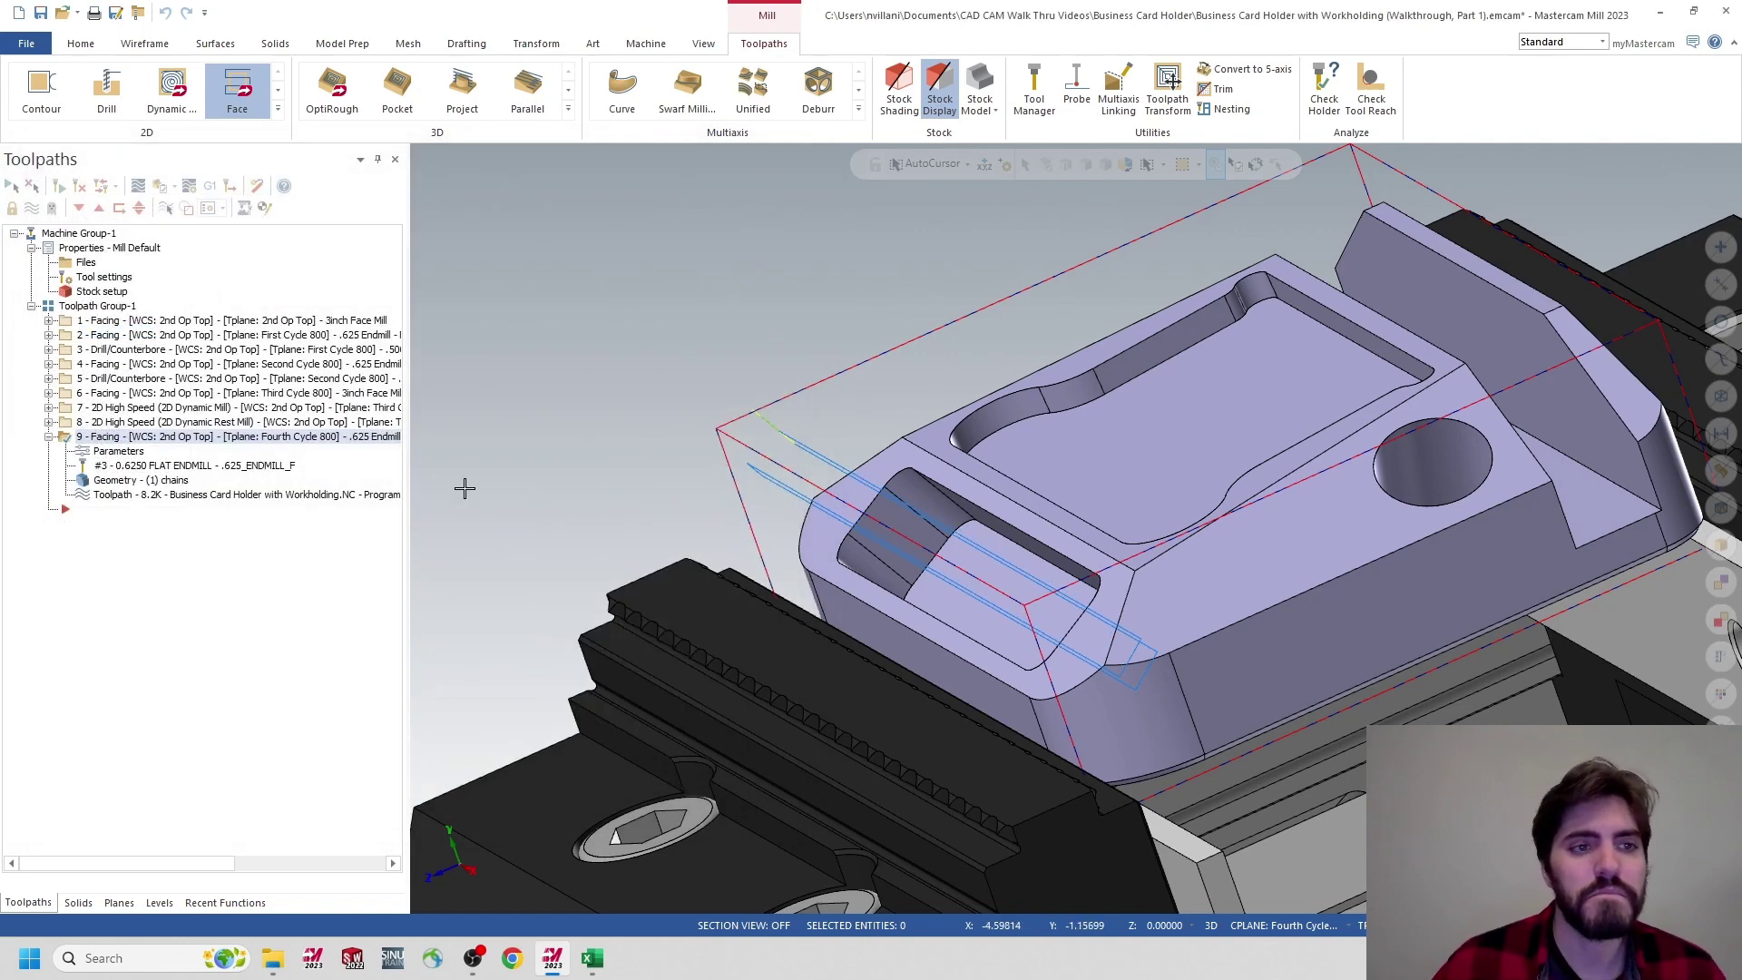
Simulate Toolpath Group-1 again with the lowered top of stock, play the final facing passes after operation 8, and close the simulation
{"action": "left_click", "coordinate": [91, 307]}
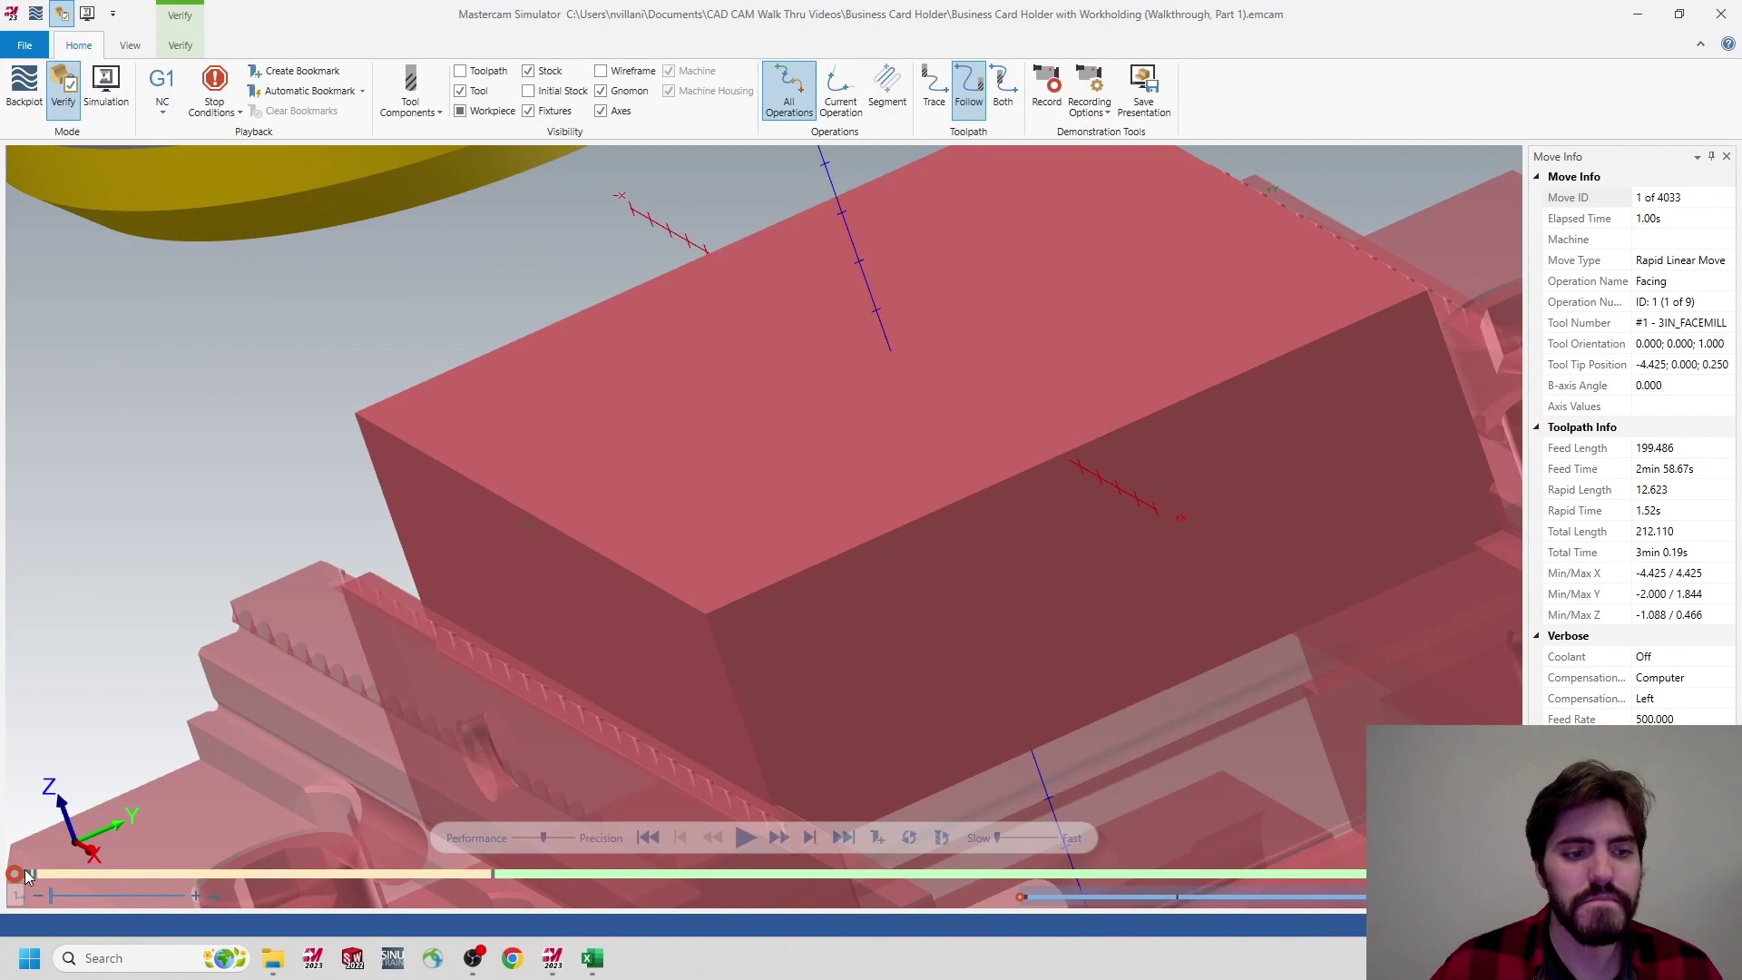
{"action": "left_click", "coordinate": [28, 875]}
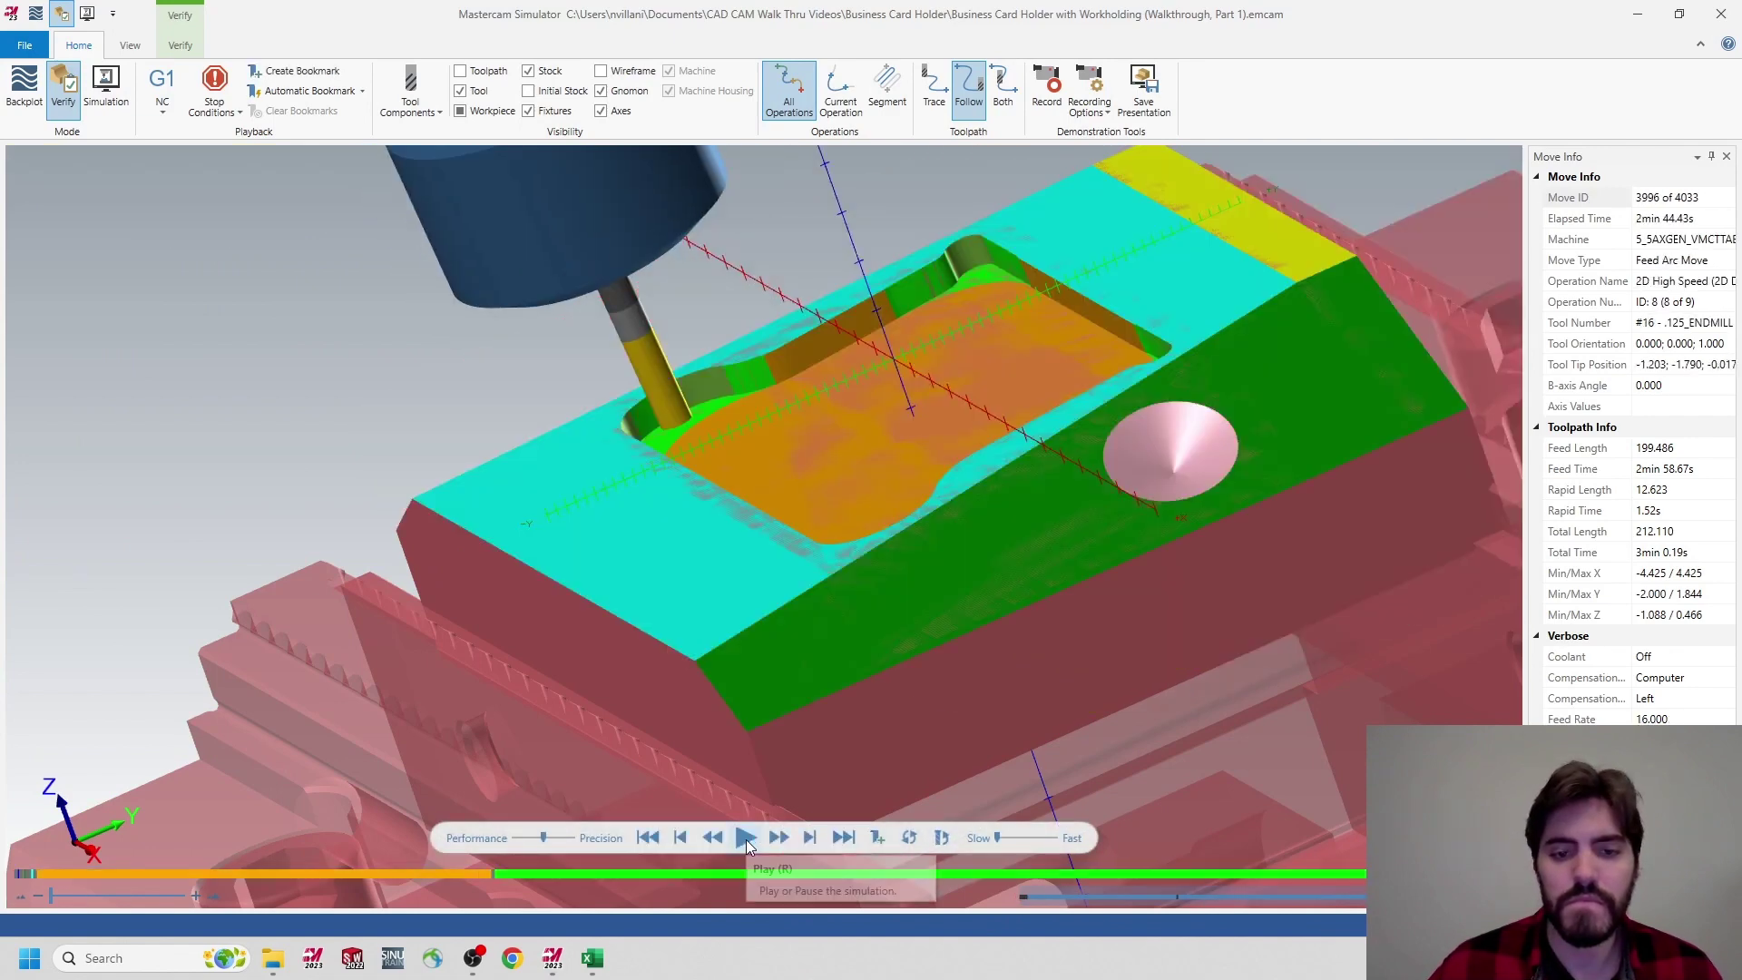
{"action": "left_click", "coordinate": [746, 837]}
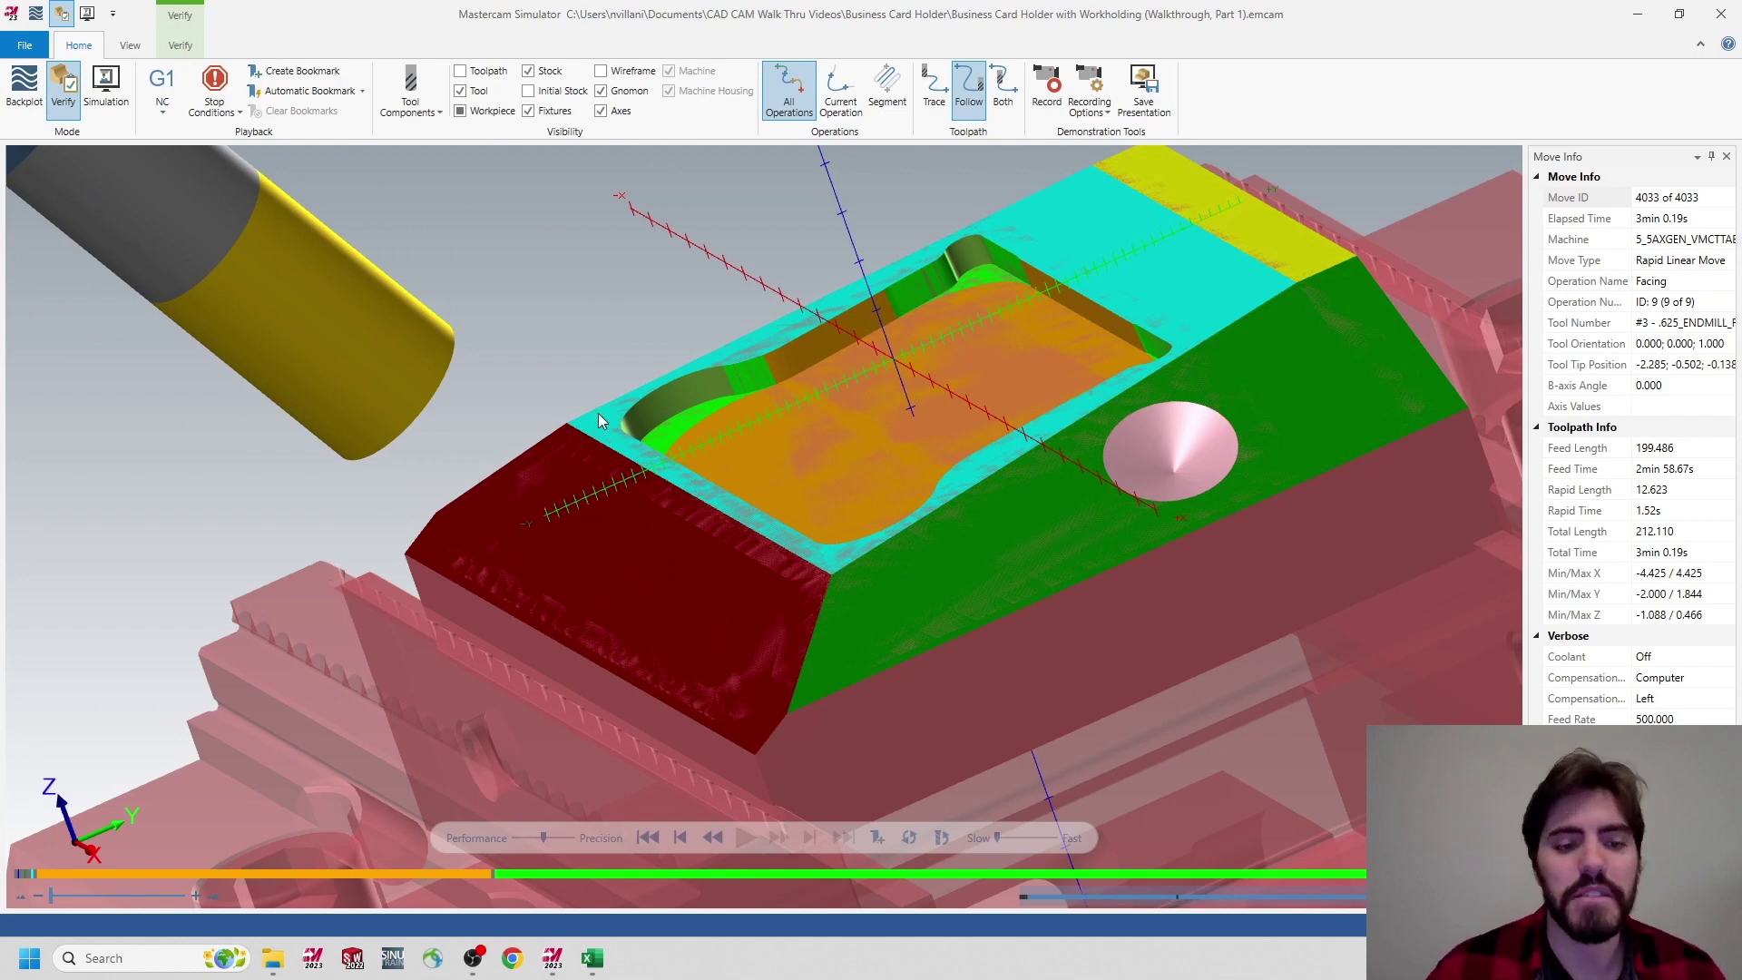
{"action": "scroll", "coordinate": [537, 459], "scroll_direction": "down", "scroll_amount": 2}
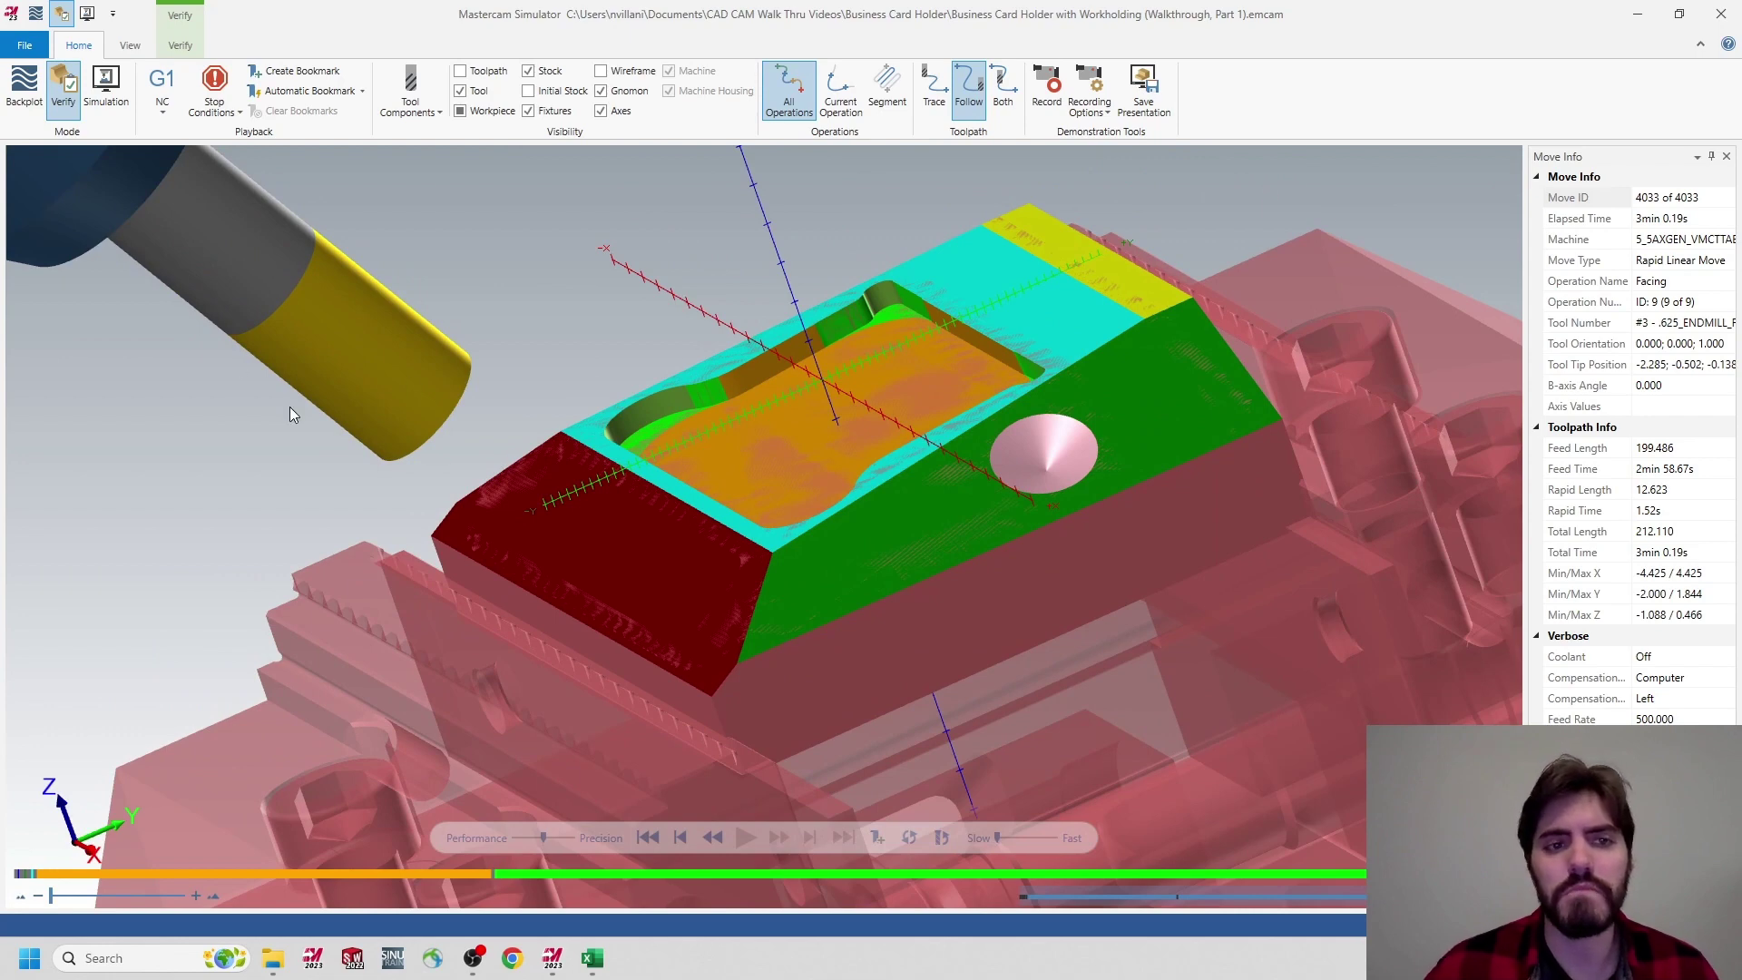
{"action": "left_click", "coordinate": [1721, 14]}
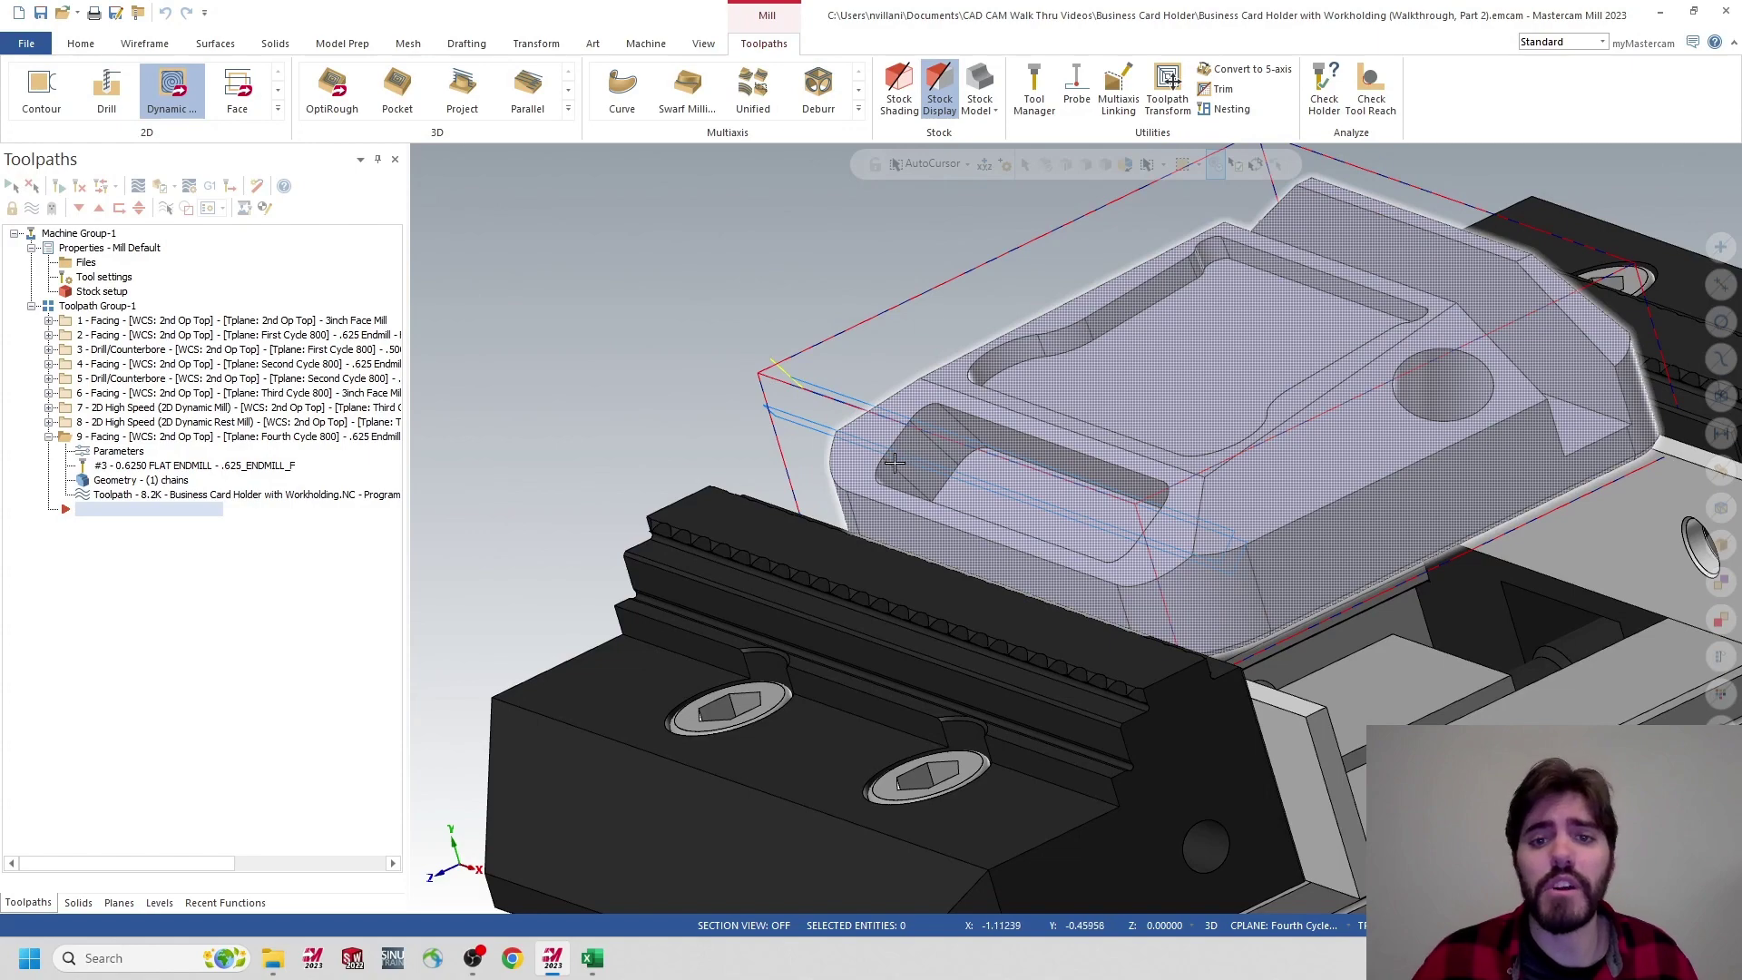
Analyze a corner arc of the slot in the angled front face to check its radius
{"action": "scroll", "coordinate": [894, 463], "scroll_direction": "up", "scroll_amount": 5}
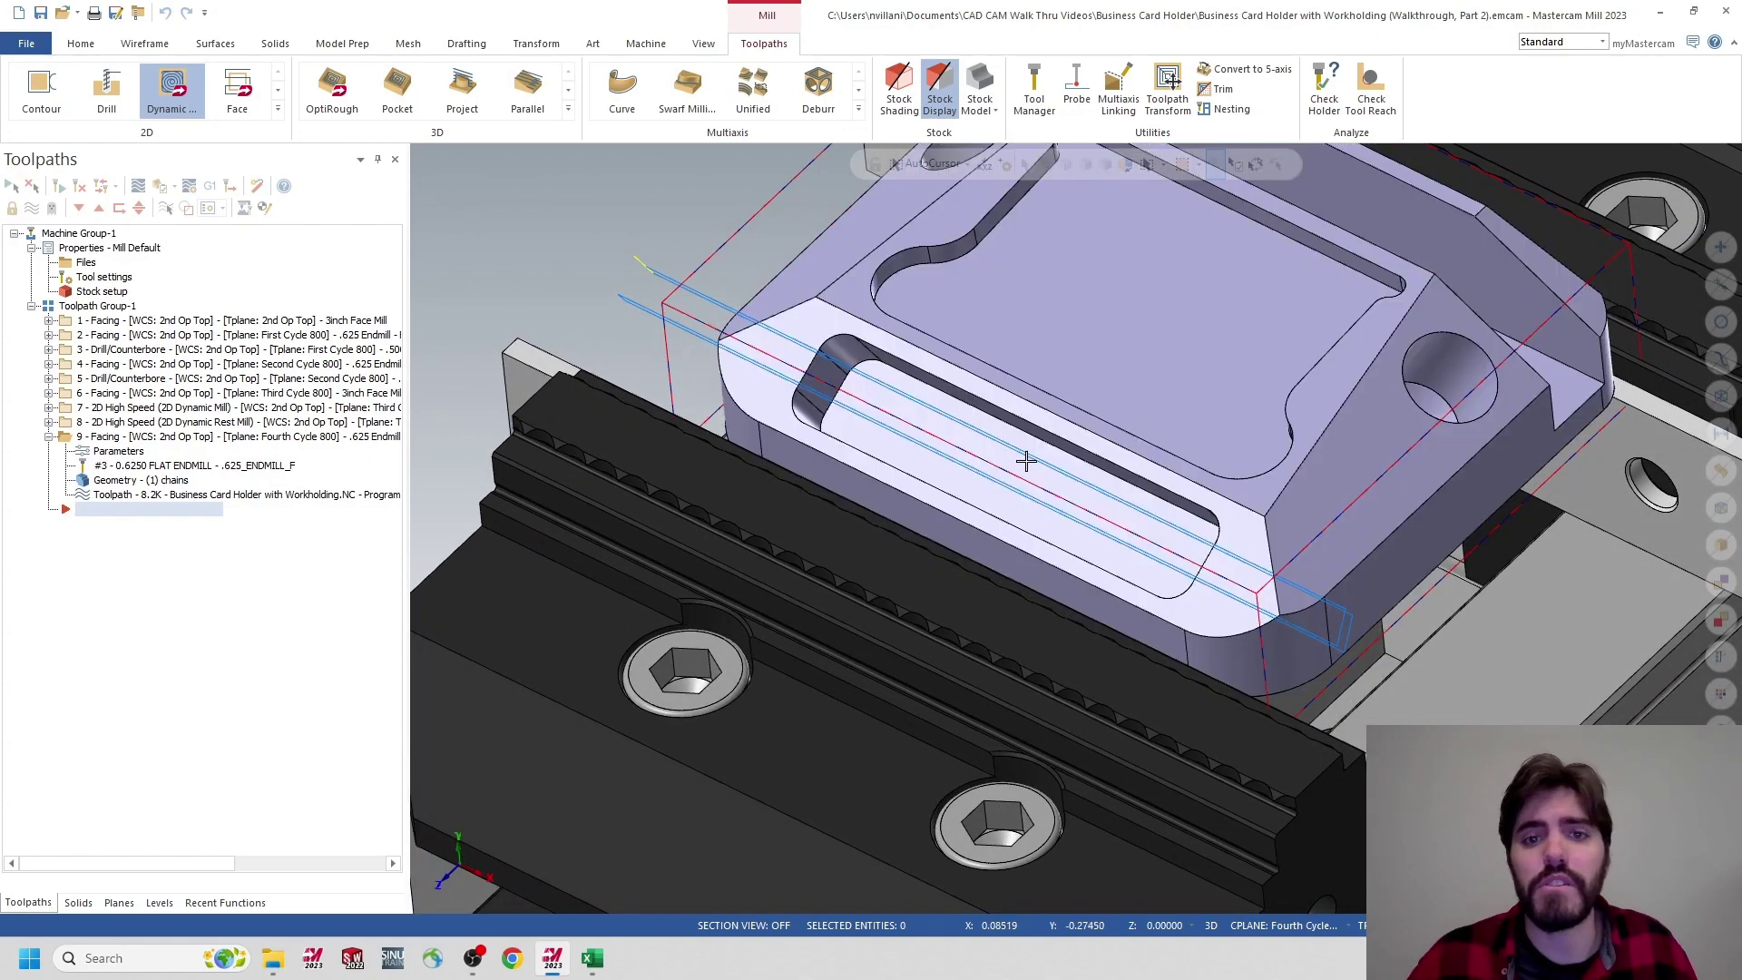
{"action": "middle_click_drag", "start_coordinate": [1025, 454], "coordinate": [890, 470]}
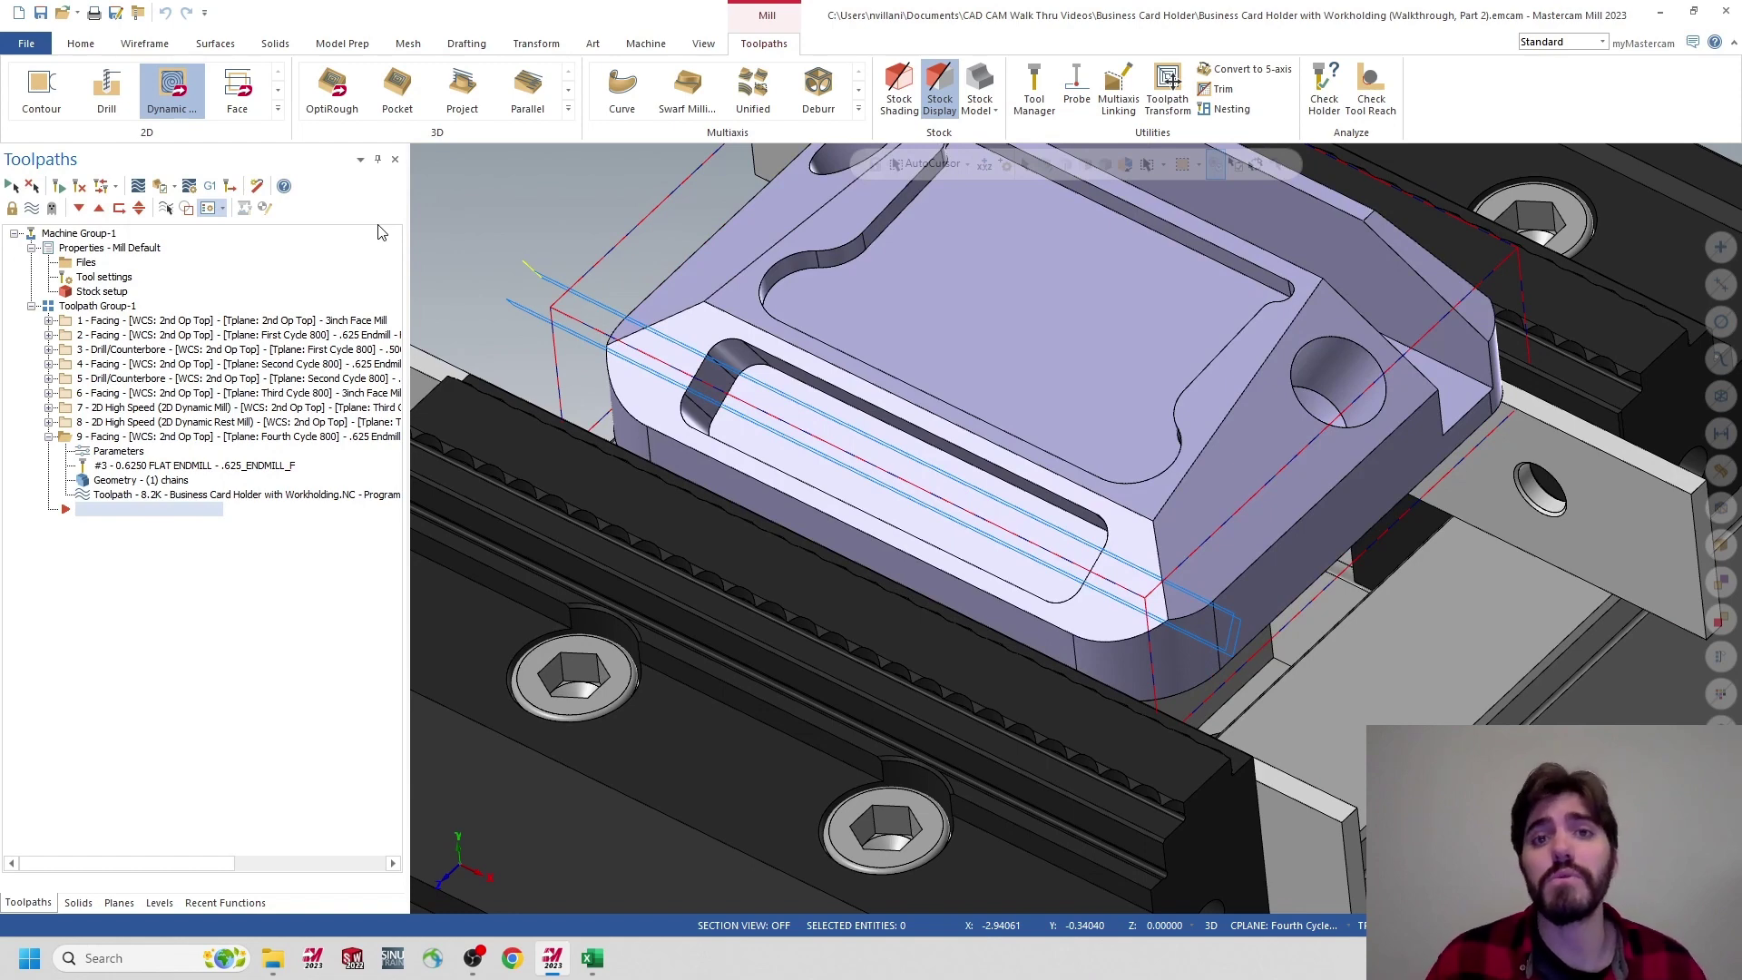
{"action": "left_click", "coordinate": [81, 43]}
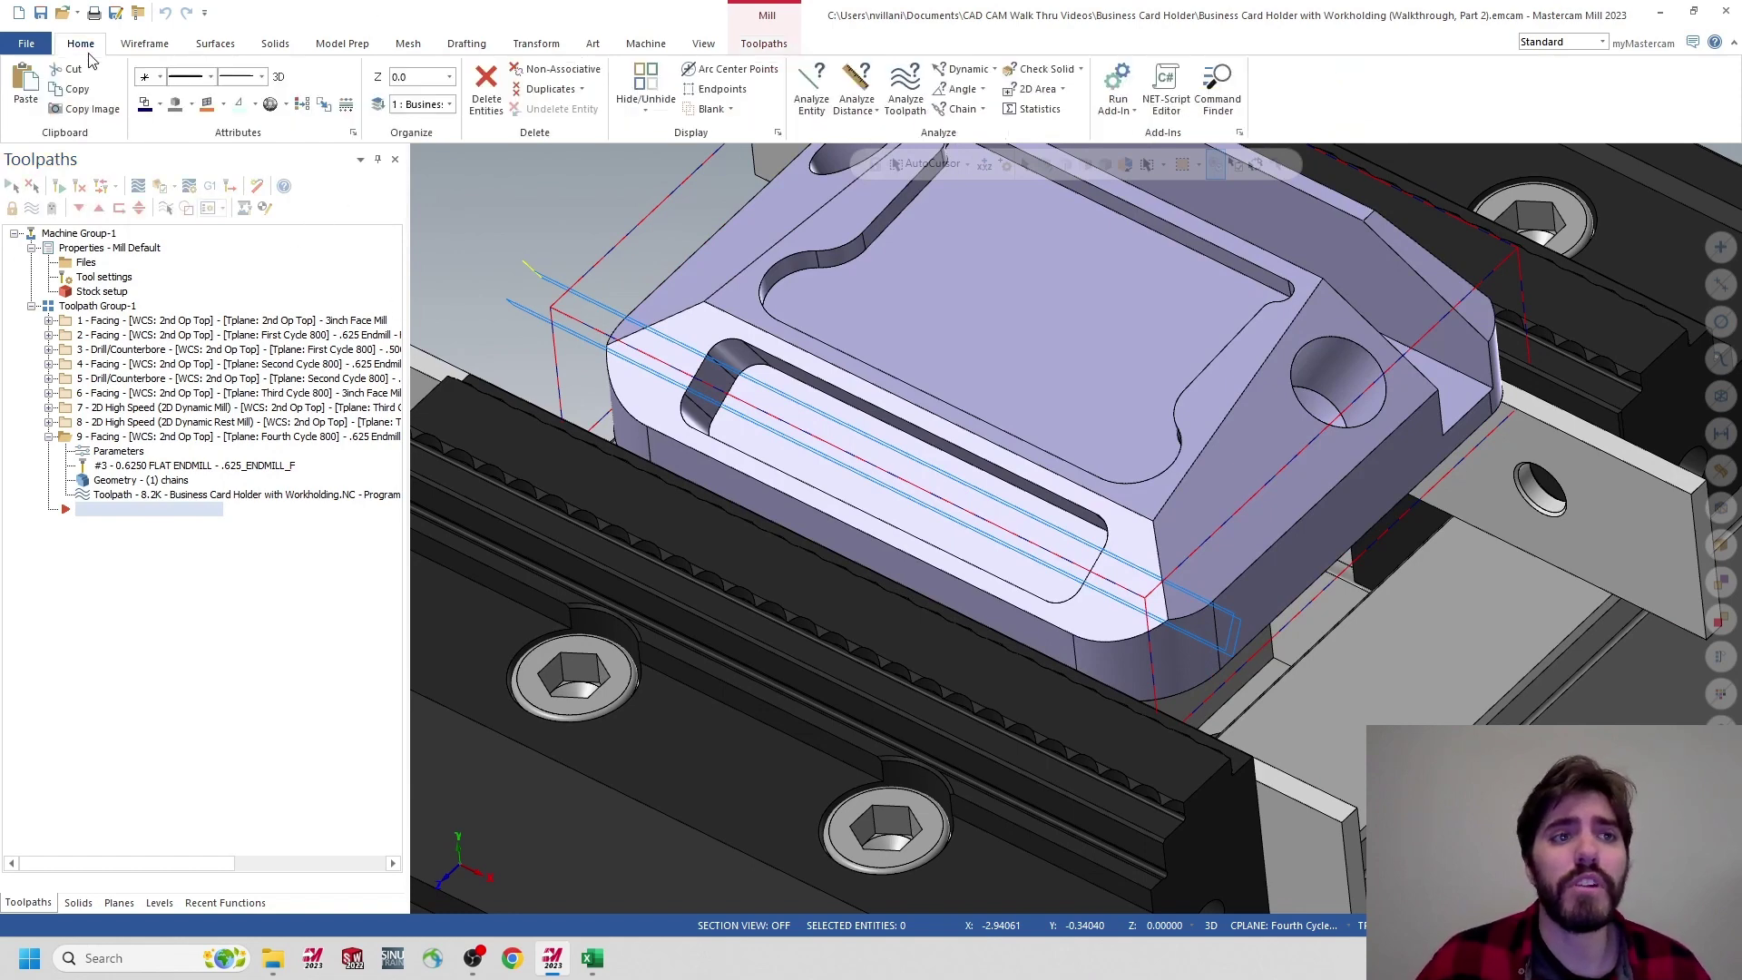
{"action": "left_click", "coordinate": [811, 90]}
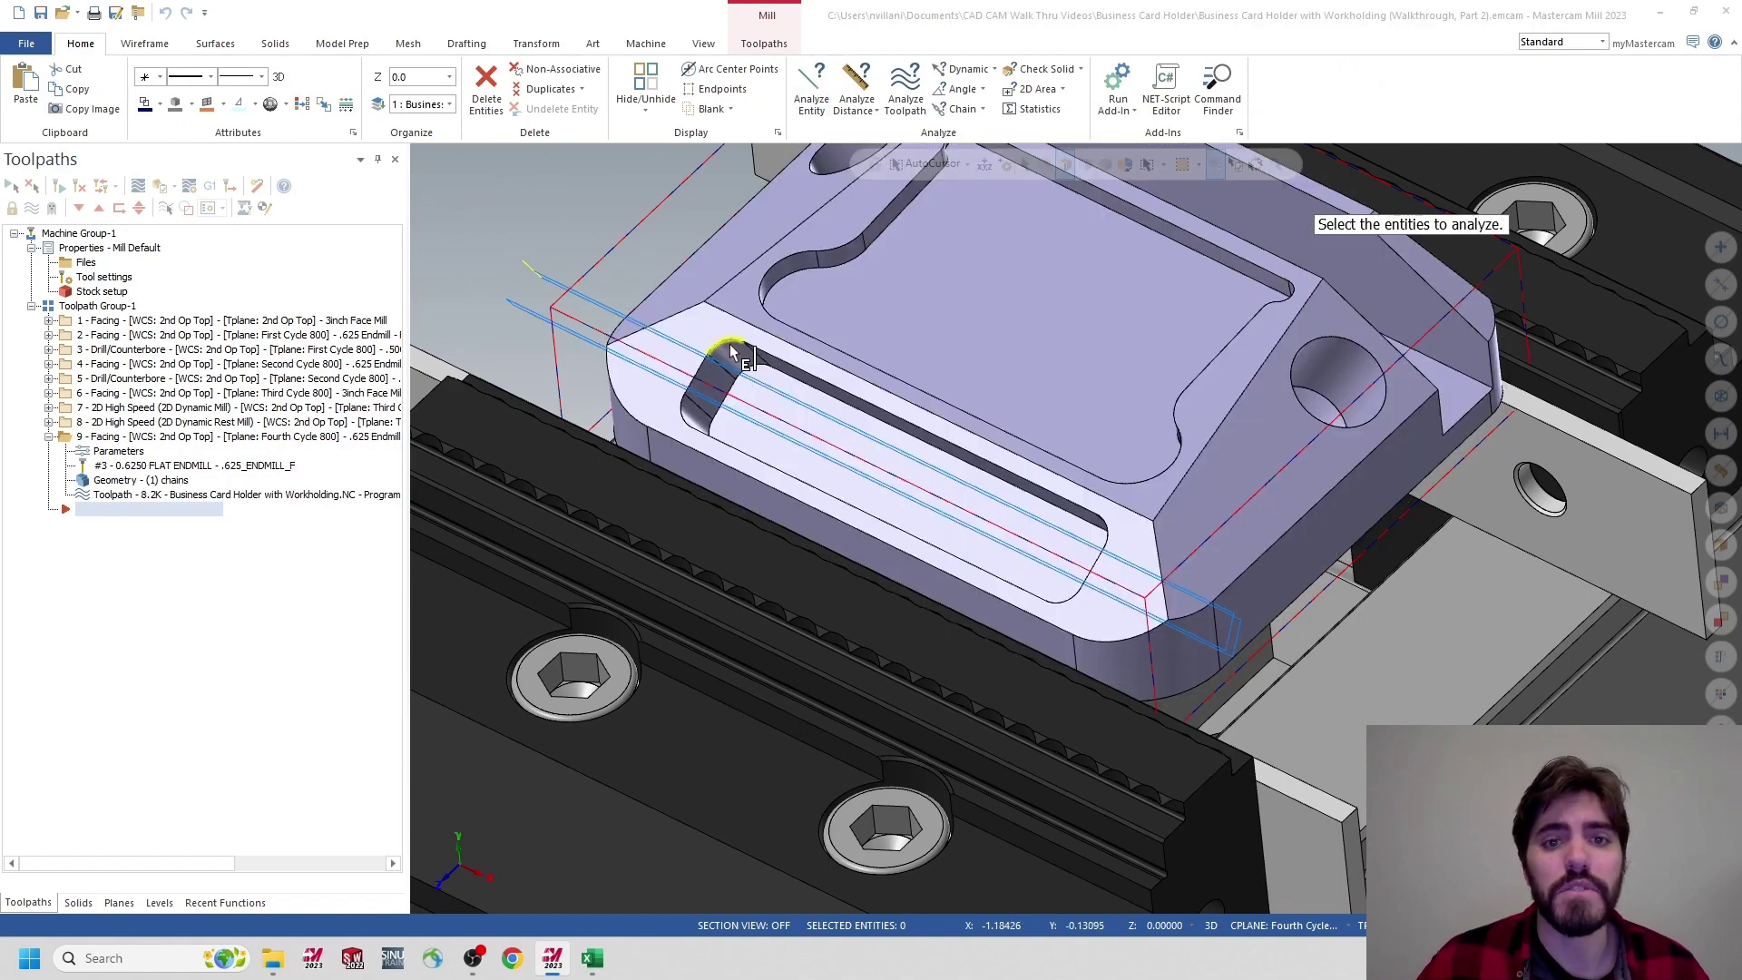
{"action": "left_click", "coordinate": [730, 345]}
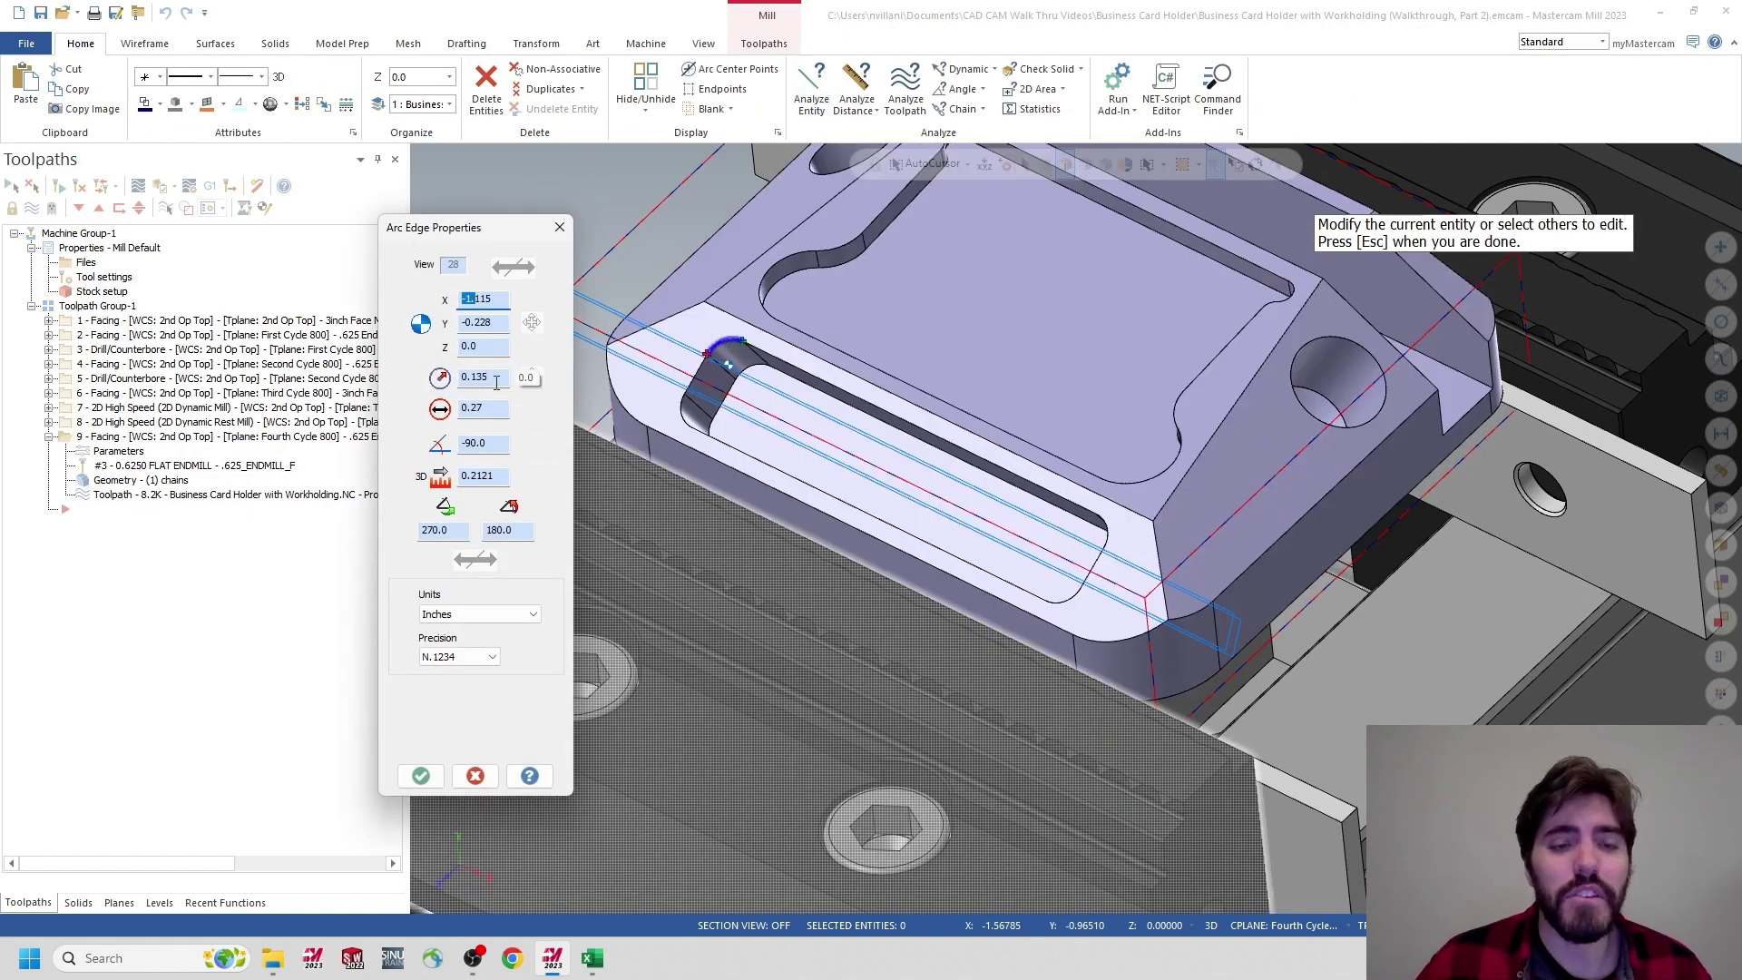
{"action": "left_click", "coordinate": [494, 378]}
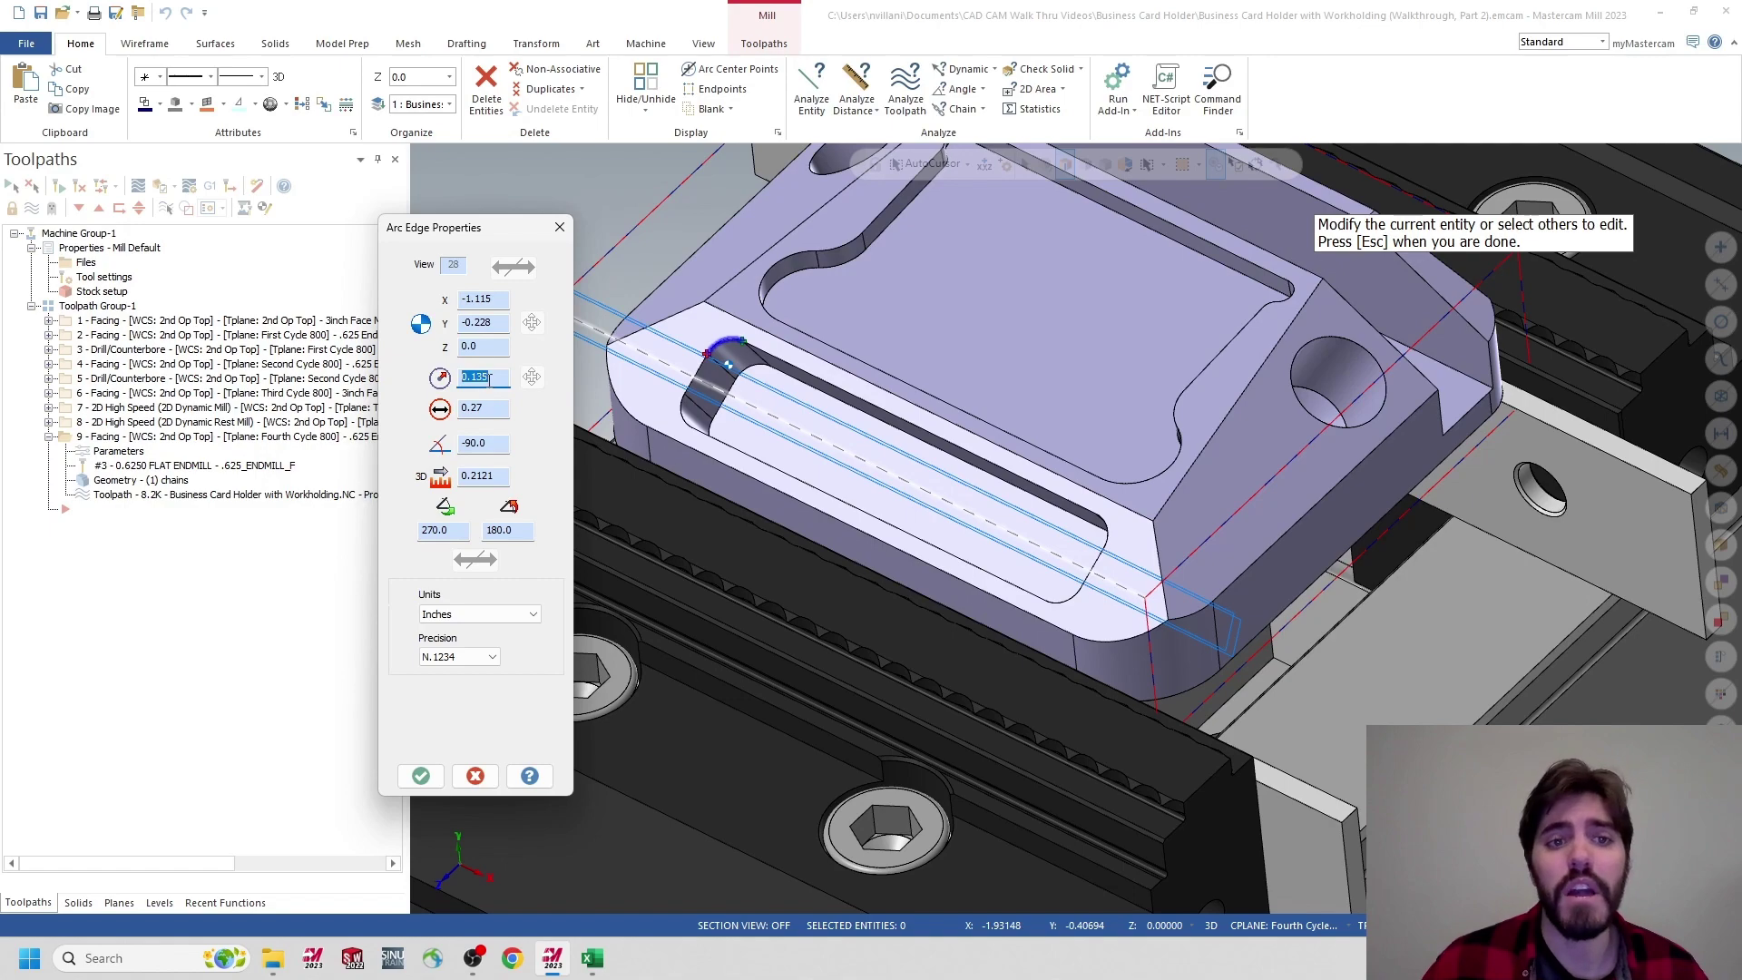
{"action": "left_click", "coordinate": [552, 234]}
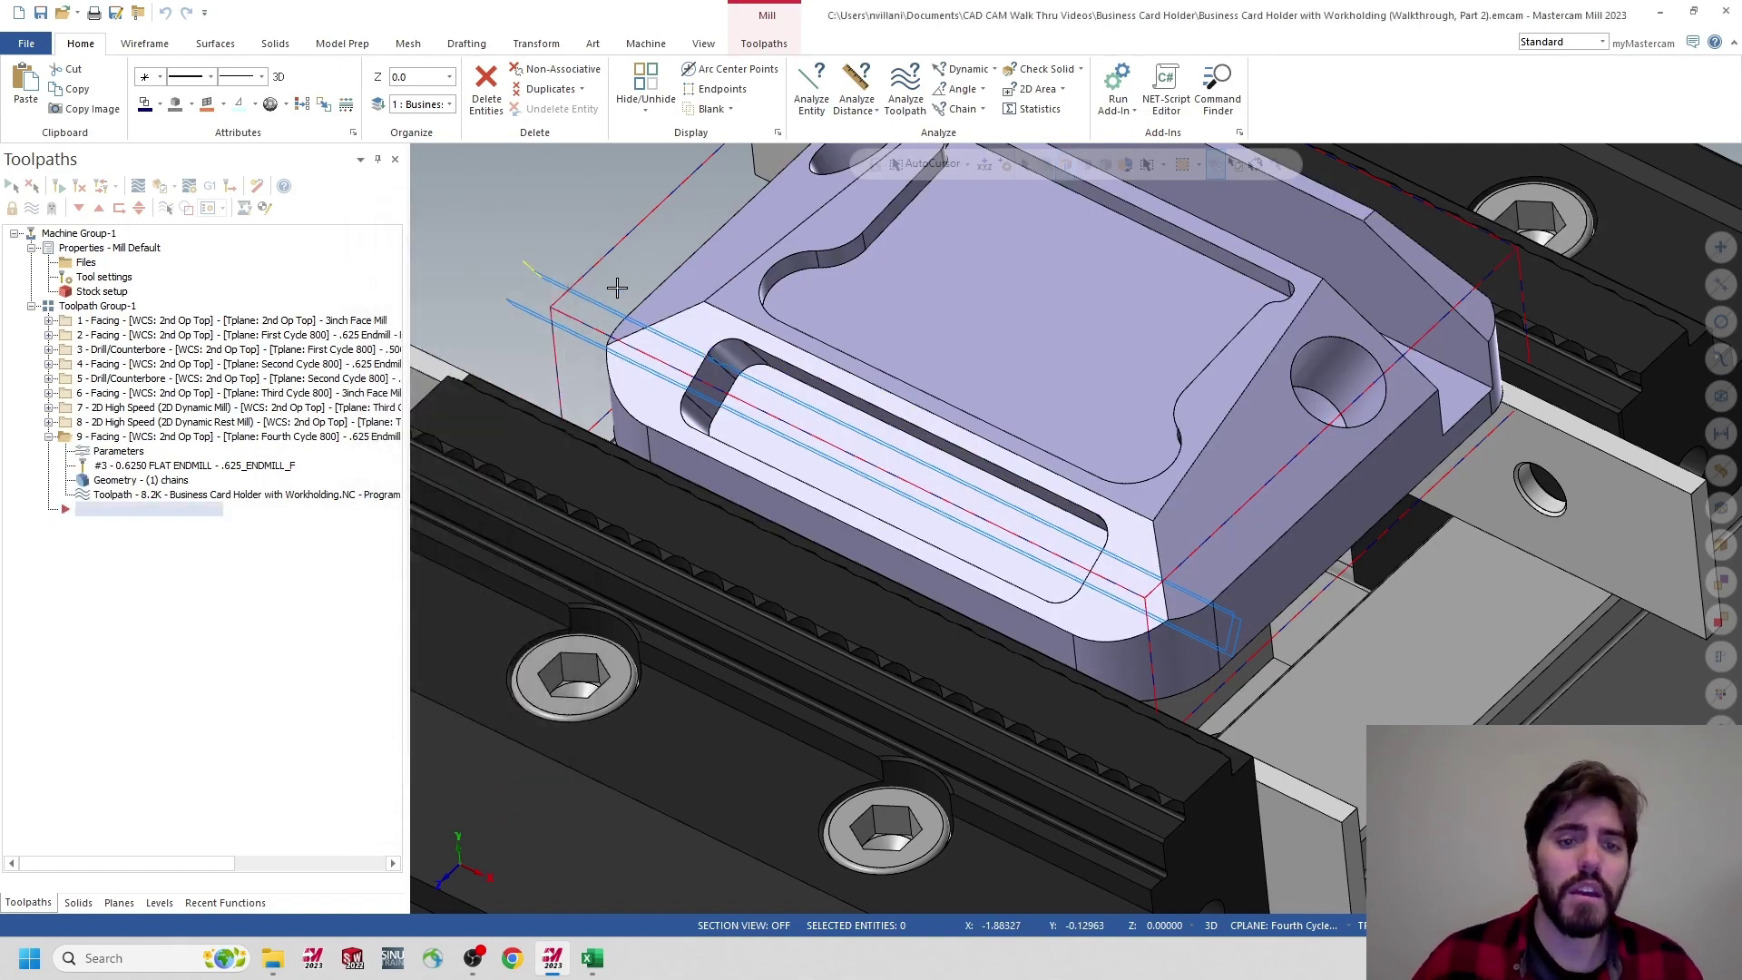
Start a 2D Dynamic Mill toolpath and chain the floor face of the angled front face's slot as its automatic region
{"action": "middle_click_drag", "start_coordinate": [625, 292], "coordinate": [583, 341]}
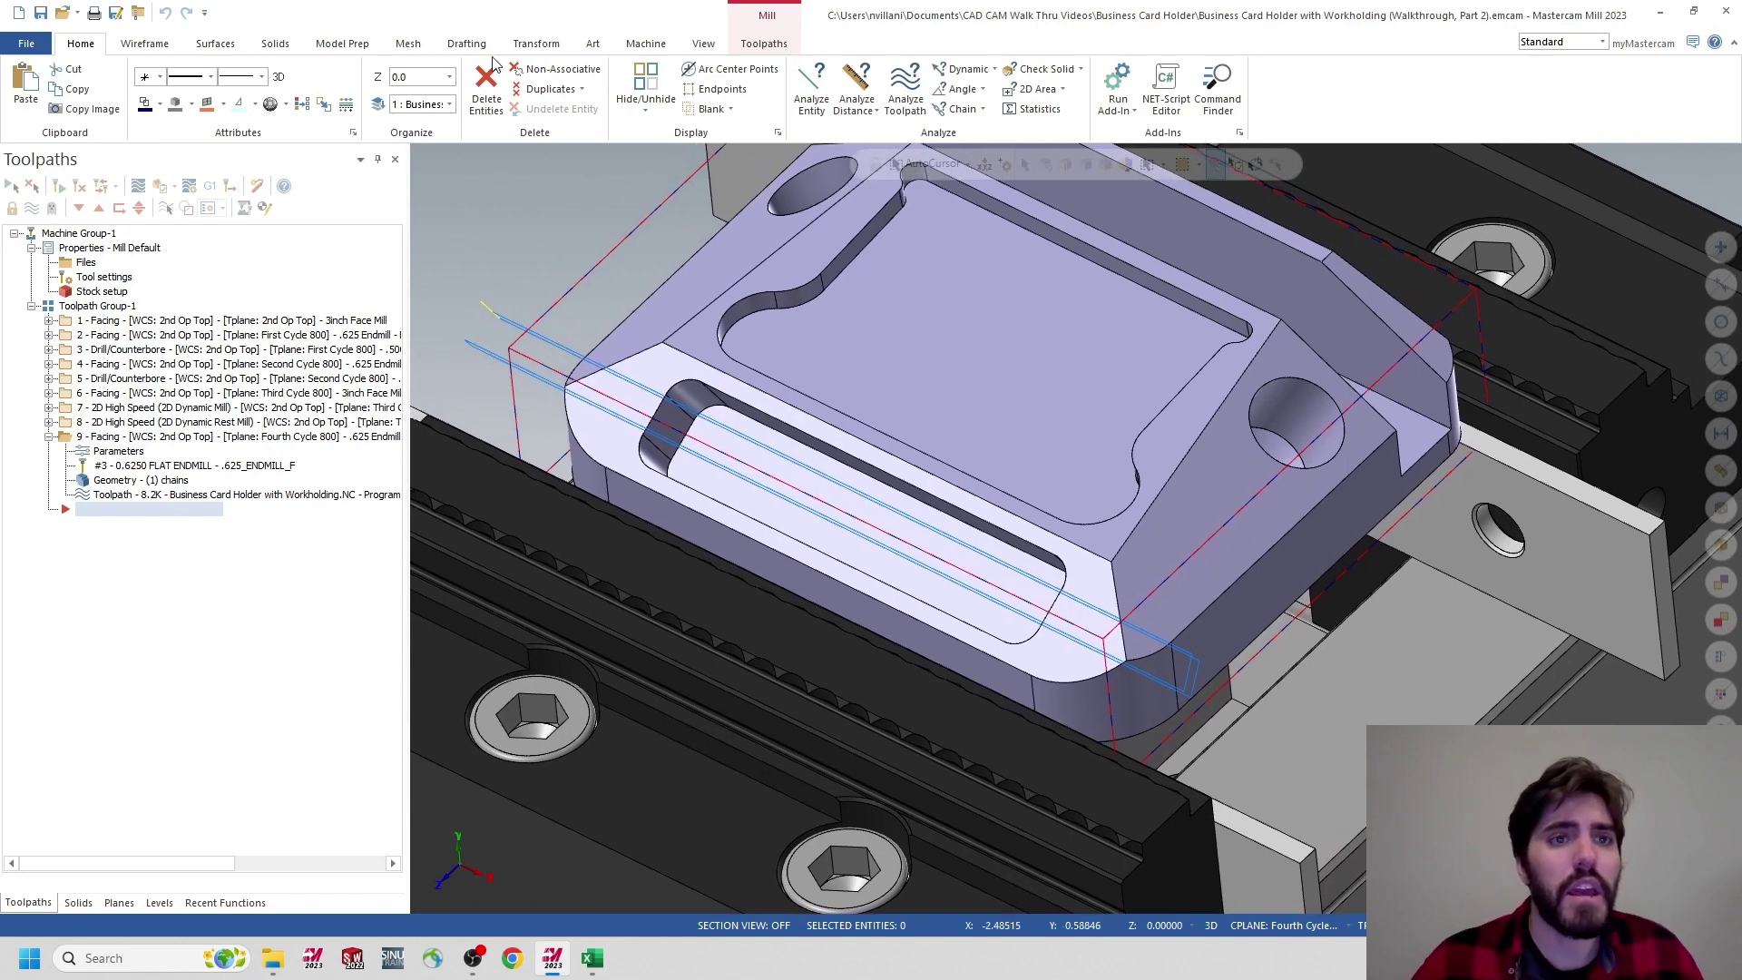
{"action": "left_click", "coordinate": [764, 43]}
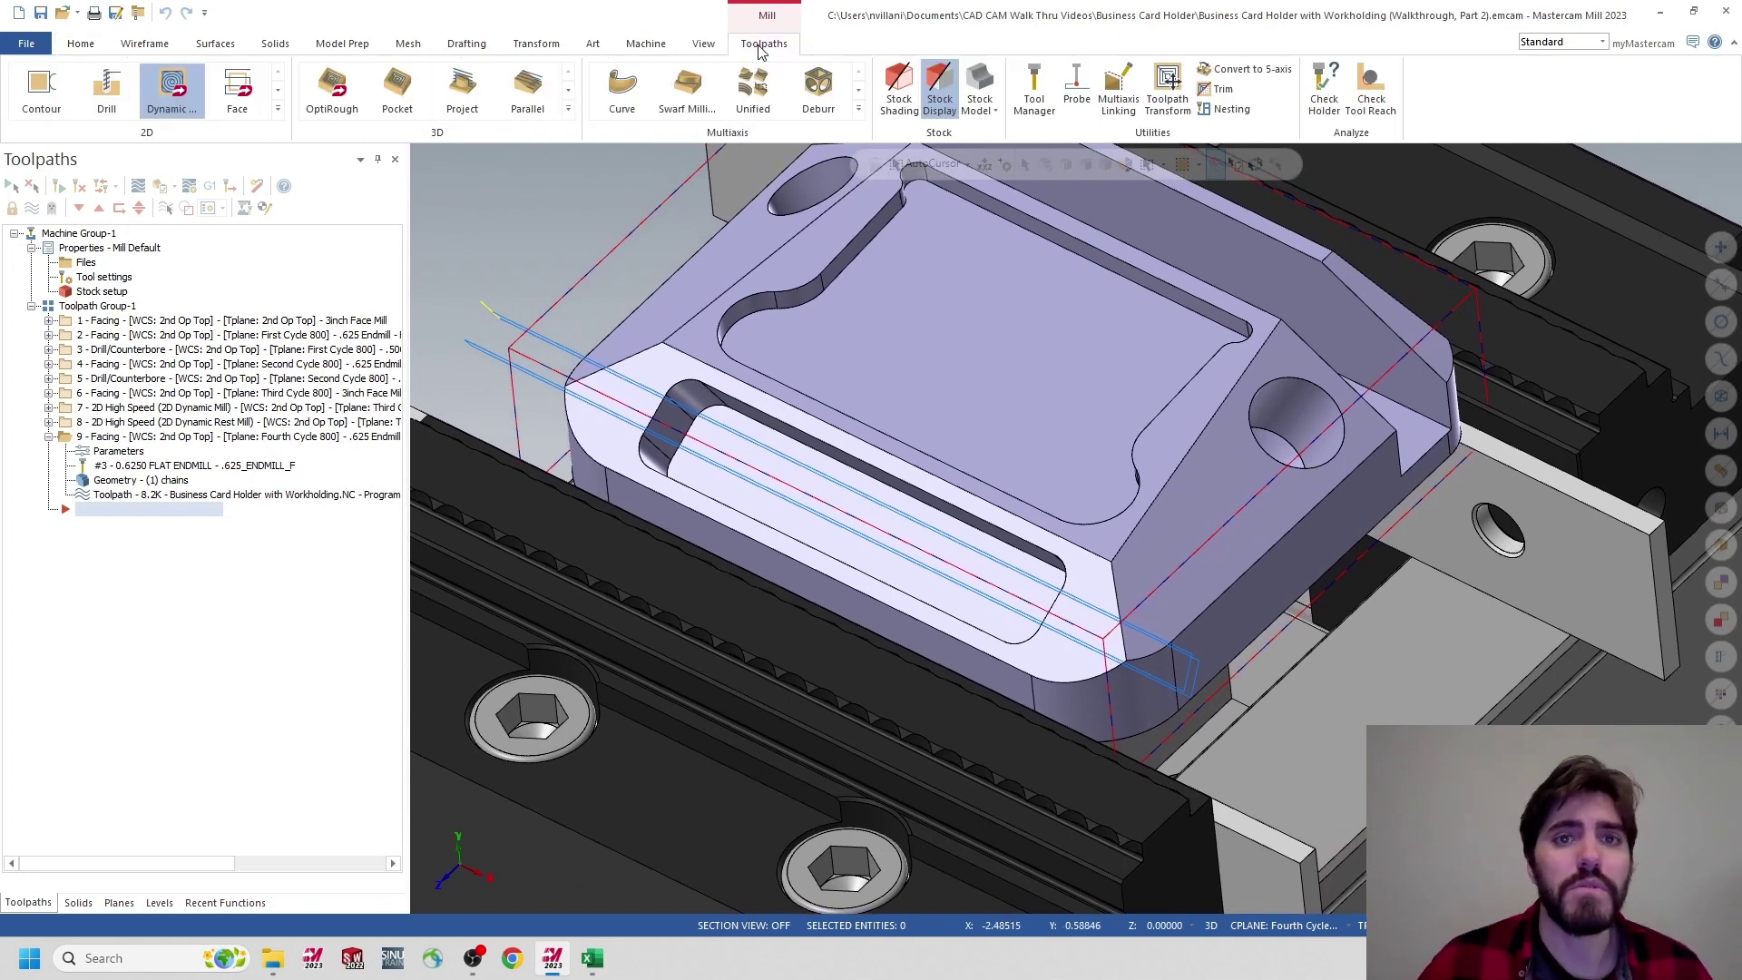
{"action": "left_click", "coordinate": [171, 86]}
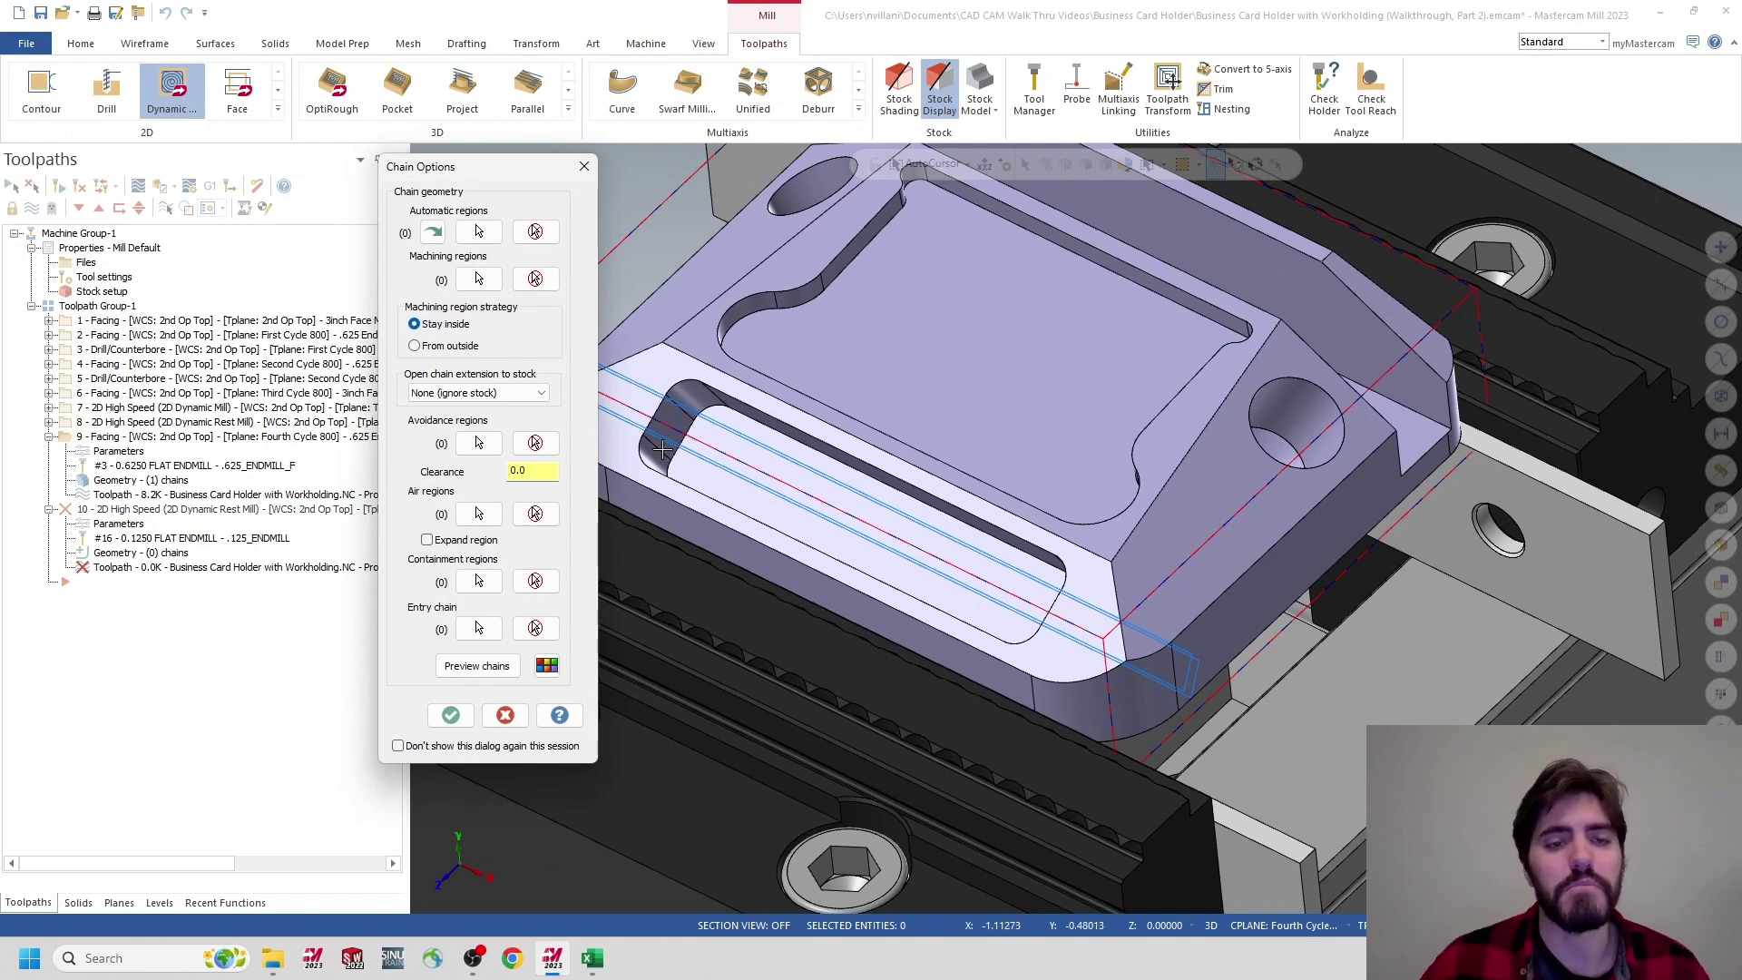
{"action": "left_click", "coordinate": [478, 233]}
{"action": "left_click", "coordinate": [790, 481]}
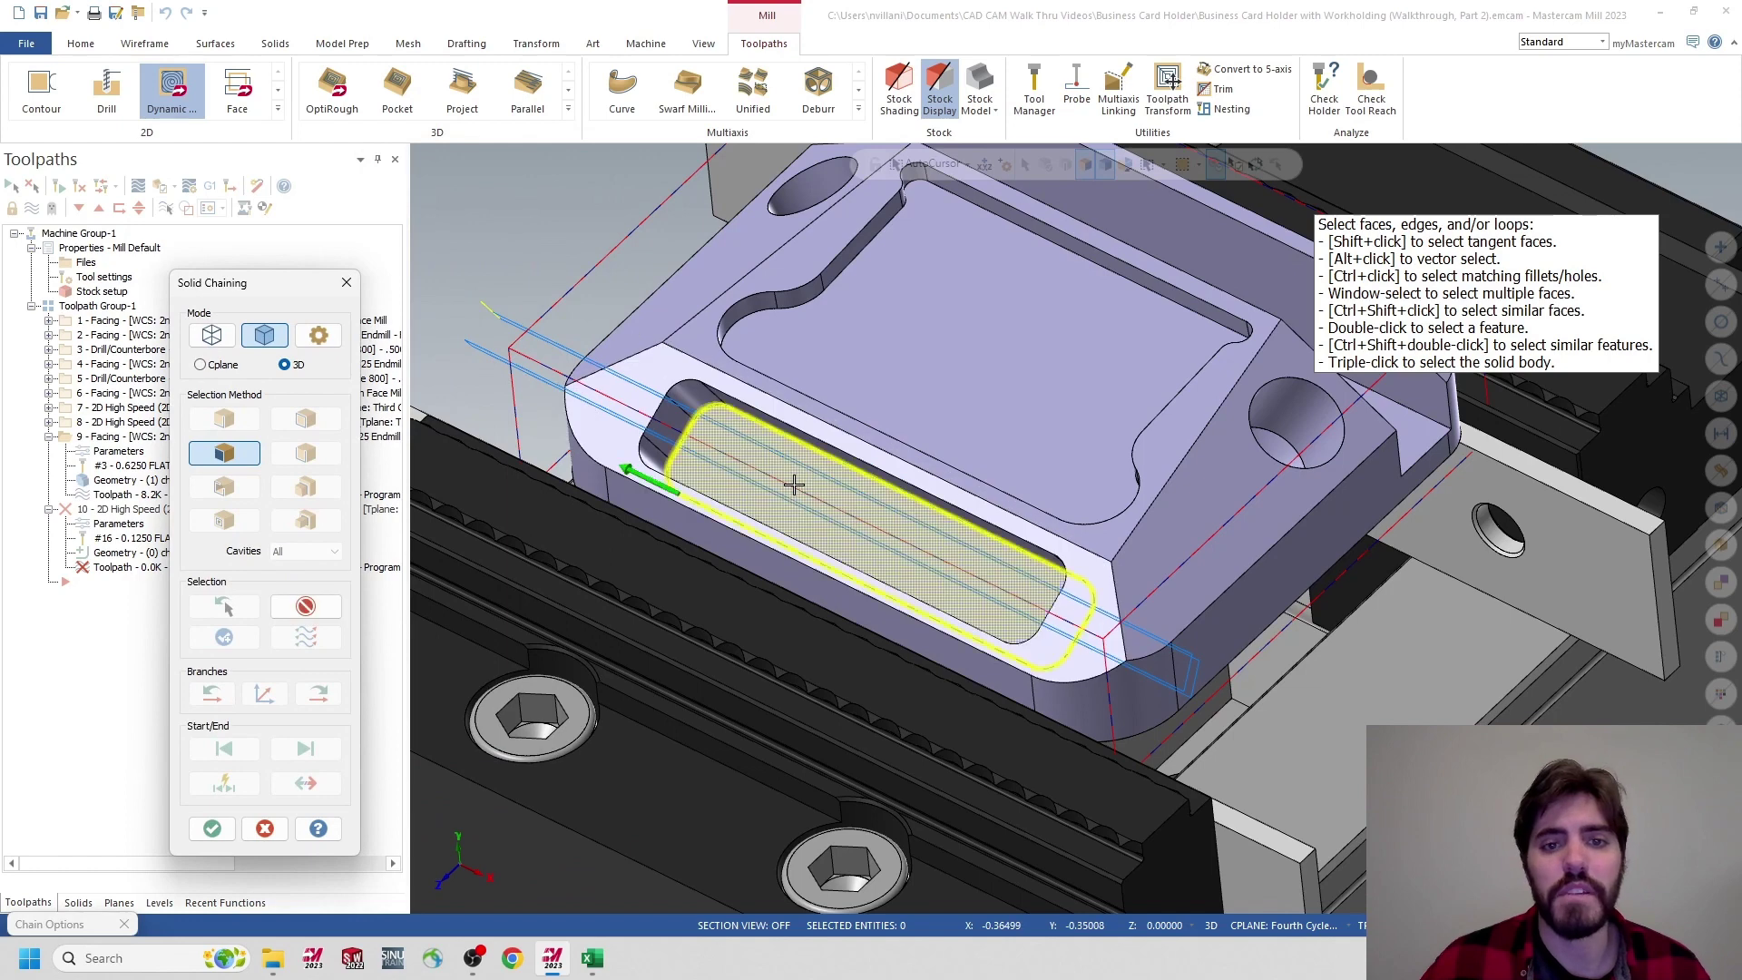
{"action": "left_click", "coordinate": [211, 829]}
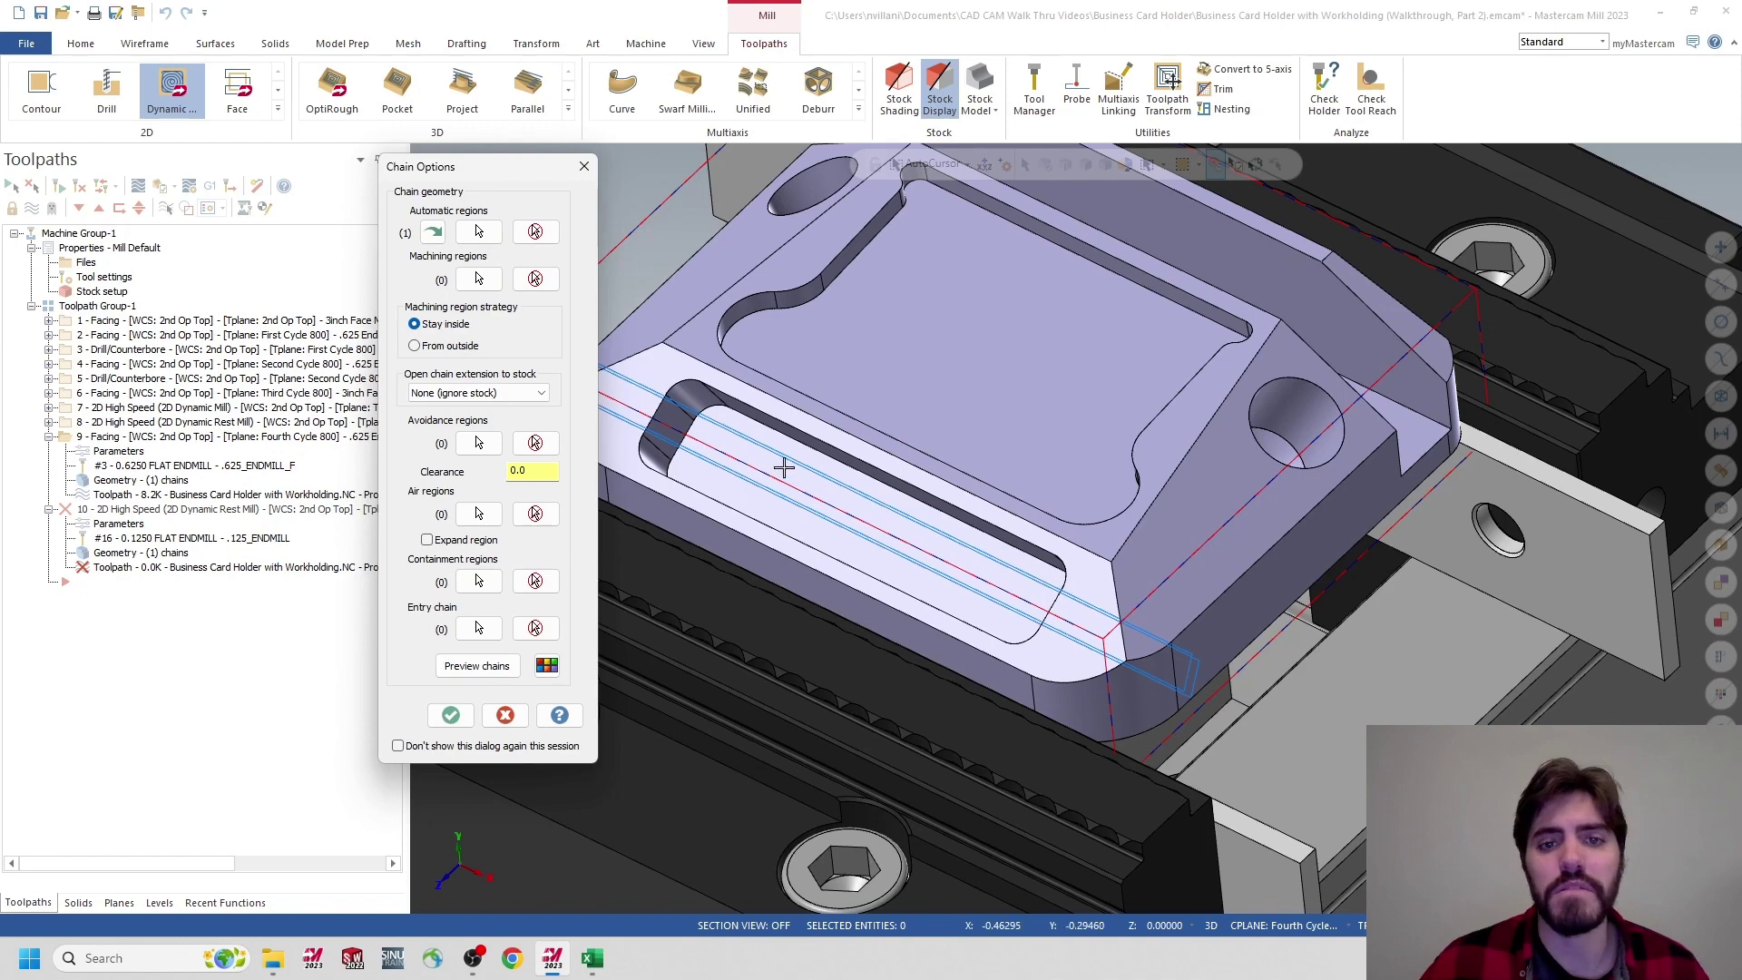
{"action": "left_click", "coordinate": [451, 715]}
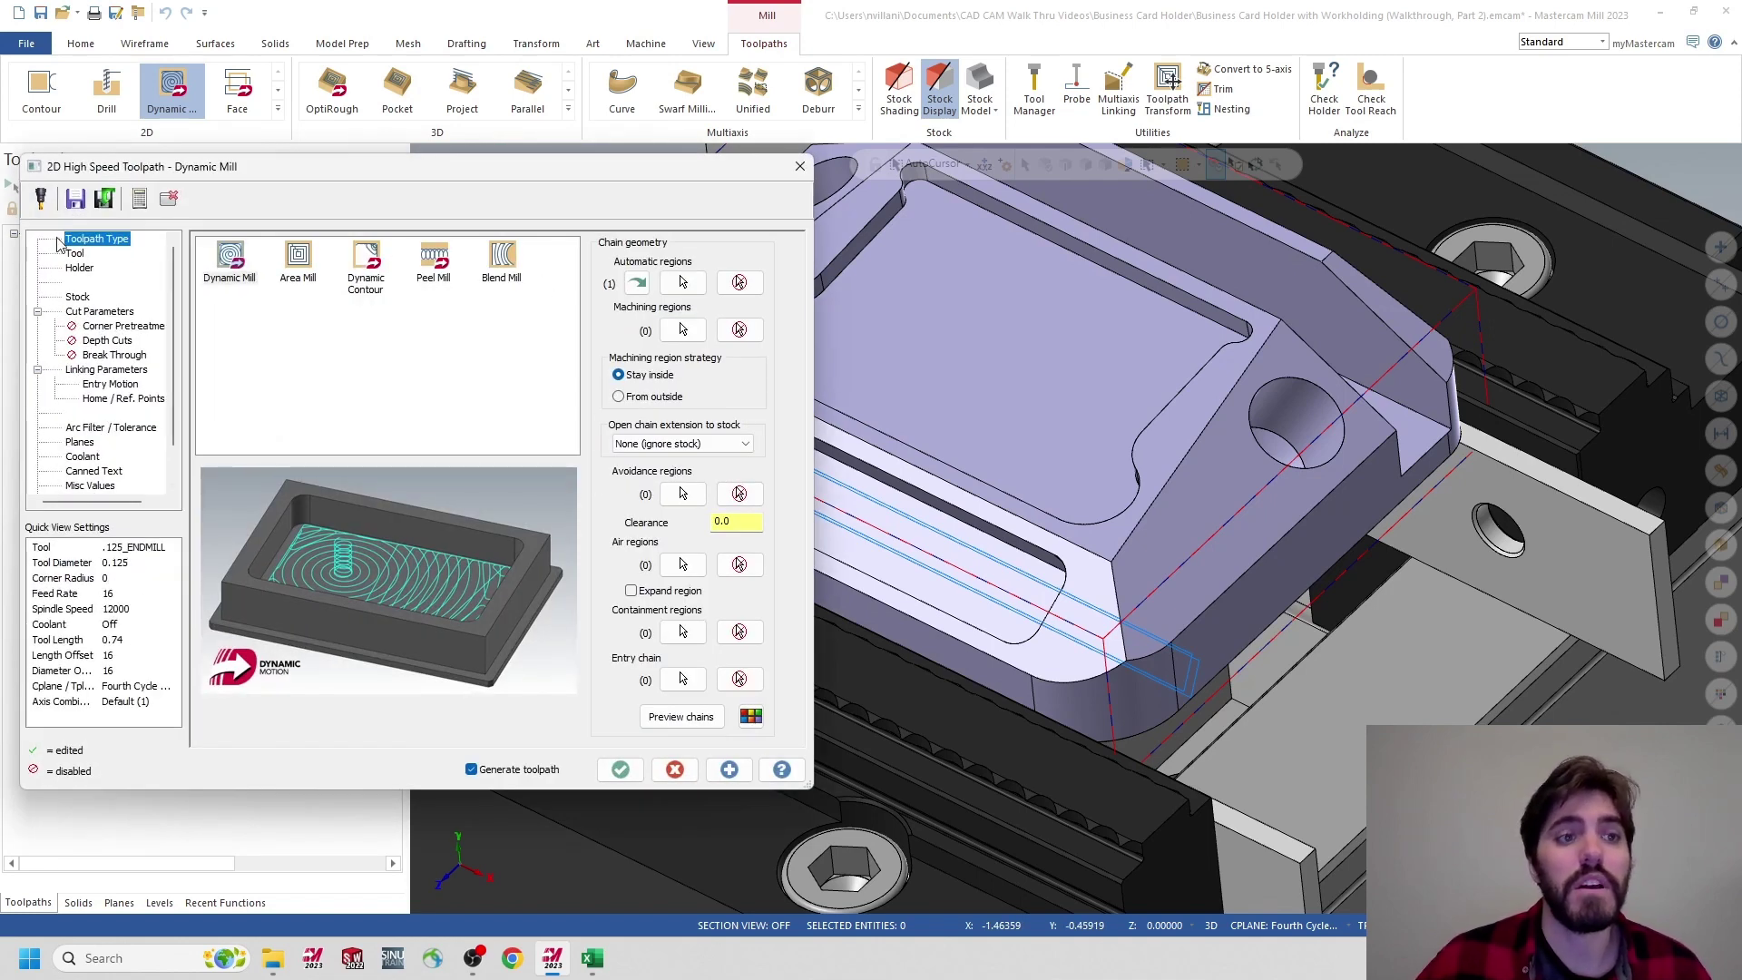
Choose tool 5, the .250_ENDMILL, for the slot toolpath and enter the comment ".250 Endmill - Fourth Cycle 800 Pocket"
{"action": "left_click", "coordinate": [75, 255]}
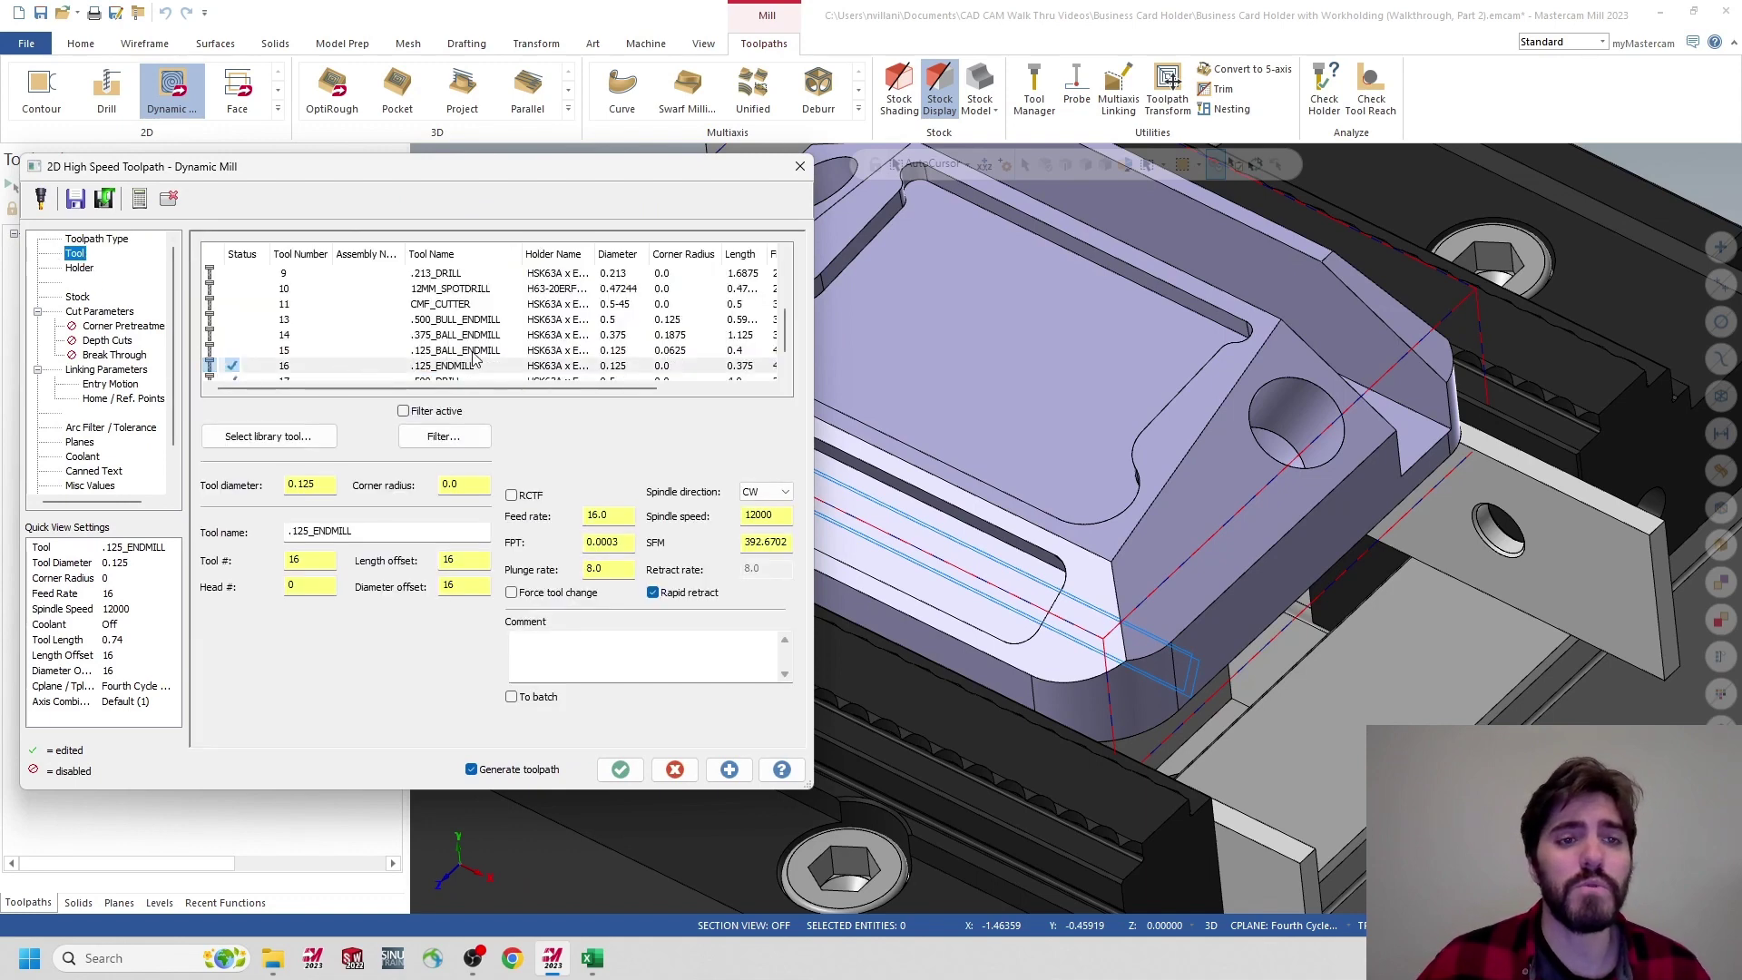
{"action": "scroll", "coordinate": [457, 365], "scroll_direction": "up", "scroll_amount": 3}
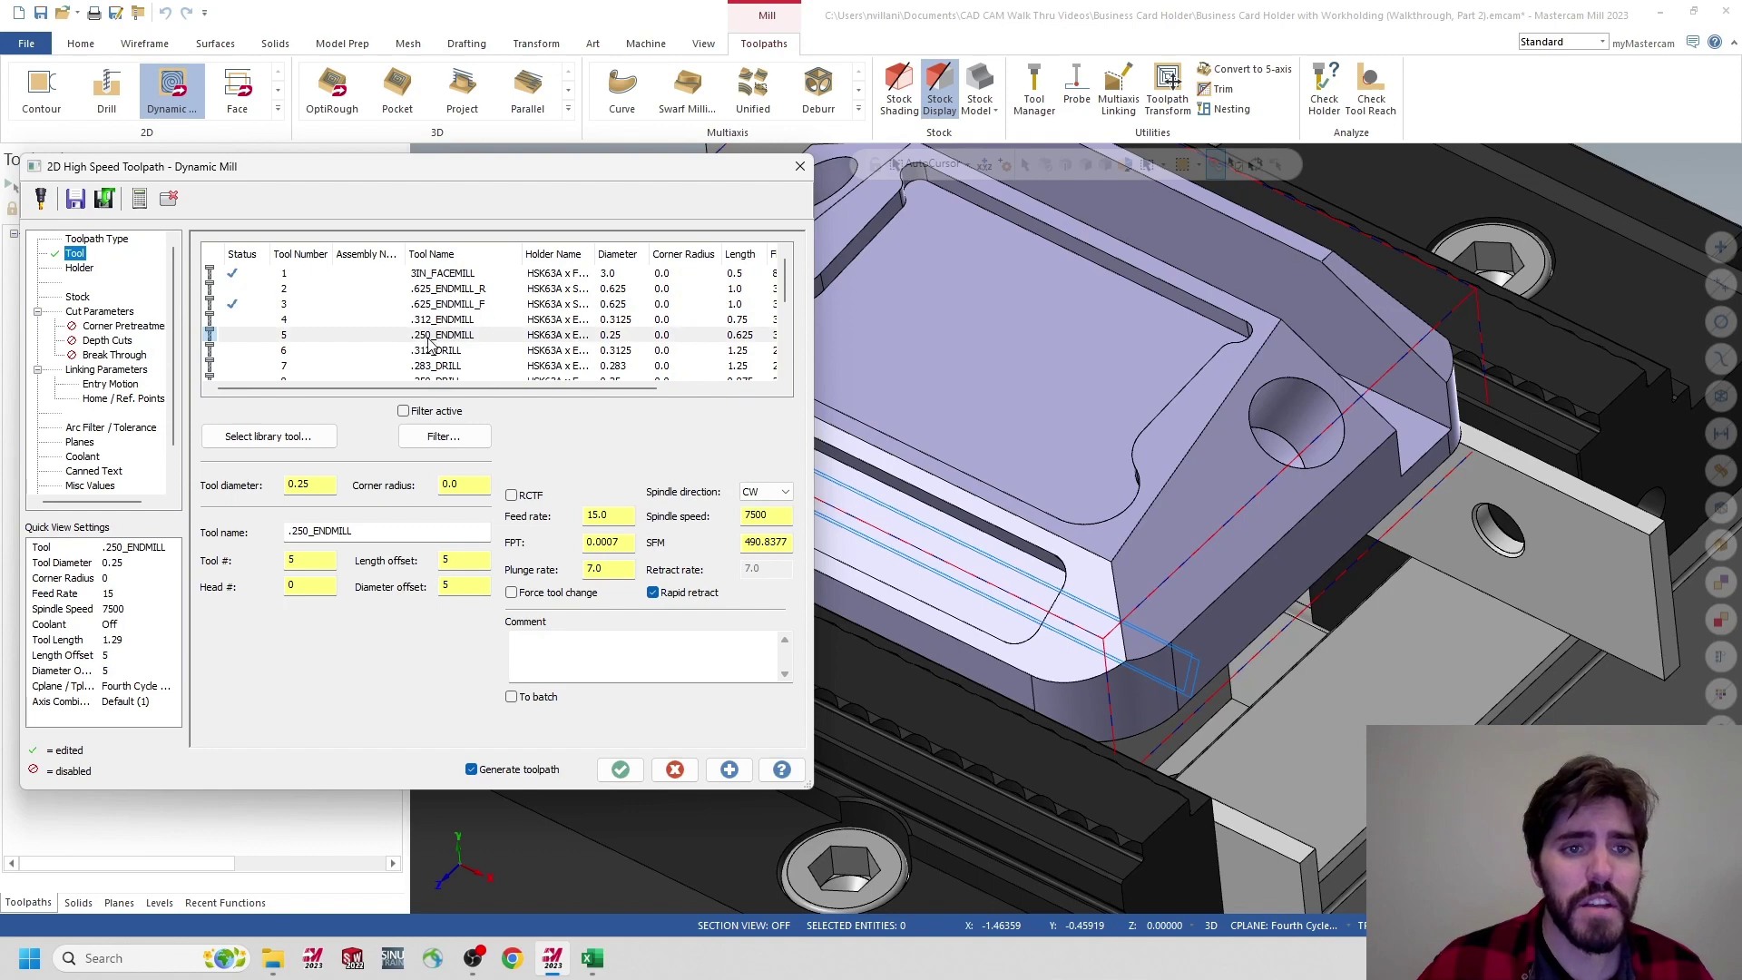
{"action": "left_click", "coordinate": [434, 340]}
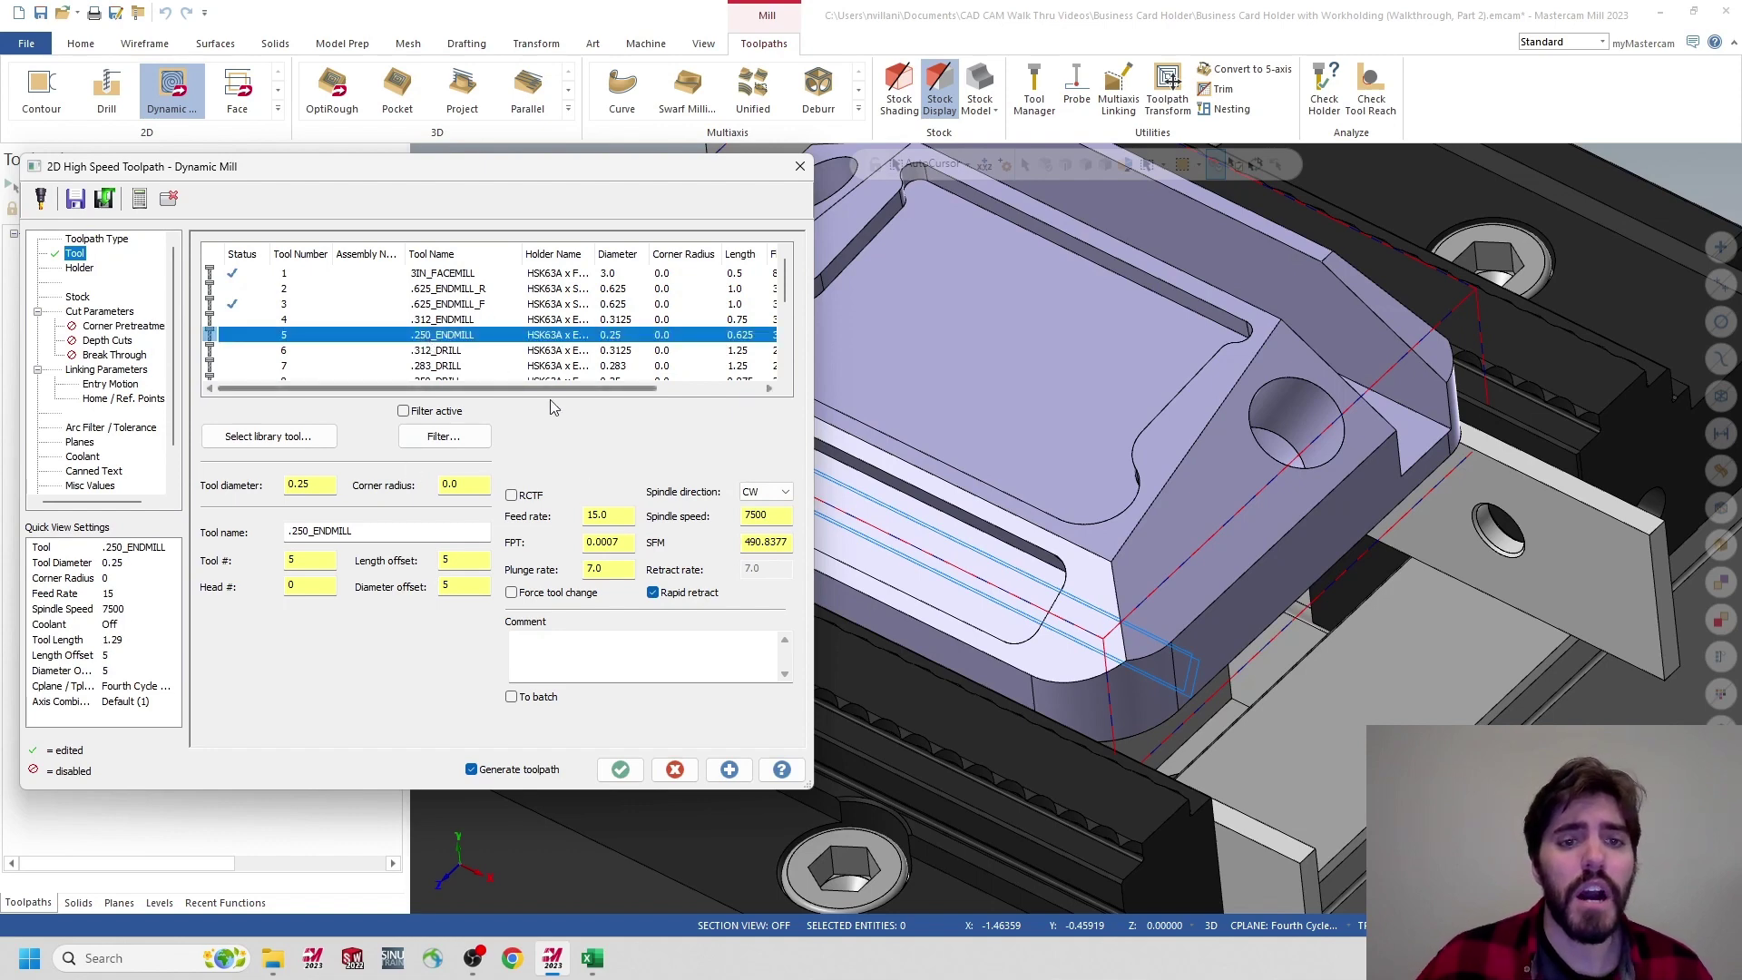
{"action": "left_click", "coordinate": [598, 668]}
{"action": "type", "text": "."}
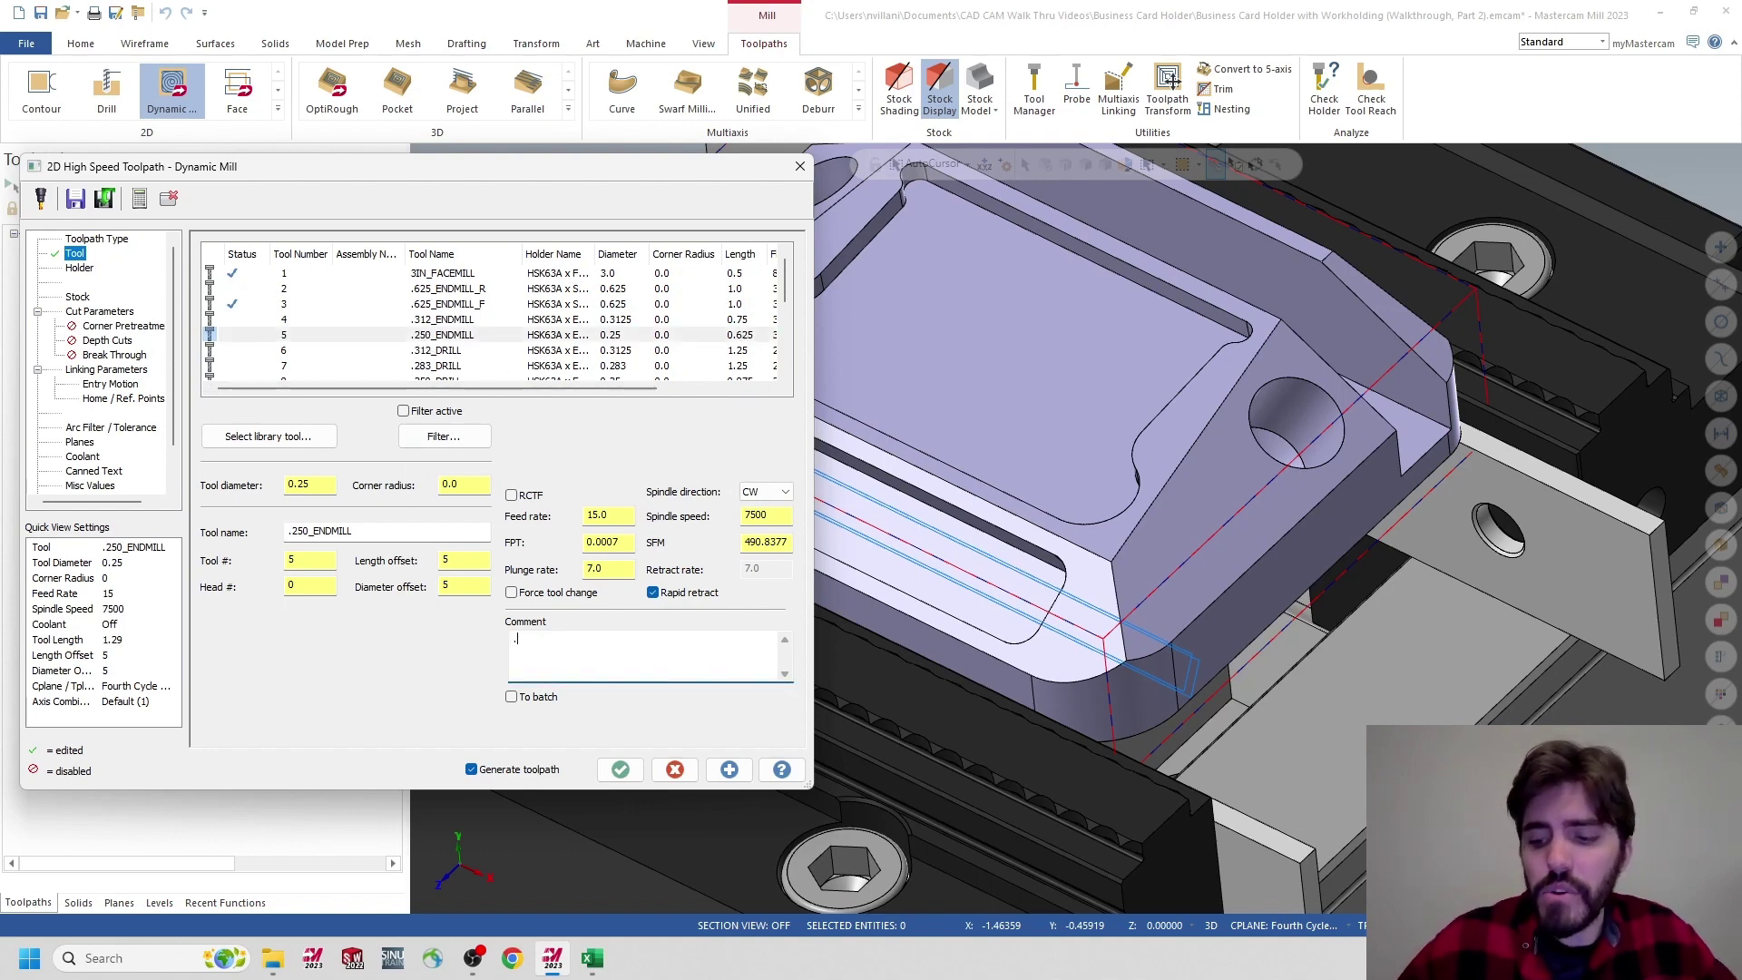
{"action": "type", "text": "250"}
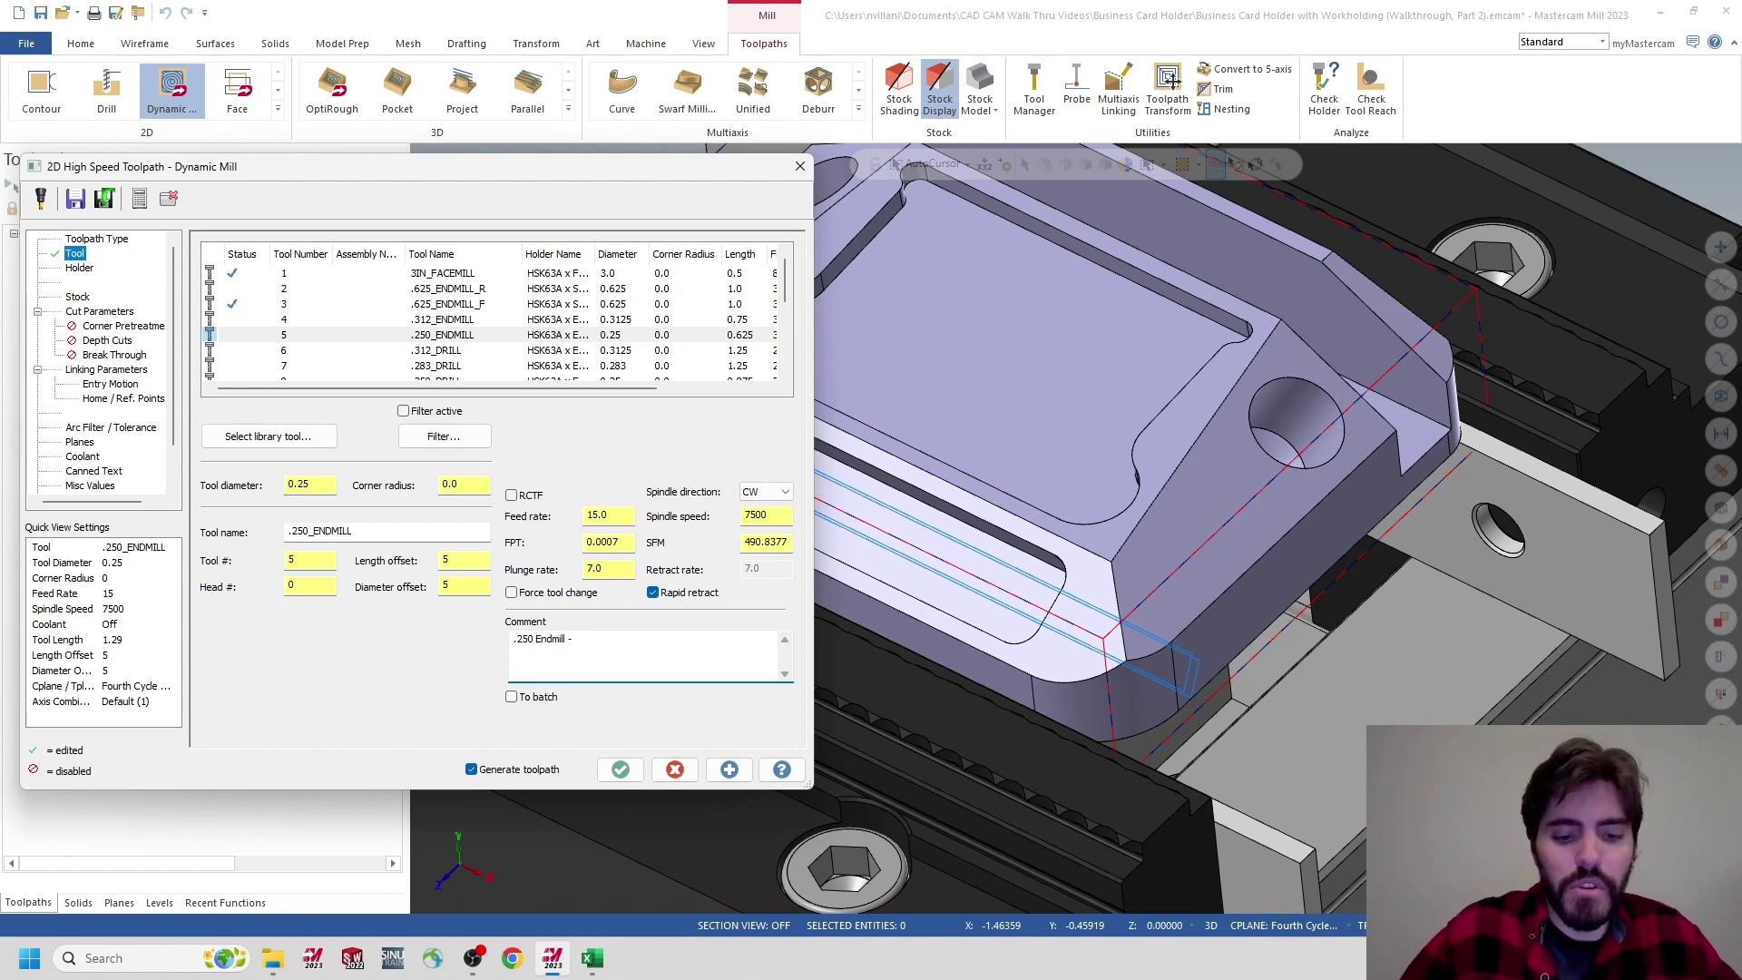
{"action": "type", "text": "Endmill - Fourth "}
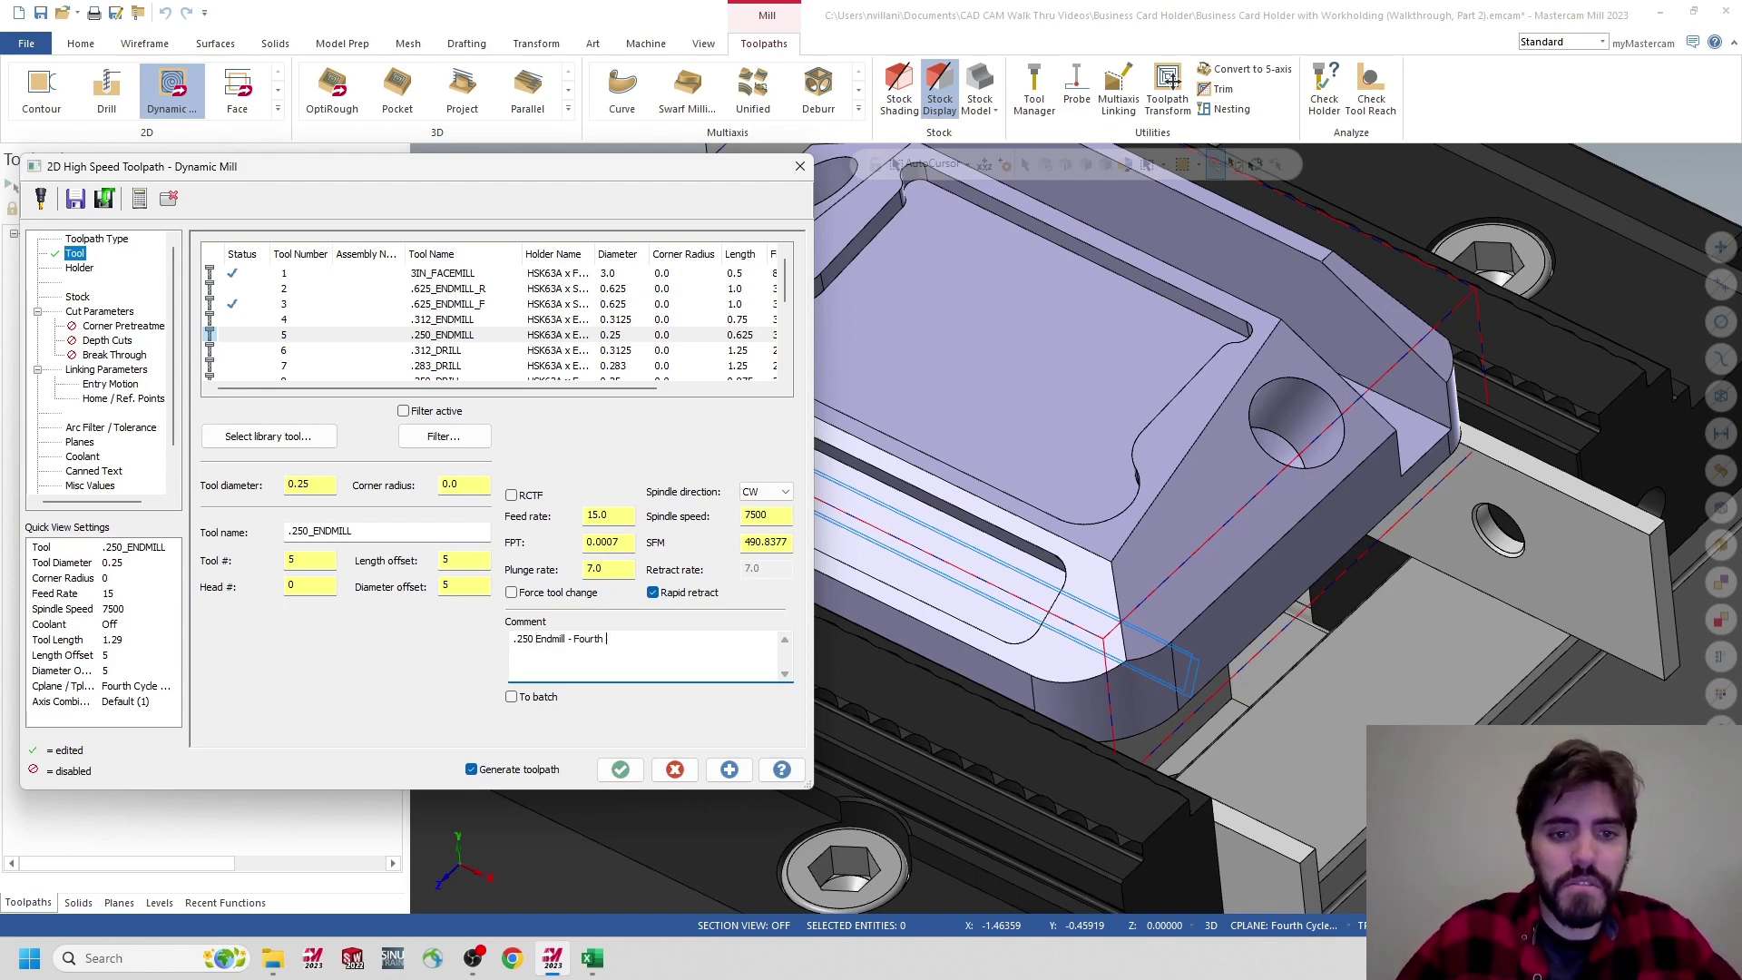
{"action": "type", "text": "Cycle 800"}
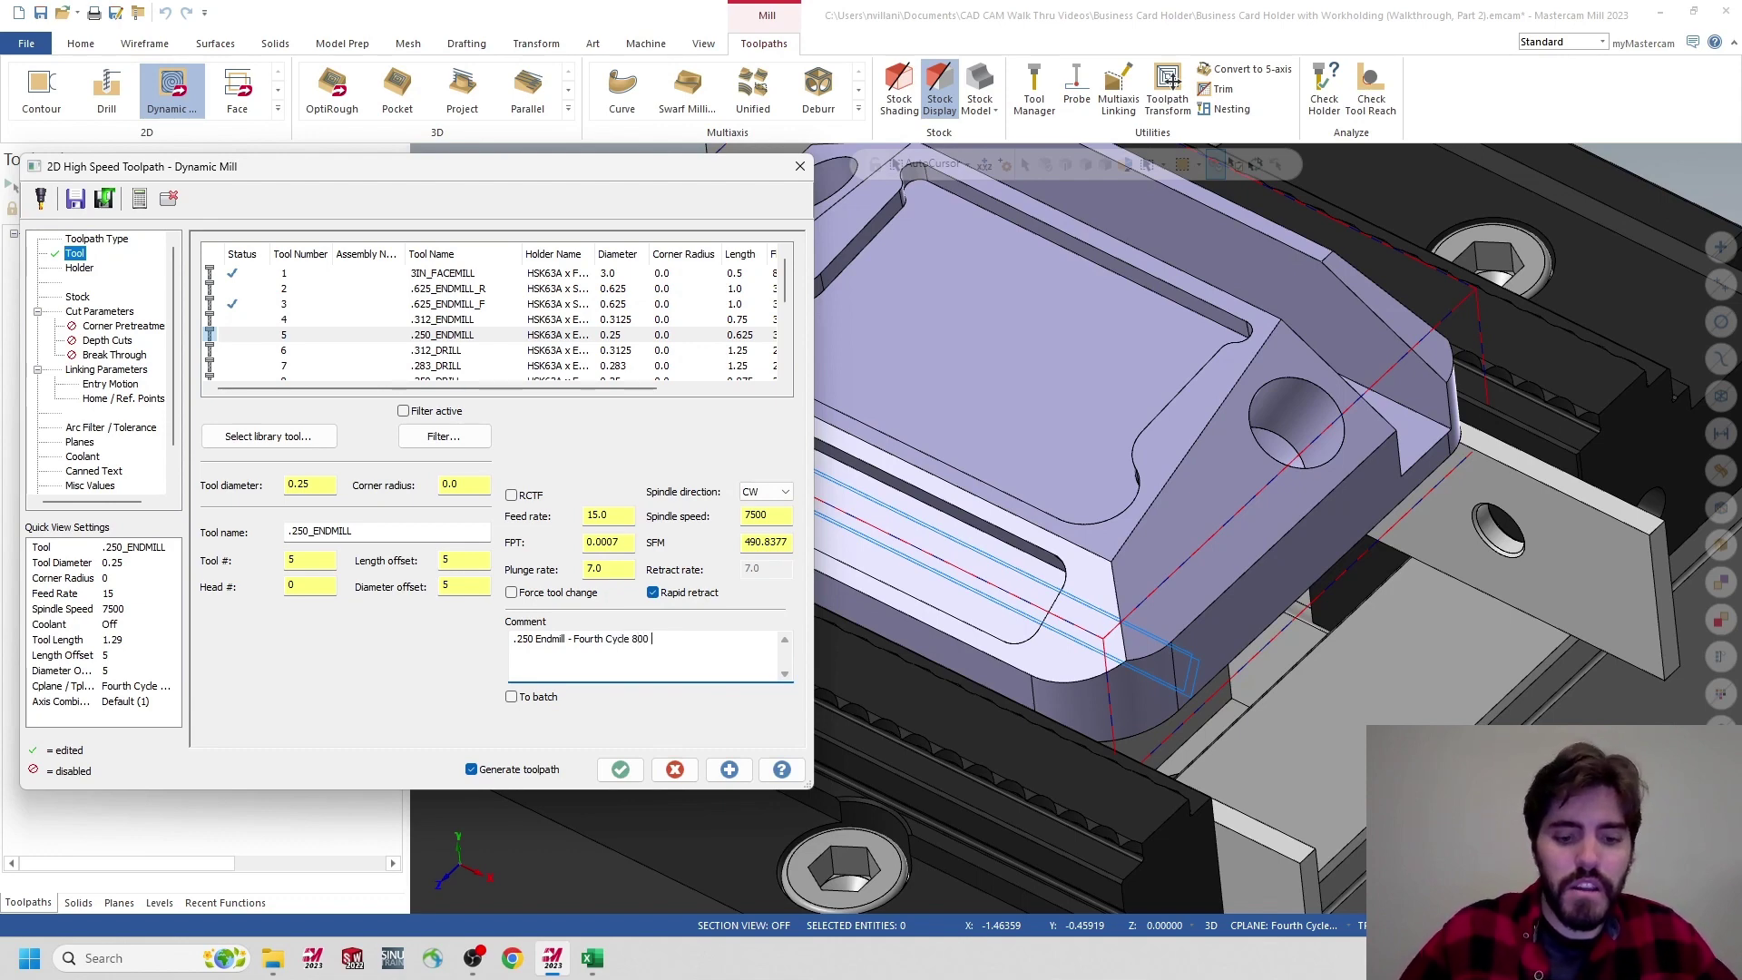
{"action": "type", "text": " Pocket"}
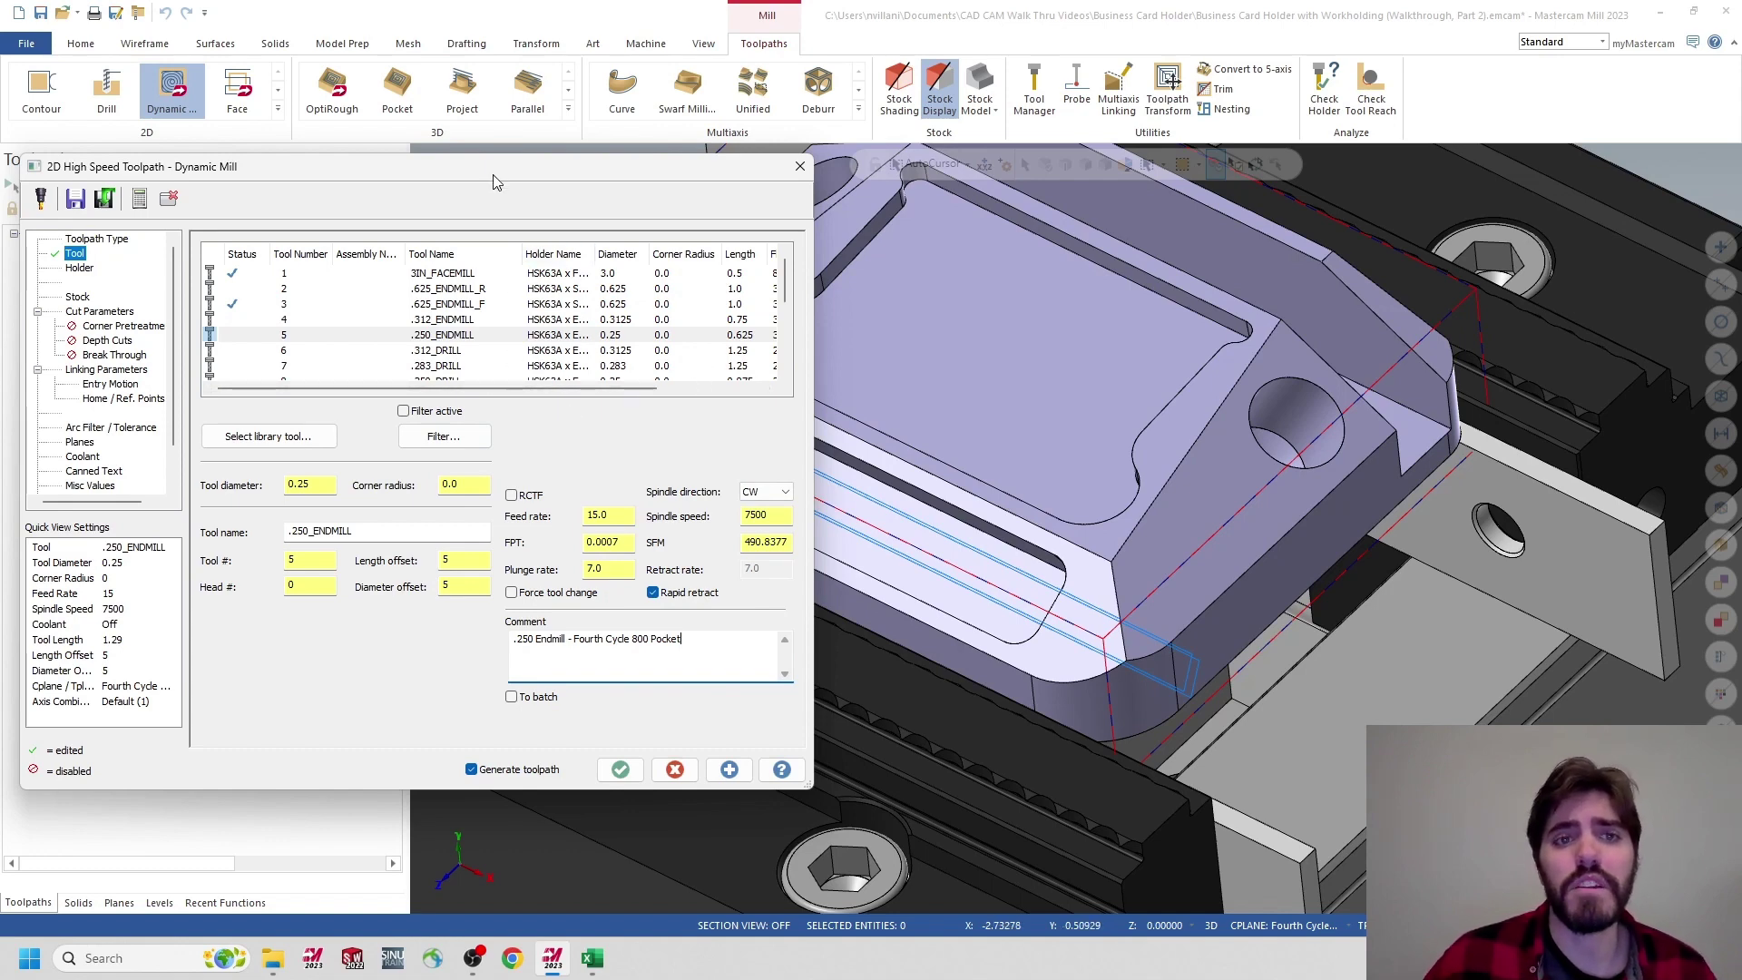
{"action": "left_click_drag", "start_coordinate": [496, 179], "coordinate": [594, 174]}
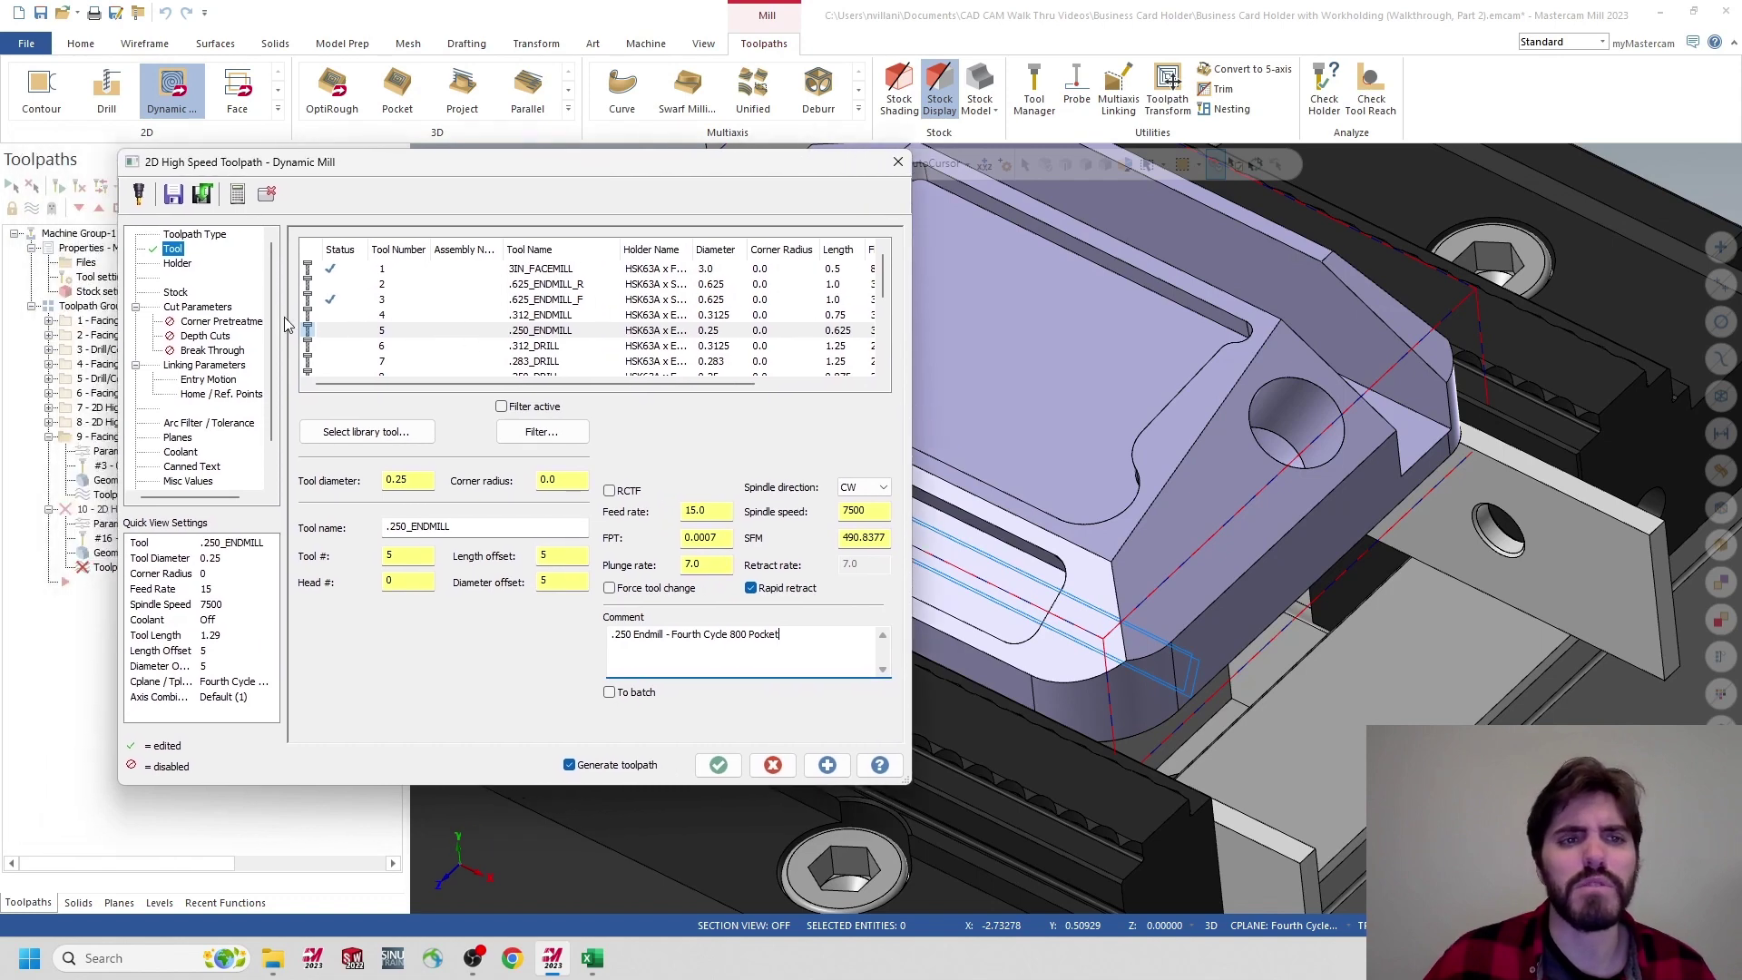
Turn off rest material for the slot's Dynamic Mill operation and review its cut parameters
{"action": "left_click", "coordinate": [177, 292]}
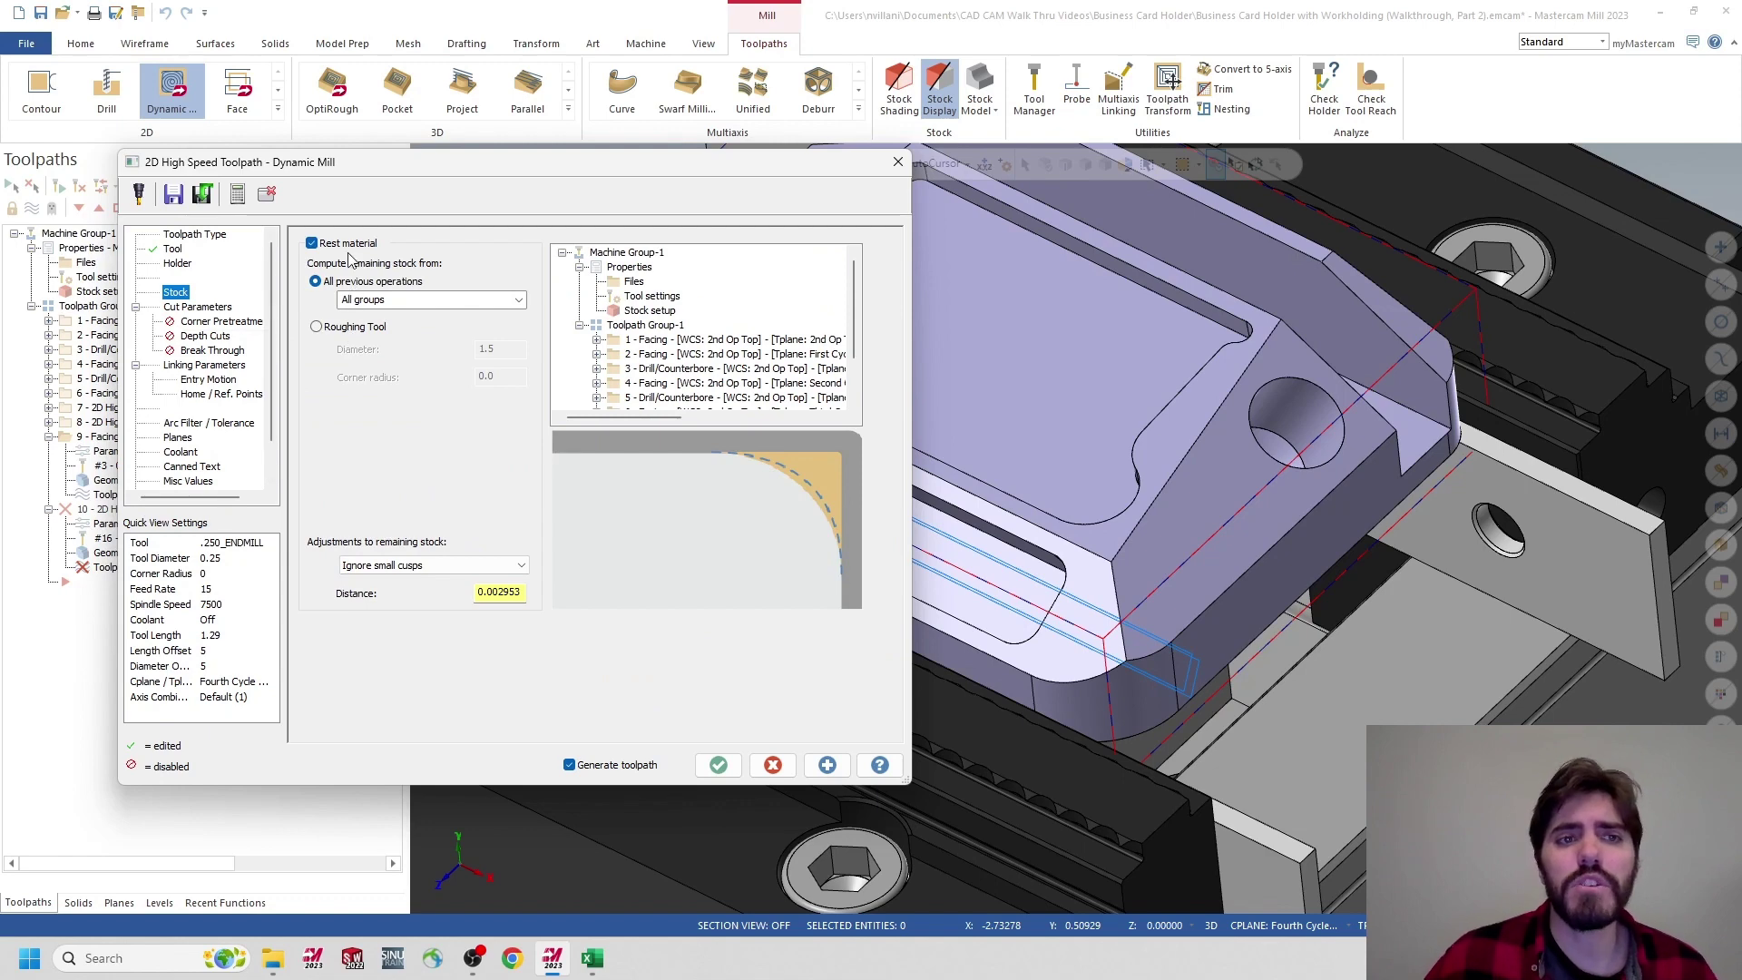
{"action": "left_click", "coordinate": [312, 244]}
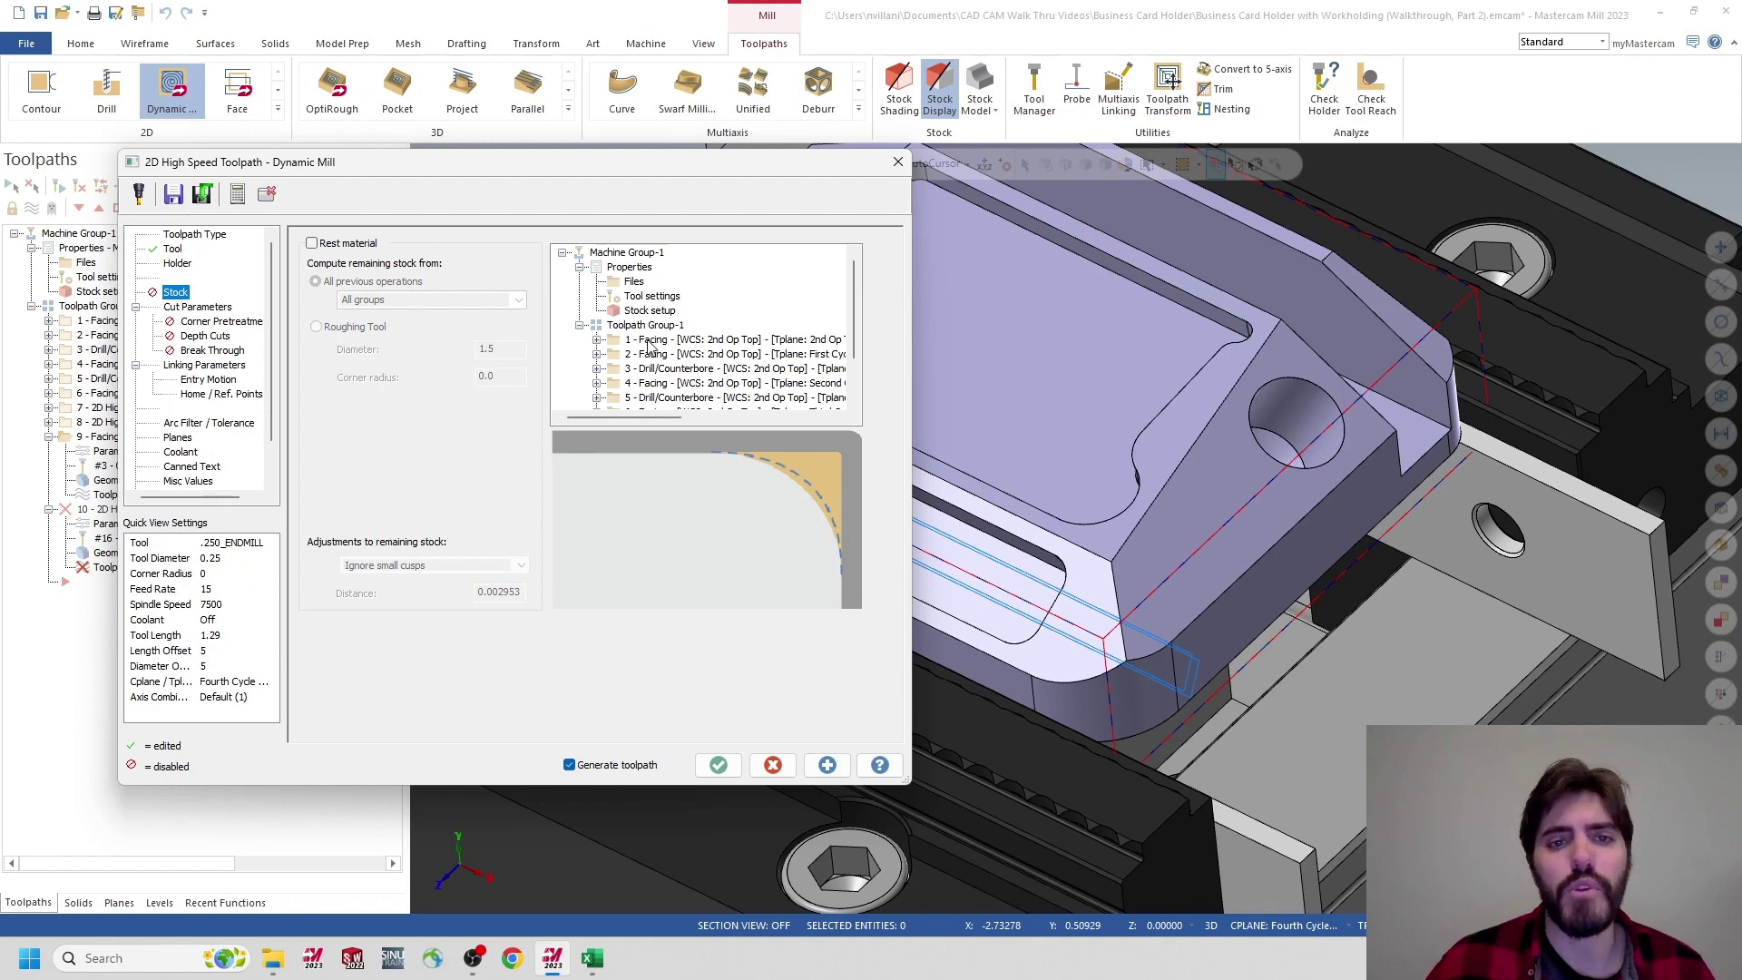
{"action": "left_click", "coordinate": [195, 308]}
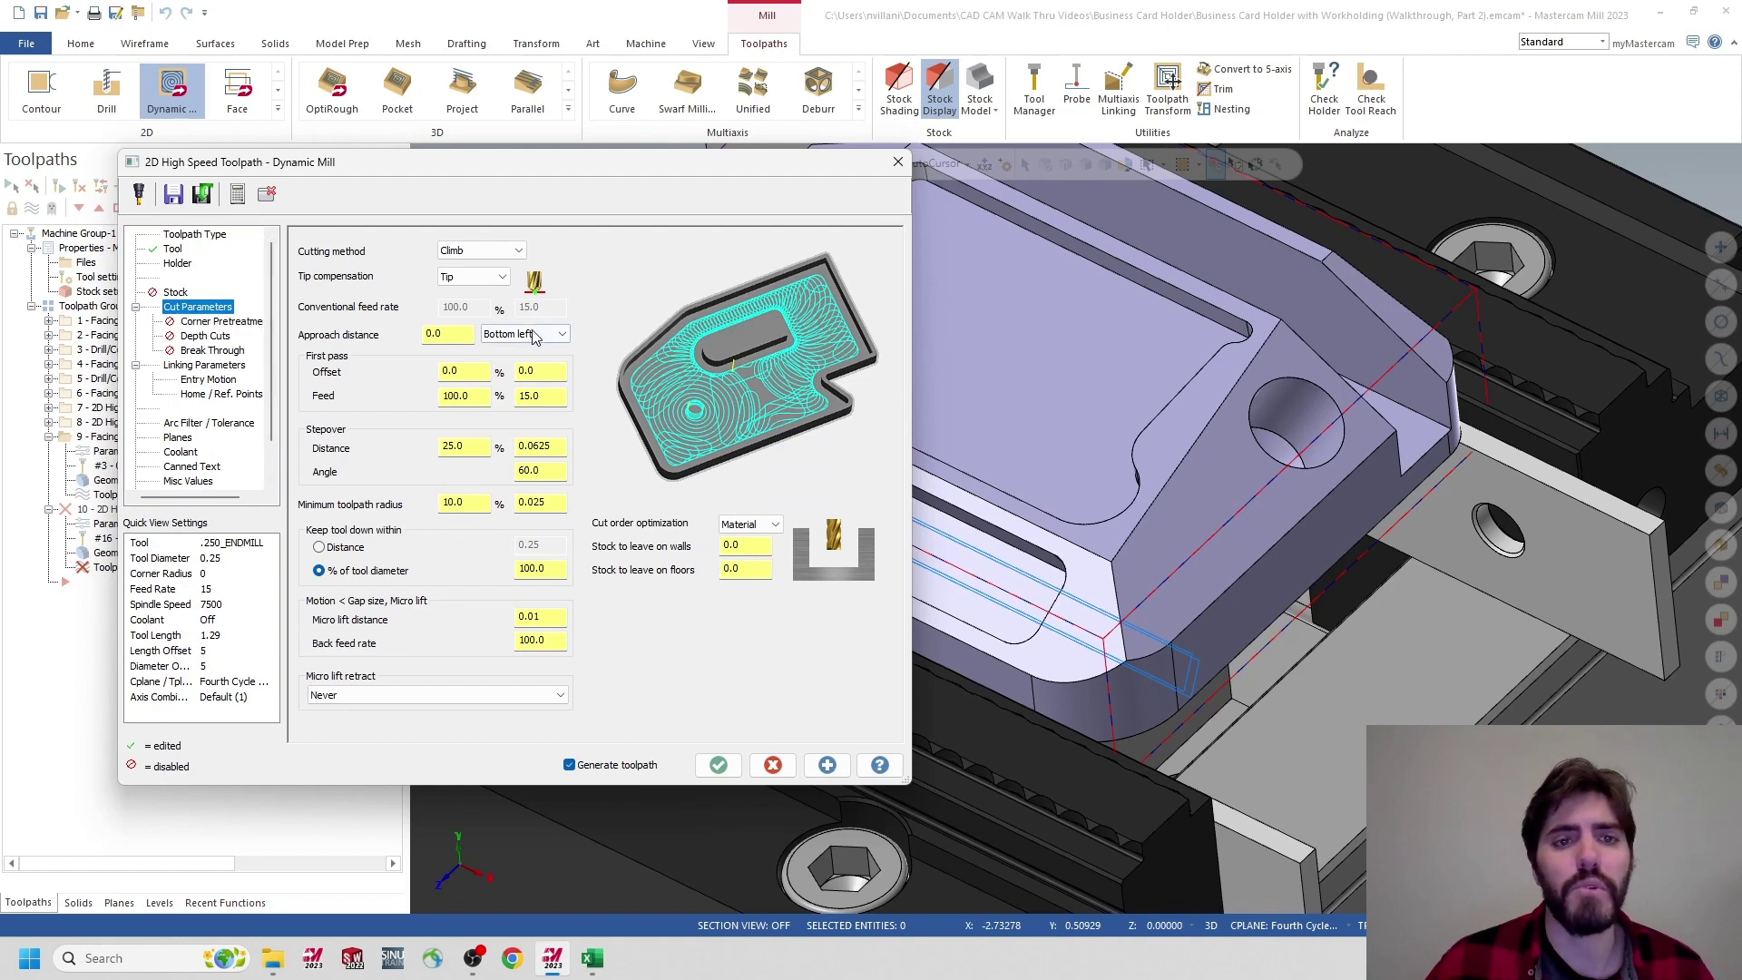
In the linking parameters, pick the slot's upper edge for top of stock at 0.0 and its floor for depth at -0.375
{"action": "left_click", "coordinate": [200, 366]}
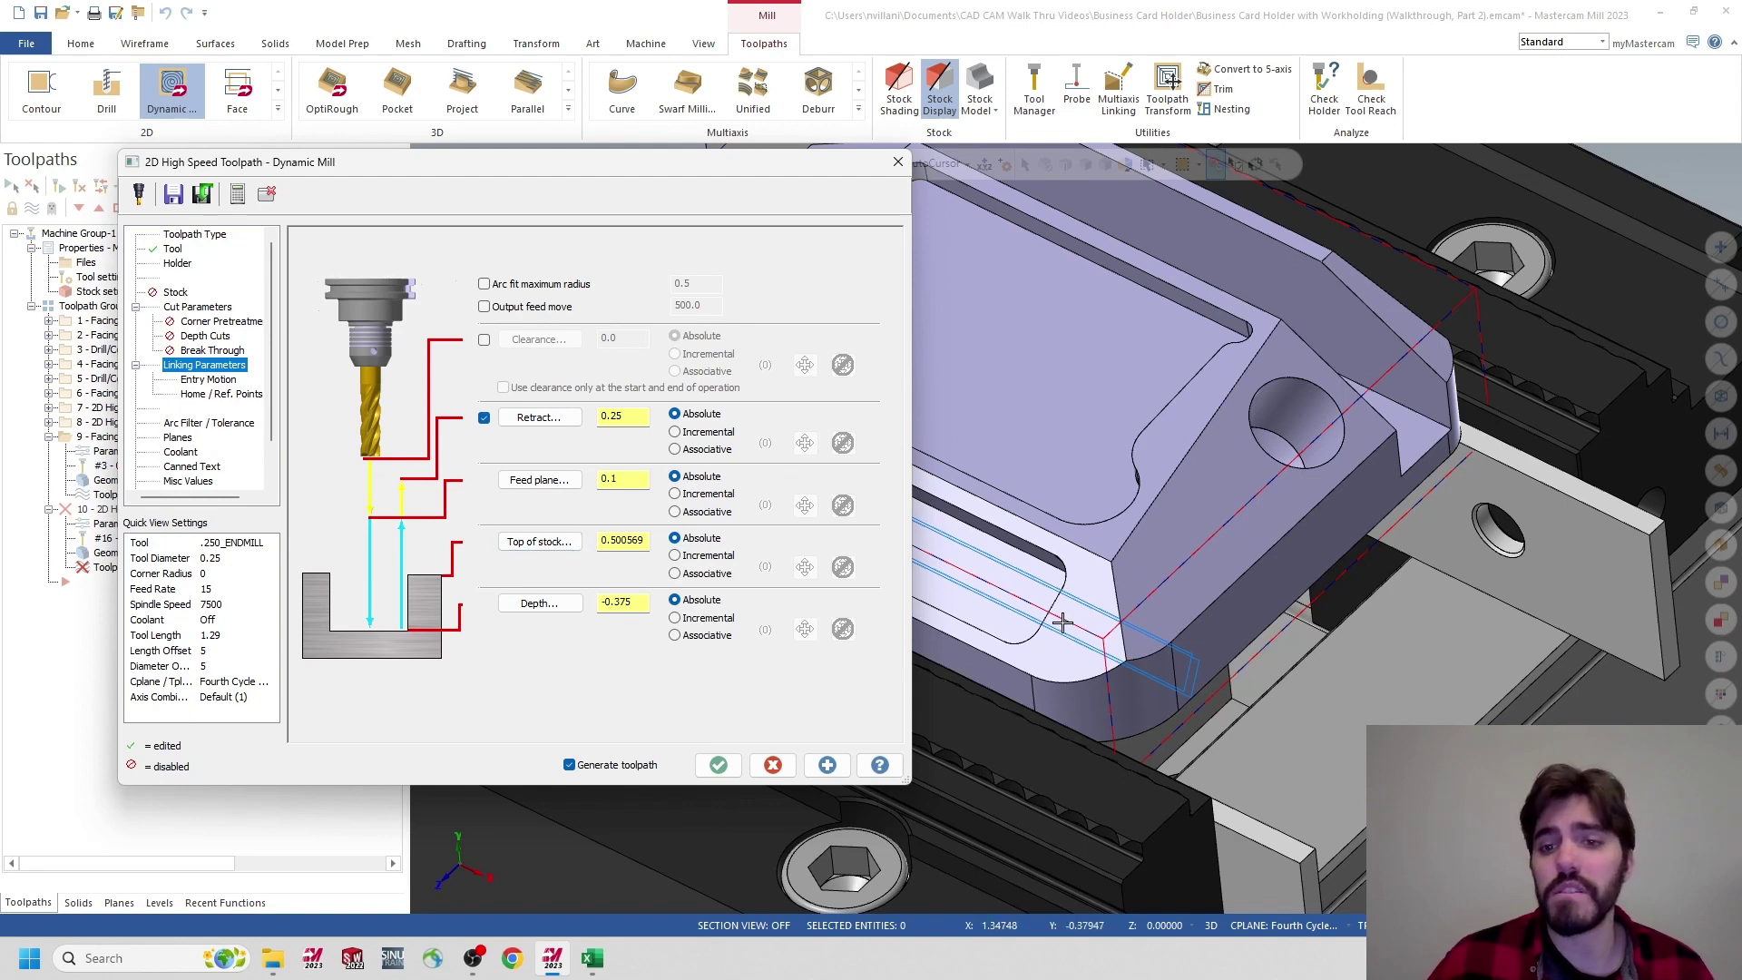
{"action": "left_click", "coordinate": [542, 548]}
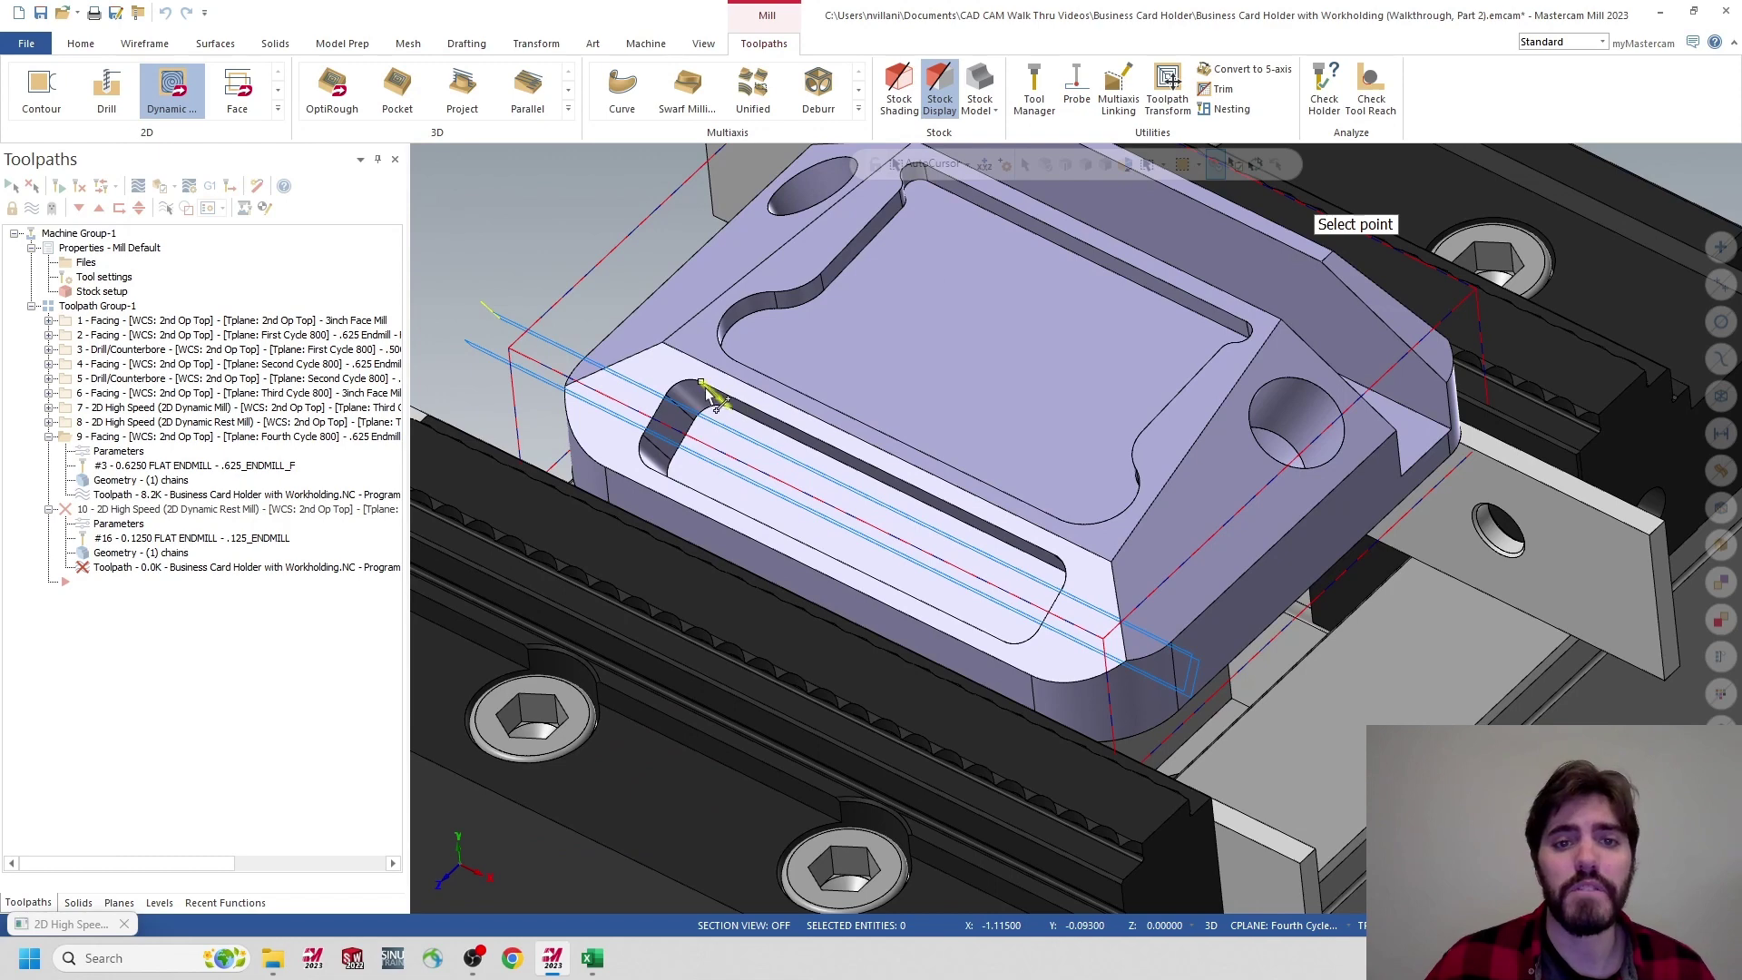
{"action": "left_click", "coordinate": [710, 391]}
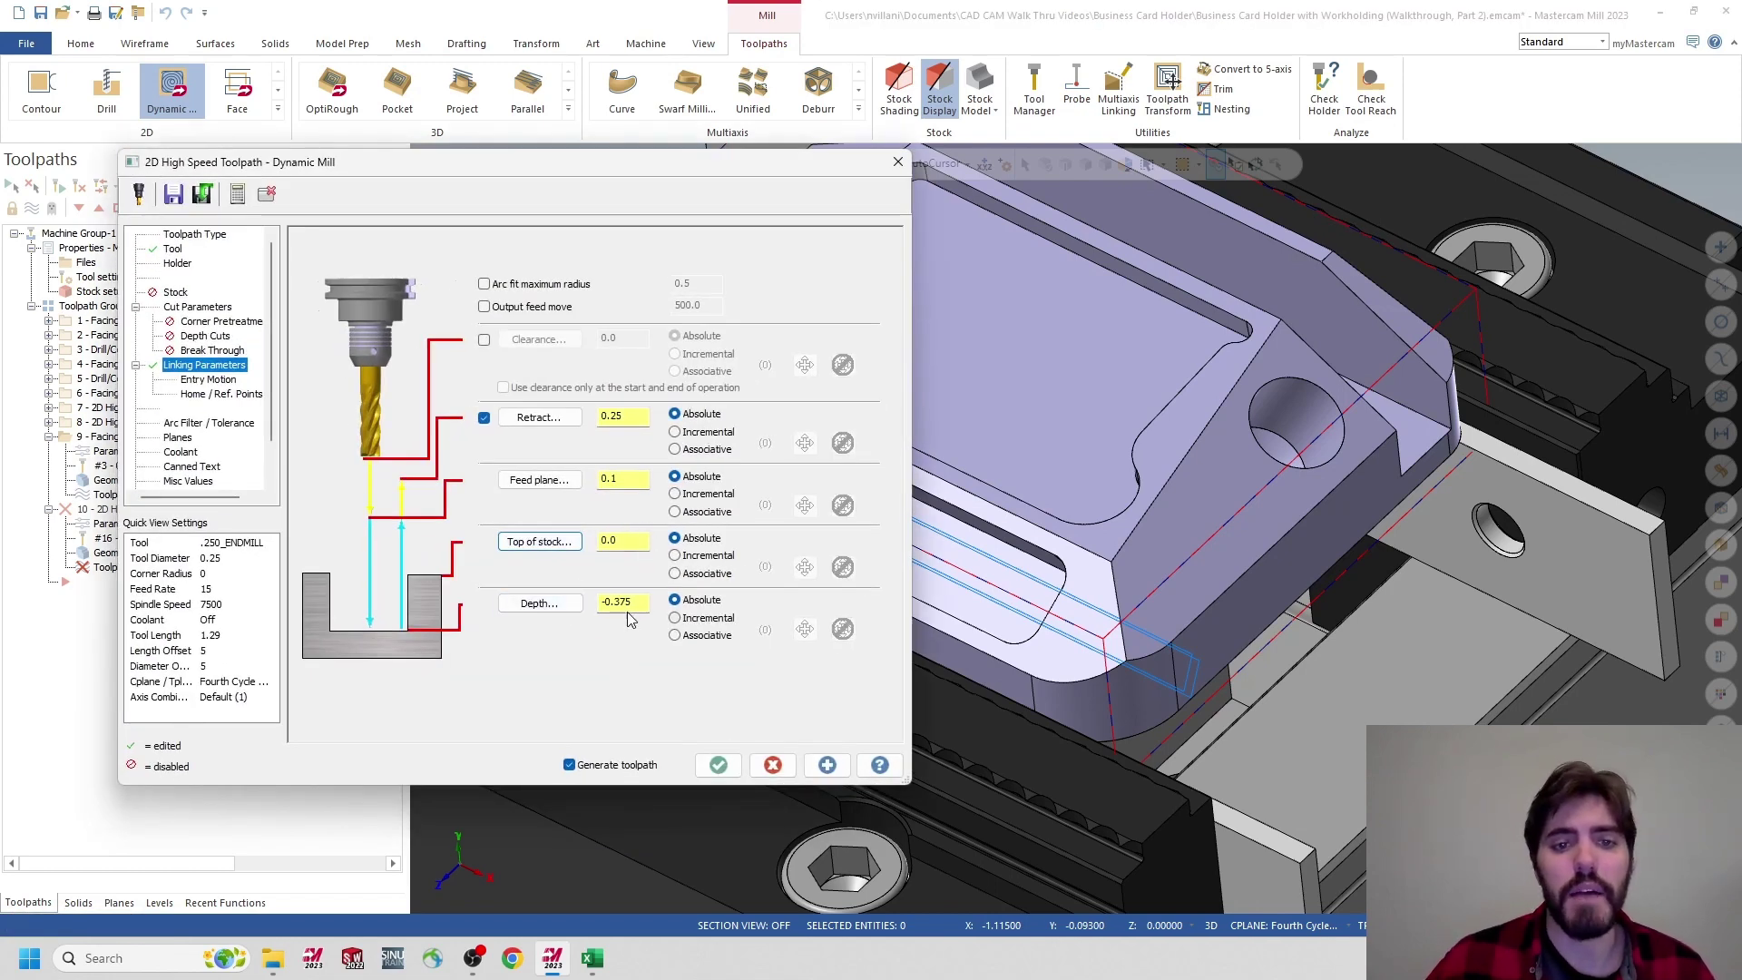
{"action": "left_click", "coordinate": [539, 602]}
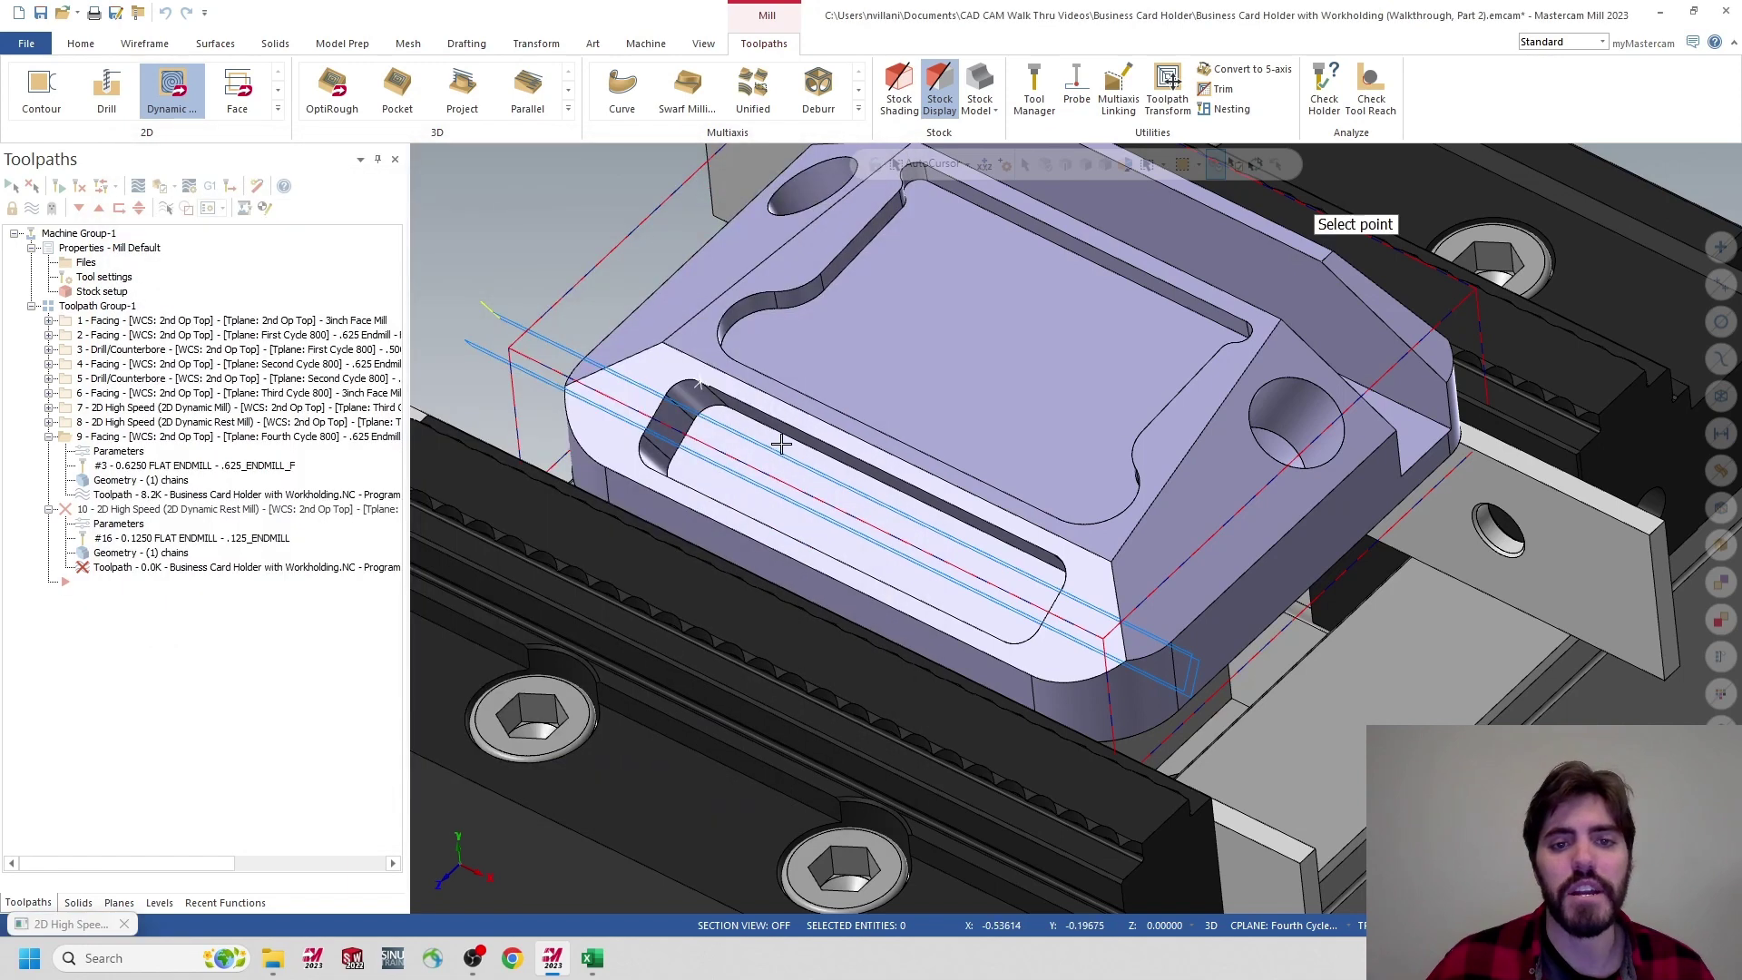
{"action": "left_click", "coordinate": [726, 408]}
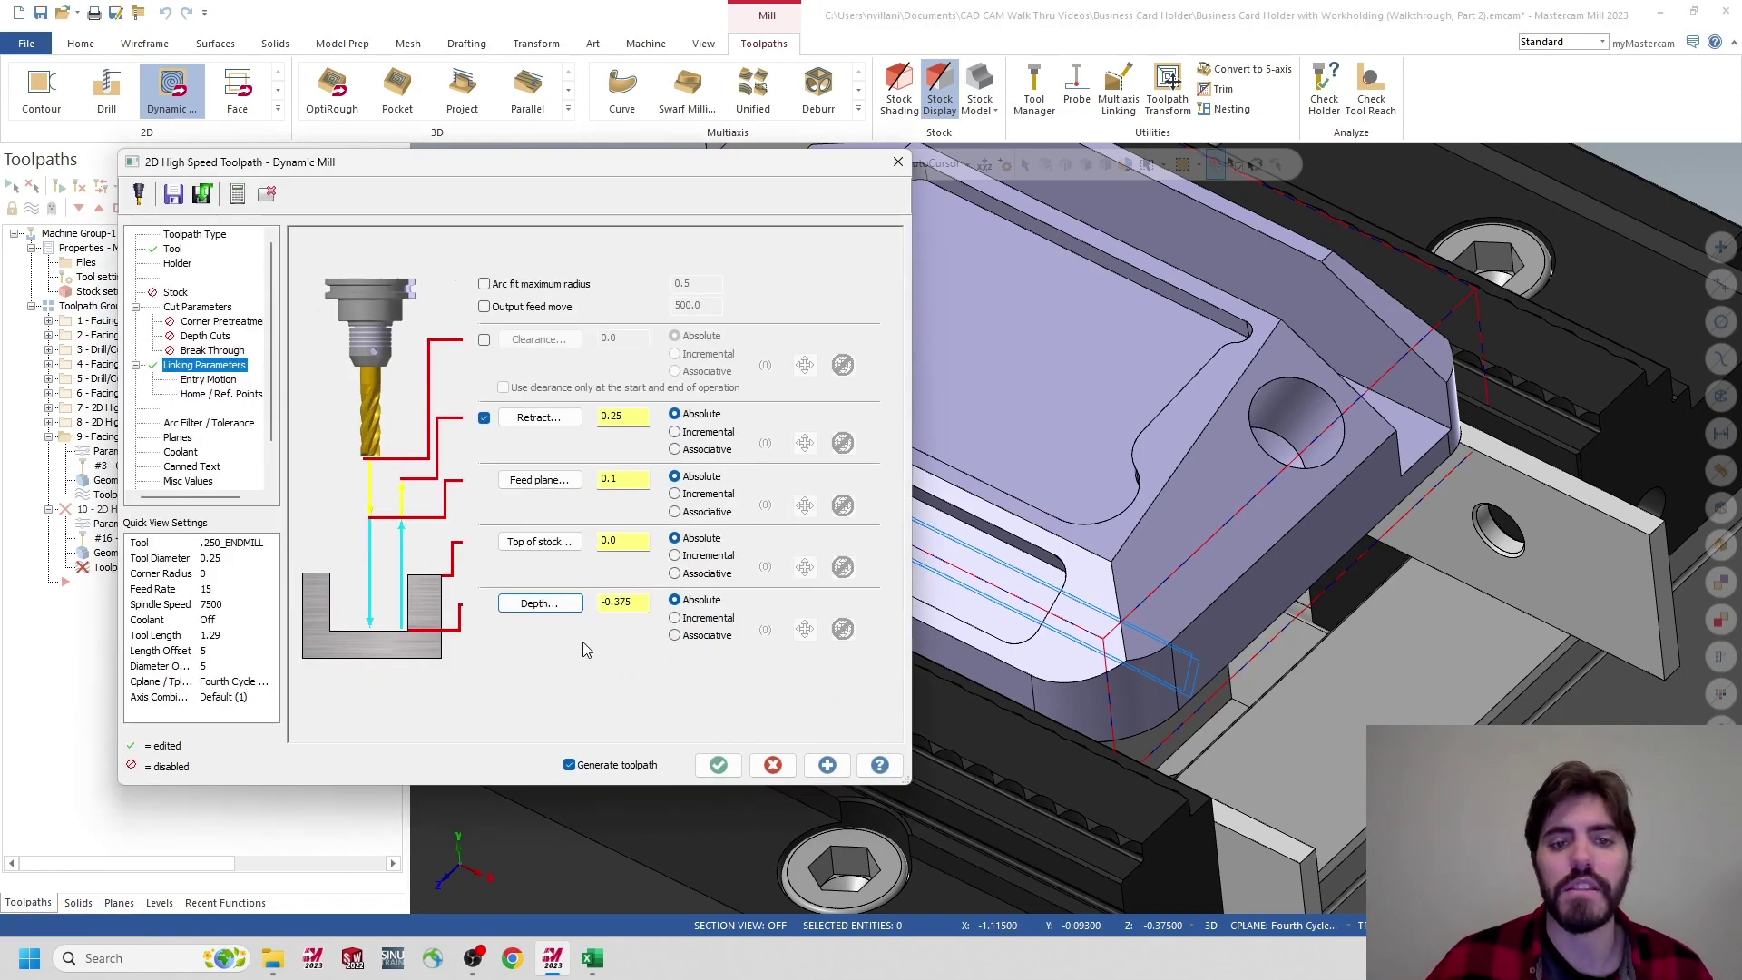
Review the helix entry motion and the Fourth Cycle 800 planes, generate the slot toolpath and inspect it on the part
{"action": "left_click", "coordinate": [211, 380]}
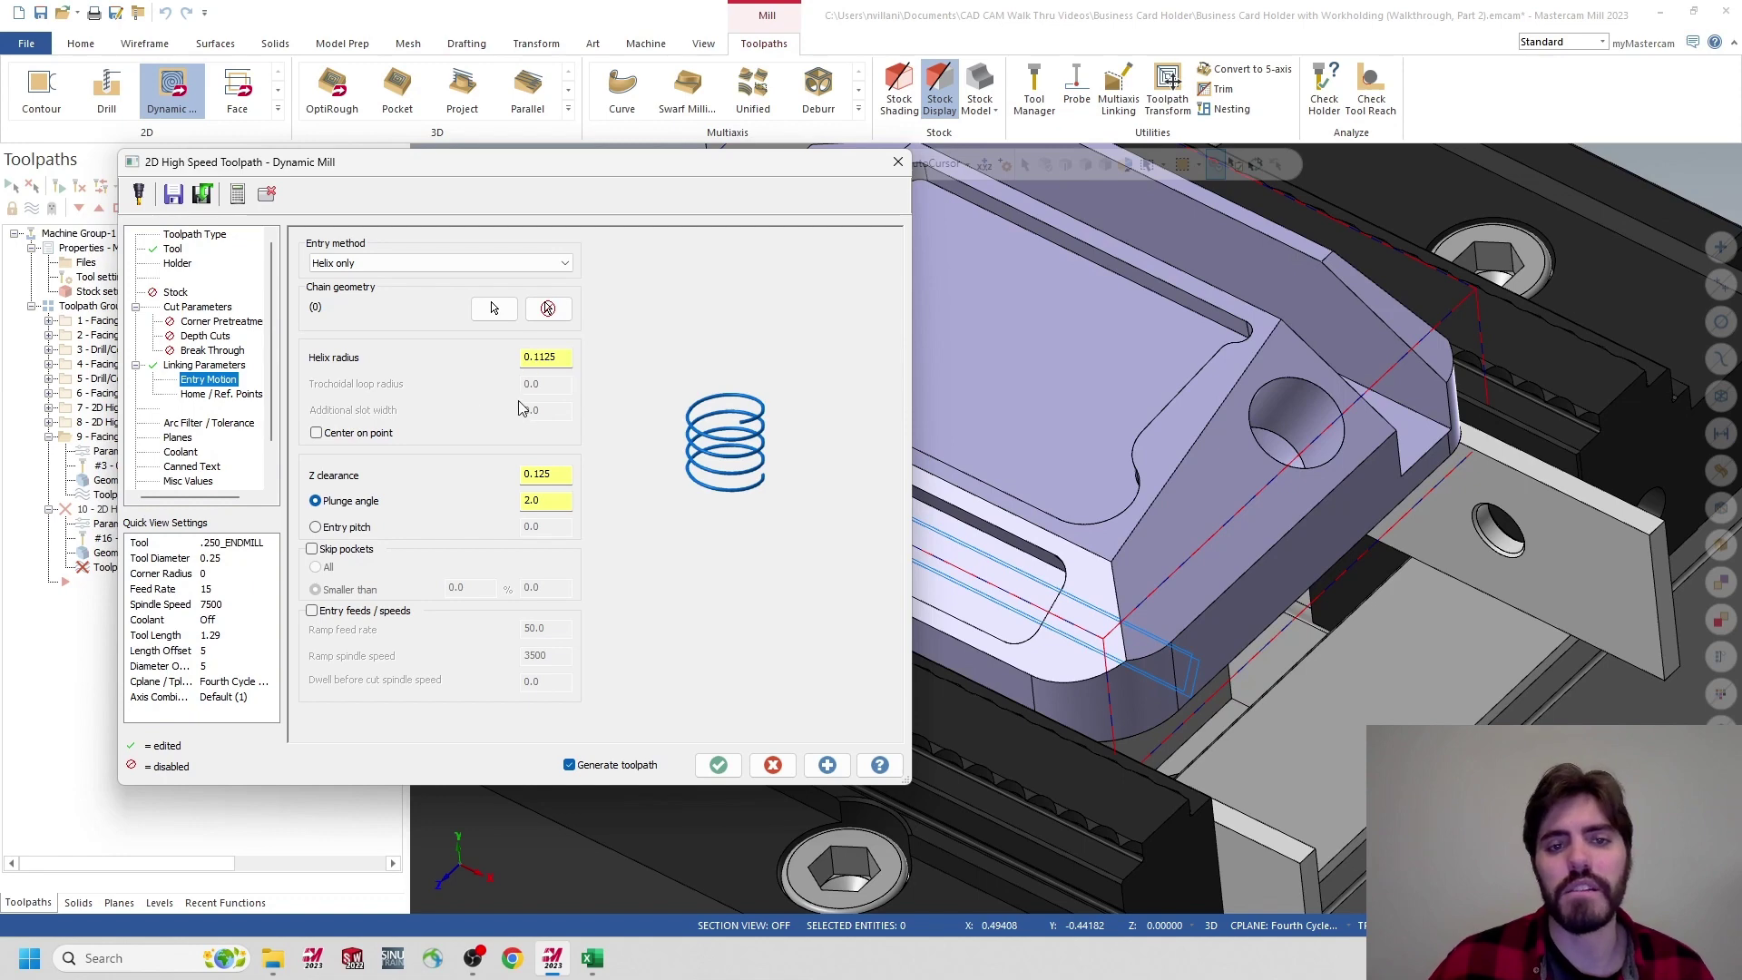
{"action": "left_click", "coordinate": [189, 439]}
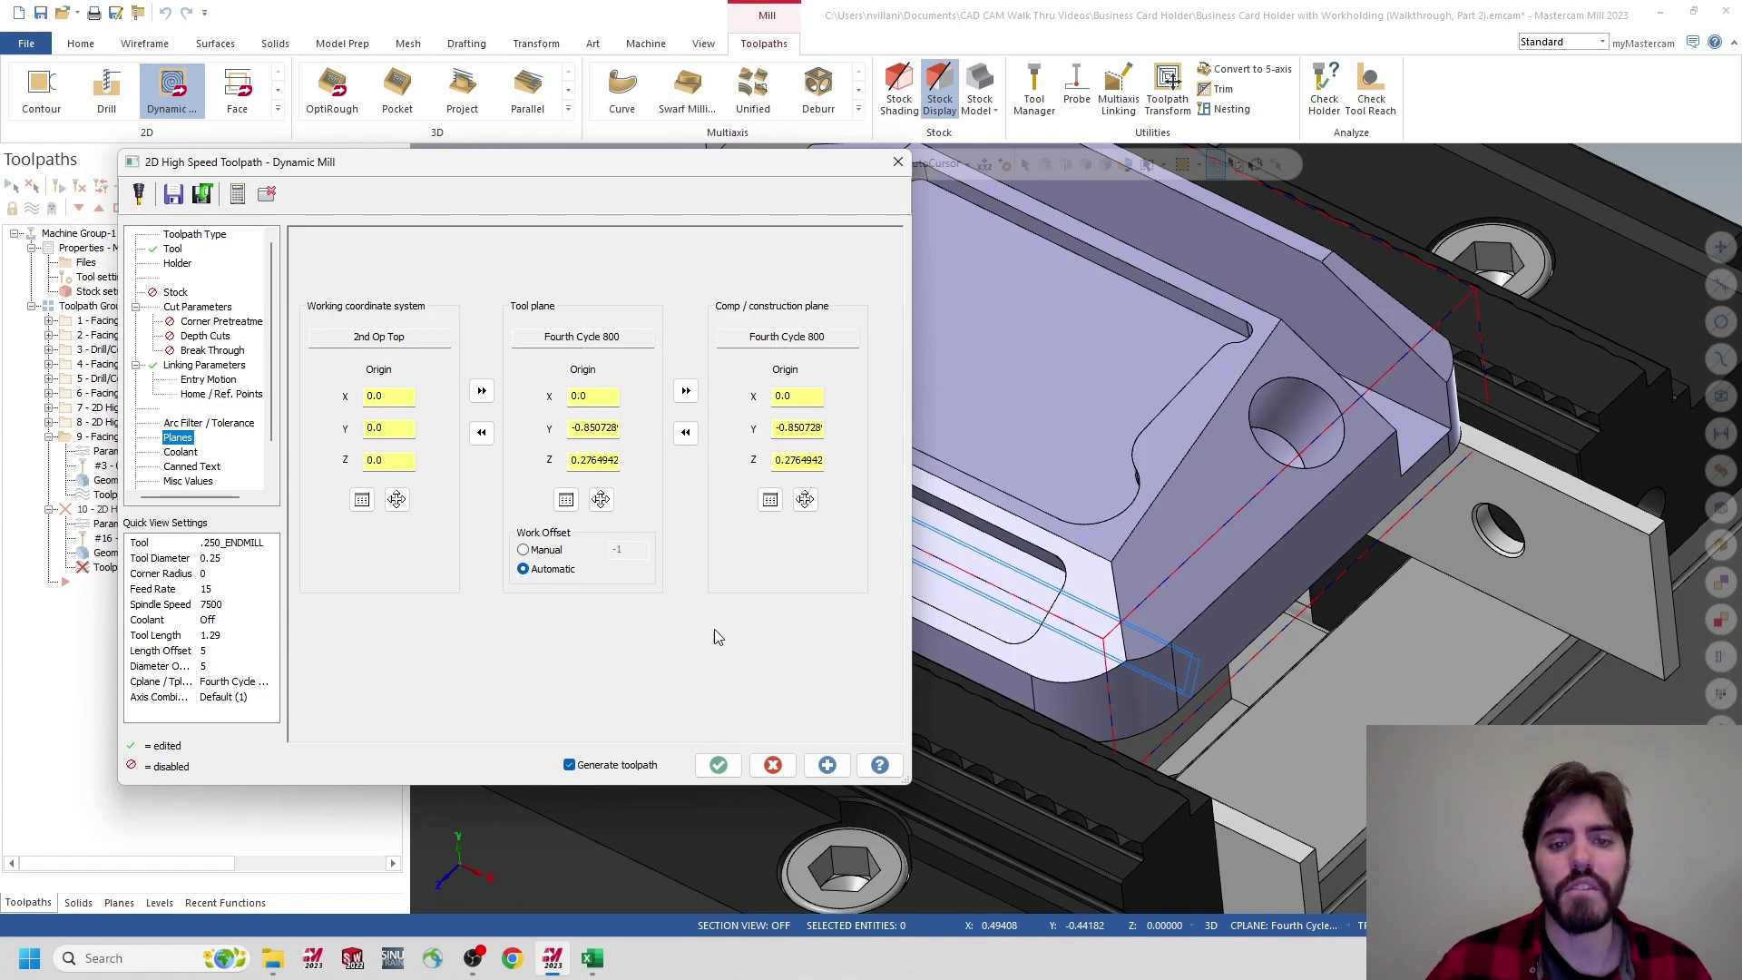
{"action": "left_click", "coordinate": [719, 764]}
{"action": "scroll", "coordinate": [774, 467], "scroll_direction": "up", "scroll_amount": 3}
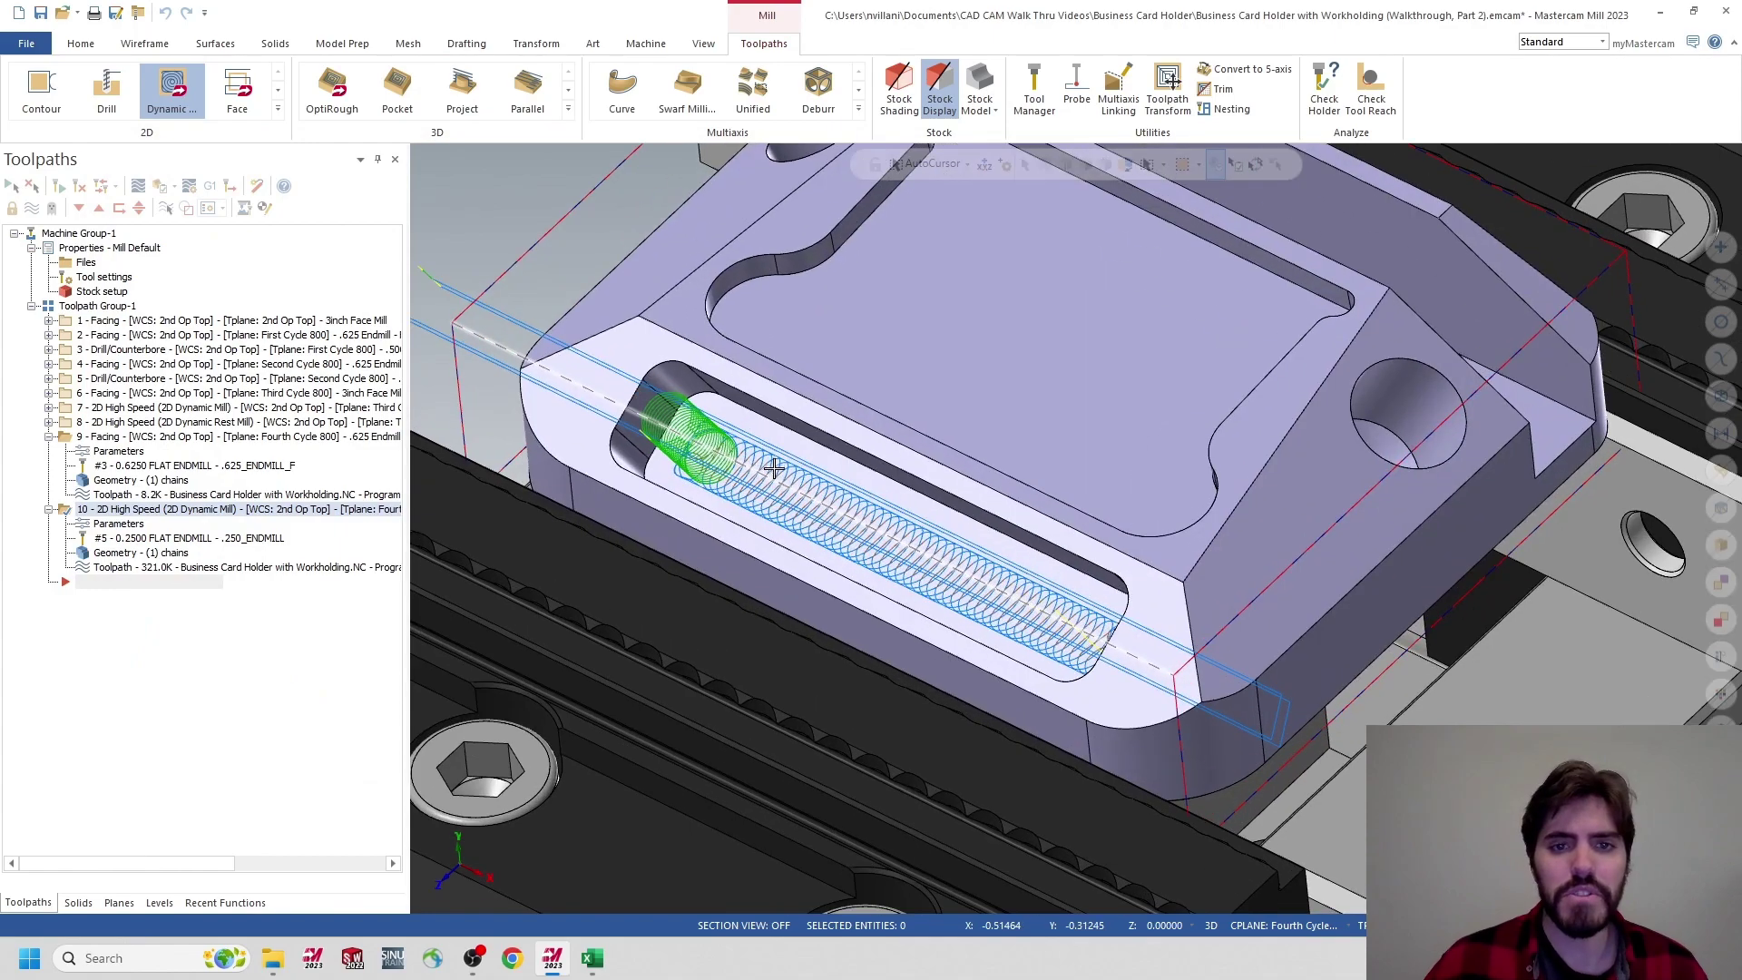
{"action": "mouse_move", "coordinate": [774, 467]}
{"action": "middle_mouse_down"}
{"action": "mouse_move", "coordinate": [797, 416]}
{"action": "mouse_move", "coordinate": [710, 450]}
{"action": "mouse_move", "coordinate": [758, 459]}
{"action": "mouse_move", "coordinate": [801, 439]}
{"action": "mouse_move", "coordinate": [797, 455]}
{"action": "mouse_move", "coordinate": [801, 441]}
{"action": "middle_mouse_up"}
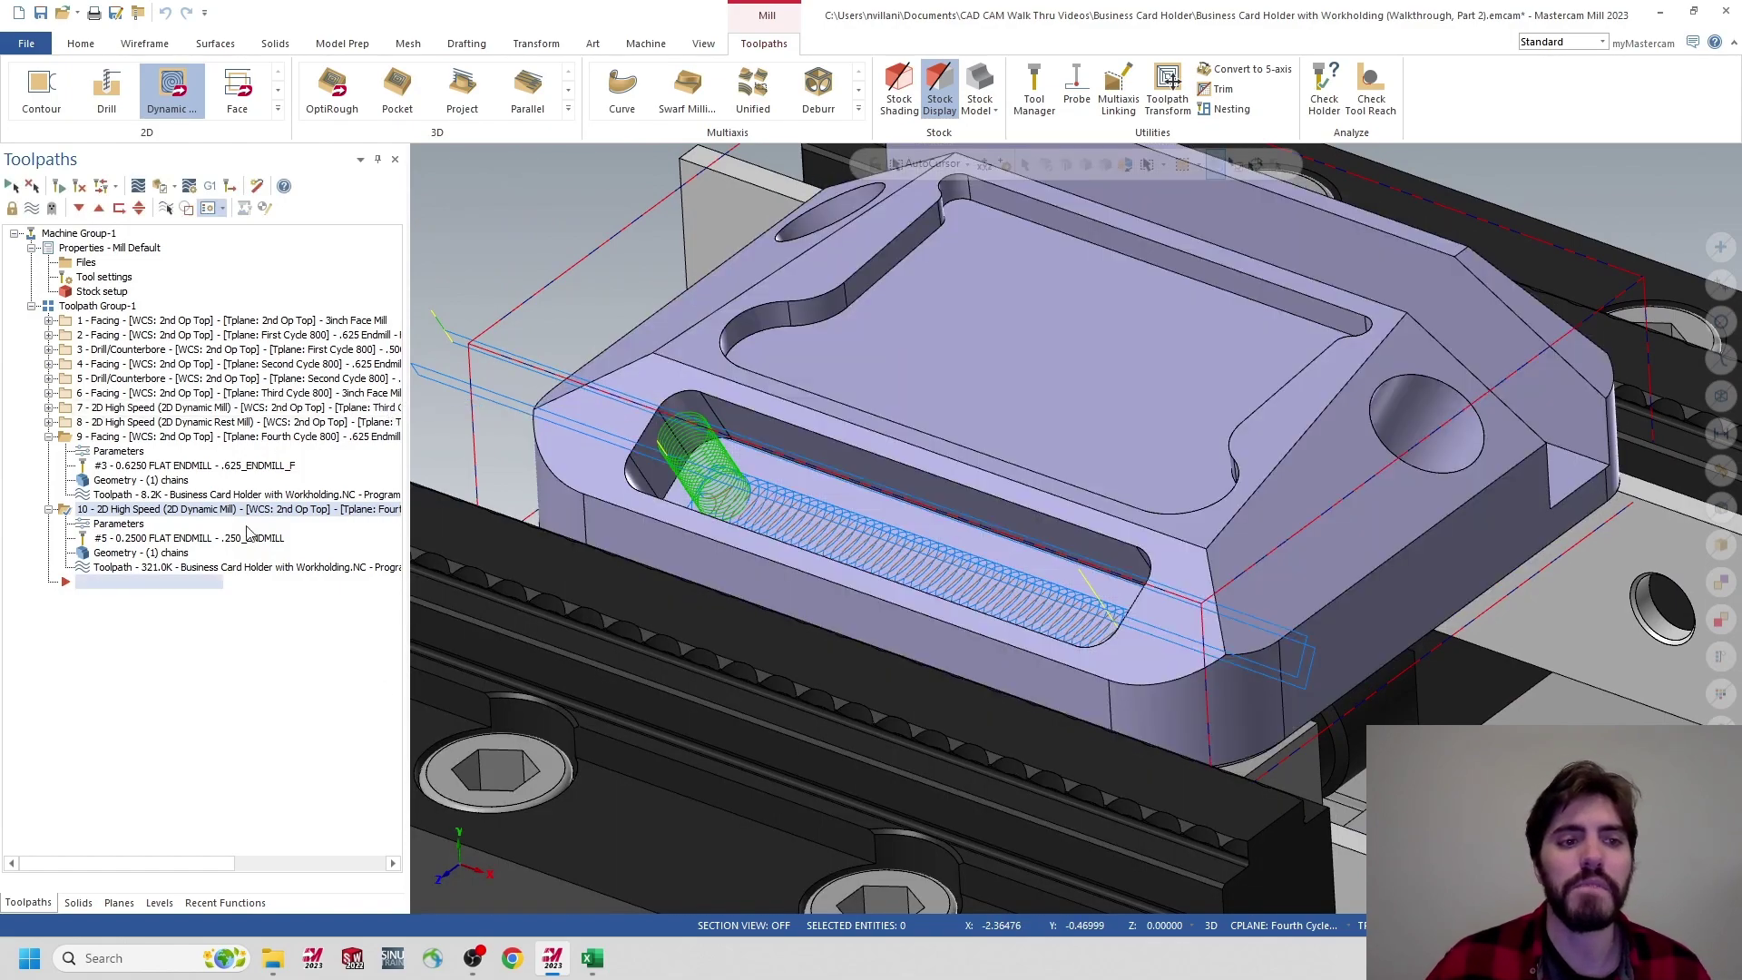
Reopen operation 10's parameters and enable depth cuts with a maximum rough step of 0.125
{"action": "left_click", "coordinate": [119, 525]}
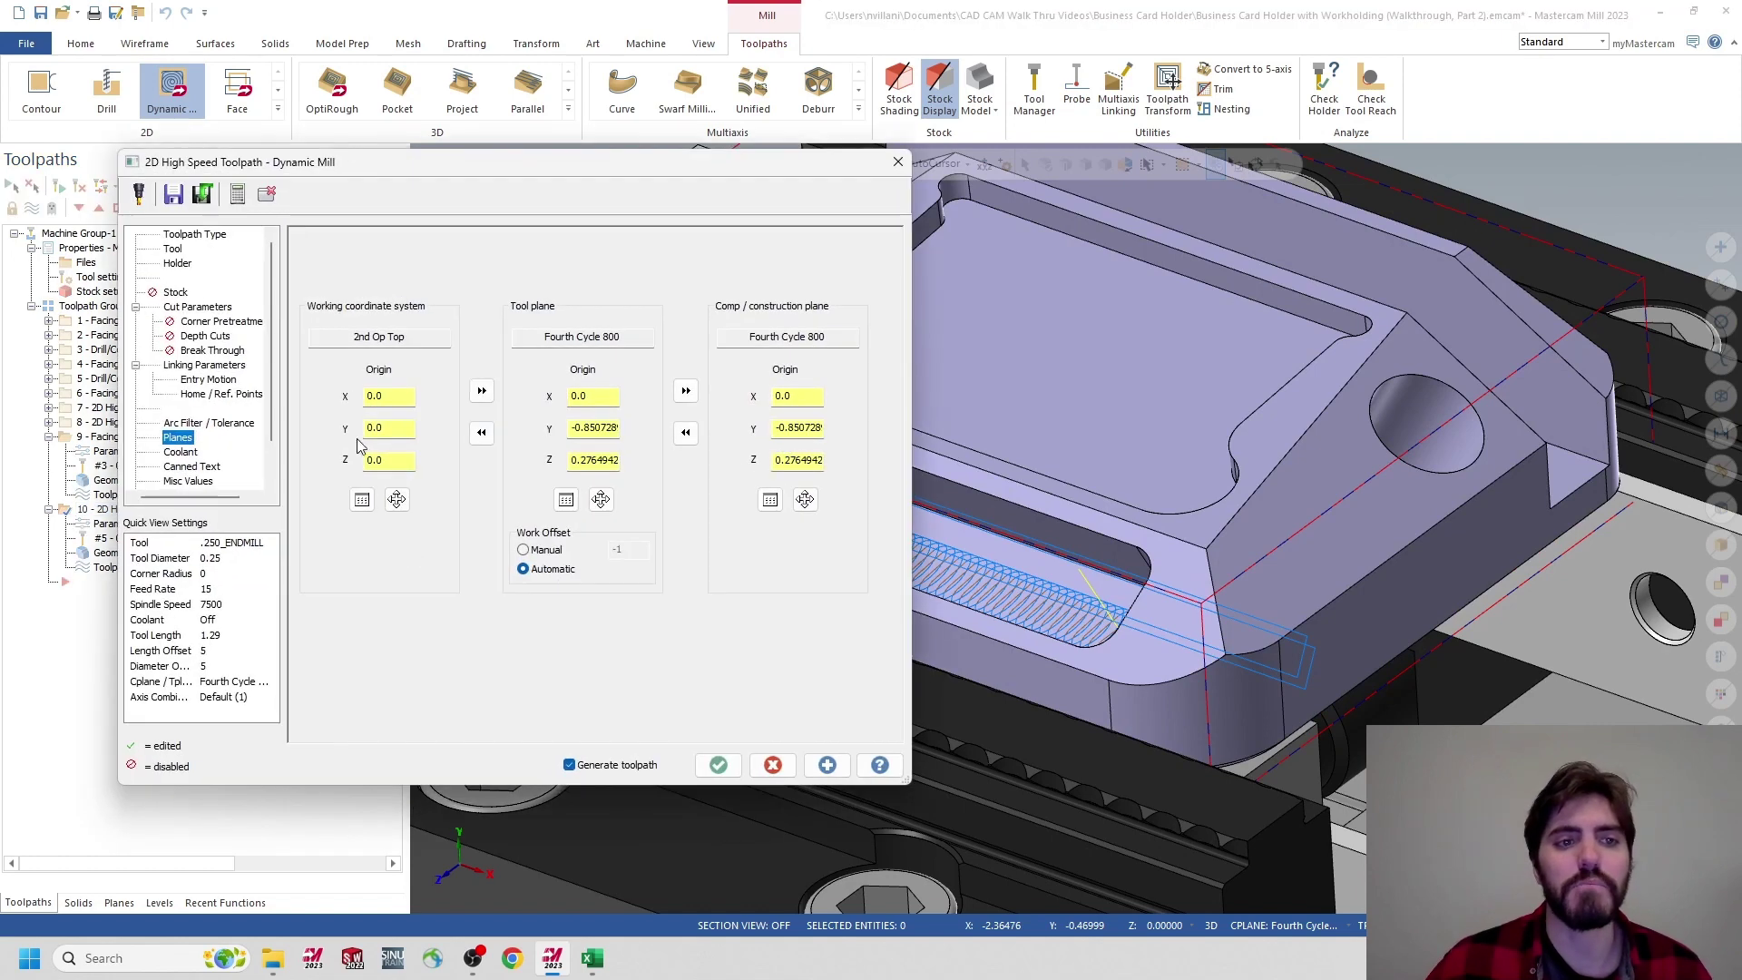
{"action": "left_click", "coordinate": [206, 335]}
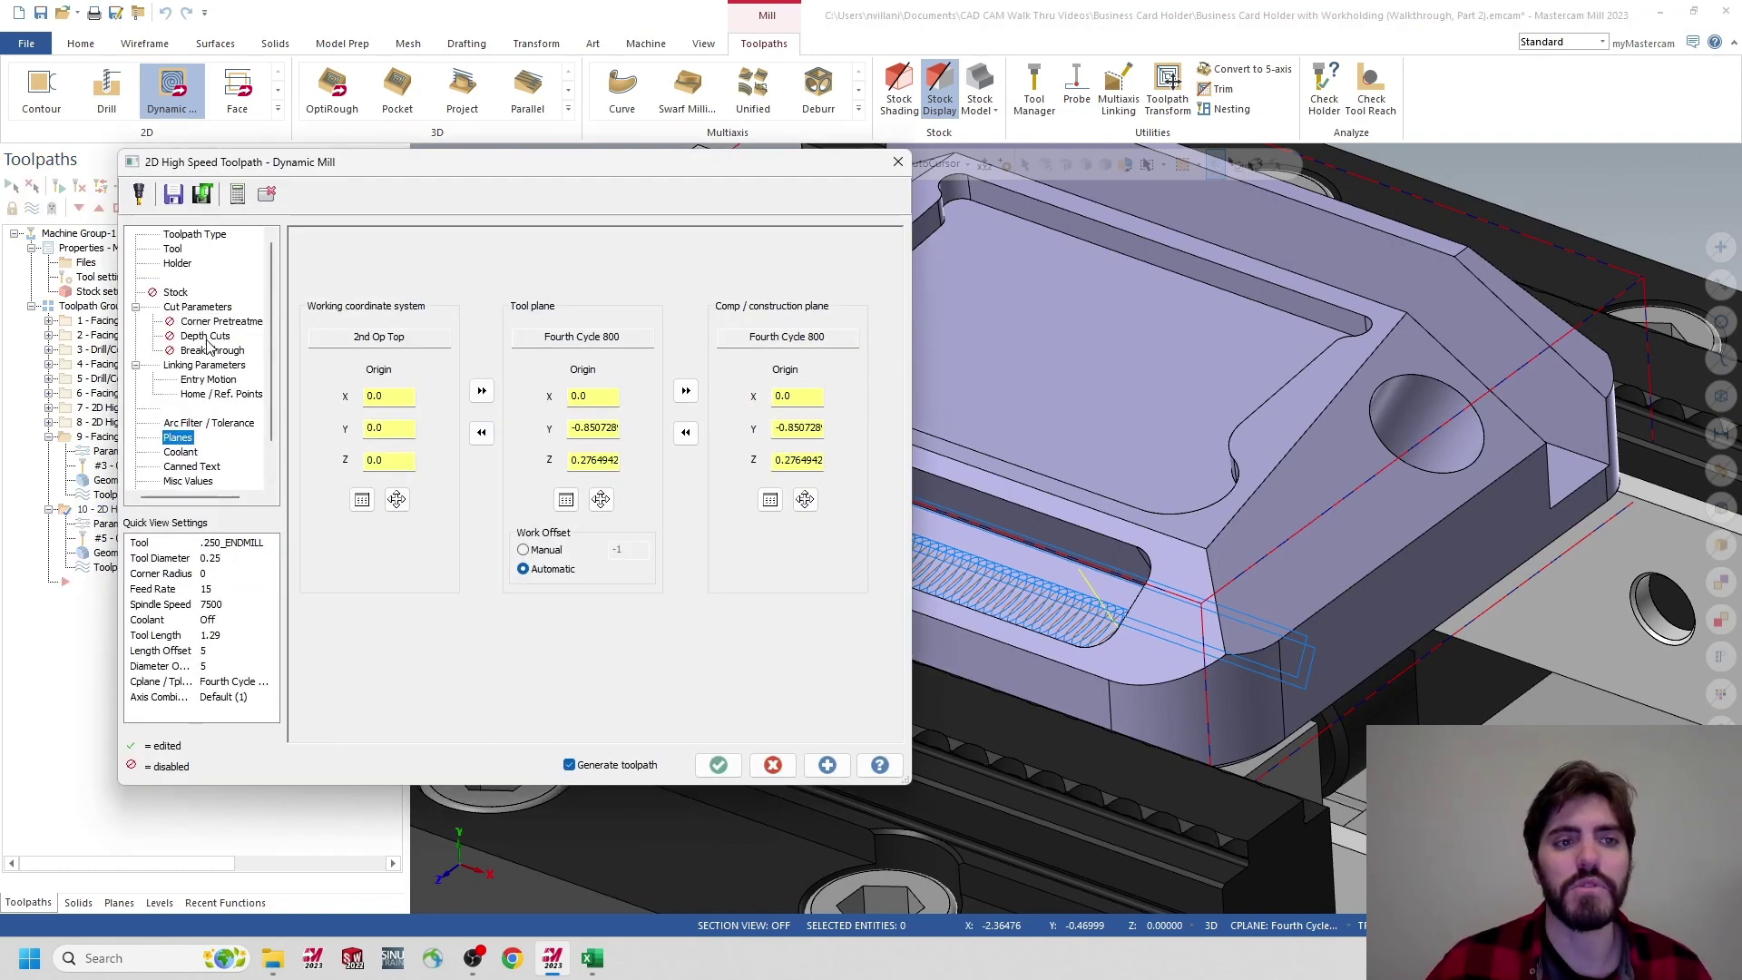
{"action": "left_click", "coordinate": [336, 240]}
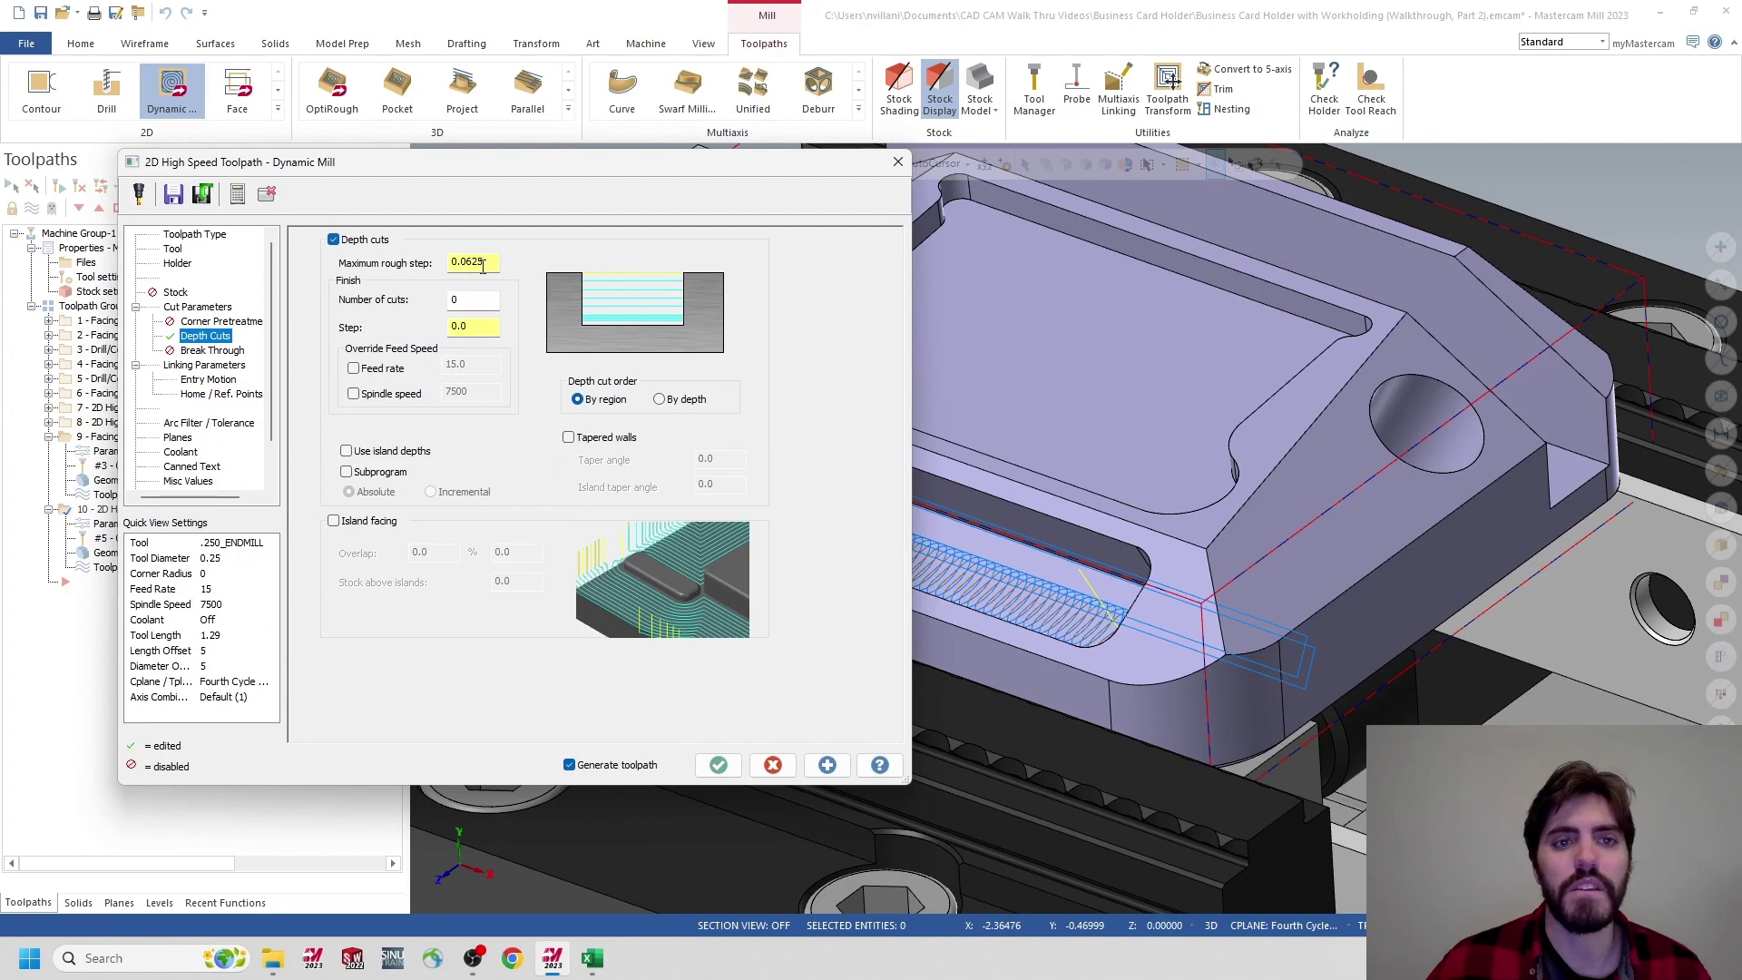
{"action": "key", "text": "Tab"}
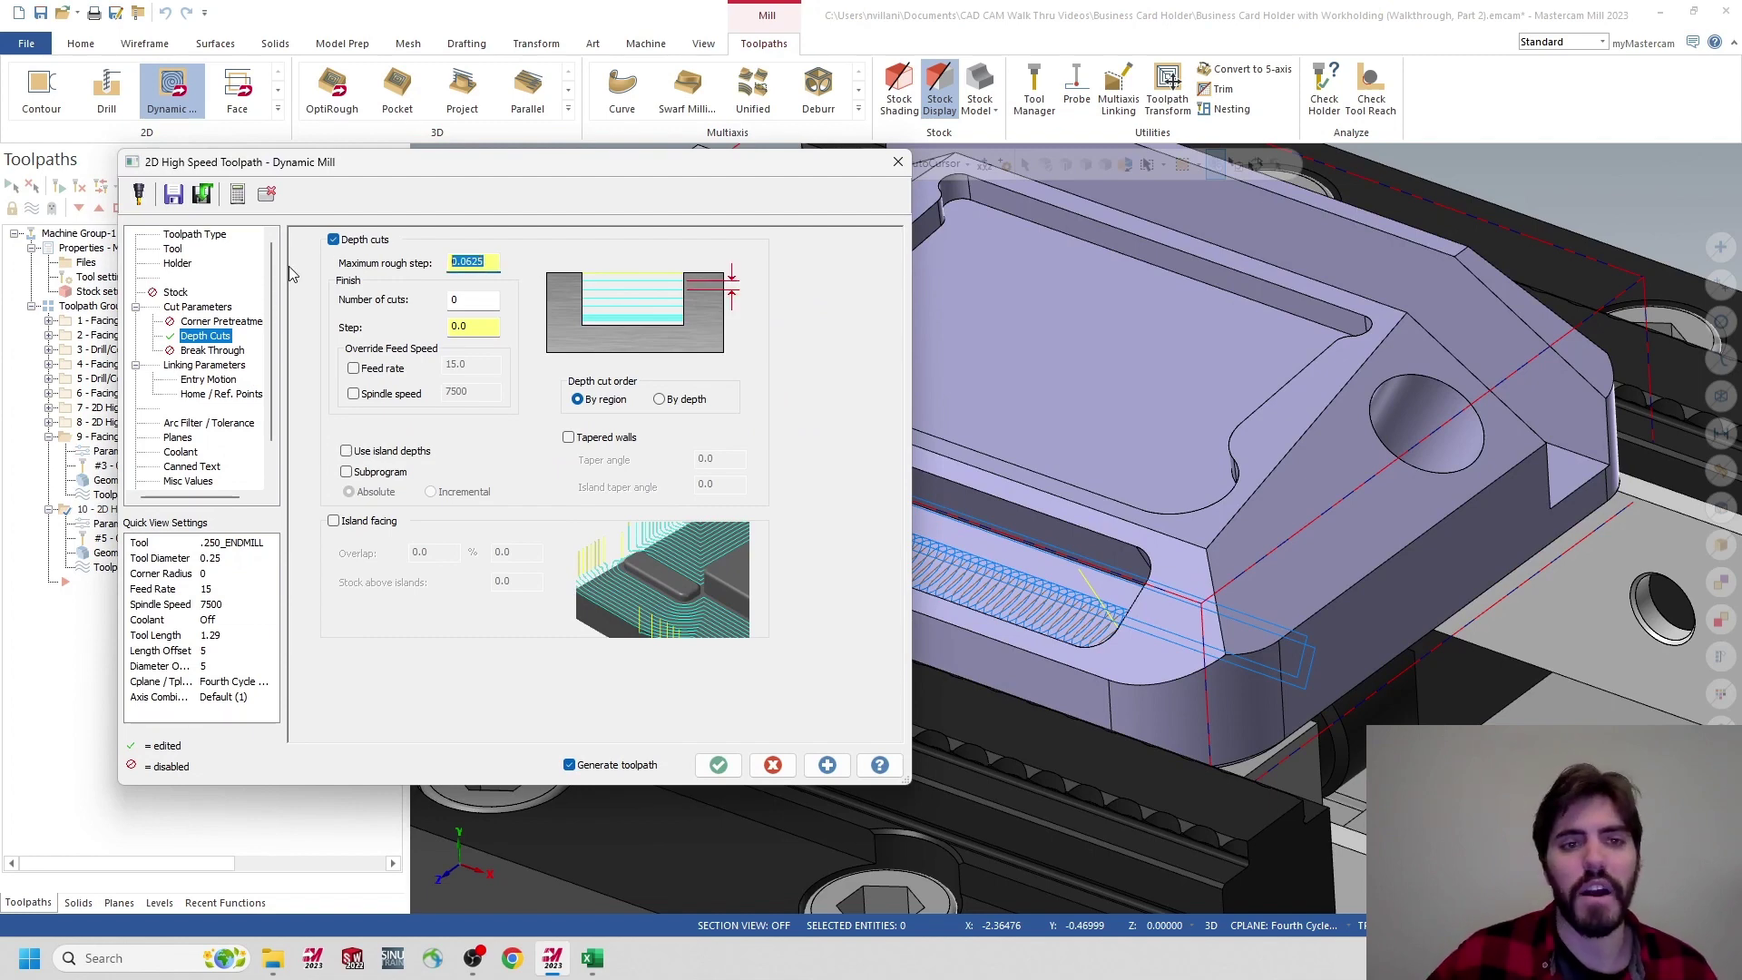
{"action": "type", "text": "."}
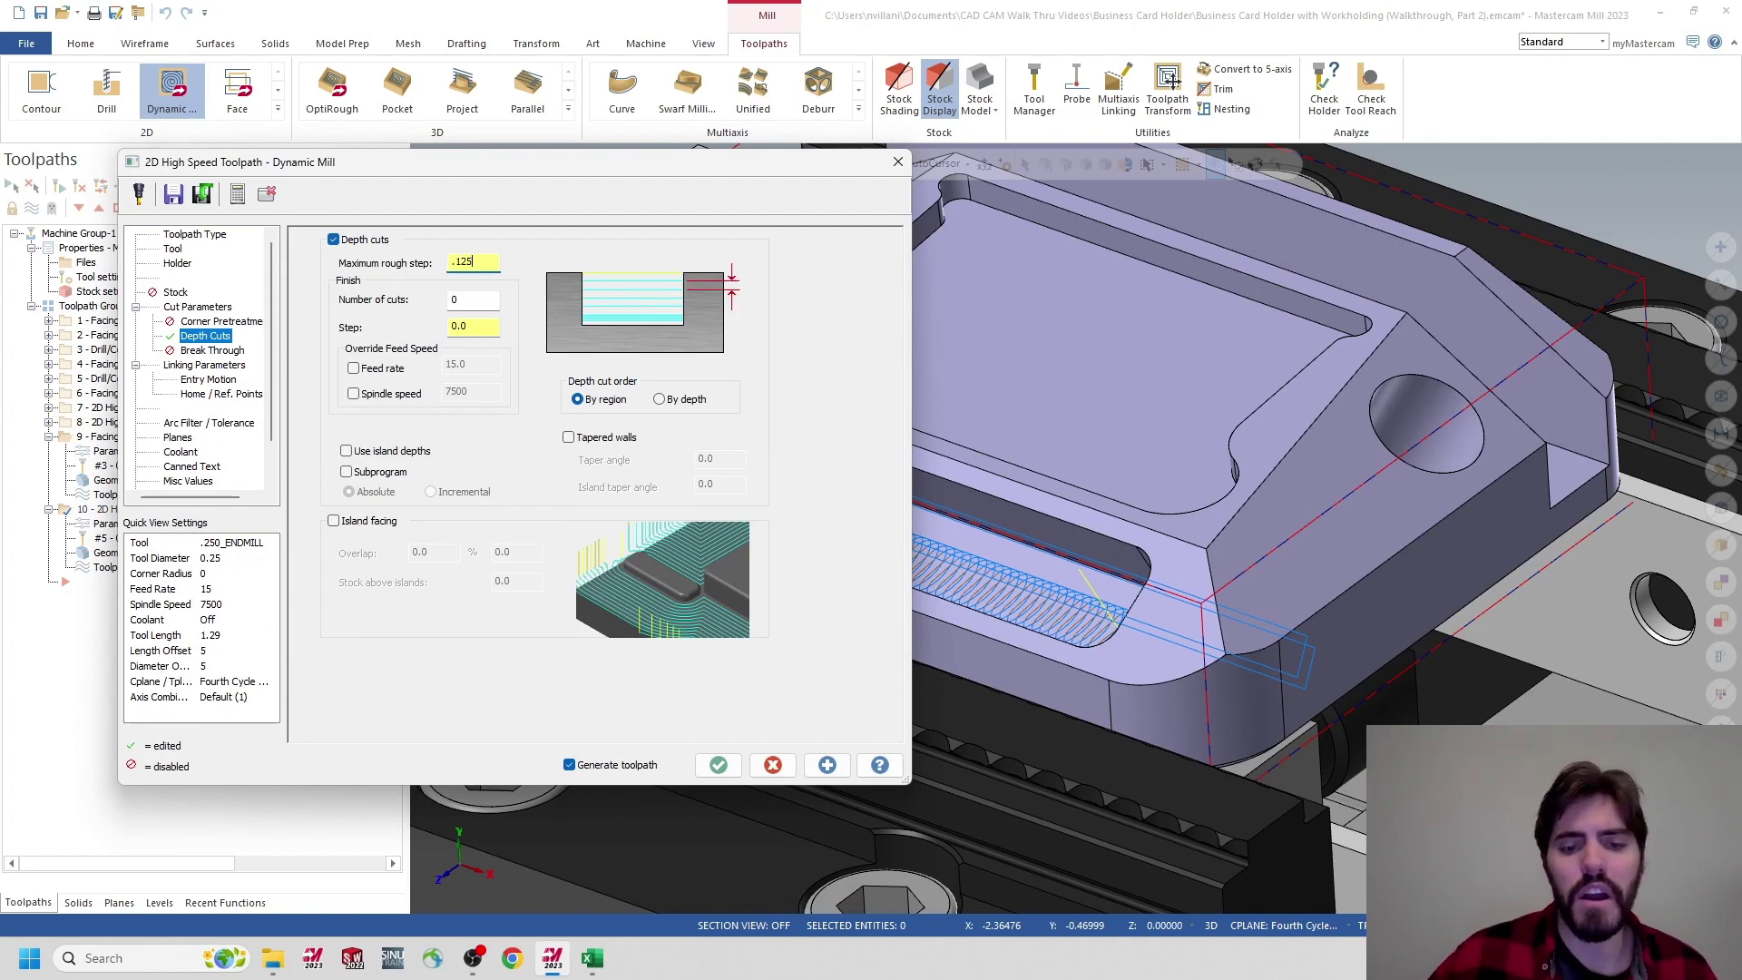
{"action": "type", "text": "125"}
Switch to the Excel tool list and check the depth per pass listed for the .250_ENDMILL
{"action": "left_click", "coordinate": [592, 958]}
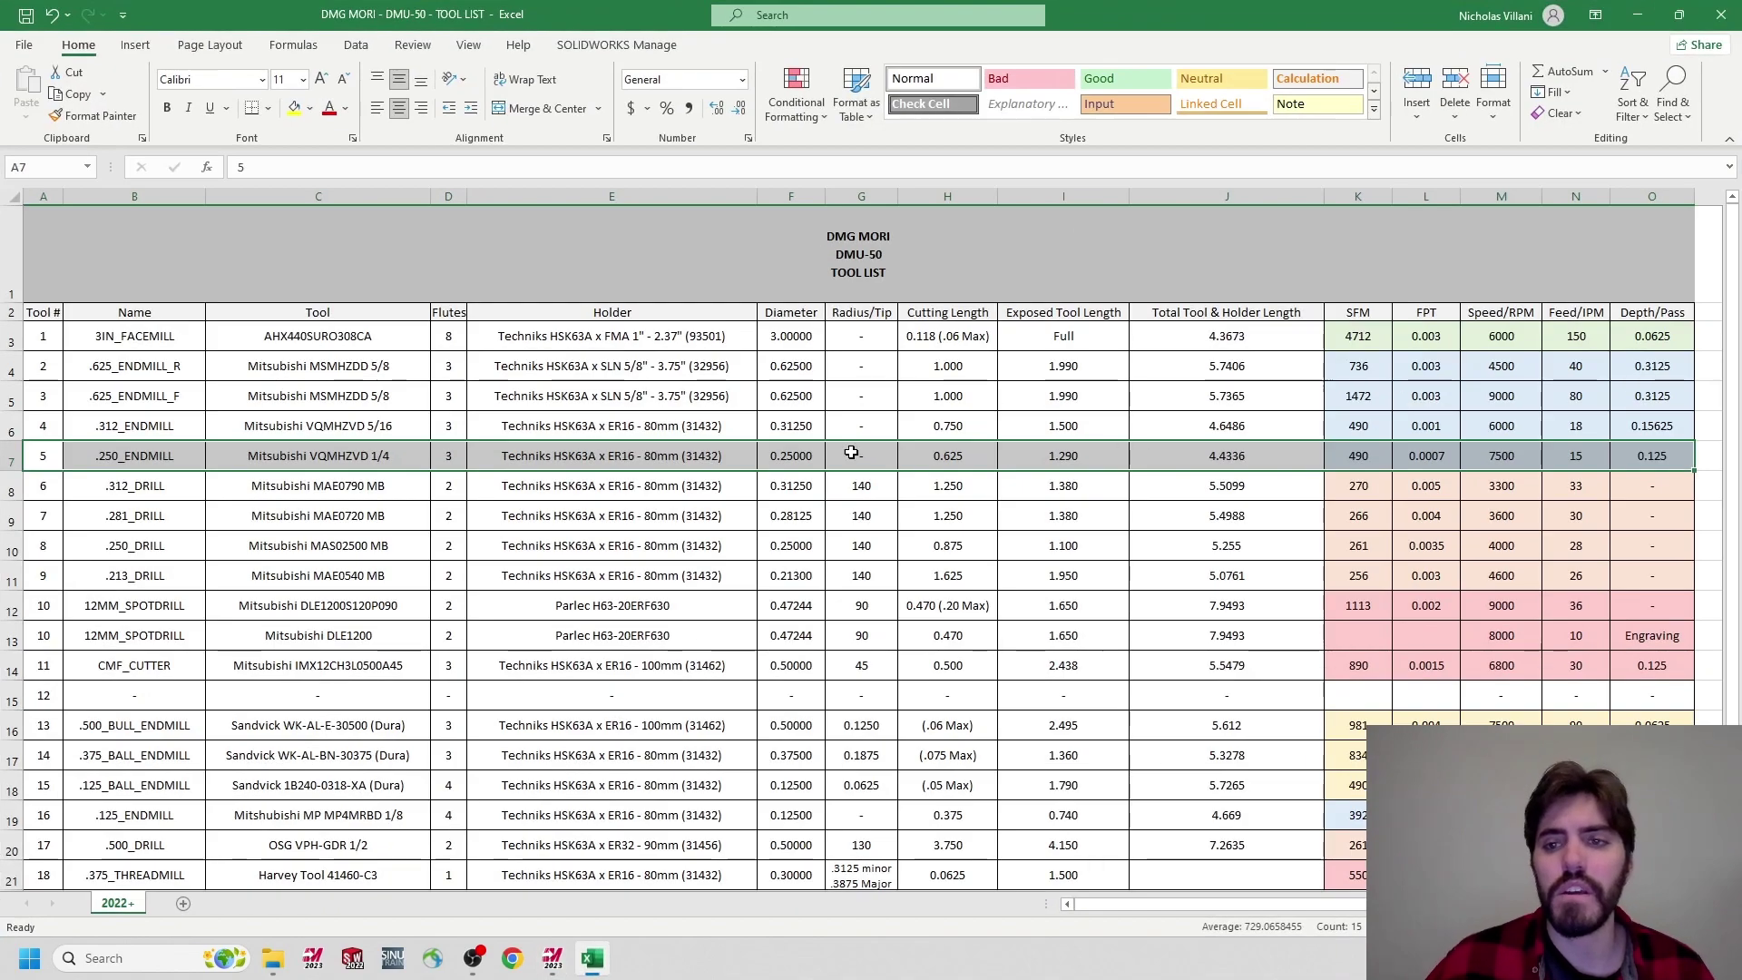
{"action": "left_click", "coordinate": [109, 488]}
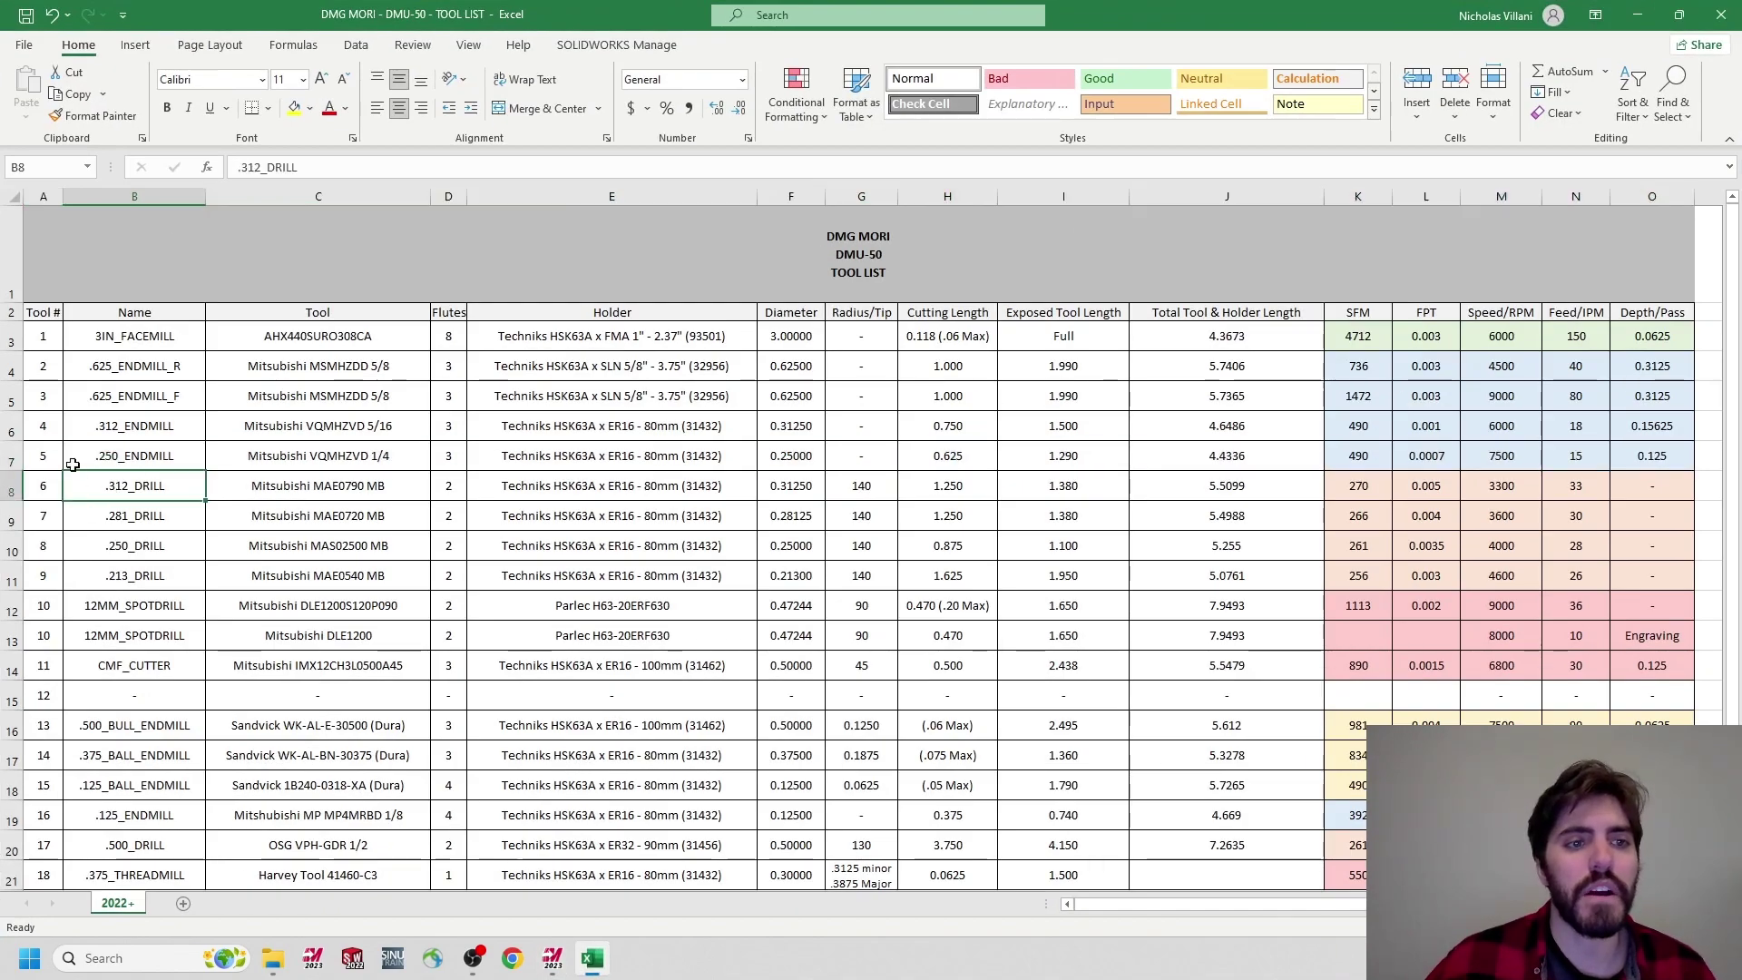
{"action": "left_click_drag", "start_coordinate": [73, 464], "coordinate": [1663, 457]}
{"action": "left_click", "coordinate": [1665, 456]}
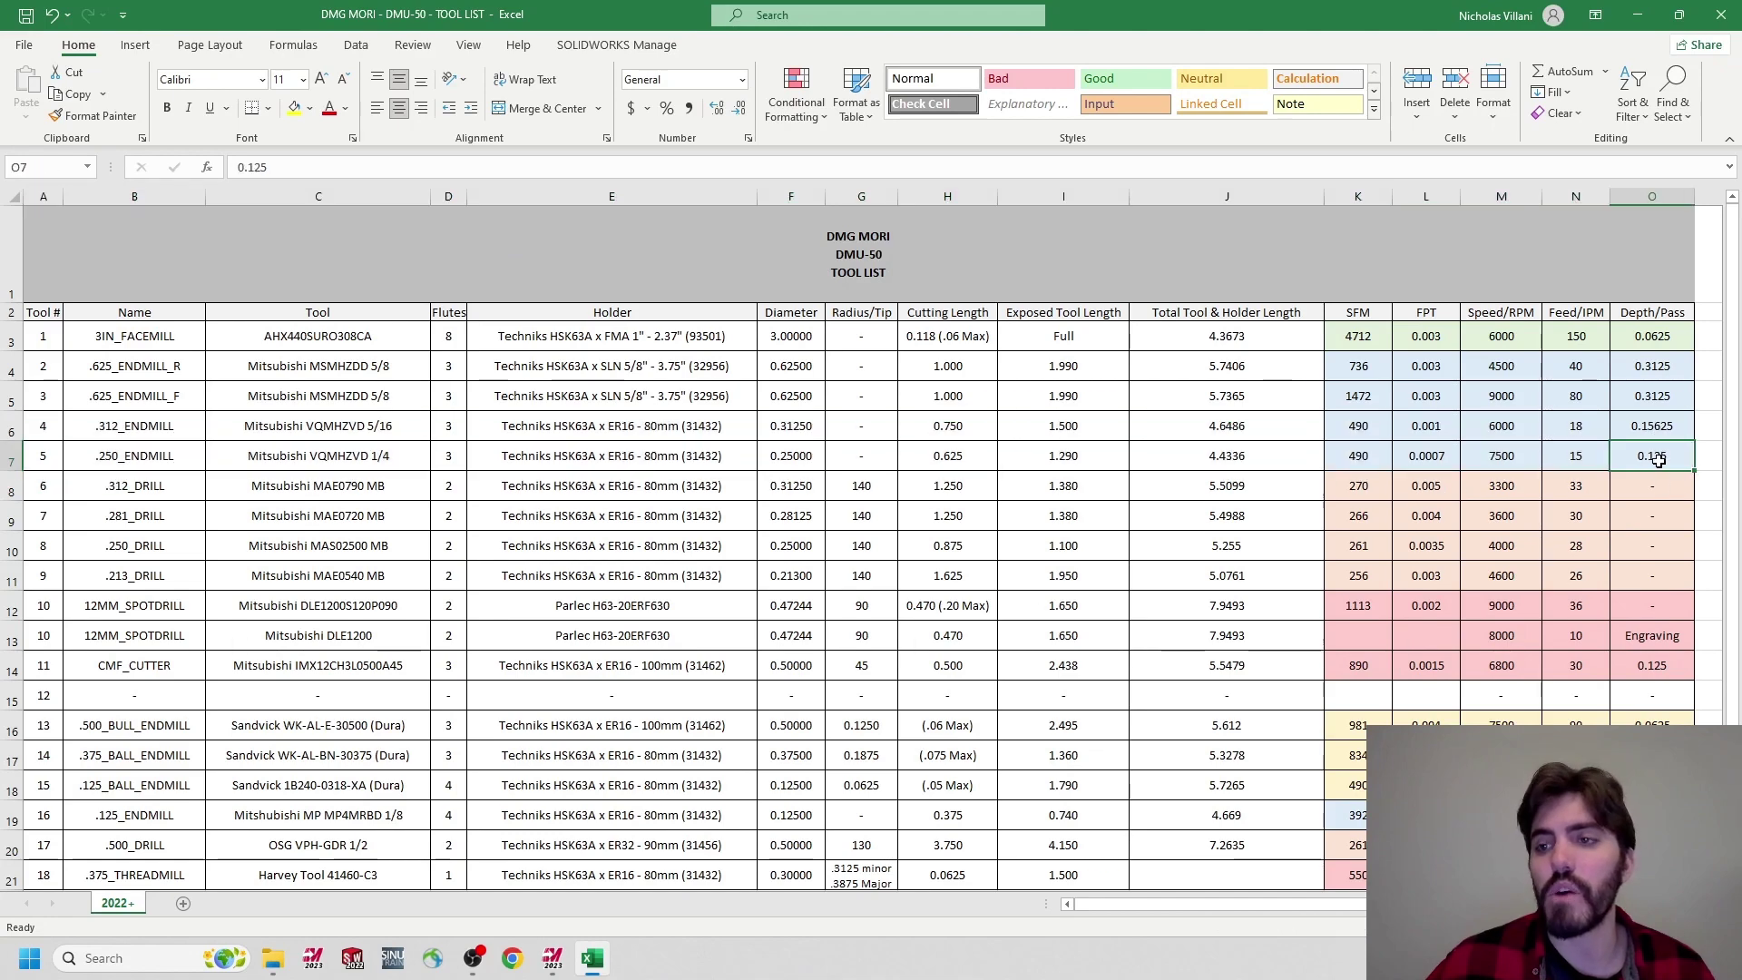
Return to Mastercam, accept the depth cuts and regenerate operation 10's slot toolpath
{"action": "left_click", "coordinate": [1638, 14]}
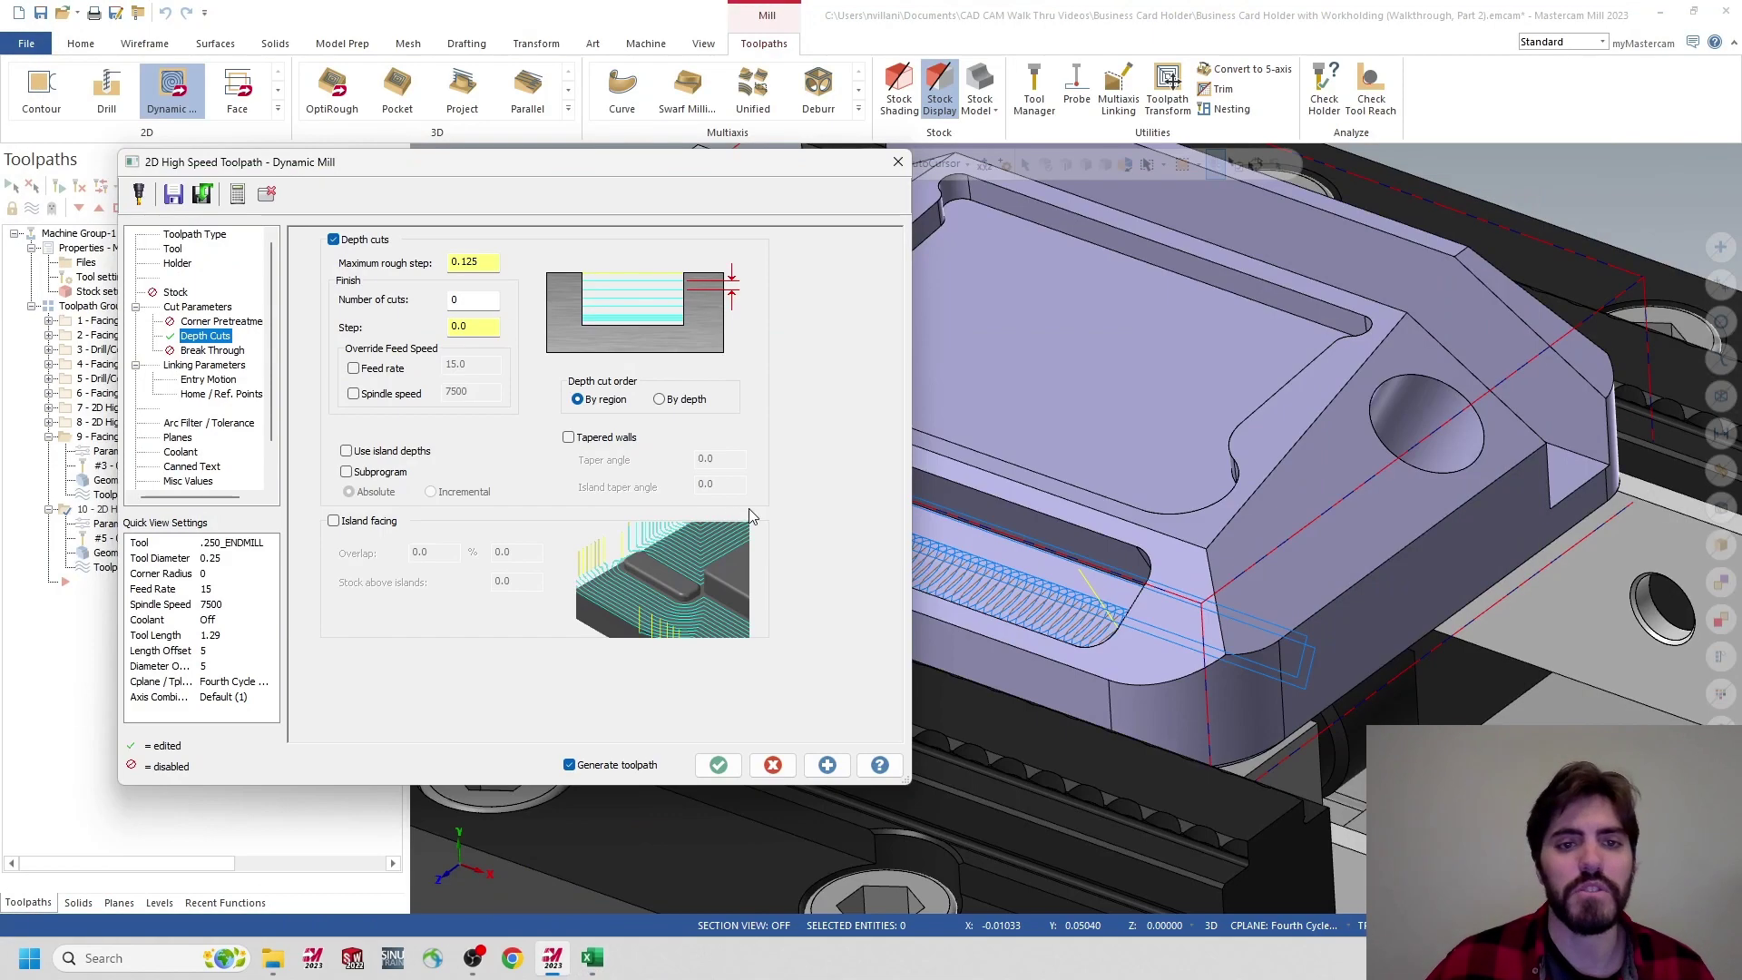
{"action": "left_click", "coordinate": [718, 764]}
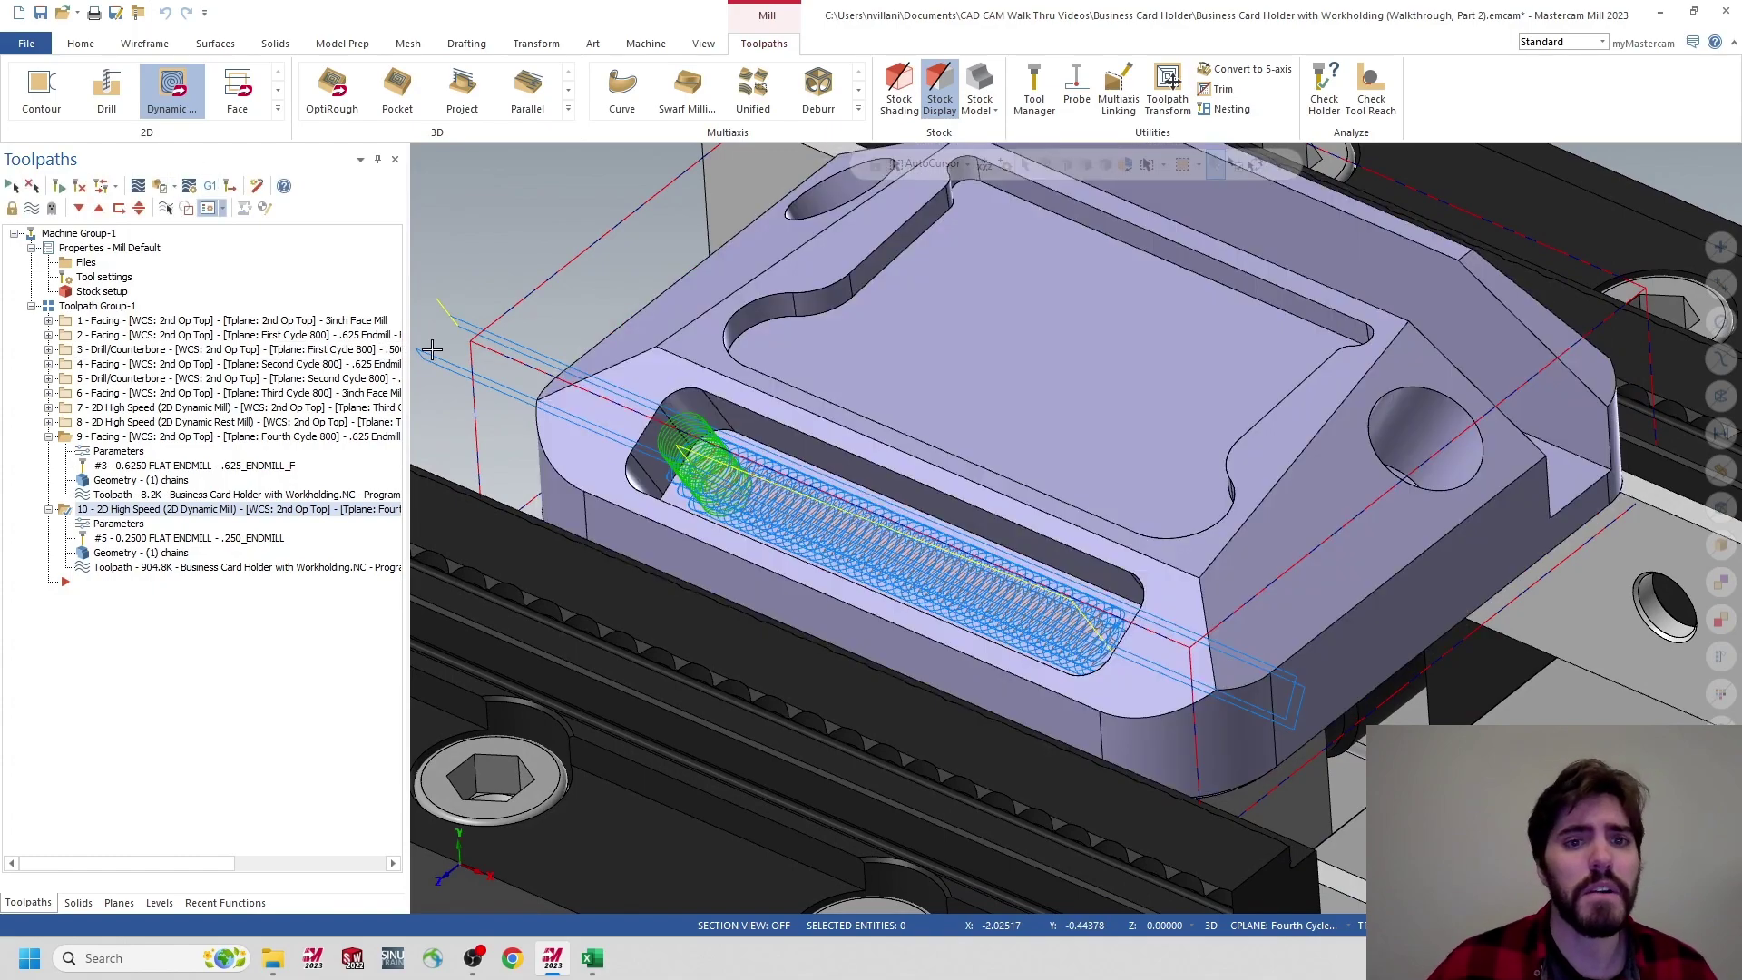
{"action": "middle_click_drag", "start_coordinate": [794, 496], "coordinate": [793, 482]}
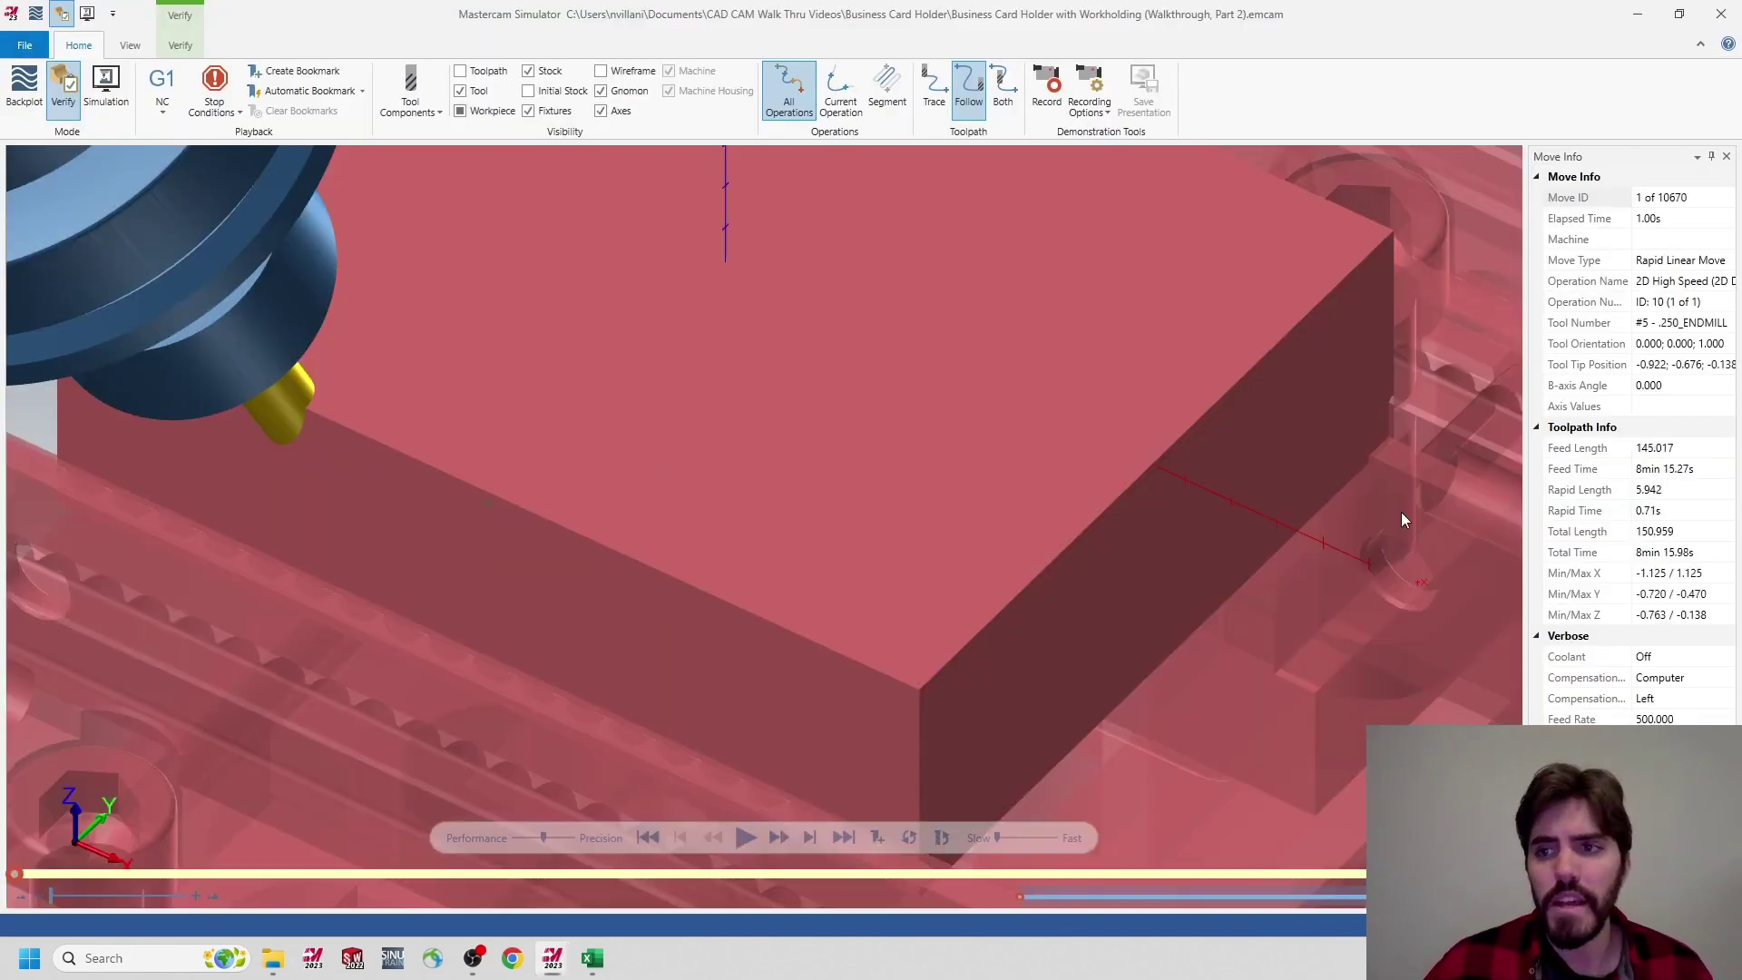
Check operation 10's feed time in the Mastercam Simulator, close the simulator and inspect the toolpath on the part
{"action": "left_click", "coordinate": [1702, 466]}
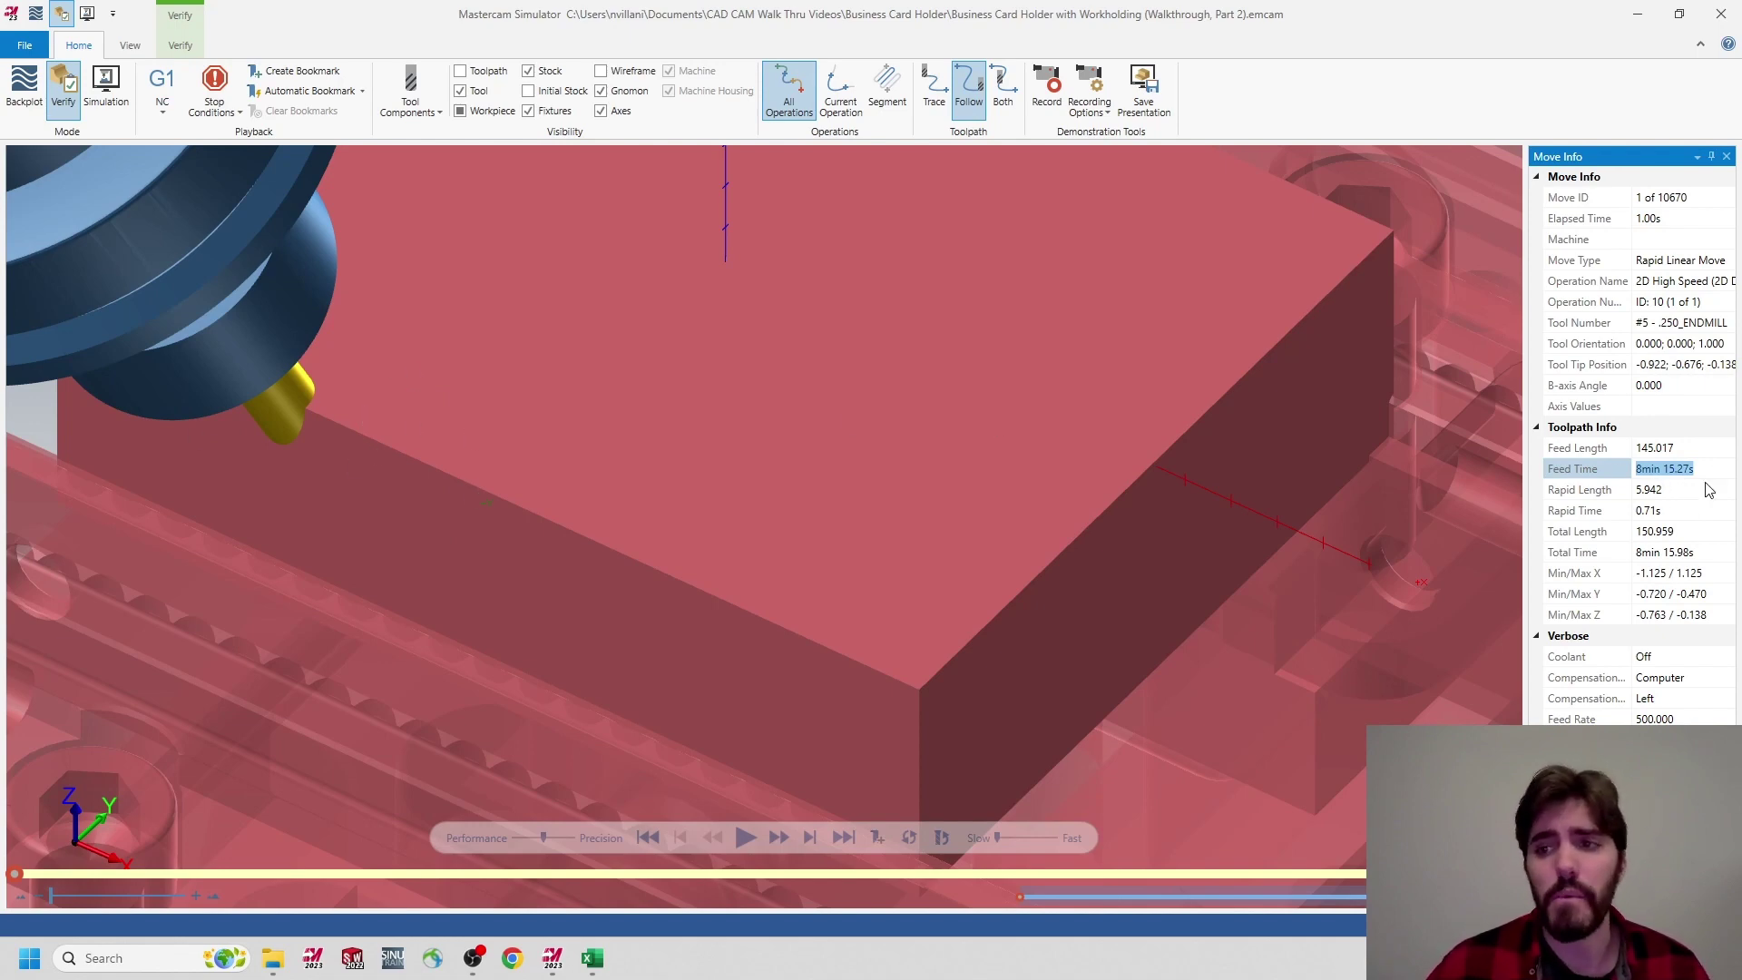
{"action": "left_click", "coordinate": [1721, 13]}
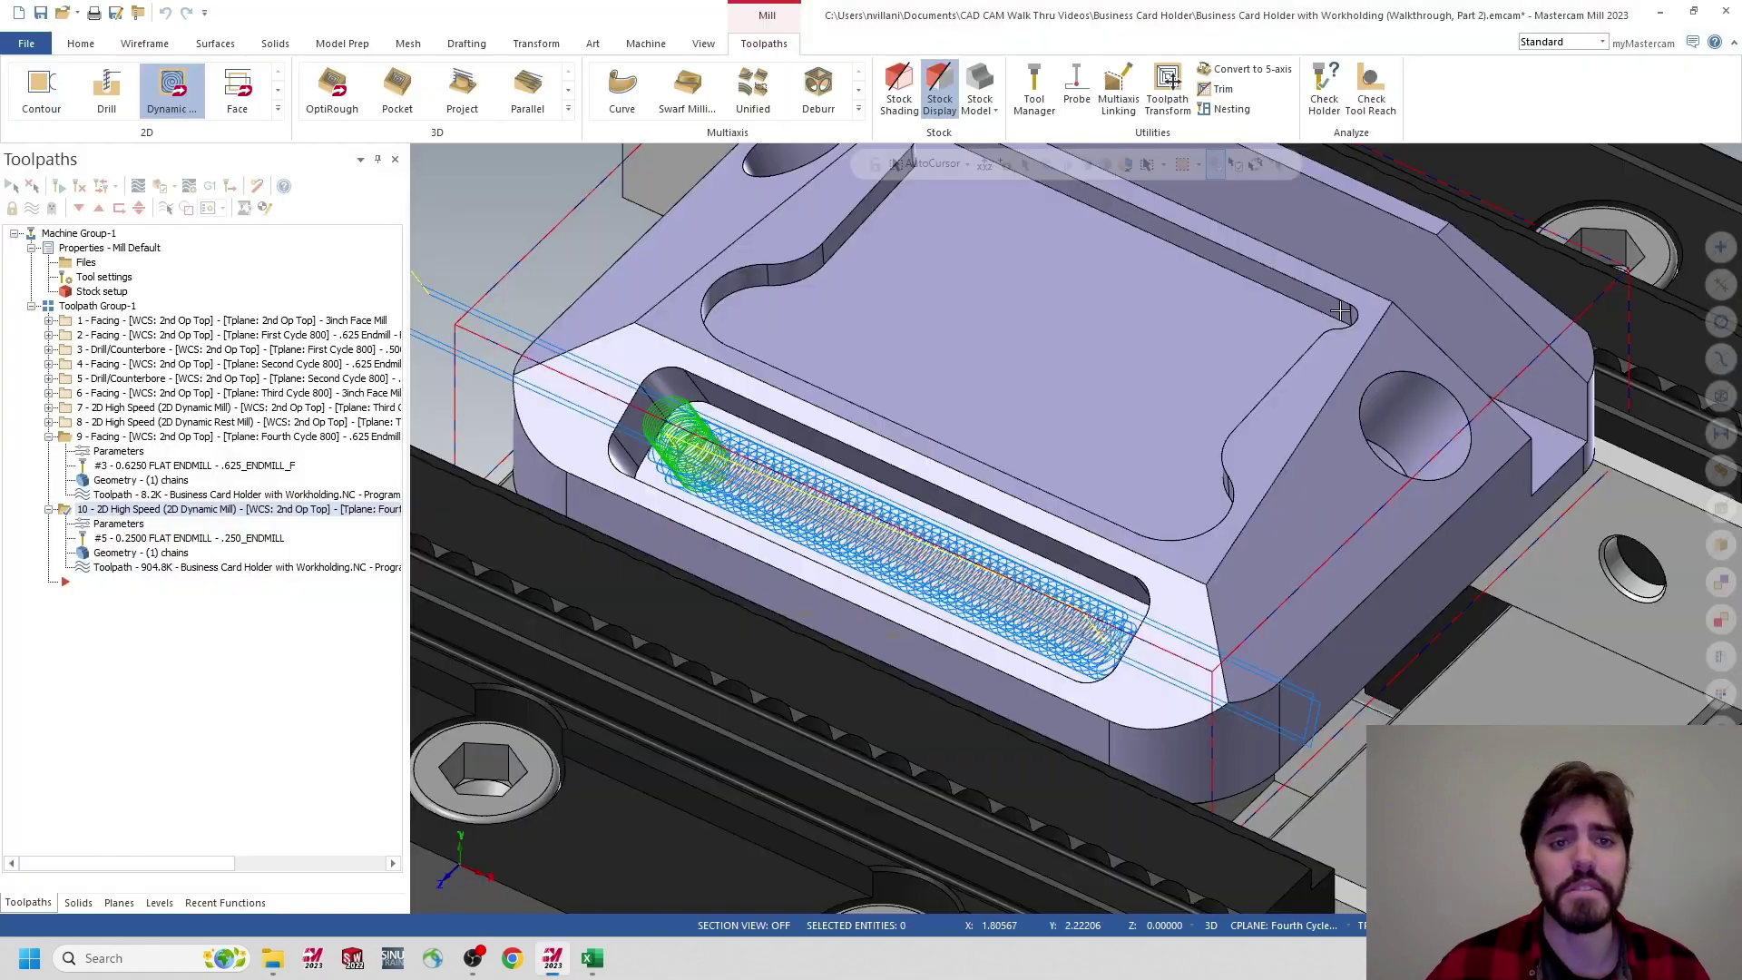
{"action": "scroll", "coordinate": [1145, 462], "scroll_direction": "down", "scroll_amount": 1}
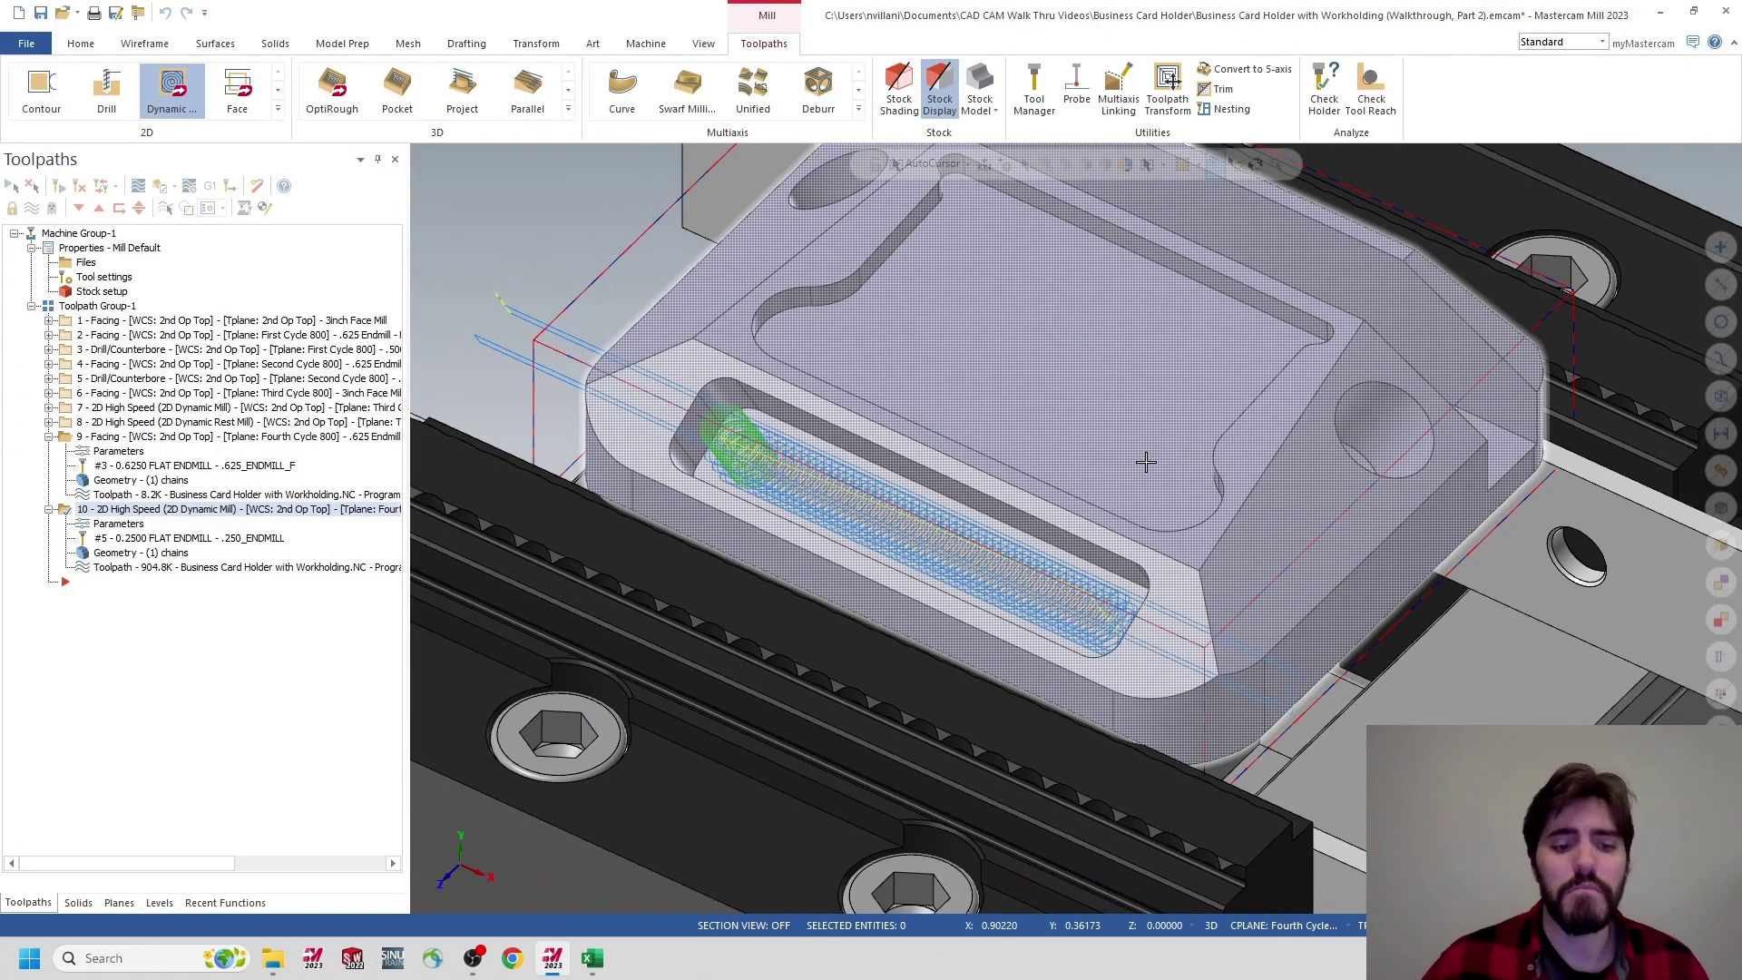
{"action": "middle_click_drag", "start_coordinate": [1145, 462], "coordinate": [977, 610], "text": "ctrl"}
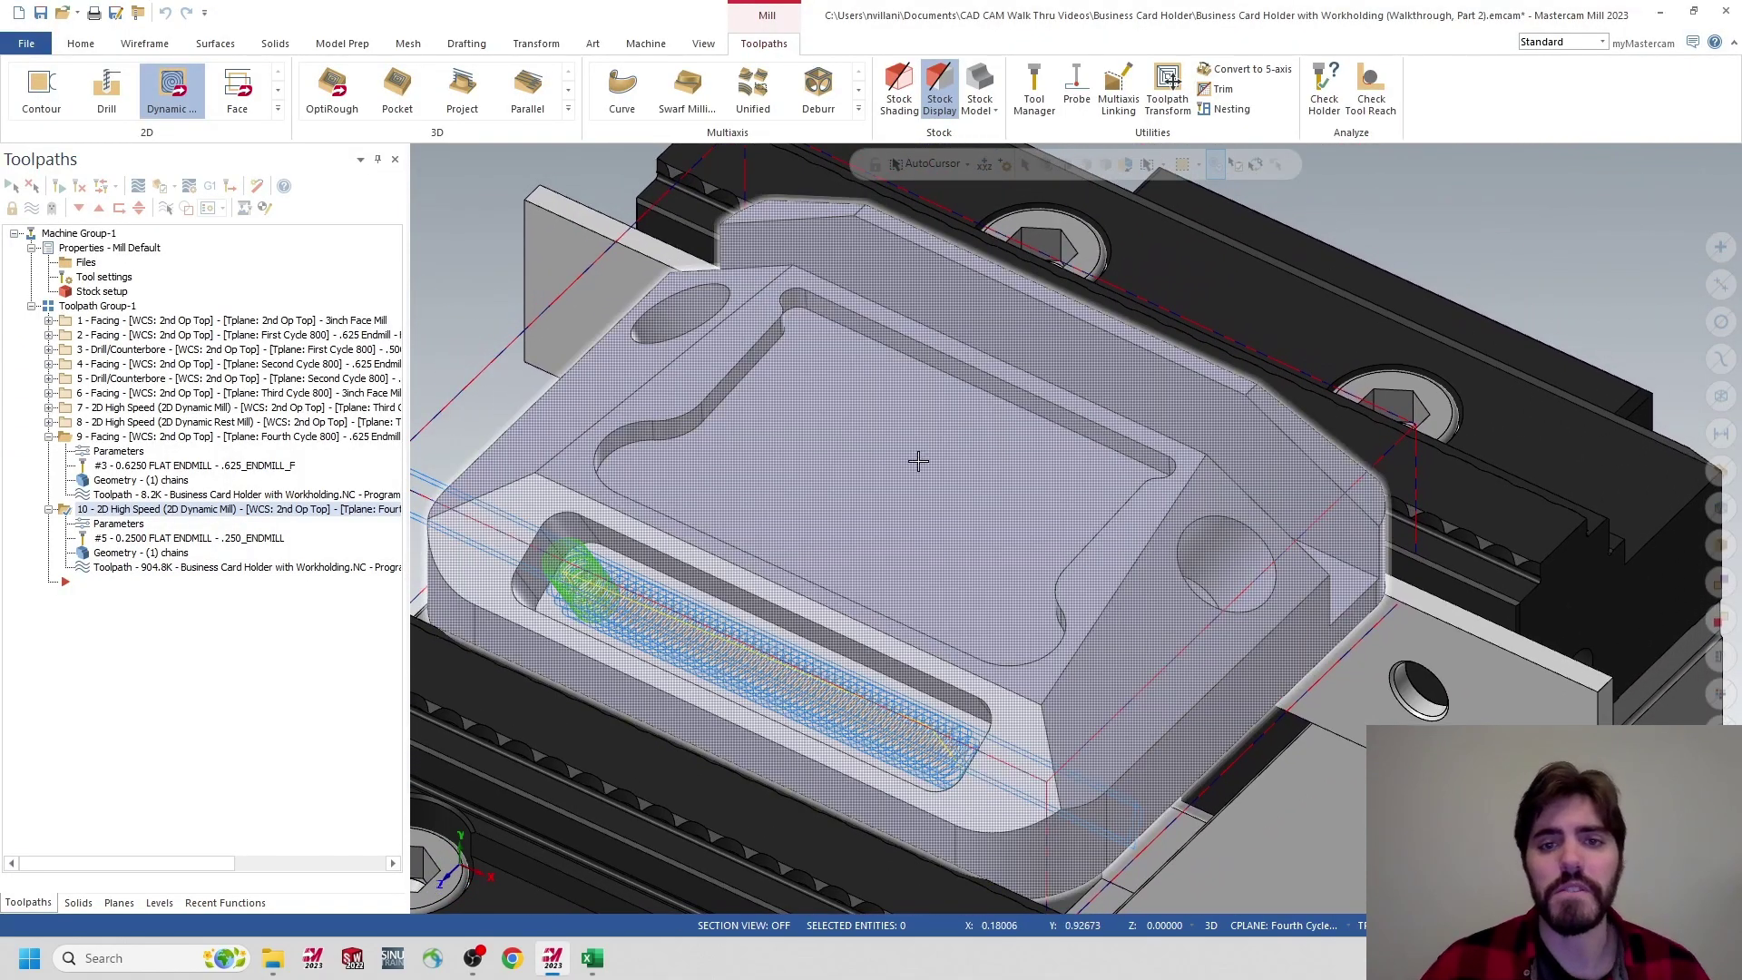
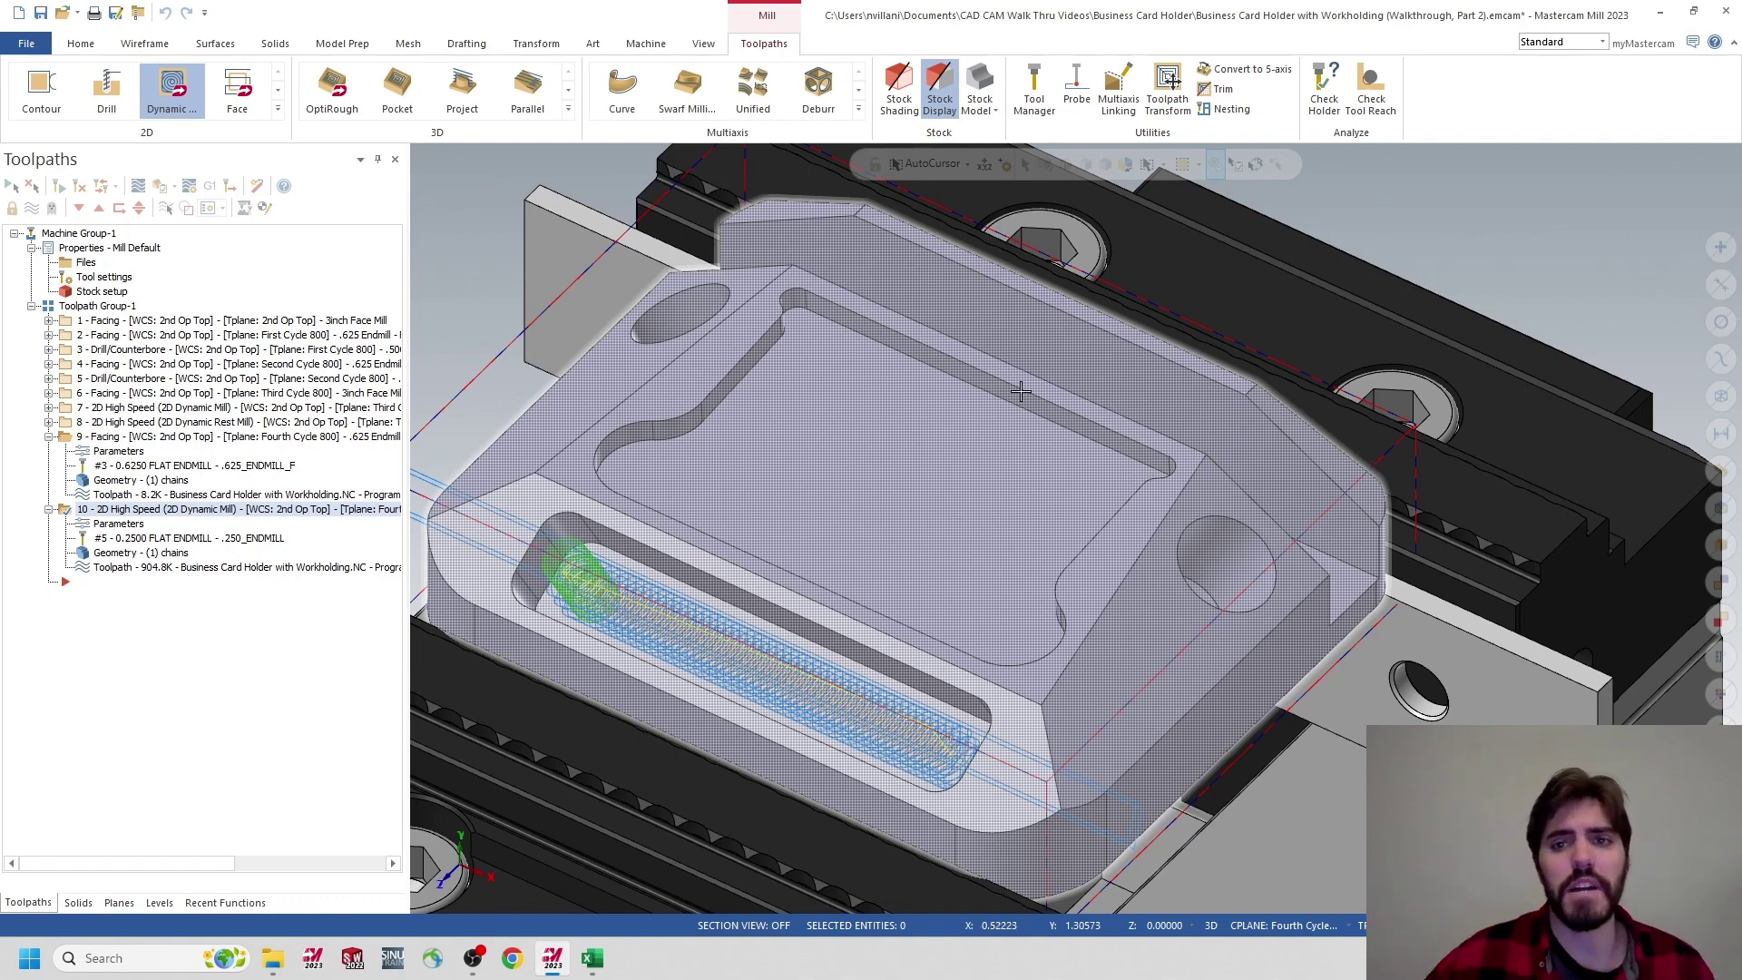
Look over the part from its side and front, and collapse operations 9 and 10 in the toolpath tree
{"action": "middle_click_drag", "start_coordinate": [1021, 392], "coordinate": [747, 352]}
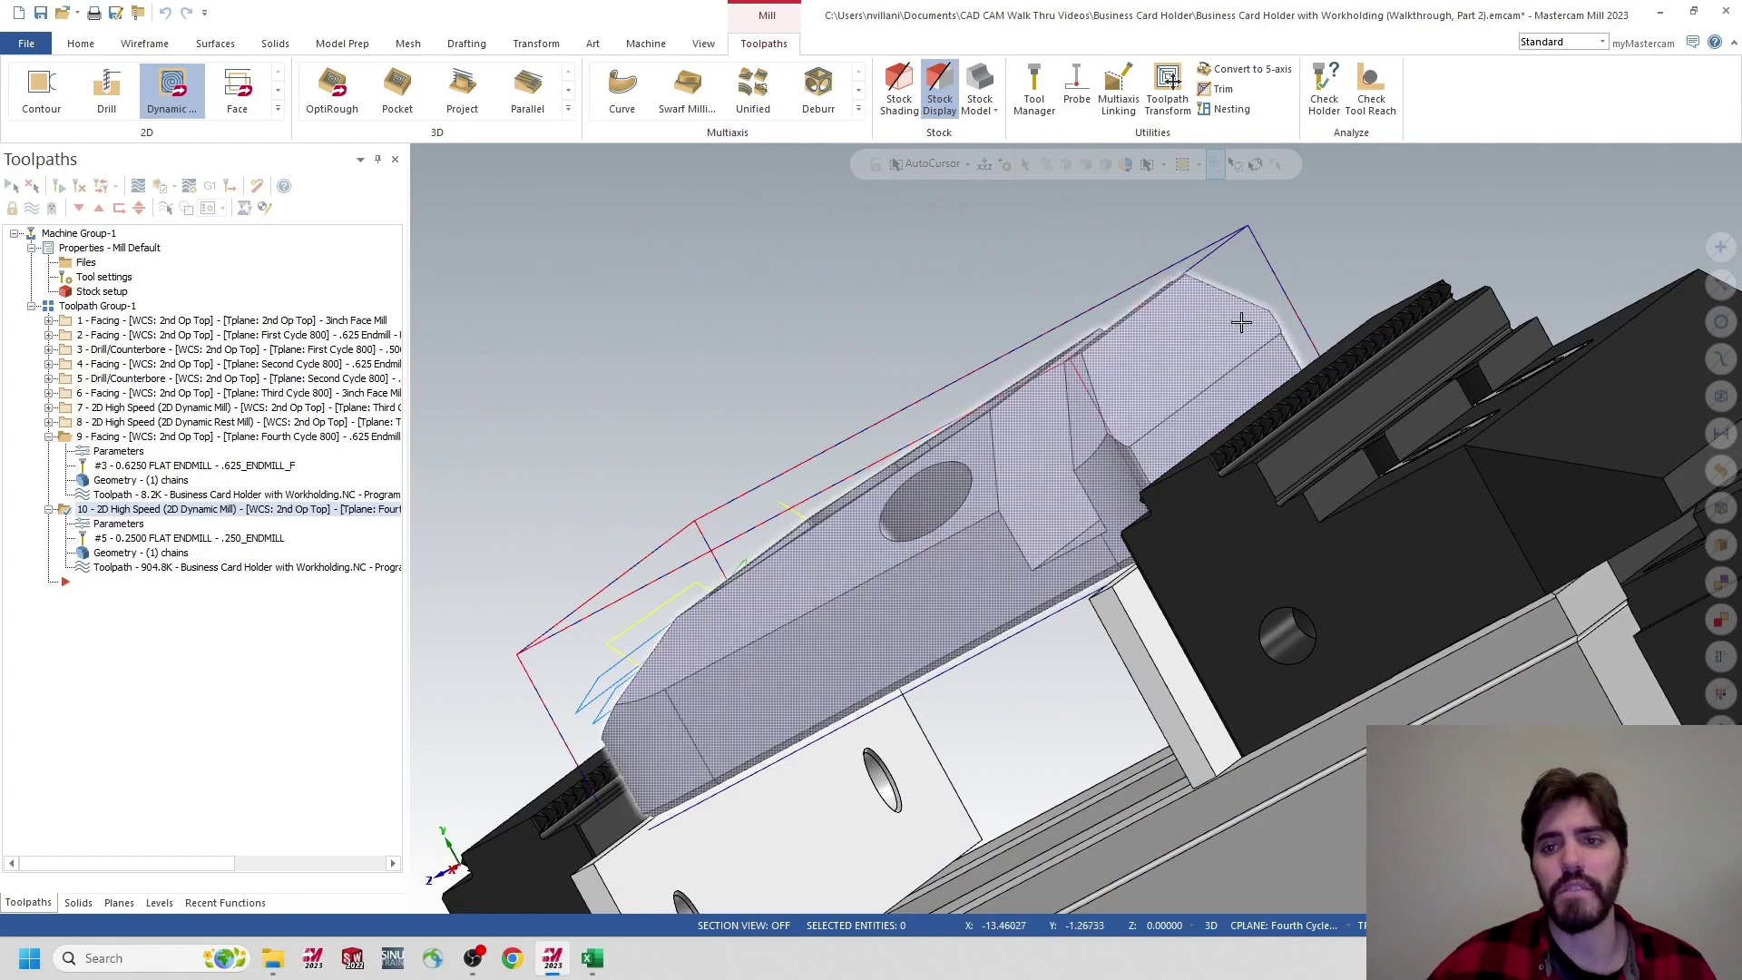
{"action": "middle_click_drag", "start_coordinate": [1252, 330], "coordinate": [1117, 298]}
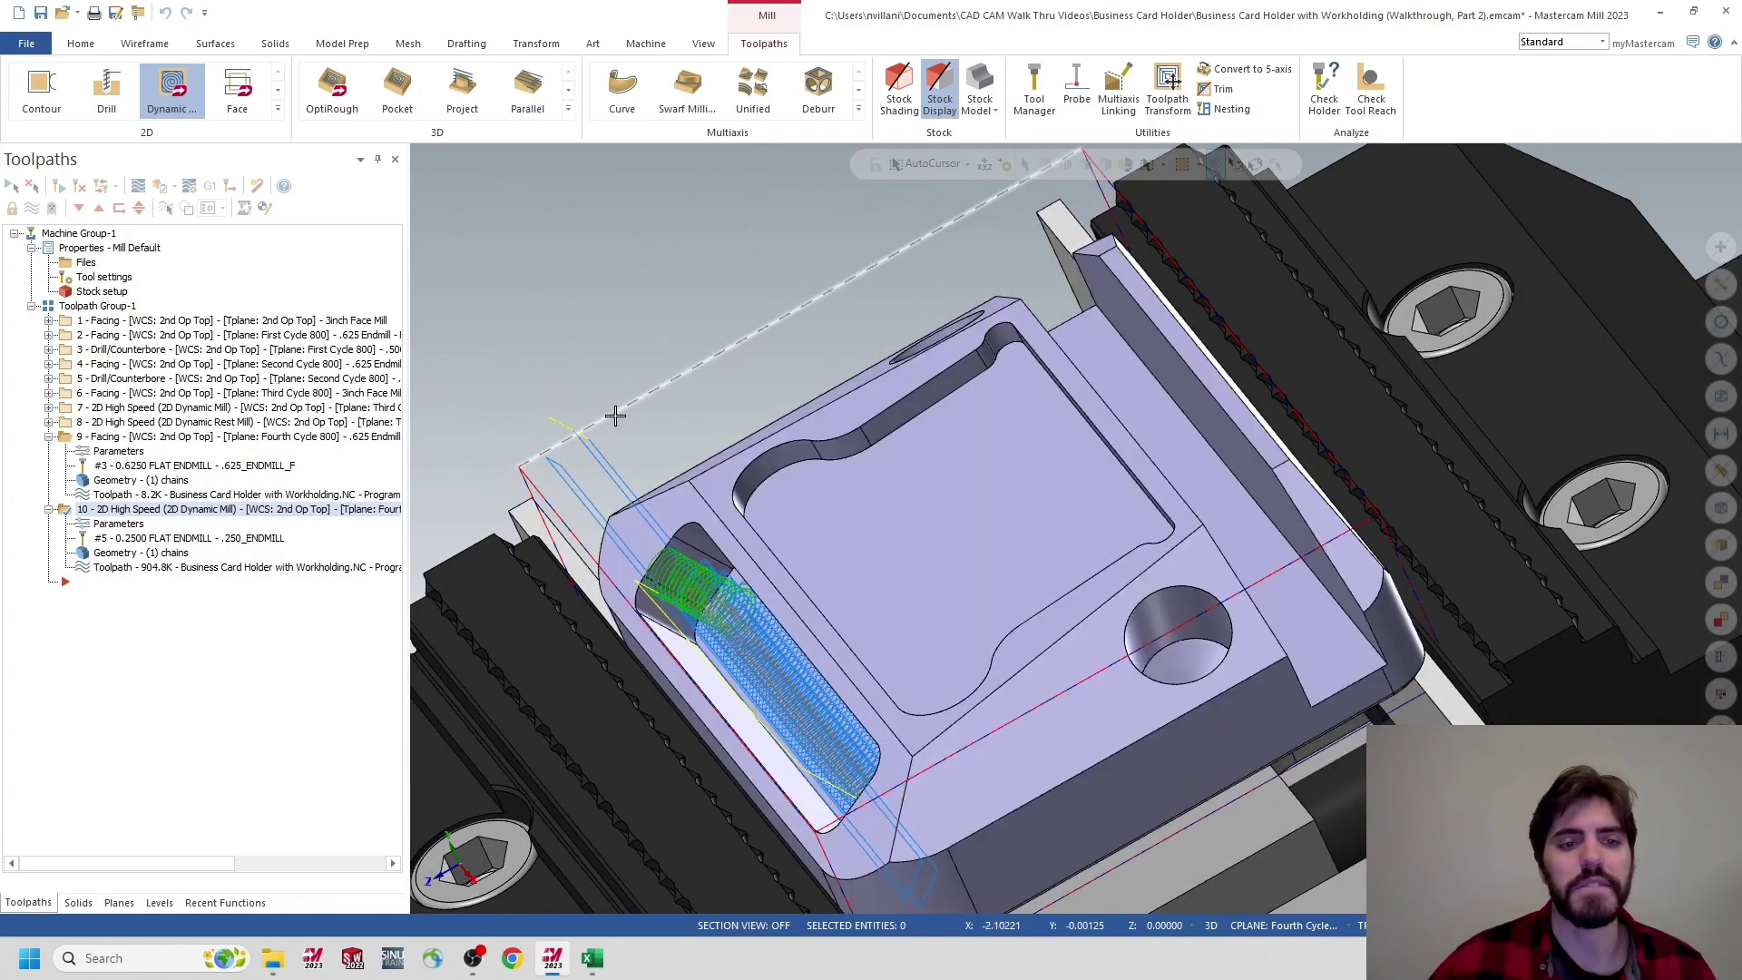
{"action": "mouse_move", "coordinate": [799, 447]}
{"action": "middle_mouse_down"}
{"action": "mouse_move", "coordinate": [839, 429]}
{"action": "mouse_move", "coordinate": [1004, 440]}
{"action": "middle_mouse_up"}
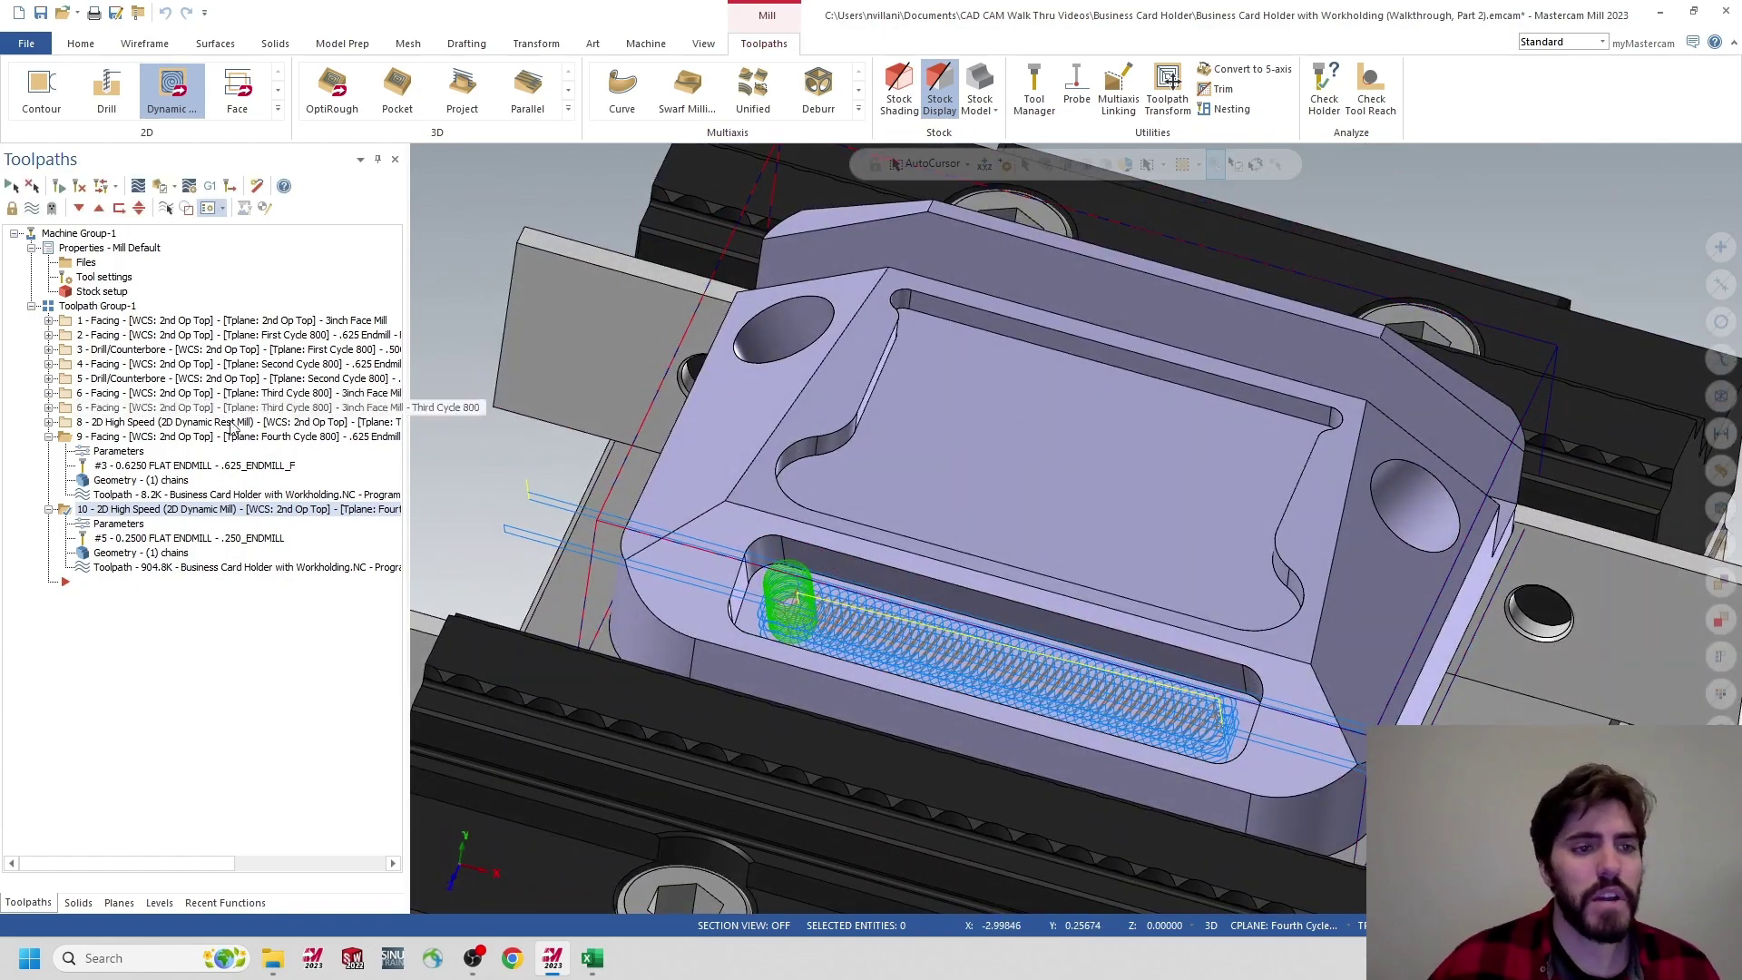
{"action": "left_click", "coordinate": [49, 437]}
{"action": "left_click", "coordinate": [49, 451]}
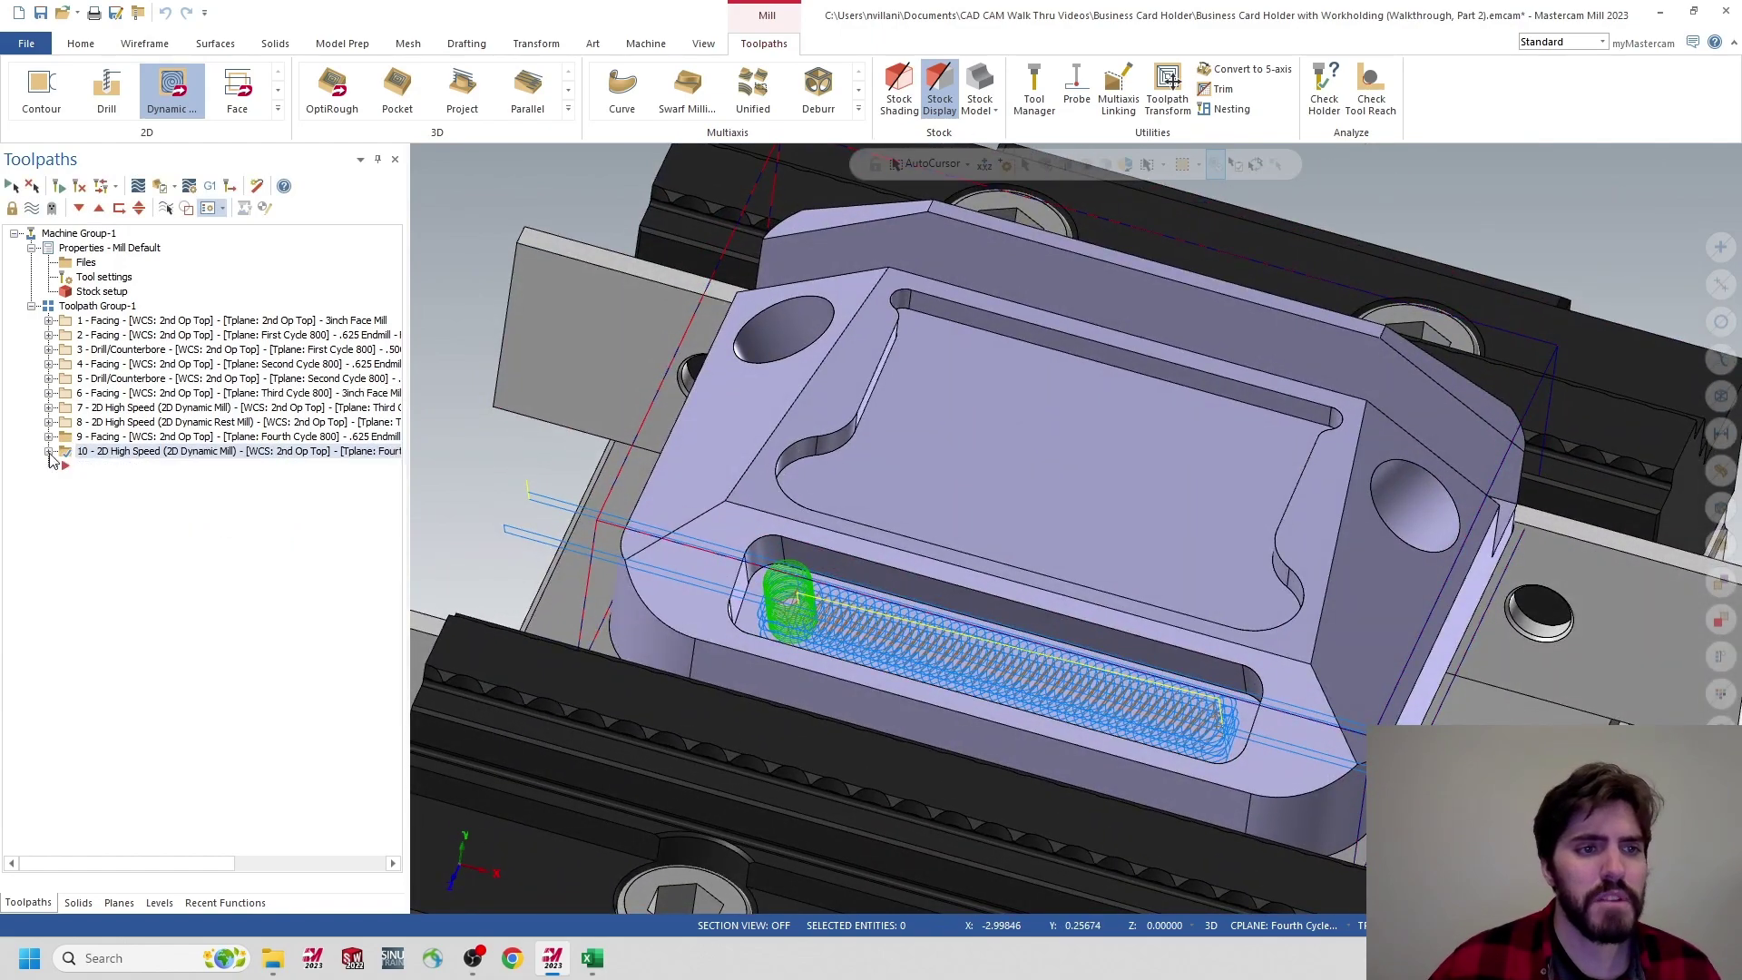
Set 2nd Op Top as the construction plane and tool plane, and return to the toolpath list
{"action": "mouse_move", "coordinate": [1053, 444]}
{"action": "middle_mouse_down"}
{"action": "mouse_move", "coordinate": [1074, 447]}
{"action": "mouse_move", "coordinate": [1035, 440]}
{"action": "middle_mouse_up"}
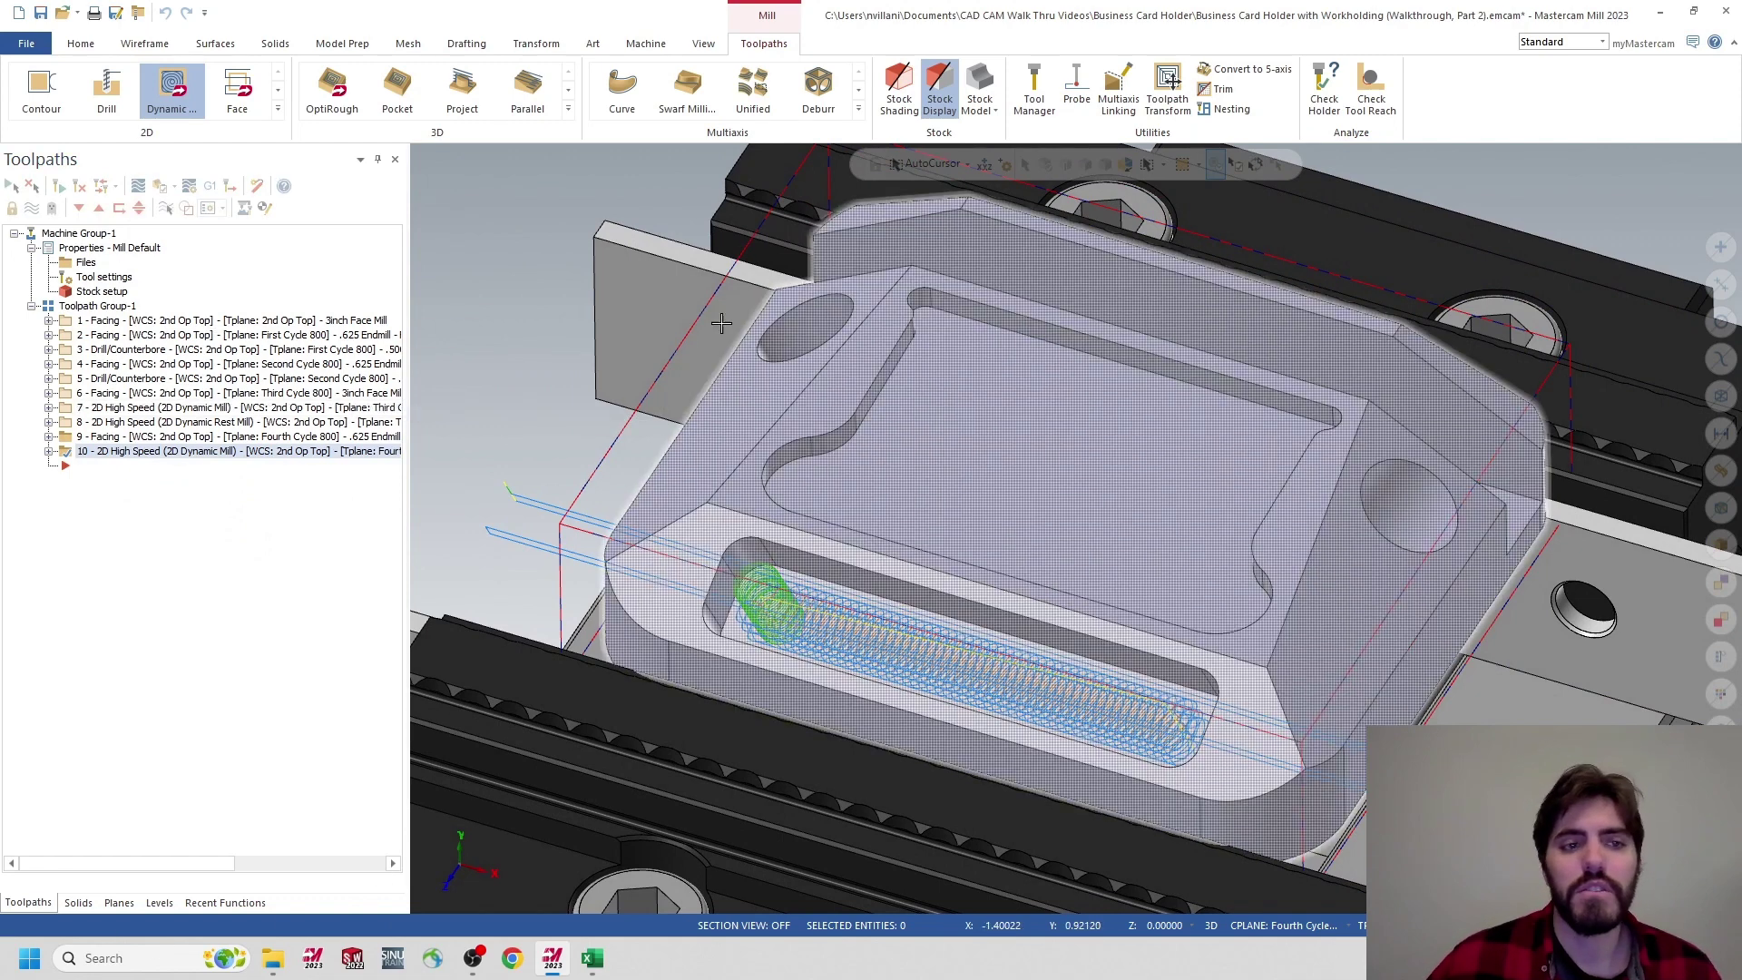
{"action": "left_click", "coordinate": [157, 903]}
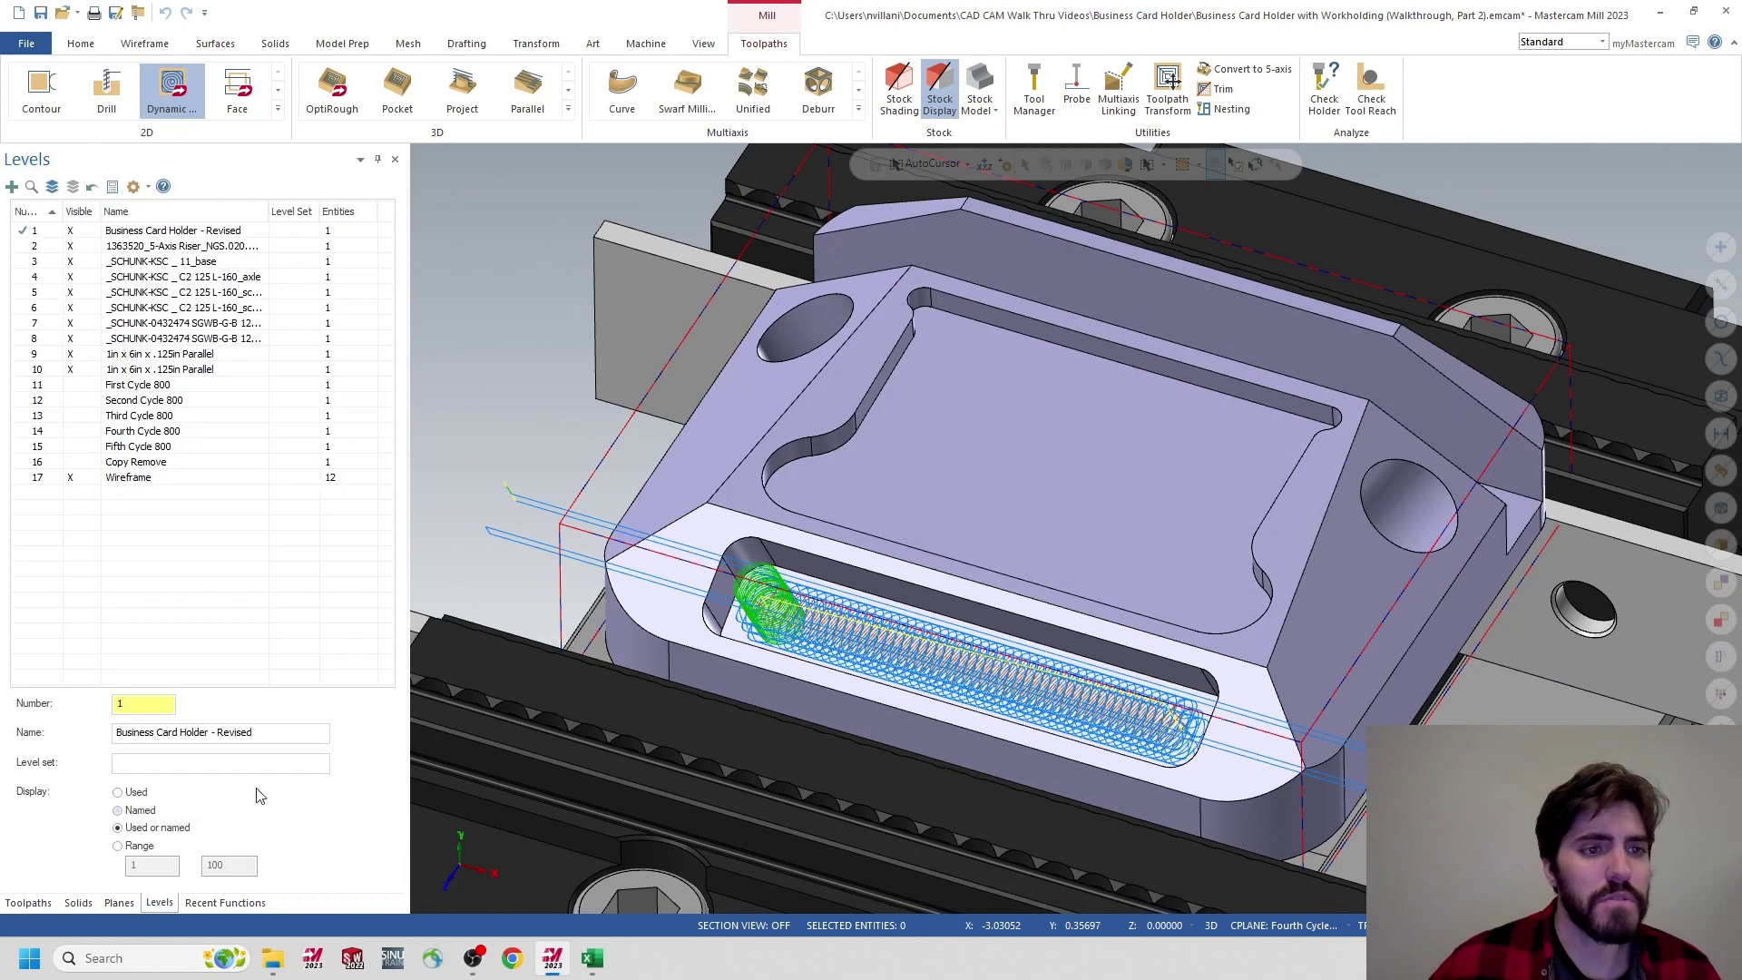
{"action": "left_click", "coordinate": [119, 903]}
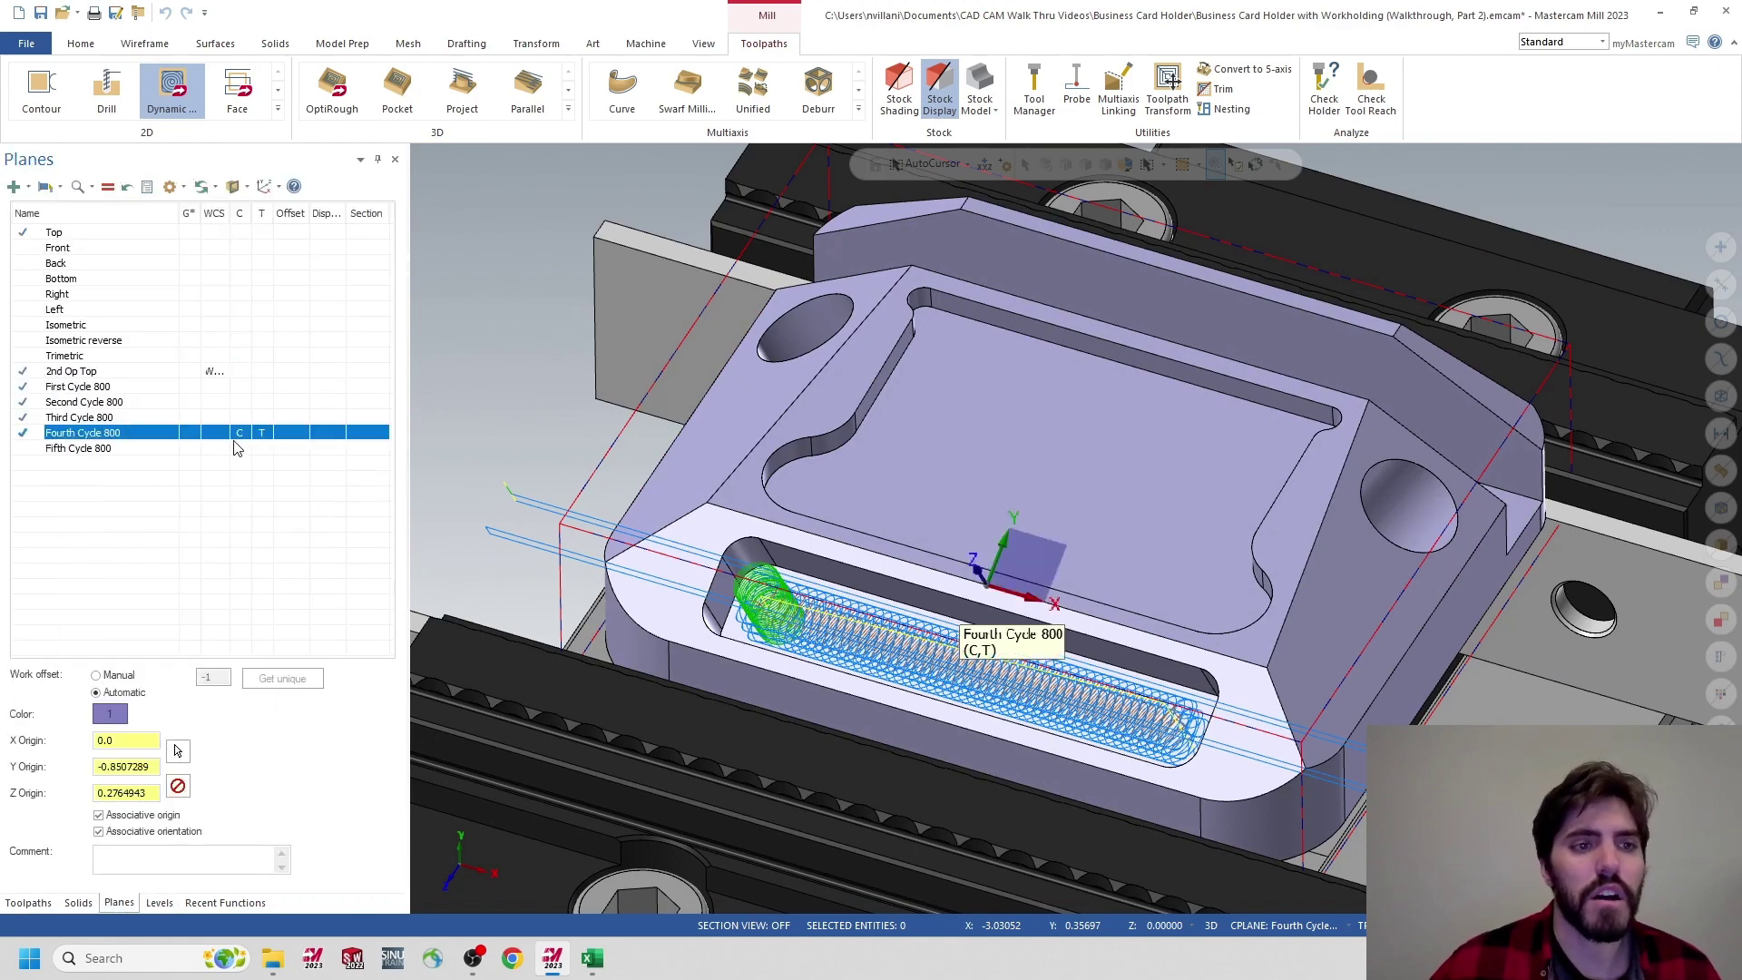
{"action": "left_click", "coordinate": [241, 372]}
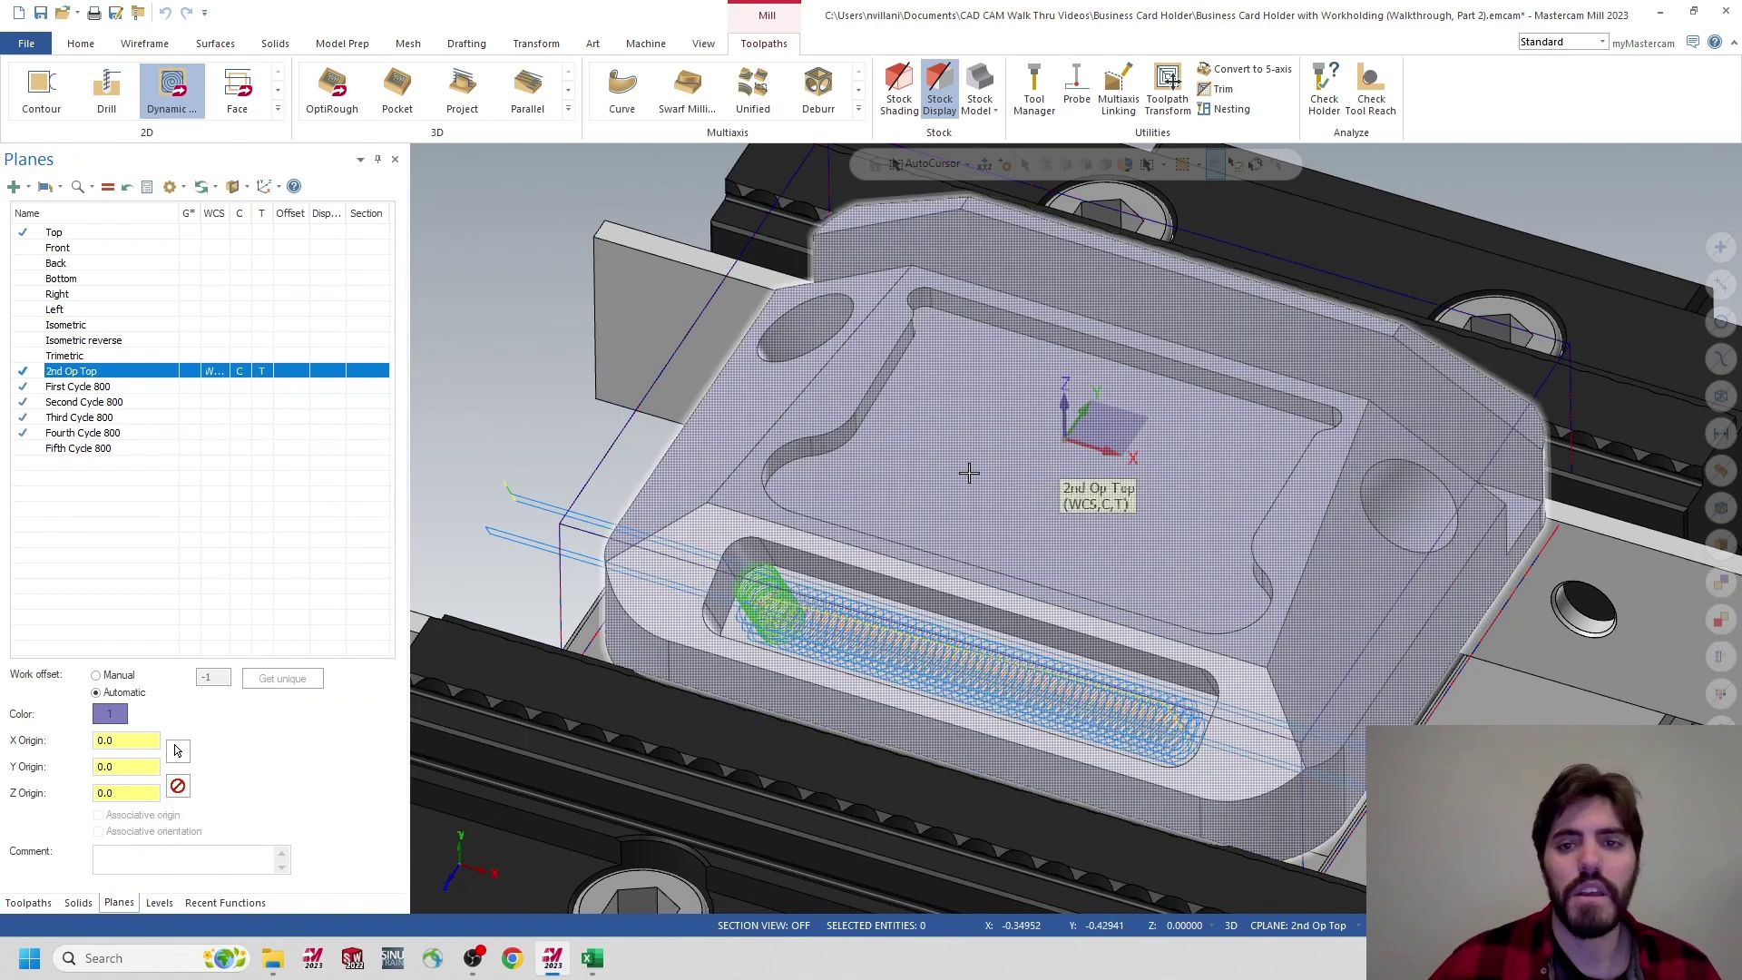
{"action": "middle_click_drag", "start_coordinate": [968, 471], "coordinate": [1162, 410]}
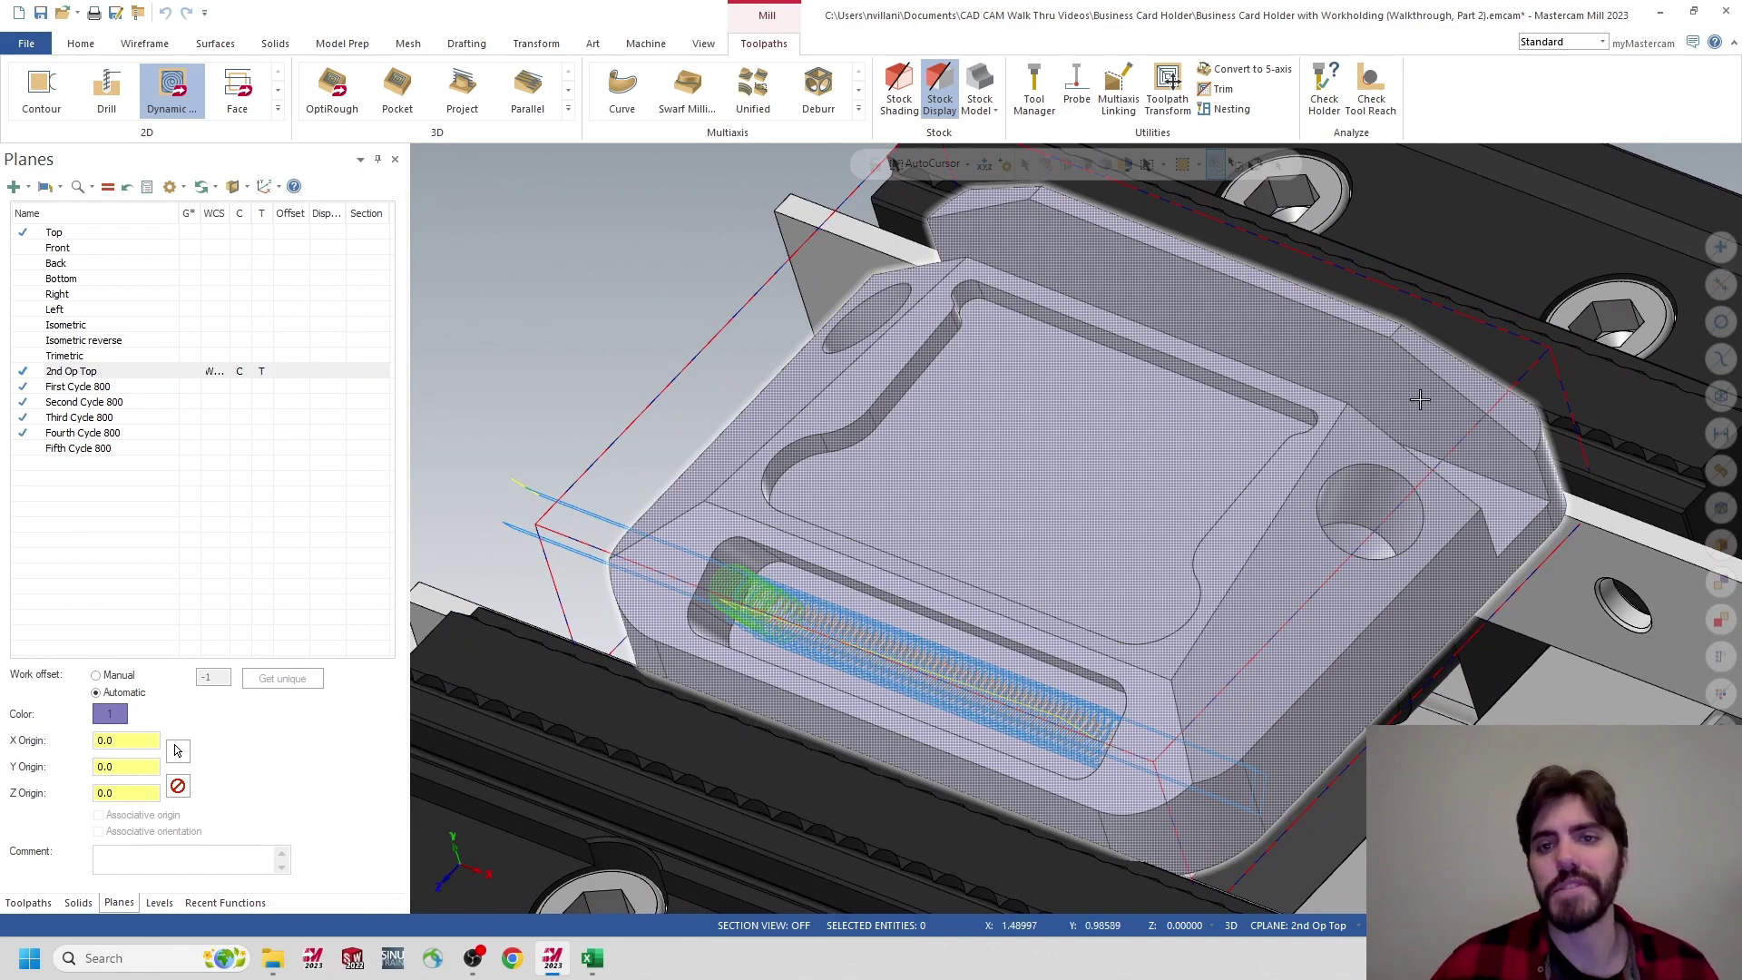
{"action": "left_click", "coordinate": [28, 903]}
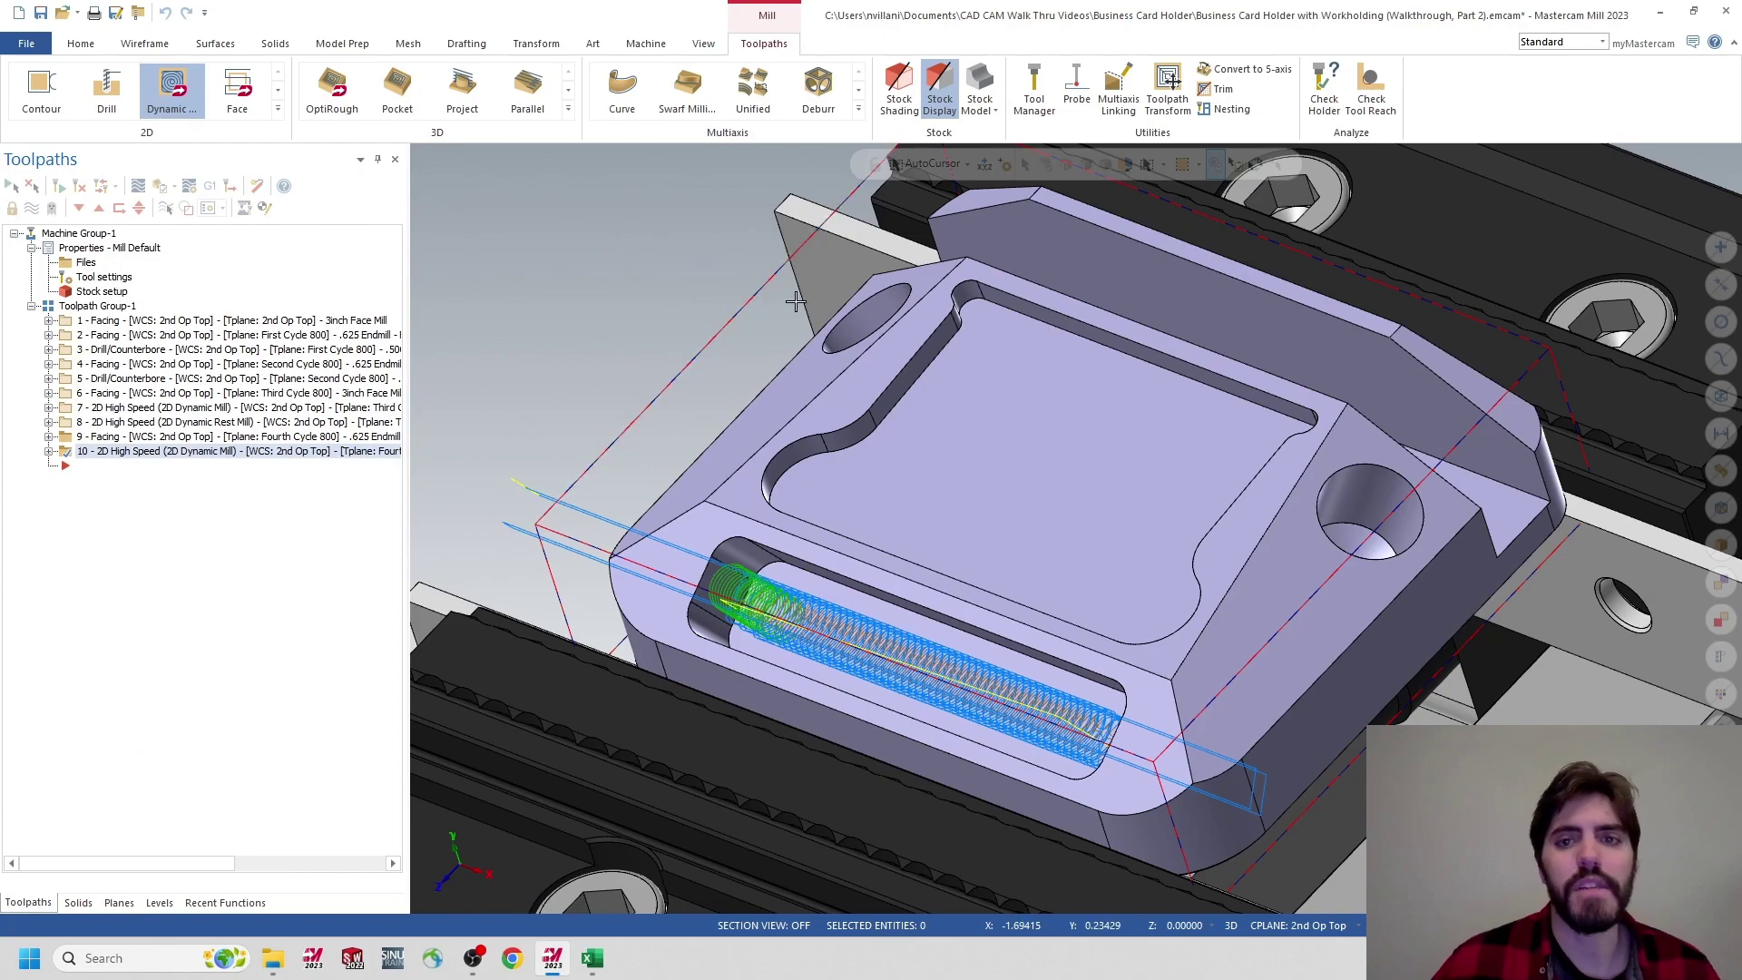
Create a Dynamic Mill toolpath with the card slot's long floor face as its automatic region, keeping the stay-inside strategy
{"action": "middle_click_drag", "start_coordinate": [795, 301], "coordinate": [988, 330]}
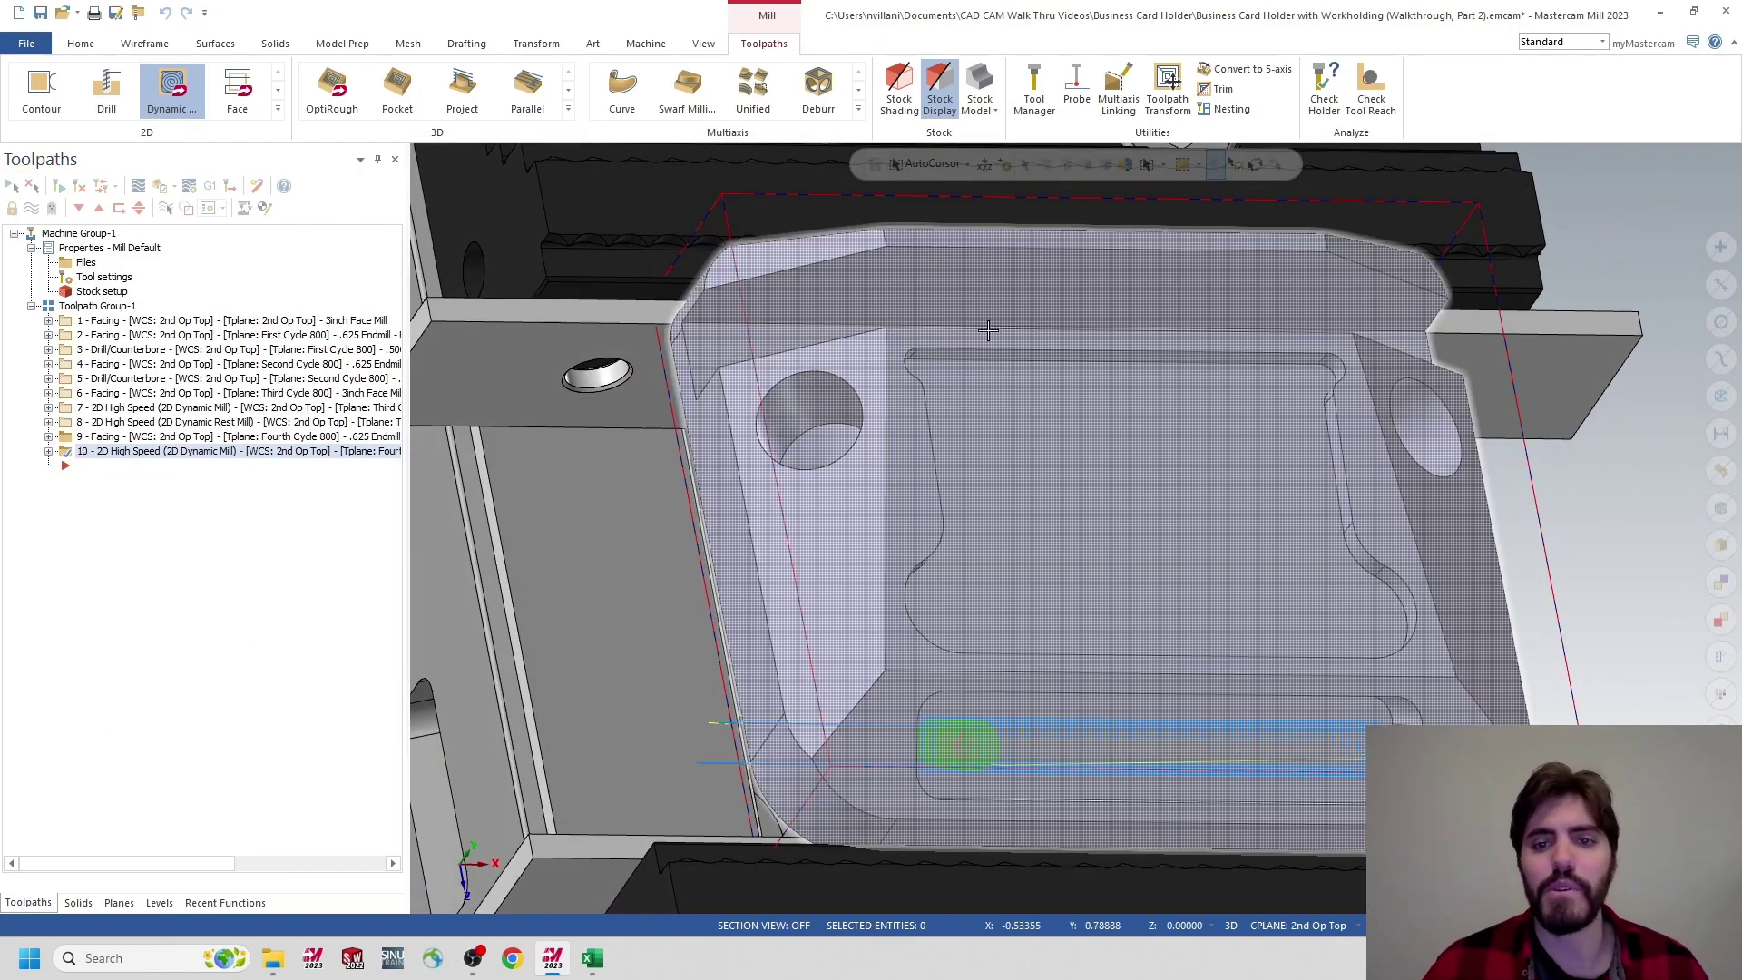
{"action": "left_click", "coordinate": [181, 108]}
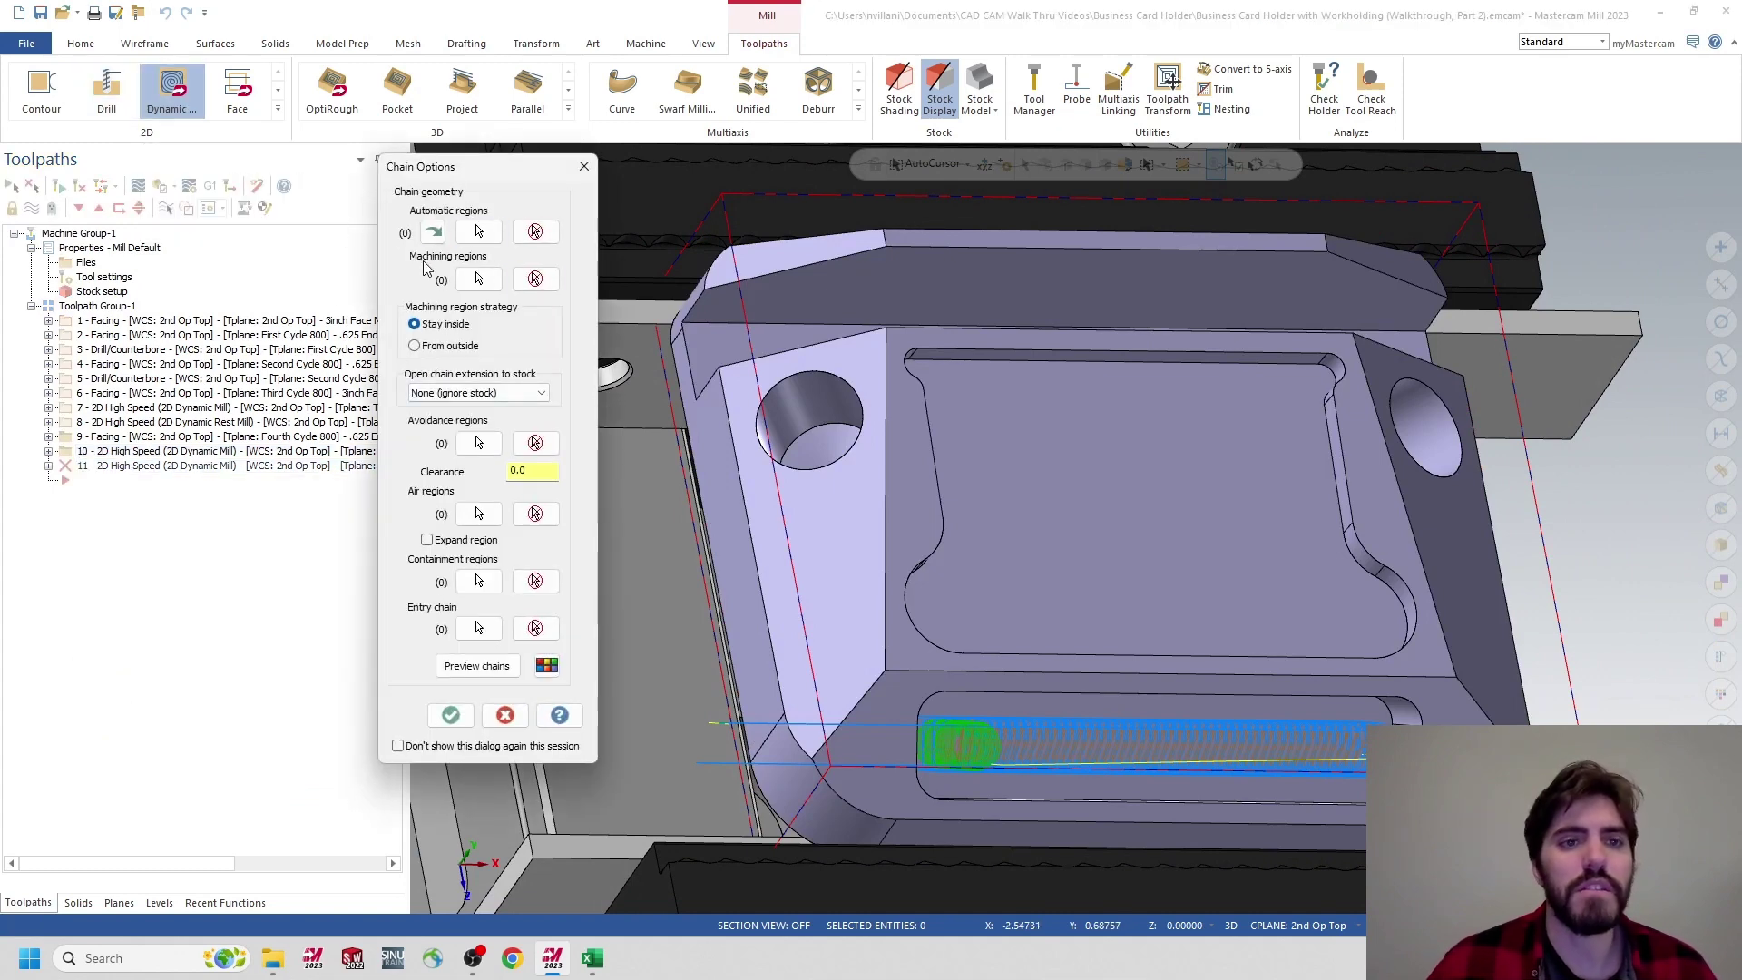
{"action": "left_click", "coordinate": [479, 232]}
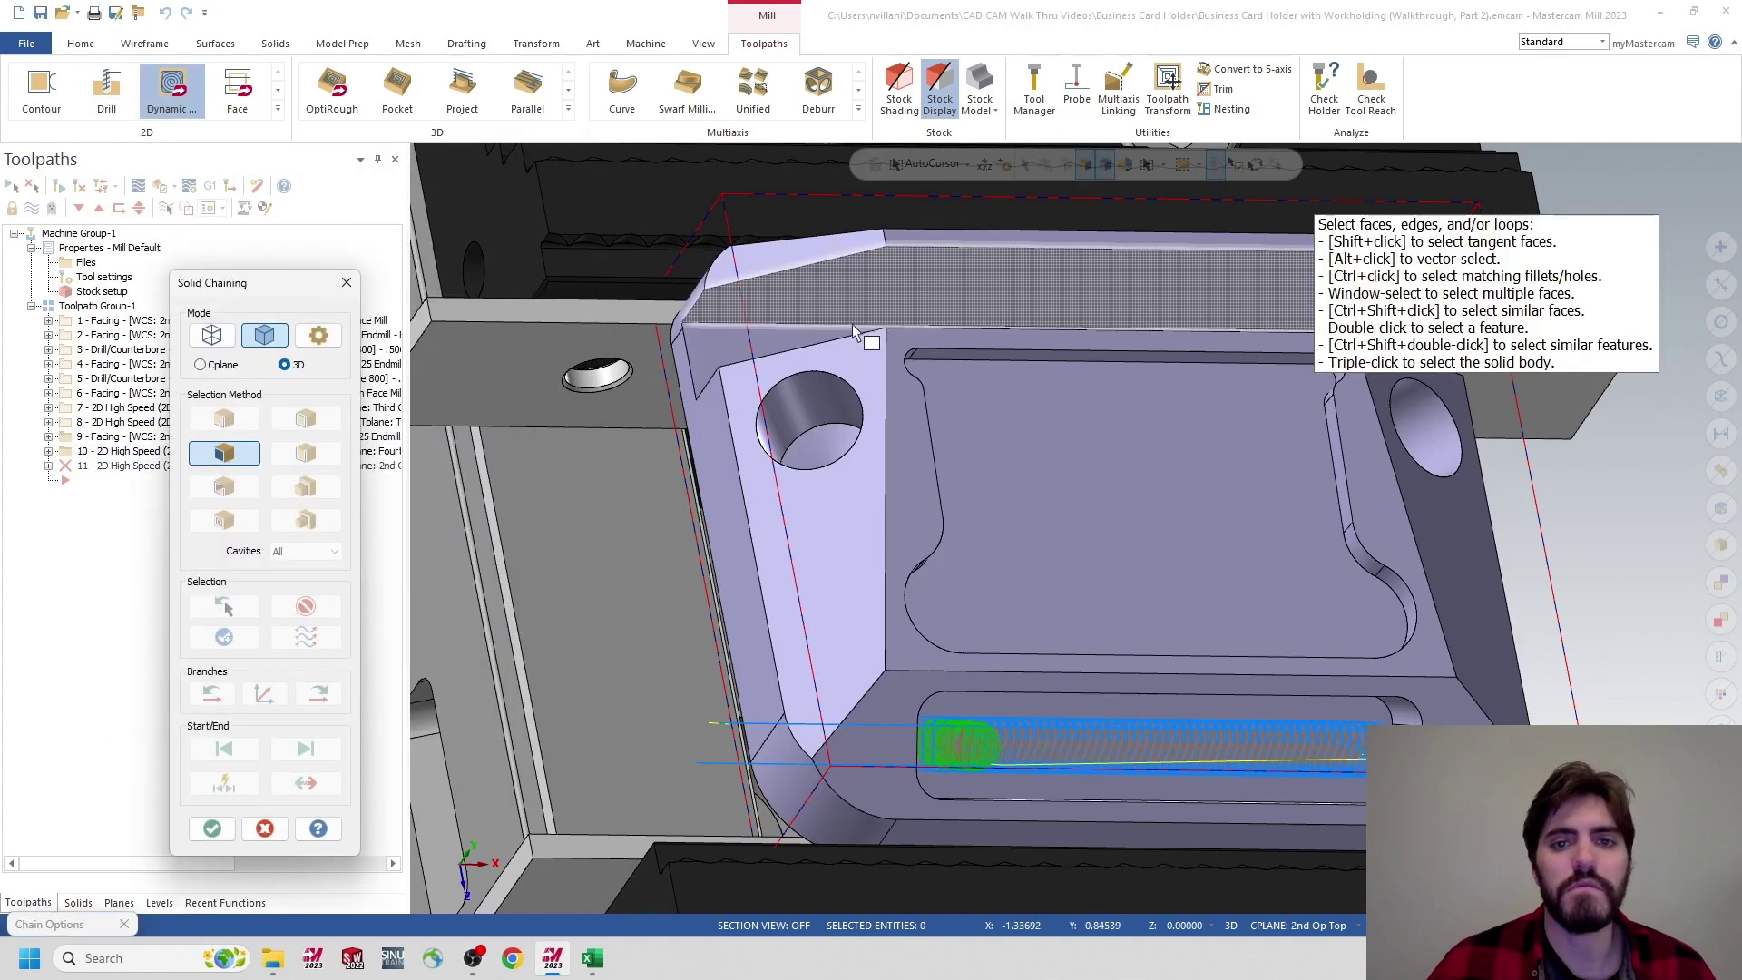
{"action": "middle_click_drag", "start_coordinate": [774, 342], "coordinate": [777, 368]}
{"action": "left_click", "coordinate": [775, 370]}
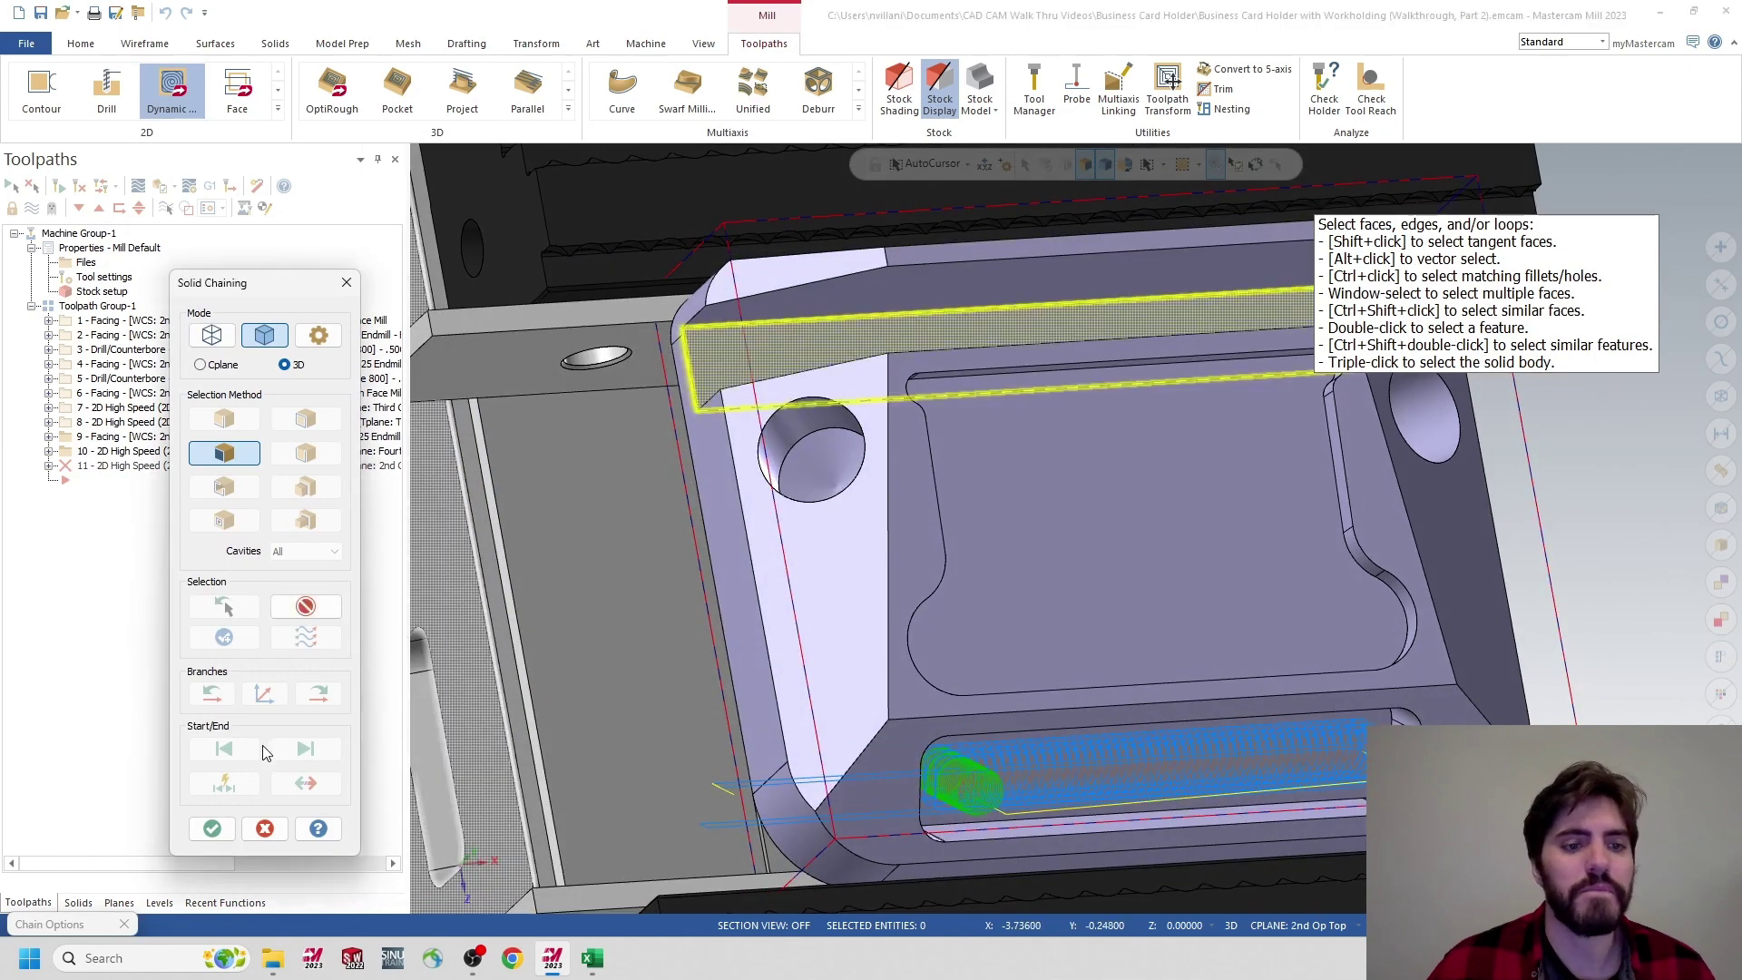
{"action": "left_click", "coordinate": [214, 829]}
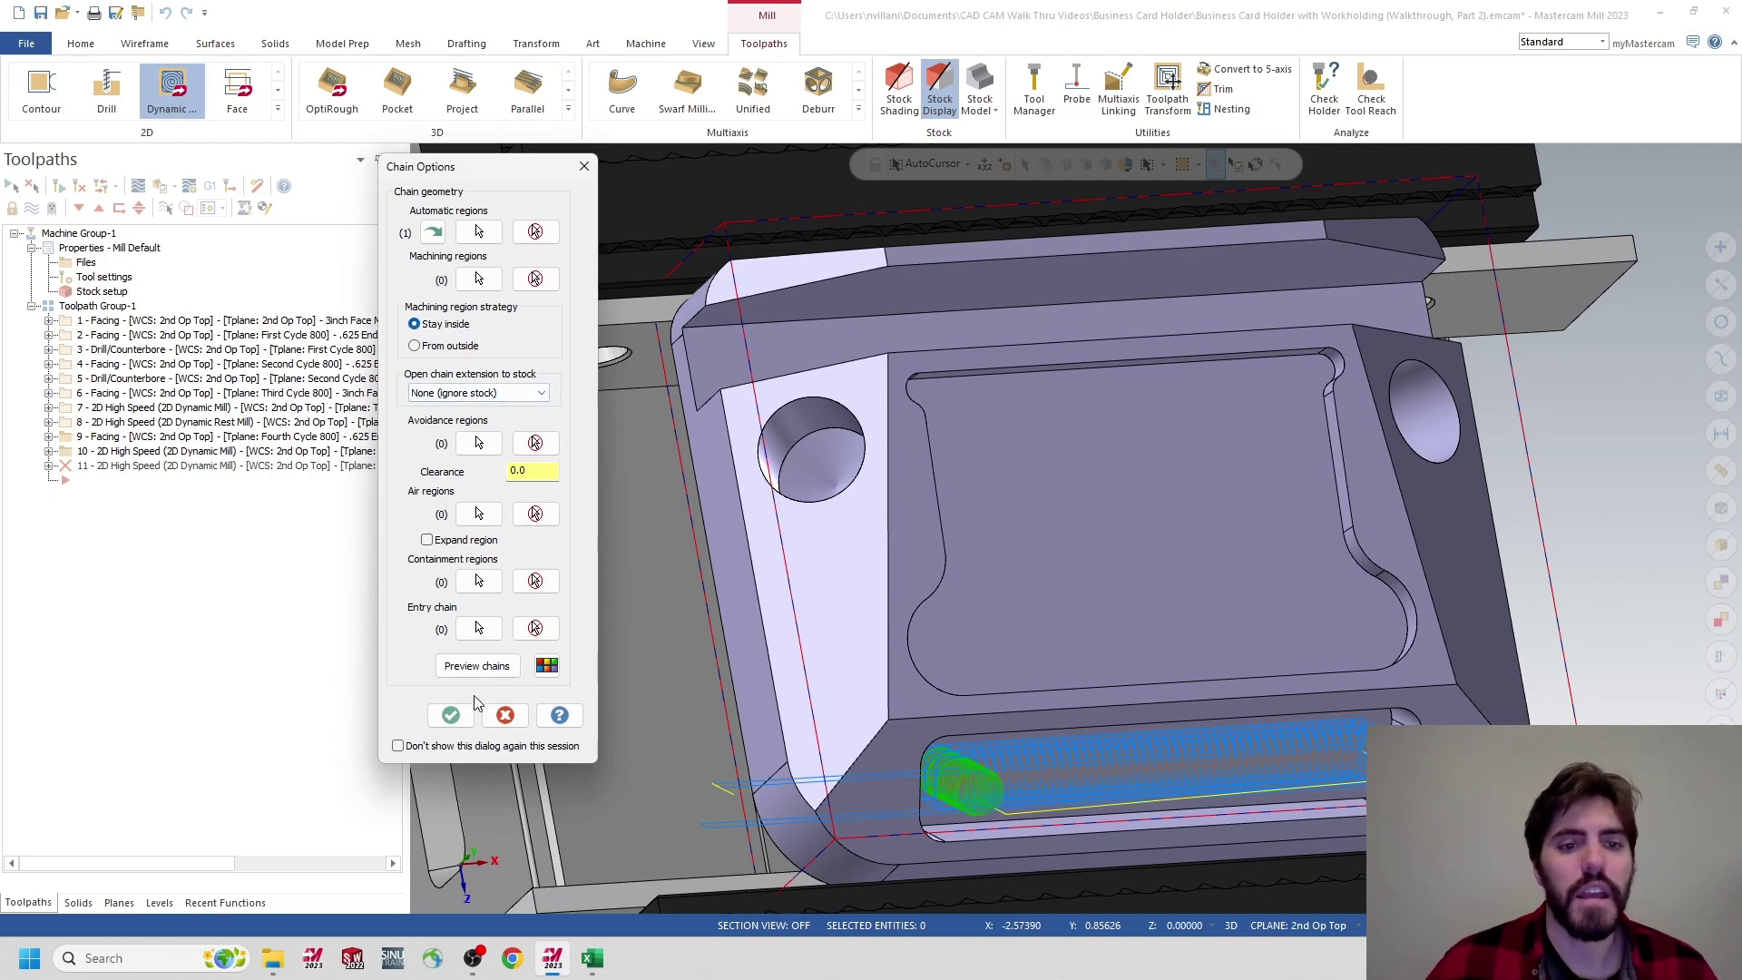
{"action": "left_click", "coordinate": [451, 716]}
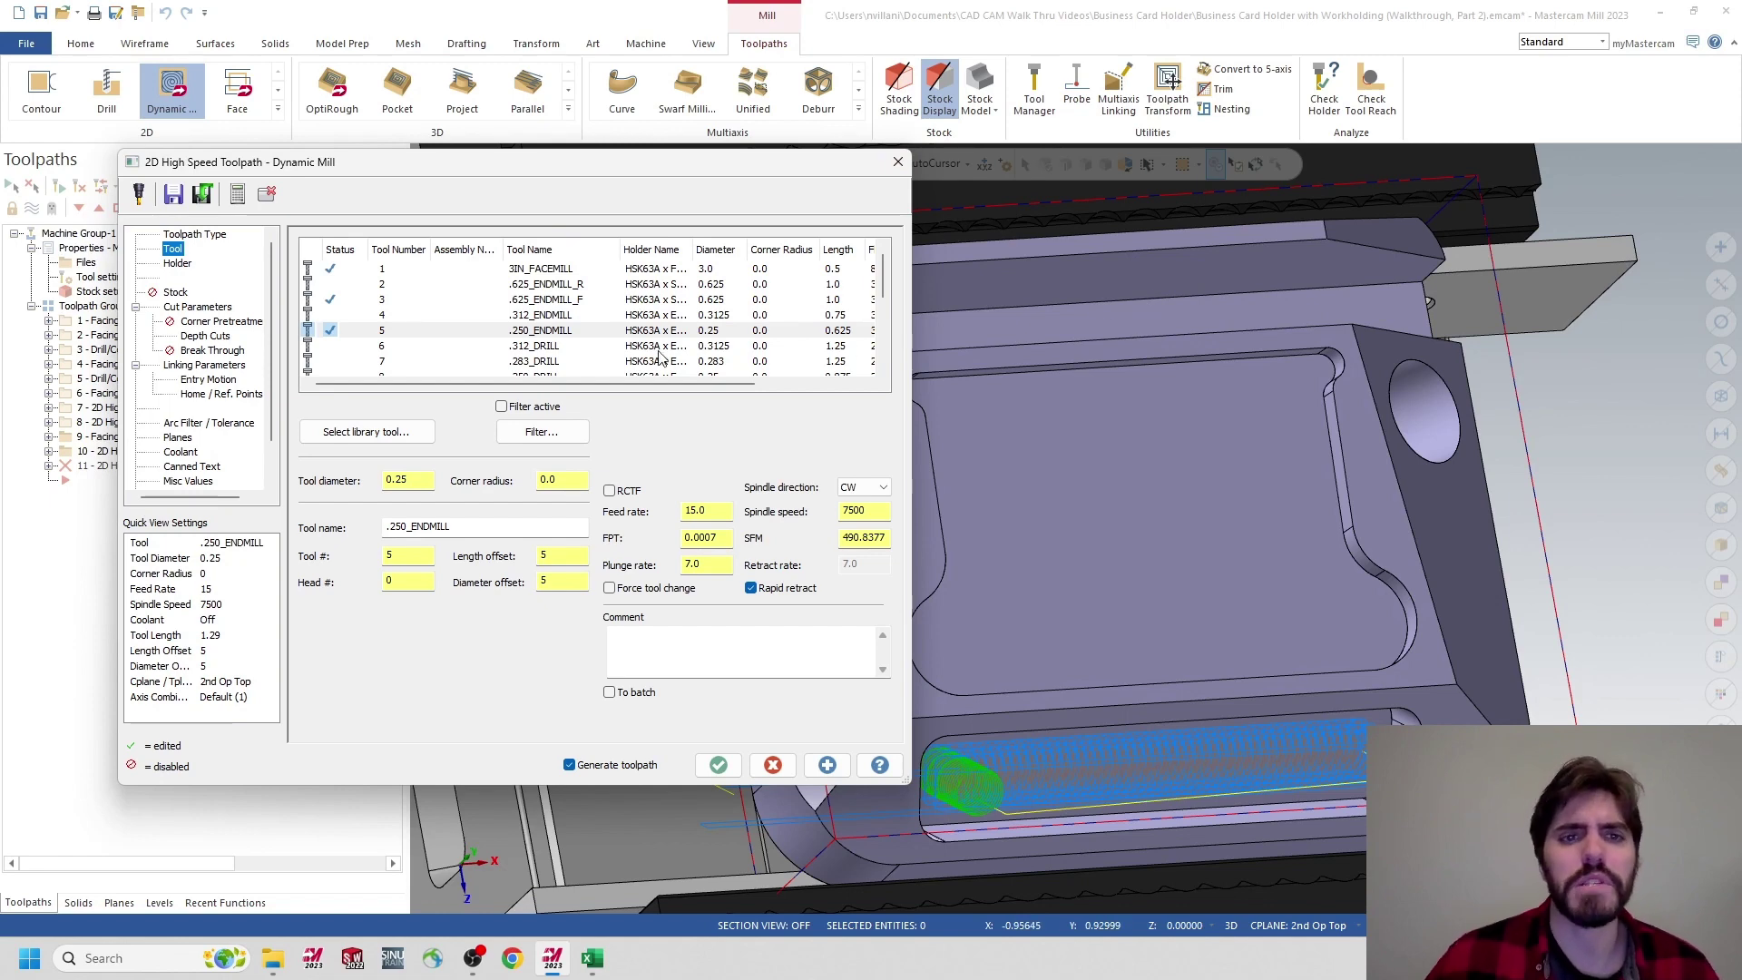
Choose the .312_ENDMILL for the toolpath and enter the comment ".3125 Endmill - Card Slot"
{"action": "left_click", "coordinate": [573, 317]}
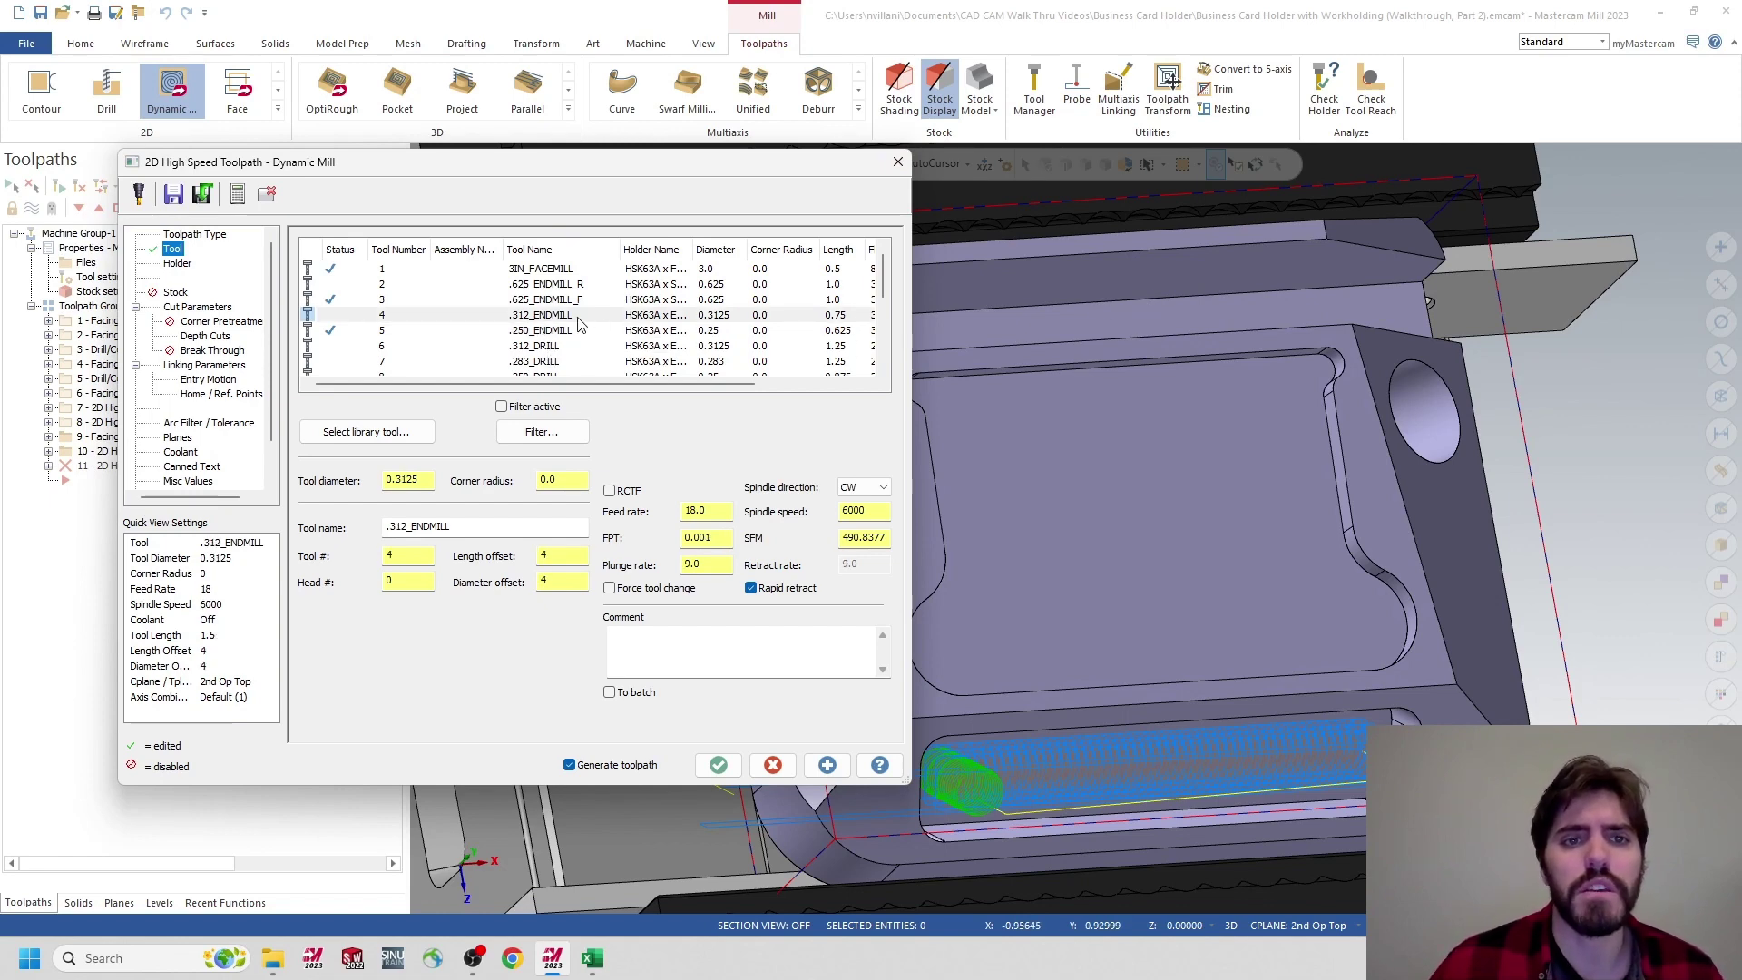
{"action": "left_click", "coordinate": [708, 665]}
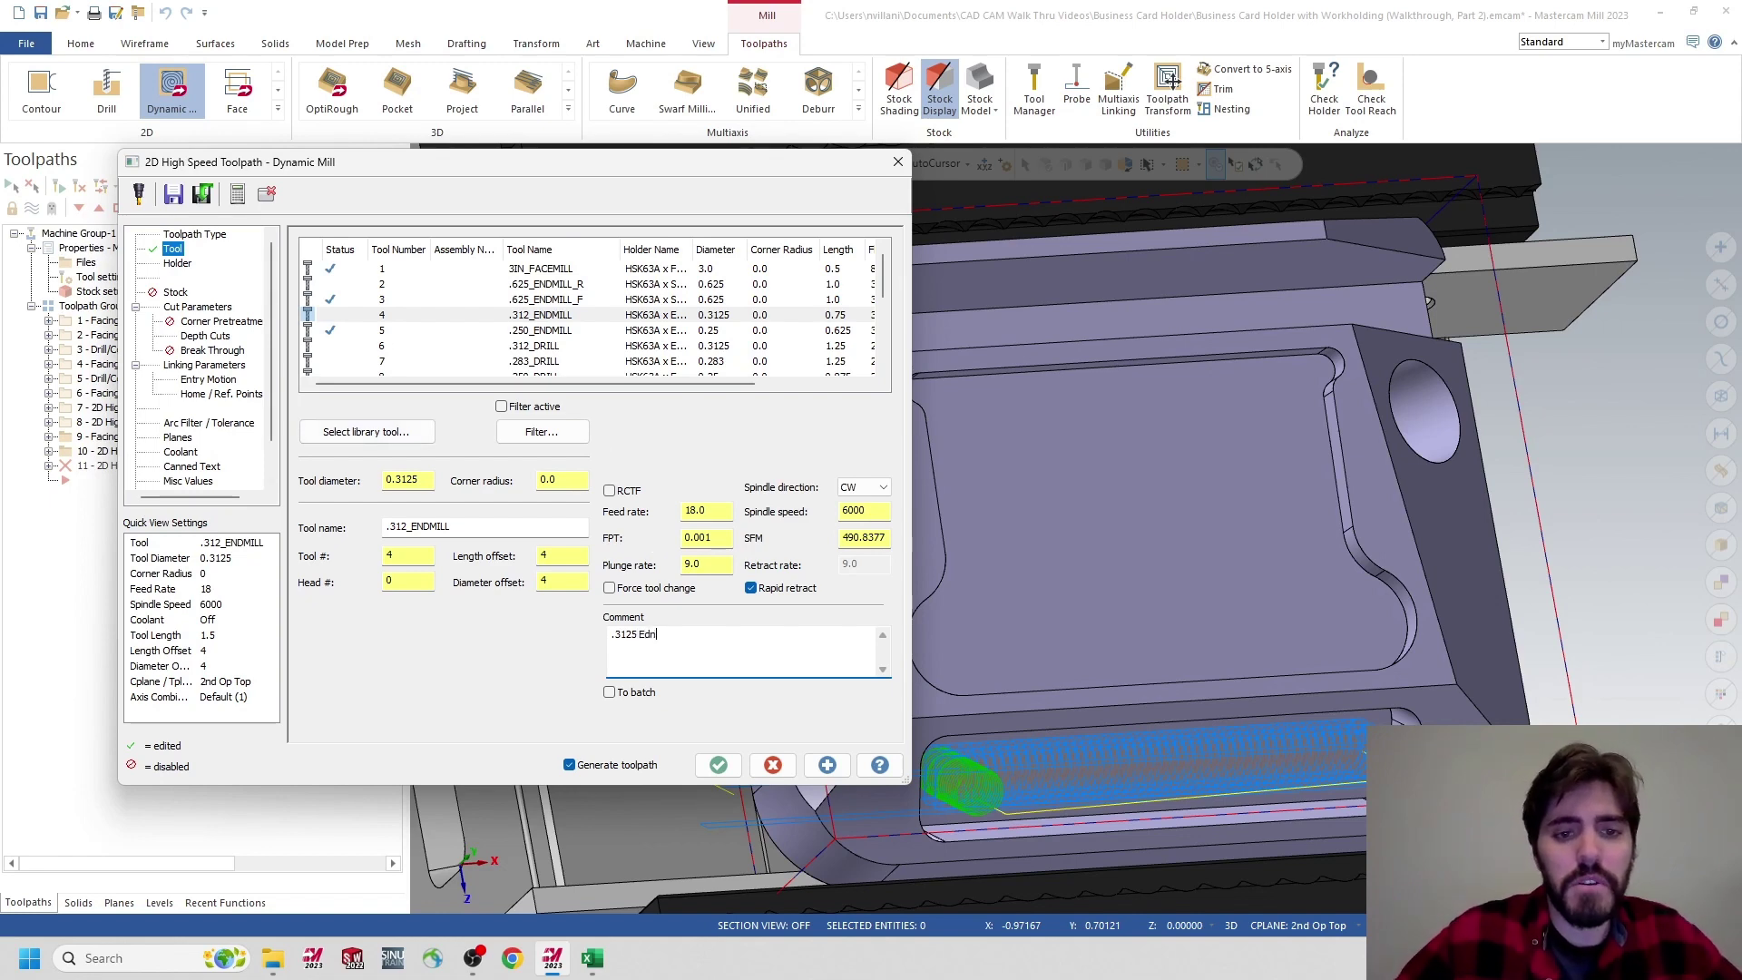
{"action": "type", "text": "Endmill - Card Slot"}
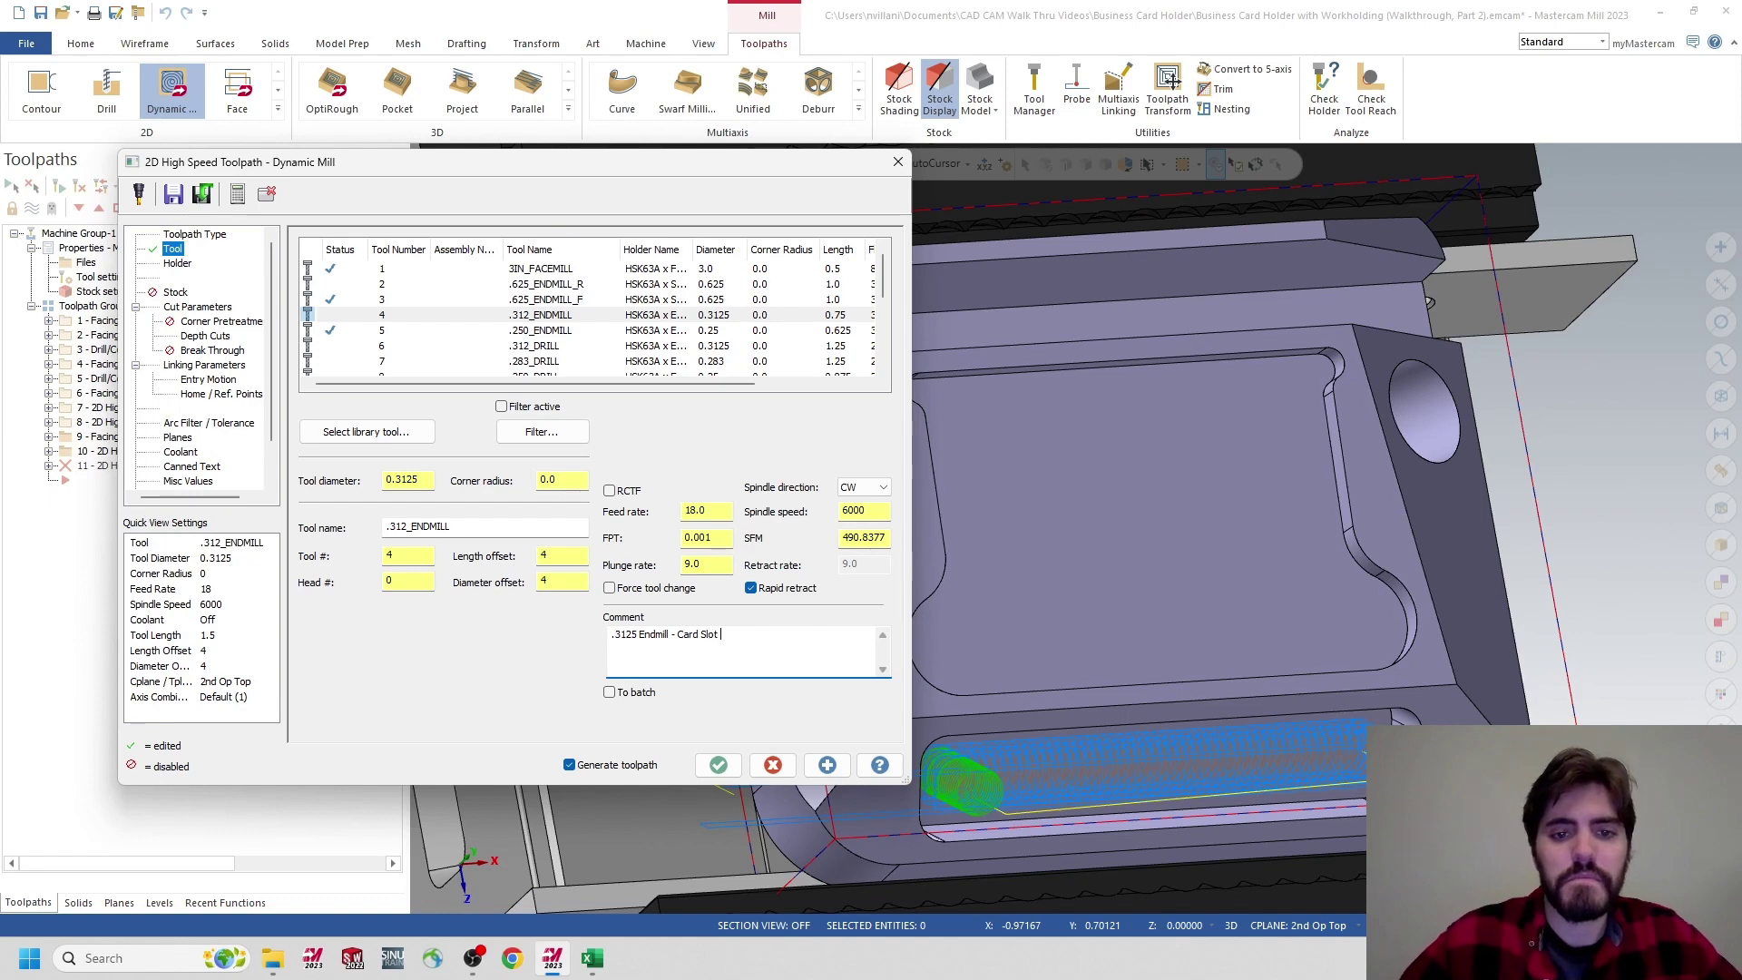
Review the stock, cut parameter and depth cut settings, and check the .312_ENDMILL's depth per pass in the Excel tool list
{"action": "left_click", "coordinate": [175, 309]}
{"action": "left_click", "coordinate": [173, 292]}
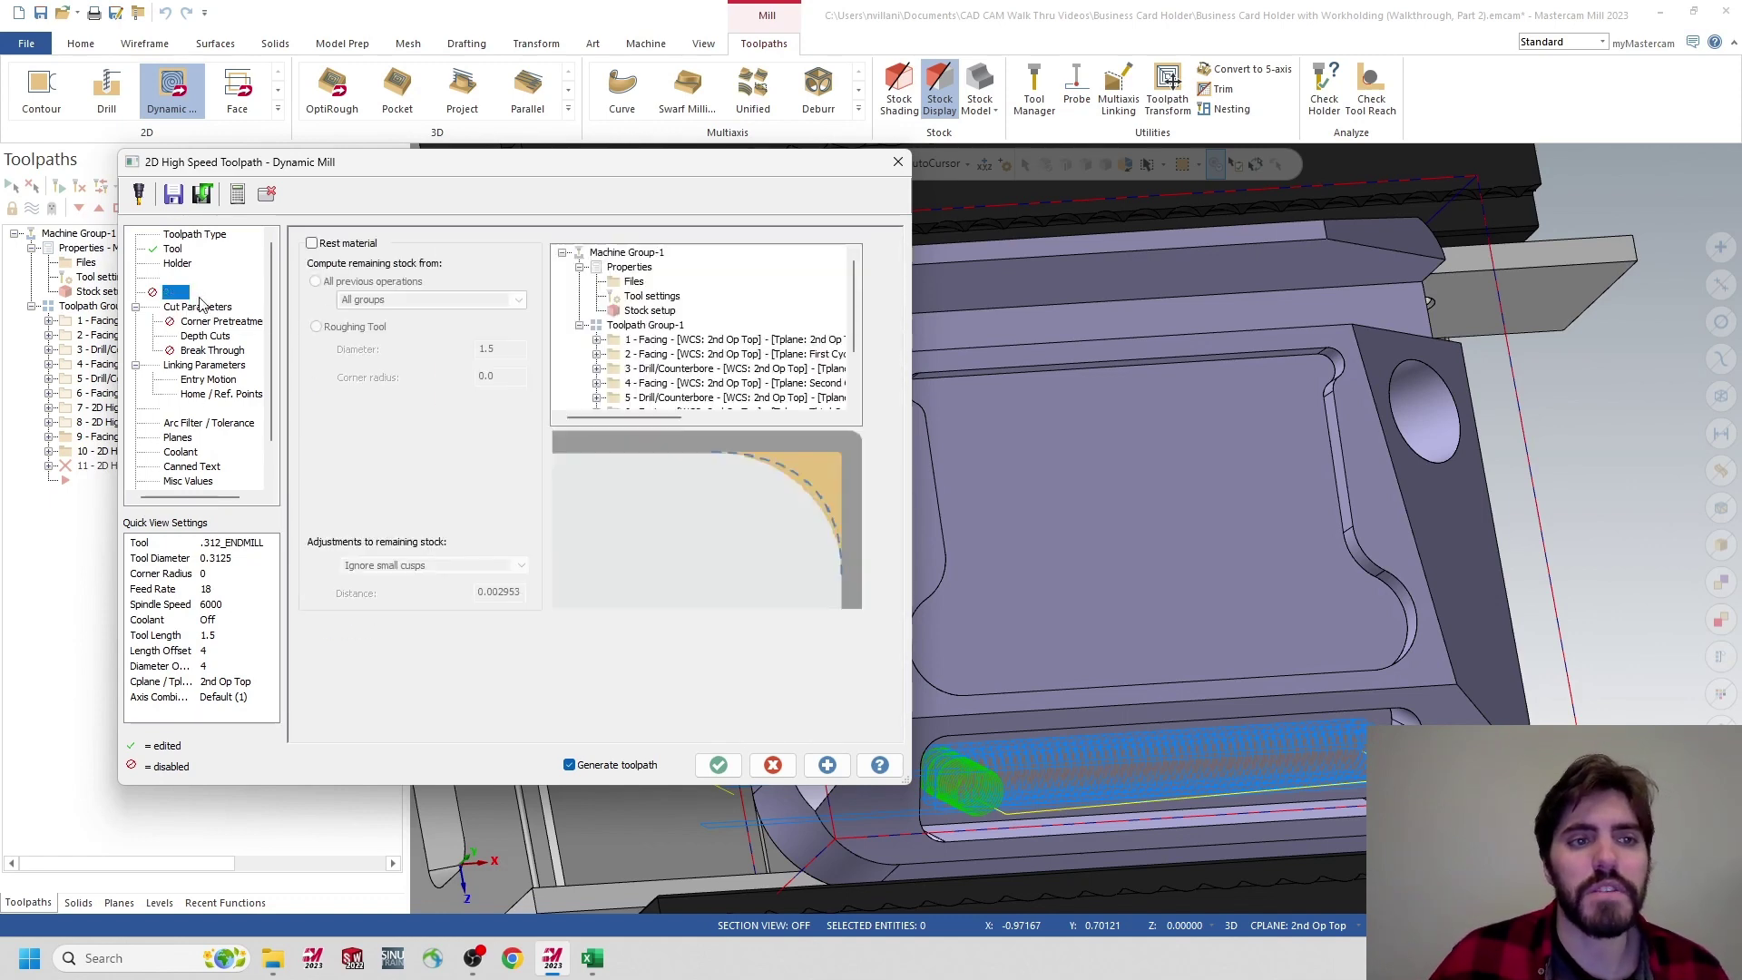
{"action": "left_click", "coordinate": [205, 308]}
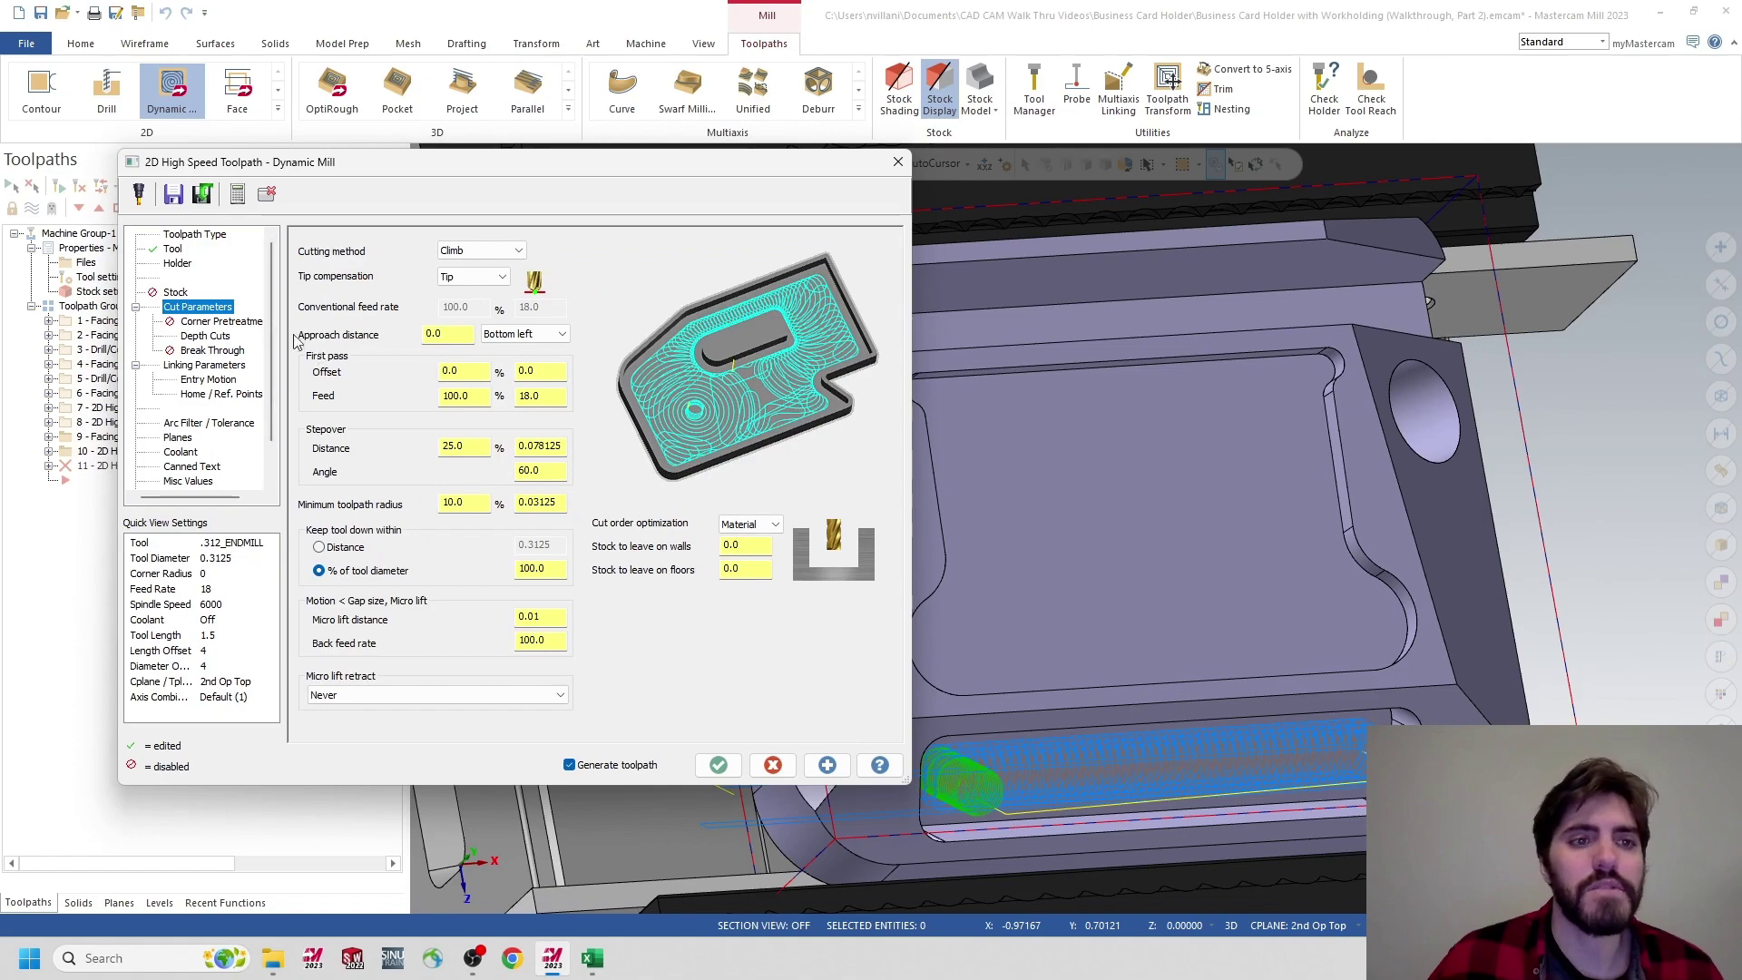
{"action": "left_click", "coordinate": [214, 337]}
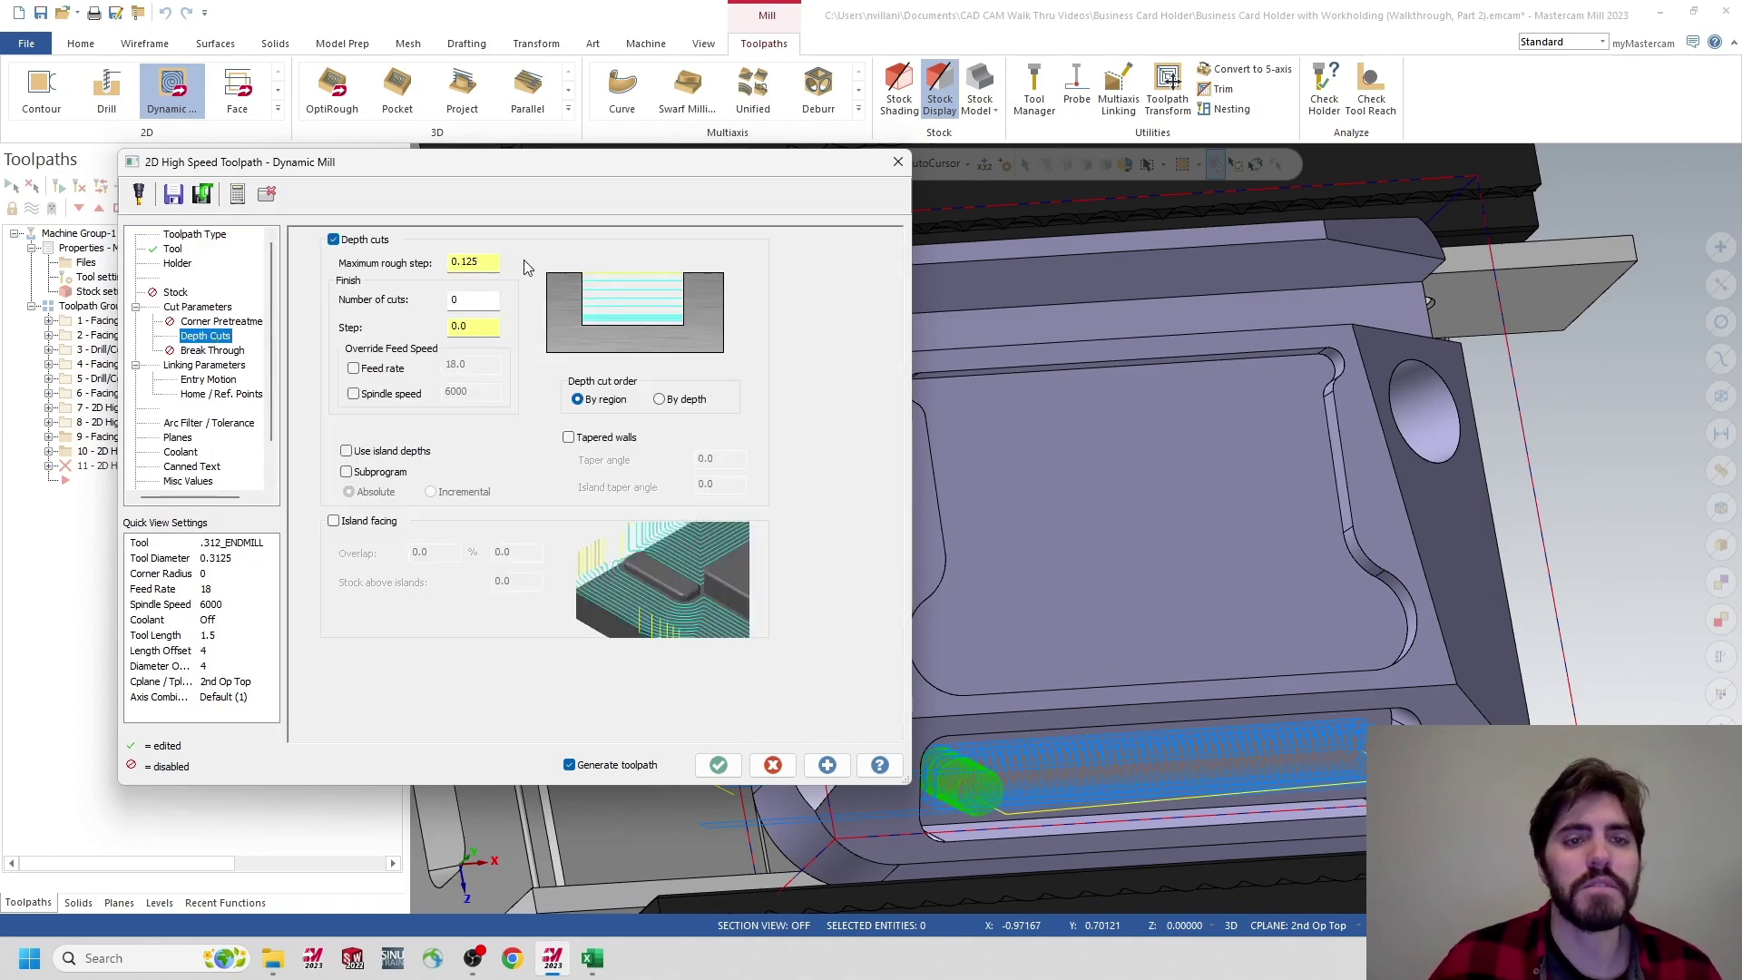
{"action": "left_click", "coordinate": [594, 964]}
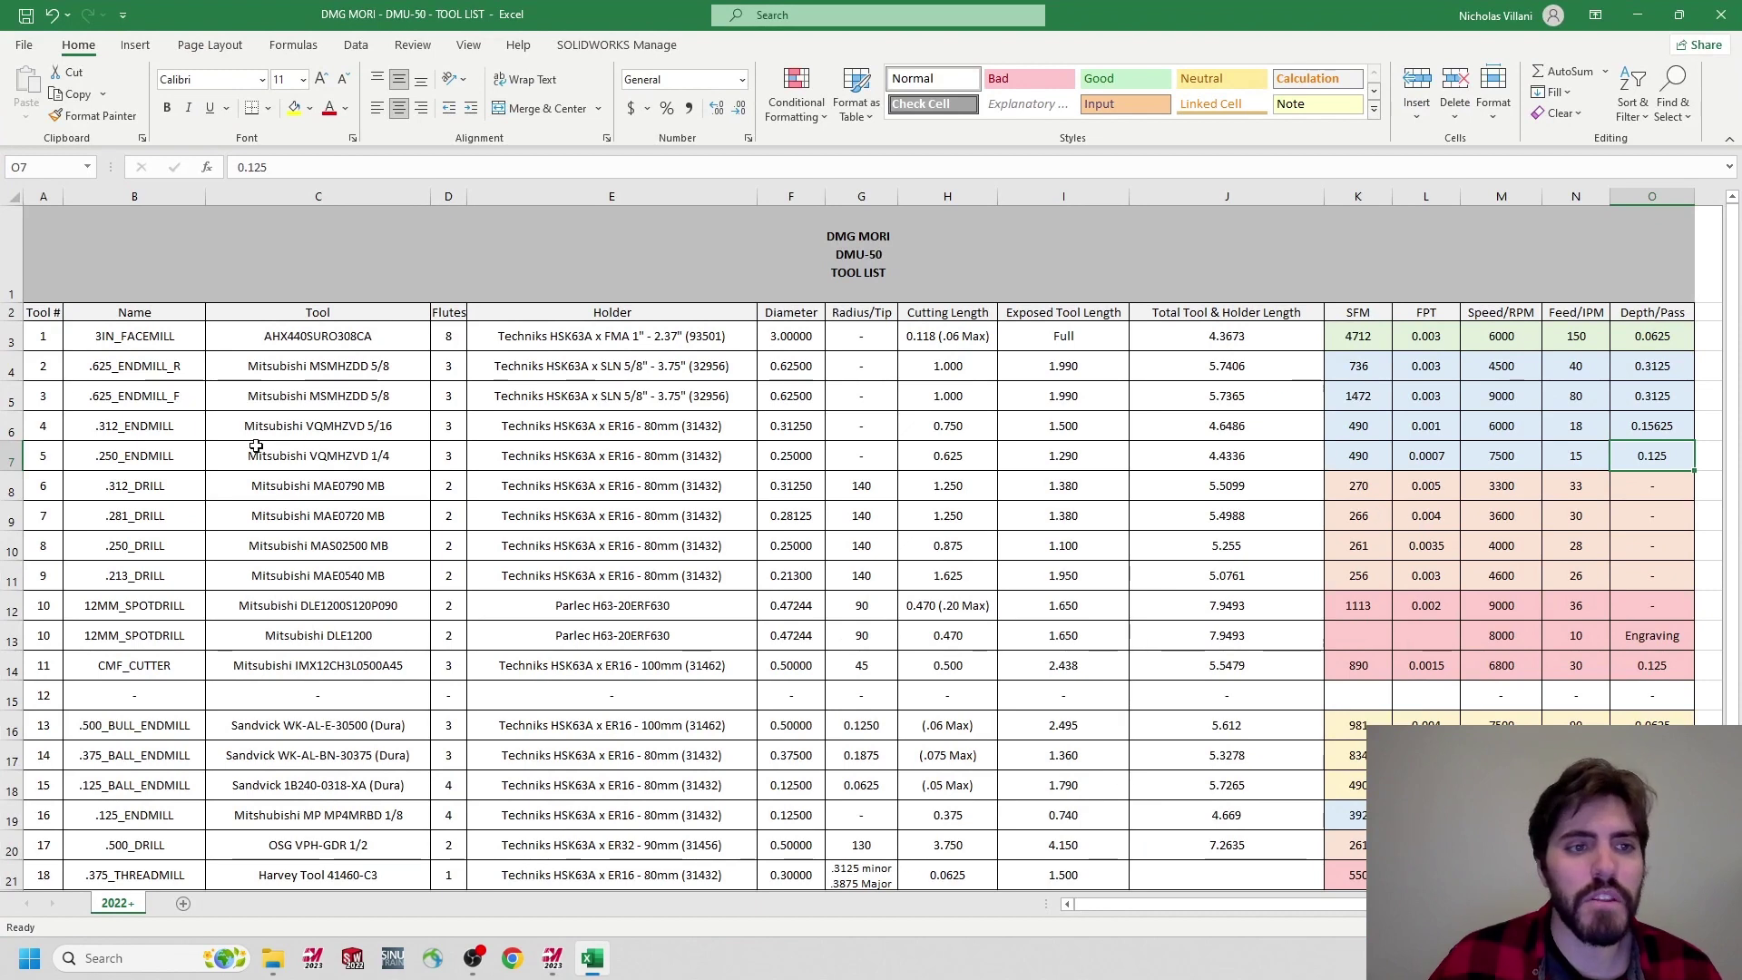
{"action": "left_click_drag", "start_coordinate": [130, 434], "coordinate": [1495, 427]}
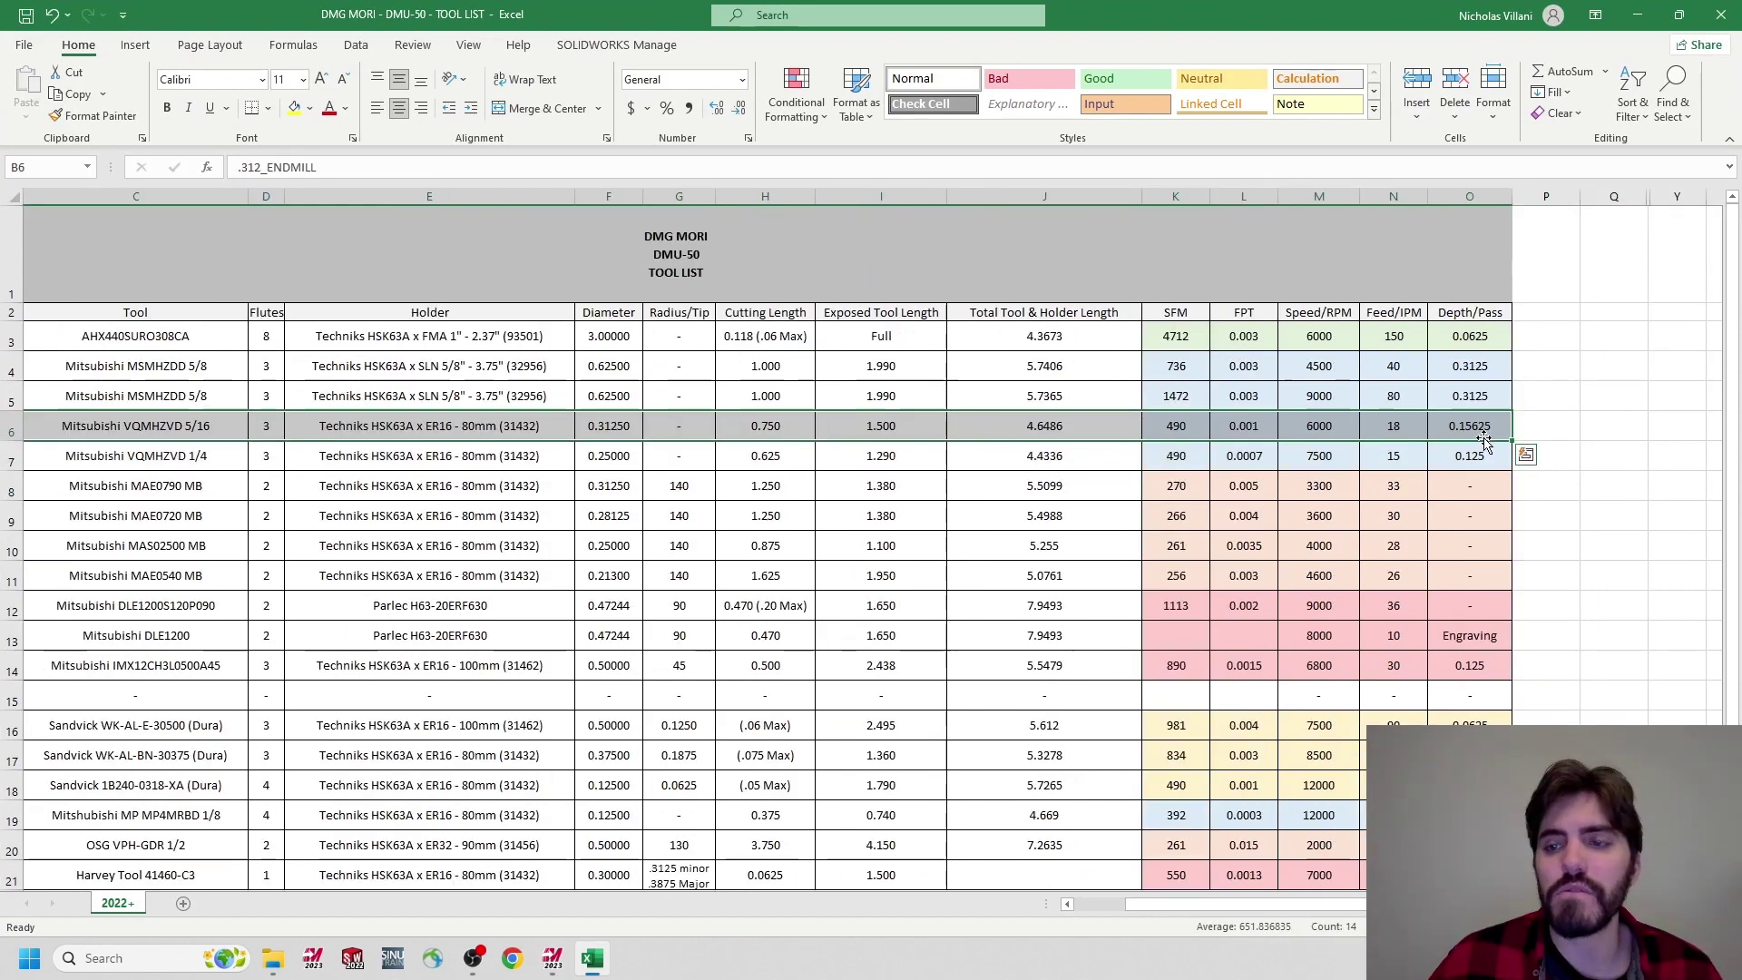
Return to Mastercam, set the depth cuts' maximum rough step to 0.15625 and open the linking parameters
{"action": "left_click", "coordinate": [1638, 14]}
{"action": "double_click", "coordinate": [496, 264]}
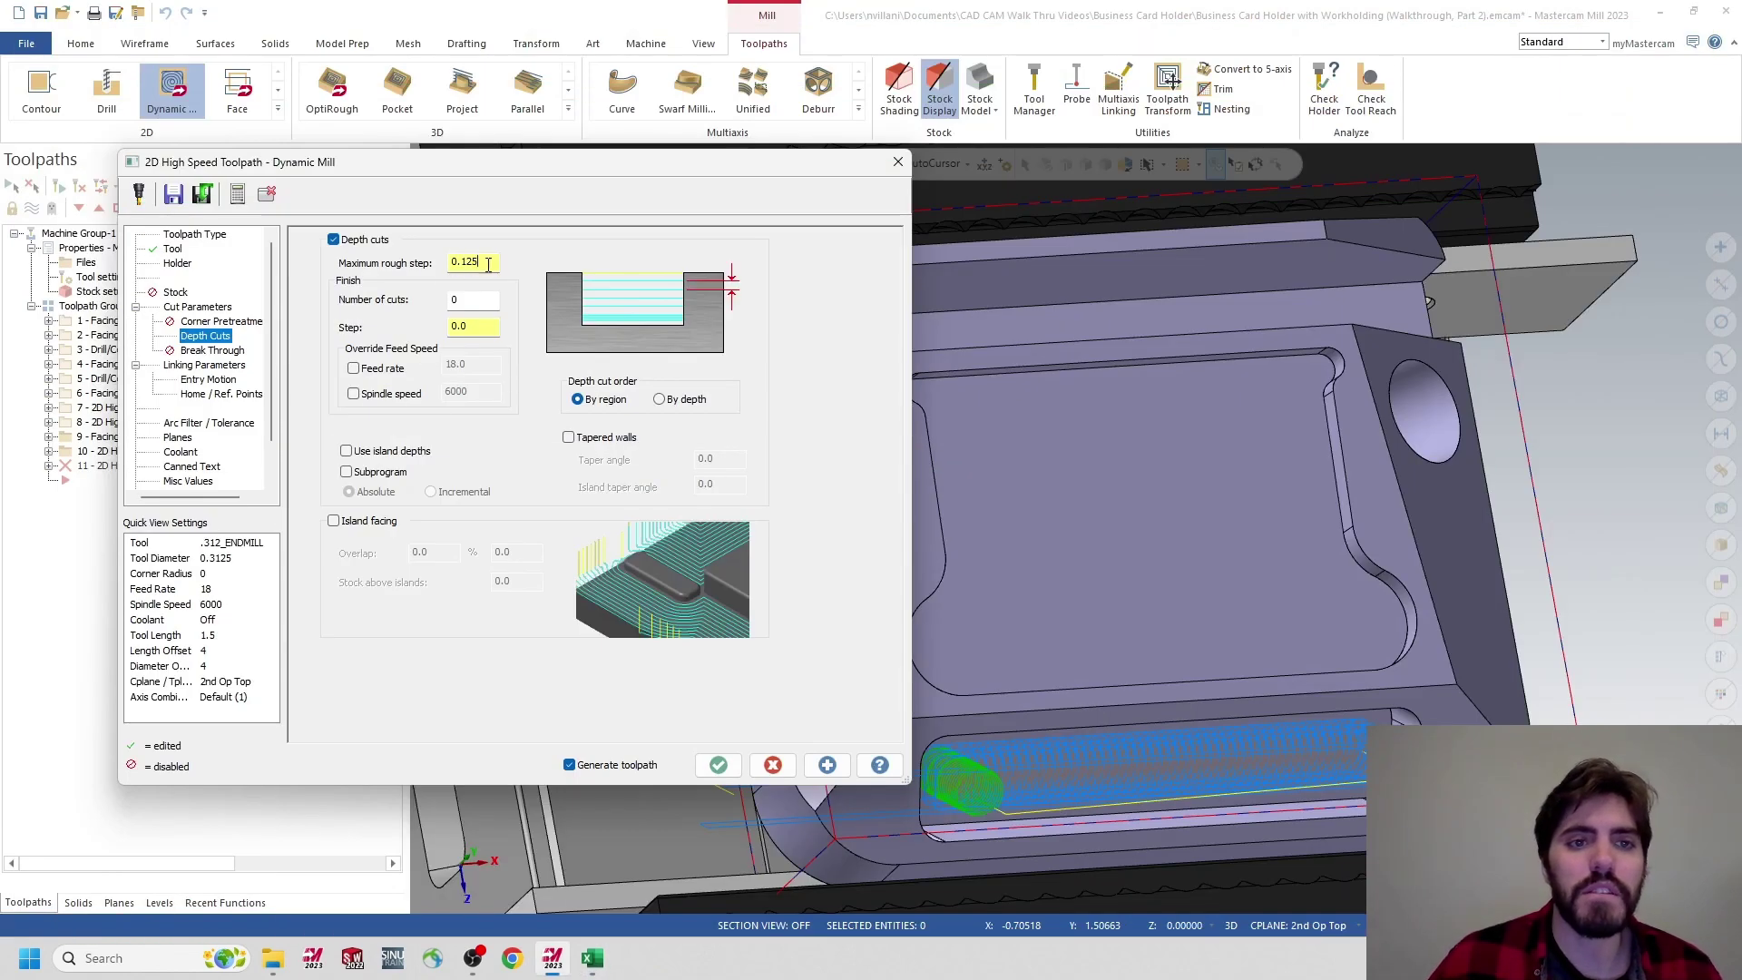
{"action": "type", "text": ".15625"}
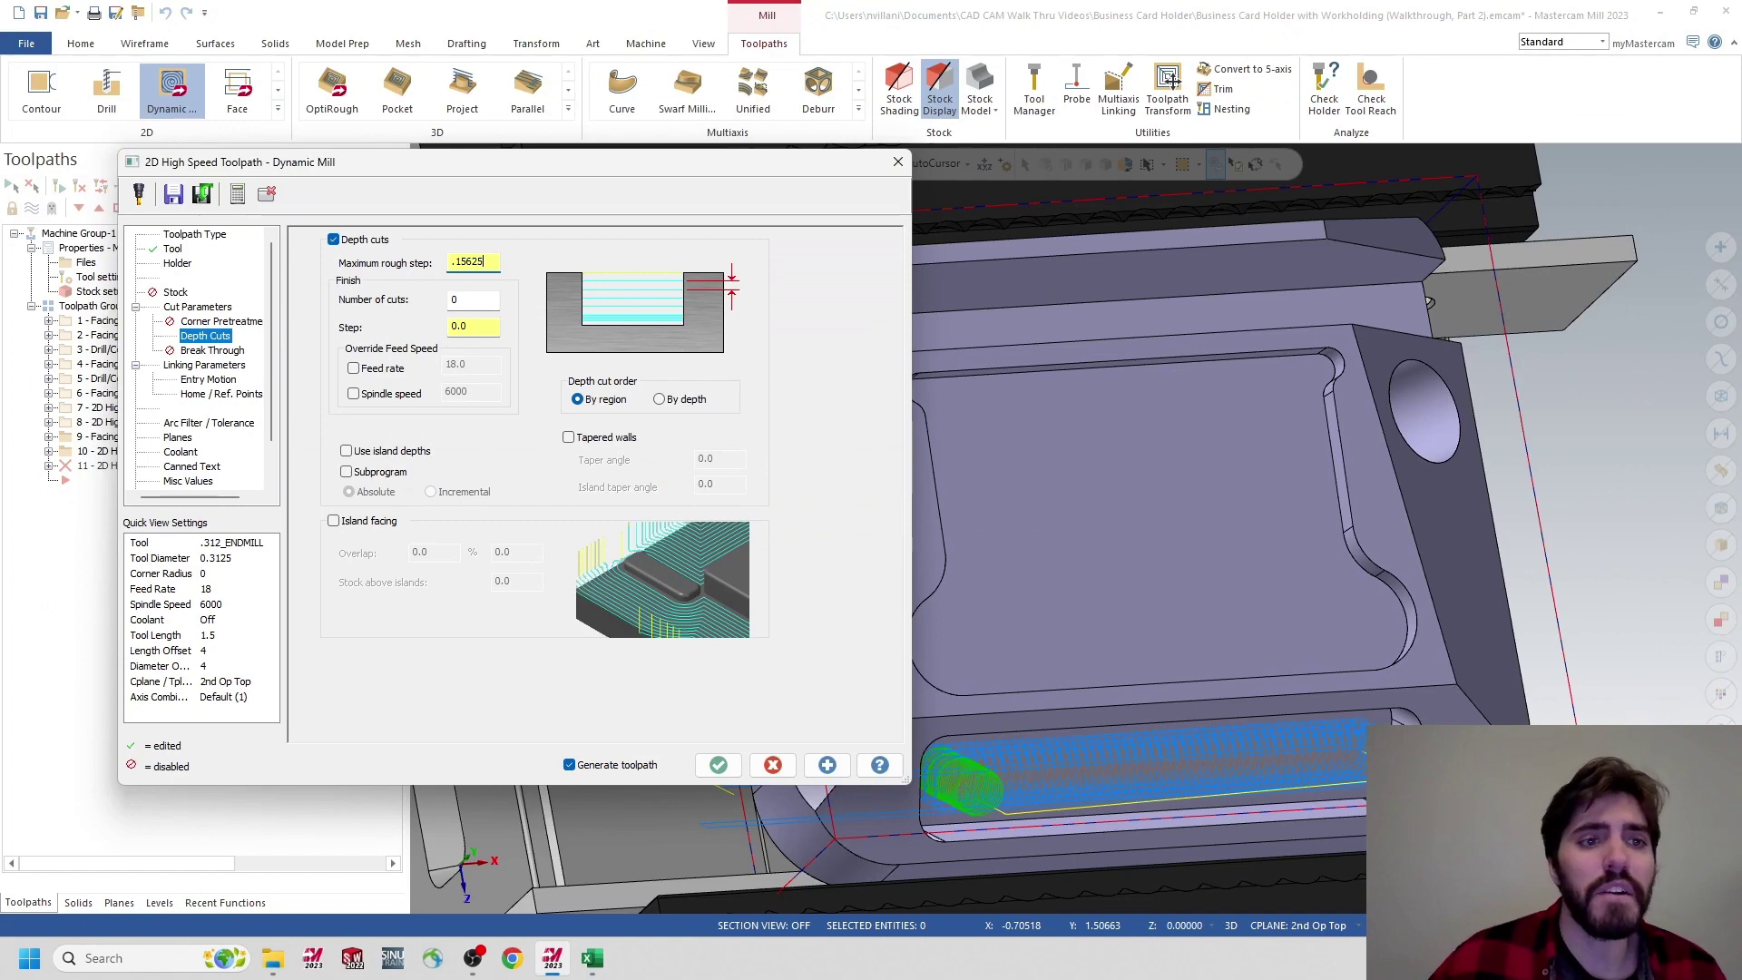
{"action": "left_click", "coordinate": [195, 366]}
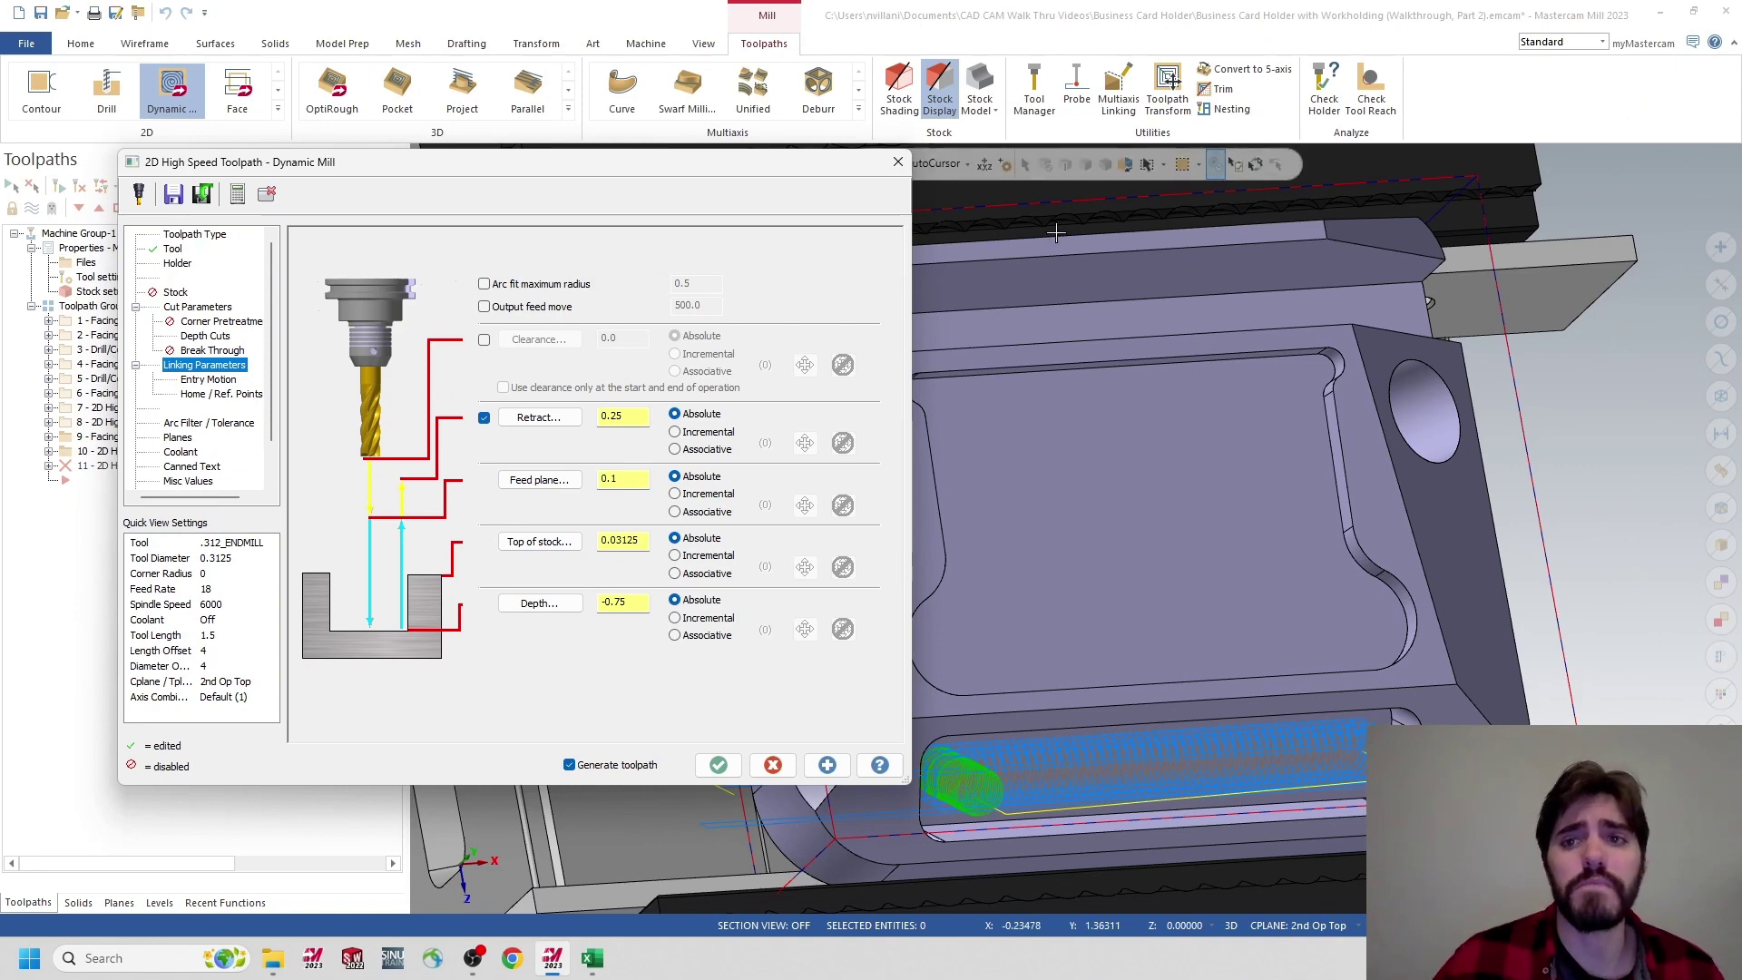
Set the top of stock to 0.0 and the depth to -0.75 from points on the part's upper edge and the slot floor
{"action": "left_click", "coordinate": [543, 542]}
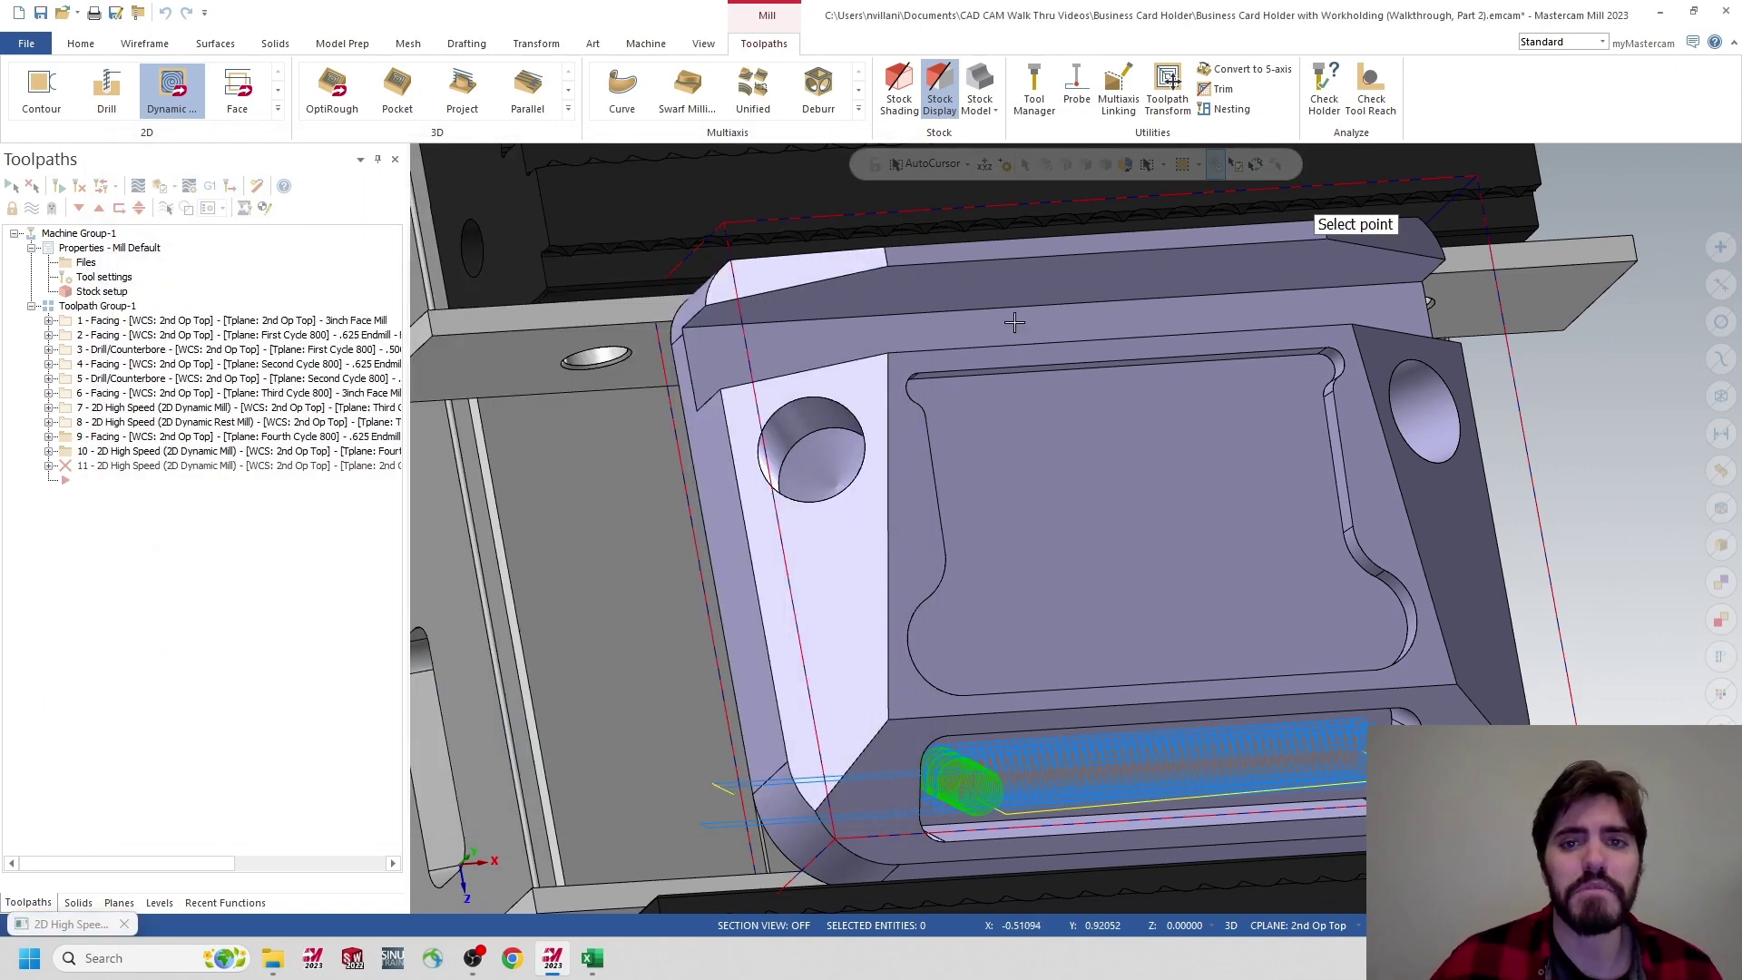
{"action": "left_click", "coordinate": [892, 272]}
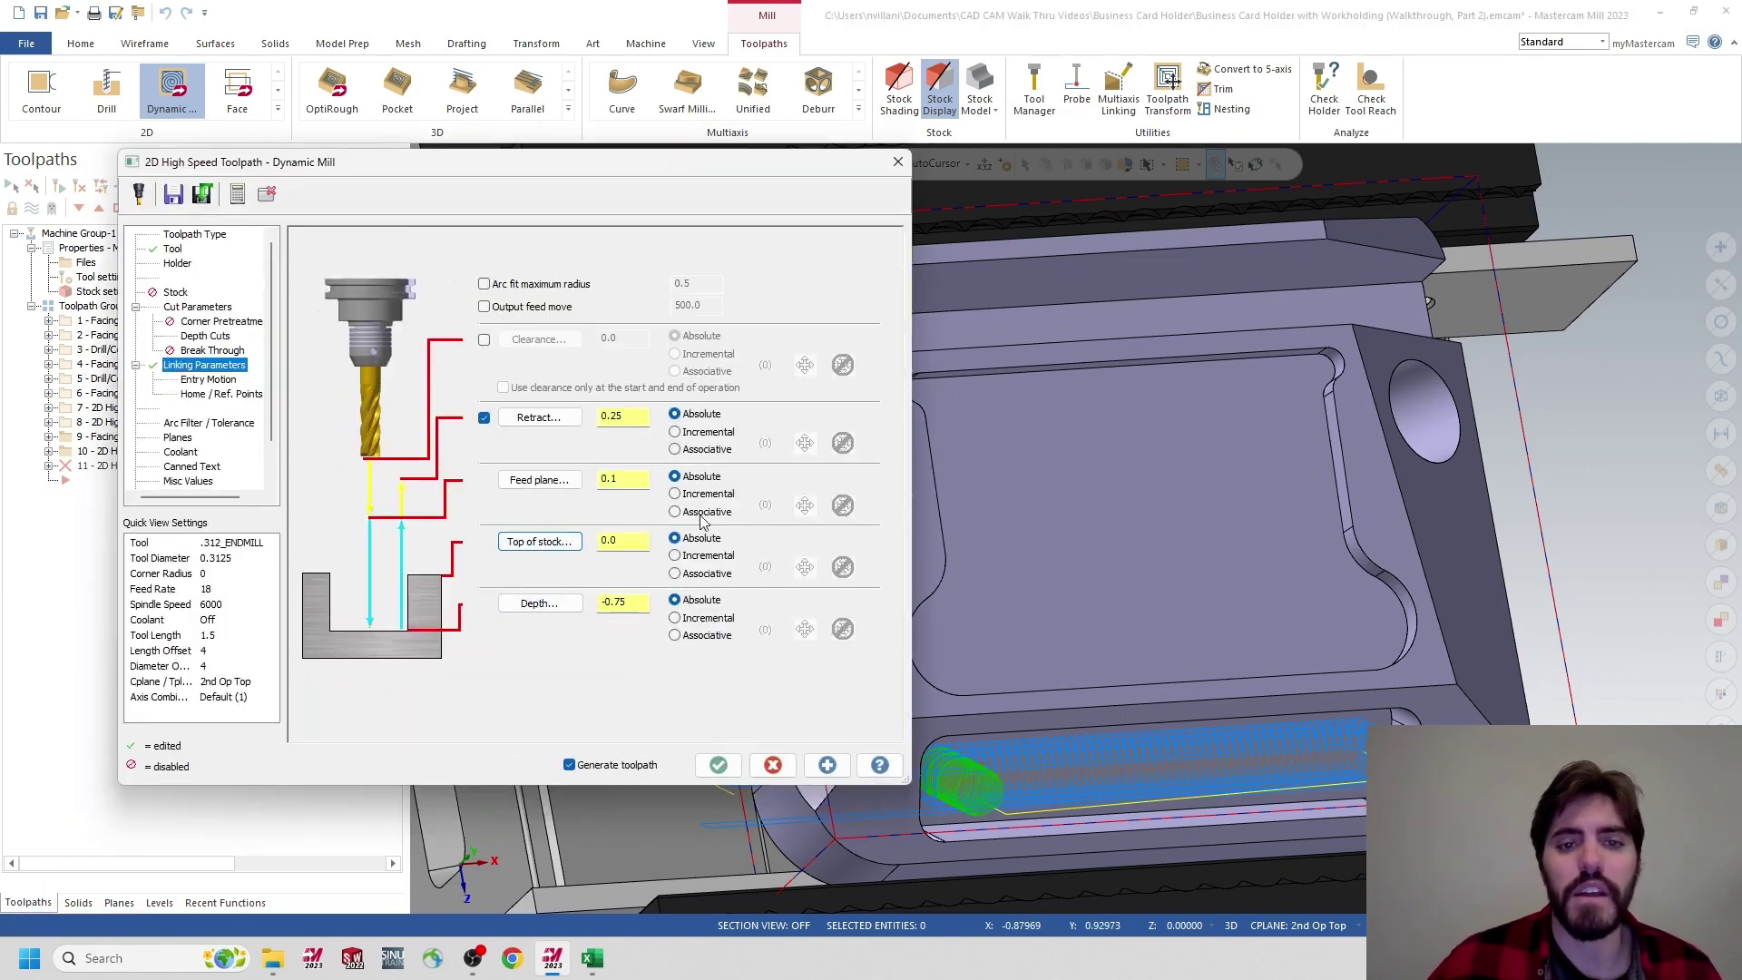
{"action": "left_click", "coordinate": [539, 603]}
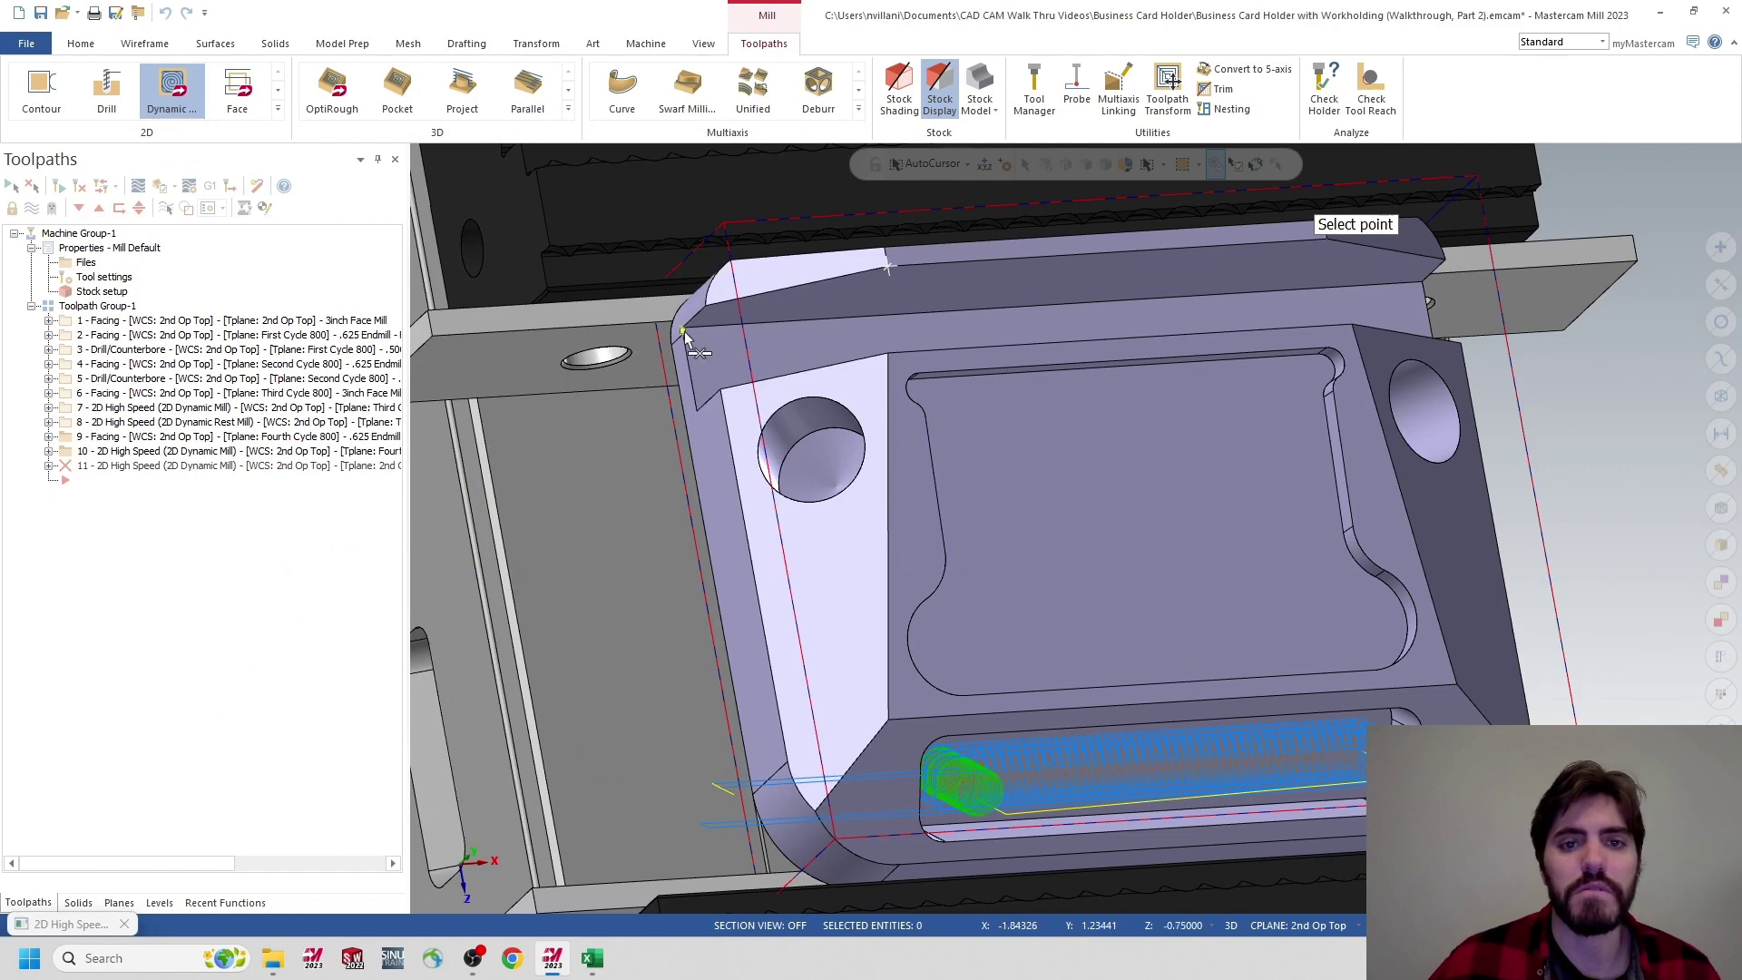
{"action": "left_click", "coordinate": [687, 337]}
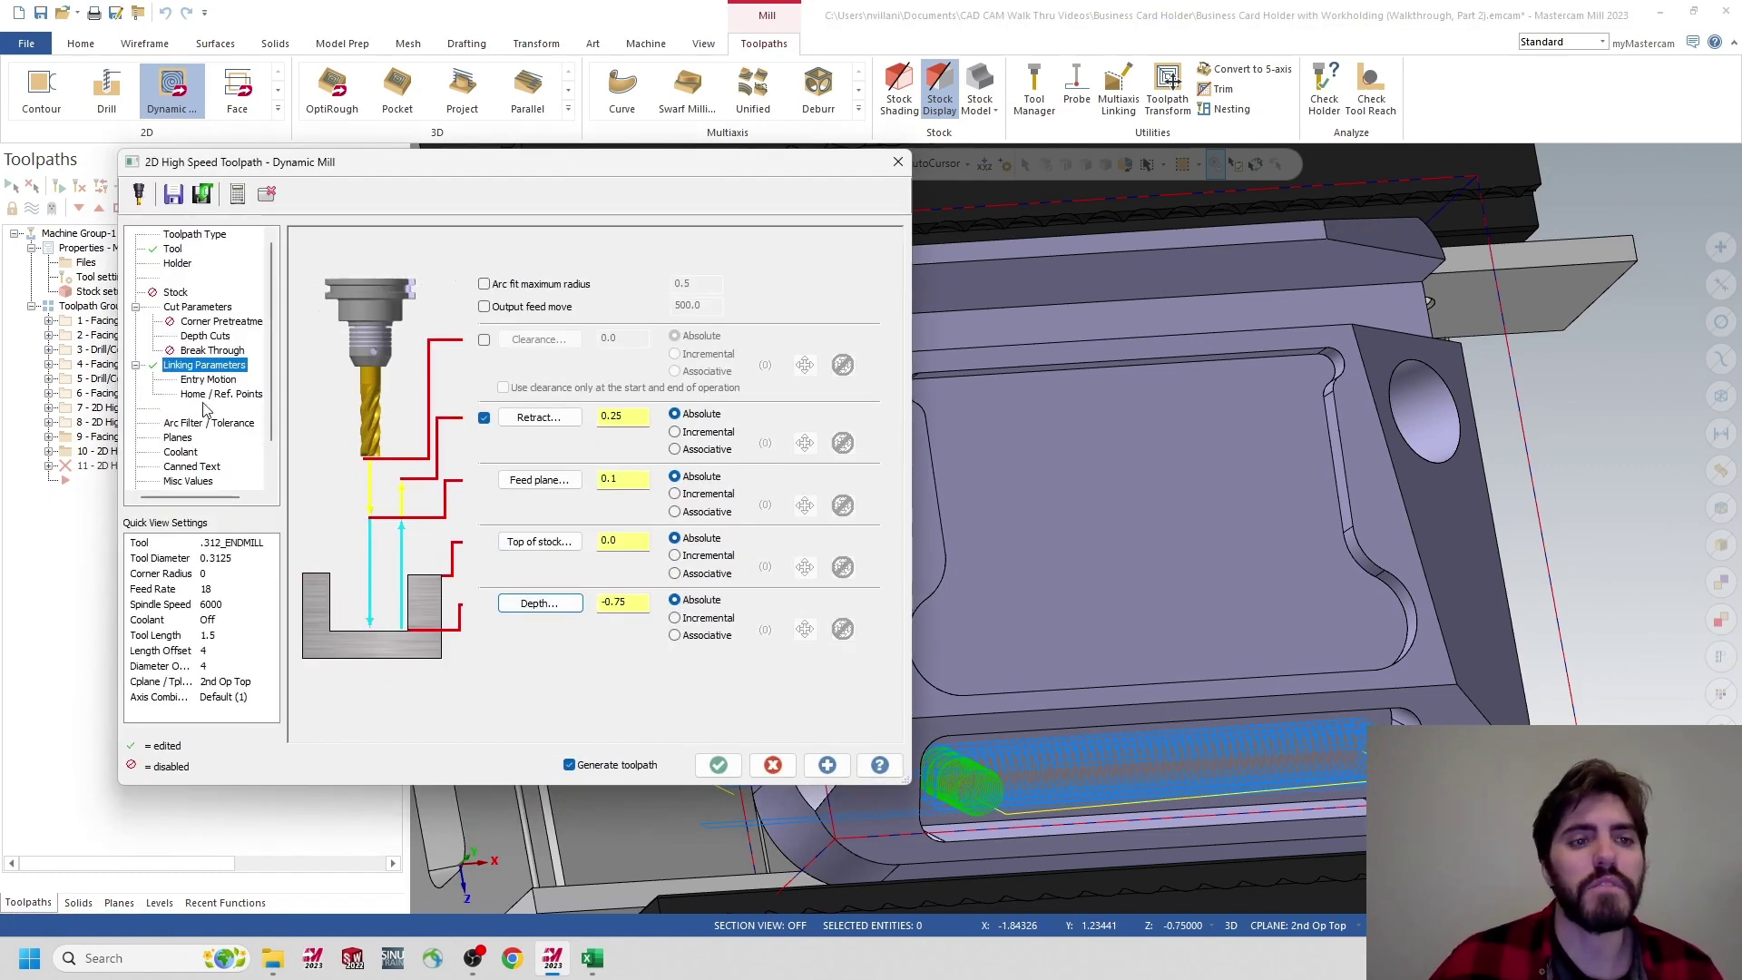
Review the entry motion and plane settings, keeping the helix-only entry and 2nd Op Top planes, and generate the card slot toolpath
{"action": "left_click", "coordinate": [207, 380]}
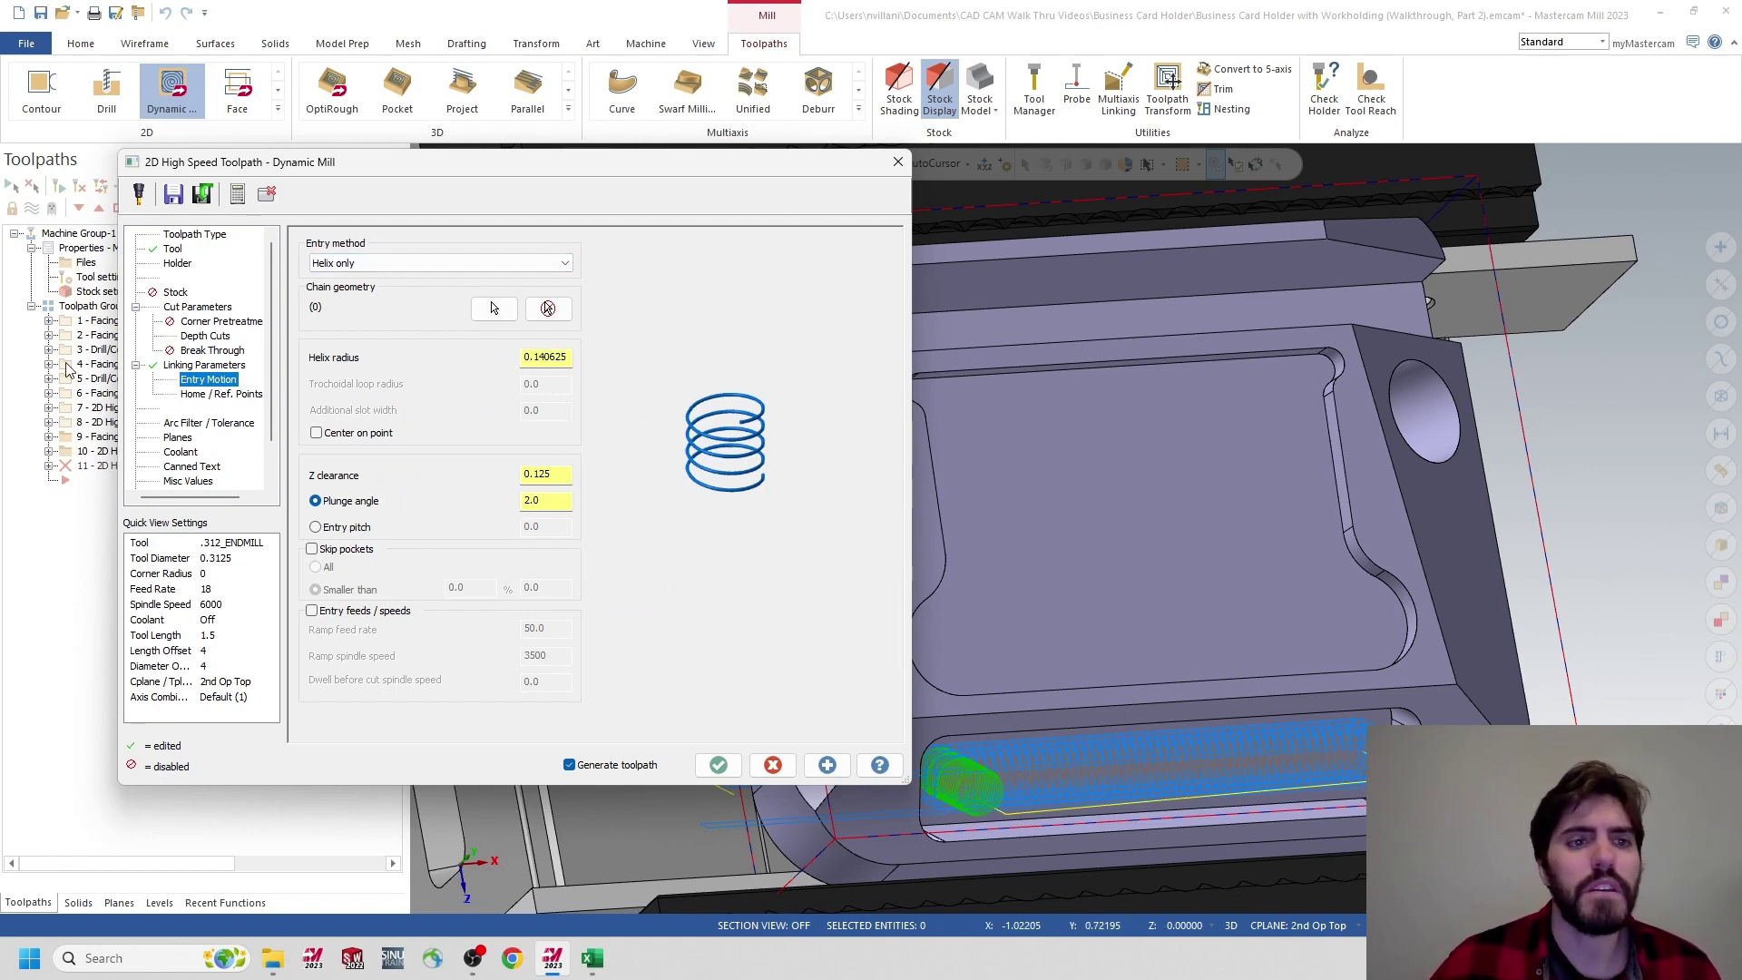
{"action": "left_click", "coordinate": [179, 437]}
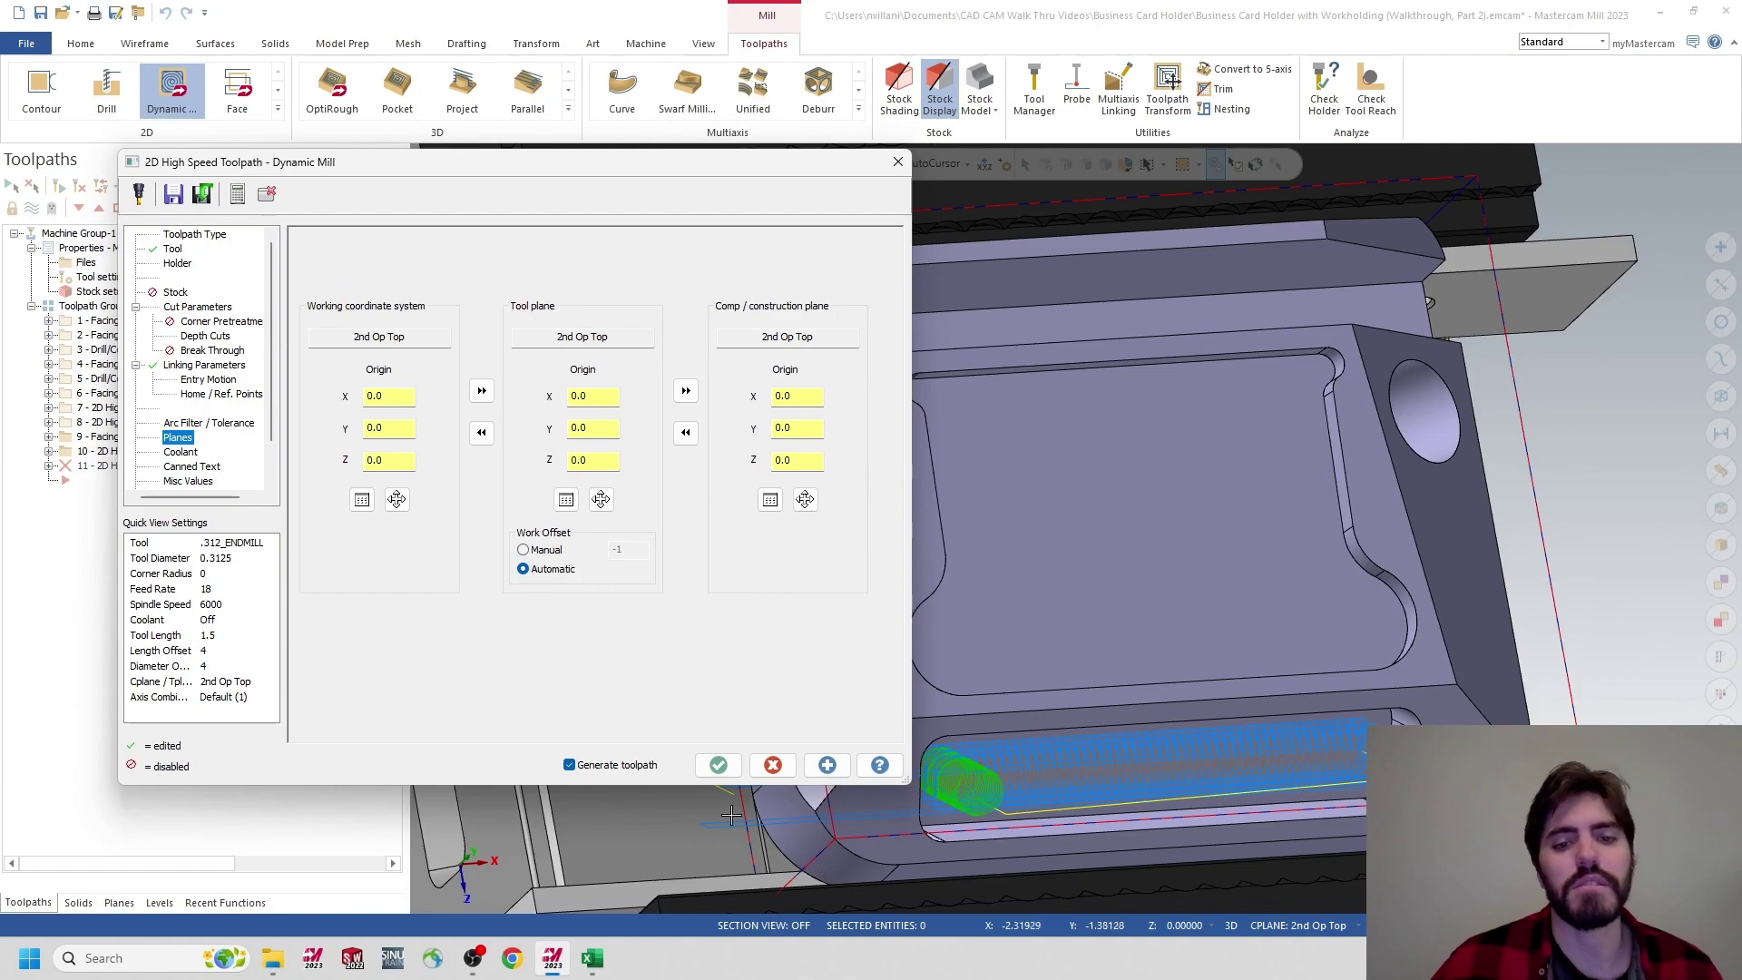
{"action": "left_click", "coordinate": [718, 765]}
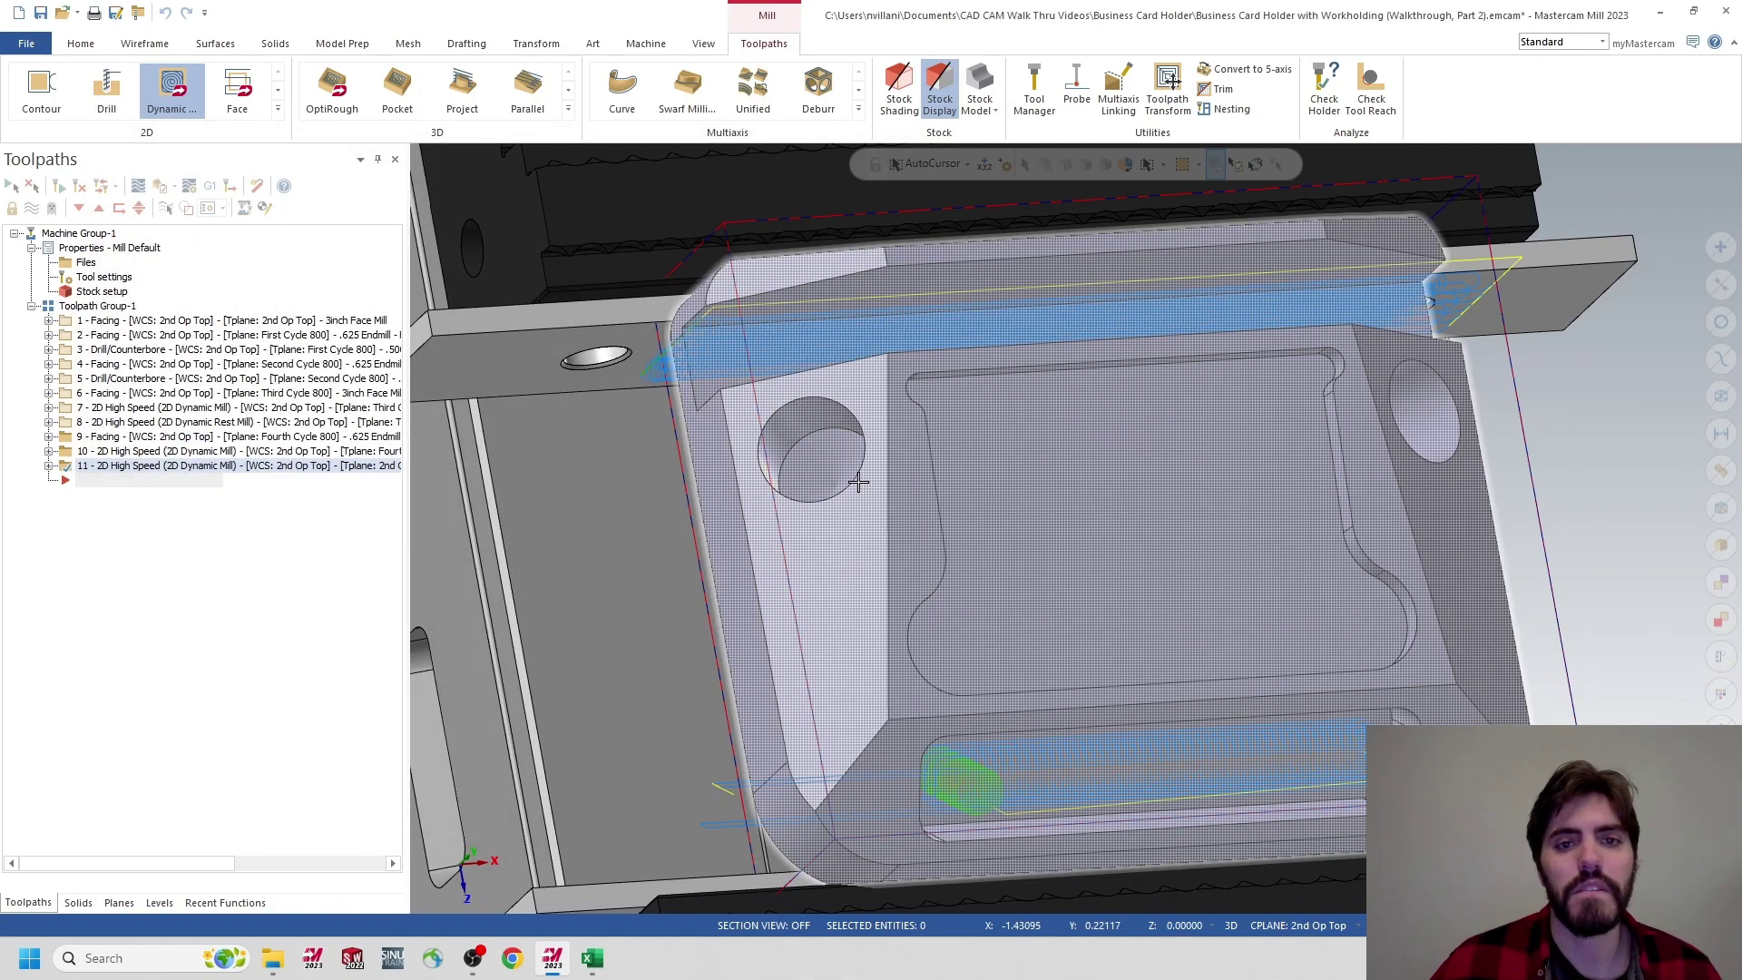
Examine the card slot toolpath along its length and where it runs past both ends of the part
{"action": "scroll", "coordinate": [858, 482], "scroll_direction": "up", "scroll_amount": 5}
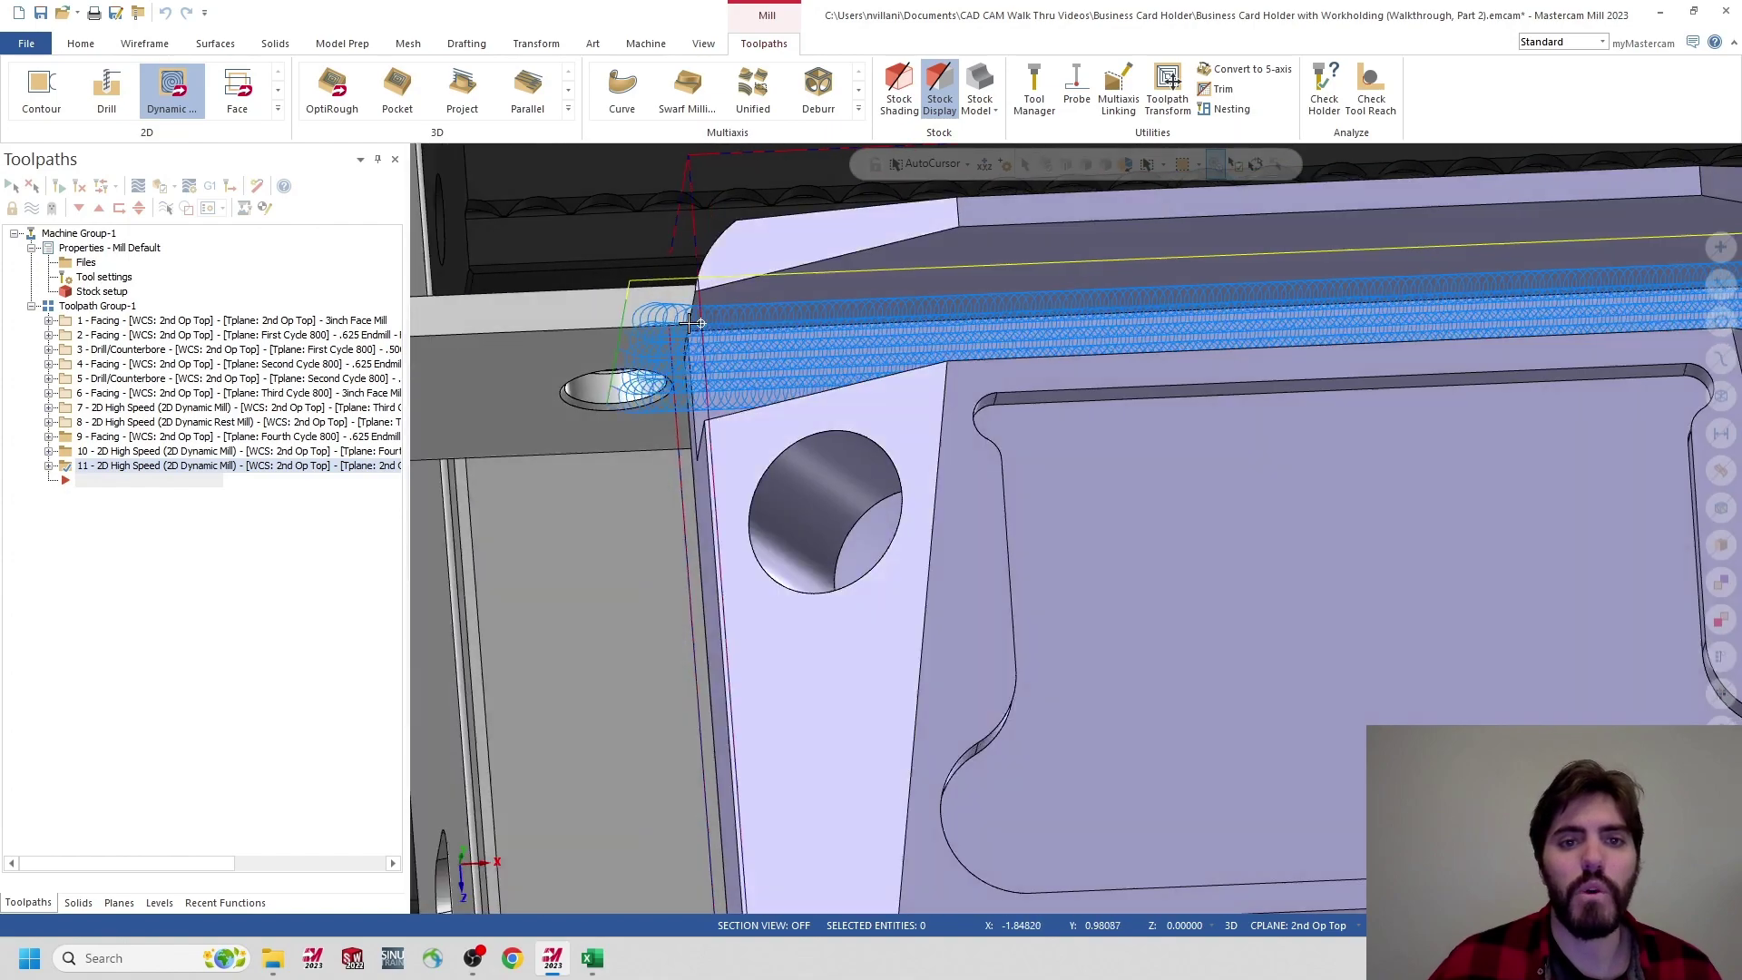
{"action": "scroll", "coordinate": [693, 323], "scroll_direction": "down", "scroll_amount": 2}
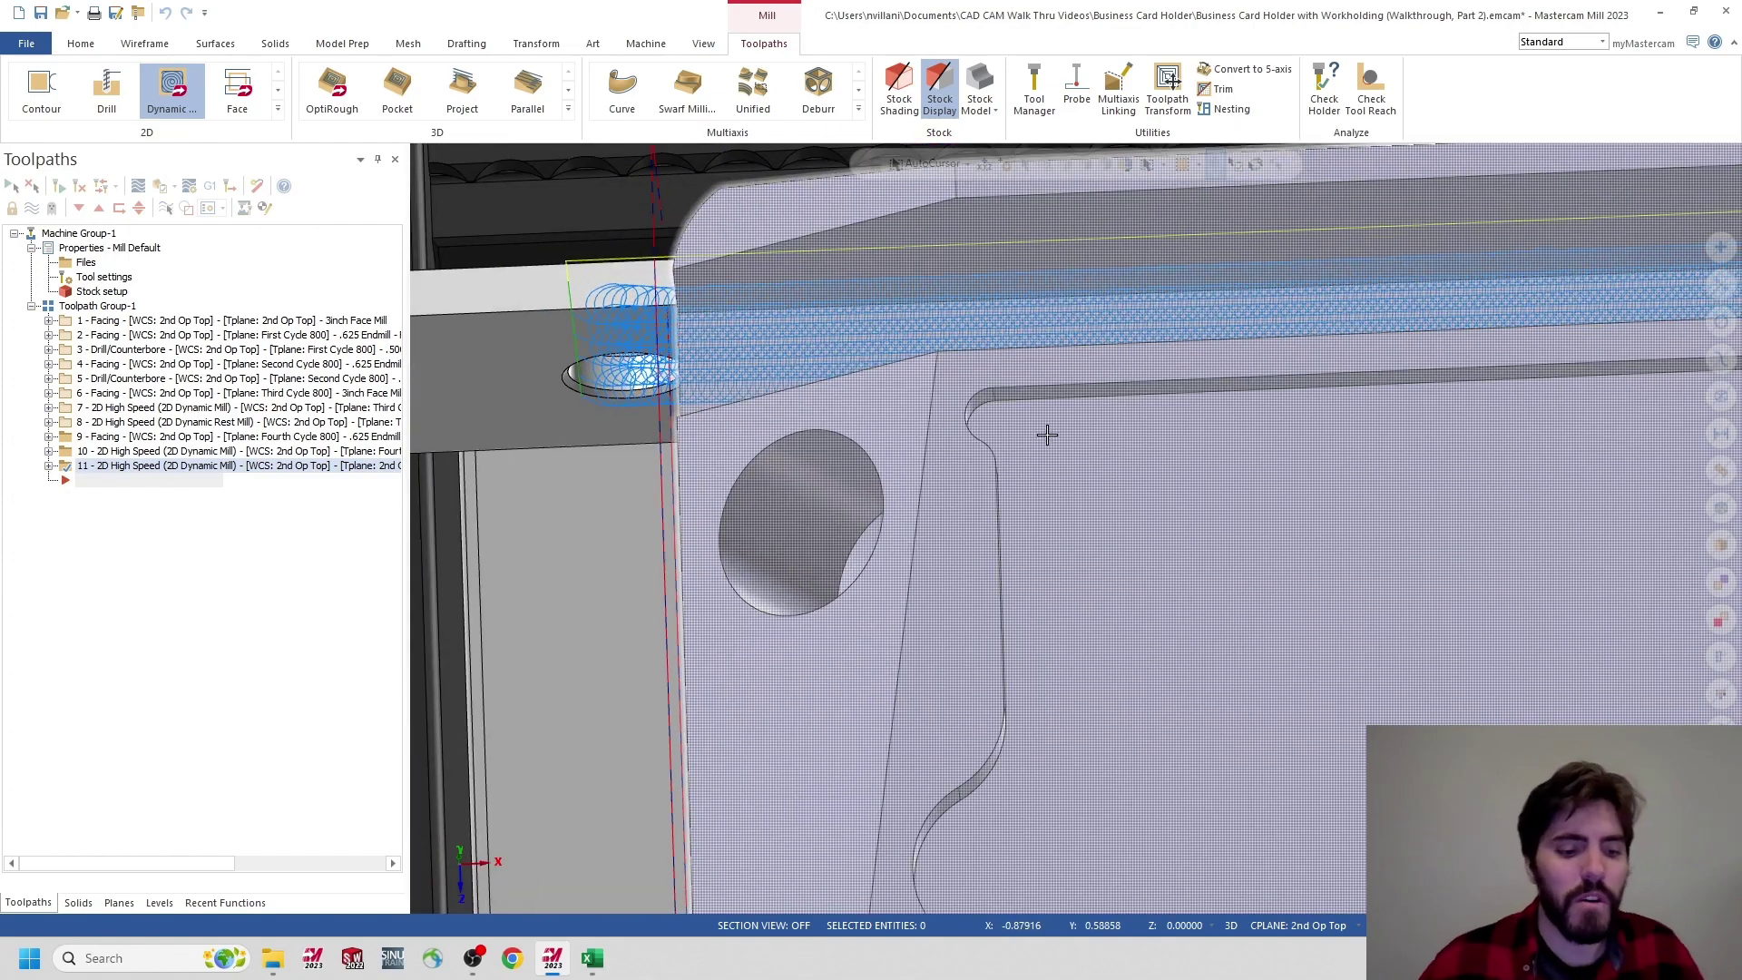
{"action": "middle_click_drag", "start_coordinate": [1047, 435], "coordinate": [533, 532]}
{"action": "middle_click_drag", "start_coordinate": [1446, 439], "coordinate": [1622, 390]}
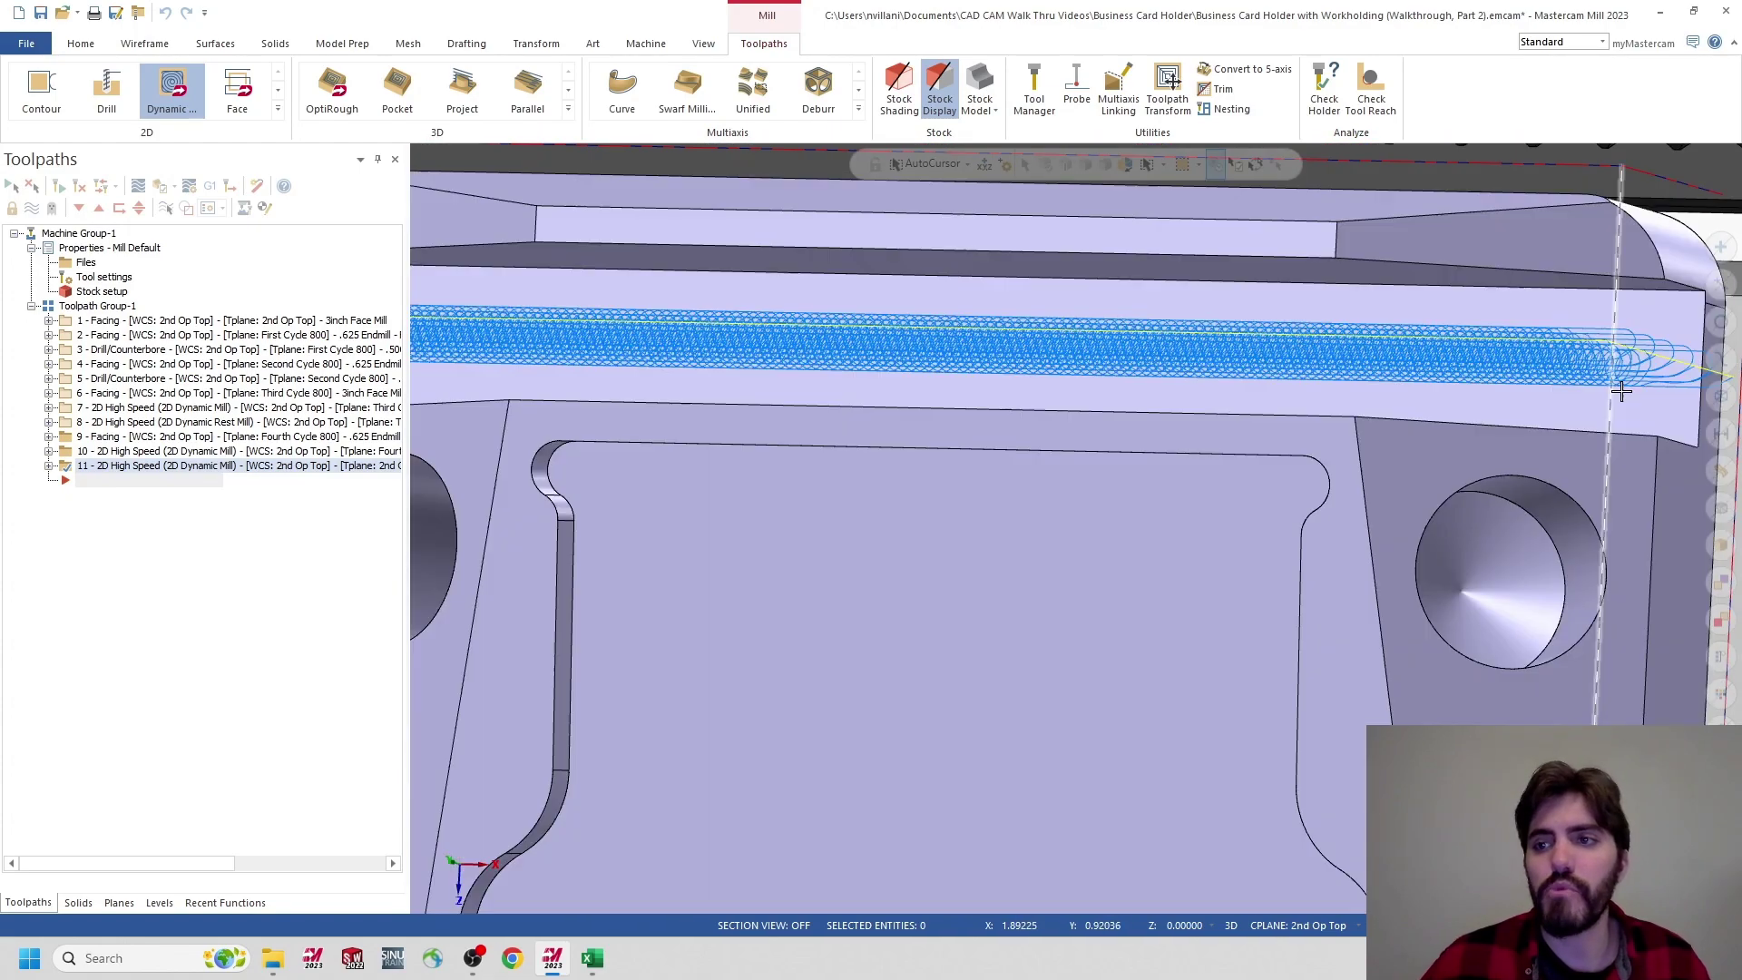
{"action": "left_click_drag", "start_coordinate": [1475, 407], "coordinate": [1521, 405], "text": "shift"}
{"action": "middle_click_drag", "start_coordinate": [1520, 405], "coordinate": [1546, 406], "text": "shift"}
{"action": "scroll", "coordinate": [1405, 441], "scroll_direction": "down", "scroll_amount": 2}
{"action": "middle_click_drag", "start_coordinate": [1404, 443], "coordinate": [937, 502], "text": "shift"}
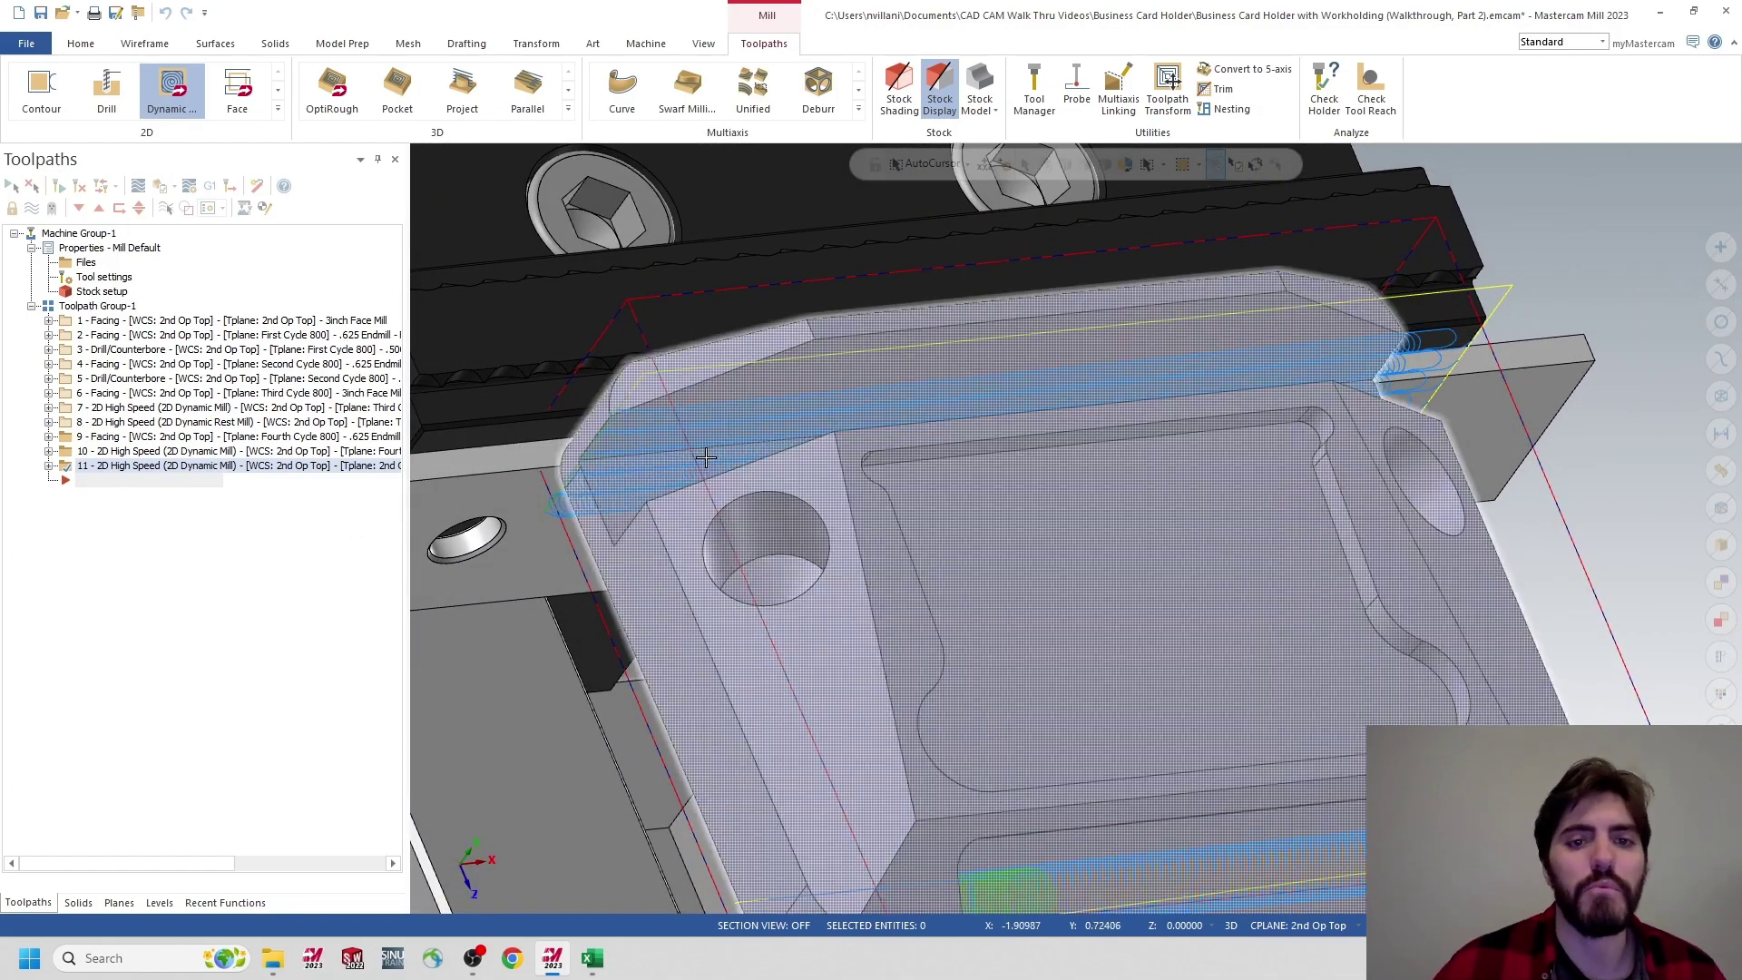
{"action": "middle_click_drag", "start_coordinate": [706, 457], "coordinate": [671, 436]}
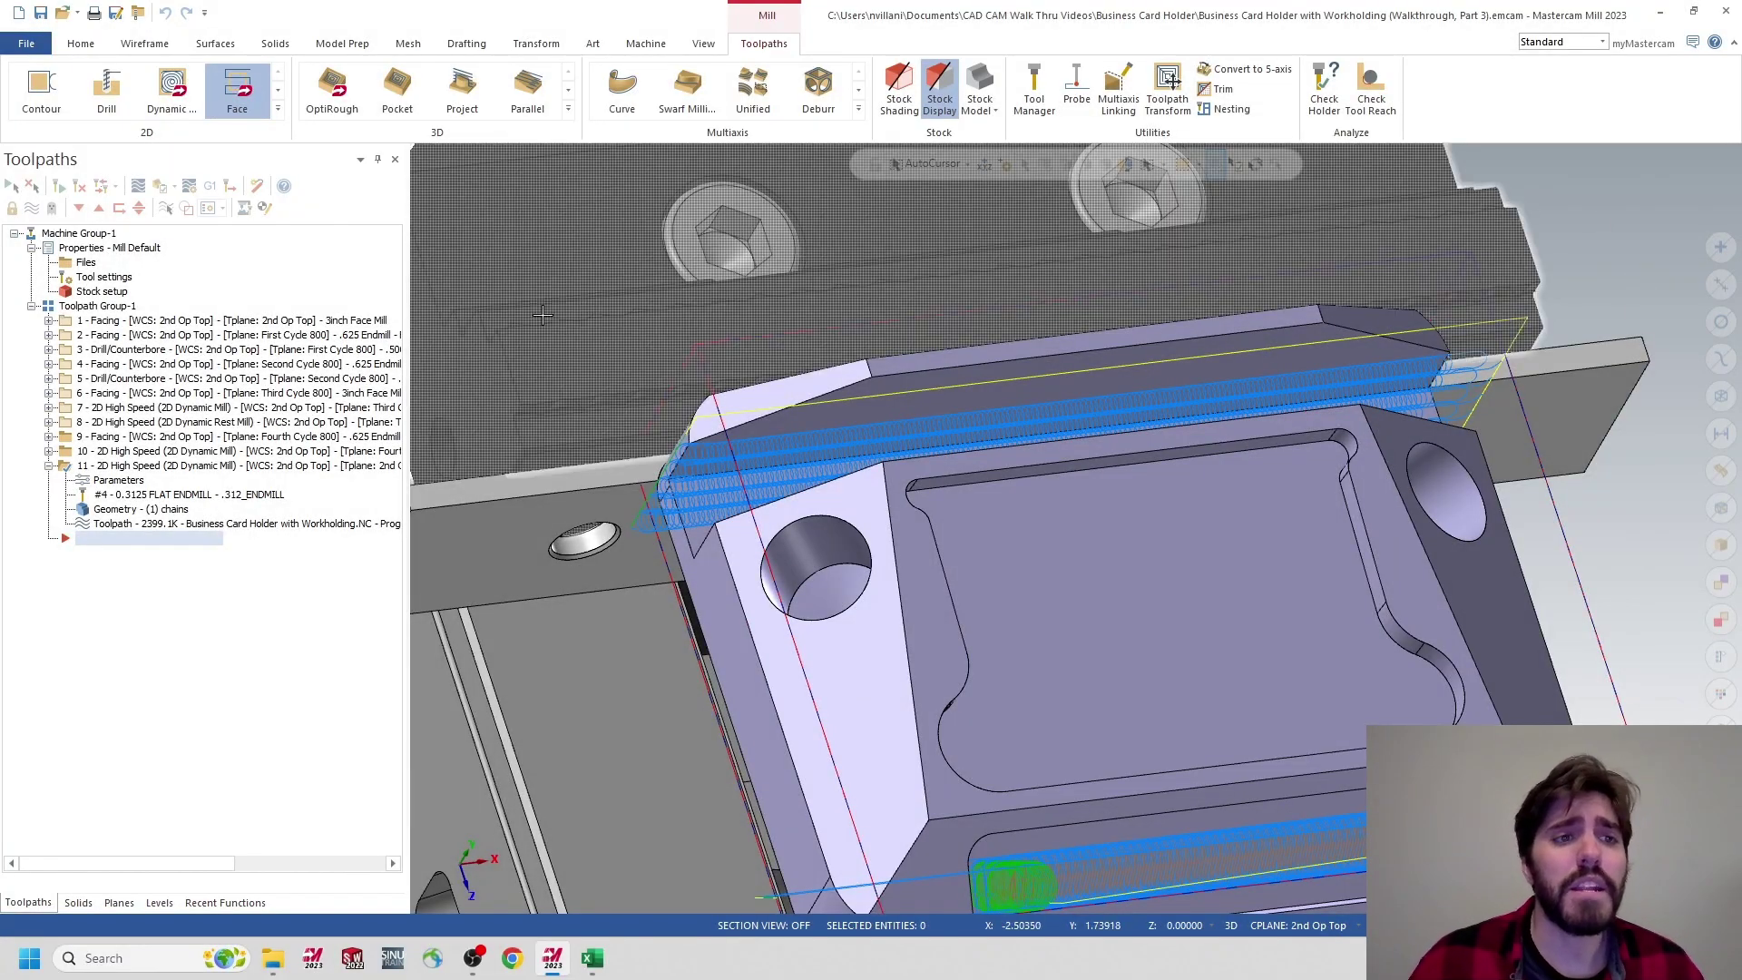
Open all operations of Toolpath Group-1 in Verify and check the program's total feed time
{"action": "left_click", "coordinate": [68, 306]}
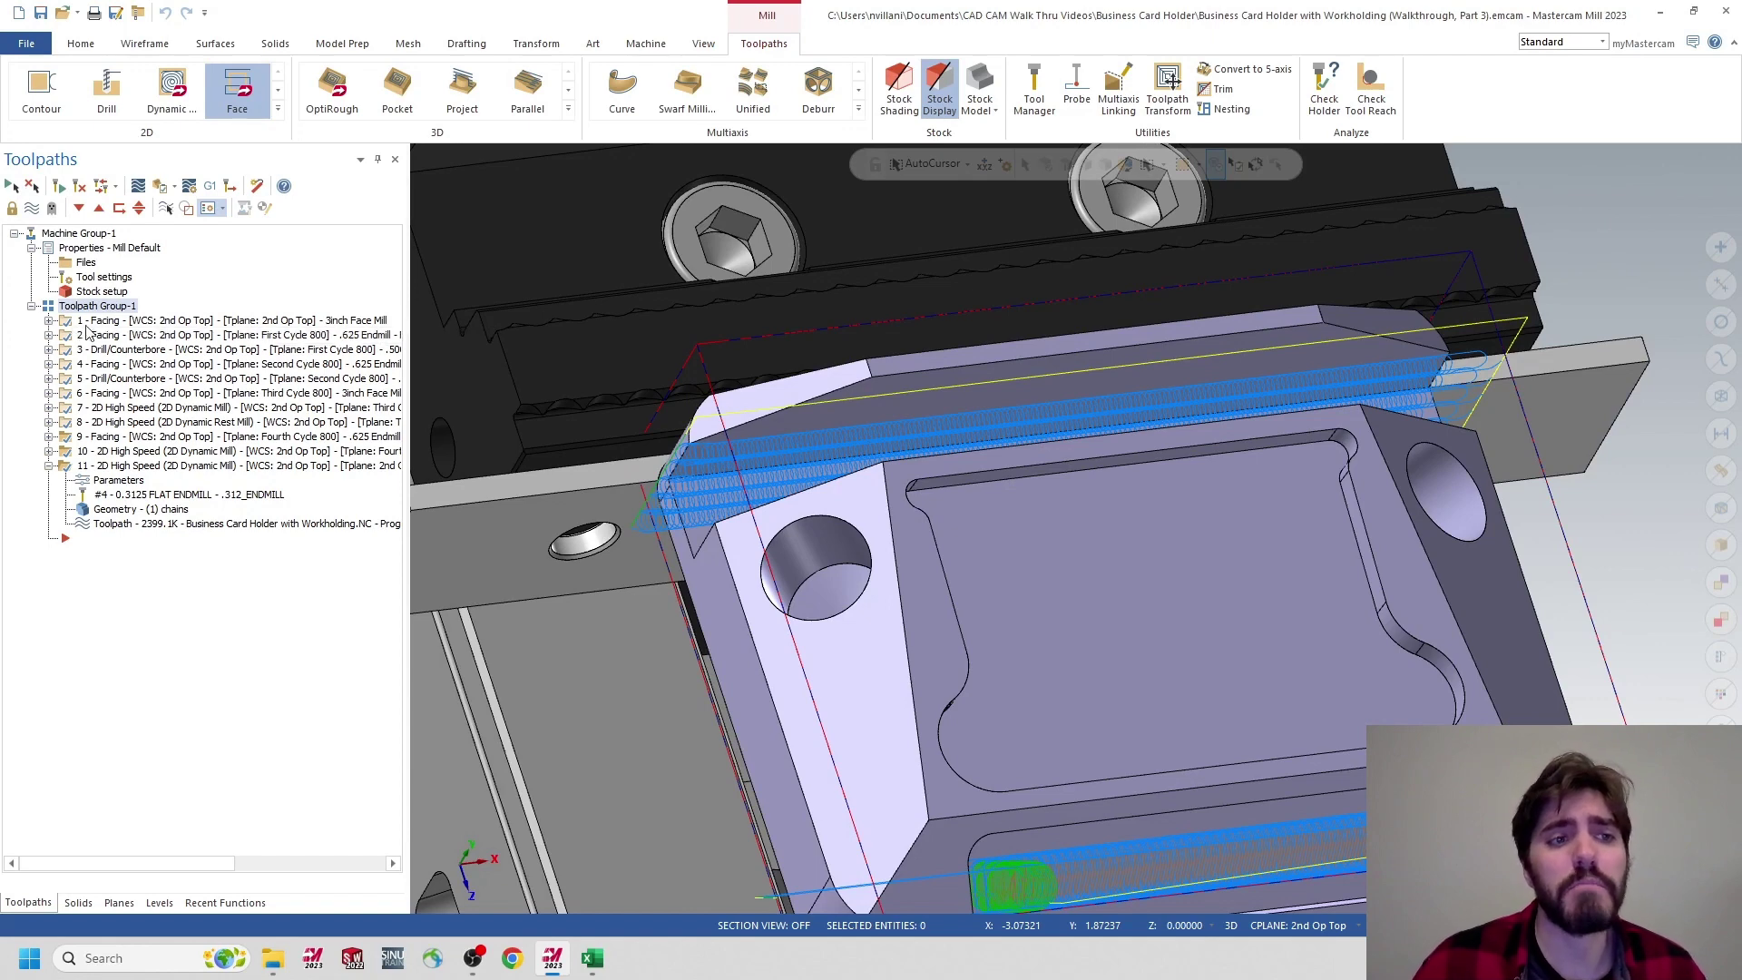
{"action": "left_click", "coordinate": [160, 185]}
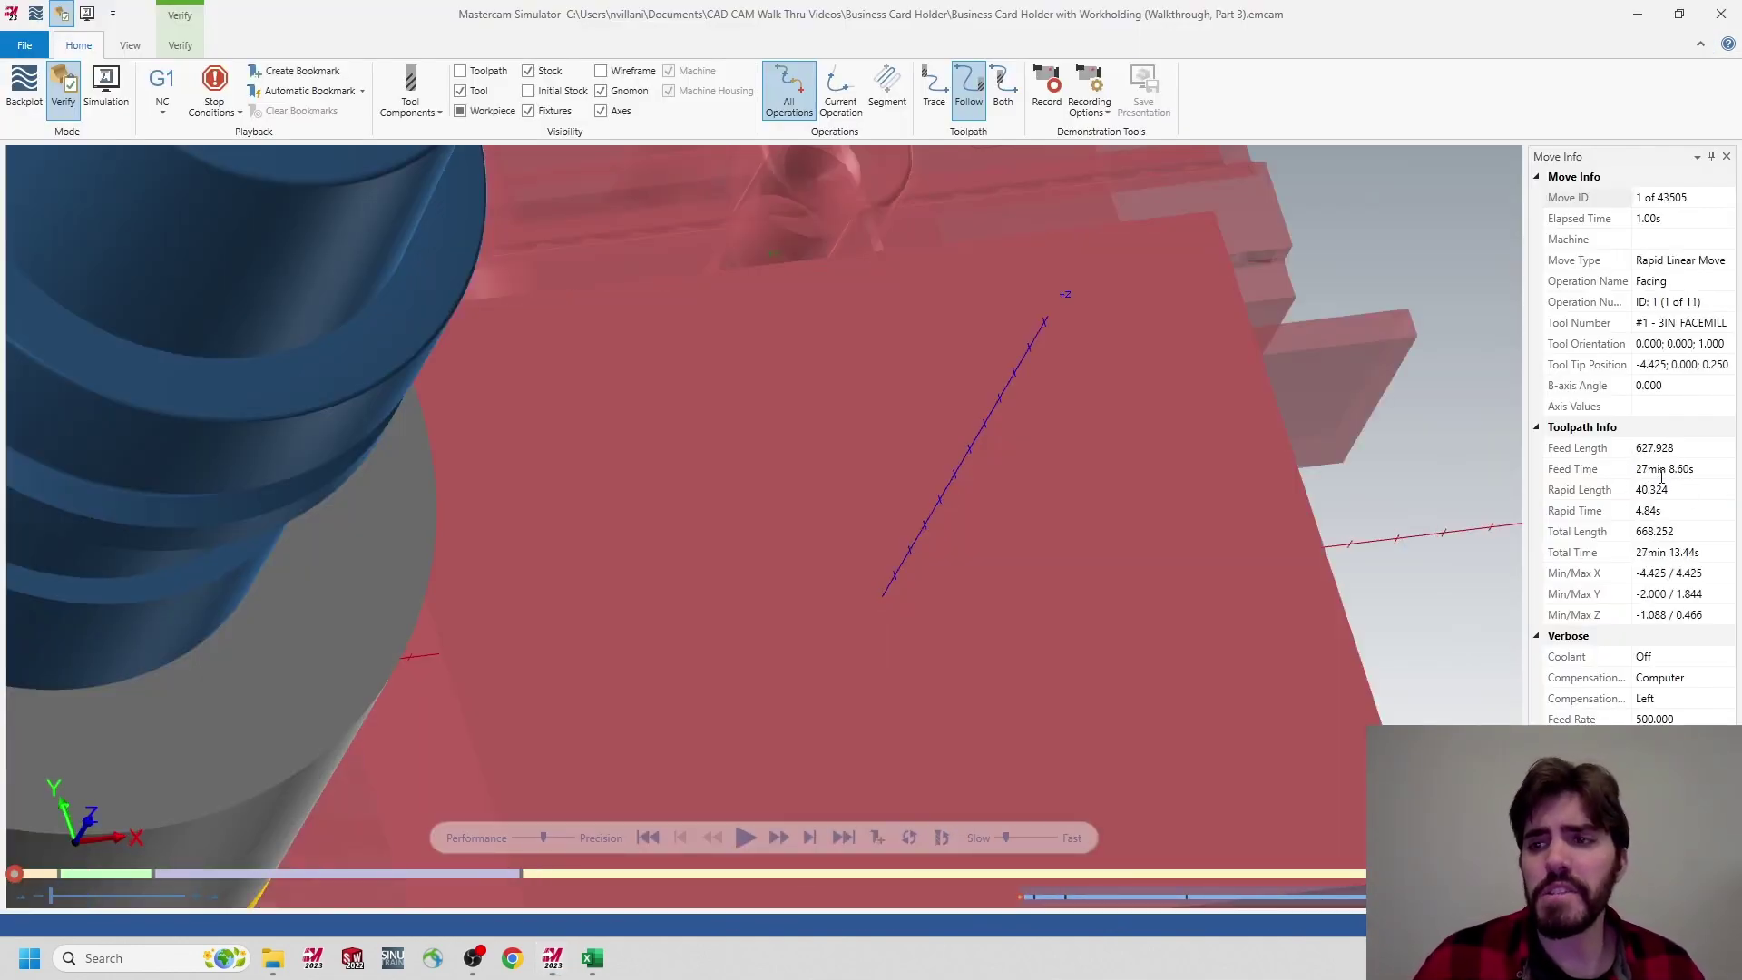
{"action": "left_click_drag", "start_coordinate": [1699, 467], "coordinate": [1639, 472]}
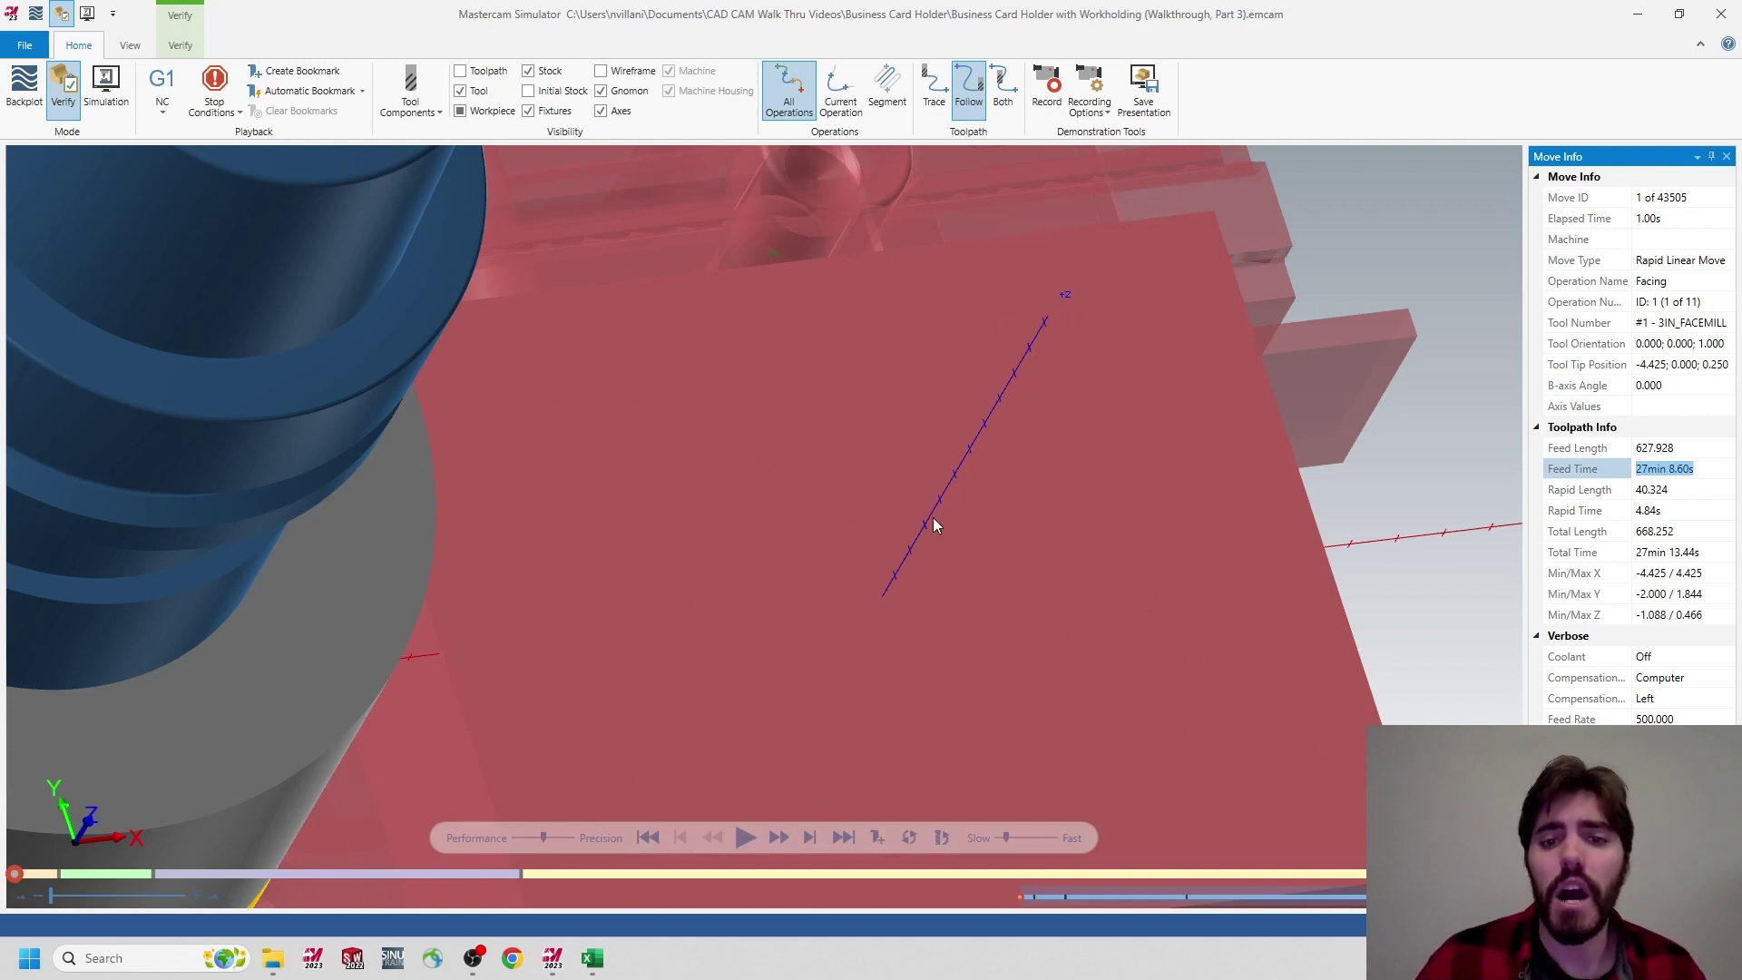
Simulate the program from its first facing operation, raise the playback speed, and pause during the .250_ENDMILL Dynamic Mill operation
{"action": "left_click", "coordinate": [744, 838]}
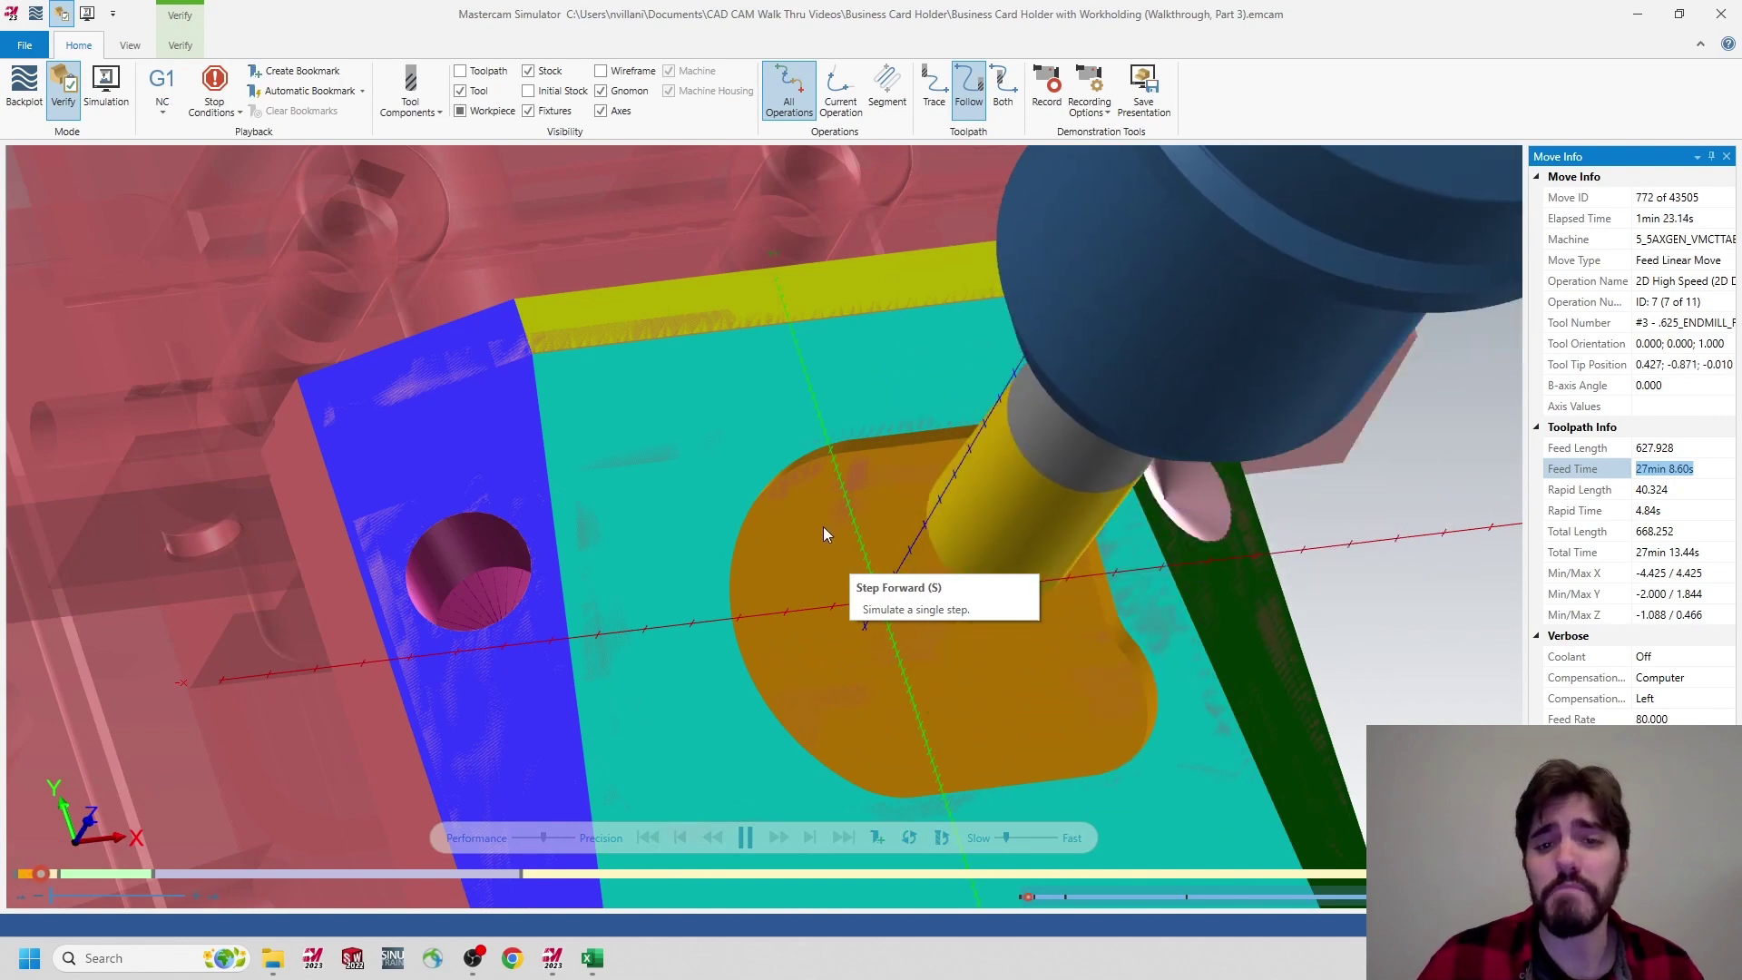
{"action": "left_click", "coordinate": [744, 835]}
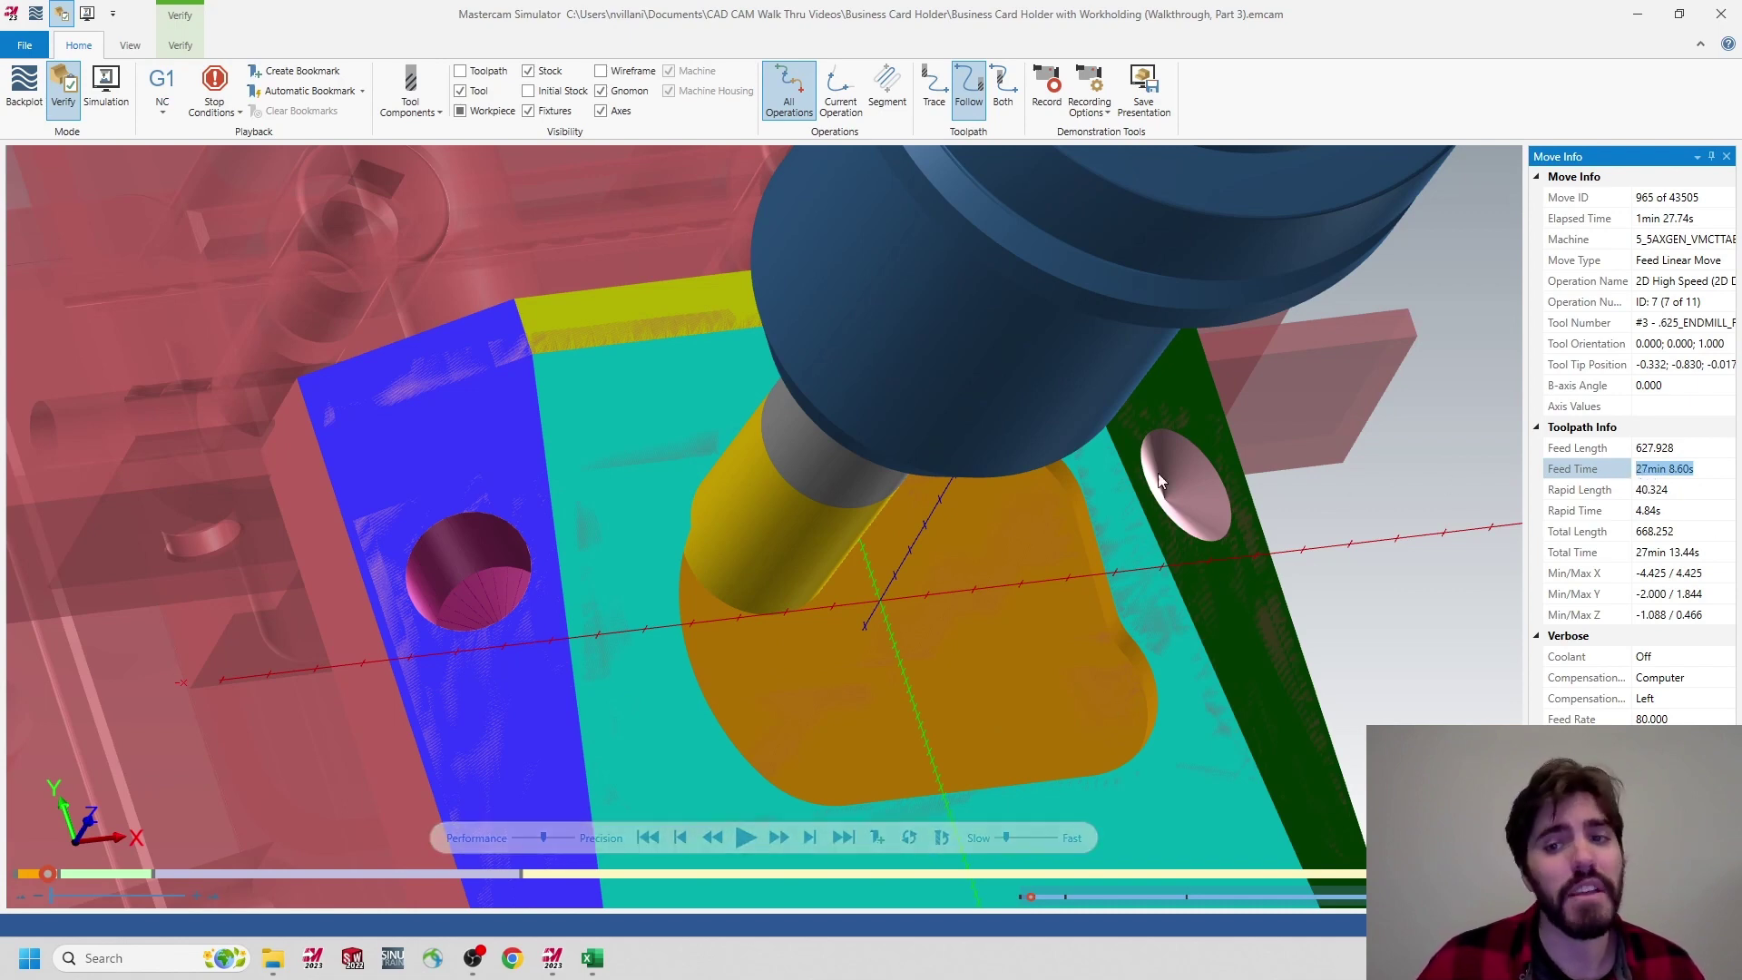
{"action": "left_click", "coordinate": [746, 838]}
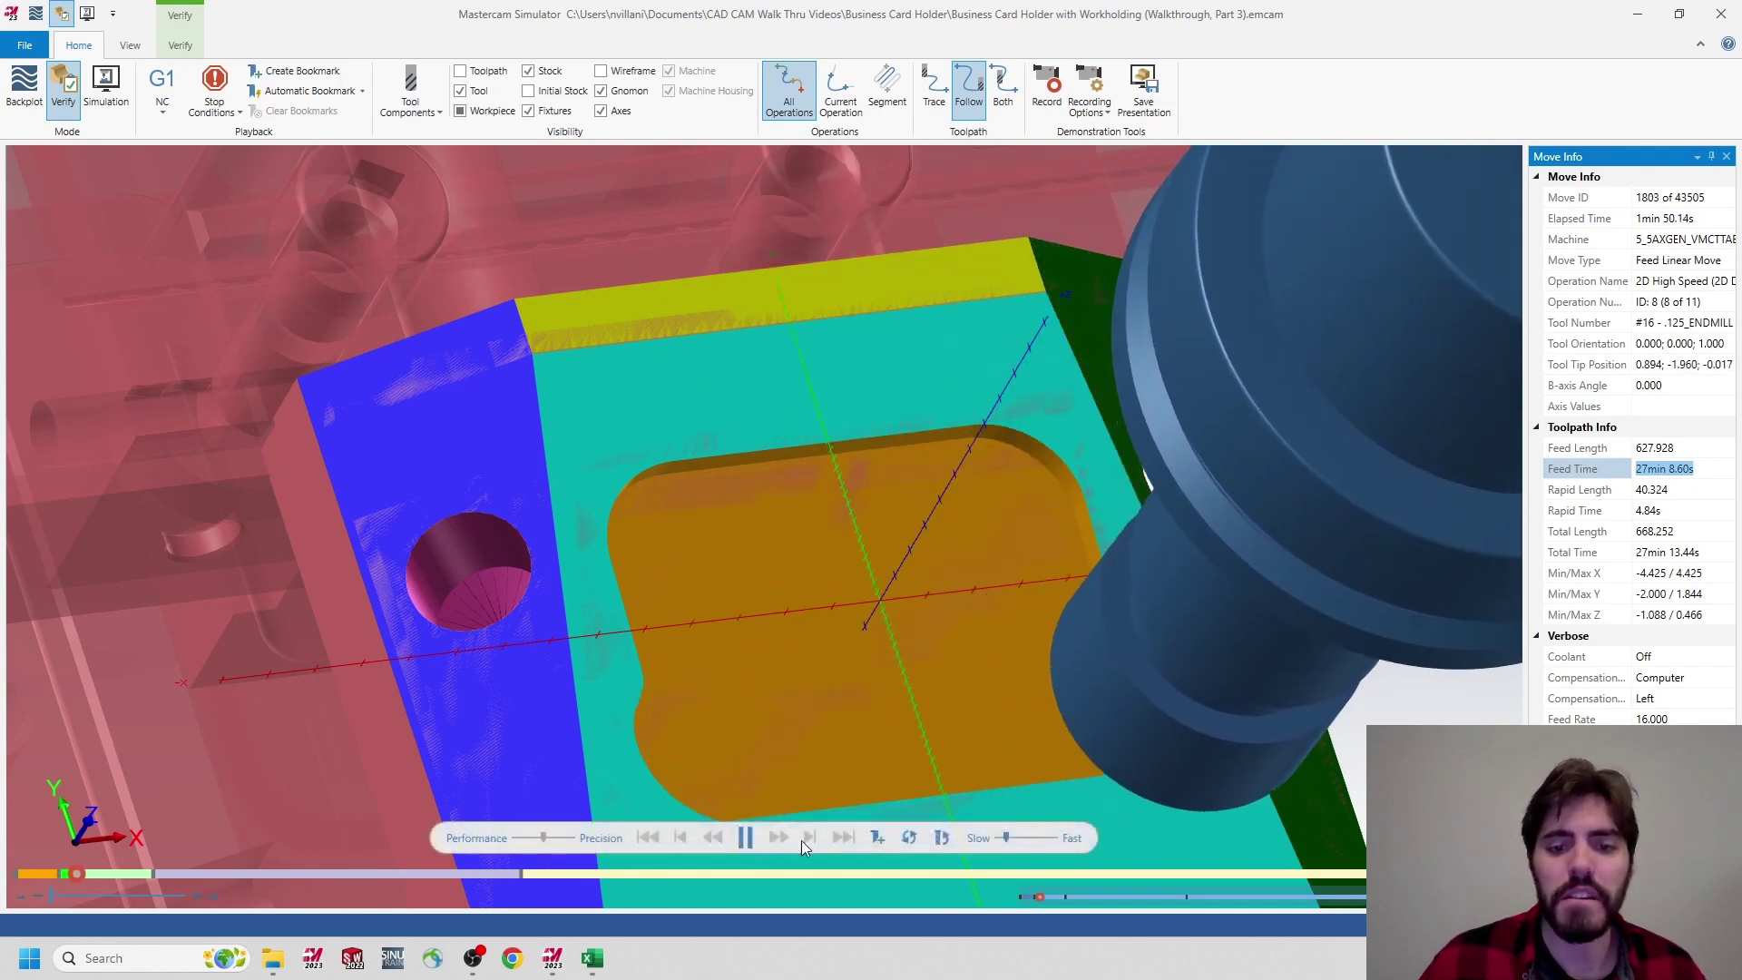
{"action": "left_click_drag", "start_coordinate": [1007, 835], "coordinate": [1021, 839]}
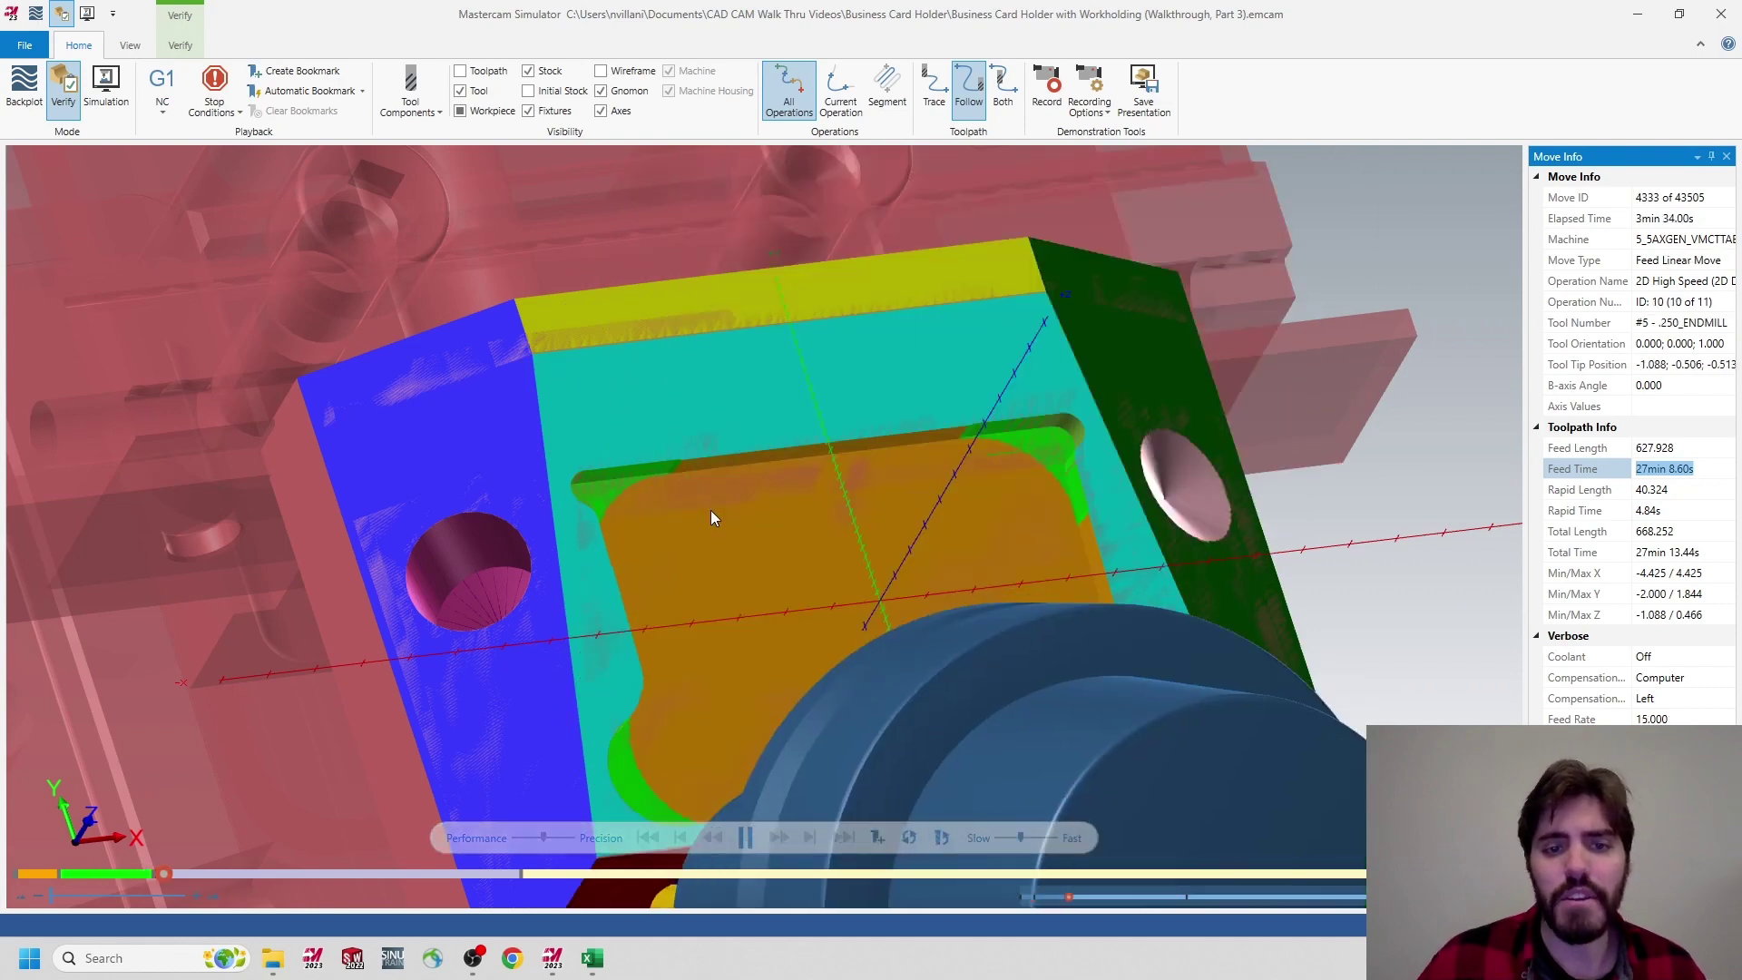
{"action": "left_click", "coordinate": [745, 837]}
Examine the partly cut pocket on the angled front face and the .250_ENDMILL inside it up close
{"action": "middle_click_drag", "start_coordinate": [771, 701], "coordinate": [761, 439]}
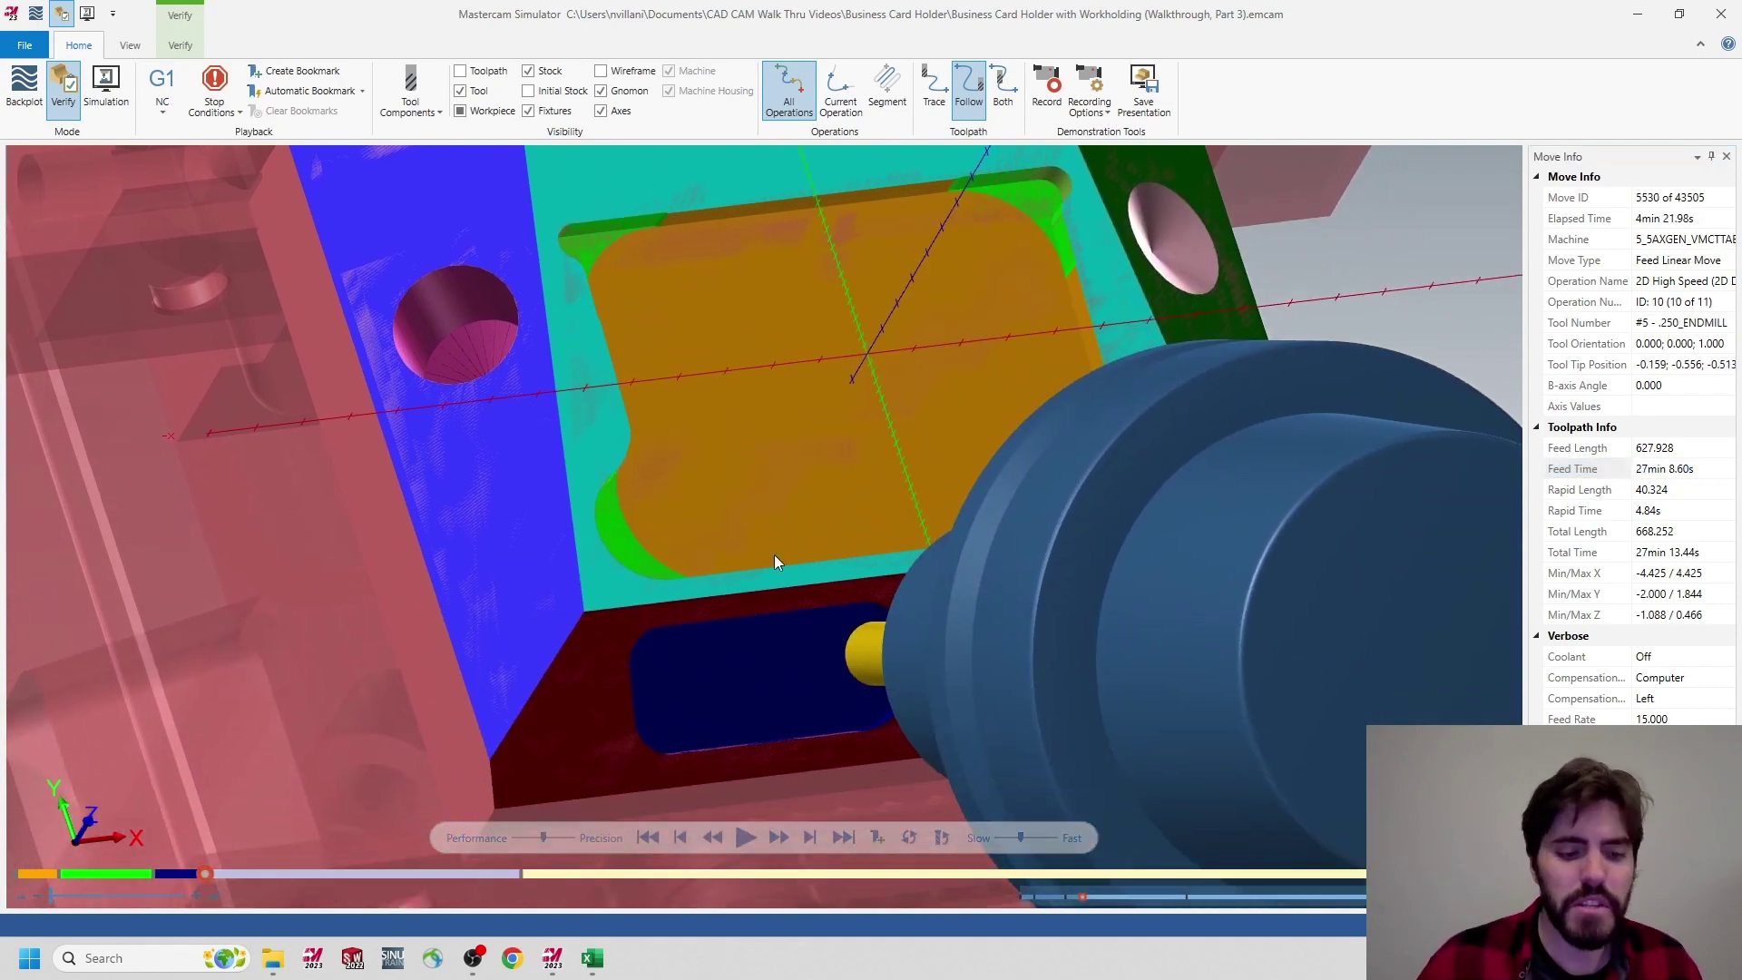
{"action": "middle_click_drag", "start_coordinate": [775, 555], "coordinate": [773, 614]}
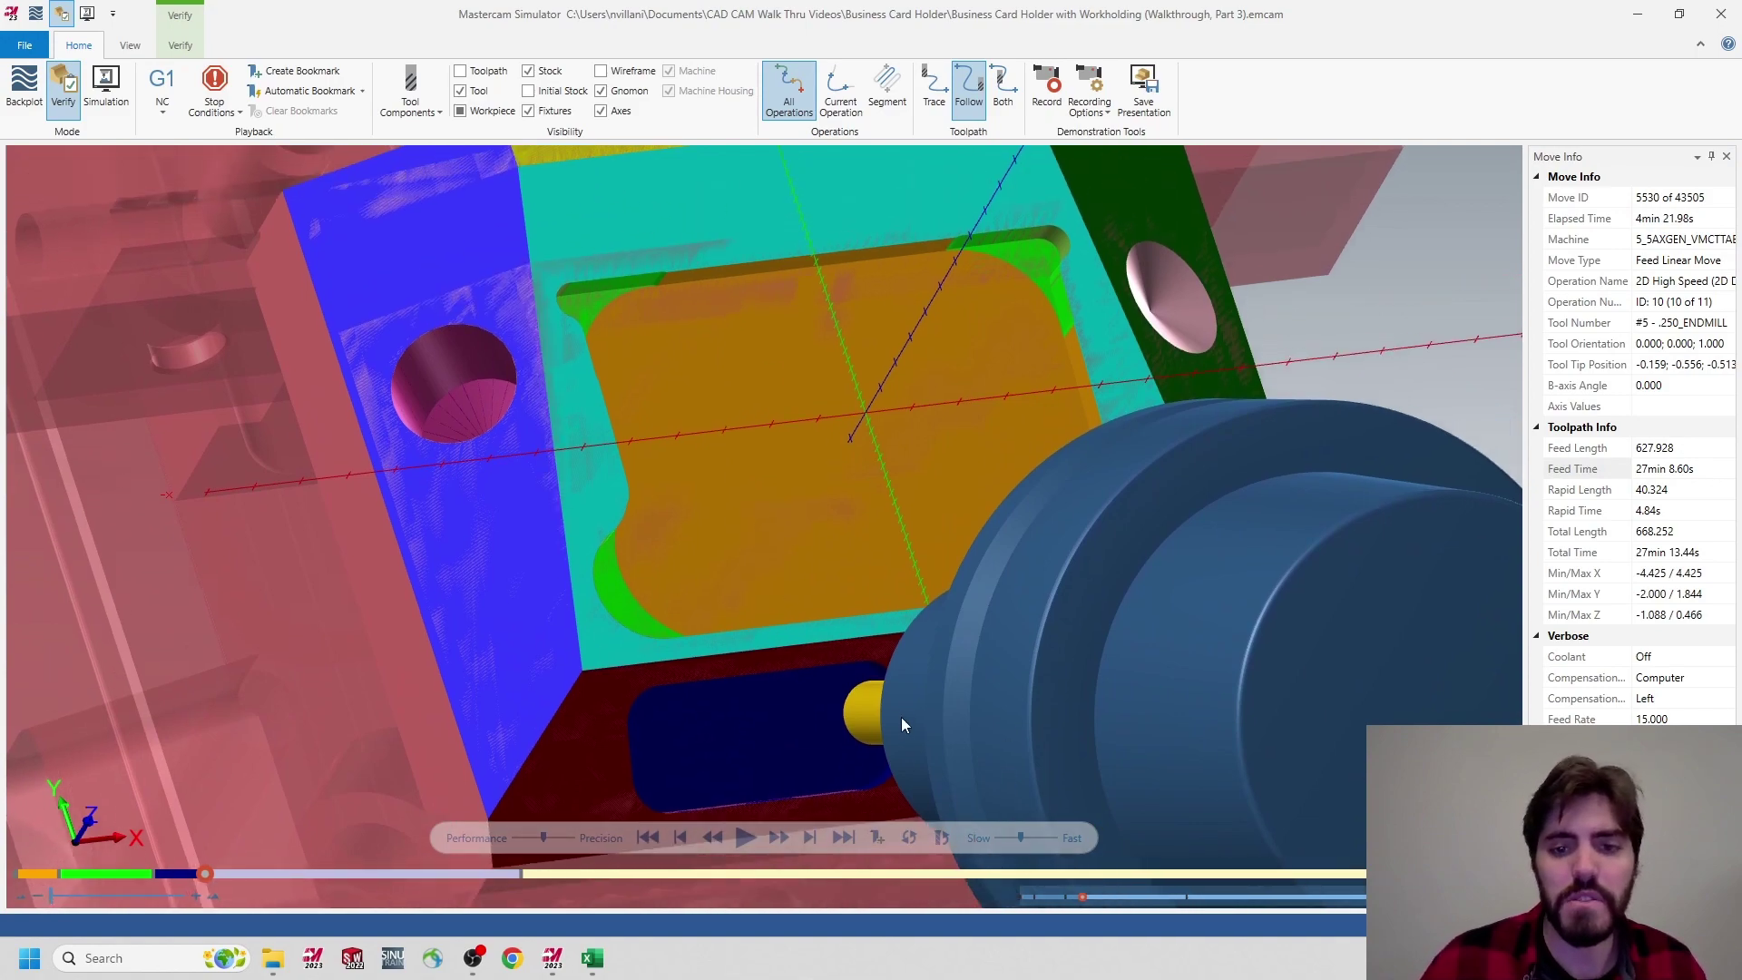
{"action": "left_click_drag", "start_coordinate": [901, 717], "coordinate": [797, 352]}
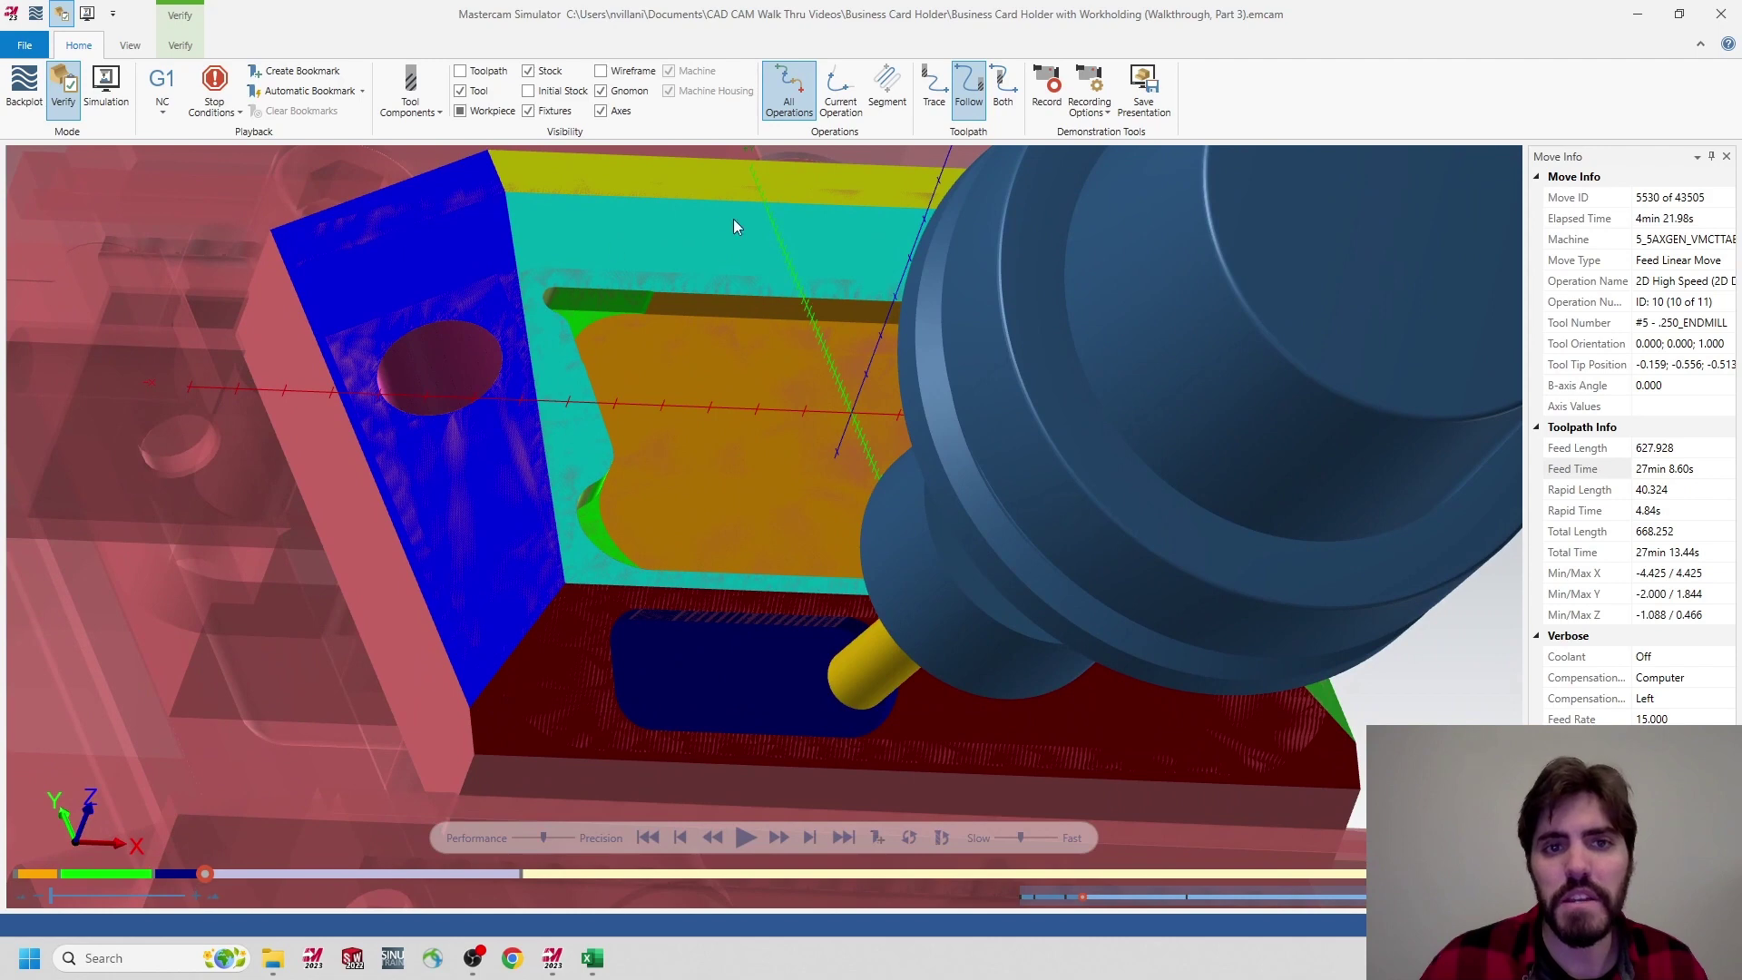
{"action": "scroll", "coordinate": [908, 732], "scroll_direction": "up", "scroll_amount": 5}
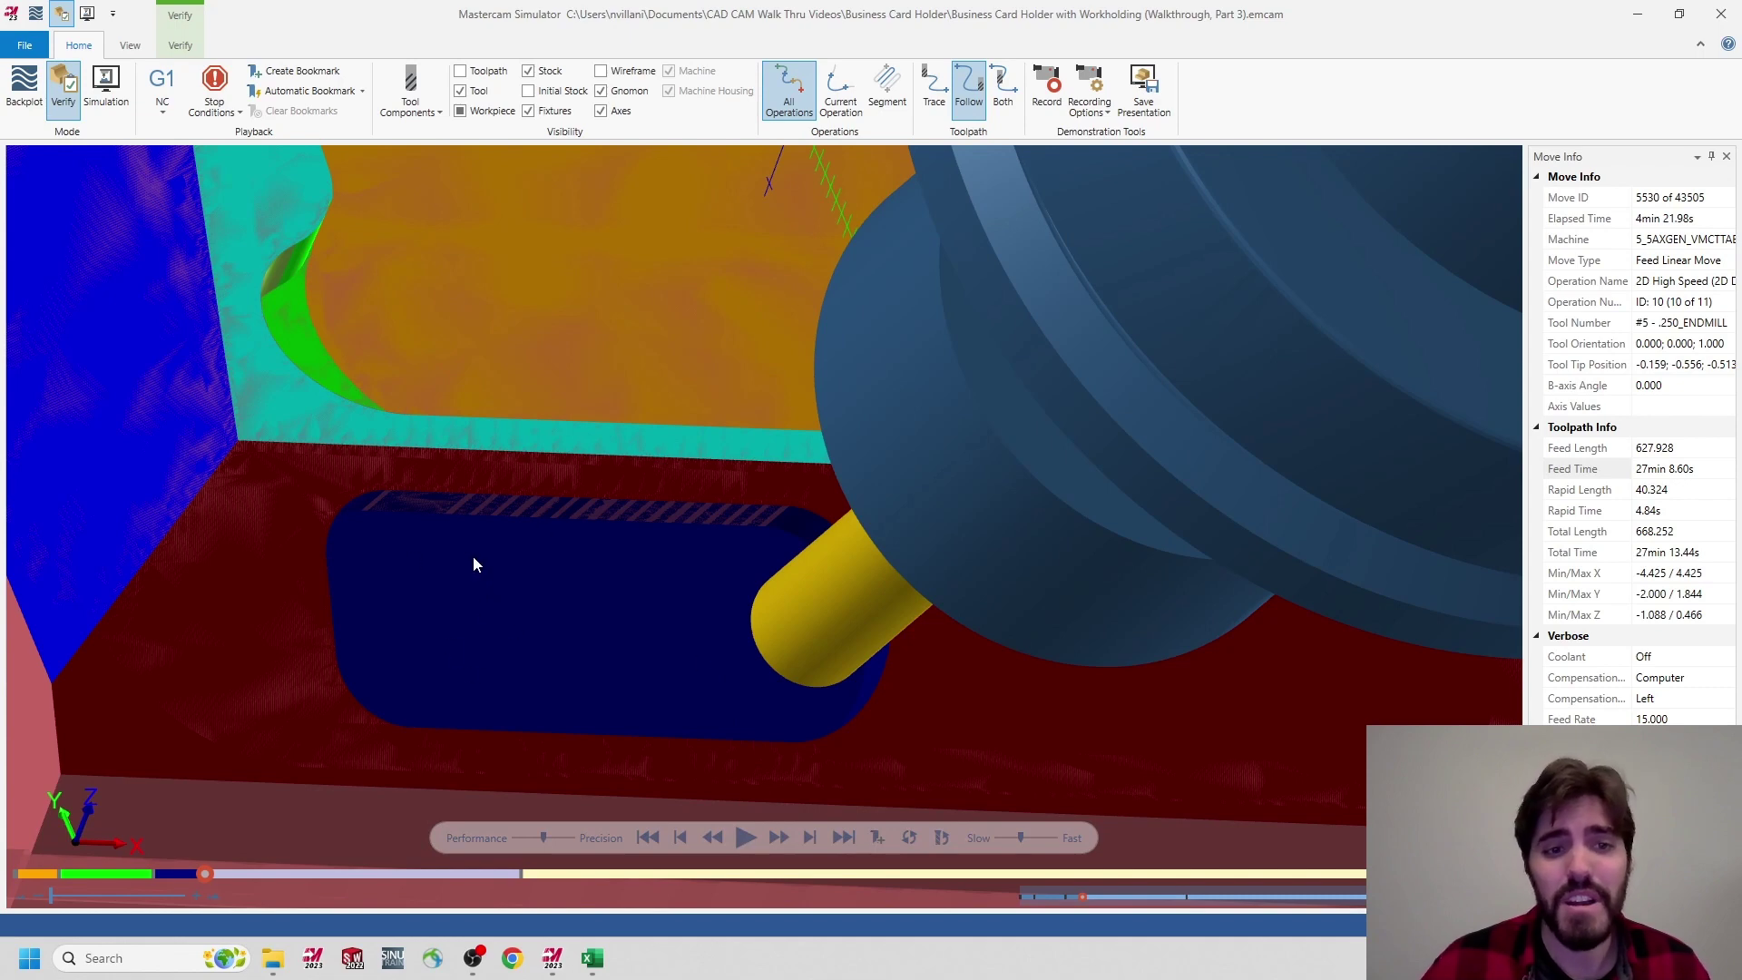
Continue the simulation into the card slot operation, pause it, and examine the .312_ENDMILL's first depth pass up close
{"action": "left_click", "coordinate": [742, 837]}
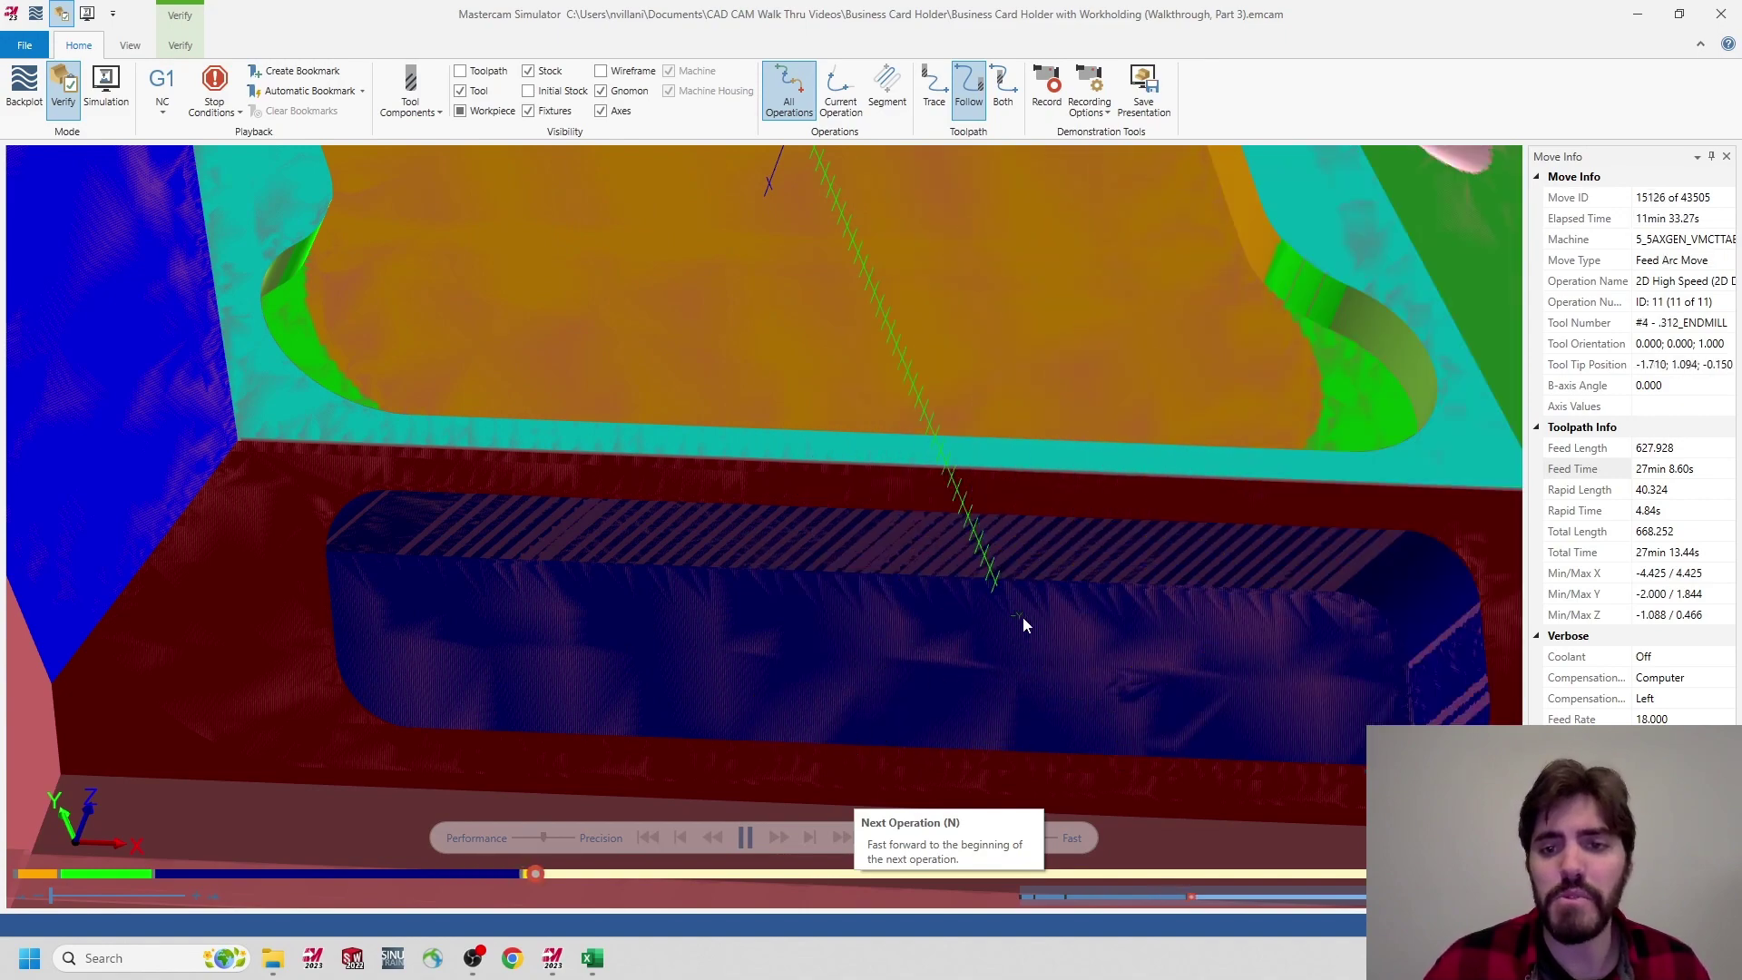
{"action": "left_click", "coordinate": [744, 837]}
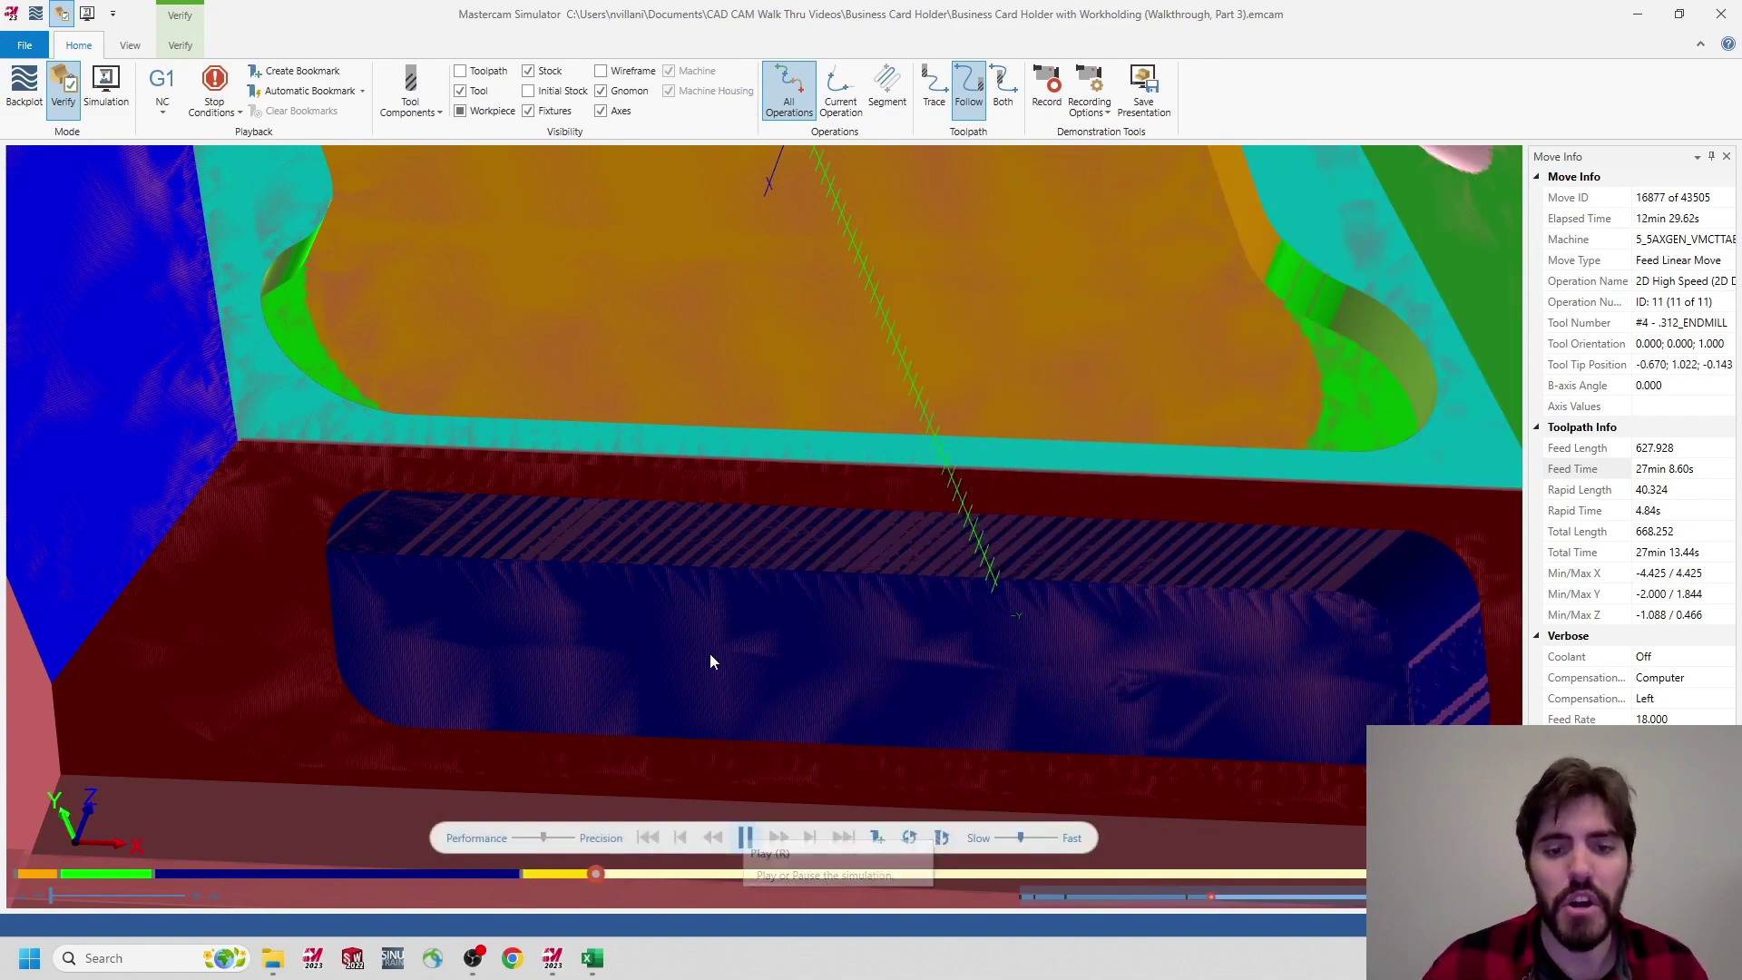
{"action": "scroll", "coordinate": [710, 654], "scroll_direction": "down", "scroll_amount": 3}
{"action": "scroll", "coordinate": [642, 319], "scroll_direction": "up", "scroll_amount": 5}
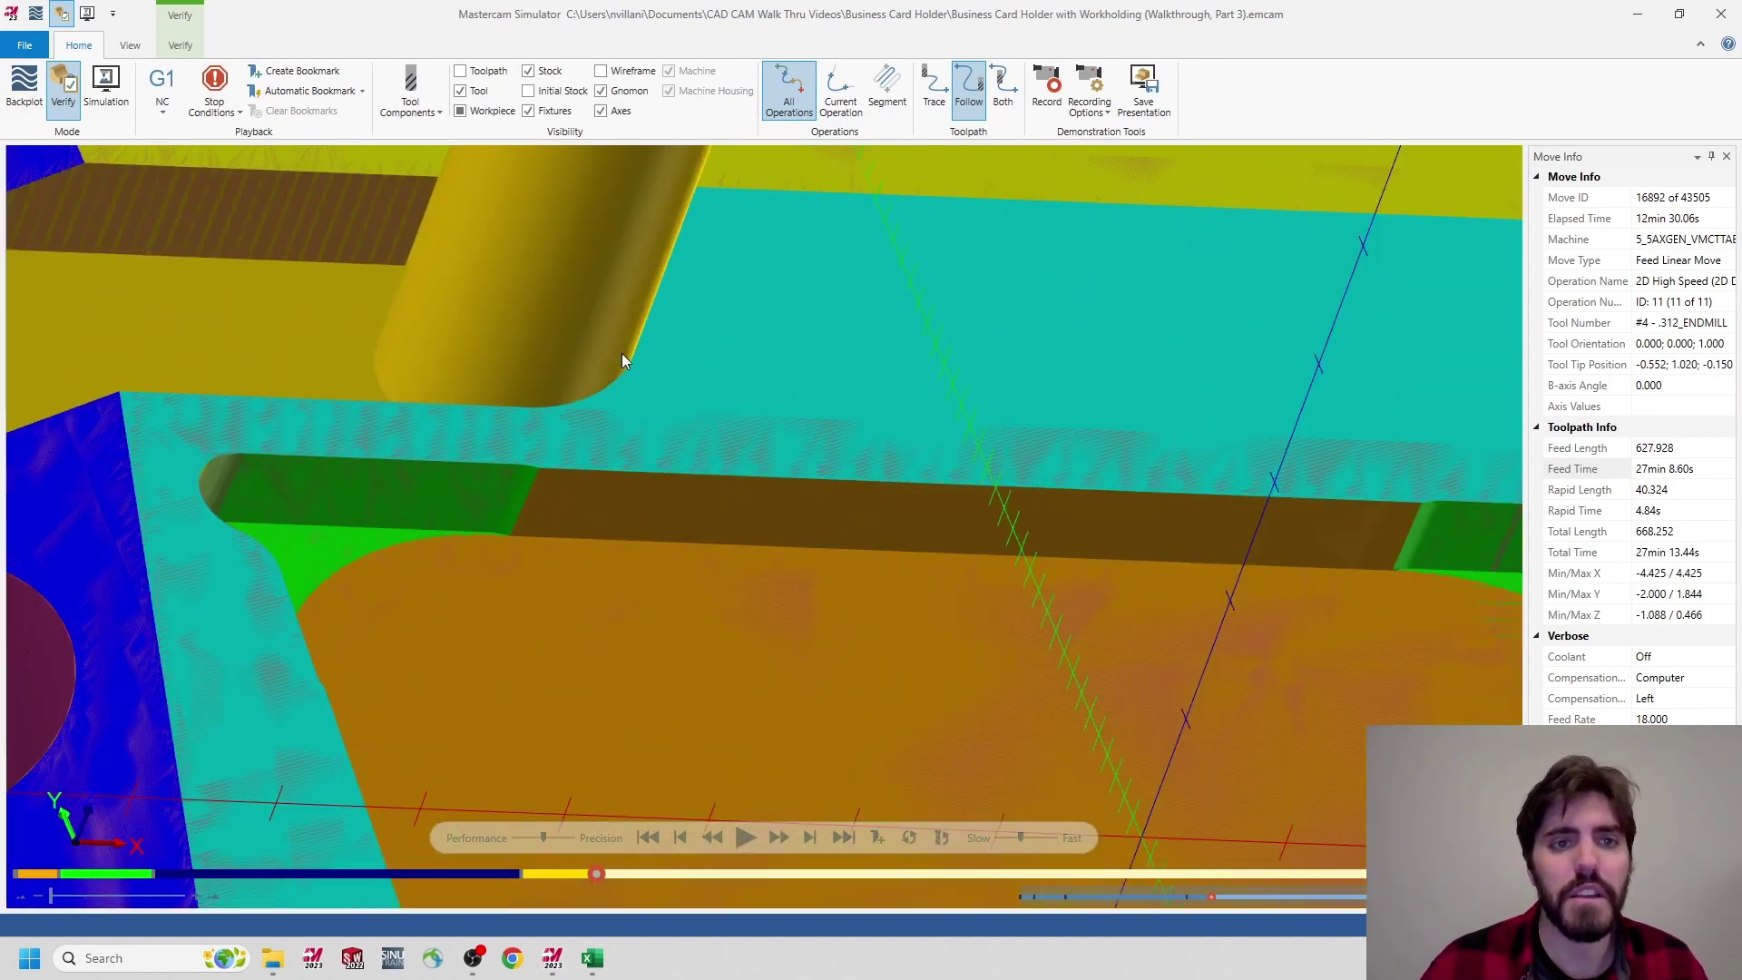
{"action": "middle_click_drag", "start_coordinate": [623, 356], "coordinate": [626, 415]}
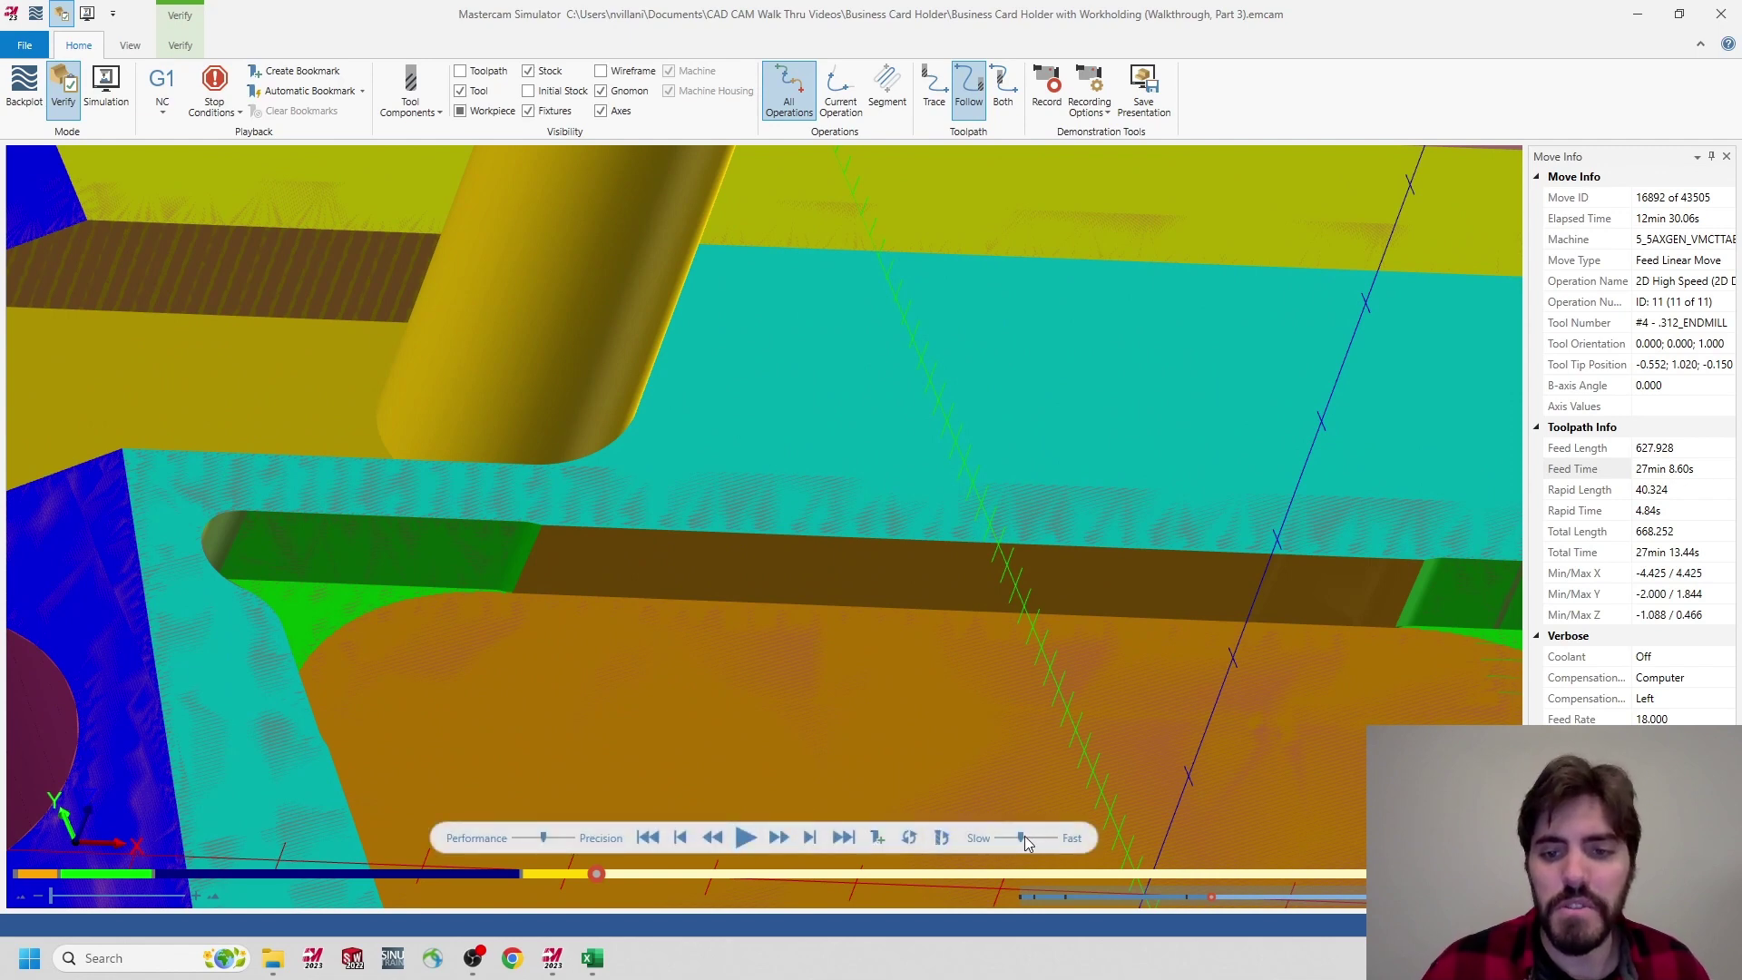
Simulate the remaining card slot depth passes, raising the playback speed to its fastest setting
{"action": "left_click", "coordinate": [742, 837]}
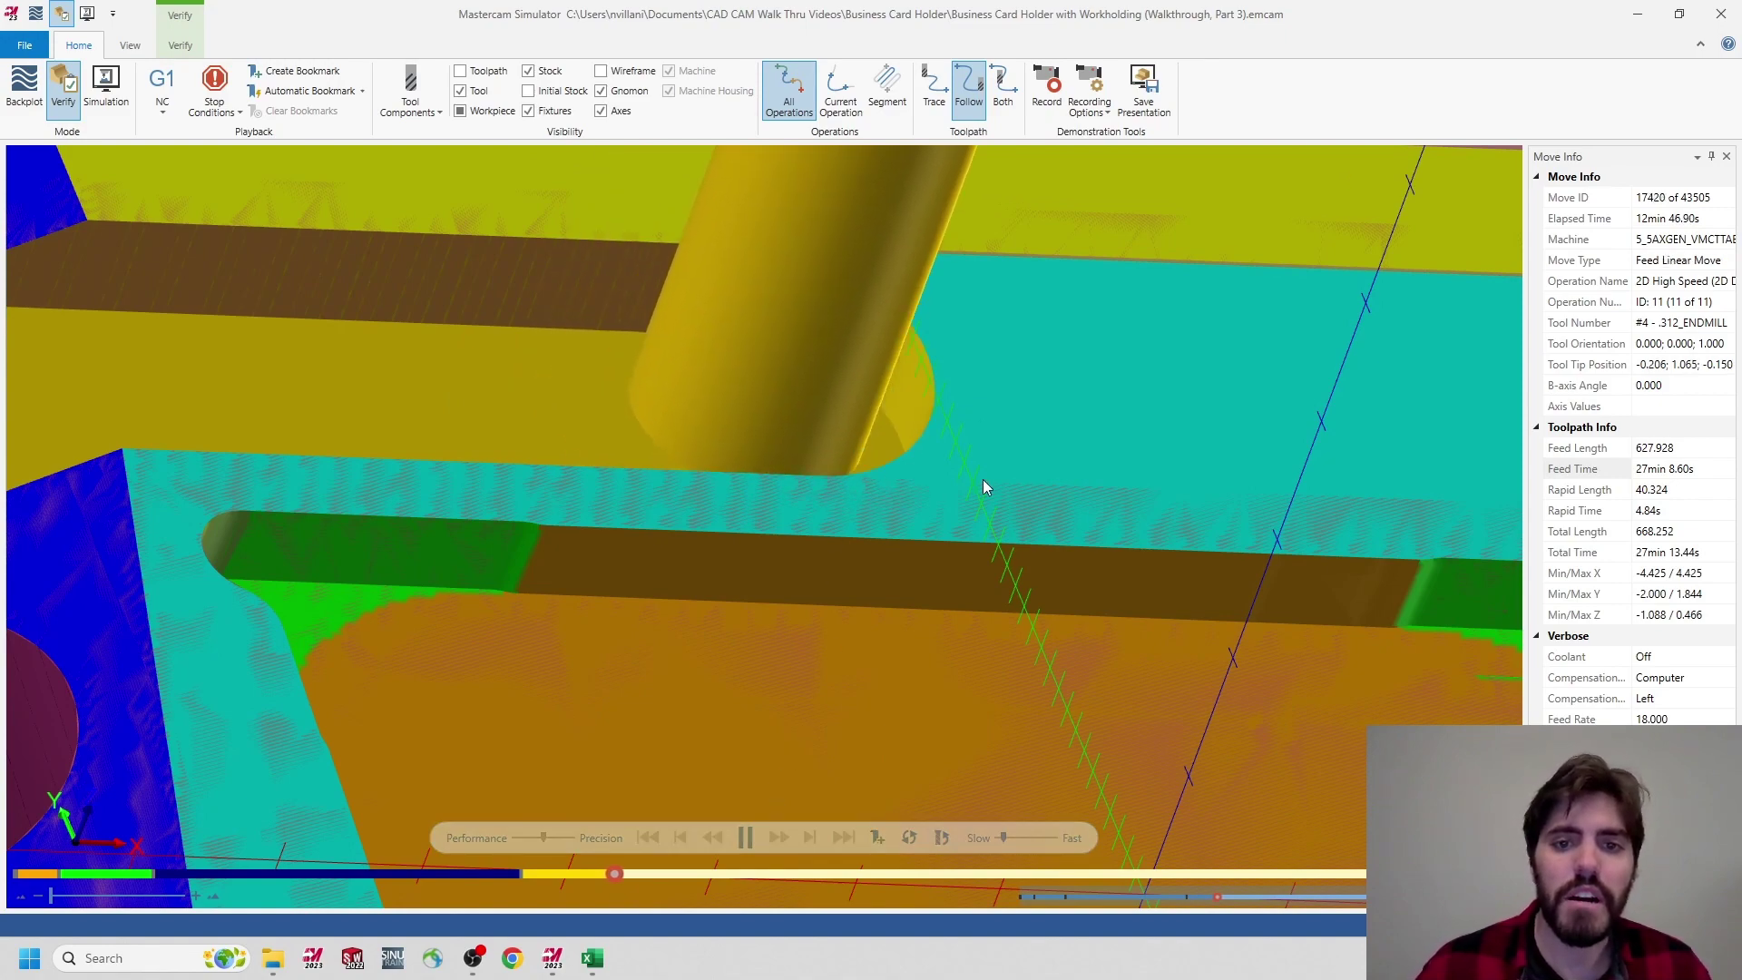
{"action": "middle_click_drag", "start_coordinate": [971, 389], "coordinate": [973, 604]}
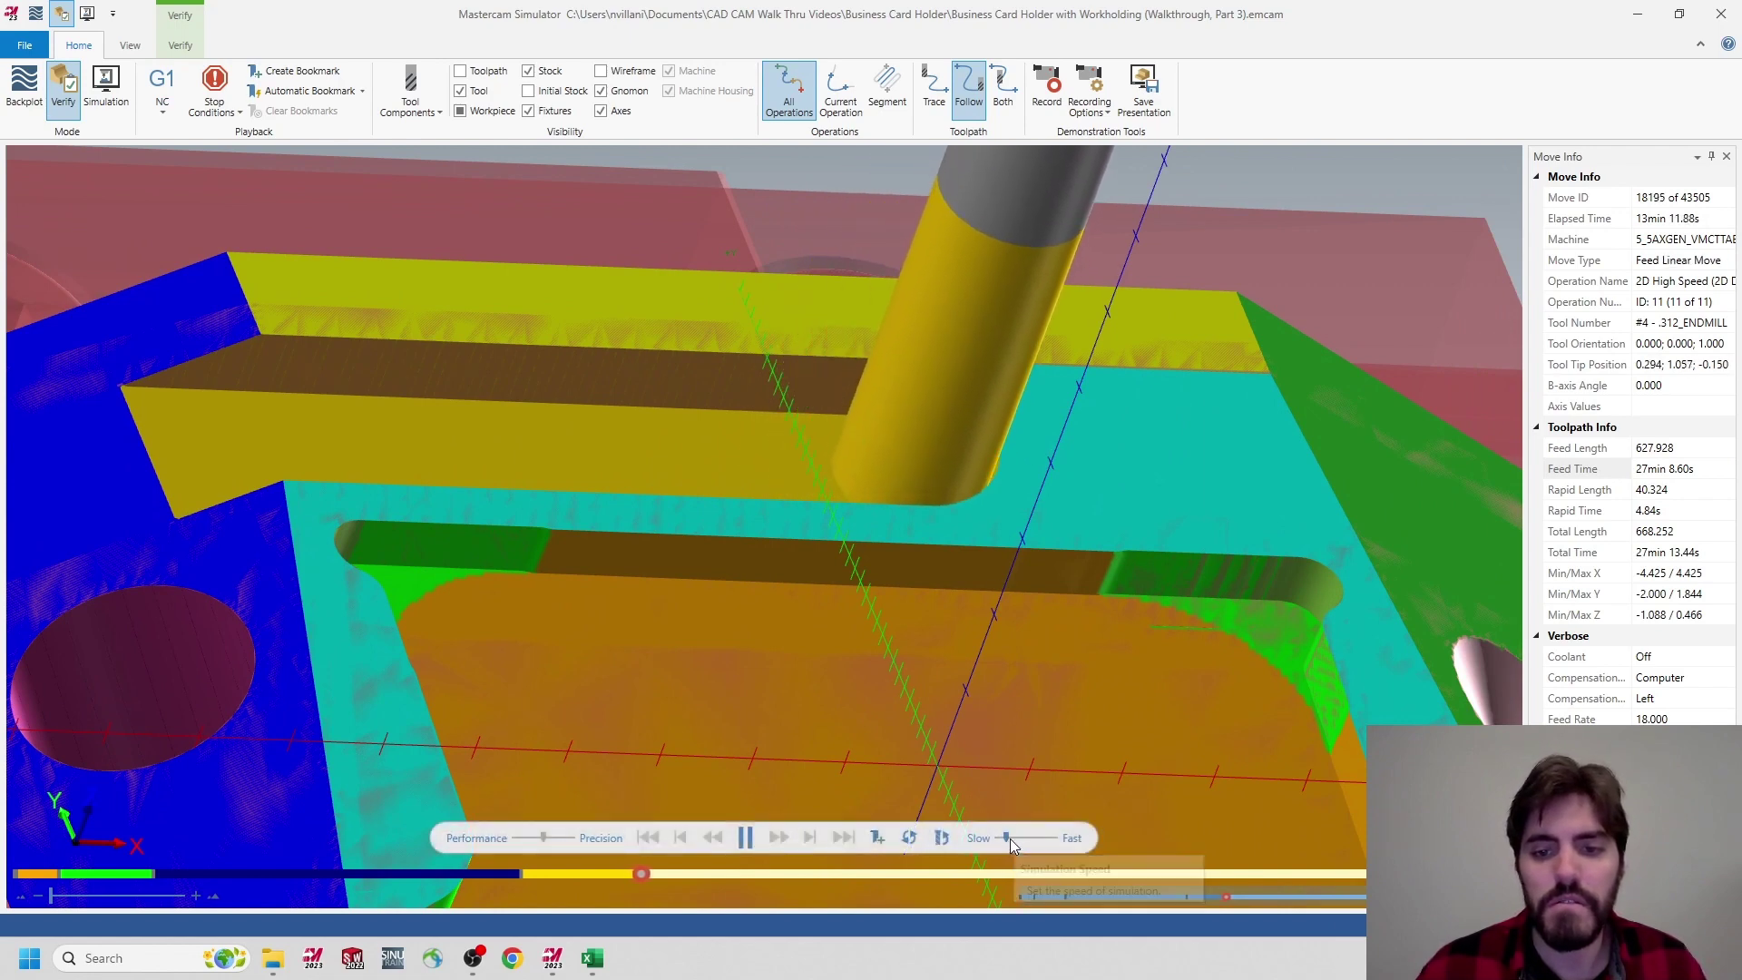
{"action": "left_click_drag", "start_coordinate": [1013, 842], "coordinate": [1028, 842]}
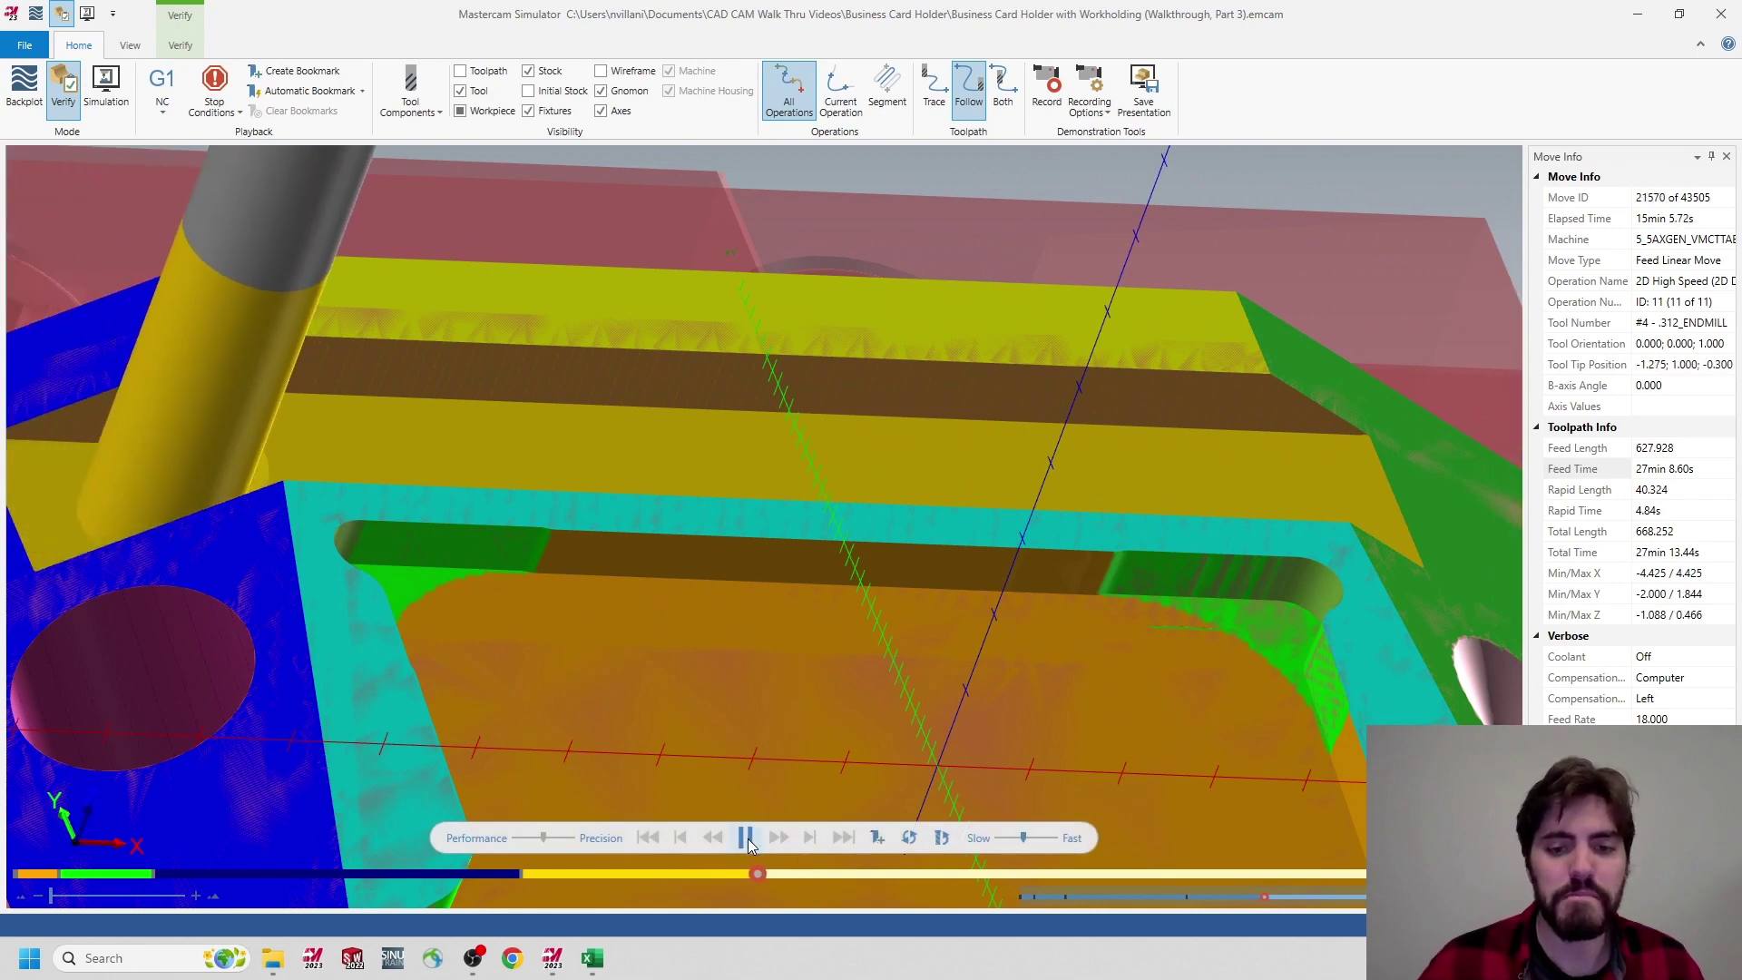
{"action": "left_click_drag", "start_coordinate": [1027, 836], "coordinate": [1055, 836]}
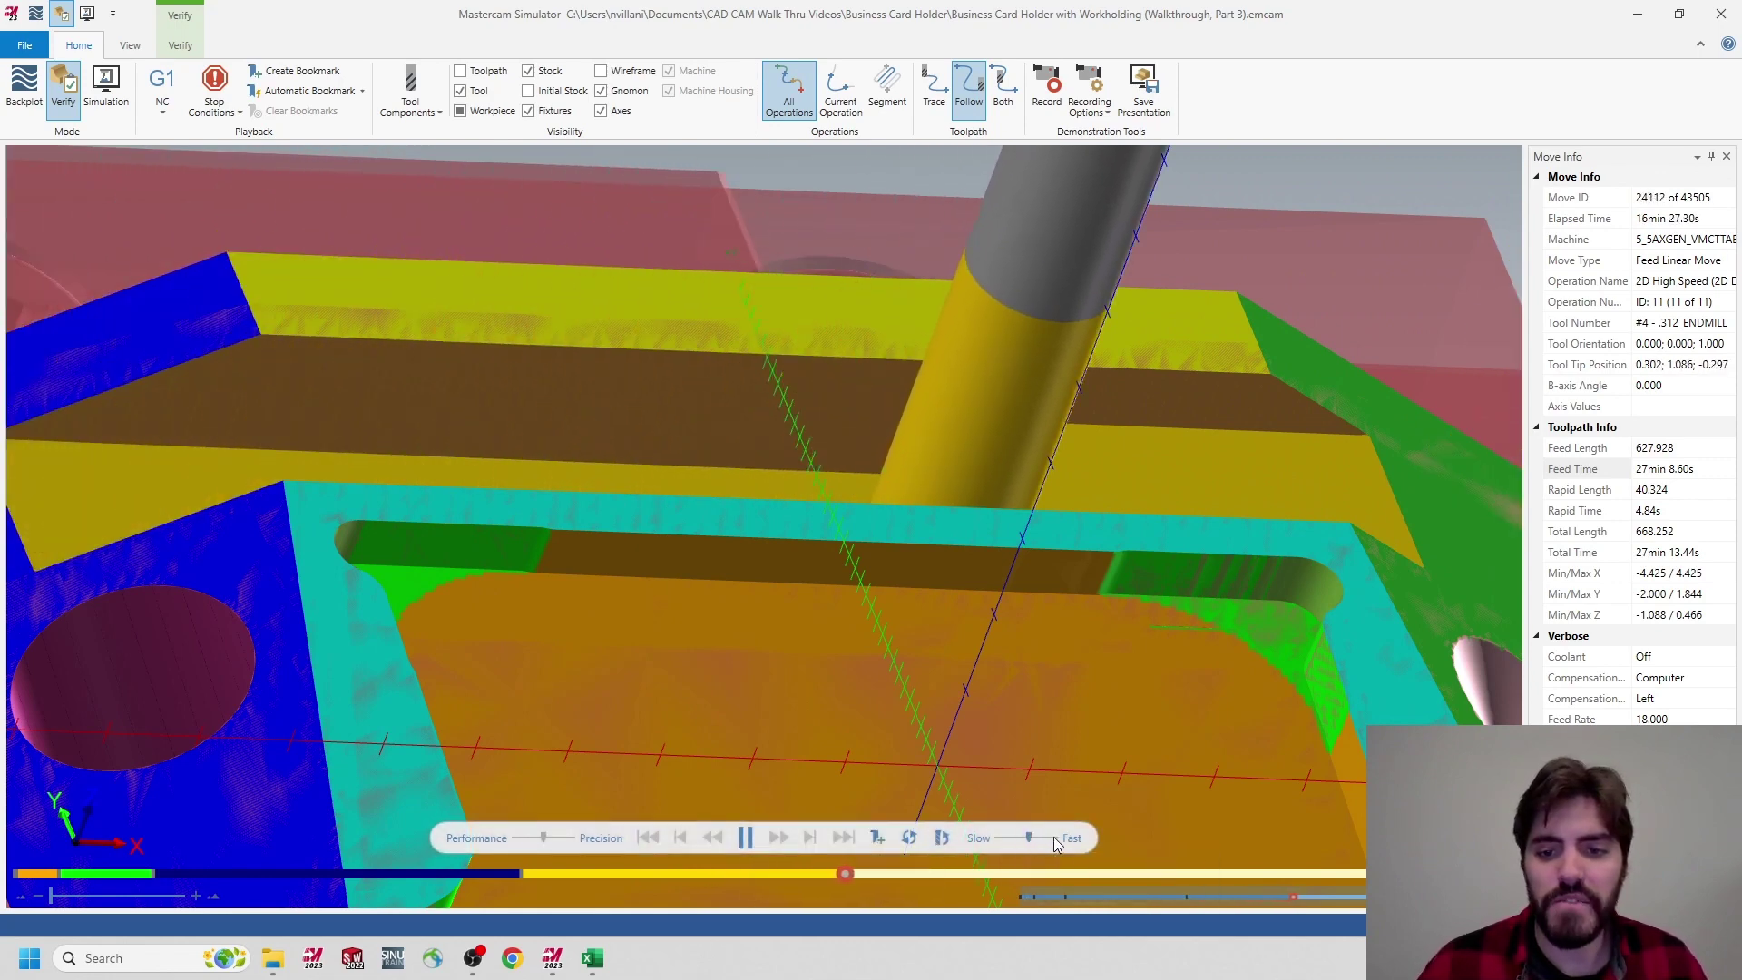
{"action": "scroll", "coordinate": [958, 564], "scroll_direction": "down", "scroll_amount": 3}
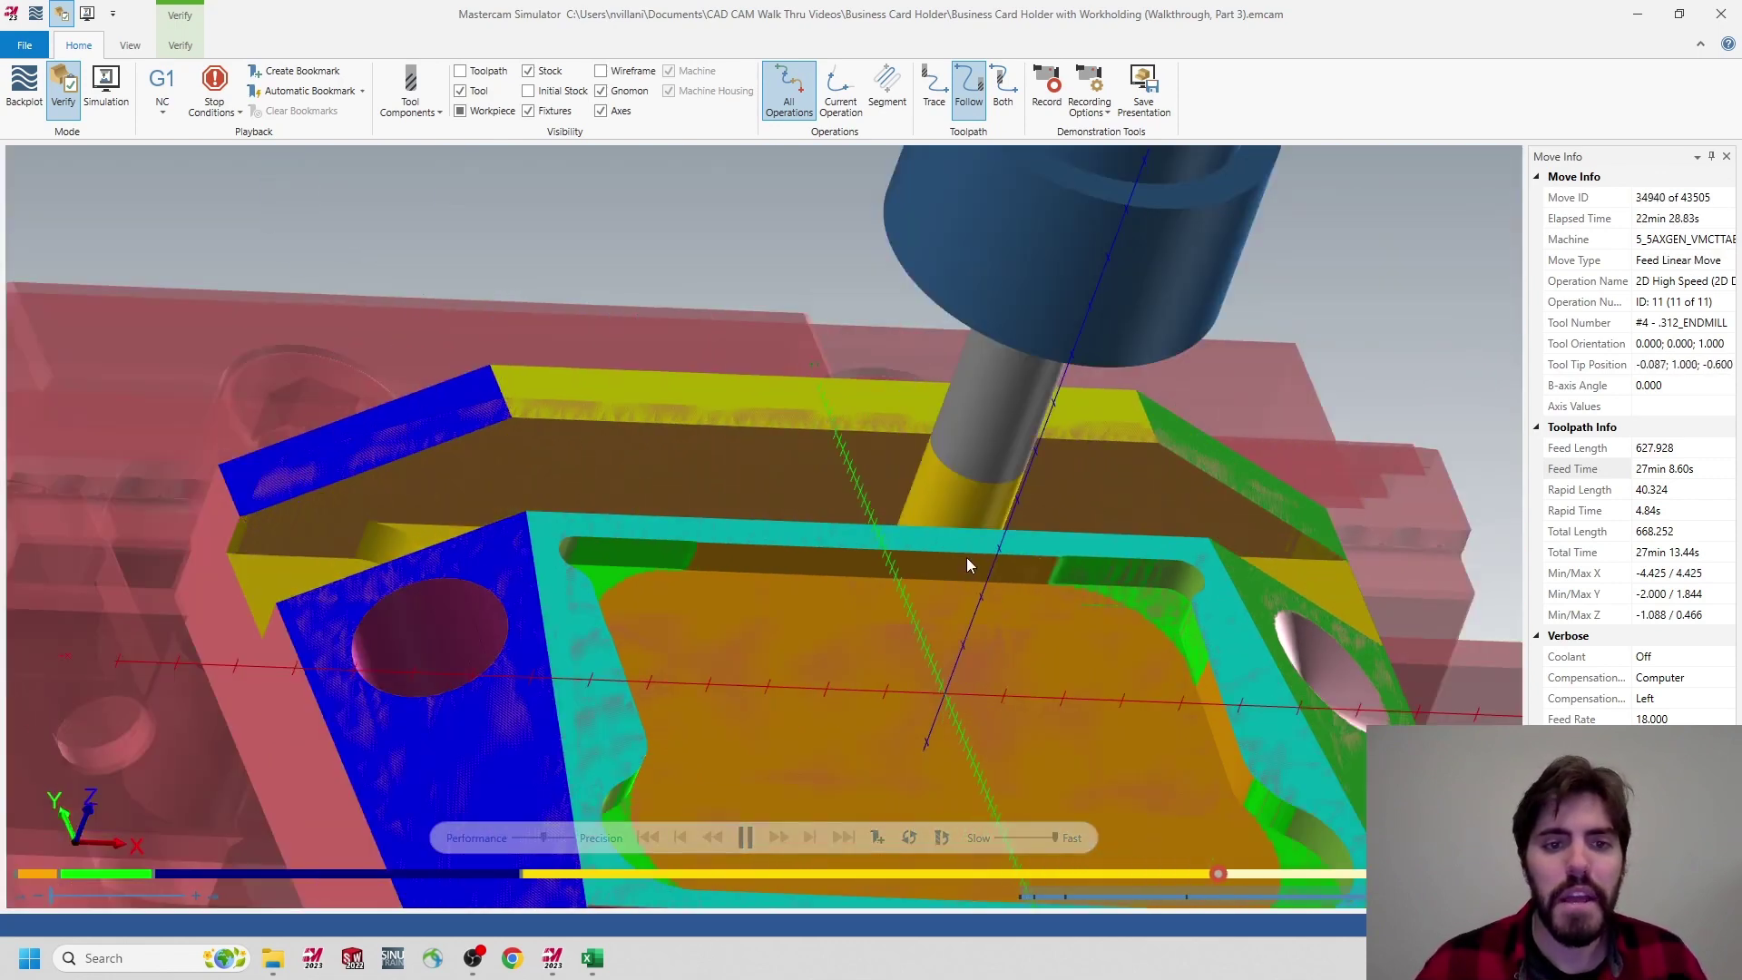
Examine the machined card slot from the side, checking its open profile between the part's two walls
{"action": "middle_click_drag", "start_coordinate": [1145, 509], "coordinate": [1075, 221]}
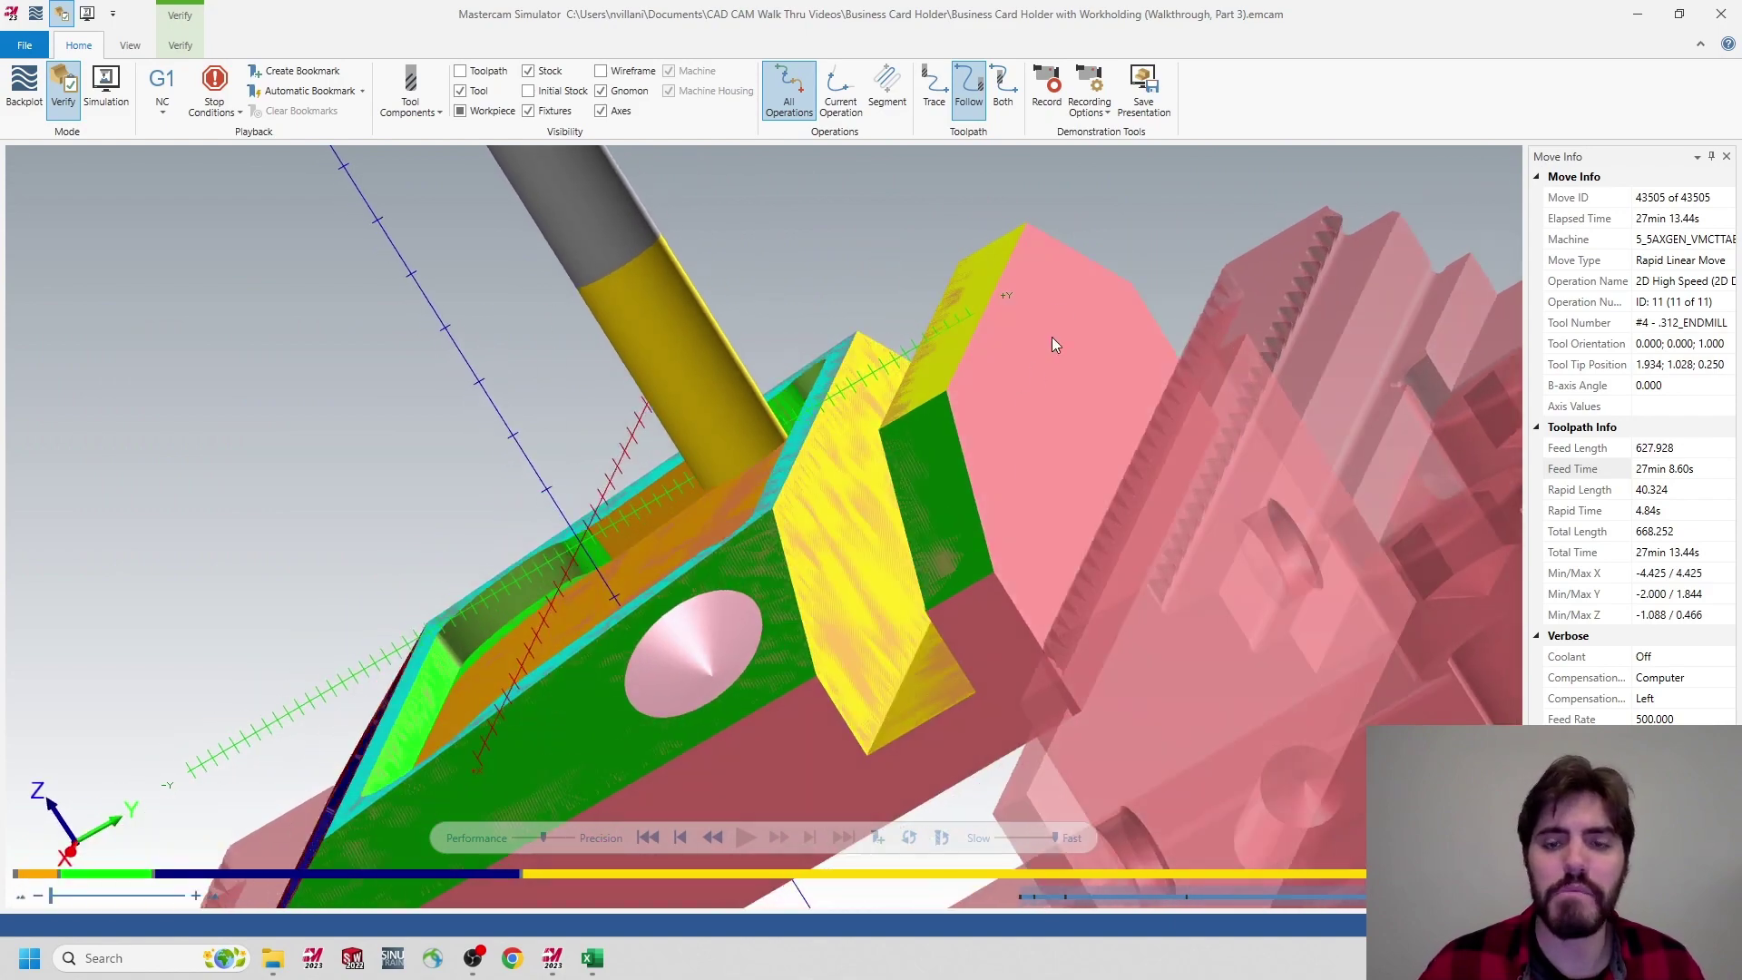
{"action": "middle_click_drag", "start_coordinate": [1053, 343], "coordinate": [1032, 326]}
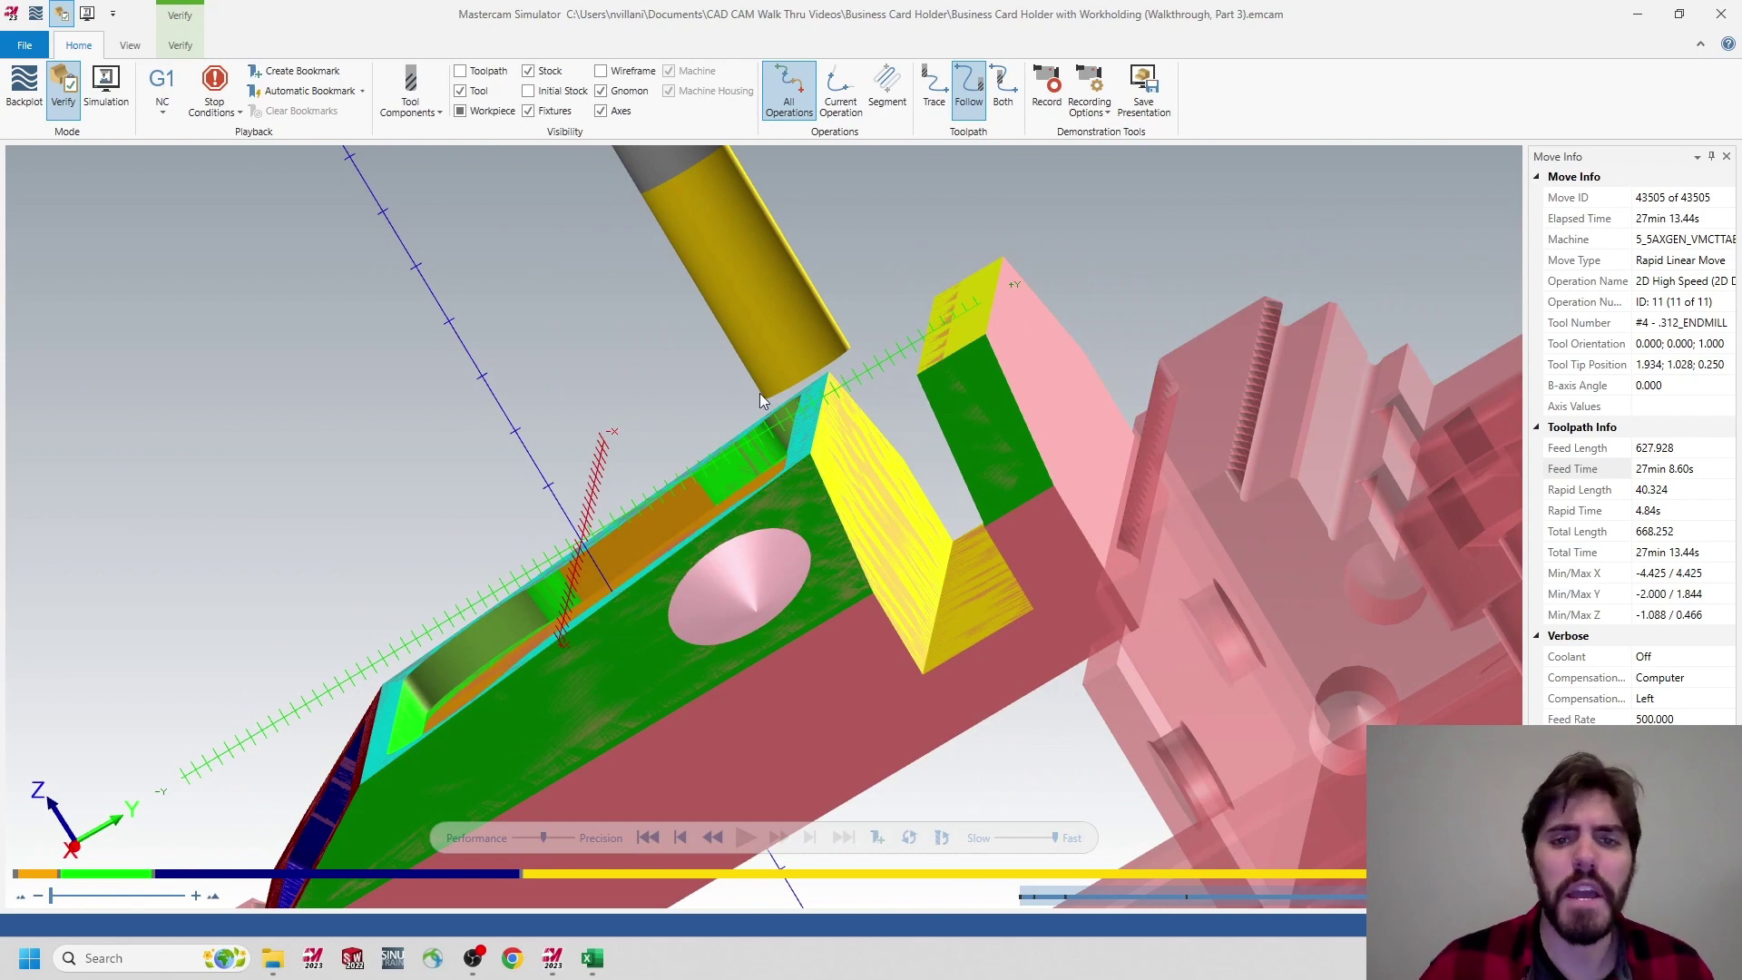
{"action": "middle_click_drag", "start_coordinate": [765, 393], "coordinate": [763, 391]}
{"action": "middle_click_drag", "start_coordinate": [766, 392], "coordinate": [768, 392]}
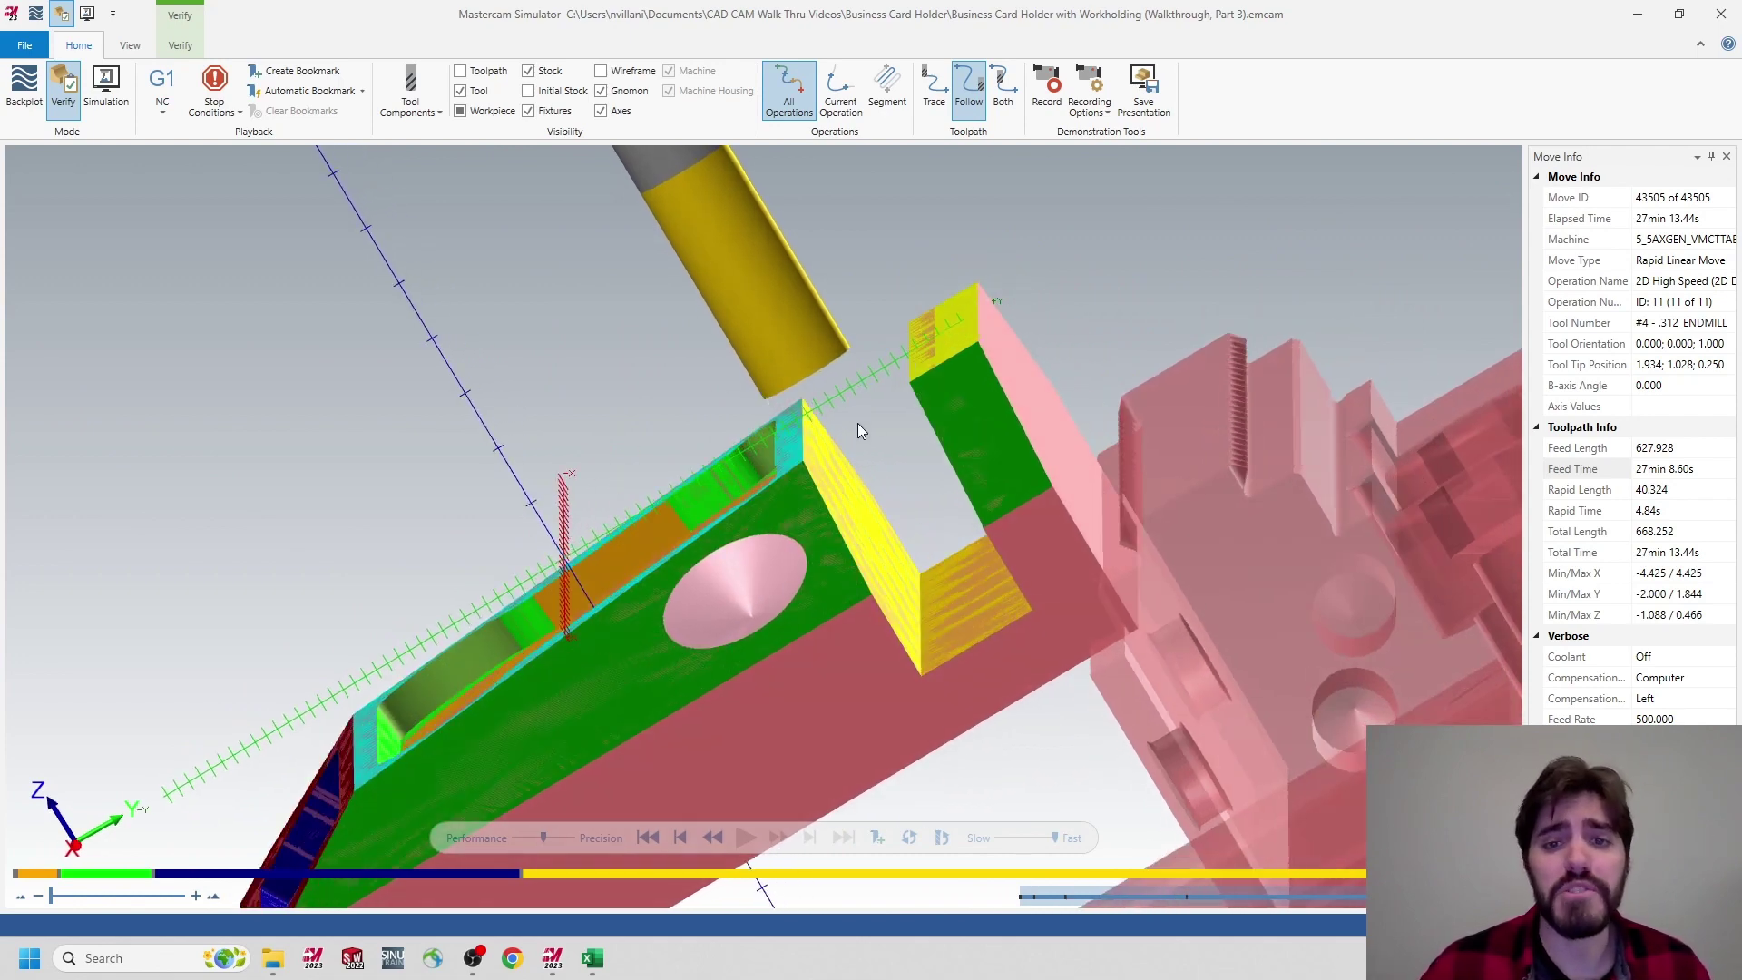
Inspect the machined card slot's walls and floor from several angles, and close the simulation
{"action": "middle_click_drag", "start_coordinate": [857, 423], "coordinate": [693, 437]}
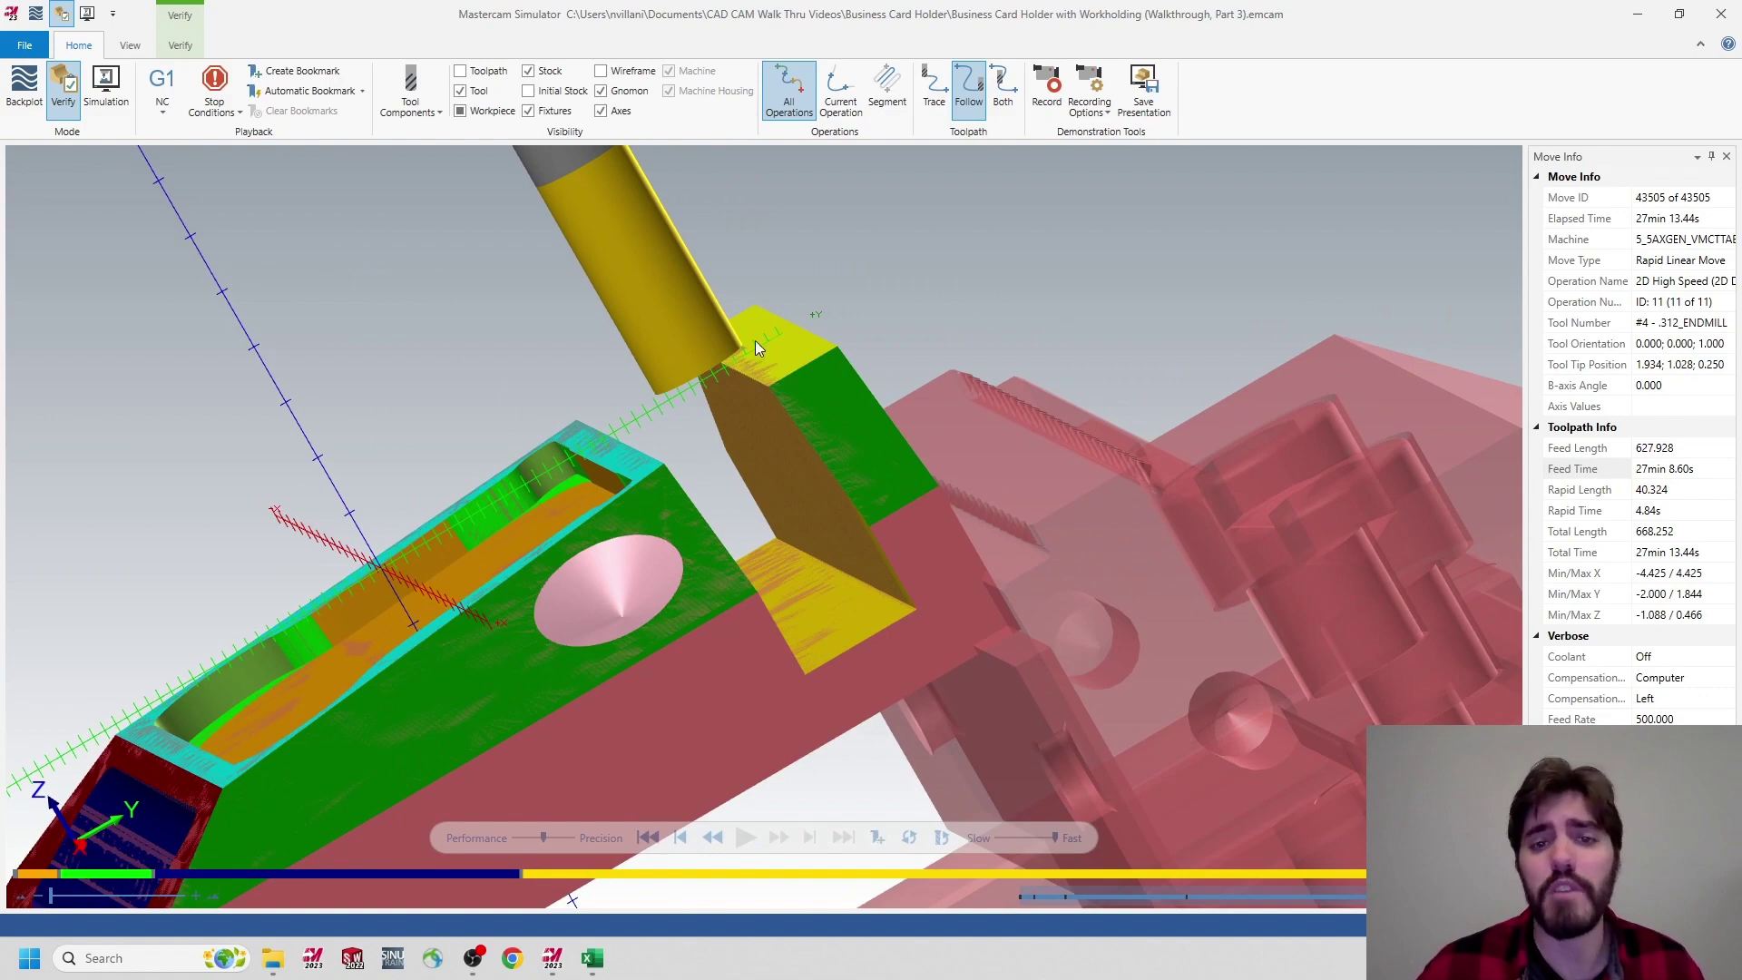
{"action": "middle_click_drag", "start_coordinate": [789, 506], "coordinate": [794, 512]}
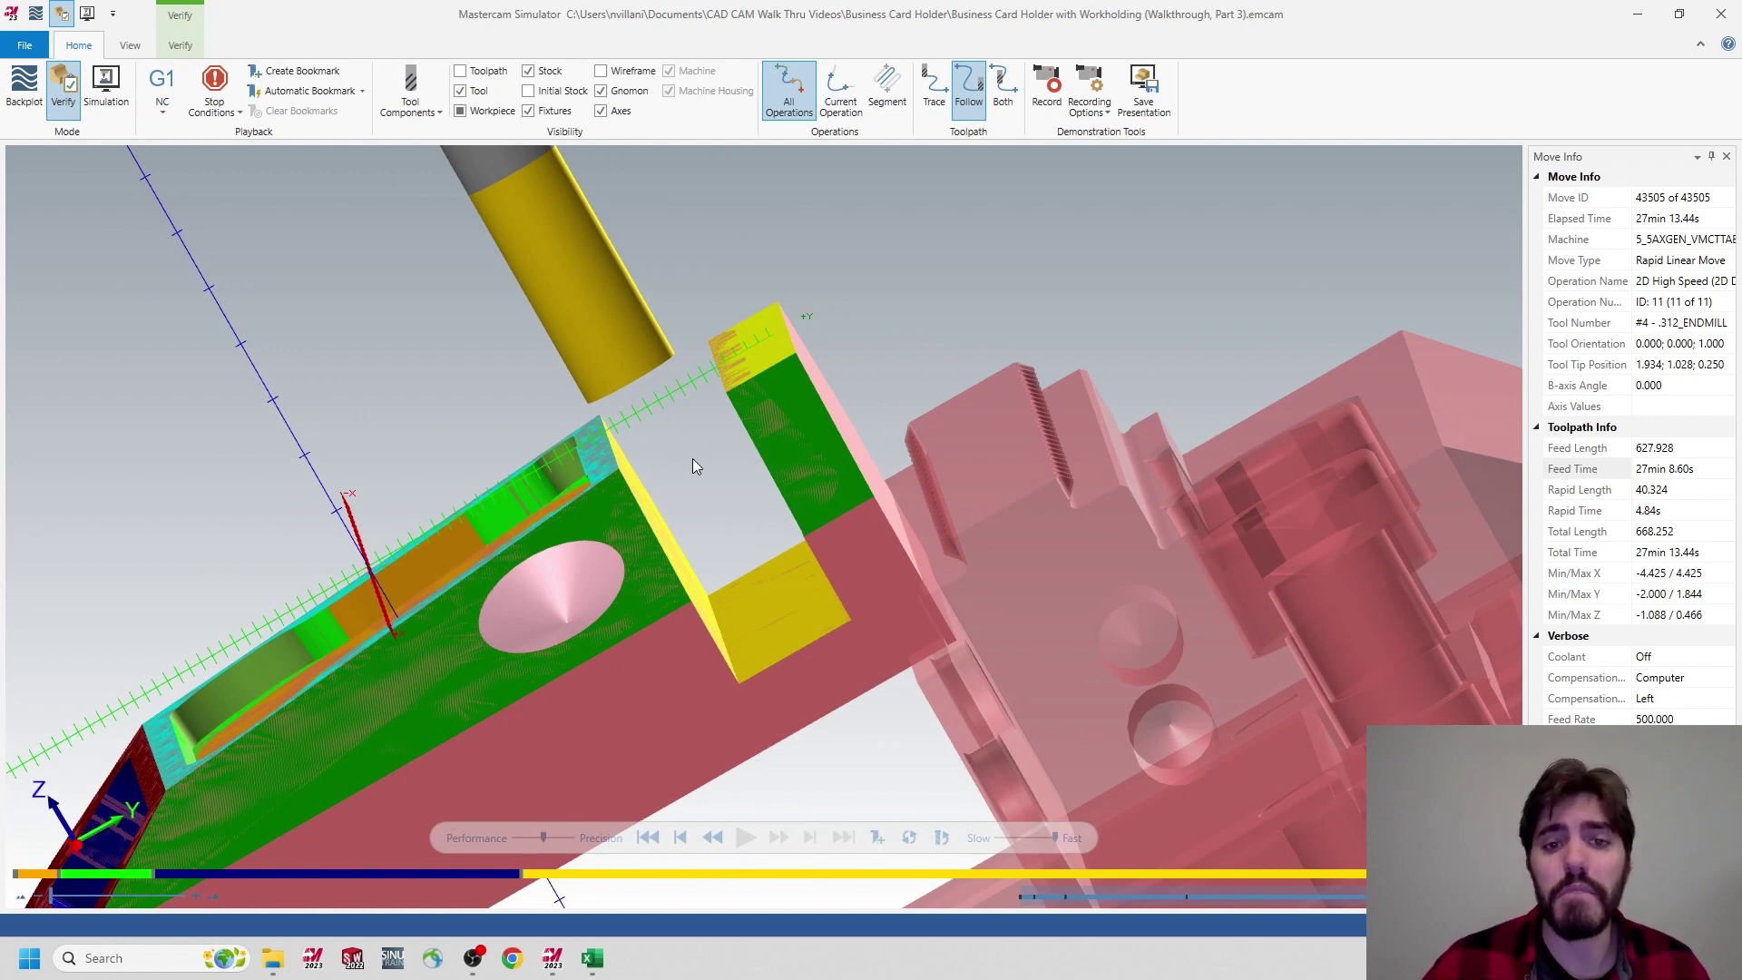
{"action": "middle_click_drag", "start_coordinate": [772, 452], "coordinate": [824, 443]}
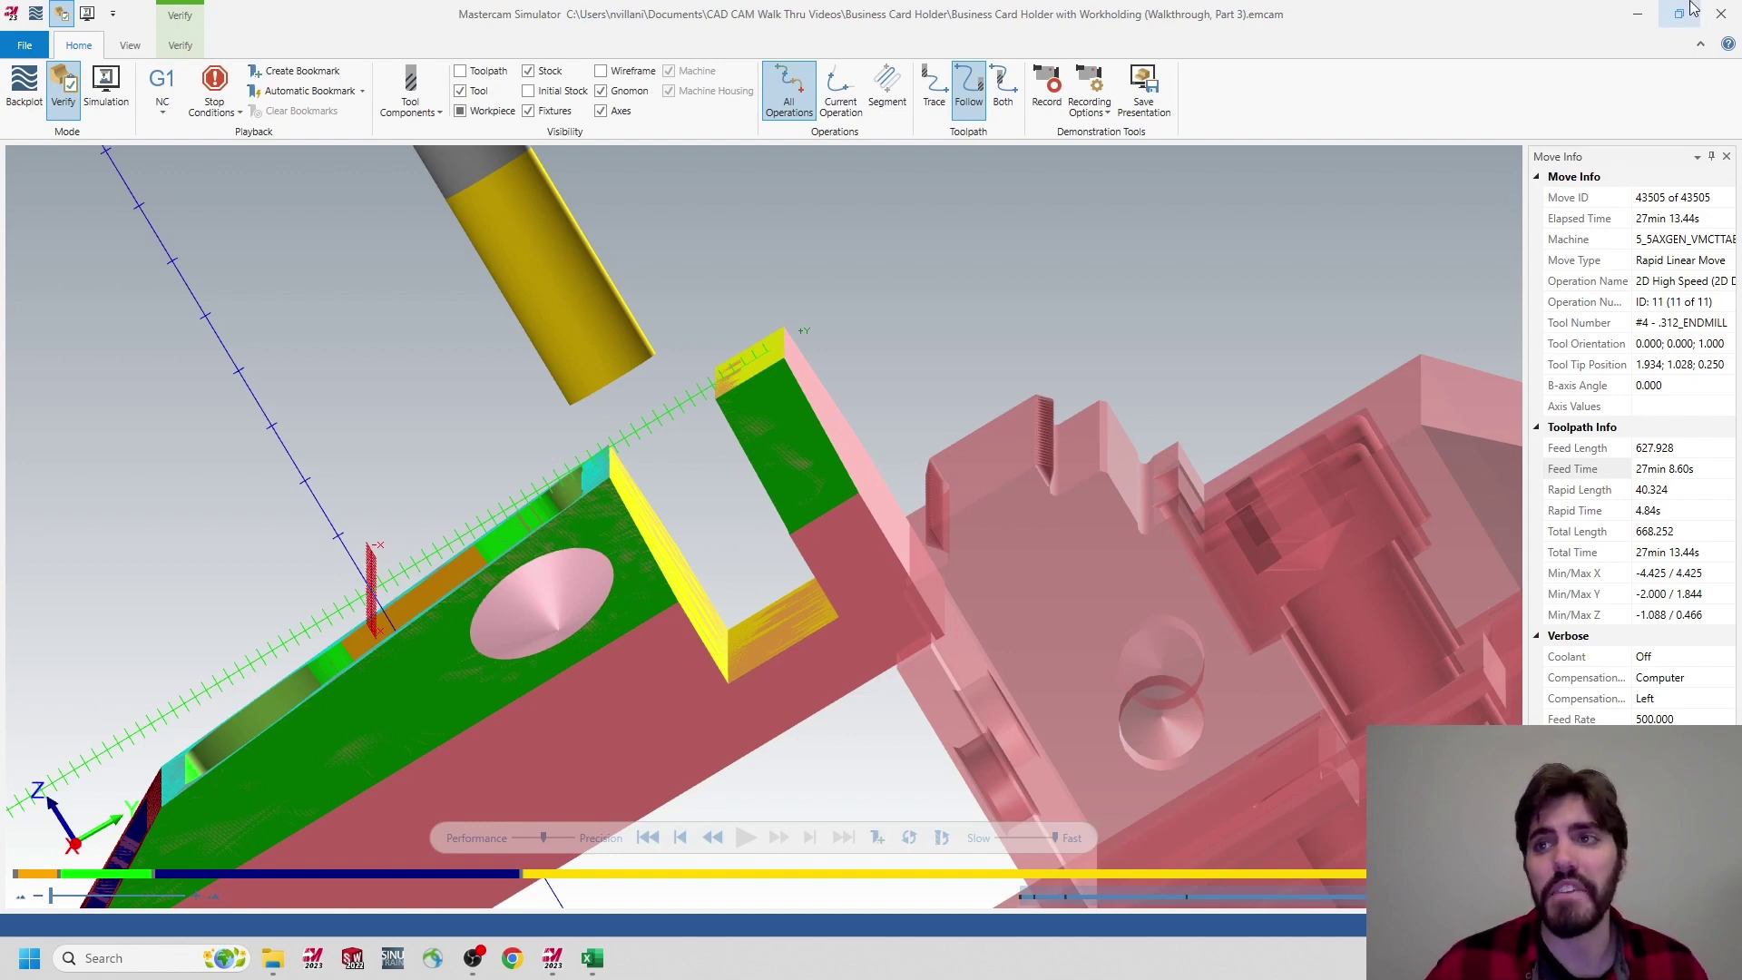
{"action": "left_click", "coordinate": [1721, 14]}
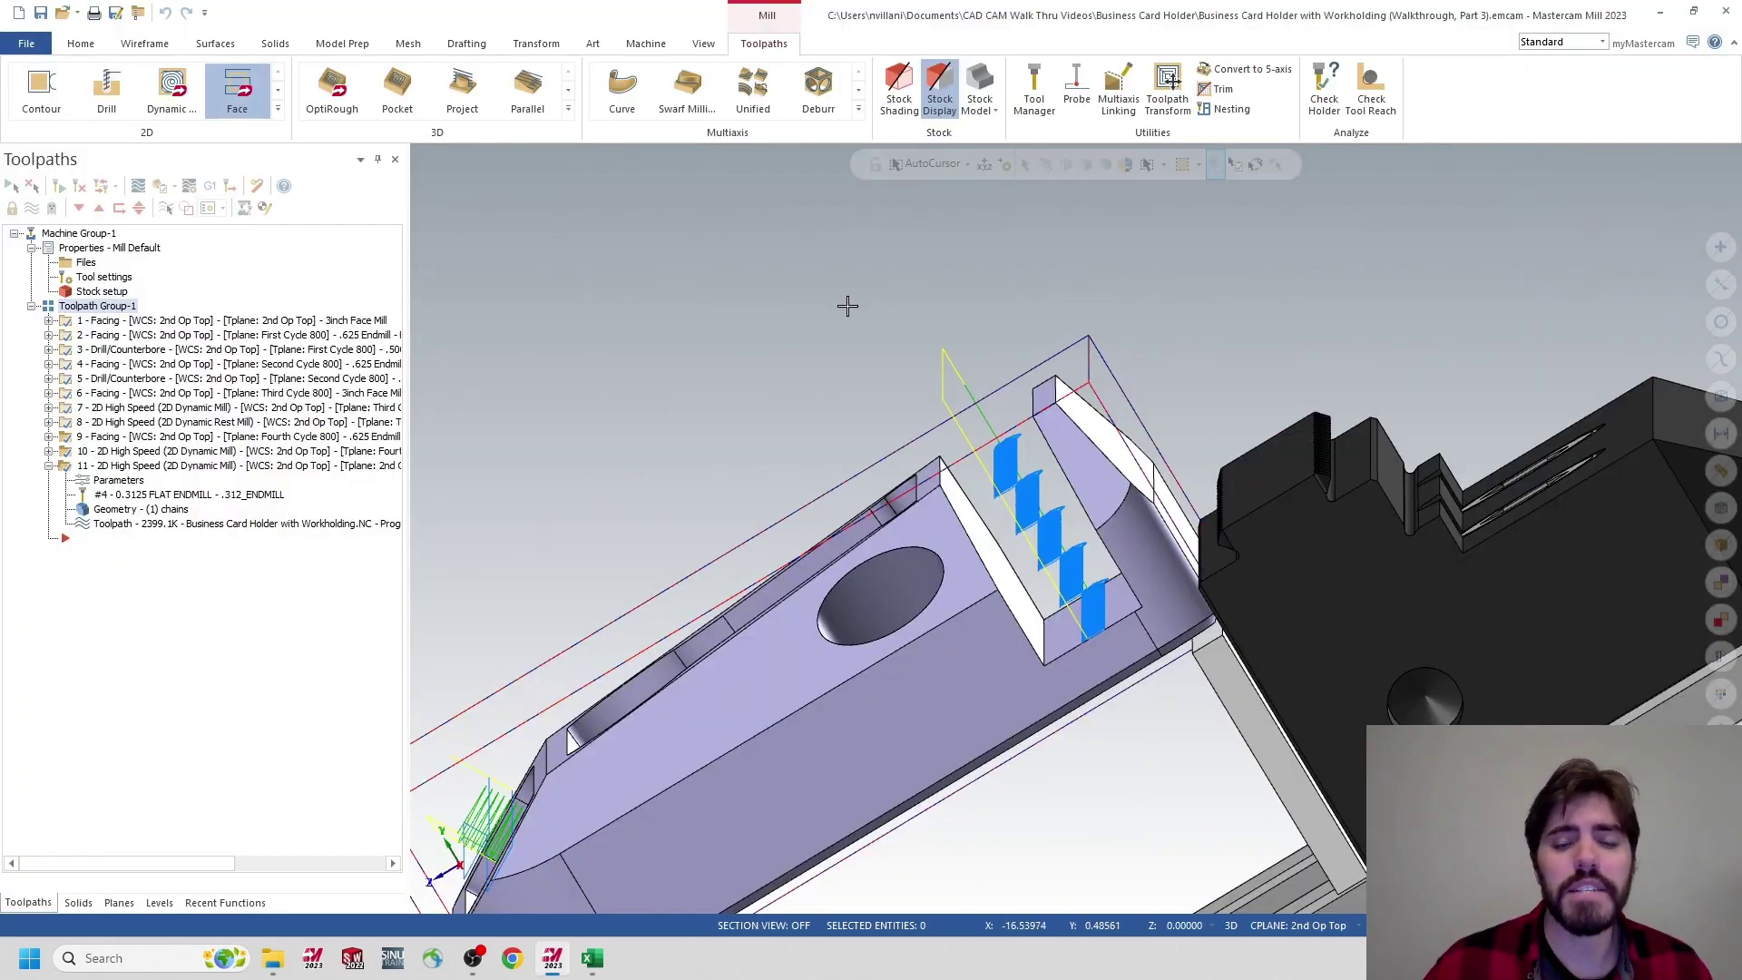
Collapse the card slot operation and make Fifth Cycle 800 the active construction and tool plane
{"action": "middle_click_drag", "start_coordinate": [829, 342], "coordinate": [880, 394]}
{"action": "scroll", "coordinate": [875, 382], "scroll_direction": "up", "scroll_amount": 3}
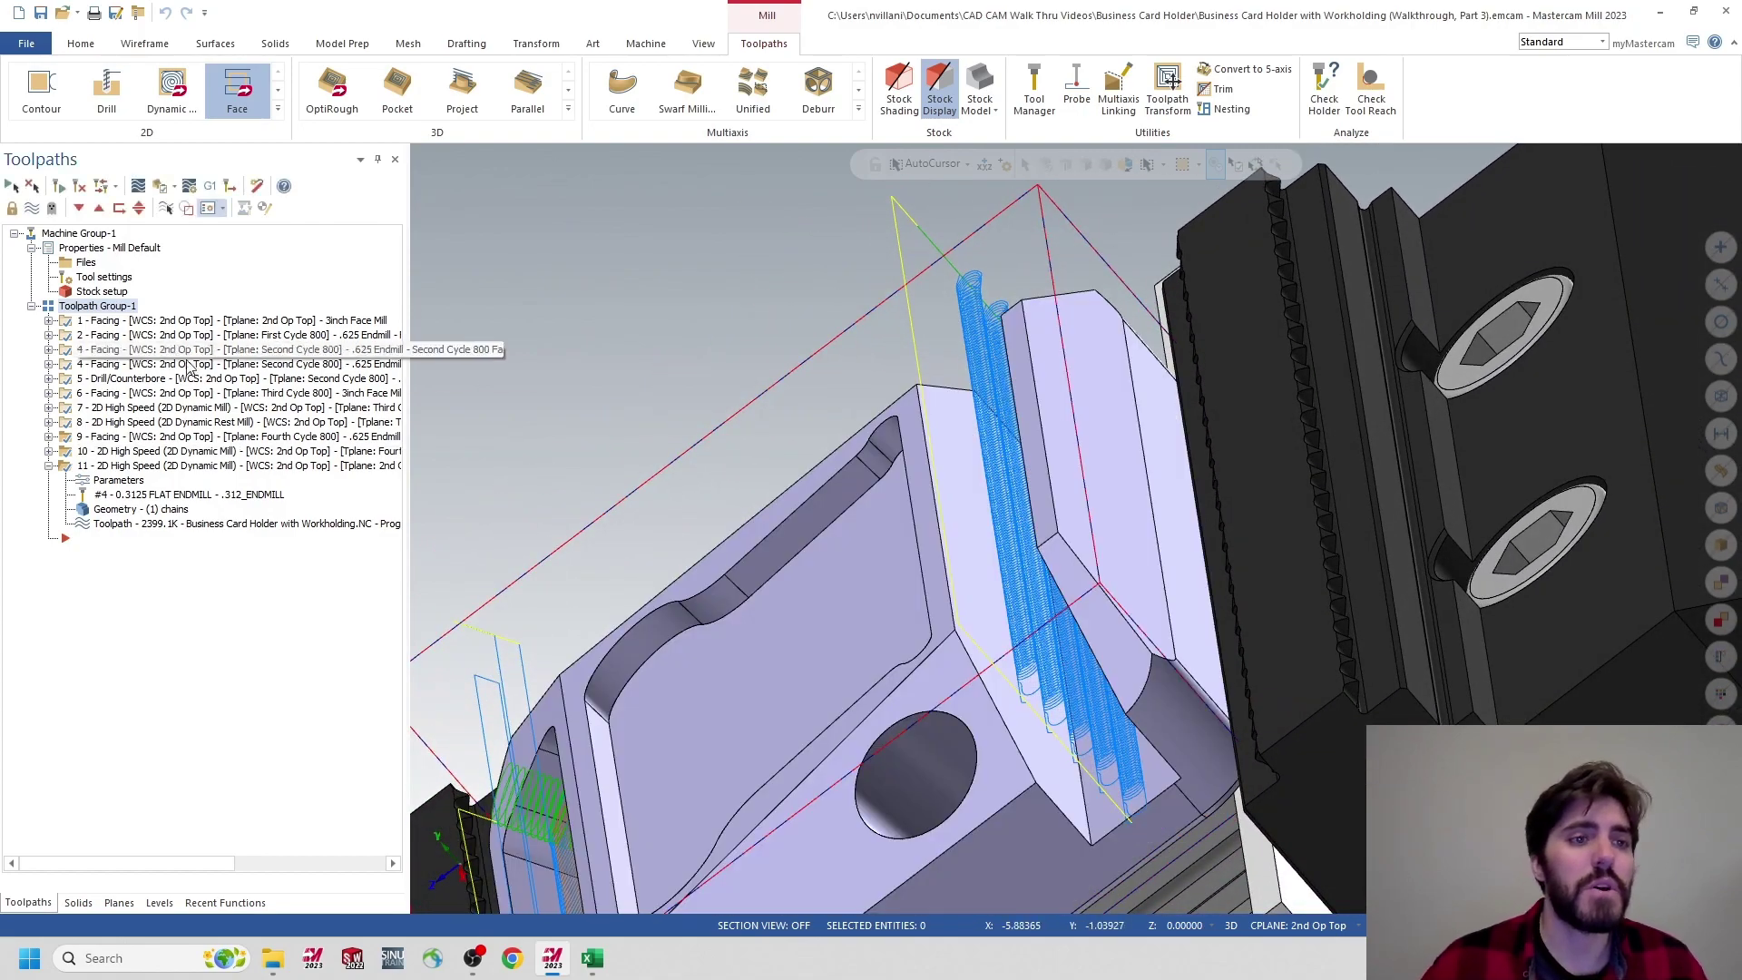
{"action": "left_click", "coordinate": [48, 465]}
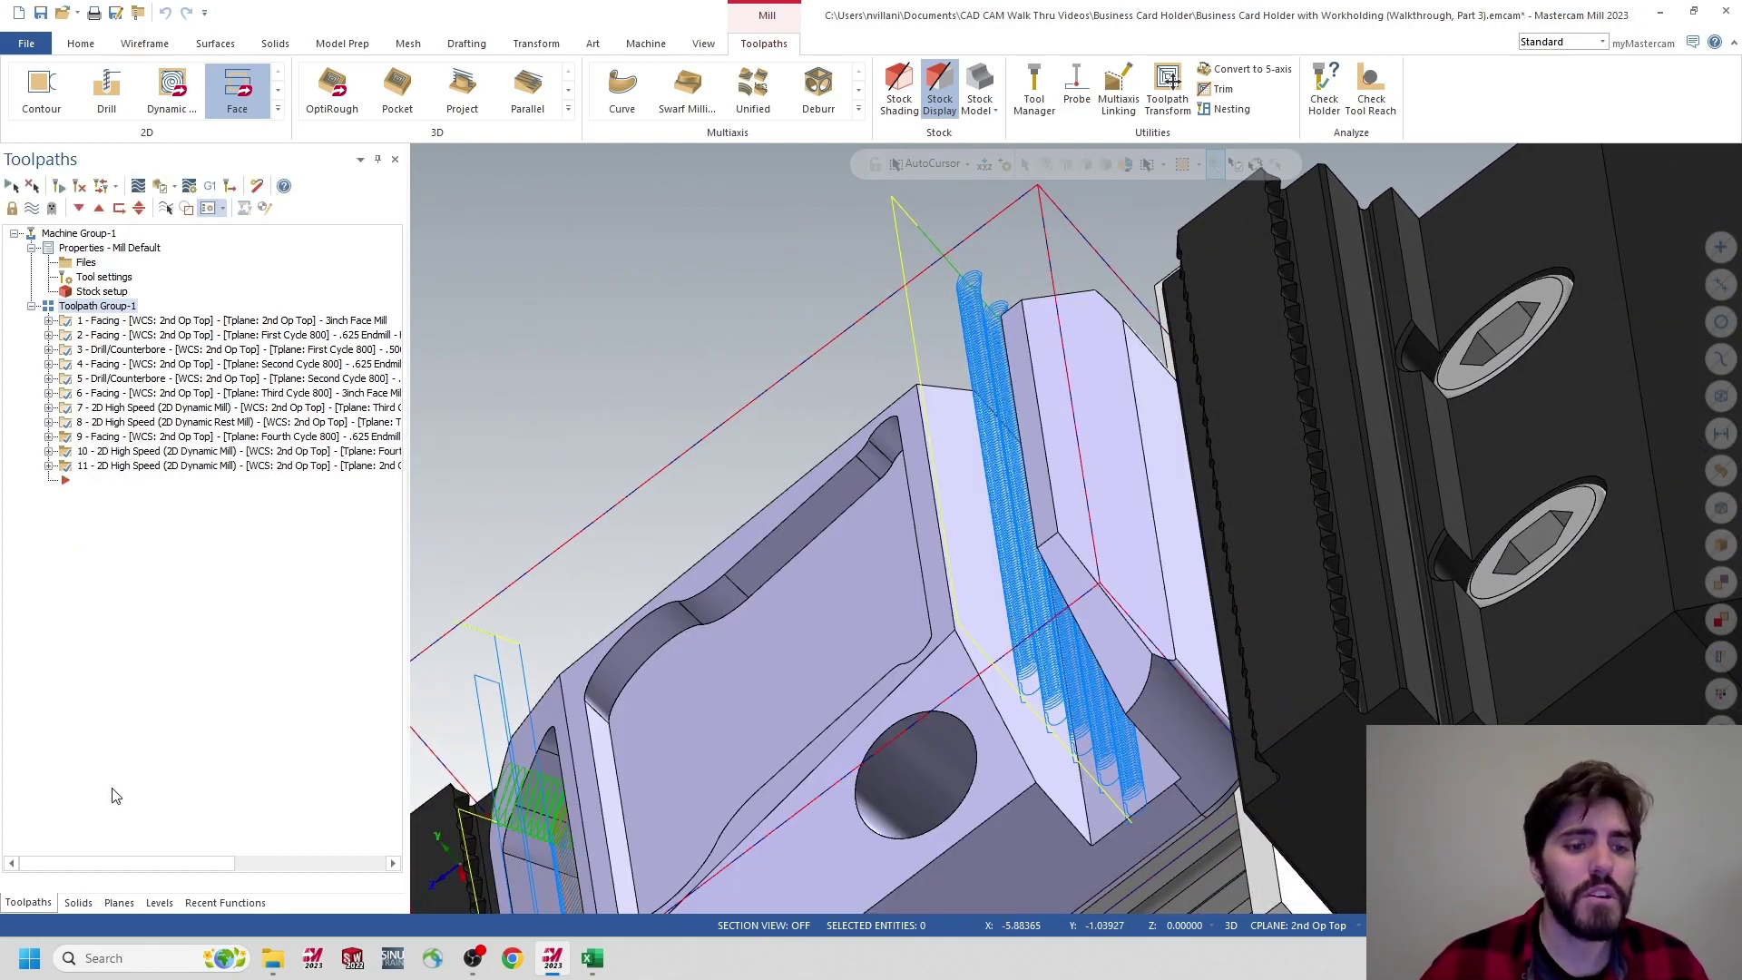
{"action": "left_click", "coordinate": [116, 902]}
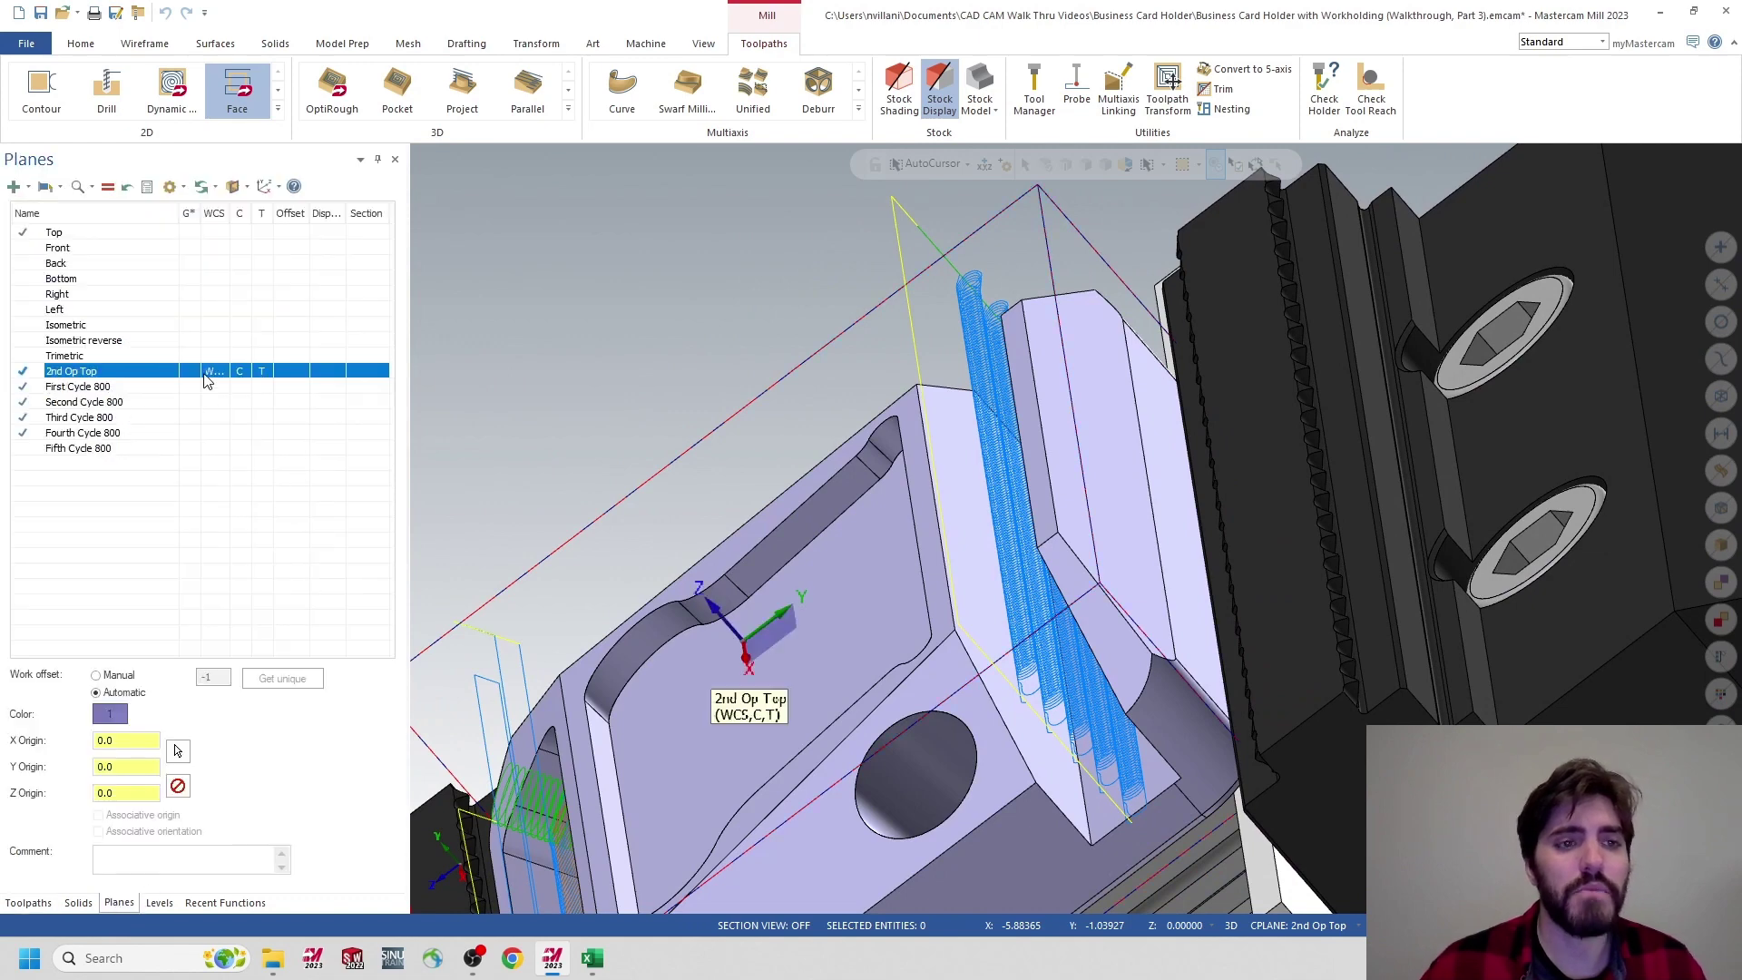
{"action": "left_click", "coordinate": [249, 448]}
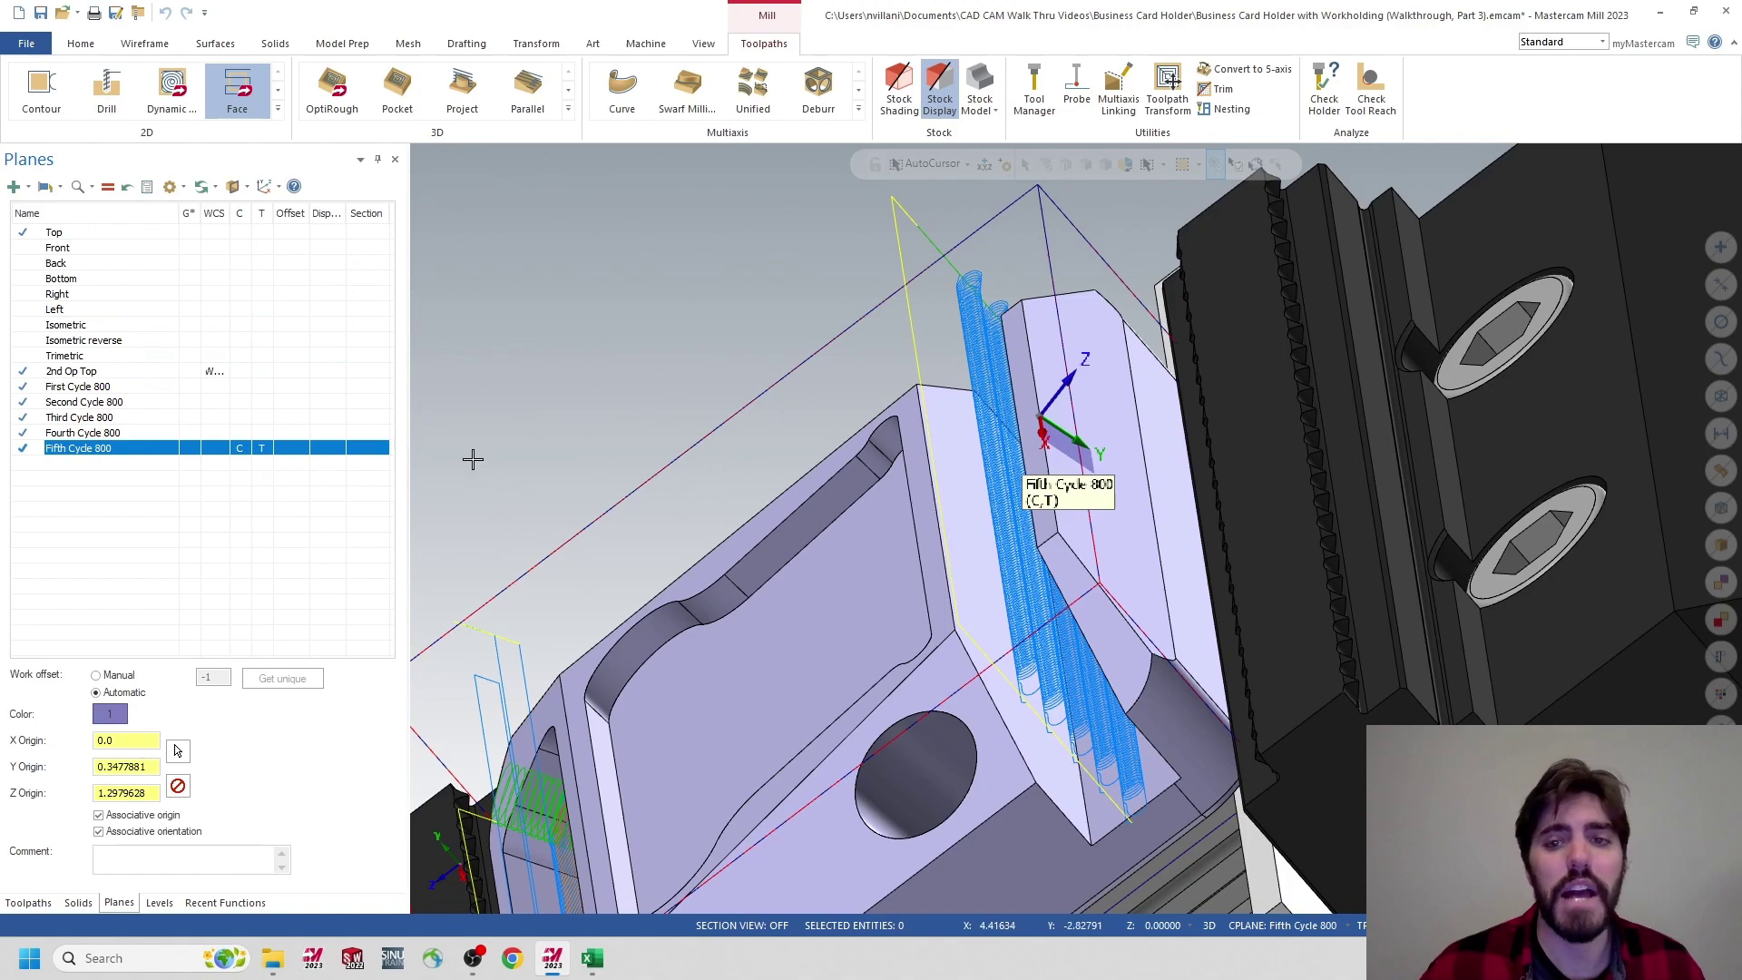
Start a Face toolpath on the Fifth Cycle 800 plane and chain the outer boundary of the sloped face behind the card slot
{"action": "middle_click_drag", "start_coordinate": [1076, 467], "coordinate": [1186, 494]}
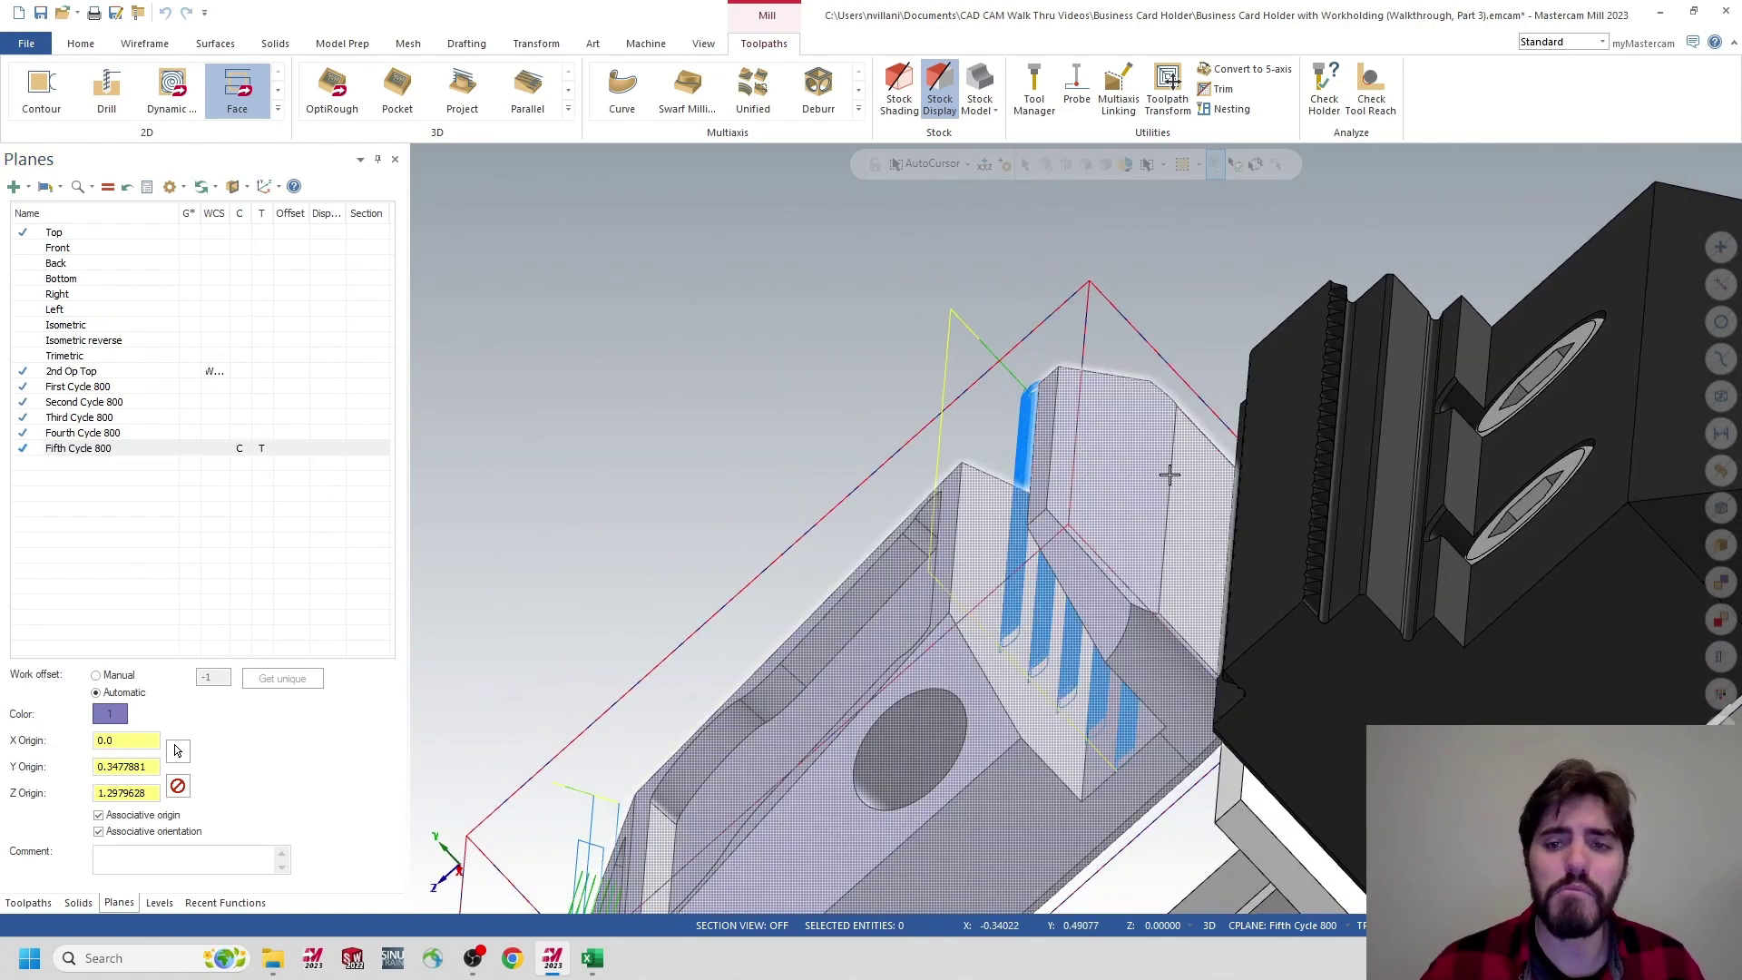
{"action": "scroll", "coordinate": [1028, 461], "scroll_direction": "up", "scroll_amount": 3}
{"action": "middle_click_drag", "start_coordinate": [1028, 461], "coordinate": [1020, 462], "text": "shift"}
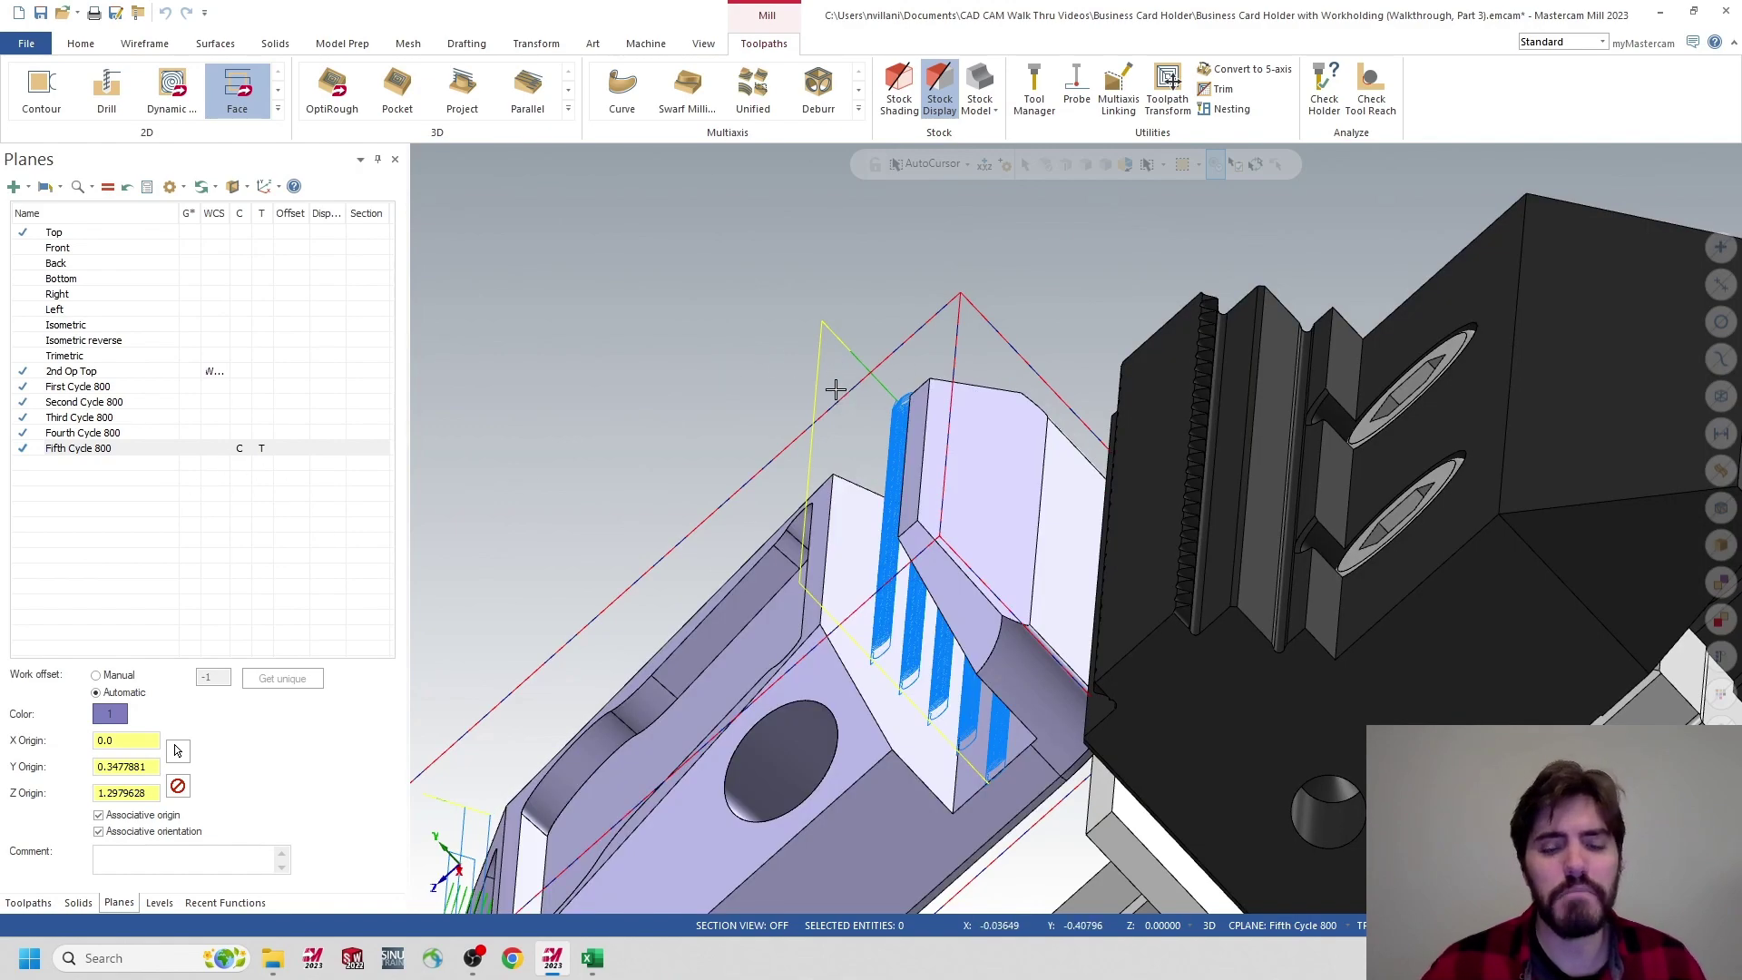
{"action": "middle_click_drag", "start_coordinate": [887, 392], "coordinate": [829, 361], "text": "shift"}
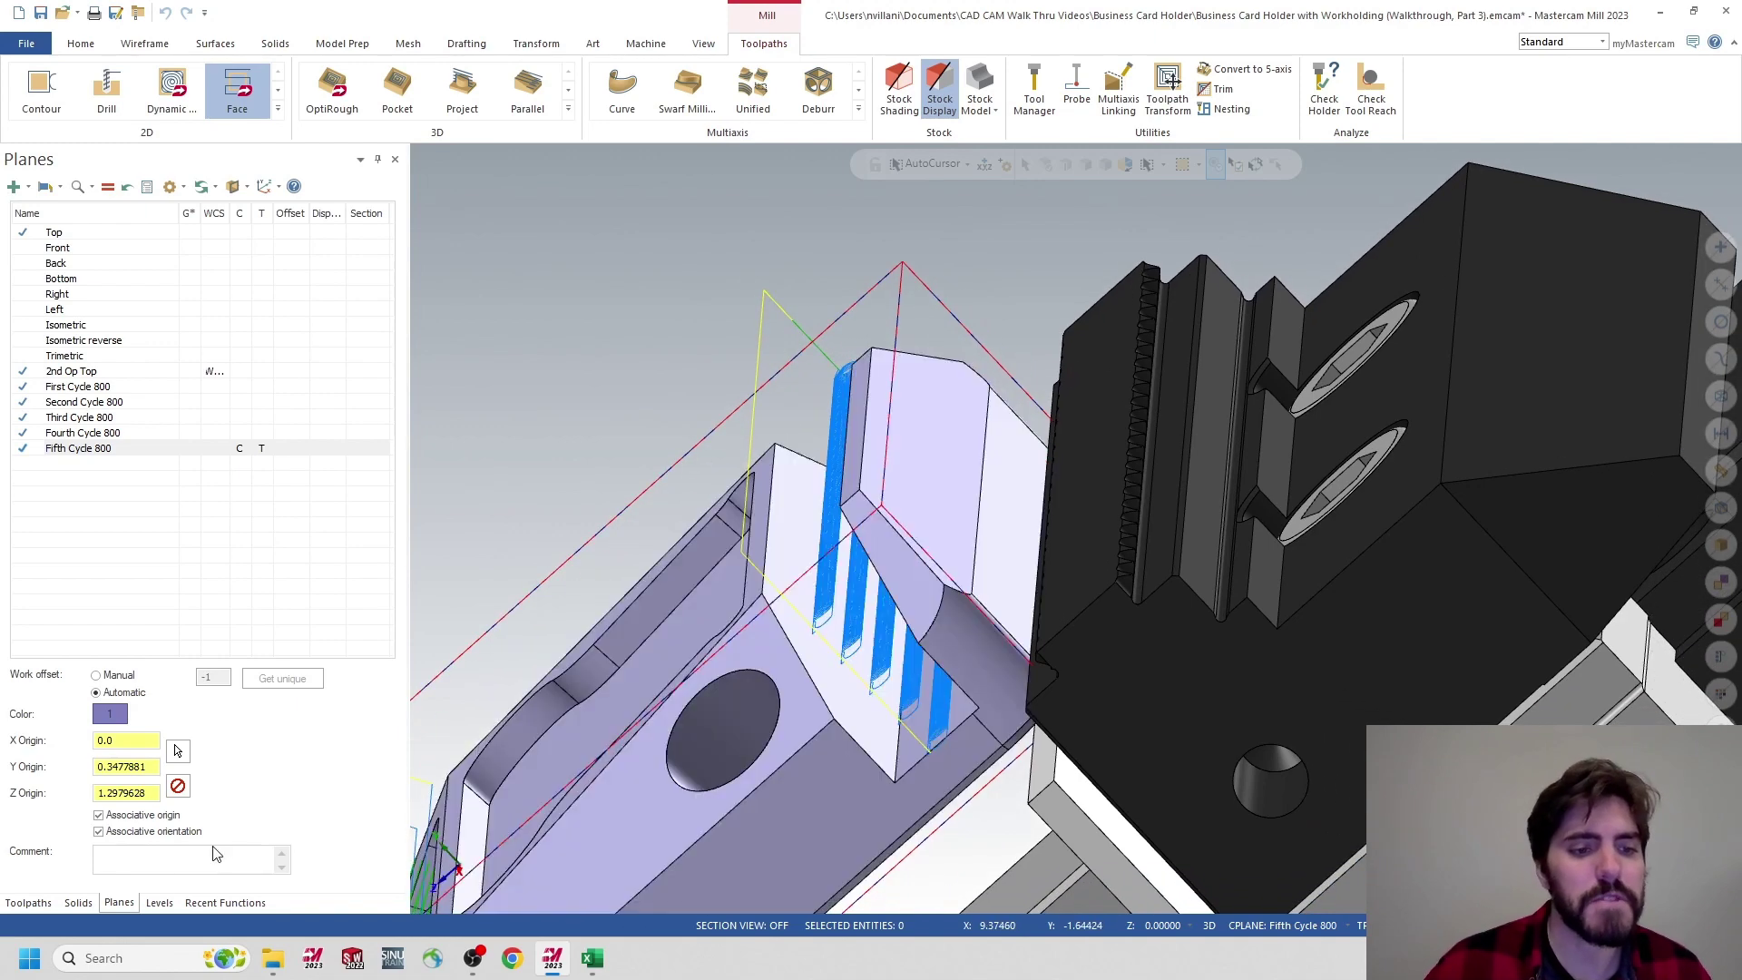
{"action": "left_click", "coordinate": [28, 903]}
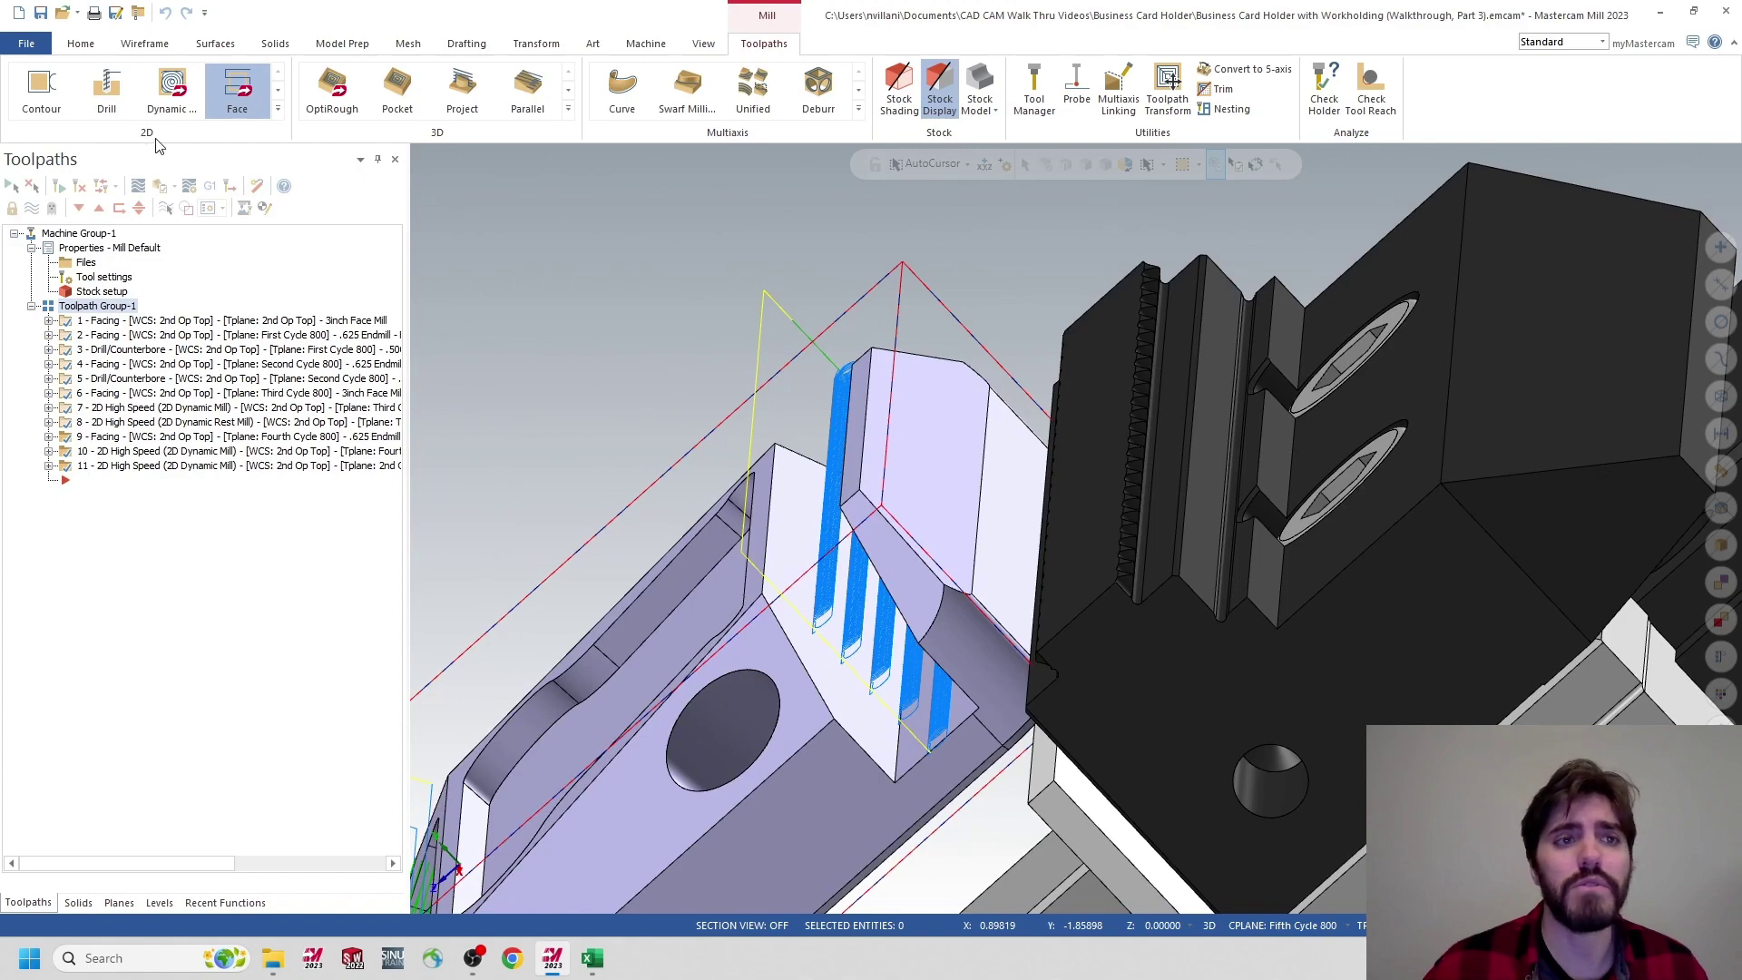
{"action": "left_click", "coordinate": [277, 108]}
{"action": "left_click", "coordinate": [235, 121]}
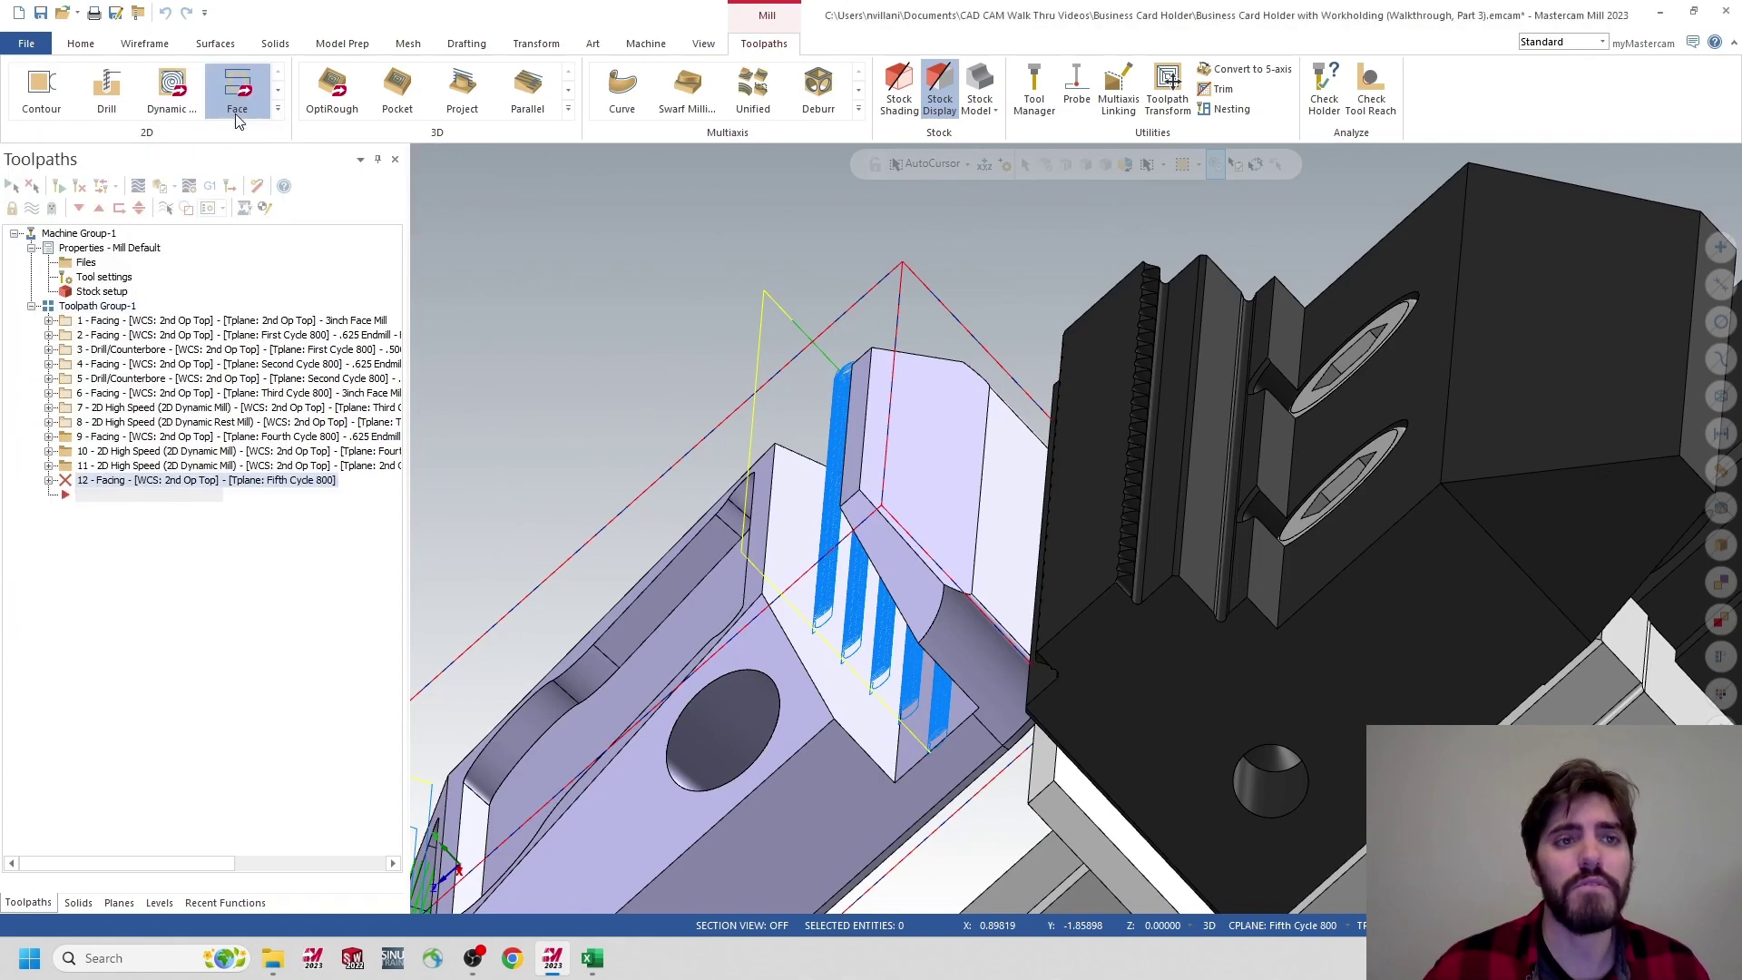
{"action": "middle_click_drag", "start_coordinate": [902, 393], "coordinate": [876, 433]}
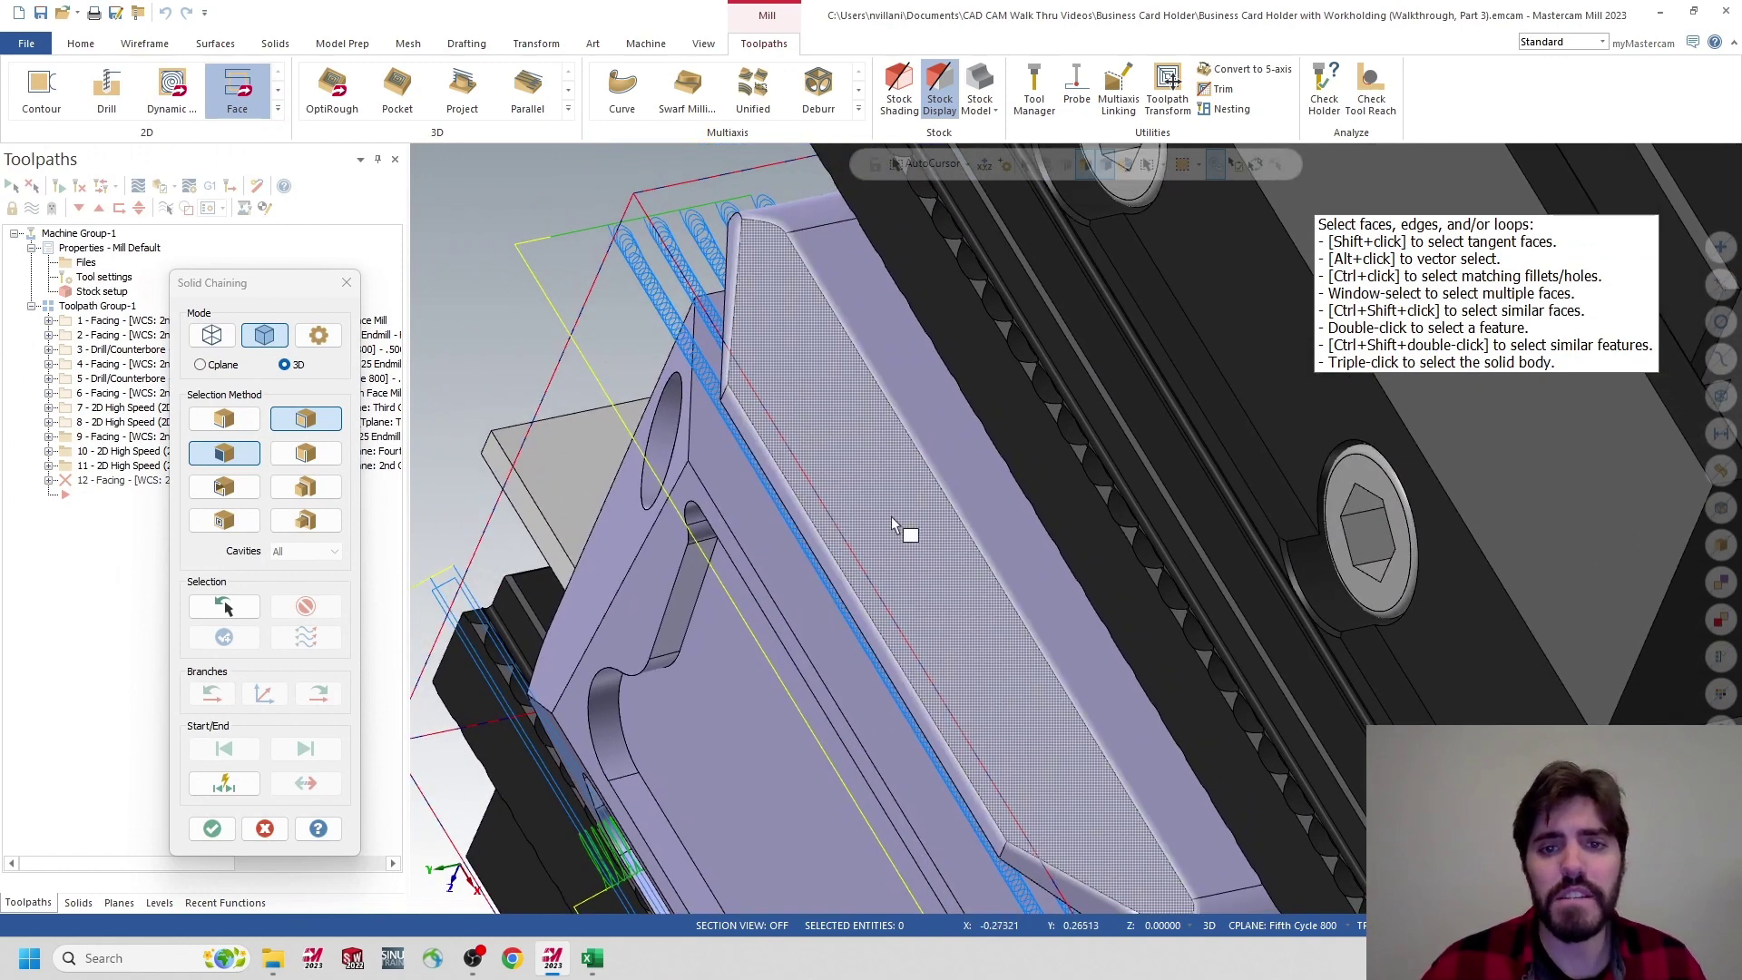
{"action": "left_click", "coordinate": [828, 470]}
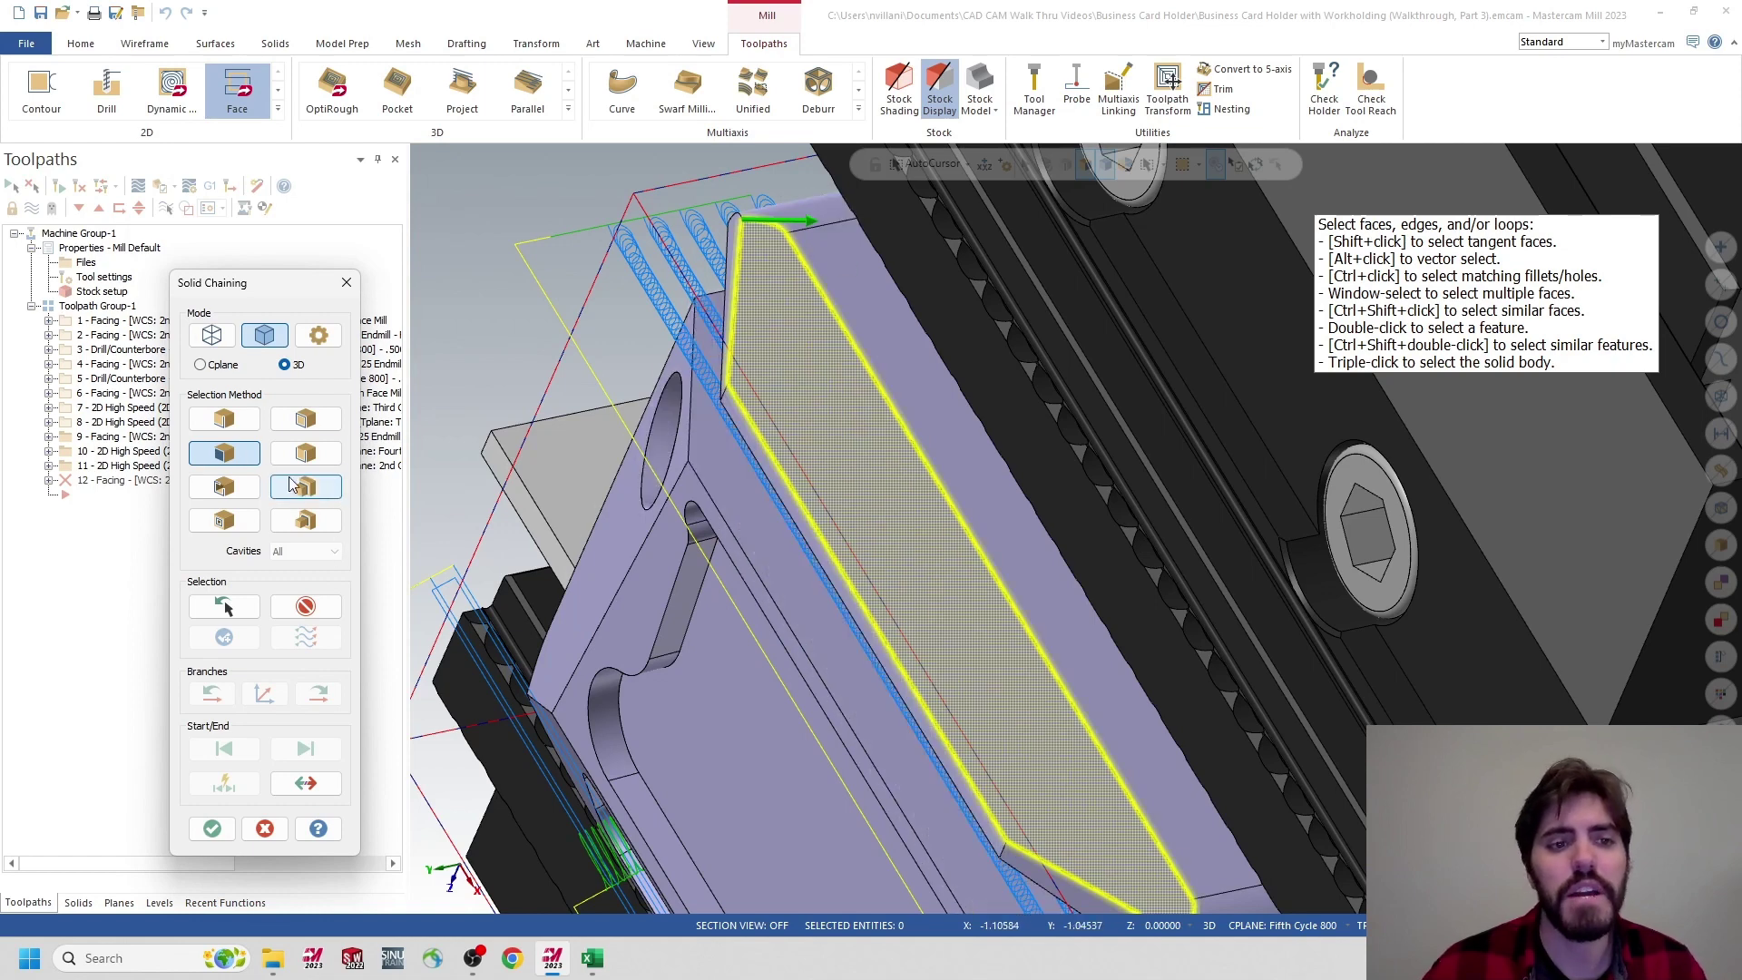
{"action": "left_click", "coordinate": [305, 606]}
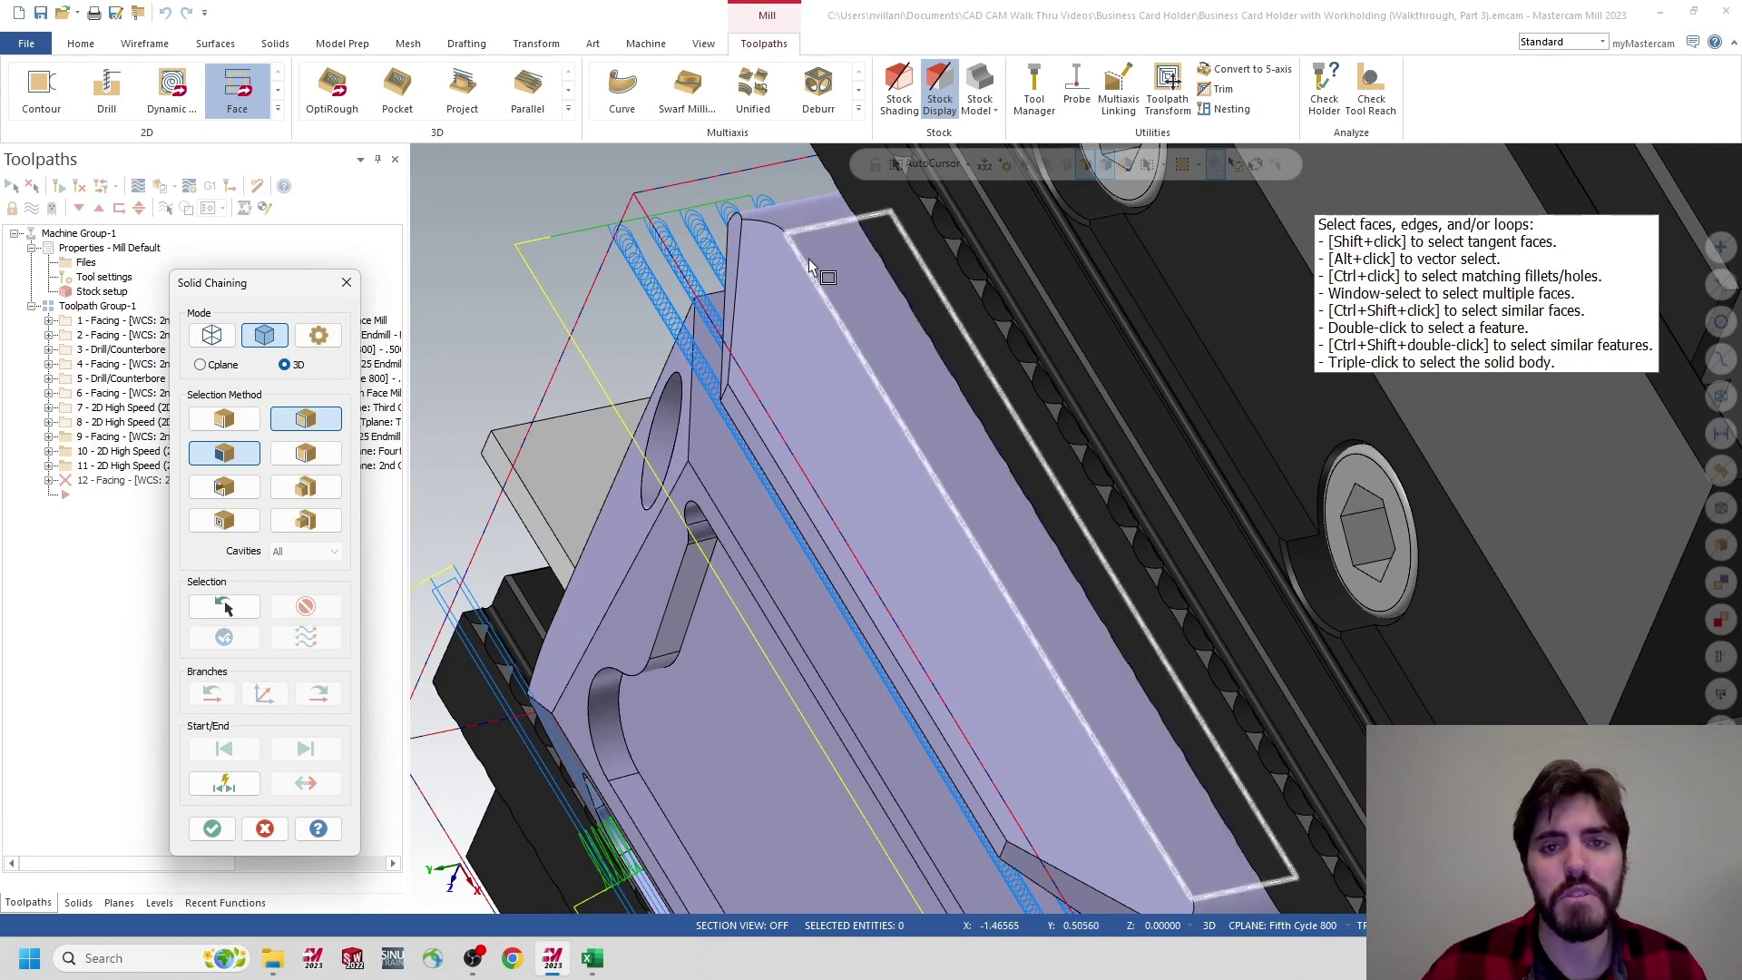
{"action": "left_click", "coordinate": [832, 363]}
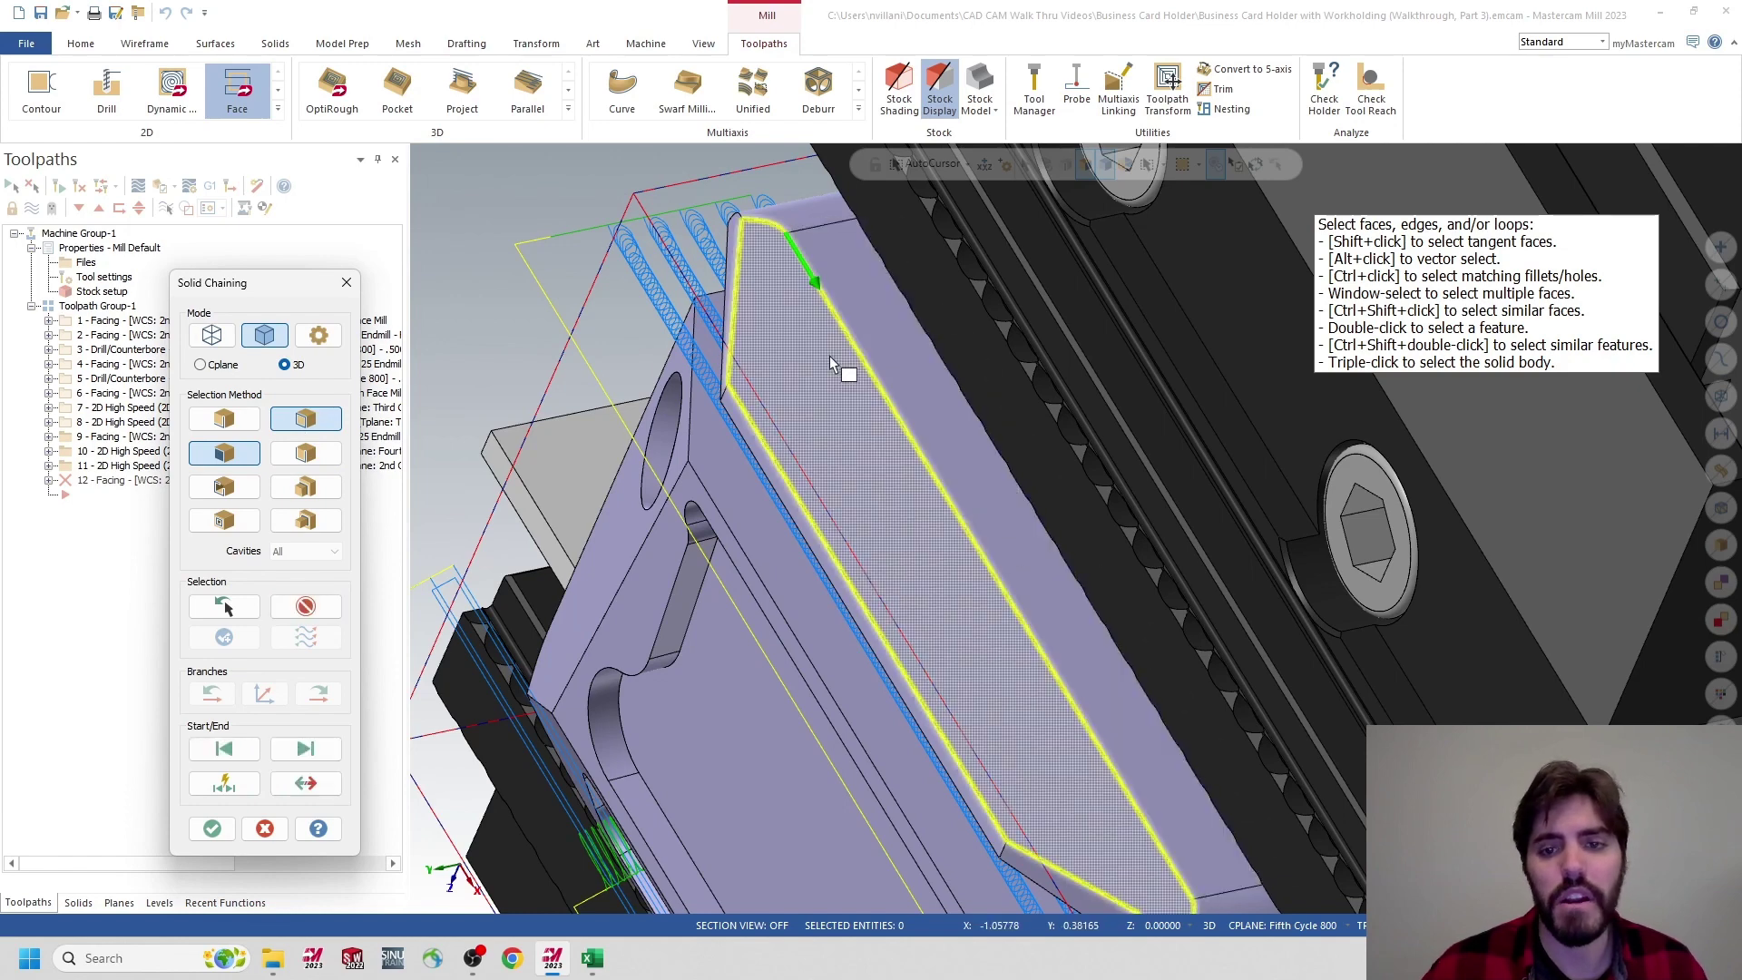
{"action": "left_click", "coordinate": [211, 829]}
Give the .625_ENDMILL_F facing operation the comment ".625 Endmill - Fifth Cycle 800 Face"
{"action": "left_click", "coordinate": [177, 251]}
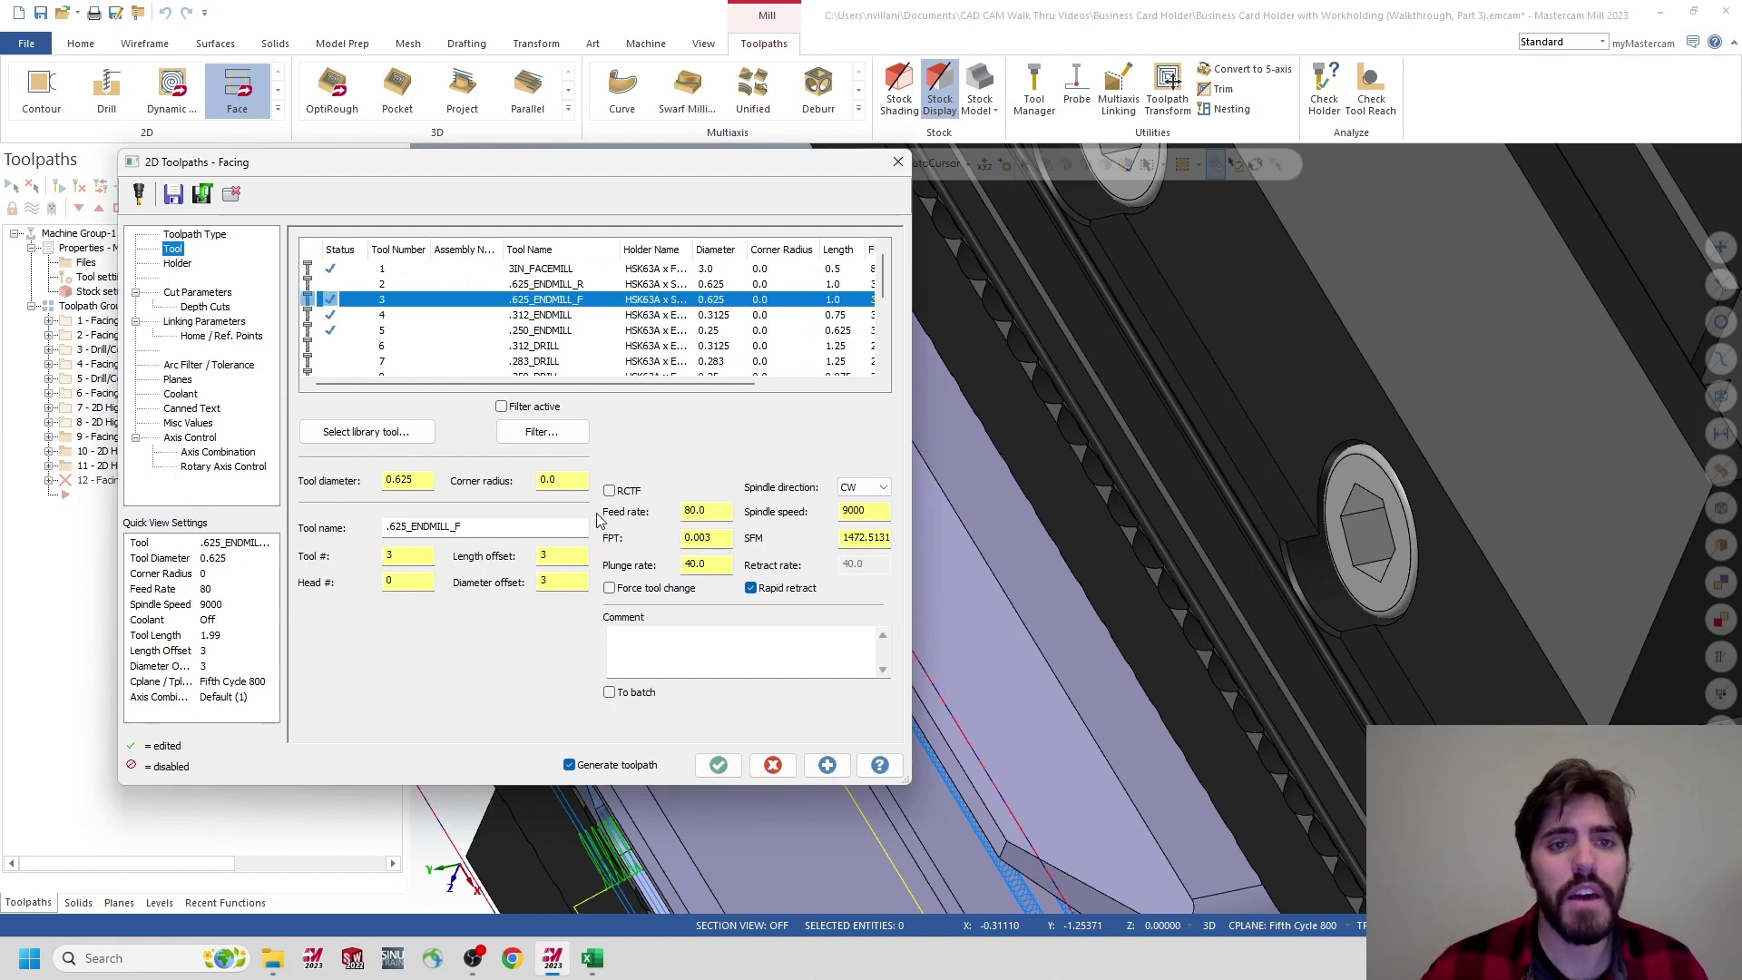
{"action": "left_click", "coordinate": [670, 667]}
{"action": "type", "text": "."}
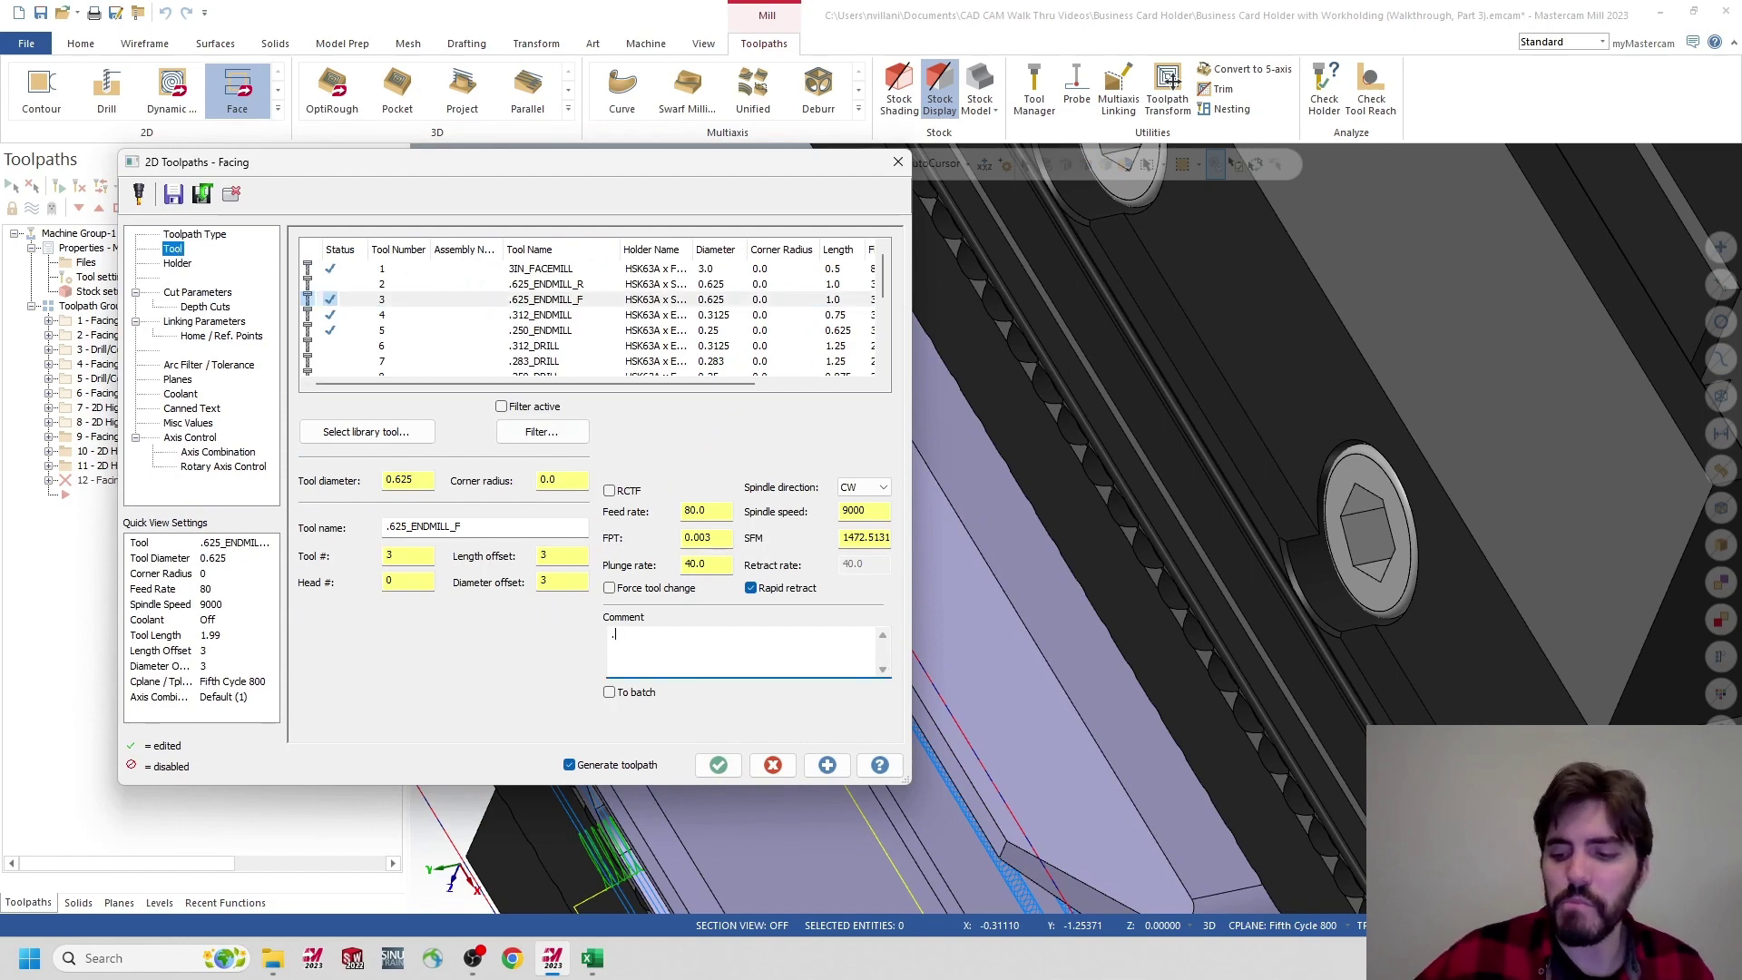
{"action": "type", "text": "625 Endm"}
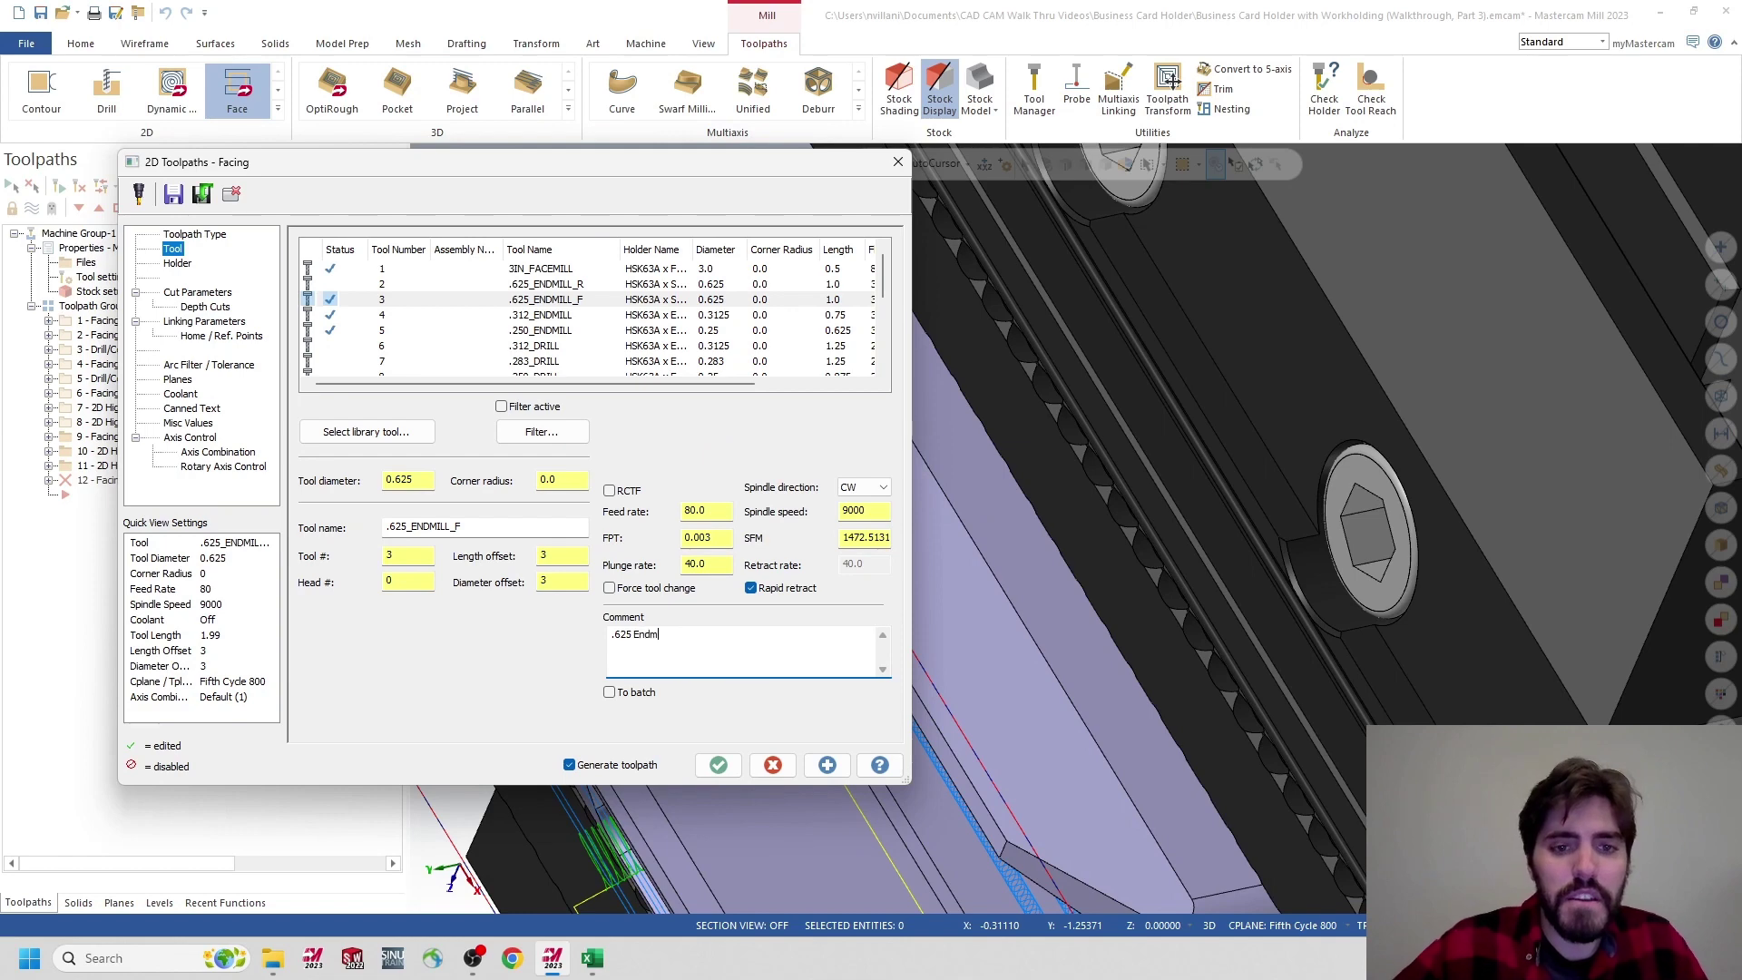
{"action": "type", "text": "ill "}
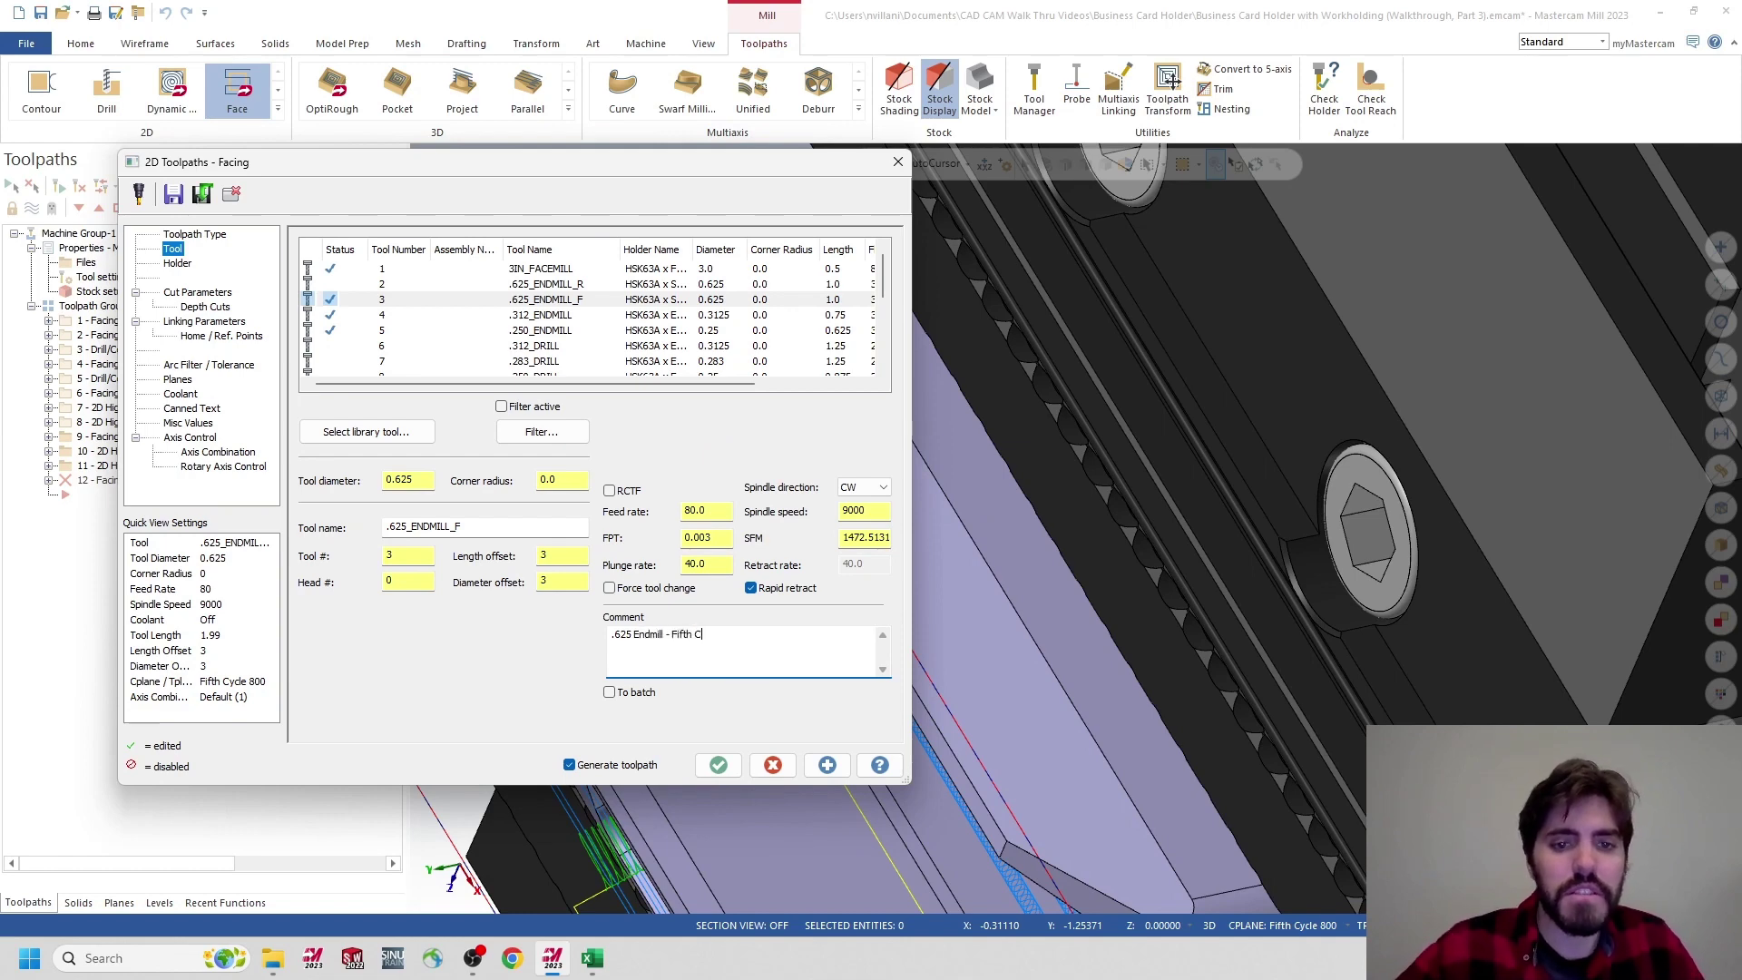
{"action": "type", "text": "- Fifth Cycle 800"}
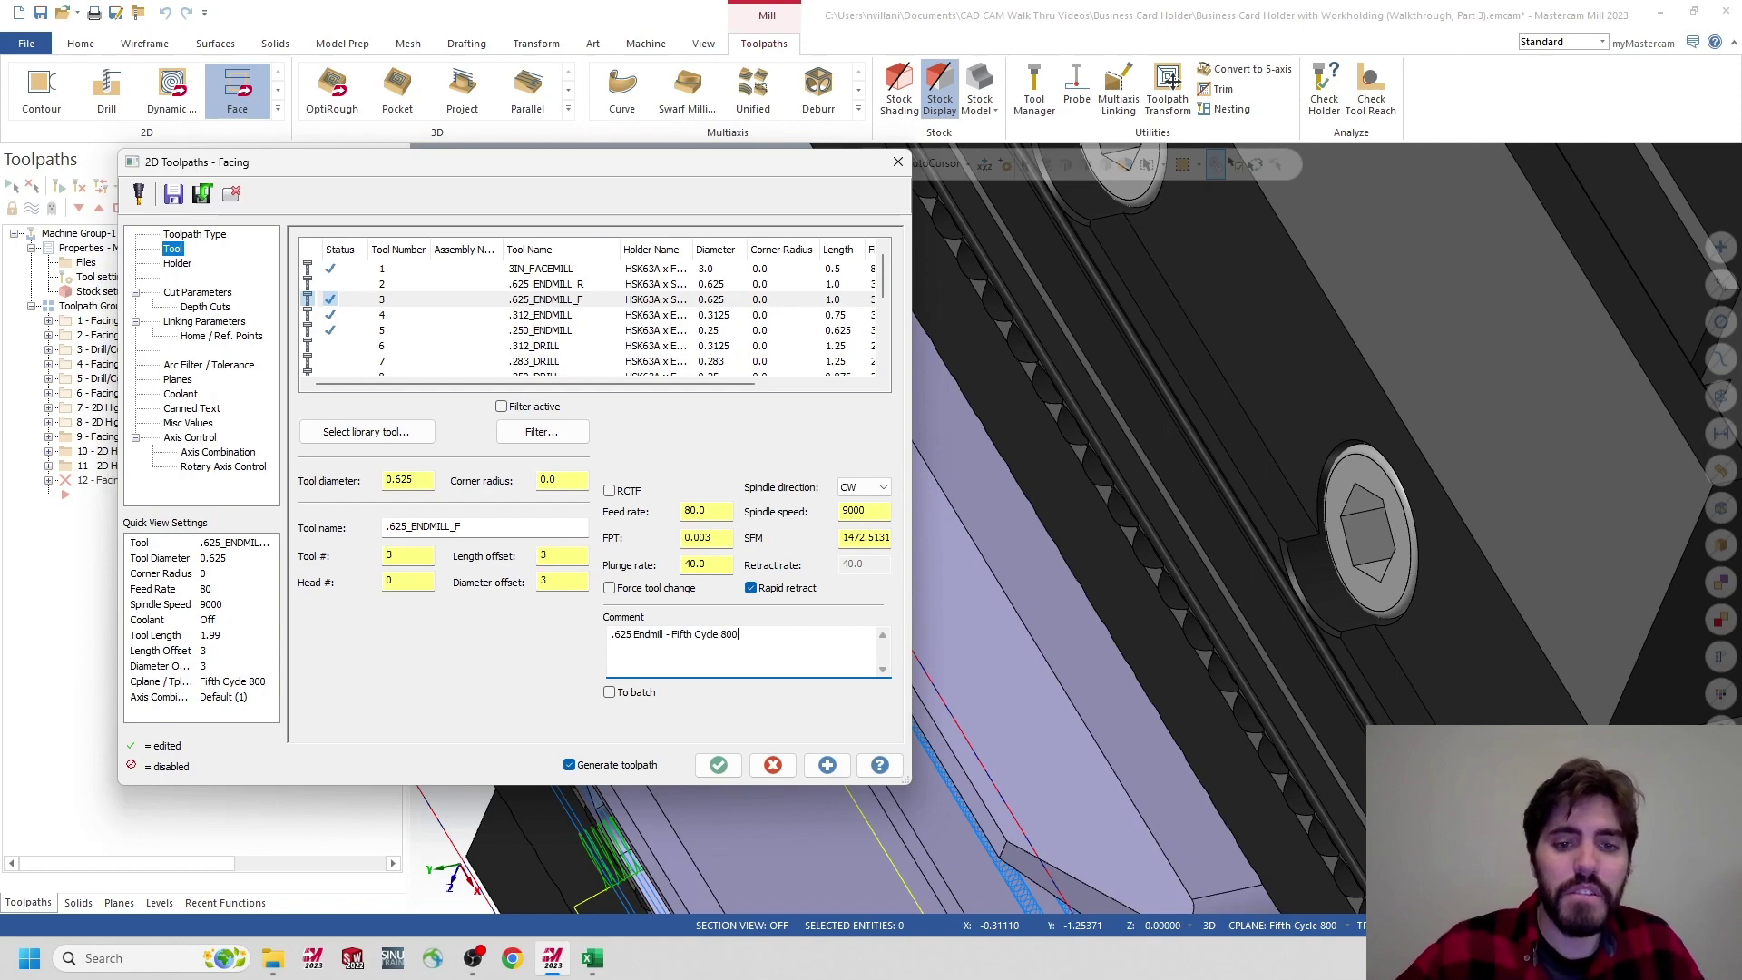
{"action": "type", "text": " Face"}
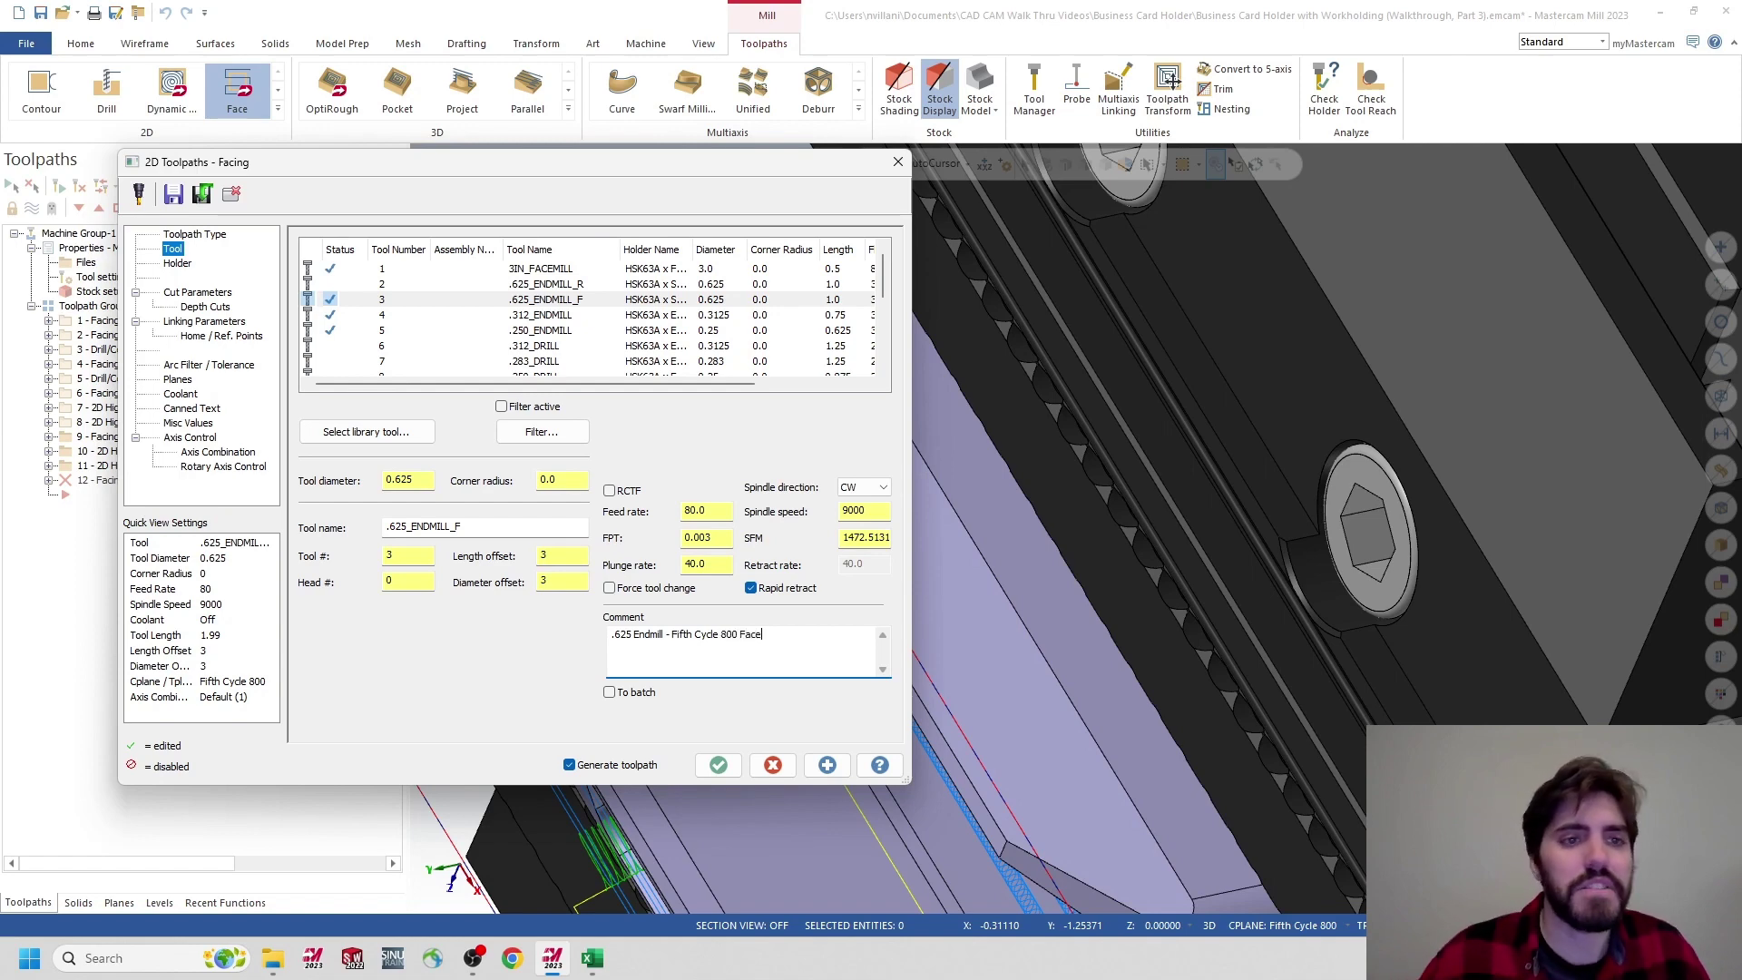
Choose the Zigzag cutting method for the facing operation and review its maximum rough step for depth cuts
{"action": "left_click", "coordinate": [195, 293]}
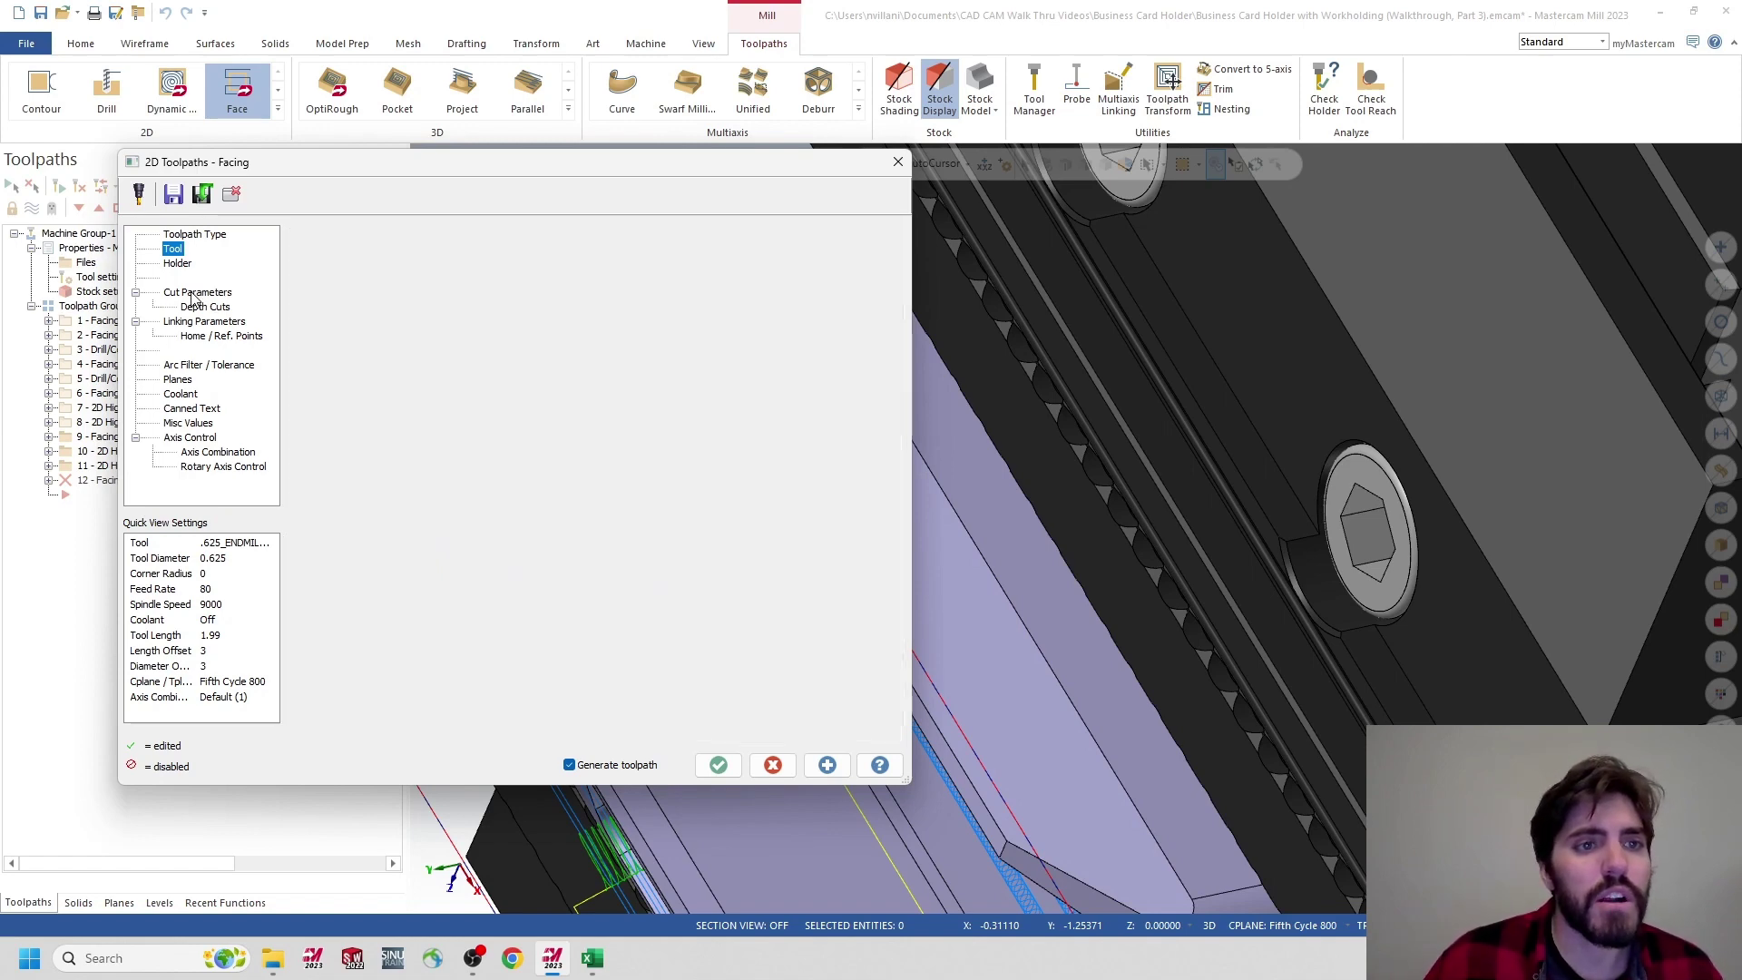
{"action": "left_click", "coordinate": [490, 269]}
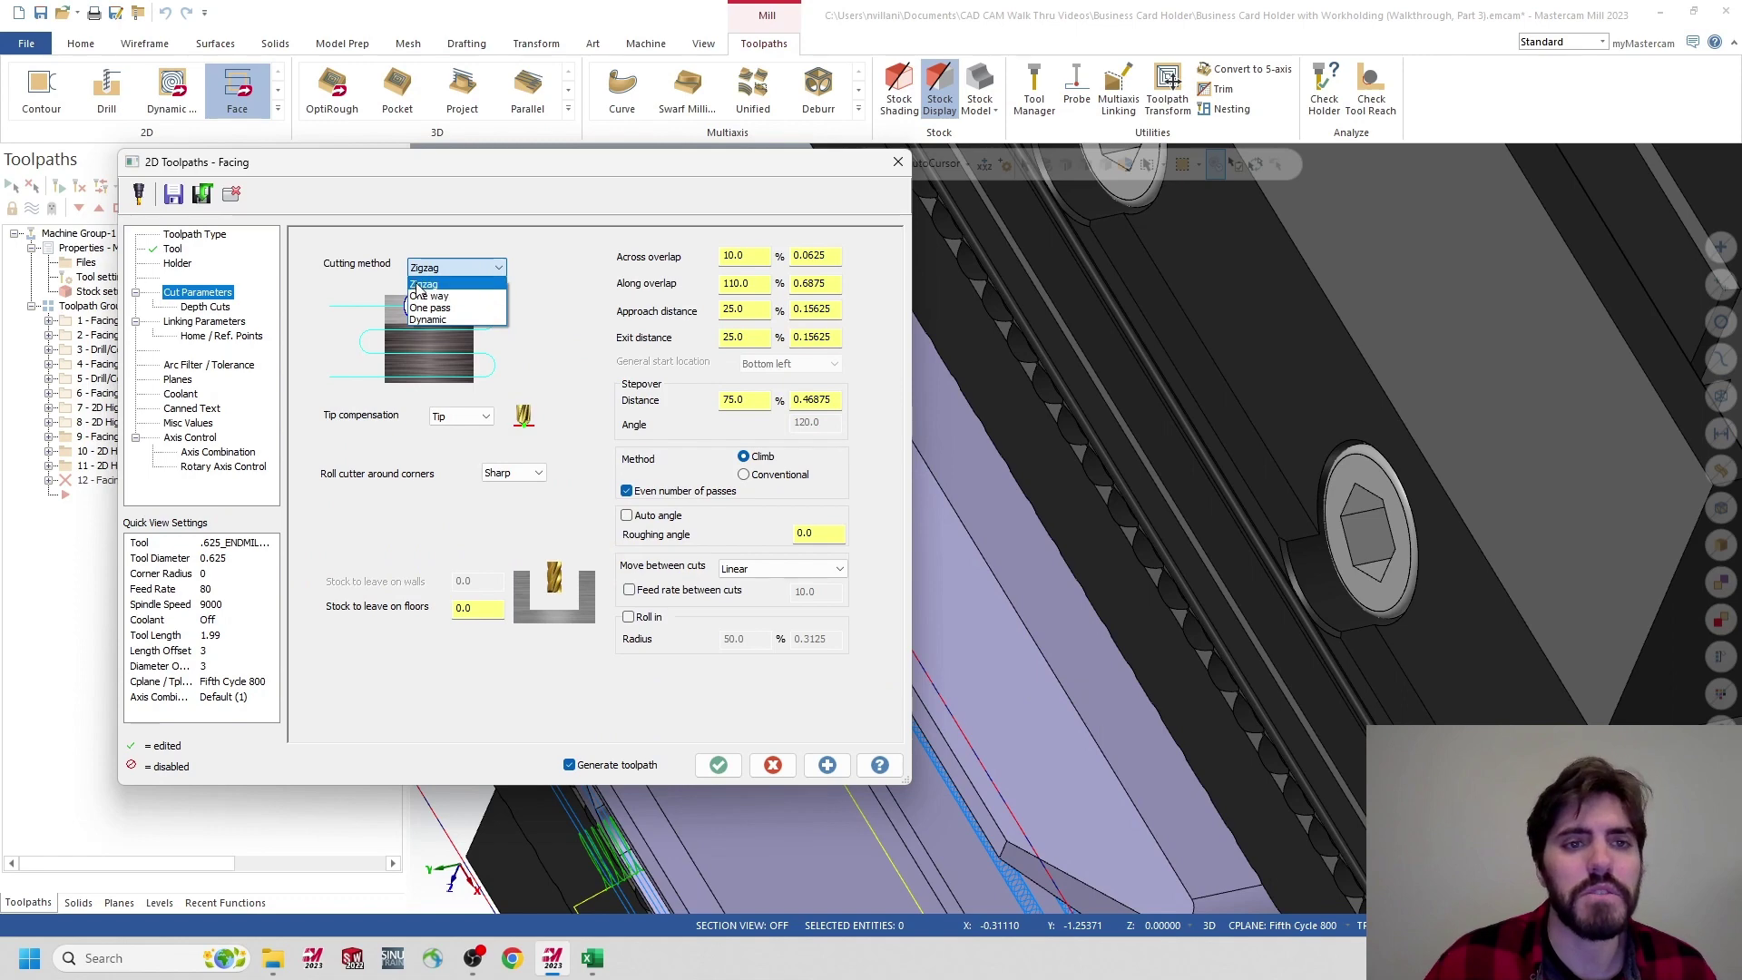
{"action": "left_click", "coordinate": [453, 285]}
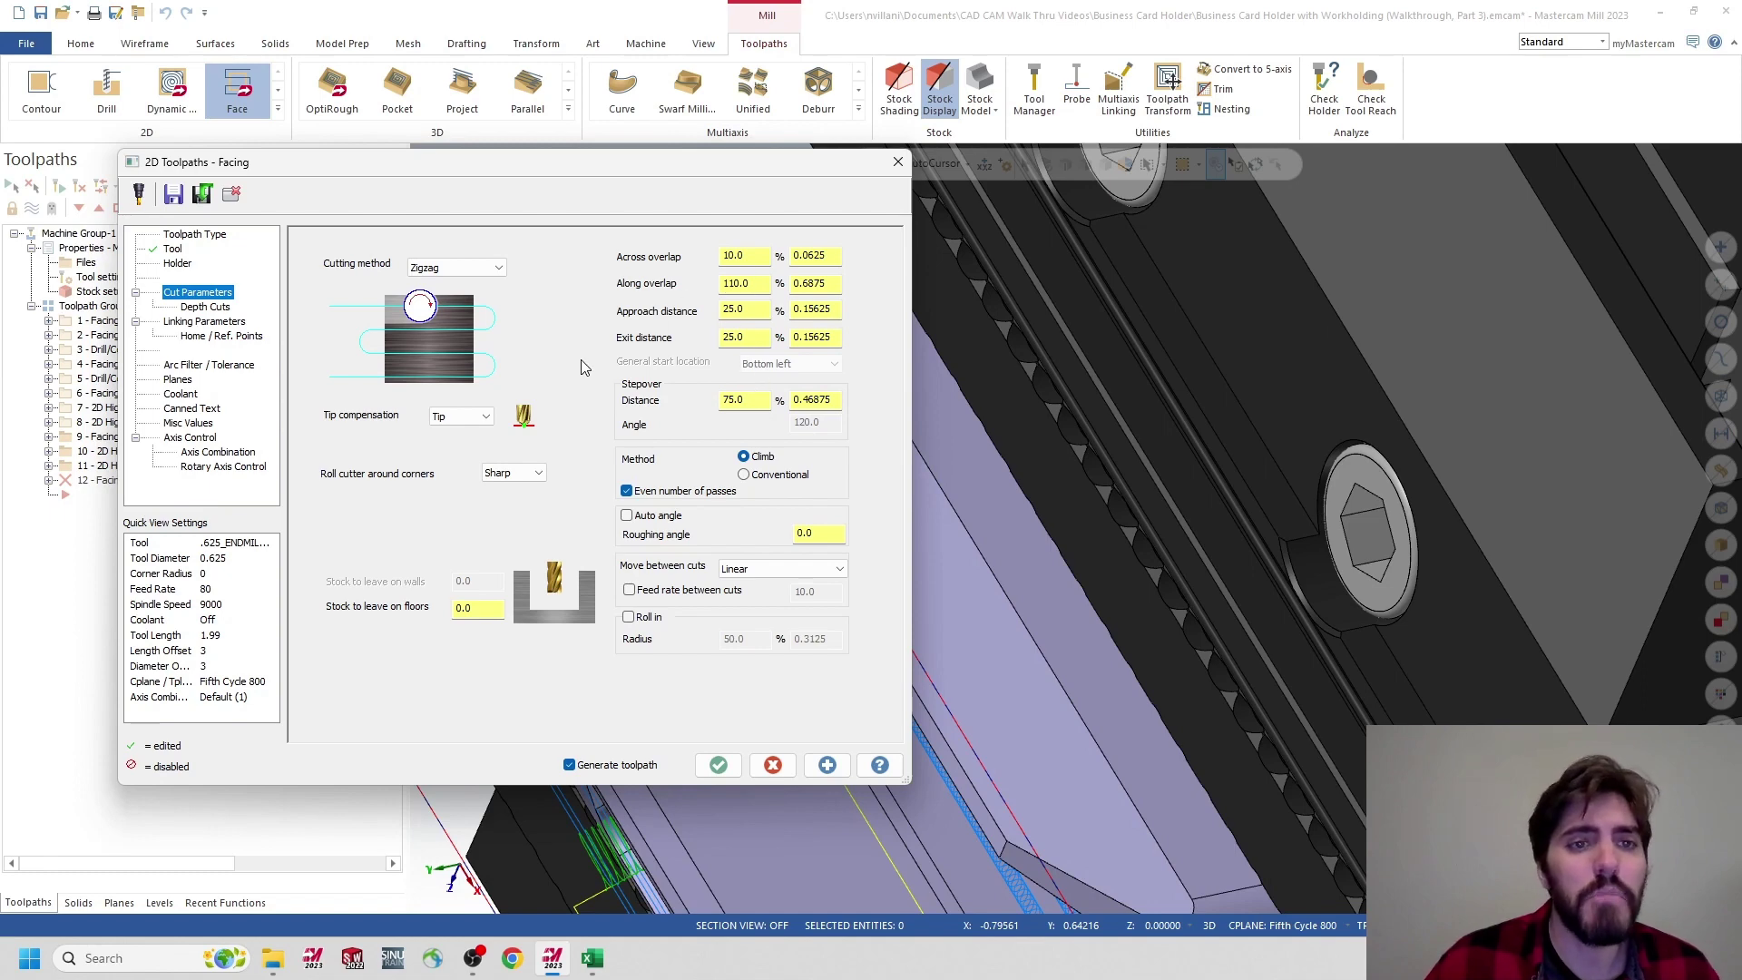
{"action": "left_click", "coordinate": [205, 308]}
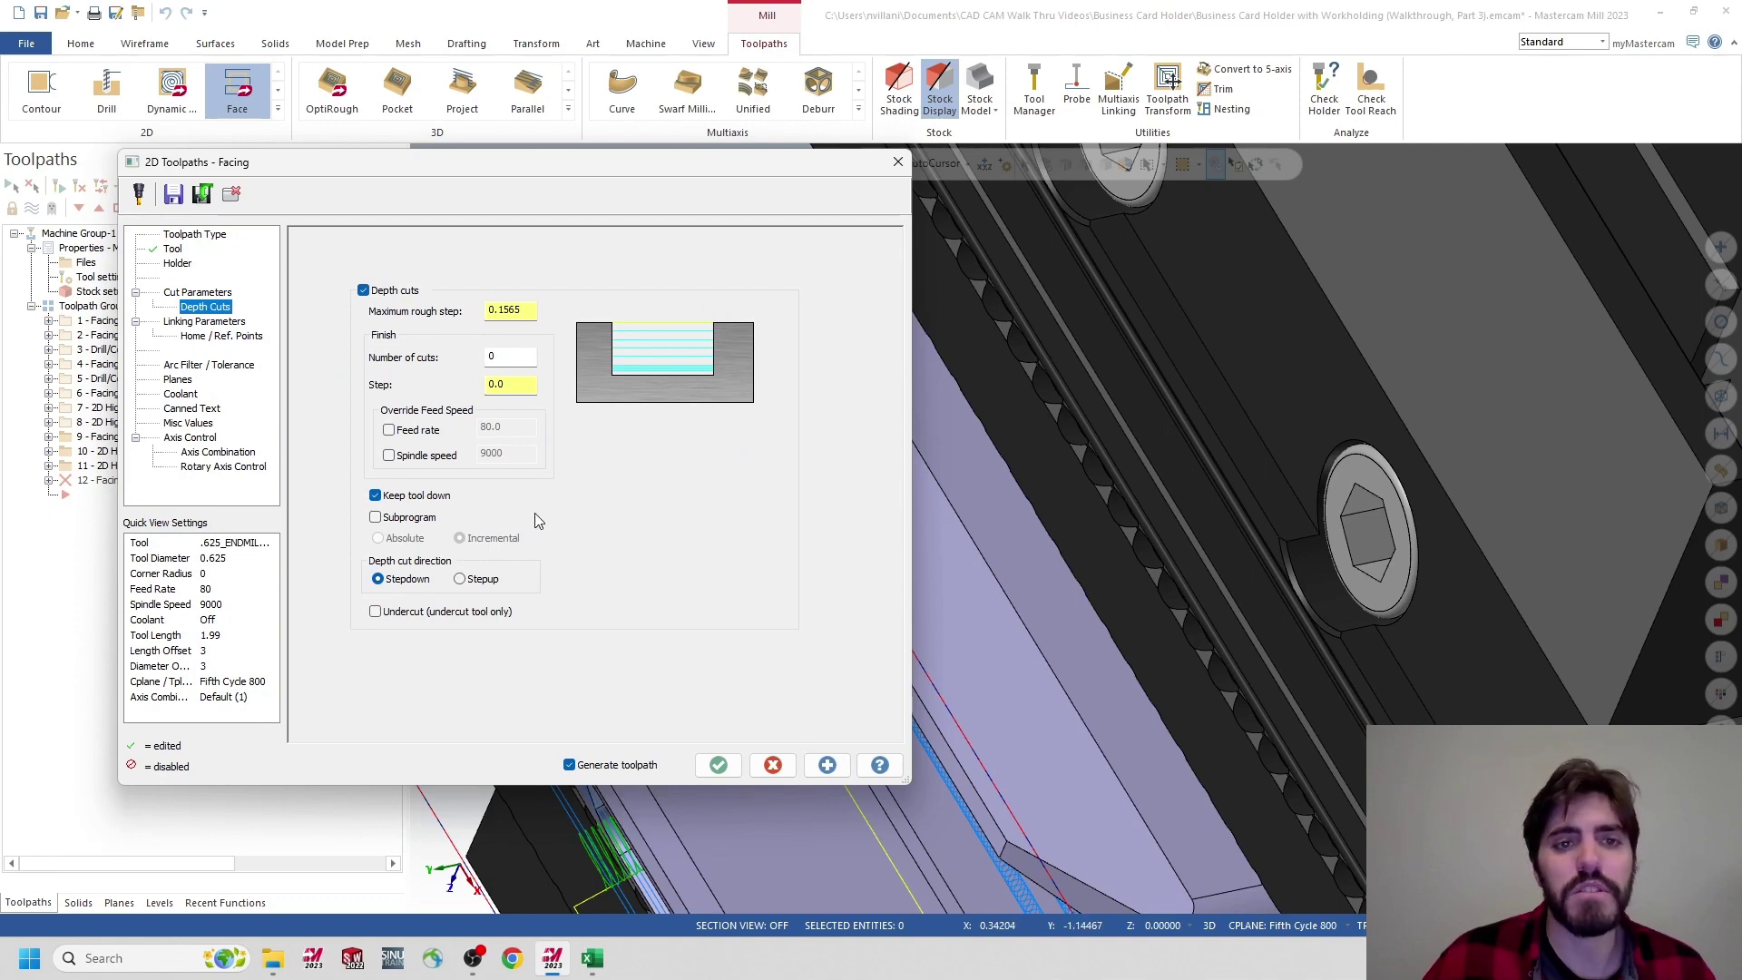
{"action": "double_click", "coordinate": [525, 308]}
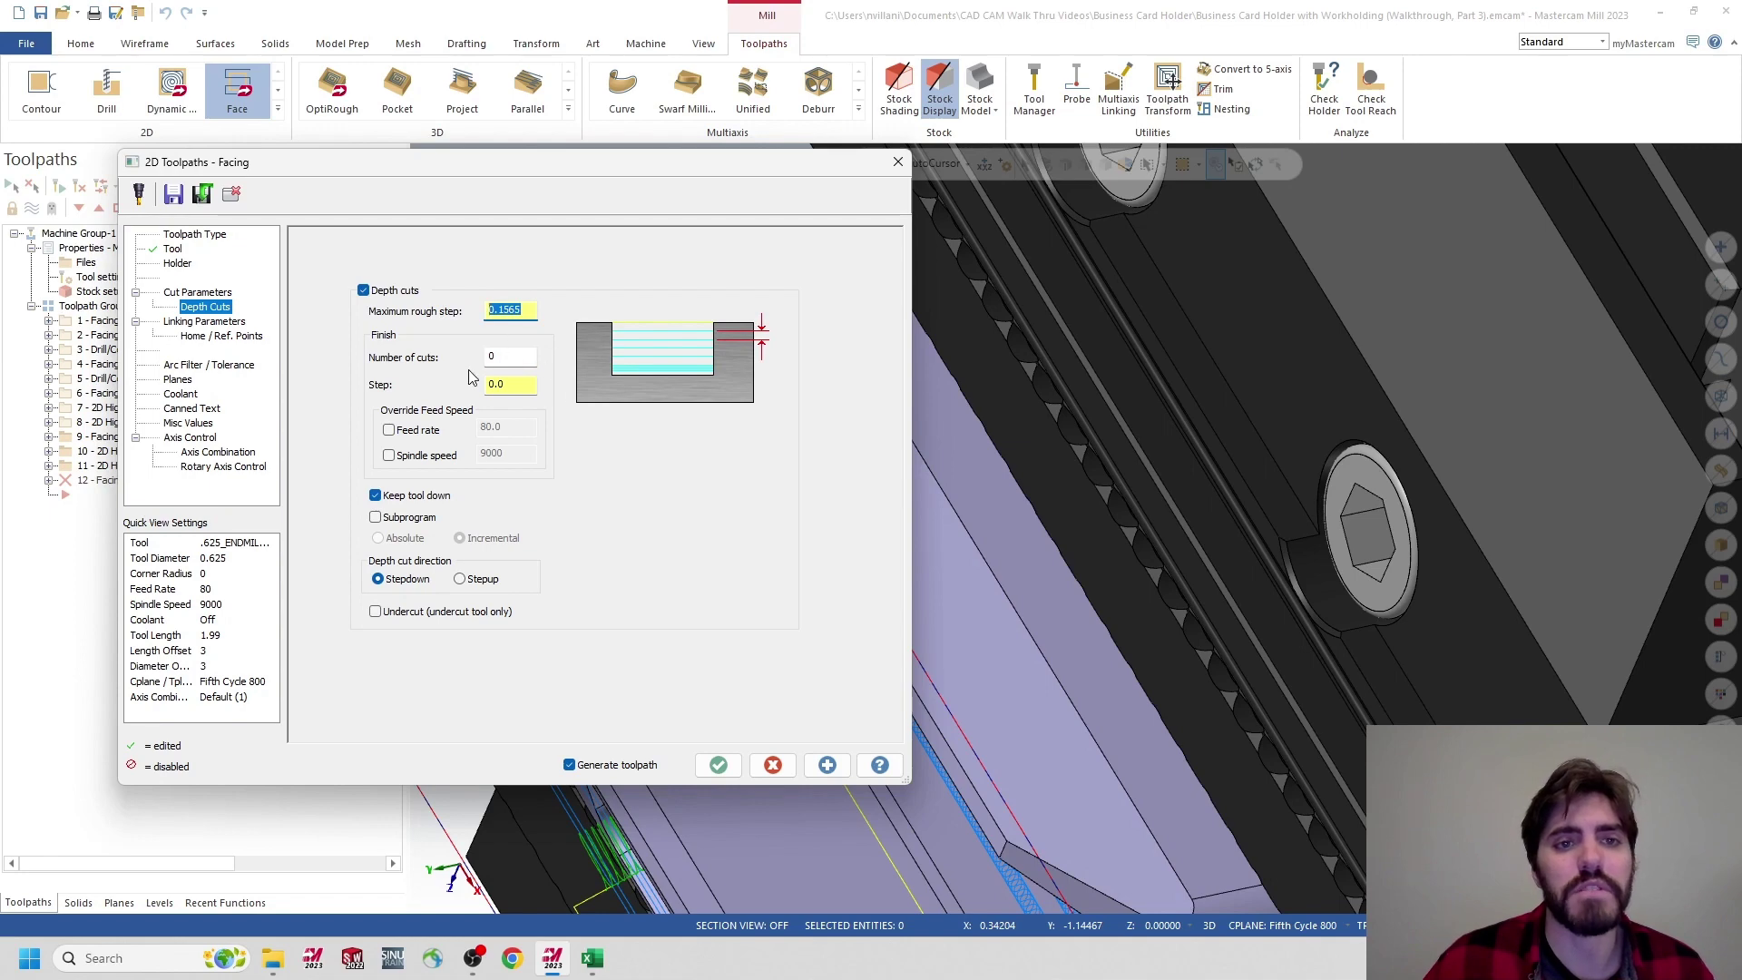
Set the facing operation's top of stock to 0.159014 from the stock boundary's upper corner point
{"action": "left_click", "coordinate": [221, 324]}
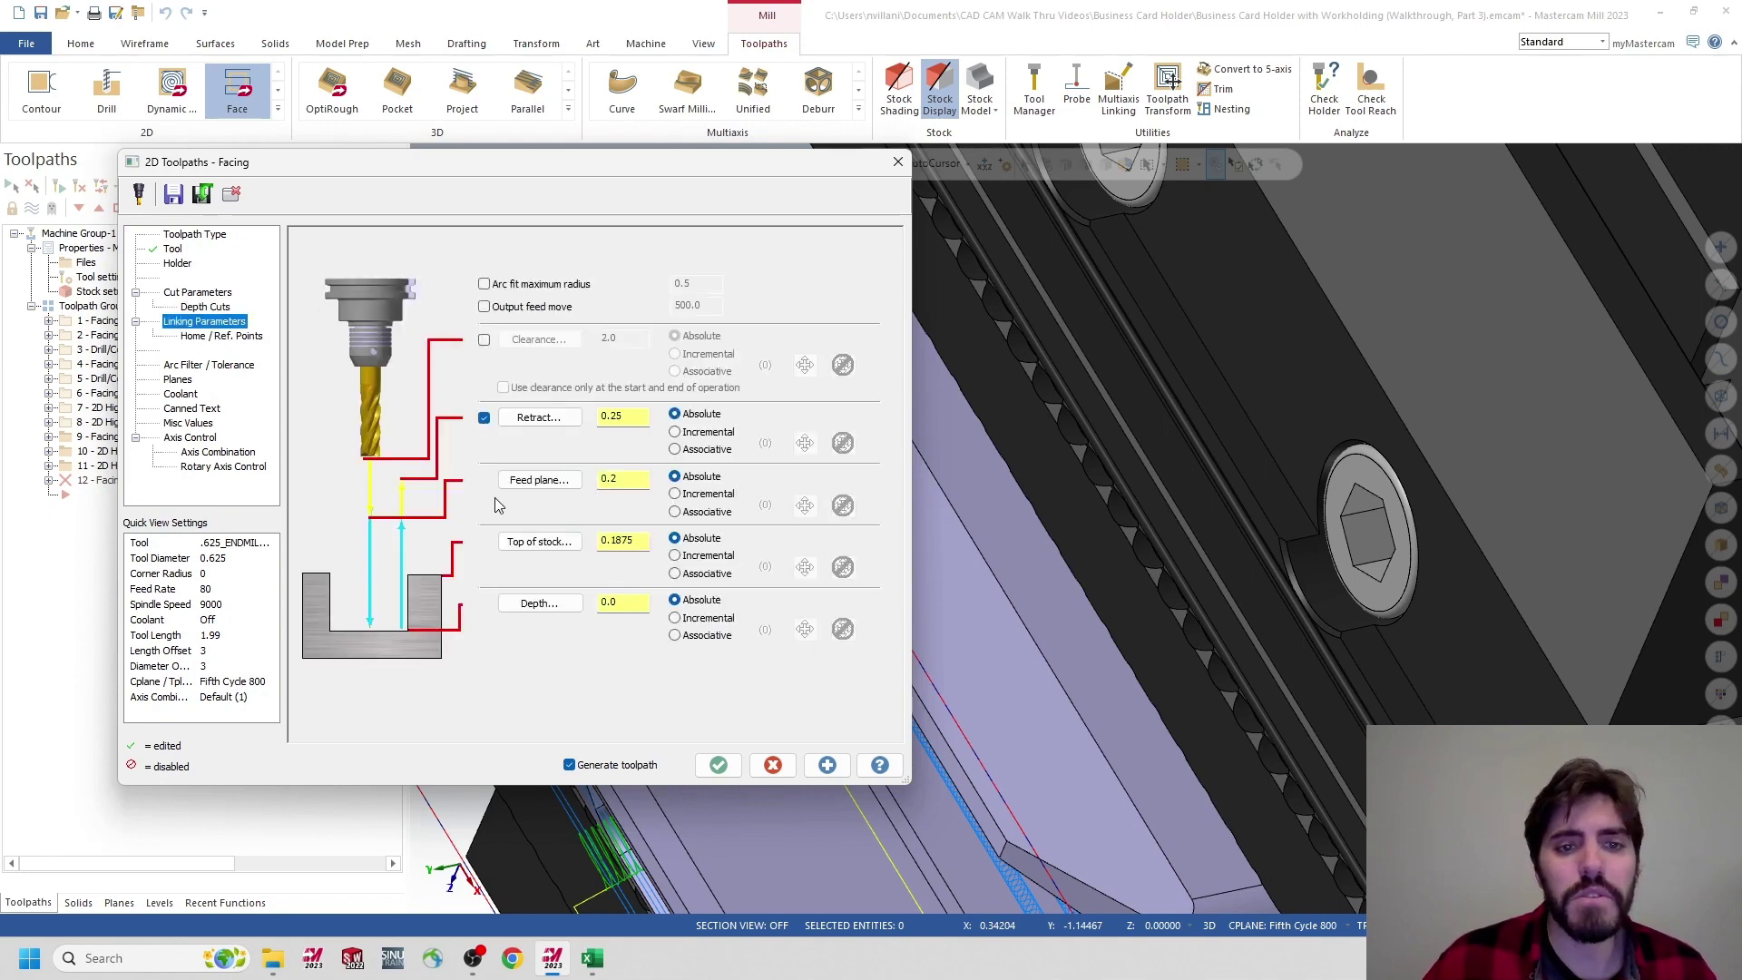
{"action": "left_click", "coordinate": [544, 548]}
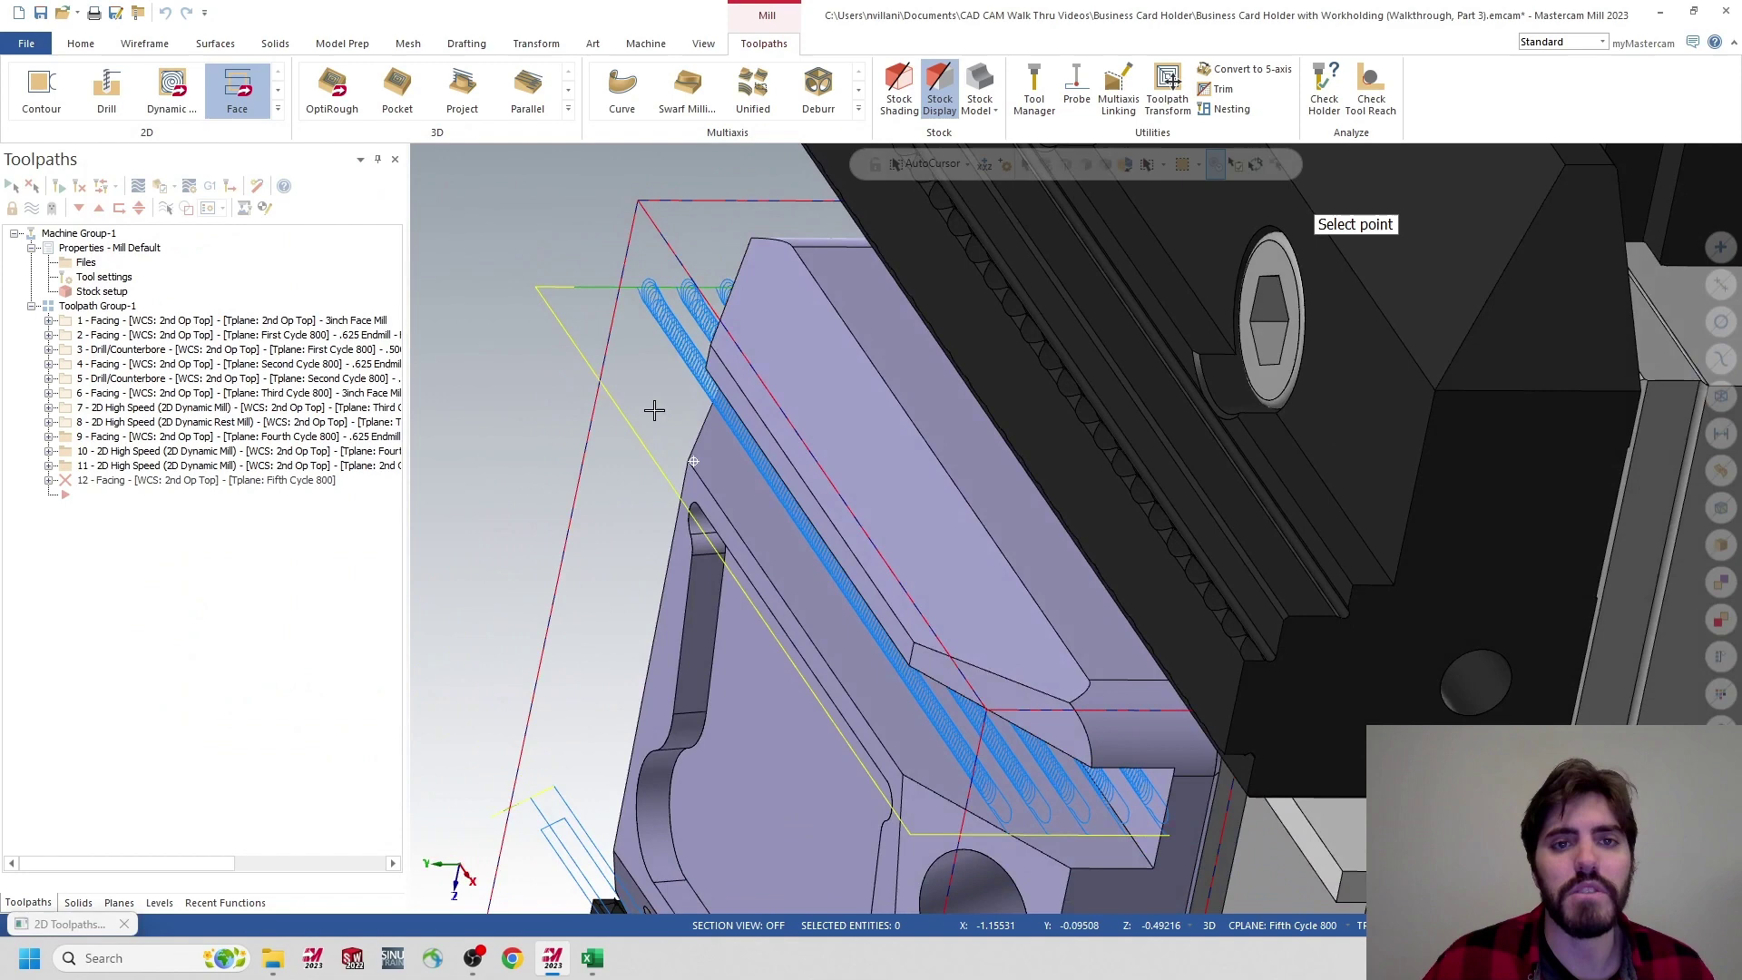
{"action": "left_click", "coordinate": [639, 201]}
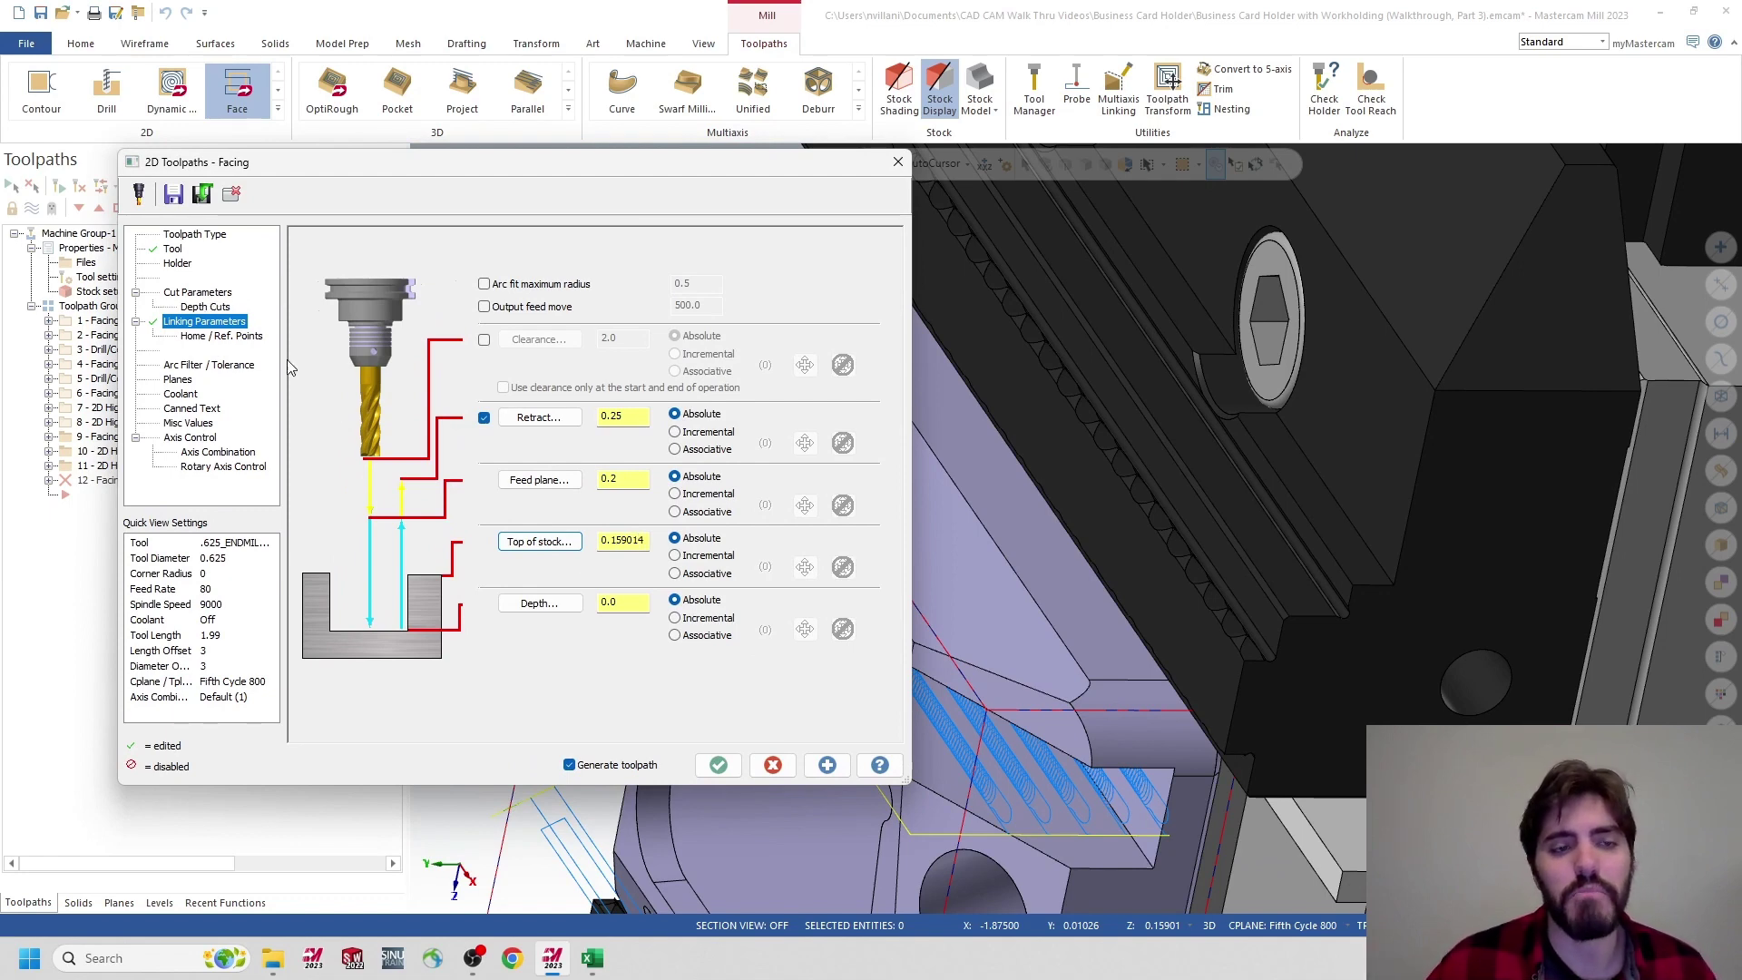
Compare the maximum rough step with the top of stock height and turn off depth cuts for the facing operation
{"action": "left_click", "coordinate": [209, 309]}
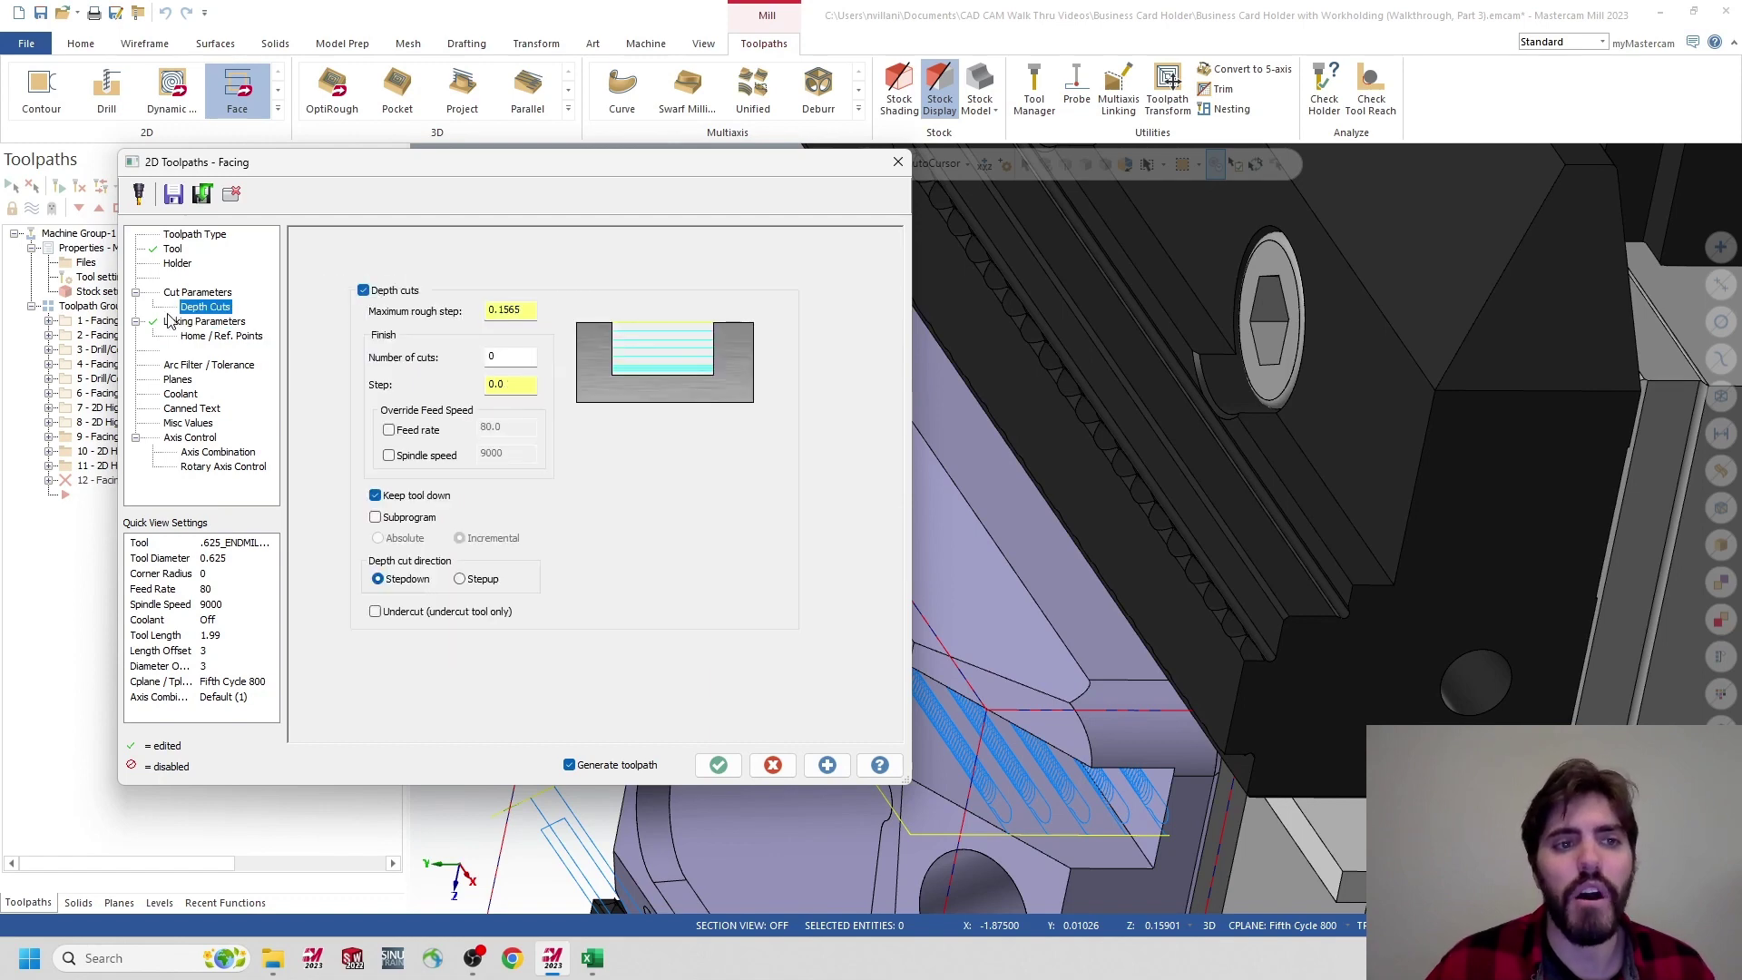
{"action": "left_click", "coordinate": [172, 321]}
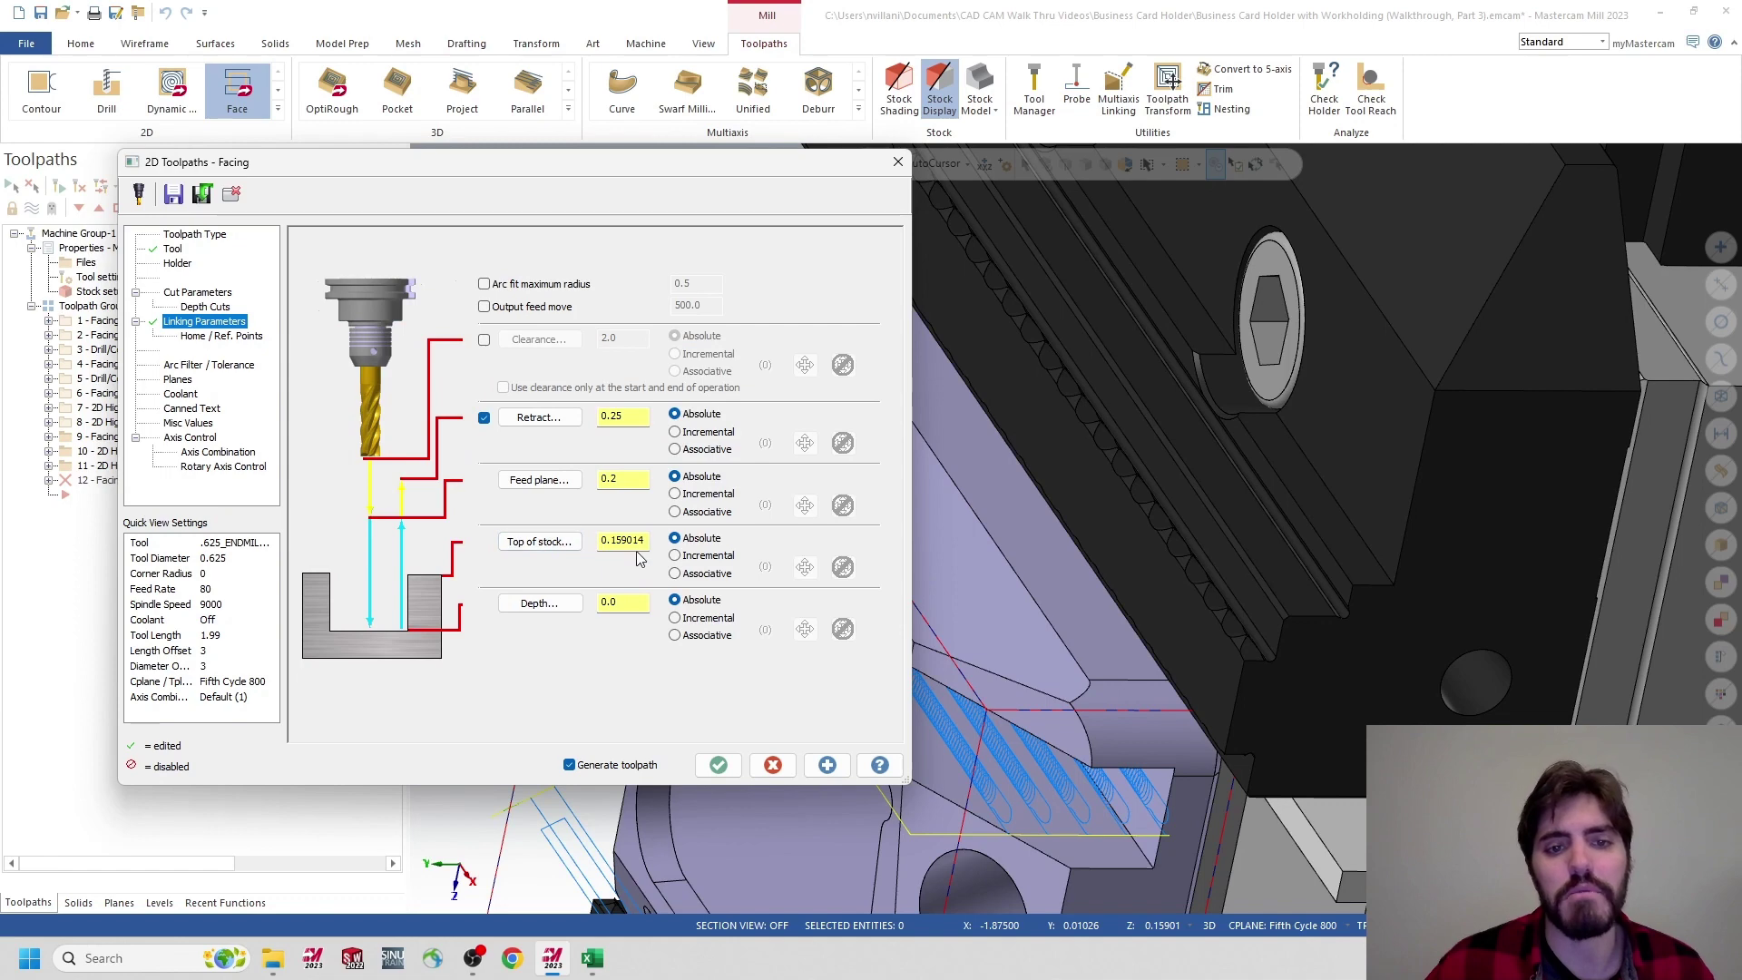
{"action": "left_click", "coordinate": [205, 306]}
{"action": "left_click", "coordinate": [364, 290]}
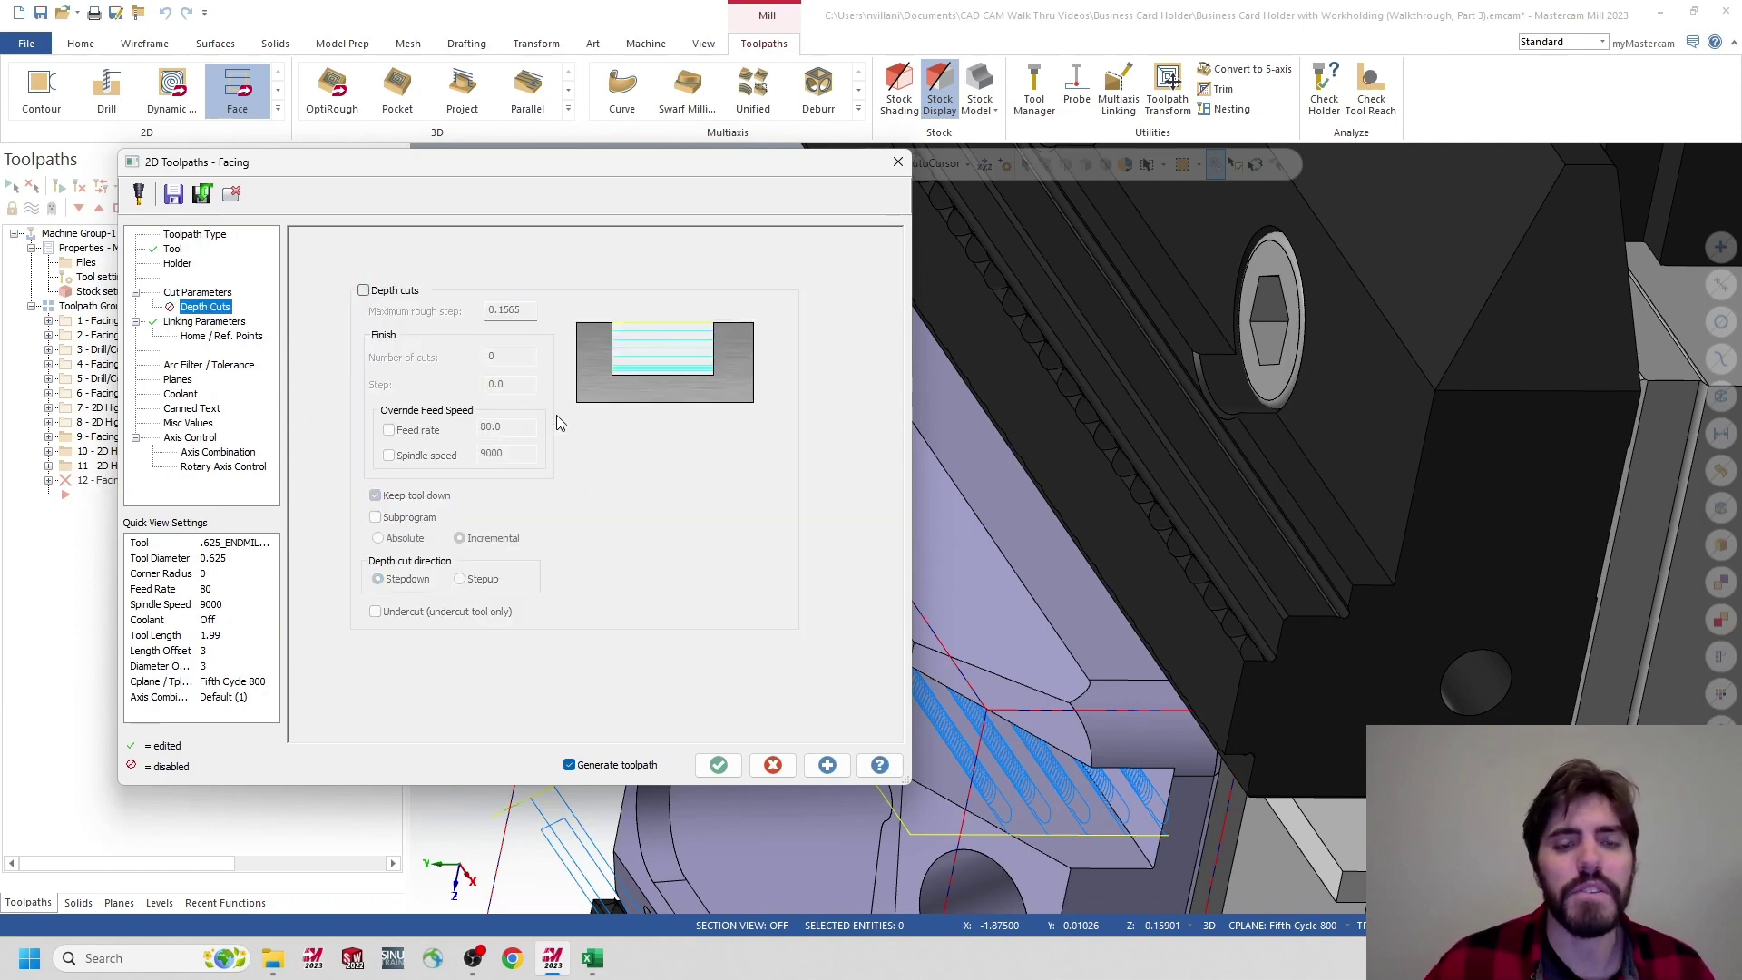
{"action": "left_click", "coordinate": [203, 321]}
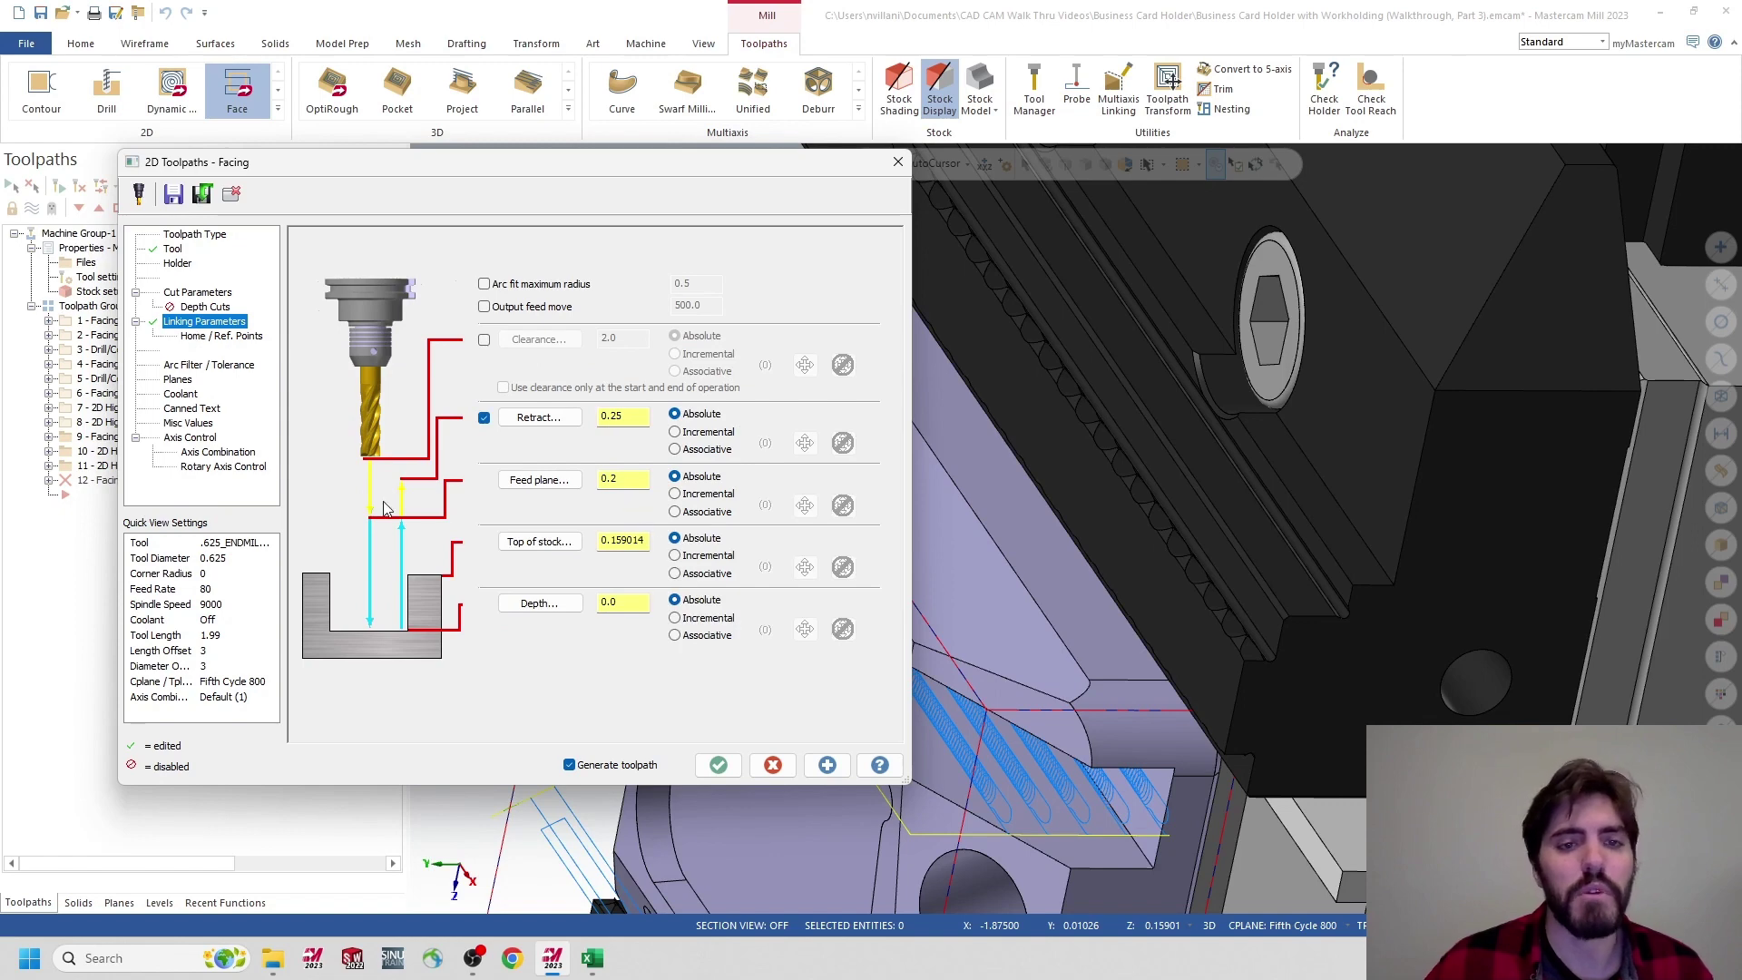
Check the facing operation's home position, arc filter and Fifth Cycle 800 planes, generate the toolpath and keep the operation
{"action": "left_click", "coordinate": [202, 338]}
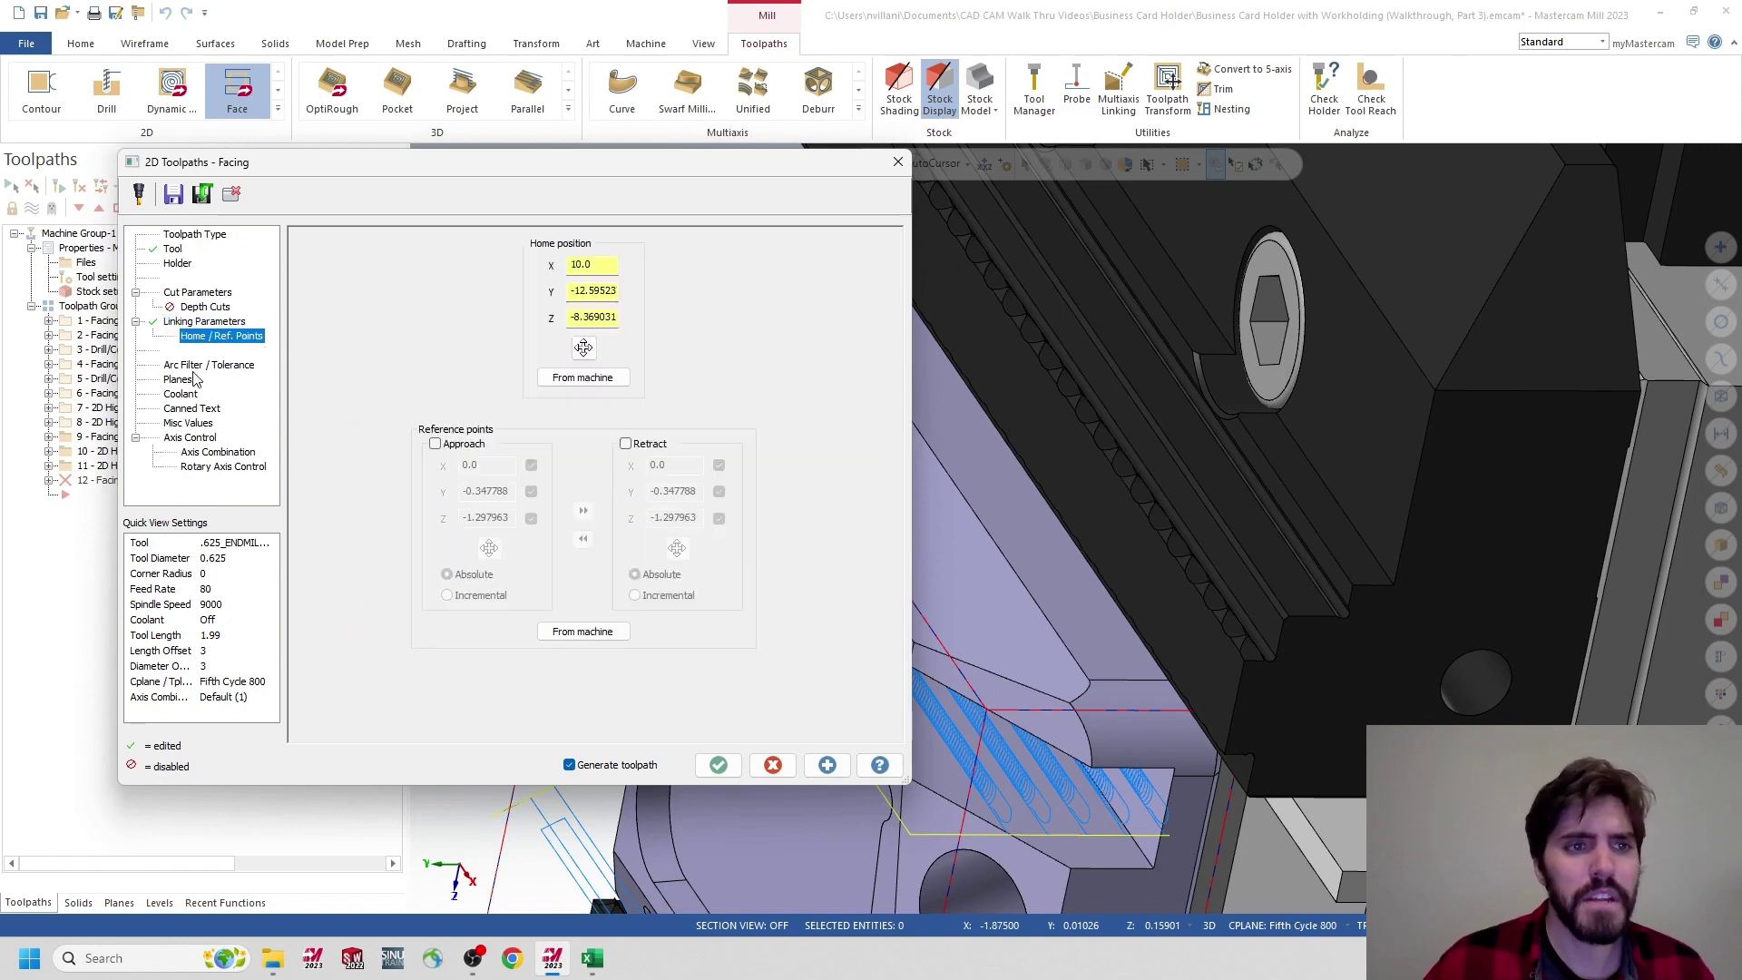
{"action": "left_click", "coordinate": [194, 365]}
{"action": "left_click", "coordinate": [185, 381]}
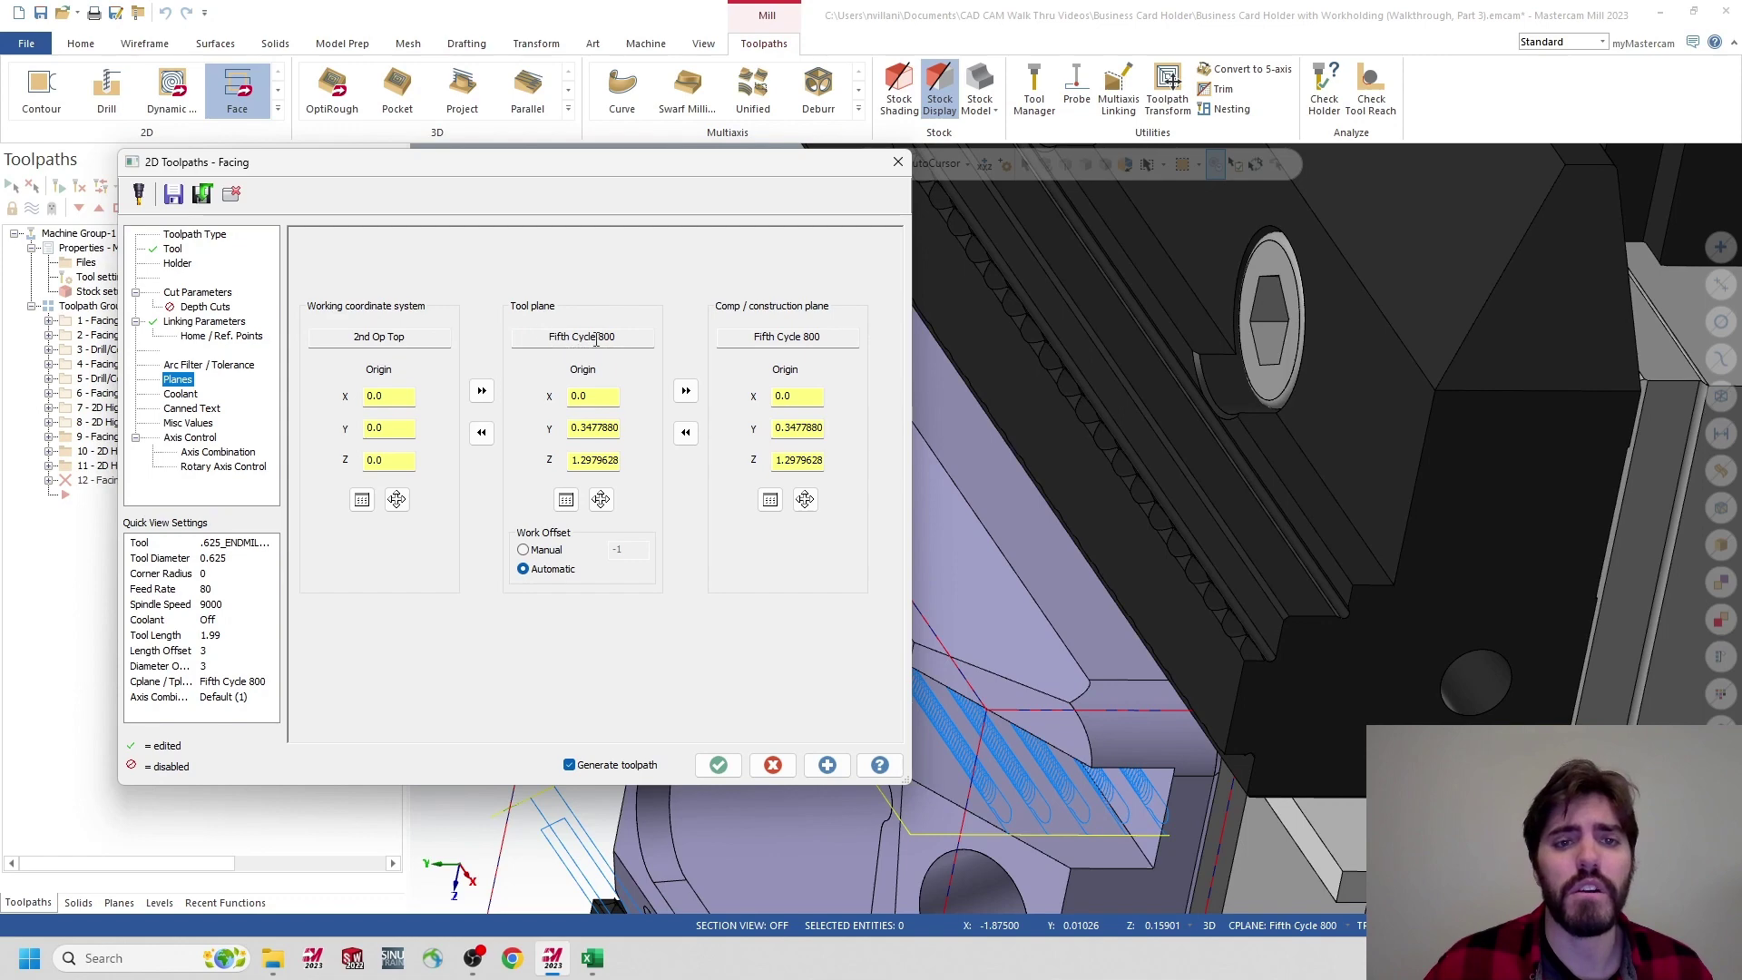
{"action": "left_click", "coordinate": [716, 767]}
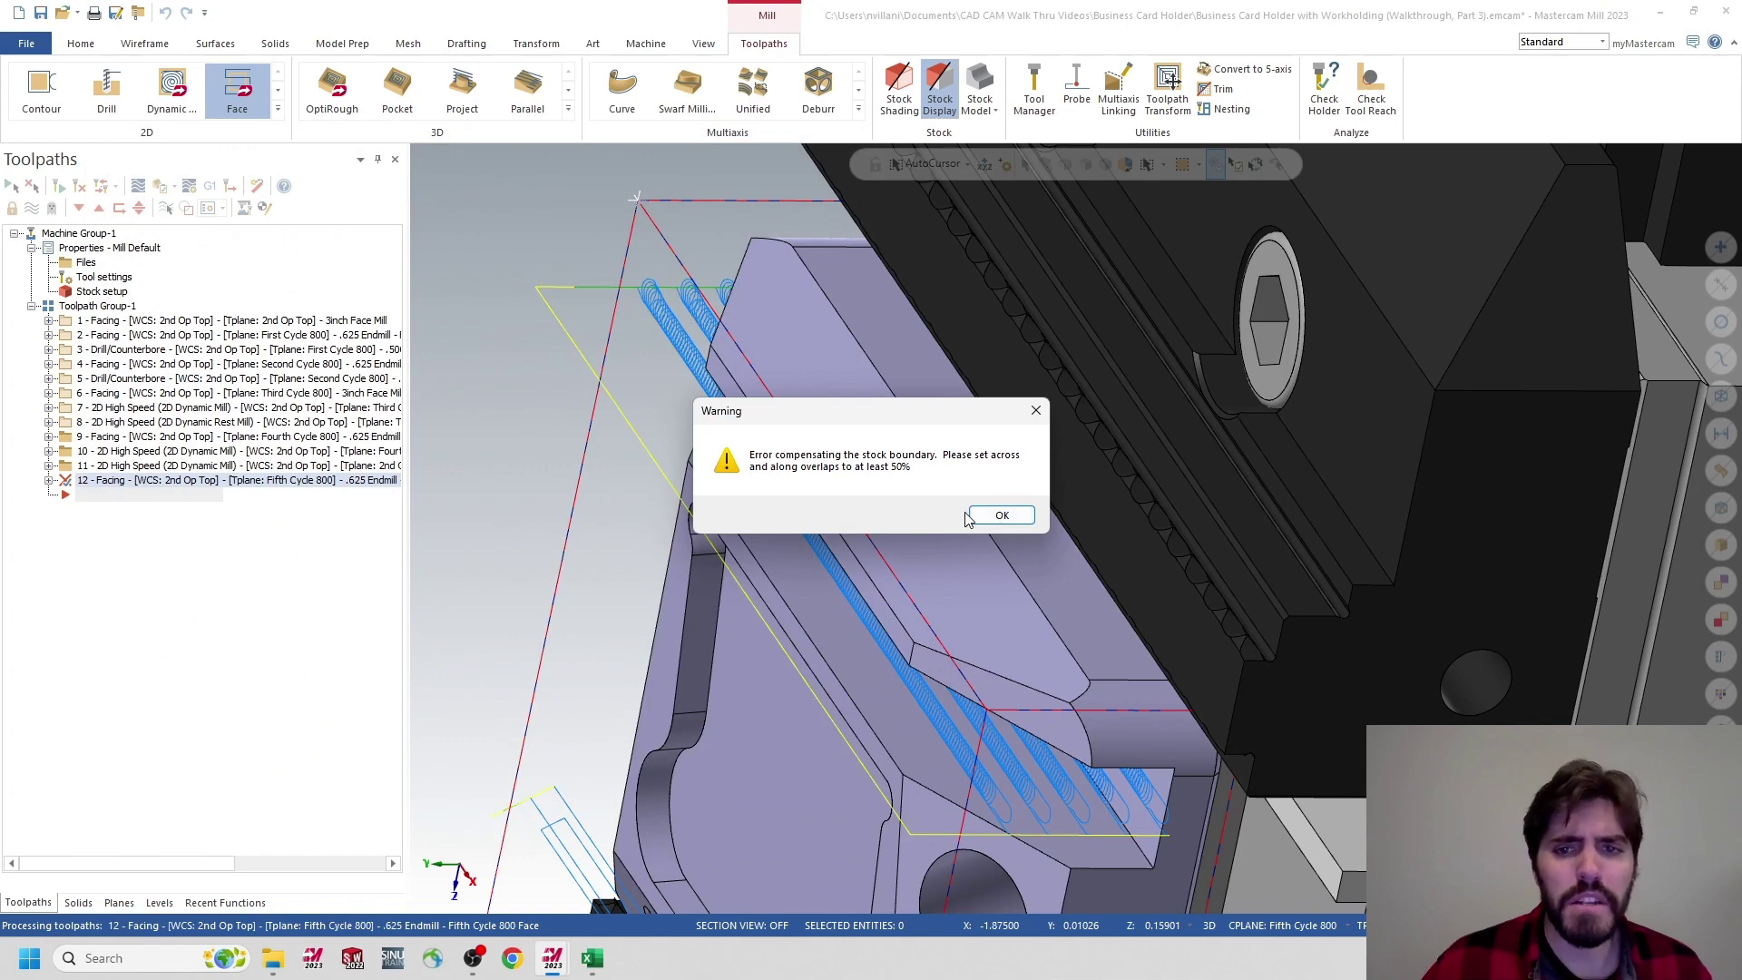
{"action": "left_click", "coordinate": [999, 519]}
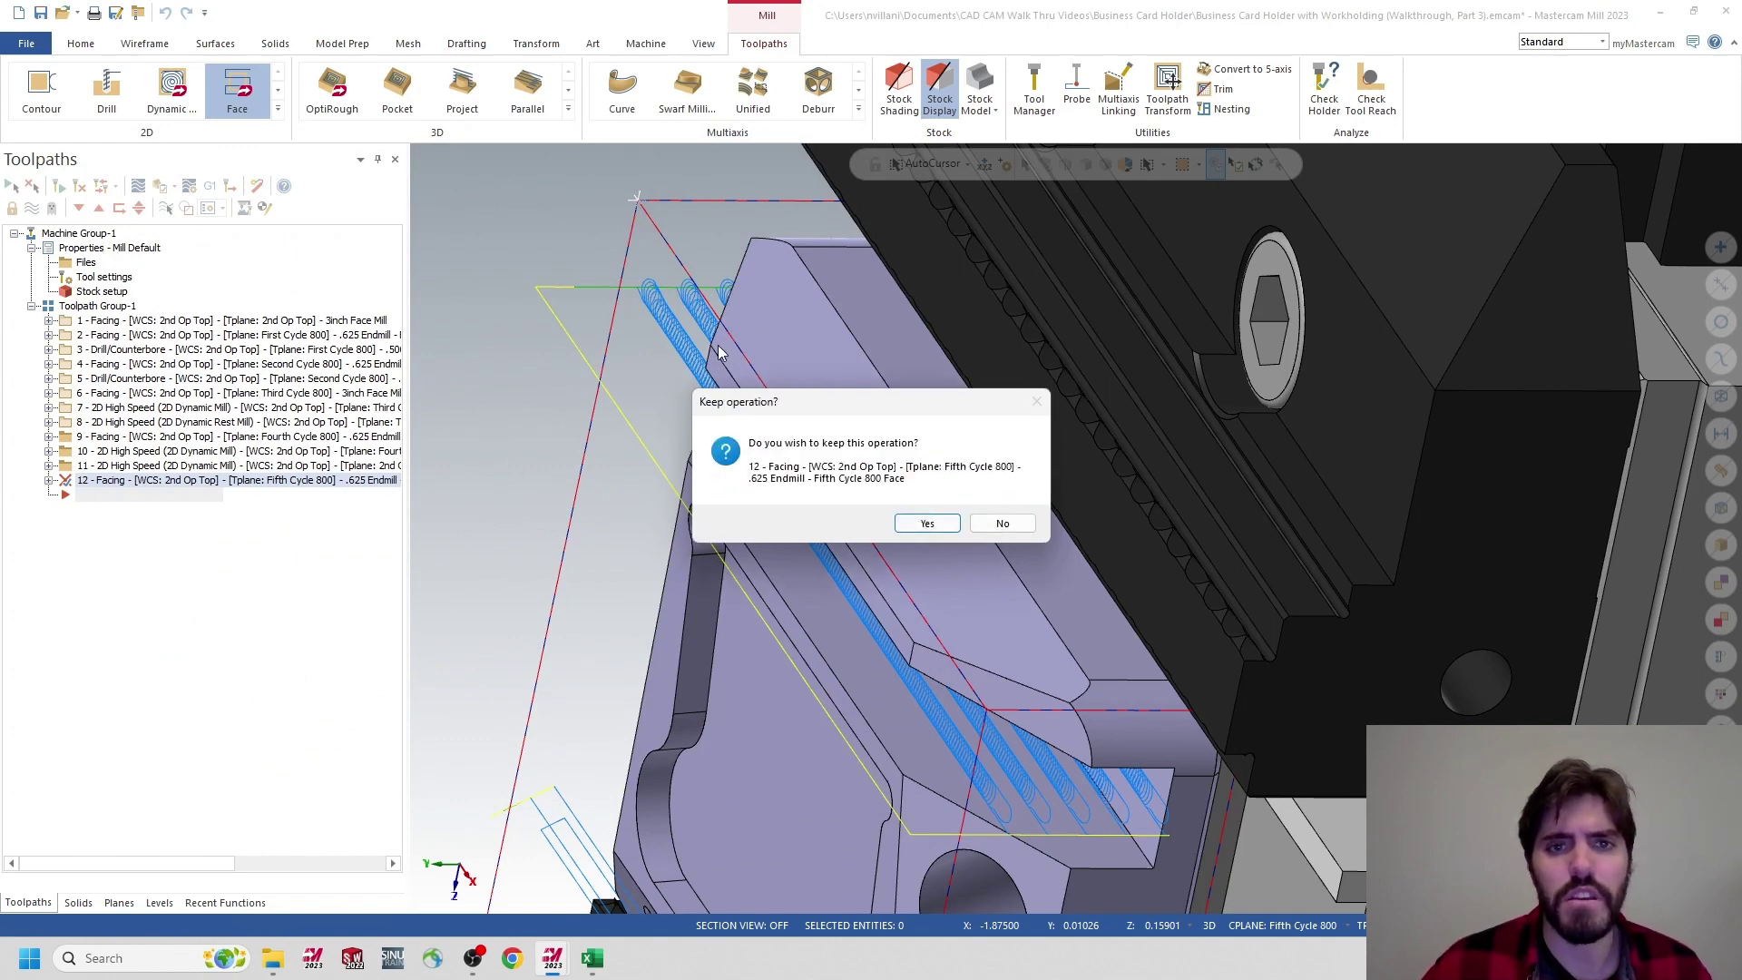
{"action": "left_click", "coordinate": [927, 524]}
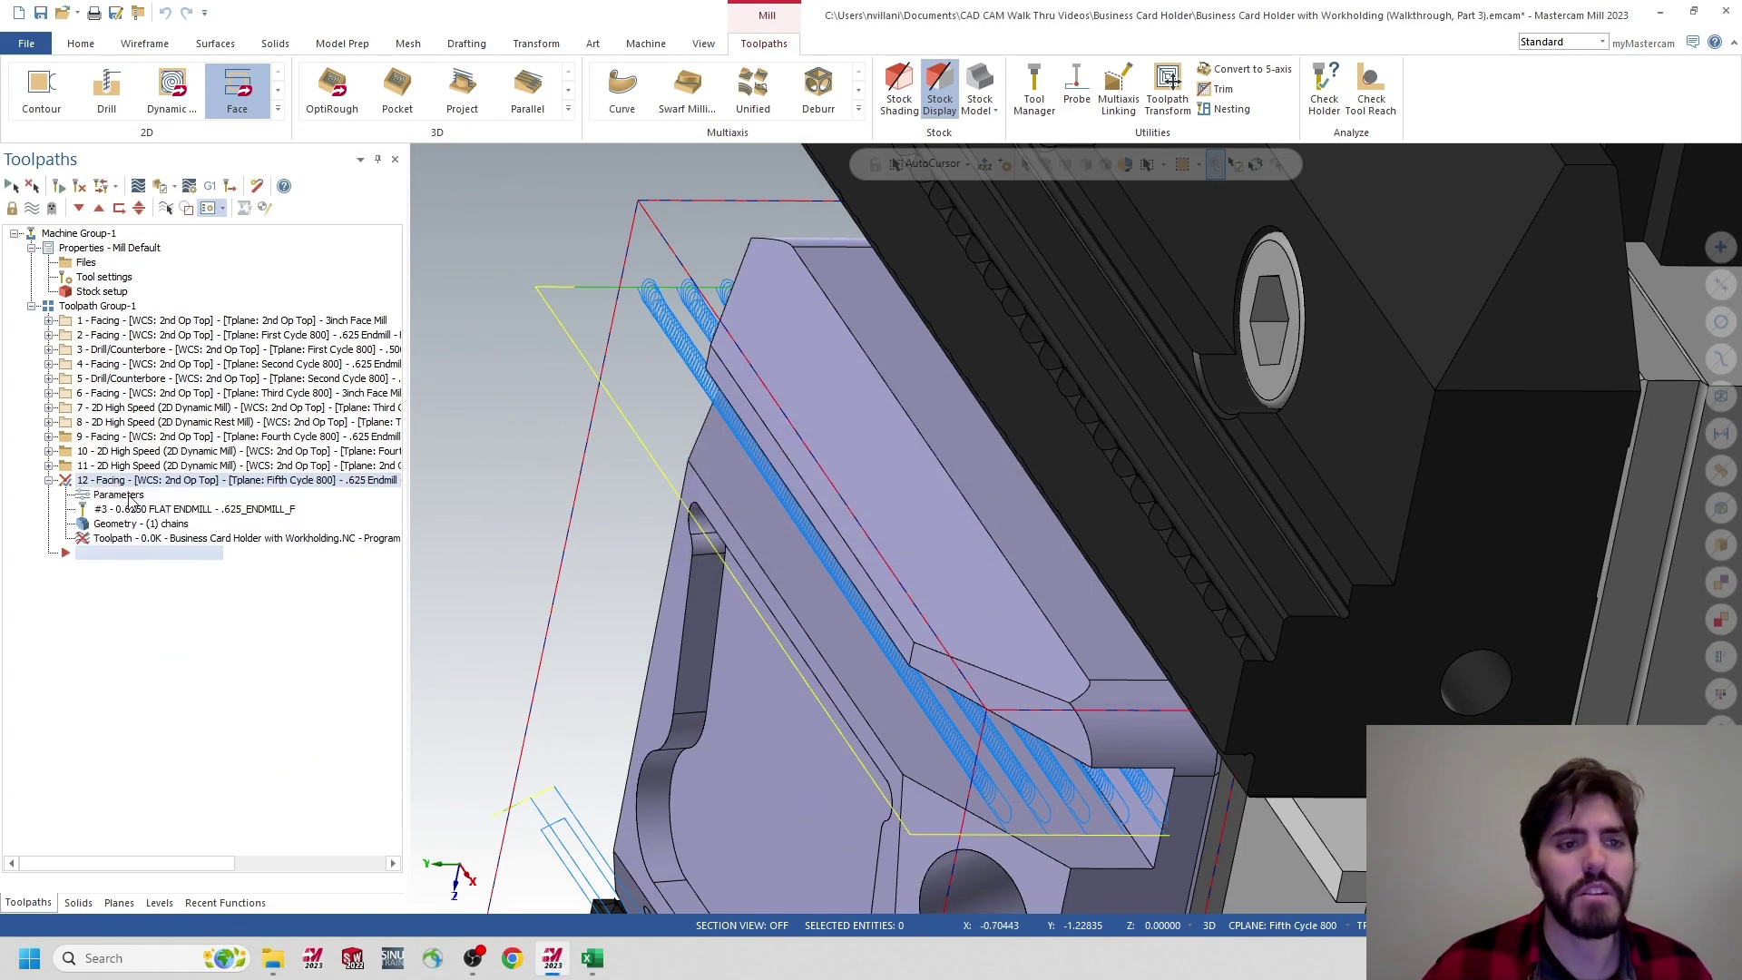
Try a roughing angle of 90 for the Fifth Cycle 800 facing operation and regenerate its toolpath
{"action": "left_click", "coordinate": [129, 496]}
{"action": "left_click", "coordinate": [175, 250]}
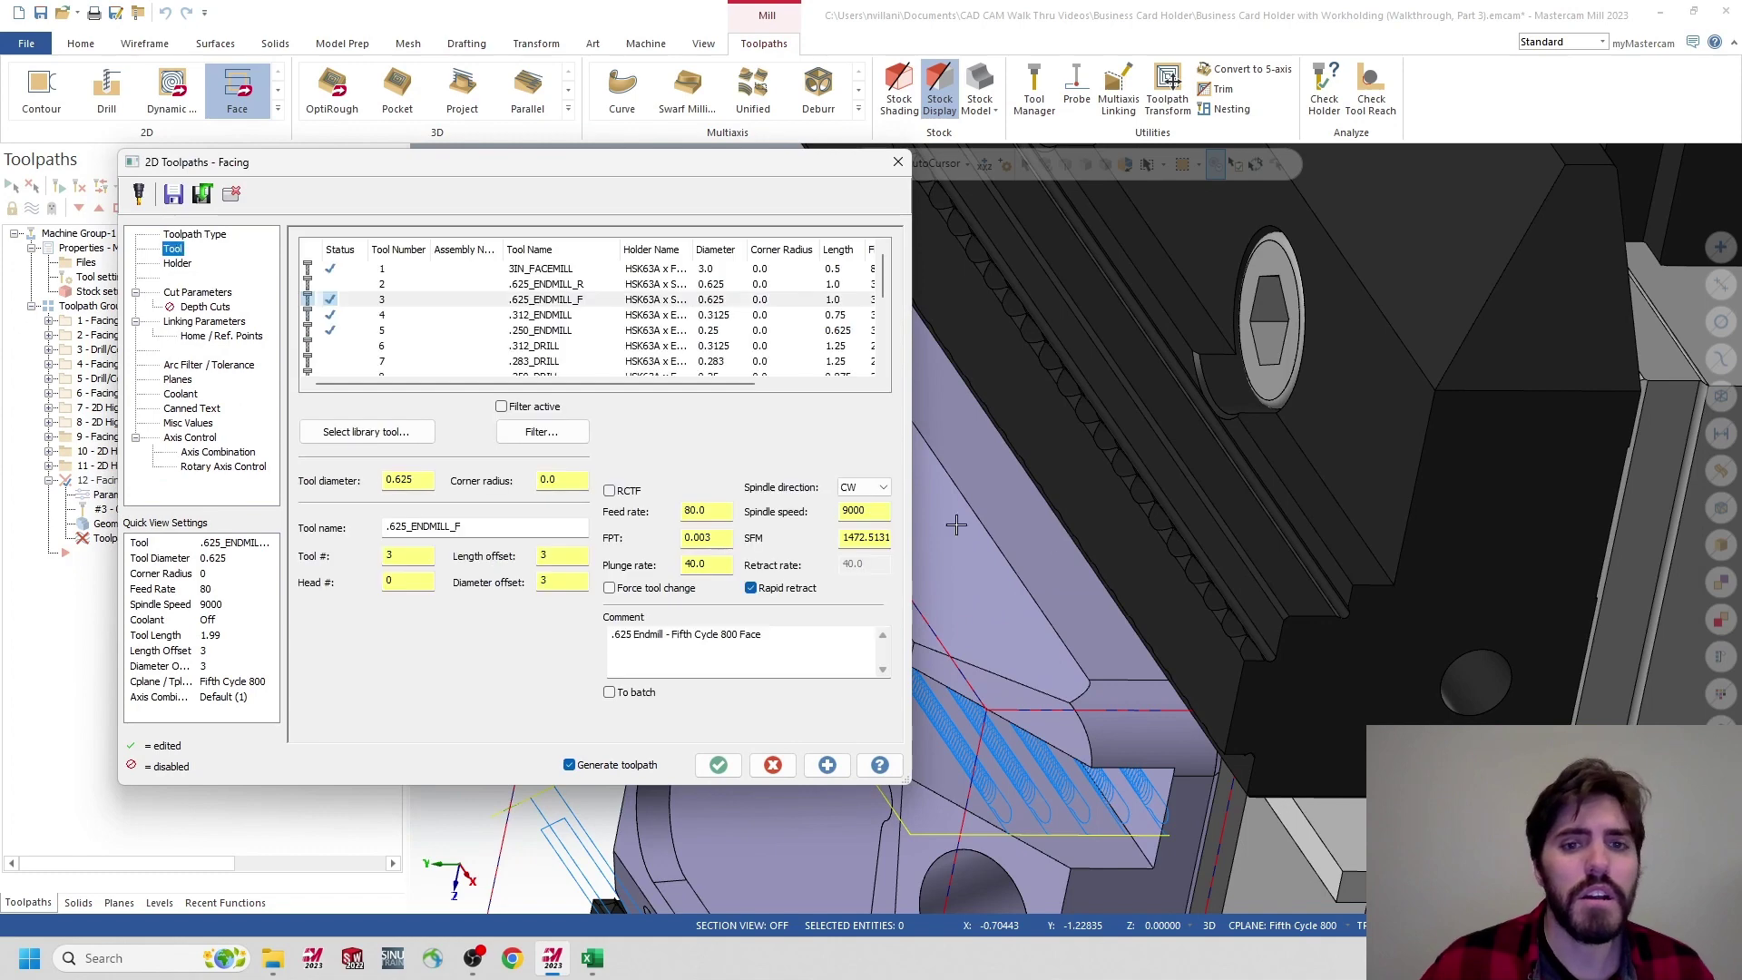
{"action": "left_click", "coordinate": [195, 292]}
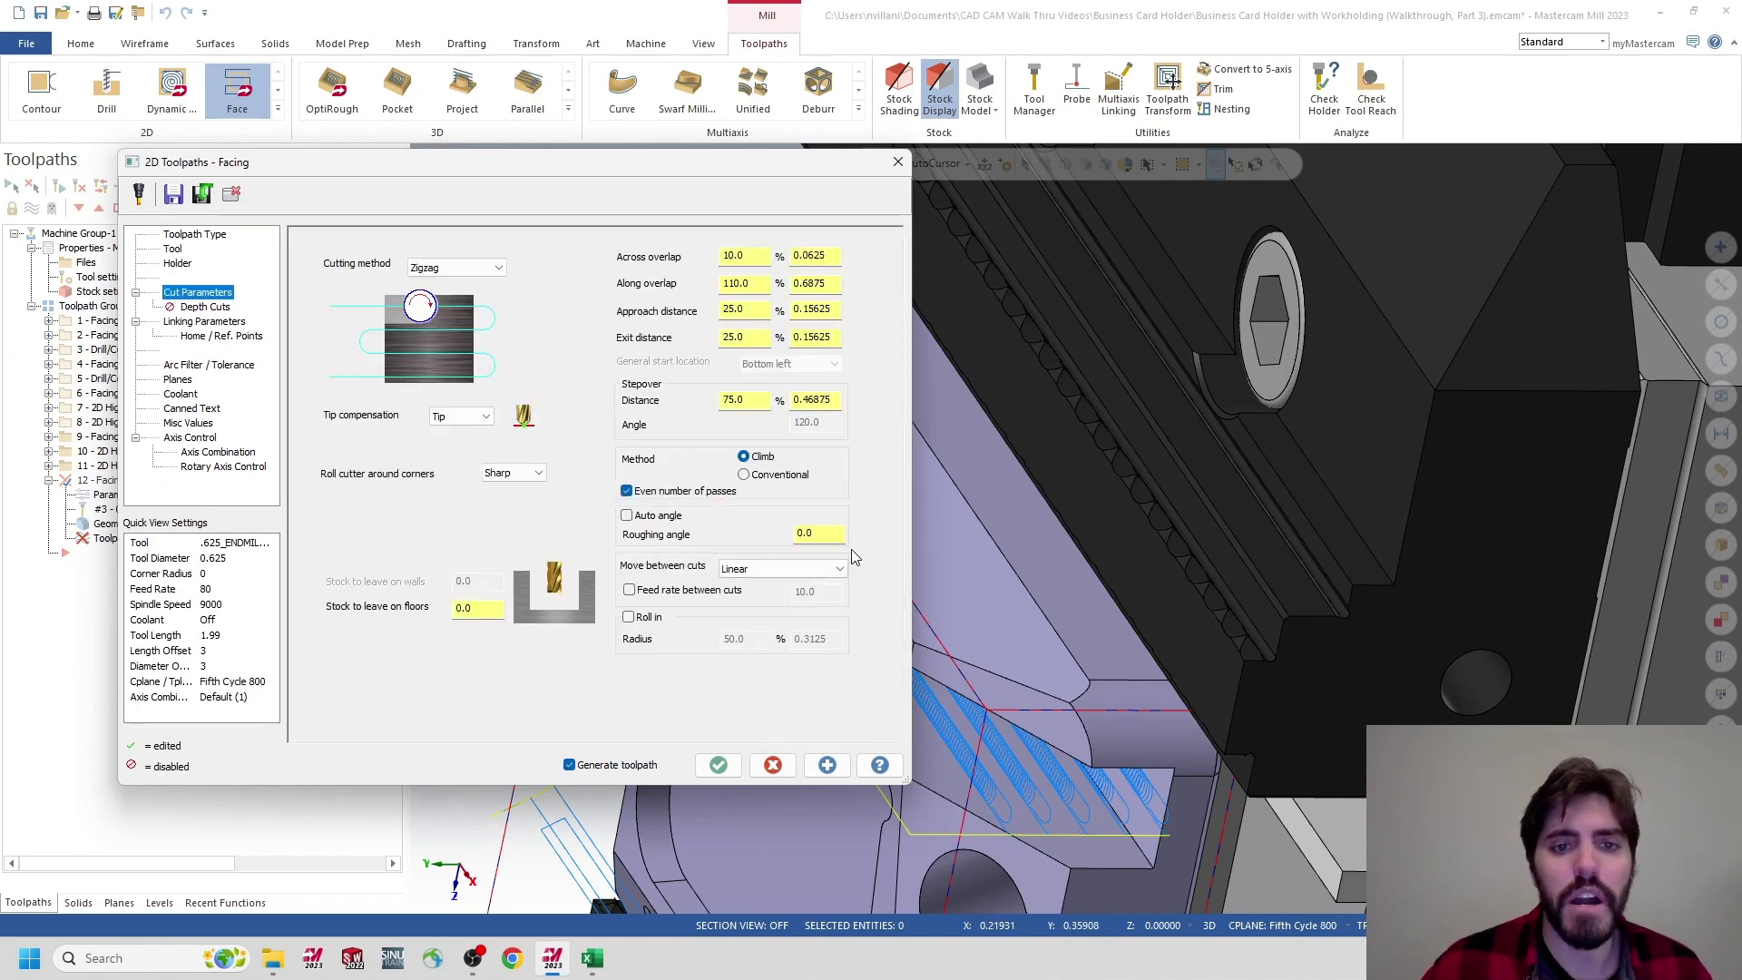
{"action": "double_click", "coordinate": [825, 536]}
{"action": "type", "text": "90"}
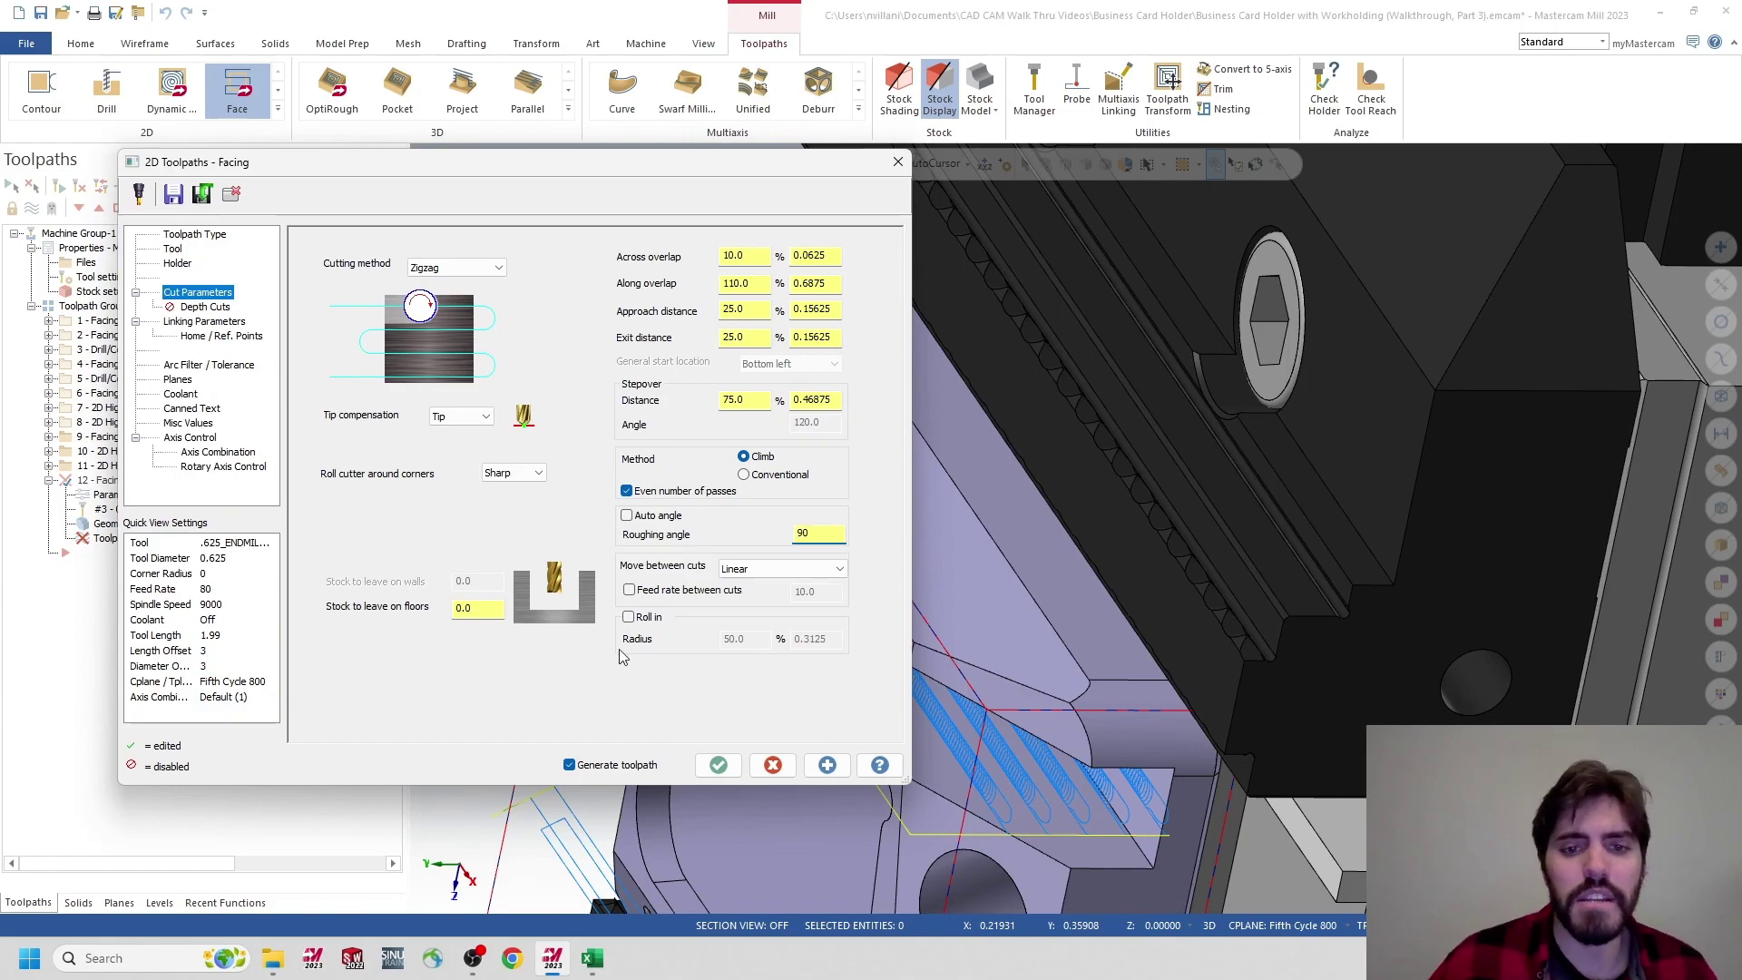
{"action": "left_click", "coordinate": [717, 765]}
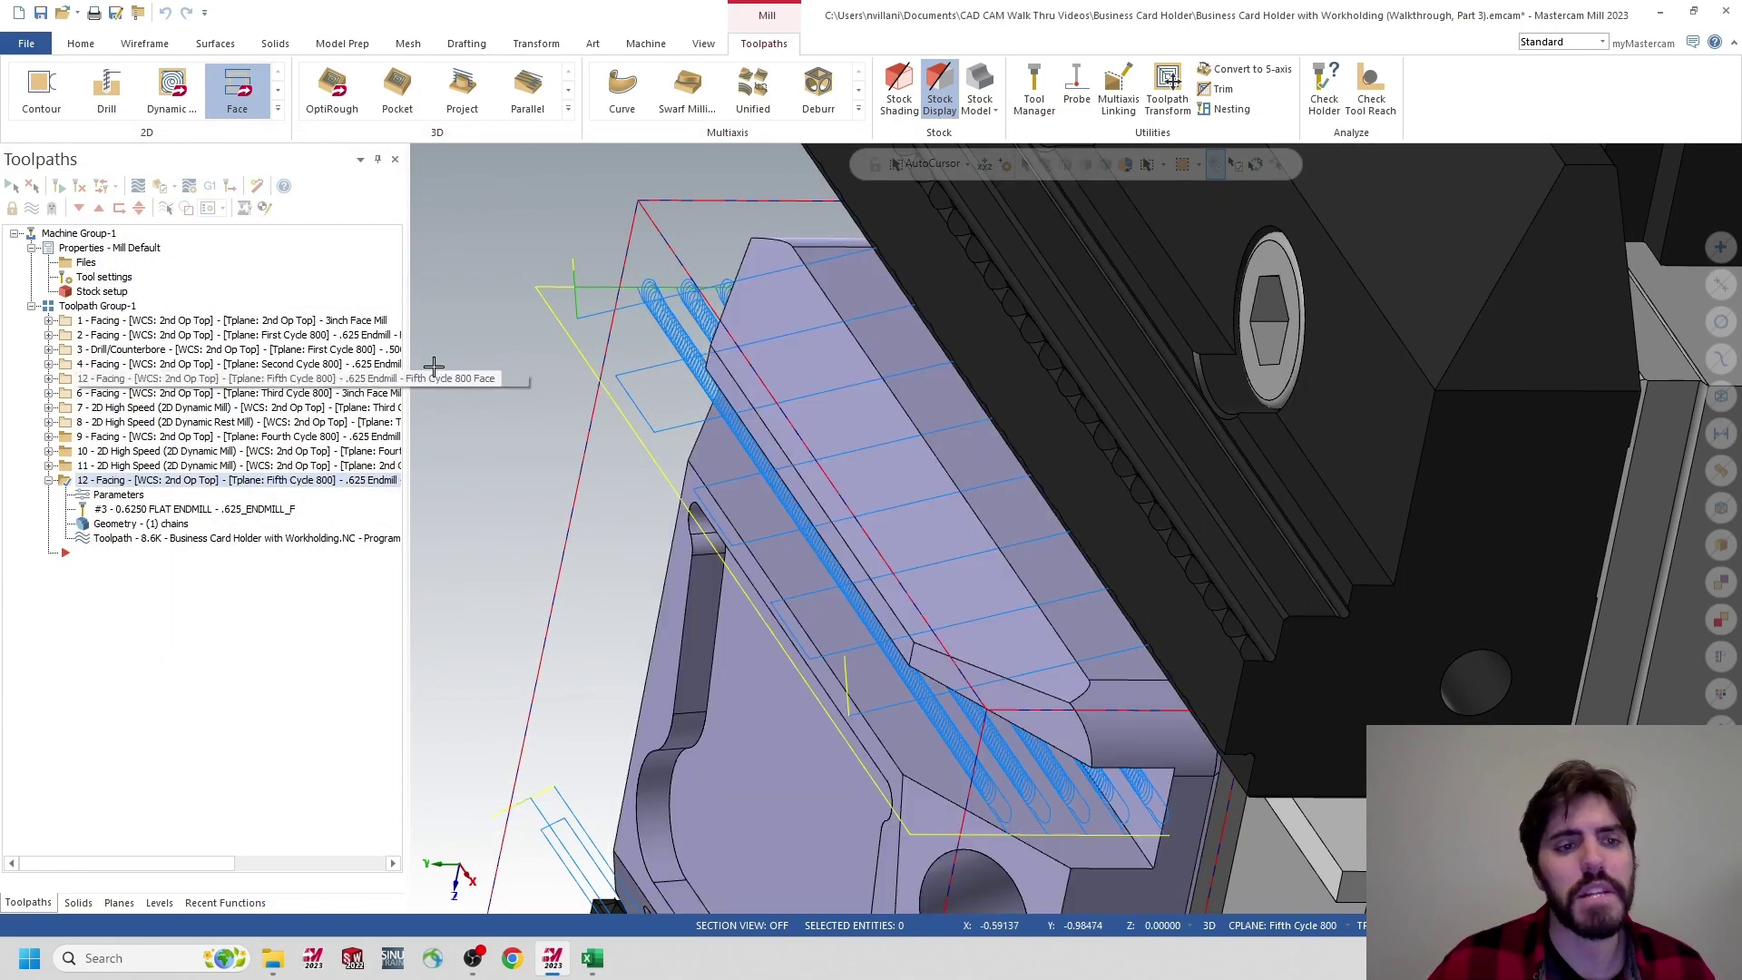
Set the Fifth Cycle 800 facing operation's roughing angle to 0 and across overlap to 15%, and regenerate the toolpath
{"action": "left_click", "coordinate": [118, 495]}
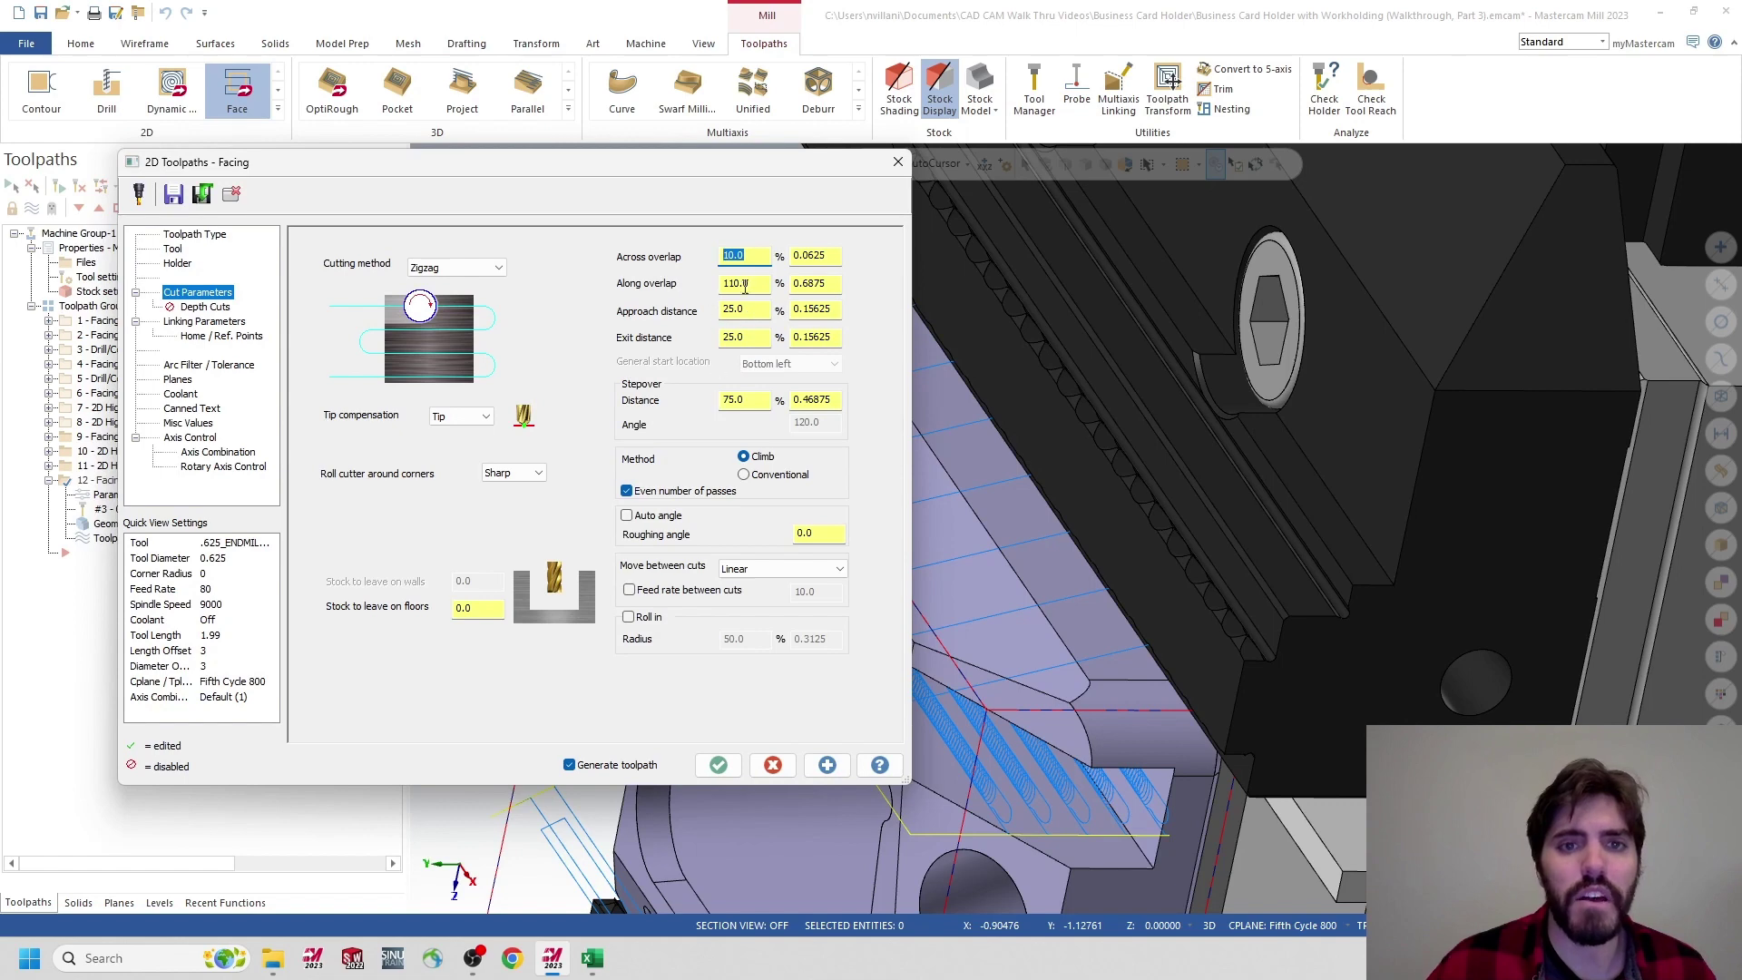
{"action": "type", "text": "15"}
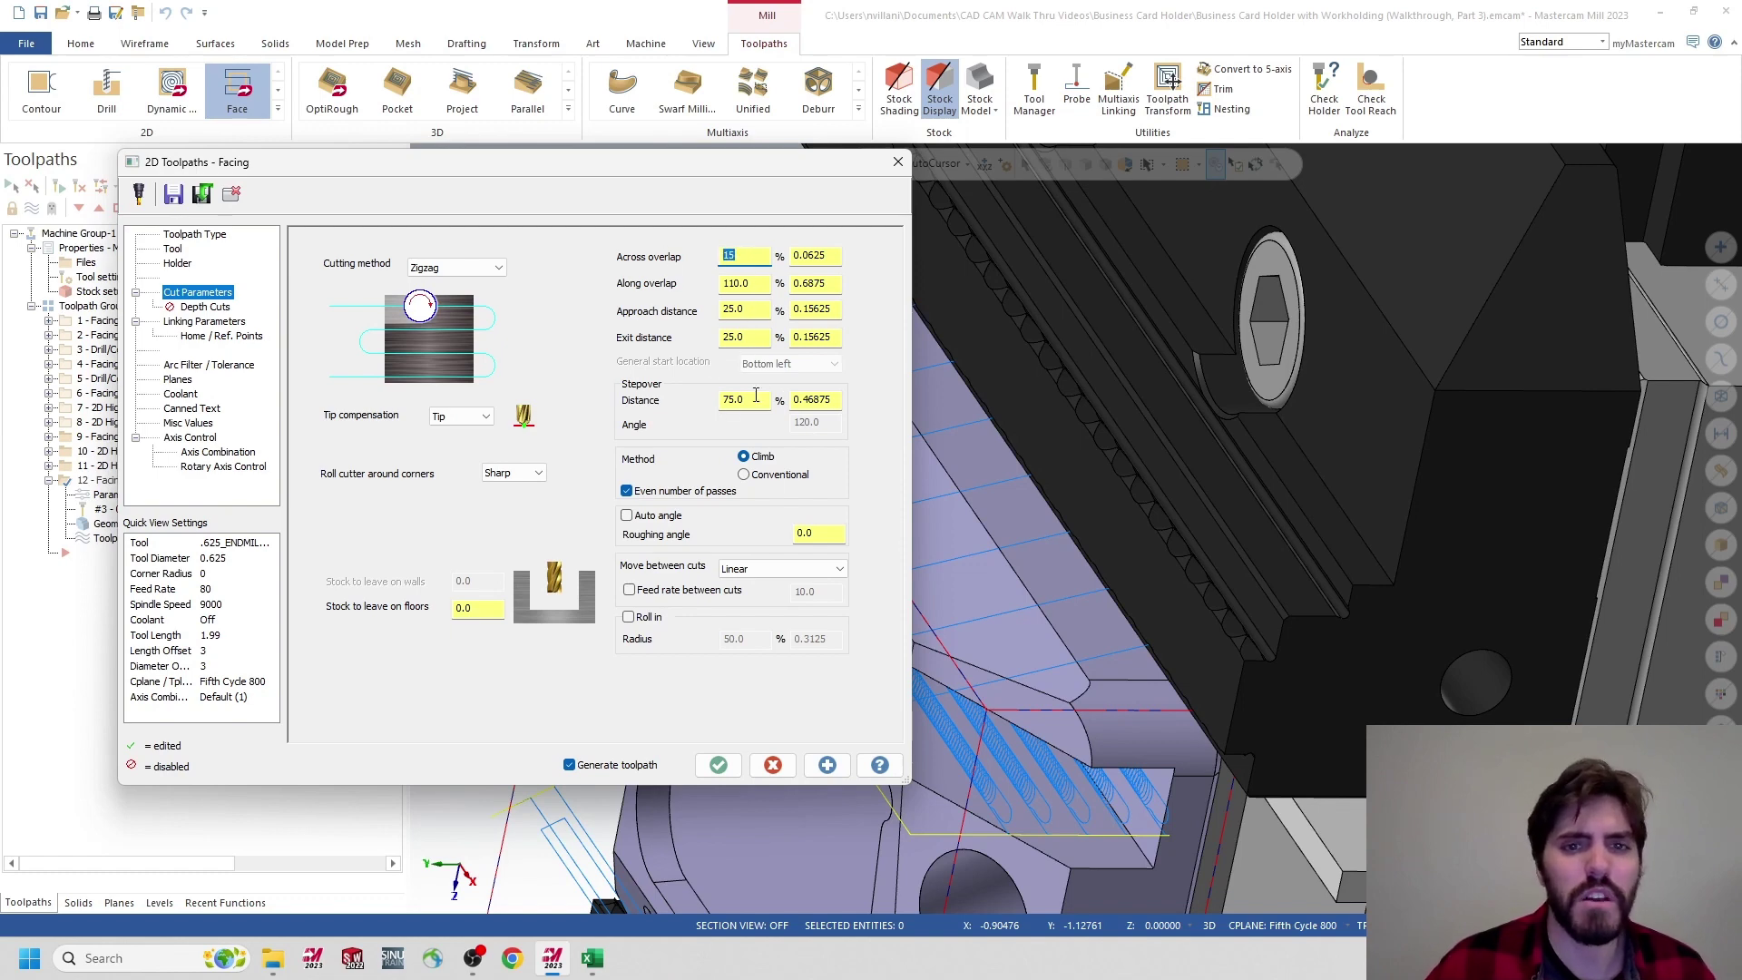
{"action": "left_click", "coordinate": [718, 765]}
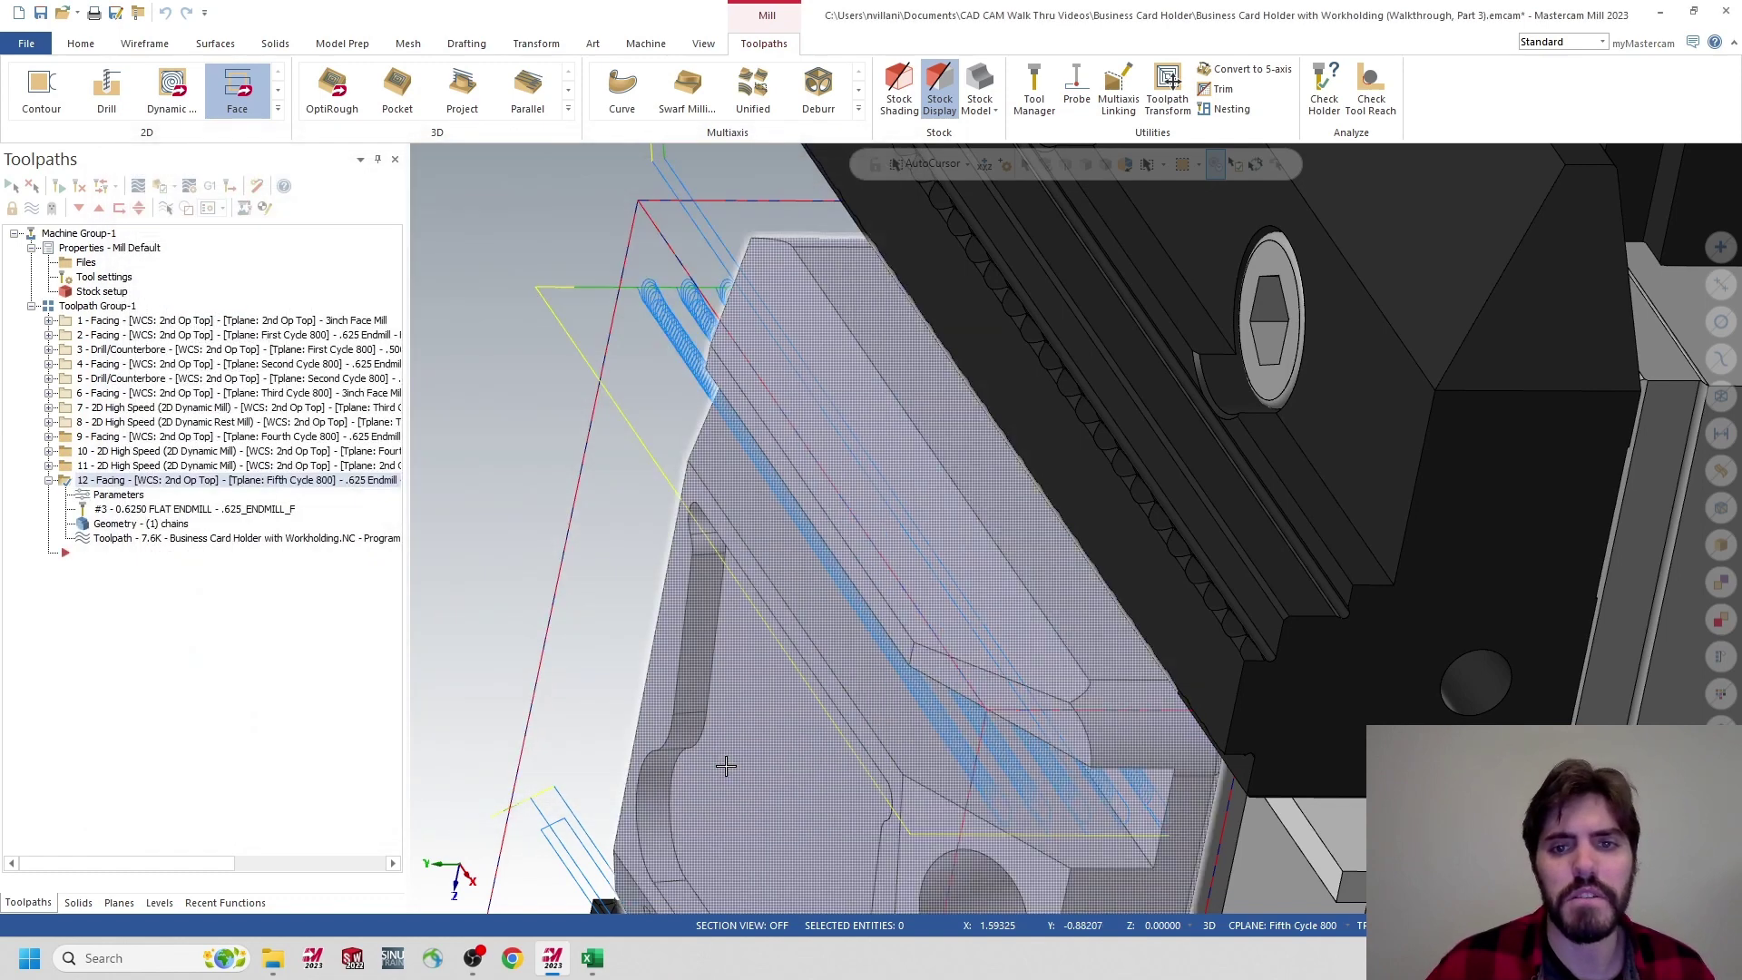
{"action": "scroll", "coordinate": [799, 418], "scroll_direction": "down", "scroll_amount": 2}
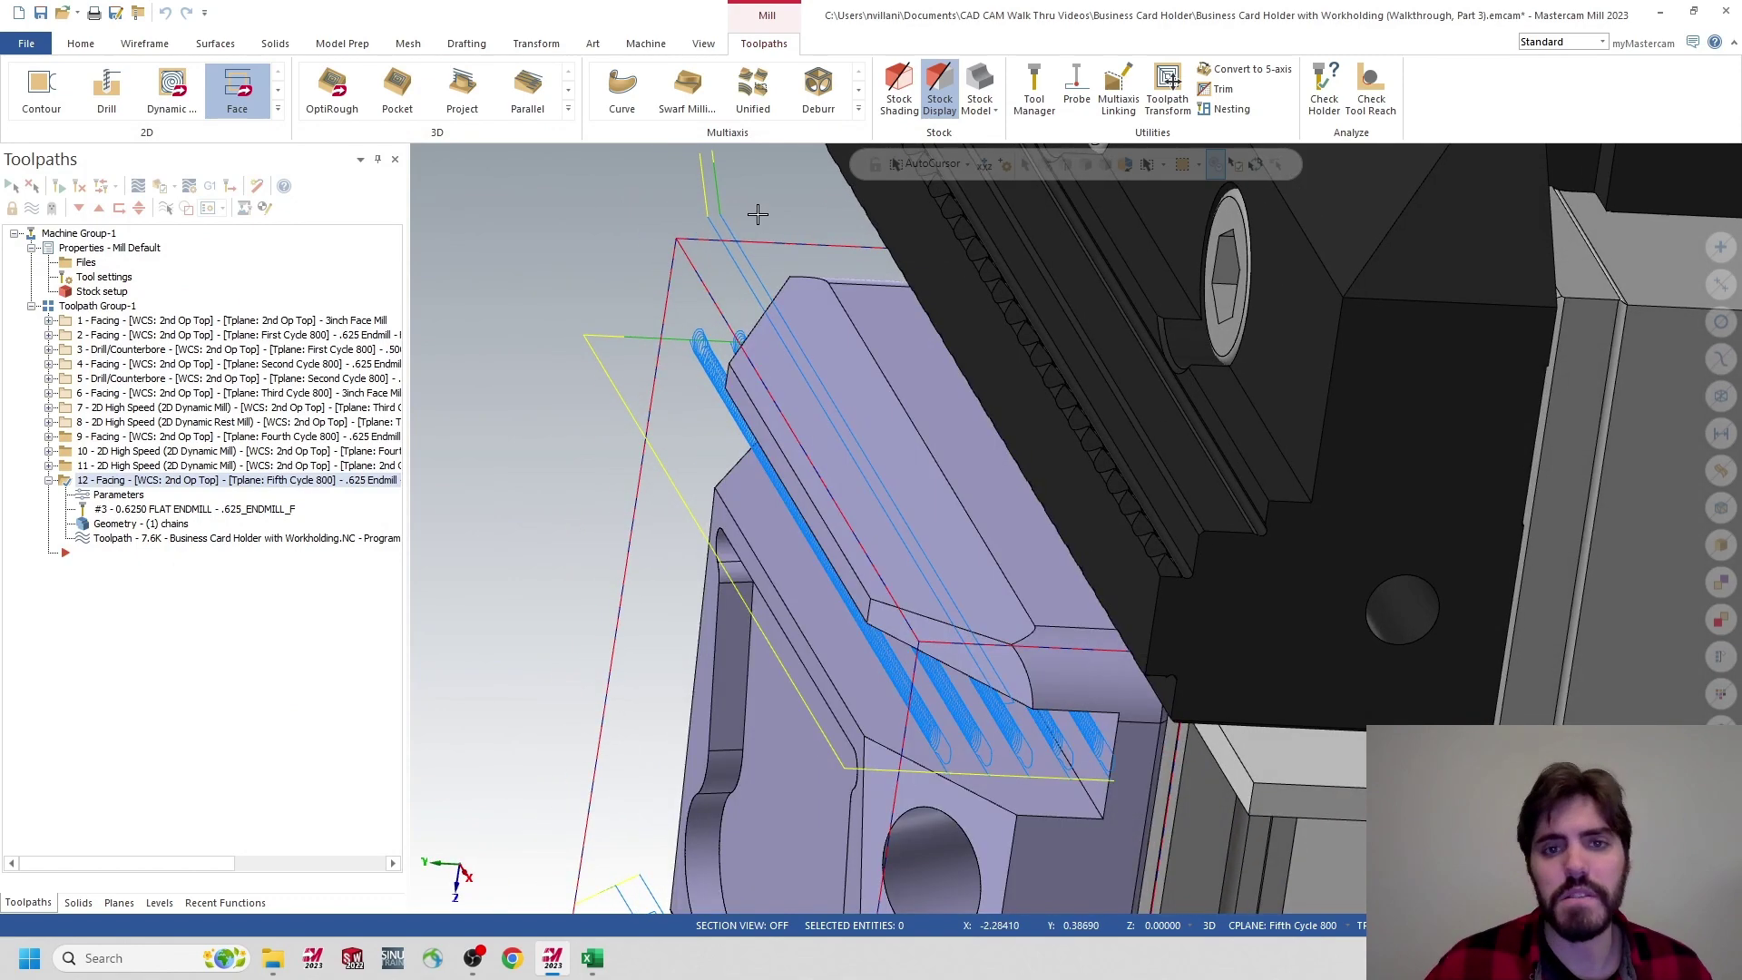
Review the facing operation's overlap and roughing angle settings and inspect its regenerated passes over the angled face
{"action": "left_click", "coordinate": [118, 496]}
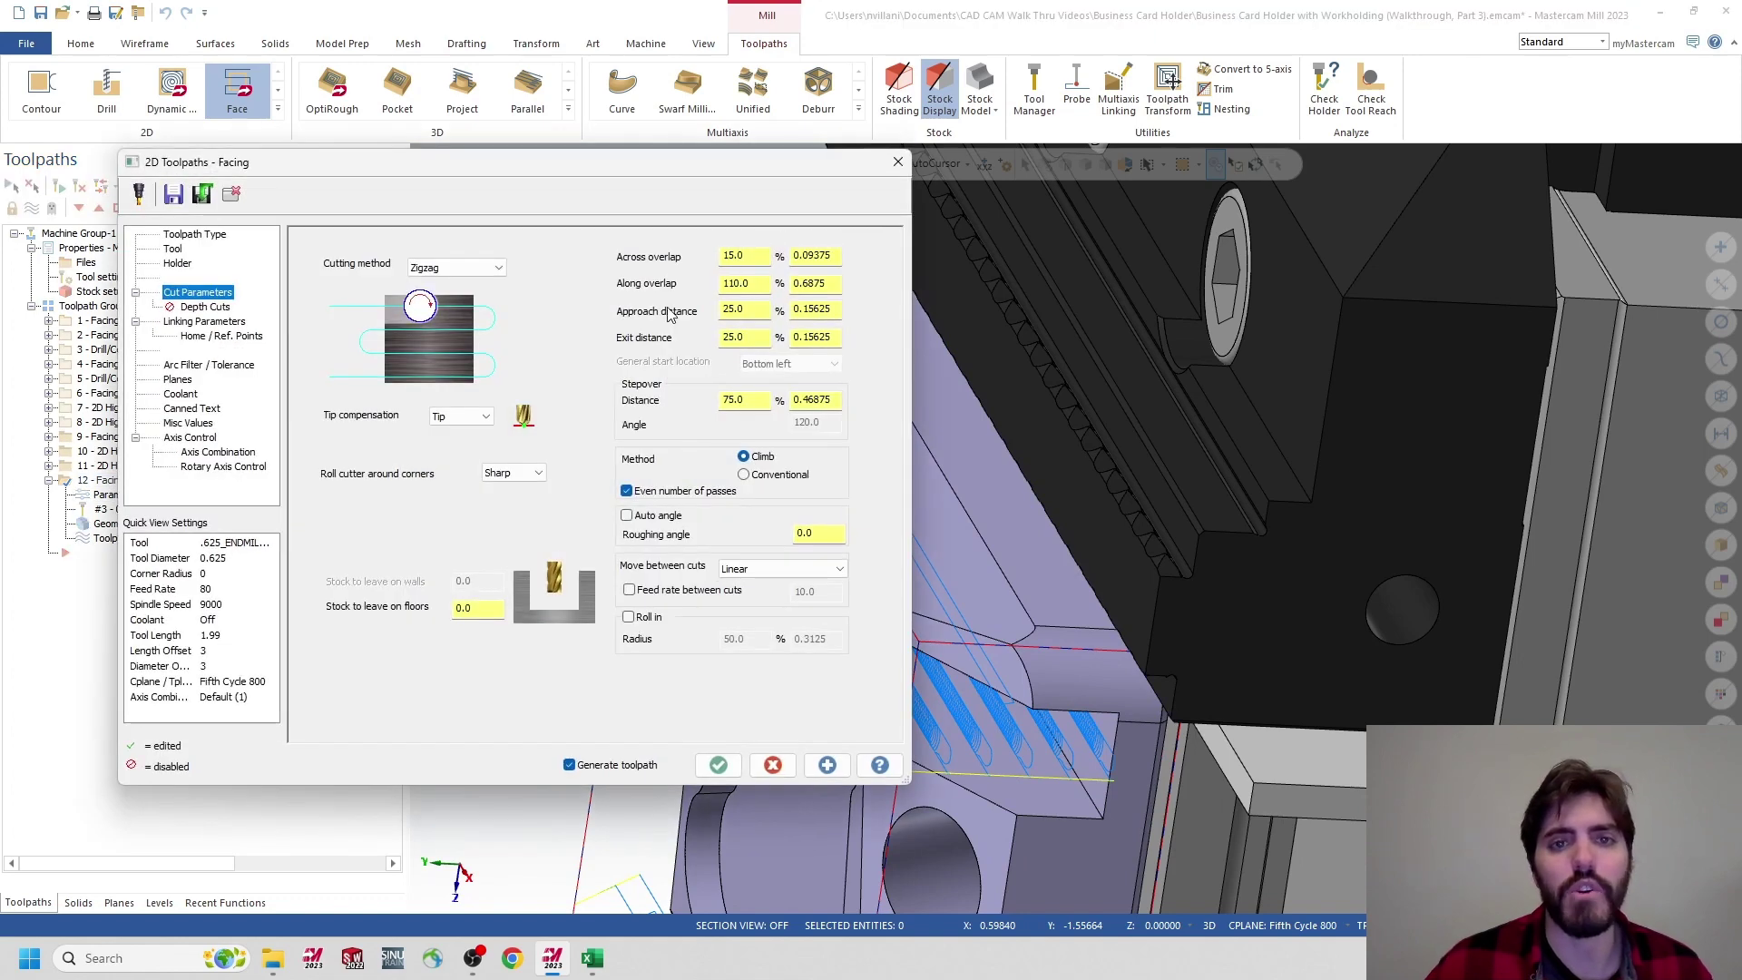
{"action": "left_click", "coordinate": [765, 258]}
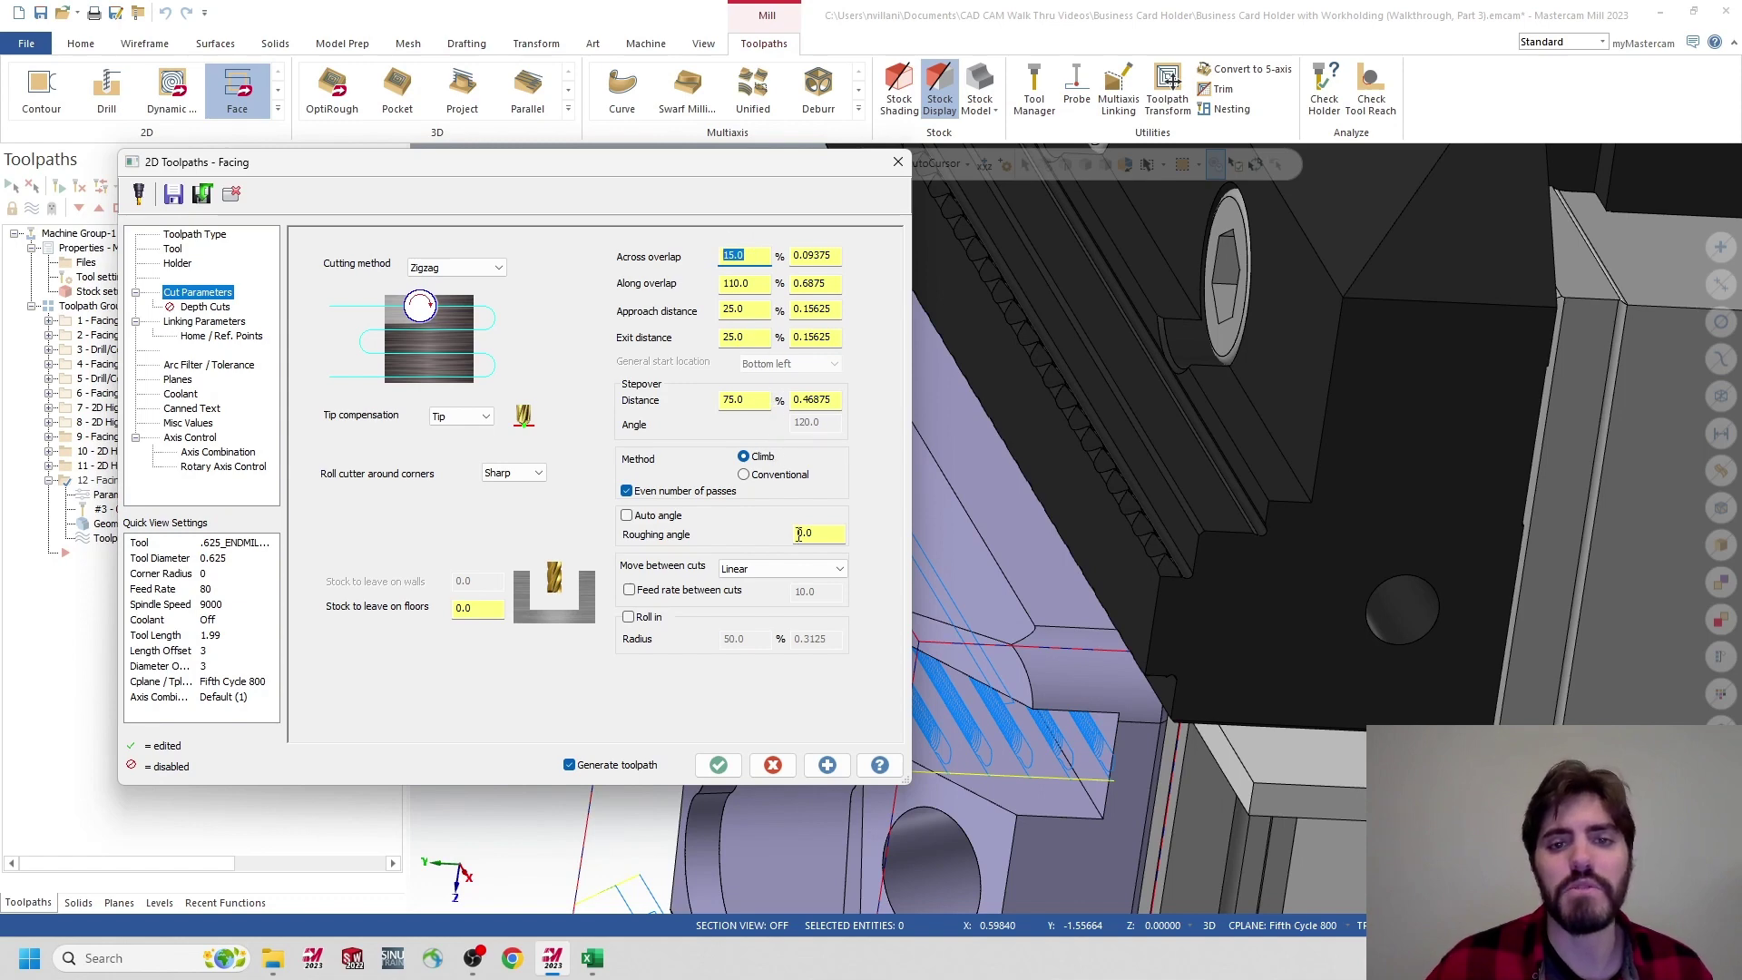
{"action": "left_click", "coordinate": [718, 765]}
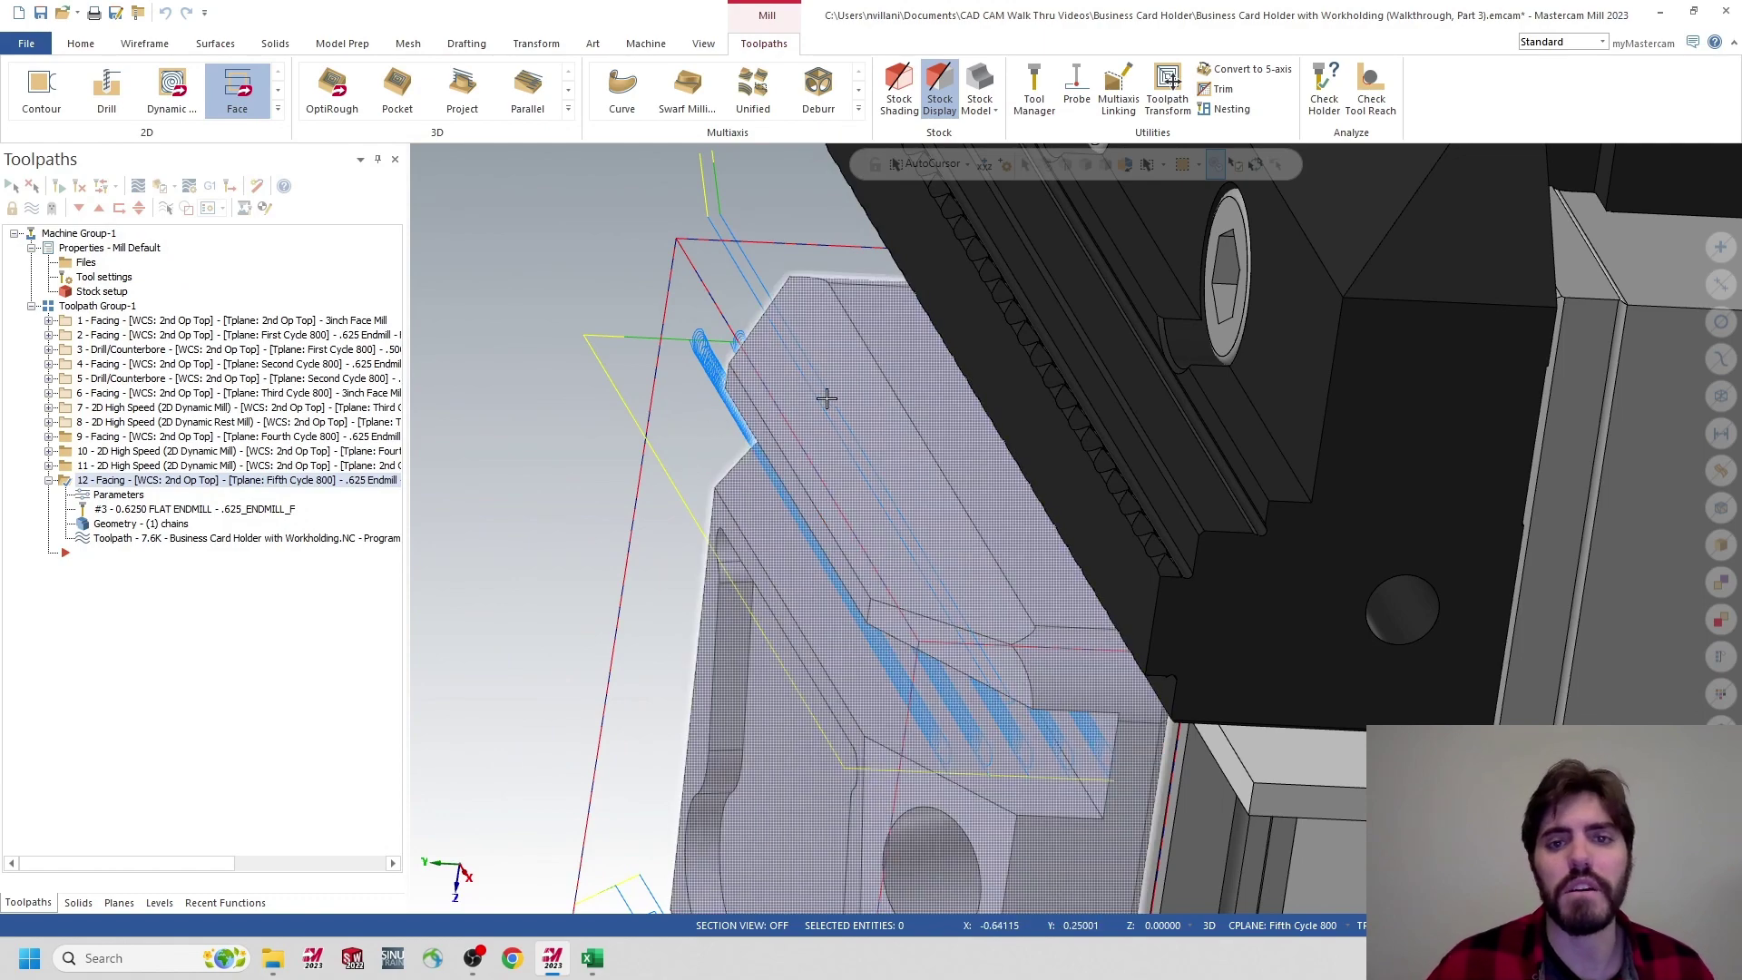
{"action": "middle_click_drag", "start_coordinate": [826, 397], "coordinate": [867, 357]}
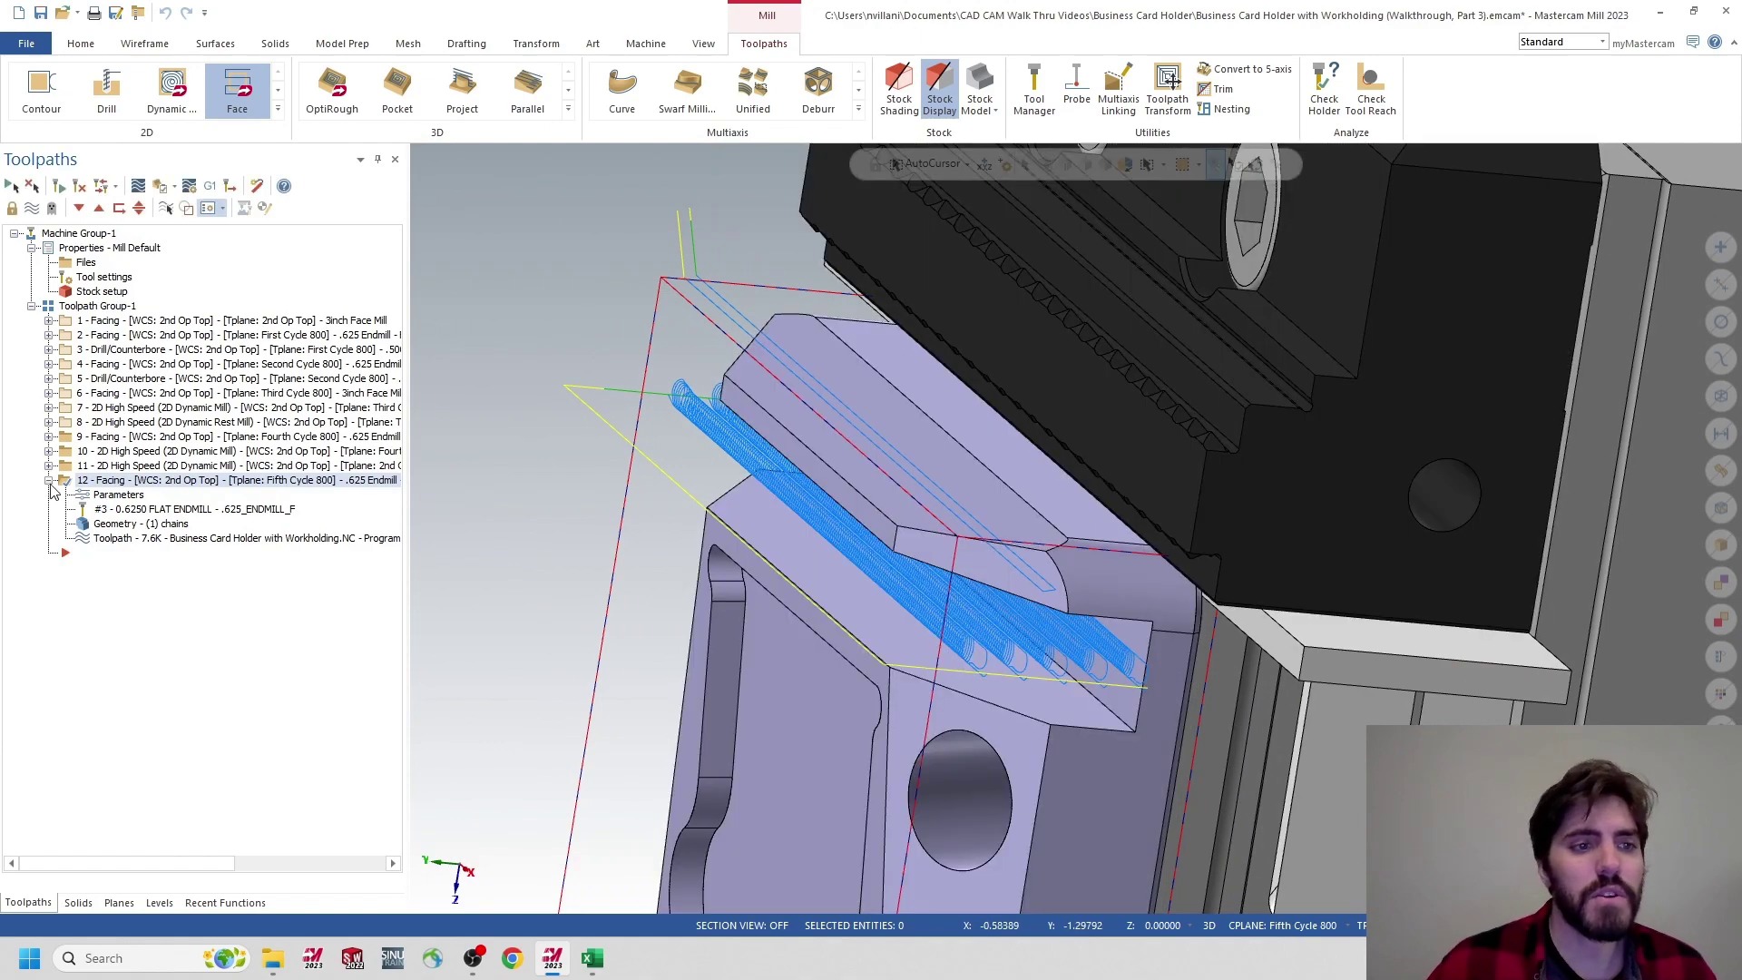
{"action": "left_click", "coordinate": [49, 482]}
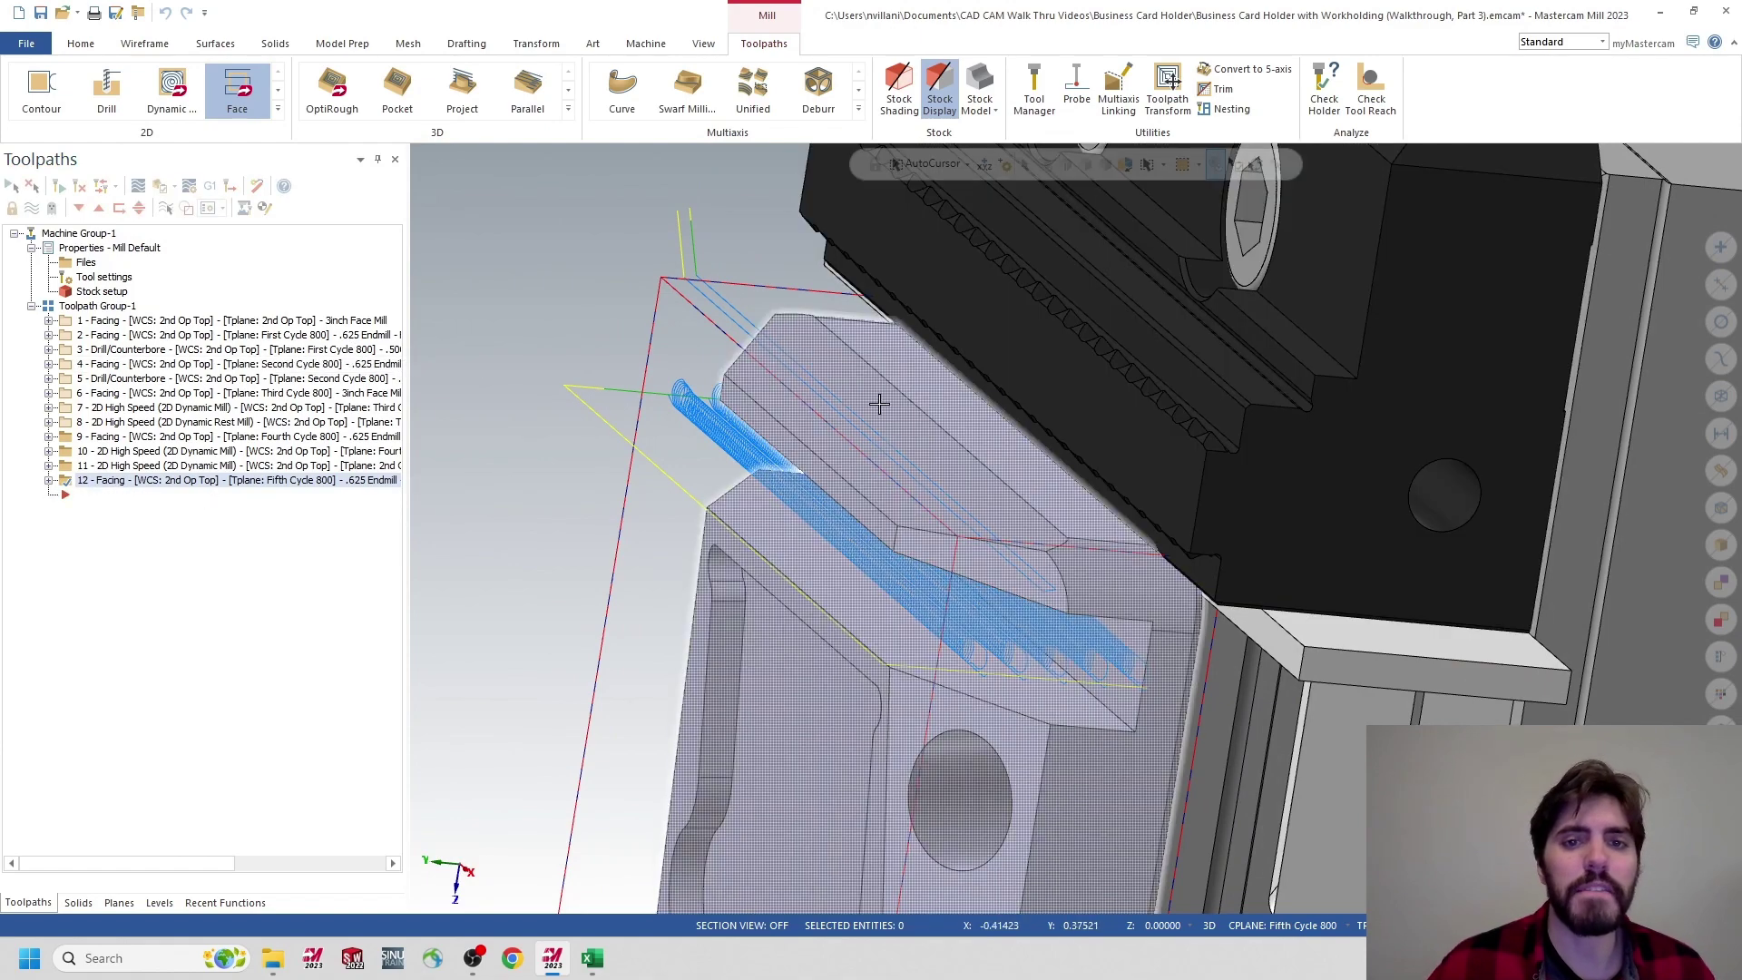
{"action": "middle_click_drag", "start_coordinate": [823, 373], "coordinate": [776, 283]}
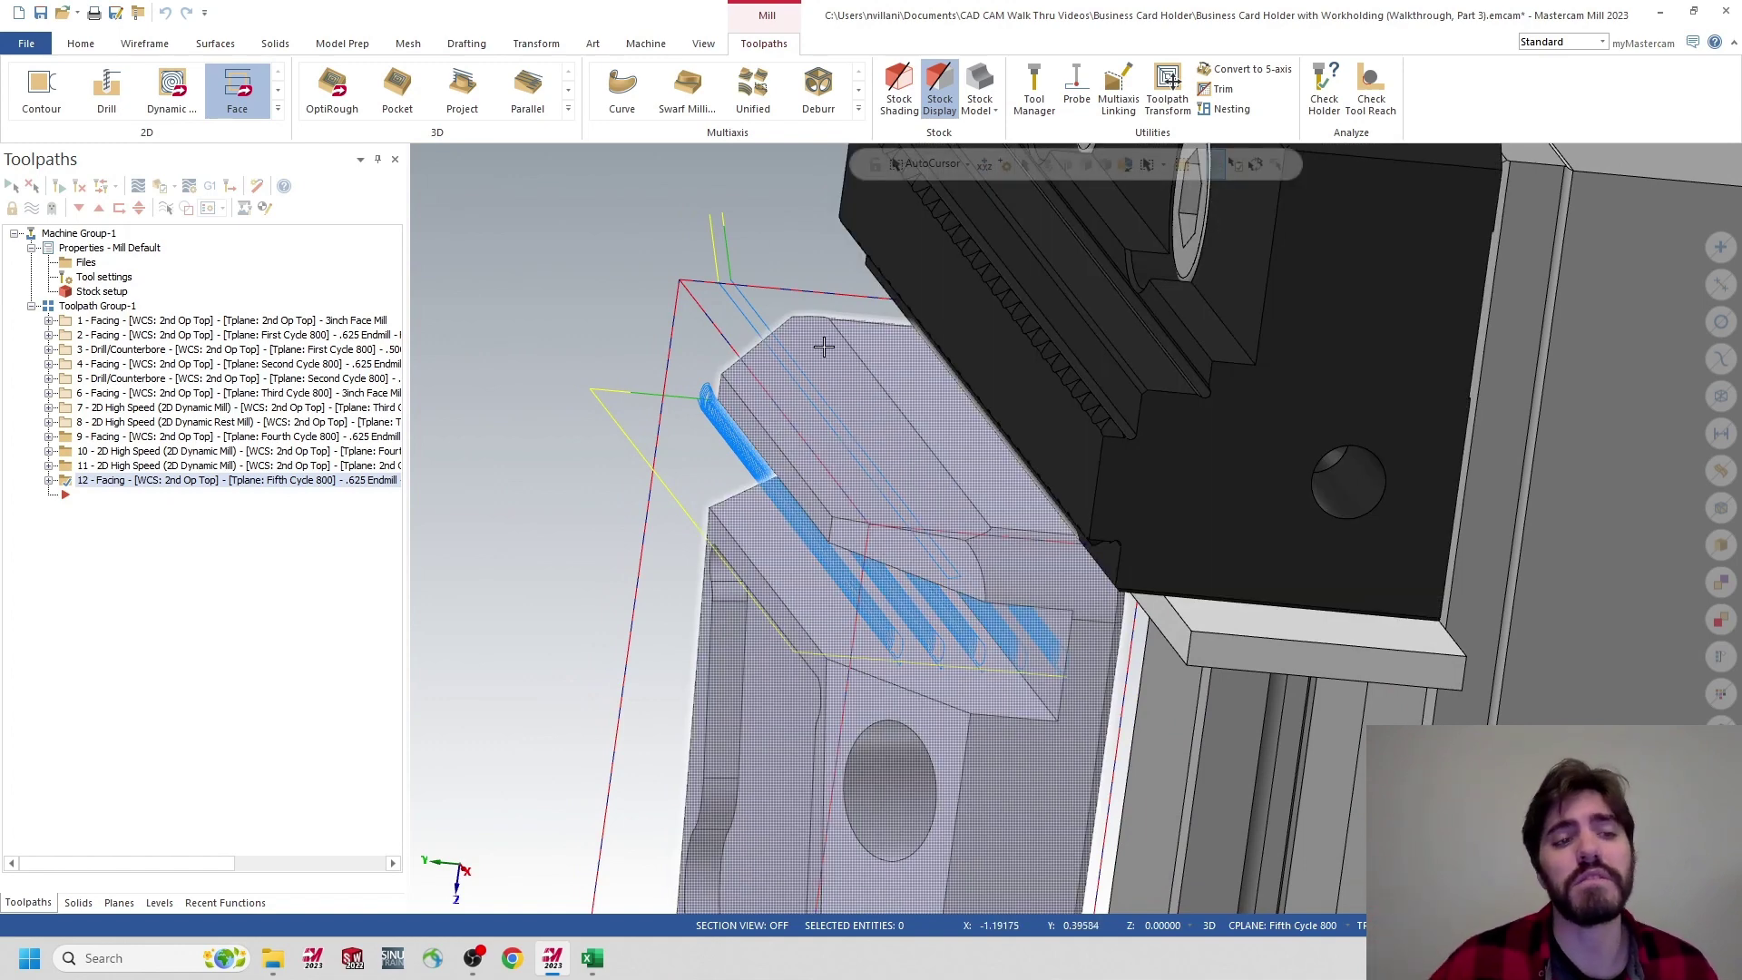
Verify all operations of Toolpath Group-1 in the simulator up to near the end of operation 11, with the workpiece shown
{"action": "left_click", "coordinate": [79, 306]}
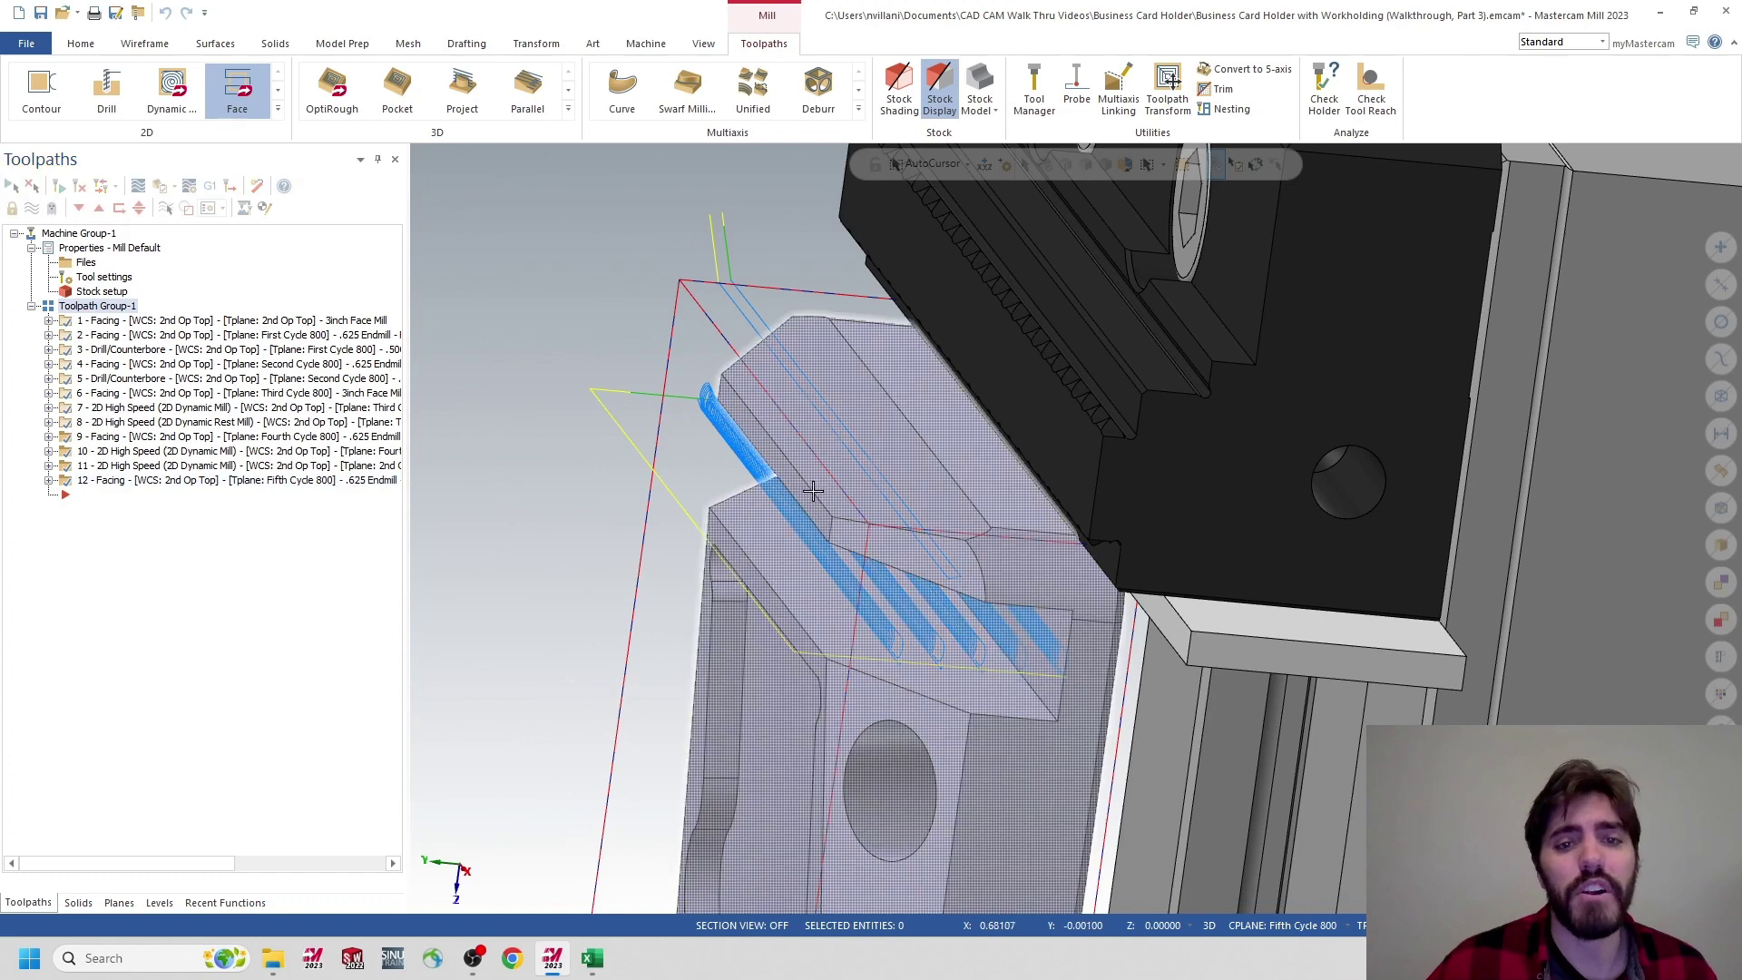
{"action": "middle_click_drag", "start_coordinate": [771, 426], "coordinate": [572, 358]}
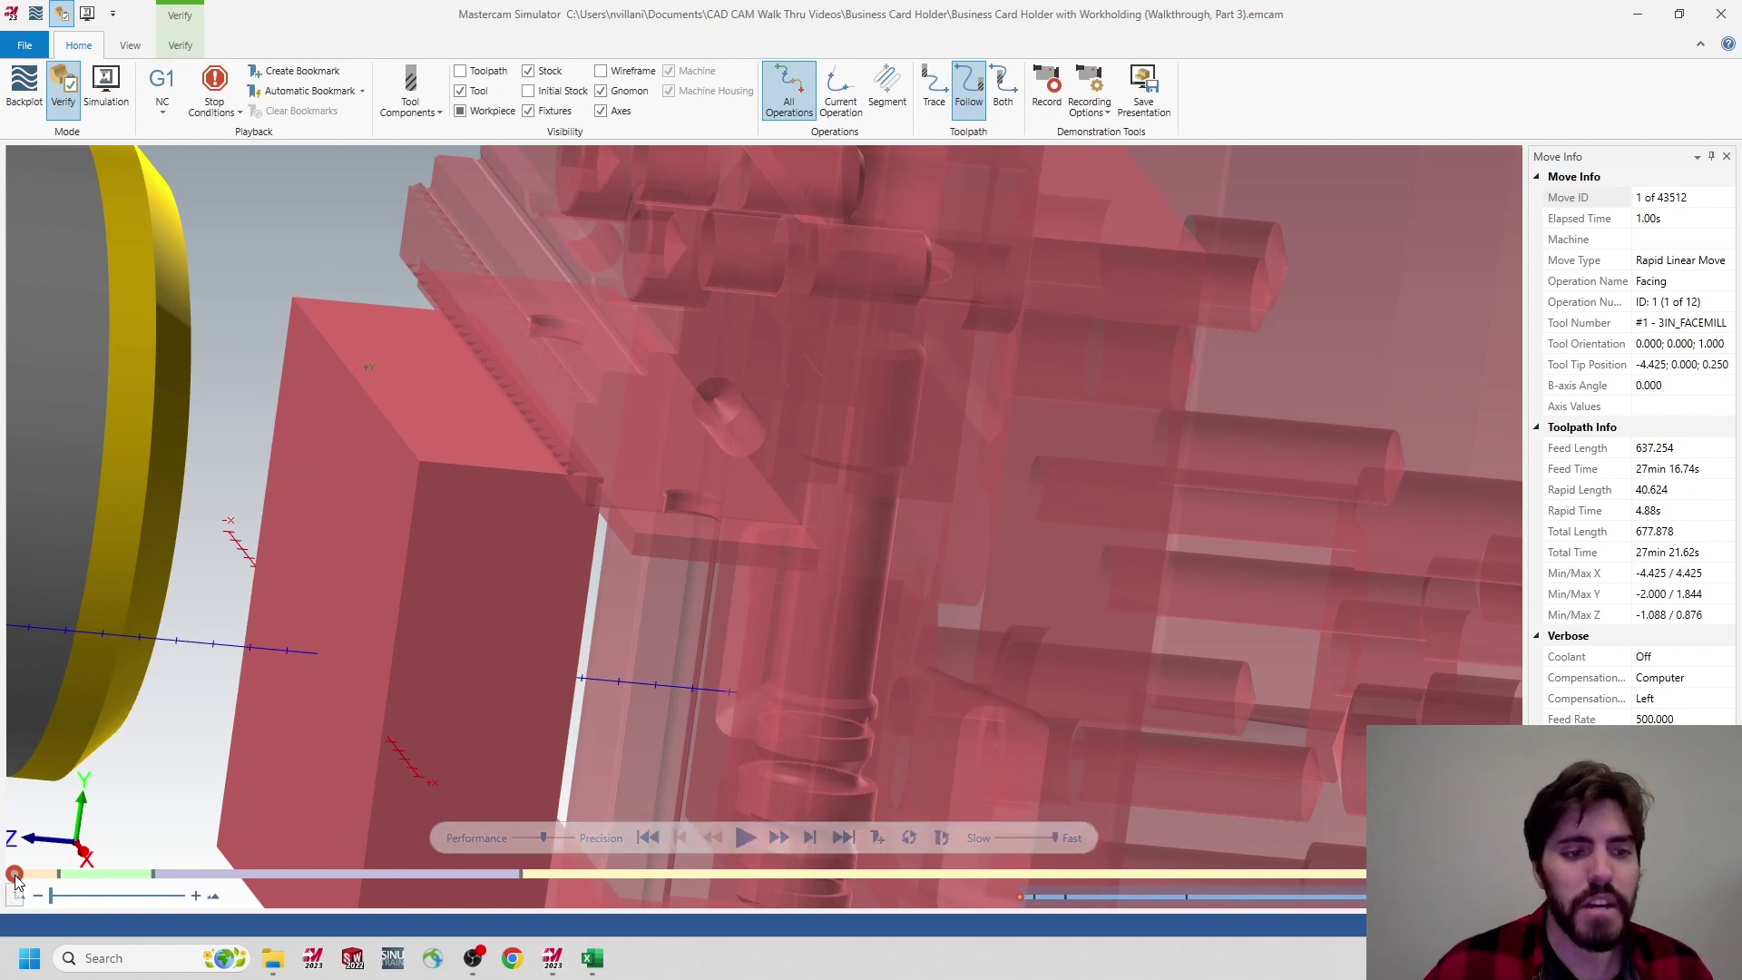
{"action": "left_click_drag", "start_coordinate": [14, 876], "coordinate": [1356, 877]}
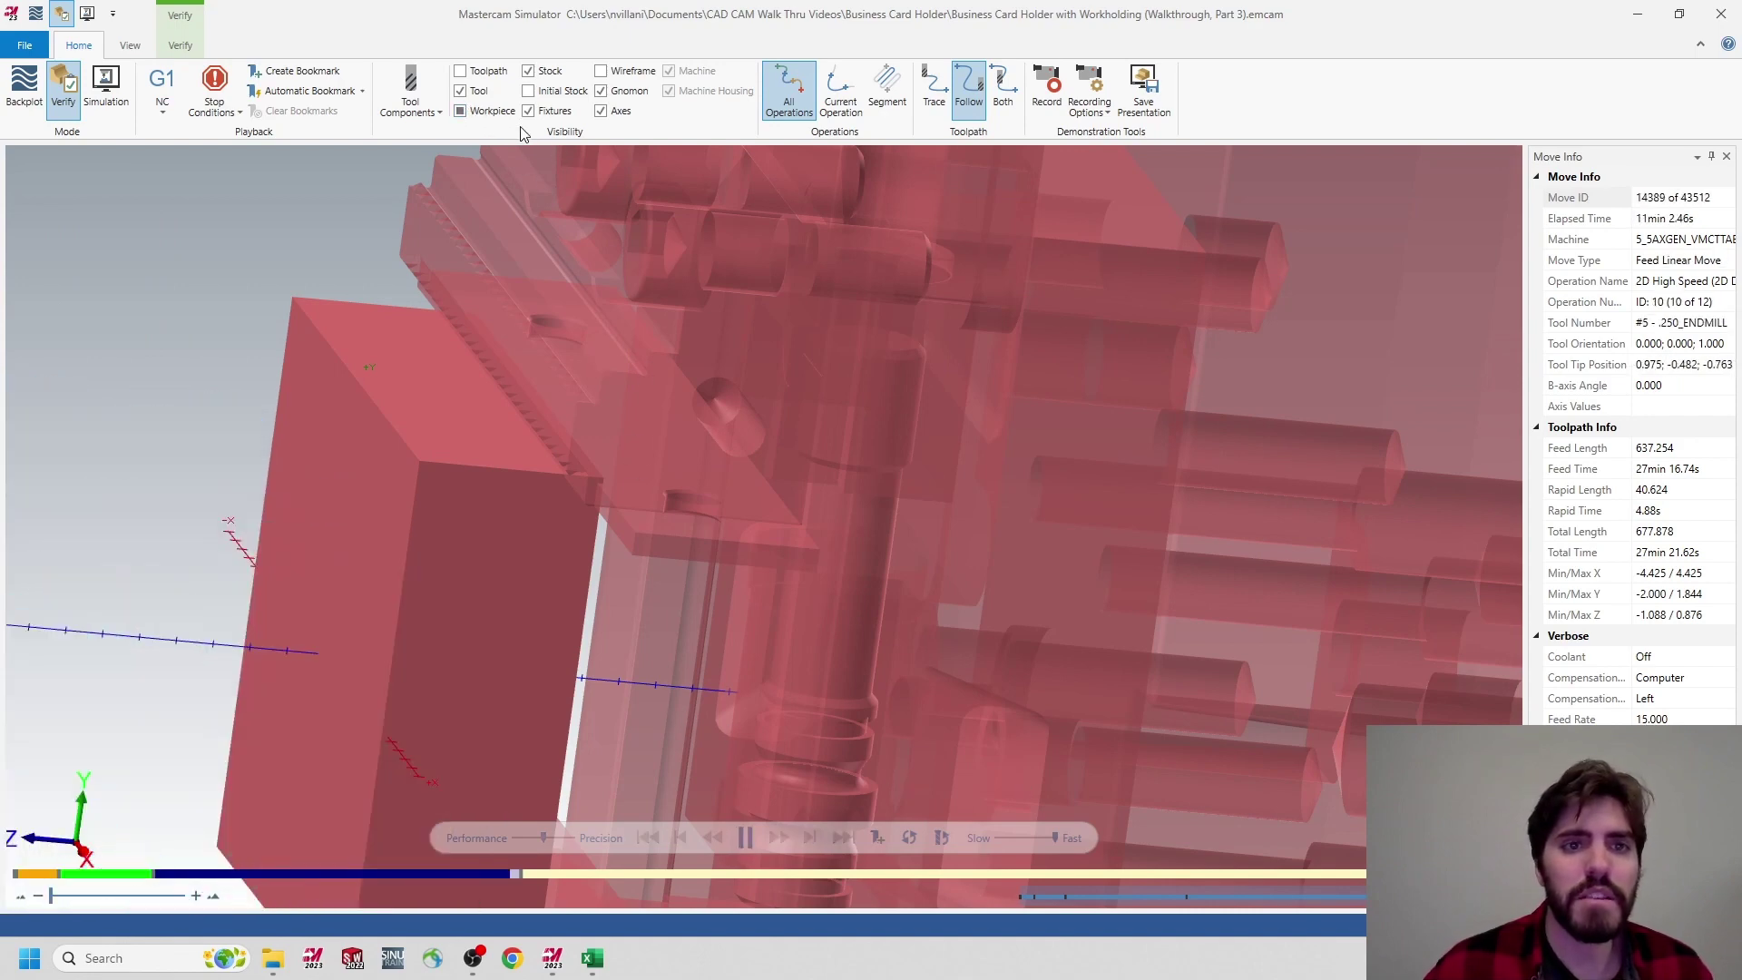
{"action": "left_click", "coordinate": [461, 112]}
{"action": "left_click", "coordinate": [461, 112]}
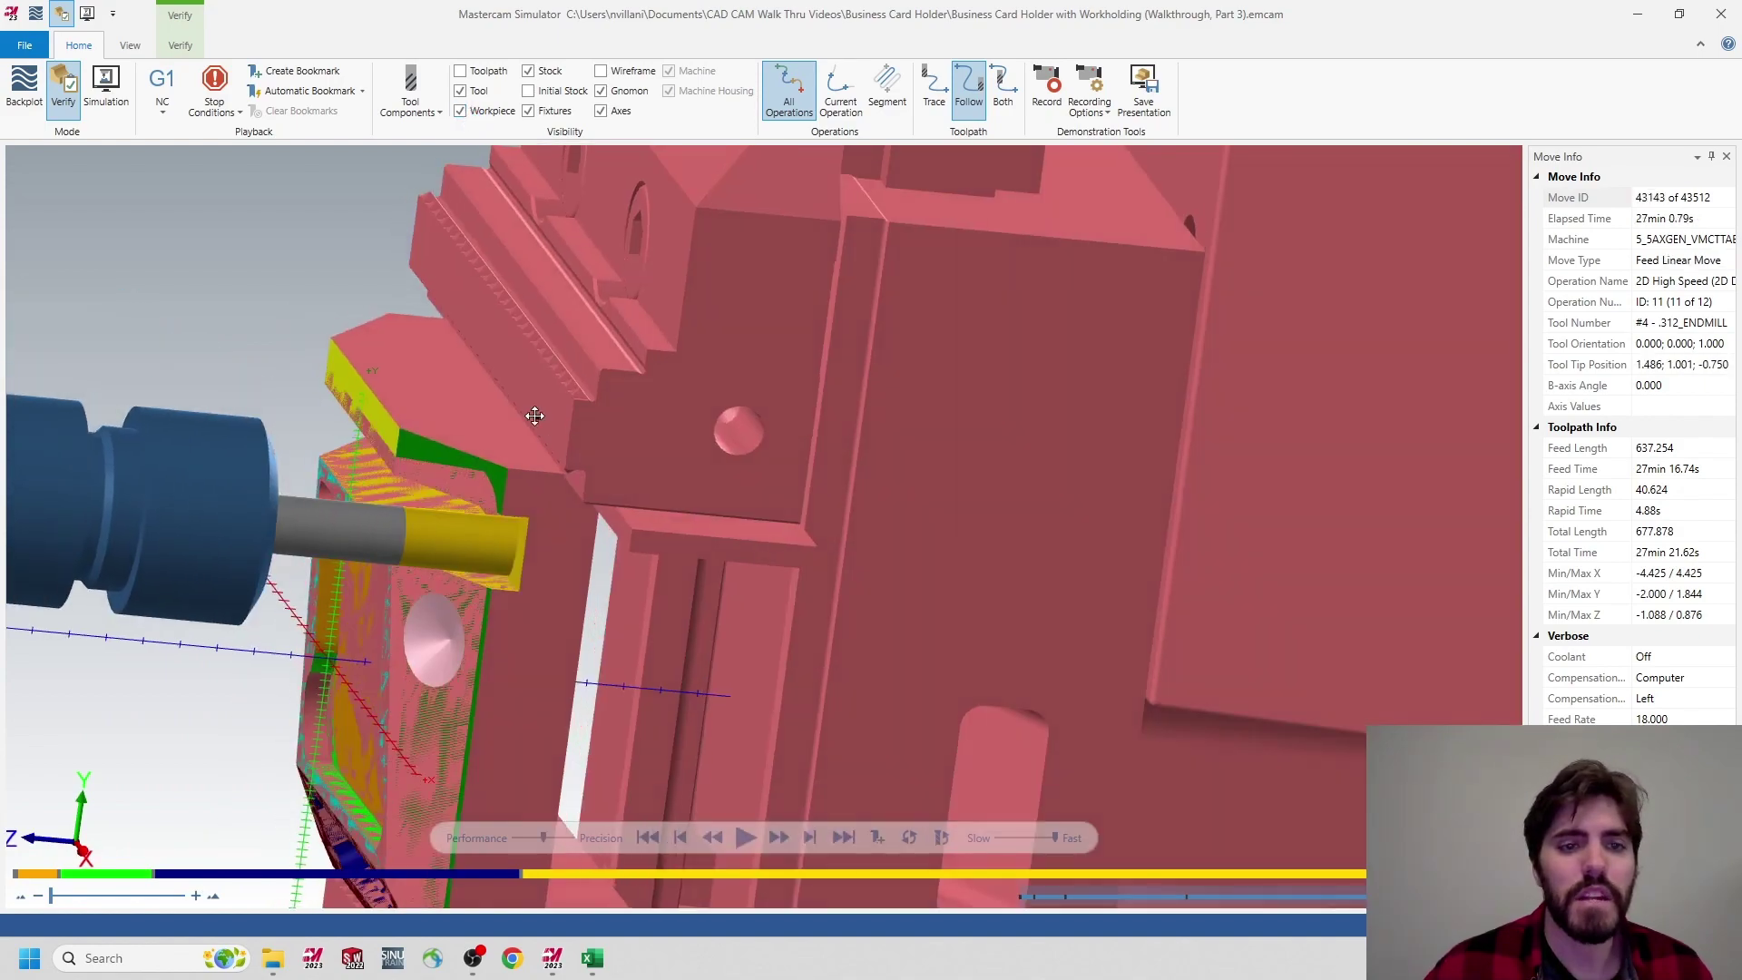
Play the remaining verification moves at slow speed through the end of the Fifth Cycle 800 facing operation
{"action": "mouse_move", "coordinate": [534, 415]}
{"action": "middle_mouse_down"}
{"action": "mouse_move", "coordinate": [576, 417]}
{"action": "mouse_move", "coordinate": [518, 418]}
{"action": "middle_mouse_up"}
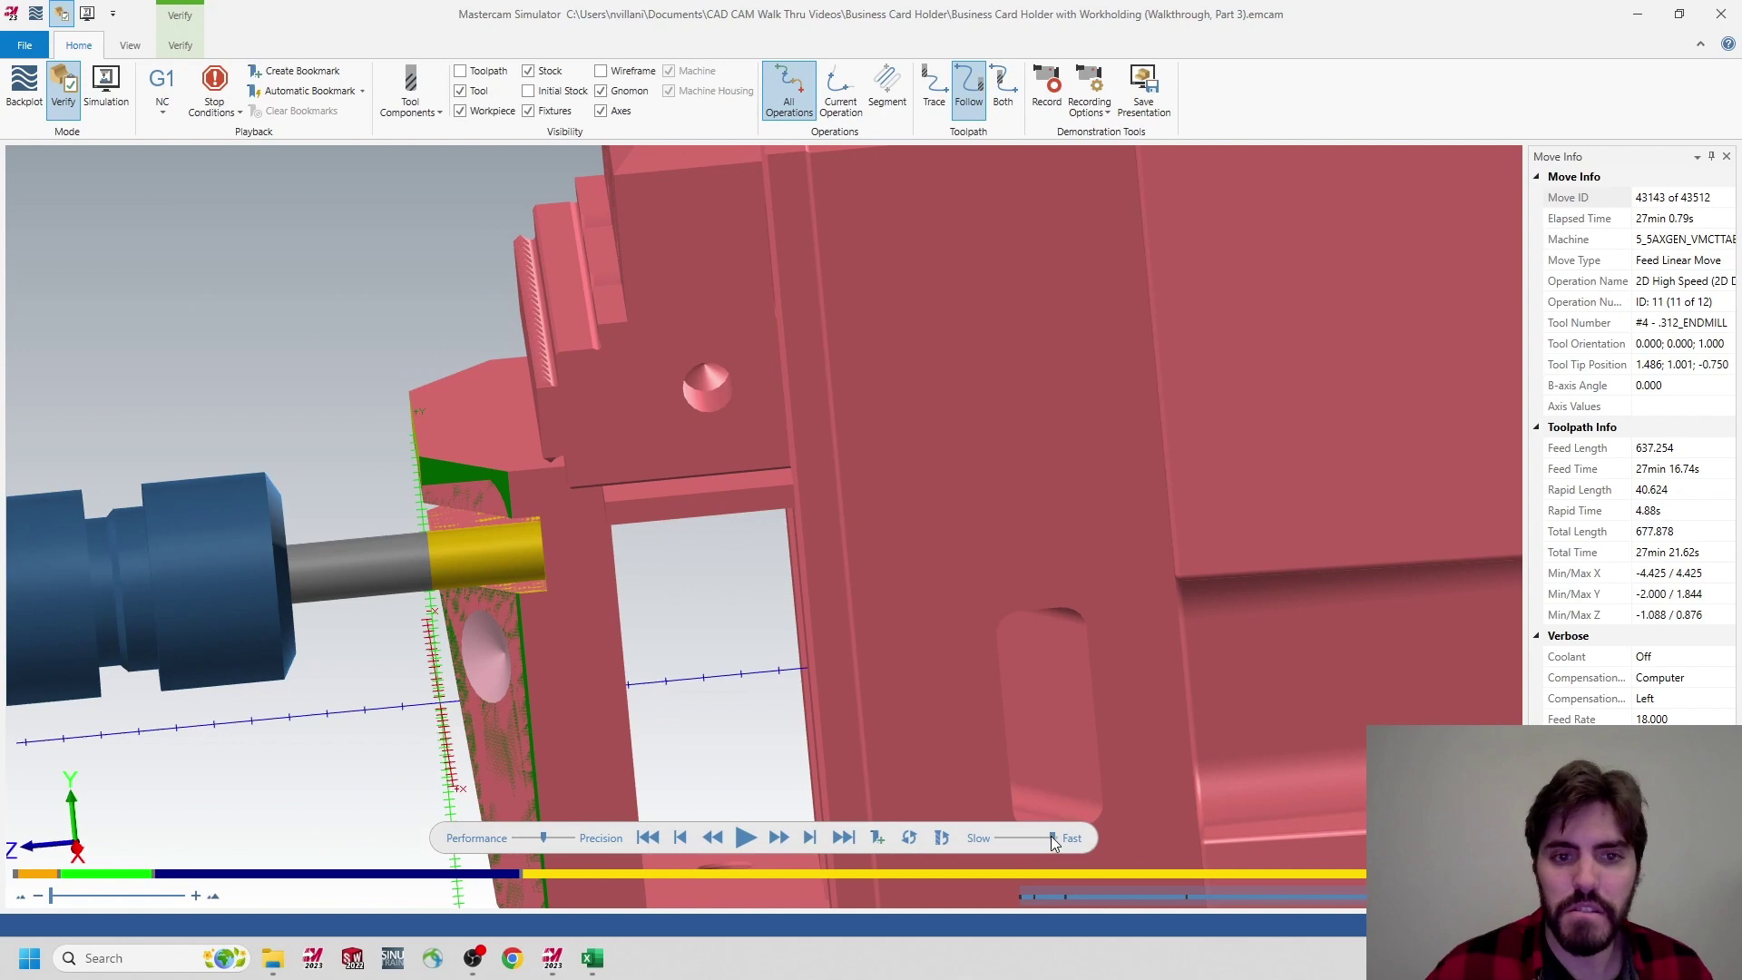
{"action": "left_click", "coordinate": [743, 839]}
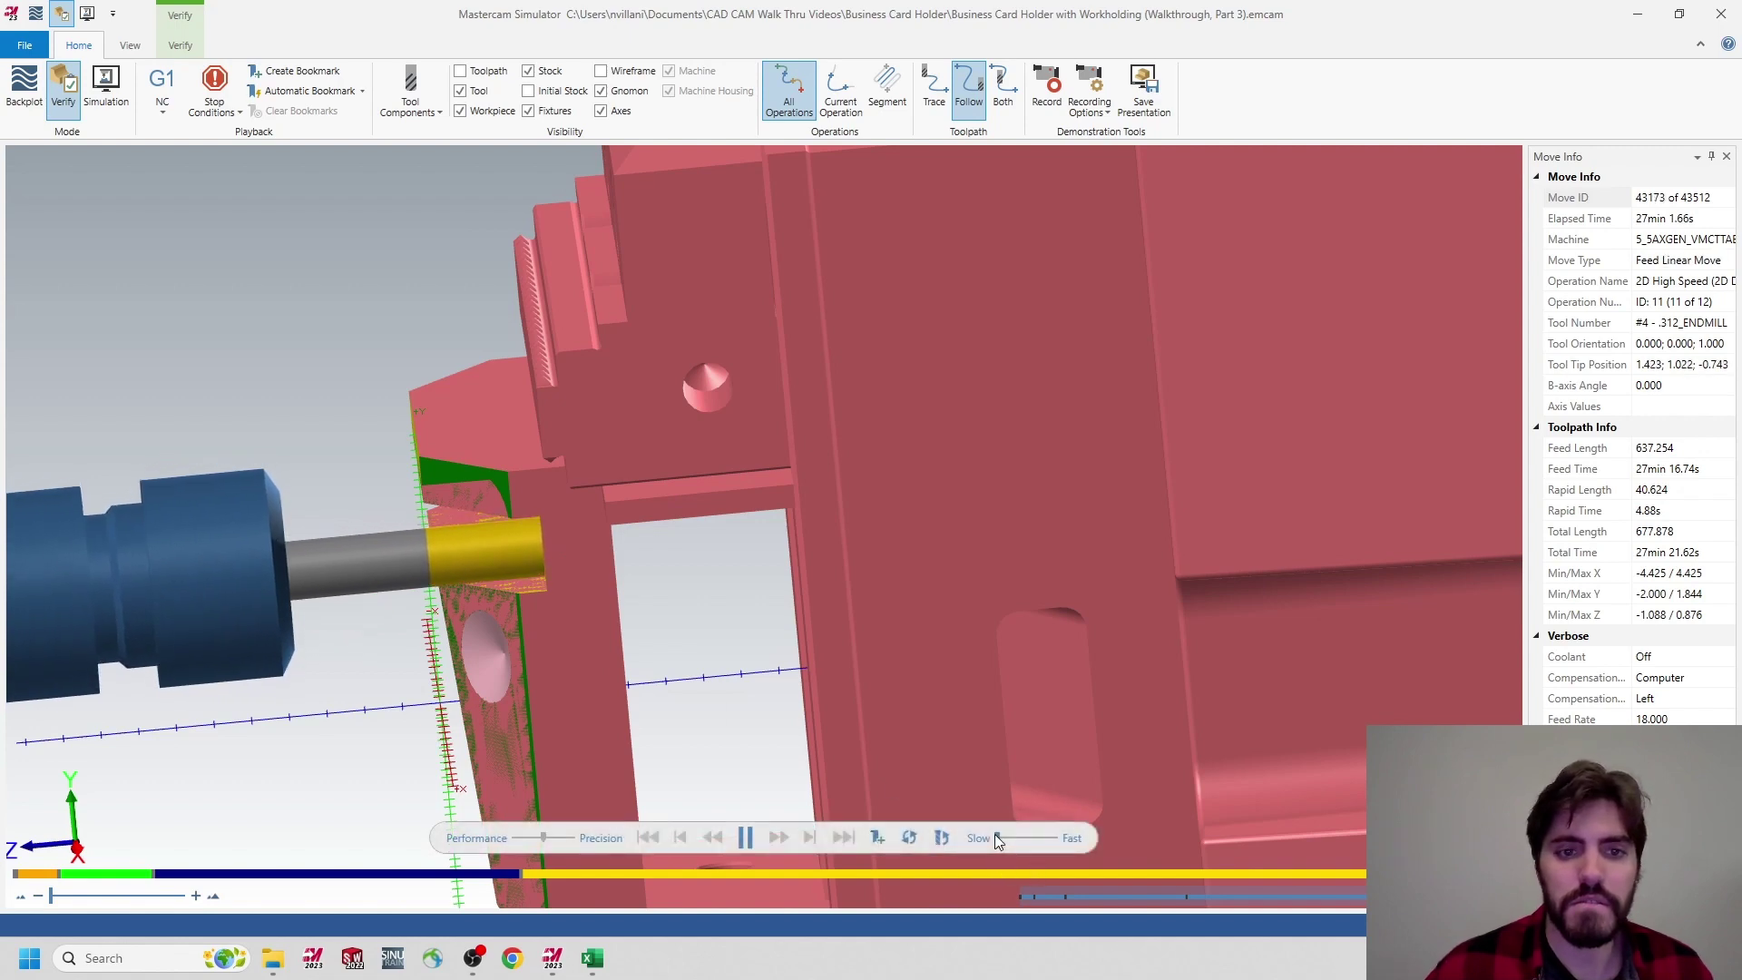
{"action": "mouse_move", "coordinate": [1000, 836]}
{"action": "left_mouse_down"}
{"action": "mouse_move", "coordinate": [1014, 836]}
{"action": "mouse_move", "coordinate": [999, 837]}
{"action": "left_mouse_up"}
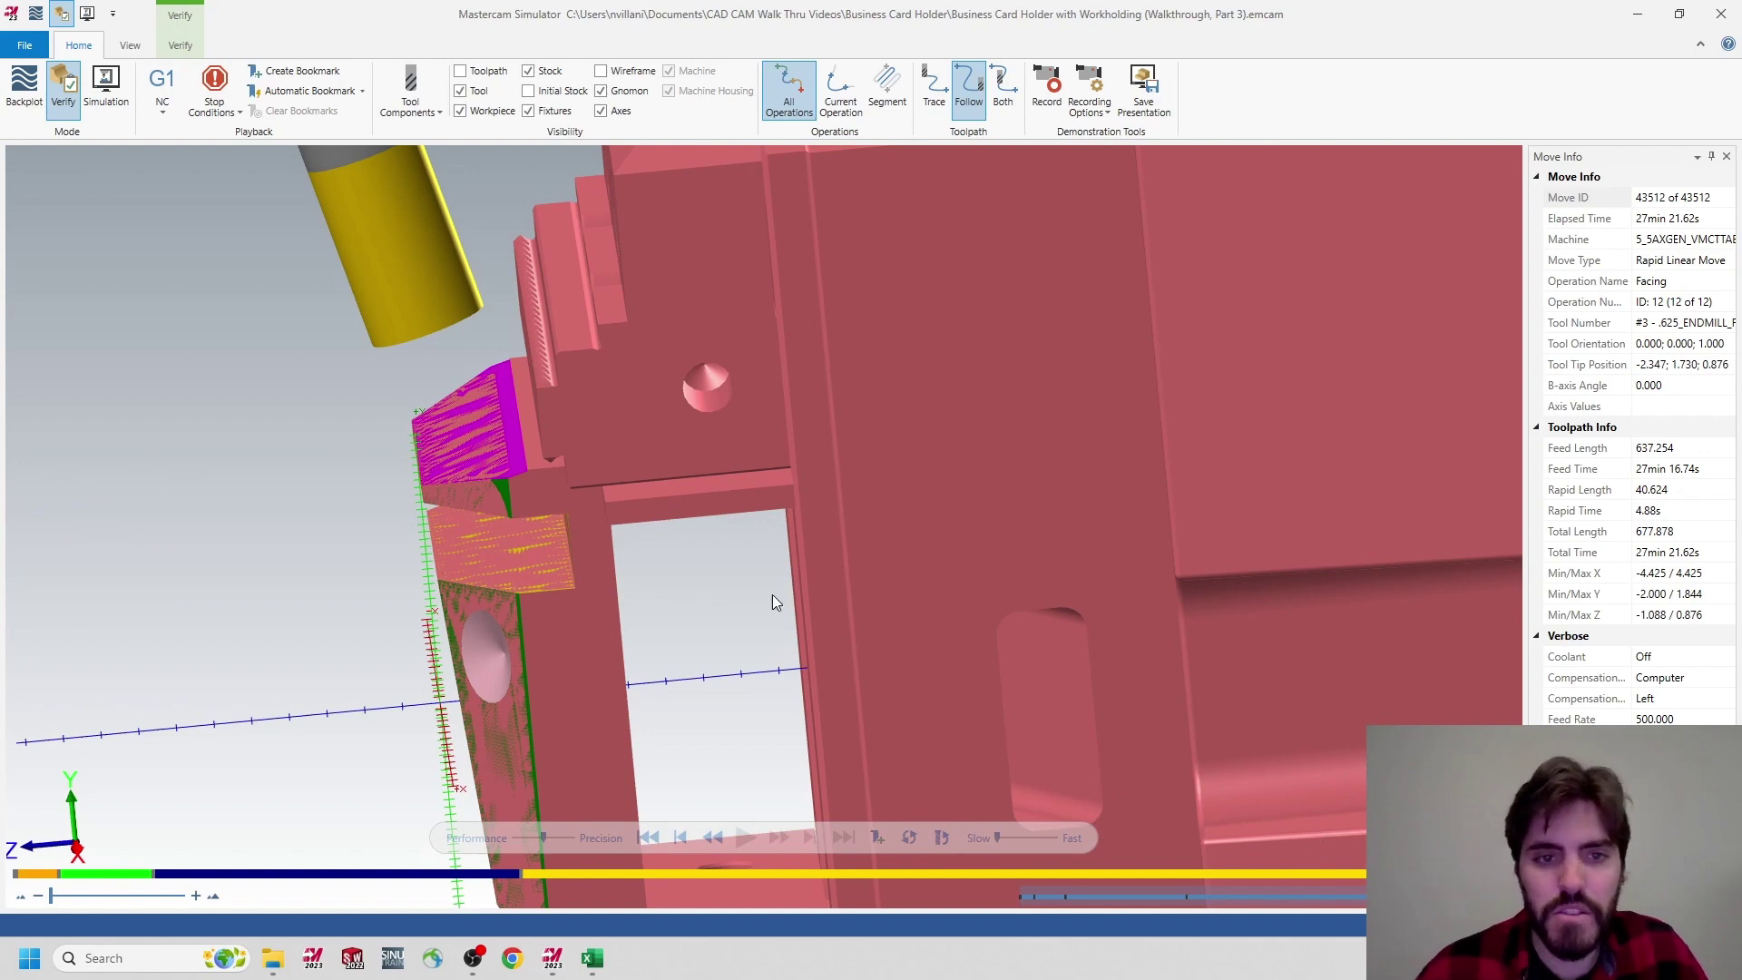
Step back and forth between the last .312 endmill moves and the .625 endmill facing moves to examine the cutter's clearance
{"action": "key", "text": "Left"}
{"action": "key", "text": "Left"}
{"action": "key", "text": "Left"}
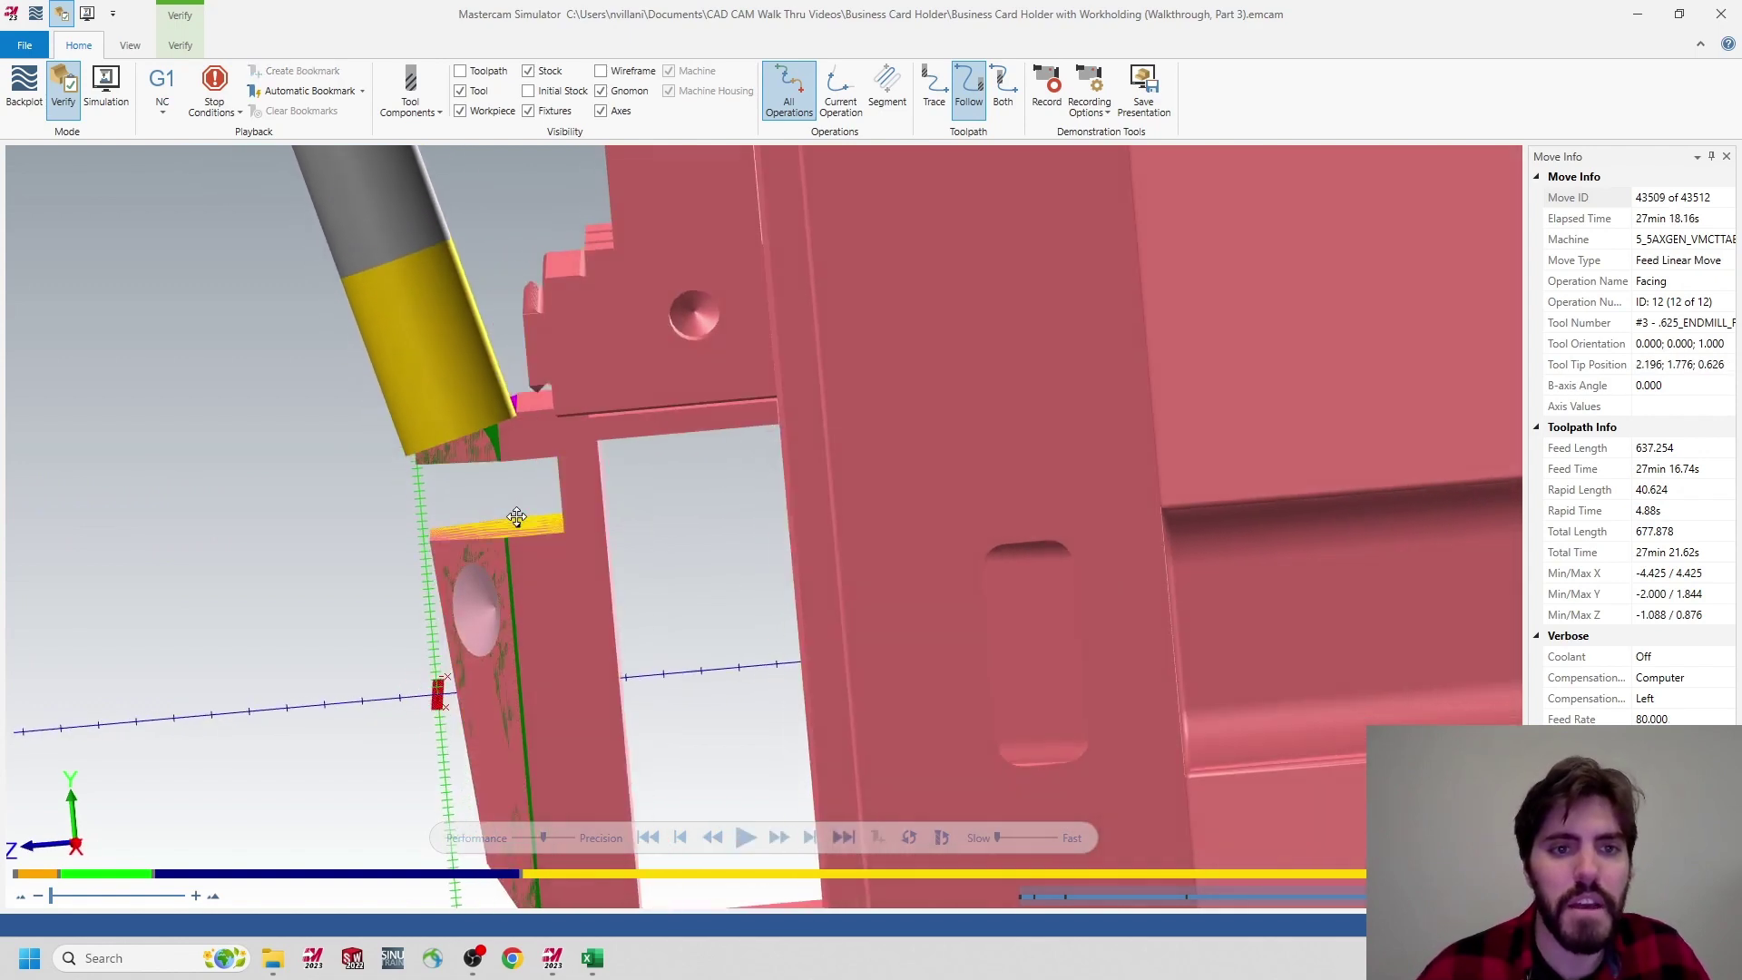
{"action": "key", "text": "Left"}
{"action": "key", "text": "Left"}
{"action": "key", "text": "Left"}
{"action": "key", "text": "Left"}
{"action": "key", "text": "Left"}
{"action": "key", "text": "Left"}
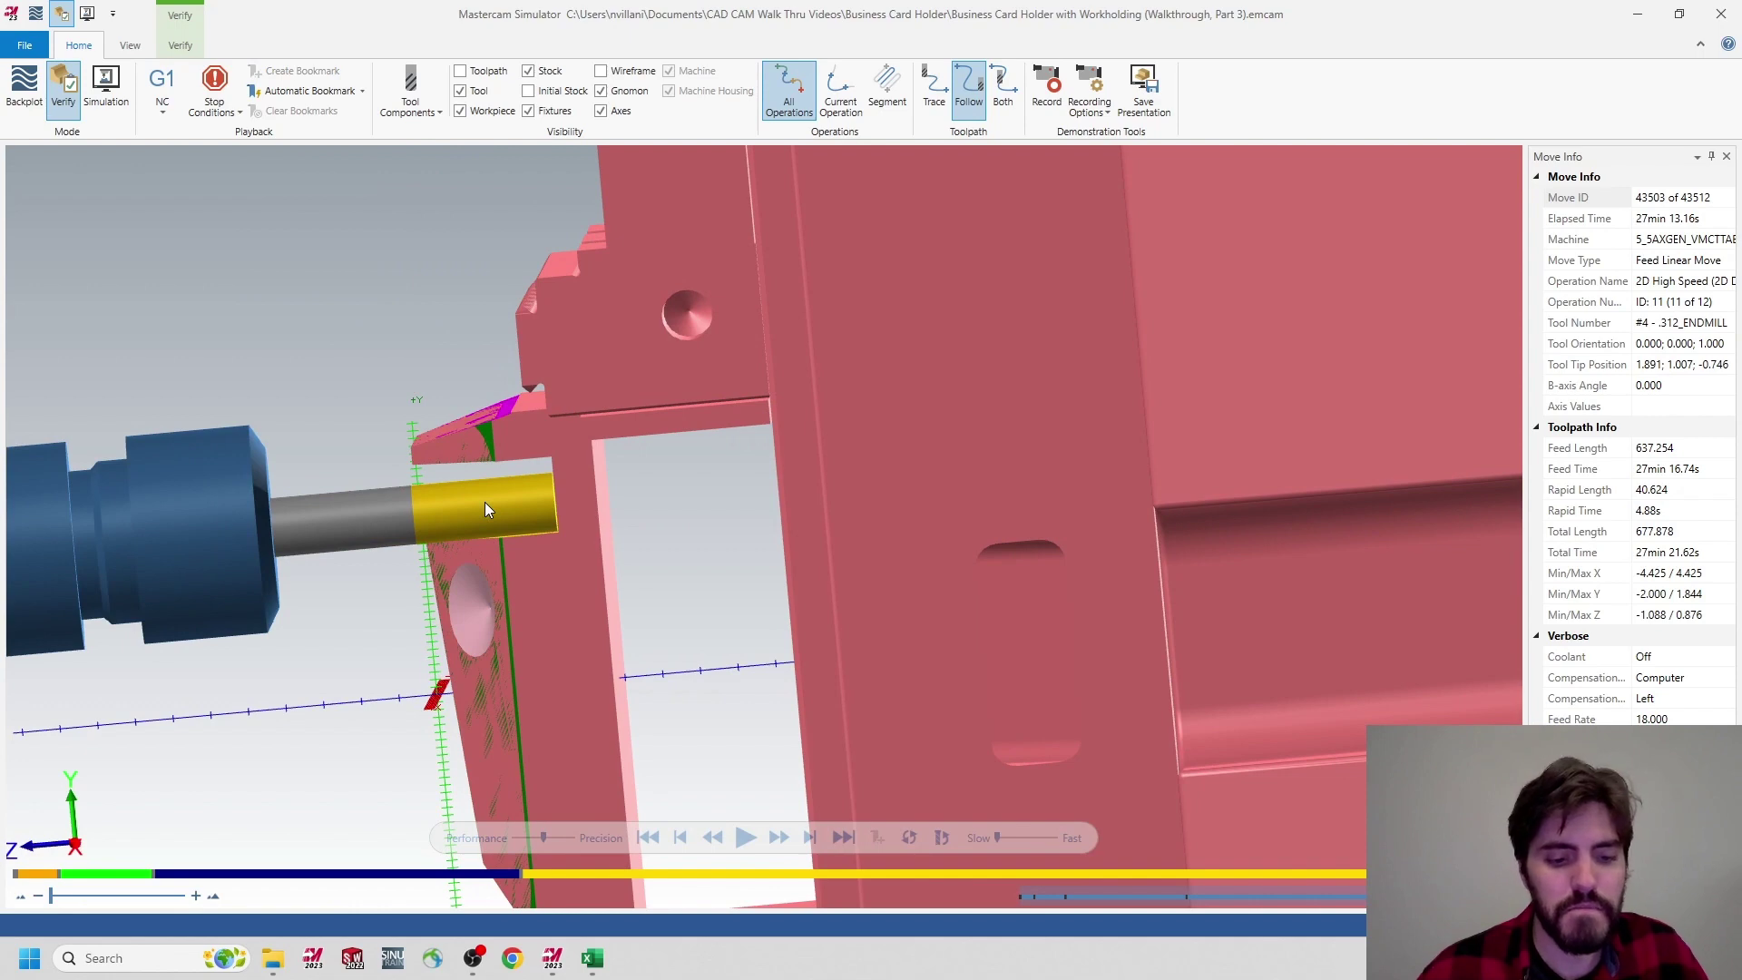
{"action": "key", "text": "Right"}
{"action": "key", "text": "Right"}
{"action": "key", "text": "Right"}
{"action": "key", "text": "Right"}
{"action": "key", "text": "Right"}
{"action": "key", "text": "Right"}
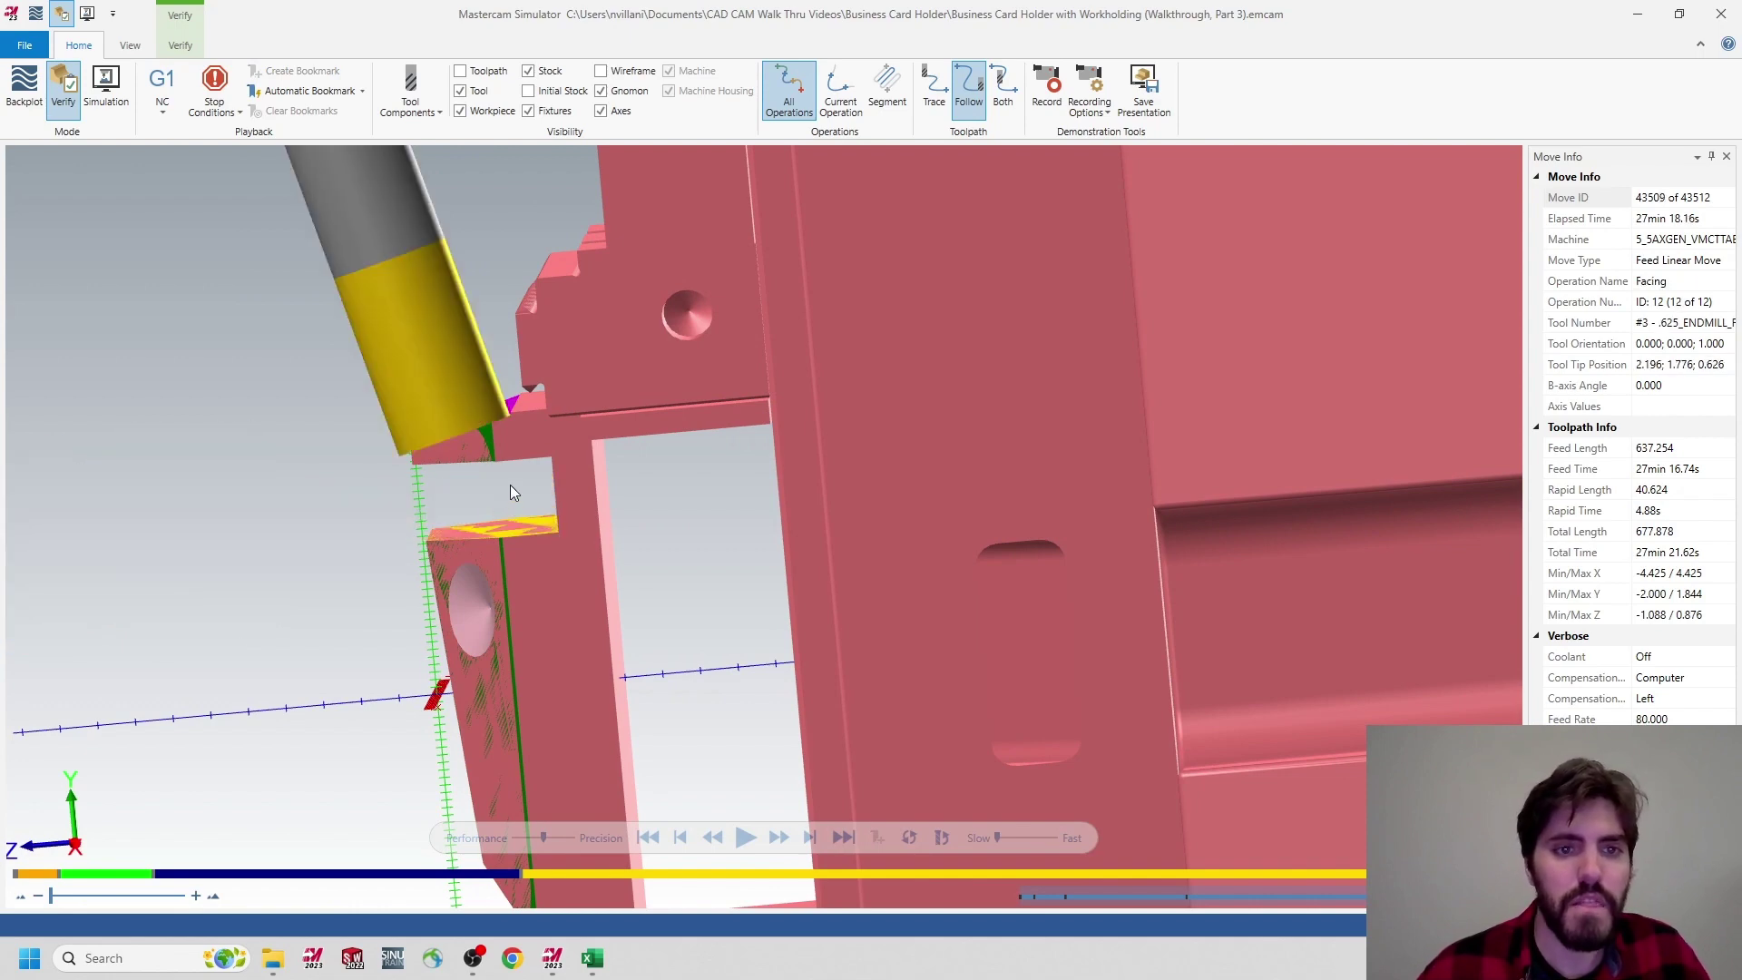
{"action": "key", "text": "Right"}
{"action": "key", "text": "Right"}
{"action": "key", "text": "Left"}
{"action": "key", "text": "Left"}
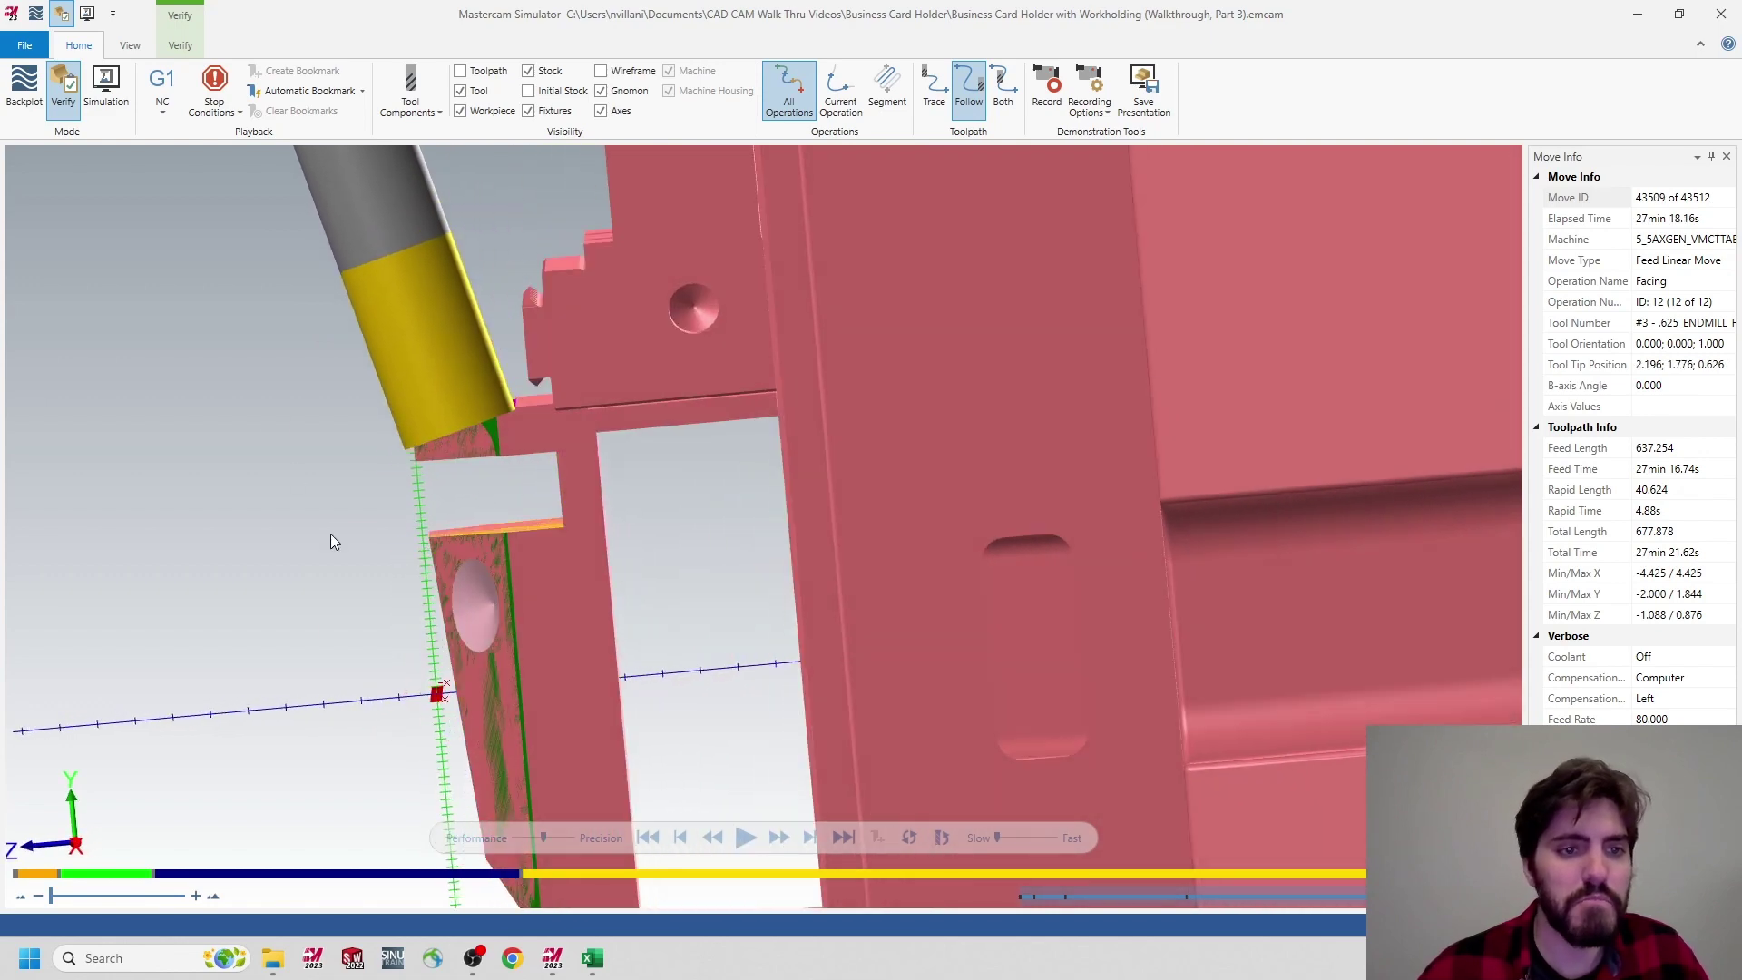
Examine the faced surface beside the vise jaw from another angle, replaying operation 12 move by move to its end
{"action": "right_click", "coordinate": [331, 541]}
{"action": "left_click", "coordinate": [388, 667]}
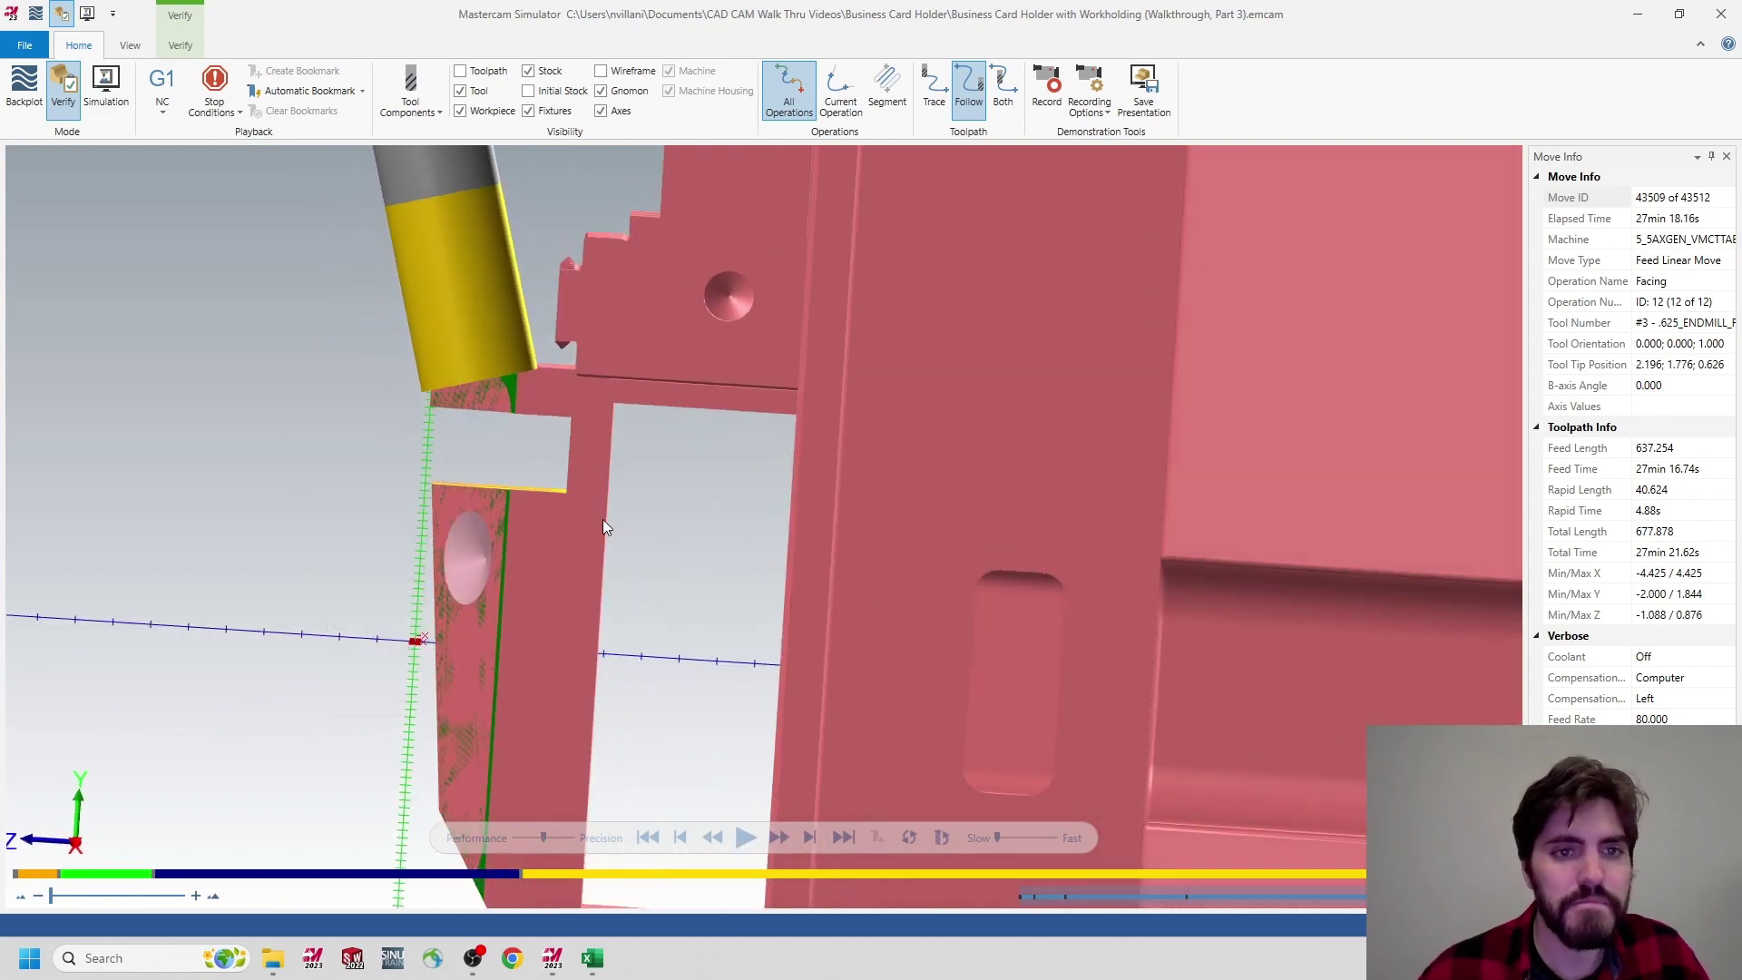
{"action": "middle_click_drag", "start_coordinate": [604, 522], "coordinate": [659, 389]}
{"action": "mouse_move", "coordinate": [974, 324]}
{"action": "middle_mouse_down"}
{"action": "mouse_move", "coordinate": [976, 352]}
{"action": "mouse_move", "coordinate": [960, 319]}
{"action": "mouse_move", "coordinate": [989, 325]}
{"action": "mouse_move", "coordinate": [780, 413]}
{"action": "mouse_move", "coordinate": [983, 427]}
{"action": "mouse_move", "coordinate": [949, 477]}
{"action": "mouse_move", "coordinate": [530, 434]}
{"action": "middle_mouse_up"}
{"action": "key", "text": "Left"}
{"action": "key", "text": "Left"}
{"action": "key", "text": "Left"}
{"action": "key", "text": "Left"}
{"action": "key", "text": "Left"}
{"action": "key", "text": "Left"}
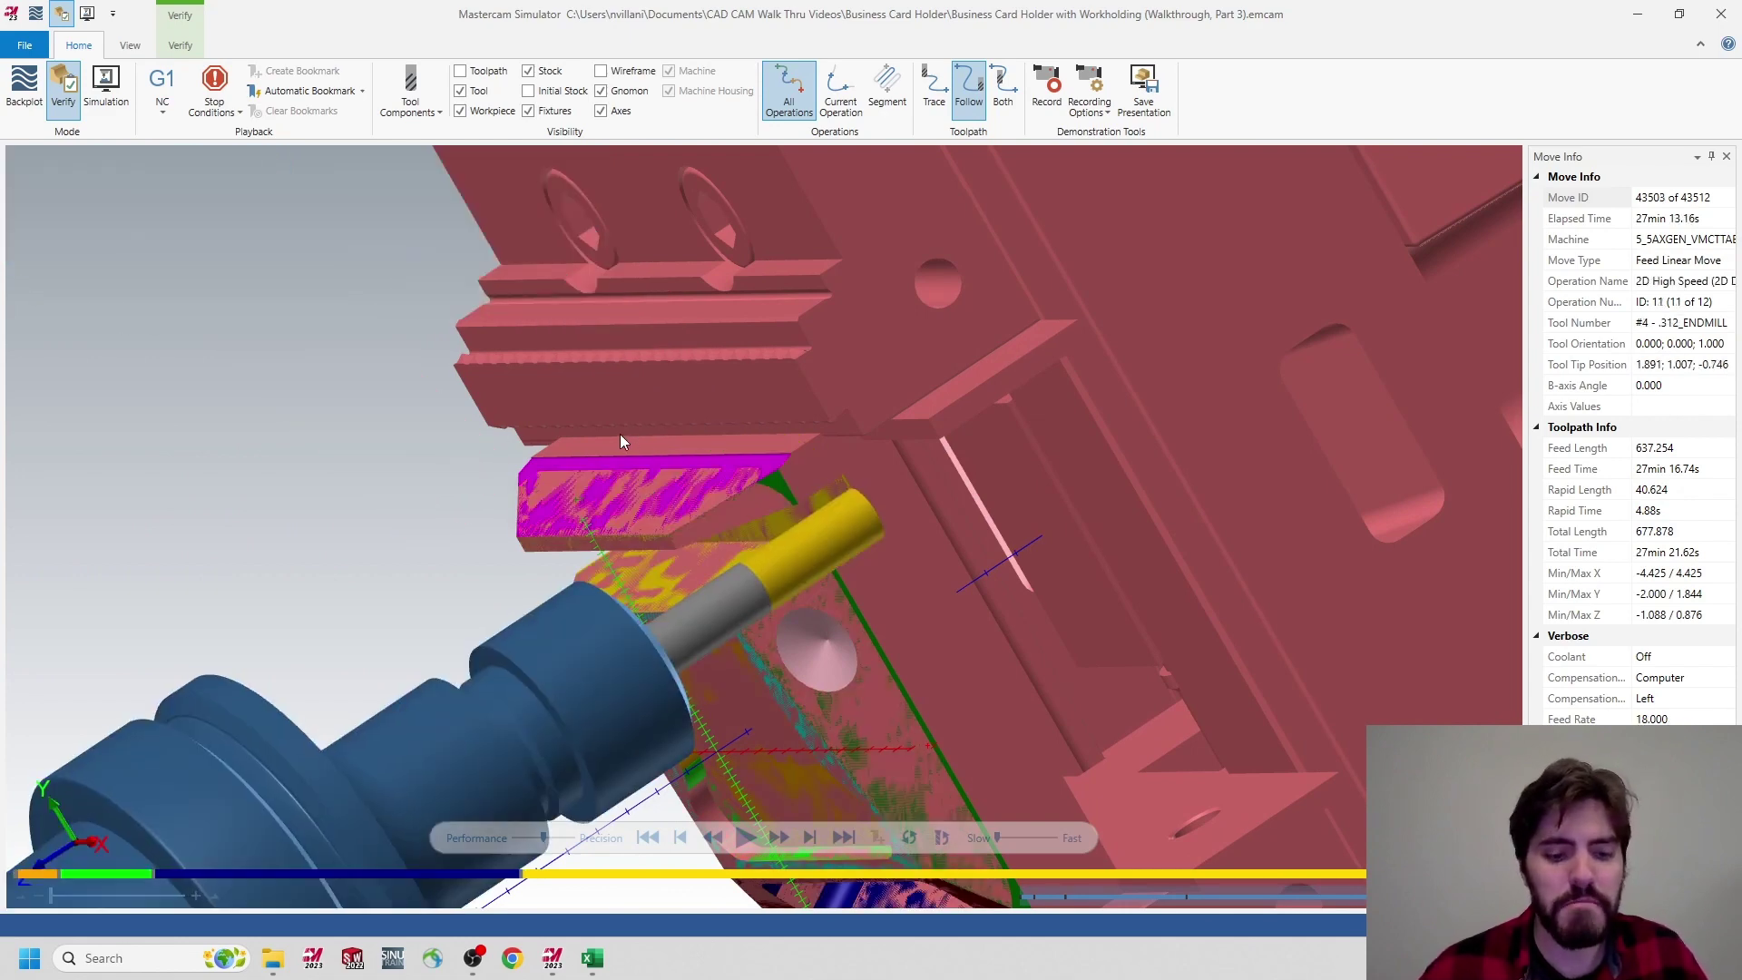
{"action": "key", "text": "Right"}
{"action": "key", "text": "Right"}
{"action": "key", "text": "Right"}
{"action": "key", "text": "Right"}
{"action": "key", "text": "Right"}
{"action": "key", "text": "Right"}
{"action": "key", "text": "Right"}
{"action": "key", "text": "Right"}
{"action": "key", "text": "Right"}
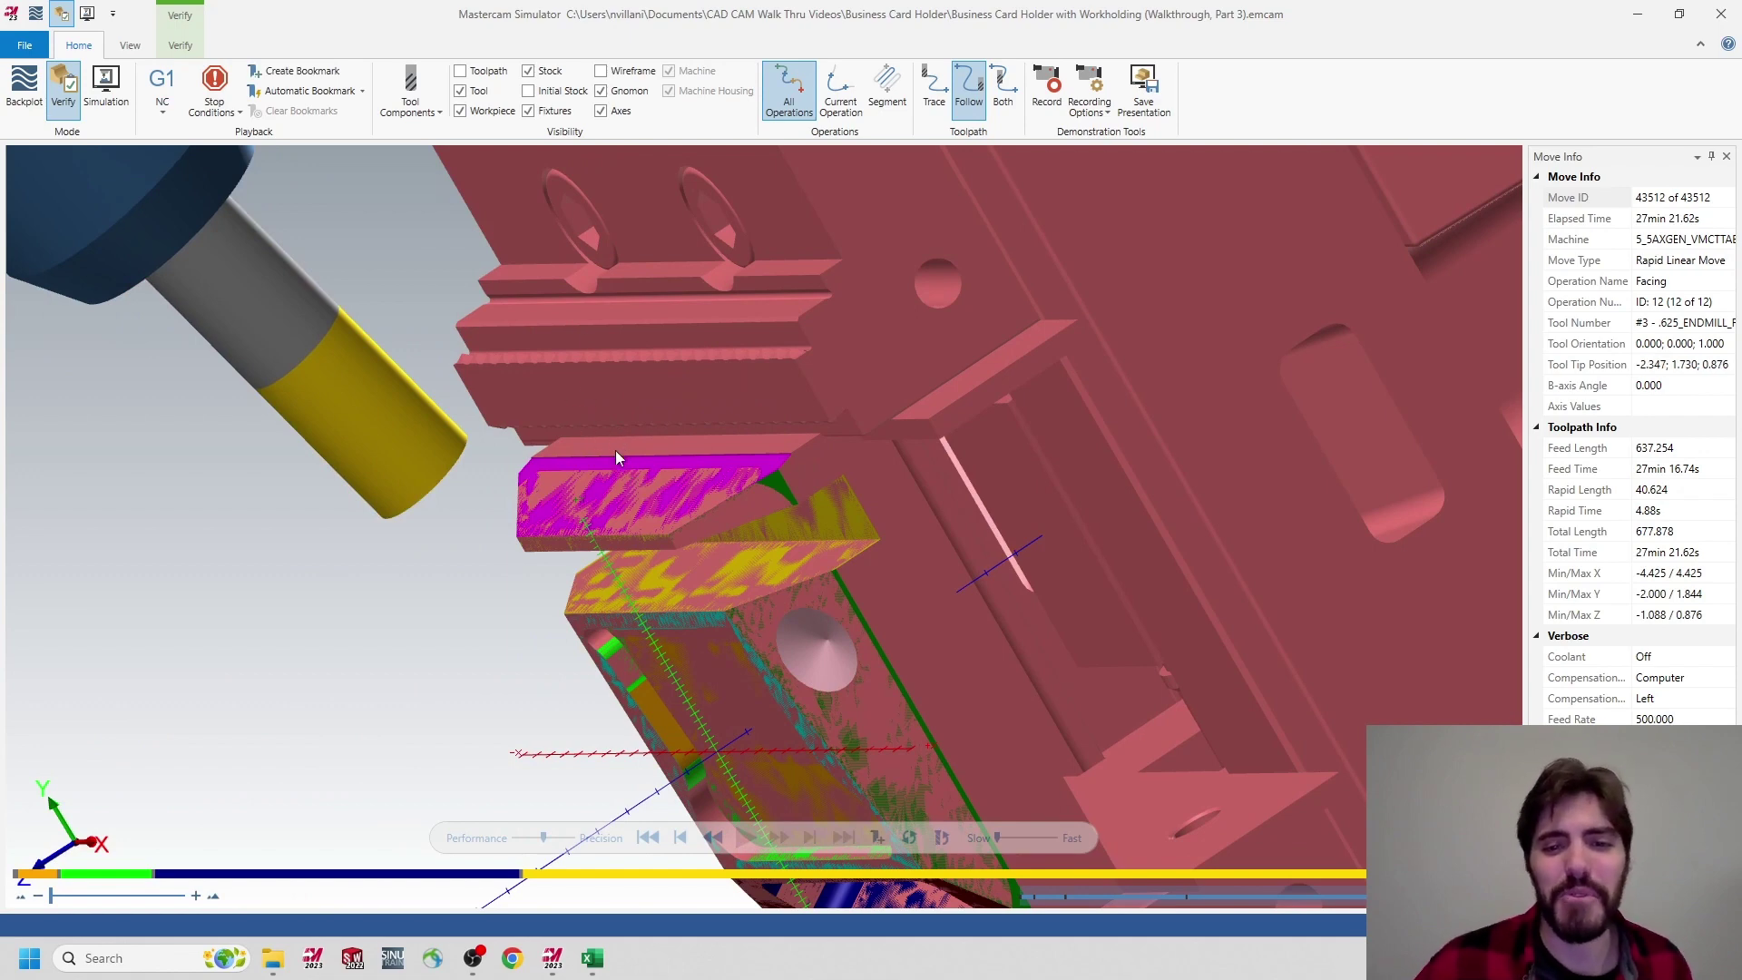
Inspect the machined faces and pocket of the simulated part and close the simulator
{"action": "scroll", "coordinate": [861, 491], "scroll_direction": "up", "scroll_amount": 2}
{"action": "middle_click_drag", "start_coordinate": [860, 491], "coordinate": [834, 492]}
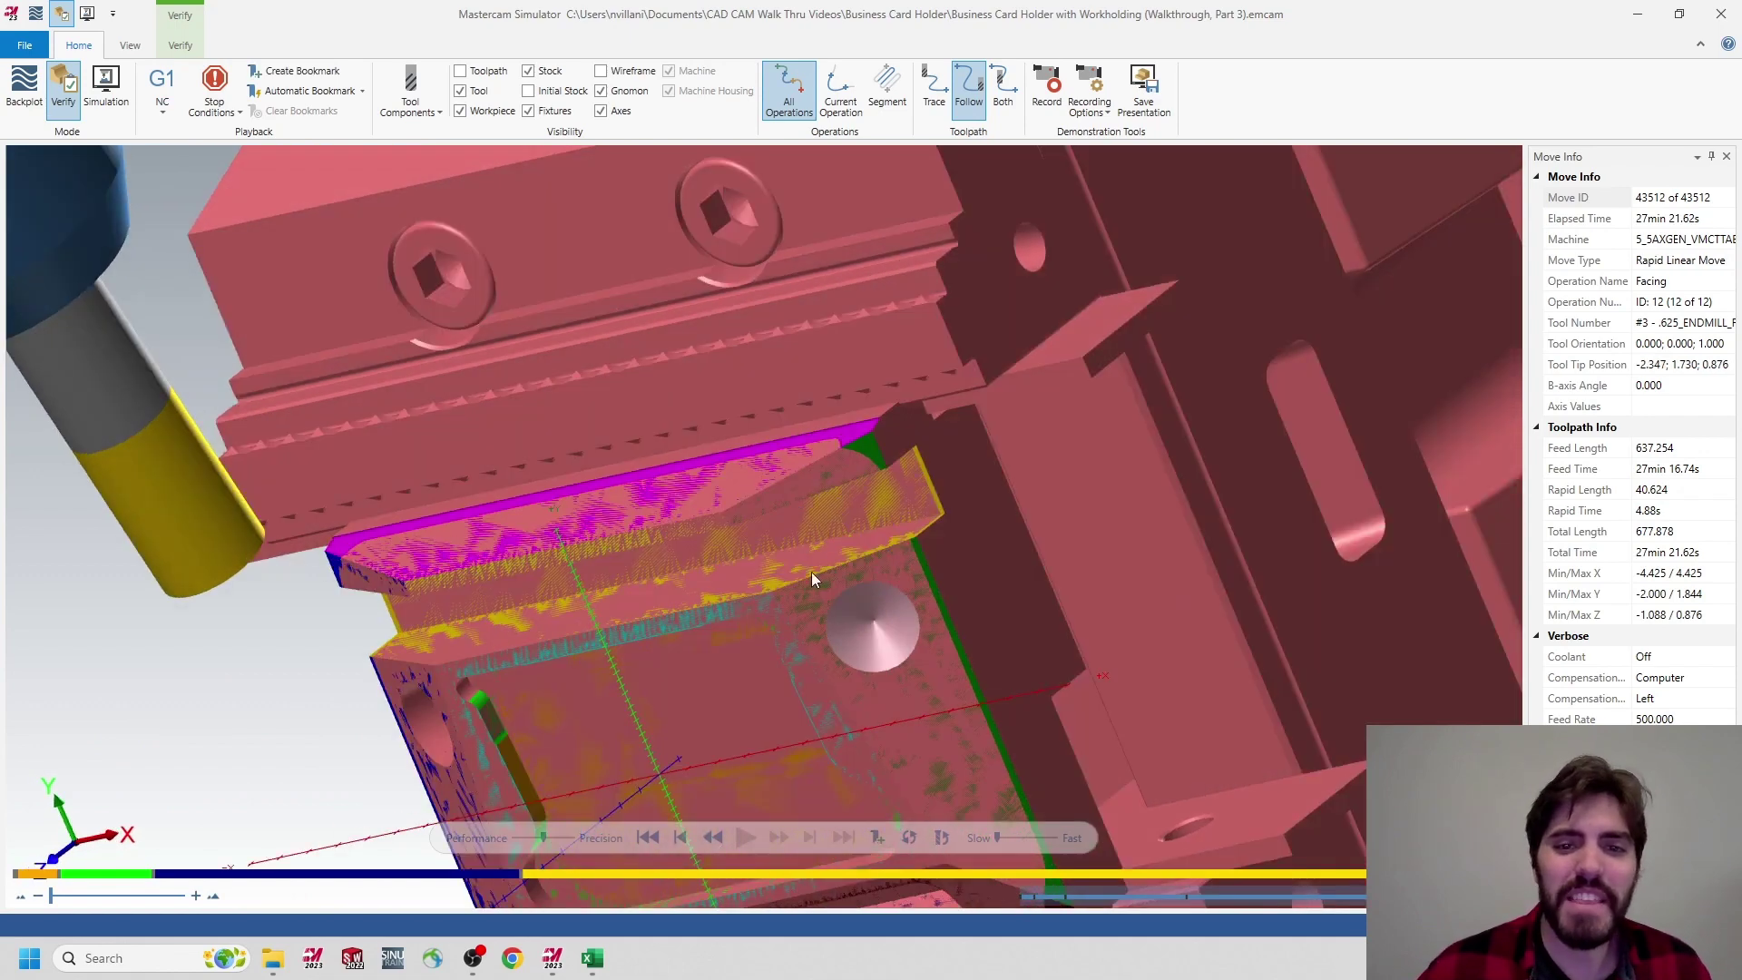
{"action": "scroll", "coordinate": [792, 607], "scroll_direction": "down", "scroll_amount": 3}
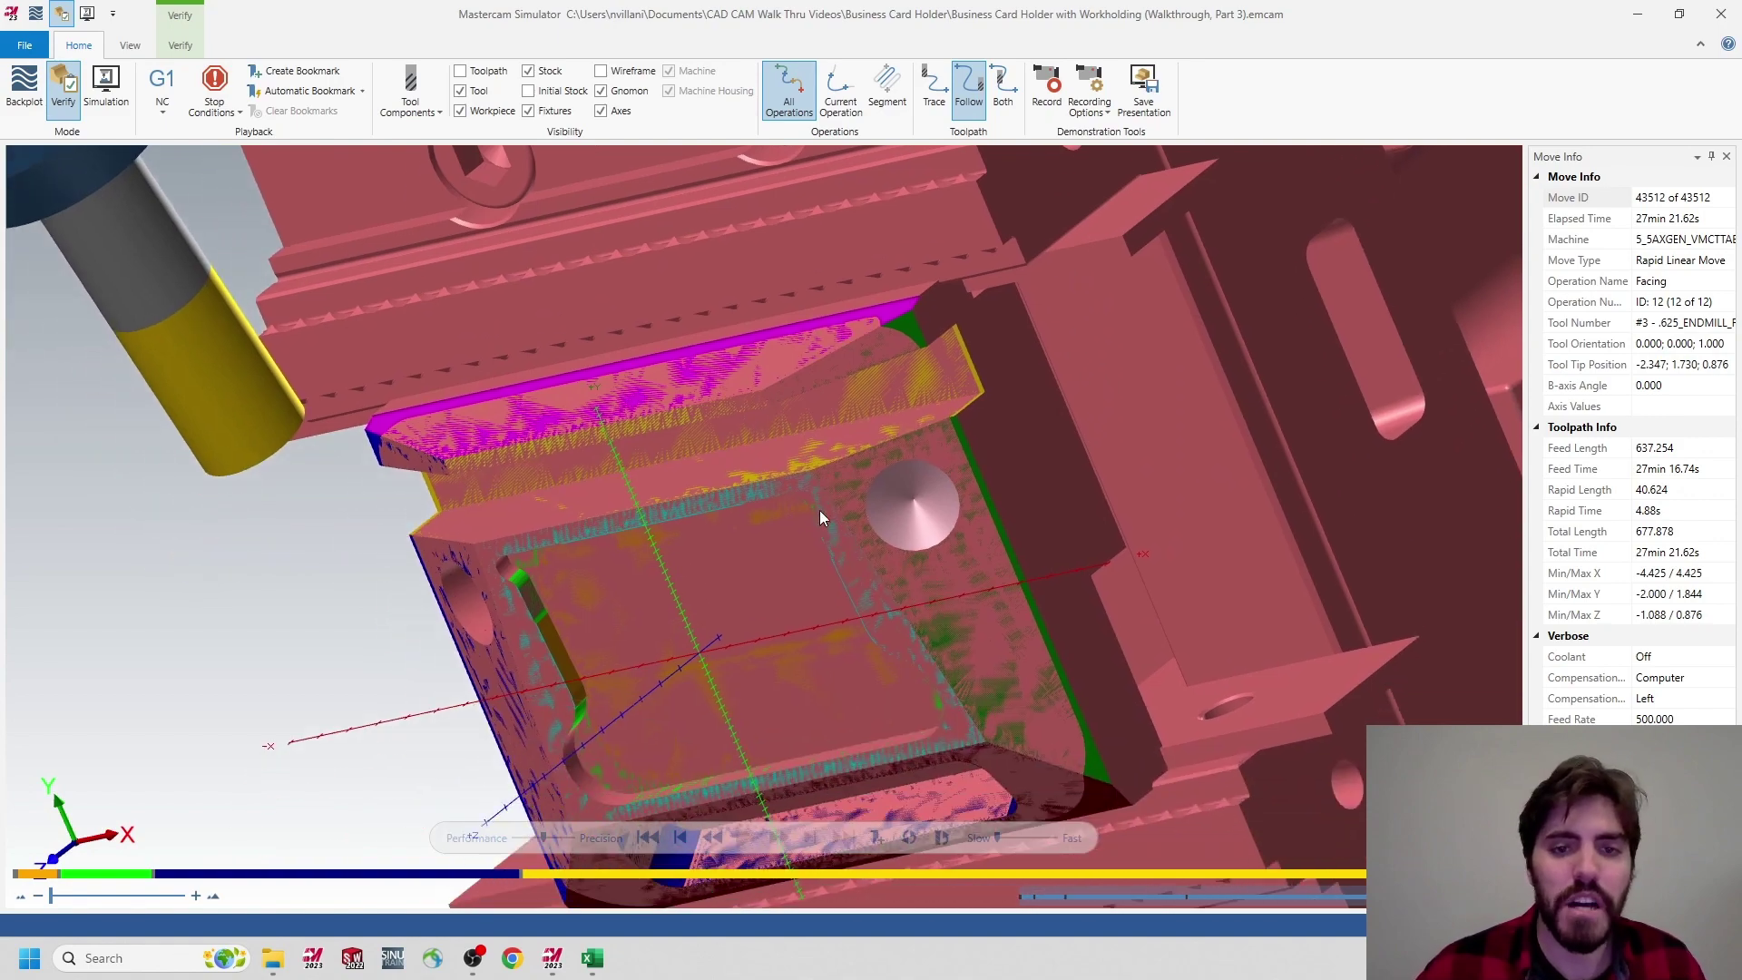
{"action": "left_click", "coordinate": [1722, 14]}
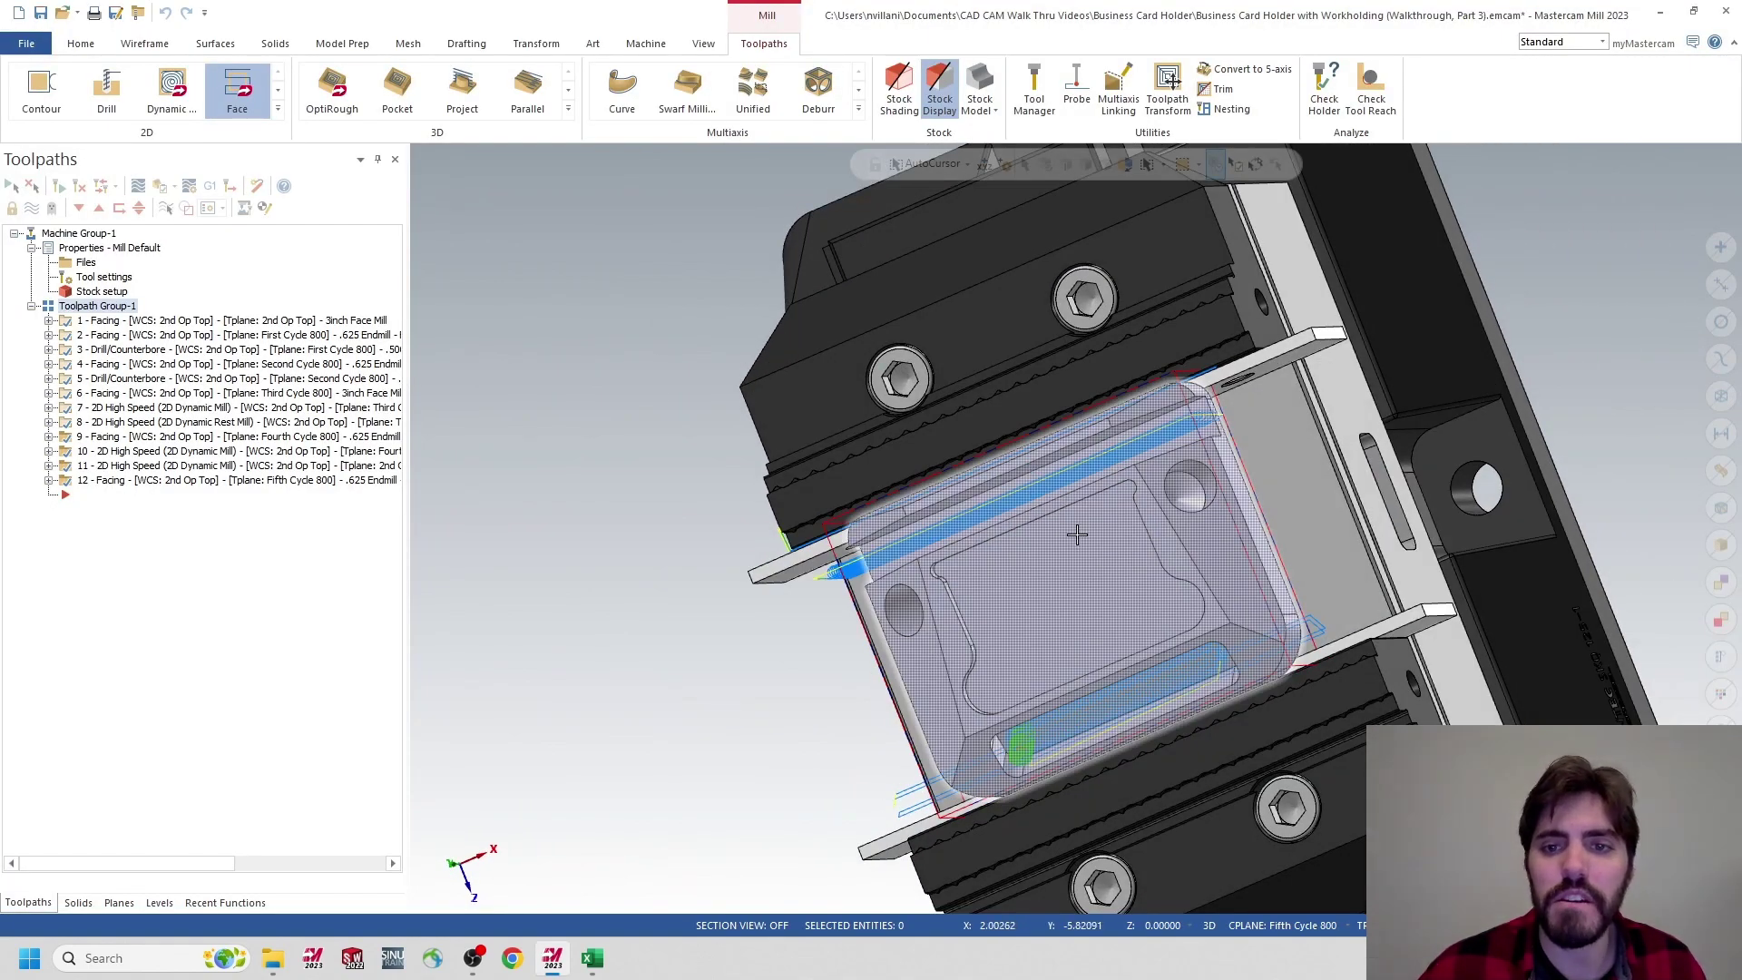
Show the toolpaths of all Toolpath Group-1 operations together on the part and look them over
{"action": "mouse_move", "coordinate": [1078, 529]}
{"action": "middle_mouse_down"}
{"action": "mouse_move", "coordinate": [1052, 549]}
{"action": "mouse_move", "coordinate": [1077, 527]}
{"action": "mouse_move", "coordinate": [1077, 545]}
{"action": "mouse_move", "coordinate": [914, 478]}
{"action": "mouse_move", "coordinate": [949, 509]}
{"action": "middle_mouse_up"}
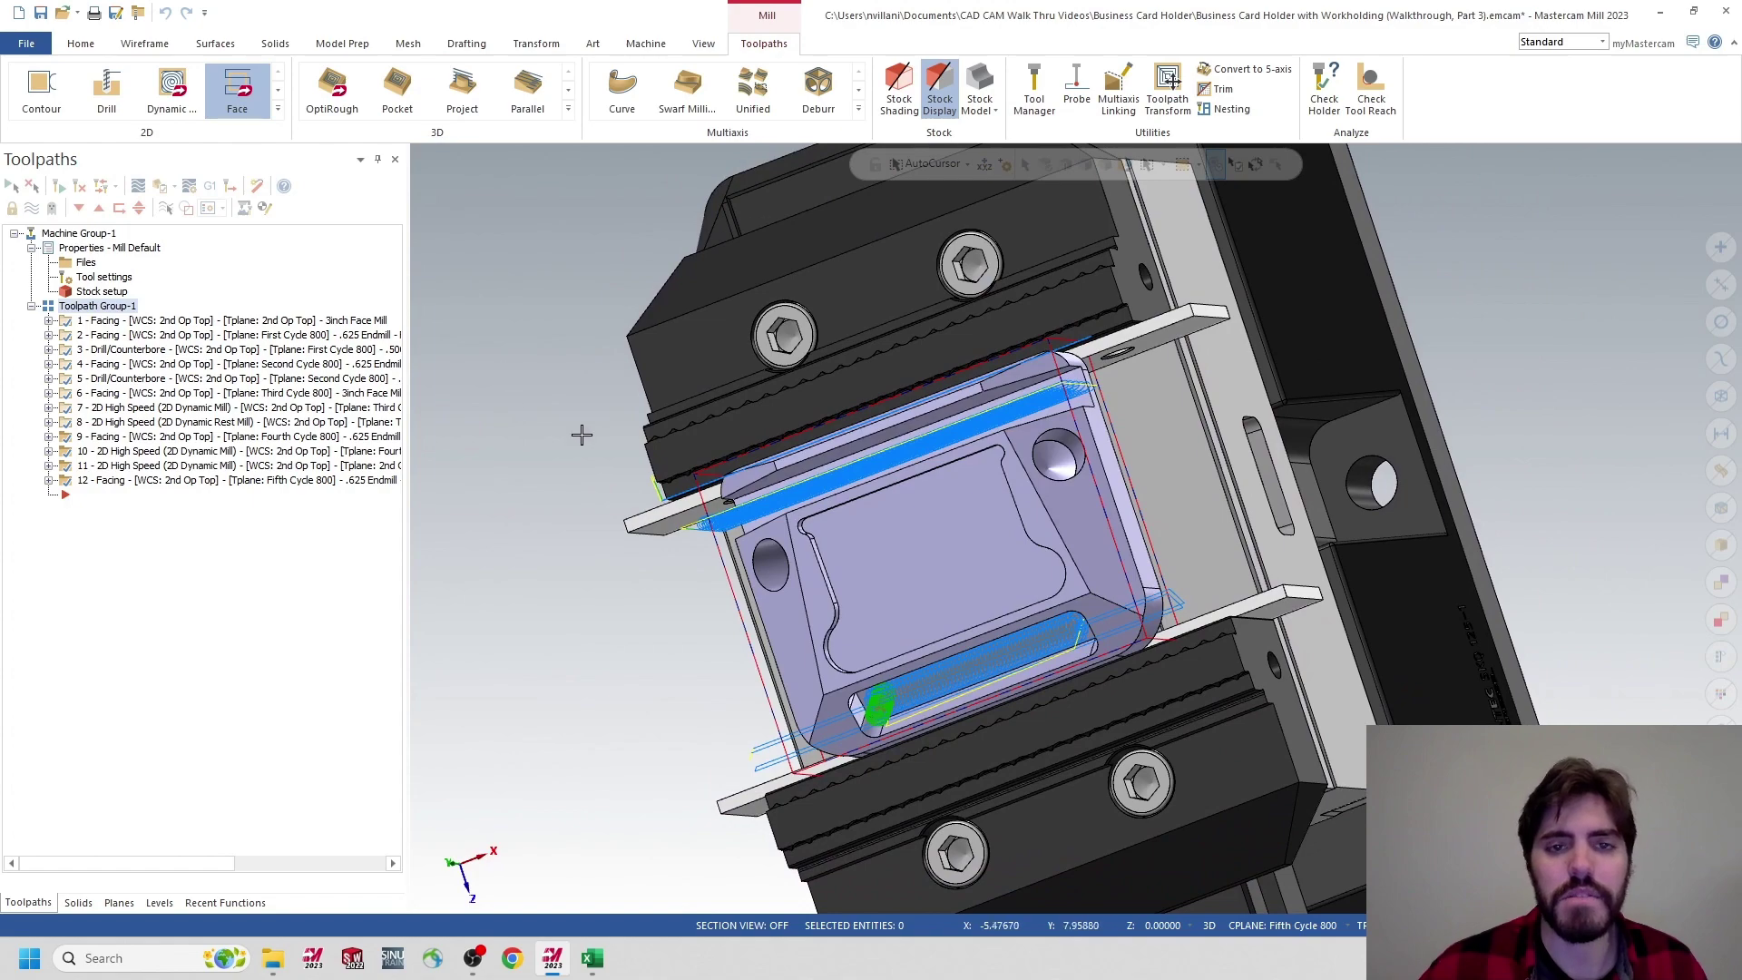
{"action": "middle_click_drag", "start_coordinate": [964, 576], "coordinate": [1013, 464]}
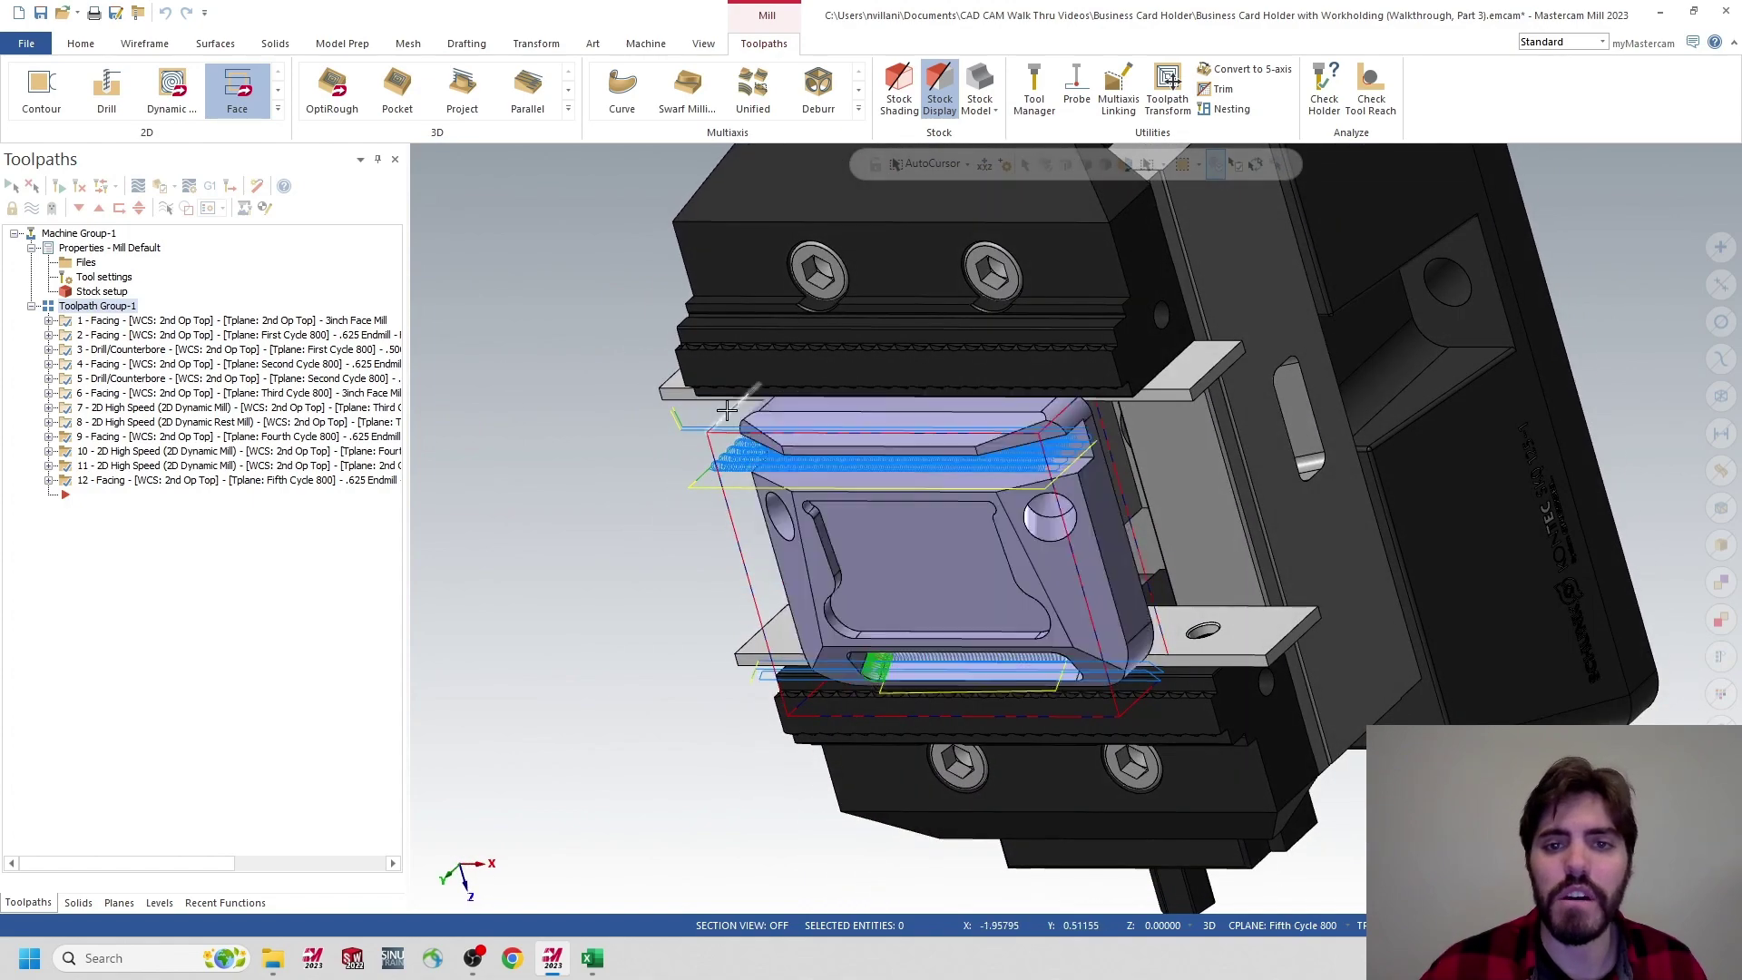
{"action": "mouse_move", "coordinate": [914, 668]}
{"action": "middle_mouse_down"}
{"action": "mouse_move", "coordinate": [901, 524]}
{"action": "mouse_move", "coordinate": [798, 622]}
{"action": "mouse_move", "coordinate": [844, 529]}
{"action": "mouse_move", "coordinate": [808, 533]}
{"action": "middle_mouse_up"}
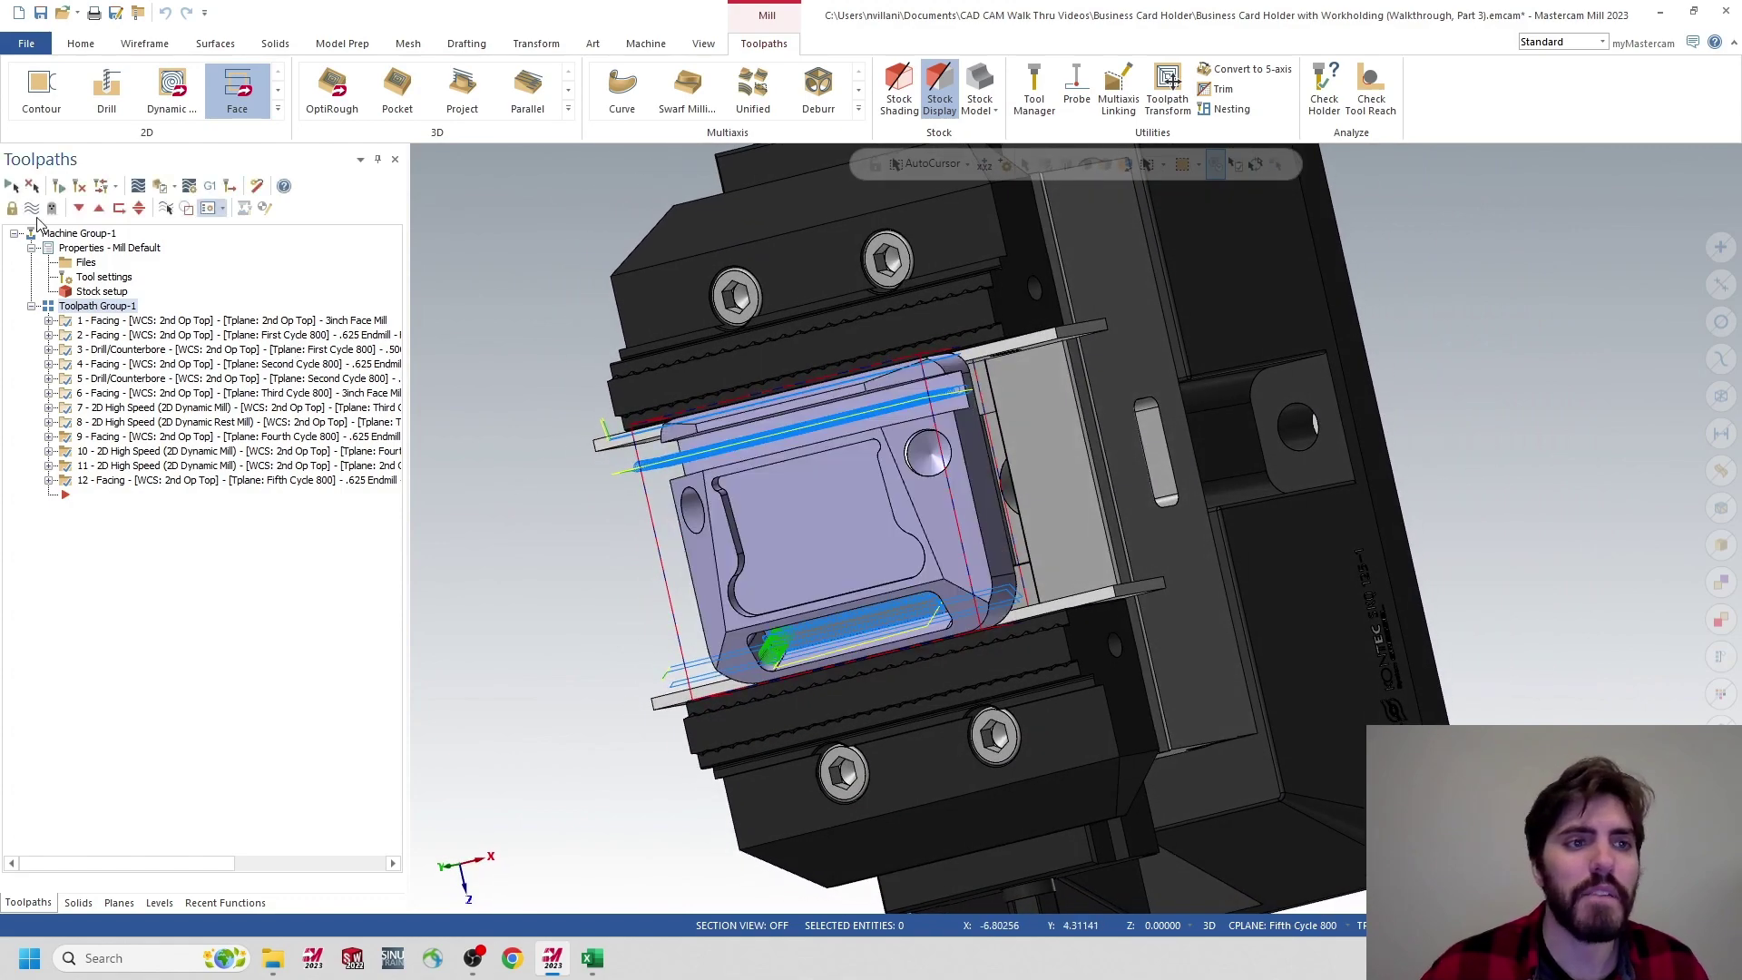
{"action": "left_click", "coordinate": [32, 208]}
{"action": "mouse_move", "coordinate": [917, 490]}
{"action": "middle_mouse_down"}
{"action": "mouse_move", "coordinate": [979, 482]}
{"action": "mouse_move", "coordinate": [1057, 410]}
{"action": "mouse_move", "coordinate": [844, 531]}
{"action": "mouse_move", "coordinate": [908, 512]}
{"action": "mouse_move", "coordinate": [912, 493]}
{"action": "middle_mouse_up"}
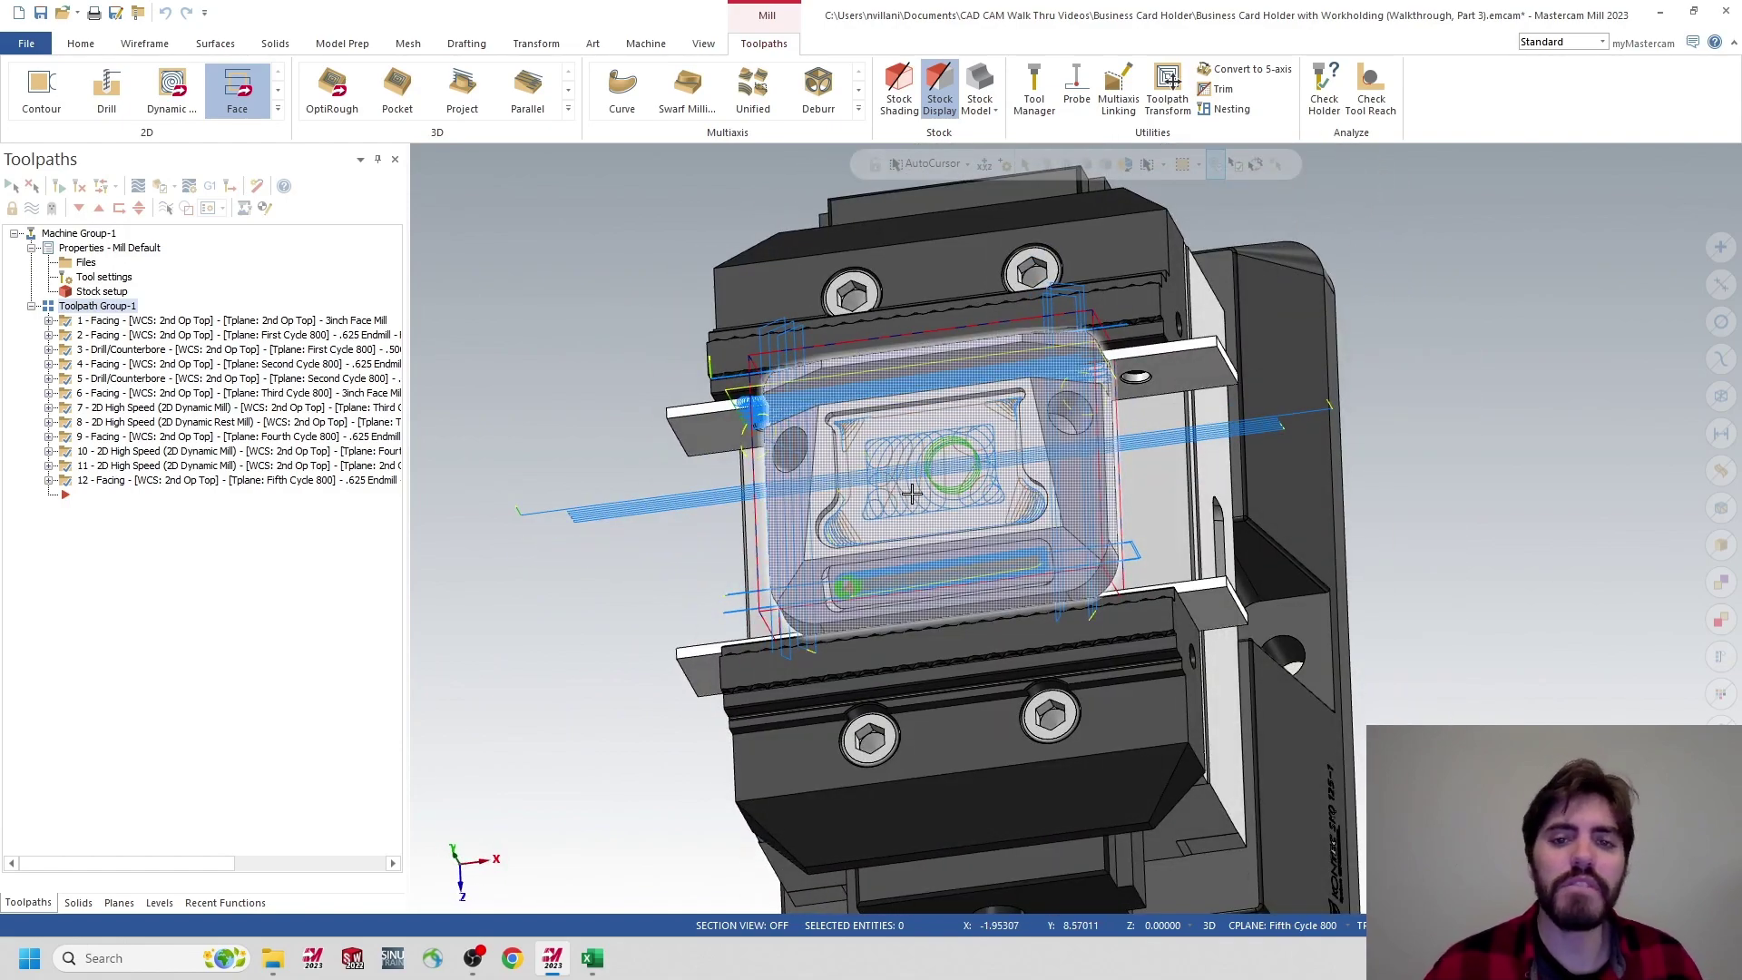